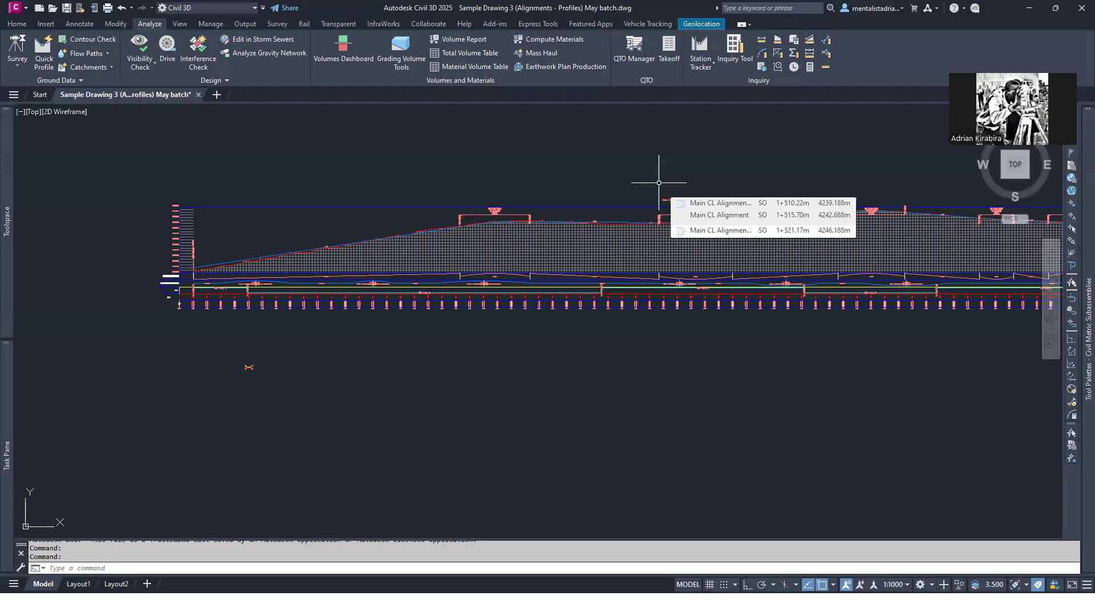
- Switch to Paint and start a new blank canvas, discarding the changes to the existing sketch
key("Escape")
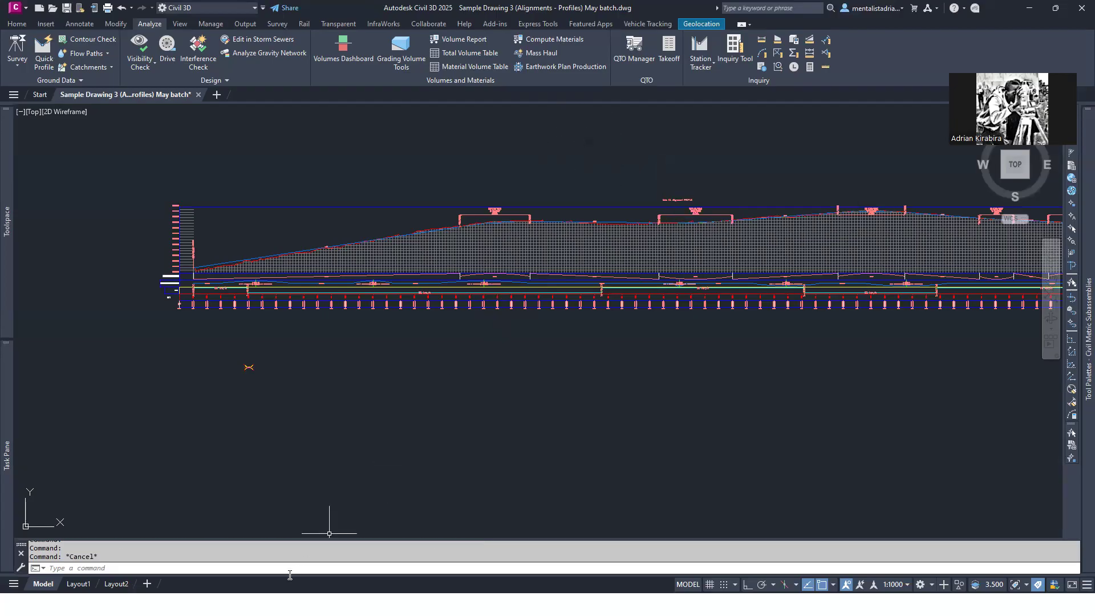
key("super")
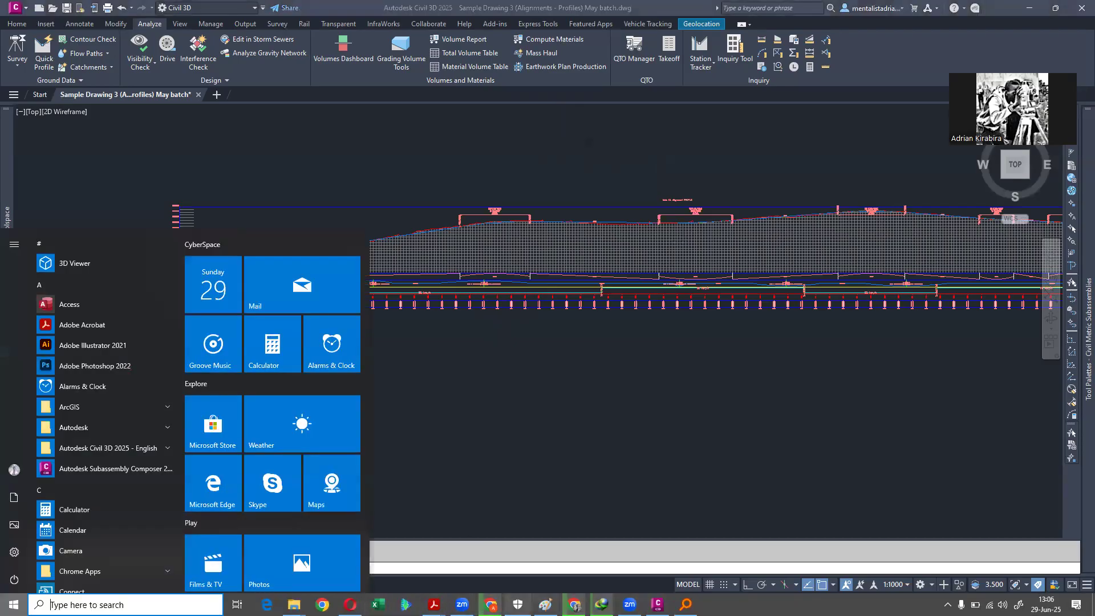
left_click(545, 605)
left_click(16, 20)
left_click(375, 148)
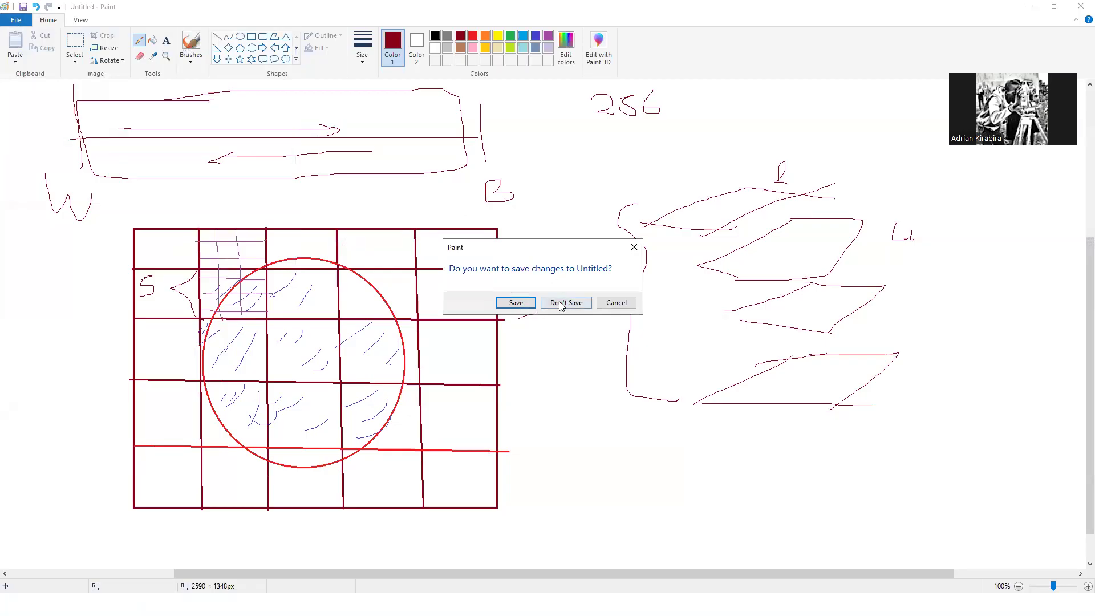
left_click(562, 303)
- Draw a near-horizontal black line, a red line about 674 px long continuing it, and an indigo line rising from the gap between them
left_click(218, 37)
mouse_move(136, 229)
left_mouse_down()
mouse_move(484, 215)
mouse_move(885, 219)
left_mouse_up()
left_click(473, 36)
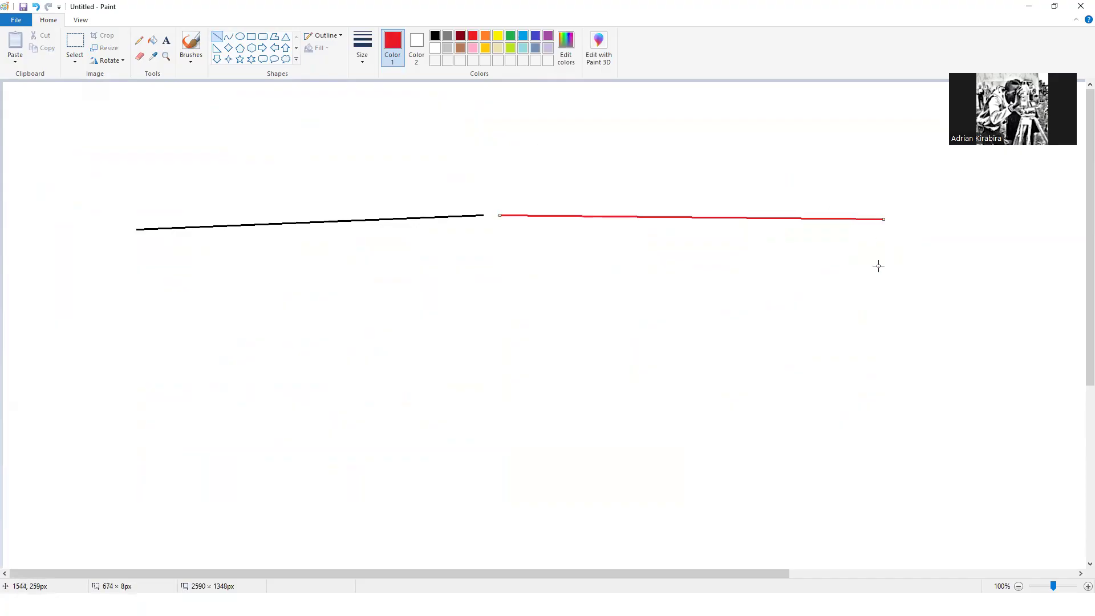
left_click(536, 36)
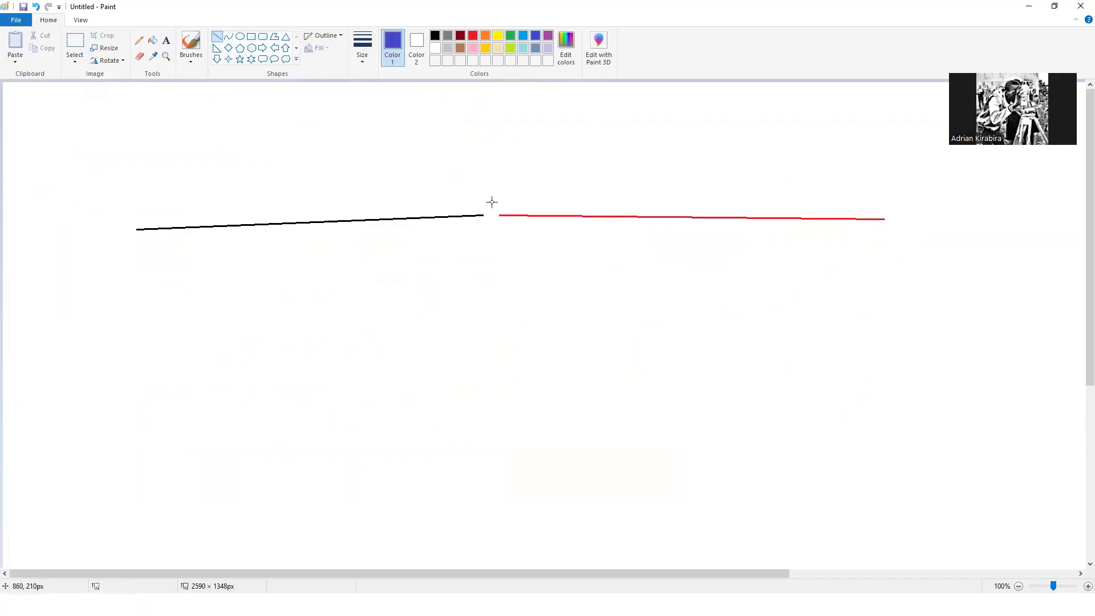
left_click_drag(492, 204, 501, 78)
left_click(572, 132)
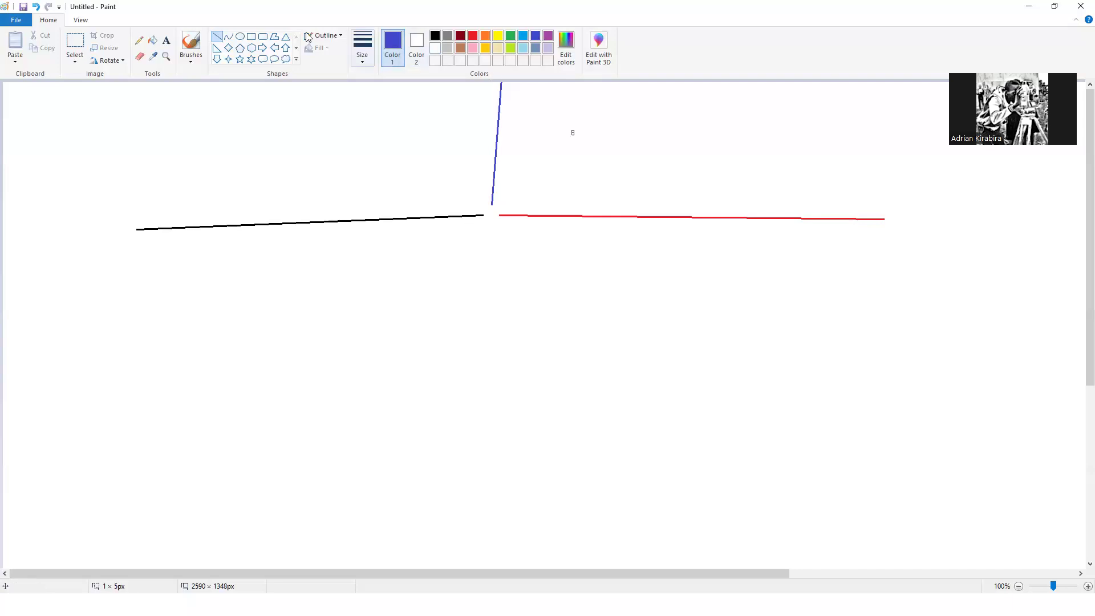
- Draw an indigo circle where the three lines meet and a small upright rectangle at the outer end of the black and red lines
left_click(241, 36)
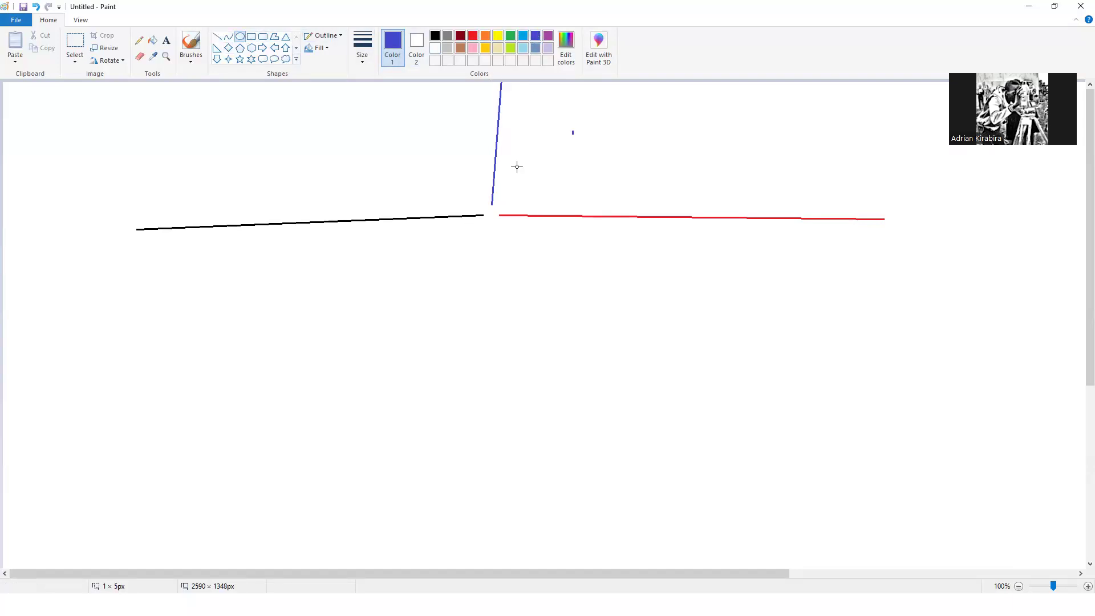
mouse_move(480, 207)
left_mouse_down()
mouse_move(505, 231)
mouse_move(493, 211)
left_mouse_up()
left_click(523, 243)
left_click(251, 36)
left_click_drag(138, 214, 127, 245)
left_click_drag(883, 208, 894, 234)
left_click(922, 255)
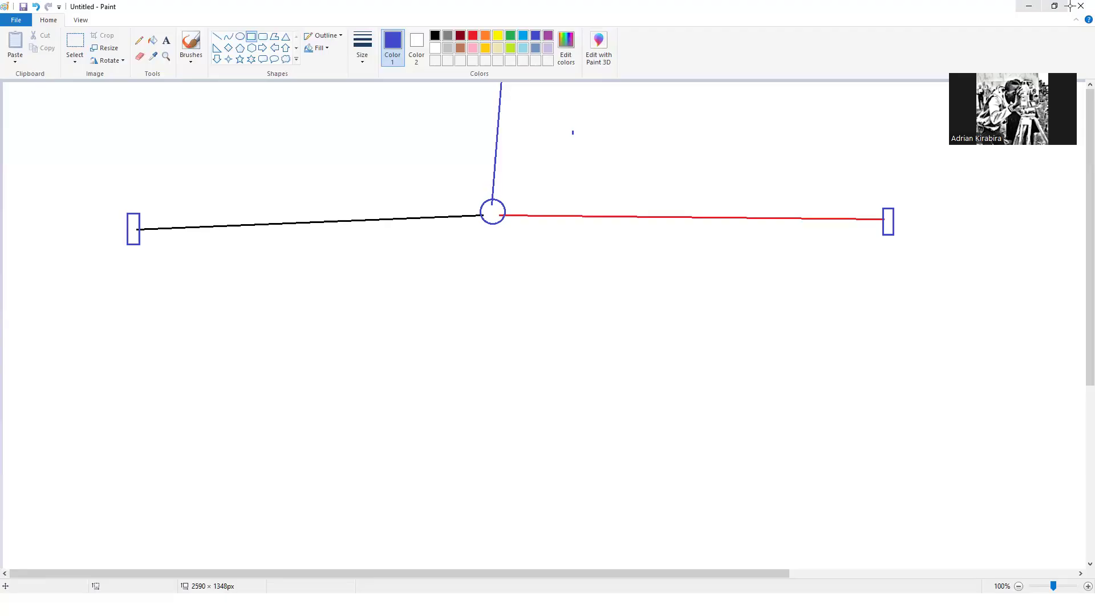
- Return to Civil 3D and examine the alignment in plan and the road assembly below the profile view
left_click(1029, 7)
scroll(782, 202, "down", 6)
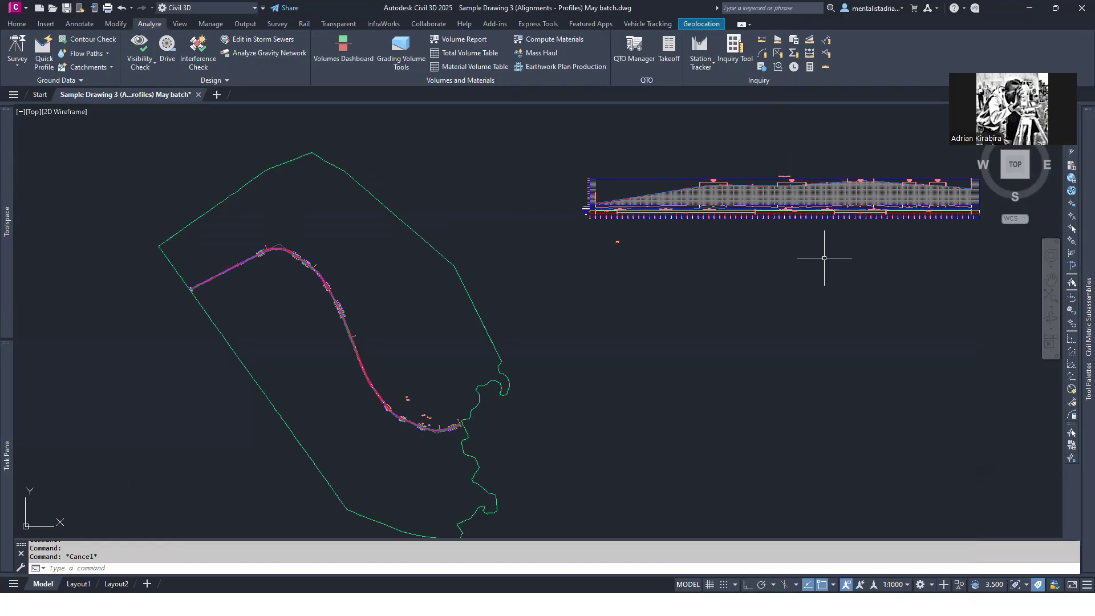
scroll(469, 254, "up", 5)
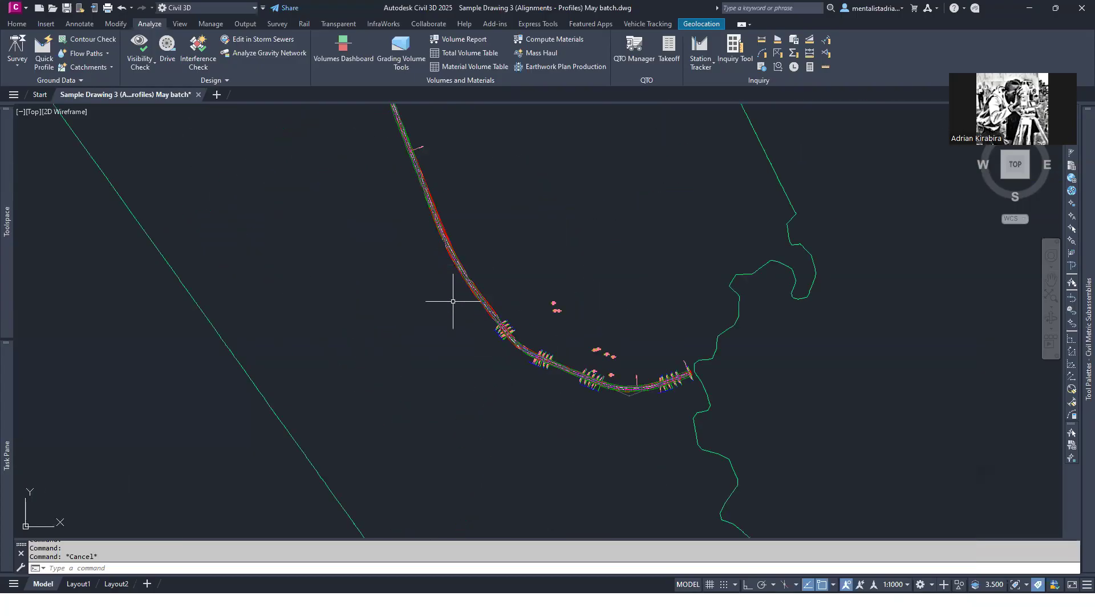
middle_click_drag(439, 187, 456, 258)
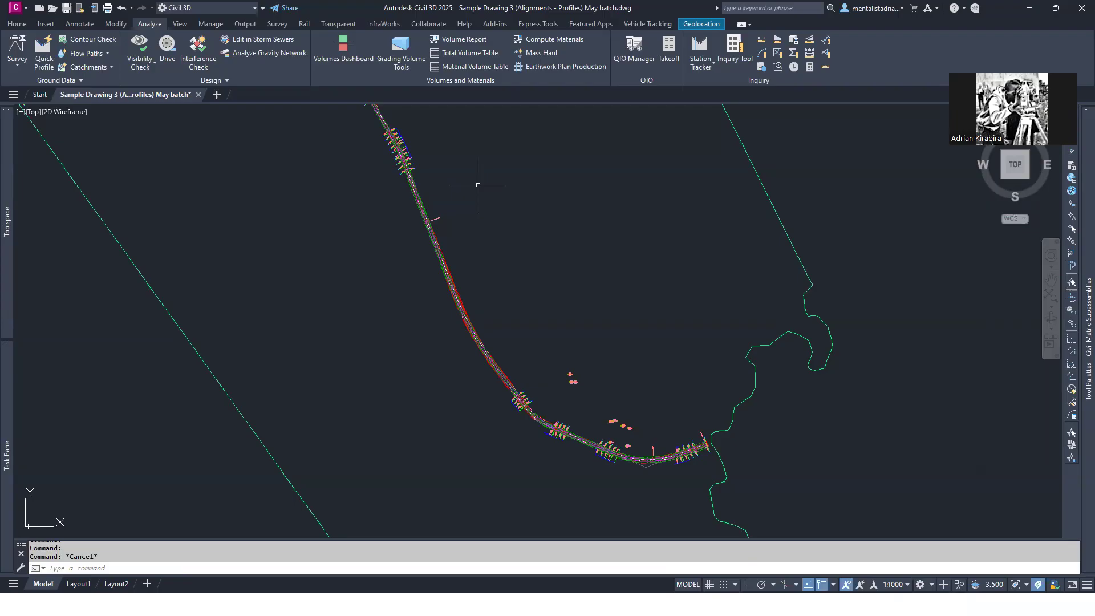
scroll(480, 184, "down", 5)
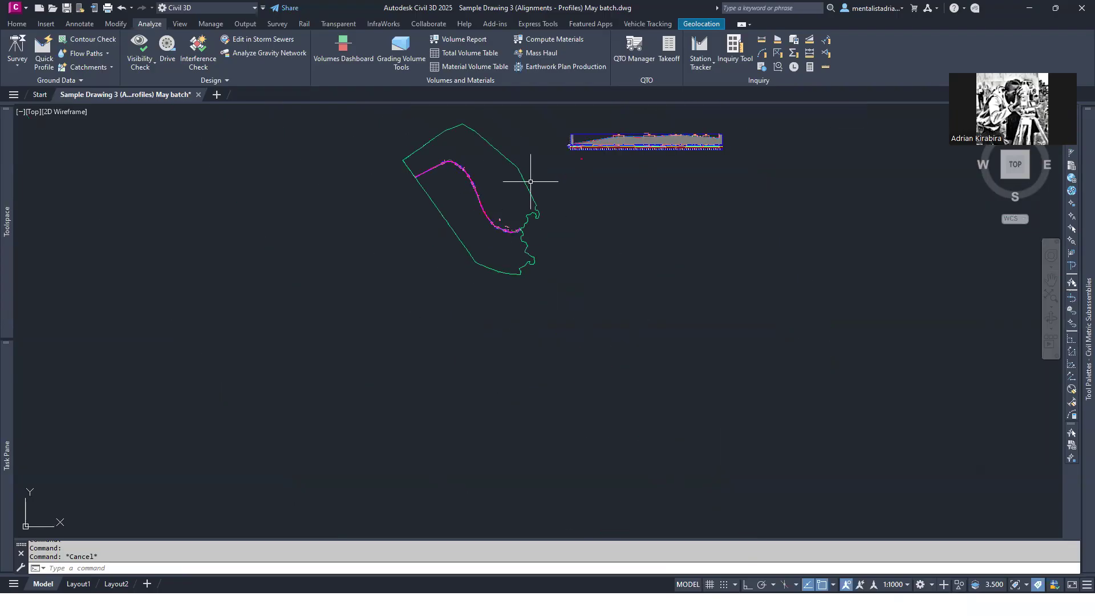
left_click(17, 23)
middle_click_drag(491, 159, 448, 154)
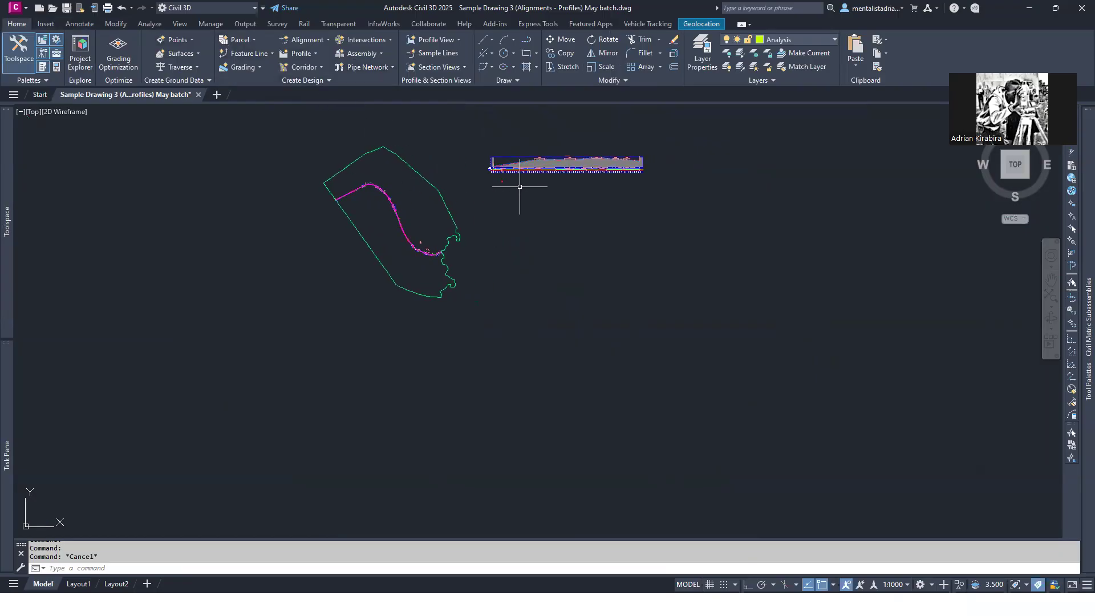
scroll(497, 183, "up", 15)
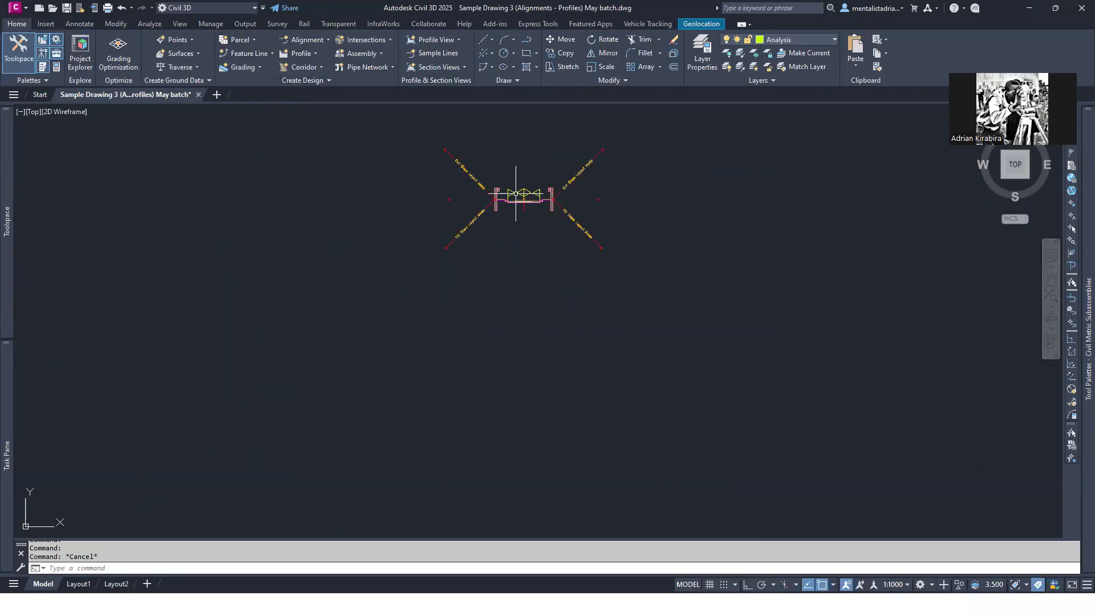
scroll(520, 197, "up", 8)
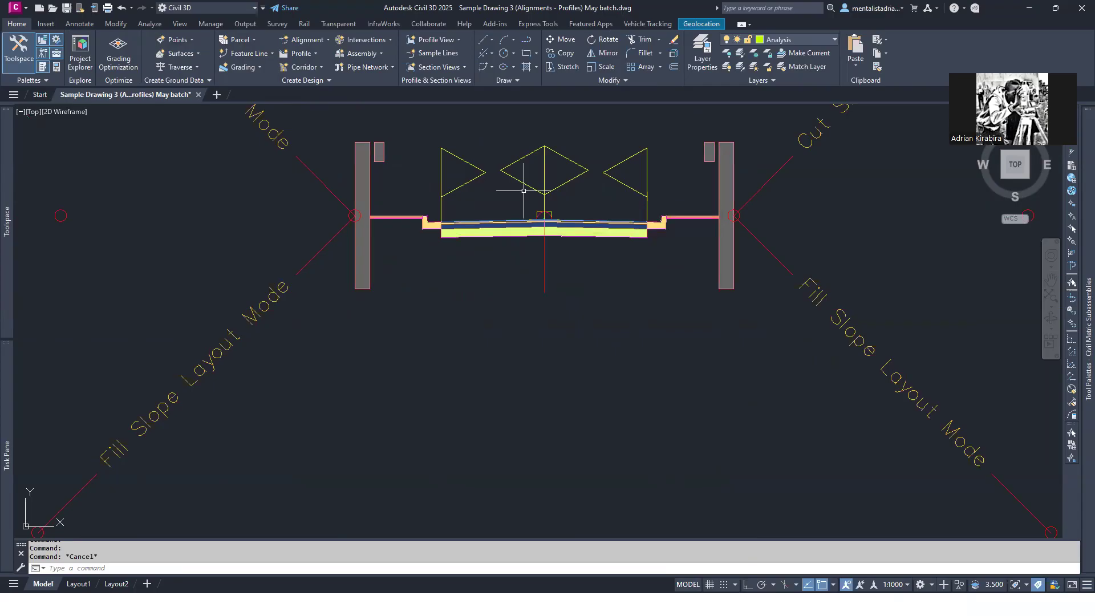
middle_click_drag(543, 230, 521, 272)
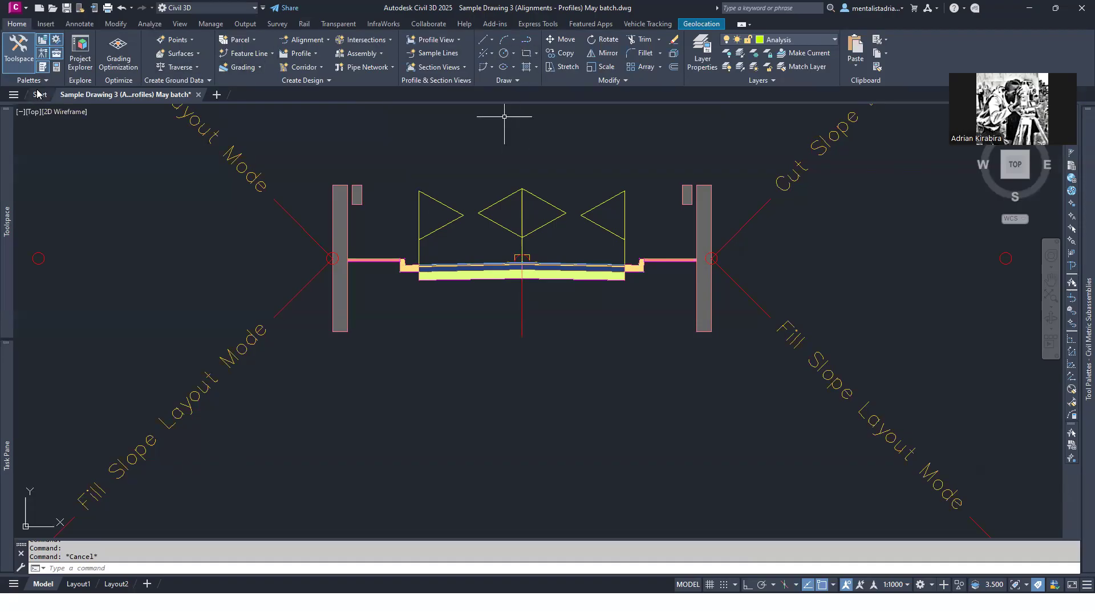
mouse_move(7, 154)
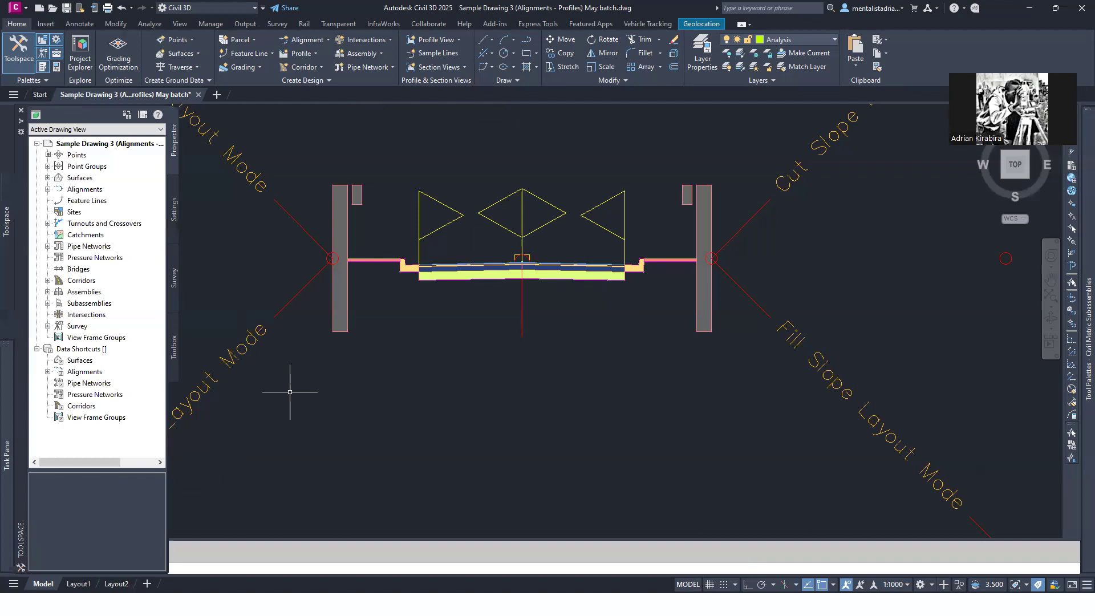
left_click(349, 415)
- Switch to File Explorer and open the folder D:\Survey works\Konoike\Phase 2\Junction 1 (Spear Motors)\Design Dwg\Drainage
key("super")
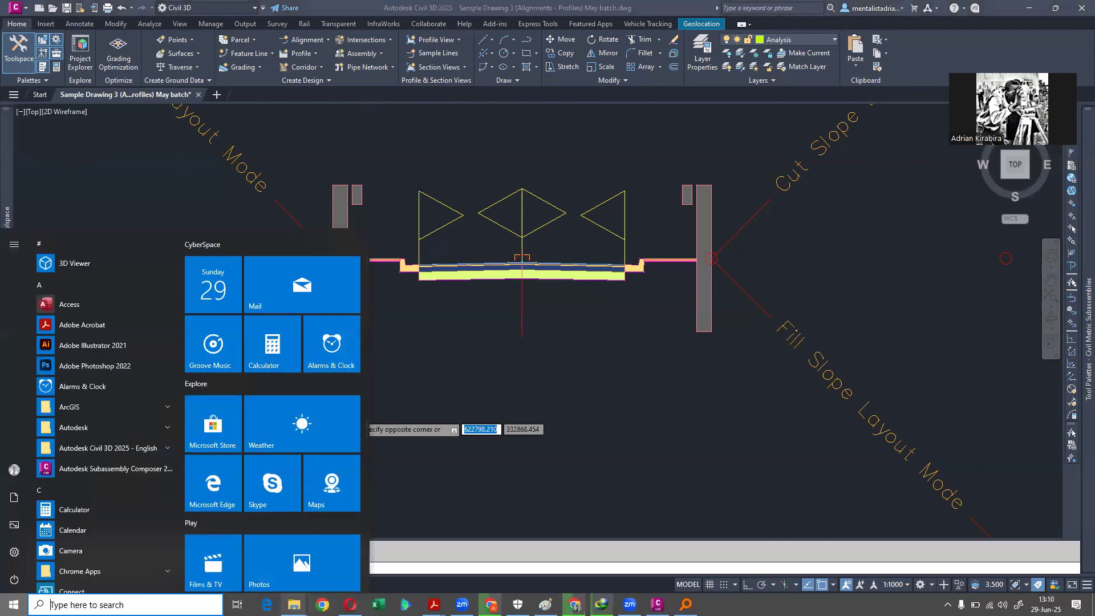
mouse_move(294, 605)
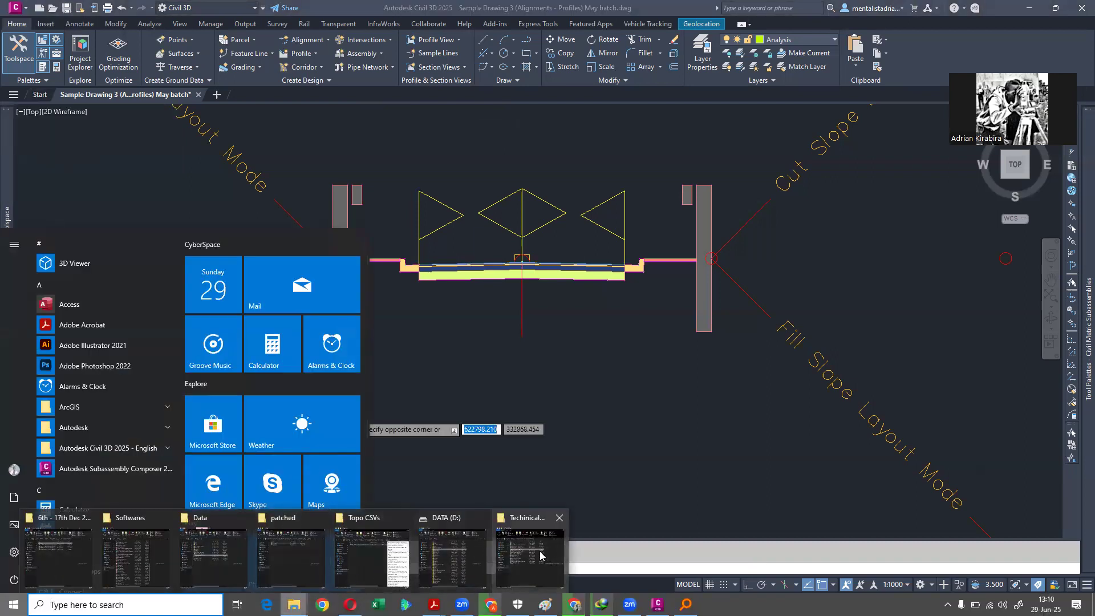
left_click(144, 551)
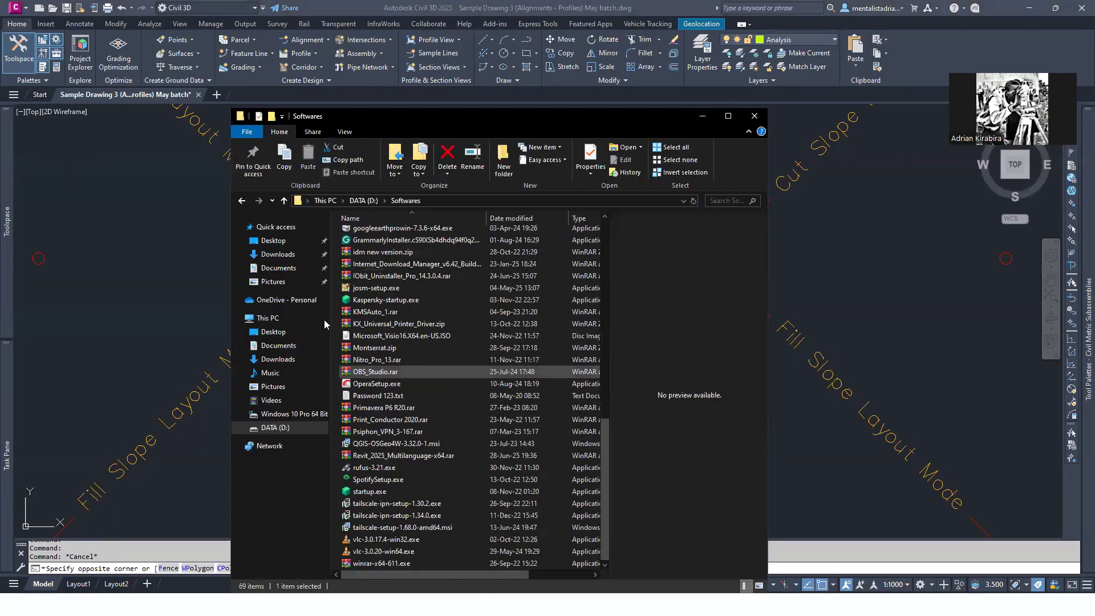
left_click(363, 200)
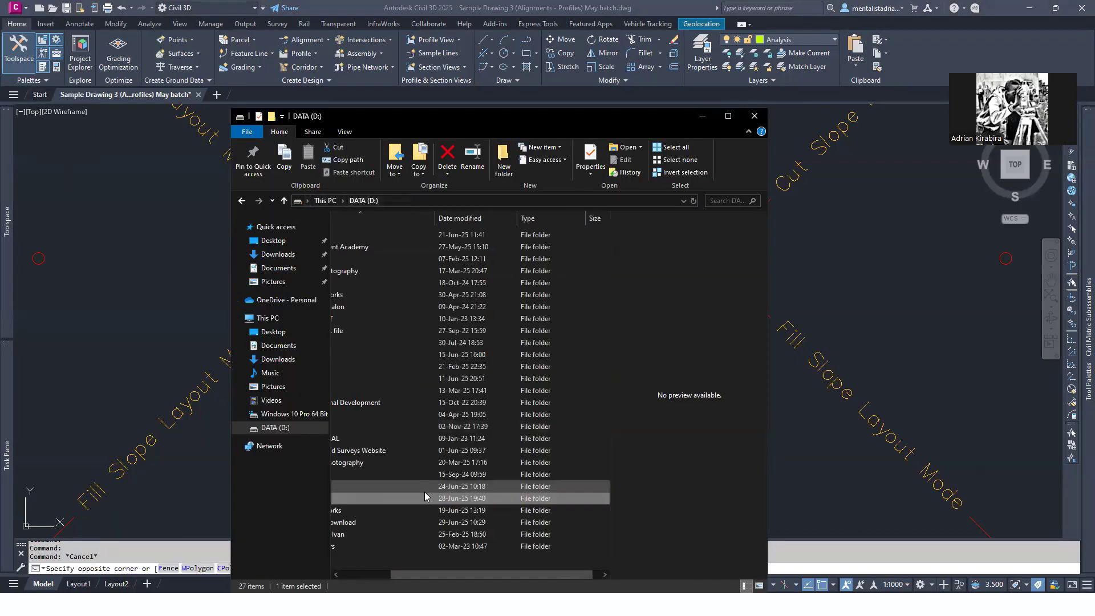
double_click(399, 510)
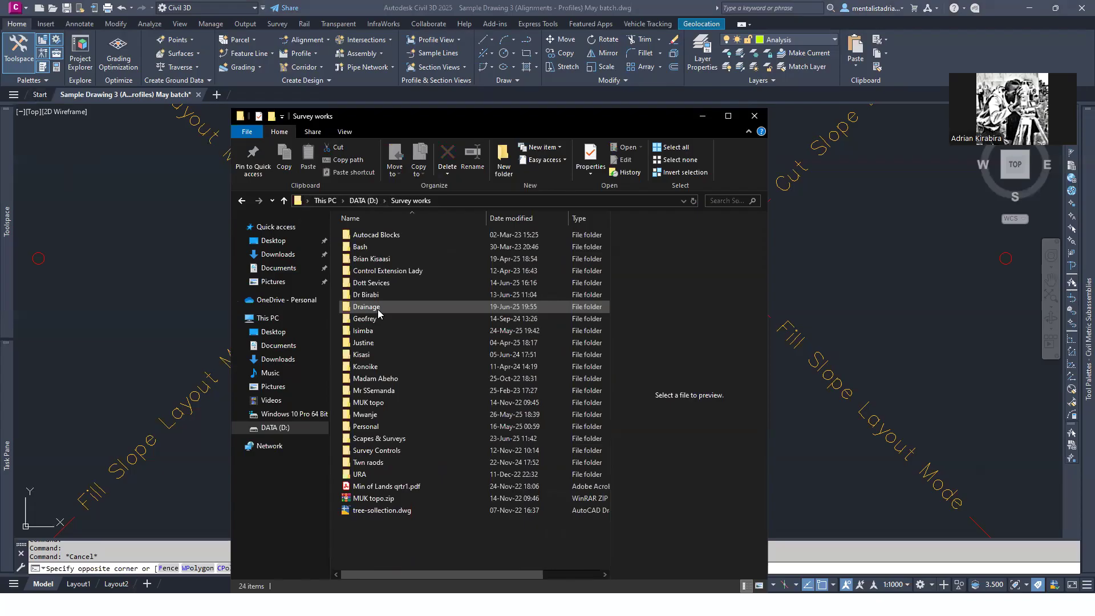
double_click(368, 367)
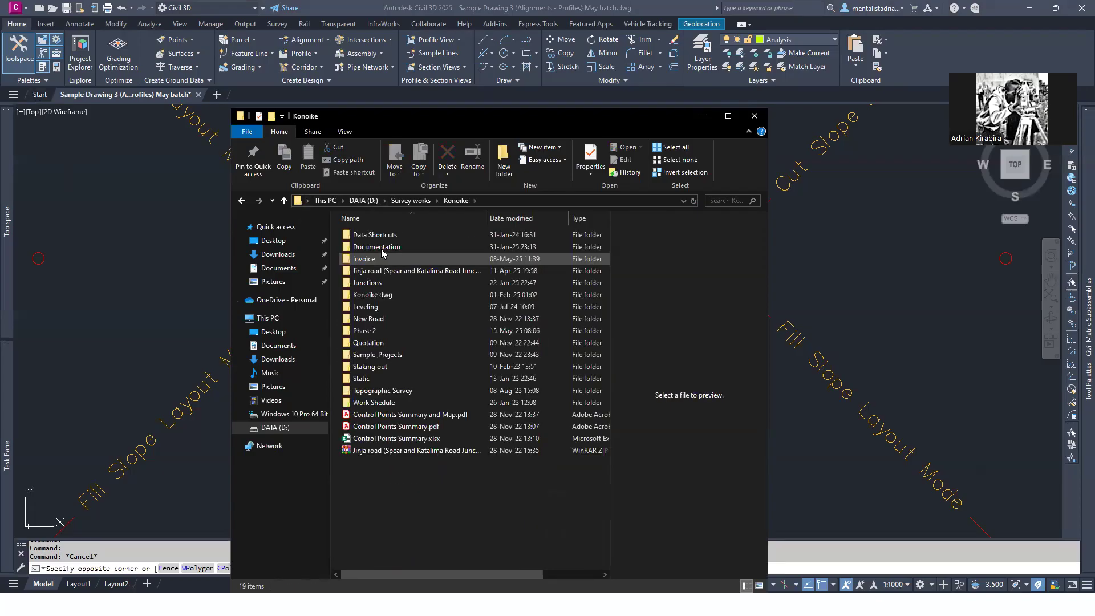
left_click(376, 331)
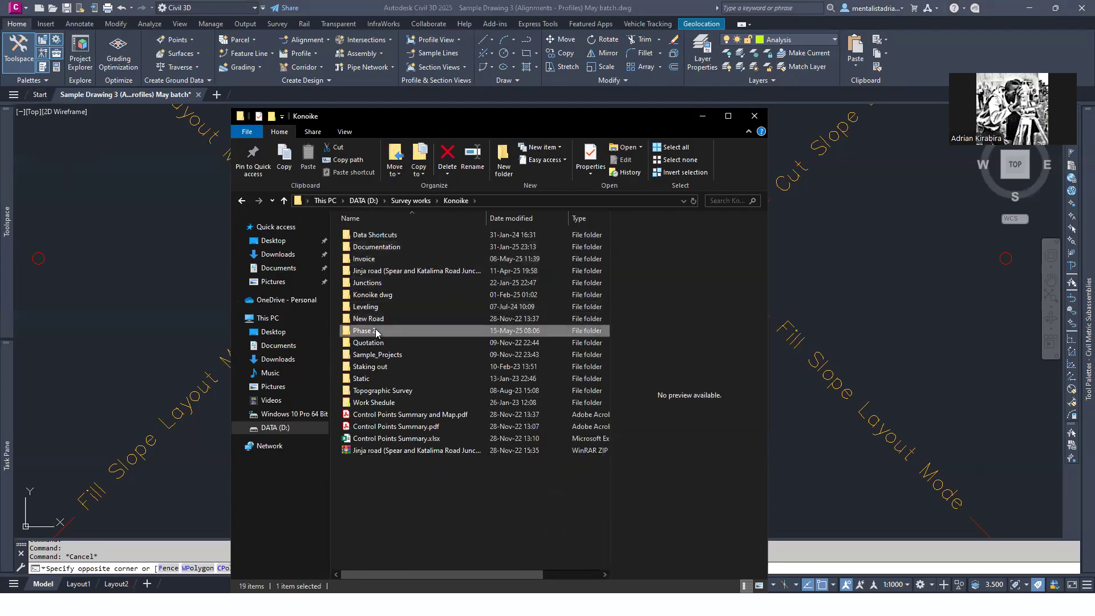
double_click(376, 331)
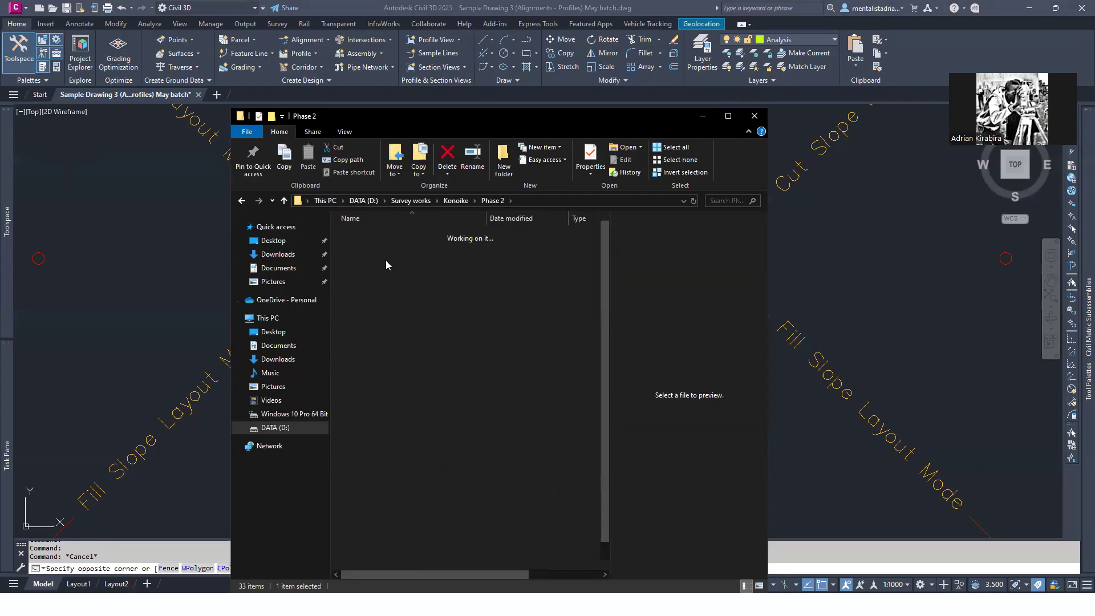
double_click(386, 265)
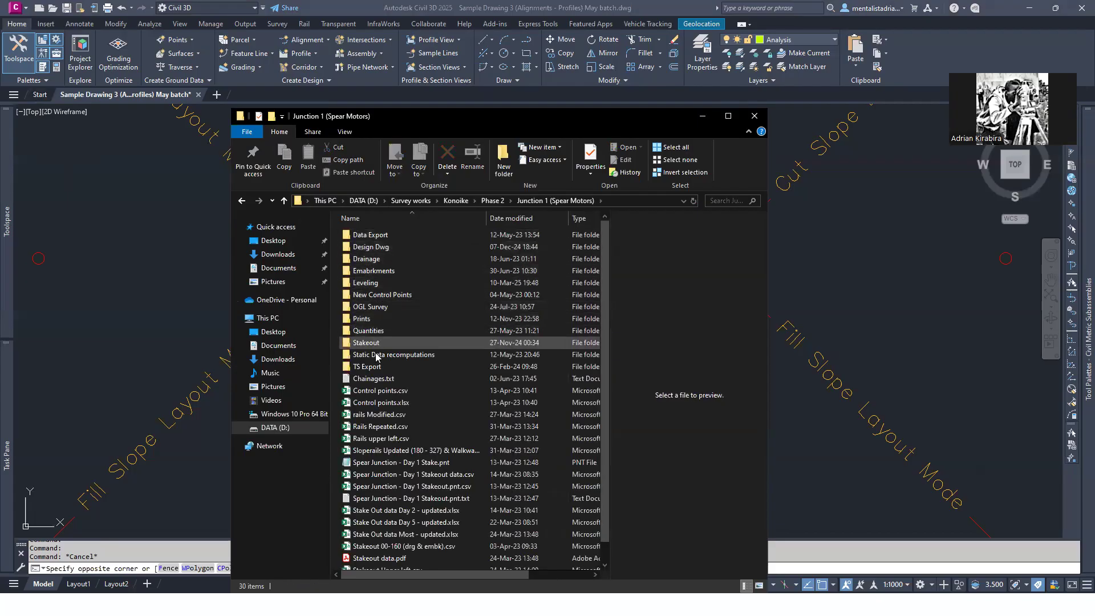
double_click(389, 247)
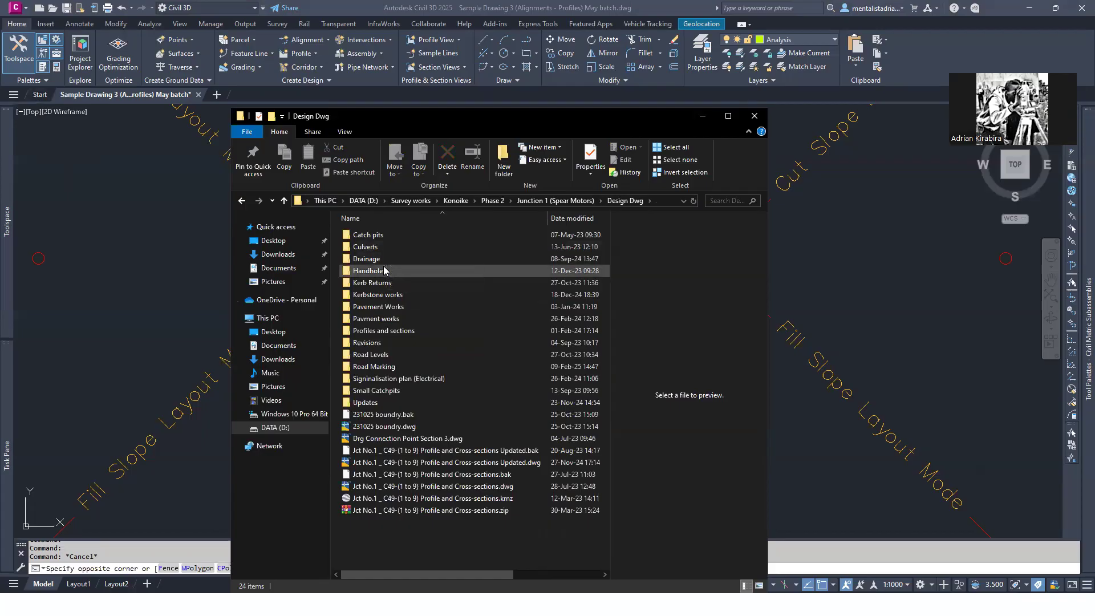
double_click(374, 259)
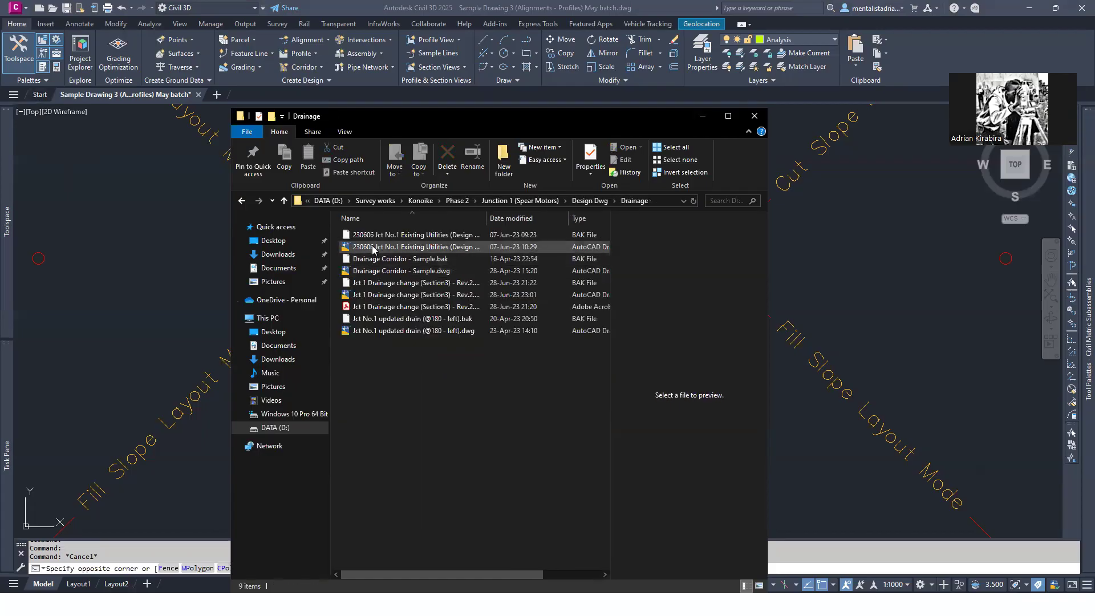
- Preview the drainage drawings, open Jct 1 Drainage change (Section3) - Rev.2.dwg in Civil 3D, and dismiss the missing-reference dialog
left_click(373, 247)
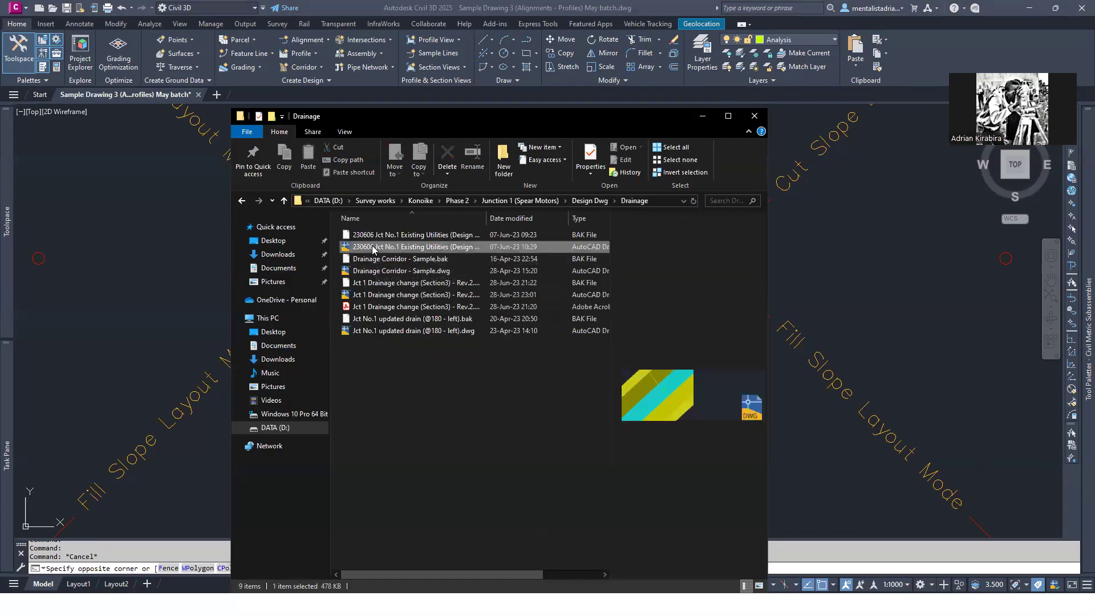
left_click(394, 271)
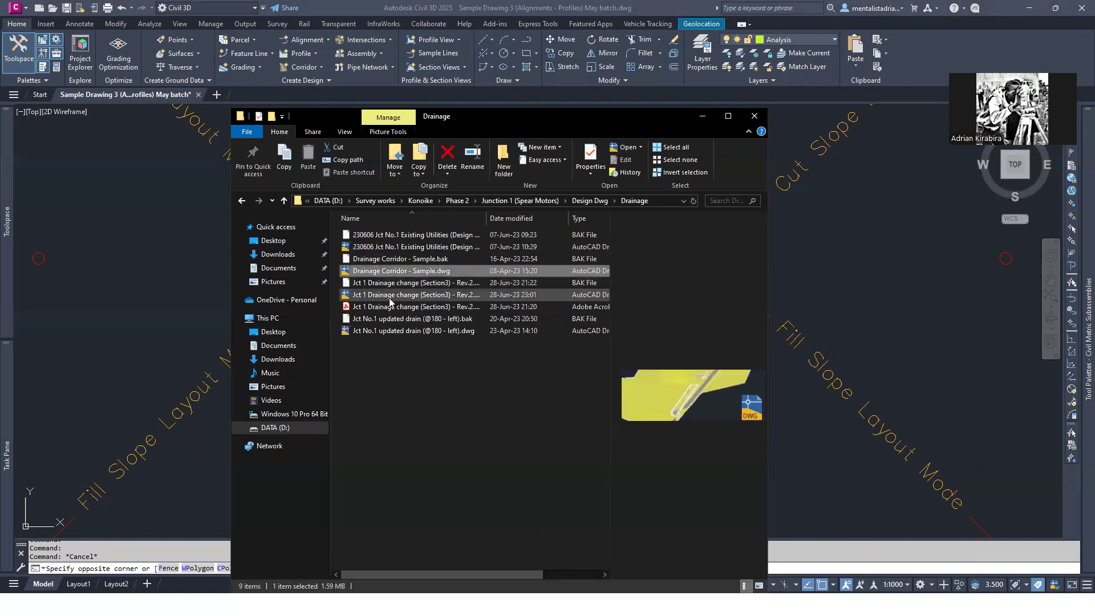
left_click(391, 296)
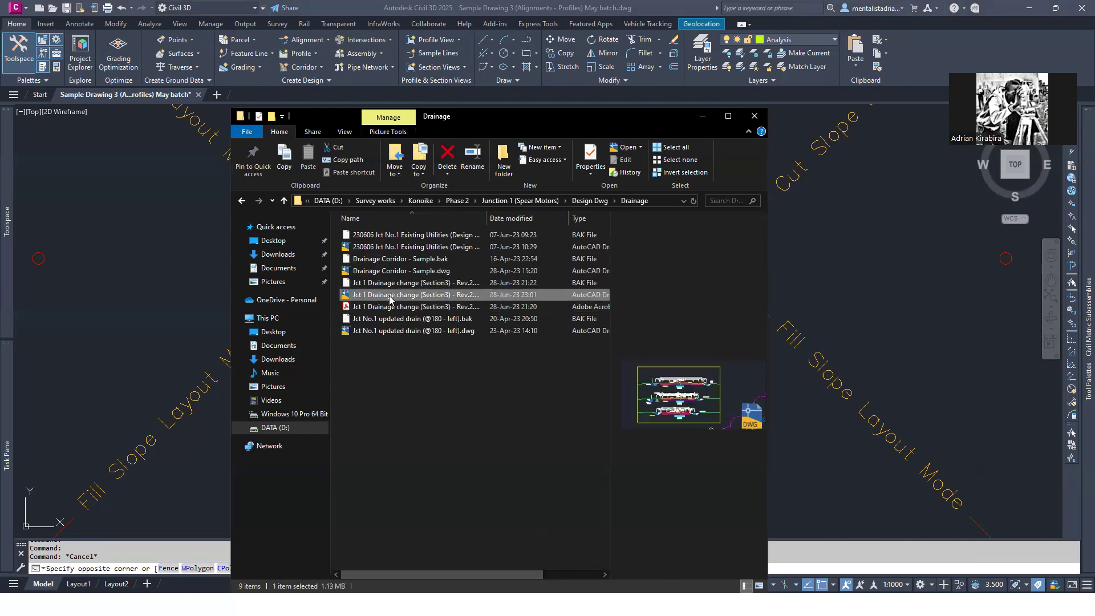
left_click_drag(391, 296, 495, 102)
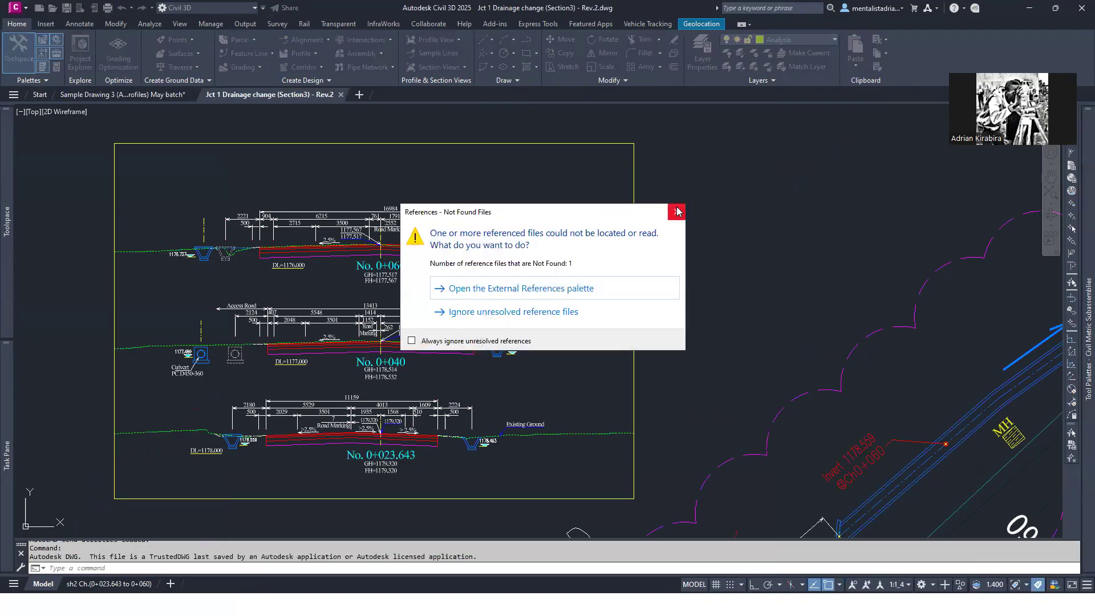
left_click(672, 215)
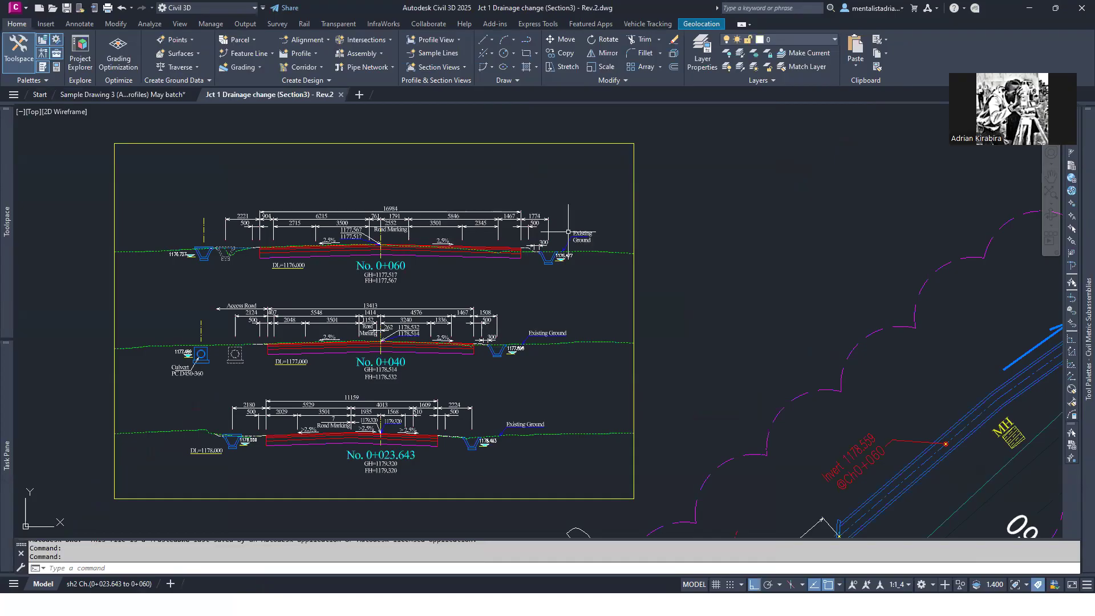
- Inspect the trapezoidal side drain in the No. 0+060 cross section, selecting its outline and then clearing the selection
scroll(556, 259, "up", 8)
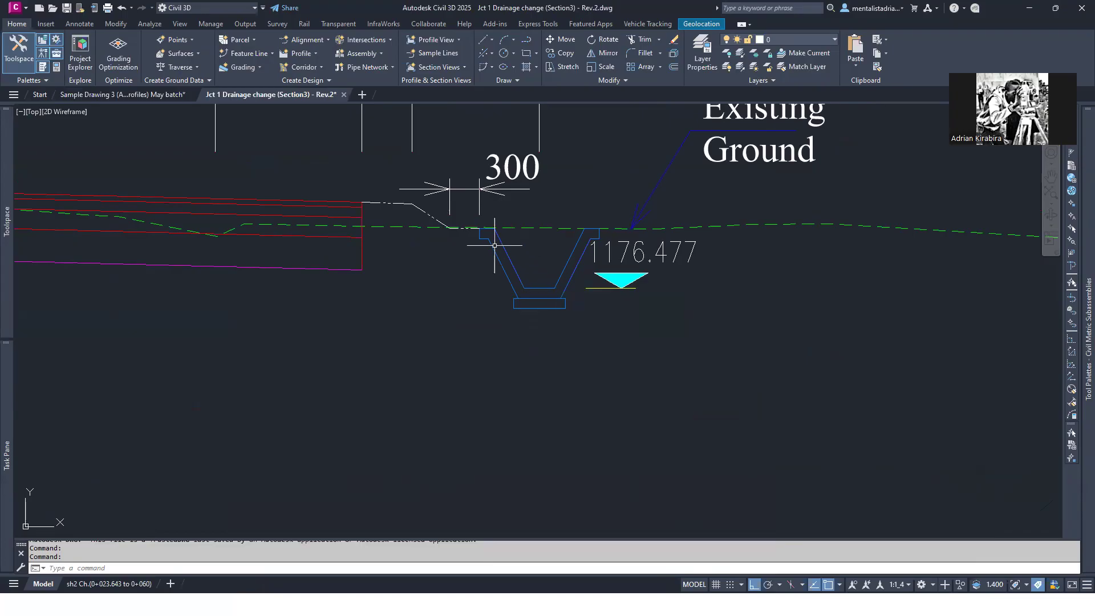
left_click(557, 317)
left_click(525, 274)
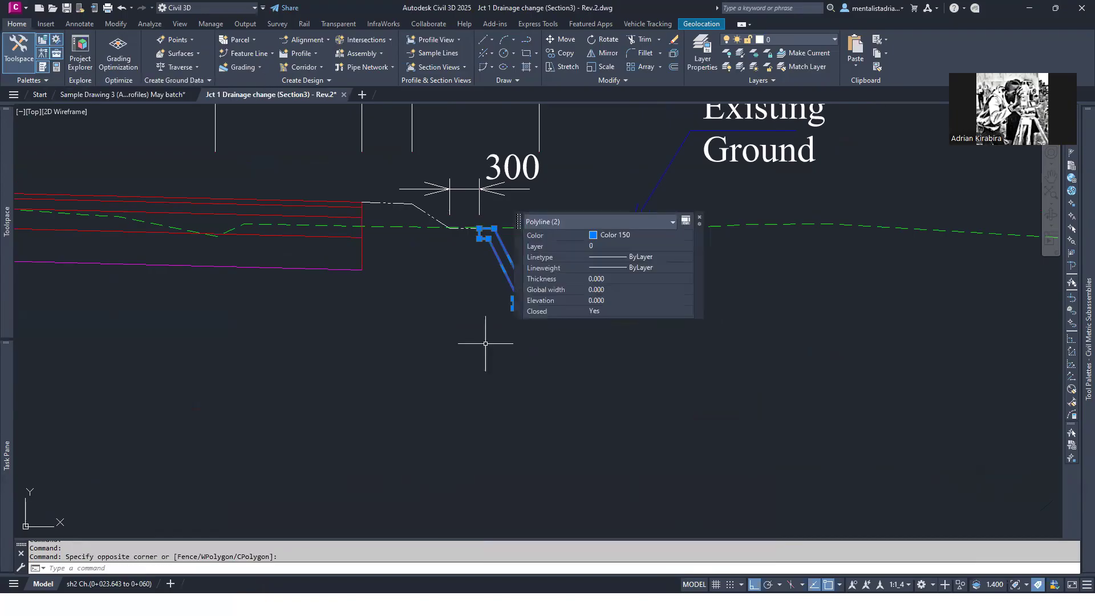
key("Escape")
key("Escape")
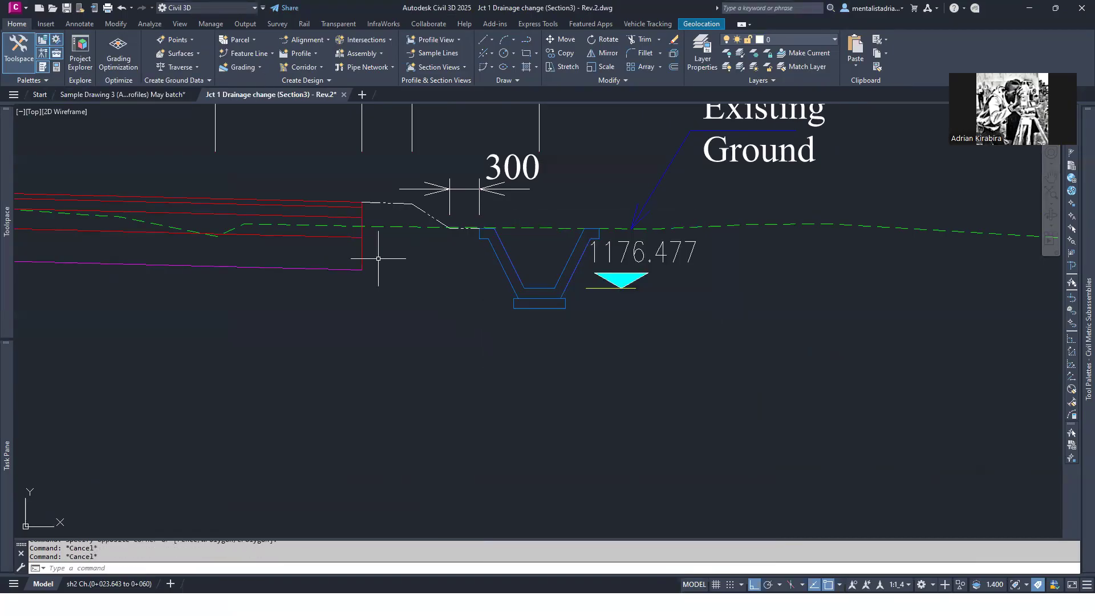
key("super")
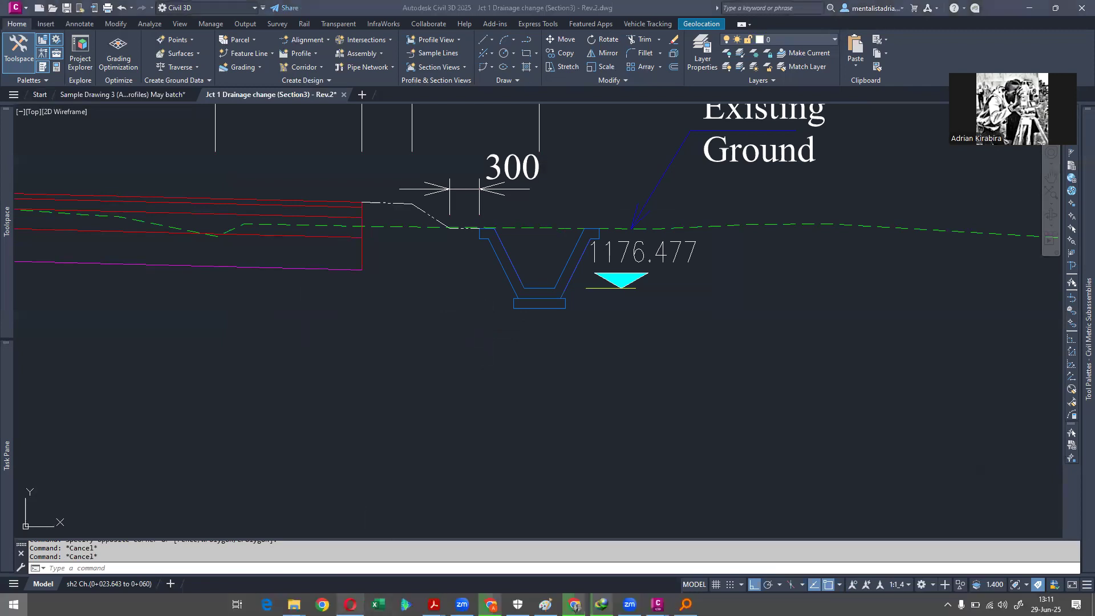
mouse_move(294, 604)
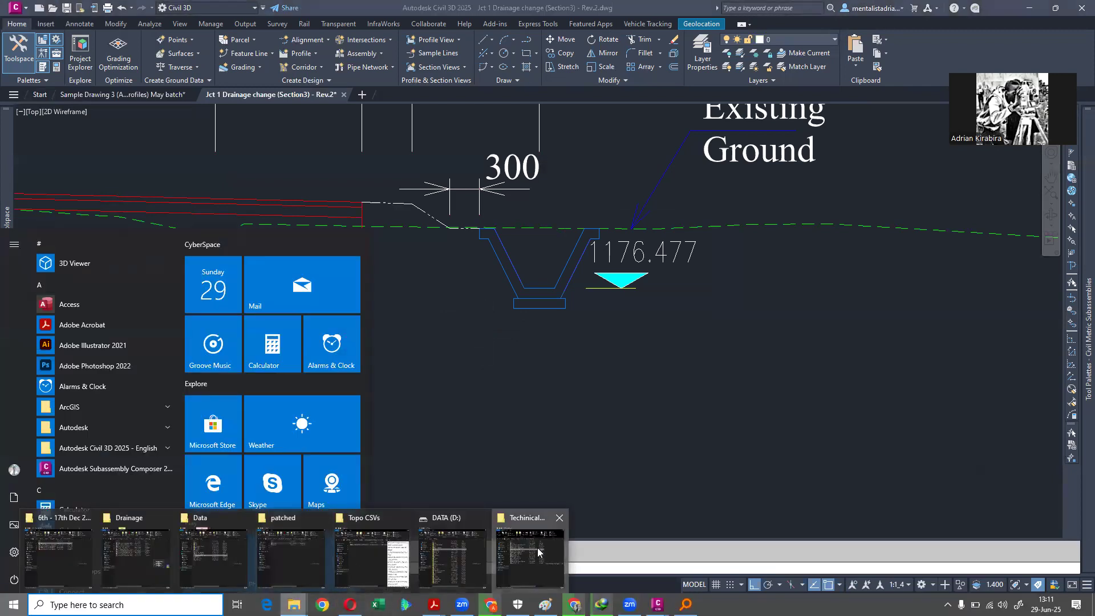
left_click(516, 548)
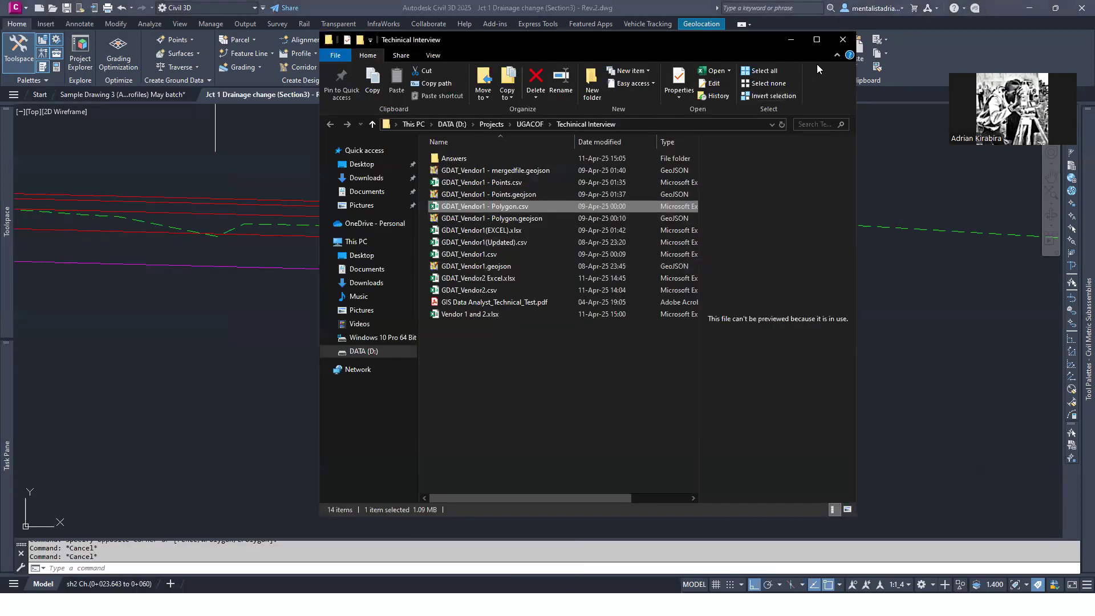
mouse_move(817, 64)
left_mouse_down()
mouse_move(687, 71)
mouse_move(680, 121)
left_mouse_up()
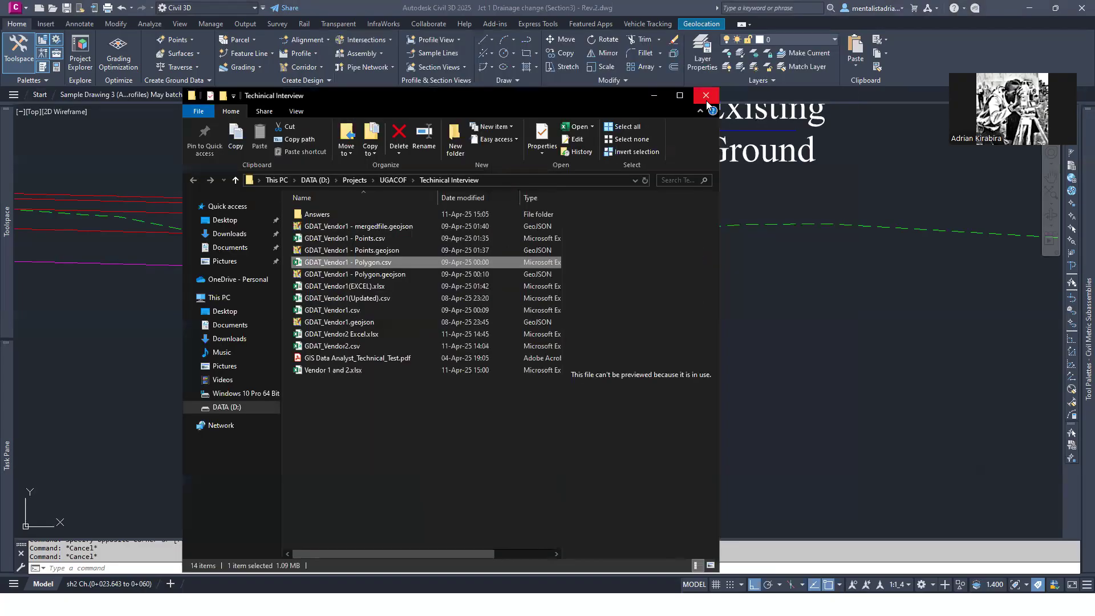
left_click(706, 99)
- Switch to the Drainage folder and open 230606 Jct No.1 Existing Utilities (Design drain shifts up by 70mm).dwg in Civil 3D
key("super")
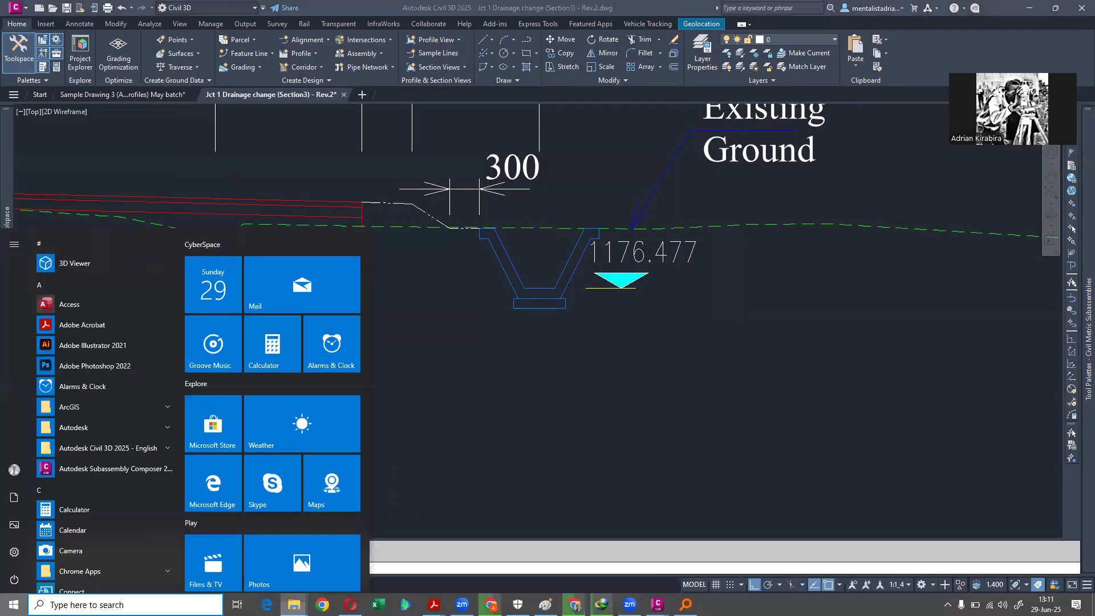
mouse_move(295, 603)
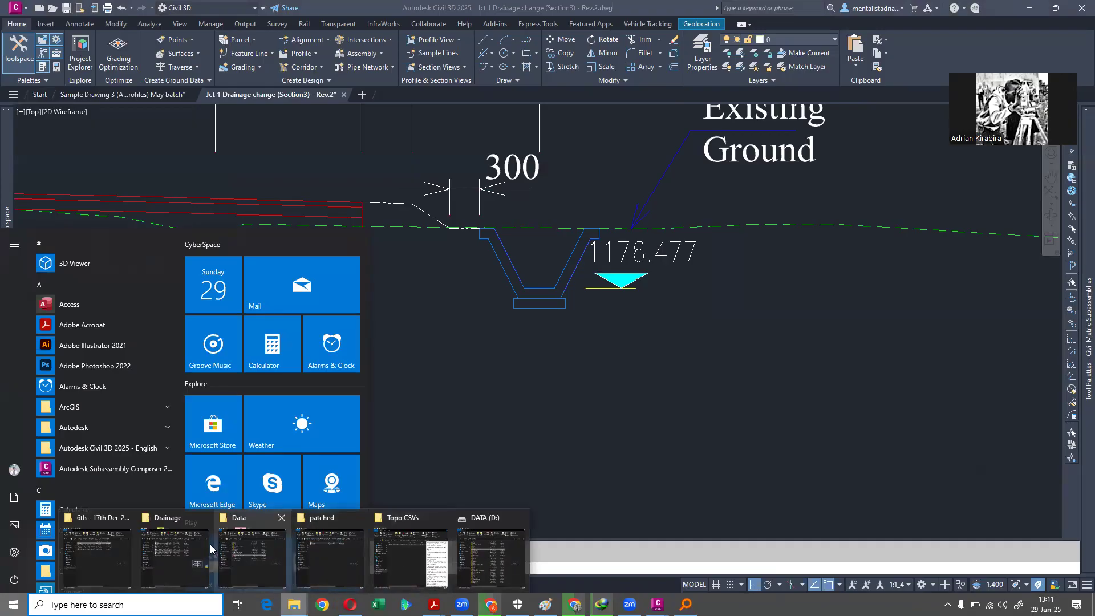
left_click(171, 545)
left_click(423, 245)
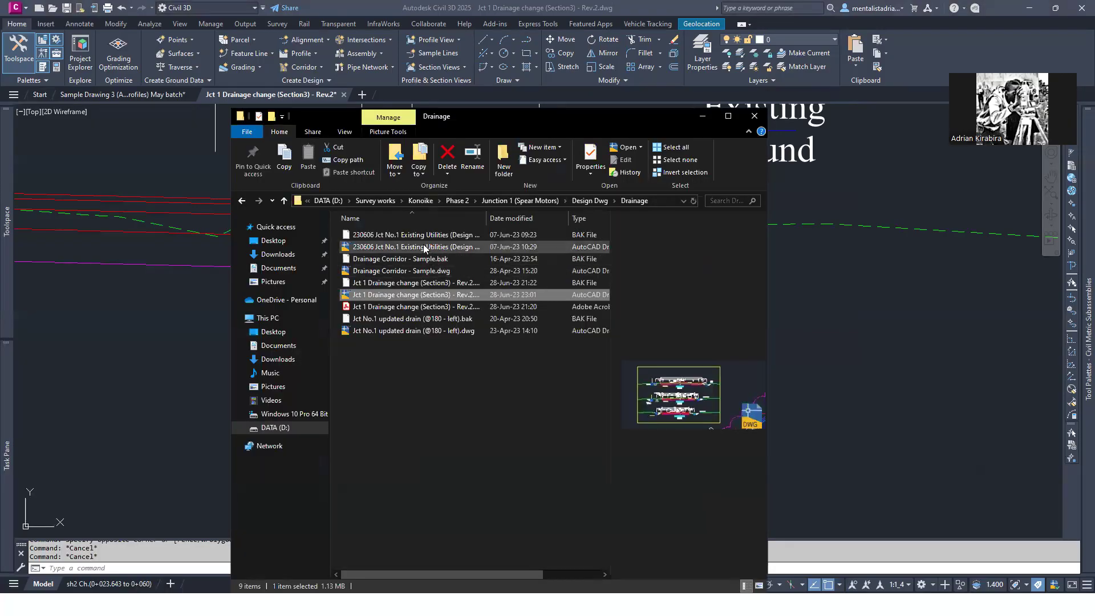
double_click(424, 245)
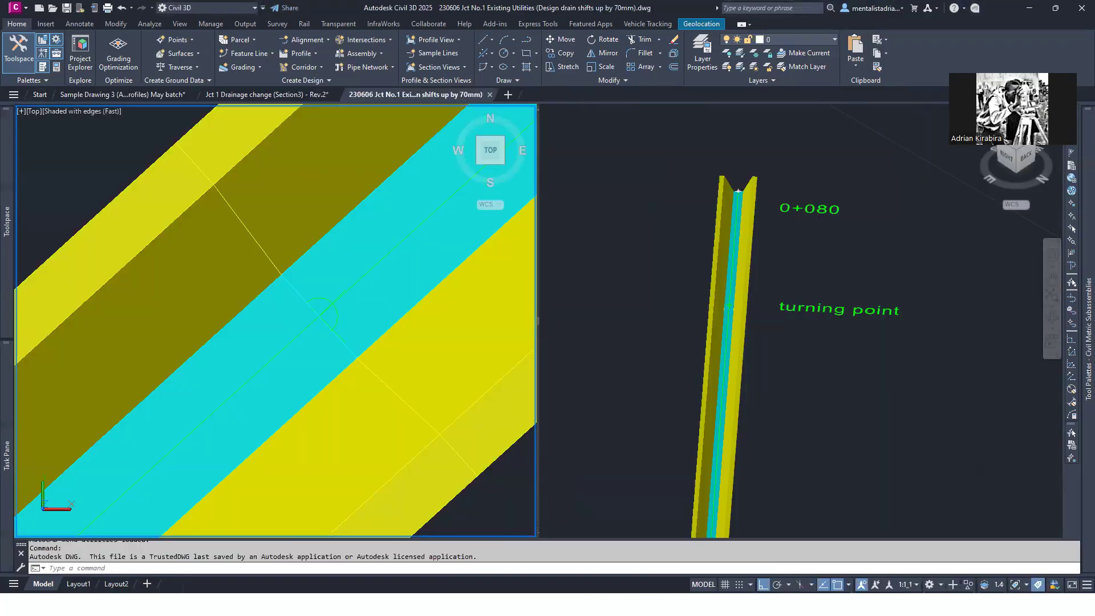
- Examine the drain in the plan viewport between stations 0+080 and 0+100
scroll(409, 226, "down", 10)
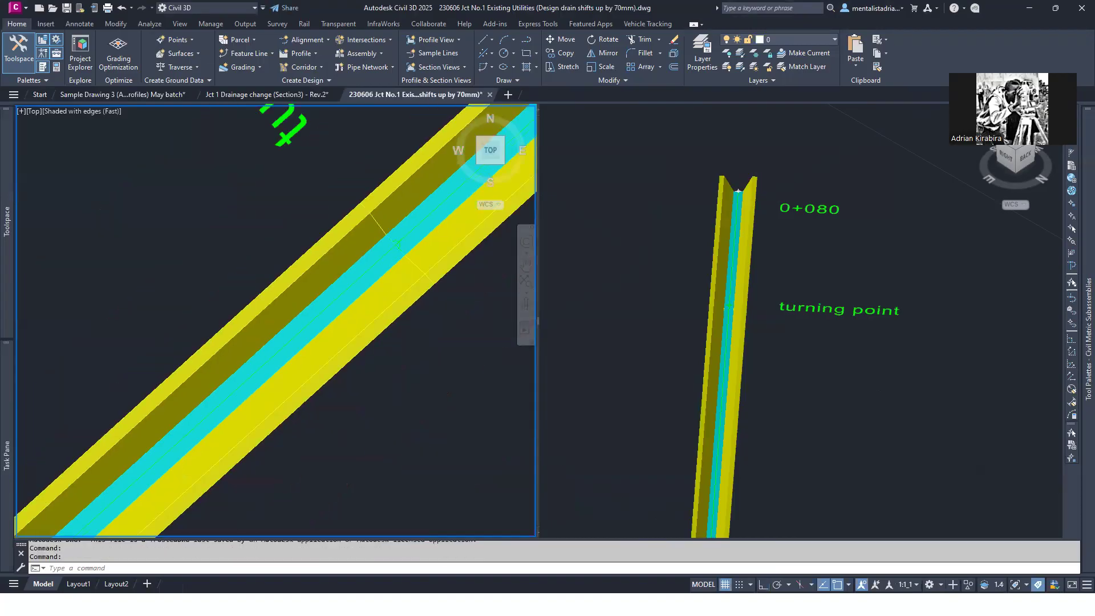
key("Escape")
middle_click_drag(401, 280, 240, 311)
scroll(228, 310, "down", 2)
scroll(277, 313, "down", 4)
scroll(297, 297, "down", 2)
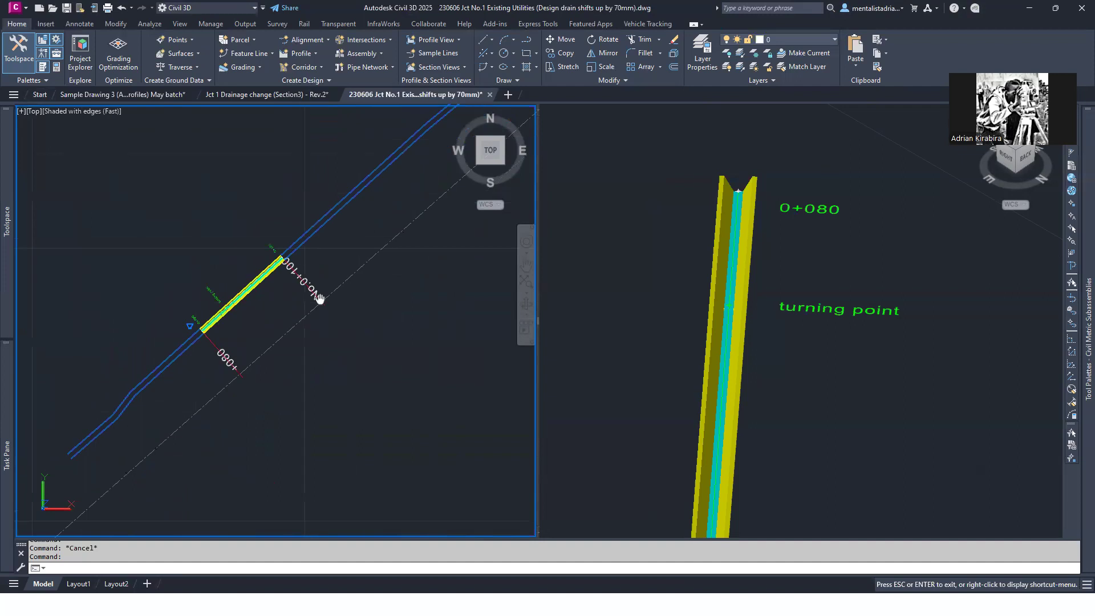
- Examine the drain's 3D solid at its 0+100 end in the isometric viewport and the matching end in the plan viewport
left_click(660, 377)
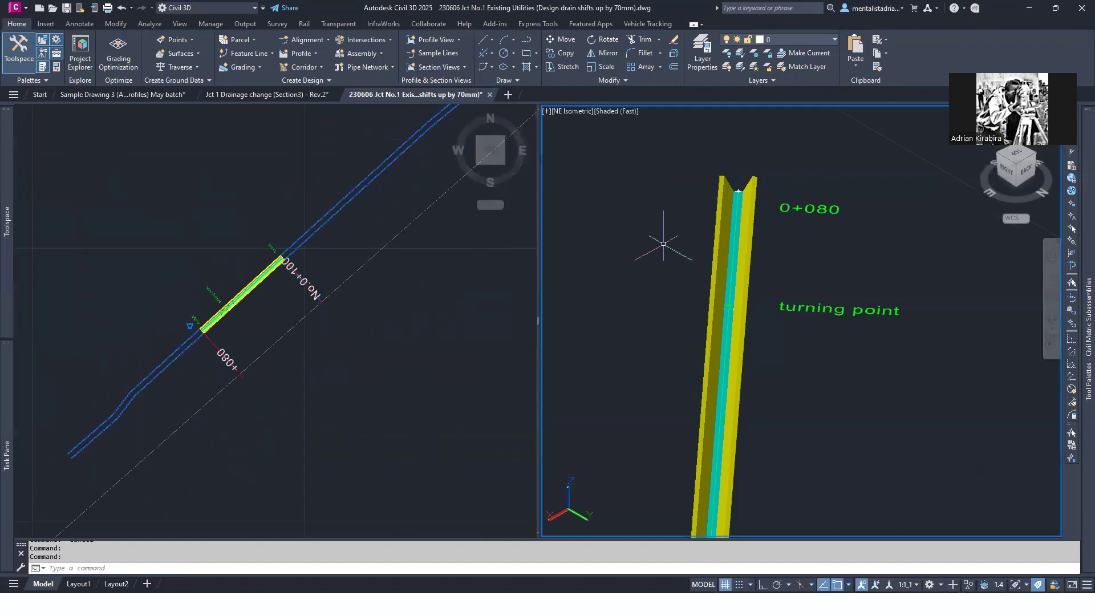
scroll(667, 342, "down", 5)
scroll(675, 319, "up", 6)
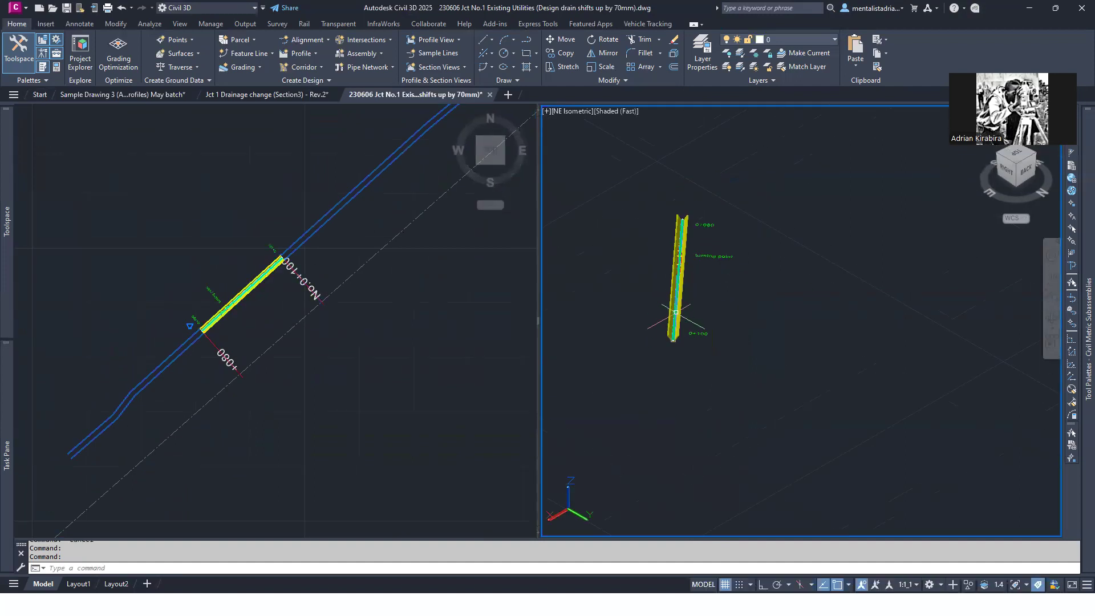
scroll(667, 337, "up", 5)
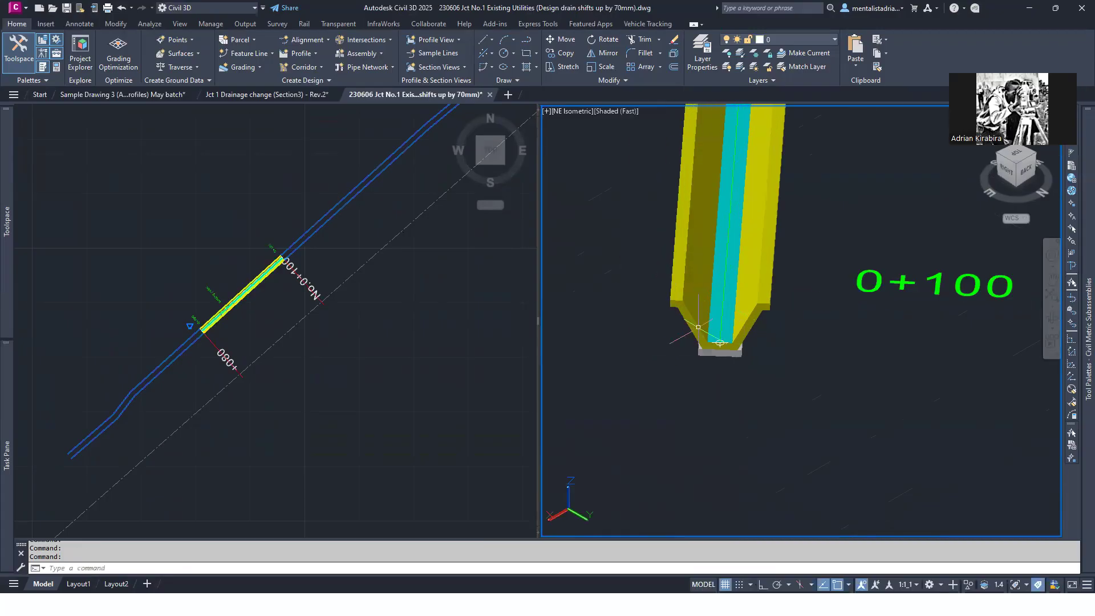
middle_click_drag(731, 333, 739, 404)
left_click(727, 323)
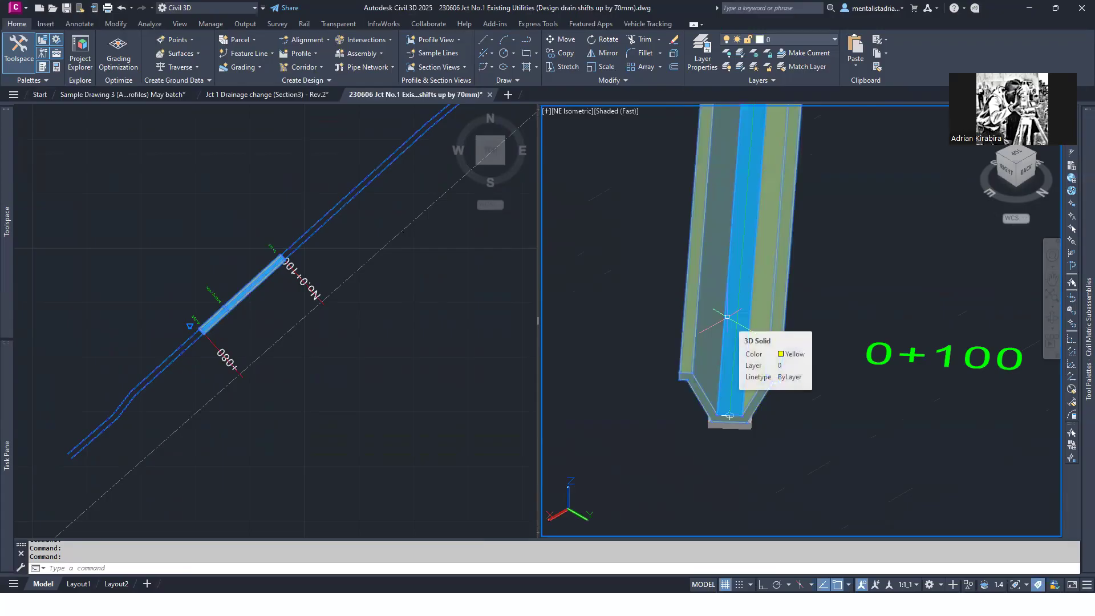
key("Escape")
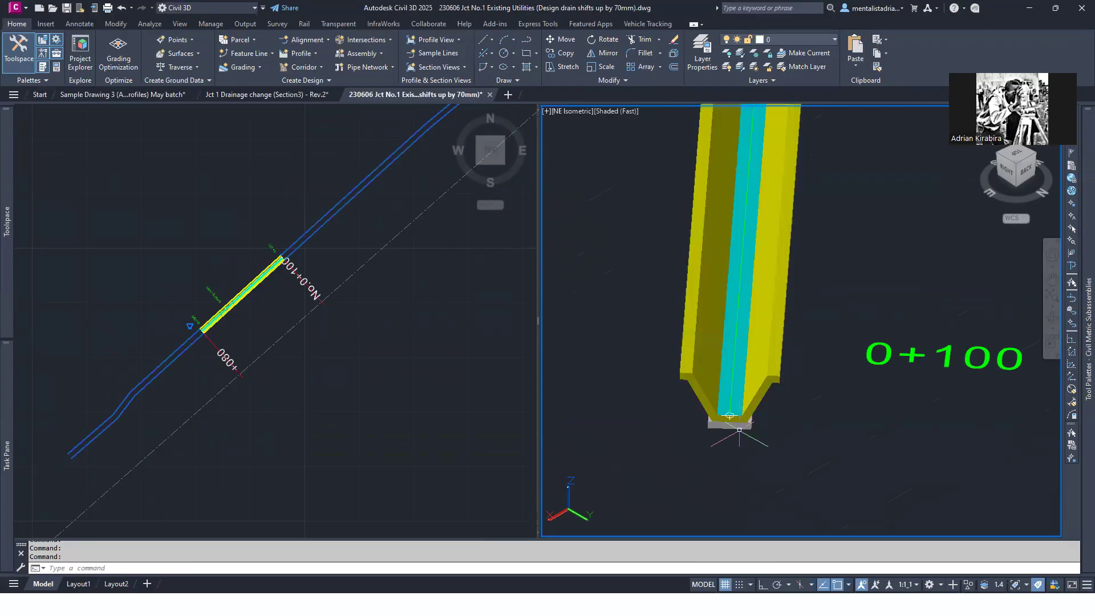
left_click(300, 297)
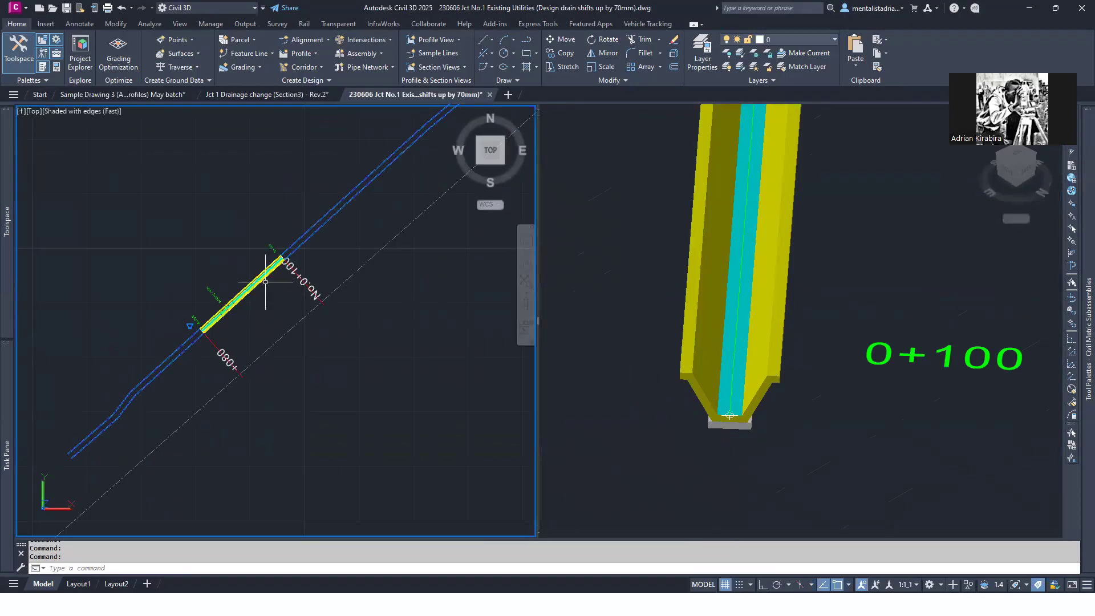
scroll(300, 297, "up", 6)
left_click(292, 258)
key("Escape")
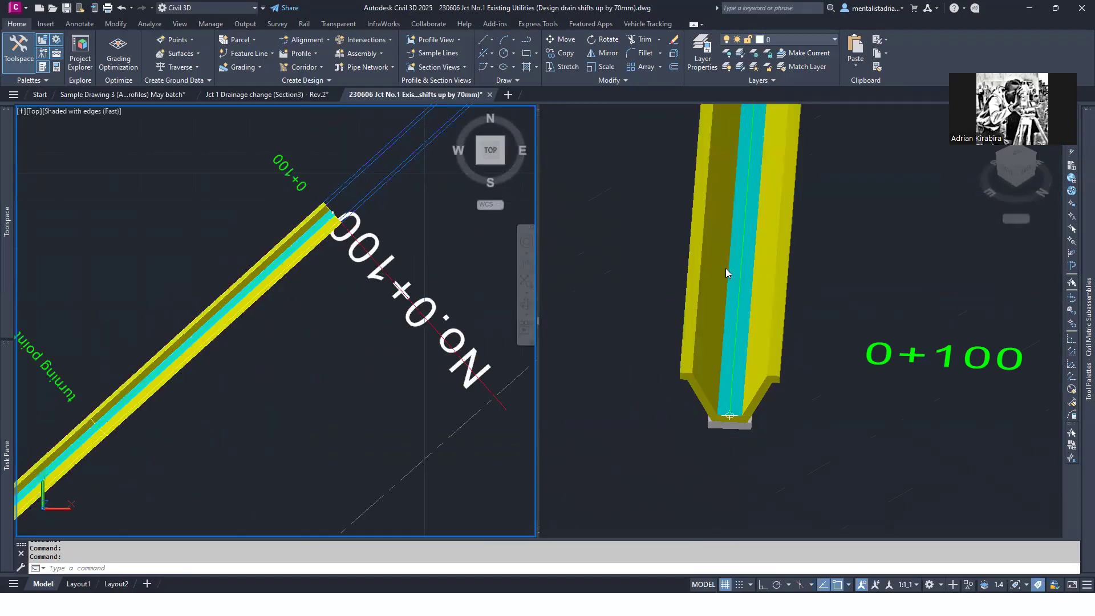
- View the drain solid from the top, the NW isometric and a custom orbit angle, focusing on its 0+080 end
left_click(988, 228)
left_click_drag(1013, 170, 1011, 152)
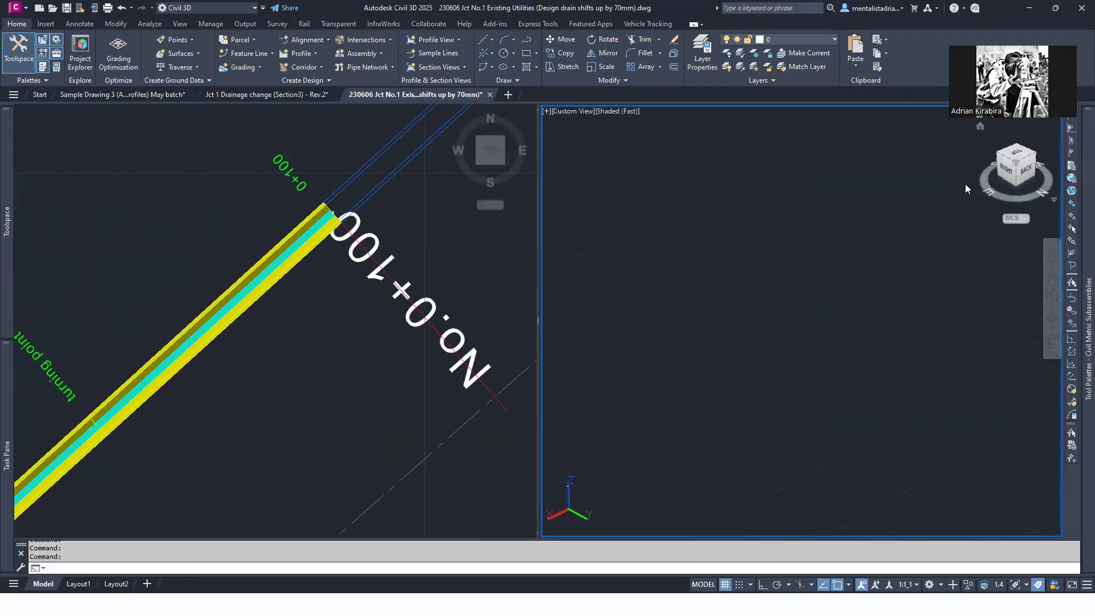
scroll(943, 184, "down", 5)
scroll(847, 265, "down", 3)
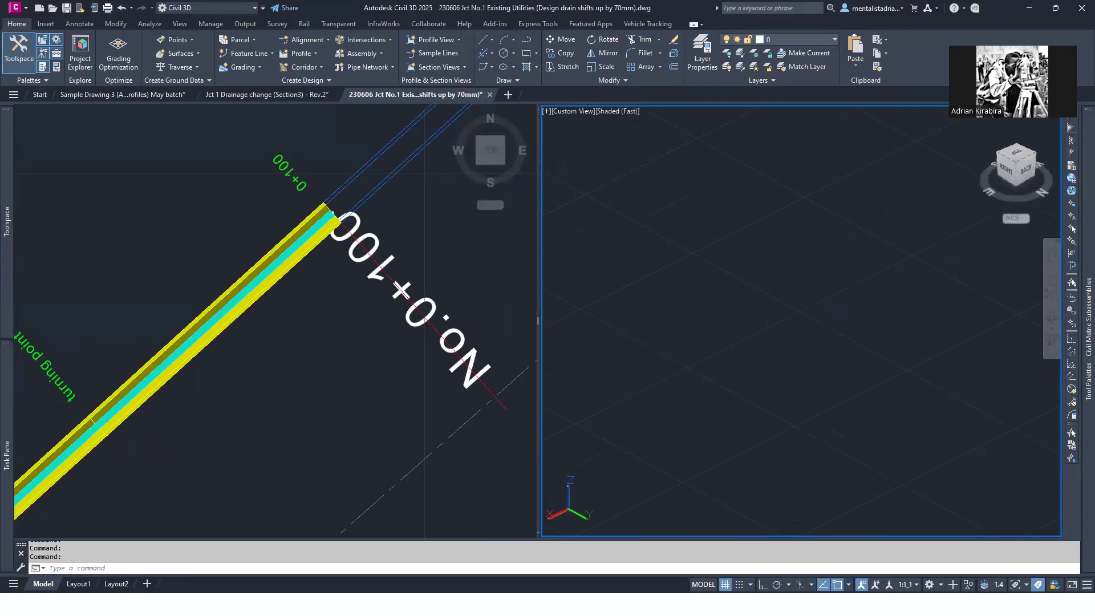
left_click(1020, 160)
scroll(839, 293, "up", 3)
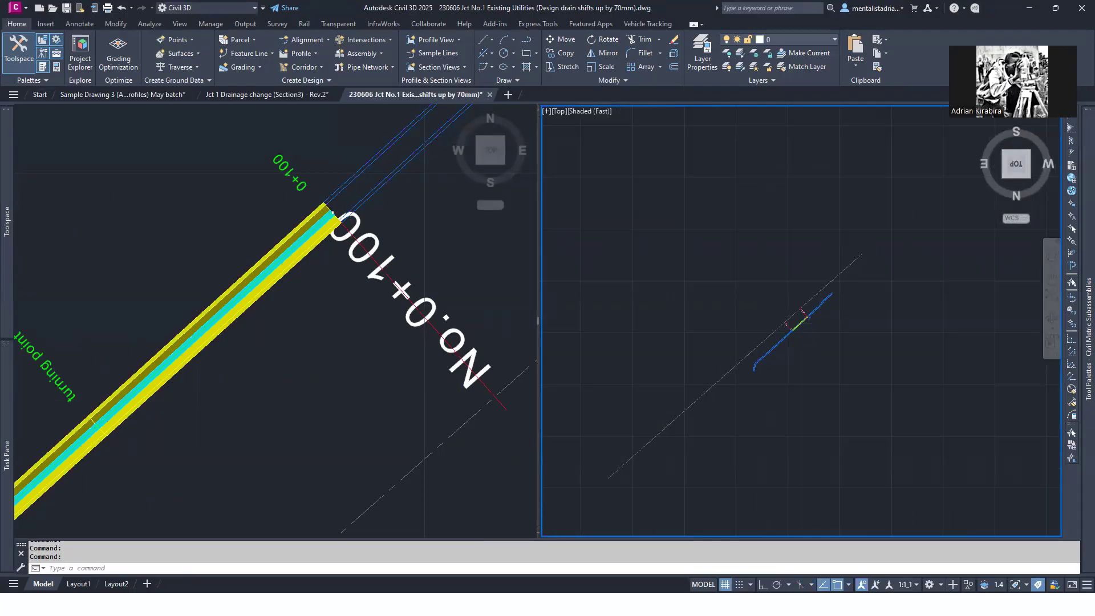
left_click(1028, 177)
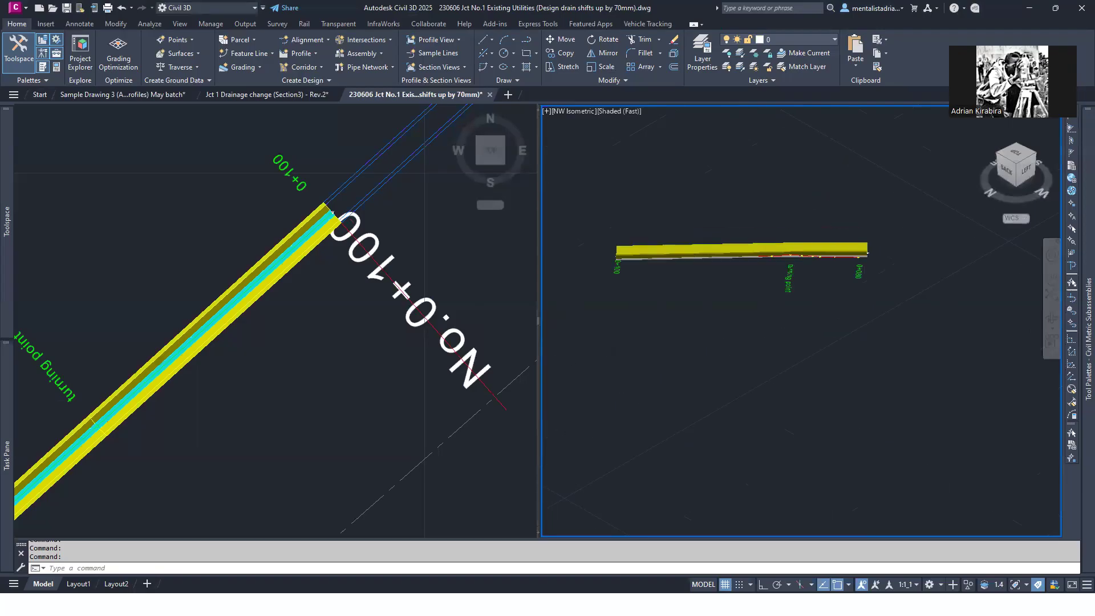
scroll(841, 222, "up", 2)
left_click_drag(1016, 166, 997, 166)
scroll(919, 214, "down", 2)
scroll(682, 196, "up", 5)
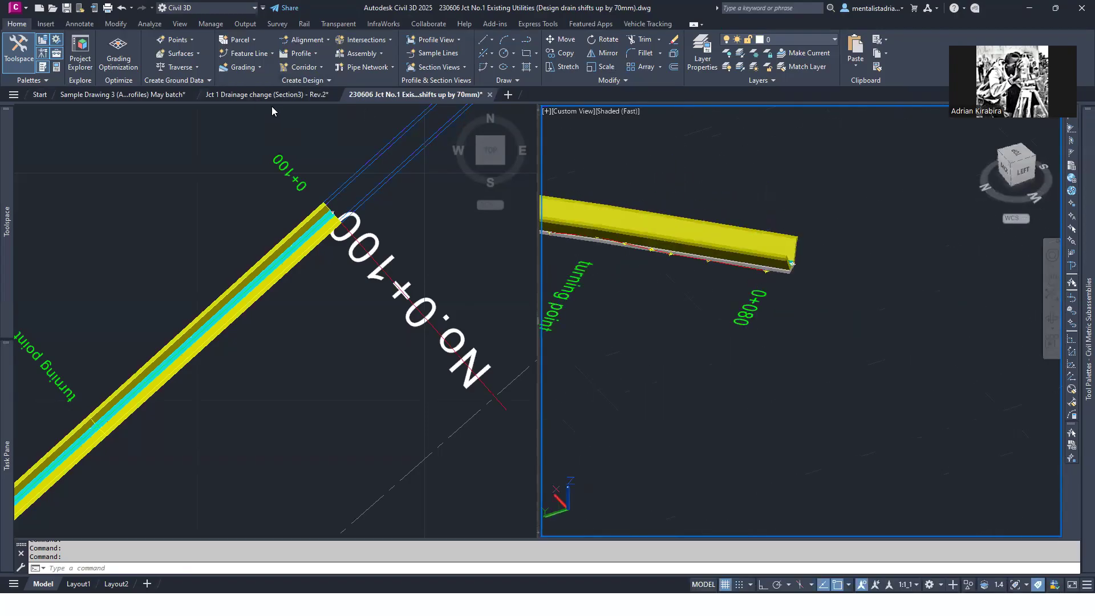
- Return to the Drainage folder and open Drainage Corridor - Sample.dwg in Civil 3D
left_click(349, 605)
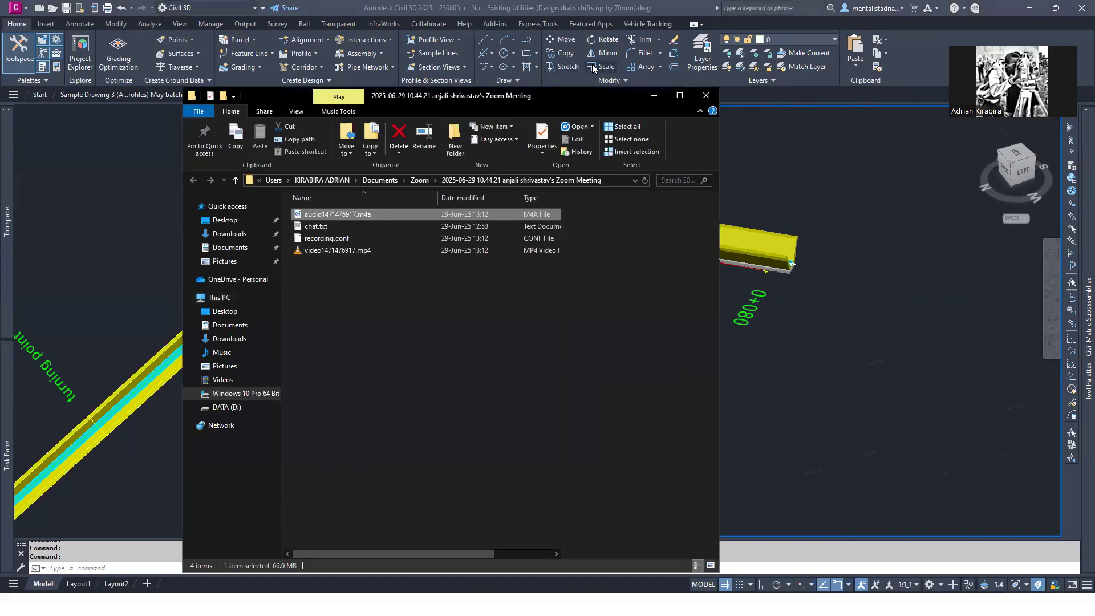
left_click(655, 96)
key("super")
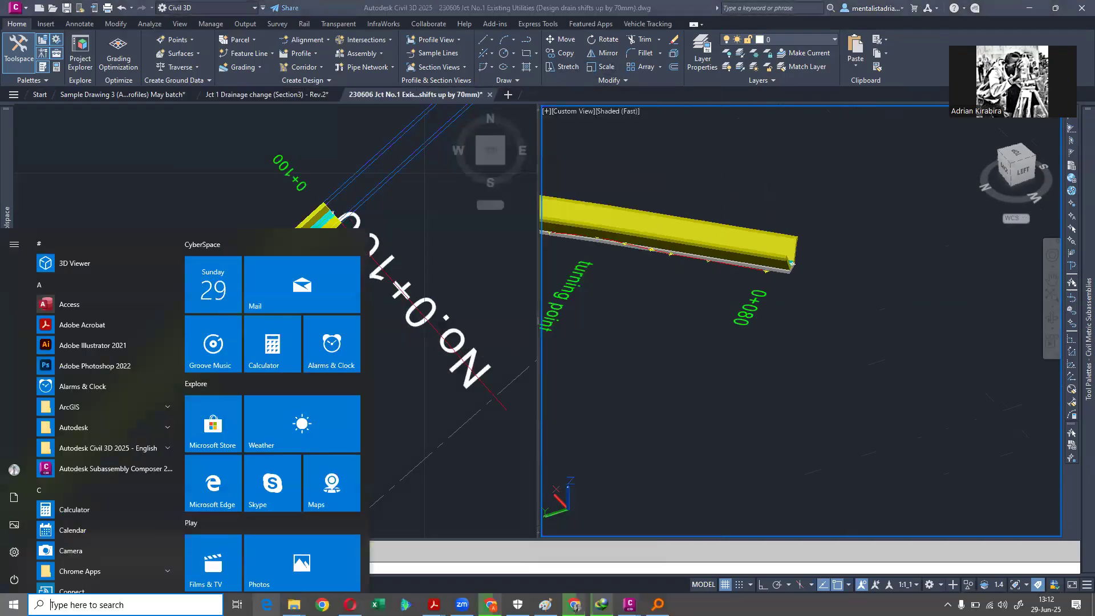
mouse_move(302, 602)
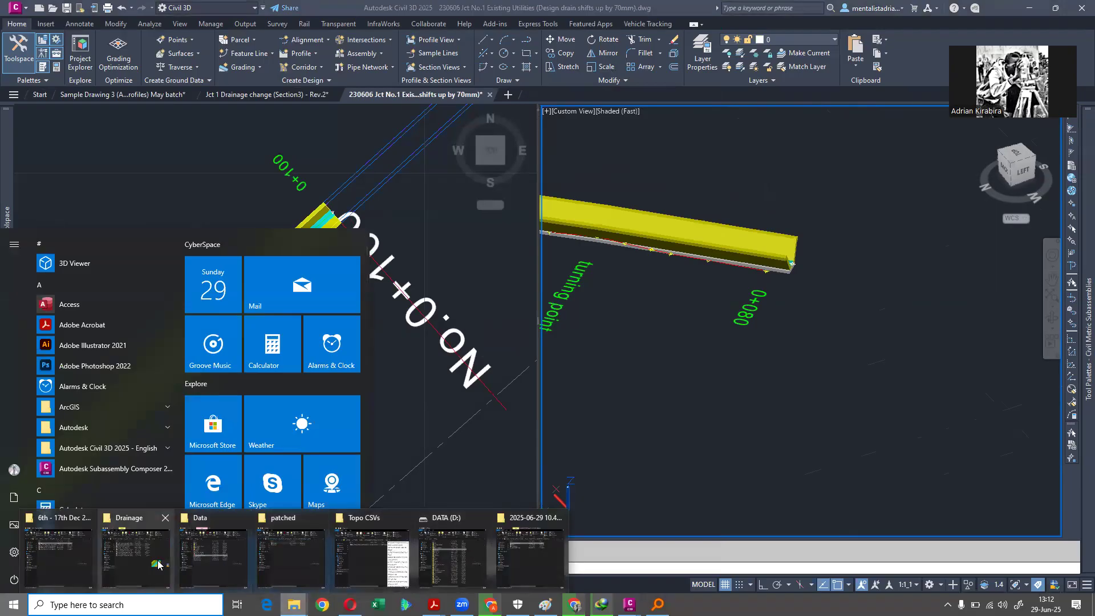
left_click(135, 556)
left_click(377, 272)
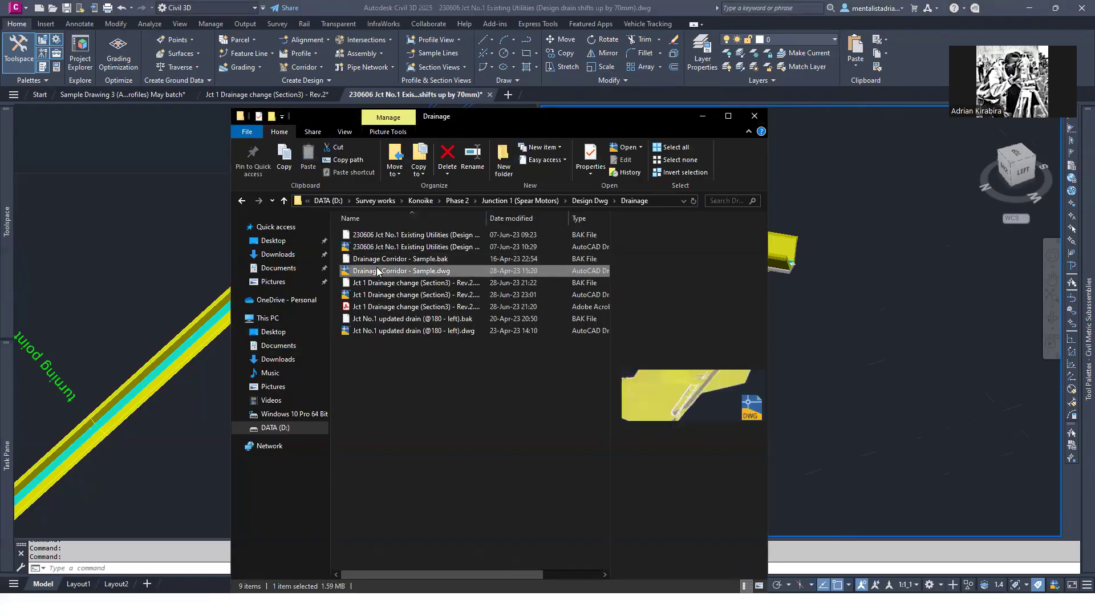
left_click_drag(364, 273, 619, 94)
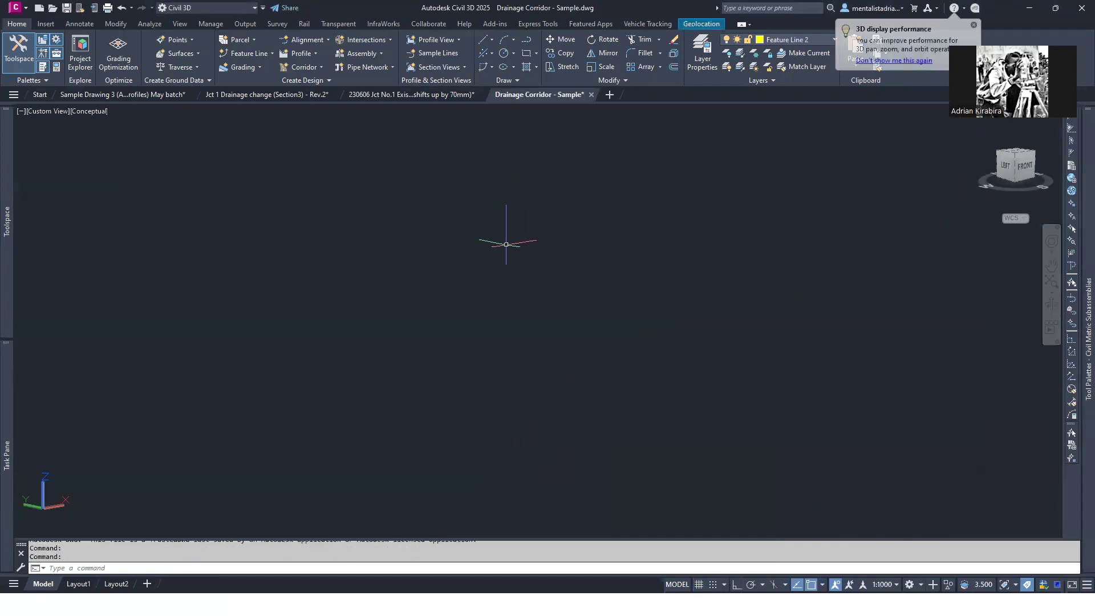
- Zoom to the drawing extents and search the 3D view for the corridor model away from the geolocation marker
key("Escape")
key("Escape")
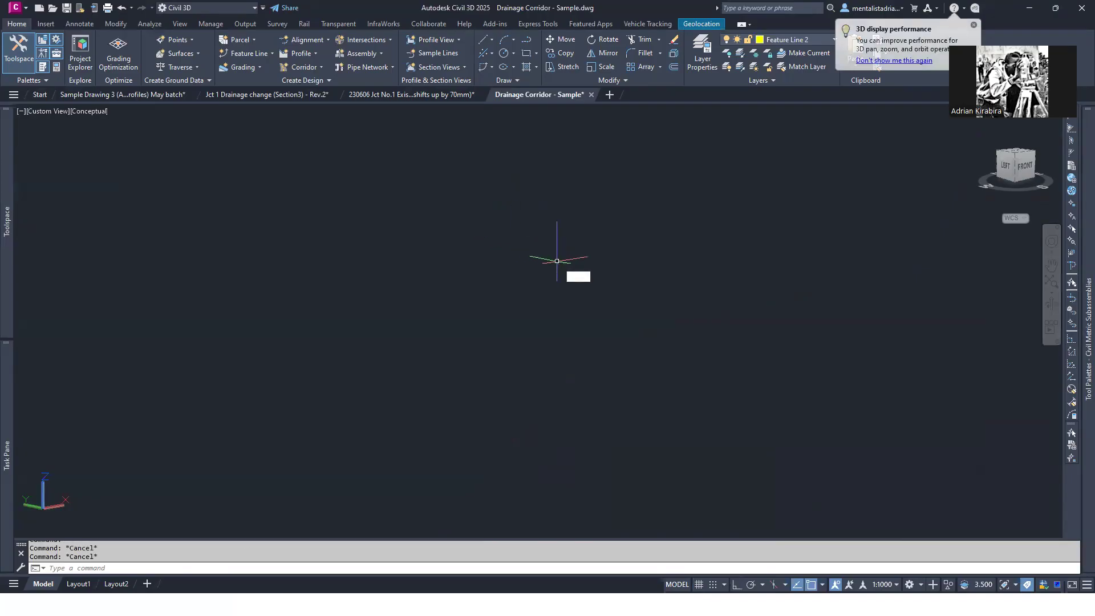
type("z")
key("Return")
type("e")
key("Return")
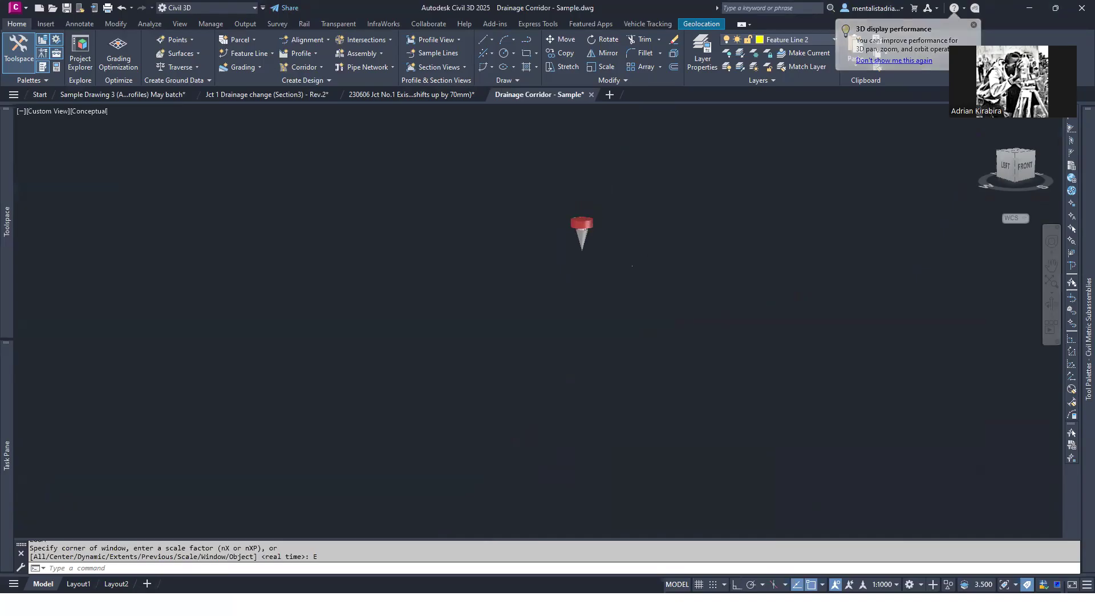
scroll(592, 230, "up", 7)
scroll(591, 230, "up", 1)
scroll(517, 321, "up", 4)
scroll(528, 317, "down", 4)
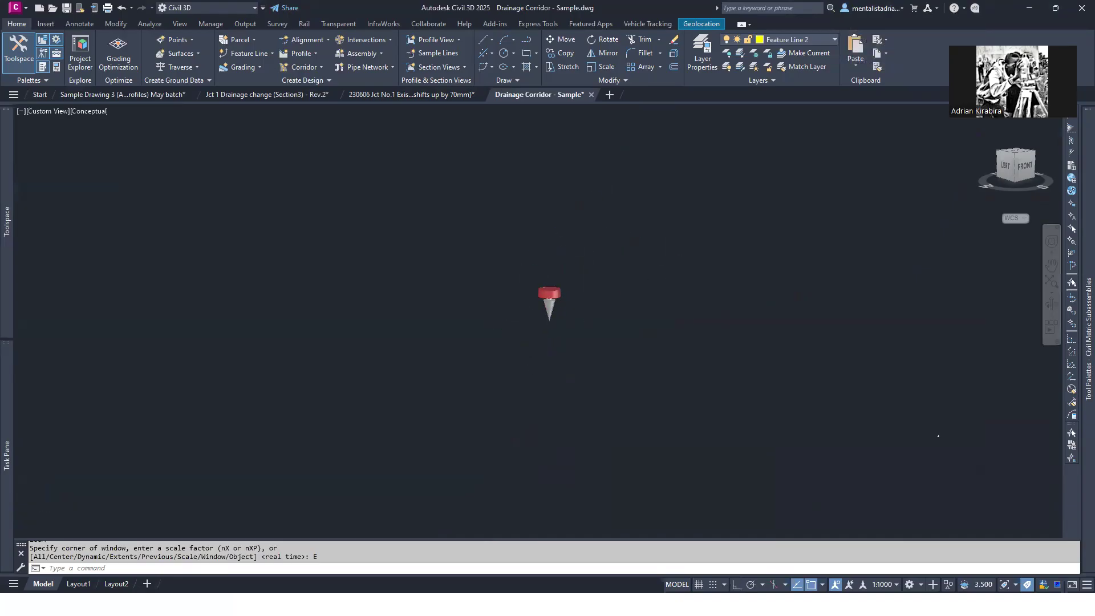
scroll(679, 327, "up", 2)
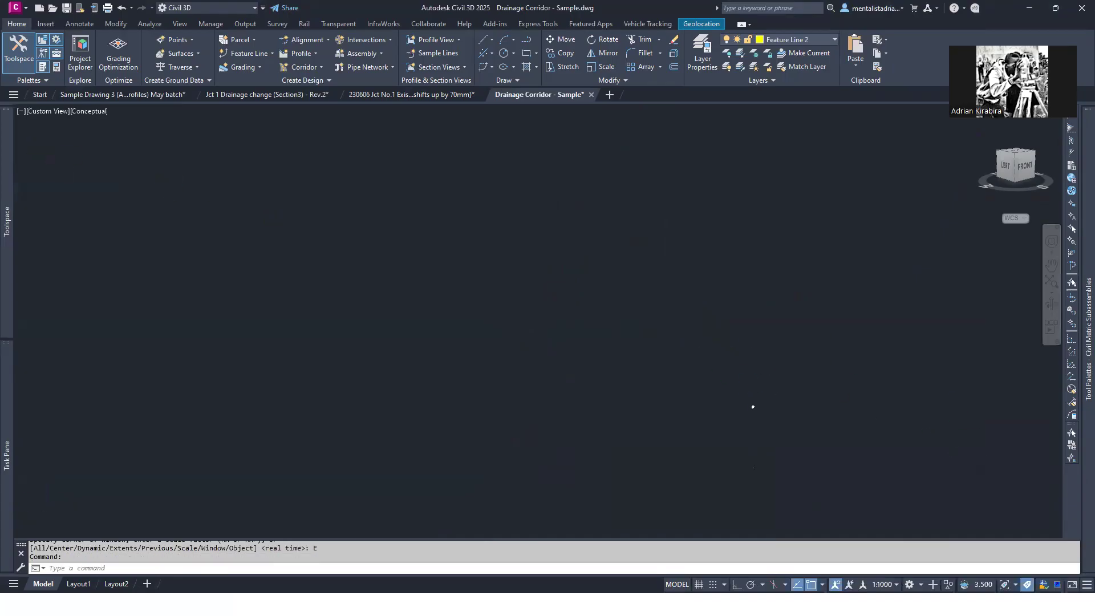
- Examine the yellow terrain surface and the drain solids running alongside the road
scroll(764, 414, "up", 5)
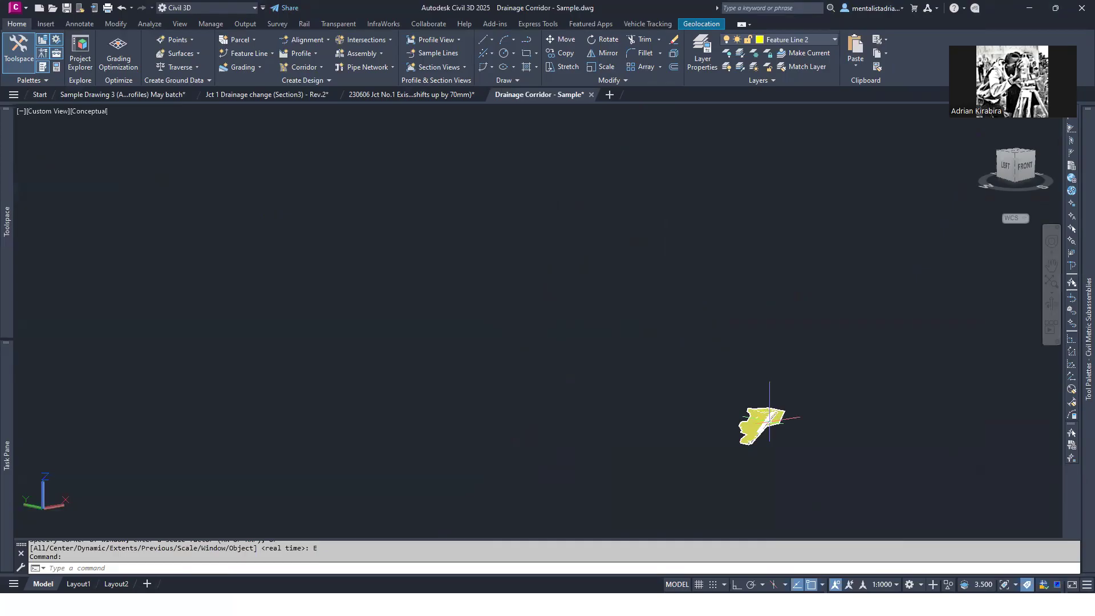
scroll(770, 417, "up", 9)
middle_click_drag(770, 417, 502, 257)
scroll(551, 359, "up", 2)
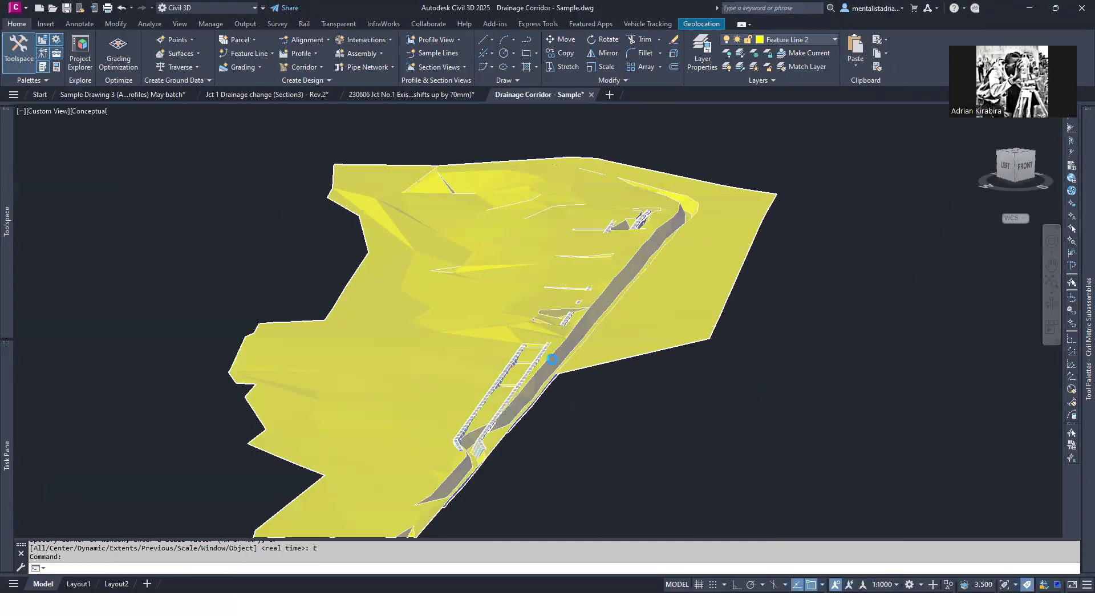
scroll(552, 360, "up", 2)
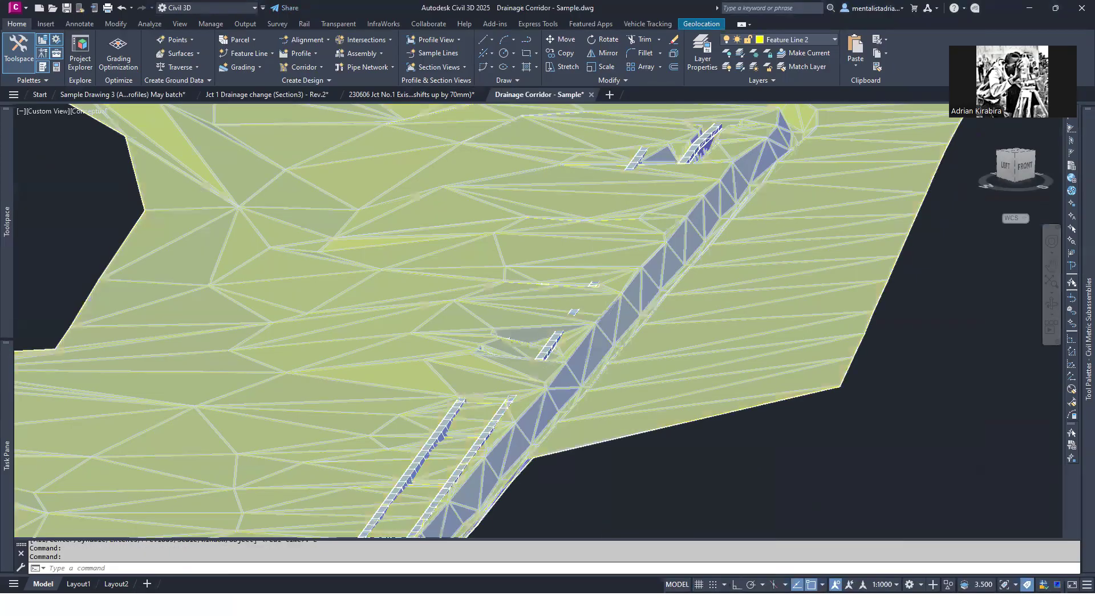
scroll(577, 399, "down", 2)
- Open the terrain surface together with the drain solids in Object Viewer and examine them from below
left_click(609, 430)
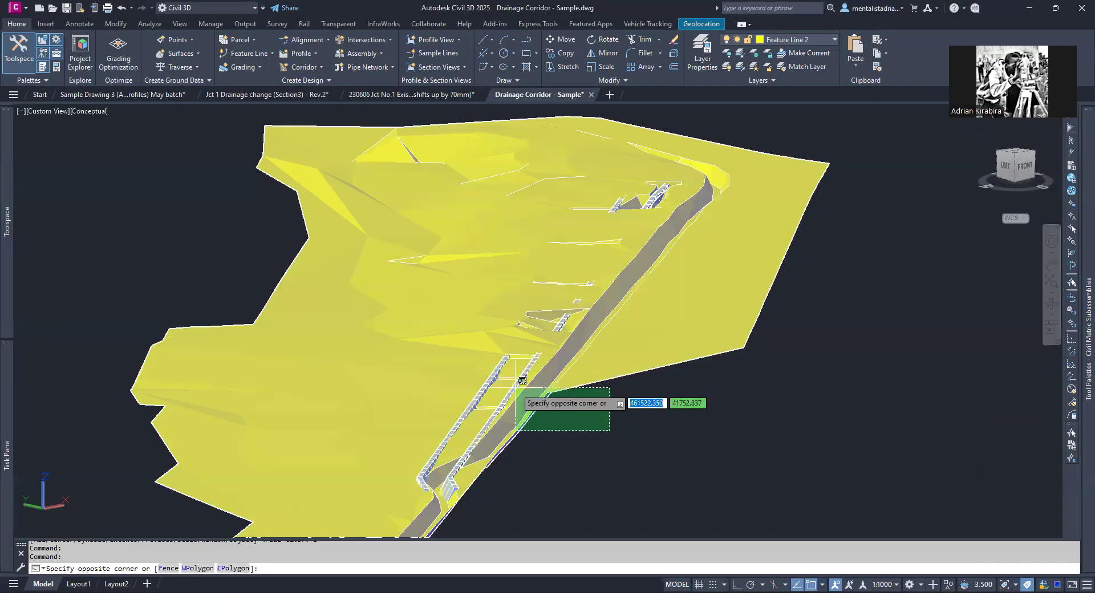
left_click(497, 366)
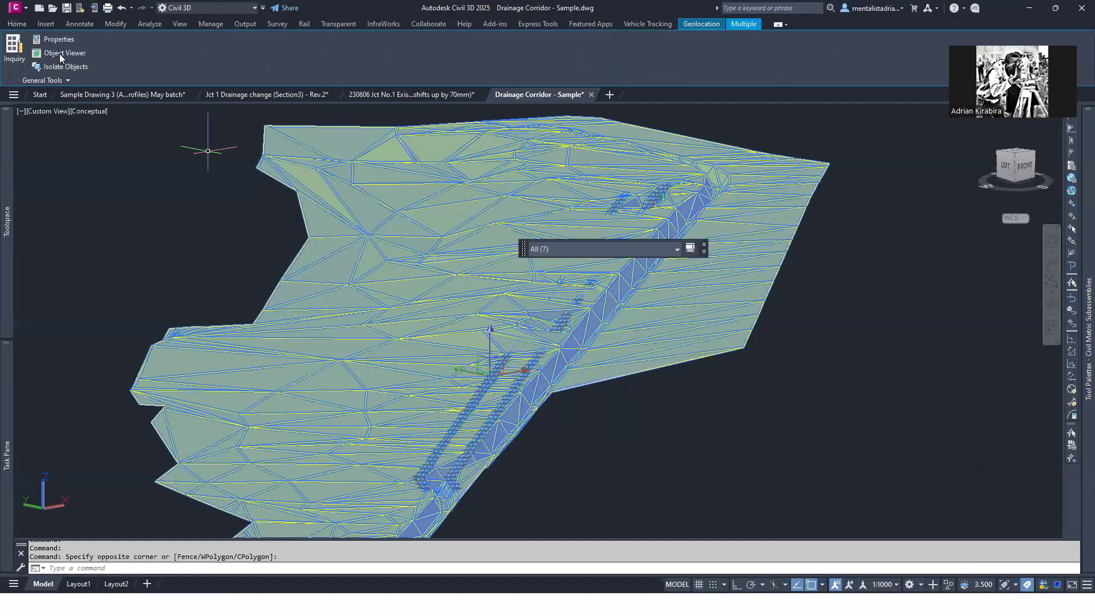
left_click(64, 53)
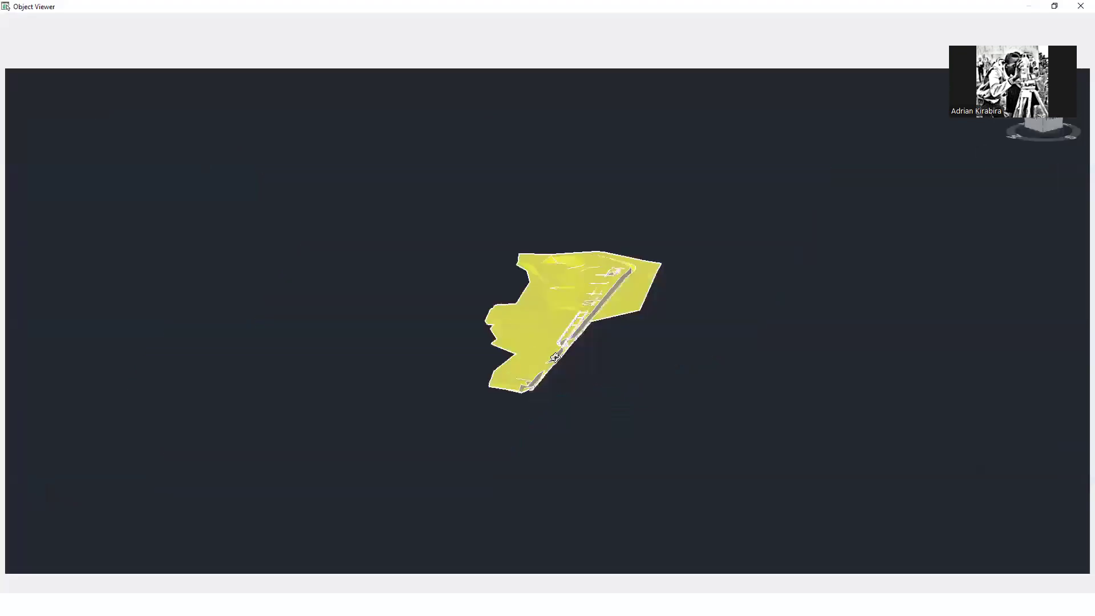
left_click_drag(542, 394, 588, 311)
scroll(588, 310, "up", 10)
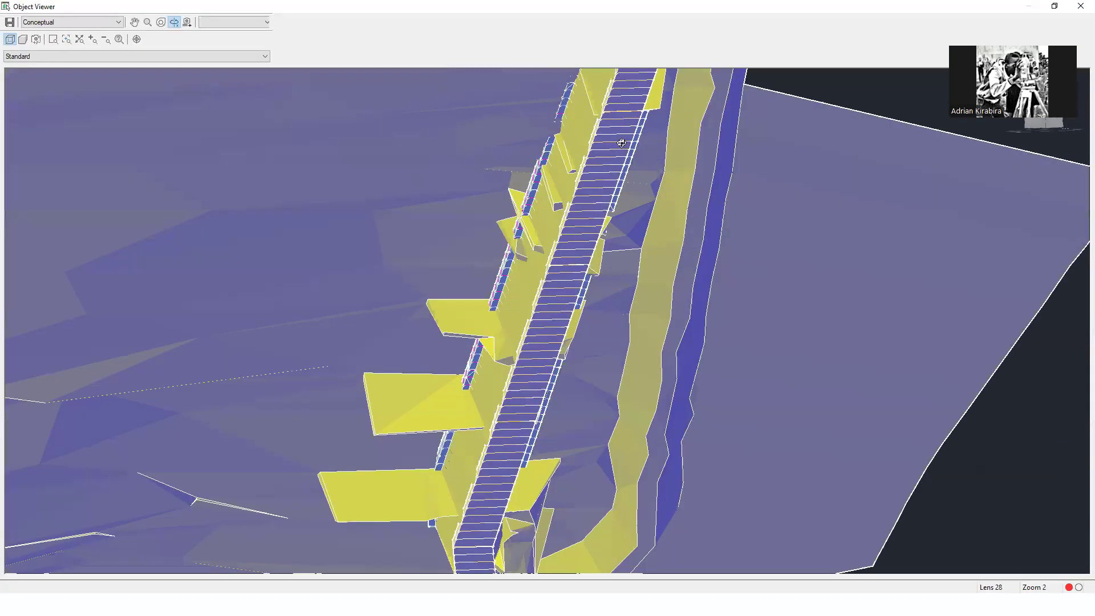
- Examine the angled end of the drain from above in Object Viewer, then close the viewer
middle_click_drag(622, 143, 594, 171)
scroll(644, 131, "down", 5)
left_click_drag(641, 132, 550, 358)
middle_click_drag(549, 358, 571, 281)
scroll(566, 336, "up", 5)
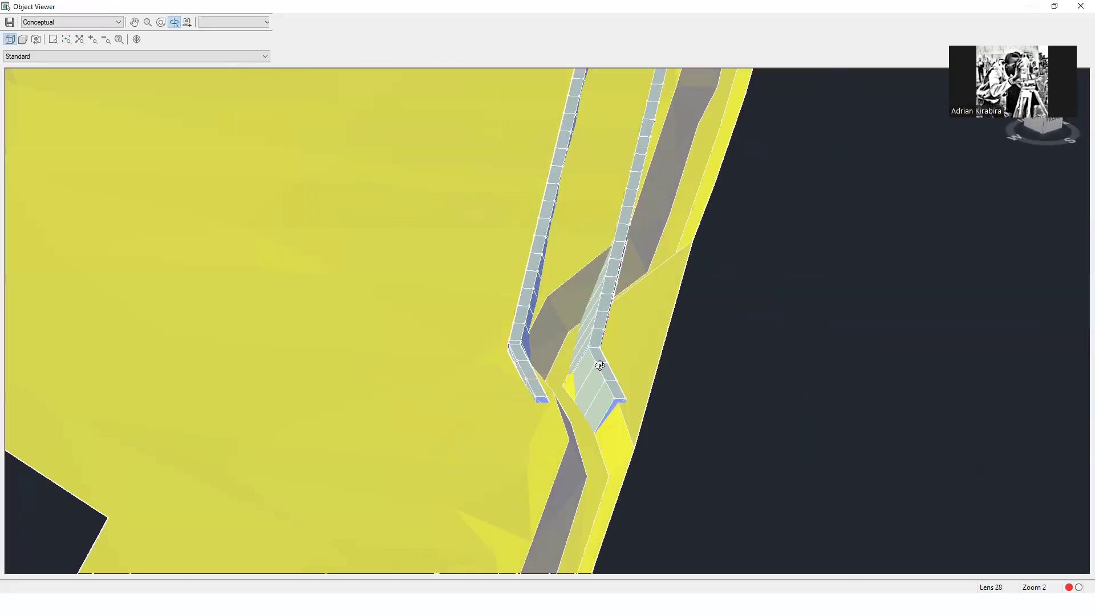
left_click_drag(605, 256, 647, 211)
key("Escape")
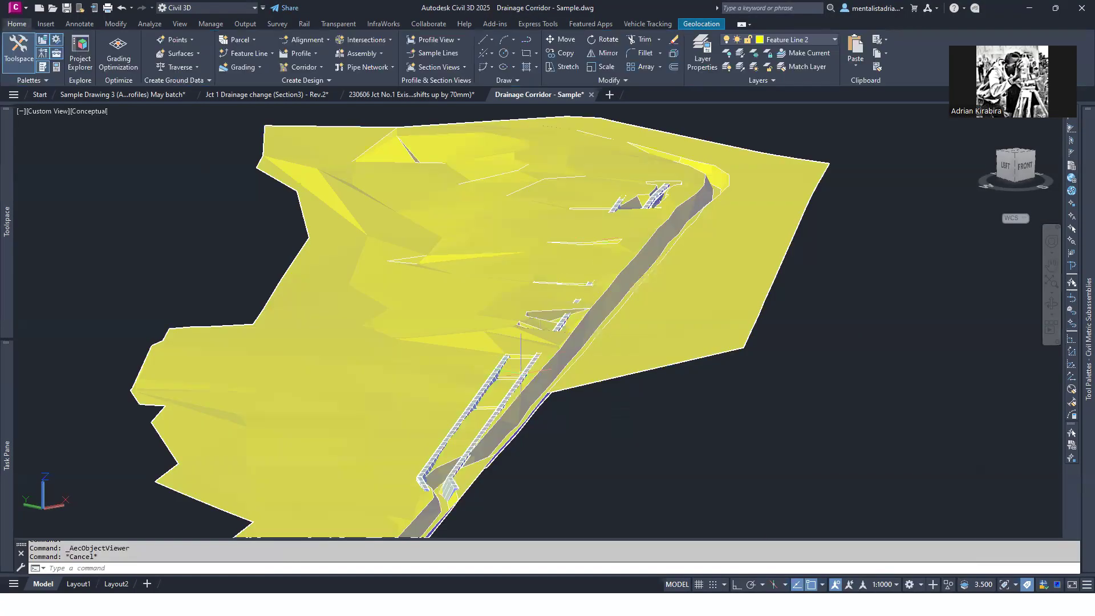
- Open only the drainage 3D solid in Object Viewer and examine its trapezoidal section, side walls and far end
left_click(515, 374)
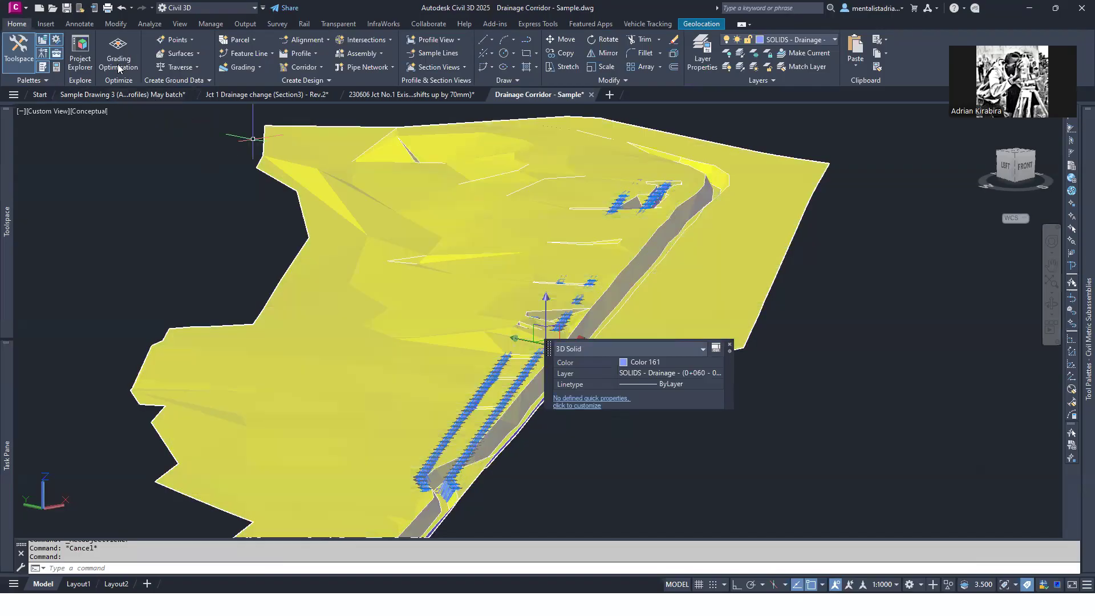
right_click(171, 172)
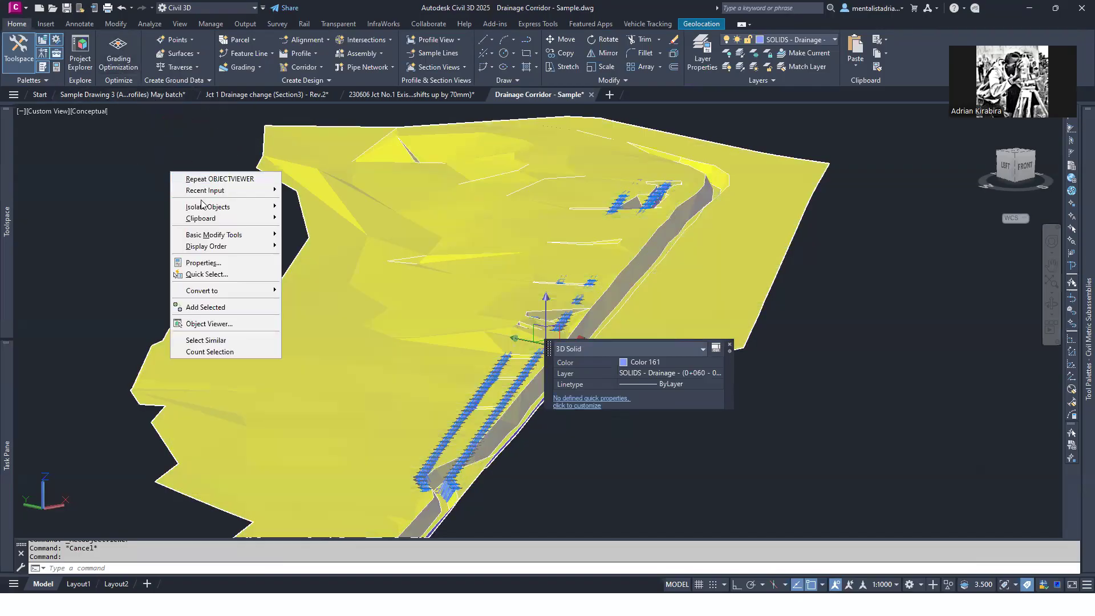
left_click(209, 324)
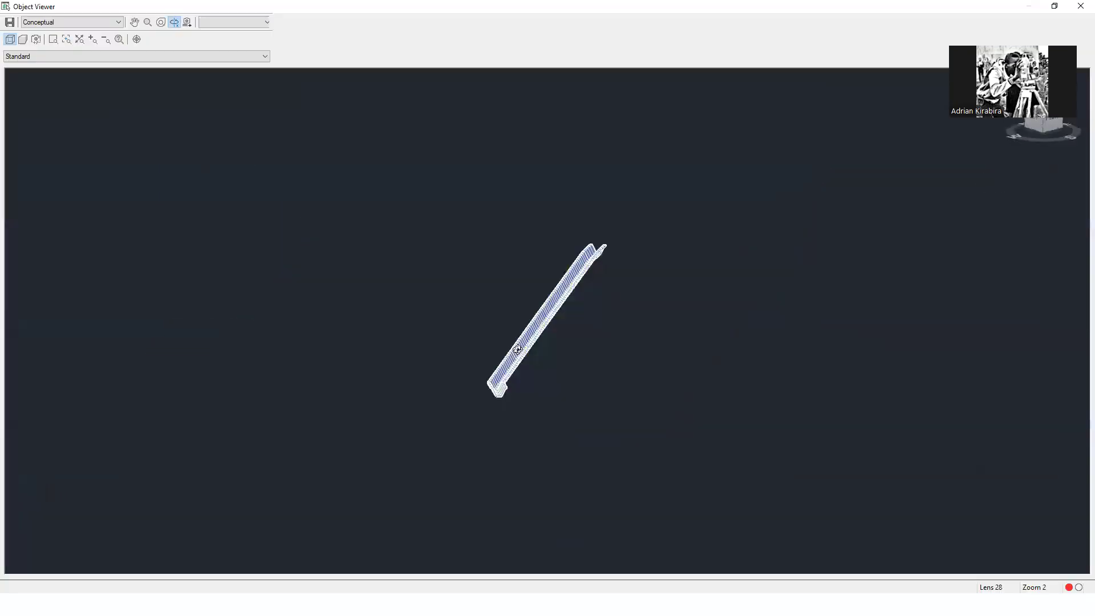
left_click_drag(505, 319, 540, 331)
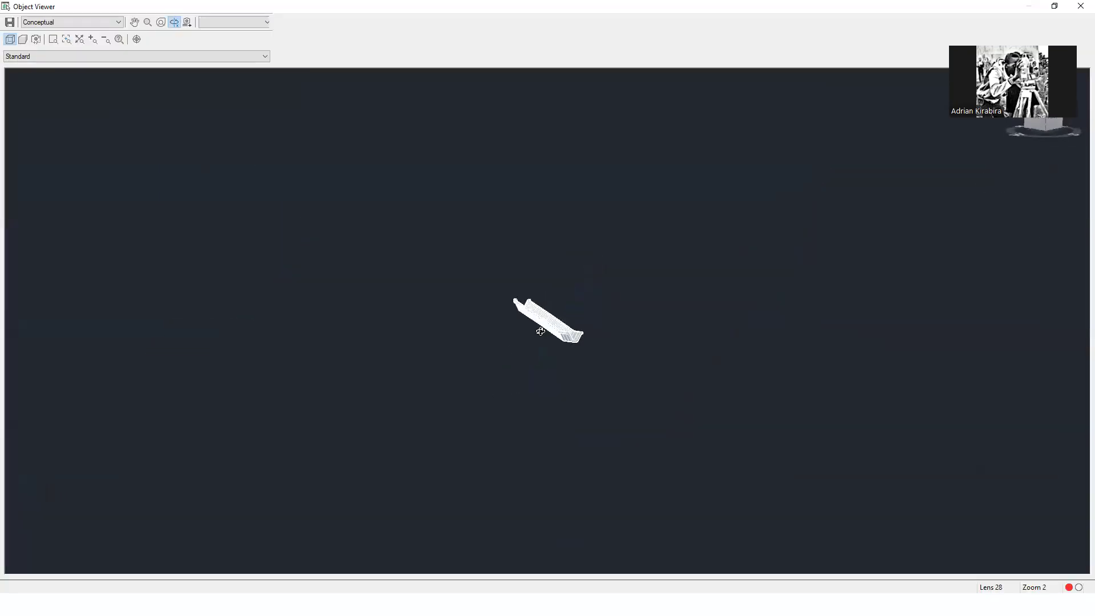
scroll(541, 331, "up", 5)
middle_click_drag(584, 345, 605, 283)
scroll(634, 299, "down", 1)
left_click_drag(641, 303, 714, 279)
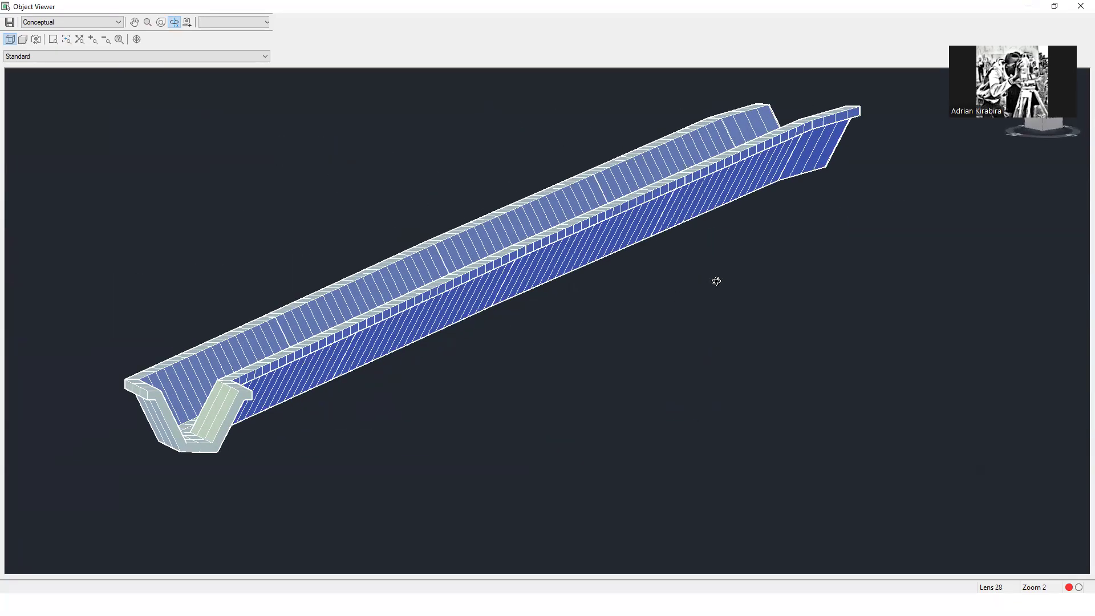
scroll(812, 135, "up", 5)
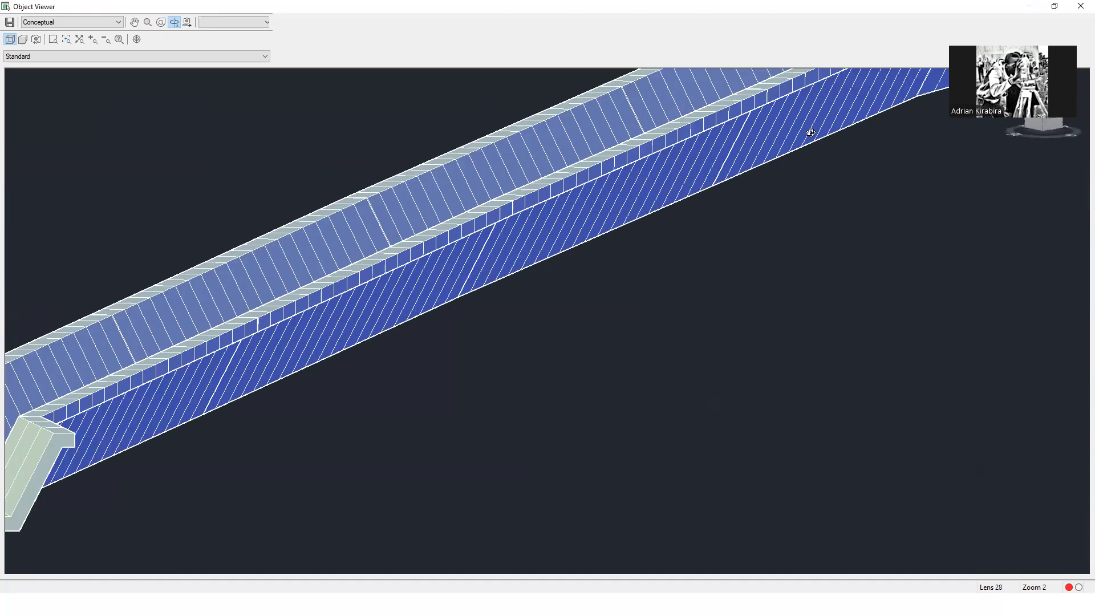
scroll(838, 155, "down", 3)
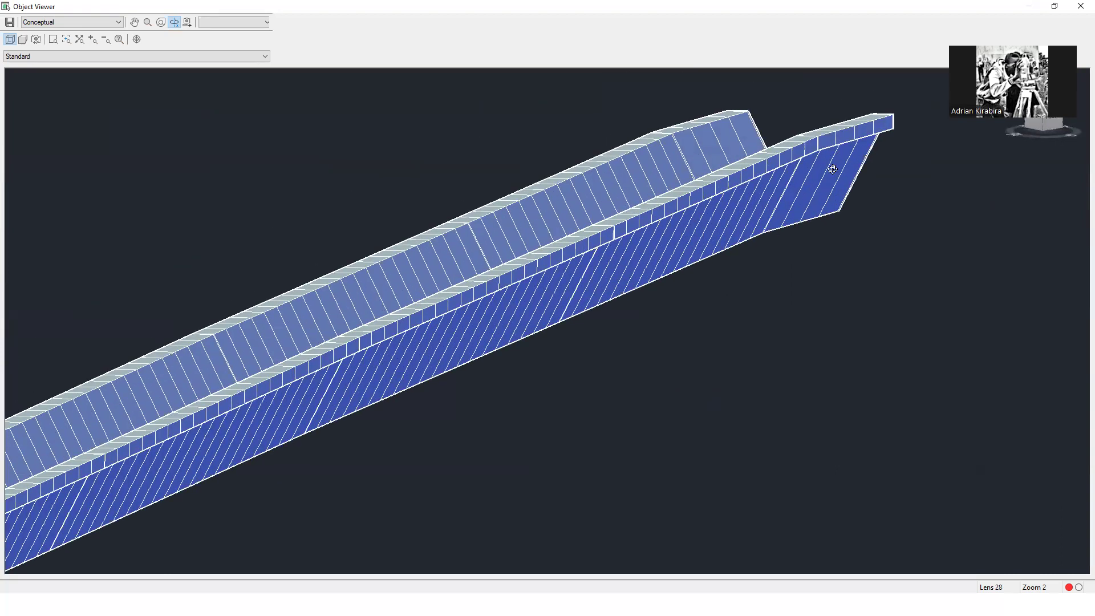
left_click(1080, 5)
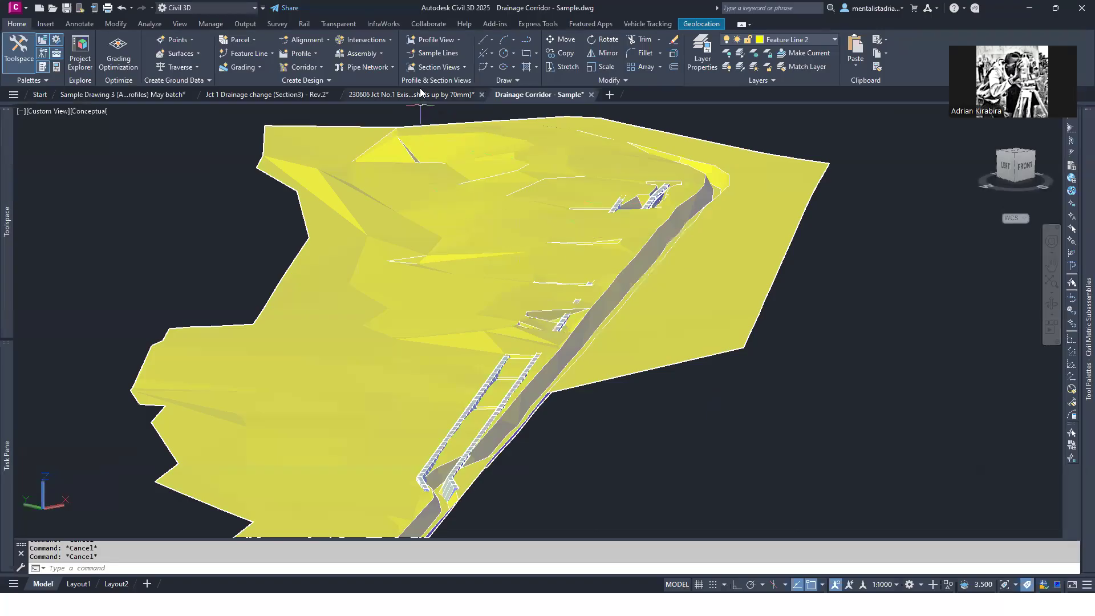
- Copy the two polylines of the drain cross-section from the Jct 1 Drainage change (Section3) - Rev.2 drawing
mouse_move(421, 93)
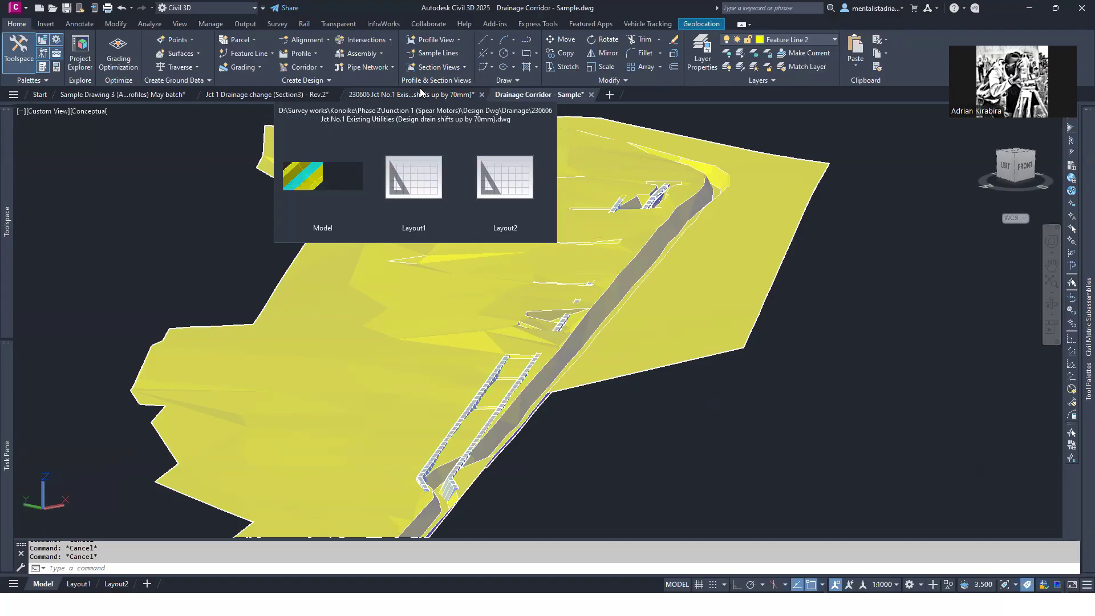
left_click(269, 95)
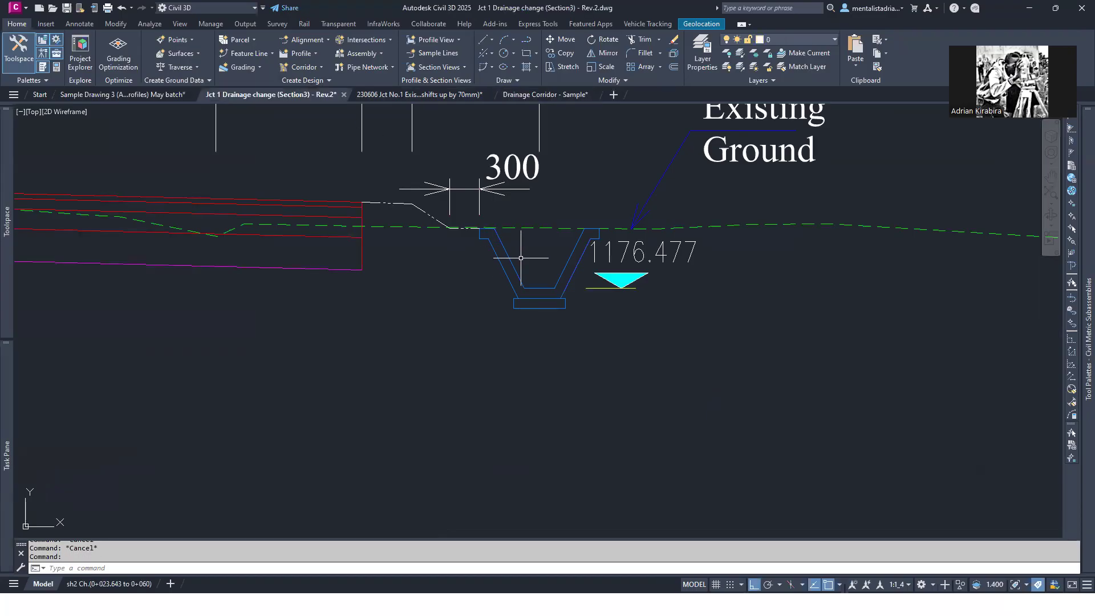
left_click(543, 331)
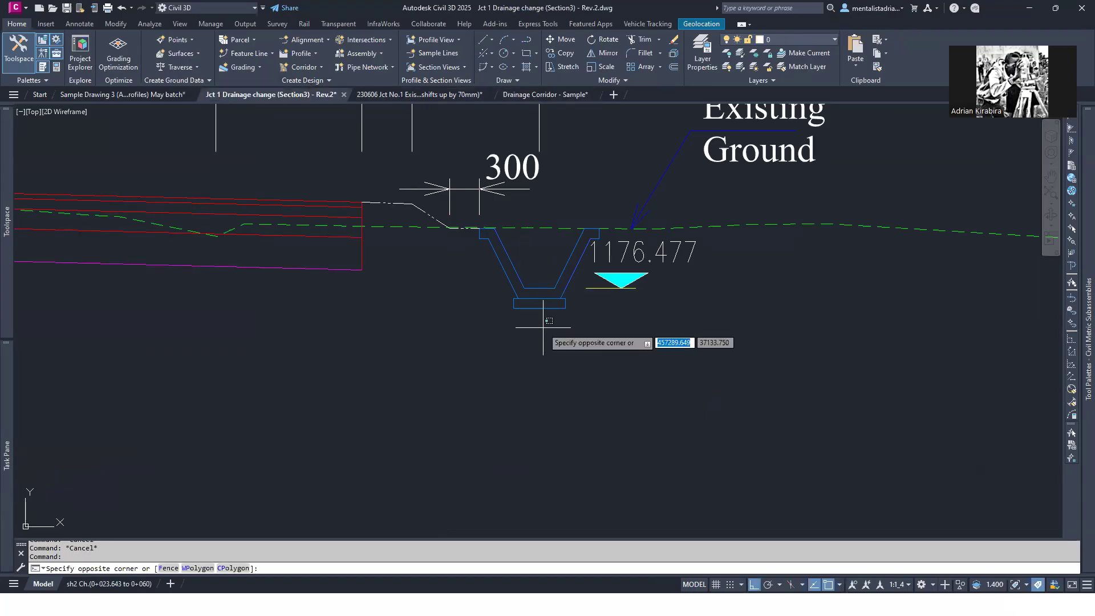
left_click(526, 276)
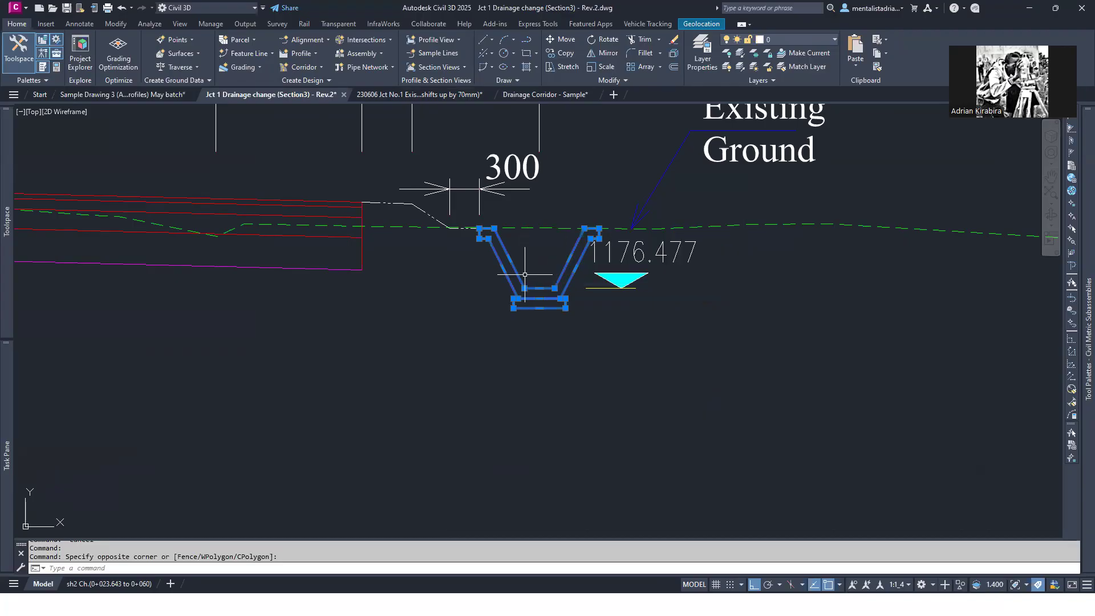
key("ctrl+c")
mouse_move(481, 235)
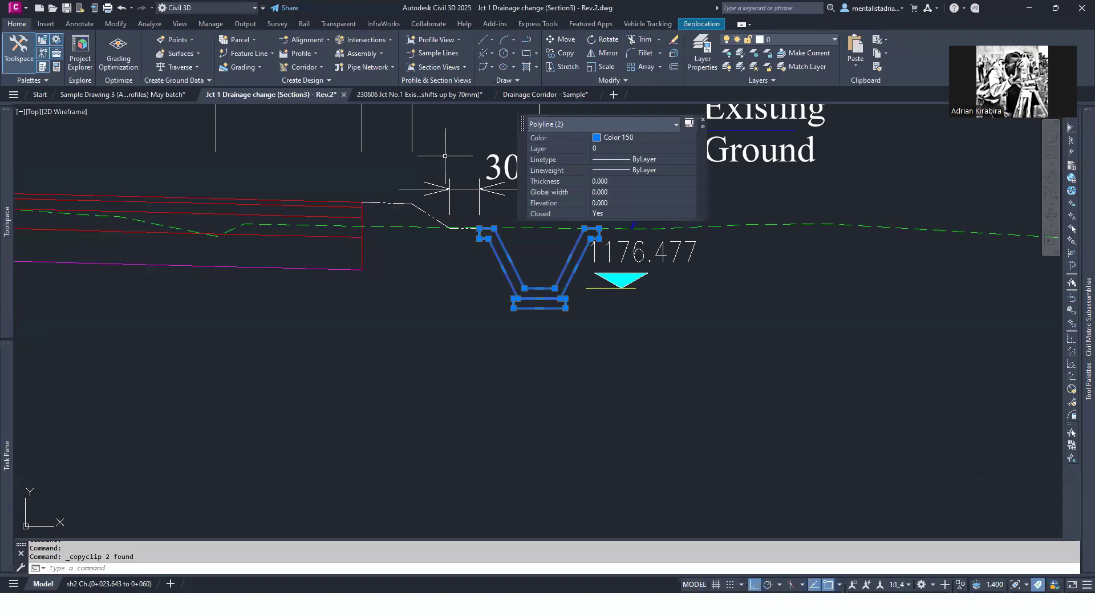
- Paste the drain cross-section into Sample Drawing 3, in the empty space to the right of the road assembly
left_click(123, 94)
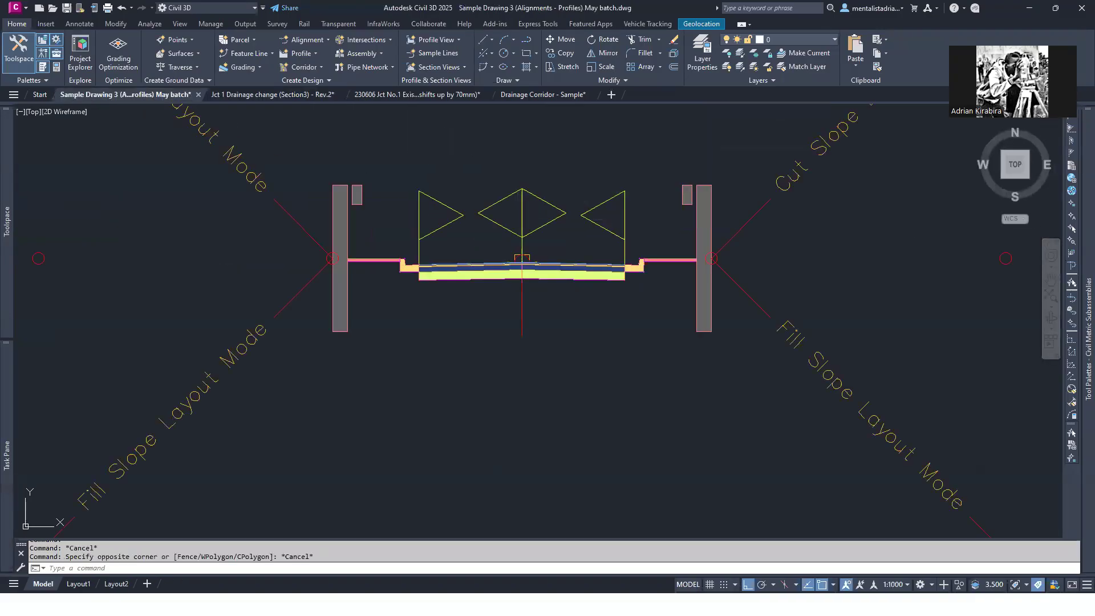
key("ctrl+v")
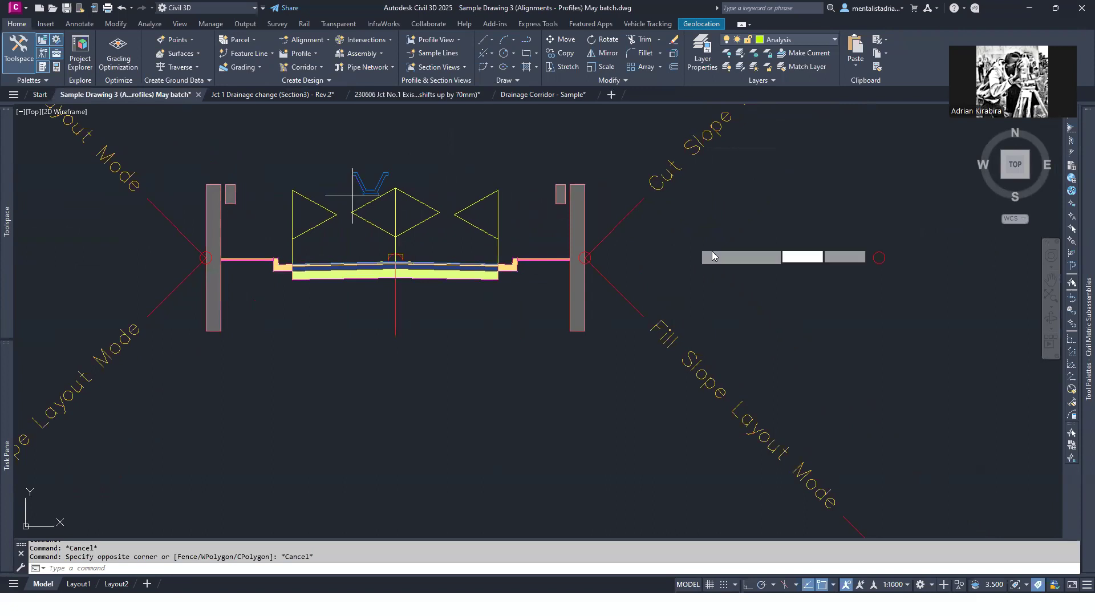
middle_click_drag(719, 261, 624, 264)
left_click(689, 260)
scroll(689, 263, "up", 2)
scroll(688, 267, "up", 2)
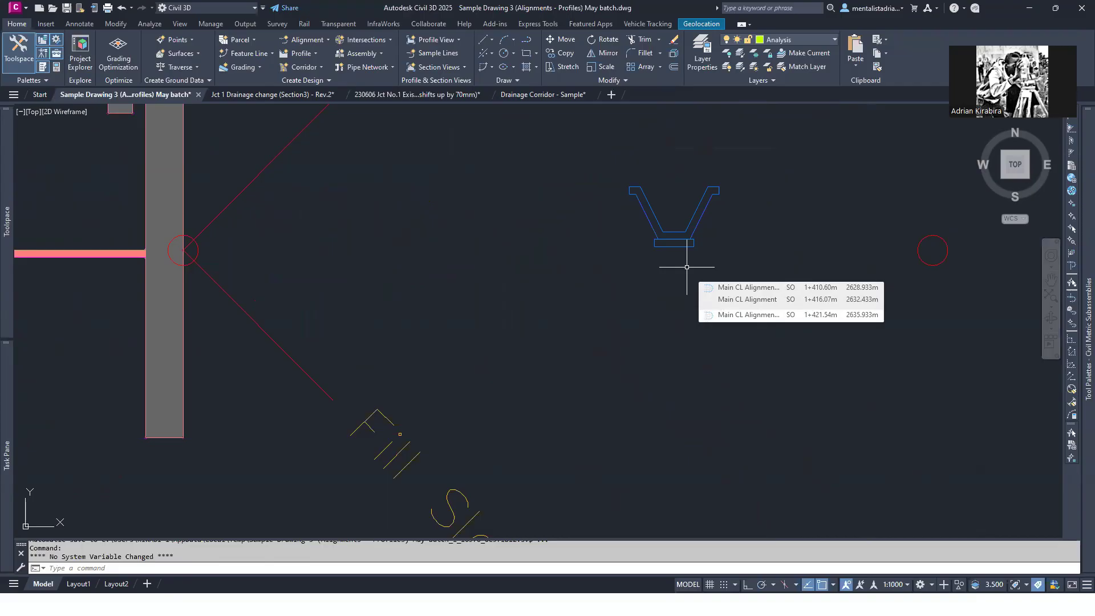
- Compare the pasted drain section with the kerb, sidewalk and retaining wall on the assembly's right side
middle_click_drag(689, 238, 707, 265)
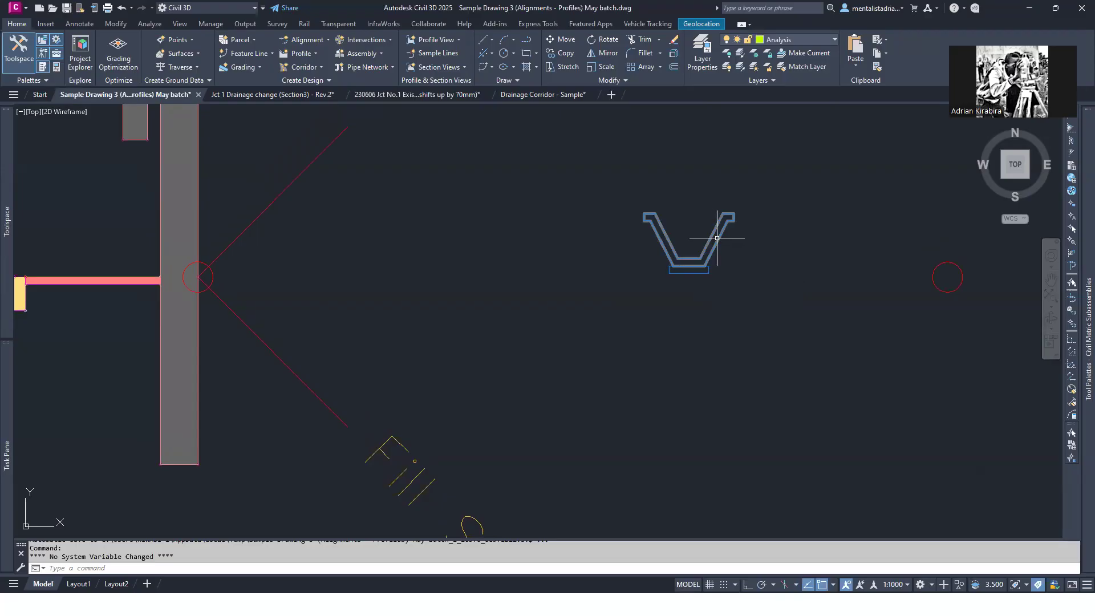
middle_click_drag(719, 238, 805, 237)
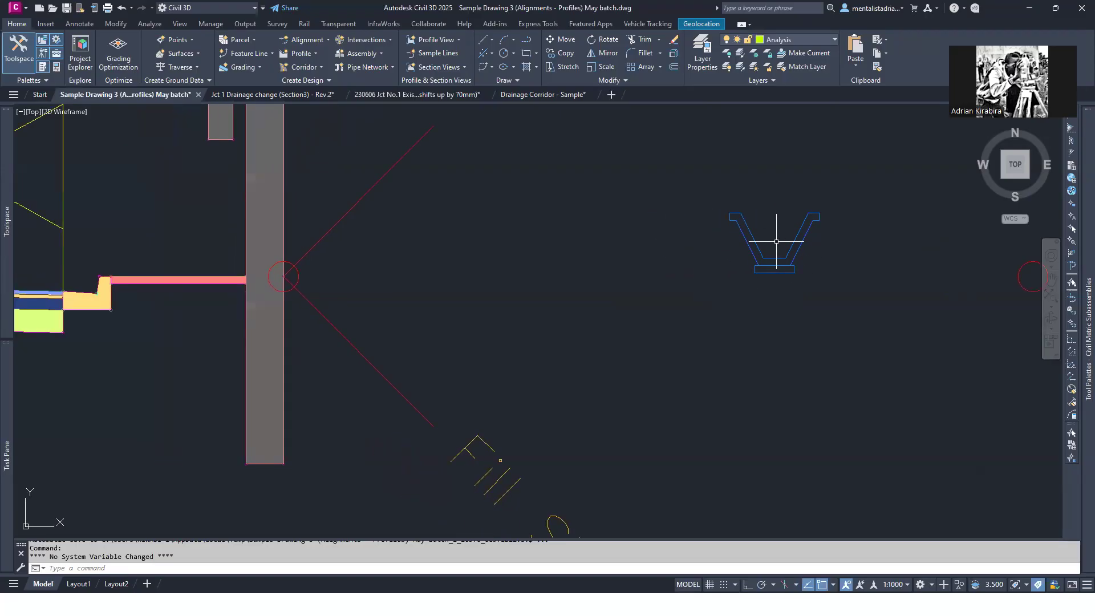
scroll(292, 262, "down", 3)
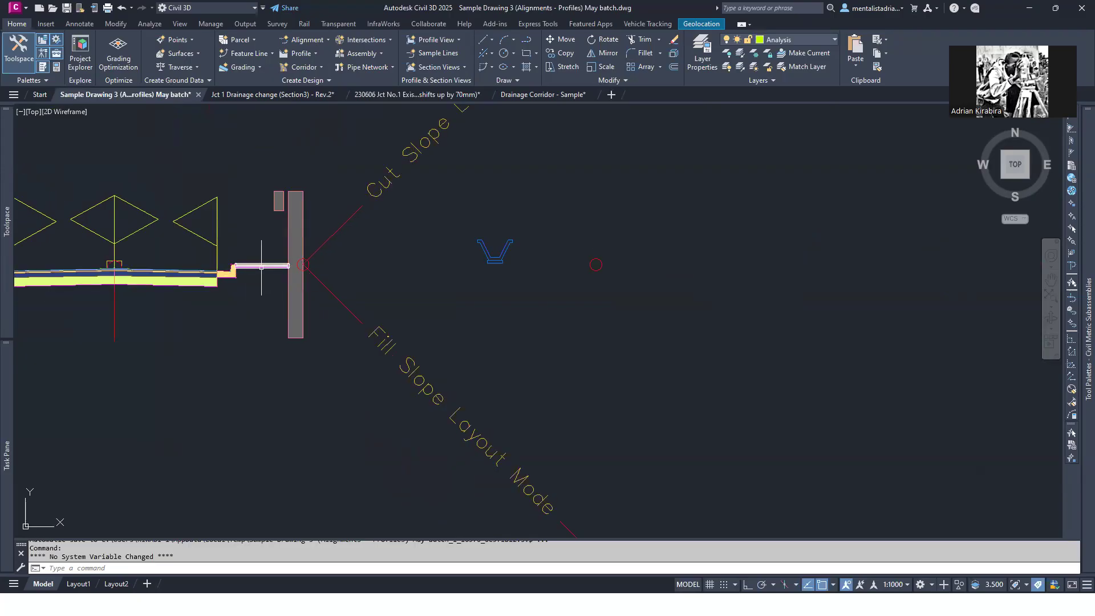
scroll(261, 267, "up", 4)
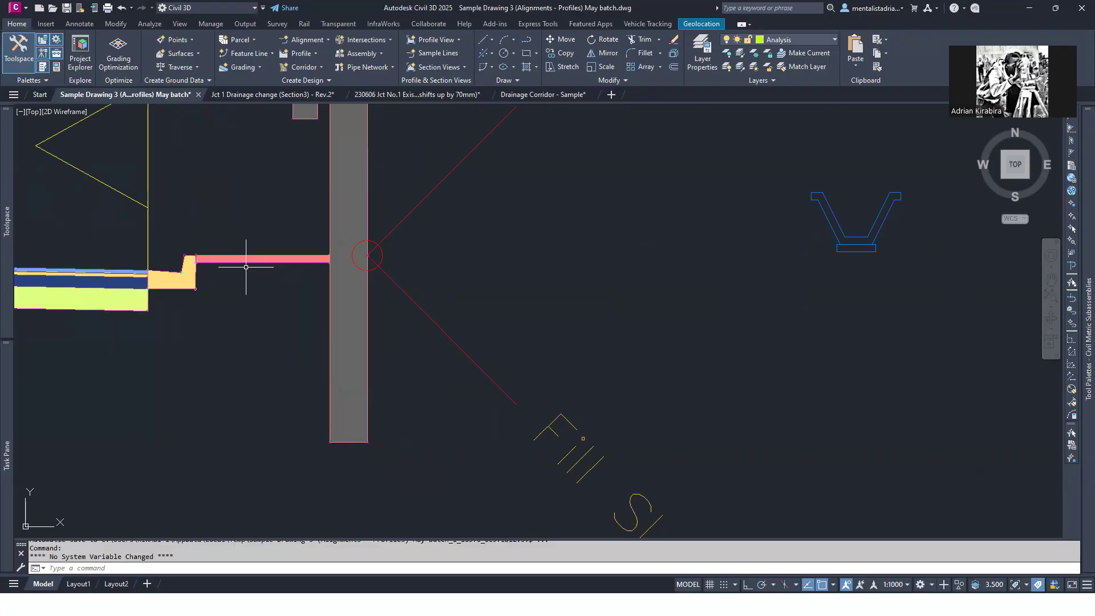
middle_click_drag(246, 267, 241, 252)
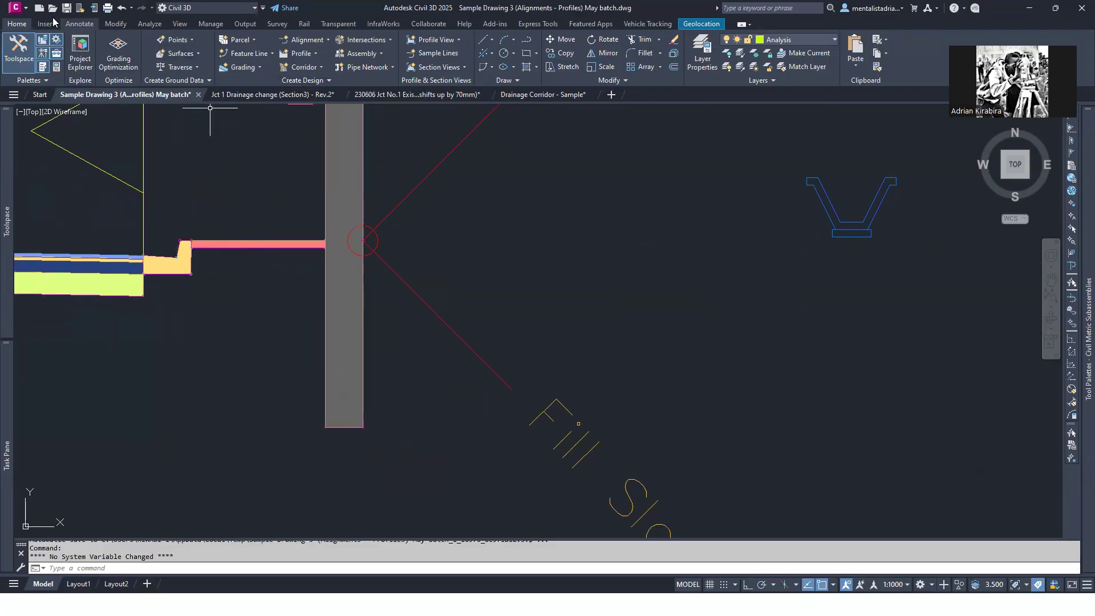
left_click(304, 82)
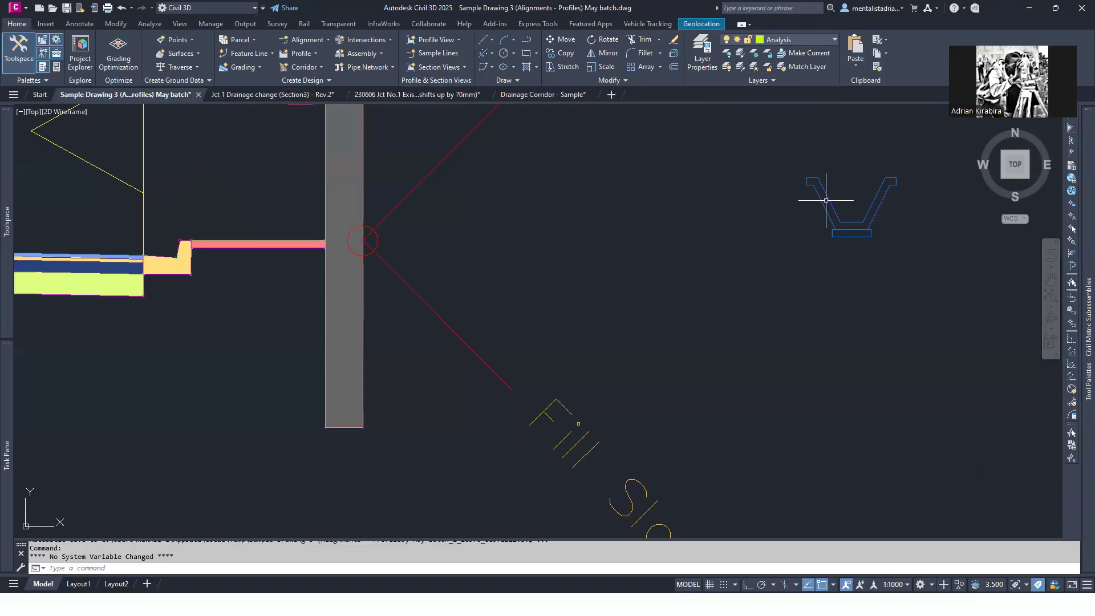
- Inspect the two closed polylines of the drain cross-section: the trapezoidal channel and the rectangular base beneath it
scroll(826, 200, "up", 5)
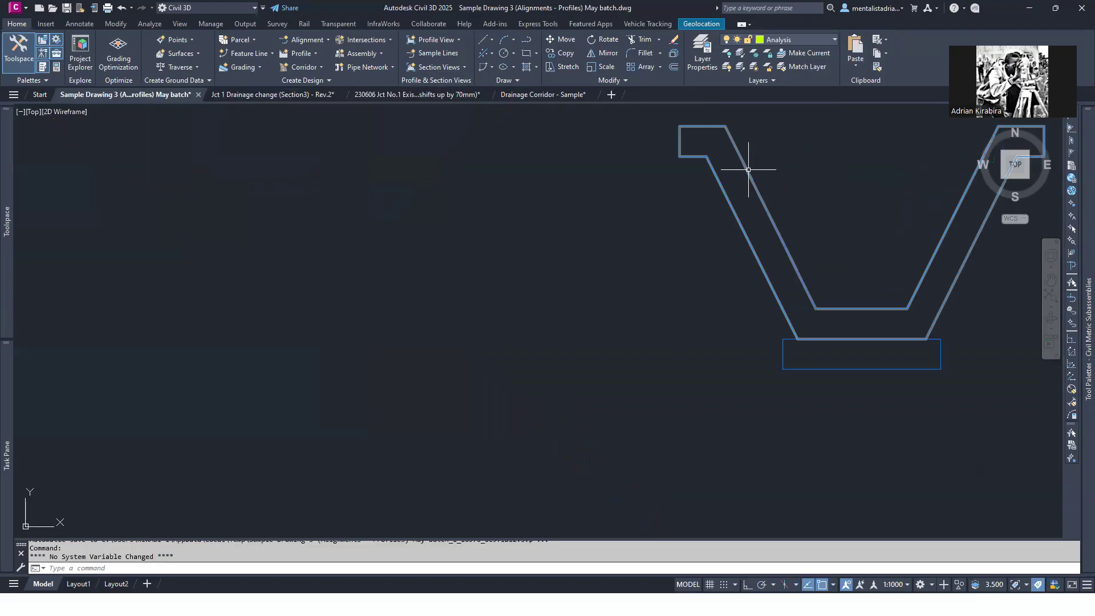
left_click(750, 170)
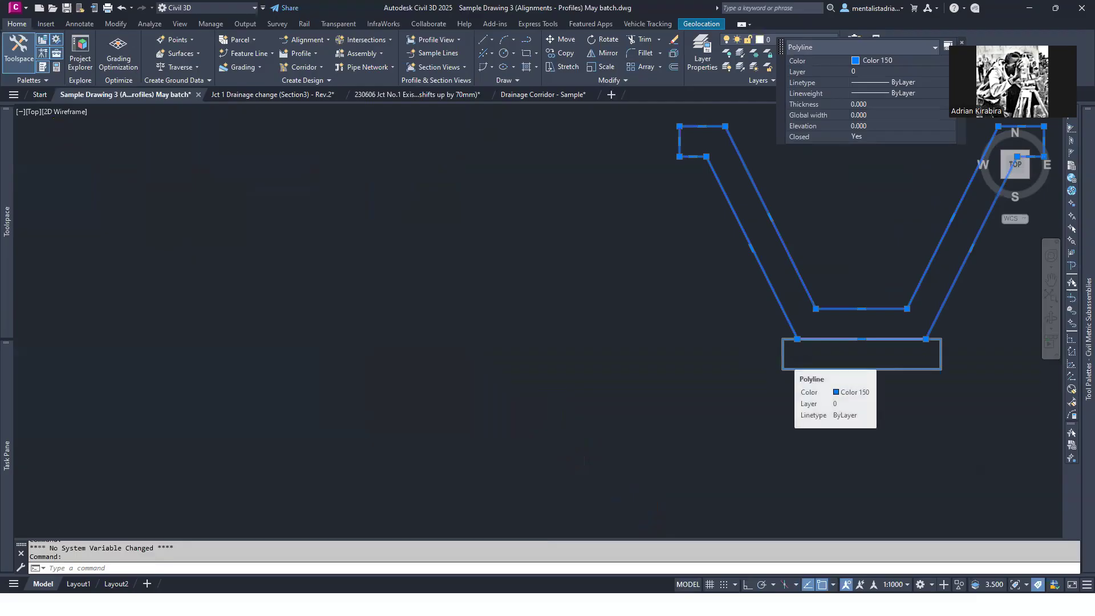
scroll(782, 355, "down", 3)
key("Escape")
key("Escape")
left_click(784, 354)
middle_click_drag(788, 327, 581, 286)
scroll(719, 296, "up", 4)
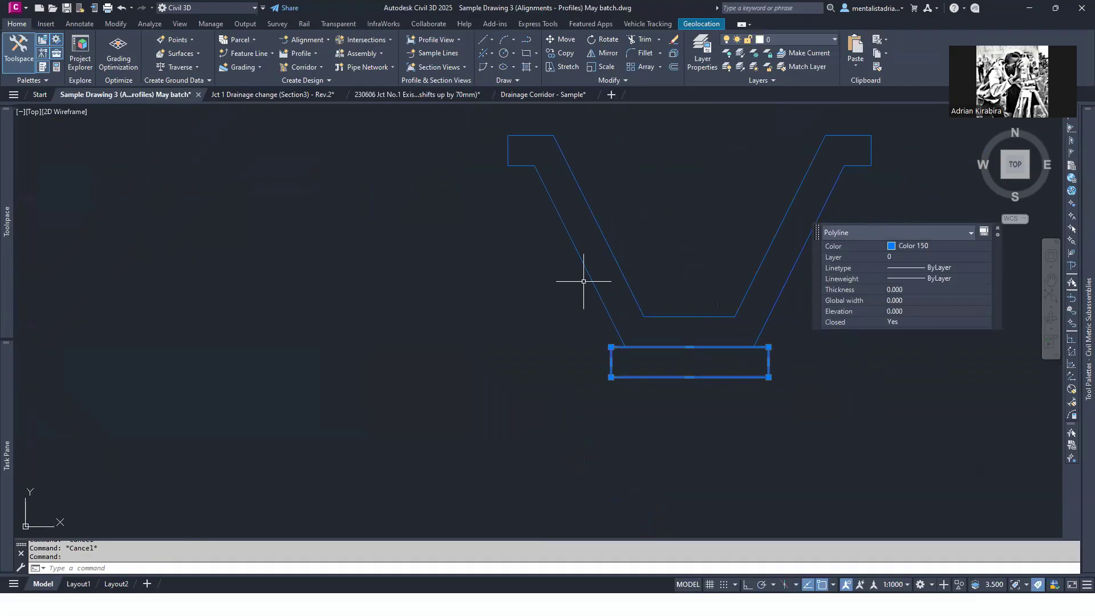
scroll(650, 351, "up", 2)
key("Escape")
scroll(692, 328, "down", 5)
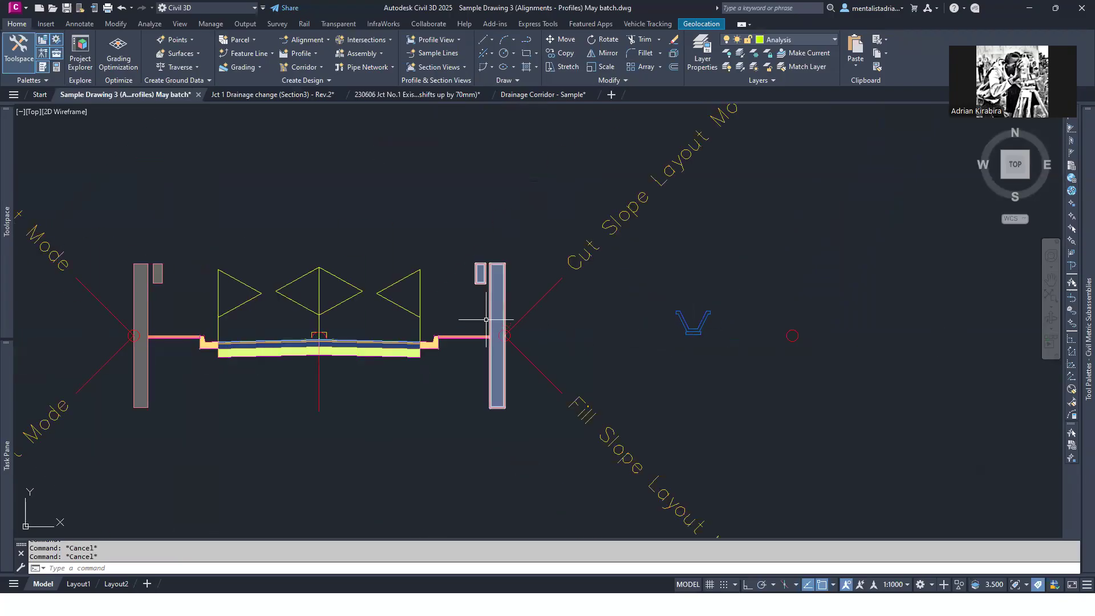
- Examine the guardrail and wall beside the assembly's right sidewalk, and the joint between the drain channel and its base
scroll(472, 336, "up", 4)
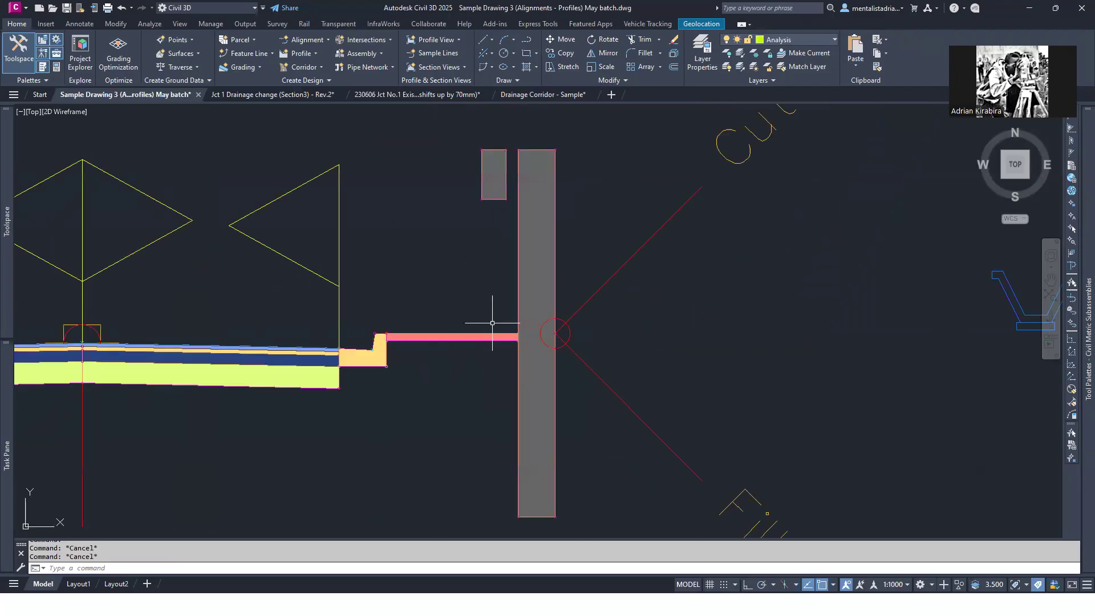
left_click(520, 285)
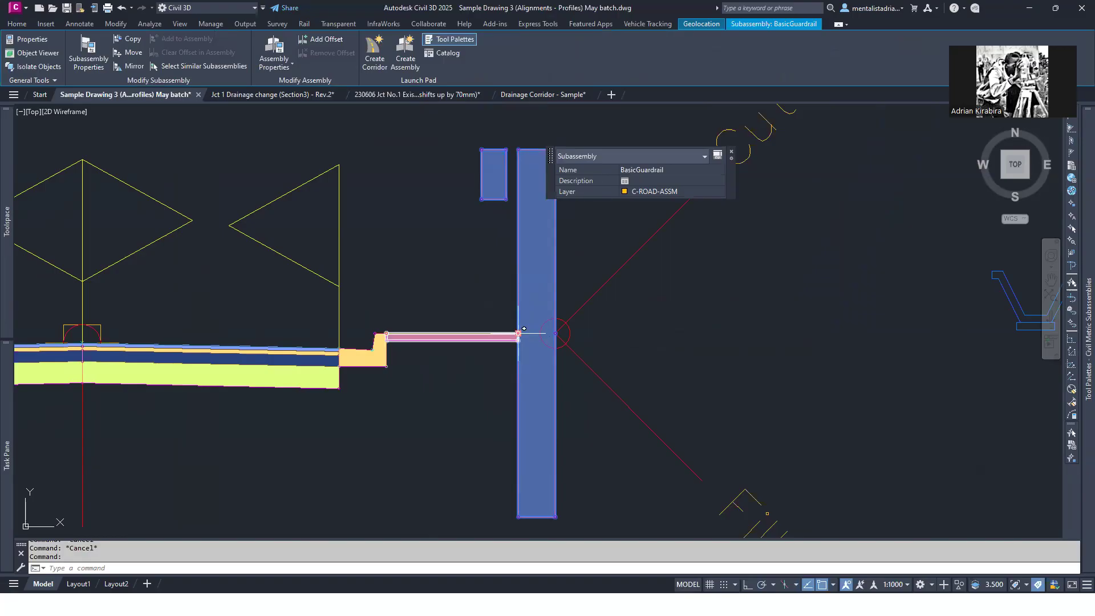
key("Escape")
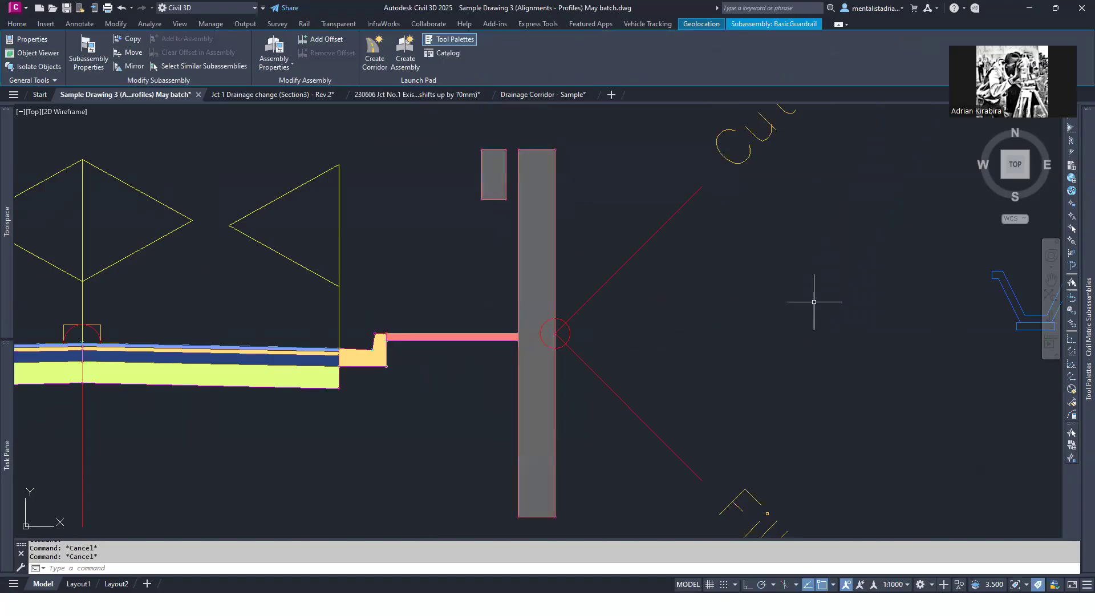
scroll(822, 298, "down", 2)
middle_click_drag(836, 299, 708, 291)
scroll(810, 290, "up", 5)
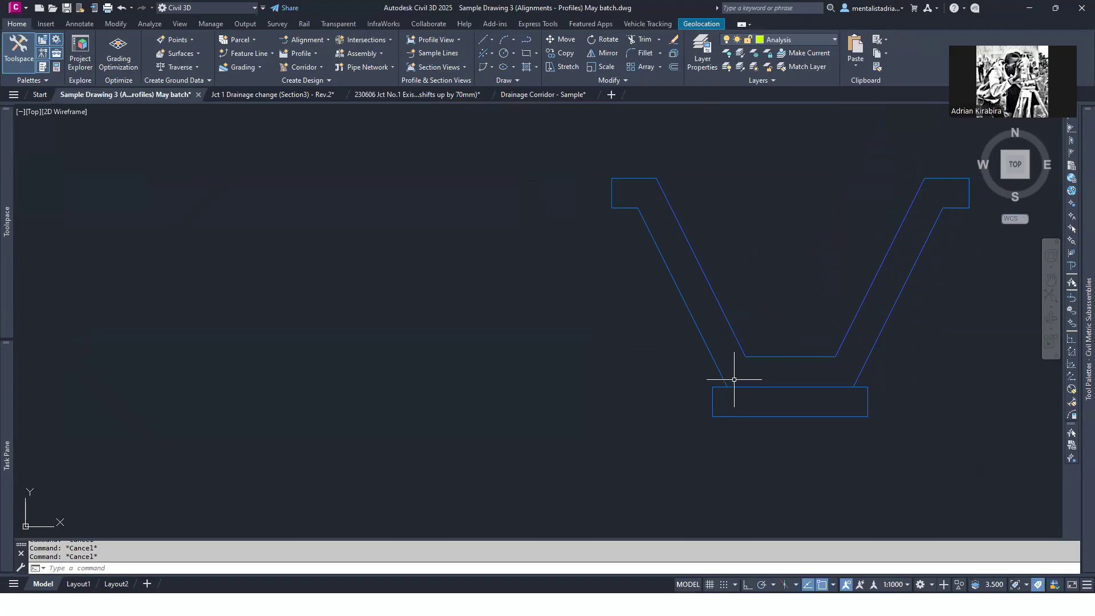
scroll(758, 381, "up", 4)
middle_click_drag(757, 384, 652, 340)
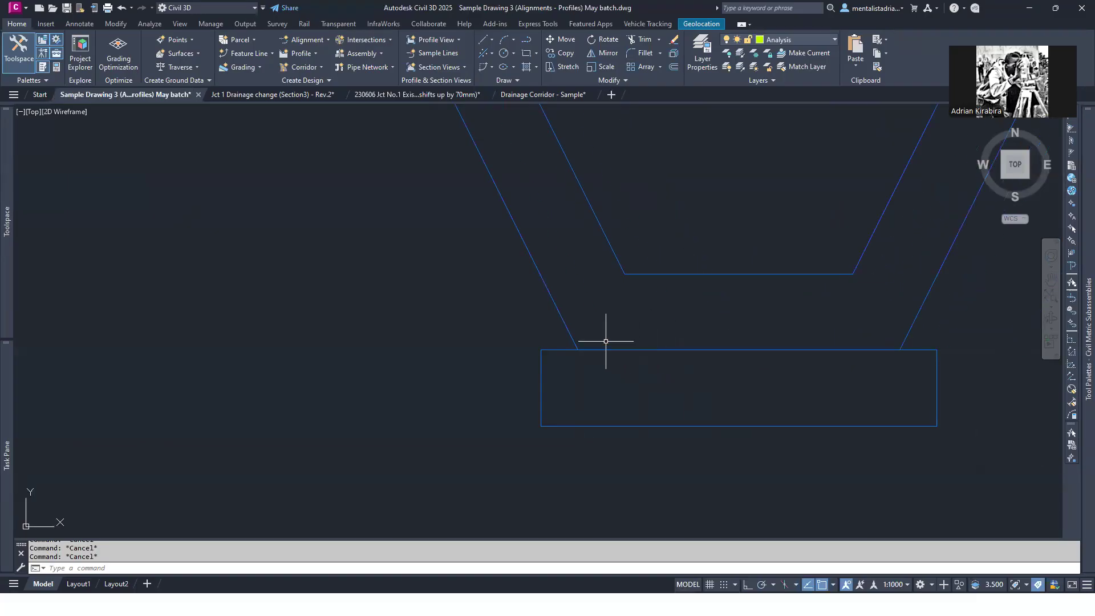
scroll(644, 355, "down", 4)
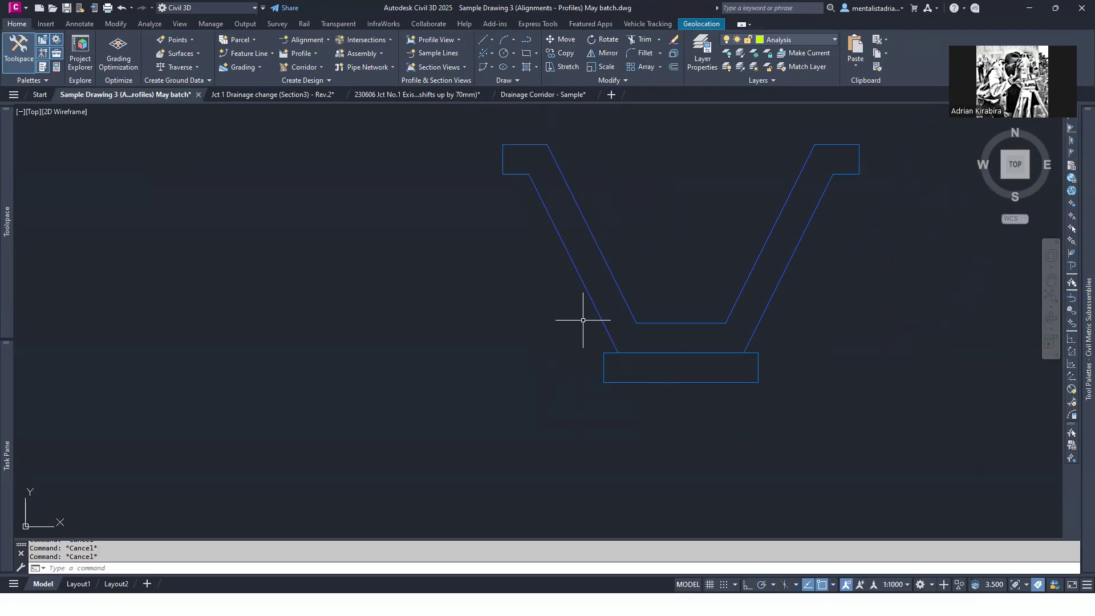
scroll(583, 320, "down", 6)
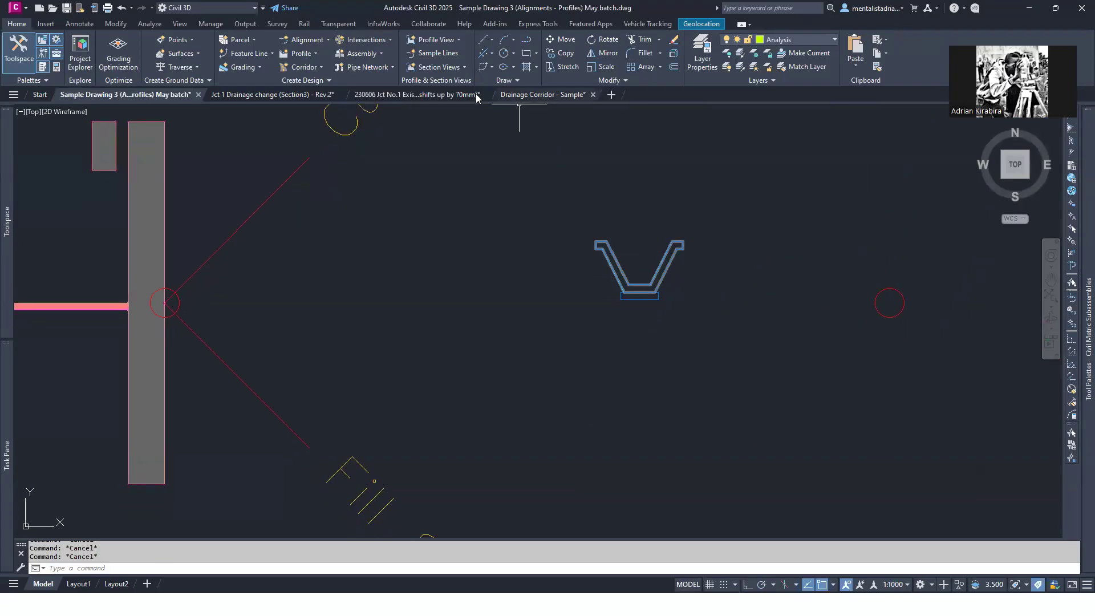
- Check the channel polyline's lower left vertex where its outer wall meets the rectangular base
left_click(305, 80)
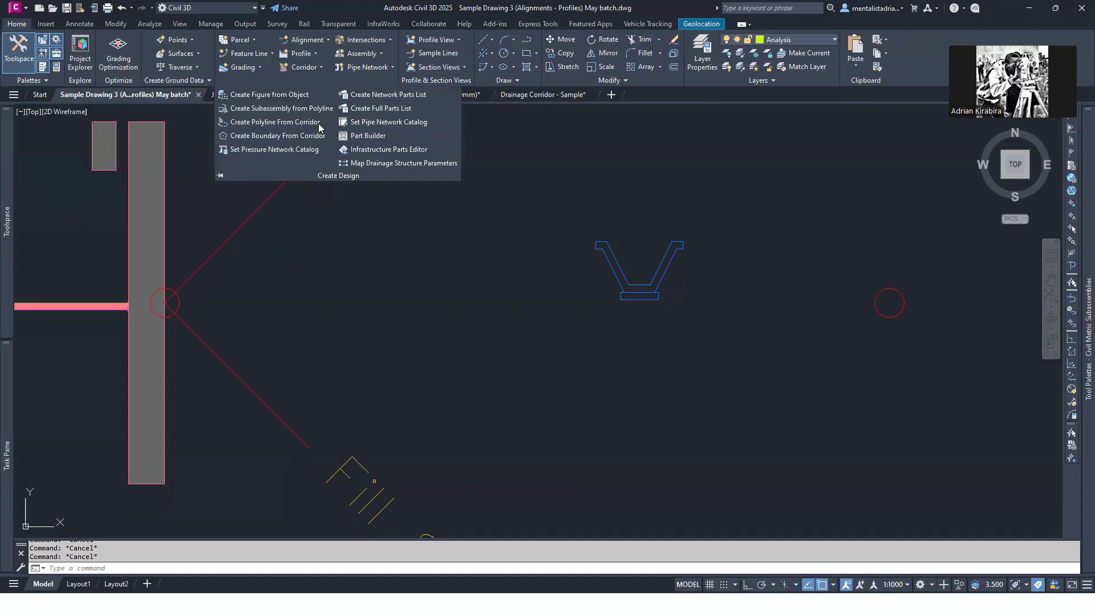
scroll(624, 295, "up", 9)
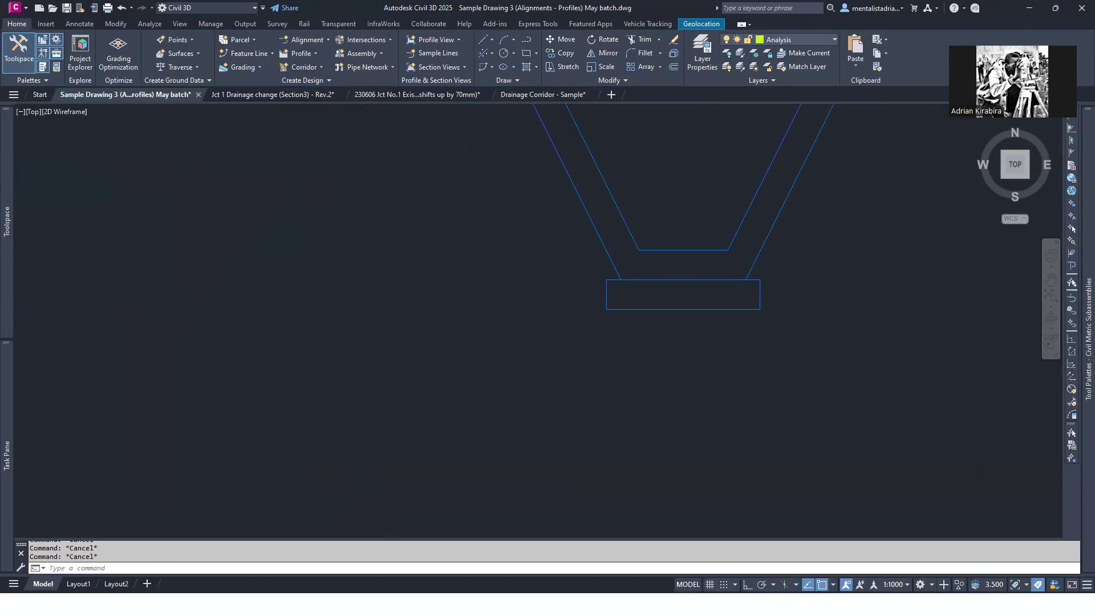
left_click(612, 259)
scroll(612, 259, "up", 3)
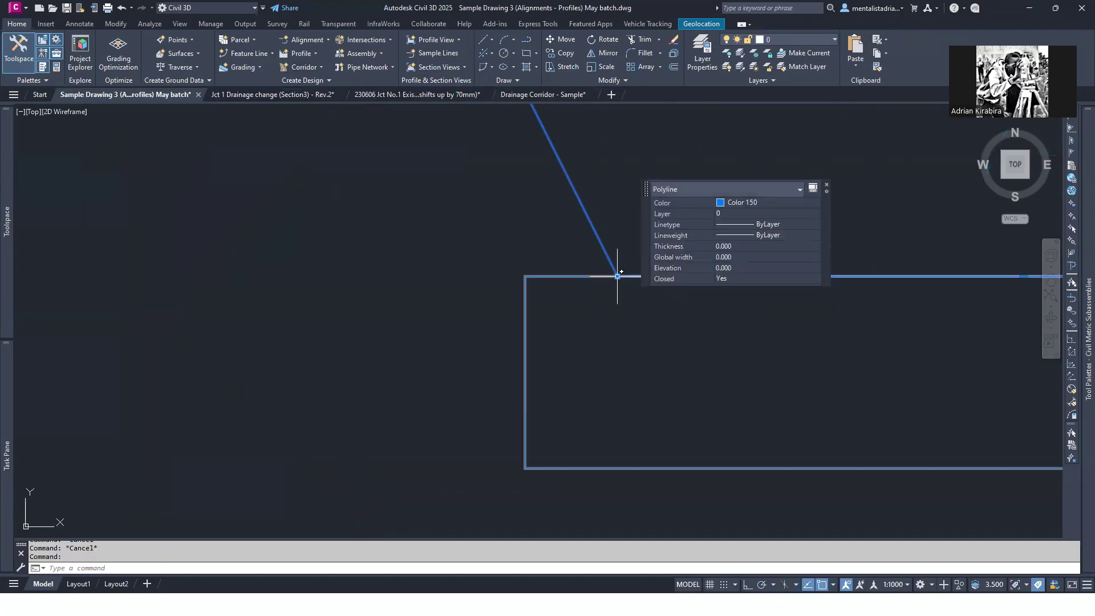
scroll(607, 257, "down", 4)
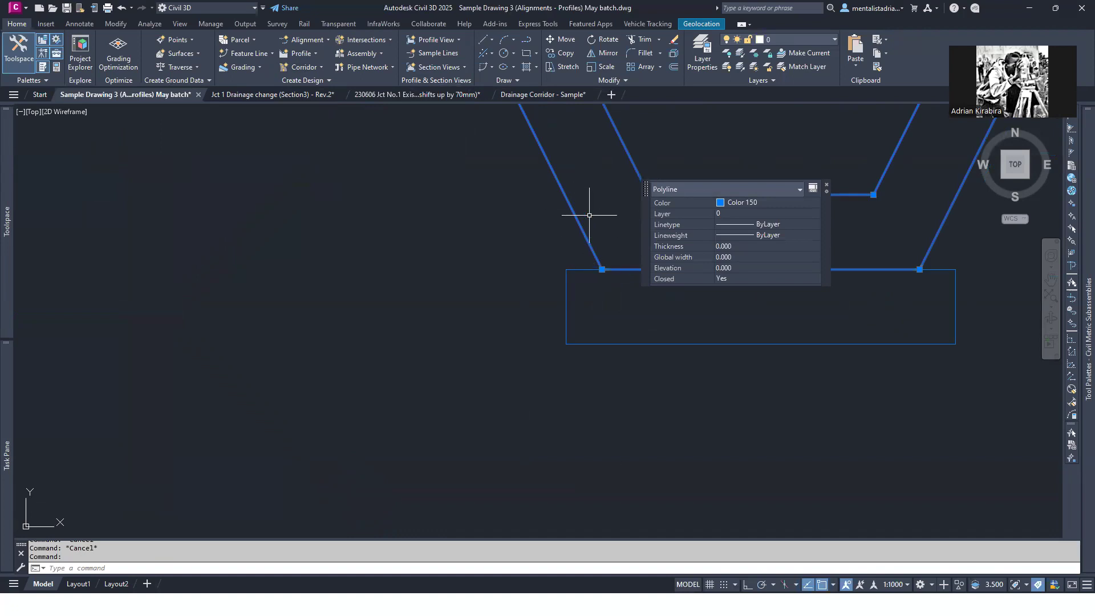
key("Escape")
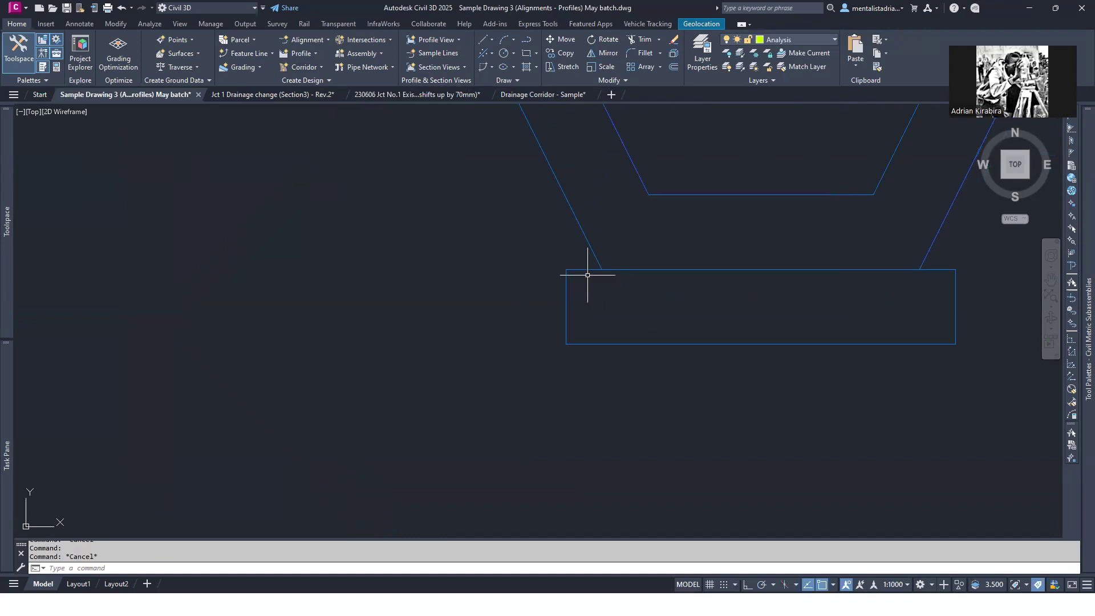
left_click(587, 269)
scroll(601, 264, "up", 4)
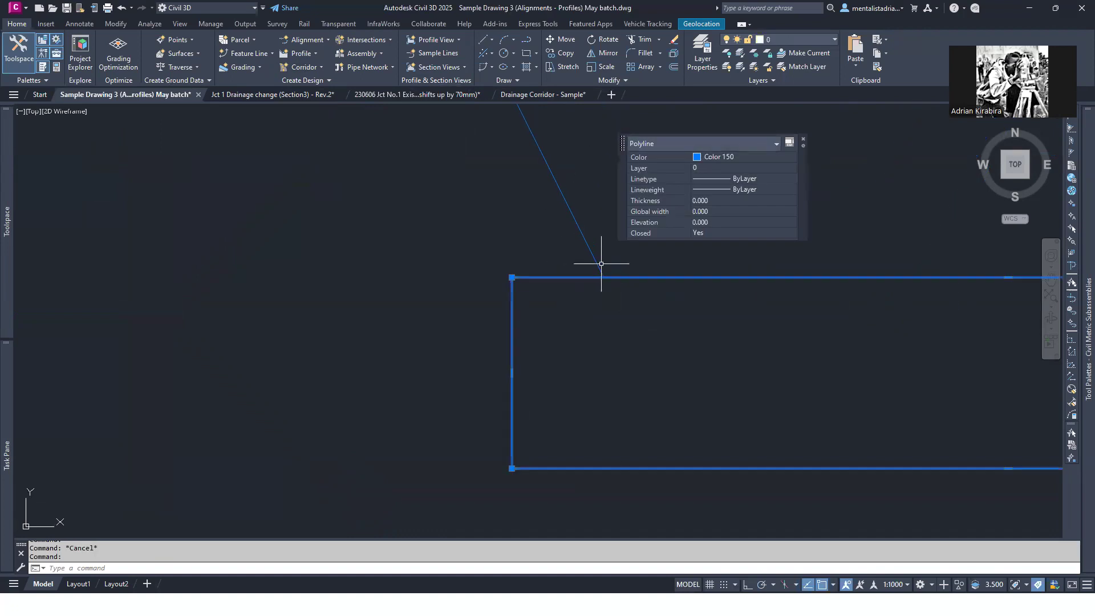
middle_click_drag(611, 273, 509, 282)
scroll(697, 286, "down", 2)
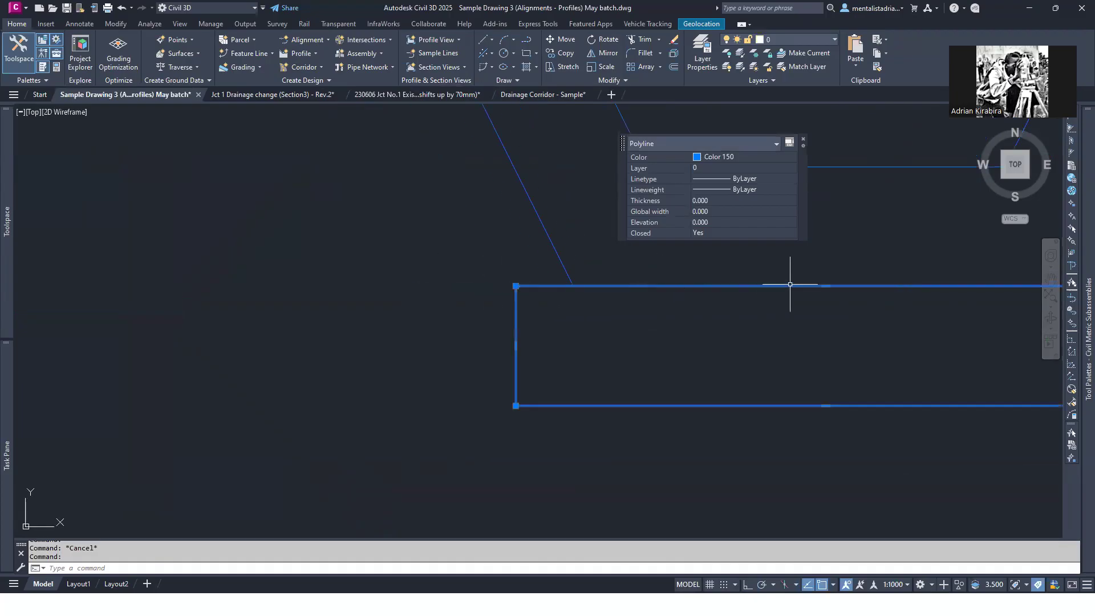
mouse_move(826, 285)
left_click(873, 320)
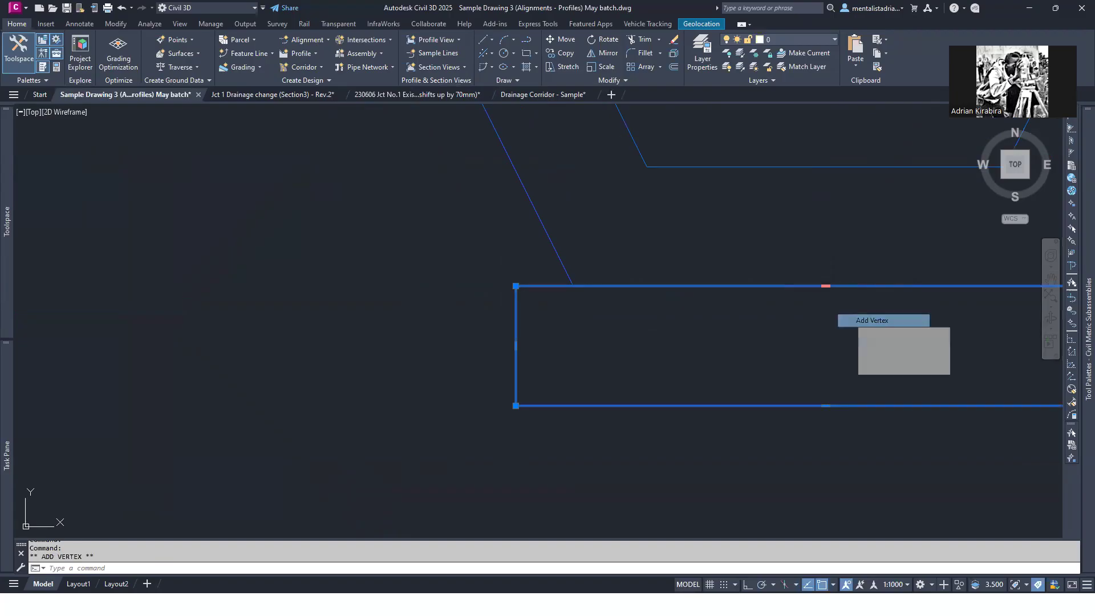
key("Down")
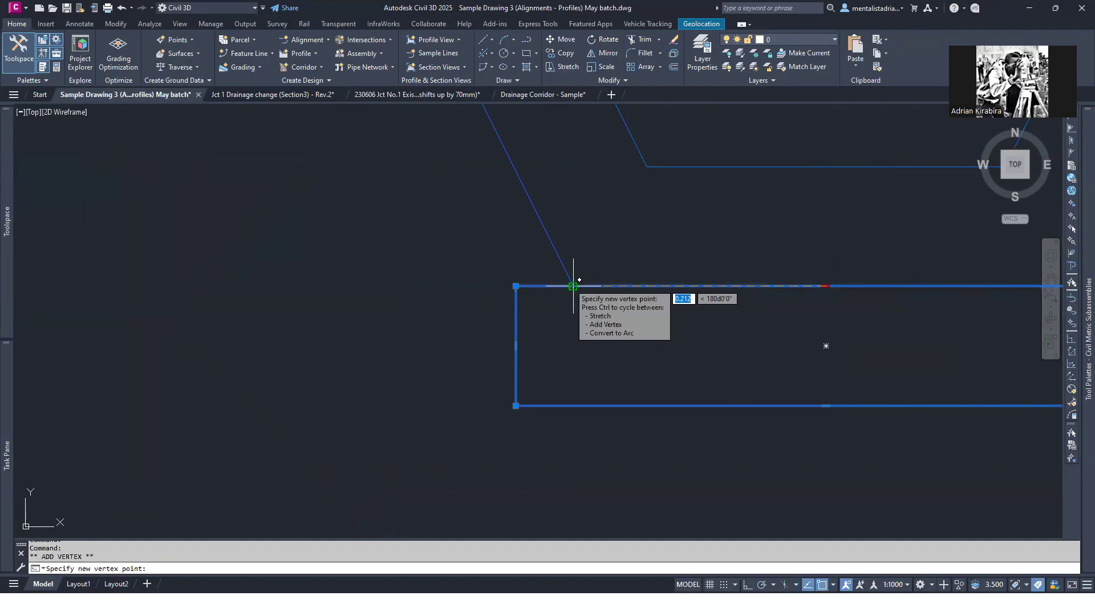
key("Escape")
key("Escape")
key("Escape")
scroll(587, 286, "down", 6)
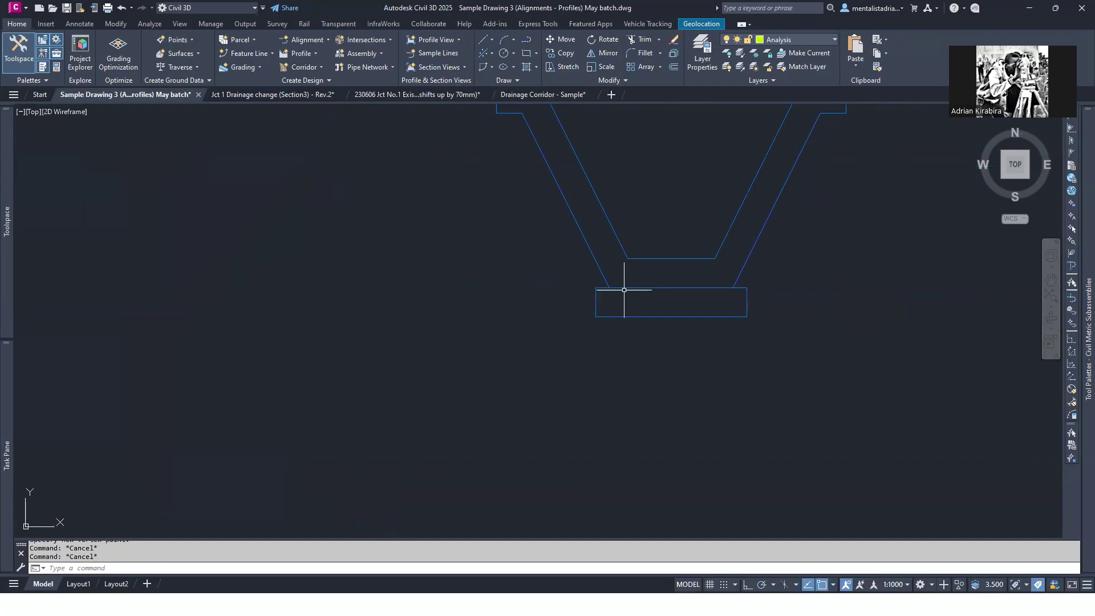
- Create a subassembly from the channel polyline, prefixing its name with "Drg-" and using the All Codes style, multiple links and erasure of existing entities
left_click(308, 81)
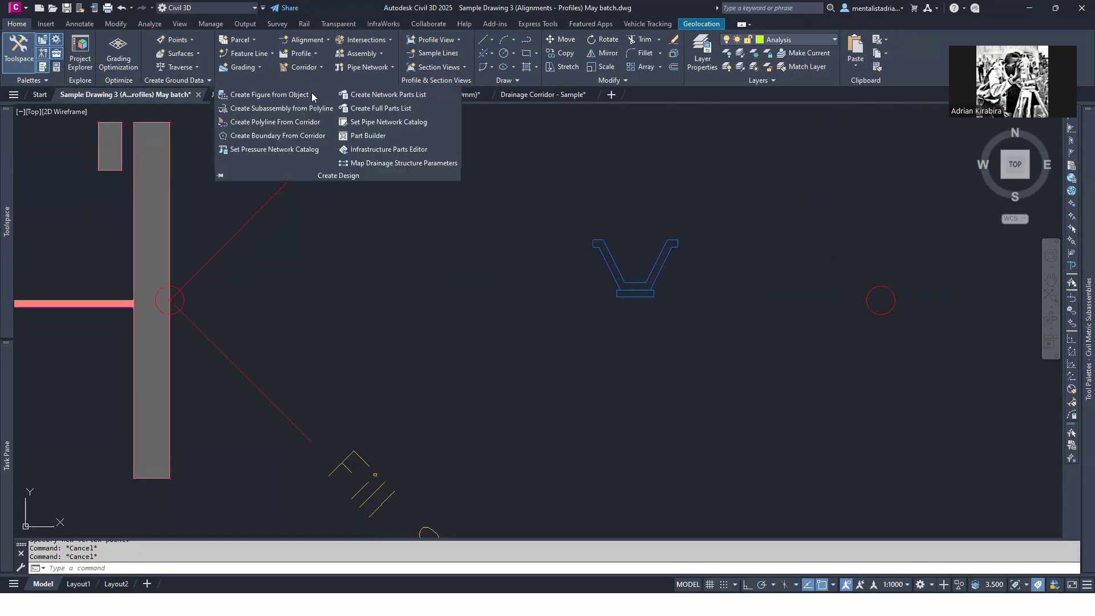
left_click(282, 107)
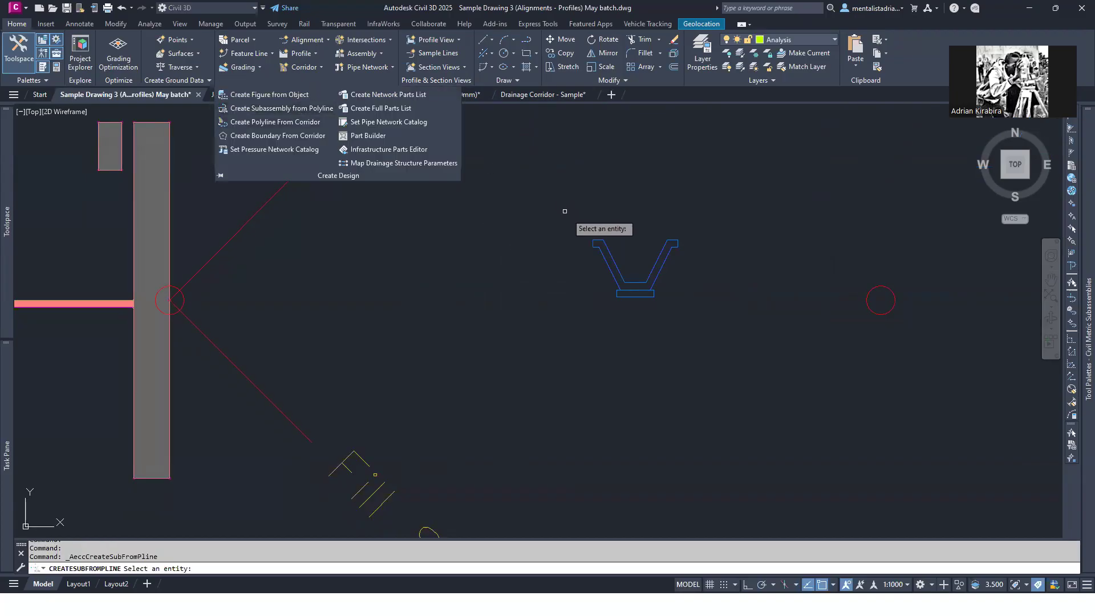
left_click(605, 246)
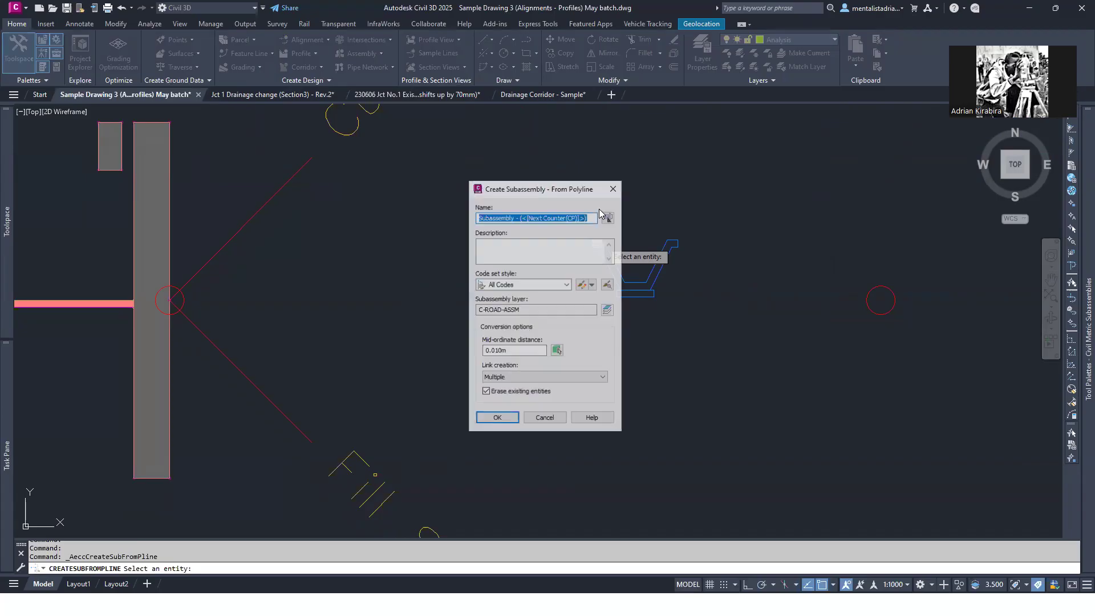
left_click(487, 219)
type("Drg-")
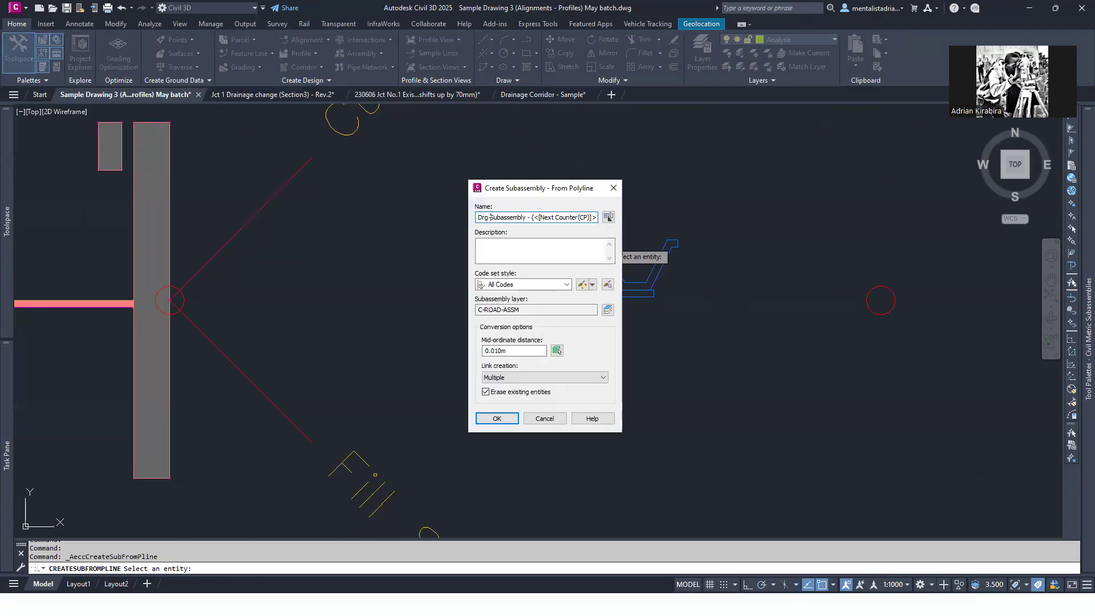
left_click(502, 285)
left_click(503, 288)
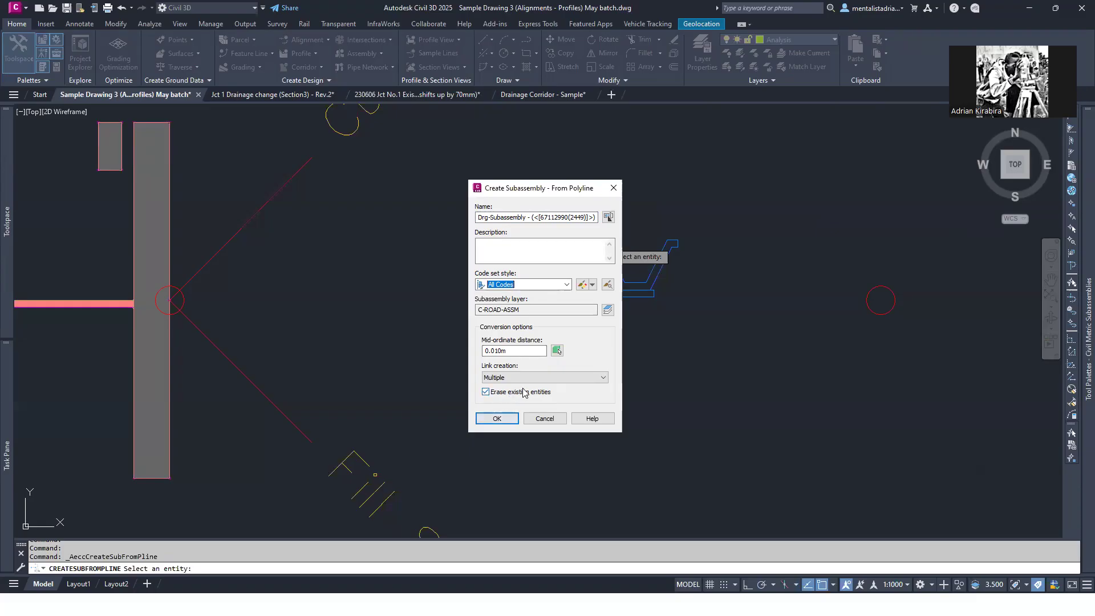
left_click(497, 420)
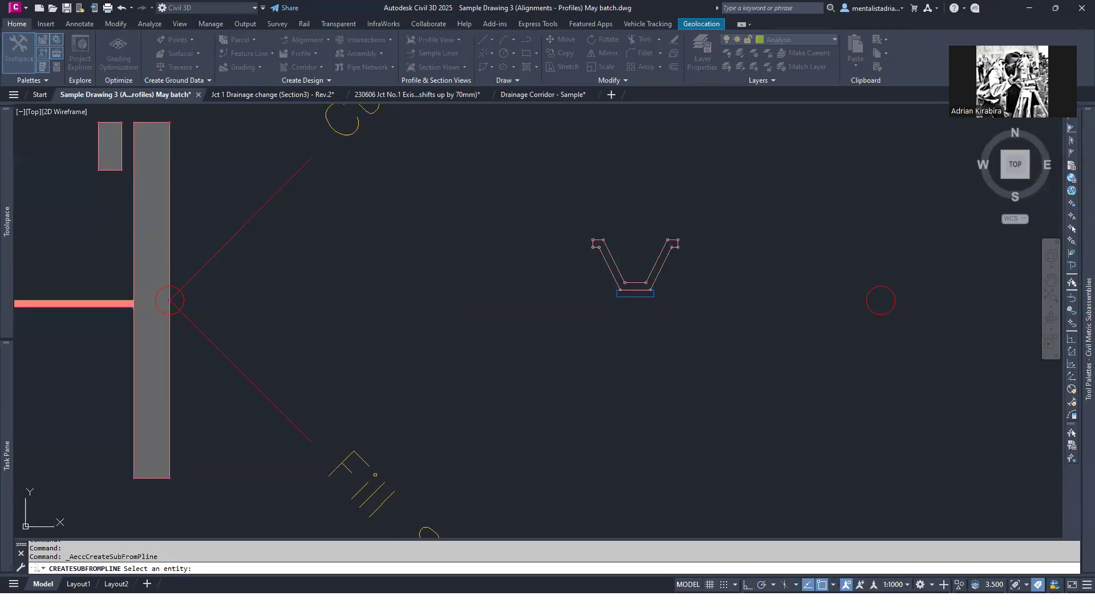
- Modify the drain subassembly's origin to the lower left outer vertex of the channel
scroll(610, 276, "up", 6)
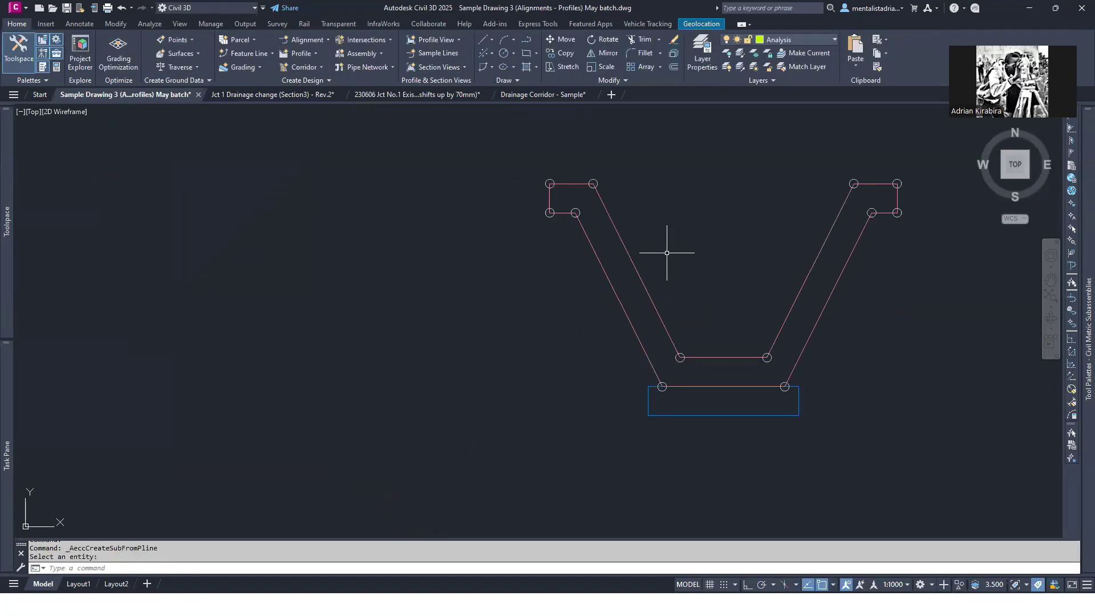
left_click(652, 296)
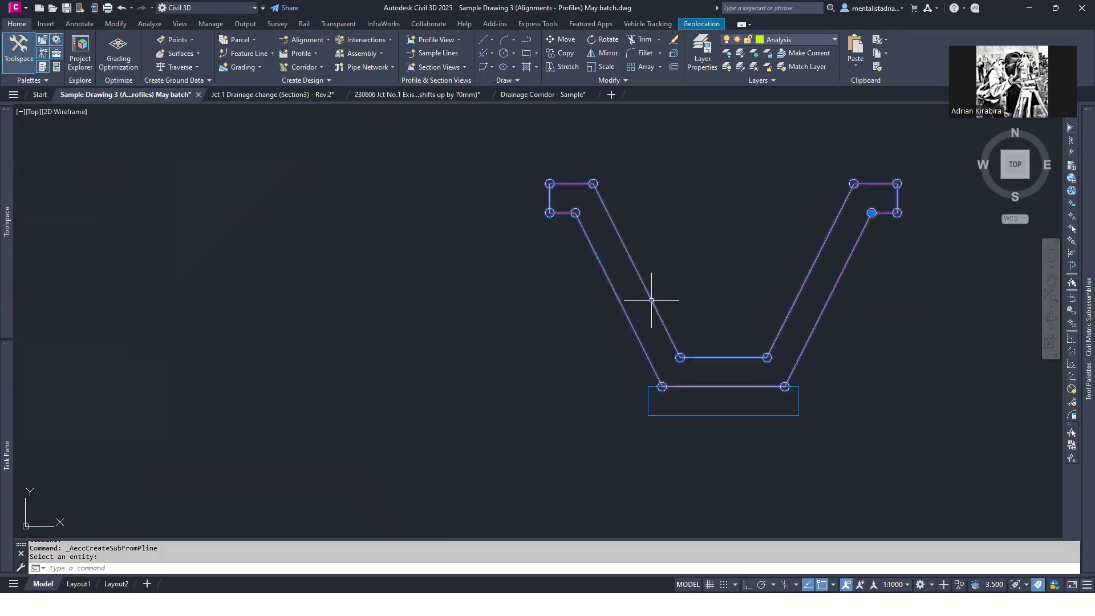
middle_click_drag(630, 302, 466, 376)
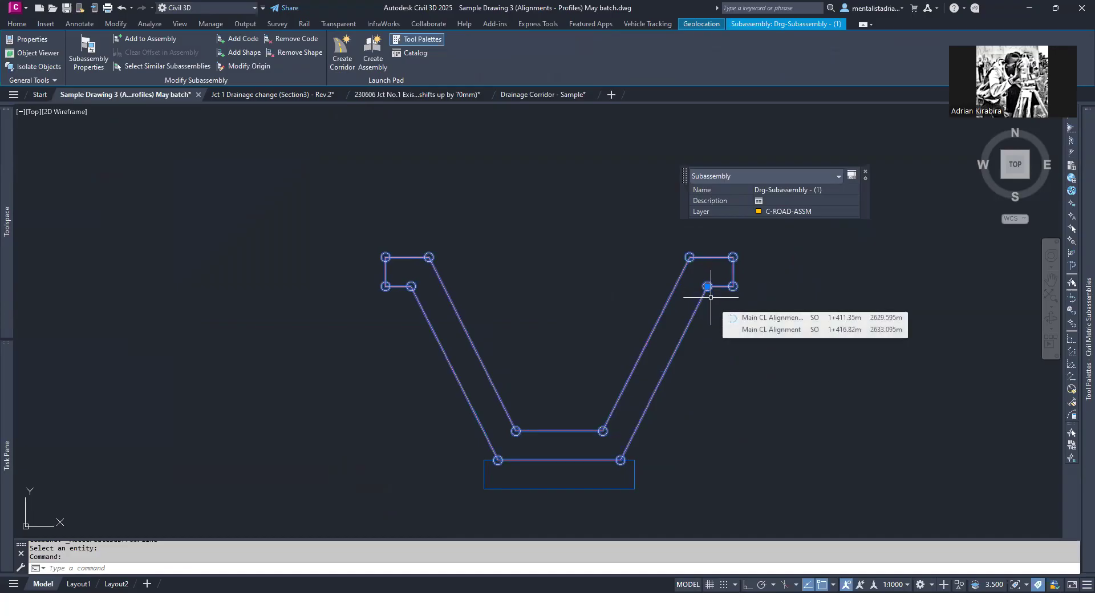
left_click(239, 67)
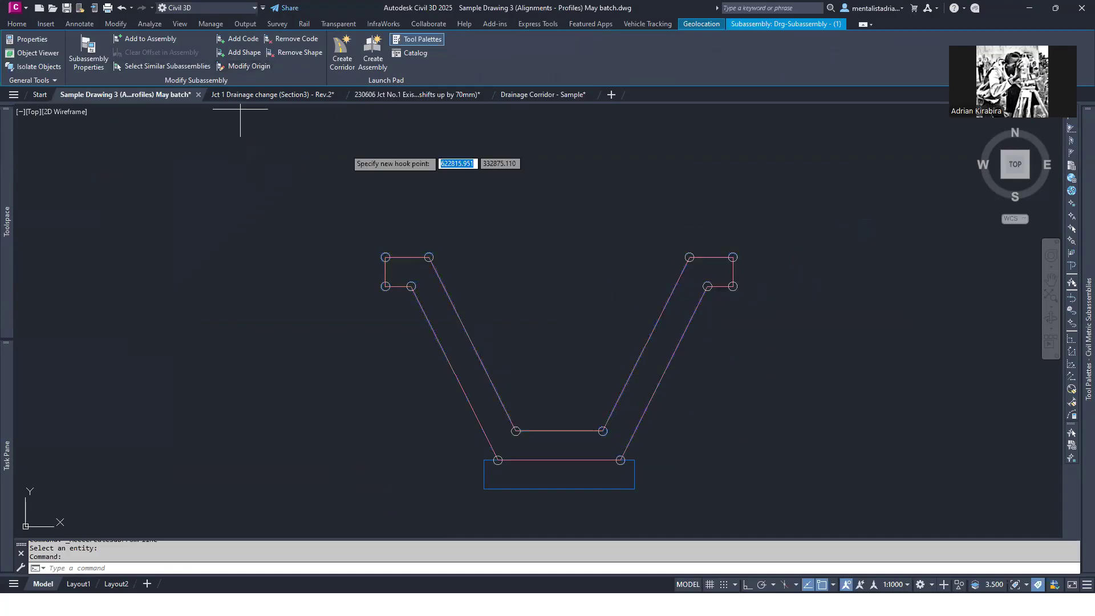
left_click(498, 459)
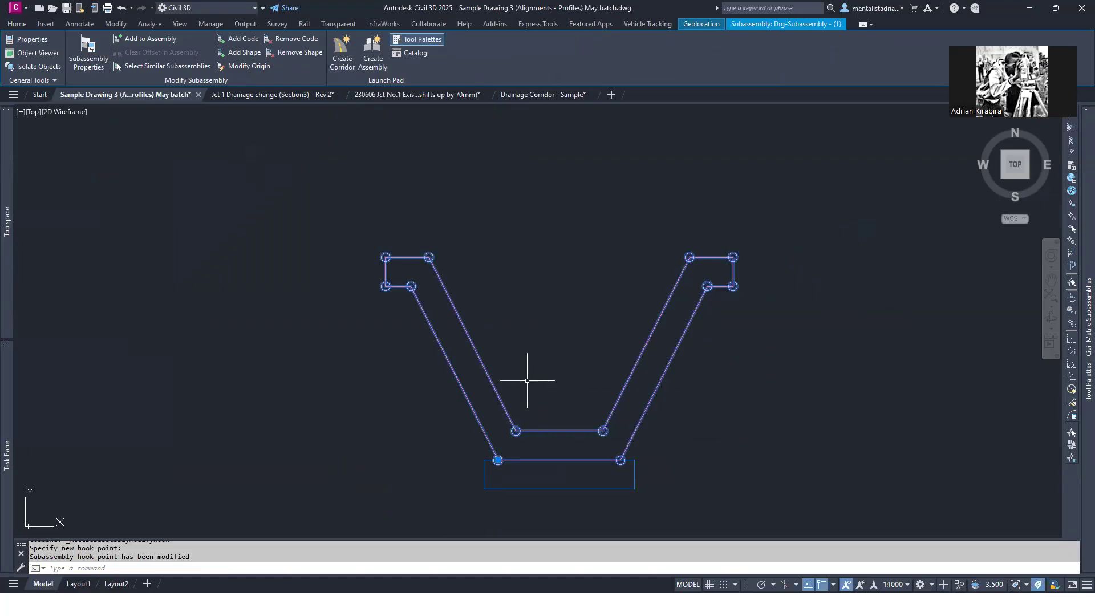
key("Escape")
key("Escape")
- Examine the kerb and sidewalk on the assembly's right side as the place for attaching the drain subassembly
scroll(689, 360, "down", 9)
scroll(526, 344, "up", 1)
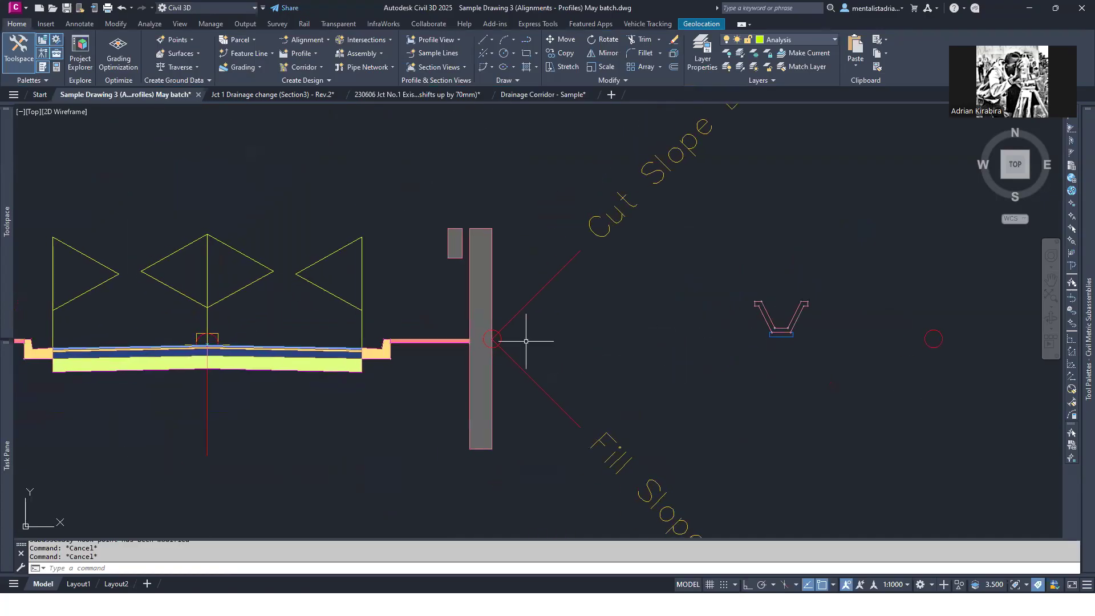
scroll(378, 361, "up", 6)
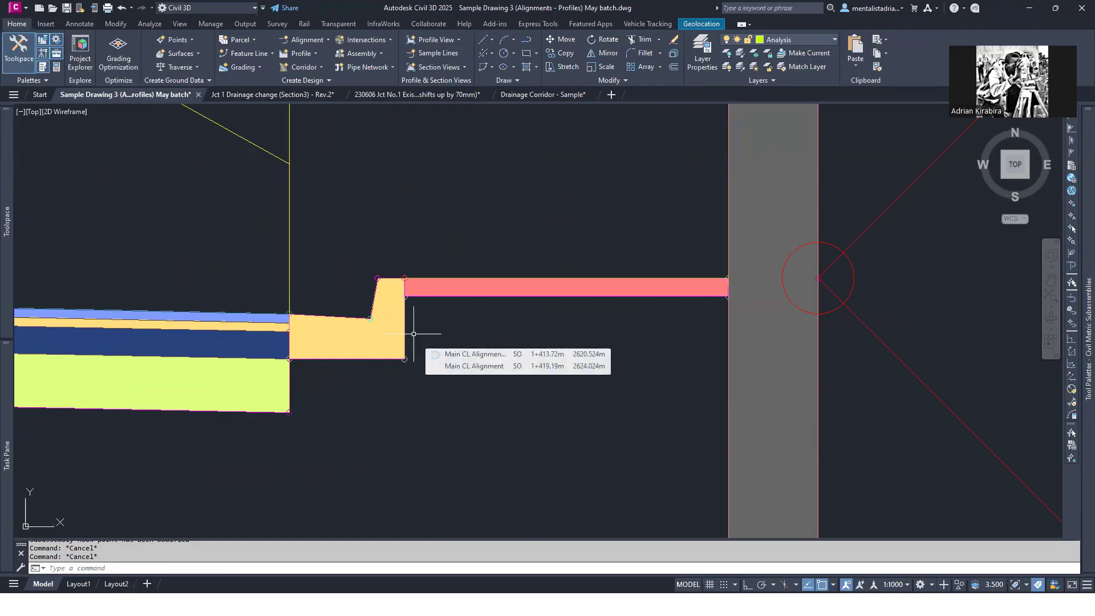
scroll(414, 334, "down", 5)
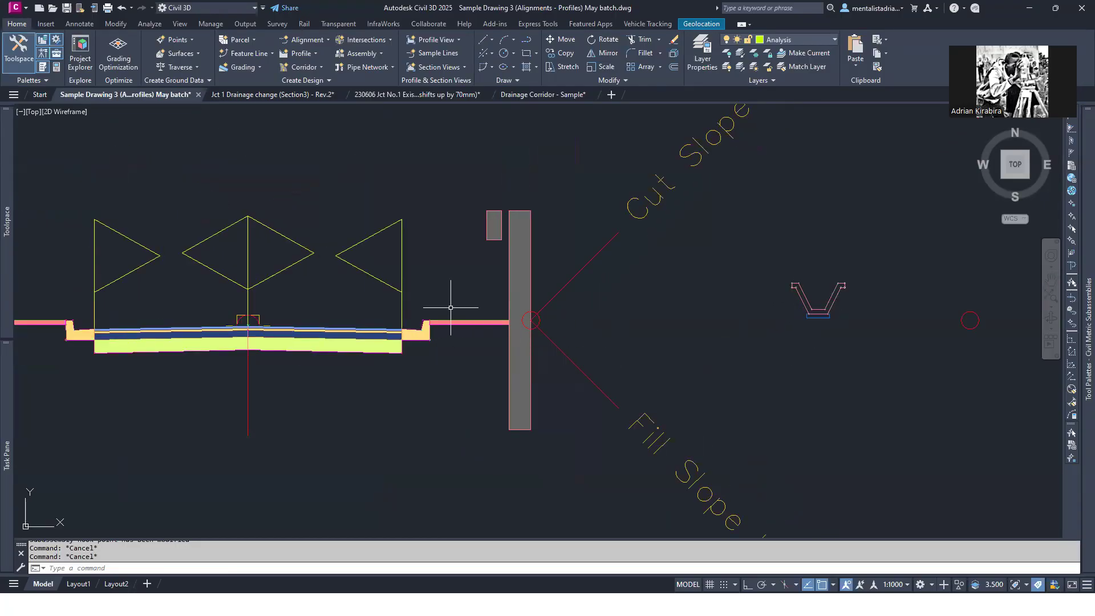
- Compare the right kerb's outer edge and sidewalk with the channel drain to work out the drain's attachment point
scroll(427, 344, "up", 6)
scroll(460, 303, "down", 3)
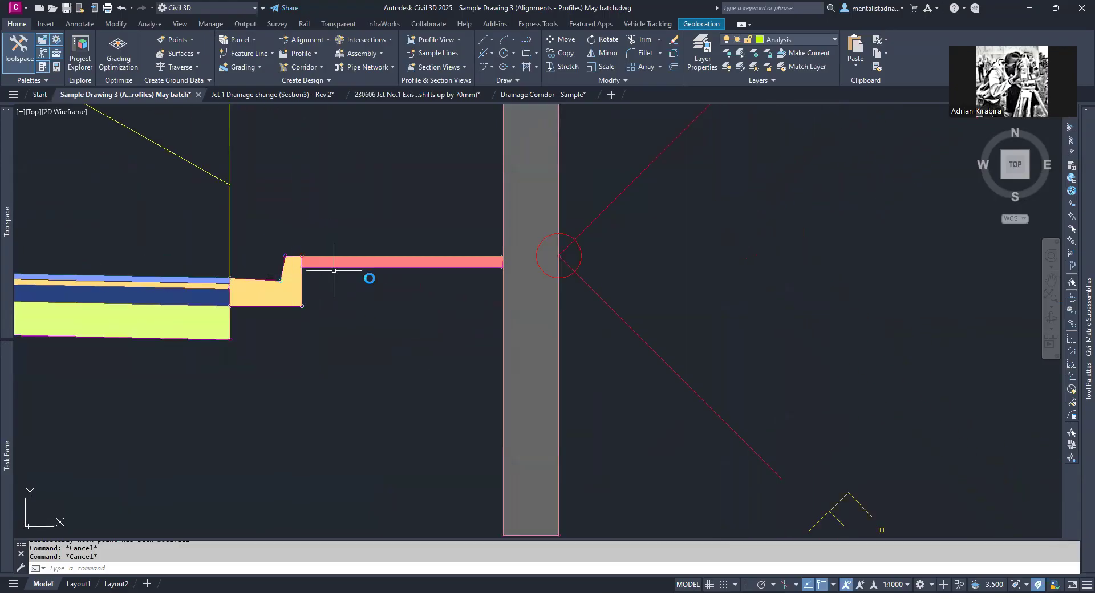
scroll(332, 264, "down", 8)
scroll(512, 254, "up", 4)
scroll(496, 310, "up", 2)
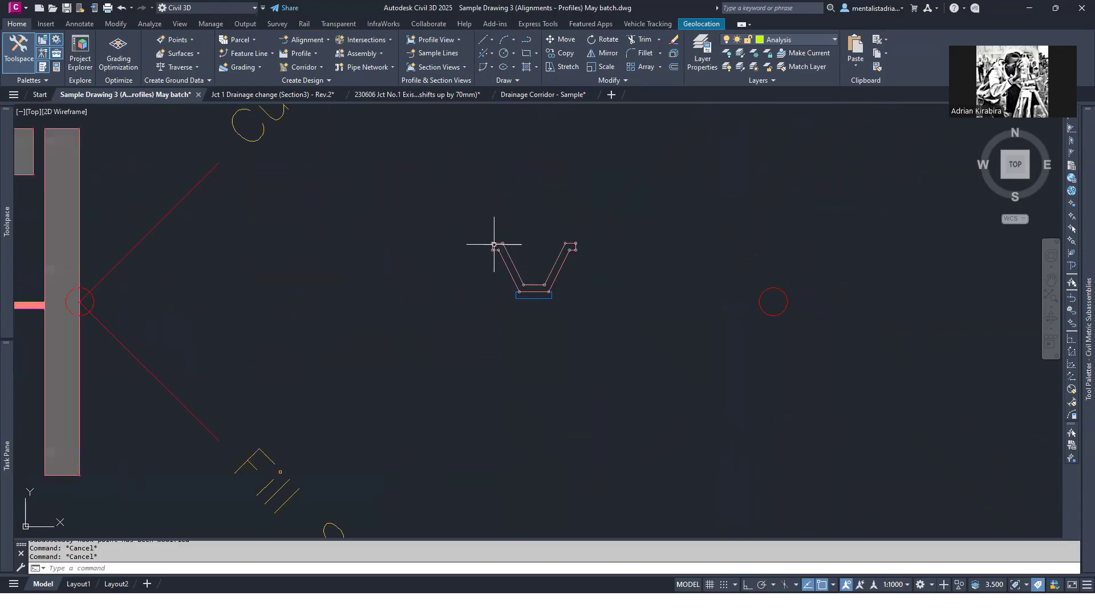
middle_click_drag(447, 244, 660, 220)
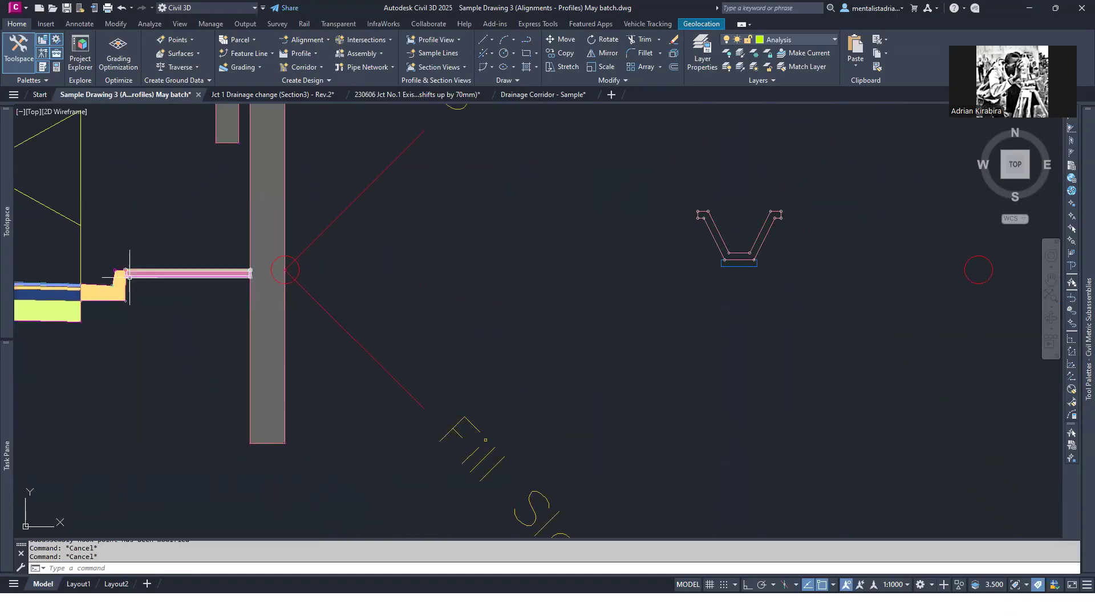
scroll(131, 282, "up", 8)
left_click(106, 272)
middle_click_drag(105, 274, 389, 225)
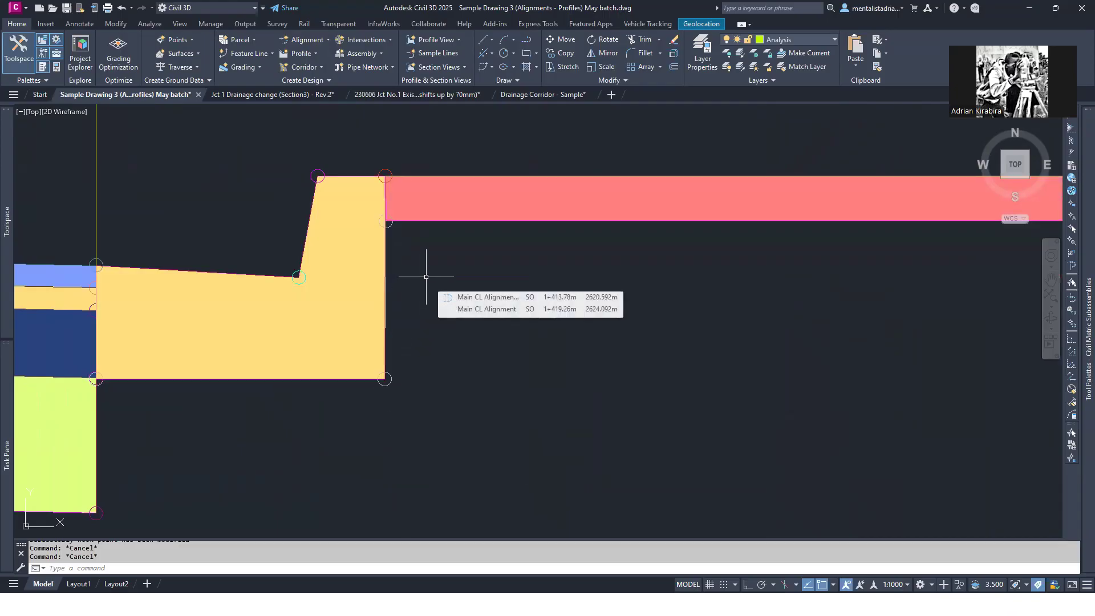
scroll(302, 288, "down", 6)
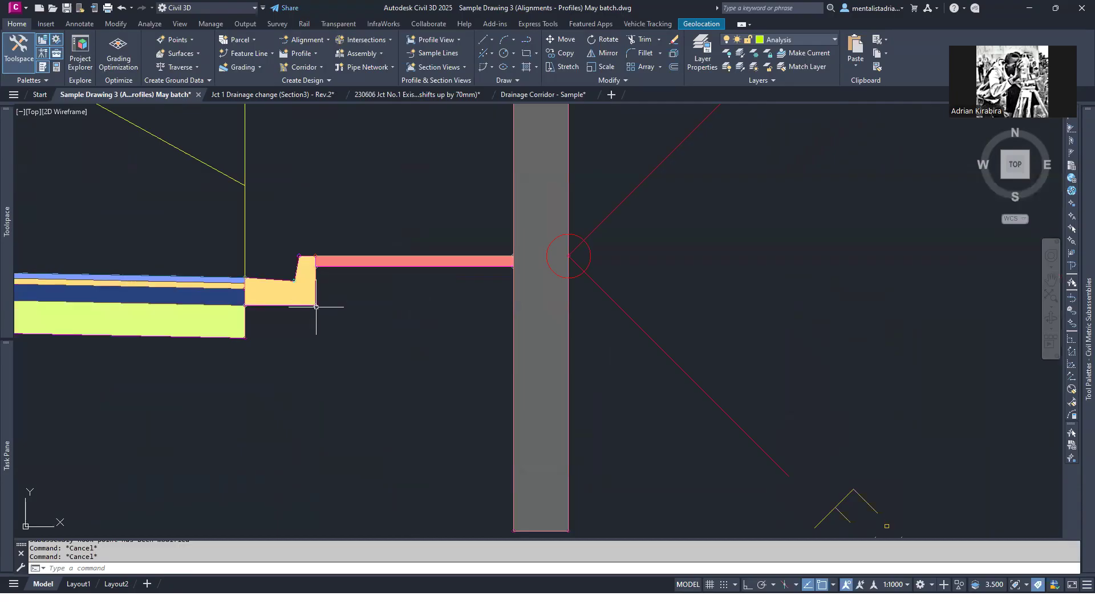
scroll(315, 308, "down", 4)
- Modify the channel subassembly's origin to the upper left outer vertex of its left lip
scroll(699, 259, "up", 6)
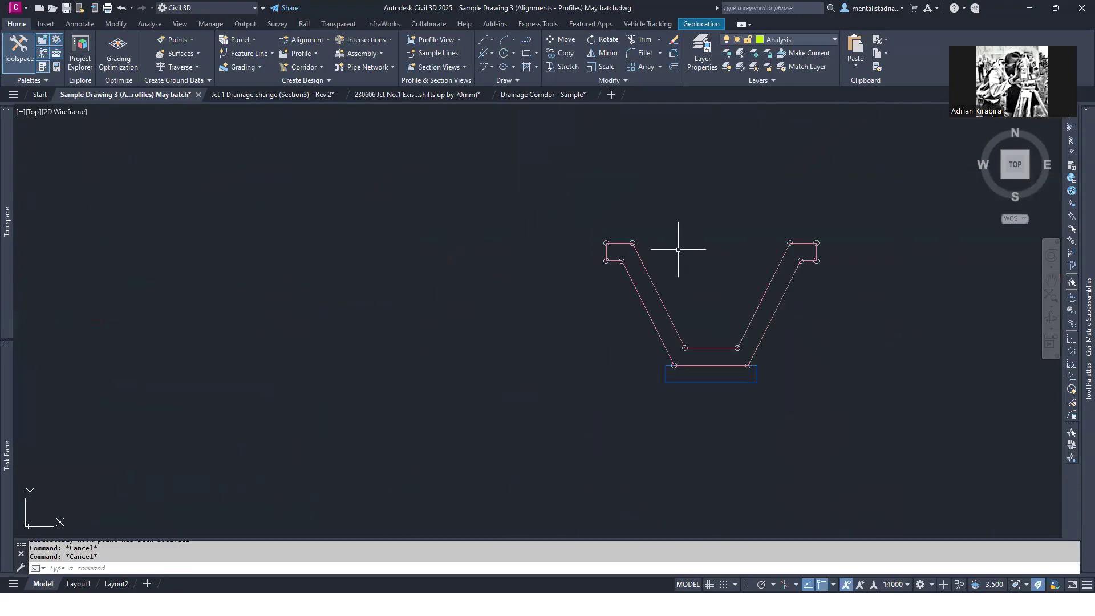
scroll(607, 240, "up", 2)
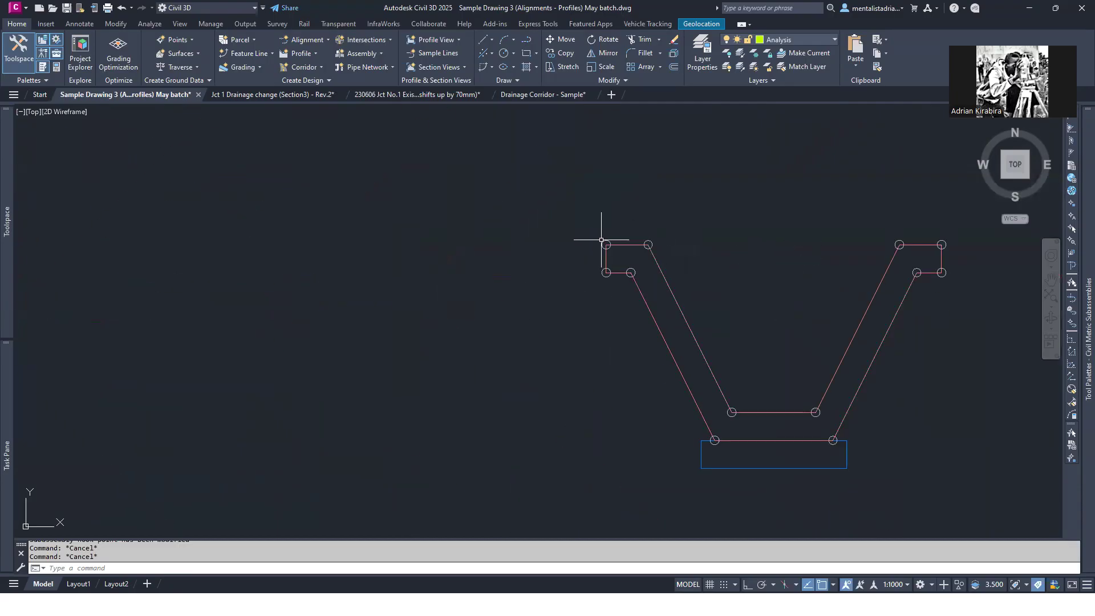
left_click(629, 246)
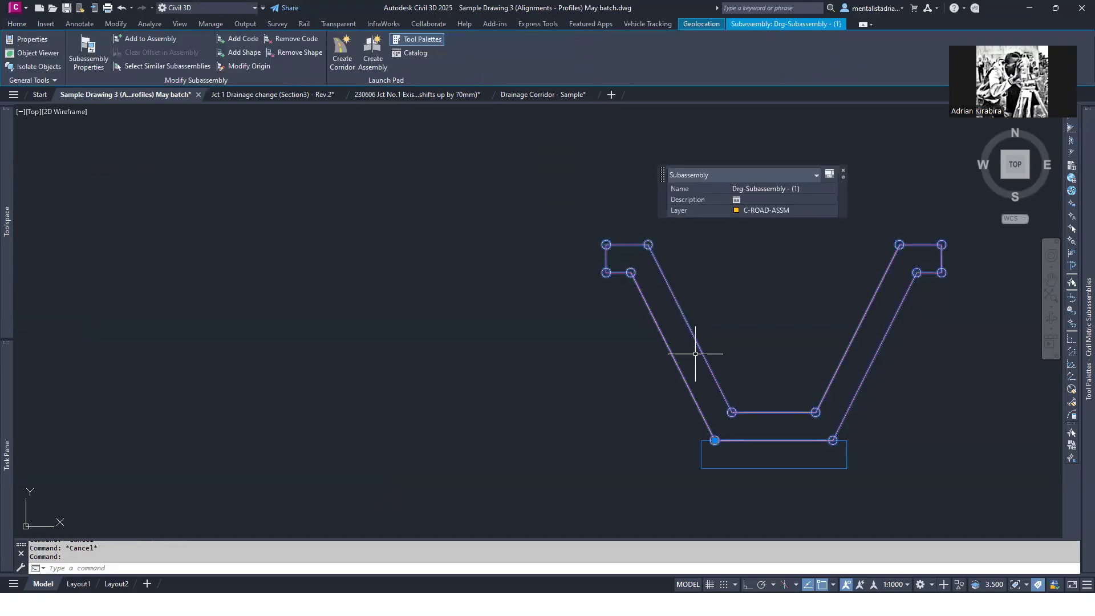
left_click(236, 66)
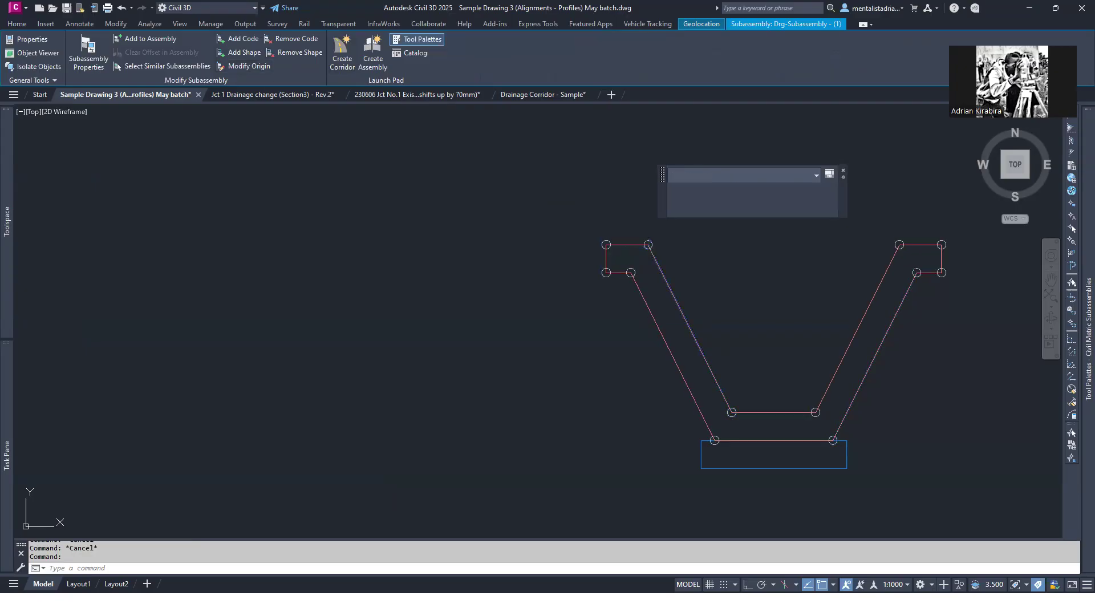
left_click(607, 245)
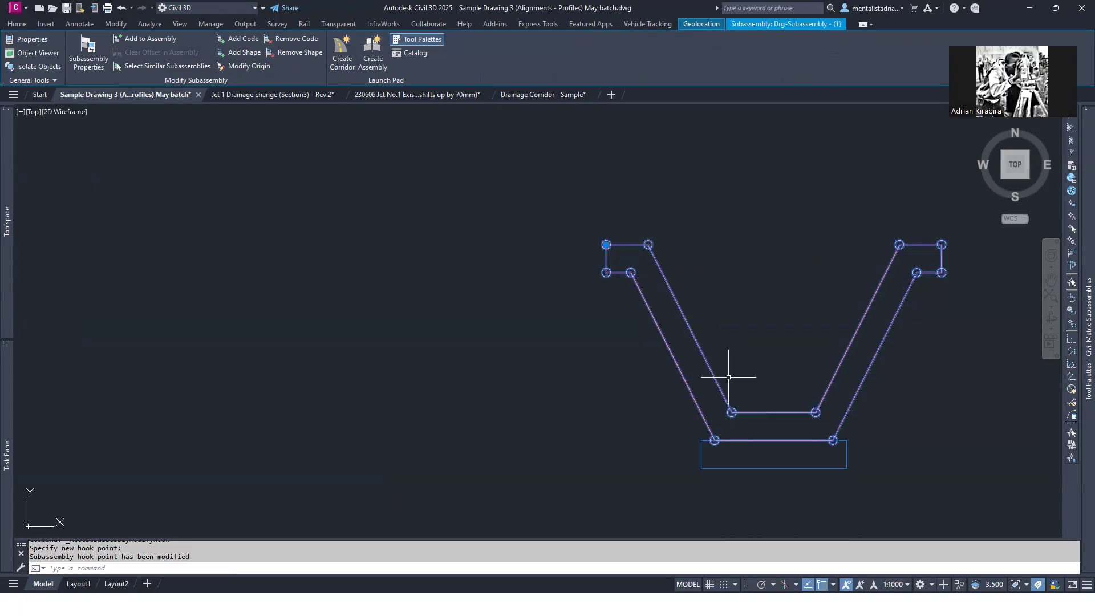
key("Escape")
key("Escape")
scroll(733, 325, "down", 4)
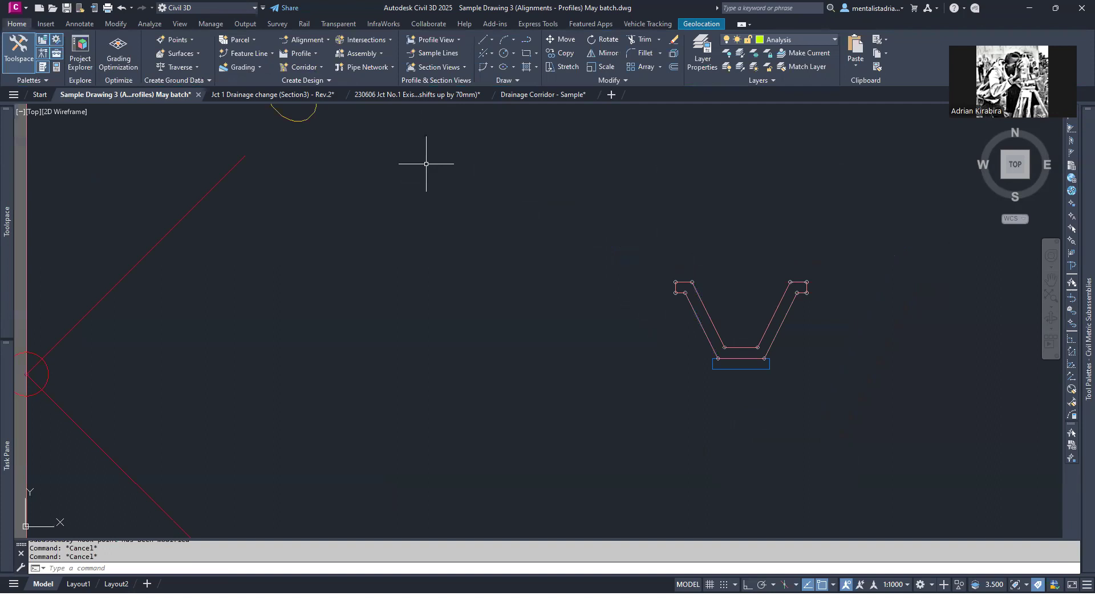
- Create a subassembly named "Drg_CRS-Subassembly" from the rectangular base polyline, using All Codes, multiple links and erasure of existing entities
left_click(303, 81)
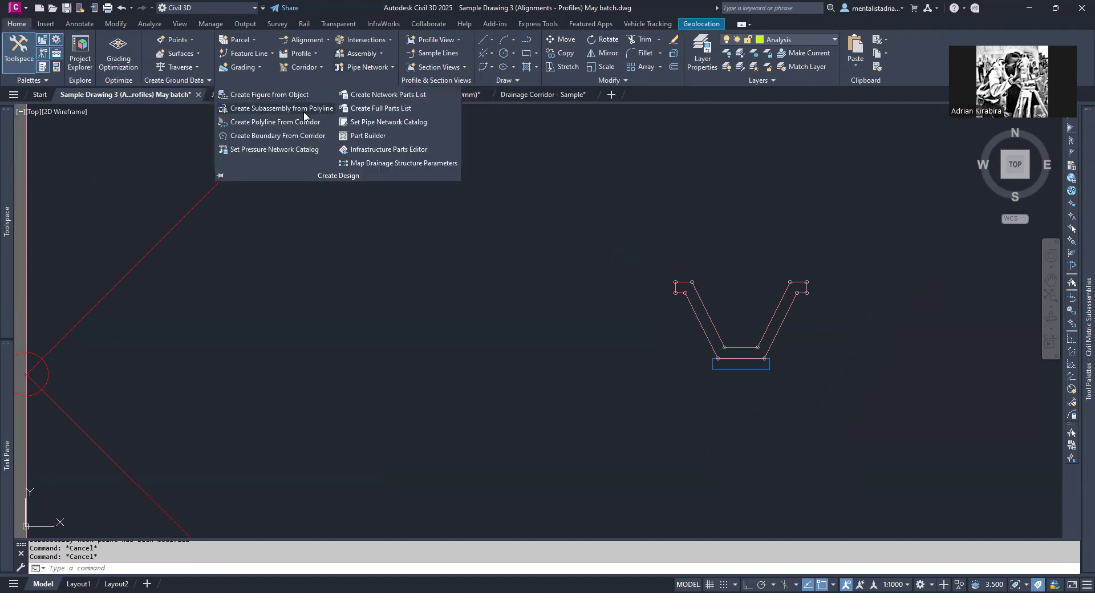
left_click(304, 109)
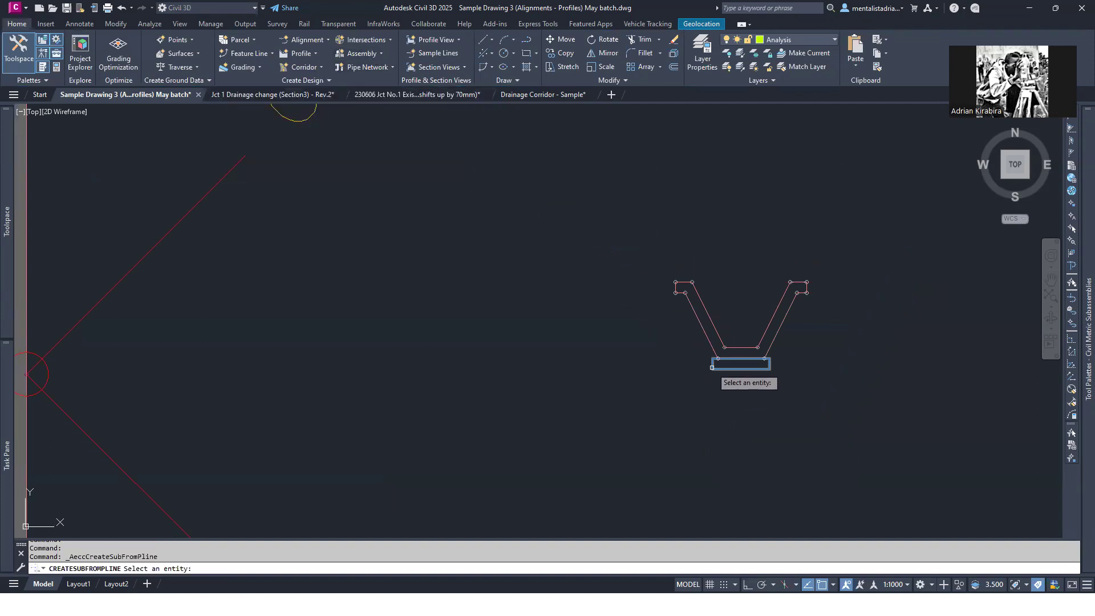
left_click(741, 360)
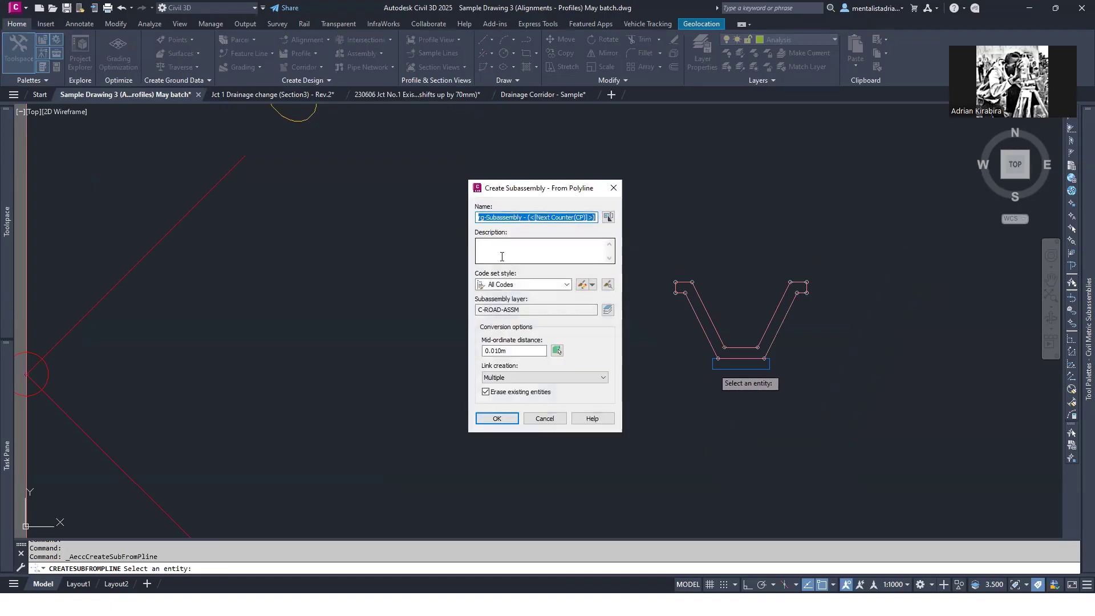
left_click(484, 218)
type("rg_CRS")
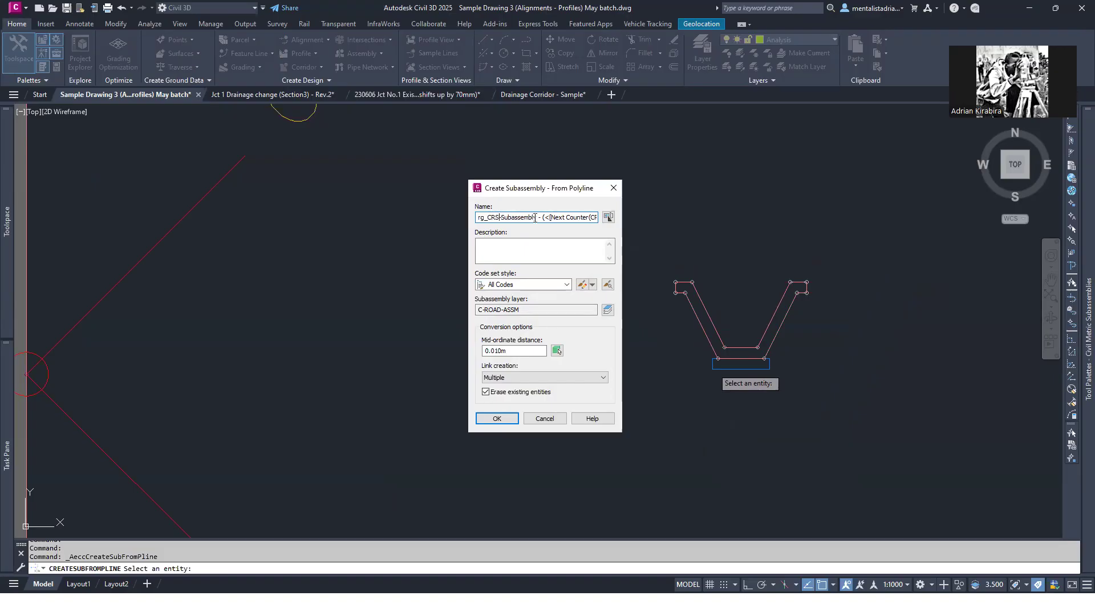
left_click_drag(537, 217, 717, 235)
key("BackSpace")
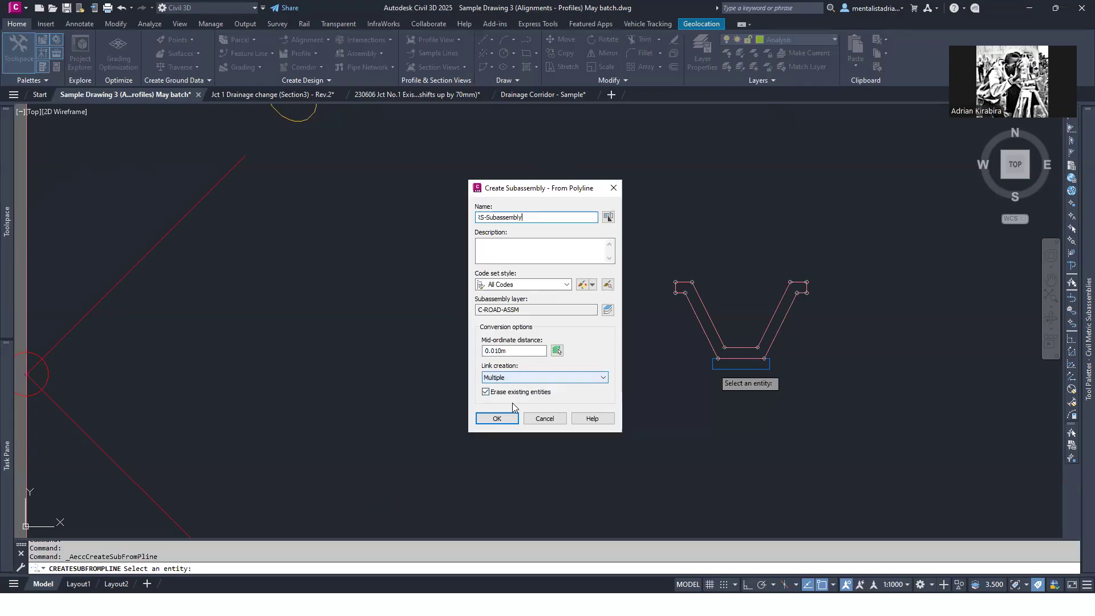
left_click(498, 418)
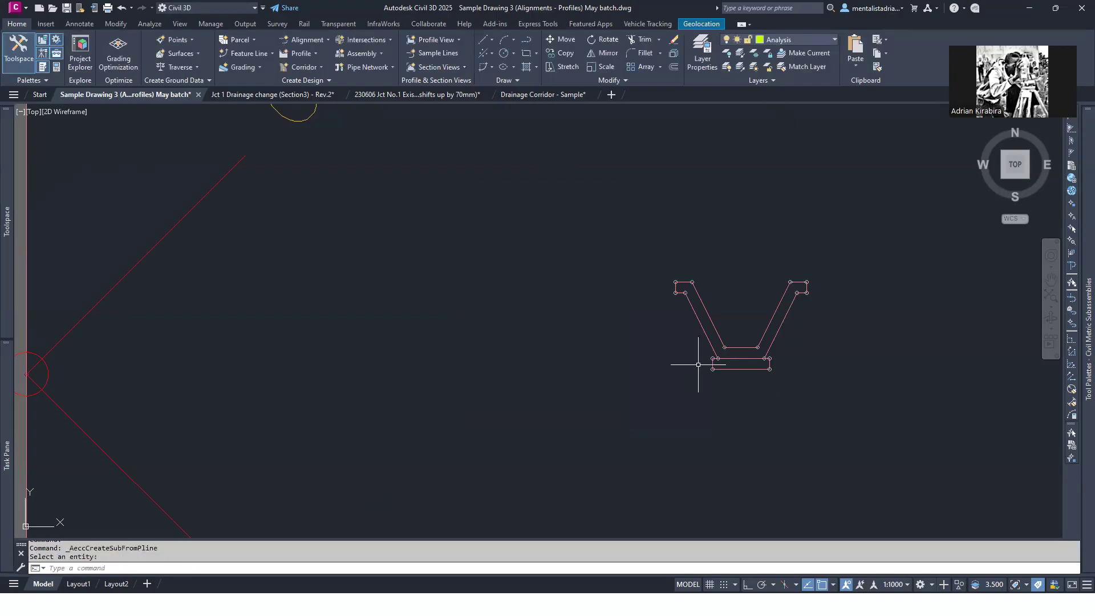
- Modify the rectangular base subassembly's origin to the point where the channel's left outer wall meets its top edge
left_click(727, 371)
left_click(727, 371)
left_click(725, 369)
scroll(718, 361, "up", 10)
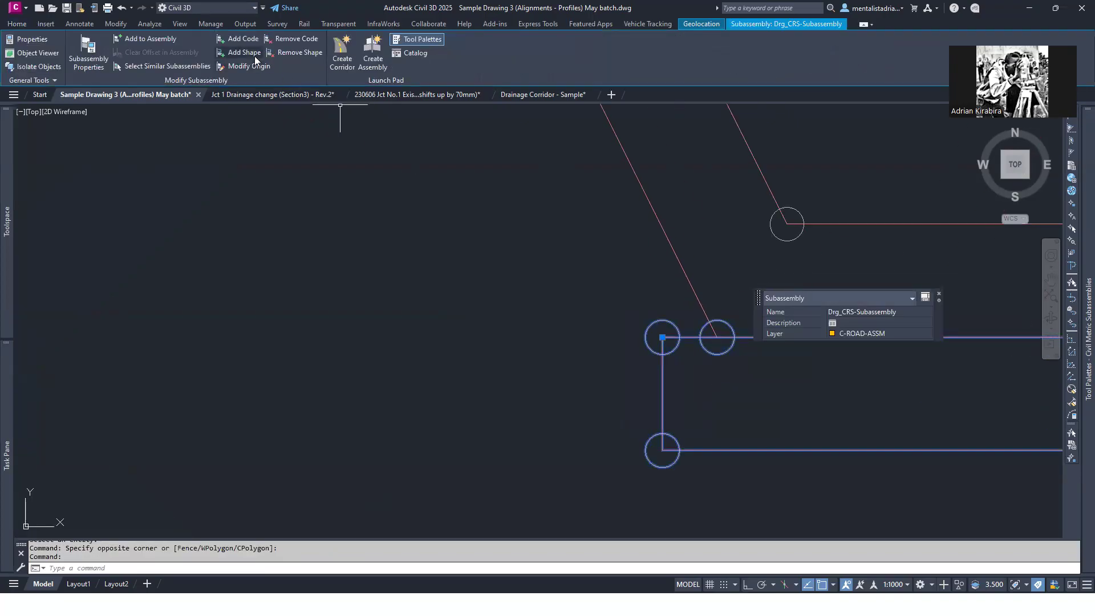
left_click(243, 66)
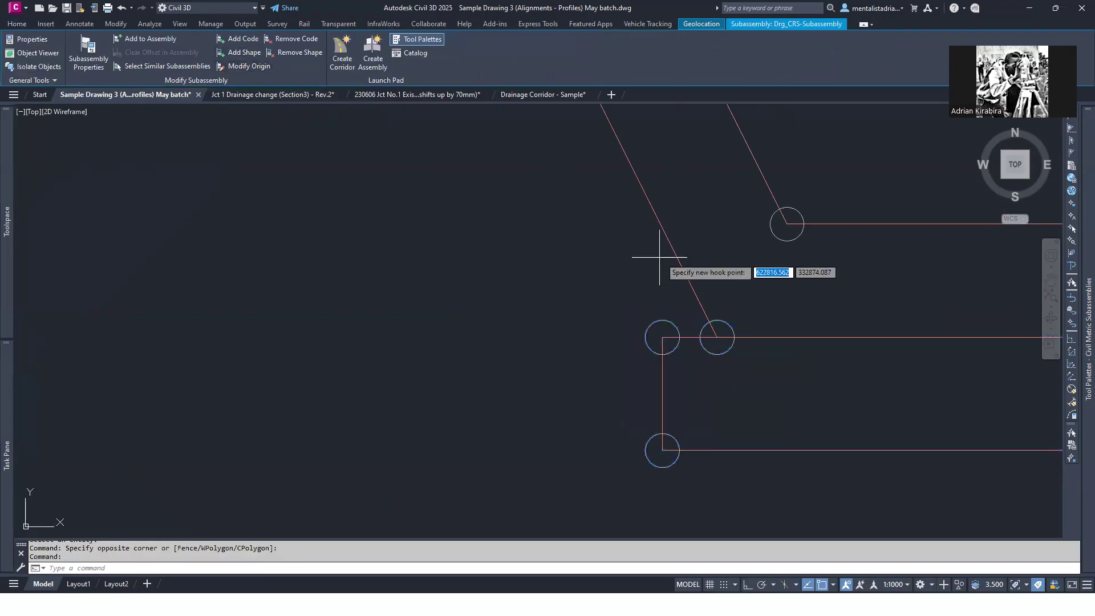
left_click(717, 337)
key("Escape")
key("Escape")
scroll(762, 308, "down", 5)
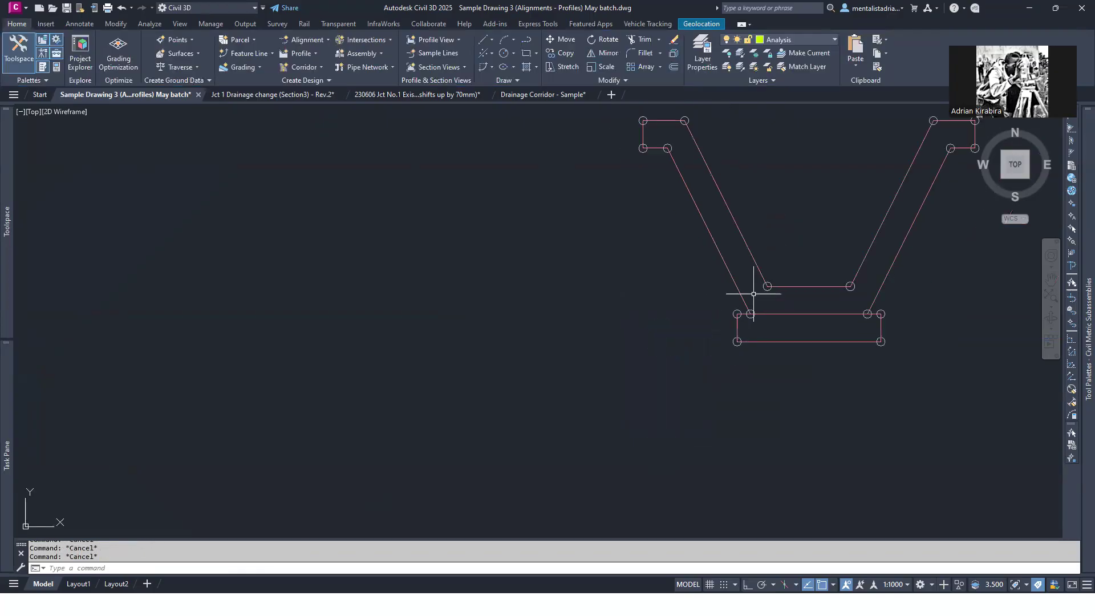
- Add a shape to the channel subassembly from all the links enclosing its walls, lips and floor
left_click(742, 235)
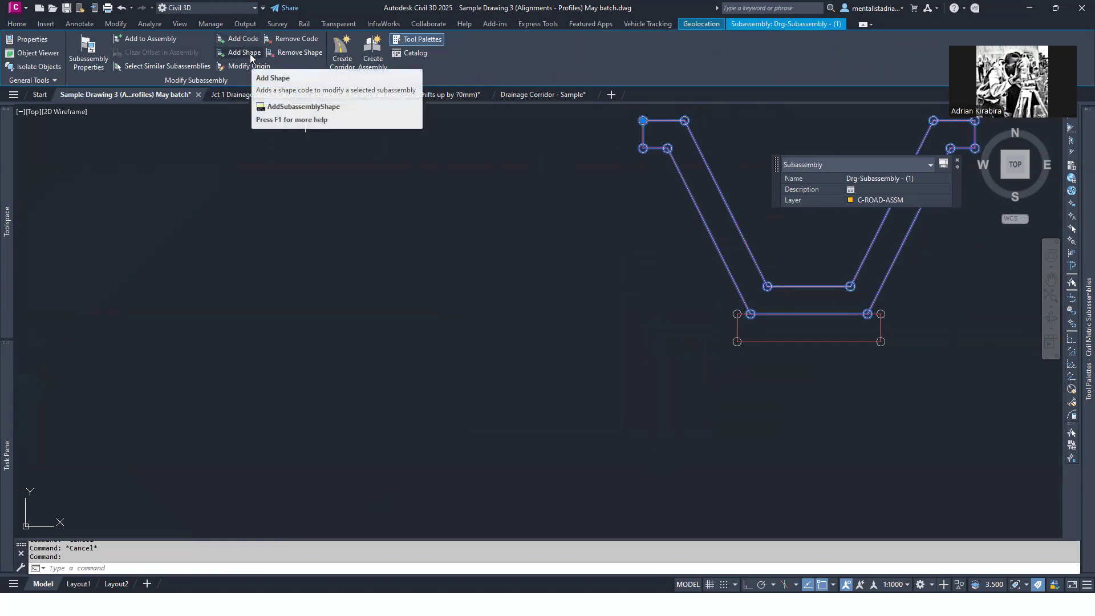
left_click(250, 55)
scroll(732, 251, "down", 2)
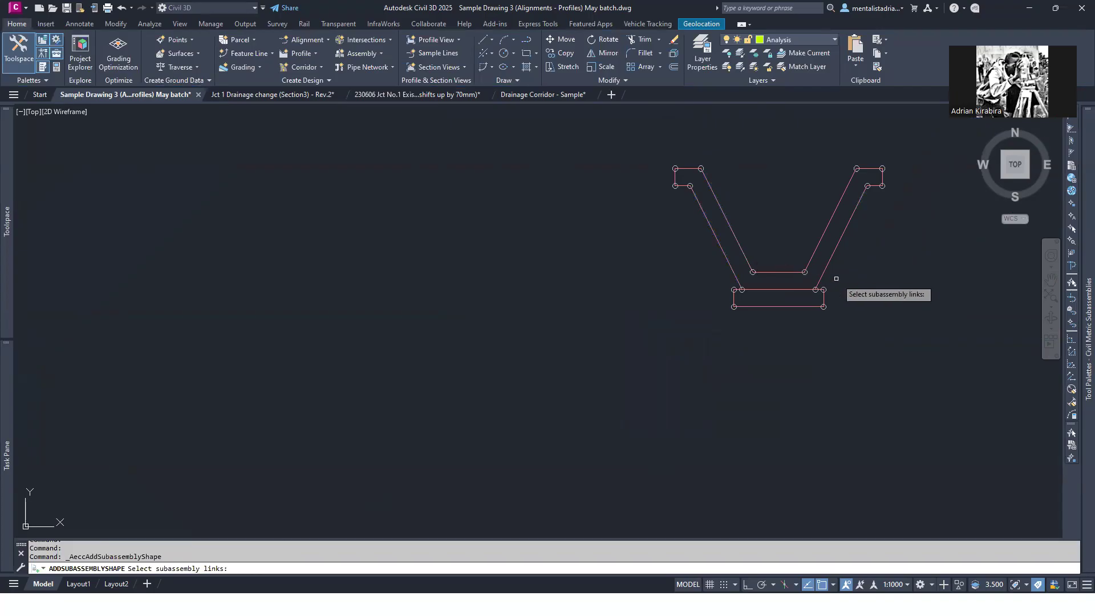
left_click(893, 298)
left_click(615, 110)
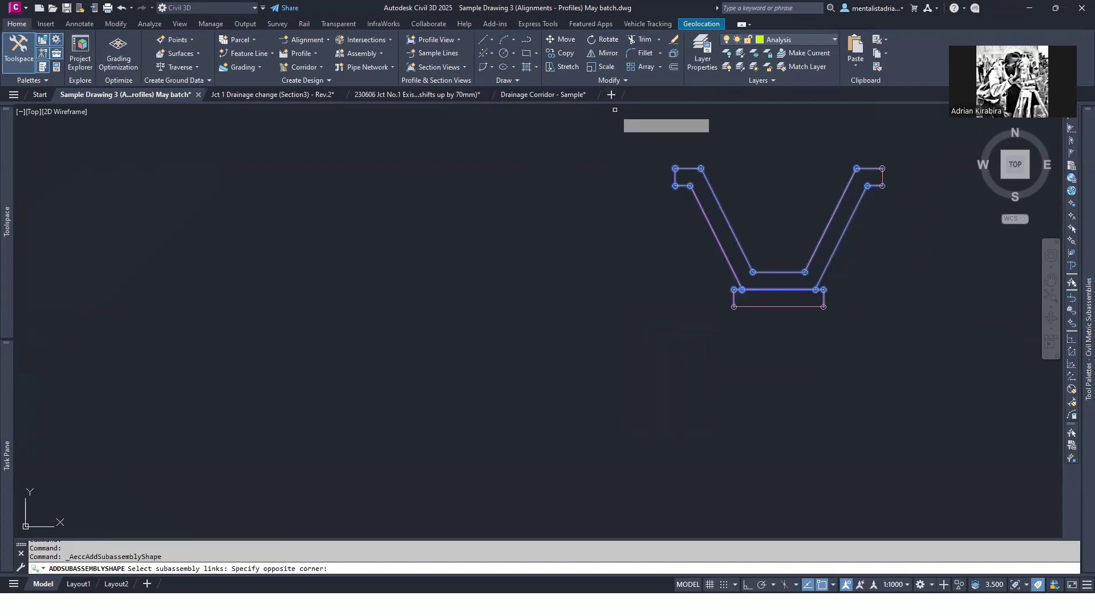
left_click(933, 297)
left_click(831, 161)
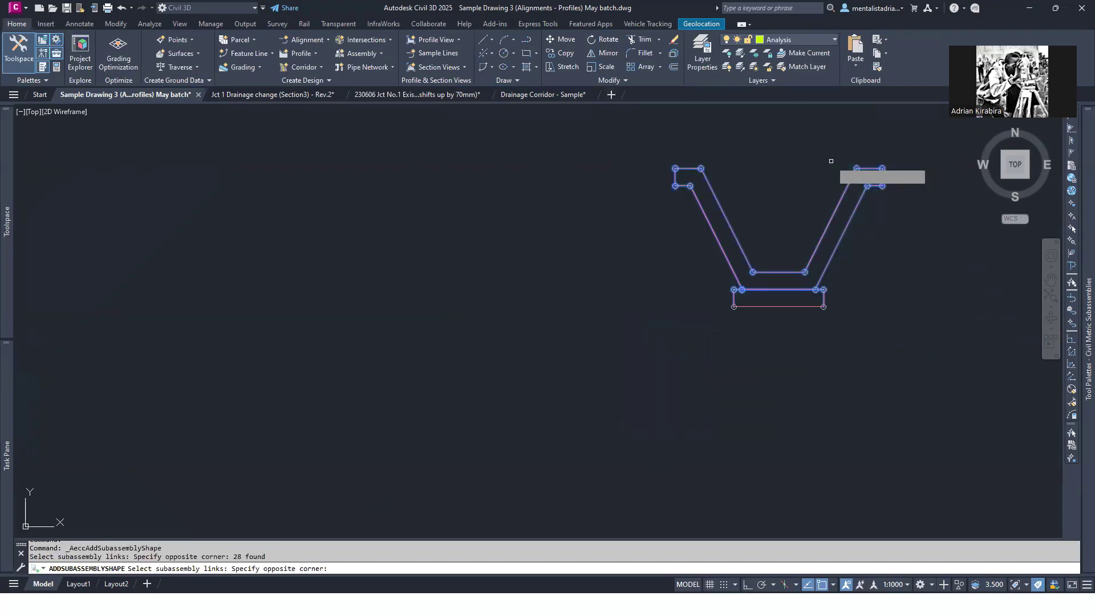
key("Return")
key("Escape")
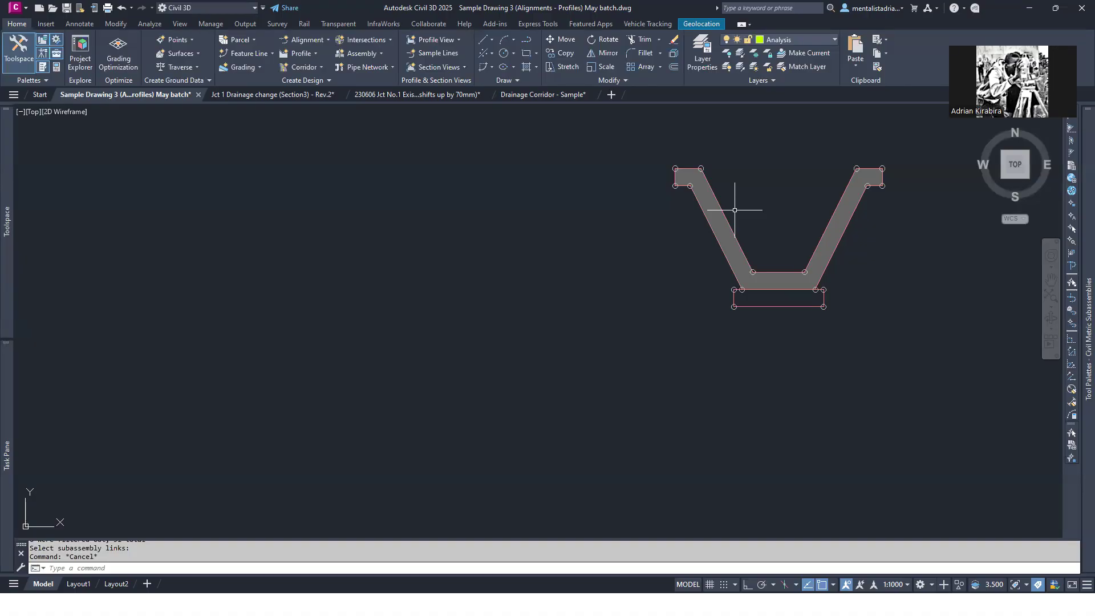
- Open the road assembly's properties from the right curb and gutter subassembly and review its construction items
scroll(778, 245, "down", 5)
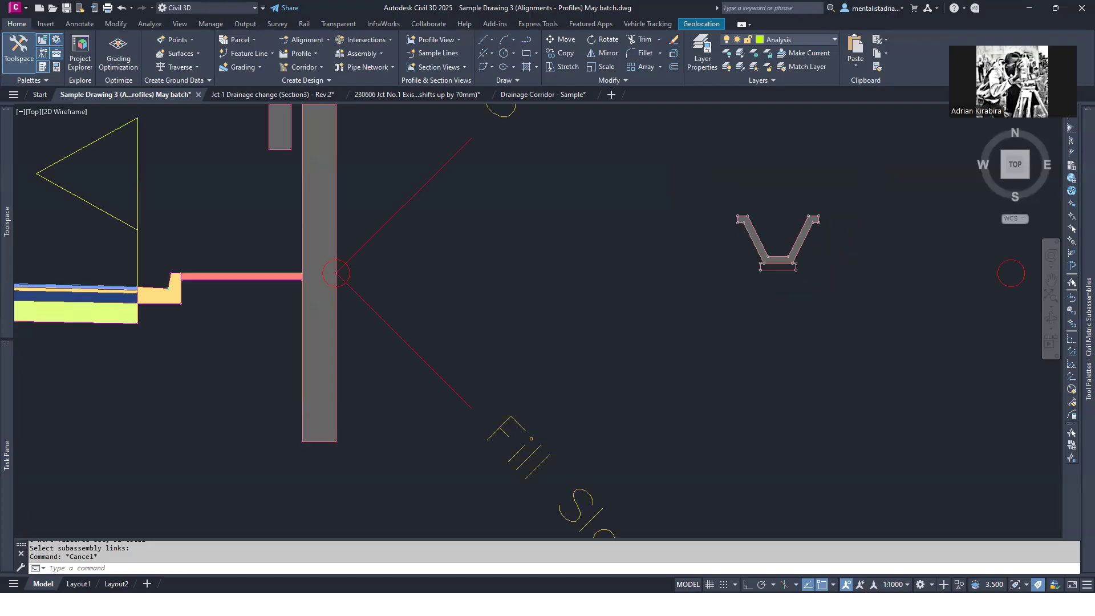
middle_click_drag(362, 288, 690, 264)
left_click(594, 244)
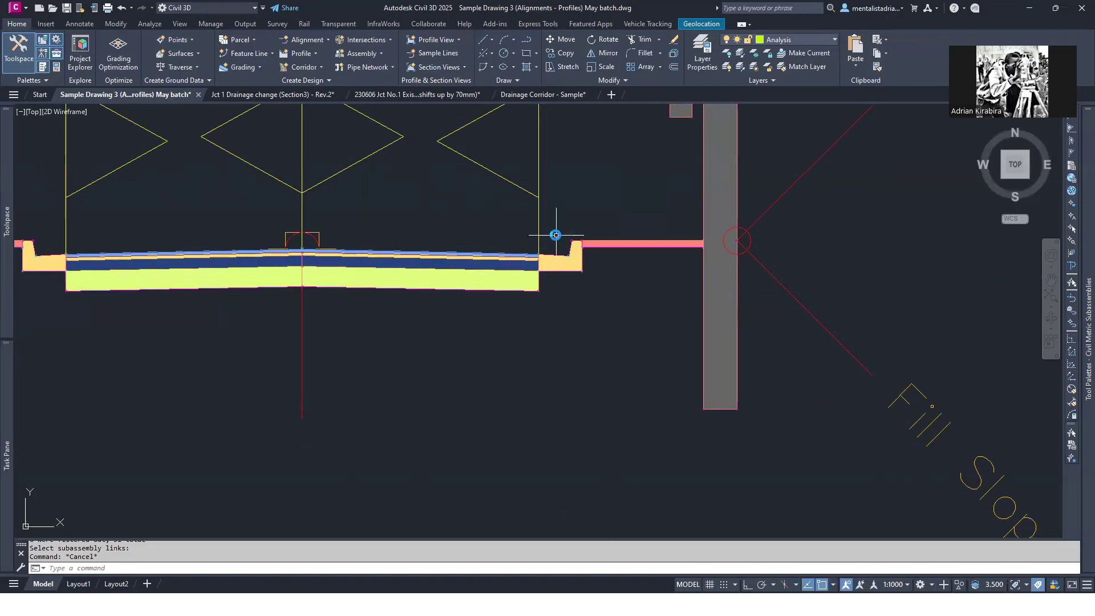
scroll(558, 234, "up", 6)
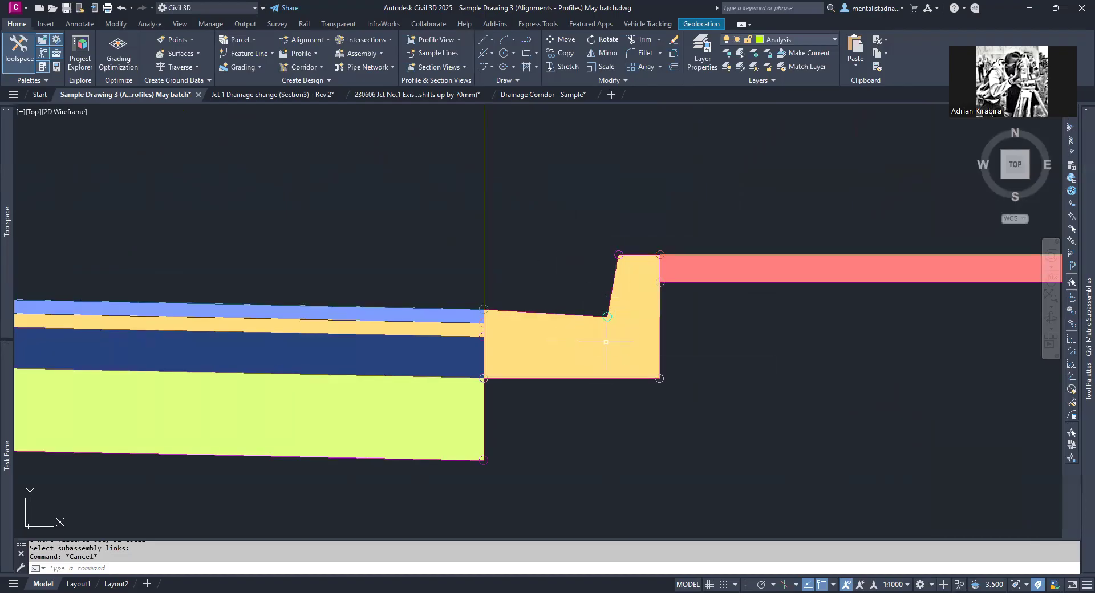
left_click(594, 312)
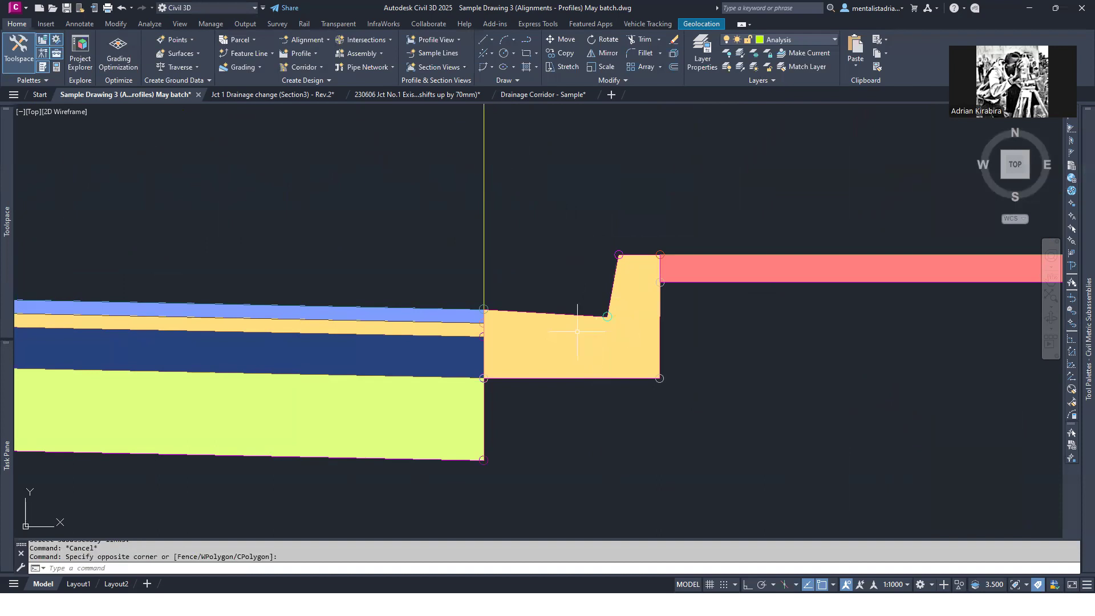
left_click(565, 317)
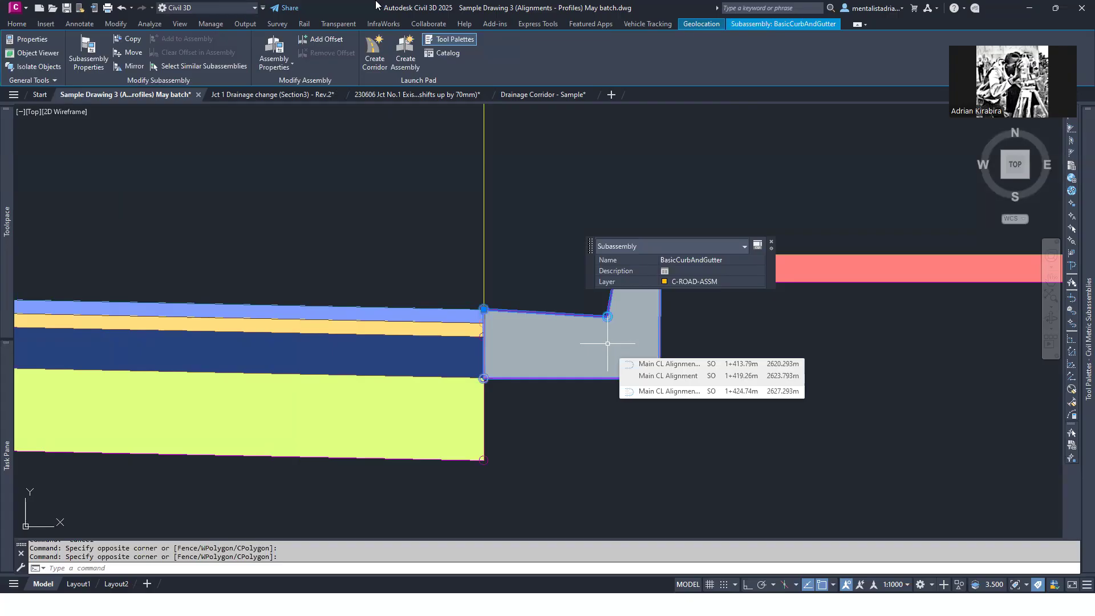
left_click(280, 52)
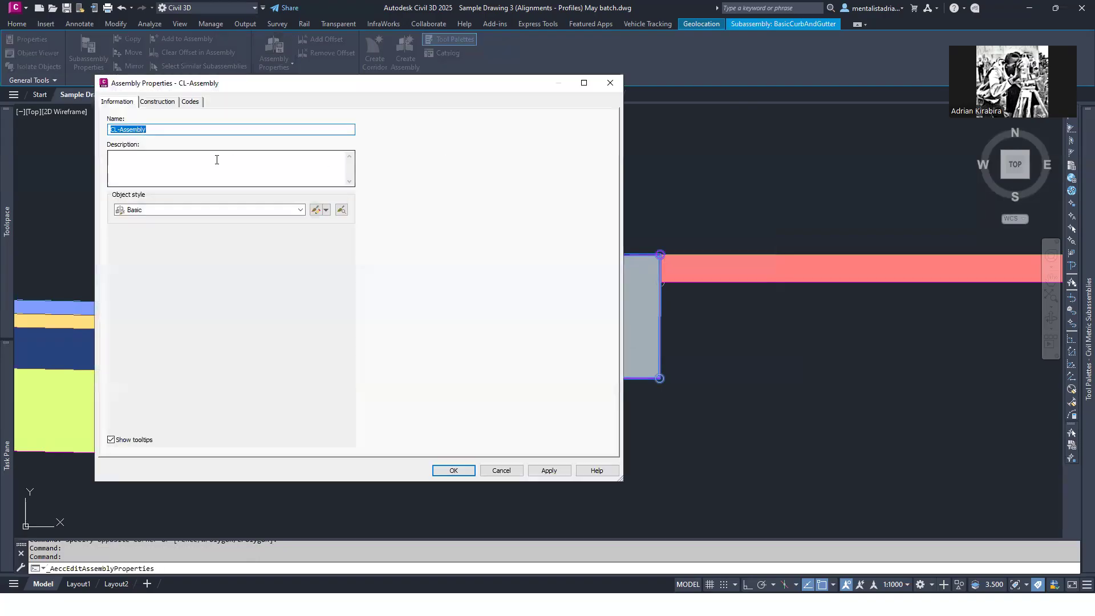
left_click(161, 103)
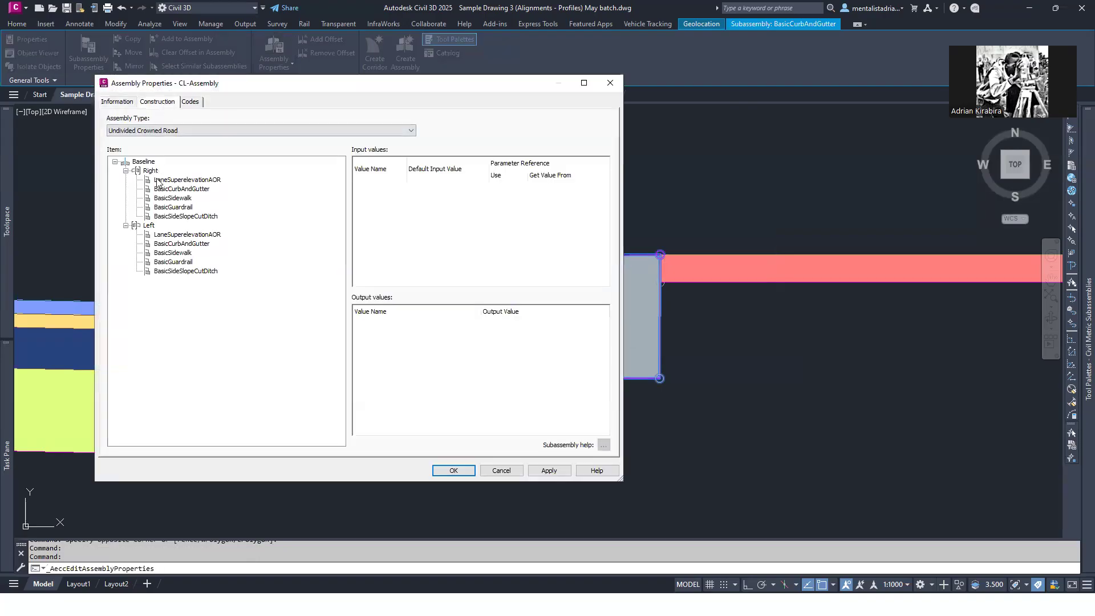
- Review the assembly's point codes in the All Codes set, including the ETW and <No Codes> entries
left_click(191, 103)
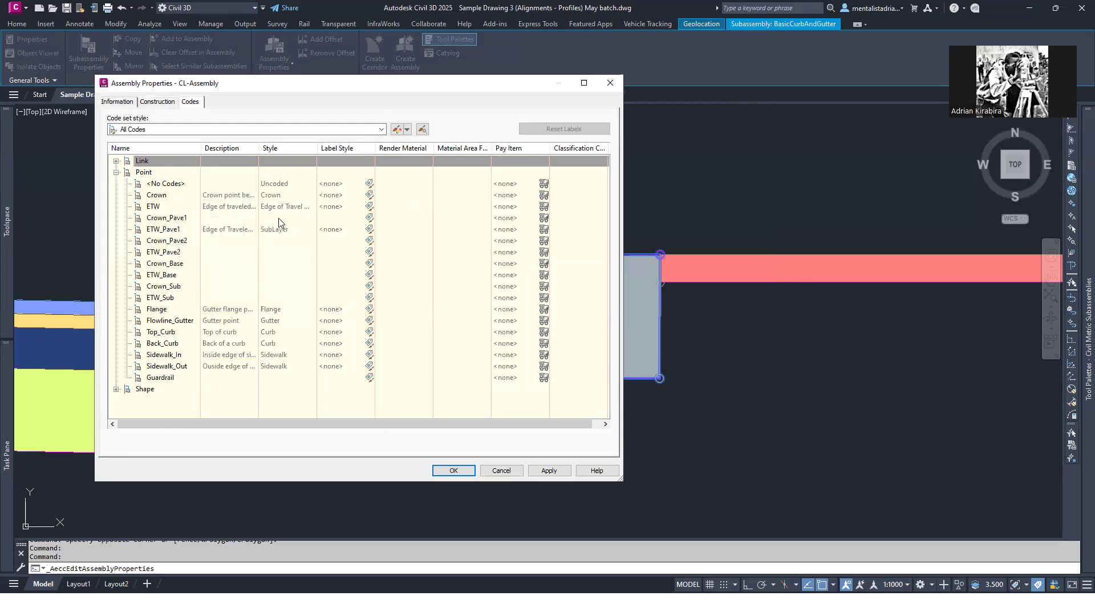
left_click(227, 207)
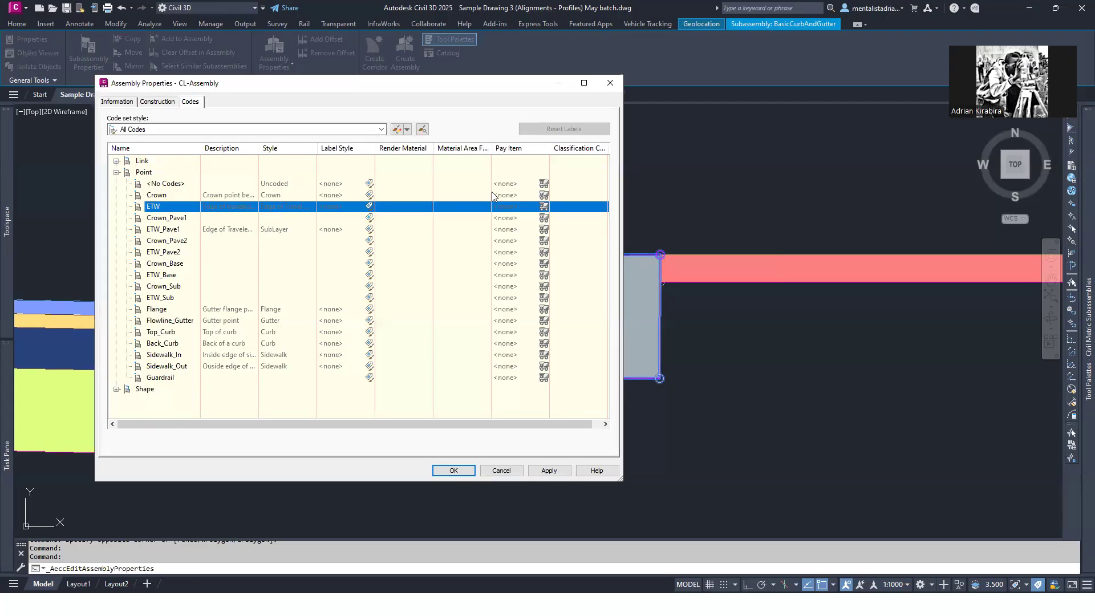
left_click(542, 185)
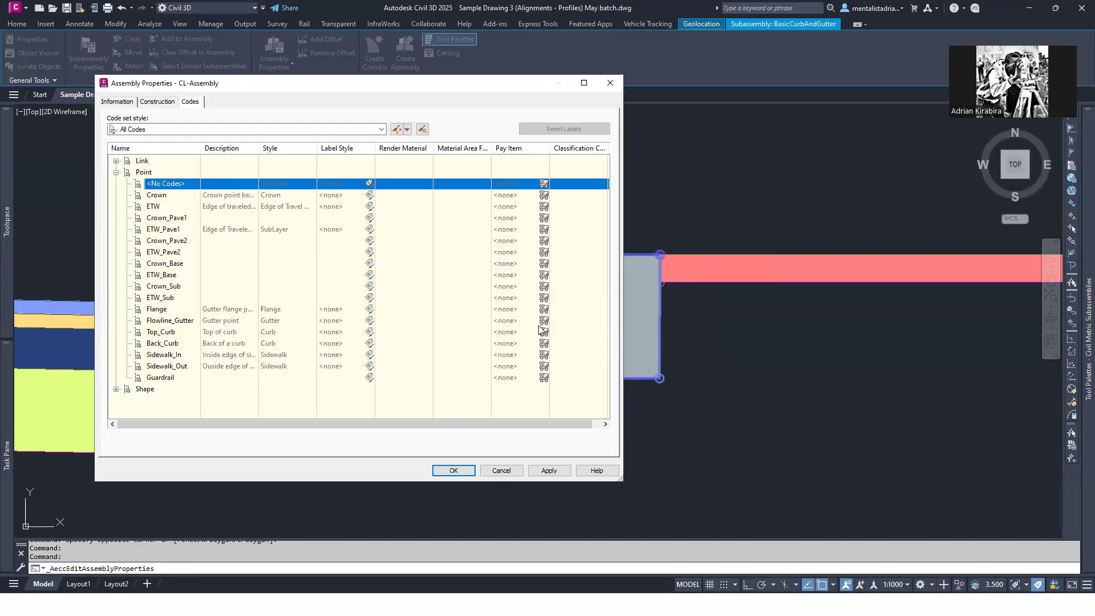
- Review the Crown_Base, Crown_Sub, Flowline_Gutter and Sidewalk_In point codes in the All Codes set
left_click(176, 264)
left_click(176, 286)
left_click(169, 322)
left_click(162, 355)
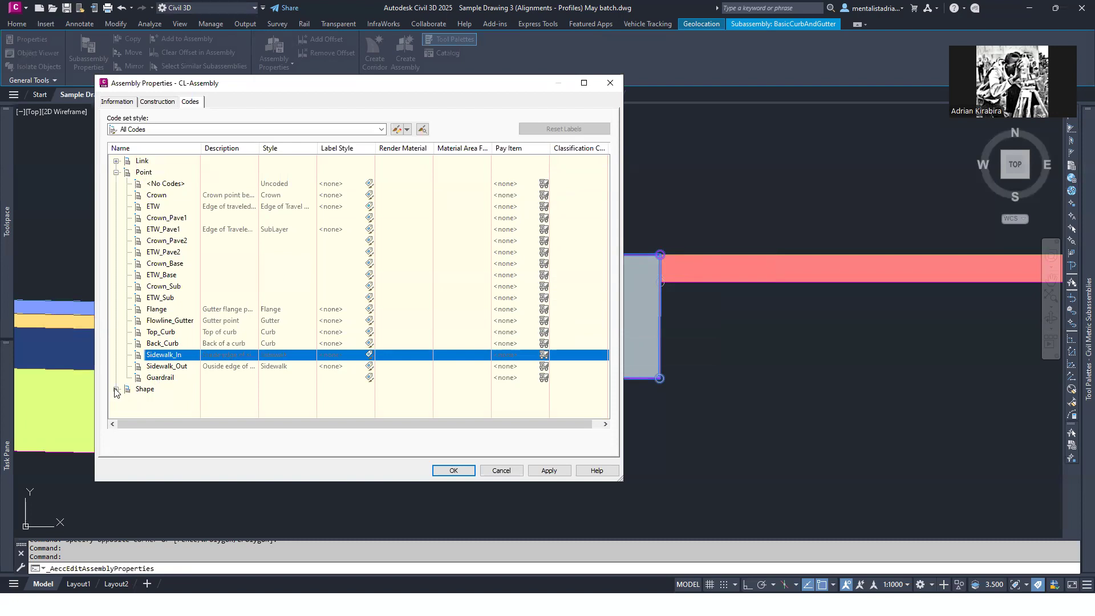
- Review the assembly's shape codes, including Base, SubBase, Curb and Sidewalk, and close the assembly properties without changes
left_click(115, 390)
left_click(156, 367)
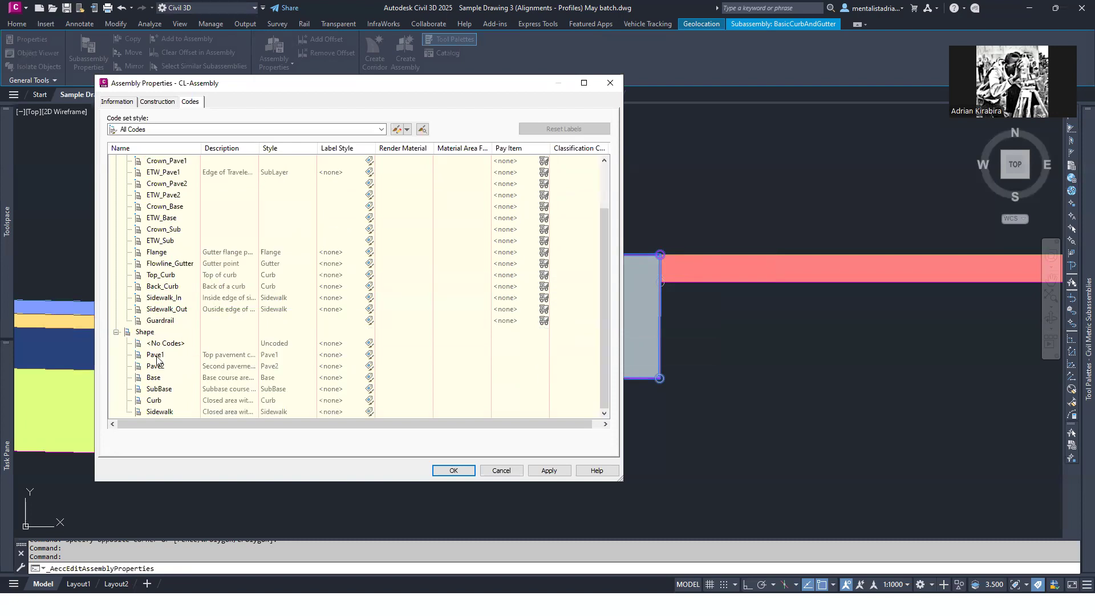
left_click(158, 379)
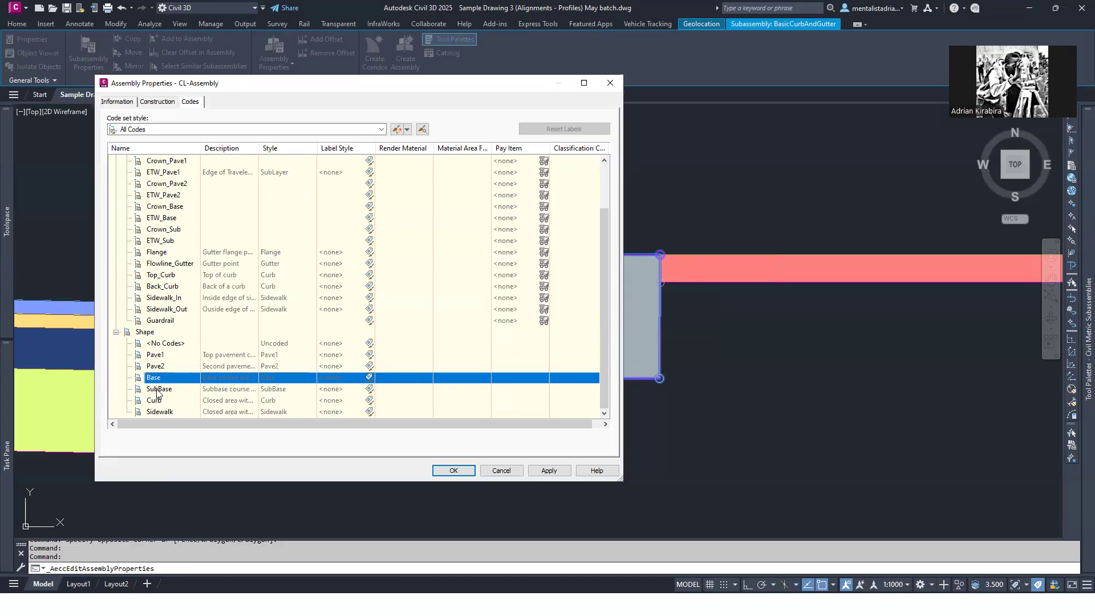
left_click(159, 390)
left_click(155, 402)
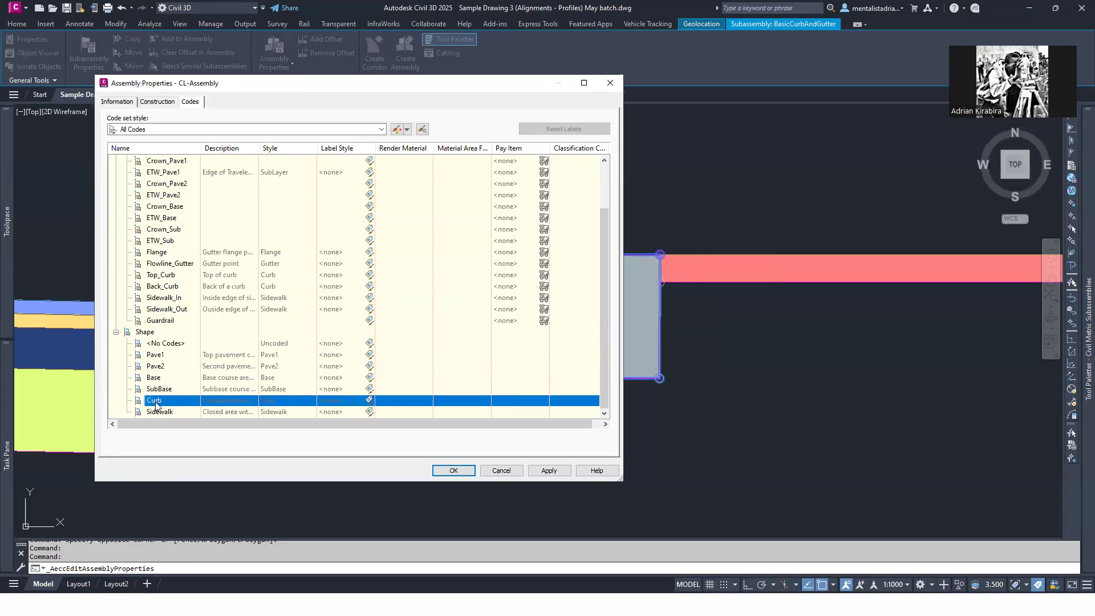
left_click(168, 413)
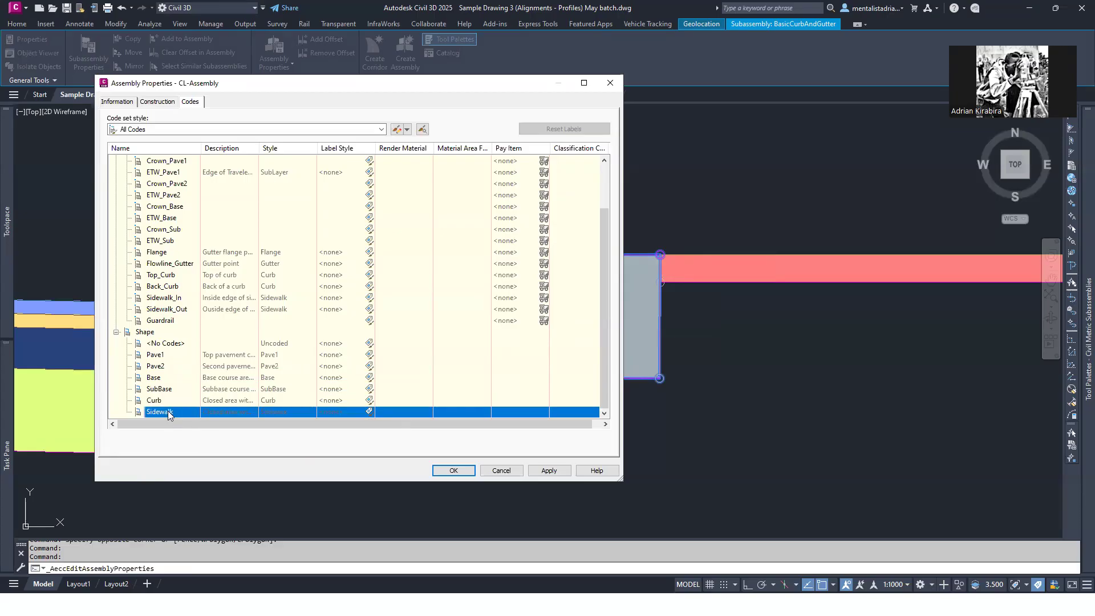
left_click(157, 401)
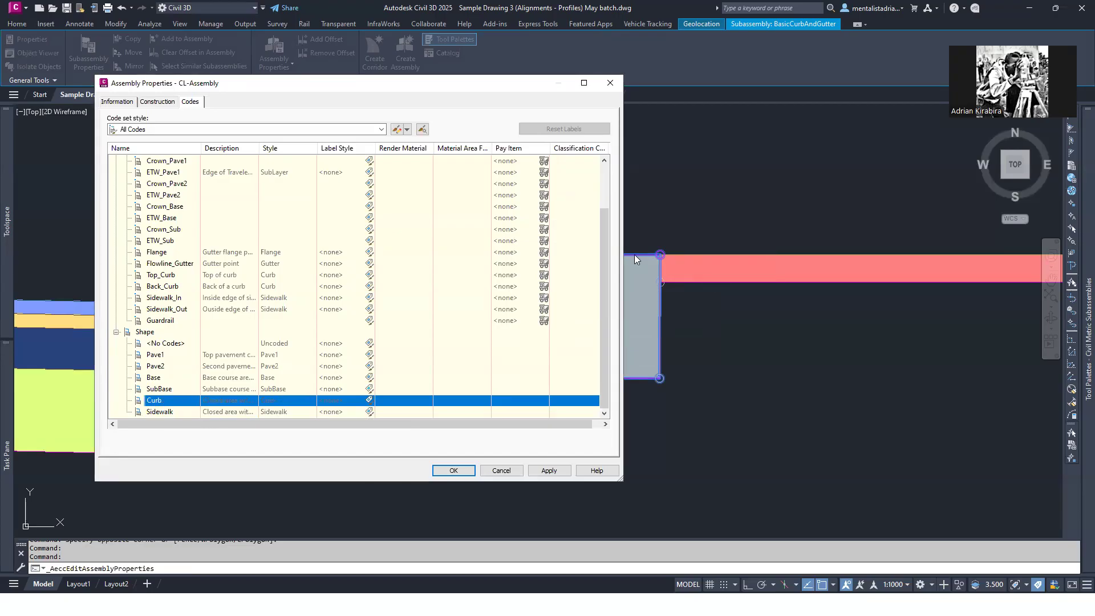
left_click(502, 471)
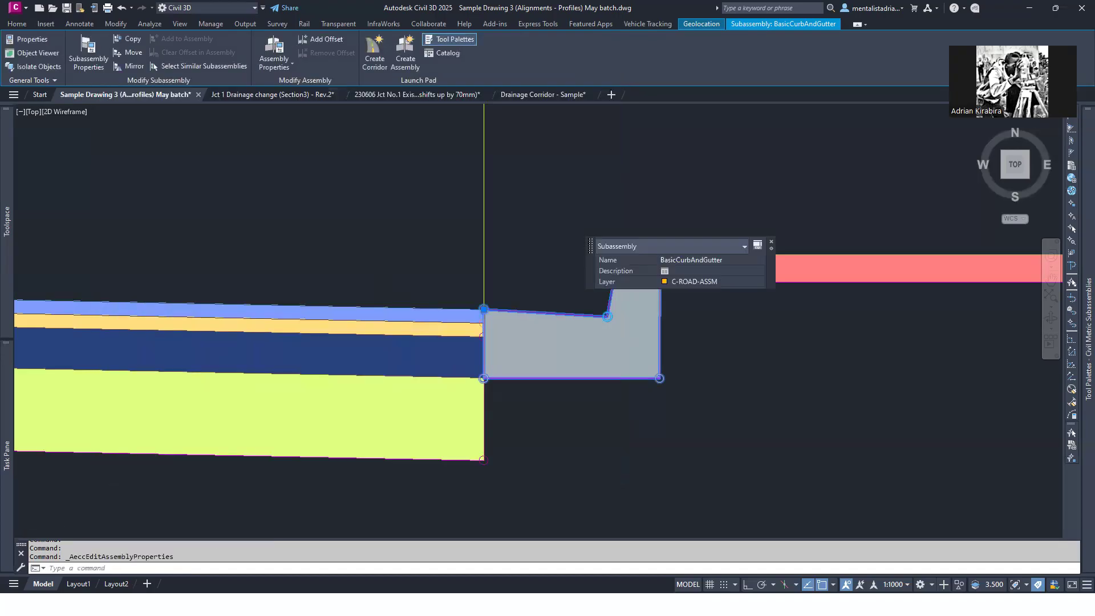
scroll(440, 246, "down", 3)
key("Escape")
key("Escape")
- Add the code Curb to the shape of the trapezoidal channel subassembly
scroll(571, 239, "down", 3)
scroll(716, 235, "up", 4)
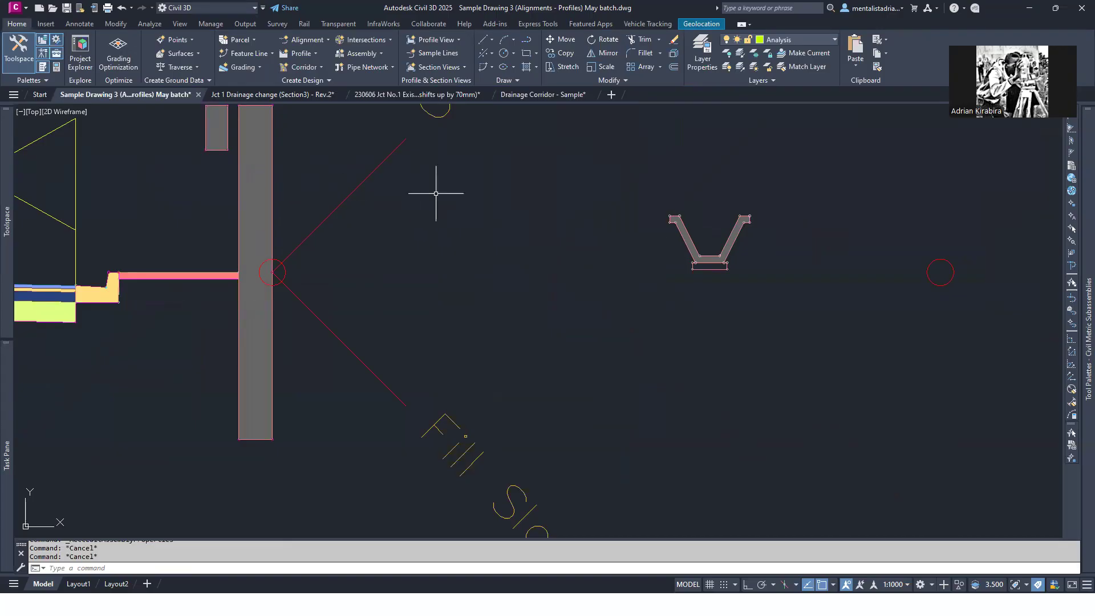
scroll(685, 226, "up", 6)
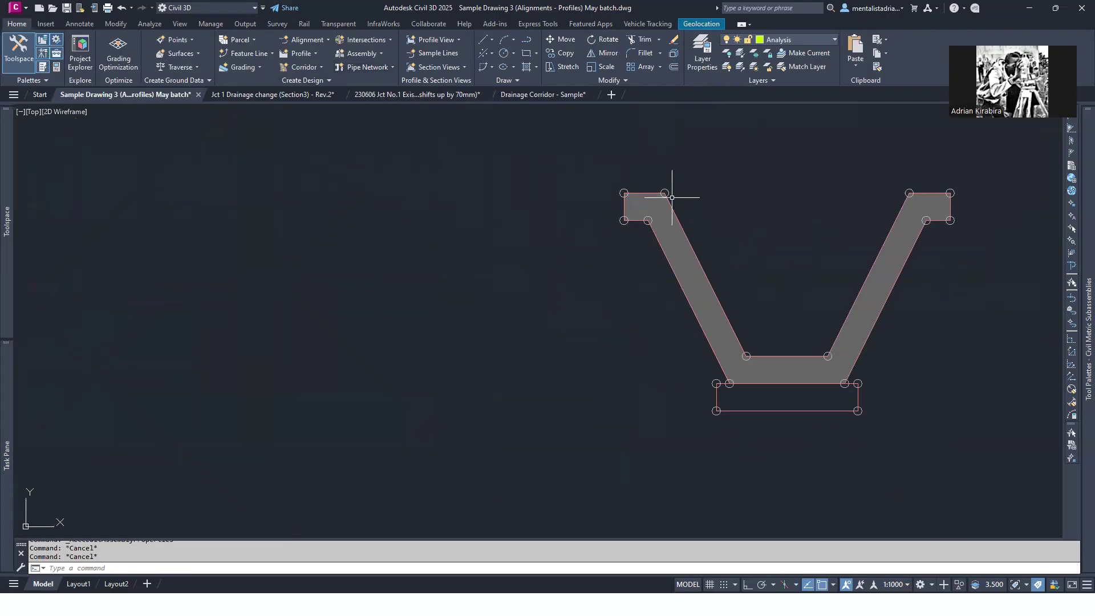
left_click(656, 207)
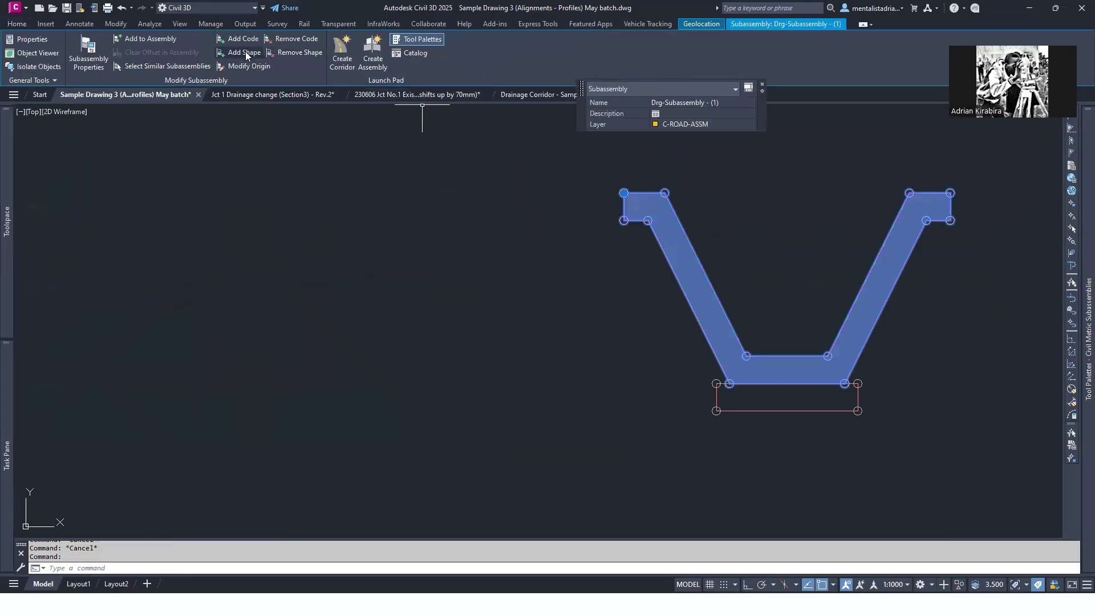
left_click(241, 38)
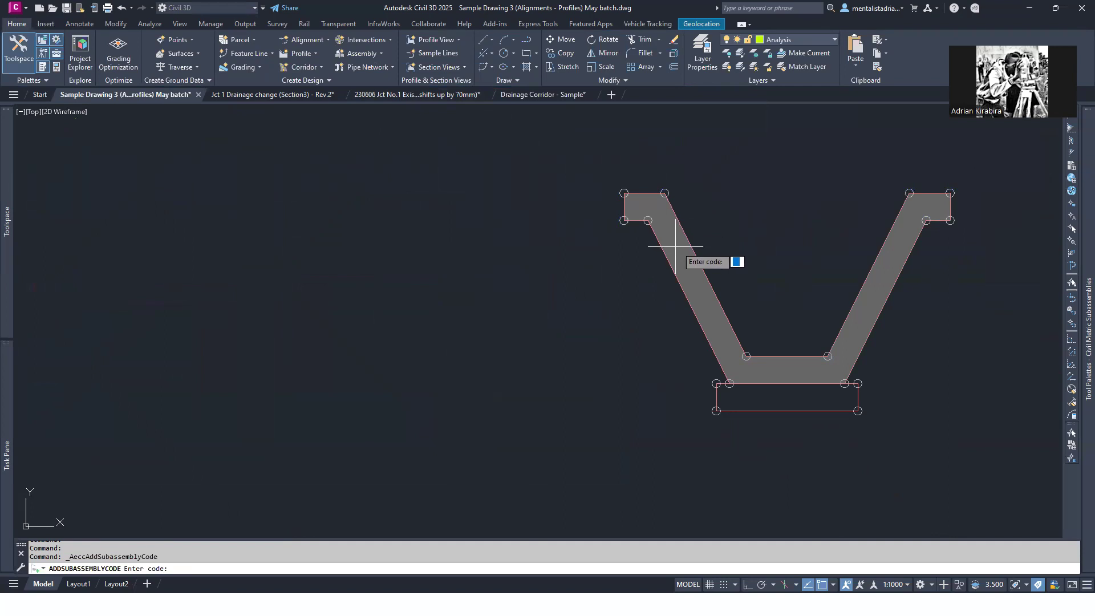
type("Conc")
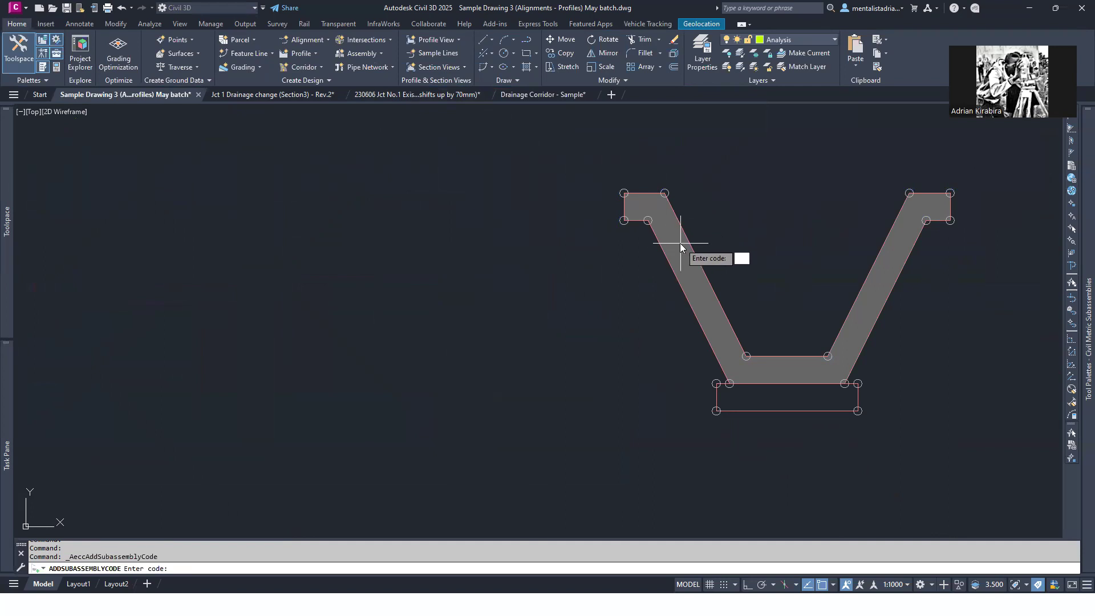
key("Return")
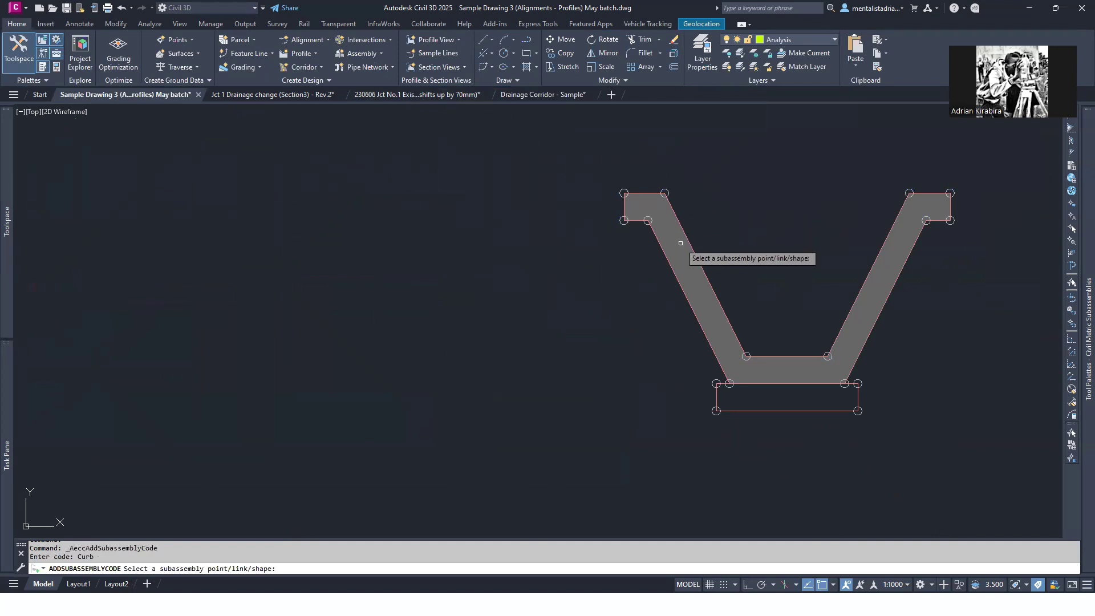
left_click(688, 236)
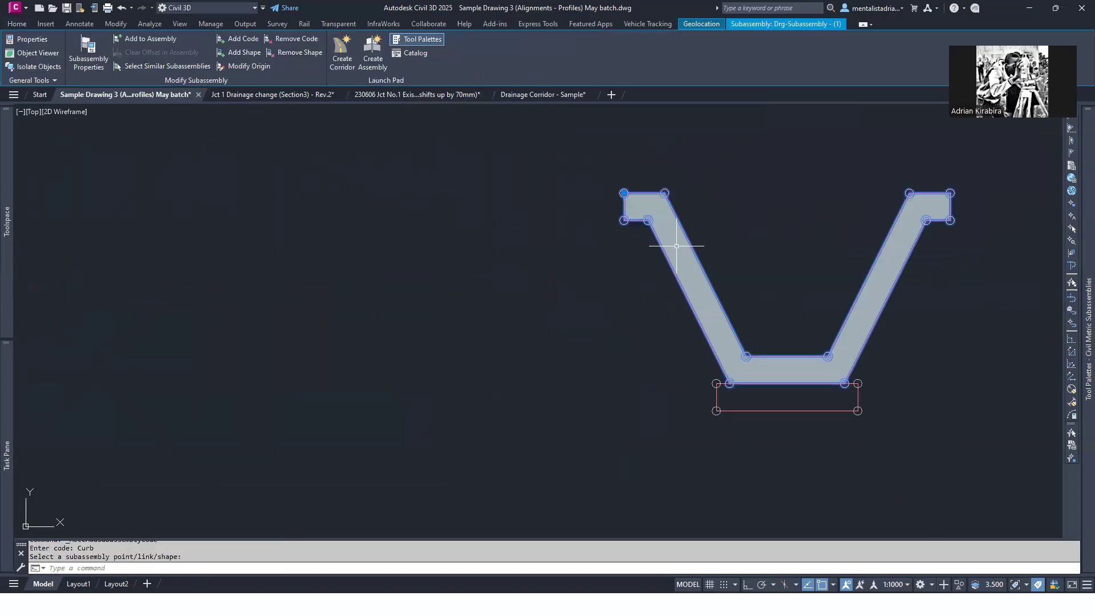
key("Escape")
- Add the channel subassembly to the road assembly at the bottom outer corner of the right curb and gutter
scroll(704, 231, "down", 6)
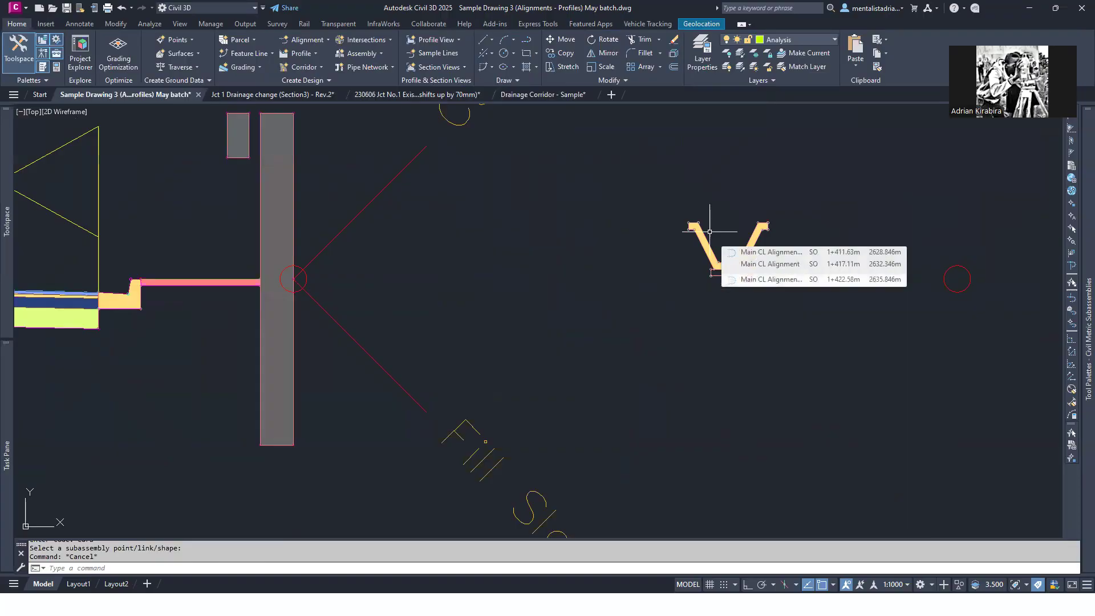
scroll(732, 276, "up", 7)
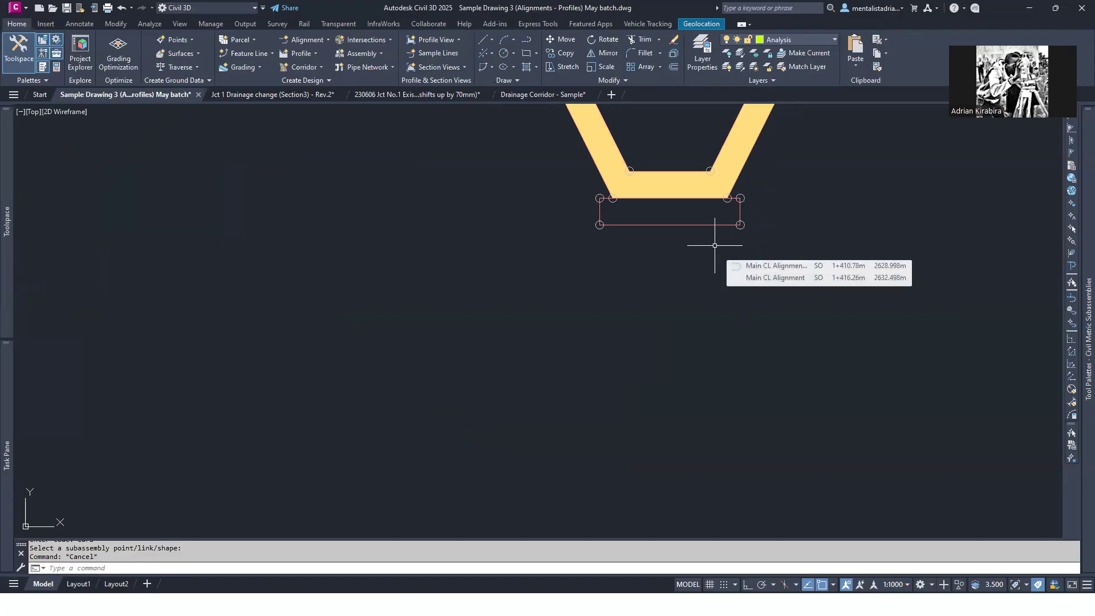
scroll(715, 246, "down", 2)
left_click(654, 166)
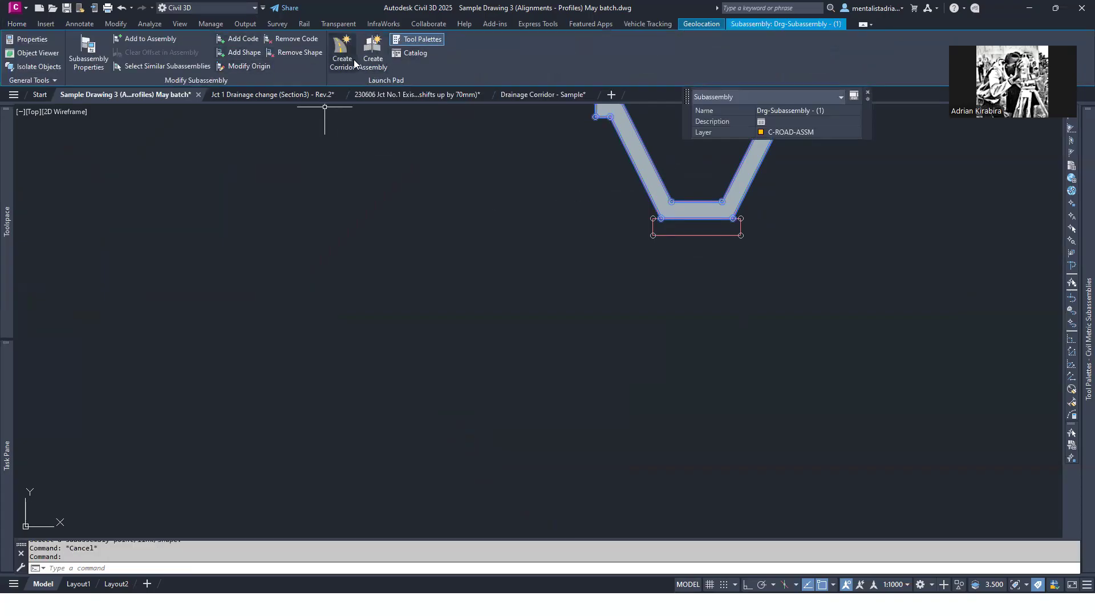
left_click(146, 39)
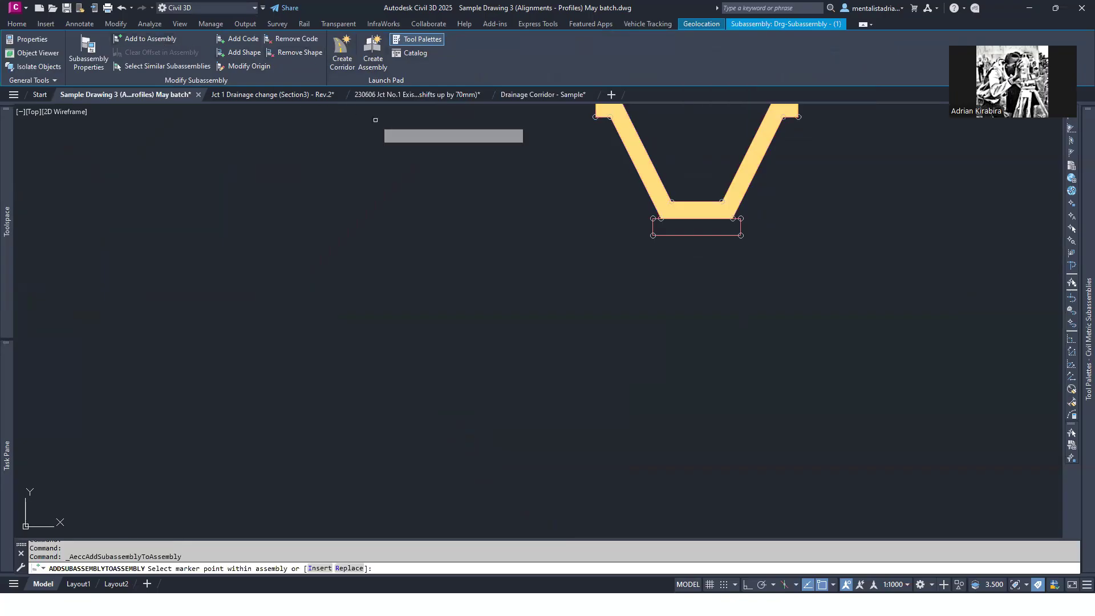
scroll(624, 176, "down", 8)
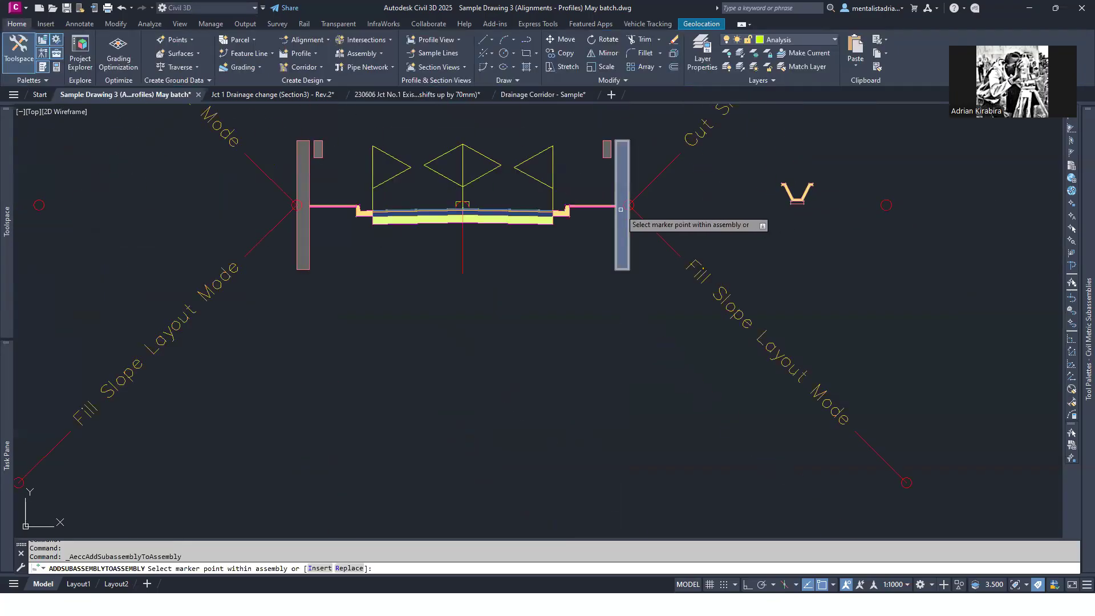
scroll(621, 209, "up", 5)
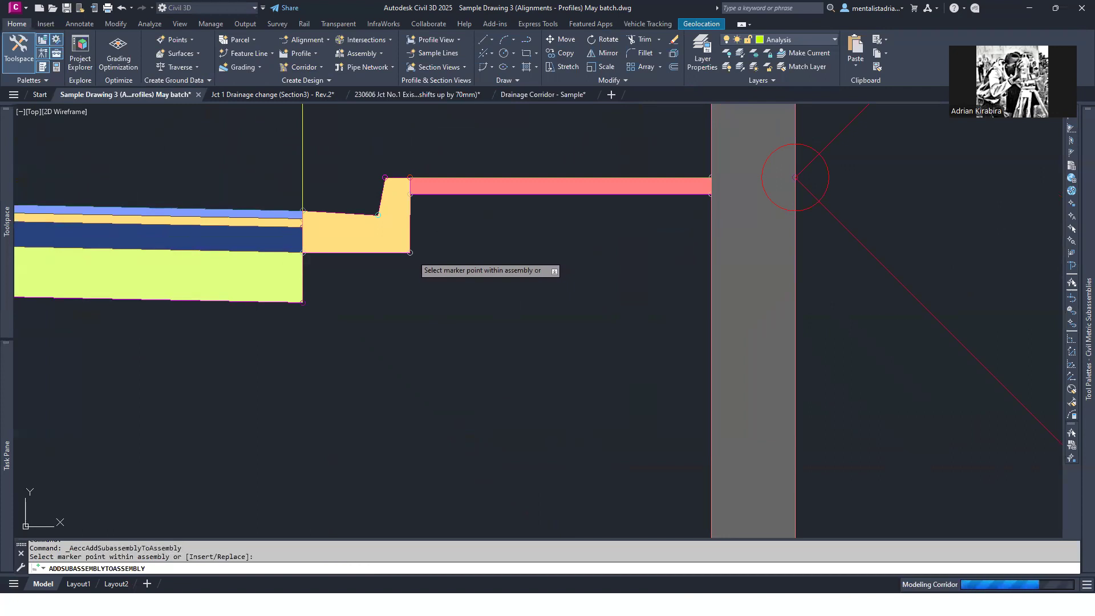
left_click(411, 253)
key("Escape")
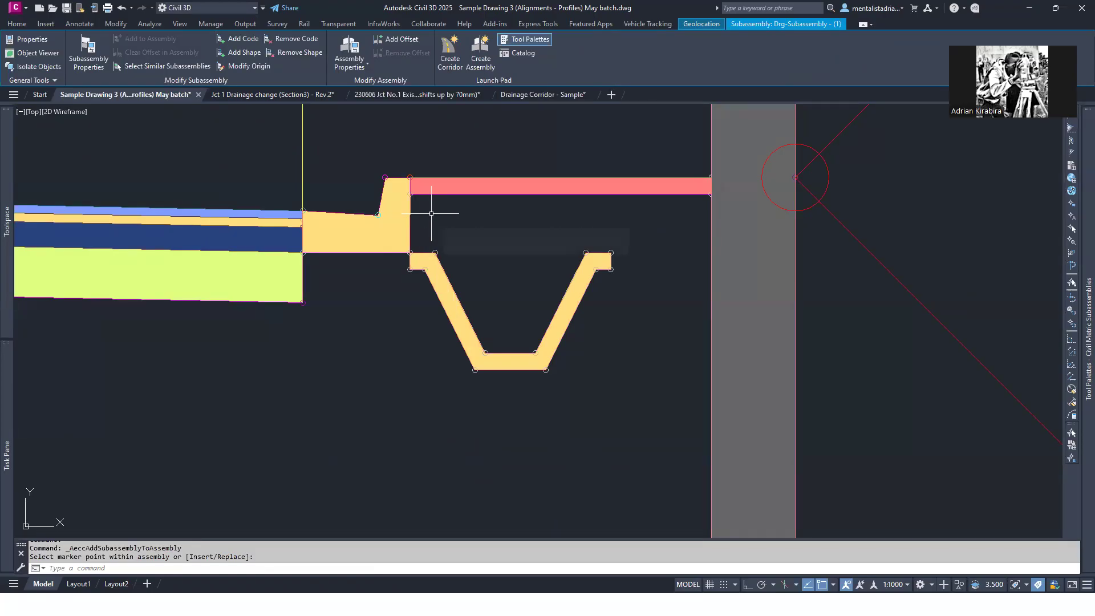
scroll(437, 223, "down", 6)
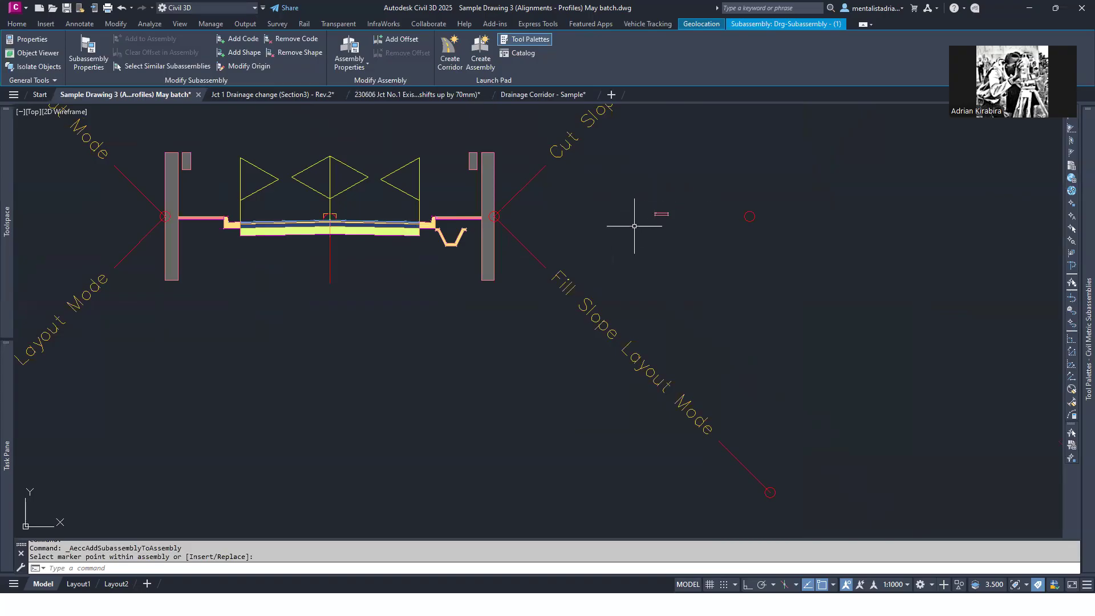
scroll(662, 215, "up", 4)
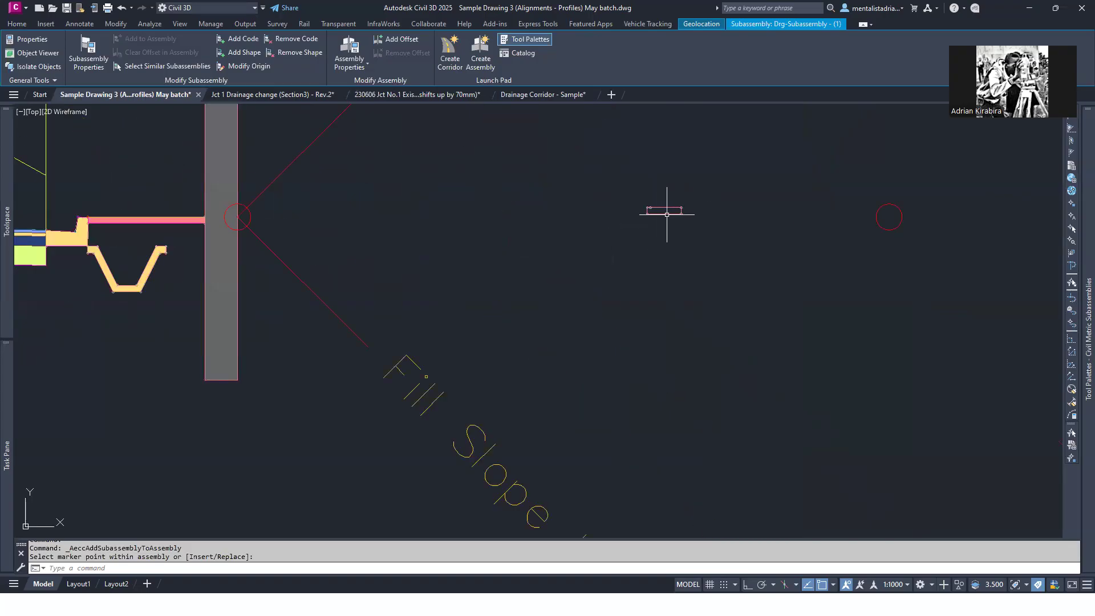
left_click(665, 216)
left_click(38, 52)
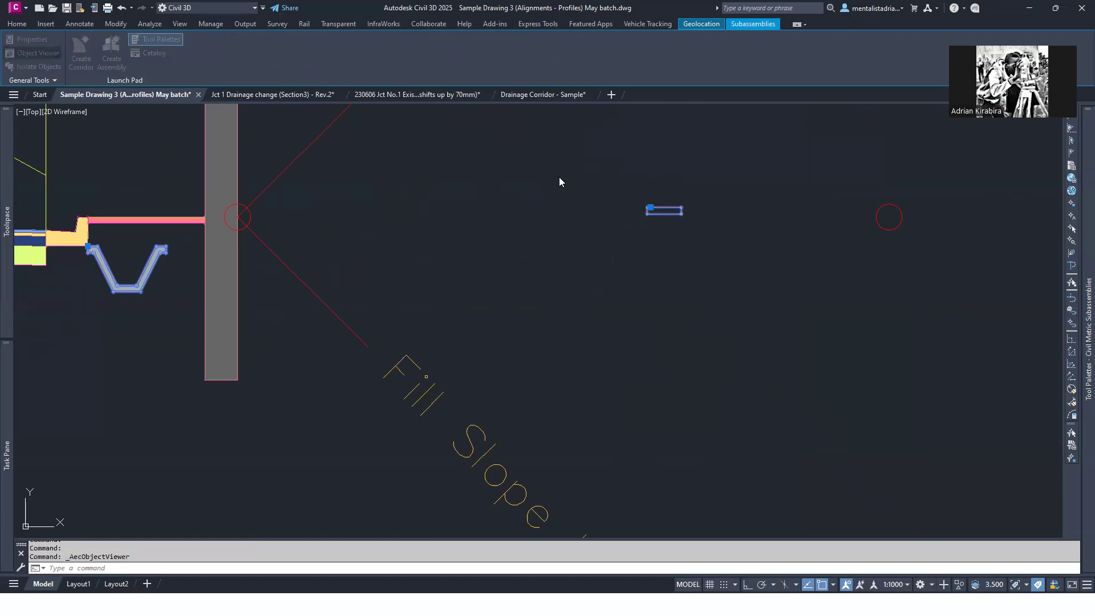
key("Escape")
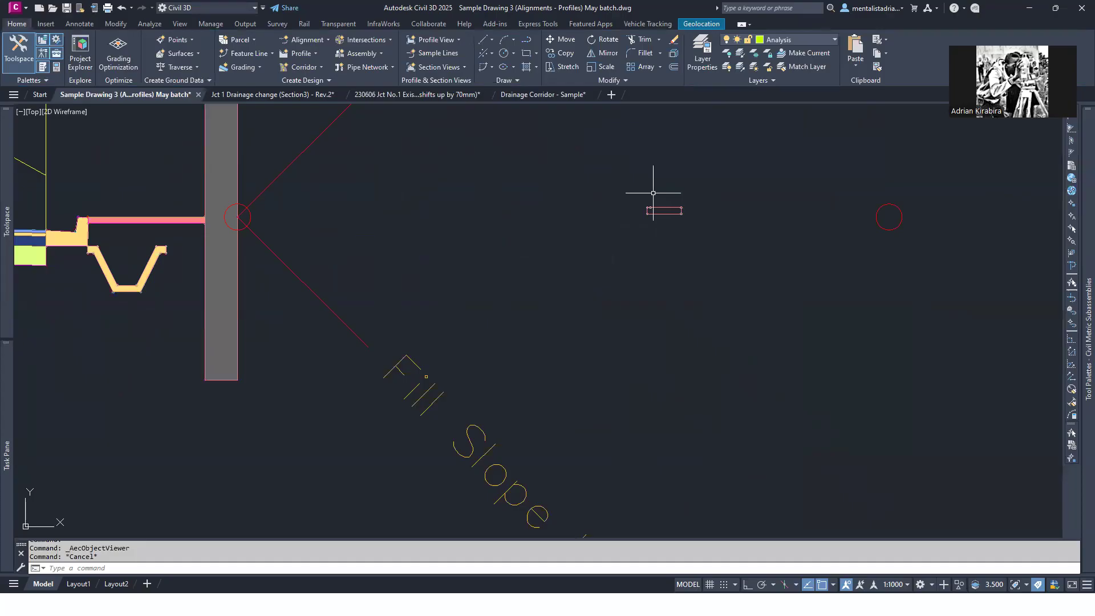
- Add the rectangular base subassembly to the road assembly at the channel's bottom-left outer corner
left_click(663, 208)
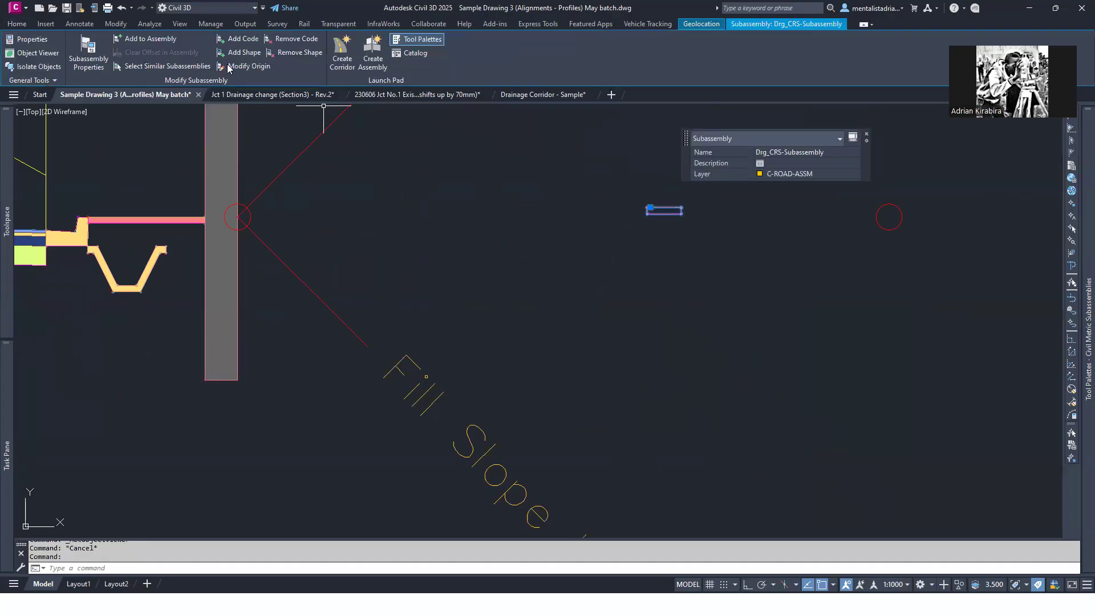
left_click(147, 39)
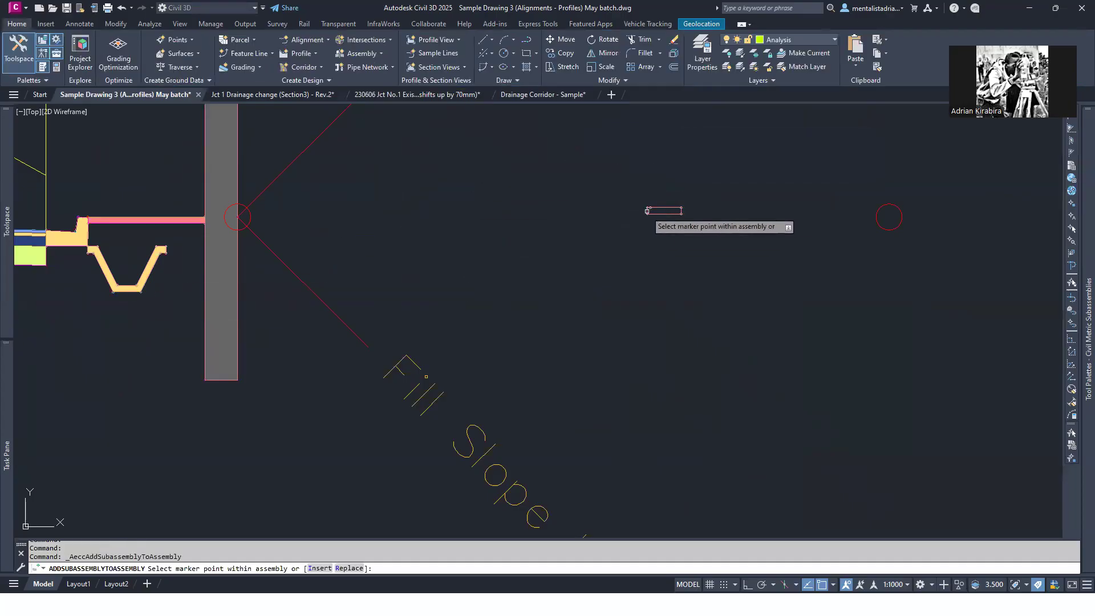
middle_click_drag(633, 203, 764, 176)
scroll(768, 178, "up", 2)
middle_click_drag(294, 252, 776, 259)
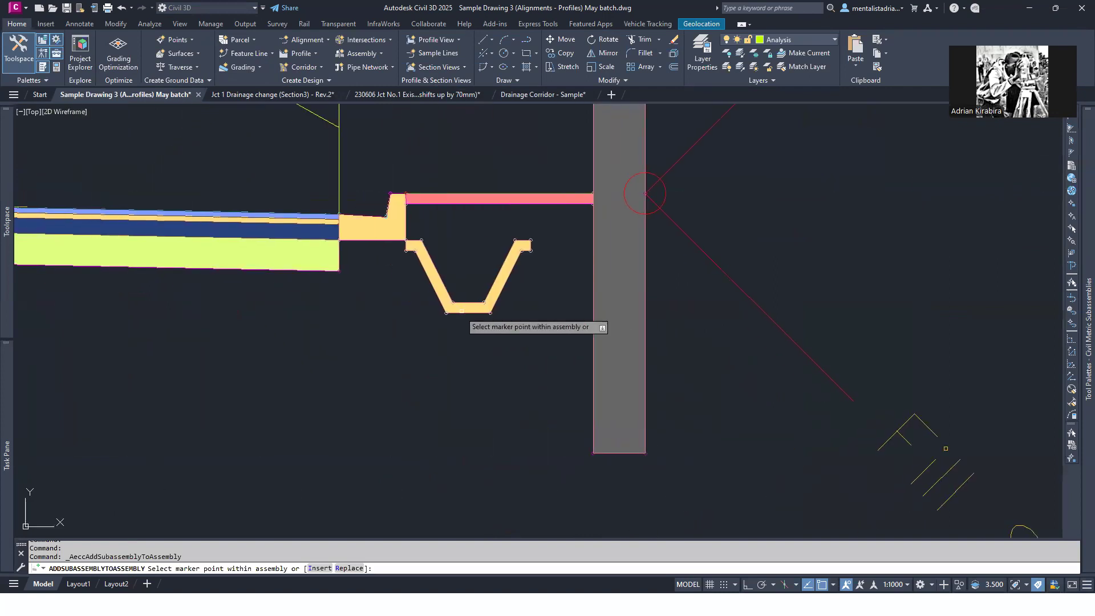
scroll(450, 317, "up", 5)
left_click(418, 280)
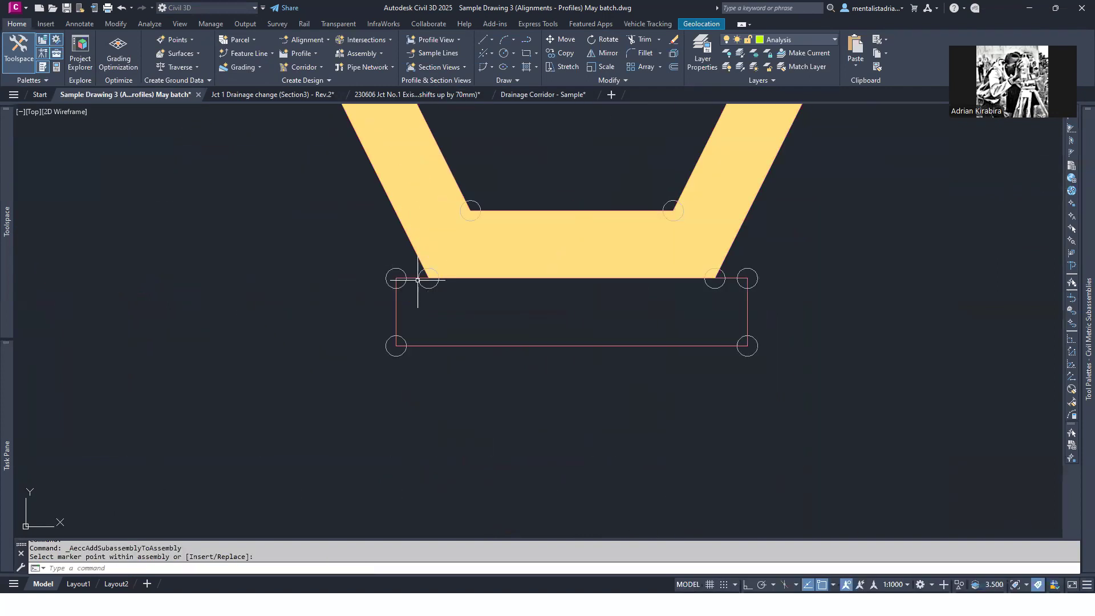
scroll(548, 322, "down", 9)
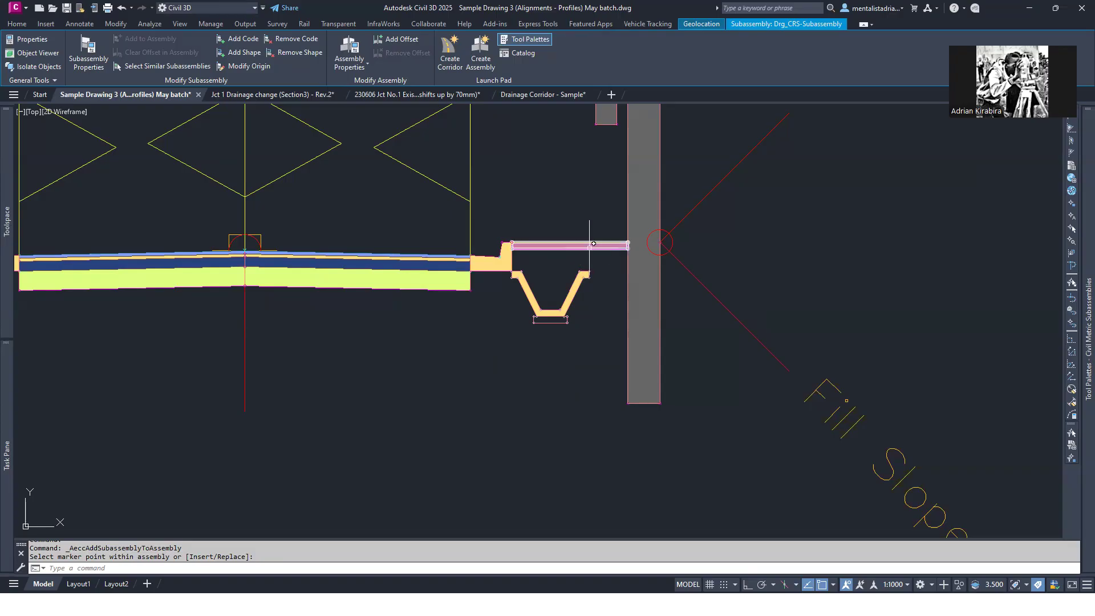
- Review the construction inputs of the right-side subassemblies in the CL-Assembly properties, from LaneSuperelevationAOR to Drg_CRS-Subassembly, and close without changes
left_click(577, 290)
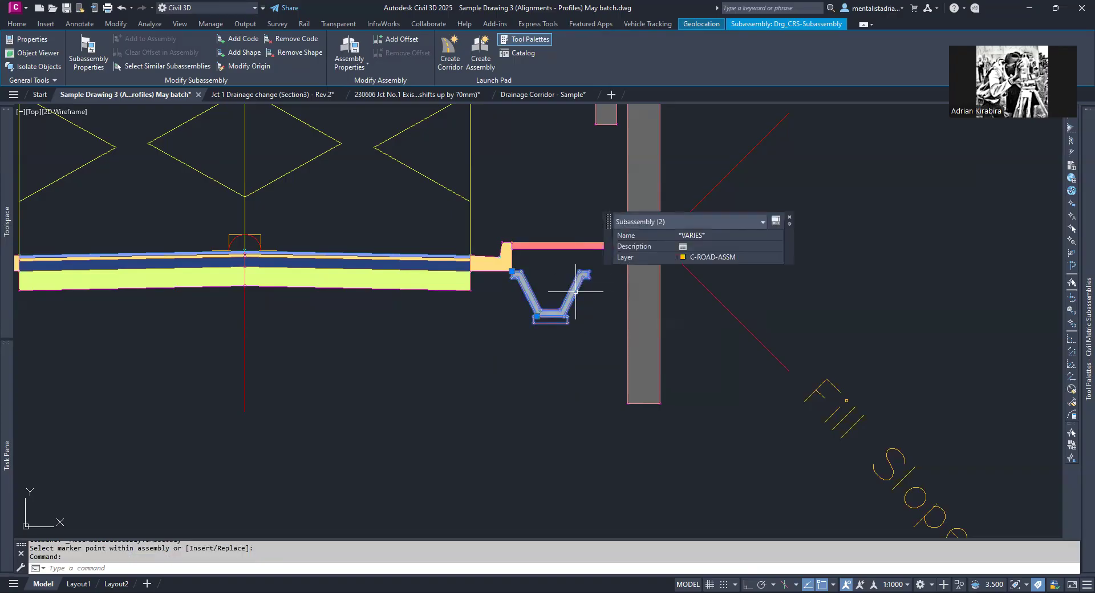
left_click(277, 46)
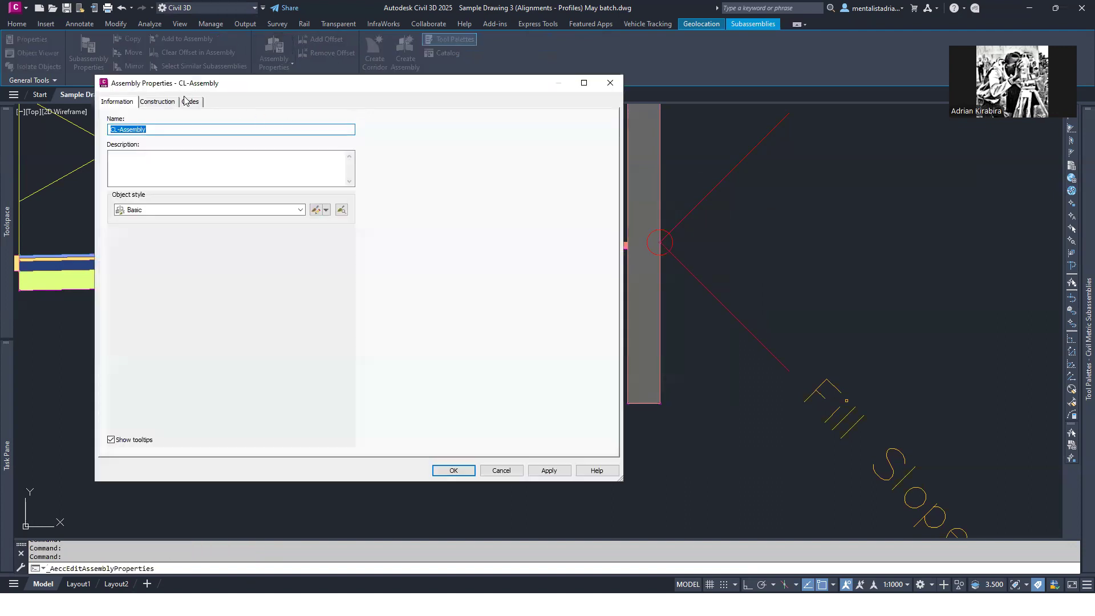
left_click(163, 102)
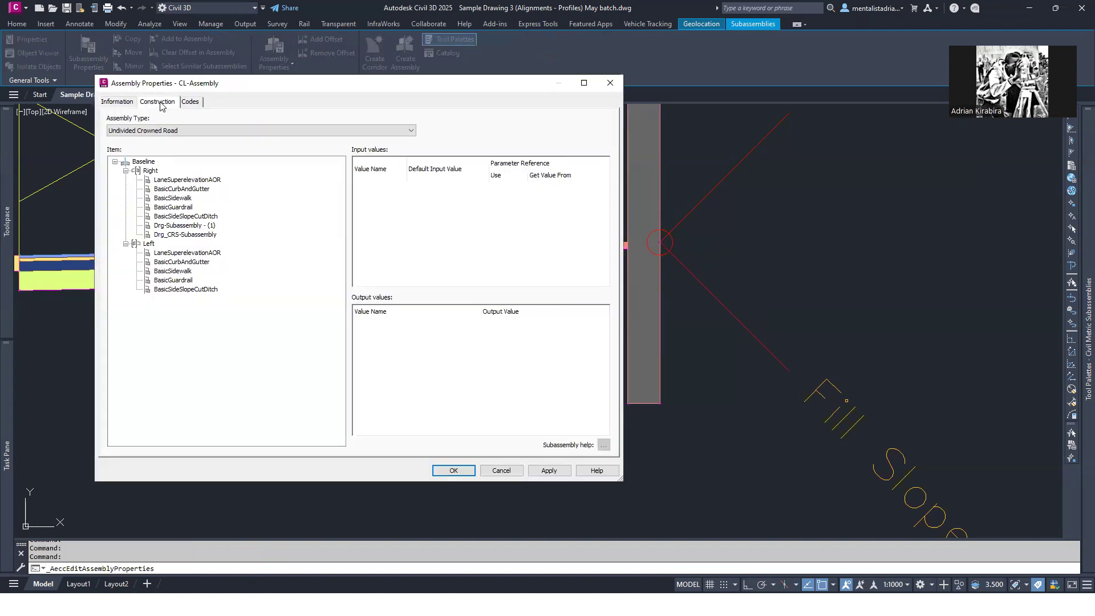
left_click(181, 181)
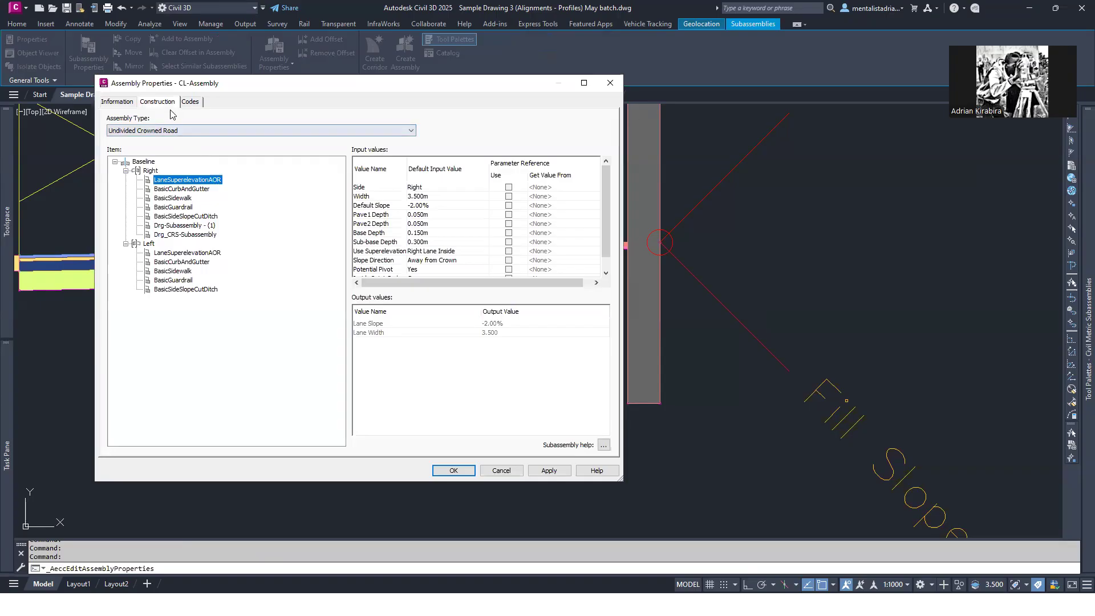
left_click(186, 189)
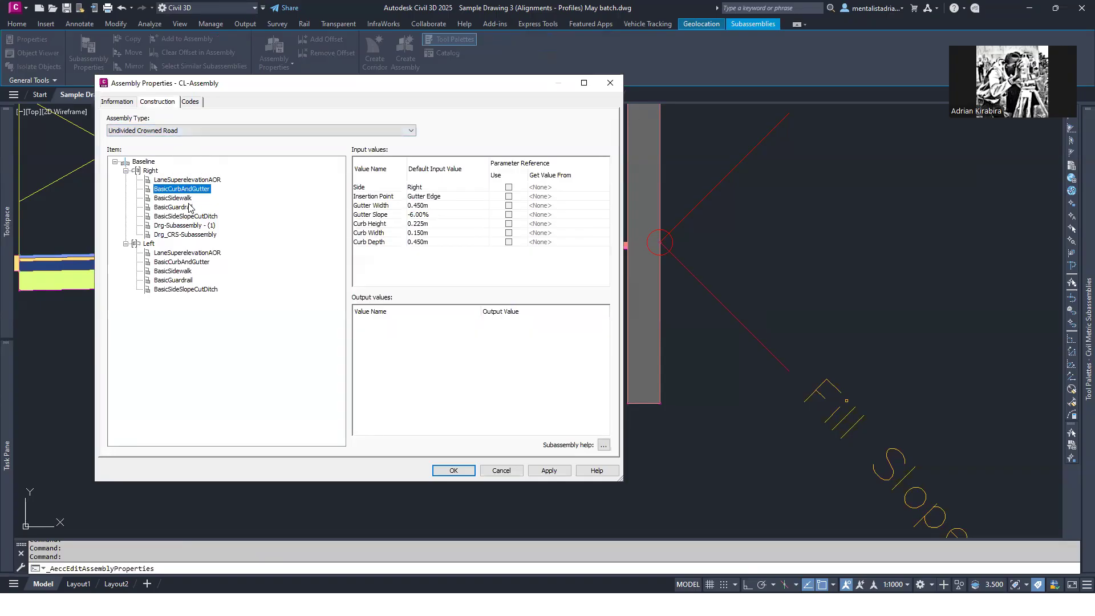
left_click(188, 207)
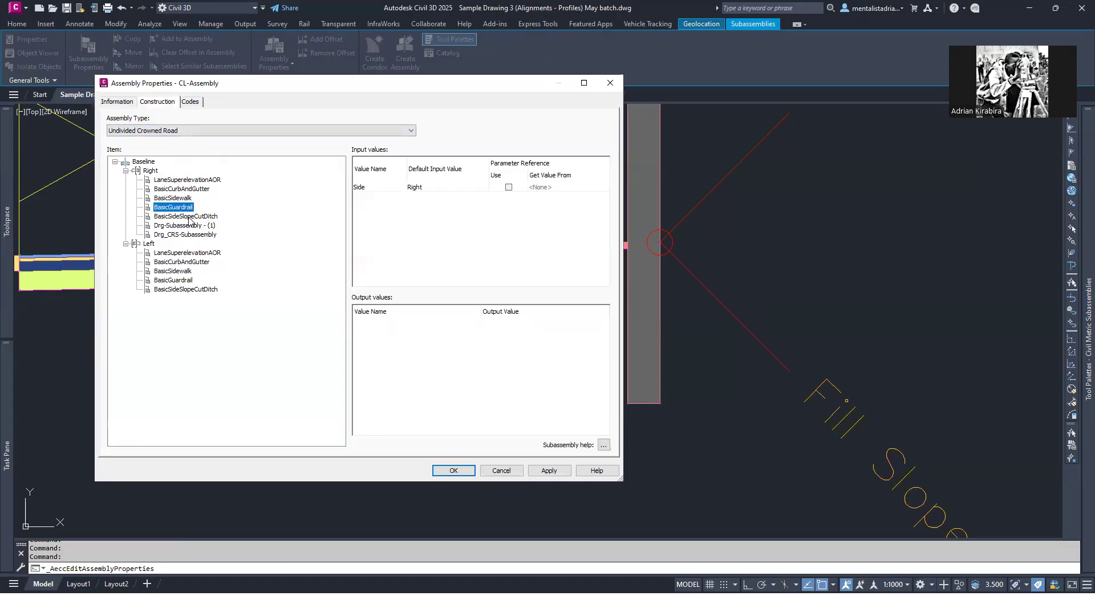
left_click(189, 218)
left_click(189, 226)
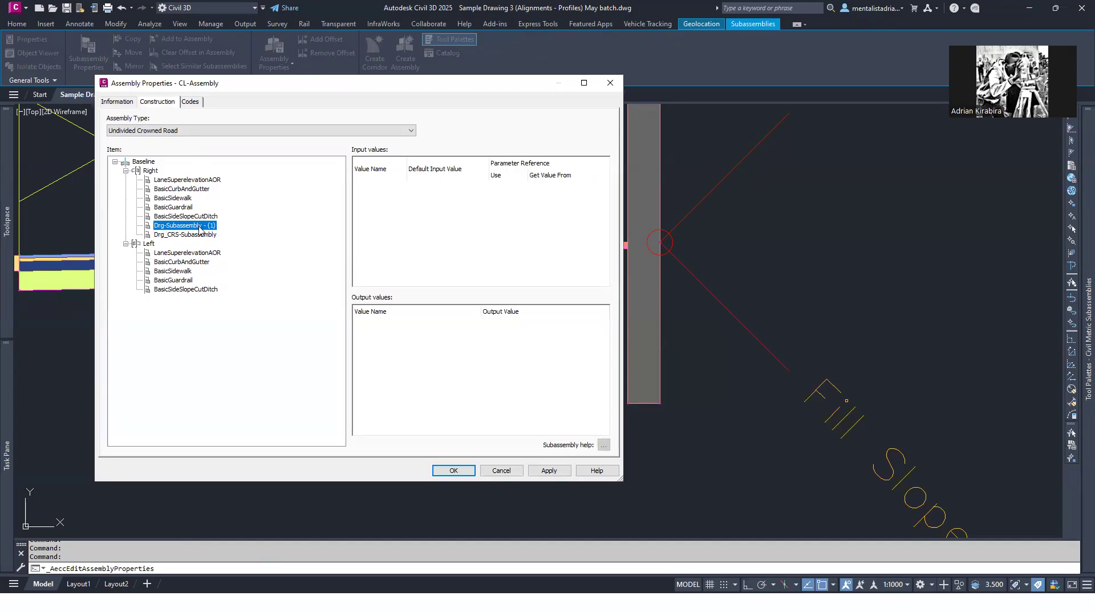
left_click(182, 217)
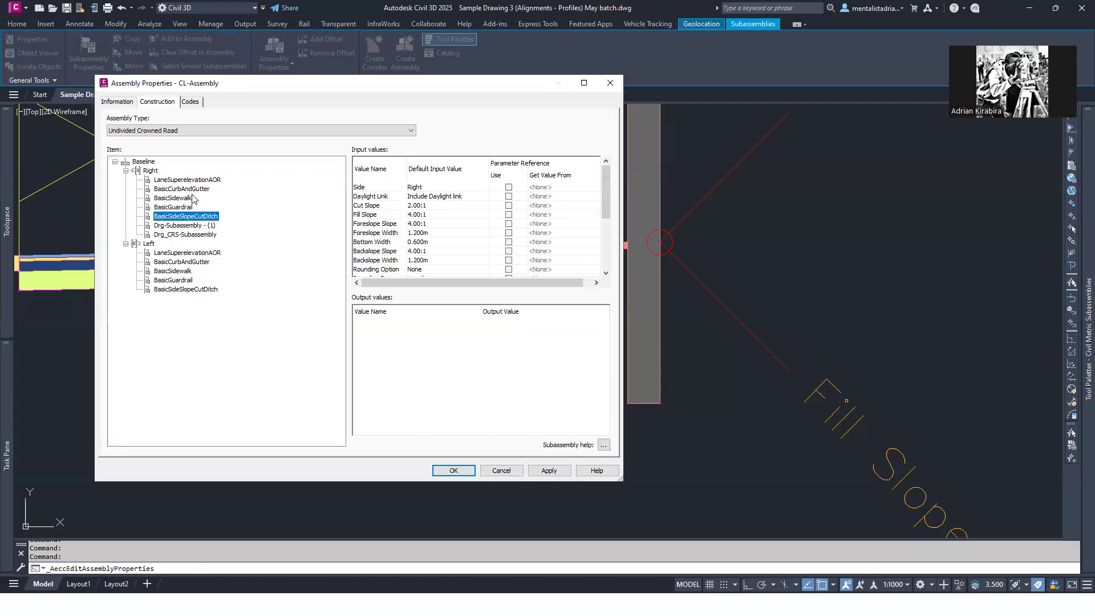
left_click(173, 198)
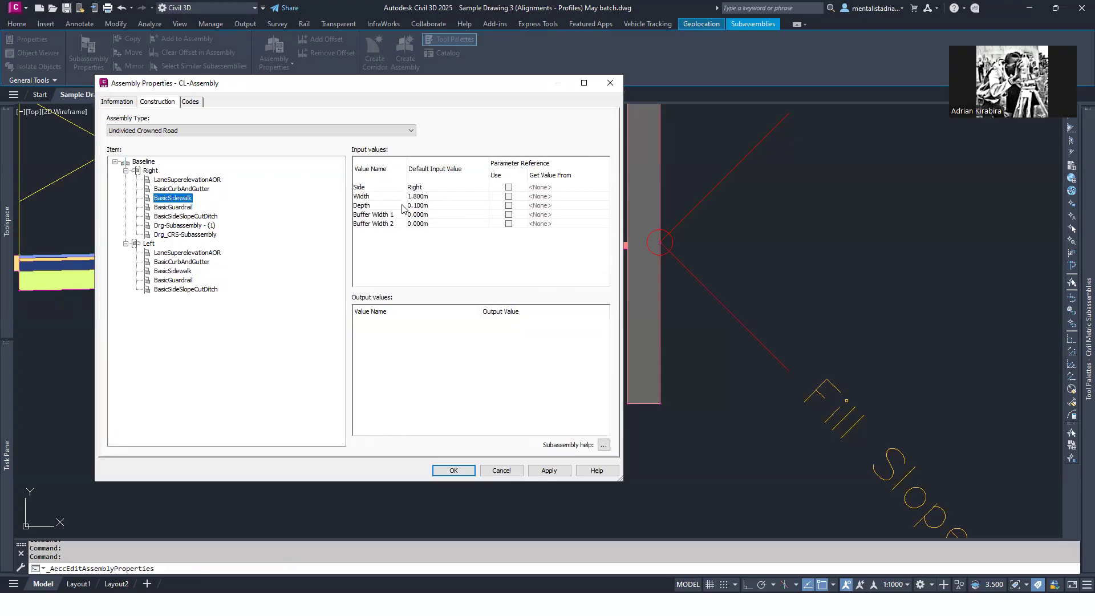
left_click(182, 226)
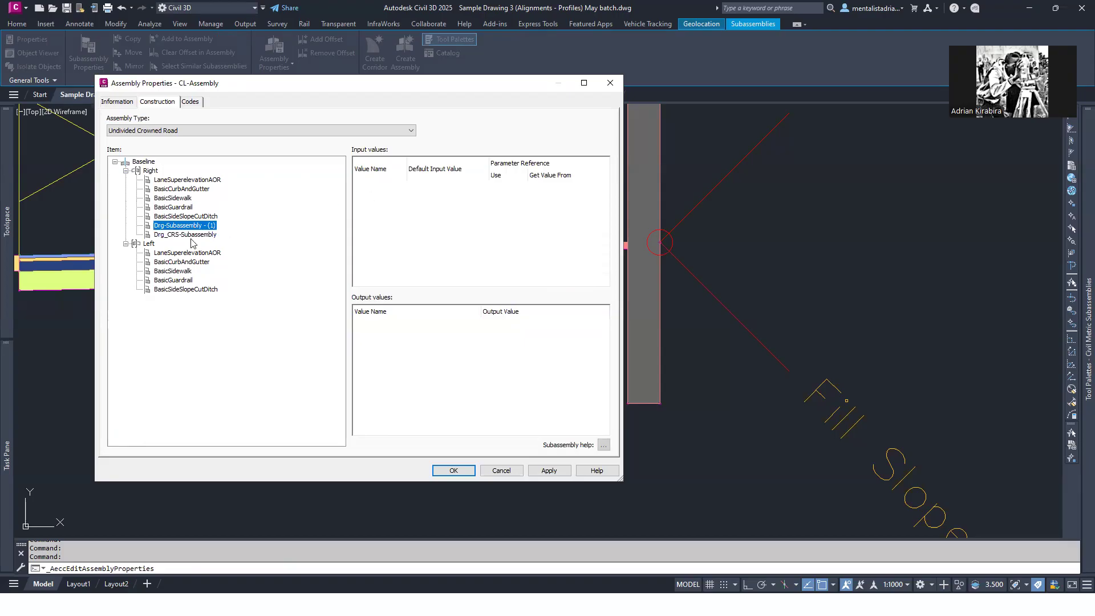
left_click(159, 235)
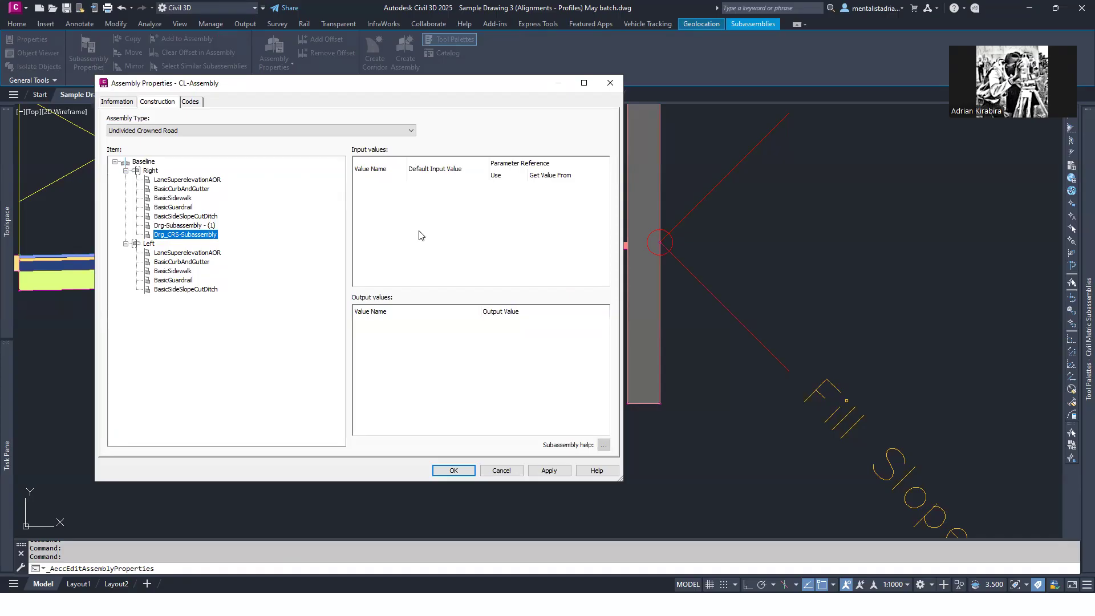
left_click(610, 84)
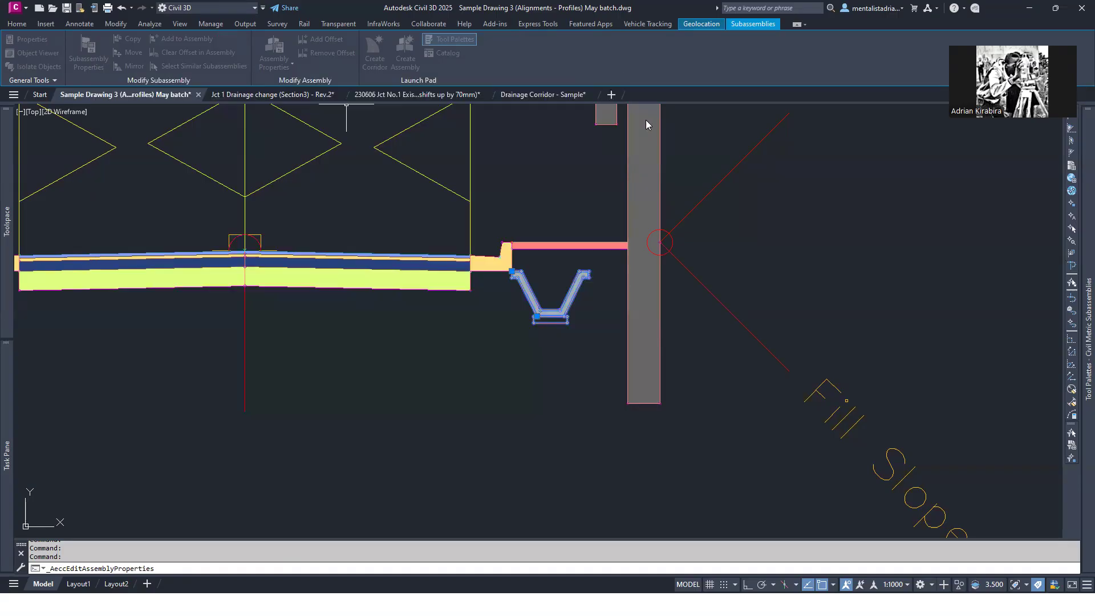
left_click(569, 245)
key("Escape")
key("Escape")
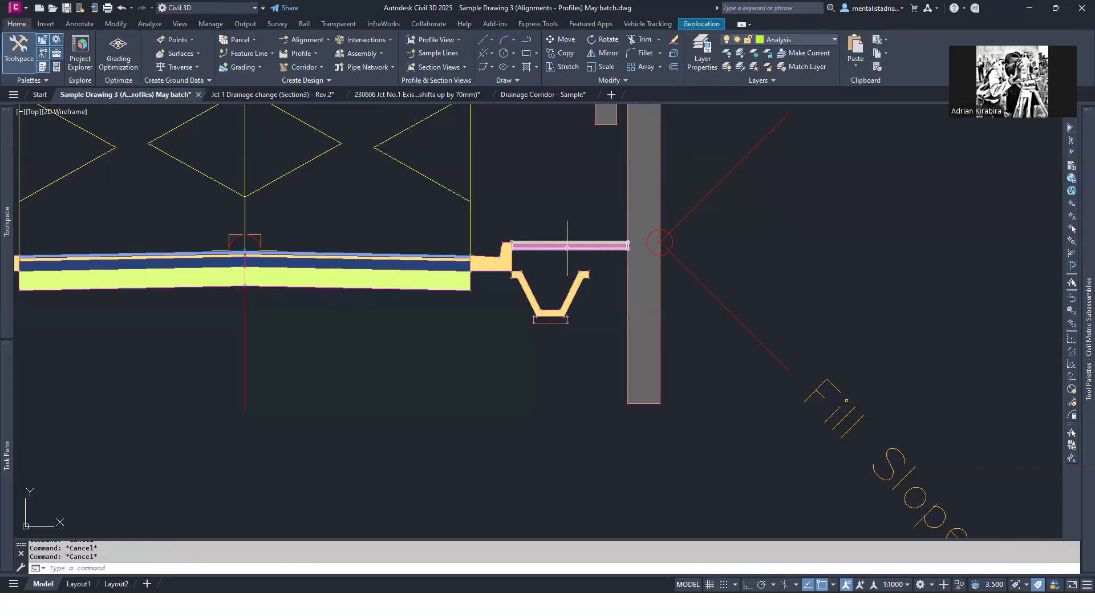
- Review the pipe network catalog settings, including the available pipe catalogs, and close them without changes
scroll(516, 315, "down", 8)
scroll(605, 294, "down", 6)
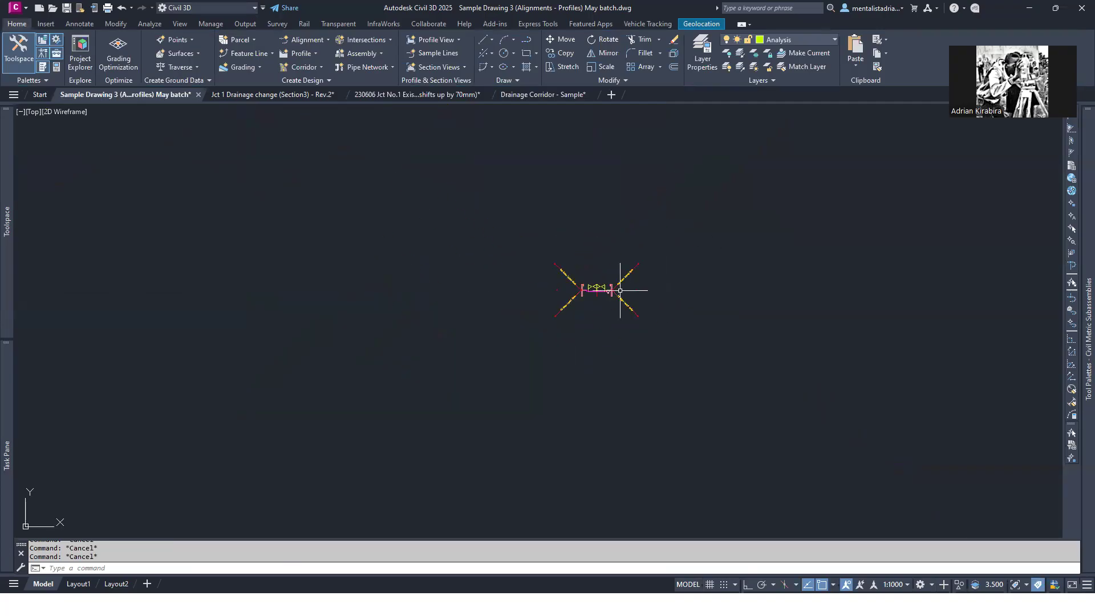
scroll(266, 336, "up", 10)
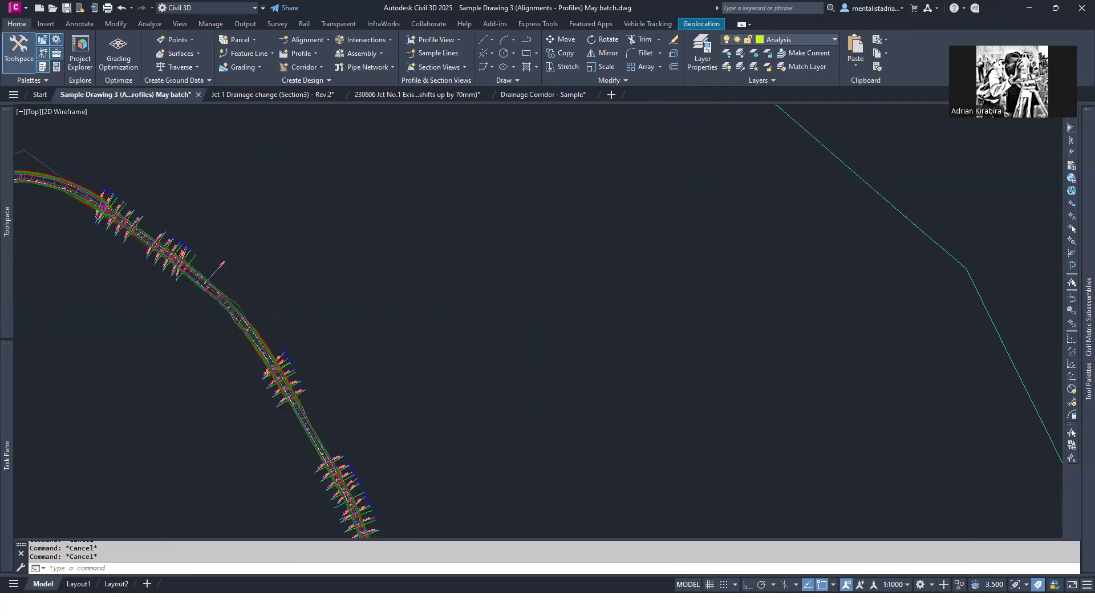
scroll(367, 275, "down", 7)
scroll(585, 281, "down", 4)
middle_click_drag(704, 237, 535, 290)
scroll(702, 272, "up", 7)
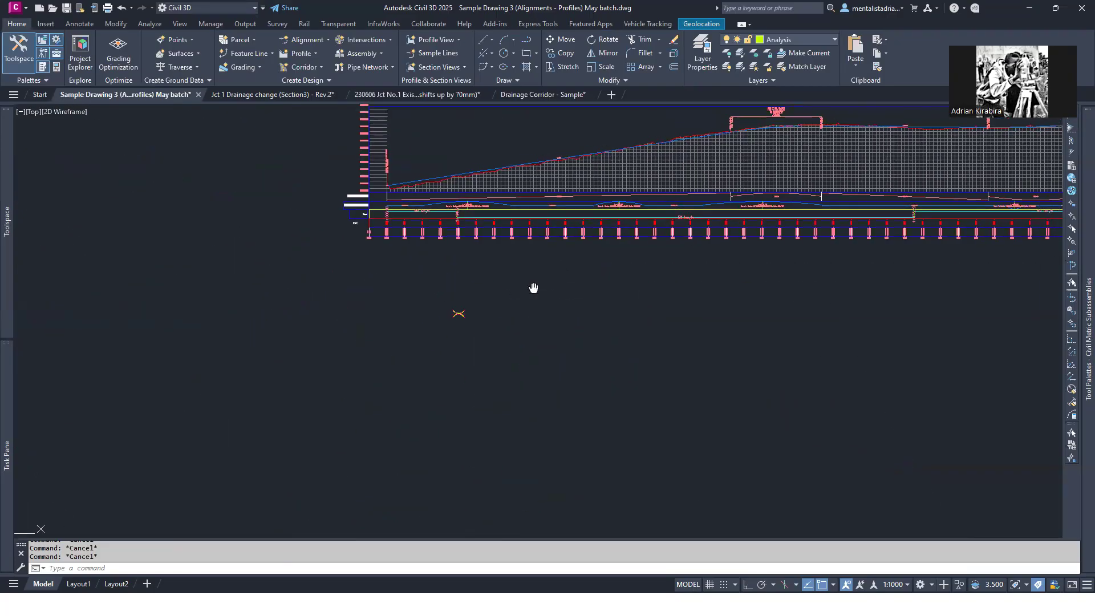
left_click(309, 83)
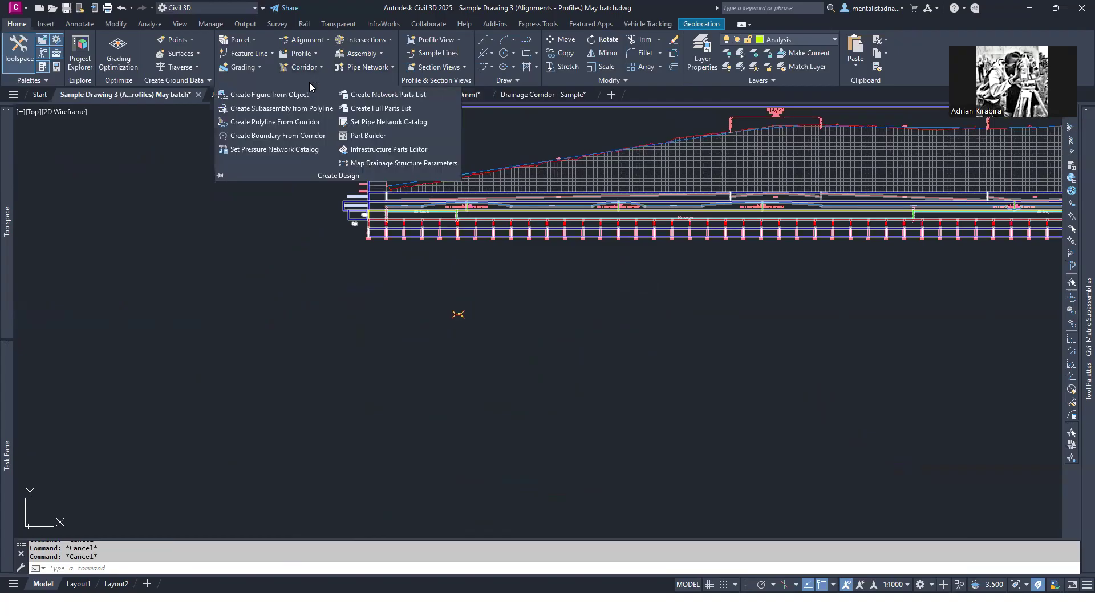
left_click(381, 123)
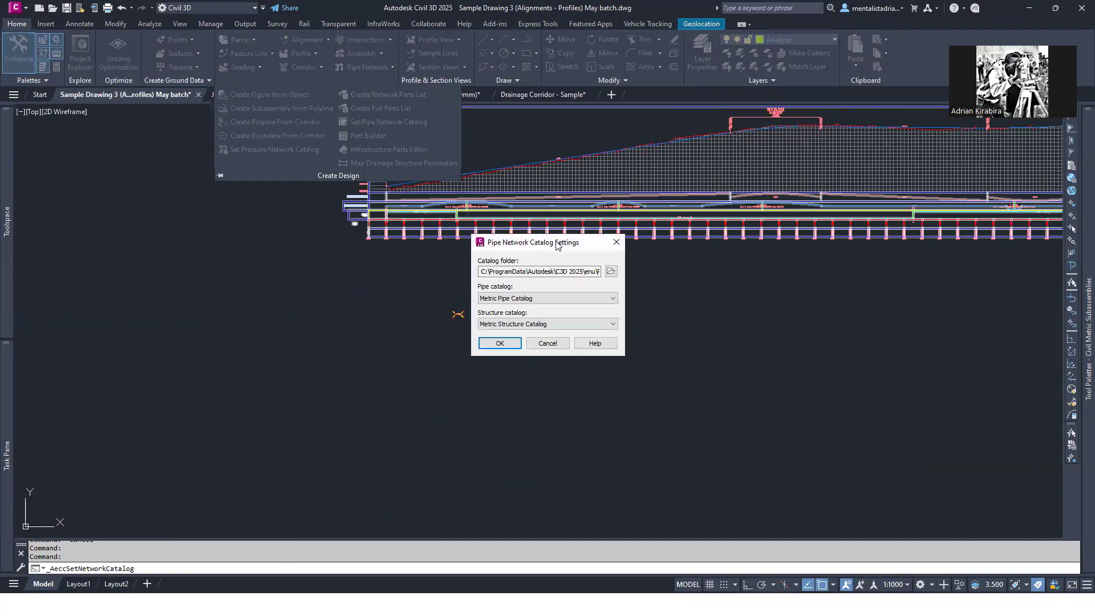
left_click_drag(556, 244, 560, 189)
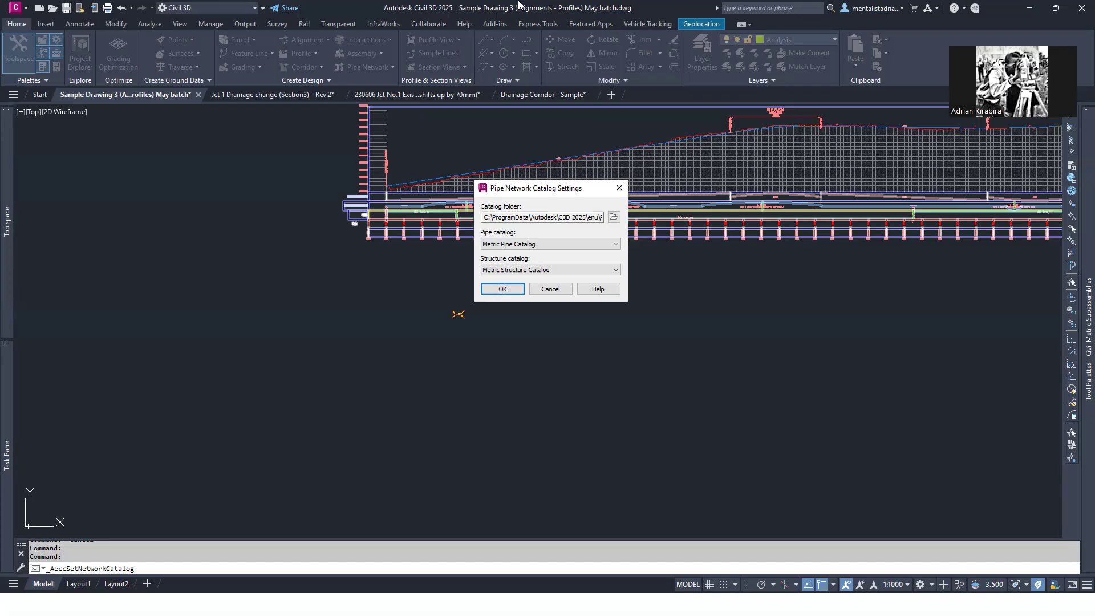
left_click(547, 243)
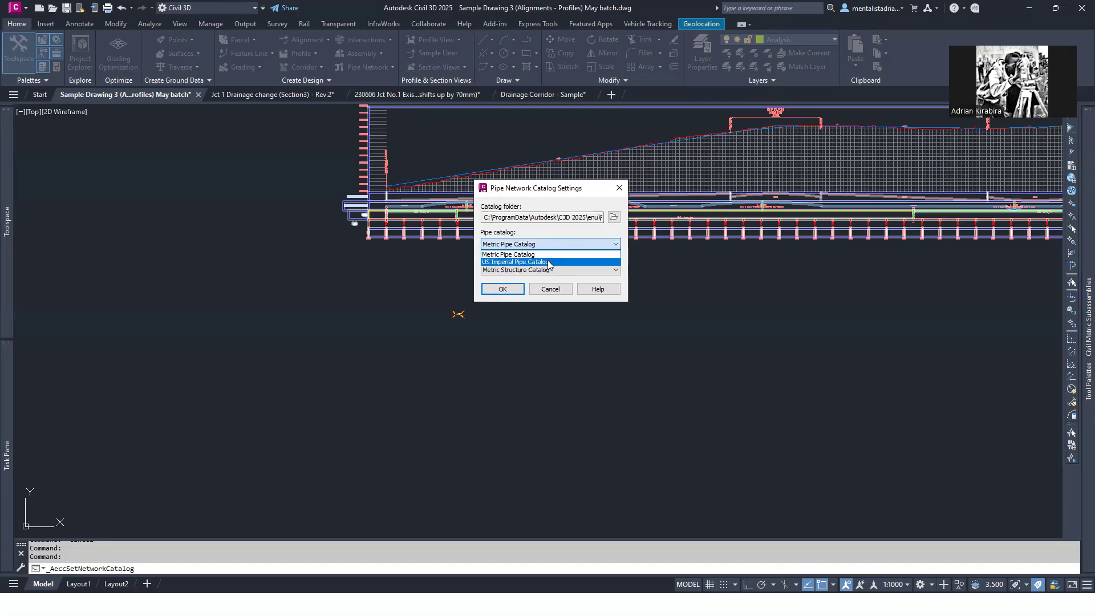
left_click(560, 244)
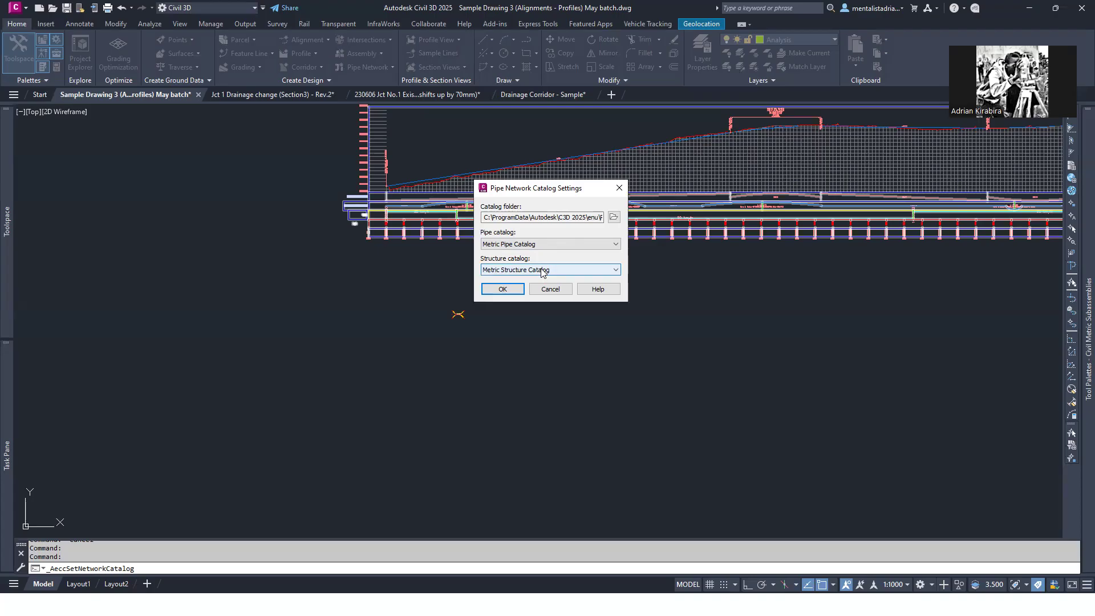
left_click(620, 188)
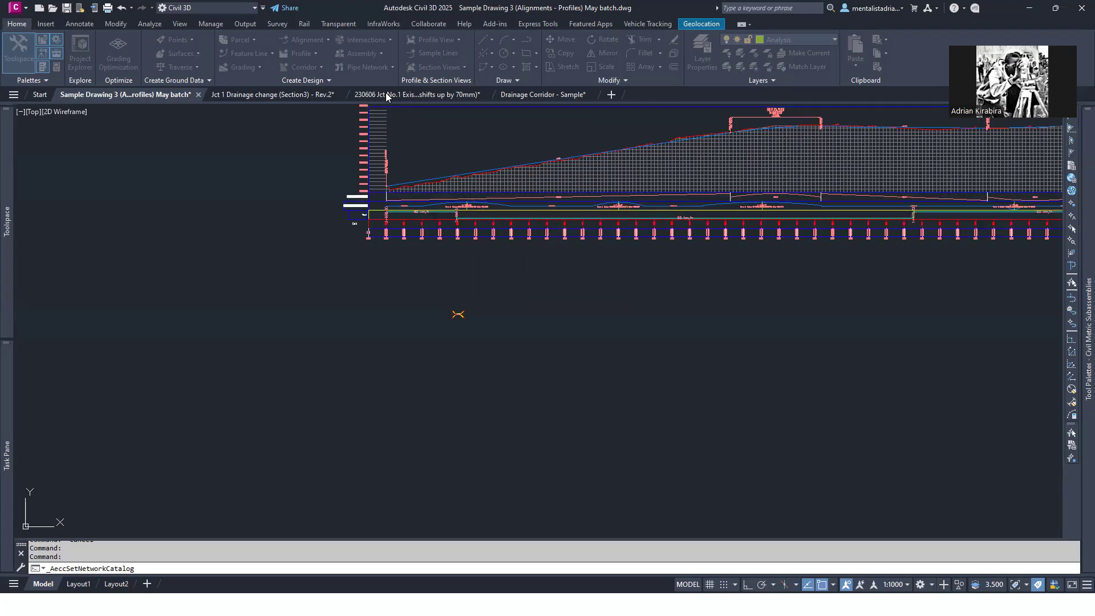
left_click(329, 80)
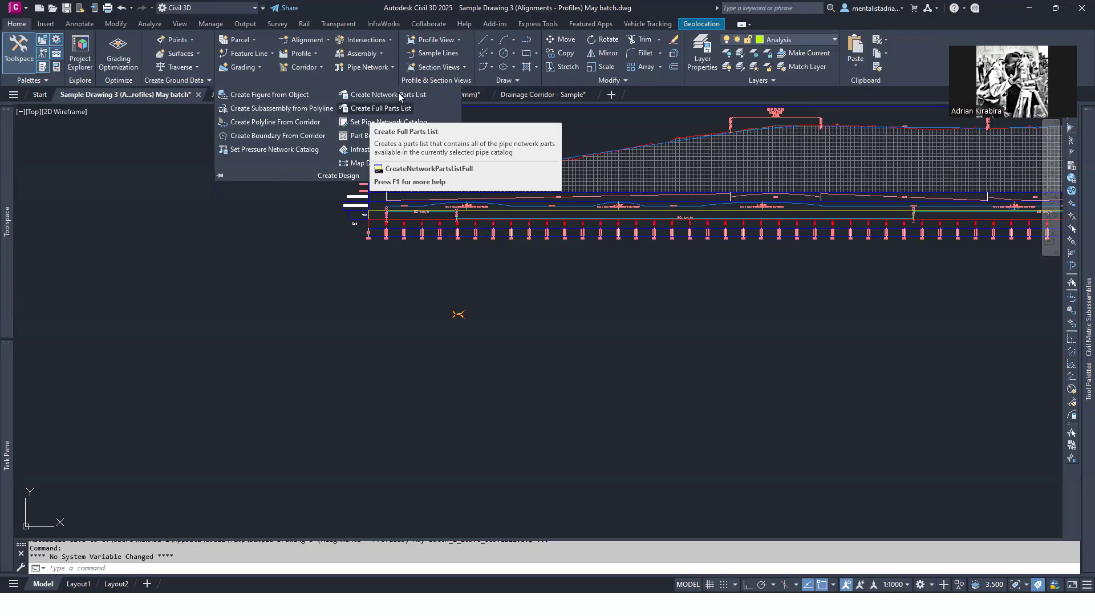
left_click(391, 281)
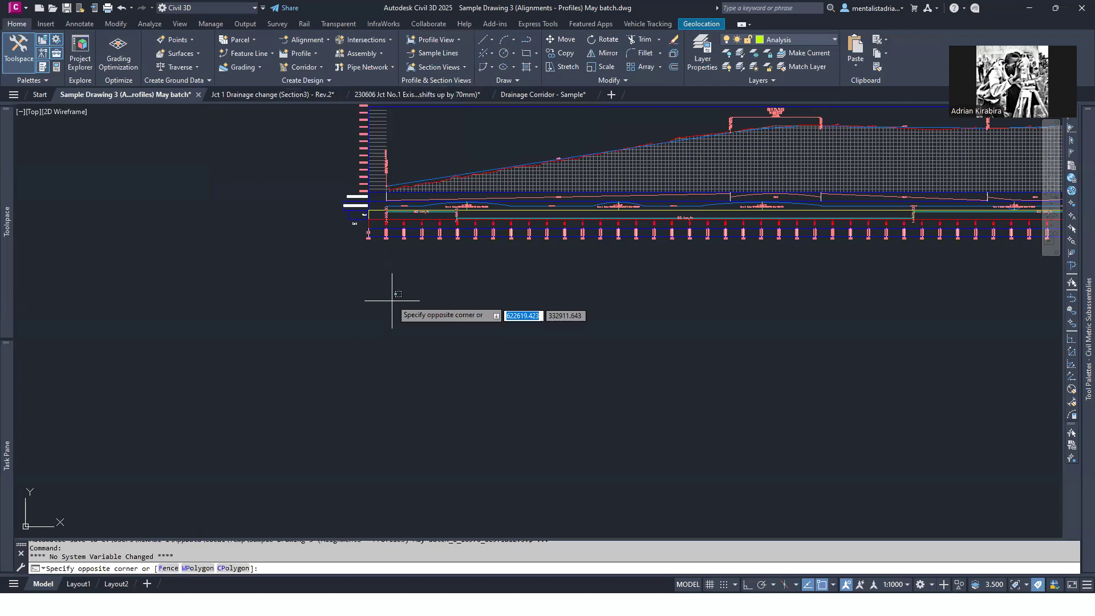
scroll(399, 251, "down", 2)
middle_click_drag(362, 237, 443, 180)
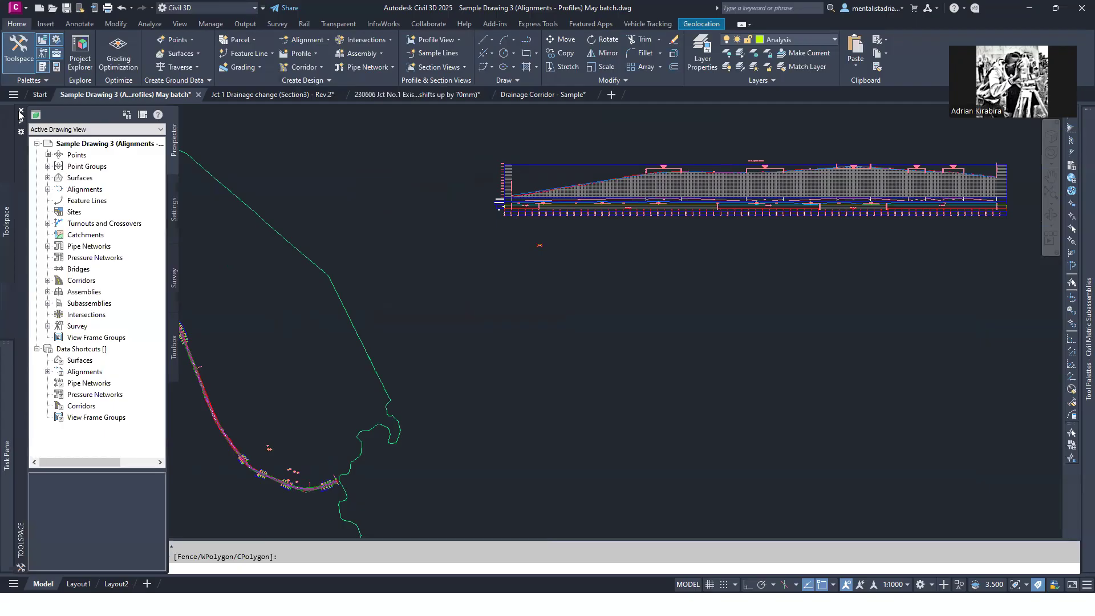
- Close the Toolspace and Task Pane palettes, and reopen only the Toolspace
left_click(22, 110)
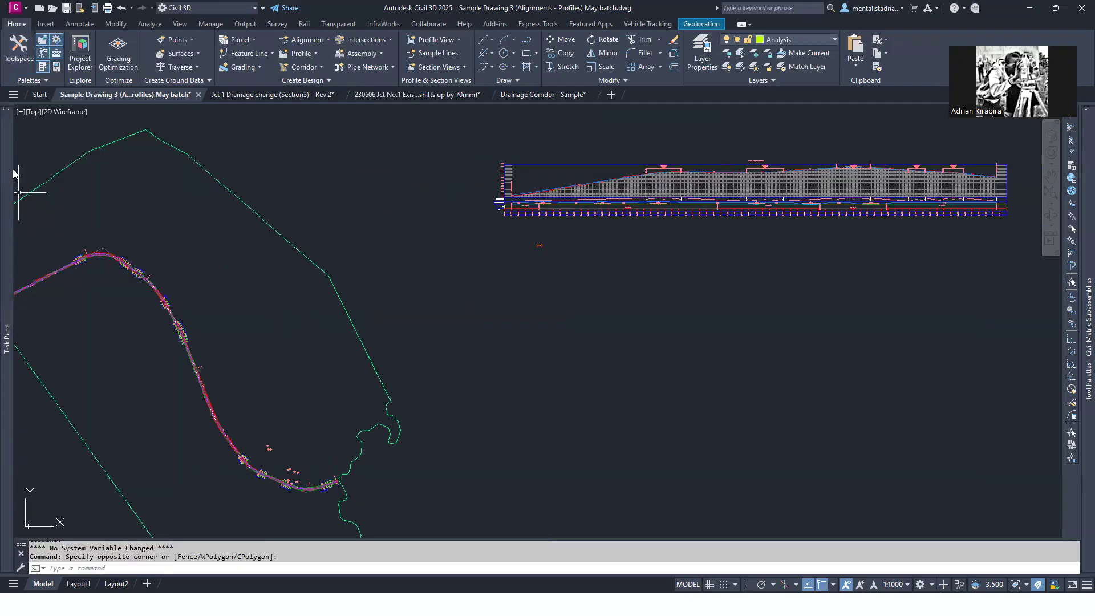
mouse_move(11, 135)
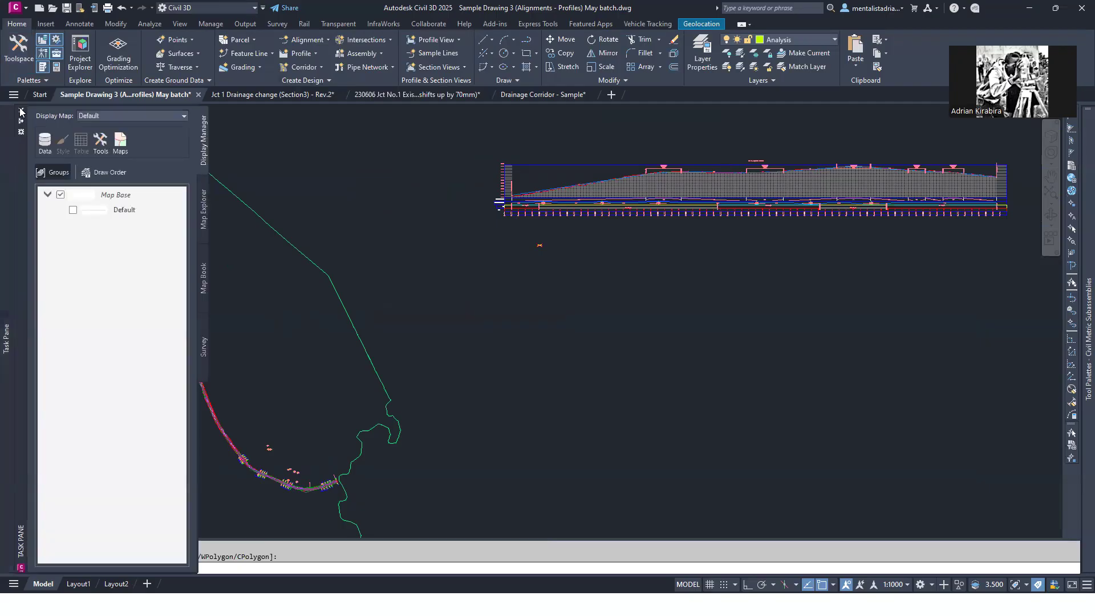
left_click(22, 111)
left_click(19, 49)
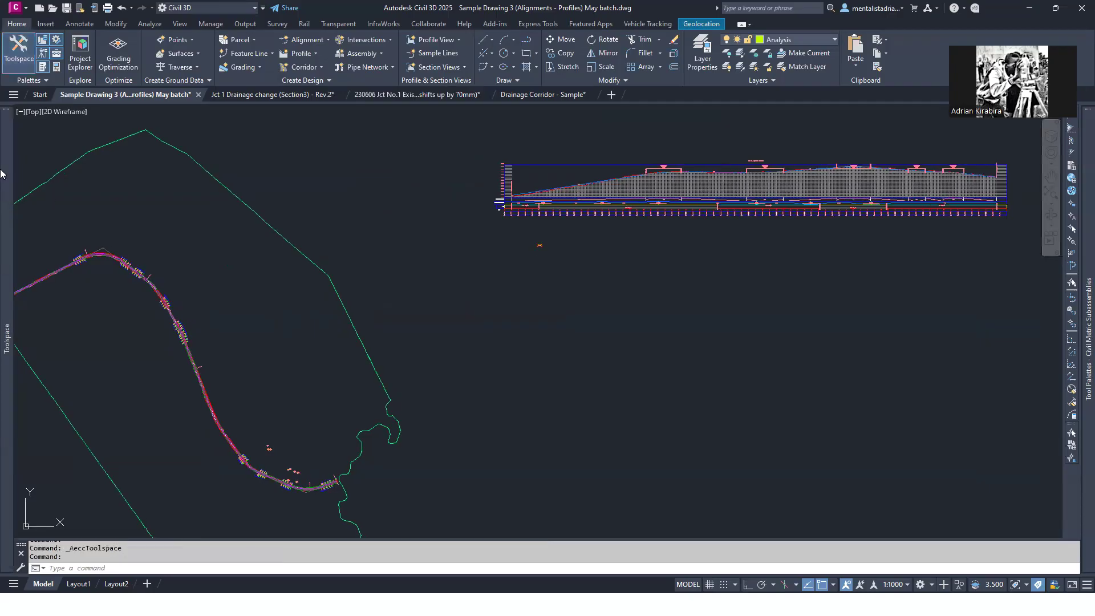
mouse_move(1, 174)
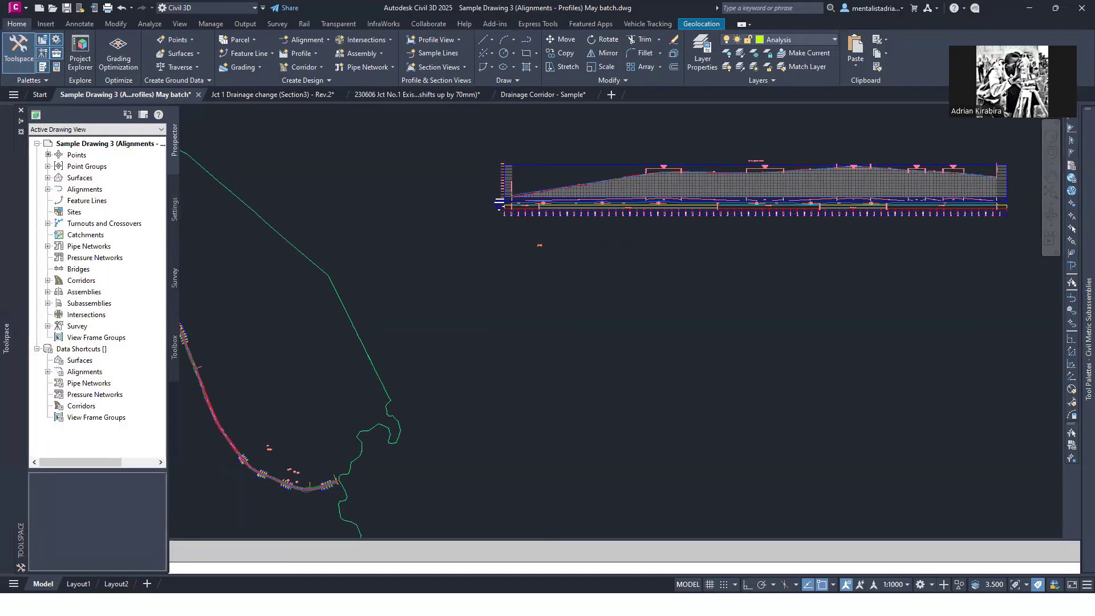
- Expand Pipe Networks in the drawing's Prospector tree and examine its Networks and Interference Checks collections
middle_click_drag(465, 209, 565, 198)
mouse_move(564, 198)
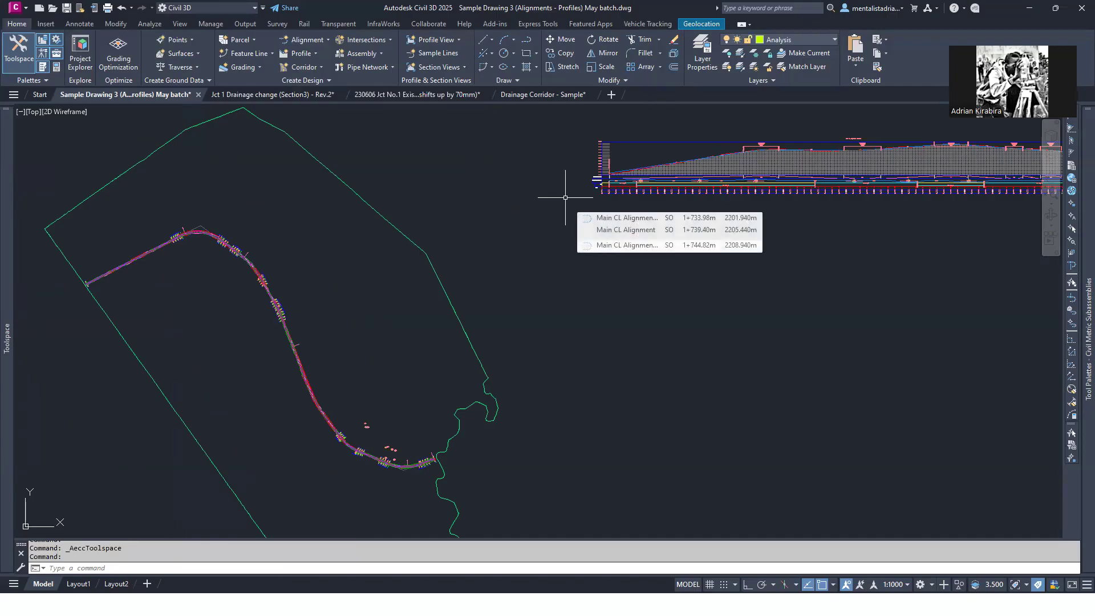
mouse_move(4, 206)
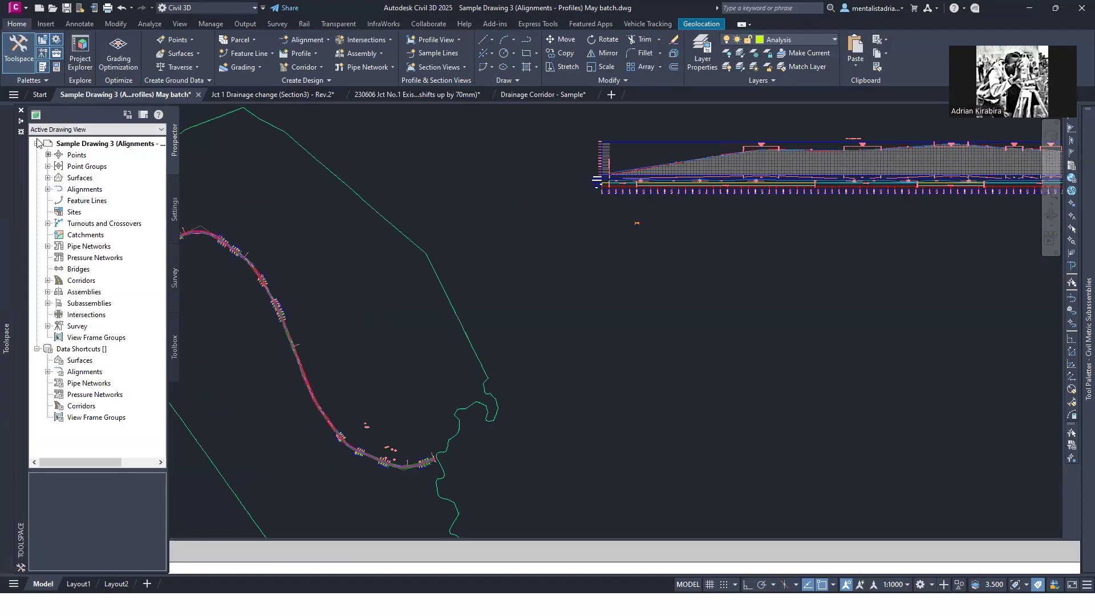
scroll(91, 200, "right", 1)
scroll(88, 199, "left", 1)
left_click(48, 247)
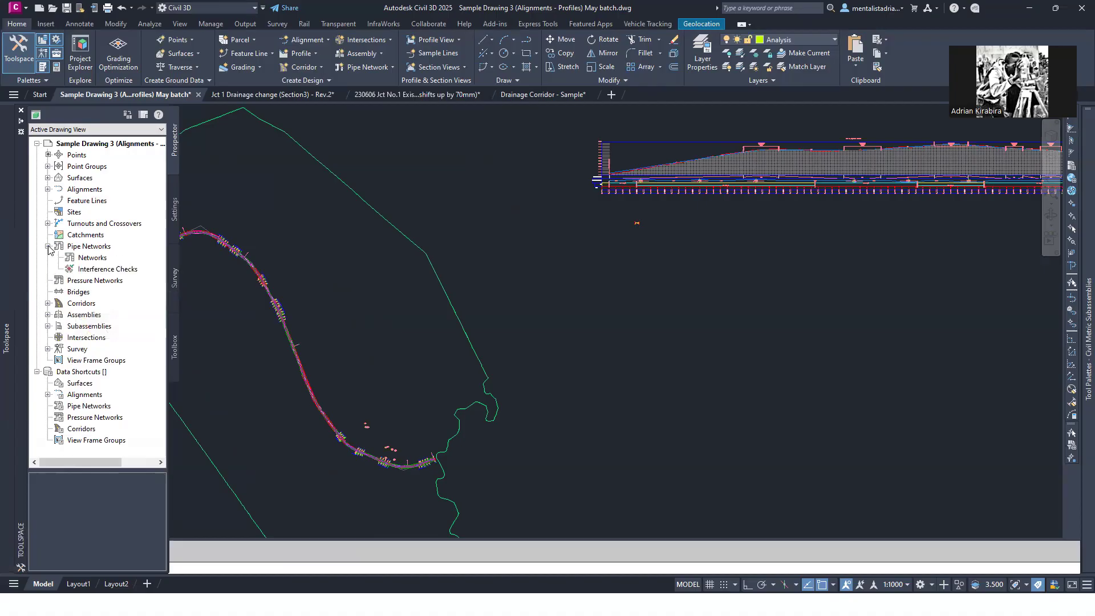
left_click(93, 258)
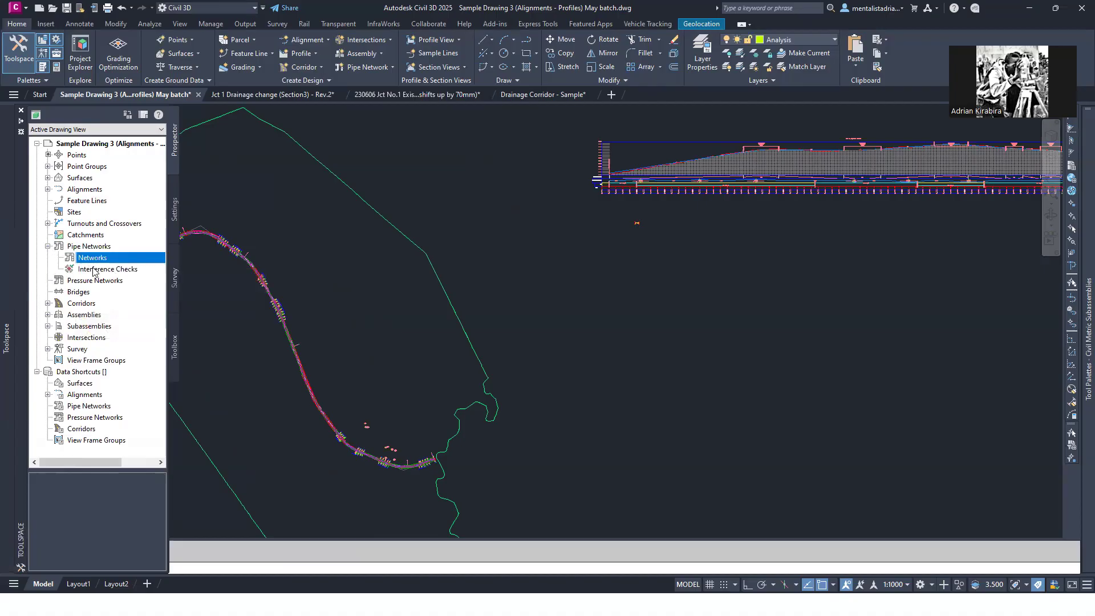
left_click(101, 272)
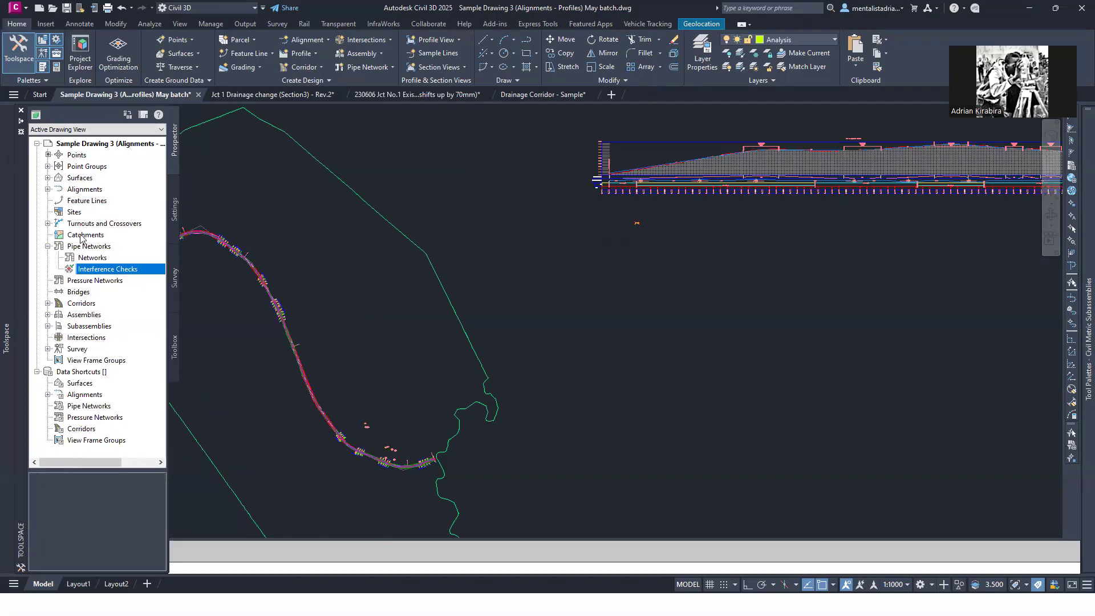
left_click(85, 251)
left_click(87, 257)
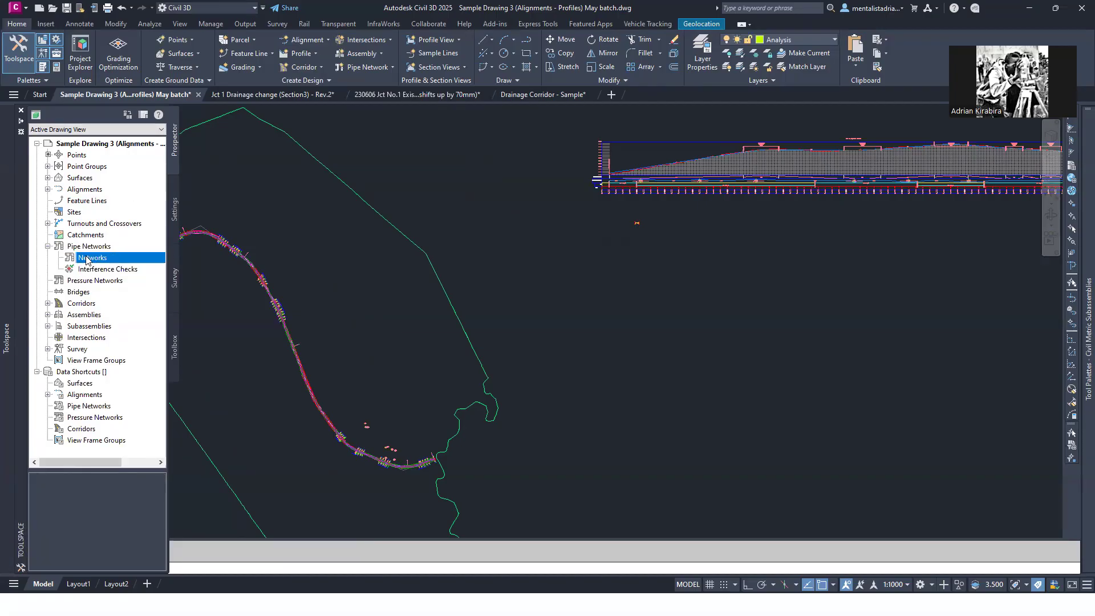
- Examine the Pressure Network, Pipe and Structure collections in the drawing's settings tree, including the available pipe styles
left_click(86, 251)
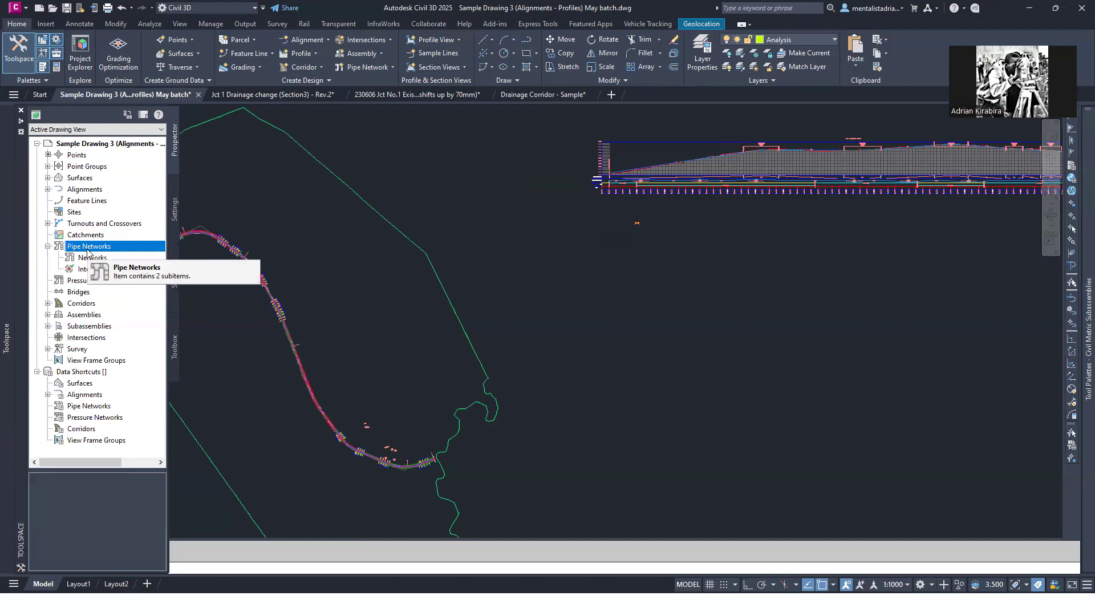
left_click(176, 209)
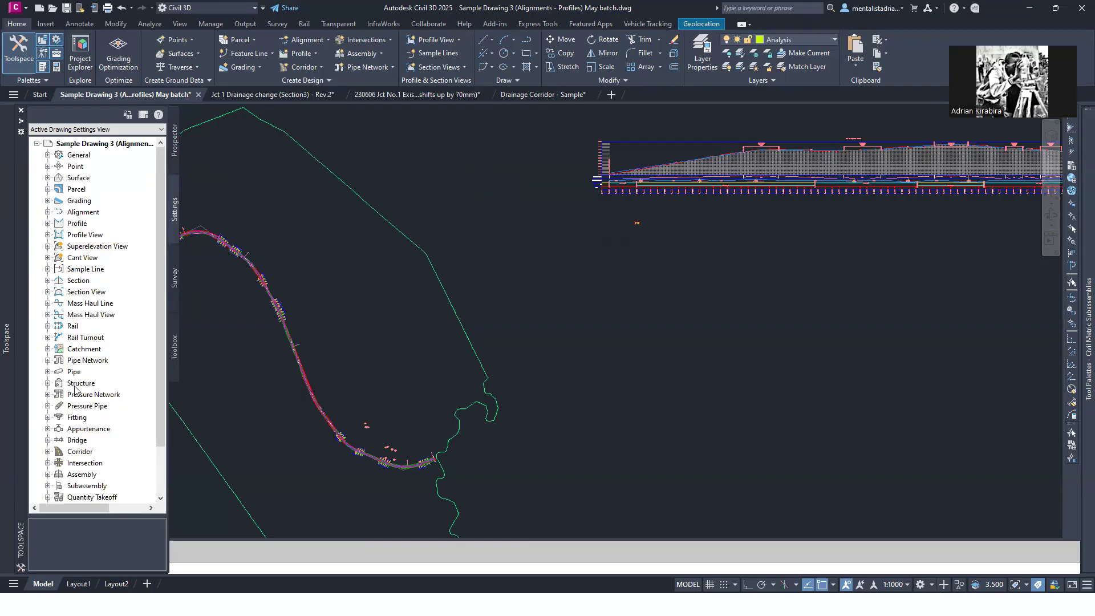
left_click(48, 395)
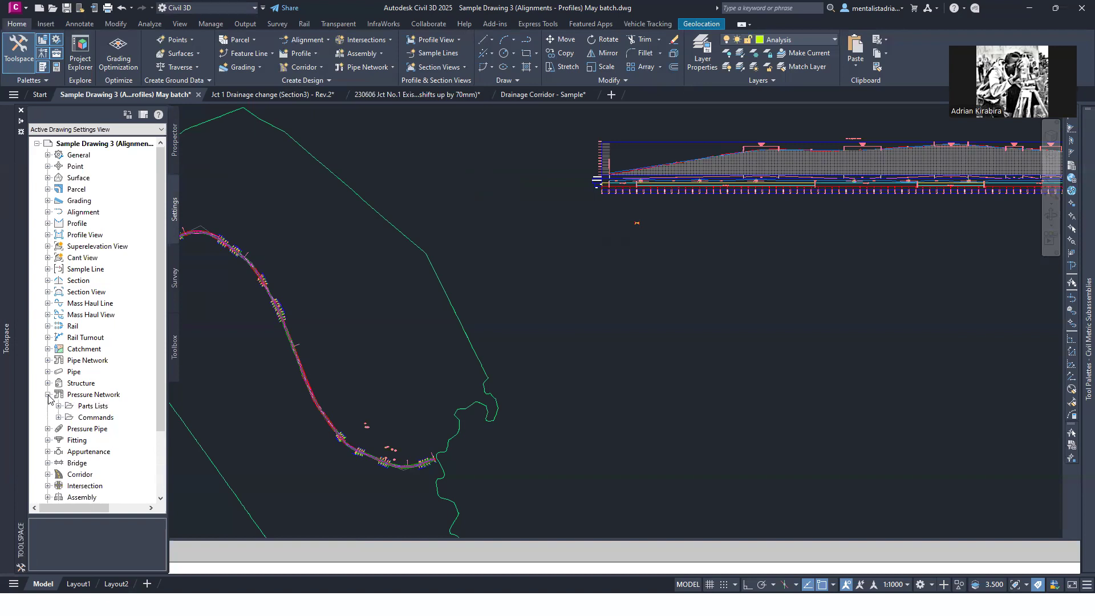
left_click(48, 394)
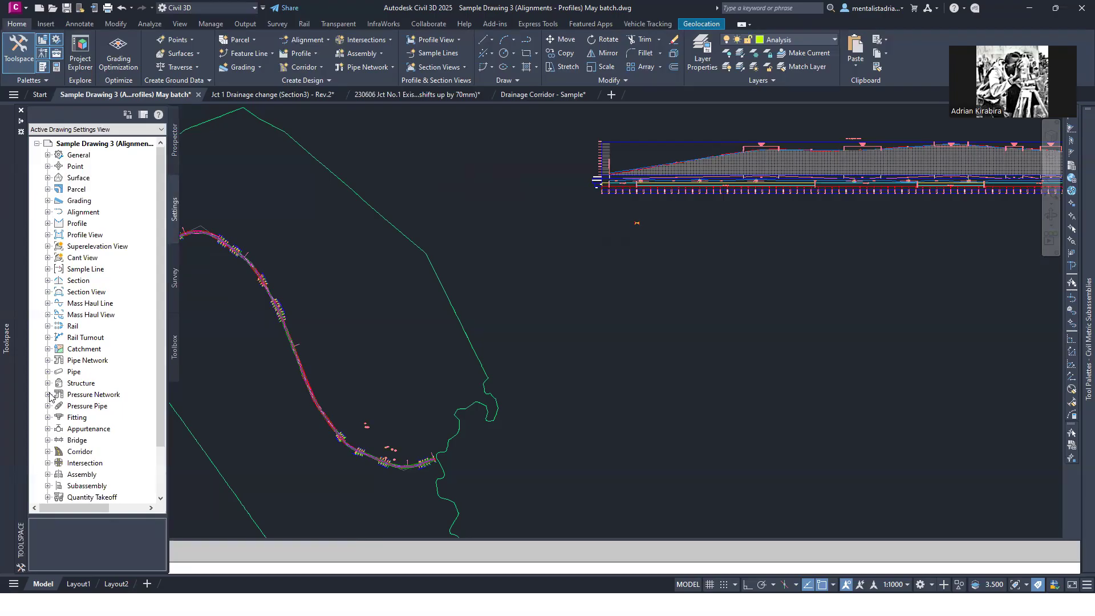
scroll(50, 397, "down", 2)
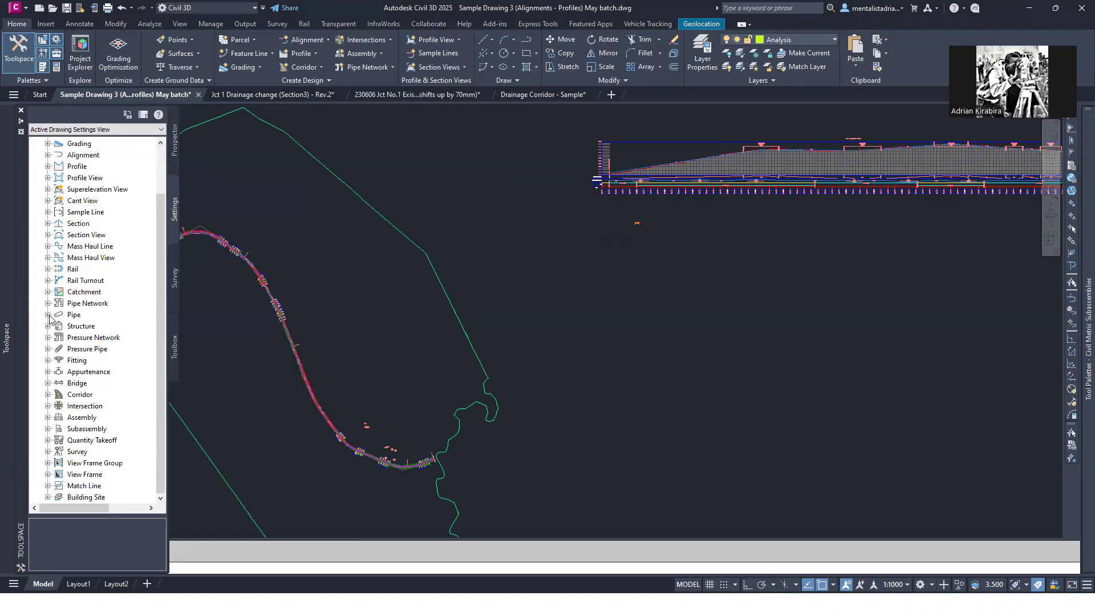
left_click(48, 315)
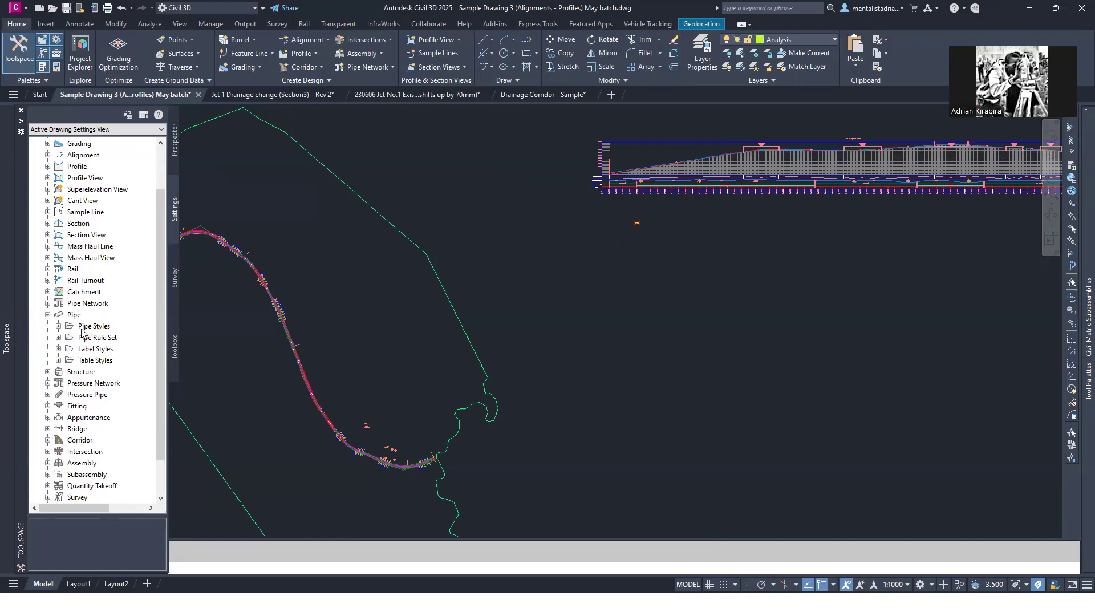
left_click(58, 326)
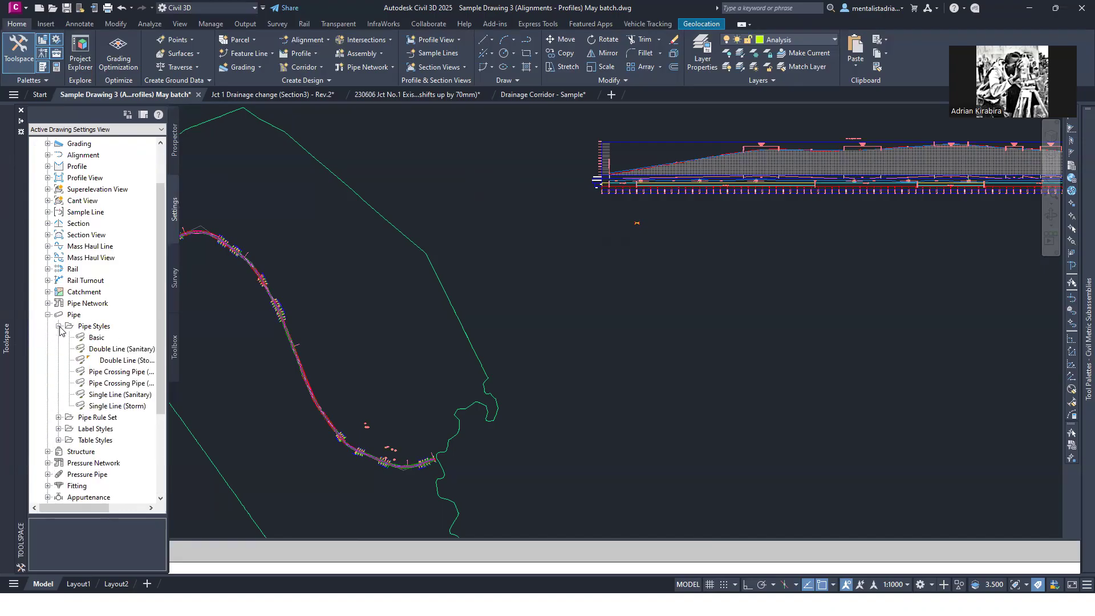
left_click(58, 326)
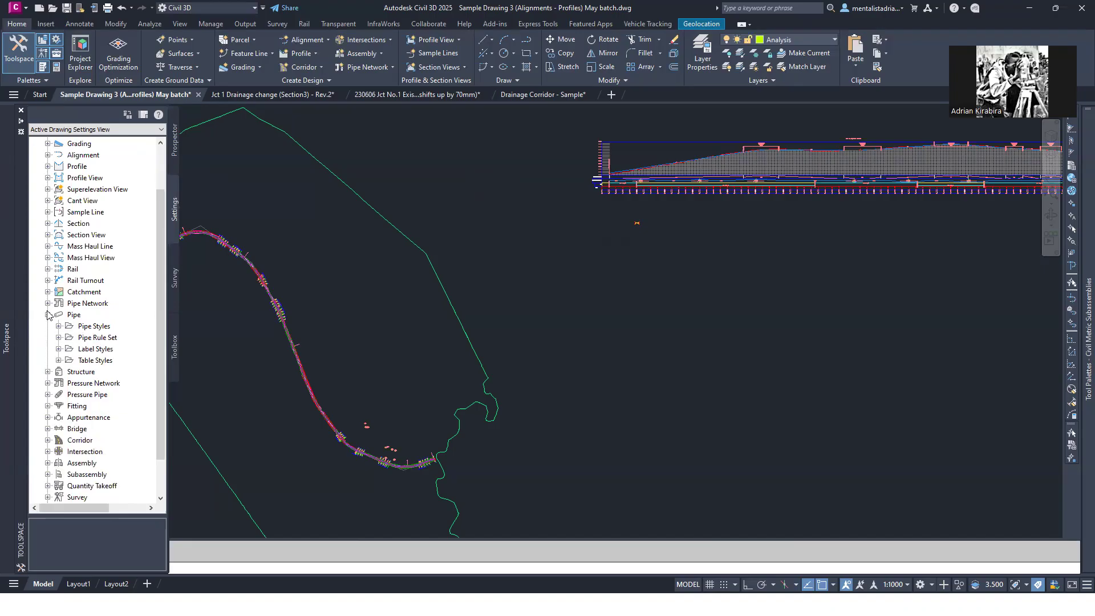
left_click(48, 315)
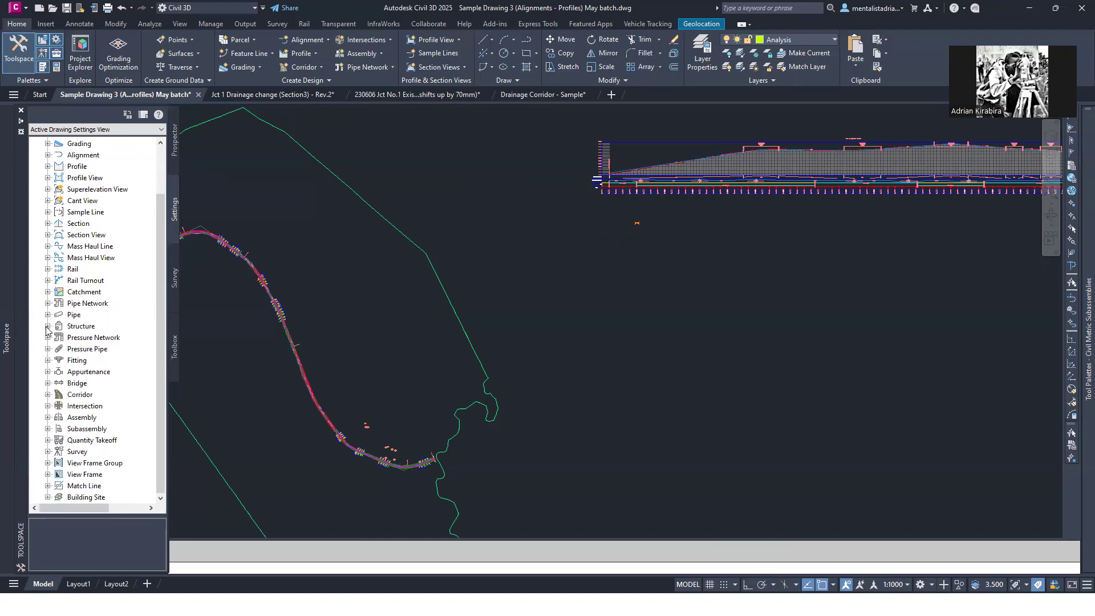
left_click(48, 327)
left_click(48, 326)
- Expand the Pipe Network parts lists in the drawing's settings, review the Sanitary Sewer list's pipes and structures, and close it without changes
left_click(48, 304)
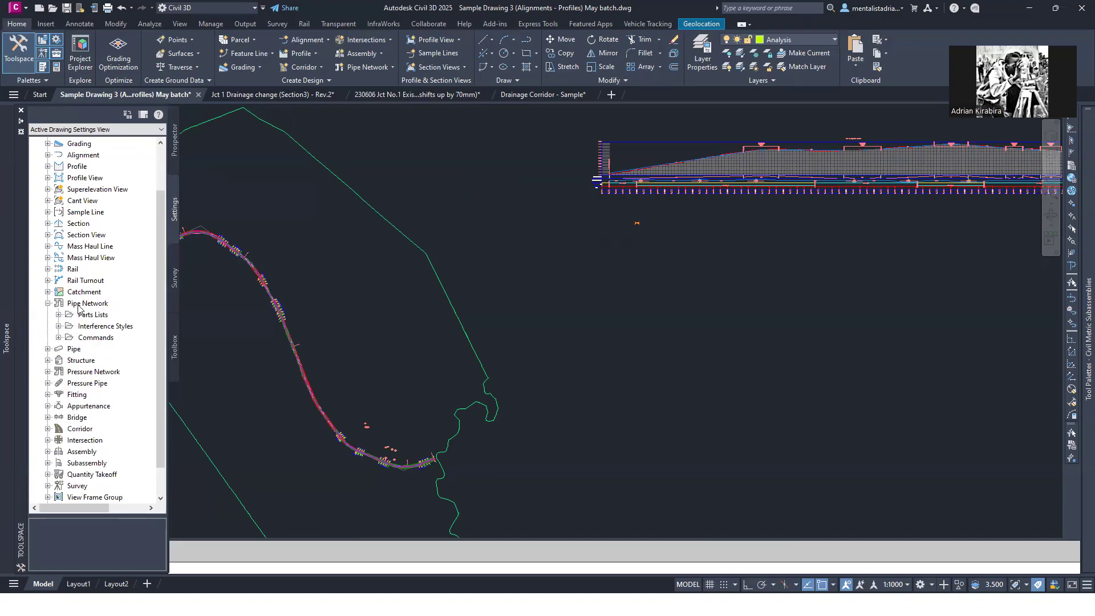
left_click(59, 315)
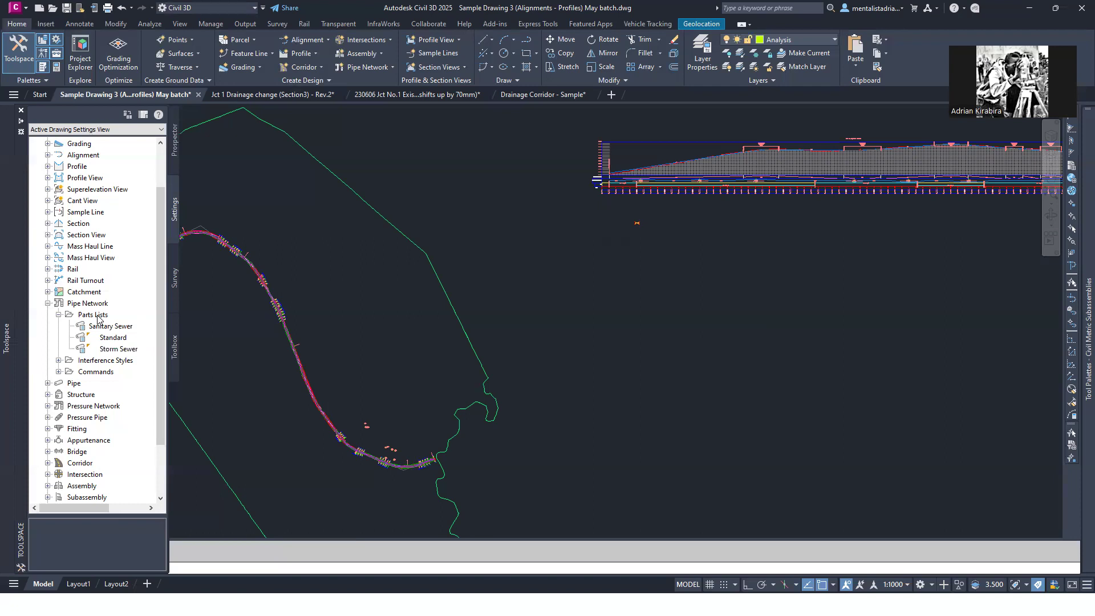
left_click(115, 329)
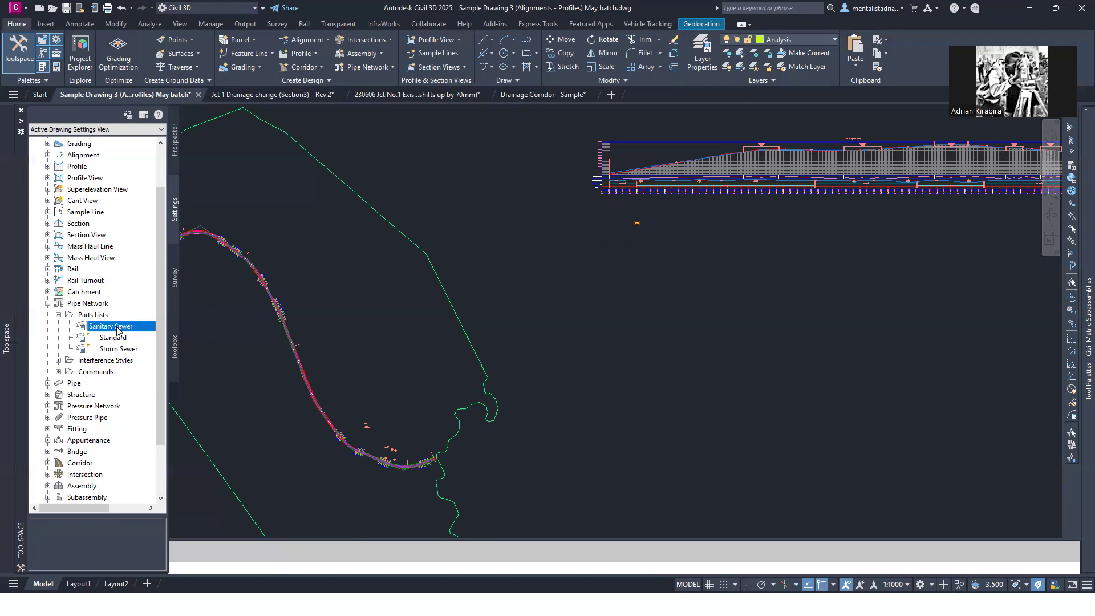
right_click(111, 327)
left_click(137, 332)
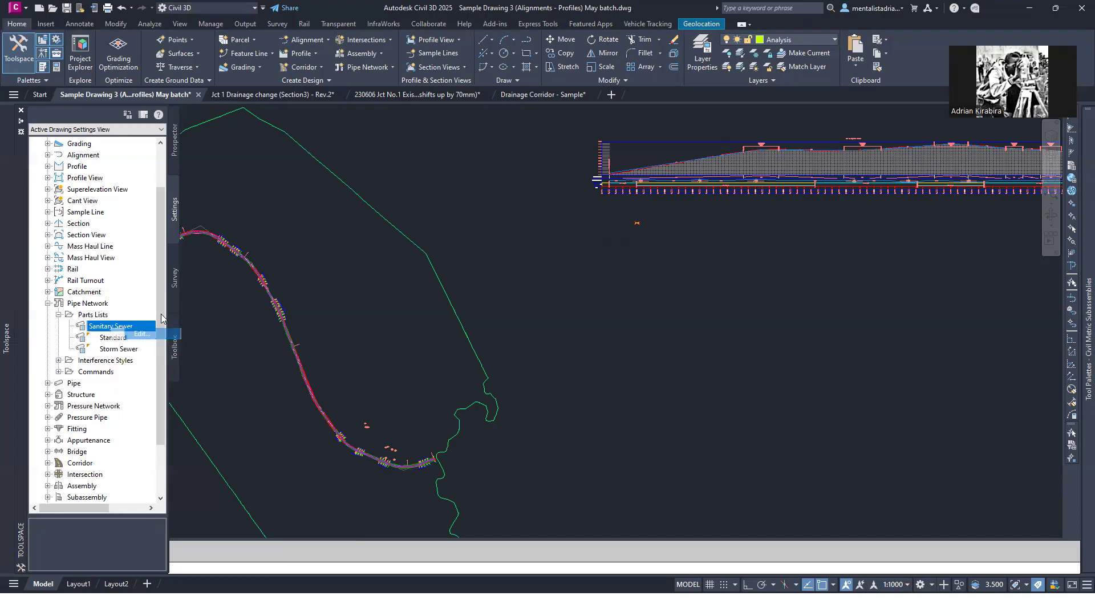
left_click(338, 145)
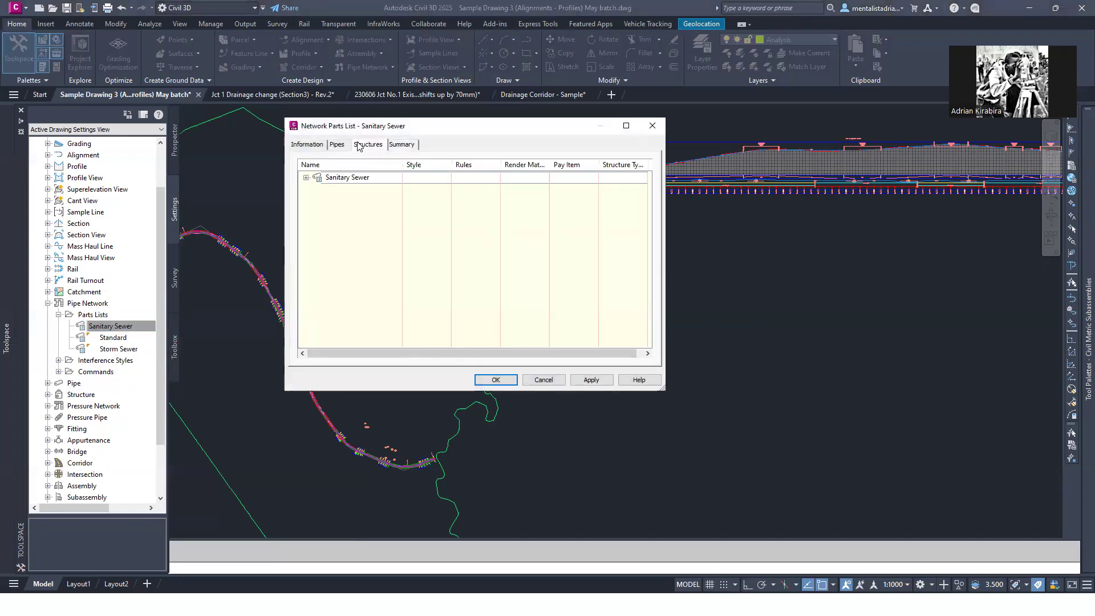
left_click(653, 126)
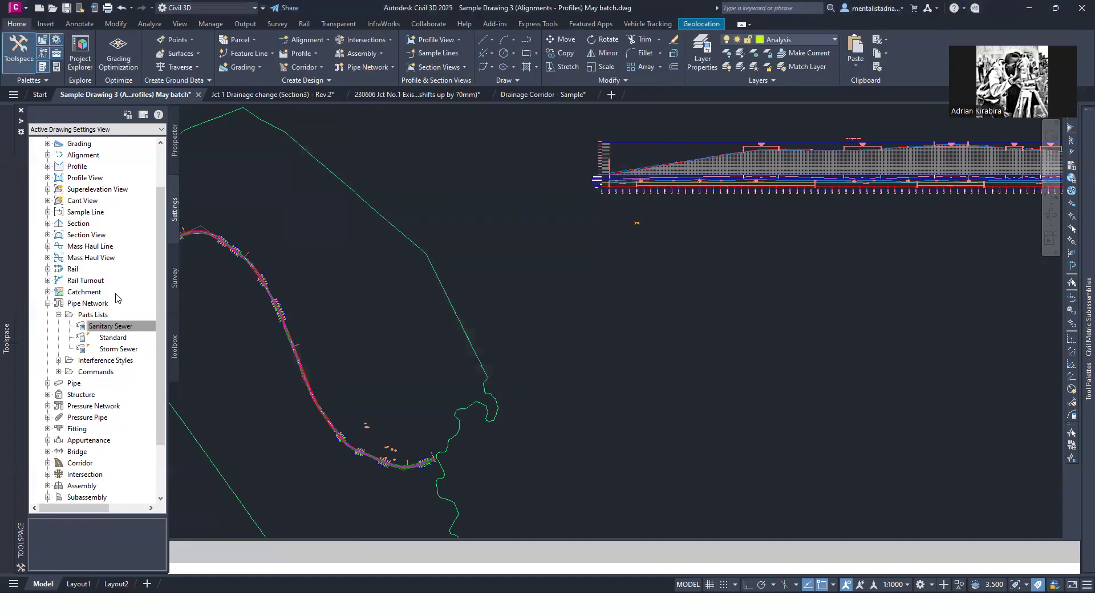
- Create a pipe network parts list named "Trial parts List" and show its pipes
left_click(94, 315)
right_click(99, 315)
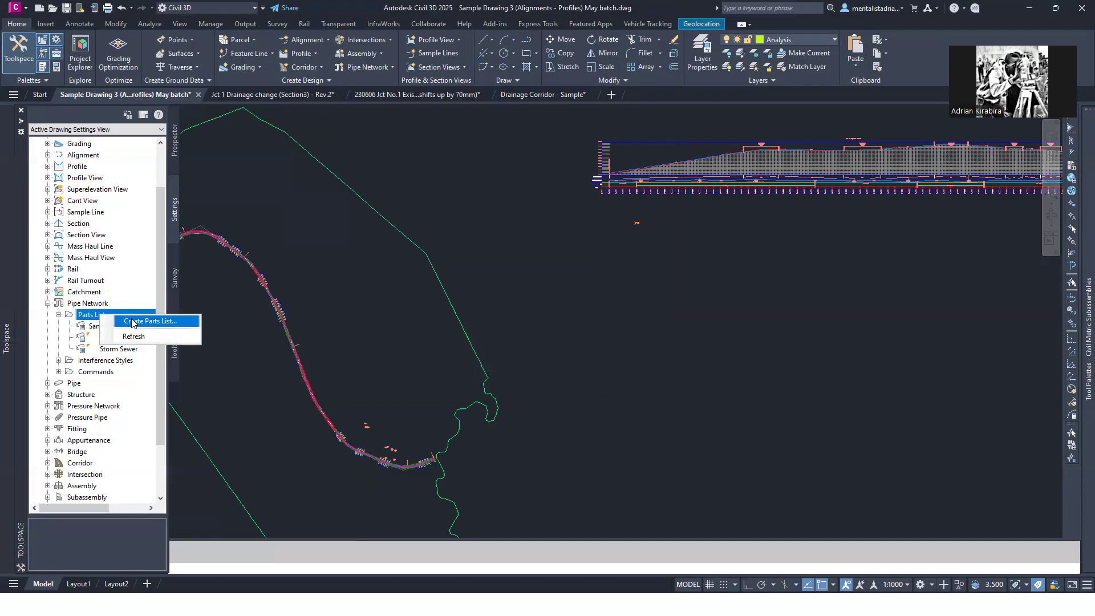
left_click(132, 321)
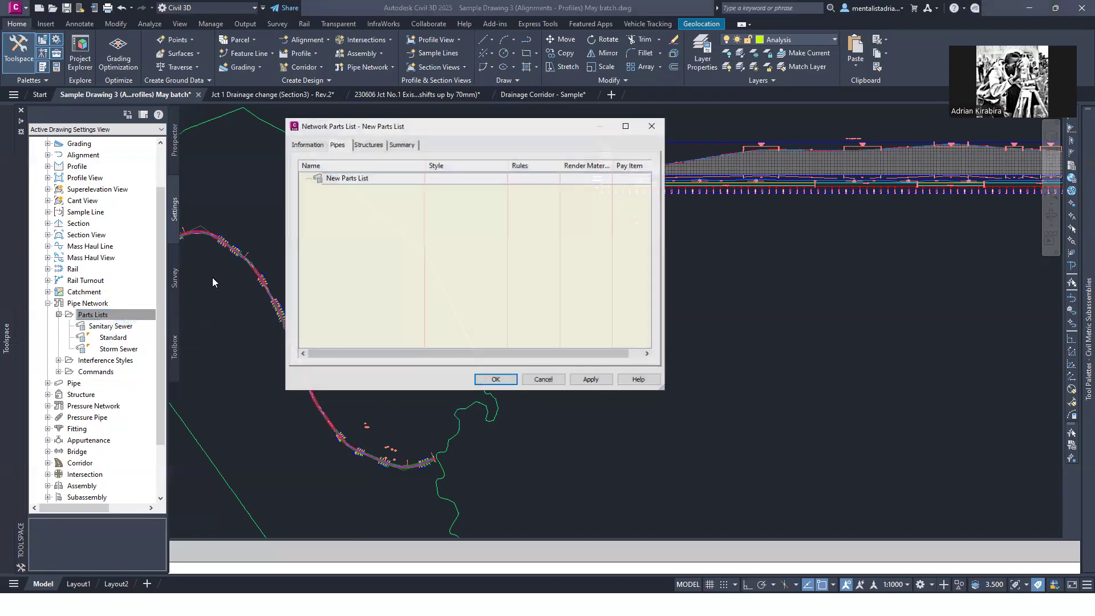
left_click(312, 145)
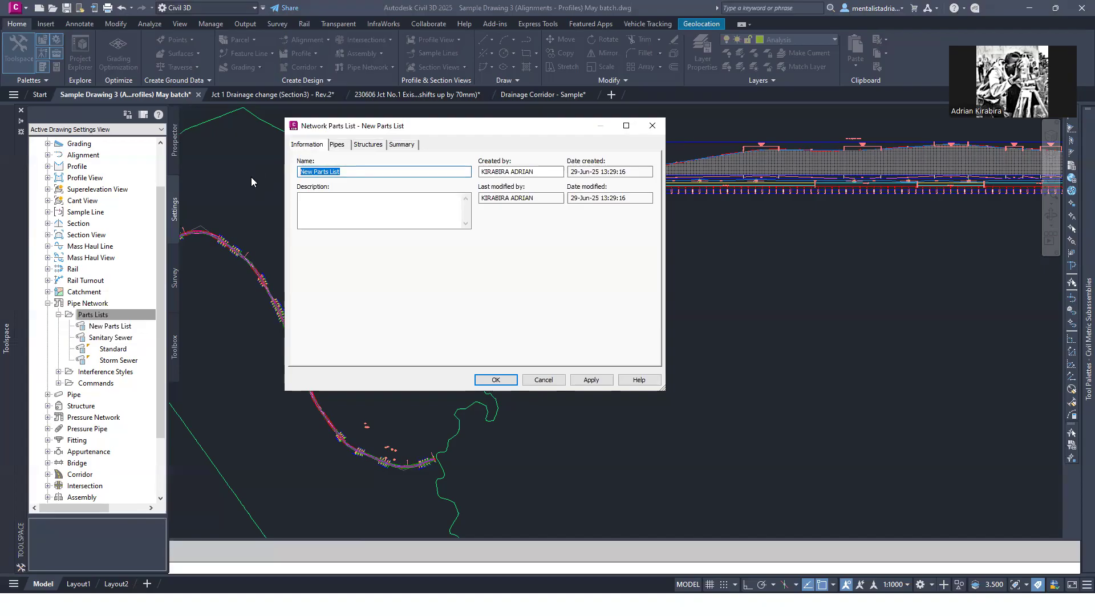
type("Trial parts List")
left_click(338, 145)
left_click(361, 178)
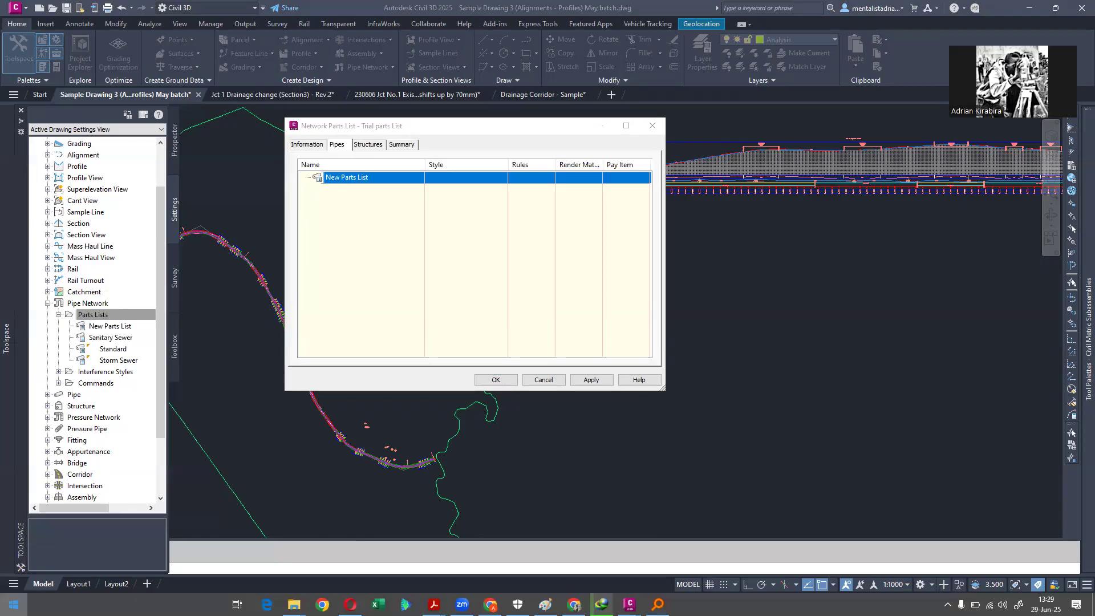
- Switch to the Windows display settings, set the size of text, apps and other items to 125%, and close them
left_click(14, 605)
type("res")
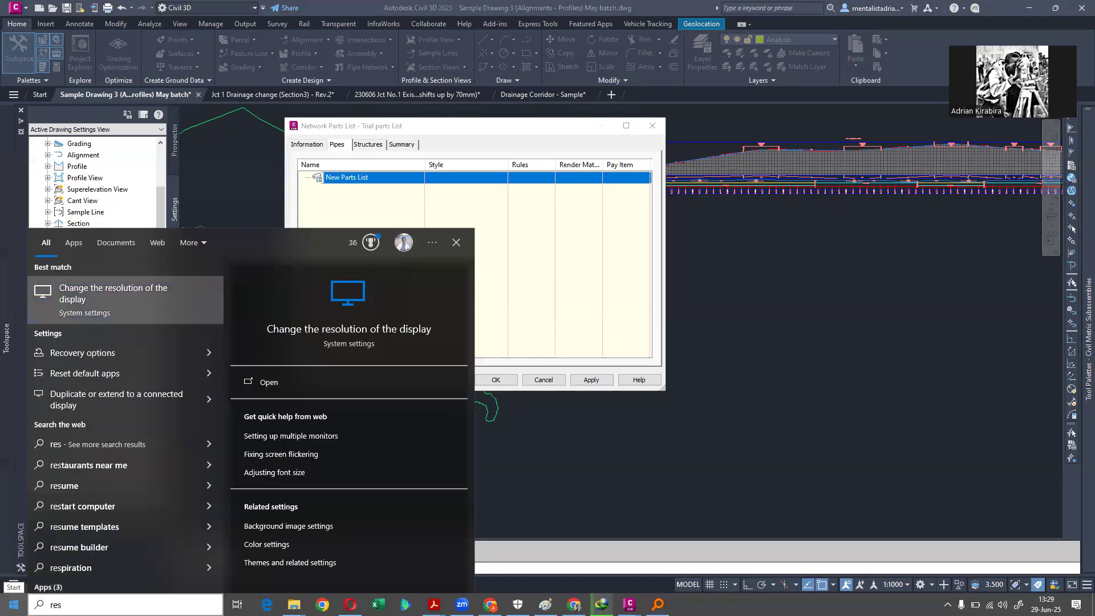
key("Return")
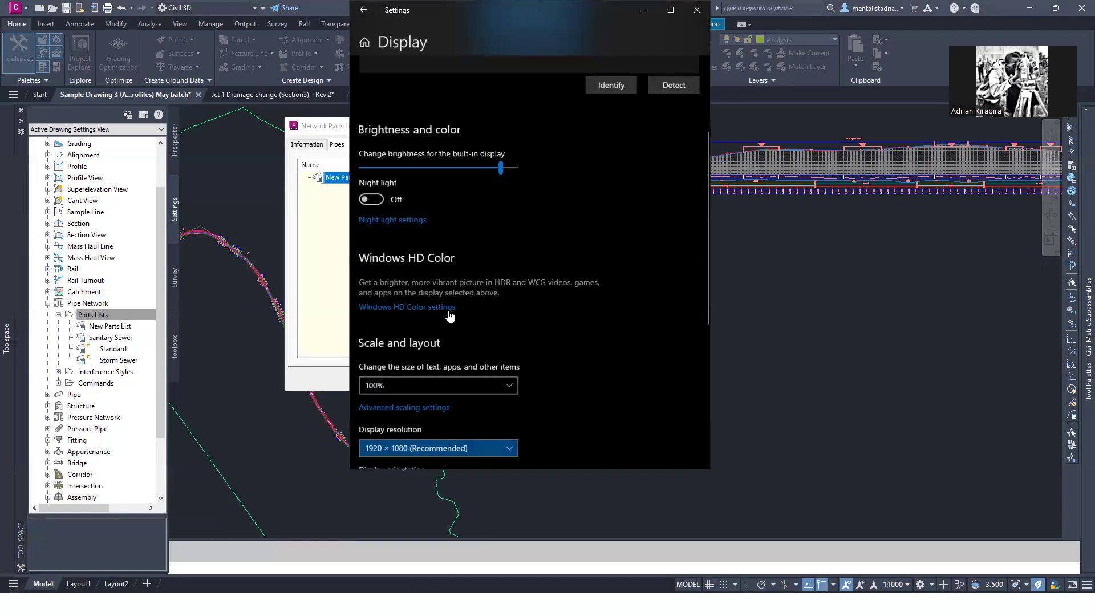
left_click(458, 384)
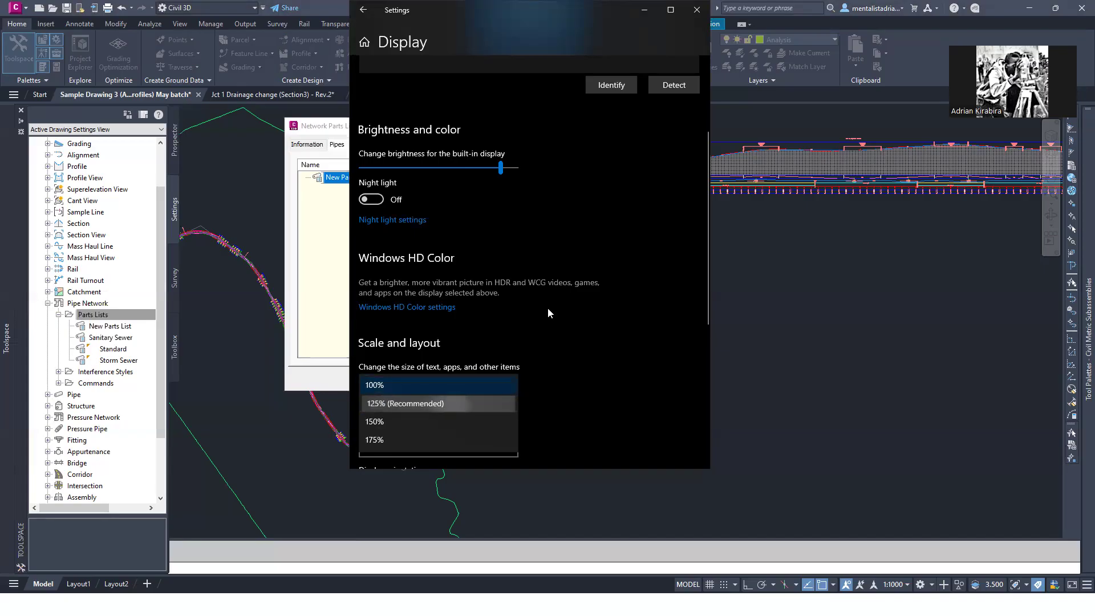
key("Return")
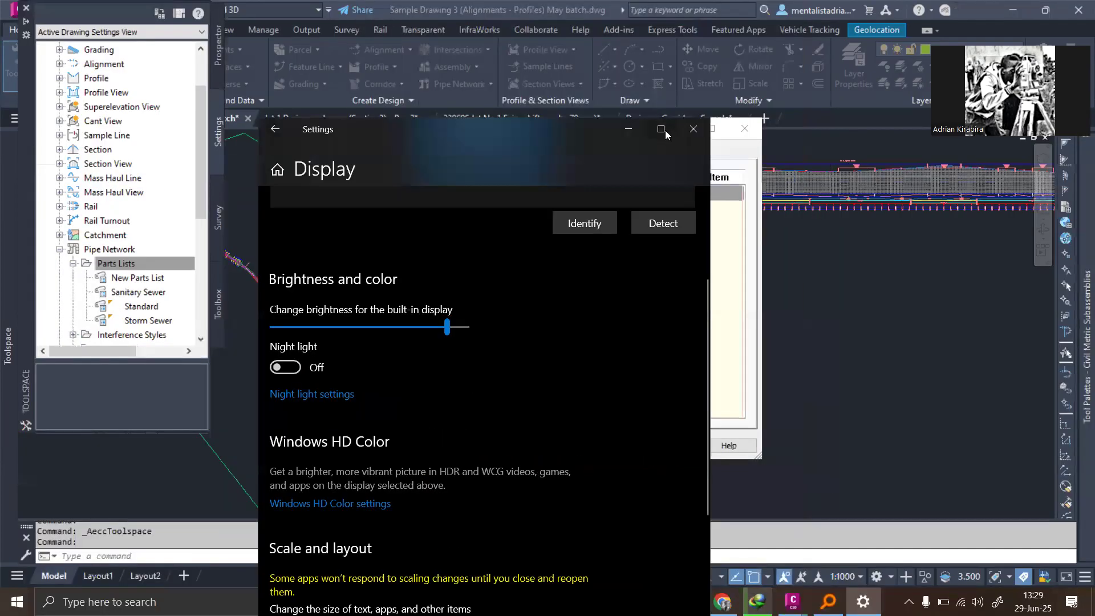
left_click(690, 127)
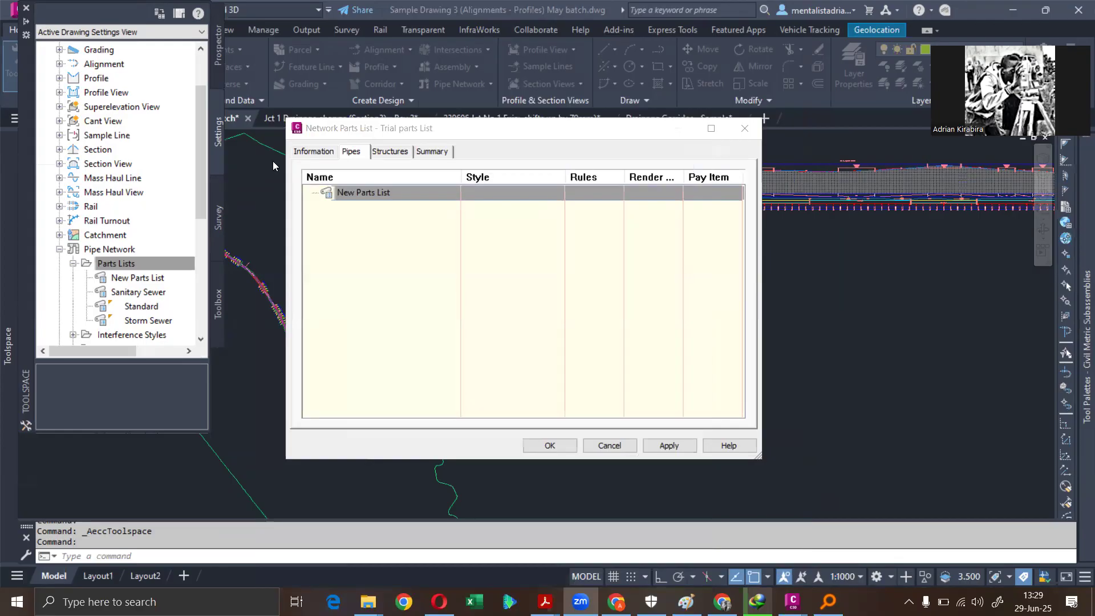
- Open the part catalog for adding a pipe part family to the Trial parts List
right_click(369, 193)
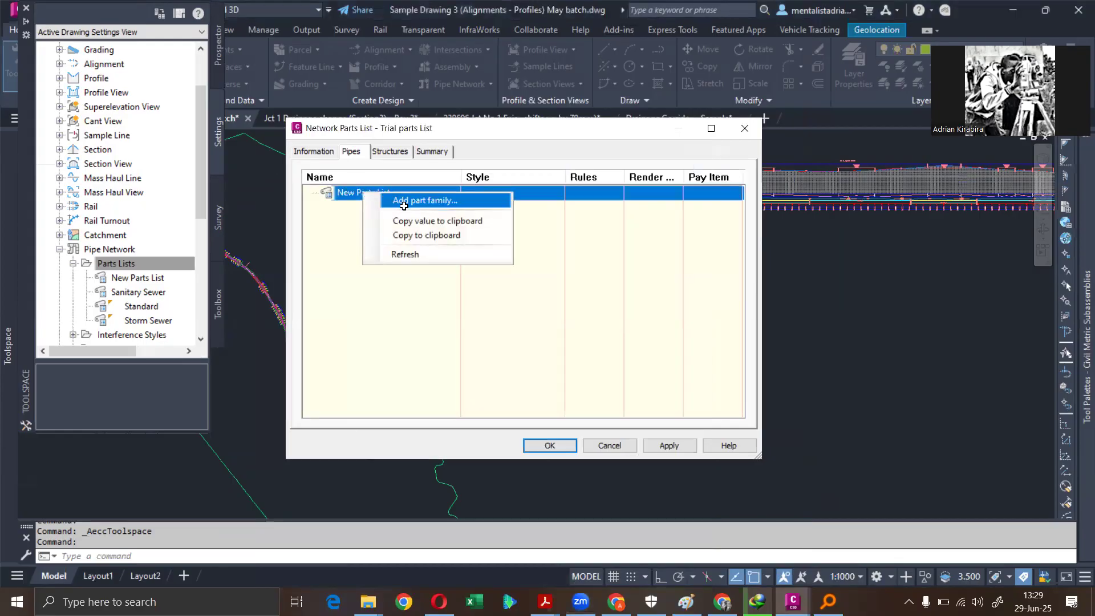
left_click(336, 213)
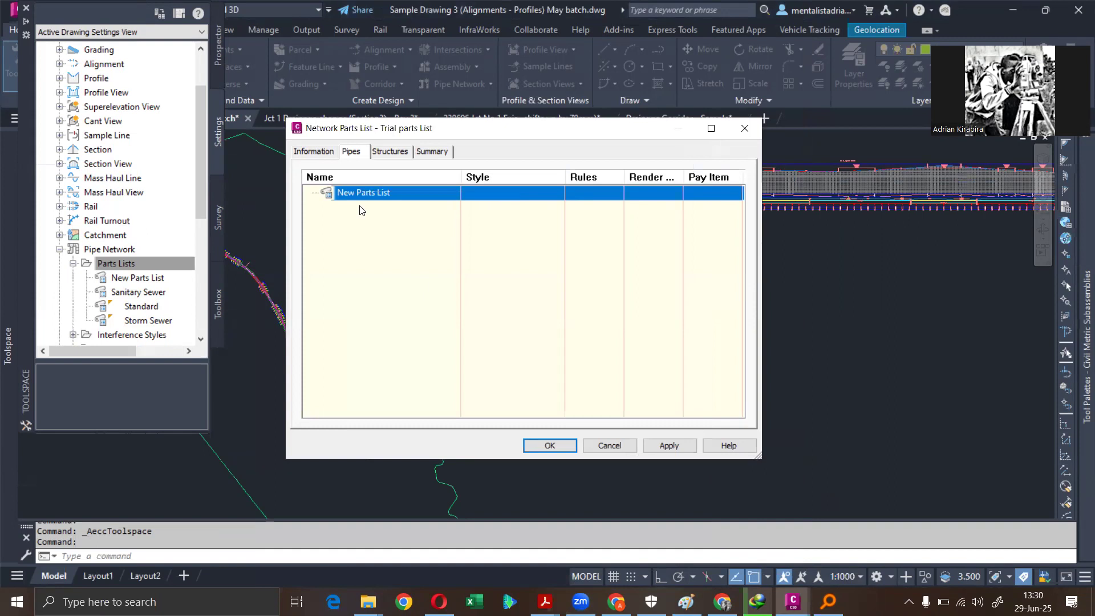
right_click(384, 189)
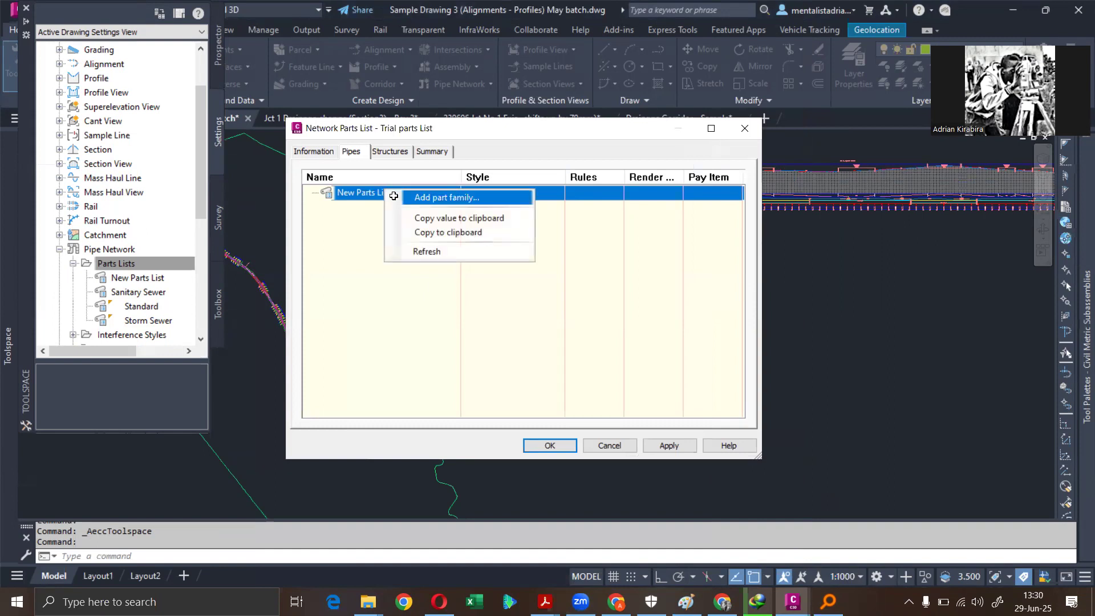
left_click(422, 197)
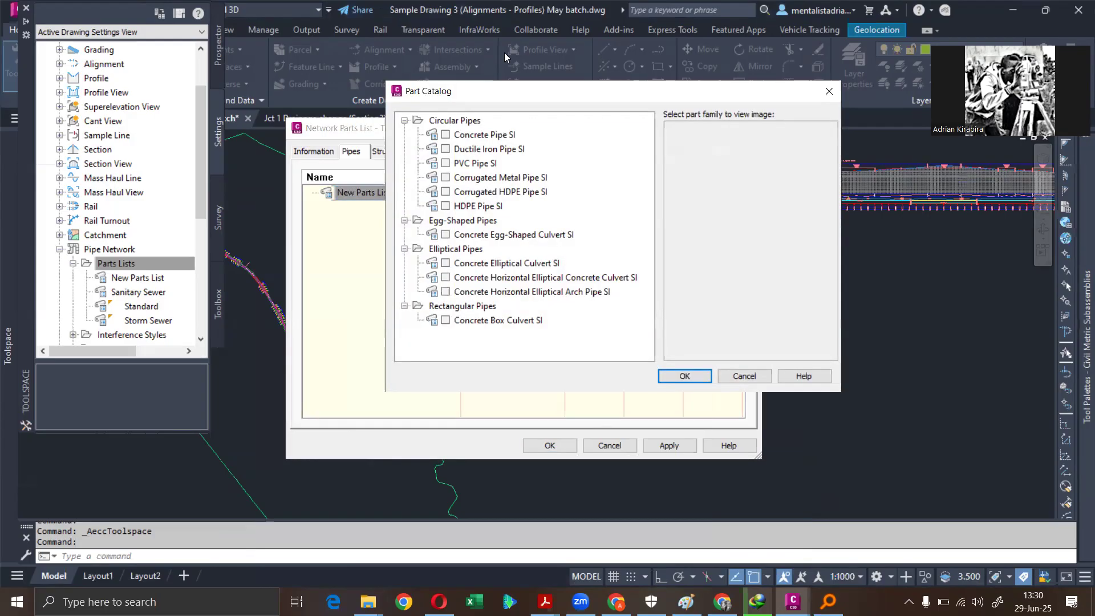
- Preview the circular pipe families in the part catalog and select PVC Pipe SI and Concrete Pipe SI
left_click(488, 137)
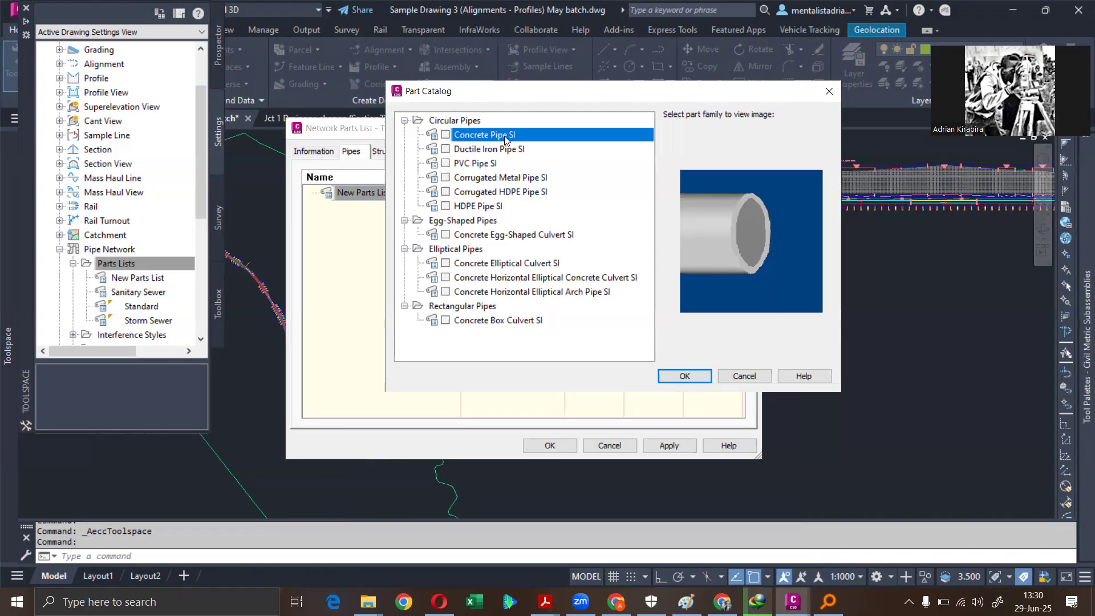
left_click(488, 152)
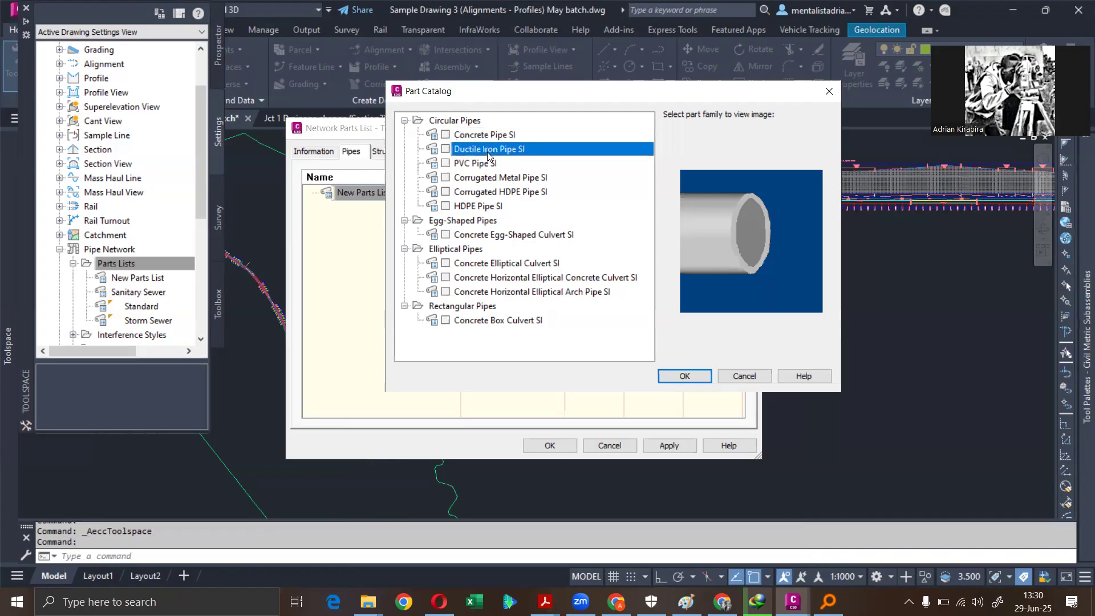
left_click(474, 165)
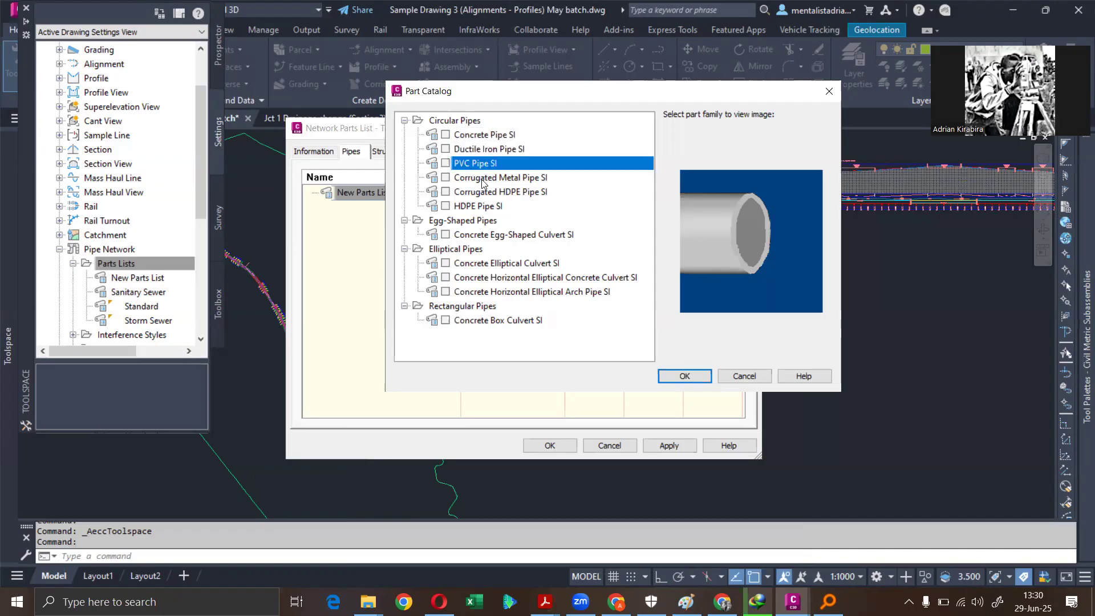
left_click(475, 180)
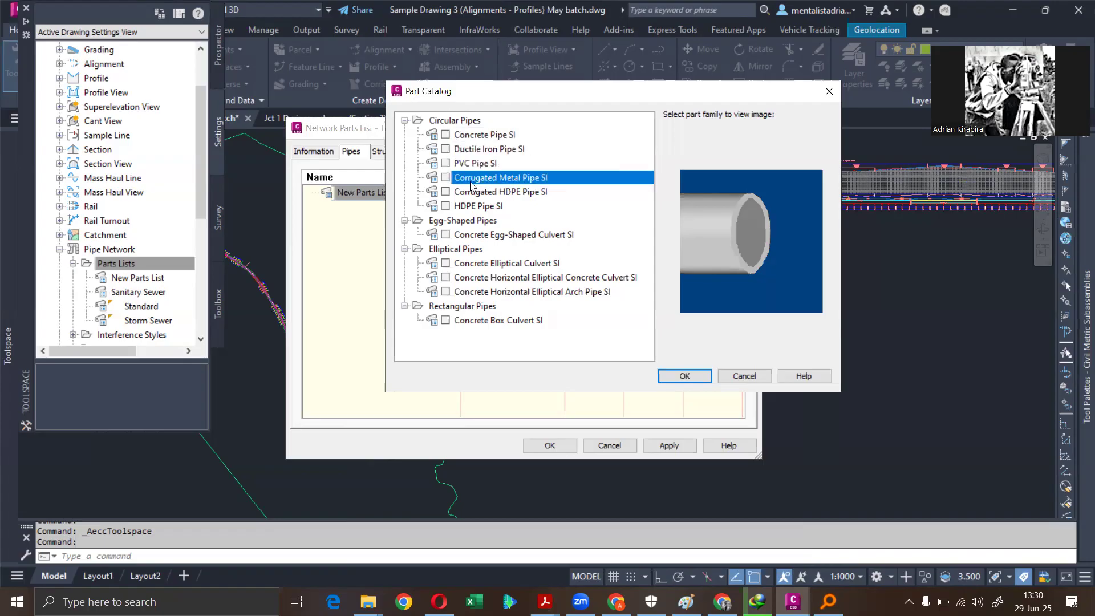
left_click(489, 193)
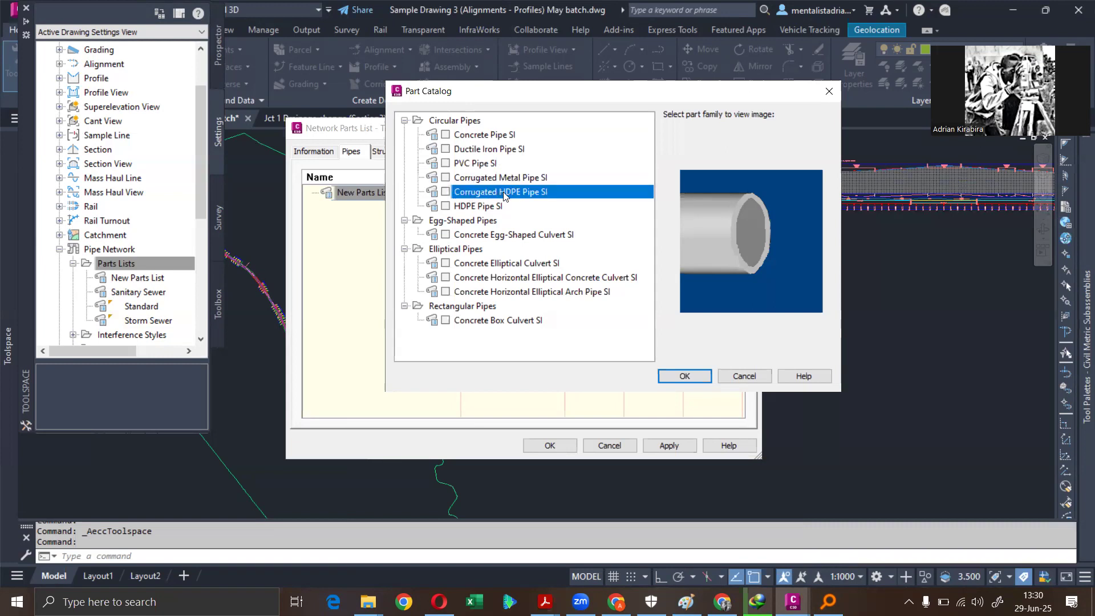
left_click(494, 205)
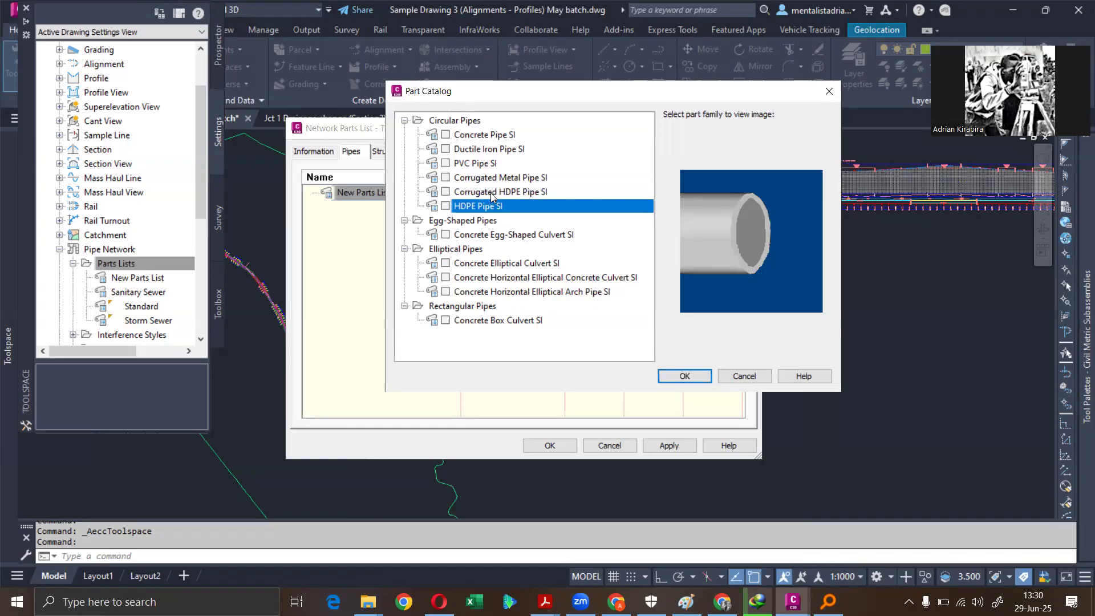
left_click(446, 163)
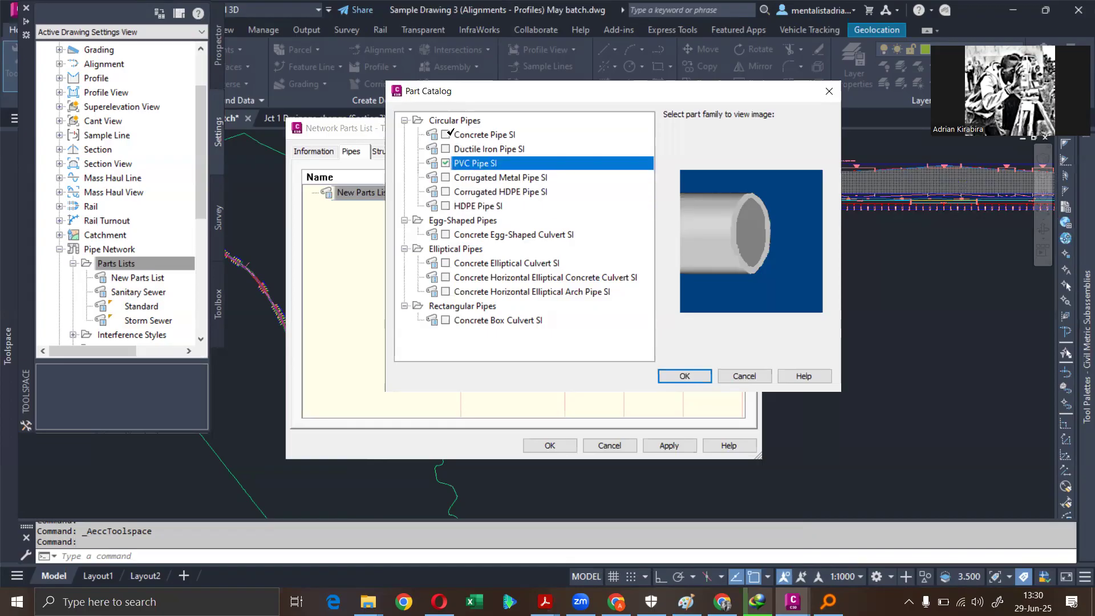
left_click(447, 133)
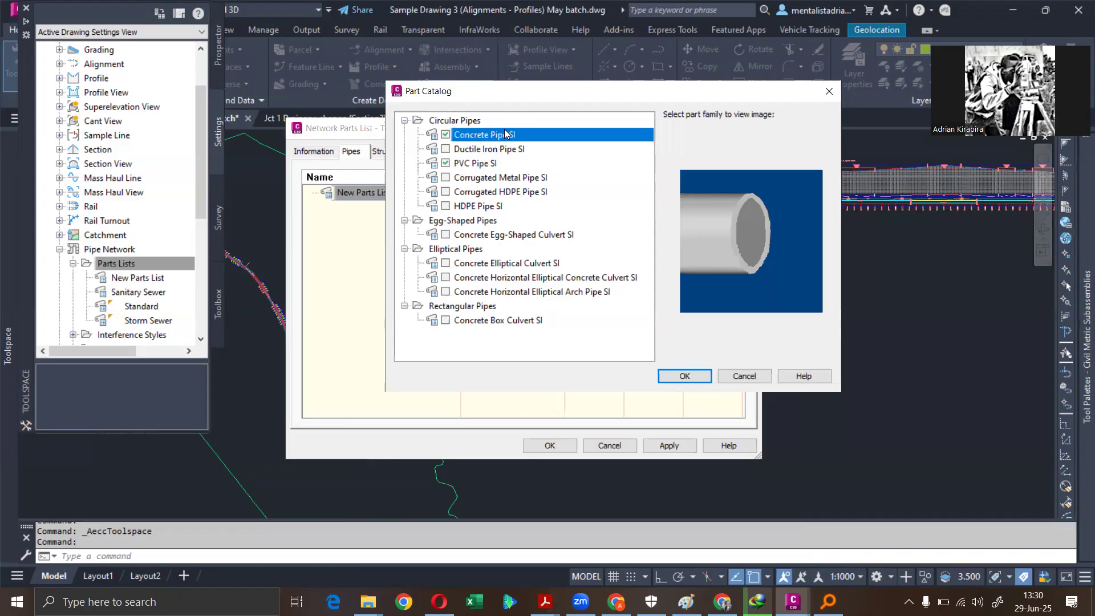
- Preview the egg-shaped and elliptical culverts, include Concrete Box Culvert SI, and add the selected families to the parts list
left_click(467, 235)
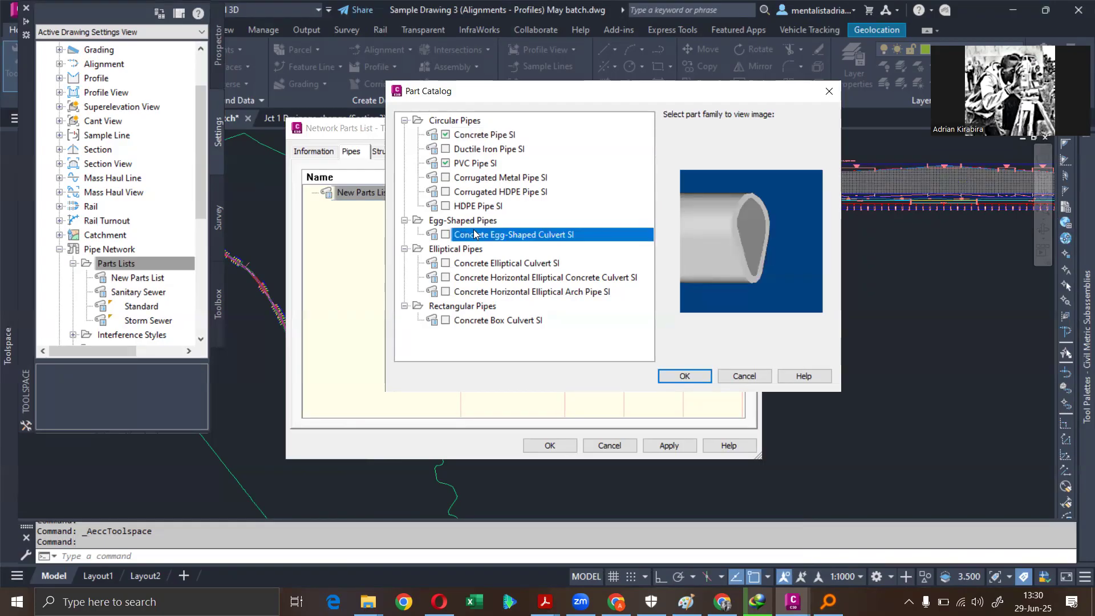
left_click(469, 265)
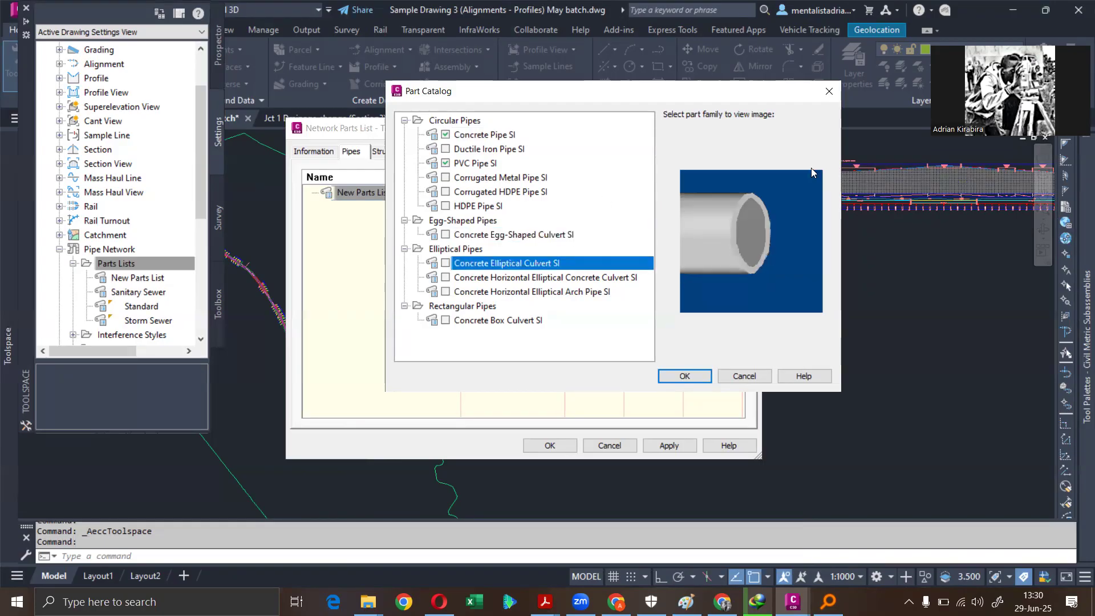
left_click(449, 320)
left_click(502, 320)
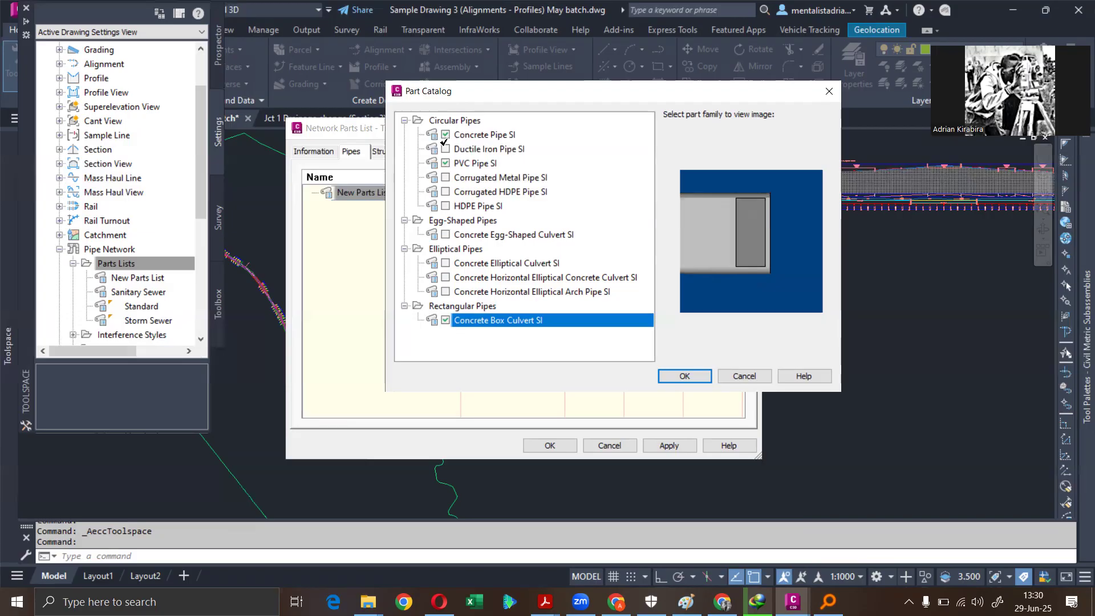
left_click(684, 376)
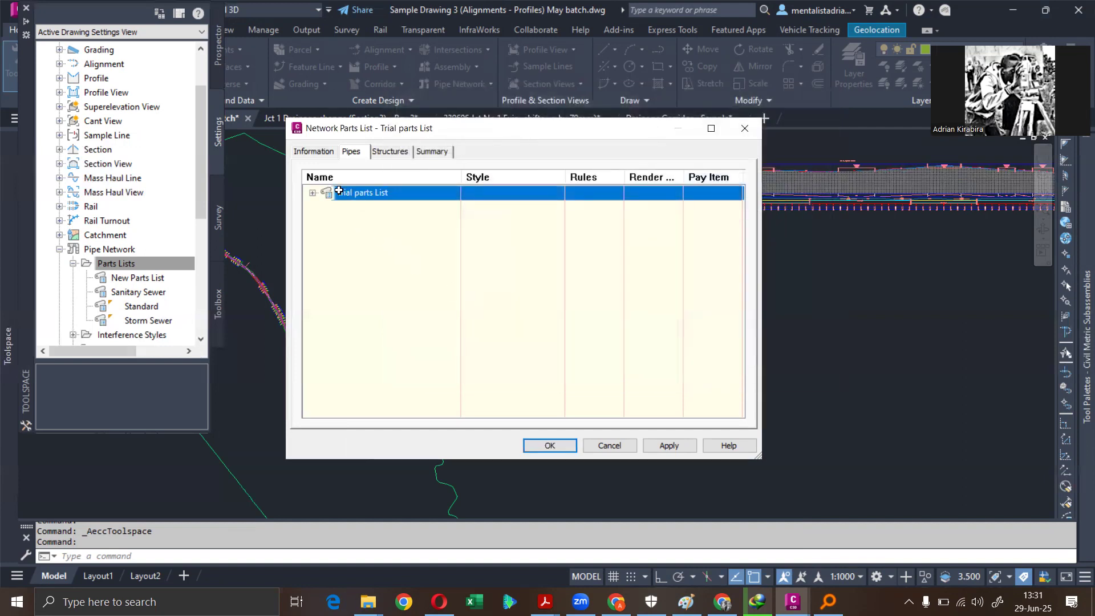
- Review the pipe families in the Trial parts List and view the Concrete Pipe SI part size properties without adding a size
left_click(312, 193)
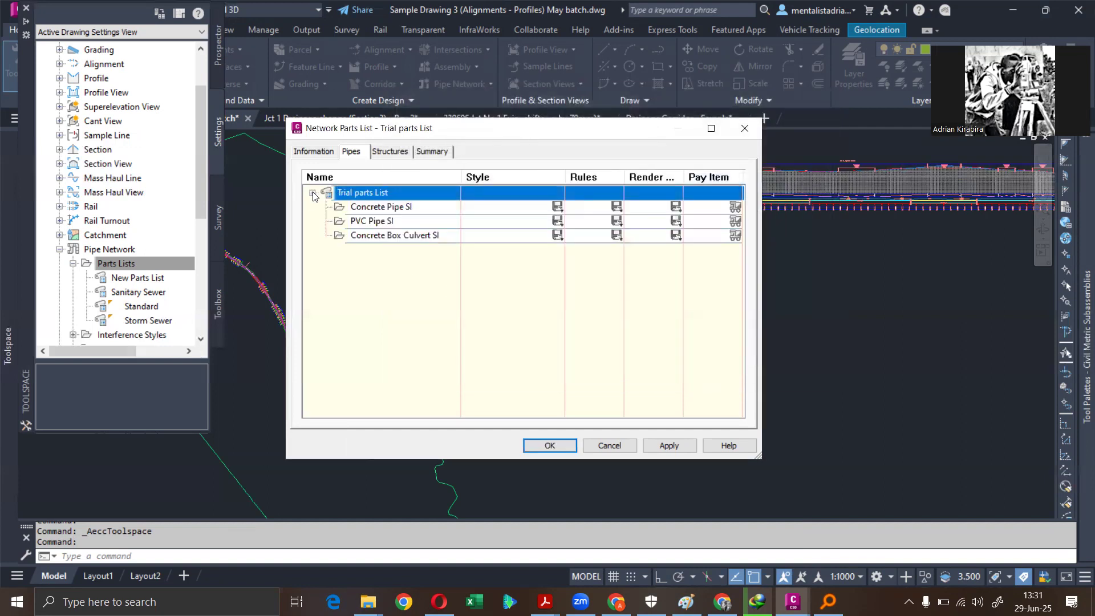
left_click(382, 209)
left_click(386, 223)
left_click(388, 237)
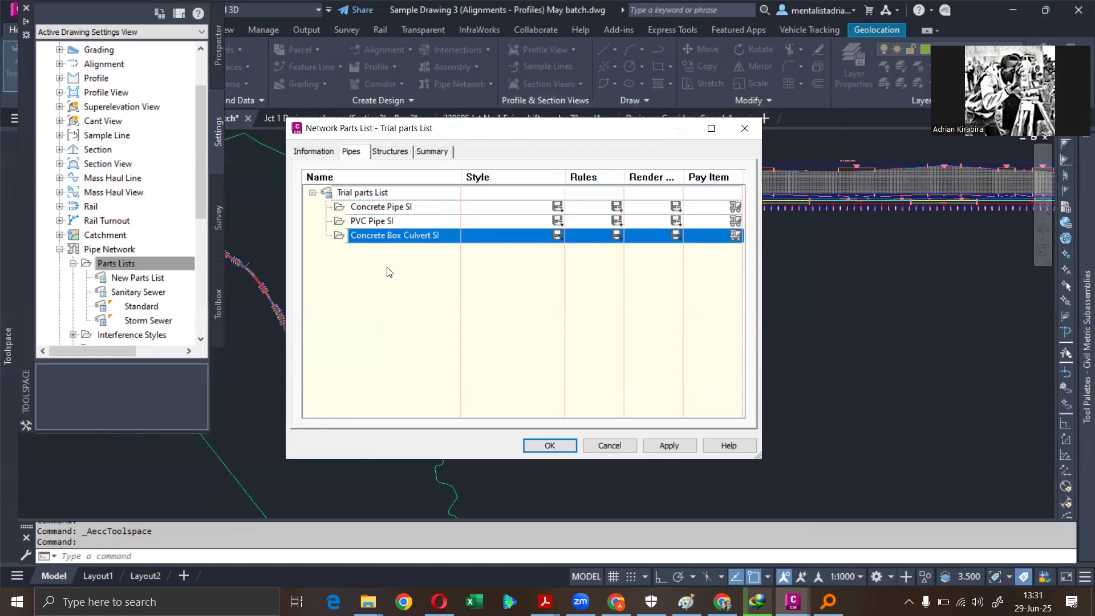
right_click(364, 207)
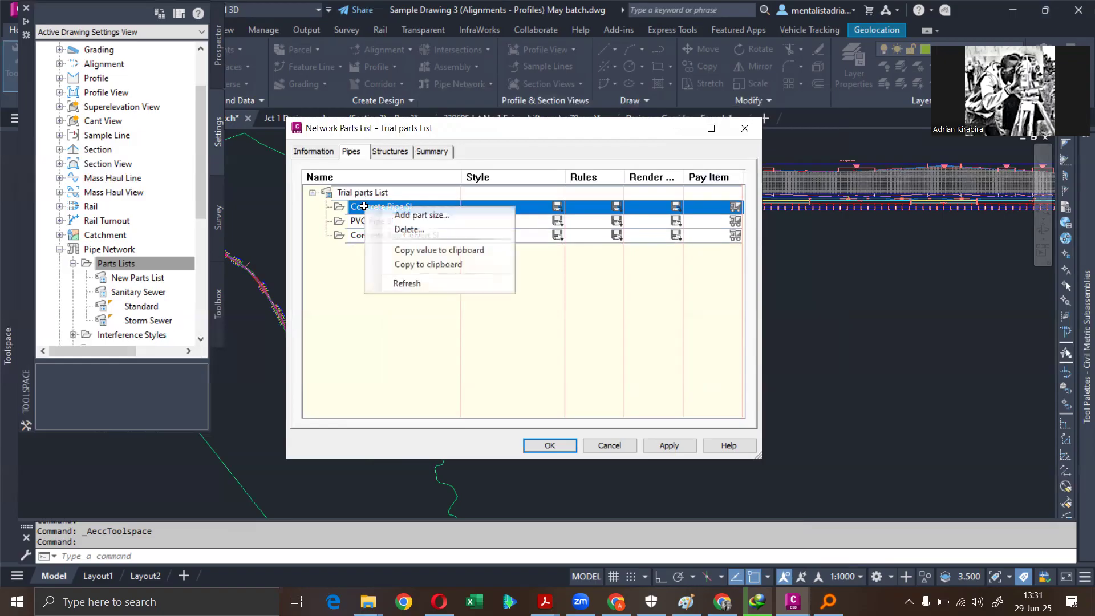
left_click(446, 214)
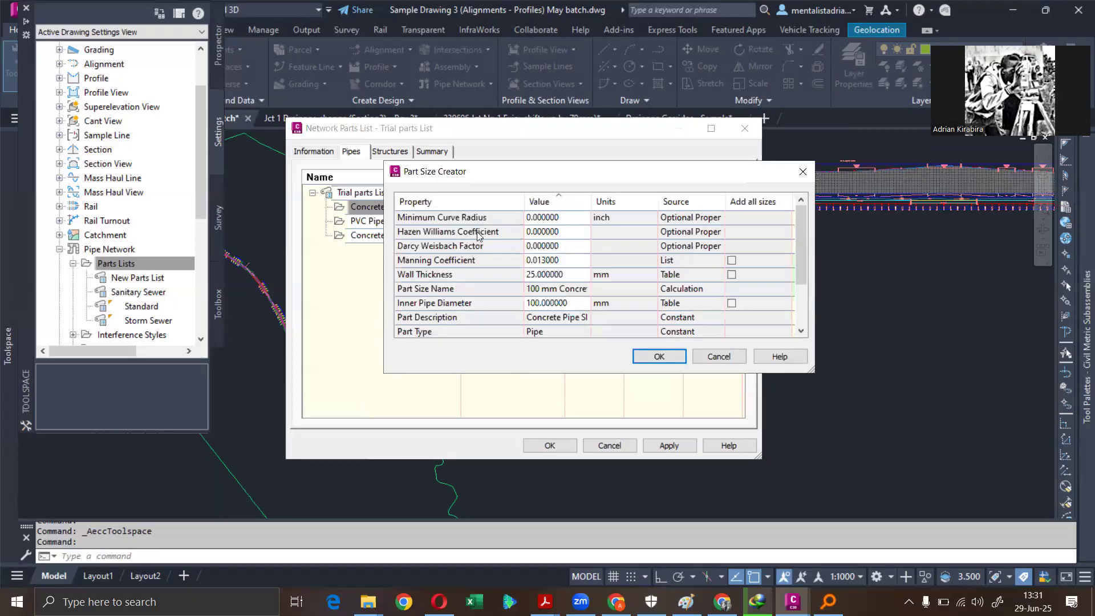
left_click_drag(522, 172, 524, 149)
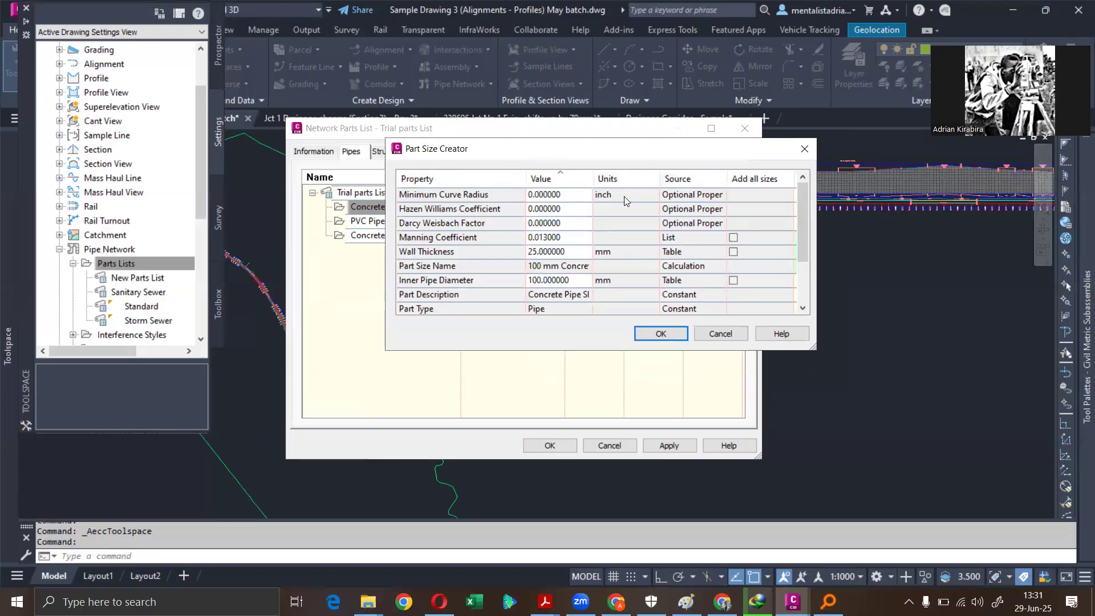
left_click(812, 147)
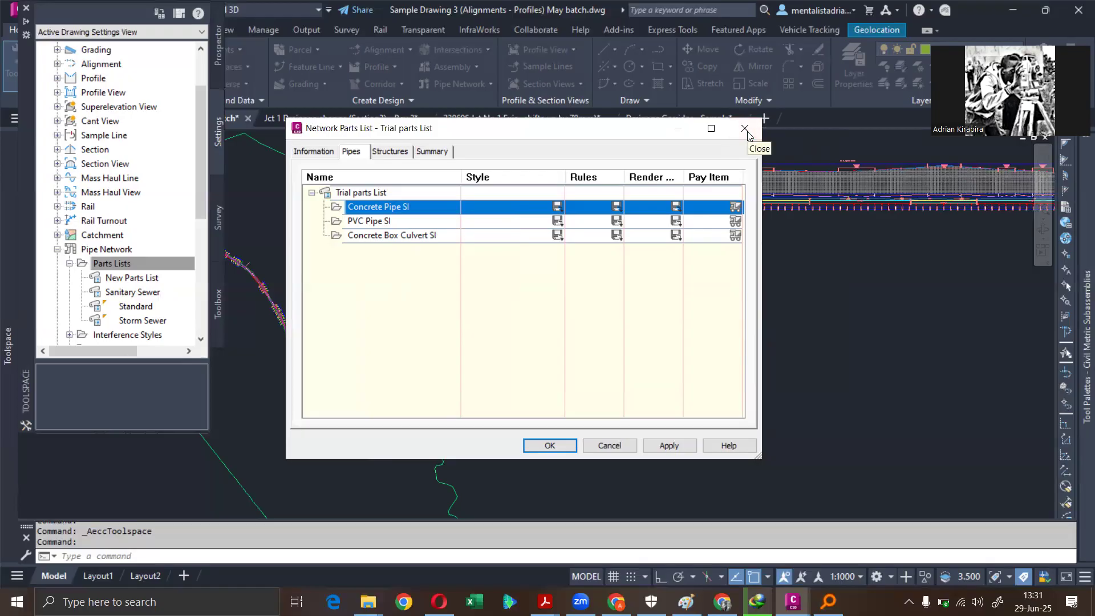
- Examine all part size properties of Concrete Pipe SI again, dismiss them, and save the Trial parts List
right_click(403, 207)
left_click(422, 221)
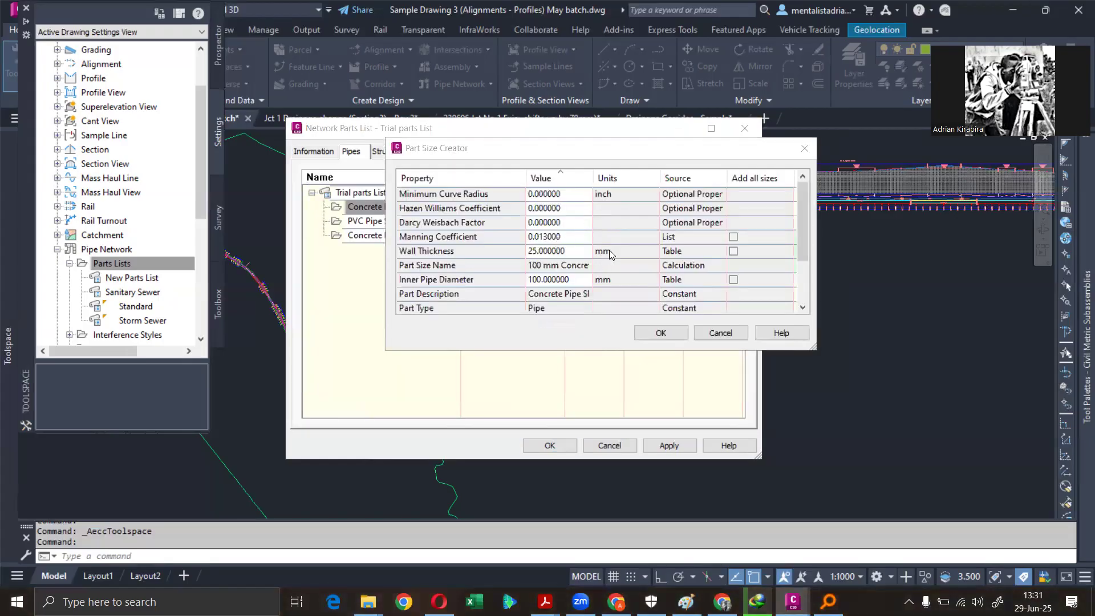
scroll(617, 273, "down", 2)
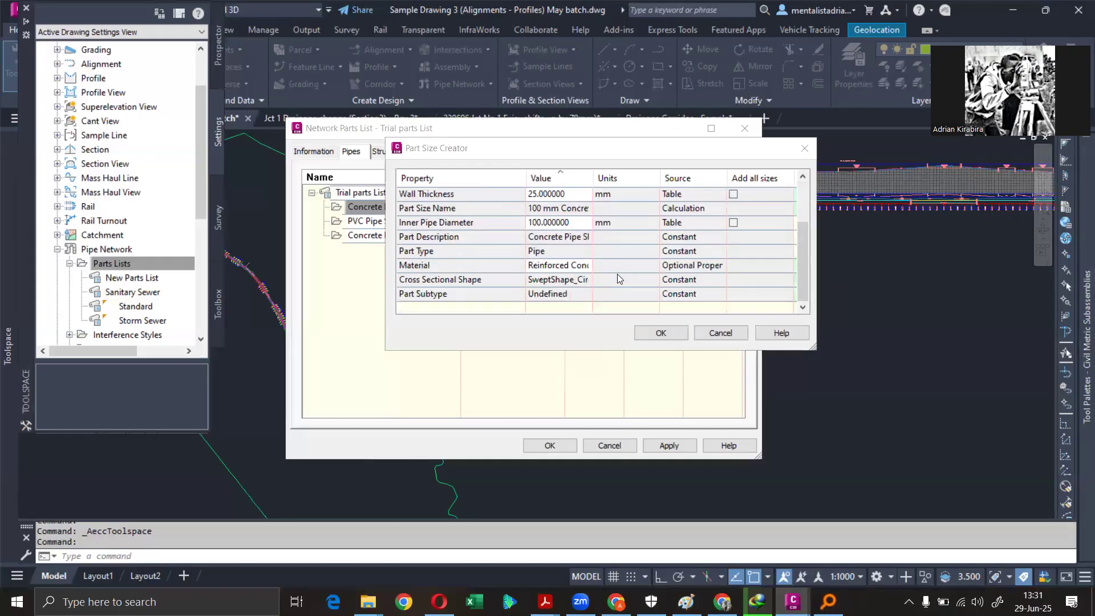
scroll(616, 240, "up", 2)
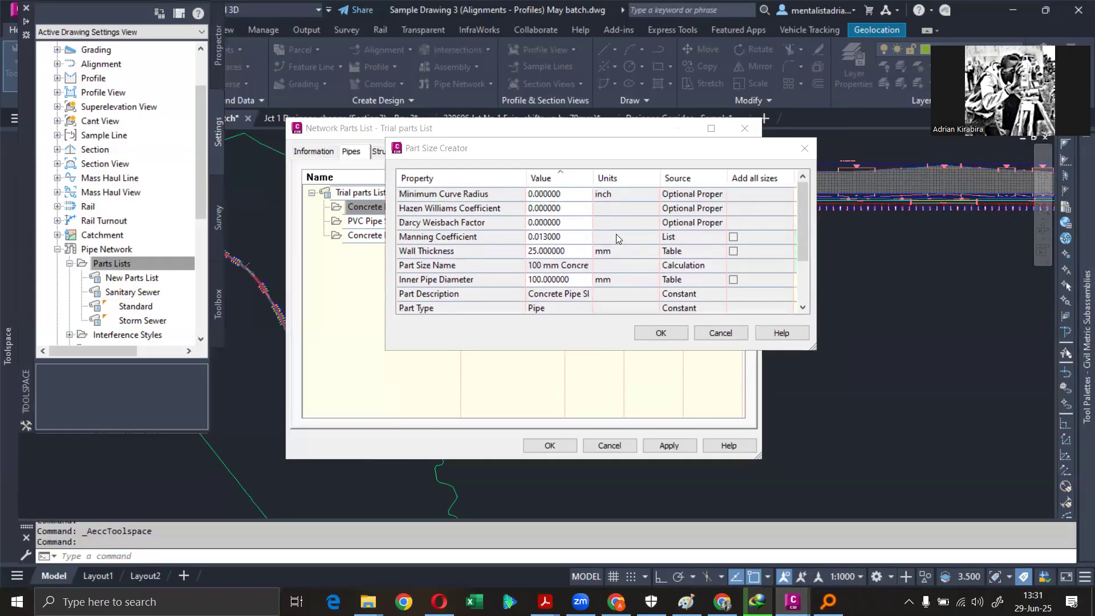
left_click(805, 147)
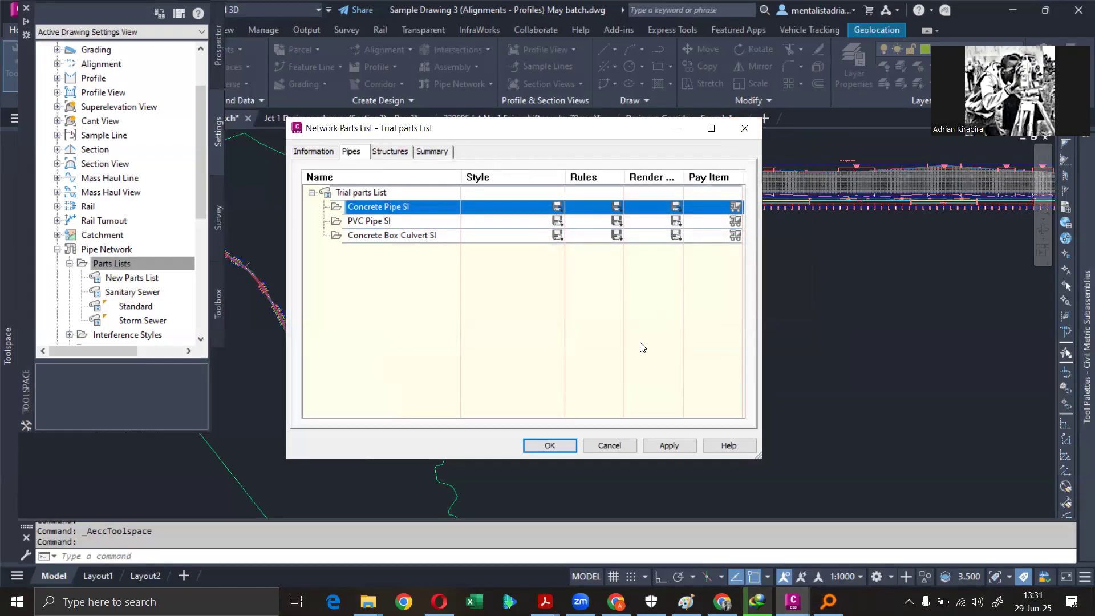
left_click(565, 441)
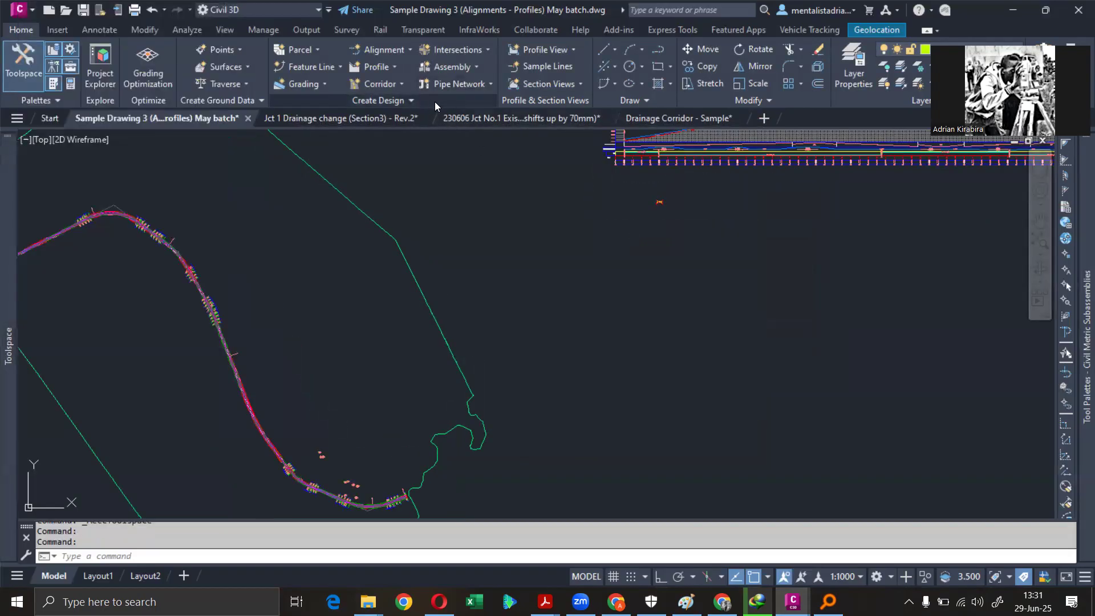
- Check the available pipe catalogs in the pipe network catalog settings and close them without changes
left_click(394, 100)
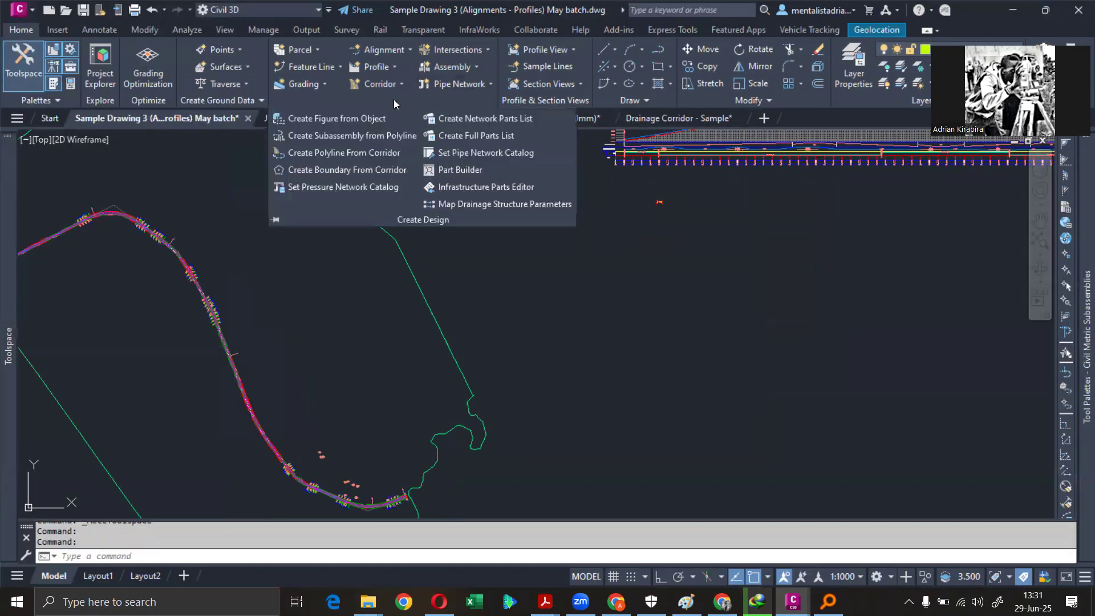
left_click(473, 153)
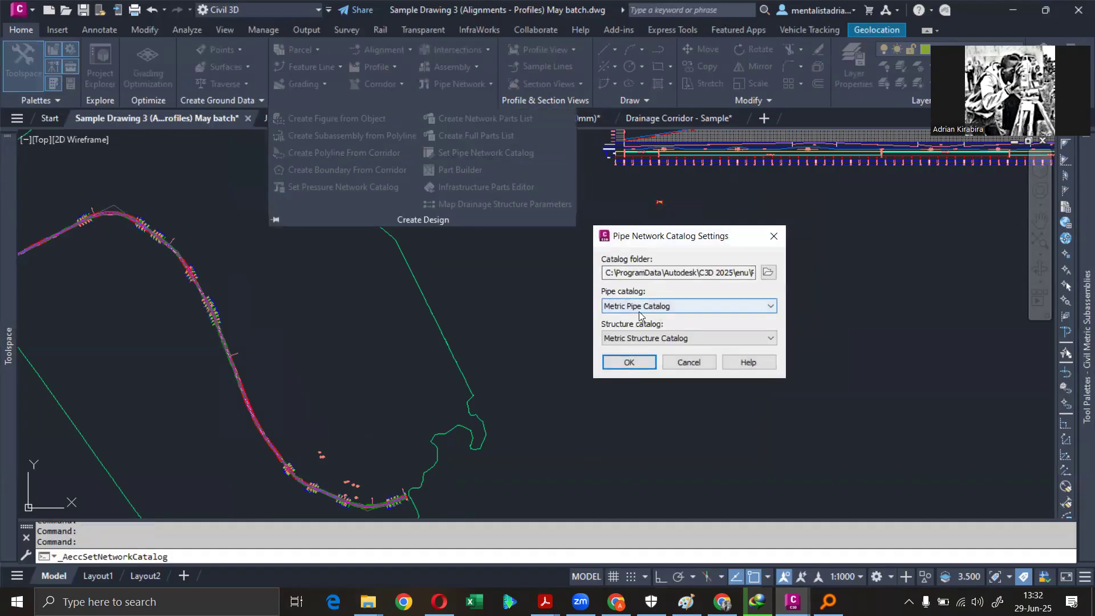
left_click(653, 308)
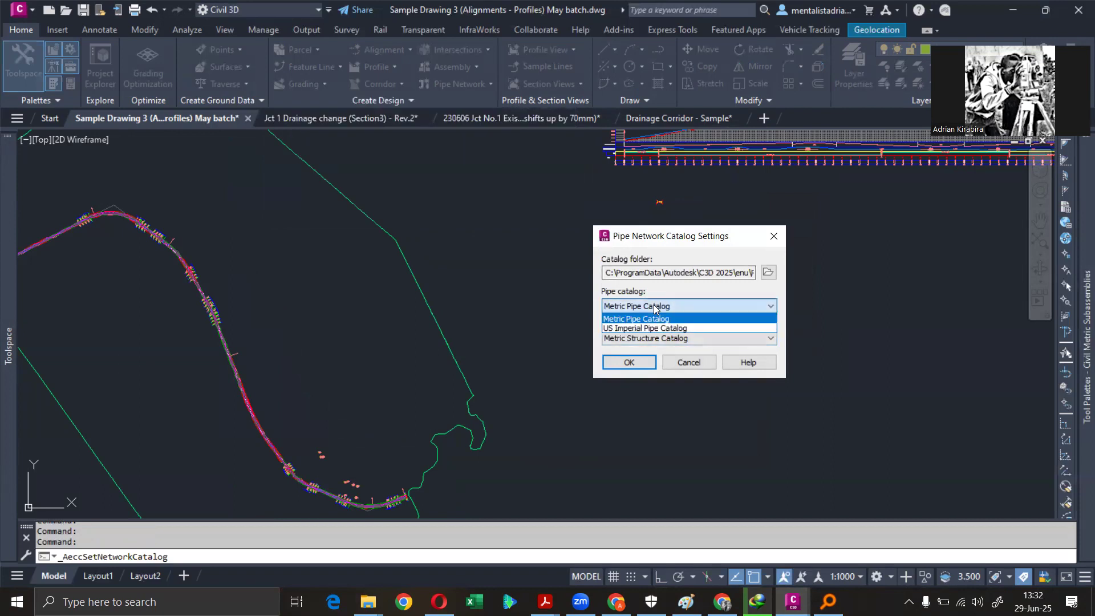
left_click(774, 234)
left_click(775, 236)
- Reopen the Trial parts List under the Pipe Network parts lists for editing
left_click(140, 395)
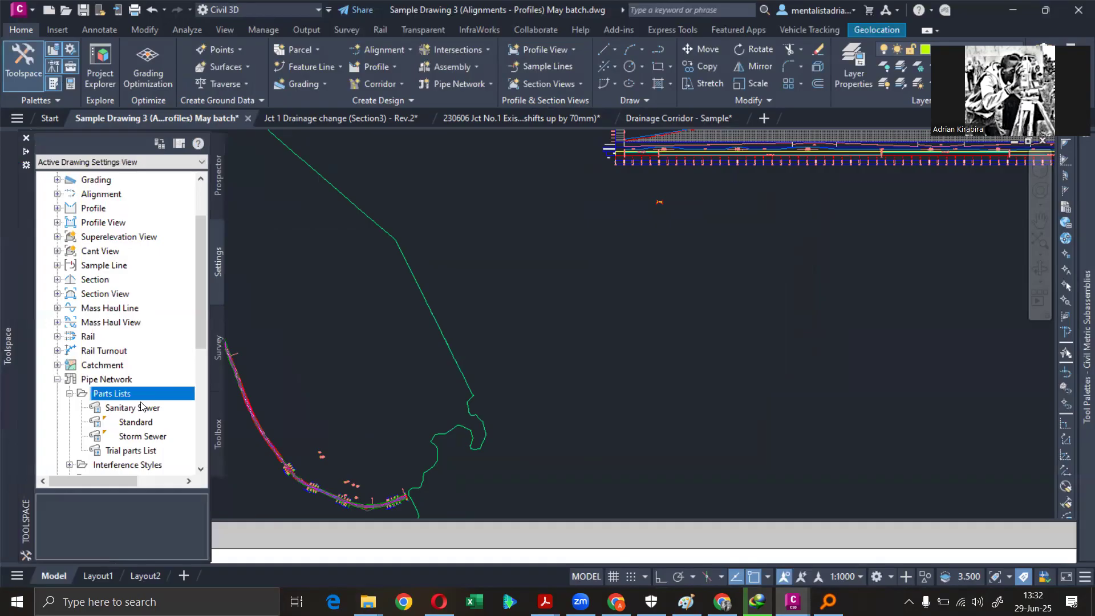
right_click(141, 398)
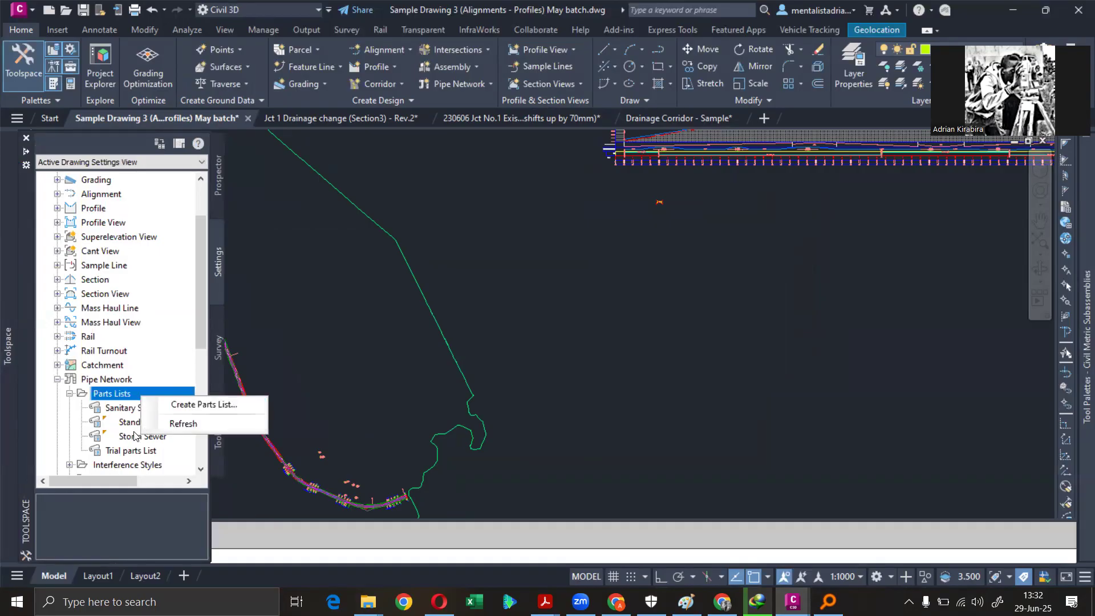
left_click(121, 455)
right_click(121, 455)
left_click(145, 462)
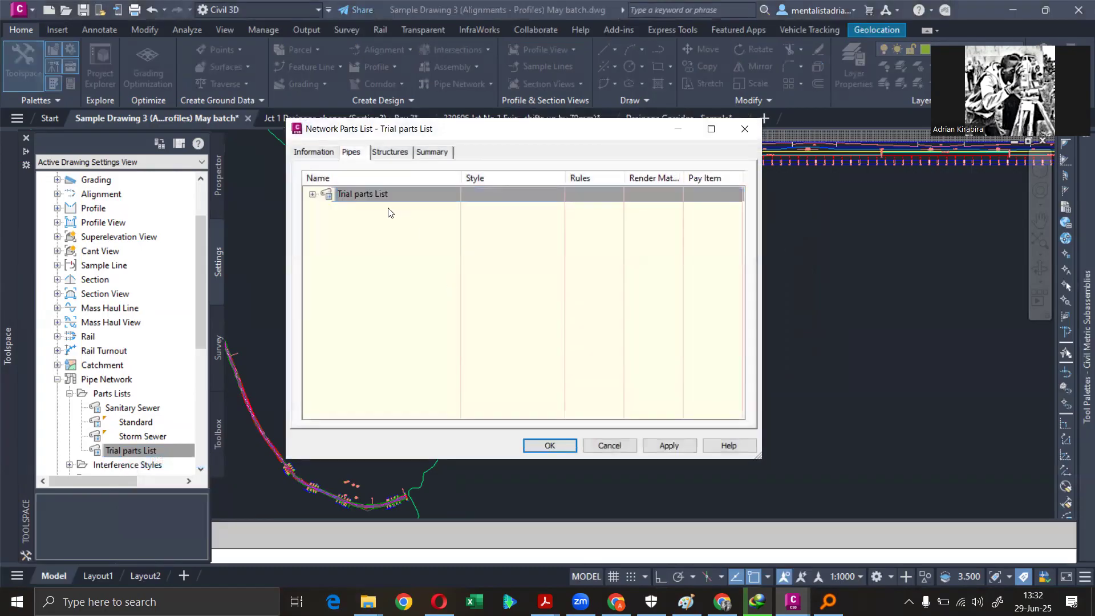
- Start a new part size for Concrete Pipe SI and set its inner pipe diameter to 600 mm
left_click(312, 195)
right_click(388, 213)
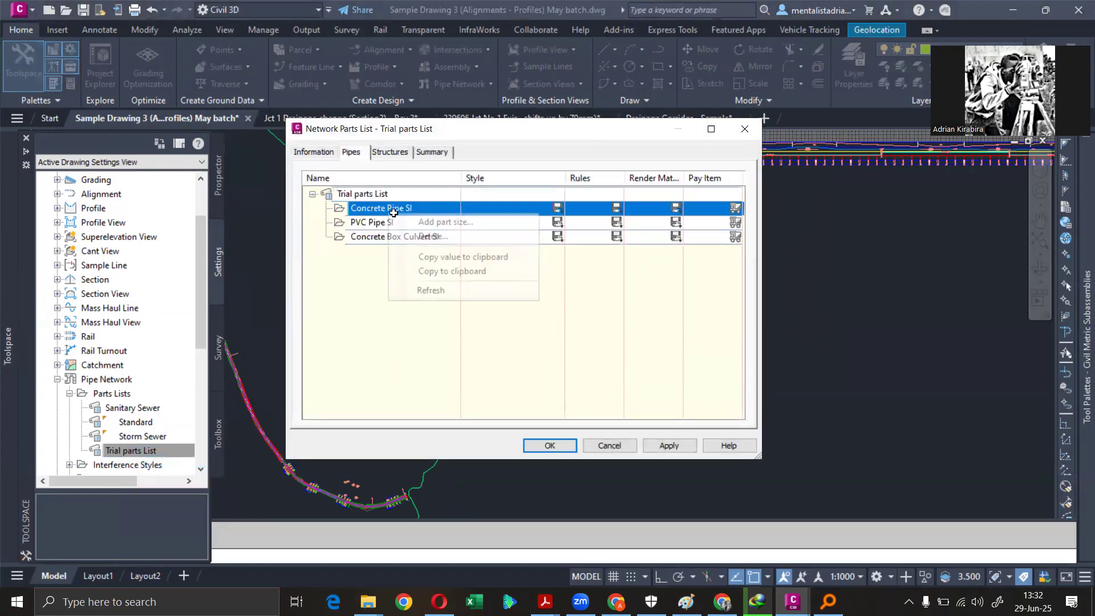
left_click(456, 223)
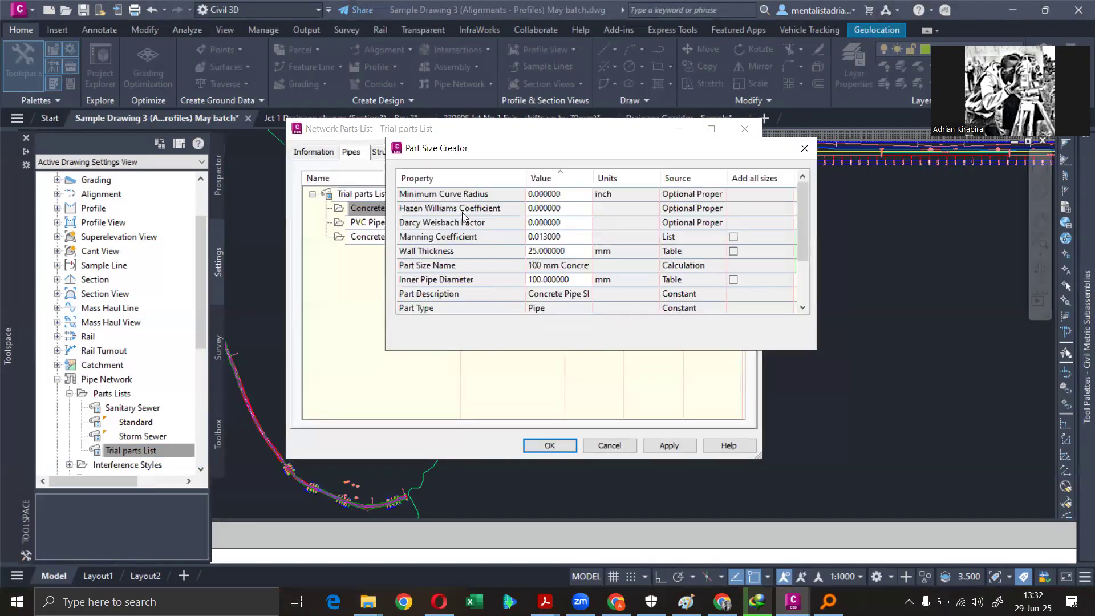
left_click(547, 208)
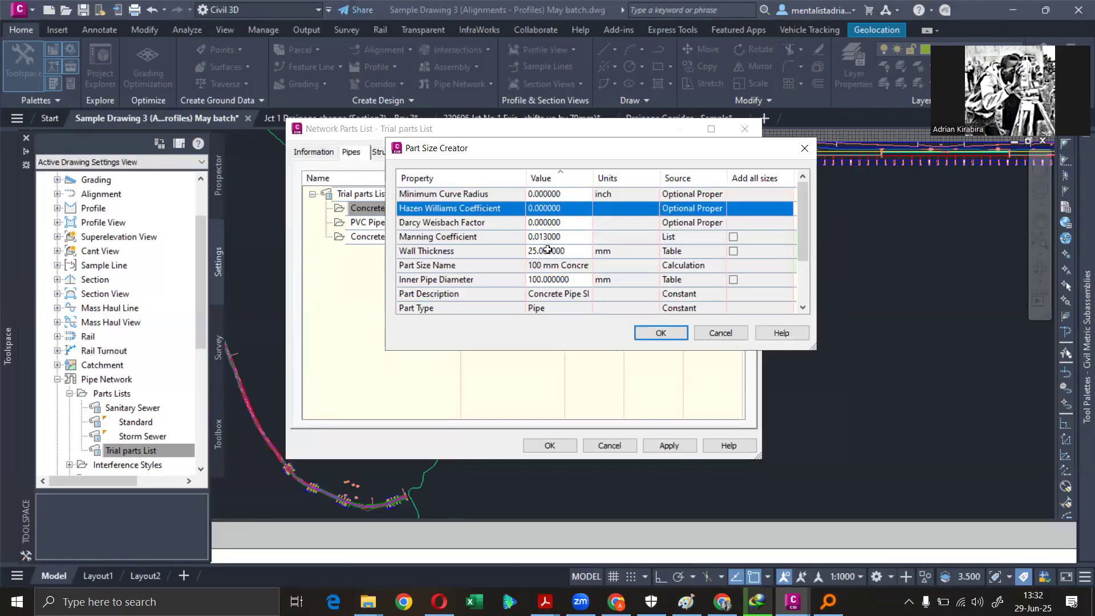
left_click(549, 251)
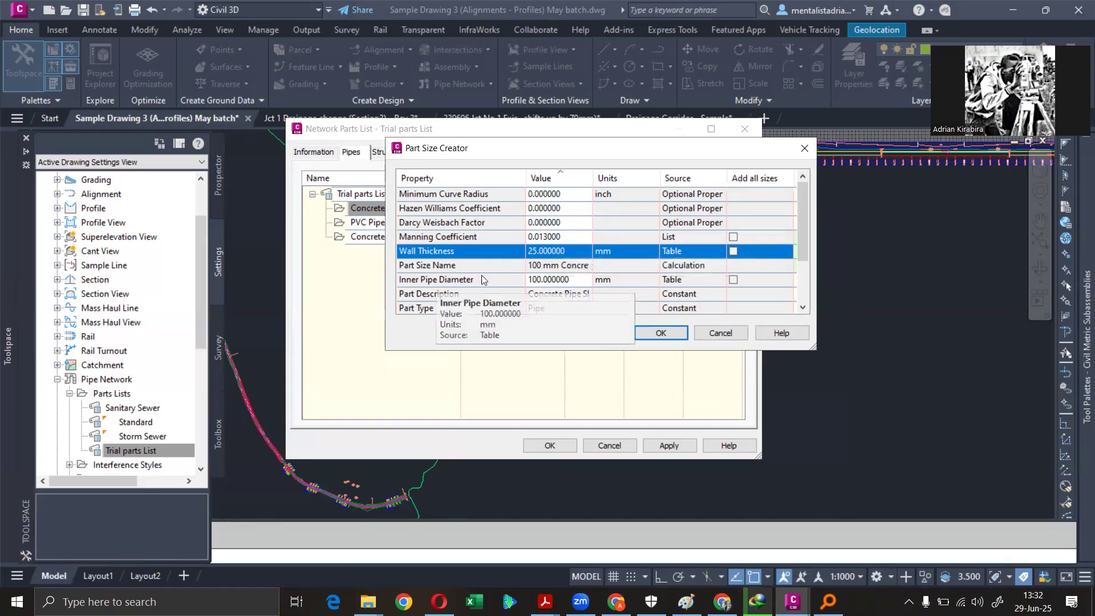
left_click(546, 281)
left_click(546, 281)
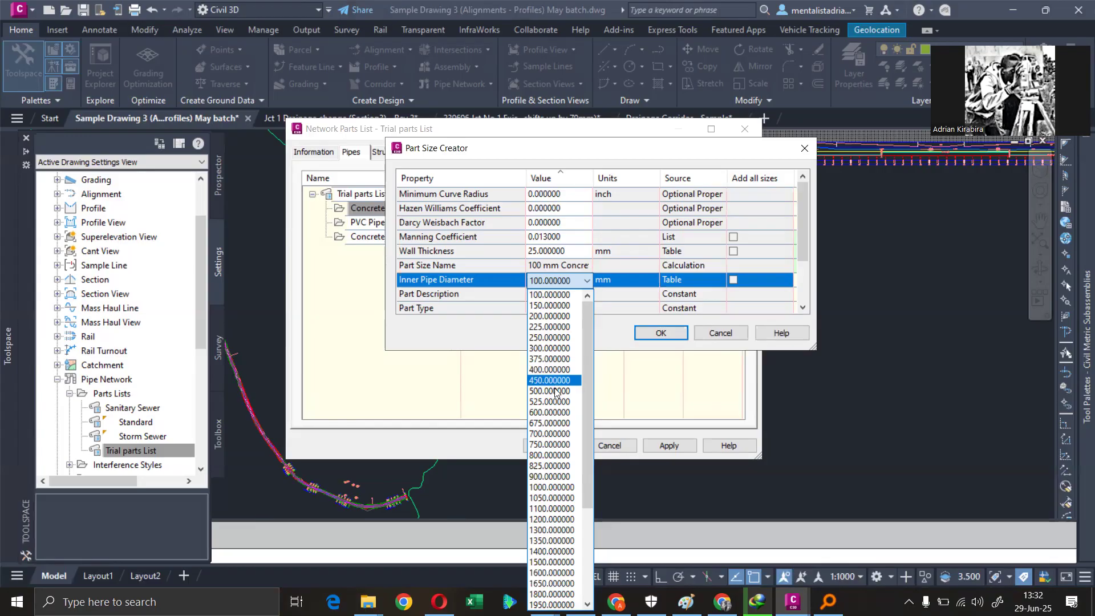
left_click(551, 412)
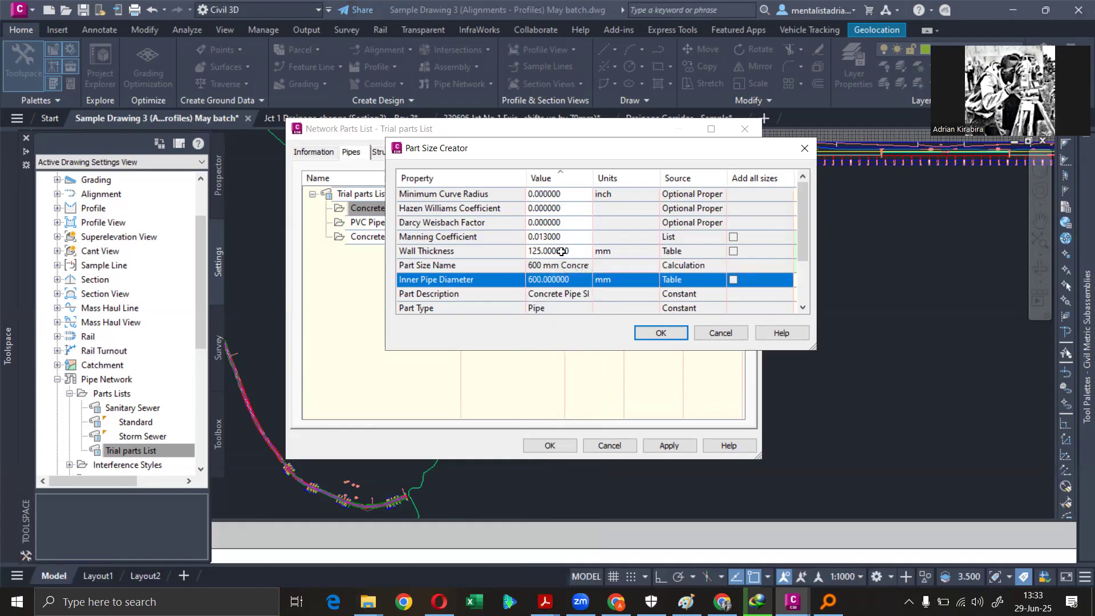
- Try inner pipe diameters of 450 mm and 900 mm for the new Concrete Pipe SI part size
left_click(559, 281)
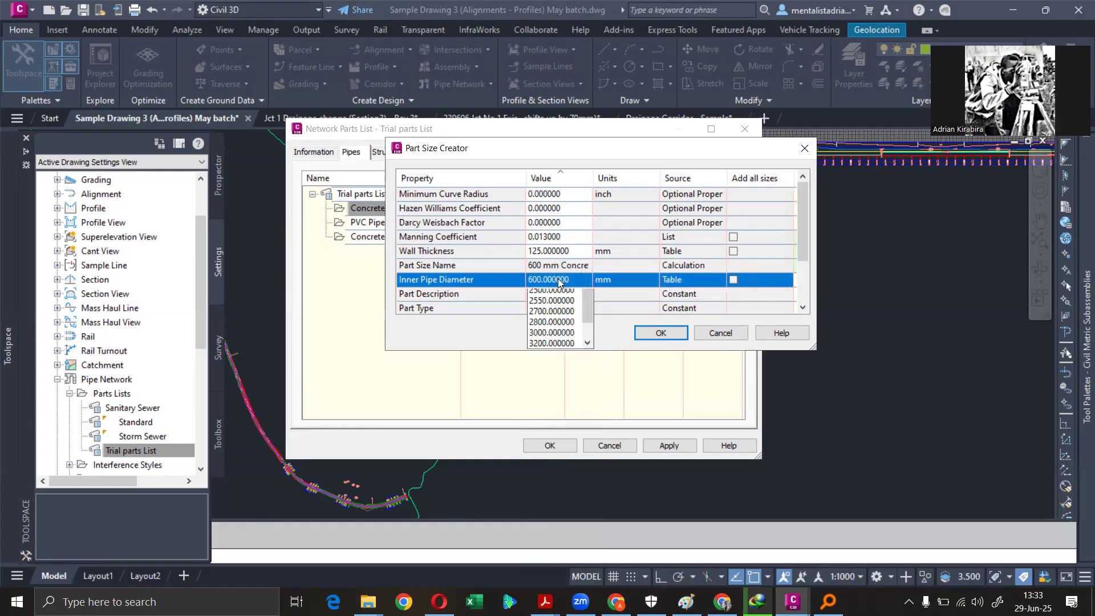
scroll(556, 315, "up", 1)
scroll(554, 323, "up", 2)
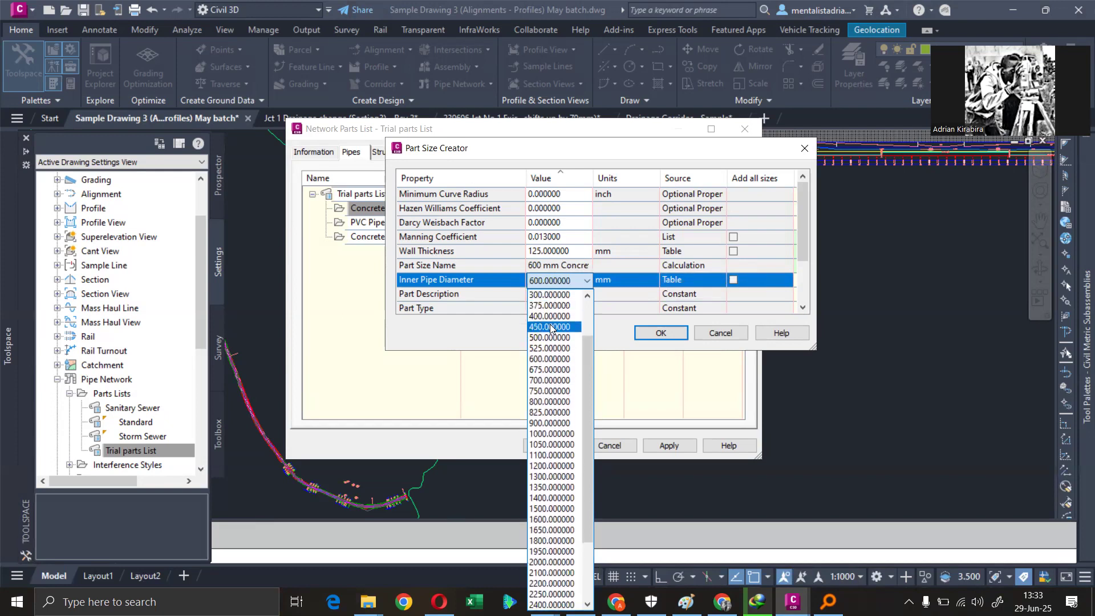
left_click(551, 327)
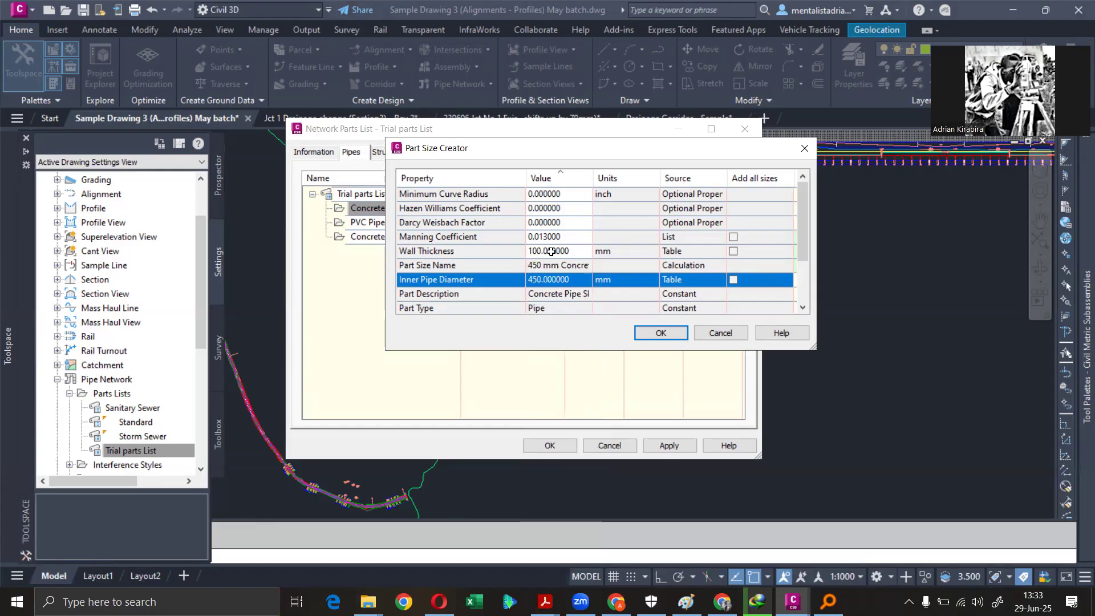
left_click(553, 282)
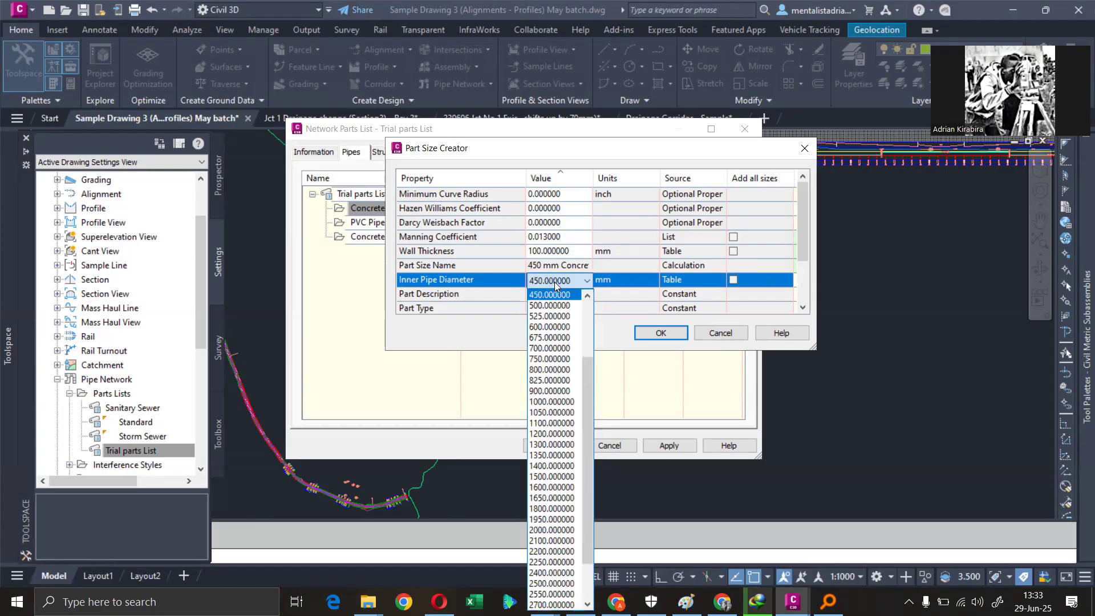
left_click(552, 392)
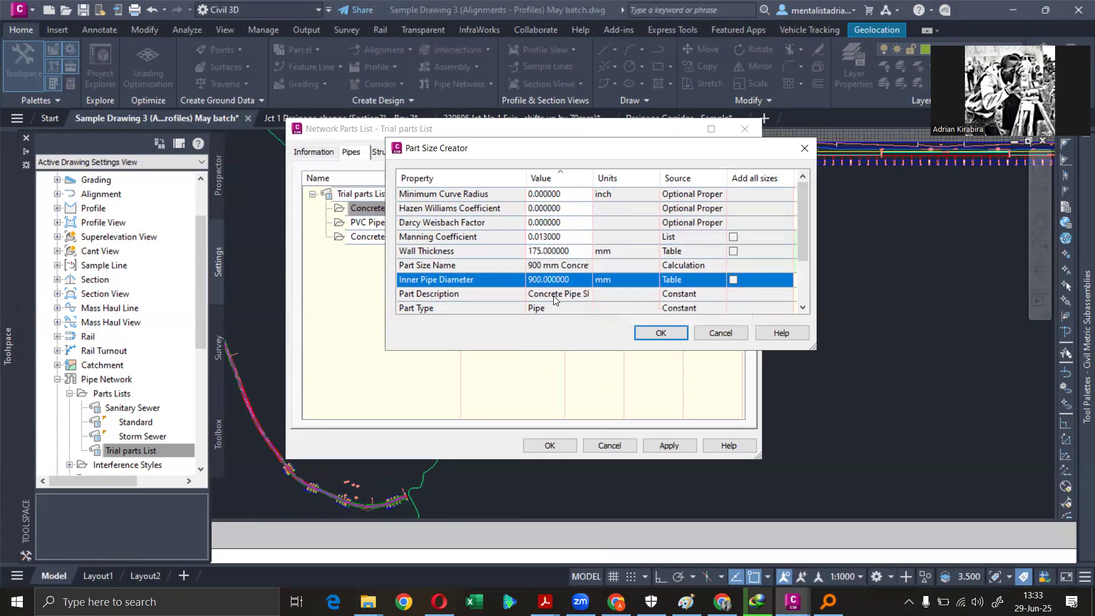
- Try a wall thickness of 100 mm for the new Concrete Pipe SI part size
left_click(540, 251)
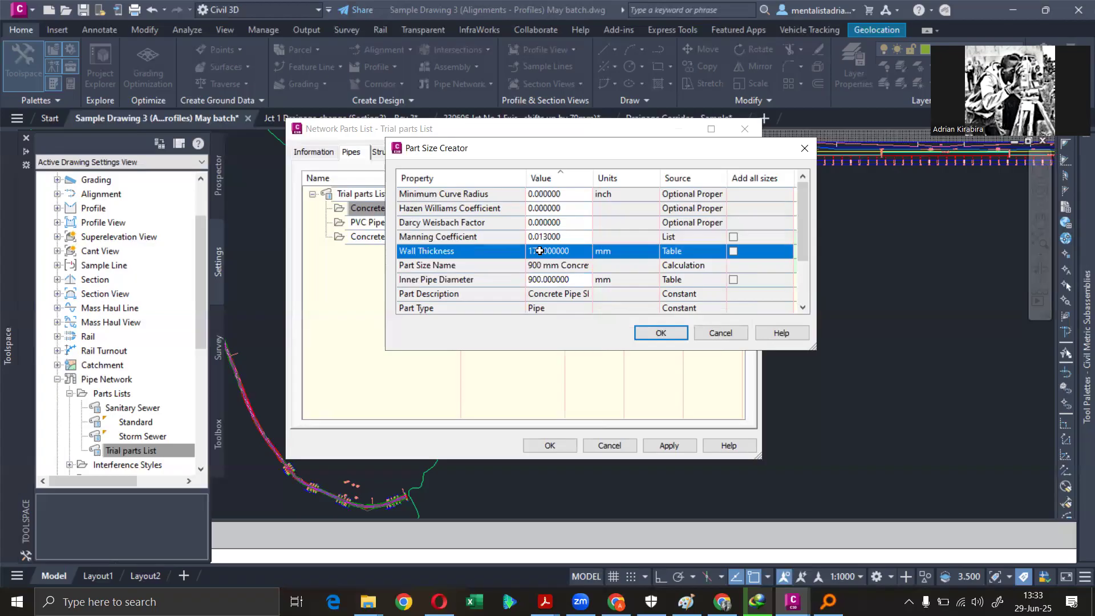
left_click(541, 252)
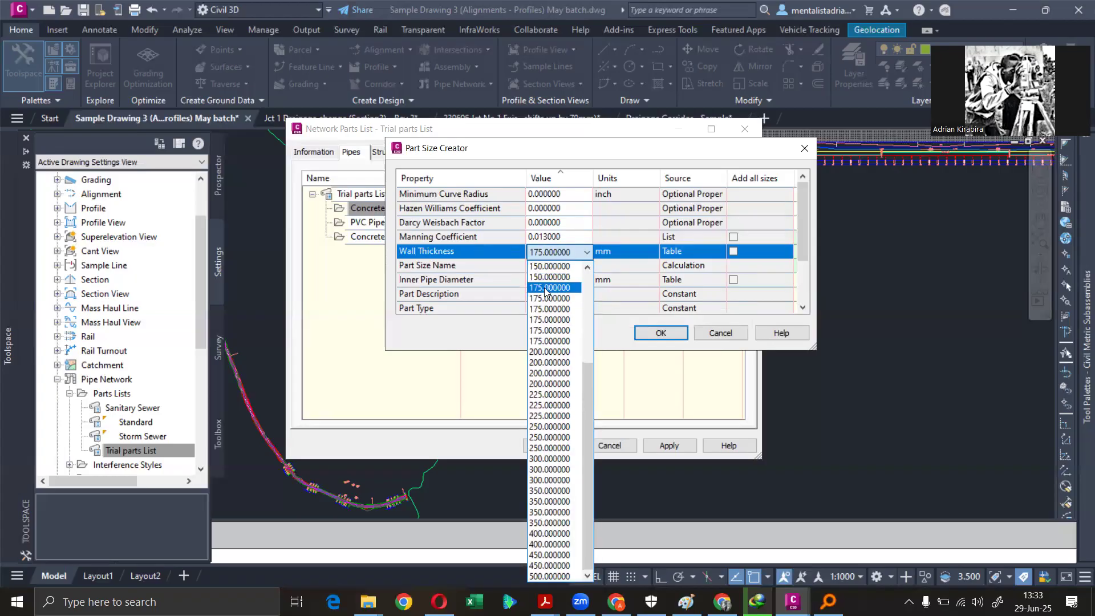
scroll(551, 307, "up", 5)
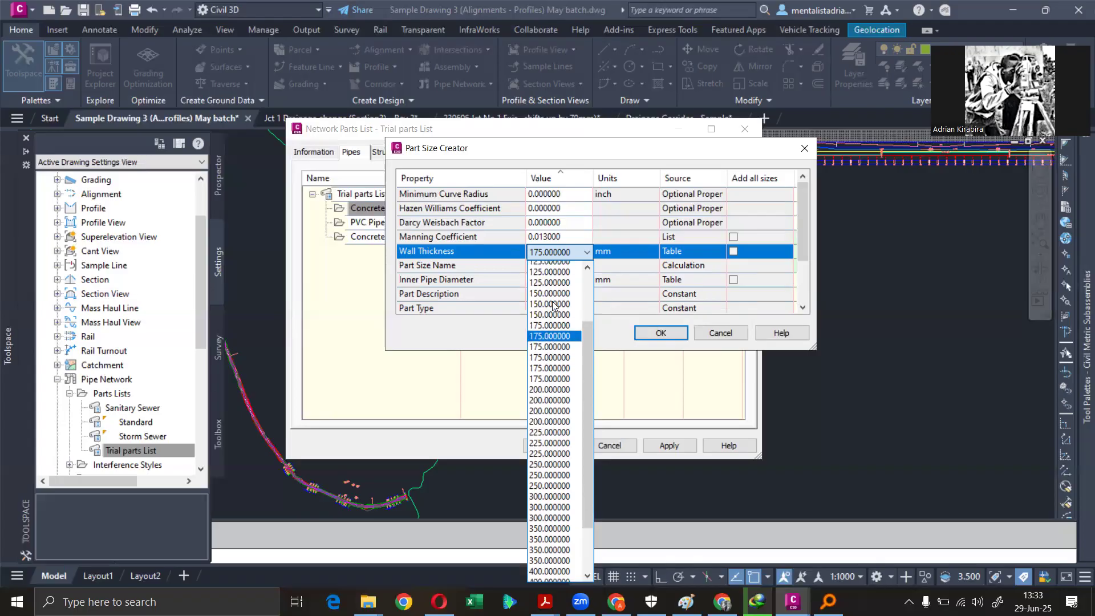
left_click(549, 283)
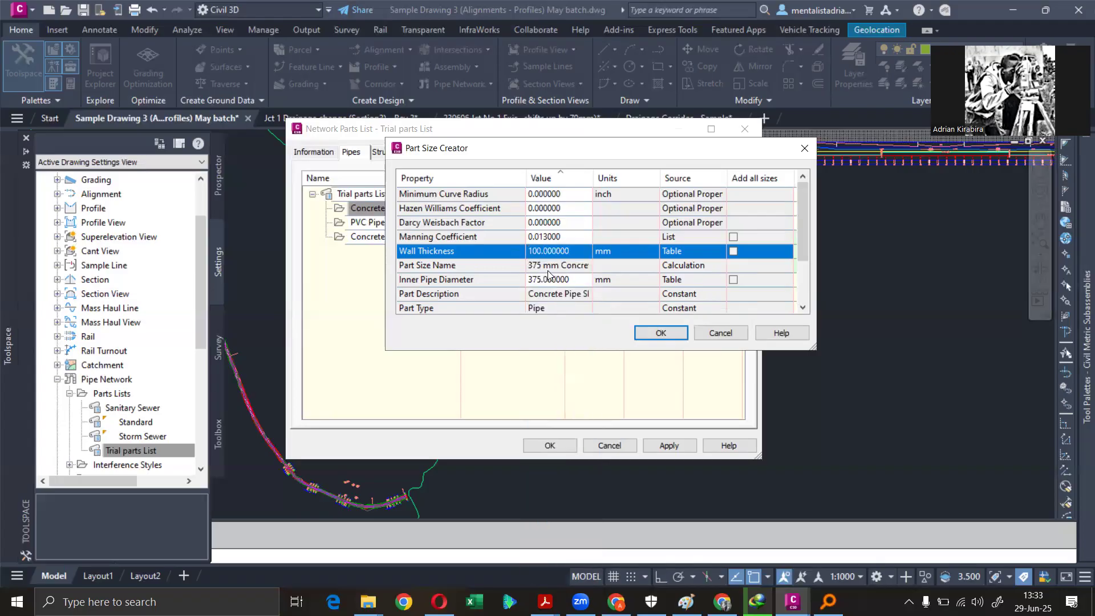
- Set the inner pipe diameter of the new concrete part size back to 600 mm
left_click(559, 283)
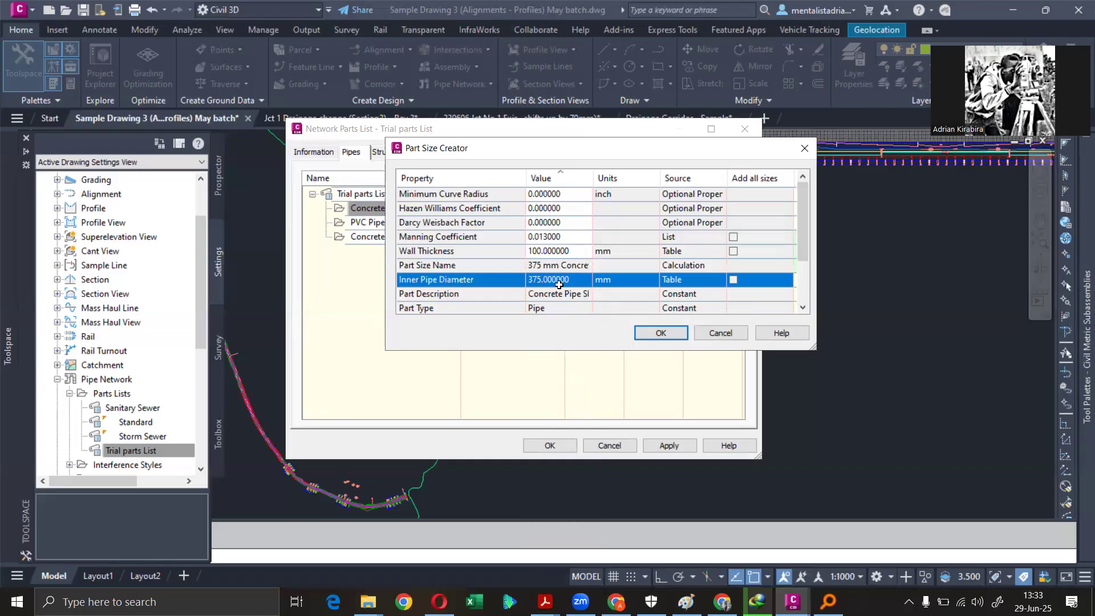
left_click(562, 280)
scroll(536, 394, "down", 5)
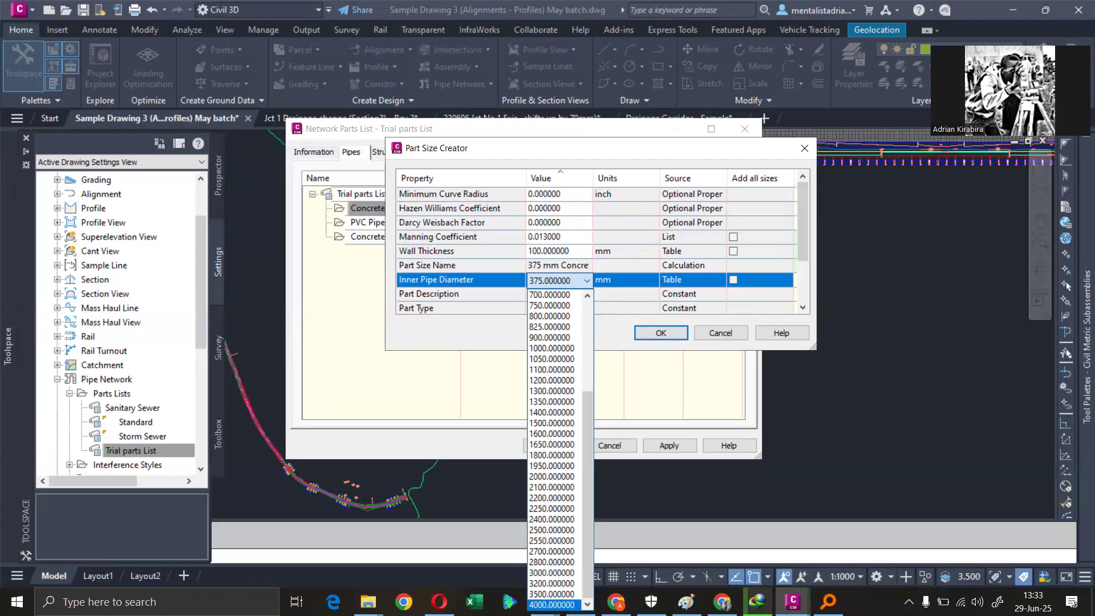
scroll(562, 351, "up", 1)
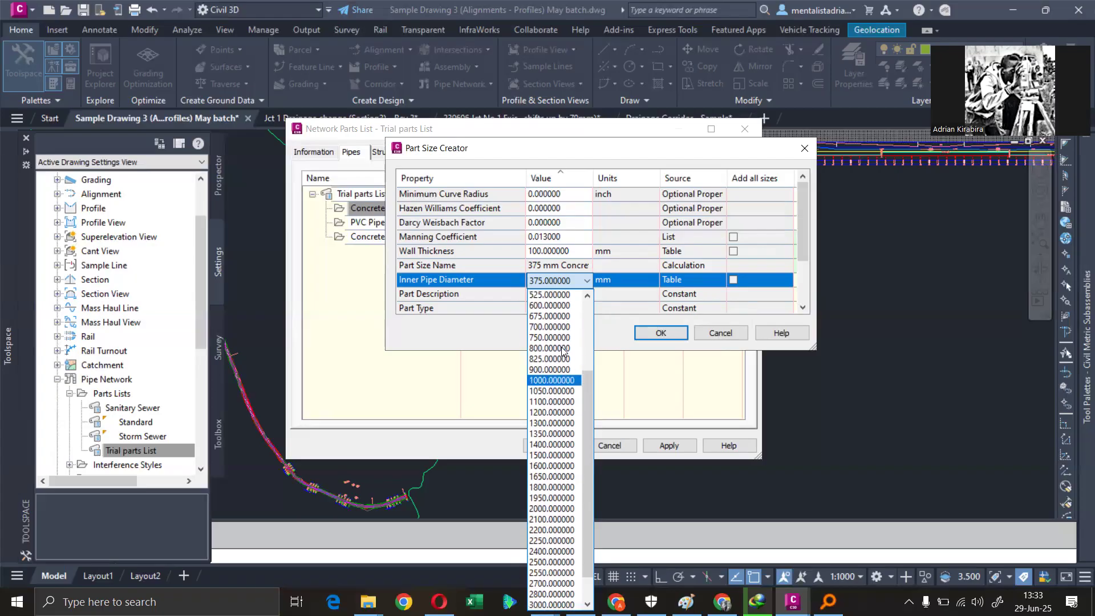
left_click(549, 307)
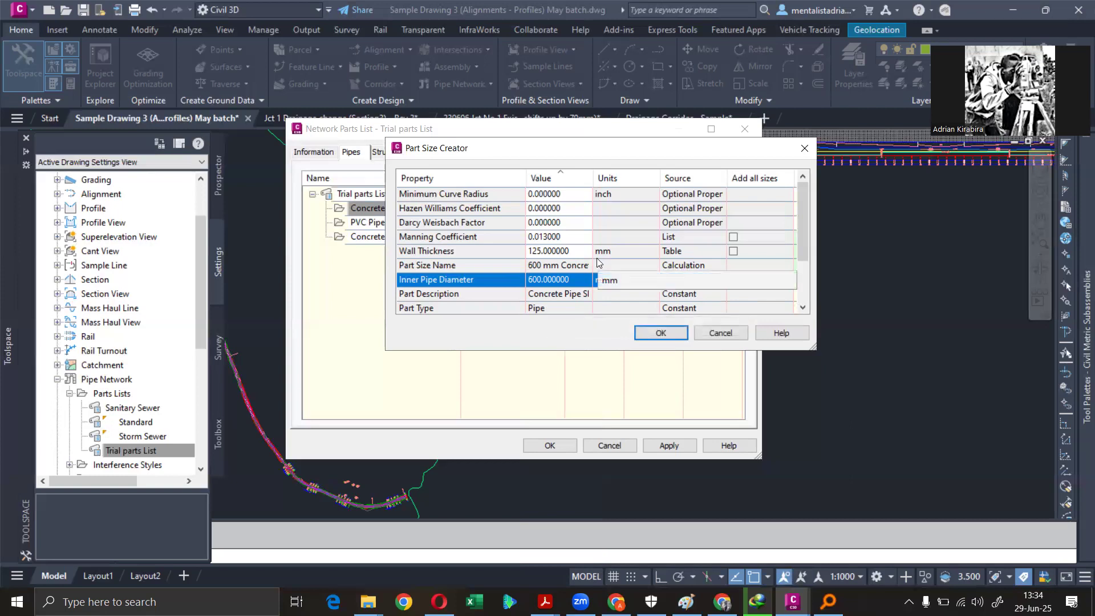
- Try inner pipe diameters of 4000 mm and 400 mm for the new concrete part size
left_click(564, 280)
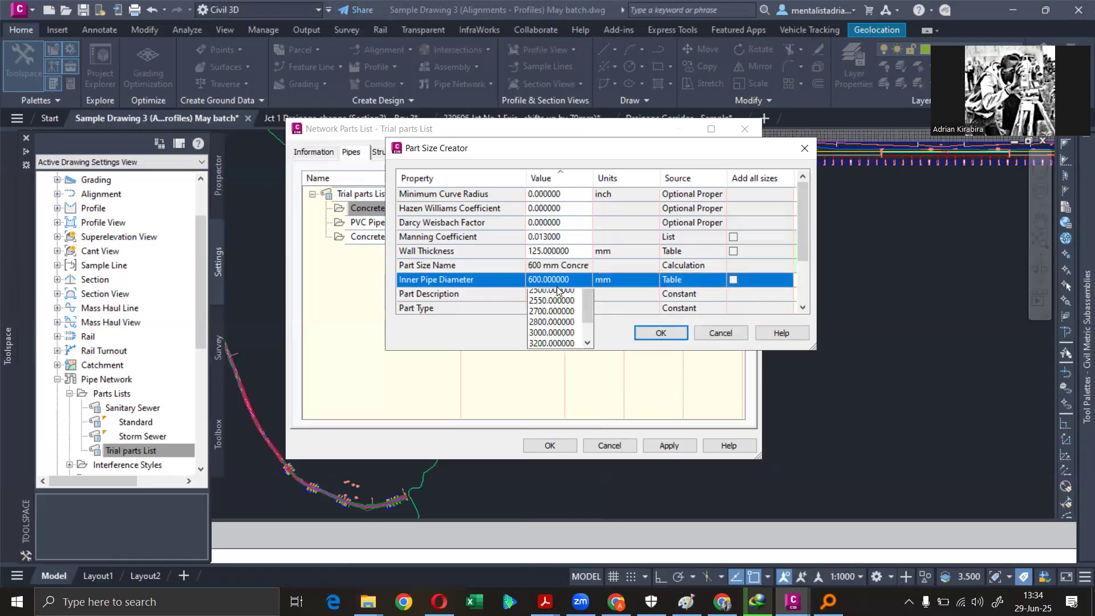
scroll(552, 602, "down", 1)
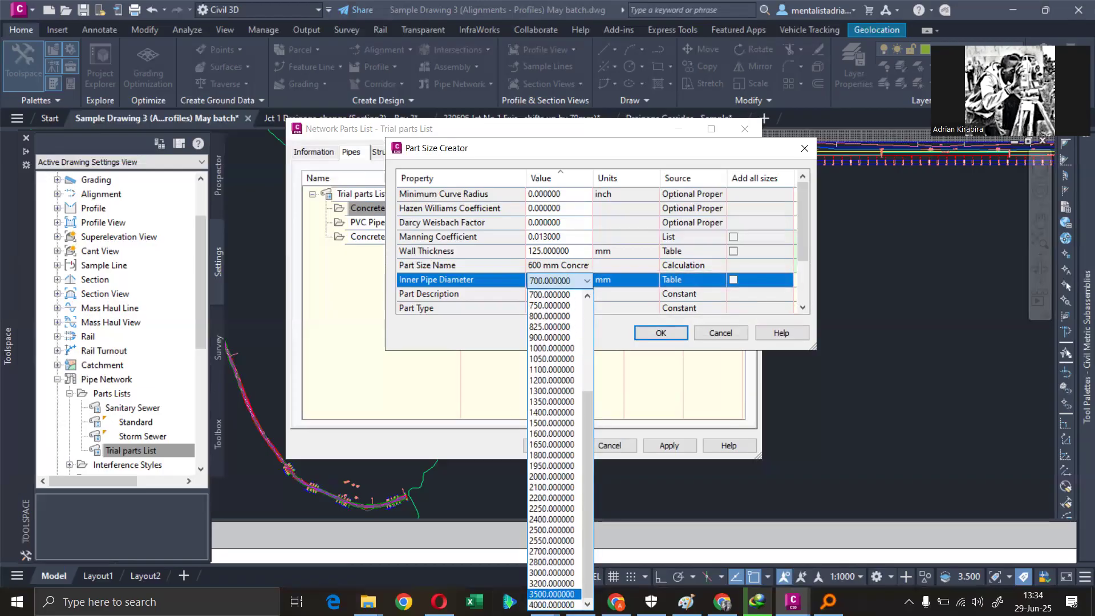
left_click(553, 604)
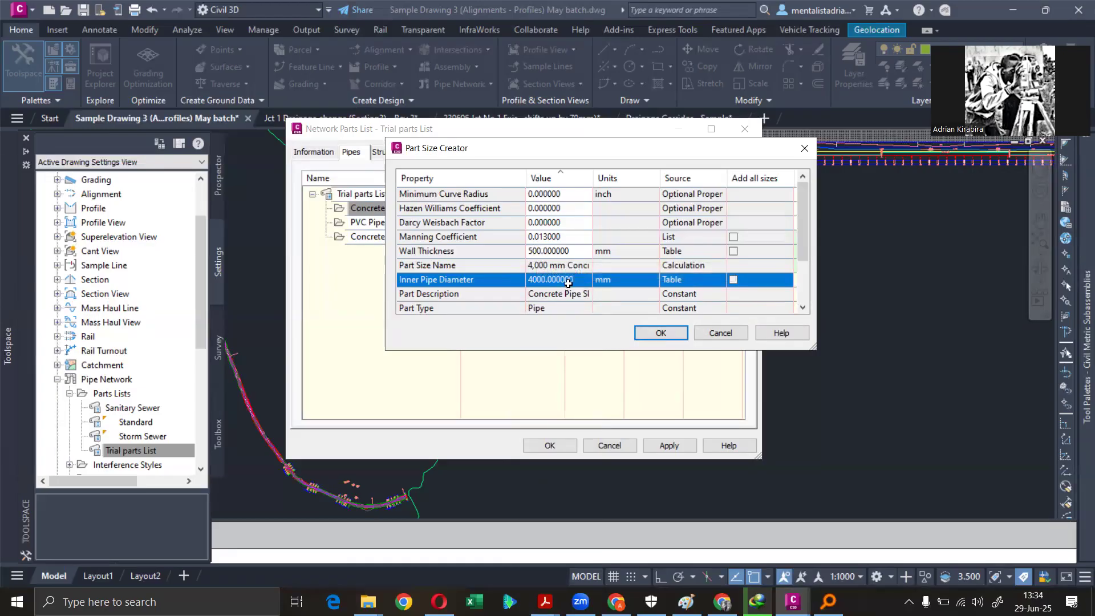
left_click(571, 282)
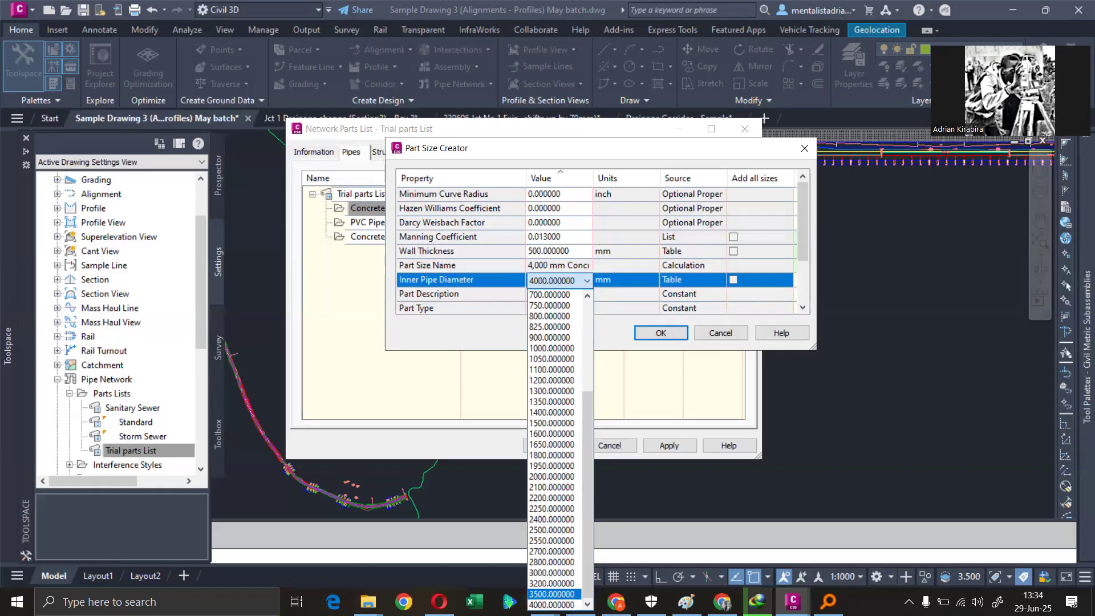
scroll(545, 326, "up", 4)
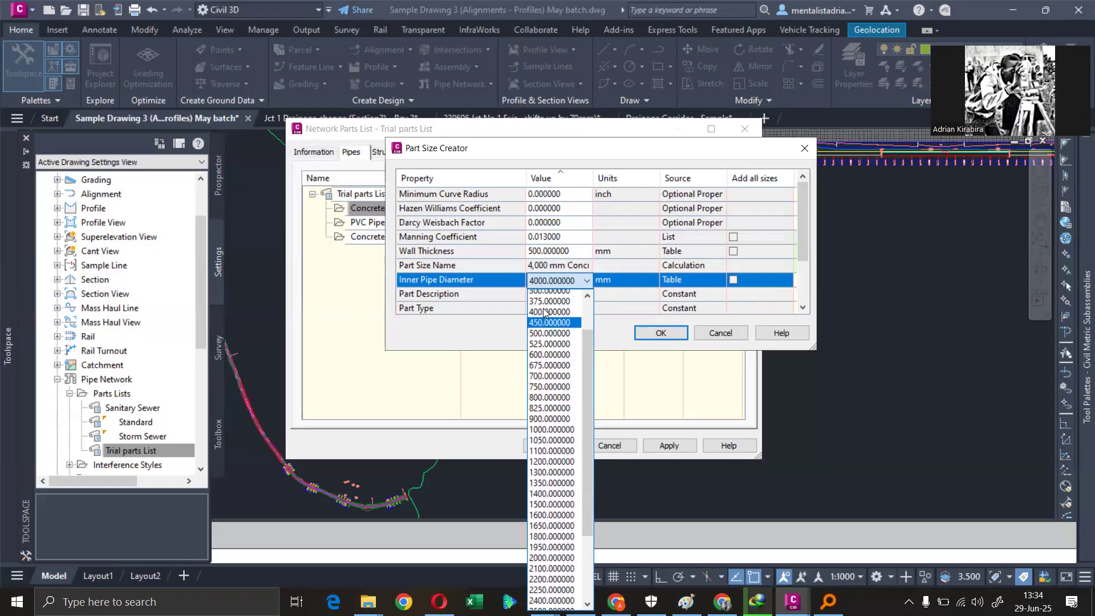
left_click(549, 359)
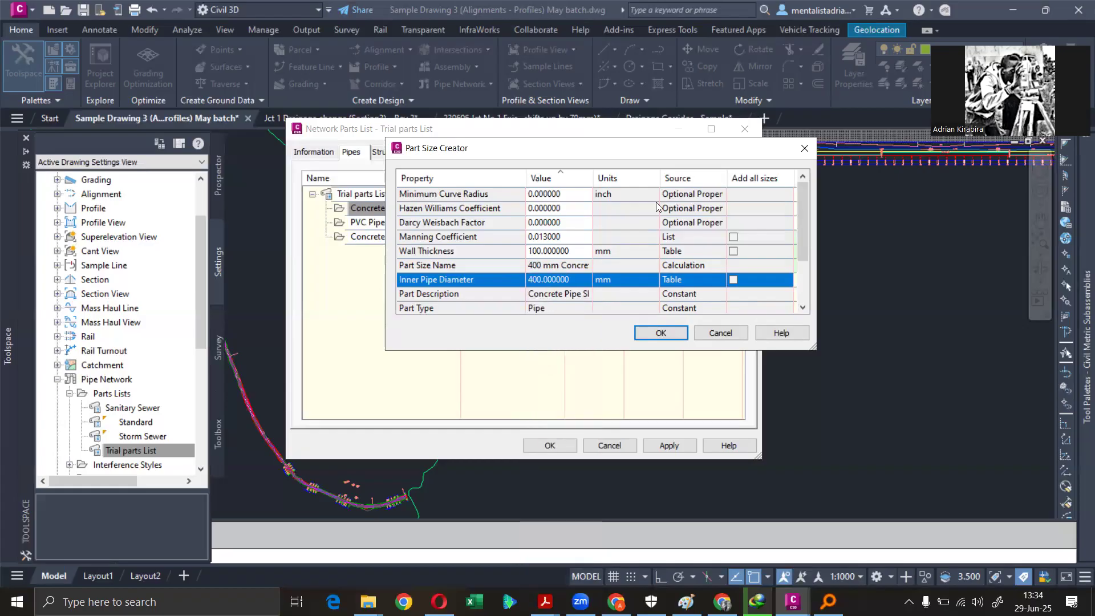
- Set the inner pipe diameter to 600 mm, add that size to Concrete Pipe SI, and expand the family
left_click(553, 282)
left_click(551, 338)
left_click_drag(802, 235, 802, 267)
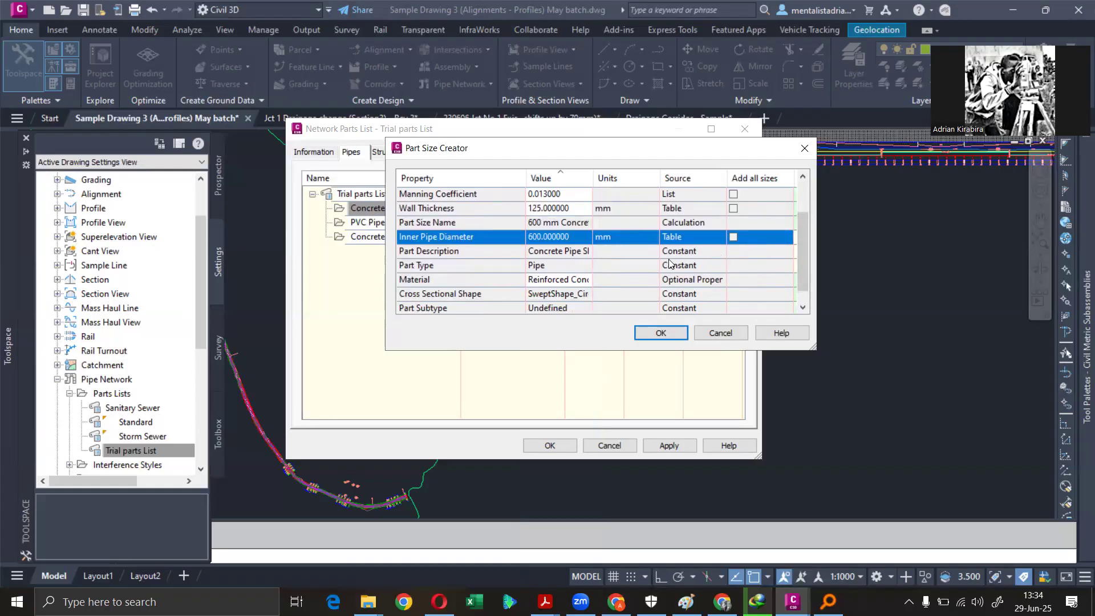
scroll(669, 263, "down", 1)
scroll(670, 264, "up", 4)
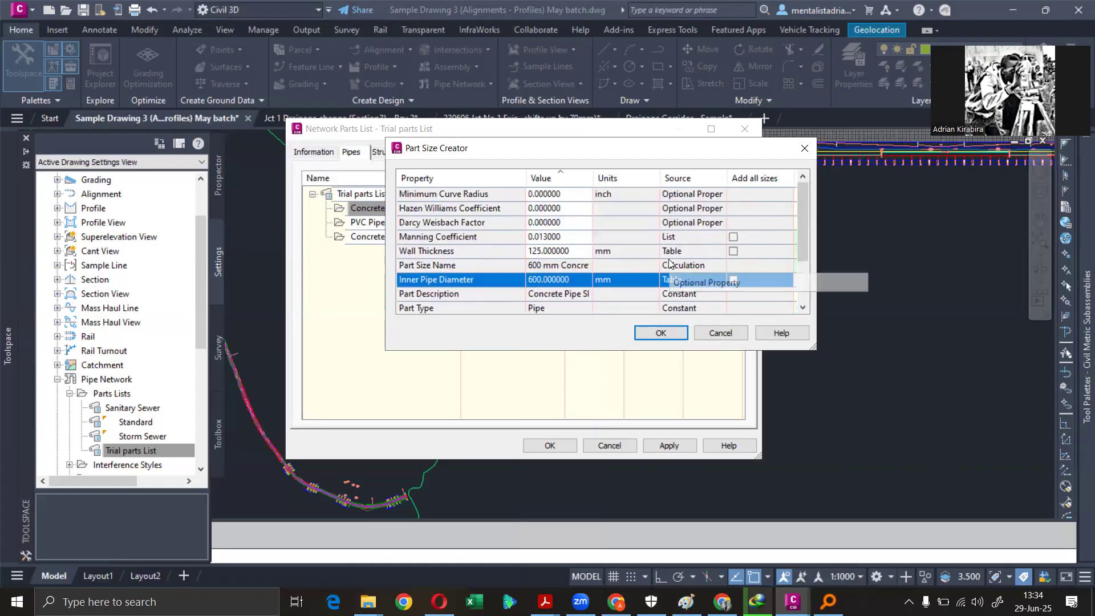
left_click(660, 334)
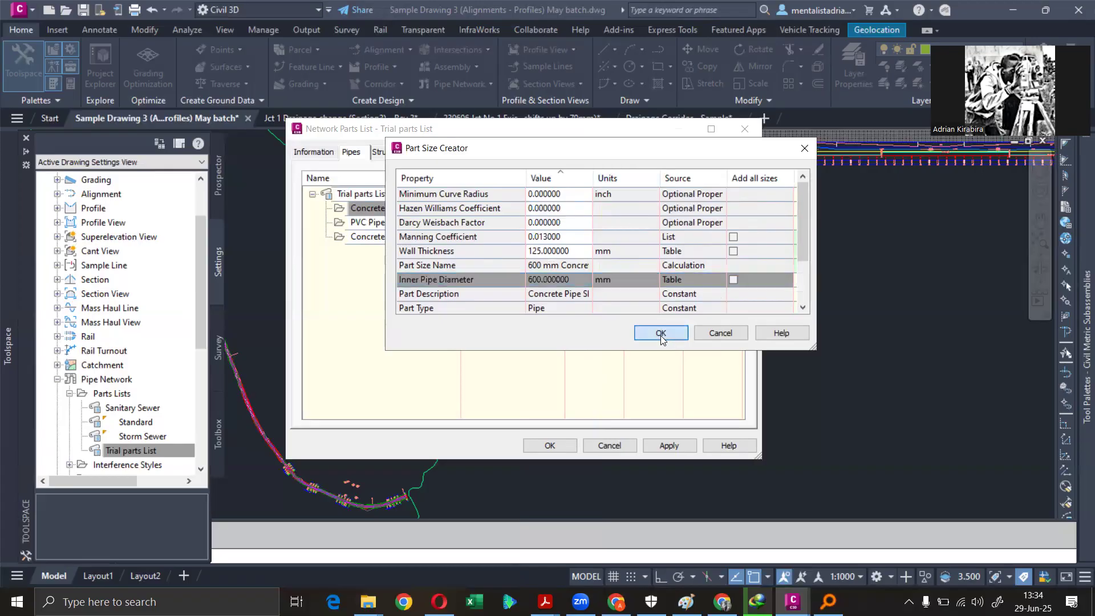
left_click(327, 208)
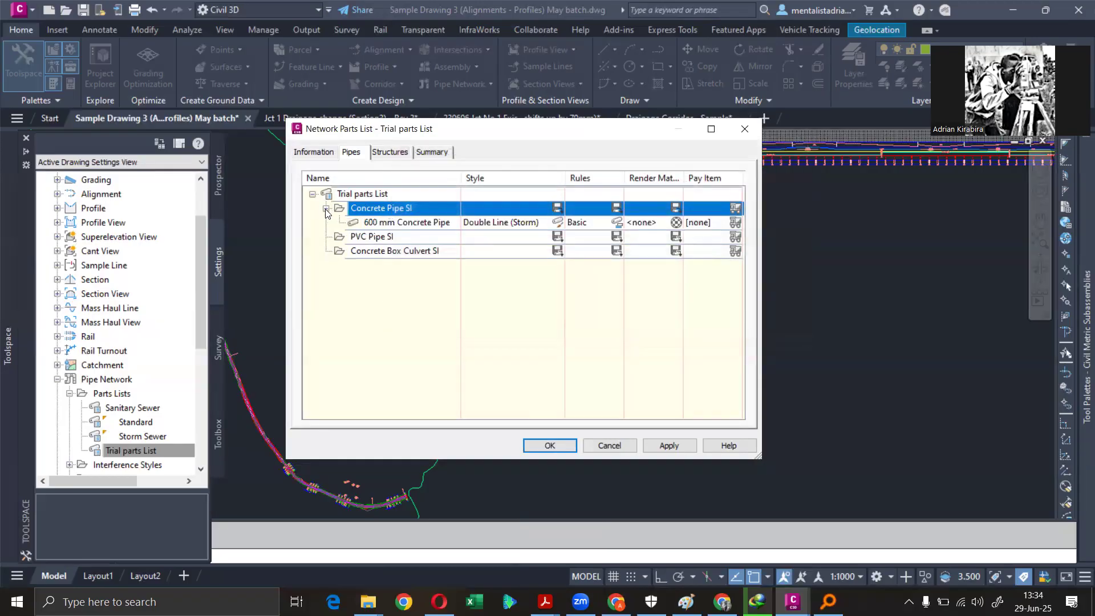
- Add another part size to Concrete Pipe SI with an inner pipe diameter of 300 mm
right_click(405, 210)
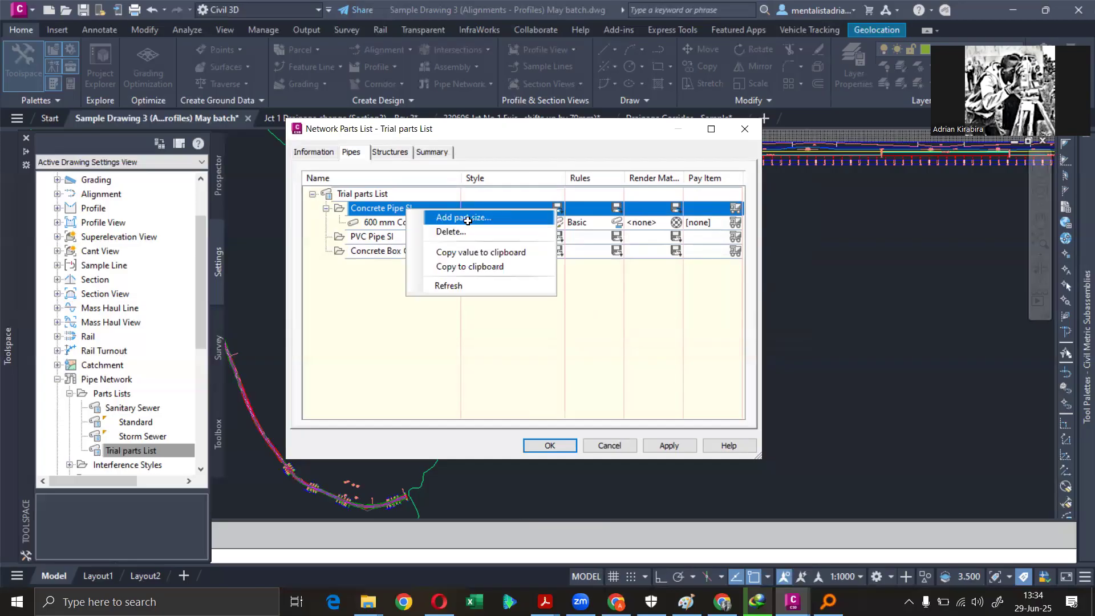
left_click(465, 218)
left_click(554, 239)
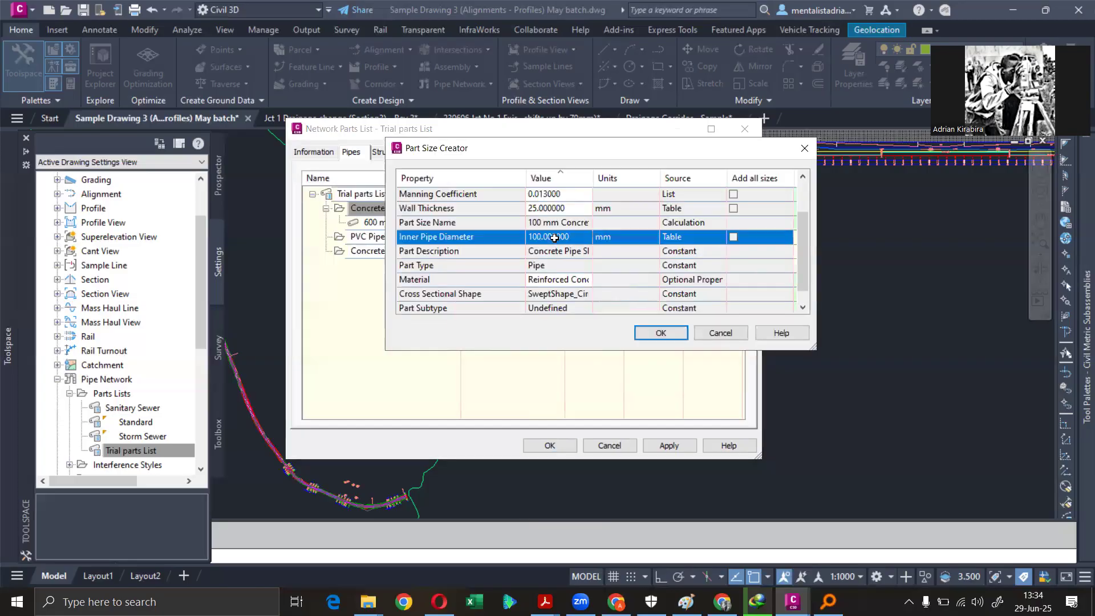
left_click(553, 238)
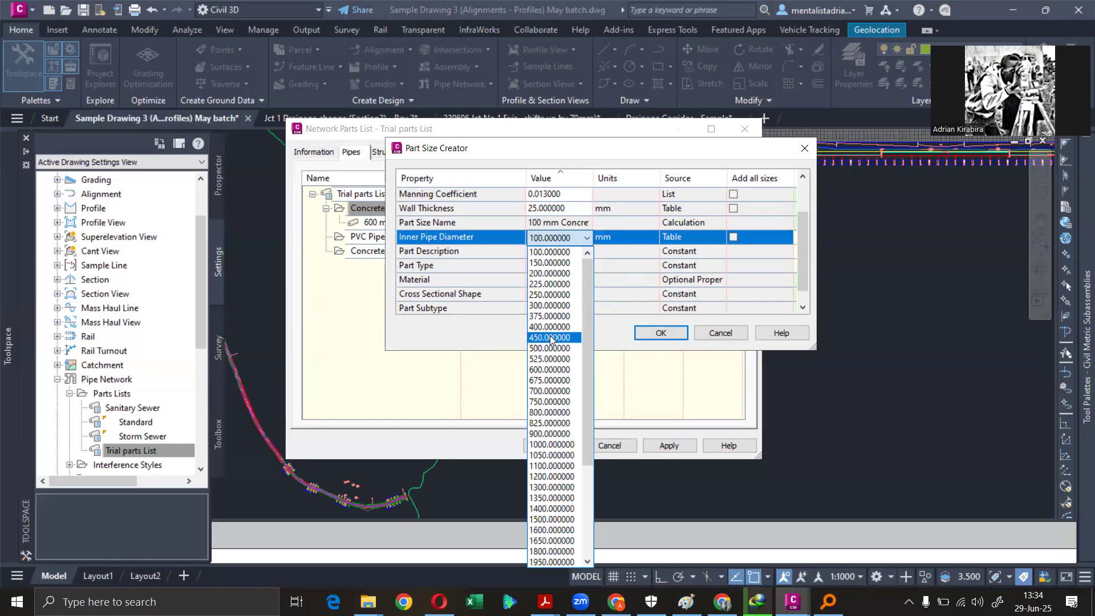
left_click(550, 306)
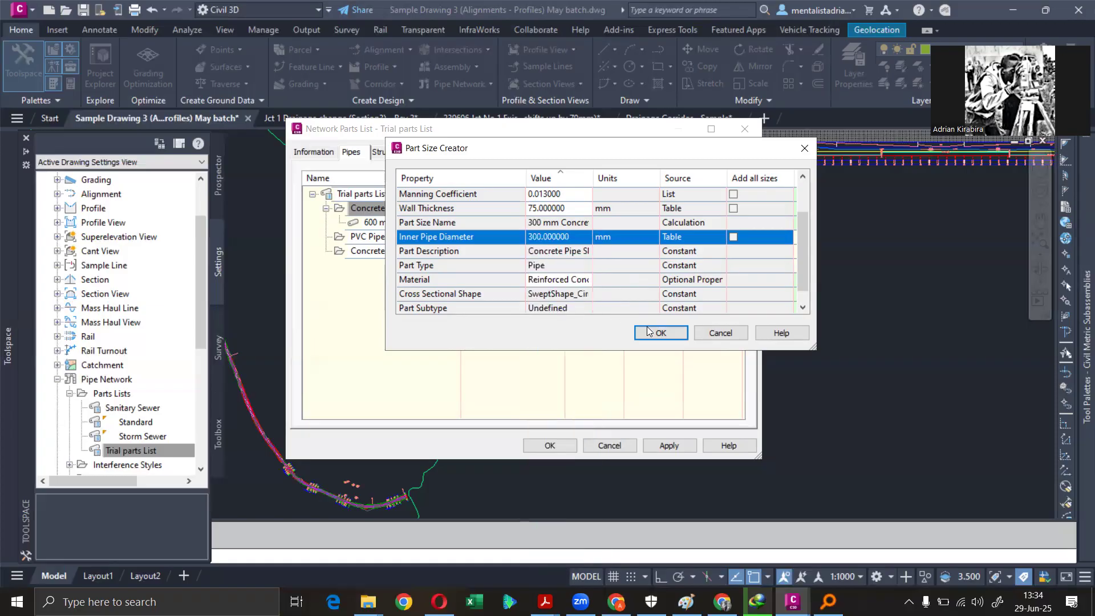
left_click(661, 332)
- Add a third part size to Concrete Pipe SI with an inner pipe diameter of 450 mm
right_click(414, 210)
left_click(450, 218)
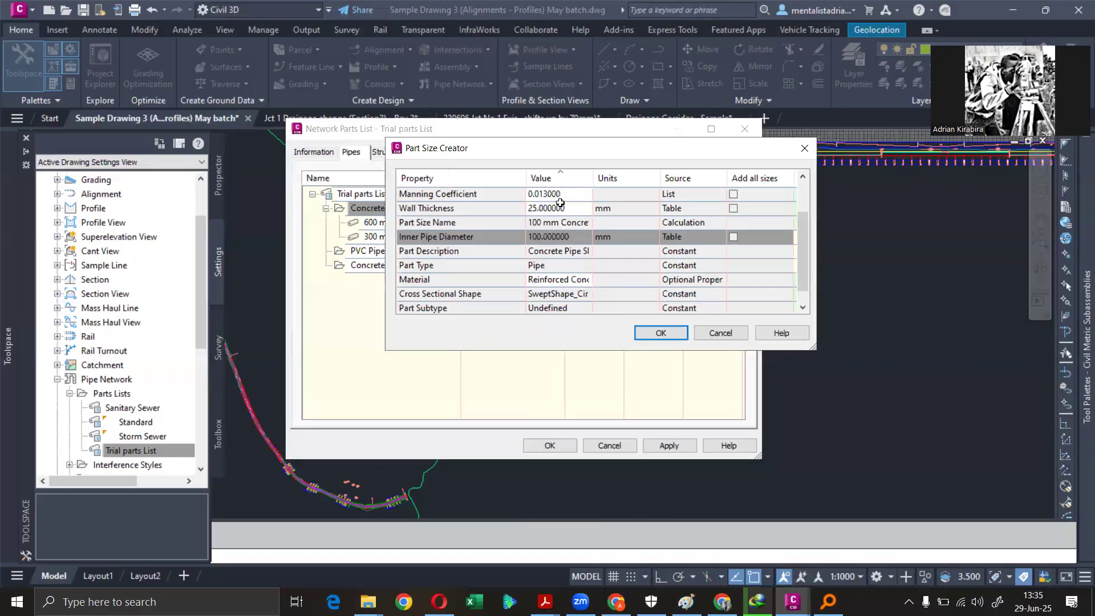
left_click(556, 237)
left_click(558, 237)
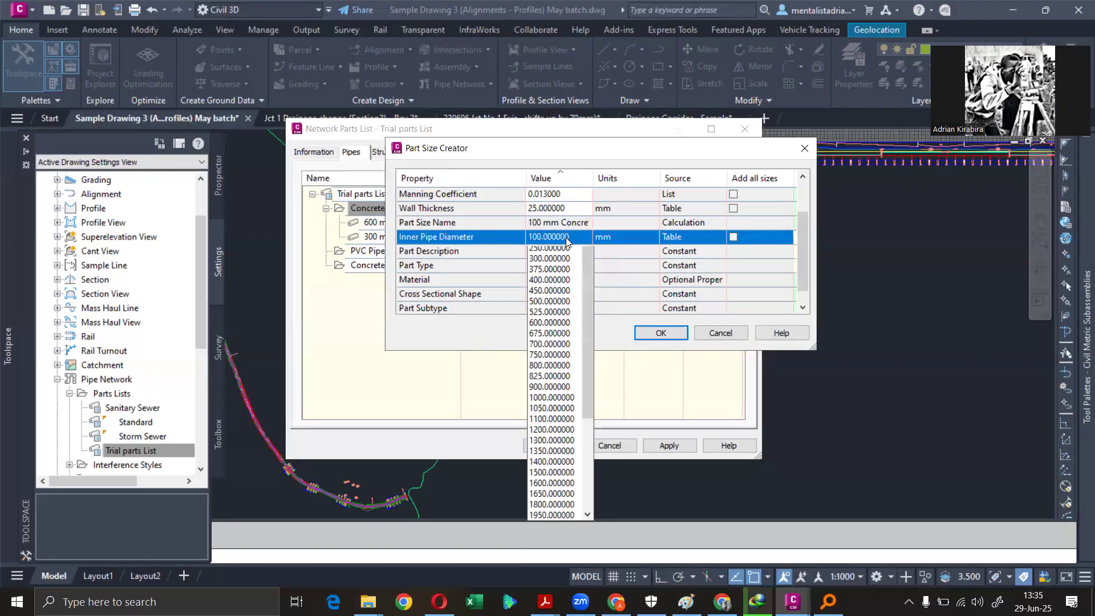
left_click(548, 337)
left_click(661, 333)
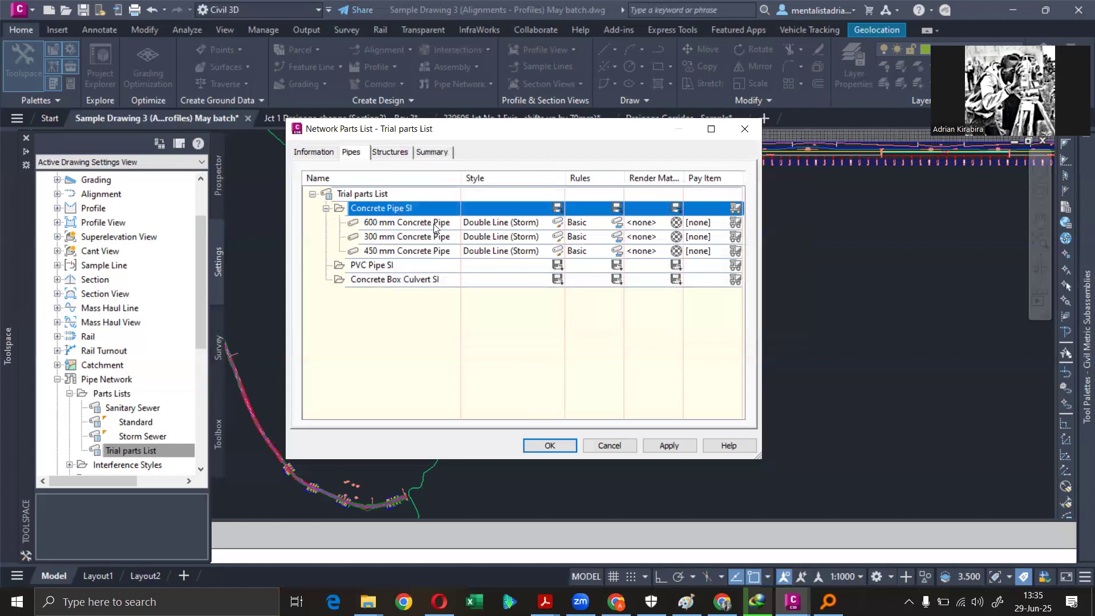
- Edit the 450 mm Concrete Pipe entry and set its inner pipe diameter to 900 mm
left_click(399, 251)
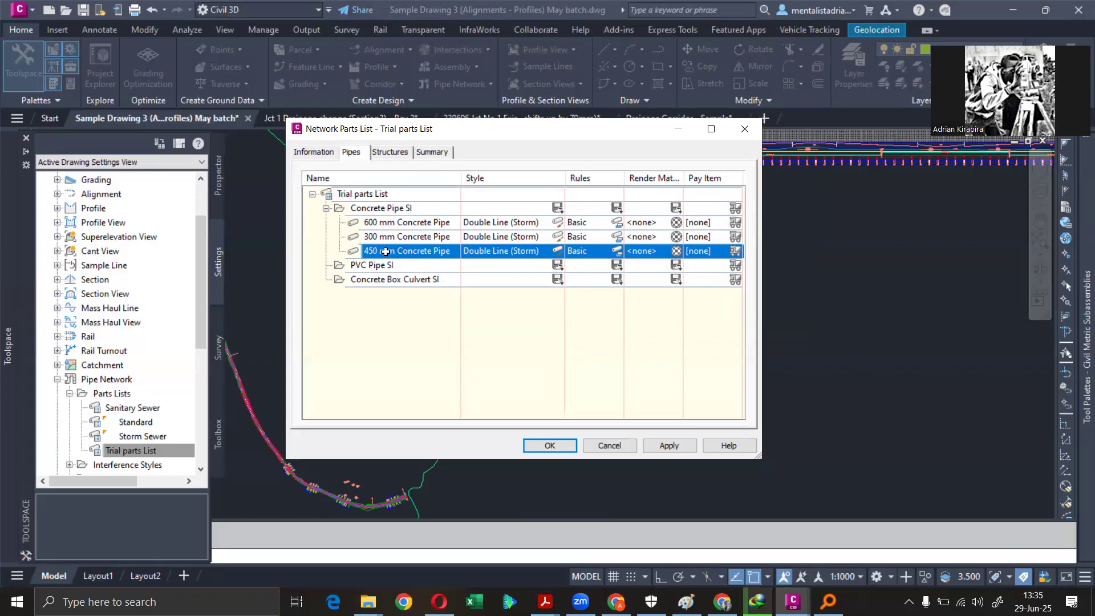
right_click(386, 252)
left_click(400, 274)
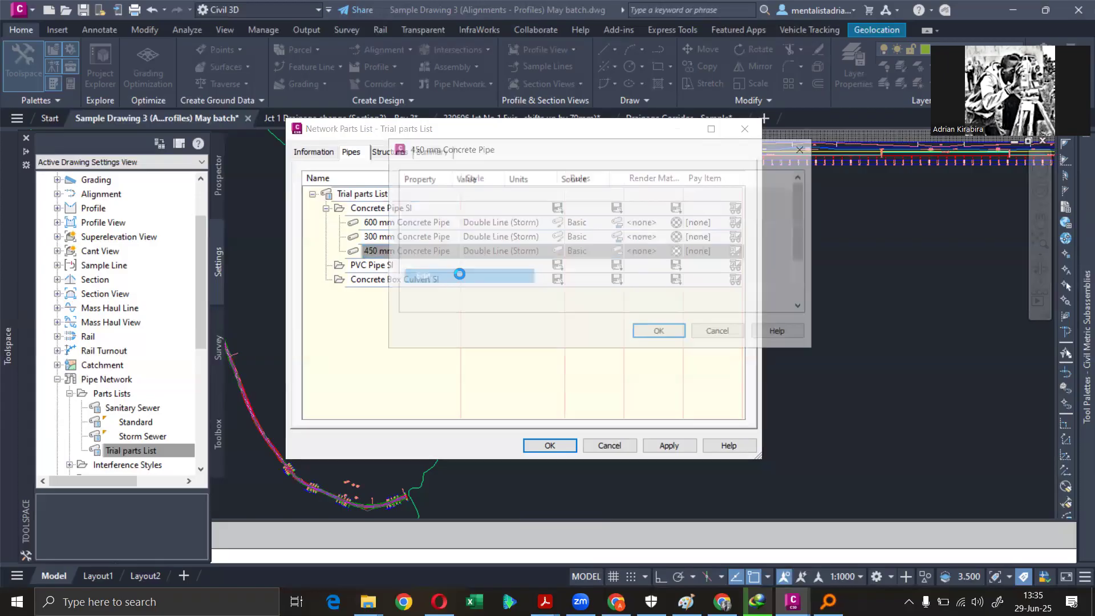
left_click(549, 209)
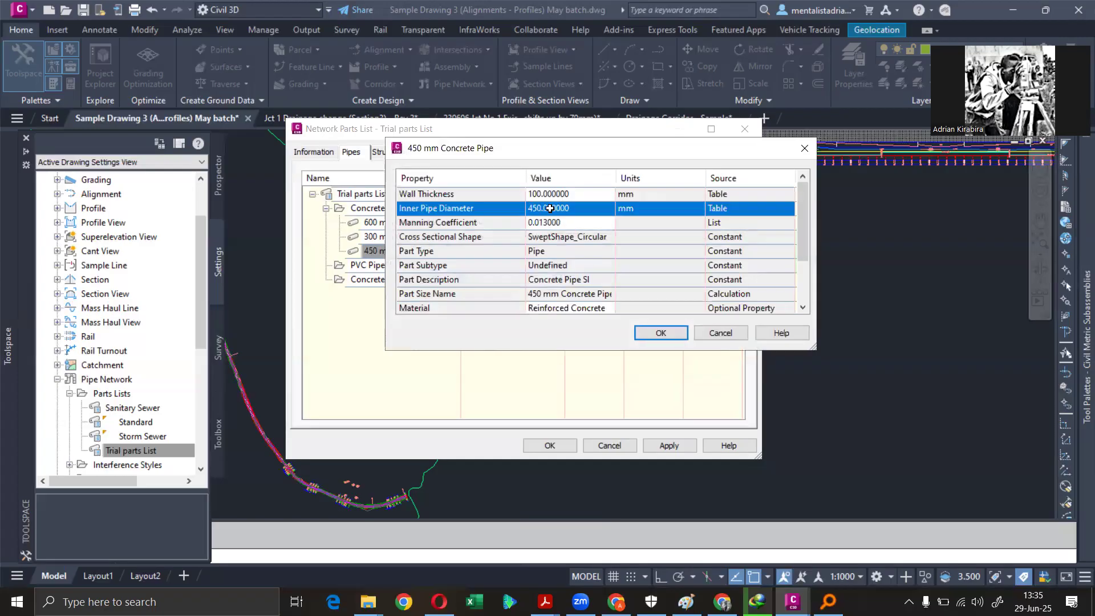
left_click(550, 208)
left_click(549, 208)
left_click(549, 208)
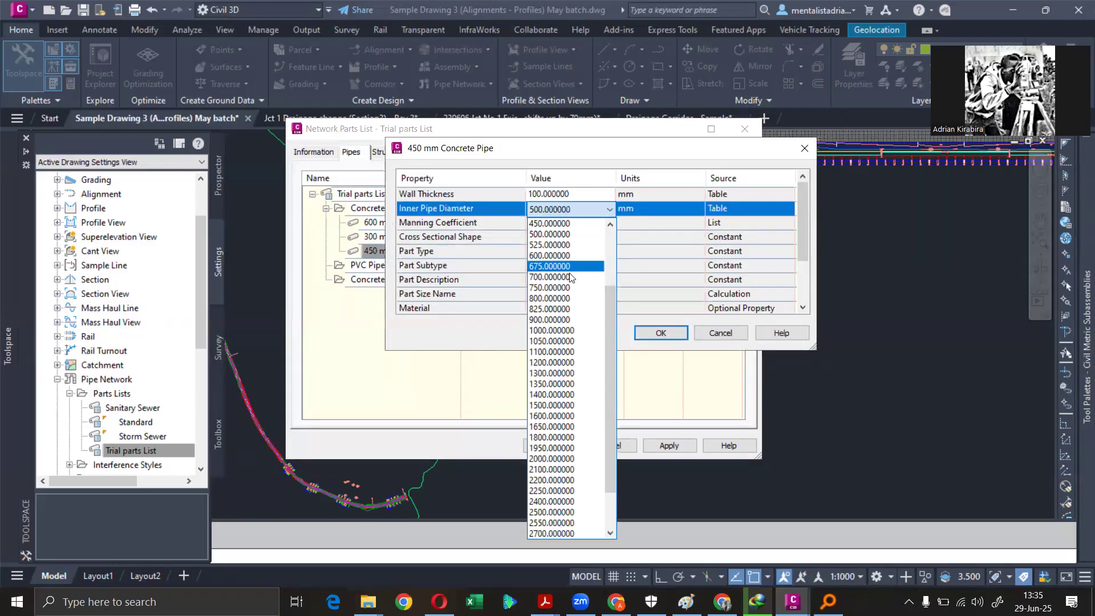
left_click(562, 320)
left_click(662, 337)
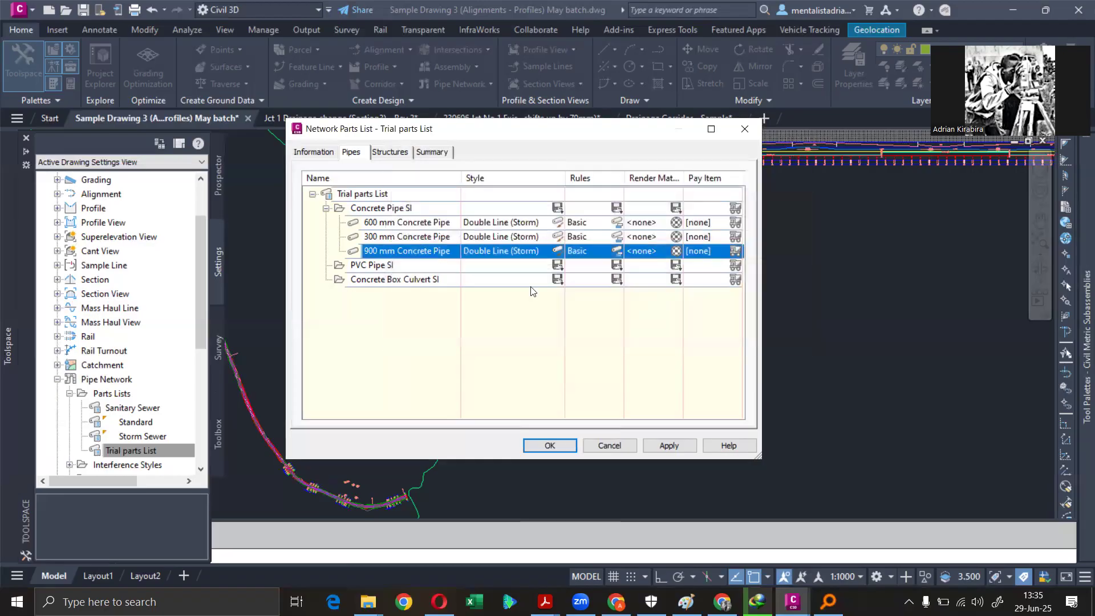
- Review the part size properties of the 900 mm Concrete Pipe entry and close them without changes
right_click(374, 253)
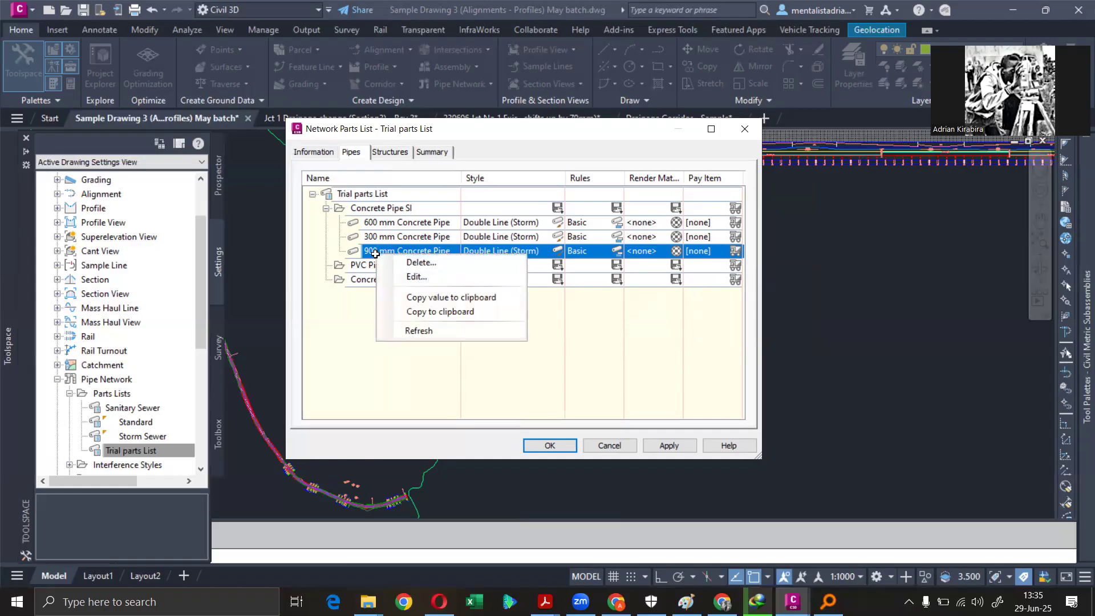
left_click(421, 277)
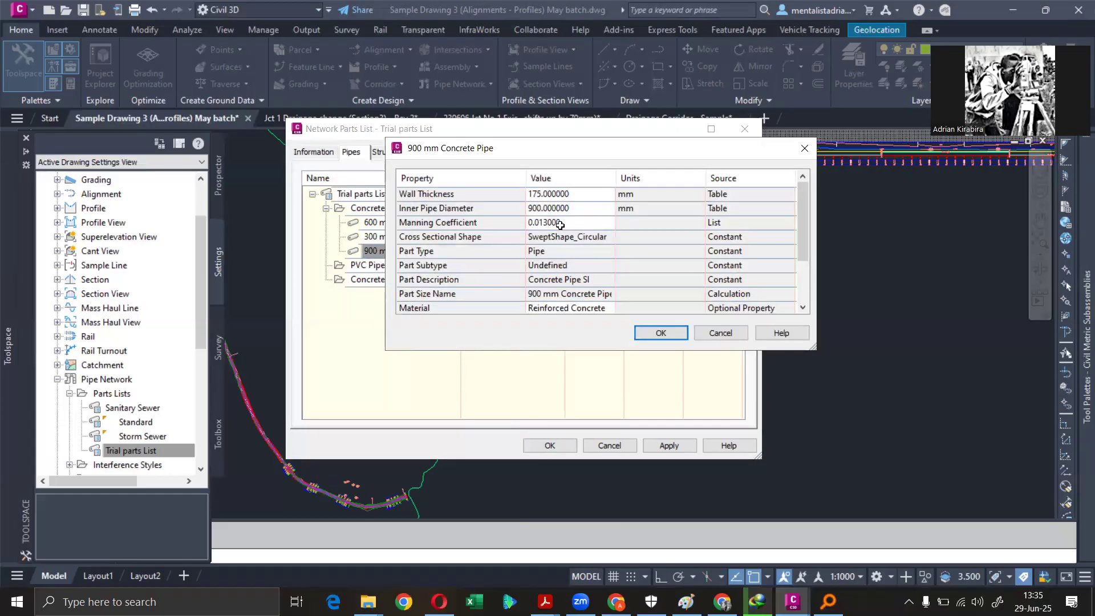
left_click(661, 333)
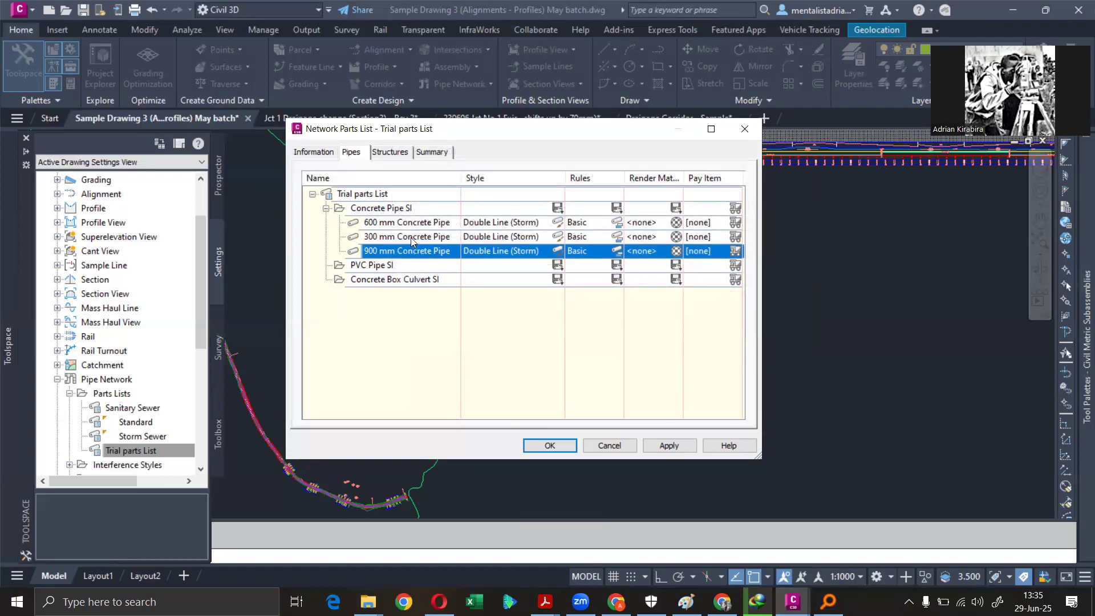
right_click(405, 210)
left_click(432, 215)
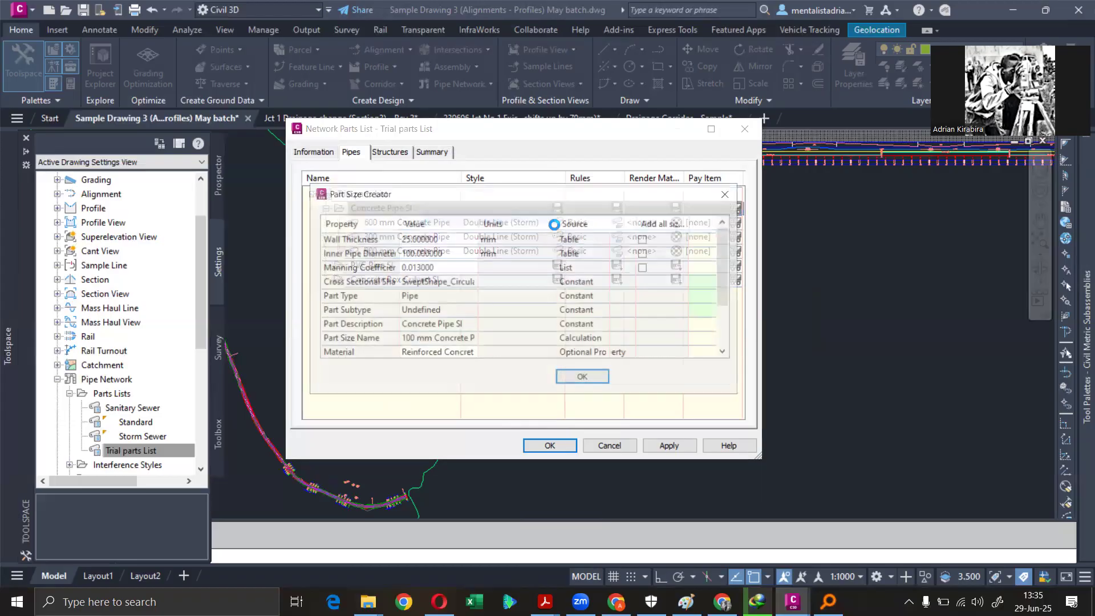
scroll(556, 223, "up", 1)
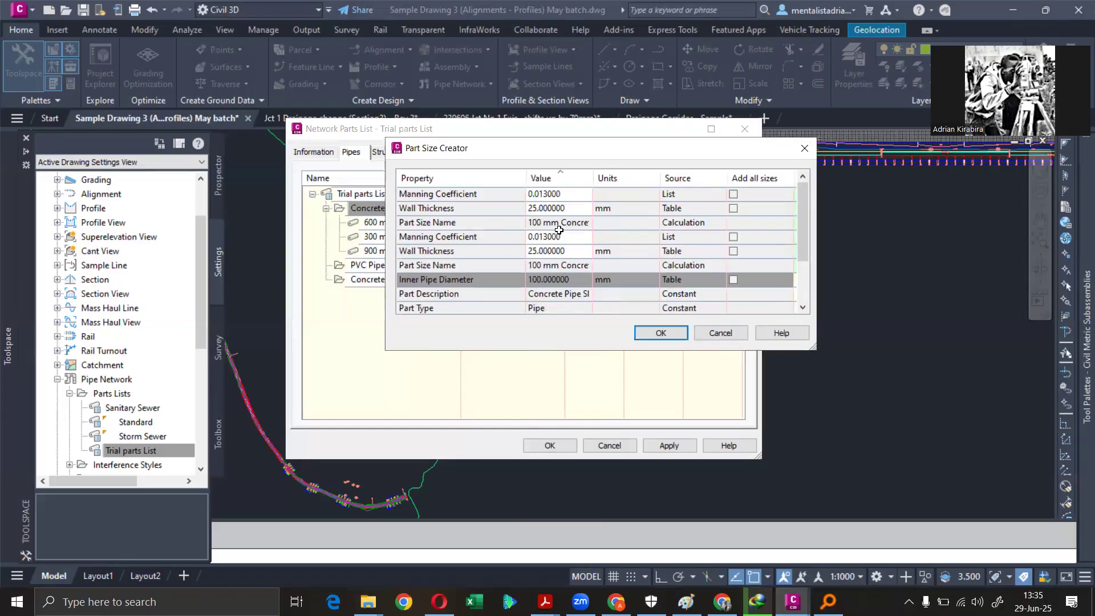
left_click(800, 149)
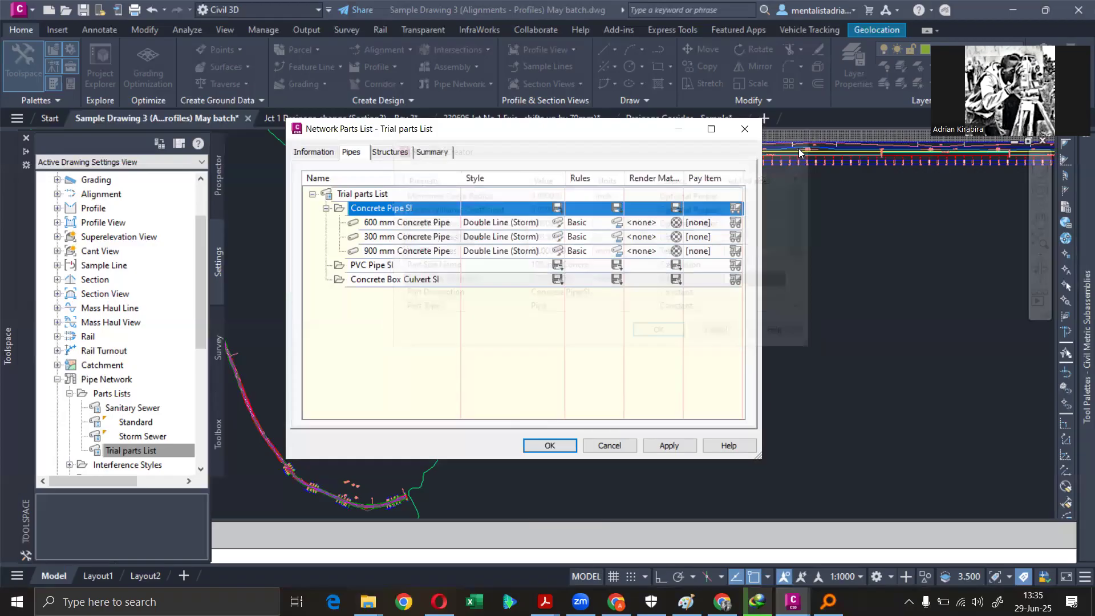
- Start a new part size for PVC Pipe SI and set its inner pipe diameter to 400 mm
right_click(364, 266)
left_click(394, 272)
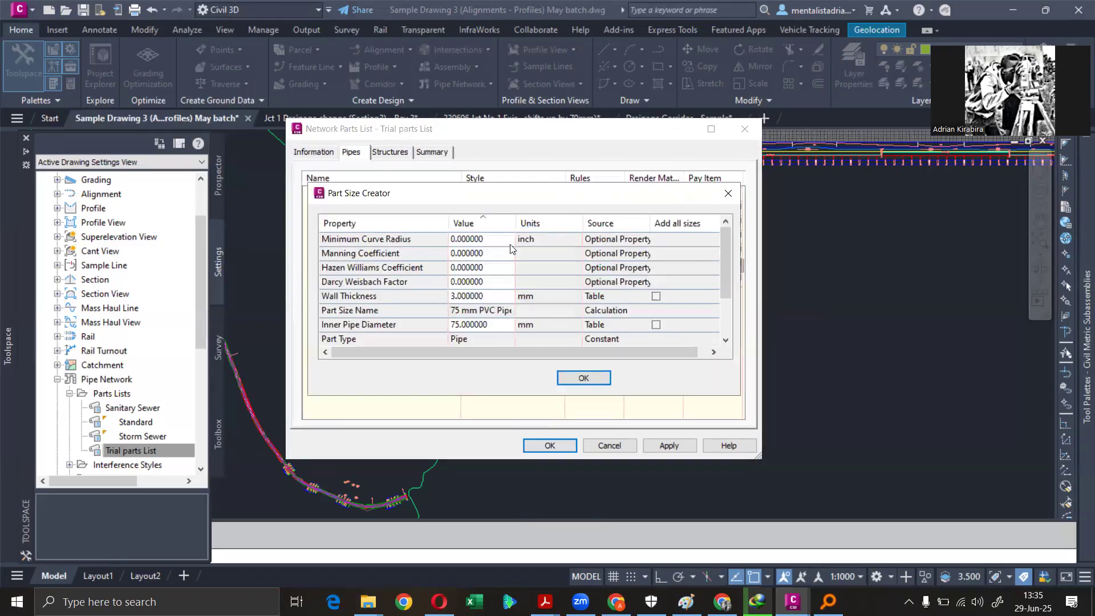
scroll(539, 210, "up", 1)
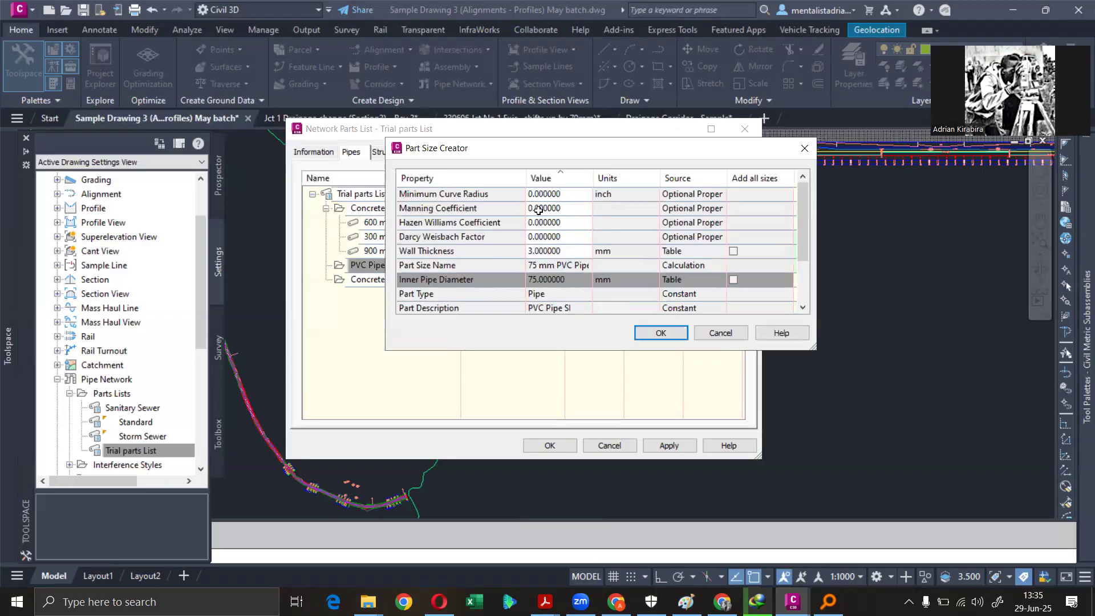
left_click(553, 279)
left_click(554, 280)
left_click(555, 281)
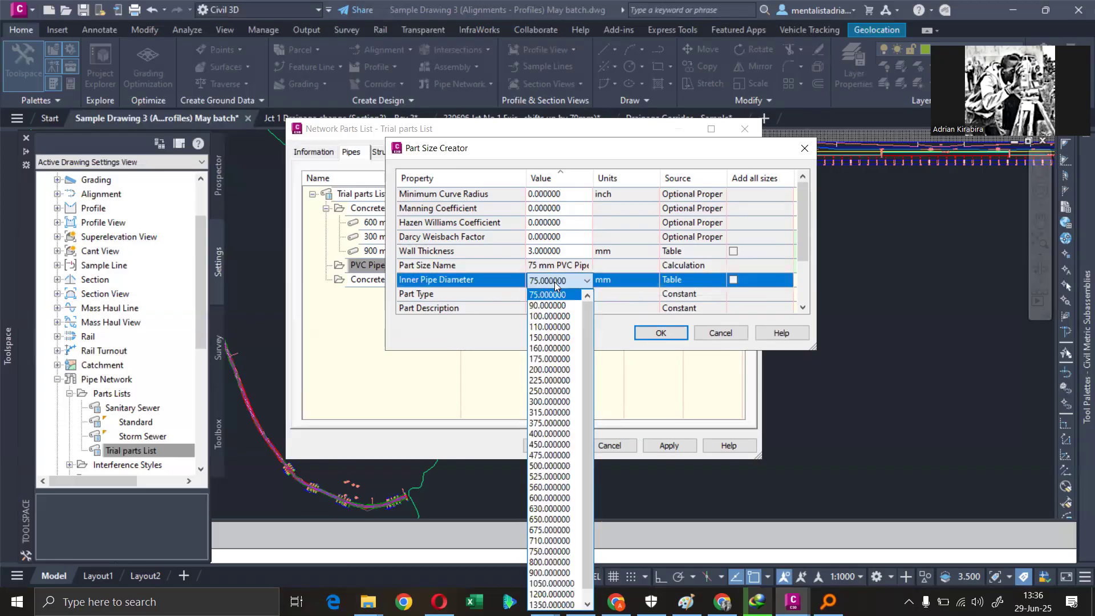
left_click(545, 435)
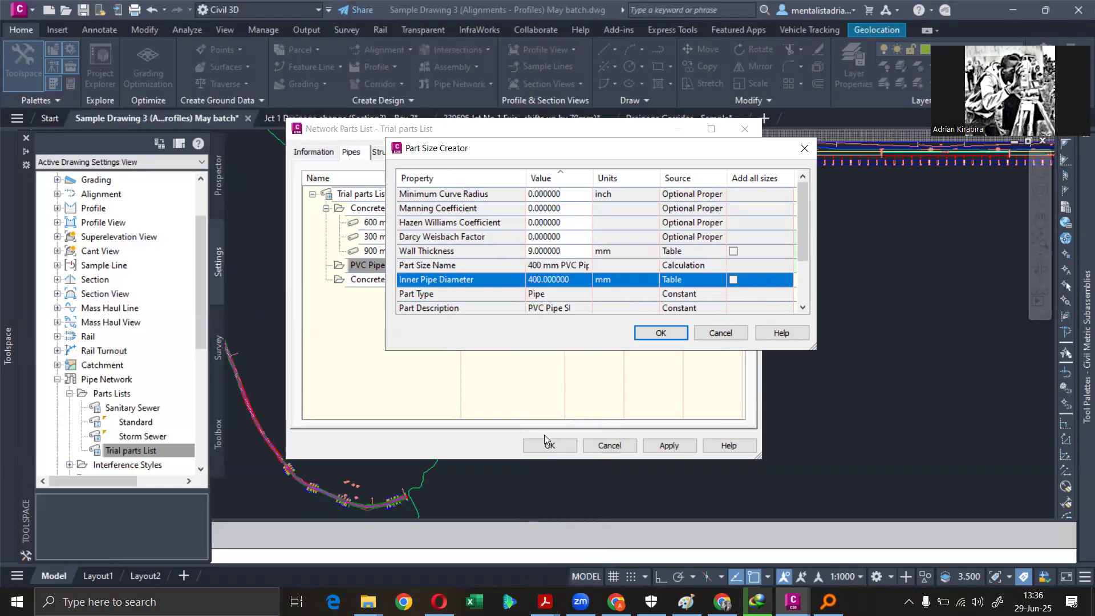
- Set the inner pipe diameter to 300 mm and add that PVC Pipe SI size to the parts list
left_click(556, 281)
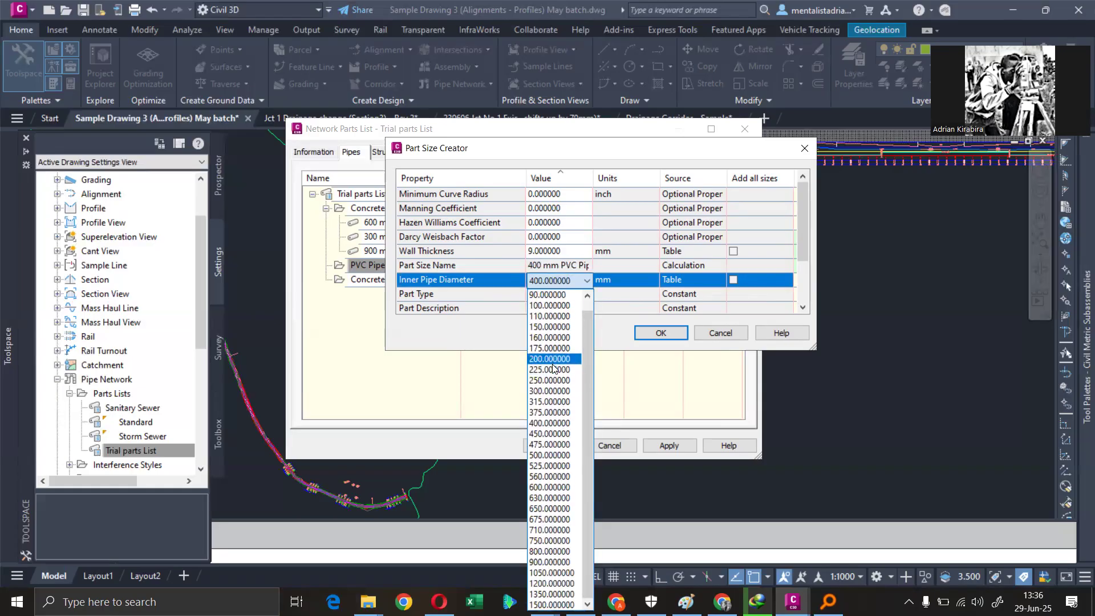
left_click(551, 392)
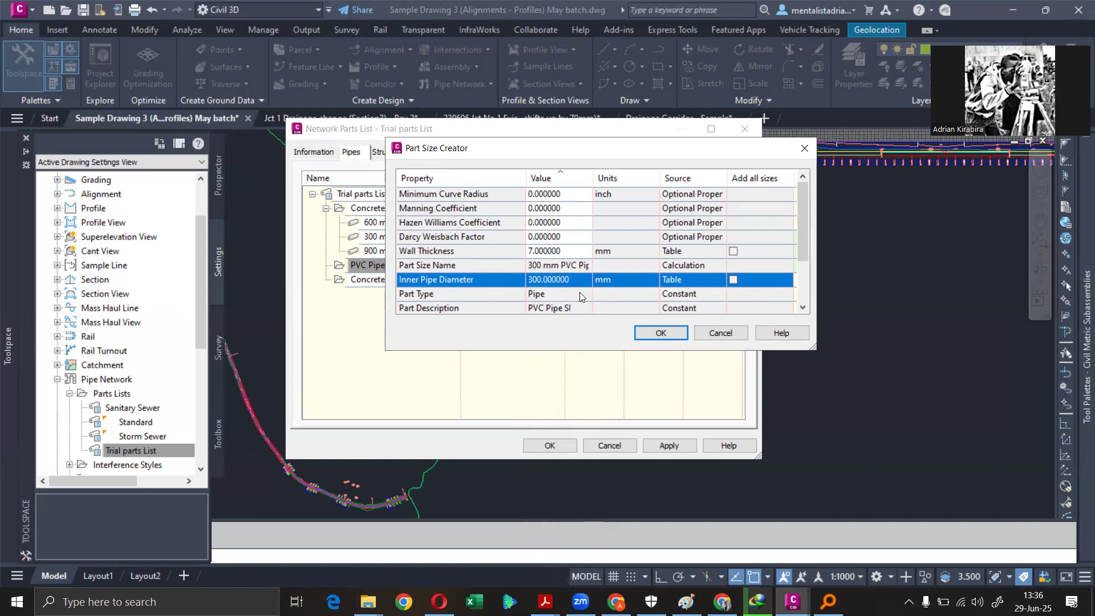
left_click(664, 332)
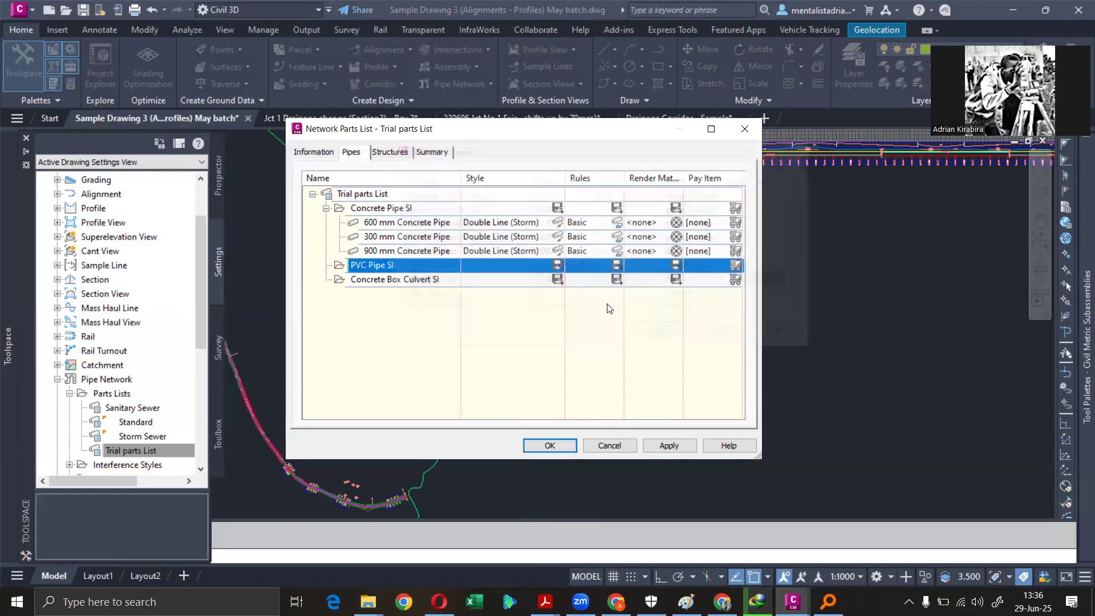
- Add a 1,000 x 500 mm part size to the Concrete Box Culvert SI family
left_click(396, 280)
right_click(396, 279)
left_click(446, 288)
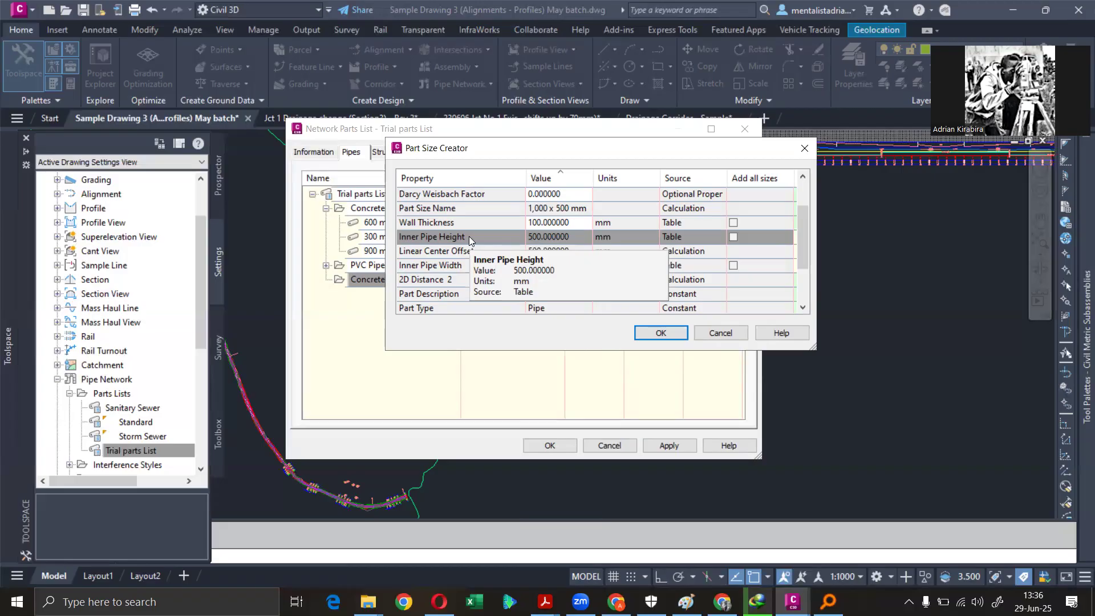
left_click(661, 333)
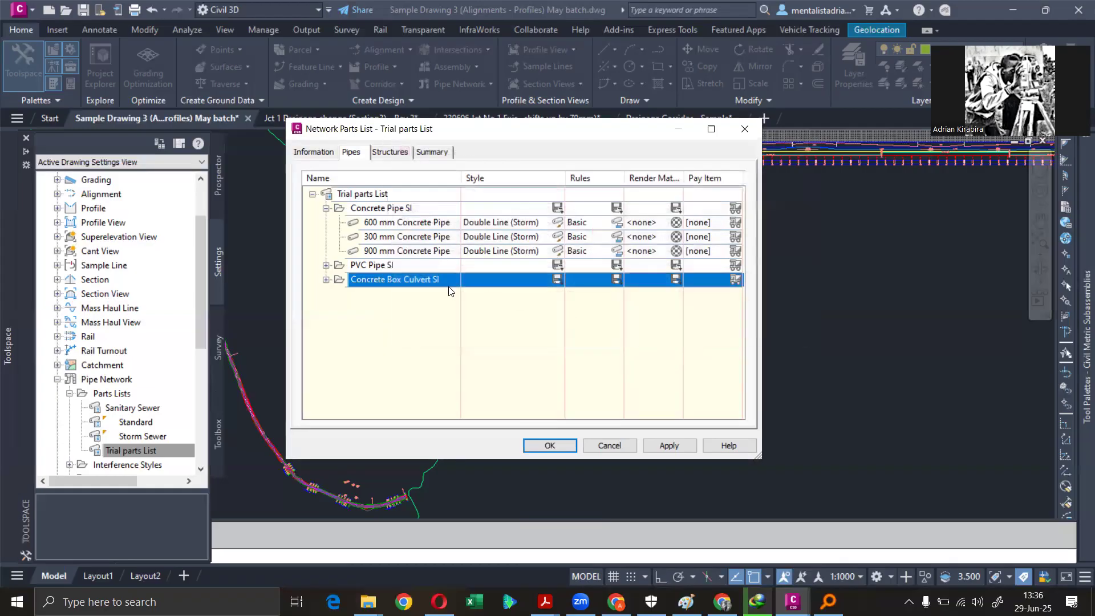
- Add a second Concrete Box Culvert SI part size, 1,375 x 1,000 mm, by choosing a 1000 mm inner pipe height
right_click(369, 279)
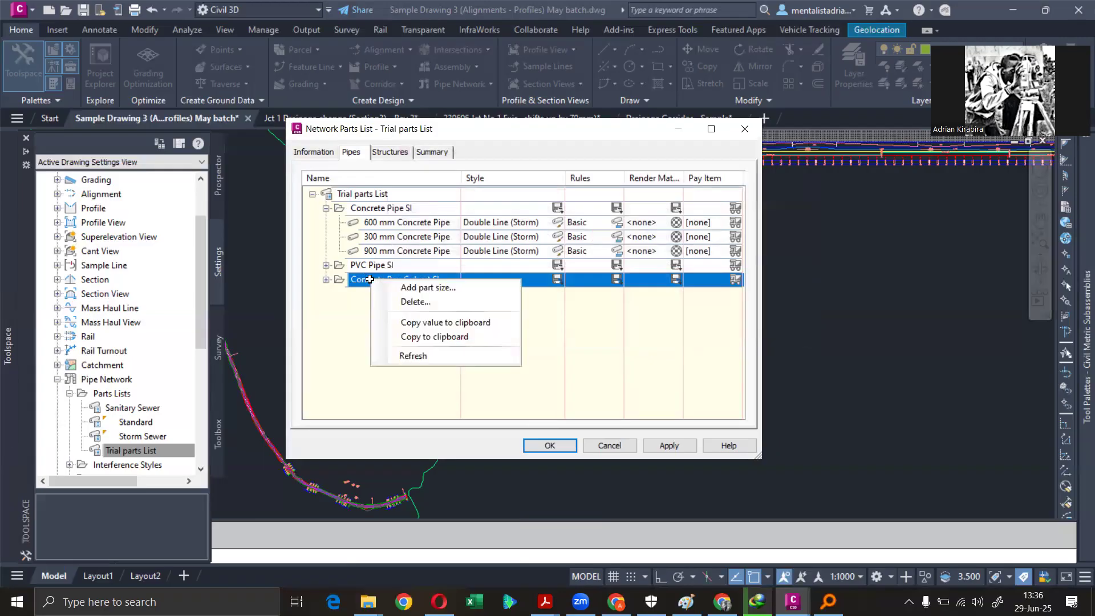
left_click(328, 284)
right_click(380, 282)
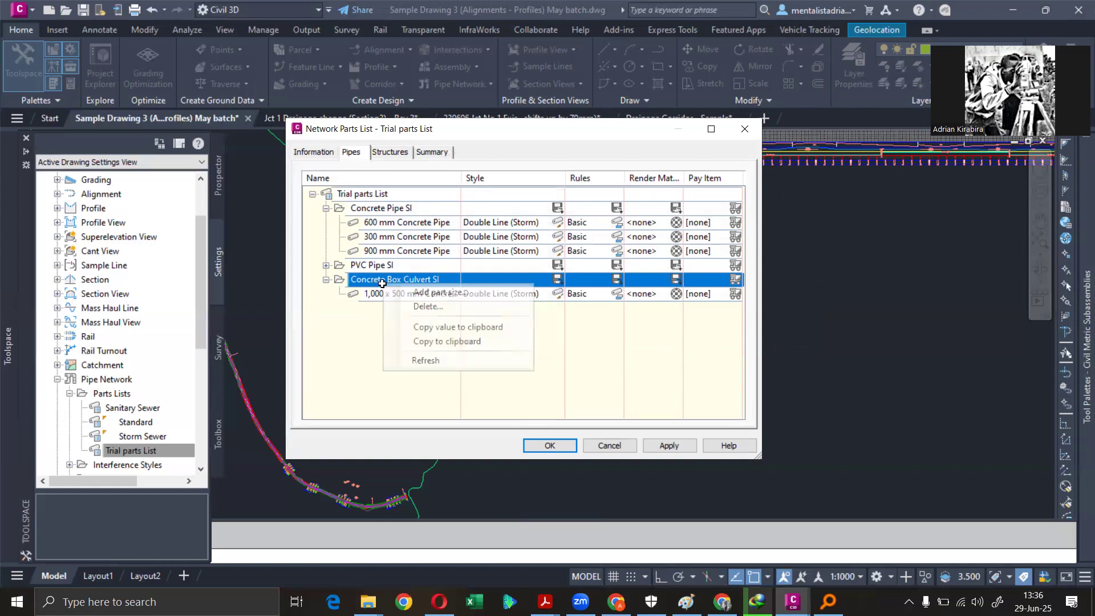
left_click(423, 292)
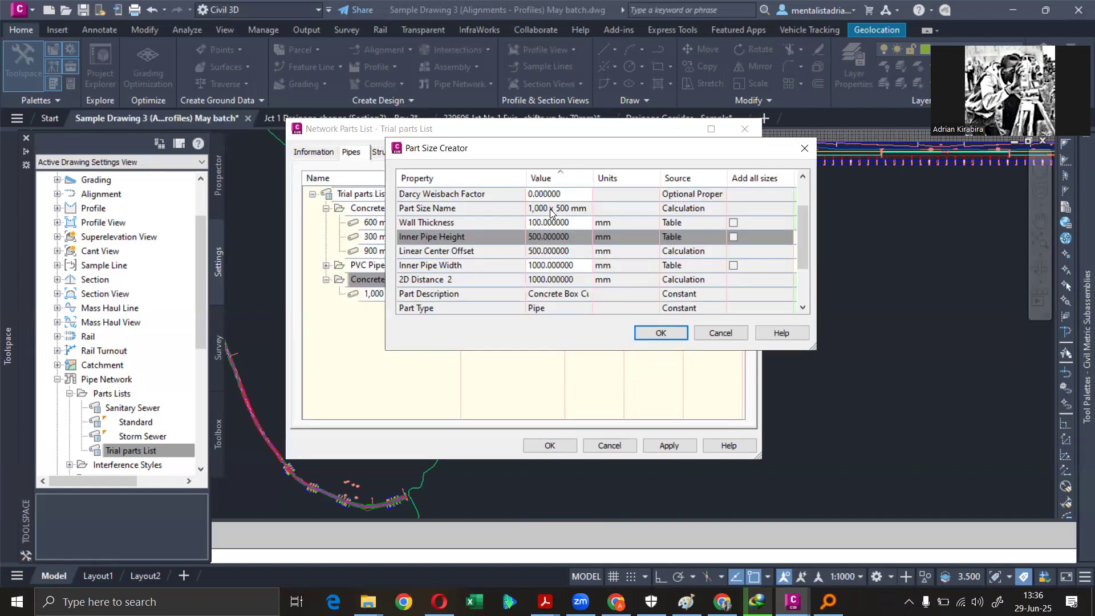
scroll(552, 206, "up", 1)
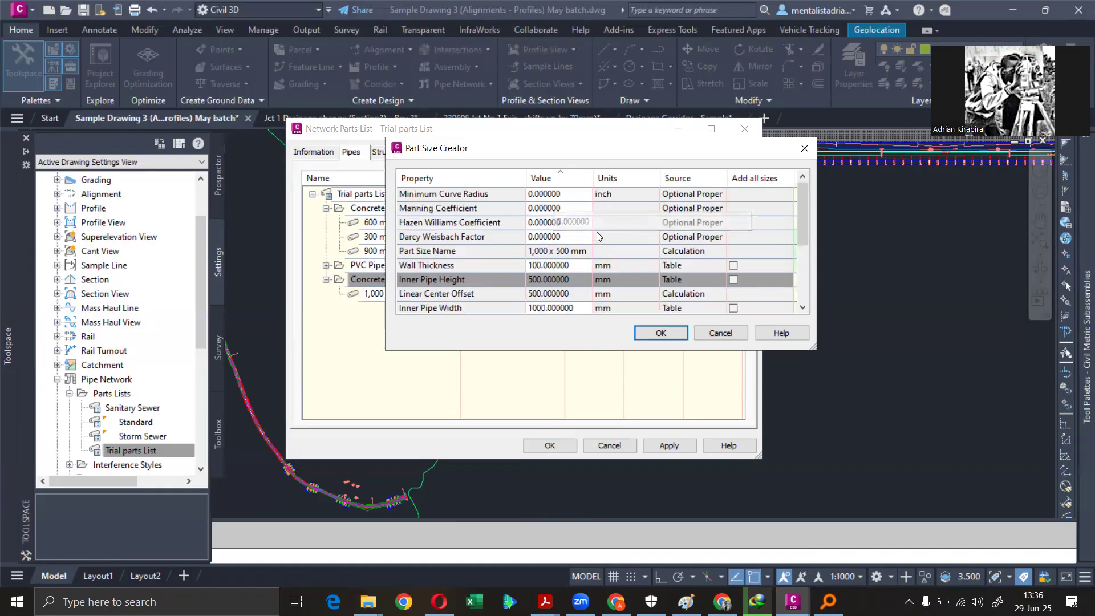
left_click(563, 252)
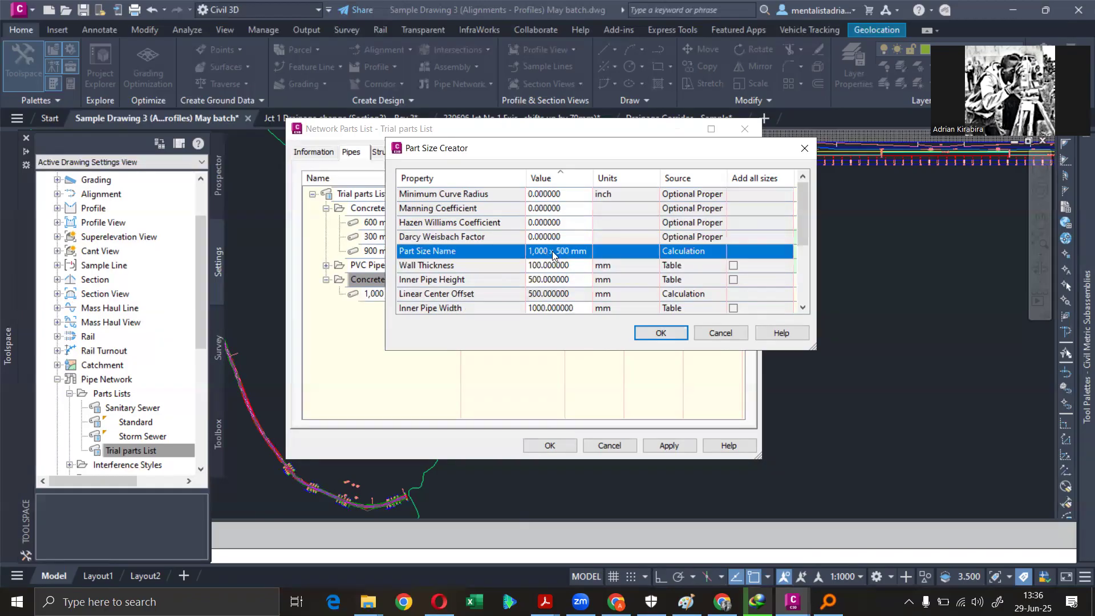
left_click(560, 266)
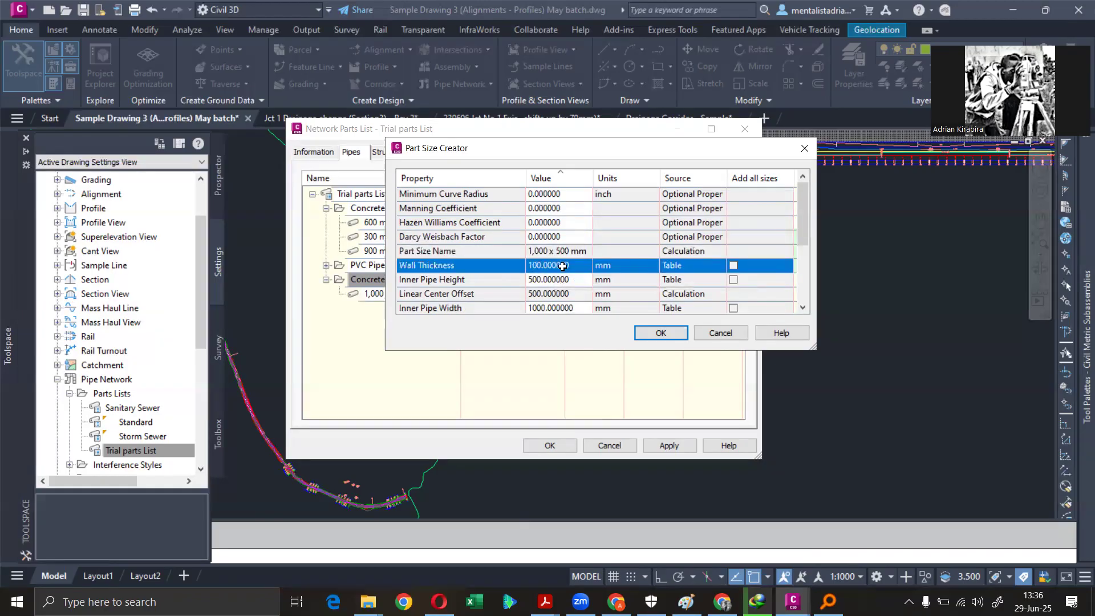
left_click(560, 280)
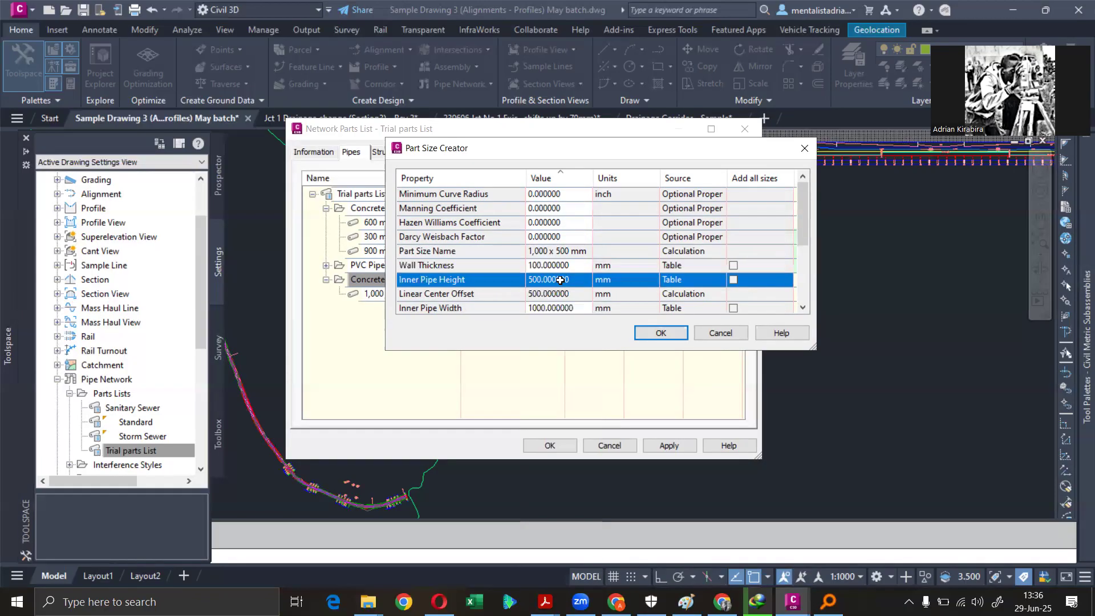
left_click(560, 280)
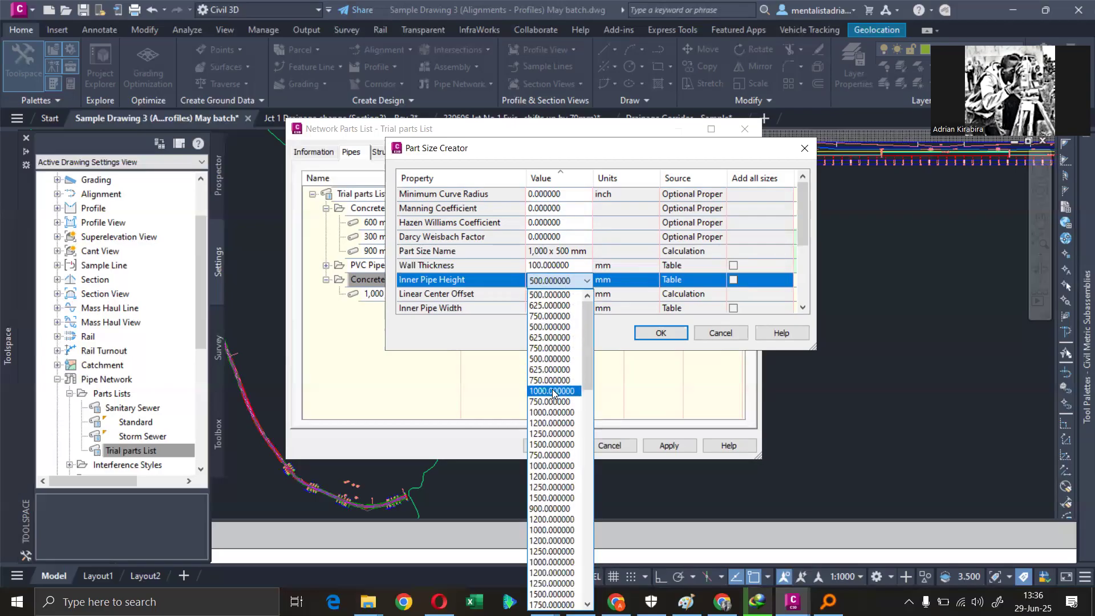
left_click(553, 361)
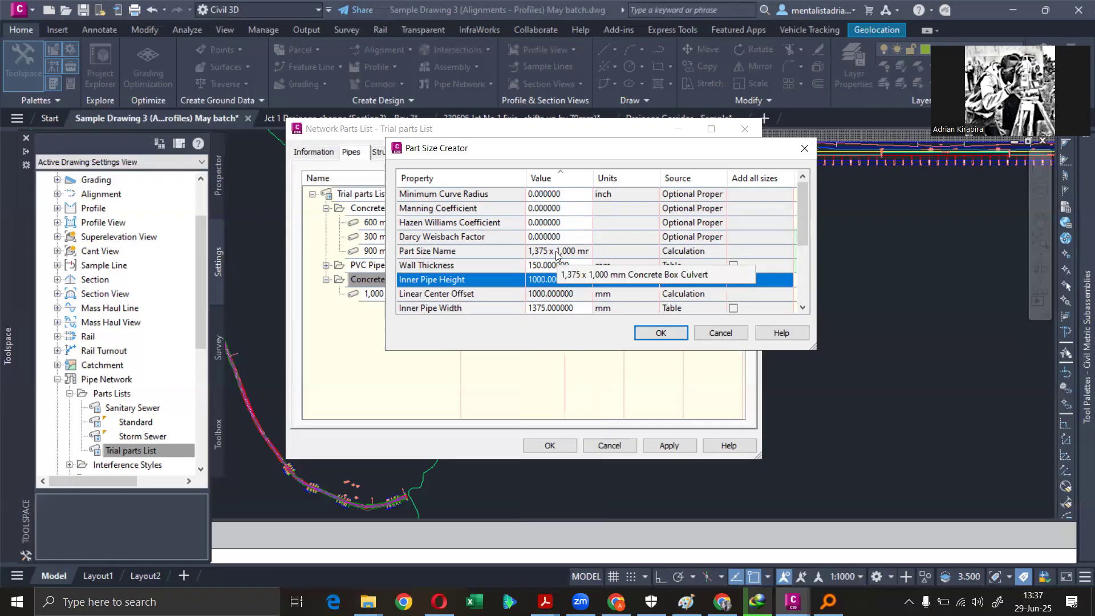
left_click(650, 332)
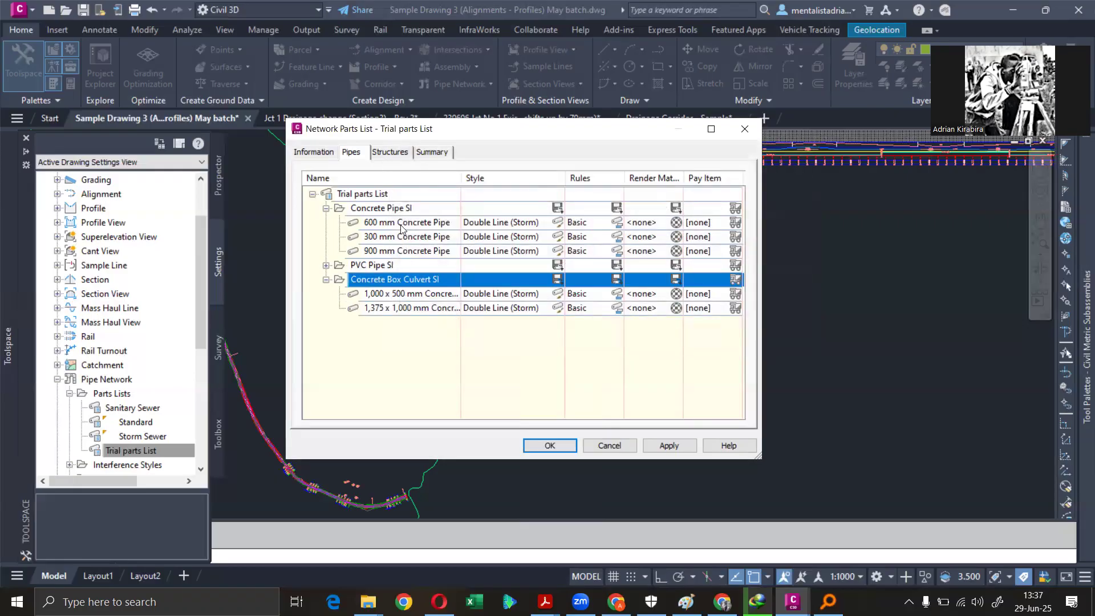
- Open the part catalog for adding structure families to Trial parts List
left_click(392, 152)
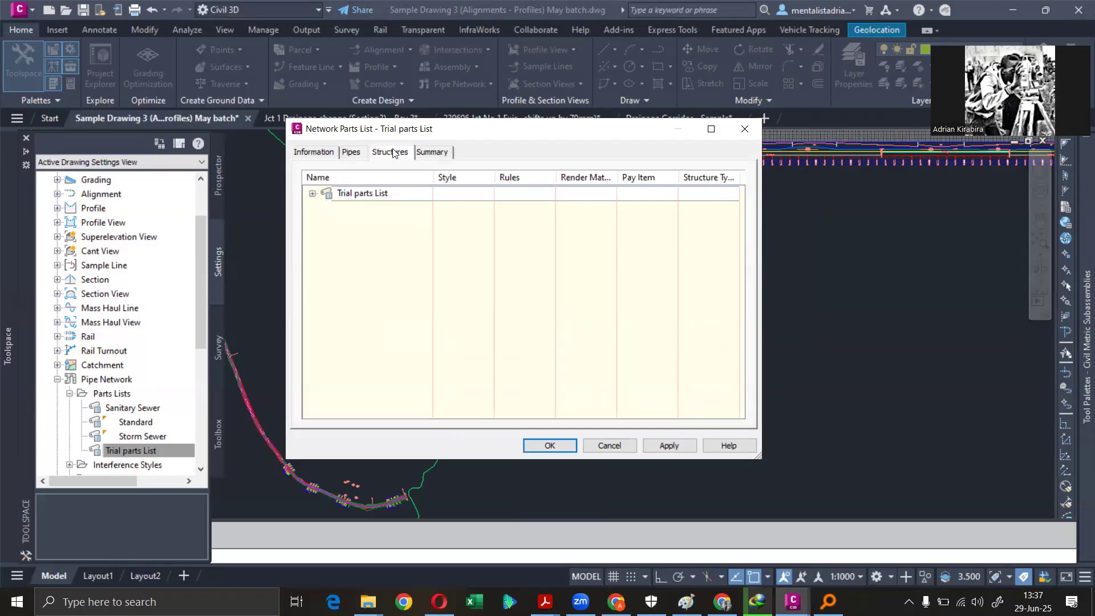
left_click(312, 194)
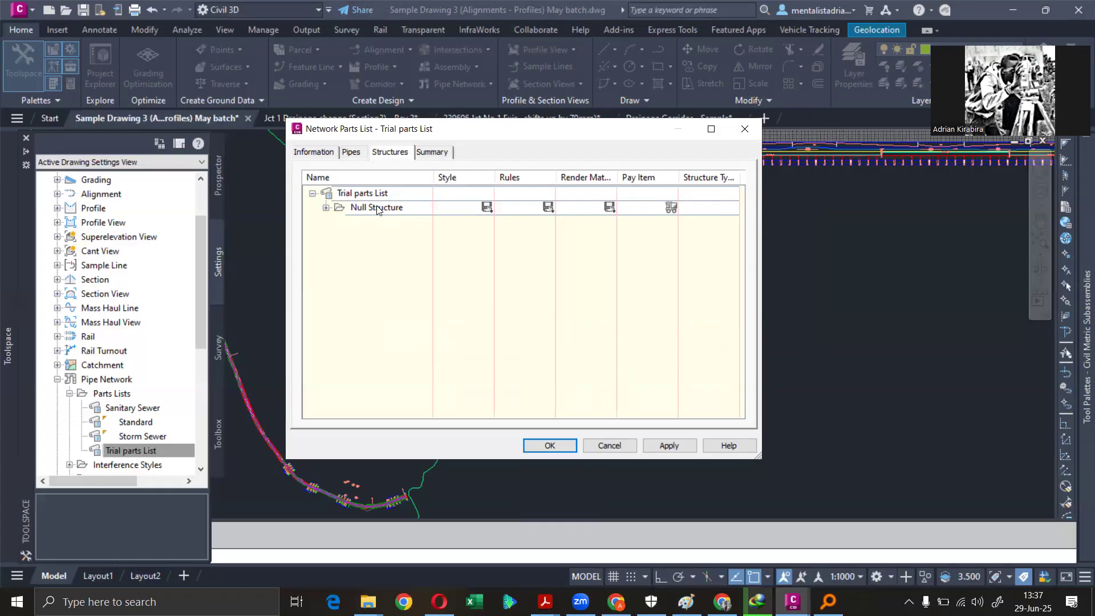
right_click(393, 193)
left_click(416, 204)
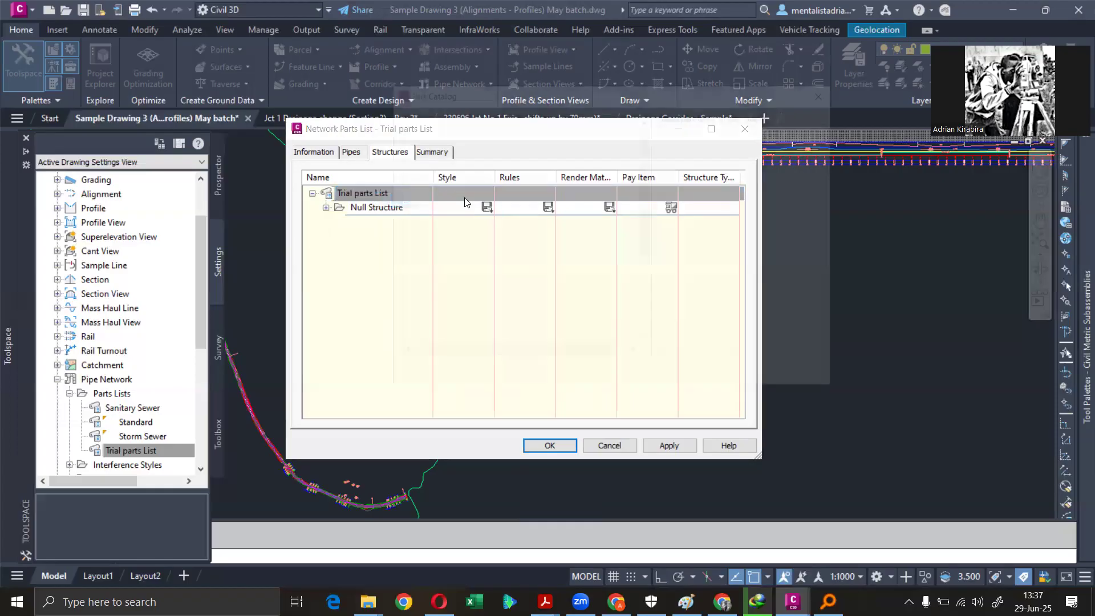
- Examine the preview images of the Inlet-Outlets families, from CMP Rectangular End Section SI to Concrete Rectangular Winged Headwall SI
scroll(515, 144, "down", 3)
scroll(533, 182, "up", 3)
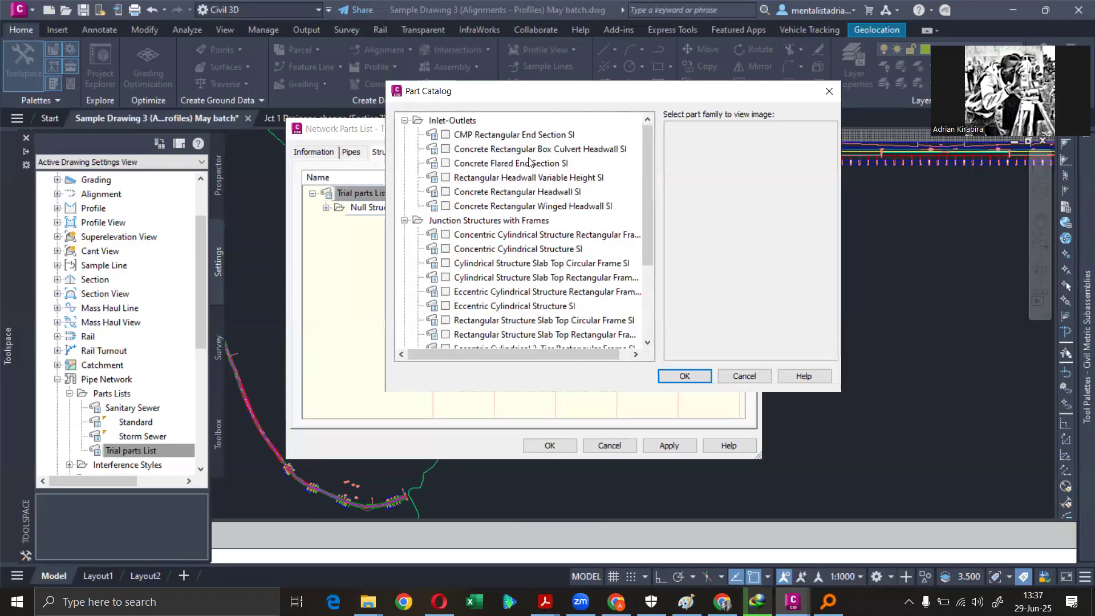
left_click(517, 135)
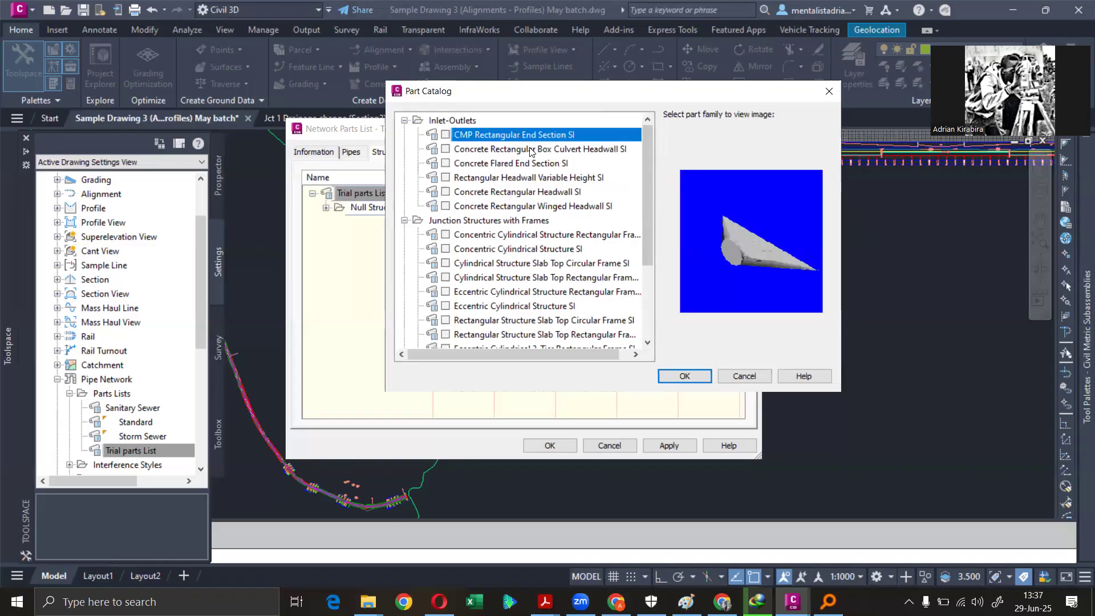
left_click(519, 148)
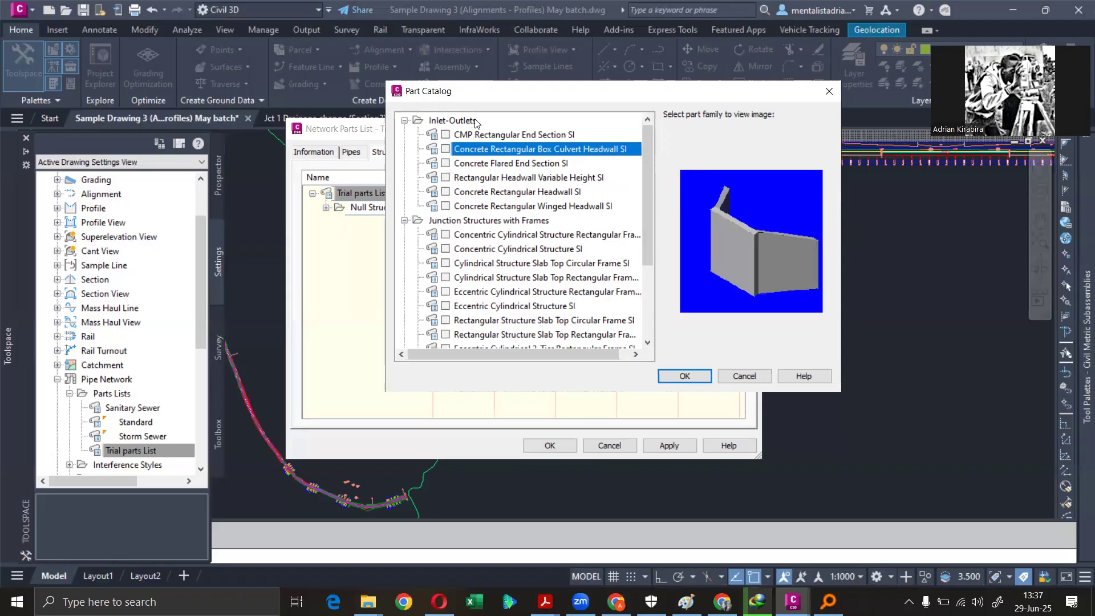
left_click(476, 164)
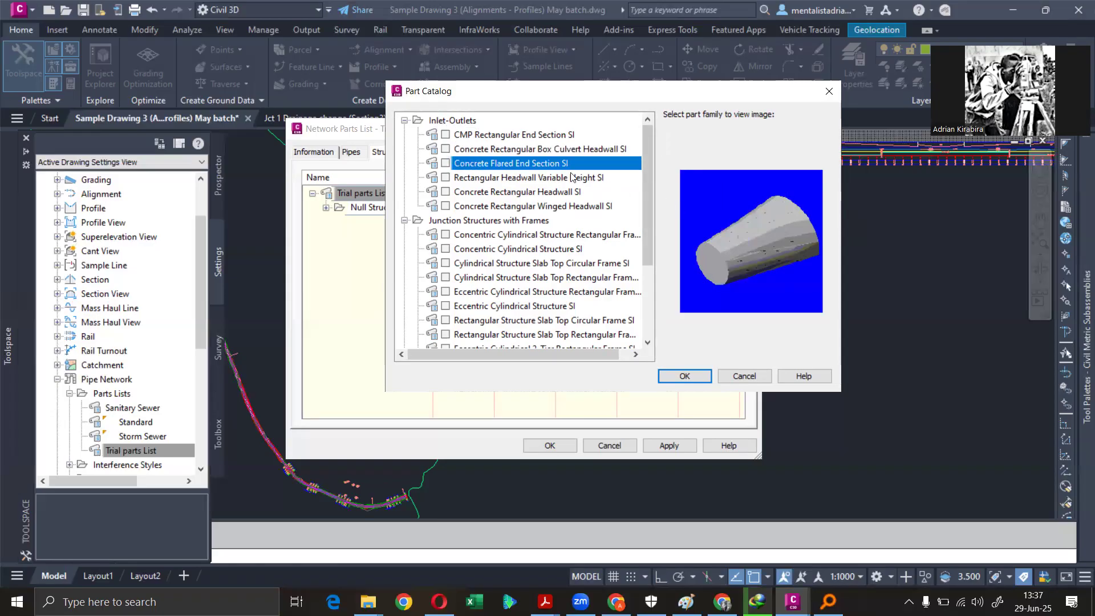
left_click(494, 178)
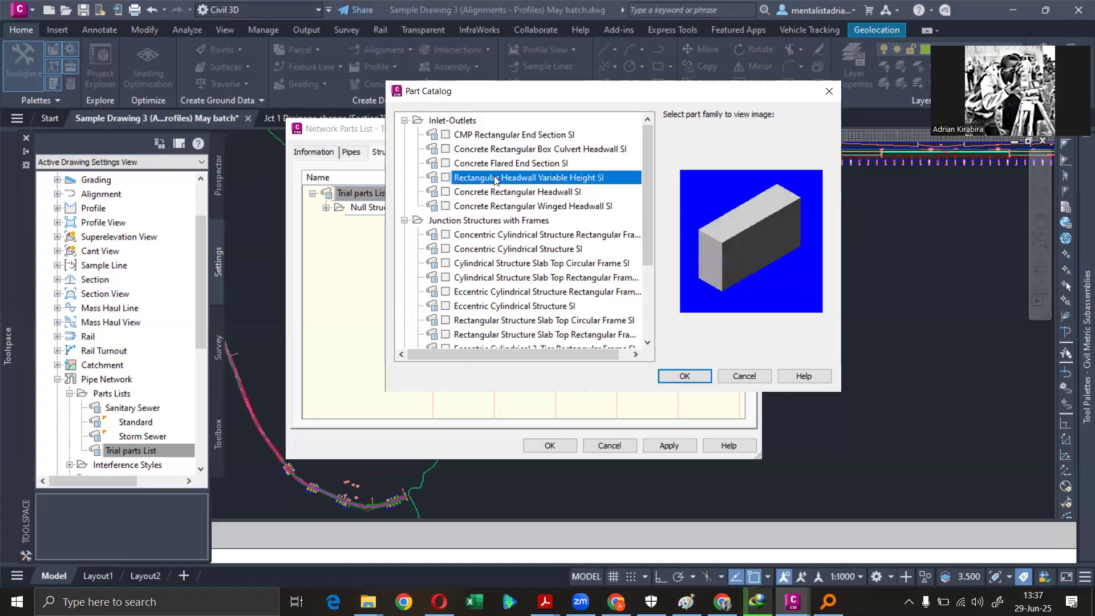
left_click(490, 192)
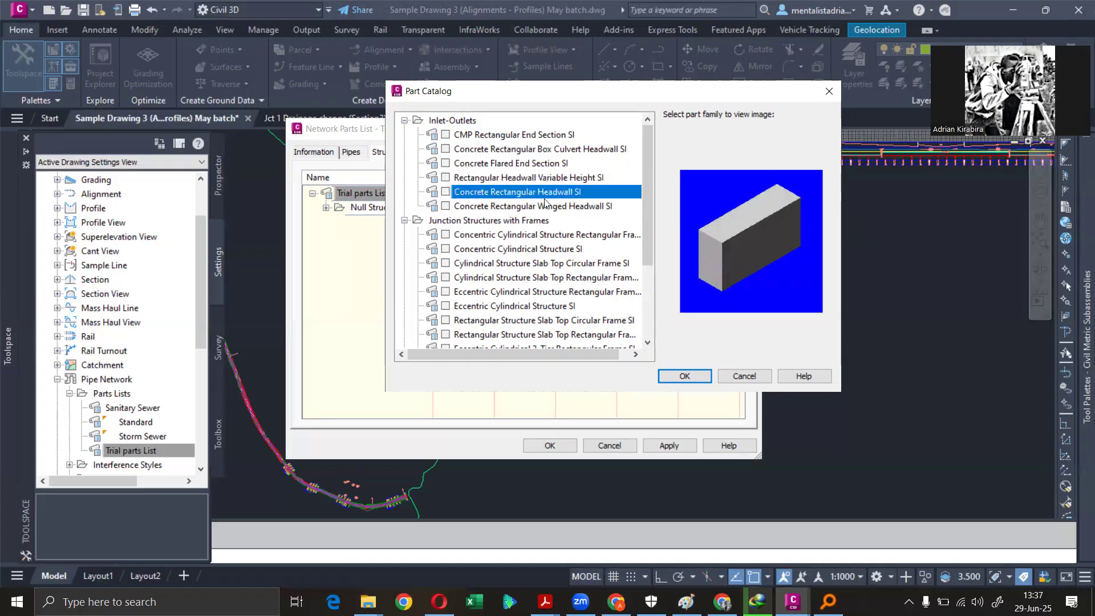
left_click(521, 208)
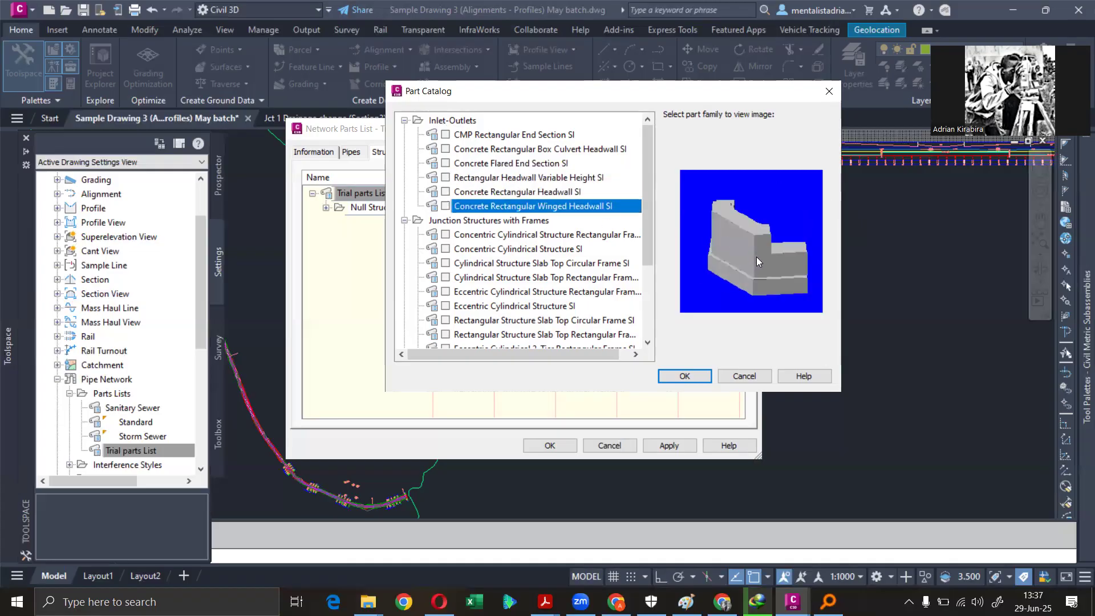
- Examine the preview images of the junction structure families, both with and without frames
left_click(474, 234)
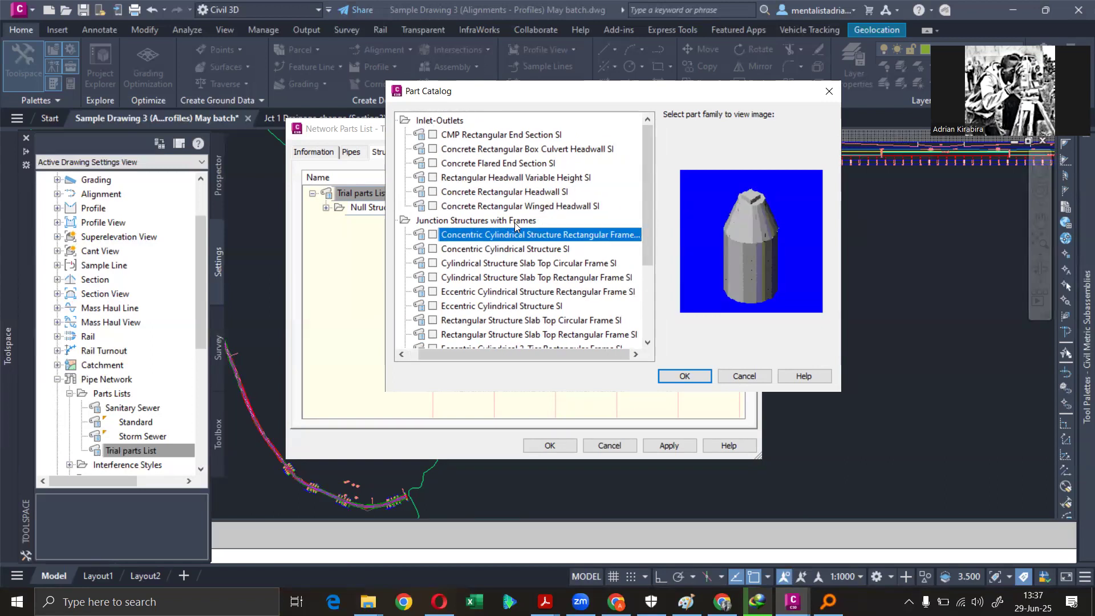
left_click(485, 249)
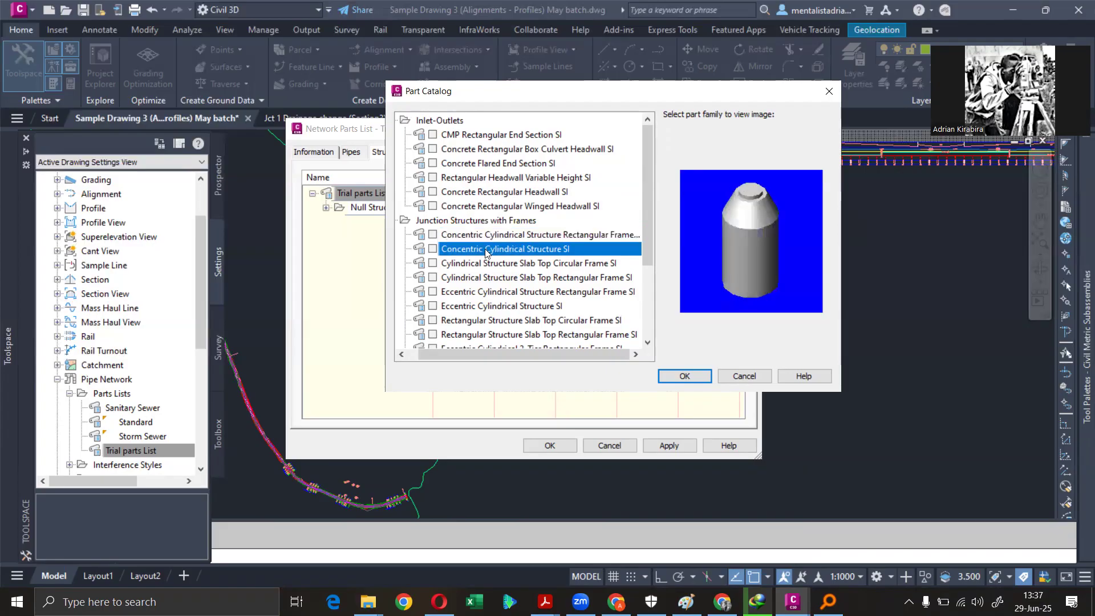
scroll(505, 268, "down", 1)
left_click(492, 222)
left_click(493, 235)
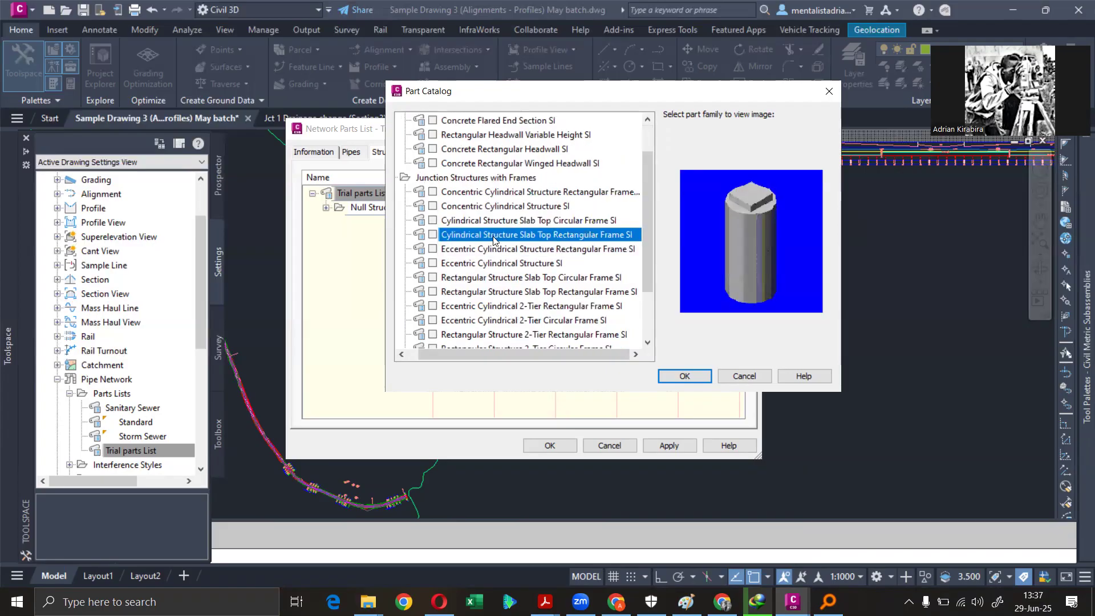
left_click(503, 250)
left_click(509, 263)
left_click(513, 291)
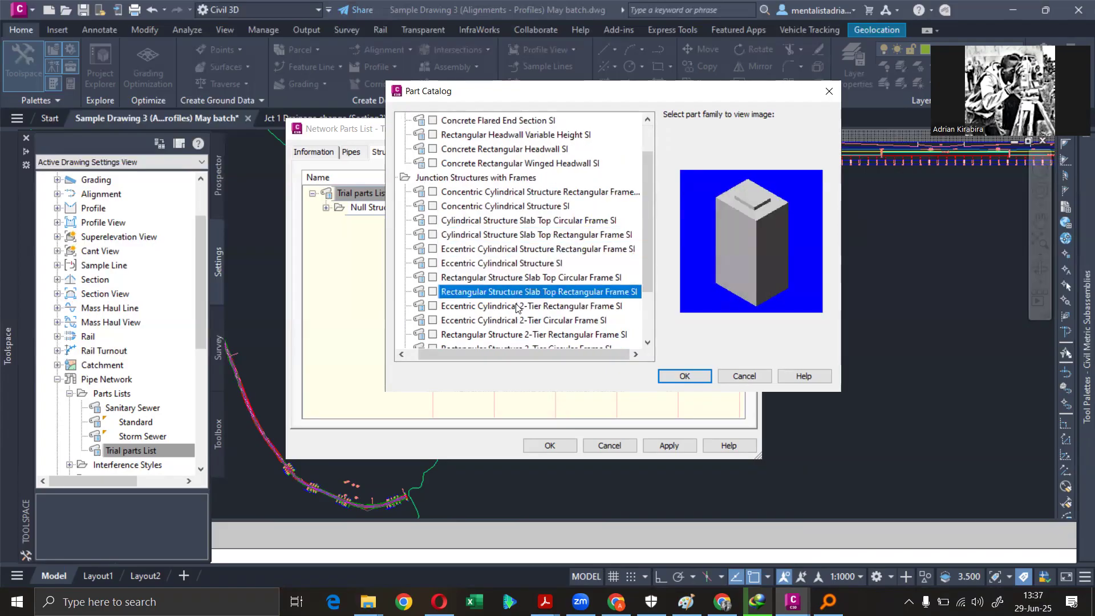
left_click(517, 306)
scroll(518, 315, "down", 2)
left_click(506, 264)
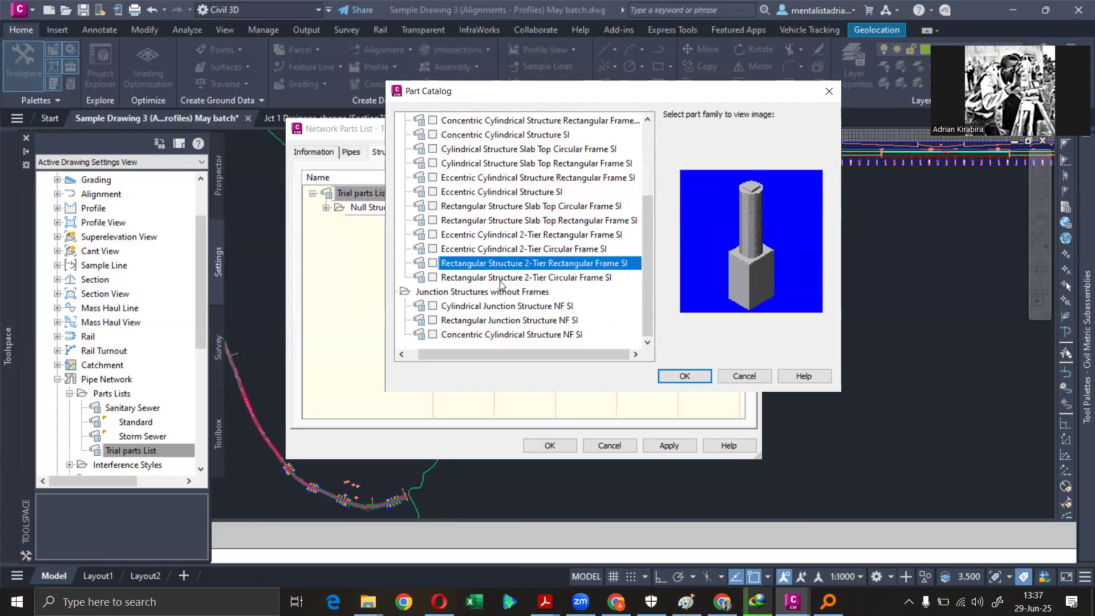
left_click(502, 278)
left_click(504, 306)
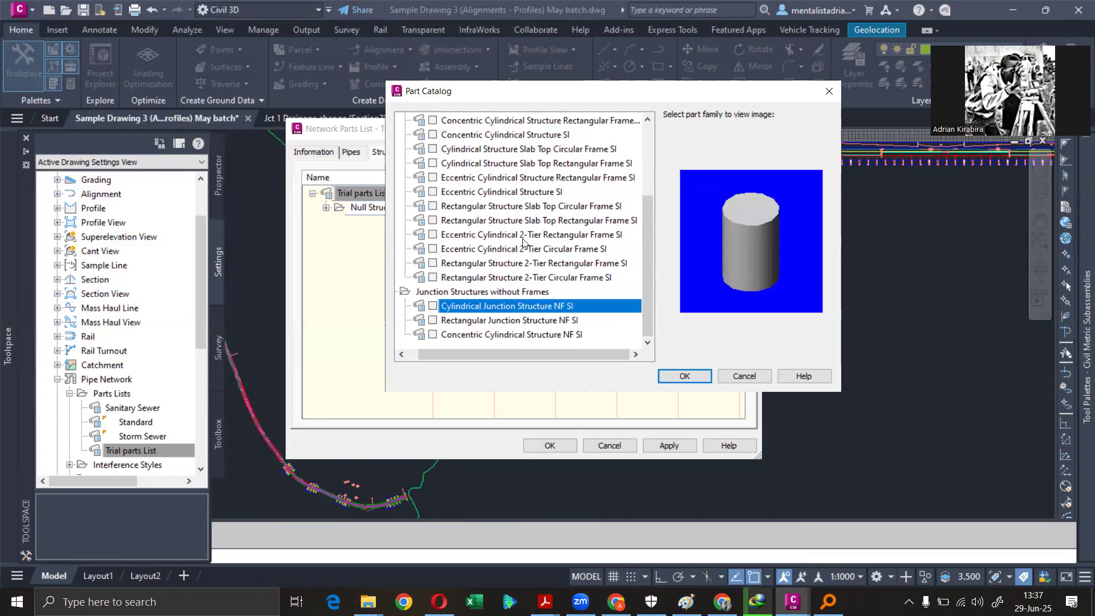
left_click(494, 321)
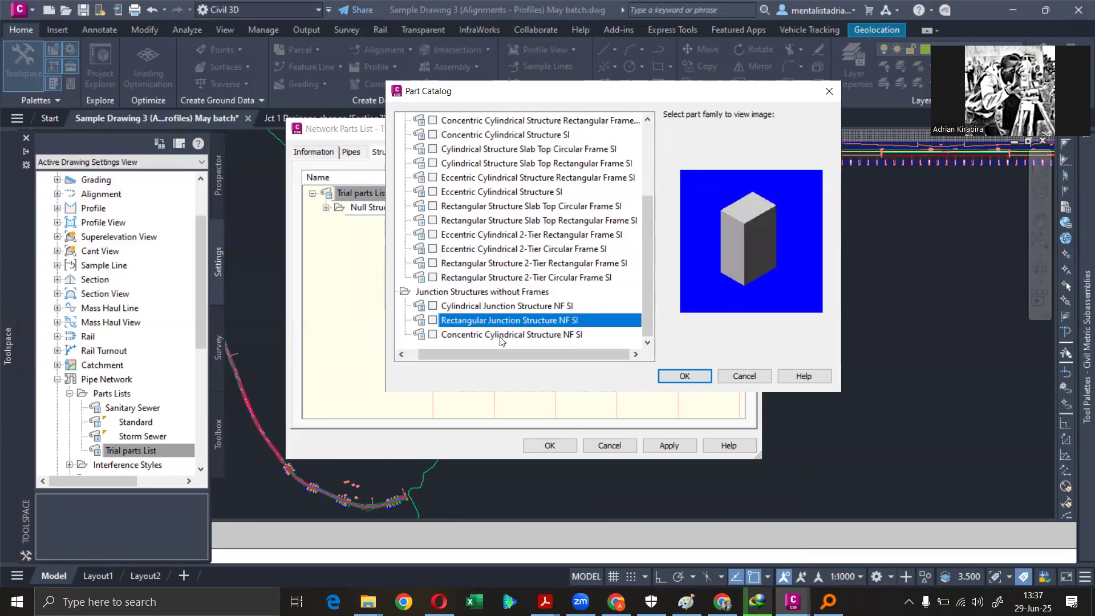
left_click(502, 337)
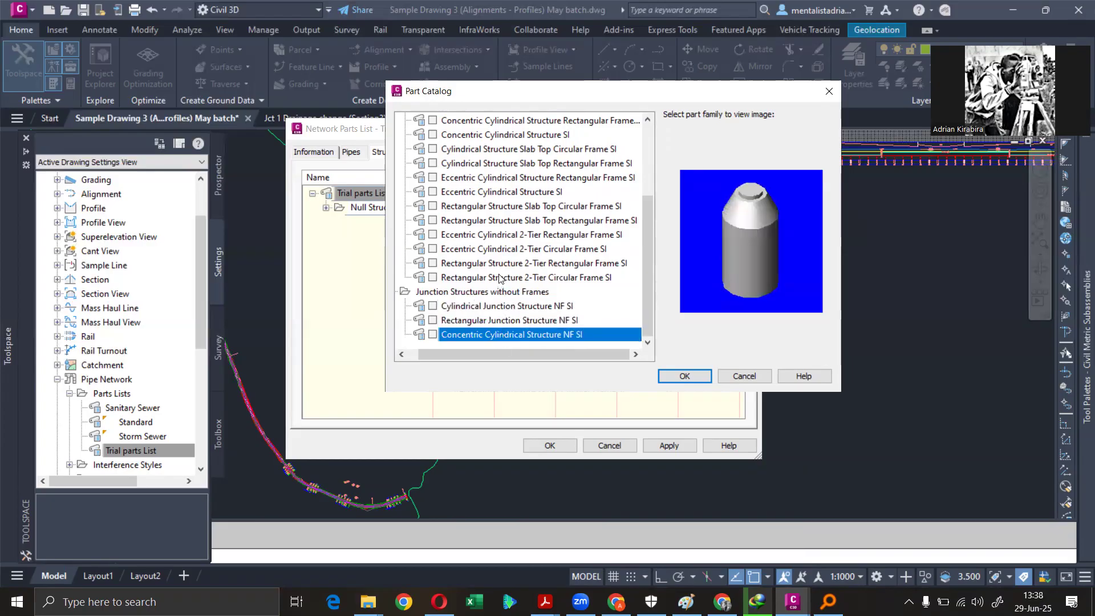
- Add the Rectangular Headwall Variable Height SI, Cylindrical Structure Slab Top Circular Frame SI and Cylindrical Junction Structure NF SI families to the parts list
scroll(501, 258, "up", 3)
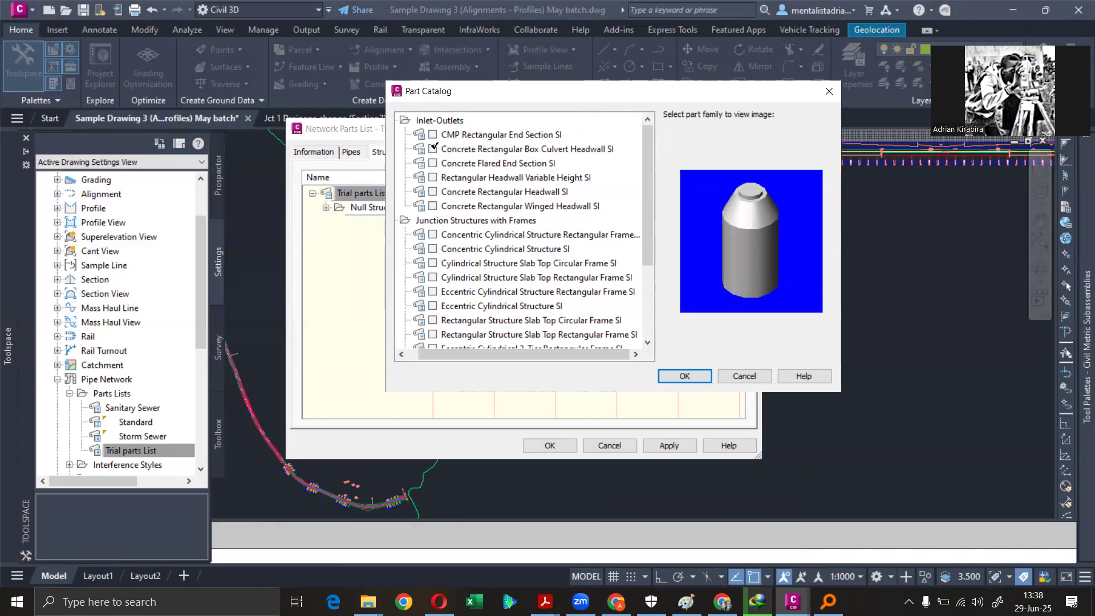
left_click(436, 178)
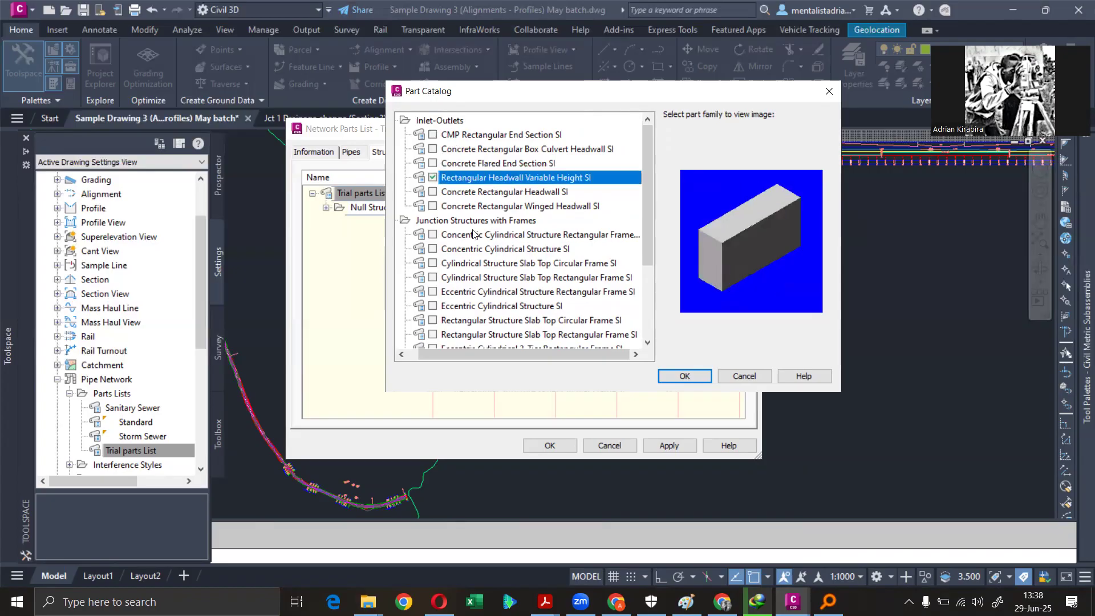
left_click(456, 251)
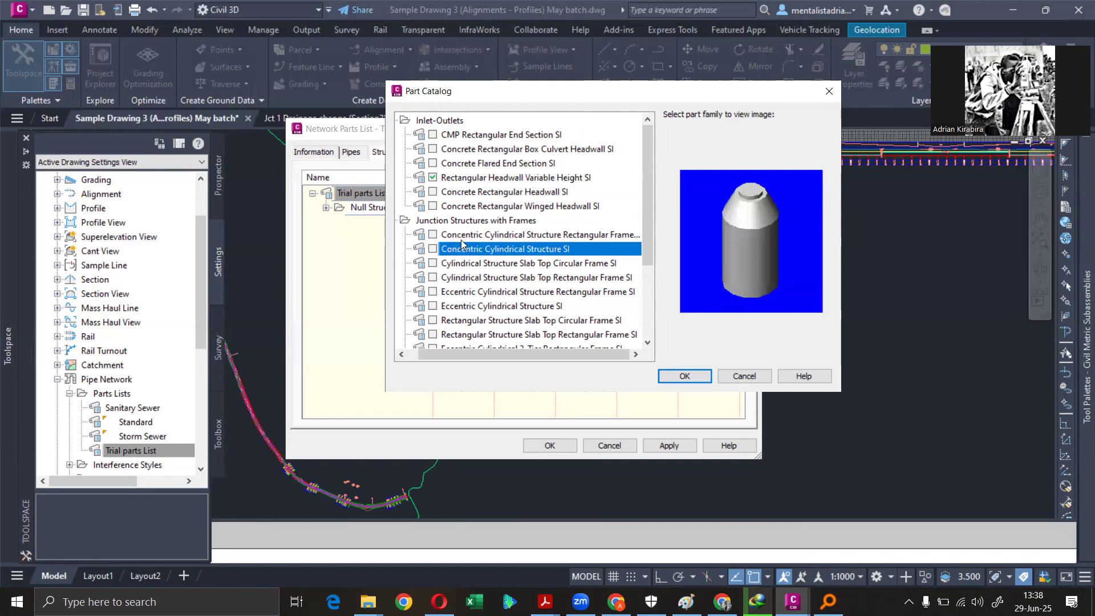
left_click(469, 264)
left_click(468, 280)
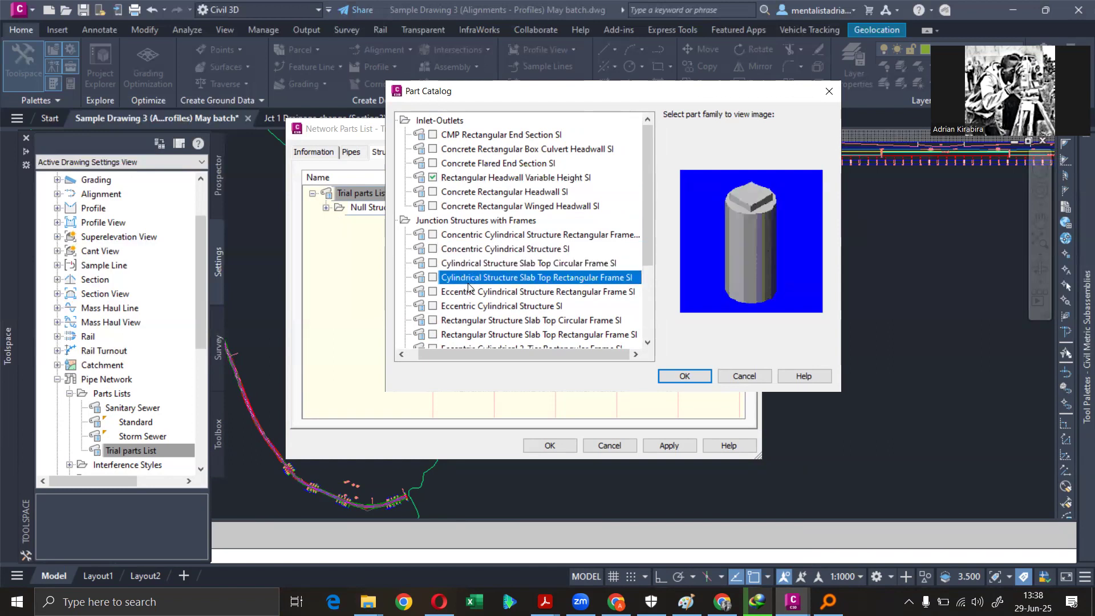
left_click(467, 264)
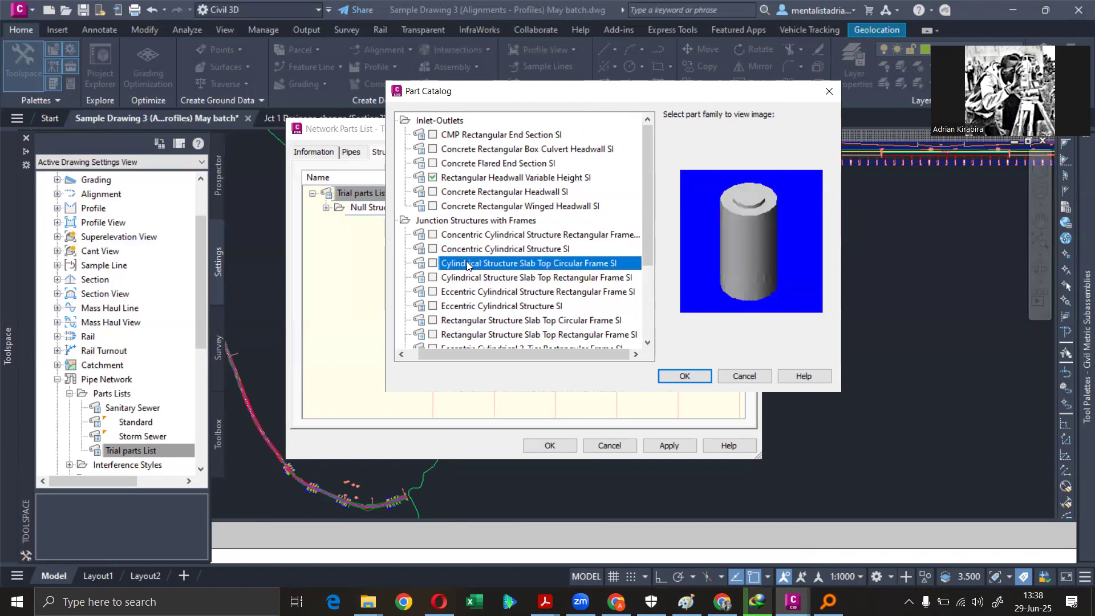
left_click(432, 263)
scroll(541, 261, "down", 3)
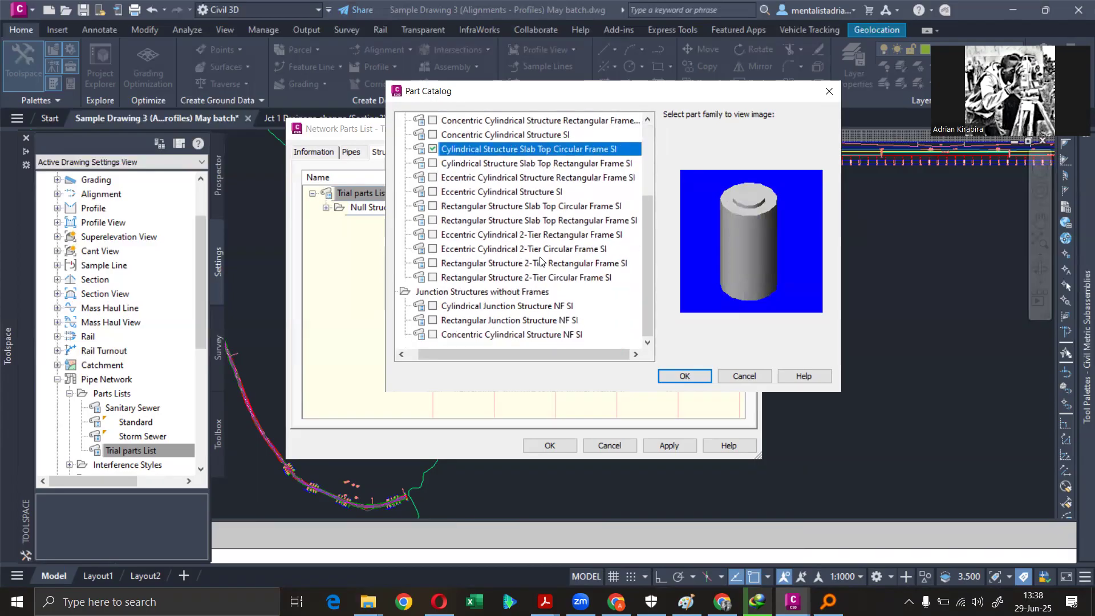
left_click(477, 307)
left_click(432, 305)
left_click(685, 376)
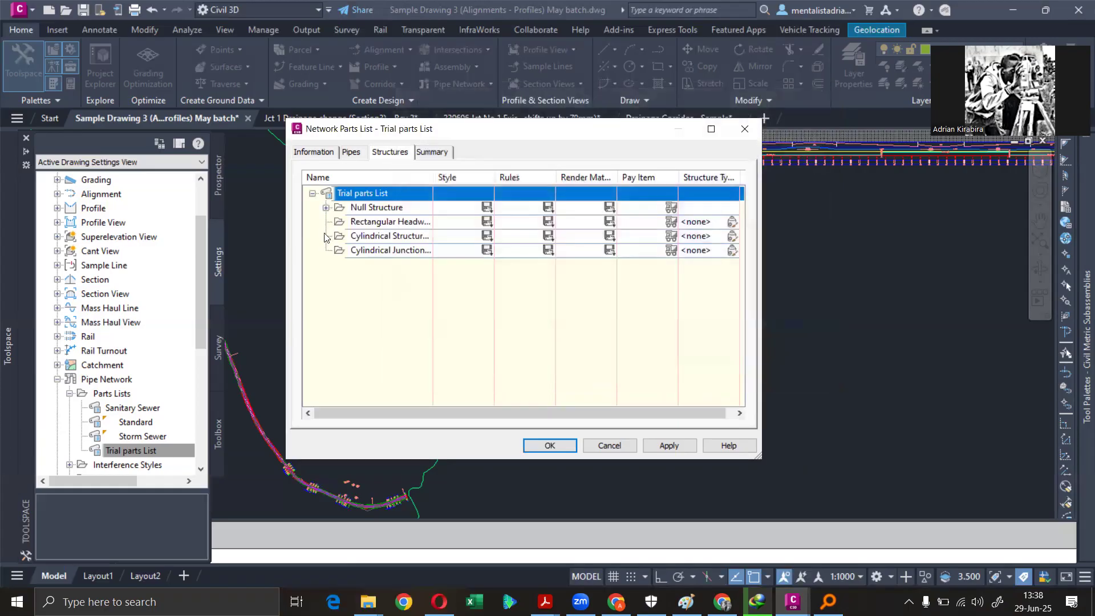
- Add a part size to the rectangular headwall family with a 900 mm structure height and a 2668 mm headwall base width
right_click(359, 222)
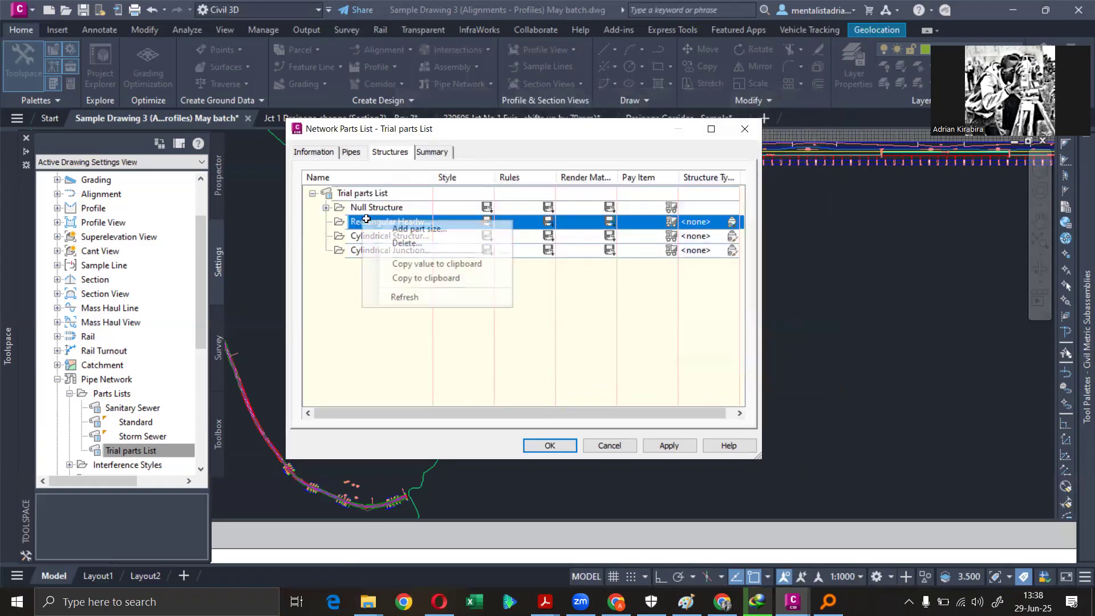
left_click(411, 229)
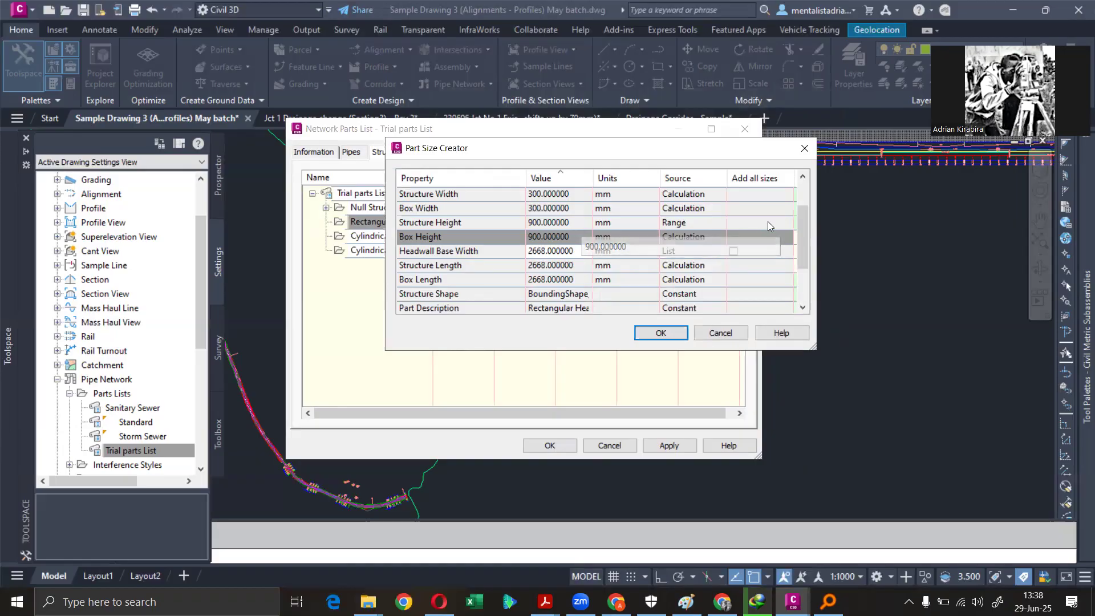
left_click(661, 333)
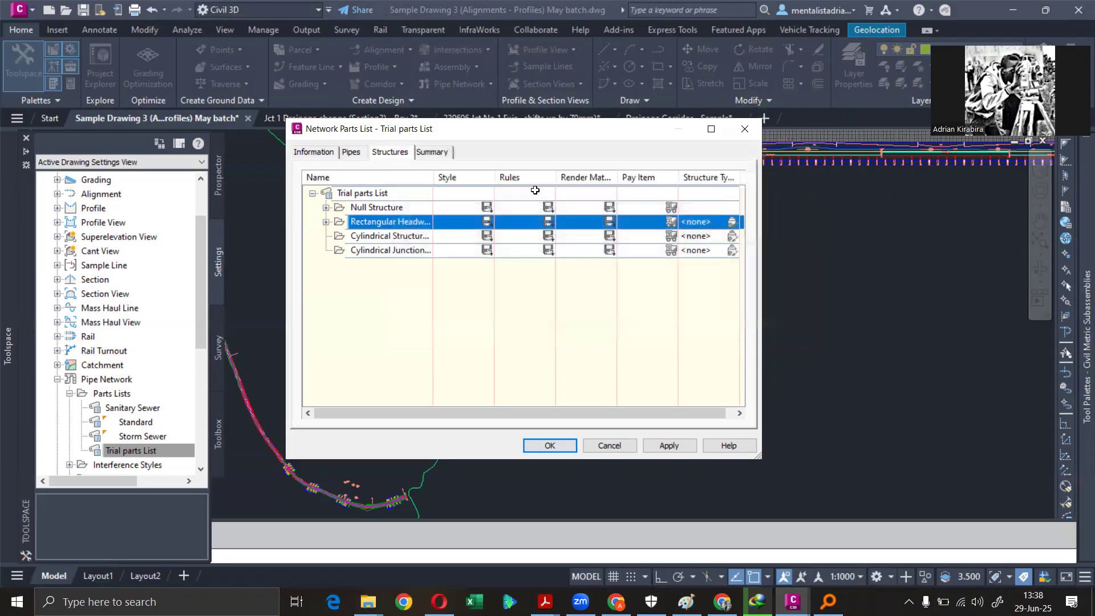
- Check the pipe and structure statistics in the summary of Trial parts List, and close the parts list
left_click(435, 152)
left_click(311, 196)
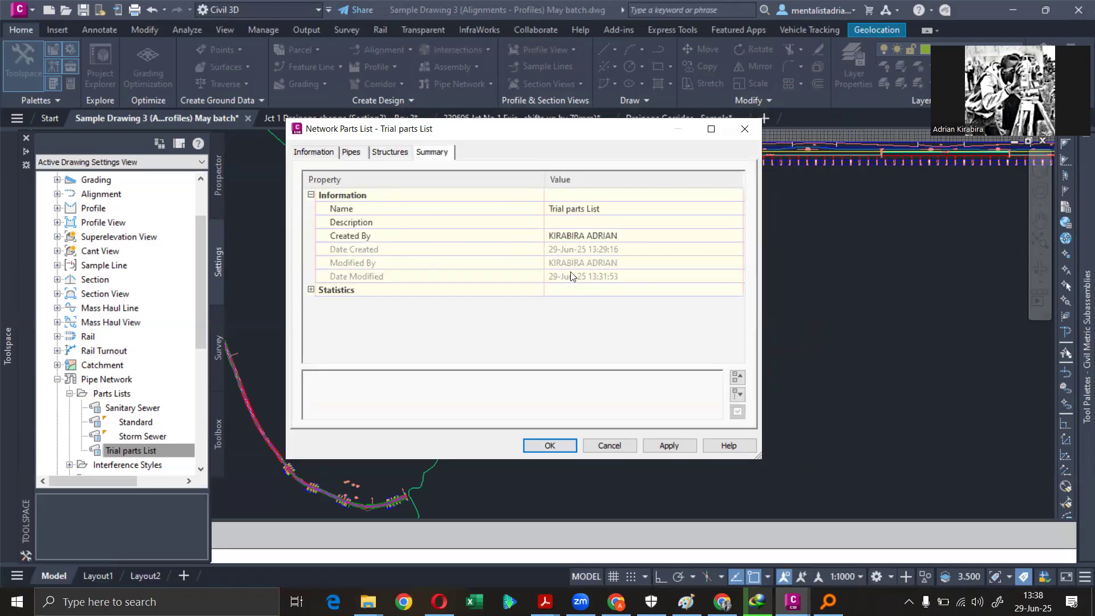
left_click(311, 290)
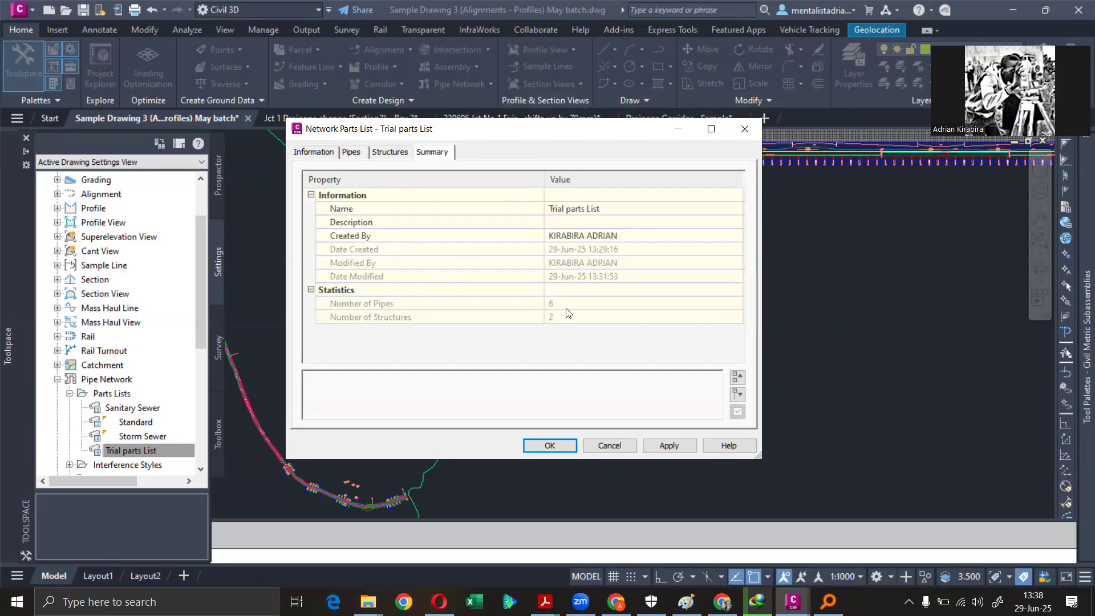
left_click(745, 130)
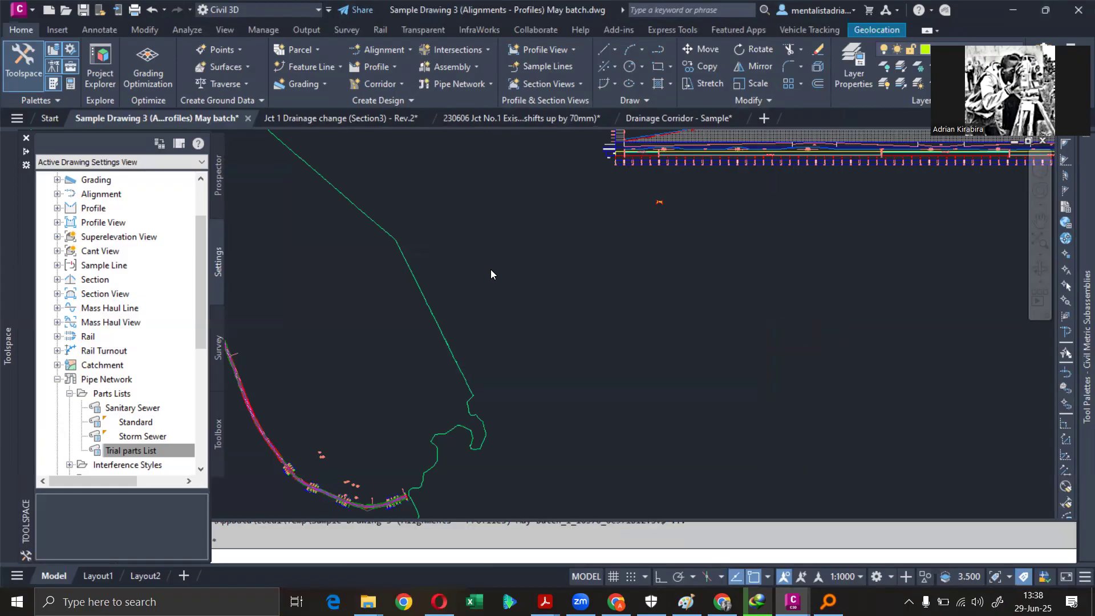
- Check the pipe and structure statistics of the Standard parts list for comparison, and close it
left_click(146, 408)
scroll(148, 408, "down", 2)
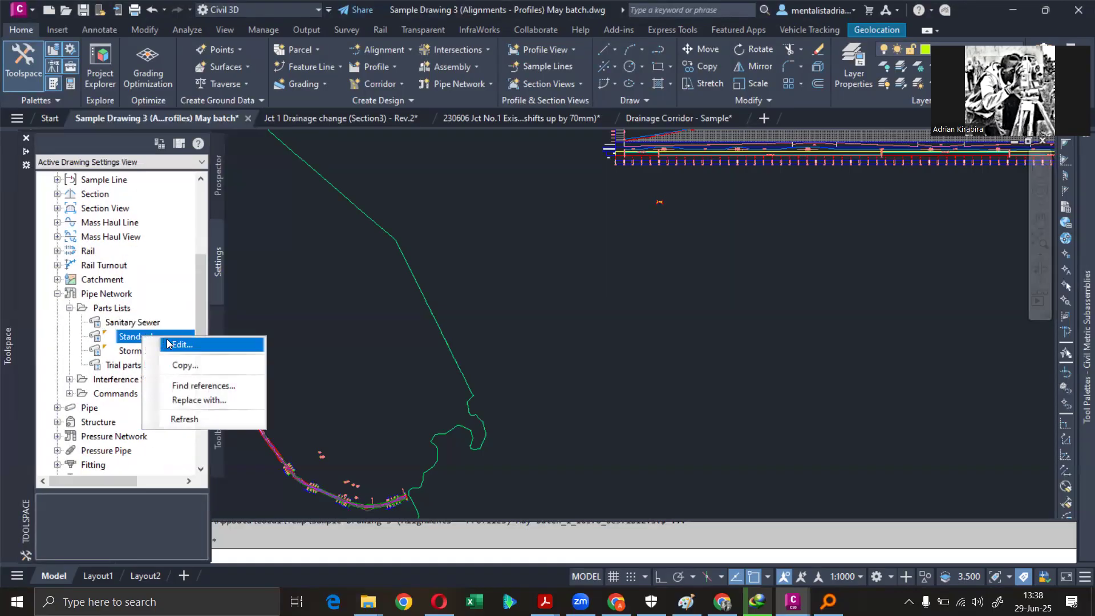
left_click(170, 342)
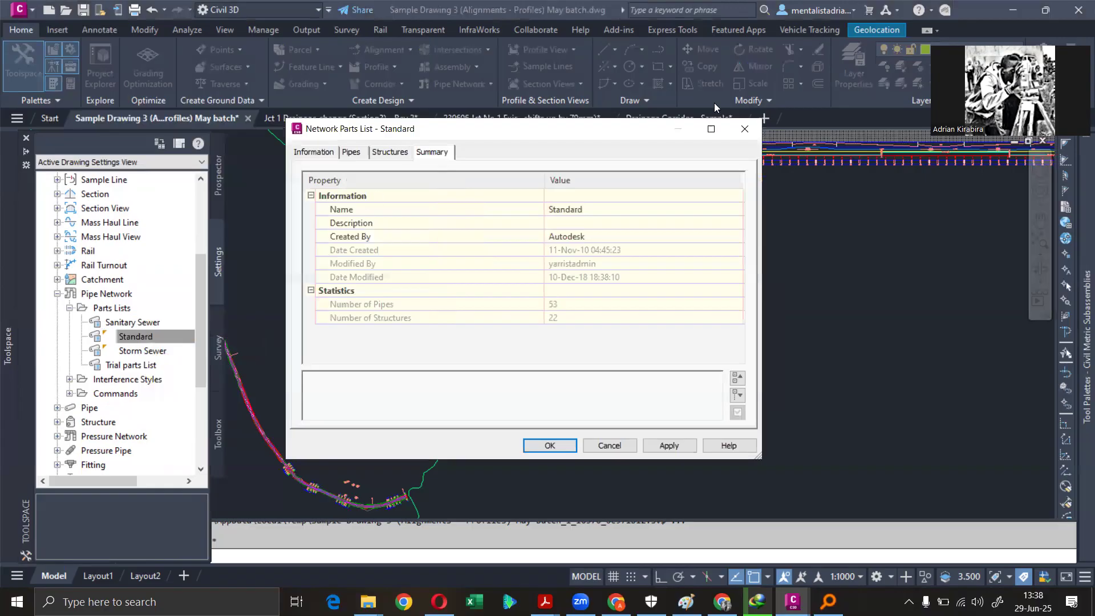
left_click(743, 129)
- Examine the PVC Pipe SI sizes and the structure families in the Sanitary Sewer parts list, and close it
left_click(137, 323)
right_click(144, 323)
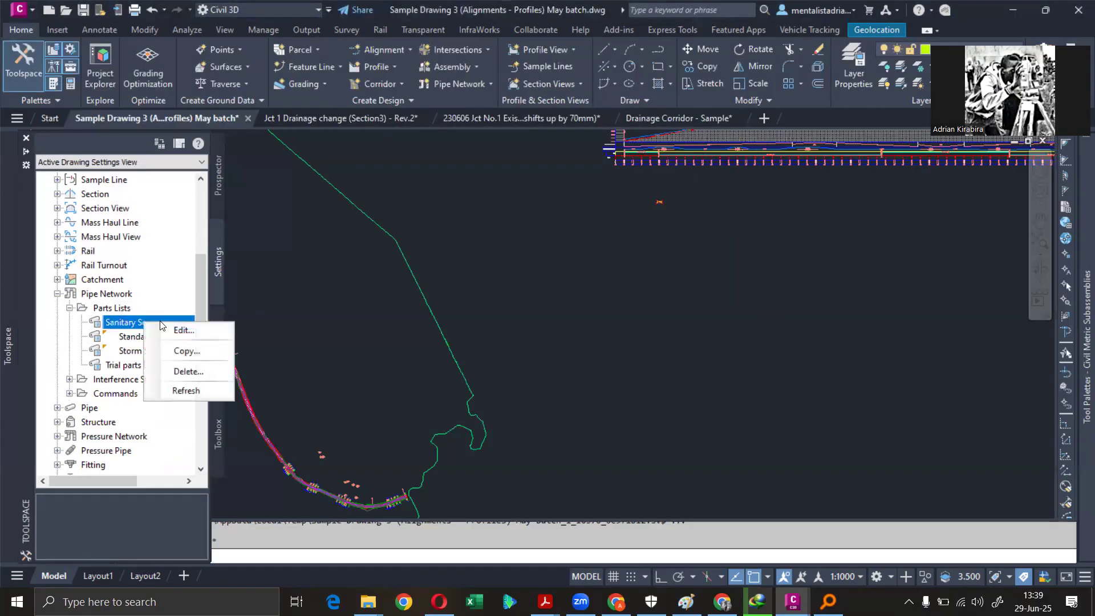
left_click(179, 332)
left_click(354, 153)
left_click(313, 193)
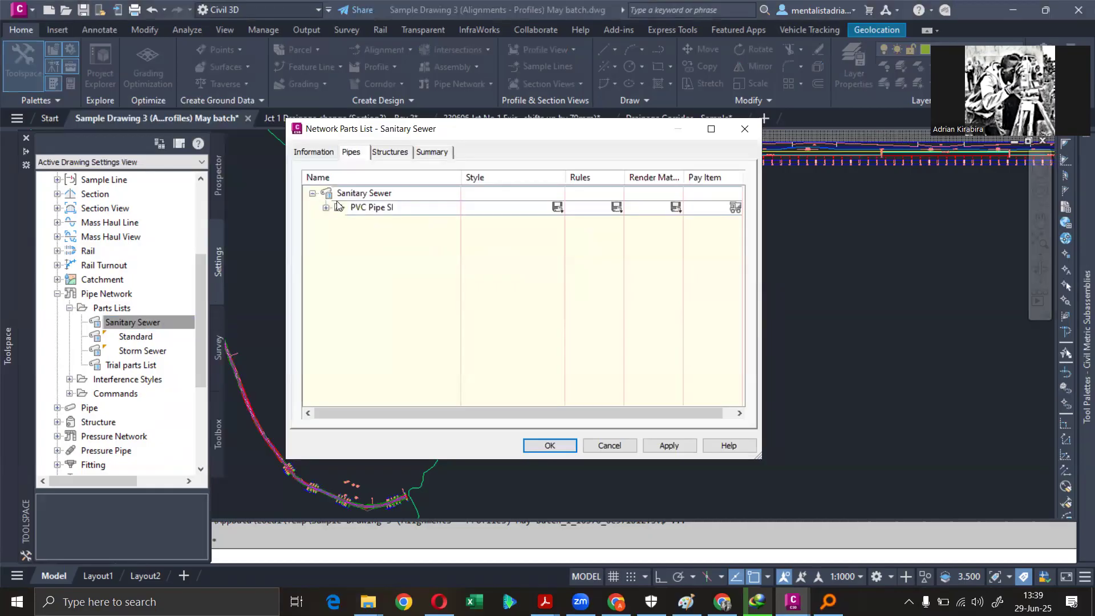
left_click(326, 207)
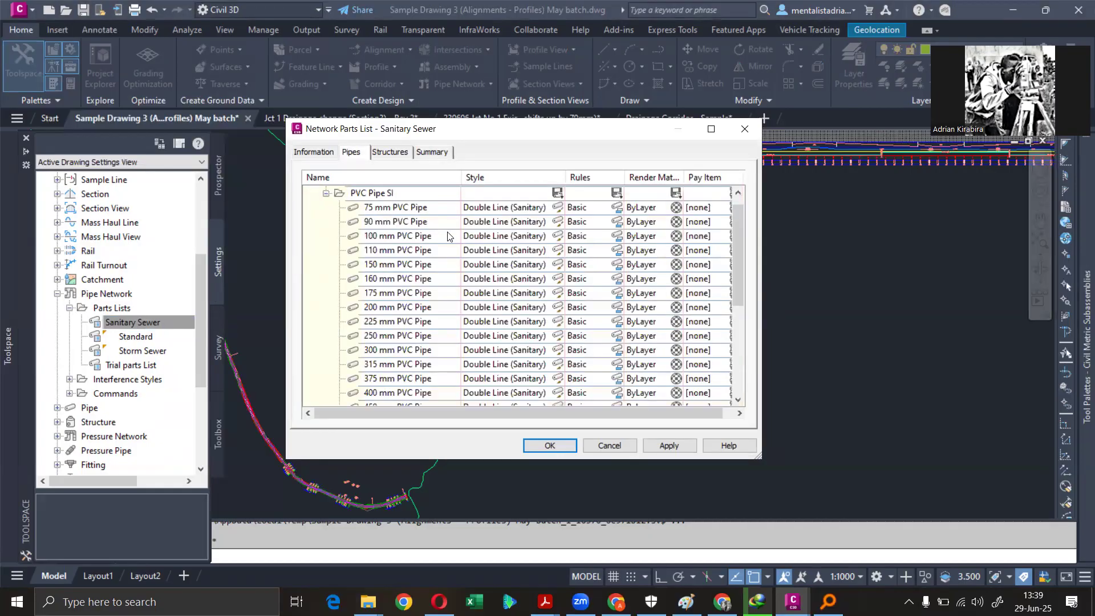
scroll(450, 228, "down", 5)
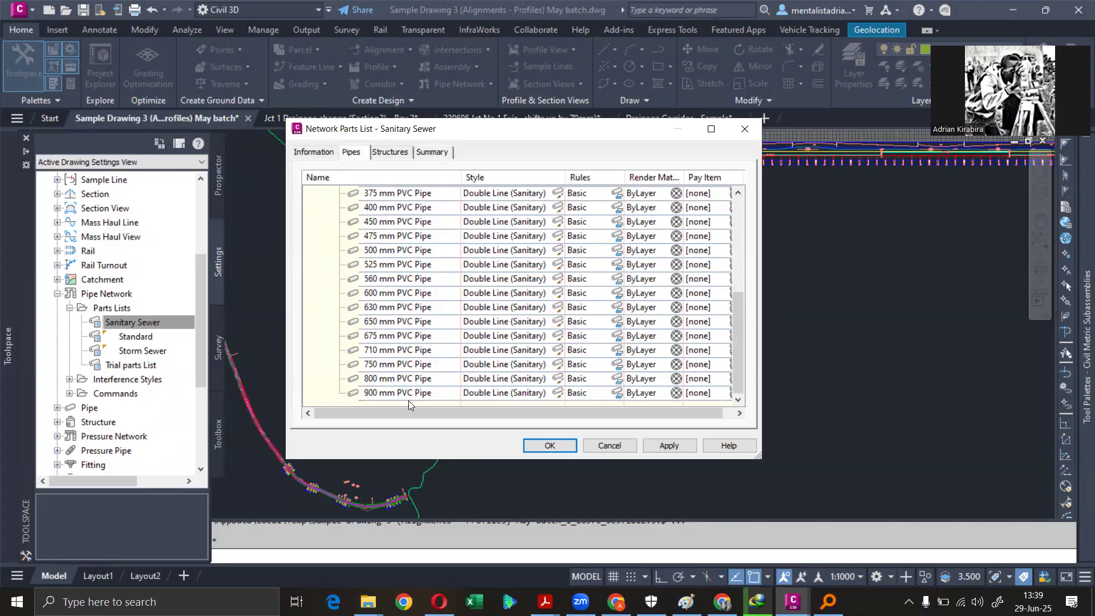
scroll(412, 247, "up", 5)
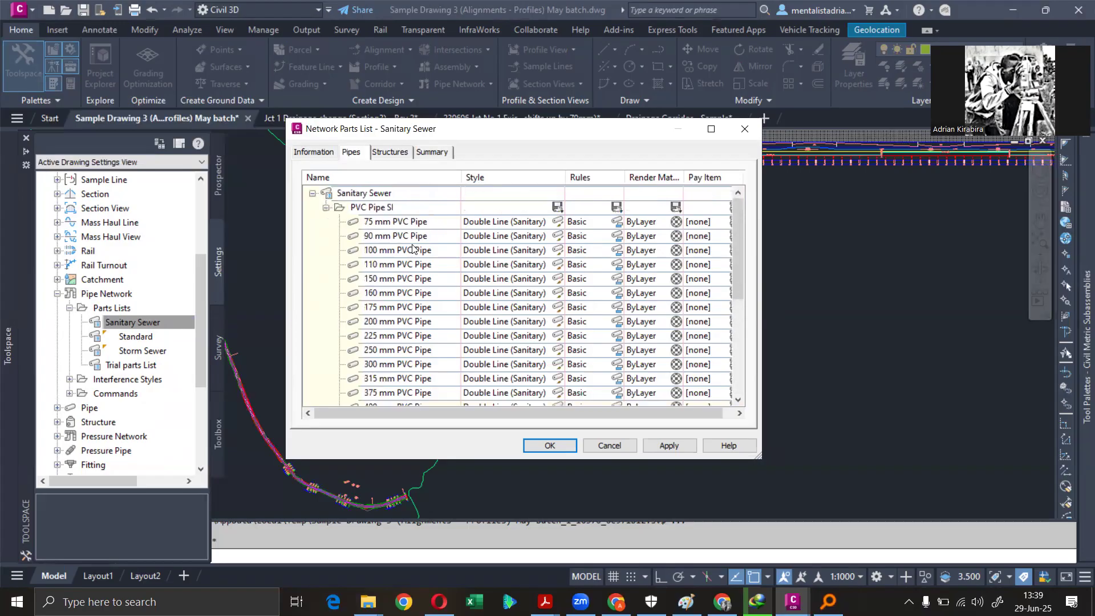
left_click(391, 152)
left_click(313, 193)
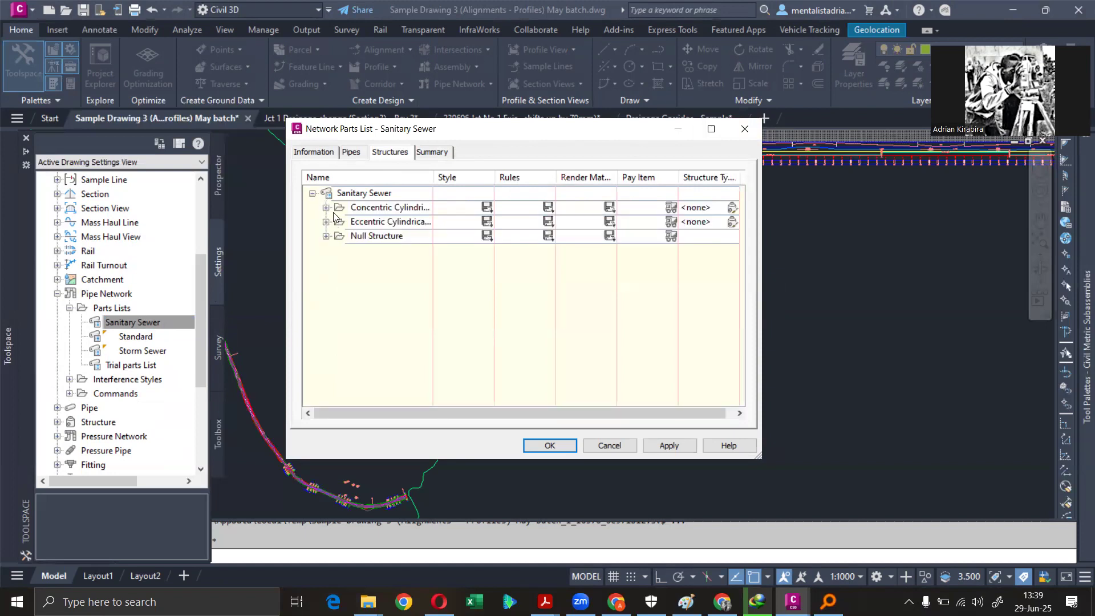
left_click(744, 128)
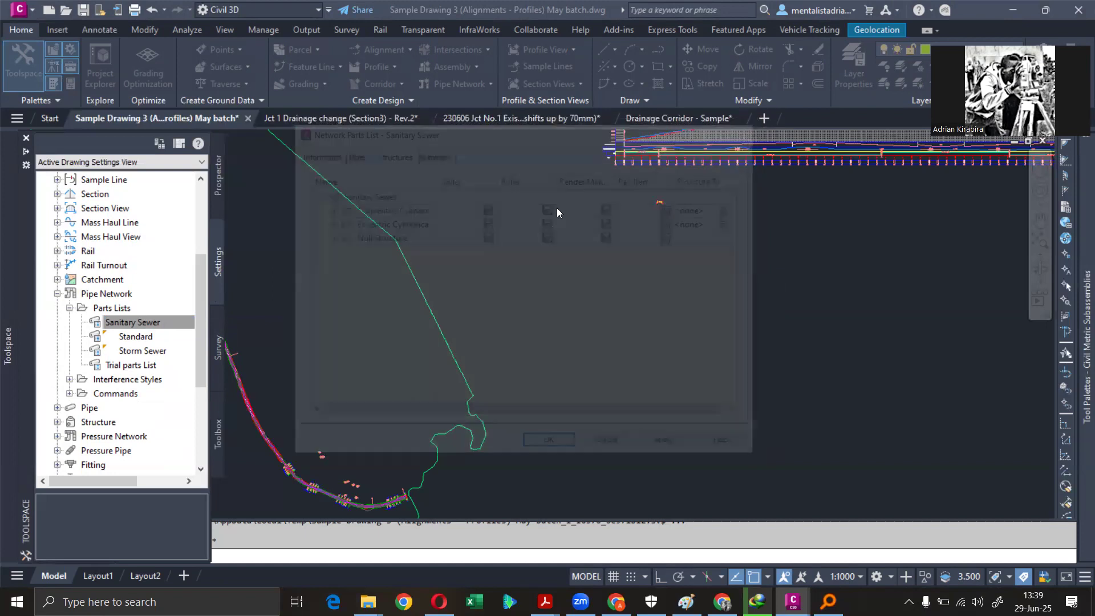
- Examine the Concrete Pipe SI sizes and the structure families in the Storm Sewer parts list, and close it
right_click(163, 351)
left_click(194, 357)
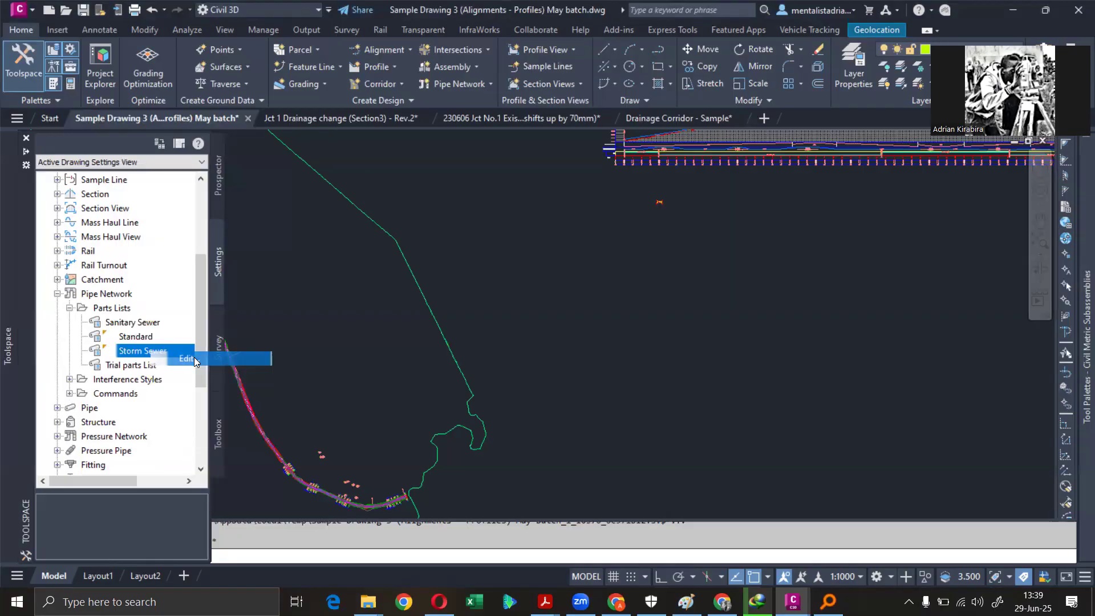
left_click(351, 152)
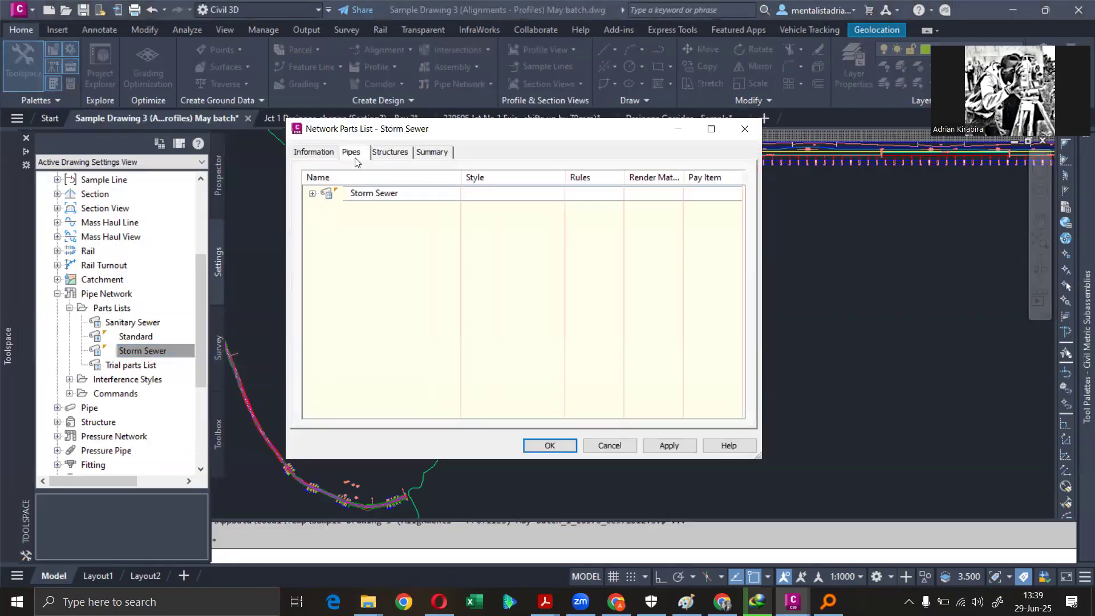
left_click(312, 194)
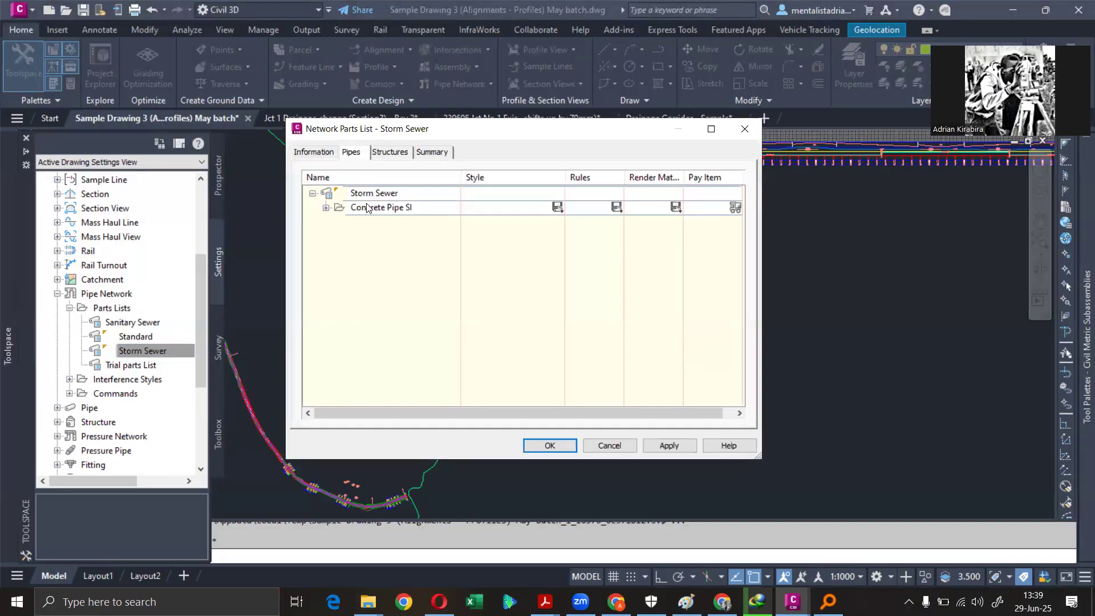
left_click(326, 207)
scroll(419, 242, "down", 2)
scroll(428, 252, "up", 3)
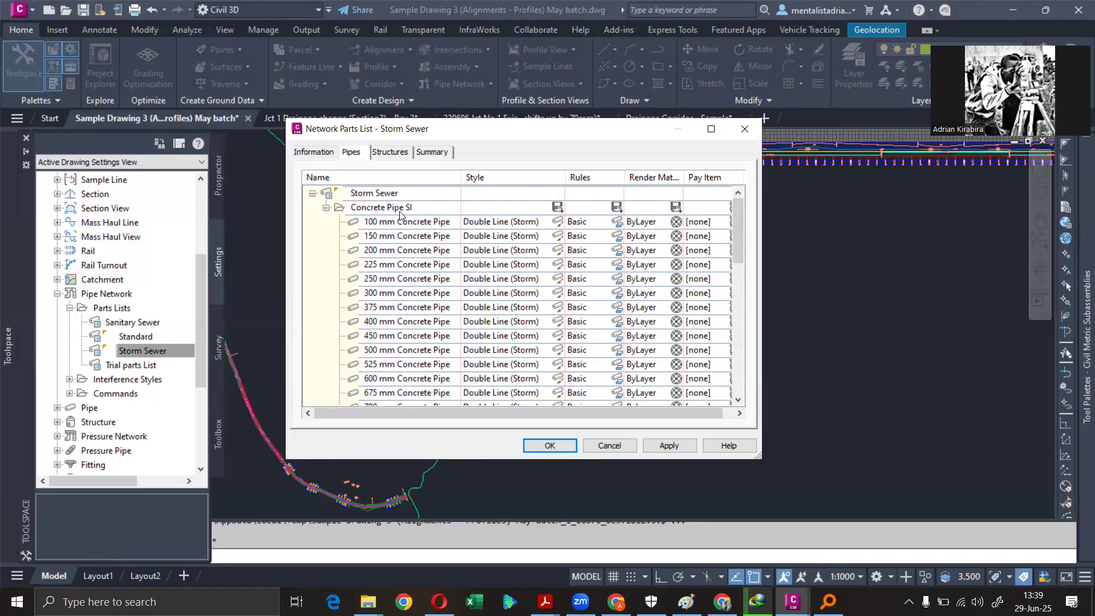
left_click(382, 153)
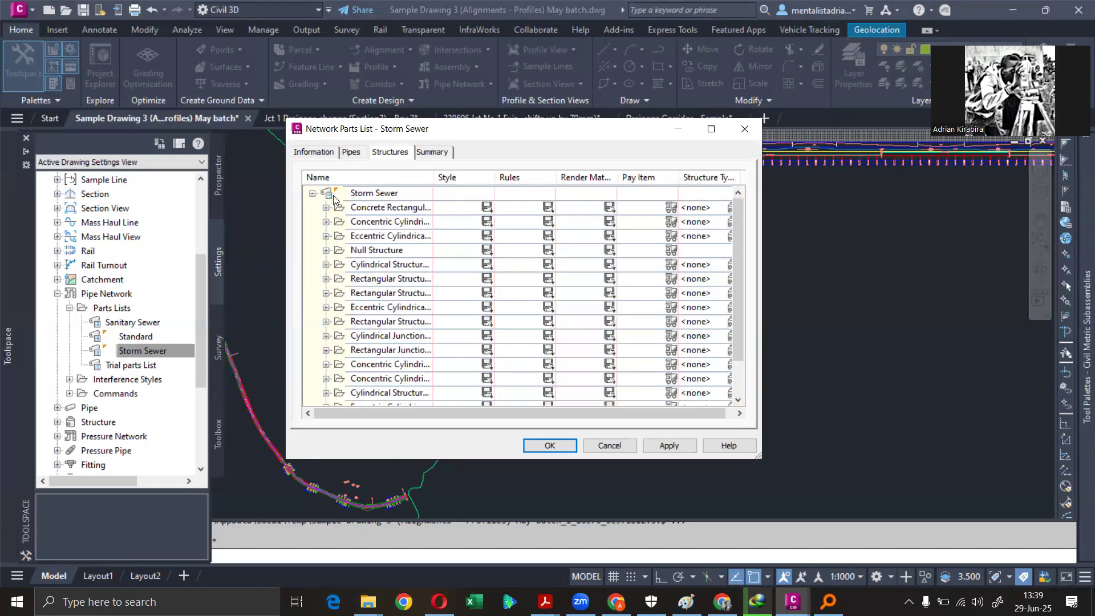
scroll(368, 217, "down", 1)
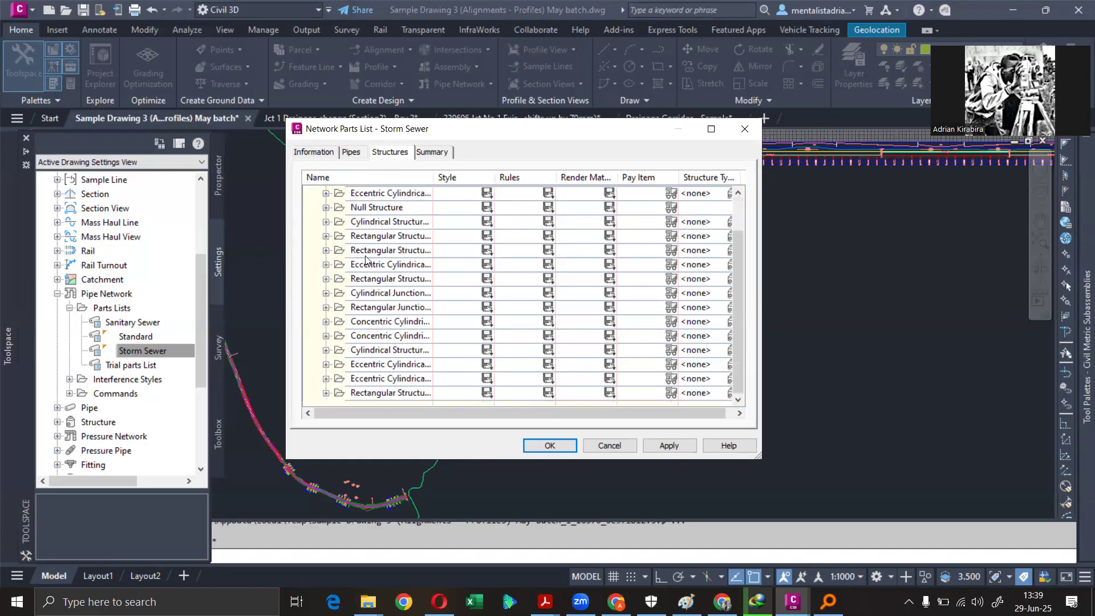
left_click(745, 129)
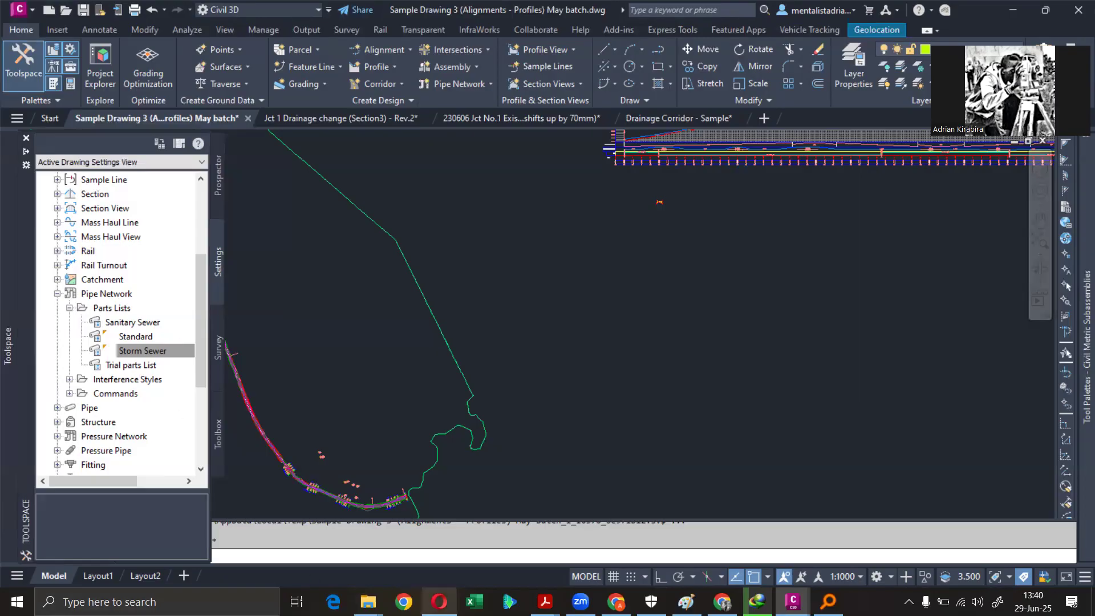
- Switch to the Chrome browser and run a Google search for "perfolated pipes"
left_click(439, 601)
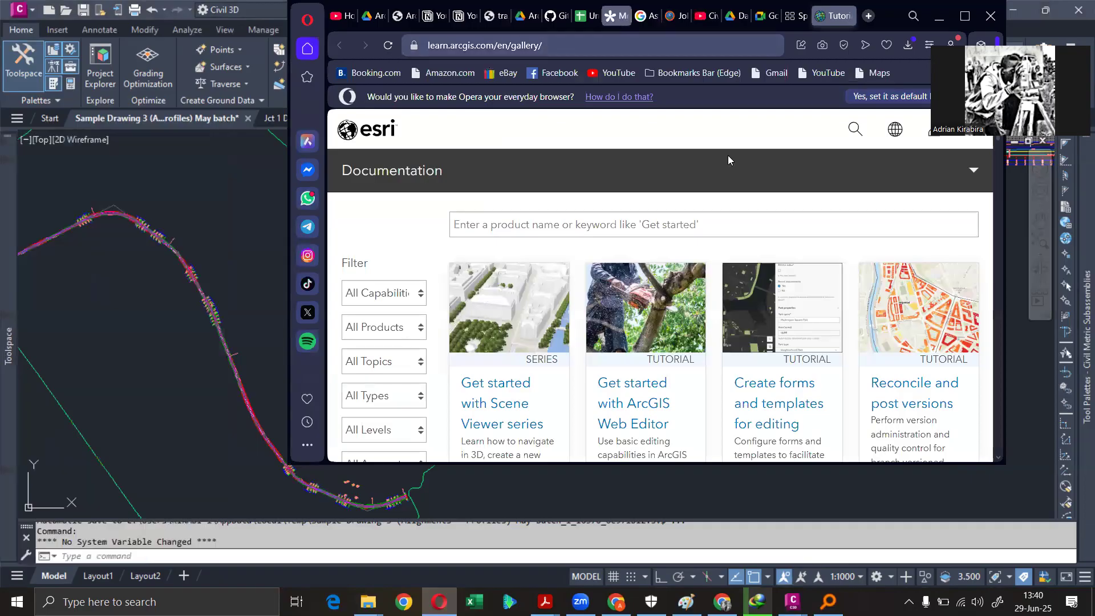
left_click(617, 602)
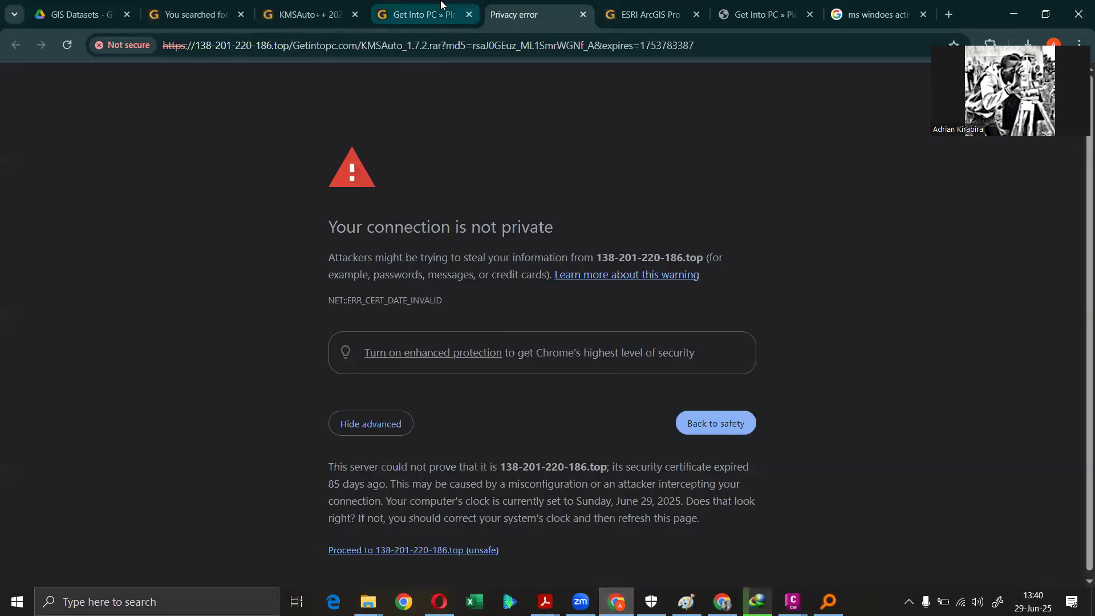
left_click(457, 45)
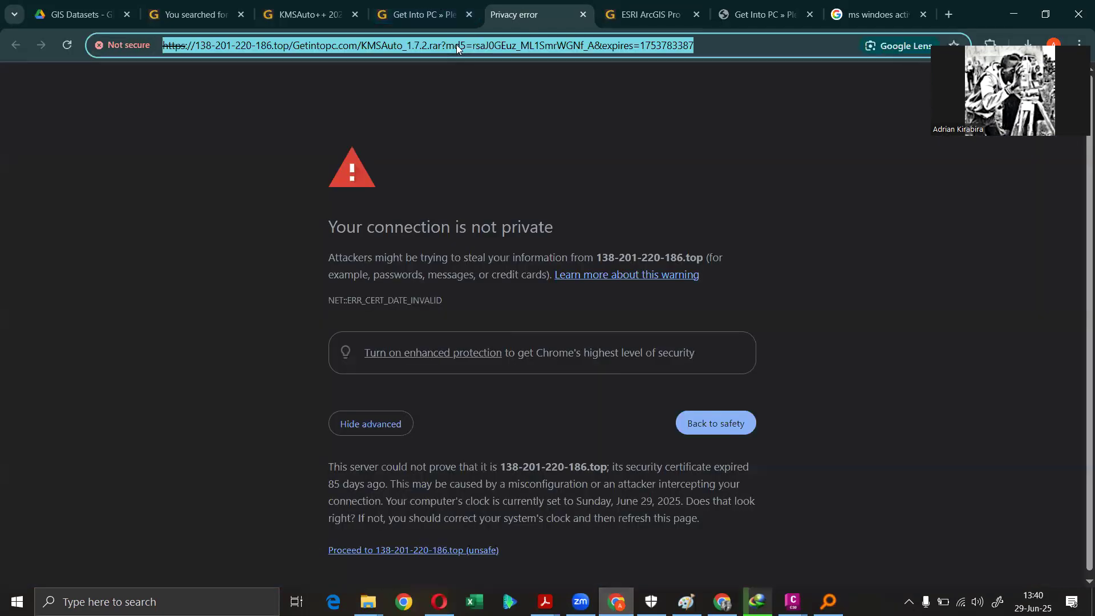
type("per")
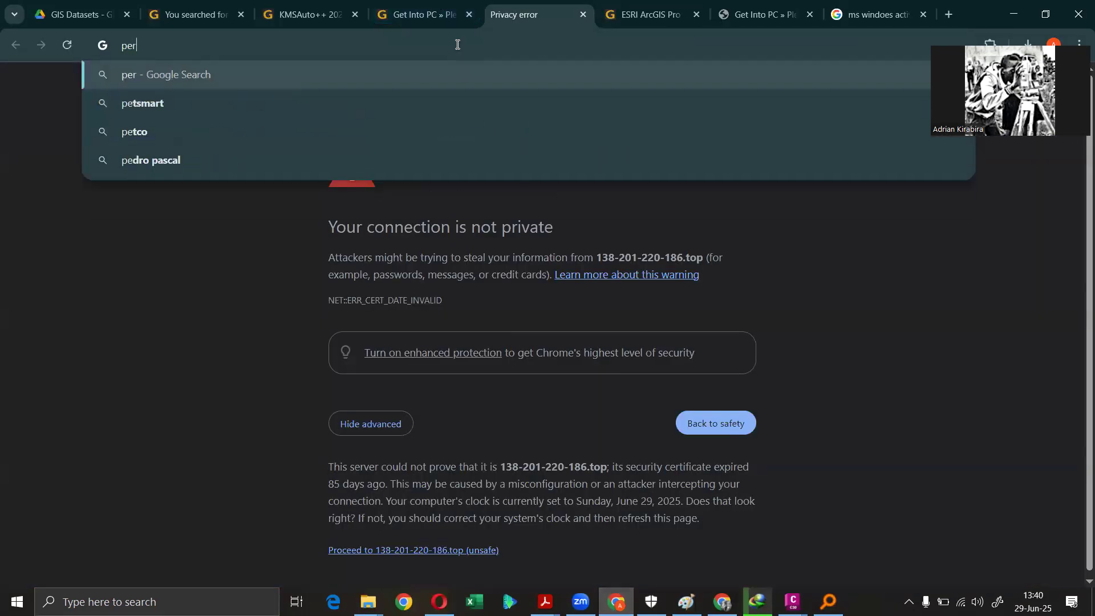
type("folated")
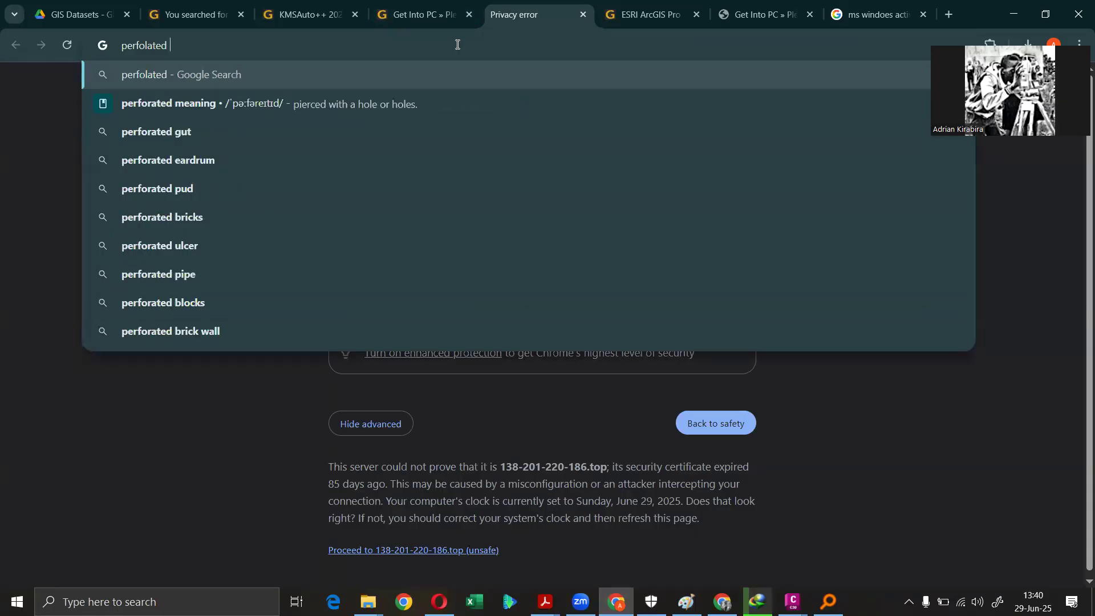
type(" pipes")
key("Return")
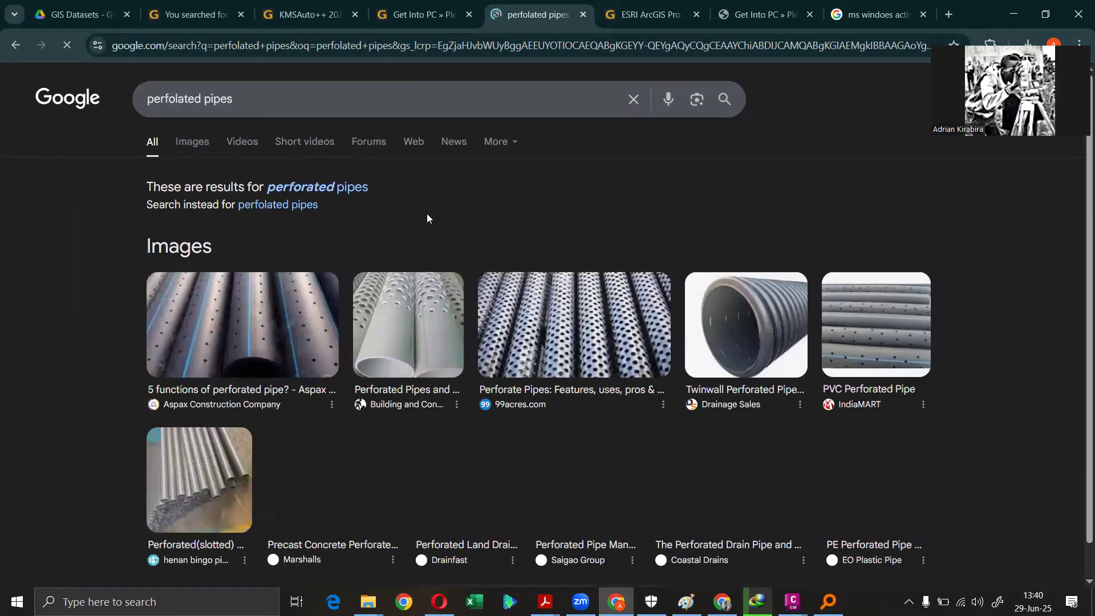
- Look through the perforated pipe image results, related questions and drainage videos on the search results page
scroll(530, 333, "down", 1)
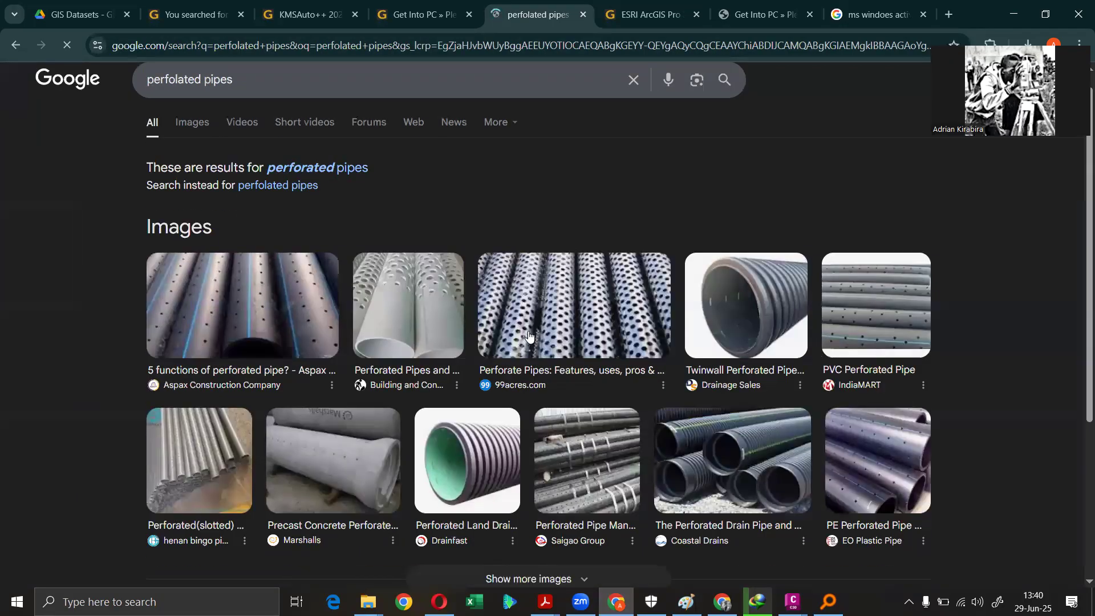
scroll(251, 289, "down", 1)
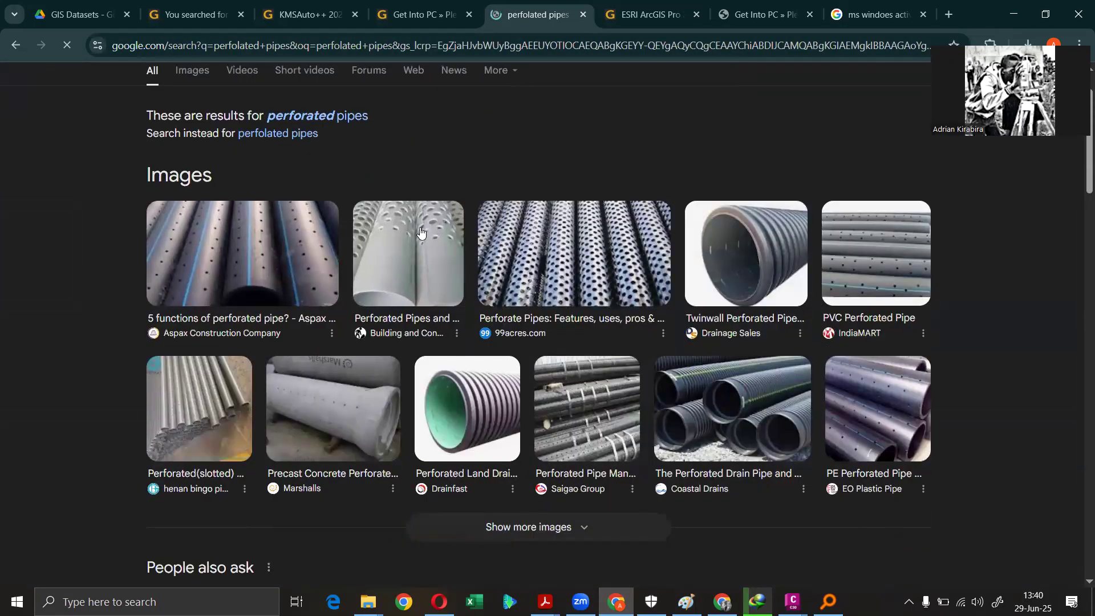
scroll(501, 247, "down", 5)
scroll(505, 246, "up", 4)
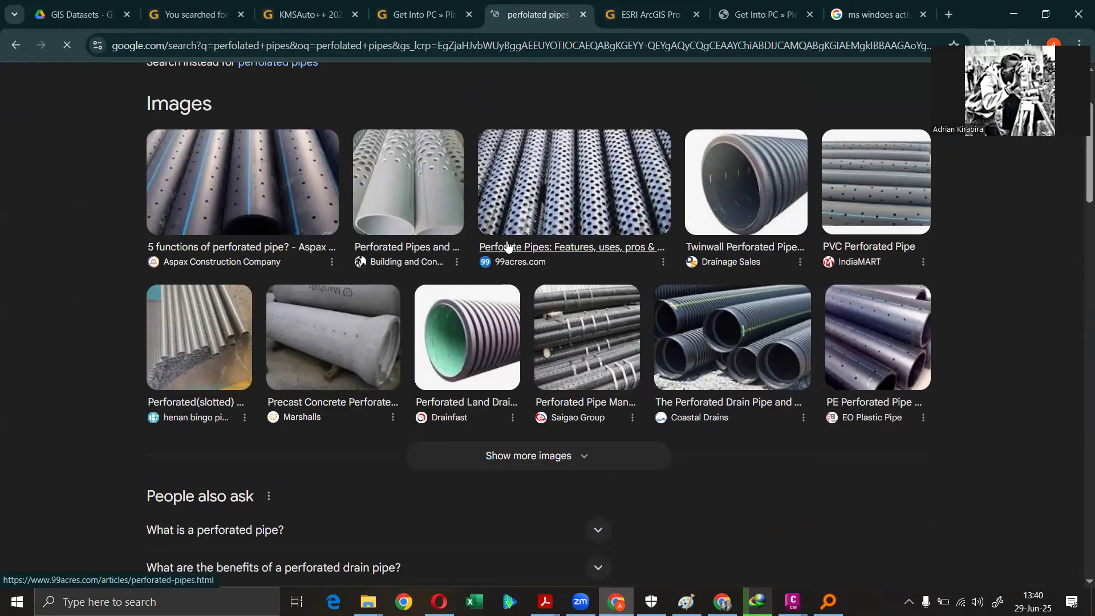
scroll(399, 297, "down", 7)
scroll(342, 342, "down", 7)
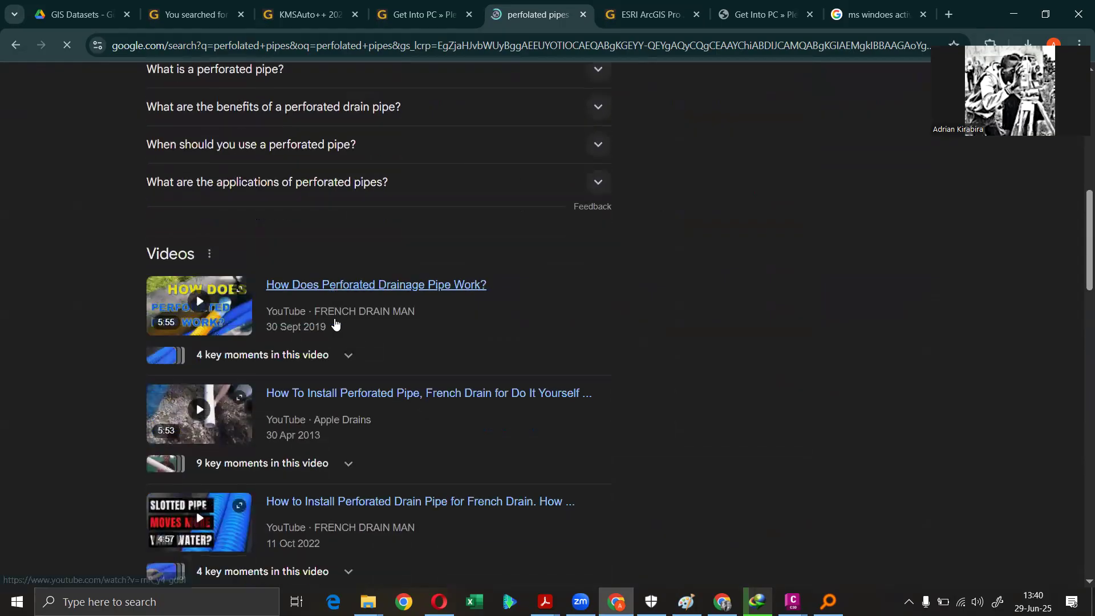
scroll(330, 318, "up", 10)
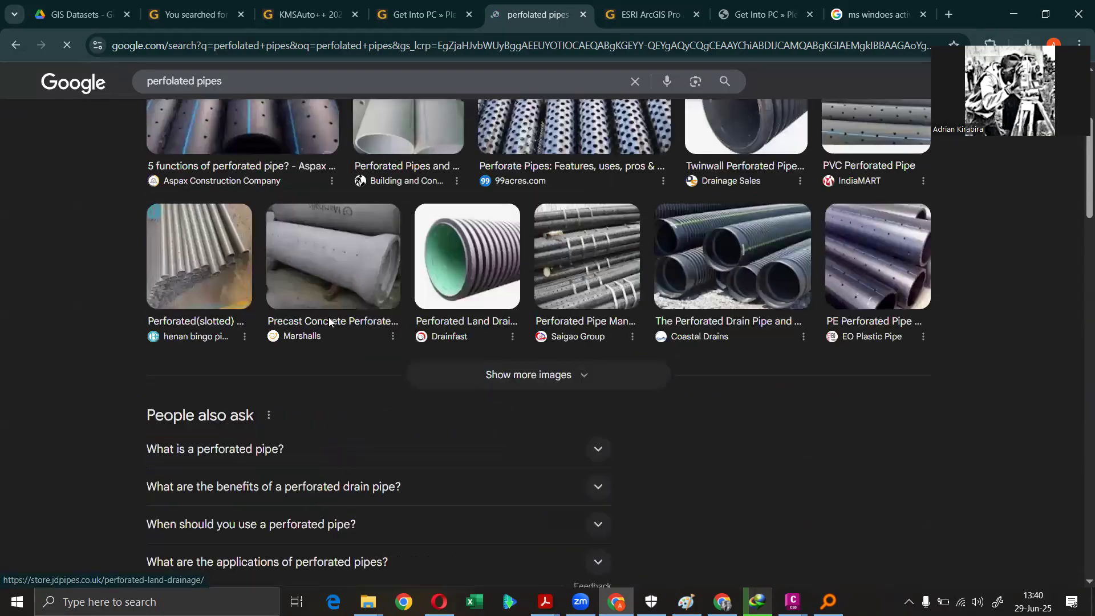
scroll(319, 316, "up", 3)
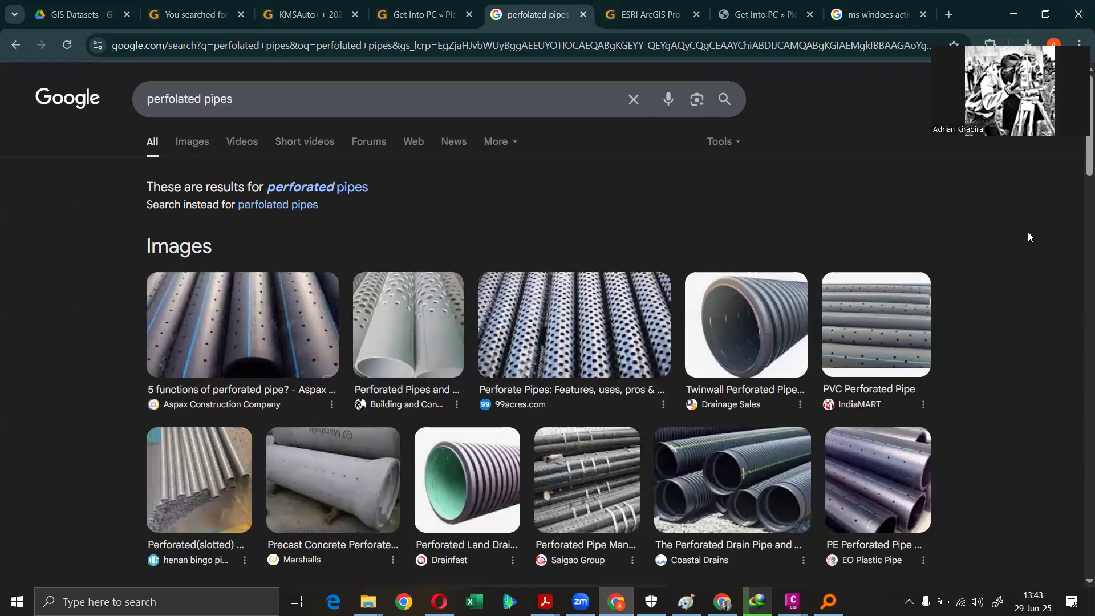
- Switch back to Civil 3D, review the view options and display settings of the Basic pipe network interference style, and close it
left_click(1013, 13)
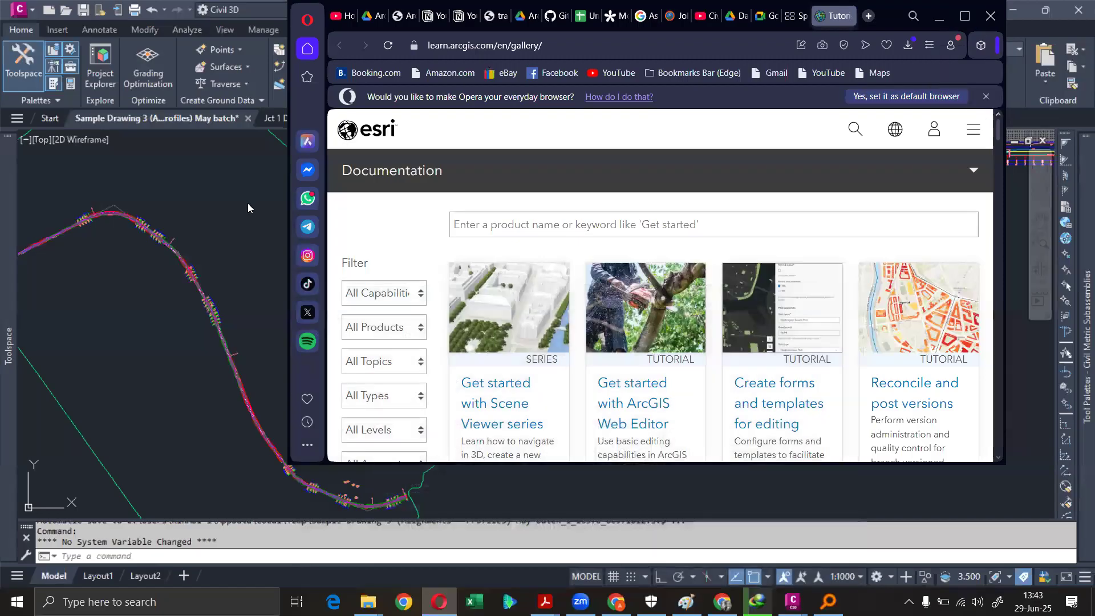
left_click(939, 16)
scroll(710, 239, "down", 4)
mouse_move(8, 342)
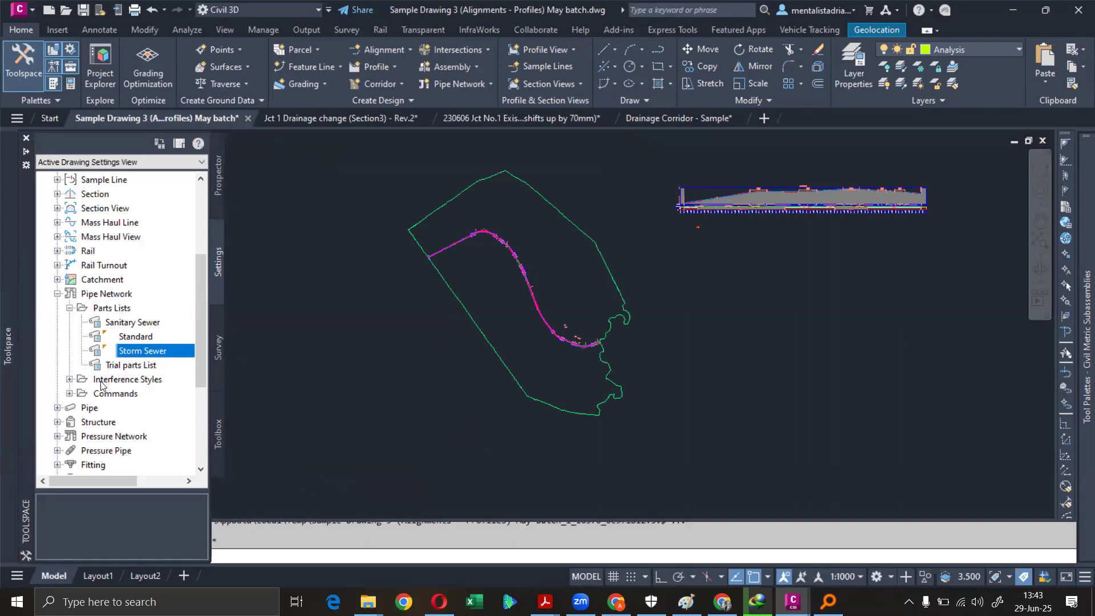
left_click(69, 380)
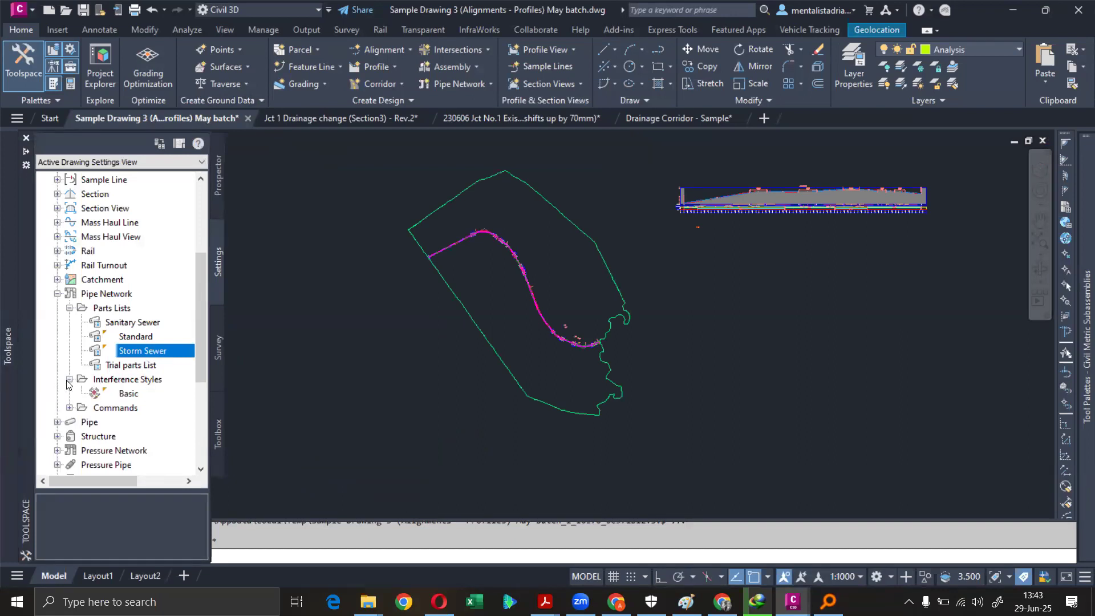
right_click(131, 395)
left_click(180, 400)
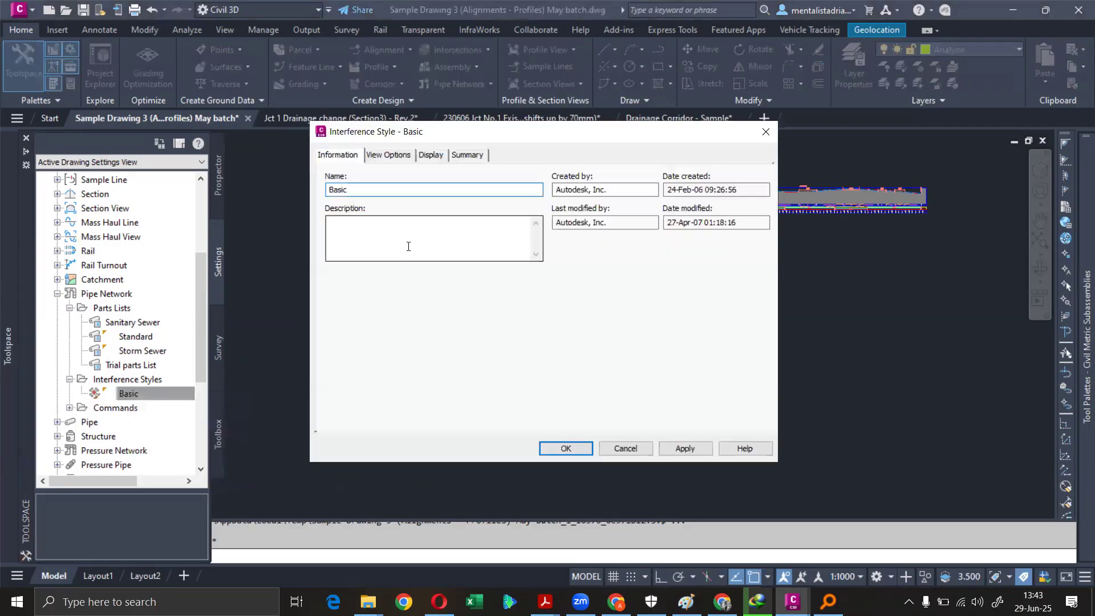
left_click(397, 156)
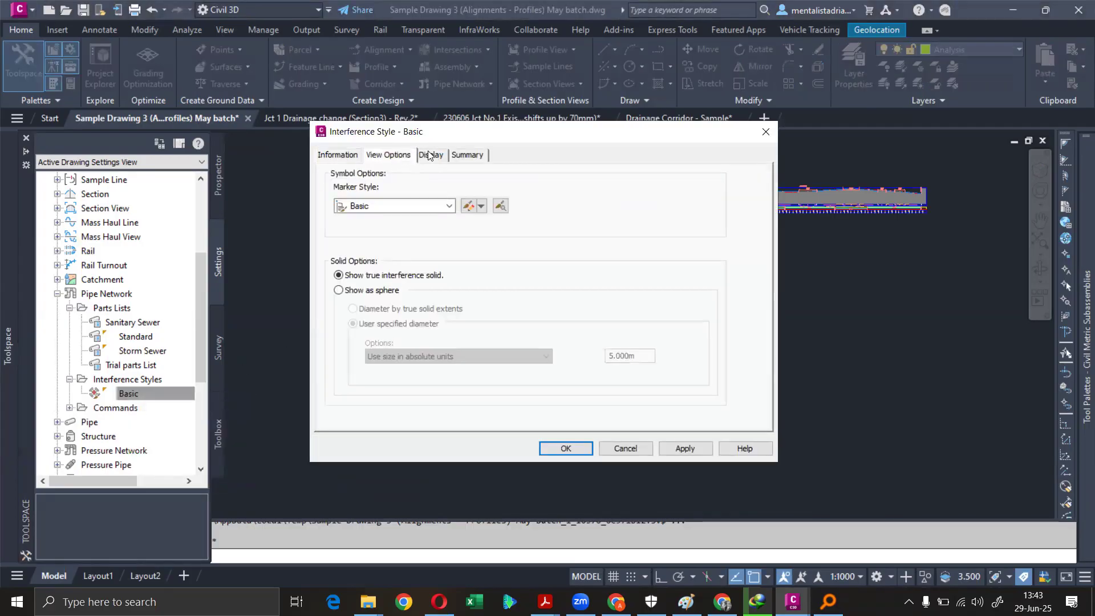
left_click(429, 156)
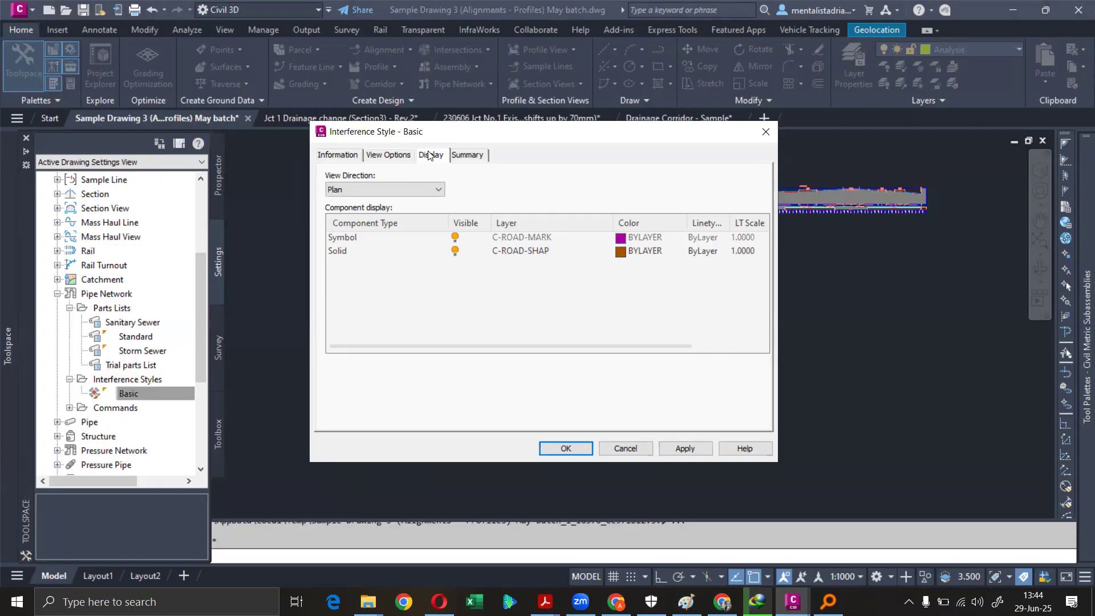
left_click(765, 133)
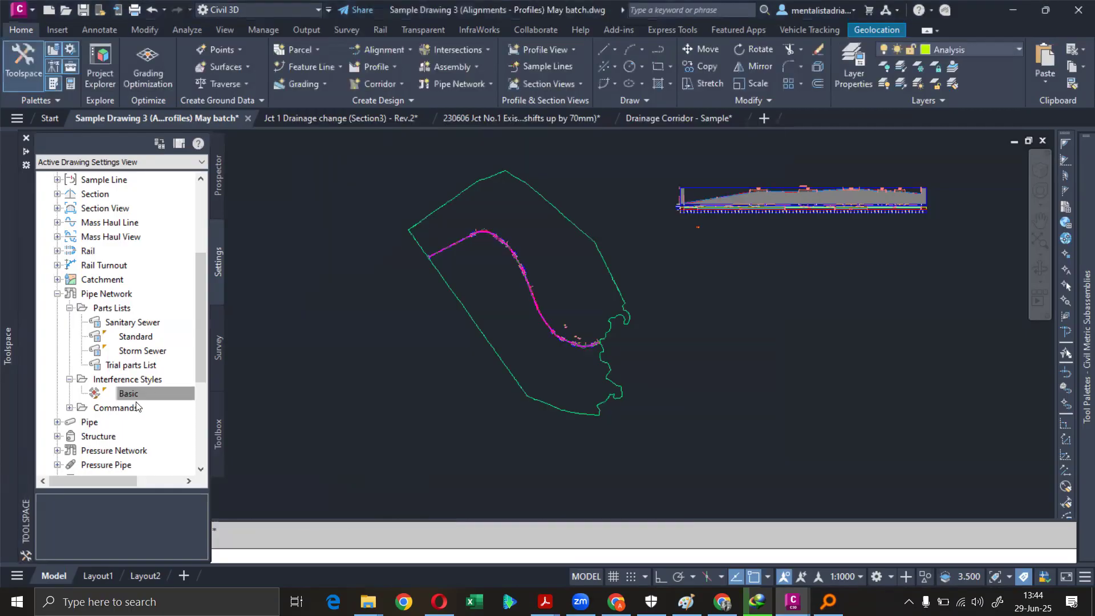
scroll(137, 406, "down", 4)
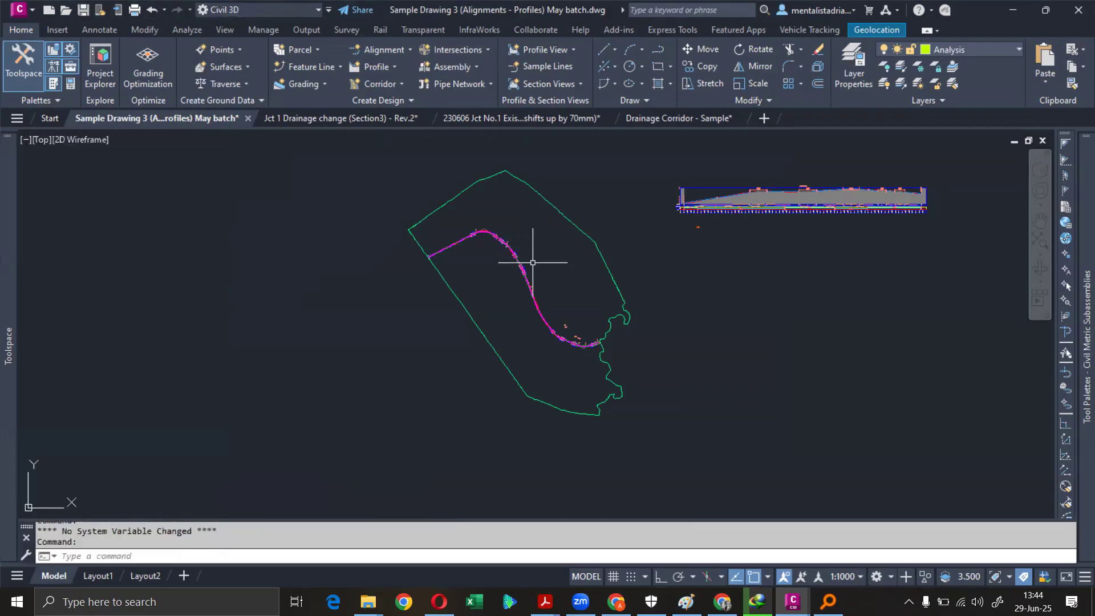
- Examine the road corridor in plan along the main centreline alignment, from the superelevated sections down the following stretch
scroll(530, 266, "up", 5)
middle_click_drag(530, 266, 490, 201)
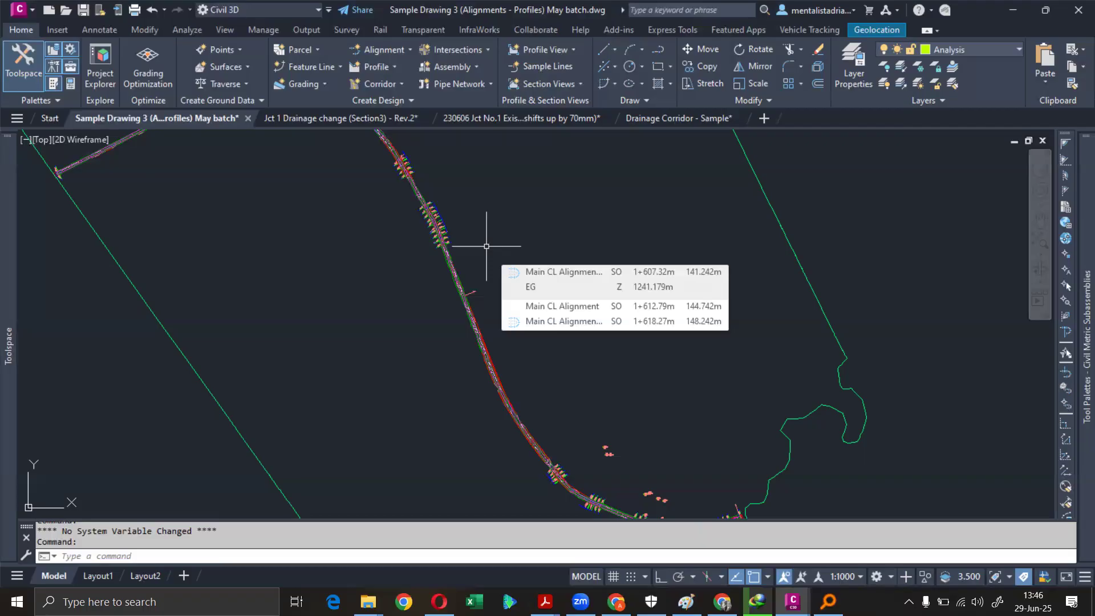
scroll(464, 220, "up", 5)
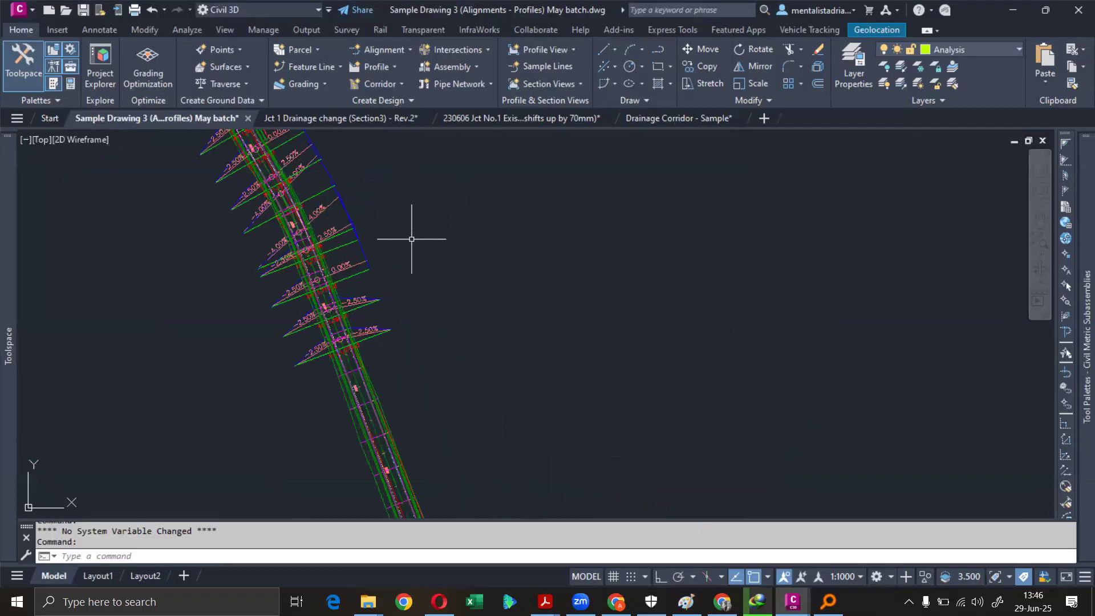
middle_click_drag(447, 408, 440, 272)
mouse_move(370, 210)
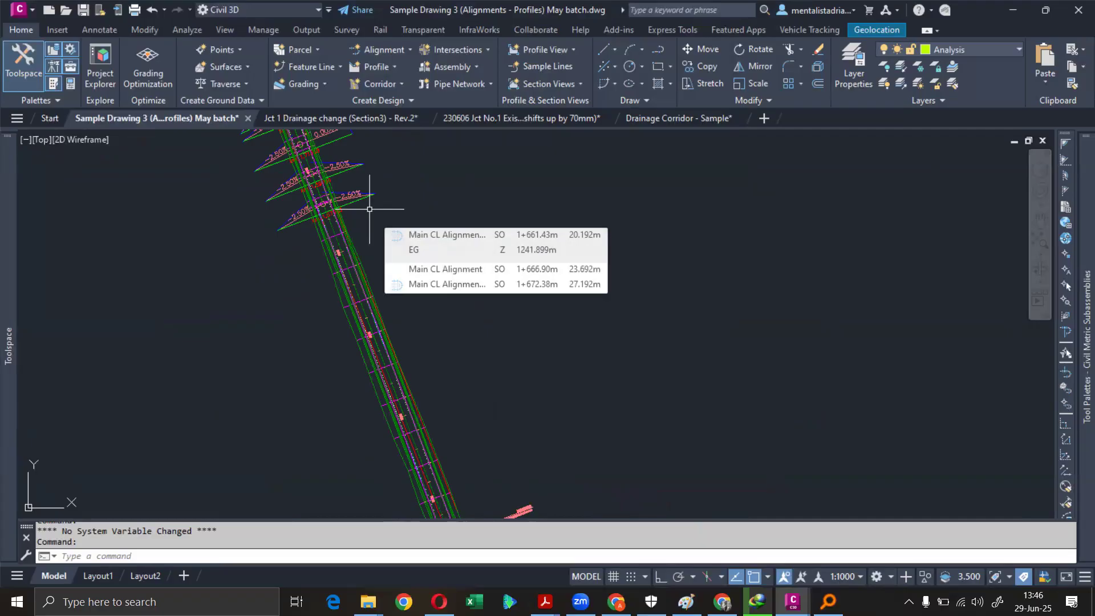
middle_click_drag(383, 171, 401, 219)
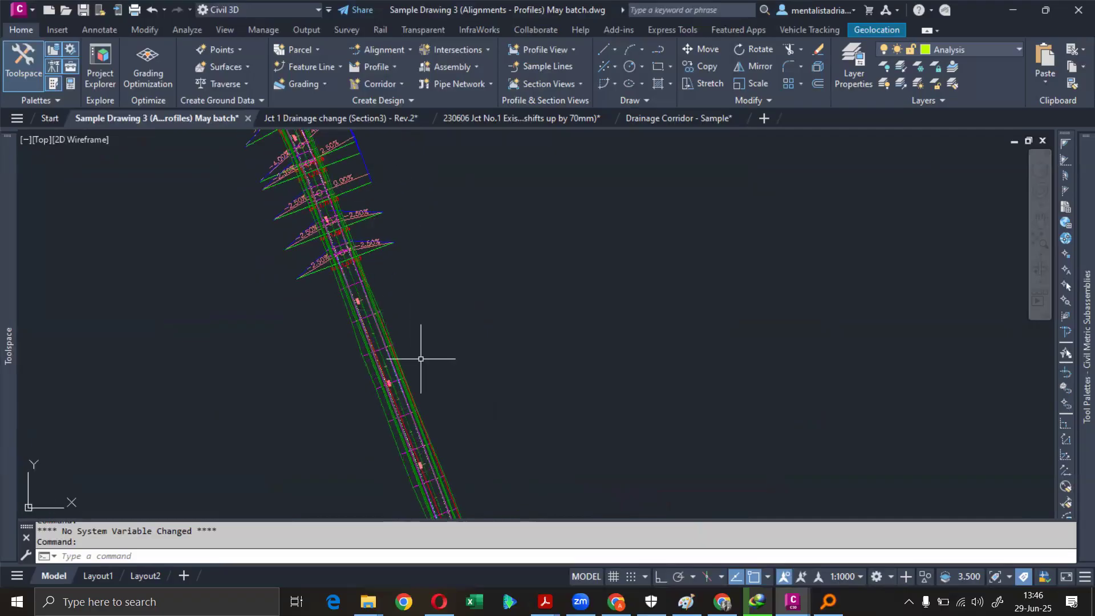
middle_click_drag(421, 359, 391, 196)
middle_click_drag(496, 443, 447, 257)
middle_click_drag(567, 485, 455, 227)
scroll(519, 399, "down", 2)
mouse_move(504, 355)
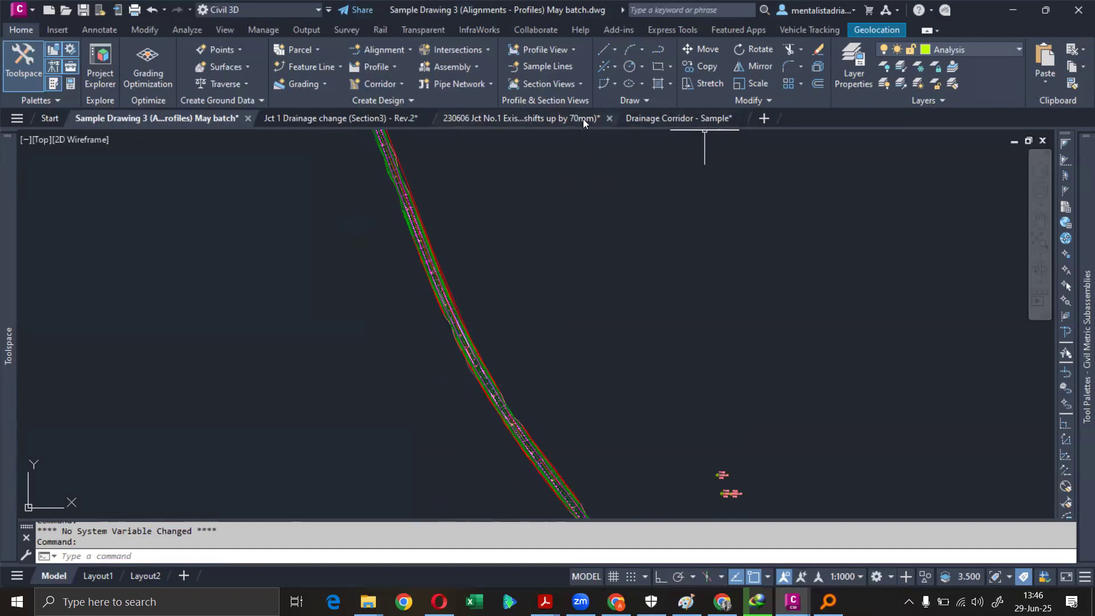
- Check the existing utilities drawing and the trapezoidal drain cross-section in the Jct 1 Drainage change (Section3) drawing
left_click(528, 123)
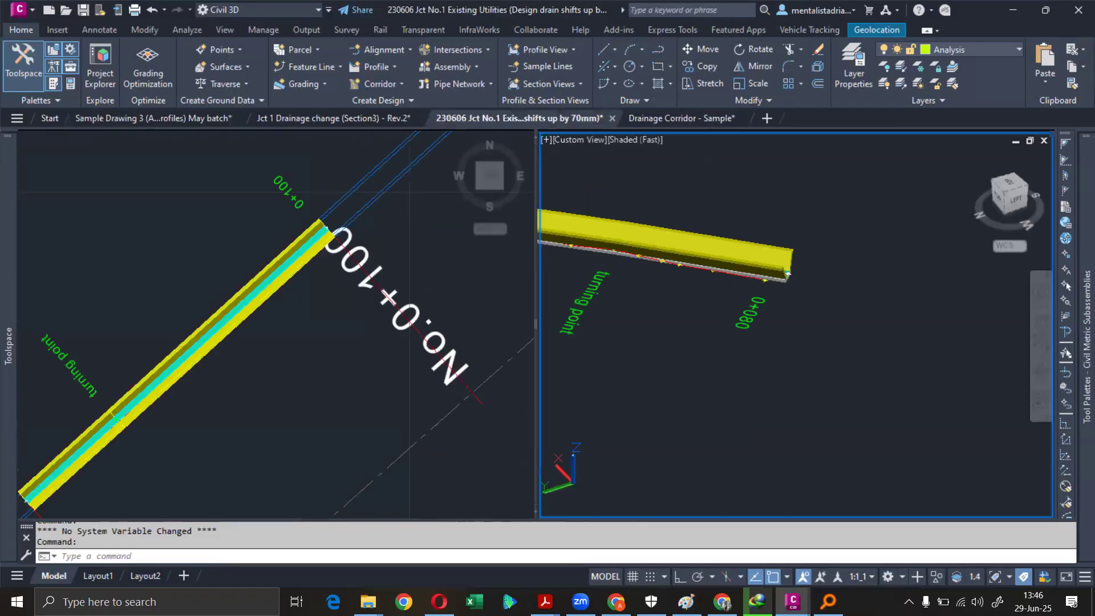
left_click(339, 118)
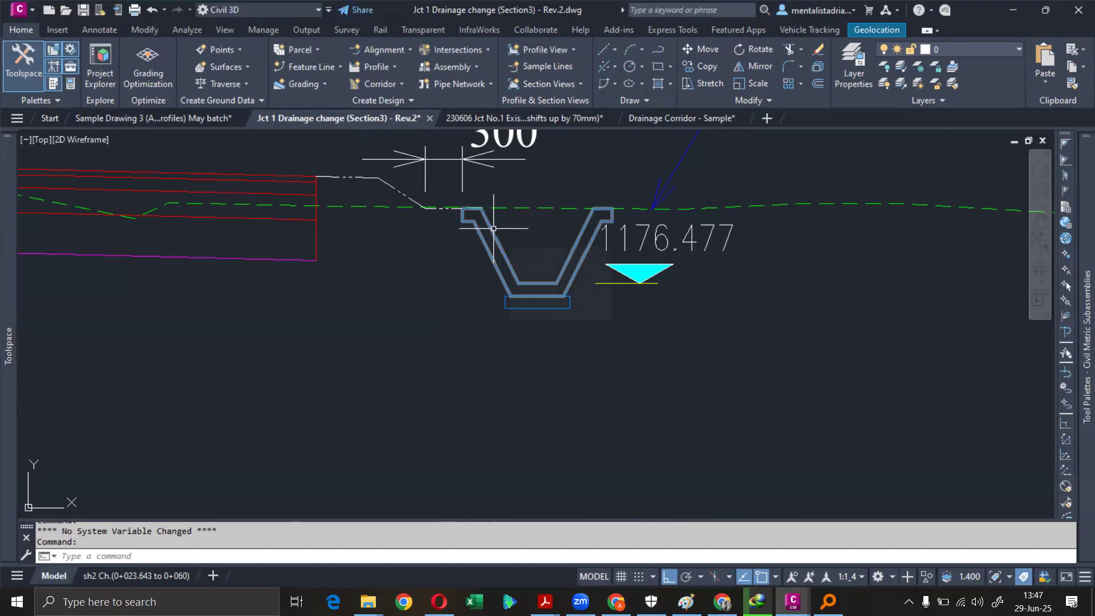
mouse_move(494, 228)
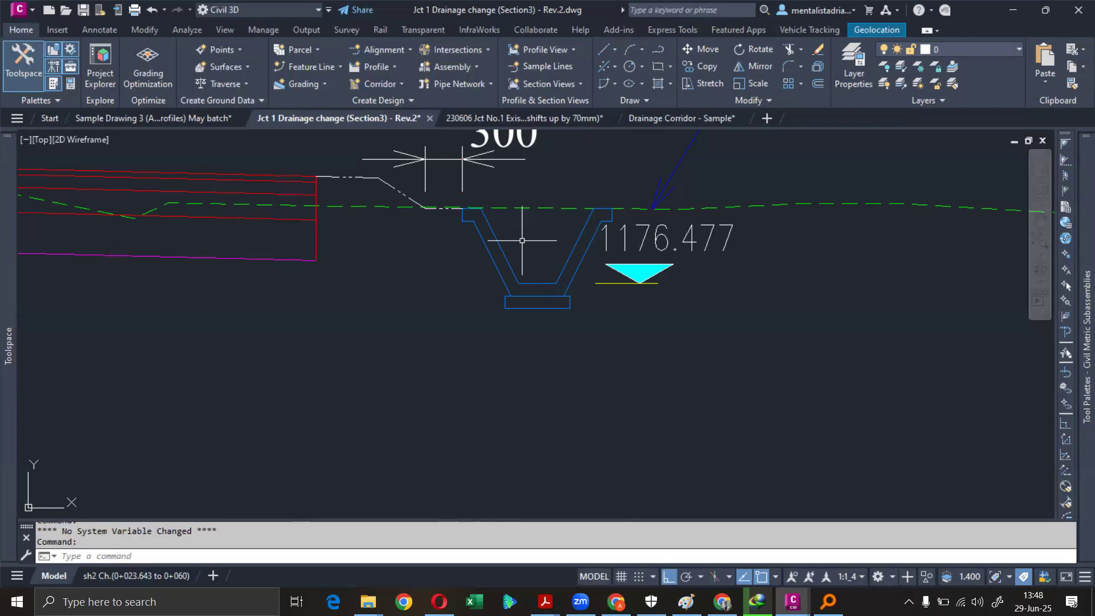
- Return to Sample Drawing 3 and examine the trapezoidal drain beneath the walkway in the road assembly
left_click(168, 116)
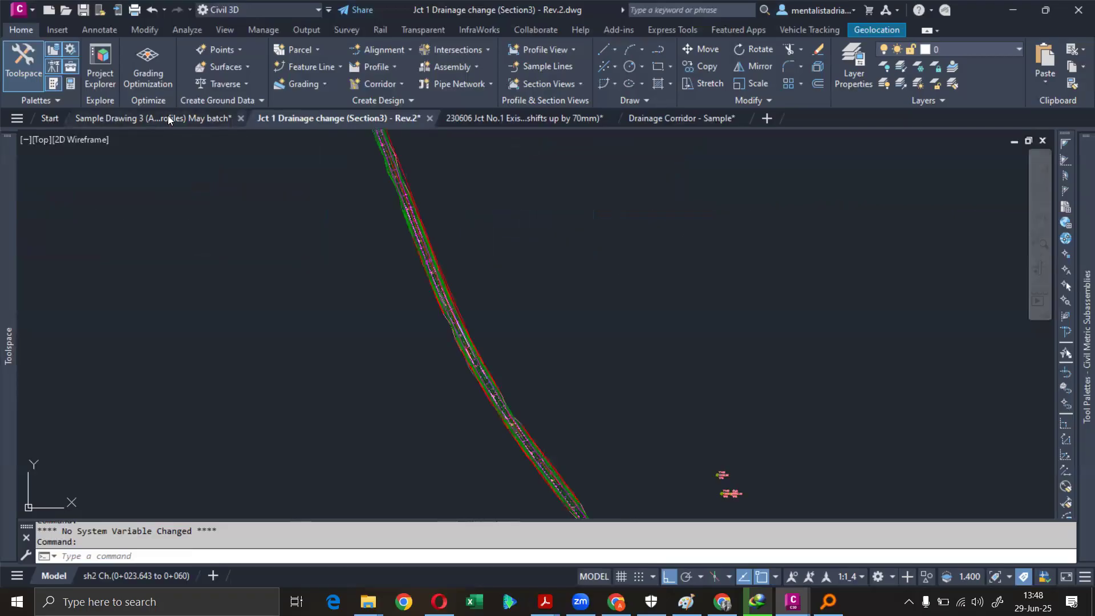
scroll(586, 244, "down", 5)
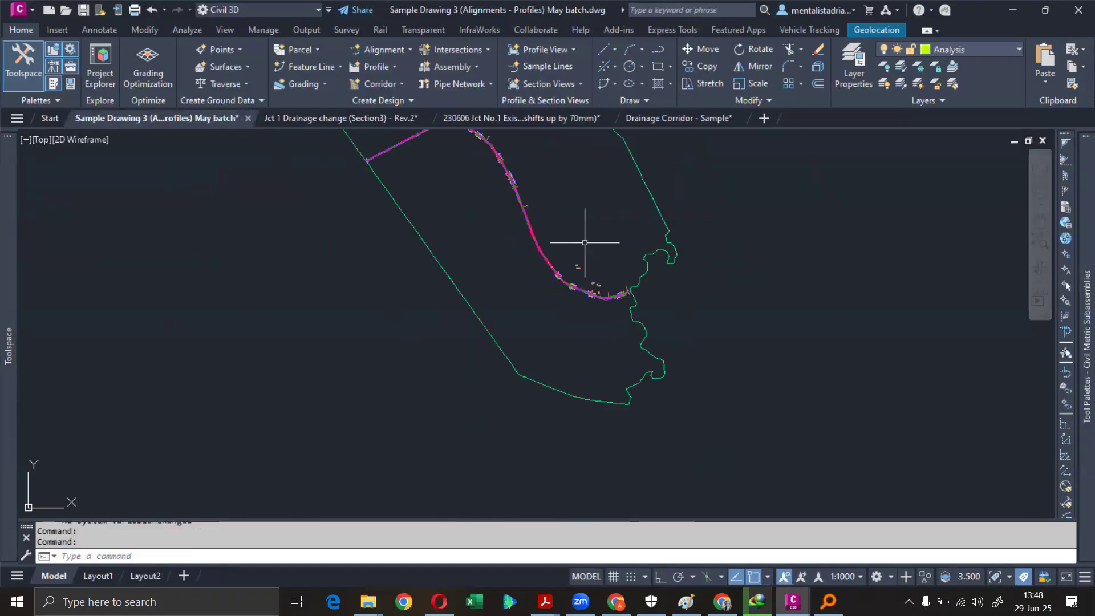
scroll(748, 170, "up", 5)
scroll(631, 182, "up", 5)
scroll(782, 359, "up", 3)
mouse_move(730, 355)
middle_mouse_down()
mouse_move(722, 332)
mouse_move(550, 297)
middle_mouse_up()
scroll(721, 337, "up", 9)
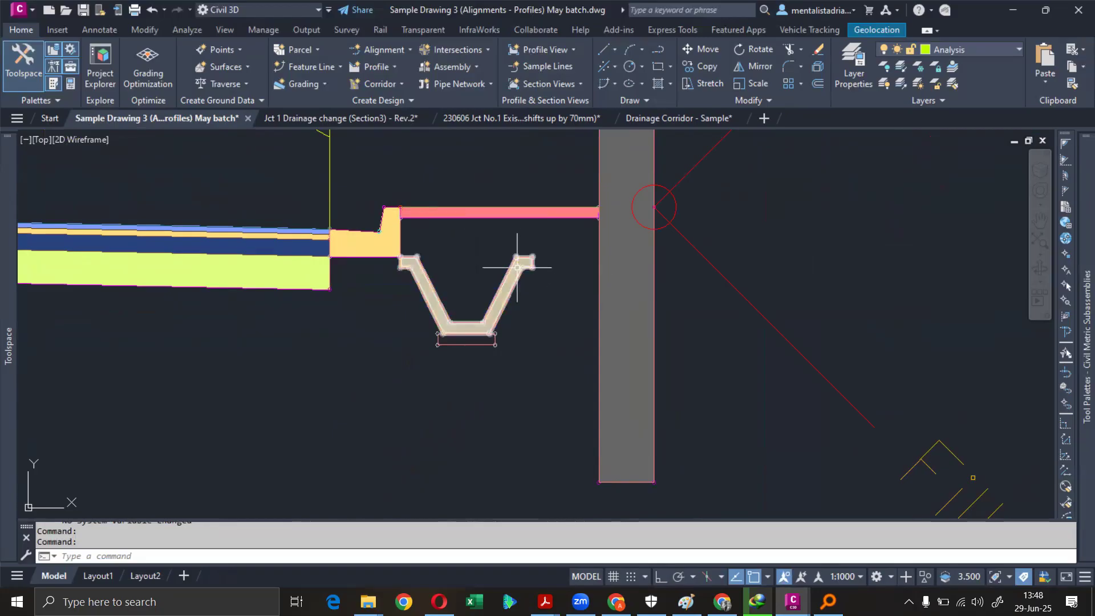
mouse_move(518, 268)
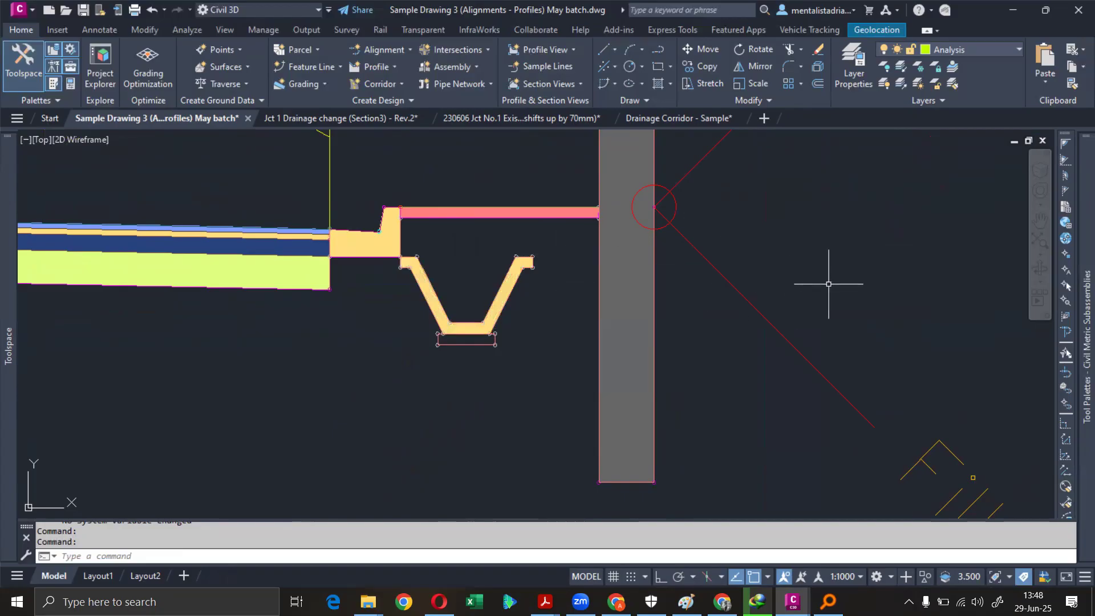
mouse_move(830, 283)
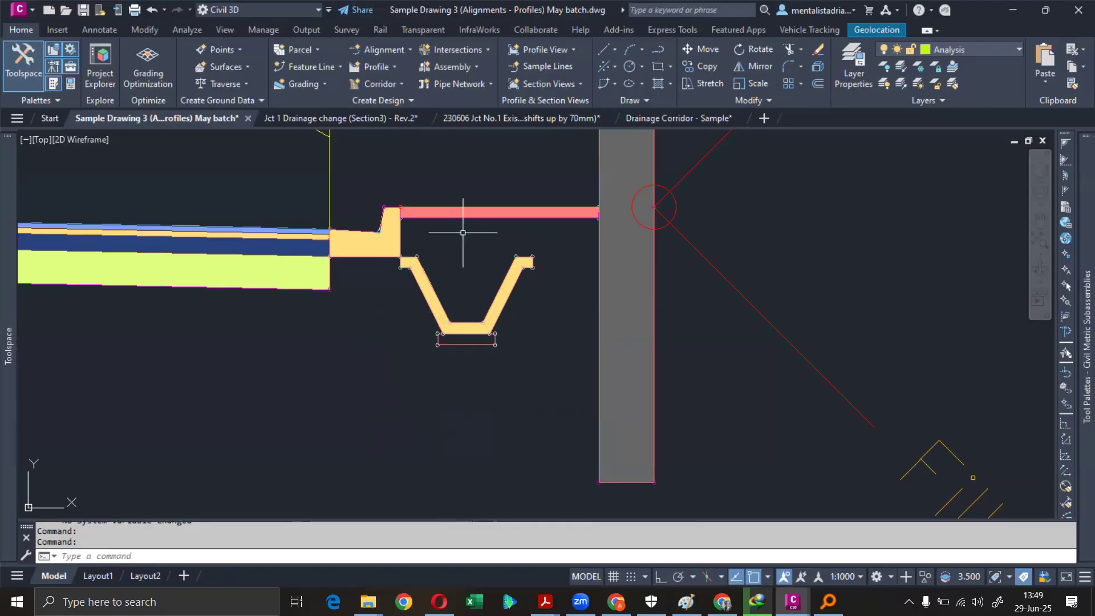
mouse_move(463, 233)
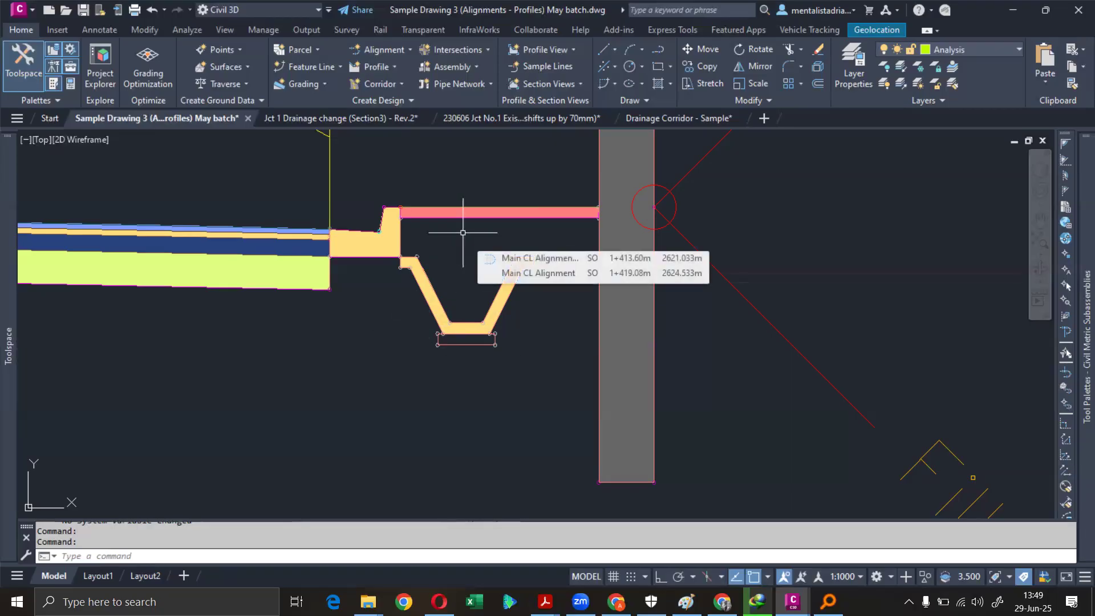
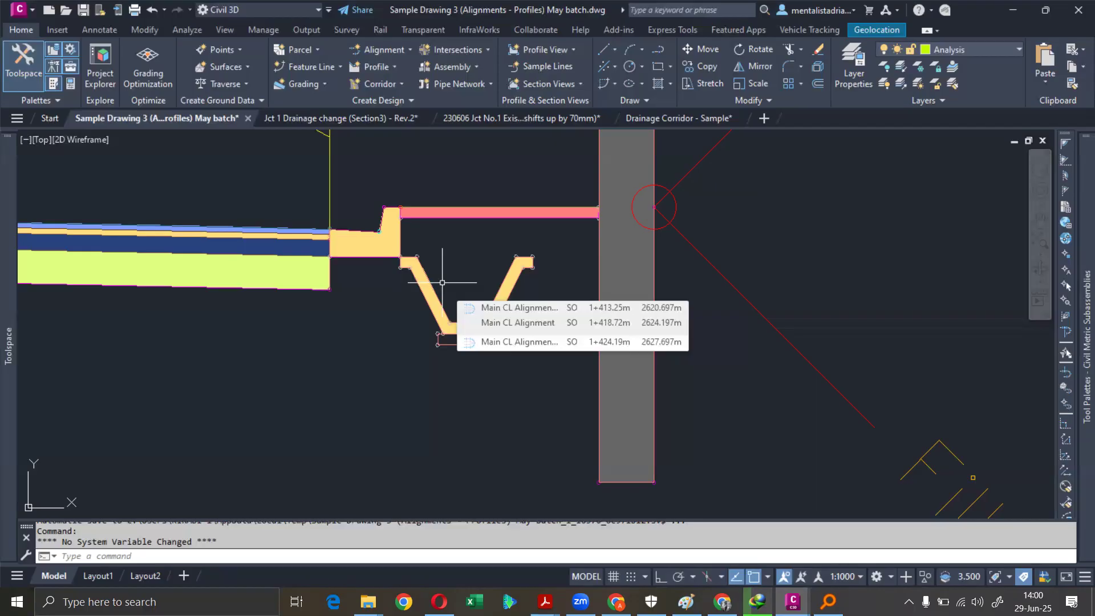
scroll(559, 268, "down", 4)
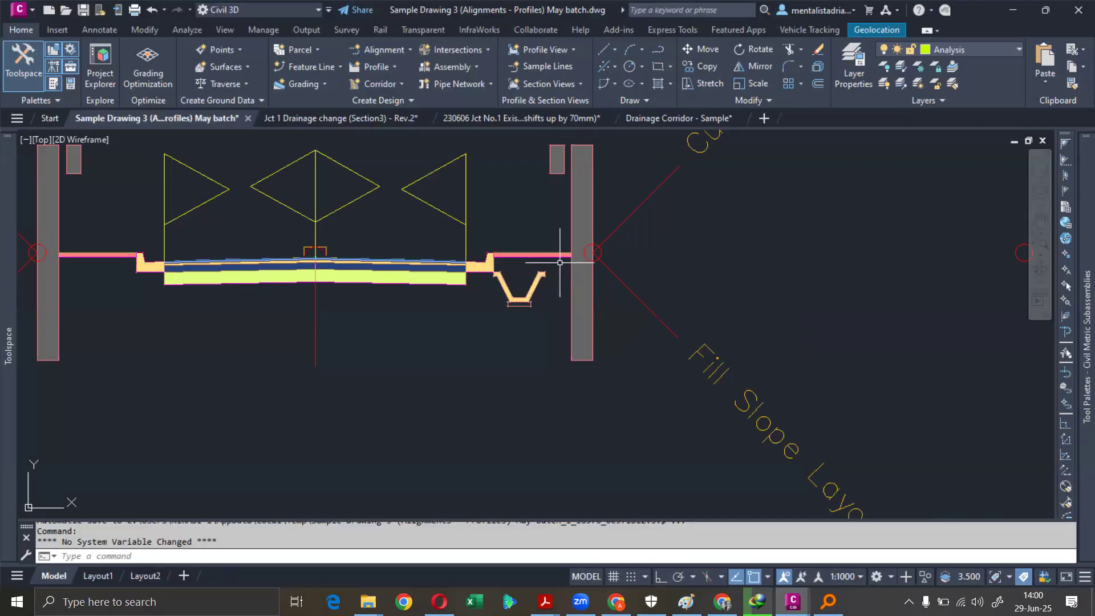
middle_click_drag(557, 275, 602, 309)
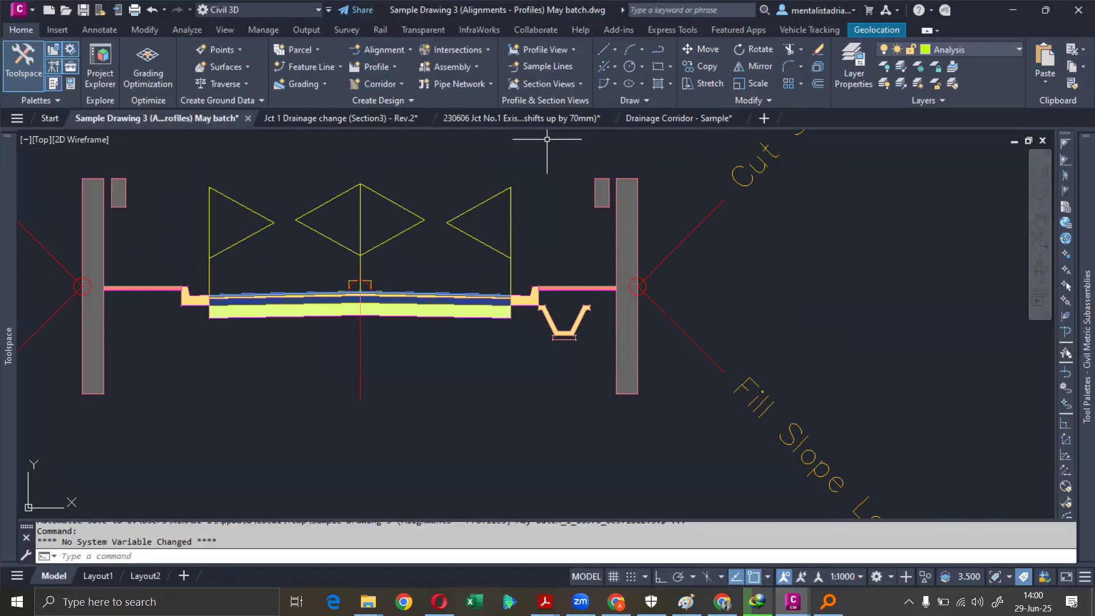
- Go back to the corridor plan and inspect the straight stretch just after the superelevated sections
scroll(548, 240, "down", 8)
scroll(542, 205, "down", 4)
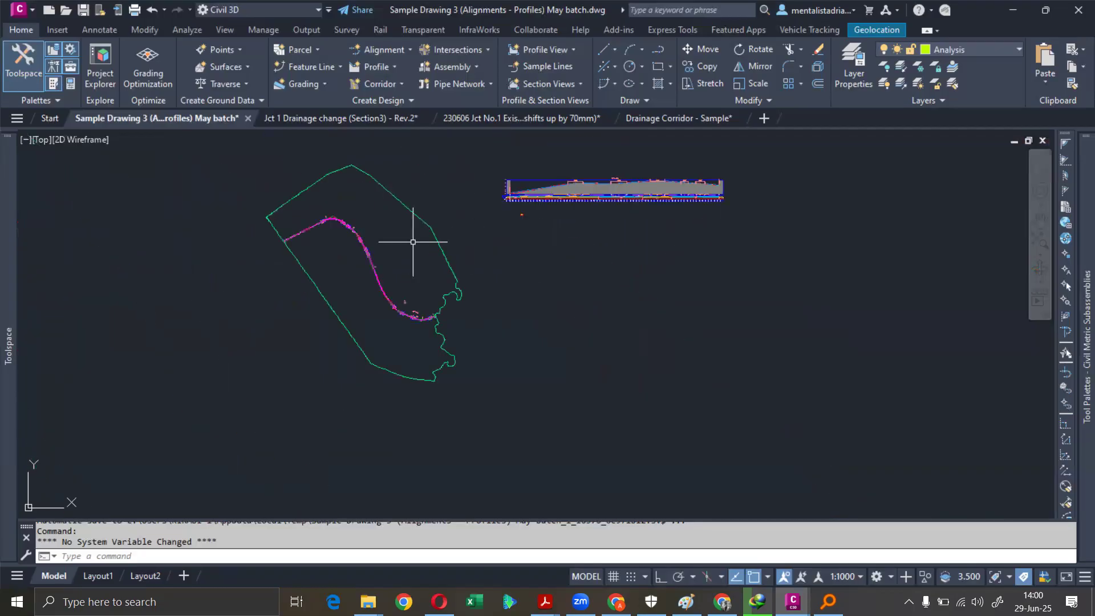
scroll(384, 282, "up", 6)
scroll(362, 282, "up", 4)
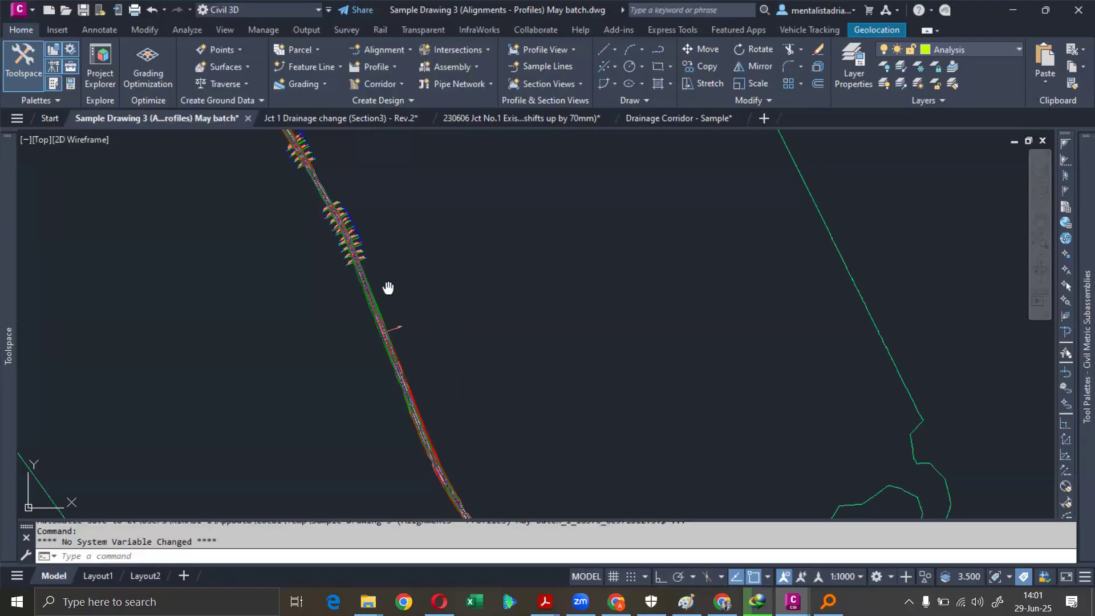
scroll(447, 265, "up", 3)
scroll(452, 252, "down", 4)
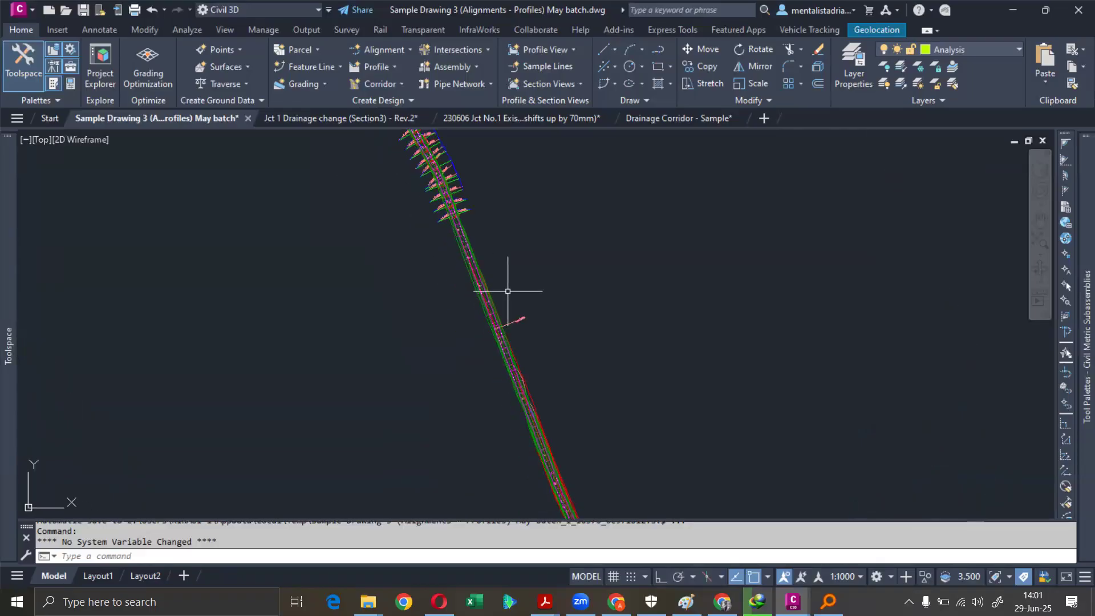
mouse_move(508, 291)
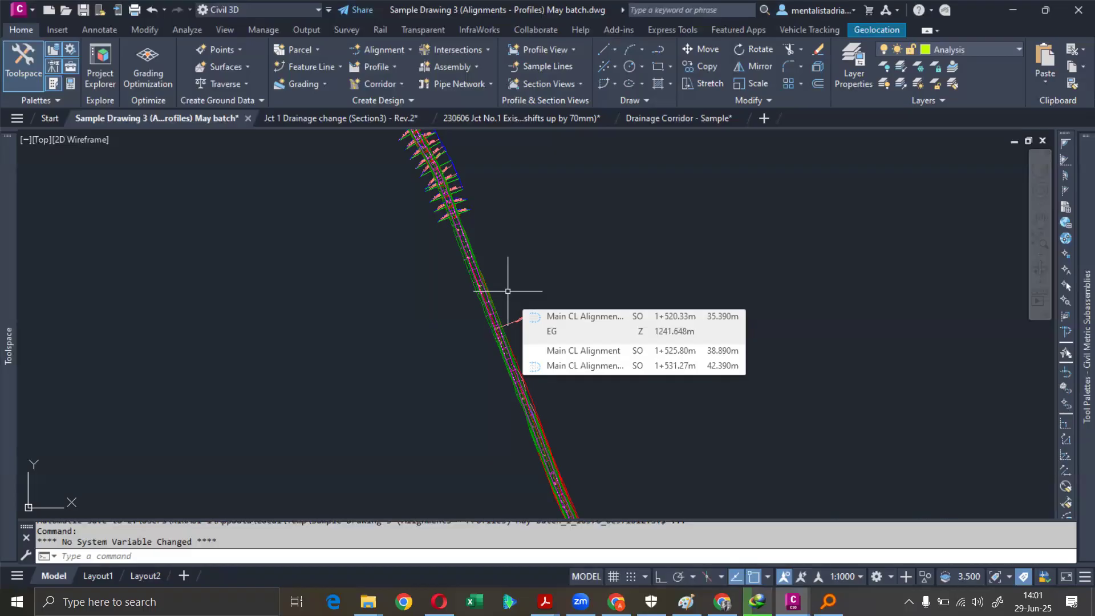
- Launch ArcGIS Pro, open the June Batch Session 2 Practical project and dismiss the software update notification
mouse_move(658, 293)
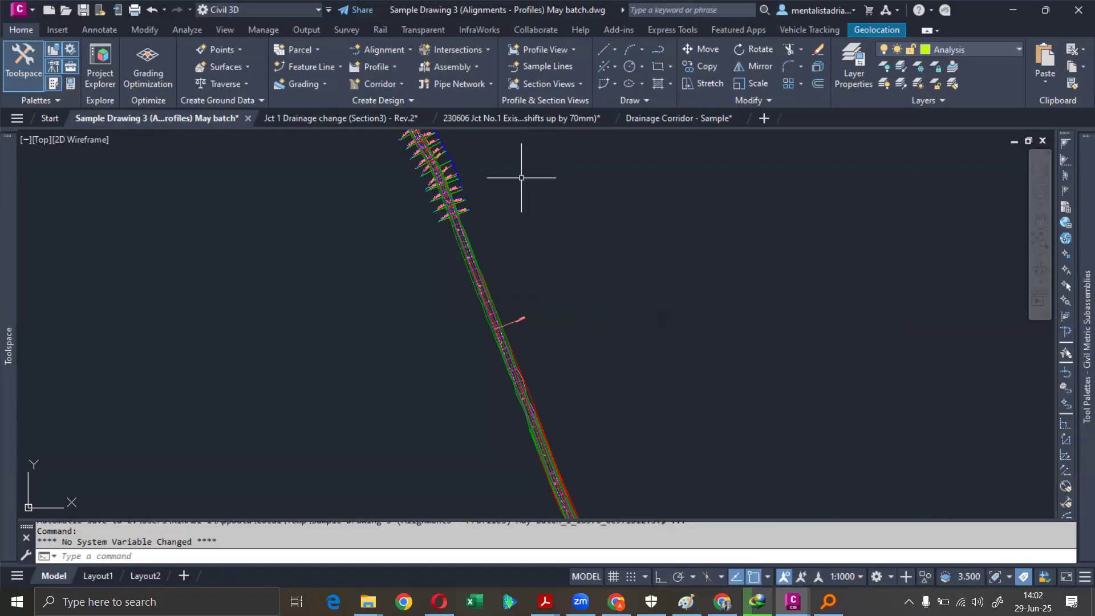
left_click(17, 602)
type("arc")
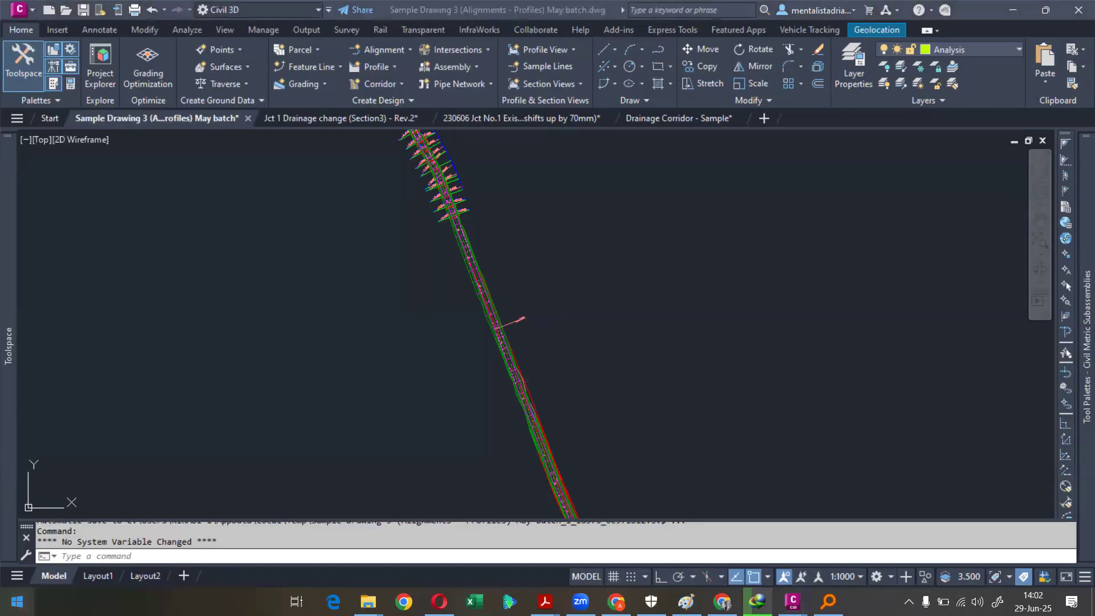
key("Escape")
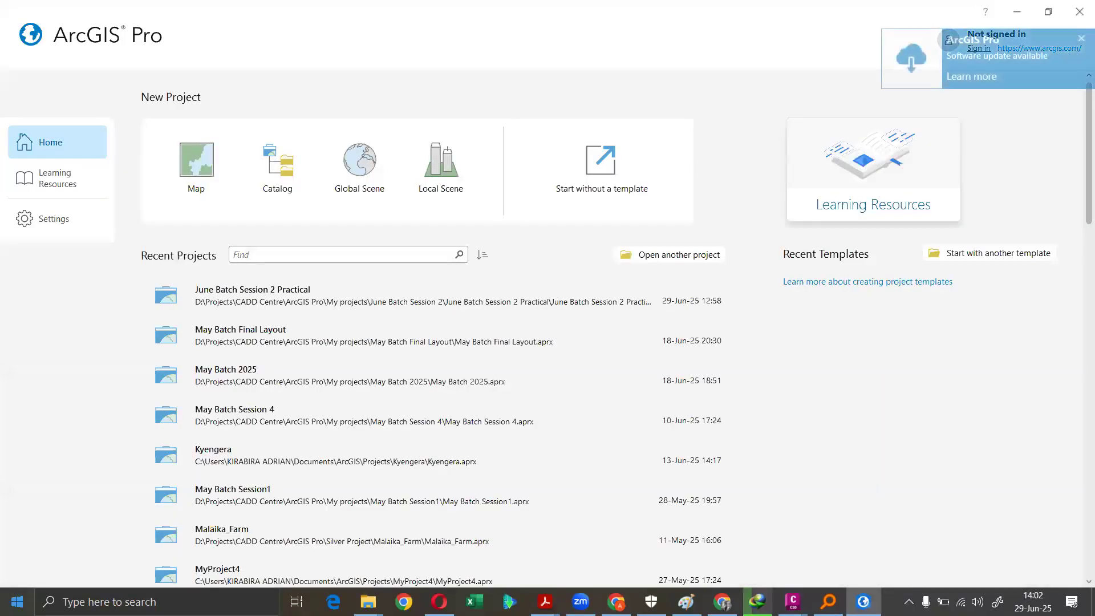
left_click(249, 302)
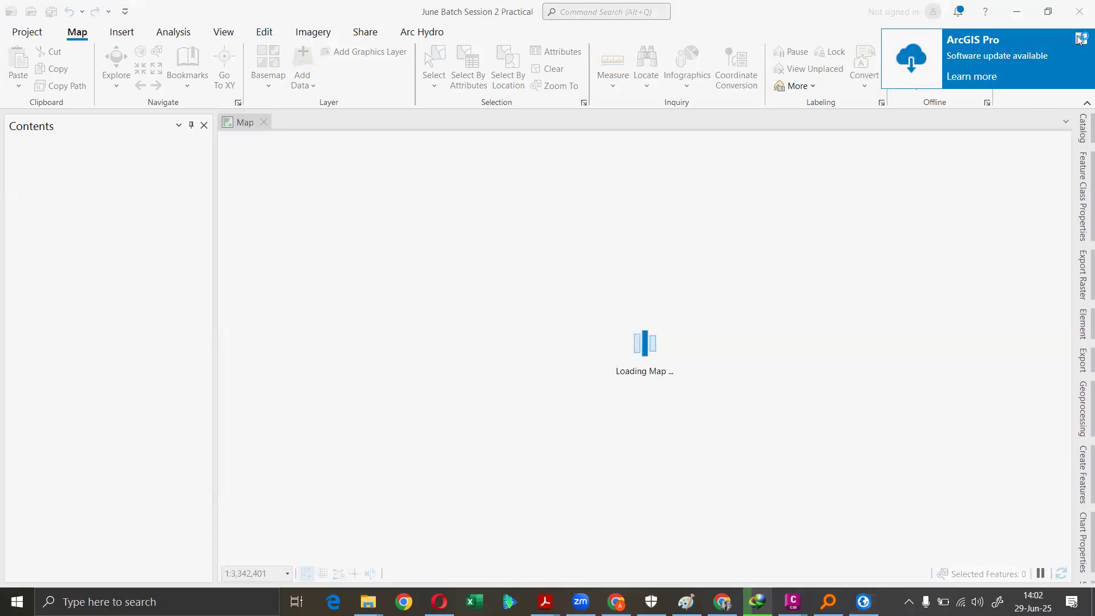
left_click(1080, 39)
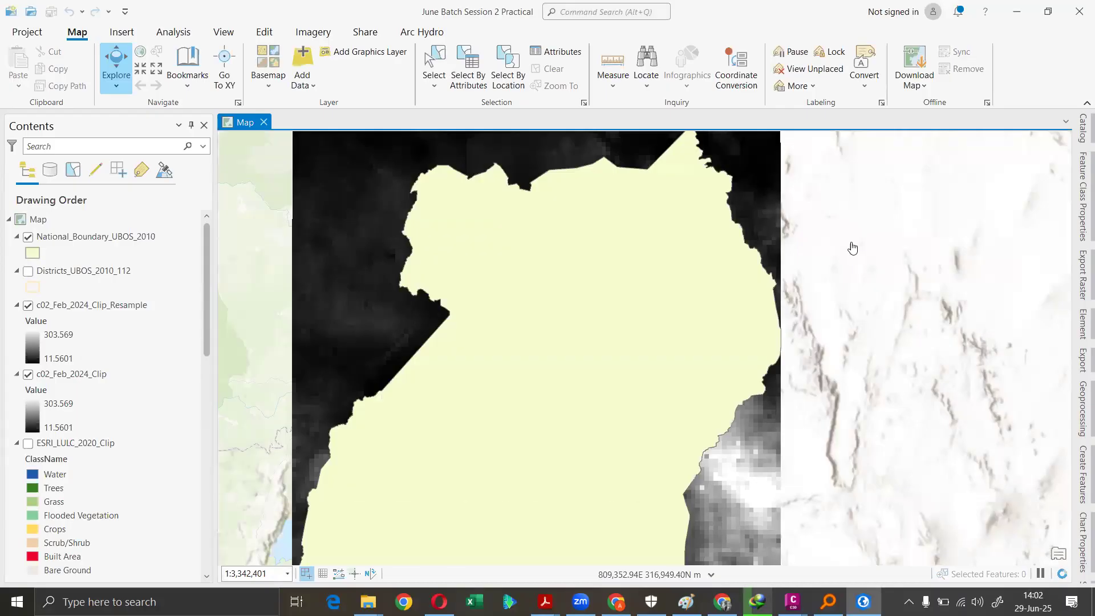
- Browse the Arc Hydro Tools Pro geoprocessing toolbox, examining the Wetland Identification and Terrain Preprocessing toolsets, including DEM From LAS
left_click(1080, 418)
left_click(827, 170)
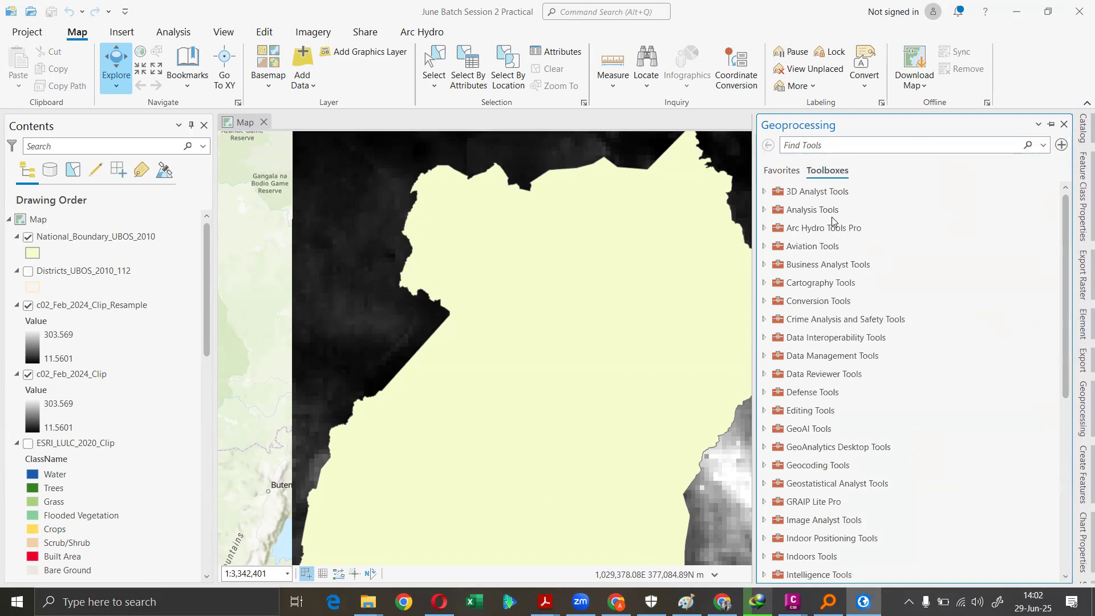
left_click(764, 228)
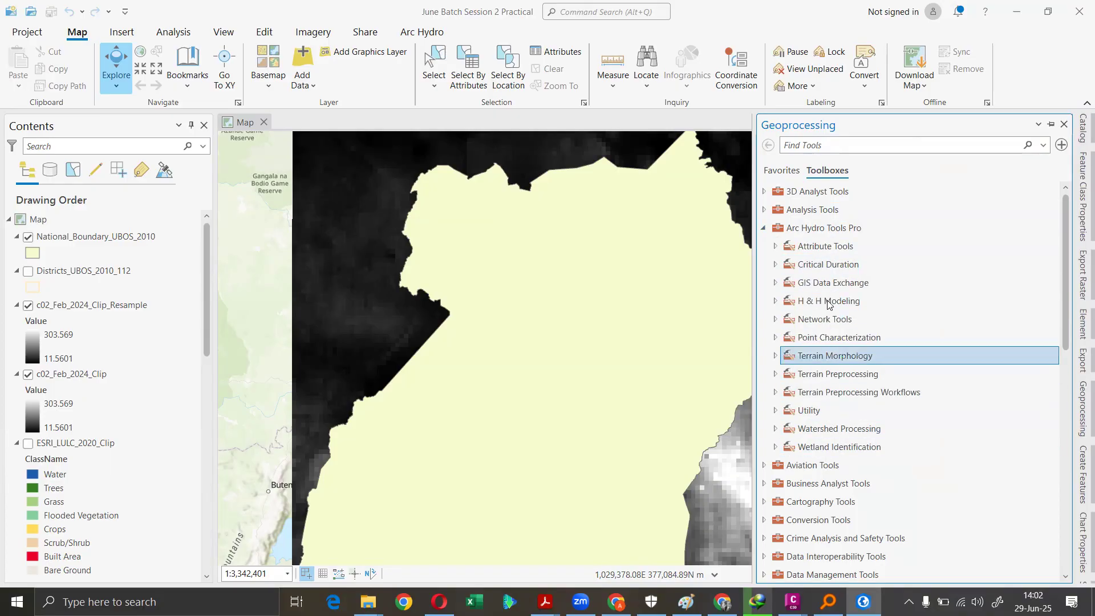
left_click(776, 446)
scroll(787, 442, "down", 3)
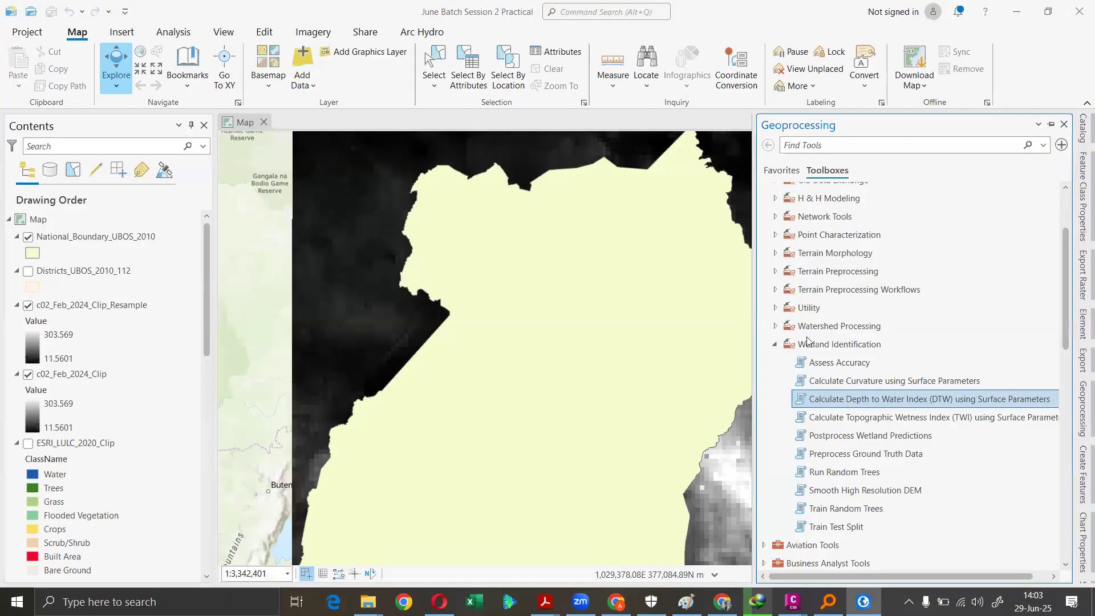
left_click(775, 271)
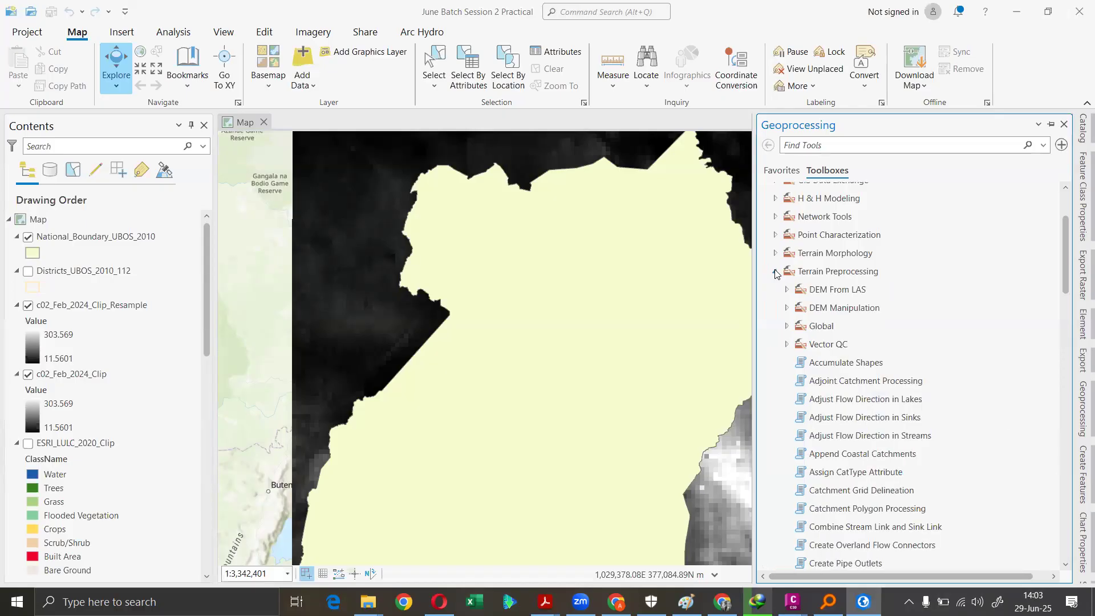
left_click(786, 290)
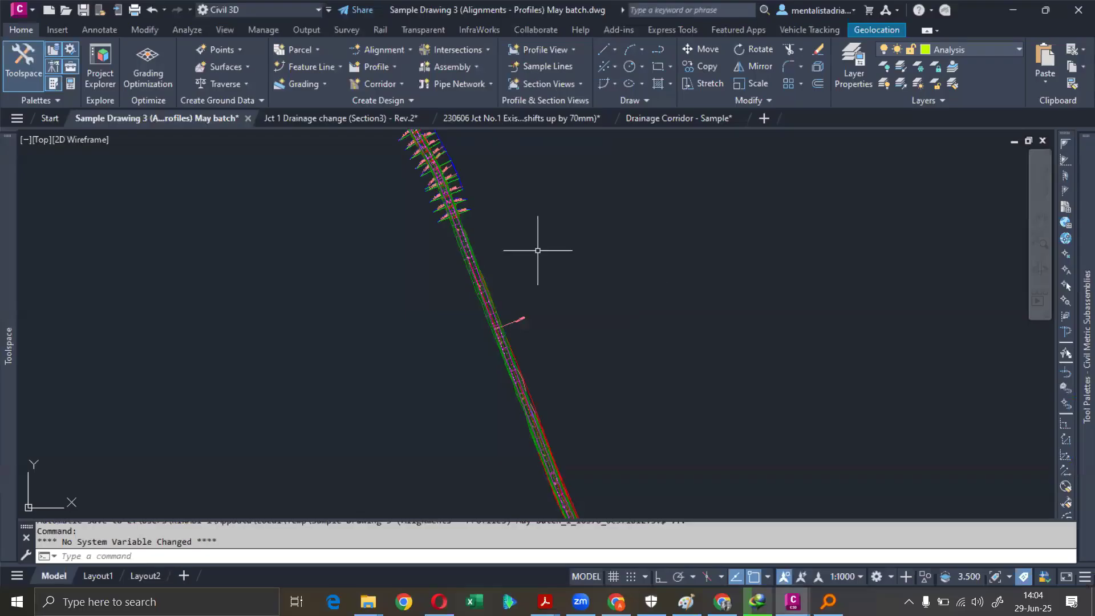
- Return to Sample Drawing 3 in Civil 3D and look over the corridor, the EG surface boundary and the surface settings collection
mouse_move(538, 250)
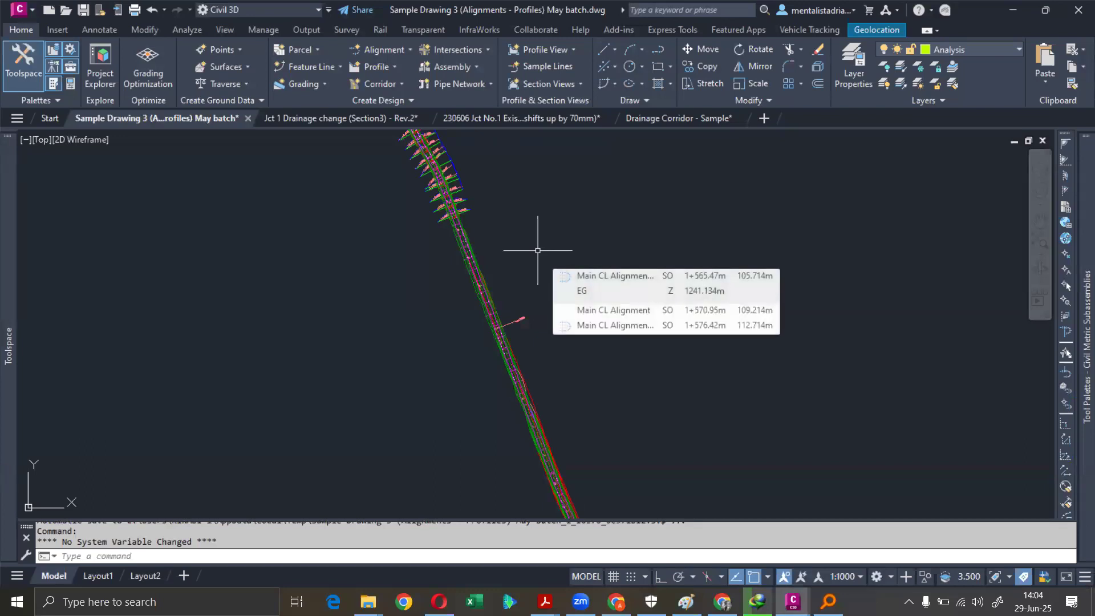
scroll(538, 250, "down", 5)
middle_click_drag(710, 174, 480, 288)
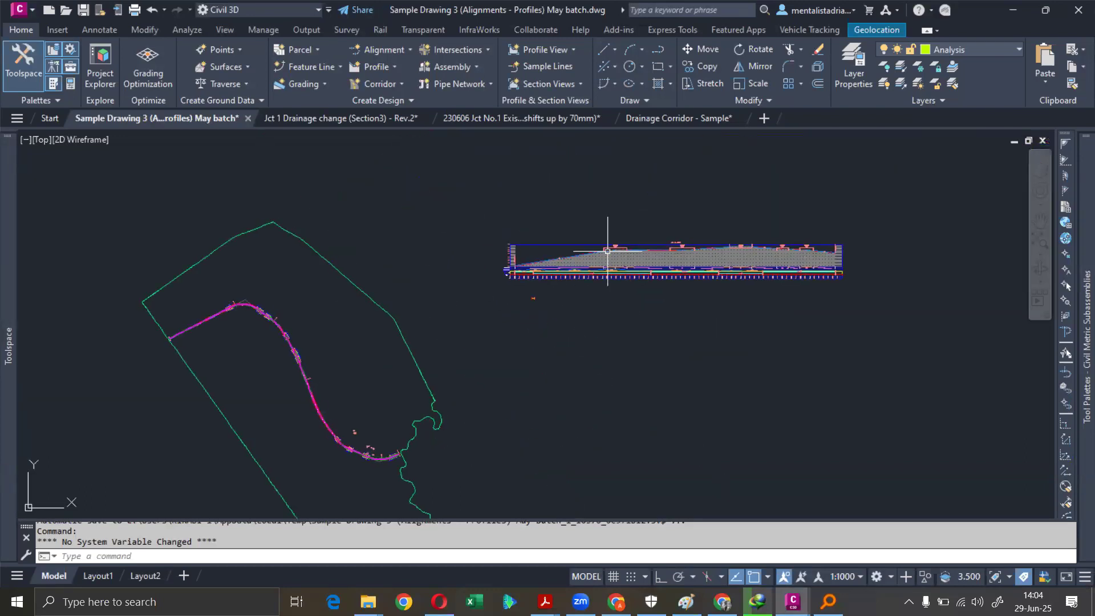
scroll(643, 232, "up", 6)
middle_click_drag(292, 313, 890, 185)
scroll(477, 204, "up", 8)
scroll(475, 203, "down", 6)
scroll(475, 204, "down", 8)
middle_click_drag(370, 368, 467, 262)
scroll(468, 269, "up", 8)
middle_click_drag(428, 178, 528, 292)
scroll(522, 308, "down", 8)
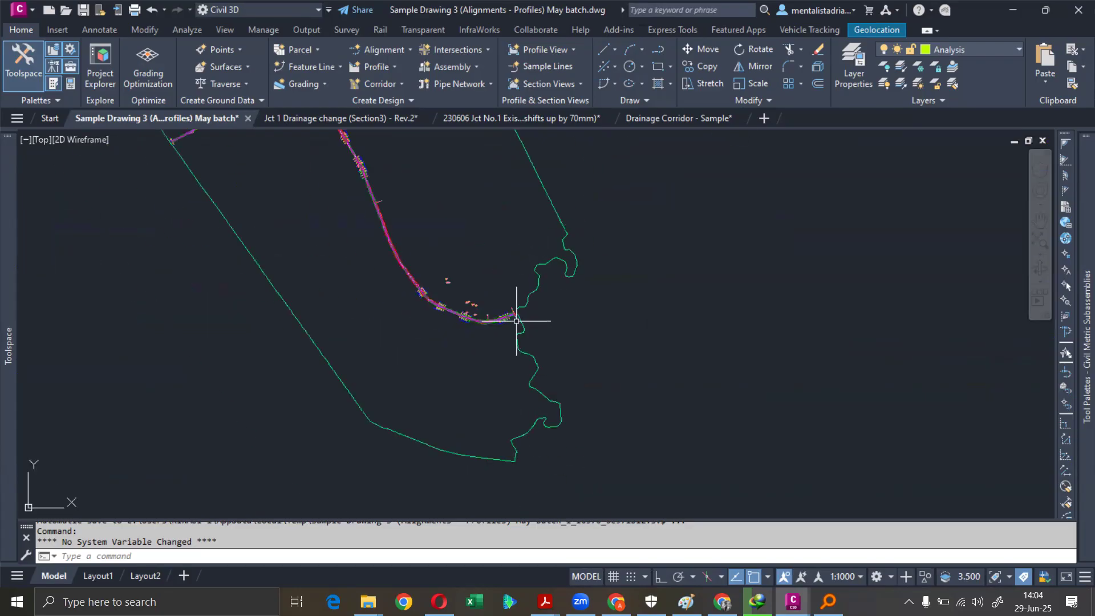
mouse_move(4, 228)
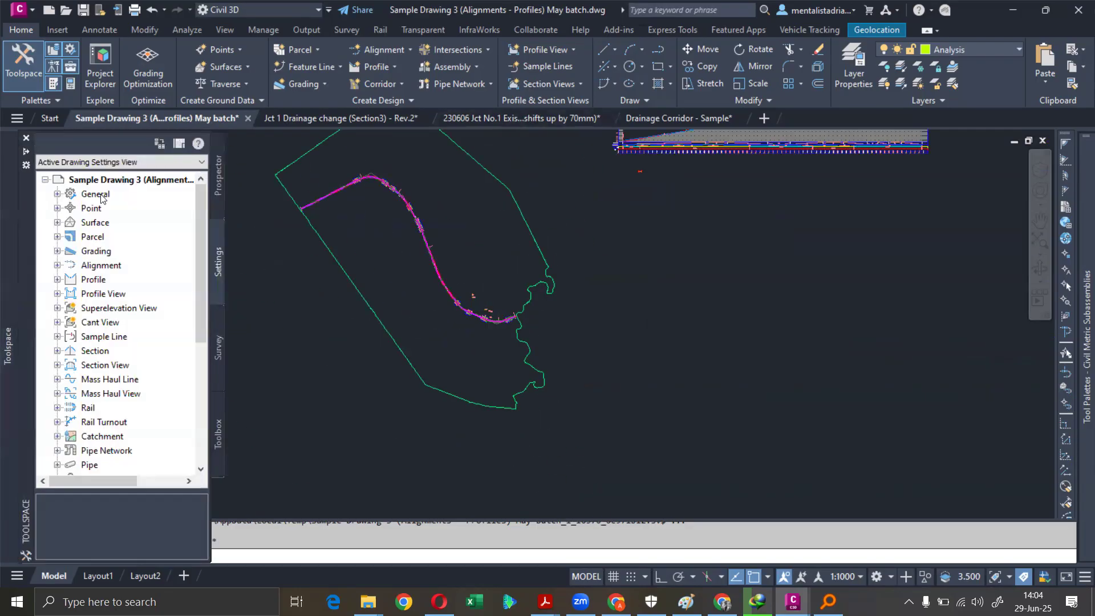
left_click(57, 223)
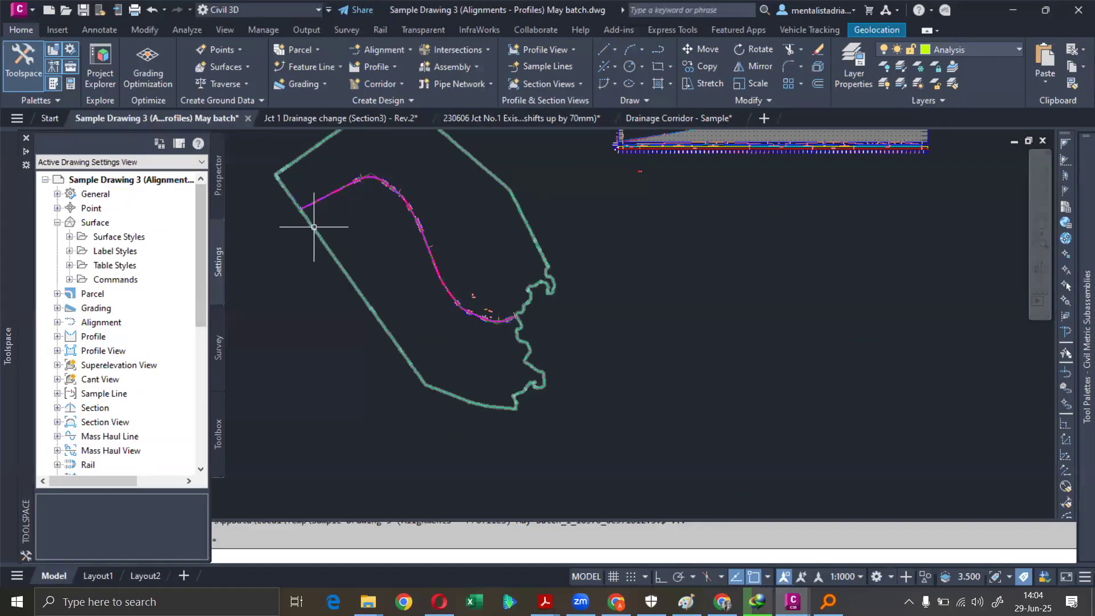
middle_click_drag(459, 210, 476, 254)
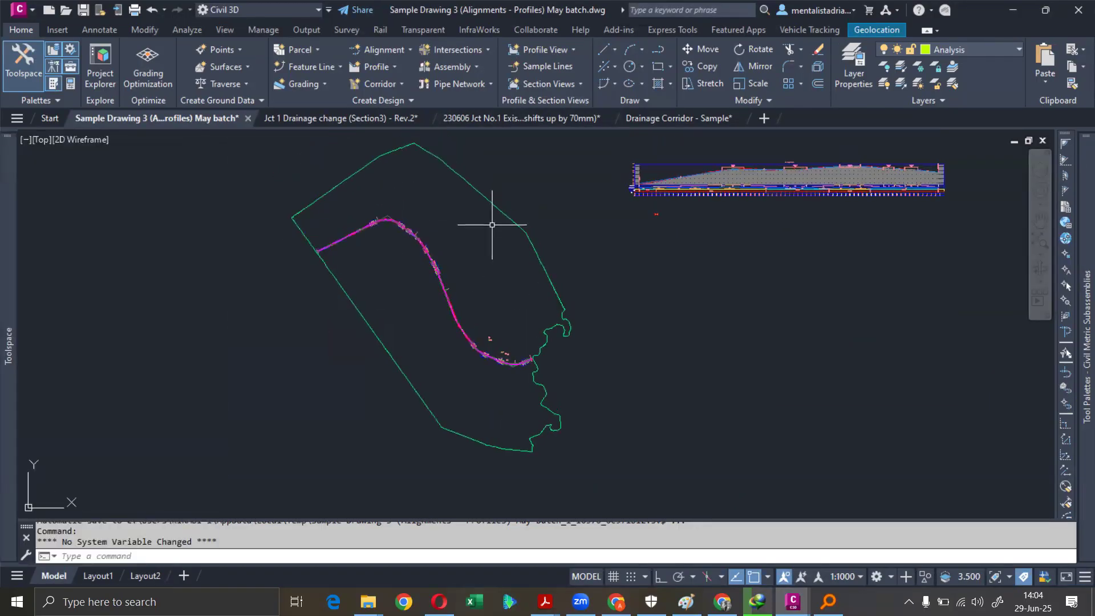
- Start a Water Drop analysis on the EG surface and name a new path layer Water drop
key("Escape")
left_click(500, 208)
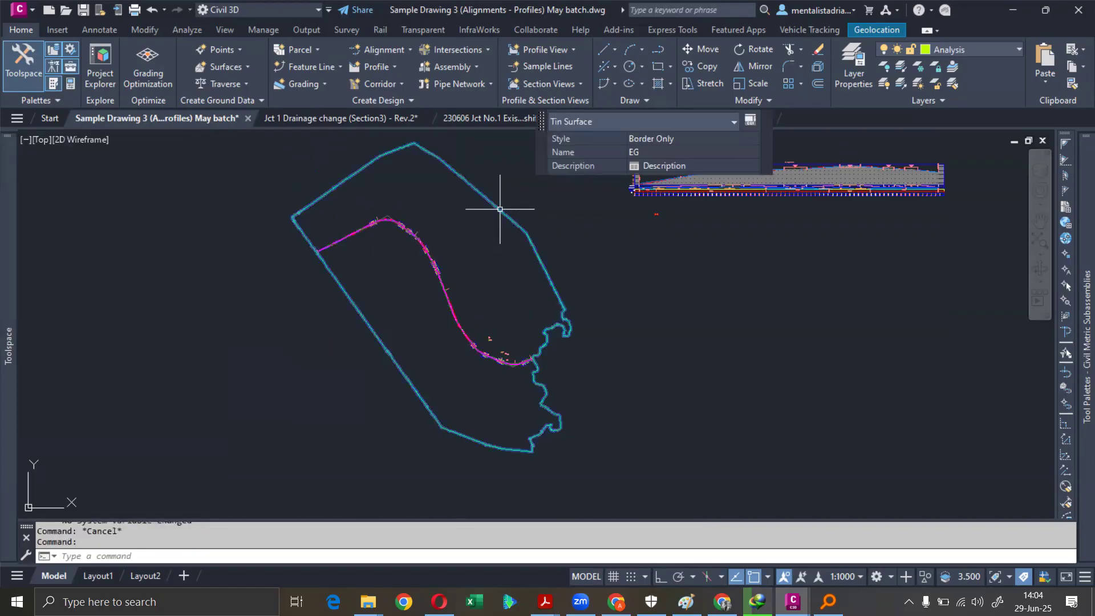
left_click(491, 53)
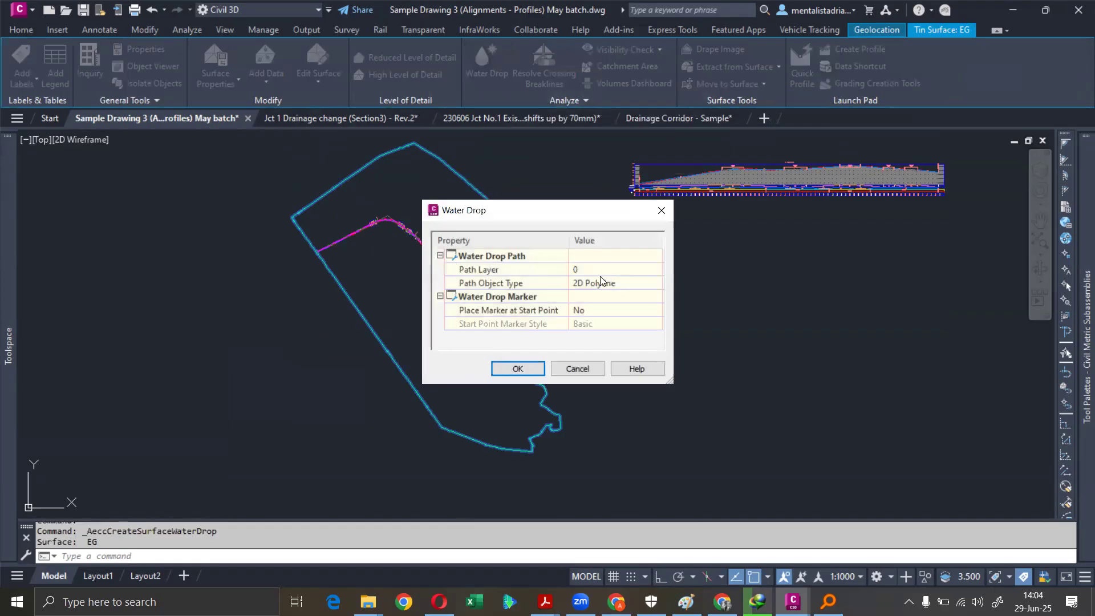
left_click(598, 269)
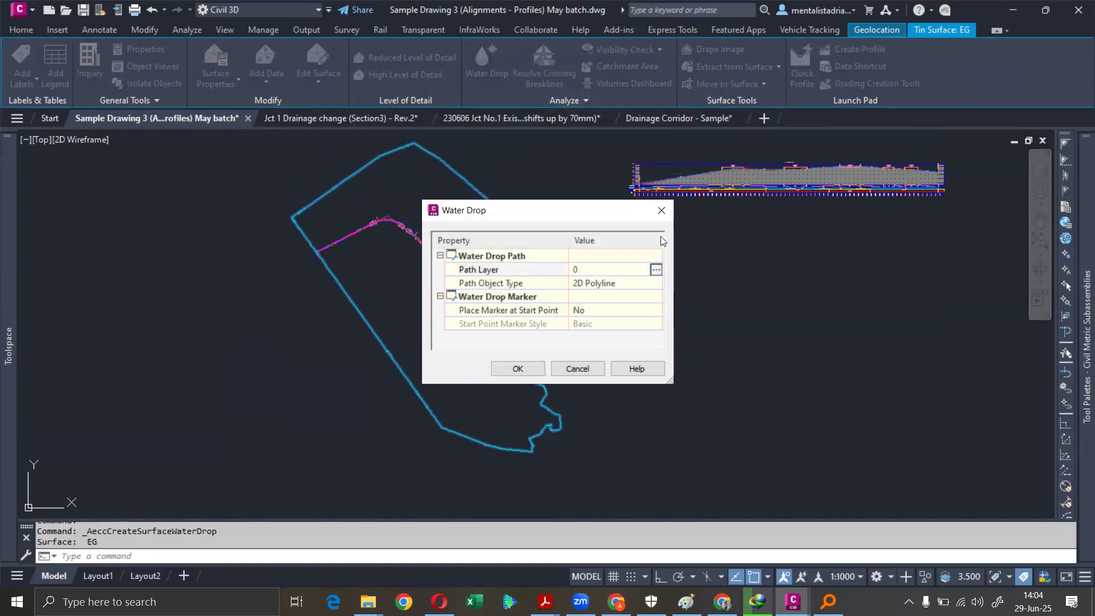
left_click(656, 269)
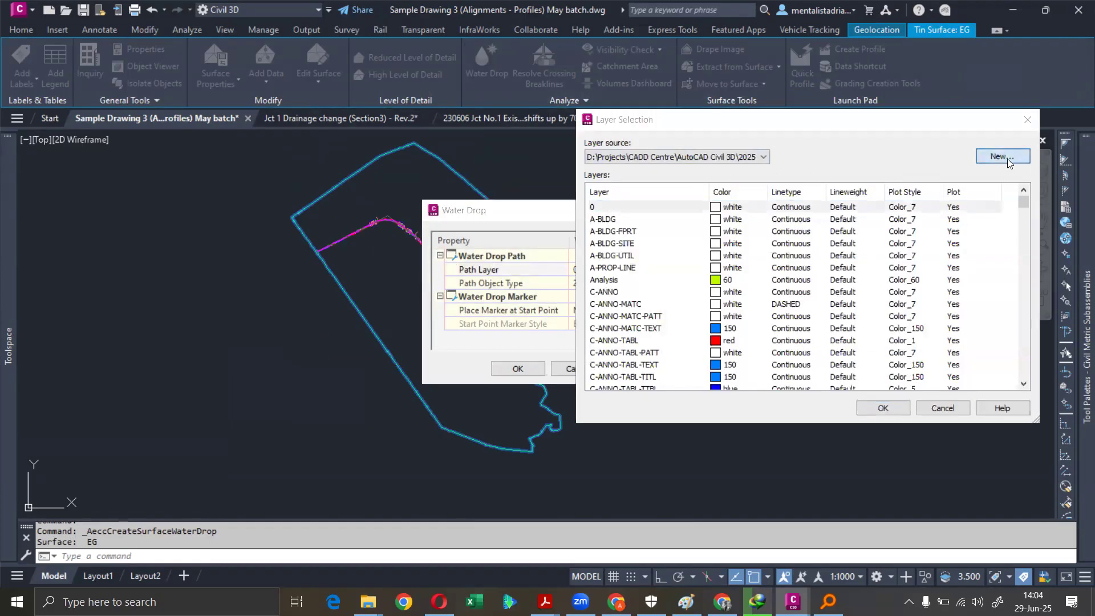
left_click(1003, 156)
left_click(547, 178)
type("Water drop")
- Give the new layer color 140 and assign it as the water drop path layer
left_click(542, 192)
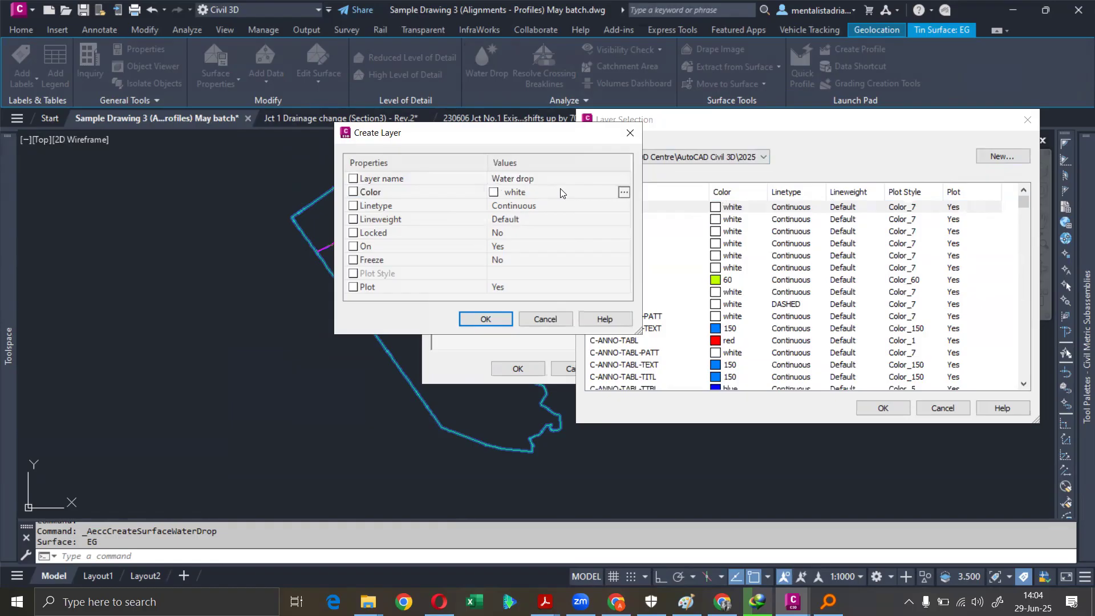
left_click(625, 192)
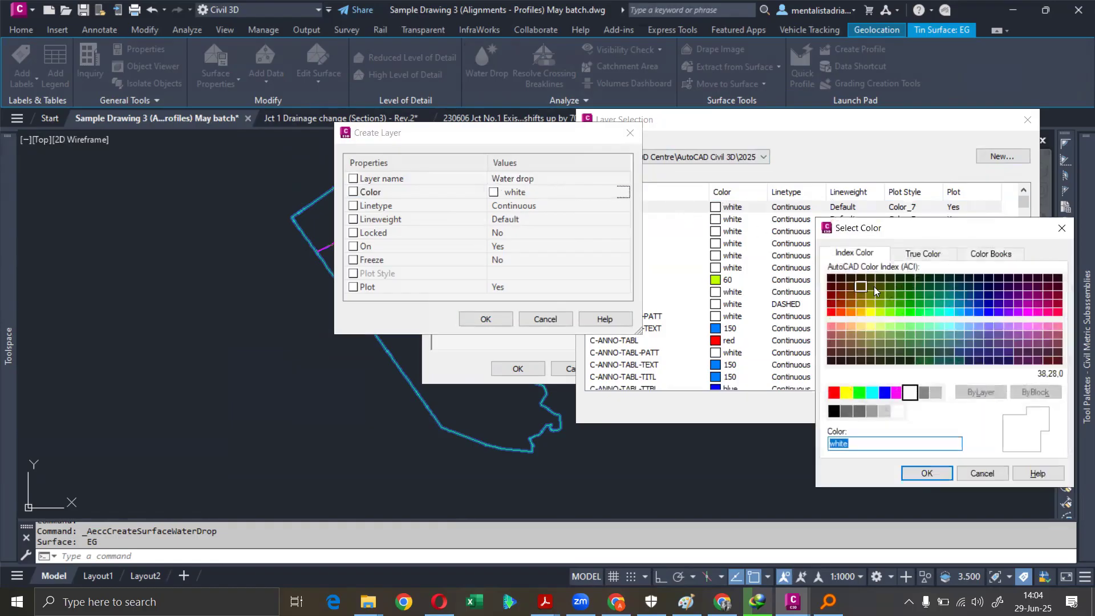
left_click(960, 311)
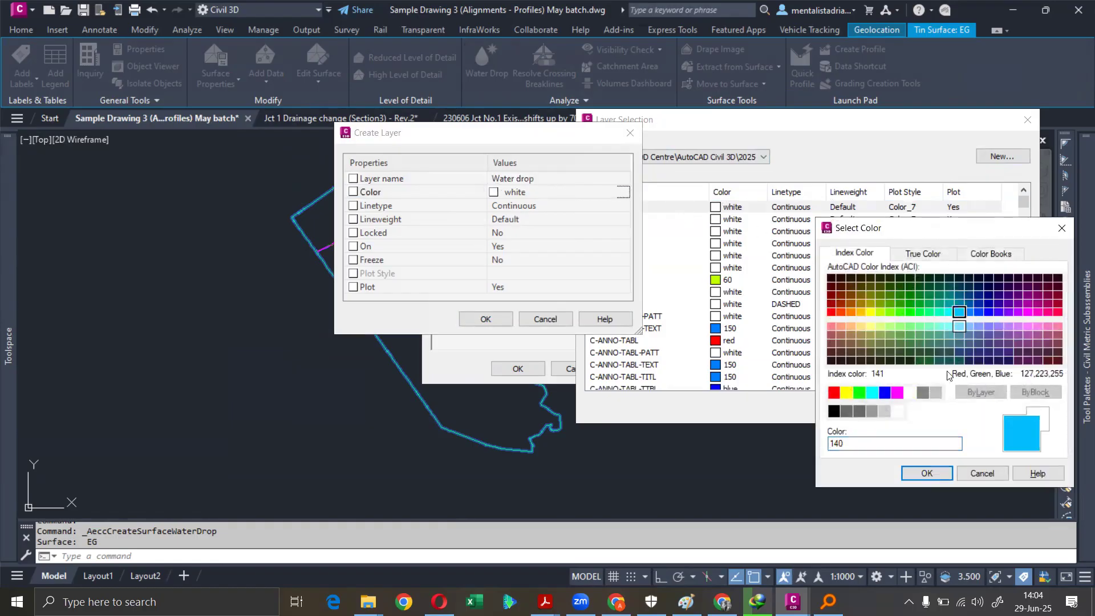
left_click(927, 473)
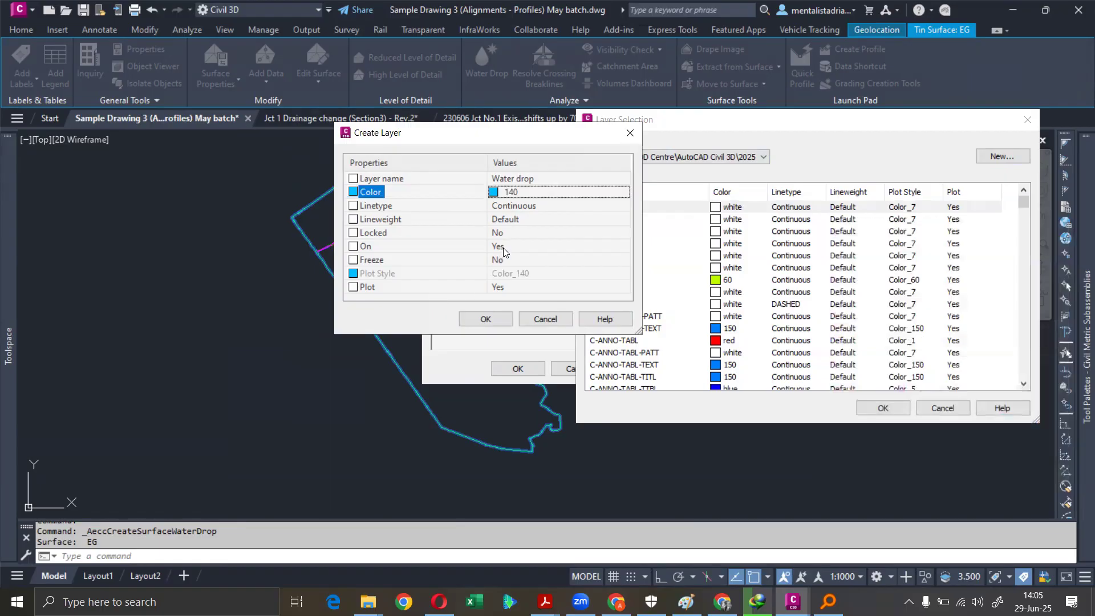
left_click(483, 319)
left_click(882, 408)
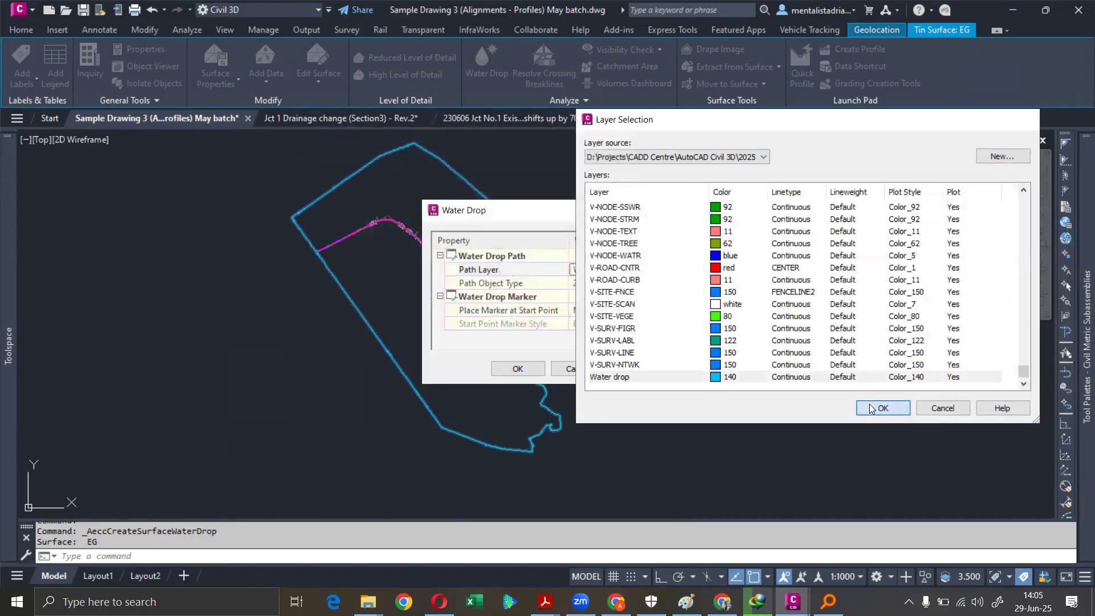
- Set the water drop path object type to 3D Polyline and accept the Water Drop settings
left_click(633, 285)
left_click(636, 288)
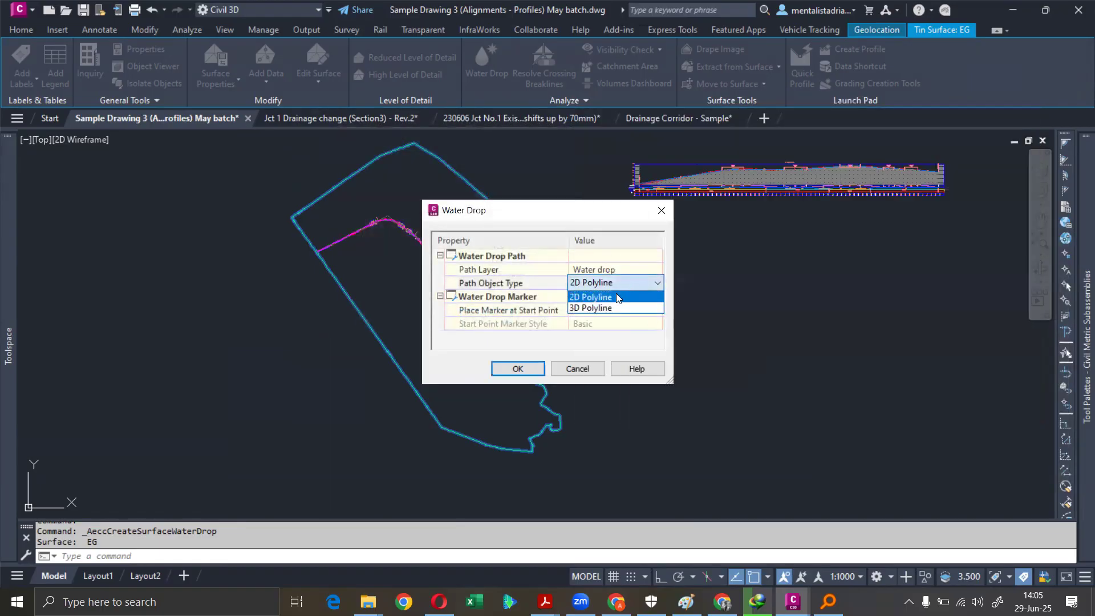
left_click(608, 308)
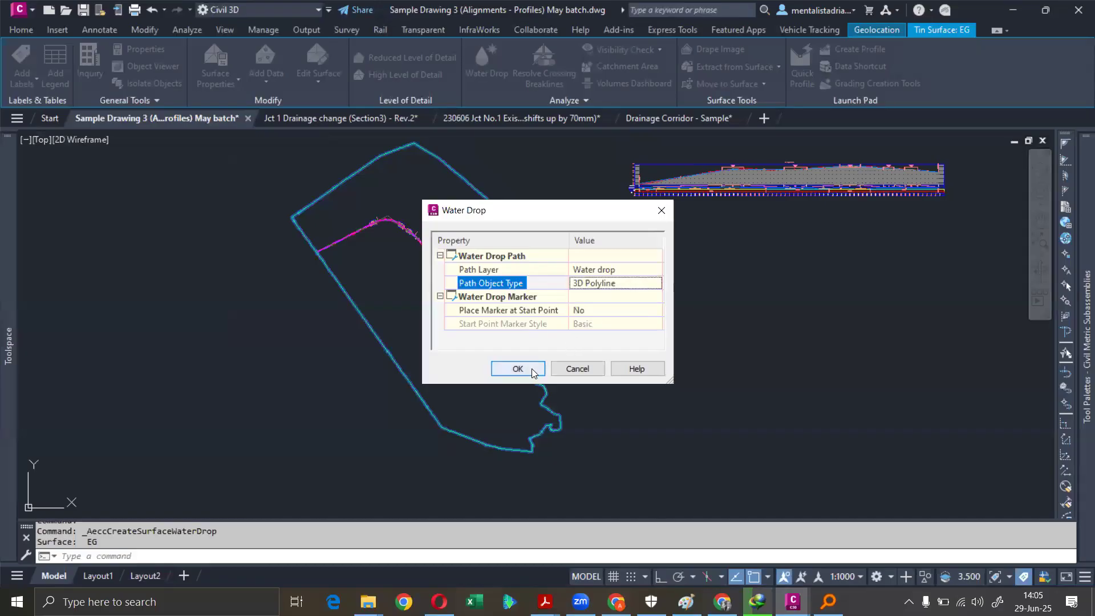
left_click(534, 371)
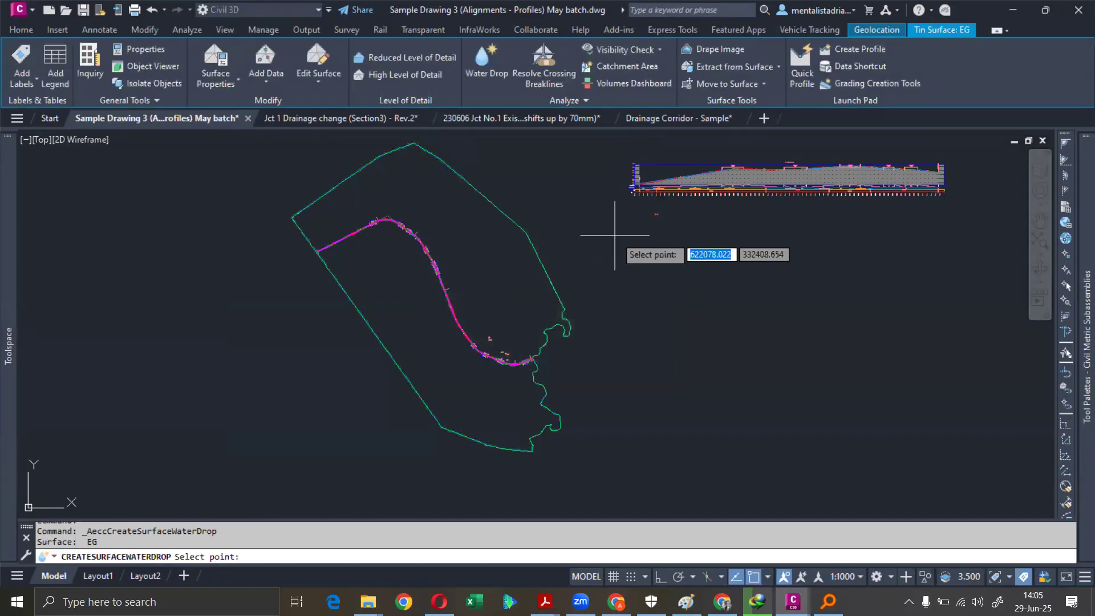
- Check the stations in the profile view and trace a water drop path from just outside the corridor edge near station 1+150
scroll(734, 155, "up", 4)
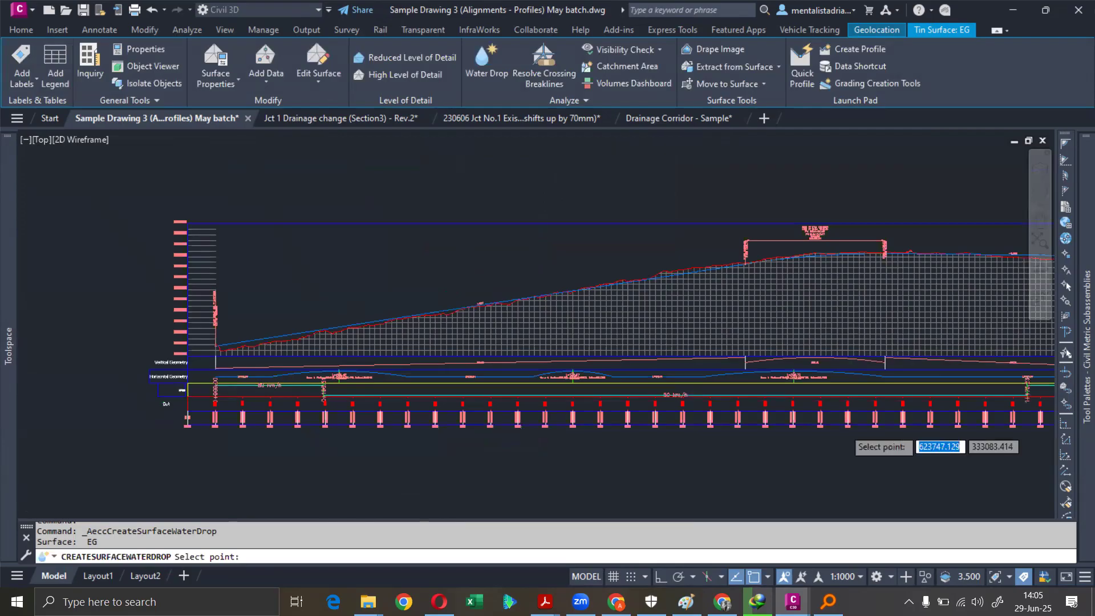
scroll(866, 425, "up", 5)
scroll(866, 428, "down", 5)
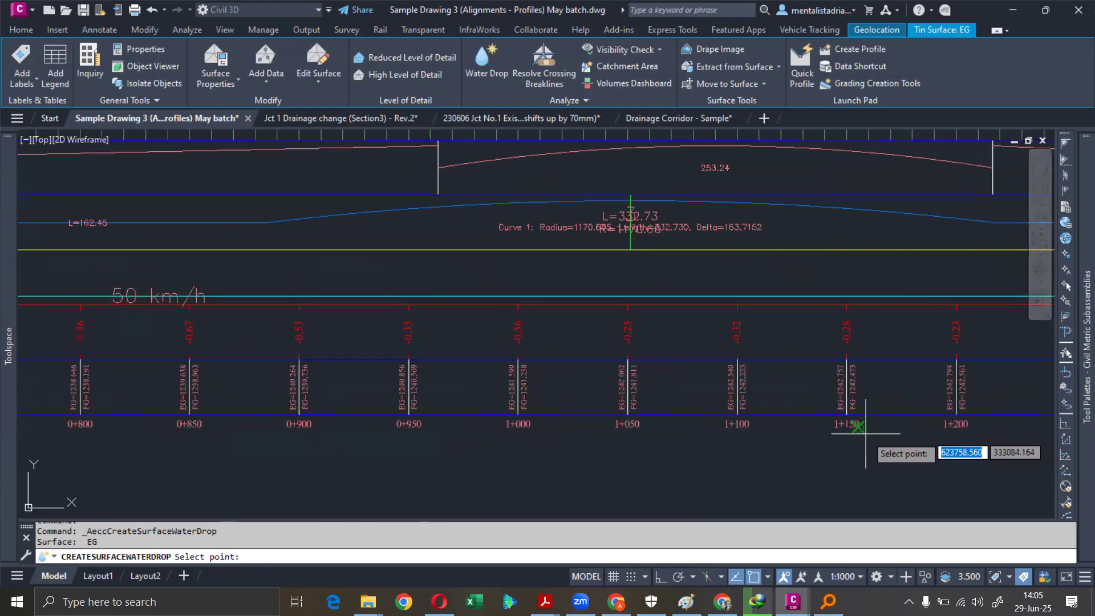
scroll(867, 439, "up", 5)
scroll(913, 263, "down", 8)
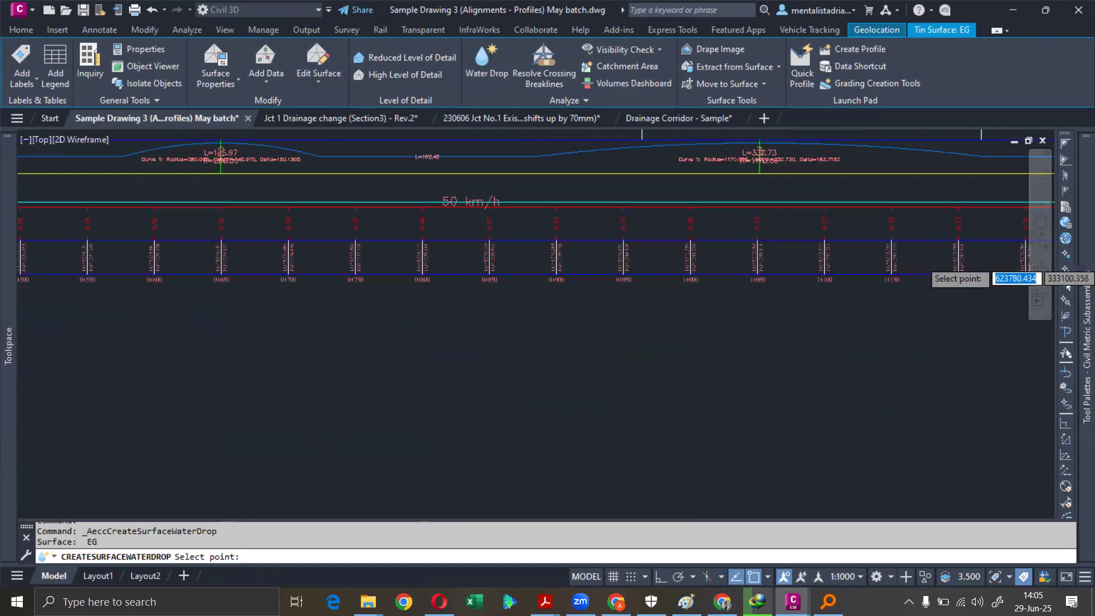
scroll(664, 389, "up", 5)
scroll(664, 388, "up", 6)
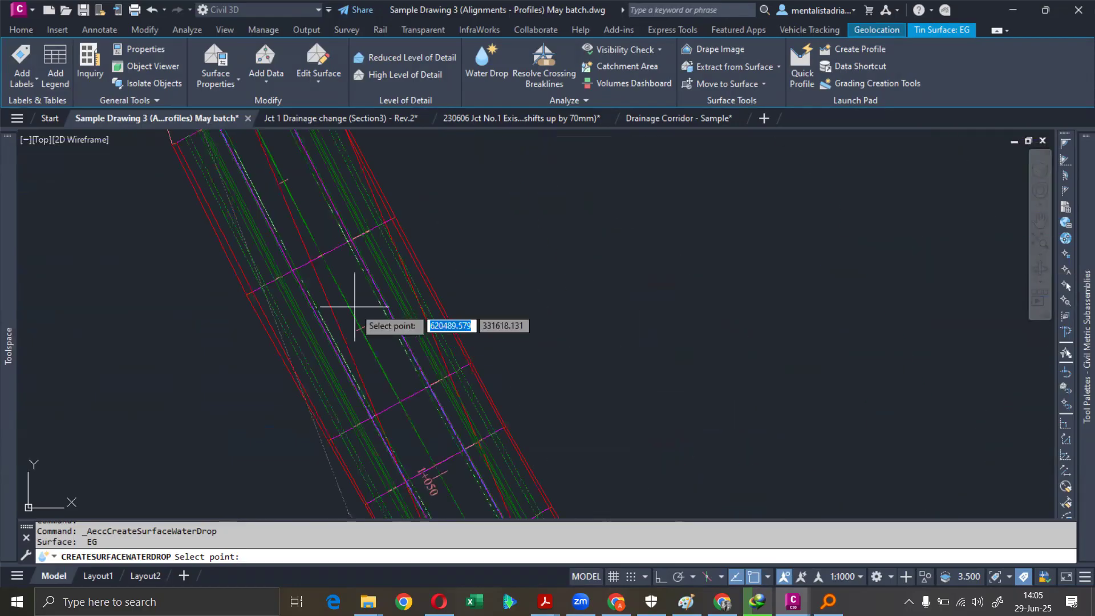
scroll(468, 171, "down", 2)
middle_click_drag(468, 167, 594, 426)
middle_click_drag(492, 241, 592, 418)
scroll(515, 258, "up", 3)
mouse_move(515, 309)
middle_mouse_down()
mouse_move(594, 152)
mouse_move(576, 226)
middle_mouse_up()
left_click(562, 221)
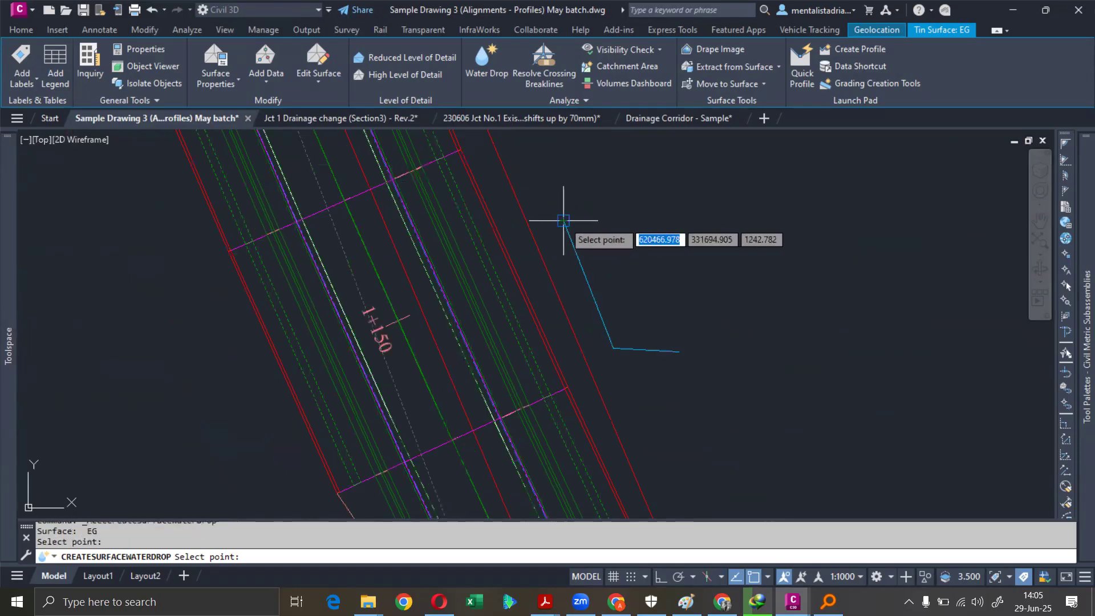
- Trace another water drop path from a point outside the same corridor edge, a short way down the road from the first path
scroll(637, 234, "down", 2)
scroll(639, 256, "down", 3)
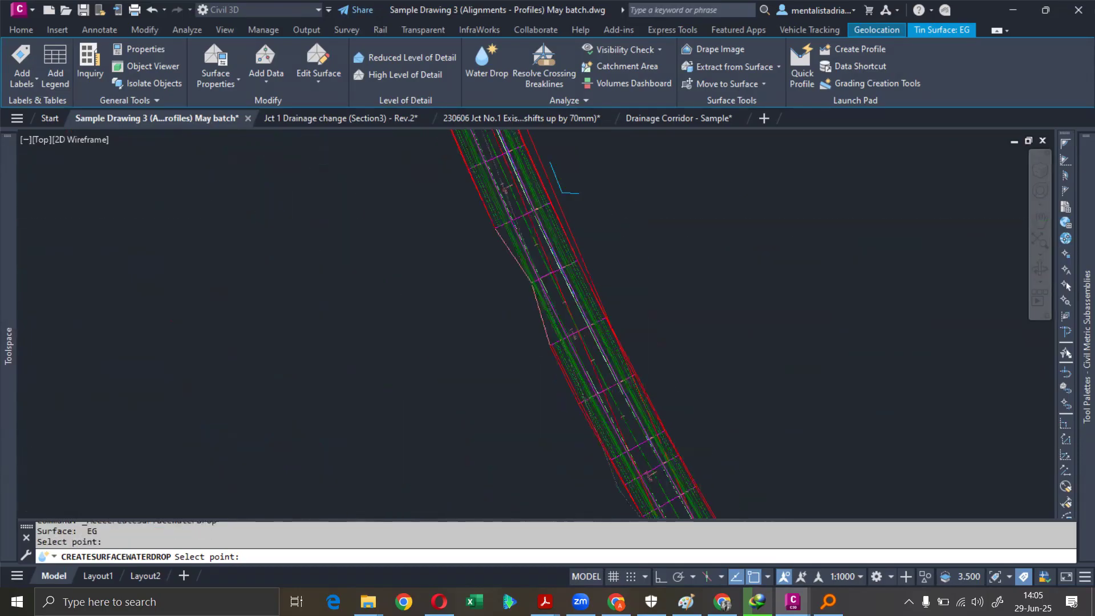
left_click(601, 251)
middle_click_drag(687, 323, 557, 220)
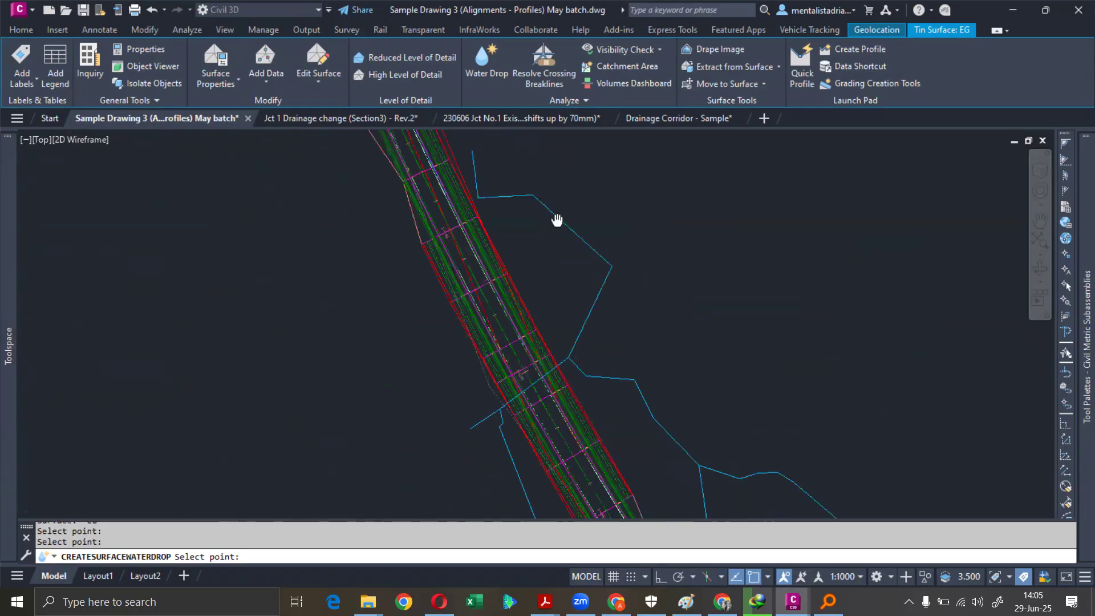
- Trace several water drop paths outside the same corridor edge, around the start of the road's long curve
scroll(573, 222, "down", 2)
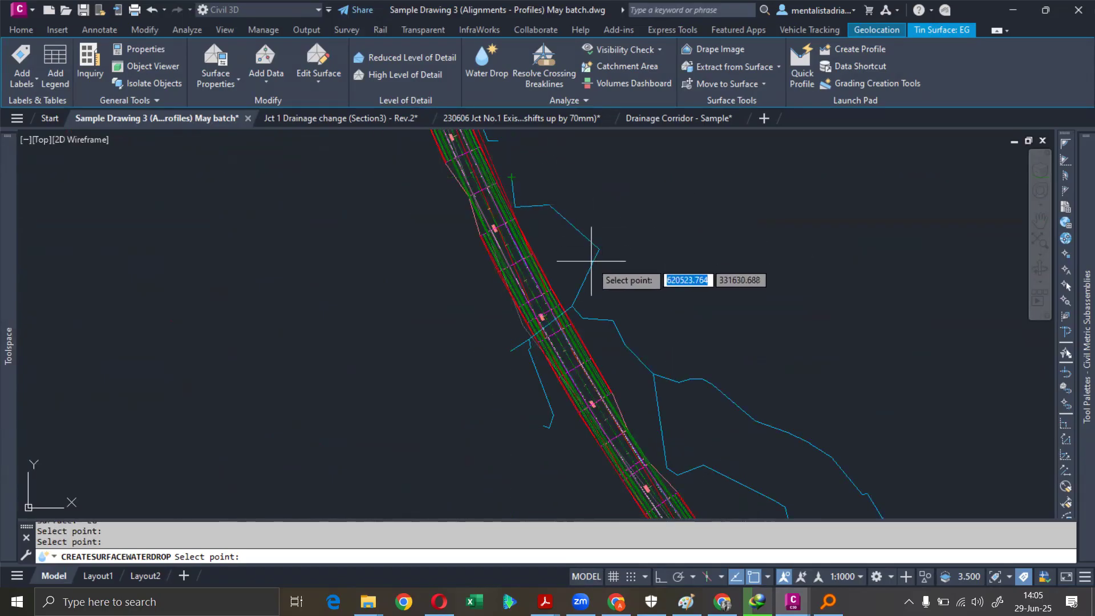
middle_click_drag(688, 376, 493, 218)
scroll(525, 242, "down", 4)
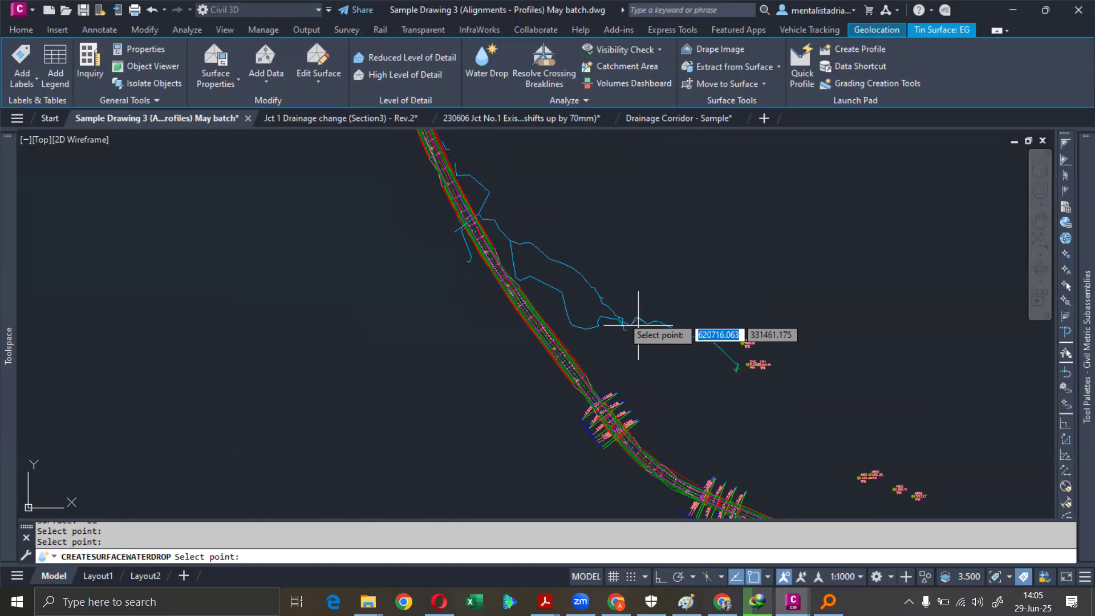
middle_click_drag(644, 385, 545, 251)
scroll(570, 288, "up", 2)
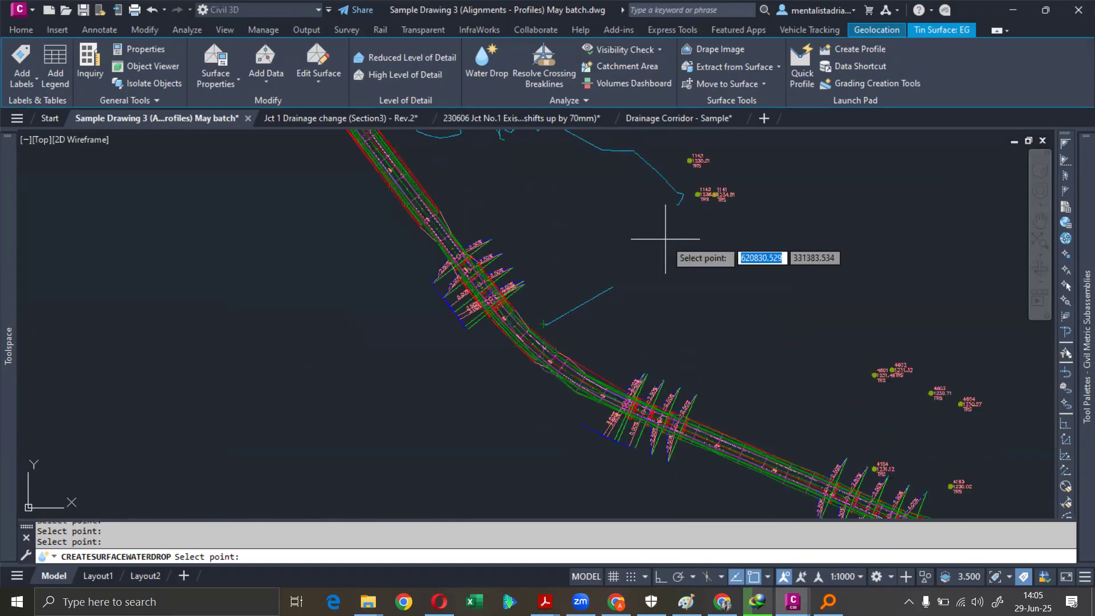
left_click(476, 225)
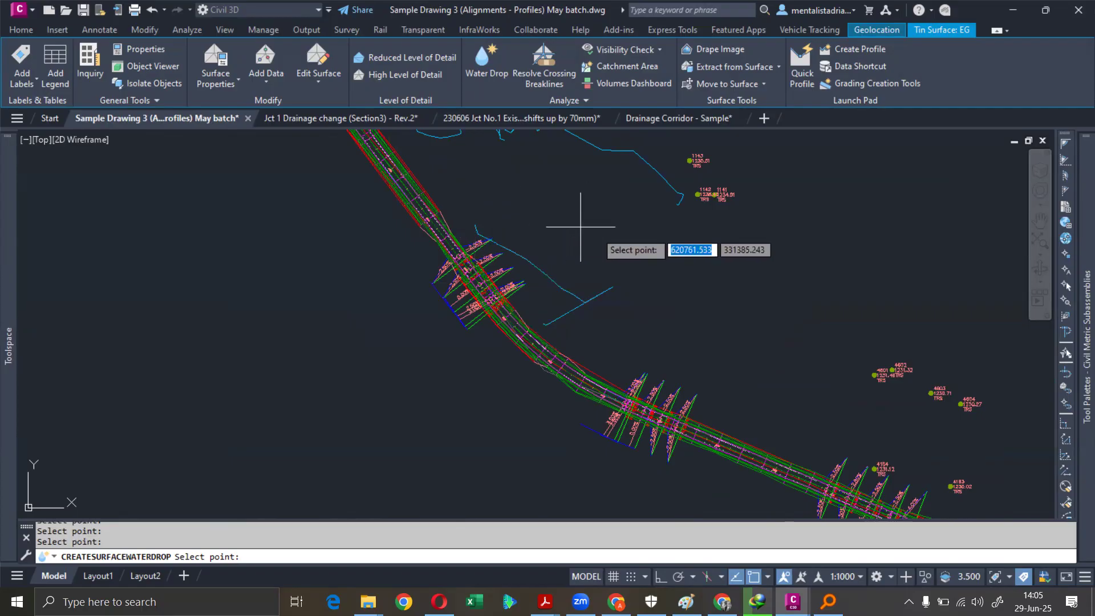
left_click(446, 178)
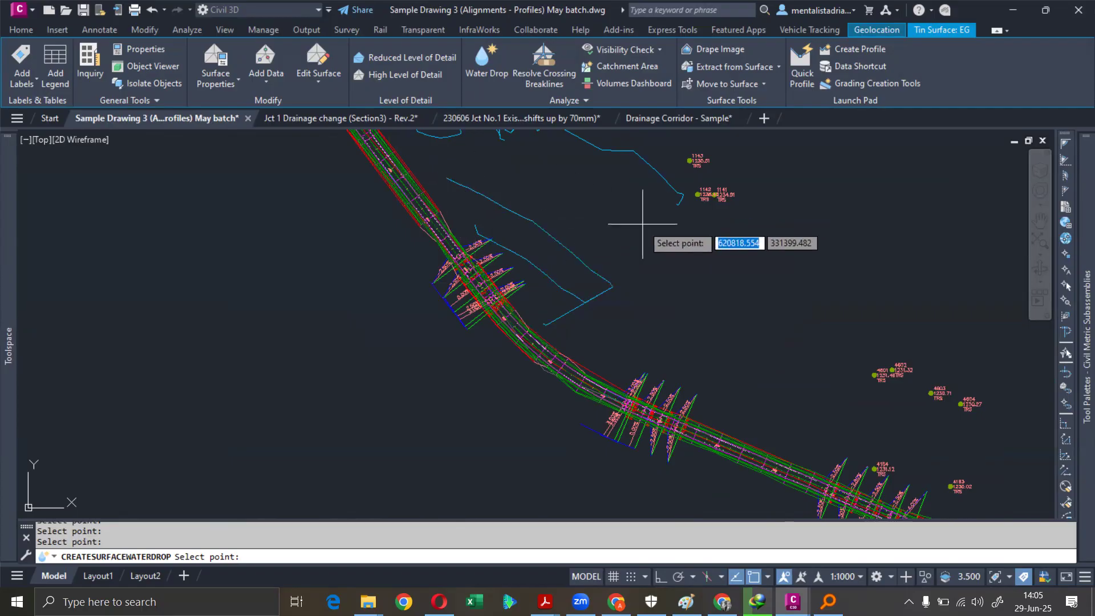
- Trace further water drop paths outside the same corridor edge, along the curve towards the road's end, and finish the tracing
left_click(613, 354)
mouse_move(704, 321)
middle_mouse_down()
mouse_move(502, 265)
mouse_move(489, 245)
middle_mouse_up()
left_click(521, 347)
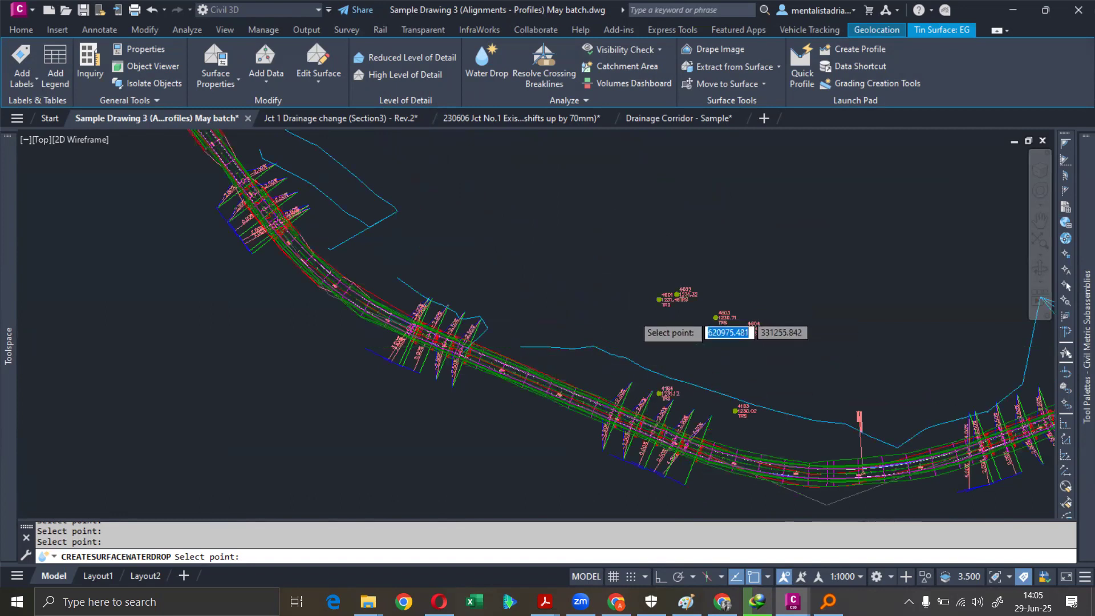
scroll(631, 308, "down", 2)
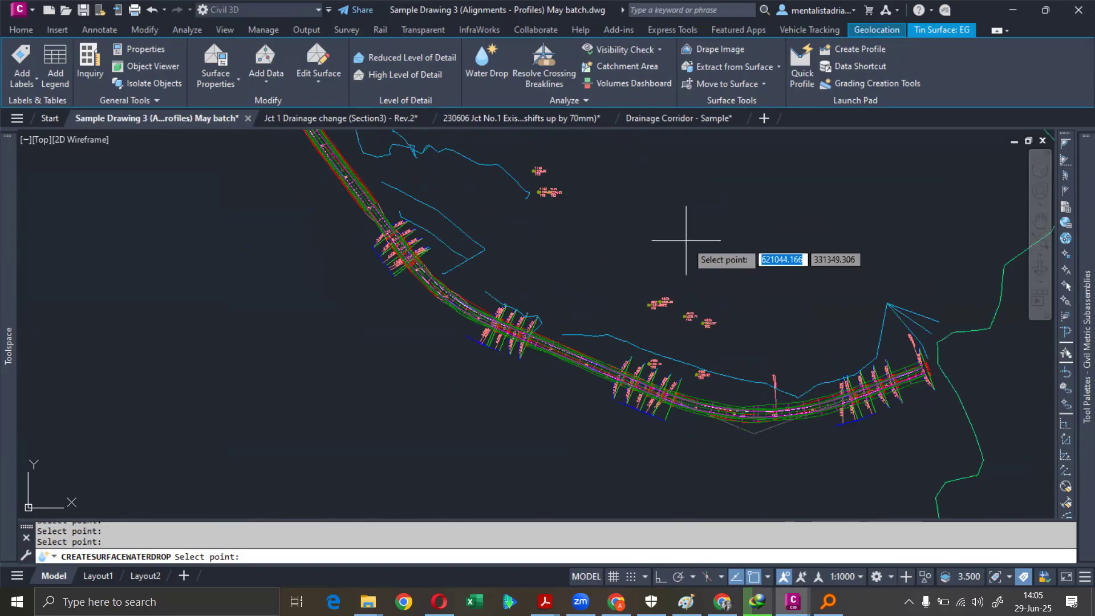
key("Escape")
middle_click_drag(635, 262, 648, 316)
key("Escape")
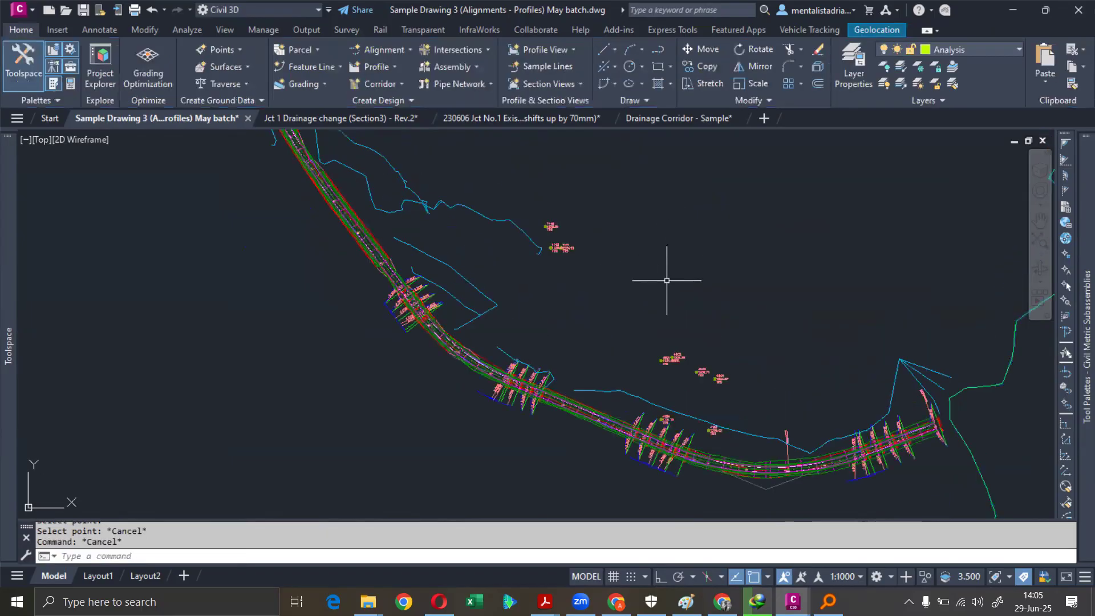
- Check the traced paths, then restart Water Drop on the EG surface with path layer Water drop and object type 3D Polyline
scroll(558, 394, "down", 3)
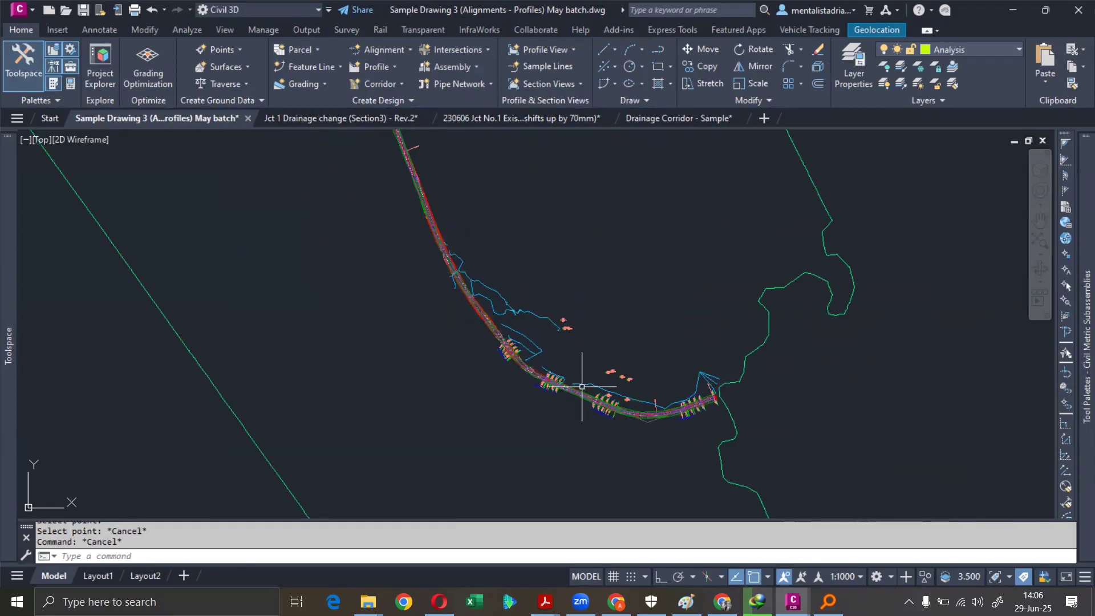
scroll(556, 371, "up", 5)
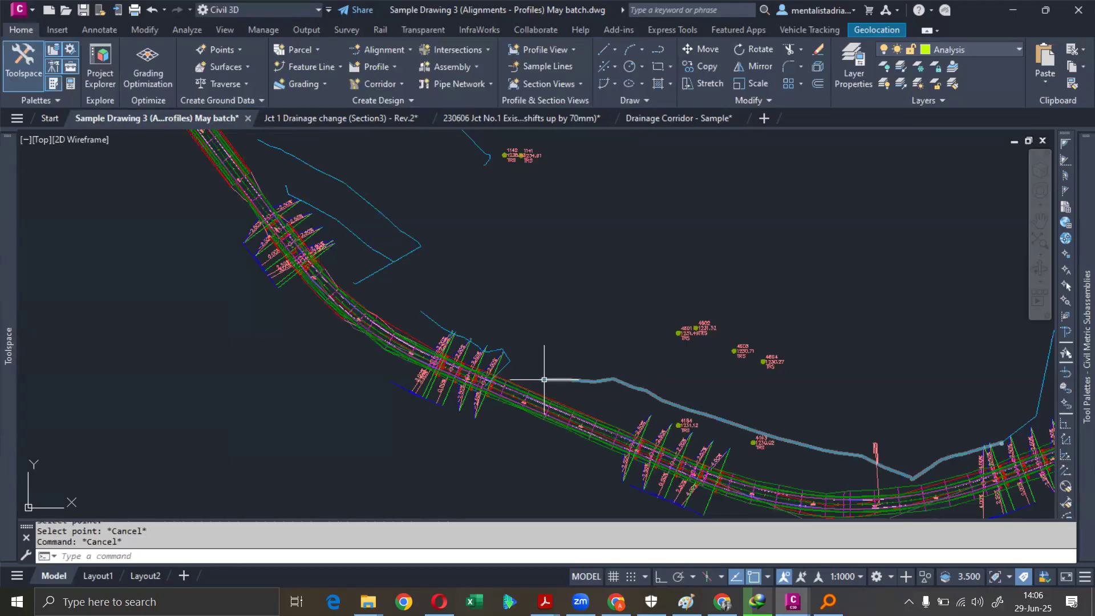
mouse_move(542, 376)
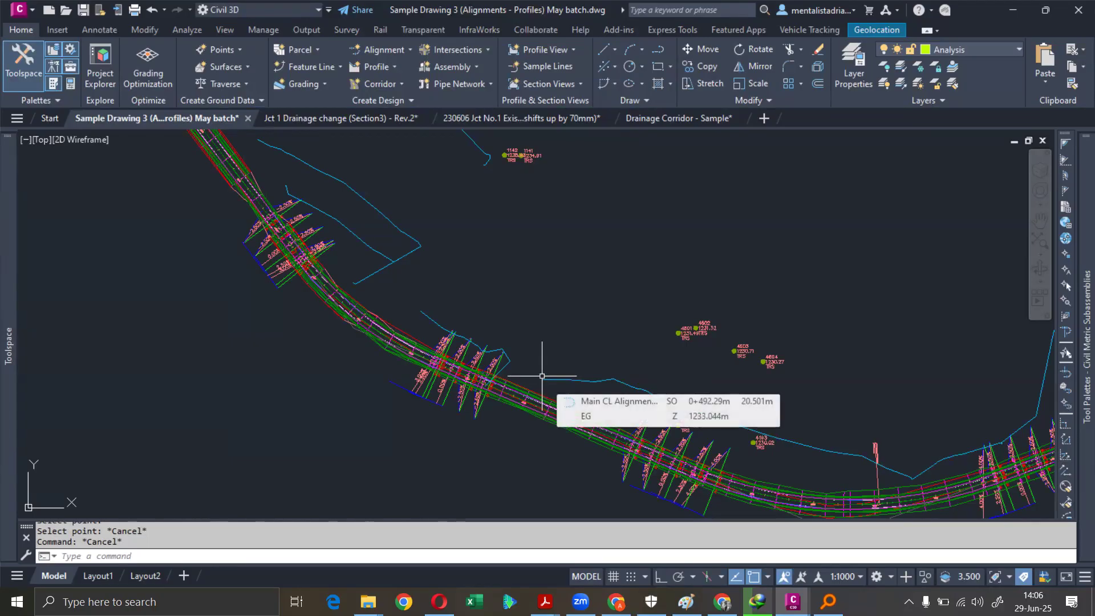
middle_click_drag(552, 371, 289, 299)
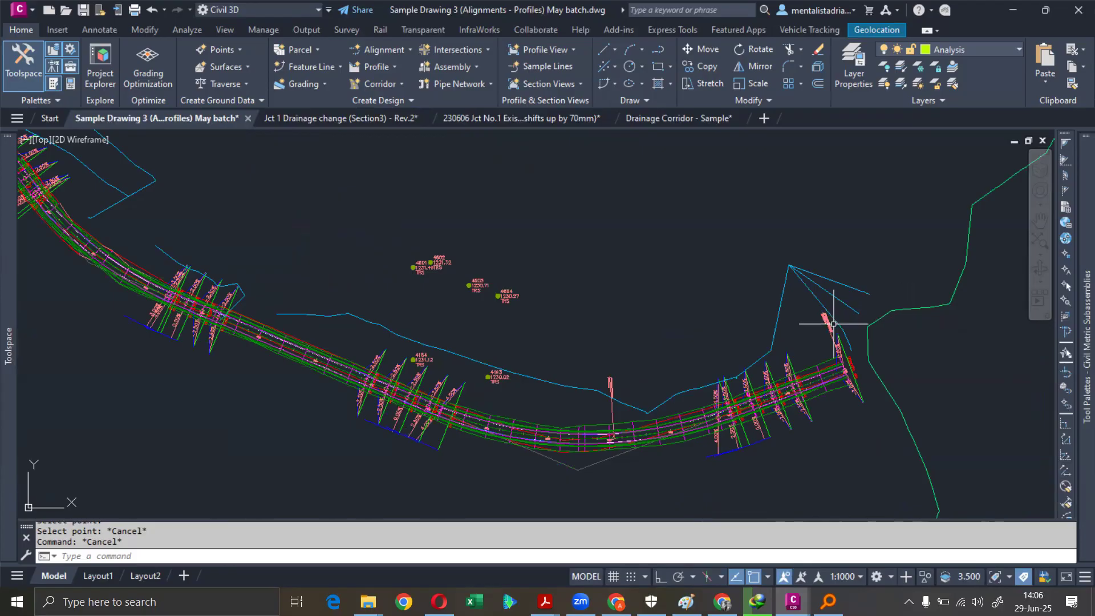
scroll(650, 308, "down", 5)
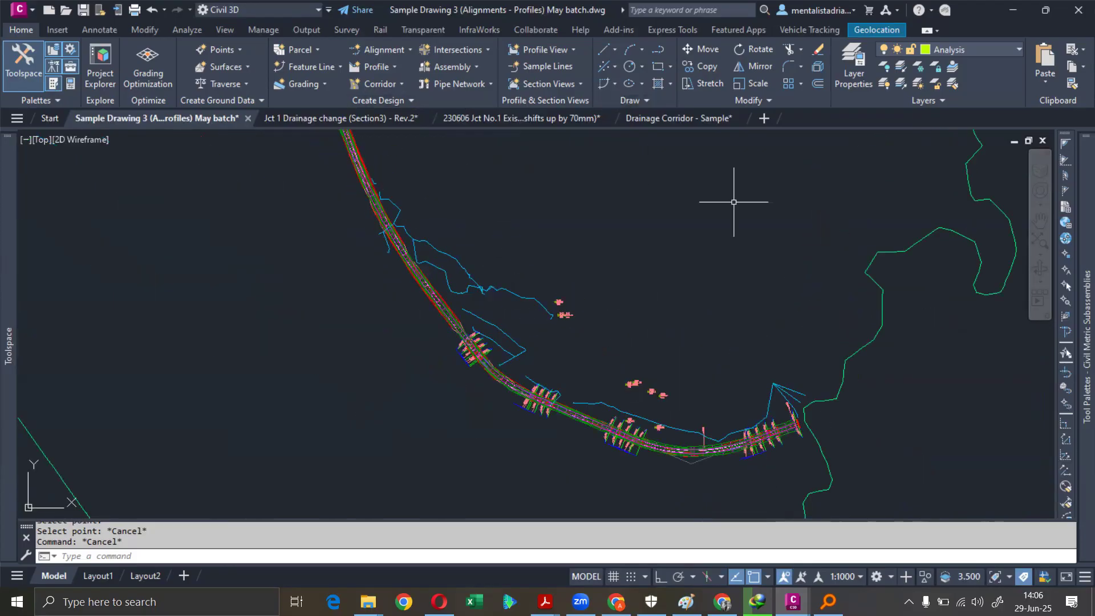
left_click(895, 252)
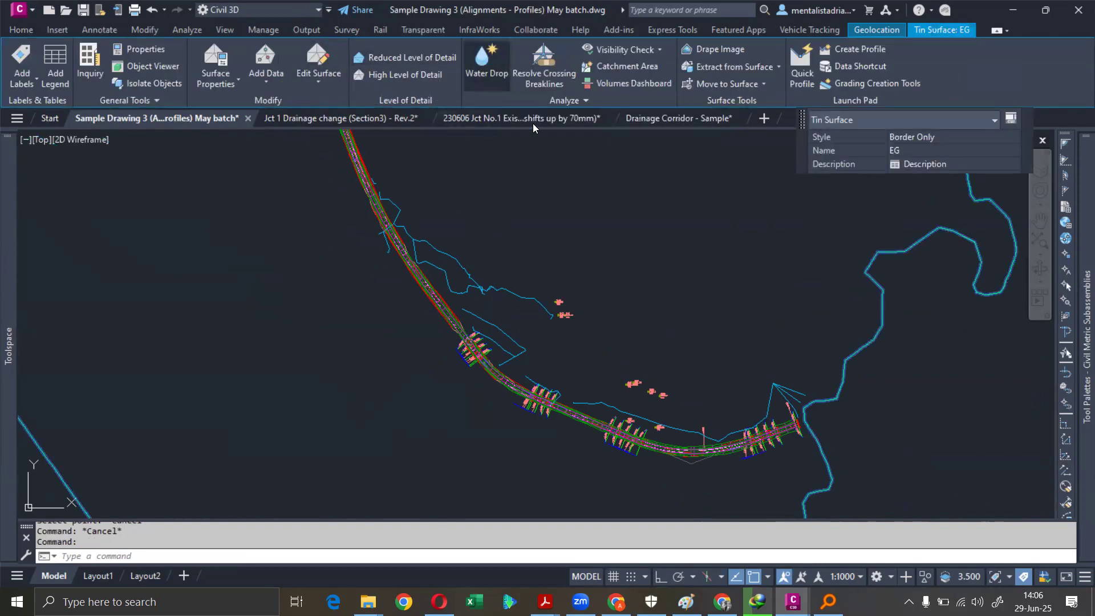
left_click(487, 62)
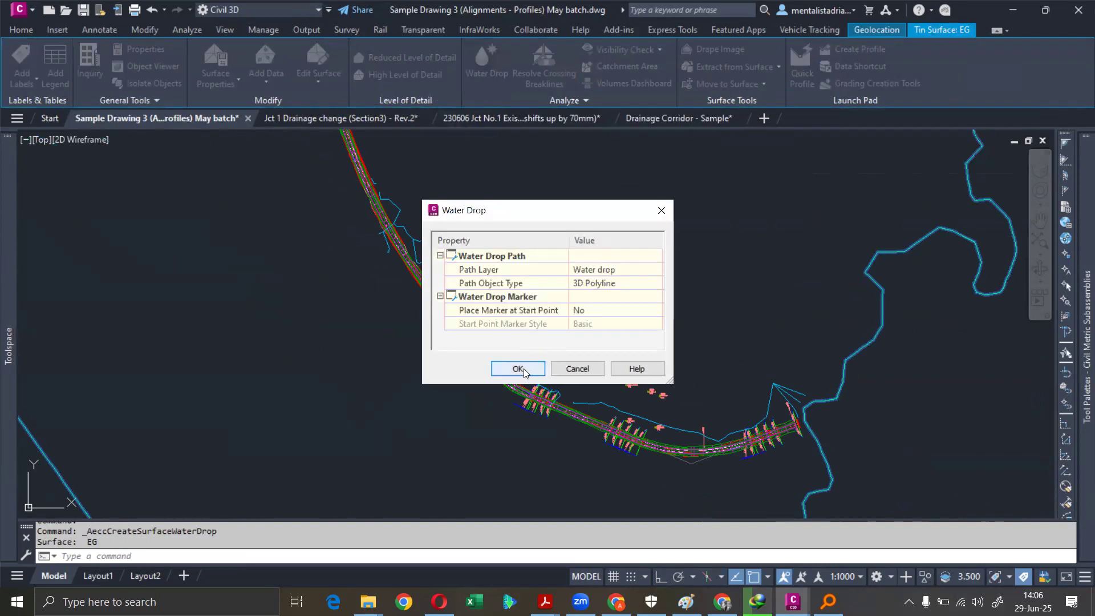
left_click(518, 369)
- Trace three water drop paths from points outside the opposite corridor edge, beside the upper group of existing paths
scroll(440, 361, "up", 4)
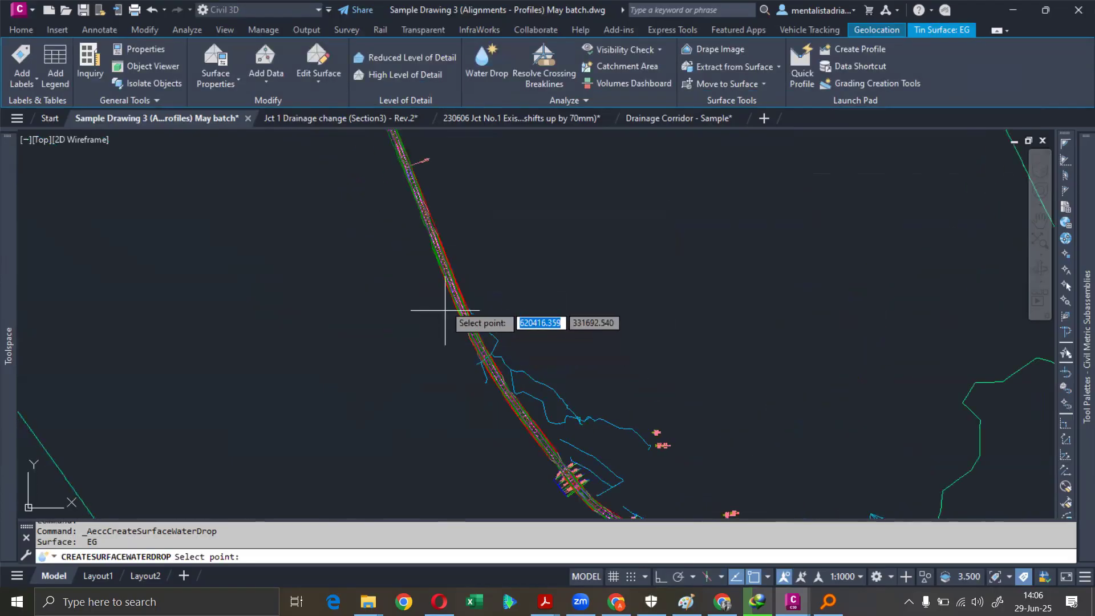
scroll(449, 274, "up", 2)
left_click(485, 425)
middle_click_drag(562, 352, 536, 178)
left_click(490, 325)
mouse_move(499, 350)
middle_mouse_down()
mouse_move(484, 184)
mouse_move(487, 277)
middle_mouse_up()
left_click(442, 228)
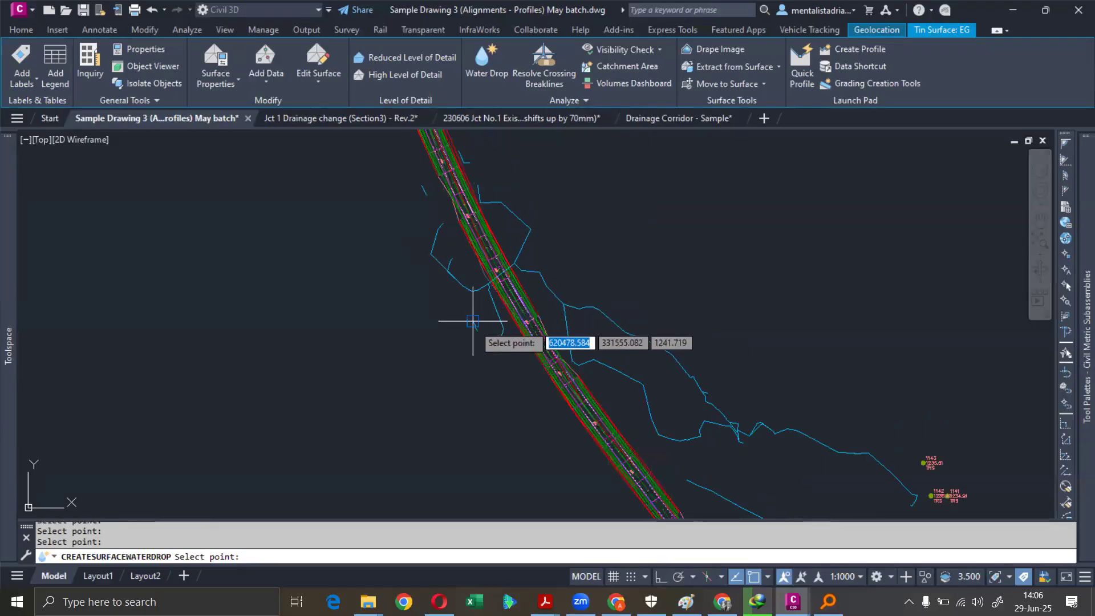
- Trace more water drop paths outside this opposite edge, down the straight stretch and into the start of the long curve
left_click(521, 367)
middle_click_drag(530, 391, 452, 235)
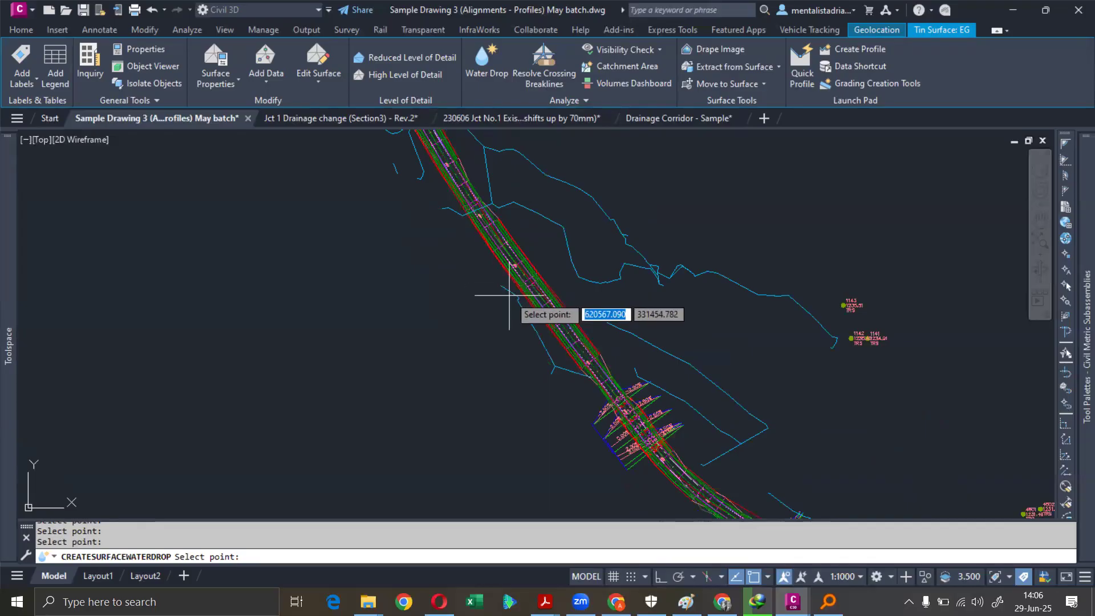
middle_click_drag(577, 399, 445, 258)
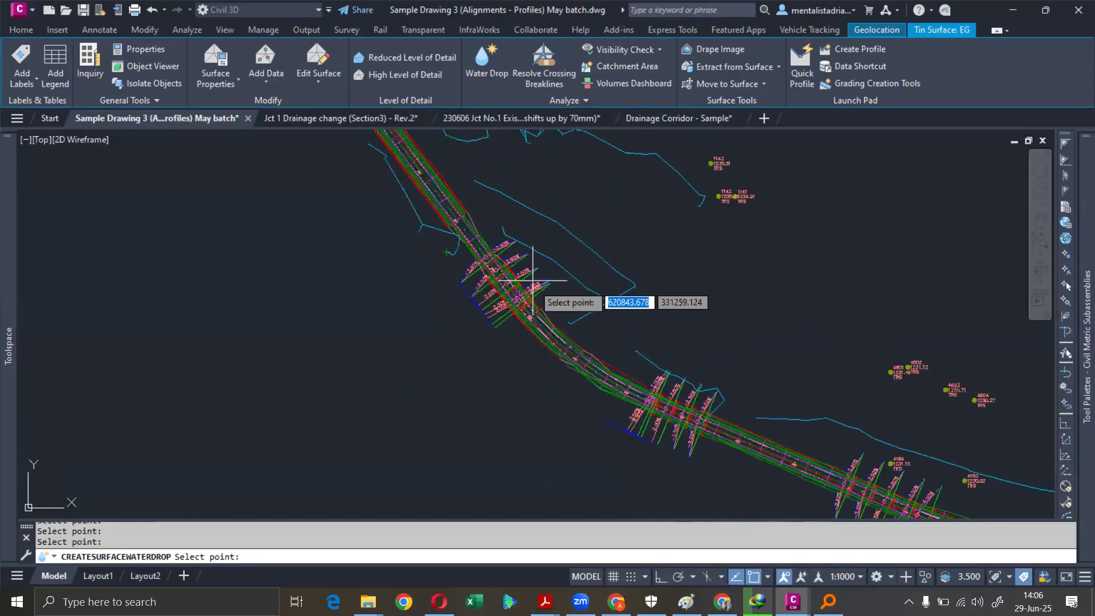
left_click(523, 344)
- Trace the remaining water drop paths outside the opposite edge, around the last bend before the road's end, and finish the tracing
middle_click_drag(712, 348, 567, 252)
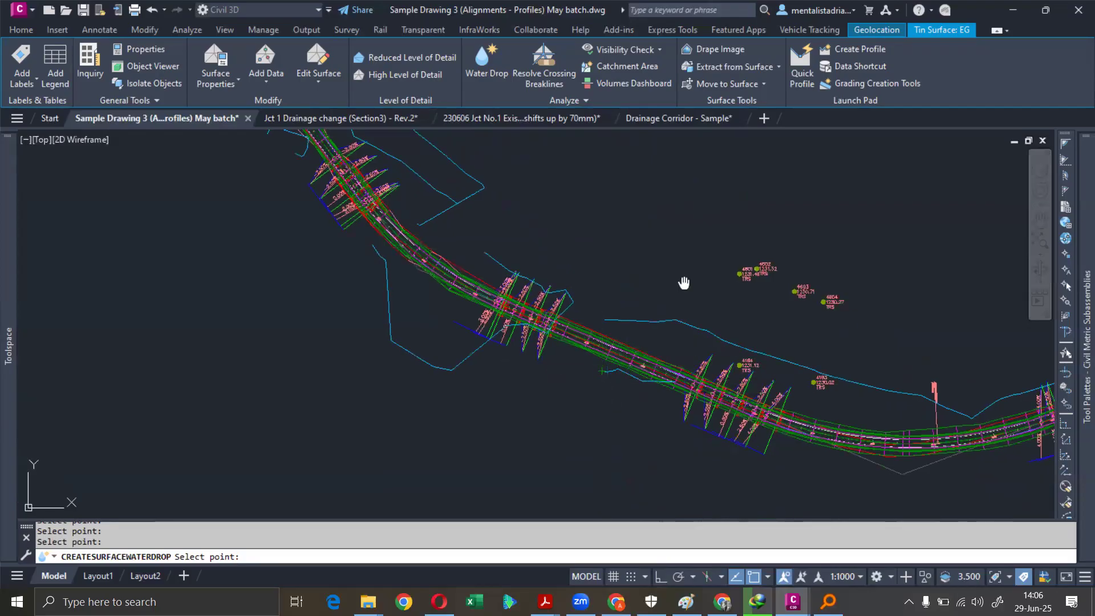
middle_click_drag(684, 283, 533, 241)
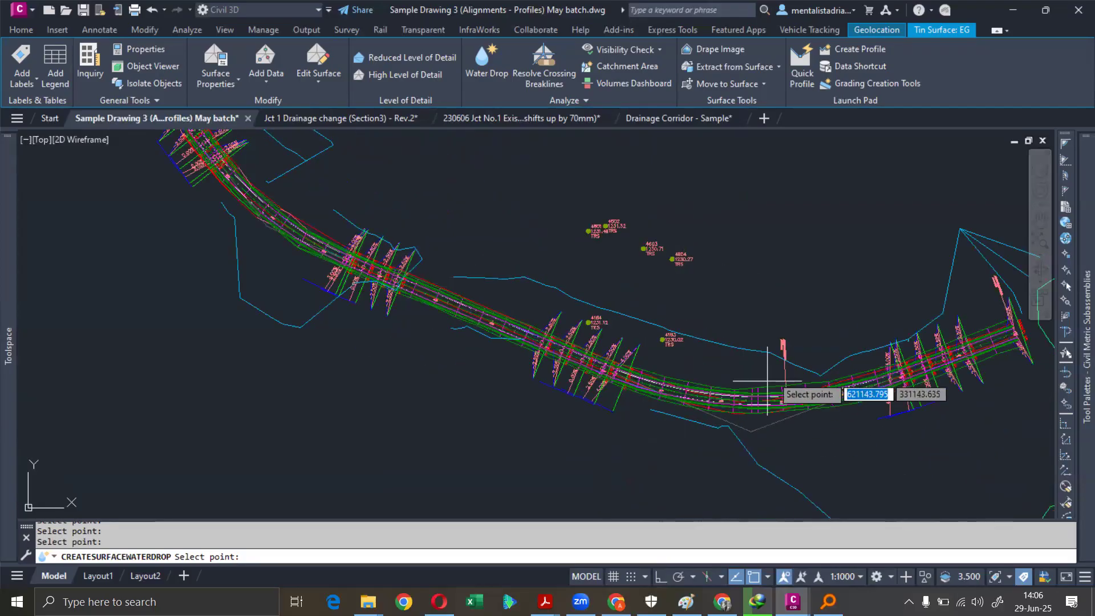
middle_click_drag(767, 380, 507, 289)
left_click(553, 329)
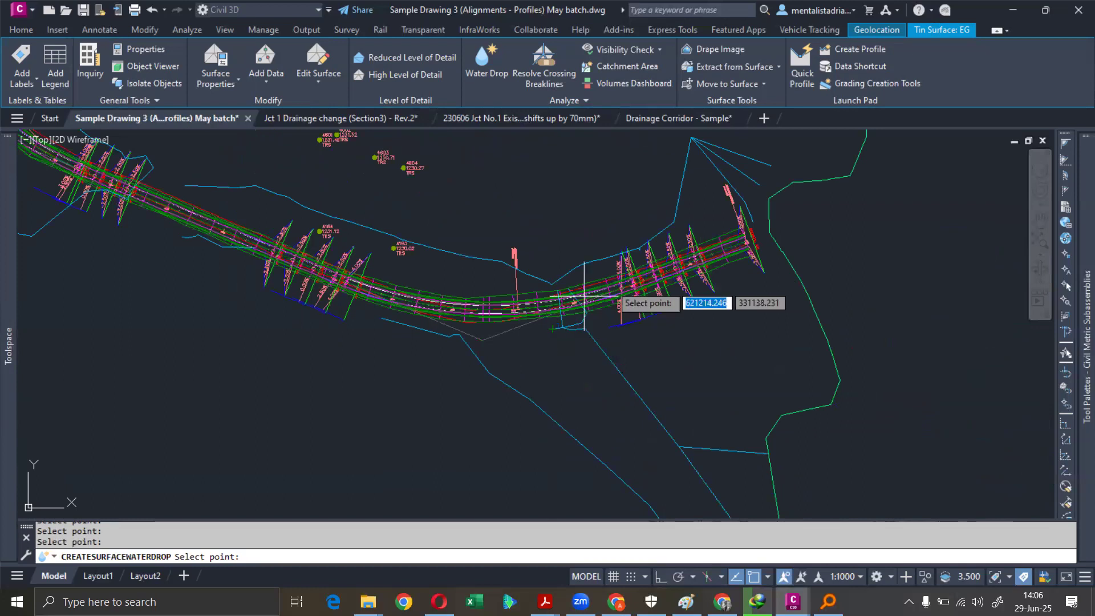
key("Escape")
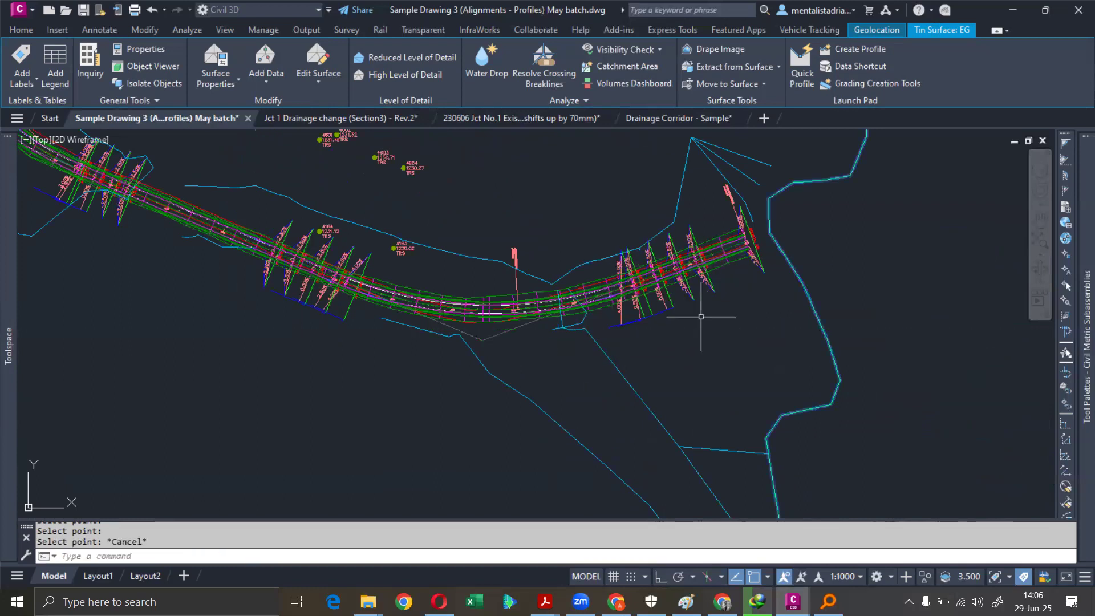
key("Escape")
- Turn the Water drop layer off and back on to compare the road with and without its flow paths
scroll(701, 316, "down", 4)
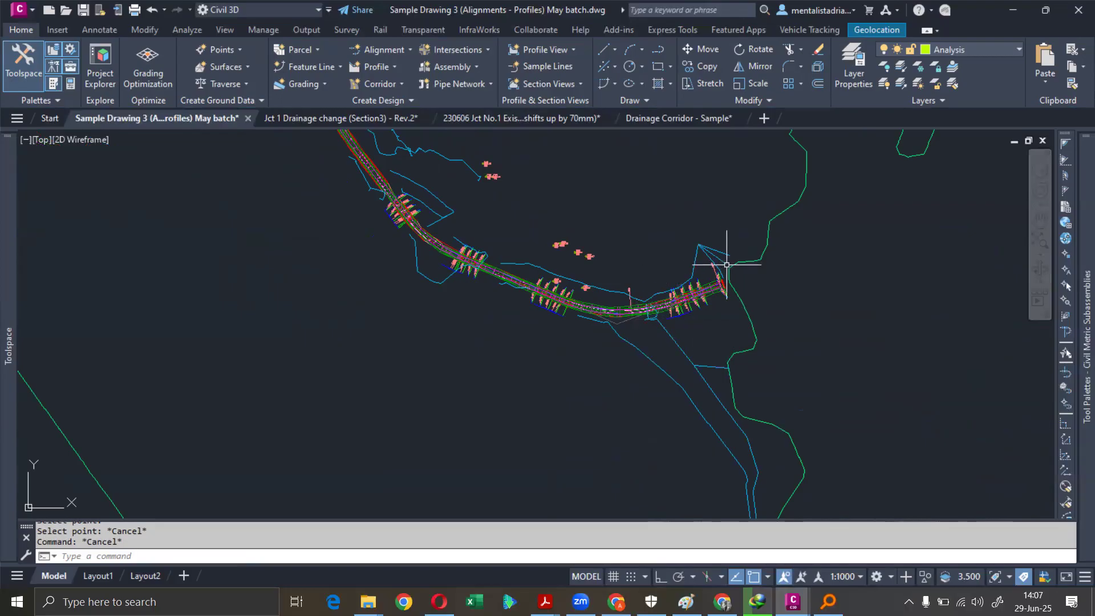
middle_click_drag(539, 236, 616, 341)
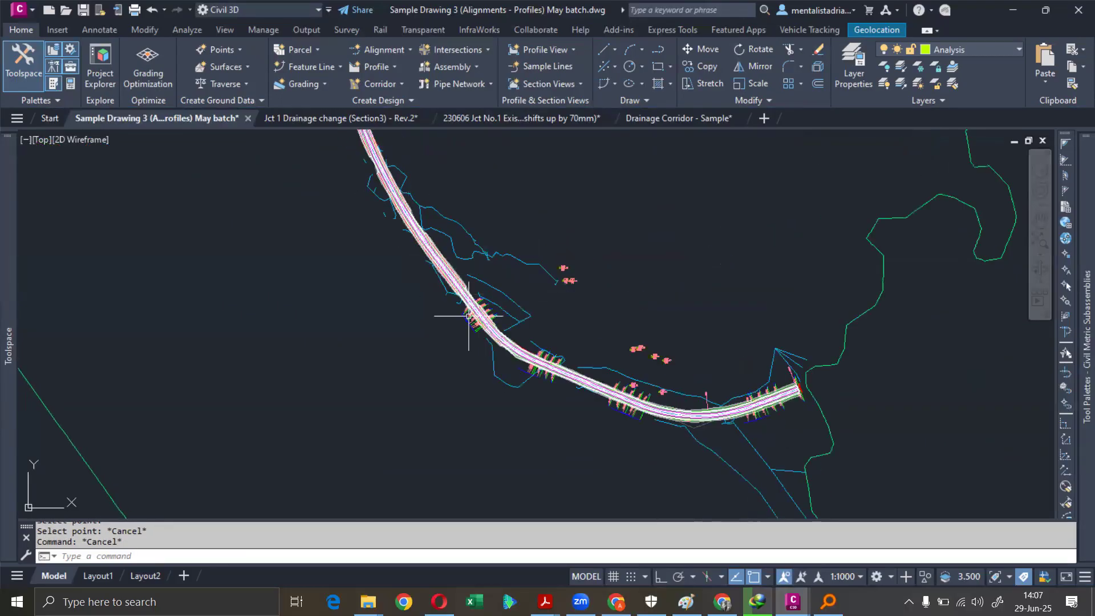
mouse_move(531, 317)
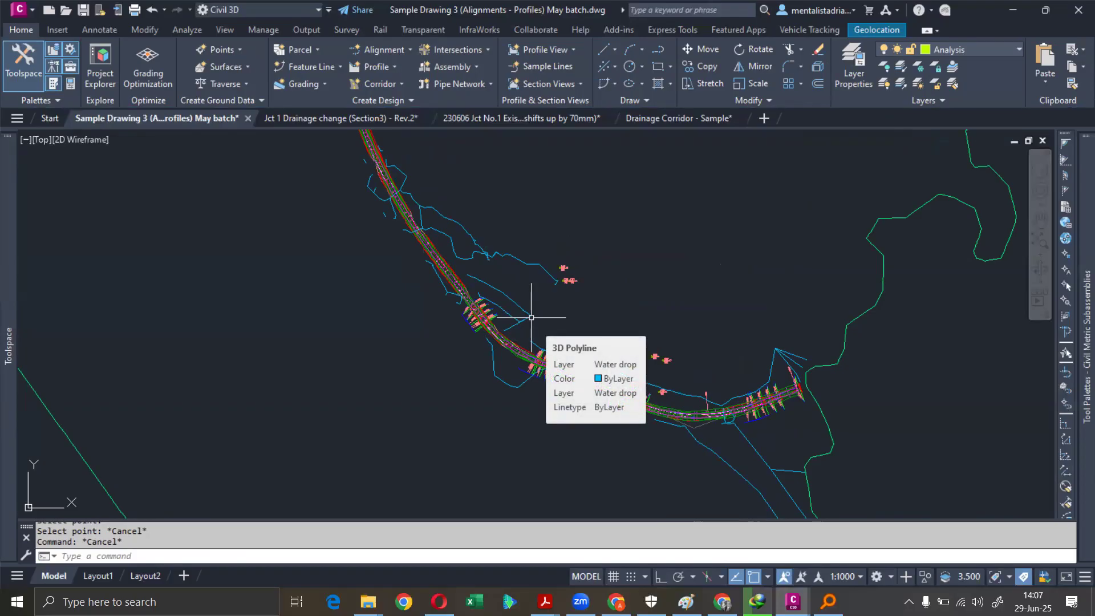
scroll(531, 317, "down", 2)
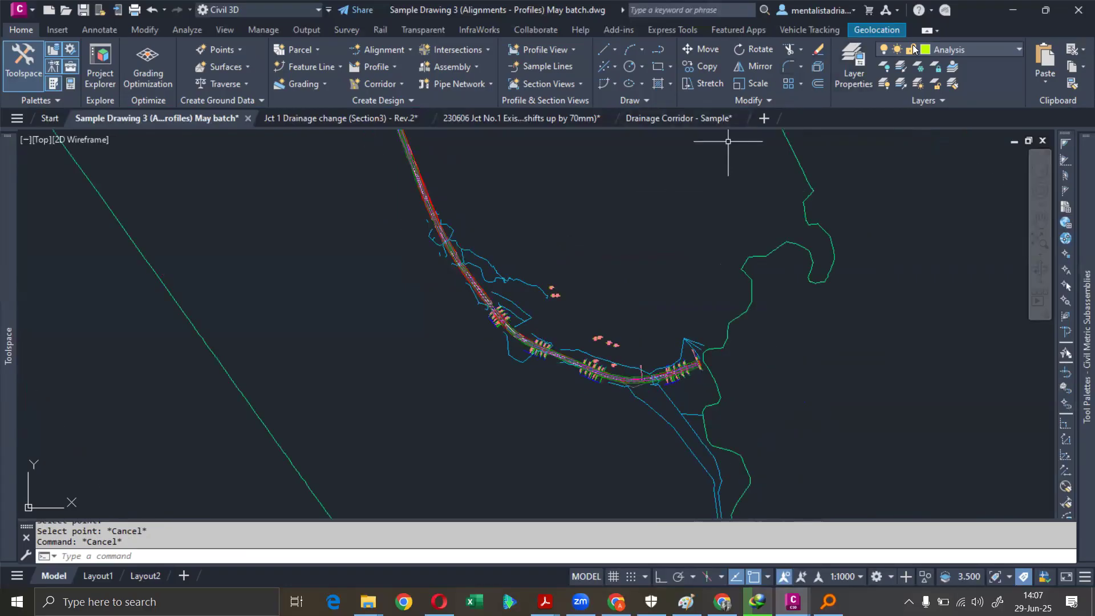
left_click(980, 52)
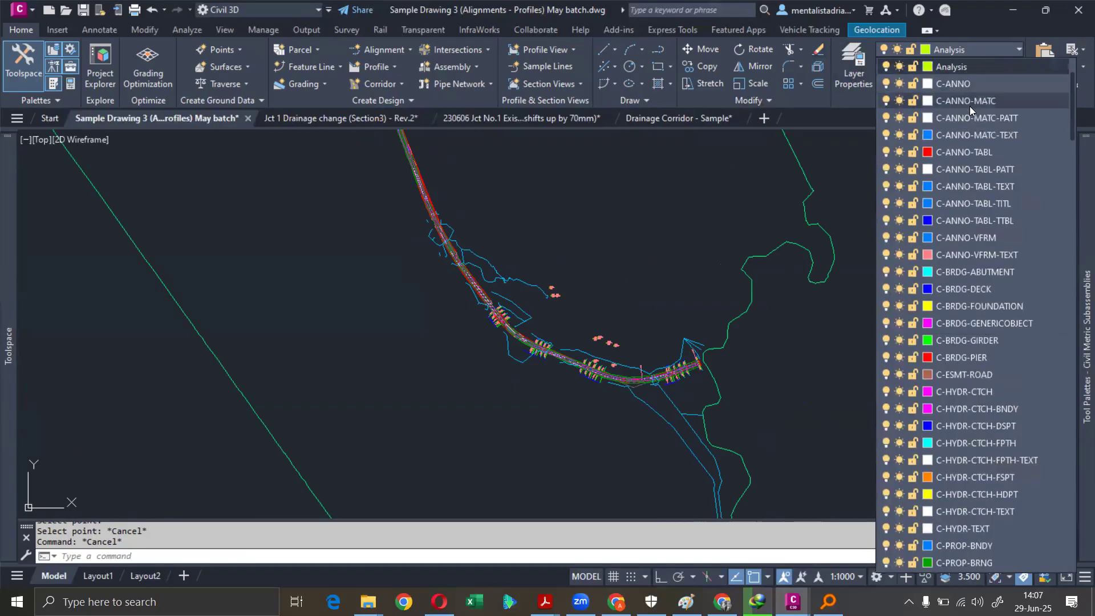
scroll(963, 187, "down", 15)
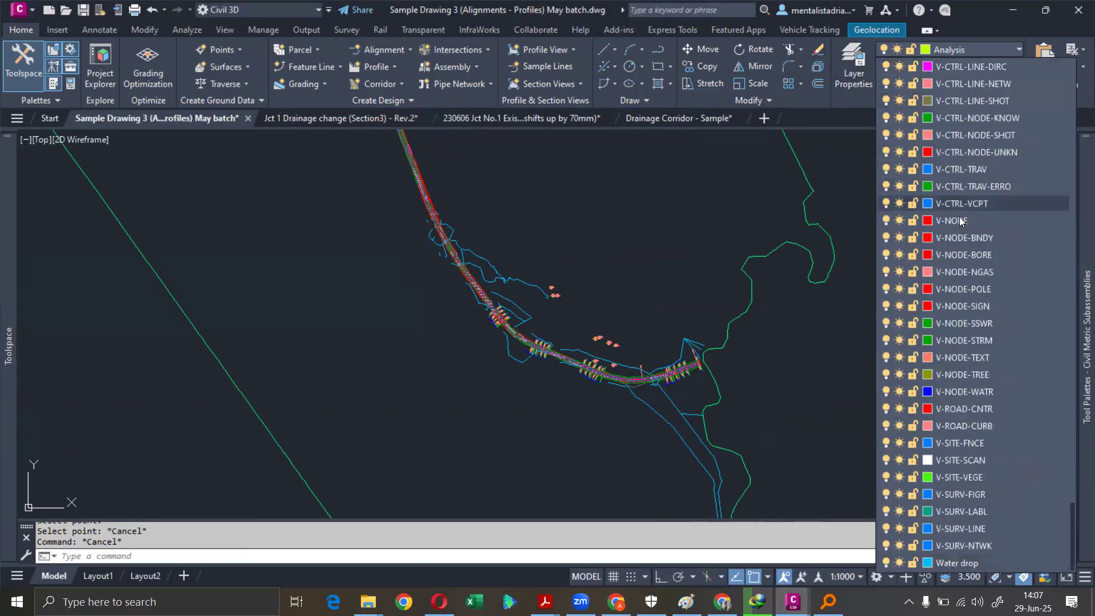
left_click(886, 562)
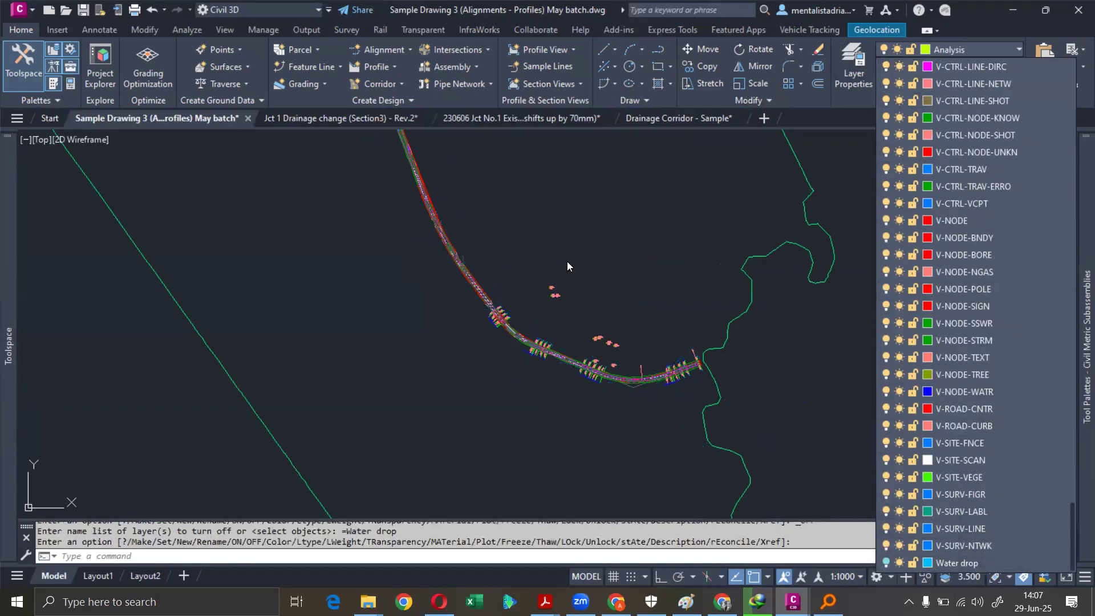
left_click(983, 46)
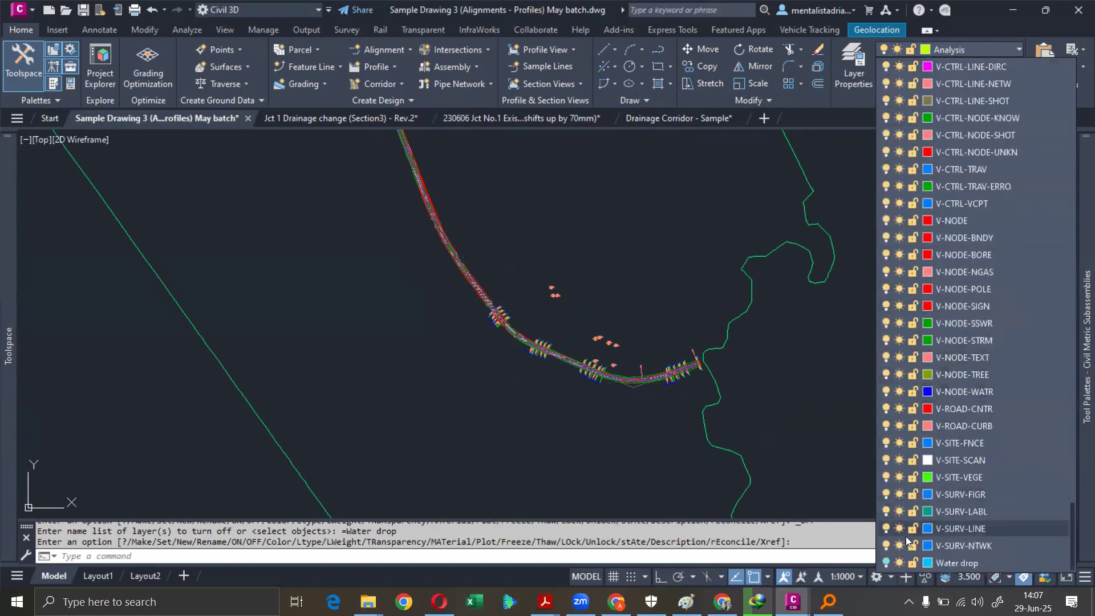
left_click(886, 562)
- Examine the road's profile view, including its ground and design profiles and the station bands below
scroll(668, 285, "down", 5)
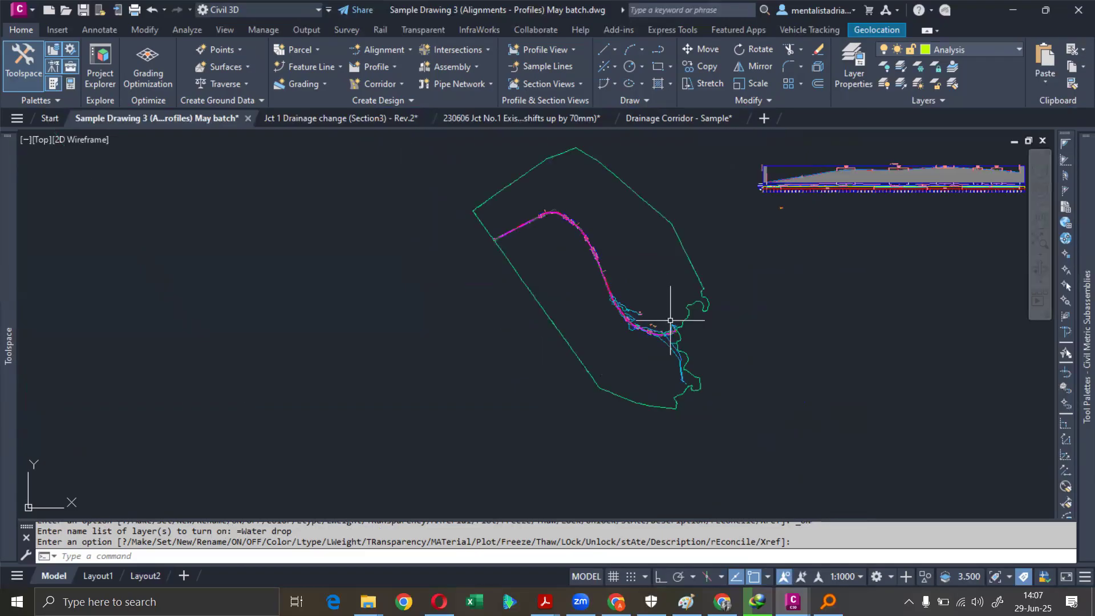
scroll(804, 225, "up", 6)
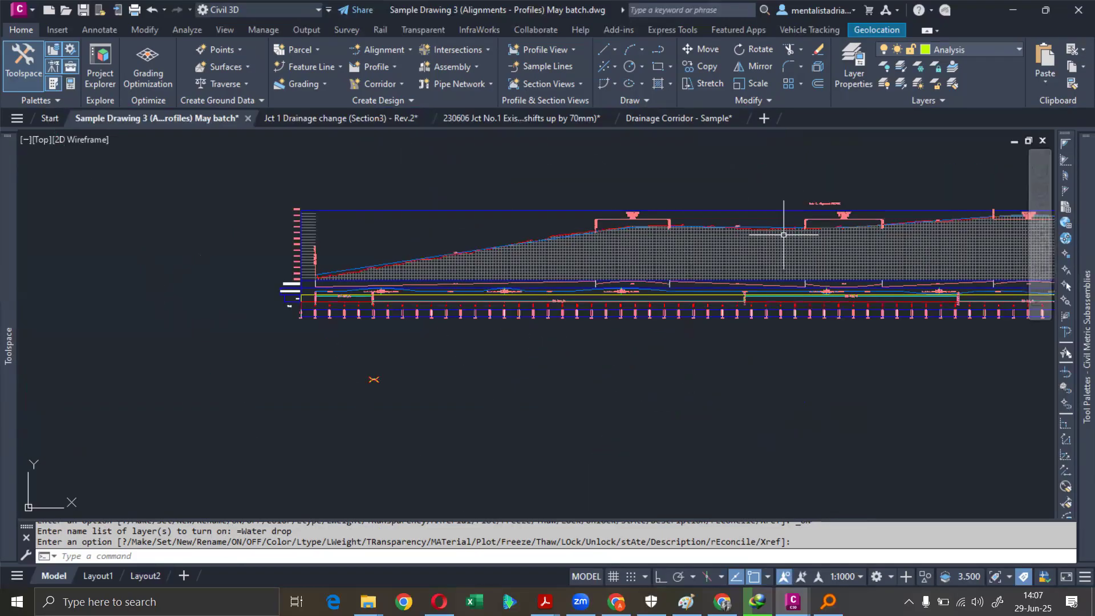
scroll(709, 225, "up", 2)
middle_click_drag(685, 331, 667, 145)
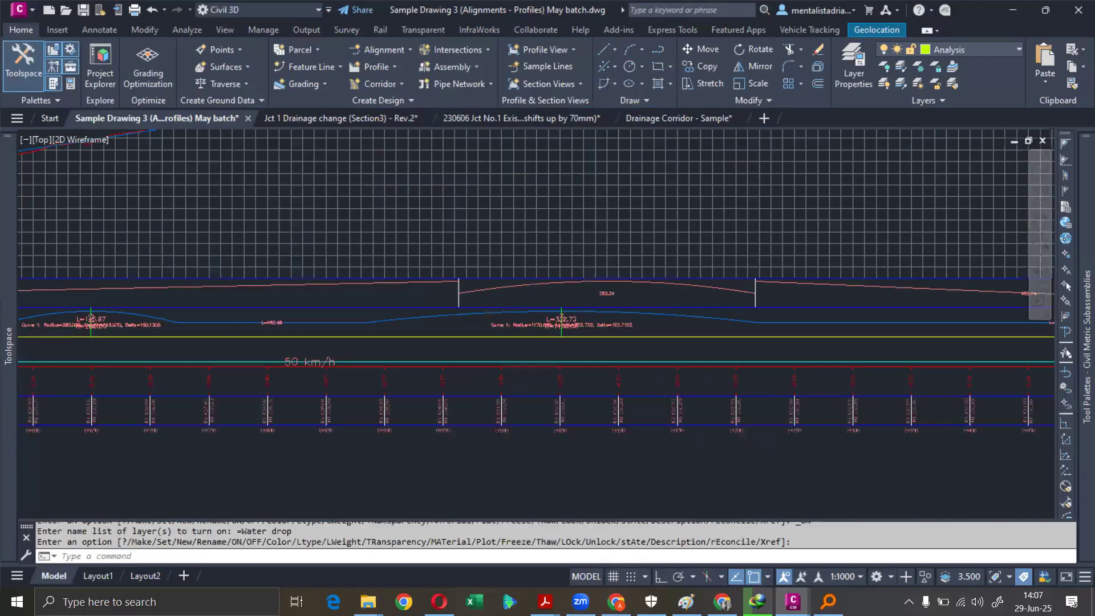
middle_click_drag(678, 435, 786, 409)
scroll(786, 409, "down", 4)
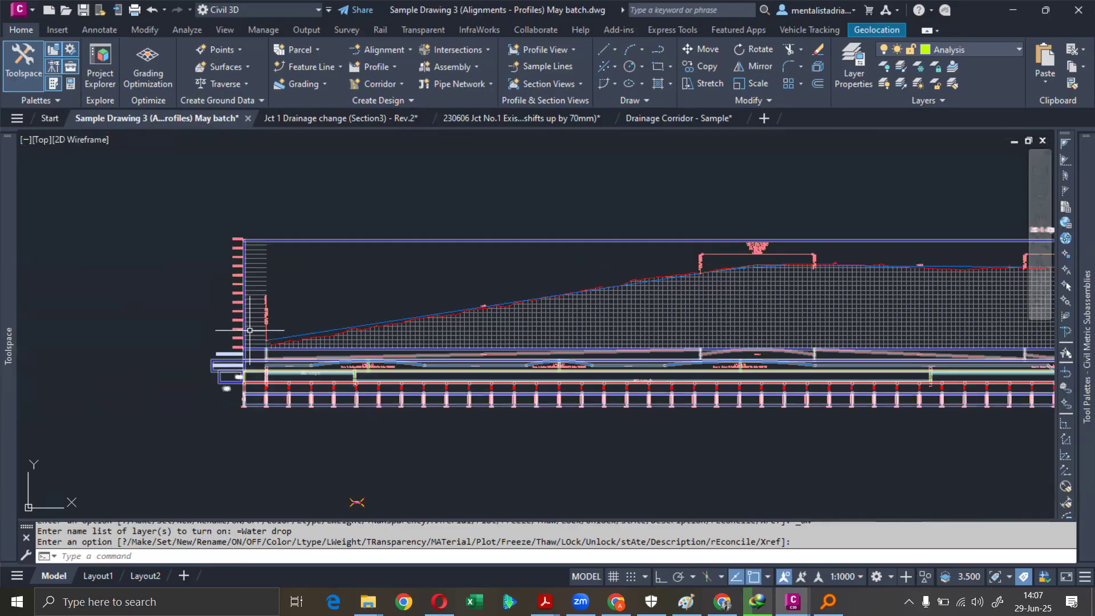
- Start a new pipe network above the road plan and put "Design Pipe" before "Network" in its name
middle_click_drag(253, 328, 464, 252)
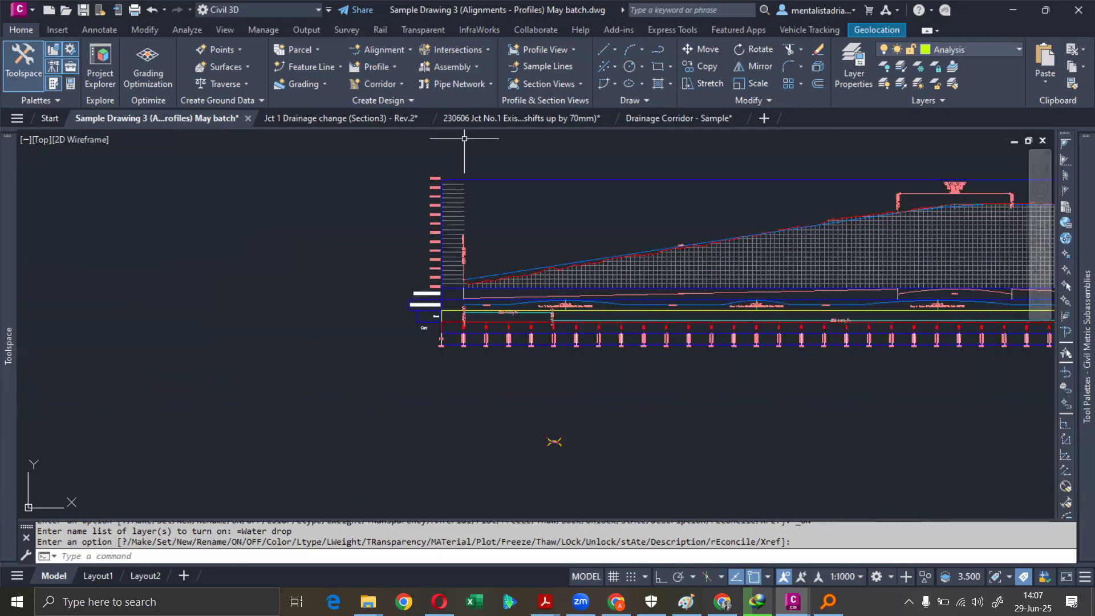
scroll(428, 367, "down", 3)
scroll(428, 362, "up", 6)
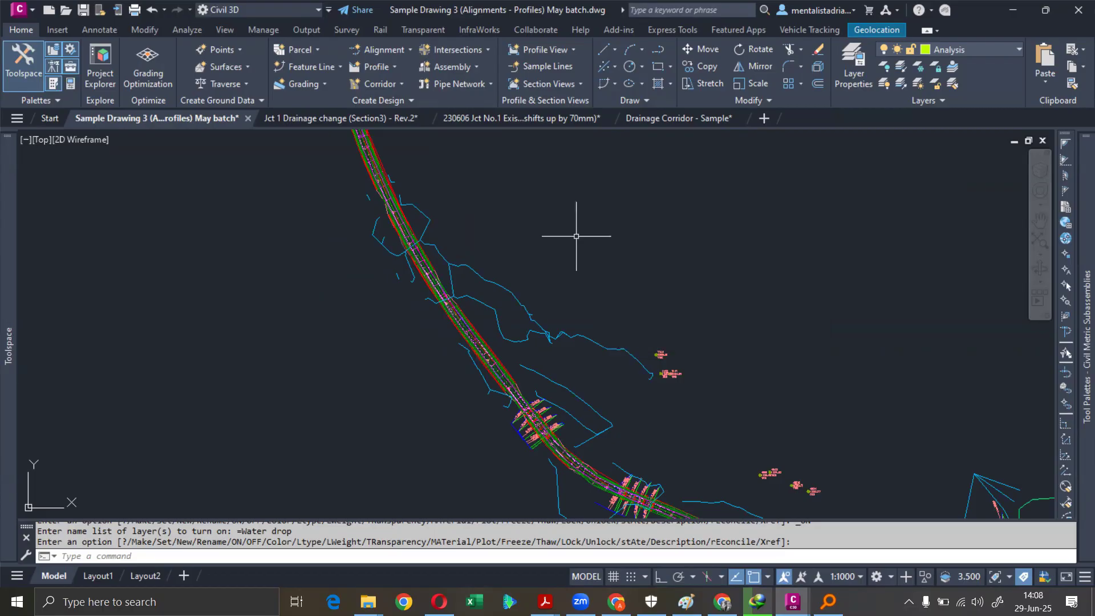
left_click(484, 84)
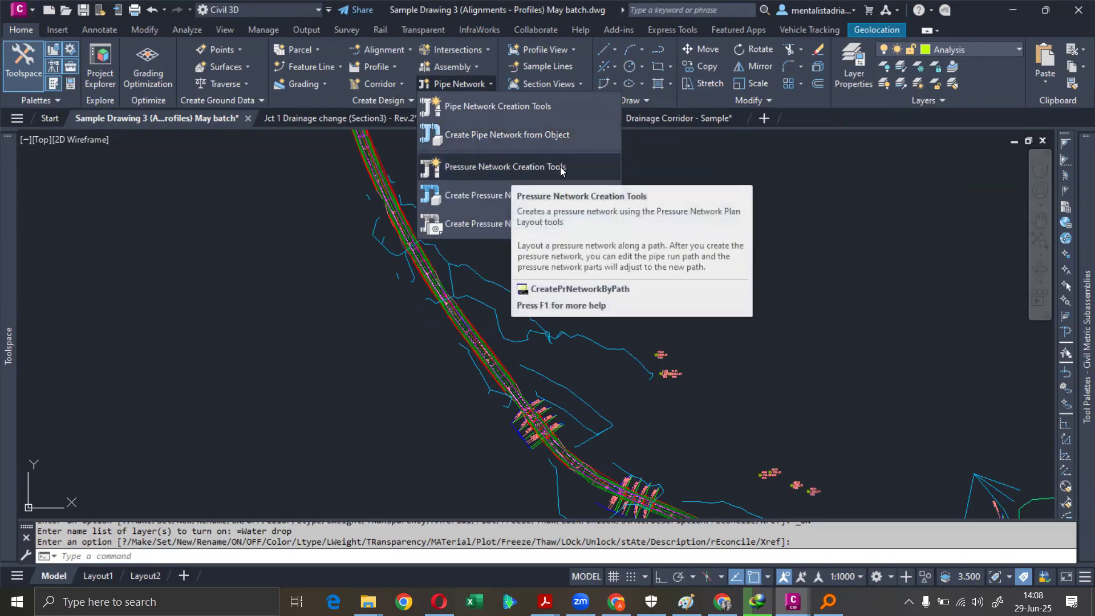
left_click(482, 108)
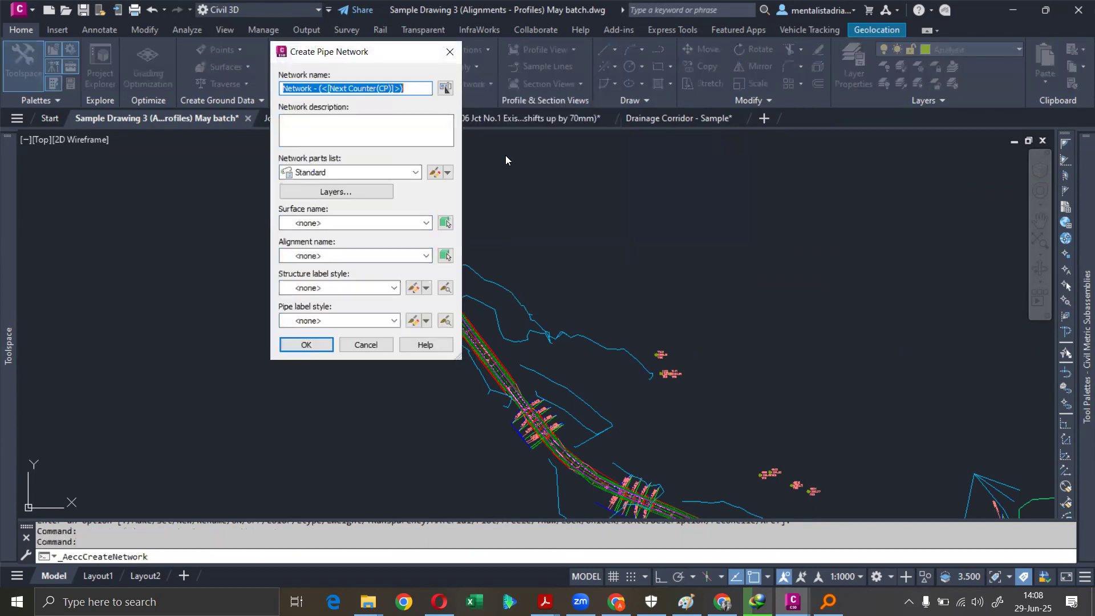
left_click(285, 89)
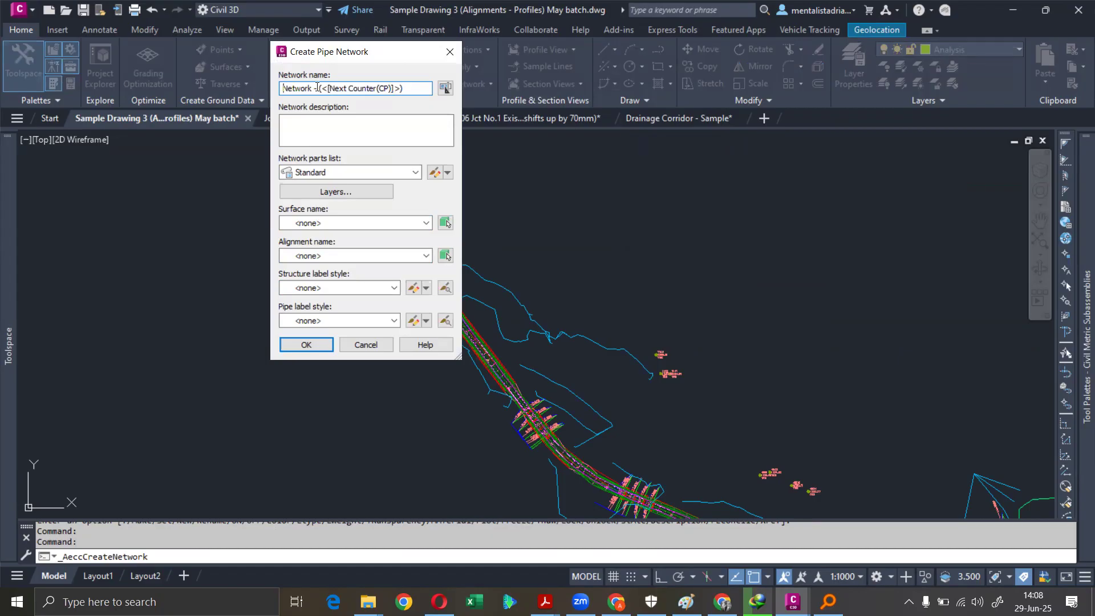
type("Design ")
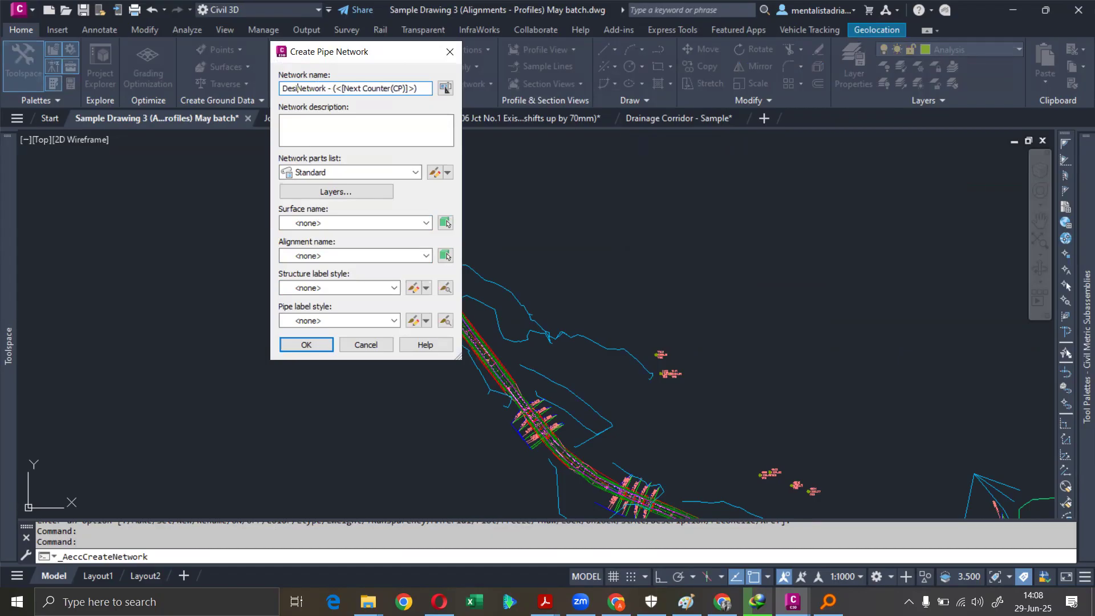
type("Pipe")
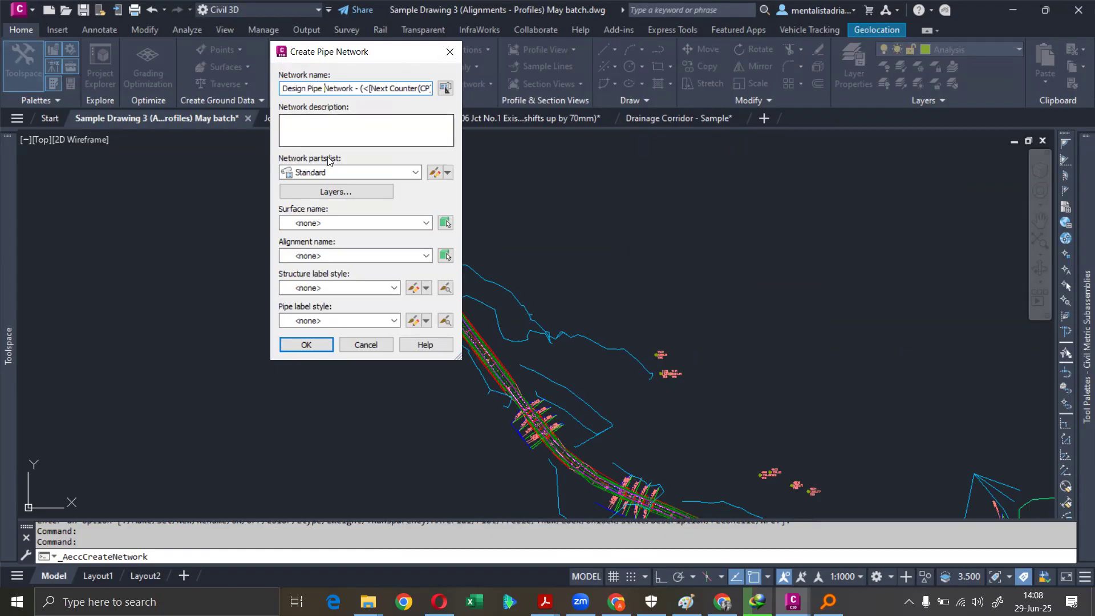
- Set the network's parts list to Storm Sewer, its surface to EG and its alignment to Main CL Alignment
left_click(321, 173)
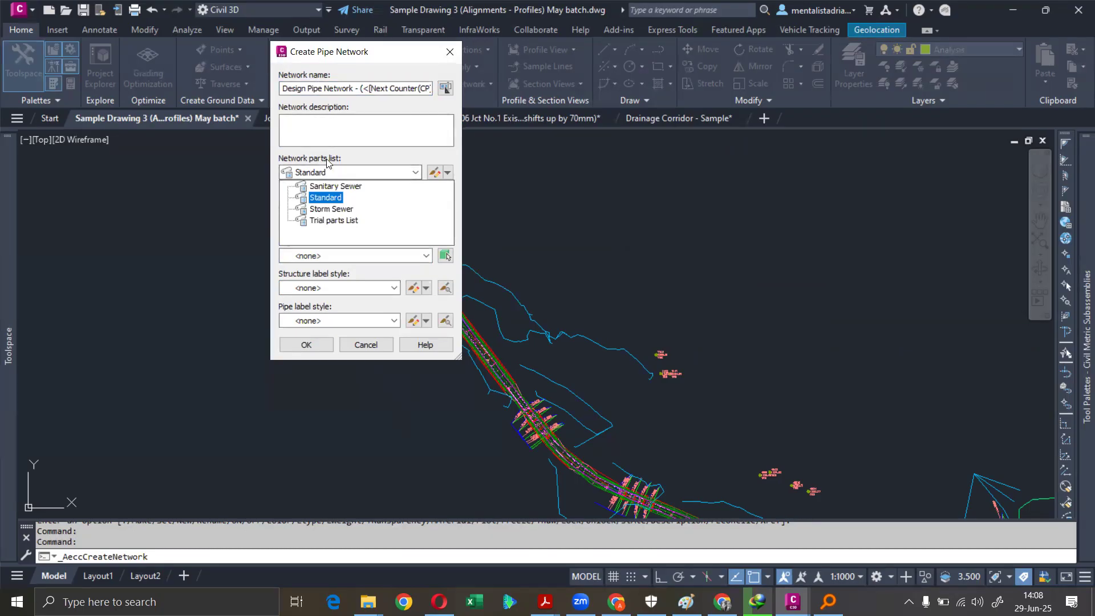
left_click(325, 209)
left_click(352, 174)
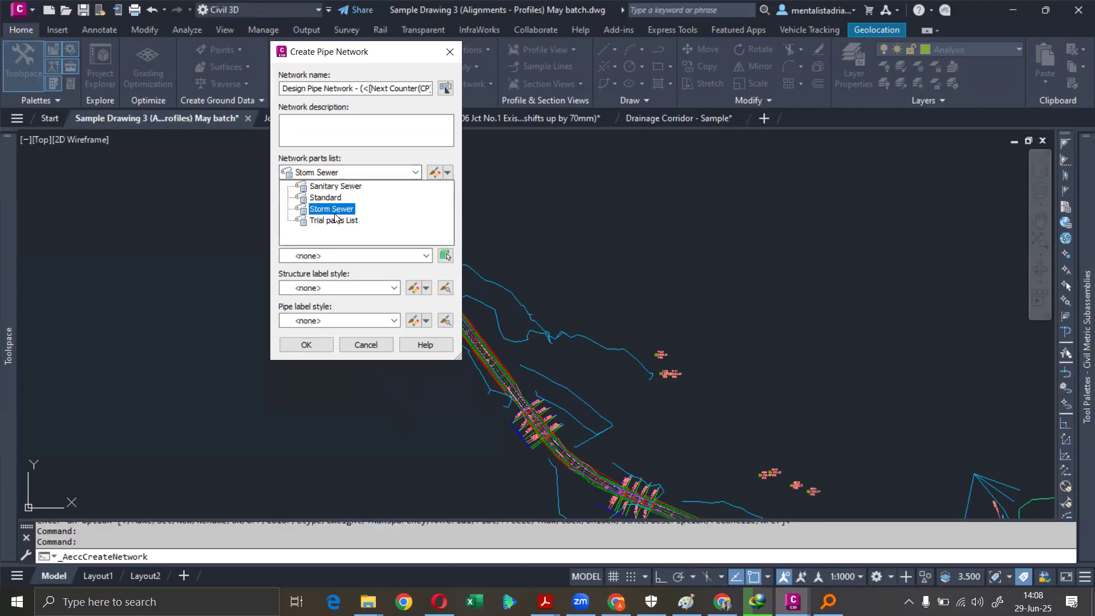
left_click(326, 210)
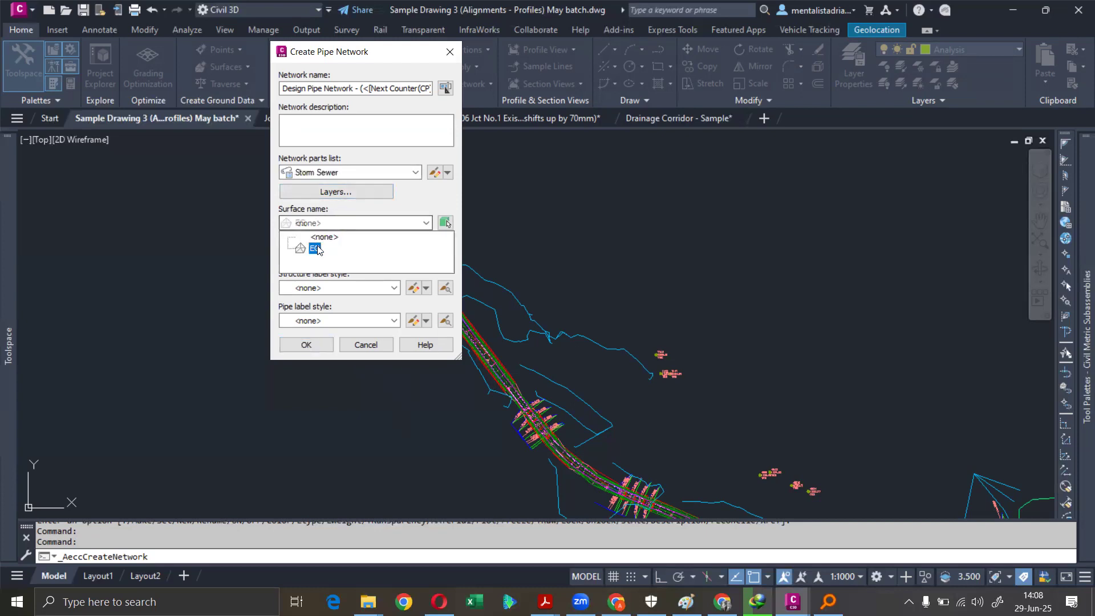
left_click(314, 249)
left_click(333, 257)
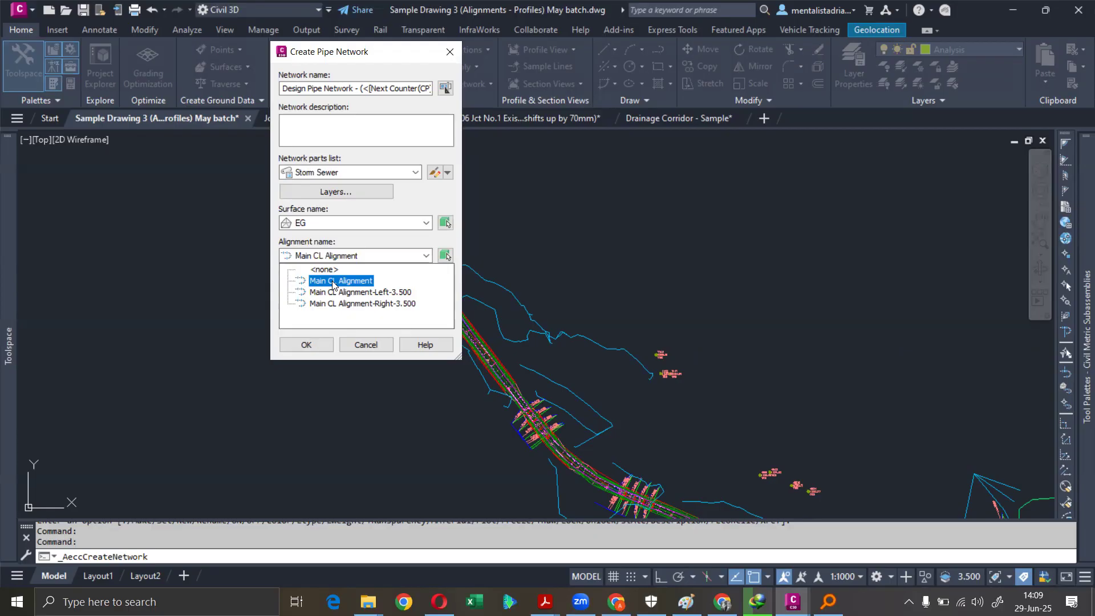
left_click(334, 281)
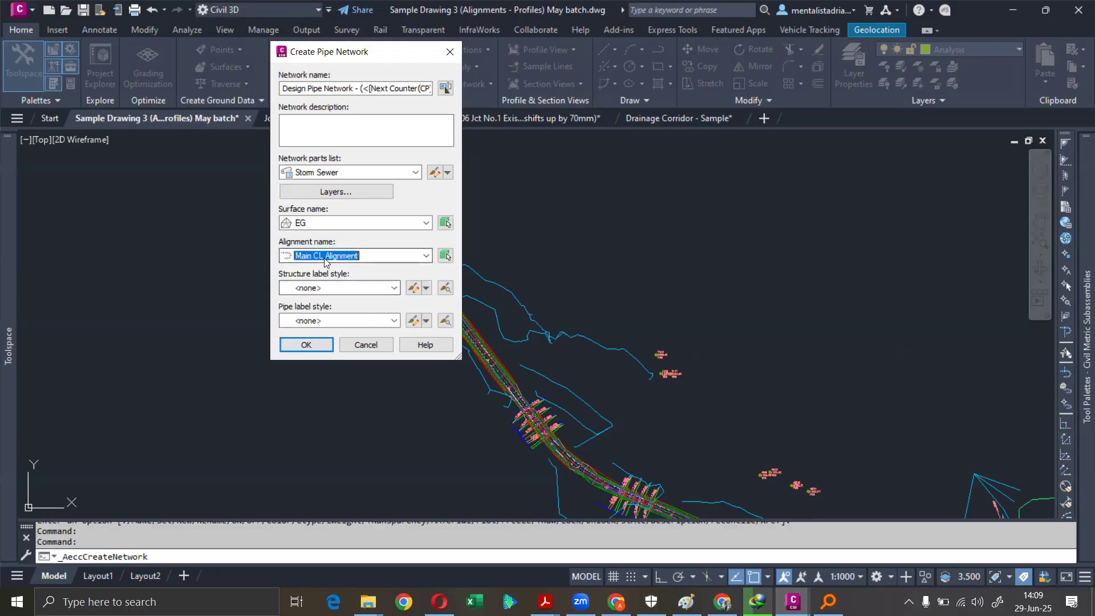
- Set the structure label style to Name Only (Storm) and the pipe label style to Plan_Length Description and Slope, then preview the structure style
left_click(331, 288)
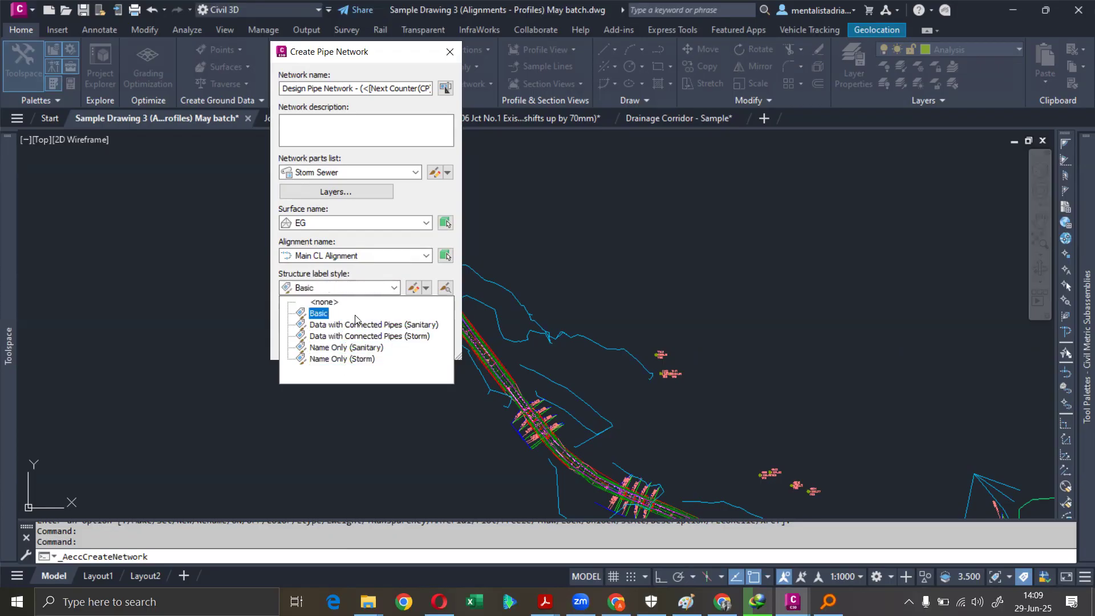
left_click(343, 361)
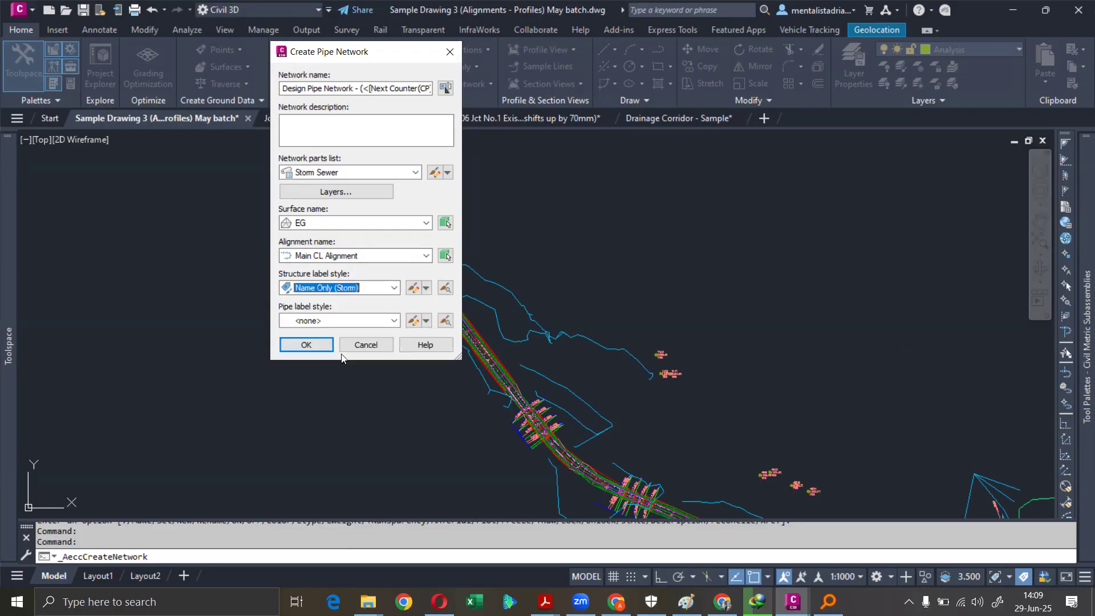
left_click(328, 322)
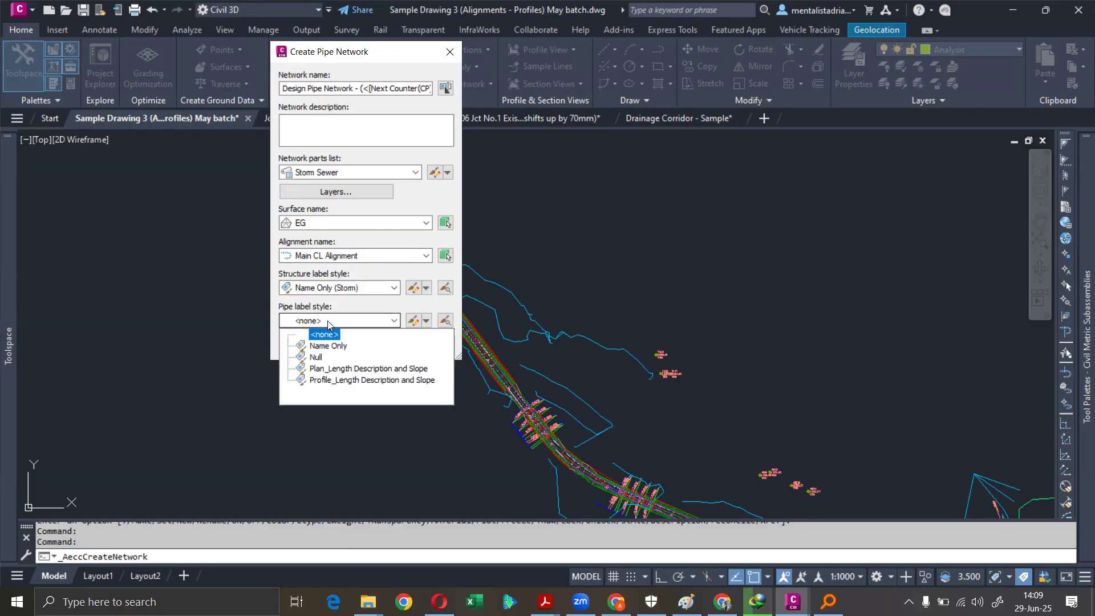
left_click(331, 369)
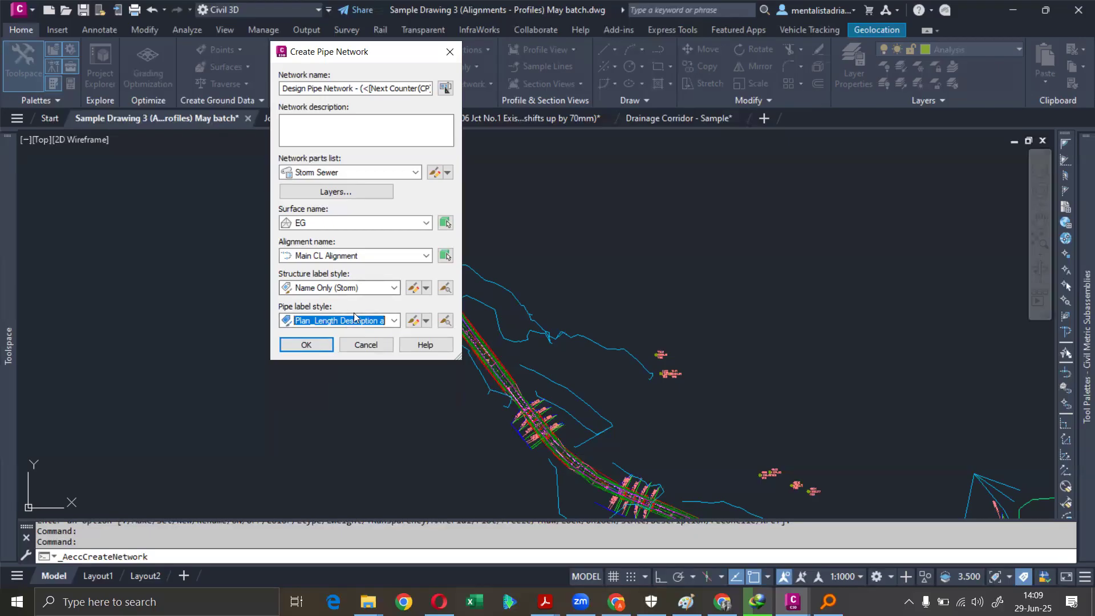
left_click(410, 289)
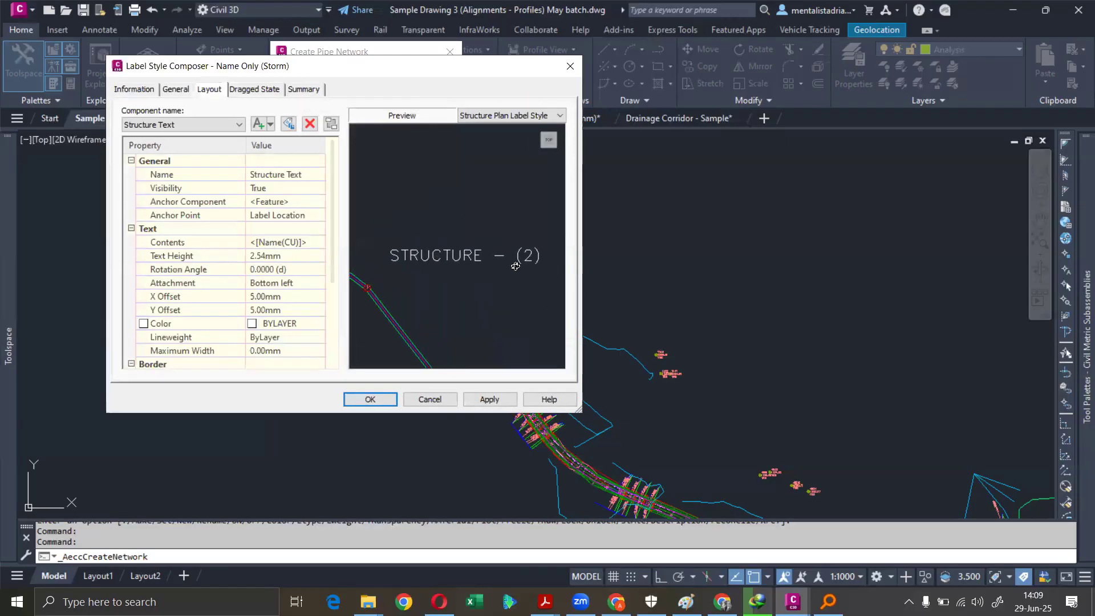
left_click(570, 68)
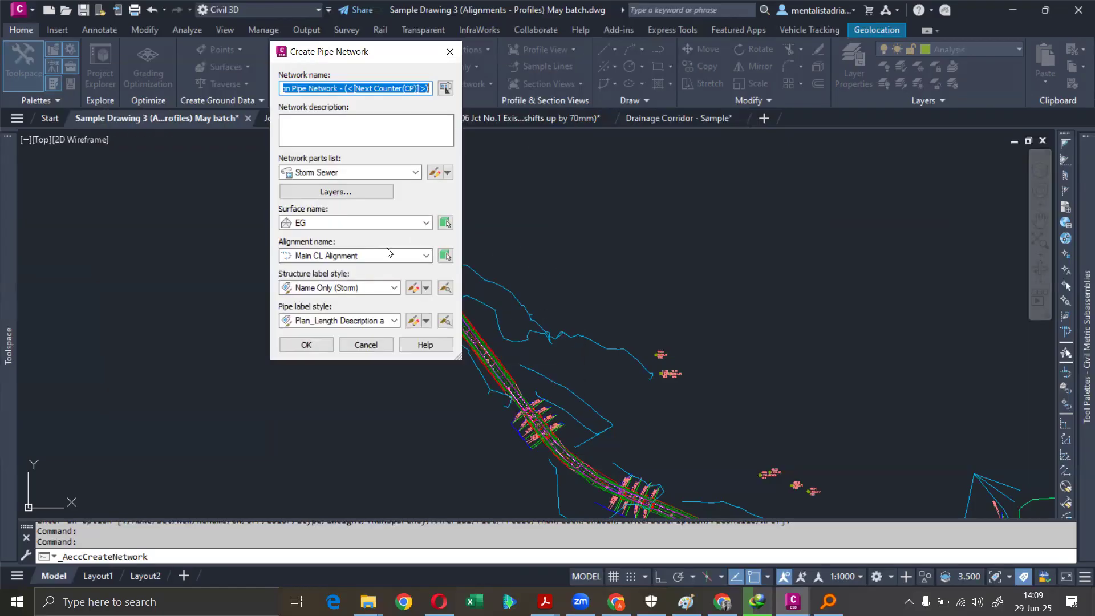
- Change the structure label style to Data with Connected Pipes (Storm), inspect its preview and create the pipe network
left_click(359, 288)
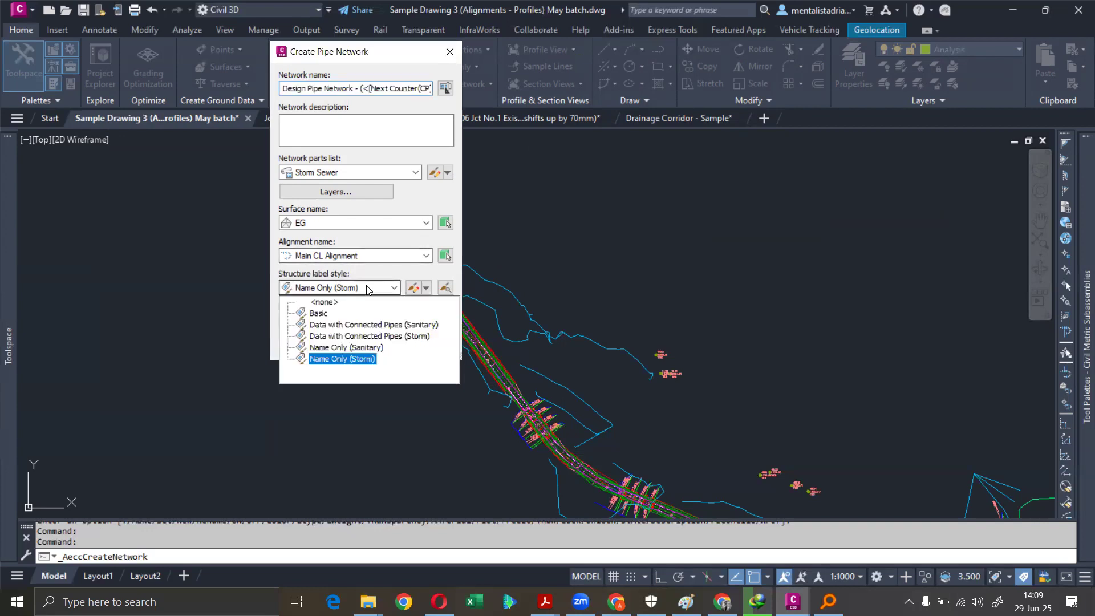
left_click(344, 336)
left_click(413, 288)
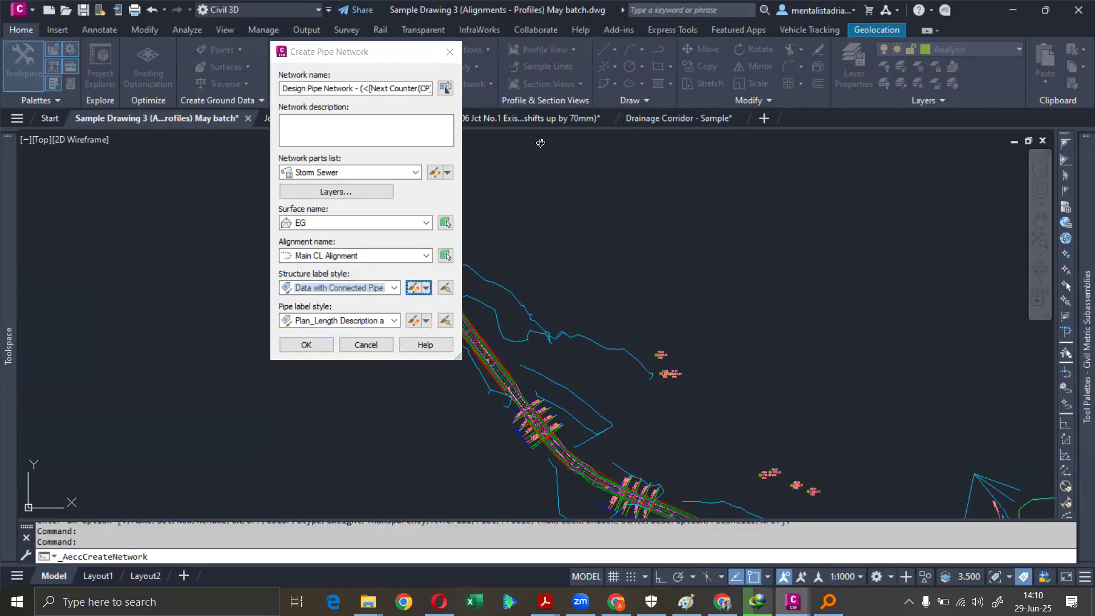
scroll(428, 263, "up", 4)
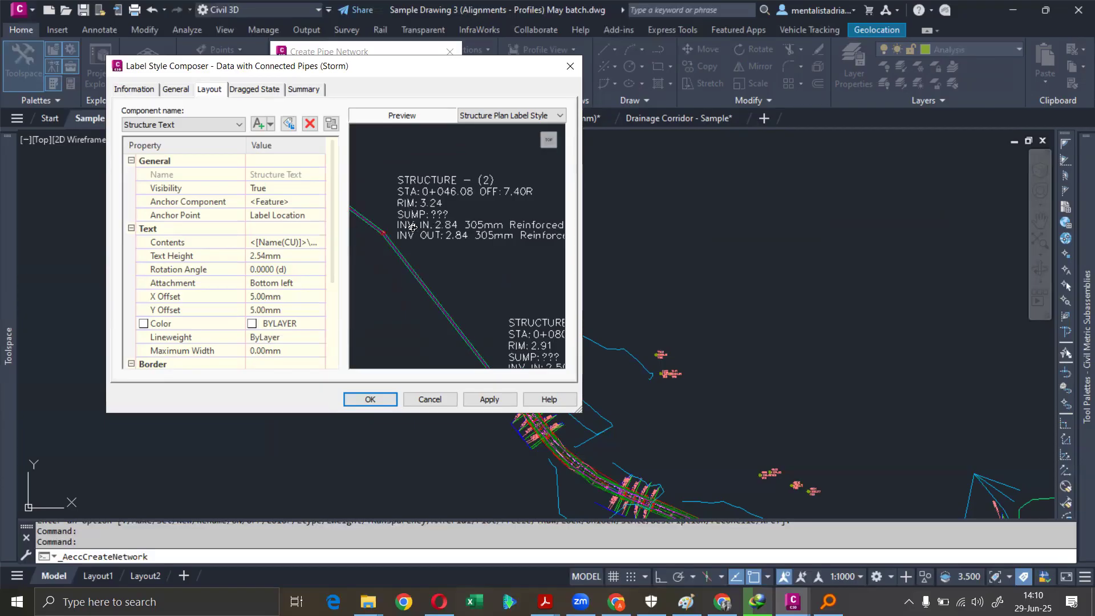
middle_click_drag(497, 228, 455, 213)
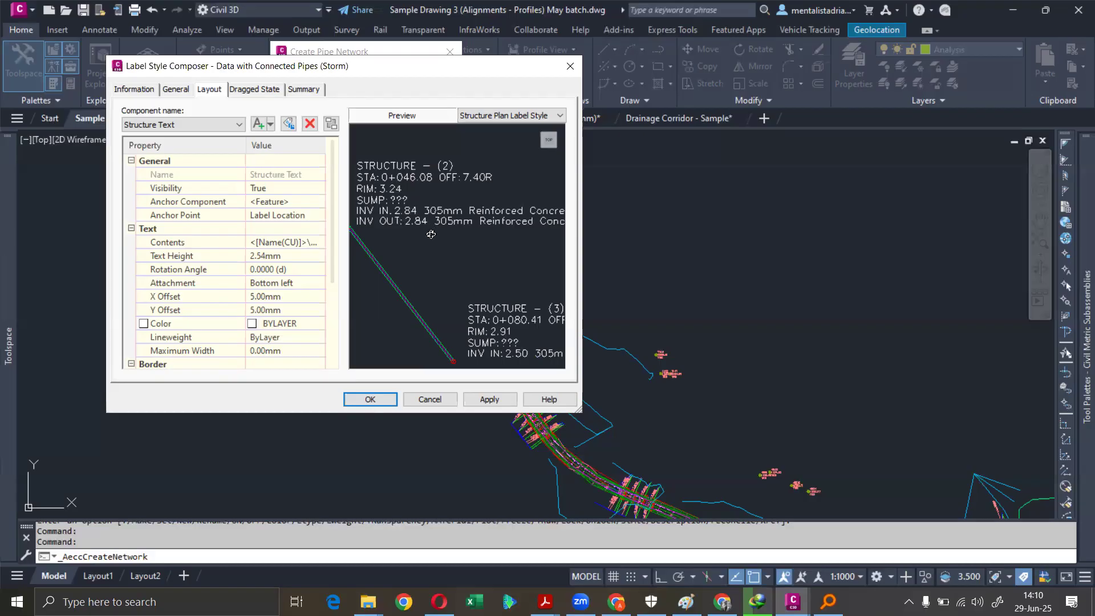
scroll(456, 245, "down", 4)
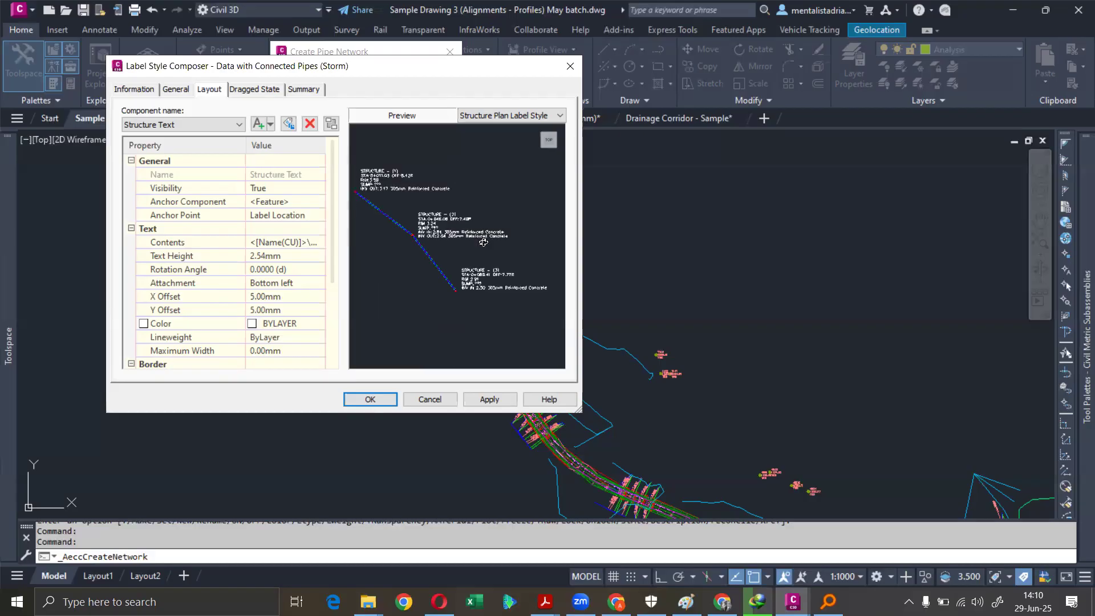
left_click(570, 67)
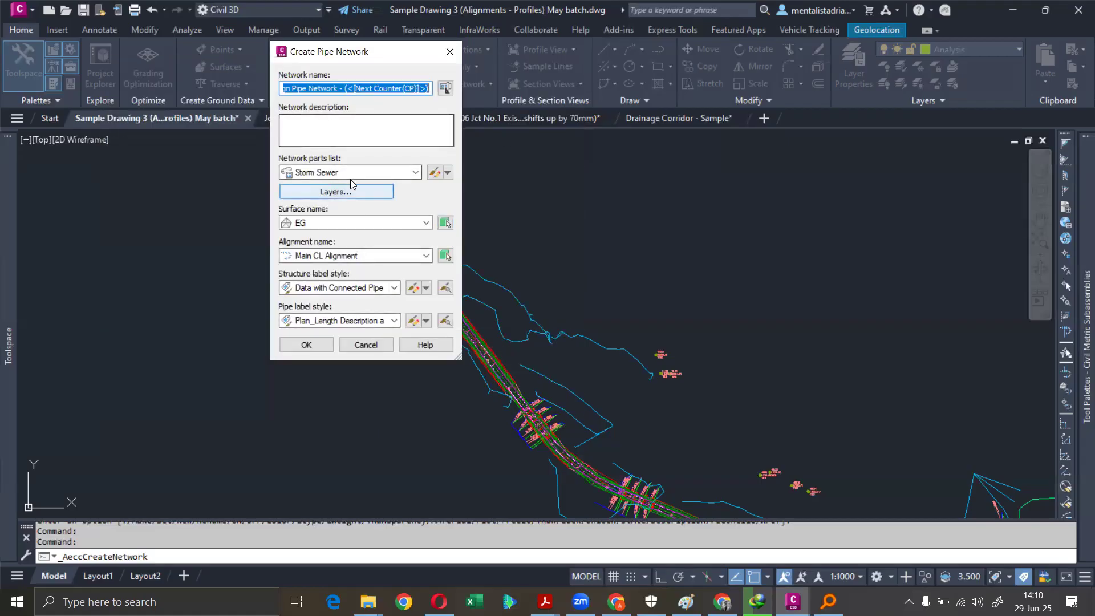
left_click(306, 345)
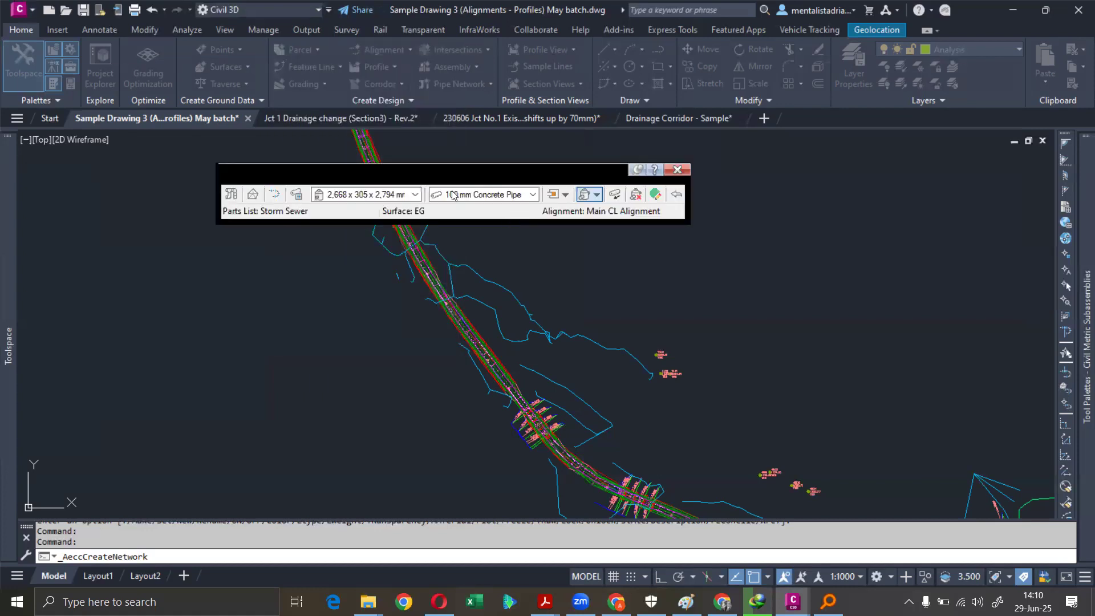
- Choose the 2,668 x 305 x 2,794 mm Concrete Rectangular Headwall as the structure and the 900 mm Concrete Pipe for the network layout
left_click_drag(434, 171, 663, 69)
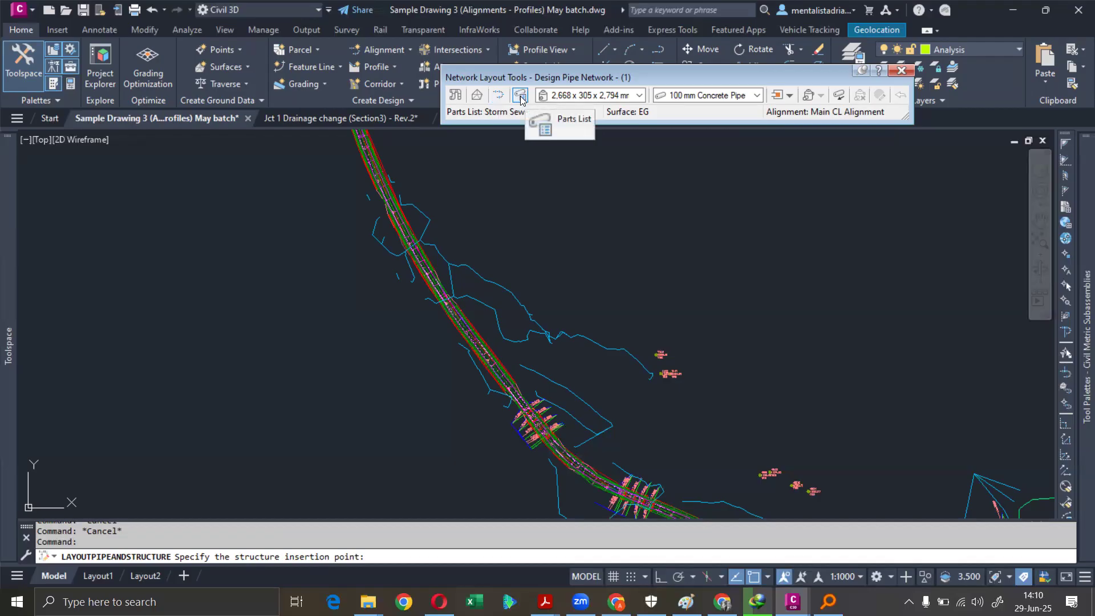
left_click(598, 97)
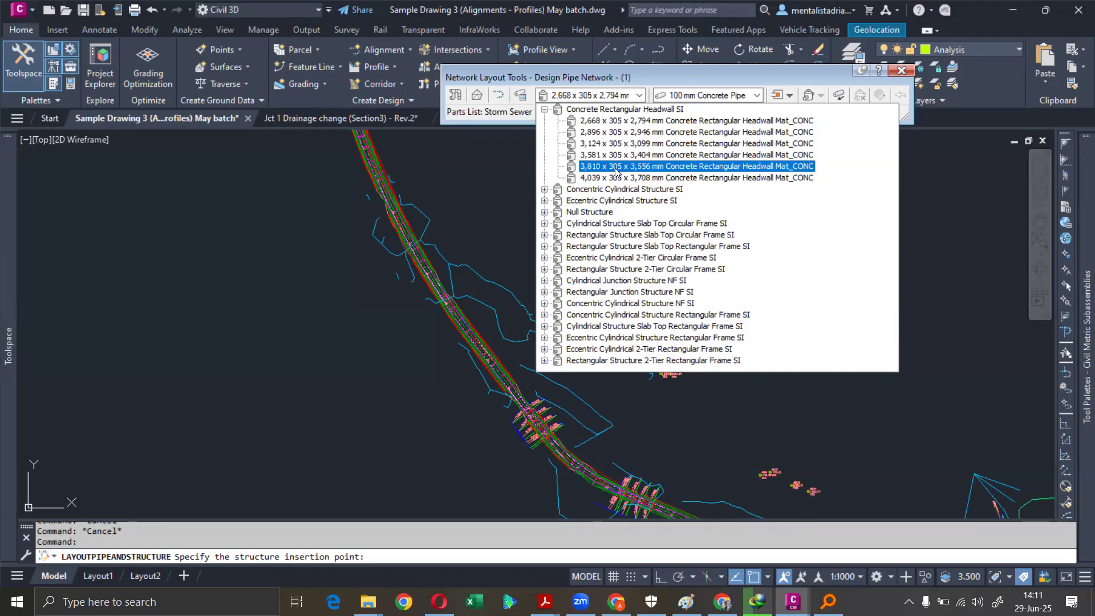
left_click(640, 121)
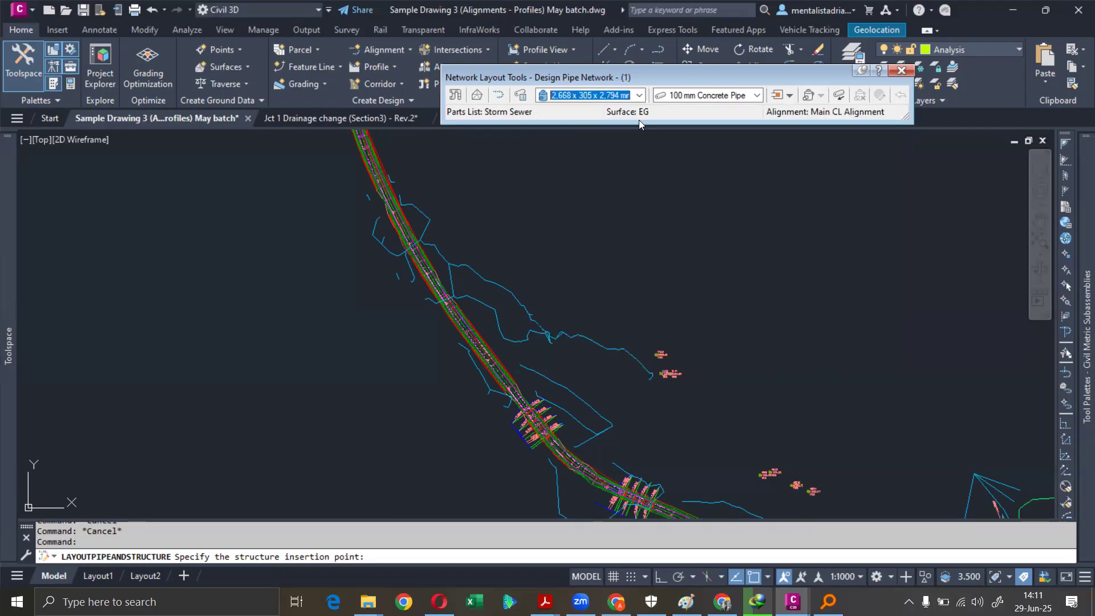
left_click(716, 96)
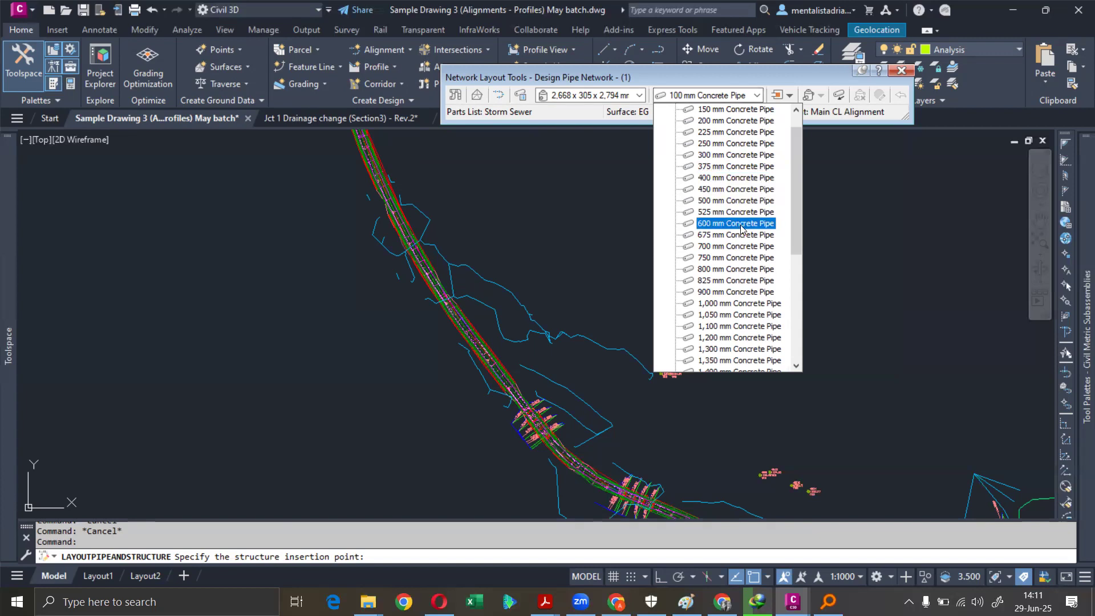
left_click(728, 292)
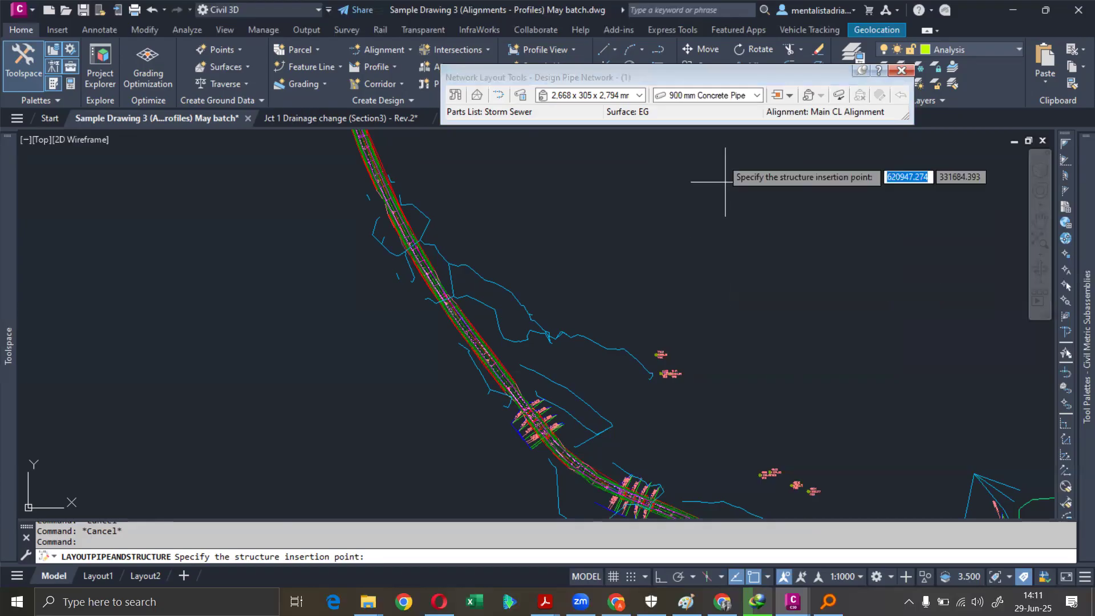
left_click(790, 96)
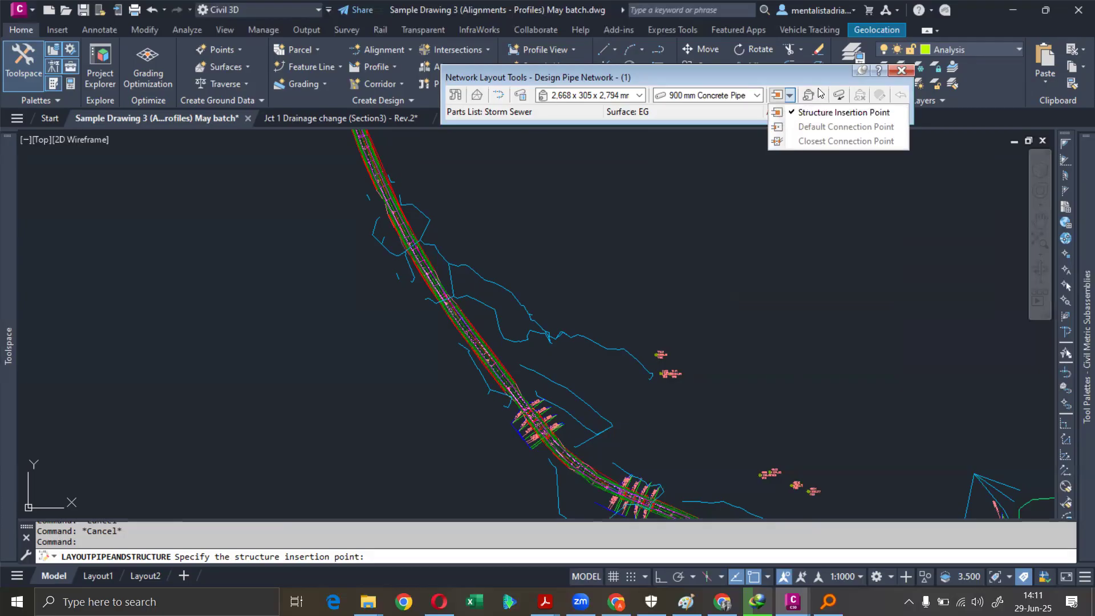
left_click(817, 94)
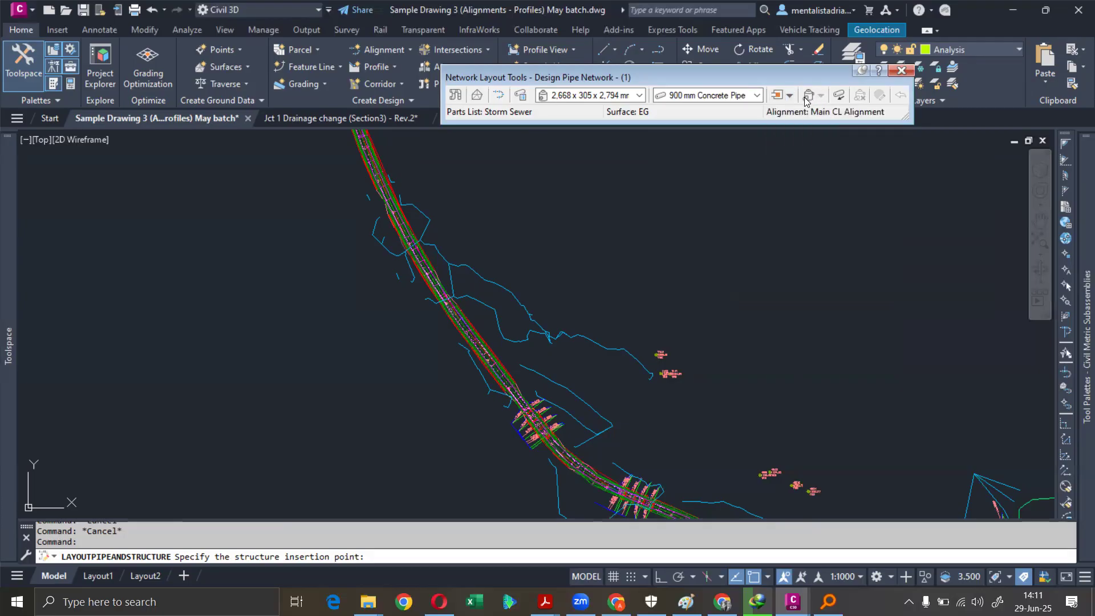
left_click(840, 96)
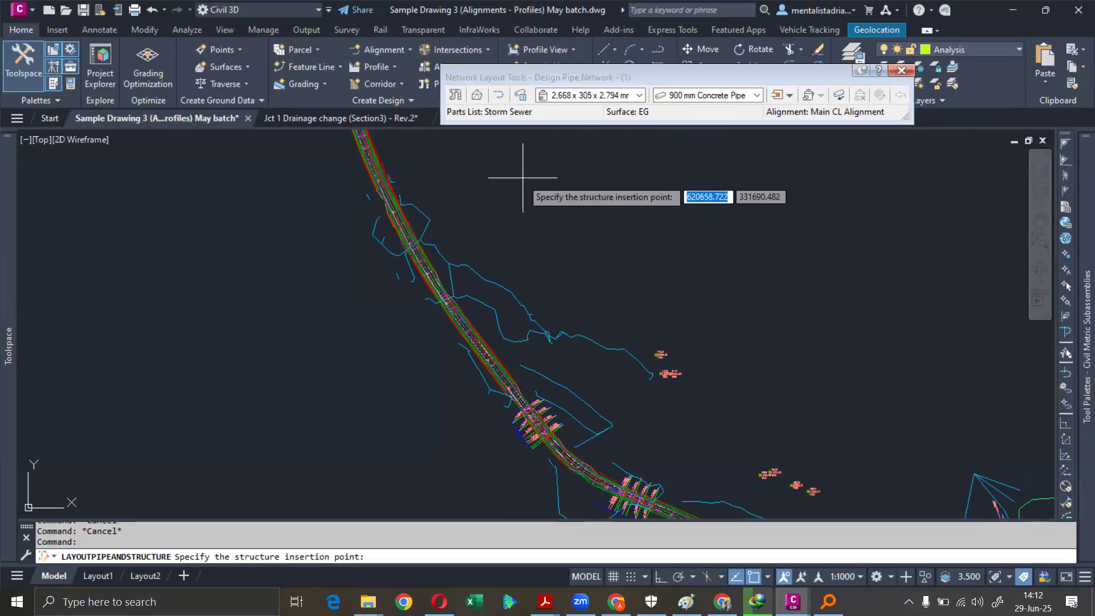
- Place the starting headwall beside the road near a water drop path, at about station 1+152 and 10.9 m right of the alignment
middle_click_drag(447, 191, 507, 254)
scroll(482, 274, "up", 8)
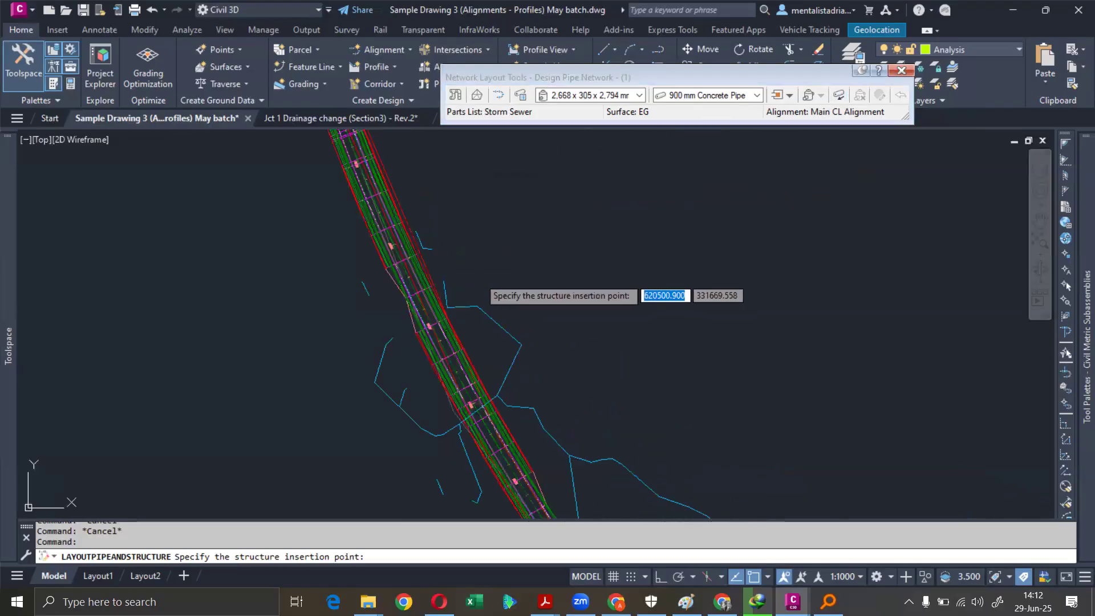
mouse_move(423, 342)
middle_mouse_down()
mouse_move(462, 252)
mouse_move(522, 219)
middle_mouse_up()
left_click_drag(522, 218, 597, 399)
scroll(599, 399, "down", 4)
middle_click_drag(539, 248, 586, 409)
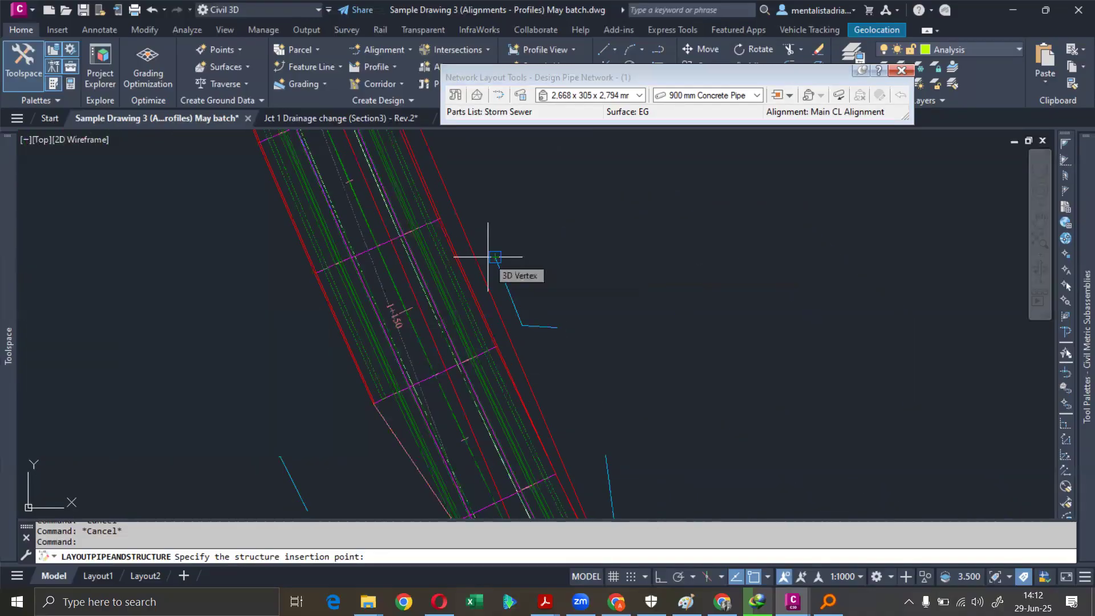
scroll(489, 257, "up", 2)
scroll(488, 256, "up", 3)
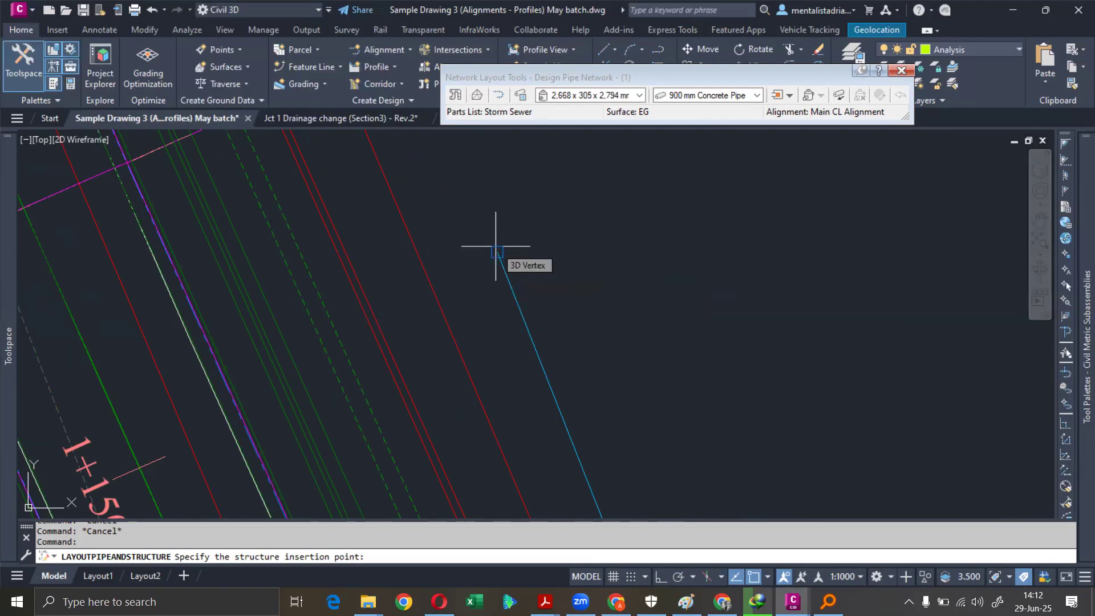
scroll(496, 246, "down", 2)
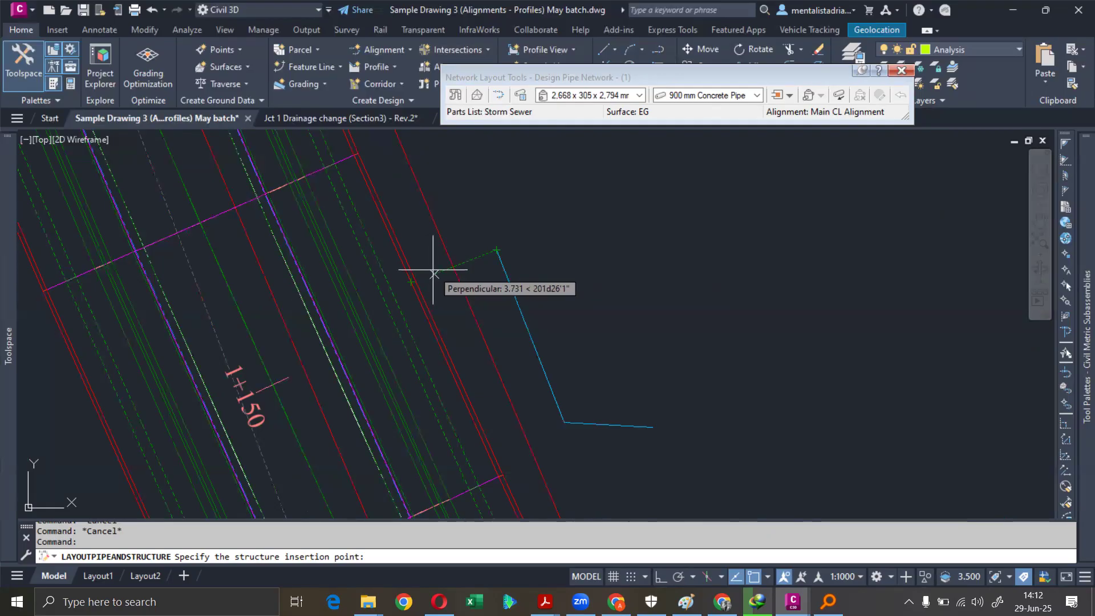
left_click(434, 273)
scroll(536, 311, "down", 5)
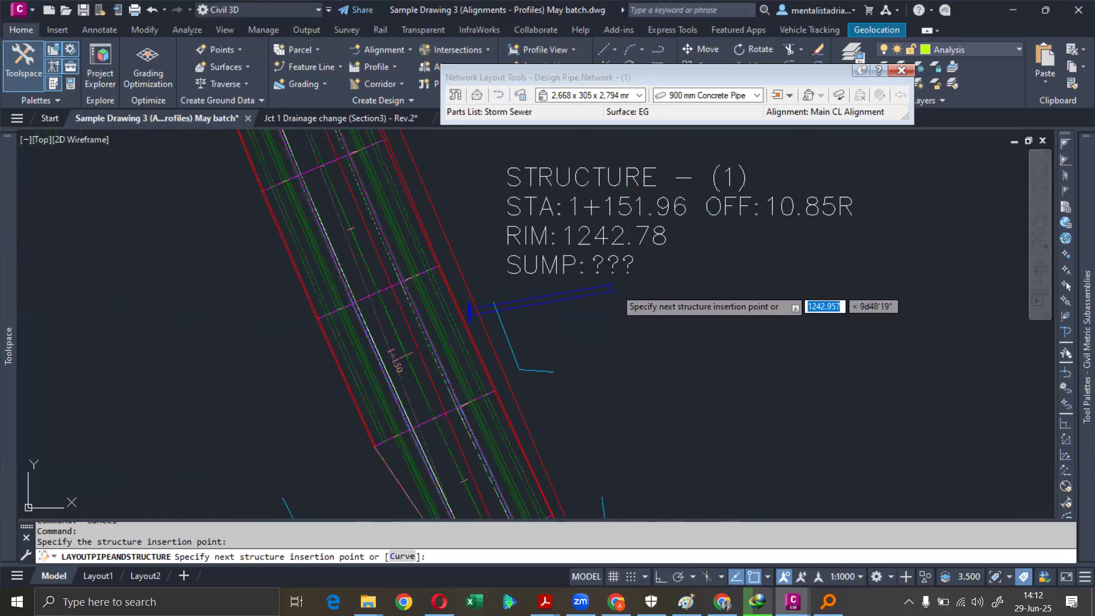
- Switch the structure to the 1,500 x 750 Rect Structure 300 x 300 Frm 100 FrmHt 100 Slab 75 Wall 100 Floor
left_click(641, 96)
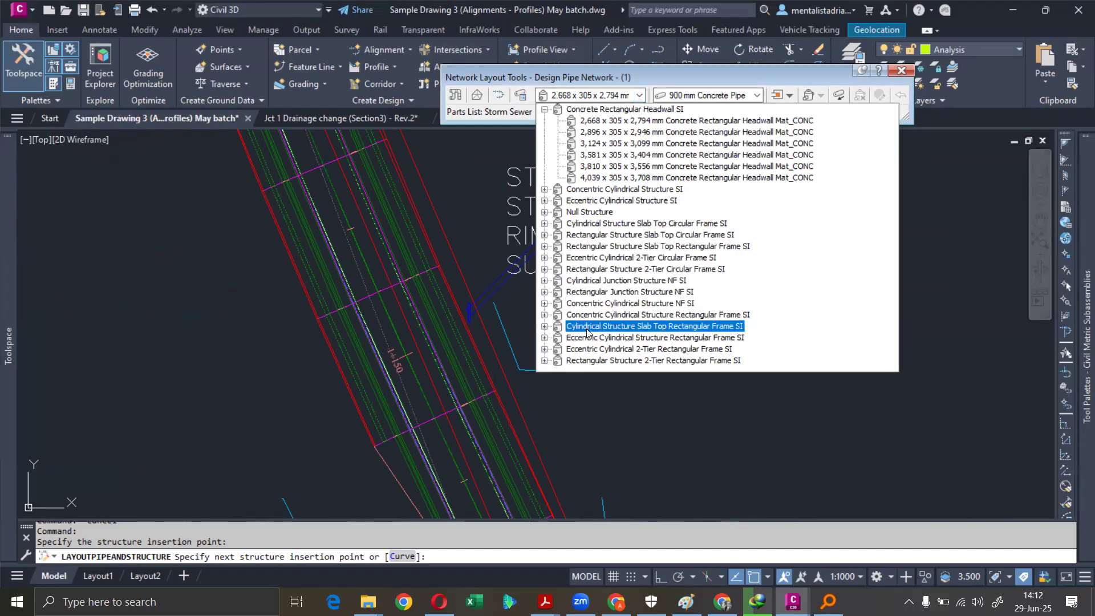
left_click(544, 281)
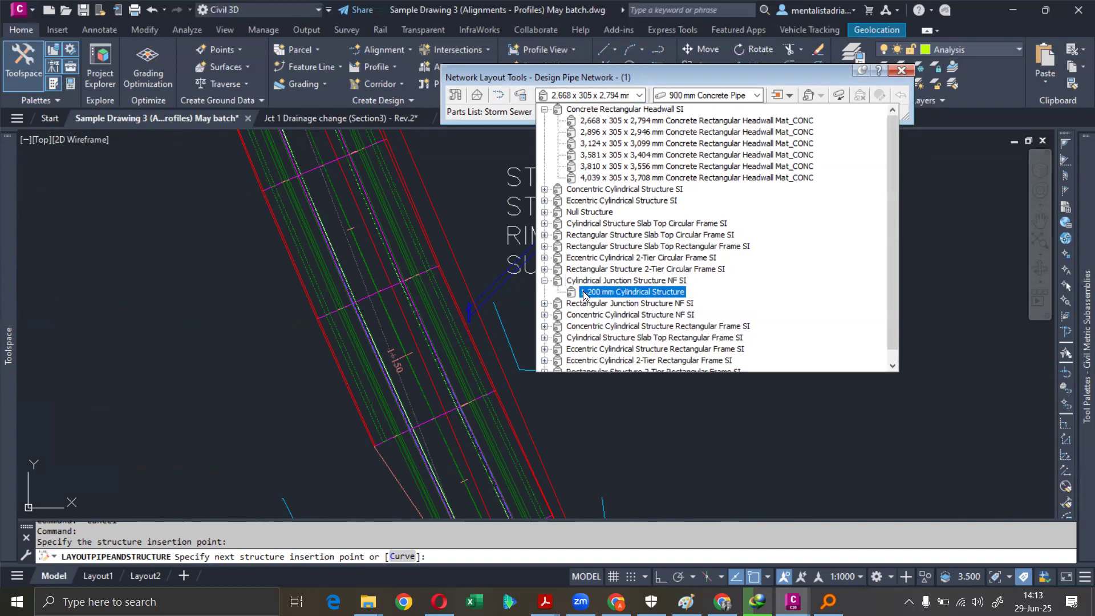
left_click(545, 316)
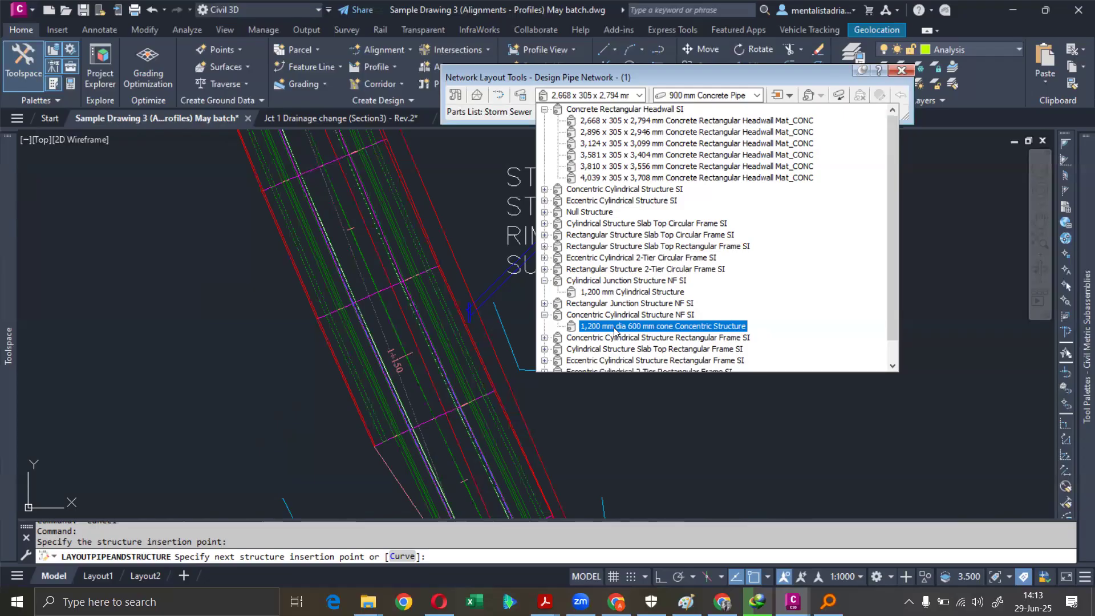
left_click(545, 235)
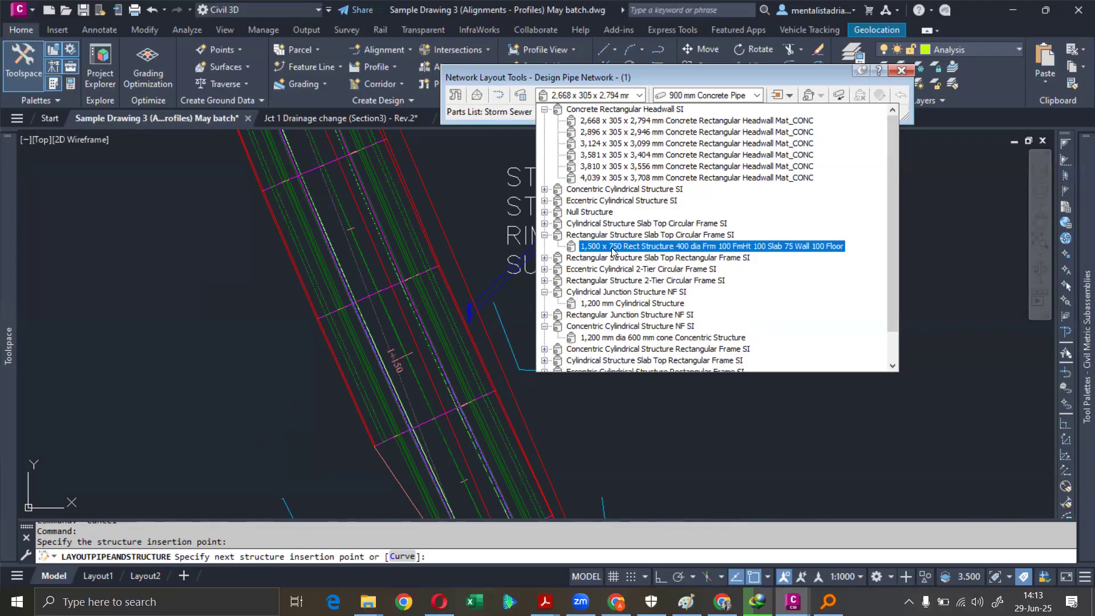
left_click(588, 257)
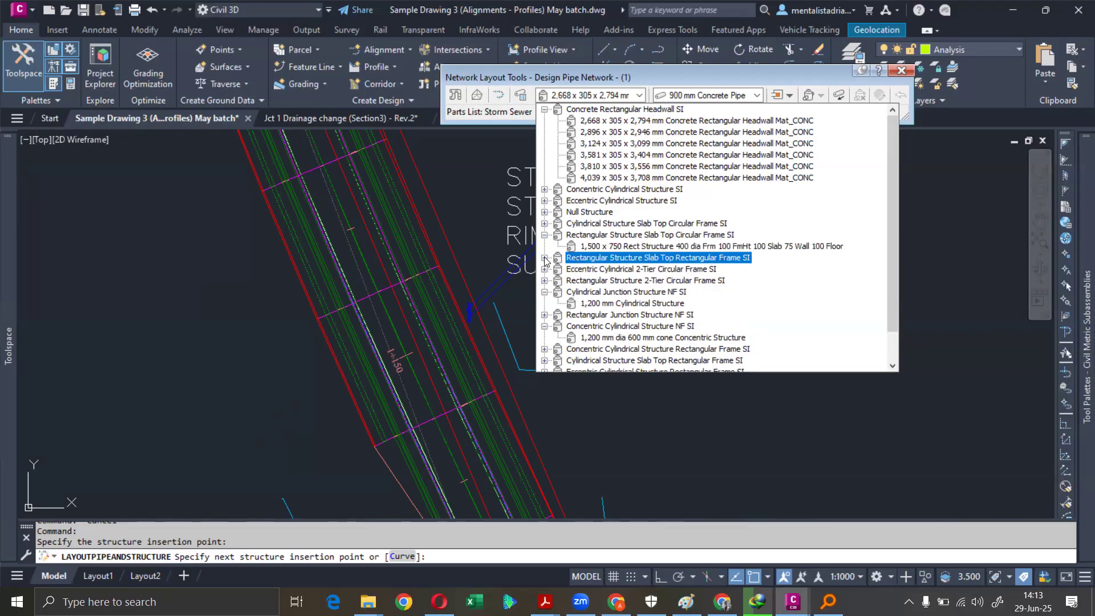
left_click(545, 258)
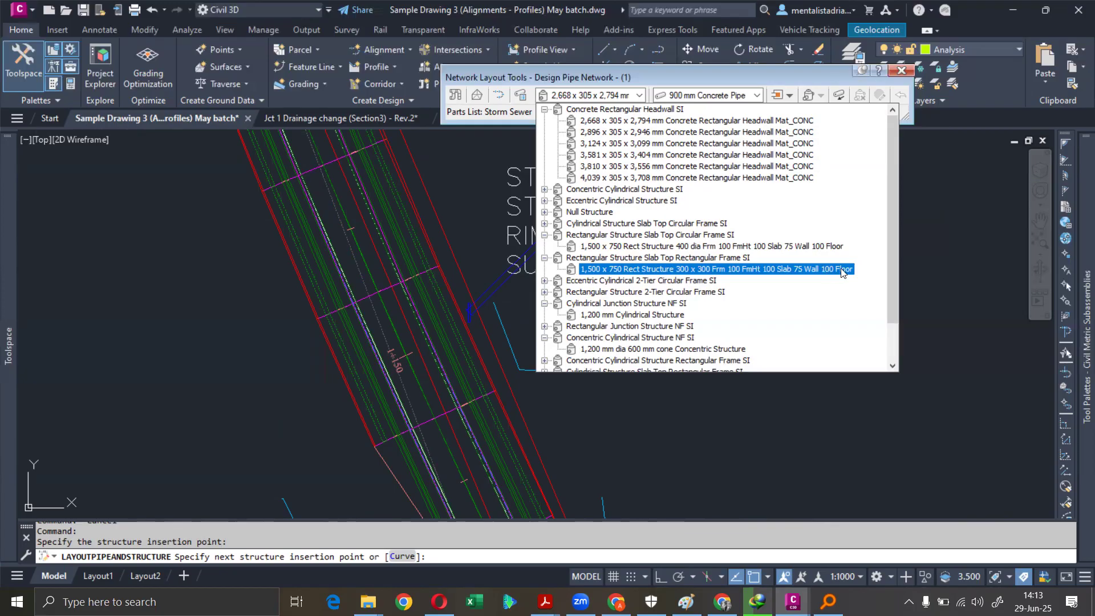
left_click(726, 272)
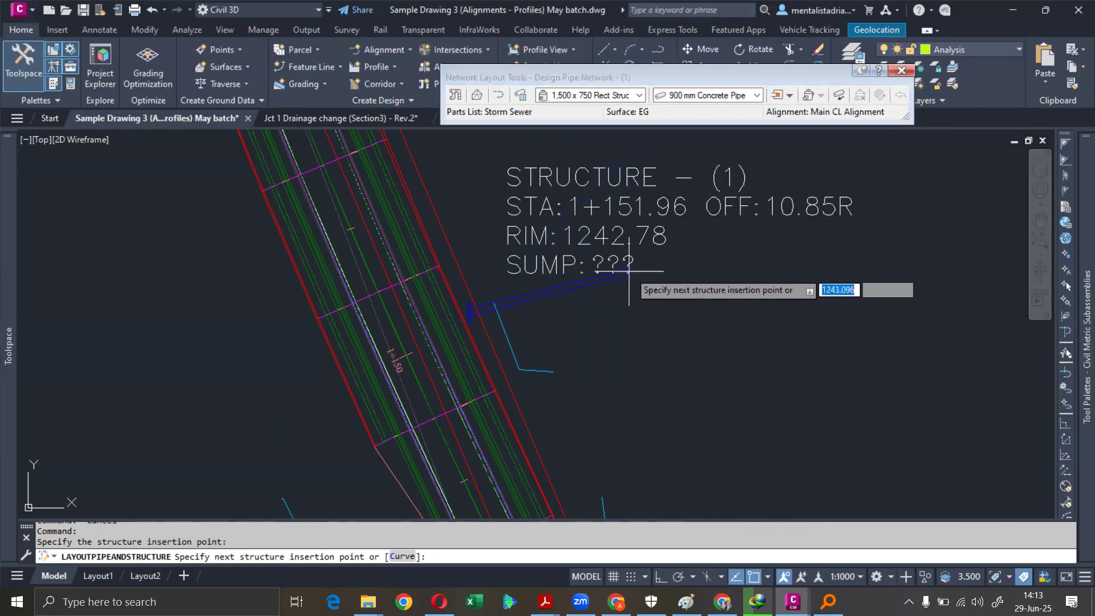
- Place the first rectangular structure just outside the right corridor edge, beyond station 1+000 towards the alignment start, joining it to the headwall by pipe
scroll(652, 311, "down", 4)
middle_click_drag(686, 370, 533, 177)
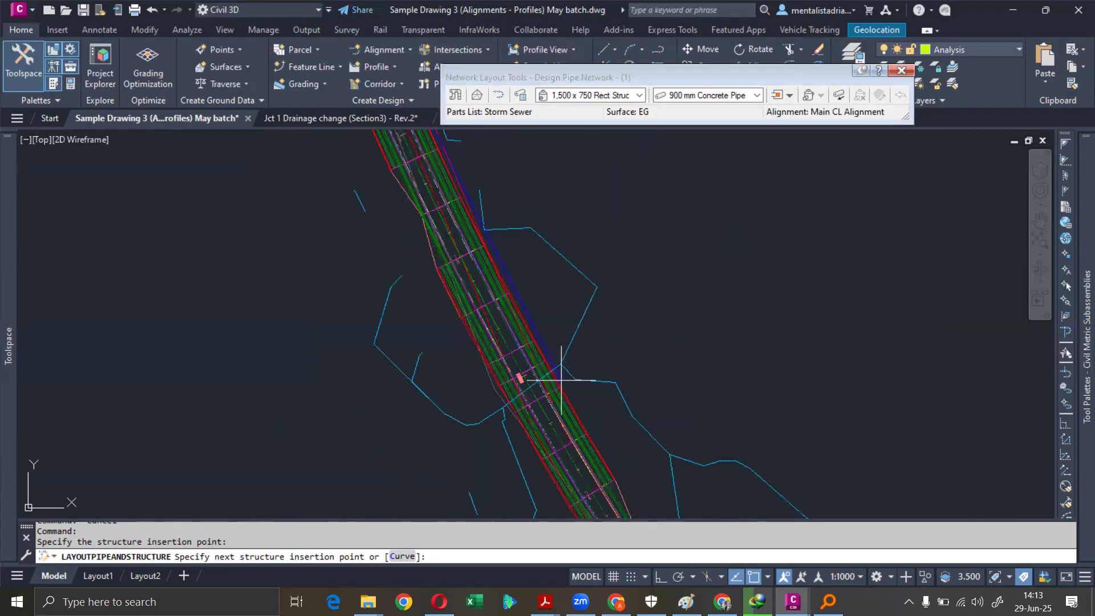
middle_click_drag(596, 423, 553, 269)
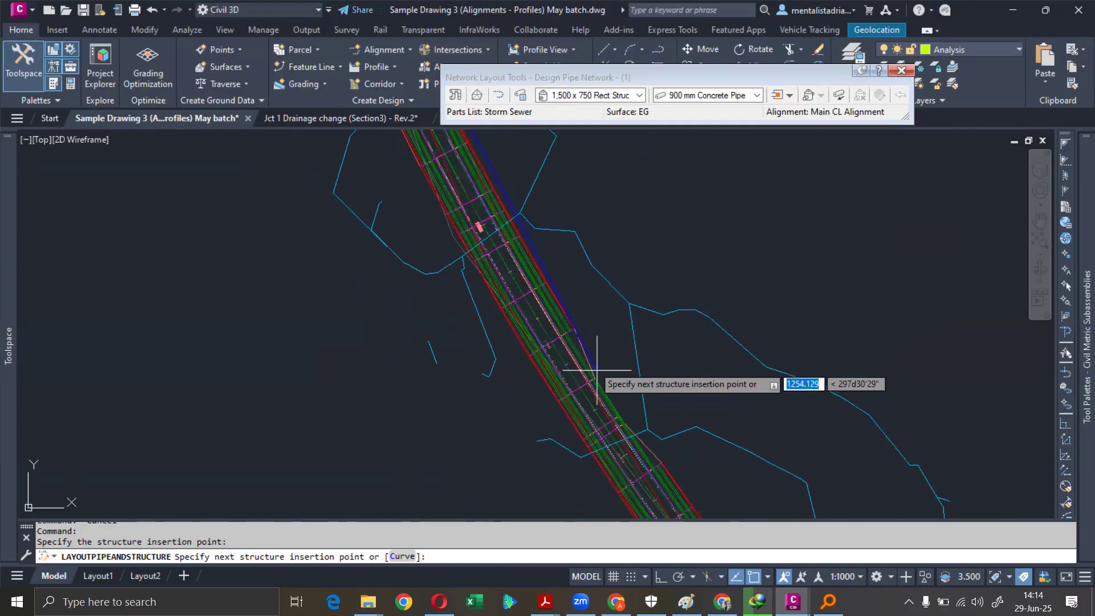
scroll(597, 369, "up", 4)
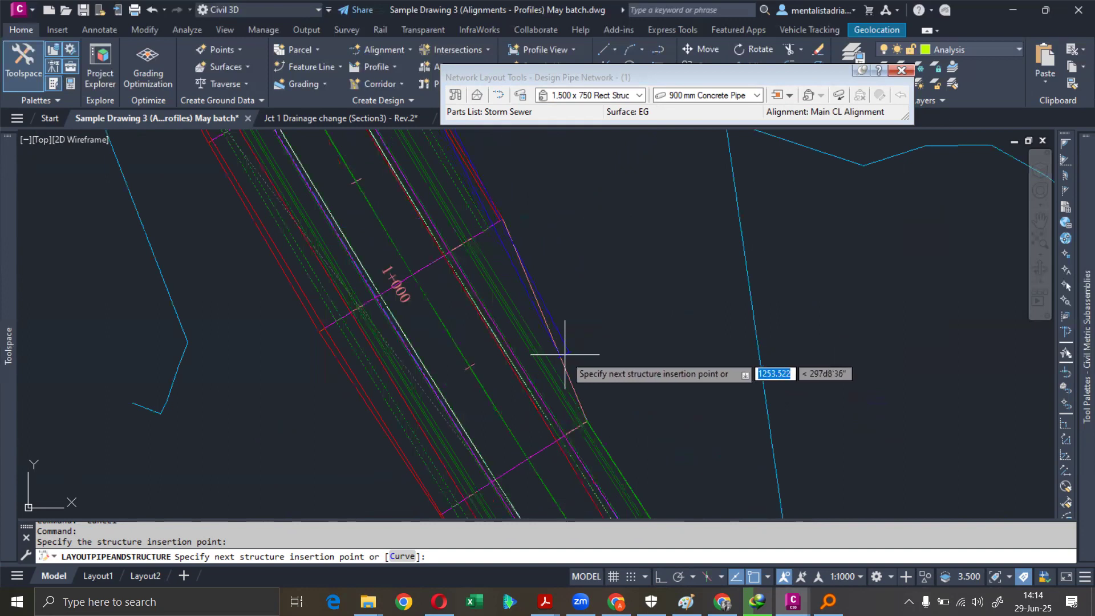
scroll(542, 293, "down", 2)
scroll(549, 296, "down", 2)
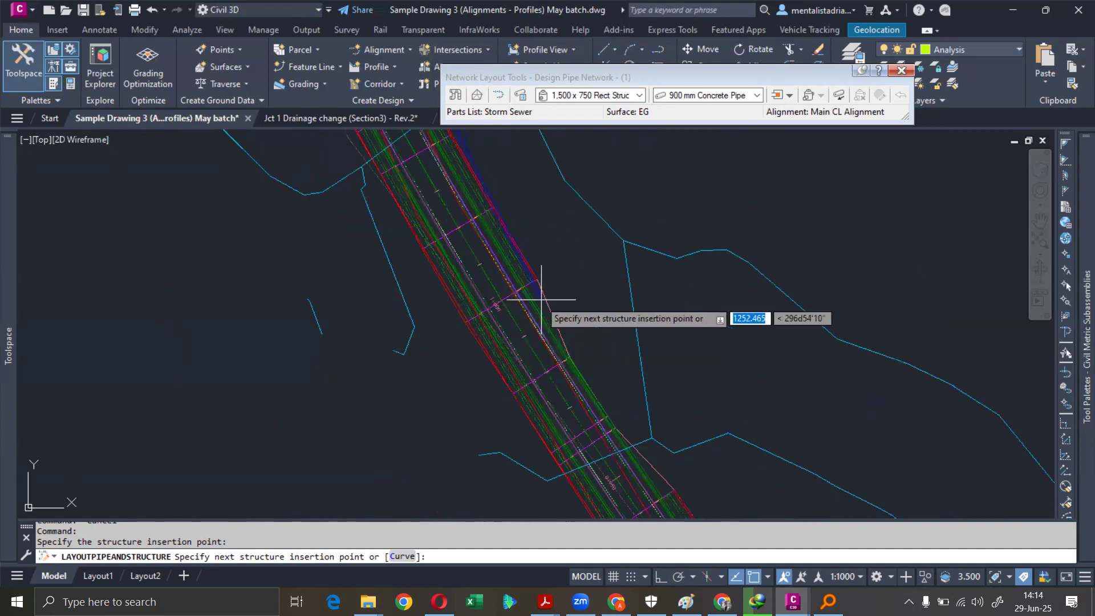
scroll(542, 299, "up", 3)
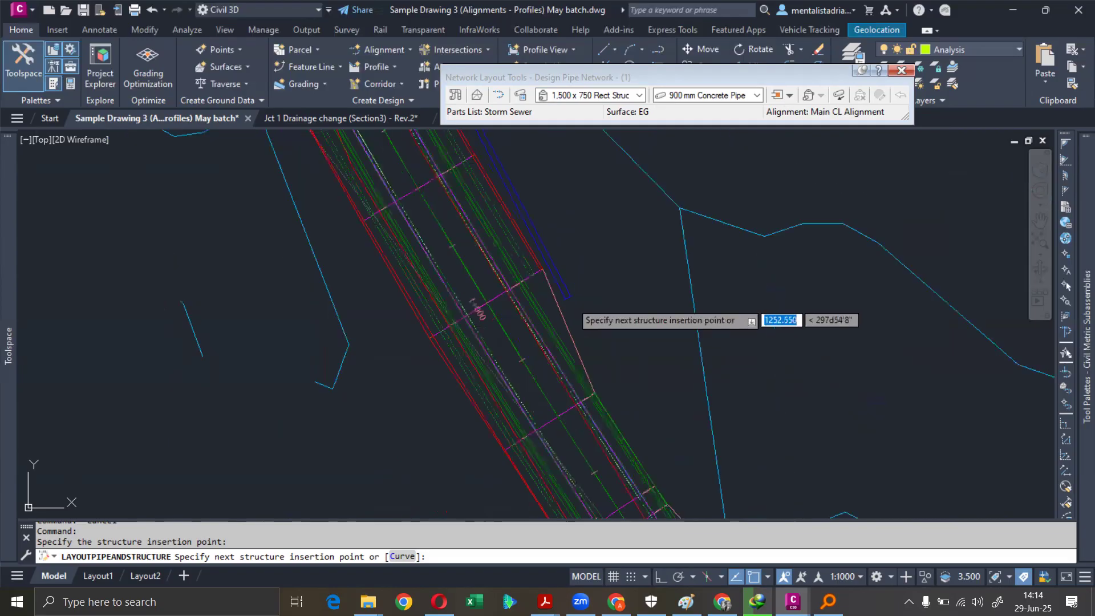
scroll(588, 325, "down", 5)
middle_click_drag(665, 430, 623, 330)
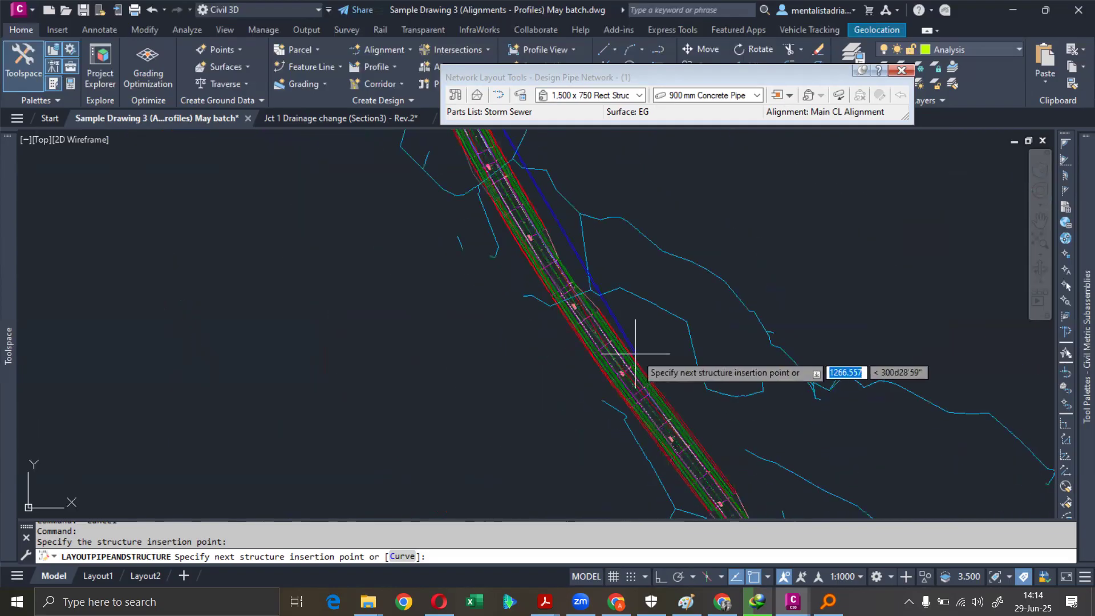
scroll(636, 353, "up", 5)
scroll(573, 289, "up", 2)
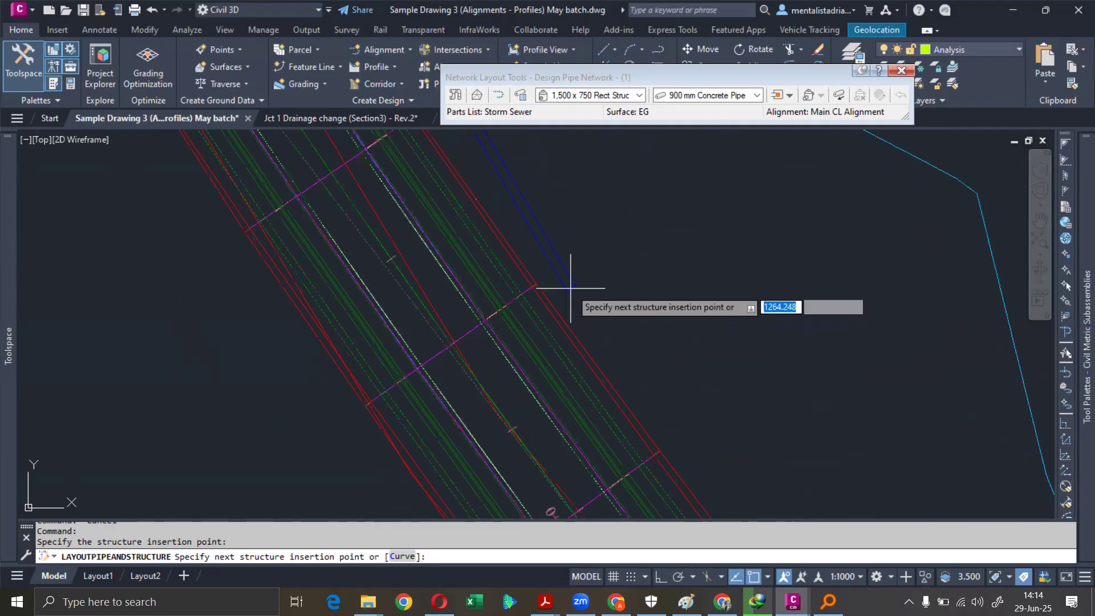
scroll(570, 289, "up", 2)
left_click(473, 282)
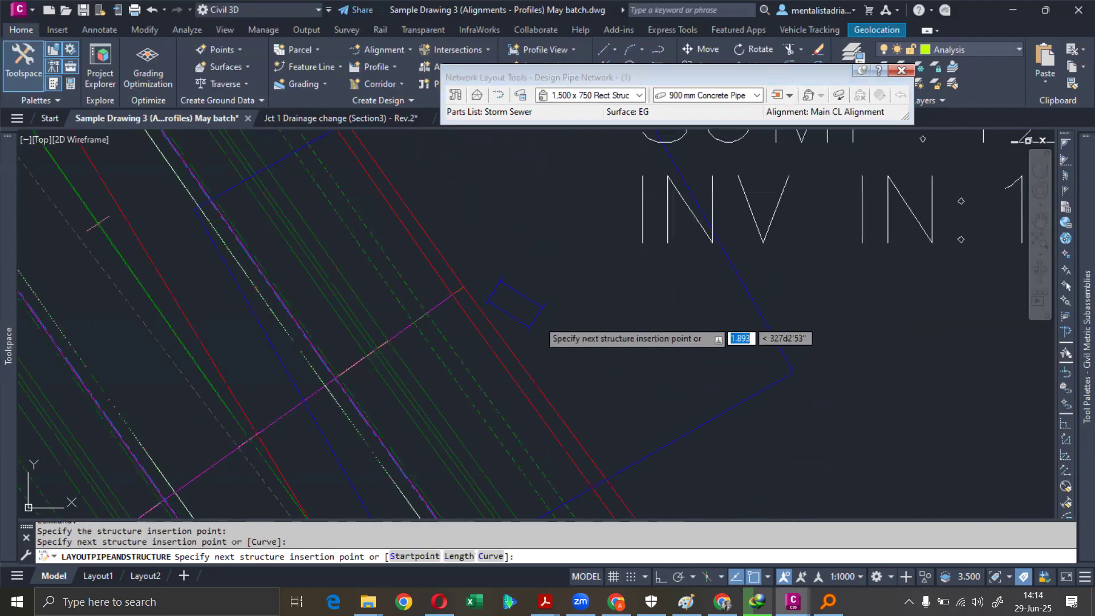
- Extend the pipe run to a rectangular structure at about station 0+661, offset about 11.4 m right of the alignment
scroll(538, 320, "down", 6)
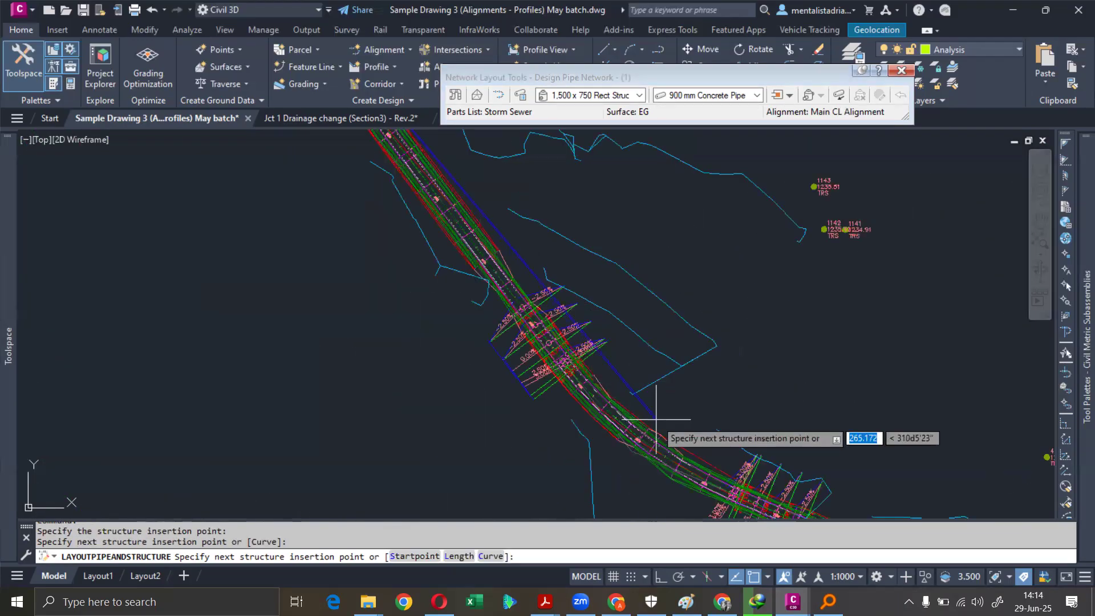
scroll(656, 419, "up", 3)
left_click(578, 396)
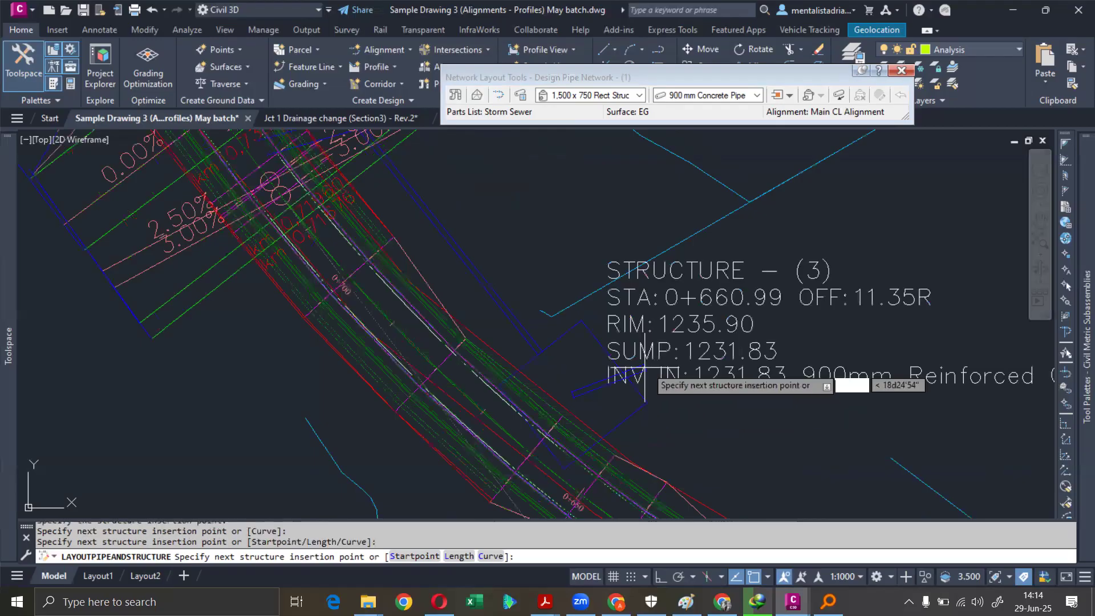
- Continue the pipe run to a rectangular structure at about station 0+267, offset about 12.3 m right of the alignment
scroll(513, 320, "down", 5)
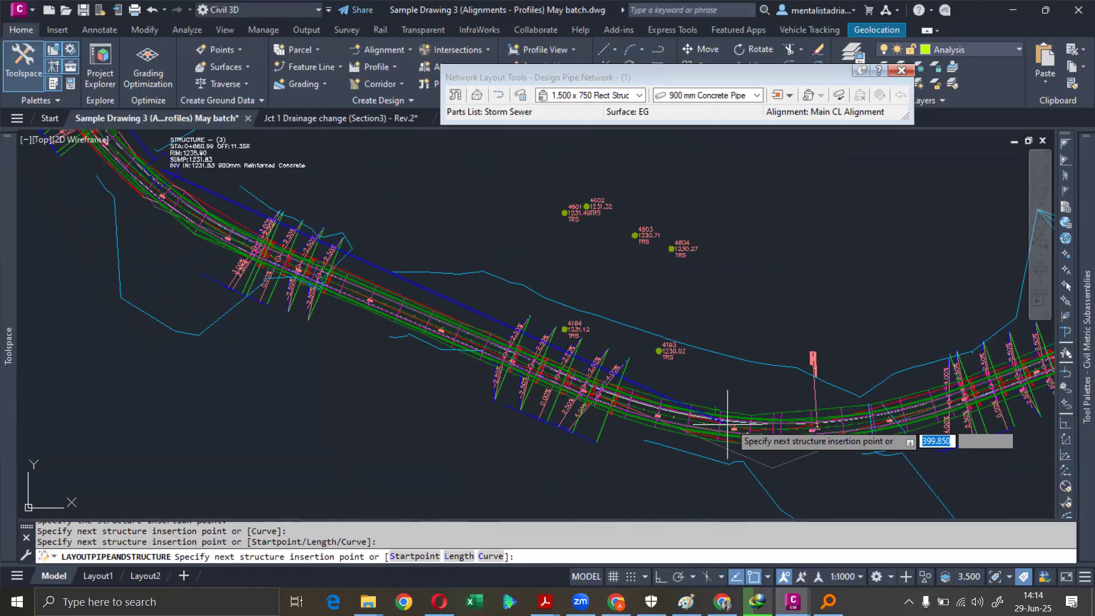
scroll(494, 236, "up", 5)
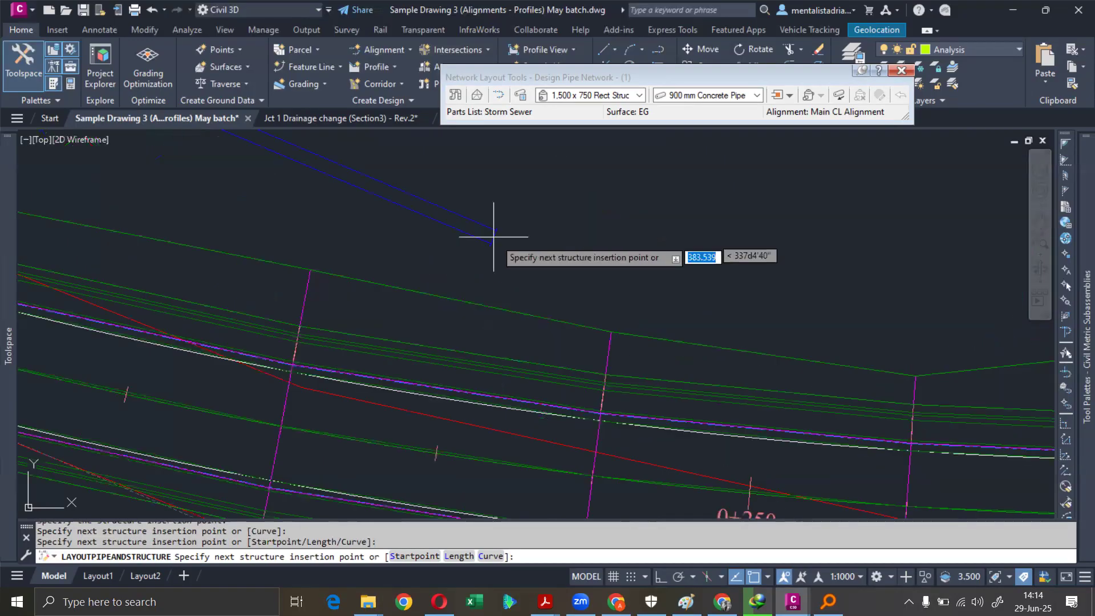
scroll(493, 237, "up", 3)
scroll(532, 263, "down", 2)
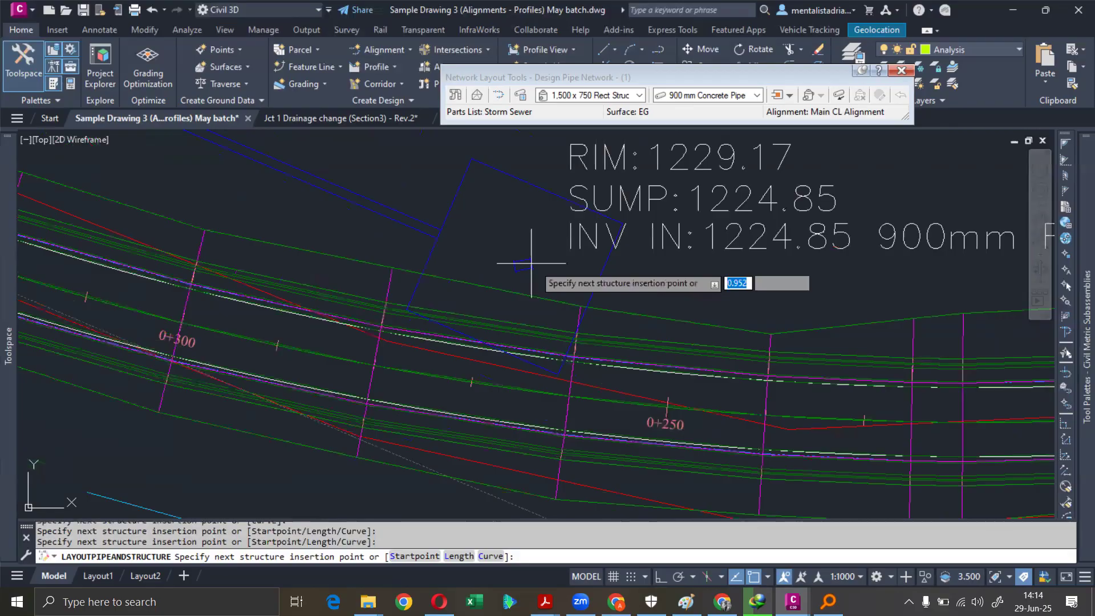
- Add a rectangular structure at about station 0+161, offset about 13.9 m right, with a pipe about 102 m long leading to it
scroll(532, 264, "down", 5)
middle_click_drag(1027, 222, 300, 249)
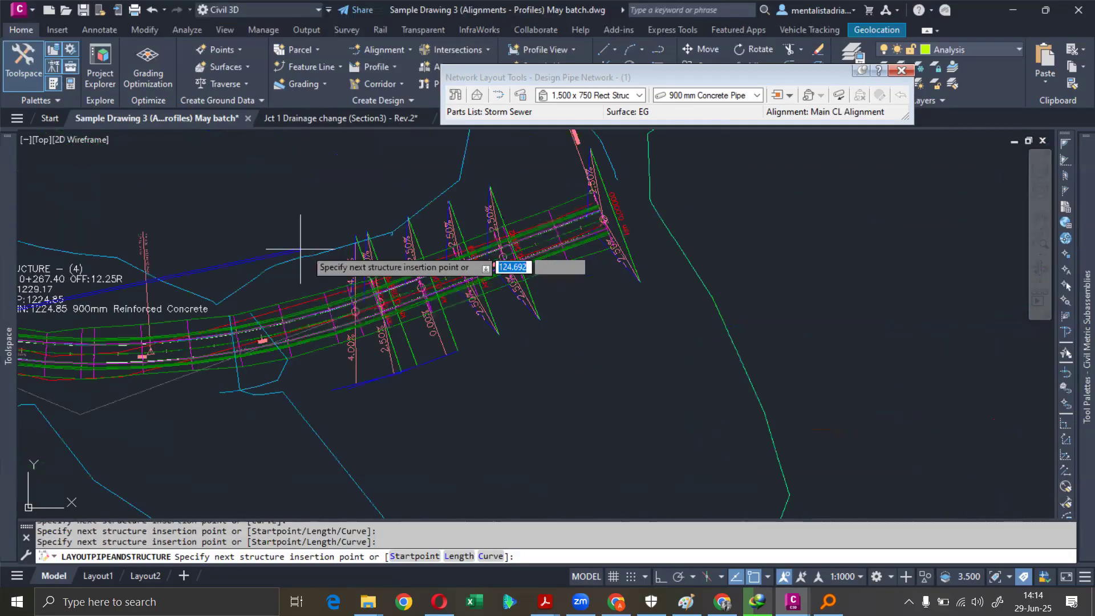
scroll(245, 299, "up", 2)
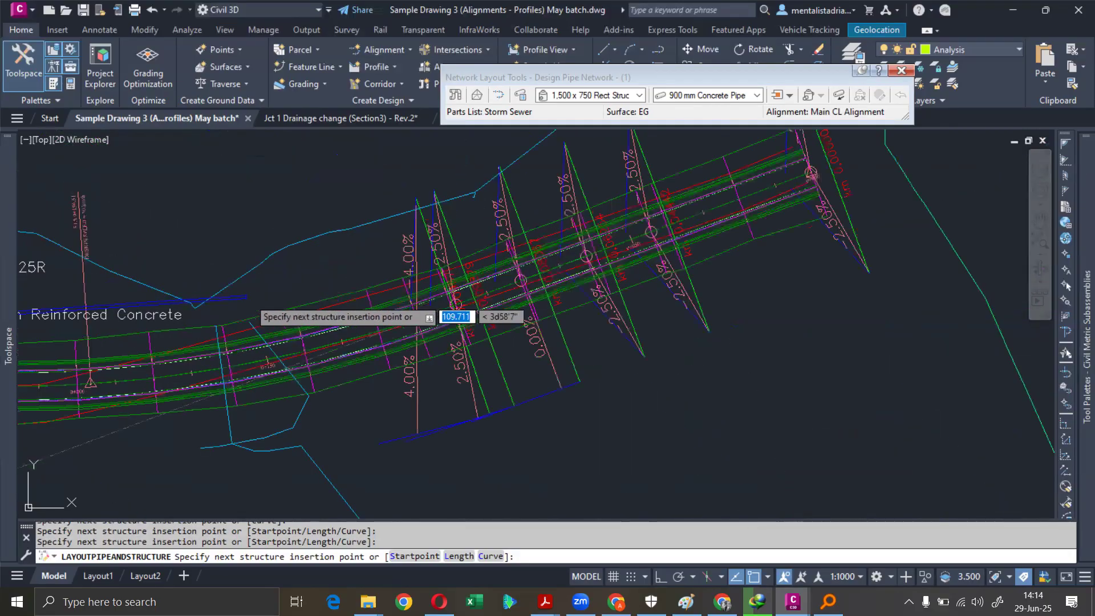
scroll(208, 312, "up", 1)
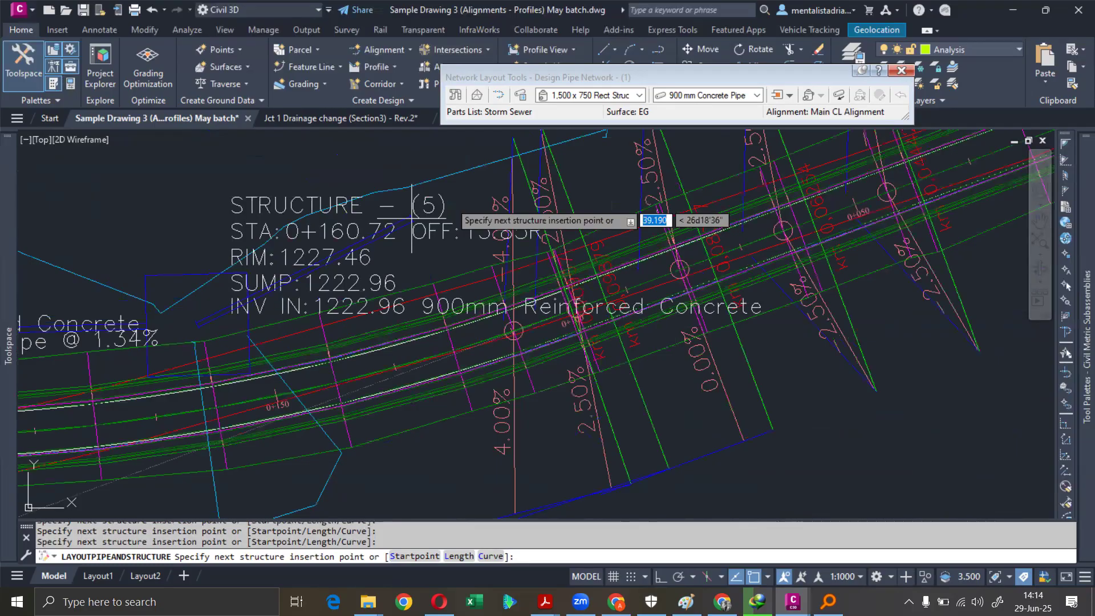
- Switch the structure back to the 2,668 x 305 x 2,794 mm Concrete Rectangular Headwall
middle_click_drag(580, 162, 340, 345)
left_click(644, 96)
left_click(644, 96)
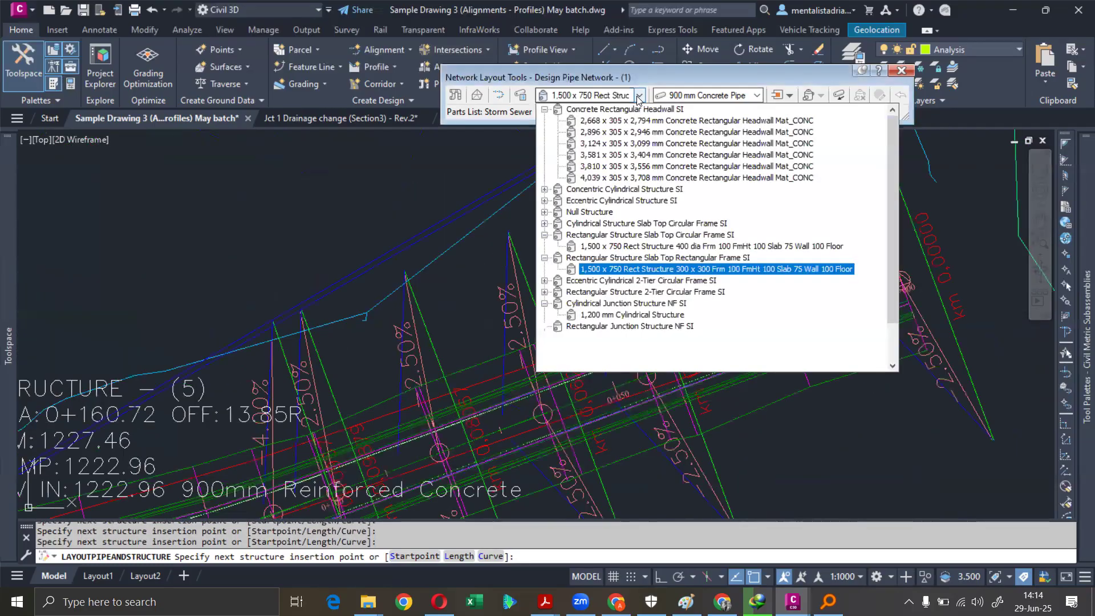
left_click(620, 121)
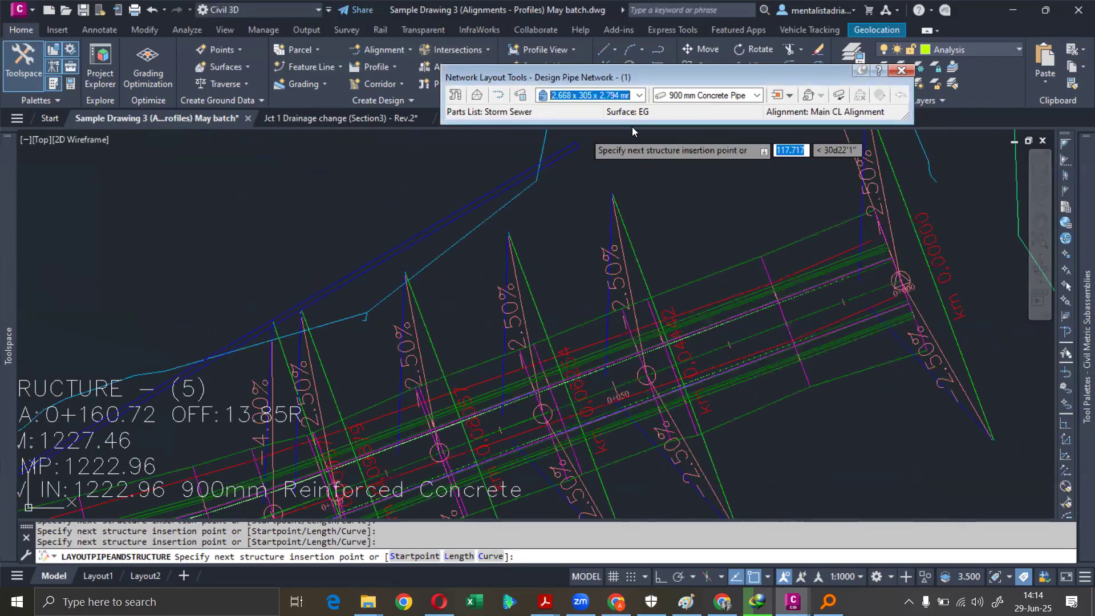
- Place the end headwall on the water drop path just beyond station 0+000, connecting it to the last rectangular structure with 900 mm pipe
middle_click_drag(822, 191, 509, 306)
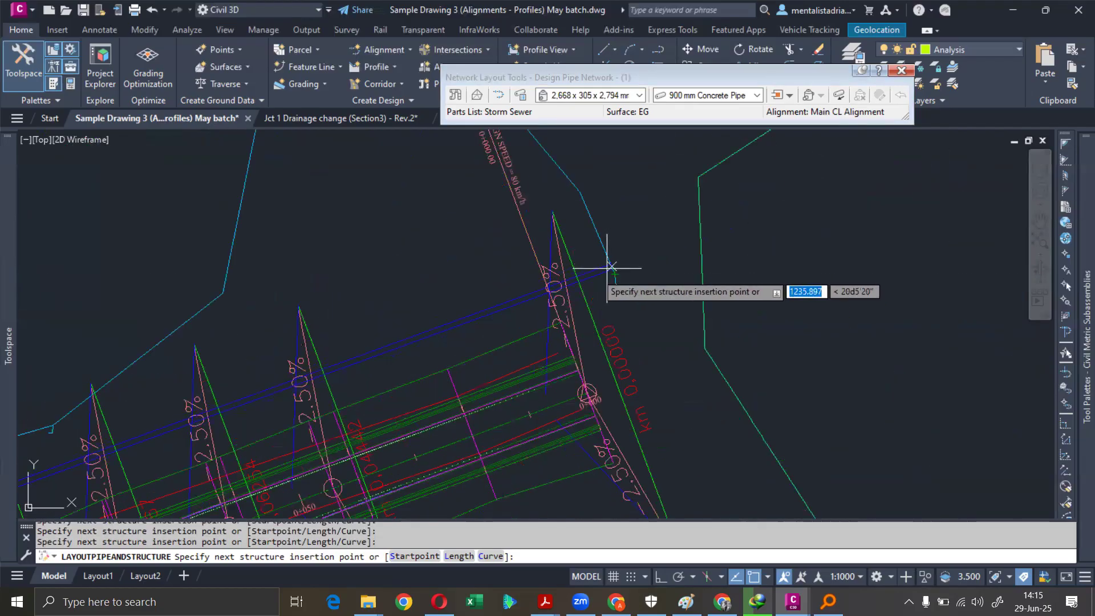
left_click(610, 264)
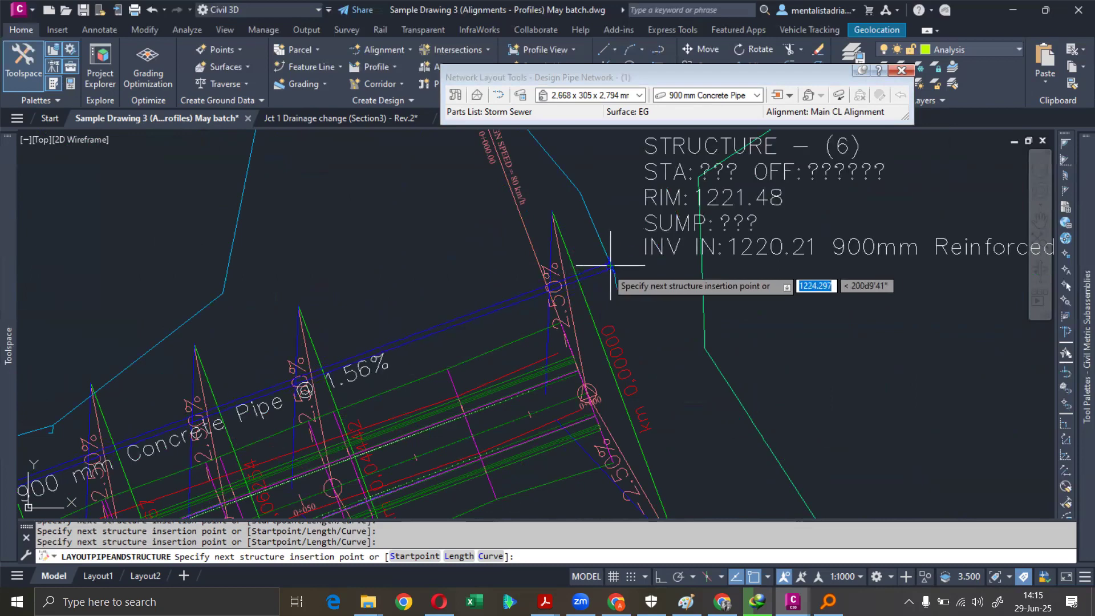
scroll(605, 267, "up", 1)
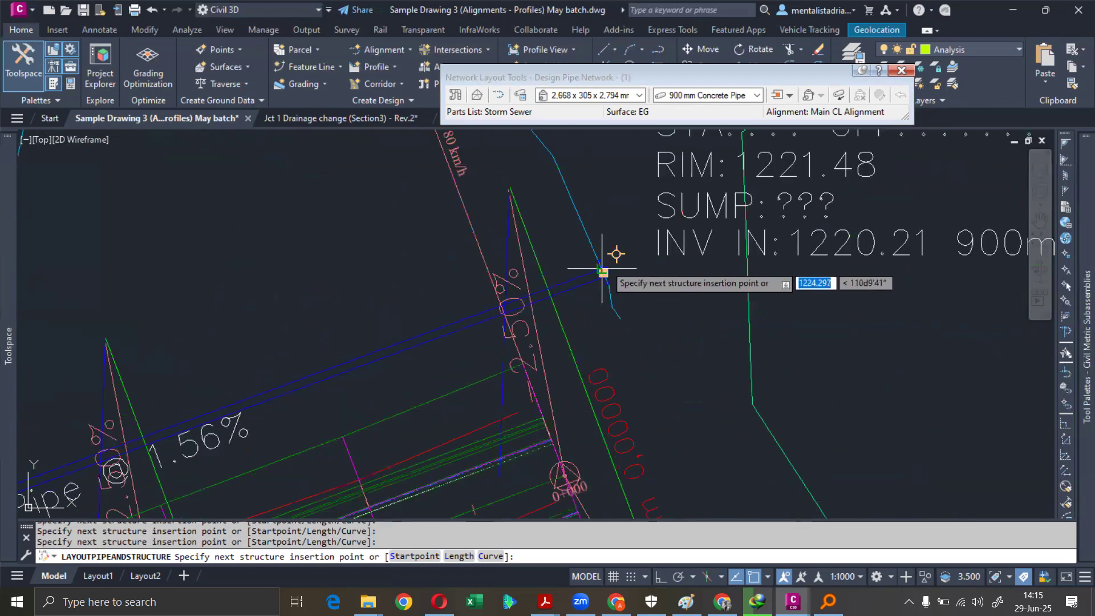
scroll(633, 245, "down", 1)
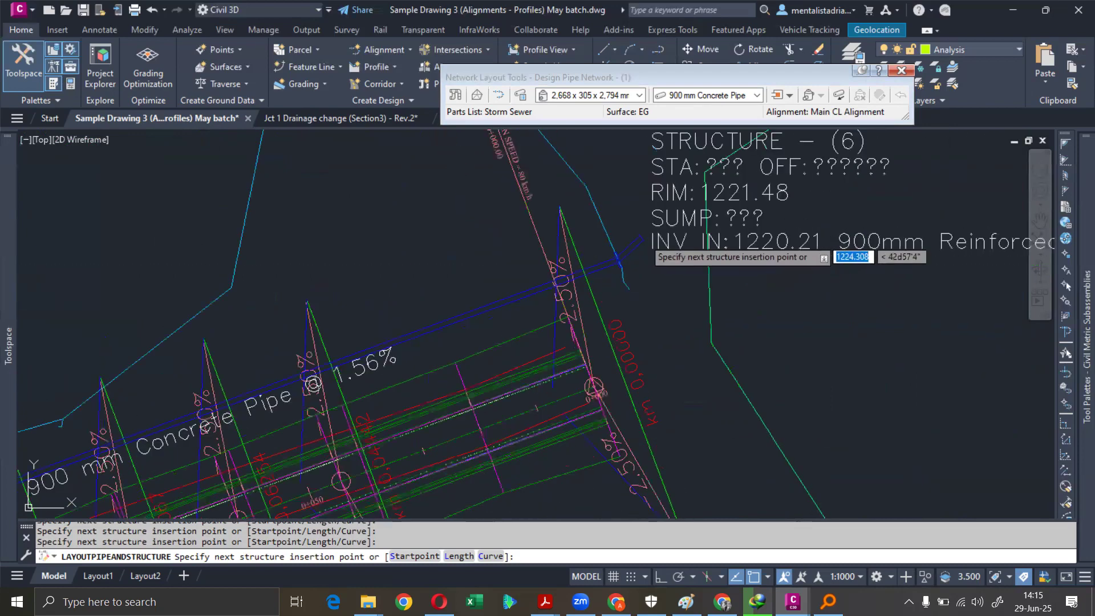
scroll(639, 245, "down", 2)
scroll(672, 284, "down", 4)
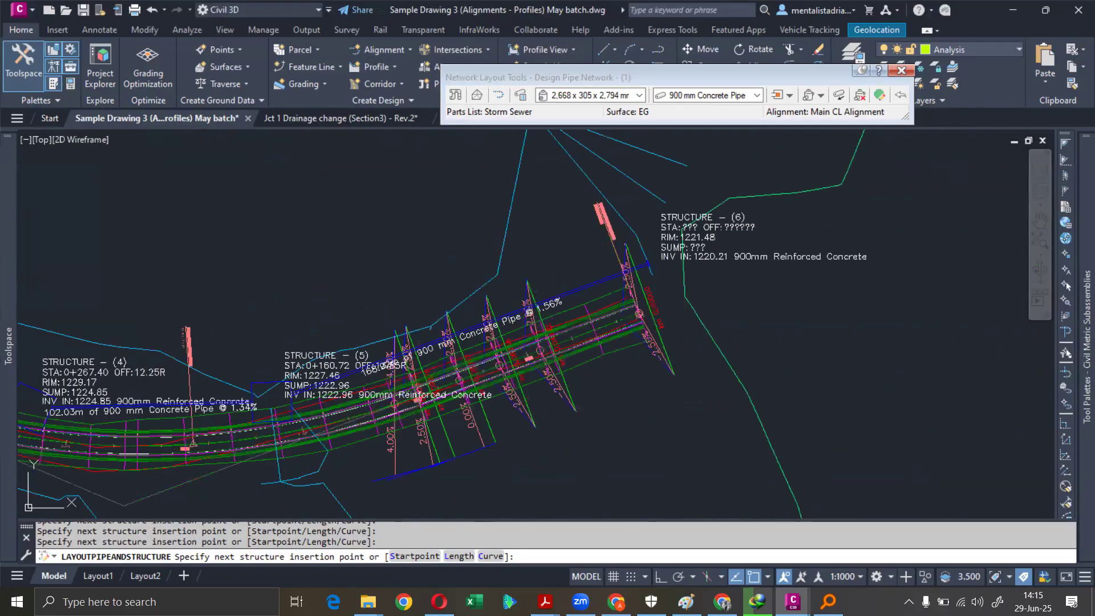
- End the pipe layout and examine the structure and pipe labels, including the pipe running past station 0+500, along the finished network
key("Escape")
scroll(680, 280, "down", 4)
middle_click_drag(364, 227, 546, 420)
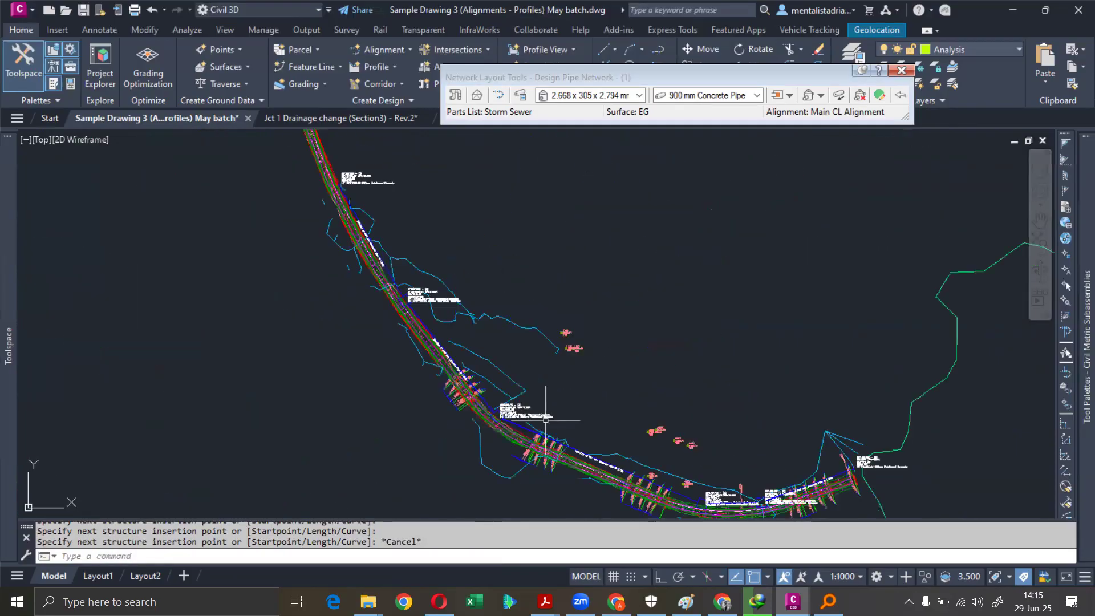
scroll(353, 179, "up", 6)
scroll(353, 179, "up", 5)
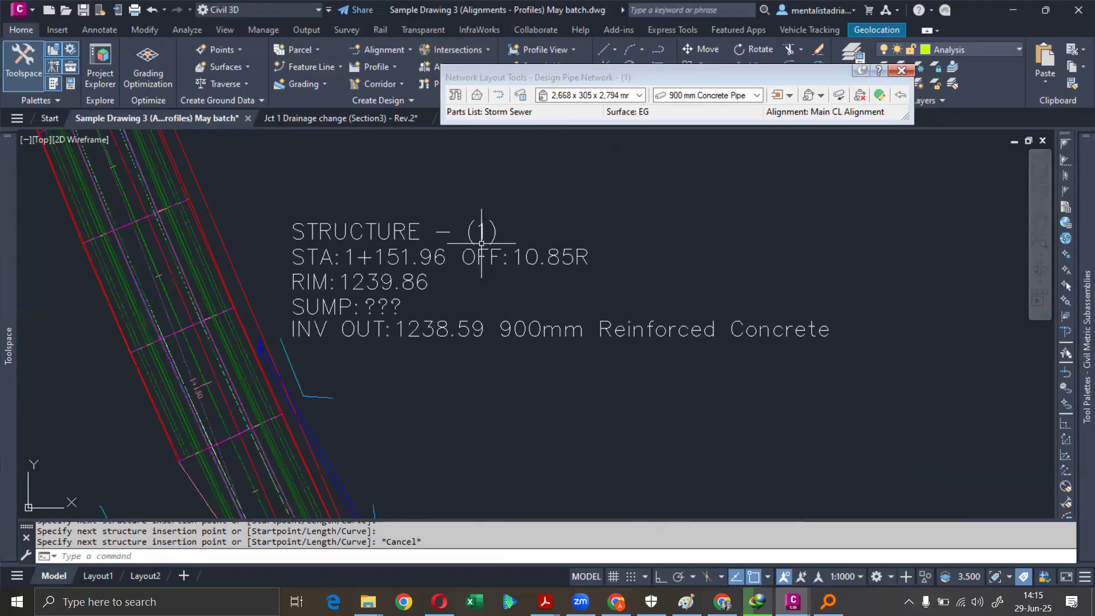
scroll(392, 257, "down", 5)
mouse_move(392, 256)
middle_mouse_down()
mouse_move(504, 395)
mouse_move(389, 234)
middle_mouse_up()
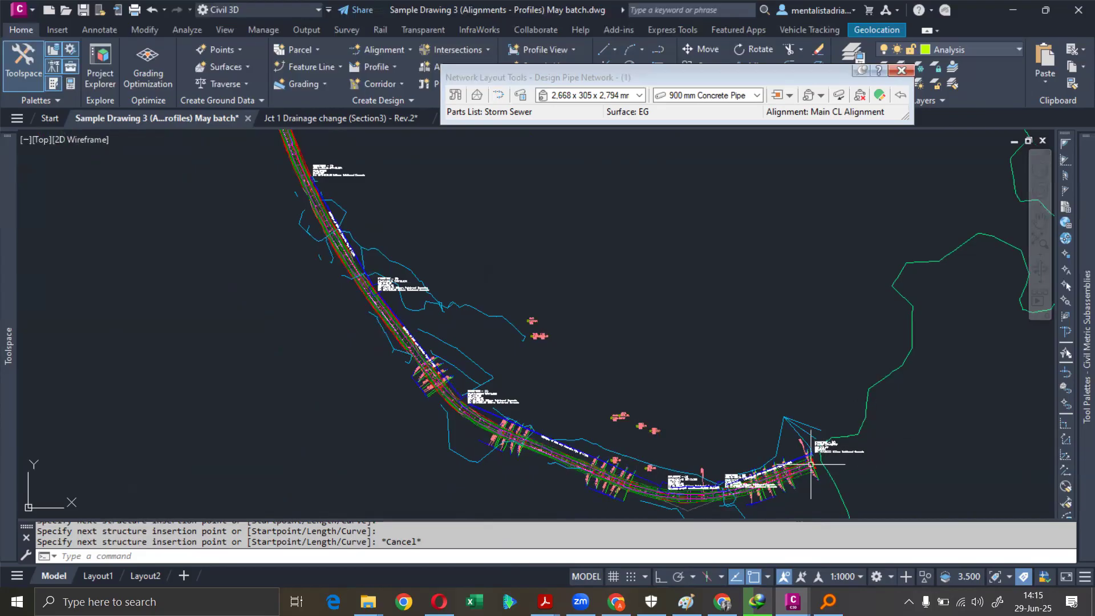
scroll(764, 467, "up", 4)
middle_click_drag(548, 457, 692, 343)
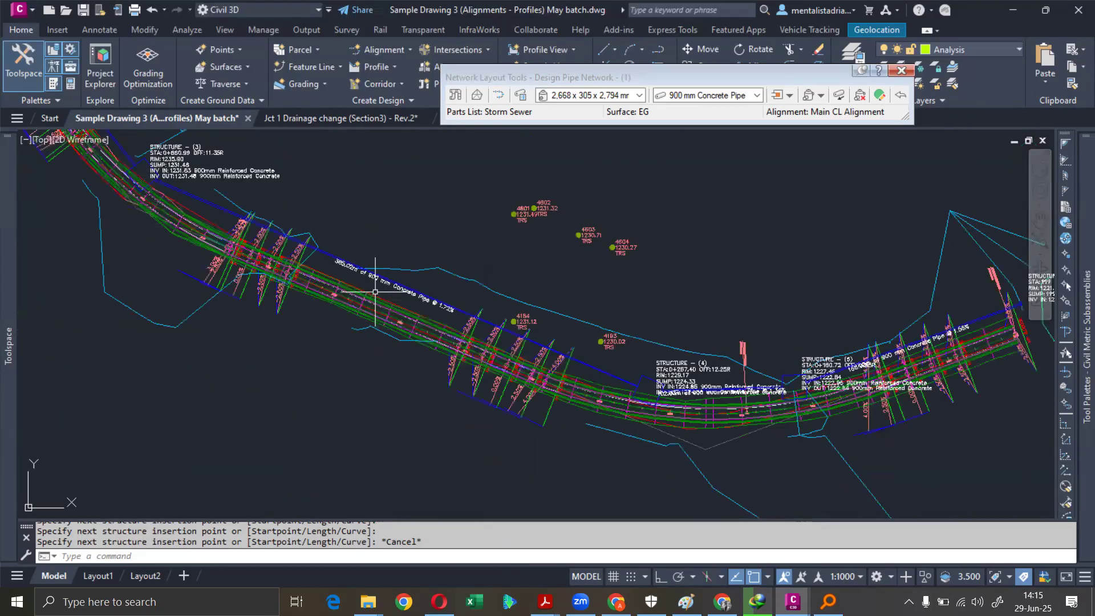
scroll(374, 284, "up", 6)
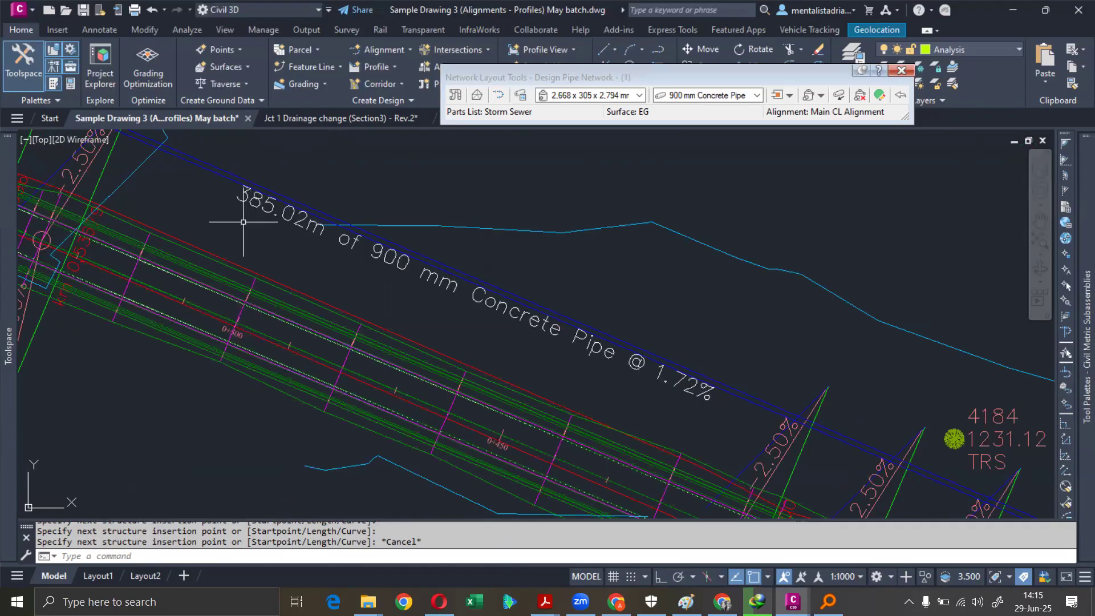
mouse_move(233, 216)
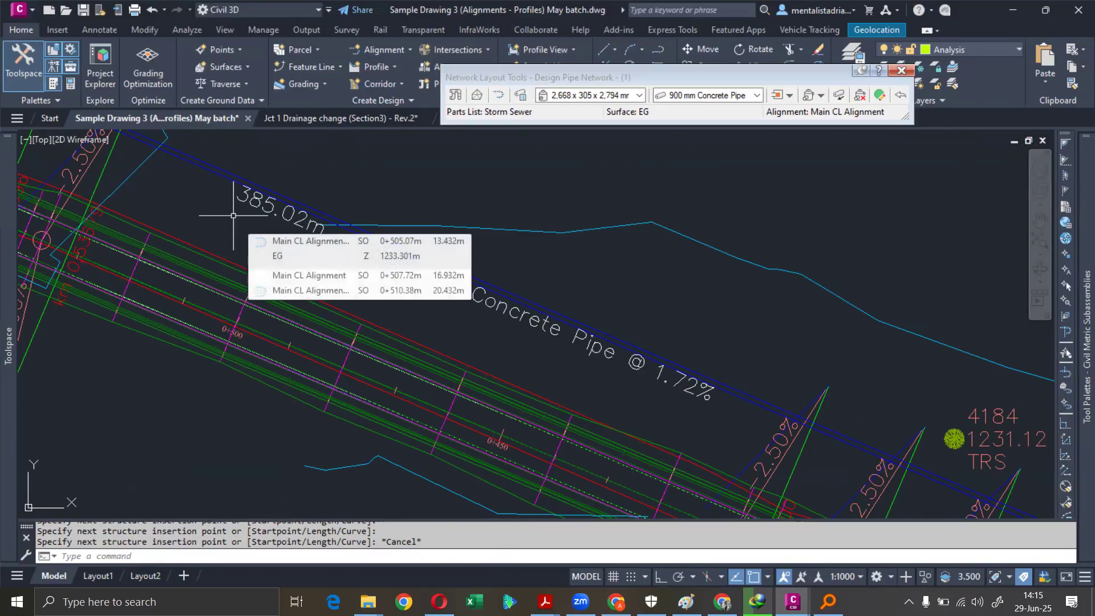
scroll(387, 334, "down", 8)
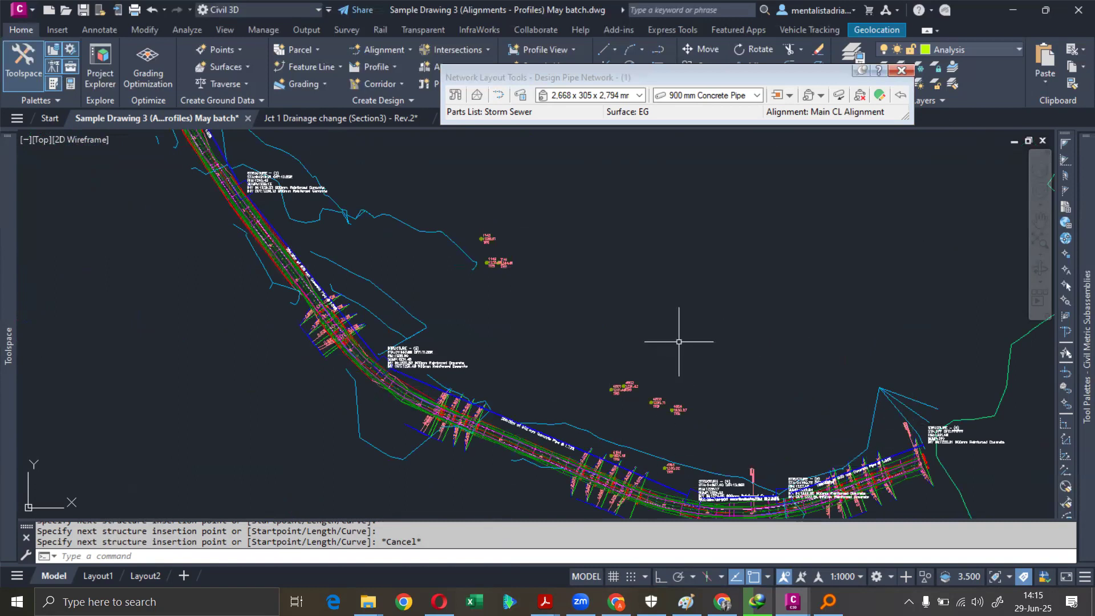
scroll(679, 342, "down", 2)
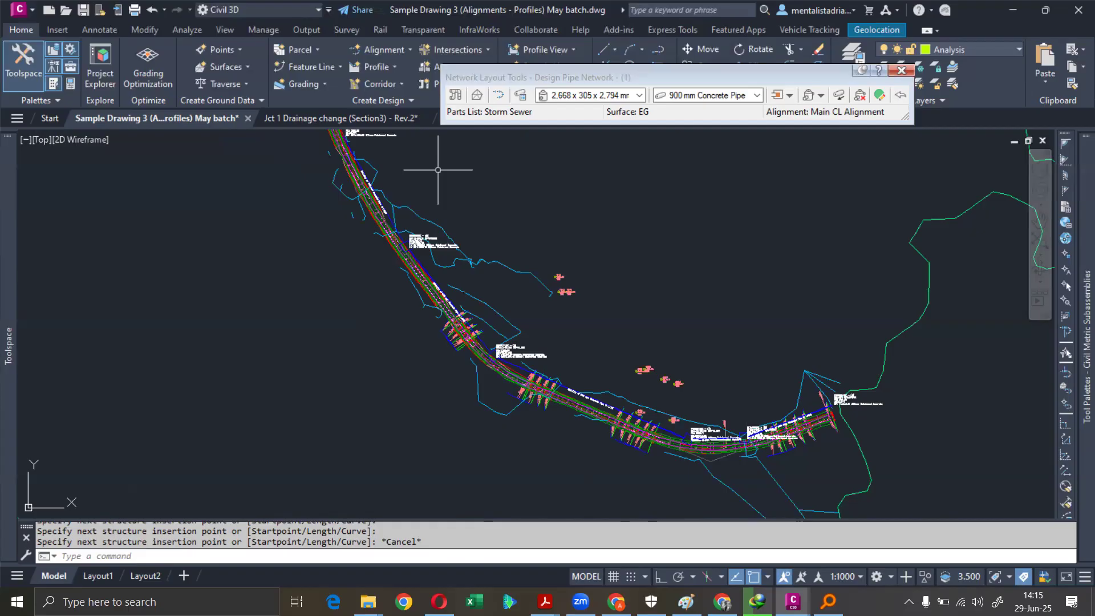
middle_click_drag(558, 244, 542, 311)
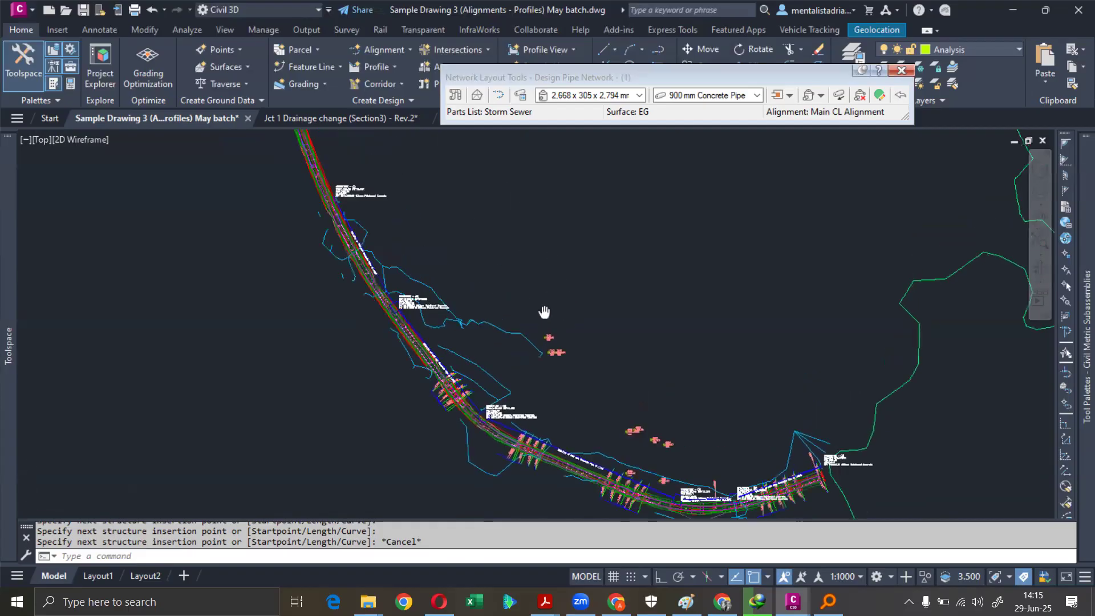
mouse_move(753, 158)
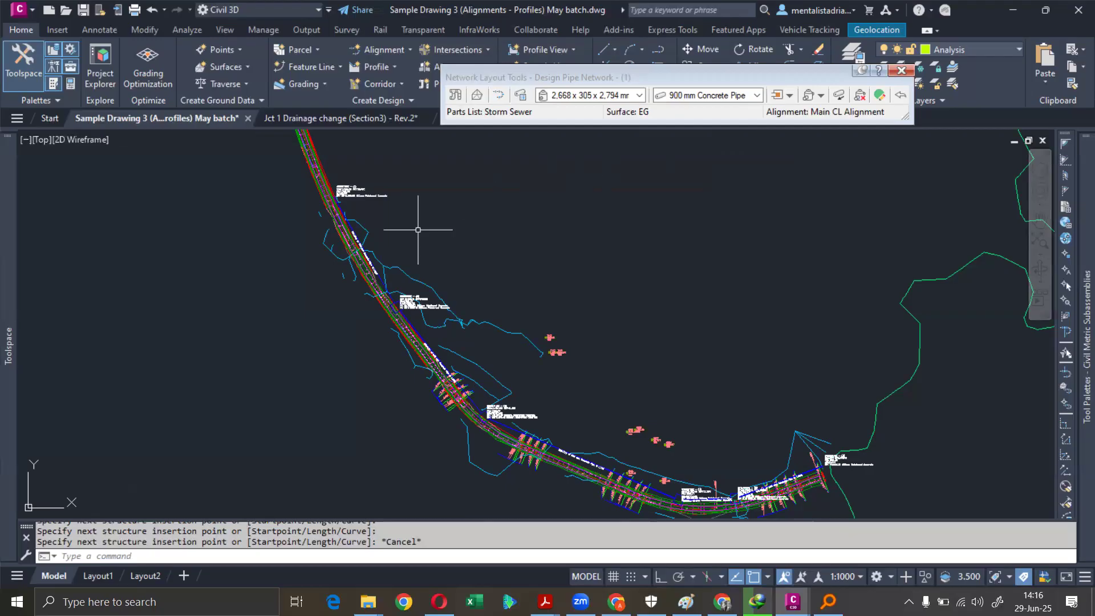
- Follow the pipe run from the first headwall near station 1+152 to the end headwall beyond station 0+000
scroll(337, 223, "up", 5)
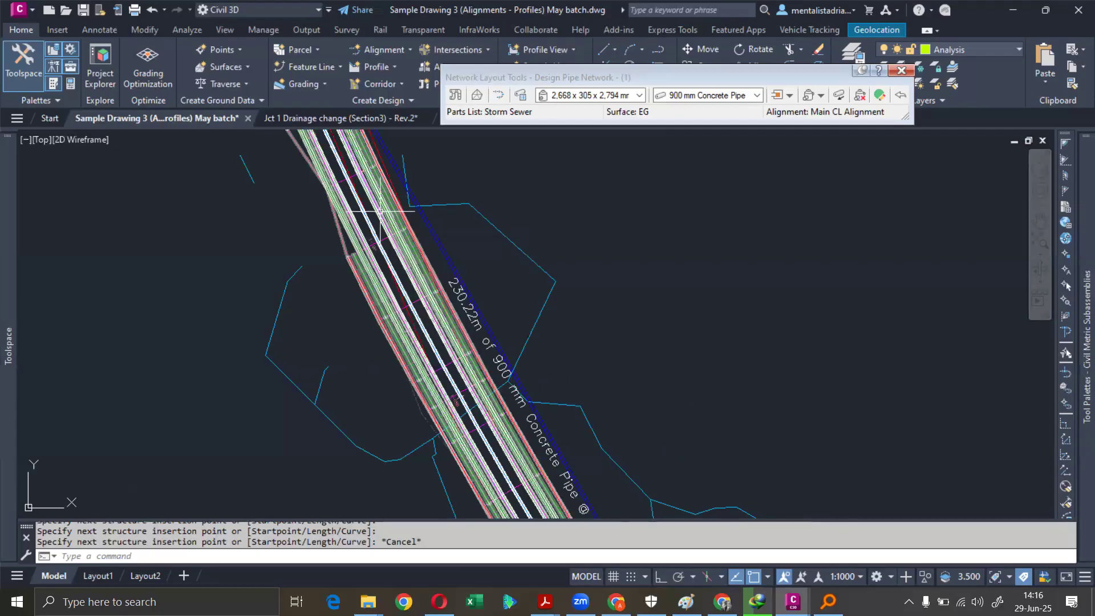
scroll(380, 211, "down", 5)
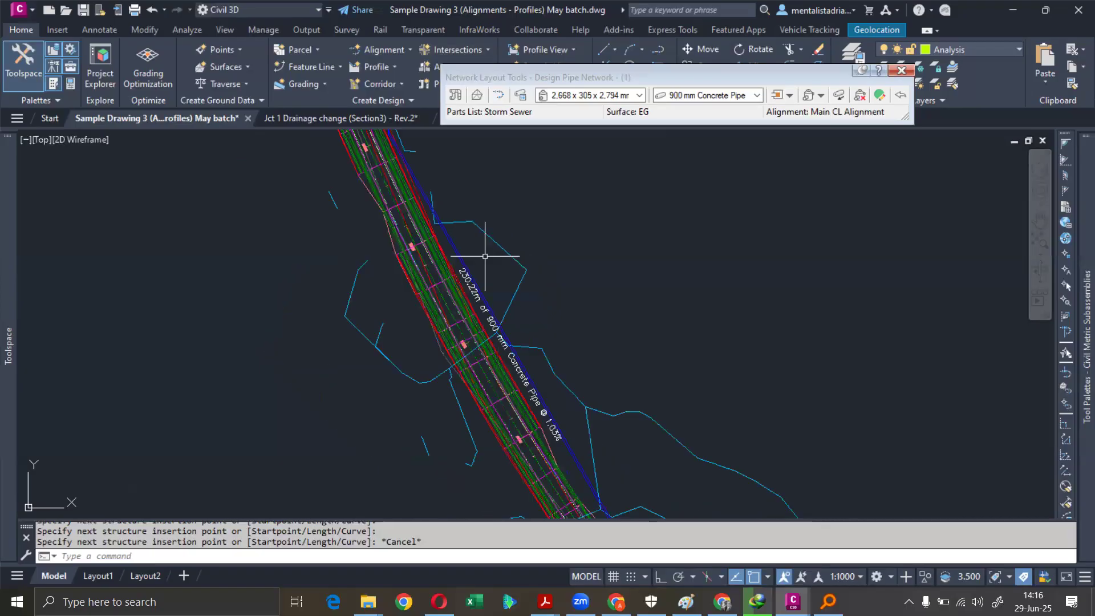
scroll(417, 224, "up", 6)
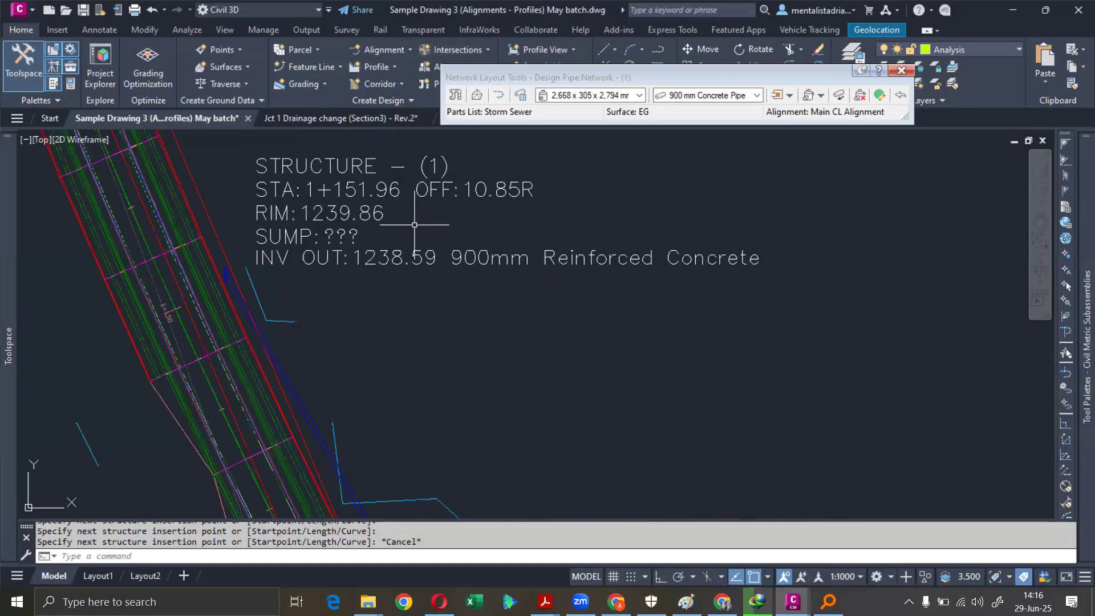
scroll(488, 271, "down", 6)
middle_click_drag(528, 298, 364, 139)
middle_click_drag(464, 398, 343, 222)
middle_click_drag(607, 435, 382, 252)
middle_click_drag(782, 411, 367, 299)
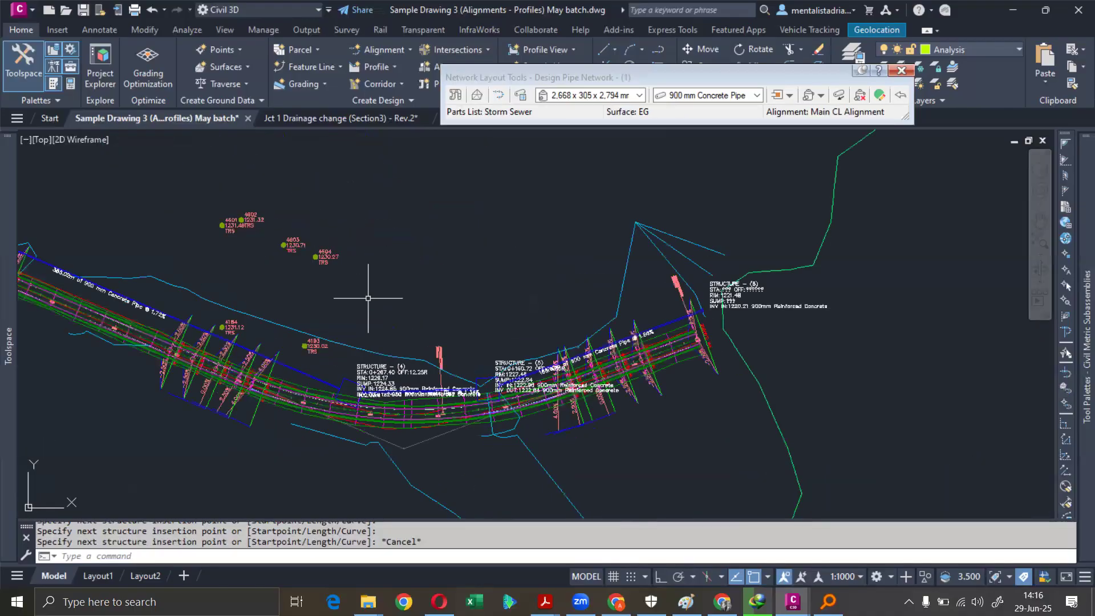
scroll(720, 314, "up", 6)
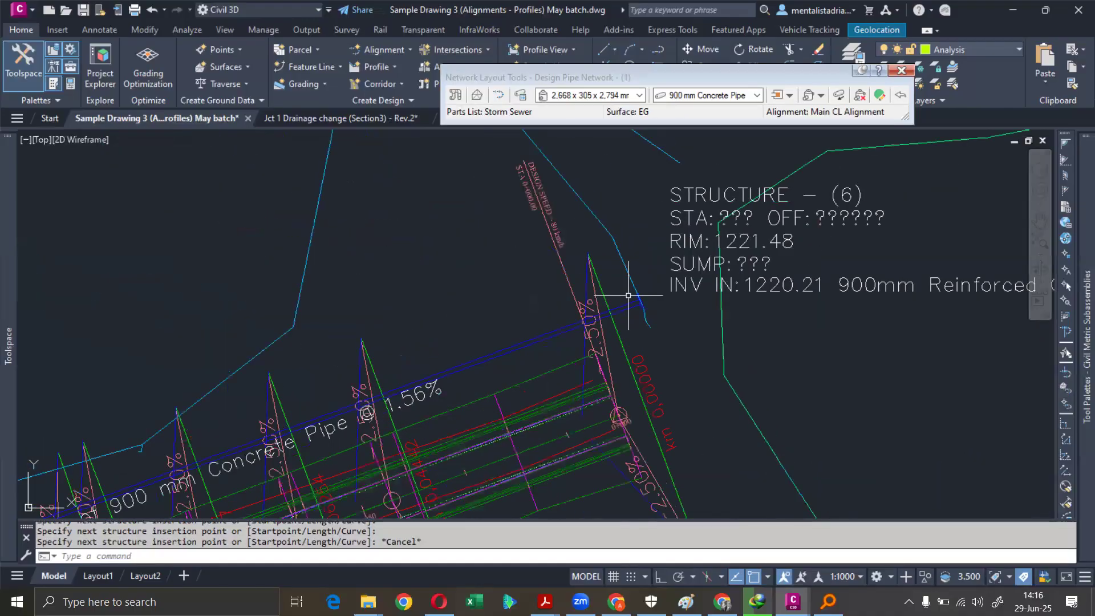
- Try to move the last pipe's end and the end headwall back onto the green section line at km 0+000
left_click(636, 298)
scroll(642, 296, "up", 4)
scroll(642, 296, "up", 2)
left_click(603, 287)
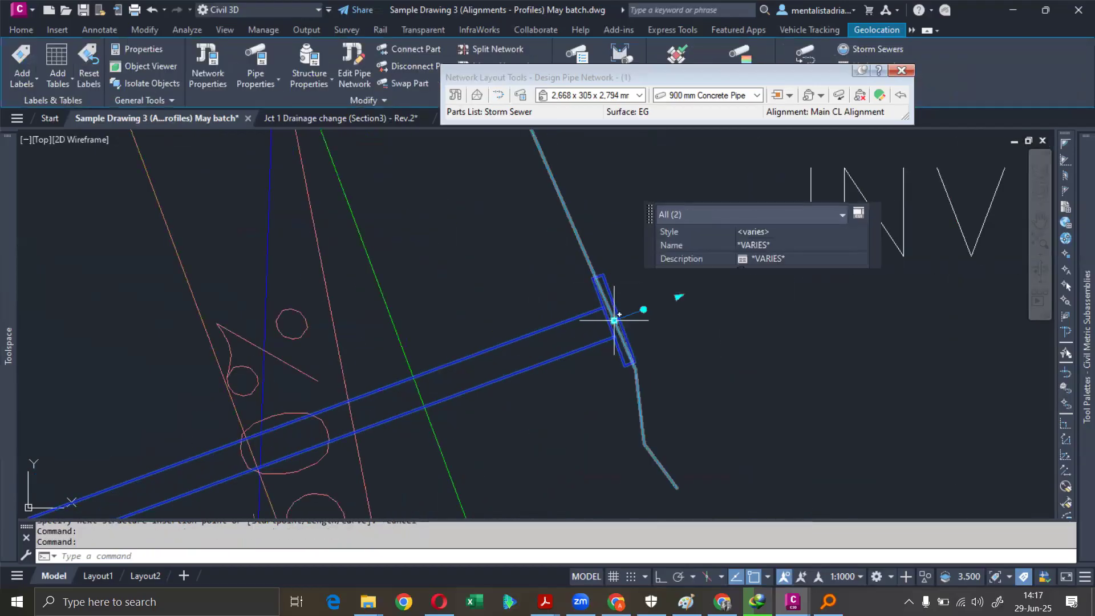
left_click(615, 320)
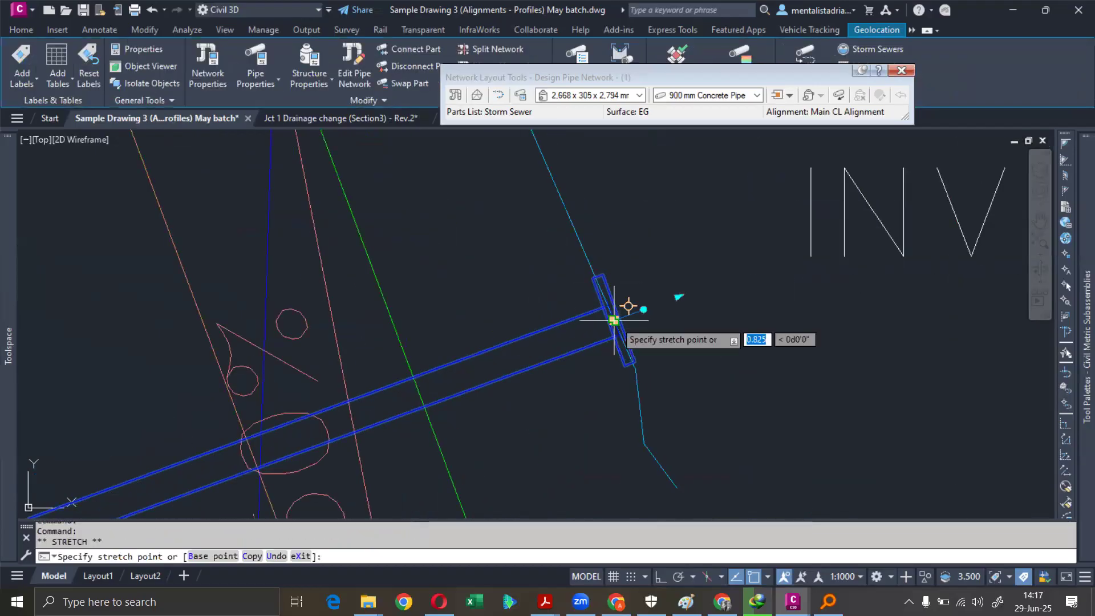
left_click(402, 368)
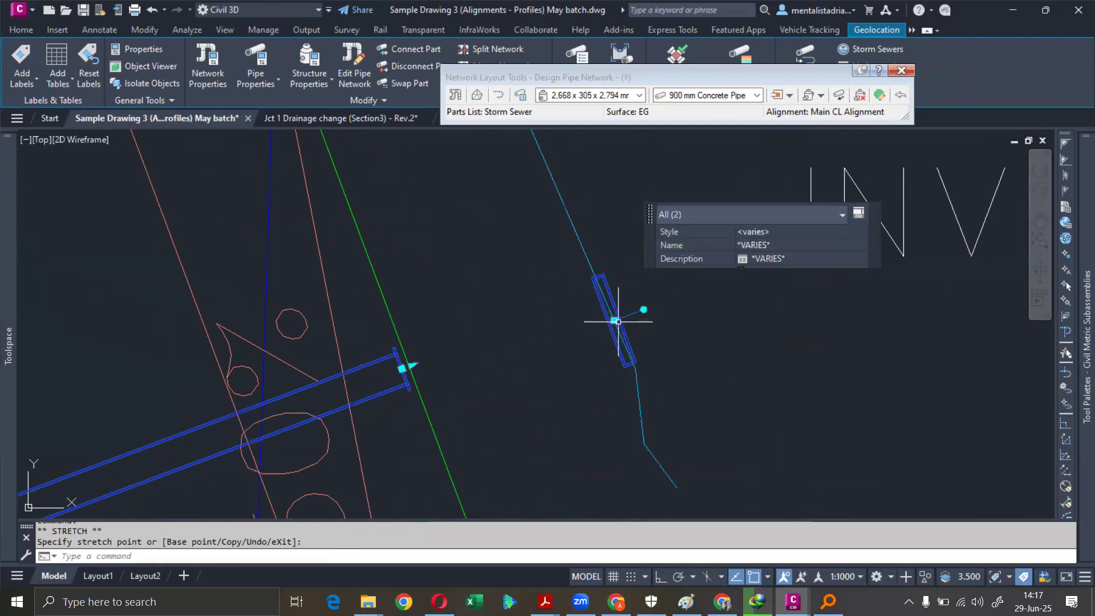
left_click(402, 368)
left_click(402, 368)
scroll(485, 325, "down", 4)
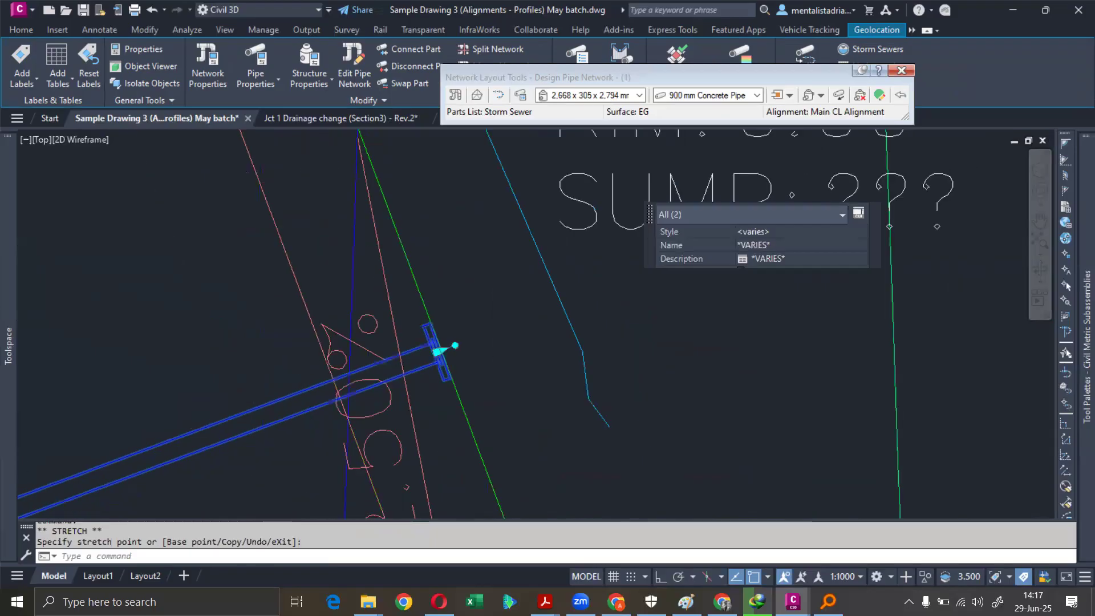
- Select all similar pipes, headwalls and rectangular structures of the network and open them in the Object Viewer
scroll(483, 339, "down", 3)
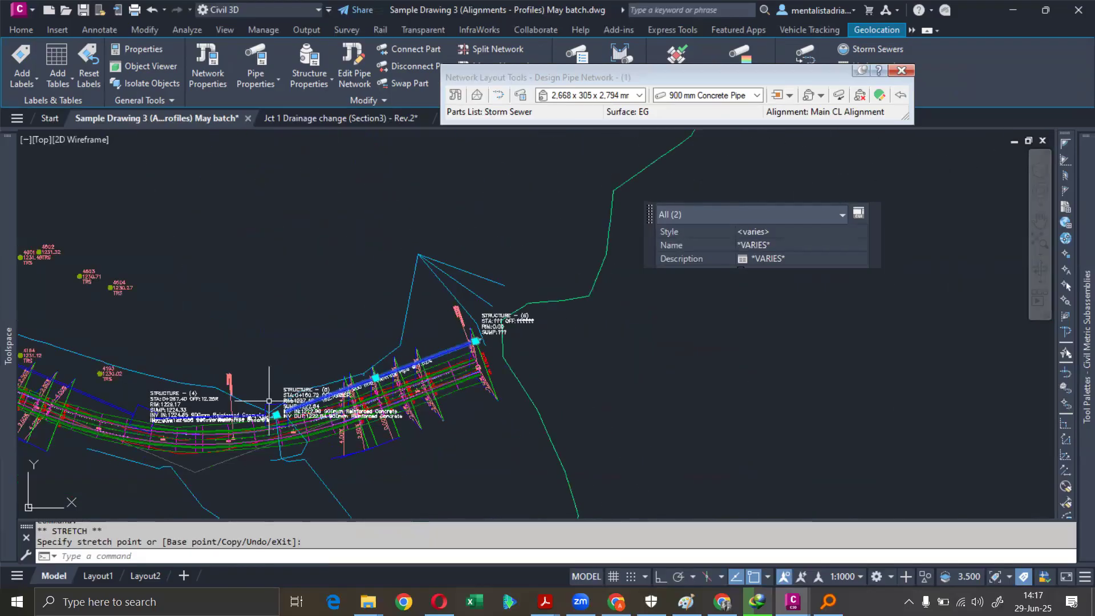
right_click(447, 351)
left_click(516, 561)
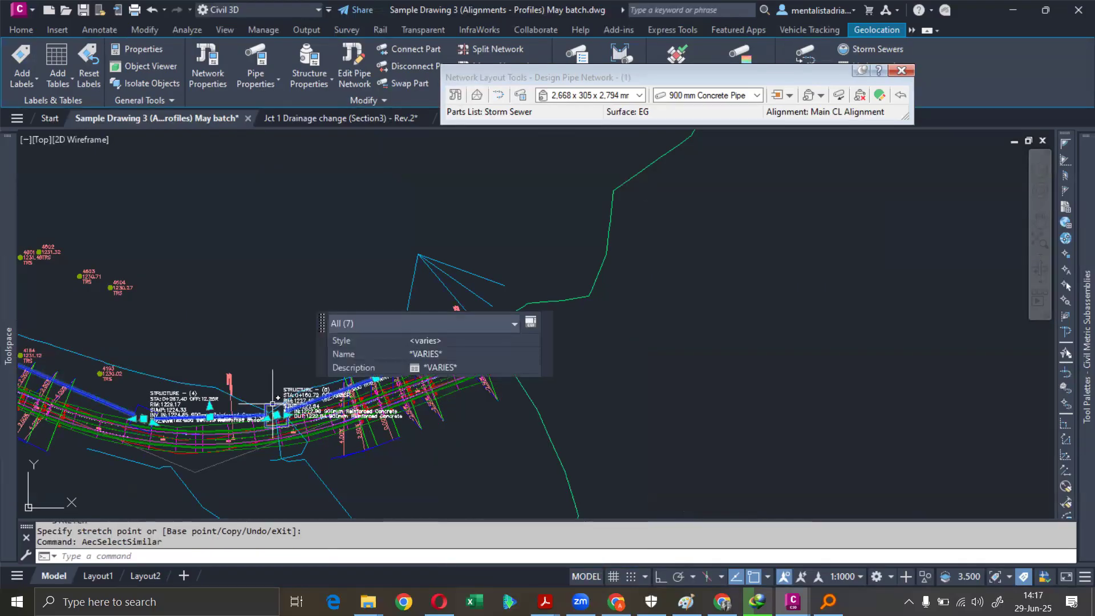
right_click(273, 404)
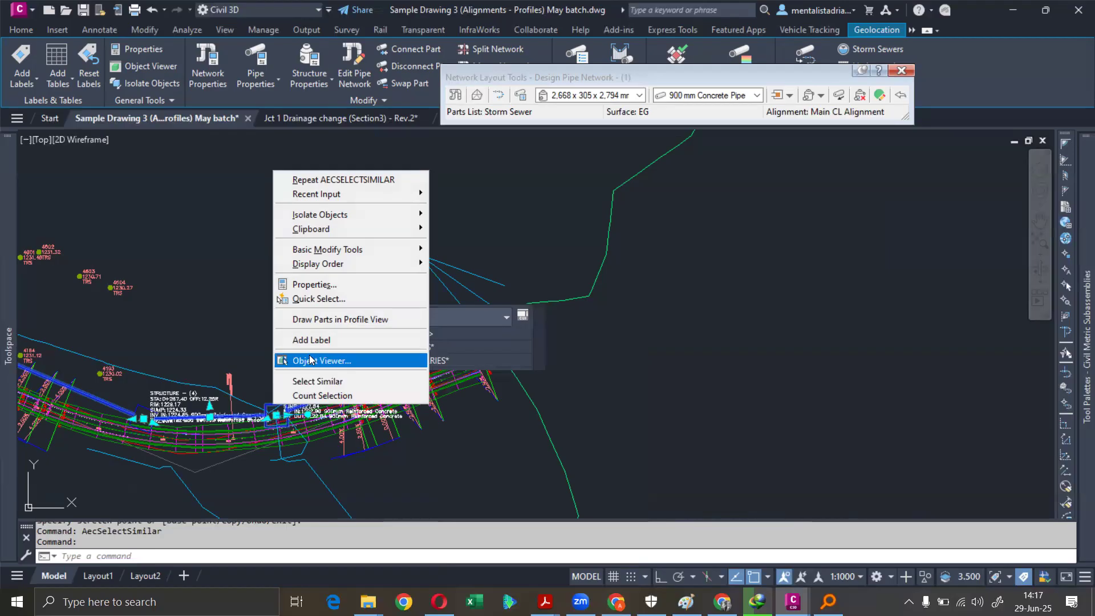
left_click(318, 381)
left_click(134, 68)
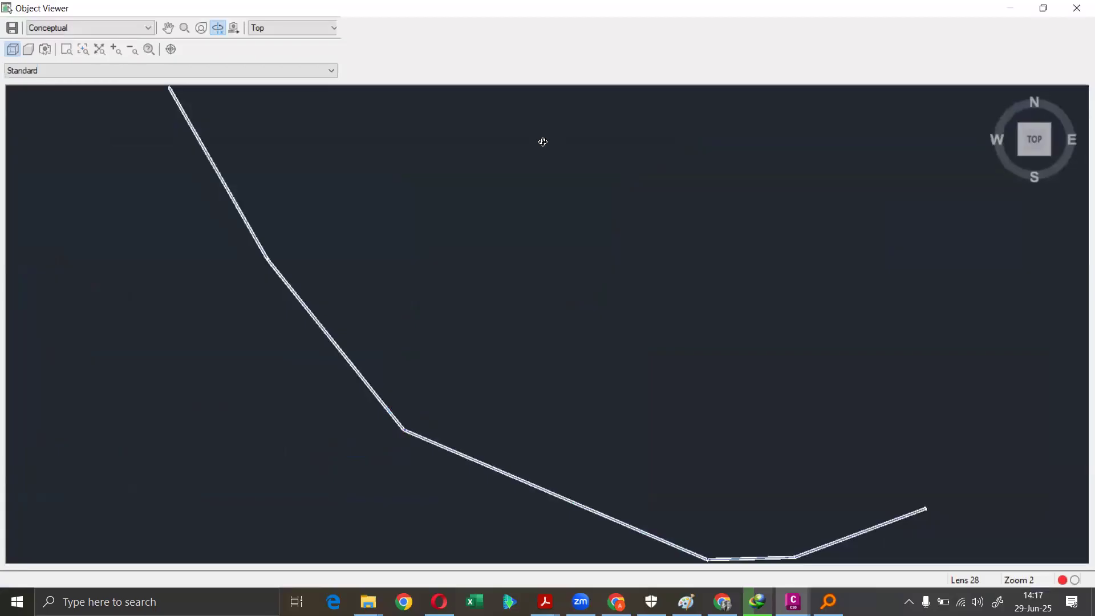
- Orbit and inspect the pipe network in 3D, closing the Object Viewer at the end
left_click_drag(543, 142, 604, 315)
left_click_drag(729, 489, 638, 249)
scroll(708, 375, "up", 4)
scroll(936, 410, "up", 3)
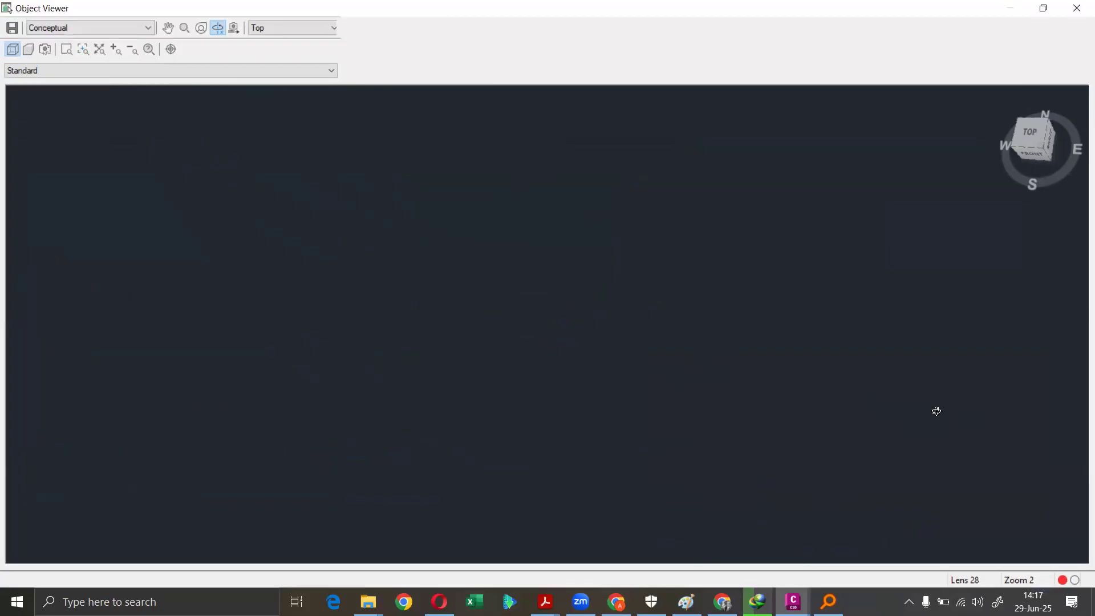
scroll(421, 286, "down", 2)
left_click_drag(856, 385, 822, 384)
left_click(1079, 6)
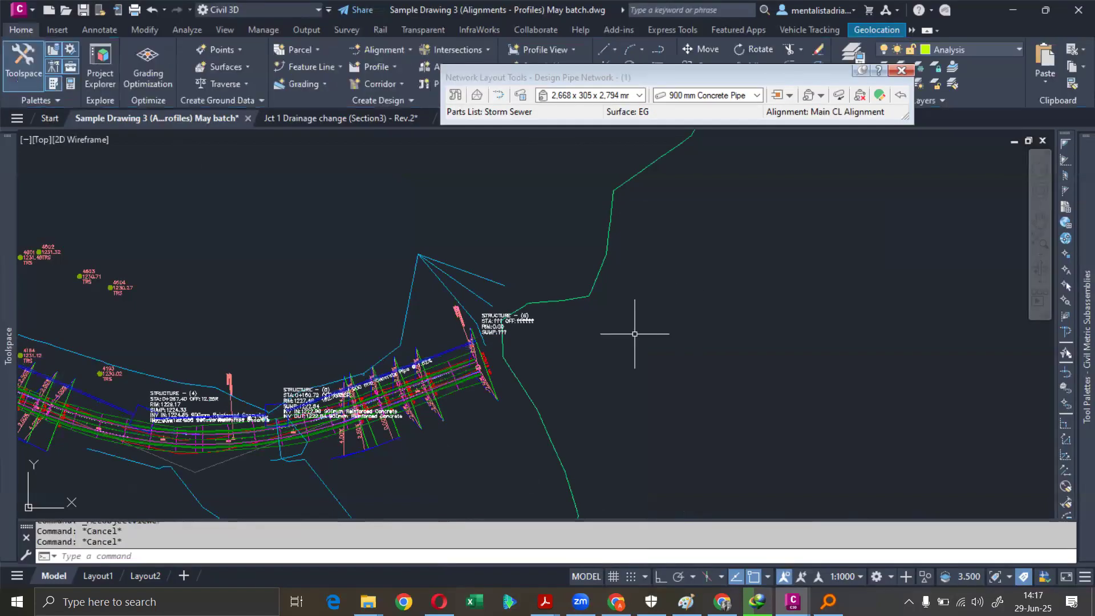
- Undo the moves of the end headwall and the last pipe's end
scroll(635, 334, "up", 5)
key("ctrl+z")
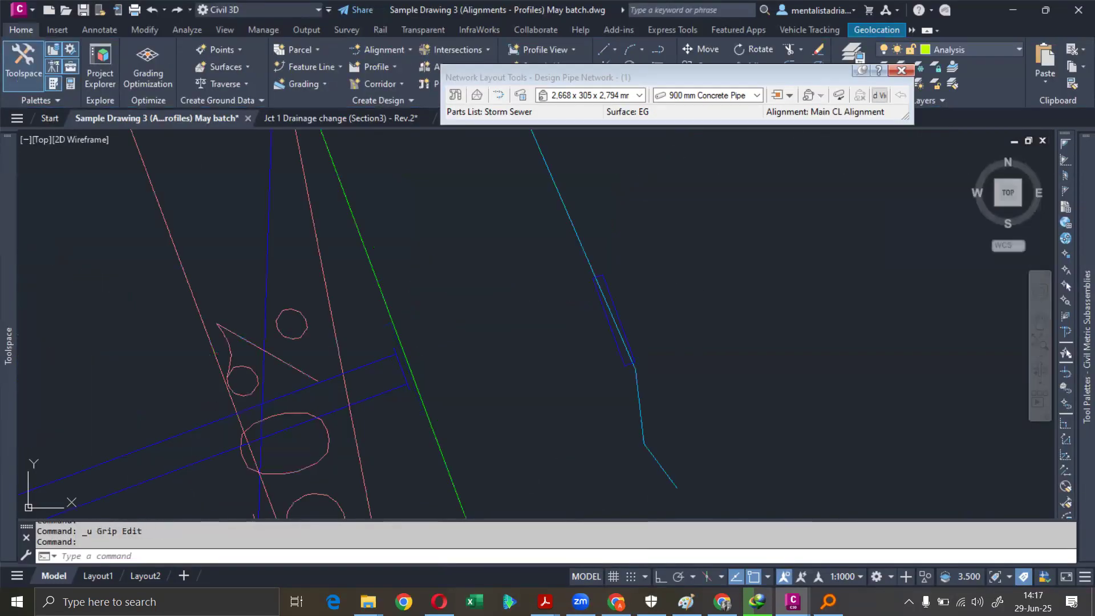
- Select the end headwall, its pipe and the rectangular structure at station 0+161 with all similar parts, and show them in the Object Viewer
left_click(616, 304)
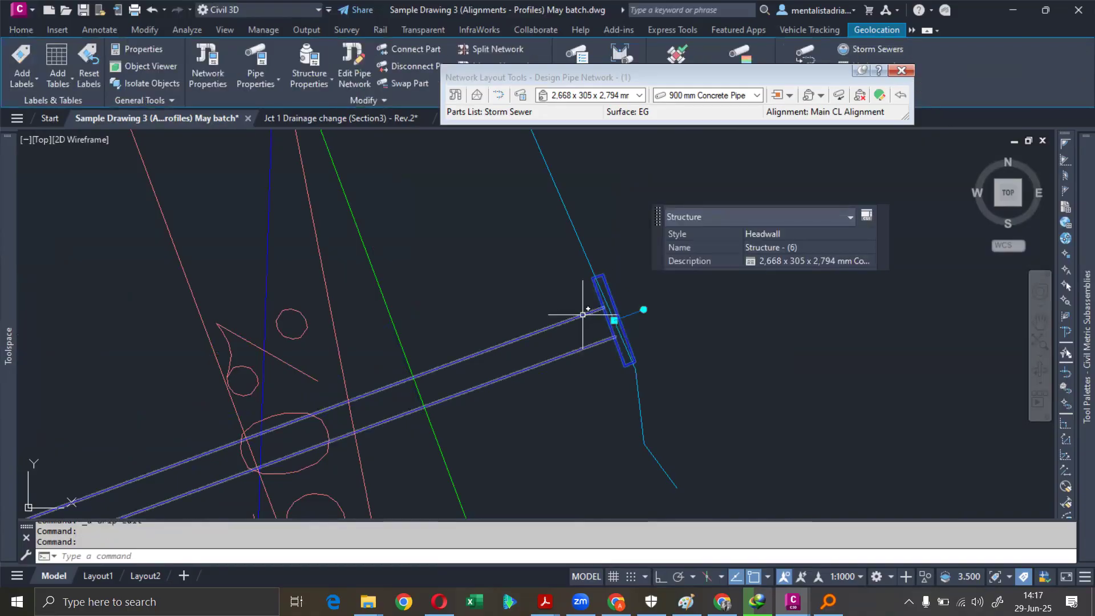
left_click(583, 314)
scroll(591, 313, "down", 3)
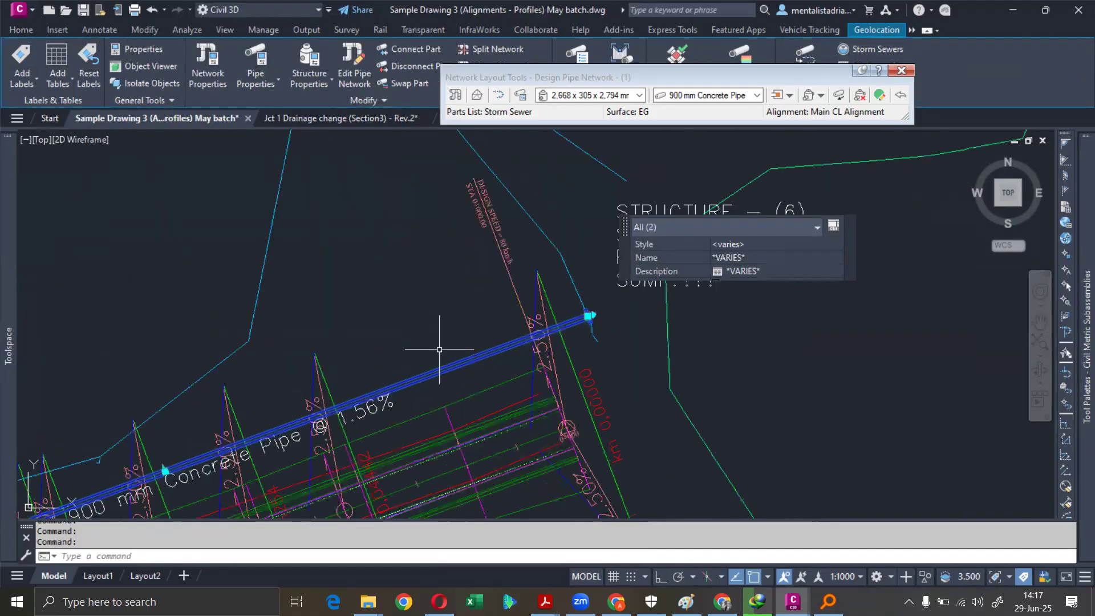
right_click(460, 361)
left_click(506, 340)
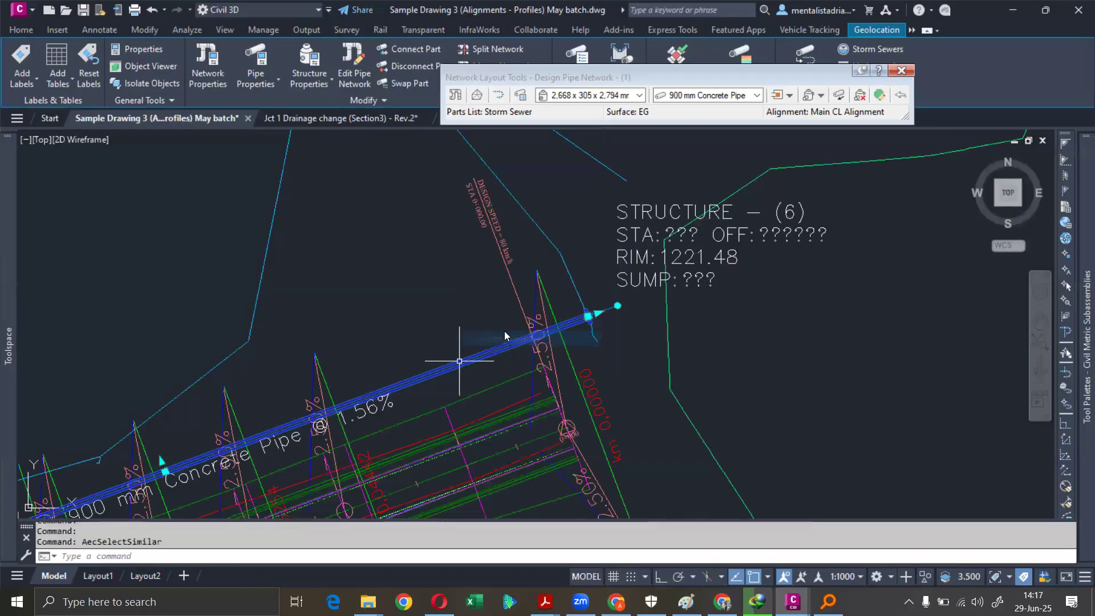
scroll(474, 299, "down", 6)
scroll(288, 373, "up", 4)
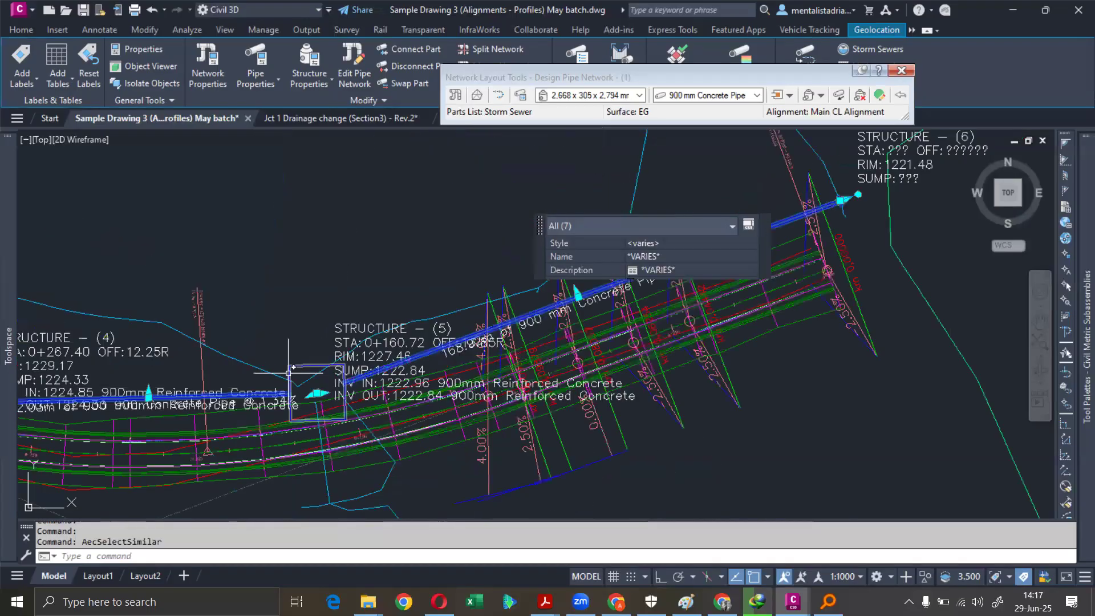
right_click(298, 366)
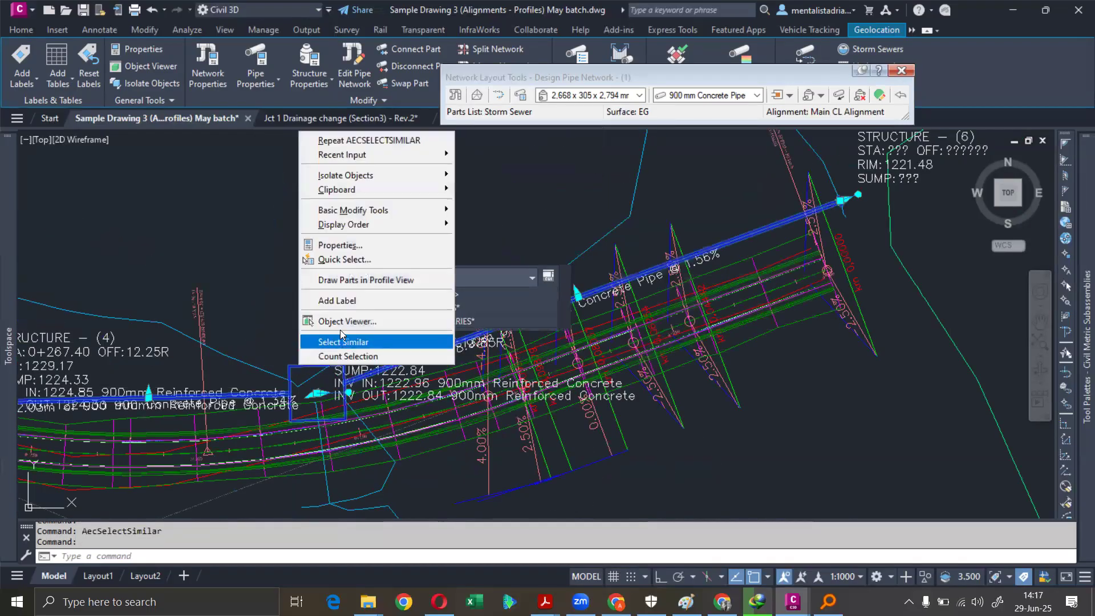
left_click(343, 342)
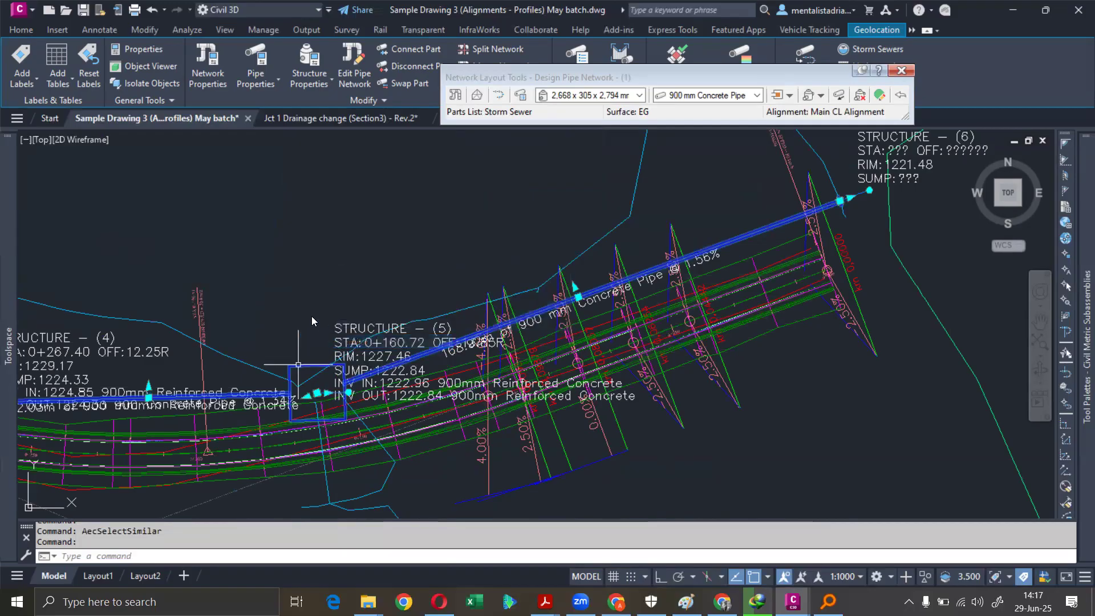
left_click(168, 67)
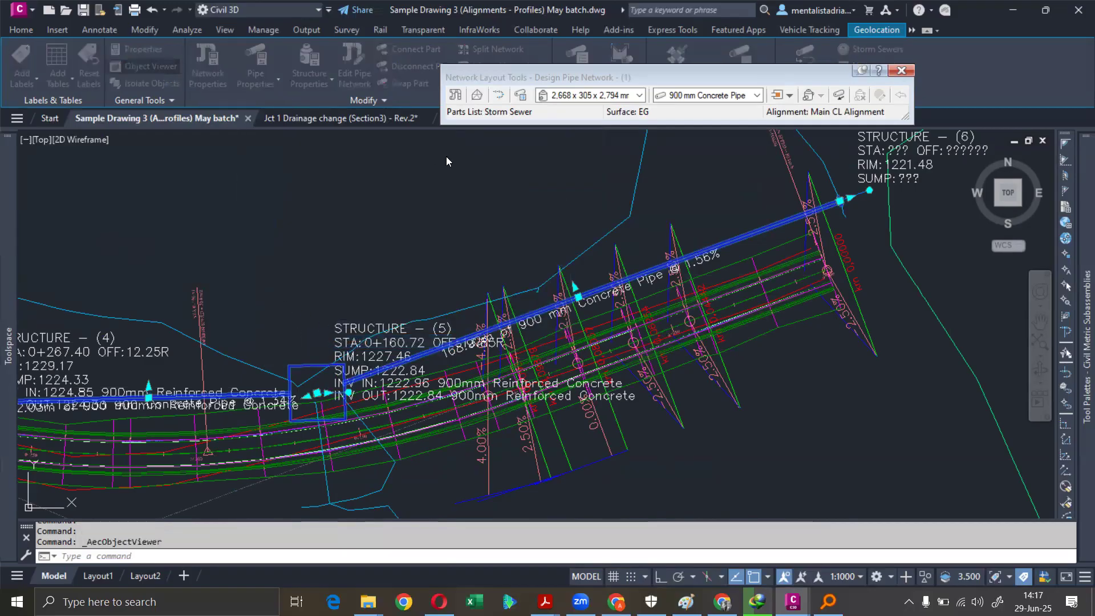
- Inspect in 3D how the pipes connect to the headwalls and rectangular structures along the network
left_click_drag(734, 473, 567, 368)
scroll(455, 432, "up", 5)
middle_click_drag(315, 435, 444, 182)
scroll(293, 342, "up", 4)
middle_click_drag(291, 310, 689, 190)
middle_click_drag(269, 274, 262, 522)
middle_click_drag(242, 253, 407, 334)
middle_click_drag(529, 216, 431, 352)
scroll(503, 215, "up", 4)
middle_click_drag(456, 173, 422, 347)
scroll(404, 230, "up", 4)
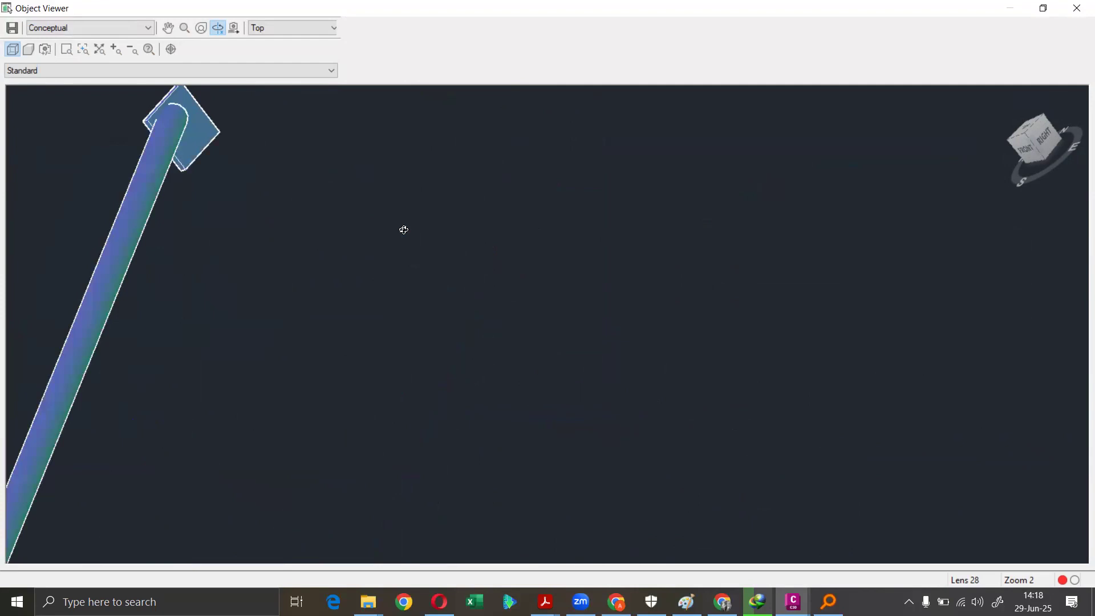
scroll(404, 230, "down", 5)
middle_click_drag(397, 416, 482, 166)
middle_click_drag(379, 268, 389, 178)
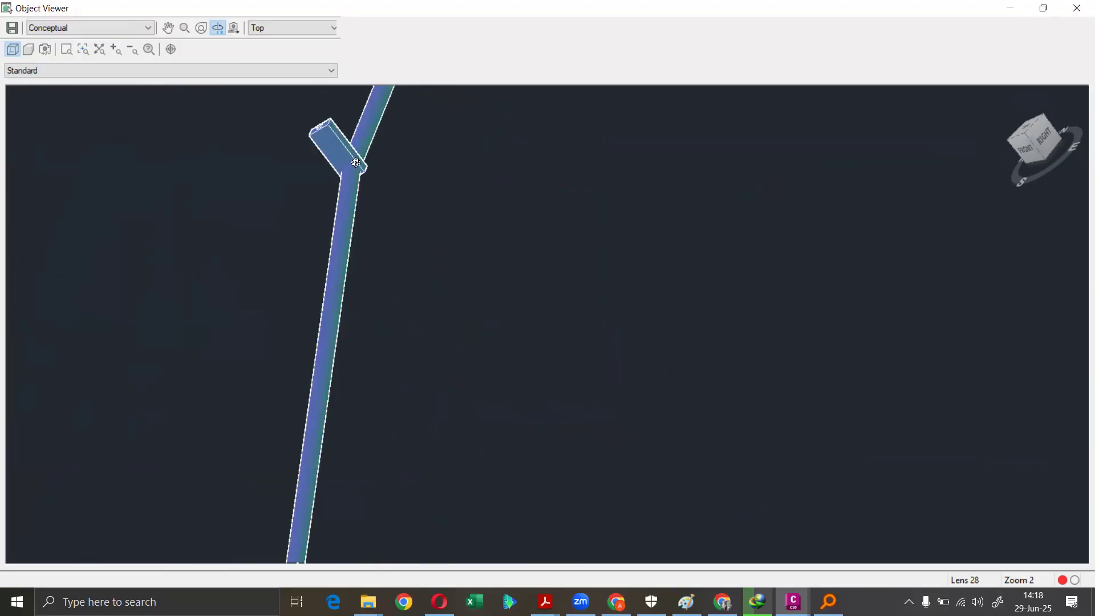
- Close the Object Viewer and the Network Layout Tools, keeping the network parts selected
left_click(1077, 8)
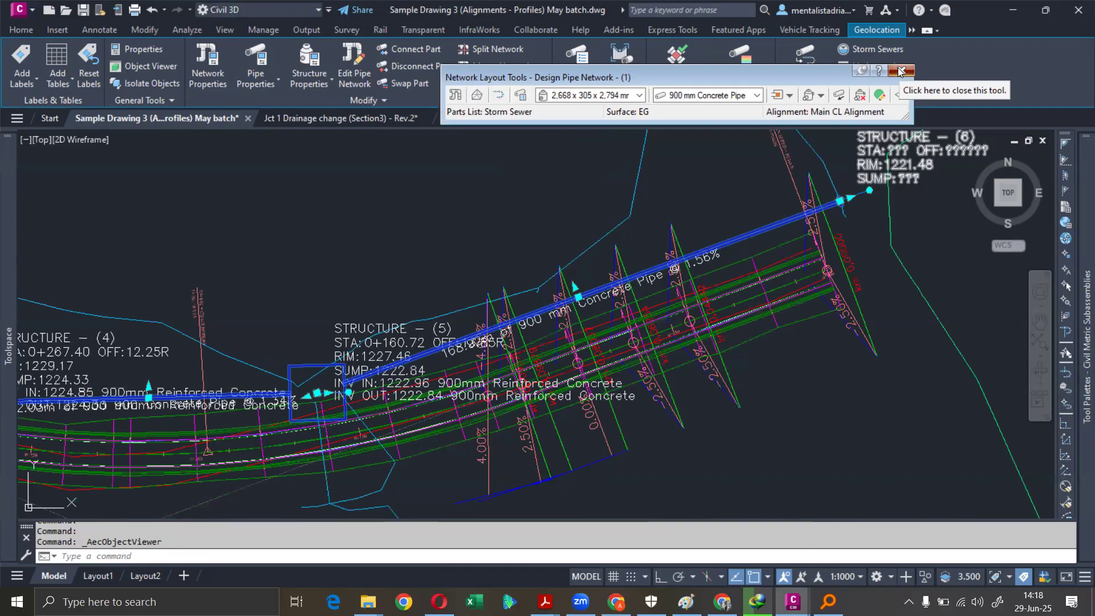
left_click(900, 70)
middle_click_drag(761, 186, 489, 246)
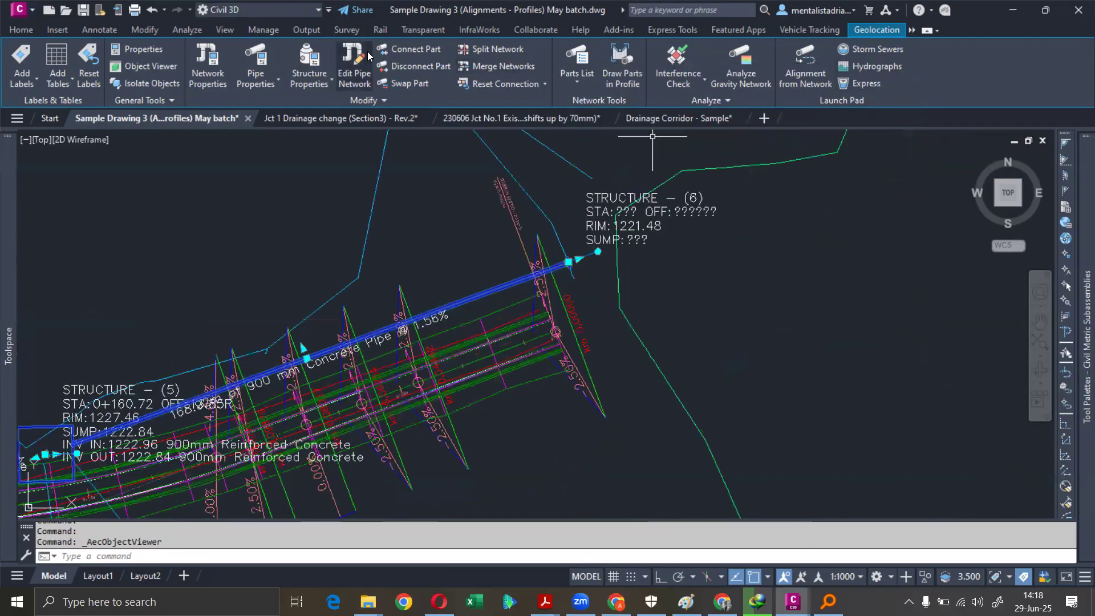
scroll(581, 266, "up", 8)
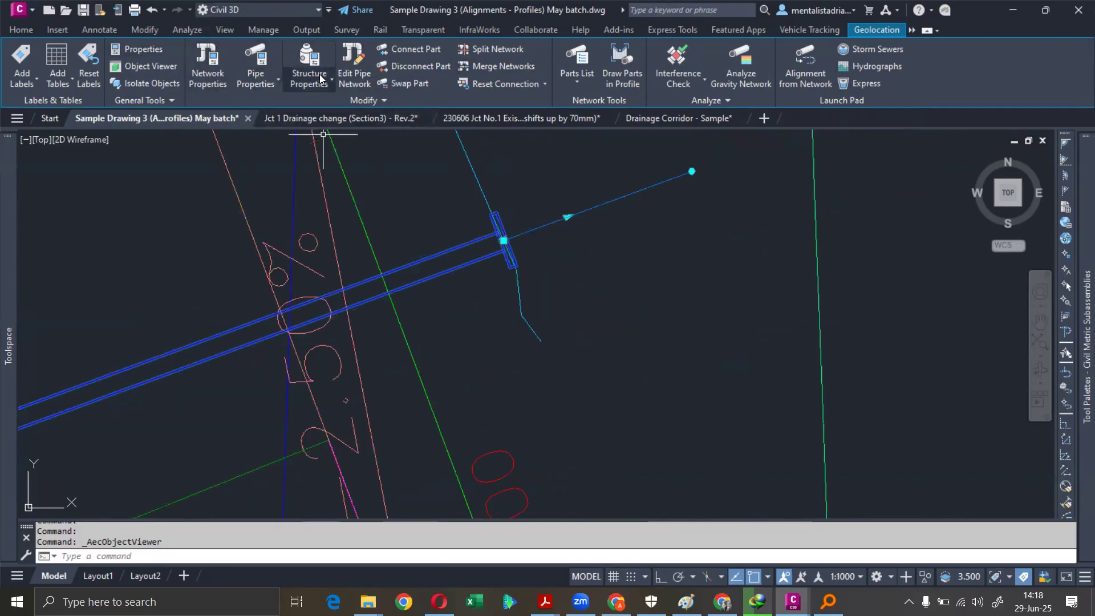
left_click(252, 84)
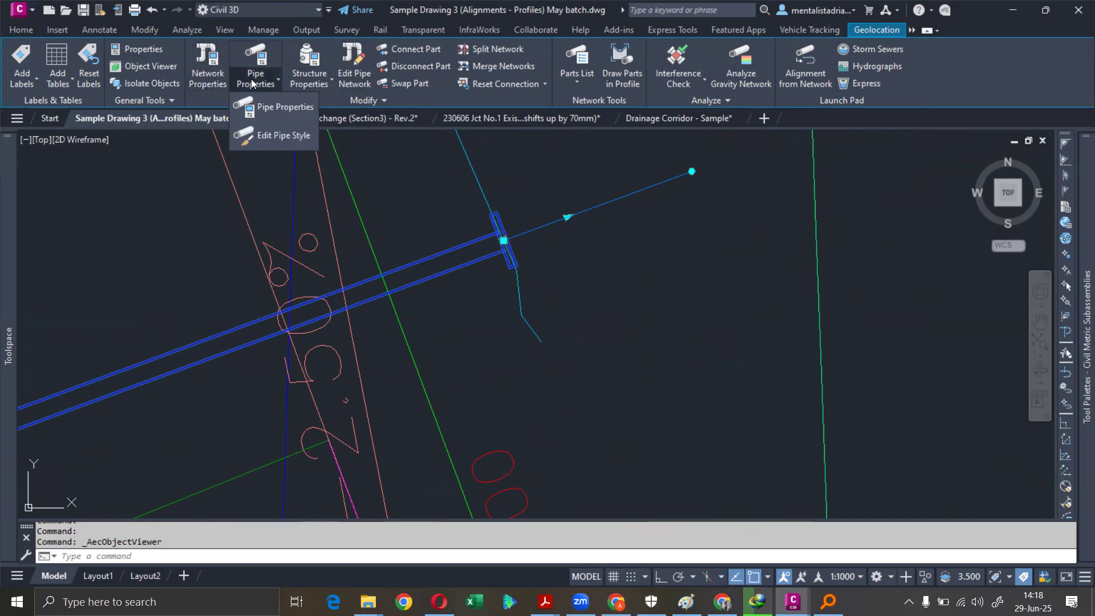
left_click(363, 99)
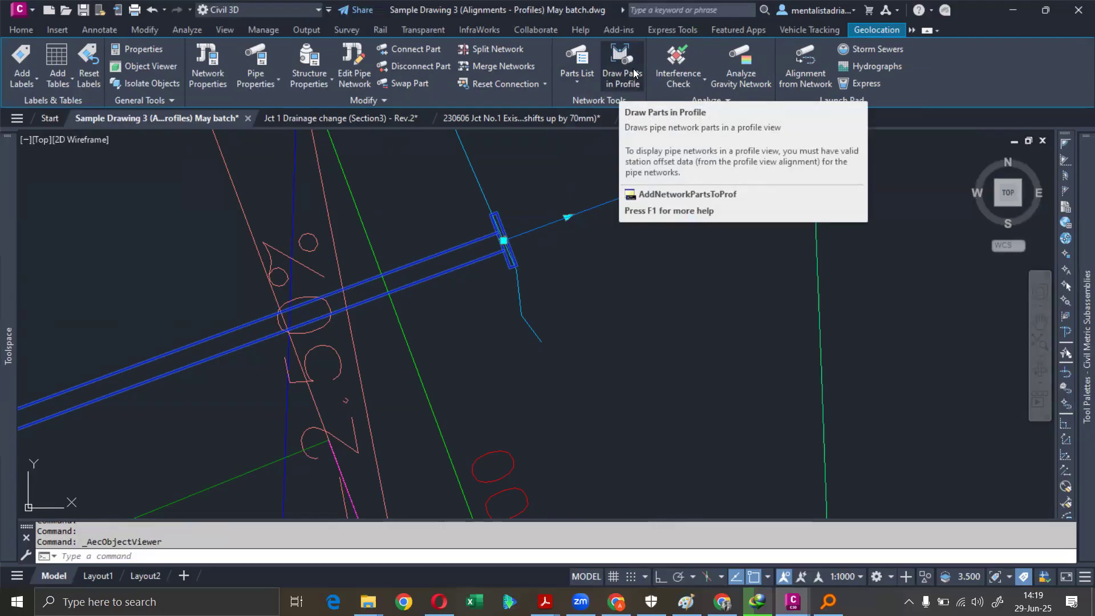
- Draw the selected pipe network parts in the main alignment's profile view
left_click(633, 73)
scroll(222, 259, "down", 3)
scroll(293, 262, "down", 10)
middle_click_drag(573, 206, 443, 425)
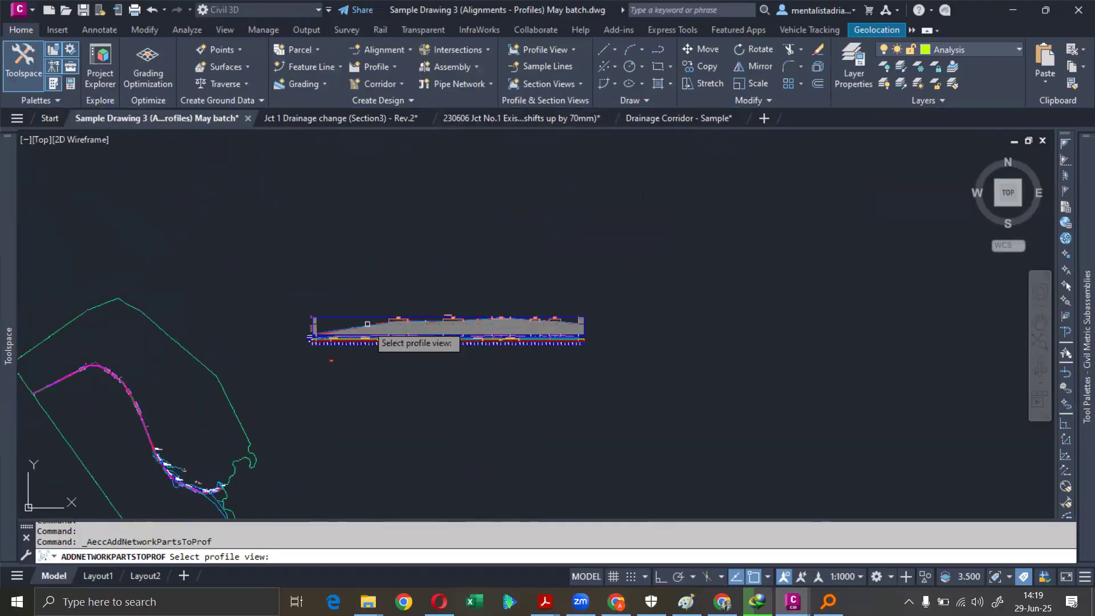
scroll(368, 323, "up", 5)
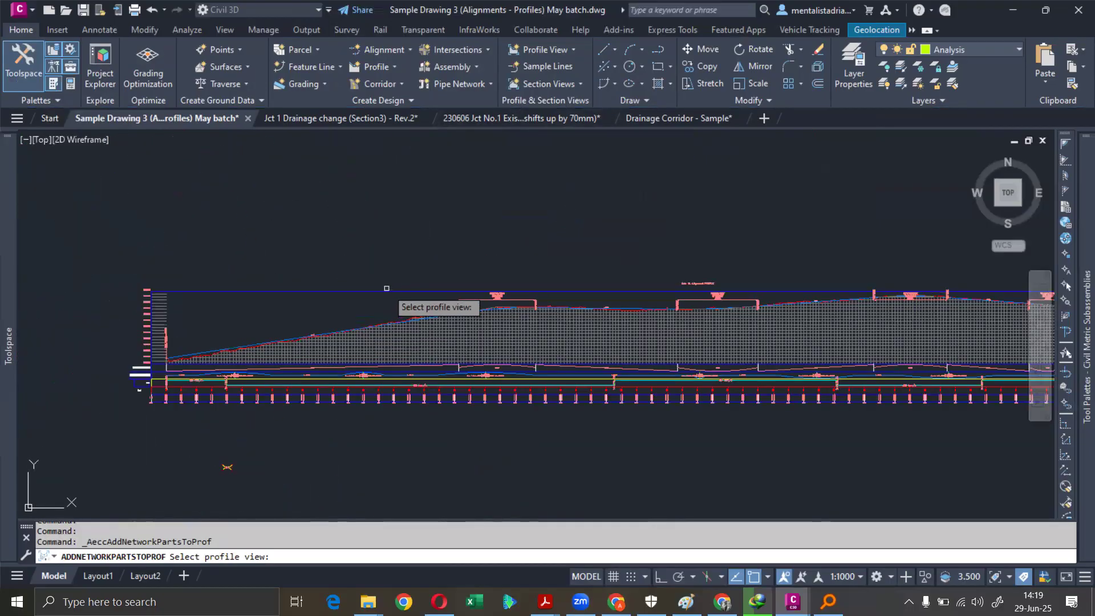
left_click(399, 305)
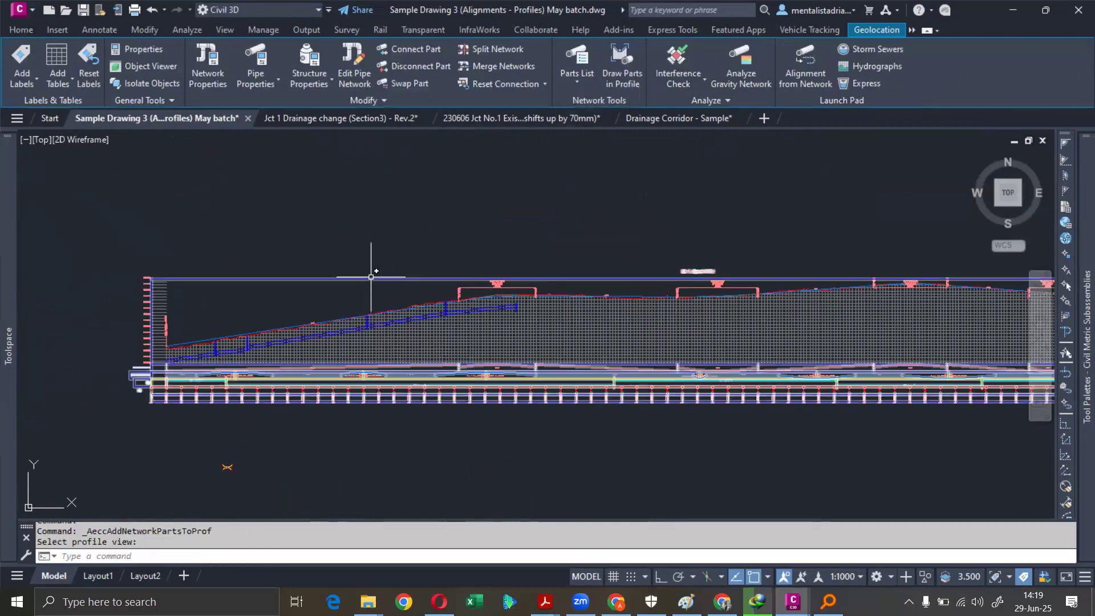
- Examine the drawn pipes and structures along the profile view, from the uphill headwall back to station 0+000
scroll(234, 358, "up", 2)
scroll(513, 289, "up", 2)
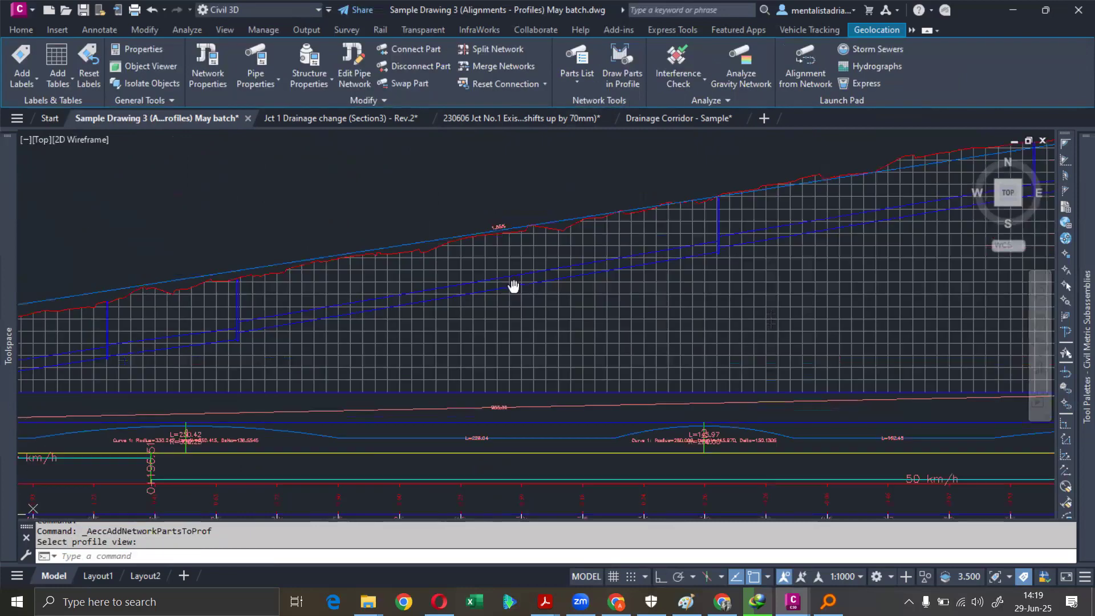
scroll(910, 244, "up", 2)
scroll(894, 241, "up", 2)
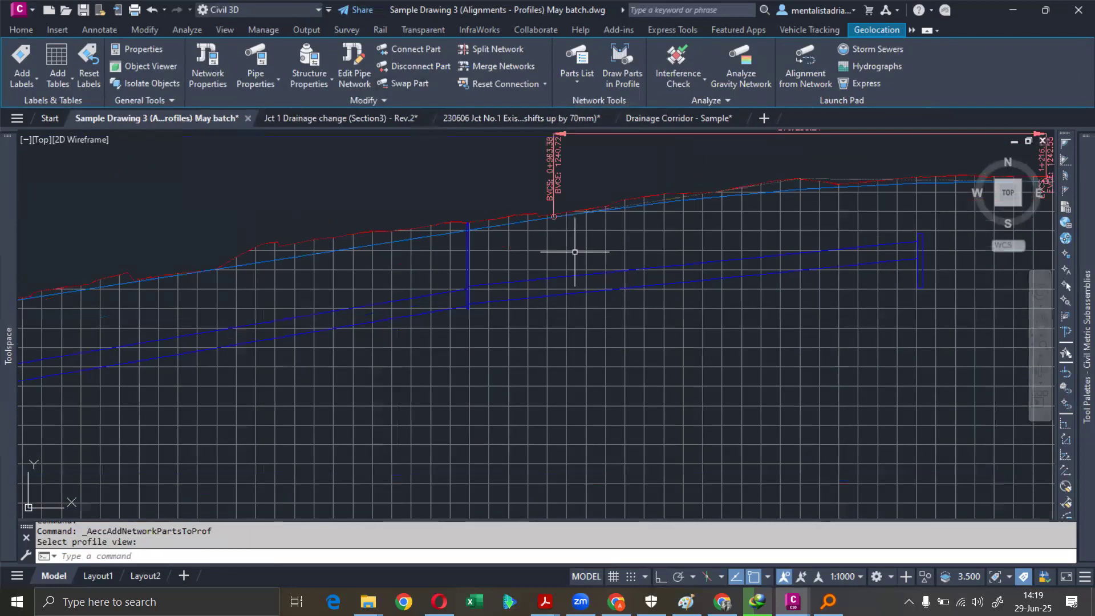
middle_click_drag(204, 295, 739, 163)
middle_click_drag(373, 259, 709, 176)
middle_click_drag(318, 244, 762, 180)
middle_click_drag(372, 226, 741, 177)
scroll(394, 284, "up", 2)
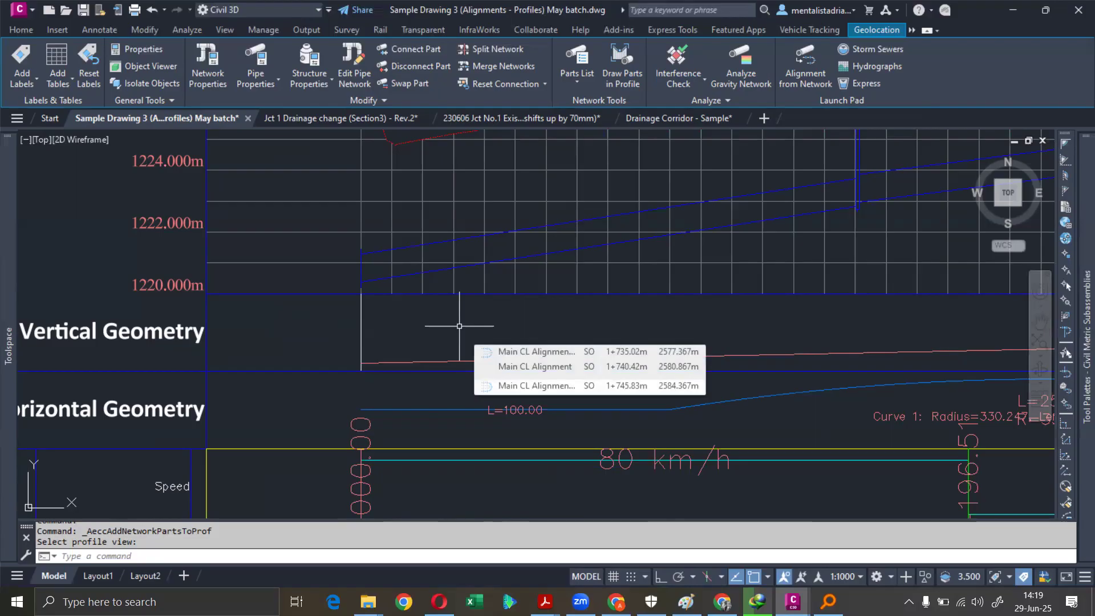
- Compare the network's extent in plan with its drawn parts in the profile view, and clear the selection at the uphill headwall
scroll(476, 306, "down", 6)
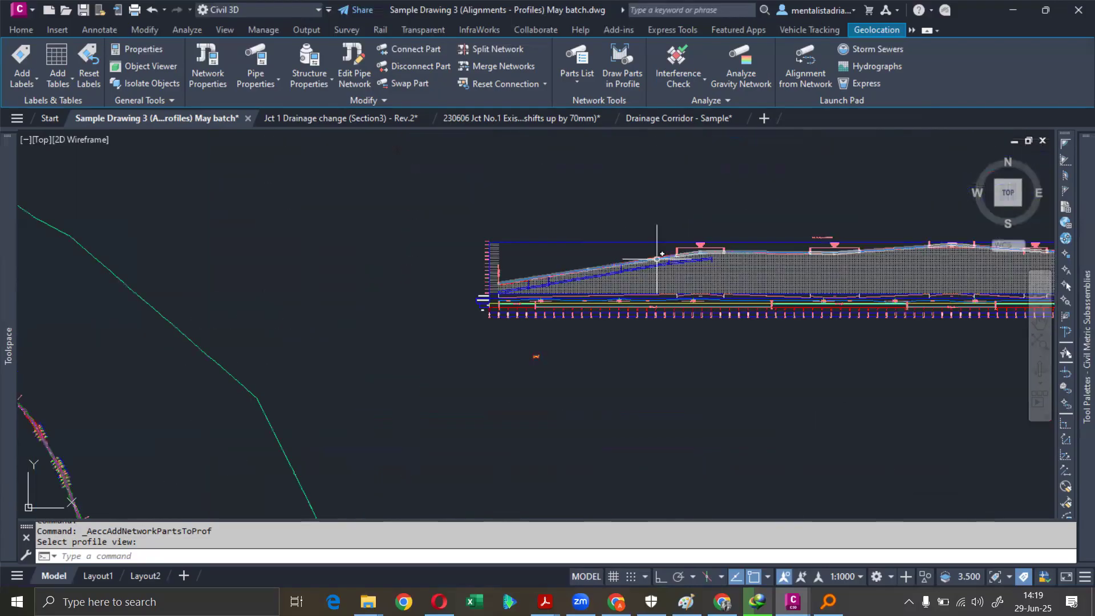
scroll(480, 452, "up", 5)
scroll(480, 452, "up", 4)
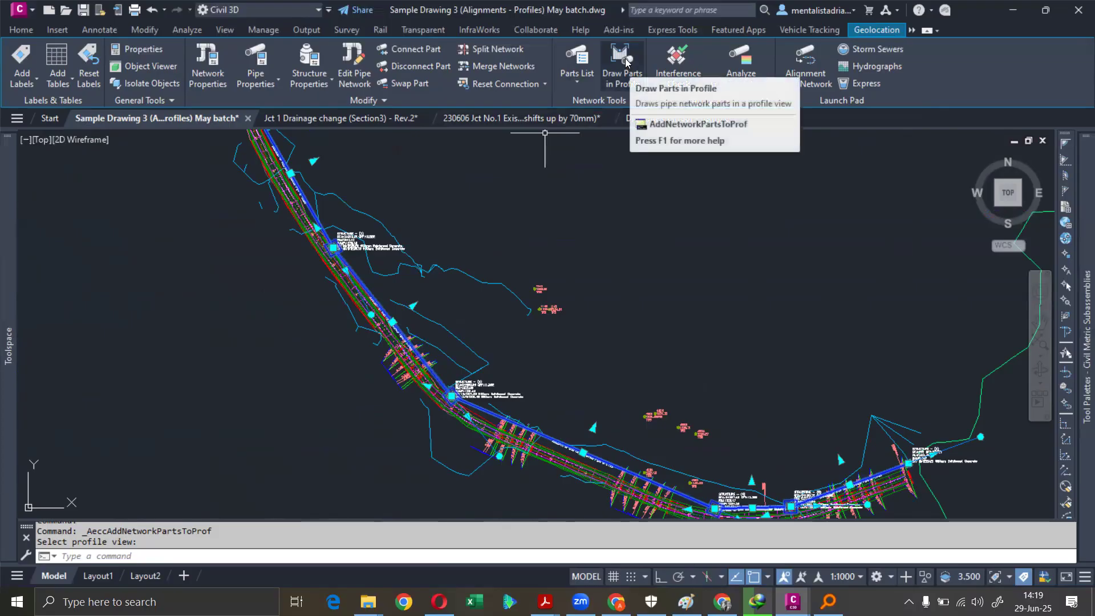
scroll(379, 342, "down", 5)
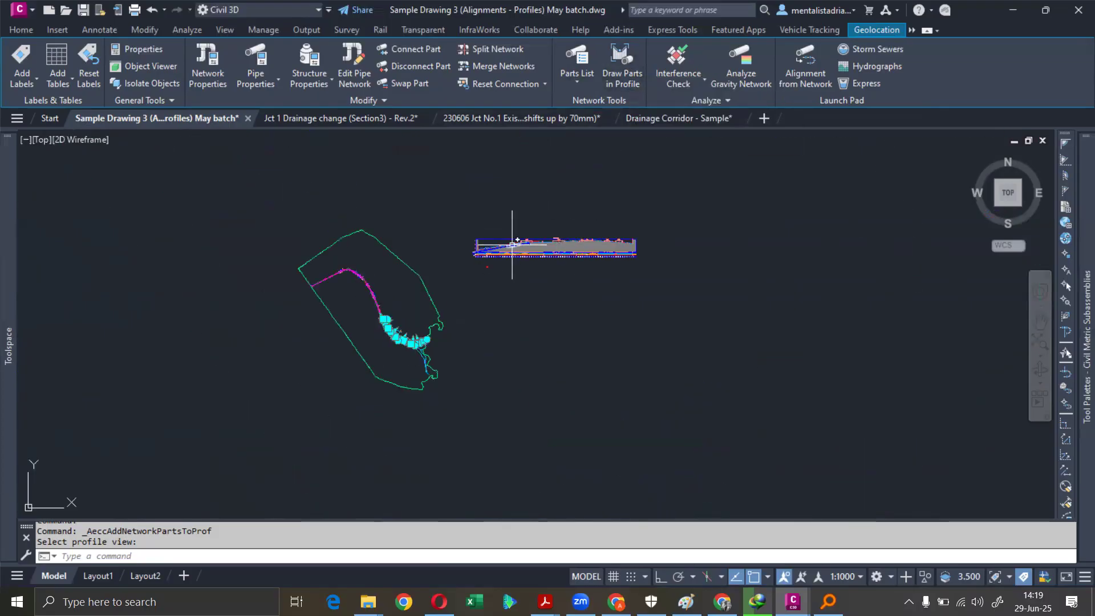
scroll(513, 244, "up", 4)
scroll(542, 242, "up", 3)
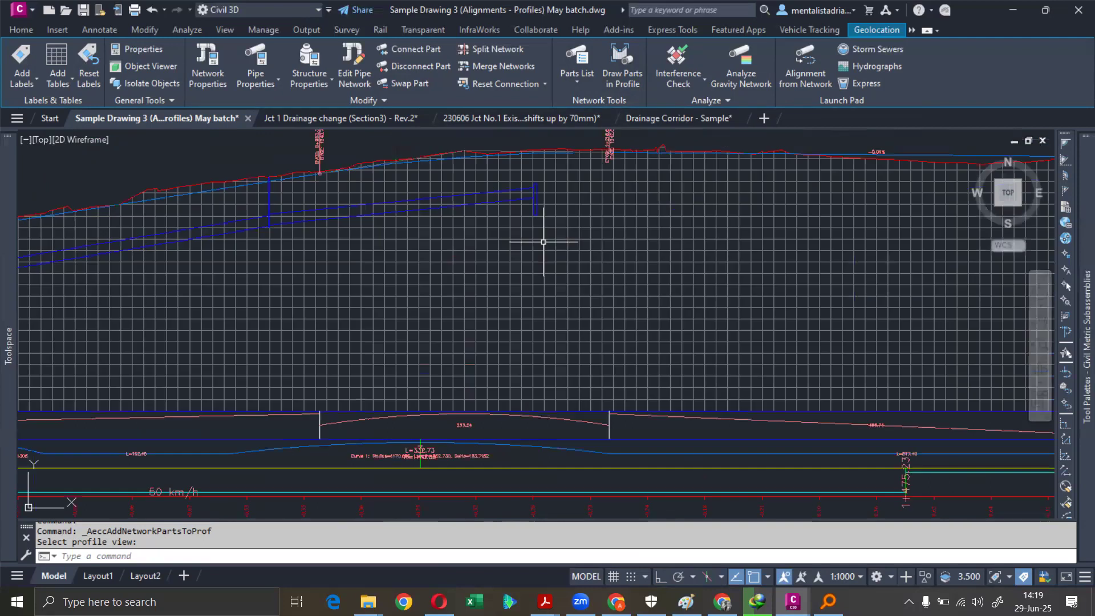
middle_click_drag(544, 242, 684, 243)
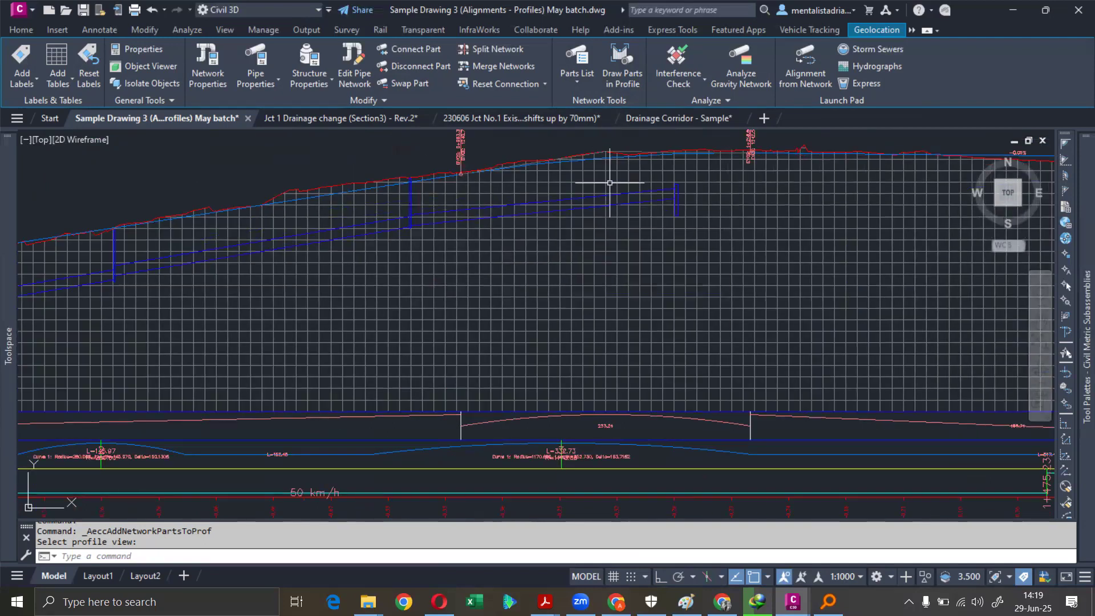
scroll(653, 190, "up", 2)
scroll(648, 191, "up", 2)
key("Escape")
key("Escape")
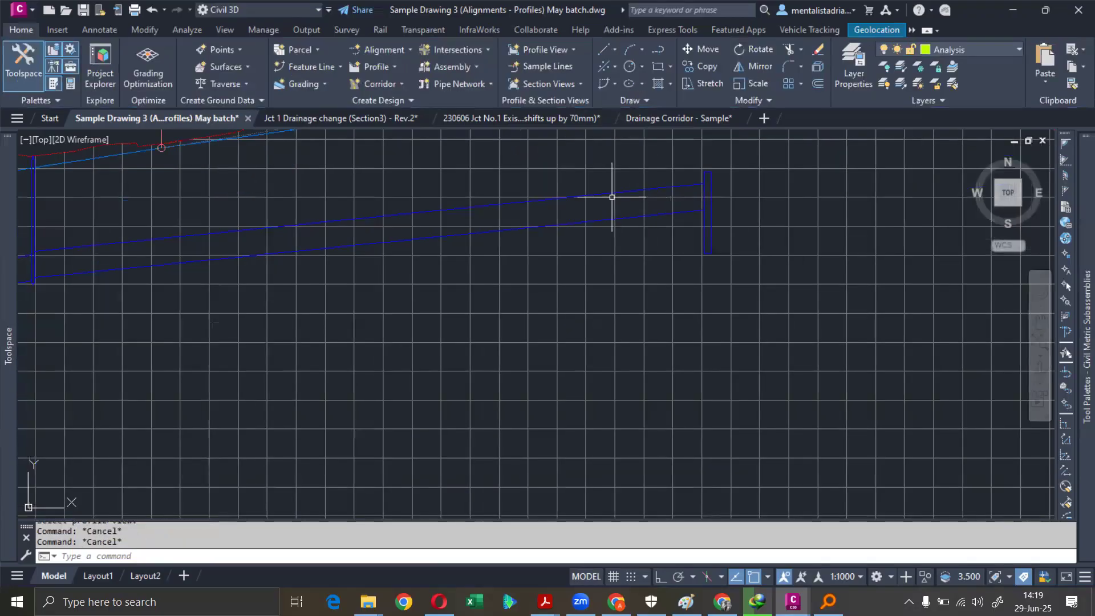
key("Escape")
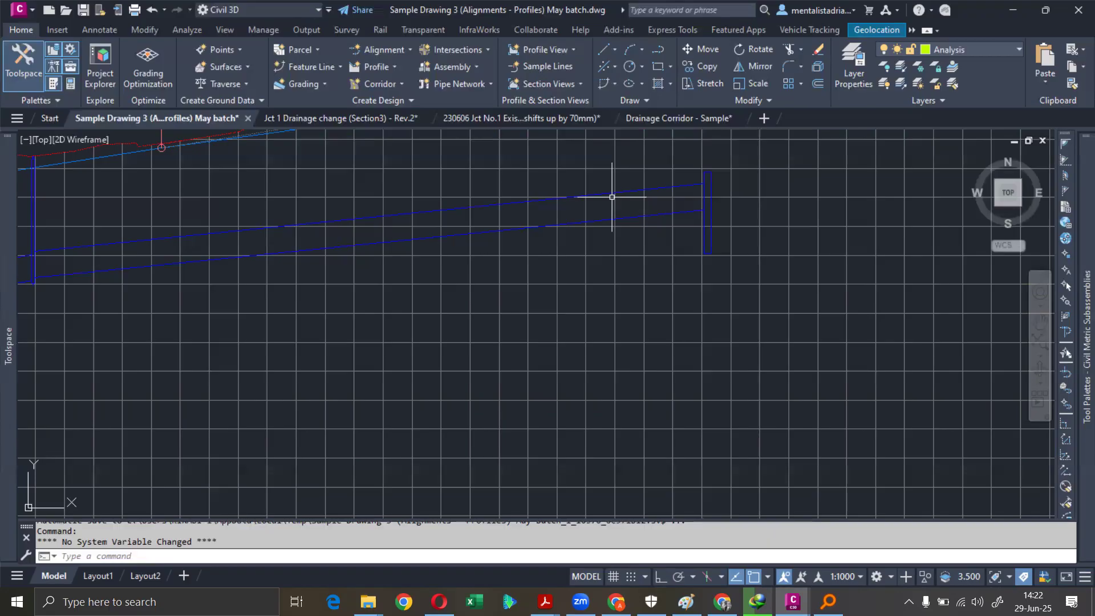
- Examine the pipes' slopes and the structures' depths relative to the ground and design profiles and the elevation scale
scroll(627, 206, "down", 2)
middle_click_drag(460, 228, 603, 240)
scroll(440, 183, "up", 2)
scroll(430, 215, "up", 2)
middle_click_drag(430, 215, 561, 249)
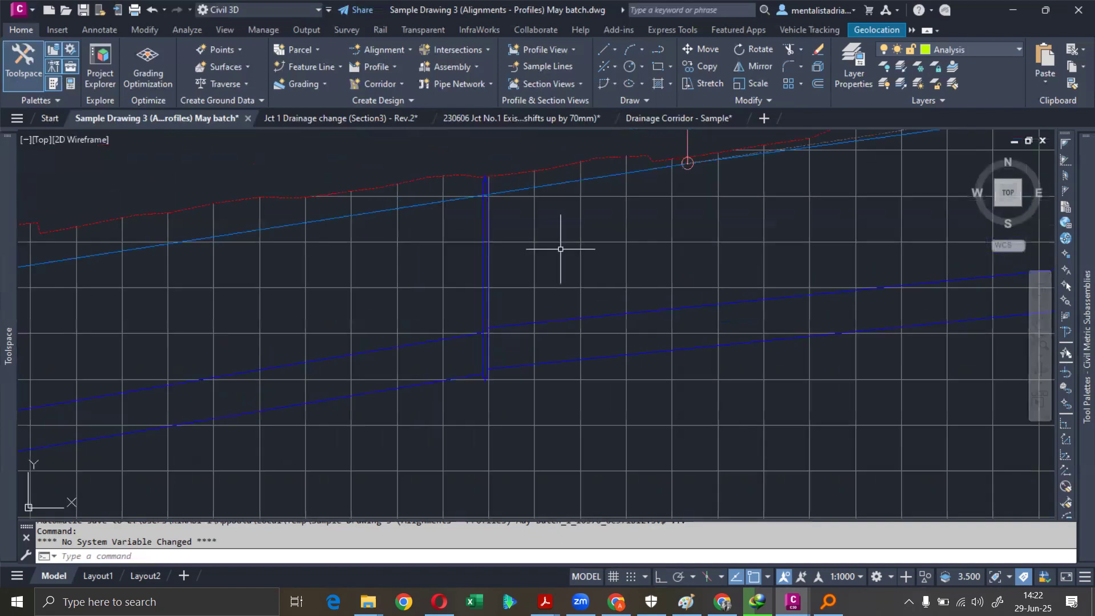
middle_click_drag(502, 225, 634, 206)
scroll(677, 183, "down", 2)
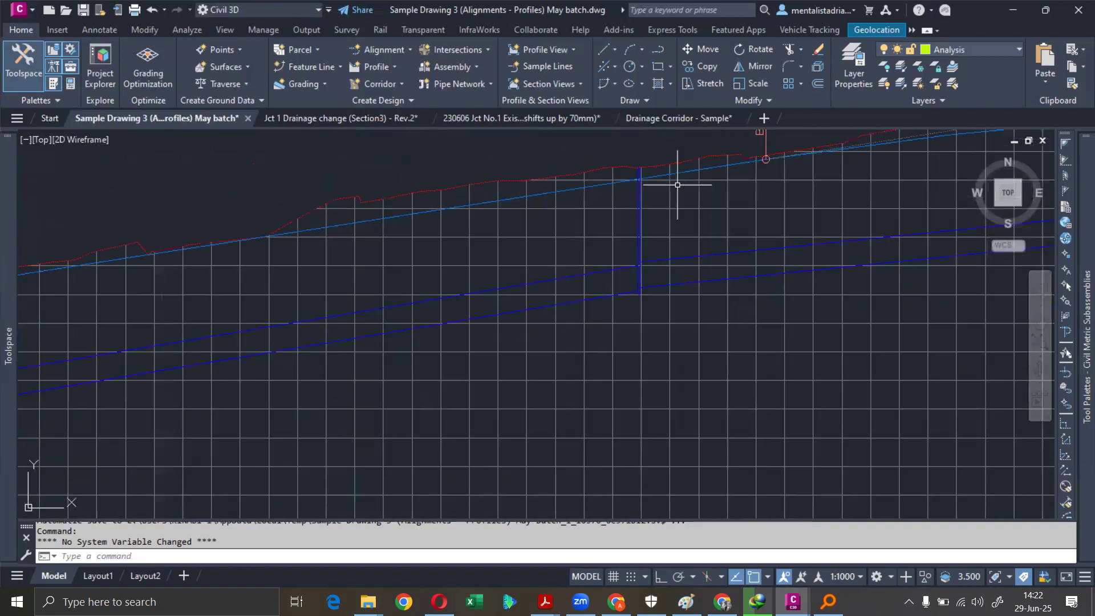
mouse_move(592, 195)
middle_mouse_down()
mouse_move(676, 195)
mouse_move(635, 215)
mouse_move(311, 254)
mouse_move(326, 308)
mouse_move(596, 248)
middle_mouse_up()
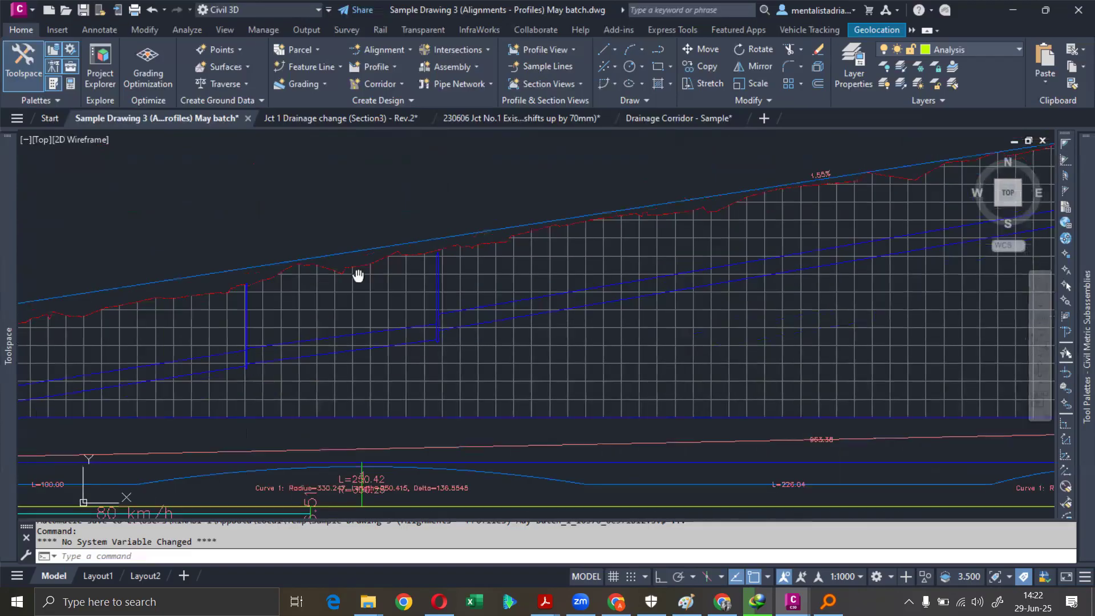
middle_click_drag(359, 276, 525, 253)
middle_click_drag(336, 287, 494, 252)
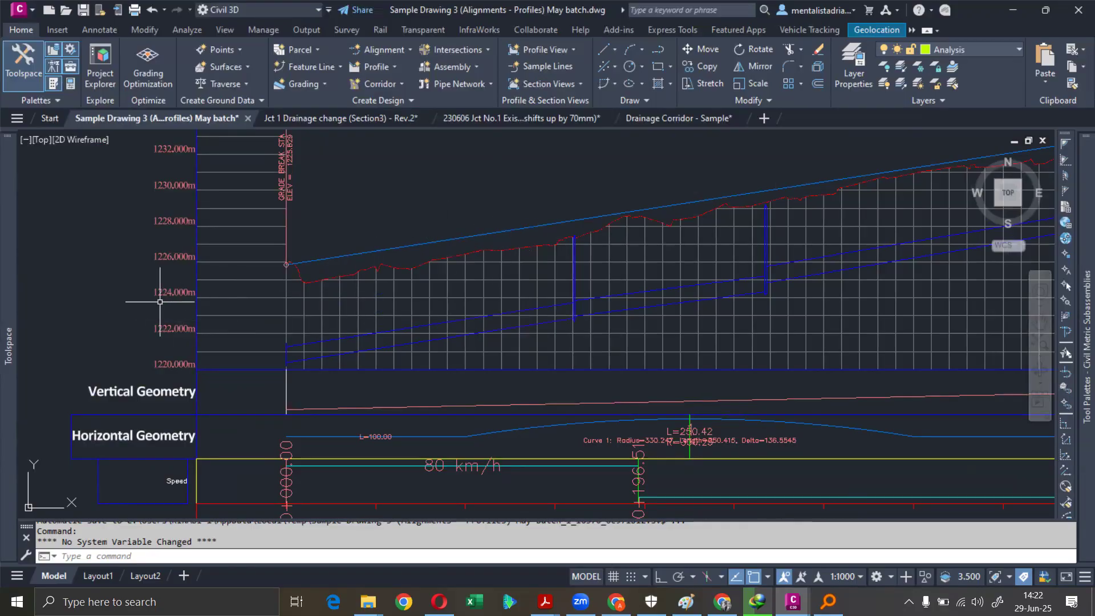
scroll(177, 291, "up", 2)
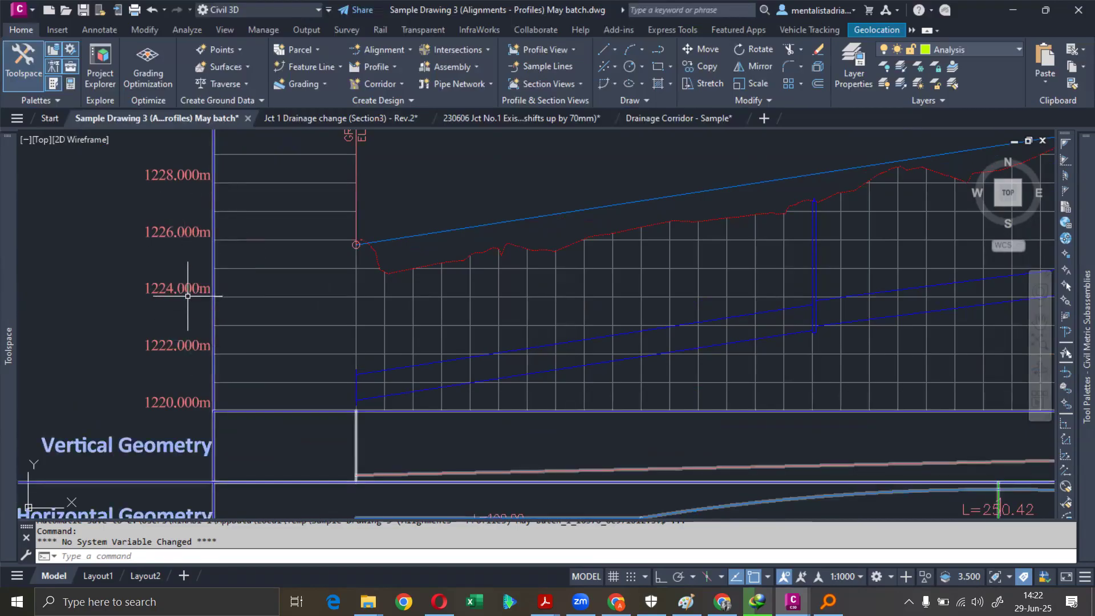
middle_click_drag(680, 296, 361, 303)
scroll(469, 328, "up", 2)
middle_click_drag(469, 331, 266, 346)
scroll(267, 346, "down", 5)
scroll(698, 303, "down", 2)
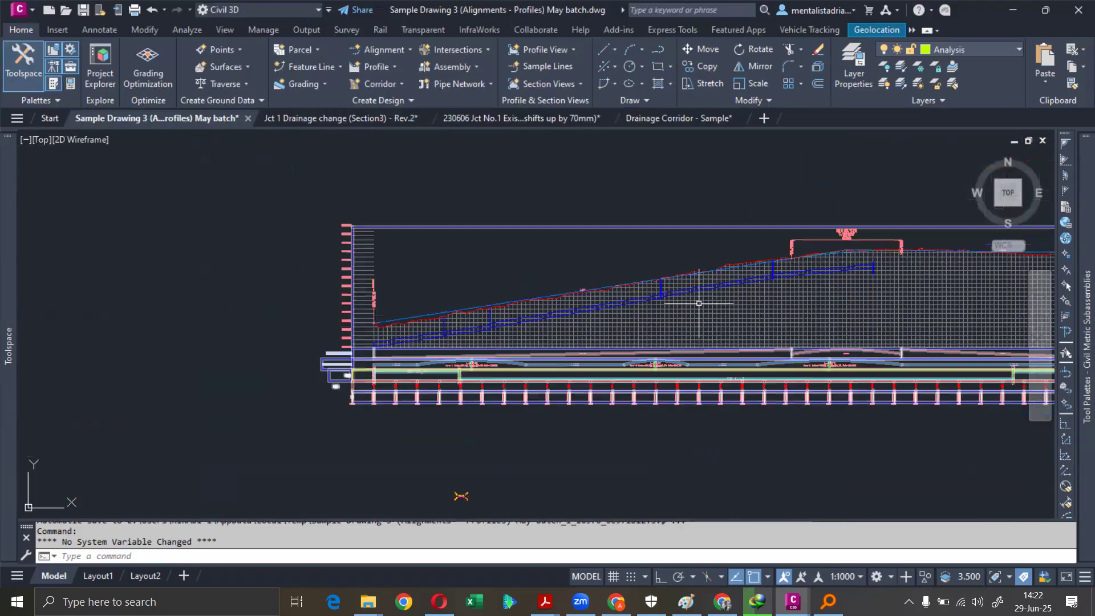
- Raise the uphill end headwall in the profile view so its top meets the blue design profile line
scroll(661, 268, "up", 3)
middle_click_drag(299, 343, 461, 310)
scroll(461, 309, "up", 6)
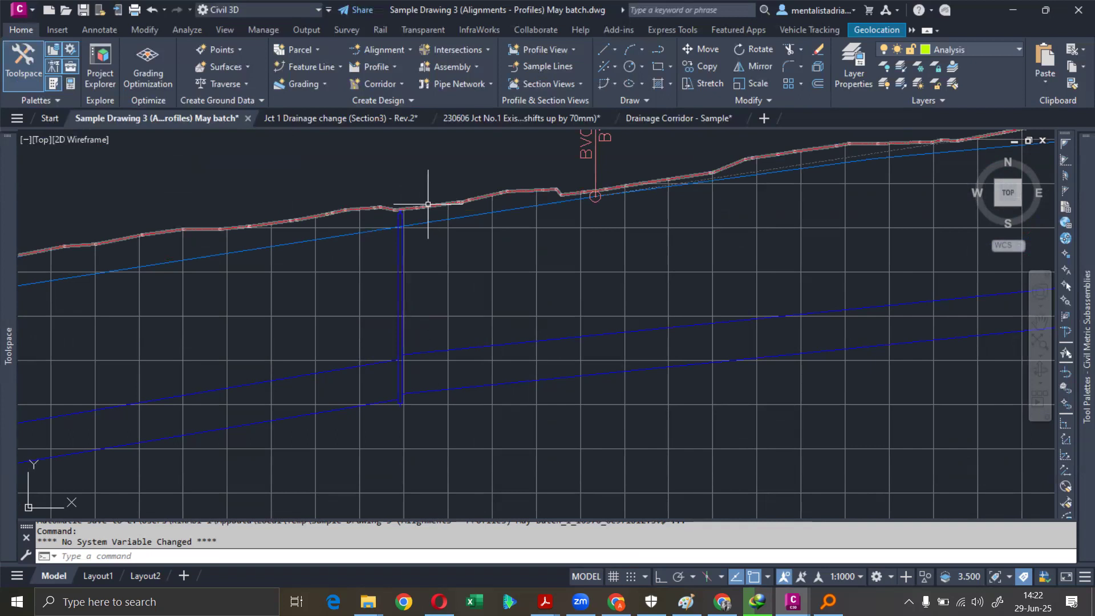
middle_click_drag(696, 212, 403, 249)
scroll(792, 240, "down", 2)
middle_click_drag(788, 241, 442, 249)
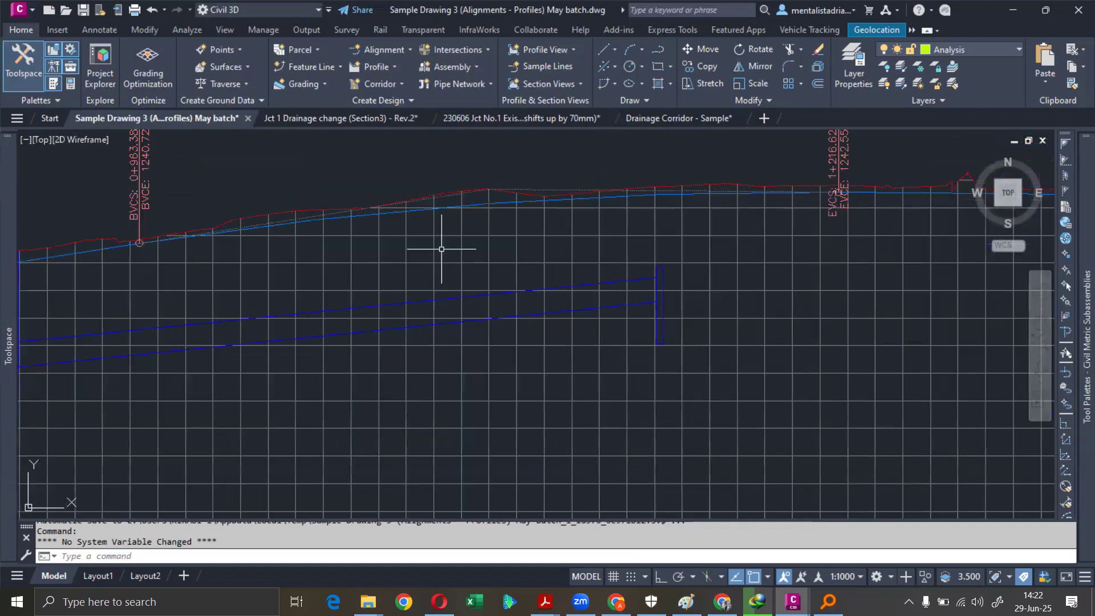
left_click(662, 276)
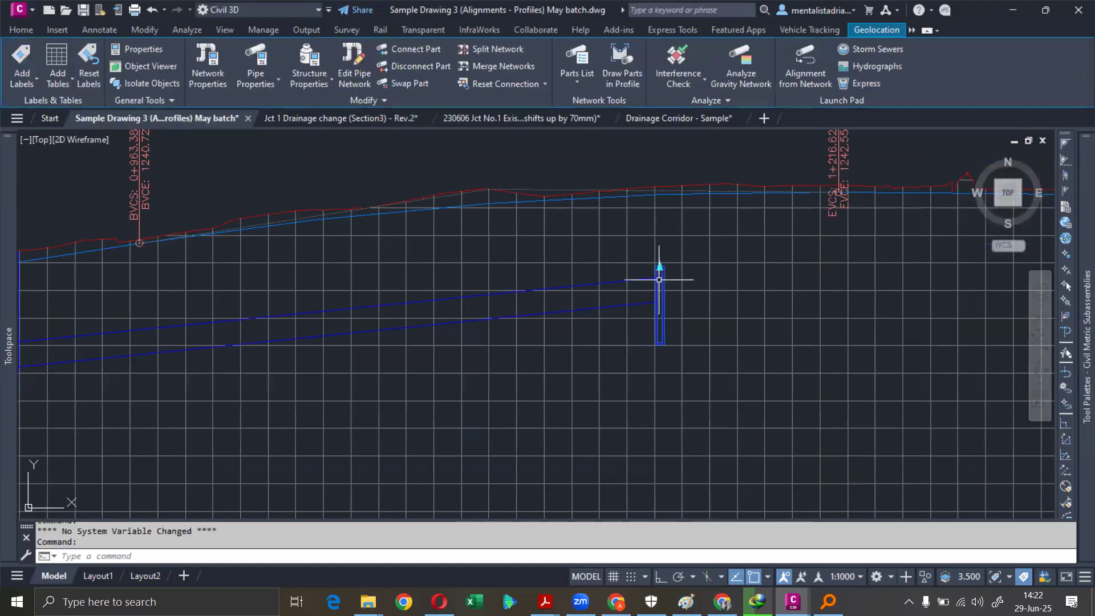
scroll(656, 274, "up", 2)
left_click(657, 258)
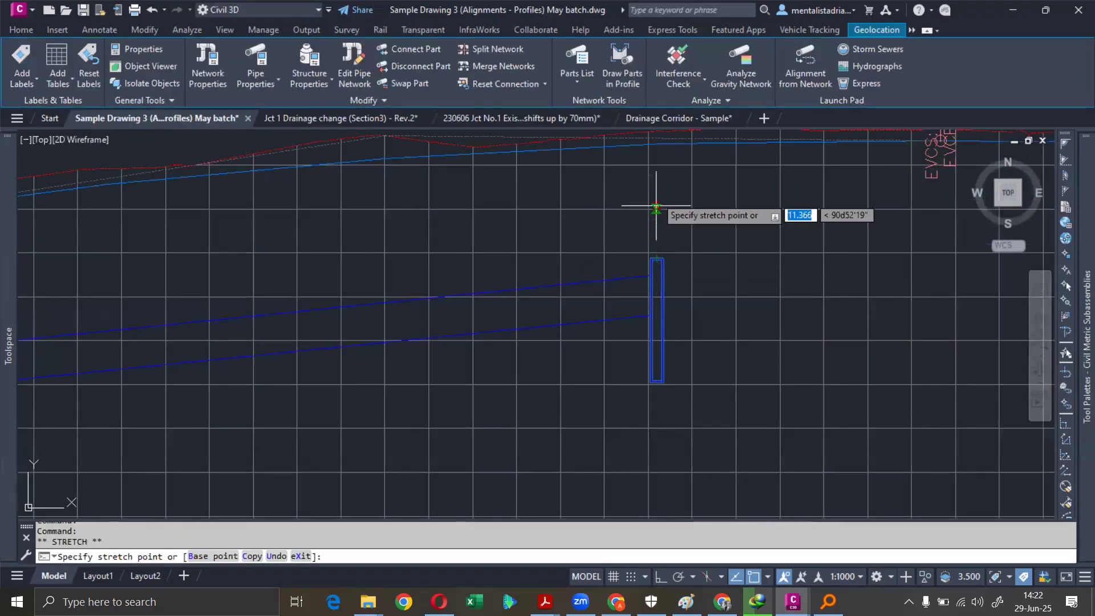
middle_click_drag(658, 148, 650, 191)
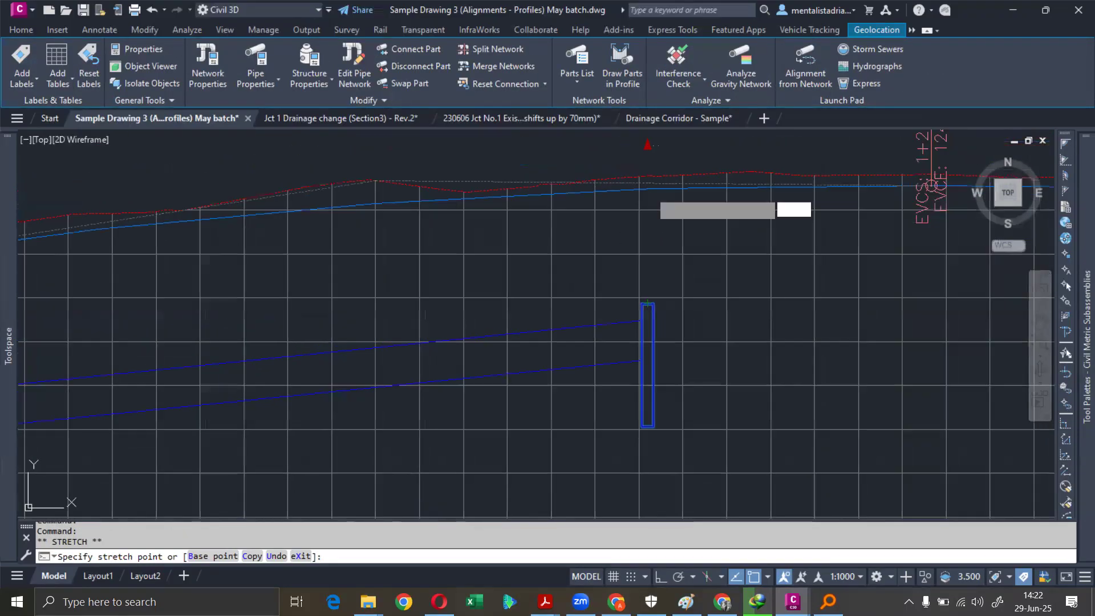
left_click(648, 186)
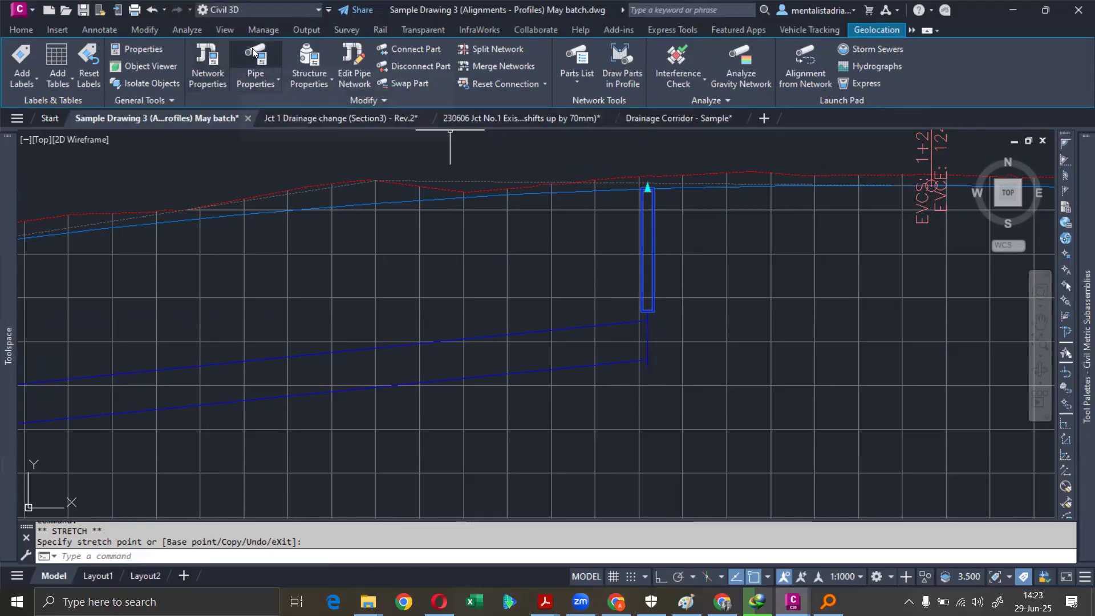
- Review the raised headwall's part properties, including reference surface and alignment, geometry, hydraulic properties and part data
left_click(309, 63)
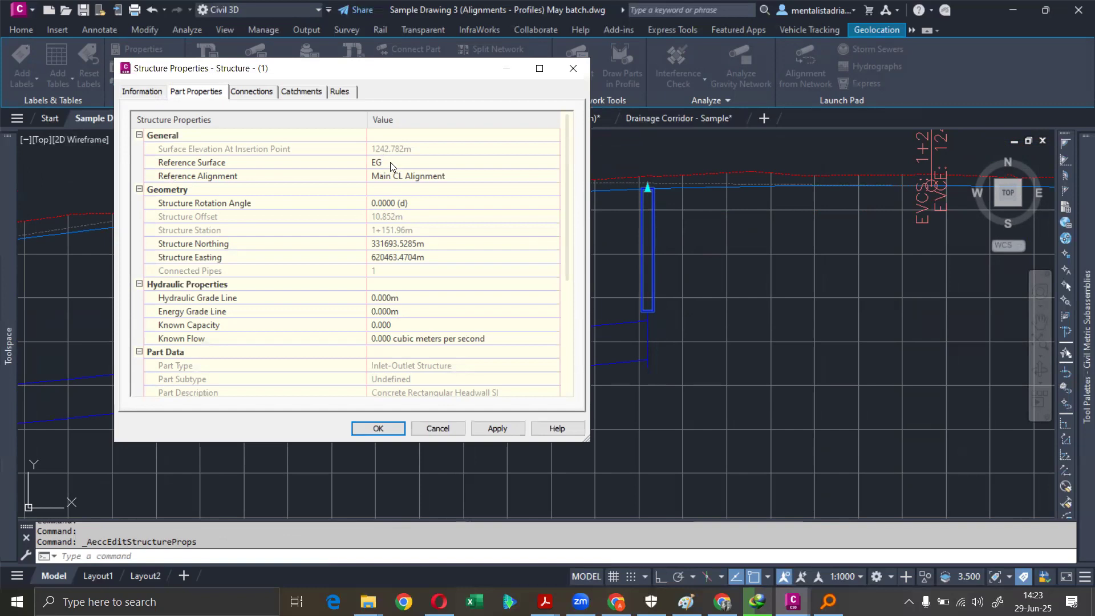
left_click(172, 176)
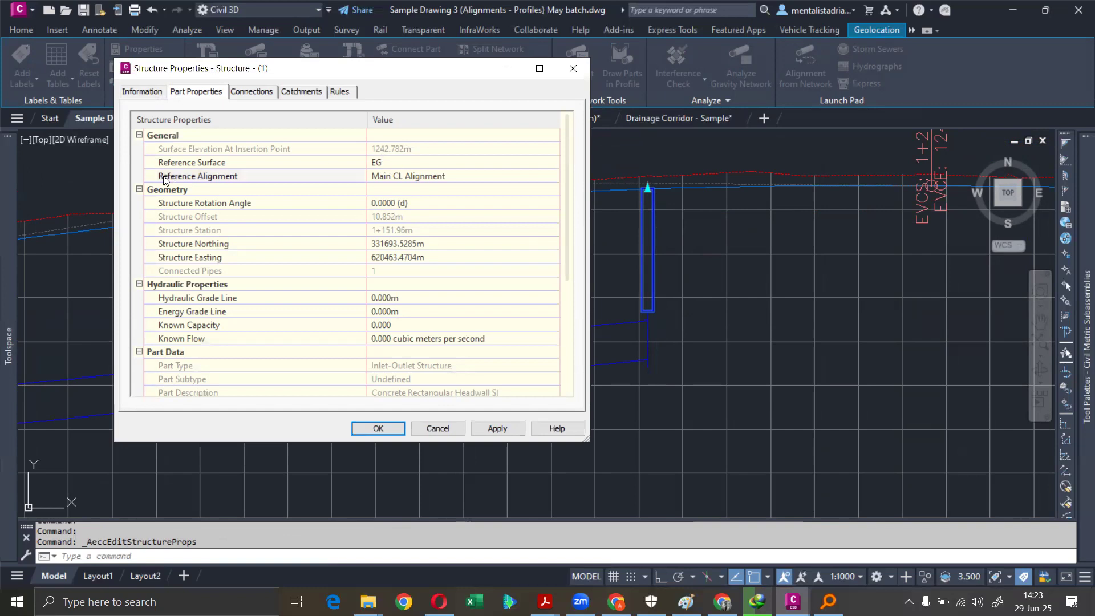
left_click(425, 177)
scroll(322, 321, "down", 4)
scroll(396, 187, "up", 2)
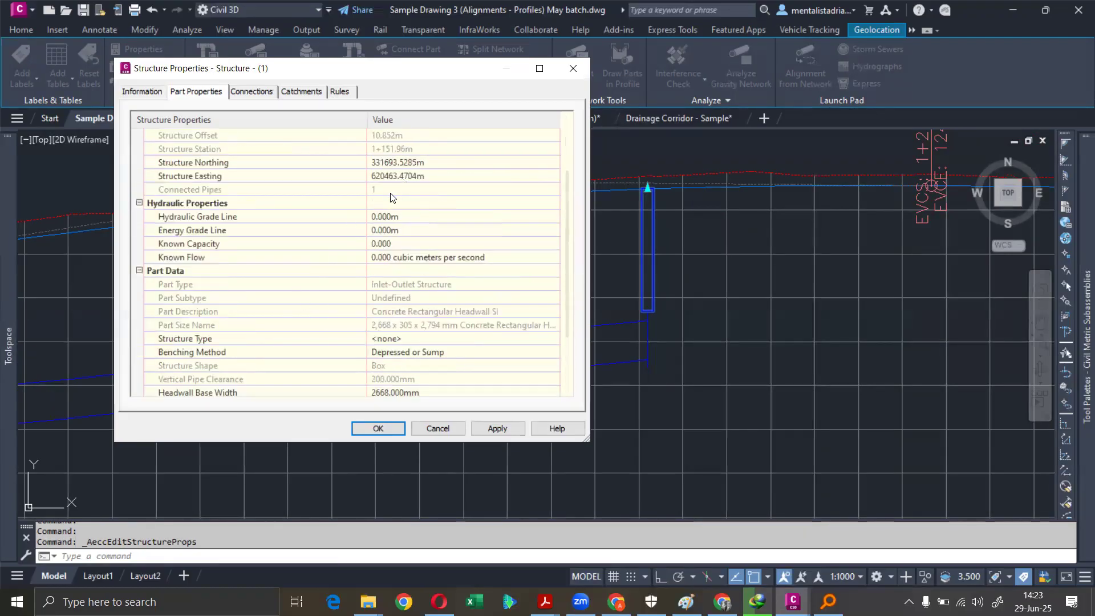
scroll(351, 262, "down", 2)
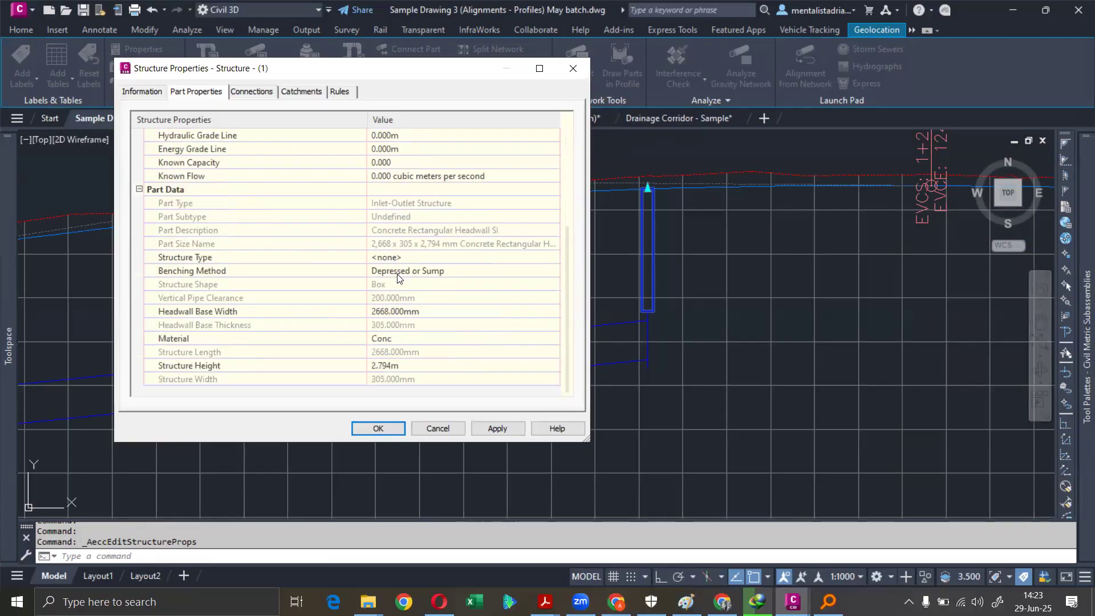
left_click(378, 428)
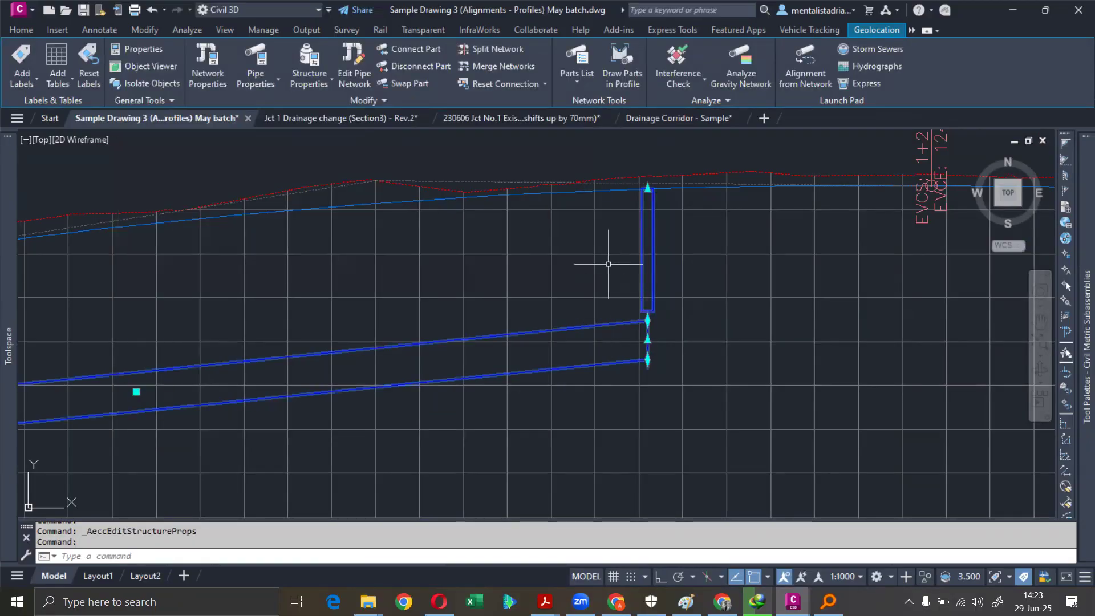
- Review the uphill pipe's part properties, including its reference surface and alignment, slope, elevations, coordinates and cover
left_click(261, 59)
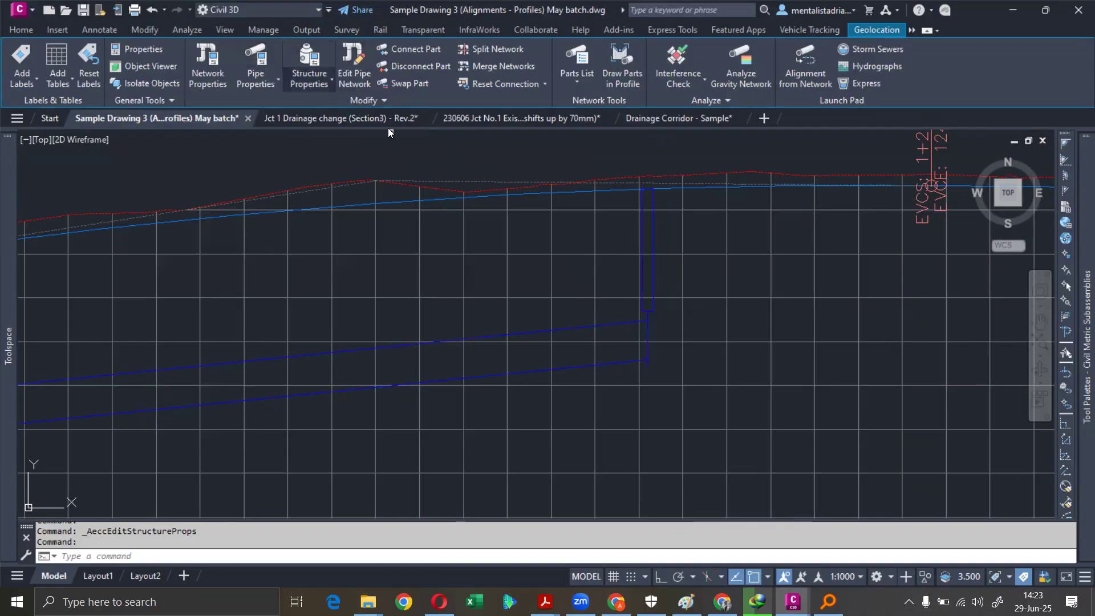
left_click(502, 335)
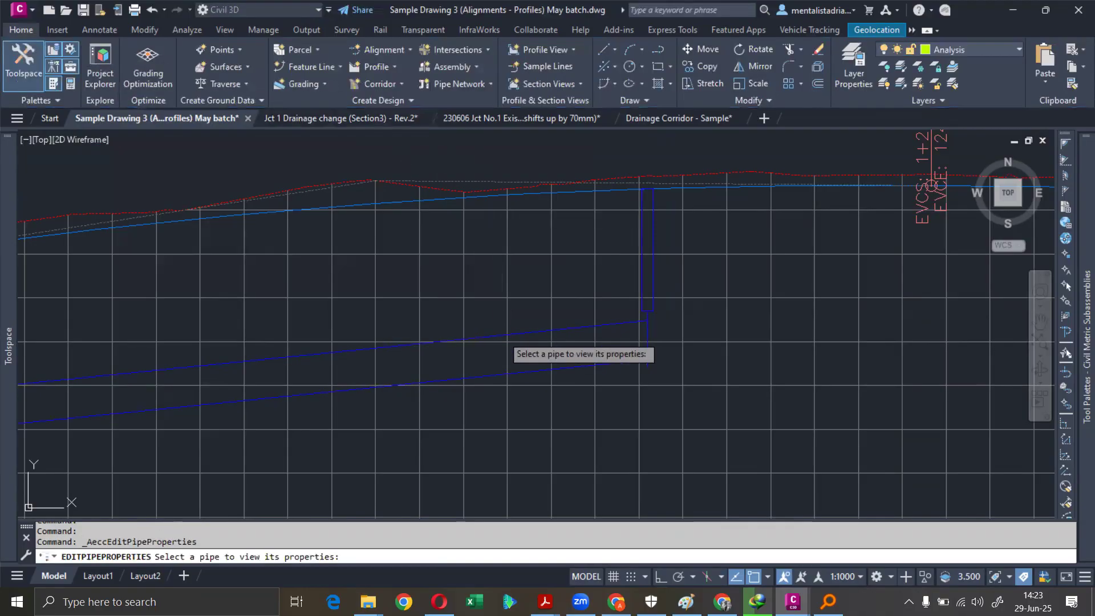
left_click(393, 155)
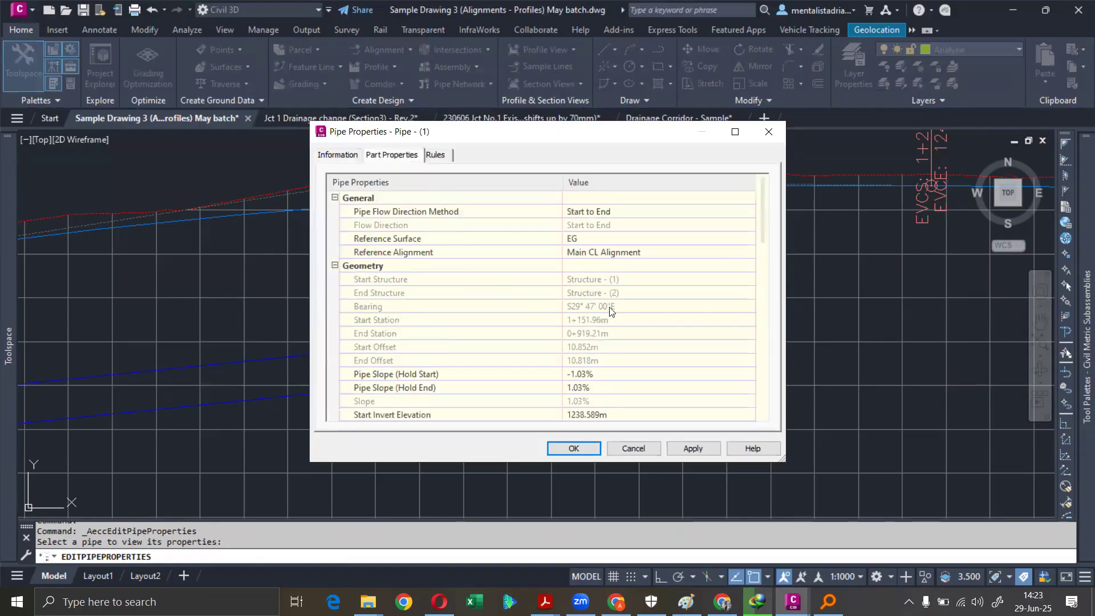
scroll(591, 334, "down", 2)
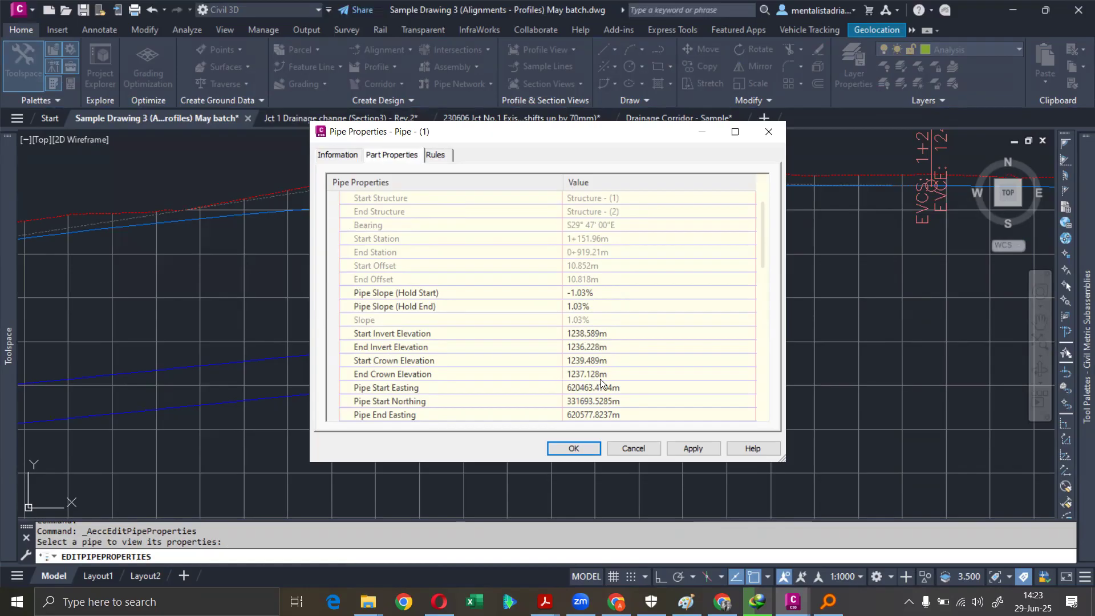
scroll(636, 374, "down", 4)
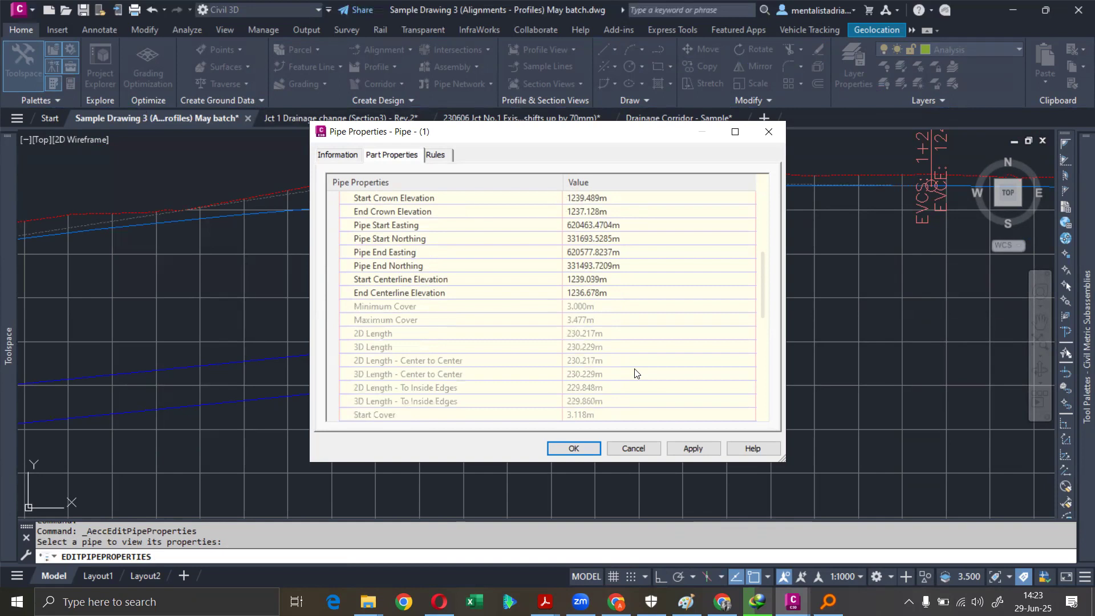
scroll(637, 374, "up", 3)
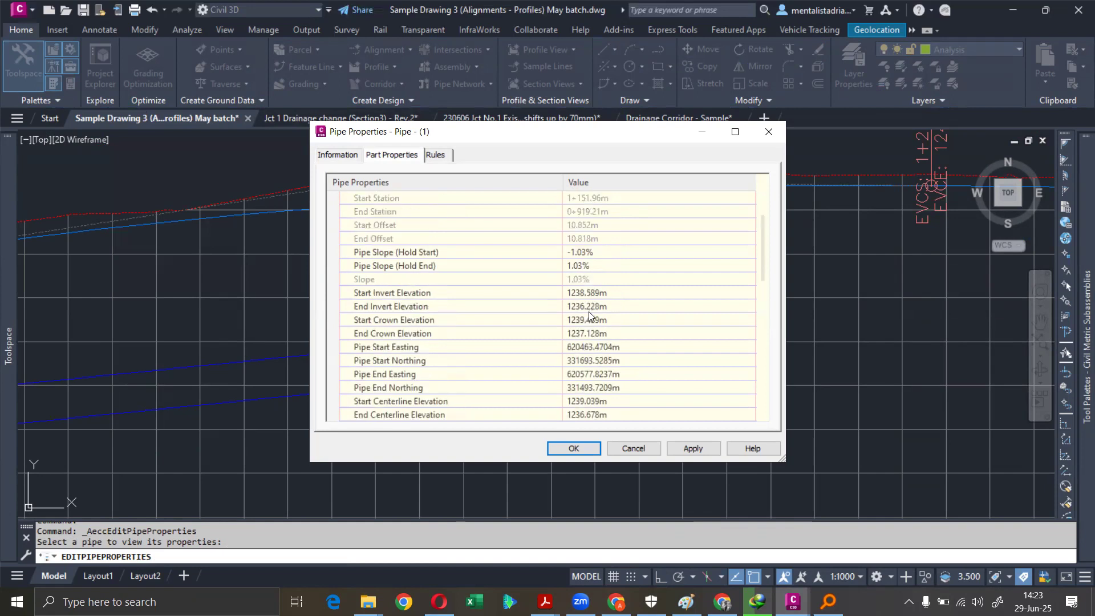
- Check the uphill pipe's start and end invert and crown elevation values, and leave its properties without making changes
left_click(591, 306)
left_click(596, 292)
left_click(593, 321)
left_click(594, 321)
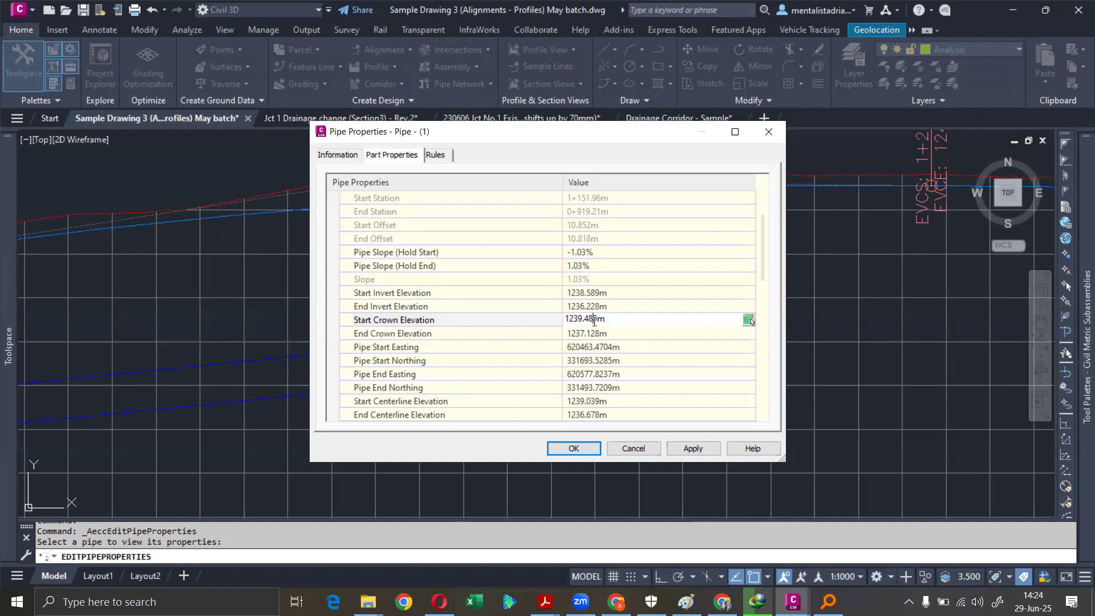
left_click(614, 358)
left_click(614, 334)
left_click(613, 333)
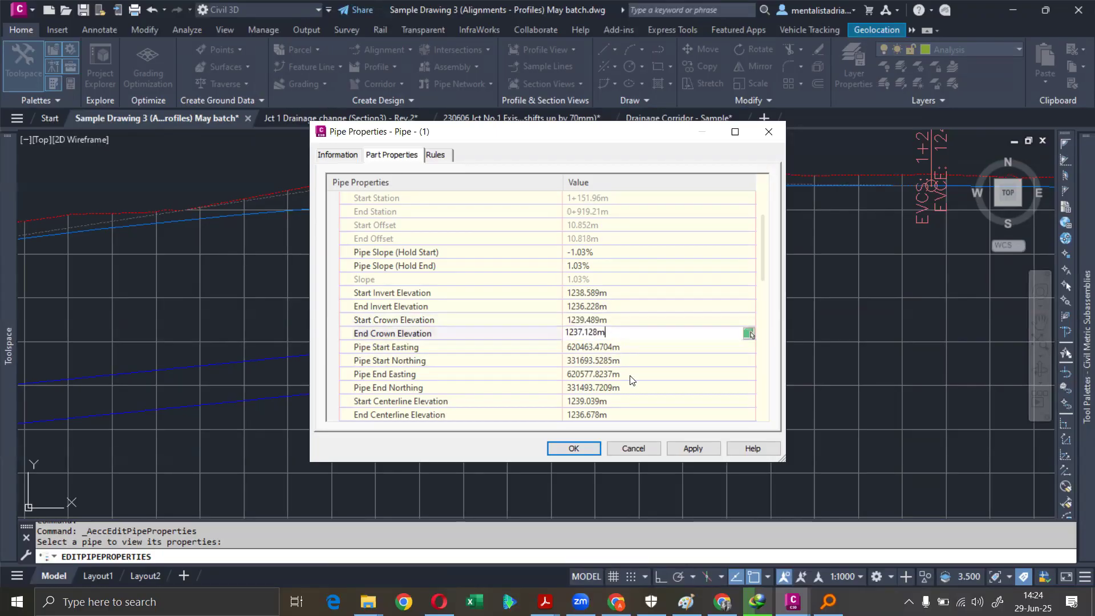
left_click(632, 448)
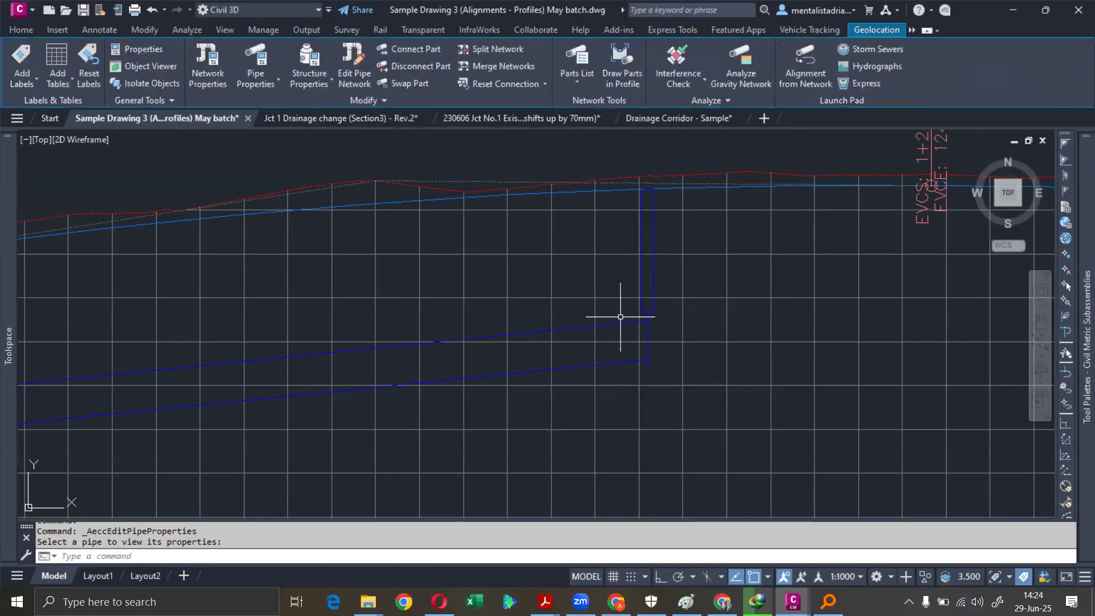
- Raise the pipe's uphill end in the profile view and extend the uphill headwall's top up to the profile lines
left_click(647, 320)
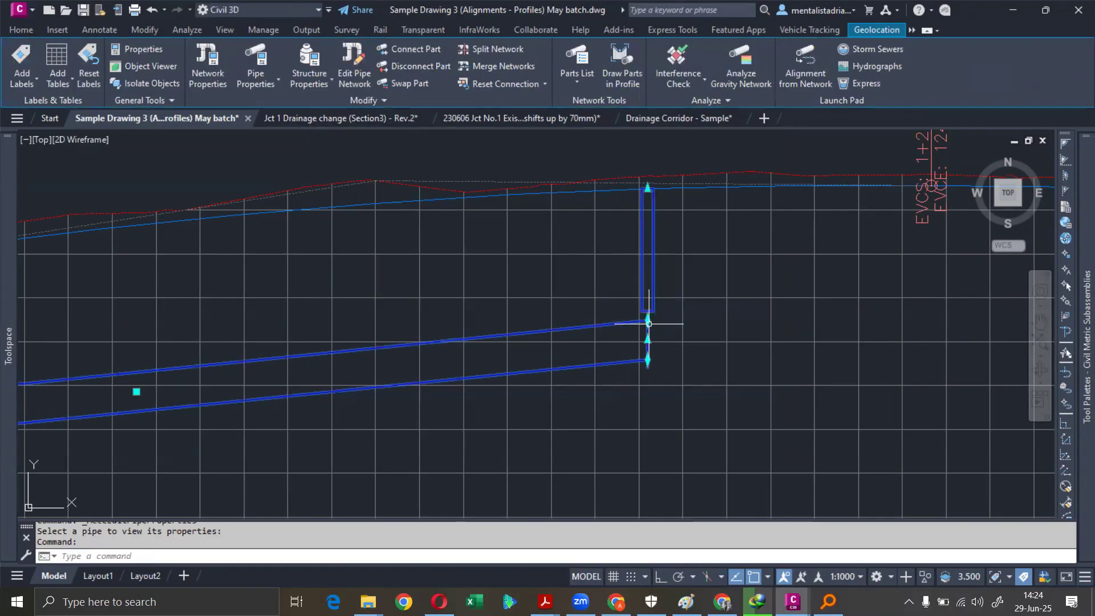
left_click(647, 321)
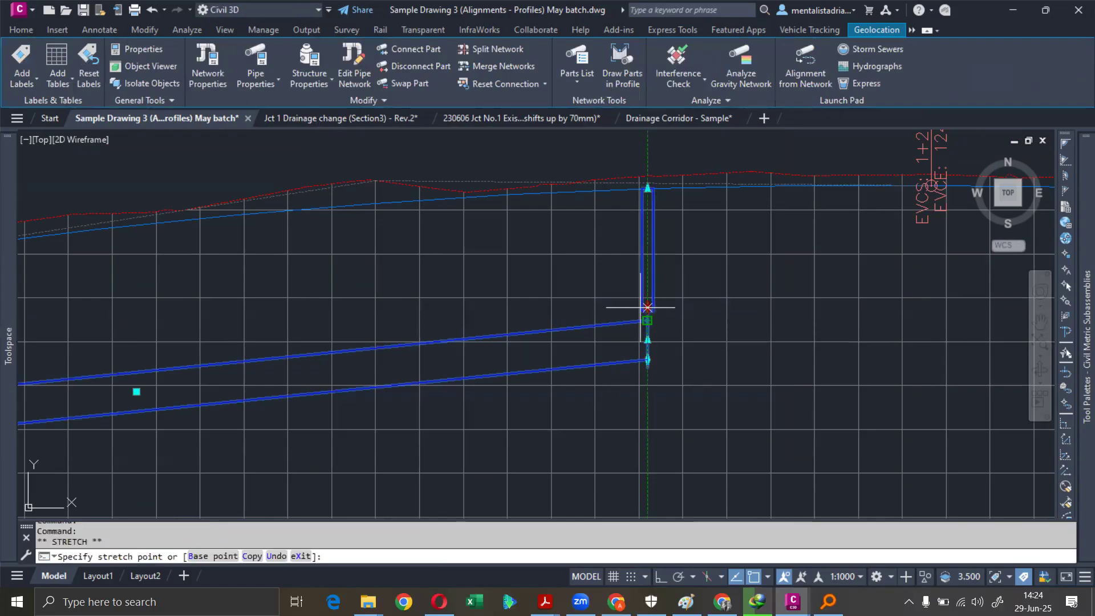
left_click(648, 251)
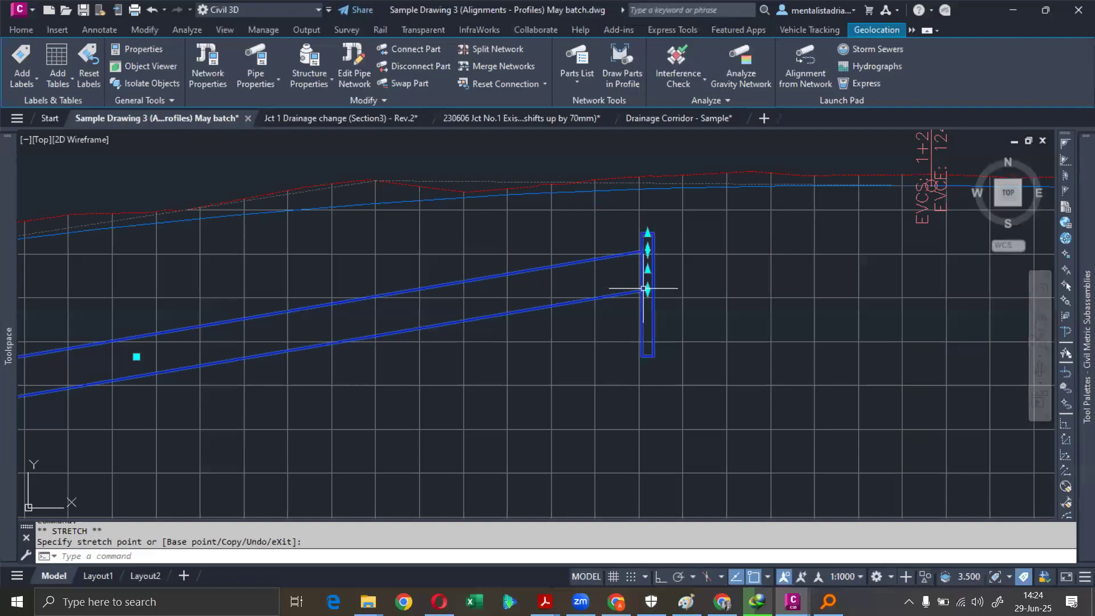
left_click(647, 233)
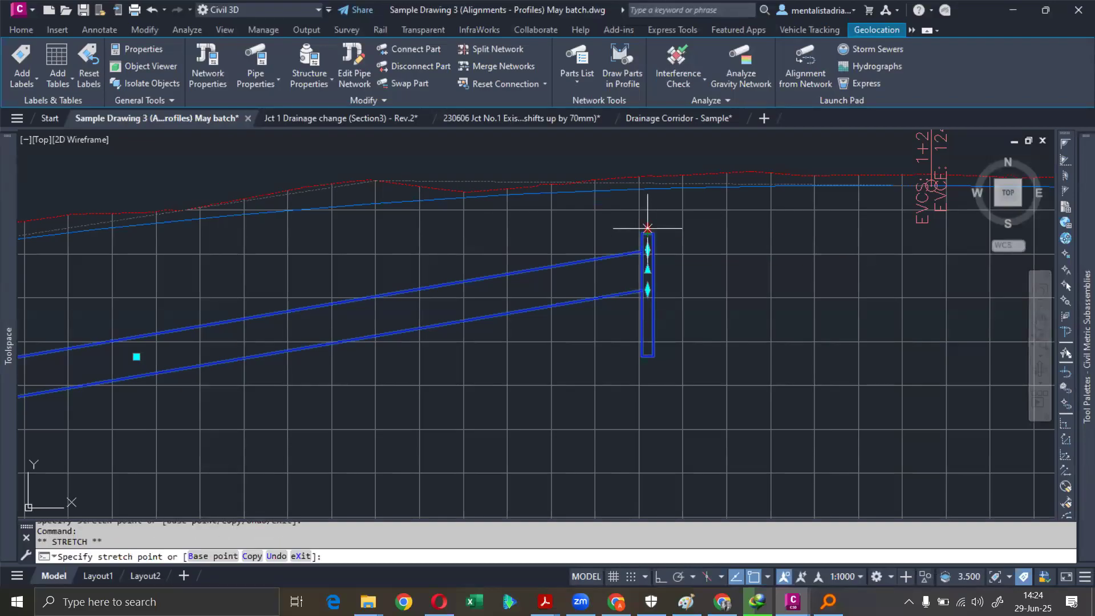
left_click(647, 187)
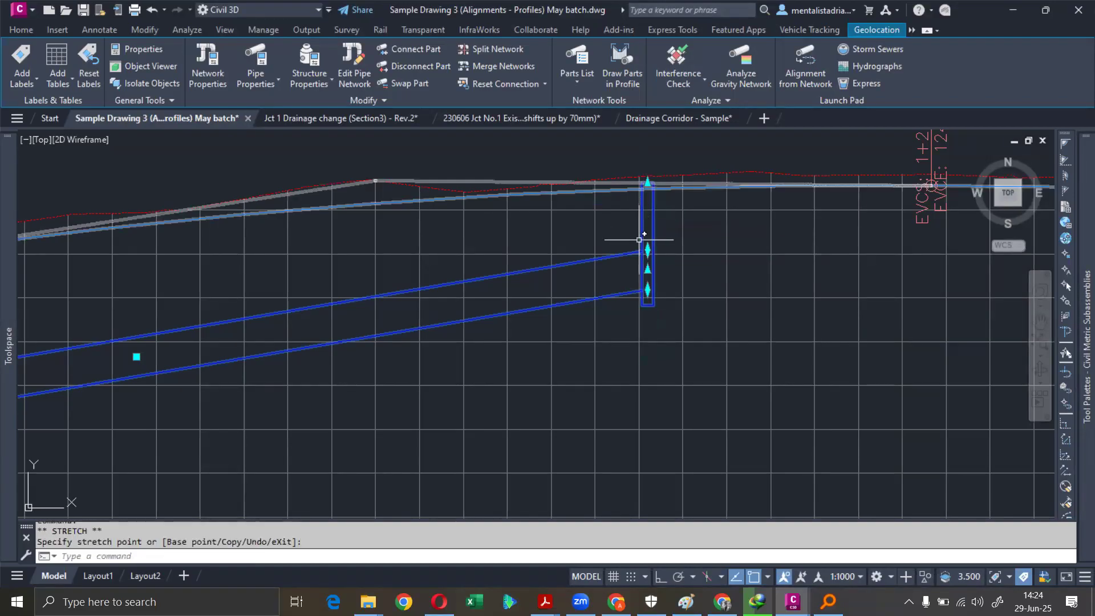
- Raise the pipe's uphill end further toward the ground and reset the headwall's top to the blue design profile line
scroll(646, 271, "up", 4)
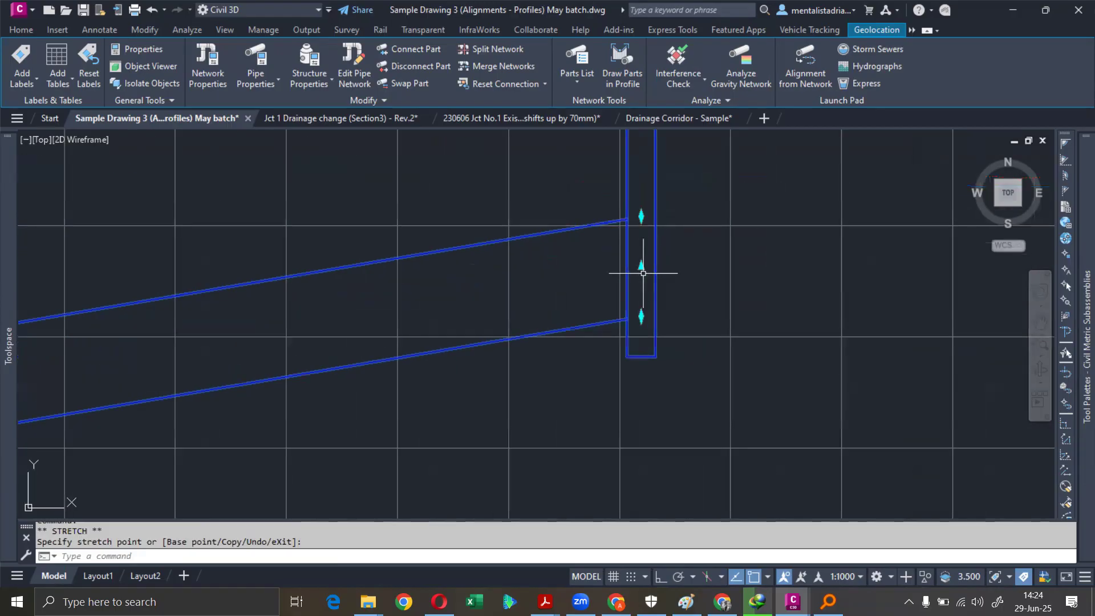
left_click(641, 266)
scroll(642, 255, "down", 2)
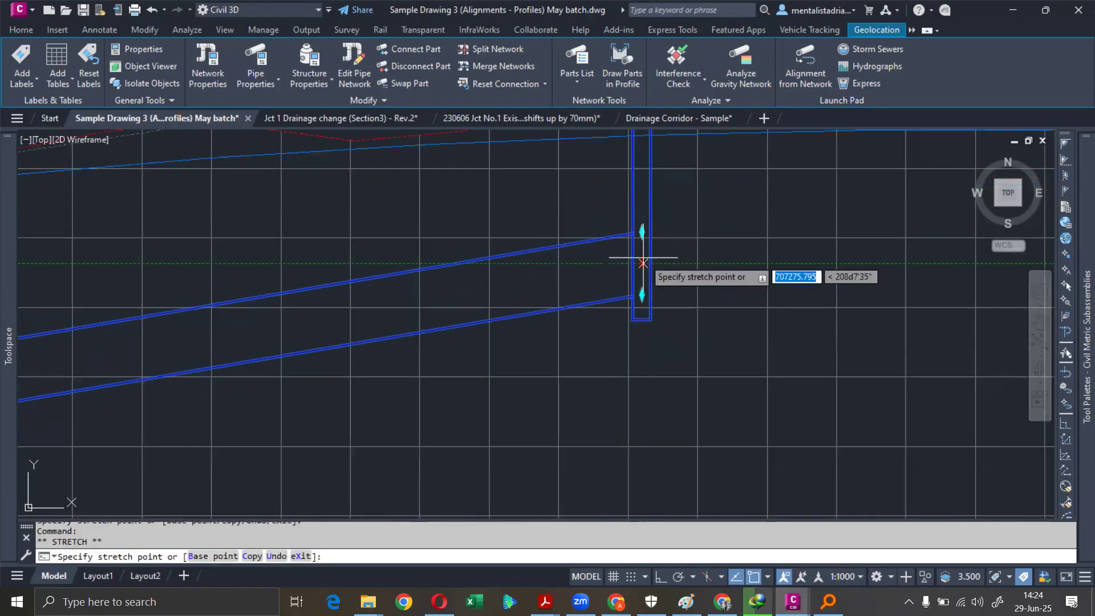
left_click(640, 211)
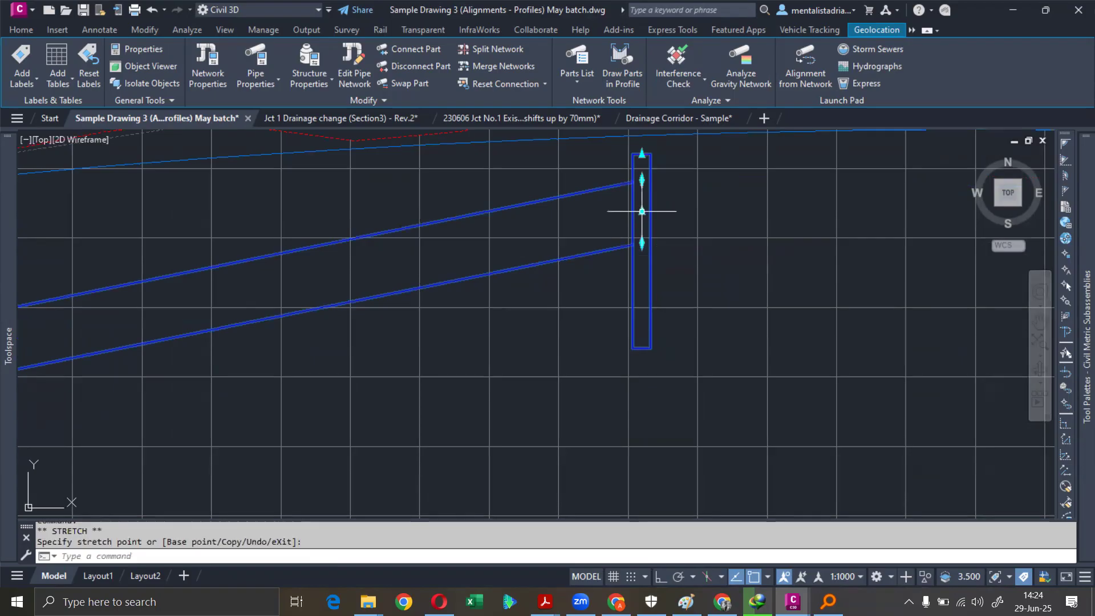
middle_click_drag(642, 180, 628, 362)
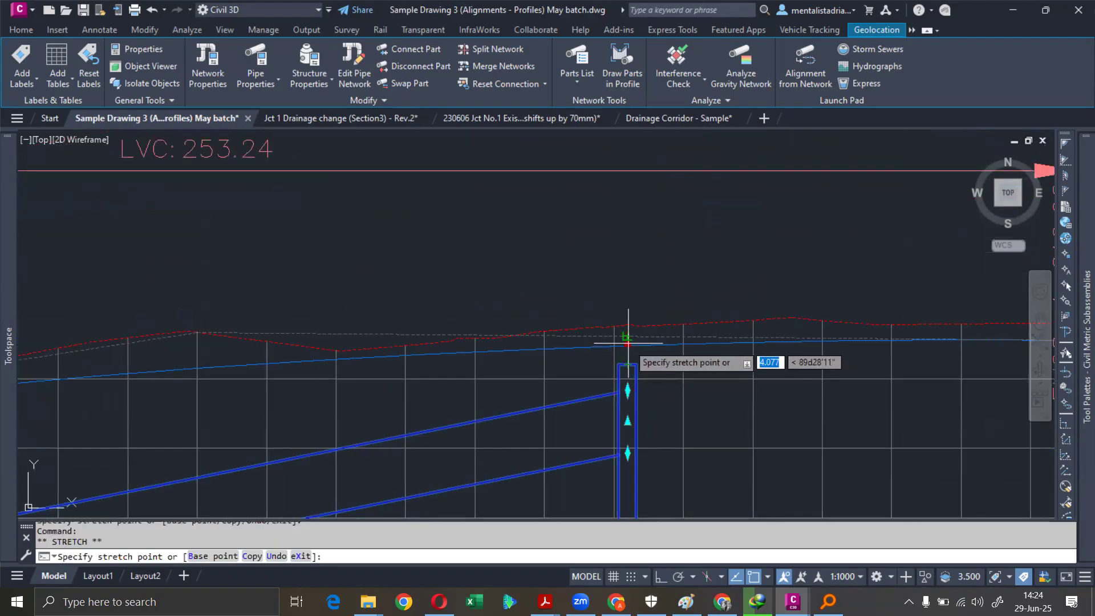
left_click(630, 349)
scroll(630, 371, "down", 4)
middle_click_drag(570, 413, 885, 326)
scroll(837, 328, "down", 1)
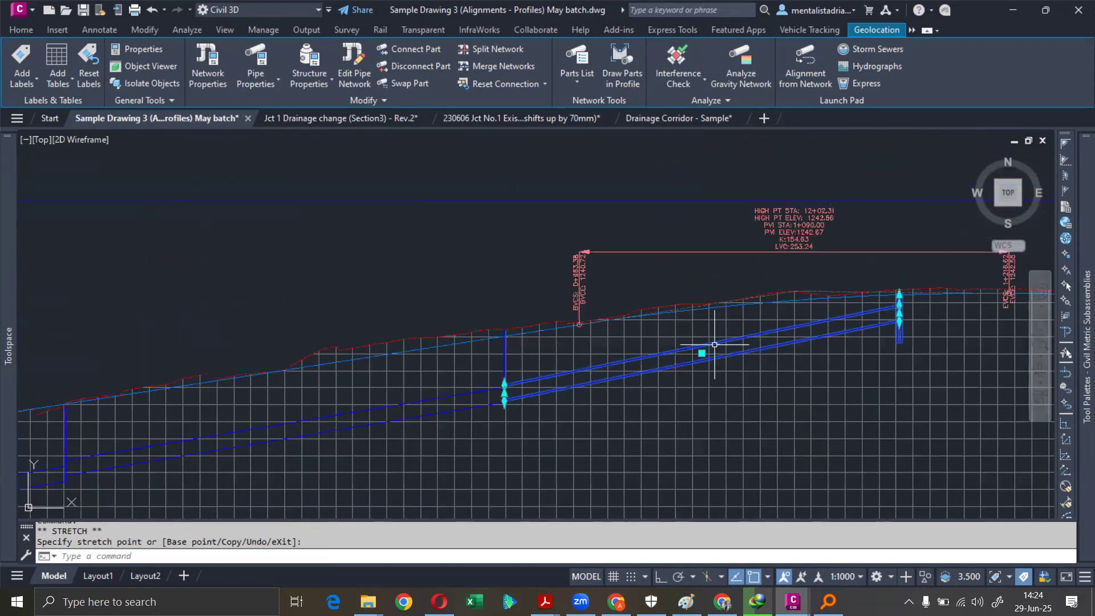
- Add Entire Network Profile labels to the storm sewer pipes and structures in the profile view
scroll(715, 345, "up", 2)
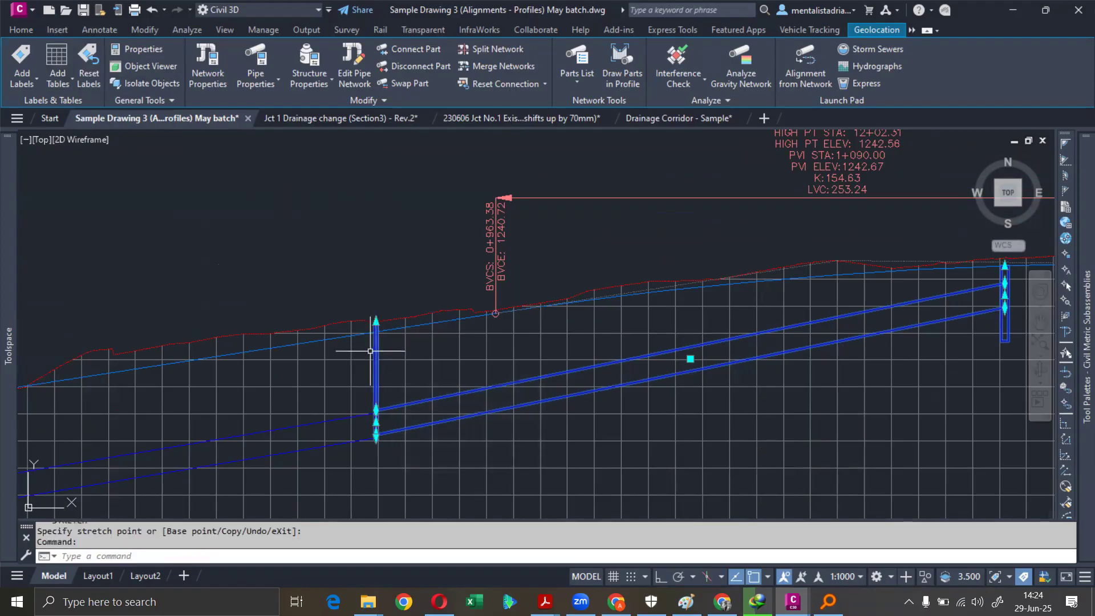
left_click(336, 419)
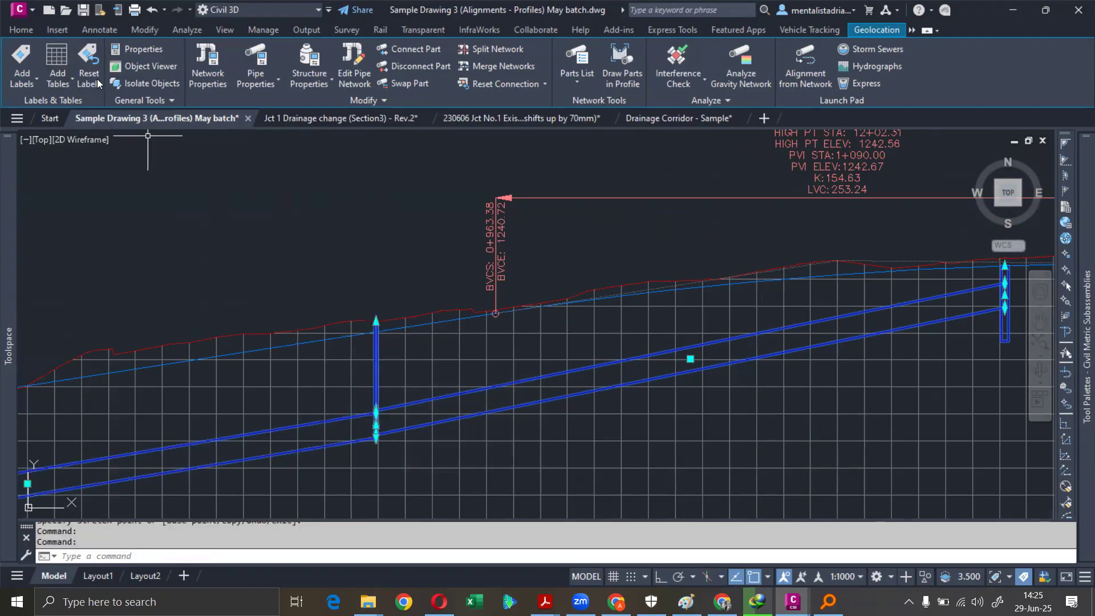
left_click(98, 31)
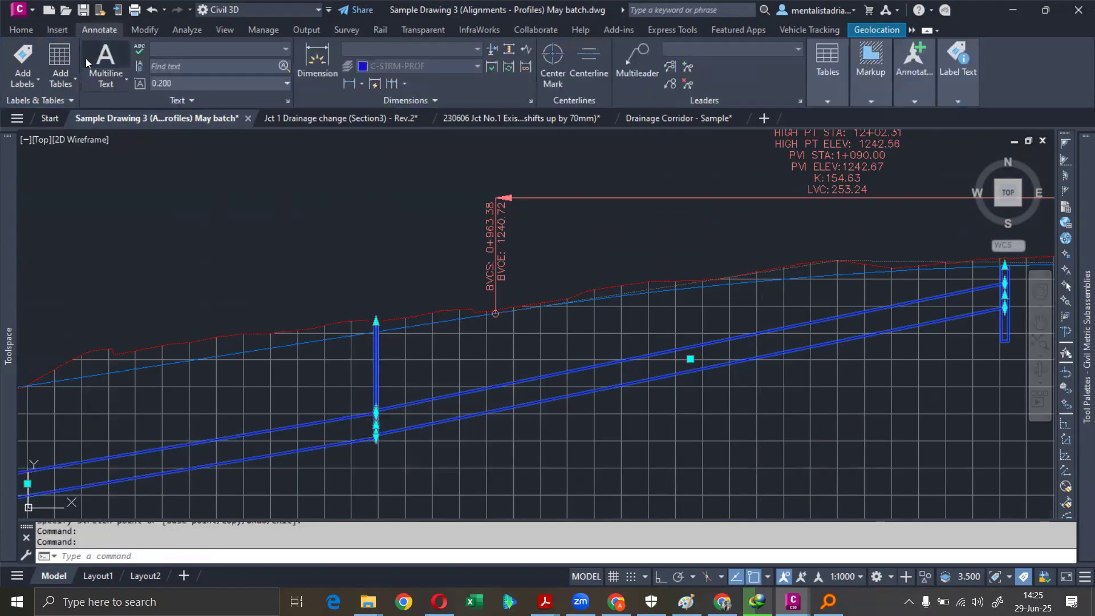
left_click(23, 88)
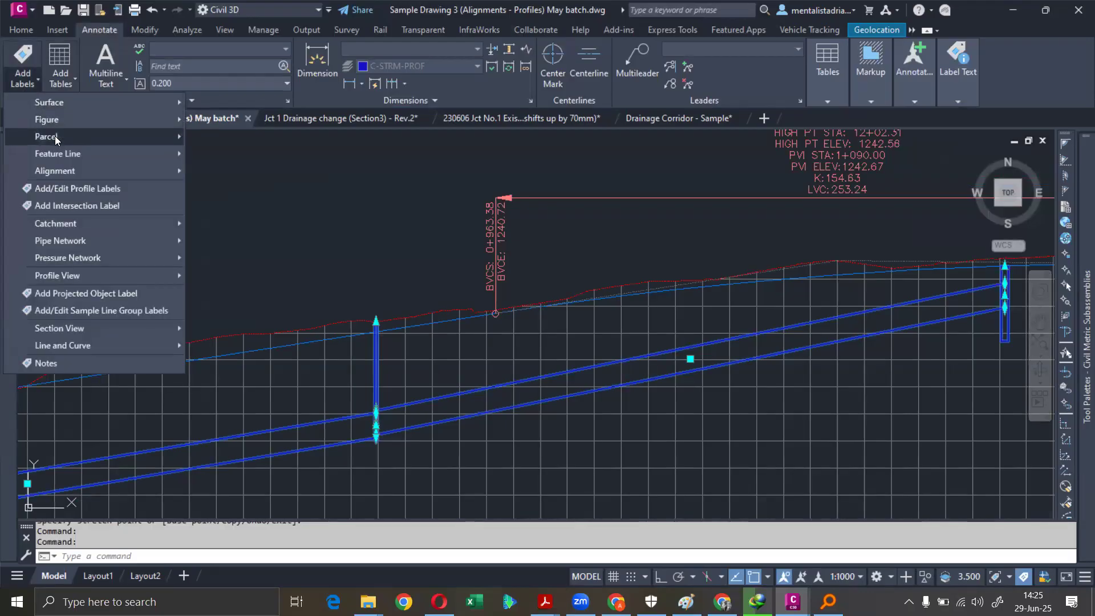
mouse_move(61, 135)
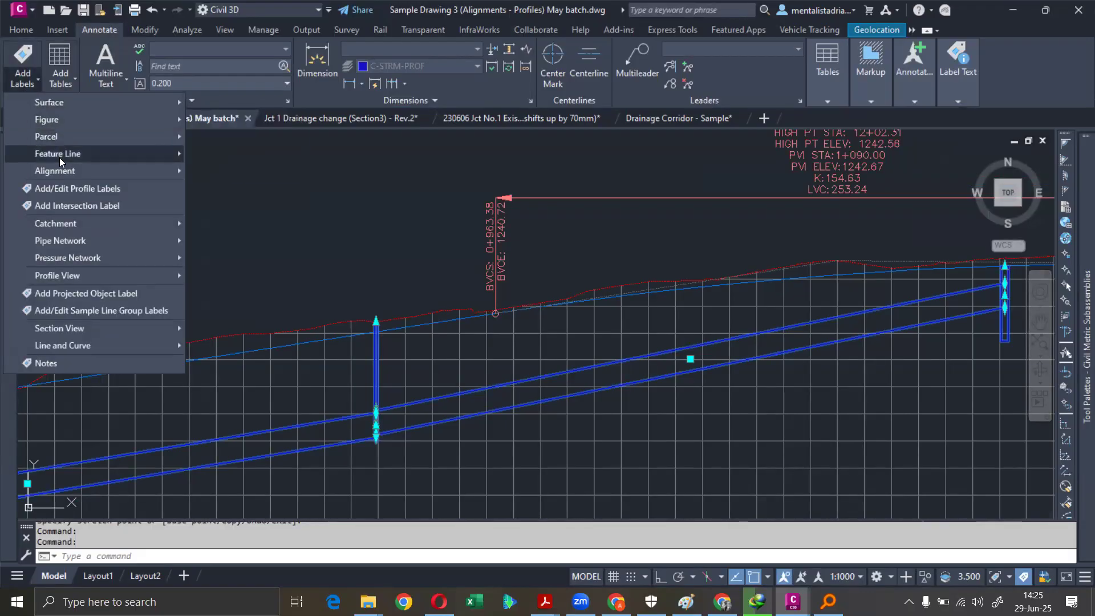
mouse_move(60, 240)
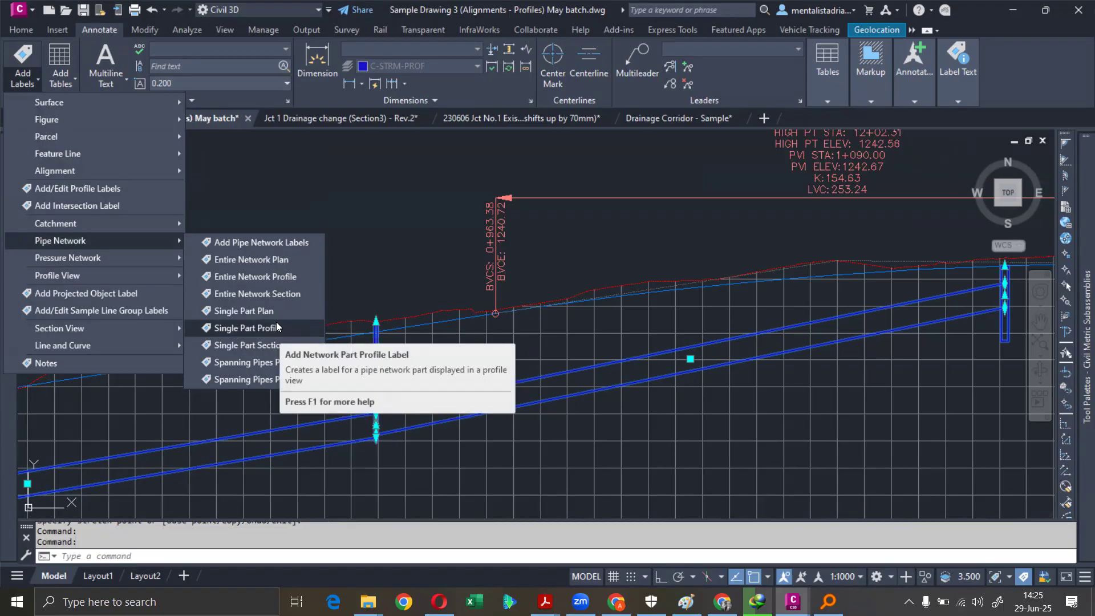
left_click(271, 279)
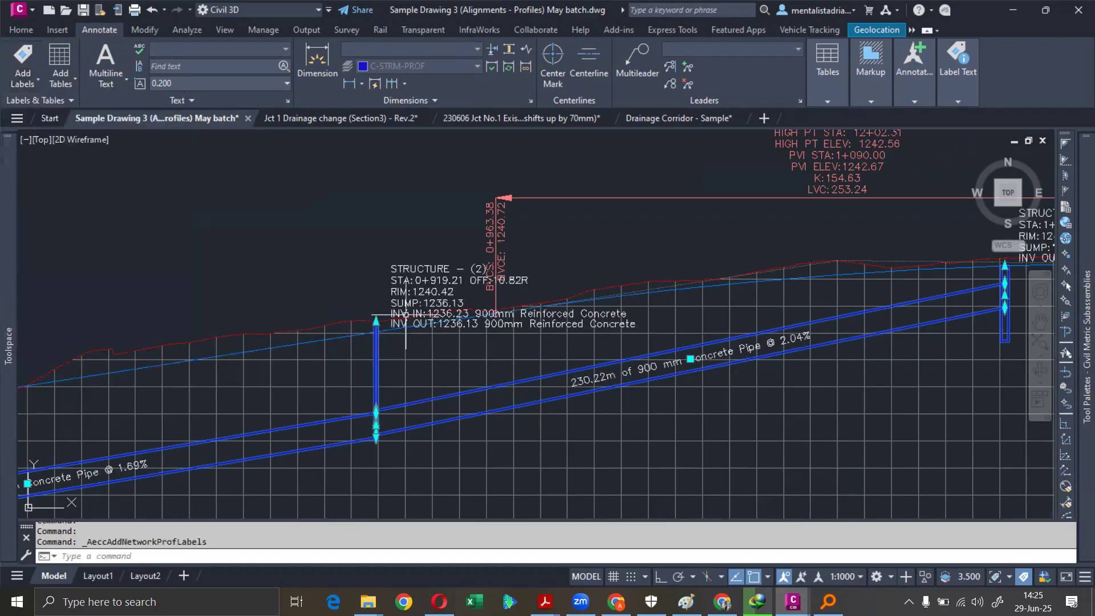
- Lower the top of Structure - (2) toward the blue design profile line in the profile view
scroll(650, 333, "down", 4)
middle_click_drag(340, 379, 546, 311)
middle_click_drag(827, 274, 515, 320)
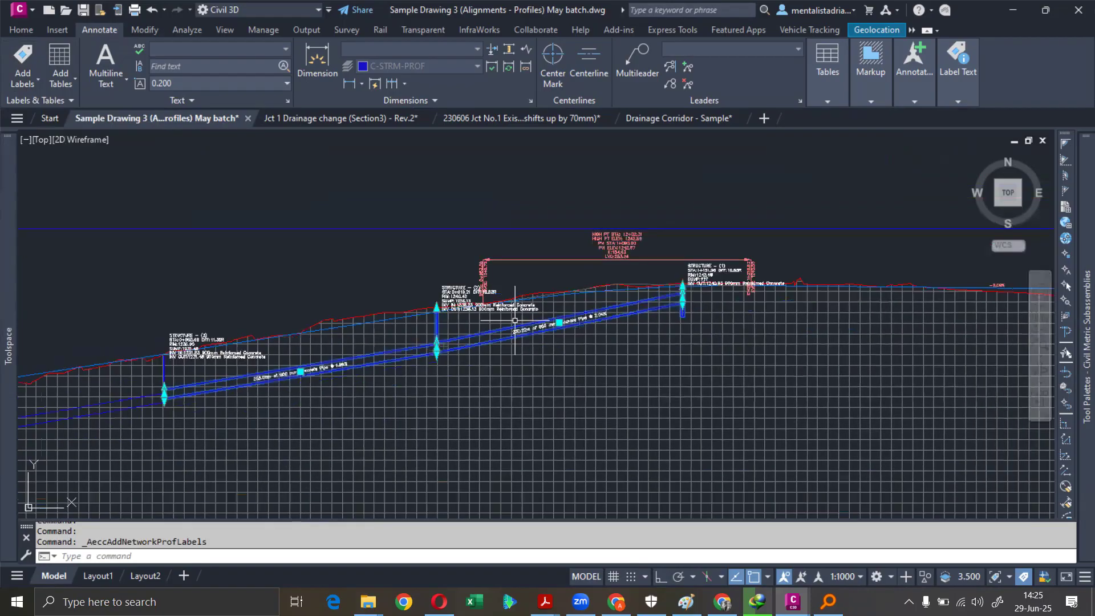
scroll(515, 321, "up", 6)
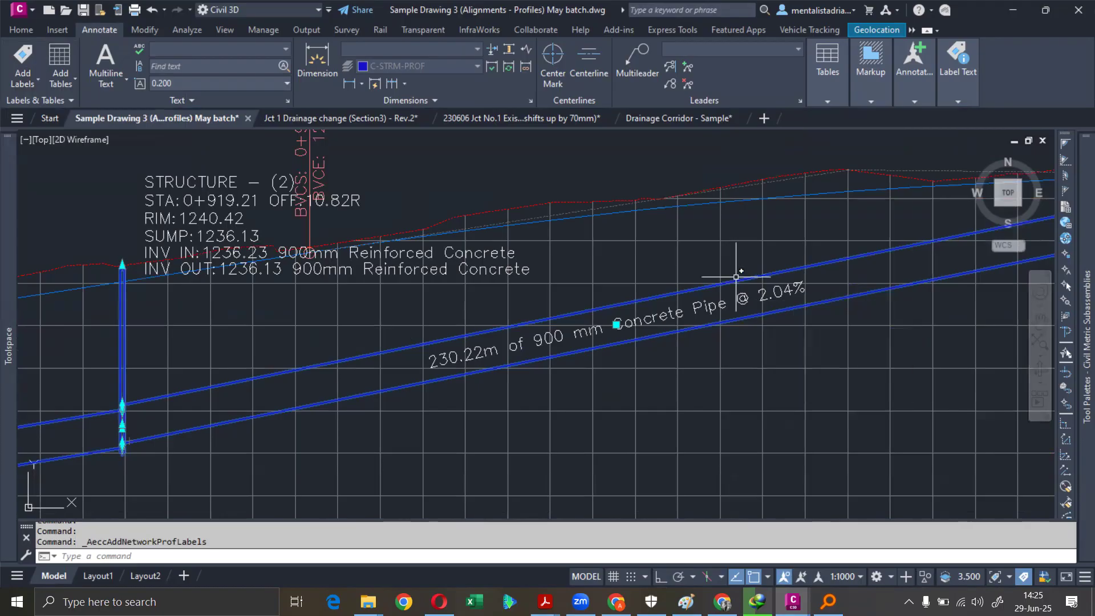
middle_click_drag(144, 282, 258, 239)
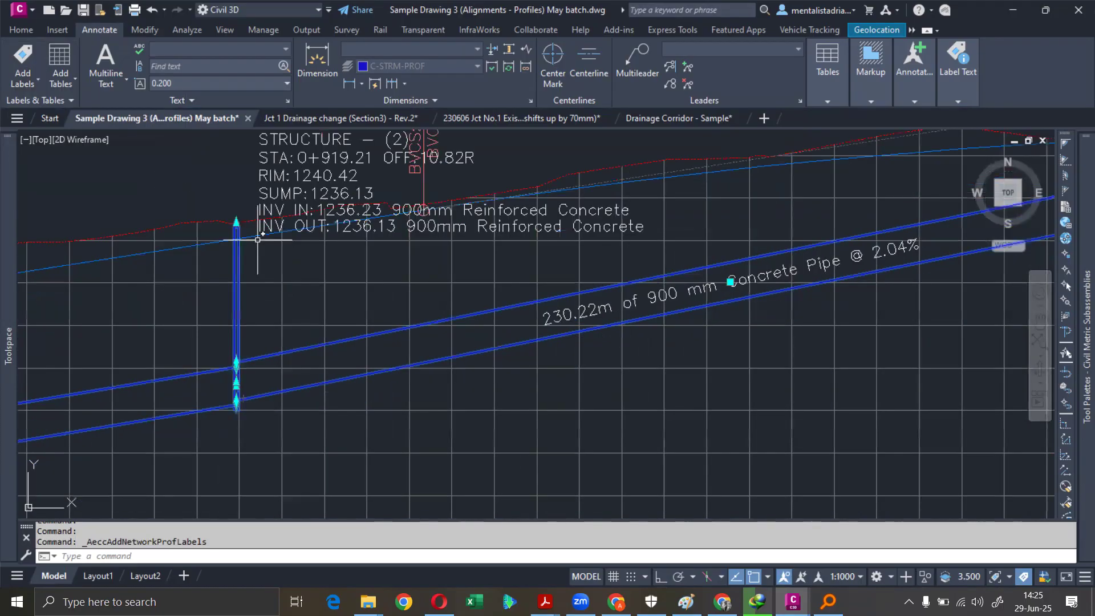
left_click(236, 222)
scroll(237, 223, "up", 4)
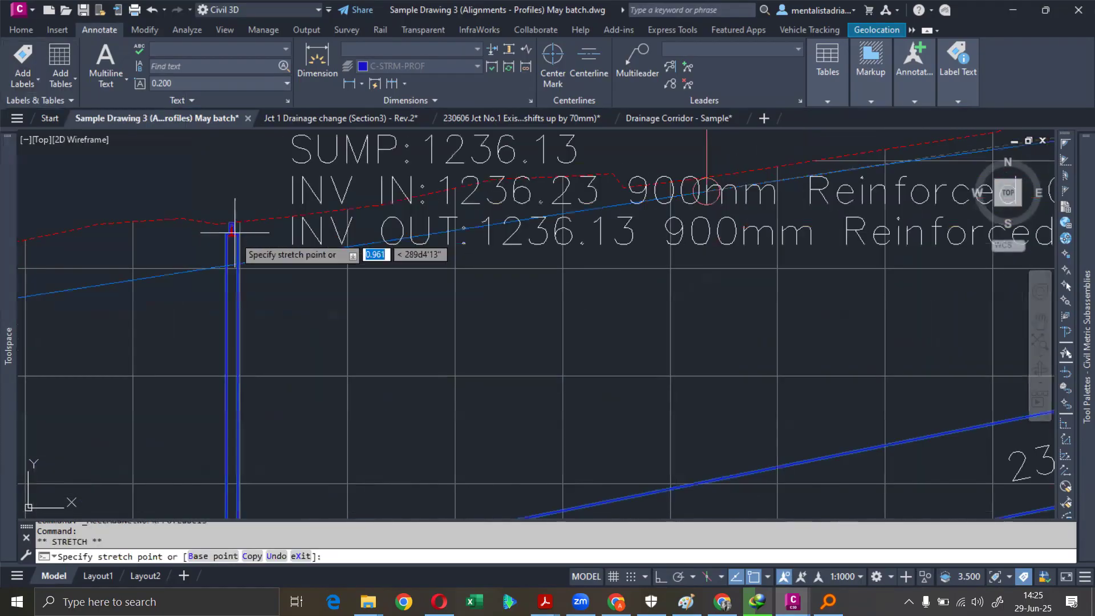
- Move the rim of Structure - (2) in the profile view onto the blue design profile line, at elevation 1240.04
left_click(233, 264)
scroll(336, 257, "down", 2)
scroll(414, 189, "down", 2)
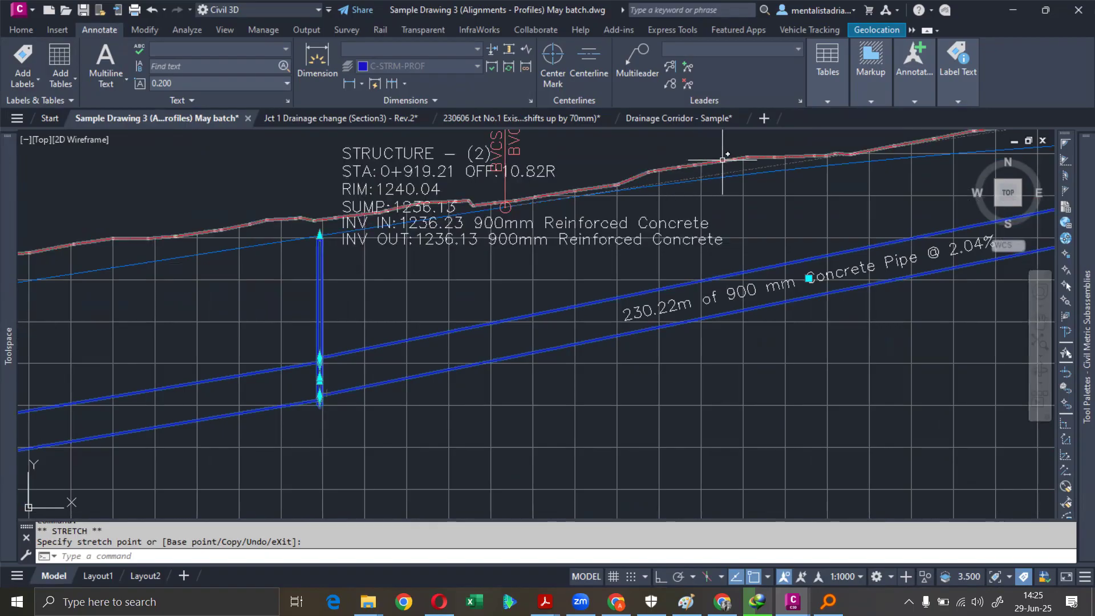
mouse_move(721, 161)
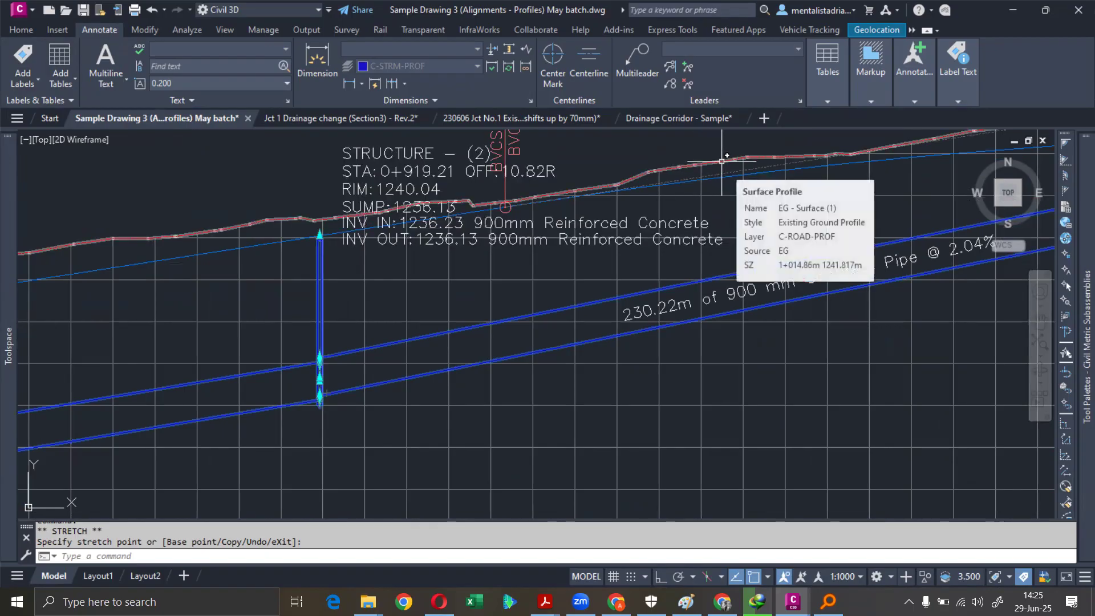
scroll(318, 236, "up", 5)
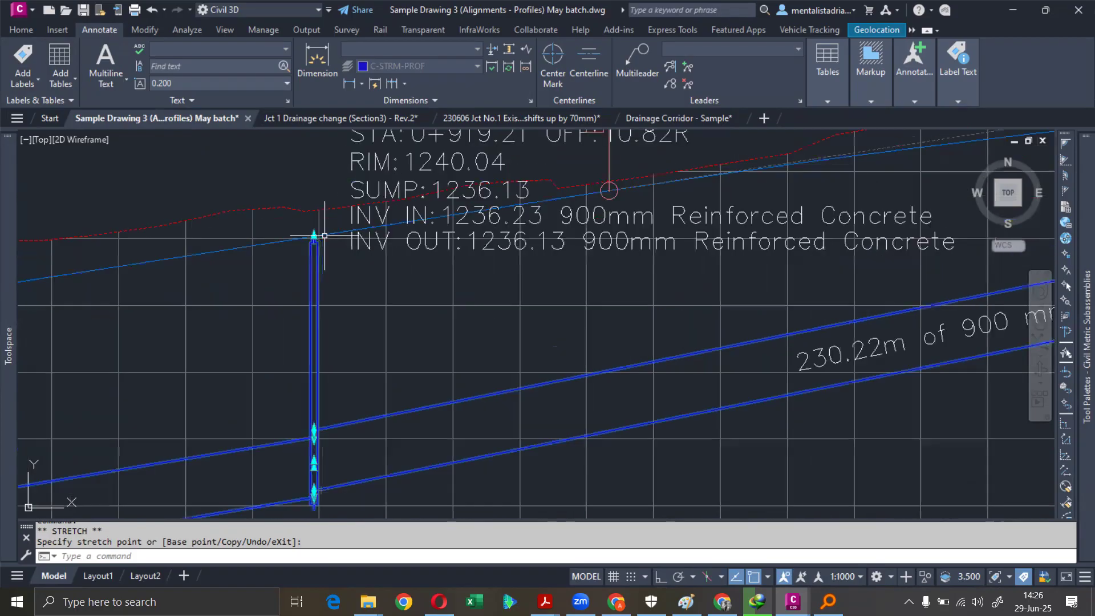
scroll(306, 238, "down", 5)
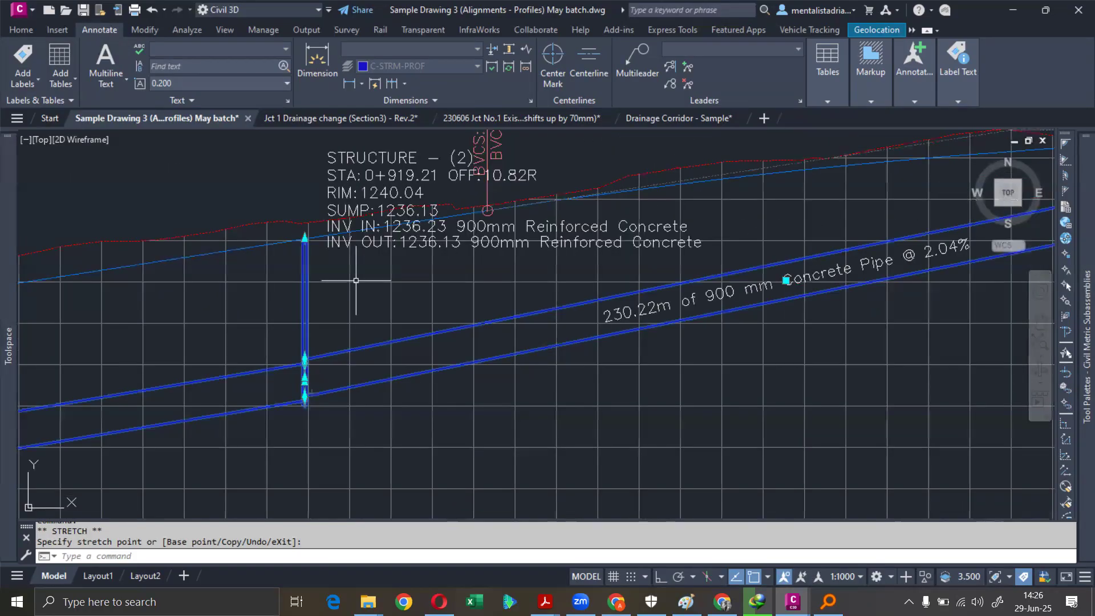
scroll(305, 377, "up", 2)
scroll(450, 345, "down", 2)
middle_click_drag(860, 259, 747, 260)
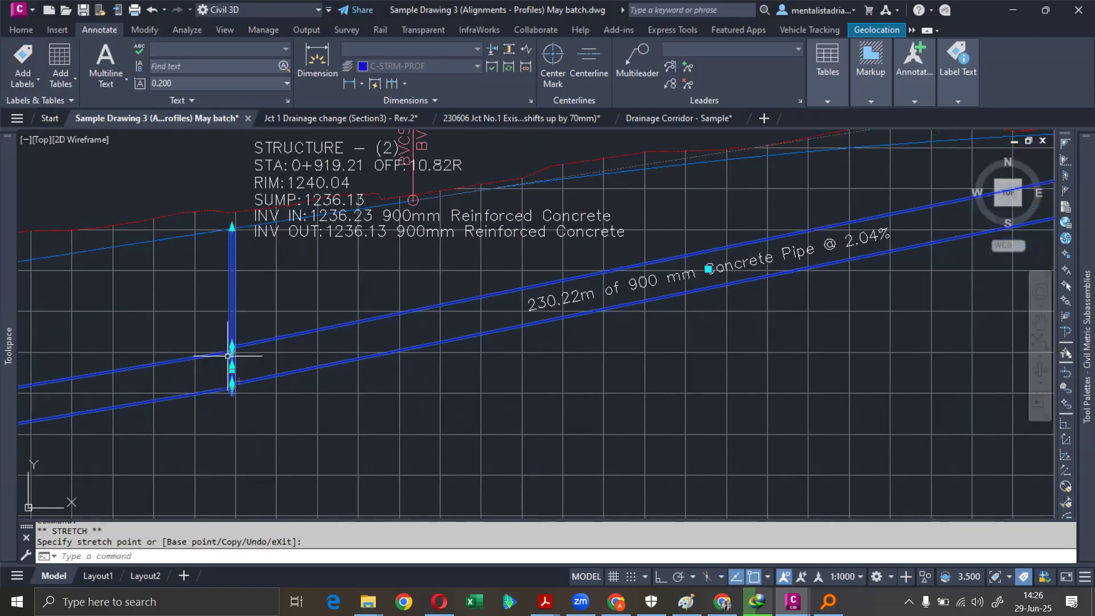
- Raise the ends of the 230.22 m and 255.02 m pipes at Structure - (2) to a matching invert of 1238.23
left_click(233, 311)
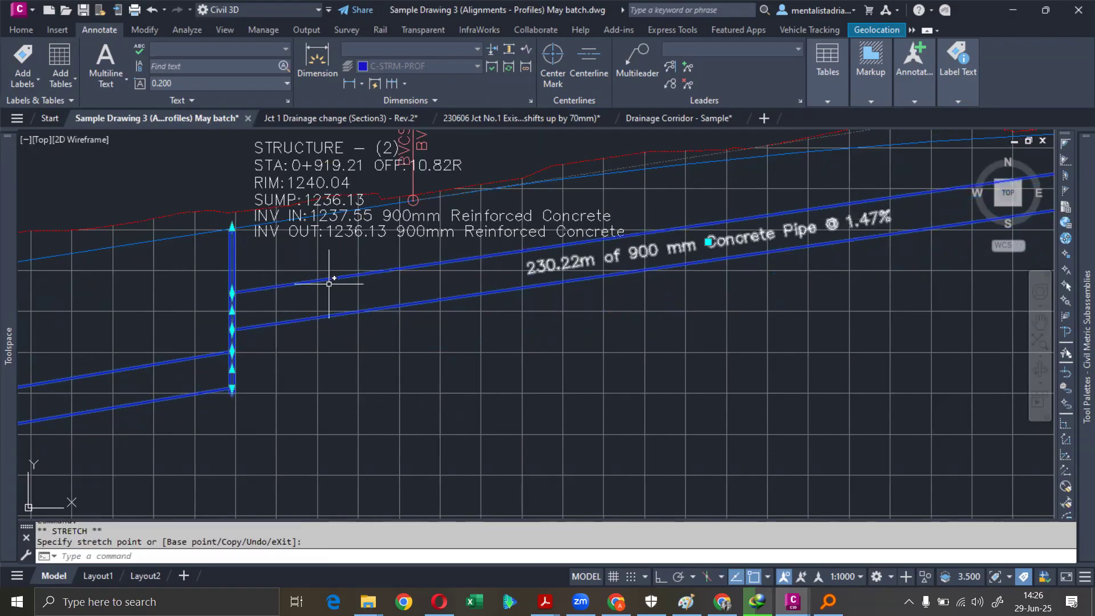
left_click(233, 312)
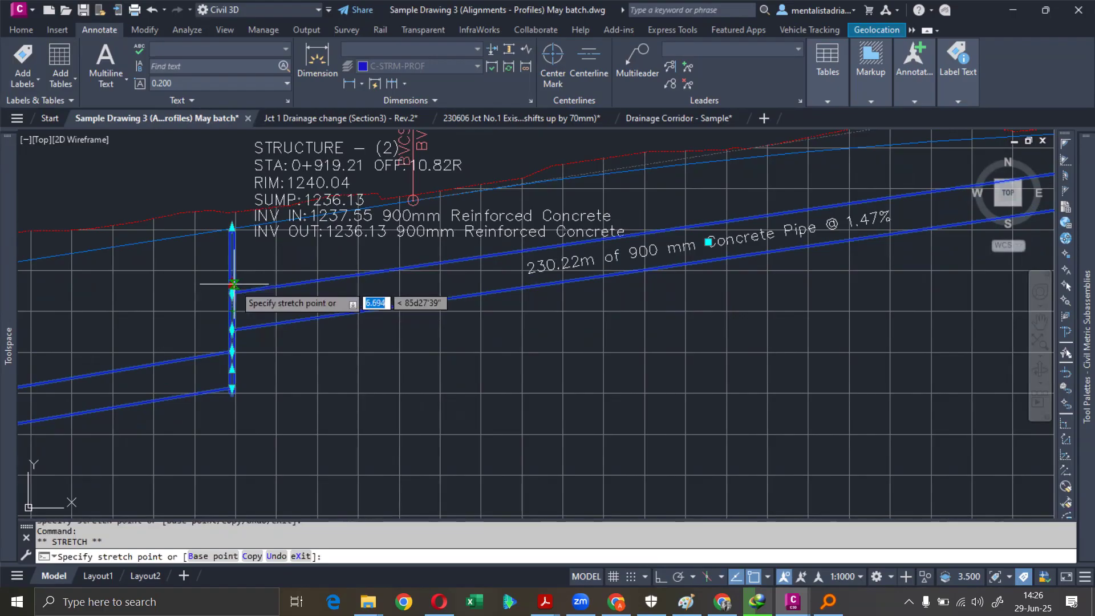
left_click(232, 283)
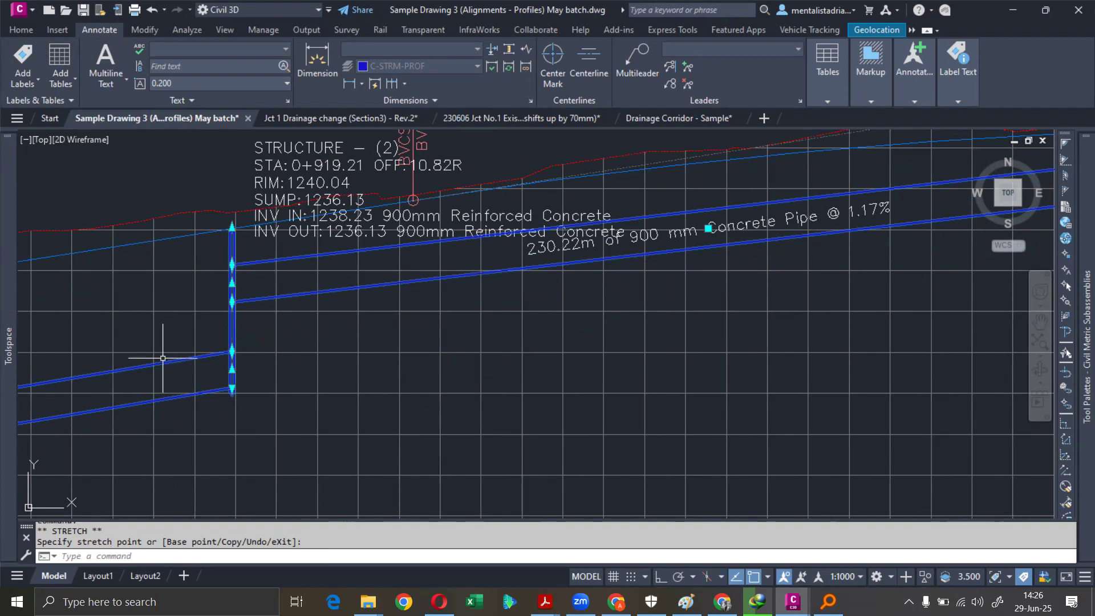
middle_click_drag(343, 348, 749, 280)
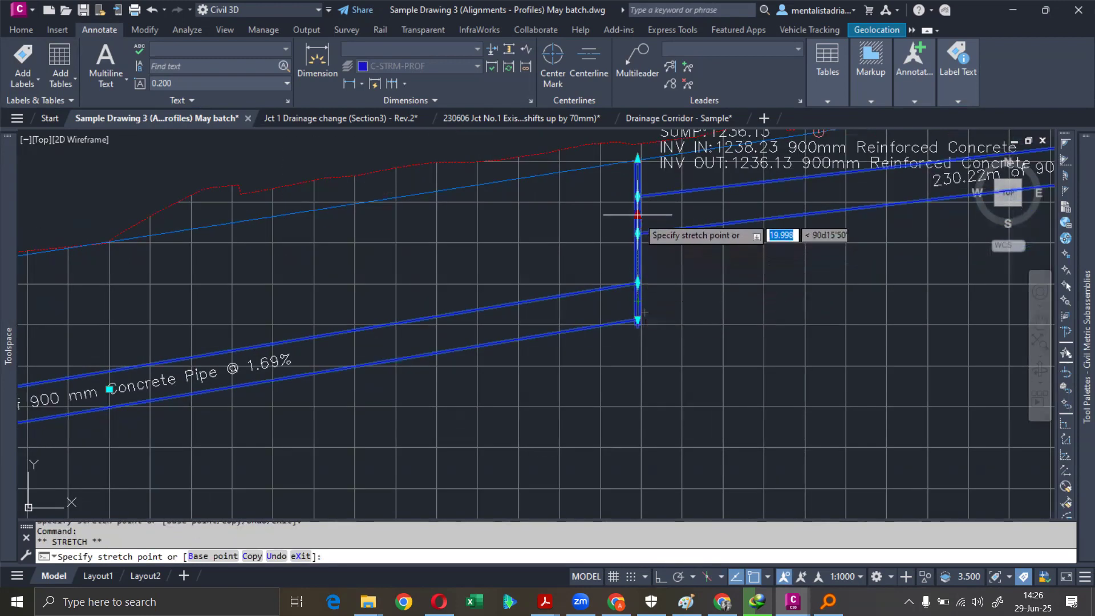
left_click(638, 215)
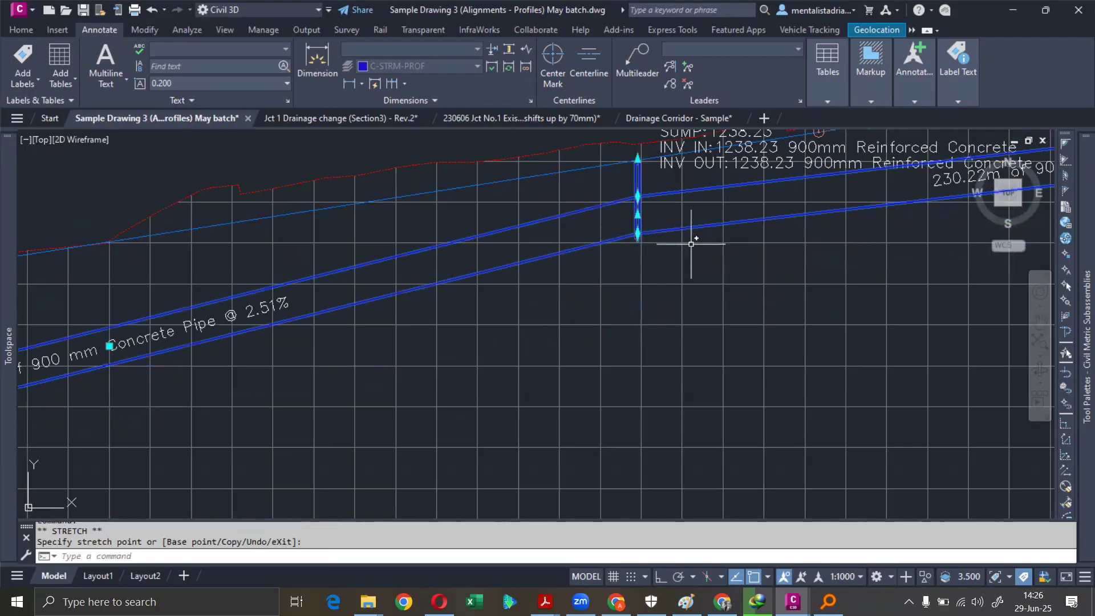
- Stretch the rim of Structure - (3) at station 0+660.99 up to the blue design profile line
scroll(694, 238, "down", 2)
middle_click_drag(490, 285, 802, 223)
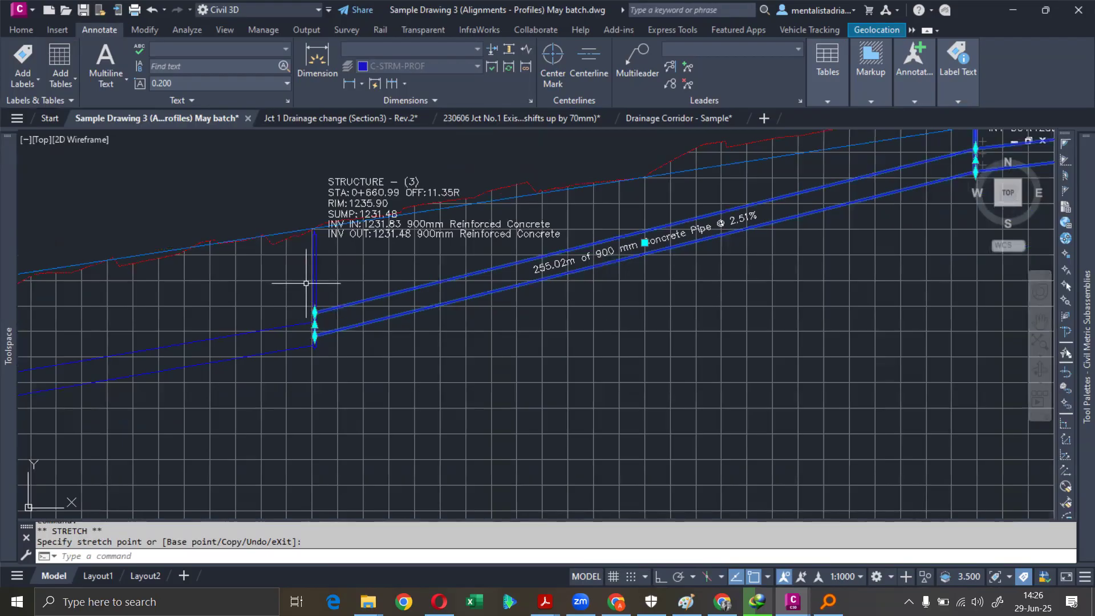
scroll(311, 282, "up", 2)
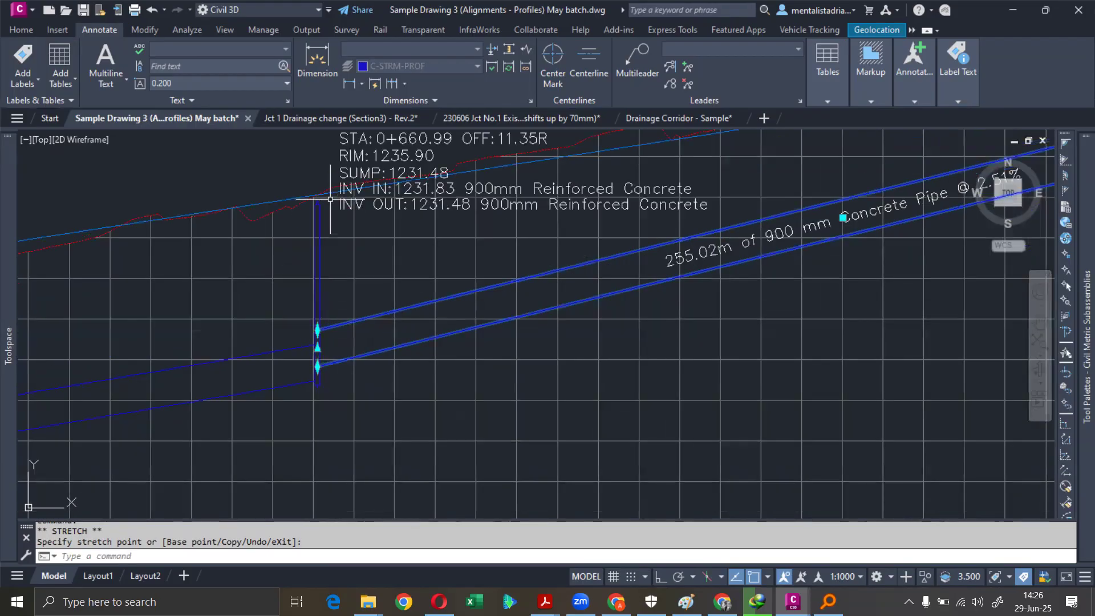
scroll(318, 205, "up", 3)
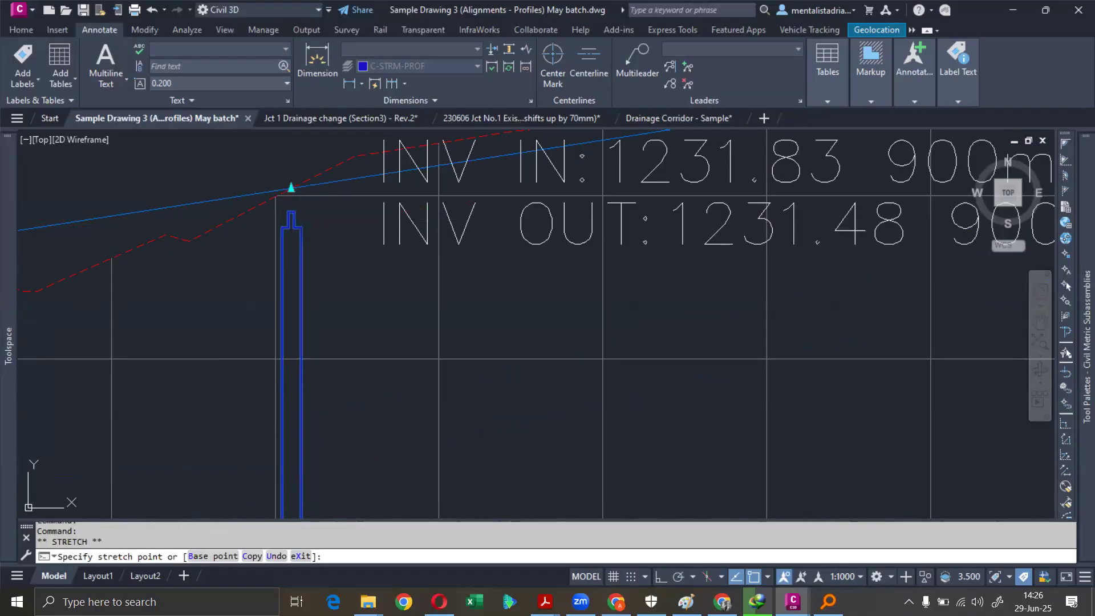
scroll(297, 205, "down", 5)
scroll(301, 309, "up", 2)
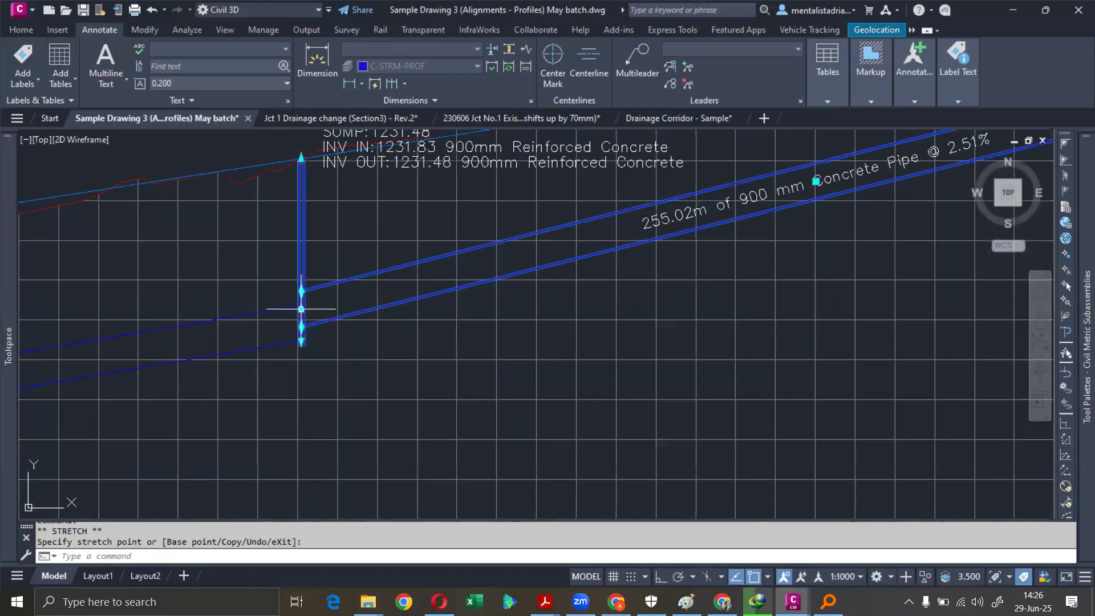
- Raise the ends of the incoming 255.02 m pipe and the outgoing pipe at Structure - (3) to a matching invert of 1234.22
scroll(301, 309, "up", 2)
left_click(301, 309)
scroll(301, 200, "down", 4)
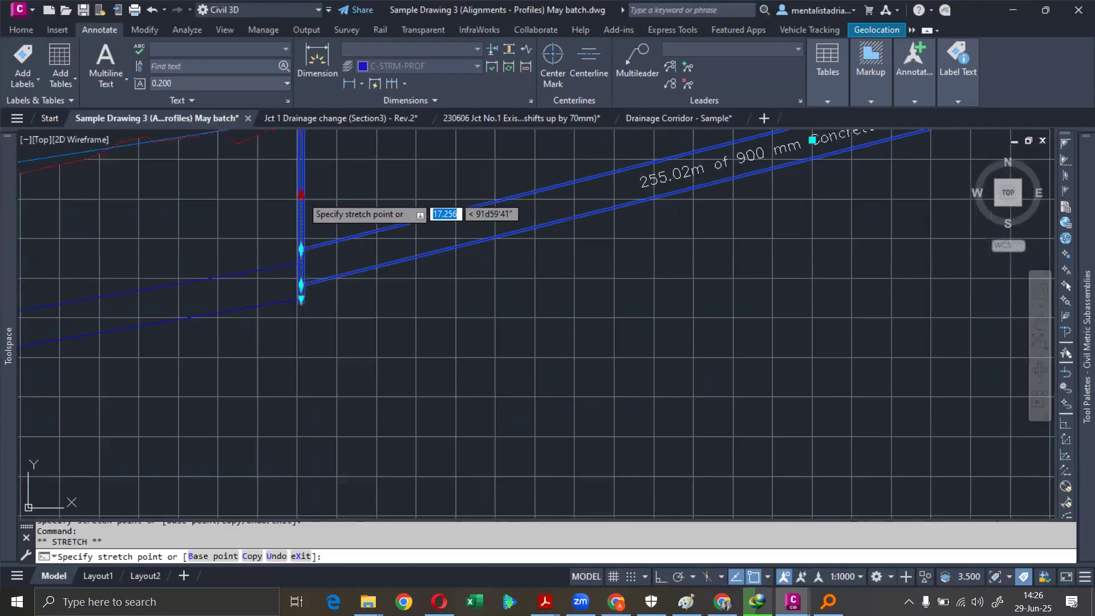
left_click(302, 181)
left_click(301, 245)
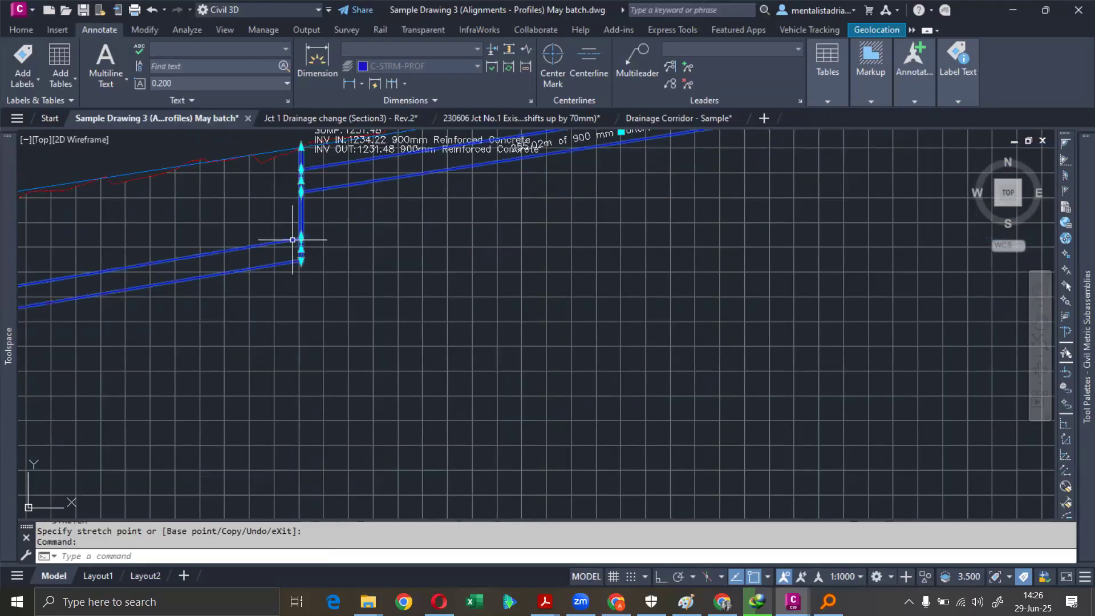
left_click(301, 245)
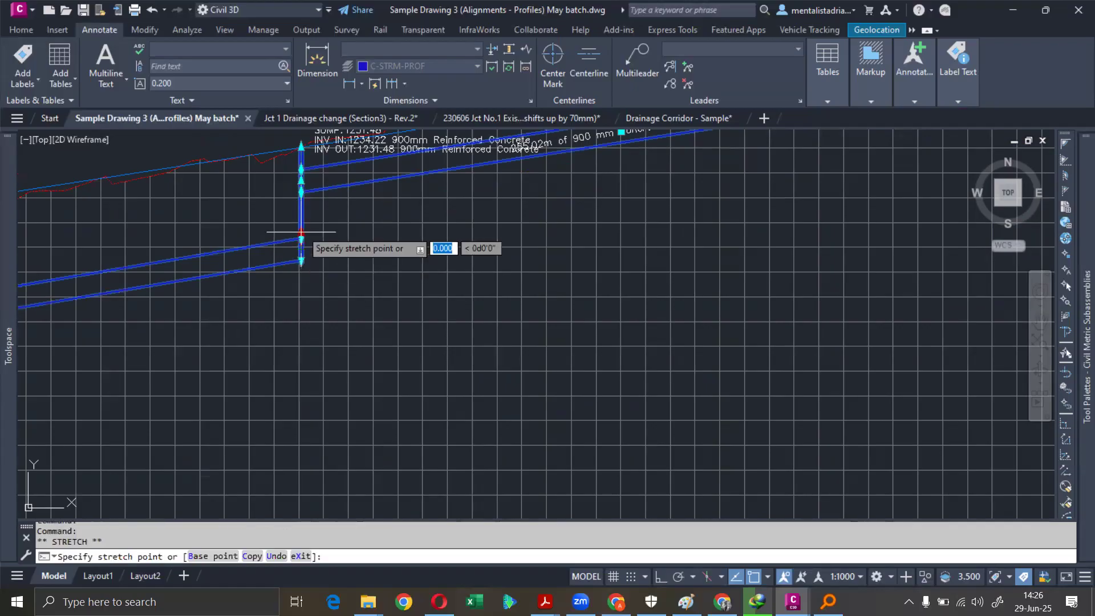
left_click(300, 181)
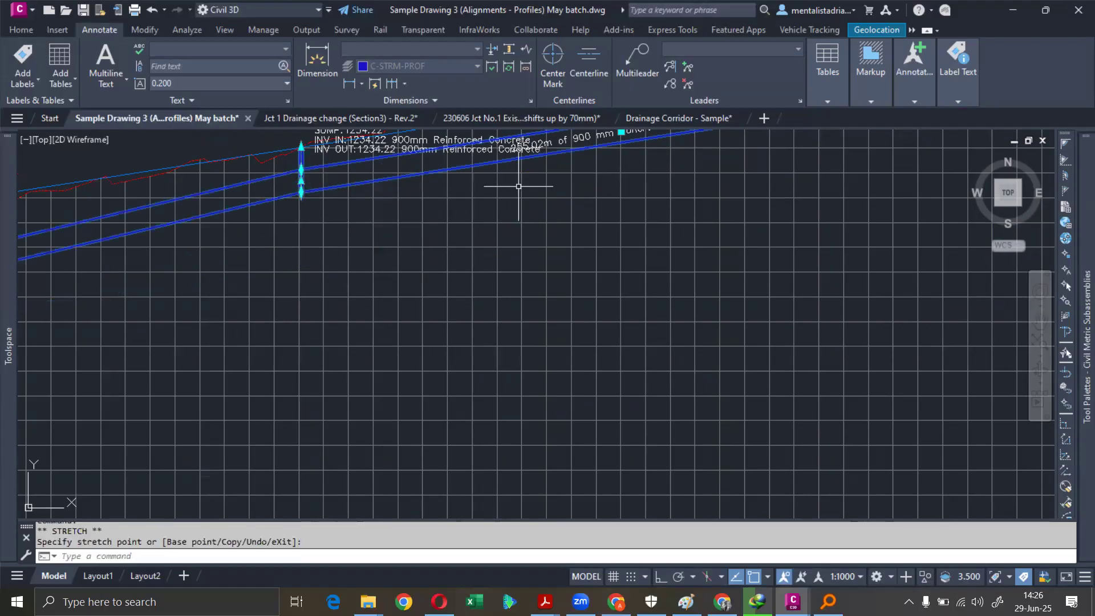
- Raise the rim of Structure - (4) at station 0+267.40 to the design profile line, at elevation 1229.96
scroll(524, 188, "down", 5)
mouse_move(525, 187)
middle_mouse_down()
mouse_move(579, 225)
mouse_move(500, 253)
middle_mouse_up()
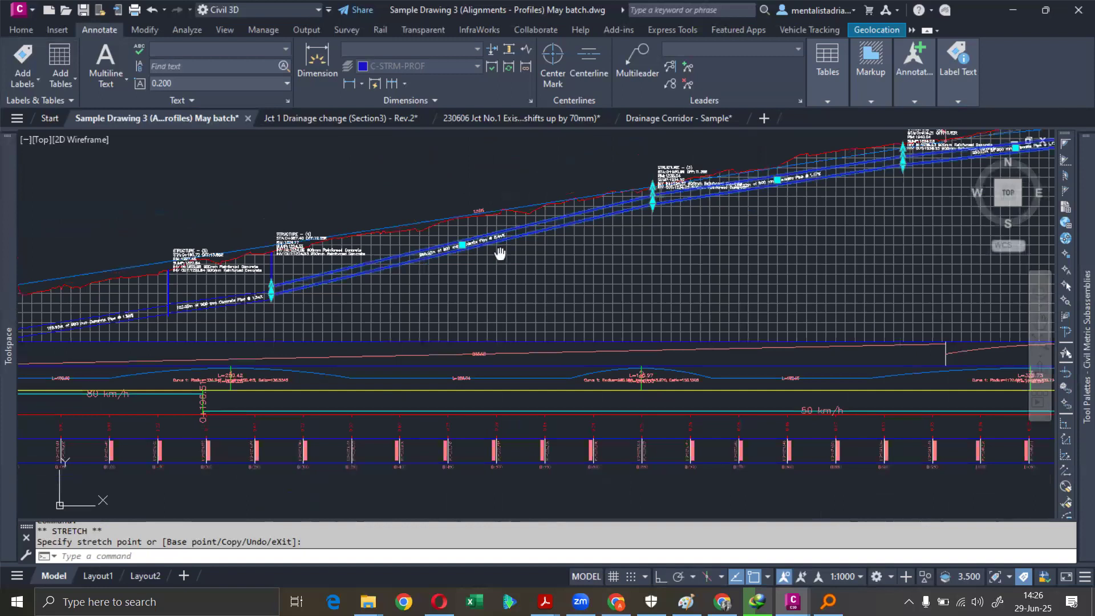
scroll(435, 230, "up", 4)
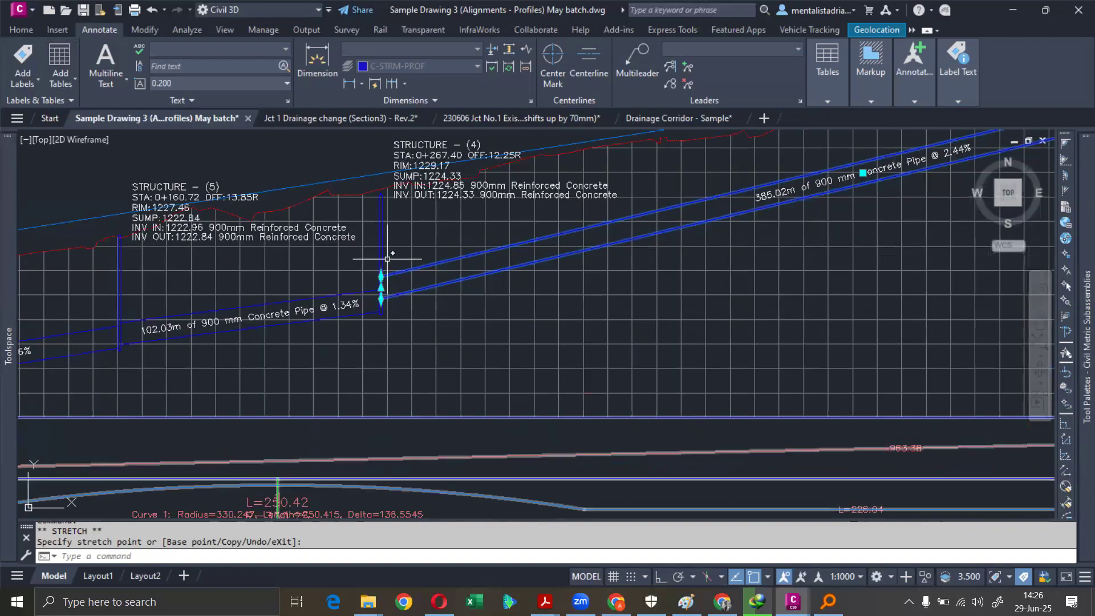
left_click(380, 223)
scroll(381, 193, "up", 2)
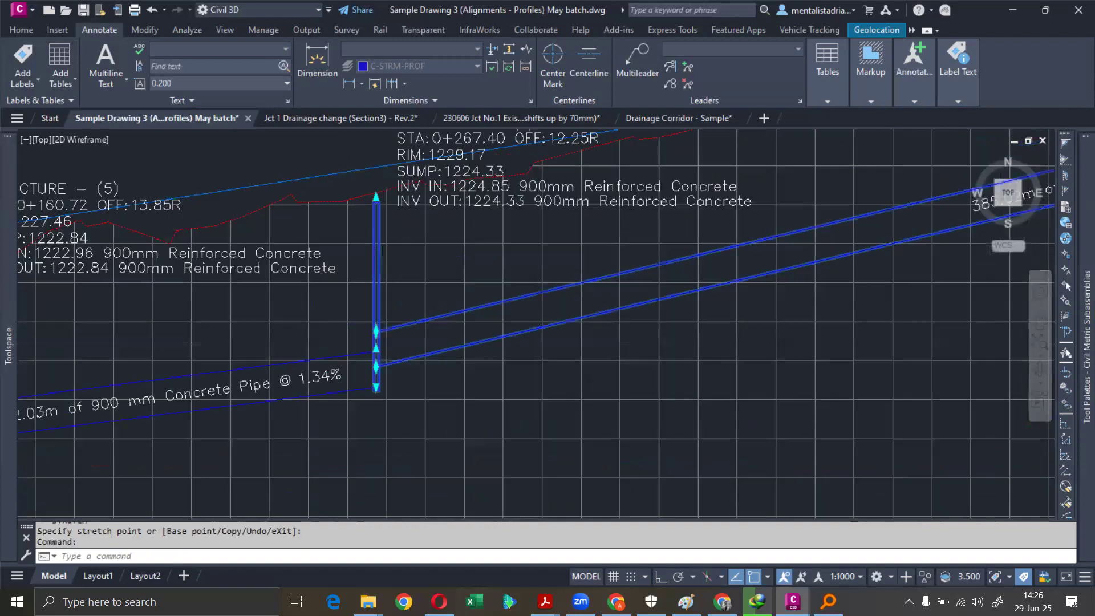
scroll(385, 191, "up", 2)
left_click(368, 206)
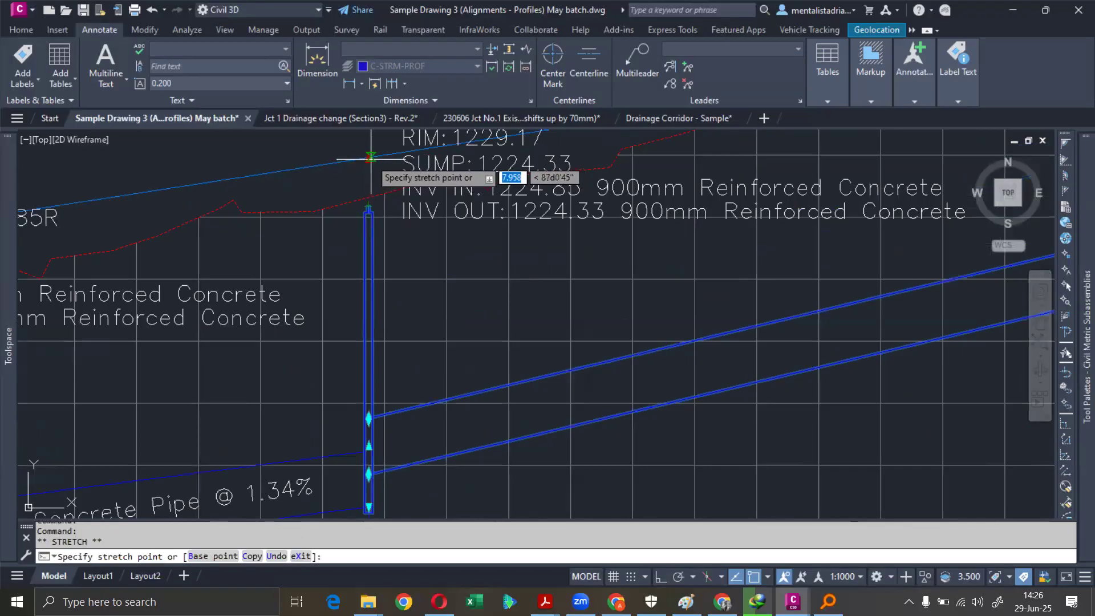
left_click(369, 157)
scroll(374, 281, "down", 2)
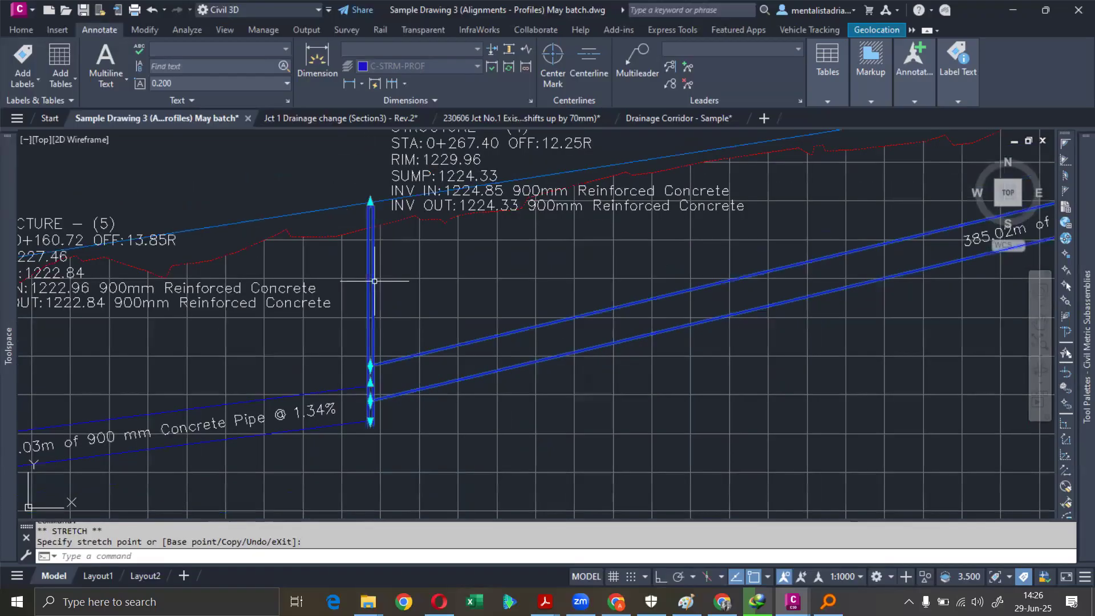
- Raise the ends of the 385.02 m and 102.03 m pipes at Structure - (4) to a matching invert of 1228.34
left_click(370, 382)
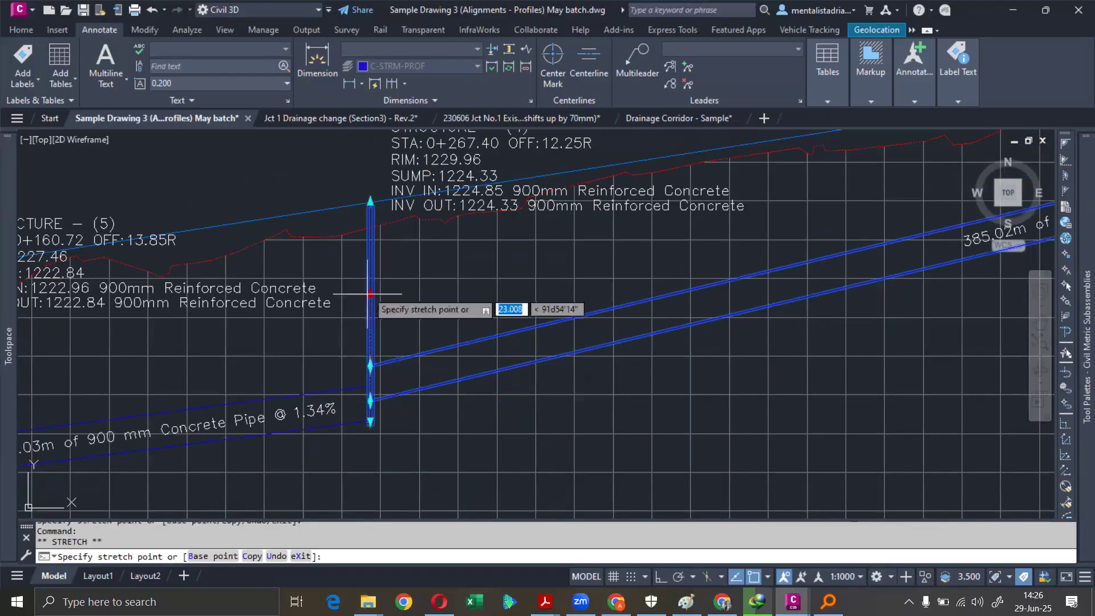
left_click(368, 249)
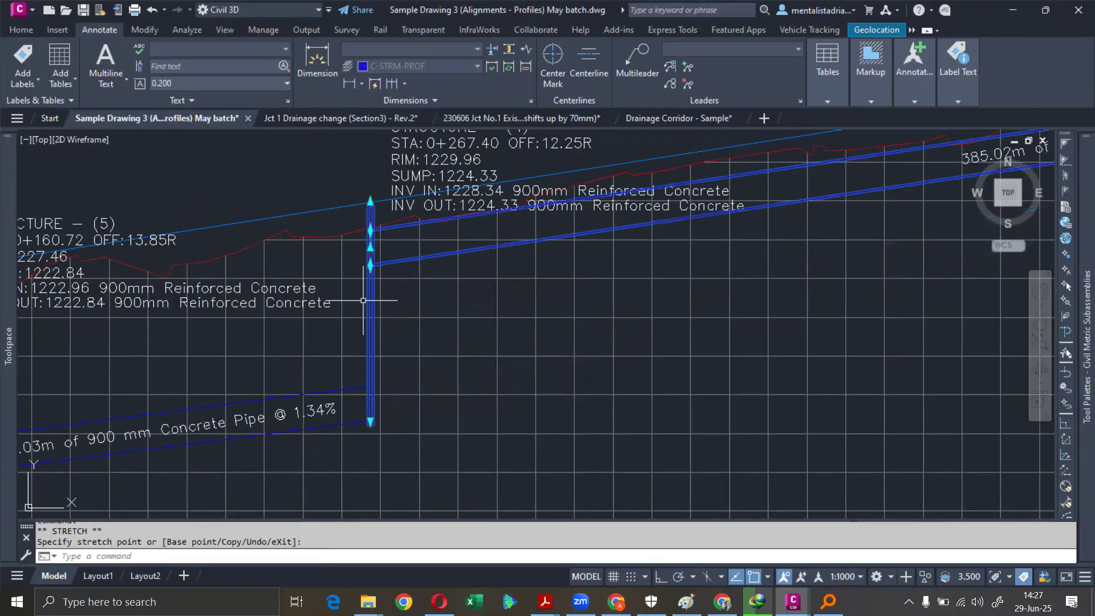
left_click(354, 386)
left_click(371, 404)
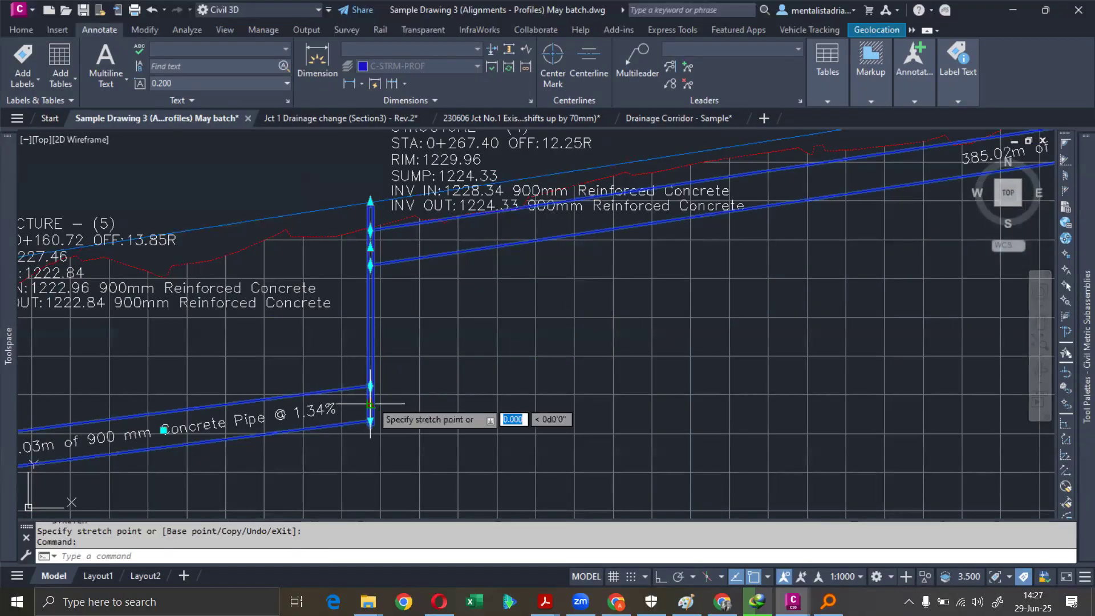
left_click(371, 264)
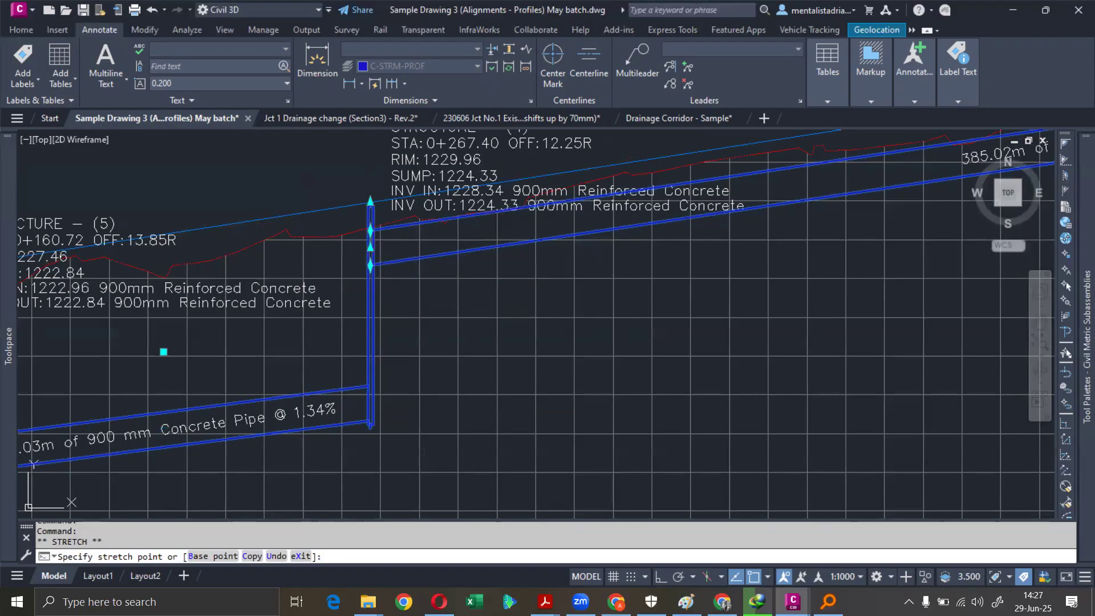
- Raise the rim of Structure - (5) at station 0+160.72 to the design profile line, at elevation 1228.29
scroll(435, 223, "down", 4)
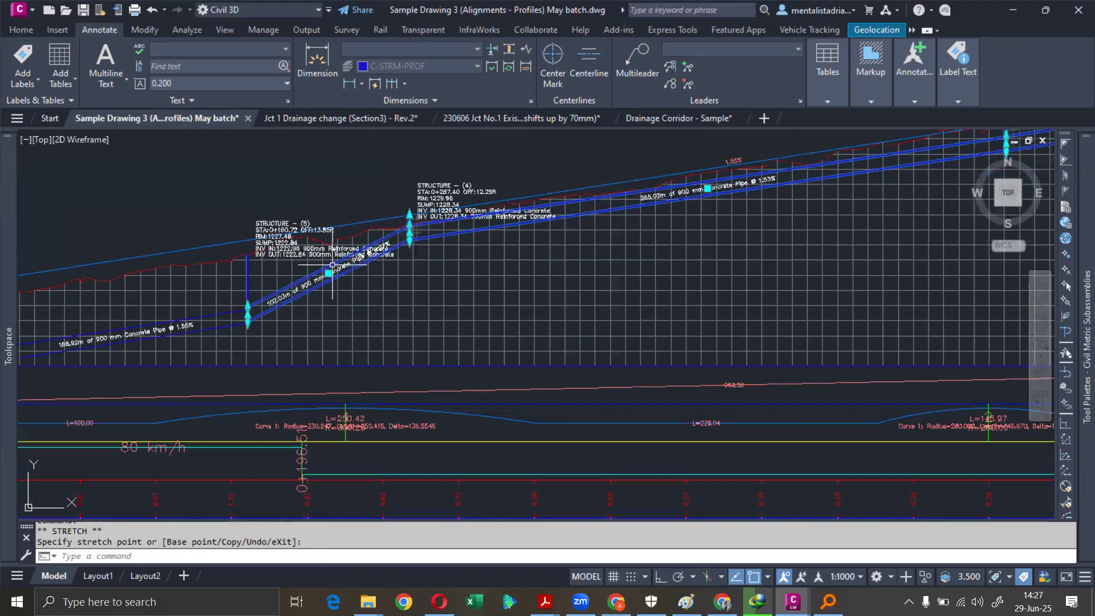
scroll(243, 255, "up", 2)
scroll(243, 255, "up", 2)
left_click(252, 251)
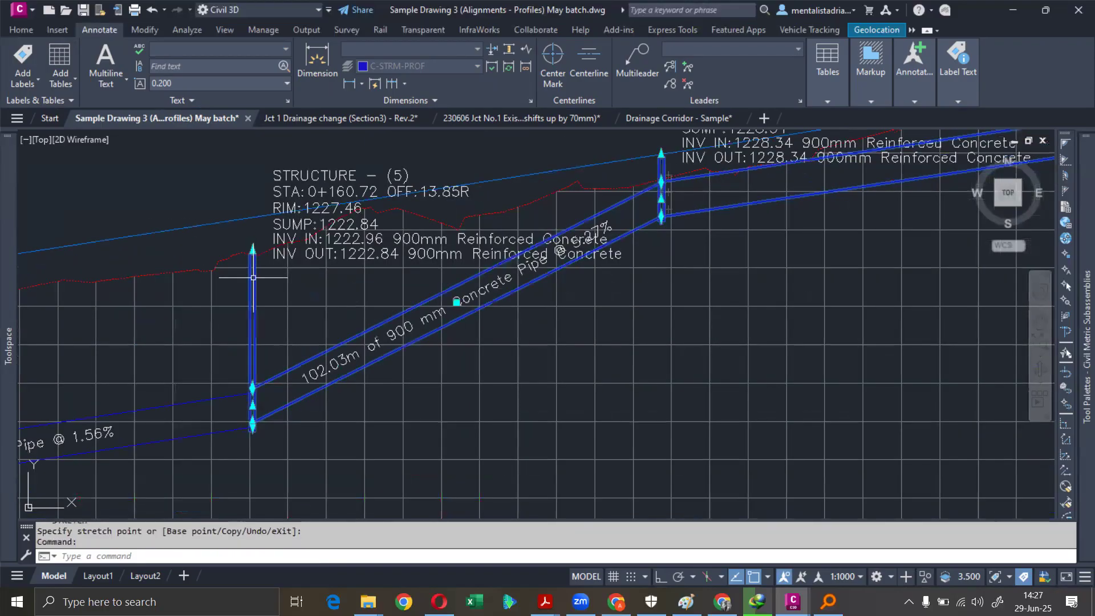
left_click(248, 219)
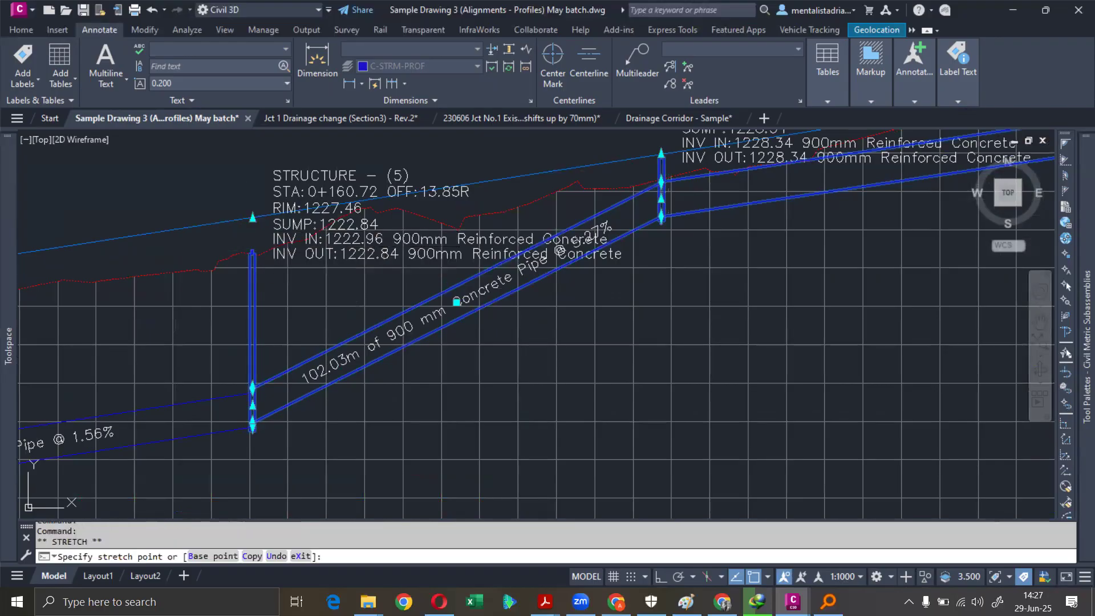
- Raise the ends of the incoming 102.03 m pipe and the outgoing pipe at Structure - (5) to a matching invert of 1226.89
left_click(252, 406)
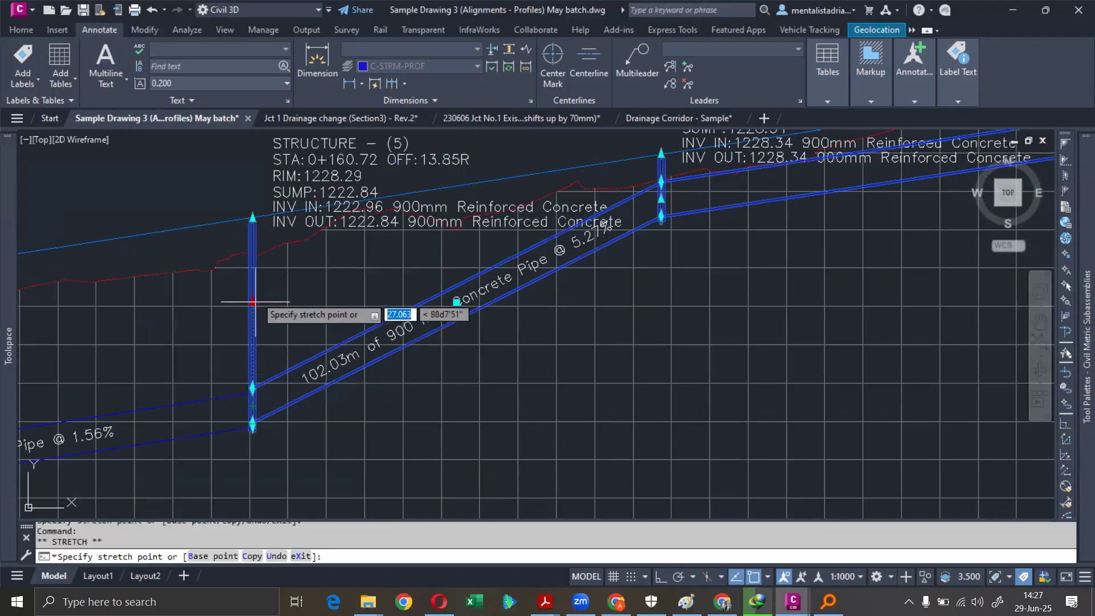
left_click(253, 255)
scroll(338, 312, "down", 2)
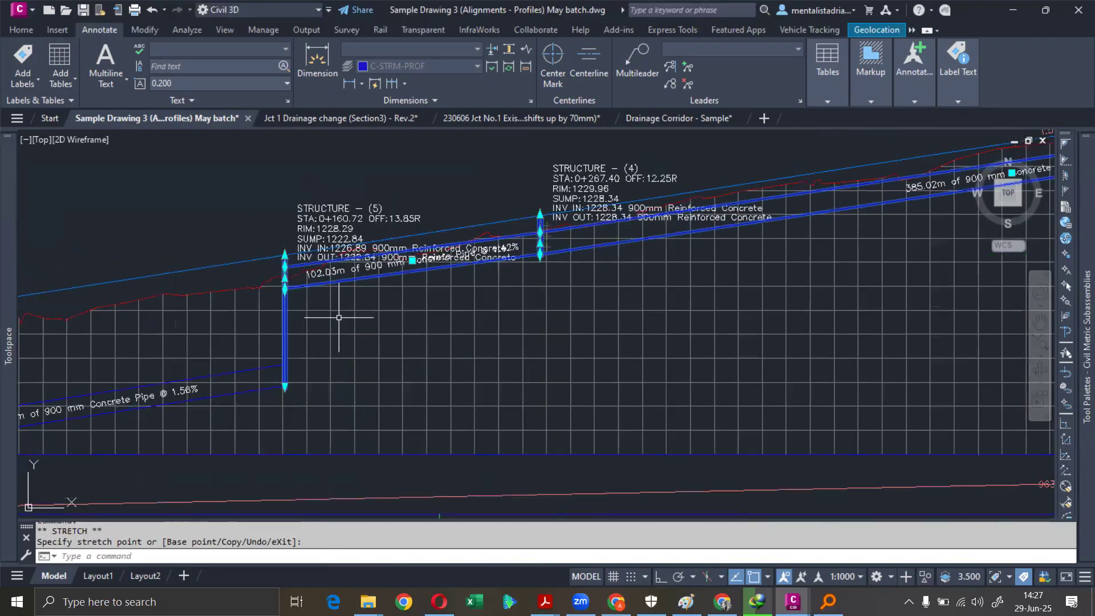
left_click(281, 368)
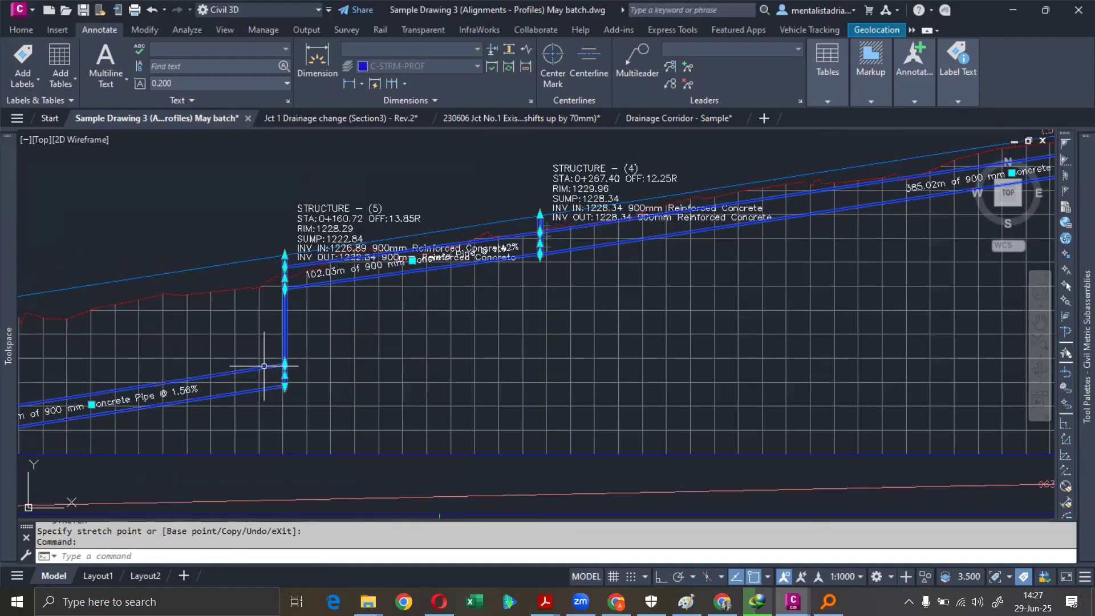
left_click(284, 376)
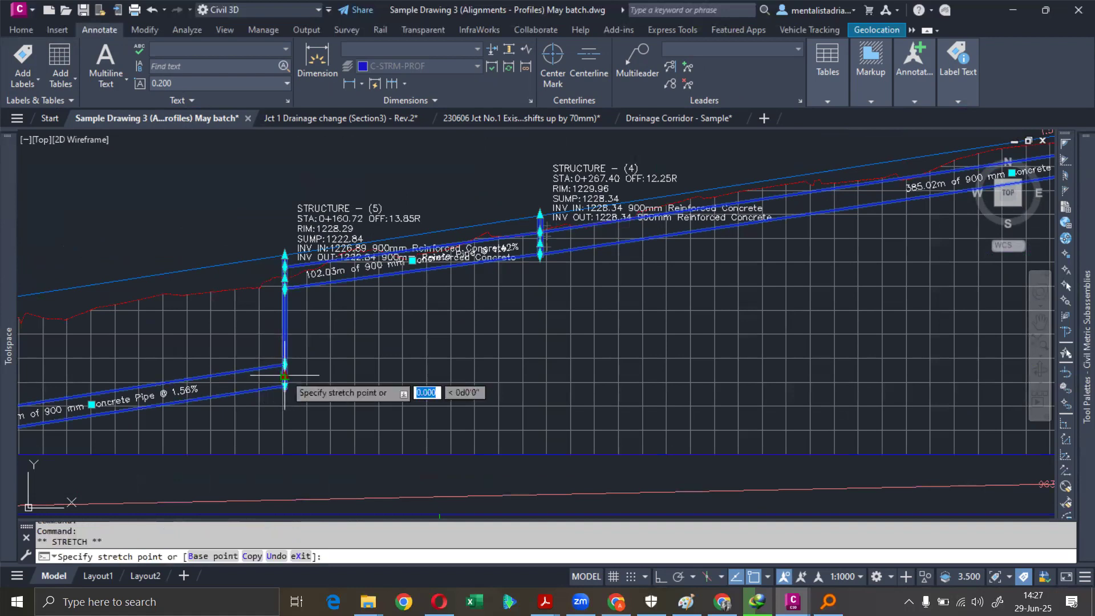
left_click(285, 278)
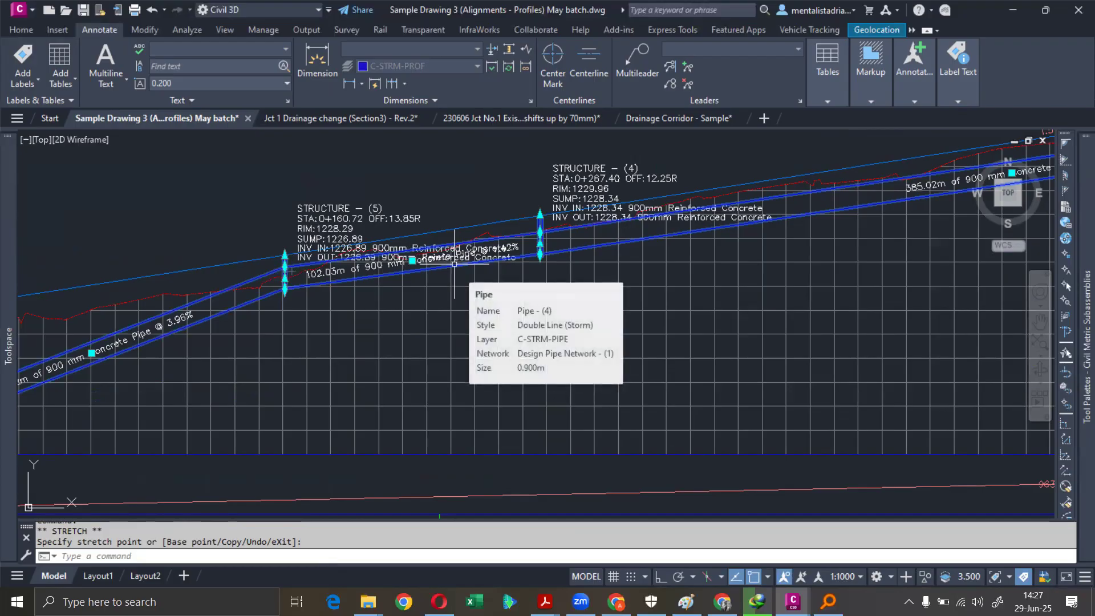
- Examine the 168.92 m pipe from its low end at station 0+000 up to Structure - (5) in the profile view
middle_click_drag(409, 303, 748, 250)
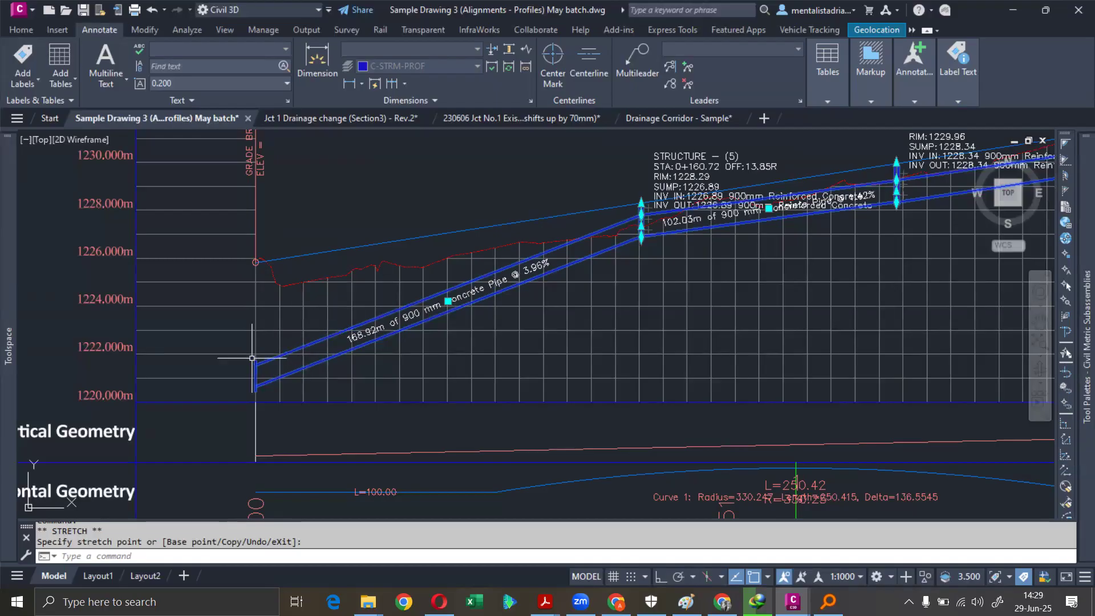
scroll(253, 369, "up", 2)
scroll(253, 369, "up", 4)
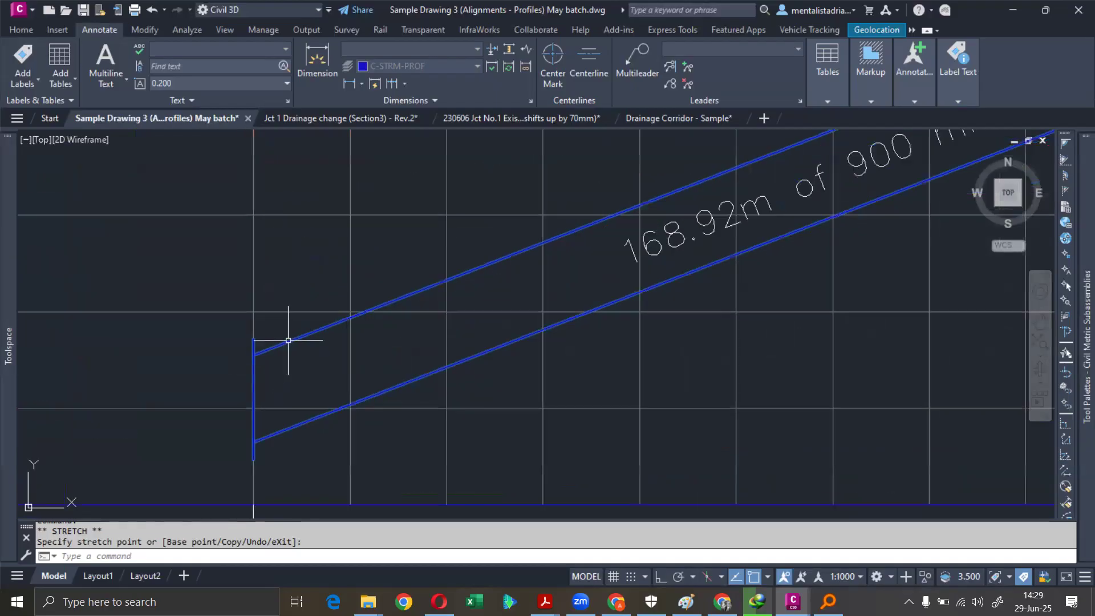
scroll(305, 370, "down", 4)
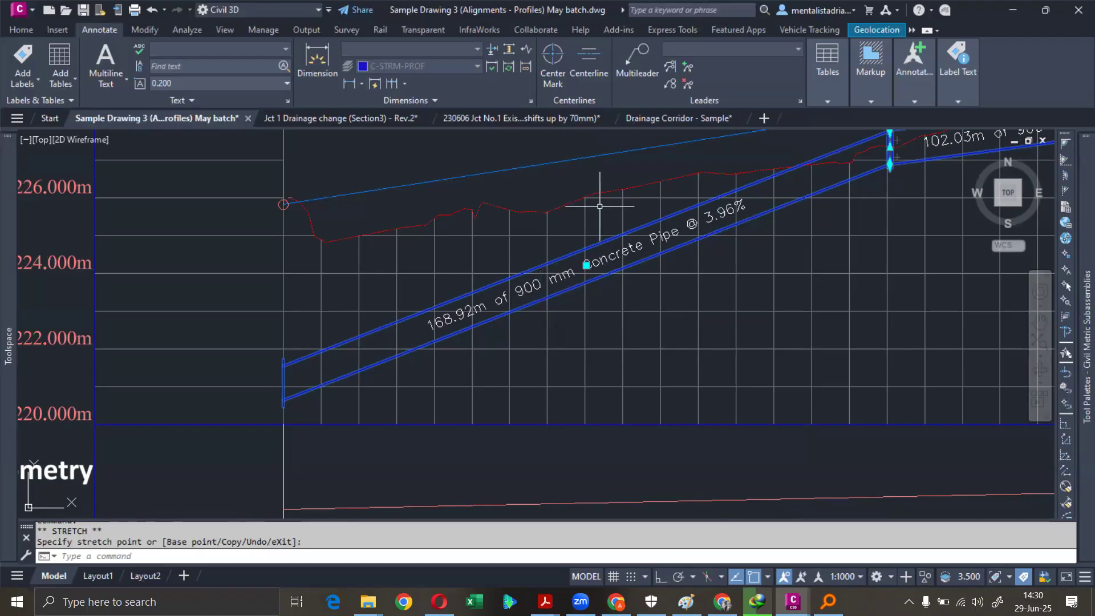
scroll(765, 276, "up", 3)
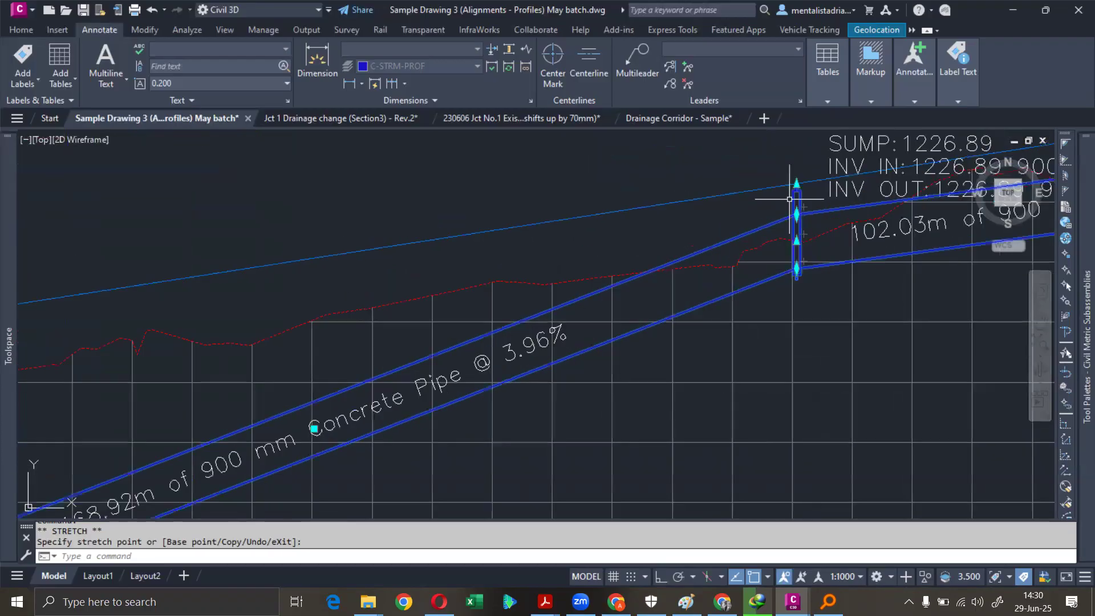
scroll(796, 194, "up", 2)
key("Escape")
key("Escape")
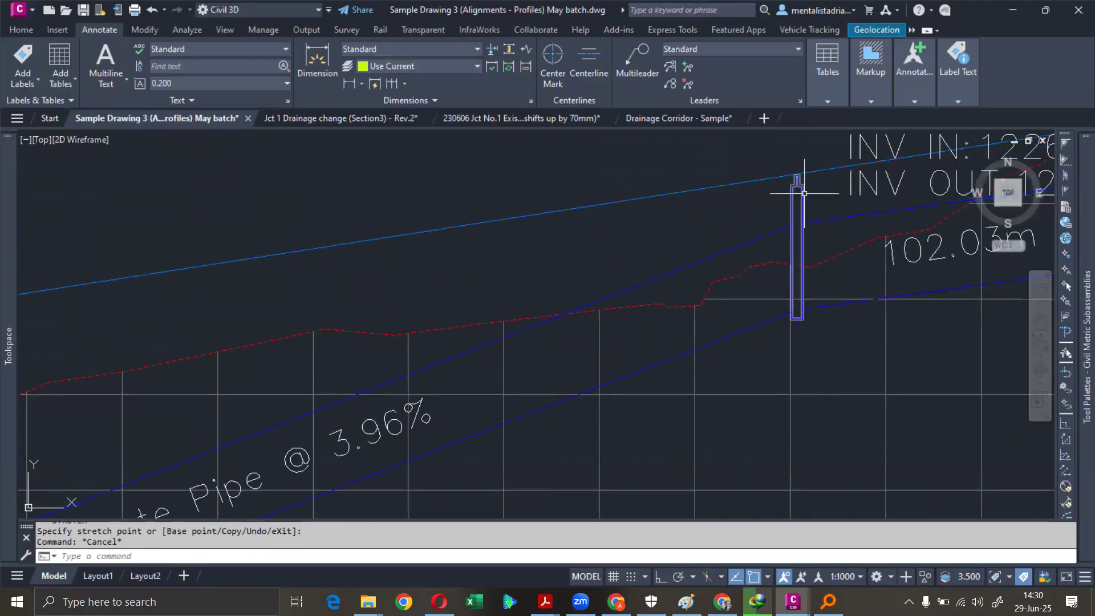
- Check the properties of Structure - (5) and its station, rim, sump and invert label in the profile view
left_click(804, 194)
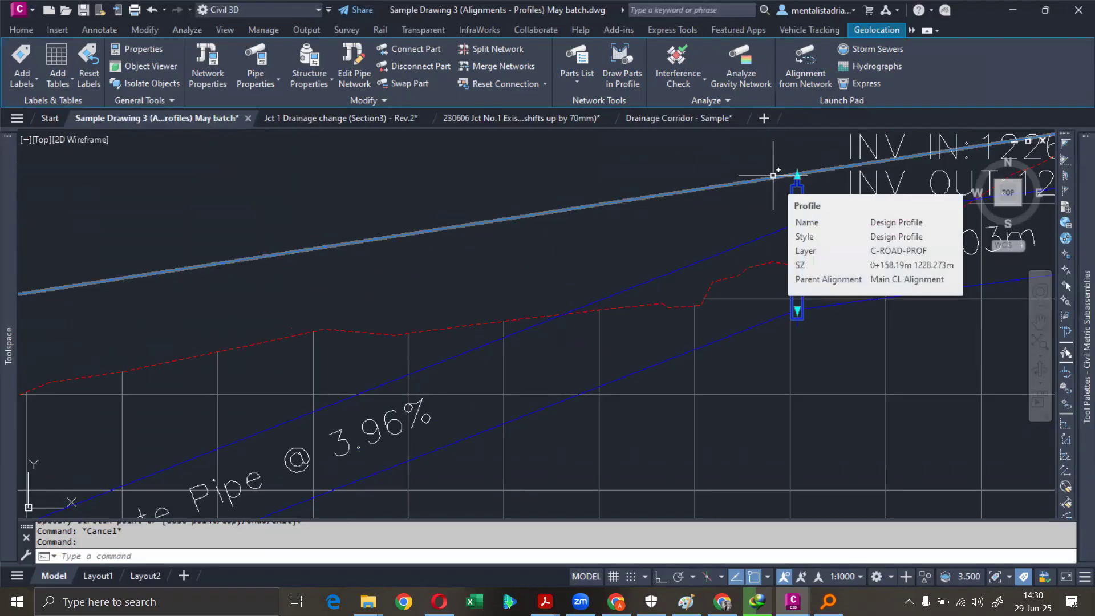
left_click(310, 70)
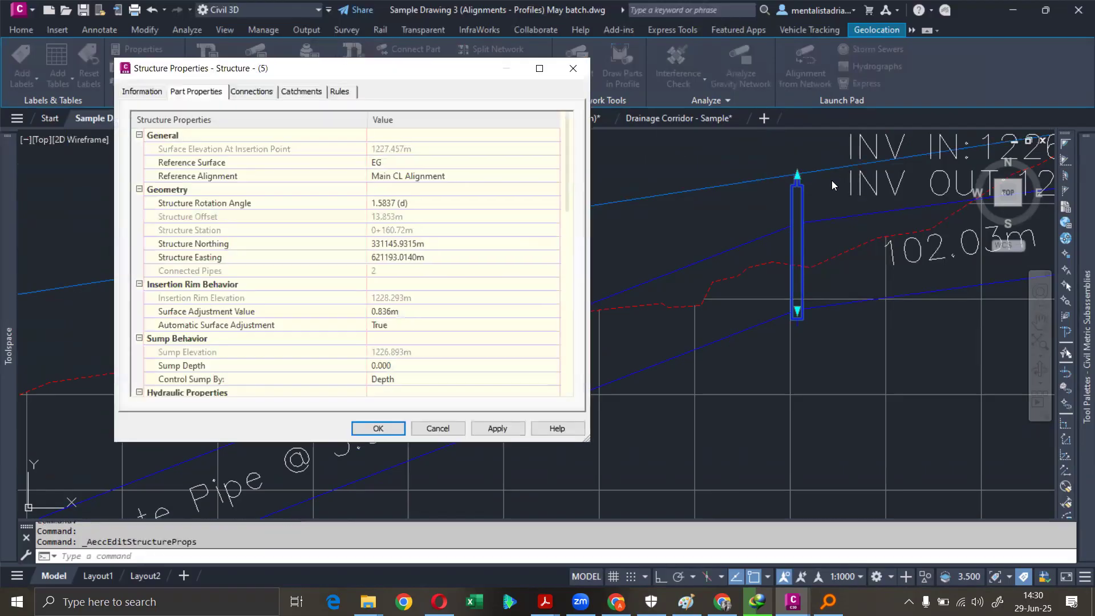
left_click(575, 70)
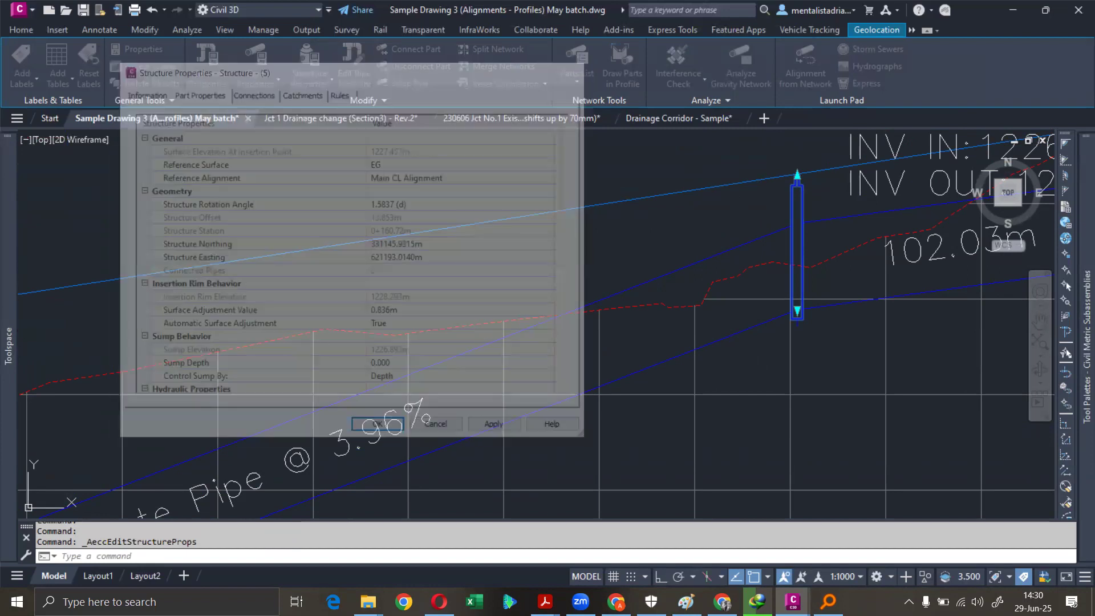
scroll(734, 187, "down", 2)
middle_click_drag(778, 197, 655, 267)
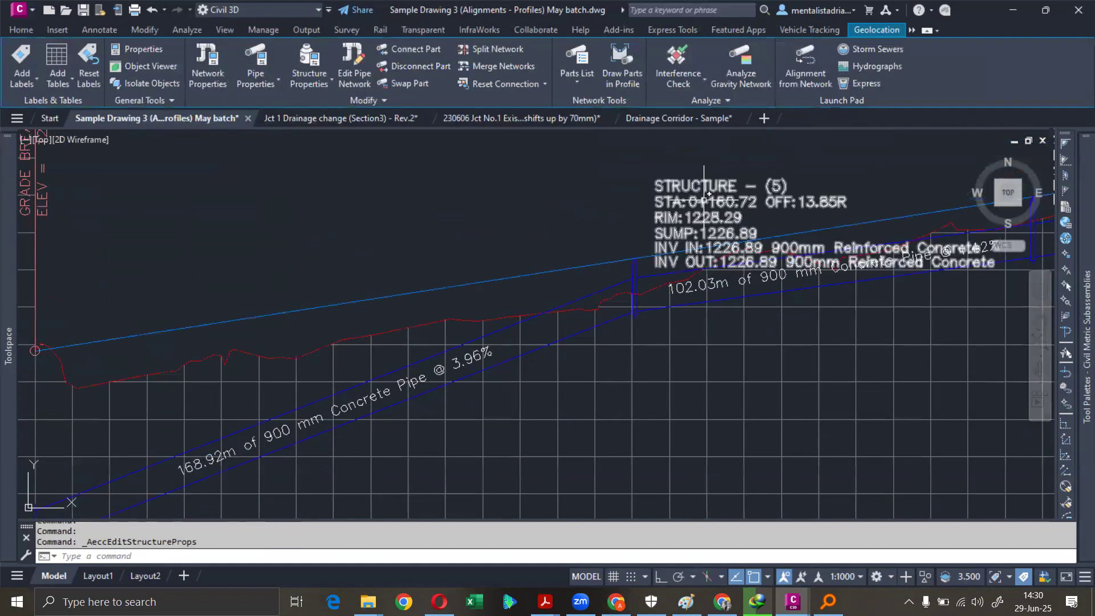
scroll(707, 194, "up", 2)
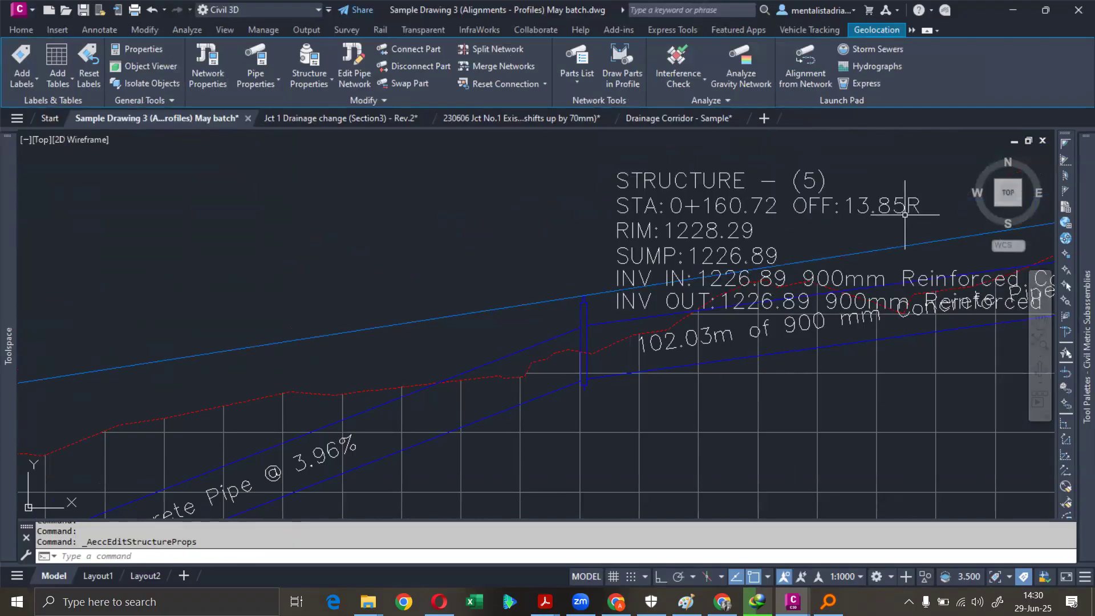
middle_click_drag(865, 208, 713, 200)
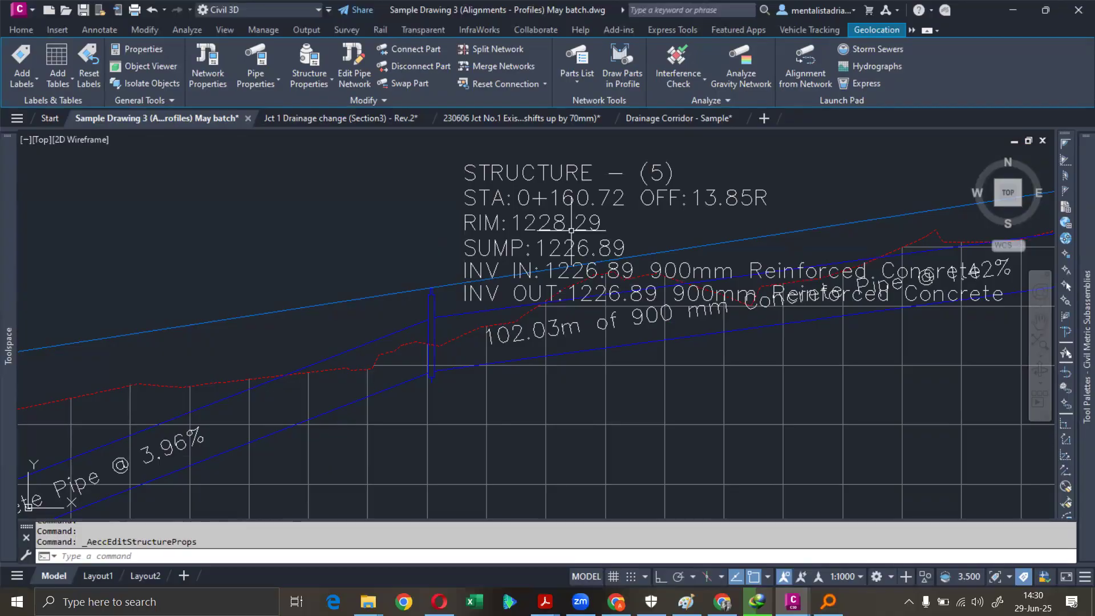
- Review all part properties of Structure - (5), from rim and sump behavior to hydraulic and part data
left_click(433, 296)
left_click(309, 64)
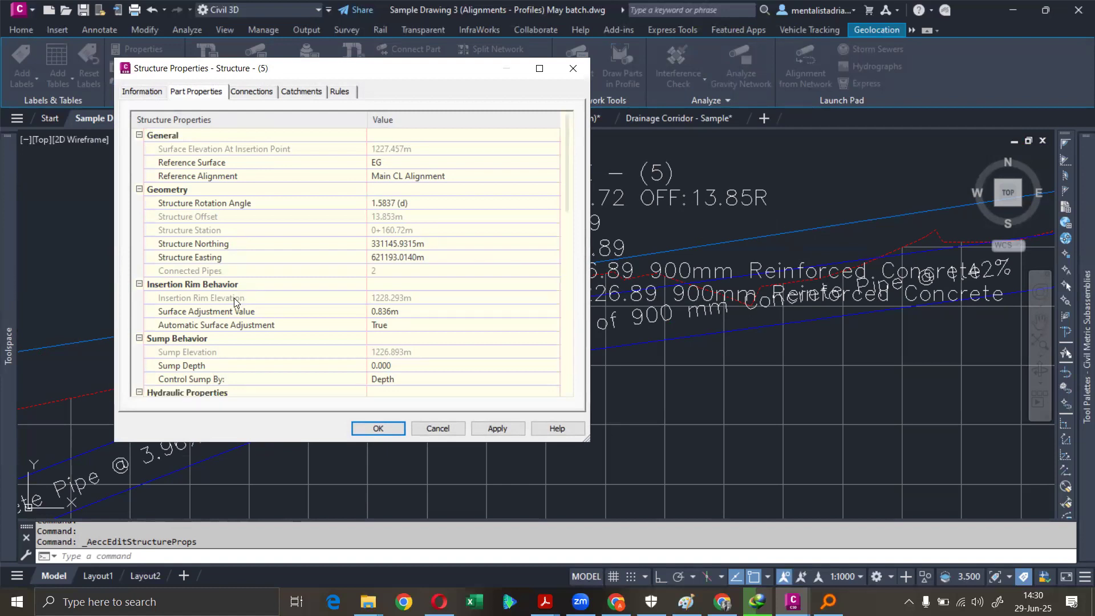
scroll(237, 303, "down", 1)
scroll(194, 304, "down", 2)
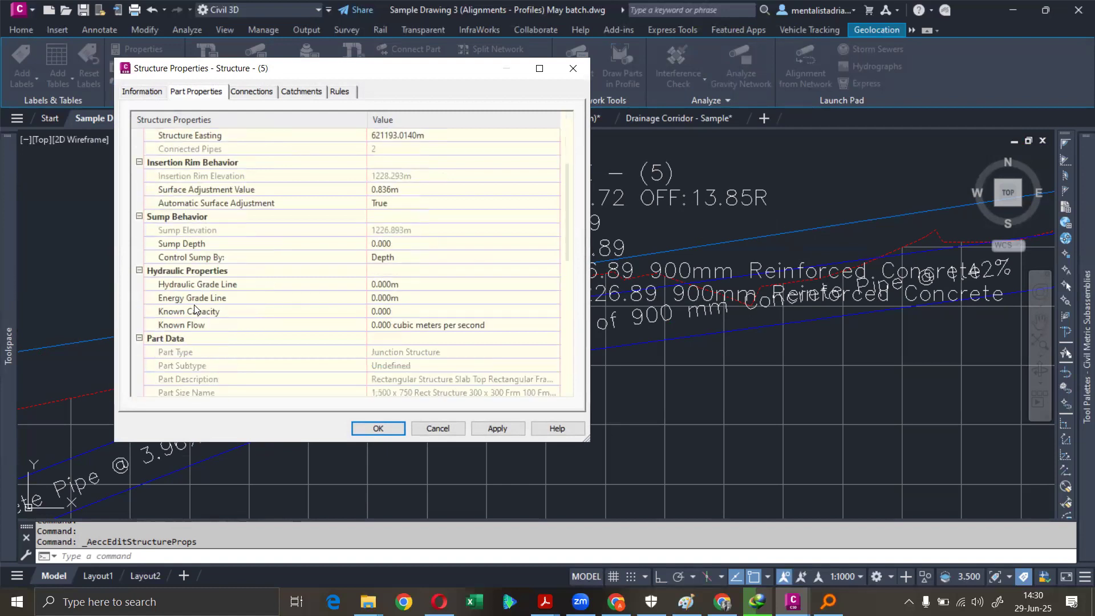
scroll(194, 305, "down", 3)
scroll(194, 311, "down", 5)
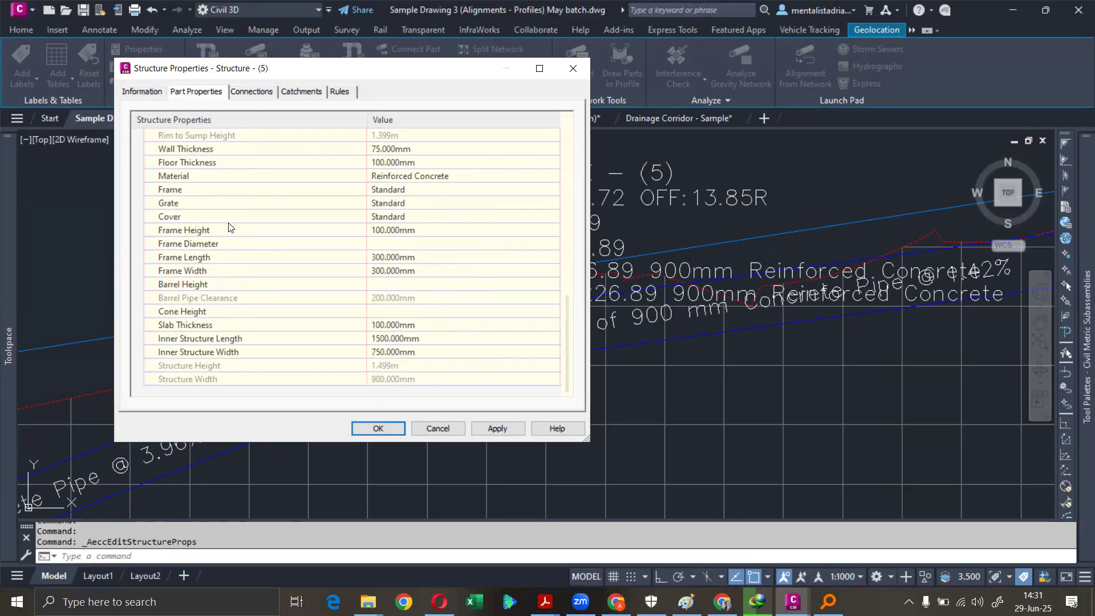
scroll(343, 306, "up", 6)
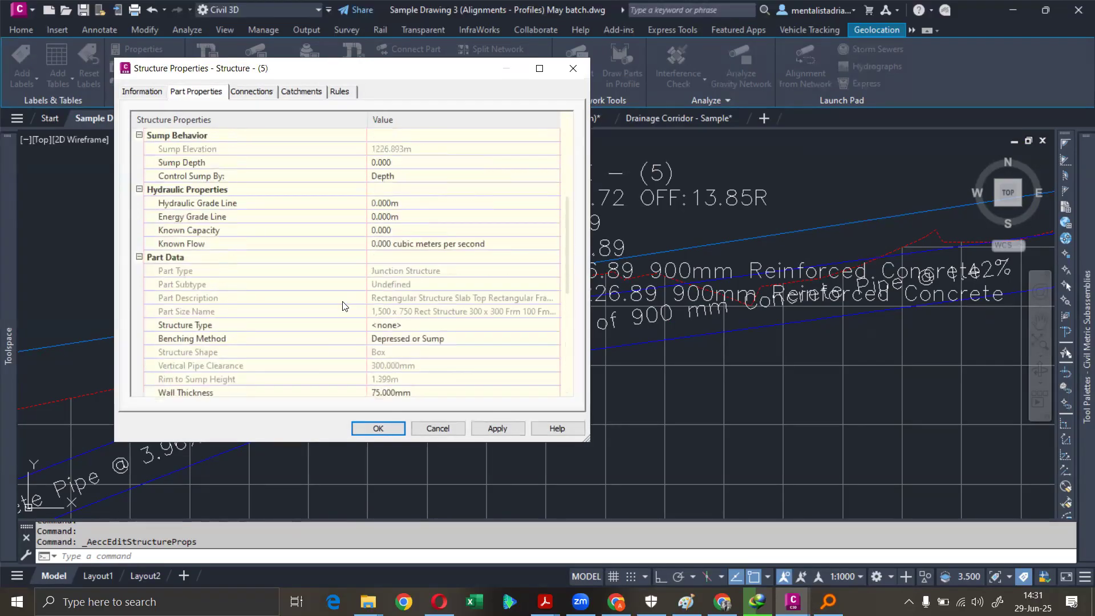
scroll(343, 306, "up", 1)
scroll(344, 306, "up", 1)
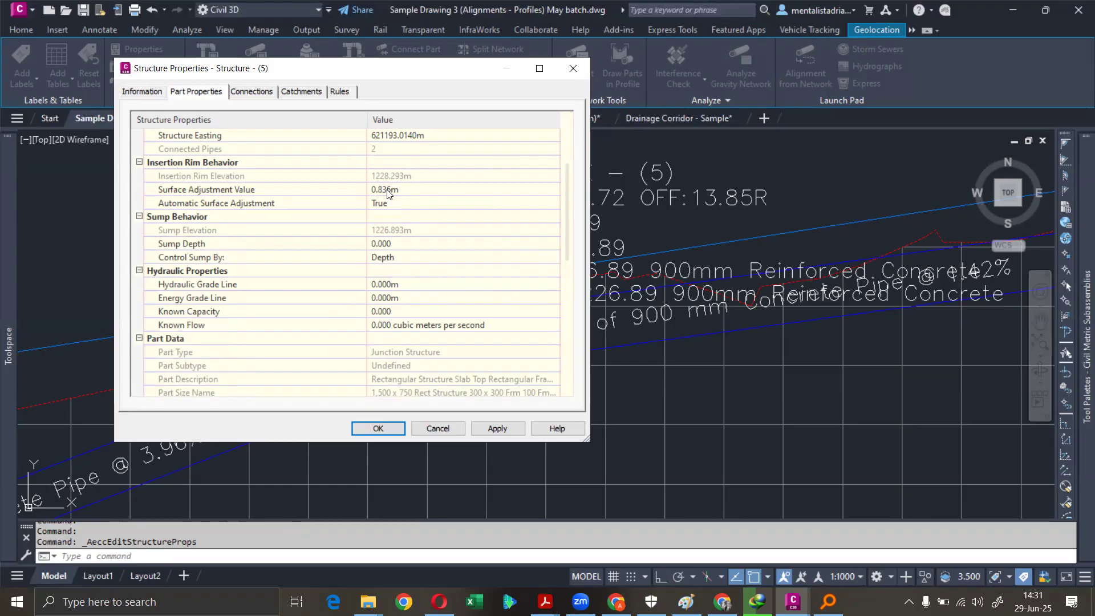
- Try setting Automatic Surface Adjustment to False for Structure - (5) and editing its insertion rim elevation, discarding the changes
left_click(380, 206)
left_click(381, 209)
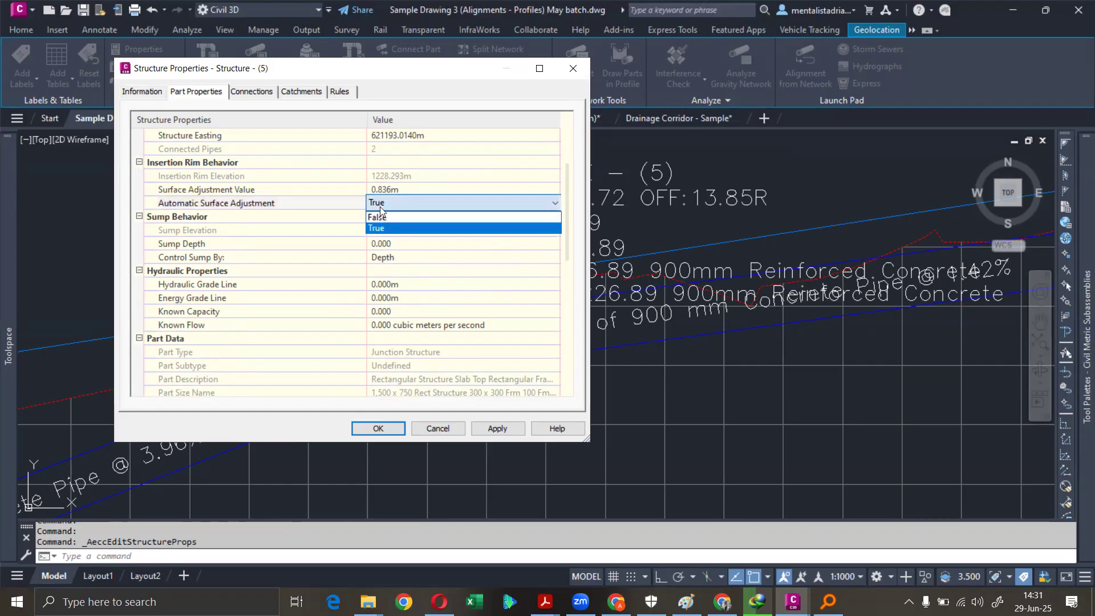
left_click(380, 214)
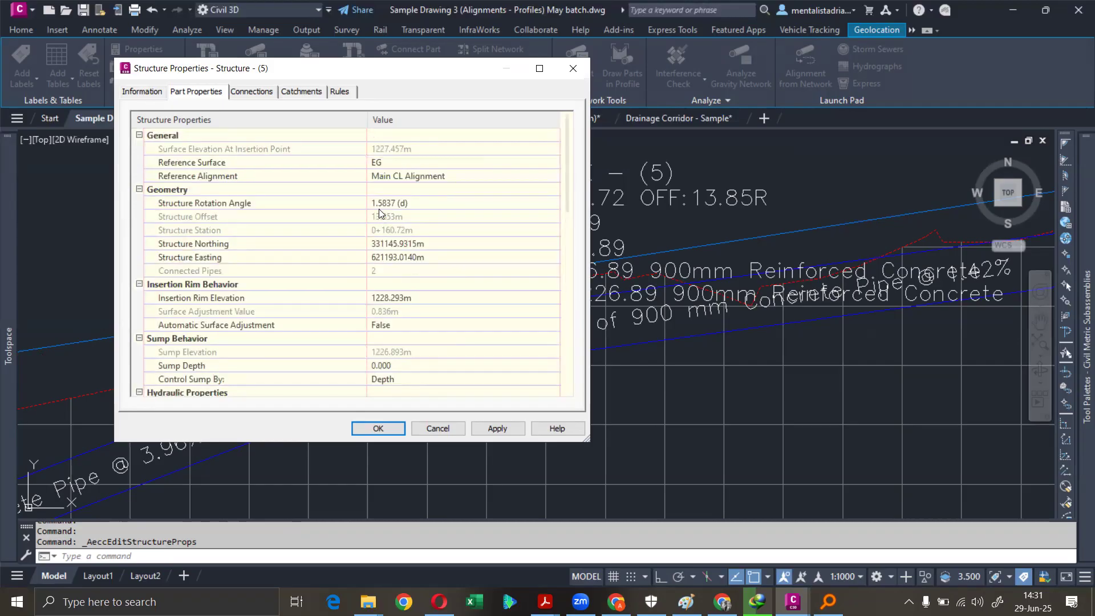
left_click(400, 298)
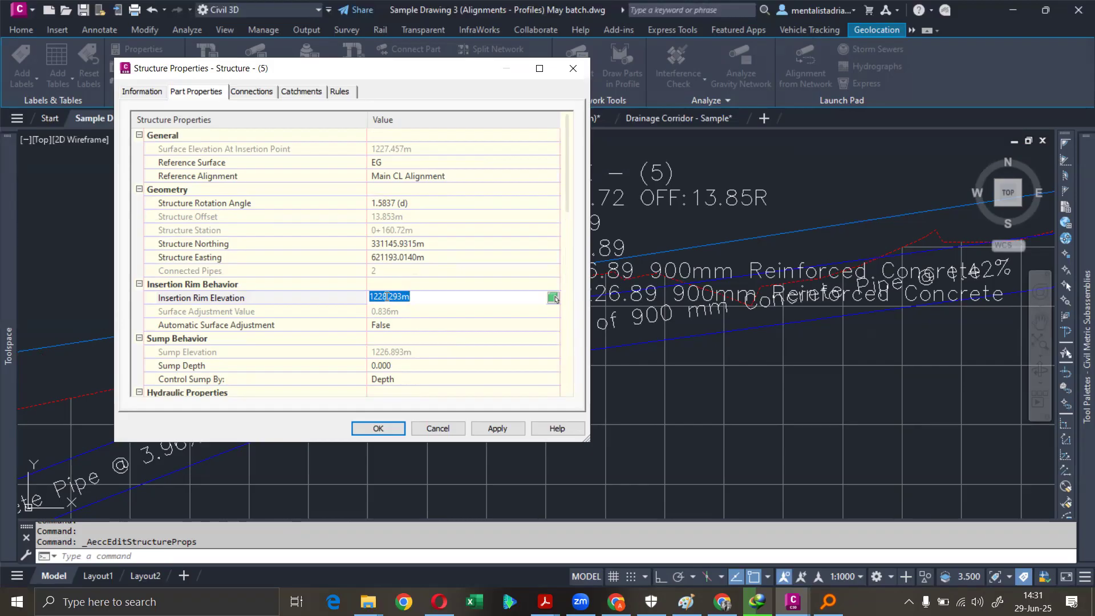
left_click(379, 312)
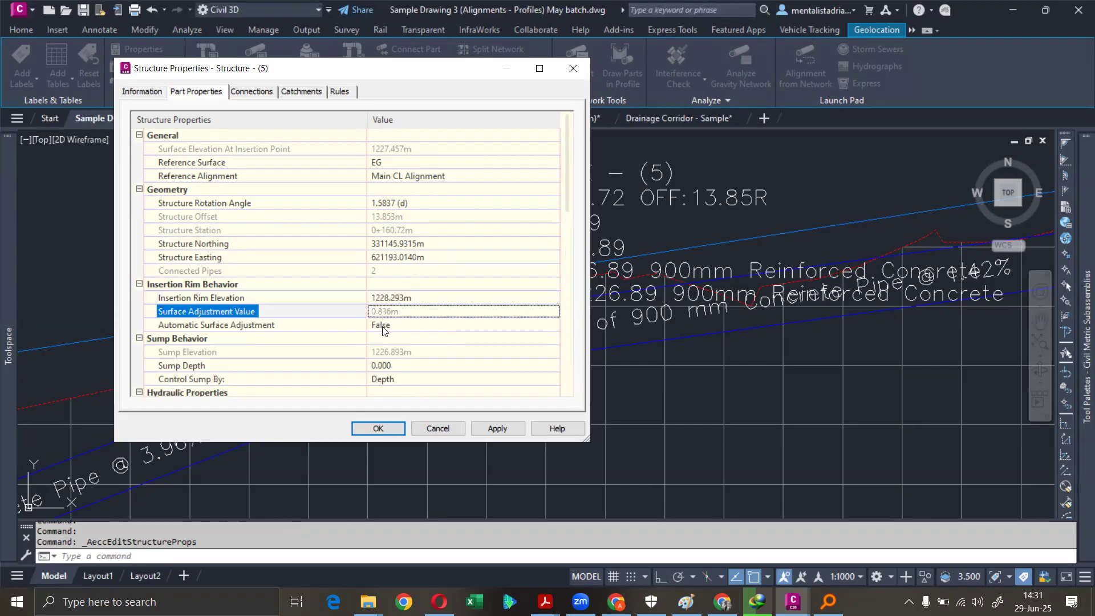
left_click(386, 297)
left_click(394, 296)
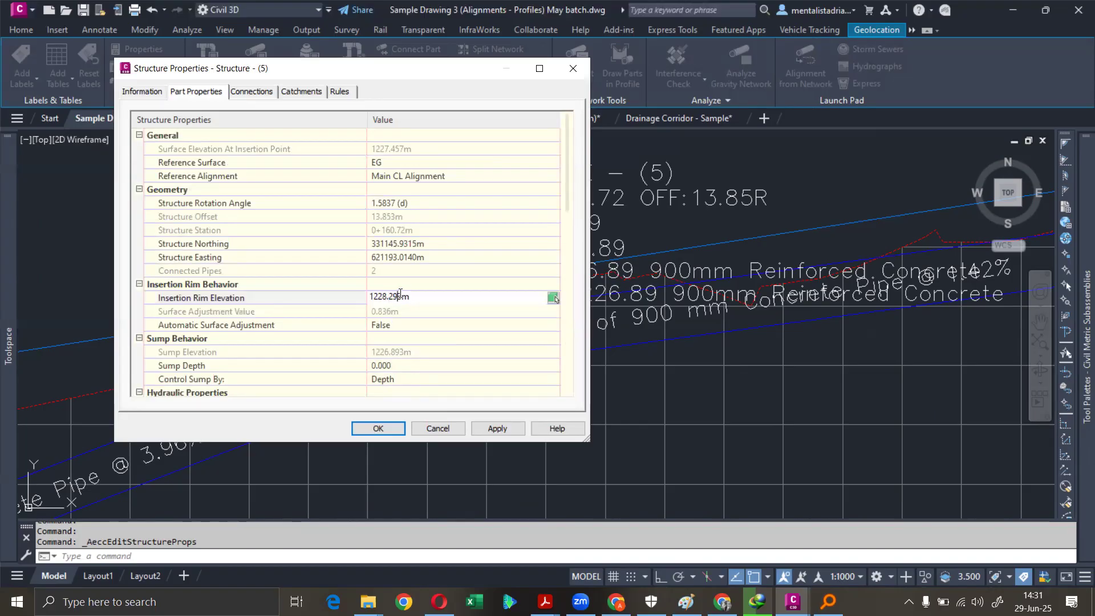
left_click(425, 273)
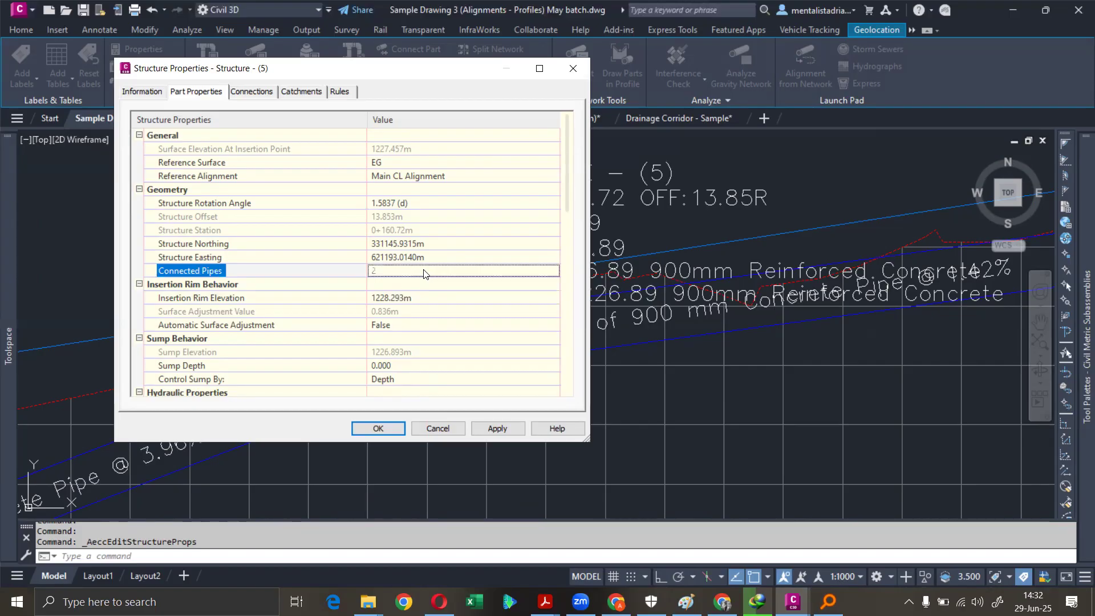
left_click(573, 68)
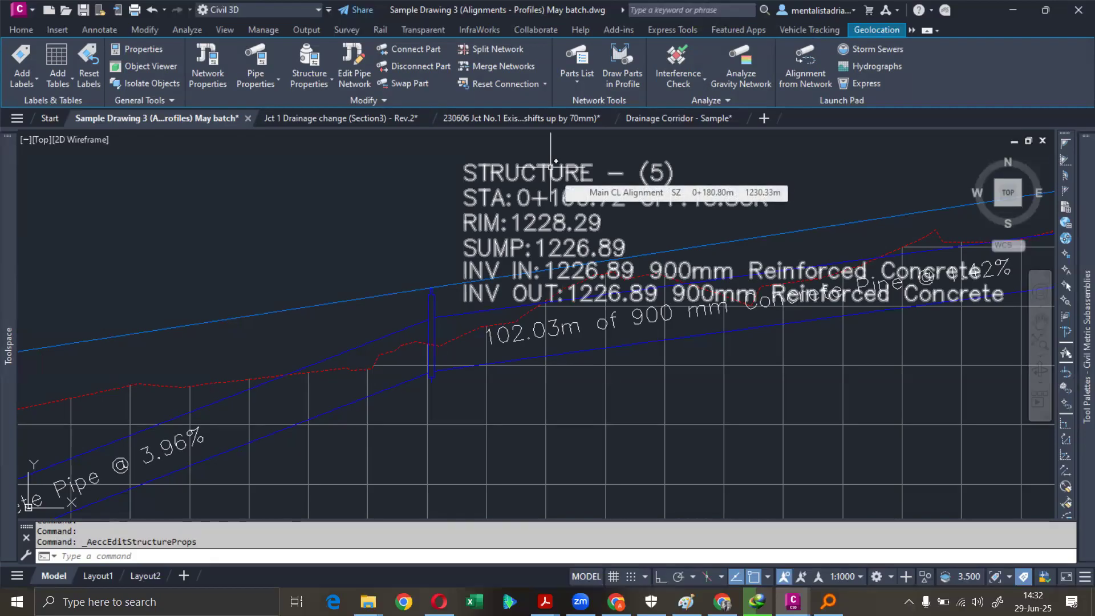
- Examine how the storm network follows the design profile along the full profile view
scroll(556, 177, "down", 4)
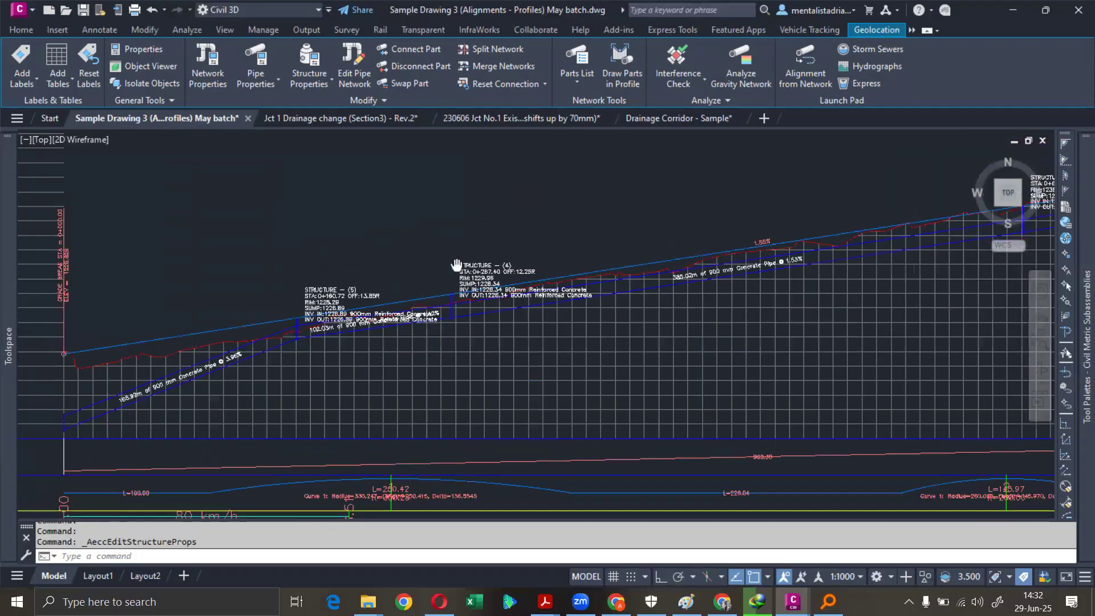
middle_click_drag(456, 264, 414, 277)
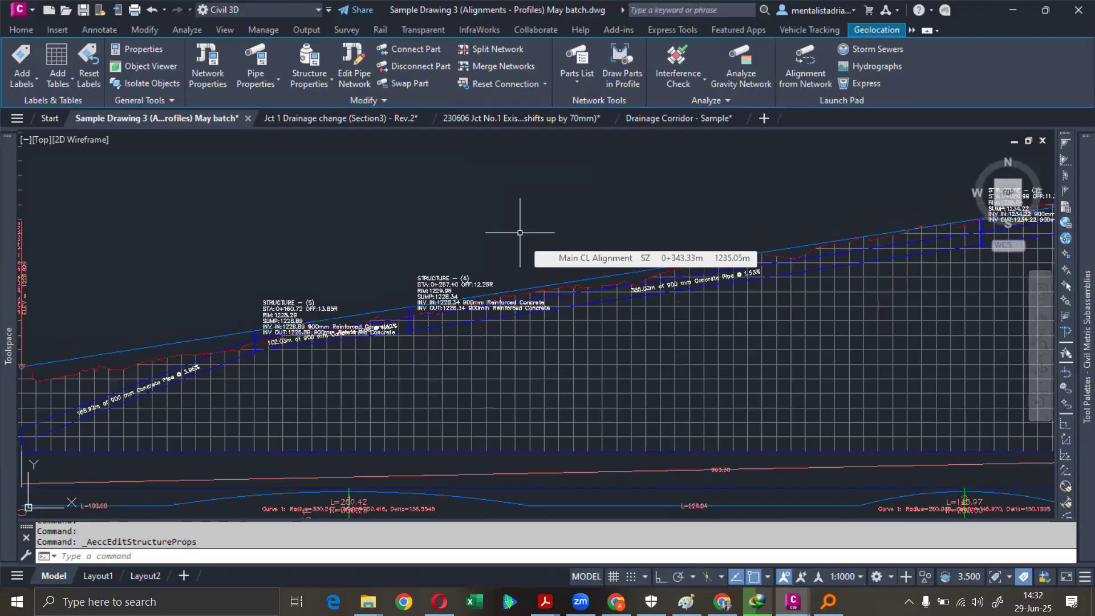
scroll(596, 235, "down", 2)
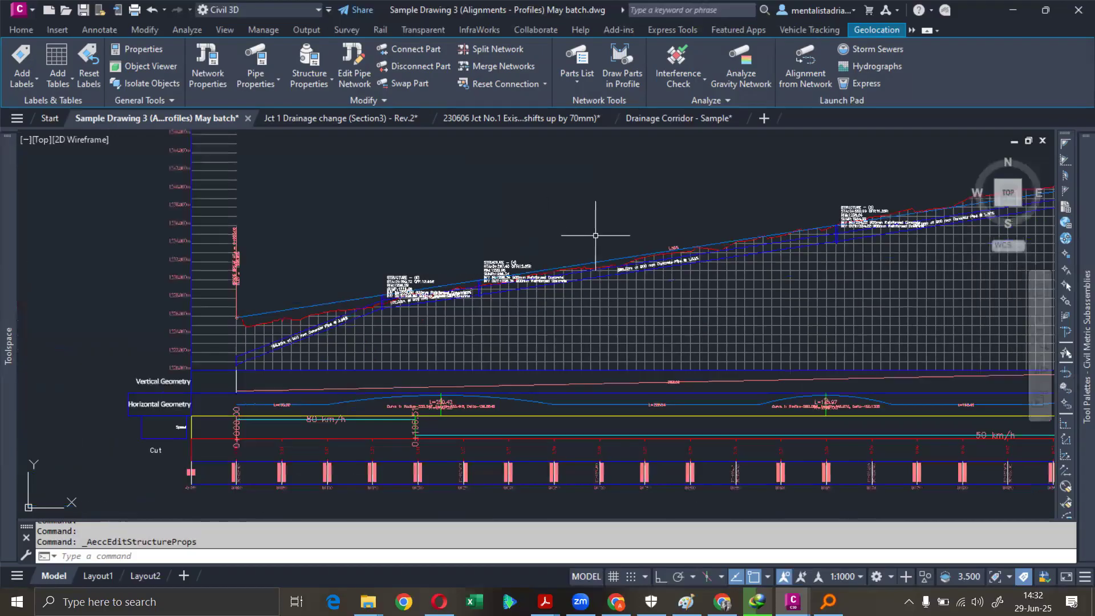
scroll(596, 235, "down", 2)
middle_click_drag(664, 218, 454, 287)
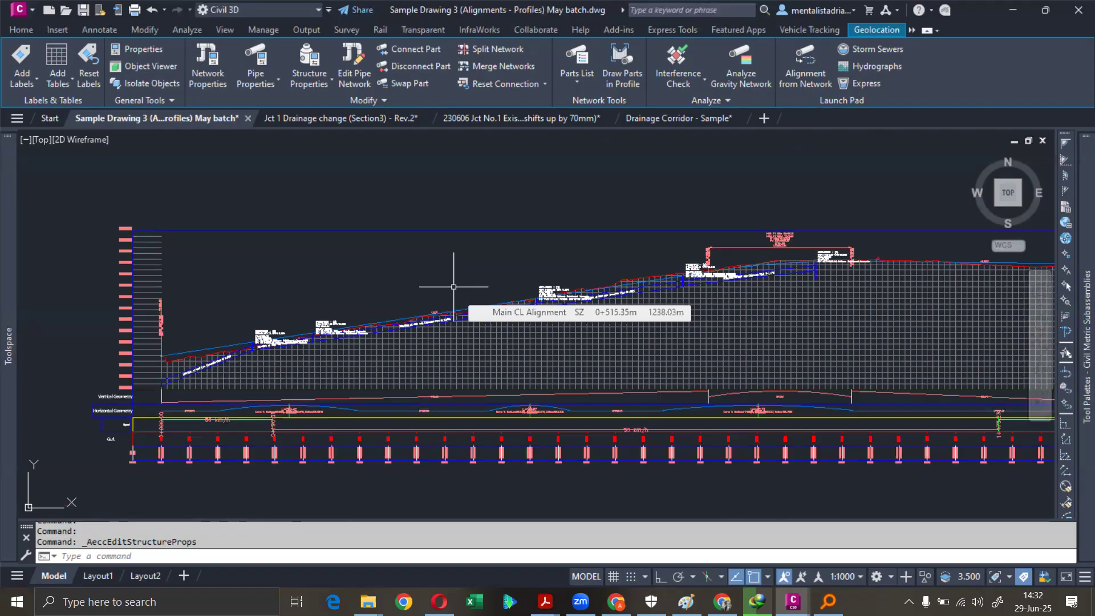
middle_click_drag(298, 343, 398, 343)
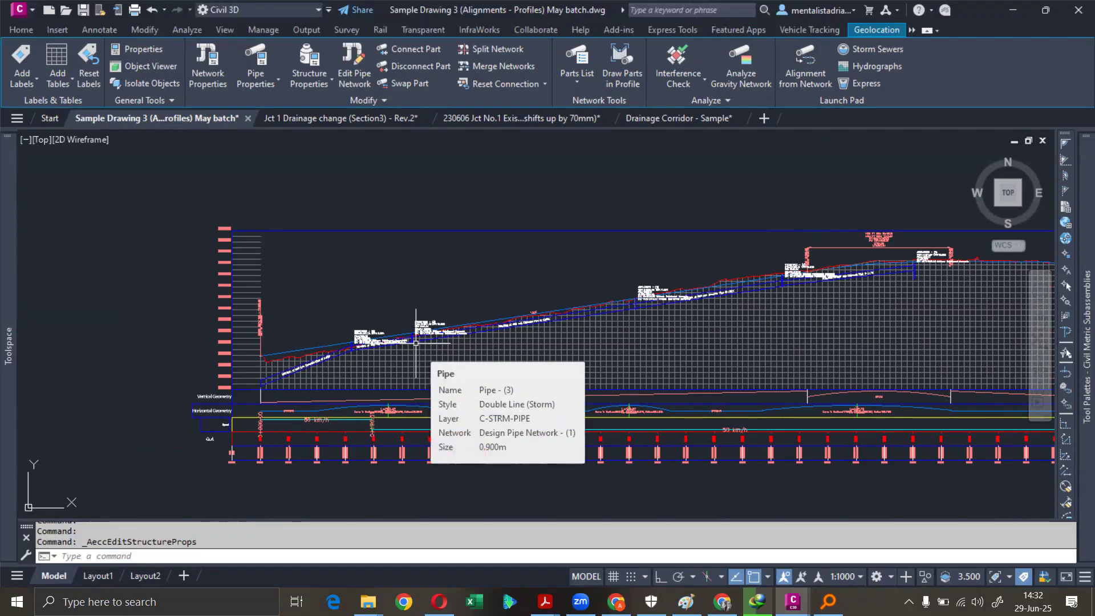
- Turn off the Water drop layer to hide the flow paths around the road in plan
scroll(416, 343, "down", 8)
mouse_move(381, 337)
middle_mouse_down()
mouse_move(411, 303)
mouse_move(465, 293)
mouse_move(475, 330)
middle_mouse_up()
scroll(399, 309, "up", 6)
left_click(21, 30)
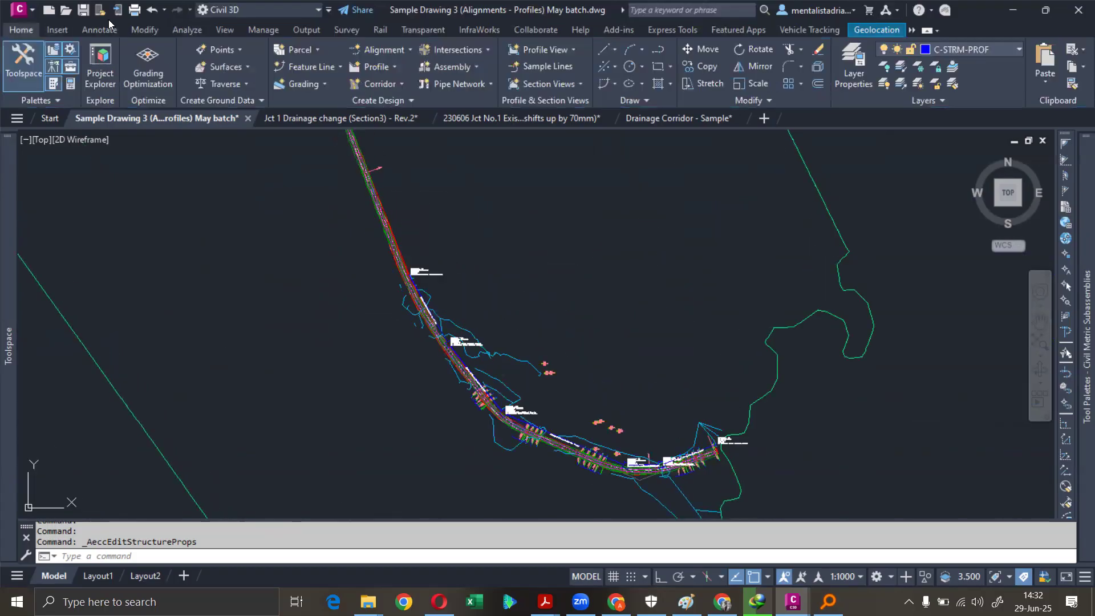
left_click(959, 50)
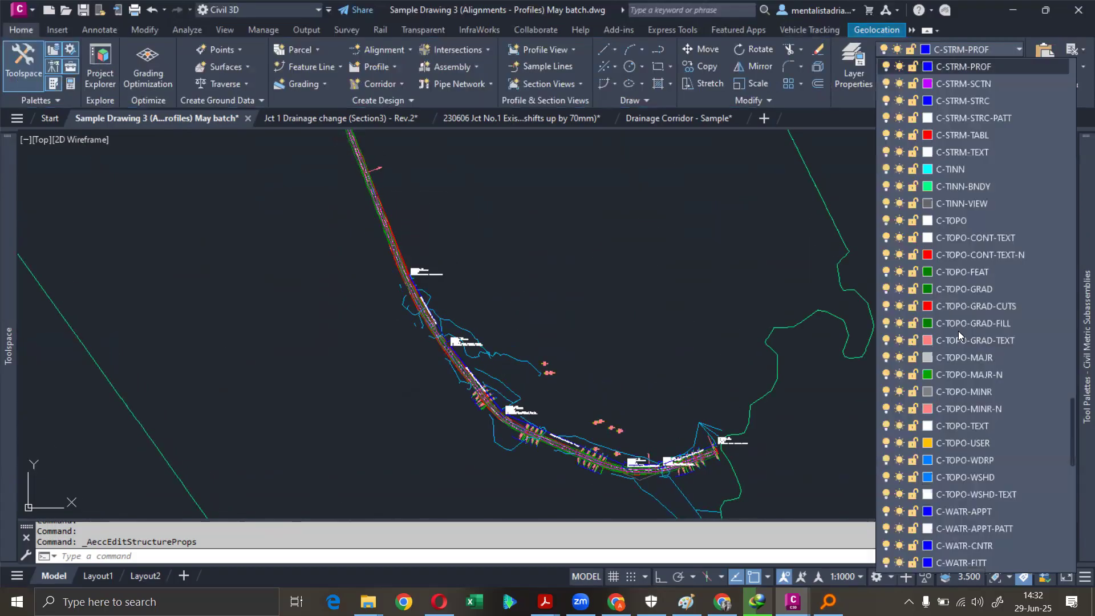
scroll(937, 516, "down", 10)
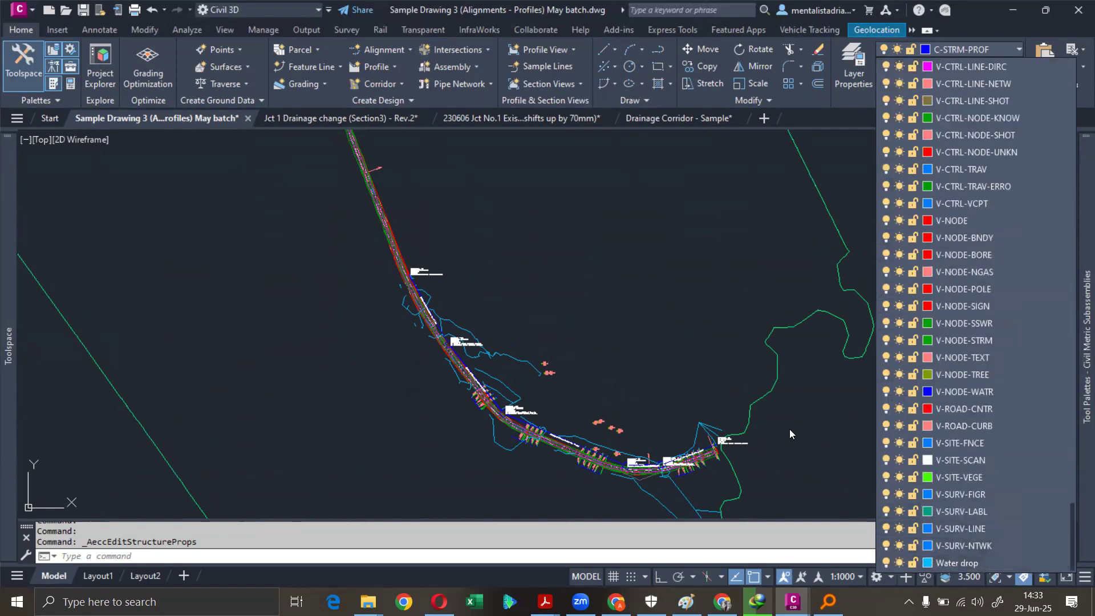
left_click(886, 563)
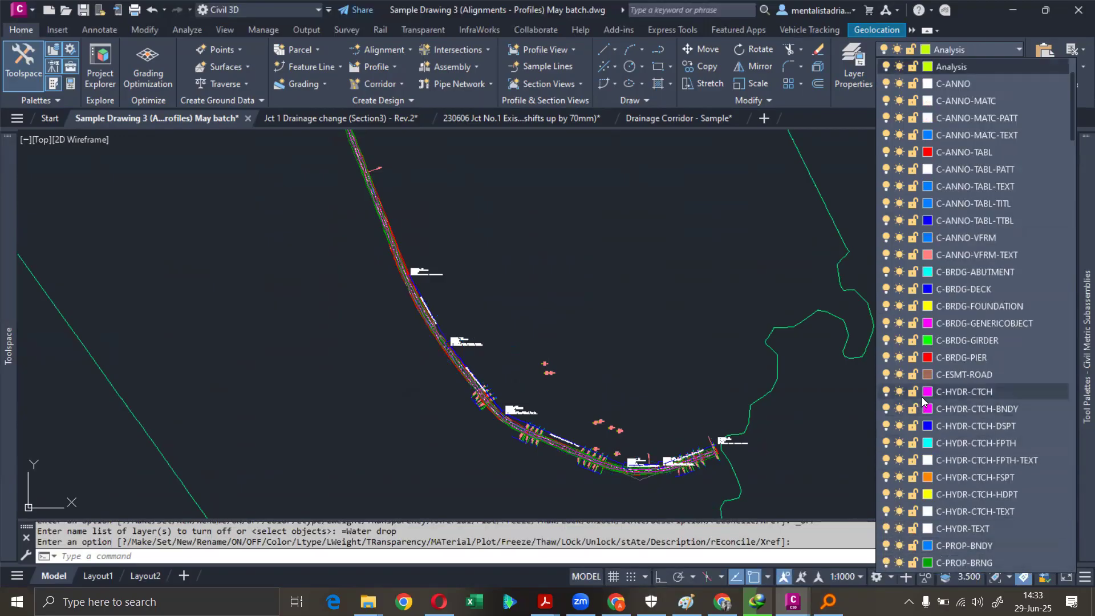
key("Escape")
key("Escape")
scroll(650, 285, "down", 5)
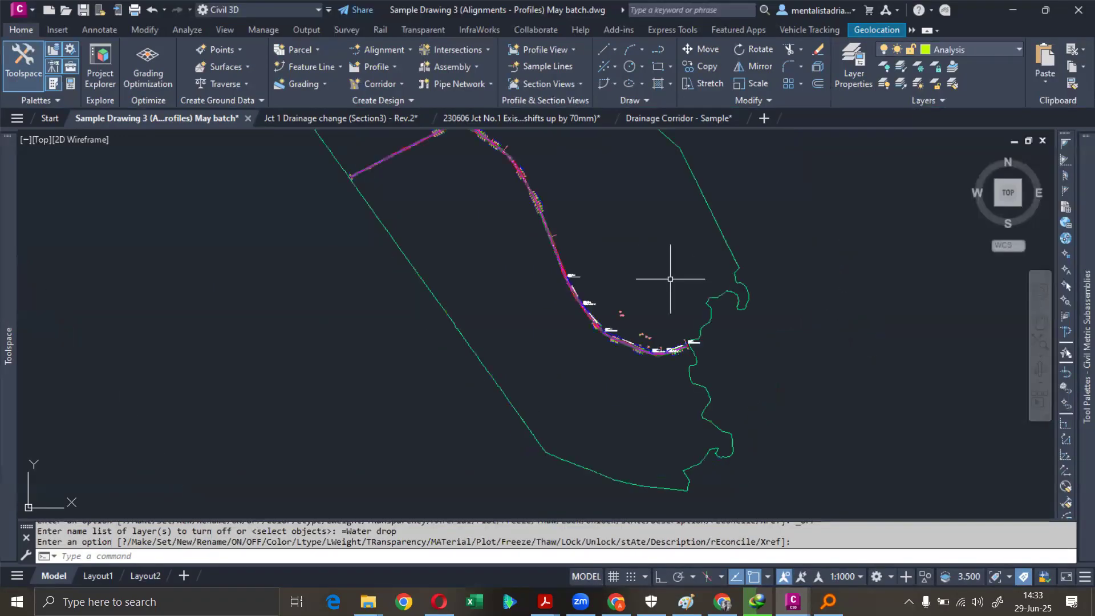
middle_click_drag(698, 256, 599, 269)
scroll(600, 245, "up", 5)
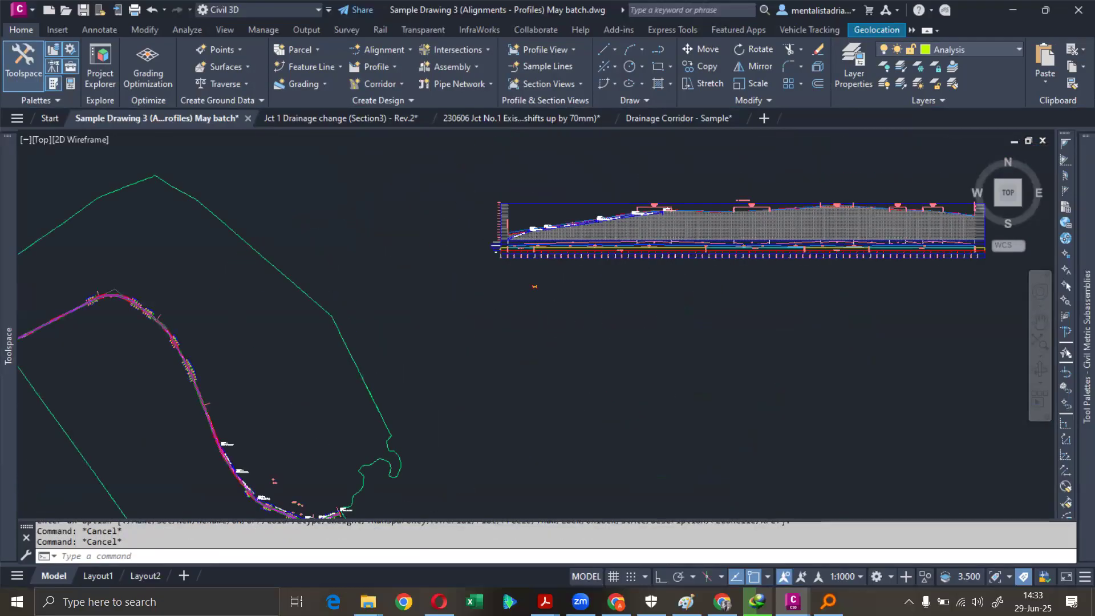
middle_click_drag(602, 228, 665, 228)
middle_click_drag(546, 344, 679, 306)
mouse_move(678, 306)
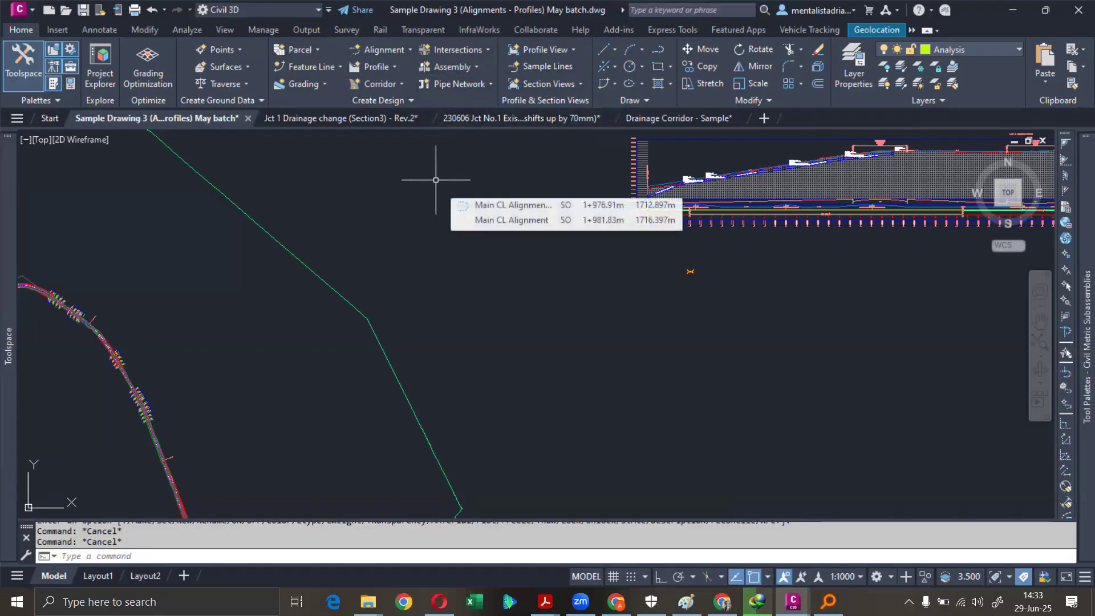
- Start creating sample lines for Main CL Alignment, choosing the alignment from the list
left_click(546, 67)
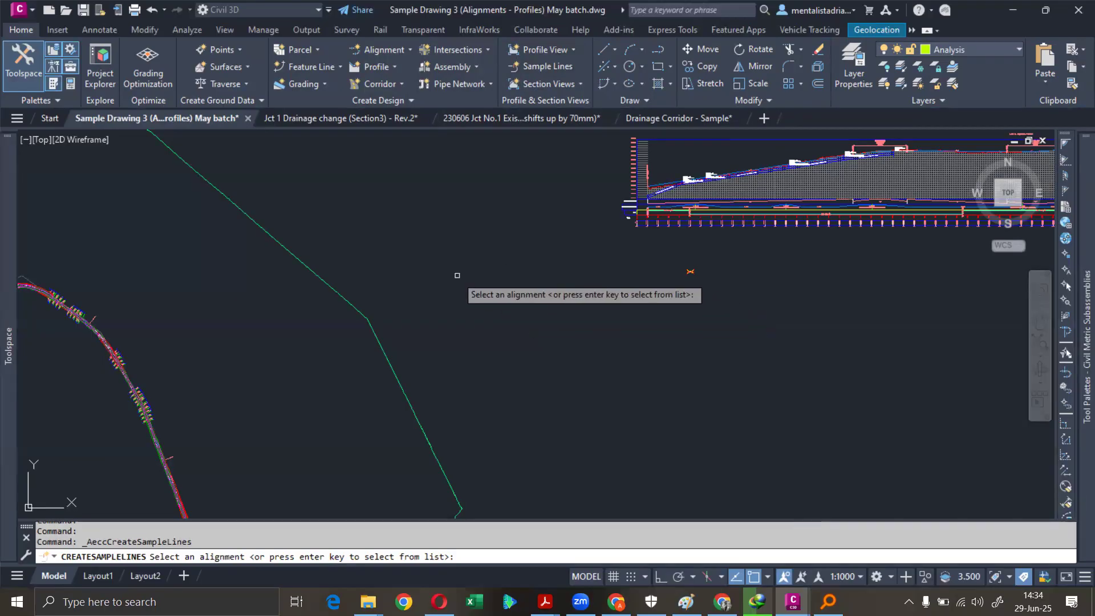
scroll(381, 293, "up", 6)
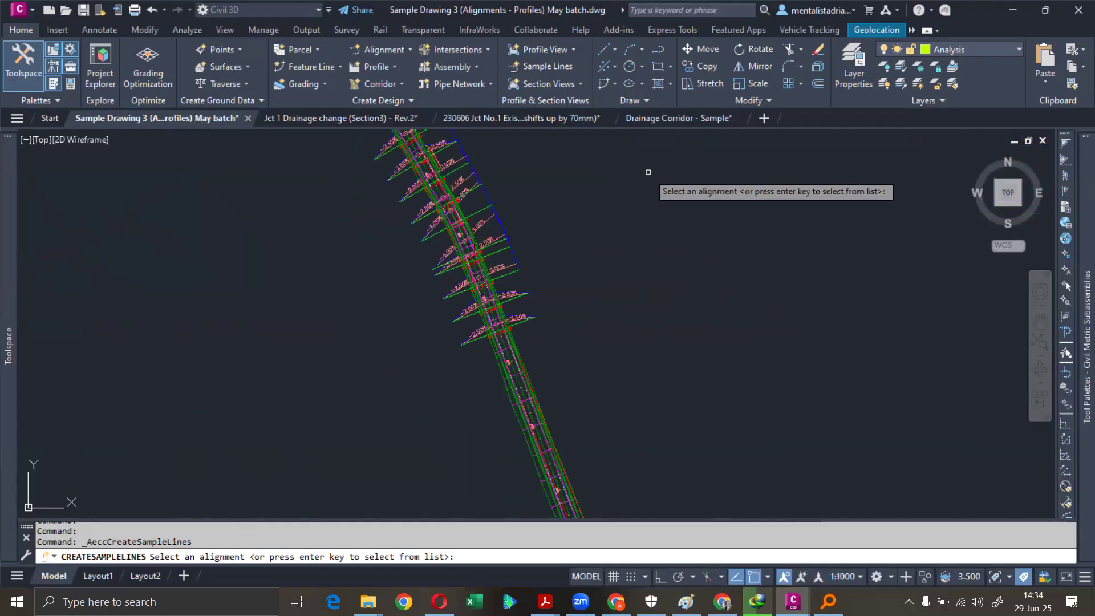
key("Return")
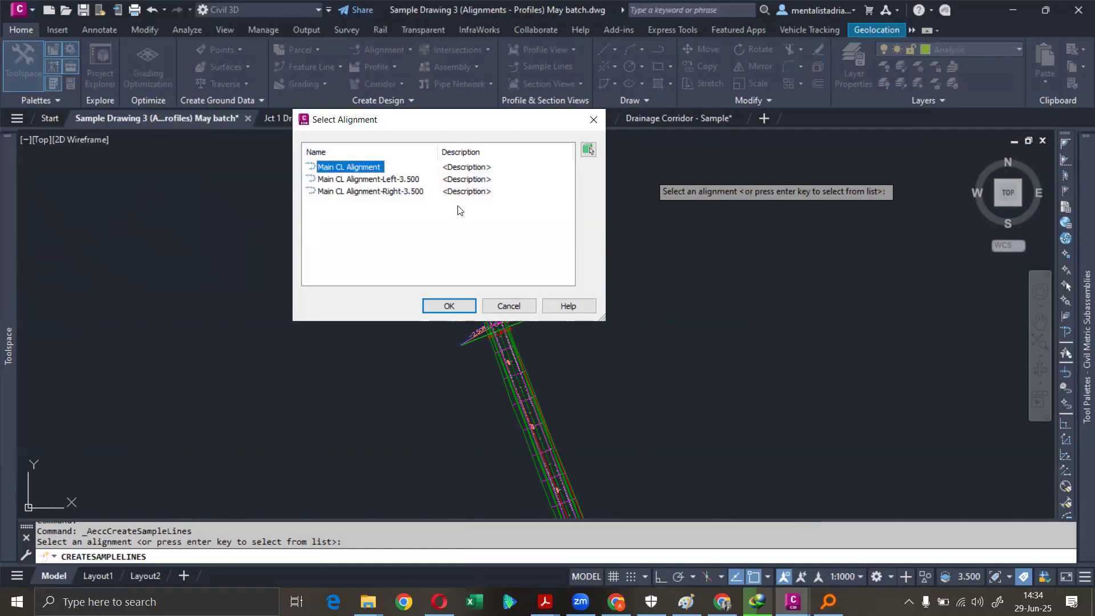
left_click(458, 304)
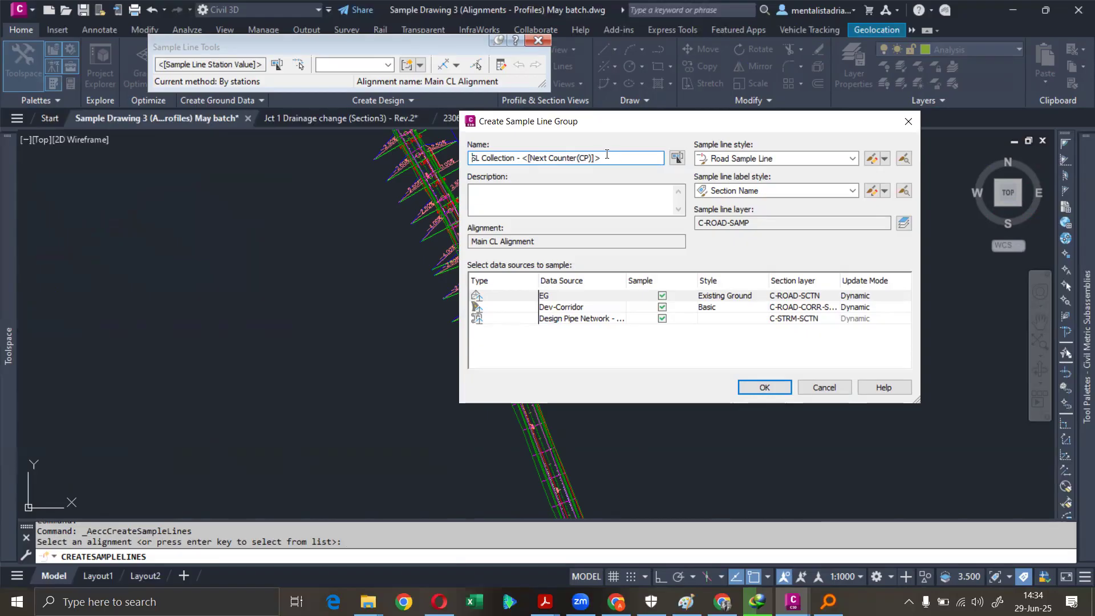
- Name the new sample line group SL Collection - Group Design
left_click_drag(603, 158, 524, 173)
type("Group Design")
left_click_drag(742, 121, 738, 108)
- Review the Road Sample Line style's display, summary and information settings
left_click(758, 146)
left_click(740, 155)
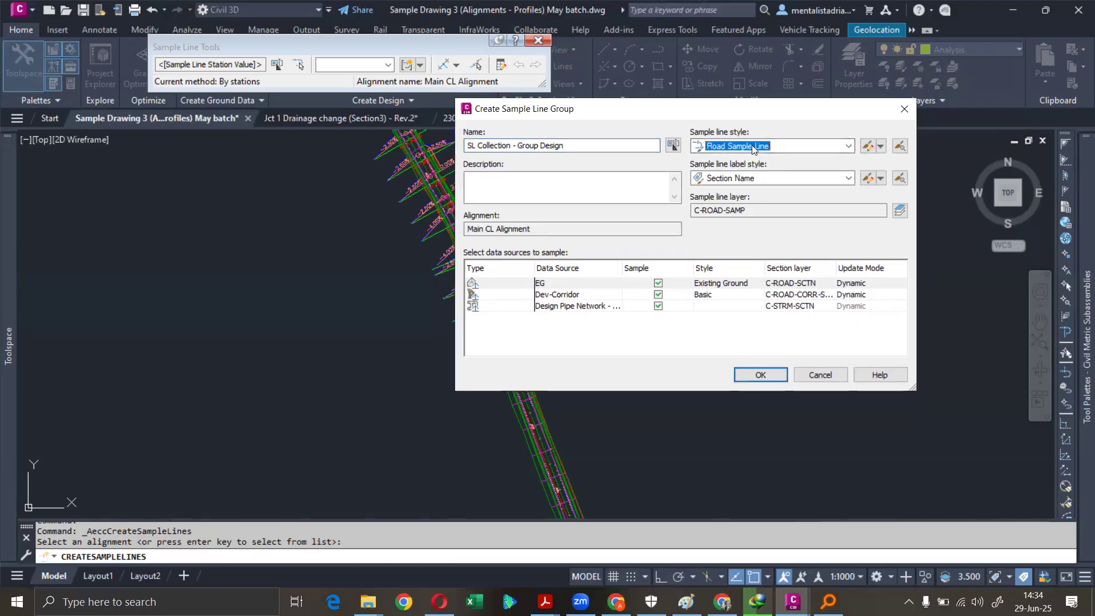
left_click(868, 146)
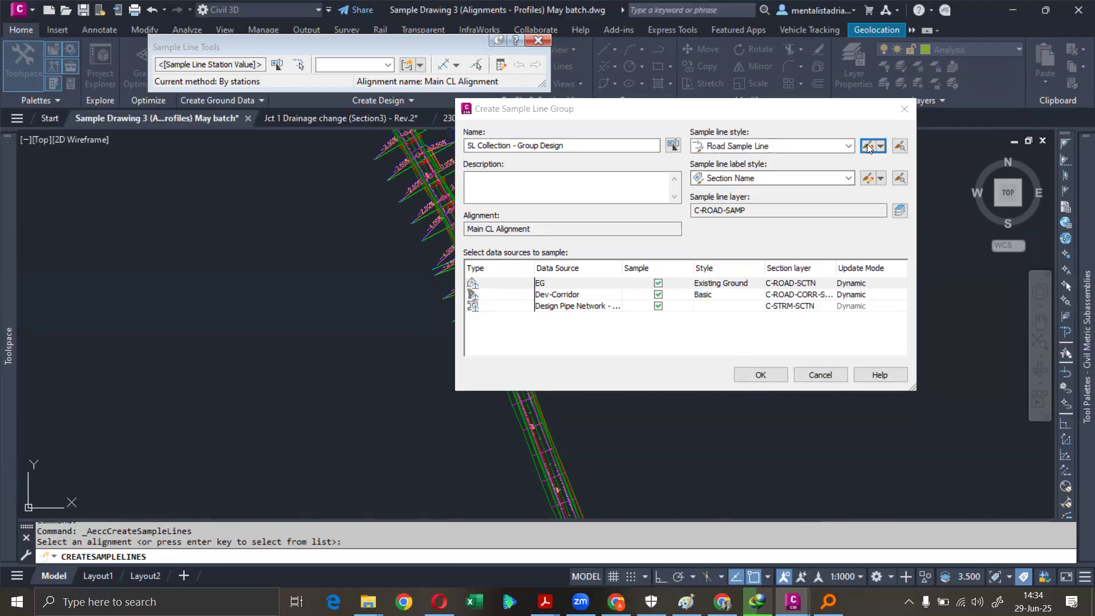
left_click(526, 109)
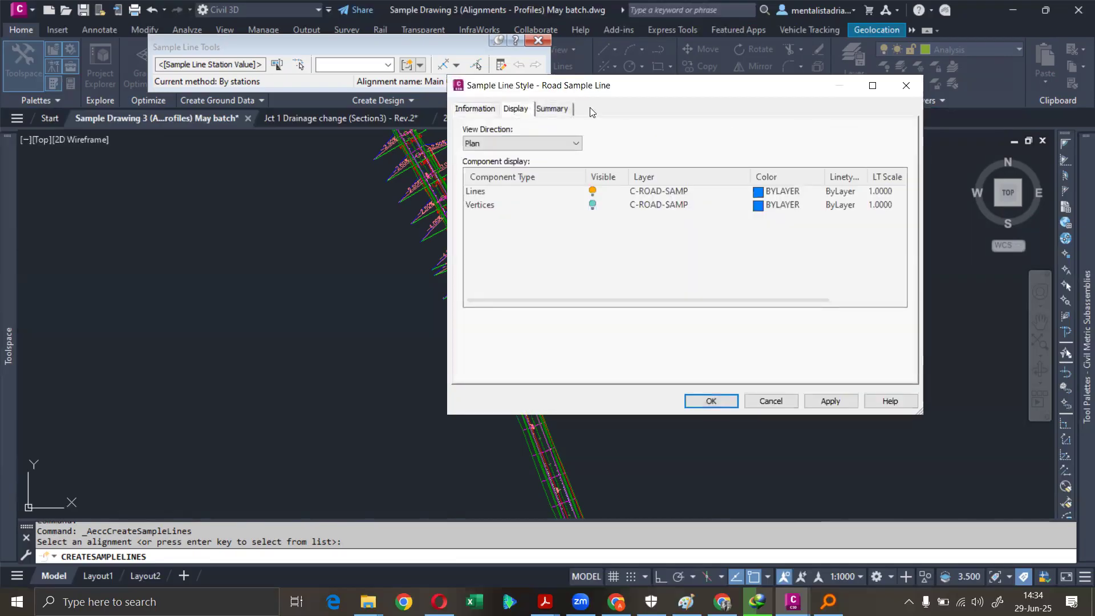
left_click(552, 108)
left_click(475, 109)
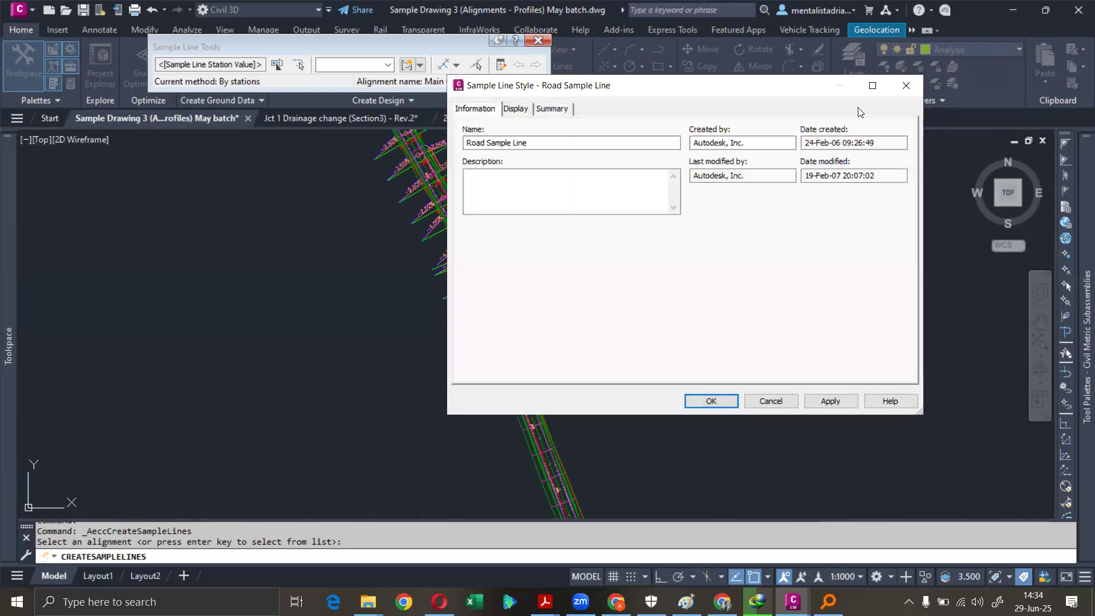
left_click(905, 86)
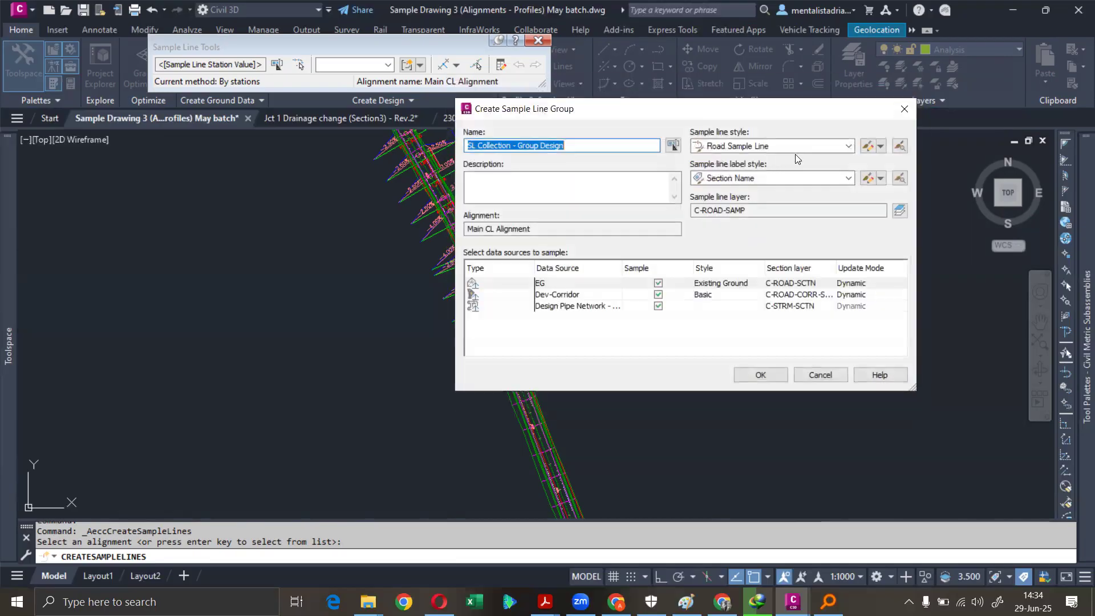
- Review the layout components of the Section Name sample line label style
left_click(866, 177)
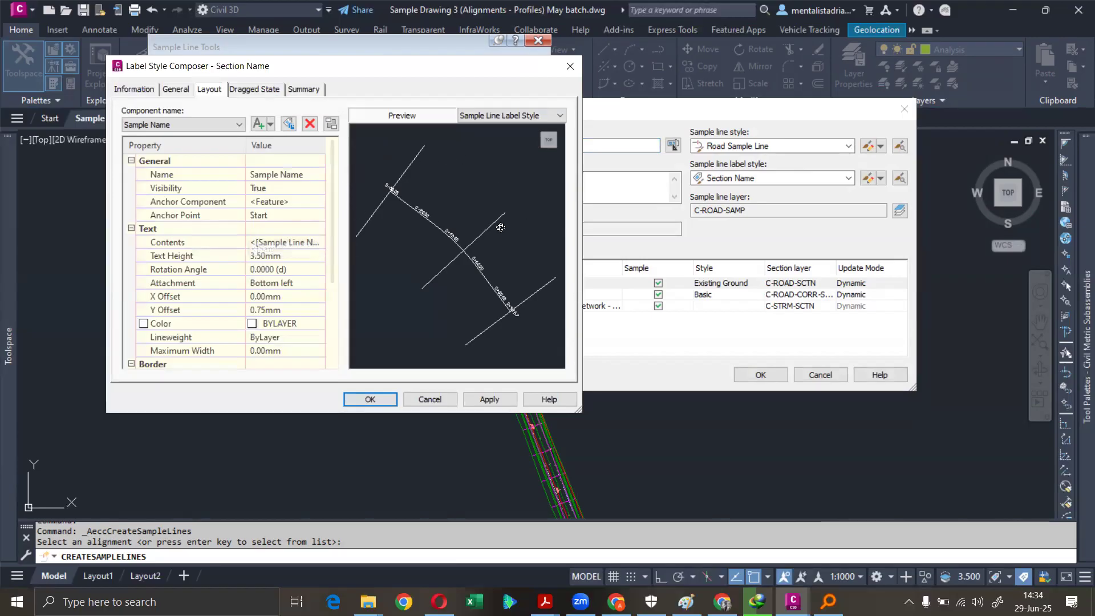
left_click(186, 124)
left_click(372, 401)
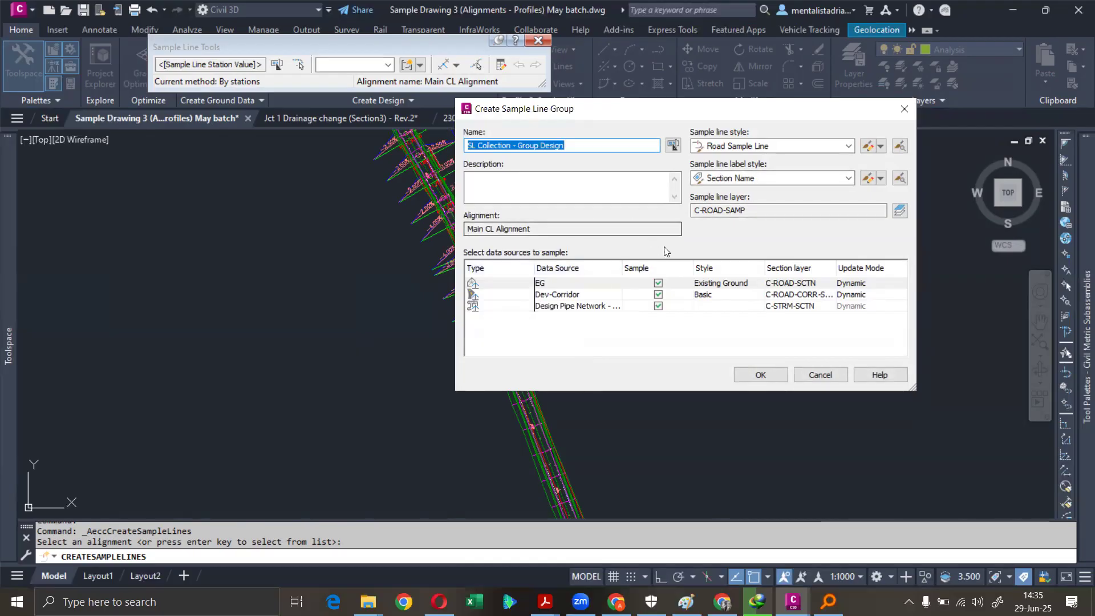
- Exclude Dev-Corridor and the Design Pipe Network from sampling, keeping only EG, and create the sample line group
left_click(659, 307)
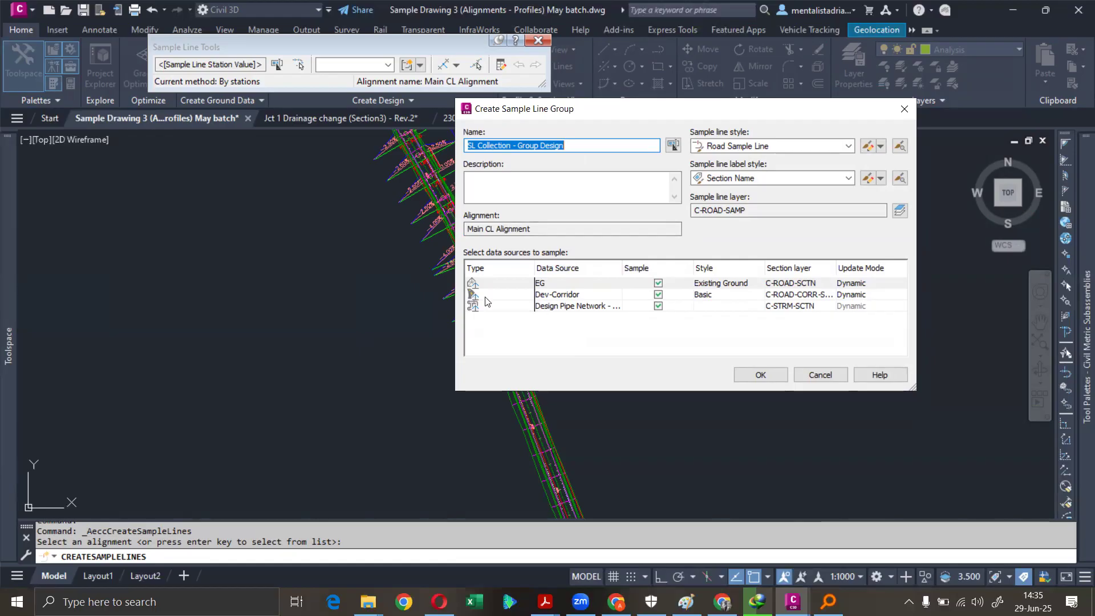
left_click(659, 306)
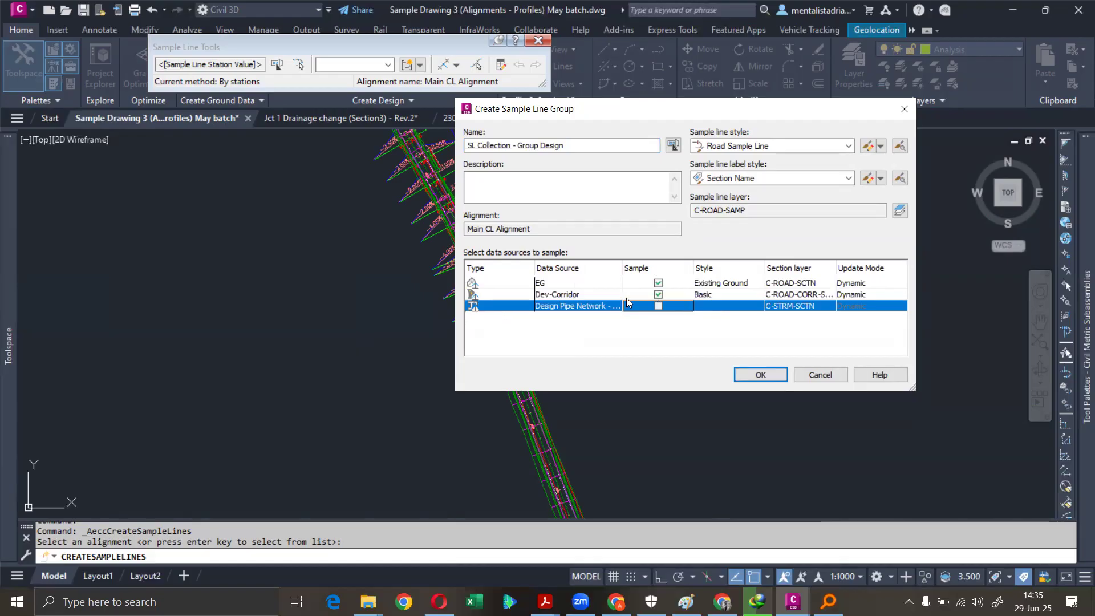
left_click(659, 295)
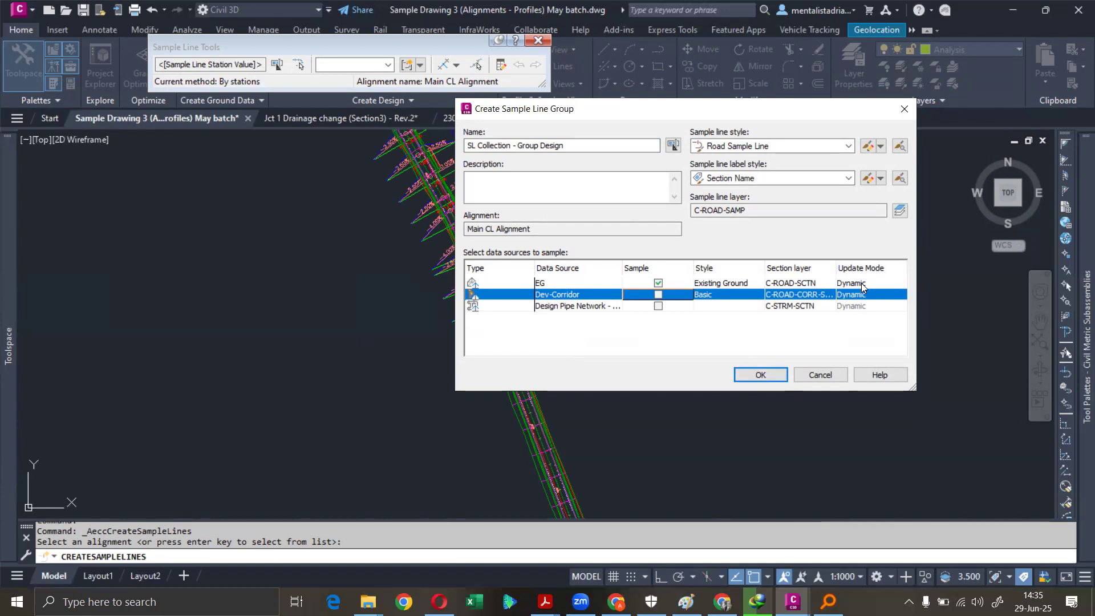
left_click(758, 375)
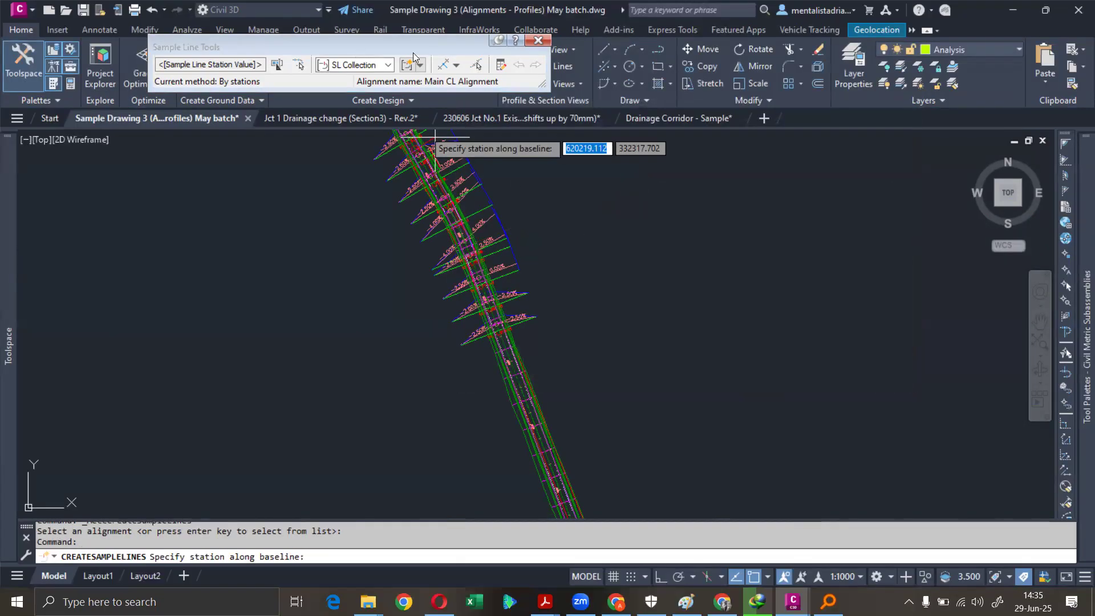
- Switch the sample line creation method to By range of stations
left_click_drag(414, 45, 530, 64)
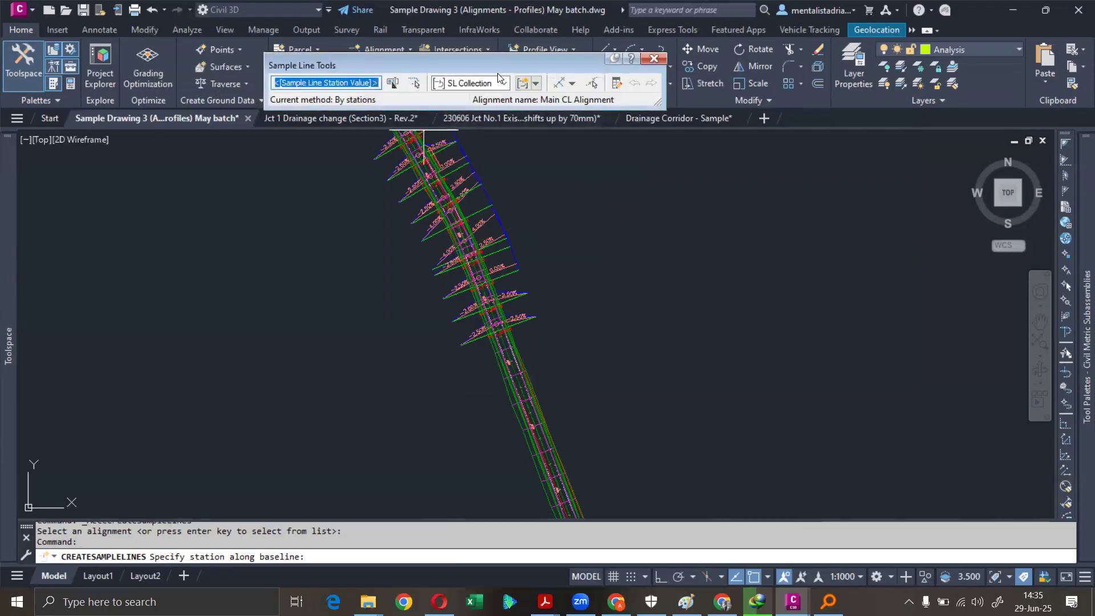
left_click(537, 84)
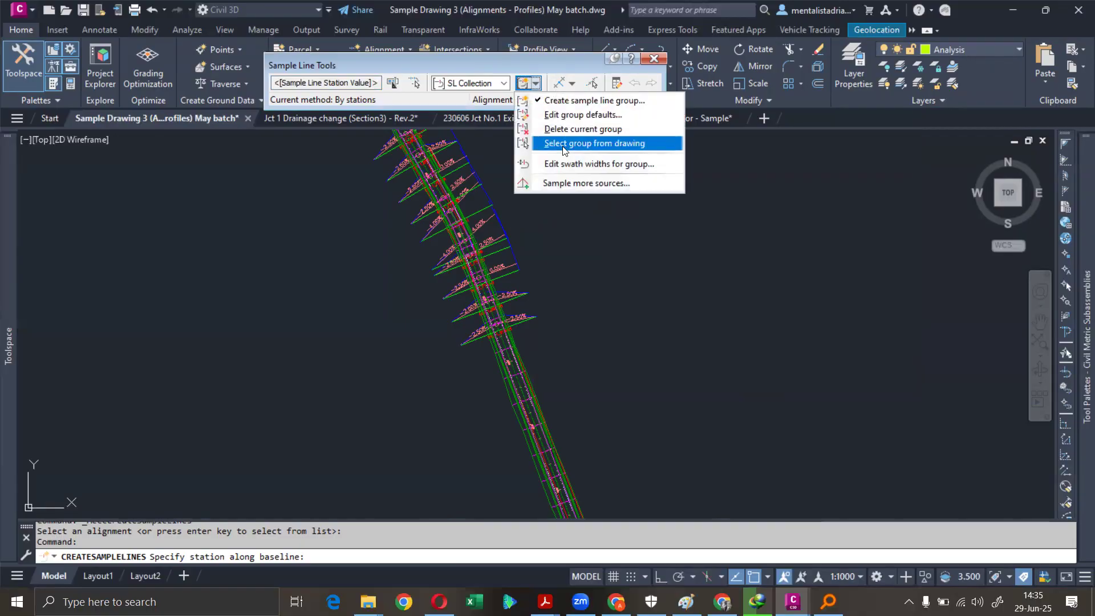
left_click(573, 84)
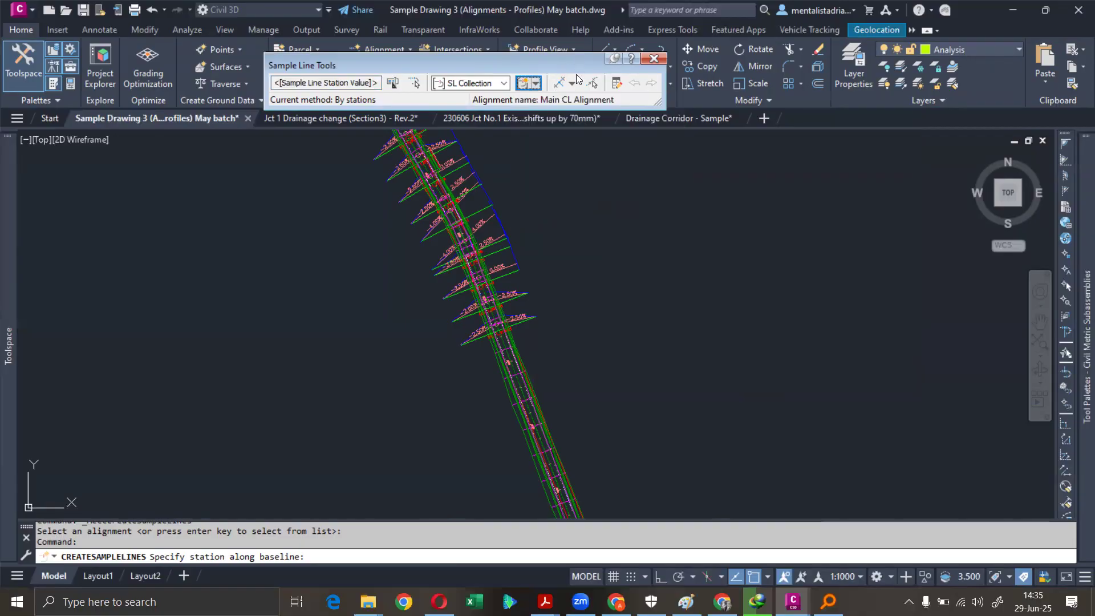
left_click(575, 84)
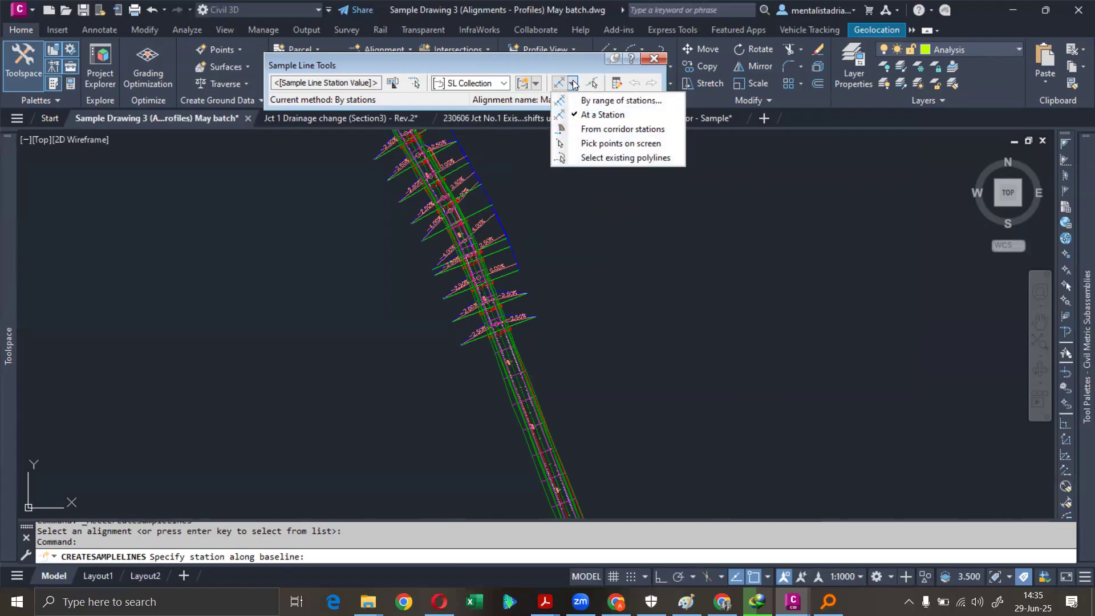
left_click(607, 101)
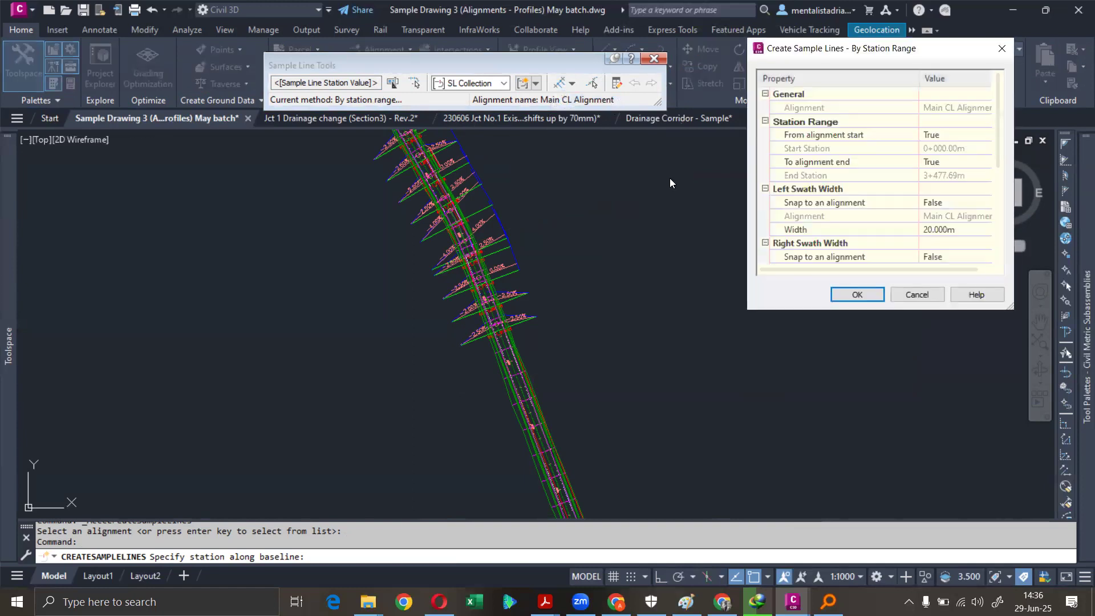
- Review the station range from alignment start to end and the left swath width for the sample lines
left_click_drag(857, 49, 771, 55)
scroll(859, 171, "down", 2)
scroll(859, 174, "up", 2)
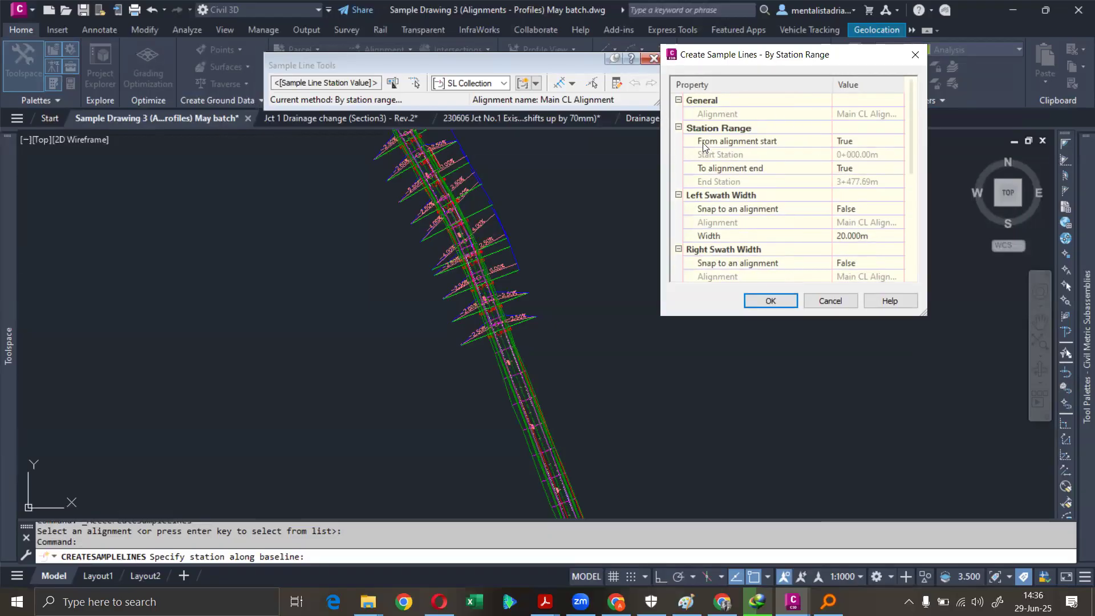
left_click(854, 141)
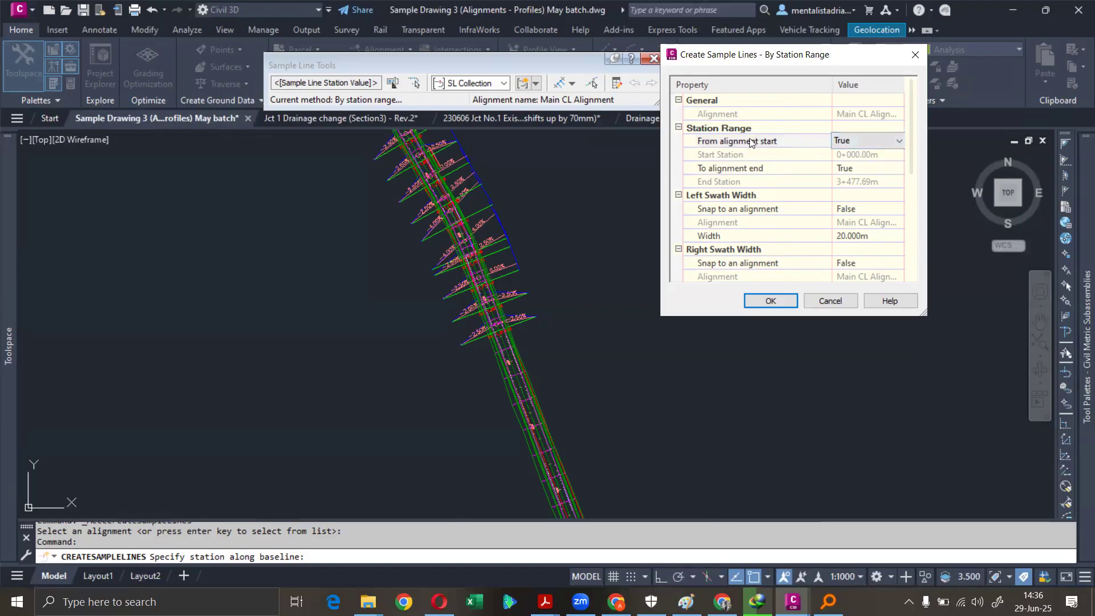
left_click(847, 155)
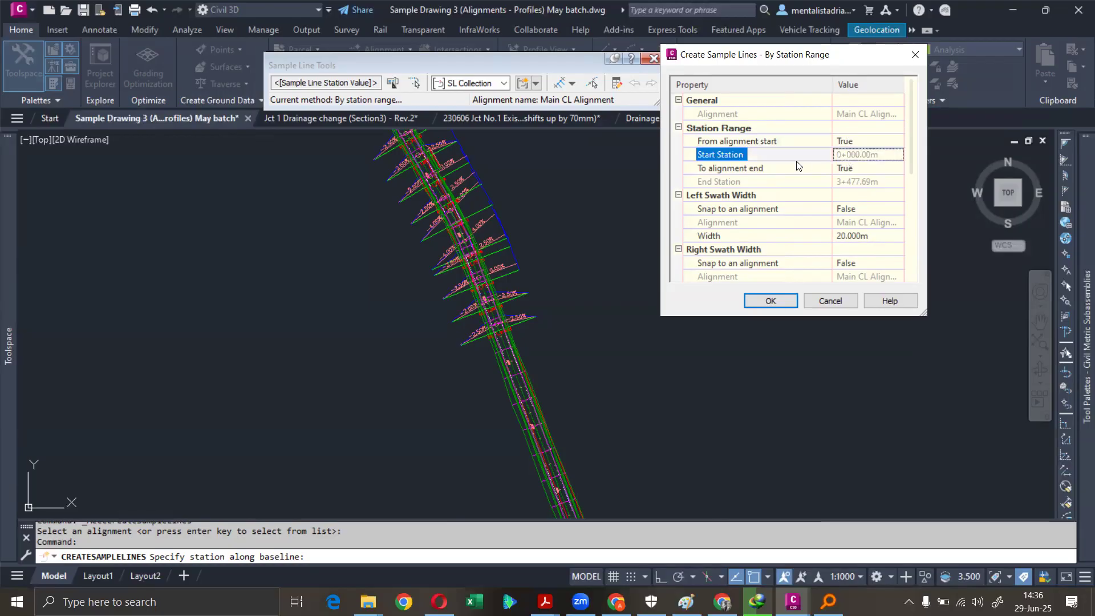
left_click(861, 183)
scroll(743, 199, "down", 1)
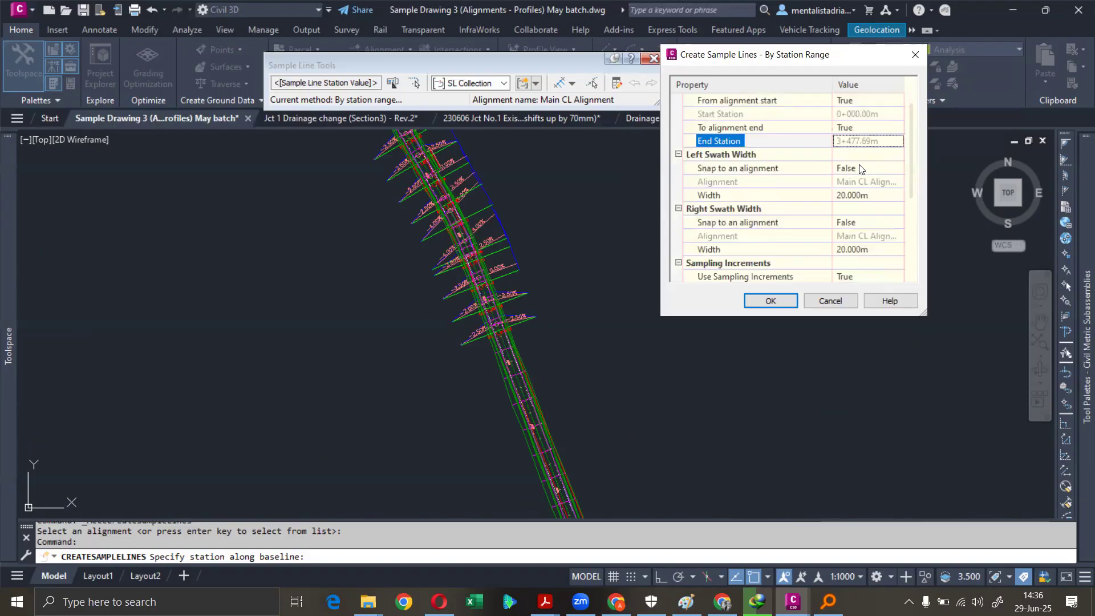
left_click(856, 197)
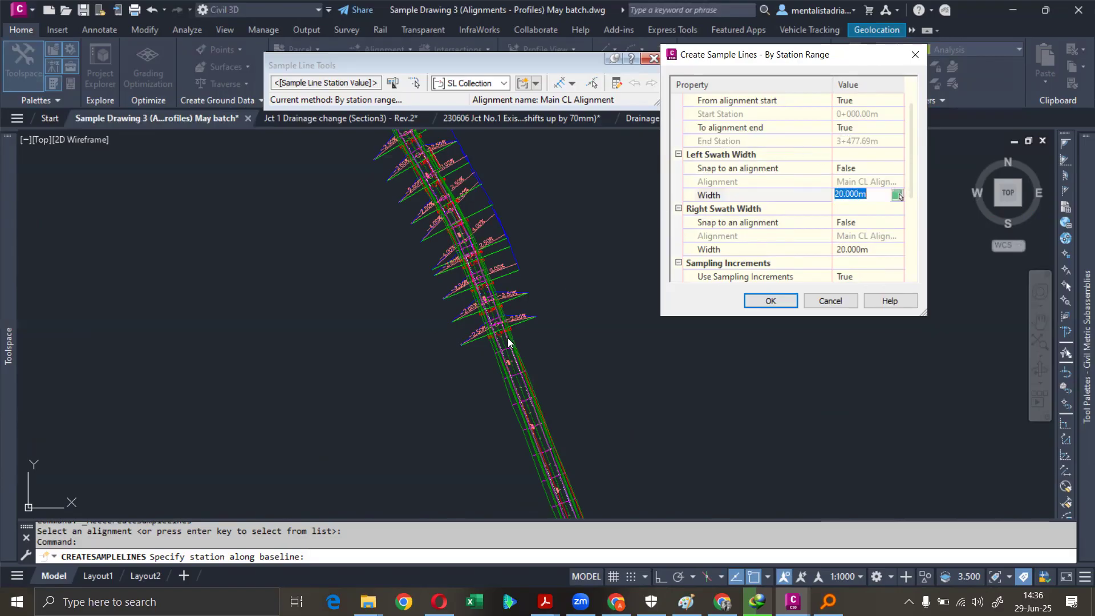
left_click(838, 194)
- Switch to Paint and sketch a freehand blue curve on blank canvas to represent the alignment
left_click(686, 602)
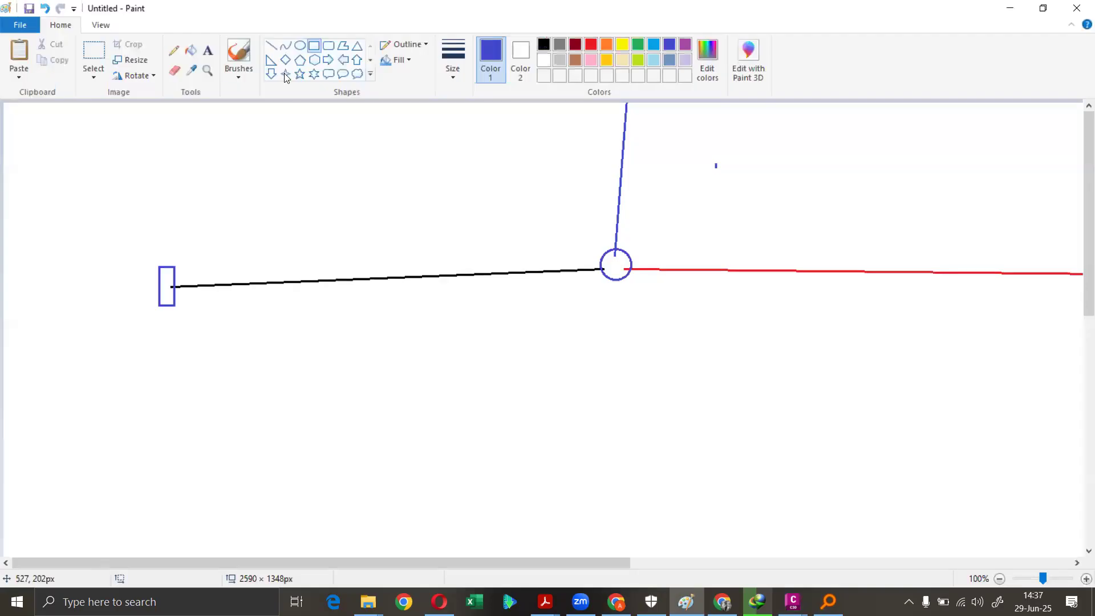
left_click(175, 51)
scroll(397, 287, "down", 3)
scroll(398, 286, "down", 3)
mouse_move(302, 150)
left_mouse_down()
mouse_move(625, 455)
mouse_move(731, 518)
left_mouse_up()
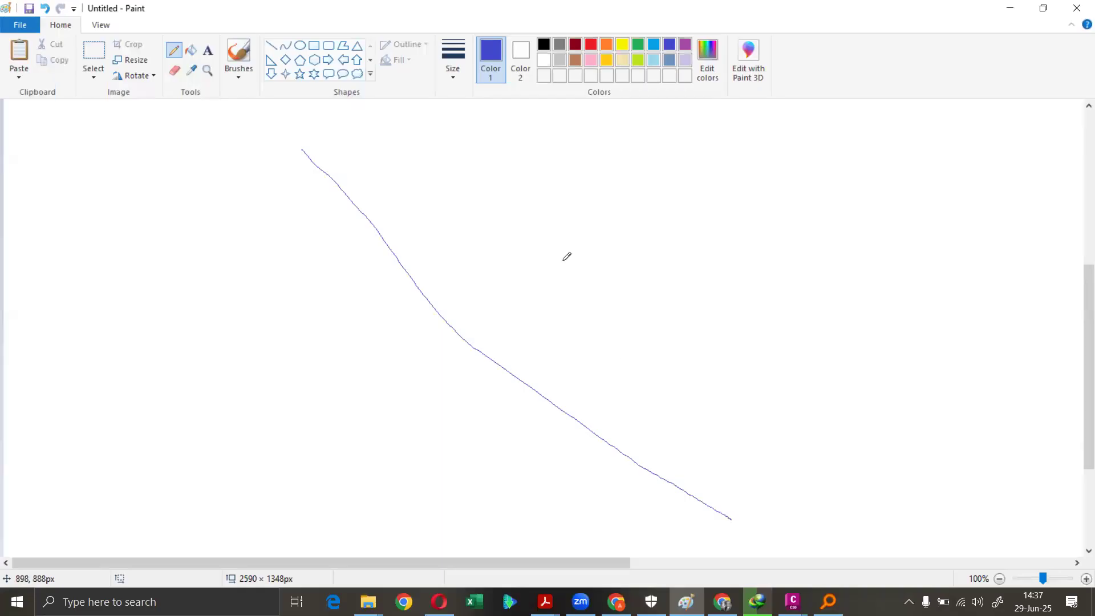
- Draw a straight blue sample line across the curve's upper part and bracket its right half in red
left_click(272, 45)
left_click_drag(407, 210, 351, 255)
left_click(591, 45)
left_click(174, 50)
mouse_move(387, 232)
left_mouse_down()
mouse_move(412, 240)
mouse_move(409, 212)
left_mouse_up()
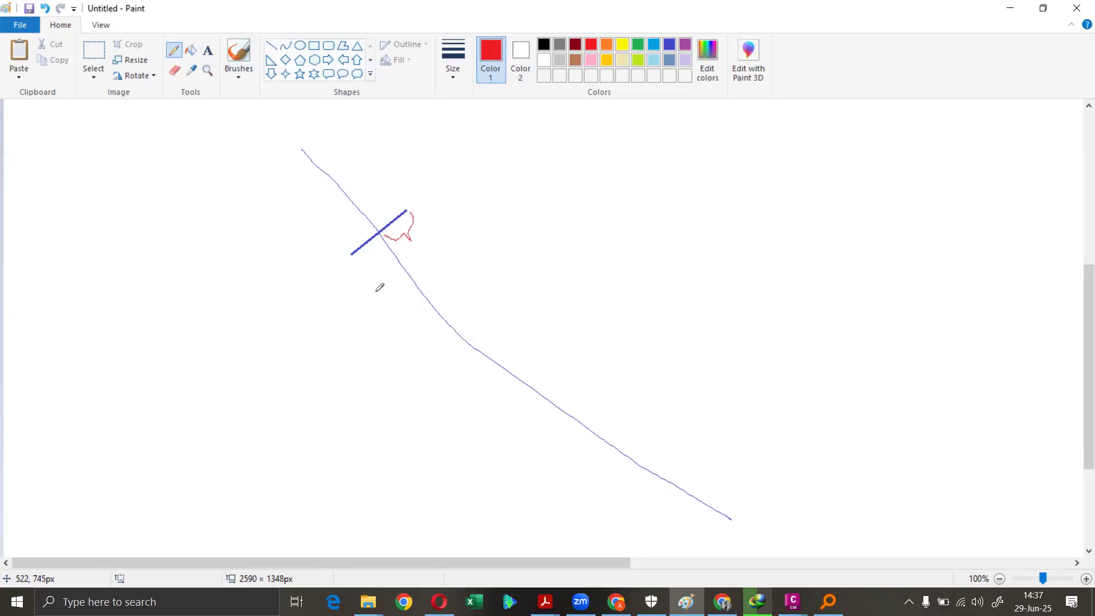
- Add red direction and side marks around the sample line, bracket its left half, and return to Civil 3D
left_click_drag(381, 209, 413, 186)
left_click_drag(350, 227, 318, 246)
mouse_move(371, 200)
left_mouse_down()
mouse_move(340, 162)
mouse_move(349, 172)
left_mouse_up()
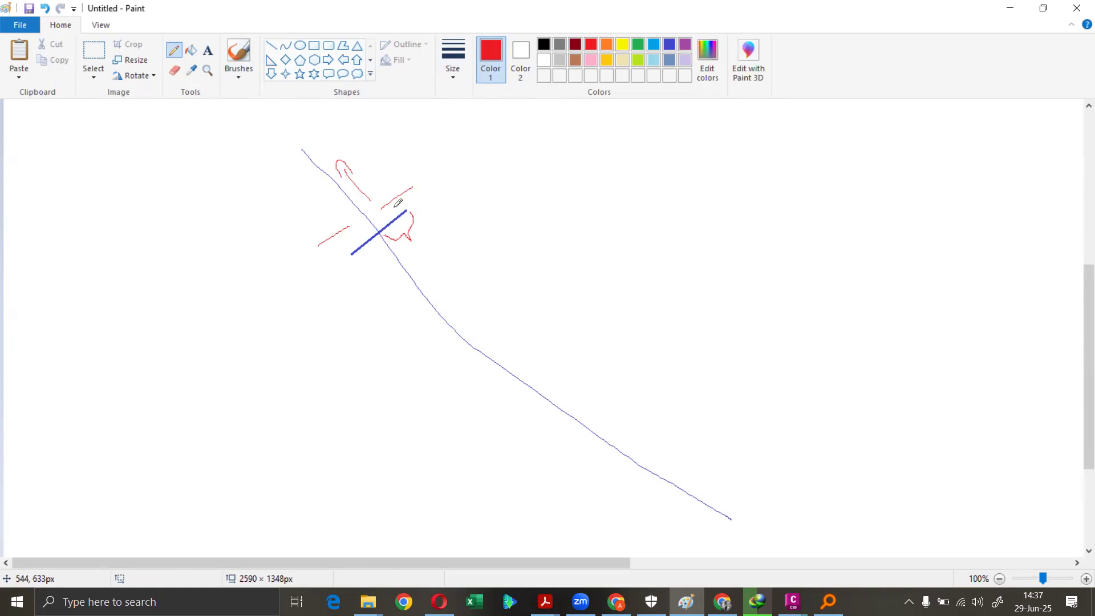
mouse_move(418, 179)
left_mouse_down()
mouse_move(428, 173)
mouse_move(424, 197)
left_mouse_up()
mouse_move(380, 238)
left_mouse_down()
mouse_move(380, 256)
mouse_move(351, 258)
left_mouse_up()
left_click(1011, 8)
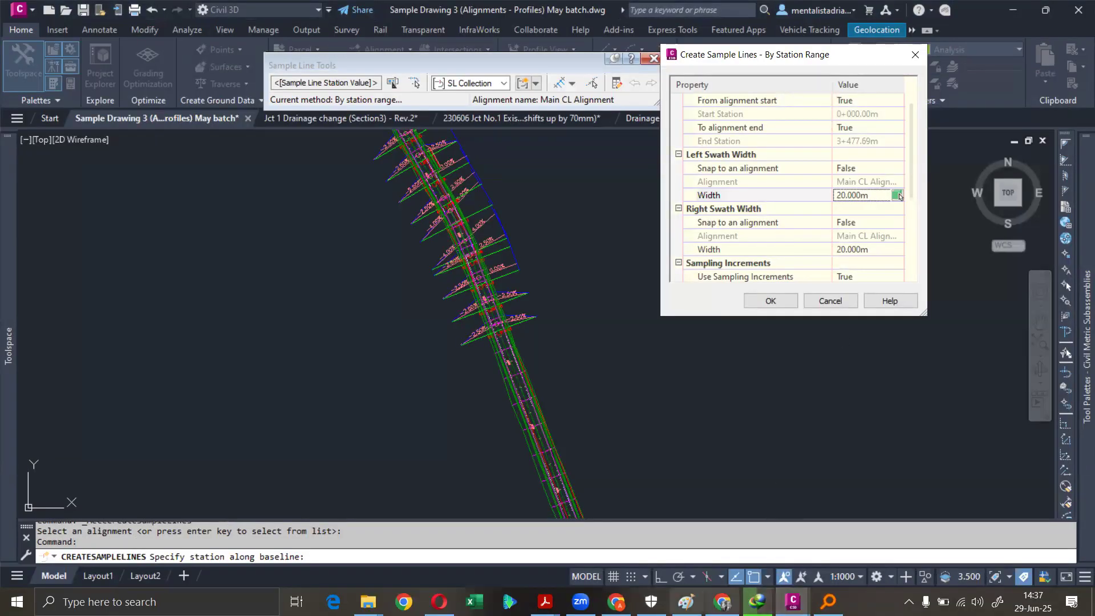
- Switch to Paint, draw two green offset lines parallel to the curve across the sample line, and return to Civil 3D
left_click(687, 602)
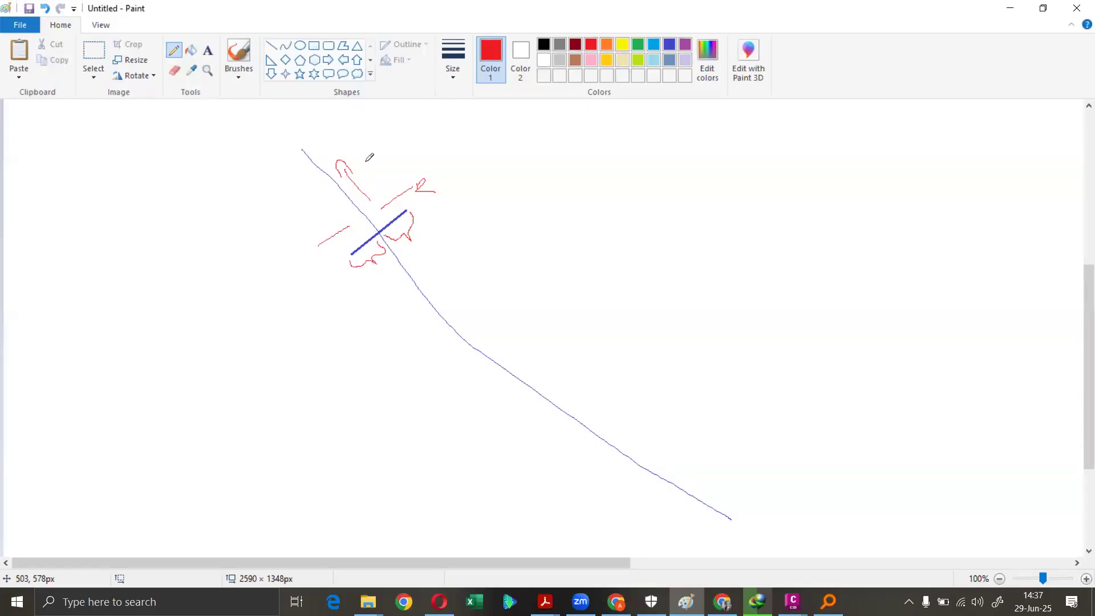
left_click(638, 45)
left_click_drag(373, 196, 429, 264)
left_click_drag(337, 210, 393, 280)
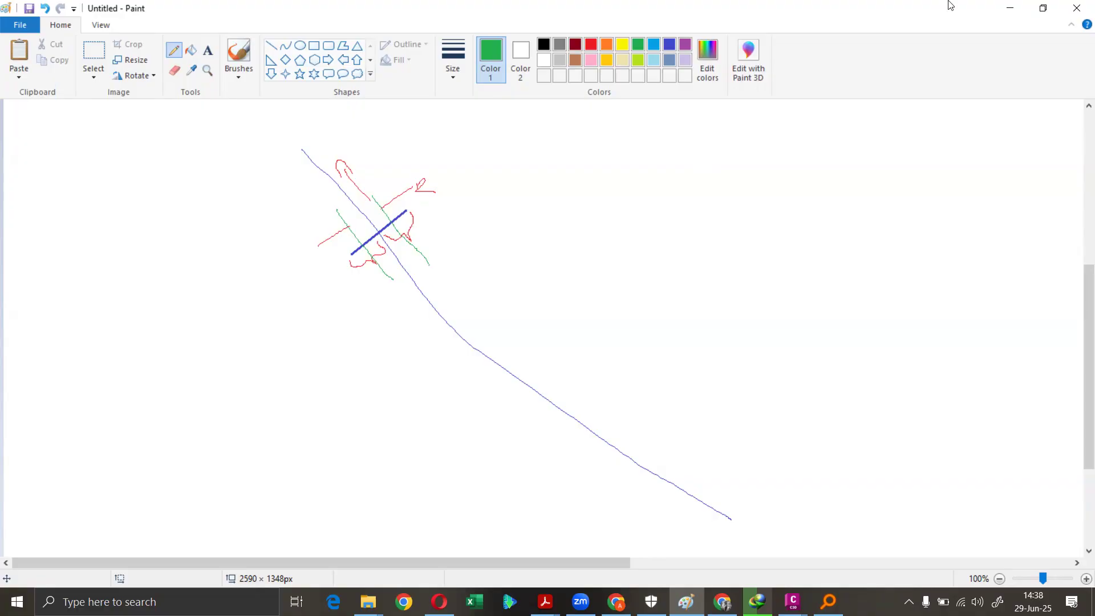
left_click(1010, 8)
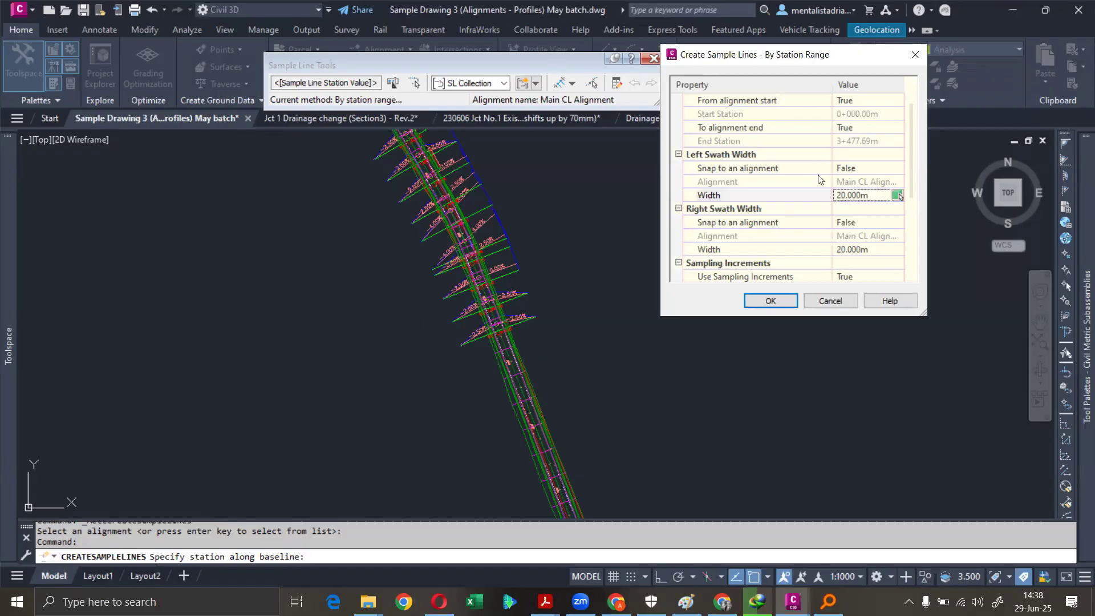
- Switch to Paint and draw a second straight sample line in blue across the alignment curve below the first one
scroll(847, 225, "down", 1)
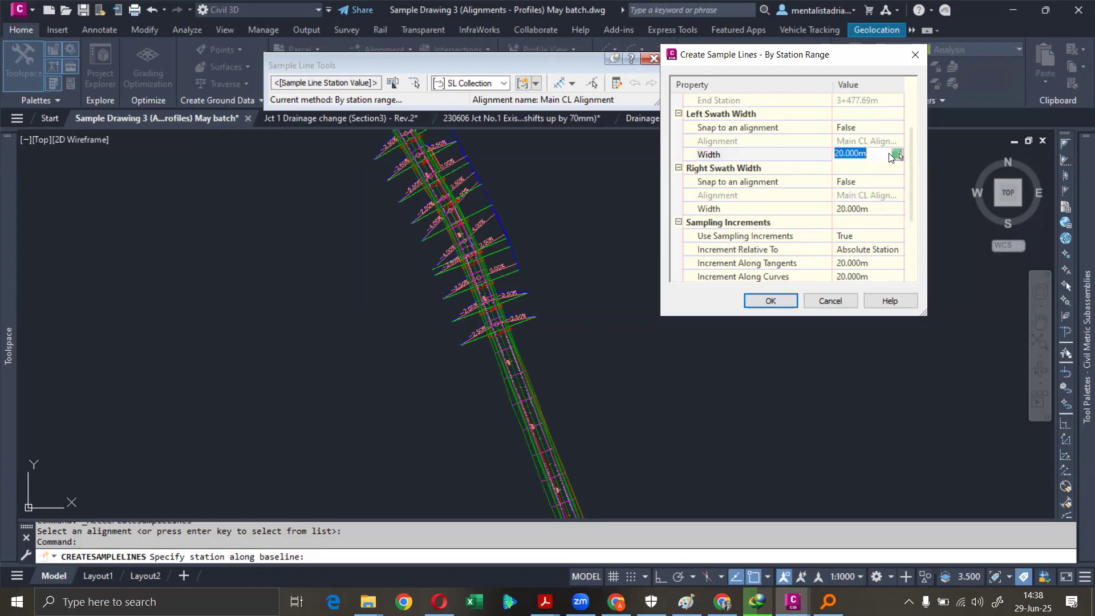
scroll(853, 206, "down", 1)
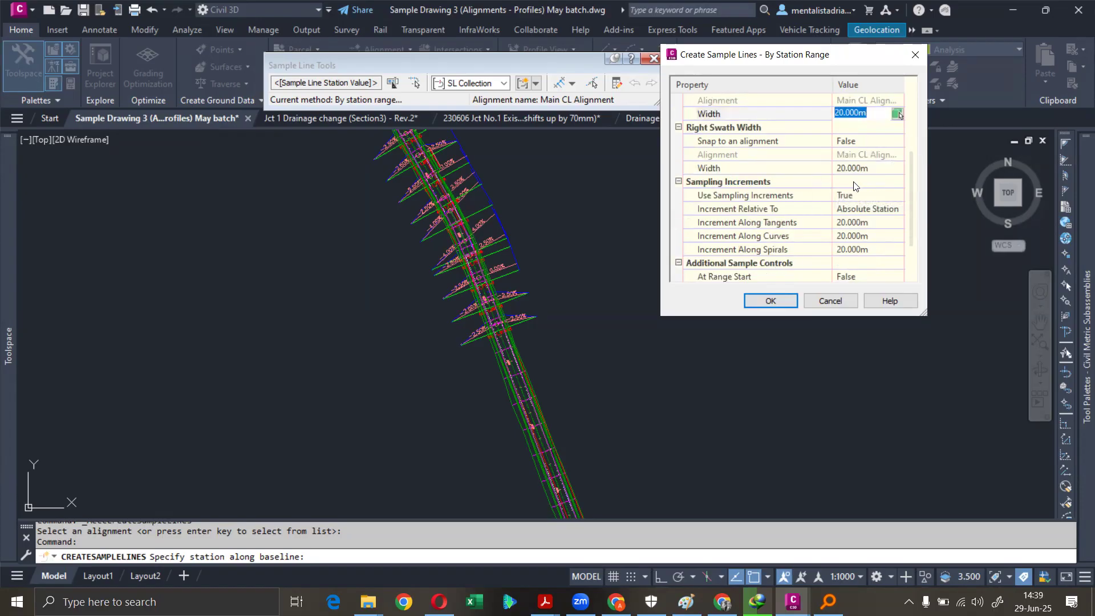
left_click(686, 602)
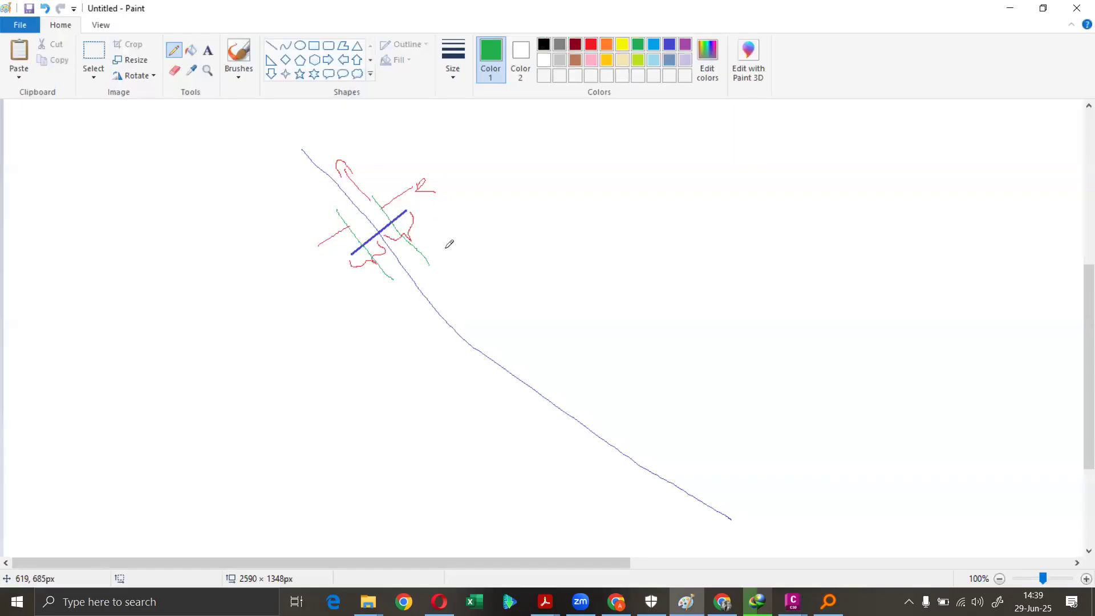
left_click(279, 50)
left_click_drag(453, 253, 393, 304)
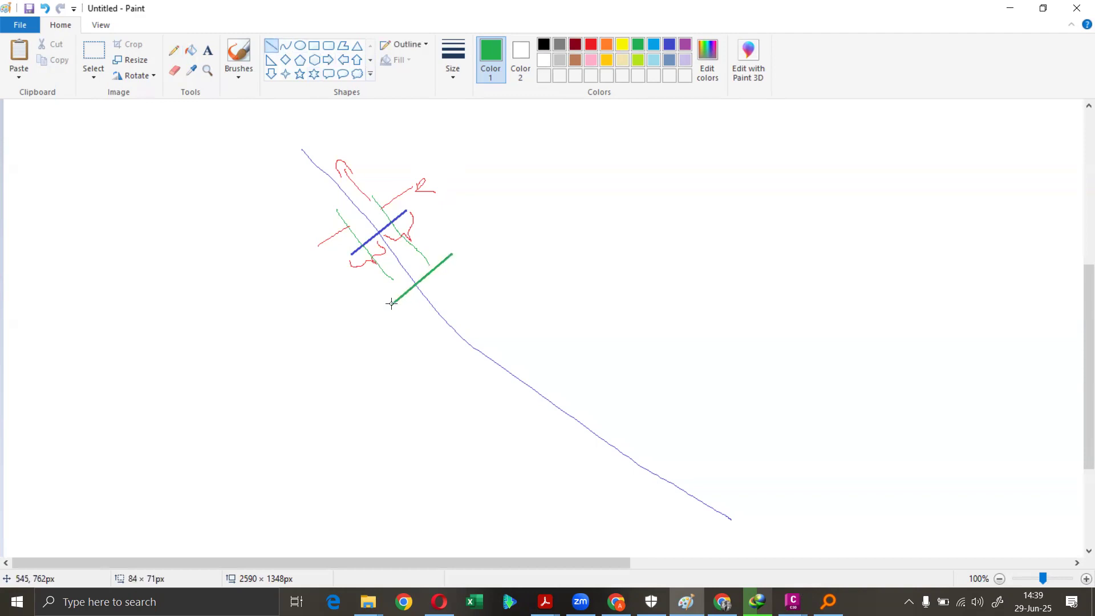
left_click(669, 44)
left_click(472, 280)
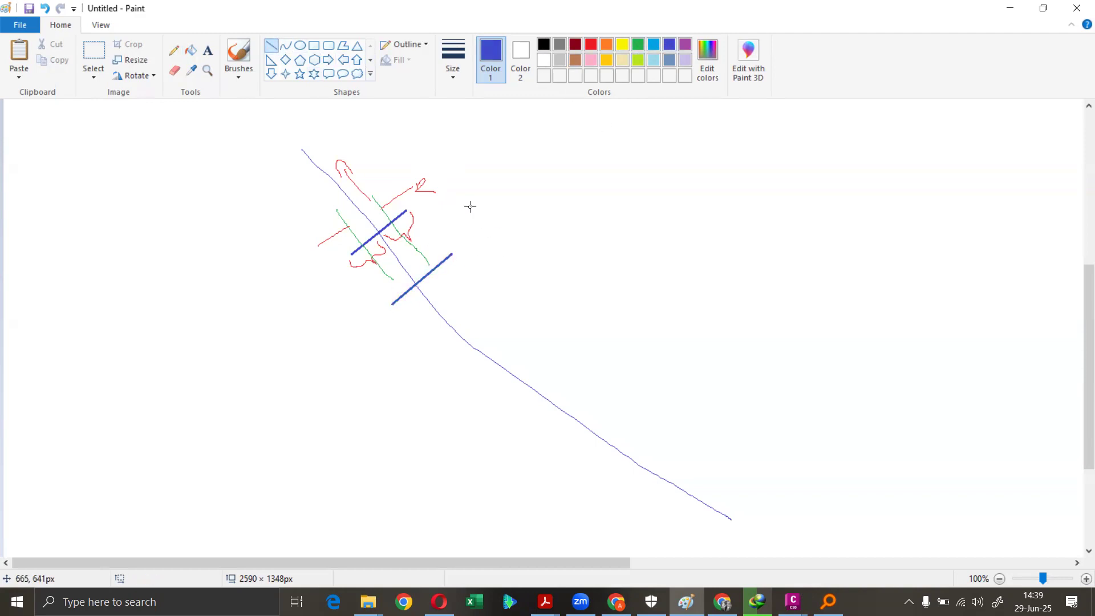
- Sketch a separate freehand blue alignment beside the first, with a rounded bend leading into a long straight leg
left_click(182, 54)
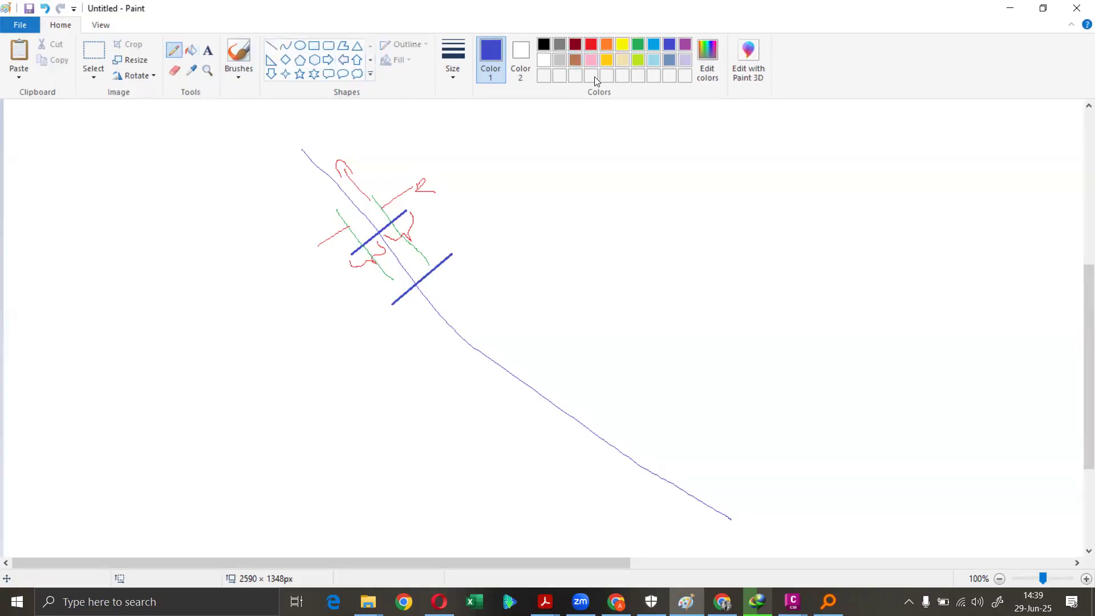
mouse_move(565, 304)
left_mouse_down()
mouse_move(643, 220)
mouse_move(930, 228)
mouse_move(1080, 282)
left_mouse_up()
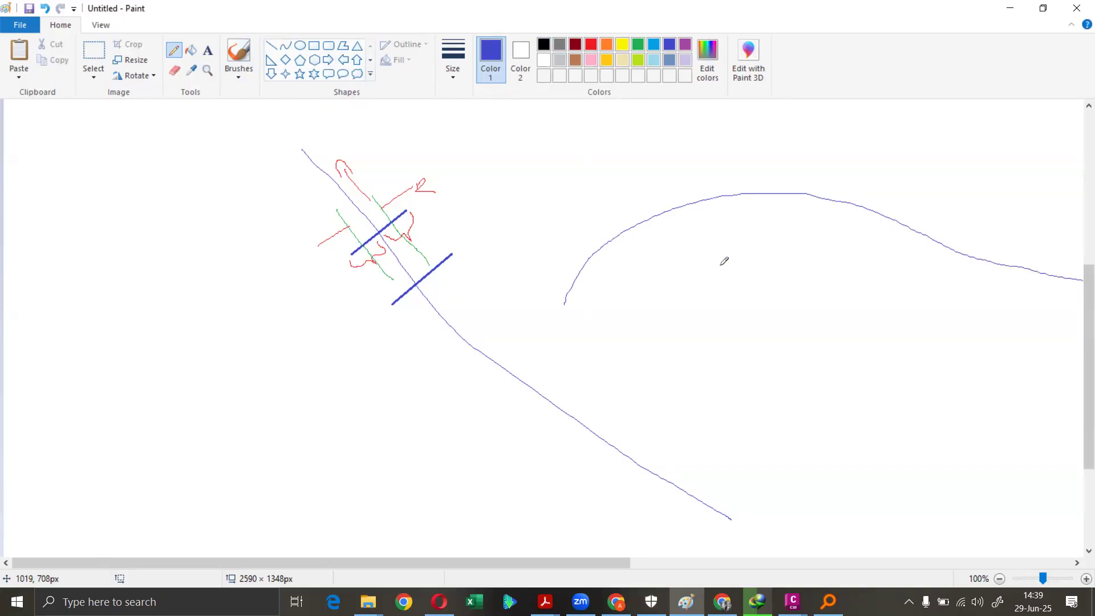
key("ctrl+z")
mouse_move(539, 352)
left_mouse_down()
mouse_move(615, 231)
mouse_move(707, 215)
mouse_move(739, 249)
mouse_move(858, 506)
left_mouse_up()
- Mark closely spaced sample lines around the bend and wider-spaced ones along the straight leg, and return to Civil 3D
left_click_drag(547, 307, 583, 318)
left_click_drag(562, 263, 601, 279)
mouse_move(579, 241)
left_mouse_down()
mouse_move(604, 251)
mouse_move(626, 234)
left_mouse_up()
mouse_move(638, 197)
left_mouse_down()
mouse_move(652, 228)
mouse_move(719, 234)
mouse_move(716, 262)
left_mouse_up()
left_click_drag(793, 258, 692, 294)
left_click_drag(850, 351, 732, 383)
left_click_drag(901, 428, 784, 462)
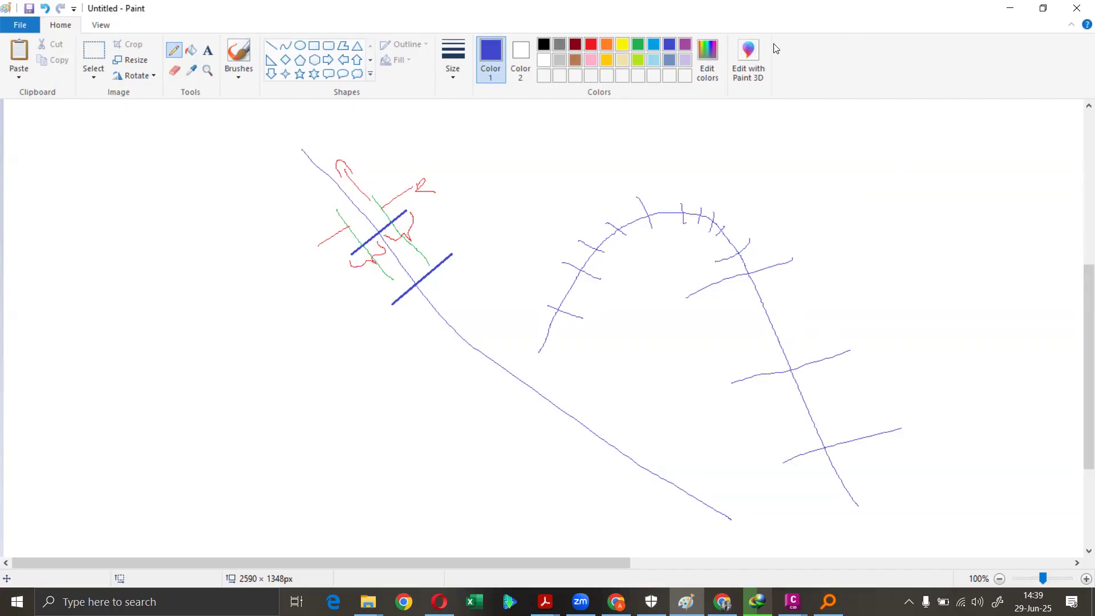
left_click(1044, 8)
left_click(955, 45)
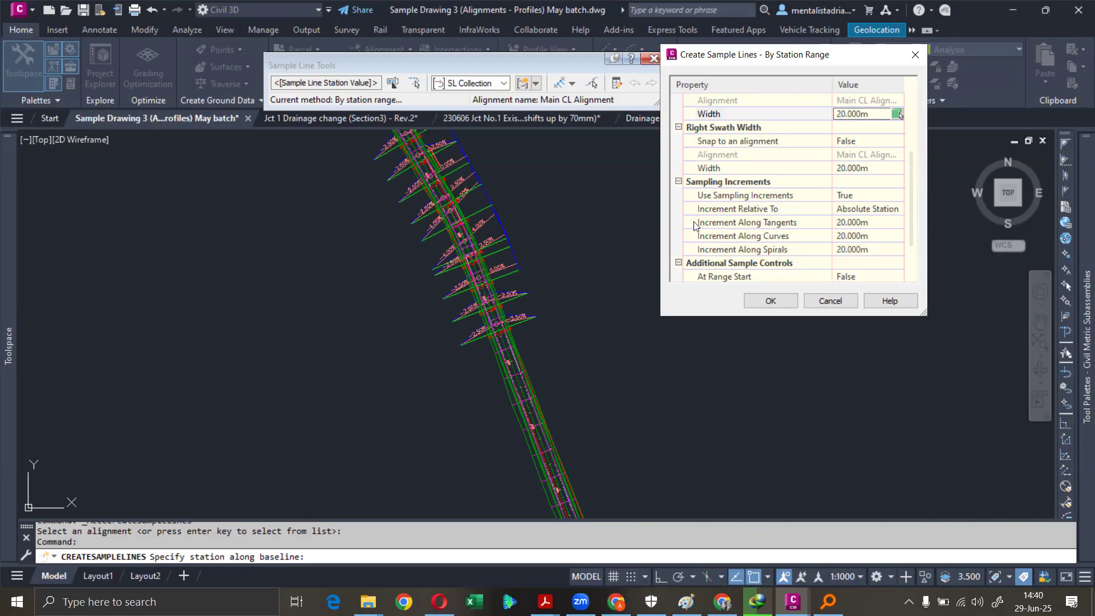
- Set the sampling increments along curves and along spirals to 10 m each
left_click(841, 224)
left_click(840, 222)
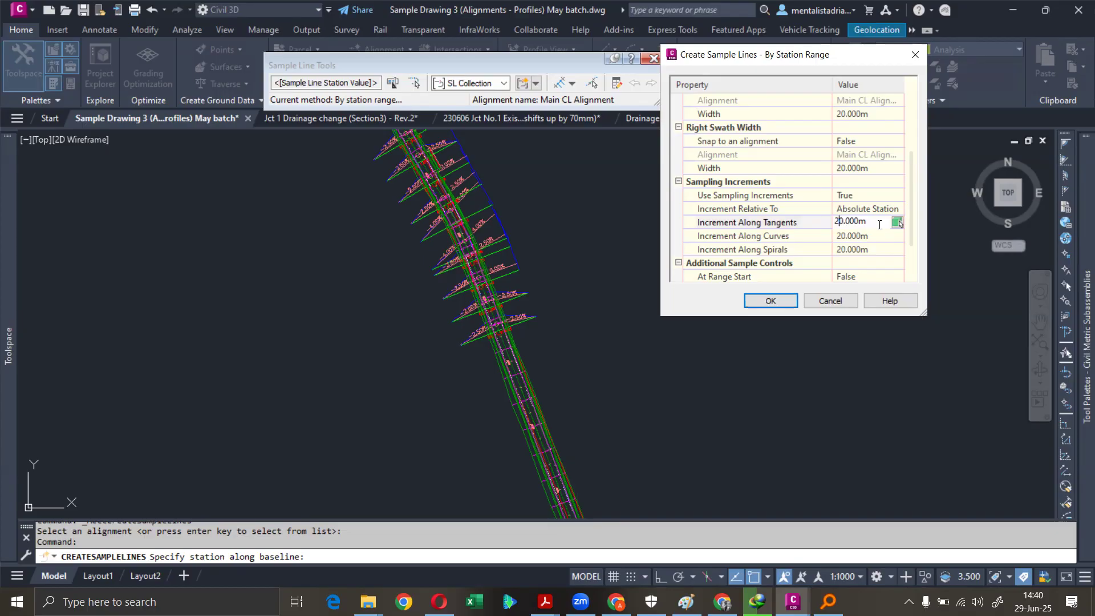
left_click(854, 239)
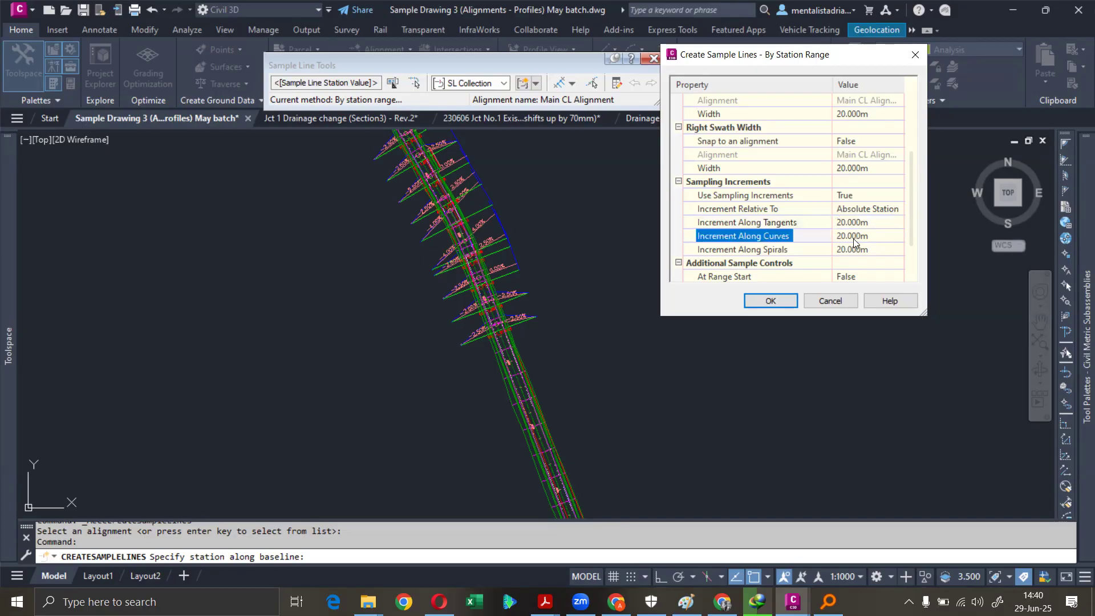
left_click(854, 238)
left_click(857, 239)
key("Delete")
type("1")
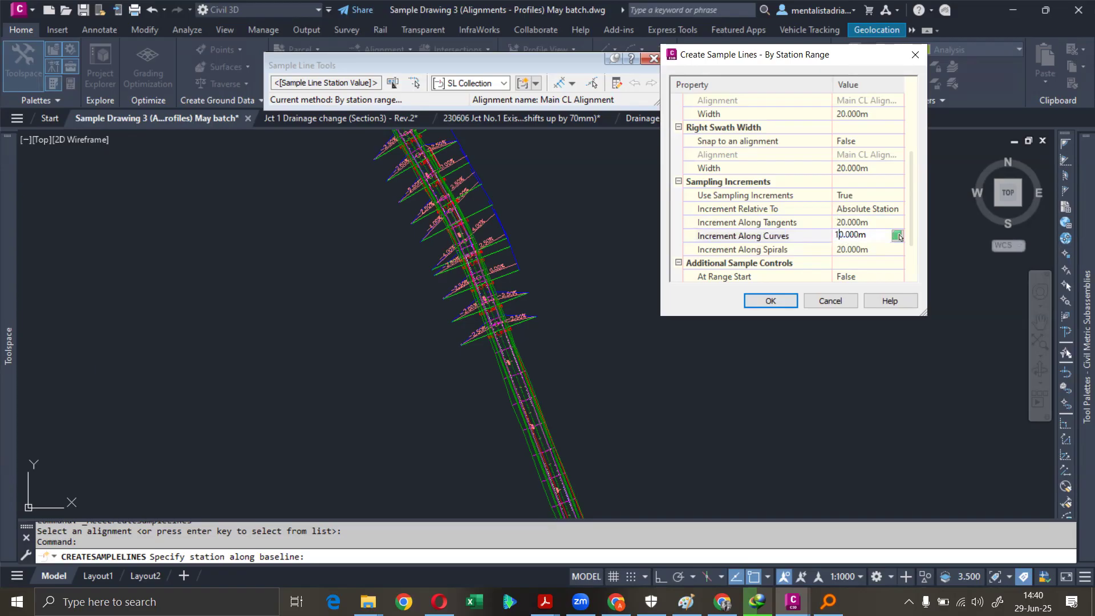
left_click(845, 249)
left_click(844, 249)
key("Delete")
type("1")
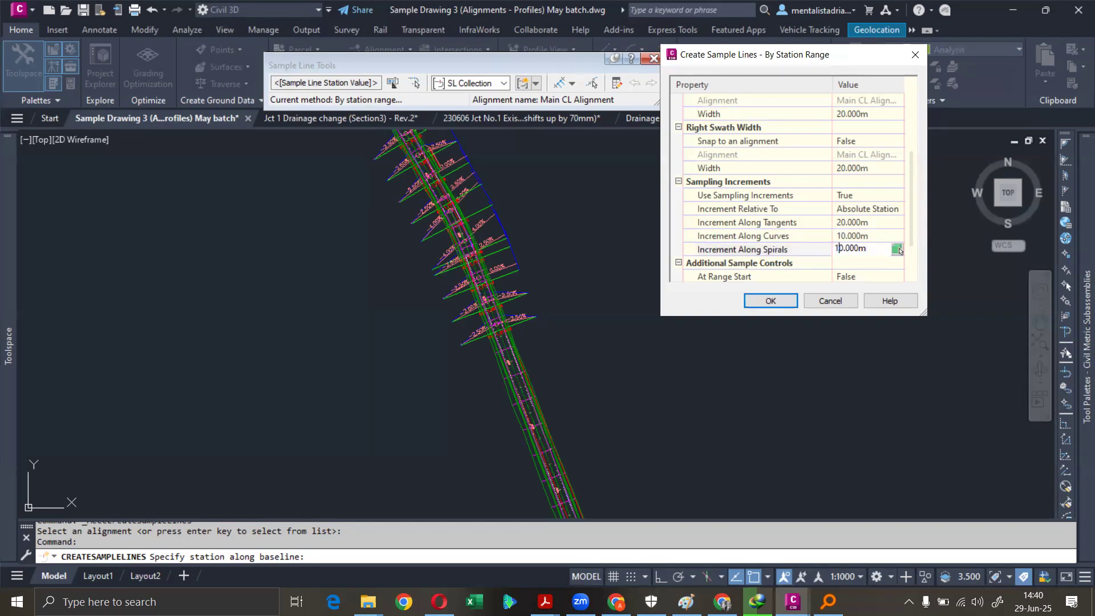
left_click(809, 236)
- Enable additional sample lines at the range start and at the range end
scroll(807, 217, "down", 2)
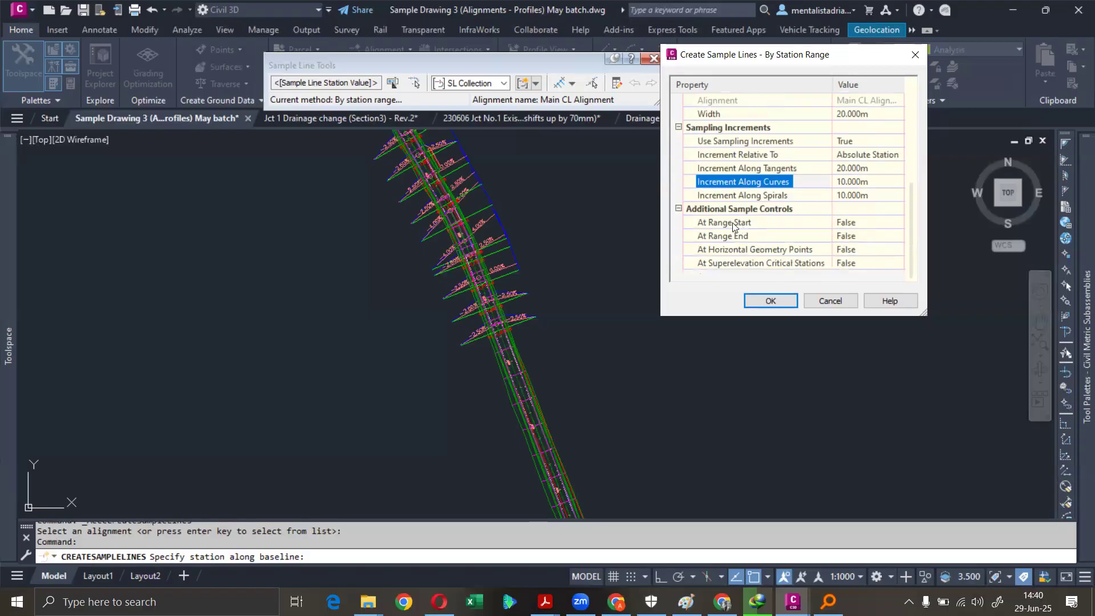
left_click(854, 223)
left_click(852, 222)
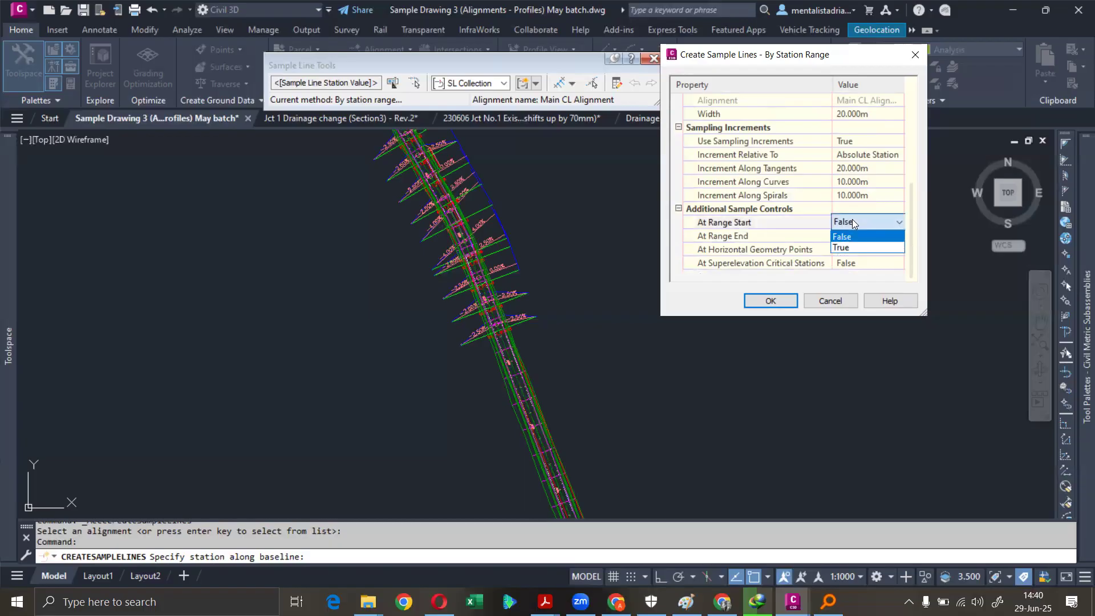
left_click(851, 243)
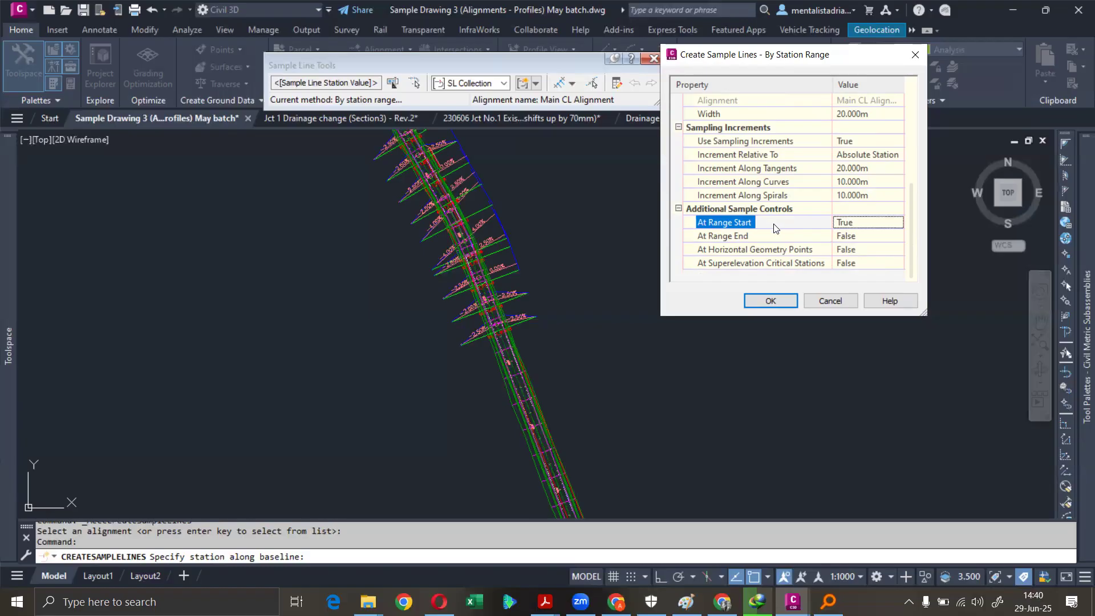
left_click(855, 235)
left_click(856, 235)
left_click(857, 260)
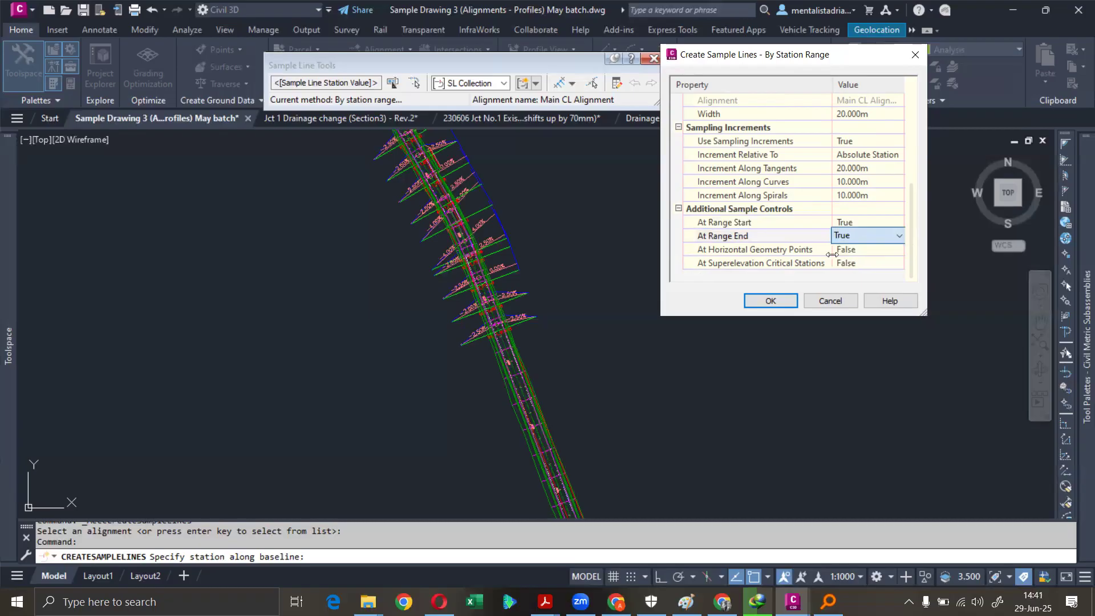
- Enable sampling at horizontal geometry points and superelevation critical stations, then create the sample lines and close the Sample Line Tools
left_click(866, 249)
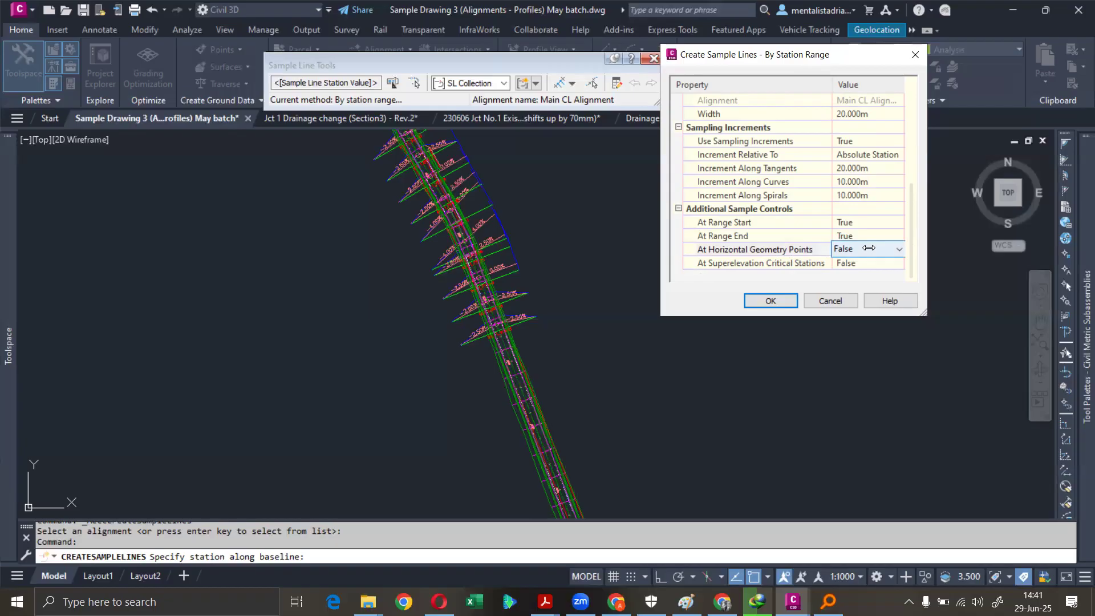
left_click(868, 248)
left_click(862, 275)
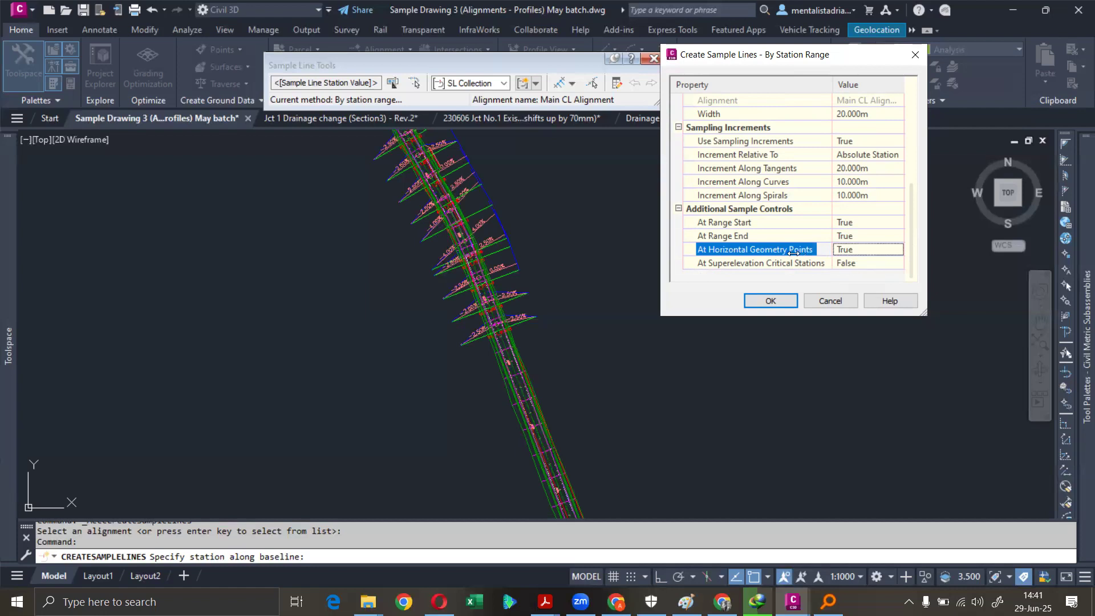
left_click(855, 262)
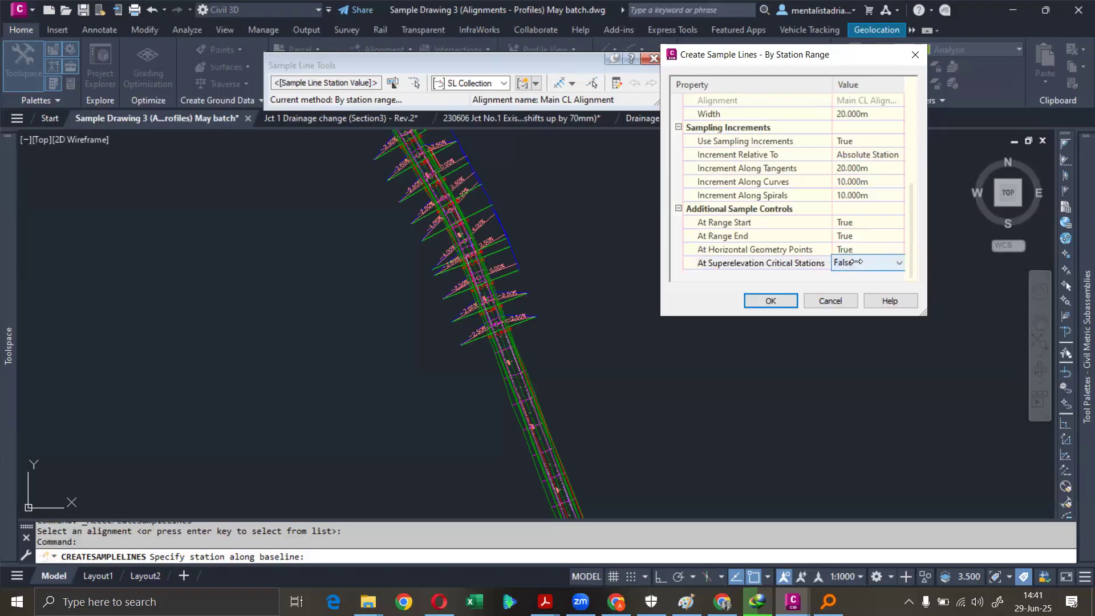
left_click(855, 262)
left_click(850, 287)
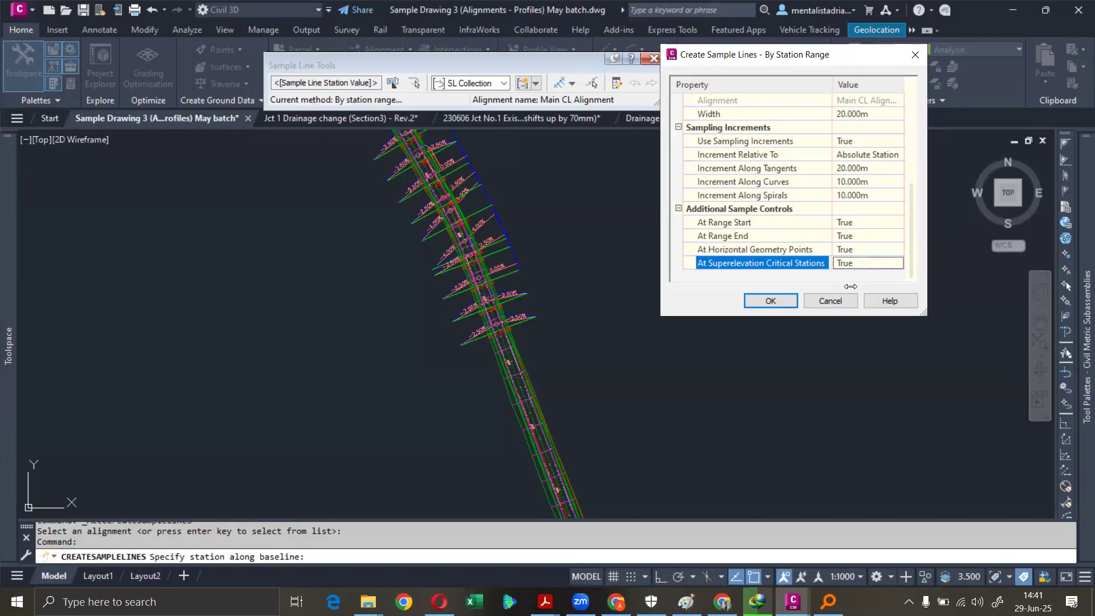
left_click(770, 301)
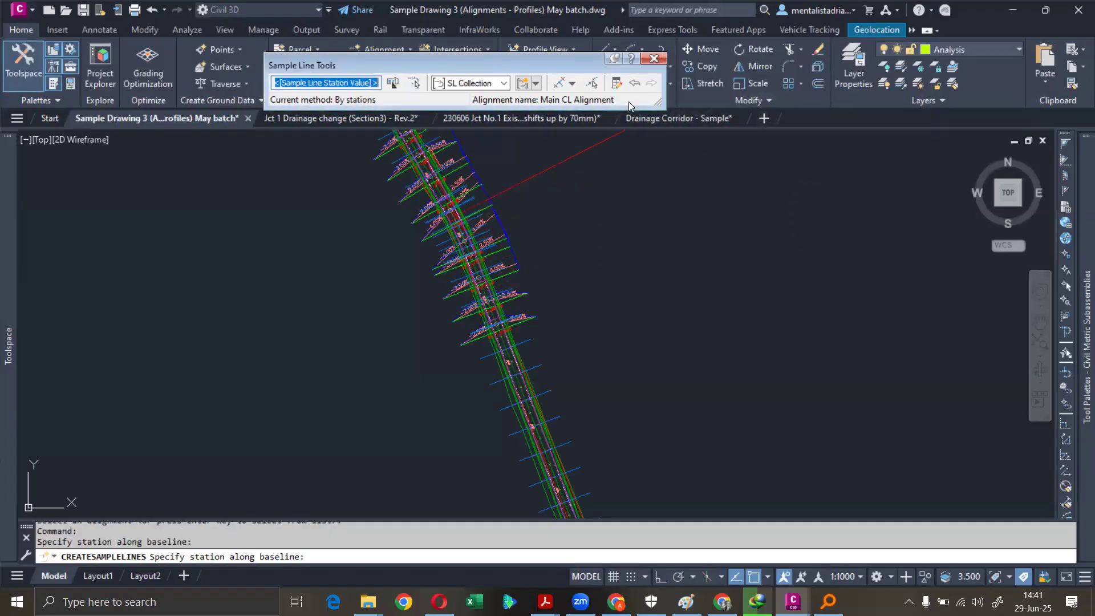
left_click(655, 58)
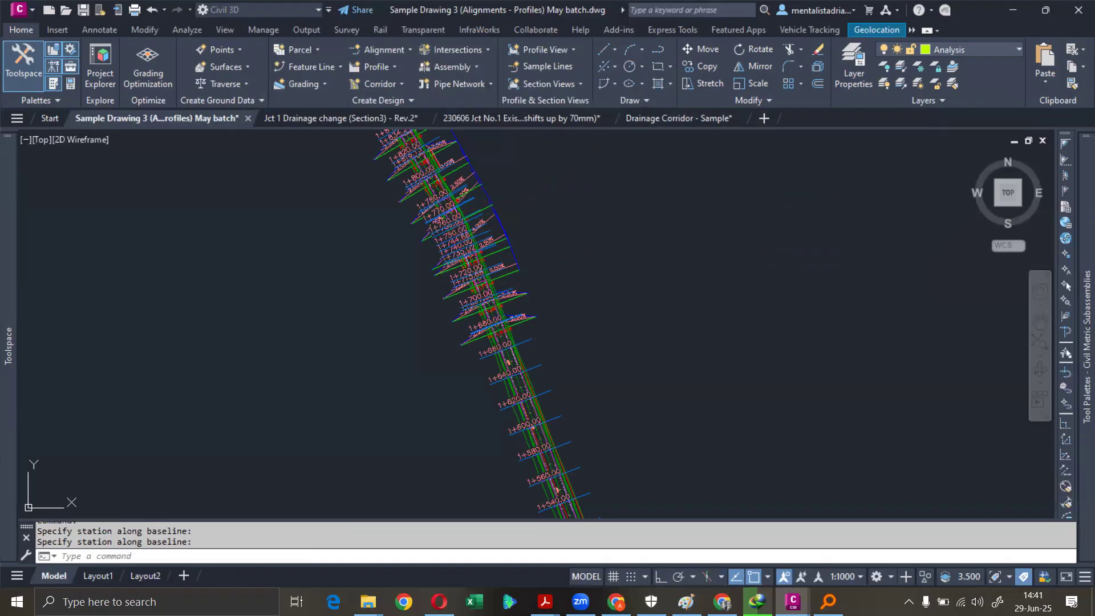
- Examine the sample lines' spacing and station labels along the curves and straights of the main alignment
scroll(589, 237, "down", 3)
scroll(631, 313, "down", 3)
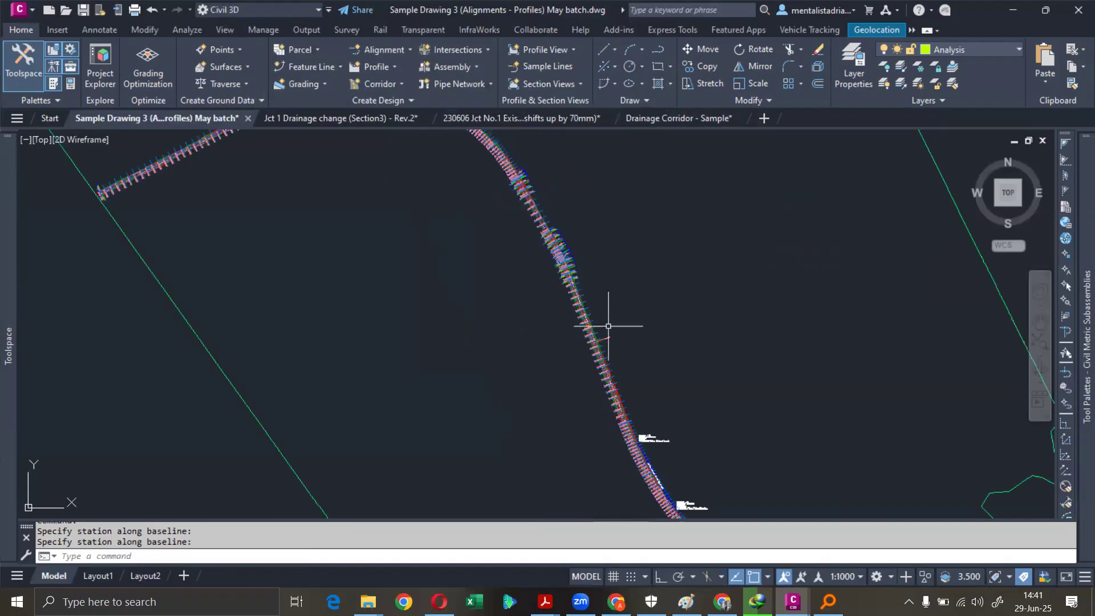
scroll(609, 326, "down", 3)
scroll(521, 239, "up", 5)
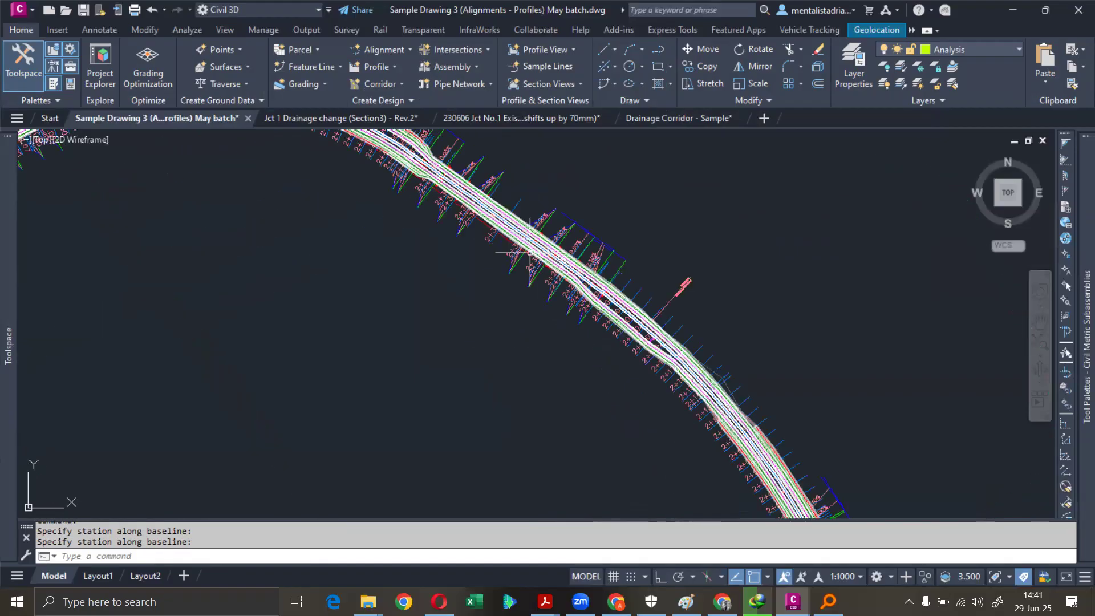
scroll(525, 251, "up", 4)
scroll(519, 259, "down", 5)
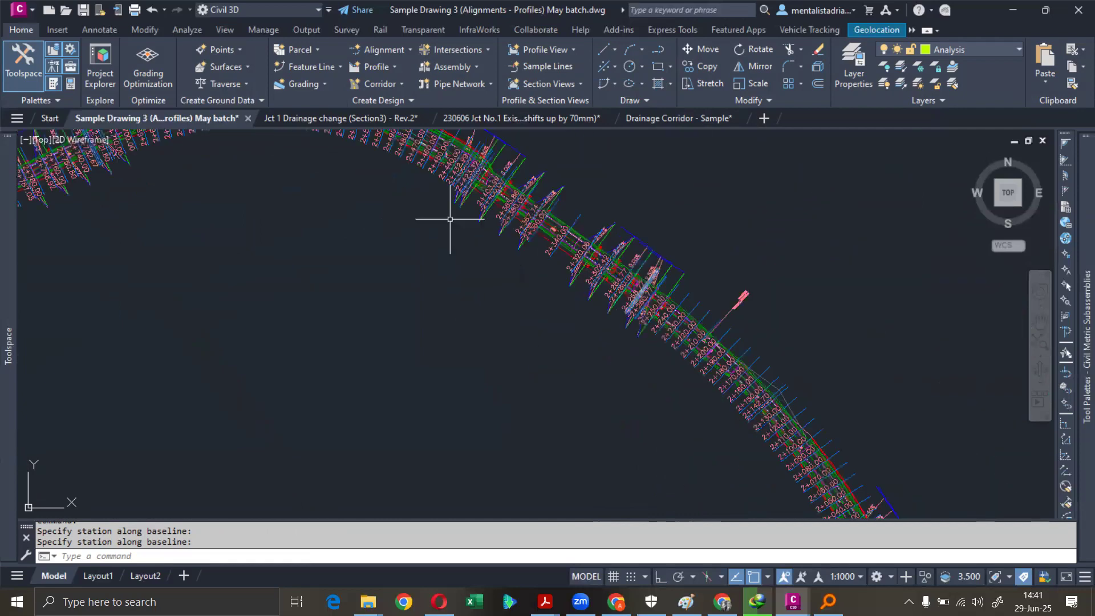
middle_click_drag(388, 290, 592, 203)
middle_click_drag(448, 230, 532, 194)
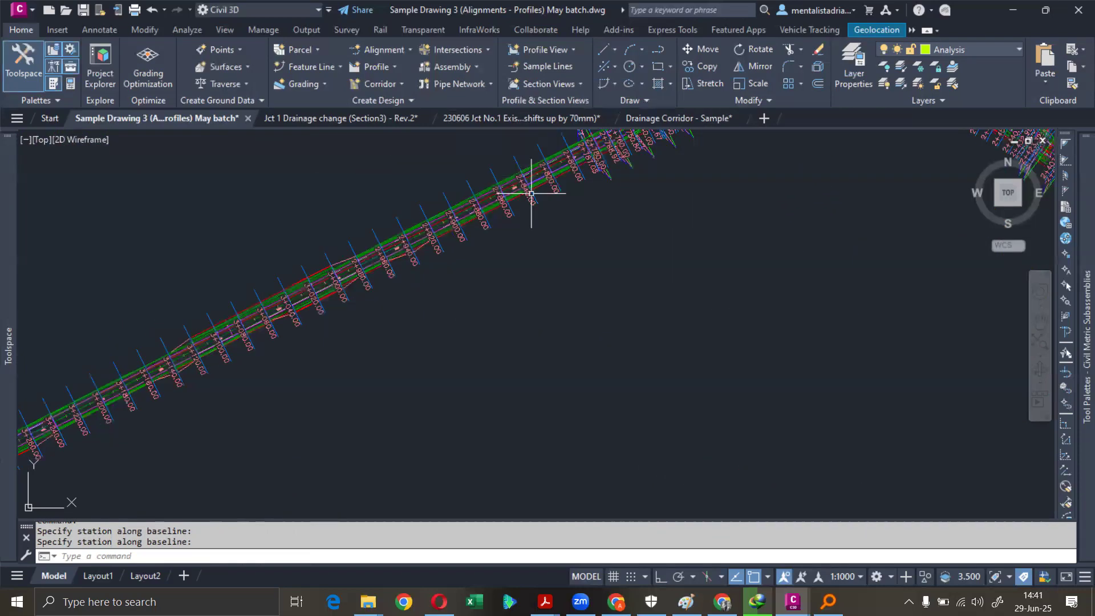
scroll(587, 171, "up", 3)
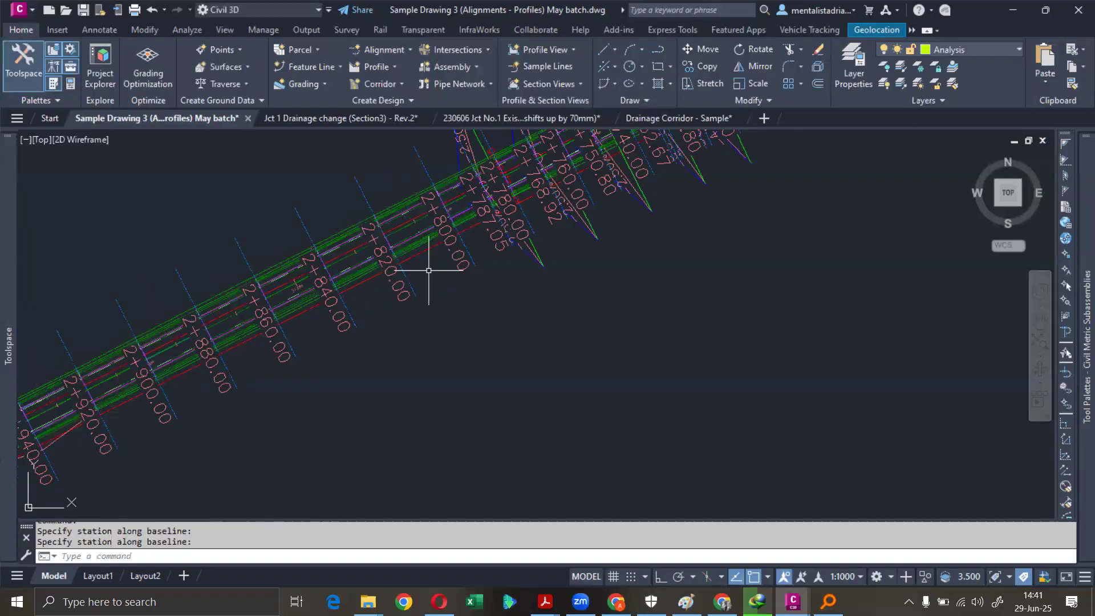
- Edit the sample line label group's Section Name style and set the Sample Name text height to 0.5 mm
left_click(429, 271)
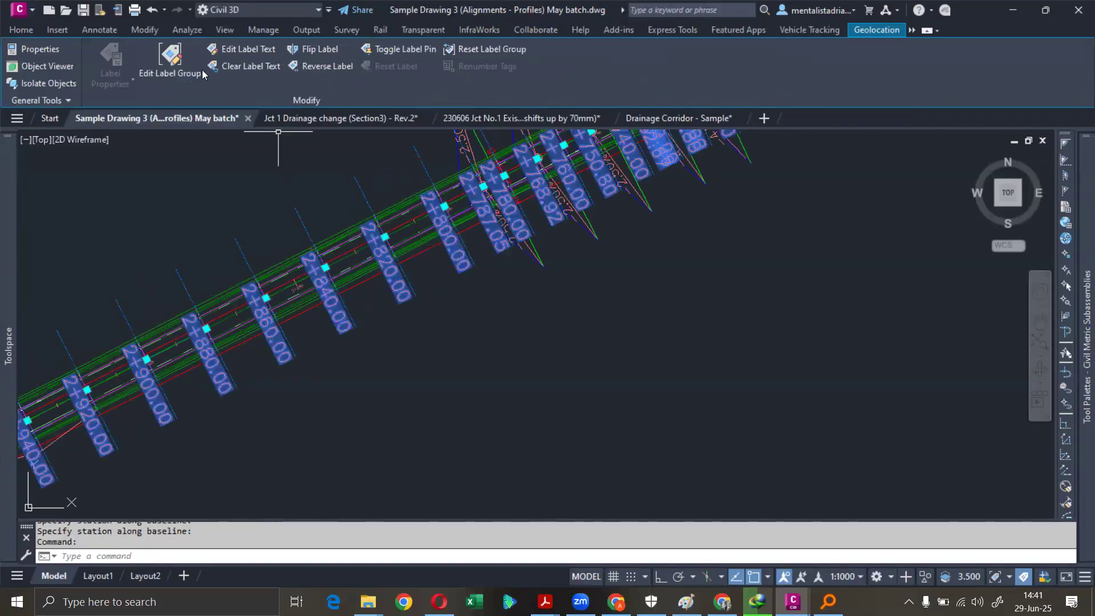
left_click(201, 73)
left_click(757, 230)
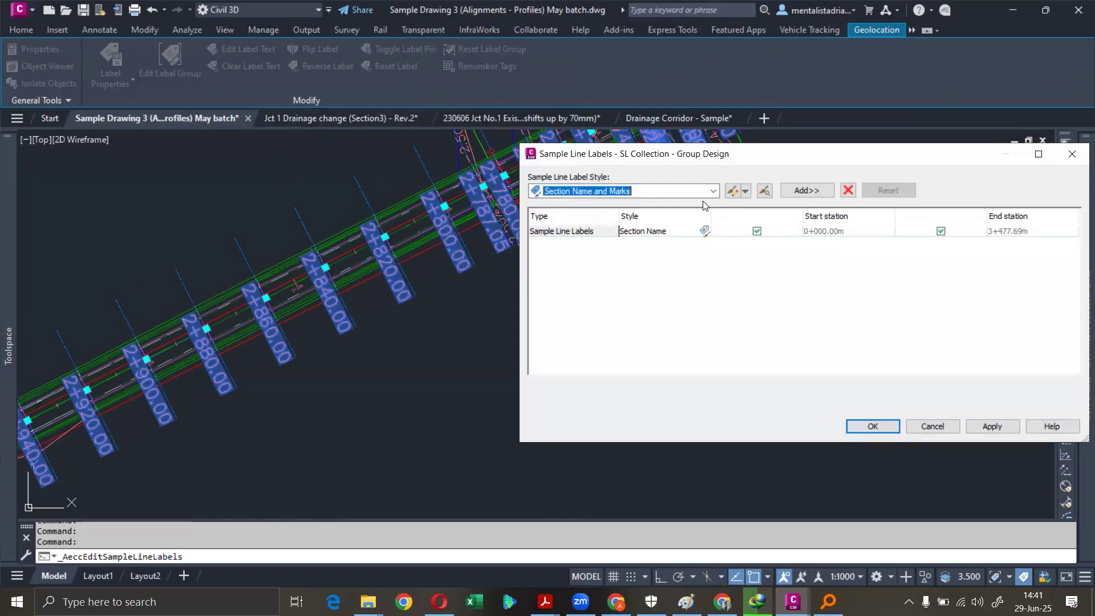
left_click(705, 230)
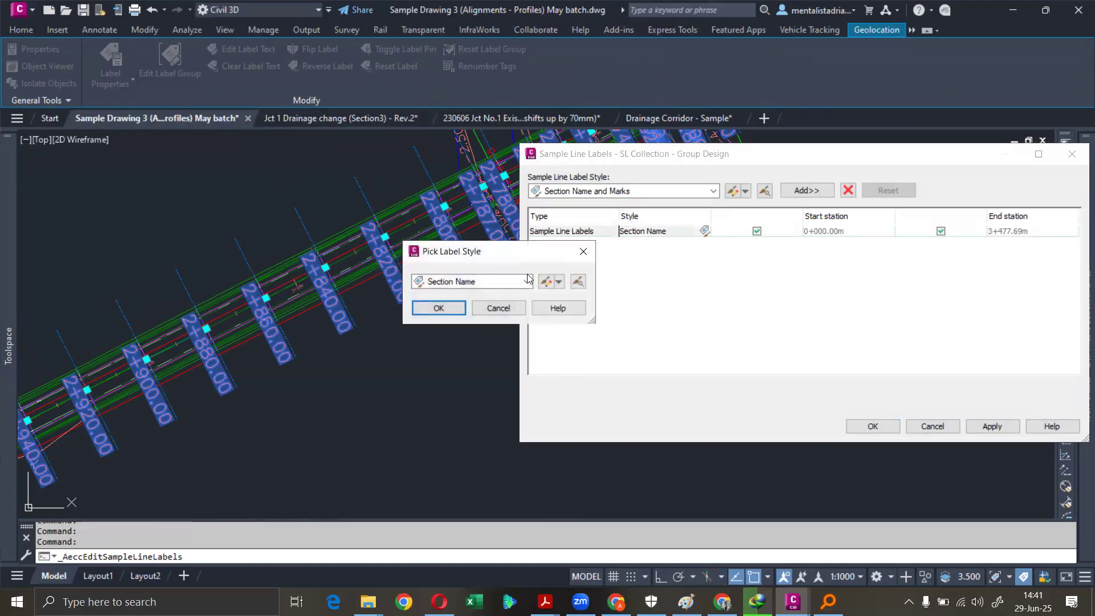
left_click(546, 282)
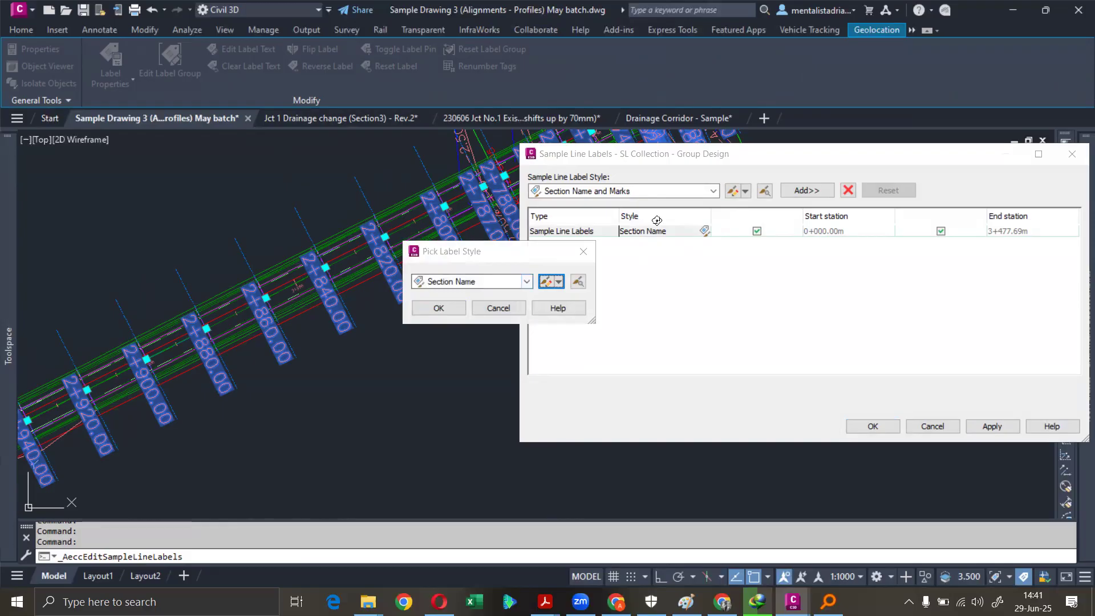
left_click(275, 256)
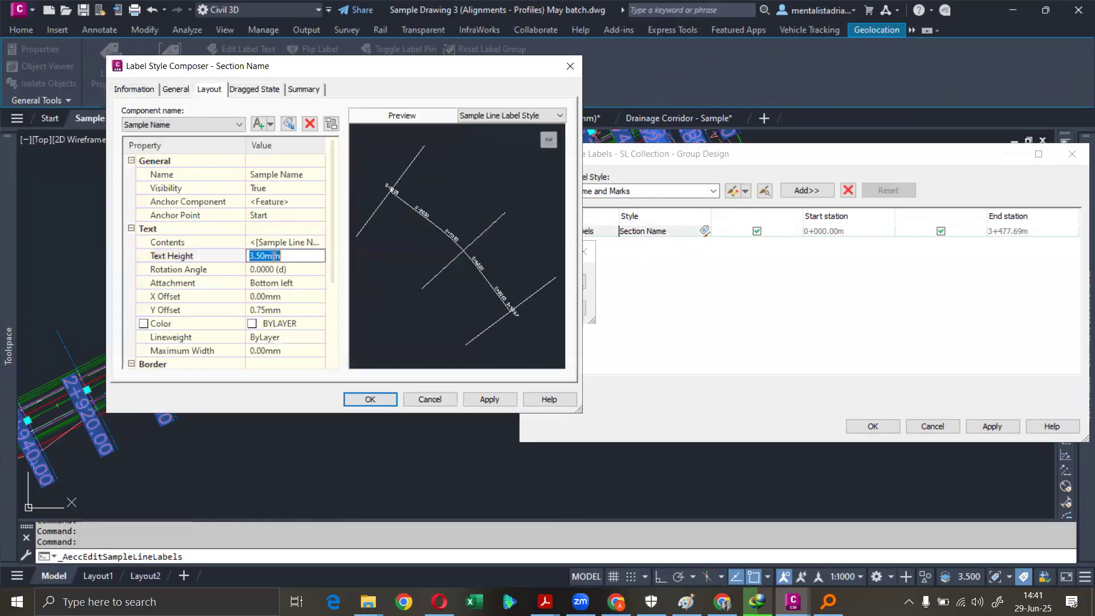
type("0.2")
key("BackSpace")
type("5")
- Set the font of the Sample Name component's contents to Calibri Light in the Section Name label style
left_click(286, 241)
left_click(318, 242)
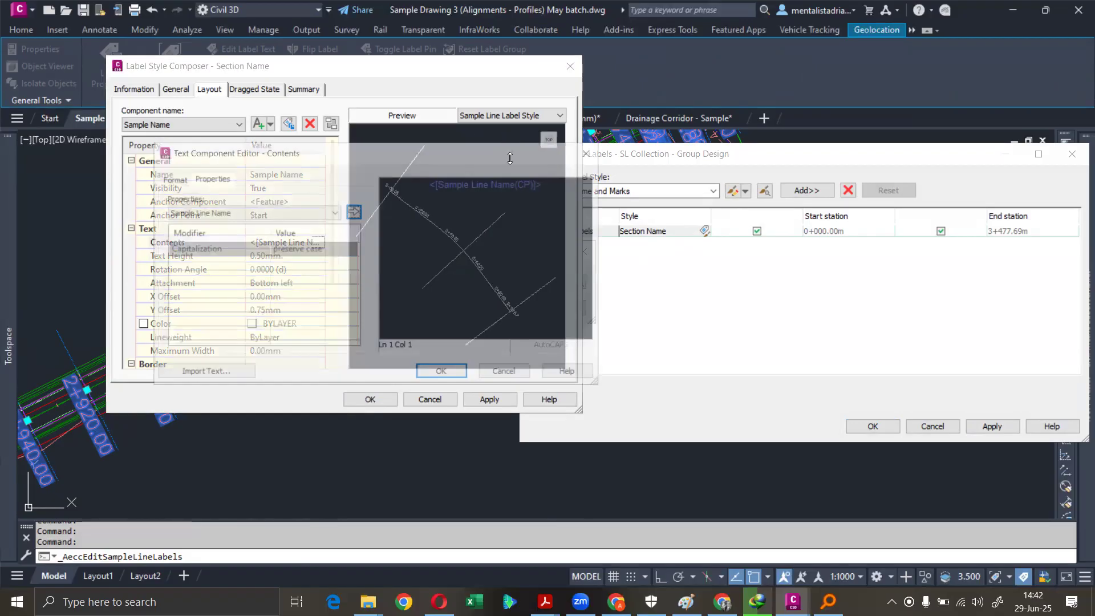
left_click(173, 177)
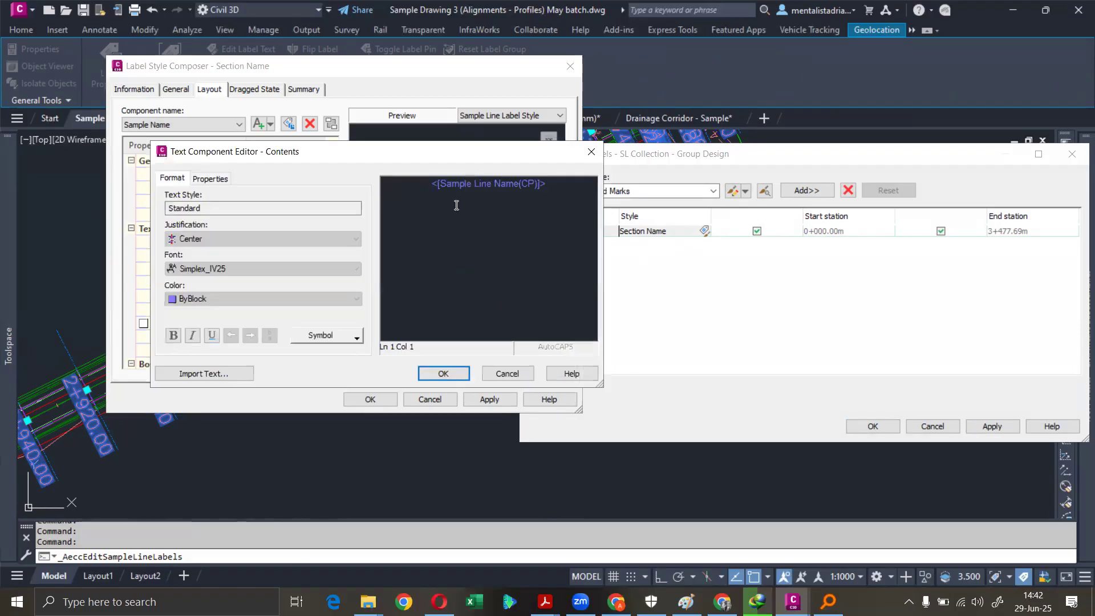
left_click_drag(457, 206, 521, 207)
left_click(204, 271)
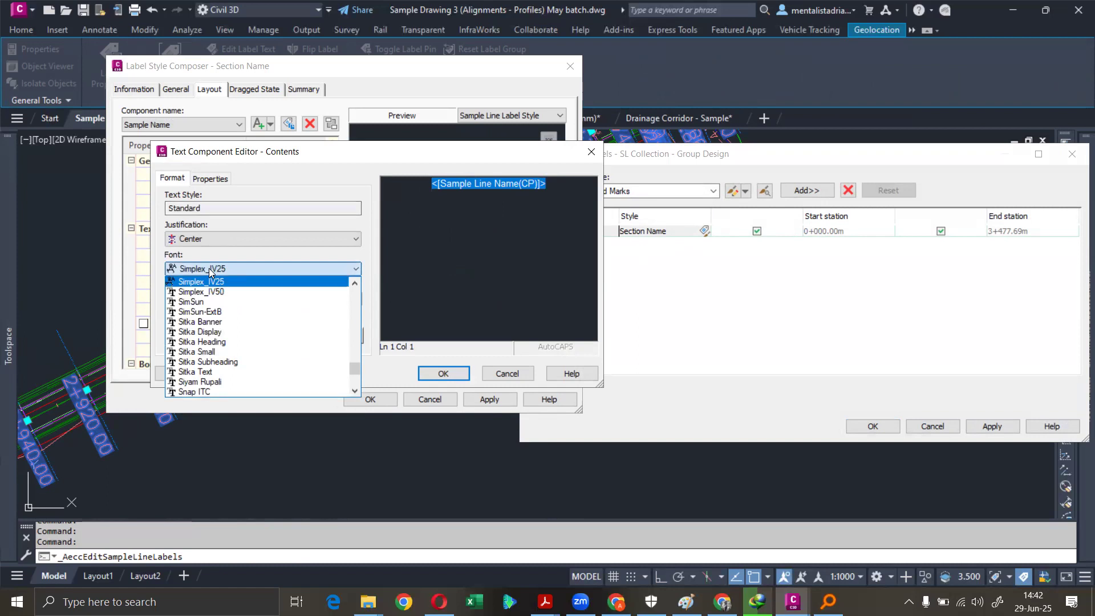
key("c")
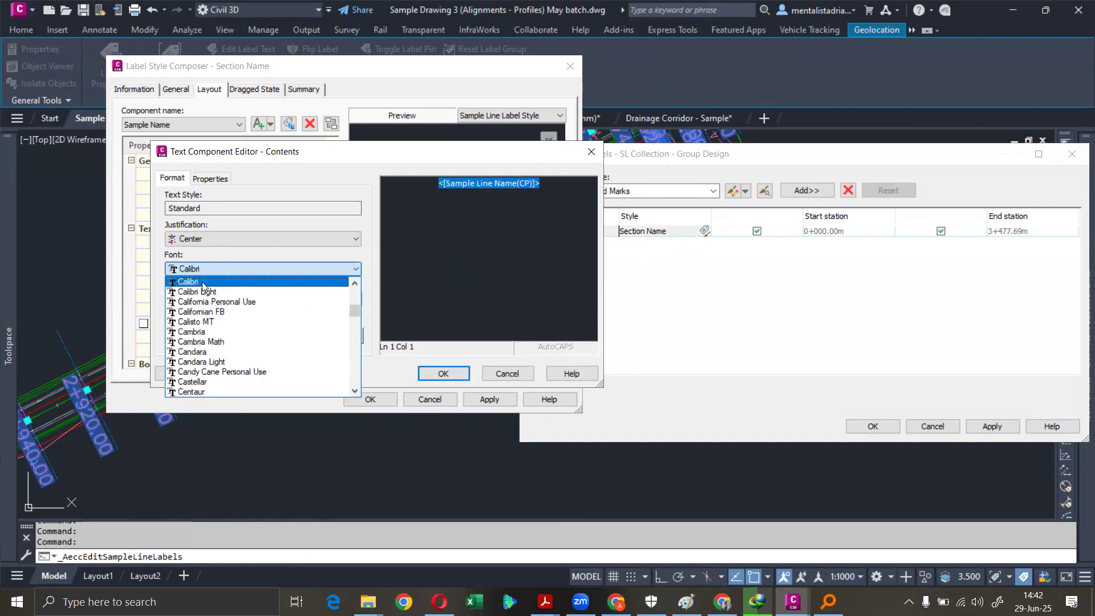
left_click(200, 292)
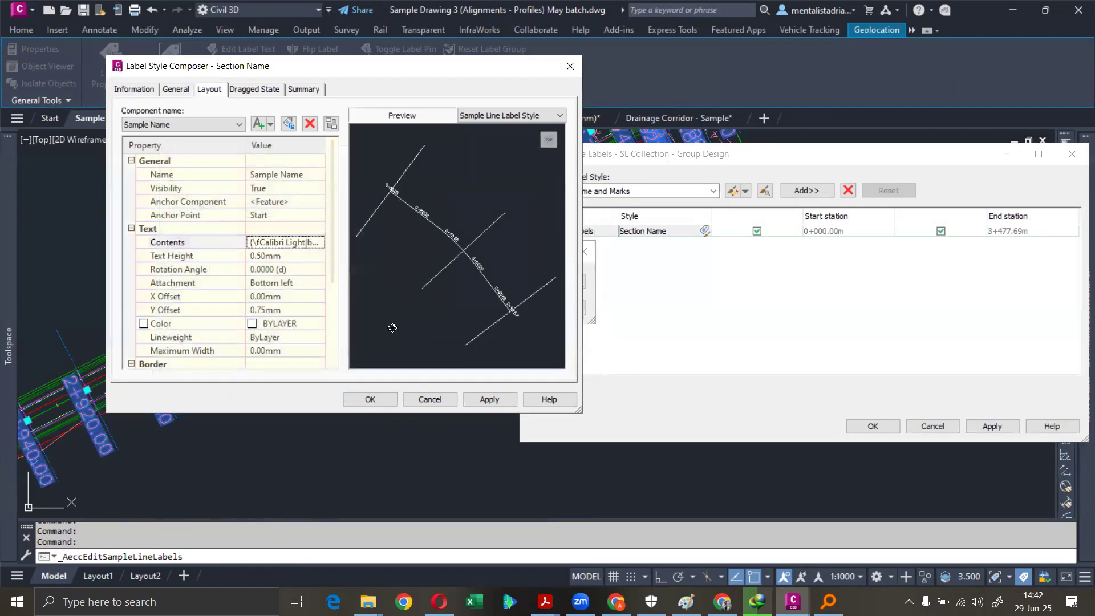
- Accept the Section Name style edits, apply them to the sample line label group and finish editing the group
left_click(370, 400)
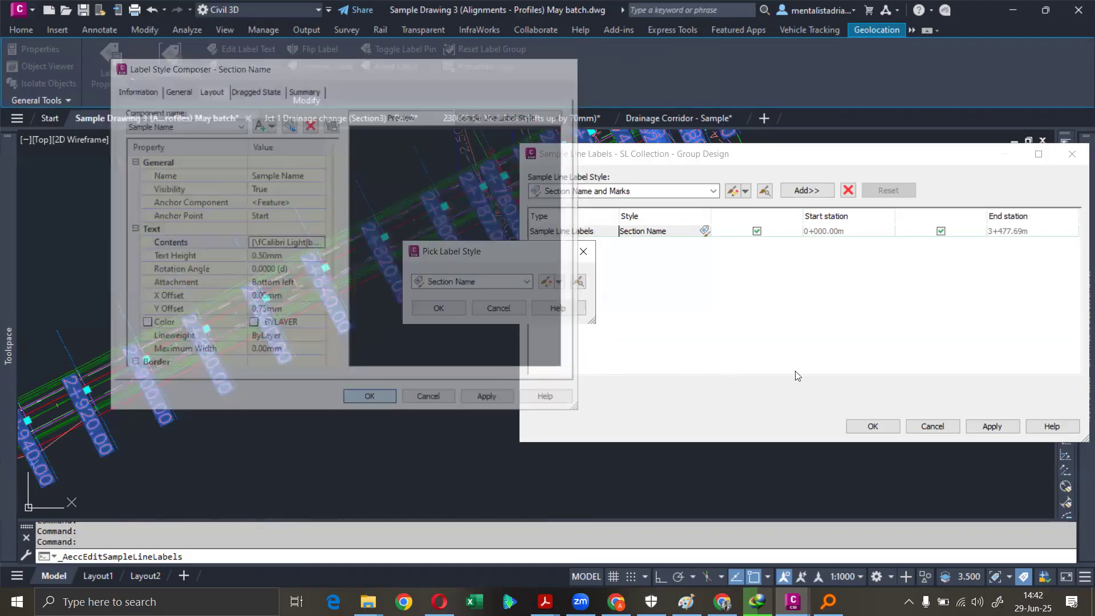
key("Return")
left_click(993, 426)
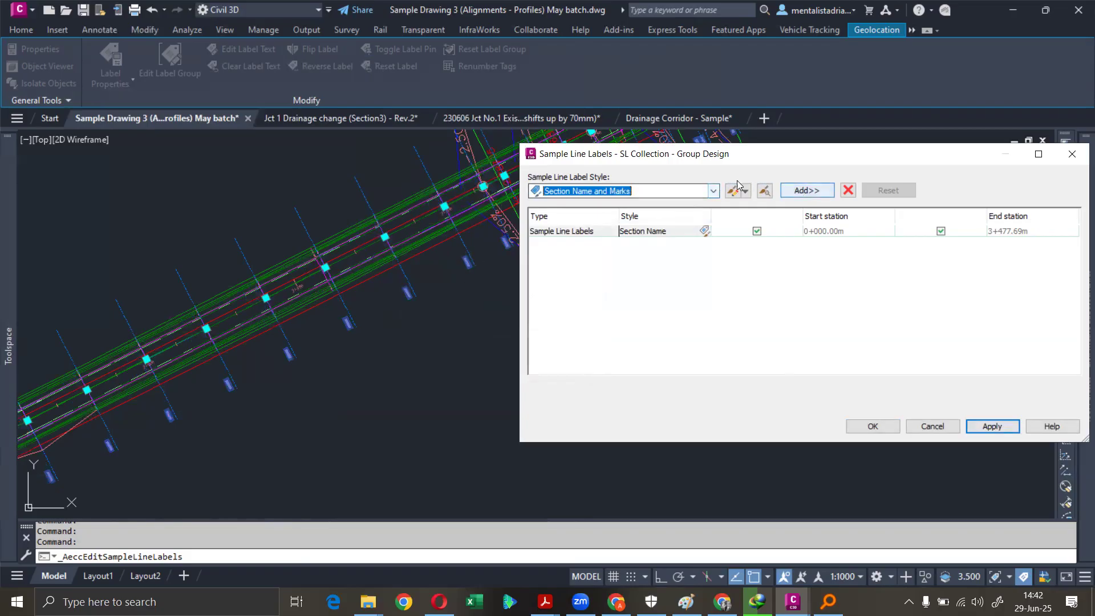
left_click(702, 191)
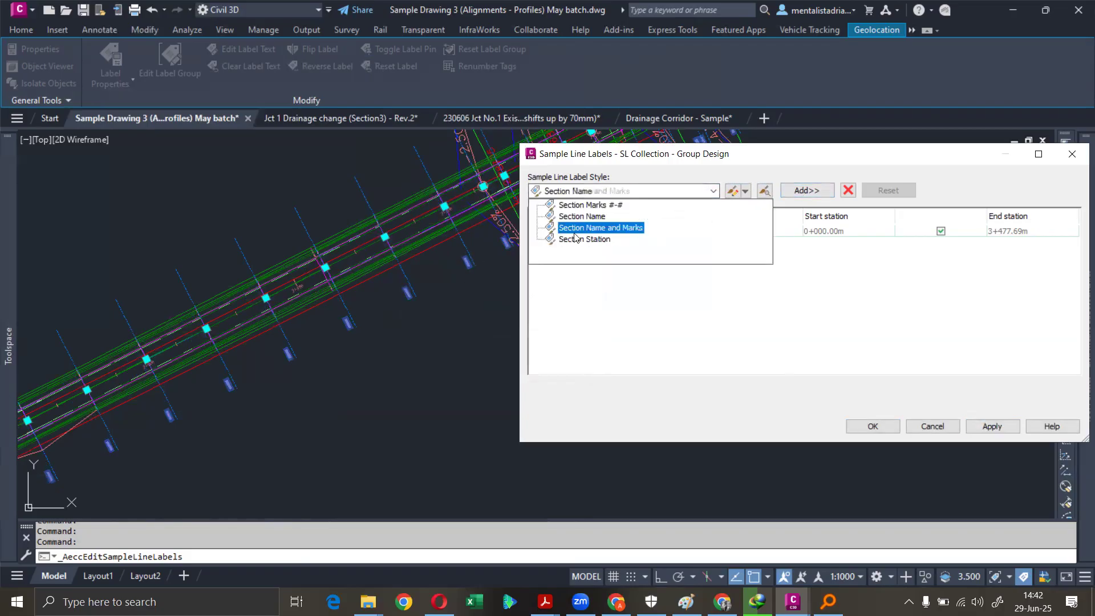
left_click(821, 326)
left_click(862, 426)
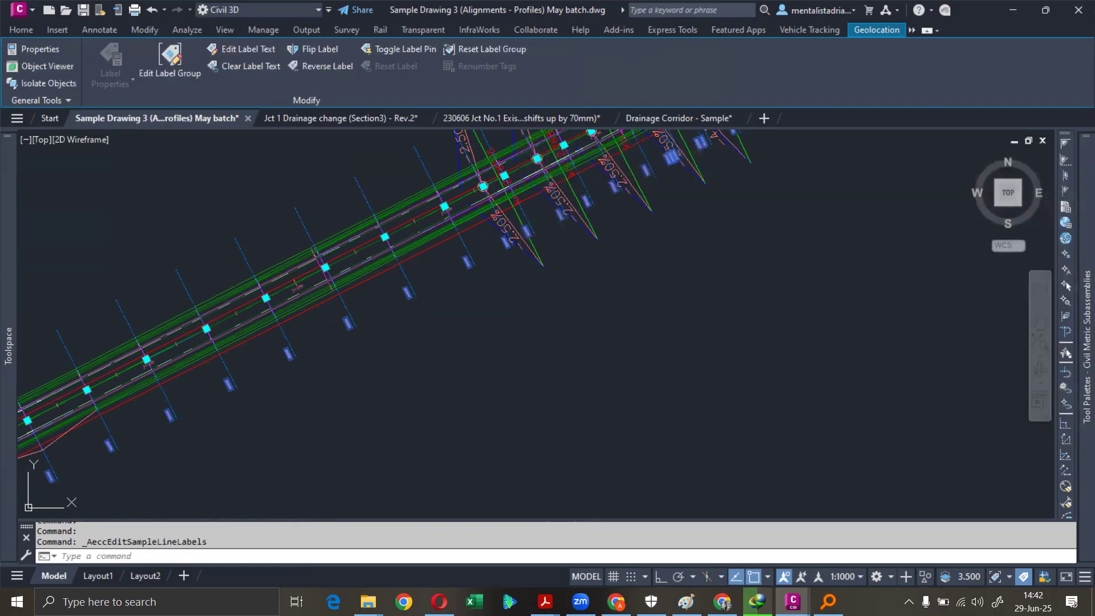
key("Escape")
key("Escape")
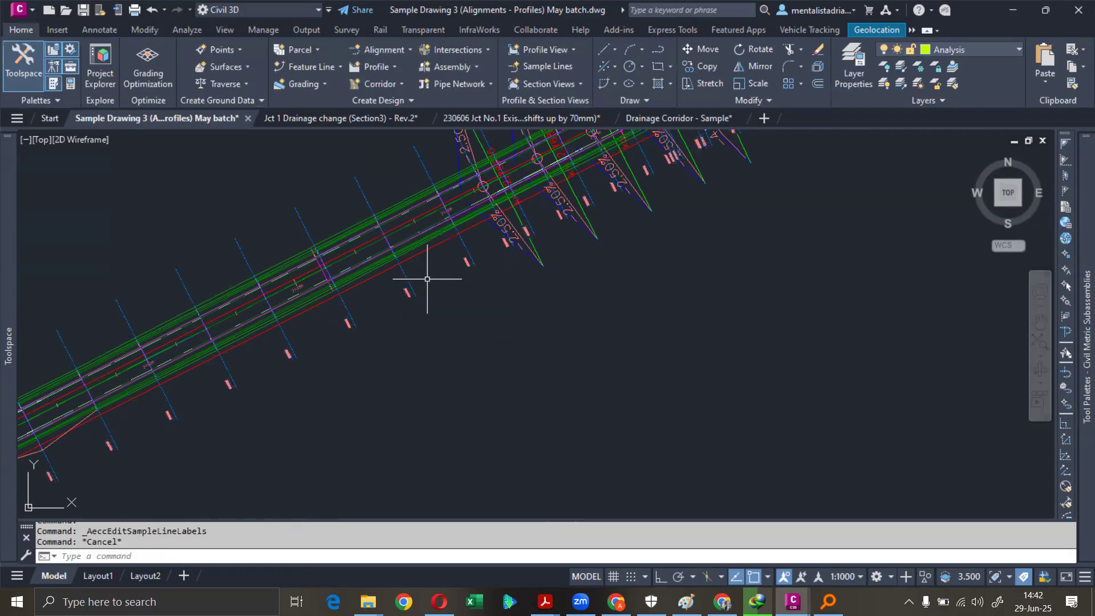
- Edit the label group's Section Name style again, set the Sample Name border gap to 0.1 mm and apply it
scroll(407, 287, "up", 5)
scroll(407, 287, "up", 2)
left_click(399, 301)
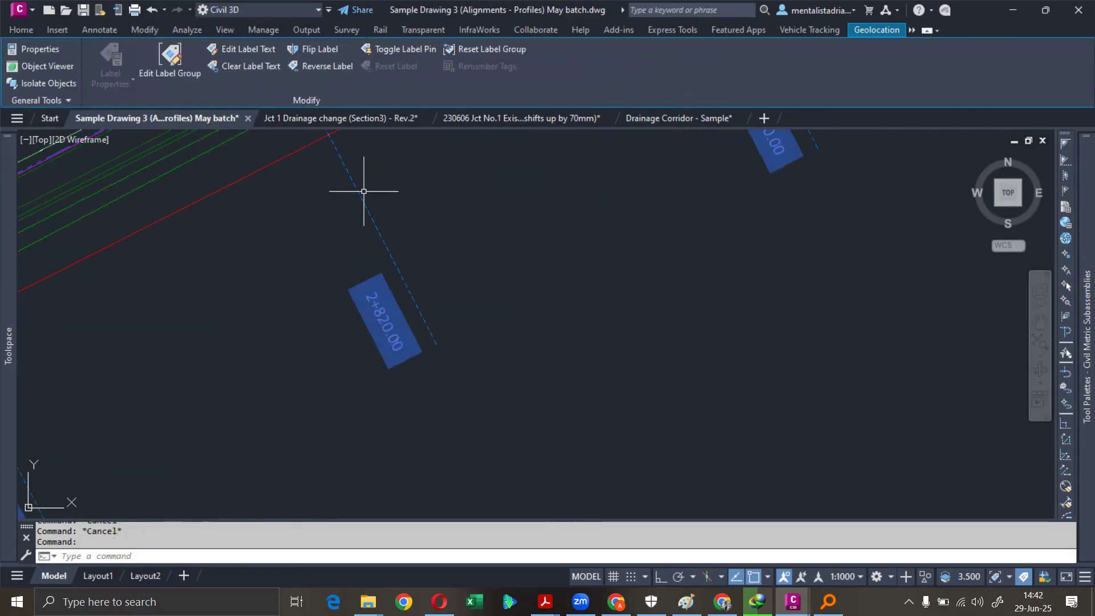
left_click(171, 63)
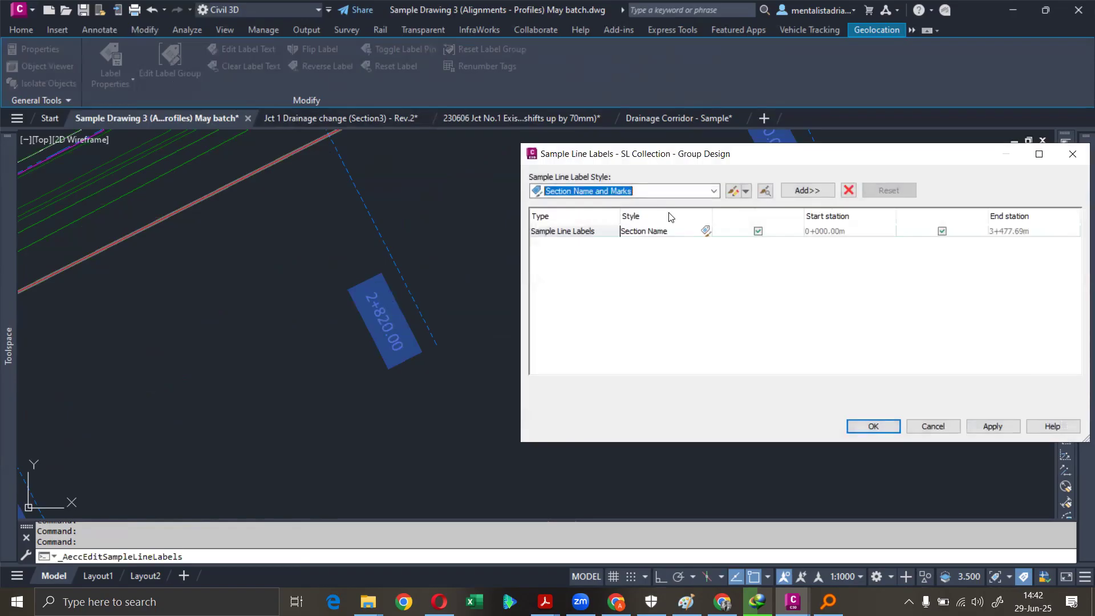
left_click(706, 231)
left_click(545, 283)
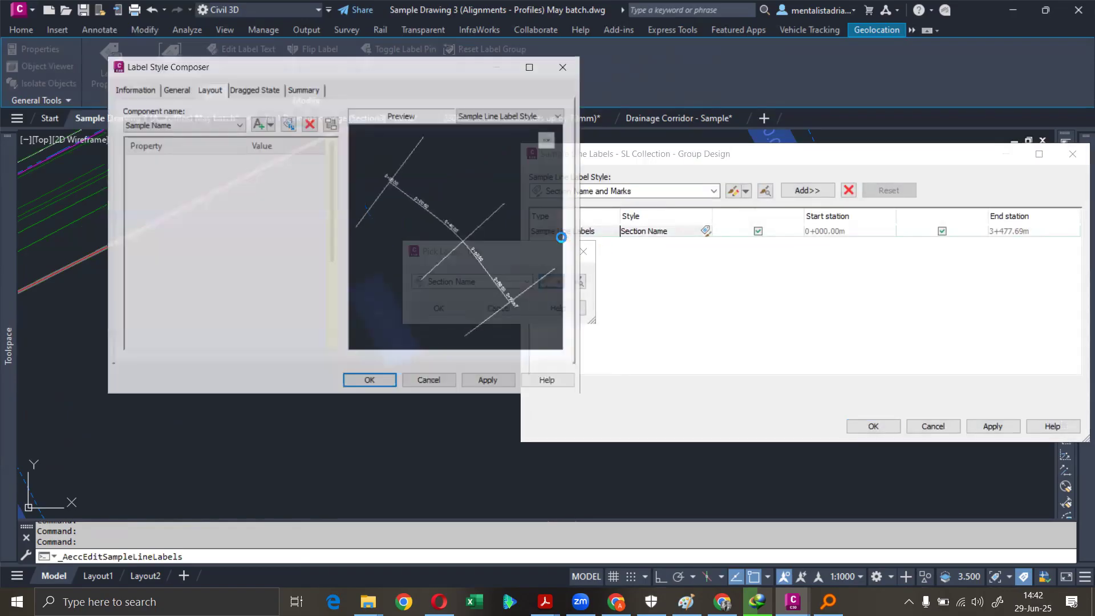
scroll(278, 325, "down", 3)
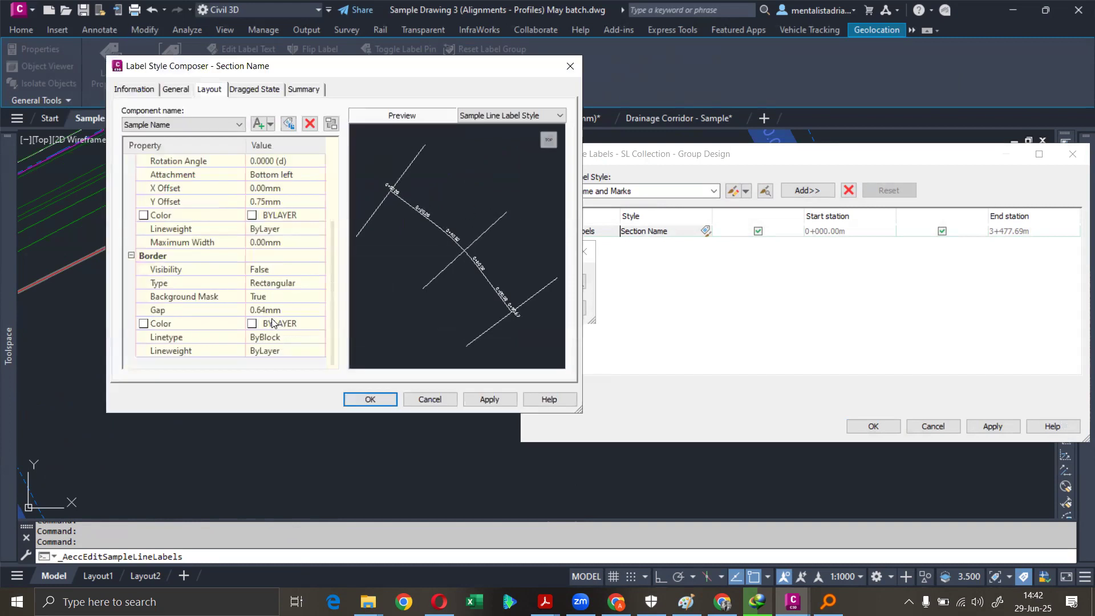
left_click(293, 310)
type("0.")
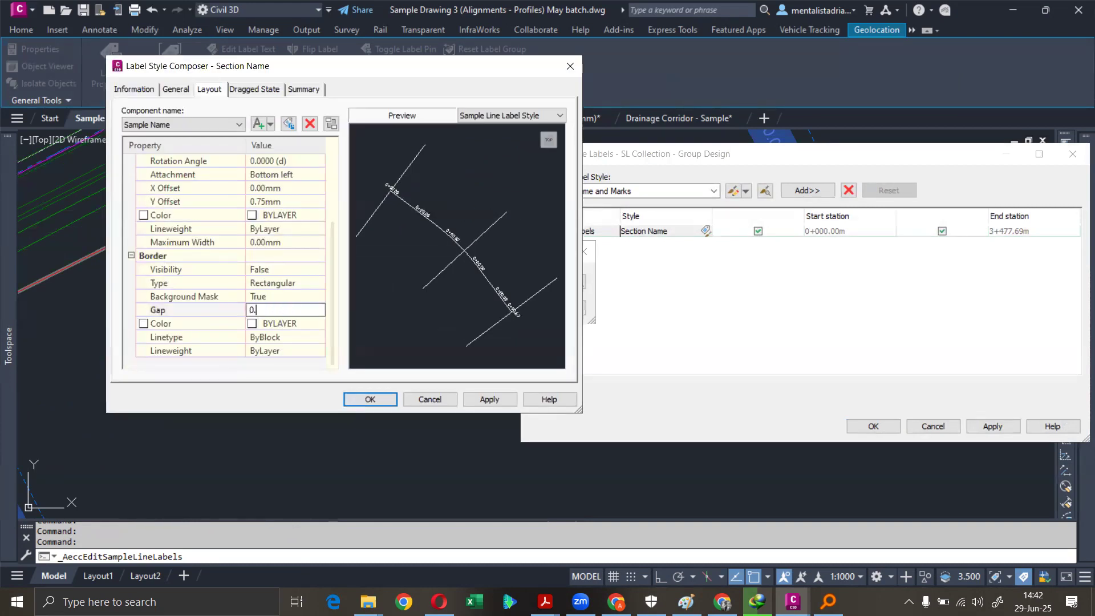
type("1")
left_click(370, 399)
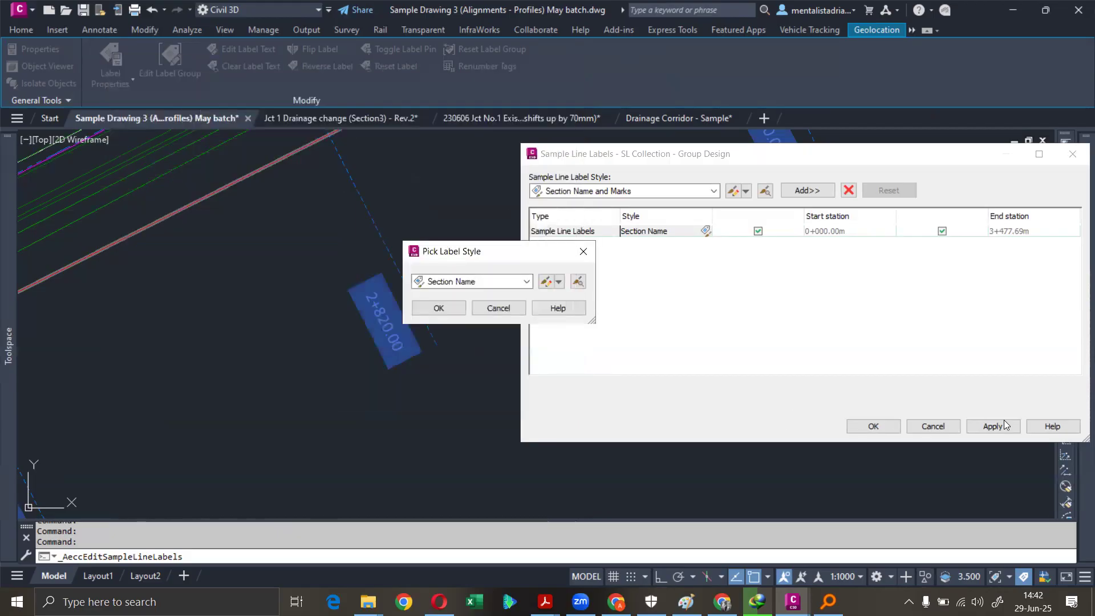
left_click(437, 308)
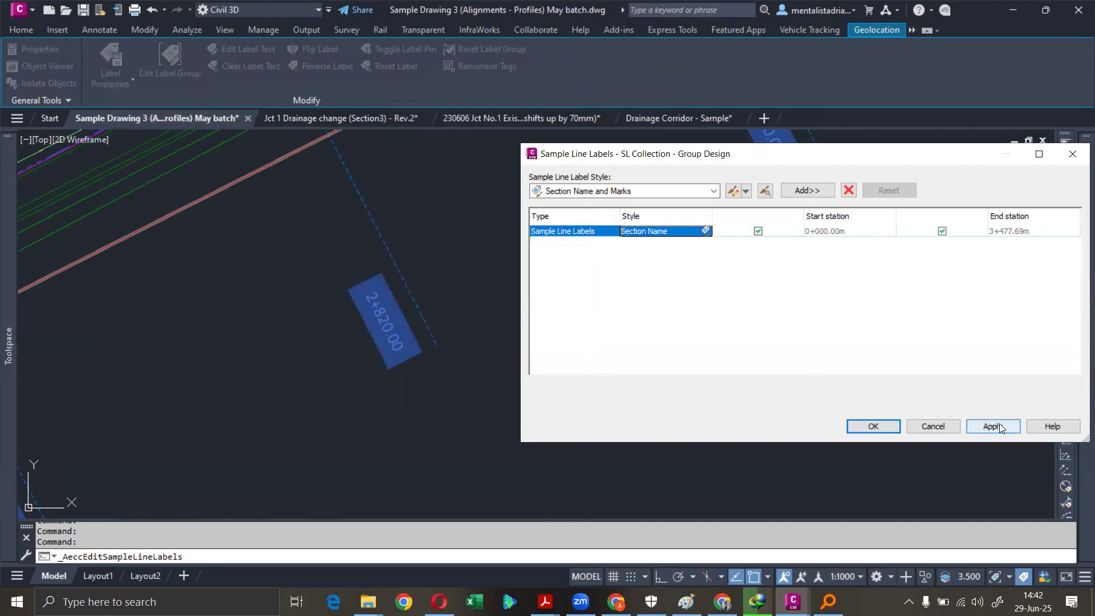
left_click(997, 426)
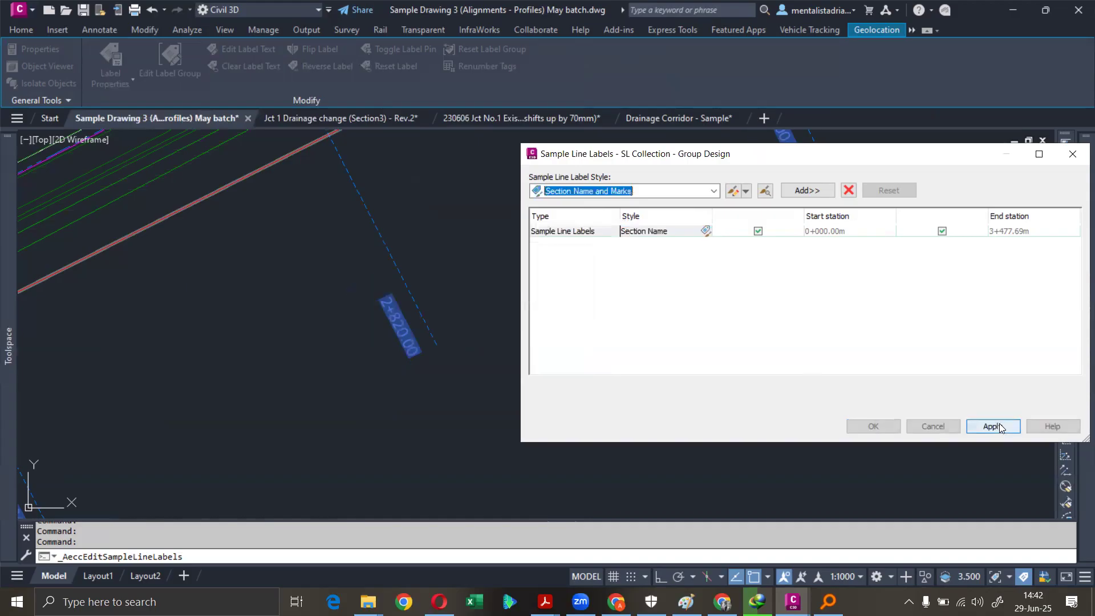
- Set the Sample Name Y offset to 0.1 mm in the Section Name style, then apply it and finish the label group edit
left_click(707, 231)
left_click(706, 231)
left_click(546, 281)
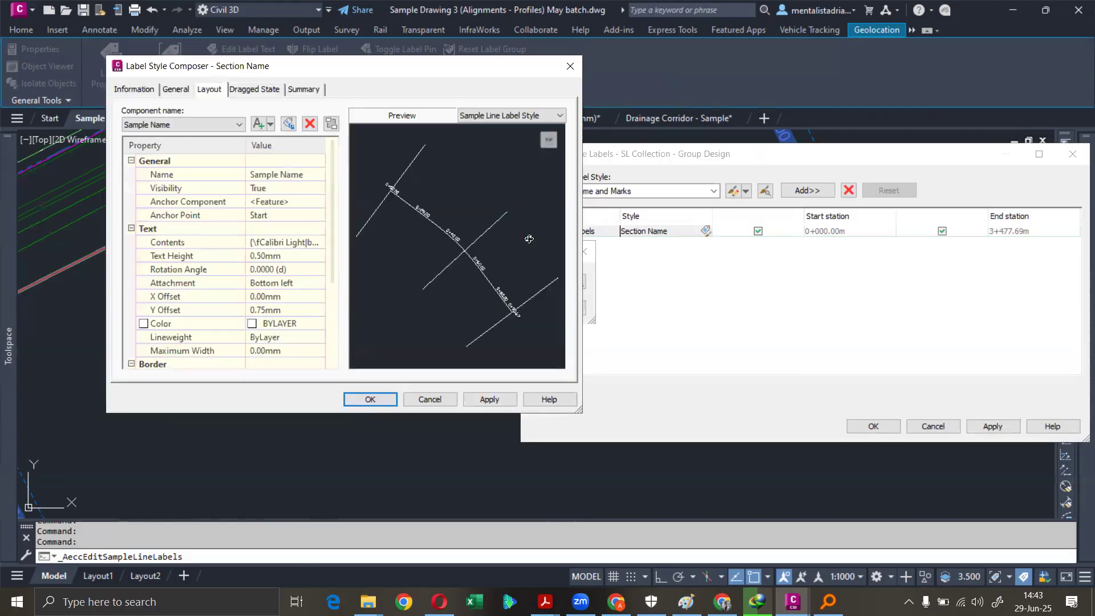
left_click(264, 310)
left_click(263, 309)
key("BackSpace")
key("BackSpace")
type("1")
left_click(365, 398)
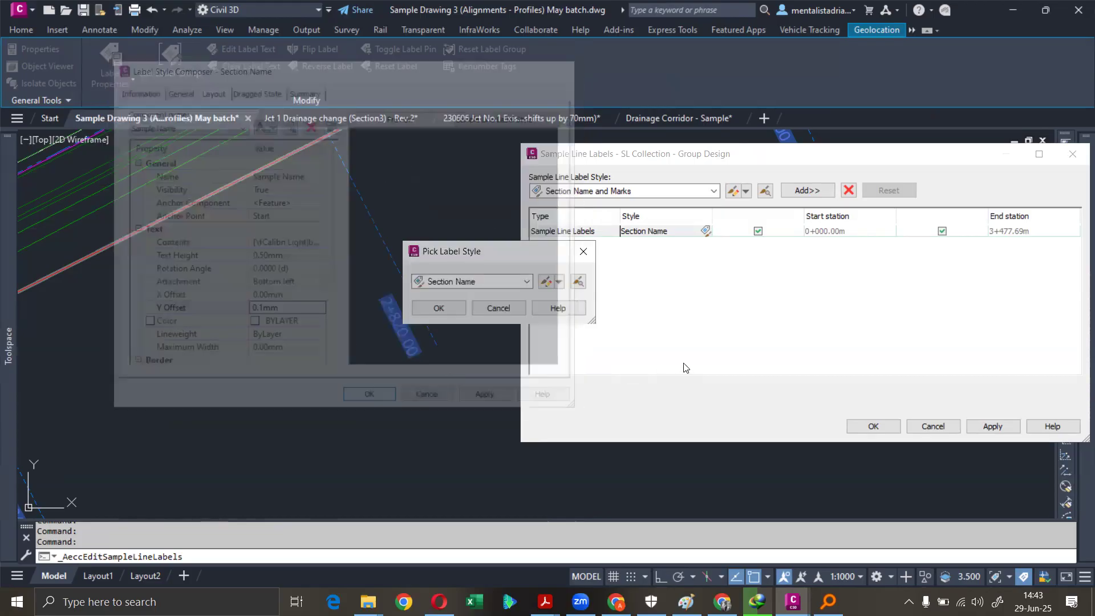
left_click(459, 308)
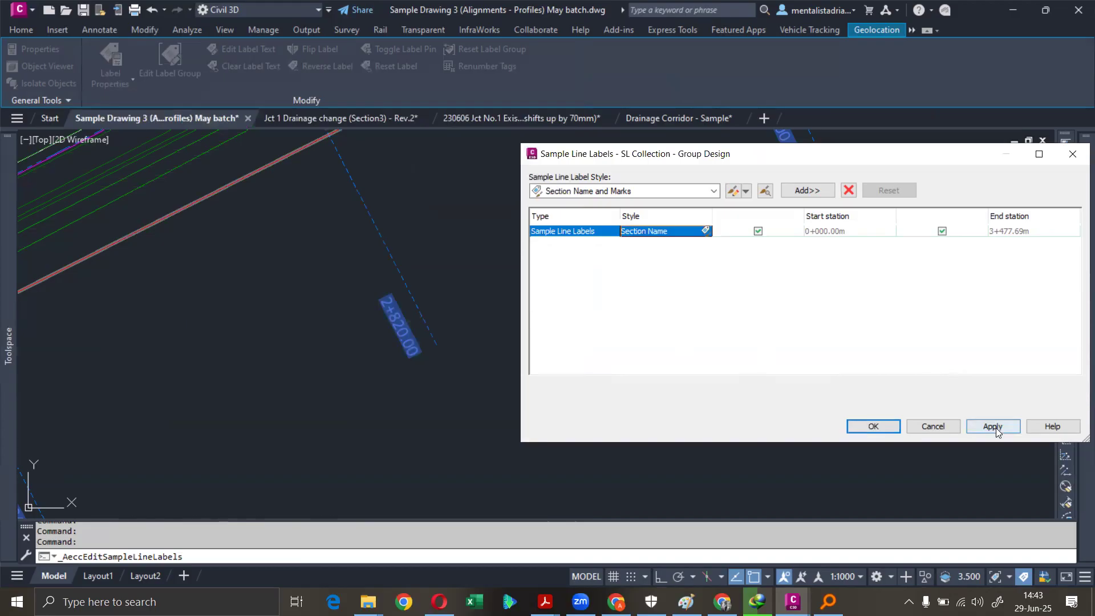
left_click(993, 428)
left_click(877, 425)
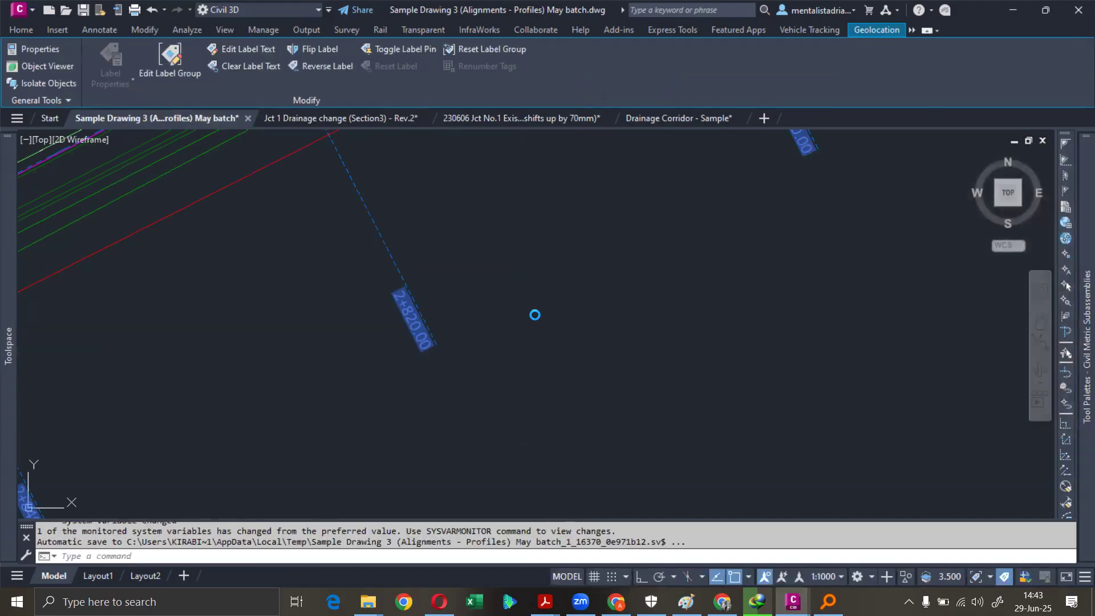
- Clear the label selection and examine the restyled station labels along the straight and the adjoining curve around station 2+580
scroll(532, 310, "down", 3)
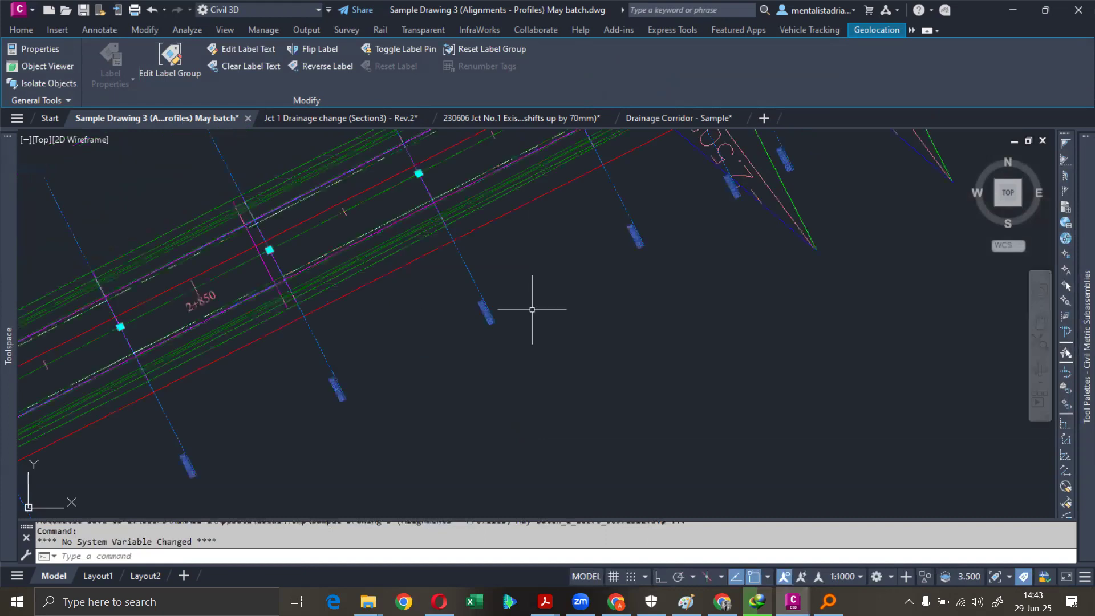
scroll(531, 310, "down", 2)
key("Escape")
key("Escape")
key("Escape")
scroll(614, 279, "down", 7)
mouse_move(726, 250)
middle_mouse_down()
mouse_move(764, 240)
mouse_move(508, 255)
middle_mouse_up()
scroll(560, 213, "up", 6)
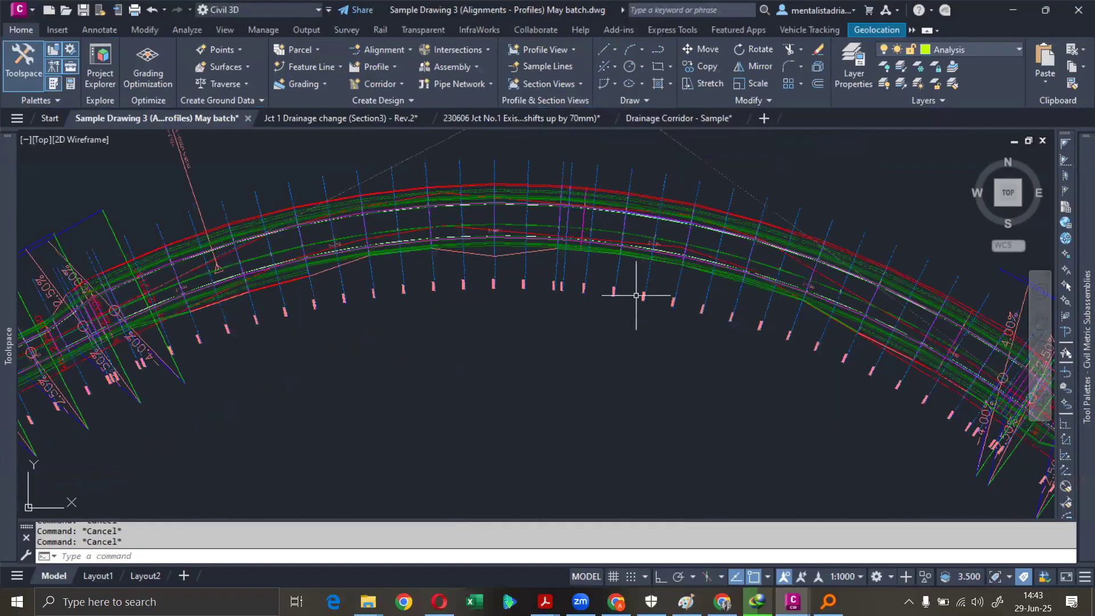
scroll(556, 271, "up", 6)
scroll(556, 270, "down", 6)
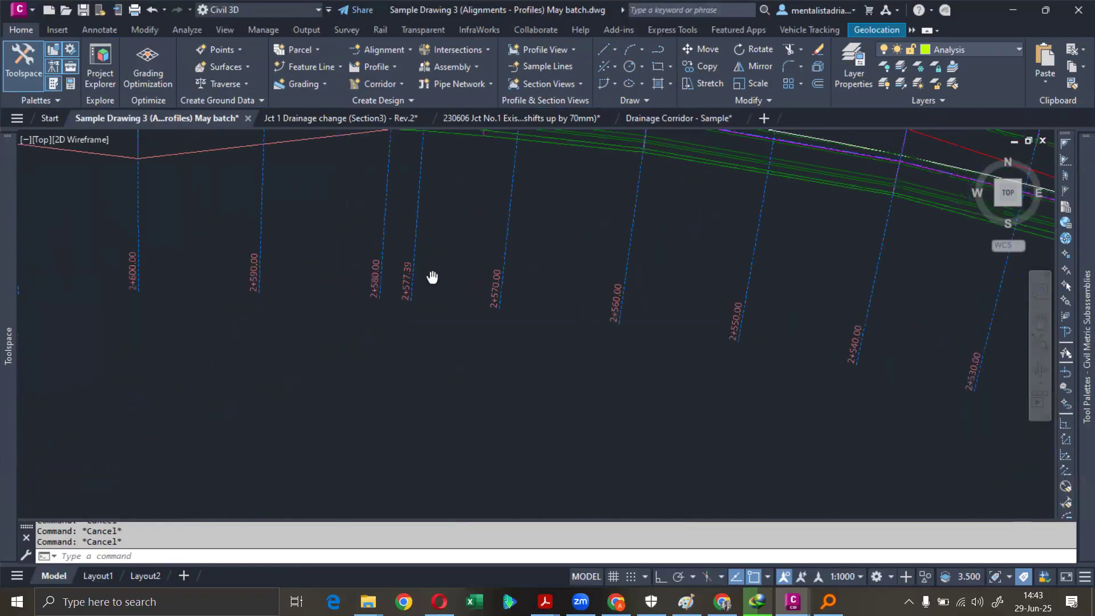
scroll(523, 224, "up", 5)
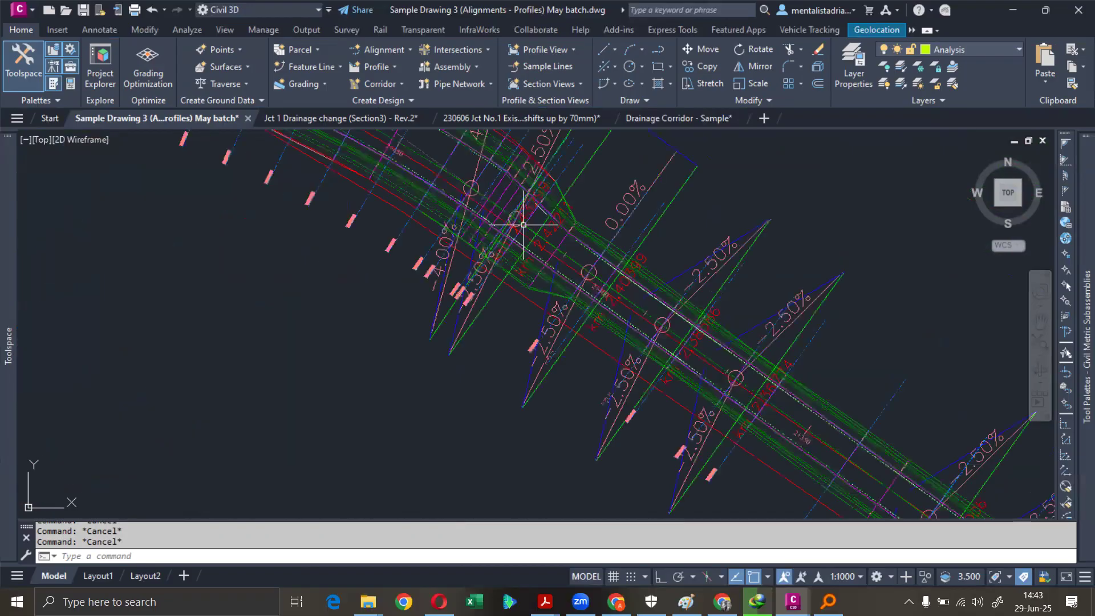
- Follow the main alignment back toward its start and examine the sample line coverage through the curves and superelevation transitions
scroll(556, 288, "down", 6)
scroll(564, 297, "up", 3)
middle_click_drag(615, 392, 542, 268)
scroll(542, 268, "down", 3)
middle_click_drag(741, 421, 571, 273)
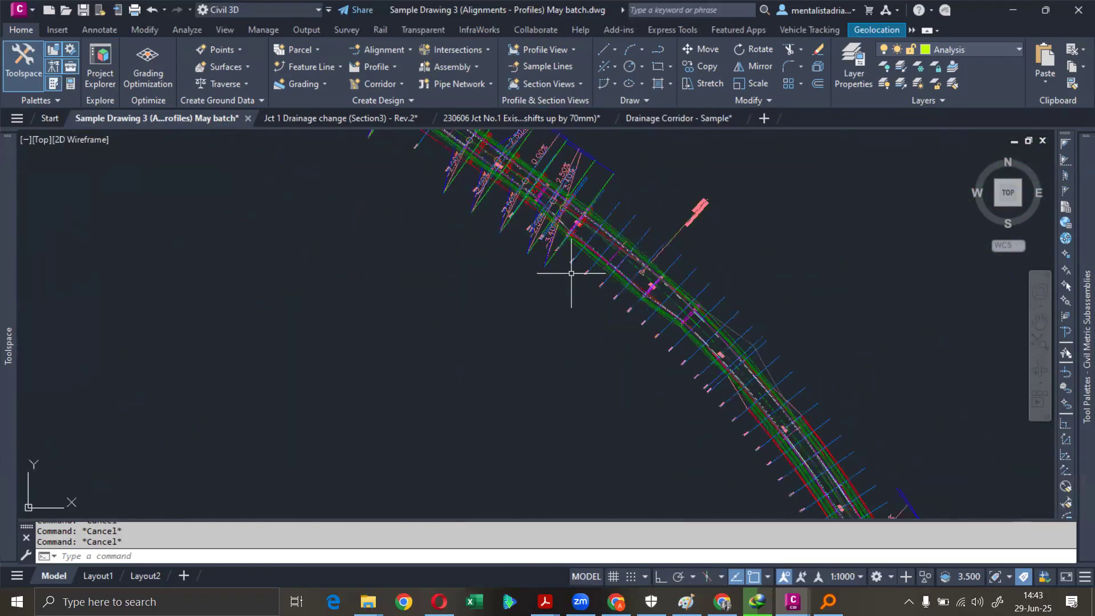
mouse_move(880, 400)
middle_mouse_down()
mouse_move(761, 276)
mouse_move(777, 322)
mouse_move(728, 274)
middle_mouse_up()
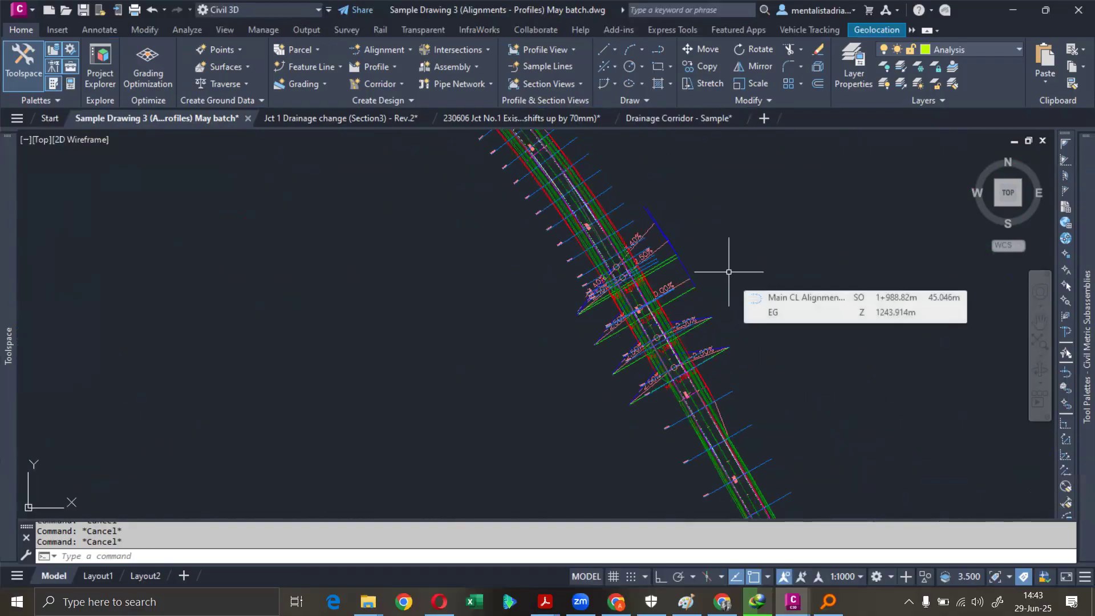
mouse_move(728, 272)
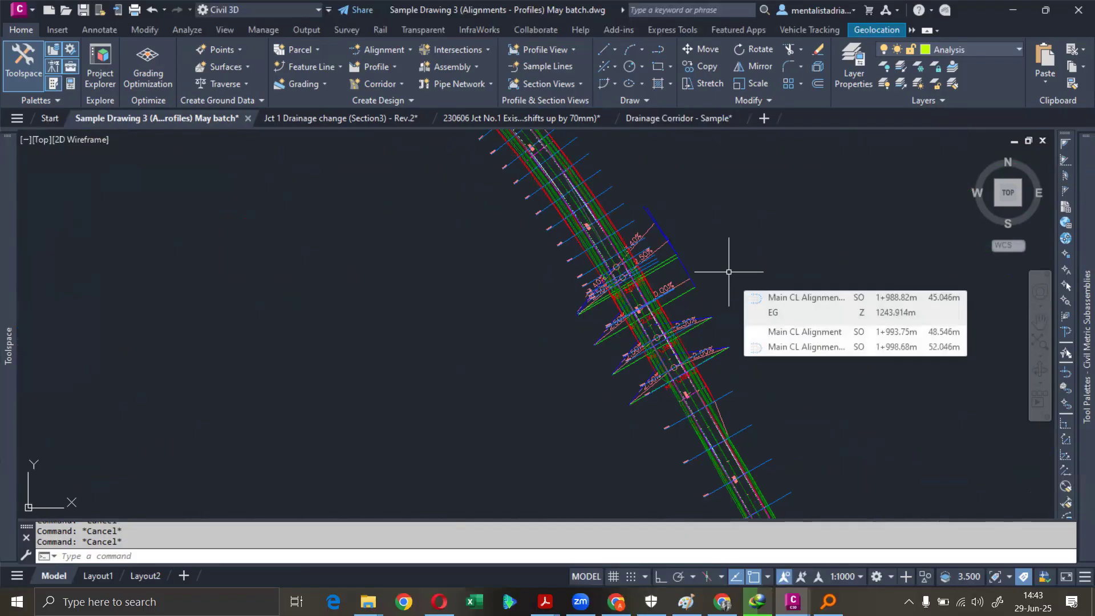
scroll(748, 269, "down", 10)
middle_click_drag(827, 316, 680, 229)
scroll(766, 356, "up", 5)
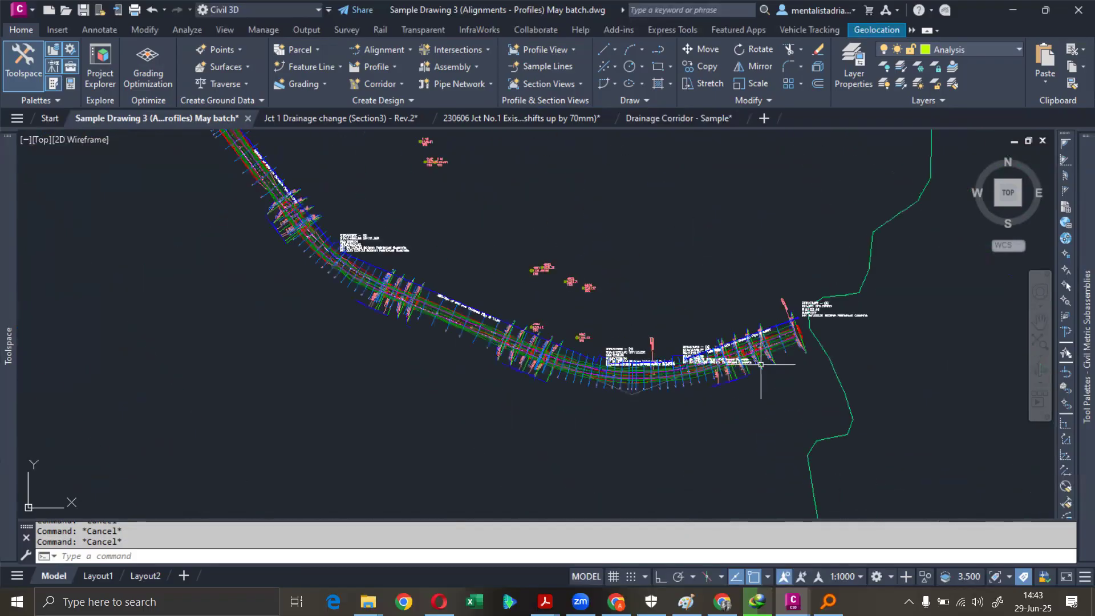
- Inspect the sample lines at the superelevation transitions beside the 385.02 m run of 900 mm concrete pipe
mouse_move(831, 352)
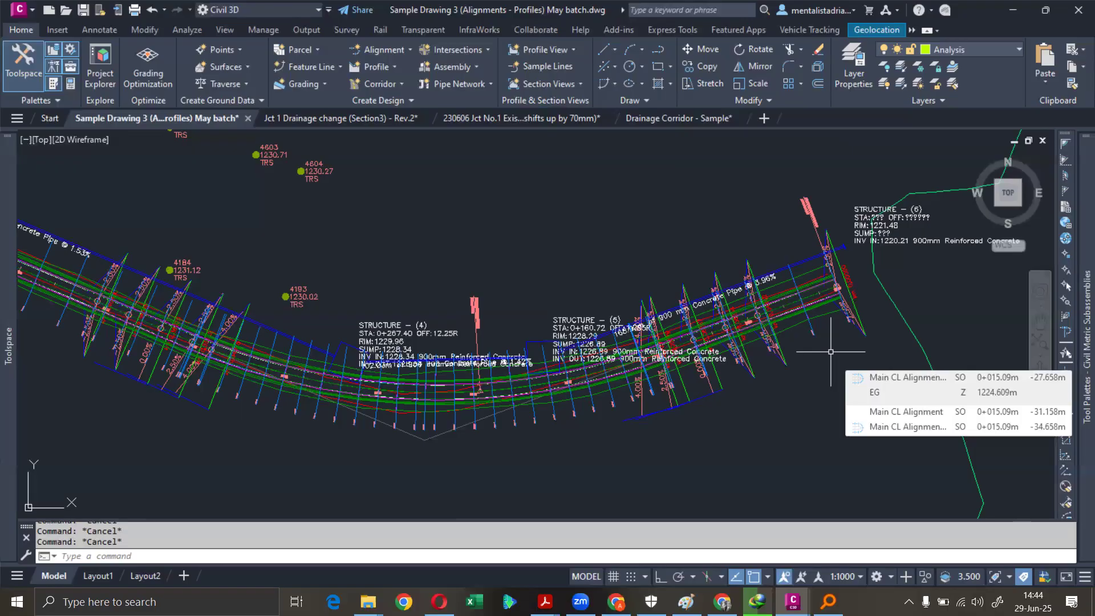
mouse_move(266, 336)
middle_mouse_down()
mouse_move(377, 324)
mouse_move(460, 276)
mouse_move(551, 307)
middle_mouse_up()
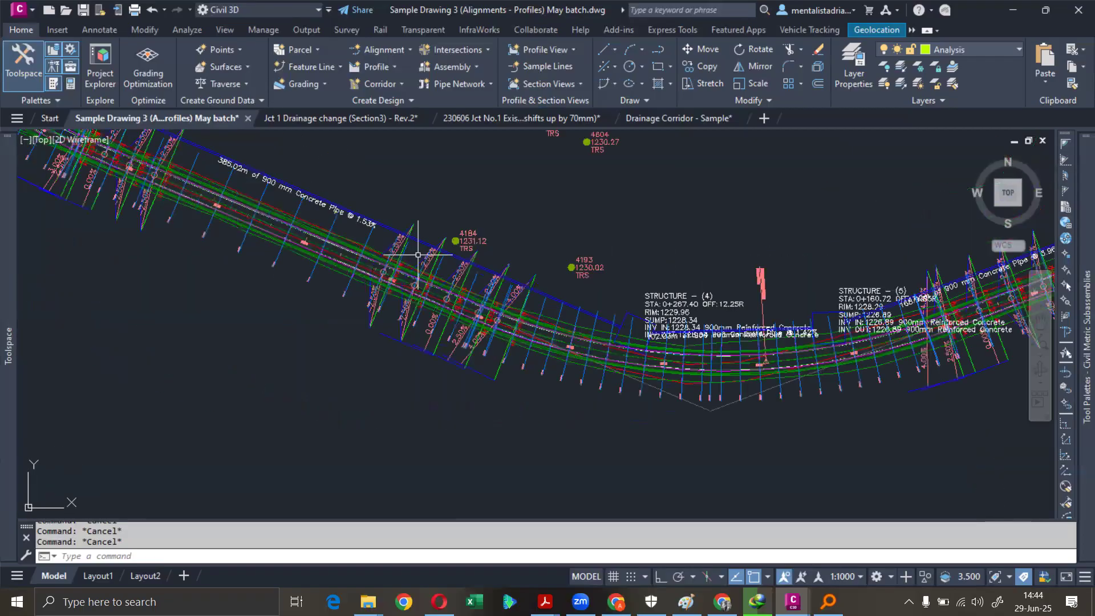
scroll(418, 255, "up", 4)
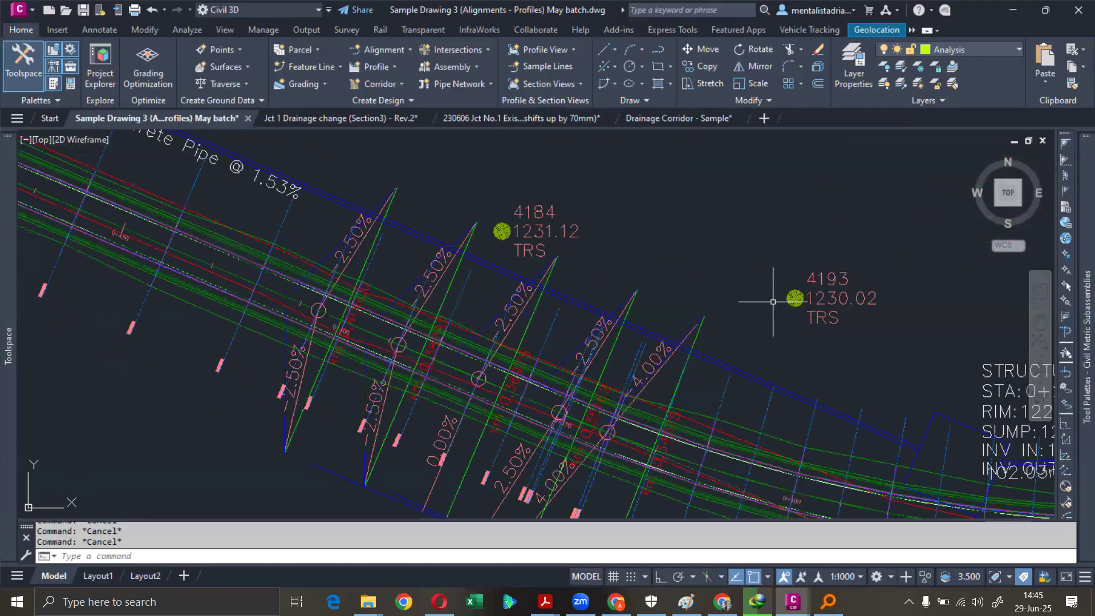
middle_click_drag(841, 336, 684, 271)
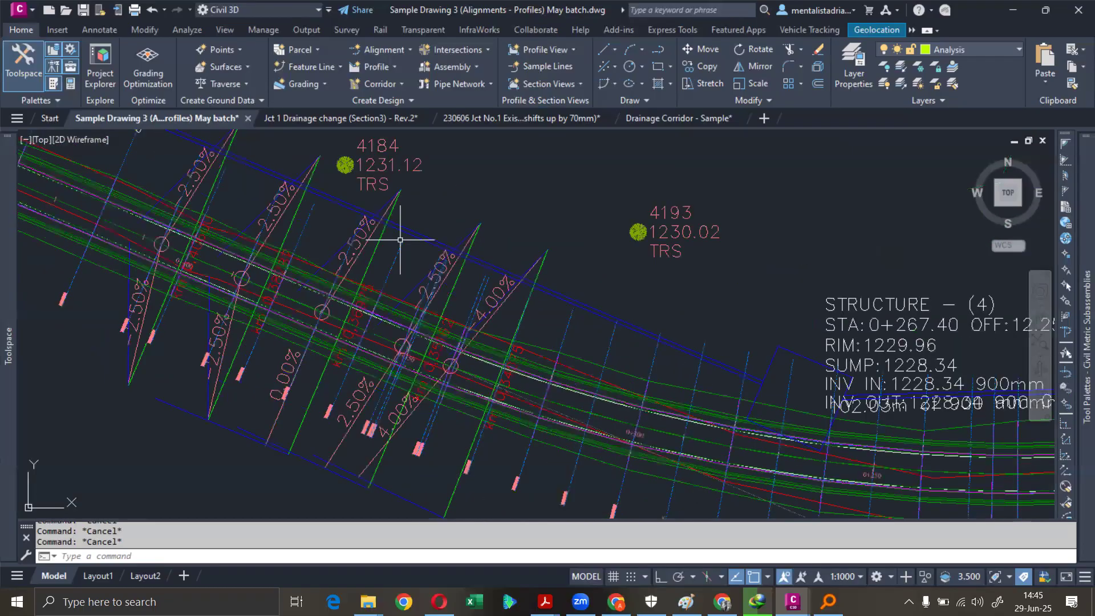
middle_click_drag(400, 239, 1067, 552)
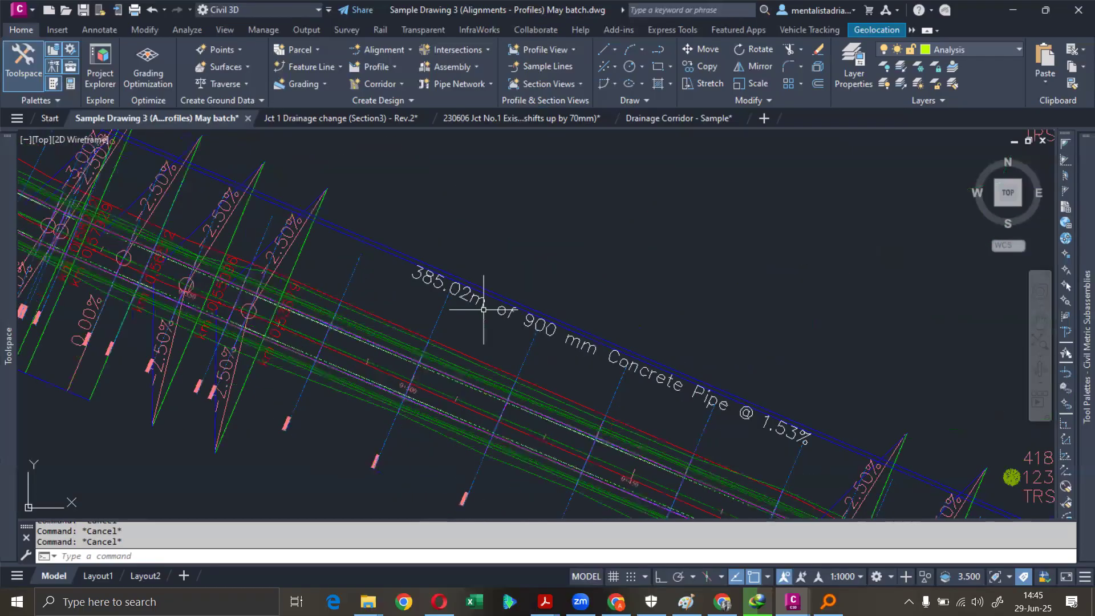
- Examine the sample line coverage from the 900 mm pipe run through the curve near structure (3) and along the entire alignment
middle_click_drag(398, 260, 753, 425)
middle_click_drag(398, 260, 497, 332)
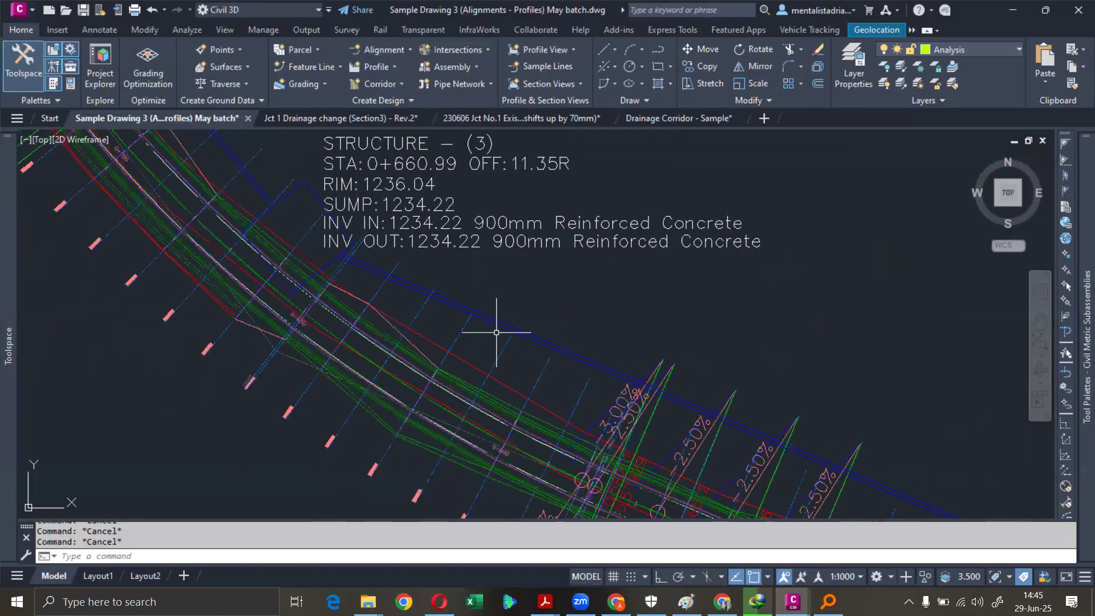
scroll(497, 332, "down", 2)
scroll(497, 332, "down", 2)
mouse_move(725, 391)
middle_mouse_down()
mouse_move(702, 374)
mouse_move(651, 376)
middle_mouse_up()
middle_click_drag(359, 218, 545, 391)
middle_click_drag(289, 221, 452, 377)
scroll(452, 377, "down", 8)
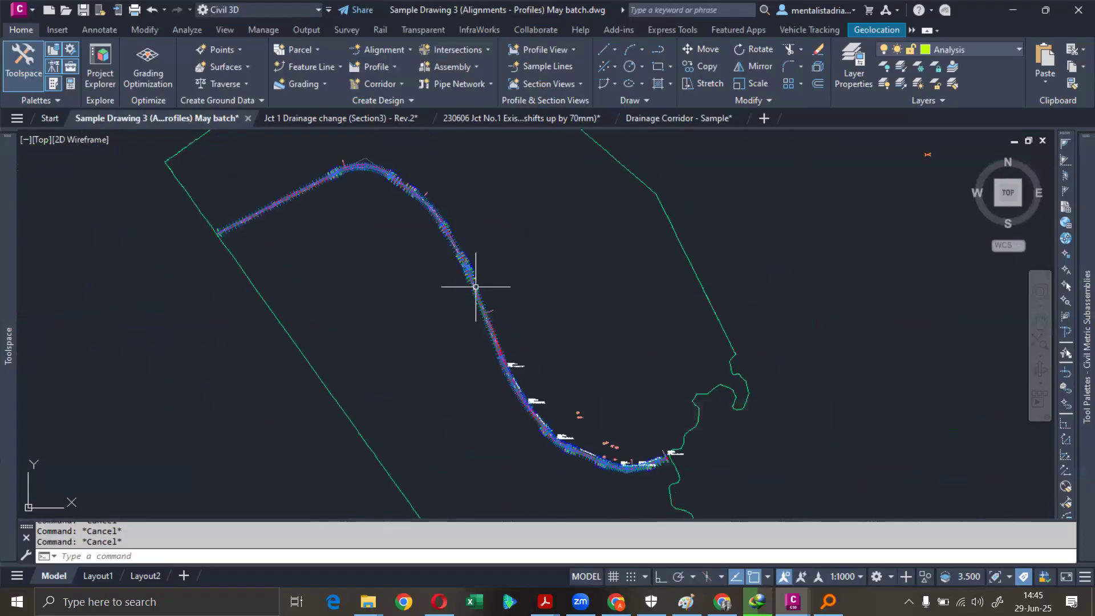
scroll(225, 237, "up", 6)
scroll(370, 296, "down", 8)
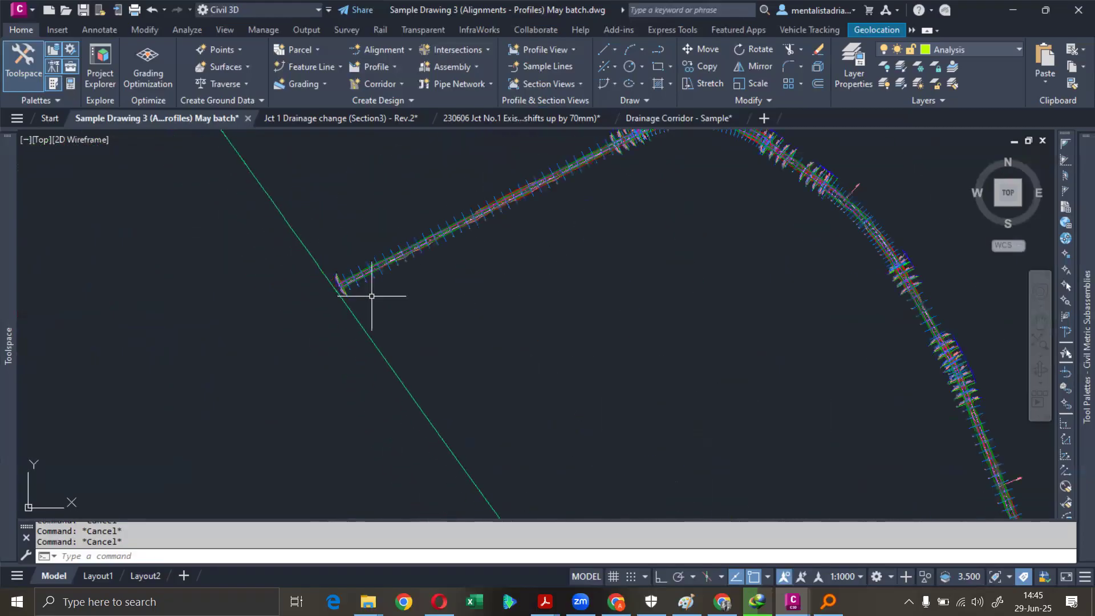
middle_click_drag(635, 289, 475, 220)
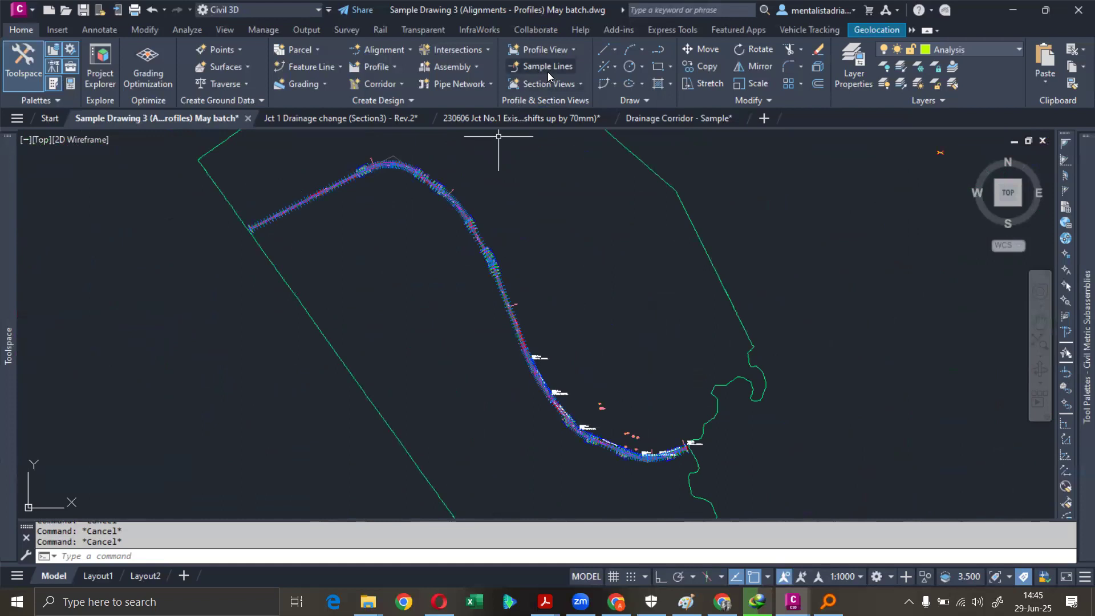
- Start creating multiple section views for Main CL Alignment, using the SL Collection - Group Design sample lines and the Road Section style
left_click(570, 85)
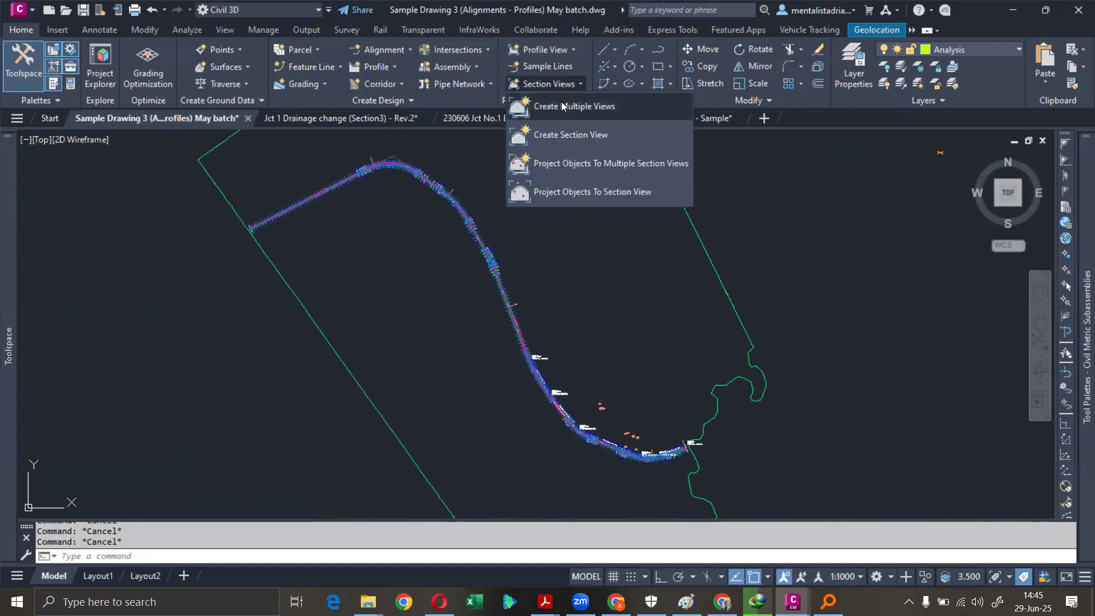
left_click(561, 107)
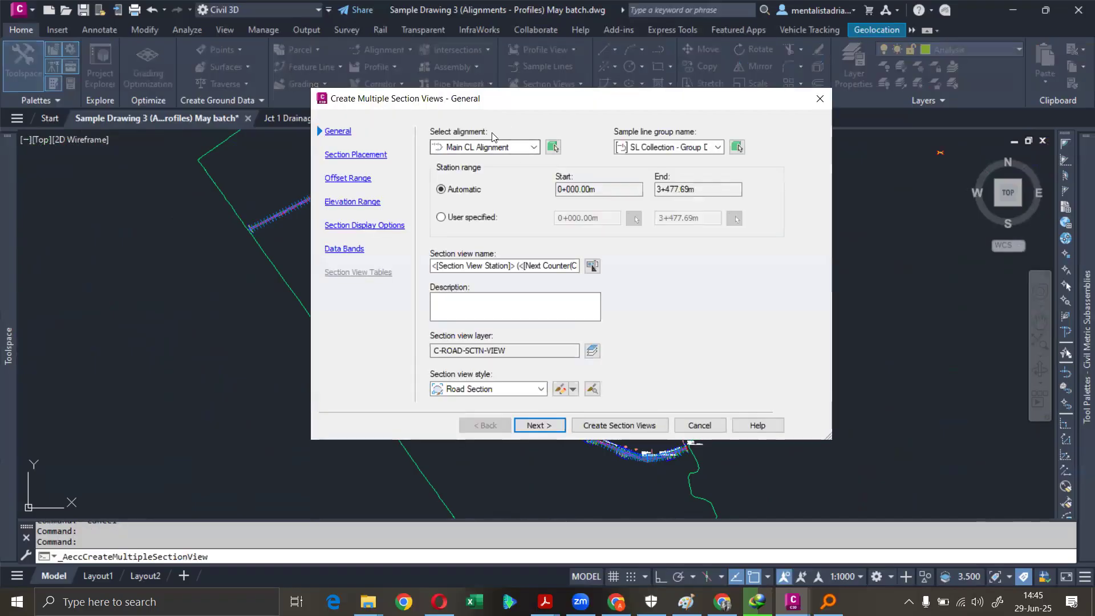
left_click(489, 147)
left_click(489, 150)
left_click(675, 147)
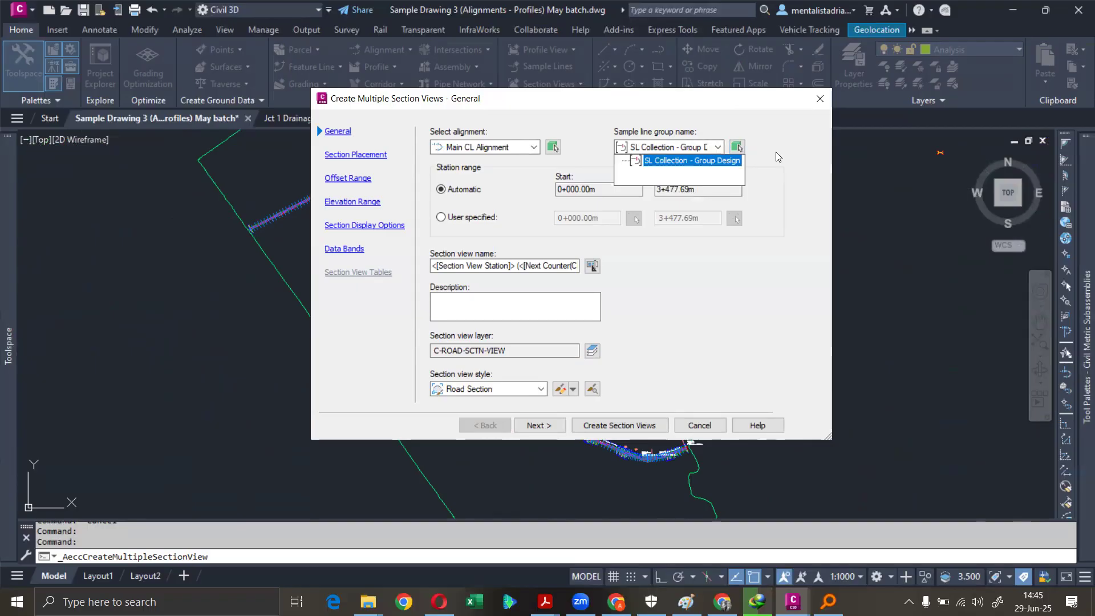
left_click(702, 160)
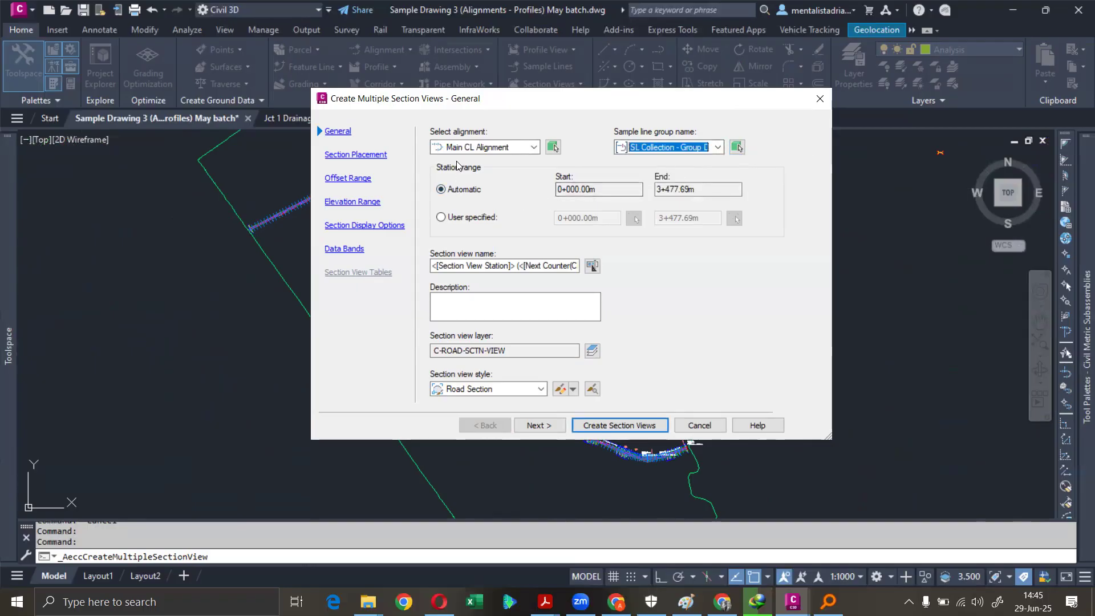
left_click(570, 189)
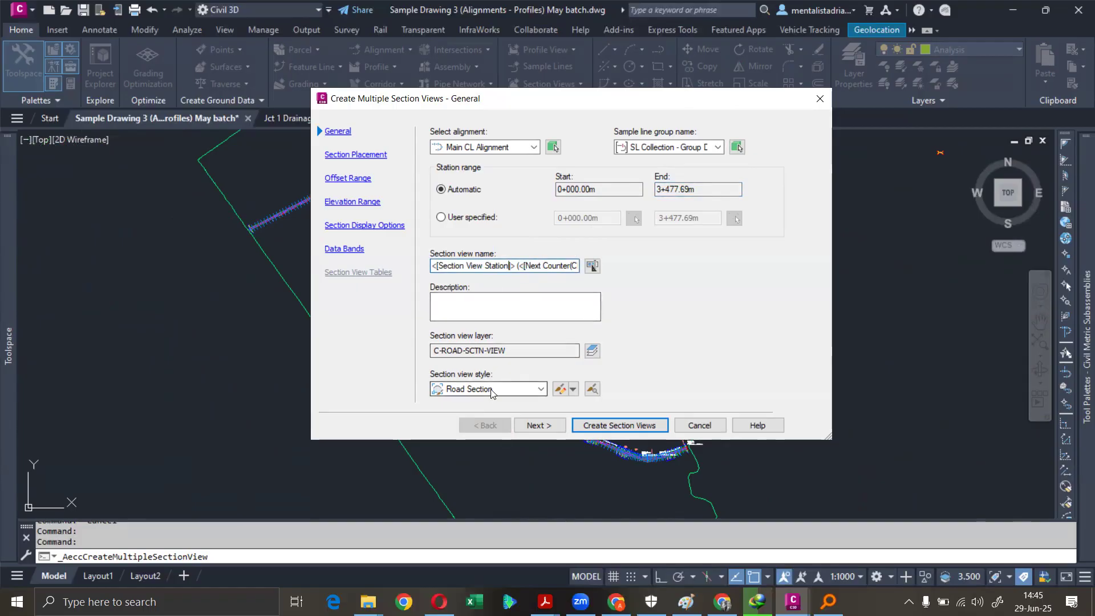
left_click(527, 390)
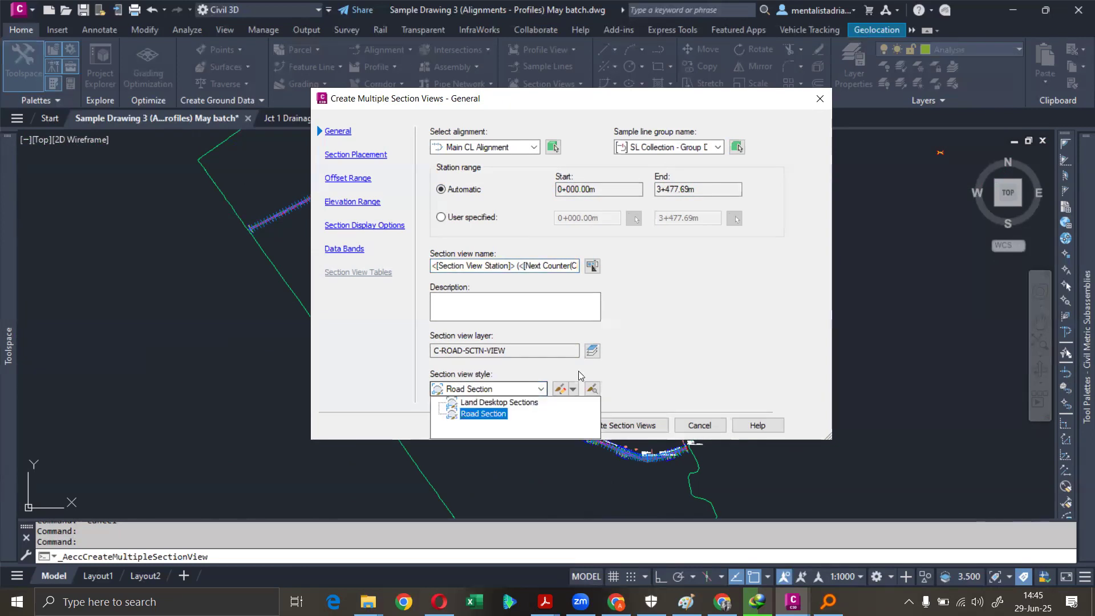
left_click(681, 349)
- Review the Road Section view style's graph, grid, title annotation, axis, display and summary settings
left_click(567, 383)
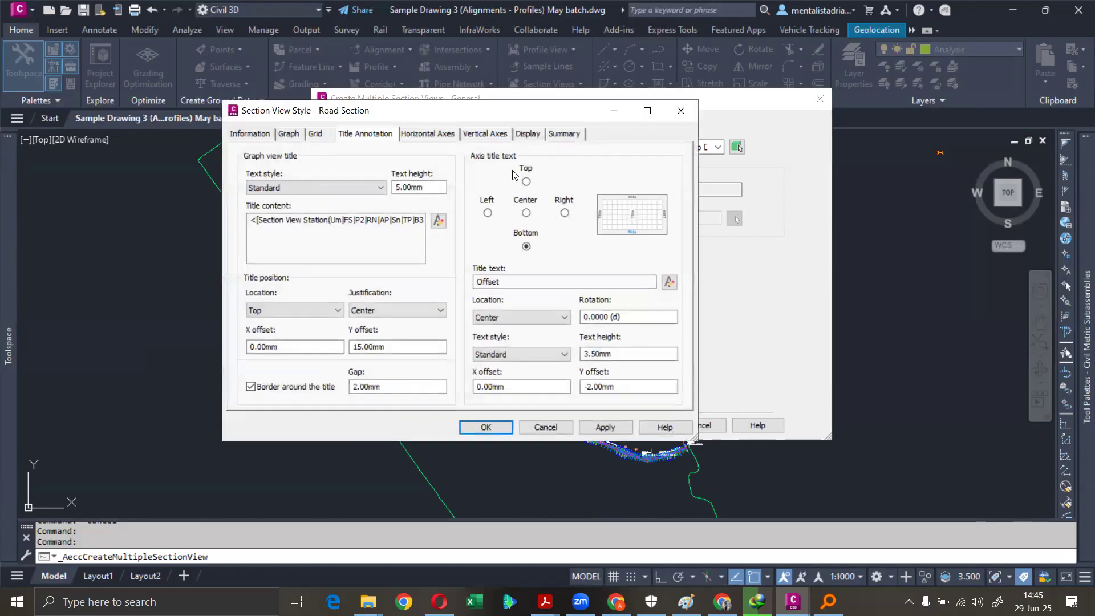
left_click(294, 135)
left_click(321, 137)
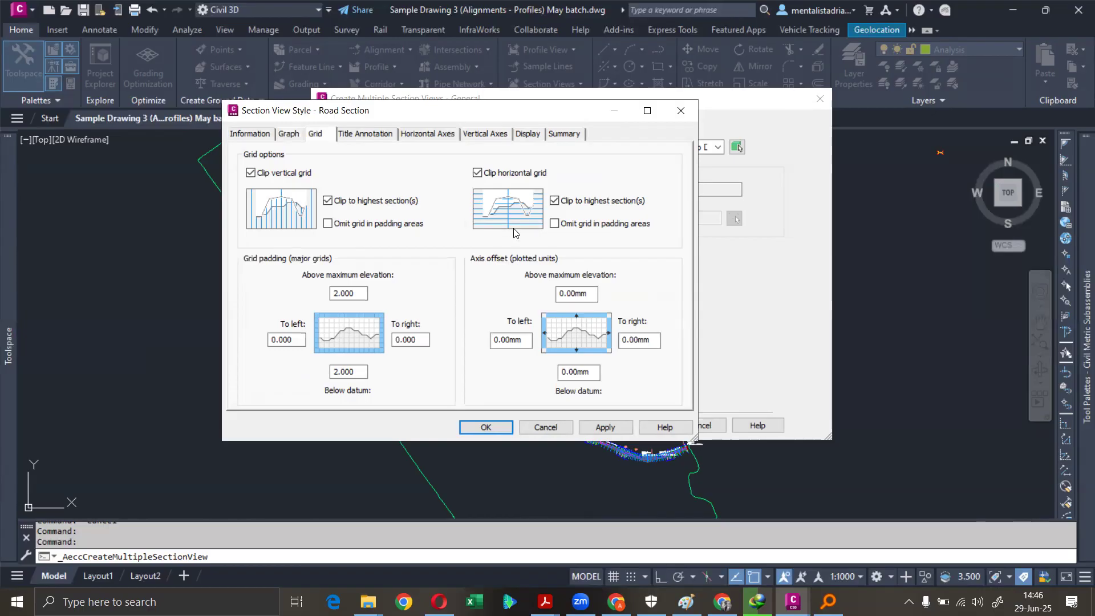
left_click(365, 134)
left_click(428, 133)
left_click(485, 134)
left_click(530, 133)
left_click(564, 133)
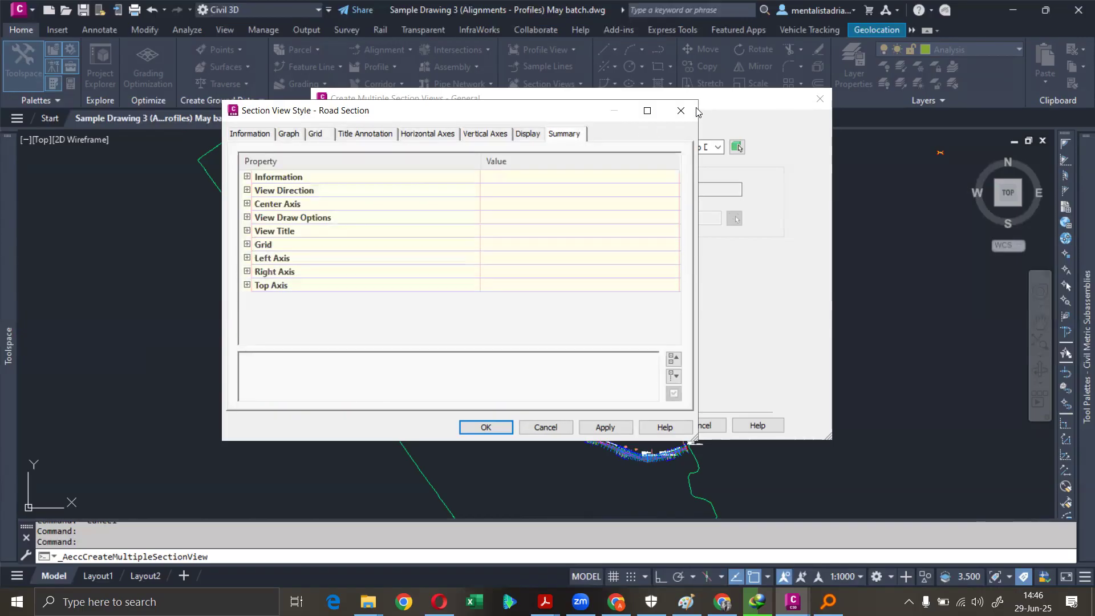
key("Return")
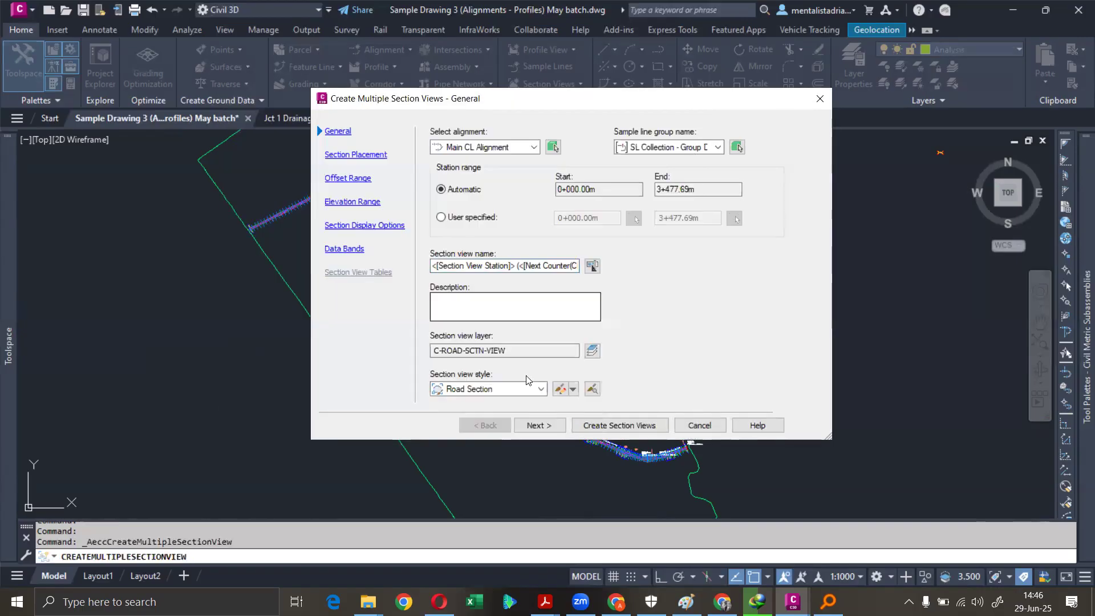
- Choose the ISO A0 Section 1 to 1000 layout as the cross section sheet template for production placement
left_click(538, 427)
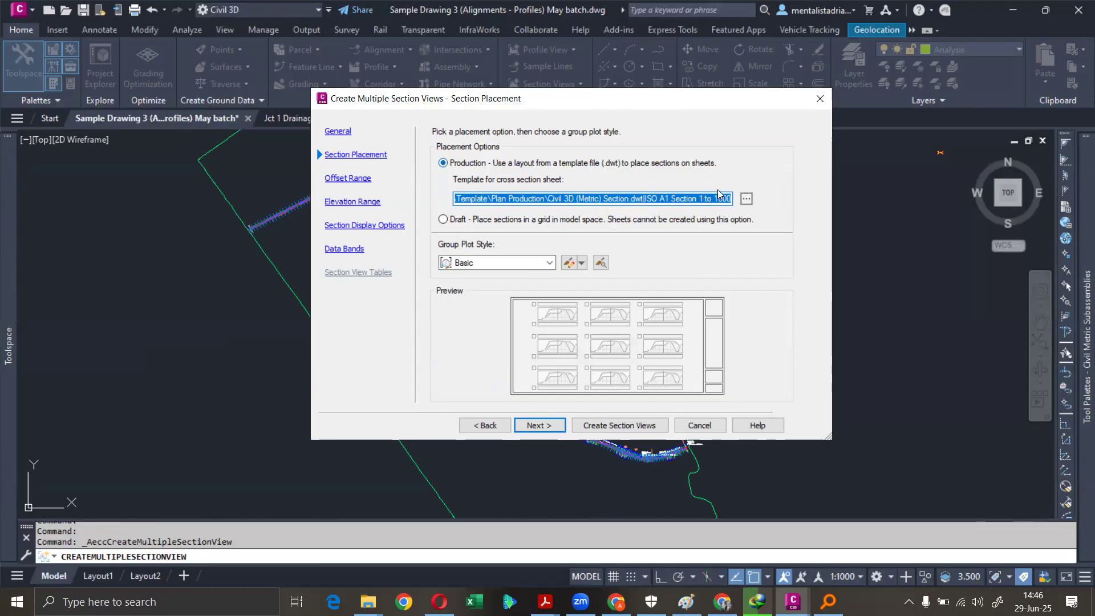
left_click(746, 198)
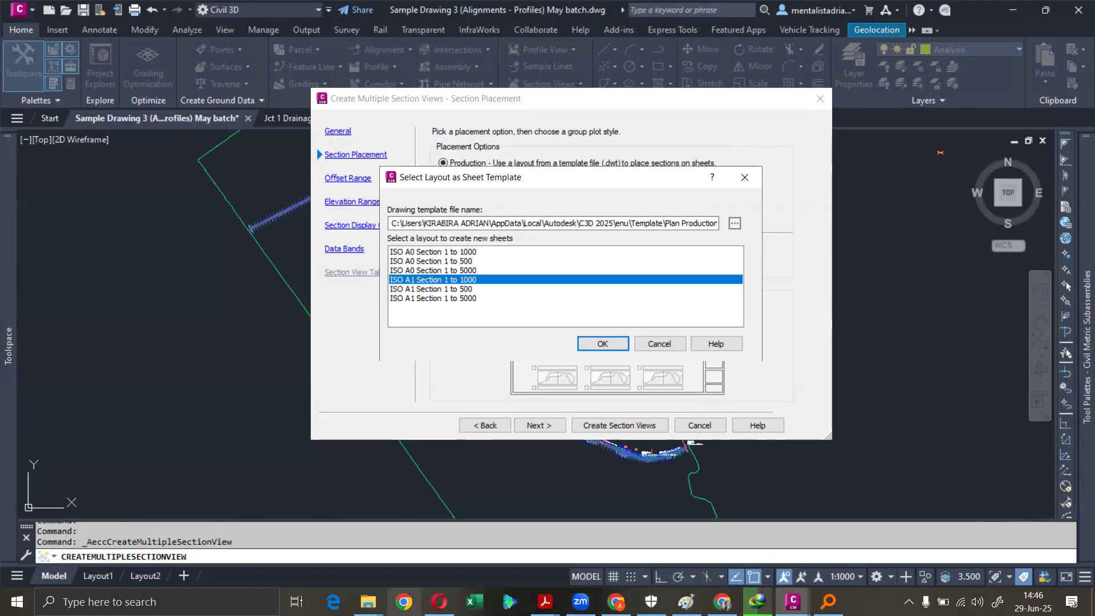
left_click(454, 262)
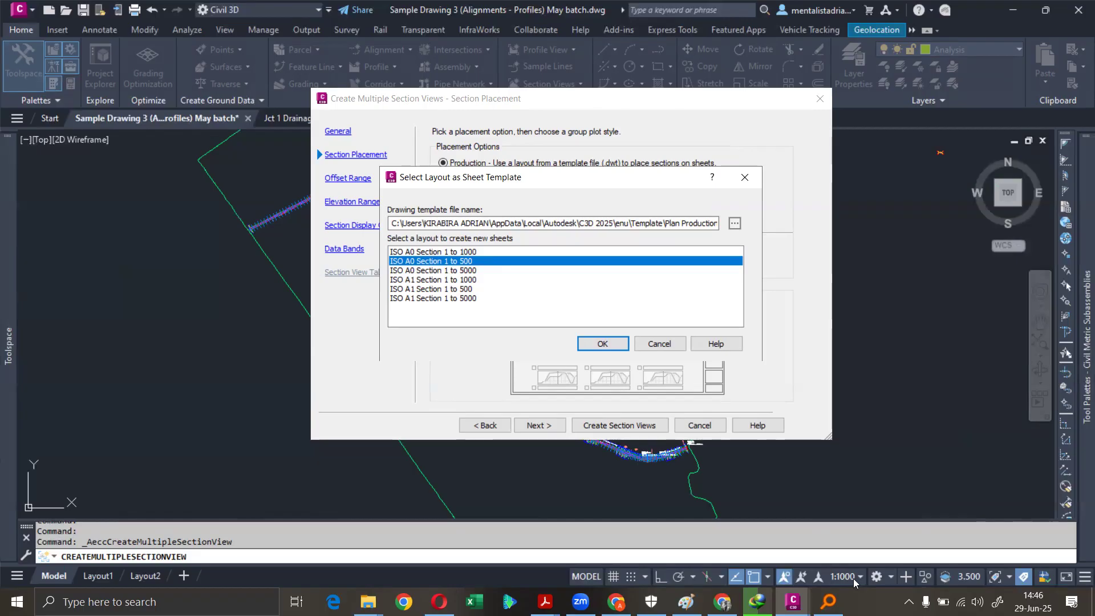
left_click(435, 252)
left_click(439, 280)
left_click(441, 253)
left_click(448, 279)
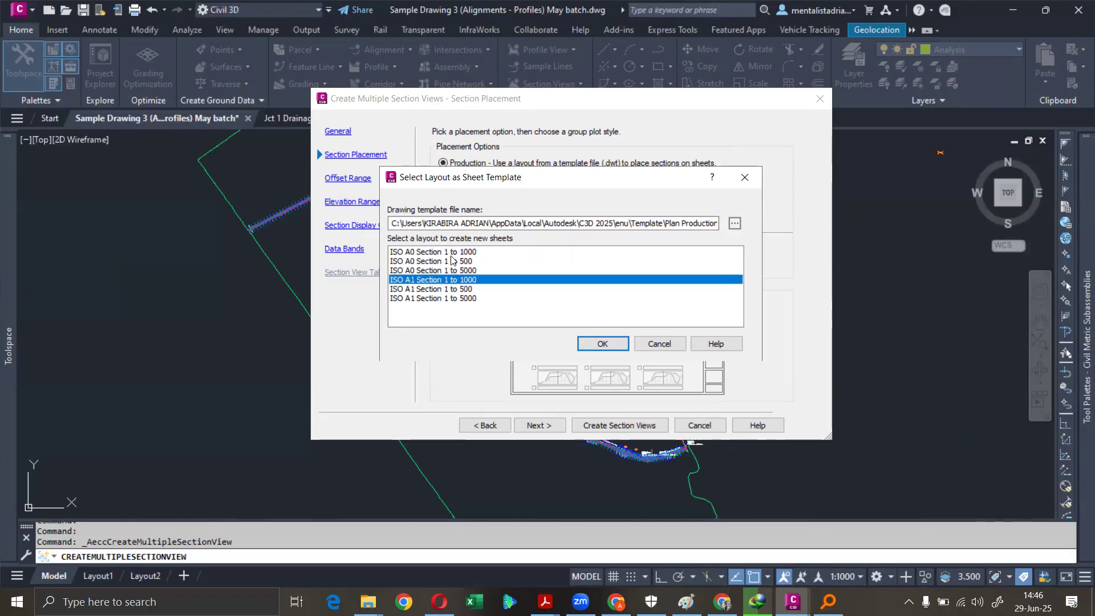
left_click(454, 252)
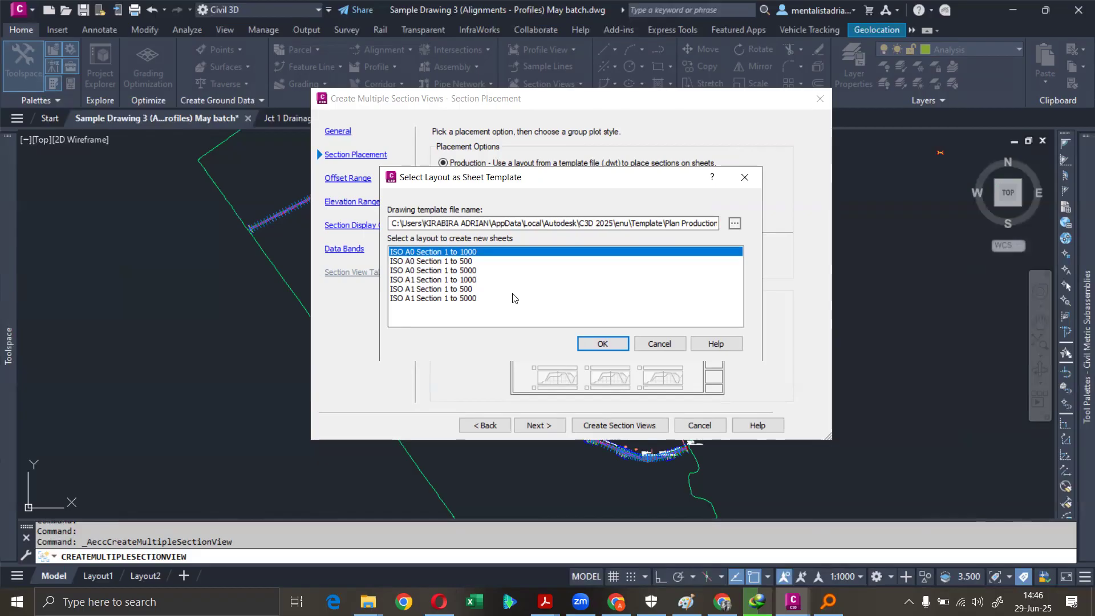
left_click(417, 282)
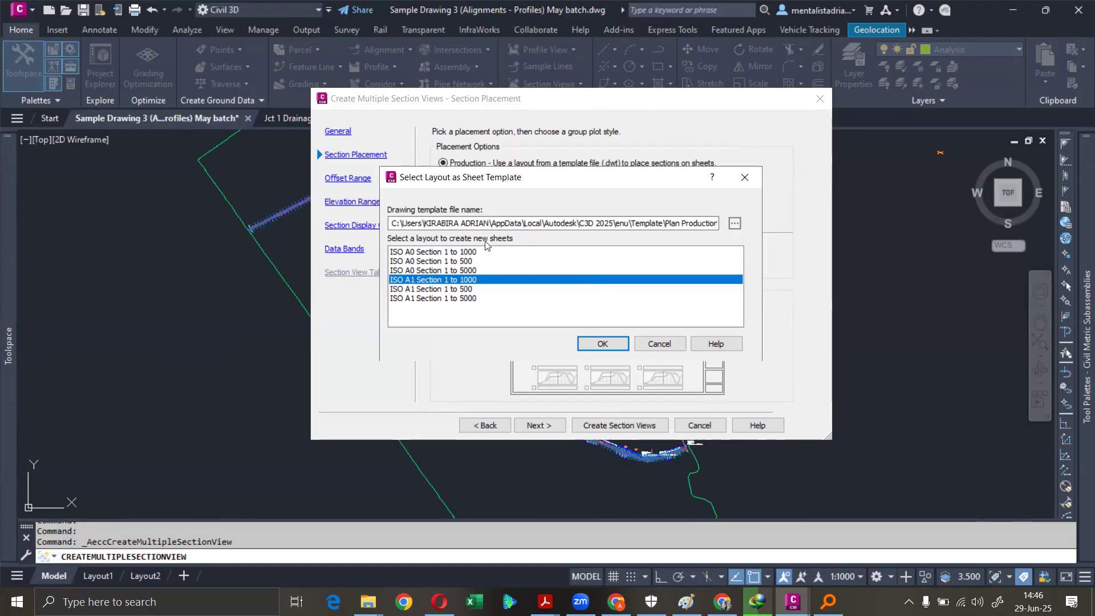
left_click(465, 252)
left_click(602, 344)
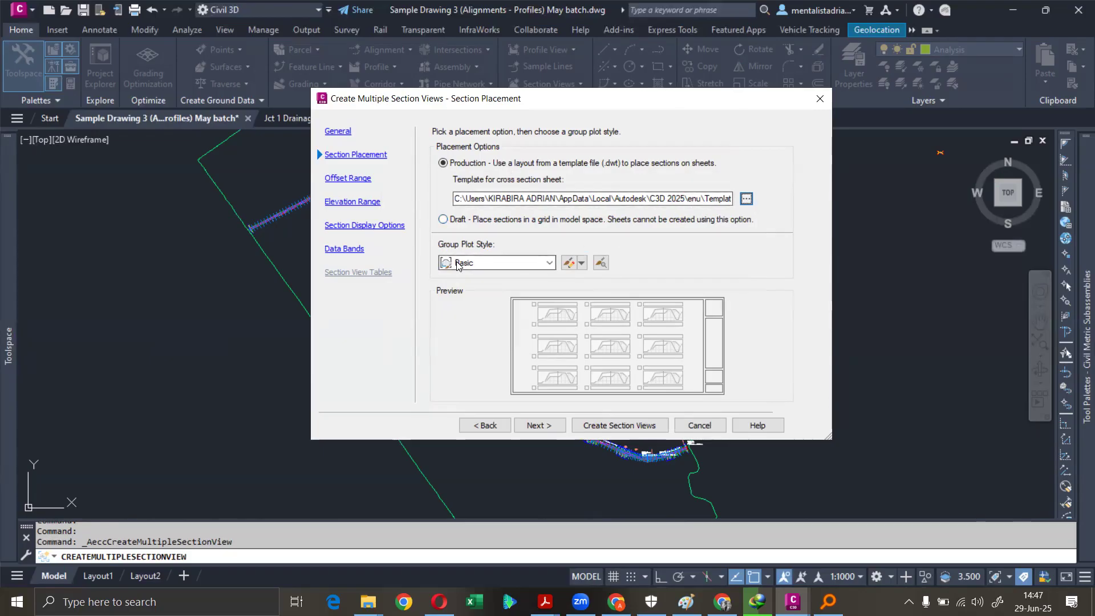
- Set the Basic group plot style's start corner to Lower Left, keeping section views aligned about the centerline
left_click(569, 262)
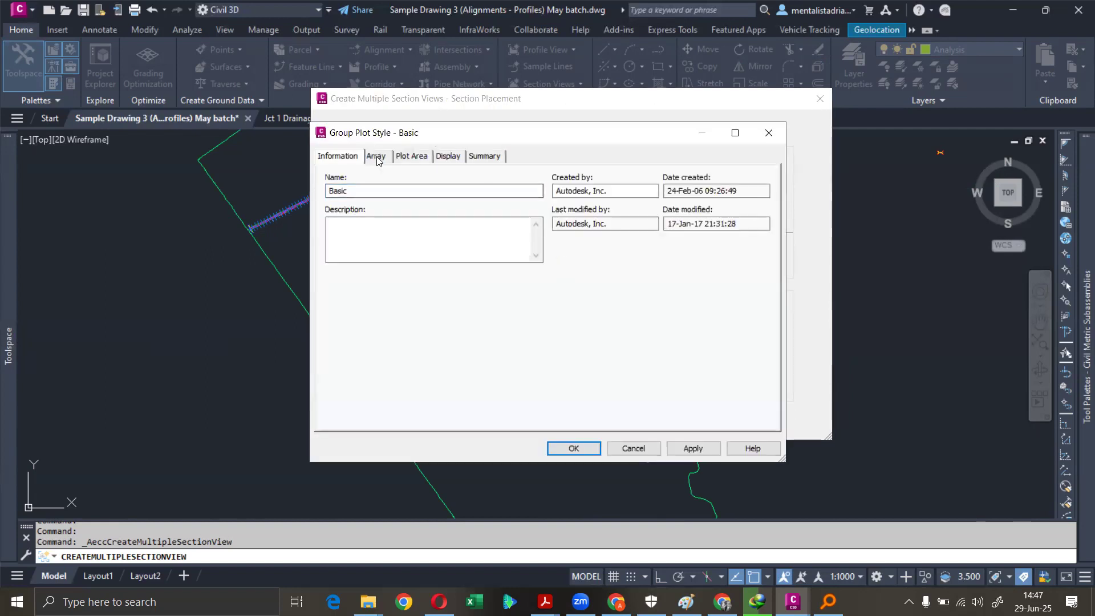
left_click(377, 155)
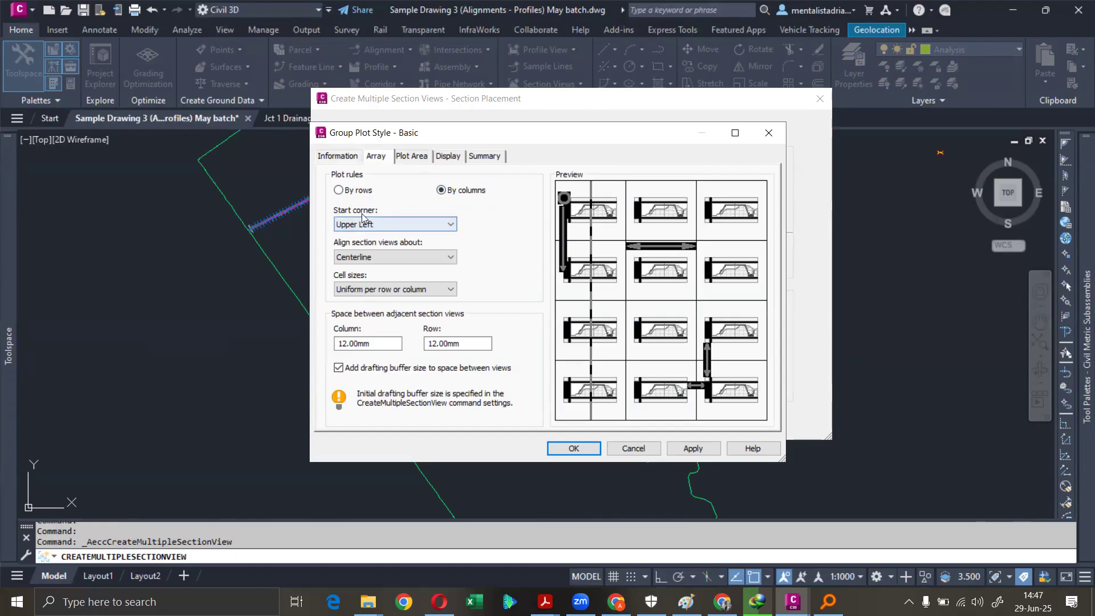
left_click(377, 224)
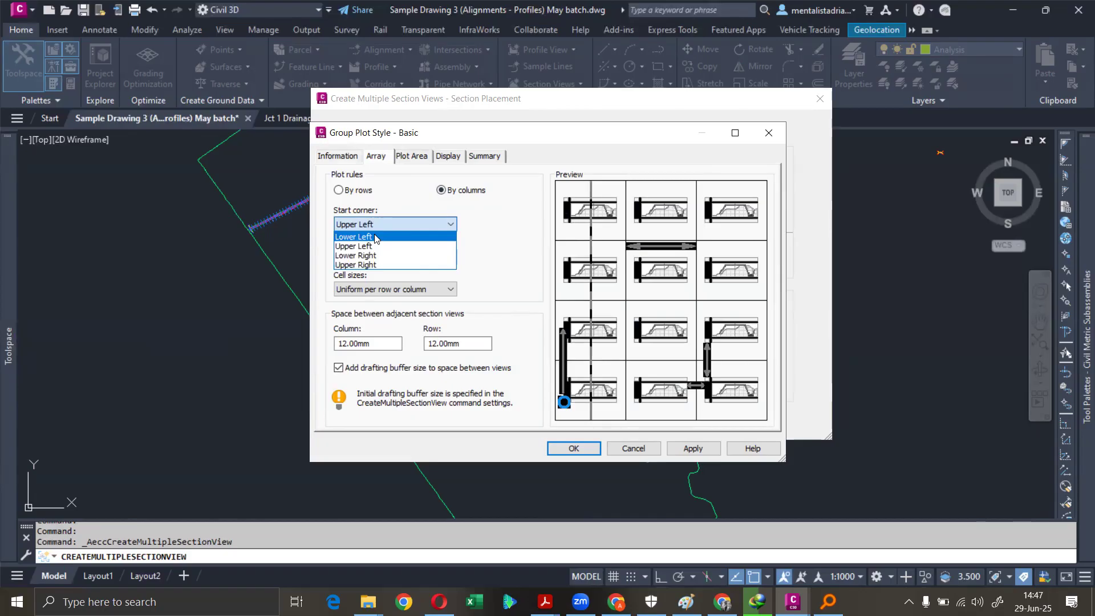
left_click(375, 237)
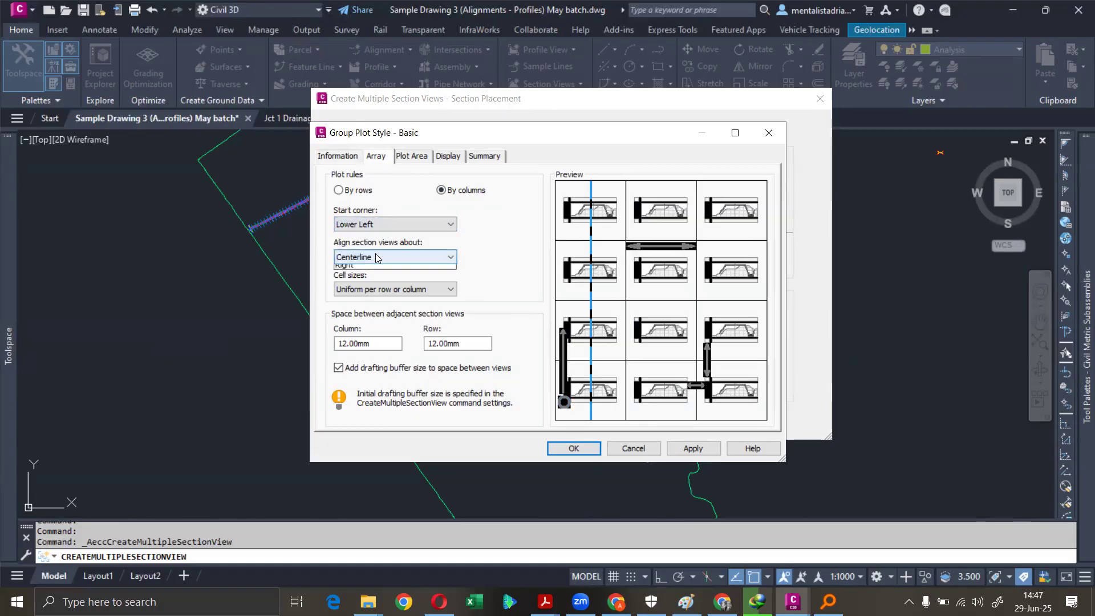
left_click(376, 255)
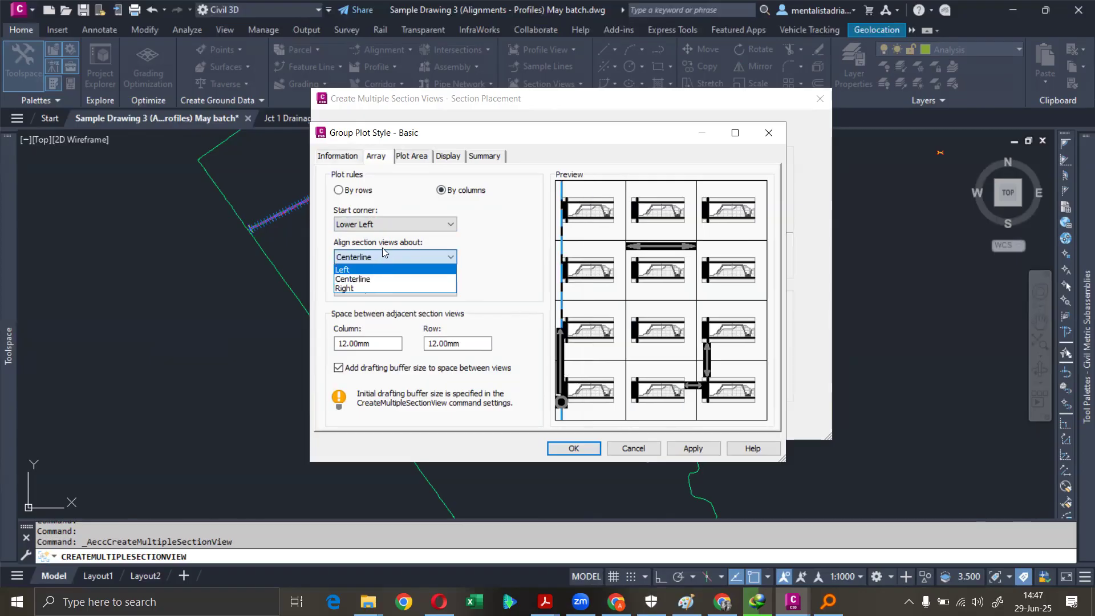
left_click(387, 277)
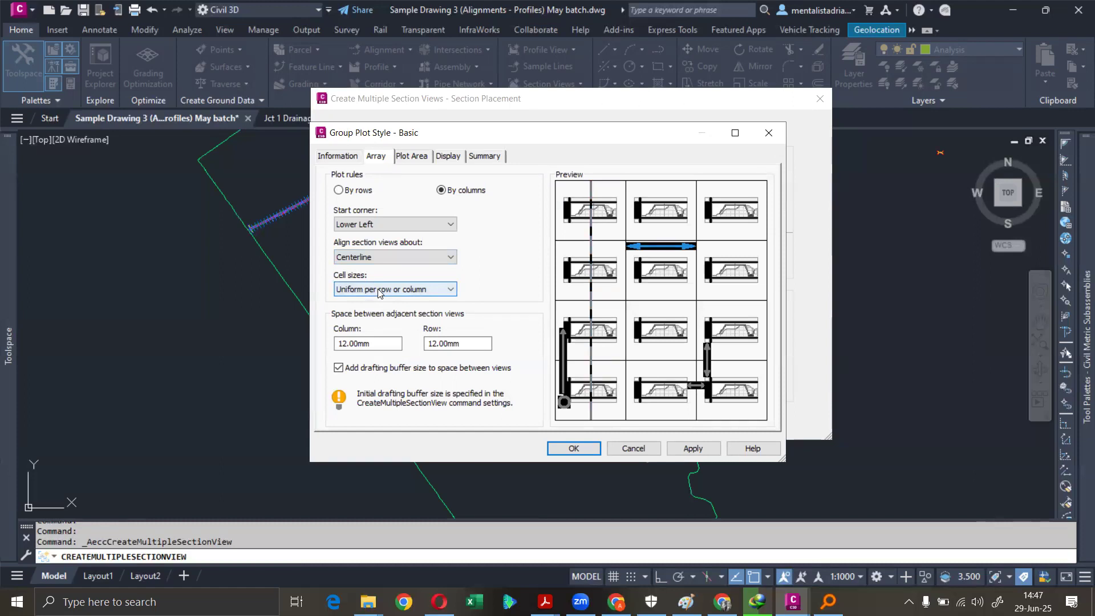
- Plot the Basic group by rows with cells uniform per row or column, check its plot area and display settings, and accept the style
left_click(380, 291)
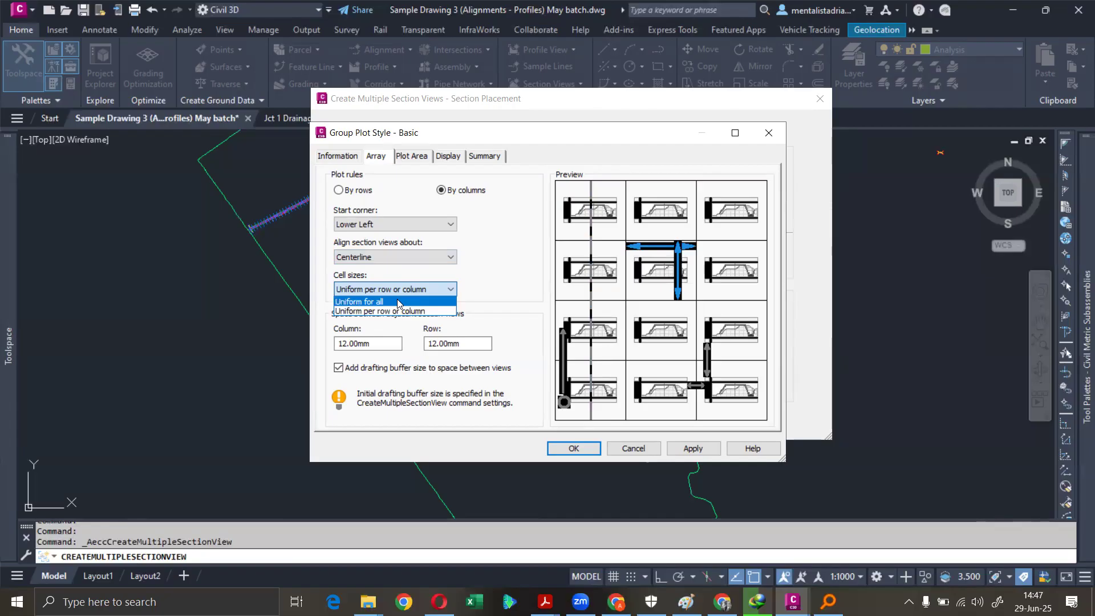
left_click(412, 291)
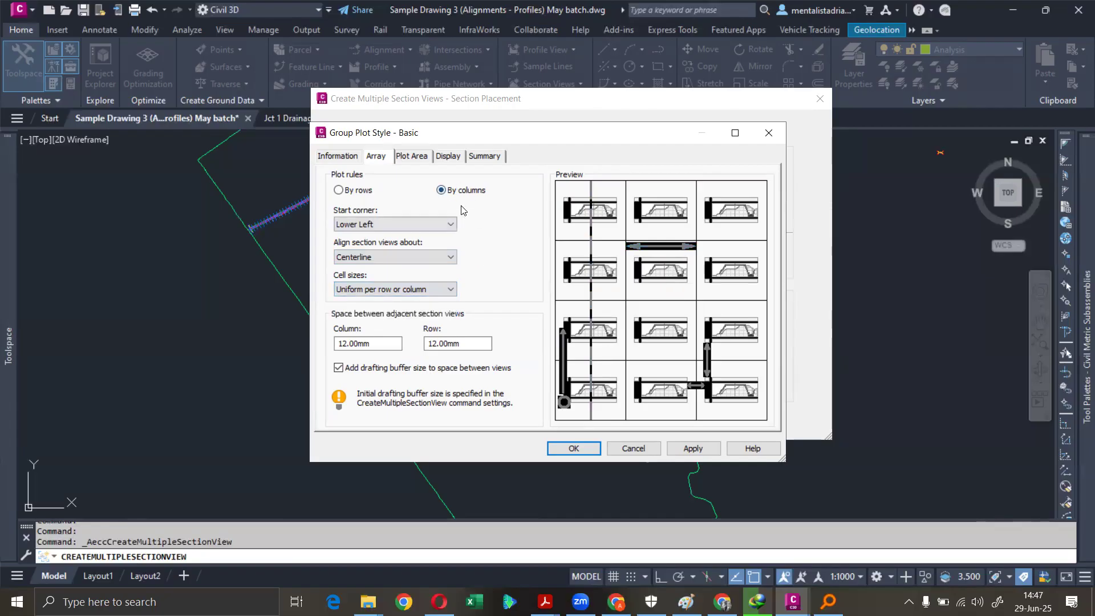
left_click(360, 192)
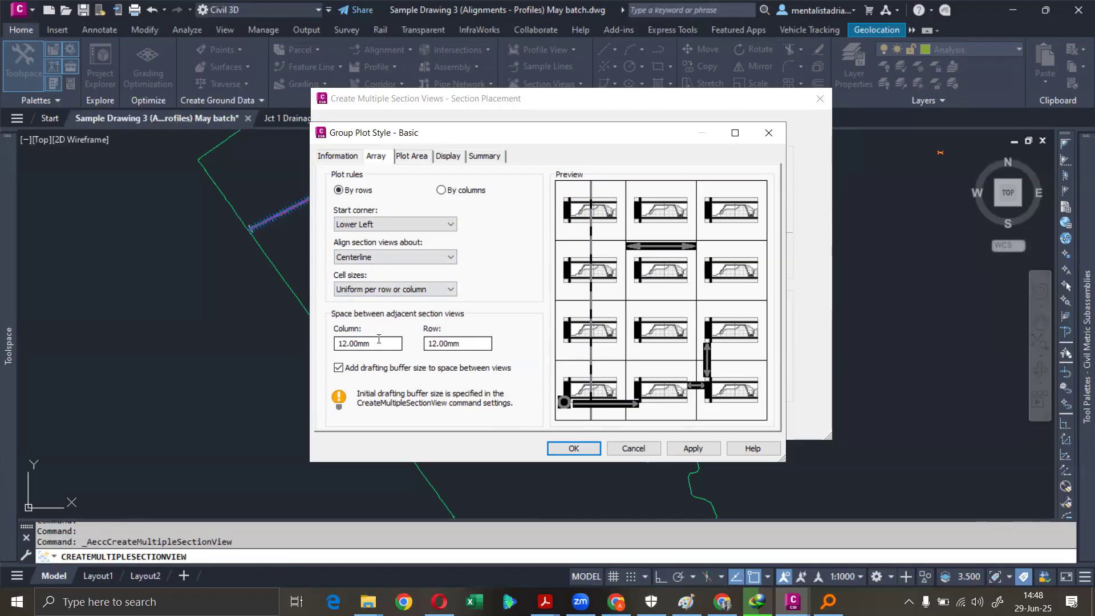
left_click(416, 159)
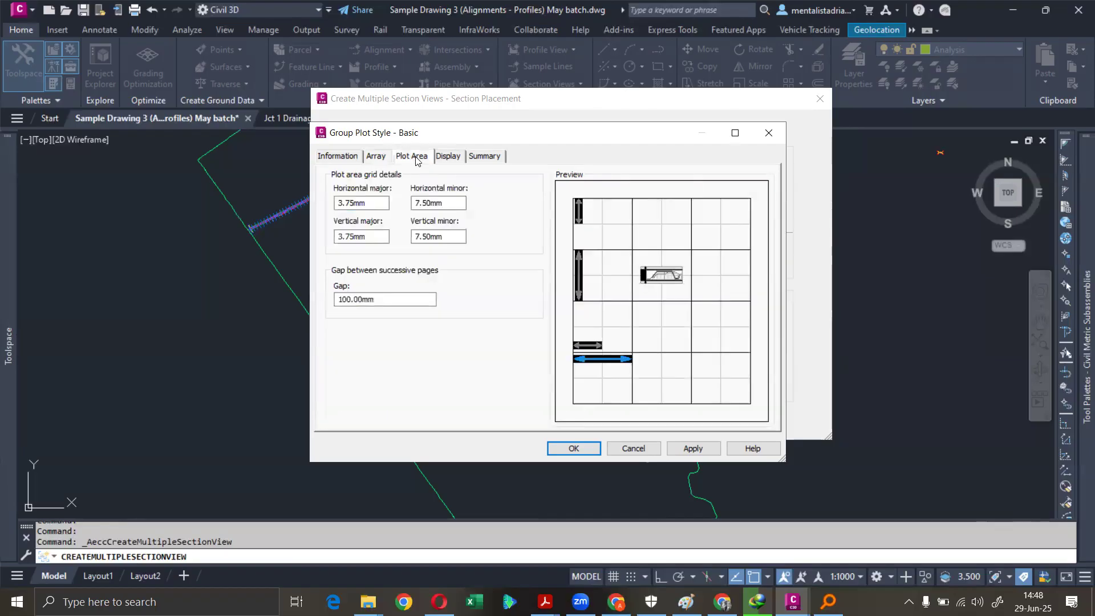
left_click(443, 156)
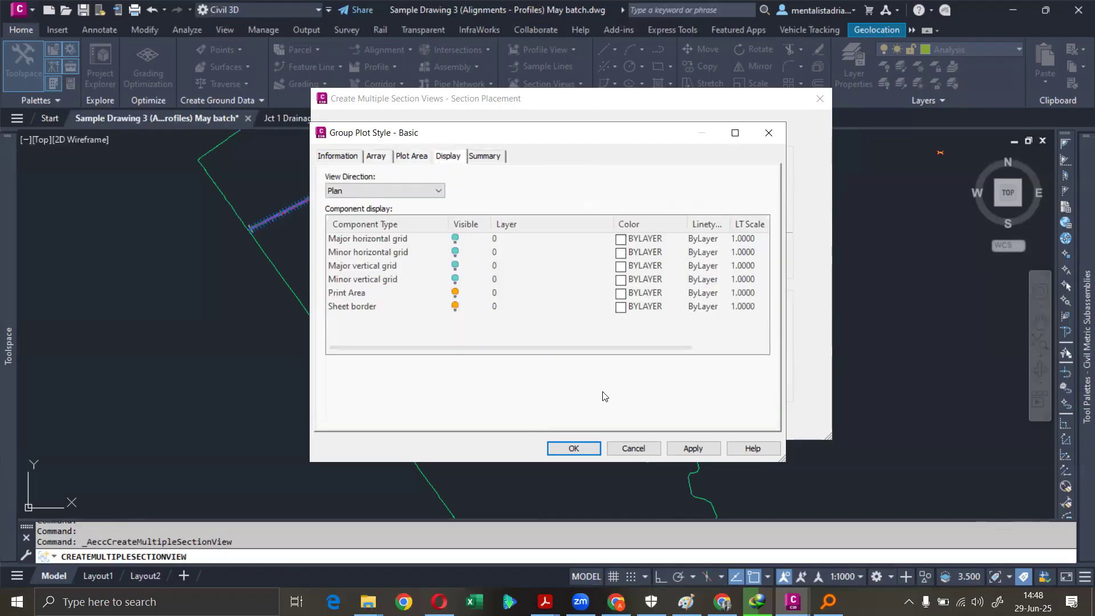
left_click(575, 447)
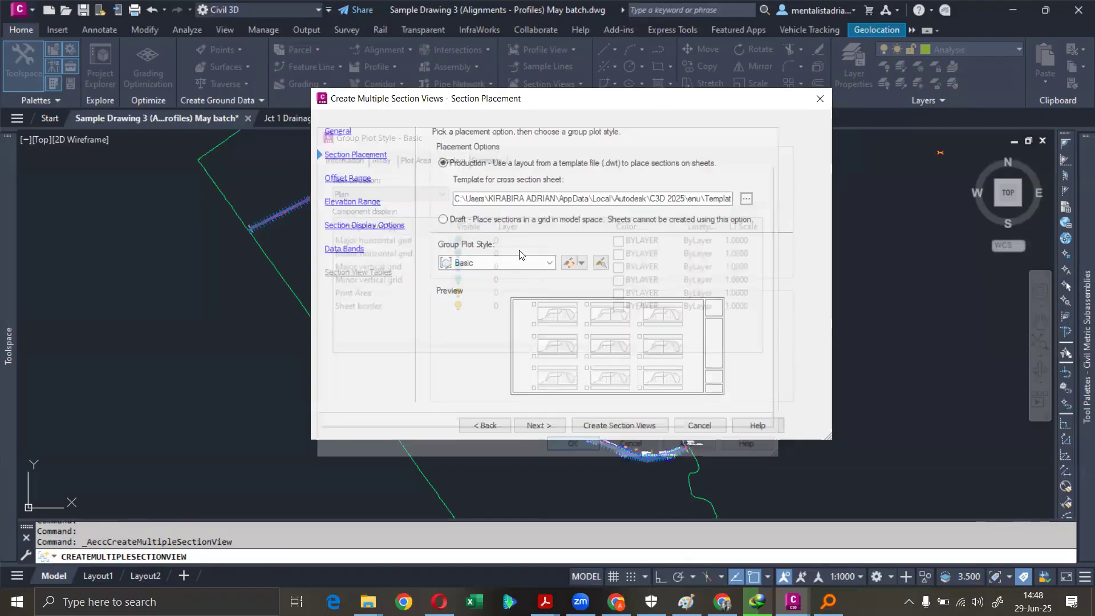
- Keep the automatic offset and elevation ranges, the EG section display and the Offsets Only band set for the section views
left_click(546, 424)
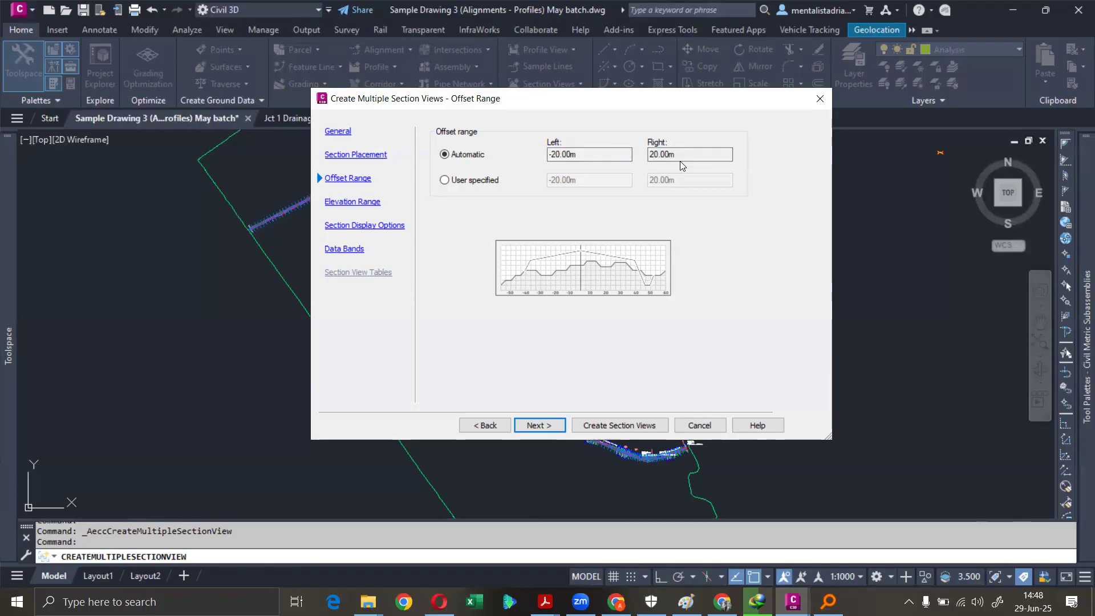
left_click(540, 425)
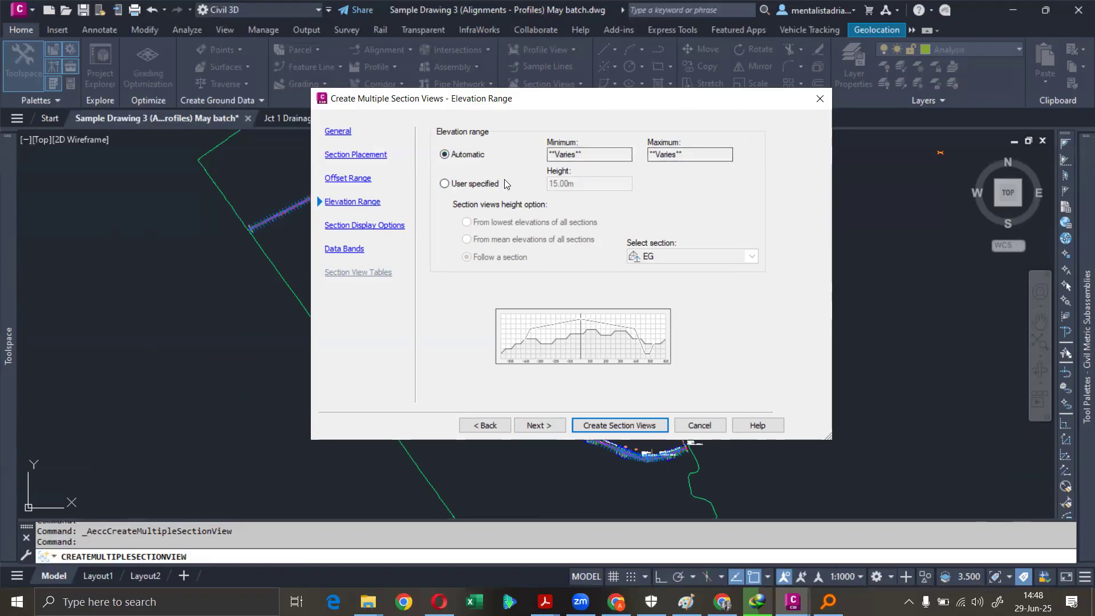
left_click(545, 425)
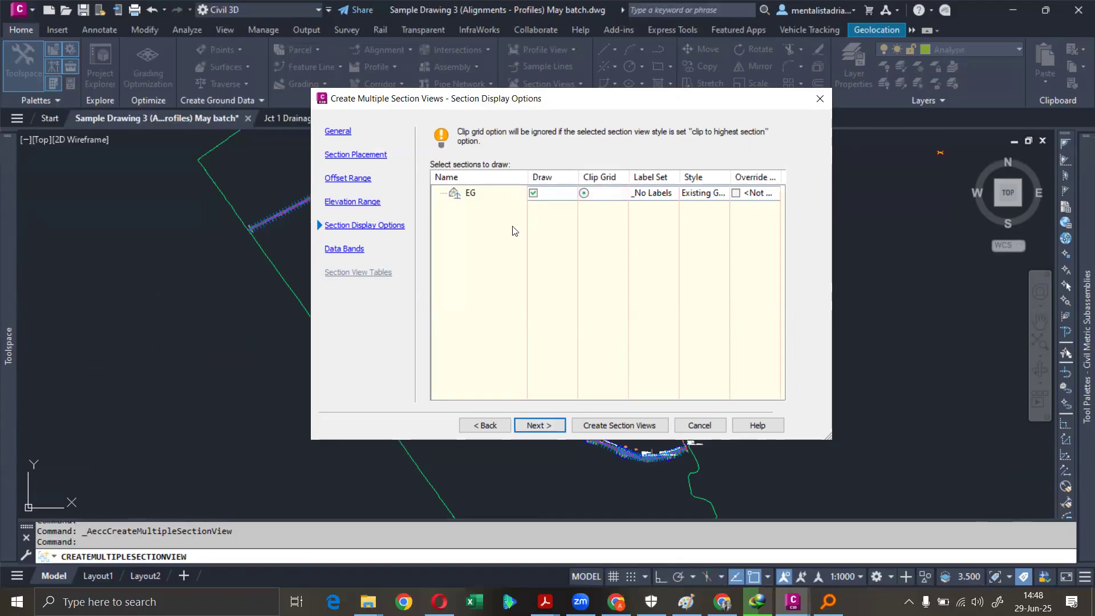
left_click(541, 426)
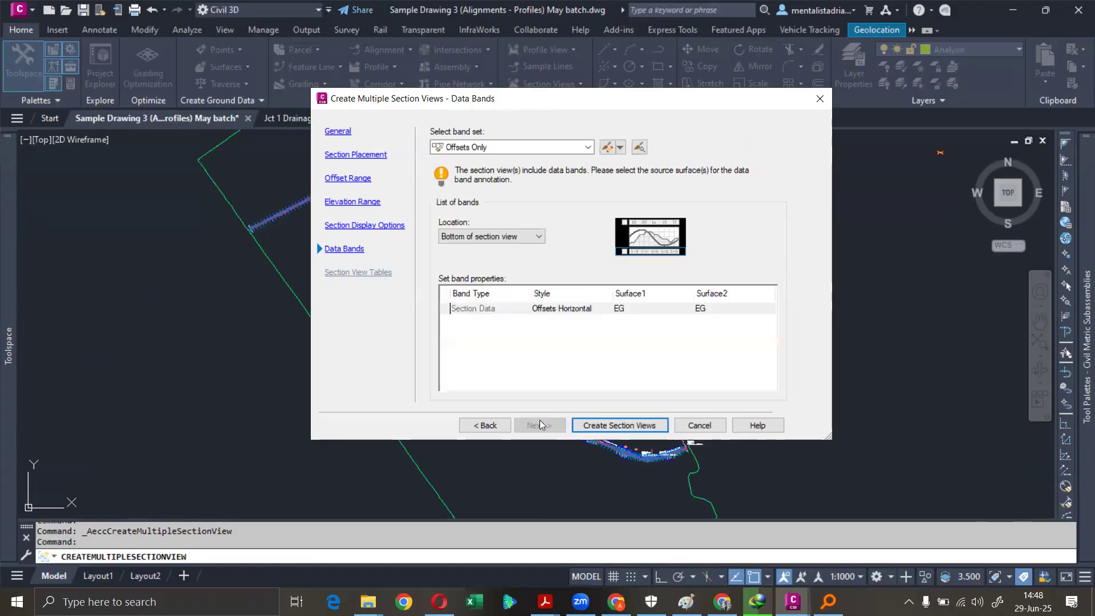
- Create the section views and place their origin in the empty space above the profile view
left_click(611, 425)
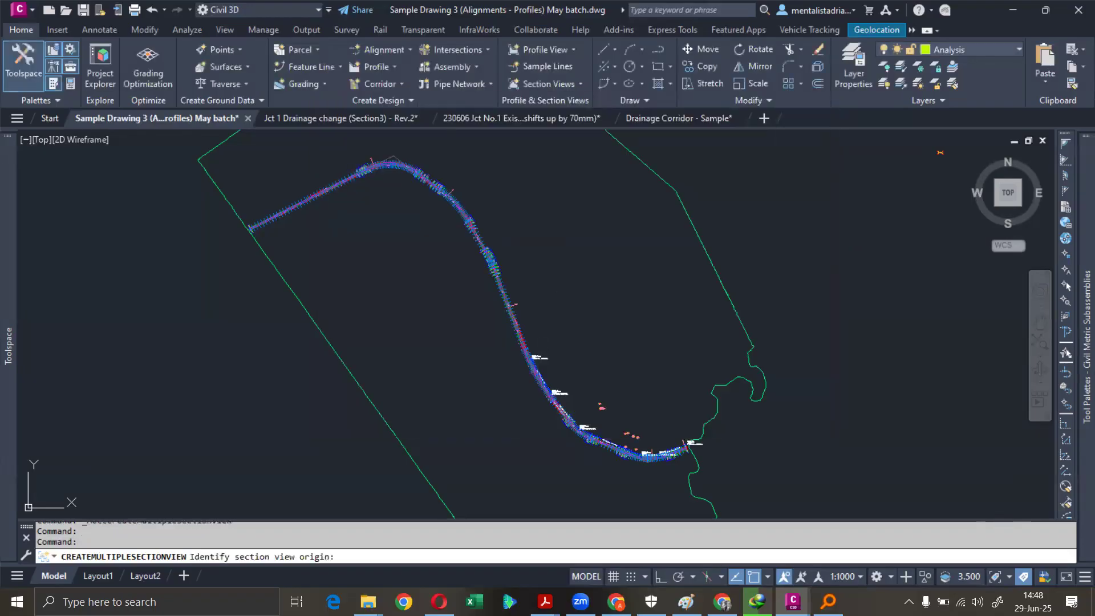
scroll(589, 312, "down", 6)
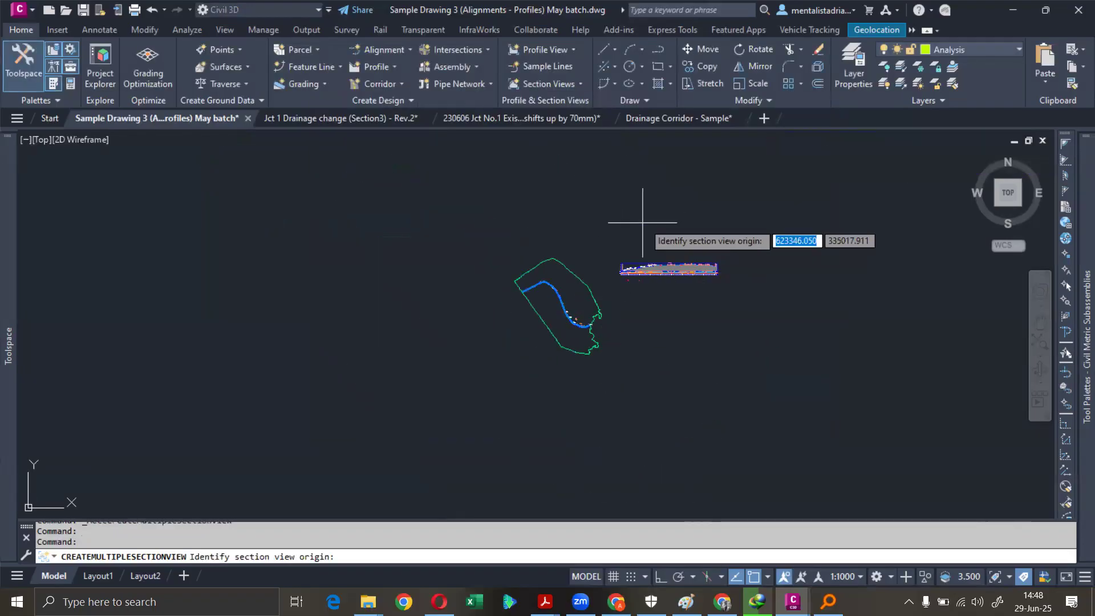
left_click(596, 238)
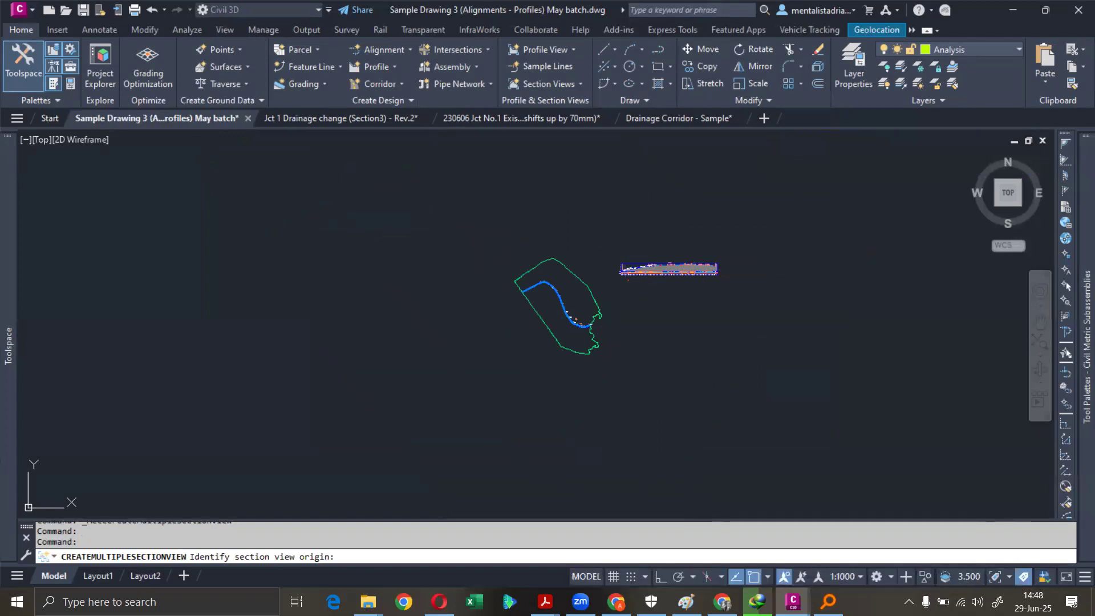
left_click(624, 243)
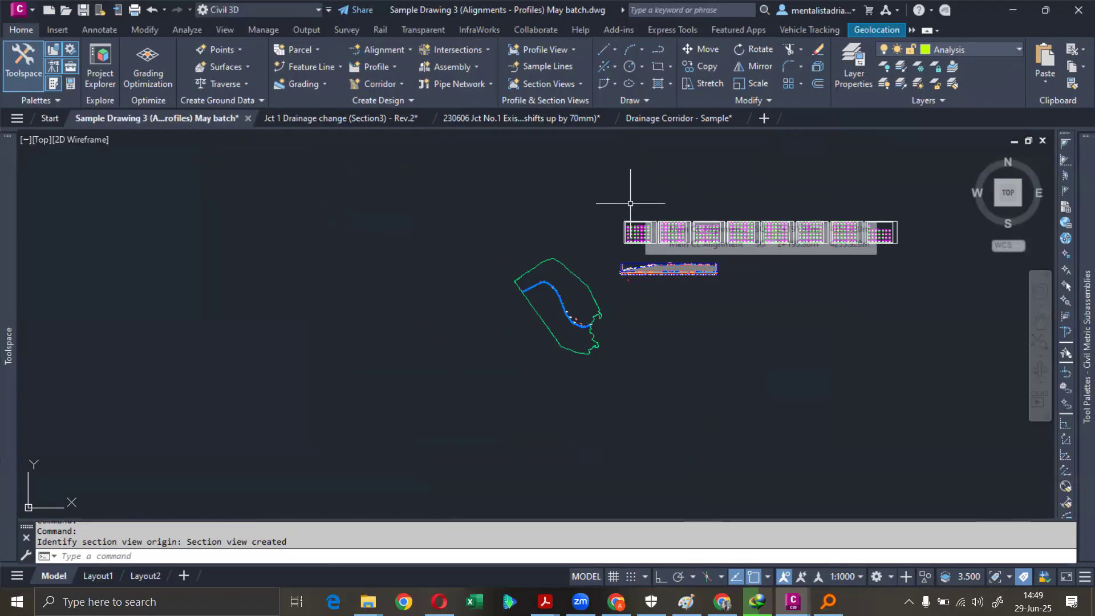
- Examine the ground lines and grids of the section views at 0+000.00 and 0+020.00 on the first sheet
scroll(572, 227, "up", 8)
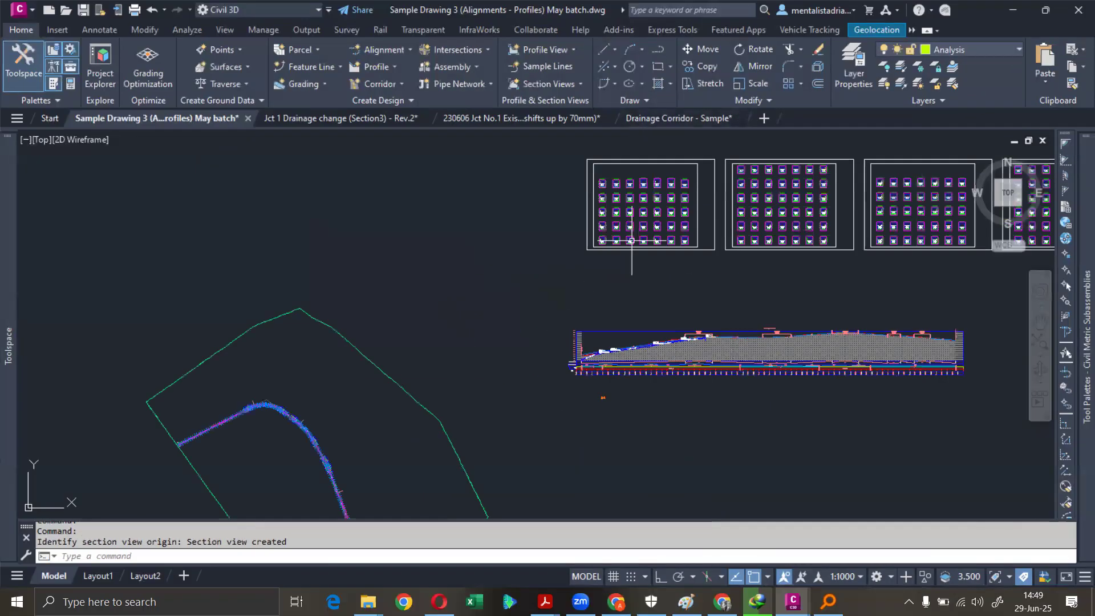
scroll(572, 227, "up", 6)
scroll(599, 306, "down", 2)
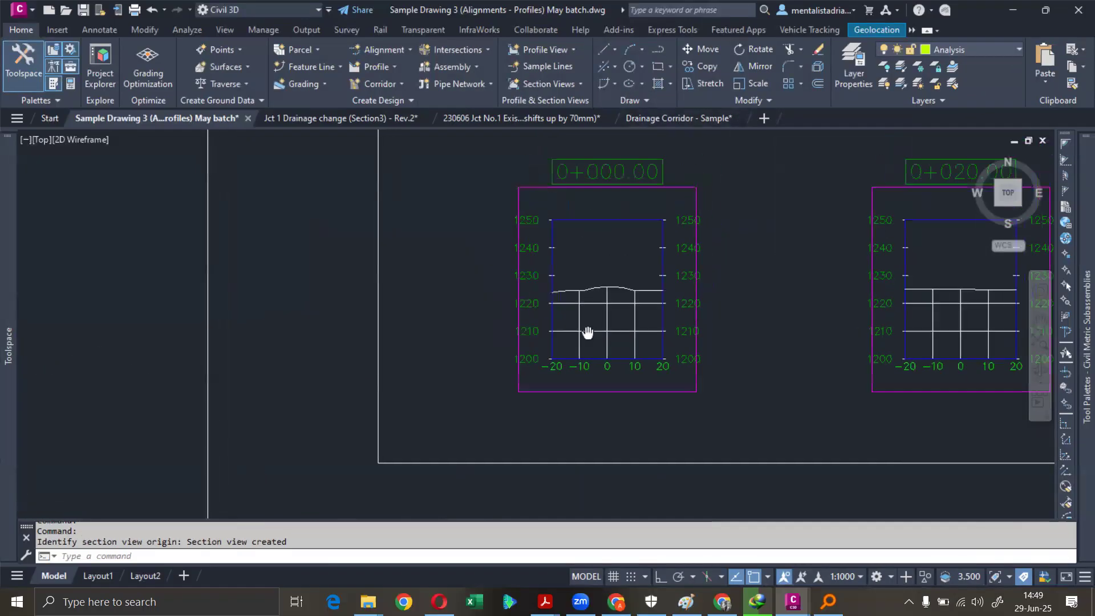
scroll(706, 316, "down", 4)
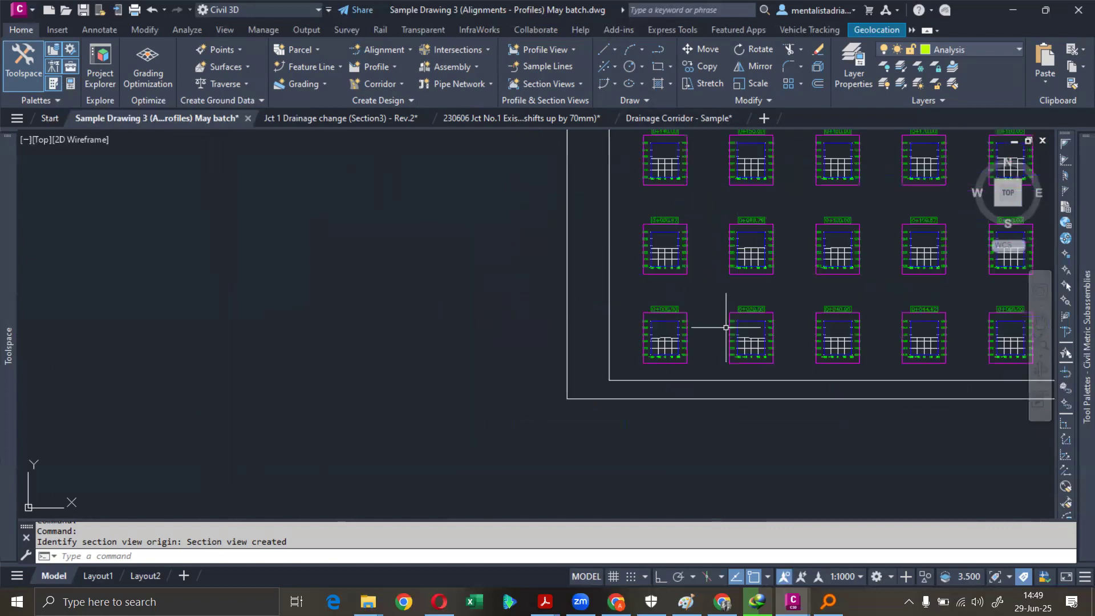
scroll(656, 318, "up", 5)
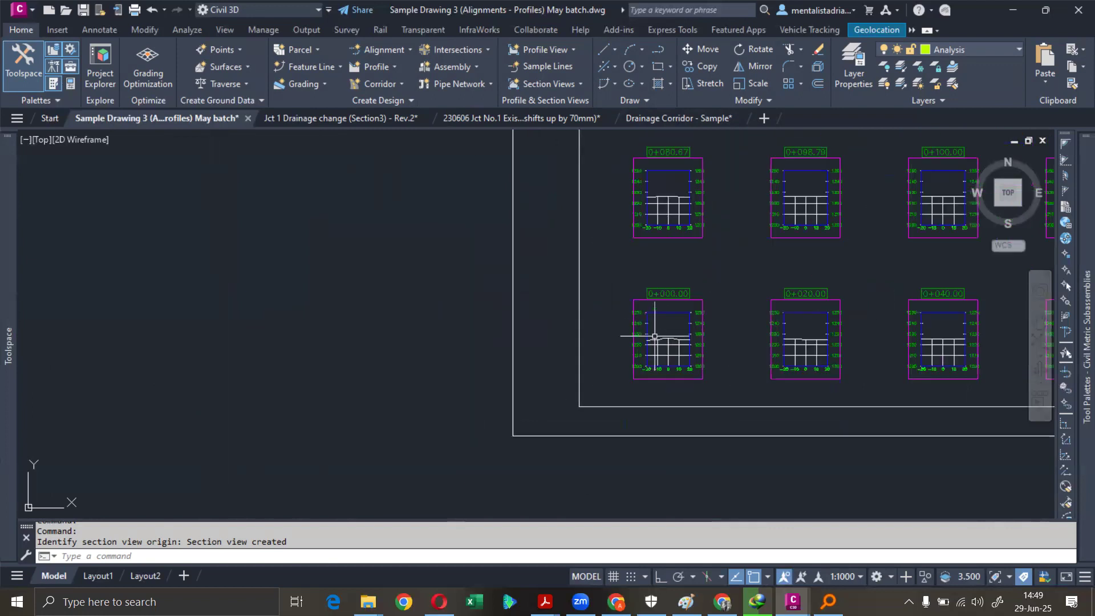
middle_click_drag(656, 334, 477, 308)
scroll(464, 311, "up", 6)
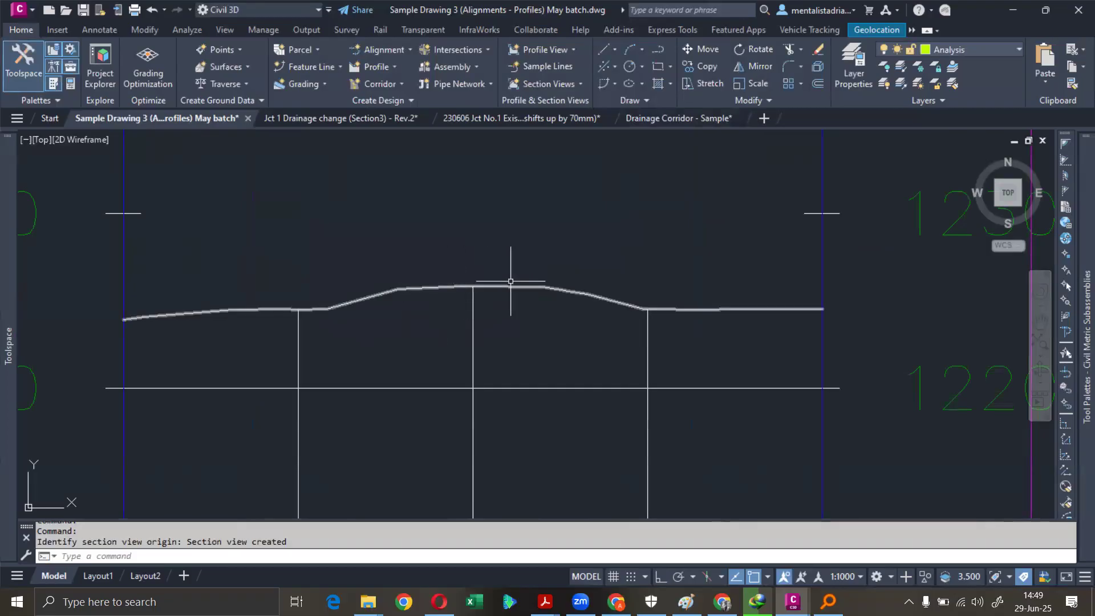
scroll(363, 299, "down", 4)
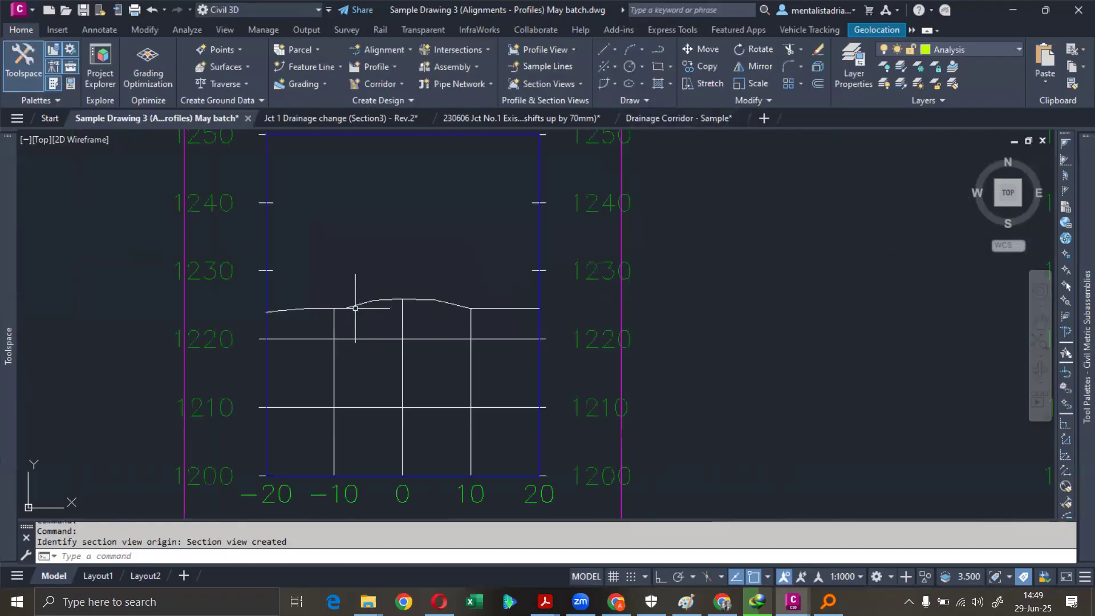
scroll(507, 301, "down", 4)
scroll(662, 314, "down", 2)
scroll(746, 306, "up", 8)
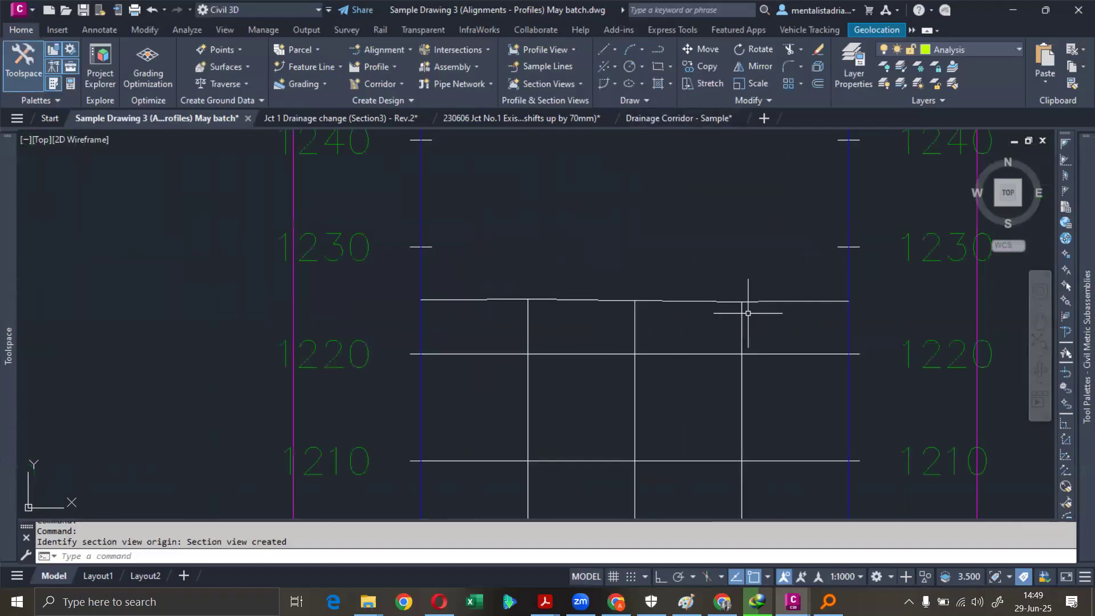
- Review the station titles and ground lines along the first sheet's lowest row, from 0+040.00 to 0+080.00 and back to 0+000.00
scroll(648, 280, "down", 5)
middle_click_drag(691, 289, 316, 343)
scroll(605, 335, "down", 2)
middle_click_drag(794, 361, 394, 331)
middle_click_drag(676, 319, 479, 305)
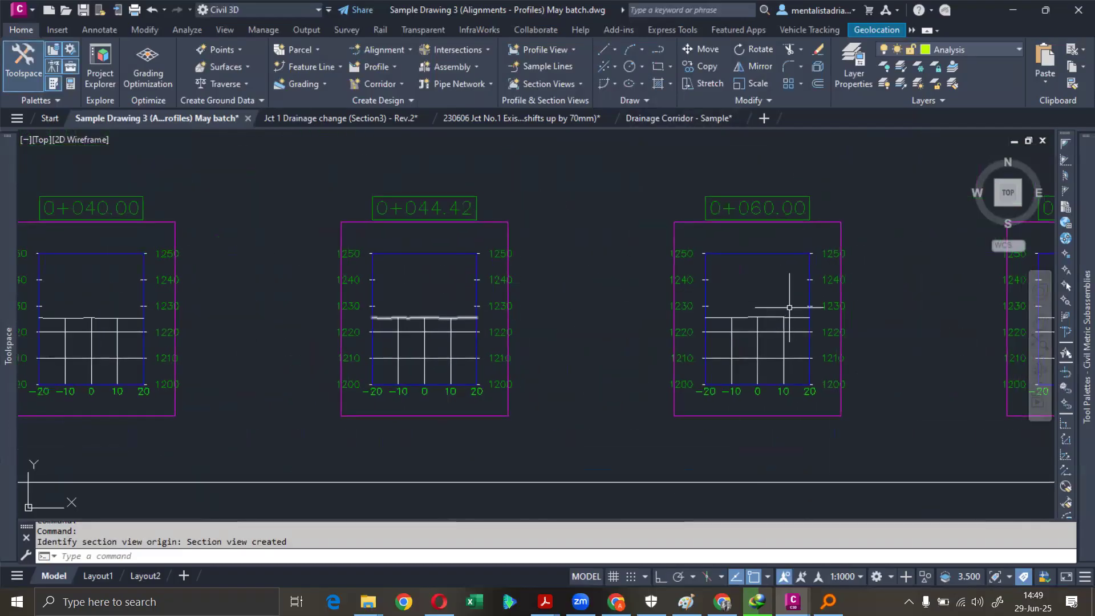
middle_click_drag(764, 299, 360, 285)
scroll(813, 308, "down", 2)
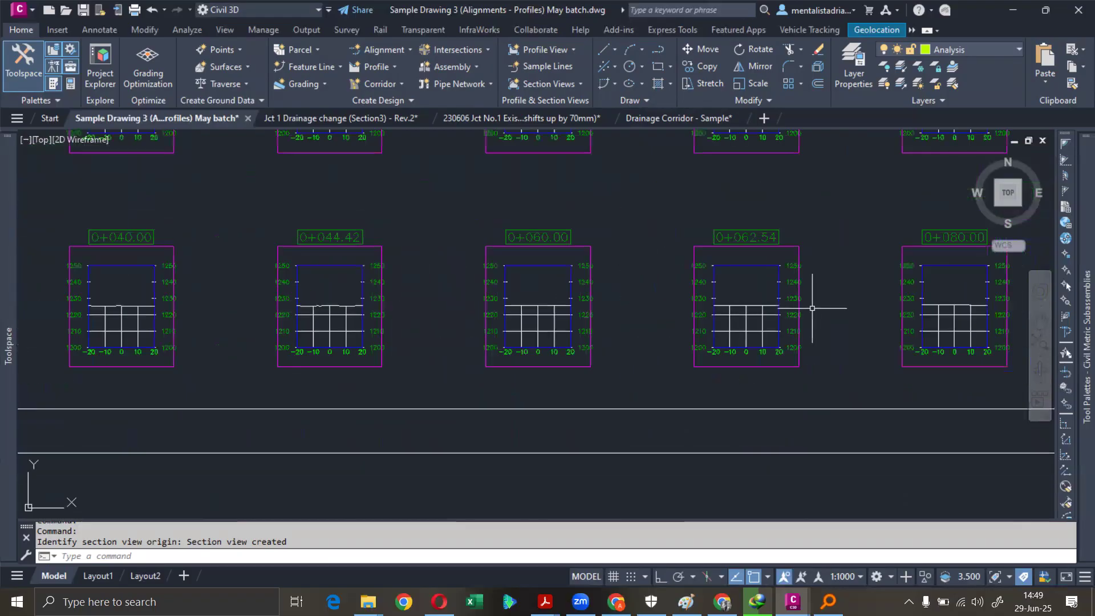
scroll(749, 238, "up", 2)
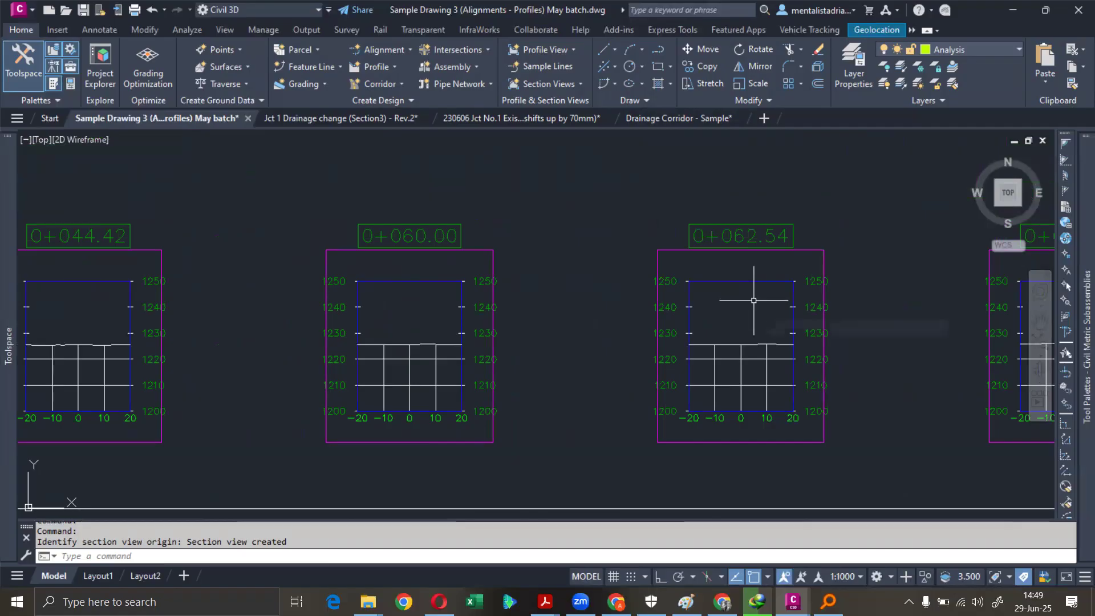
mouse_move(754, 300)
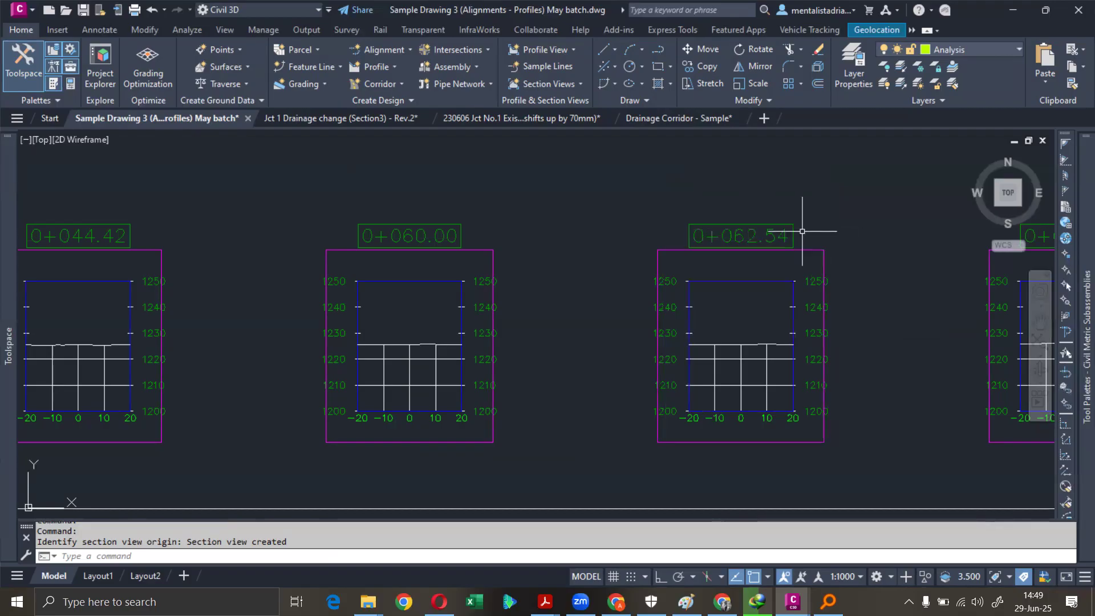
middle_click_drag(777, 228, 546, 229)
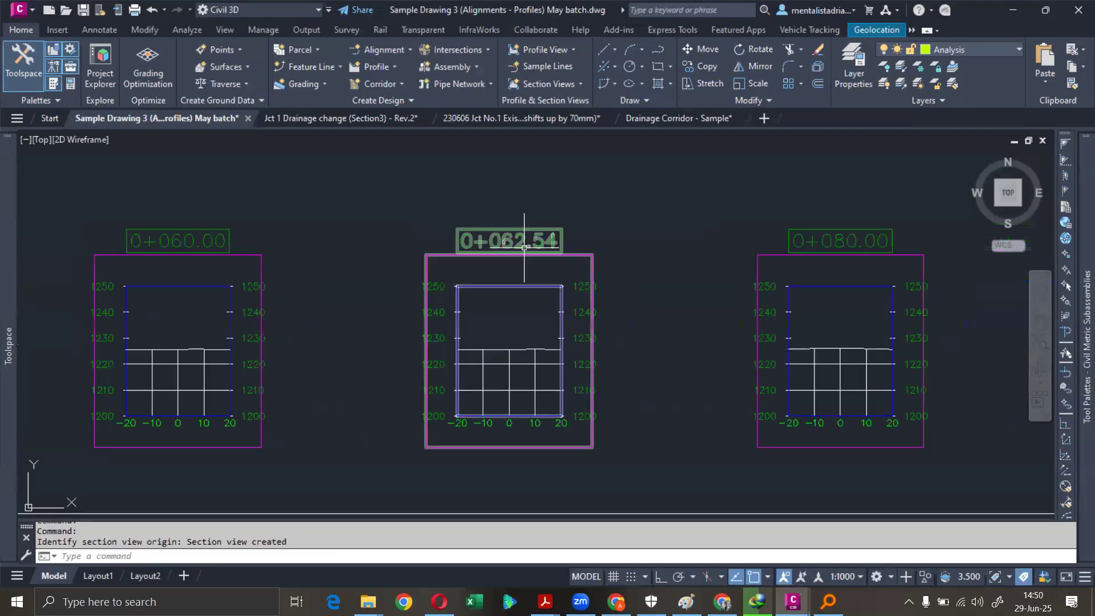
mouse_move(546, 248)
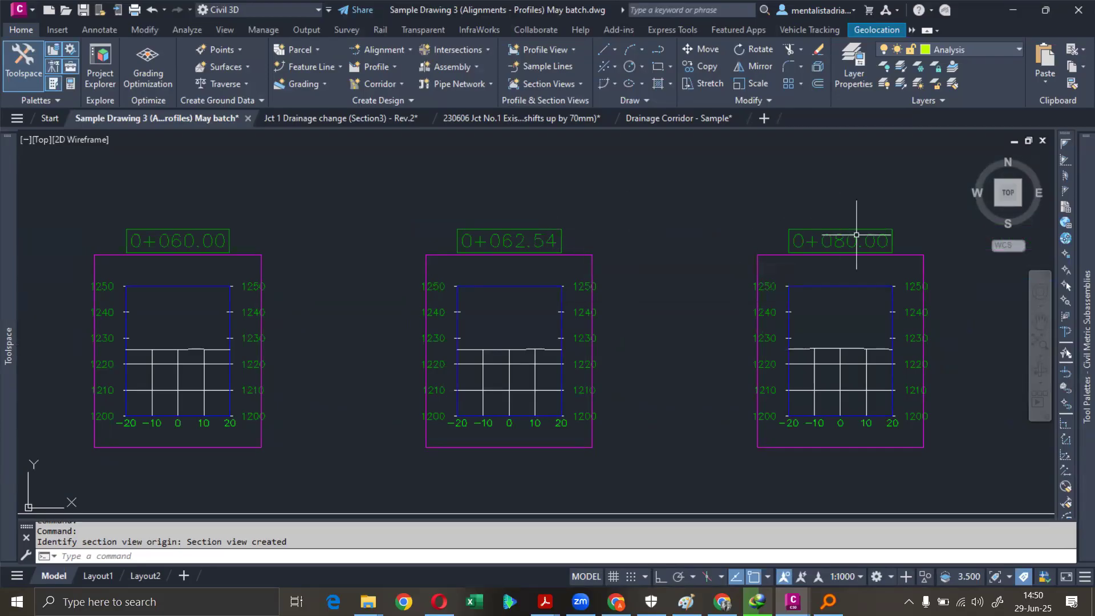
scroll(856, 234, "down", 6)
scroll(640, 272, "down", 2)
scroll(599, 306, "up", 8)
scroll(588, 288, "up", 2)
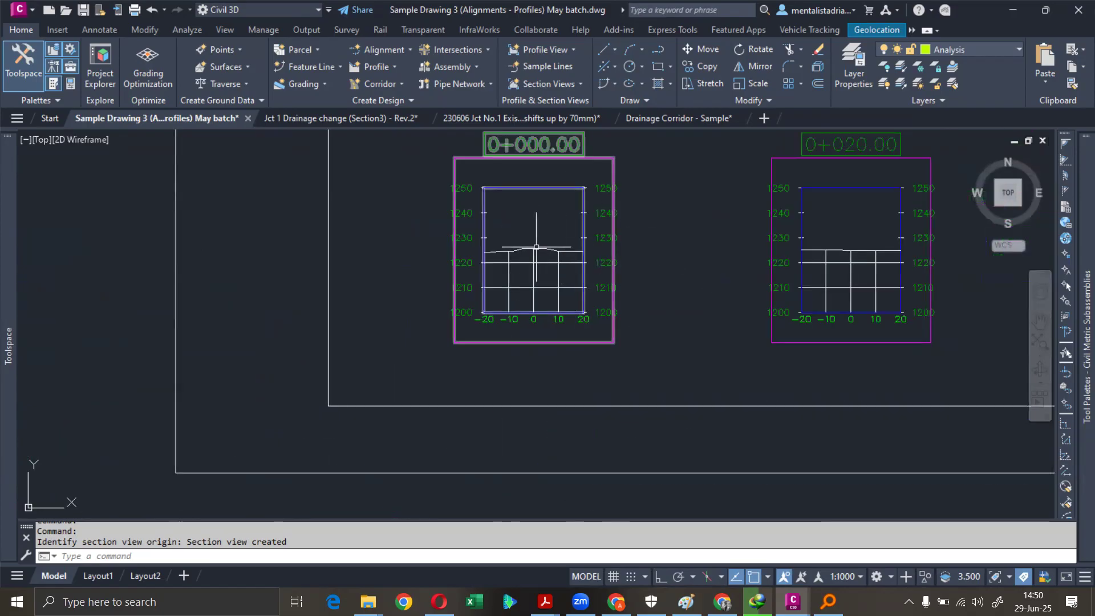
- Add Dev-Corridor and the design pipe network to the sampled sources of the SL Collection - Group Design sample line group
scroll(536, 247, "down", 10)
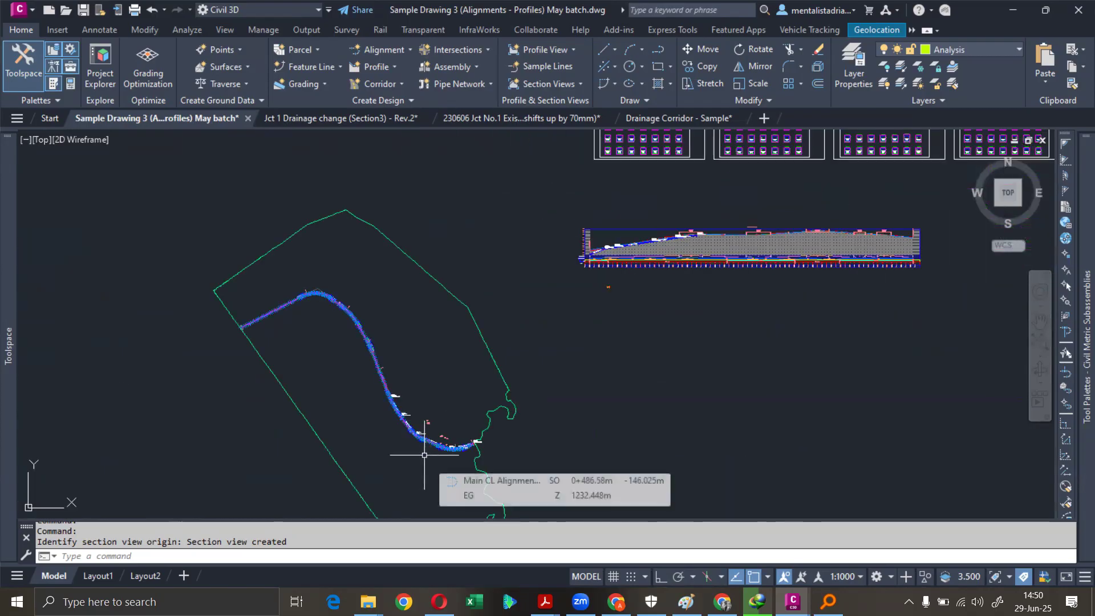
scroll(422, 445, "up", 5)
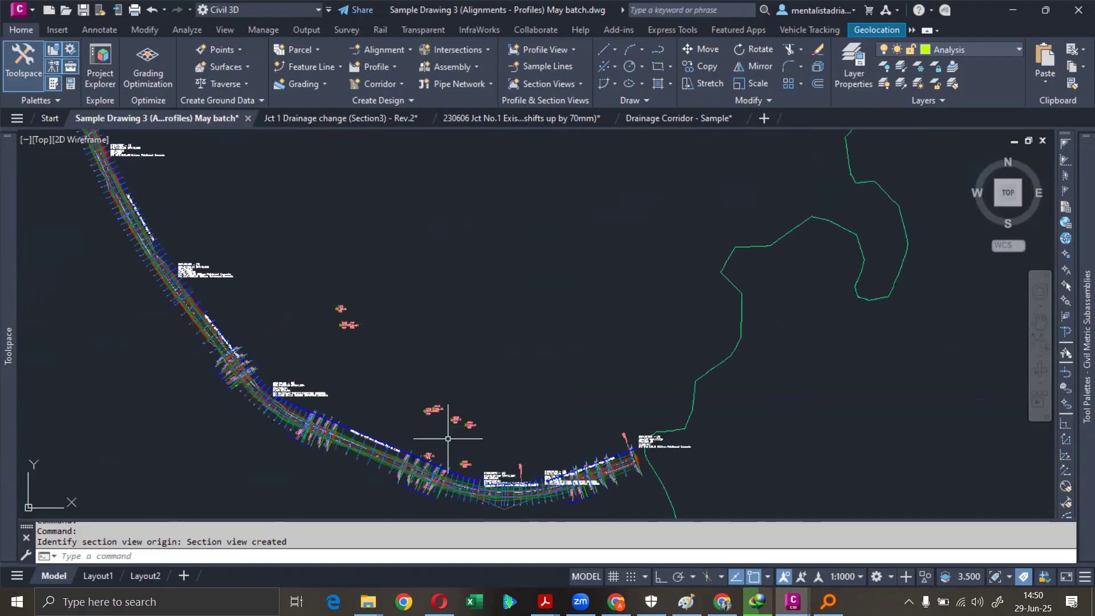
scroll(663, 303, "up", 4)
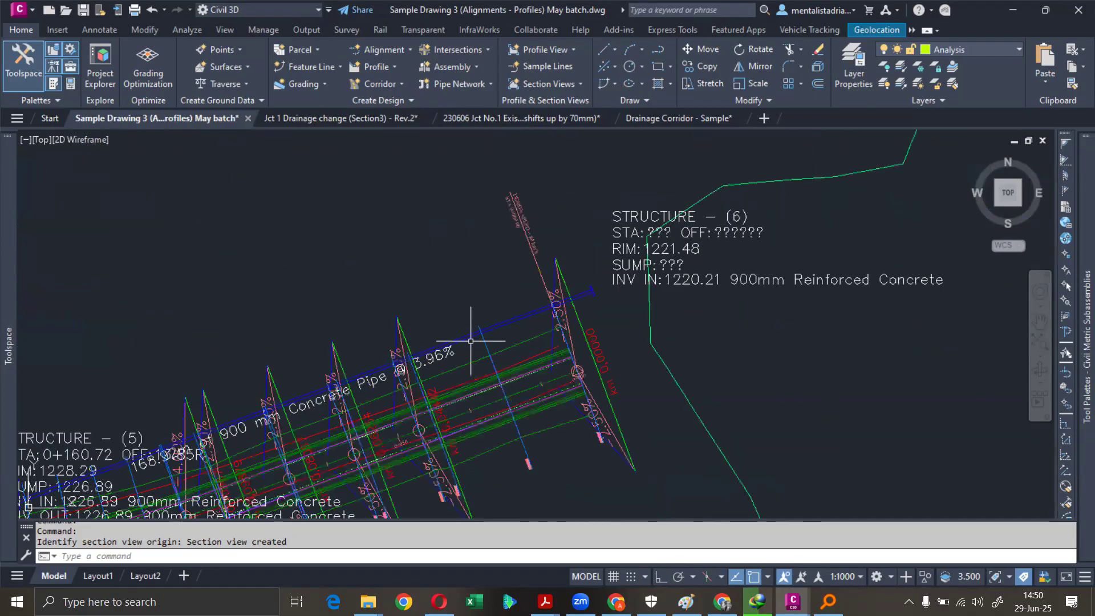
left_click(487, 342)
left_click(483, 342)
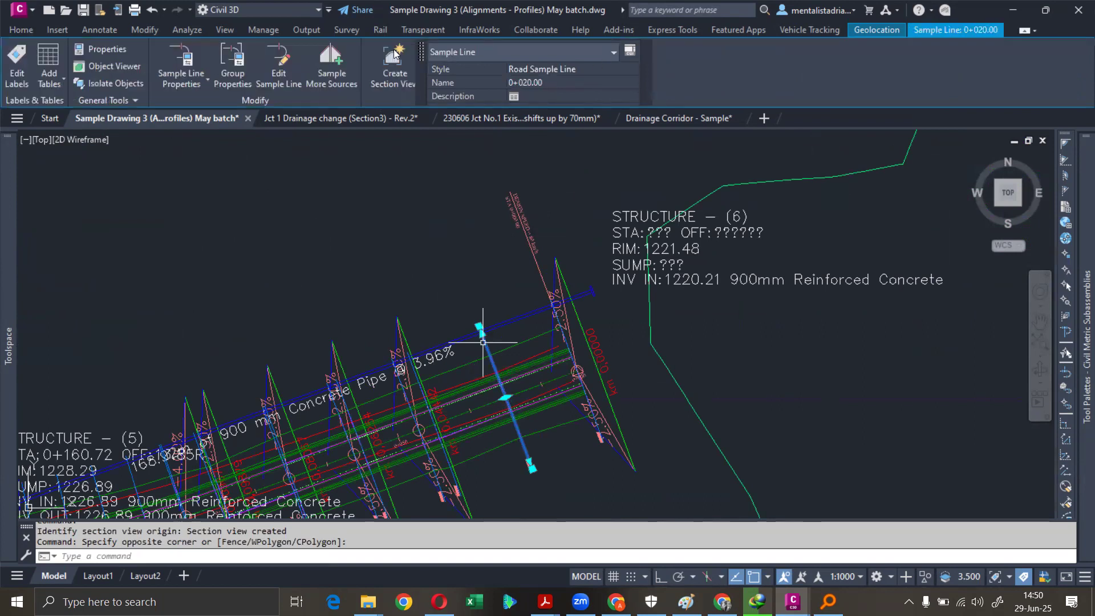
left_click(331, 62)
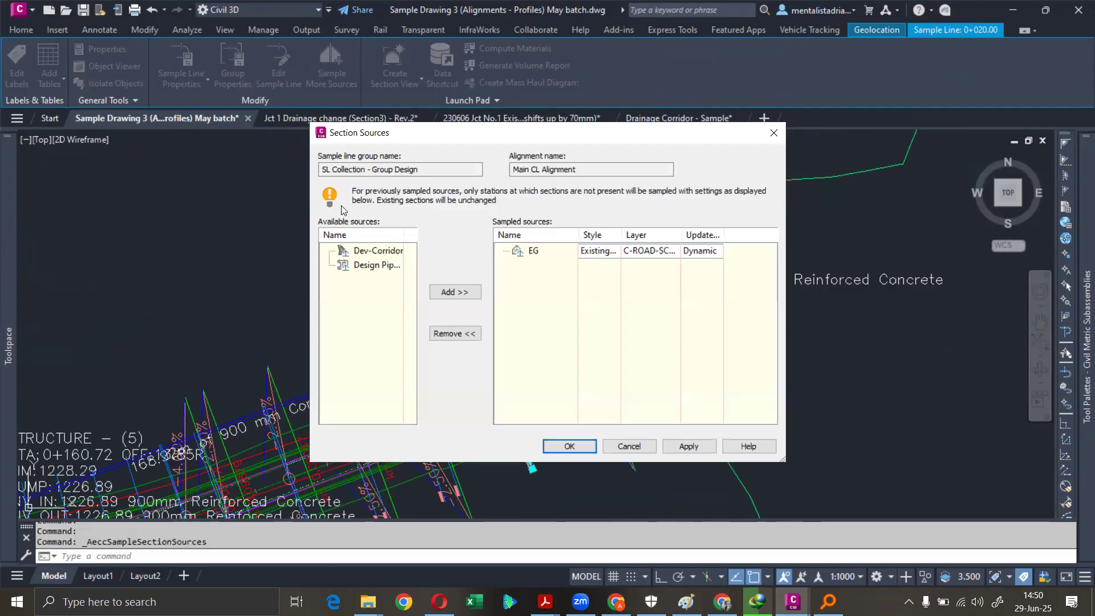
left_click(378, 254)
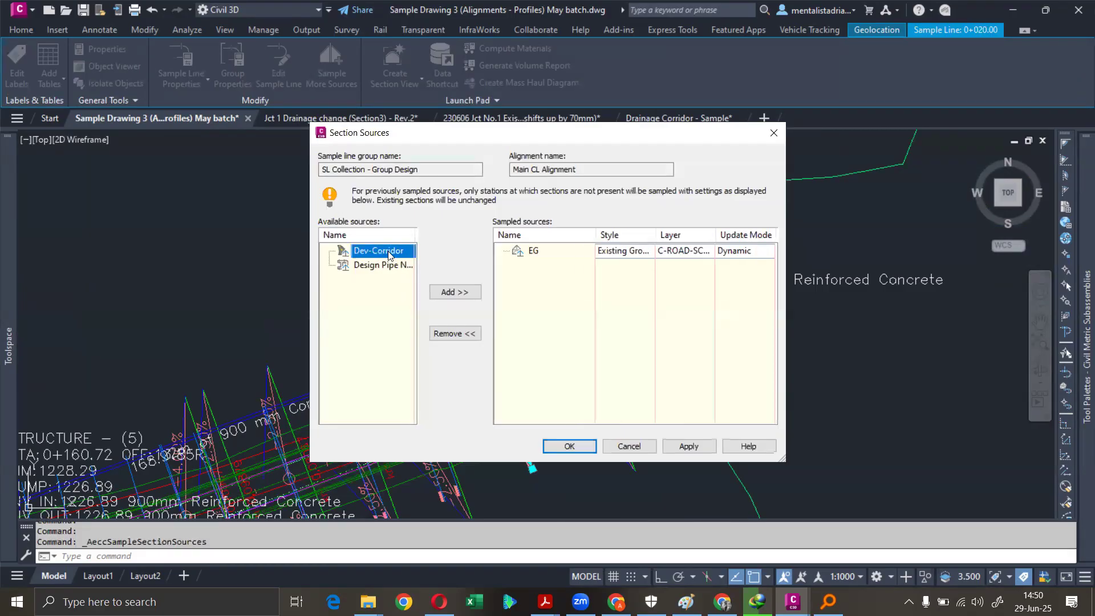
left_click(454, 293)
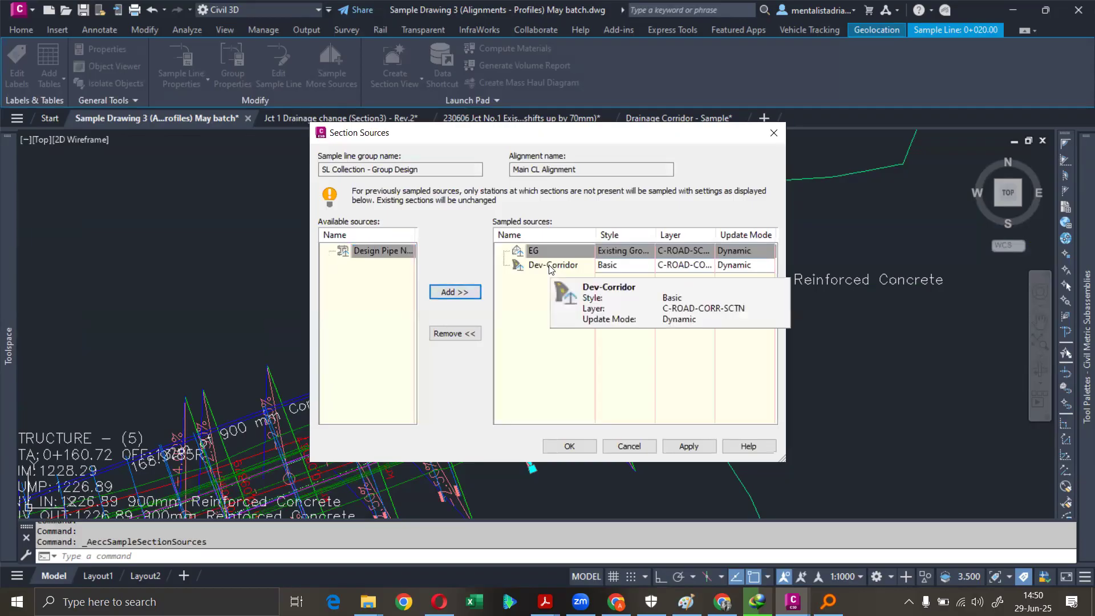
left_click(385, 251)
left_click(454, 292)
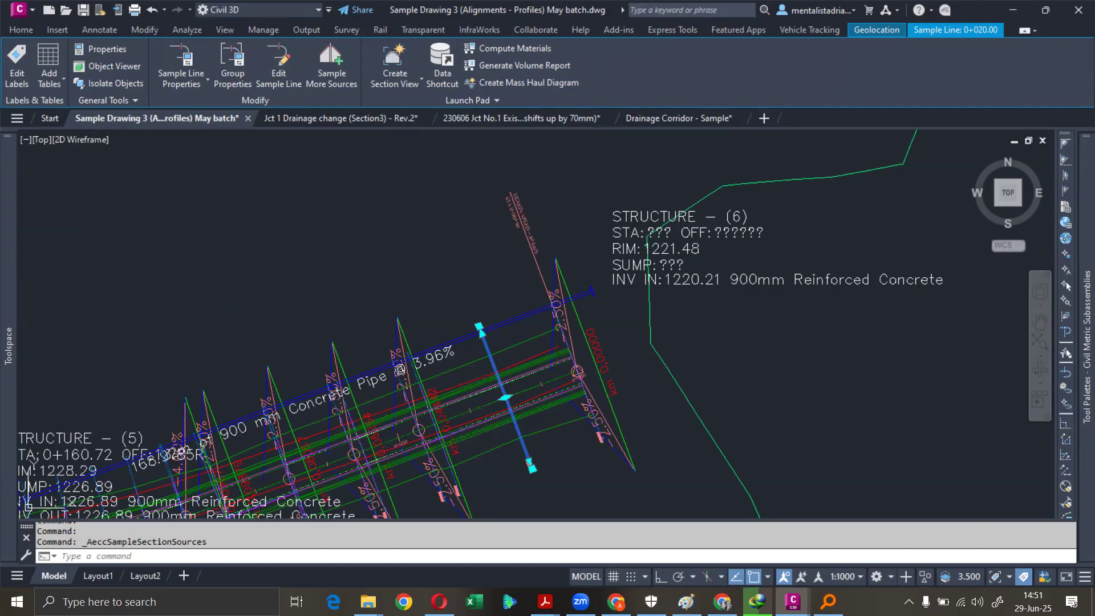
- Inspect the corridor, drain and ground line in the 0+000.00 section view on the first sheet
mouse_move(482, 256)
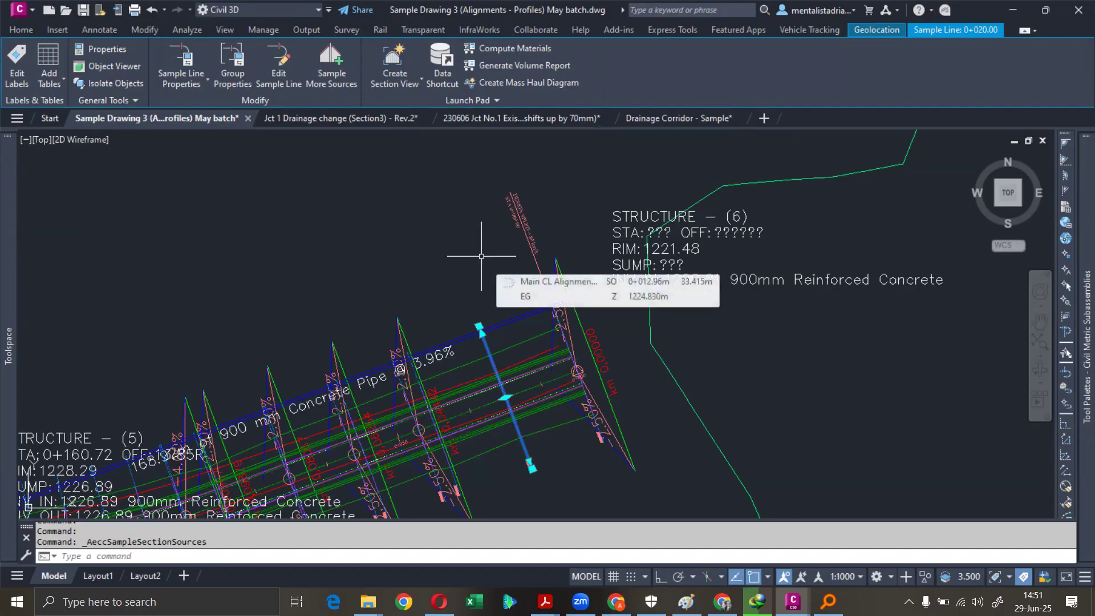
scroll(482, 256, "down", 8)
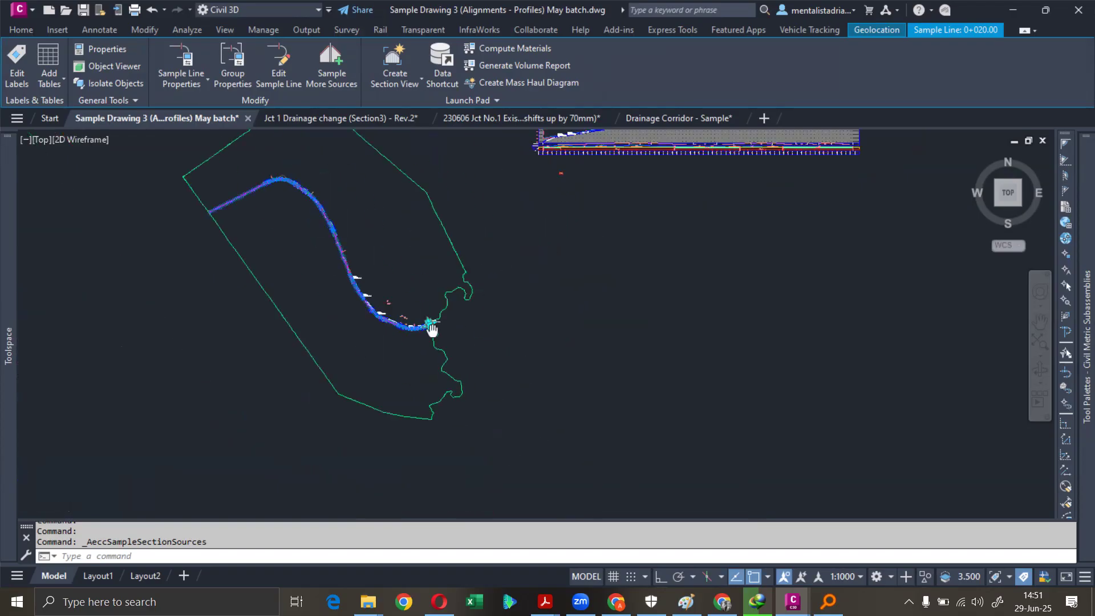
mouse_move(455, 174)
middle_mouse_down()
mouse_move(296, 359)
mouse_move(283, 393)
middle_mouse_up()
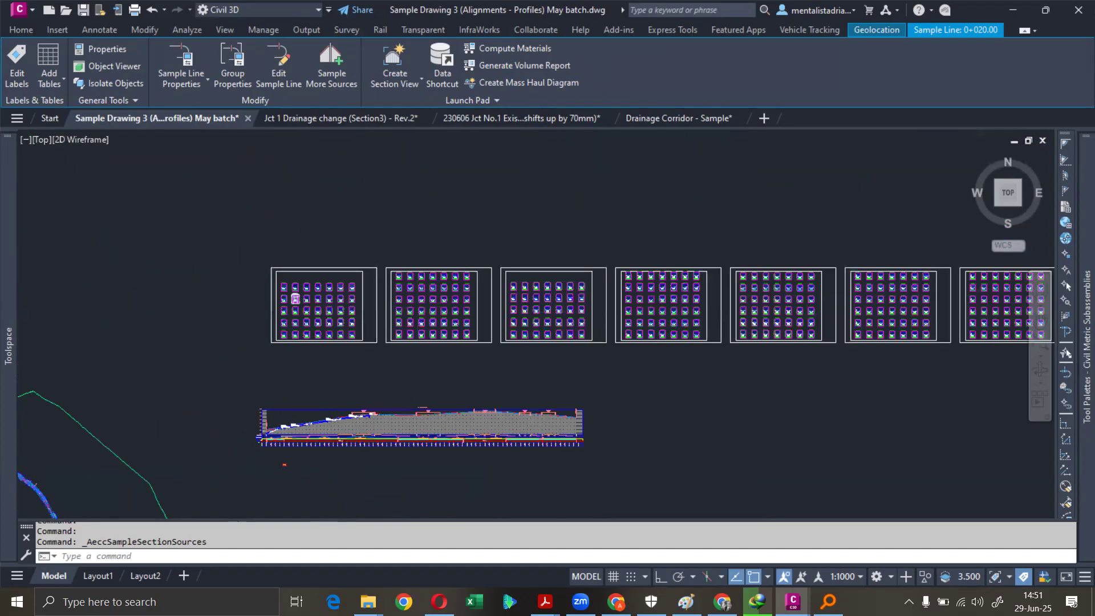
scroll(296, 298, "up", 6)
scroll(288, 355, "up", 10)
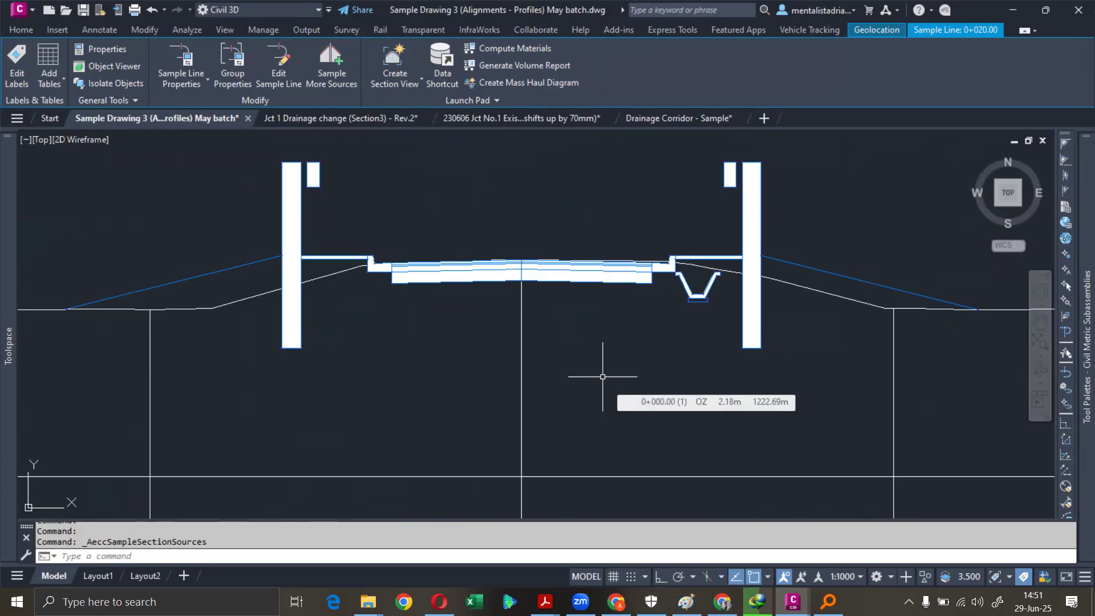
scroll(574, 242, "down", 2)
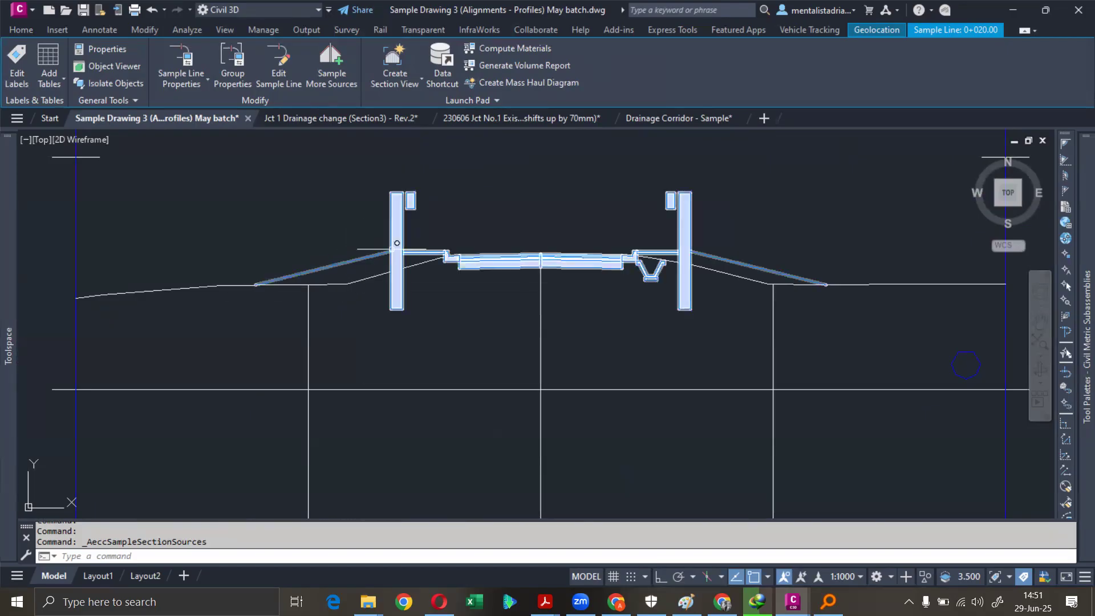
- Inspect the corridor, drain, ground line and pipe in the section views at 0+000.00 and 0+020.00
scroll(393, 246, "up", 5)
scroll(399, 238, "down", 3)
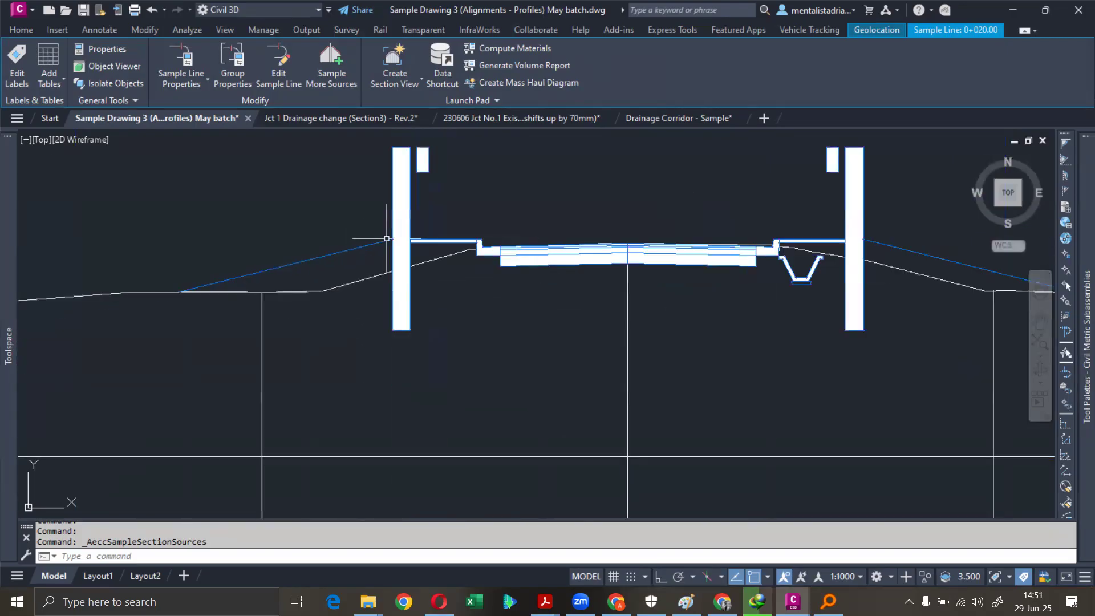
middle_click_drag(844, 232, 447, 232)
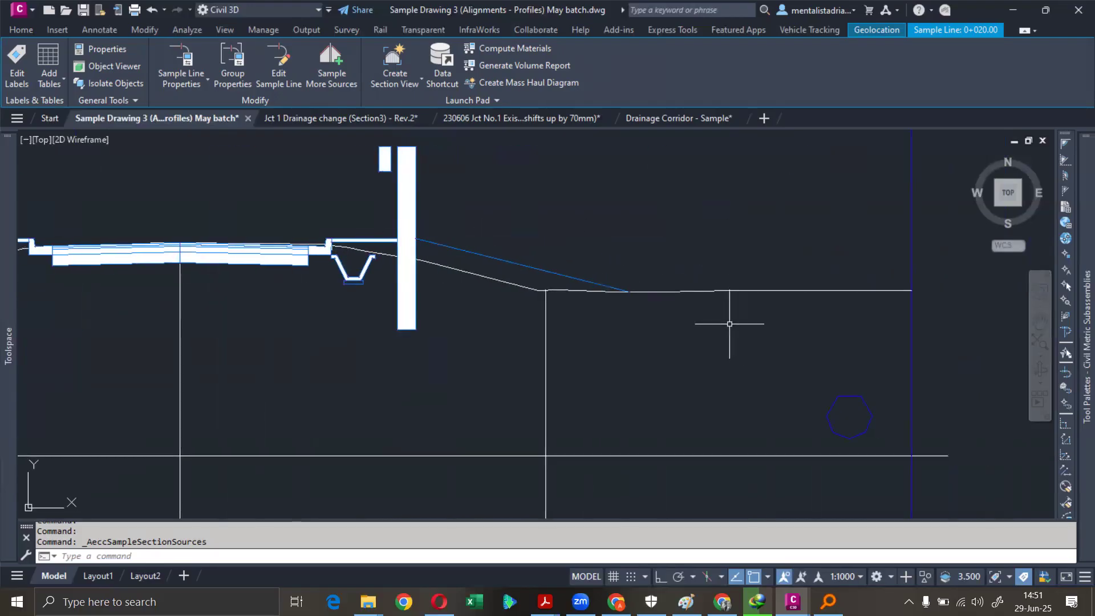
scroll(636, 278, "down", 6)
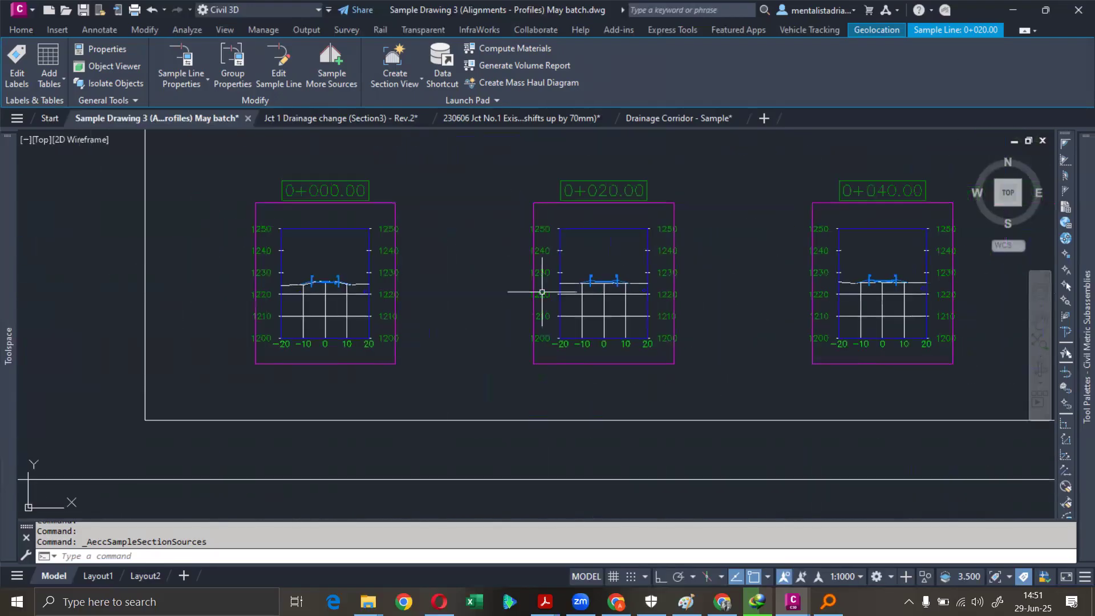
scroll(615, 290, "up", 4)
scroll(545, 251, "up", 3)
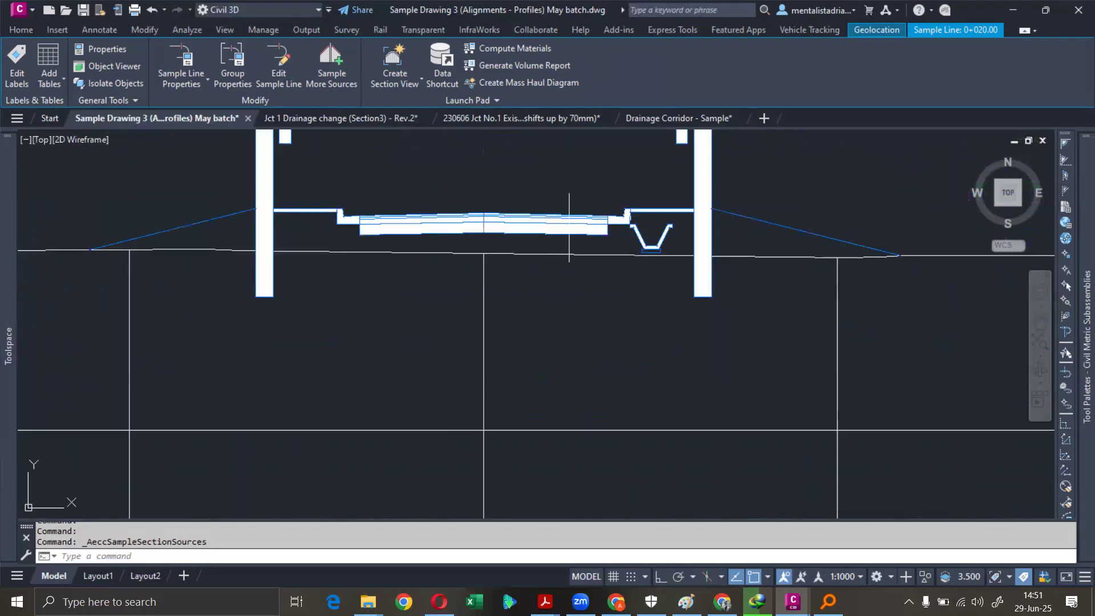
left_click(646, 240)
- Review the remaining section sheets as far as the last one and return to the first sheet
scroll(634, 297, "down", 18)
middle_click_drag(635, 285, 171, 284)
middle_click_drag(1007, 249, 589, 284)
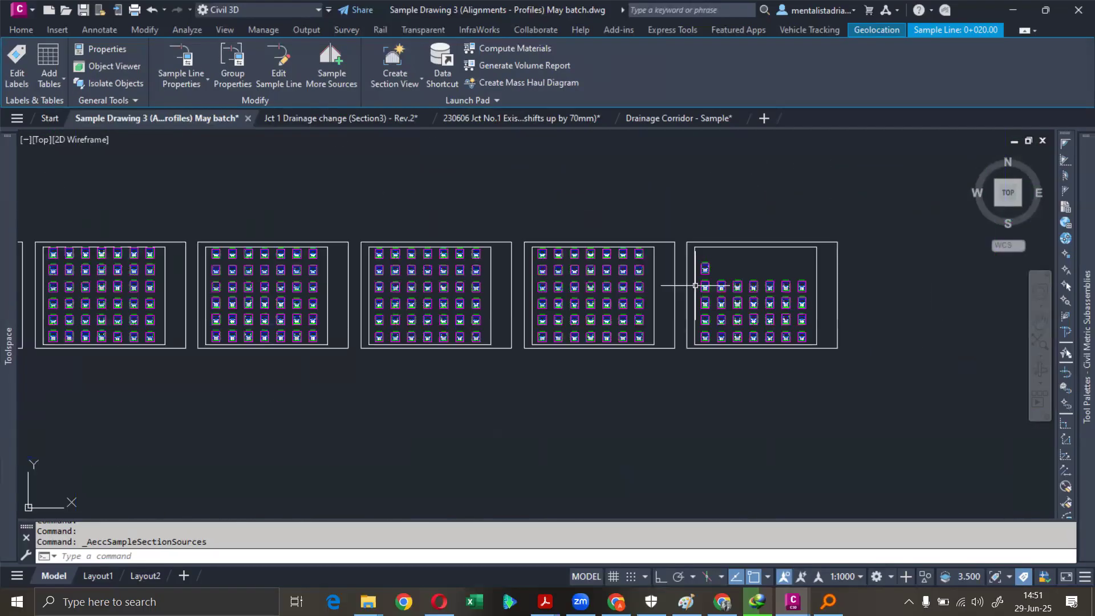
scroll(696, 285, "up", 12)
scroll(776, 263, "down", 3)
scroll(776, 263, "down", 4)
scroll(770, 263, "down", 7)
middle_click_drag(387, 255, 933, 260)
scroll(224, 321, "up", 2)
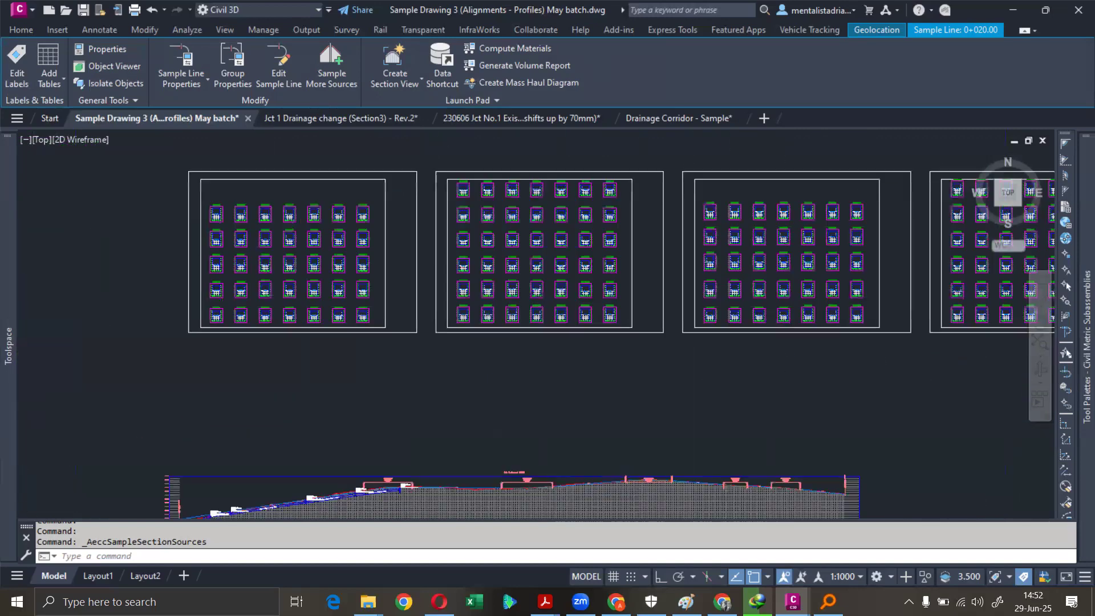
- Examine the pipe, corridor and ground line in the 0+080.00 section view on the first sheet
scroll(221, 318, "up", 10)
middle_click_drag(619, 269, 257, 271)
scroll(279, 272, "down", 2)
scroll(799, 303, "up", 2)
scroll(841, 307, "up", 5)
scroll(944, 282, "up", 5)
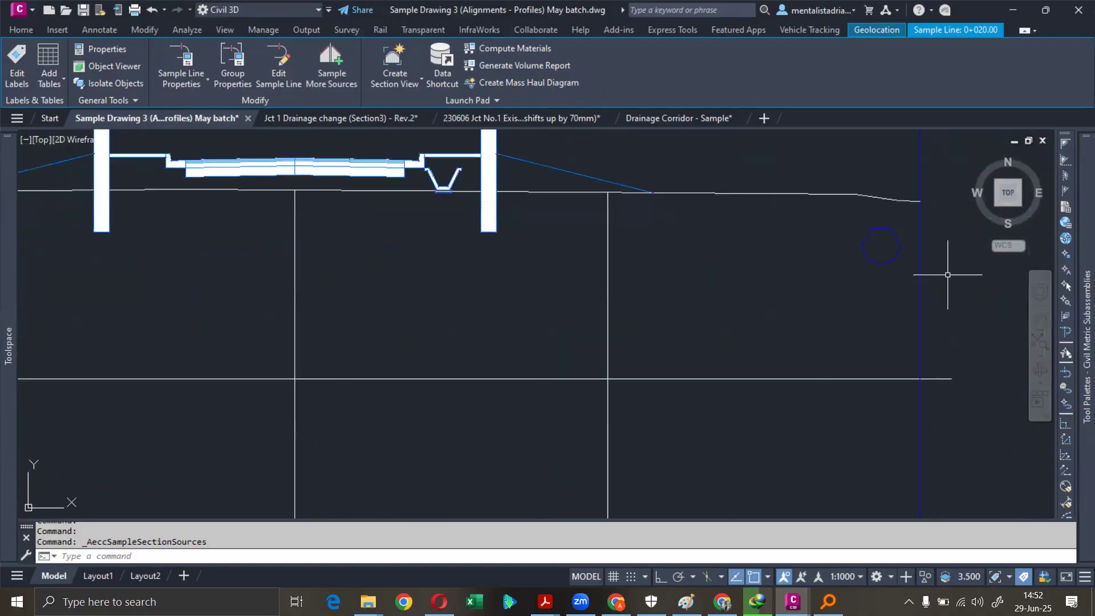
scroll(873, 269, "down", 5)
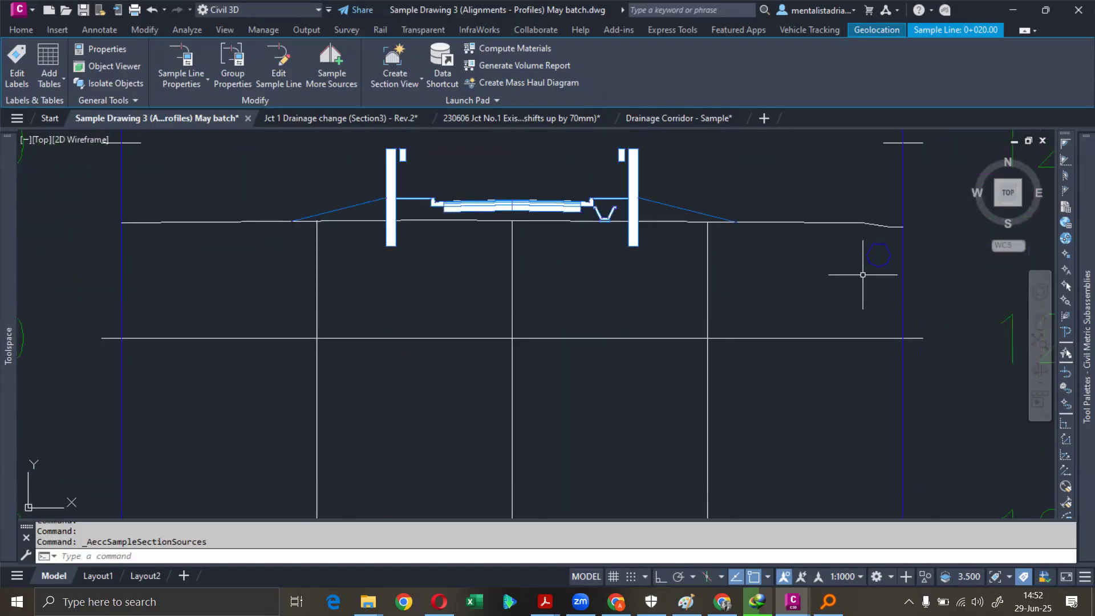
scroll(843, 234, "down", 3)
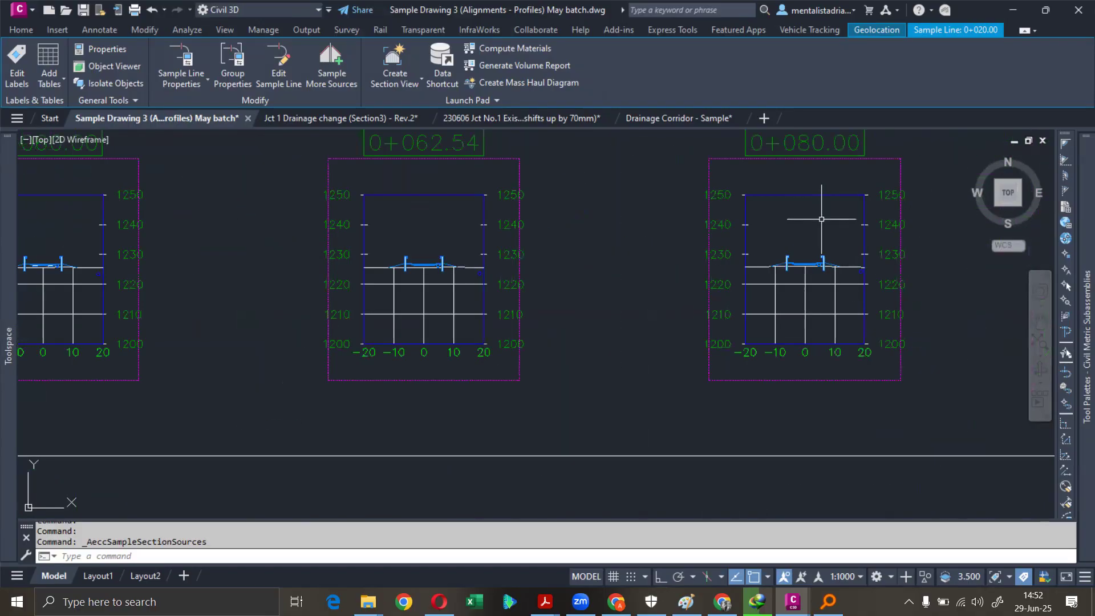
scroll(810, 223, "down", 3)
- Split the model space into two vertical viewports showing the plan, profile and section sheets
scroll(782, 244, "down", 8)
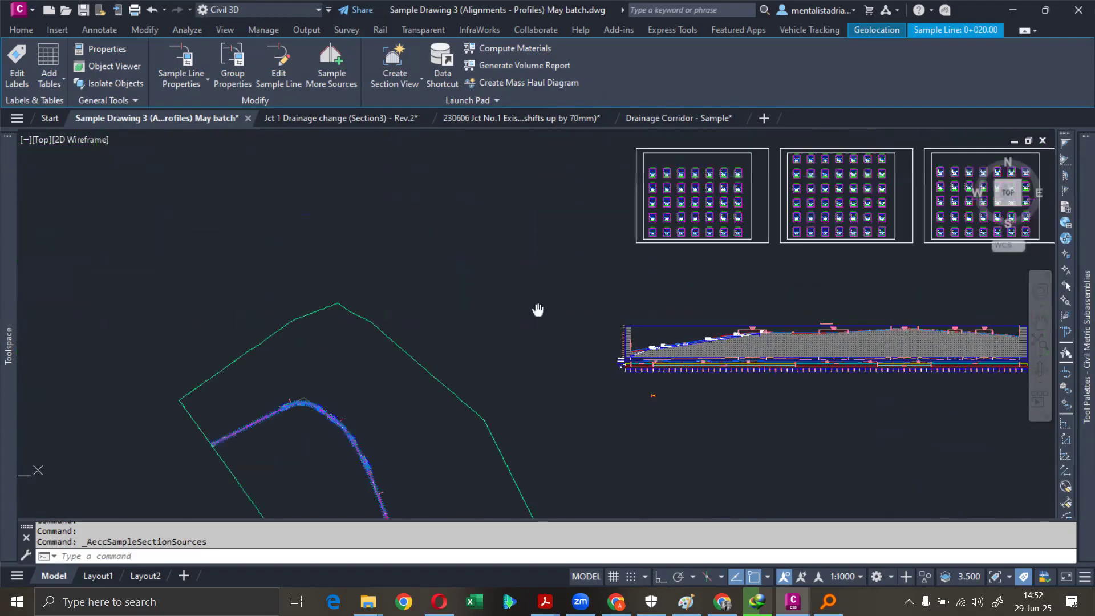
type("VIEW")
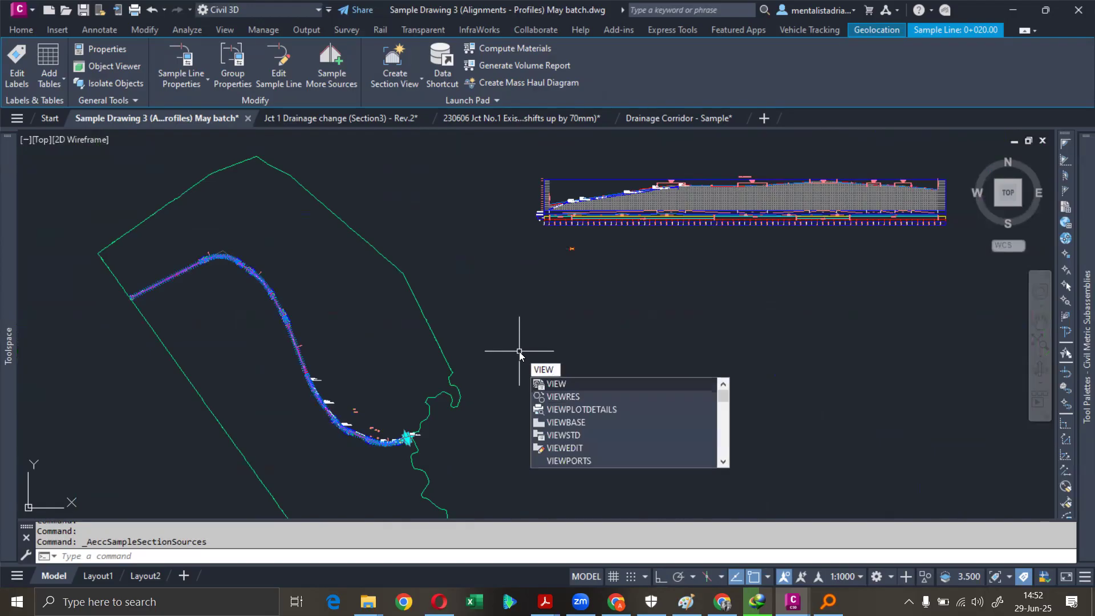
type("P")
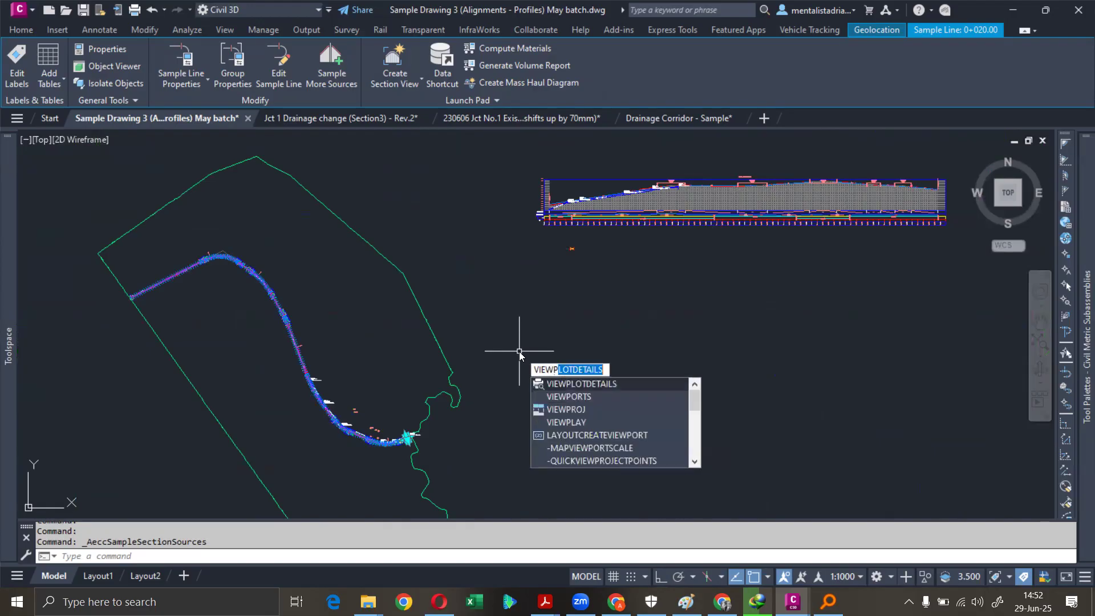
key("Down")
key("Return")
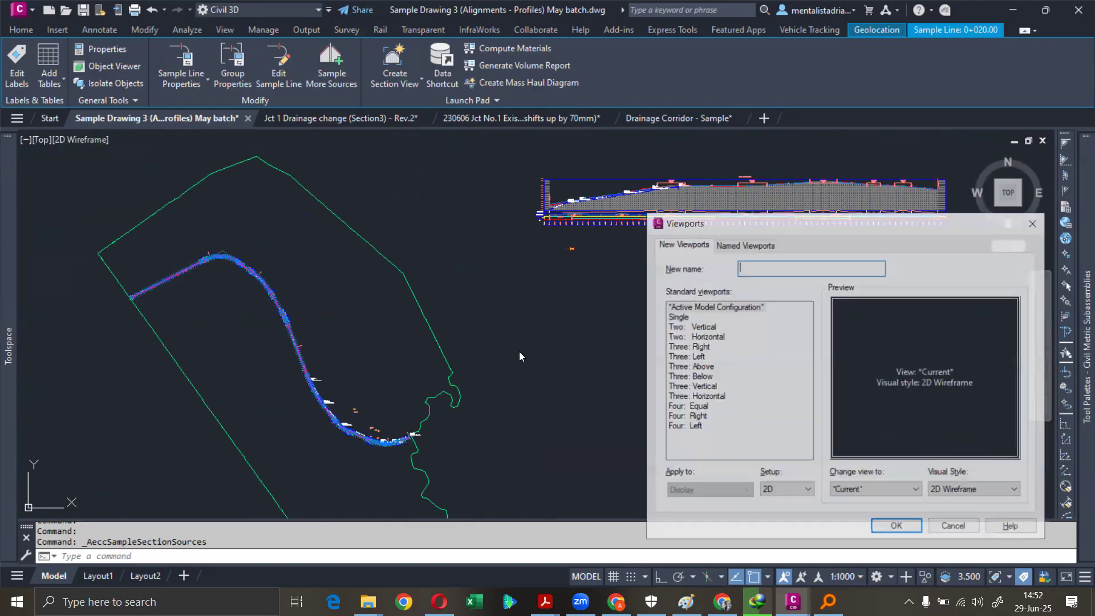
left_click(697, 327)
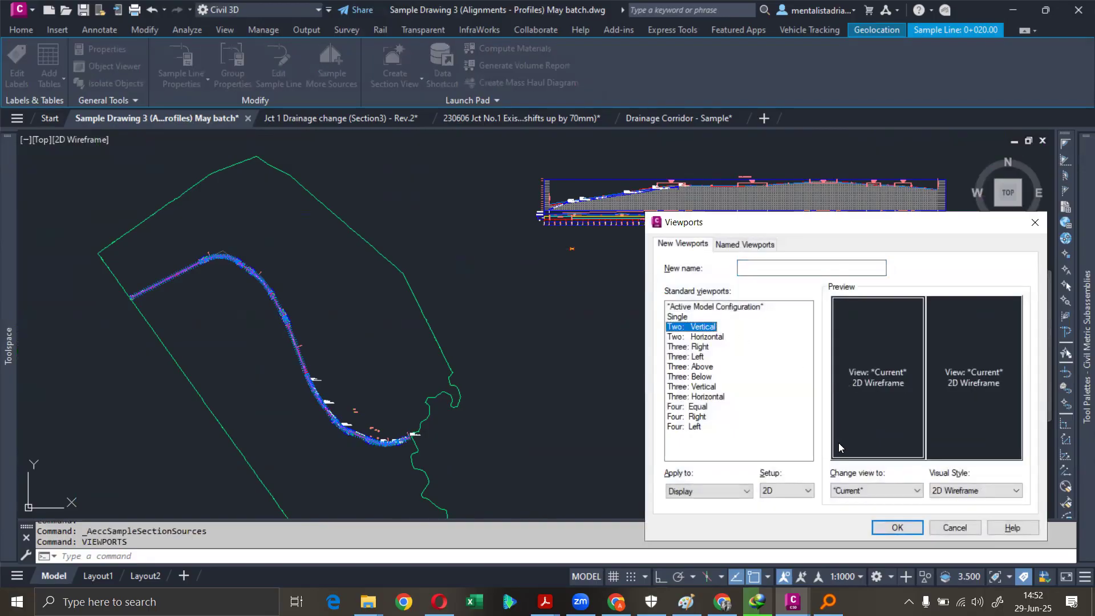
left_click(888, 531)
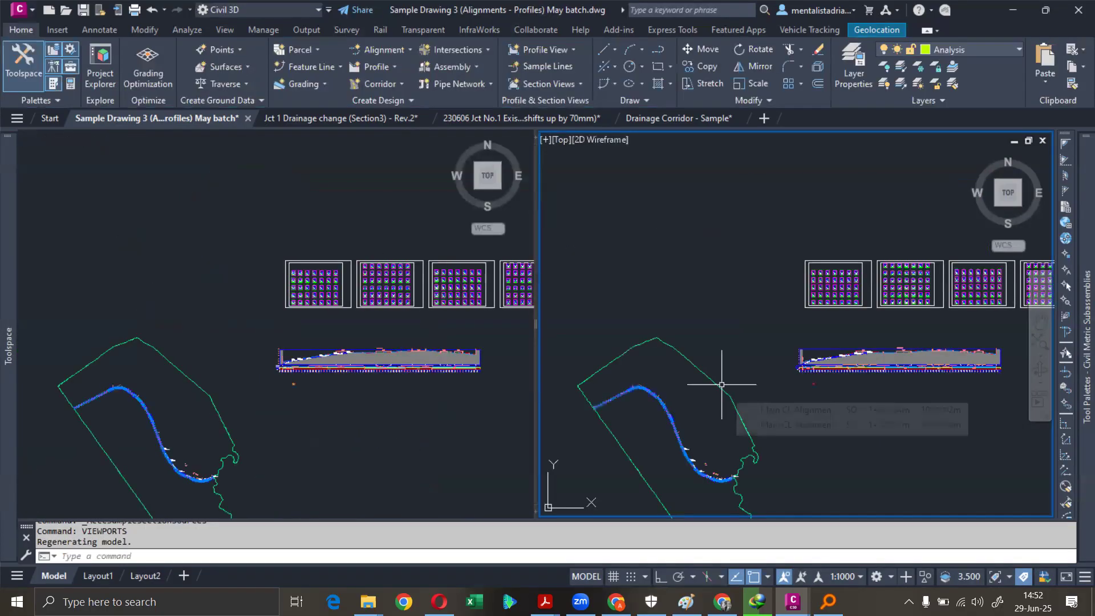
left_click(711, 378)
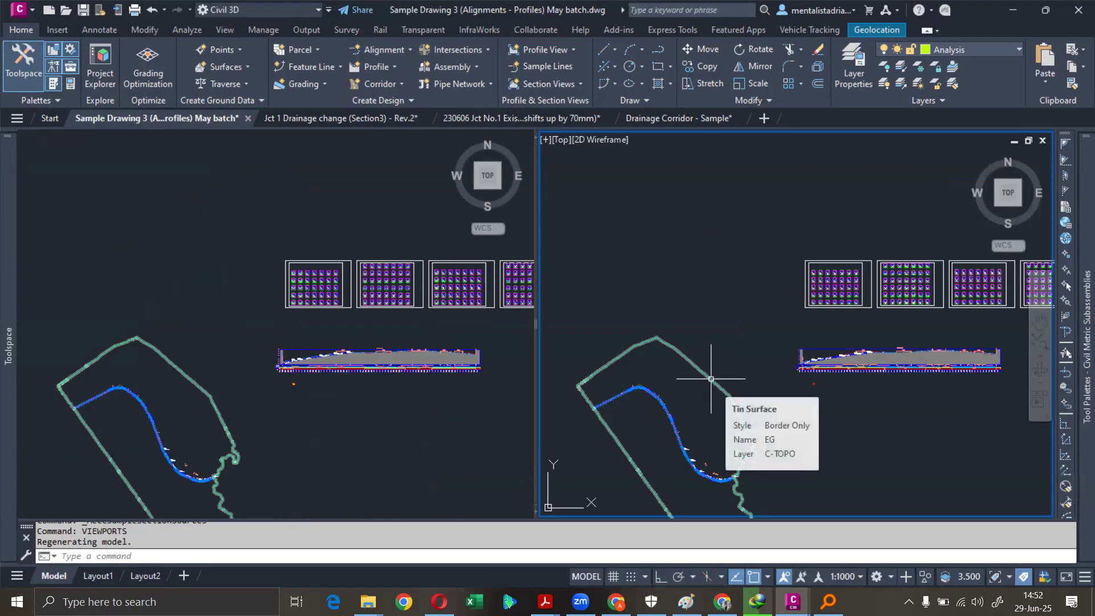
key("Escape")
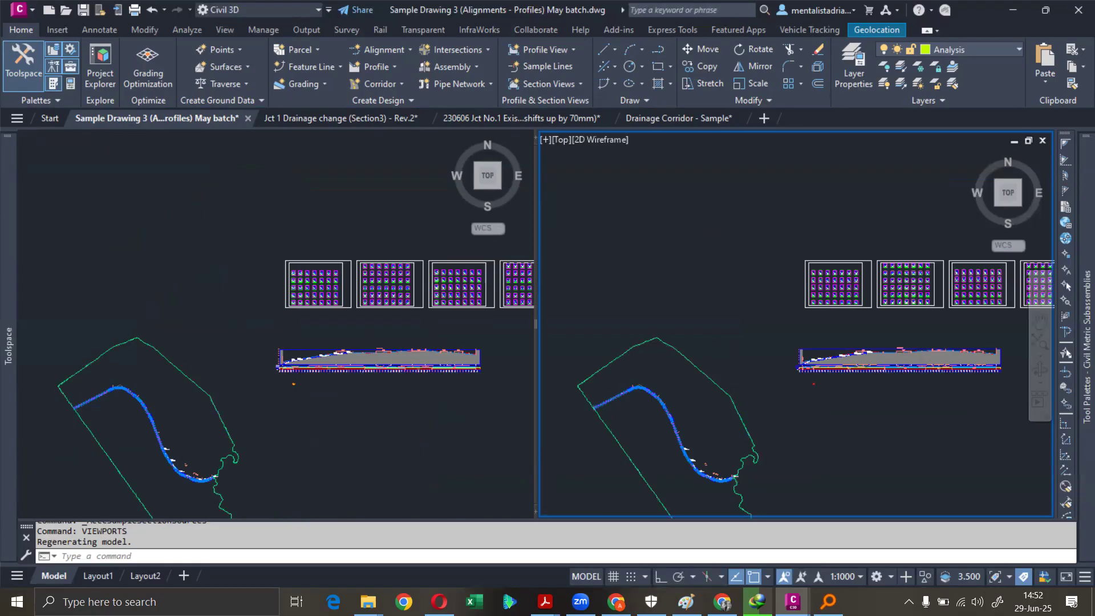
- Show the 0+080.00 section view in one viewport and the sample lines near the alignment start in the other
scroll(792, 336, "up", 3)
scroll(791, 337, "up", 8)
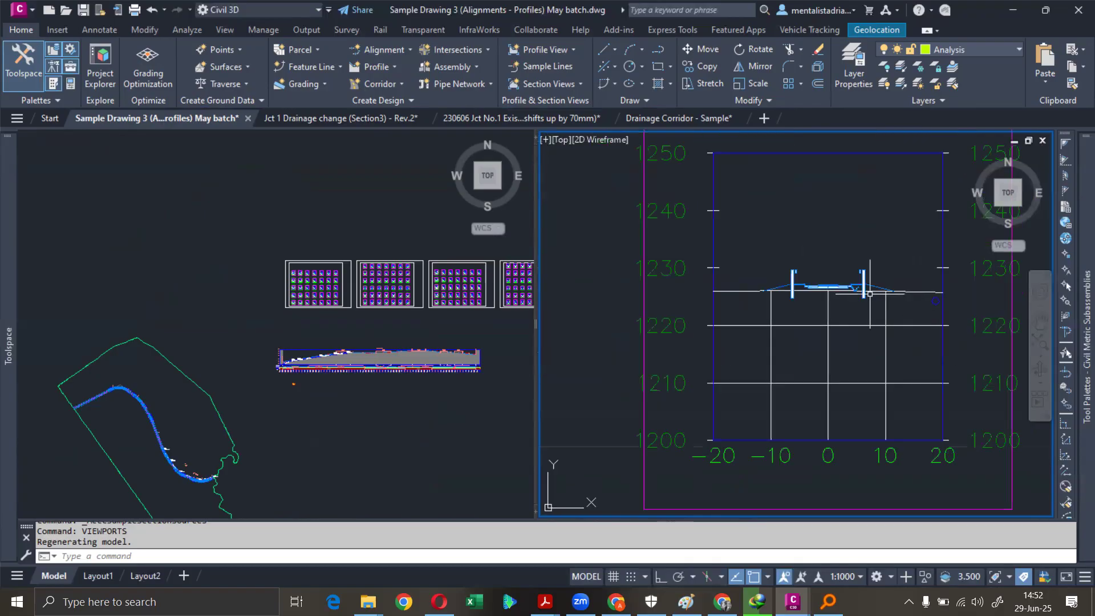
scroll(842, 306, "down", 2)
left_click(290, 237)
scroll(298, 239, "up", 6)
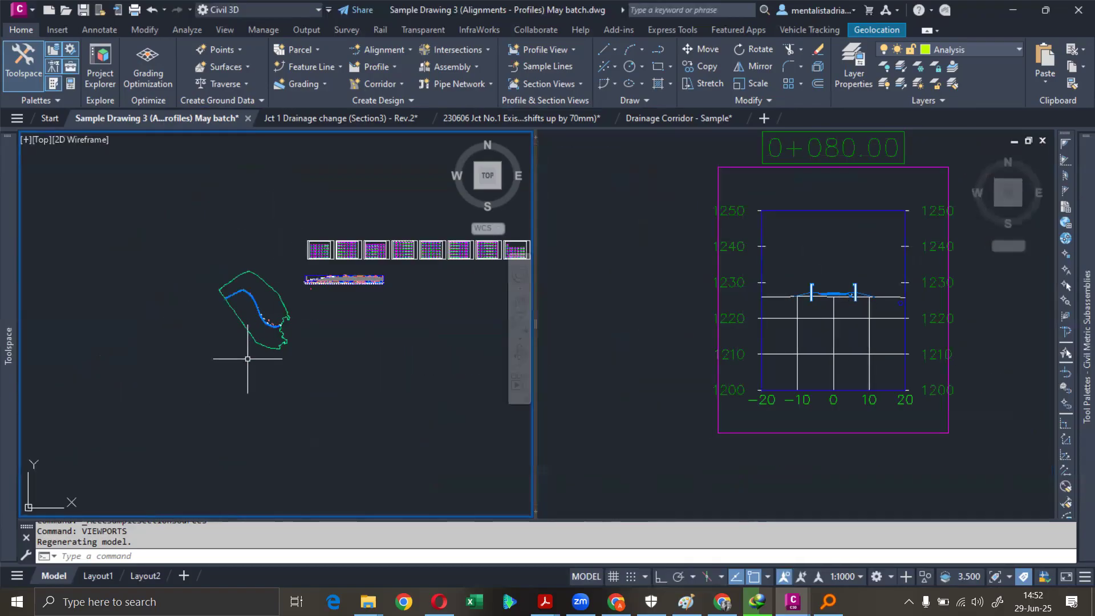
scroll(373, 341, "up", 5)
middle_click_drag(375, 376, 36, 348)
scroll(367, 343, "down", 4)
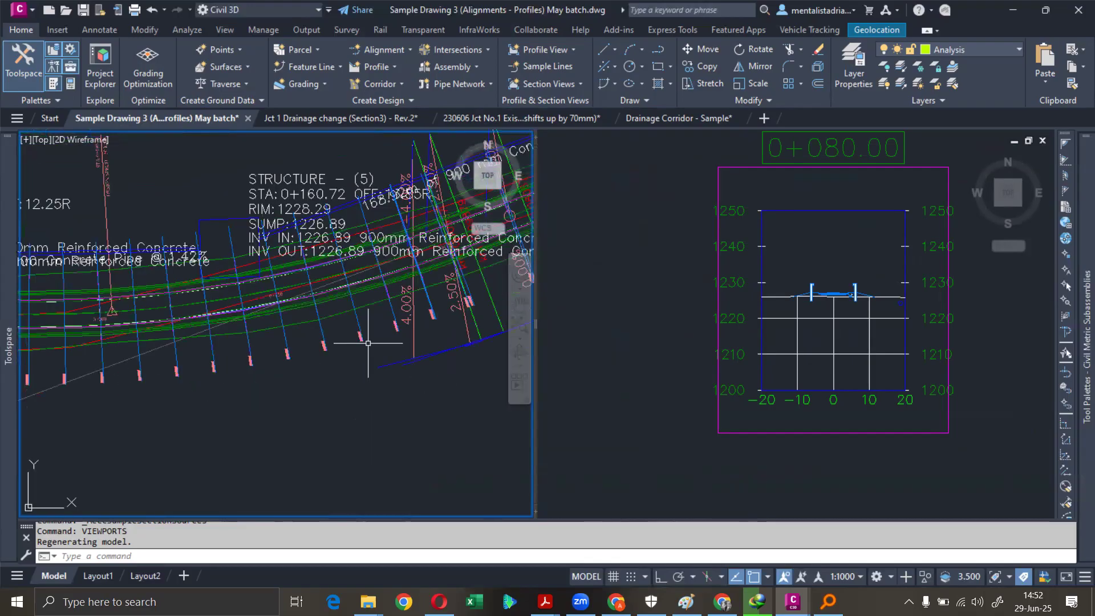
- Locate the 0+080.00 sample line in plan and examine where it crosses the corridor and the 900 mm concrete pipe
scroll(368, 343, "up", 8)
scroll(371, 325, "down", 5)
scroll(166, 421, "up", 5)
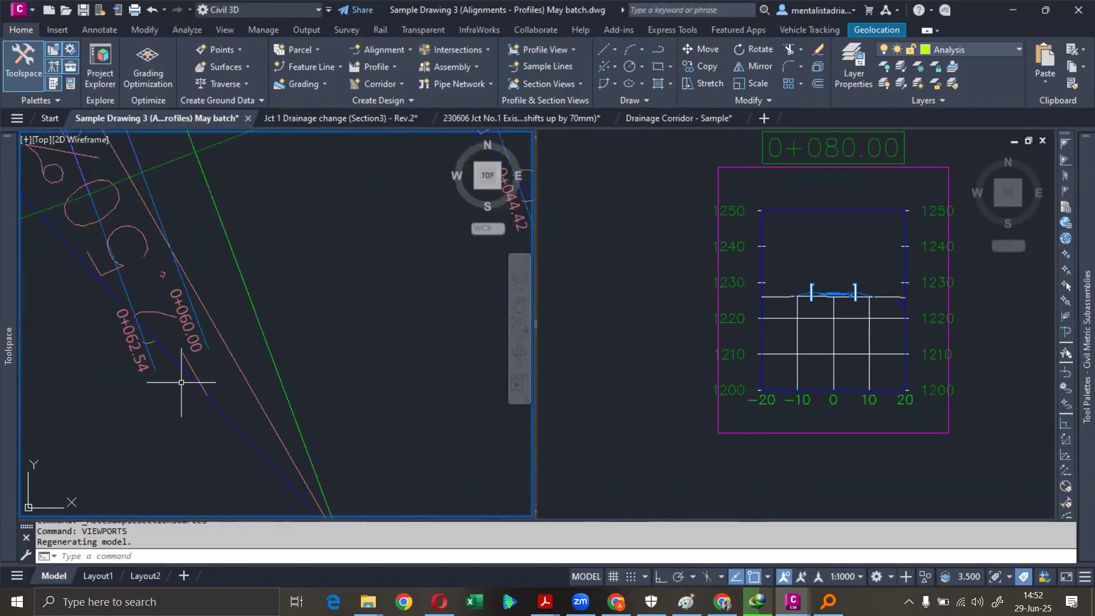
scroll(181, 382, "down", 3)
middle_click_drag(171, 366, 287, 350)
scroll(222, 368, "up", 4)
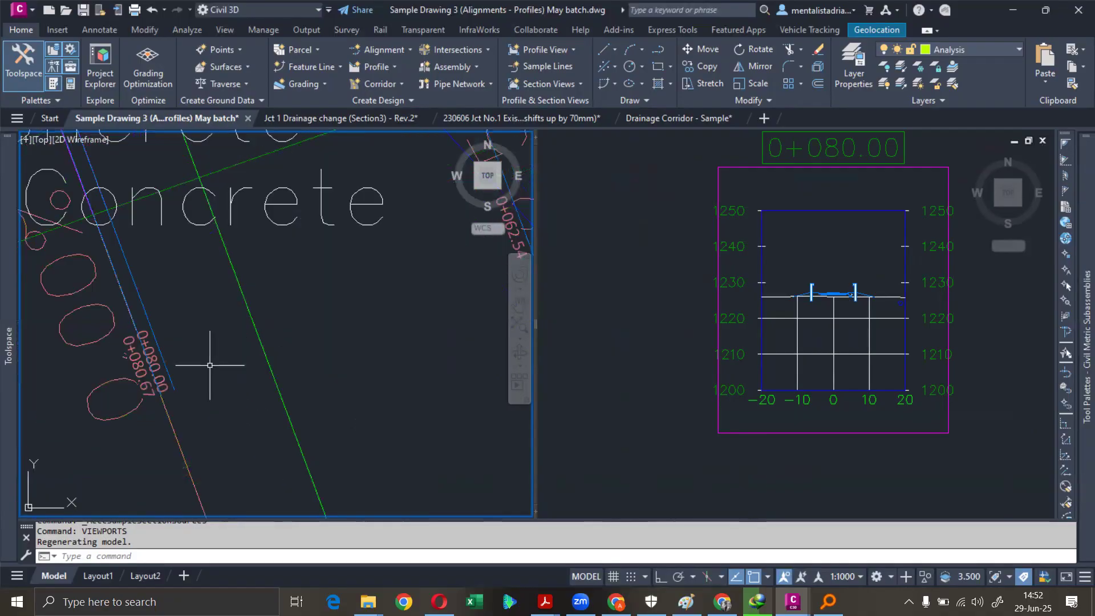
scroll(164, 359, "down", 1)
middle_click_drag(166, 362, 297, 507)
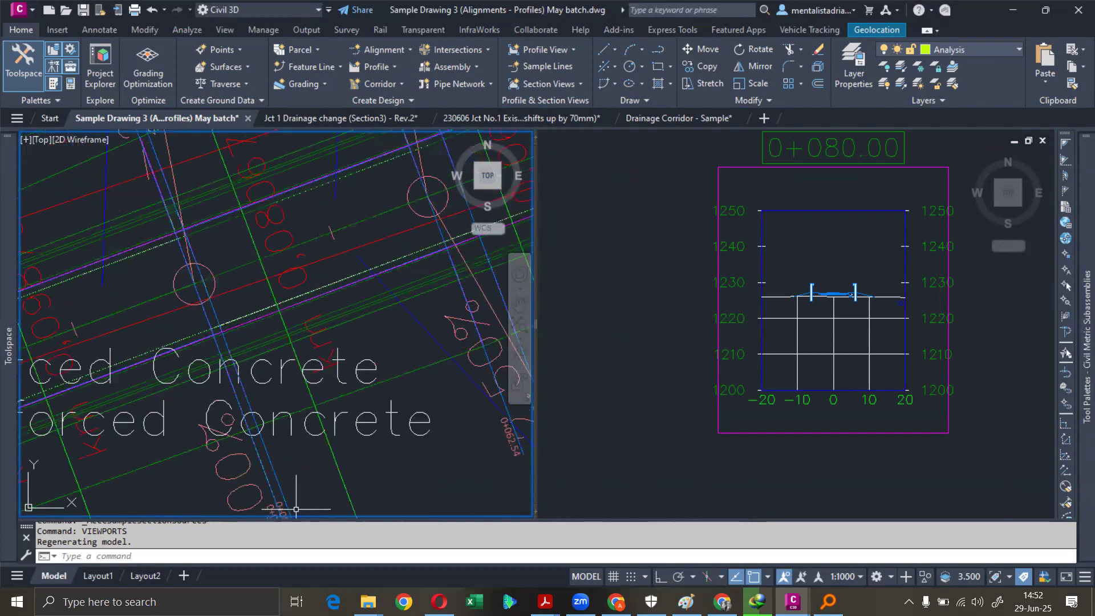
scroll(297, 506, "down", 2)
middle_click_drag(193, 200, 203, 216)
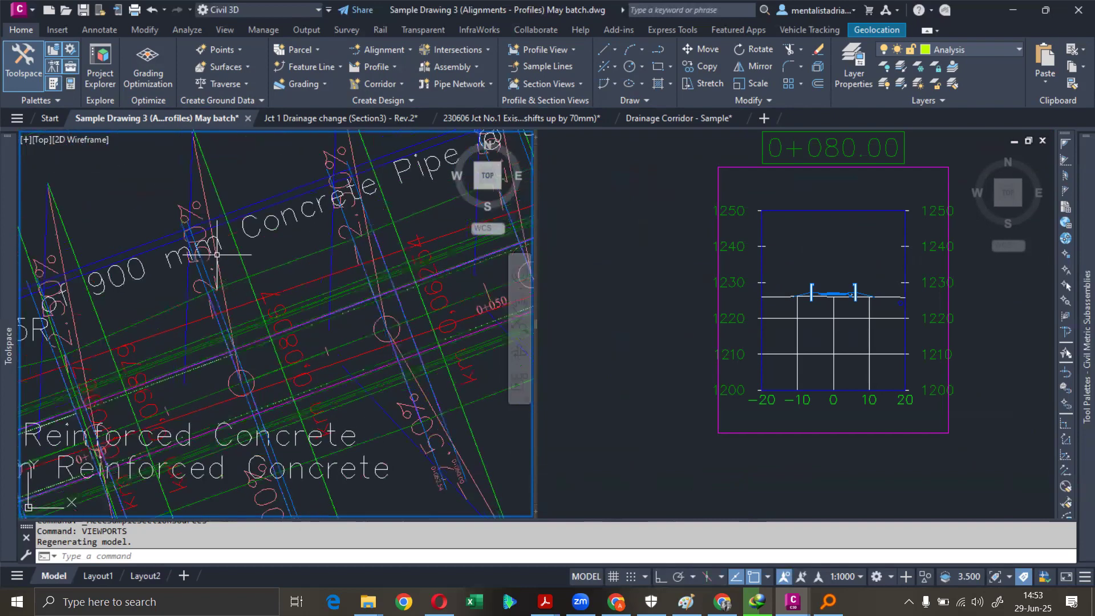
scroll(217, 255, "down", 5)
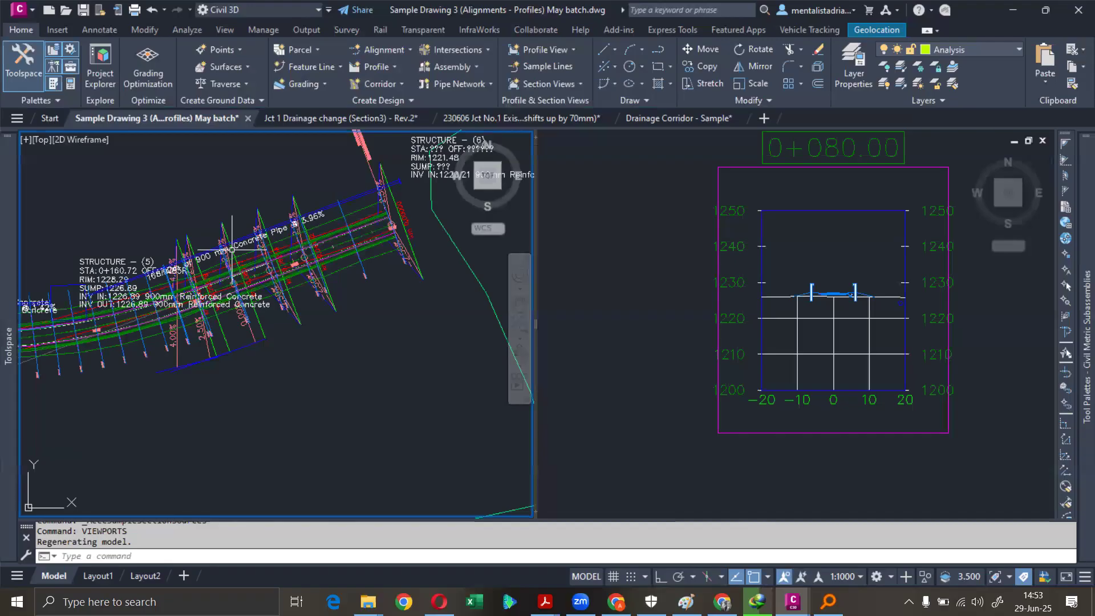
- Find the 0+020.00 sample line in plan and examine the ground line and pipe in the 0+040.00 section view
scroll(409, 182, "up", 4)
scroll(276, 403, "up", 4)
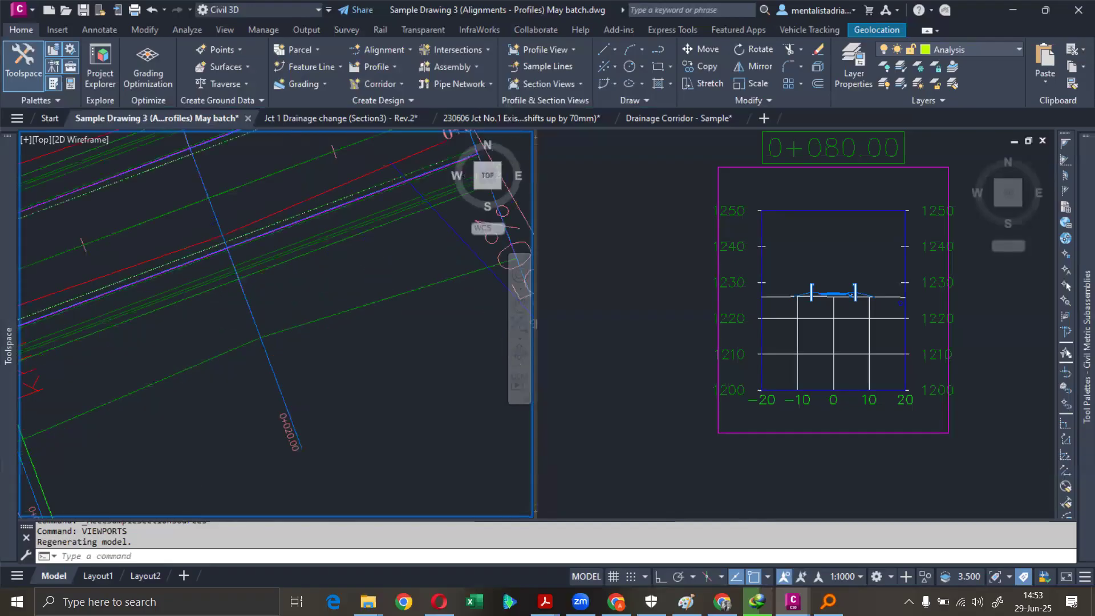
left_click(670, 295)
scroll(670, 295, "down", 4)
scroll(611, 256, "up", 5)
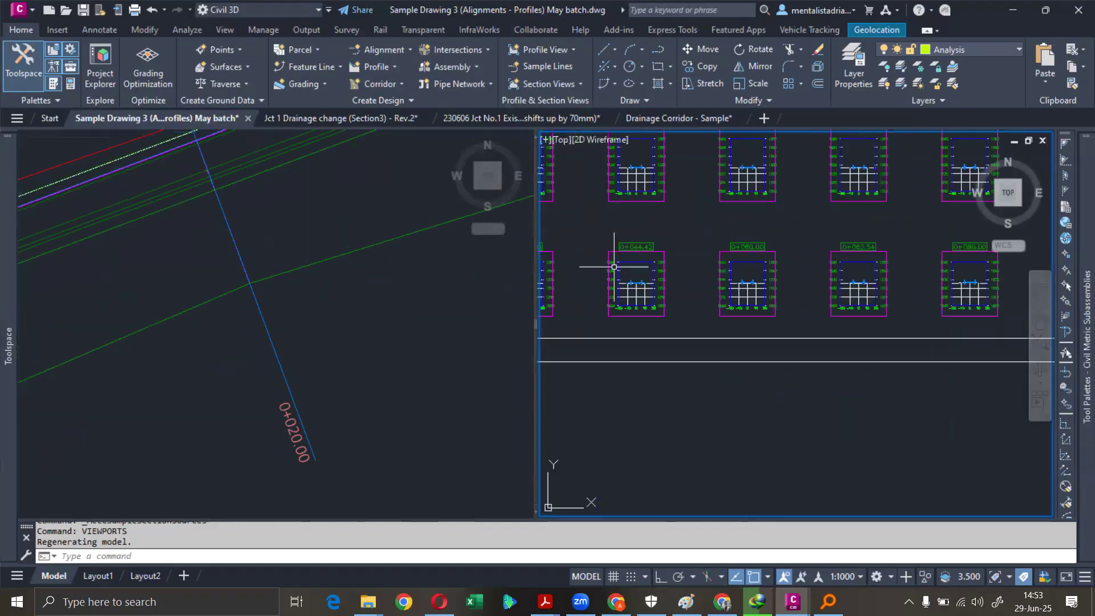
scroll(724, 293, "up", 6)
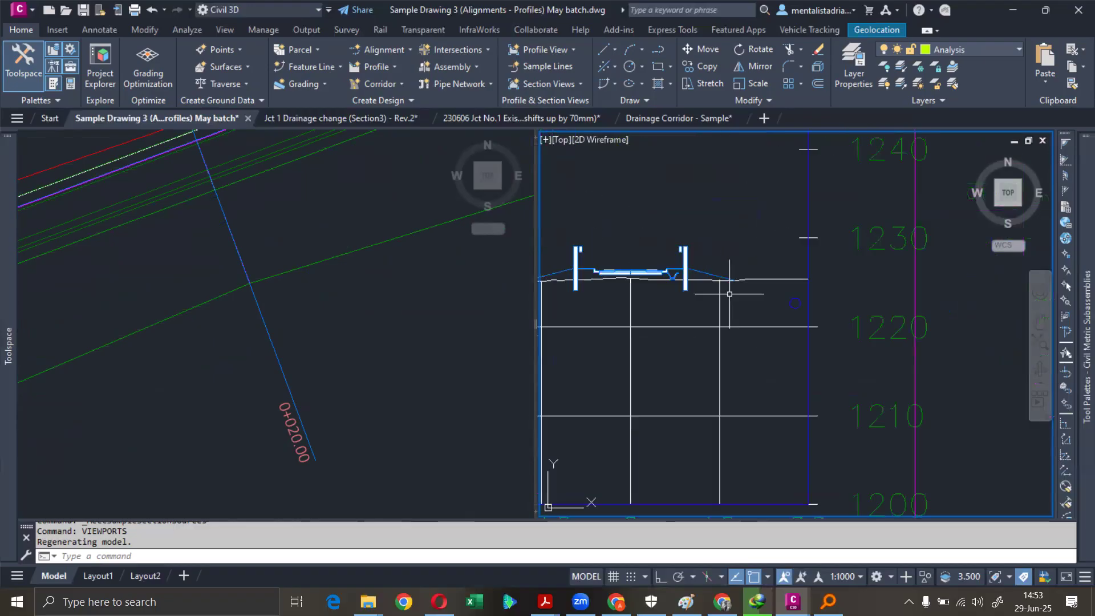
scroll(800, 308, "down", 5)
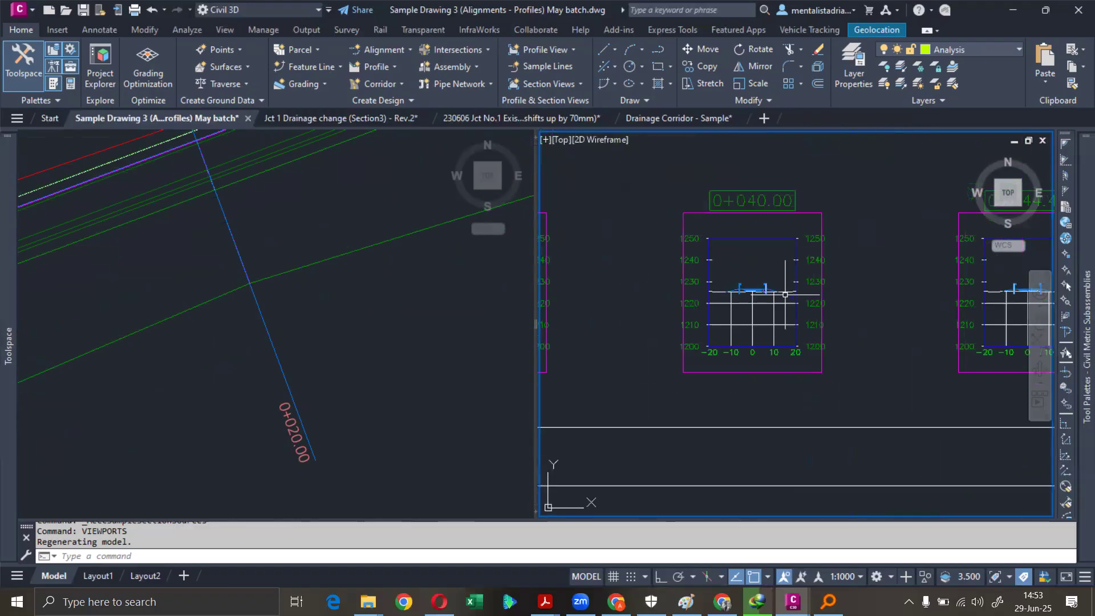
scroll(789, 302, "up", 8)
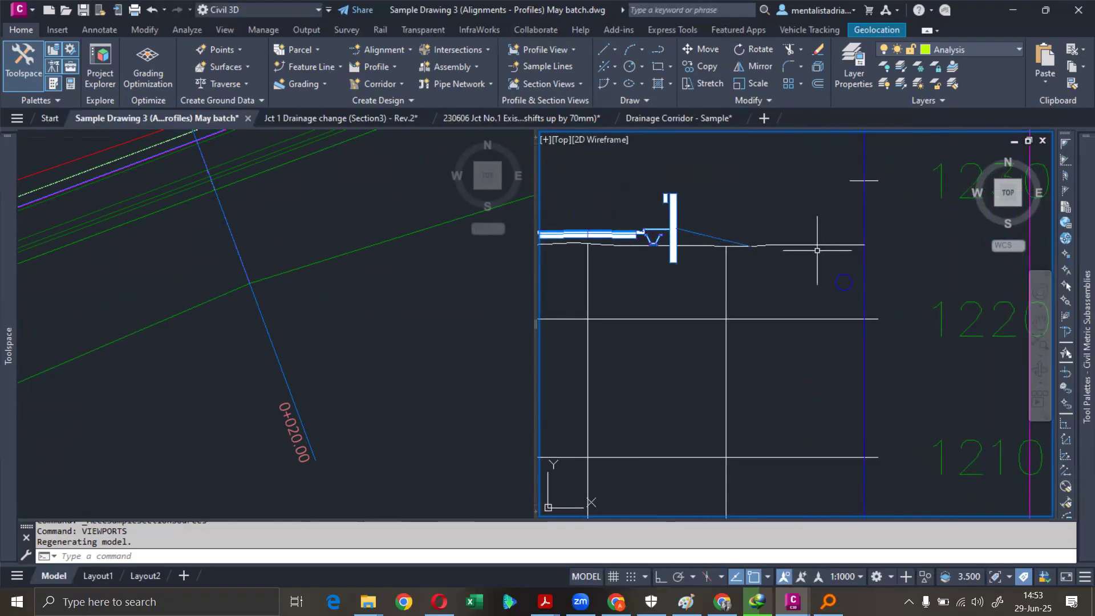
mouse_move(812, 248)
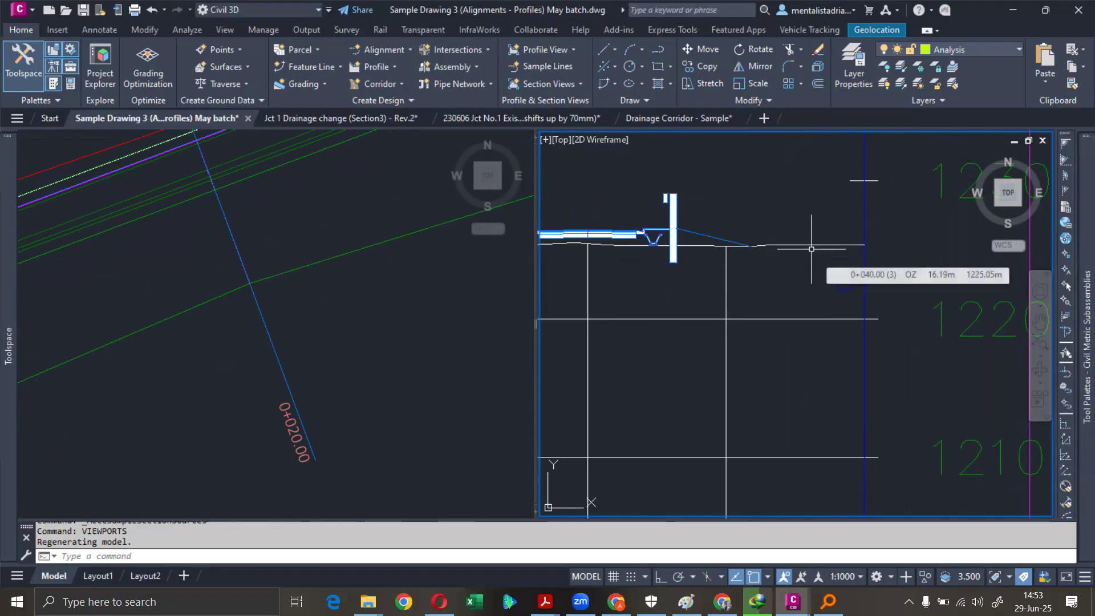
- Shift the start-side end of the 900 mm concrete pipe in plan perpendicularly towards the corridor, beyond station 0+000
left_click(394, 275)
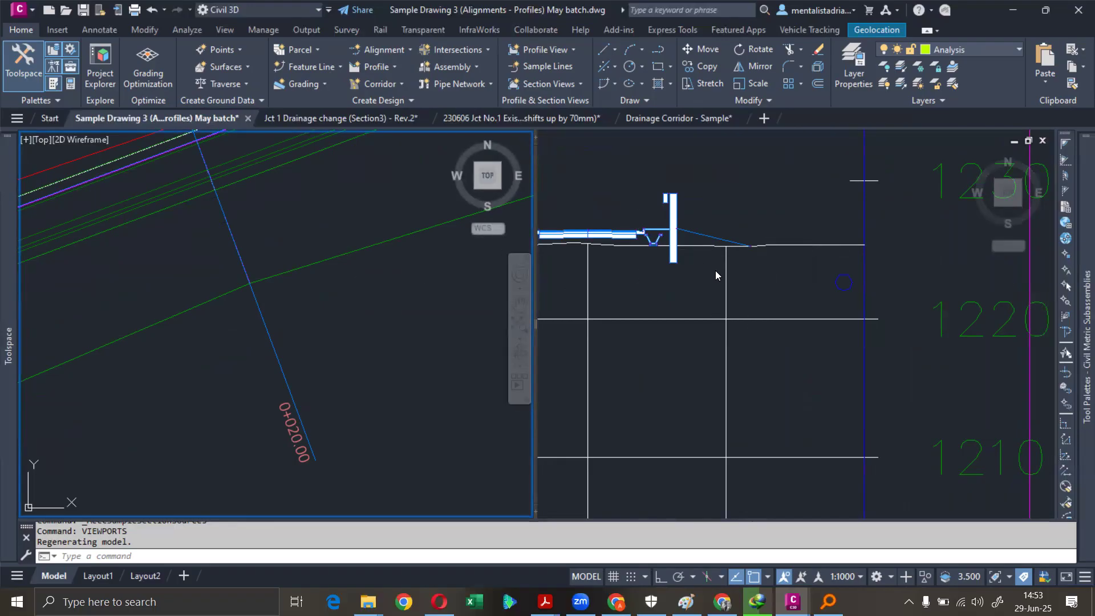
left_click(451, 283)
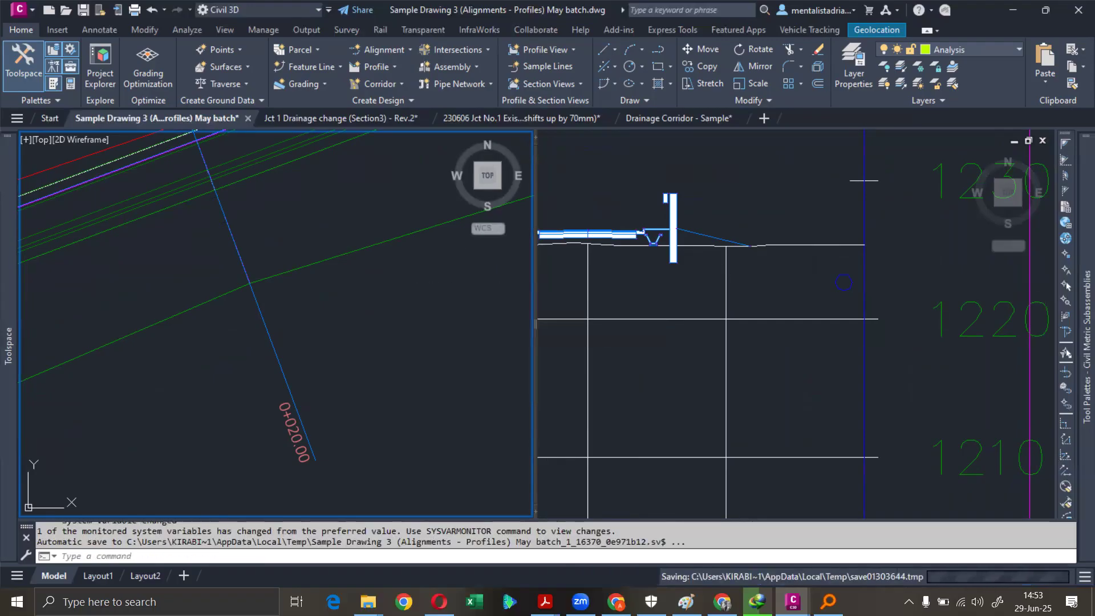
scroll(384, 289, "down", 4)
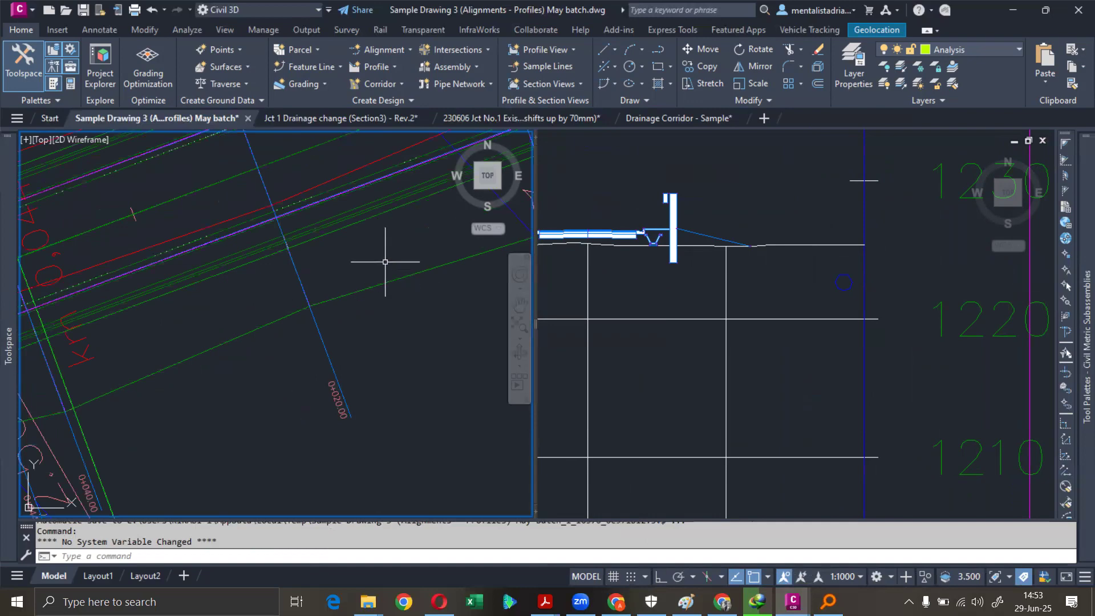
scroll(384, 262, "down", 2)
middle_click_drag(384, 262, 408, 412)
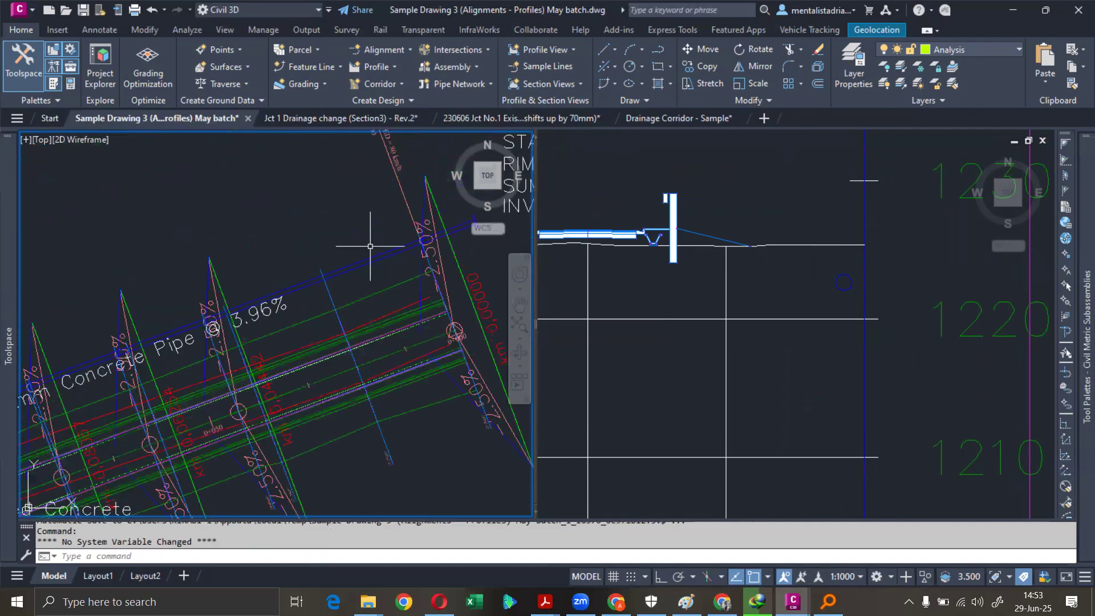
middle_click_drag(434, 236, 302, 281)
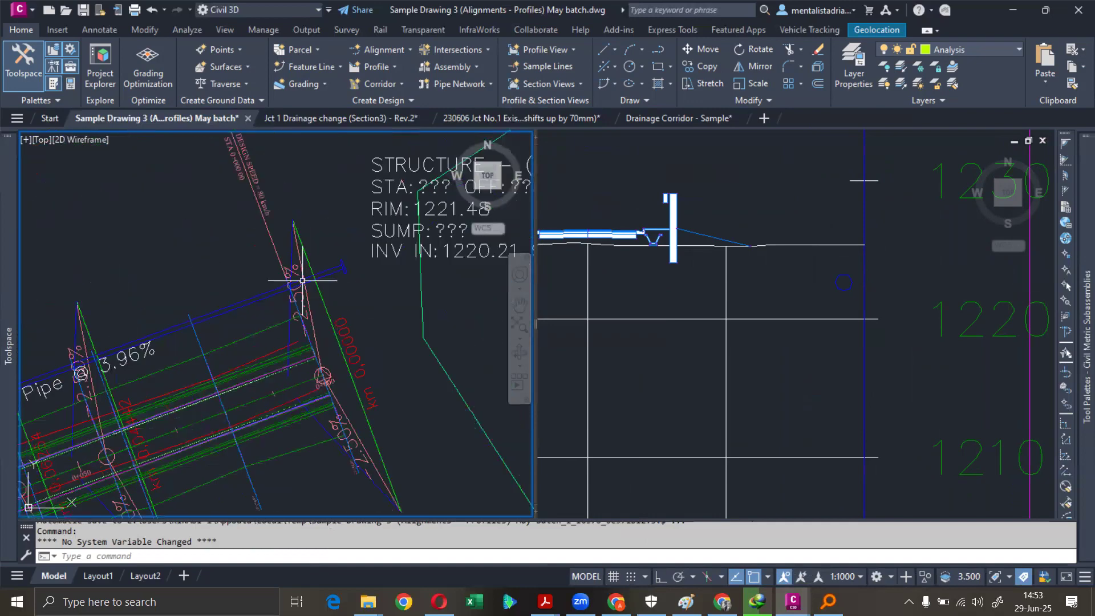
scroll(346, 269, "up", 3)
left_click(344, 273)
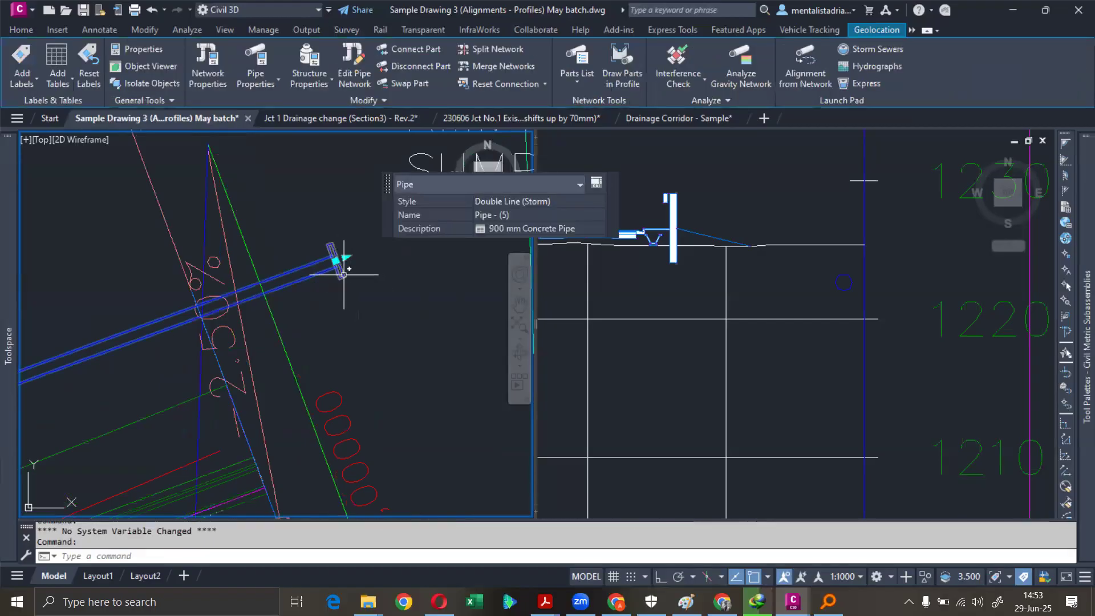
left_click(336, 258)
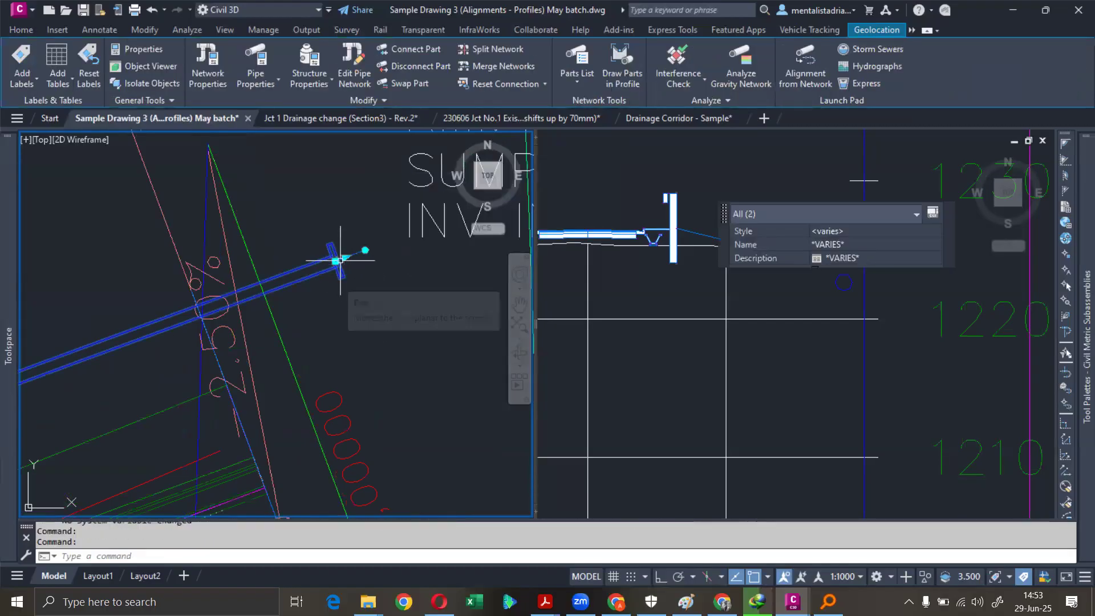
left_click(336, 260)
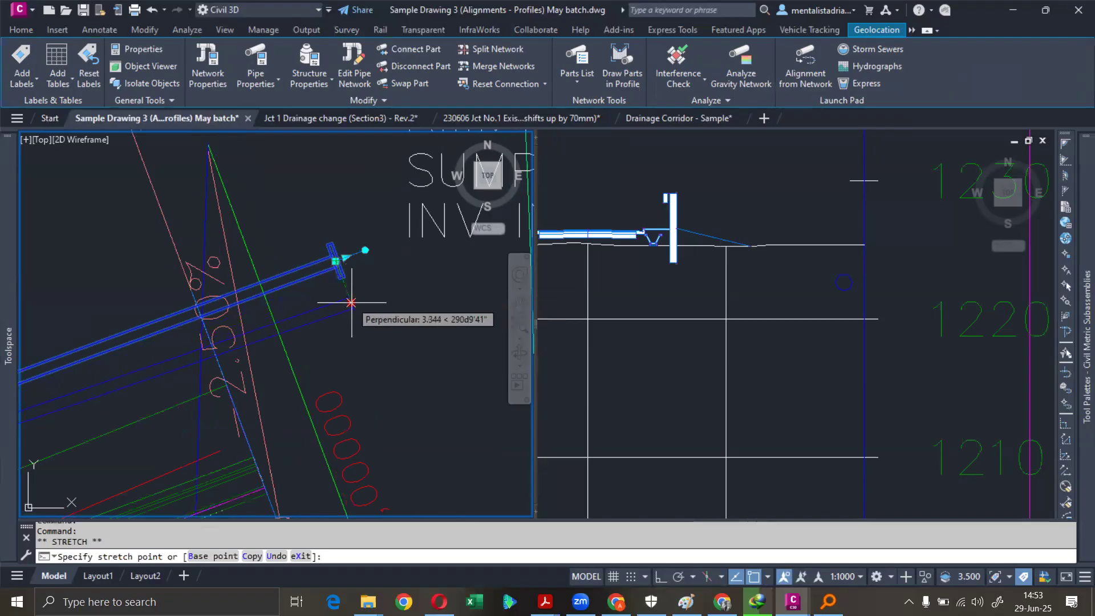
left_click(353, 309)
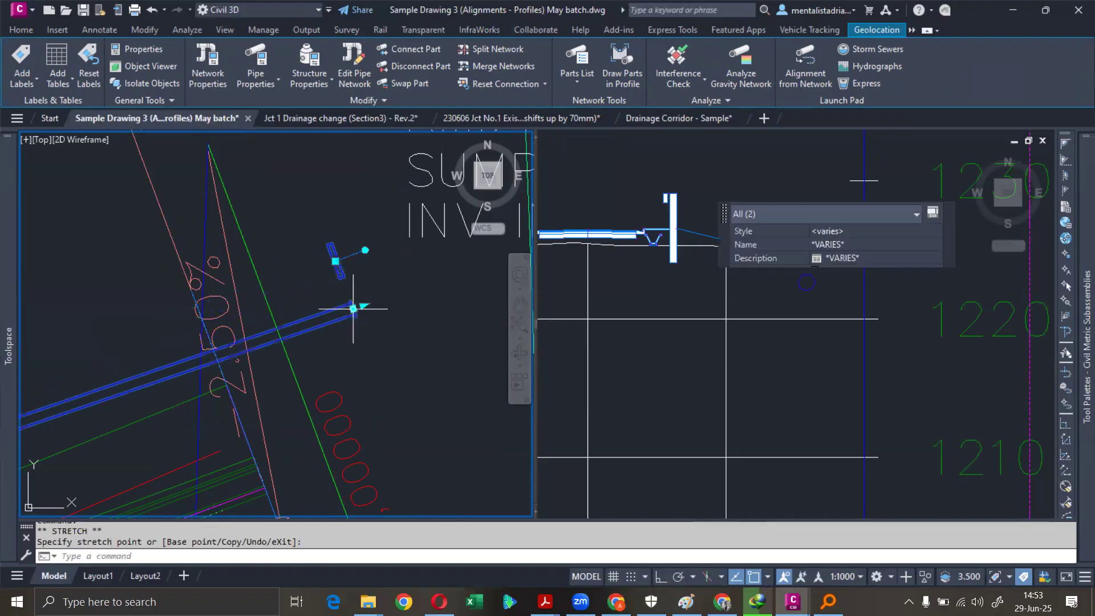
- Move the separated end structure onto the relocated end of the 900 mm concrete pipe and clear the selection
left_click(801, 298)
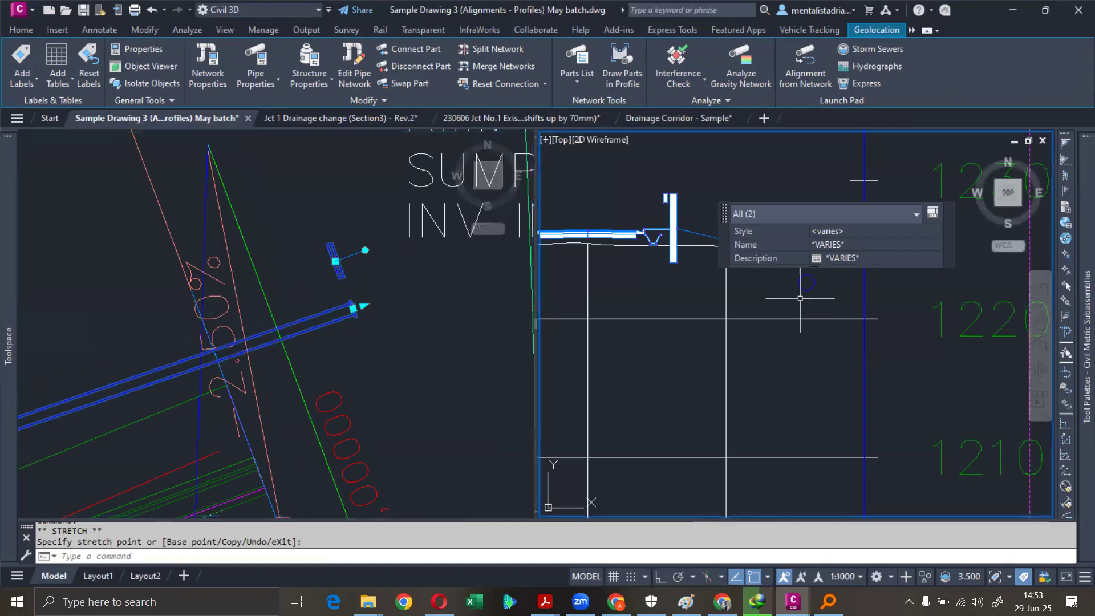
left_click(356, 290)
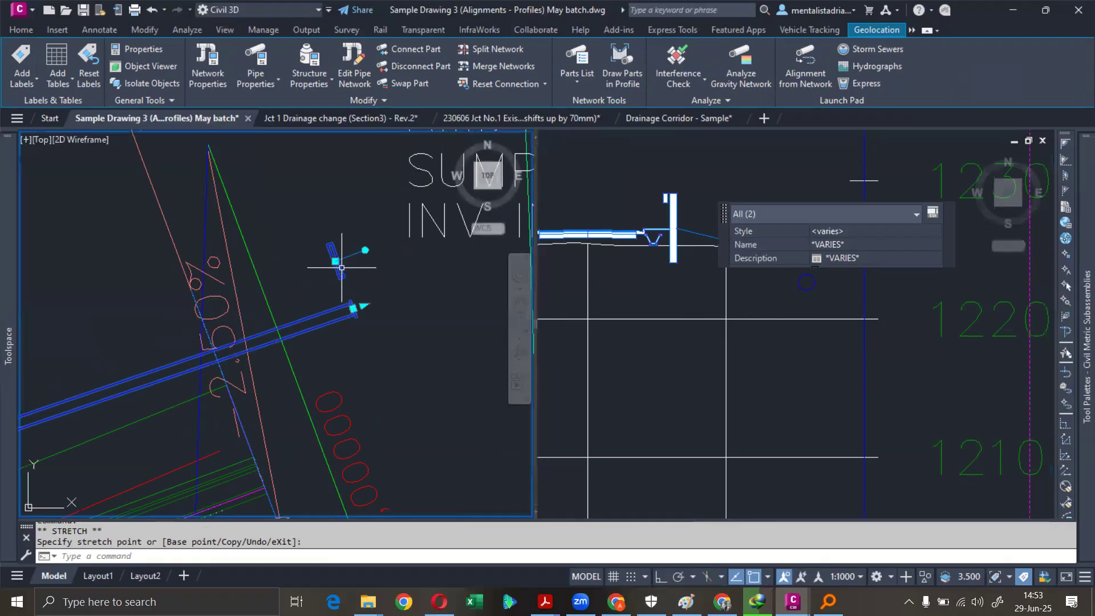
scroll(336, 262, "up", 5)
left_click(326, 256)
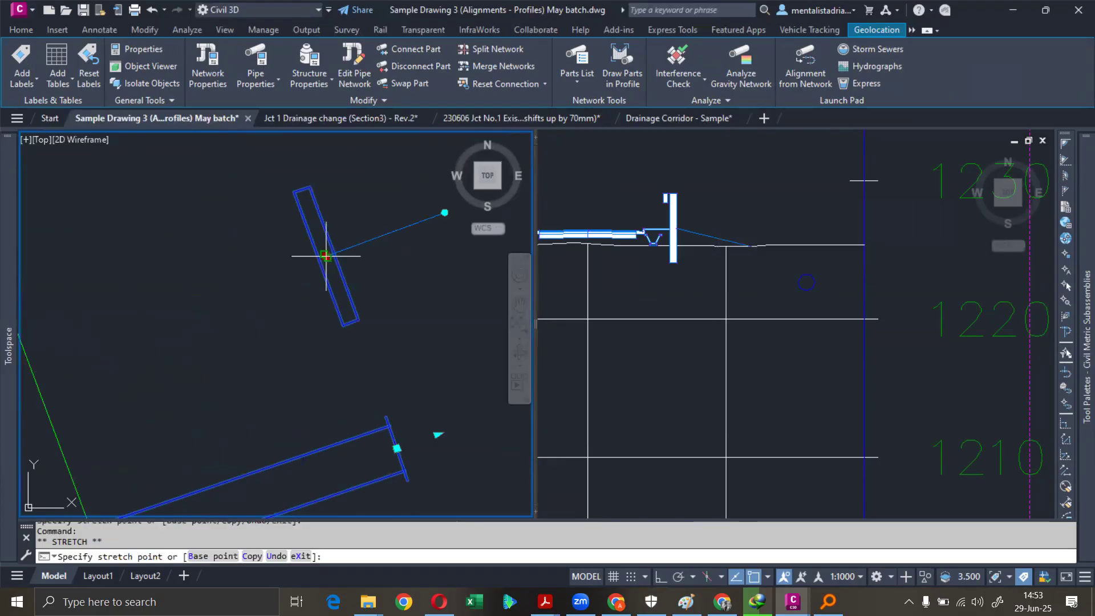
left_click(399, 432)
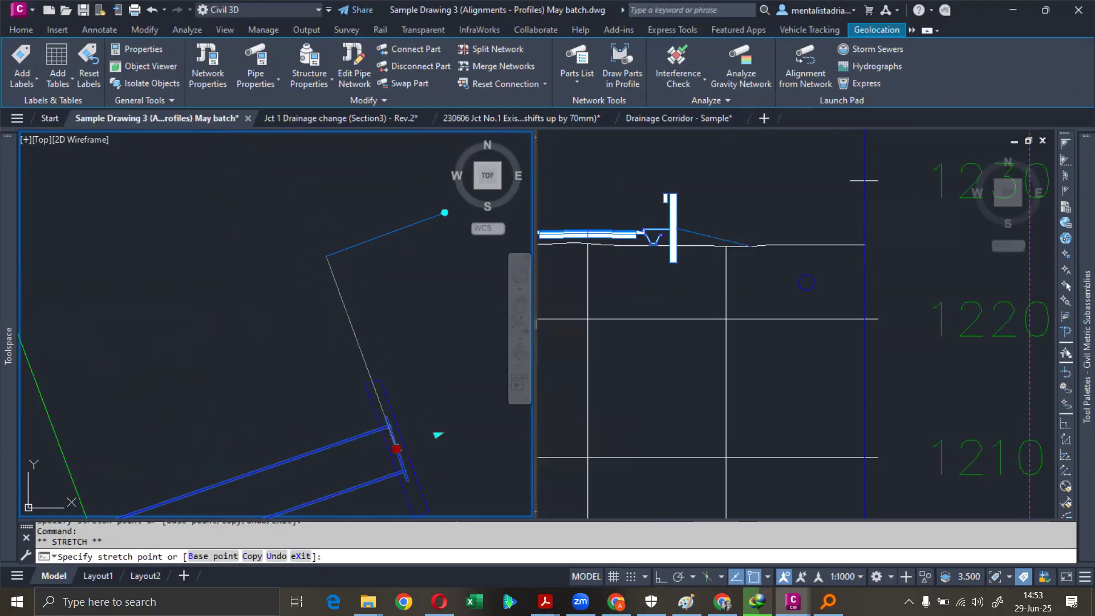
left_click(392, 445)
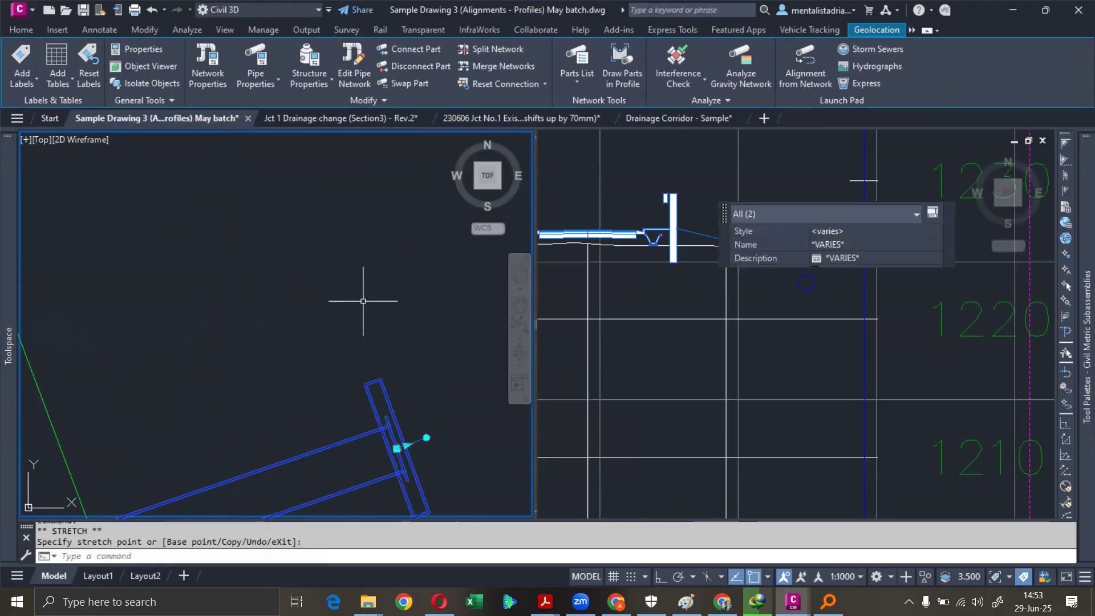
scroll(371, 300, "down", 2)
left_click(588, 306)
scroll(764, 322, "down", 6)
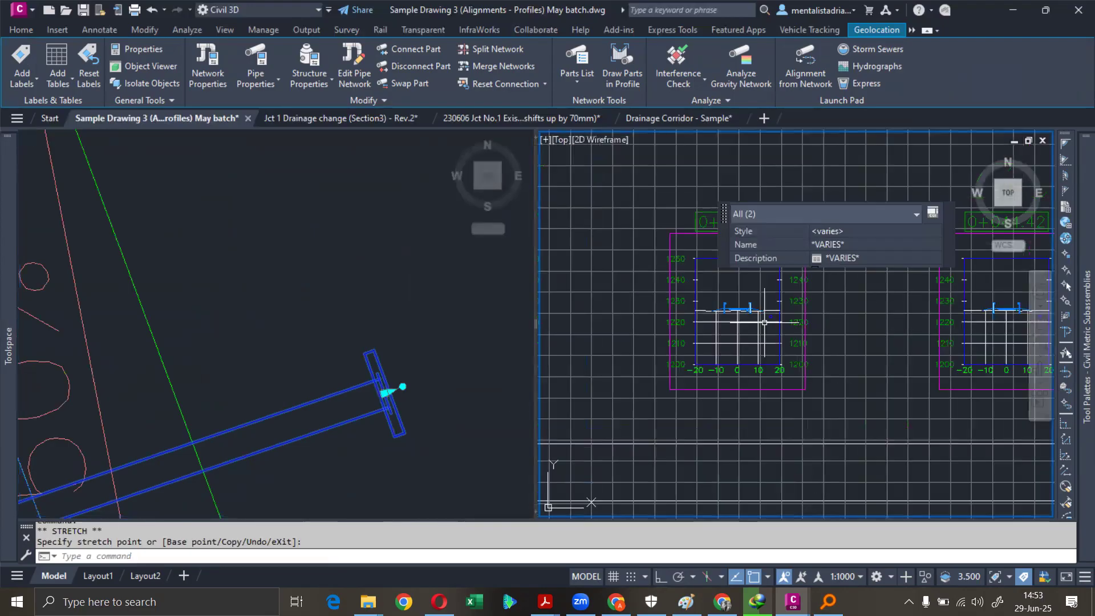
scroll(765, 323, "down", 3)
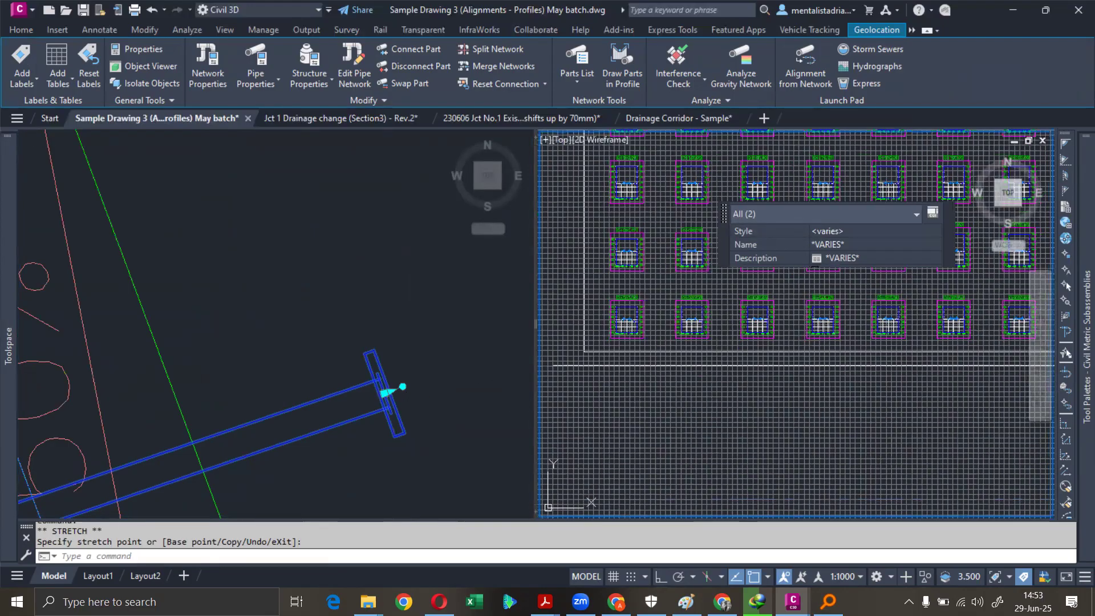
left_click(403, 388)
key("Escape")
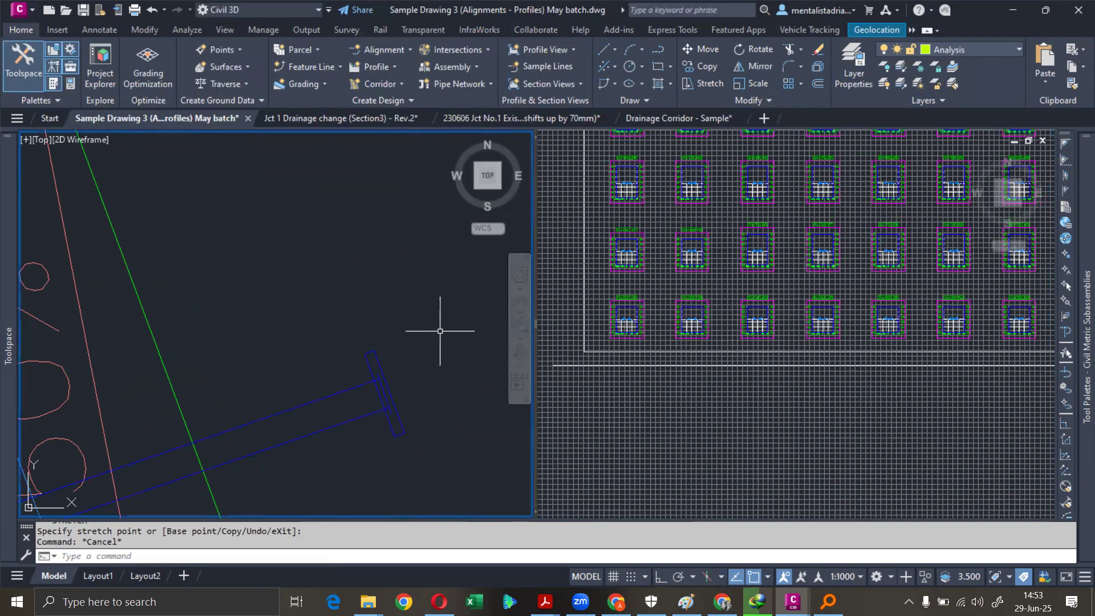
- Locate the profile view and examine the pipe run and data bands at the start of the alignment
left_click(598, 286)
scroll(727, 265, "down", 6)
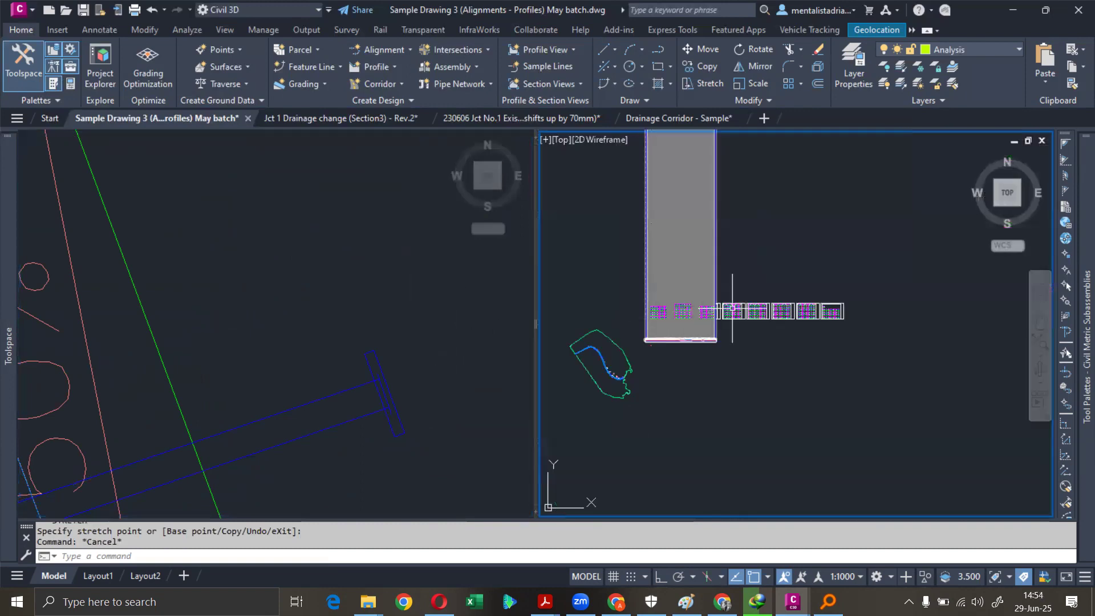
scroll(727, 265, "up", 6)
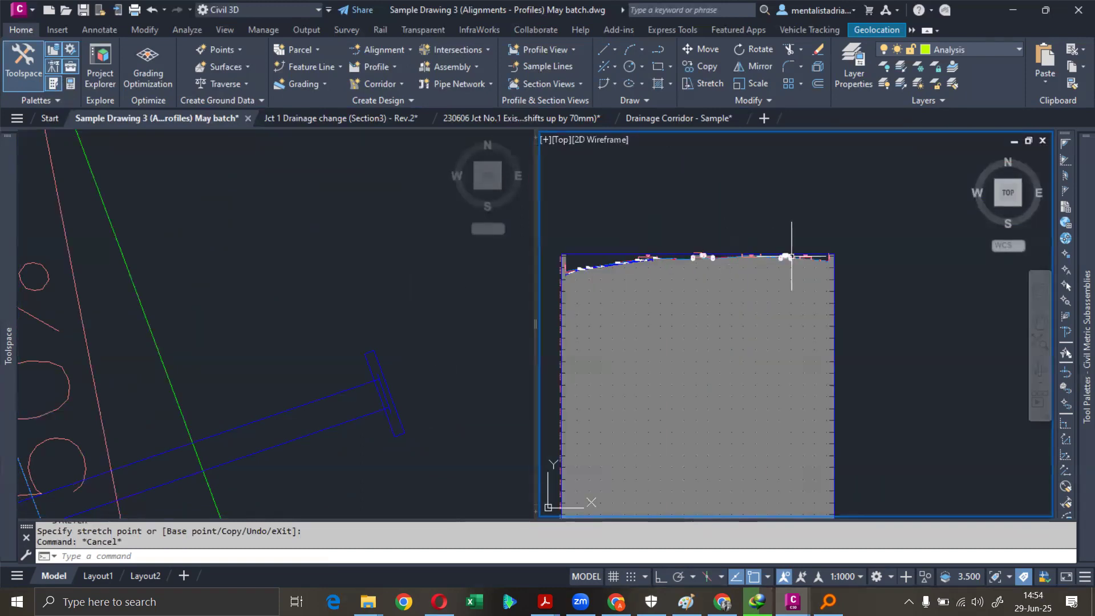
scroll(568, 278, "up", 3)
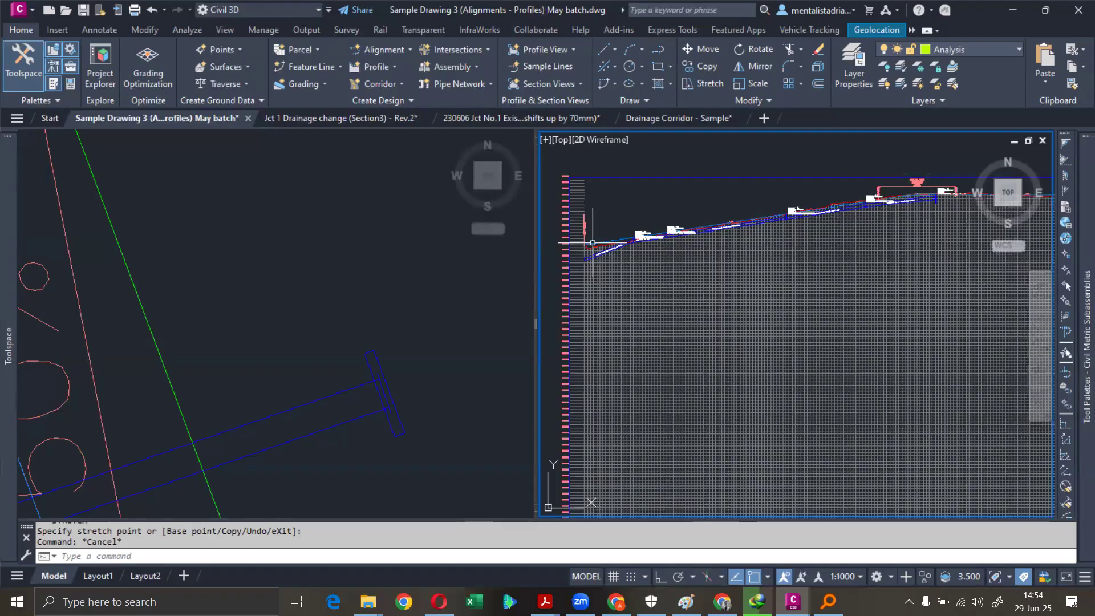
scroll(653, 342, "down", 5)
middle_click_drag(650, 441, 682, 165)
middle_click_drag(693, 404, 701, 142)
scroll(680, 335, "up", 4)
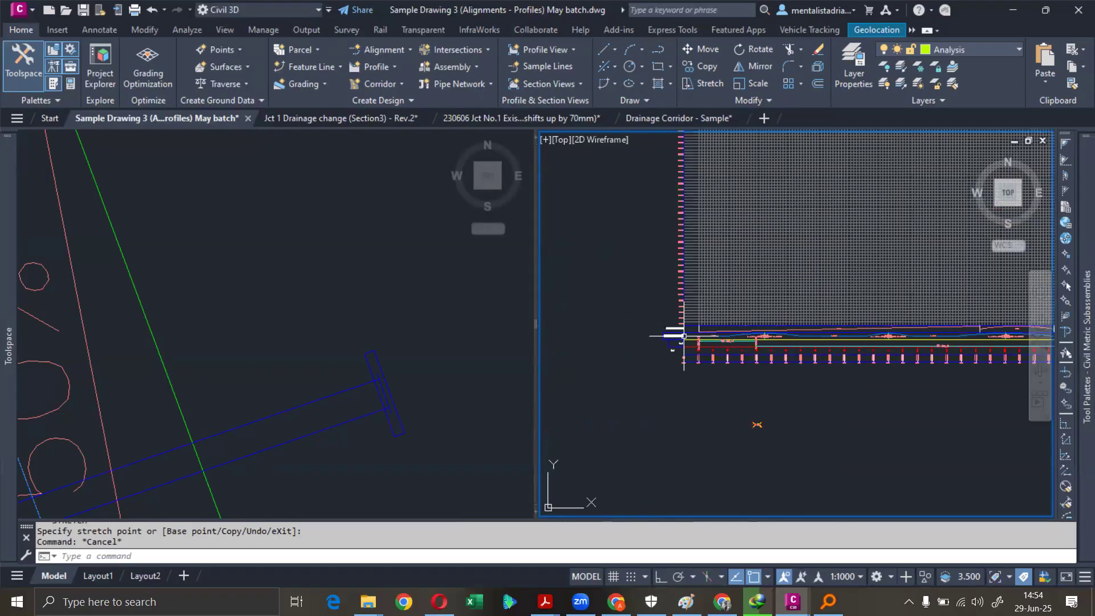
scroll(684, 336, "up", 5)
scroll(709, 362, "down", 2)
scroll(709, 354, "up", 6)
- Delete the structure at the start-side end of the 900 mm concrete pipe in plan
left_click(398, 372)
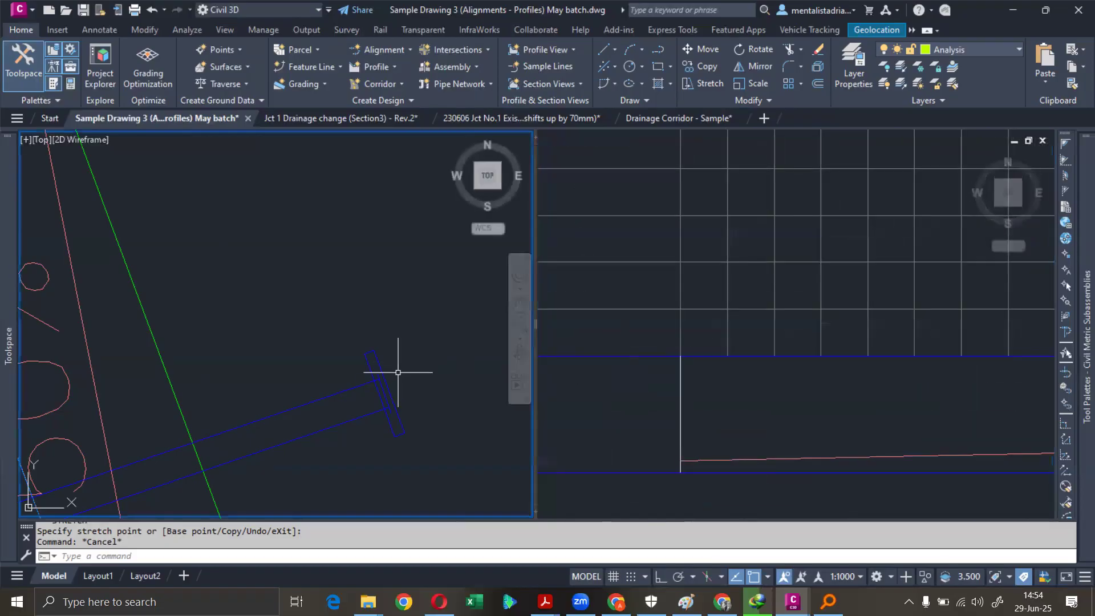
left_click(381, 364)
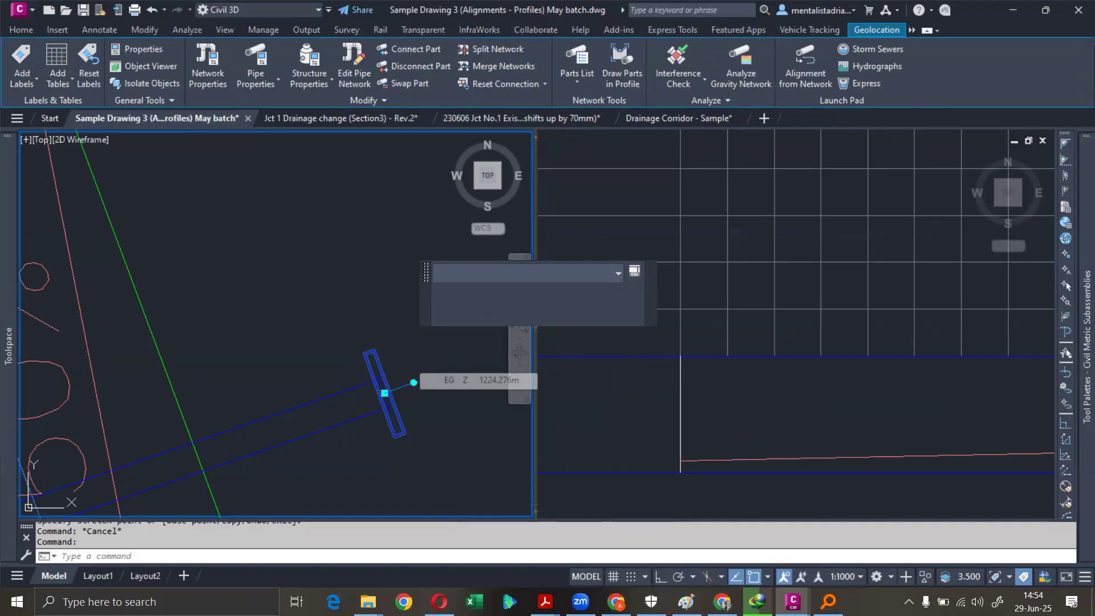
key("Delete")
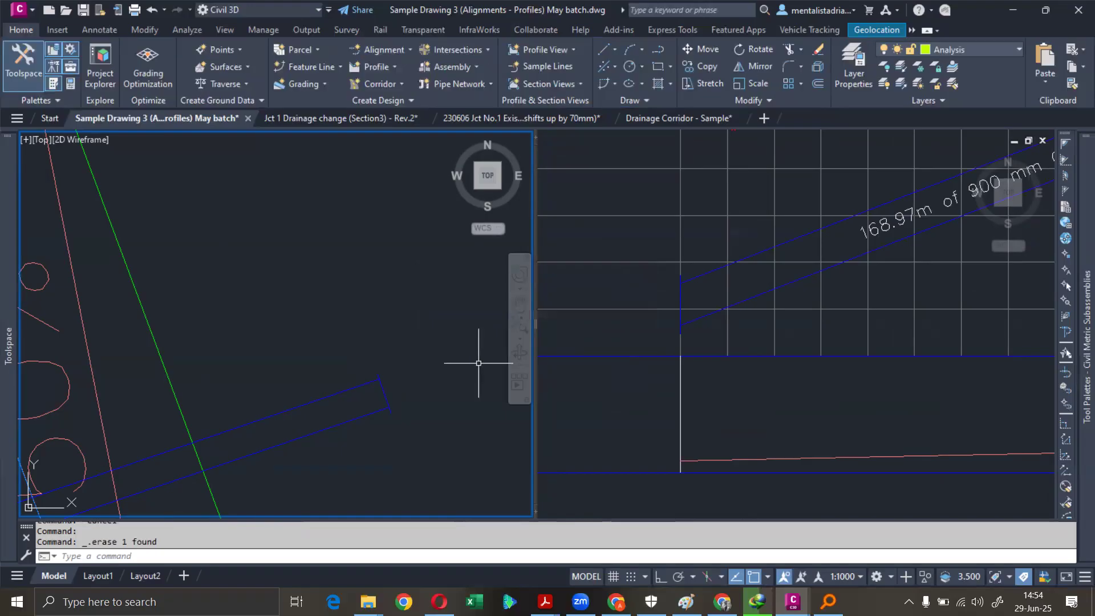
- Examine the corridor, ground line and pipe position in a section view on the first section sheet
left_click(663, 377)
scroll(668, 378, "down", 6)
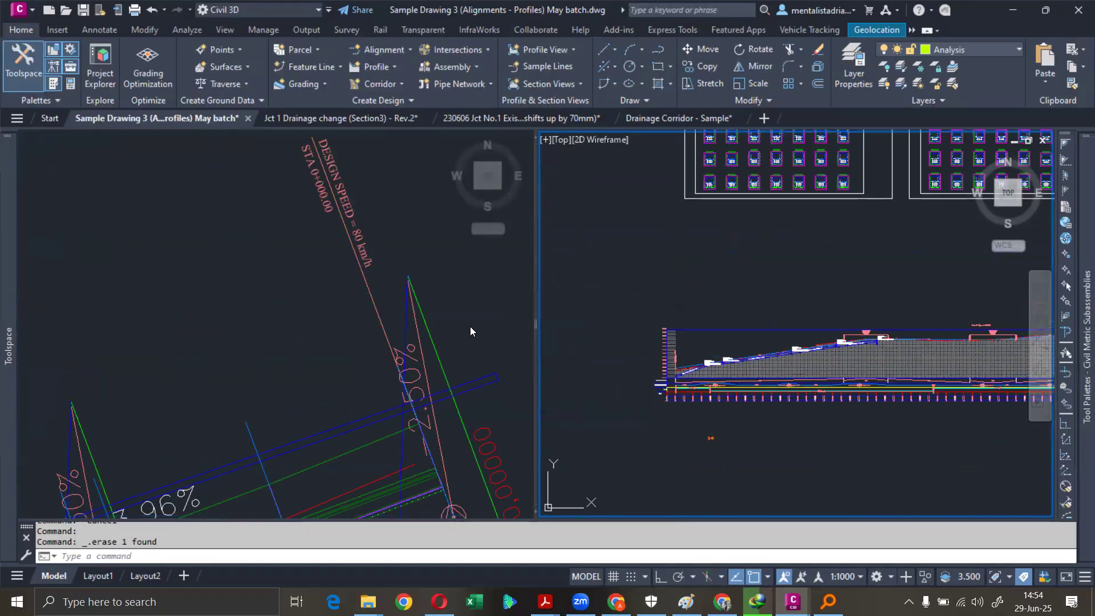
left_click(496, 331)
middle_click_drag(468, 351, 335, 324)
left_click(649, 264)
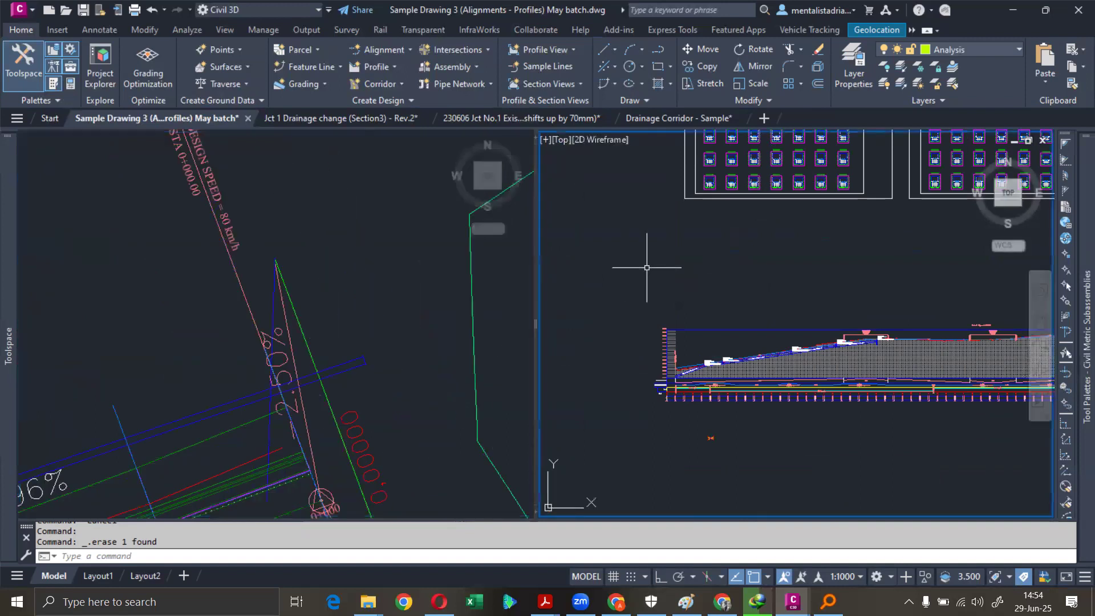
scroll(709, 318, "down", 3)
scroll(735, 228, "up", 2)
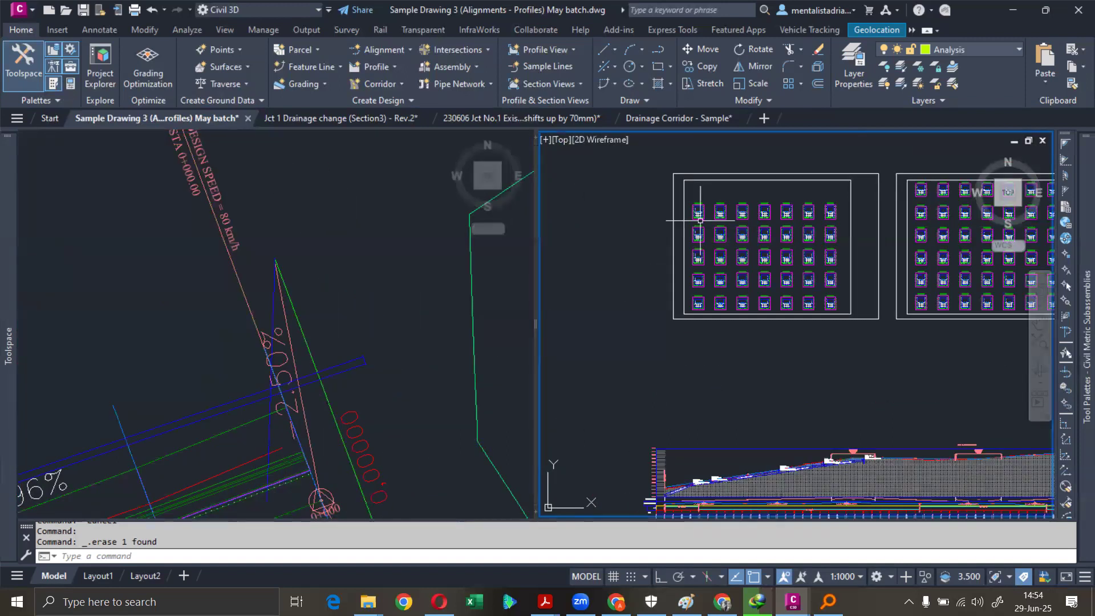
scroll(656, 301, "up", 8)
scroll(673, 302, "up", 2)
scroll(695, 311, "down", 2)
scroll(741, 311, "up", 4)
middle_click_drag(762, 311, 805, 308)
- Stretch the free end of the 900 mm concrete pipe back to the sample line at the alignment start
left_click(350, 367)
left_click(349, 362)
middle_click_drag(353, 361, 351, 240)
scroll(352, 240, "up", 2)
left_click(351, 240)
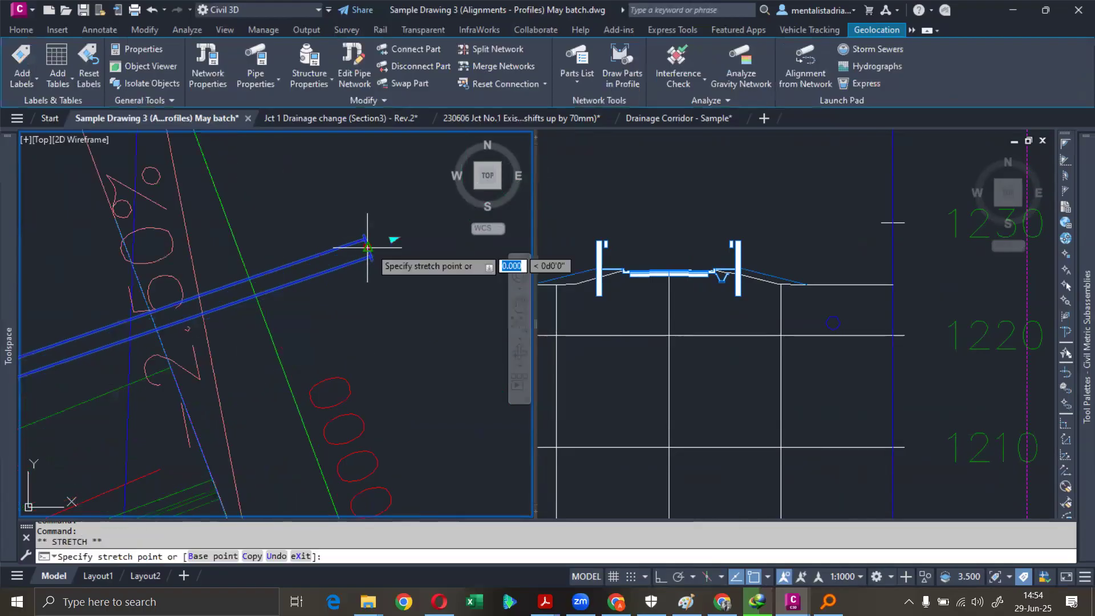
scroll(162, 346, "up", 3)
scroll(175, 343, "up", 2)
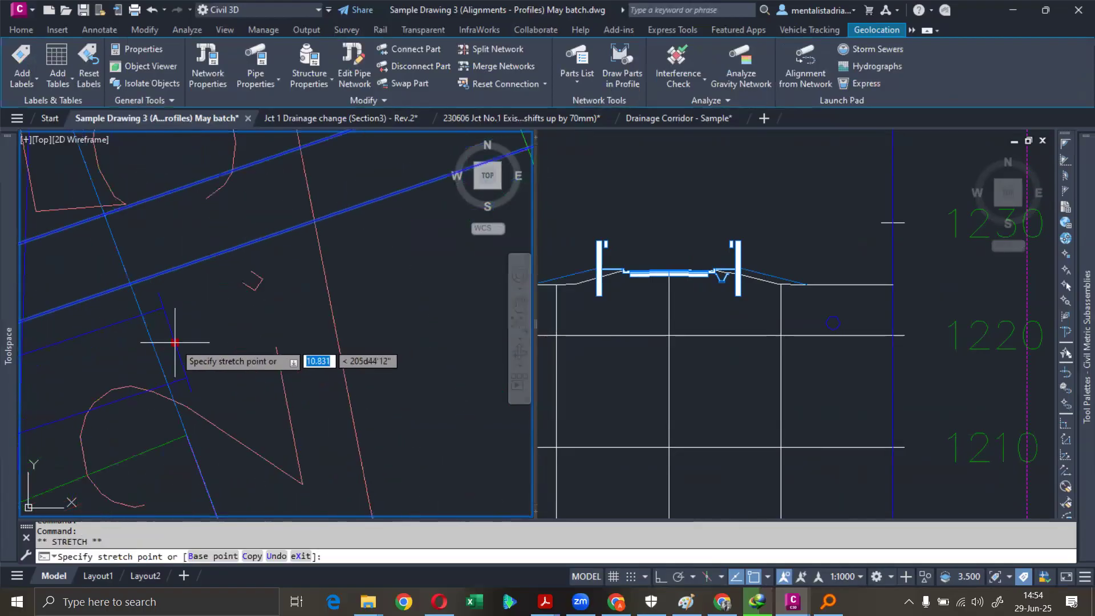
left_click(175, 343)
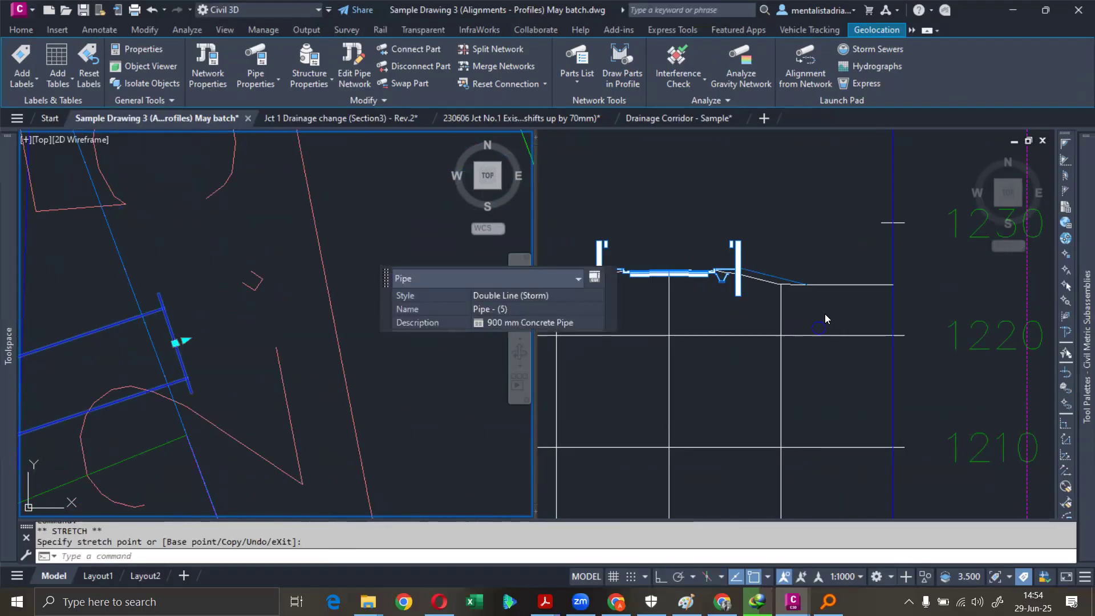
- Move the pipe's free end along the first sample line to just outside the corridor's edge lines
scroll(354, 251, "down", 5)
scroll(348, 254, "down", 3)
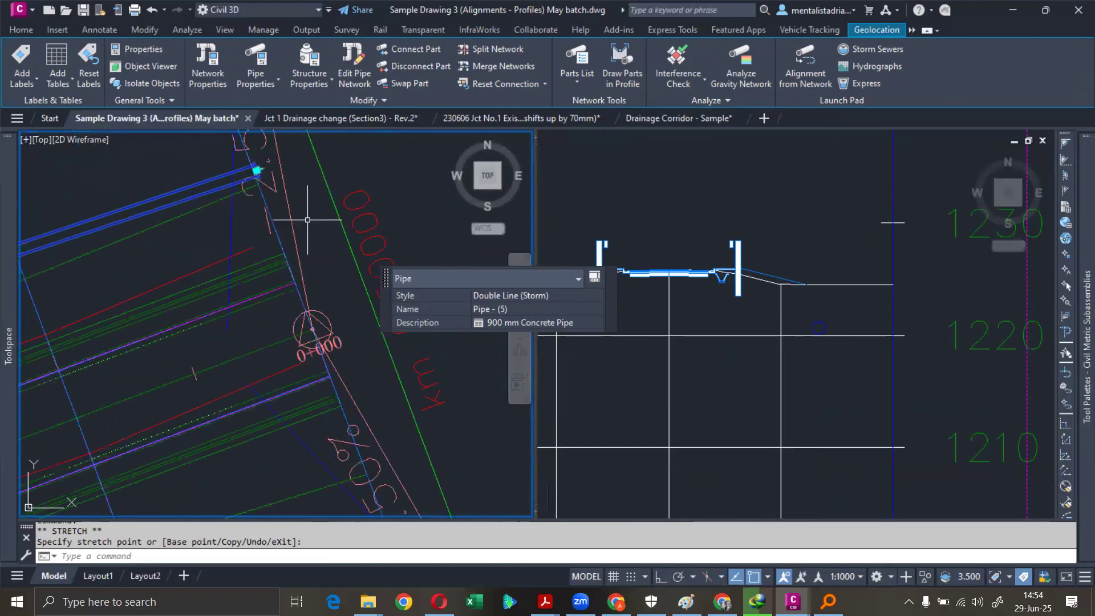
scroll(279, 276, "up", 3)
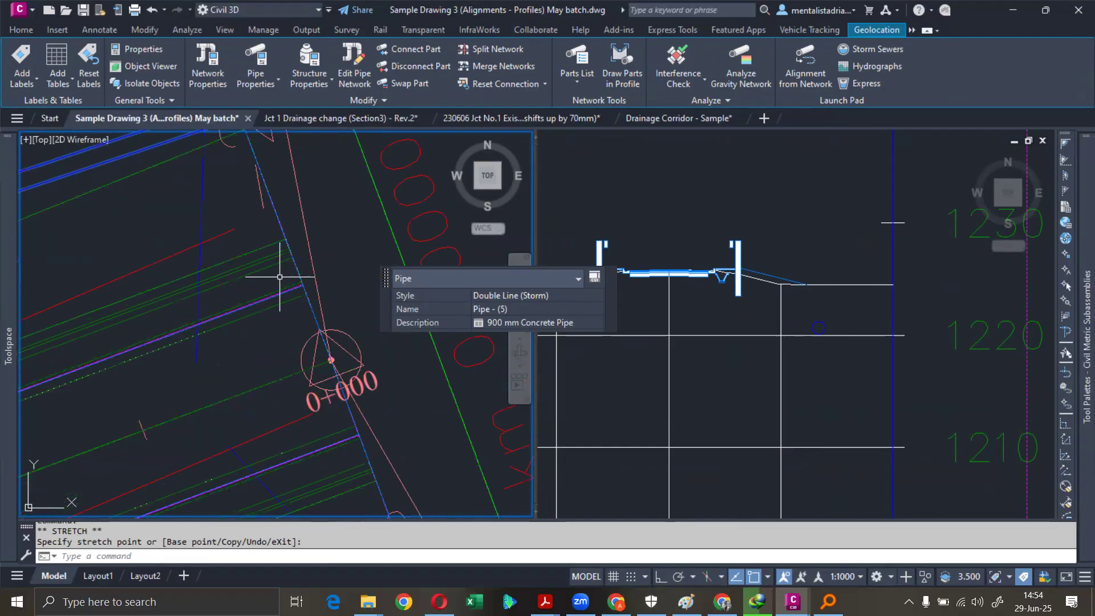
scroll(280, 277, "up", 2)
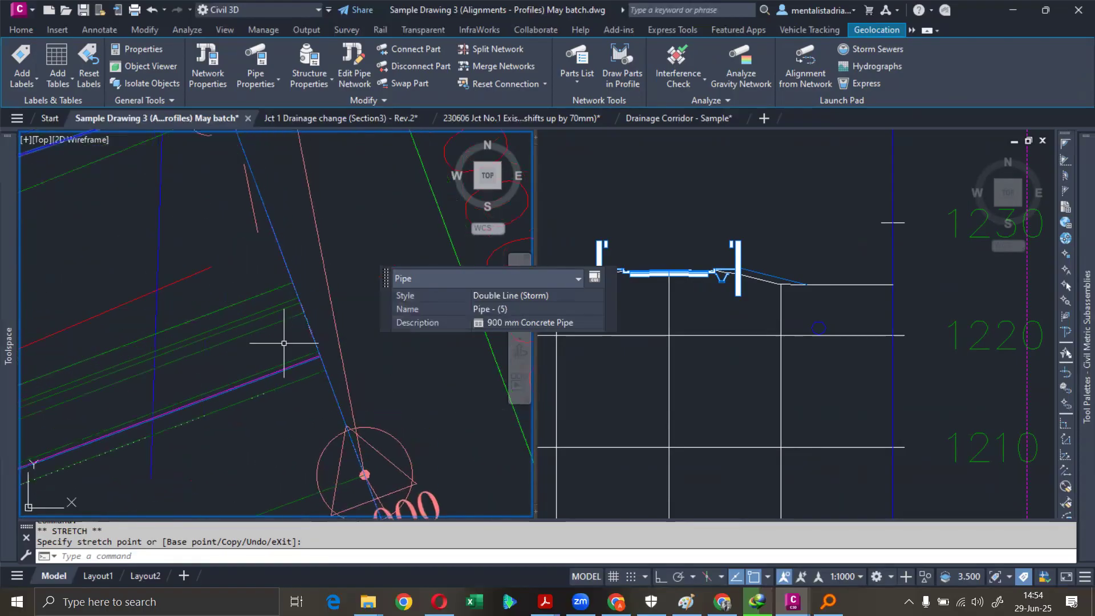
scroll(254, 265, "up", 3)
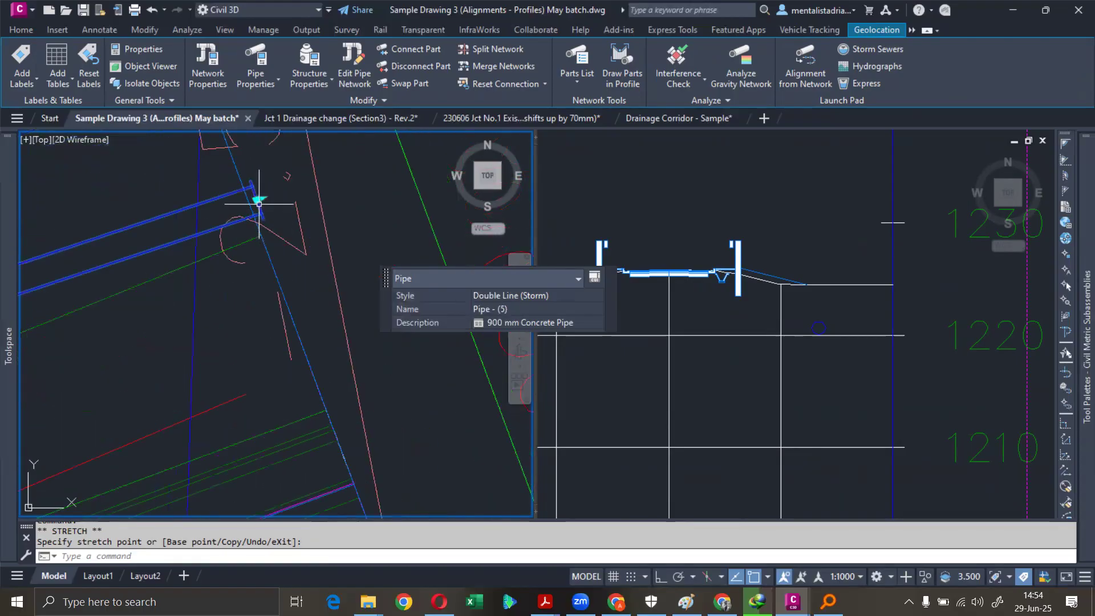
left_click(259, 201)
left_click(297, 380)
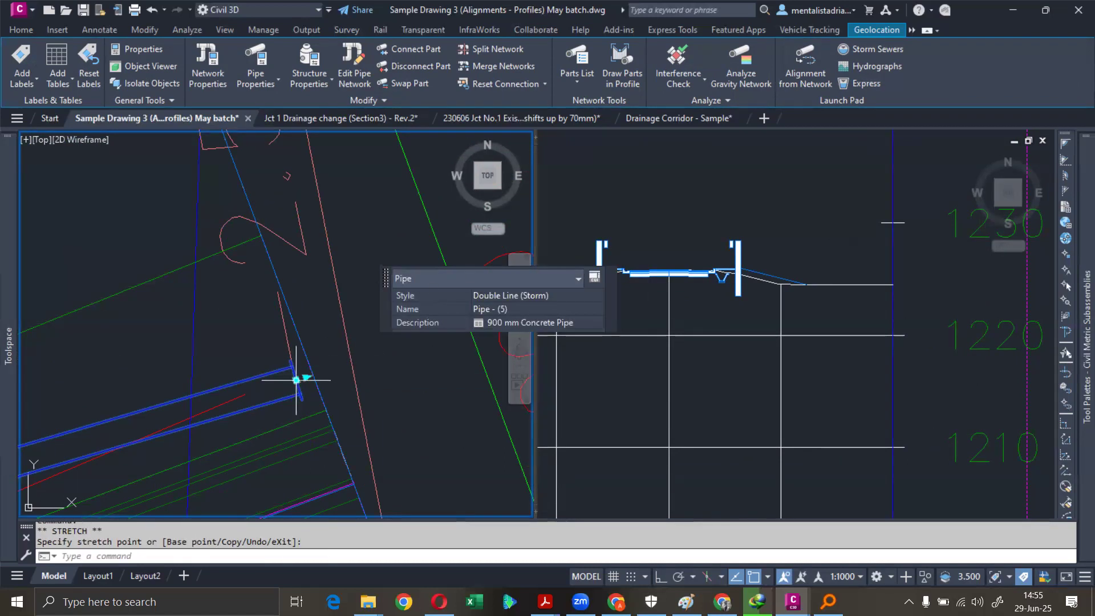
- Stretch the free end of the 900 mm concrete pipe onto the first sample line and clear the selection
left_click(297, 380)
left_click(319, 363)
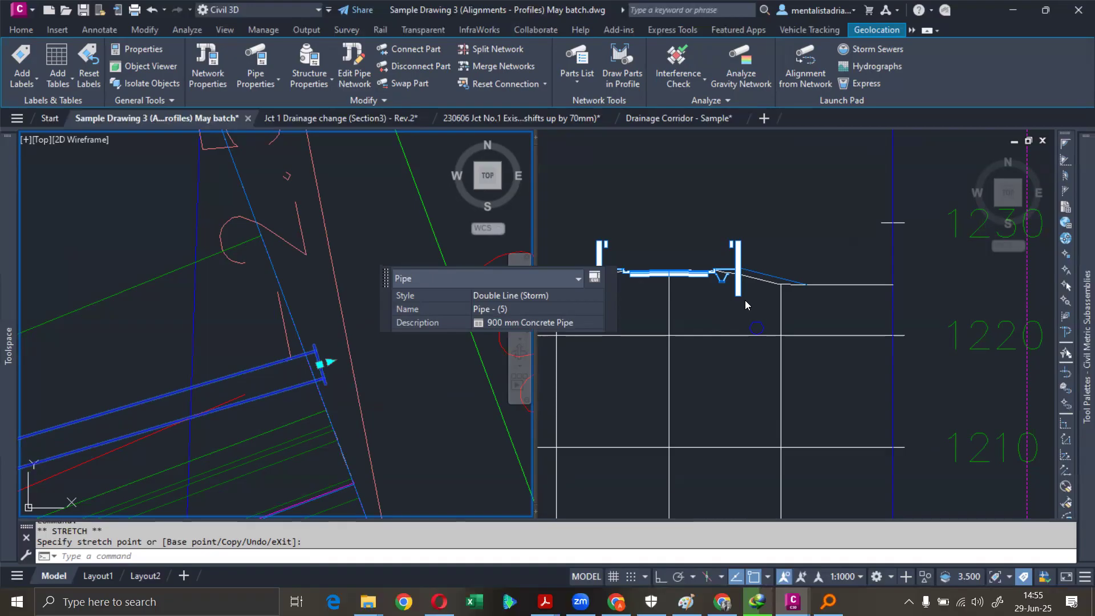
left_click(380, 229)
left_click(377, 231)
key("Escape")
key("Escape")
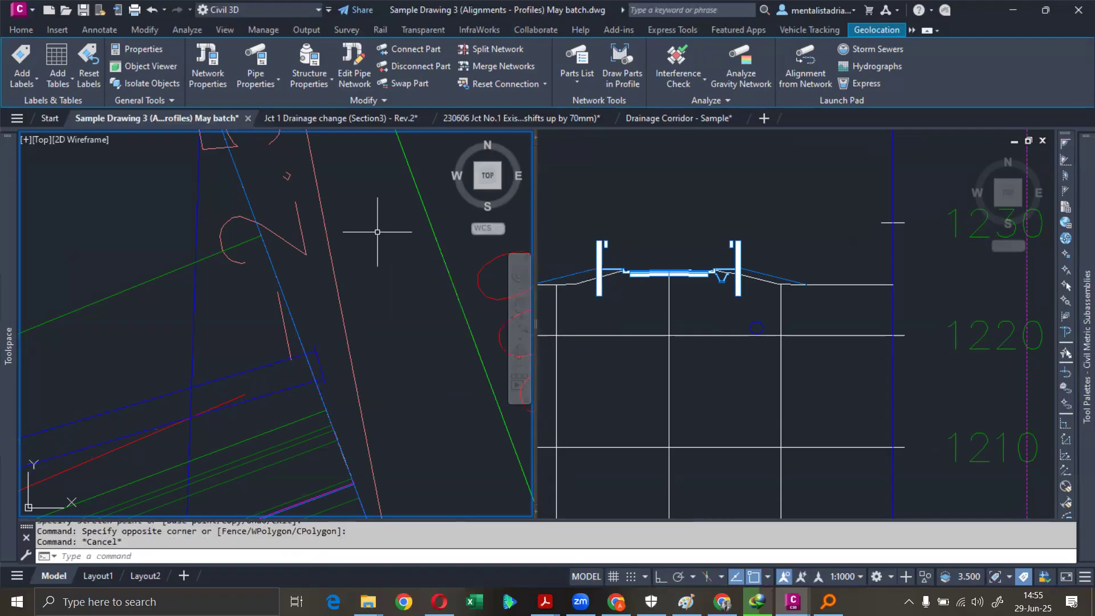
- Examine the pavement layers, side drain and existing ground line in the section view at station 0+260.00
scroll(378, 223, "down", 2)
scroll(390, 234, "down", 3)
scroll(390, 235, "down", 3)
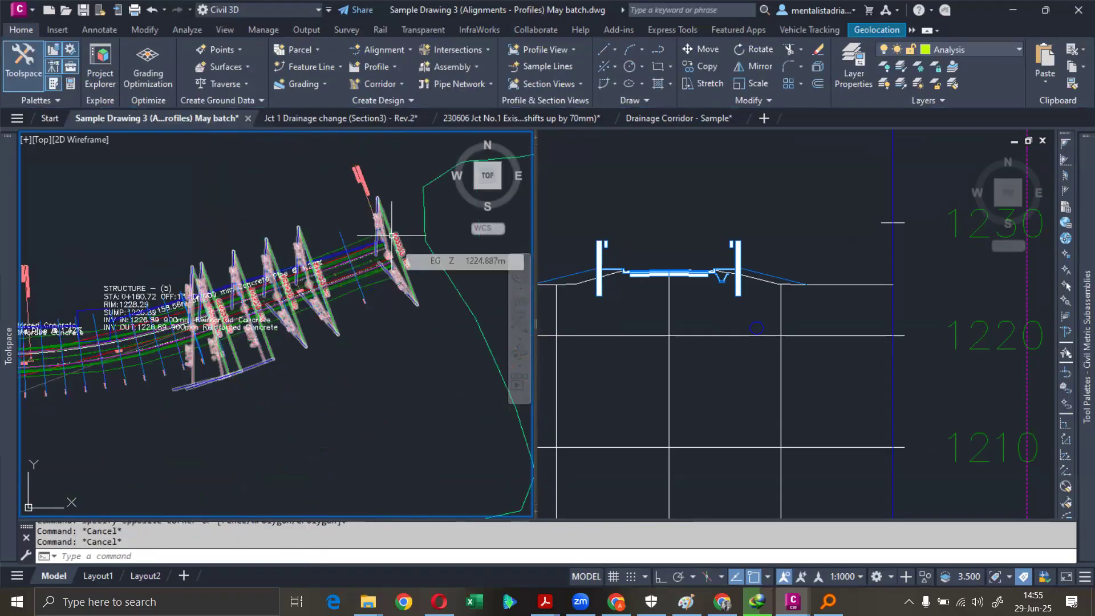
scroll(391, 234, "down", 5)
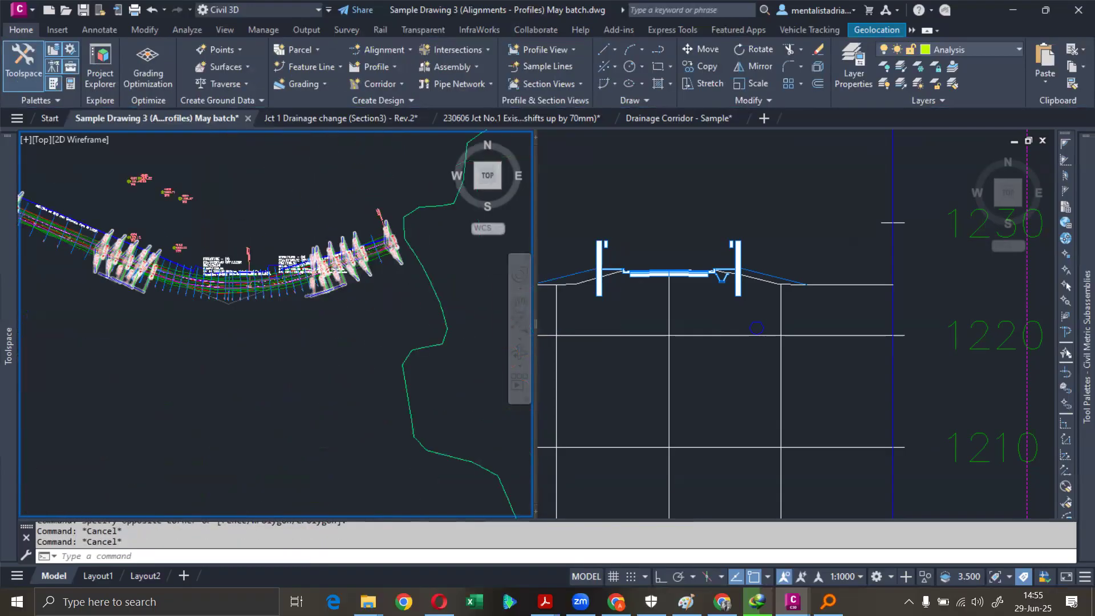
left_click(717, 216)
scroll(716, 216, "down", 2)
scroll(798, 267, "down", 6)
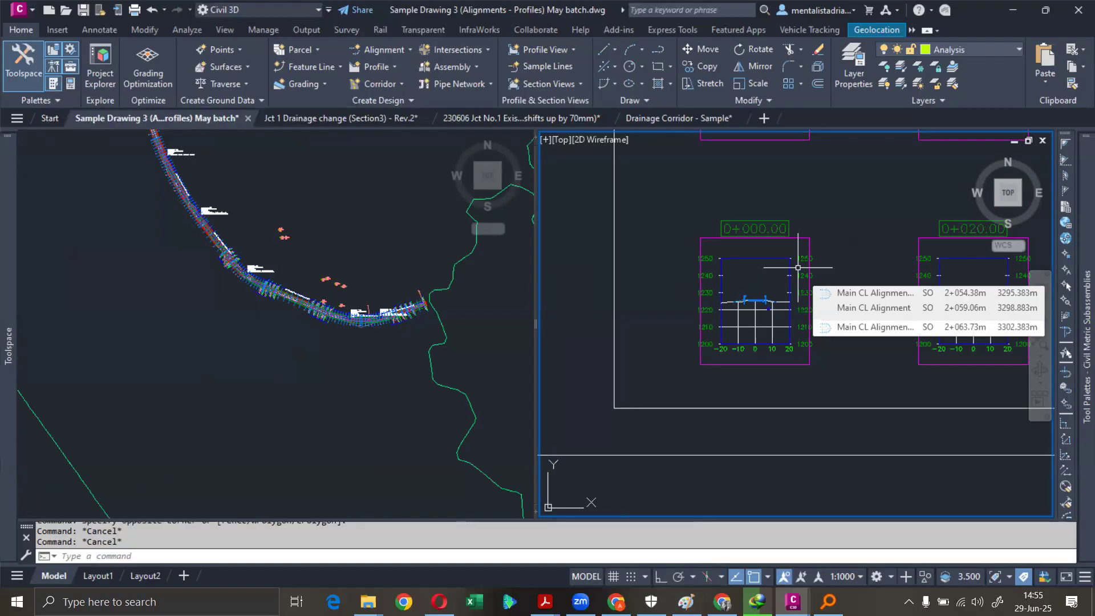
left_click(489, 311)
scroll(482, 303, "down", 3)
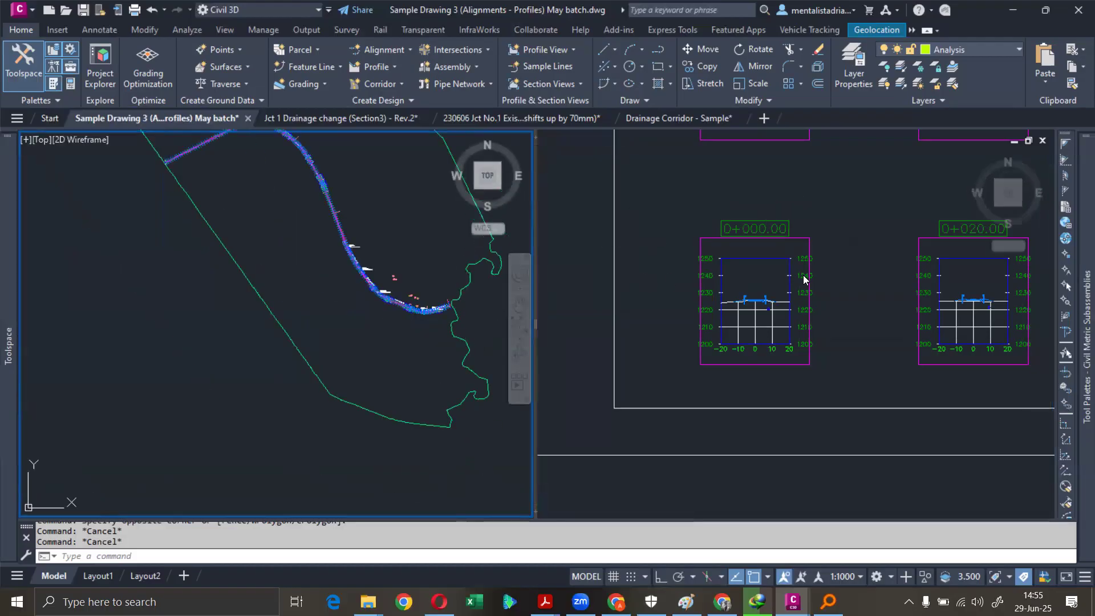
left_click(804, 278)
scroll(821, 254, "down", 4)
middle_click_drag(844, 265, 730, 468)
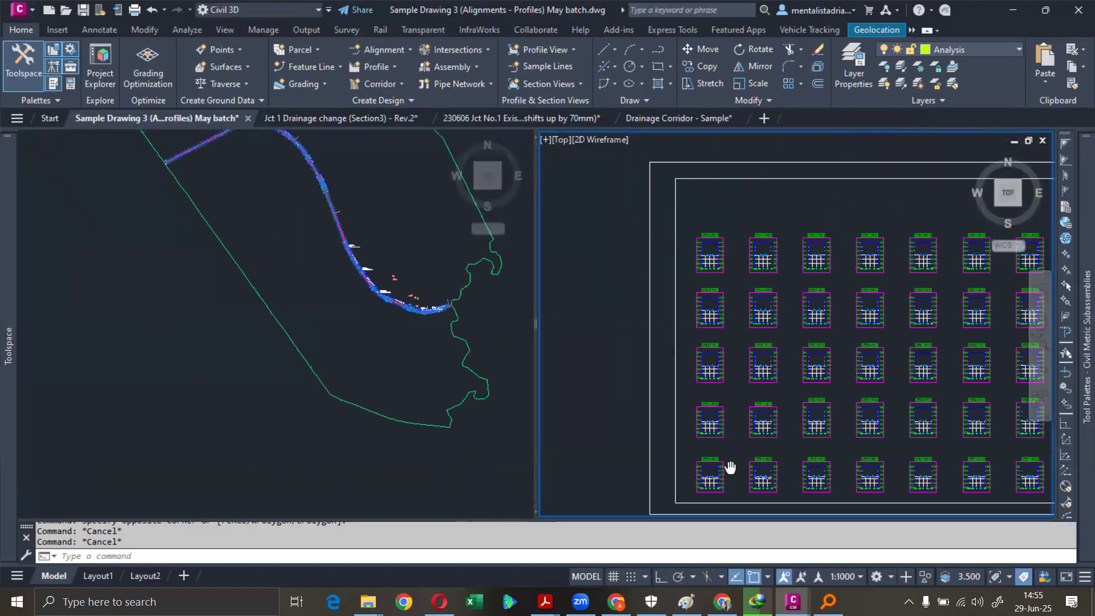
scroll(890, 344, "up", 10)
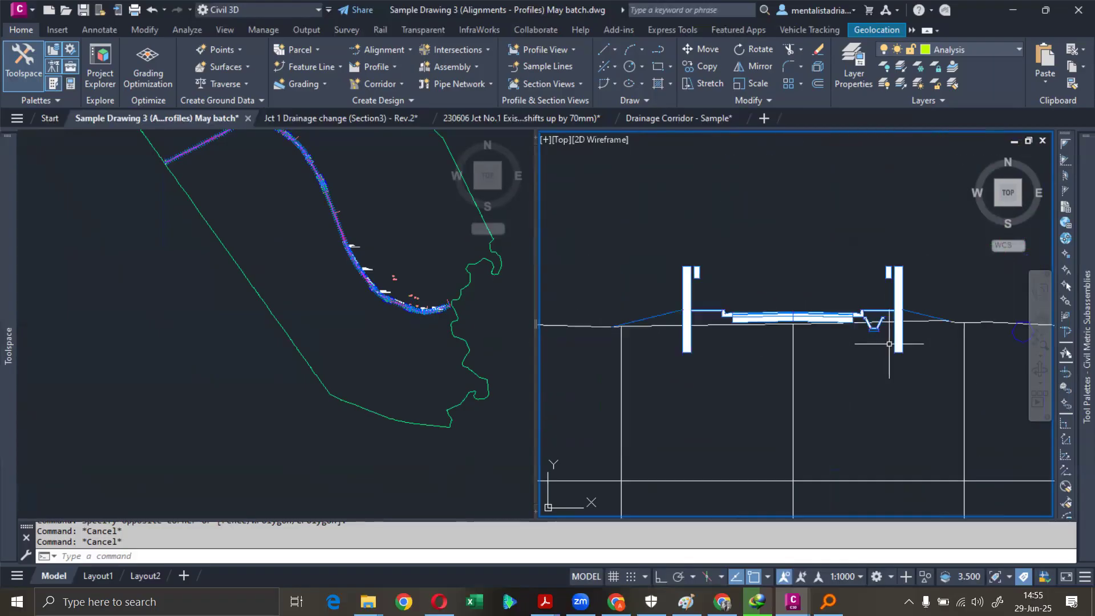
middle_click_drag(852, 320, 890, 260)
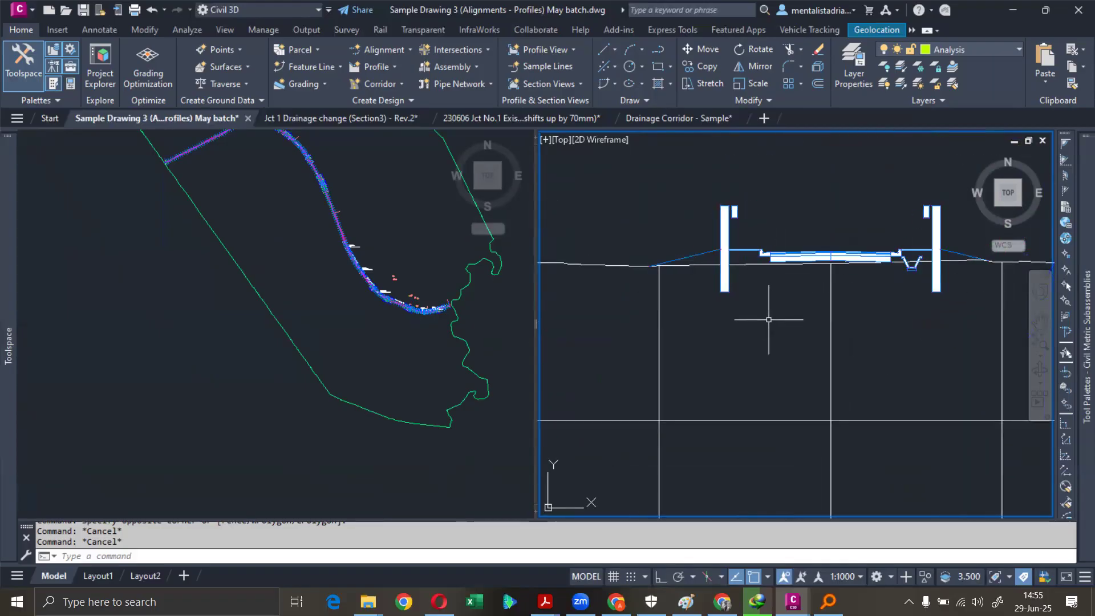
scroll(777, 310, "up", 2)
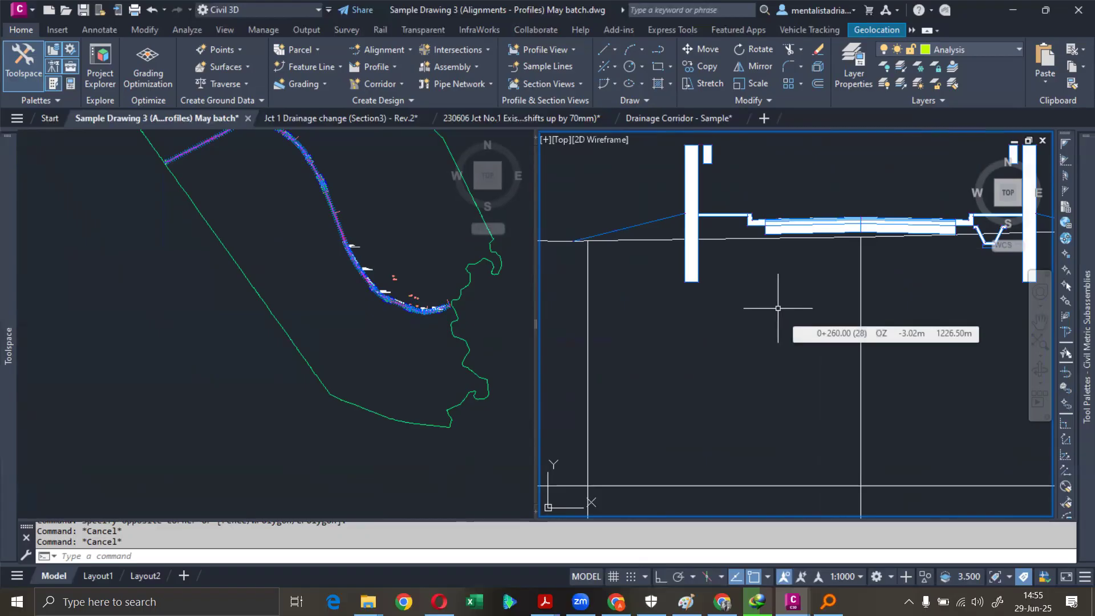
middle_click_drag(751, 317, 593, 388)
middle_click_drag(631, 290, 742, 262)
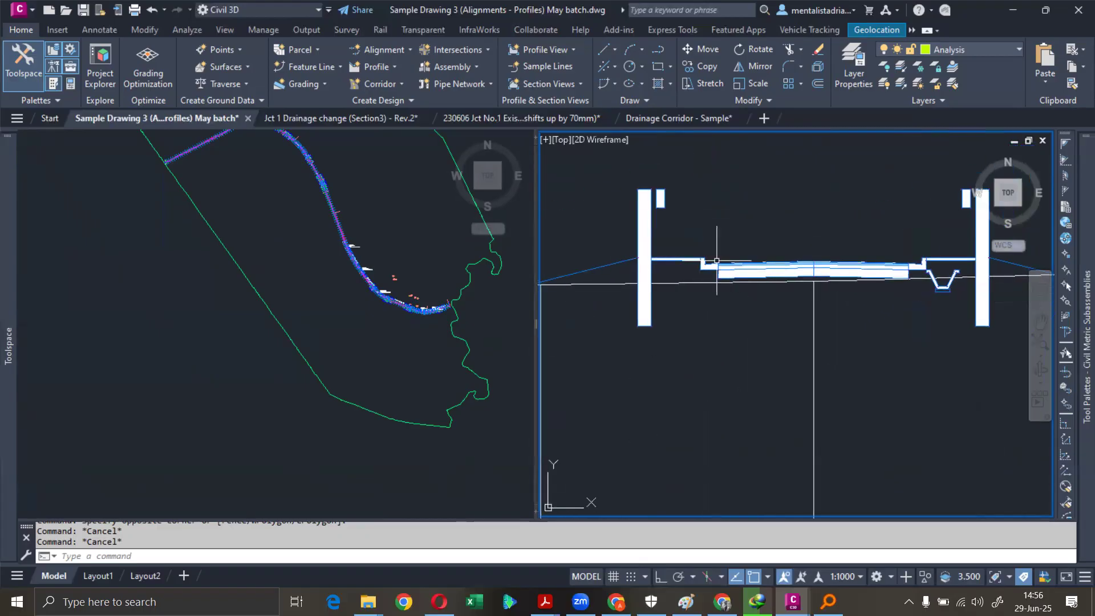
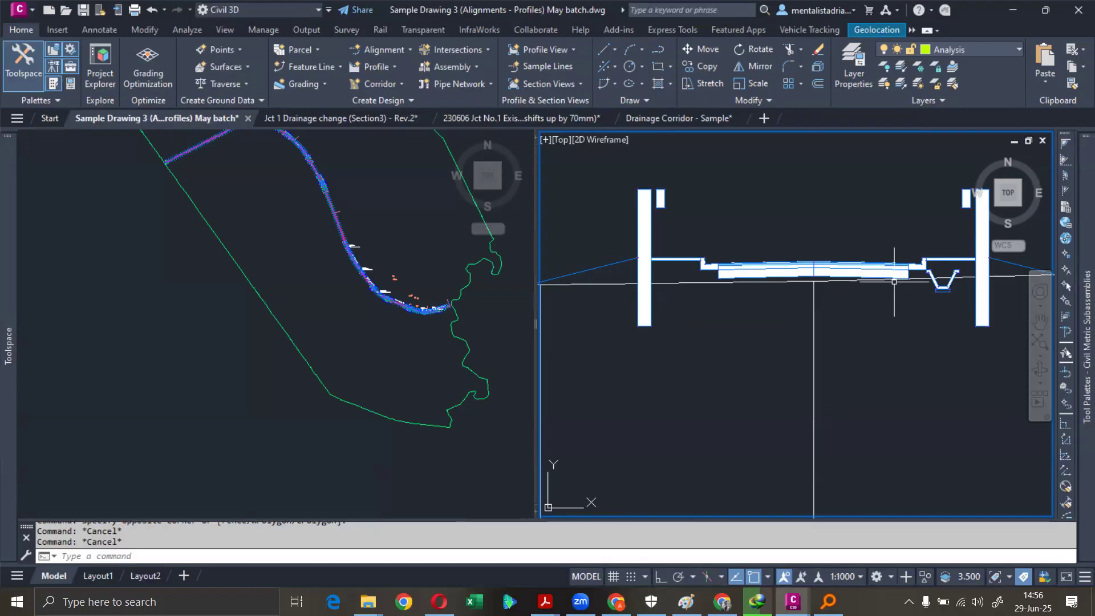
scroll(895, 282, "down", 5)
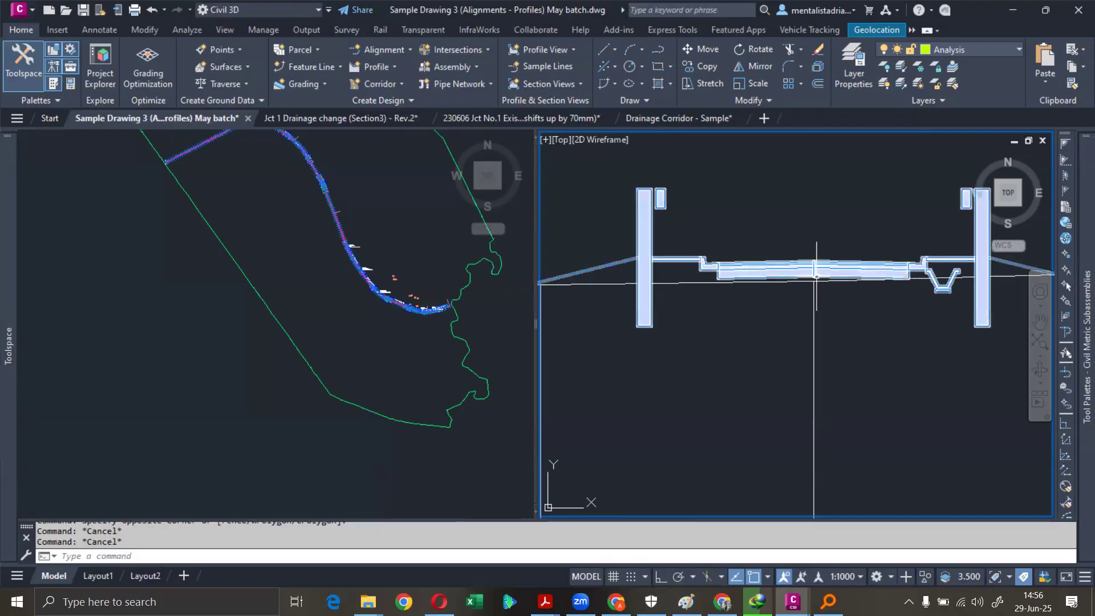
- Select the Dev-Corridor corridor in plan and open its corridor properties
left_click(456, 242)
middle_click_drag(426, 245, 411, 326)
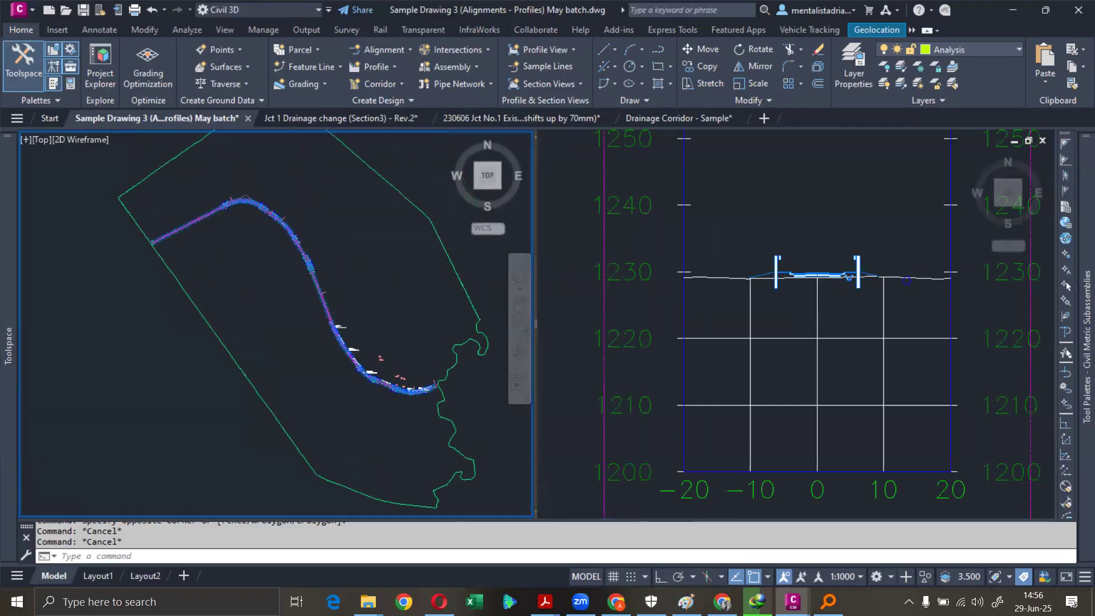
scroll(310, 310, "up", 5)
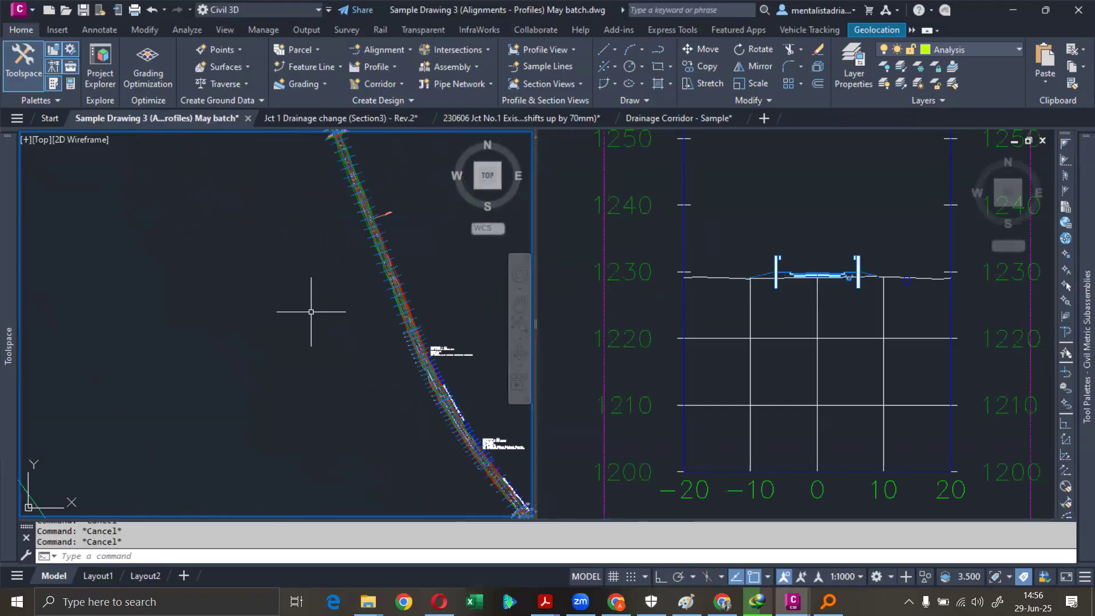
middle_click_drag(398, 245, 285, 316)
scroll(293, 289, "up", 6)
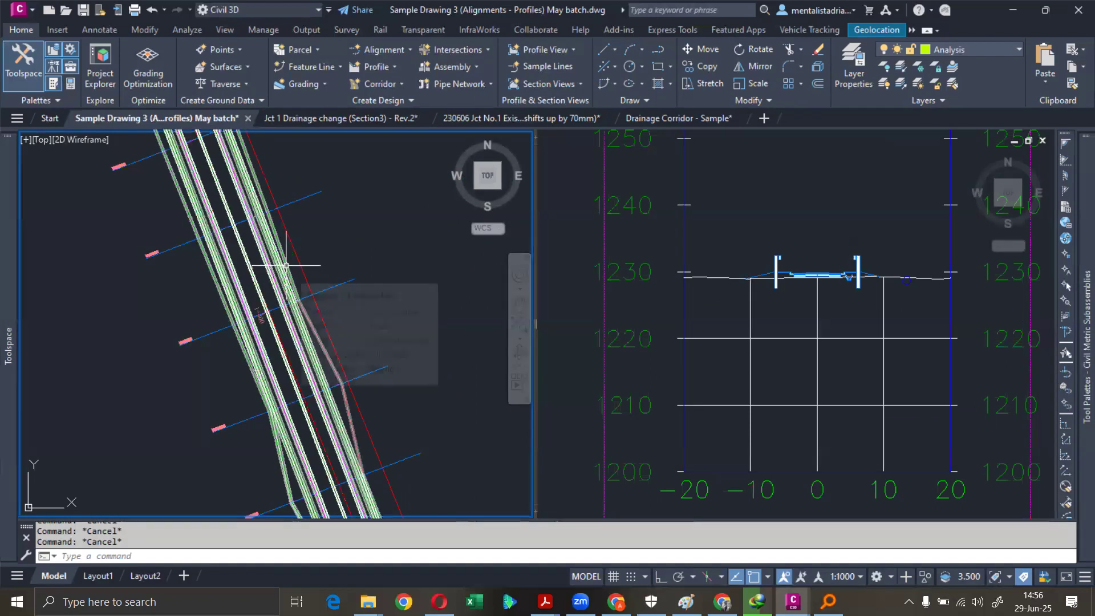
left_click(286, 265)
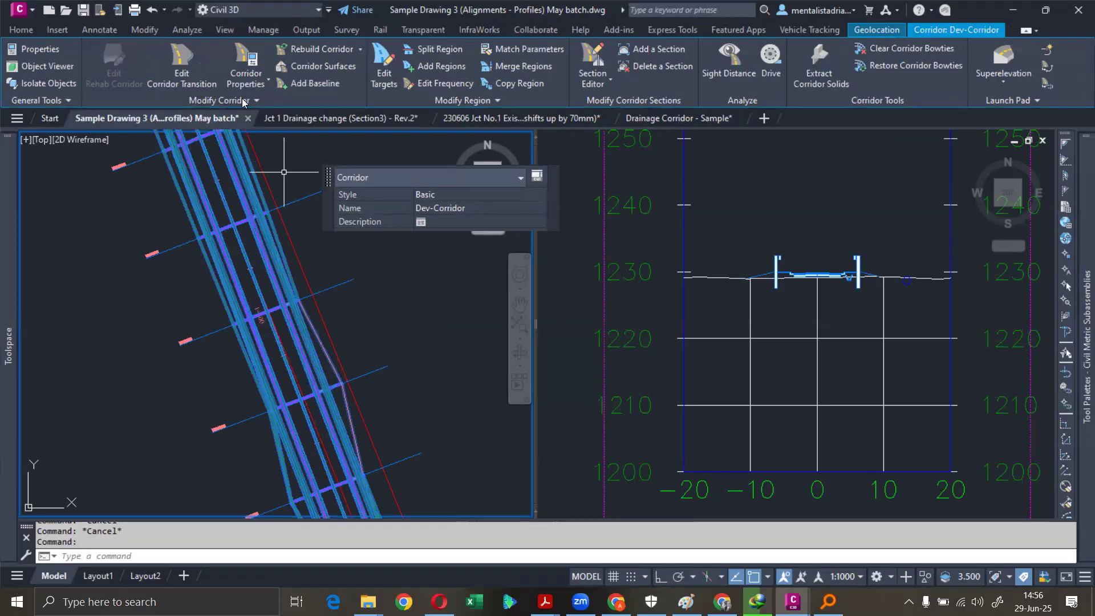
left_click(236, 70)
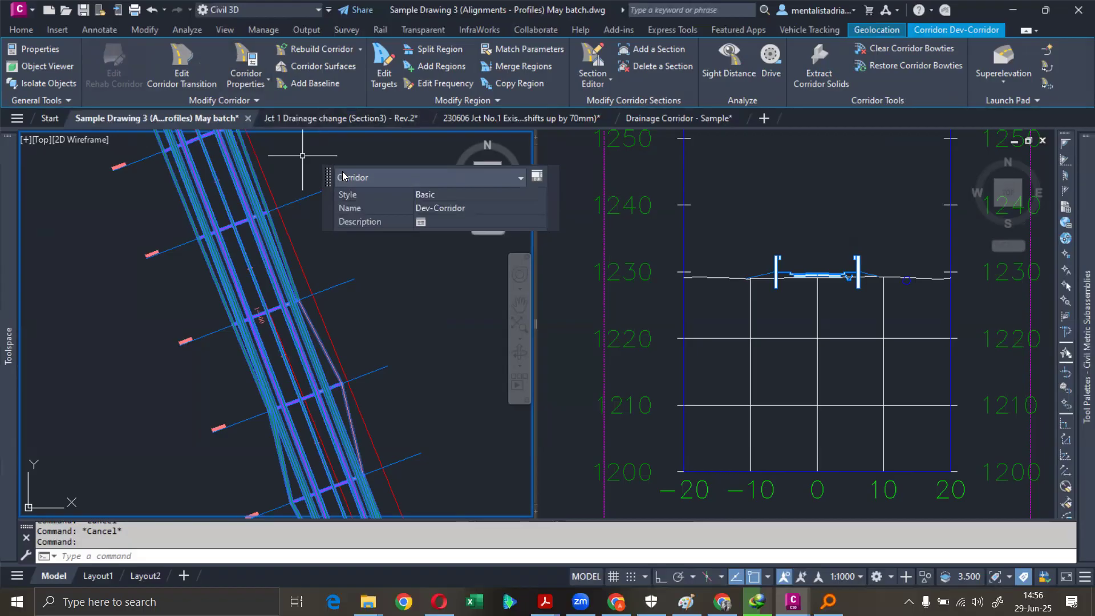
left_click(240, 55)
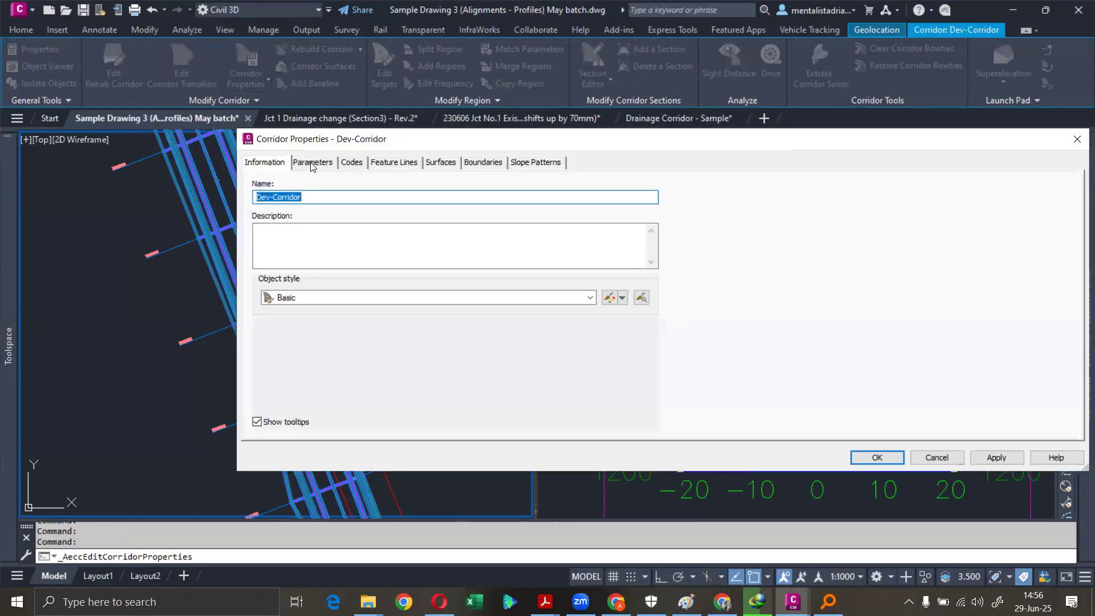
- Review the corridor's parameters, codes and feature line settings
left_click(312, 165)
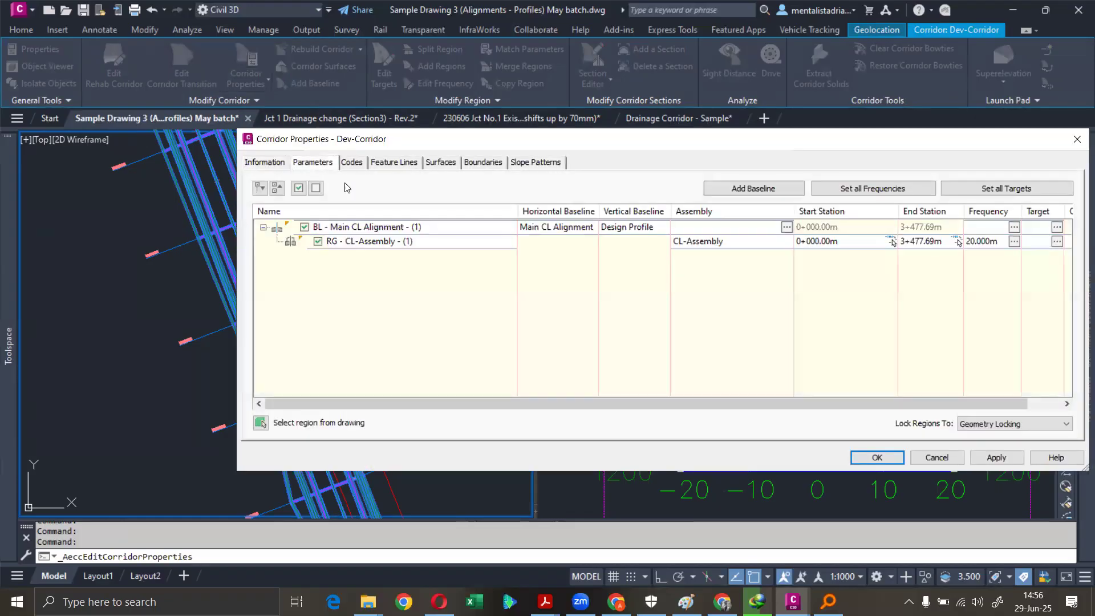
left_click(351, 163)
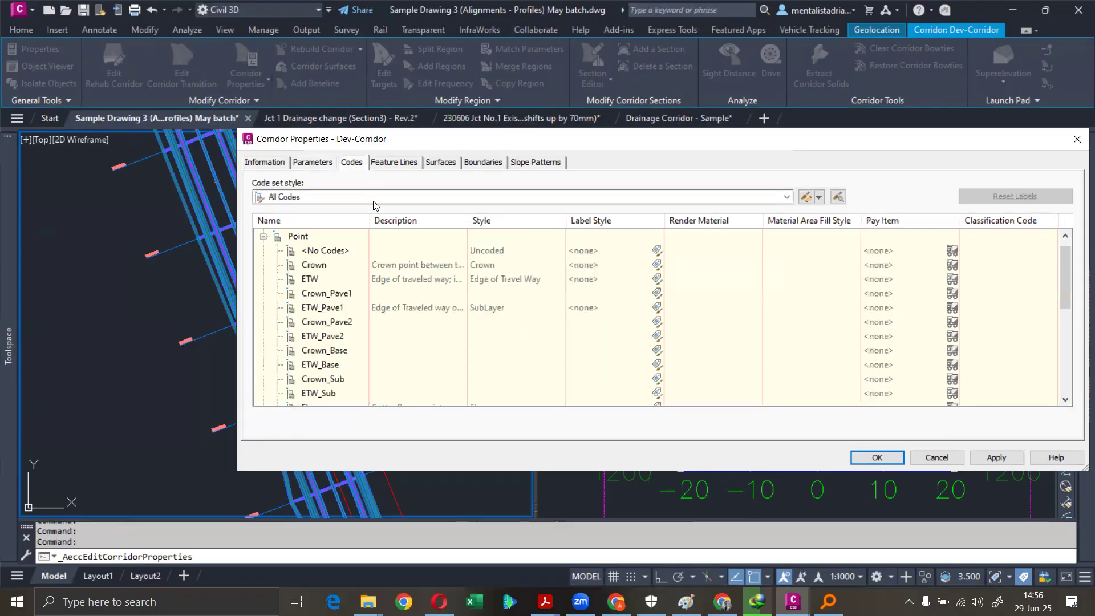
scroll(402, 292, "down", 6)
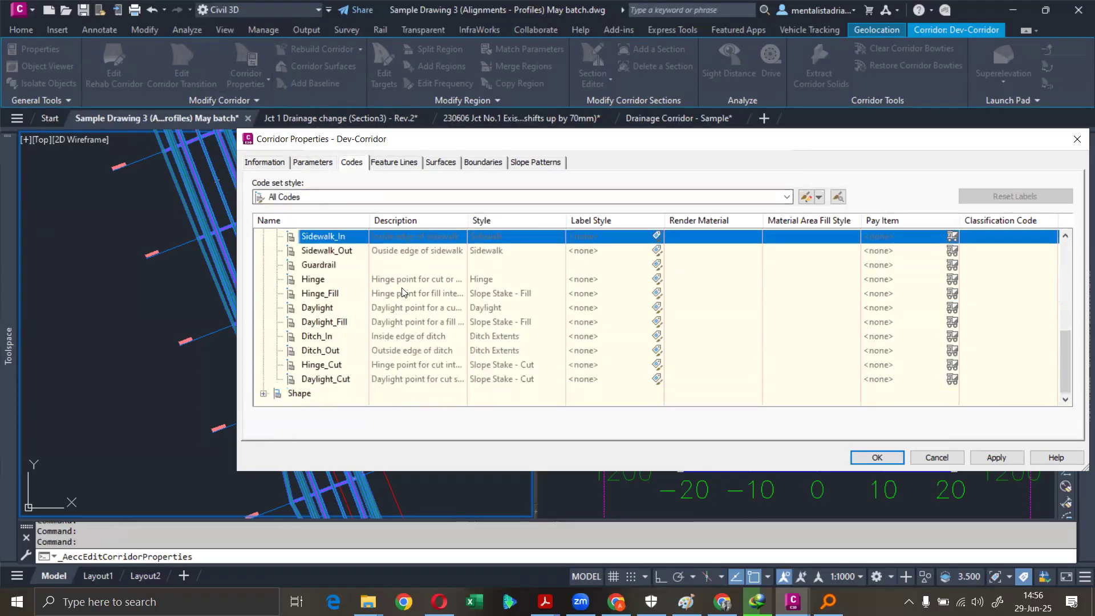
left_click(402, 164)
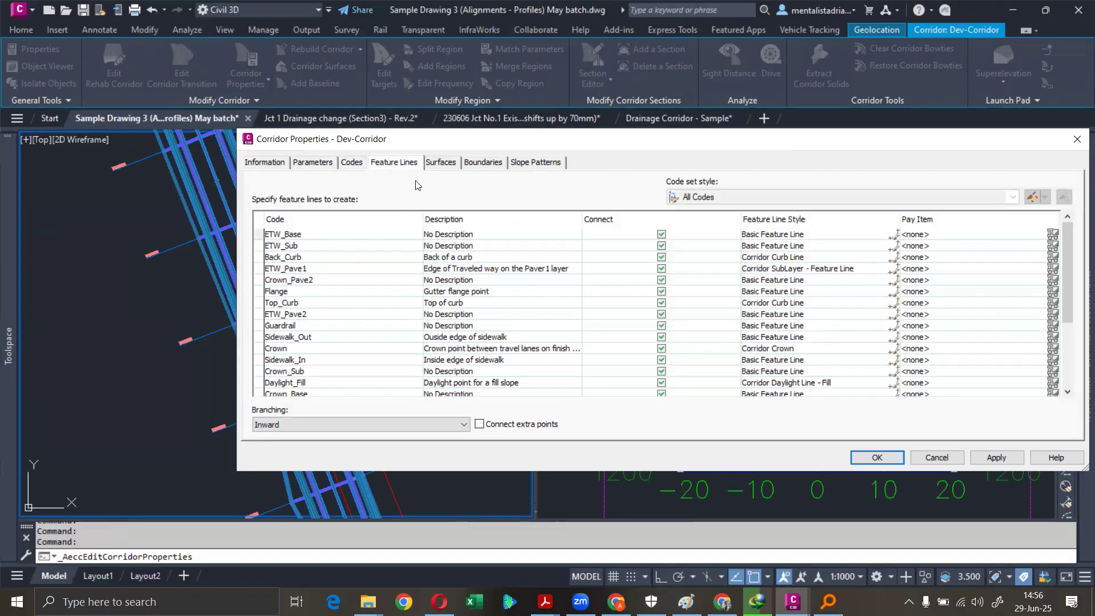
- Create a corridor surface and name it Dev-Corridor - Surface
left_click(442, 163)
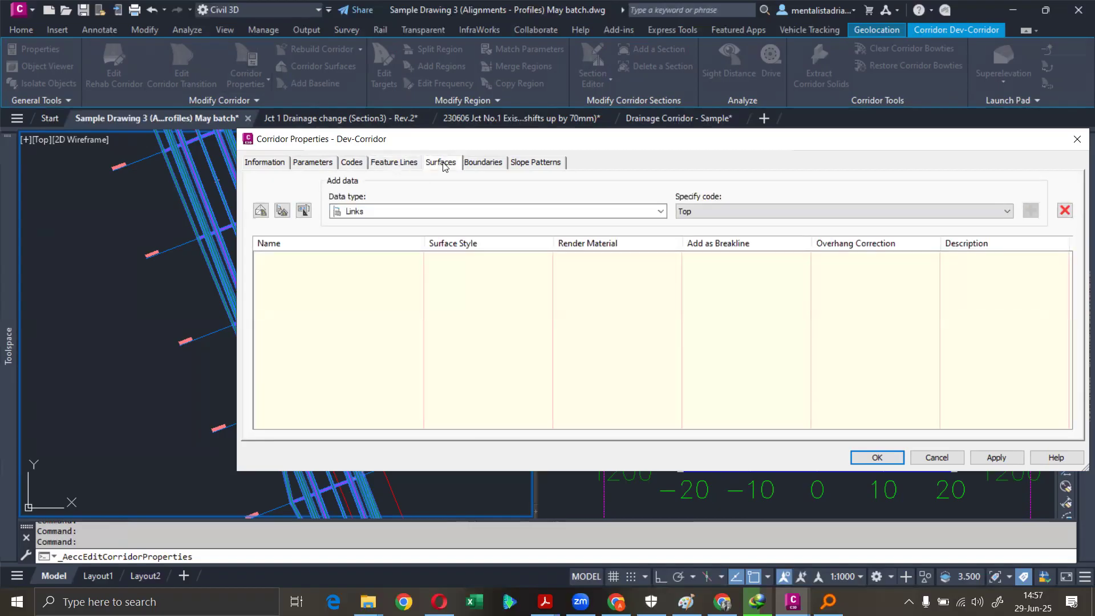
left_click(261, 211)
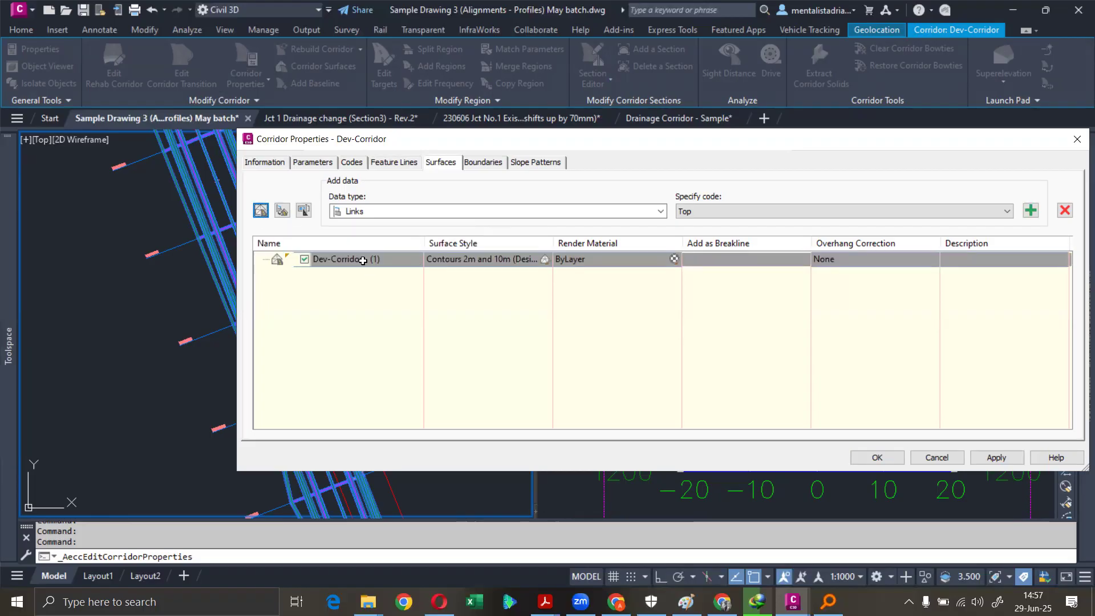
left_click(352, 260)
left_click(392, 260)
key("BackSpace")
key("BackSpace")
key("BackSpace")
type("S")
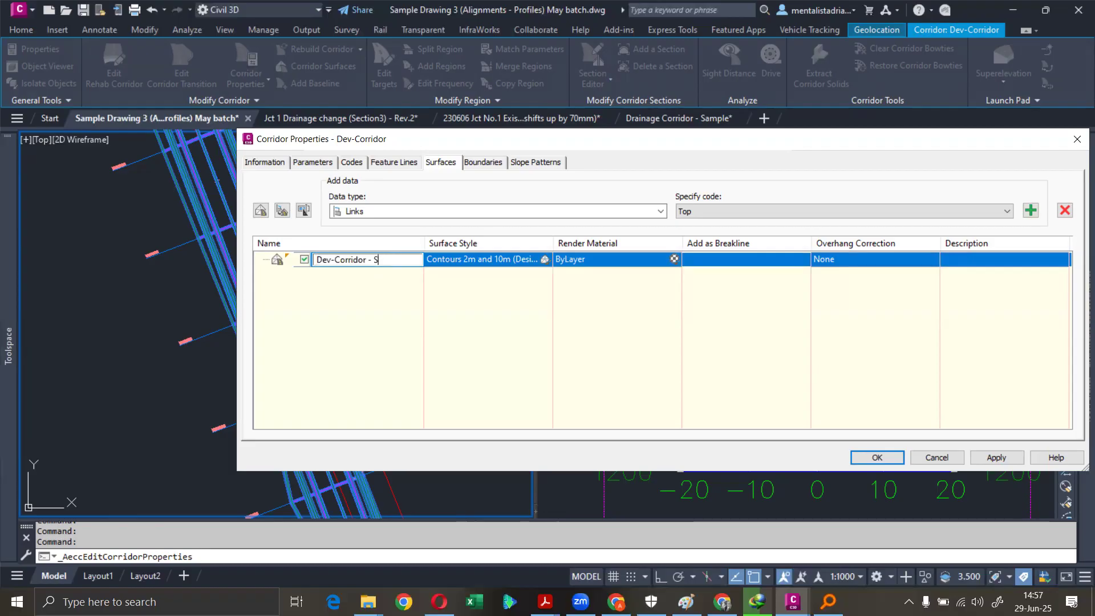
type("urface")
- Set the corridor surface's style to Contours 1m and 5m (Background)
left_click(475, 261)
left_click(478, 262)
left_click(496, 282)
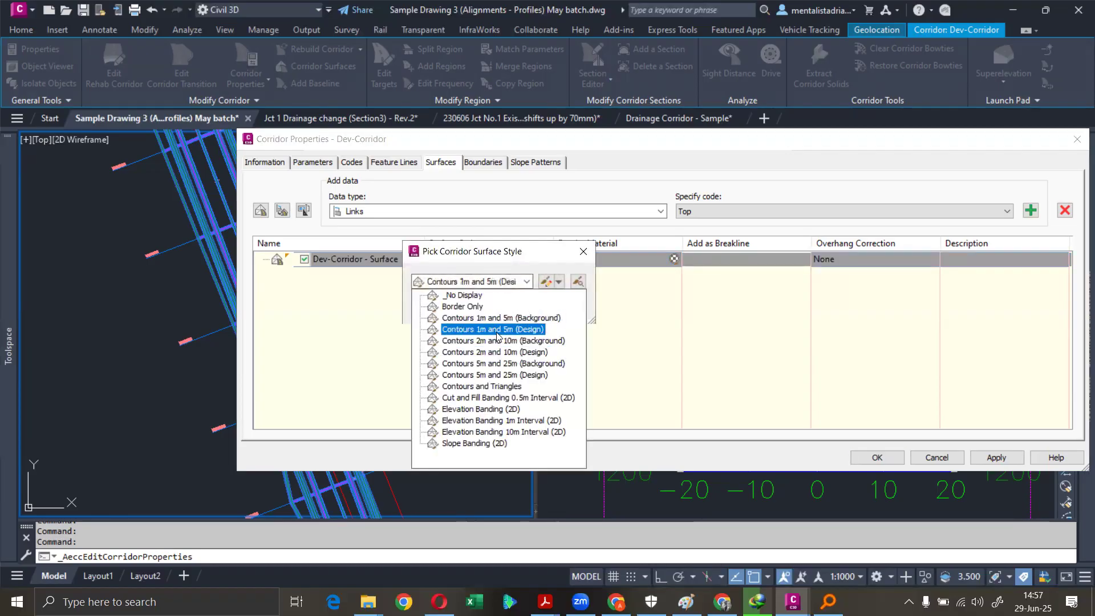
left_click(506, 319)
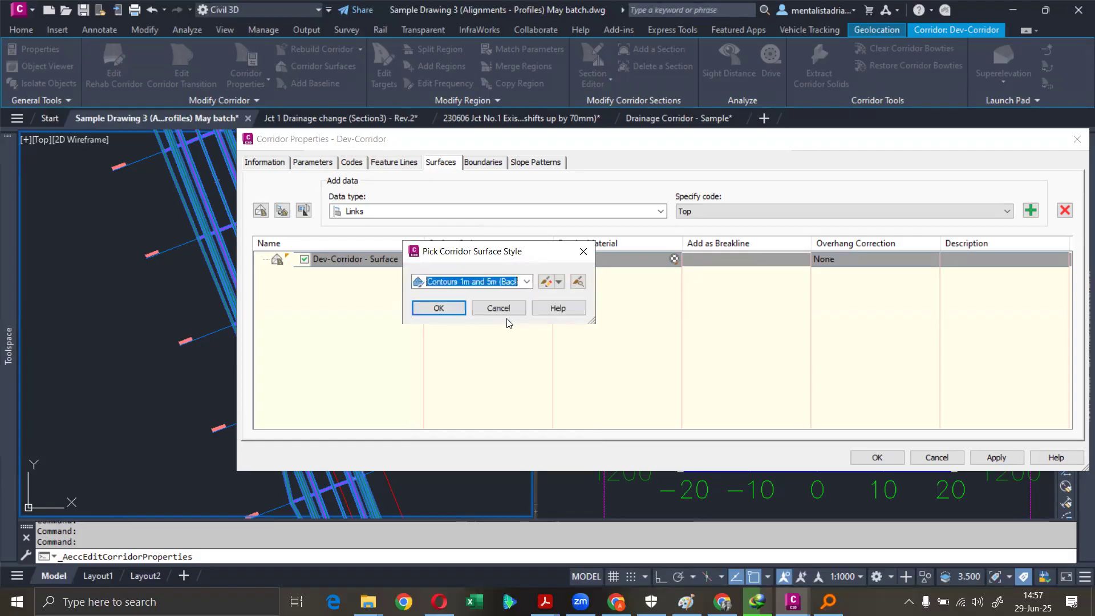
left_click(451, 308)
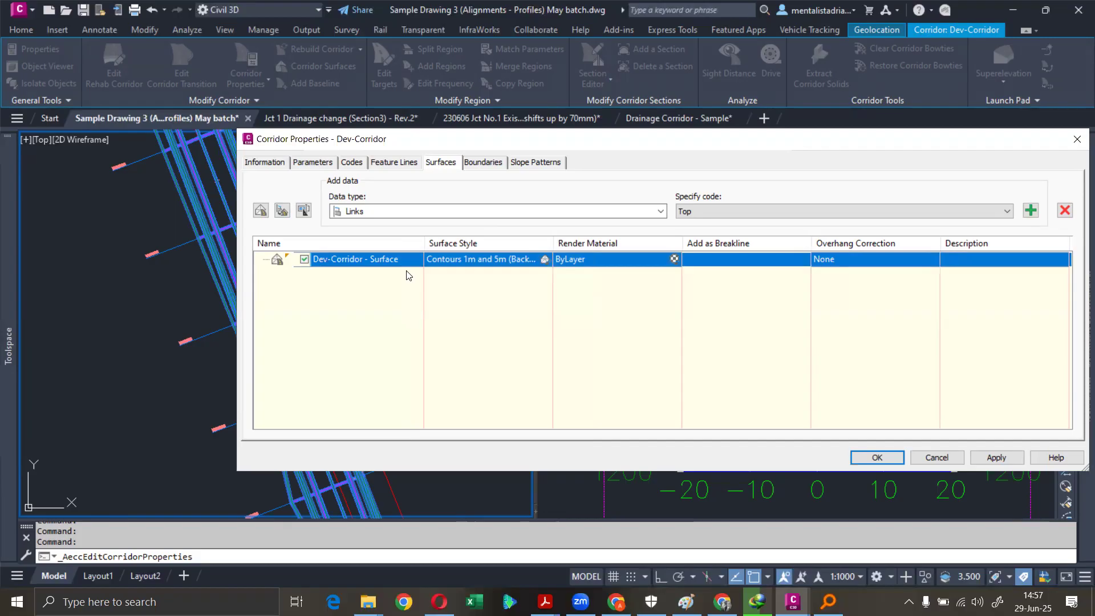
- Add the Datum link code to the corridor surface and enable it as a breakline
left_click(703, 212)
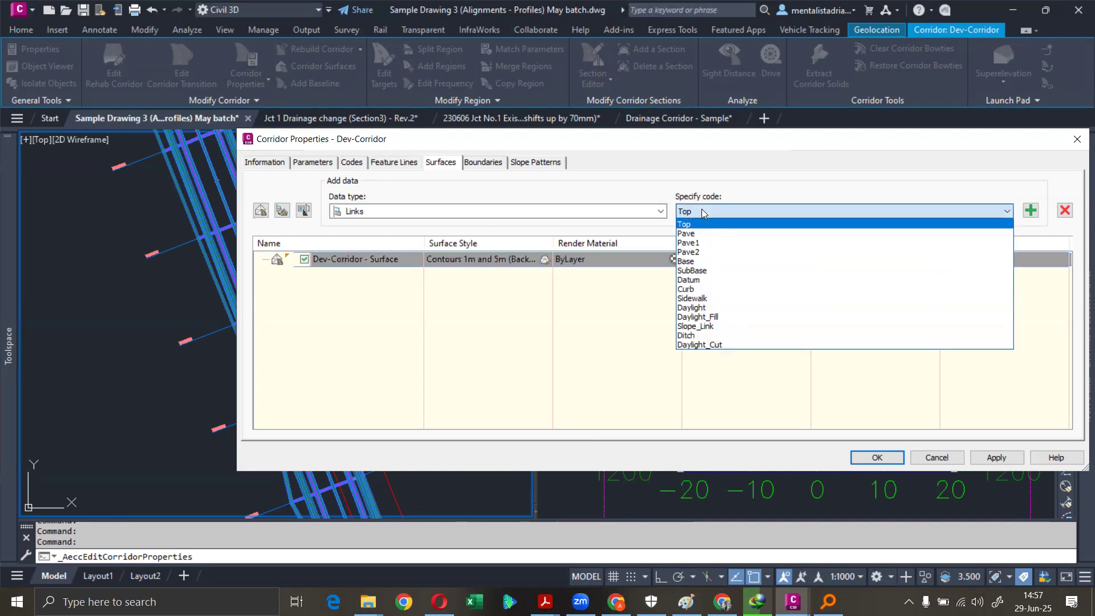
left_click(709, 280)
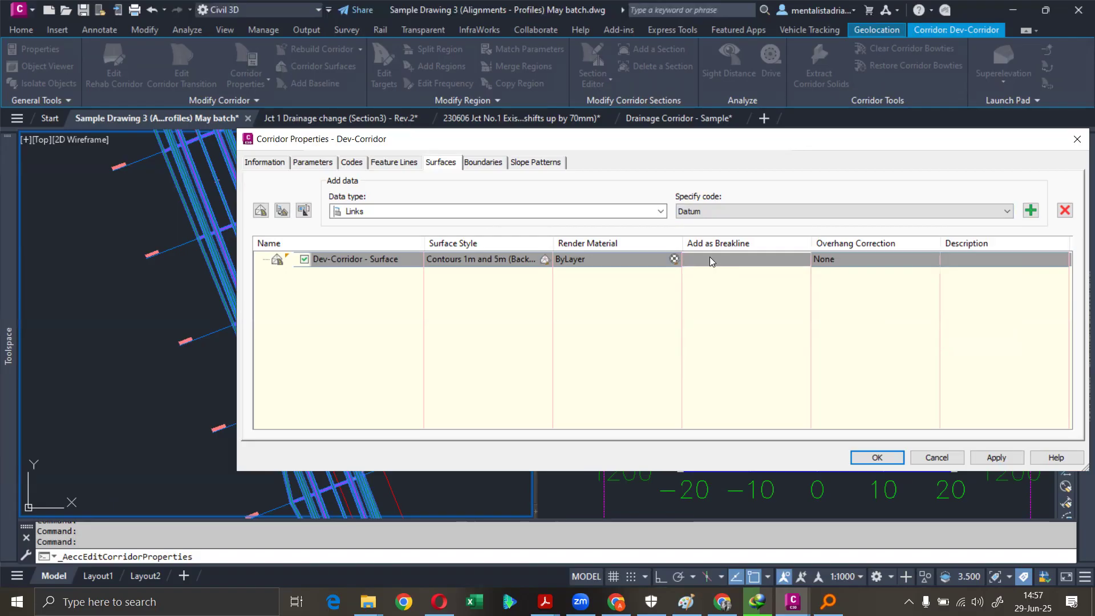
left_click(605, 212)
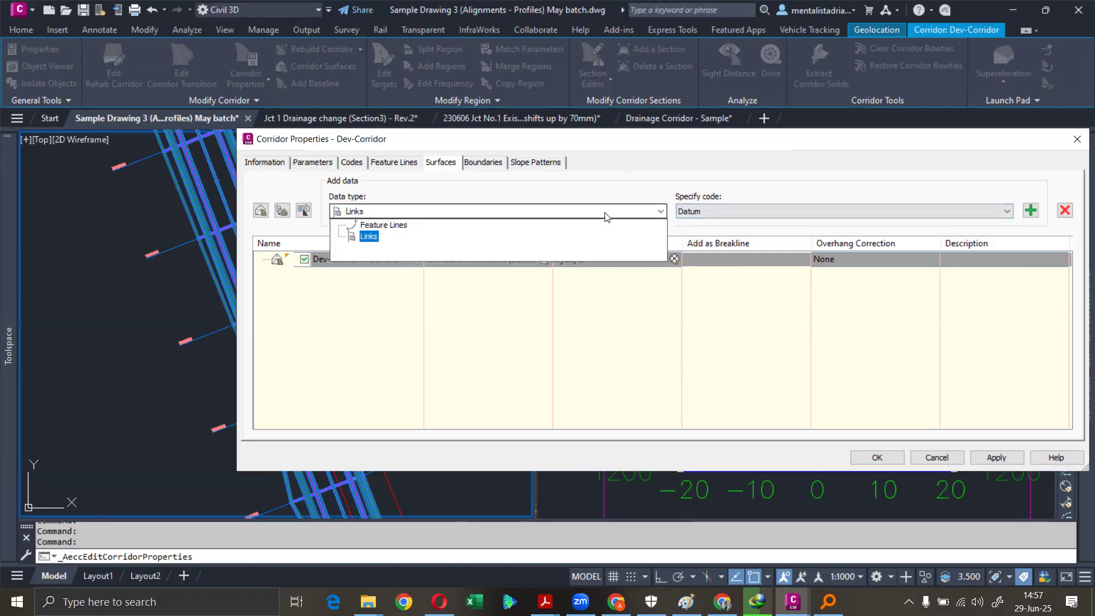
left_click(442, 209)
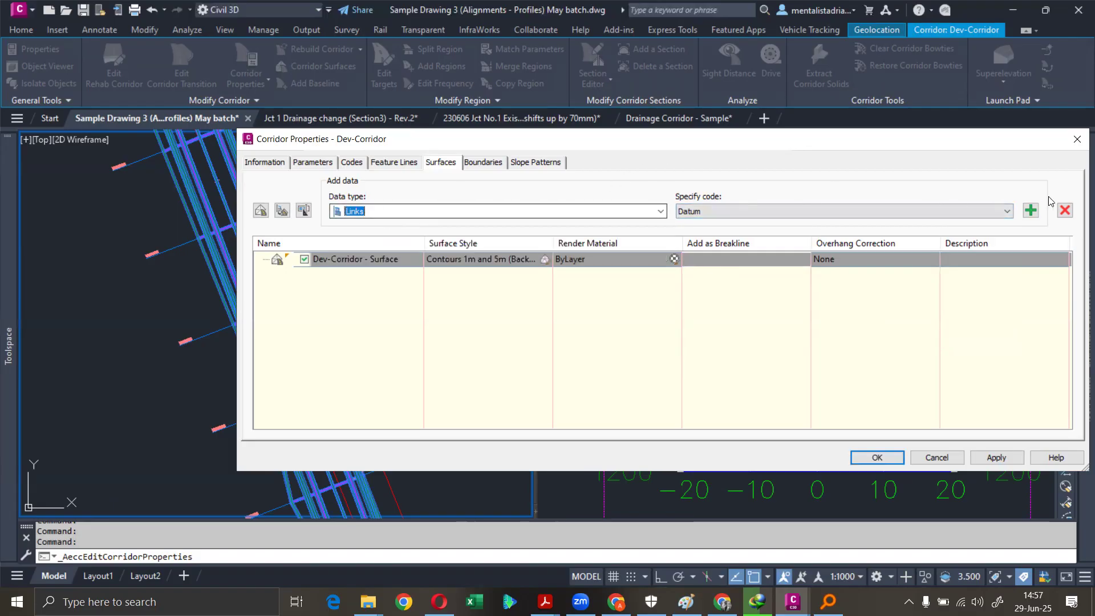
left_click(1032, 211)
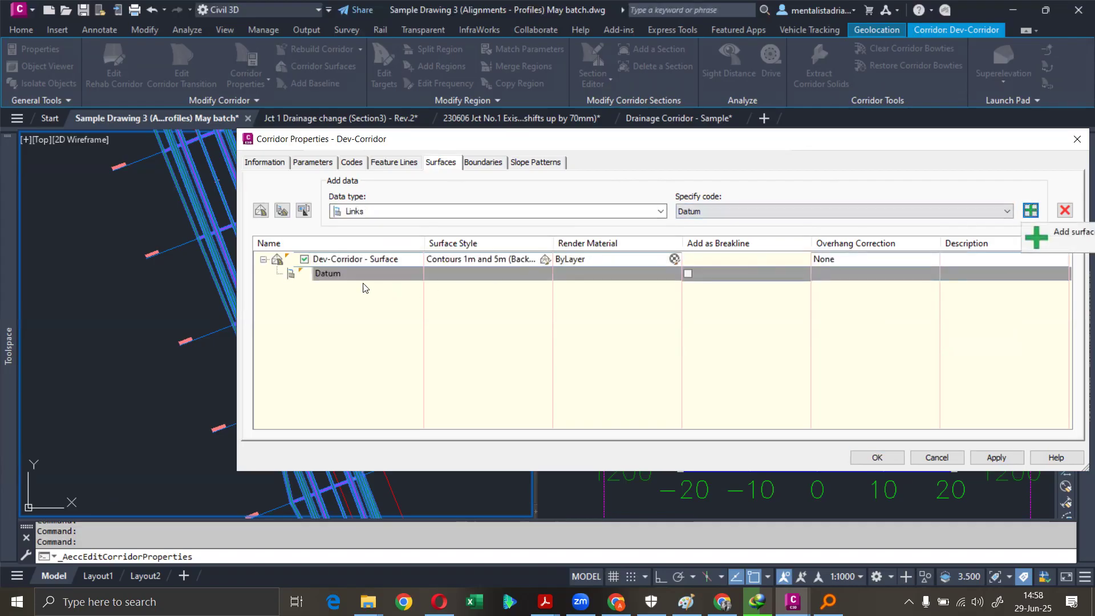
left_click(688, 274)
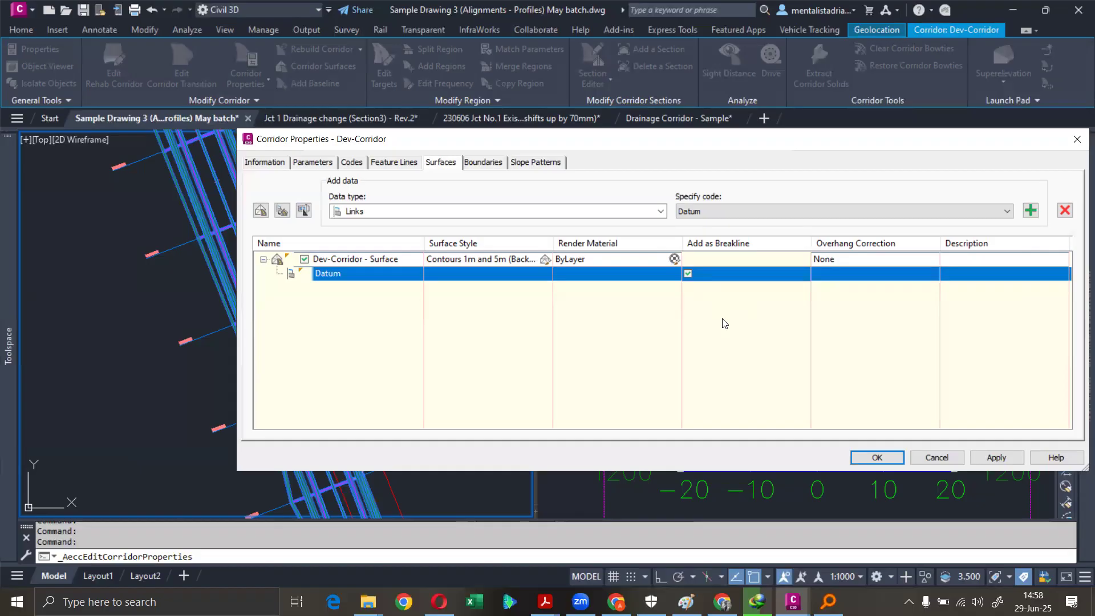
- Bring up the boundary options for Dev-Corridor - Surface
left_click(483, 162)
right_click(358, 208)
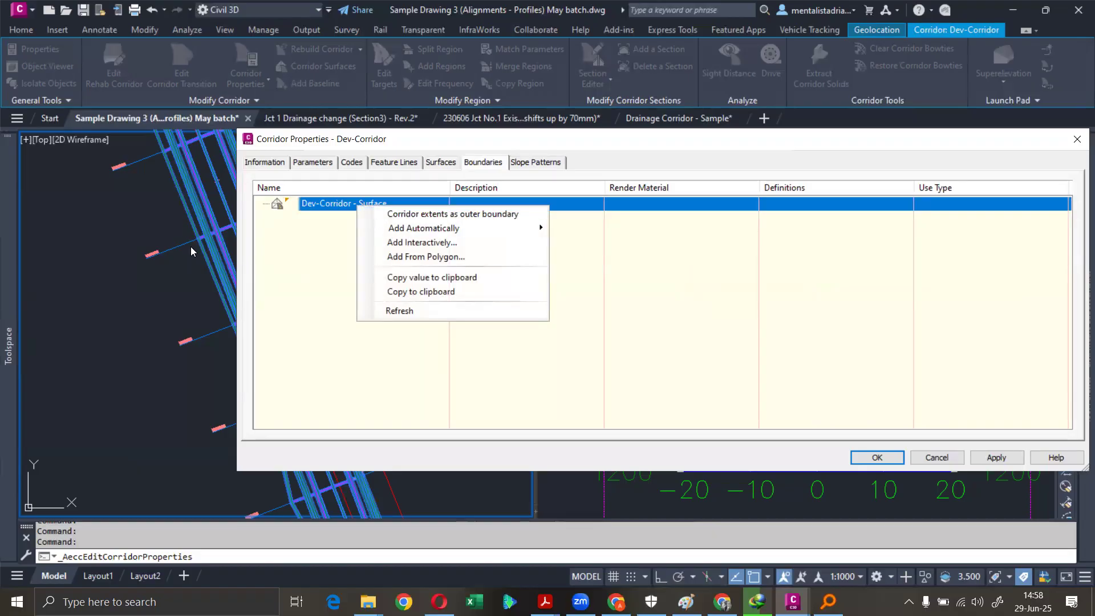
- Add the corridor extents as outer boundary to the Dev-Corridor surface, accept the corridor properties and clear the selection
left_click(500, 215)
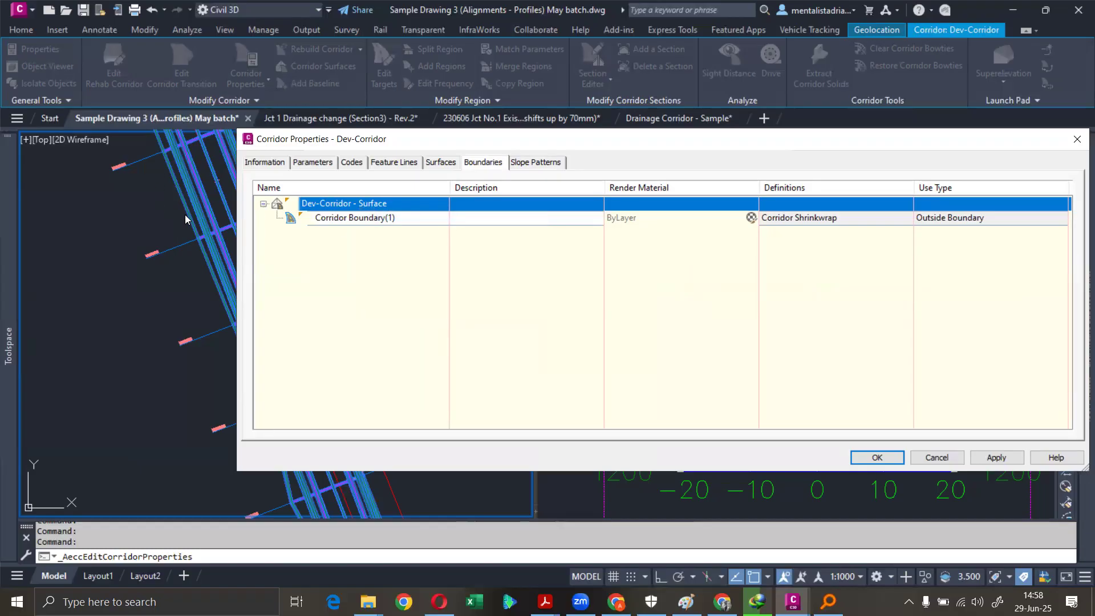
left_click(542, 166)
left_click(484, 164)
left_click(447, 163)
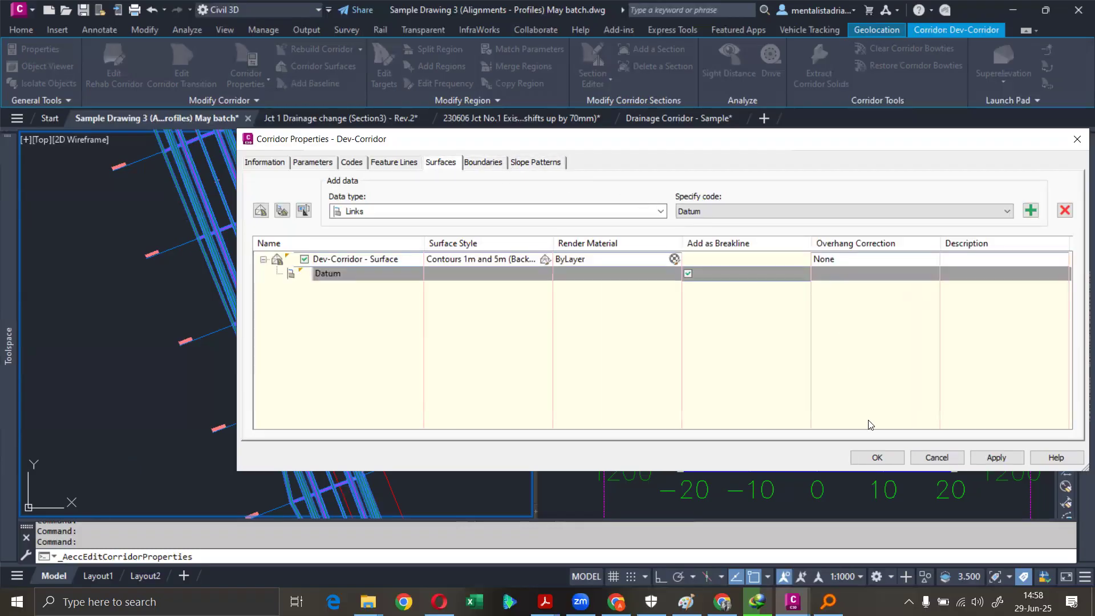
left_click(878, 457)
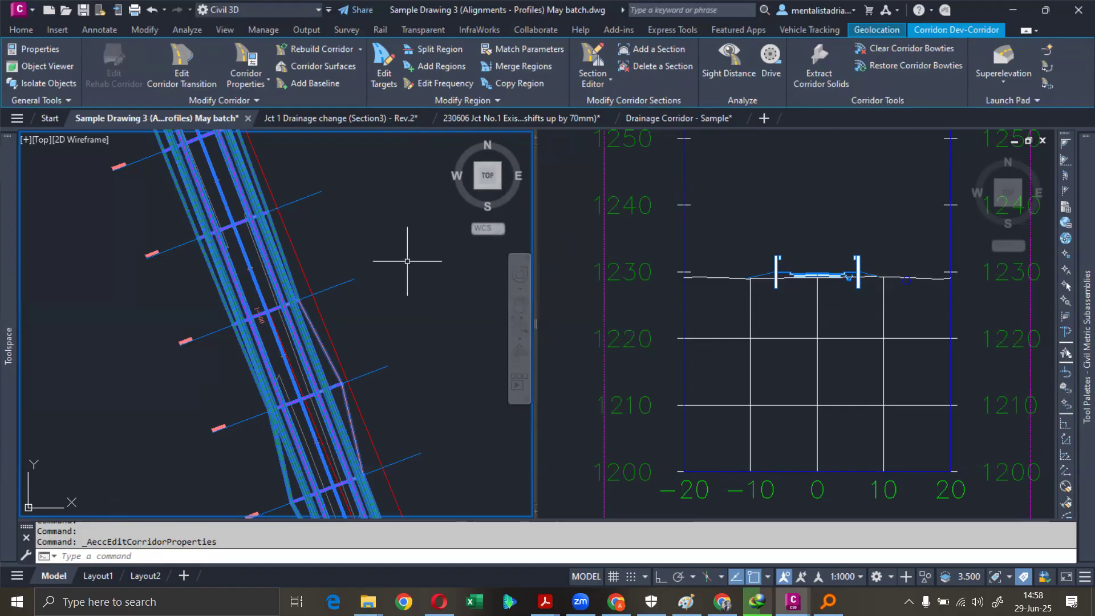
left_click(425, 285)
key("Escape")
key("Escape")
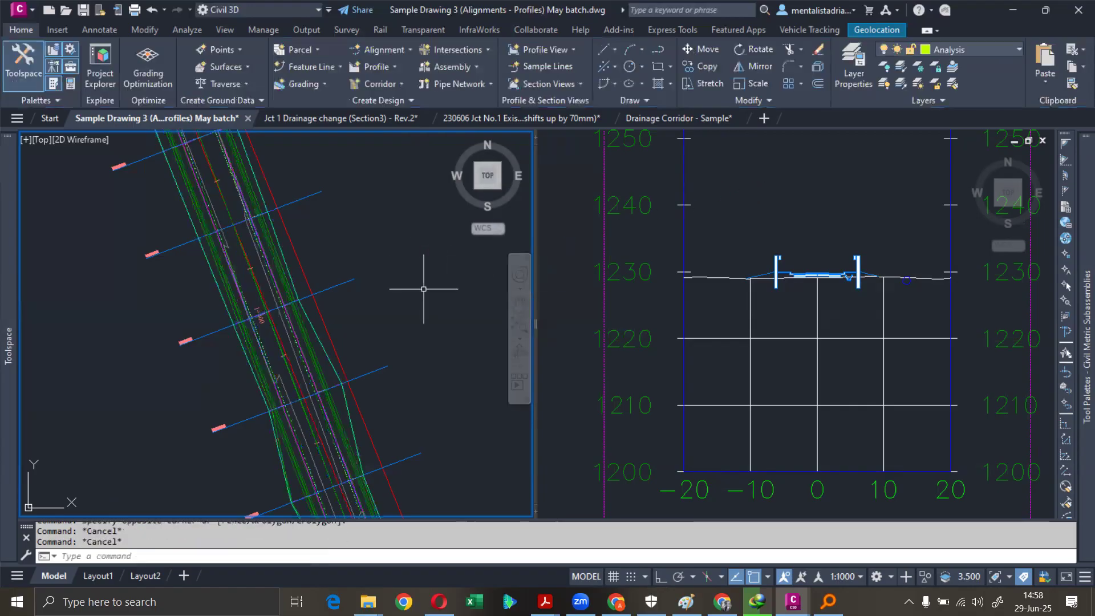
key("ctrl+r")
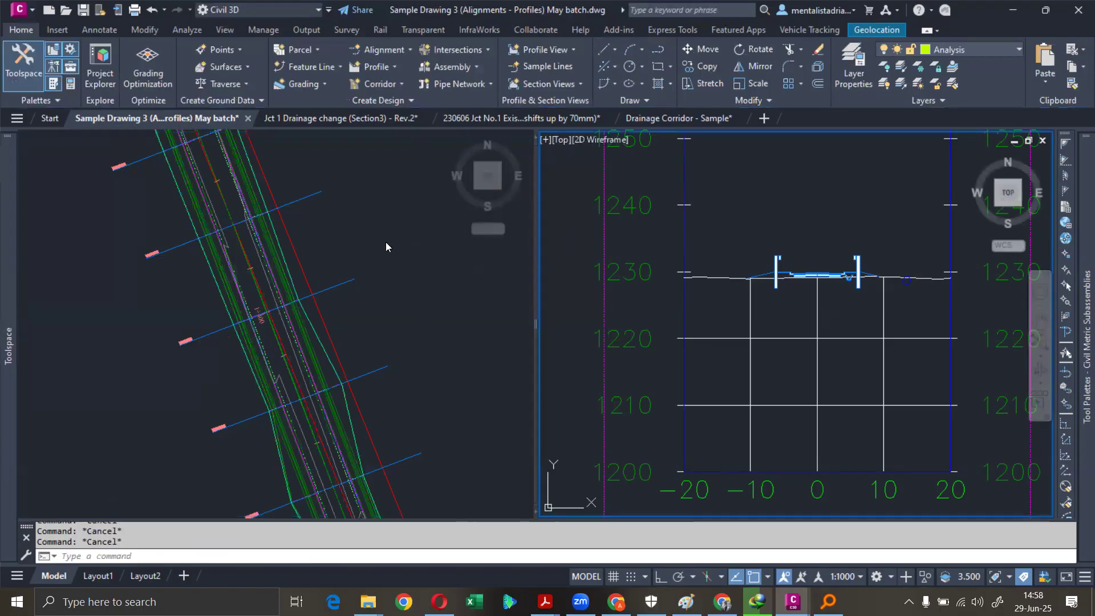
- Select the Dev-Corridor surface from the drawing's surface list in Prospector and open it in the Object Viewer
mouse_move(5, 176)
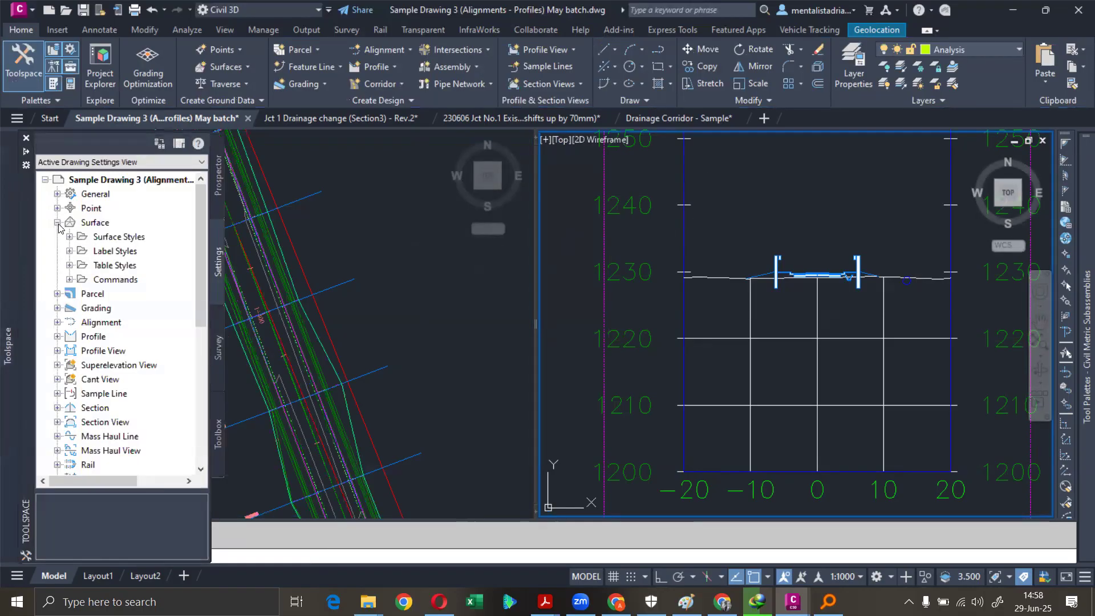
left_click(218, 175)
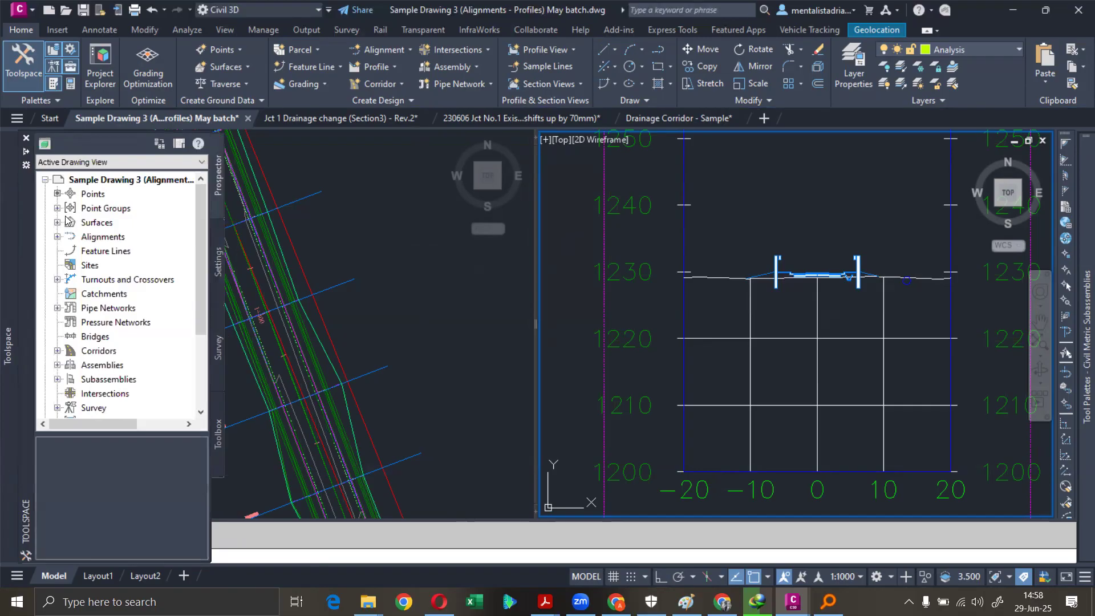
left_click(57, 221)
right_click(133, 238)
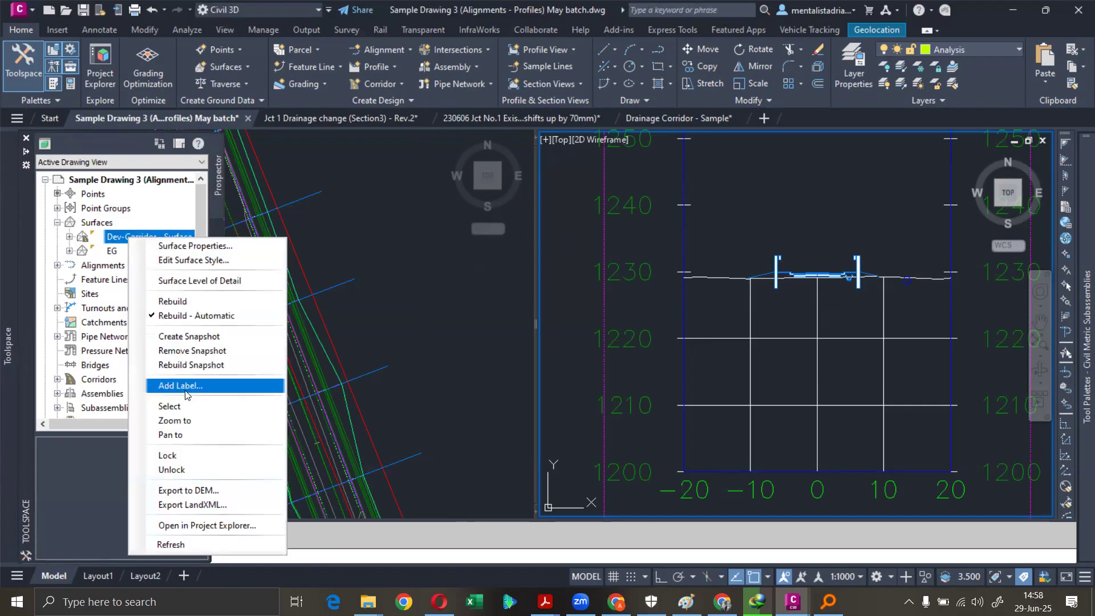
left_click(169, 406)
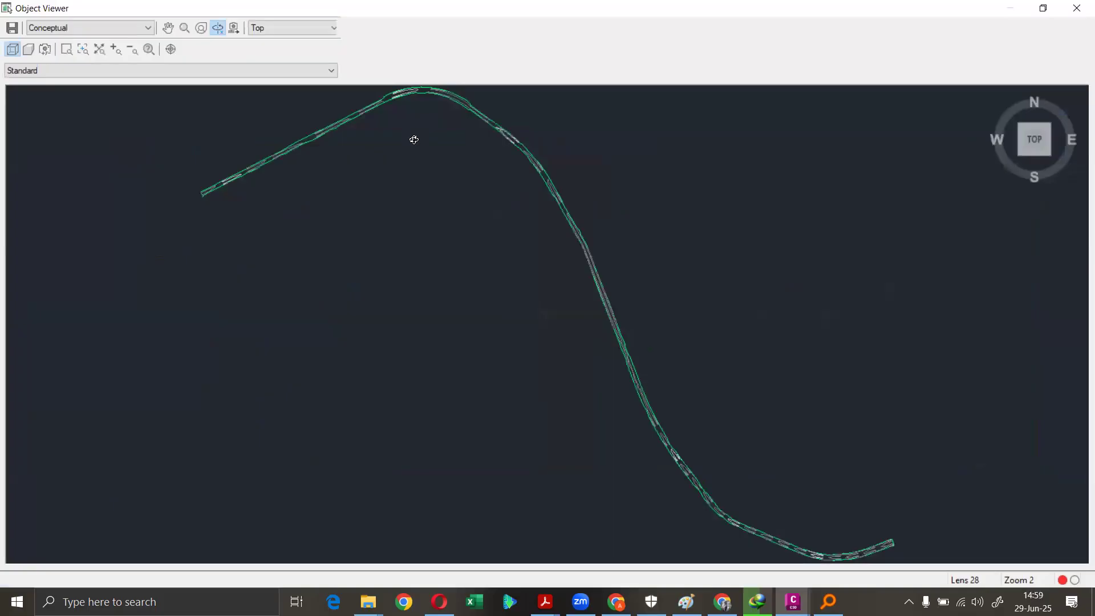
- Inspect the Dev-Corridor surface in 3D, following it along the curve to its western end
left_click_drag(565, 291, 514, 223)
scroll(618, 413, "up", 3)
middle_click_drag(791, 178, 664, 300)
scroll(674, 234, "up", 2)
middle_click_drag(685, 195, 569, 456)
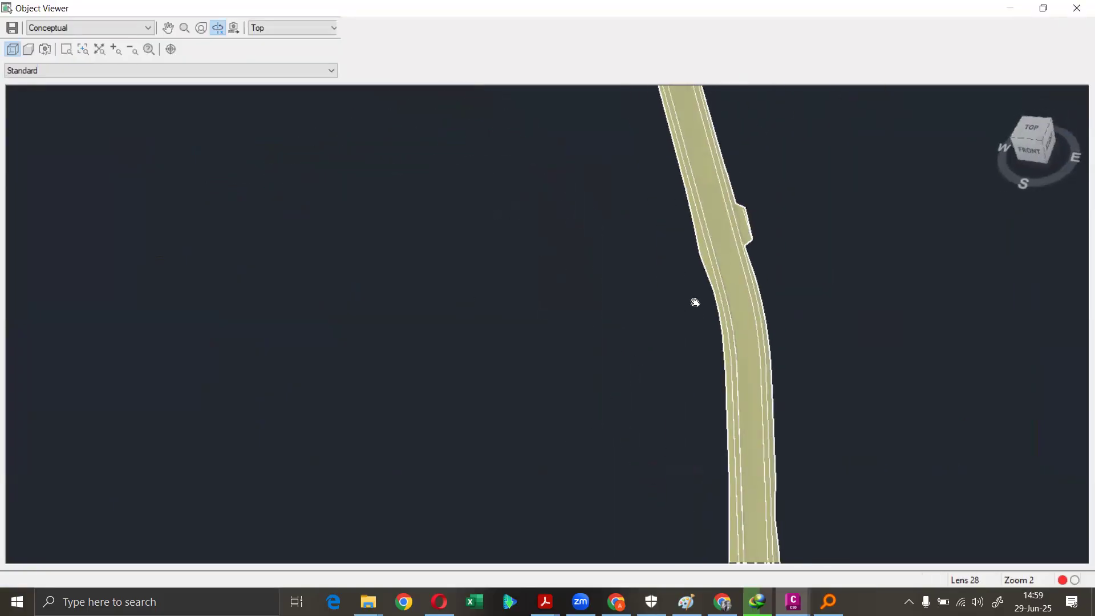
middle_click_drag(695, 303, 668, 562)
middle_click_drag(583, 256, 617, 557)
middle_click_drag(515, 254, 680, 541)
middle_click_drag(481, 265, 736, 488)
middle_click_drag(480, 238, 830, 476)
middle_click_drag(406, 292, 920, 238)
middle_click_drag(523, 269, 793, 216)
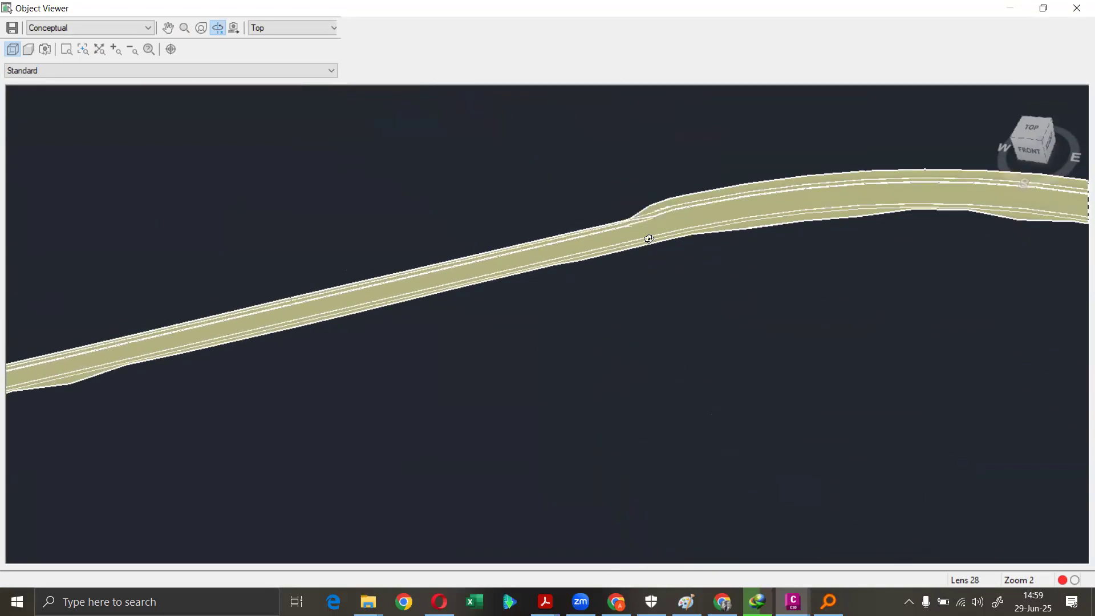
middle_click_drag(423, 240, 1051, 104)
middle_click_drag(506, 211, 958, 114)
middle_click_drag(499, 242, 934, 124)
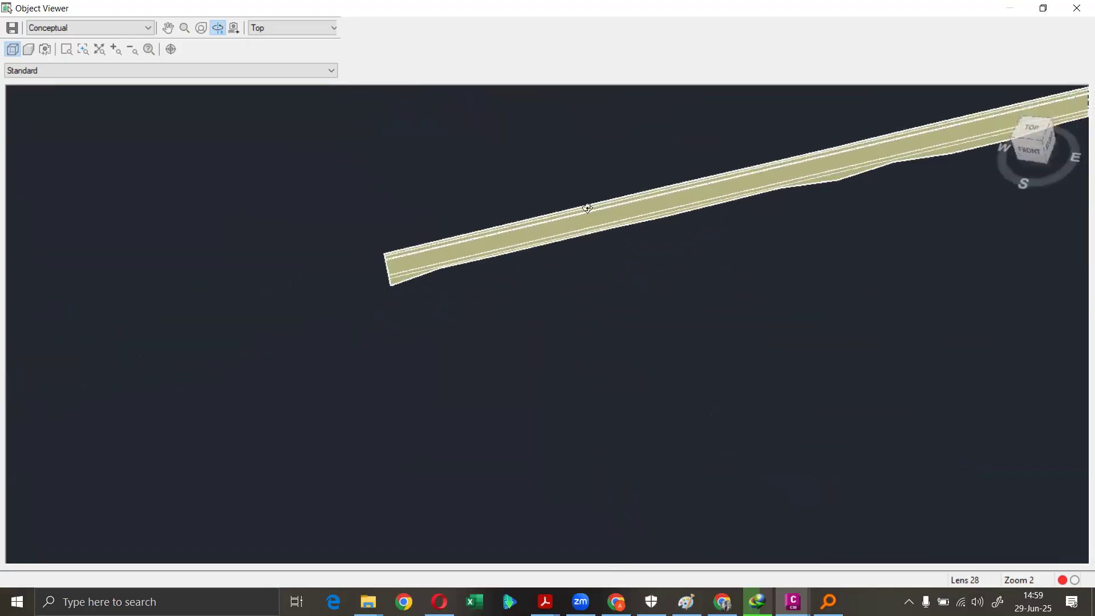
- Examine the surface's datum shape in close-up at its opposite, southeastern end, and close the Object Viewer
middle_click_drag(907, 182, 177, 276)
scroll(739, 245, "down", 1)
scroll(878, 273, "down", 4)
middle_click_drag(902, 278, 564, 99)
middle_click_drag(793, 553, 758, 309)
middle_click_drag(860, 405, 726, 342)
scroll(558, 321, "up", 4)
middle_click_drag(851, 316, 333, 245)
scroll(441, 249, "up", 2)
left_click_drag(487, 236, 418, 226)
middle_click_drag(410, 225, 1032, 530)
left_click_drag(589, 390, 435, 256)
middle_click_drag(434, 256, 553, 291)
scroll(578, 278, "up", 7)
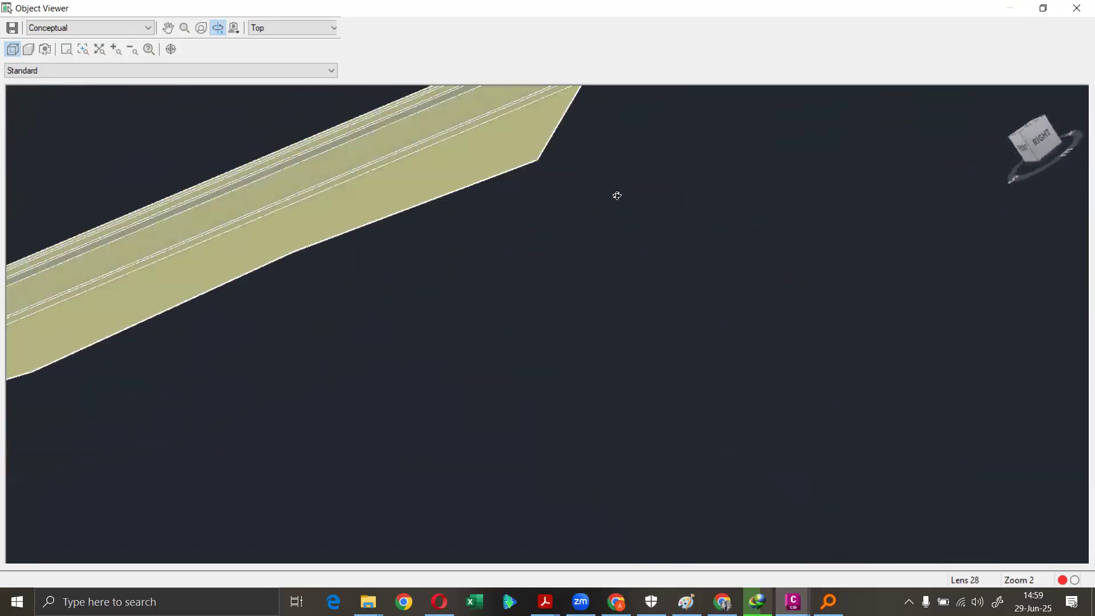
middle_click_drag(616, 196, 481, 384)
scroll(491, 340, "up", 4)
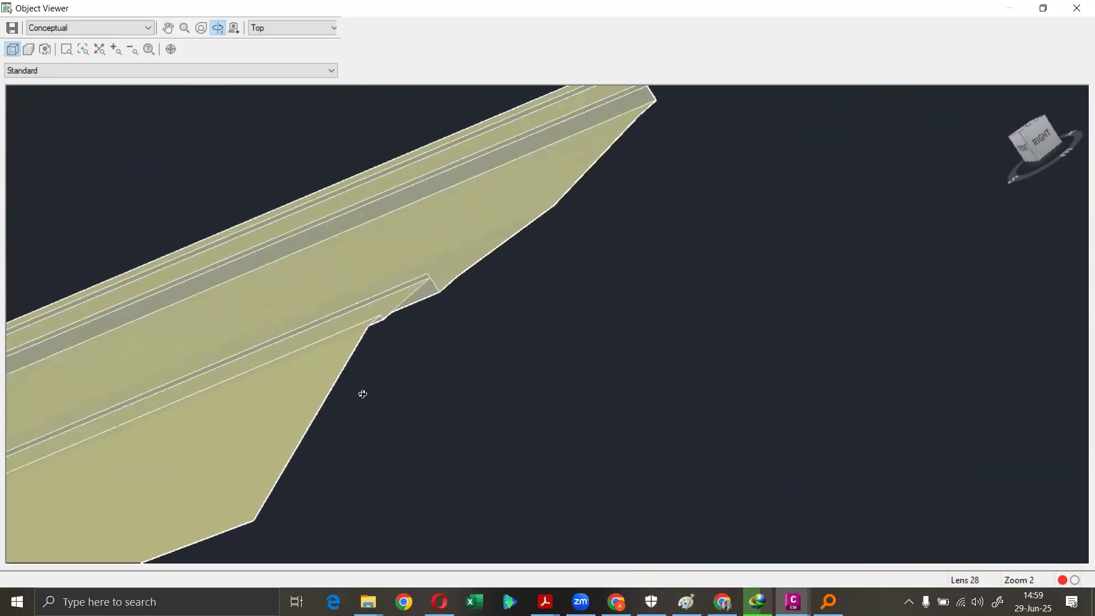
middle_click_drag(496, 249, 424, 299)
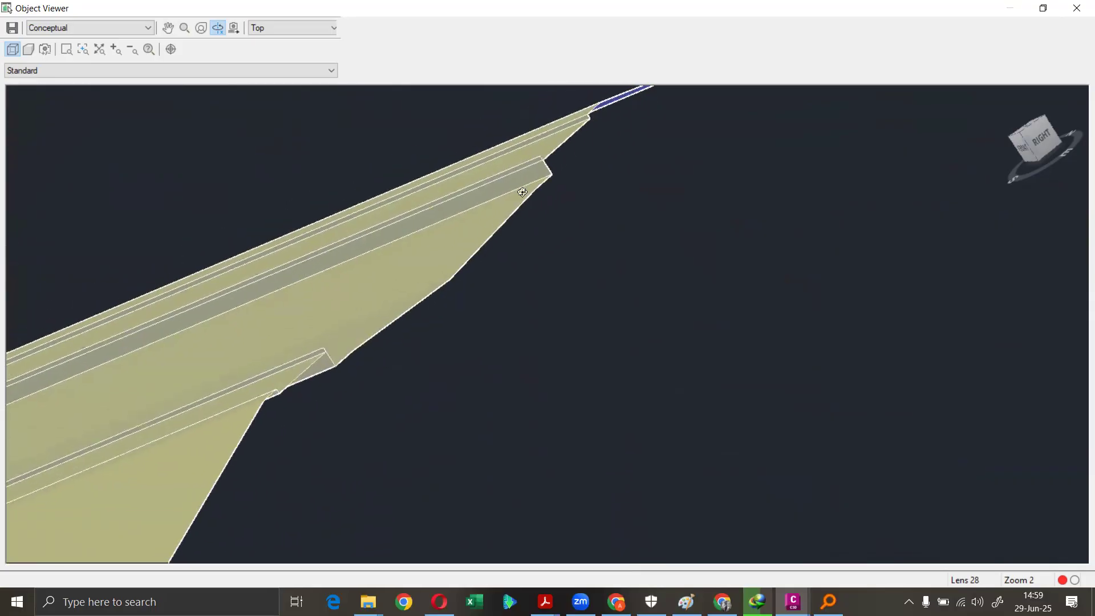
middle_click_drag(572, 152, 533, 205)
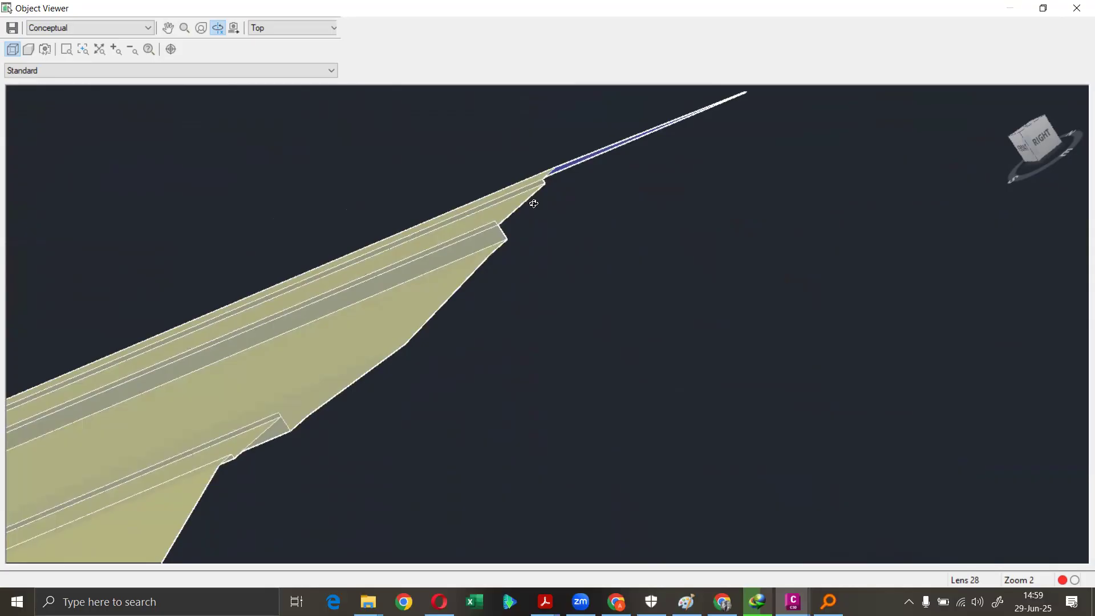
left_click(1077, 9)
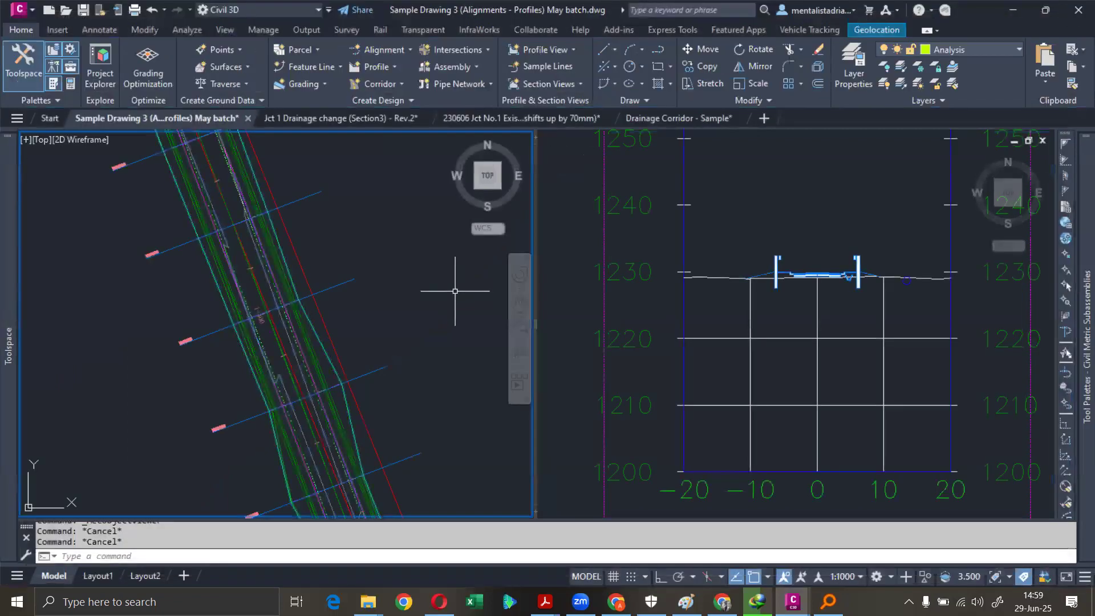
- Reopen the Dev-Corridor surface from the plan in the Object Viewer, inspect its southeastern end in 3D, and clear the selection
middle_click_drag(454, 288, 389, 189)
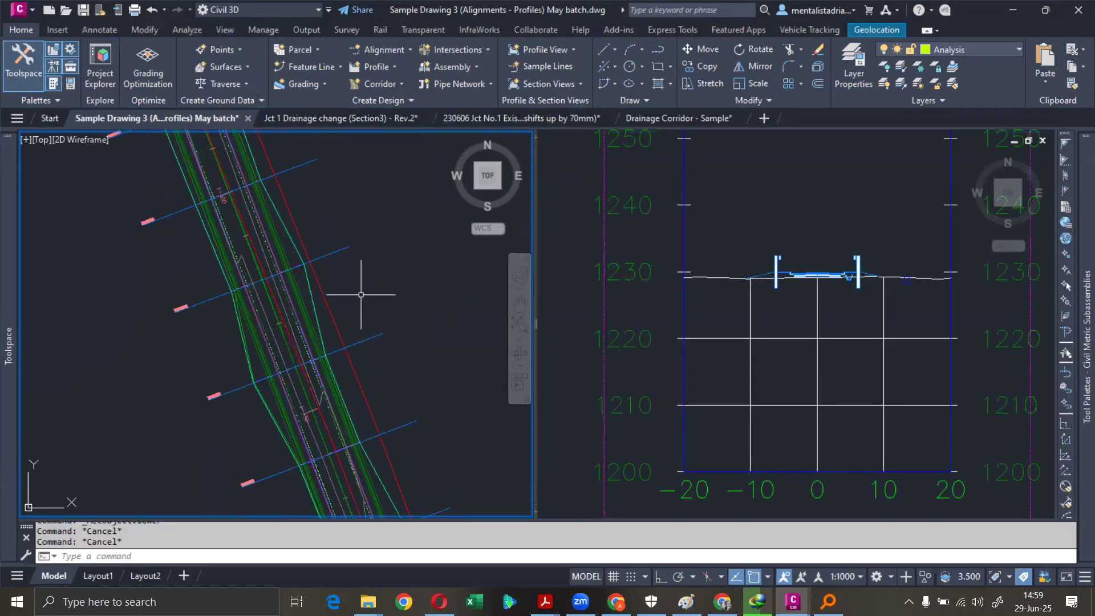
left_click(313, 309)
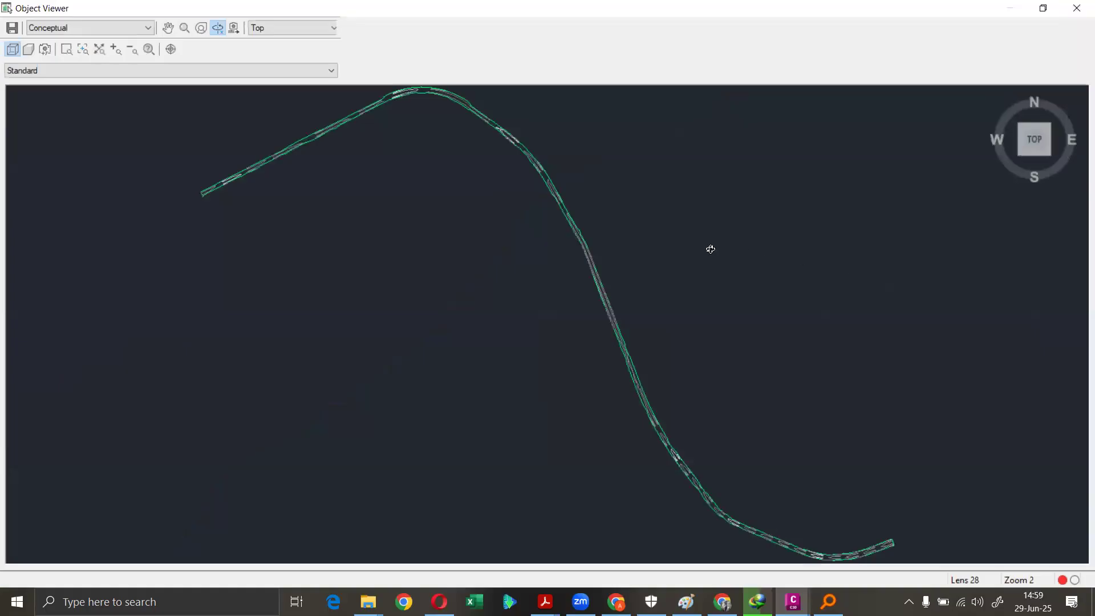
middle_click_drag(705, 397, 613, 271)
scroll(622, 286, "up", 2)
middle_click_drag(803, 426, 436, 249)
scroll(562, 326, "up", 4)
scroll(645, 313, "up", 4)
left_click_drag(661, 335, 510, 324)
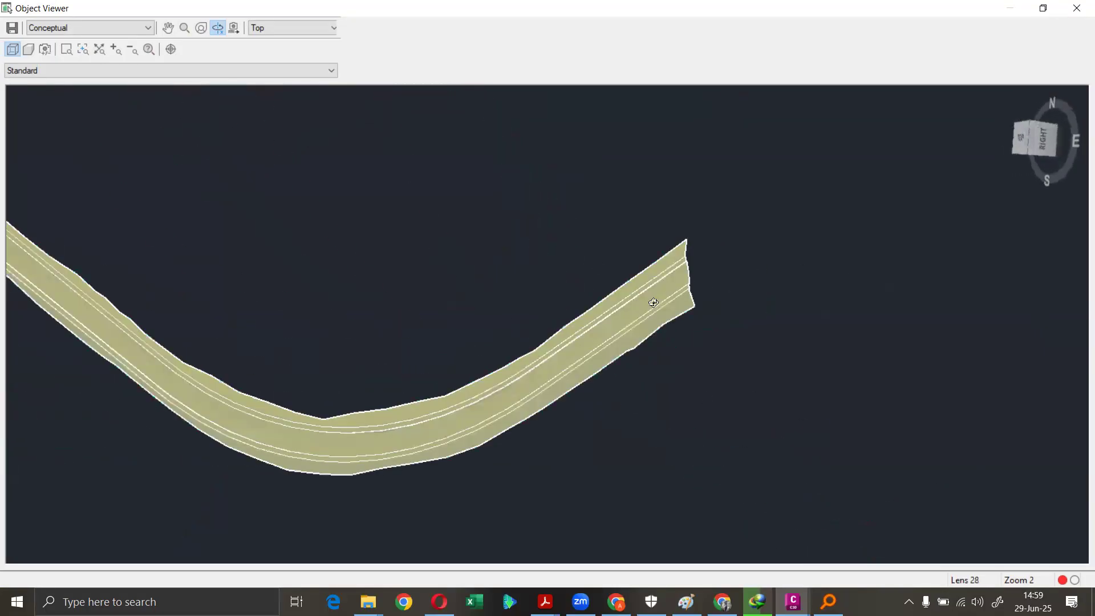
scroll(654, 303, "up", 5)
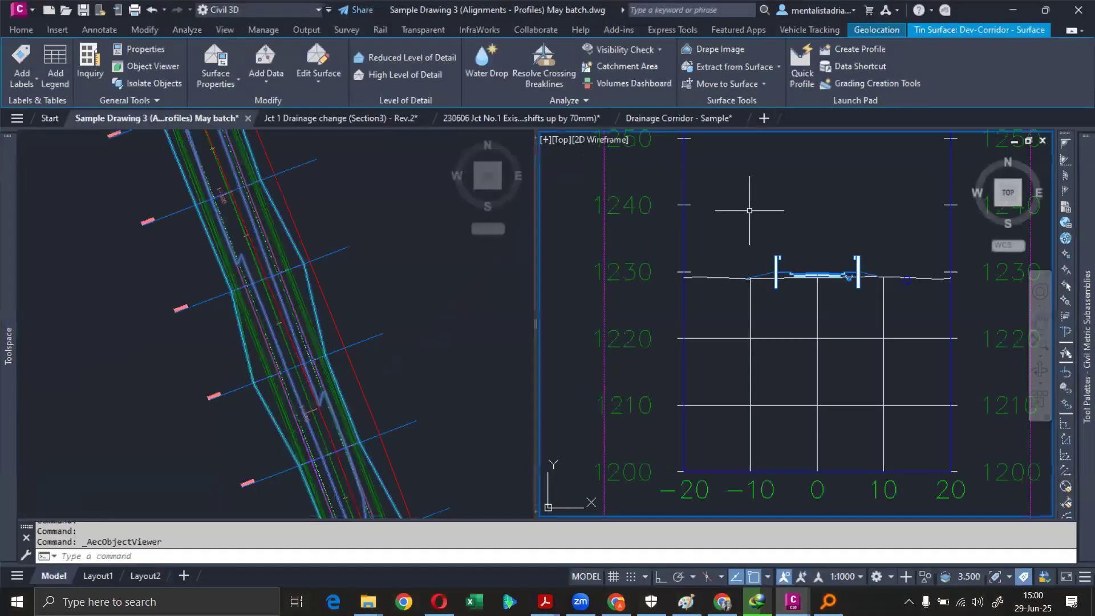
mouse_move(749, 211)
key("Escape")
key("Escape")
- Find the road assembly and select the Drg_CRS subassembly beneath the trapezoidal drain
scroll(750, 208, "down", 5)
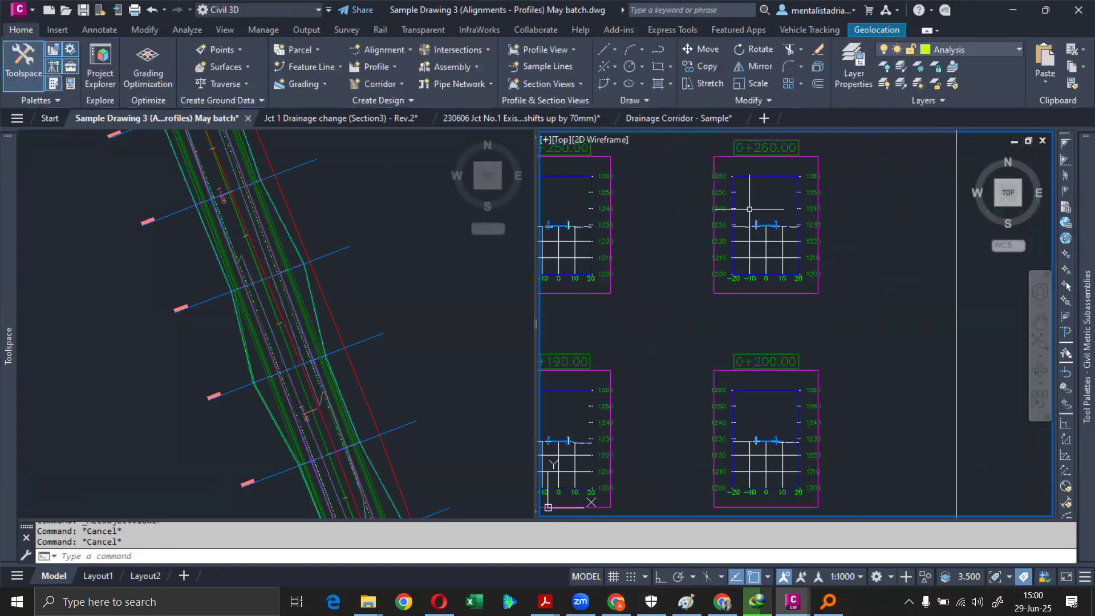
scroll(750, 209, "down", 5)
scroll(751, 211, "down", 4)
scroll(701, 330, "up", 13)
scroll(643, 349, "up", 8)
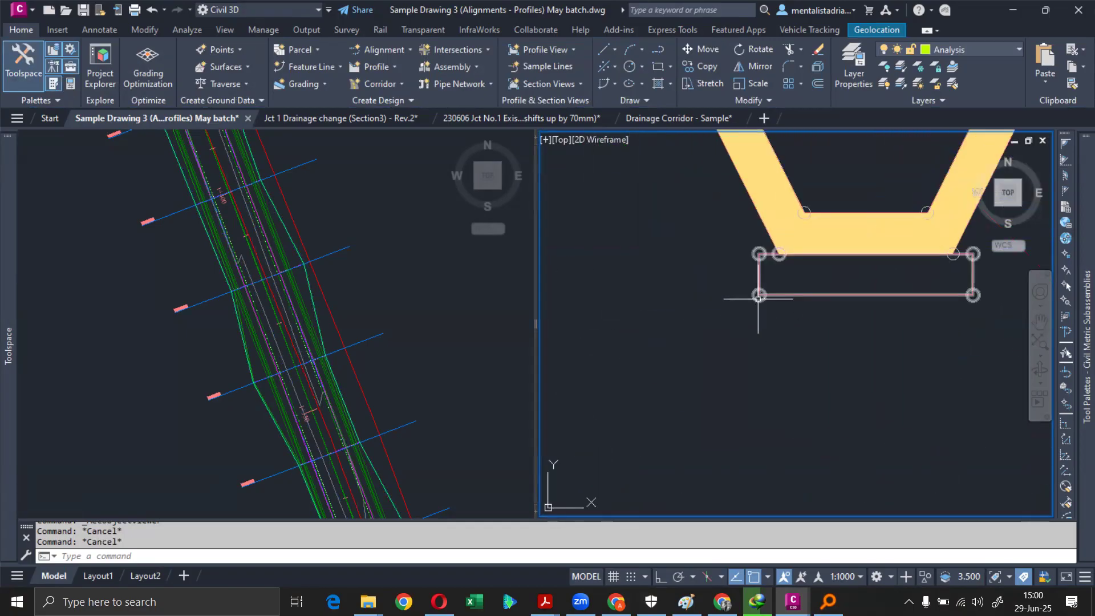
left_click(755, 295)
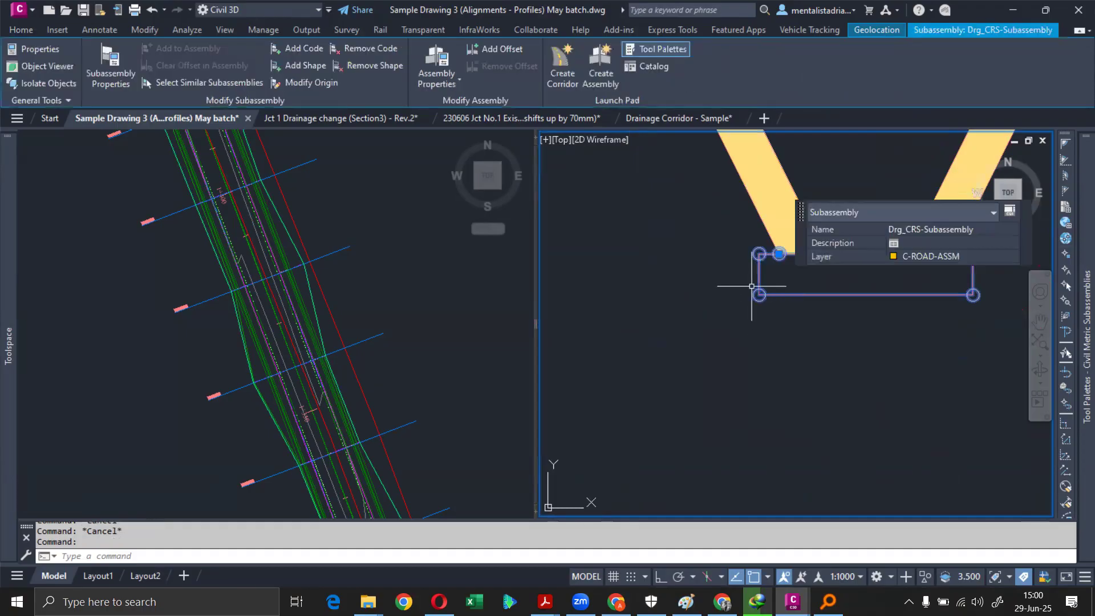
scroll(759, 244, "down", 4)
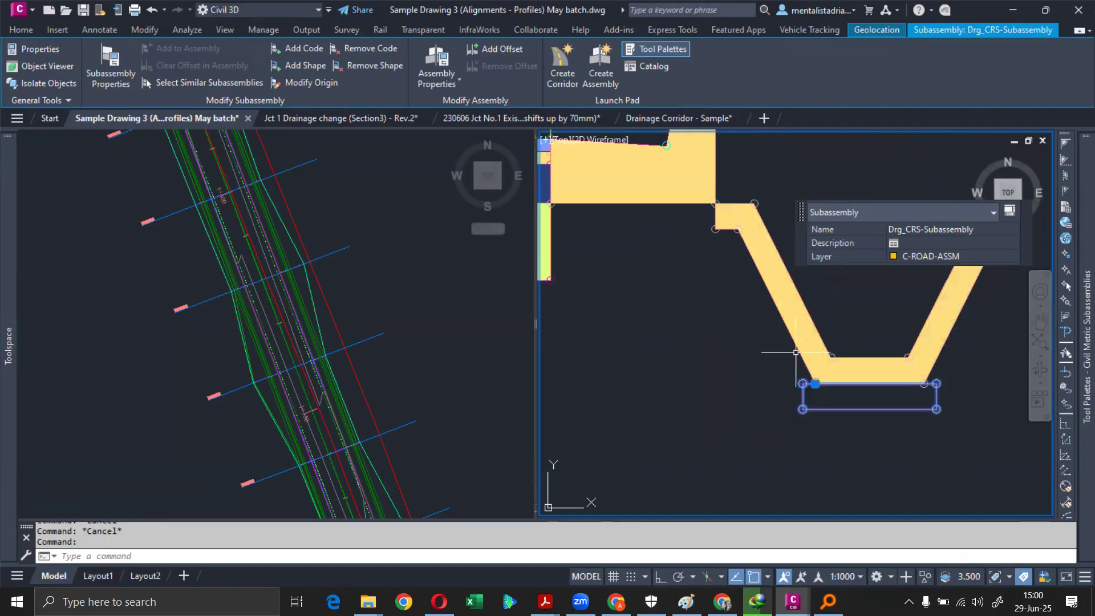
- Examine the assembly's underside from the drain along the pavement layers to the kerb on the opposite side
mouse_move(567, 302)
middle_mouse_down()
mouse_move(741, 329)
mouse_move(656, 405)
middle_mouse_up()
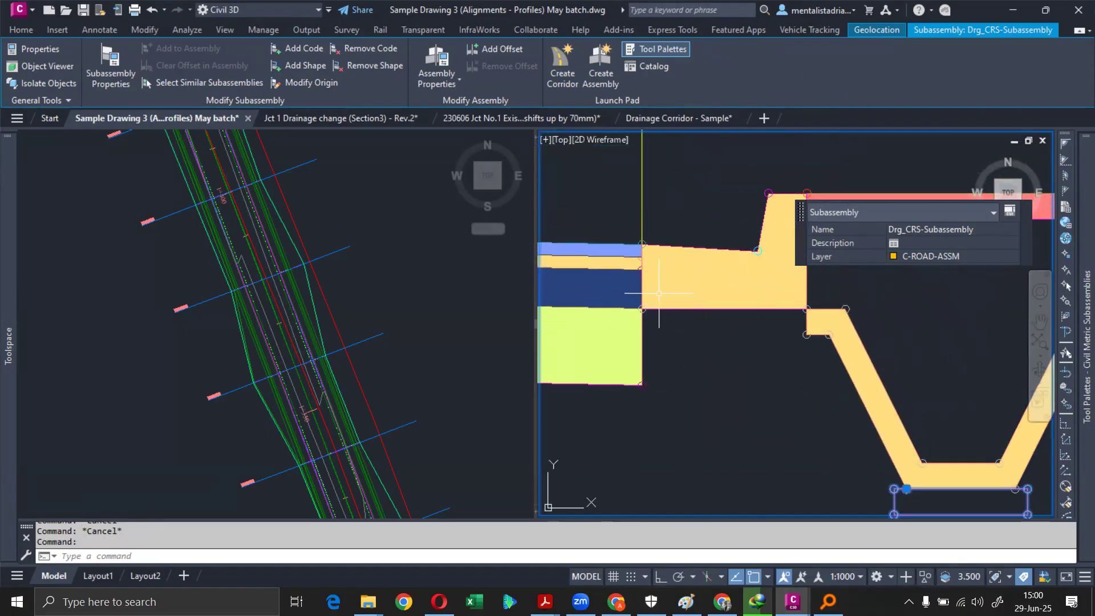
mouse_move(667, 352)
middle_mouse_down()
mouse_move(809, 309)
mouse_move(865, 320)
middle_mouse_up()
scroll(866, 320, "down", 4)
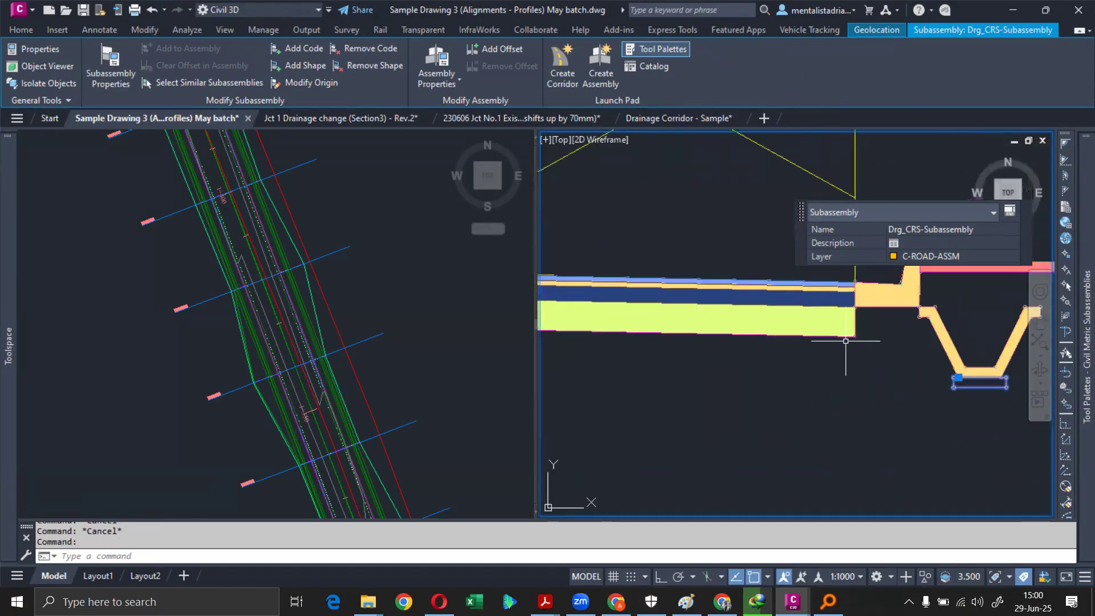
middle_click_drag(643, 357, 911, 326)
middle_click_drag(701, 313, 909, 313)
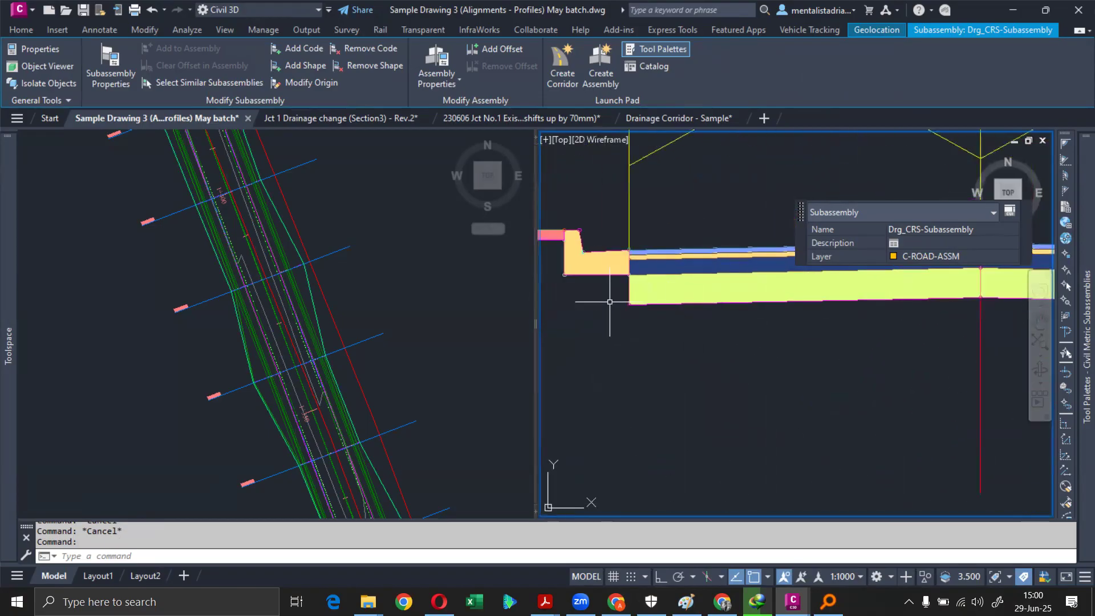
scroll(628, 301, "up", 2)
scroll(673, 306, "up", 2)
mouse_move(676, 186)
middle_mouse_down()
mouse_move(804, 313)
mouse_move(831, 306)
mouse_move(845, 343)
middle_mouse_up()
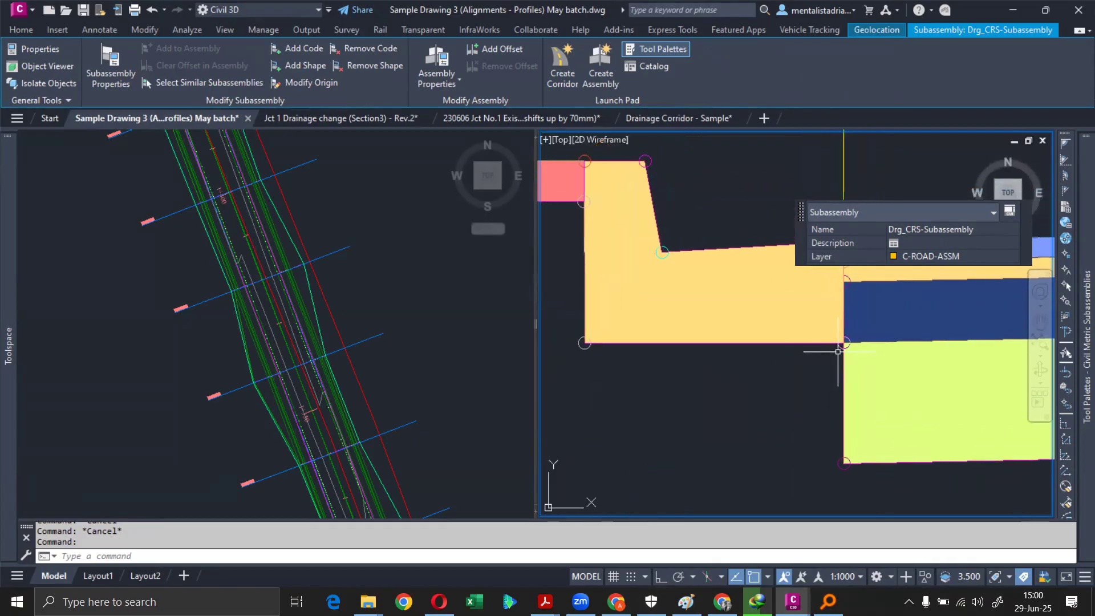
scroll(844, 342, "up", 3)
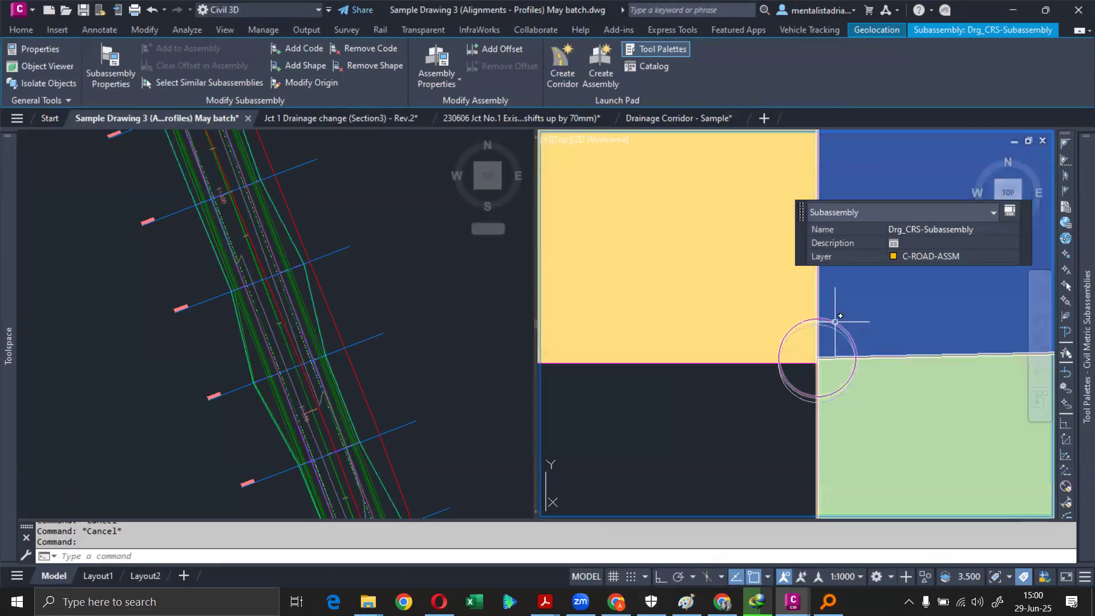
scroll(827, 311, "down", 4)
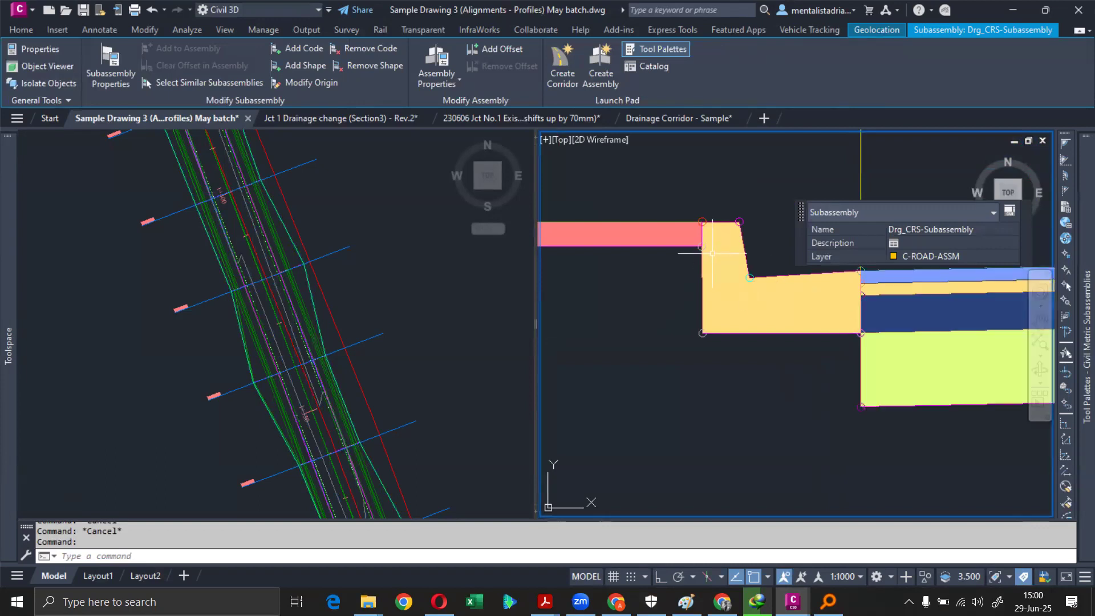
- Examine the bottom of the lowest pavement layer across to the assembly's centreline, and deselect the subassembly
middle_click_drag(840, 366, 527, 281)
middle_click_drag(821, 304, 545, 317)
middle_click_drag(958, 311, 792, 321)
scroll(791, 321, "down", 2)
scroll(893, 313, "up", 3)
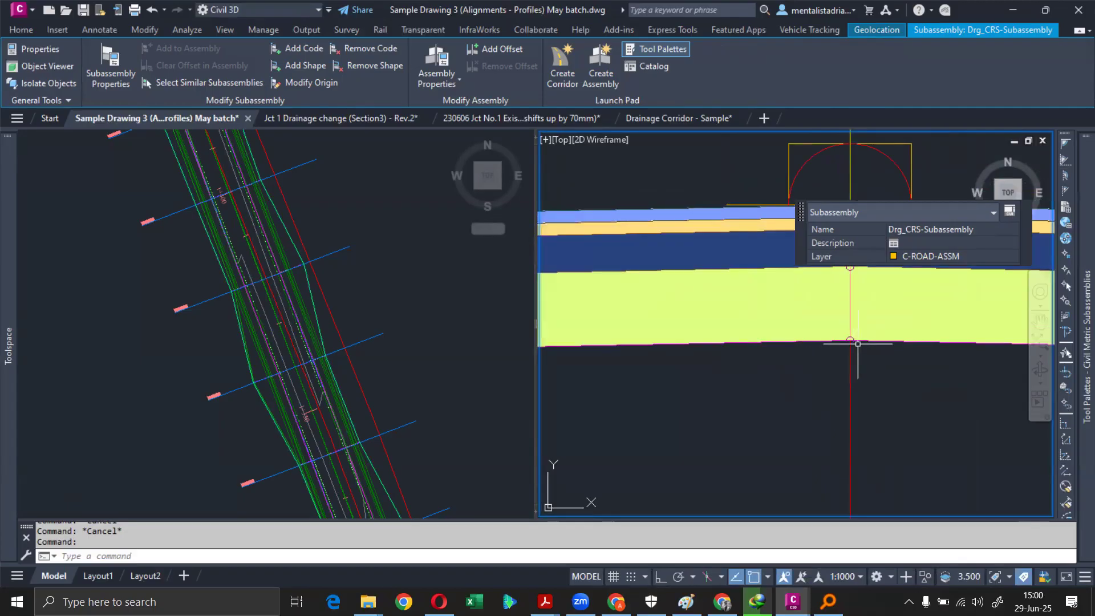
scroll(854, 345, "down", 4)
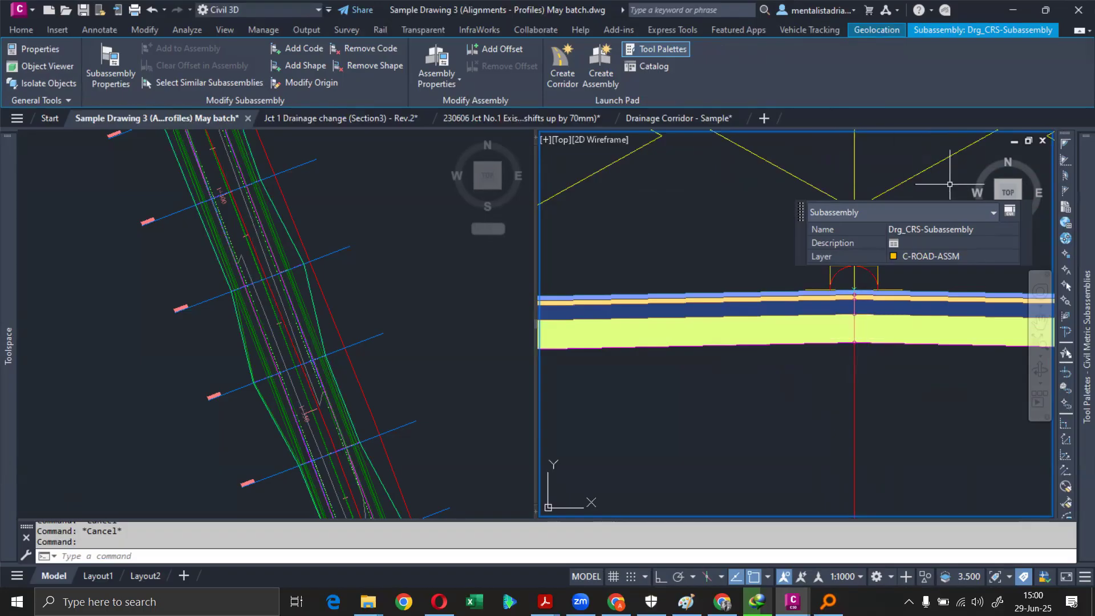
left_click(683, 225)
key("Escape")
key("Escape")
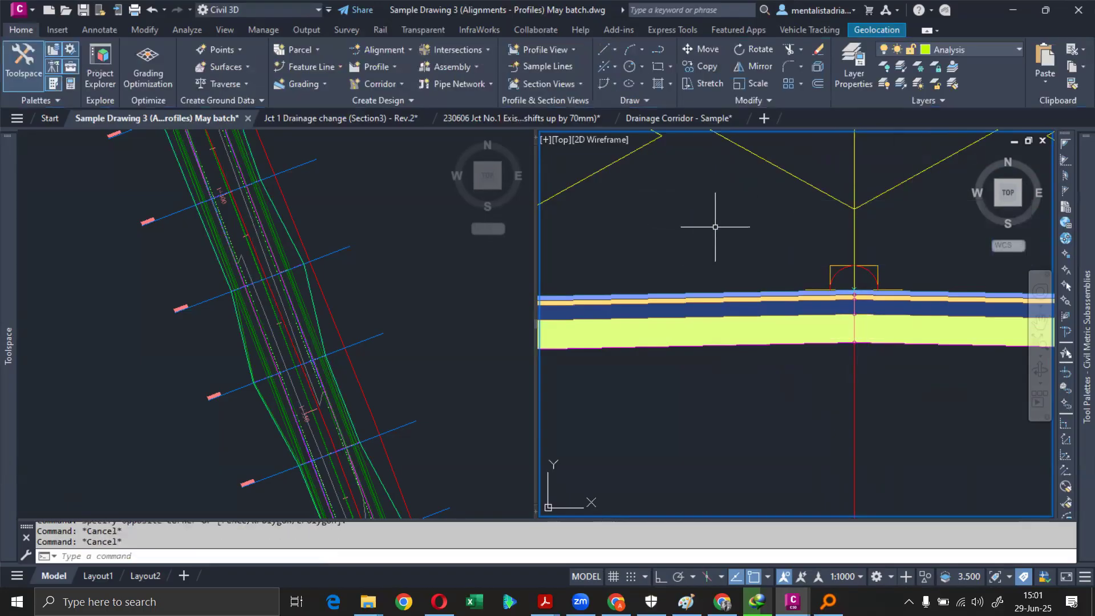
scroll(766, 275, "down", 8)
scroll(766, 275, "down", 5)
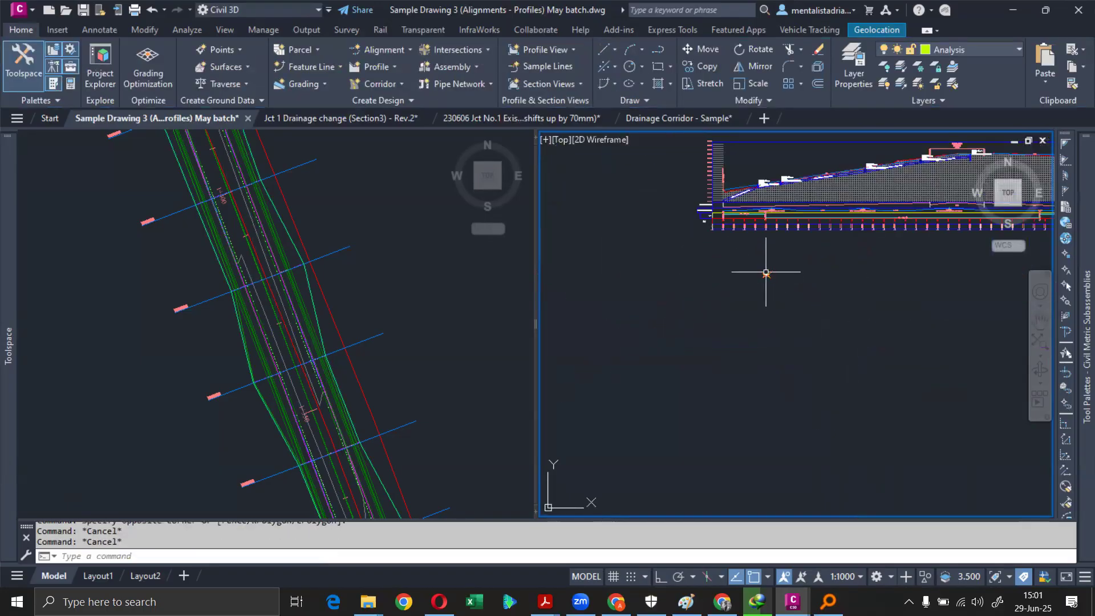
- Find the section view at station 0+000.00 and examine its corridor section up close
middle_click_drag(766, 195, 708, 348)
scroll(718, 301, "down", 4)
scroll(727, 191, "up", 6)
scroll(671, 362, "up", 8)
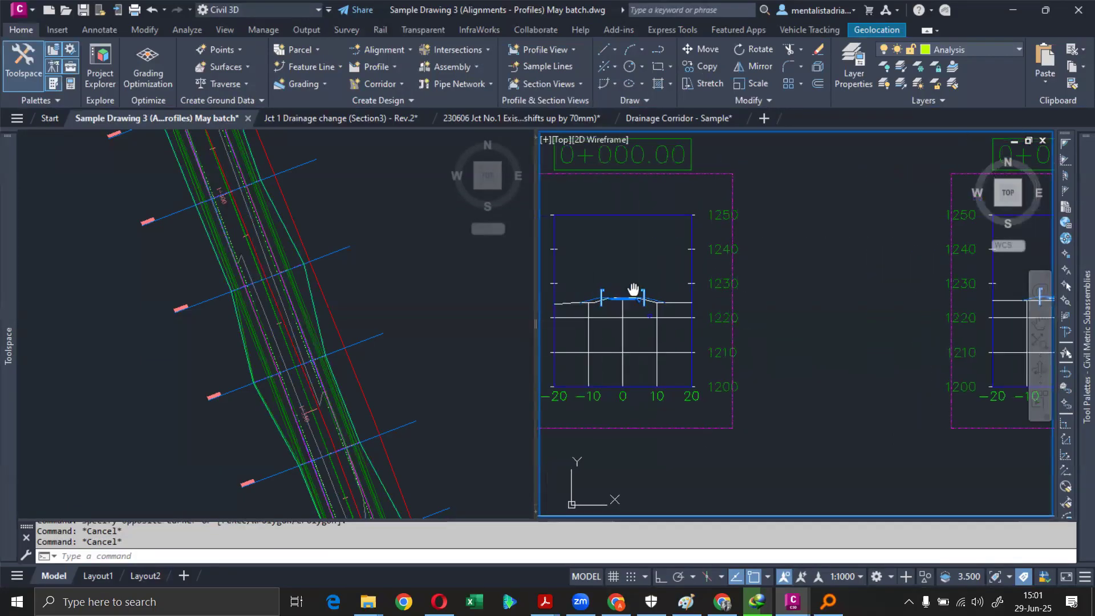
middle_click_drag(771, 305, 716, 314)
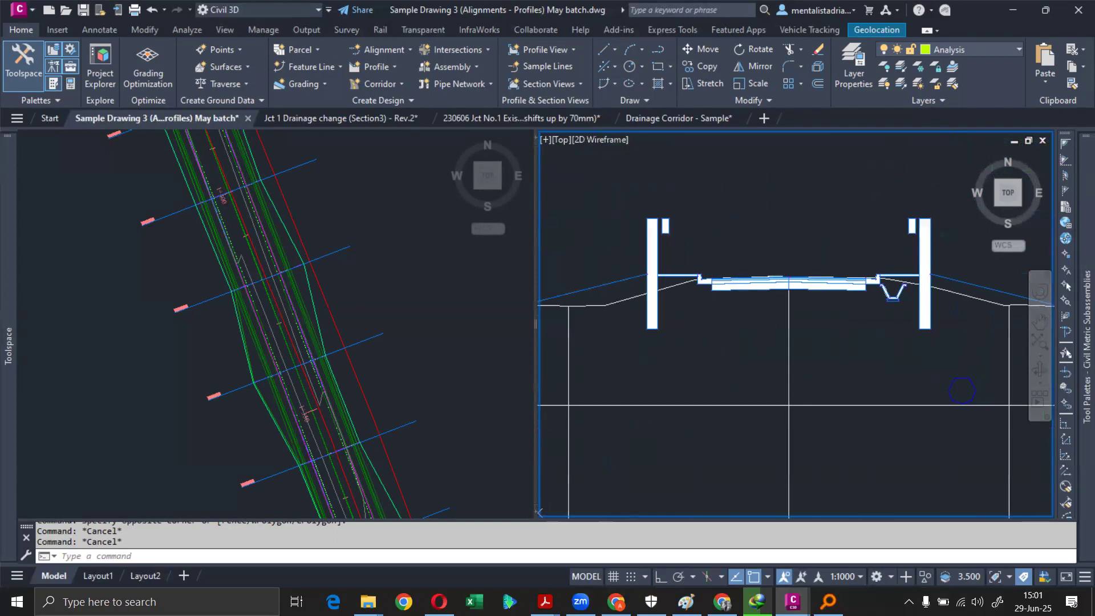
- Add the Dev-Corridor surface to the sampled section sources of the SL Collection - Group Design sample line group
left_click(416, 288)
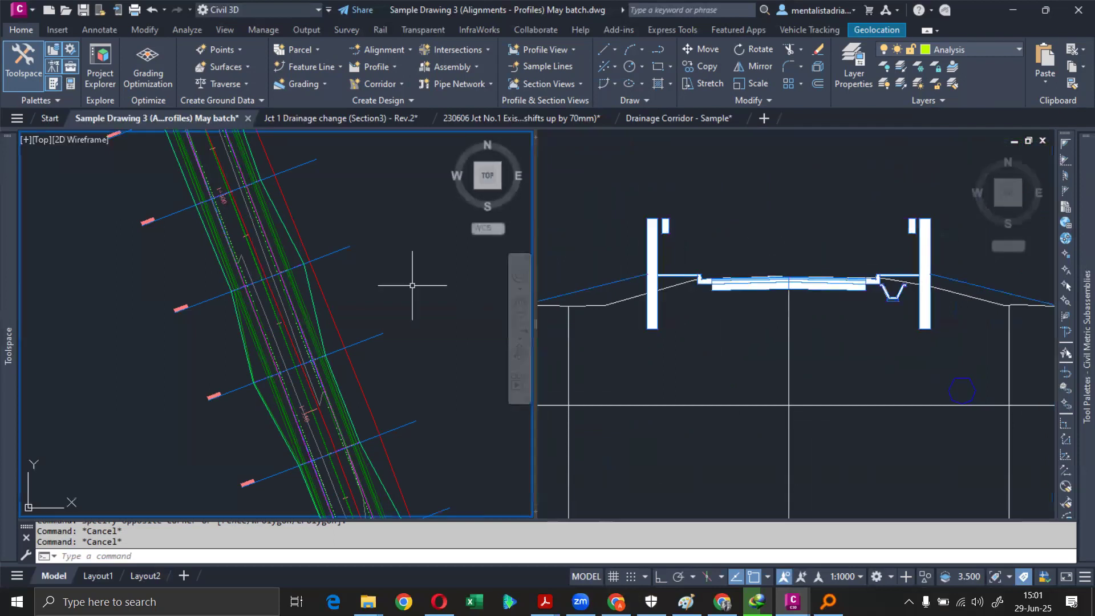
scroll(421, 293, "down", 5)
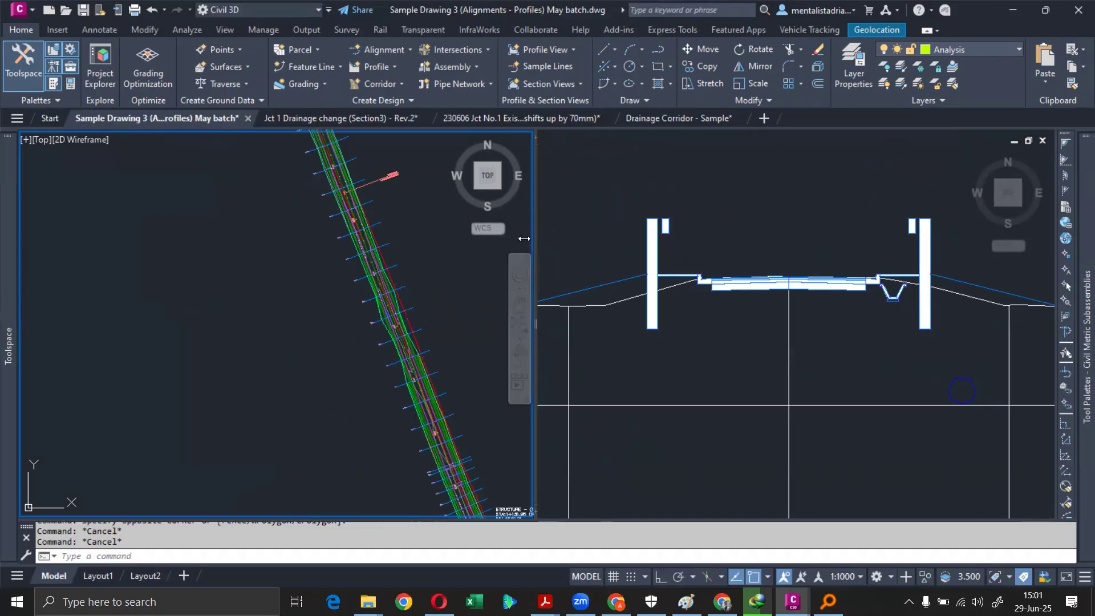
left_click(430, 238)
left_click(398, 302)
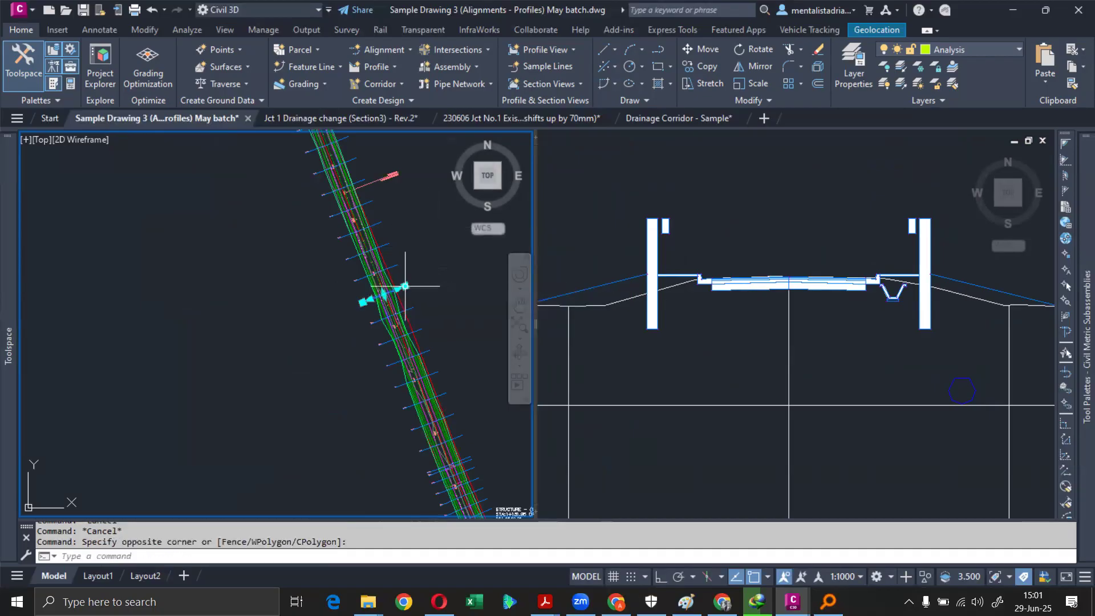
left_click(329, 64)
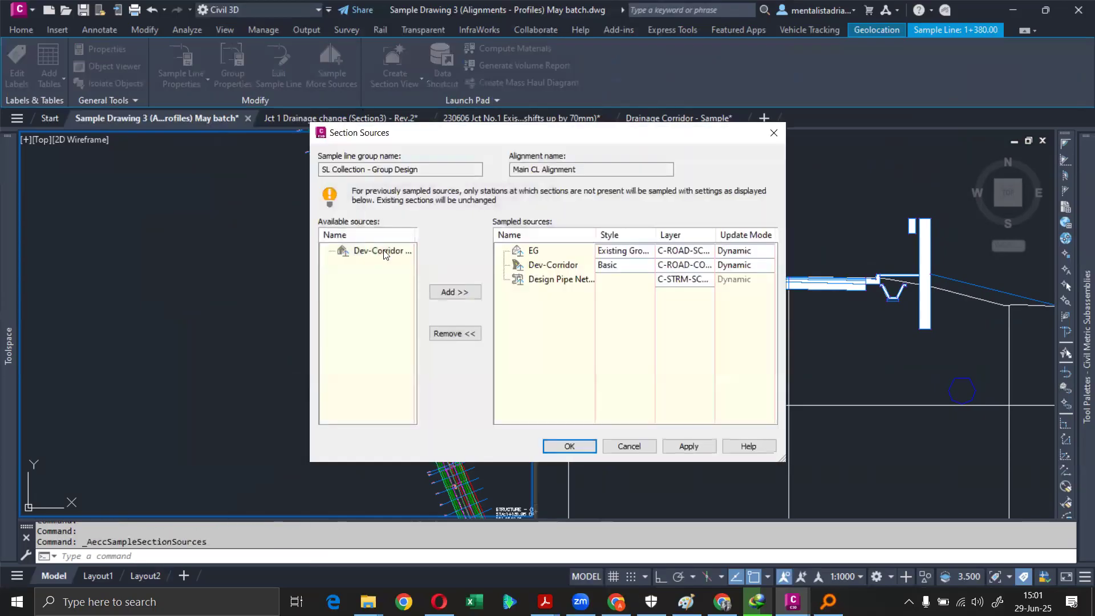
left_click(385, 255)
left_click(455, 292)
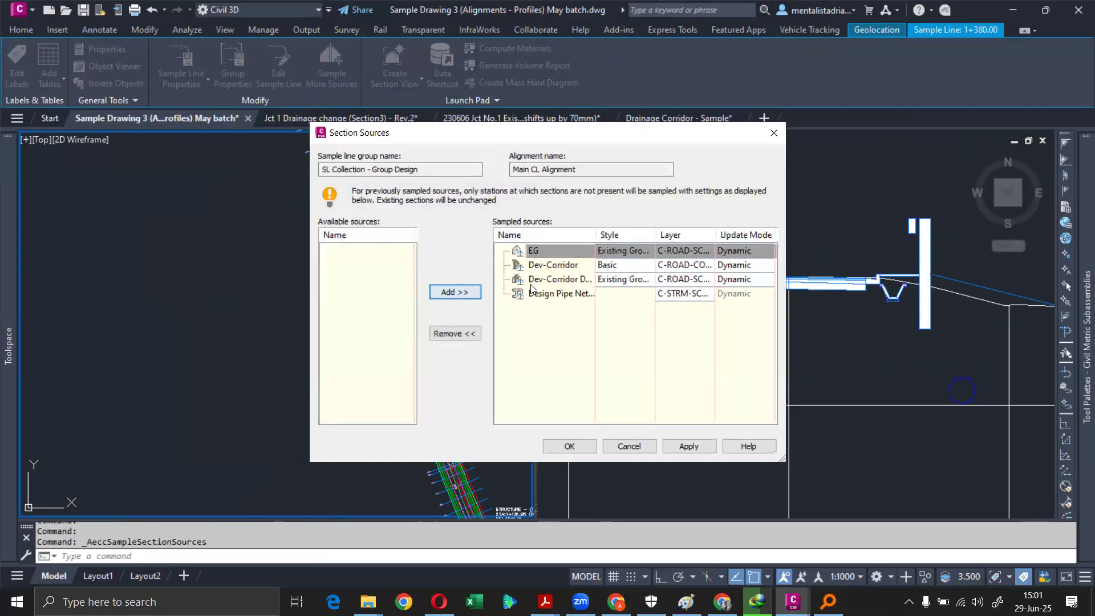
left_click(561, 281)
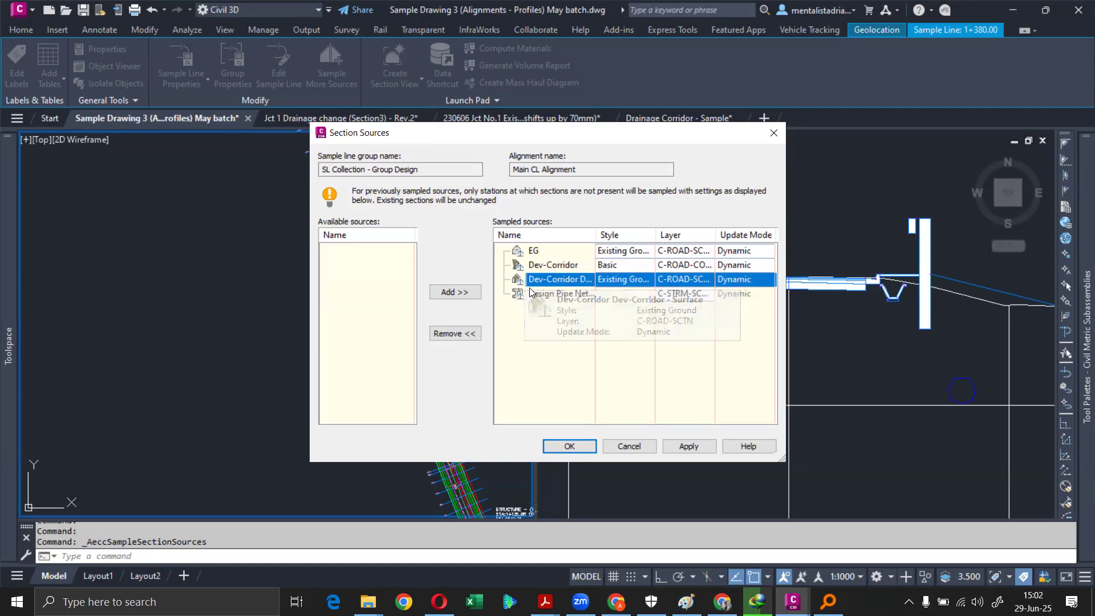
- Remove the Dev-Corridor corridor from the sampled section sources and apply the source changes
left_click(538, 267)
left_click(456, 333)
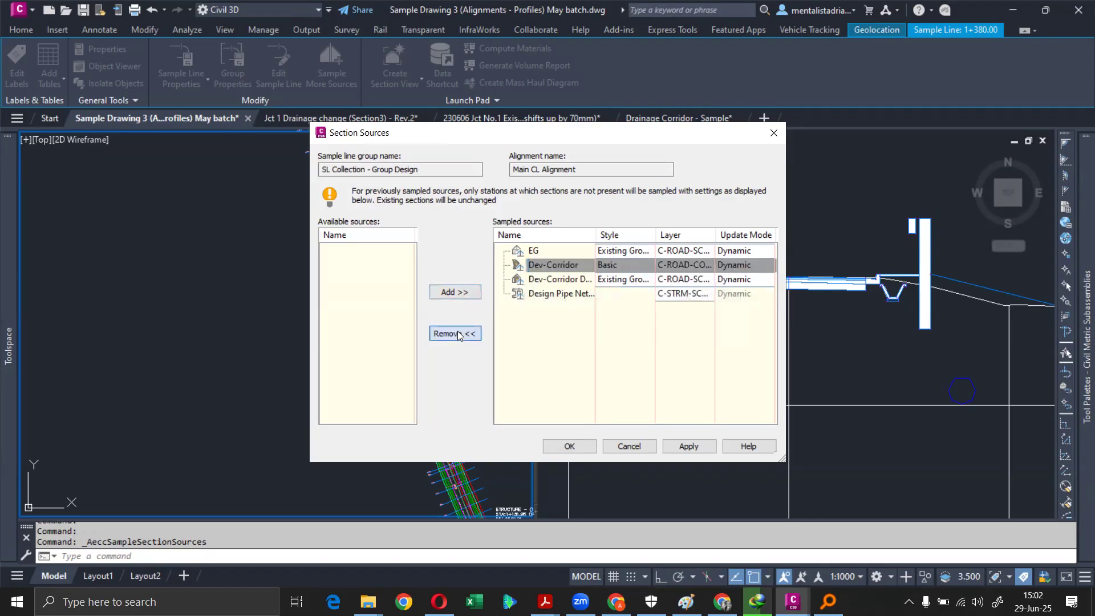
left_click(583, 445)
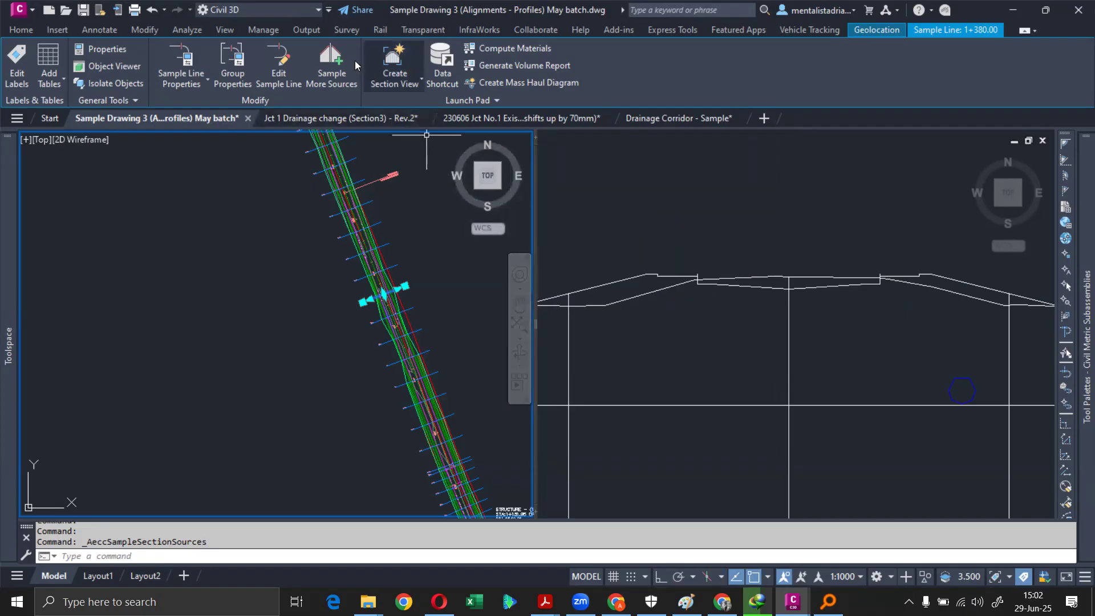
- Examine the datum surface line in the cross section around the kerb and across the full road width
scroll(698, 276, "up", 4)
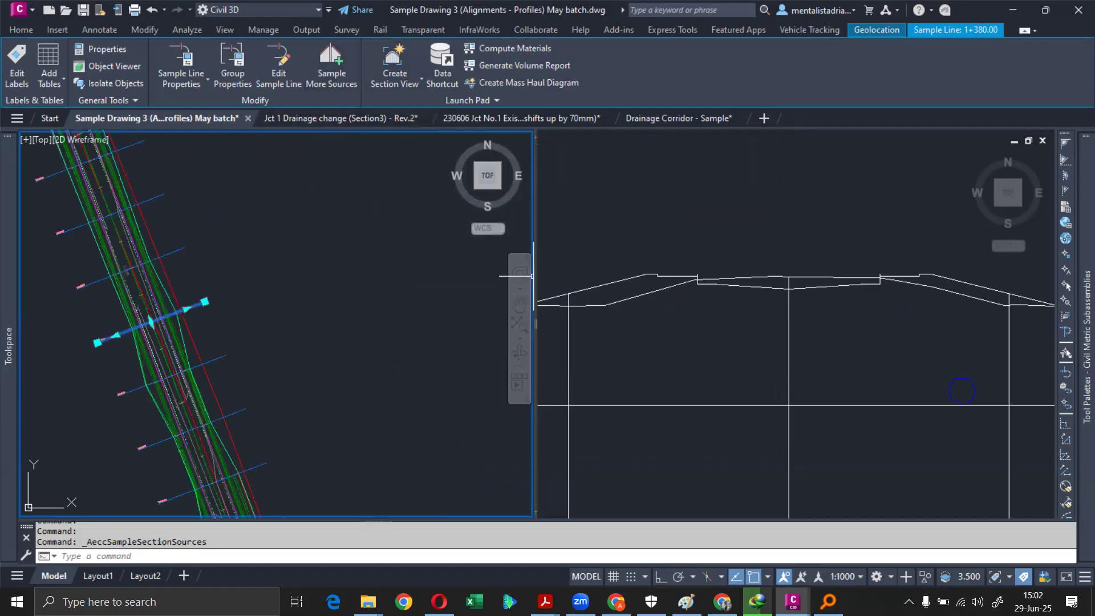
scroll(700, 276, "down", 2)
left_click(717, 269)
scroll(696, 257, "up", 5)
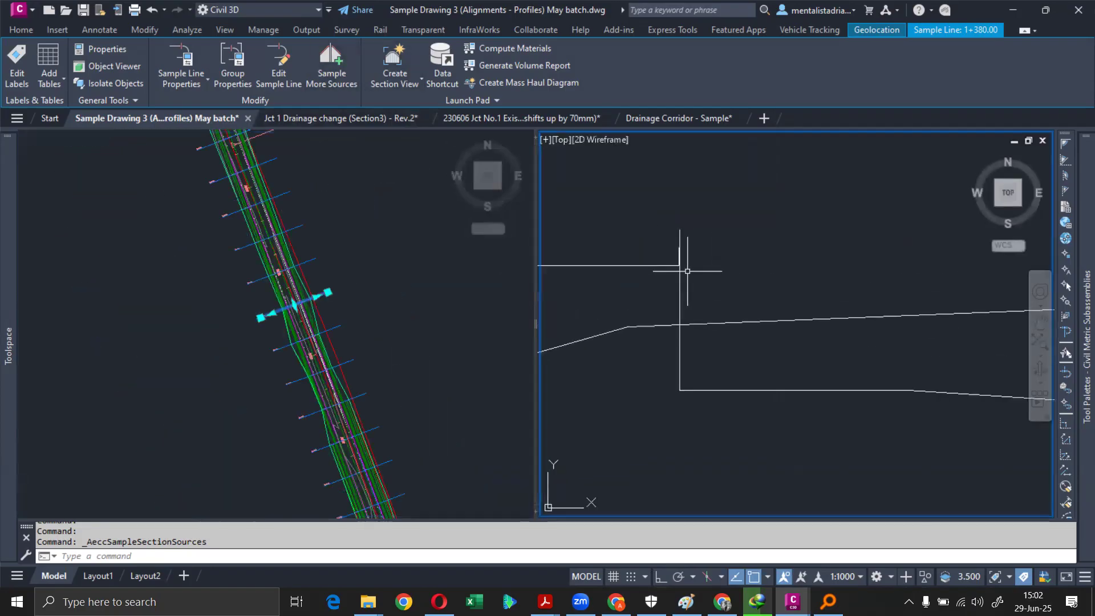
scroll(679, 245, "down", 4)
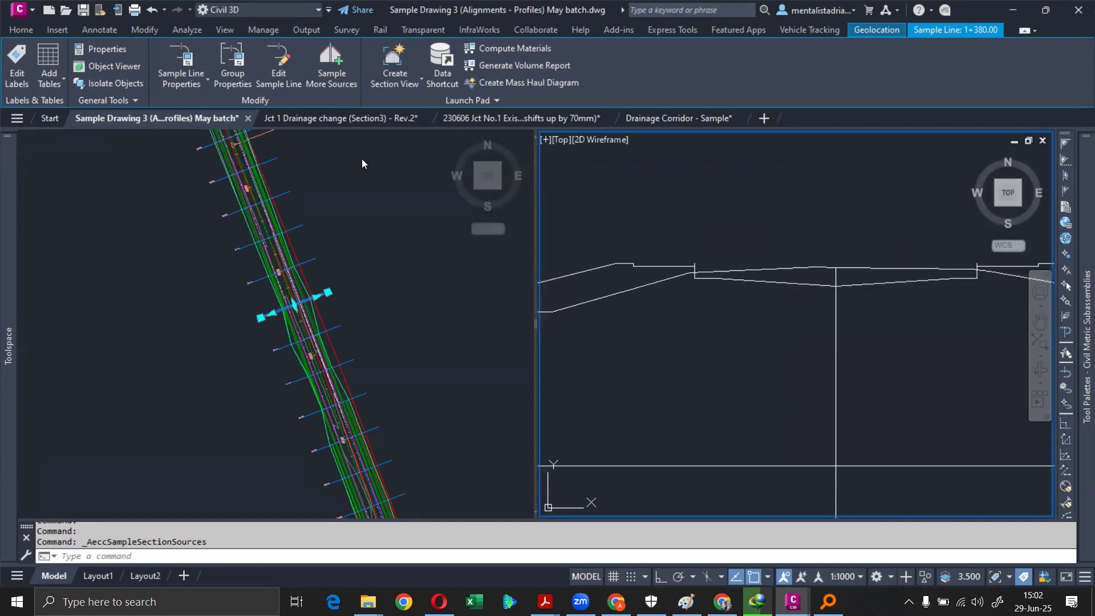
- Add the Dev-Corridor corridor back to the sampled section sources and clear the sample line selection
left_click(332, 63)
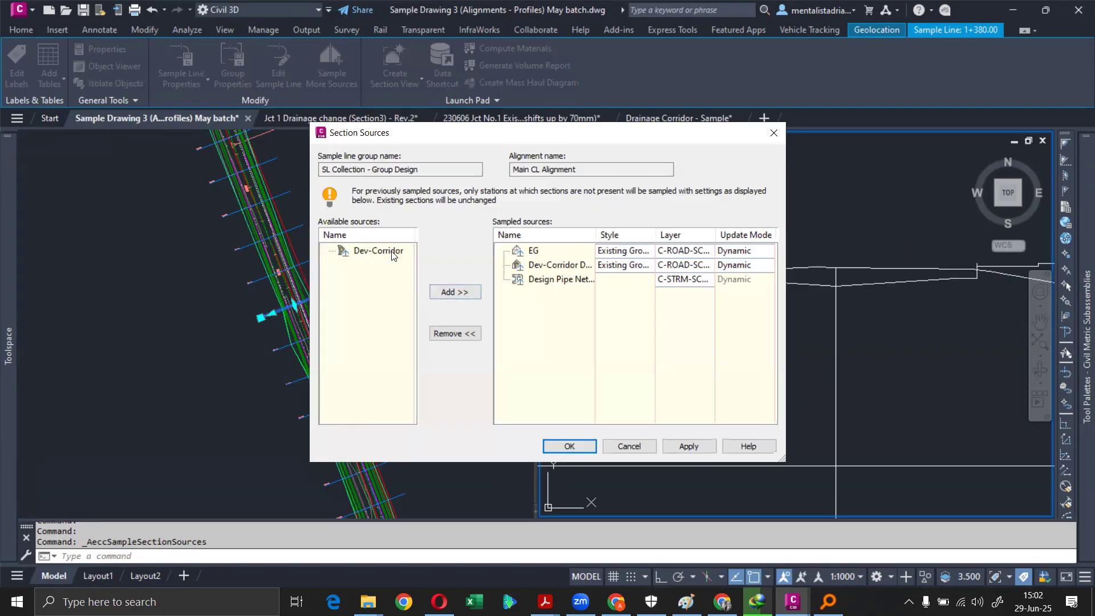
left_click(394, 254)
left_click(455, 292)
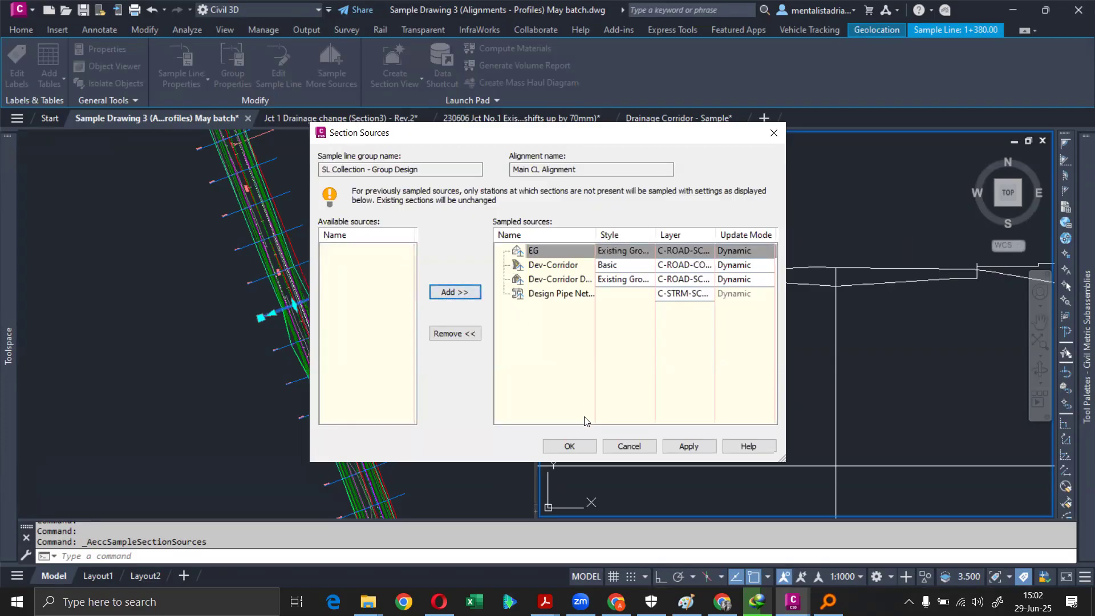
left_click(586, 448)
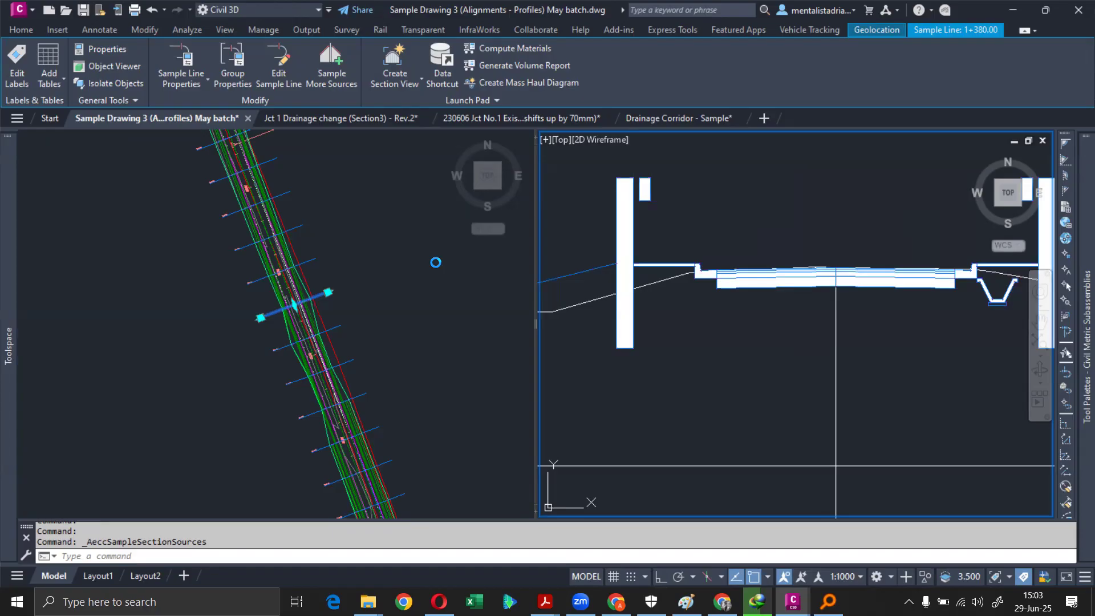
left_click(436, 267)
left_click(434, 267)
key("Escape")
key("Escape")
key("Escape")
scroll(414, 277, "down", 6)
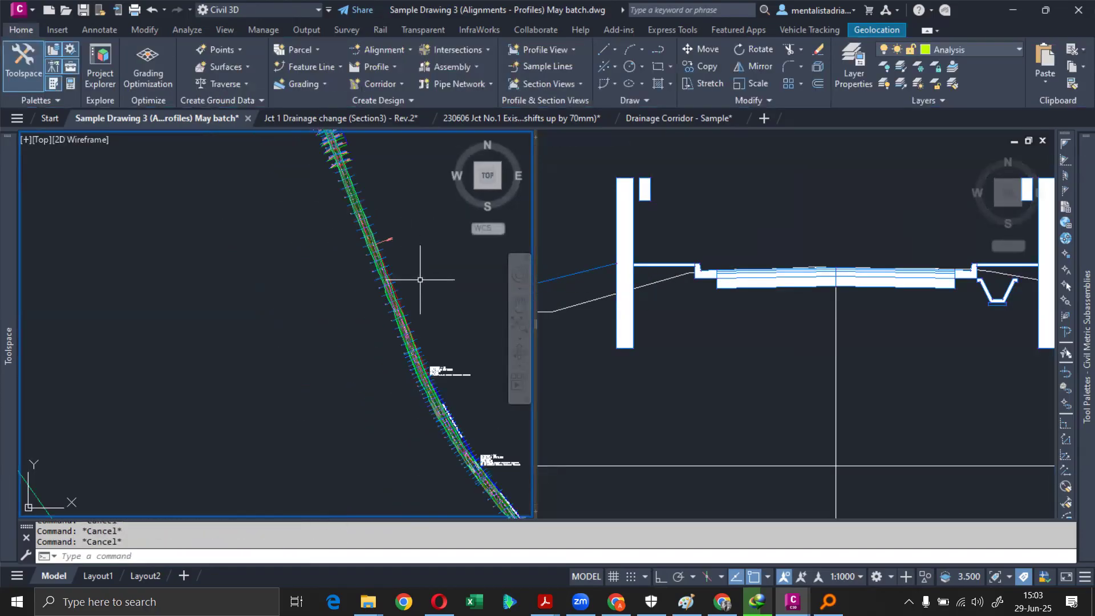
middle_click_drag(449, 245, 403, 256)
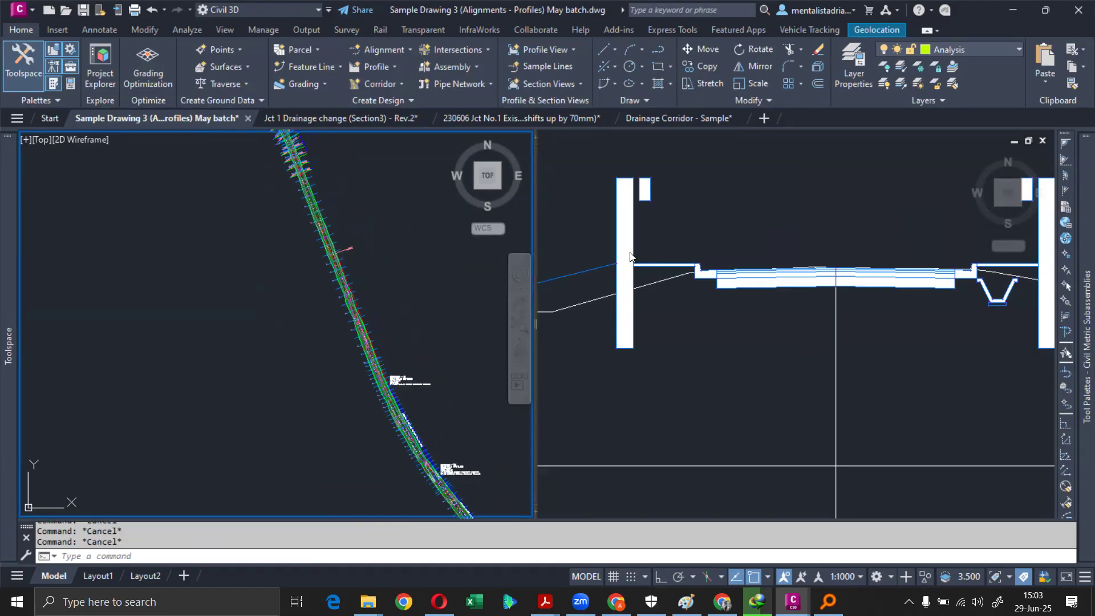
left_click(693, 228)
scroll(694, 228, "down", 4)
scroll(694, 228, "down", 4)
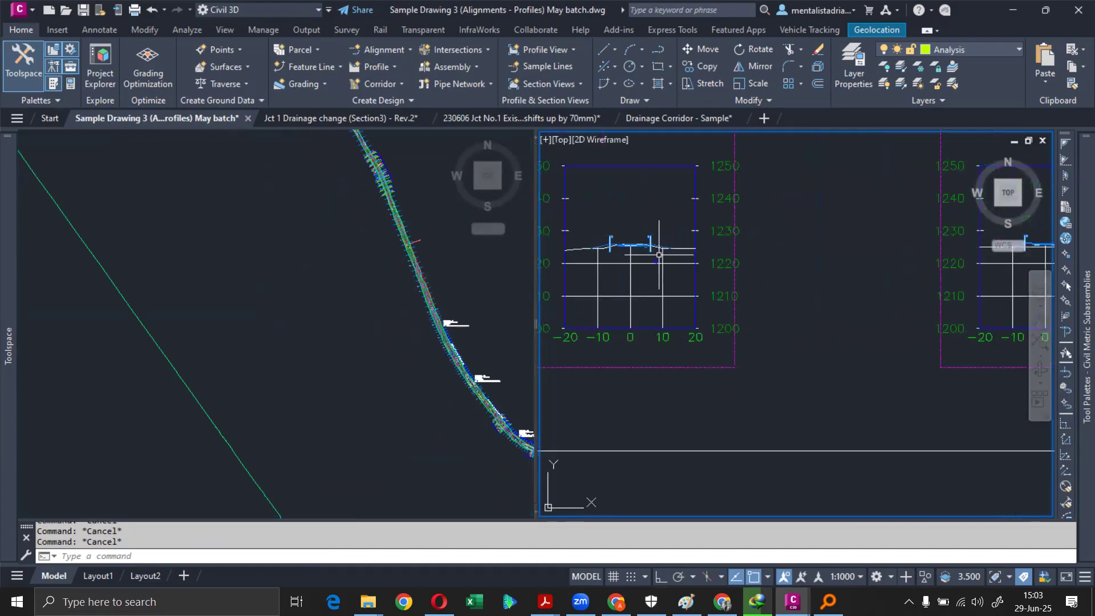
left_click(443, 267)
scroll(449, 262, "down", 5)
middle_click_drag(448, 263, 341, 288)
scroll(342, 288, "up", 5)
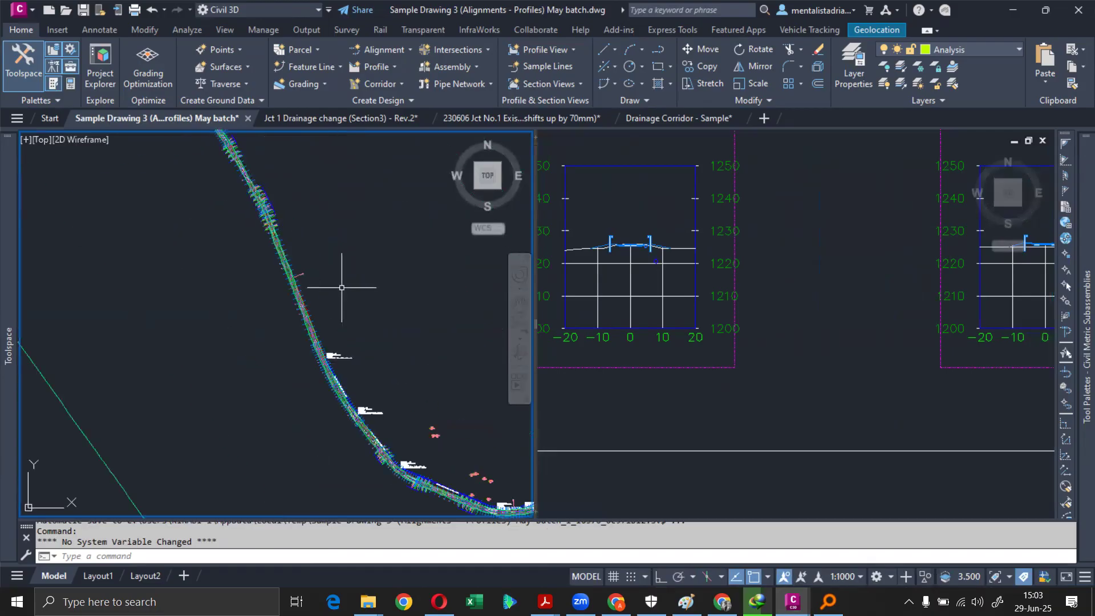
key("Escape")
key("Escape")
left_click(676, 217)
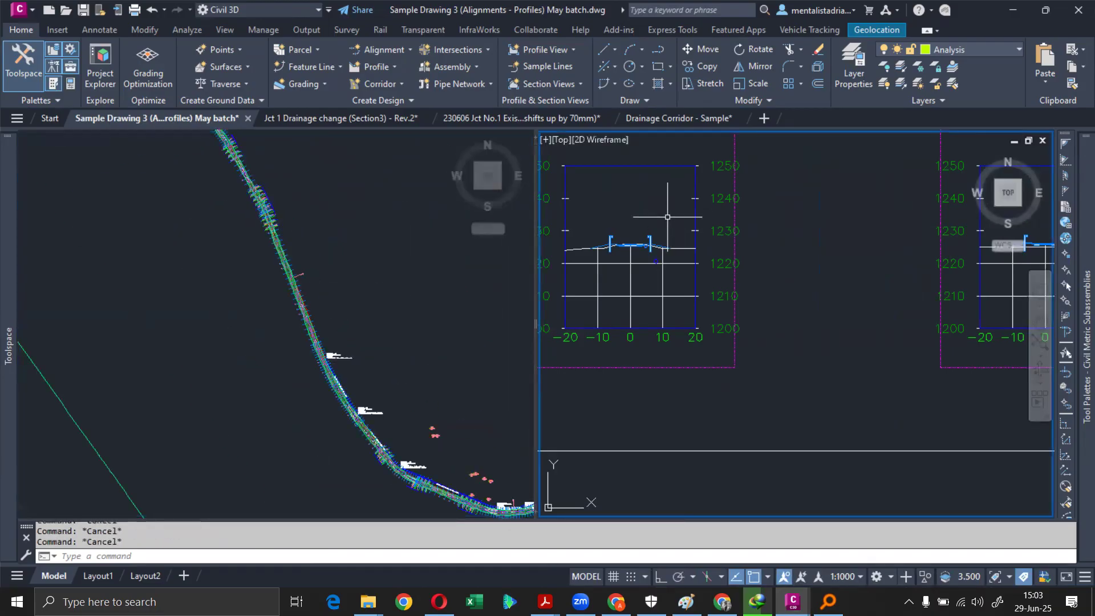
left_click(448, 271)
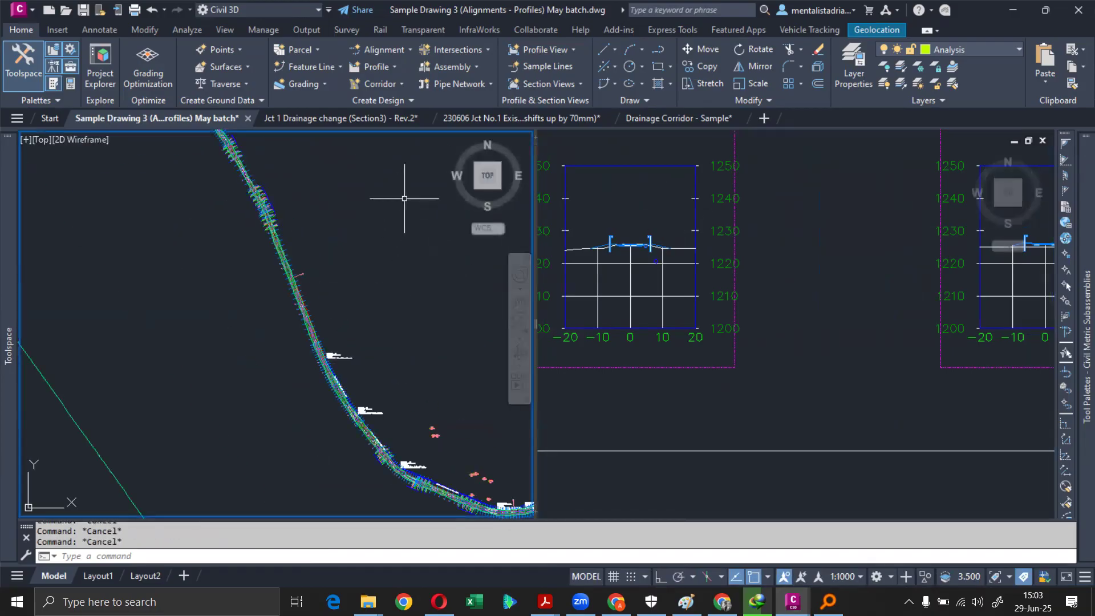
mouse_move(404, 198)
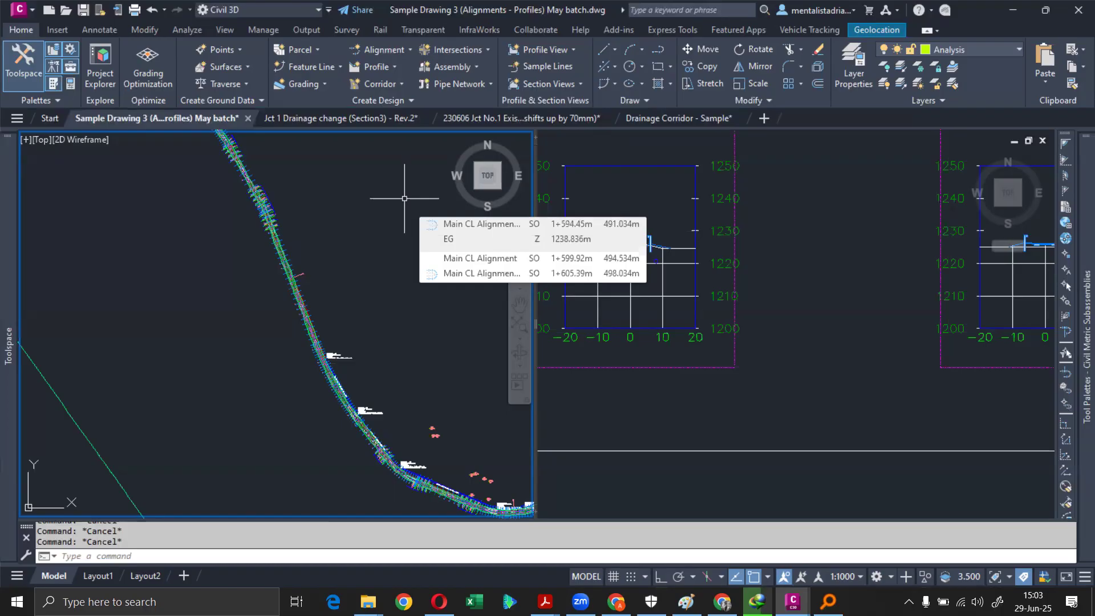
- Review the sample line data, sections and section views in the properties of sample line 1+280.00, then close them without changes
left_click(184, 31)
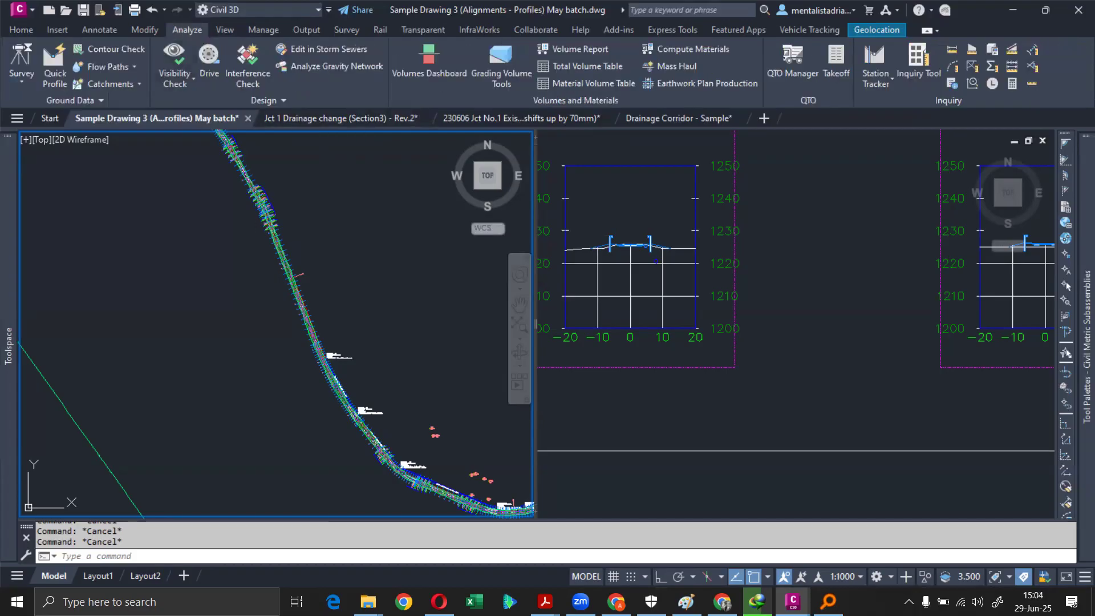
scroll(308, 324, "up", 5)
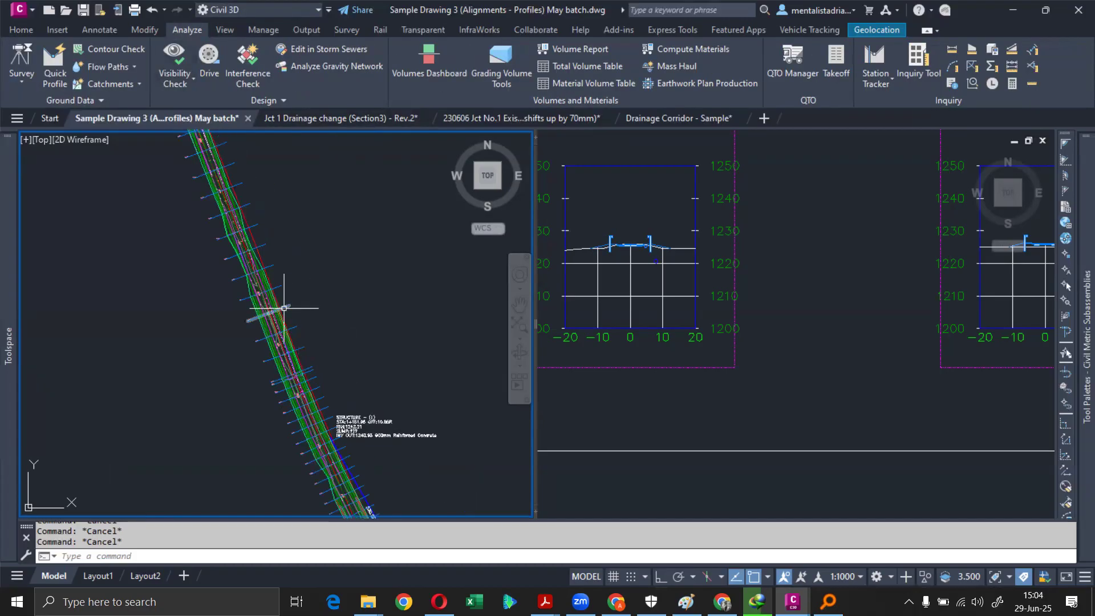
left_click(284, 308)
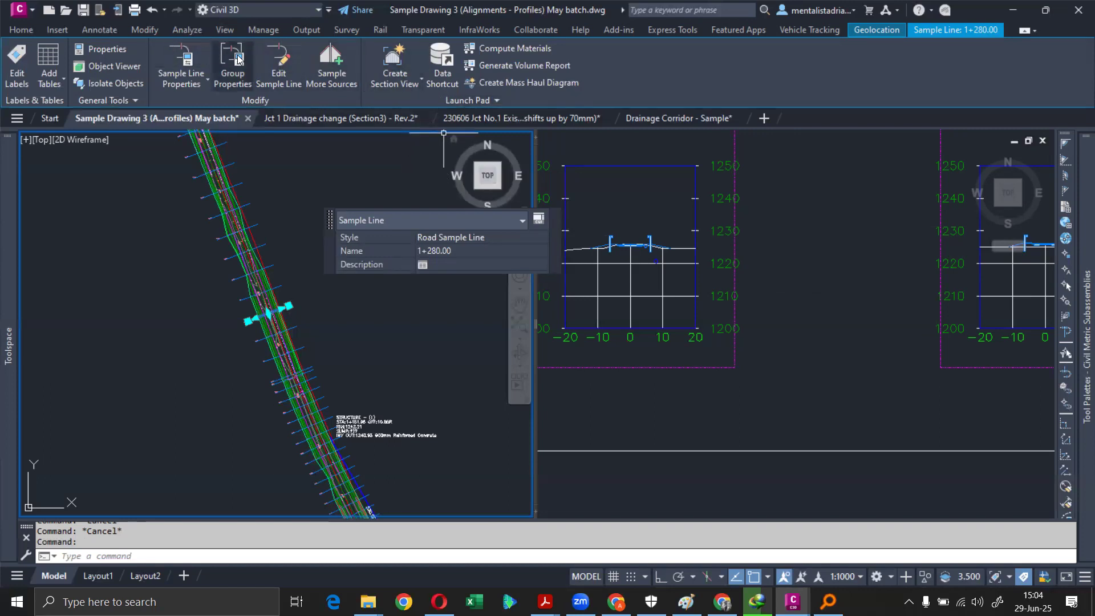
left_click(186, 58)
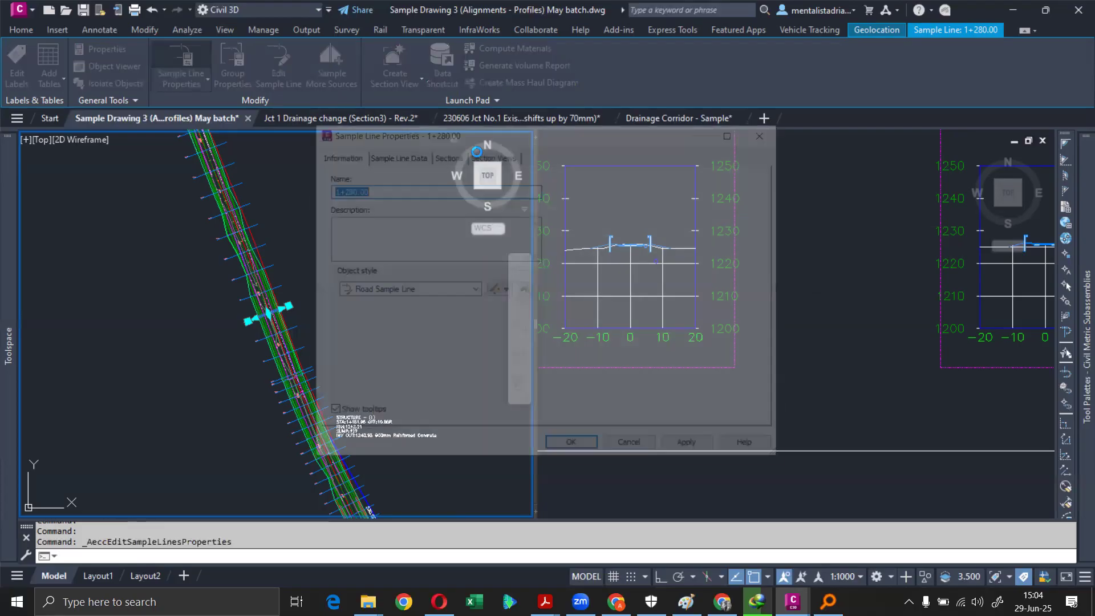
left_click(400, 156)
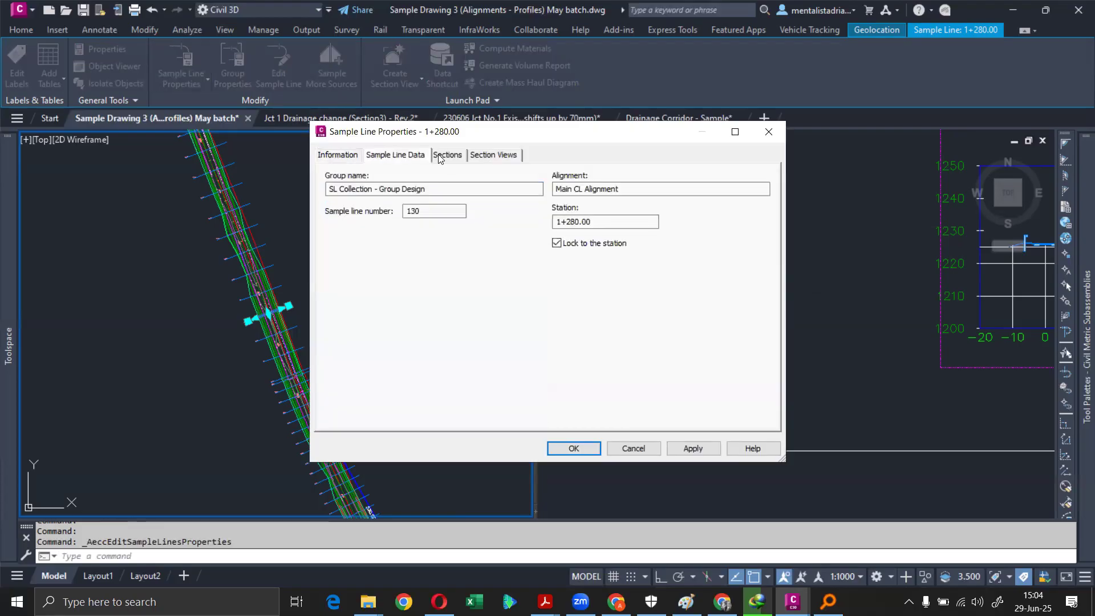
left_click(448, 158)
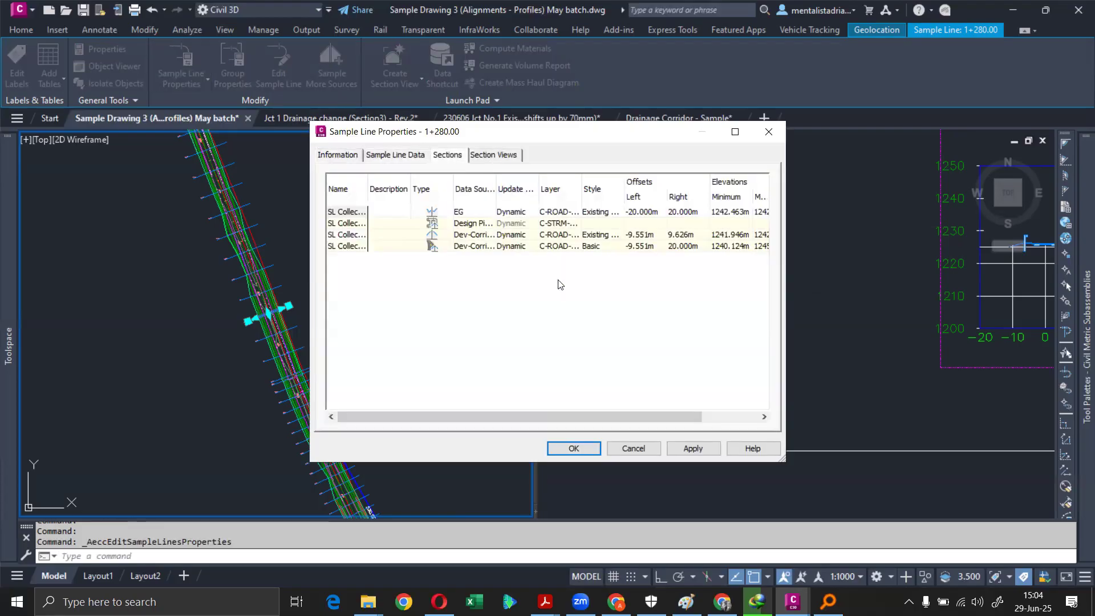
left_click_drag(561, 416, 509, 405)
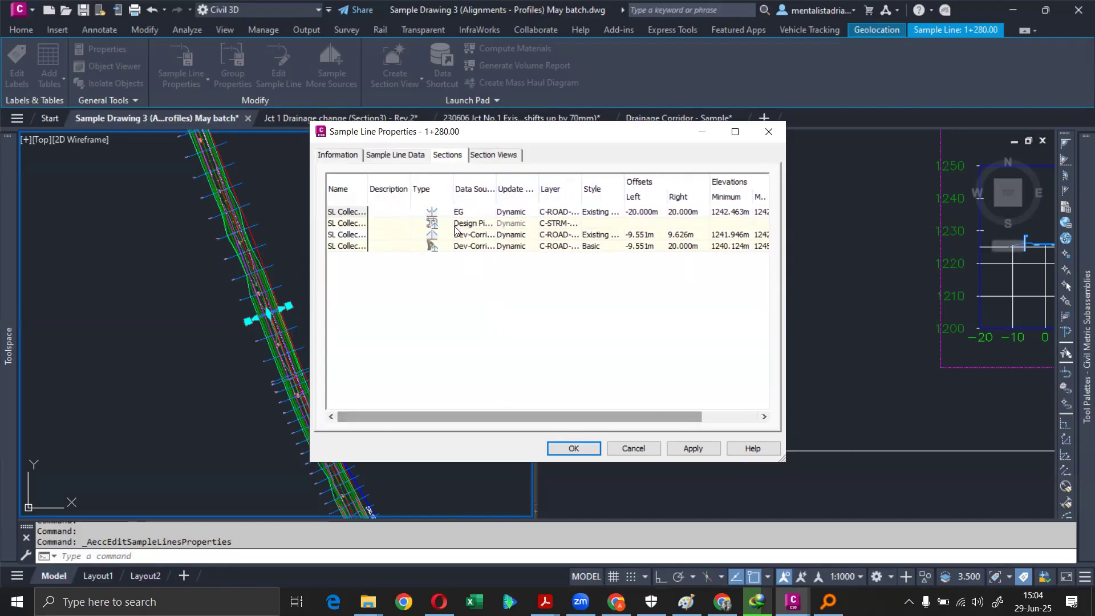
left_click(498, 157)
left_click(421, 156)
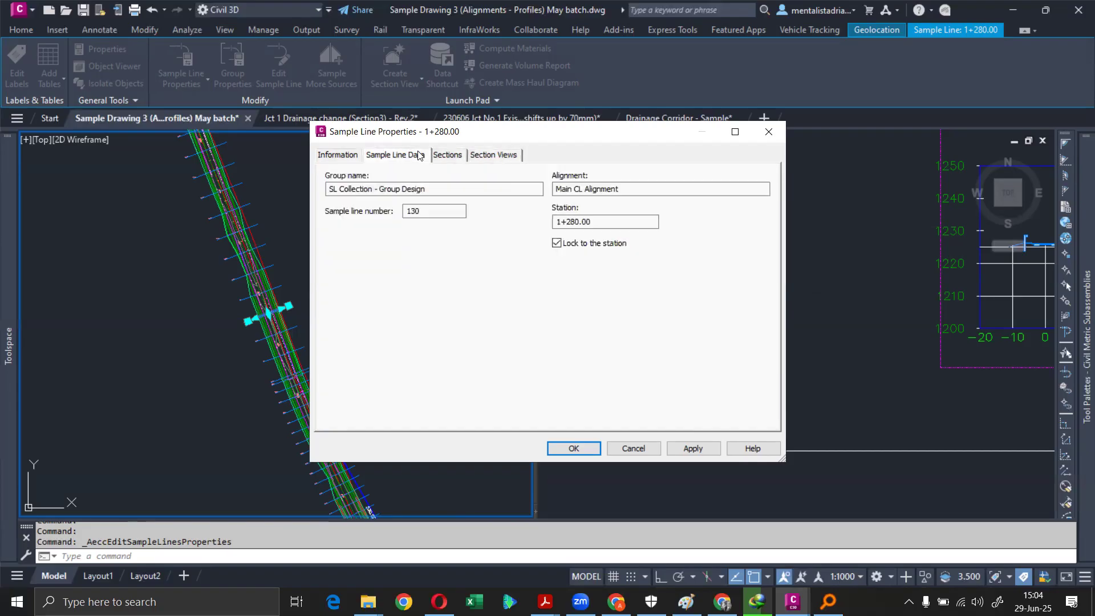
left_click(776, 132)
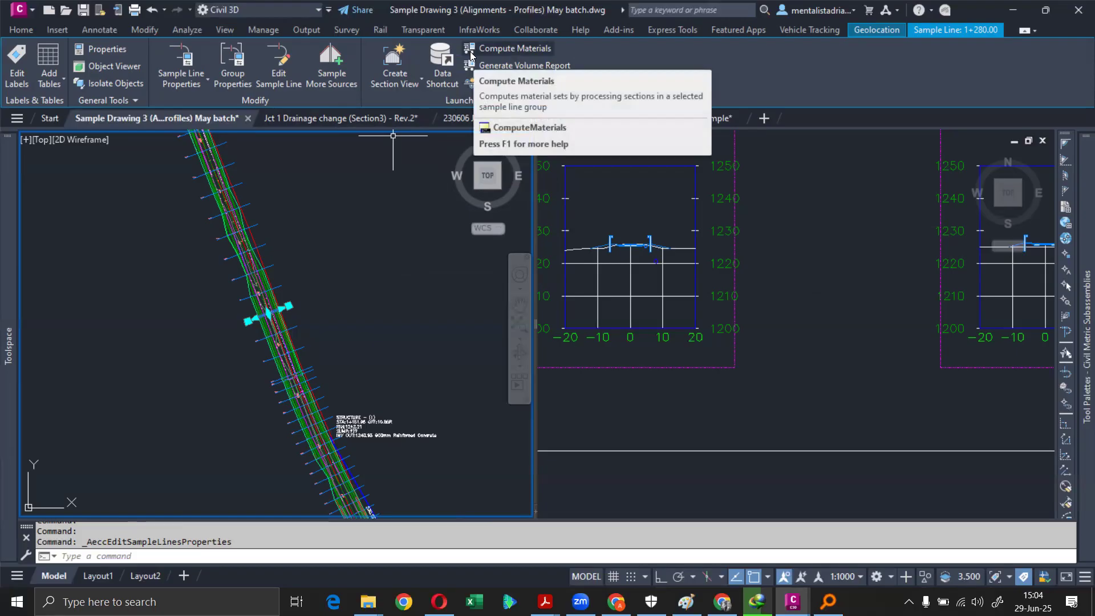
key("Escape")
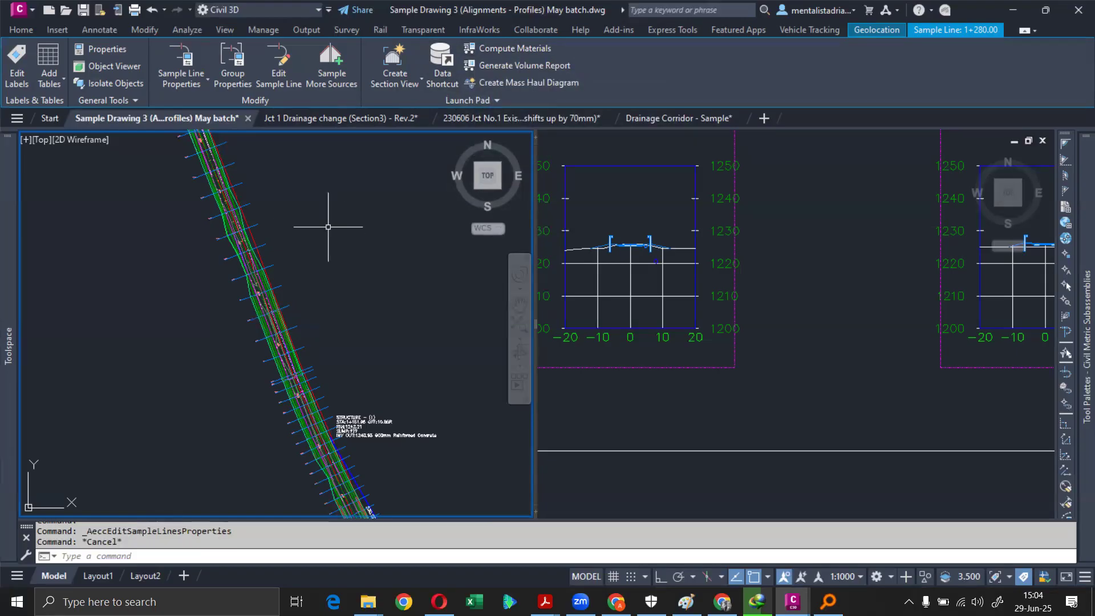
key("Escape")
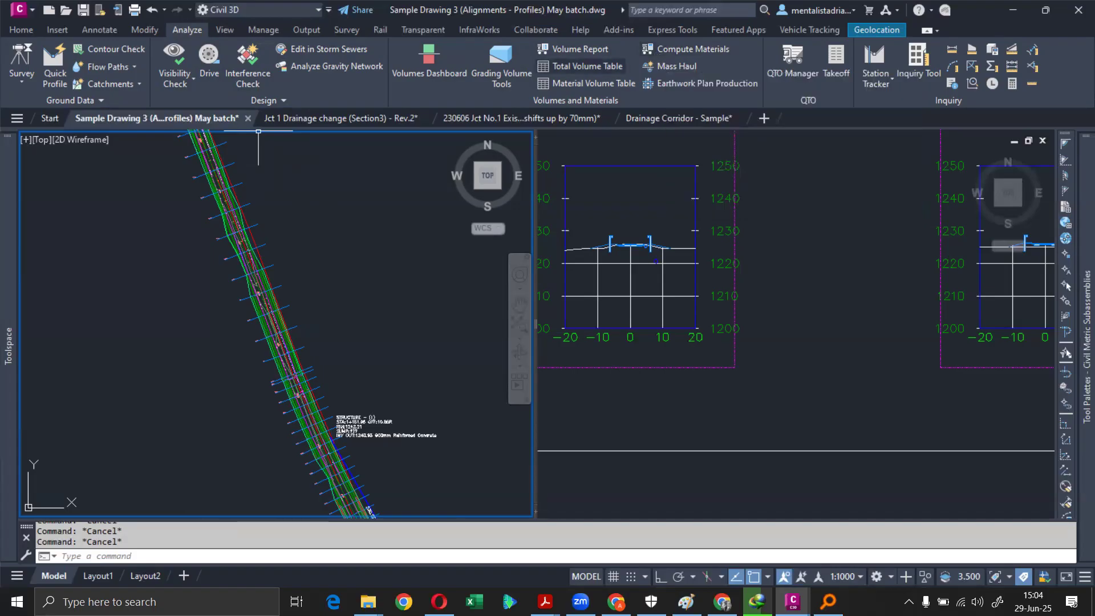
- Start computing materials for the Main CL Alignment with the SL Collection - Group Design sample line group
left_click(672, 50)
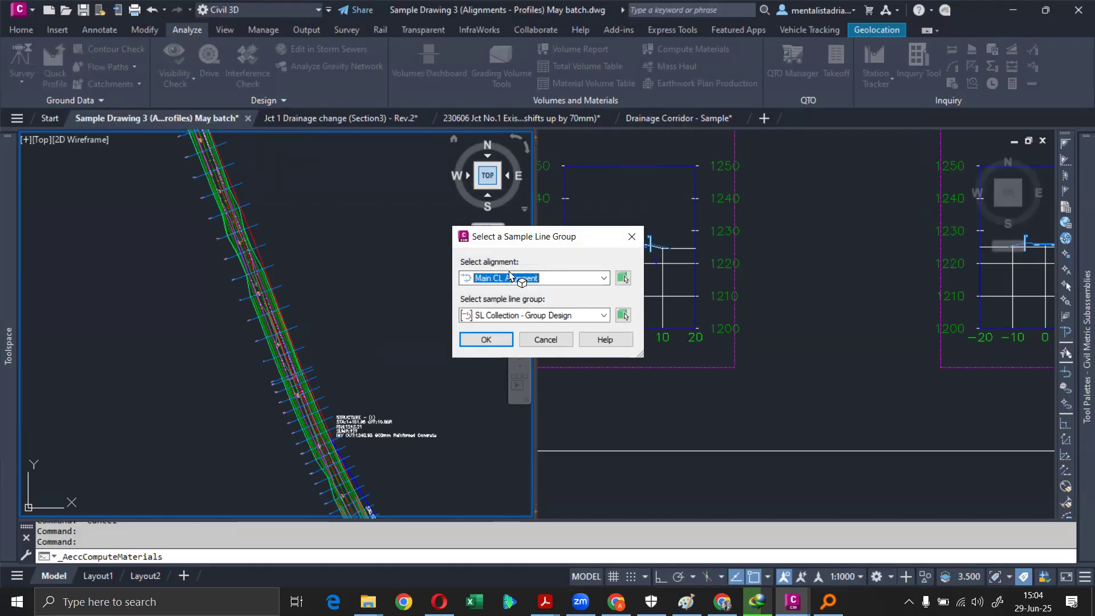
left_click(503, 278)
left_click(500, 289)
left_click(531, 314)
left_click(530, 325)
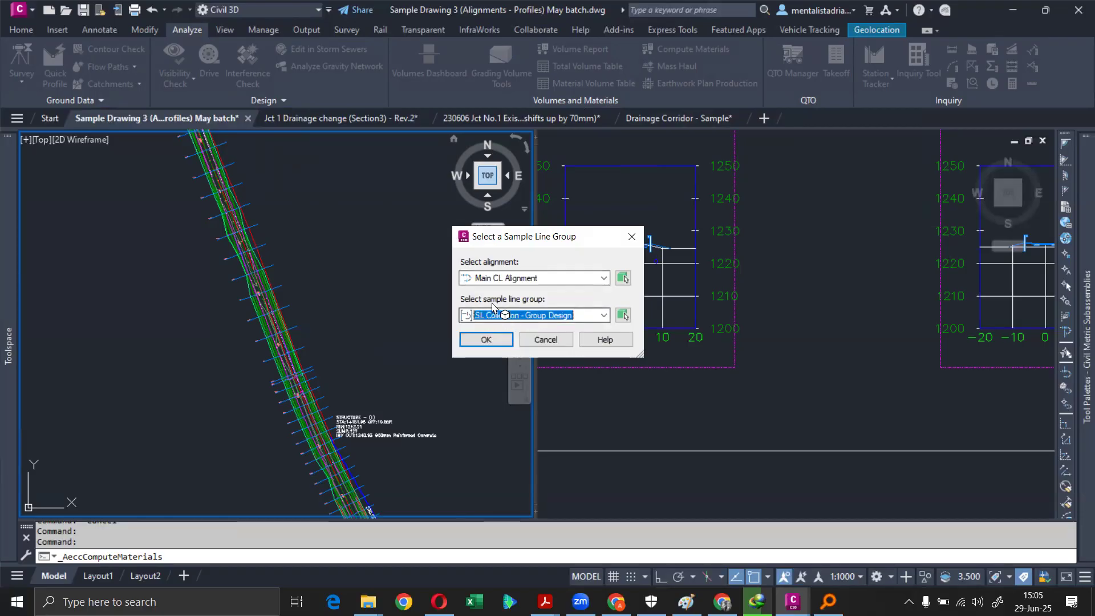
left_click(486, 340)
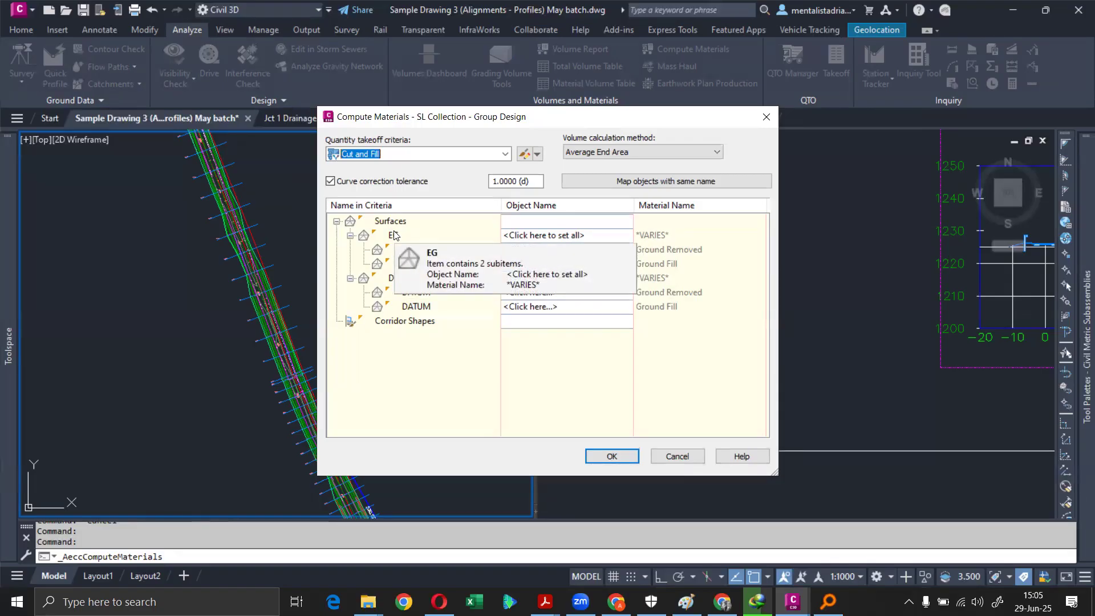
- Compute the Cut and Fill materials with EG mapped to the EG surface and DATUM to the Dev-Corridor surface
left_click(579, 235)
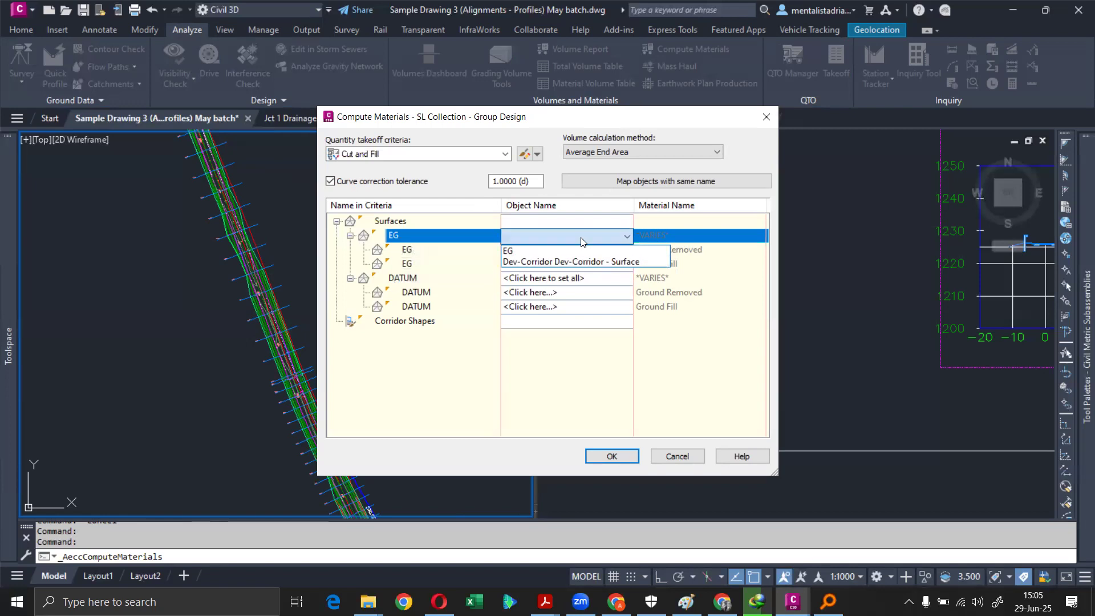
left_click(544, 251)
left_click(540, 278)
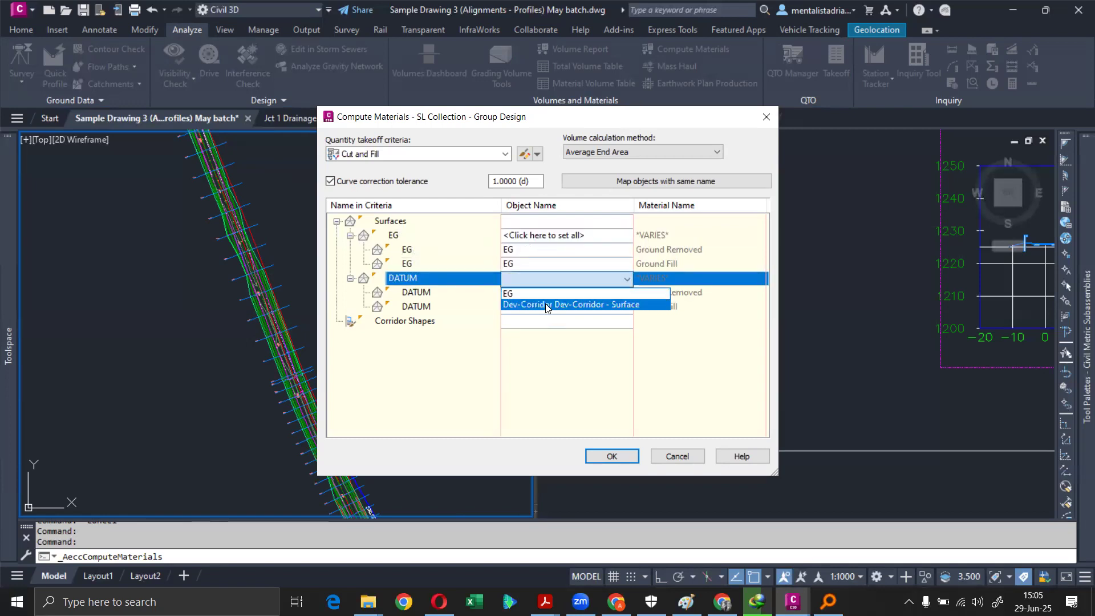
left_click(547, 305)
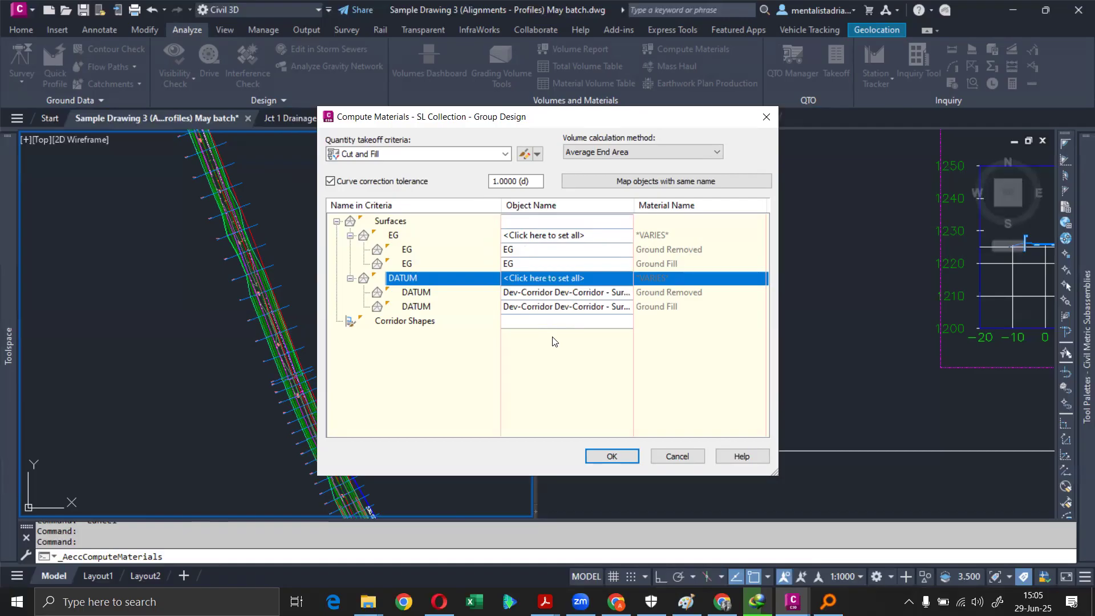
left_click(390, 157)
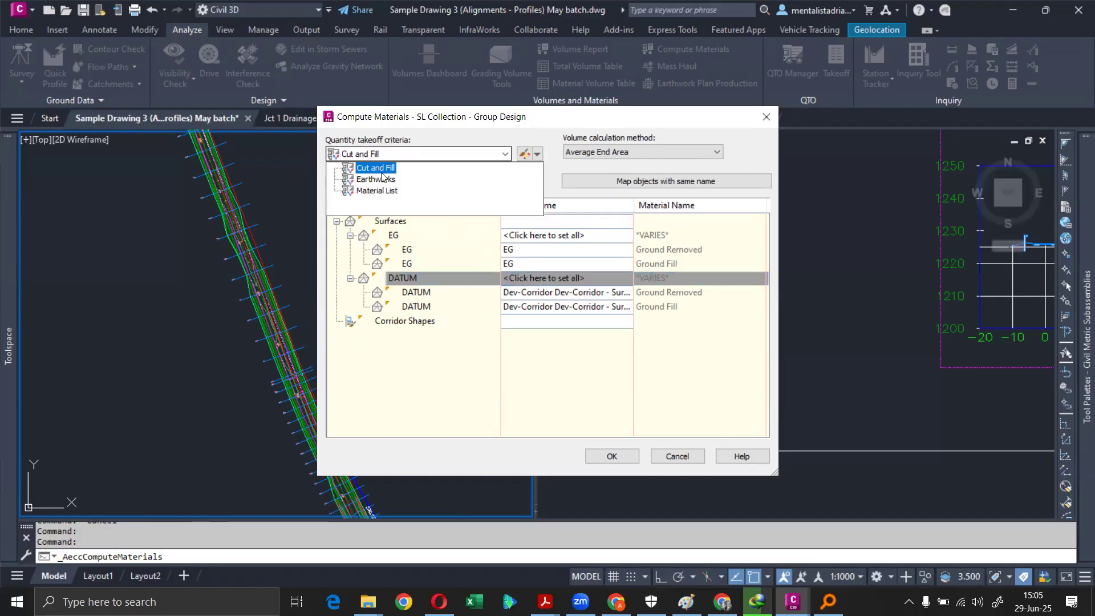
left_click(448, 375)
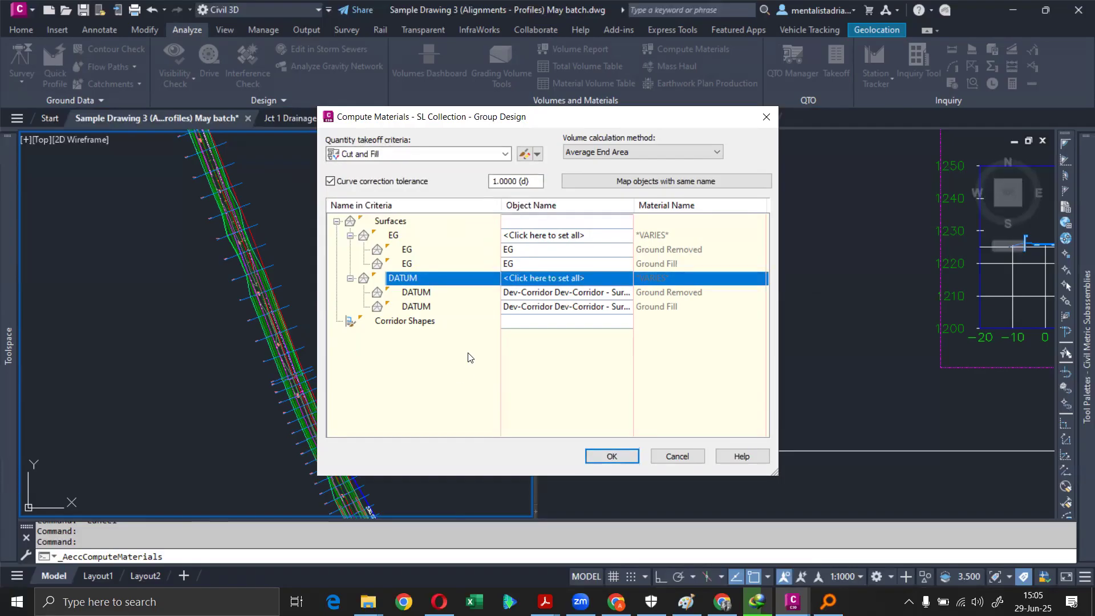
left_click(612, 457)
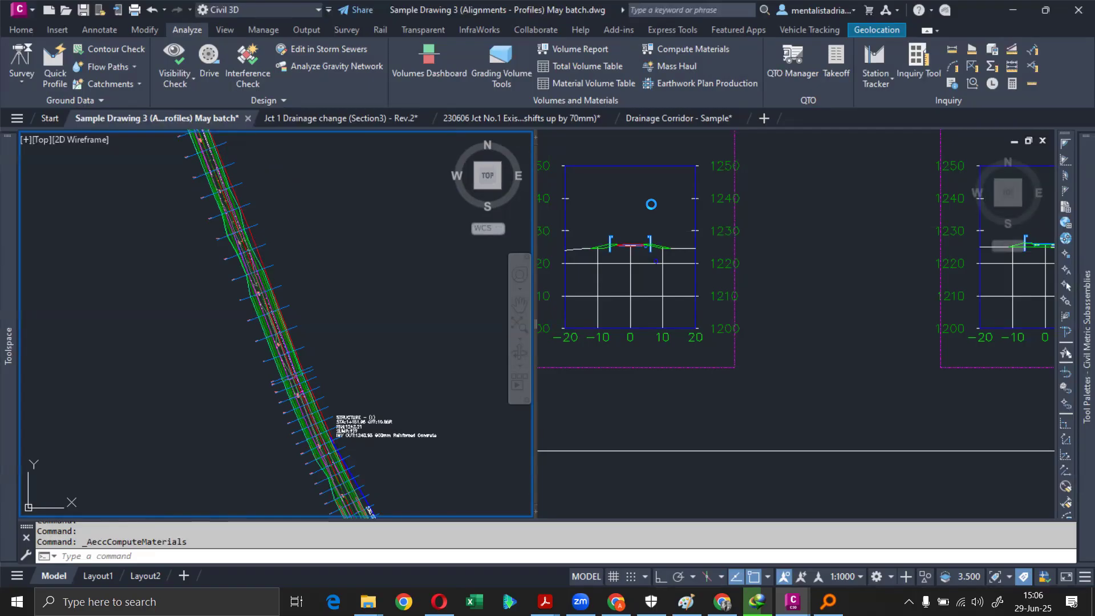
- Generate the volume report for Main CL Alignment, SL Collection - Group Design, using Material List - (1)
left_click(651, 204)
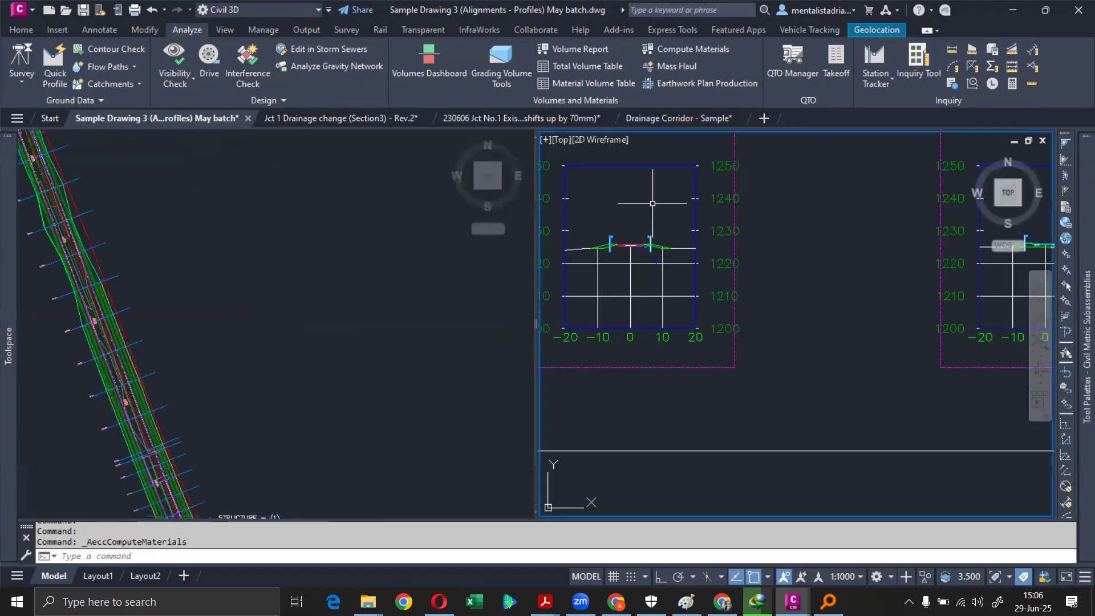
scroll(653, 204, "down", 1)
scroll(599, 296, "up", 6)
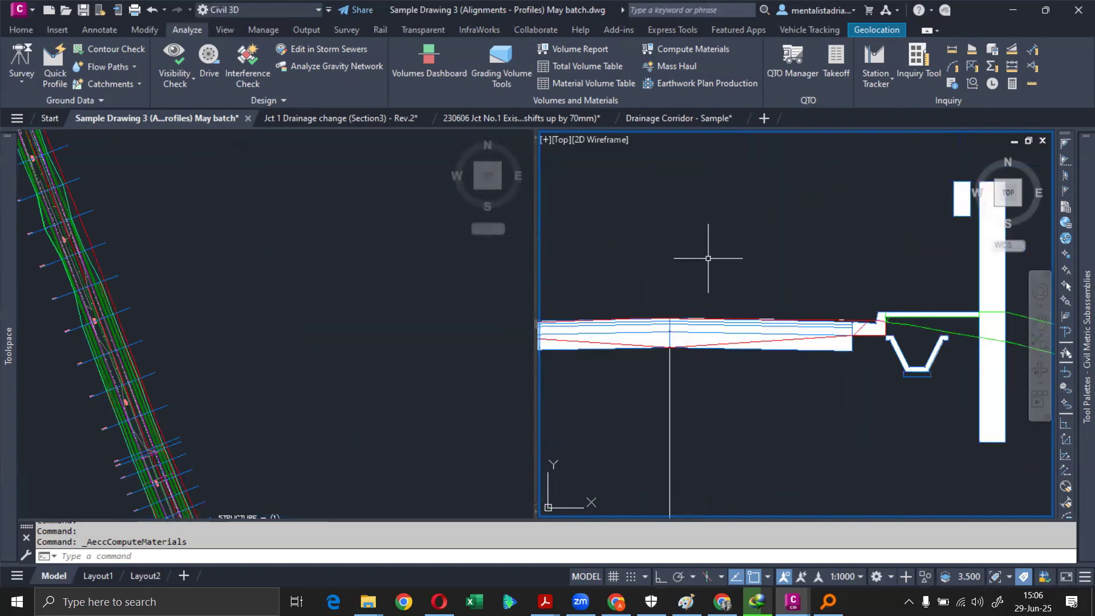
scroll(786, 305, "down", 8)
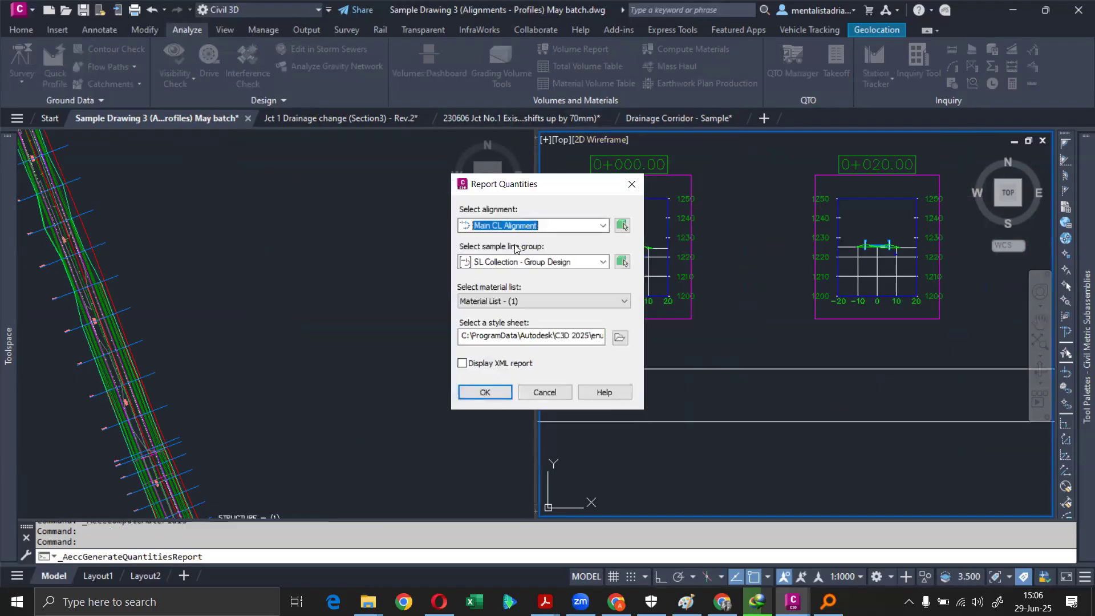
left_click(482, 302)
left_click(484, 313)
left_click(512, 264)
left_click(514, 276)
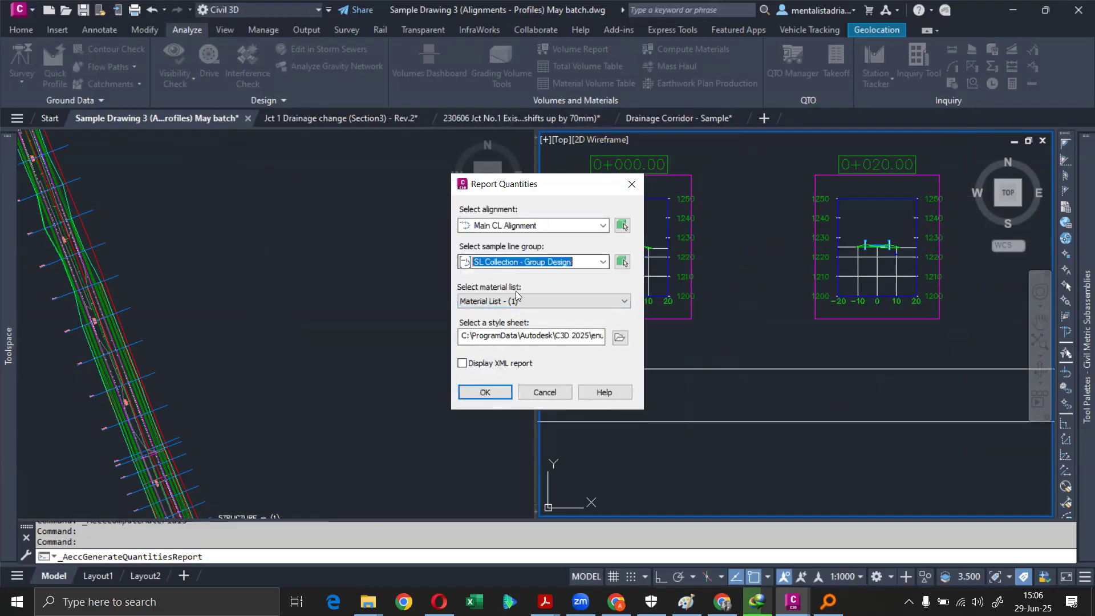
left_click(485, 392)
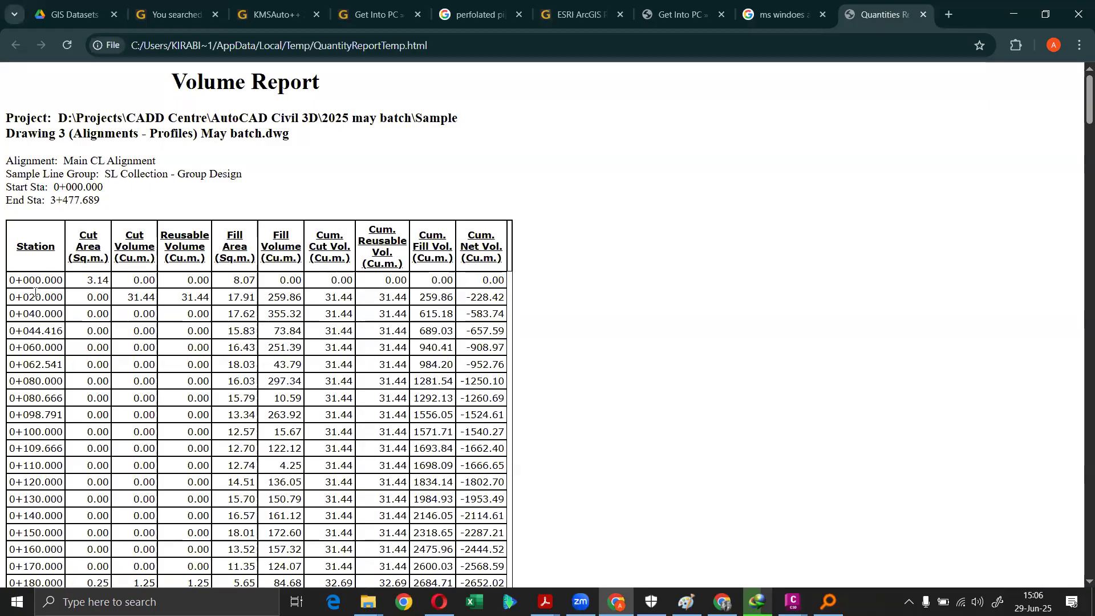
- Examine the cut, reusable, fill, cumulative and net volumes in the volume report's row for station 0+020.000
scroll(496, 294, "down", 1)
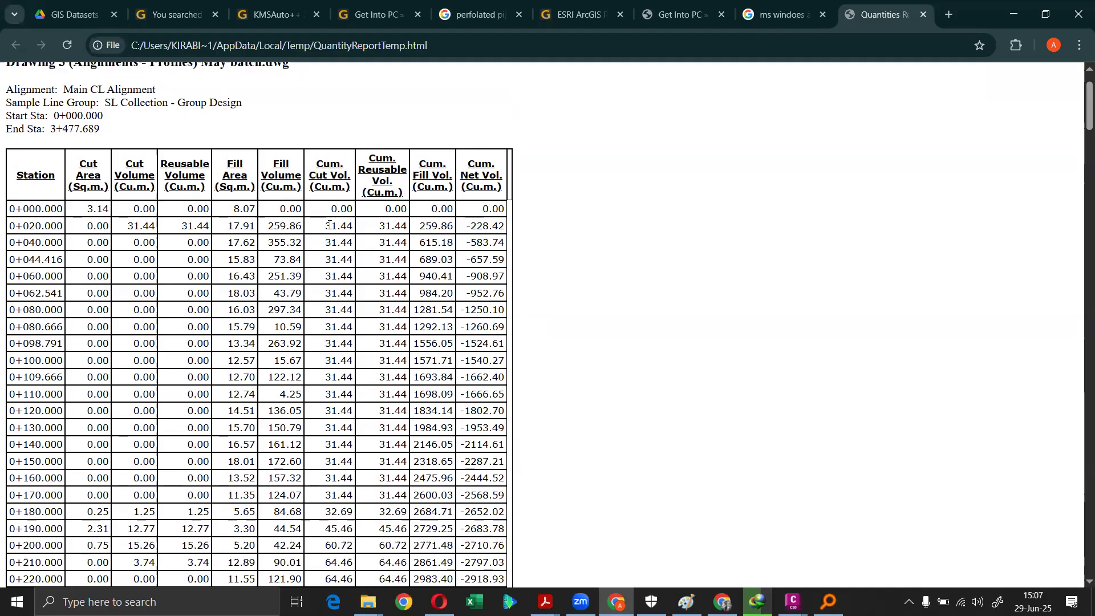
scroll(339, 229, "down", 5)
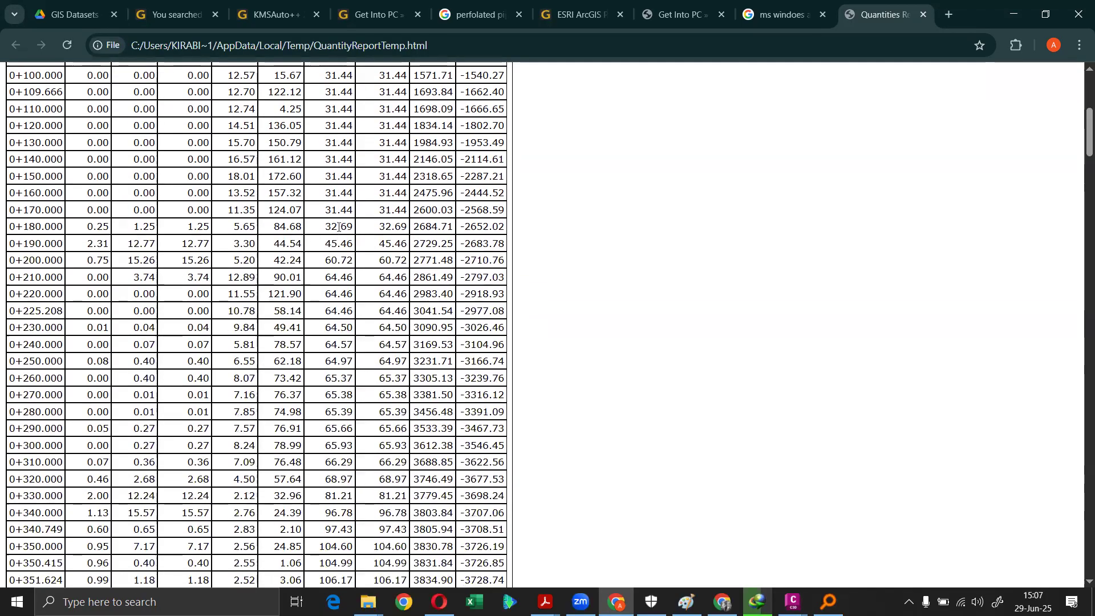
scroll(338, 227, "up", 6)
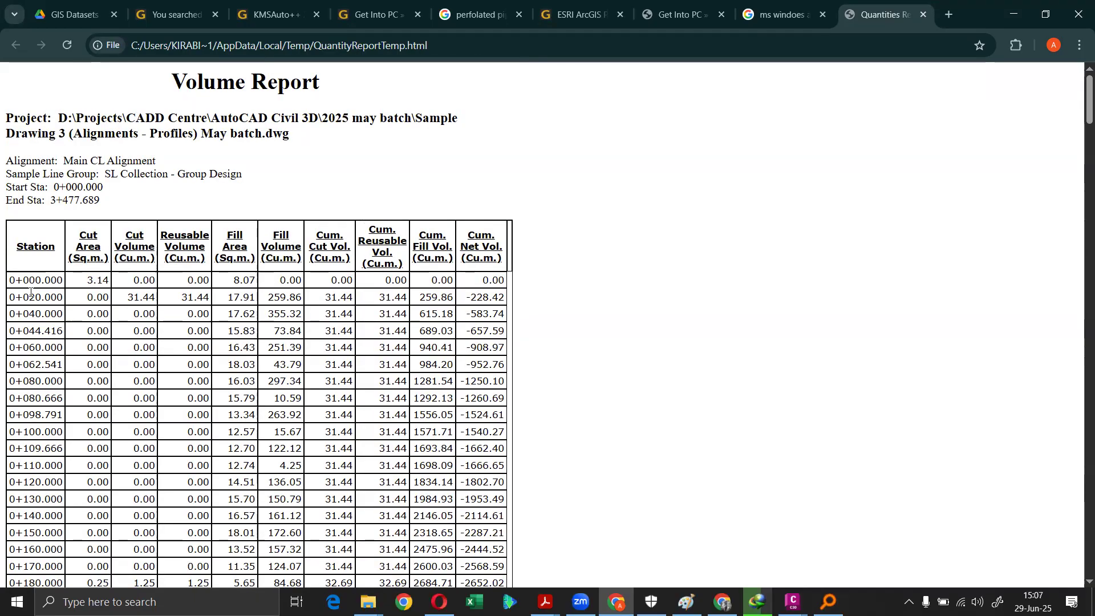
left_click_drag(126, 297, 153, 299)
left_click(185, 297)
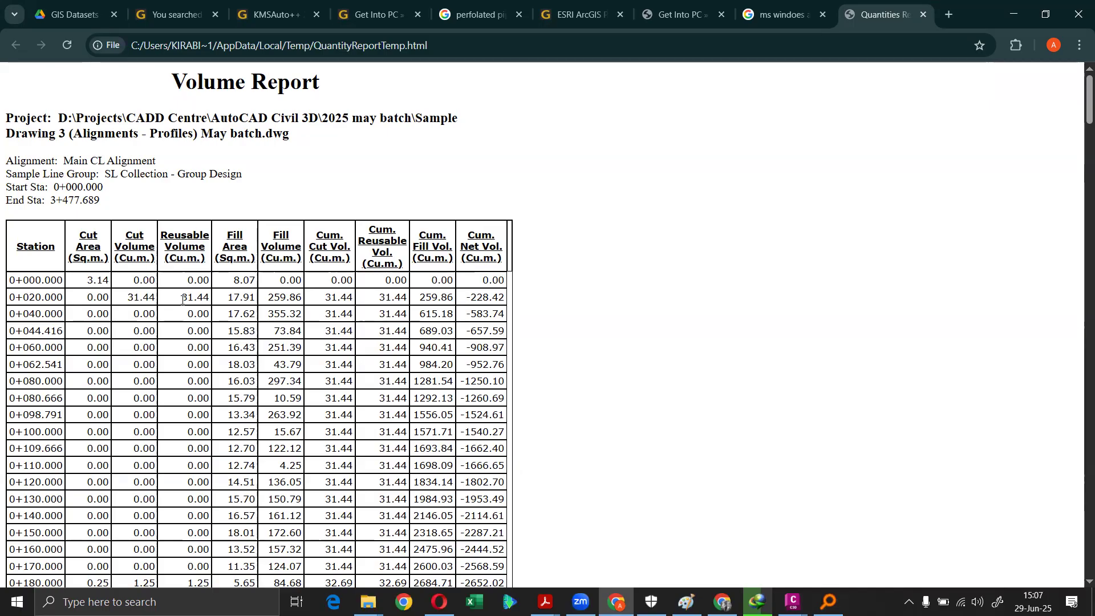
left_click_drag(183, 299, 209, 295)
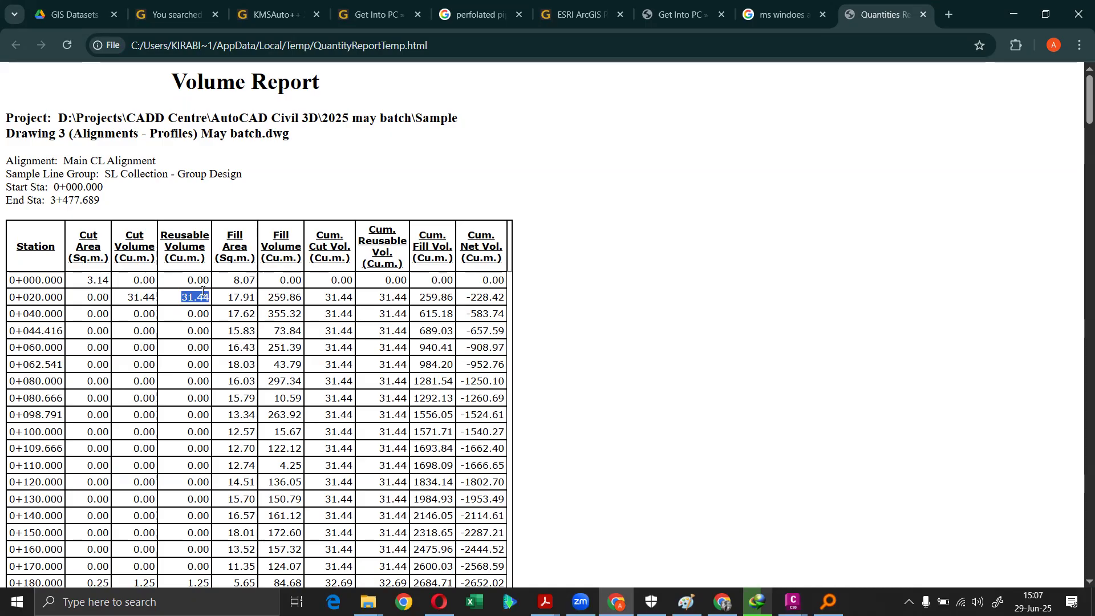
left_click_drag(128, 297, 156, 298)
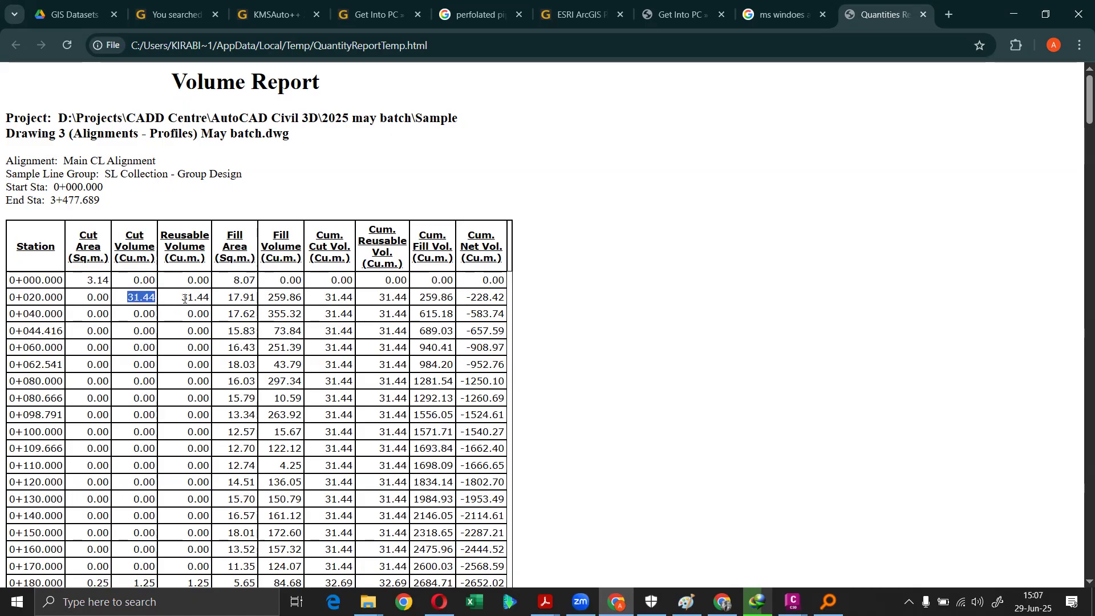
left_click_drag(184, 298, 217, 301)
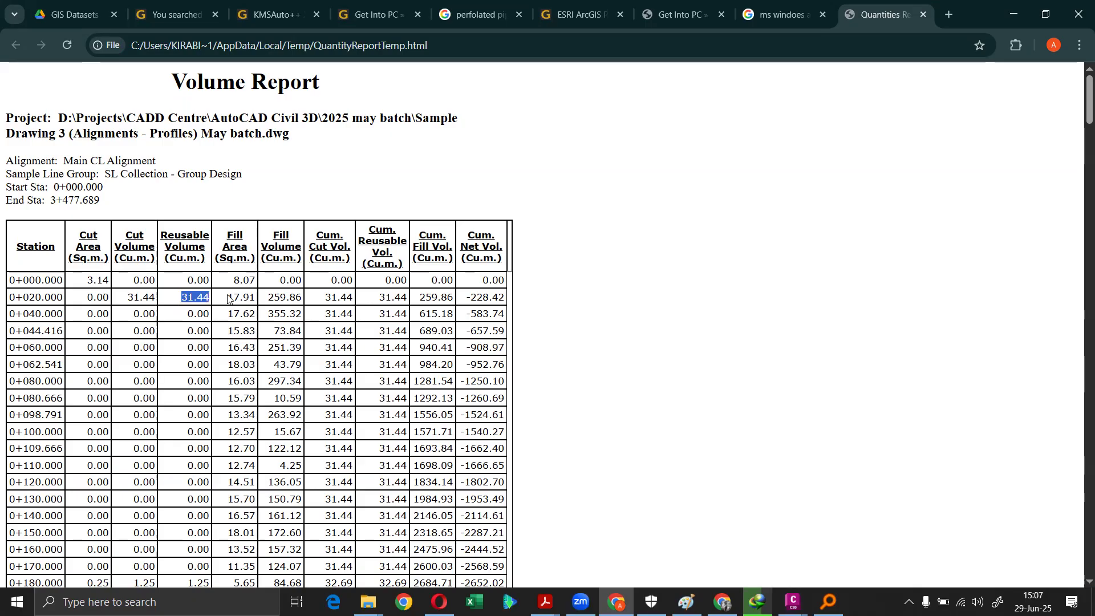
left_click(250, 297)
left_click_drag(276, 297, 299, 296)
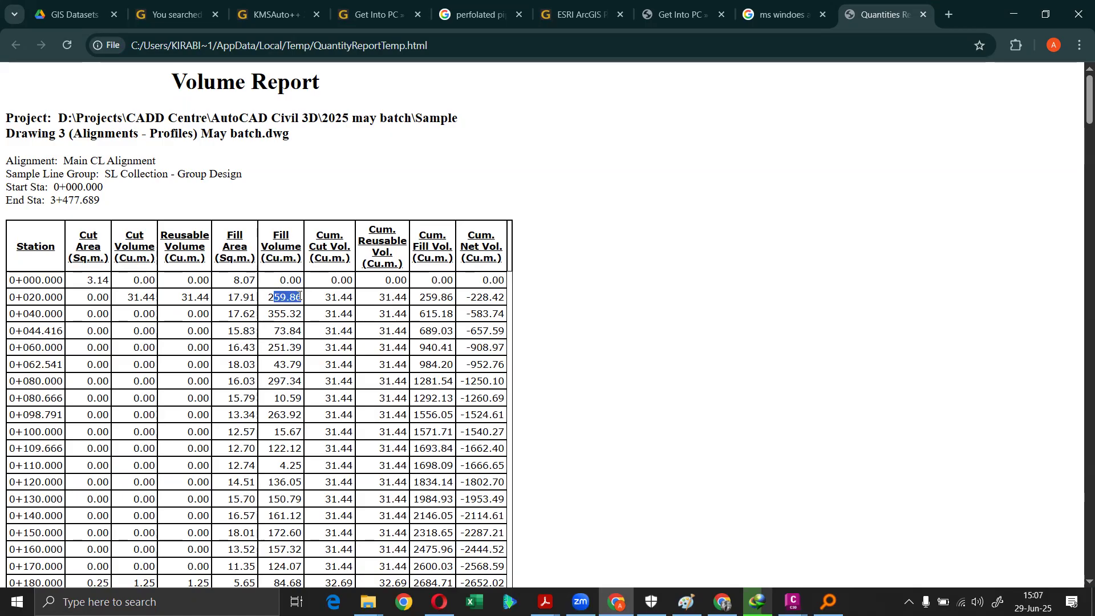
left_click(346, 297)
left_click_drag(472, 297, 466, 297)
- Review the cumulative cut, fill and net volumes through the volume report down to the final station
scroll(307, 333, "down", 6)
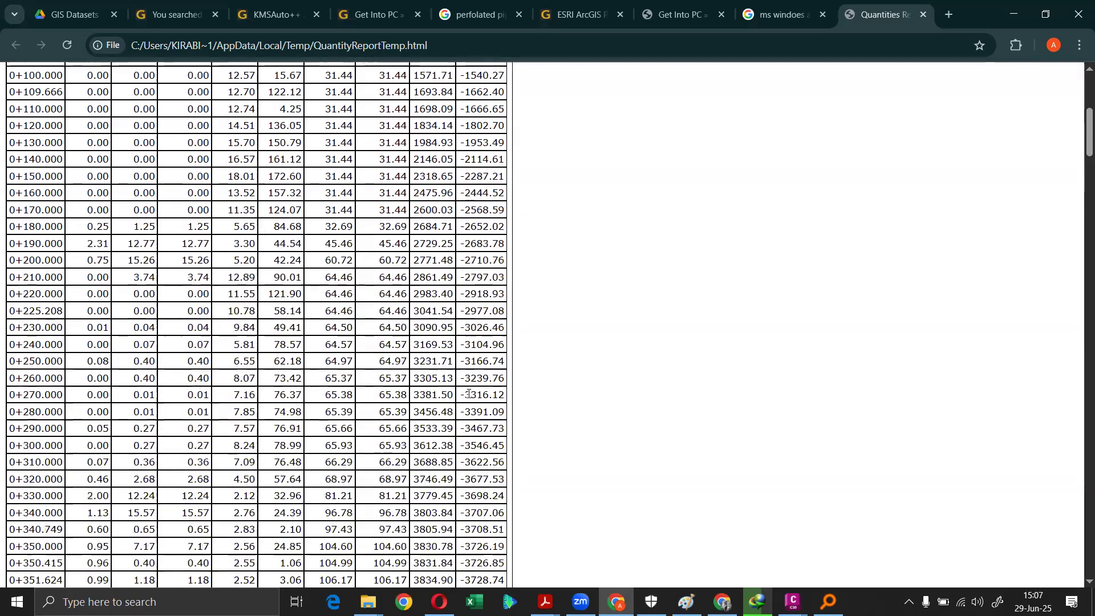
scroll(306, 333, "down", 7)
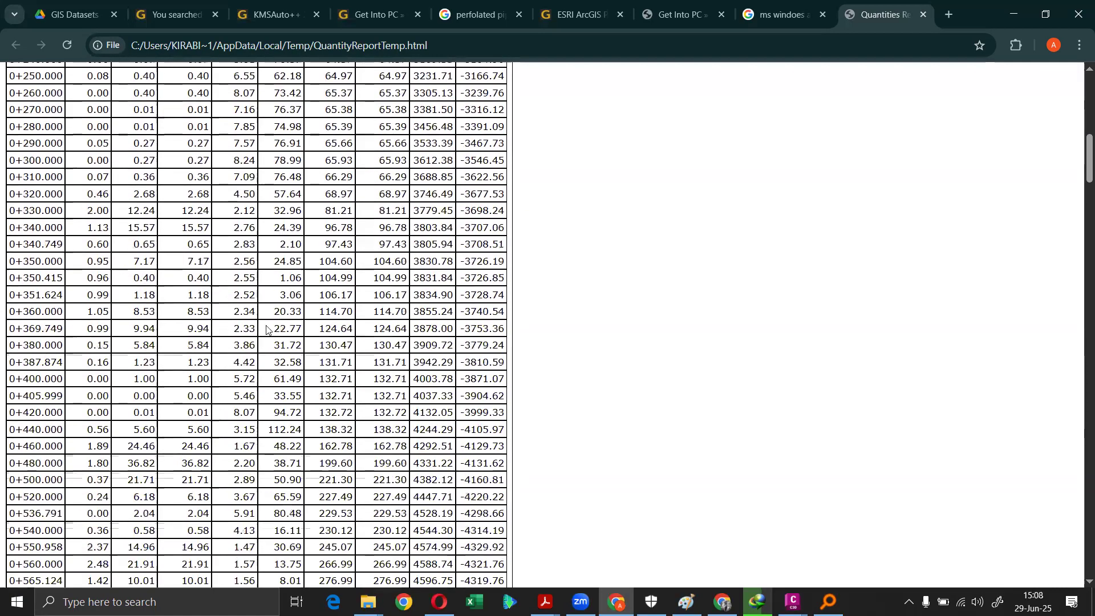
scroll(307, 349, "down", 3)
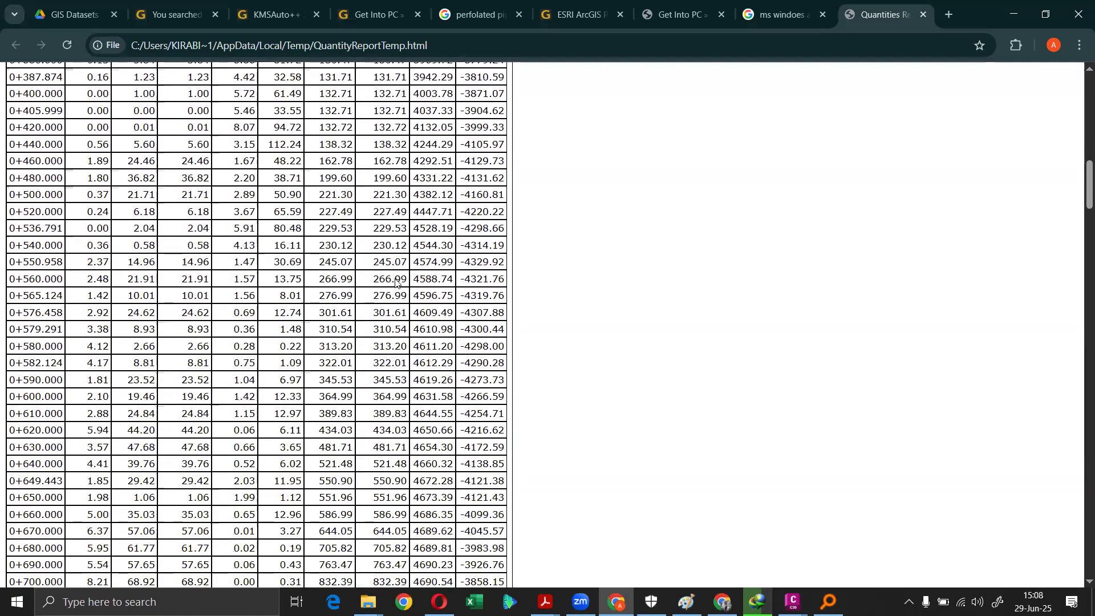
scroll(349, 184, "up", 5)
scroll(349, 184, "up", 12)
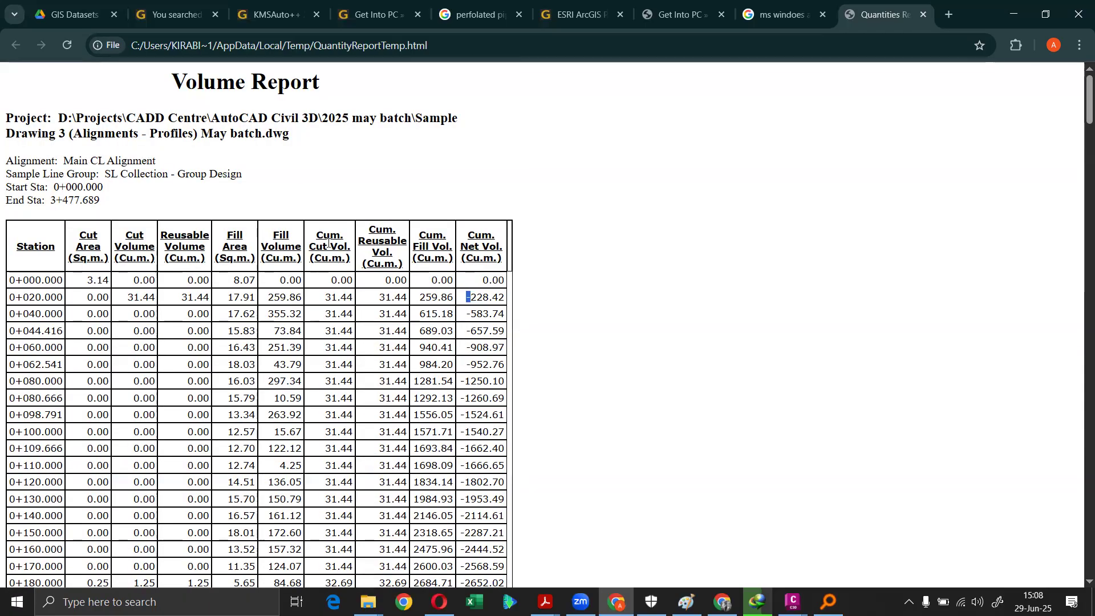
left_click_drag(318, 234, 347, 238)
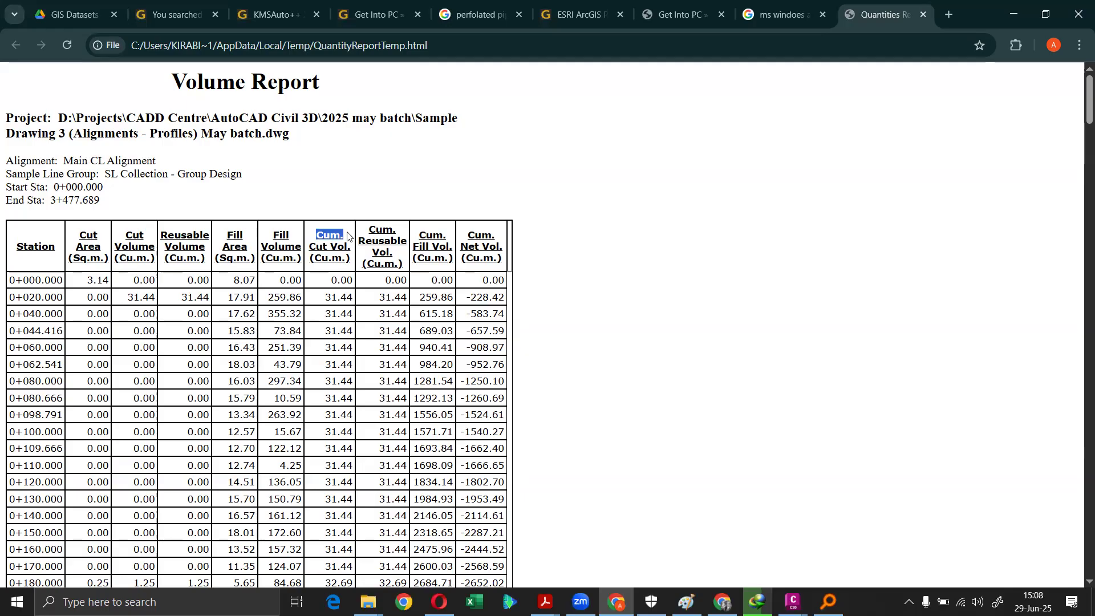
scroll(348, 236, "down", 20)
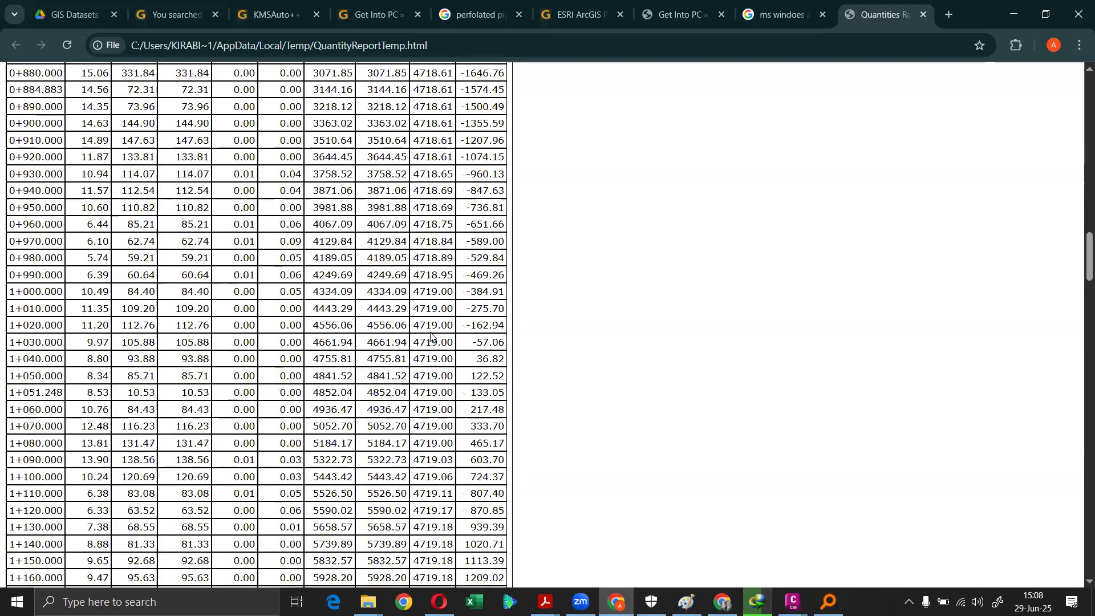
scroll(434, 342, "down", 20)
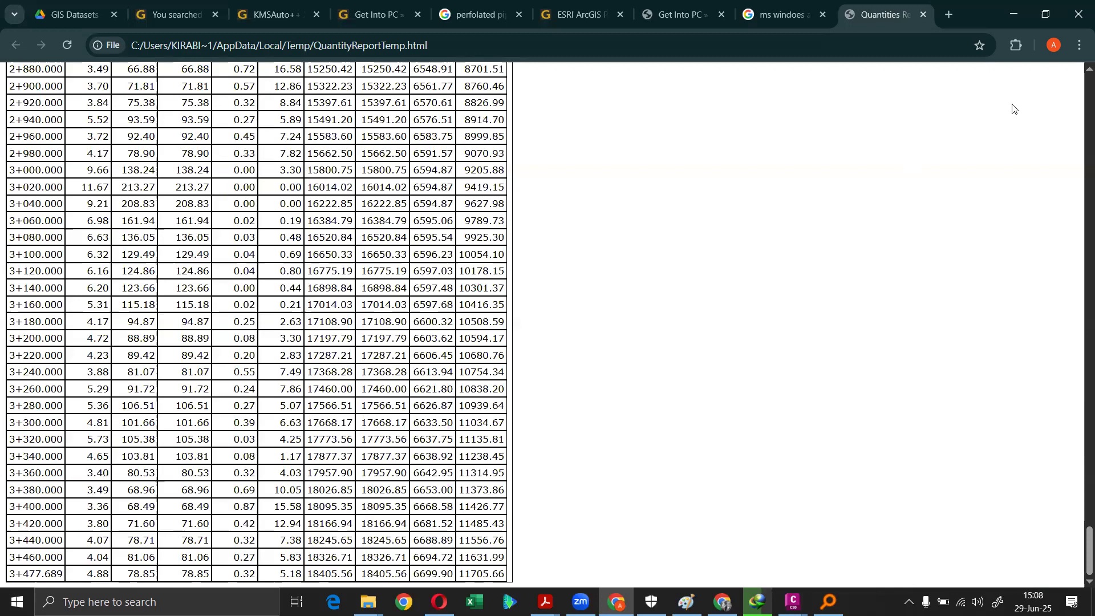
- Switch back to Civil 3D, open the SL Collection - Group Design material list for editing, and widen its material name column
left_click(1013, 12)
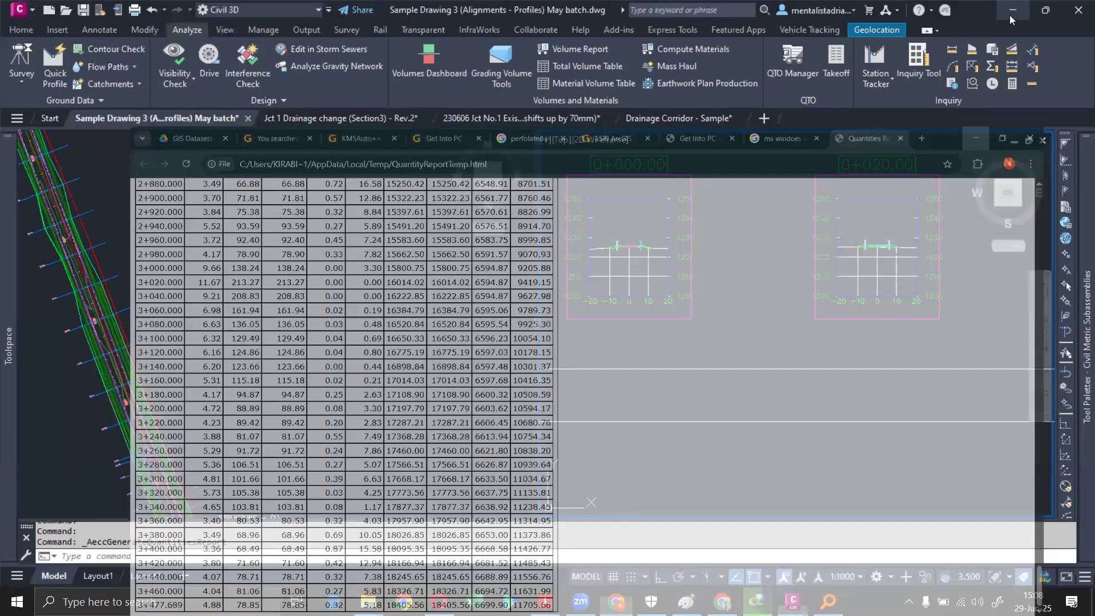
left_click(678, 49)
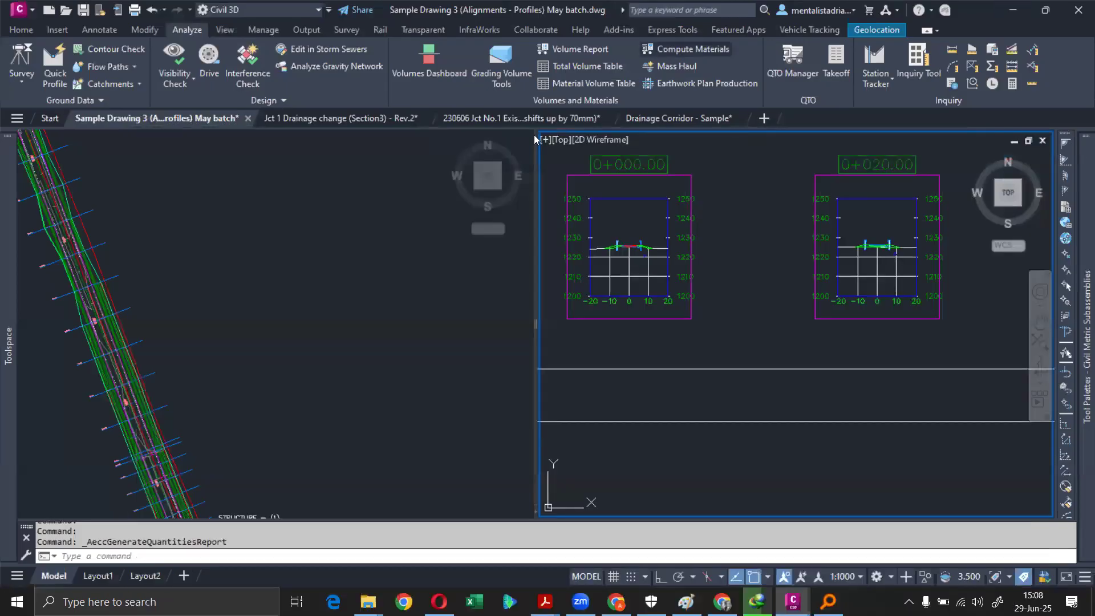
left_click(498, 340)
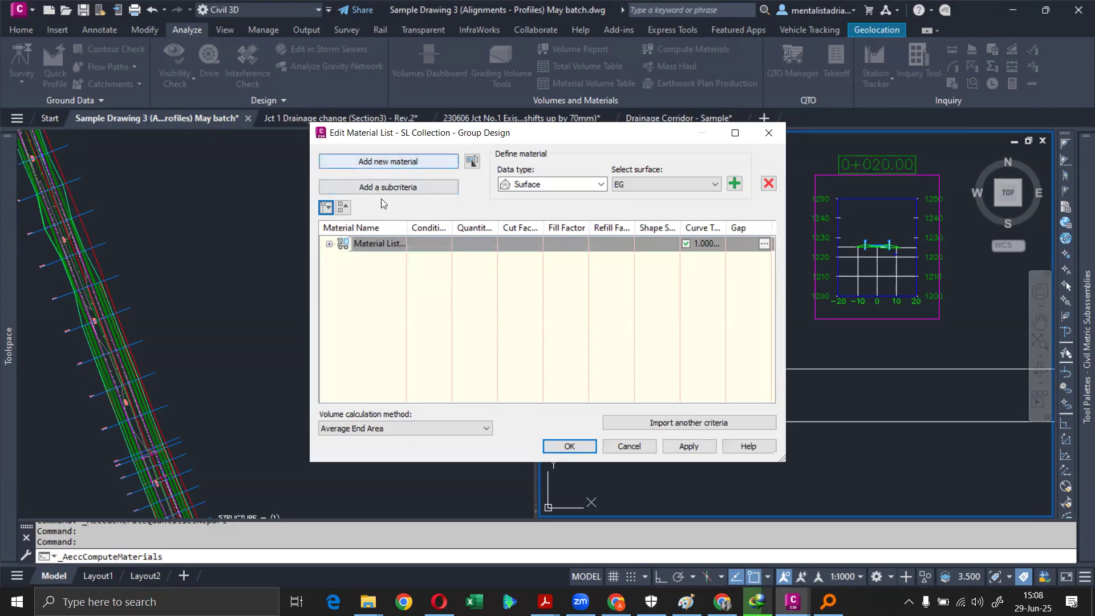
left_click_drag(401, 237, 446, 236)
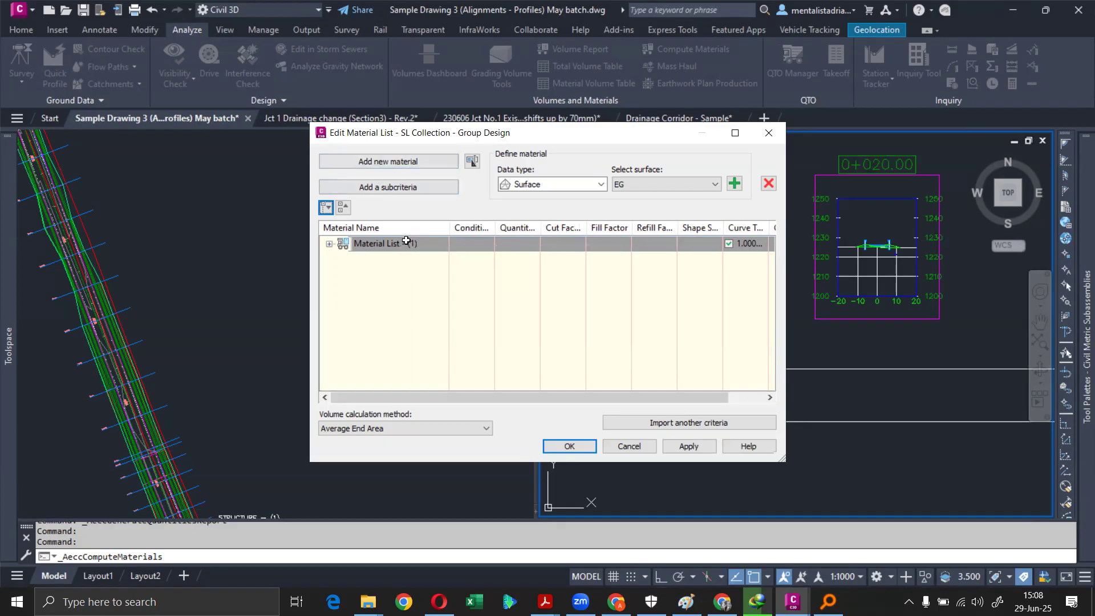
right_click(427, 251)
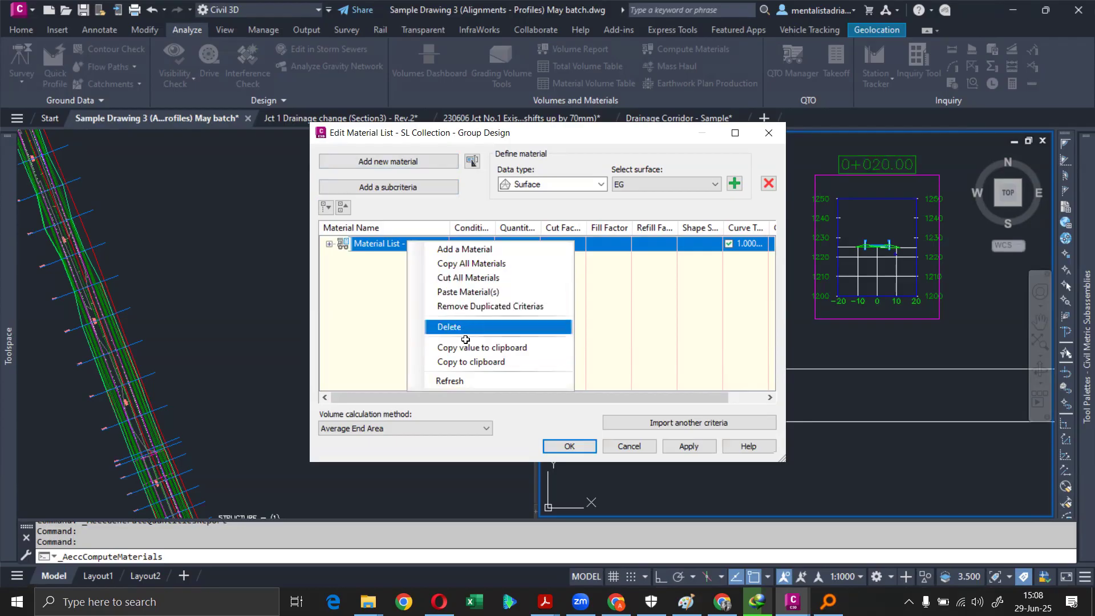
left_click(394, 307)
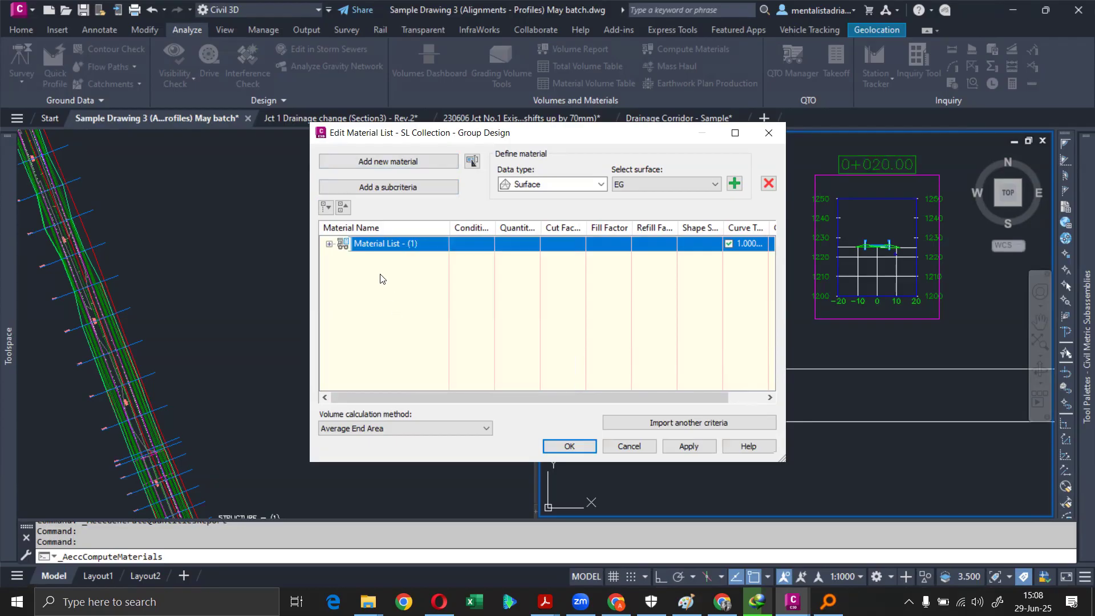
- Expand Material List - (1), add a new material to it, and delete that material again
left_click(330, 244)
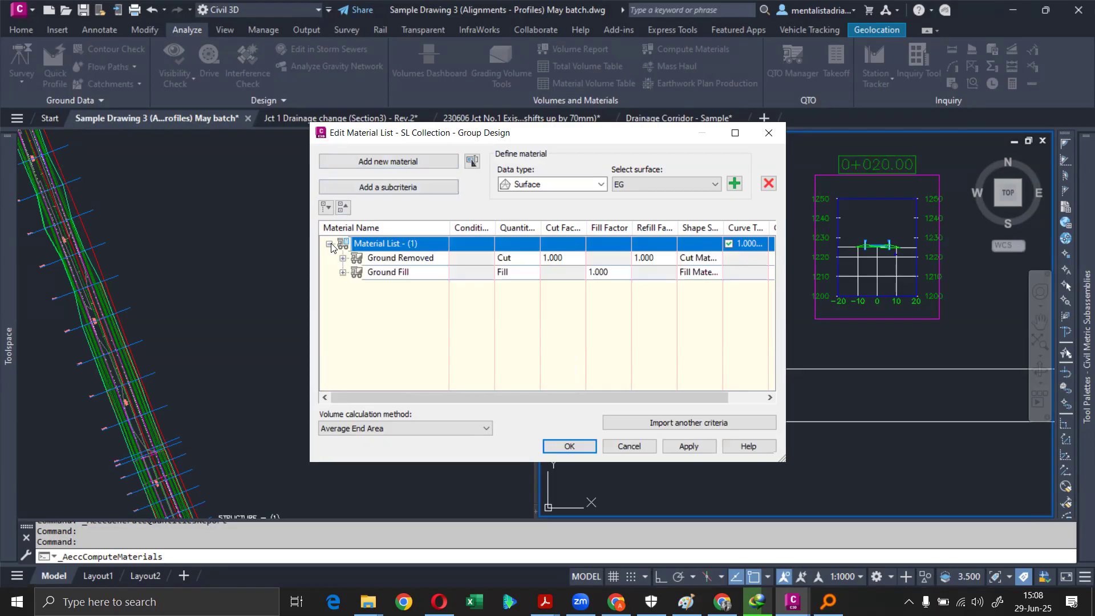
left_click(392, 162)
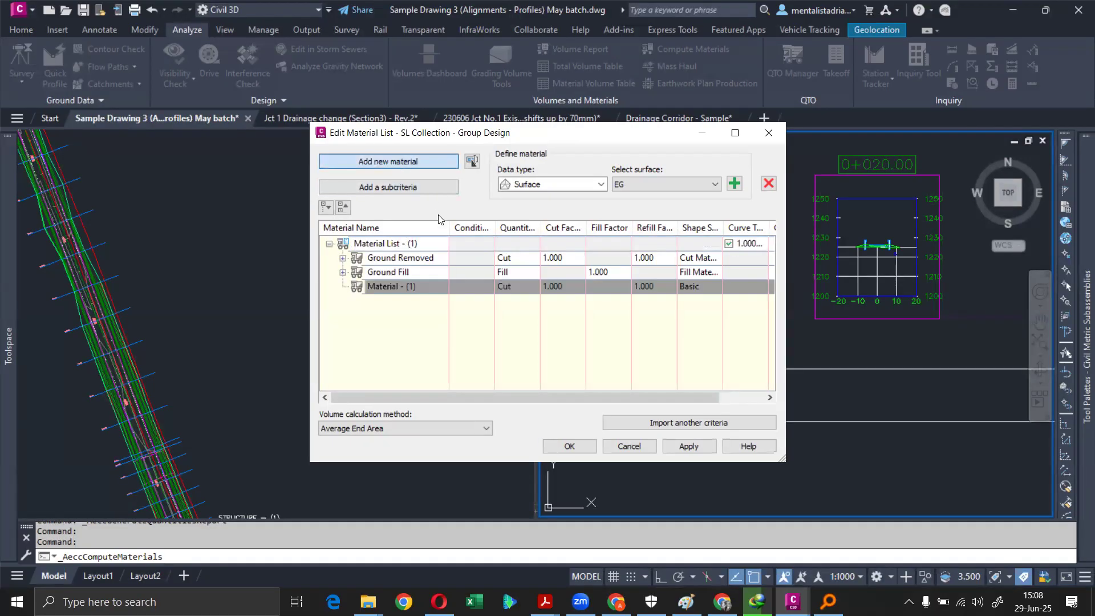
right_click(395, 287)
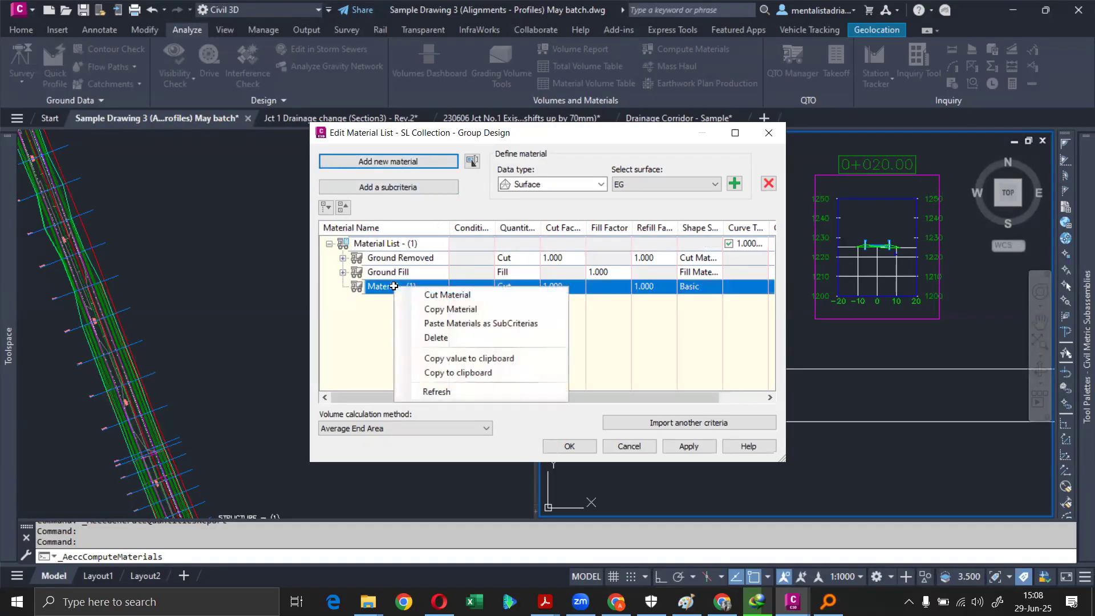
left_click(436, 297)
right_click(411, 287)
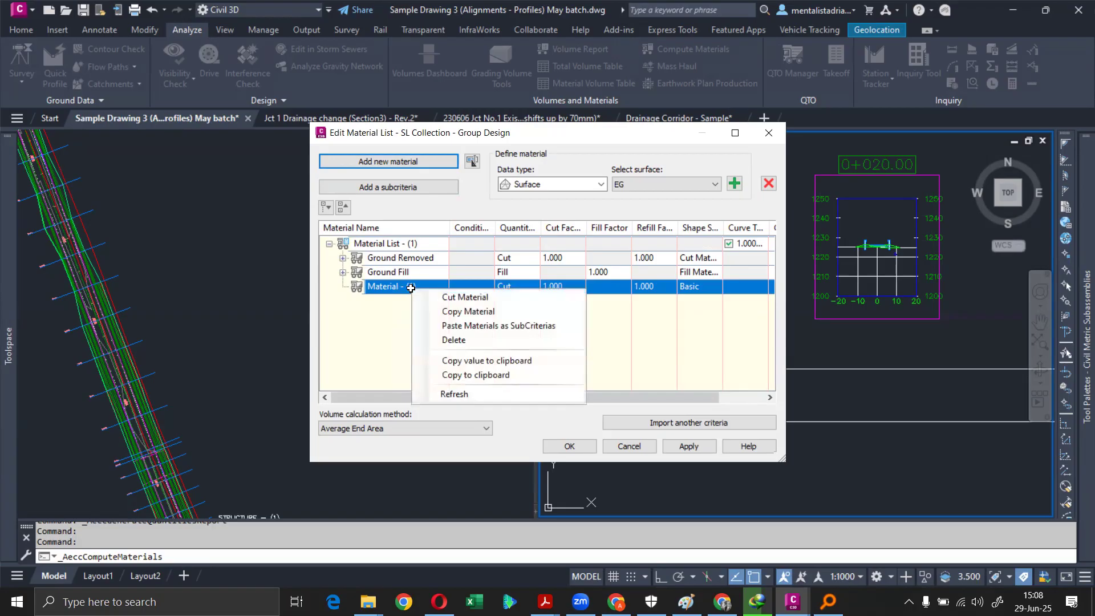
left_click(442, 339)
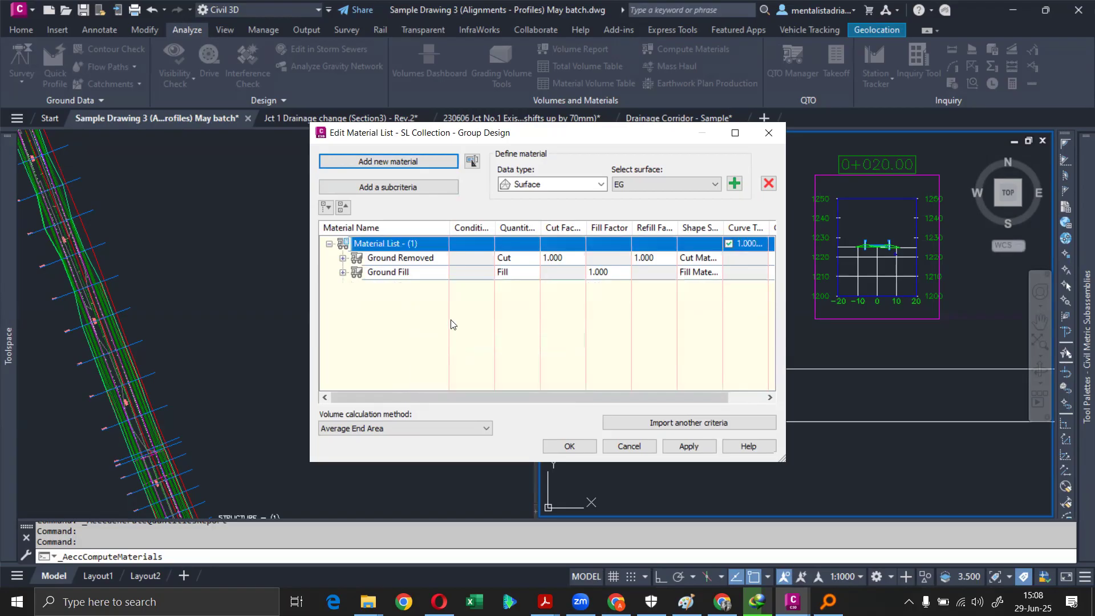
- Set the data type to Corridor Shape and try to add the Dev-Corridor SubBase shape to Material List - (1)
left_click(548, 185)
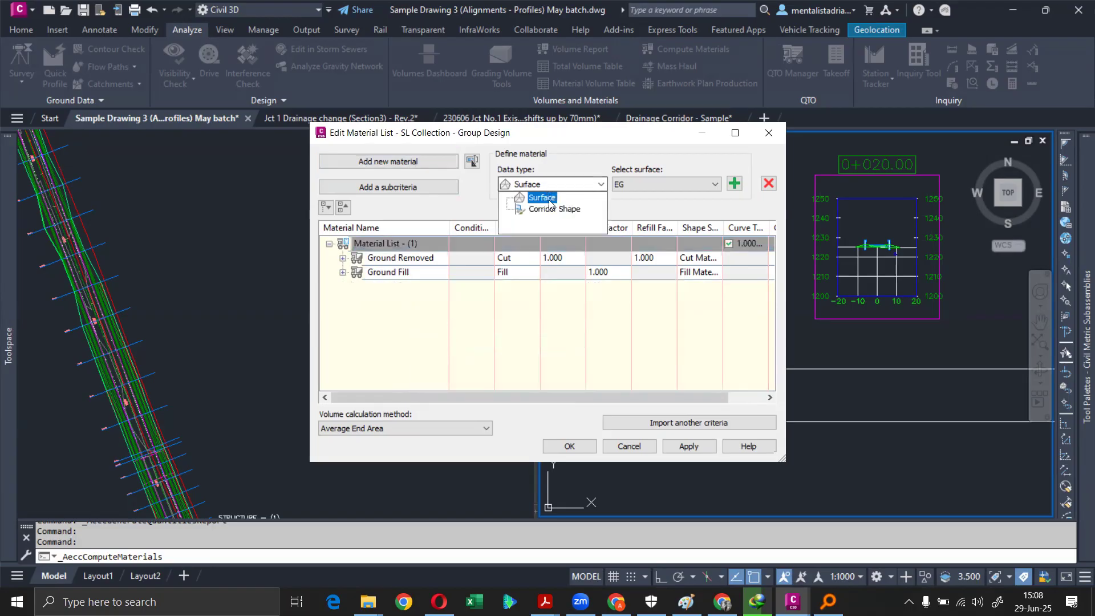
left_click(551, 210)
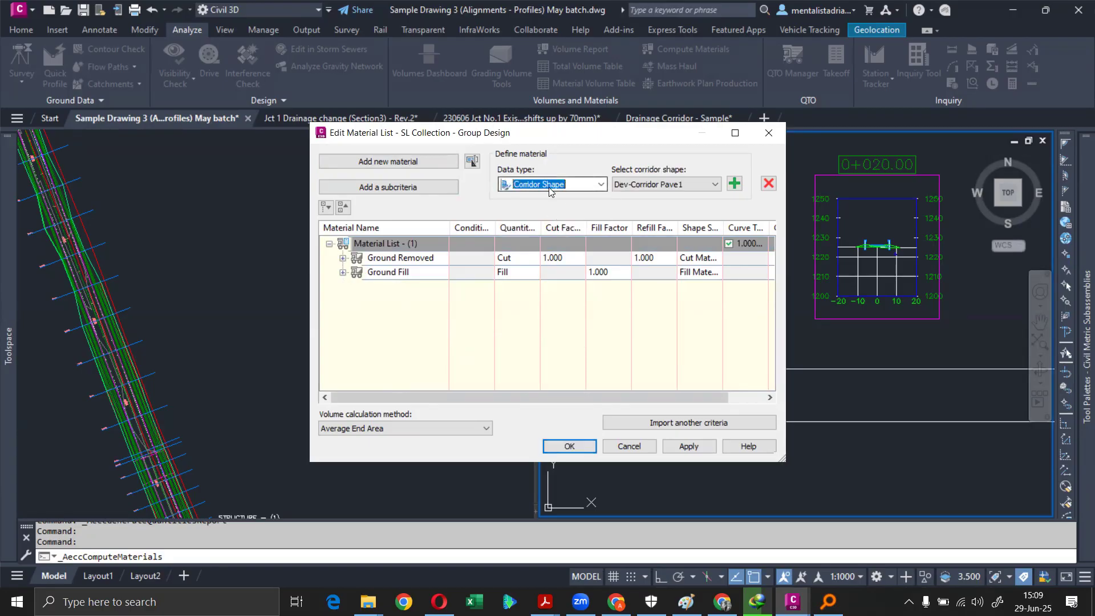
left_click(551, 183)
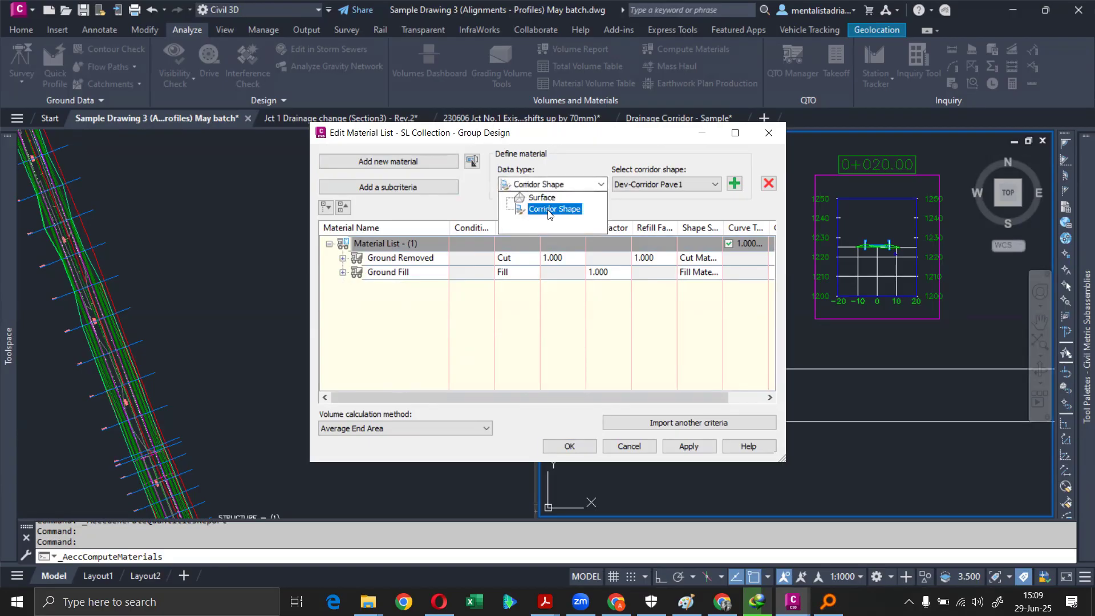
left_click(548, 210)
left_click(666, 185)
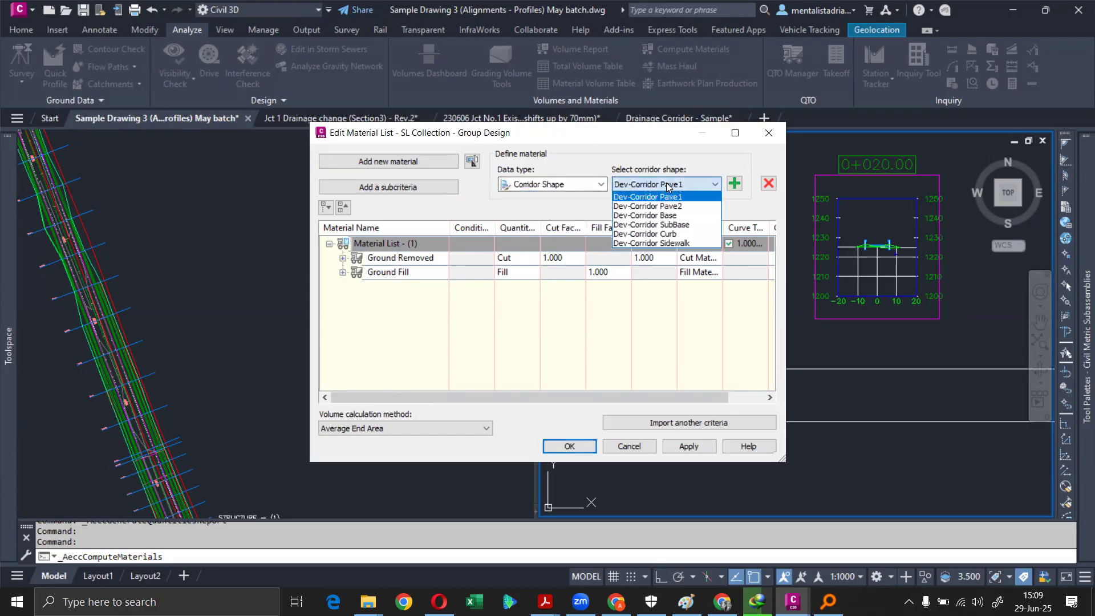
left_click(668, 224)
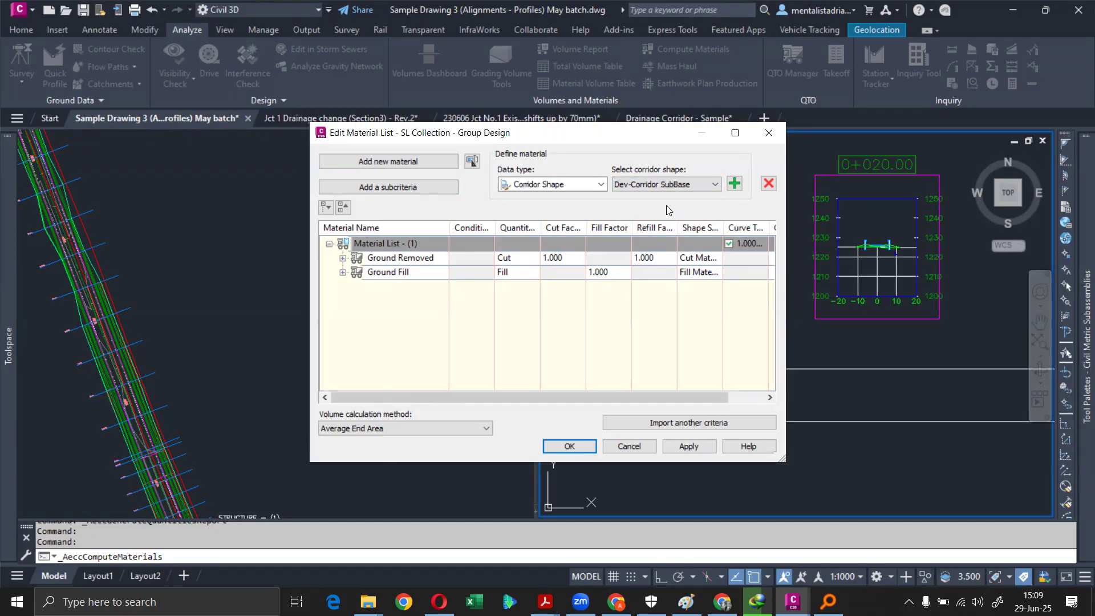
left_click(733, 185)
- Create another new material, try to add the Dev-Corridor SubBase shape to it, and delete that material
left_click(409, 162)
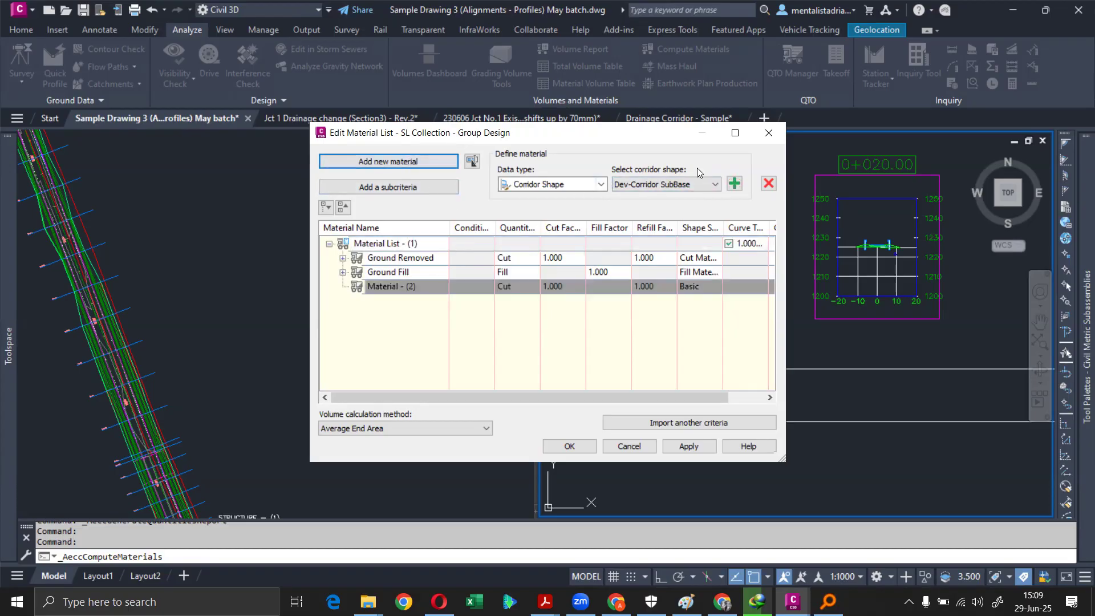
left_click(738, 183)
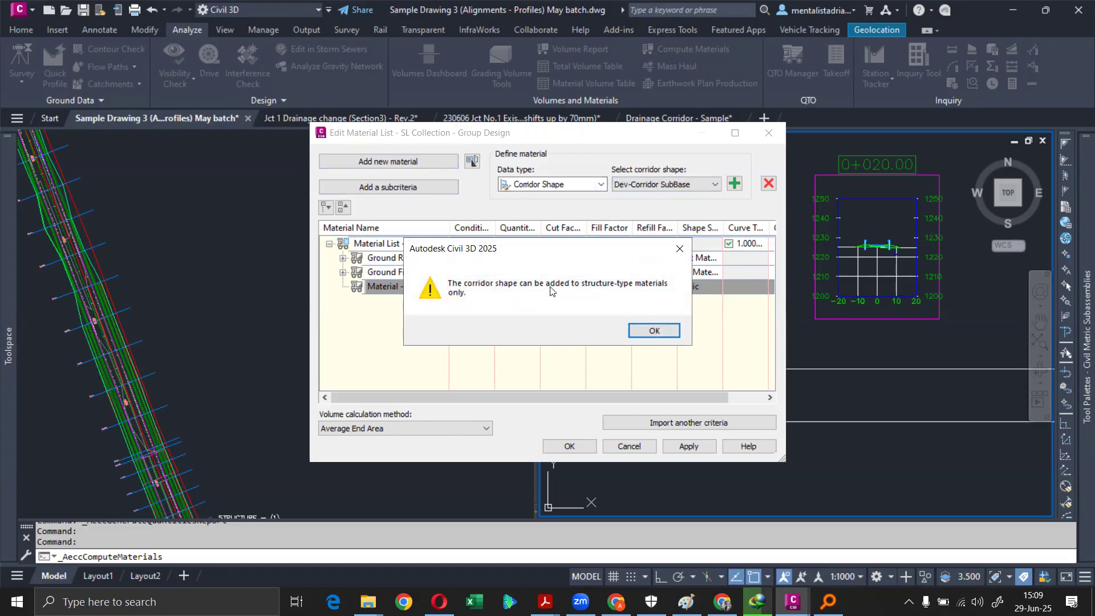
left_click(678, 248)
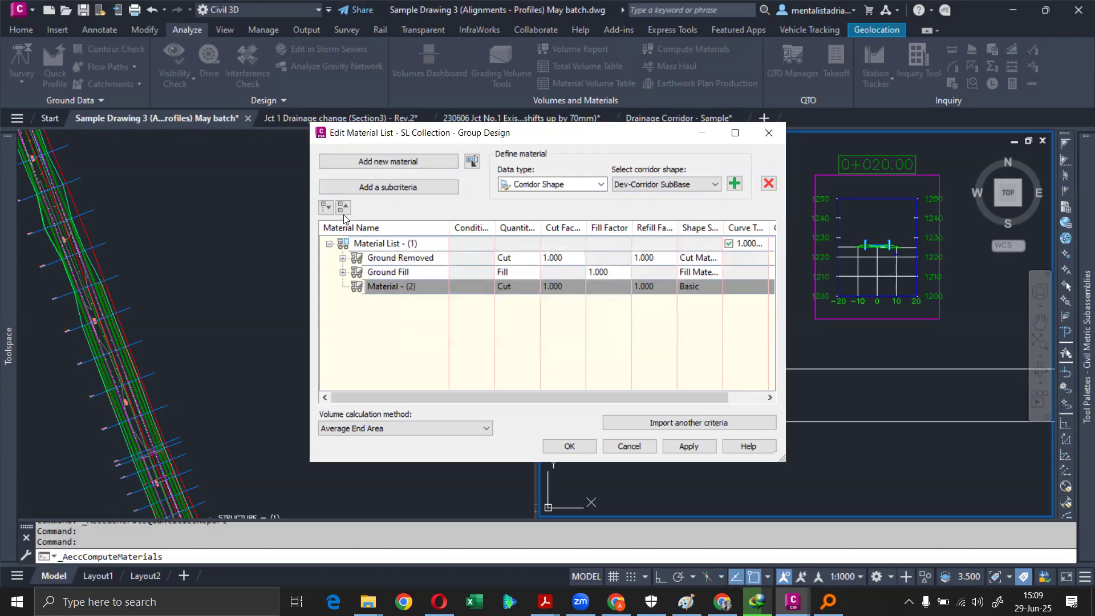
left_click(769, 183)
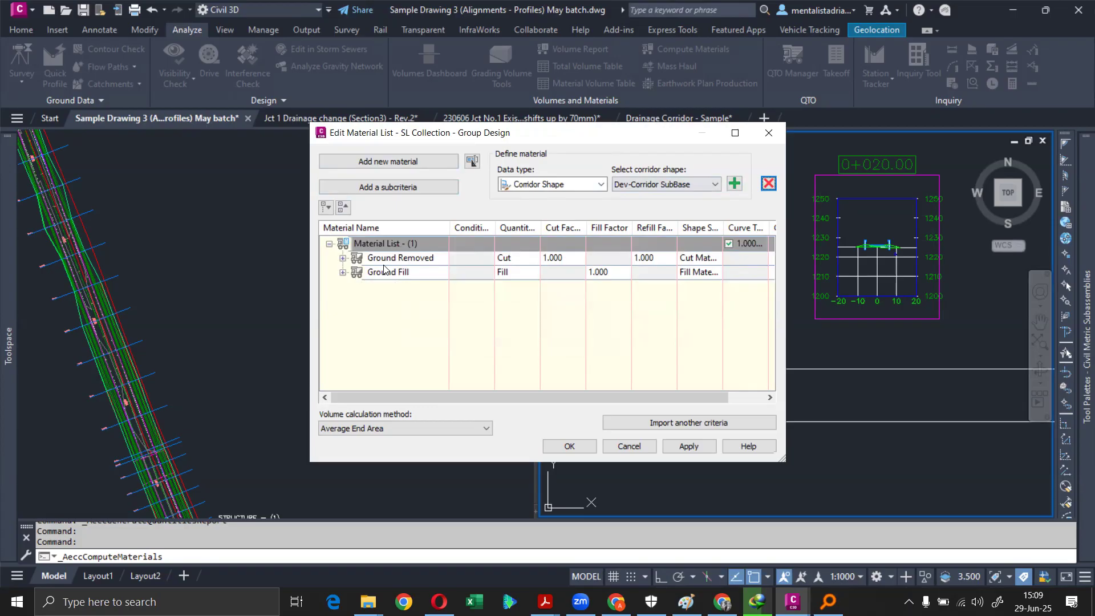
- Expand Ground Fill and Ground Removed to show their surfaces, and retry adding the Dev-Corridor SubBase shape
left_click(343, 274)
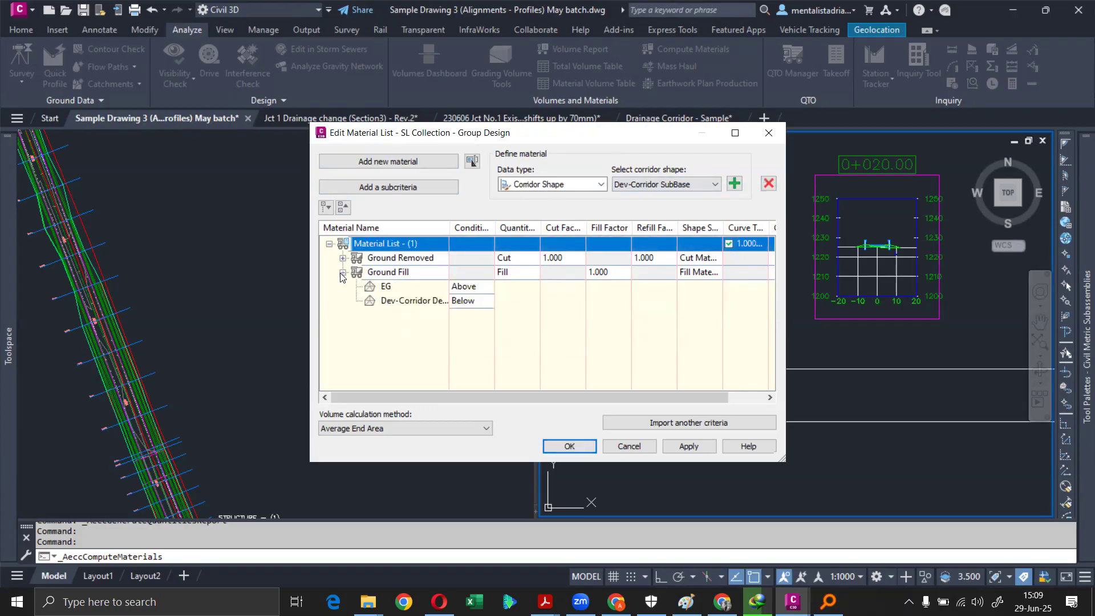
left_click(343, 258)
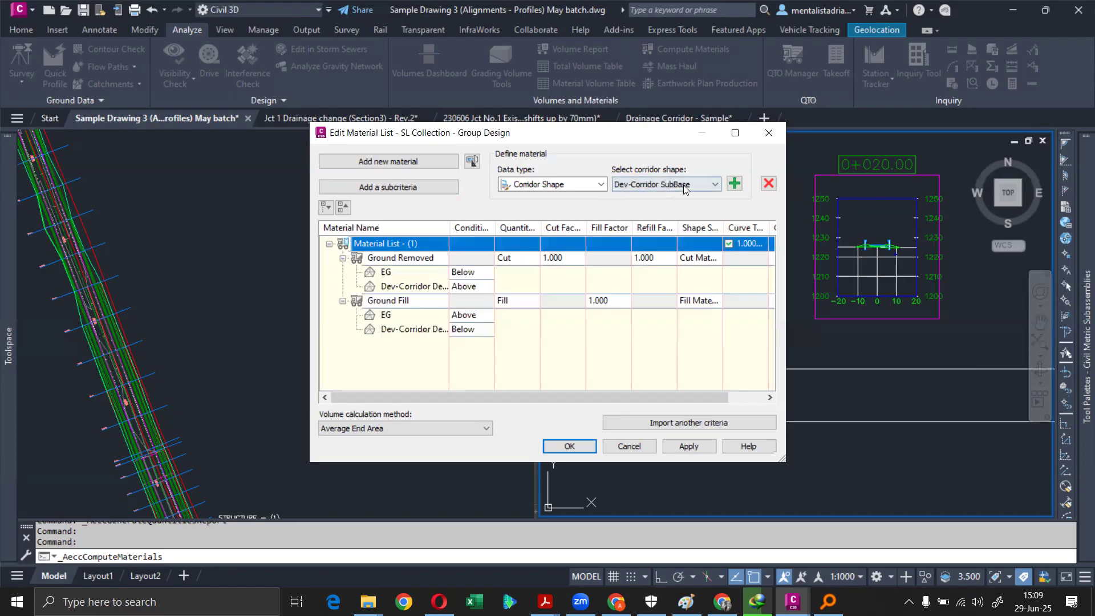
left_click(736, 184)
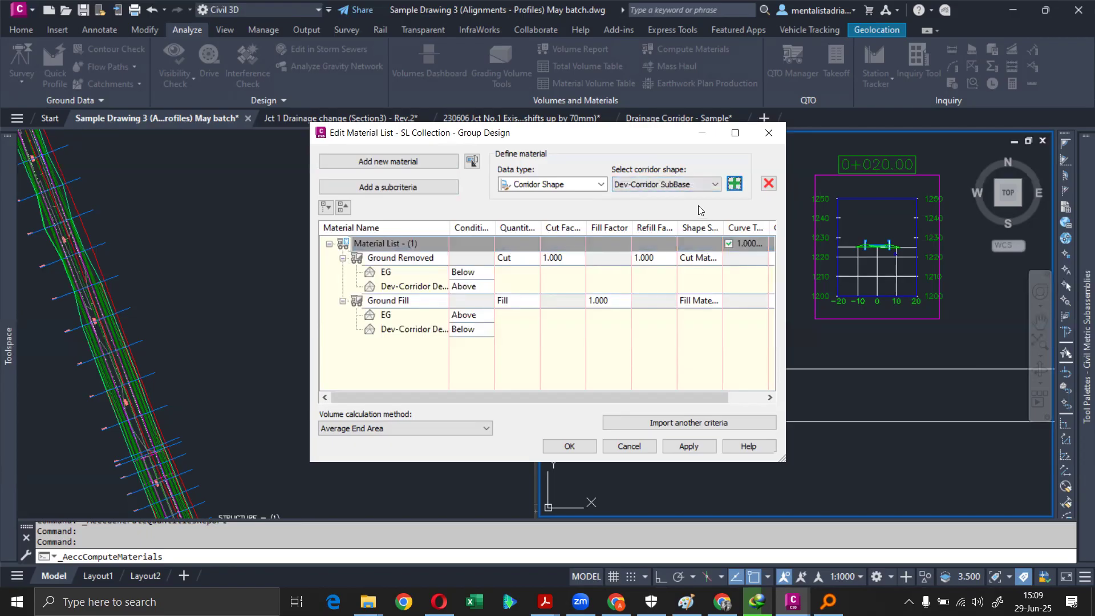
- Choose Dev-Corridor Base as the corridor shape, collapse both ground materials, and cancel editing the material list
left_click(690, 186)
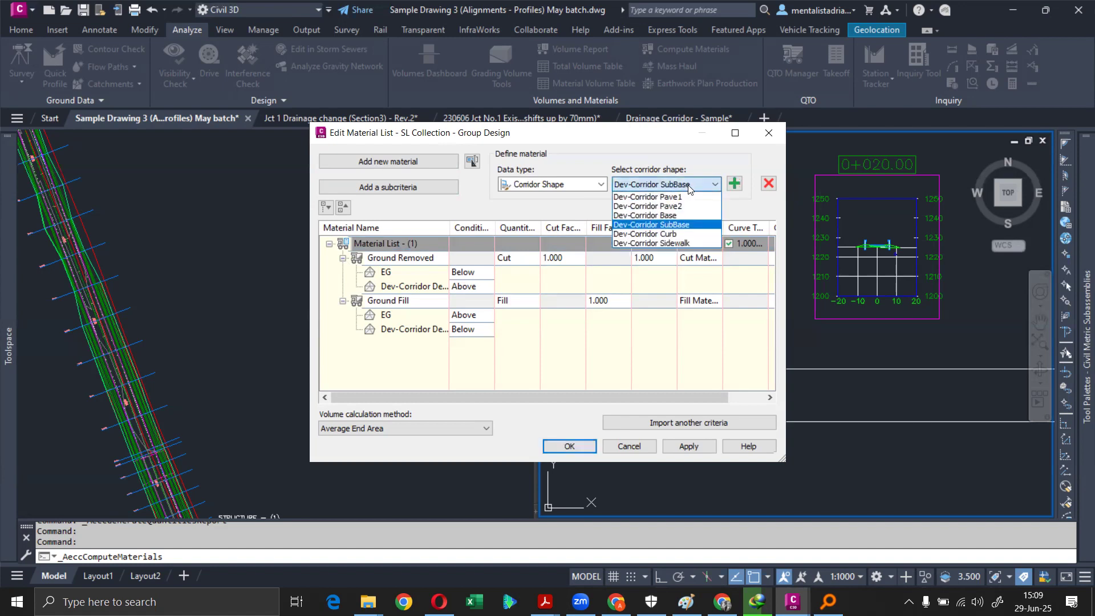
left_click(650, 185)
left_click(642, 188)
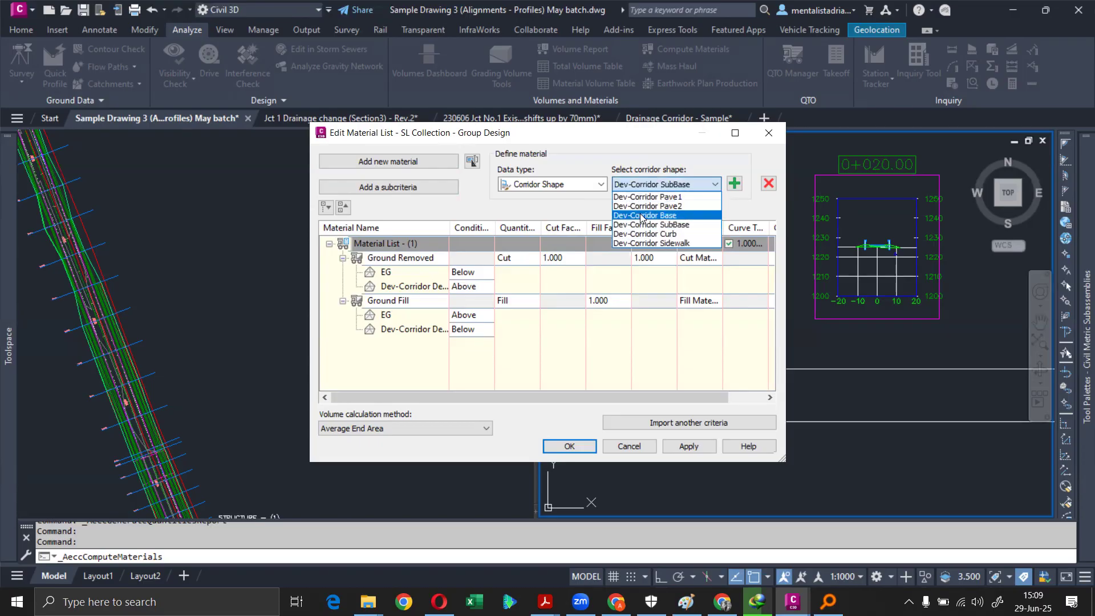
left_click(643, 216)
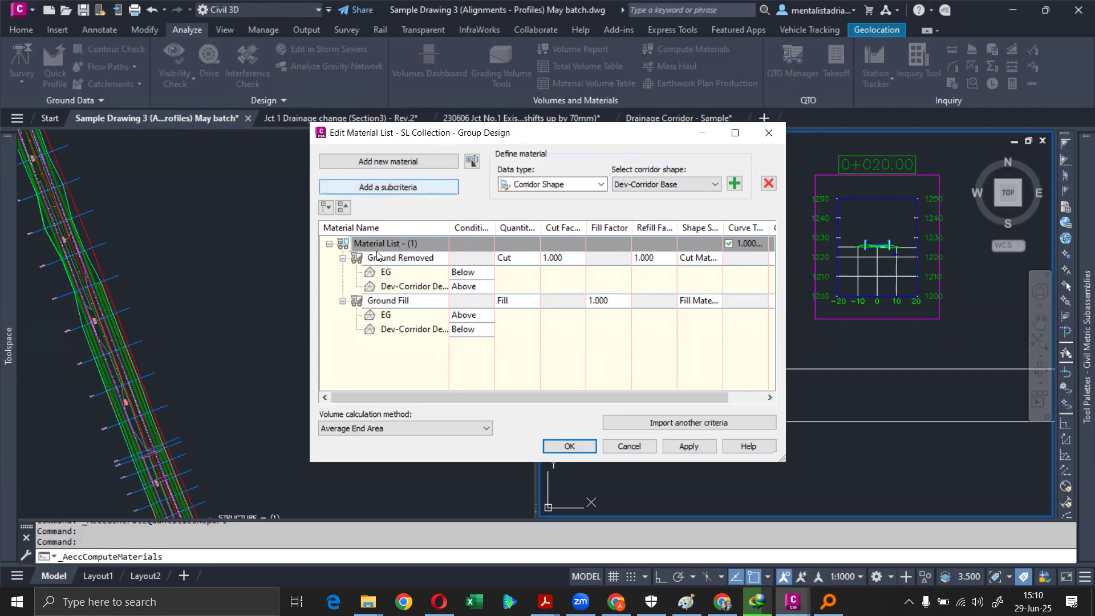
left_click(343, 301)
left_click(343, 258)
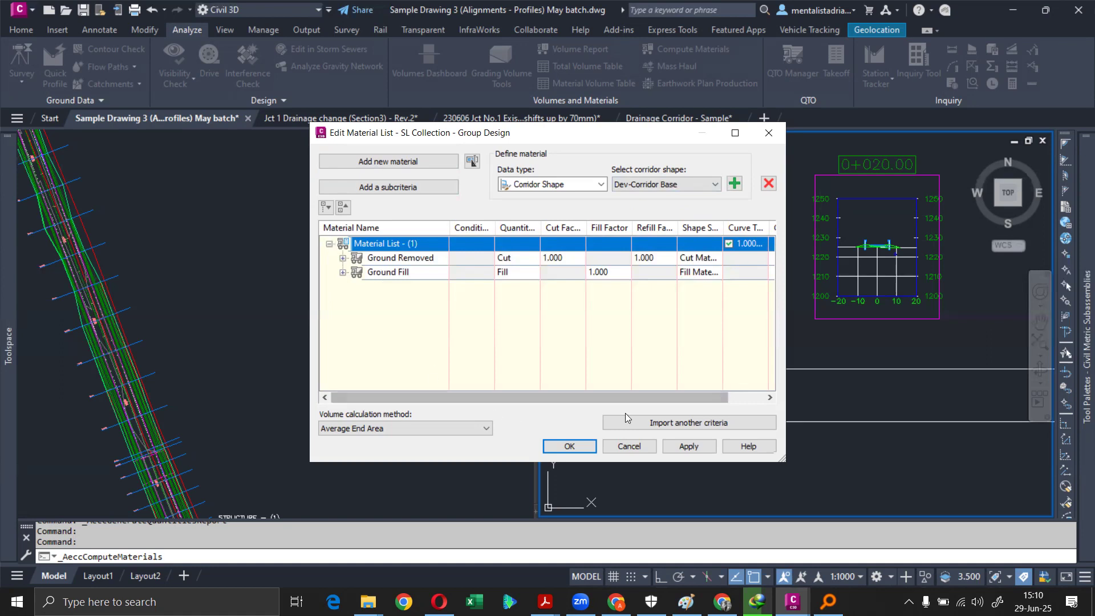
left_click(636, 449)
- Select sample line 1+240.00 and reopen Compute Materials for Main CL Alignment, SL Collection - Group Design
left_click(399, 304)
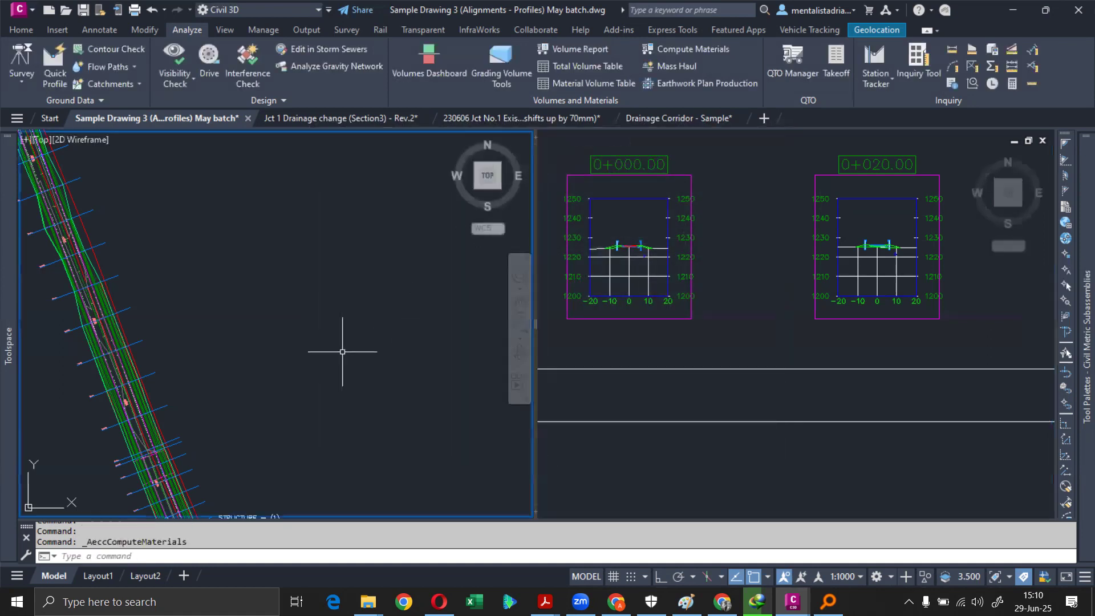
left_click(161, 408)
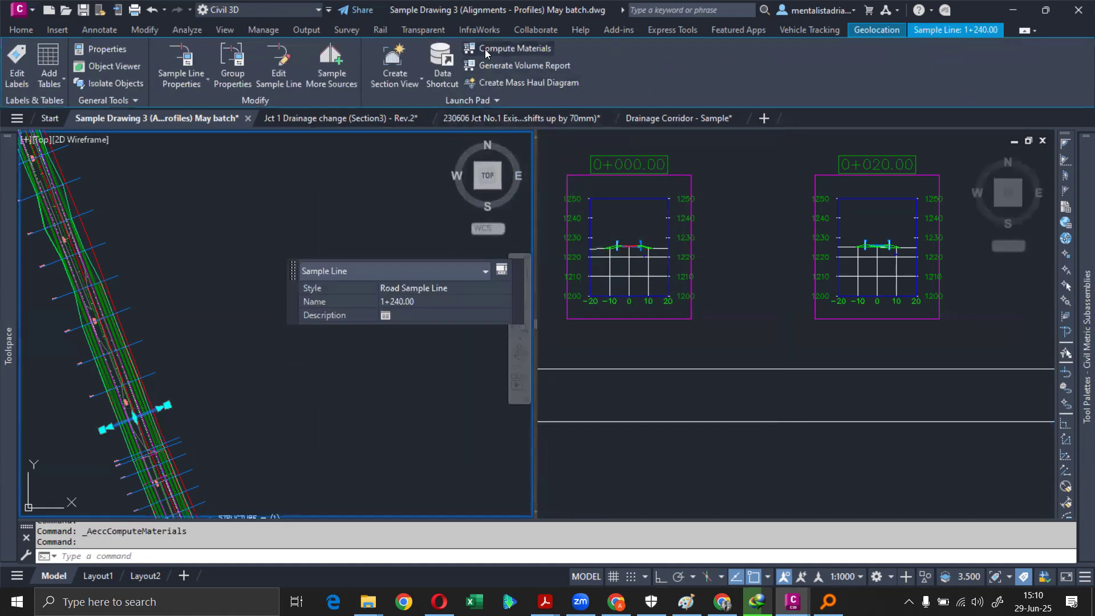
left_click(514, 51)
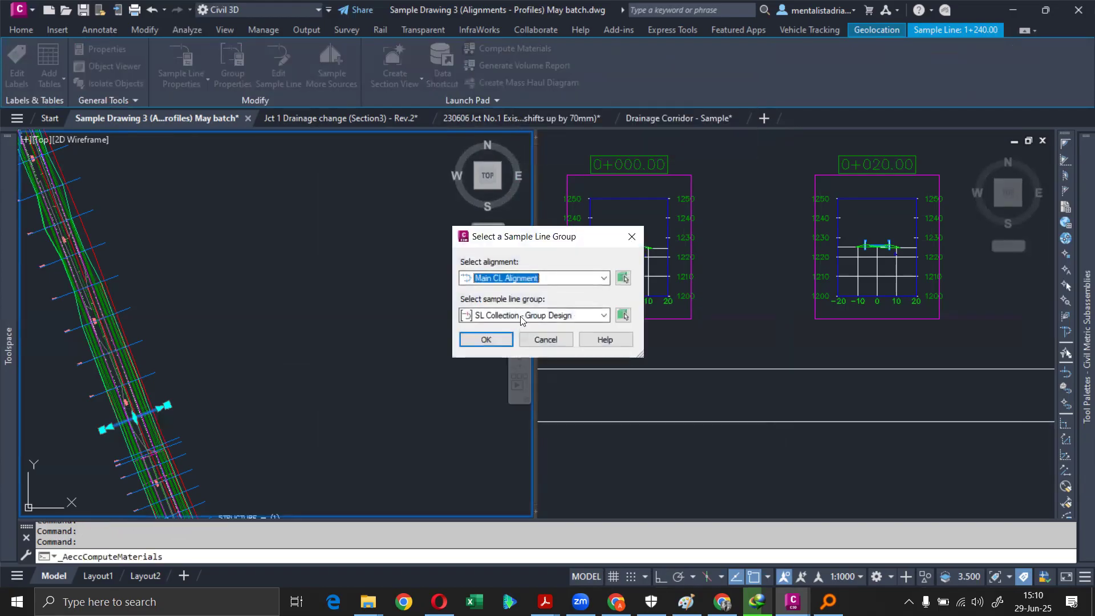
left_click(520, 315)
left_click(520, 317)
left_click(496, 338)
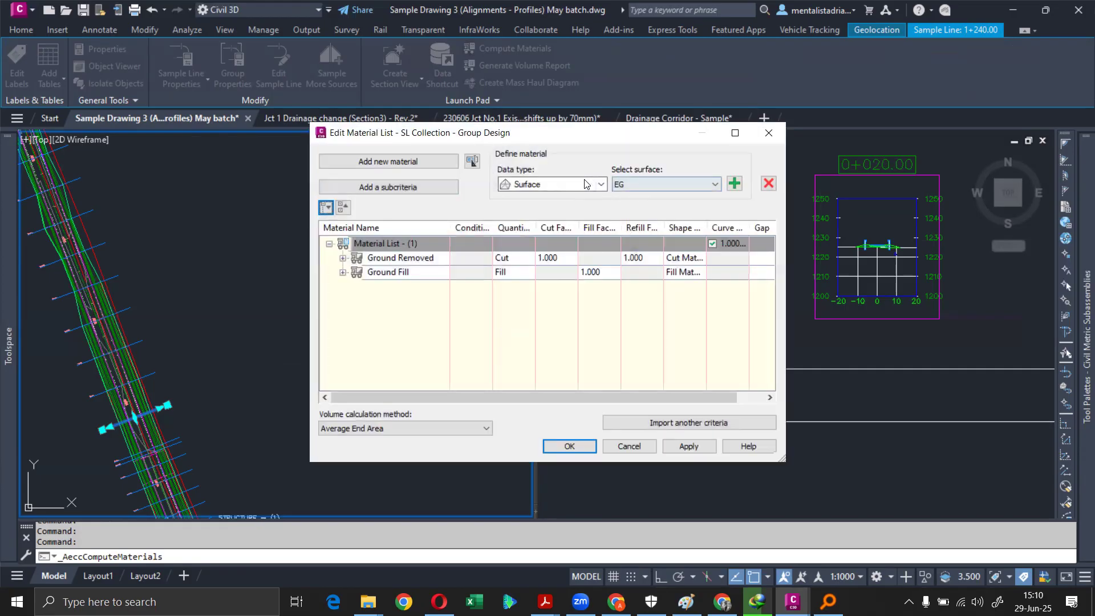
- Try to add the Dev-Corridor Base corridor shape and a subcriteria to Material List - (1), and close the material list without saving
left_click(601, 187)
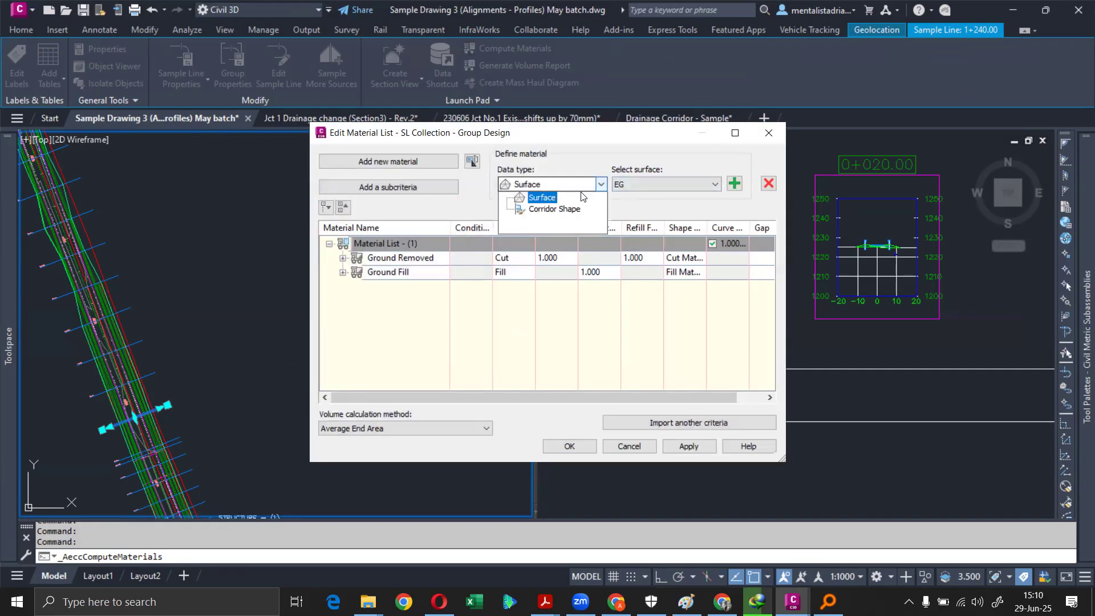
left_click(557, 212)
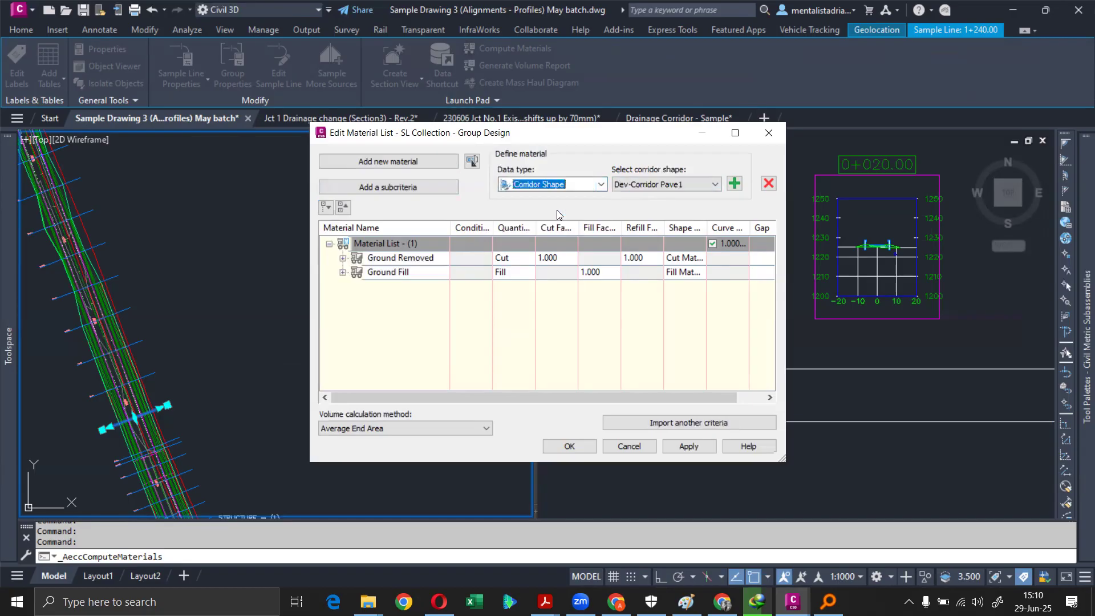
left_click(659, 184)
left_click(645, 216)
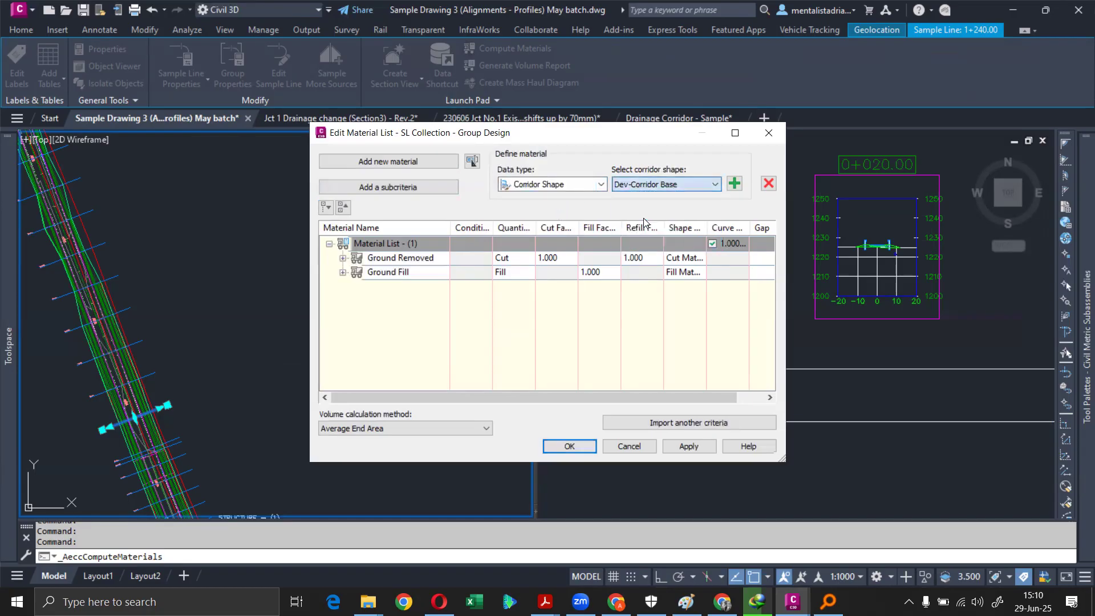
left_click(735, 184)
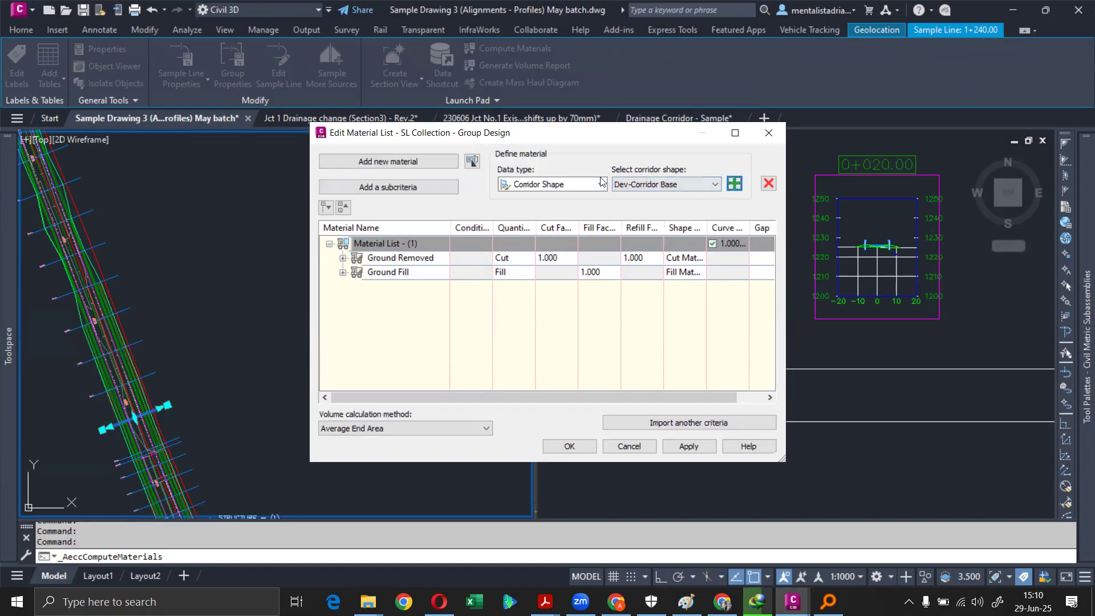
left_click(434, 187)
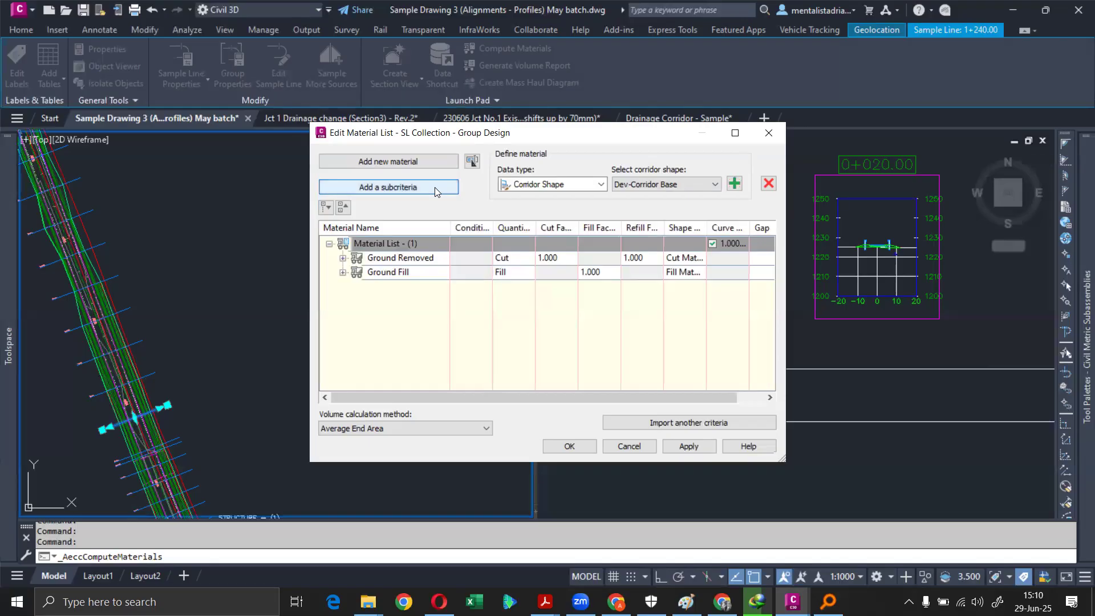
left_click(768, 135)
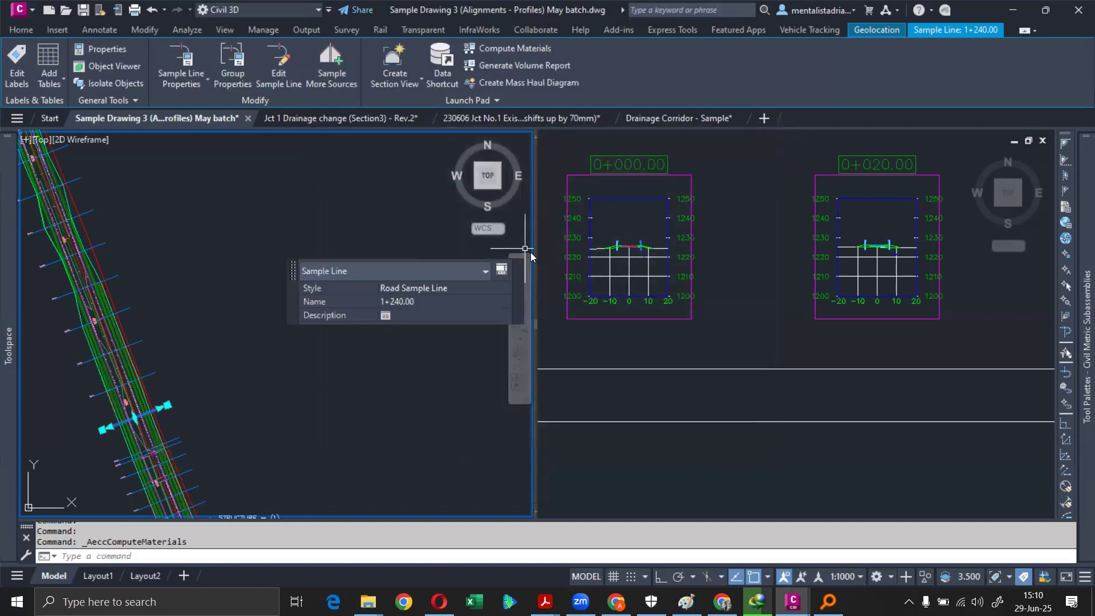
- Deselect the sample line and view the surface plan, profile view and section sheets together
left_click(364, 219)
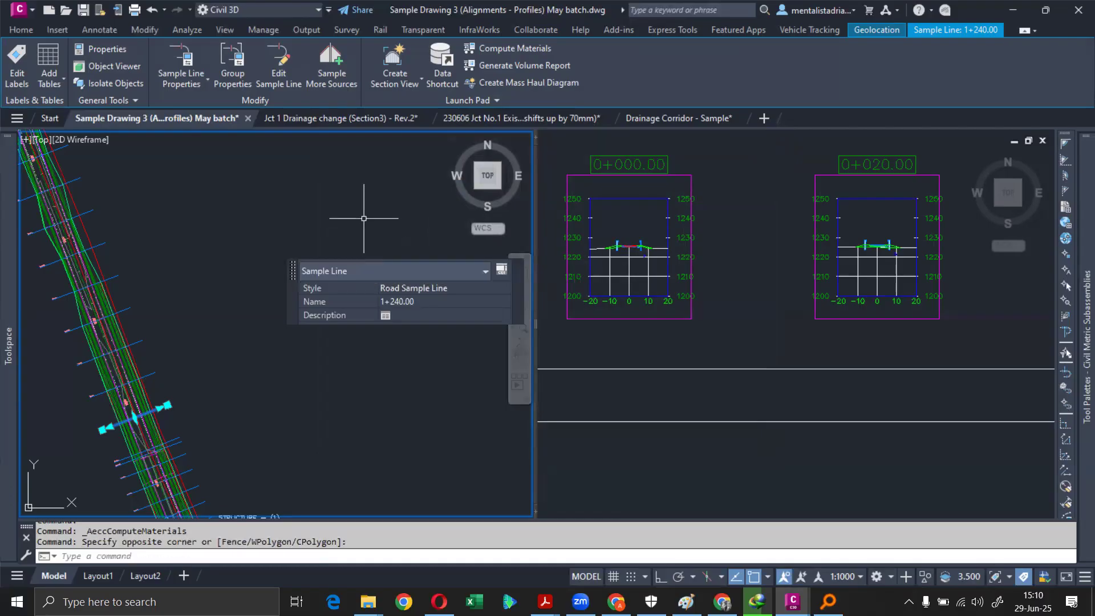
key("Escape")
key("Escape")
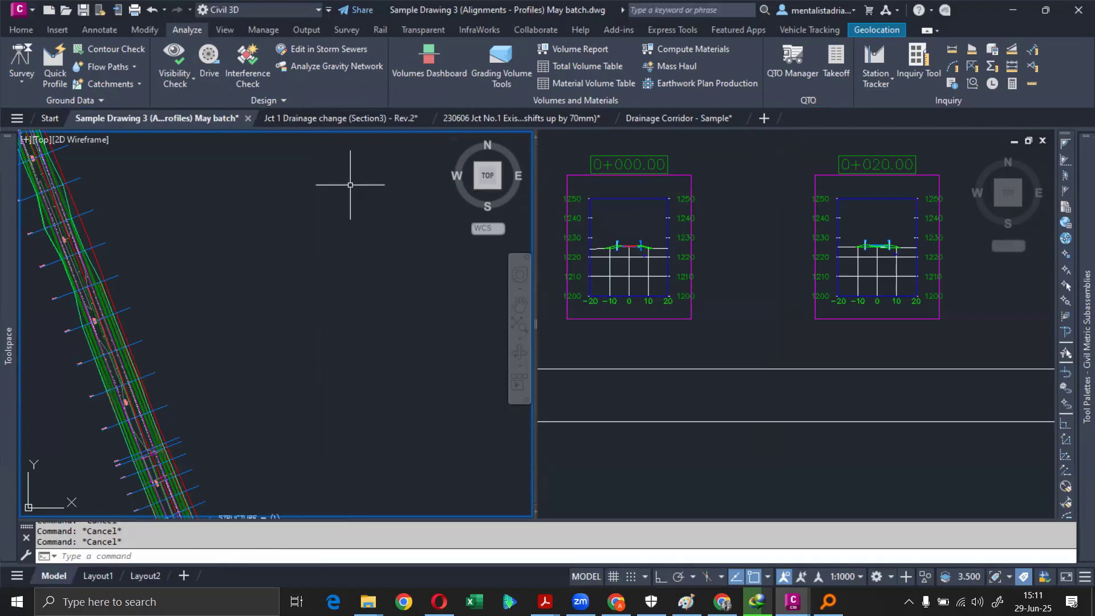
scroll(366, 200, "down", 6)
middle_click_drag(371, 225, 311, 349)
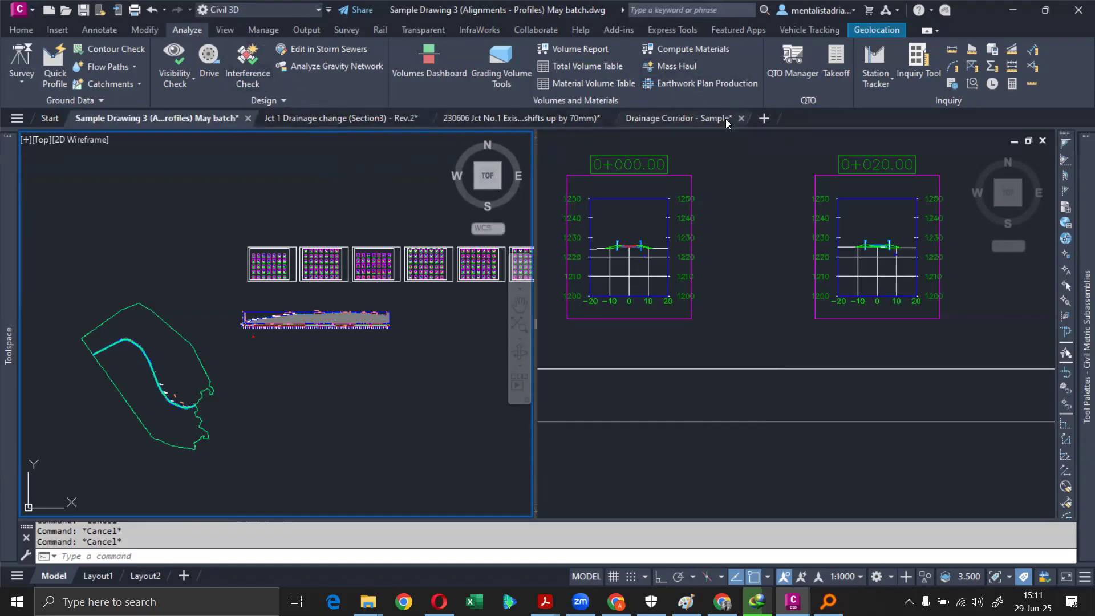
mouse_move(726, 118)
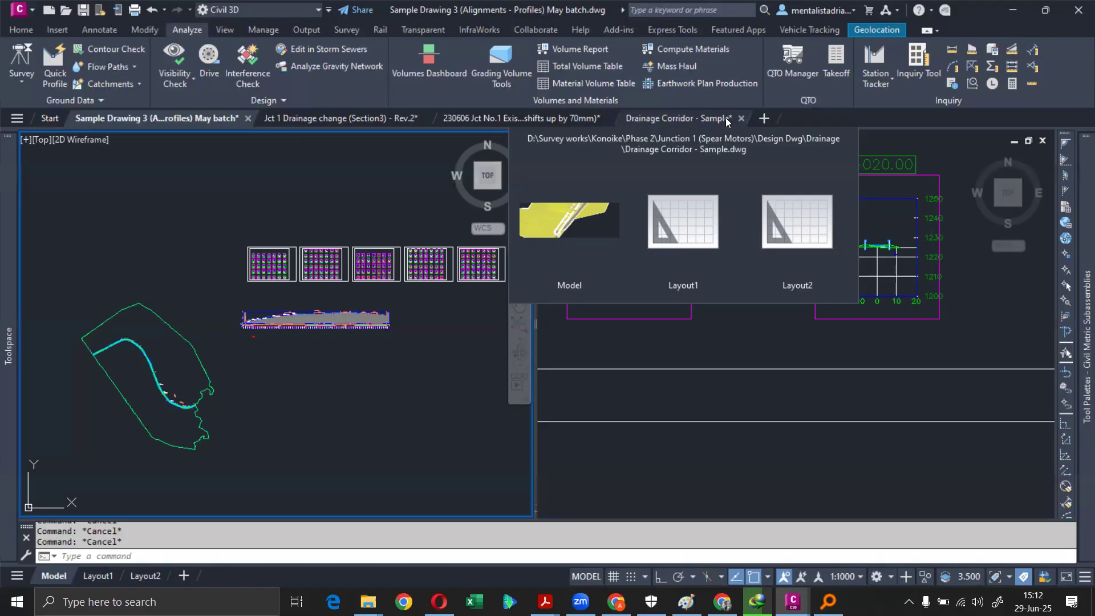
- Display the Vehicle Tracking tools and examine the roundabout commands beside the surface plan
left_click(822, 33)
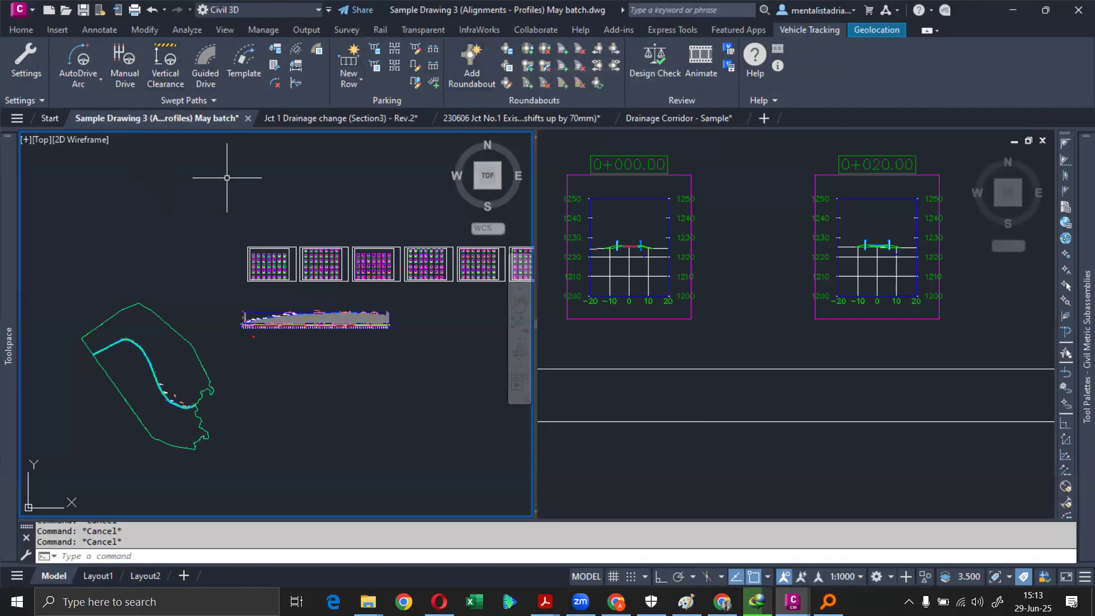
middle_click_drag(250, 208, 431, 174)
middle_click_drag(244, 220, 310, 213)
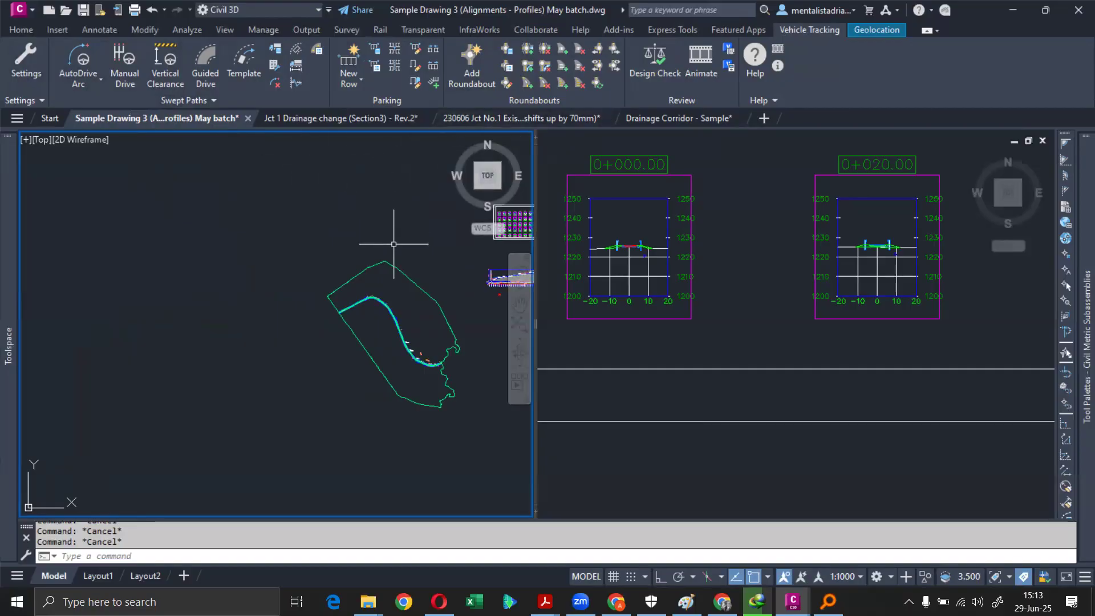
middle_click_drag(392, 243, 307, 220)
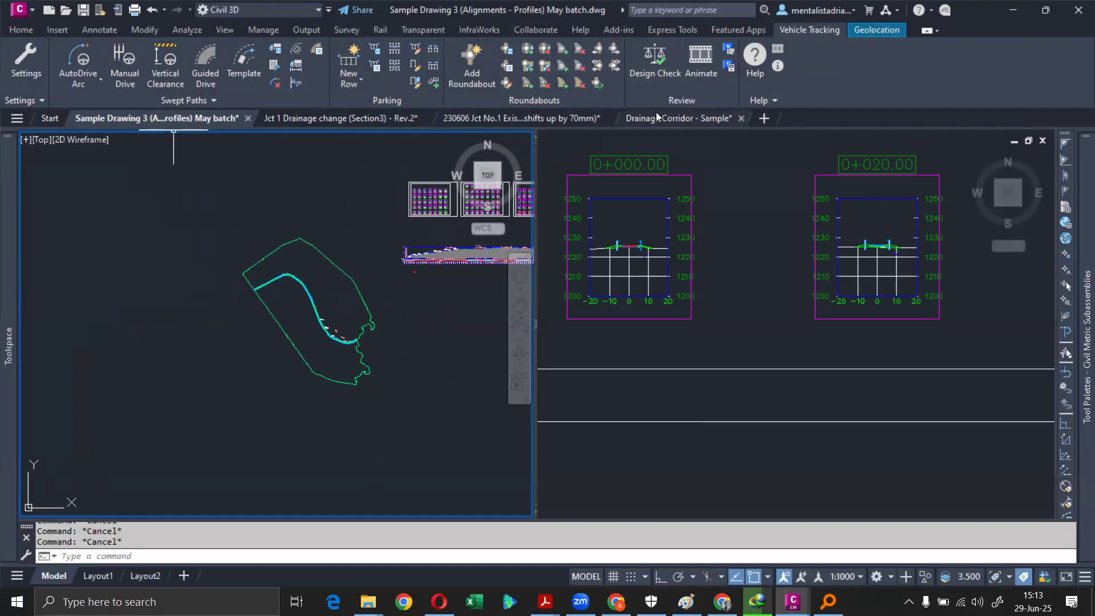
mouse_move(656, 114)
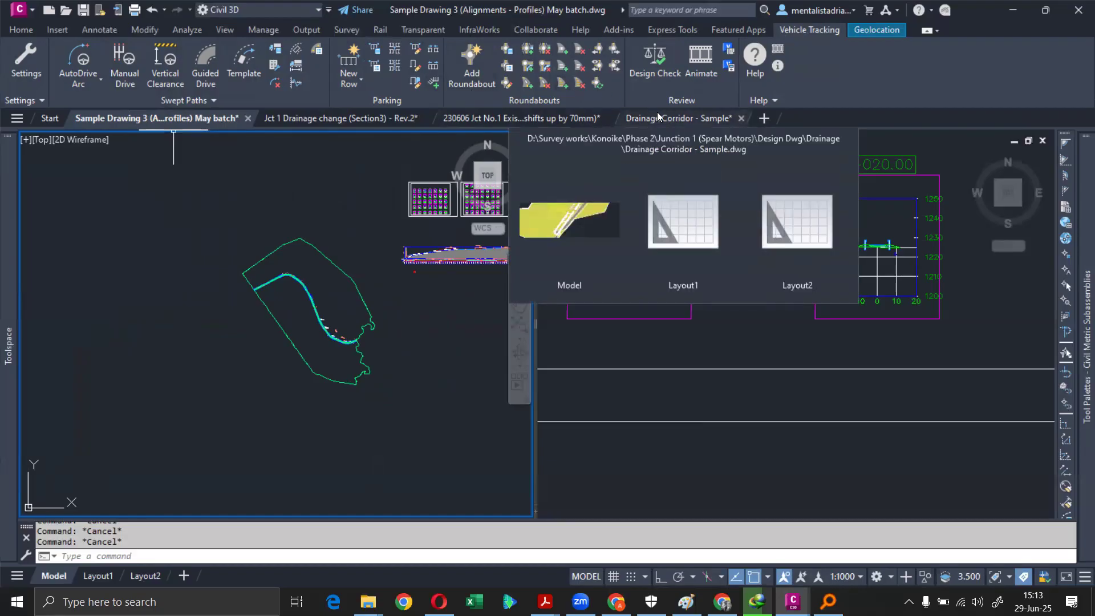
- Try drawing two crossing polylines between the road's first curve and the surface boundary, and undo both
scroll(305, 262, "up", 5)
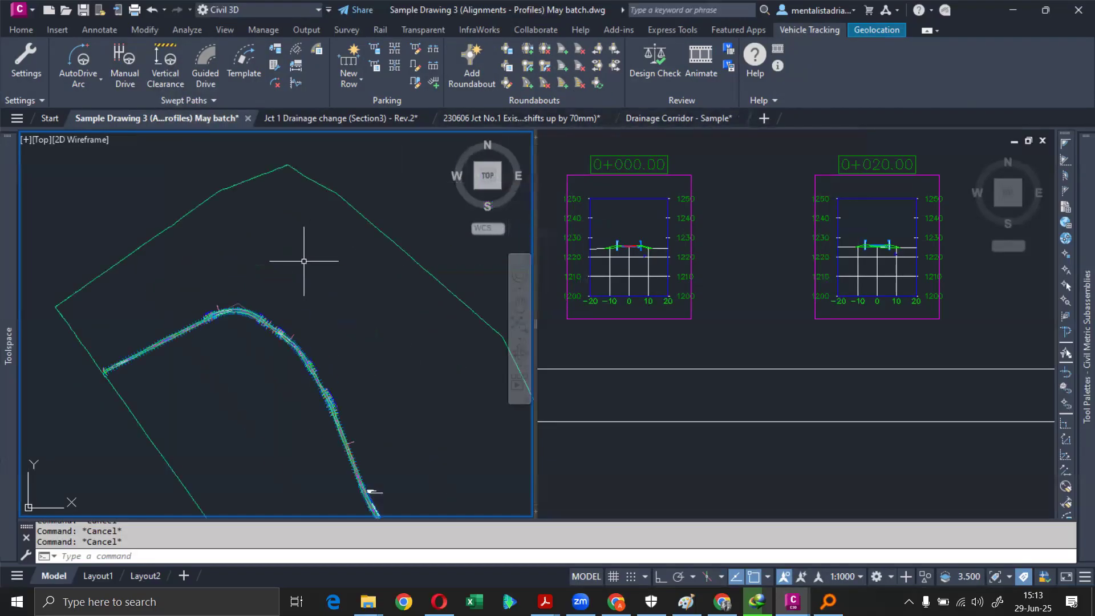
left_click(23, 30)
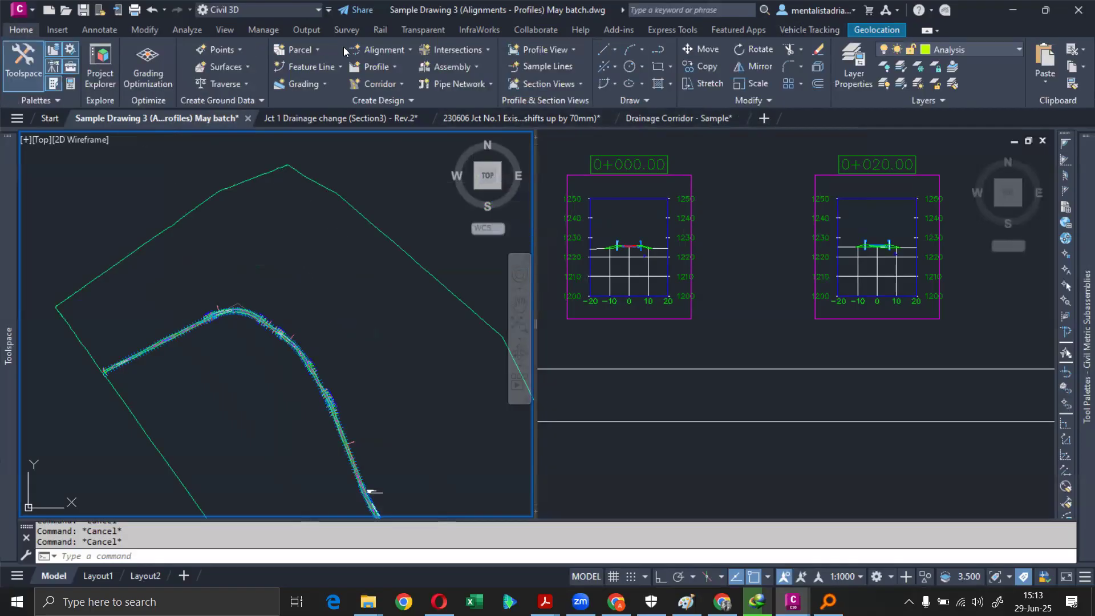
left_click(629, 49)
scroll(264, 244, "up", 2)
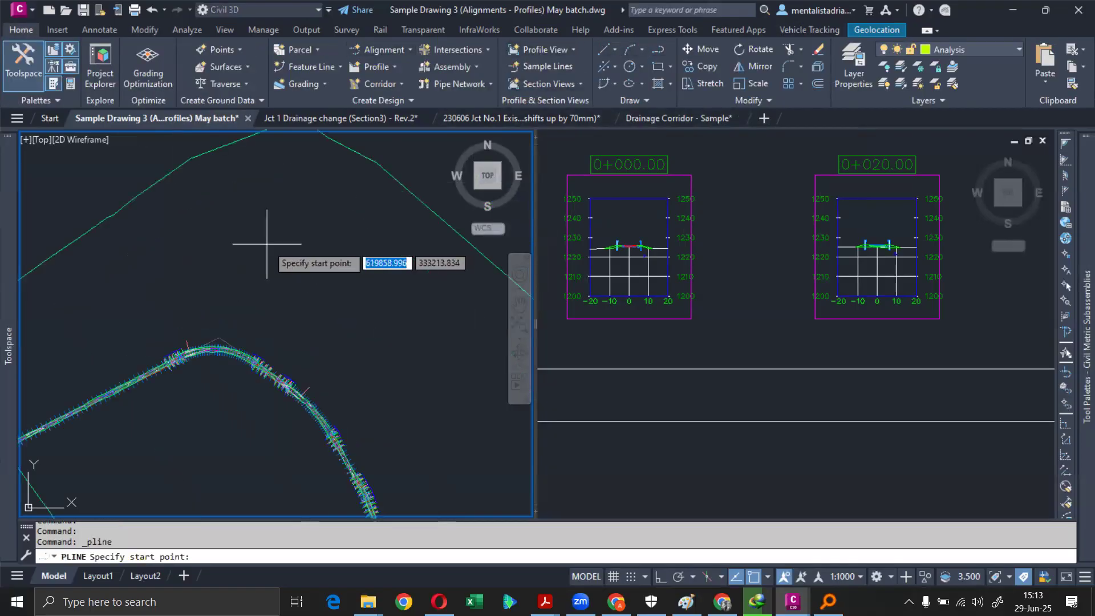
left_click(218, 273)
left_click(326, 183)
key("Return")
left_click(628, 49)
left_click(232, 179)
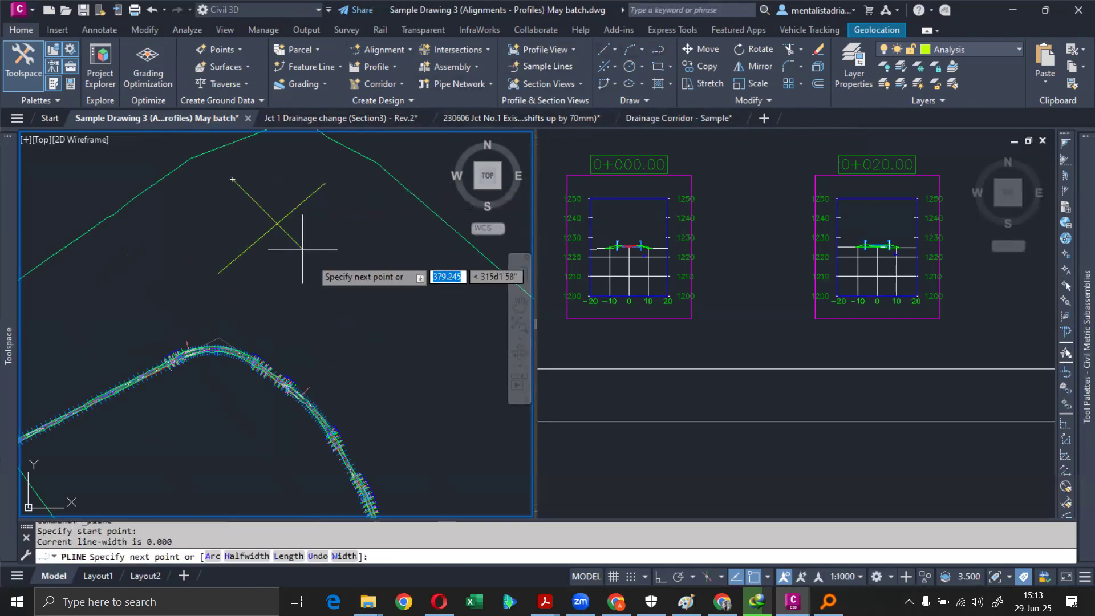
left_click(319, 272)
key("Return")
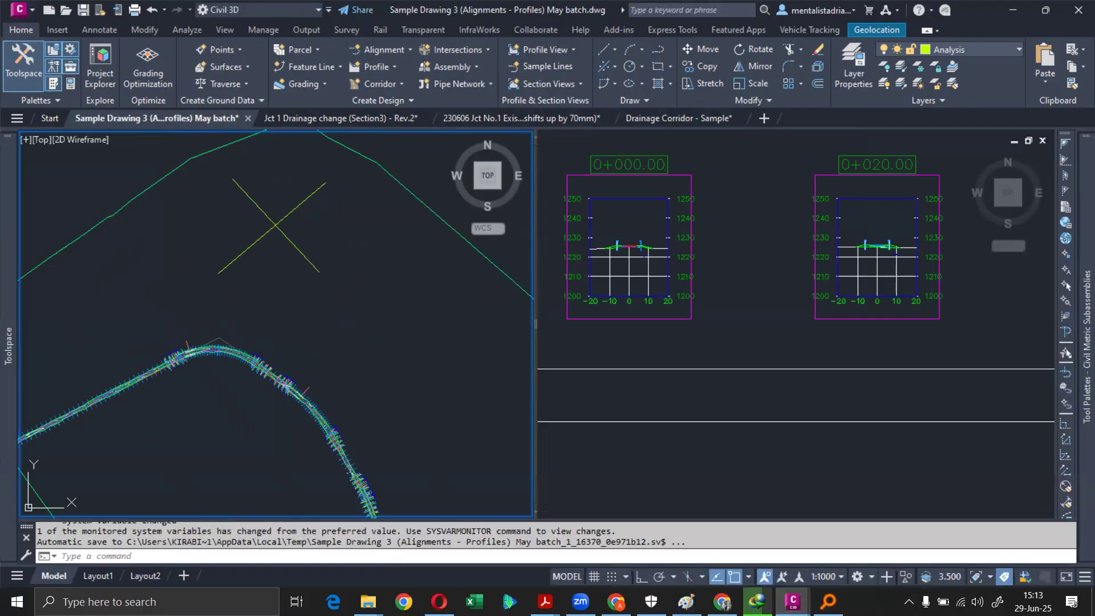
key("ctrl+z")
key("ctrl+z")
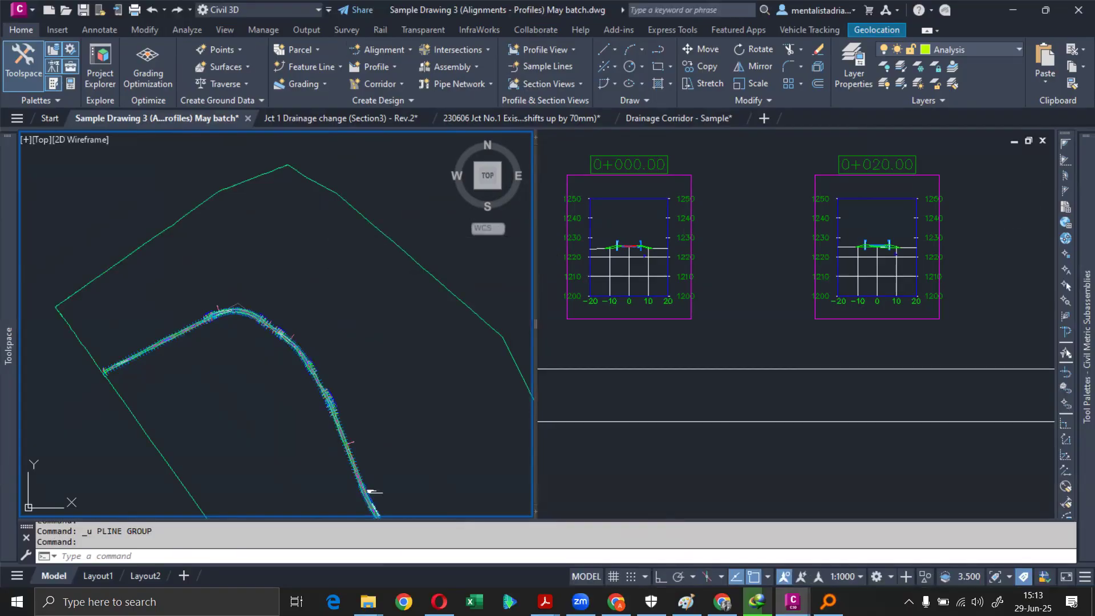
- Save the drawing and draw two crossing polylines in the empty area north of the road's first curve
key("ctrl+s")
left_click(630, 49)
left_click(224, 251)
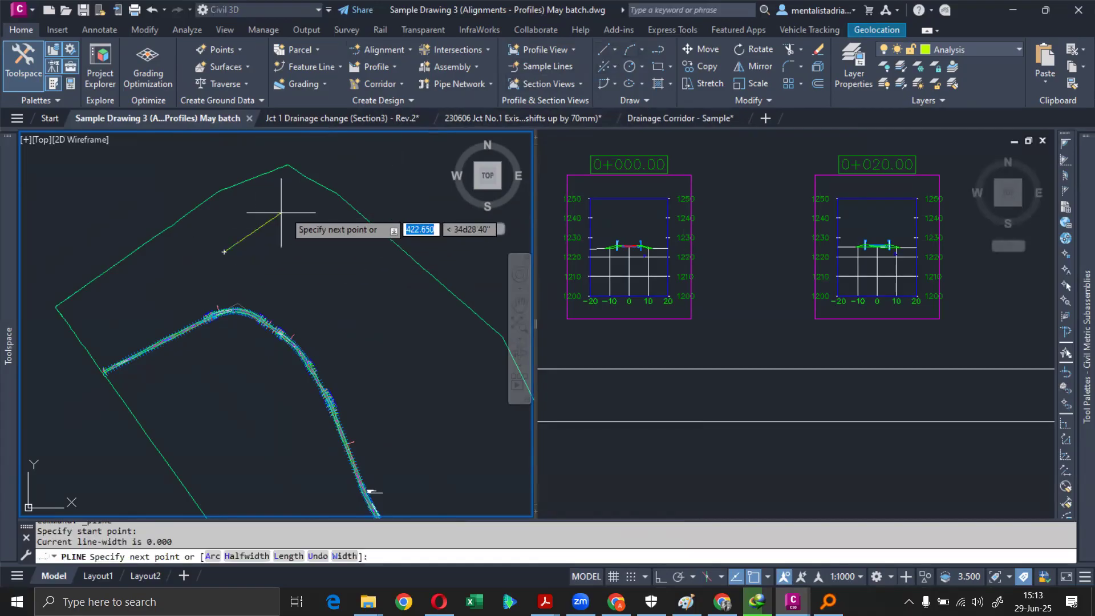
key("Return")
left_click(630, 49)
scroll(251, 188, "up", 5)
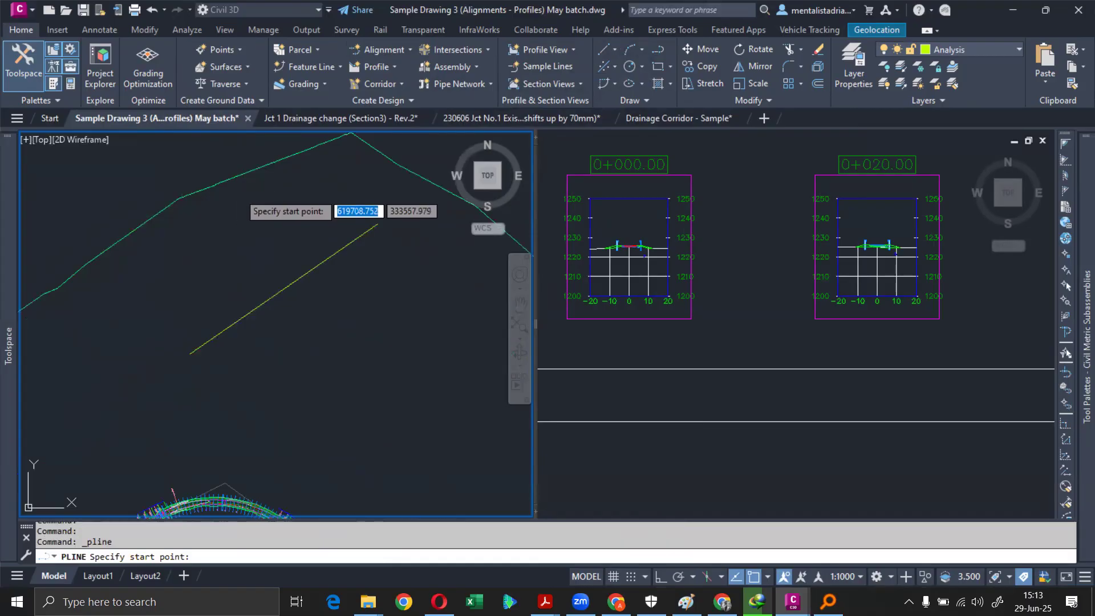
left_click(238, 192)
left_click(376, 389)
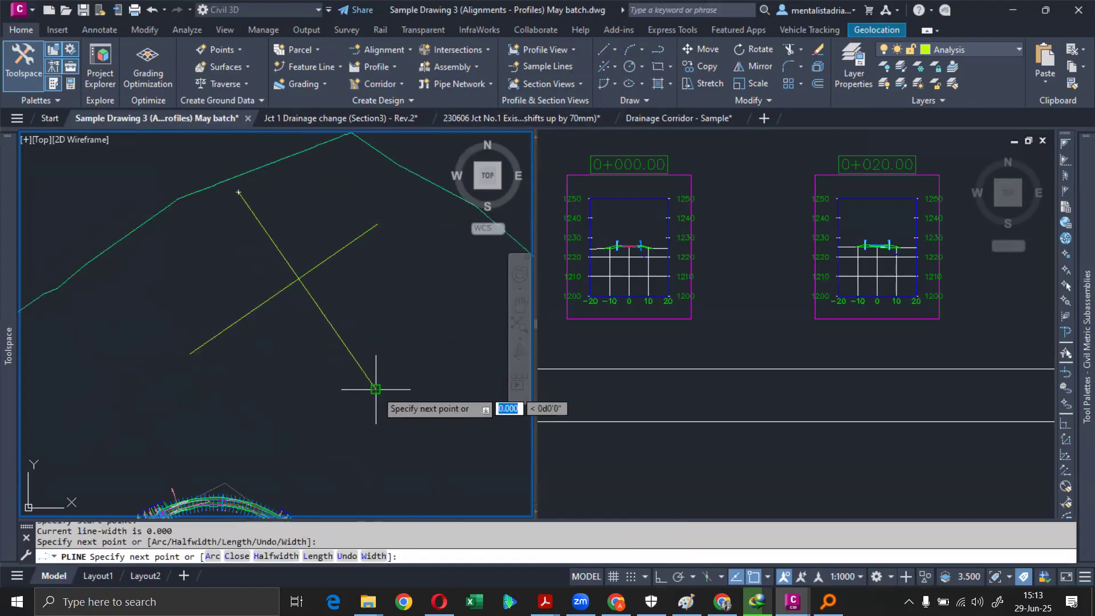
key("Return")
- Create a centerline alignment from the polyline rising to the northeast, accepting its direction, the Proposed style and the _No Labels set
middle_click_drag(350, 287, 332, 325)
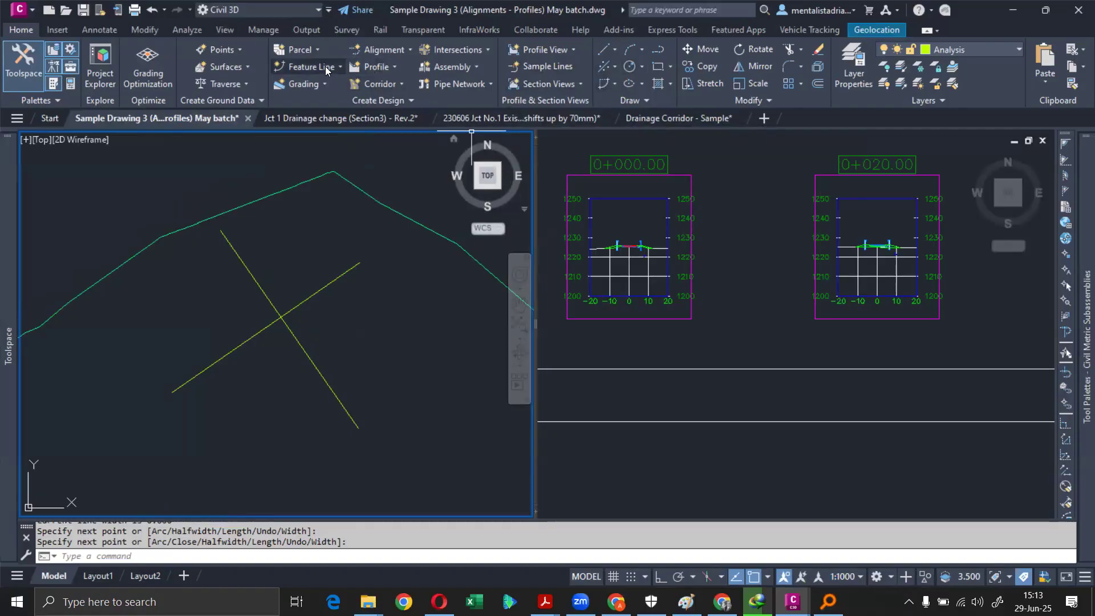
left_click(406, 50)
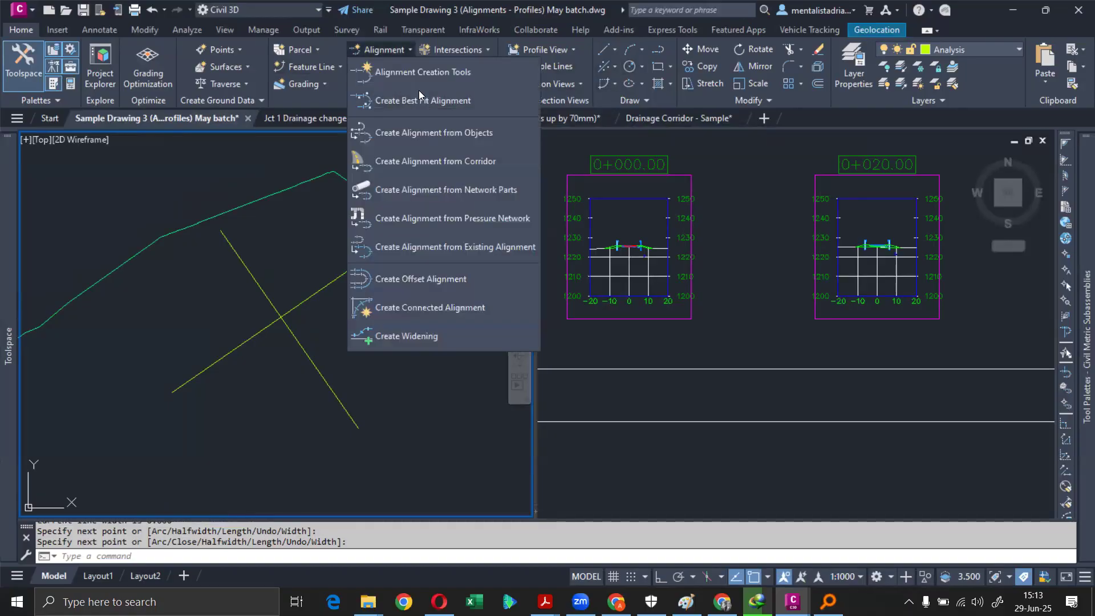
left_click(425, 129)
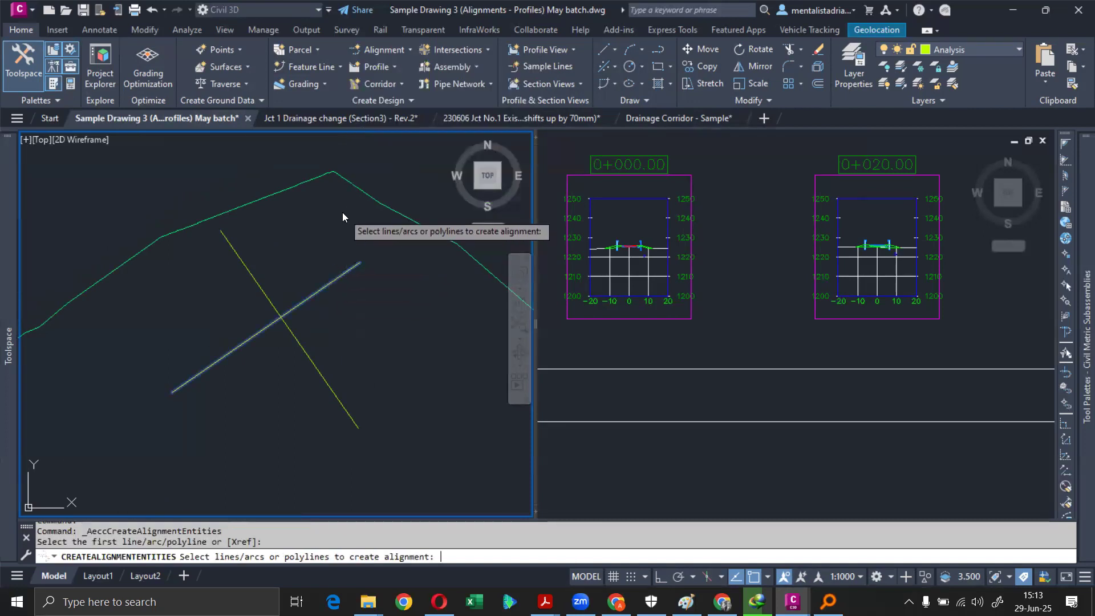
key("Return")
key("Return")
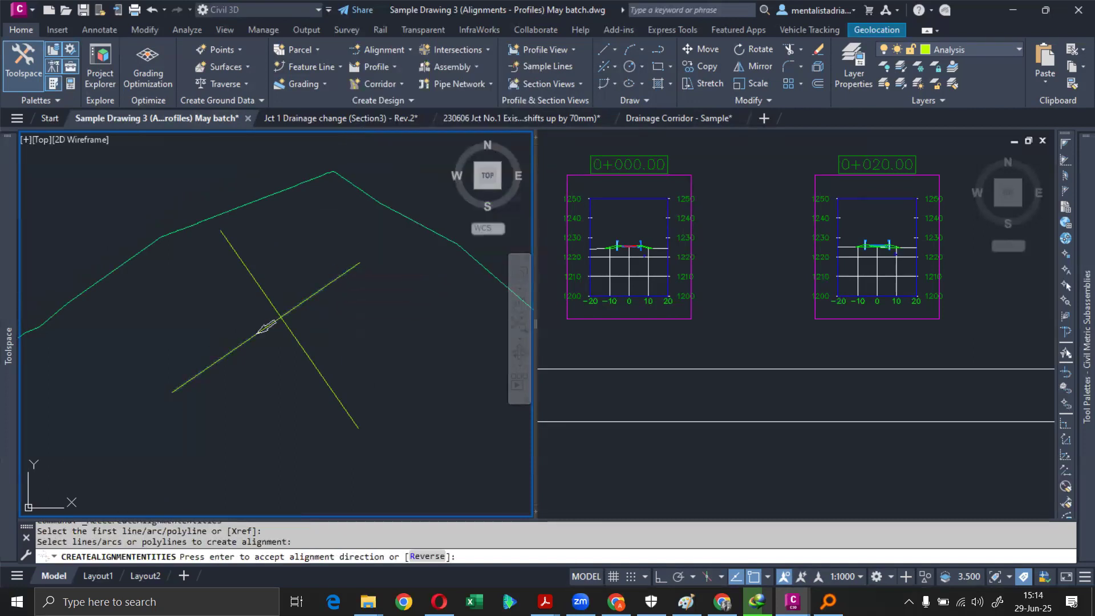
left_click(390, 90)
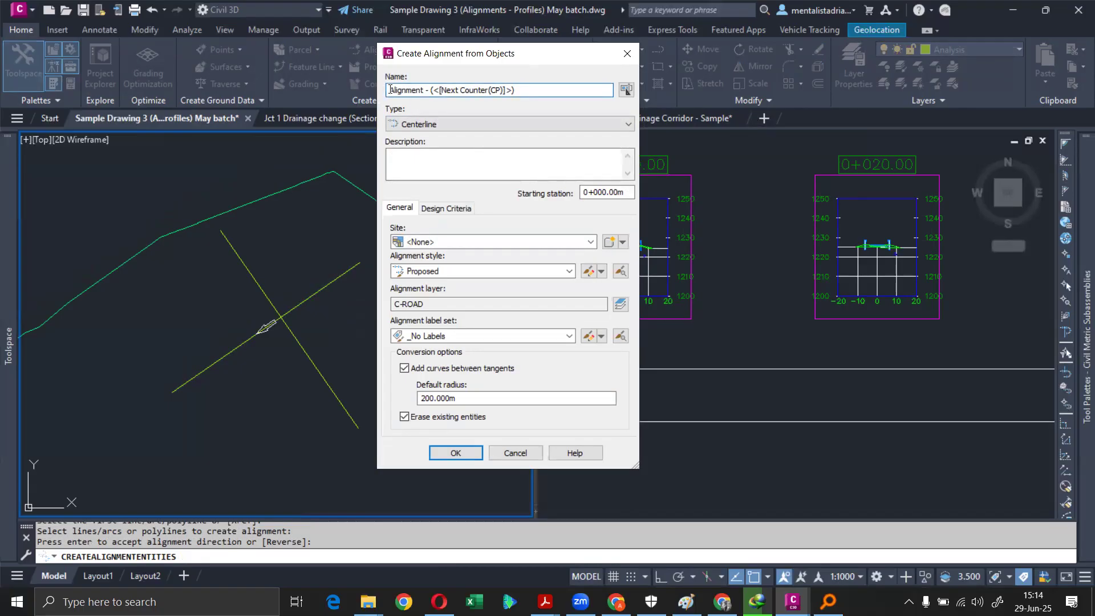
left_click(463, 453)
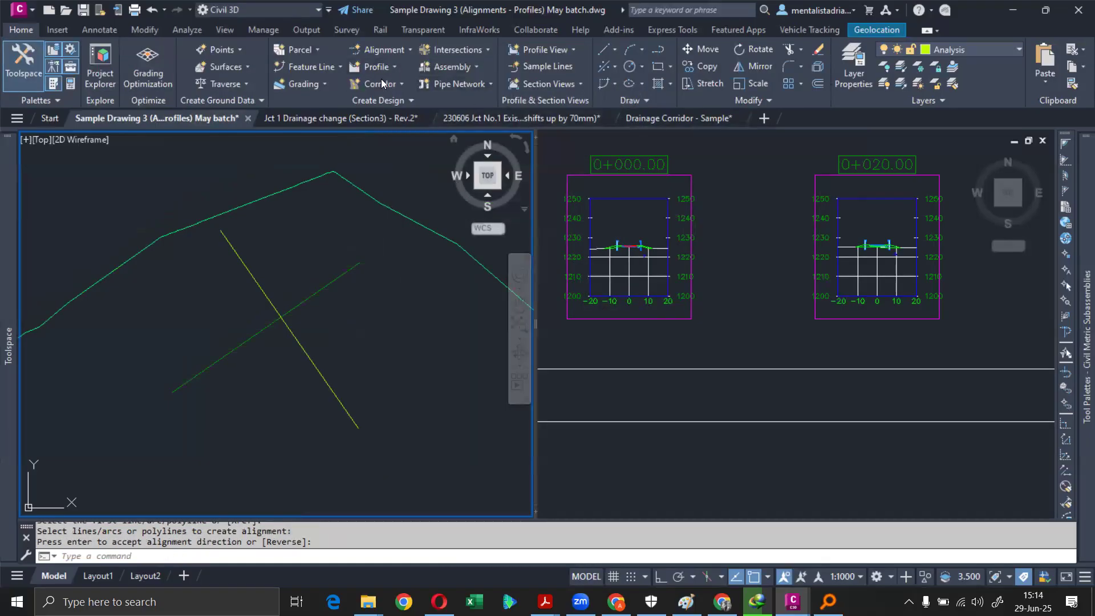
- Convert the remaining yellow polyline into a centerline alignment, accepting its direction, the Proposed style and the _No Labels set
left_click(380, 86)
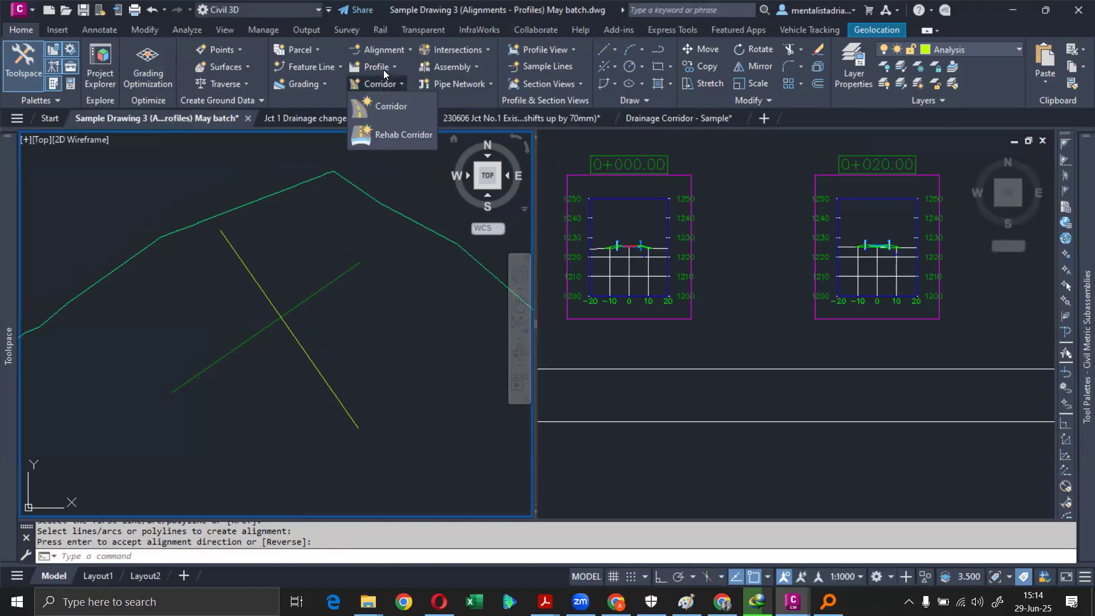
left_click(384, 51)
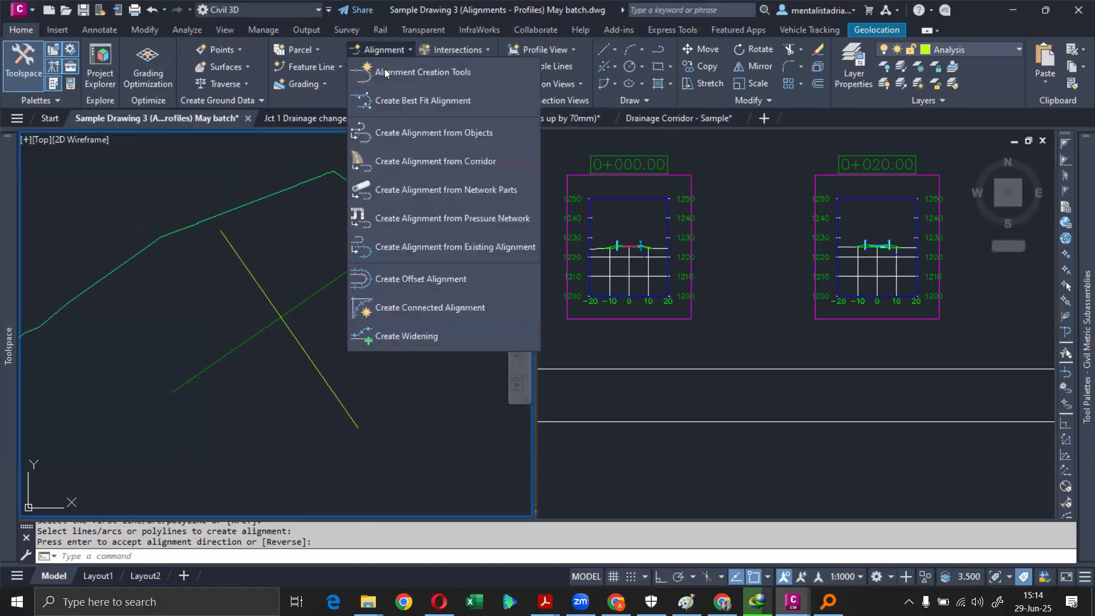
left_click(403, 129)
left_click(266, 295)
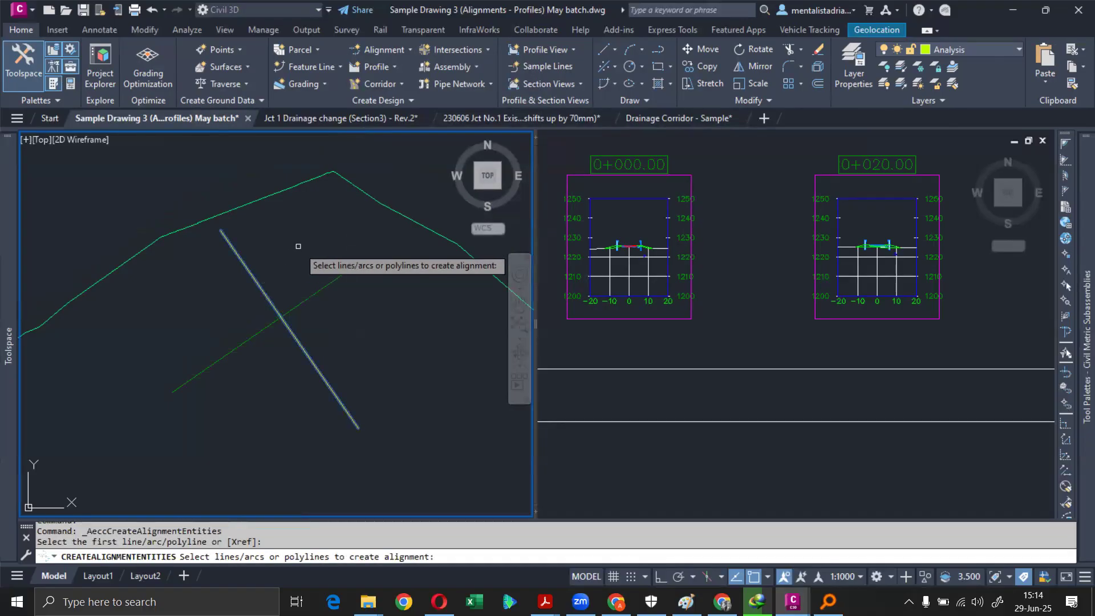
key("Return")
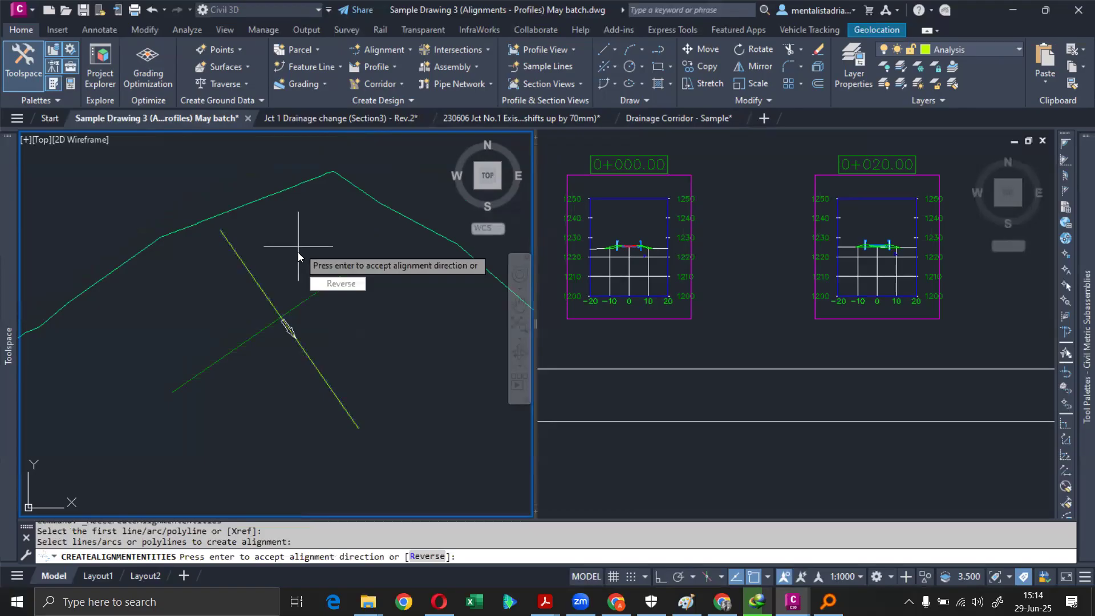
key("Return")
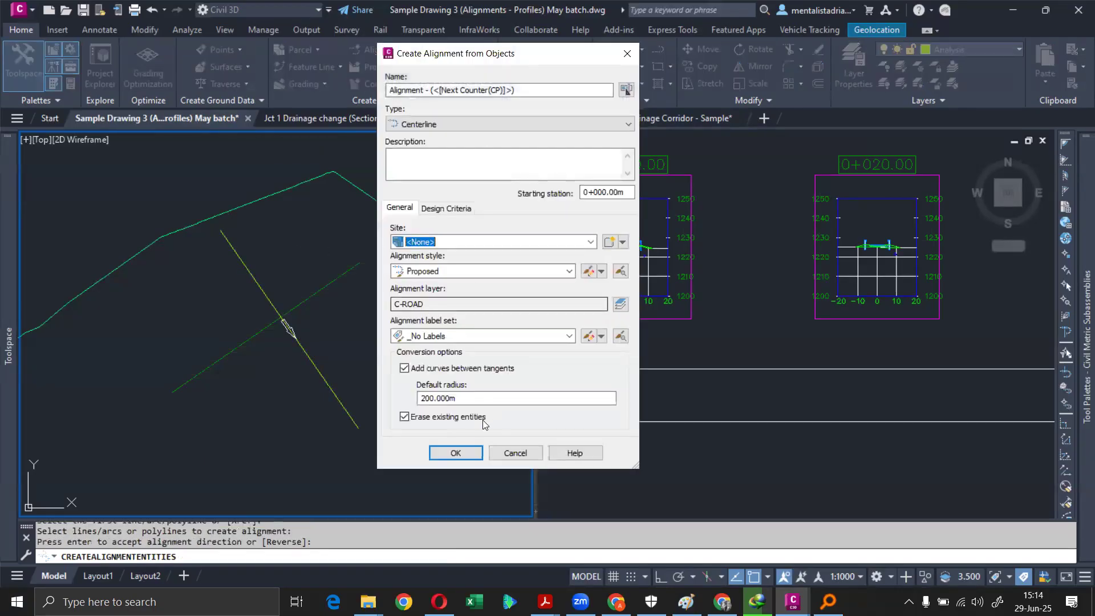
left_click(456, 453)
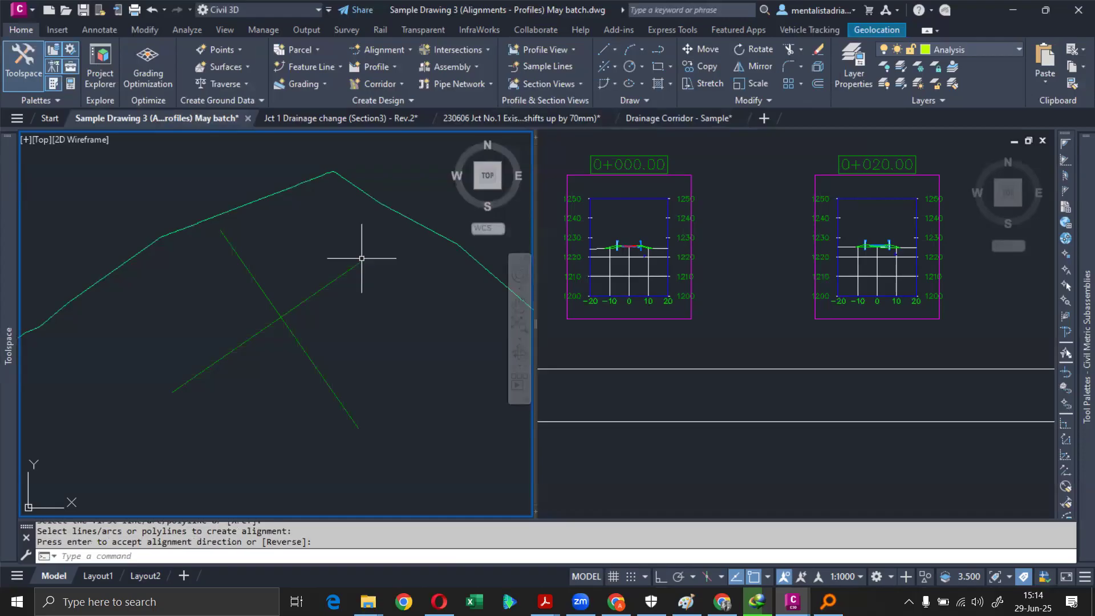
- View the intersection and roundabout creation commands, and display the Vehicle Tracking tools again
middle_click_drag(388, 237, 355, 257)
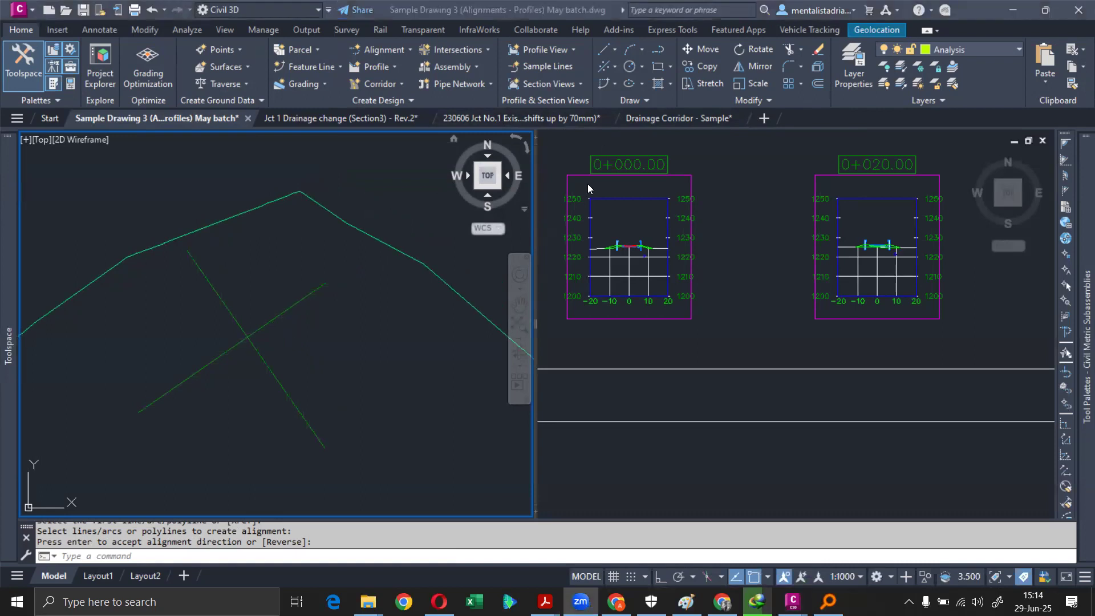
left_click(489, 51)
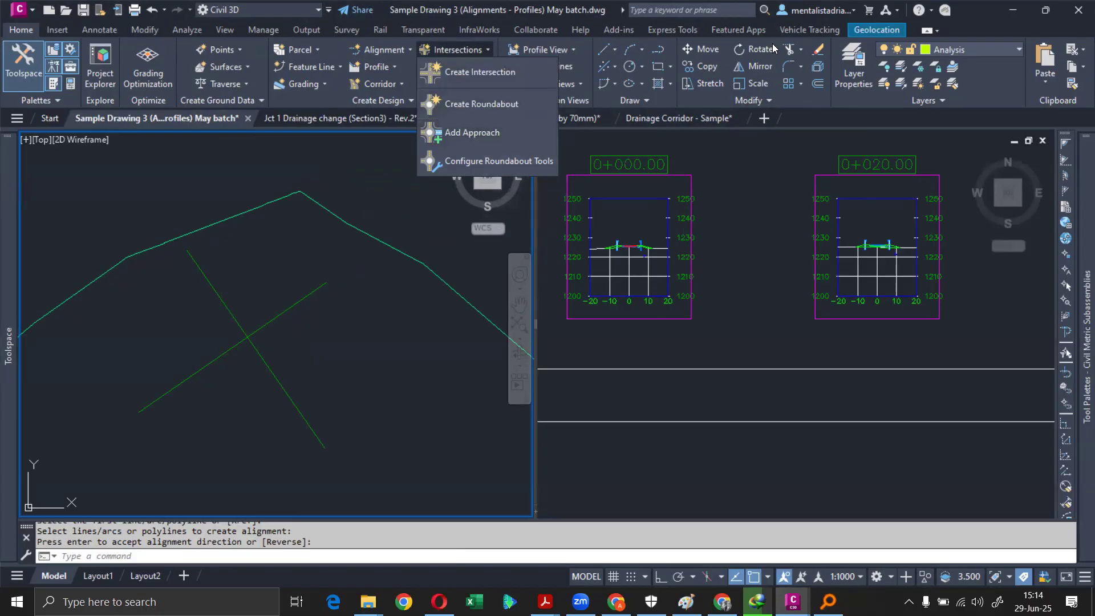
left_click(818, 32)
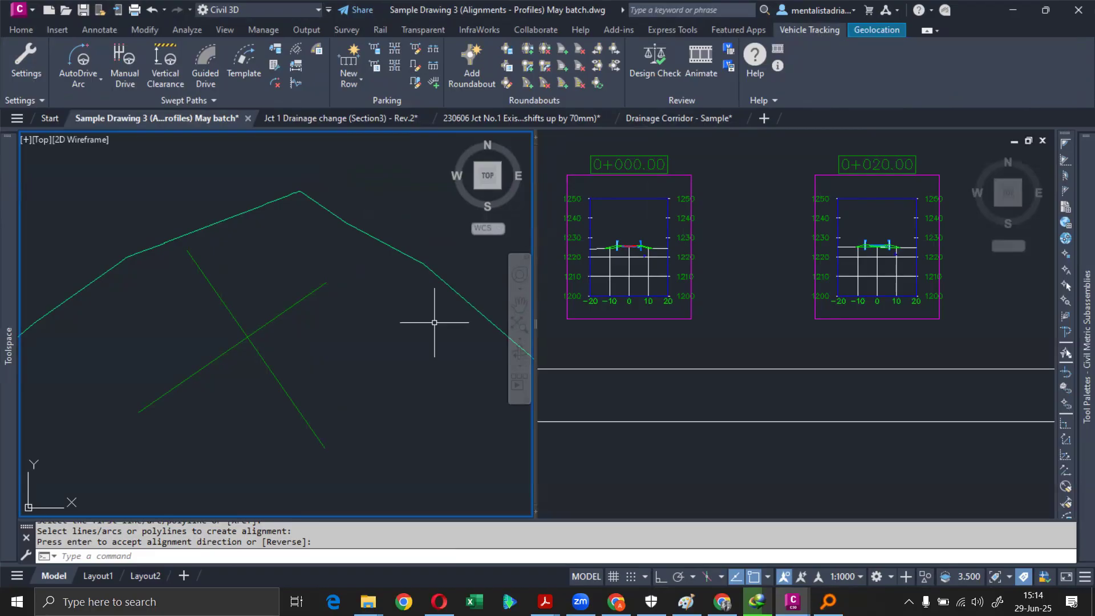
- Switch to File Explorer and open the Vehicle Tracking folder under Softwares, Civil 3D - 2025 on the DATA (D:) drive
mouse_move(368, 602)
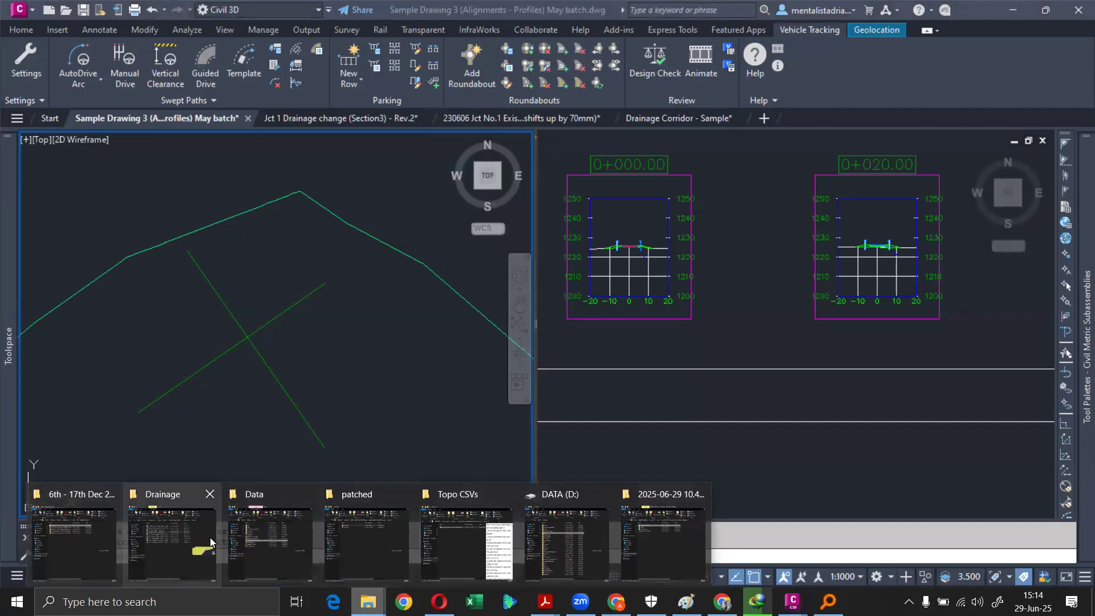
left_click(167, 535)
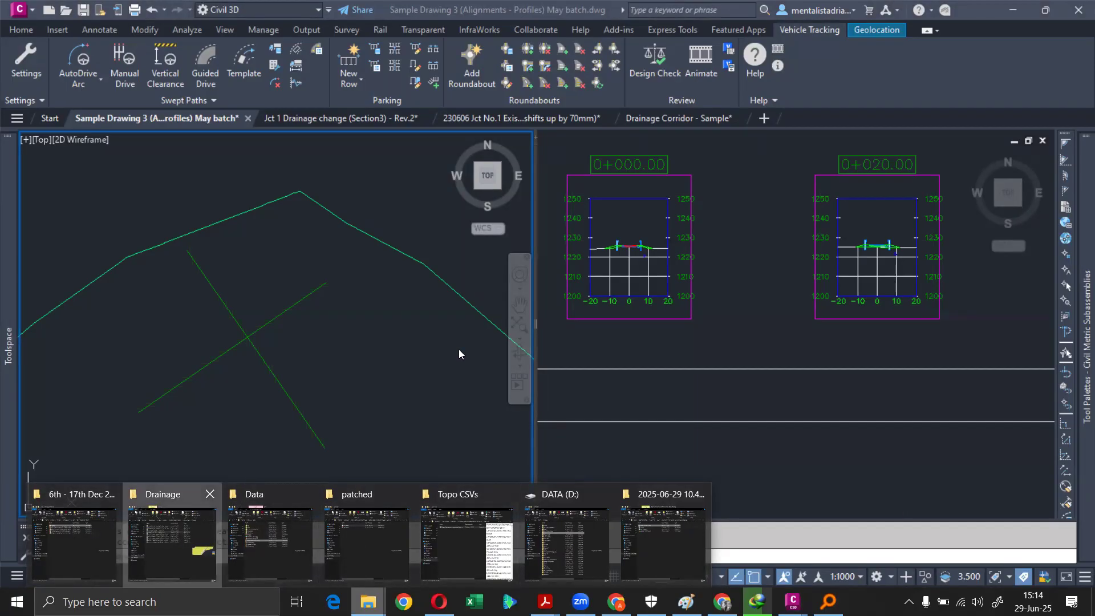
left_click(495, 327)
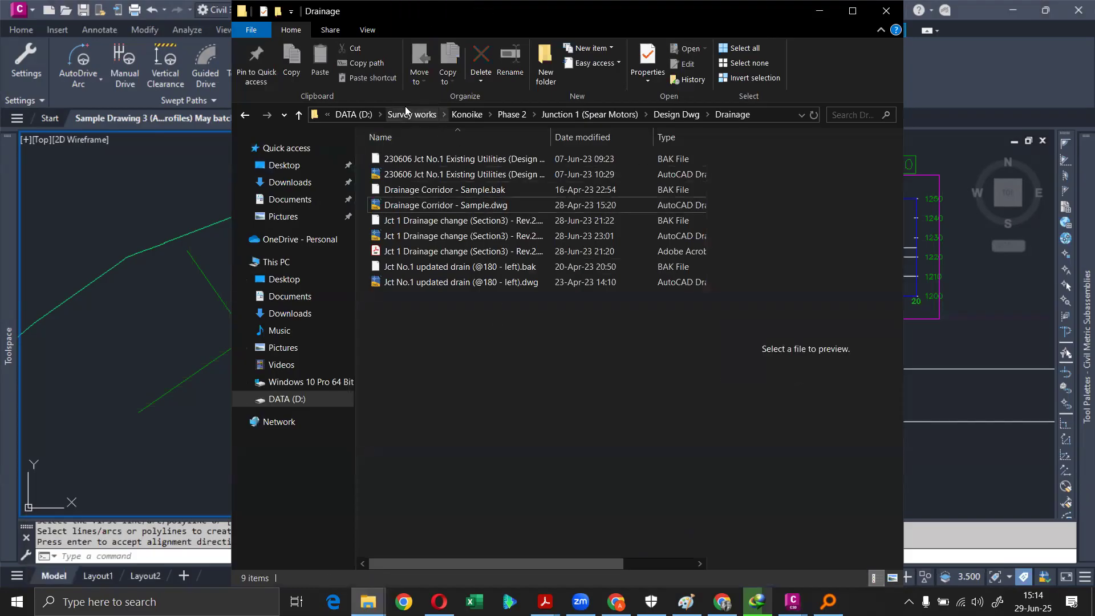
left_click(353, 114)
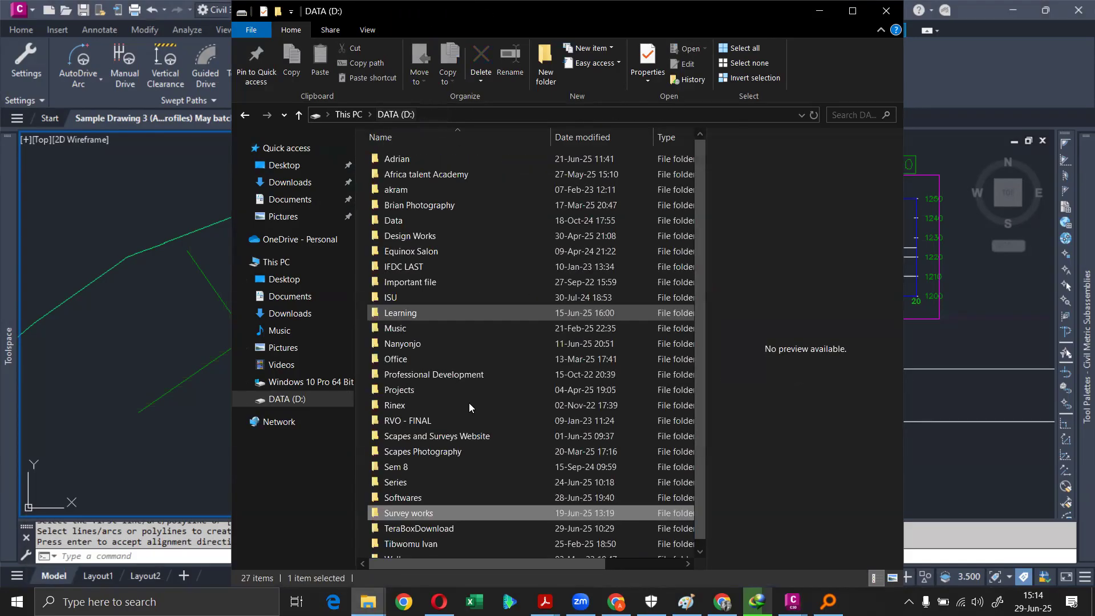
double_click(411, 502)
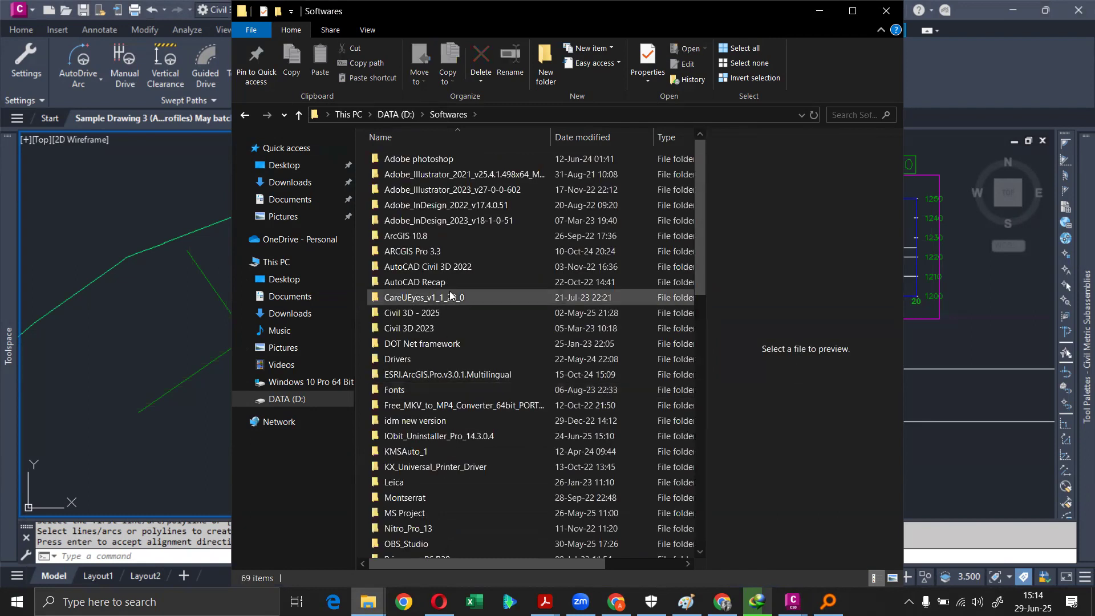
double_click(449, 312)
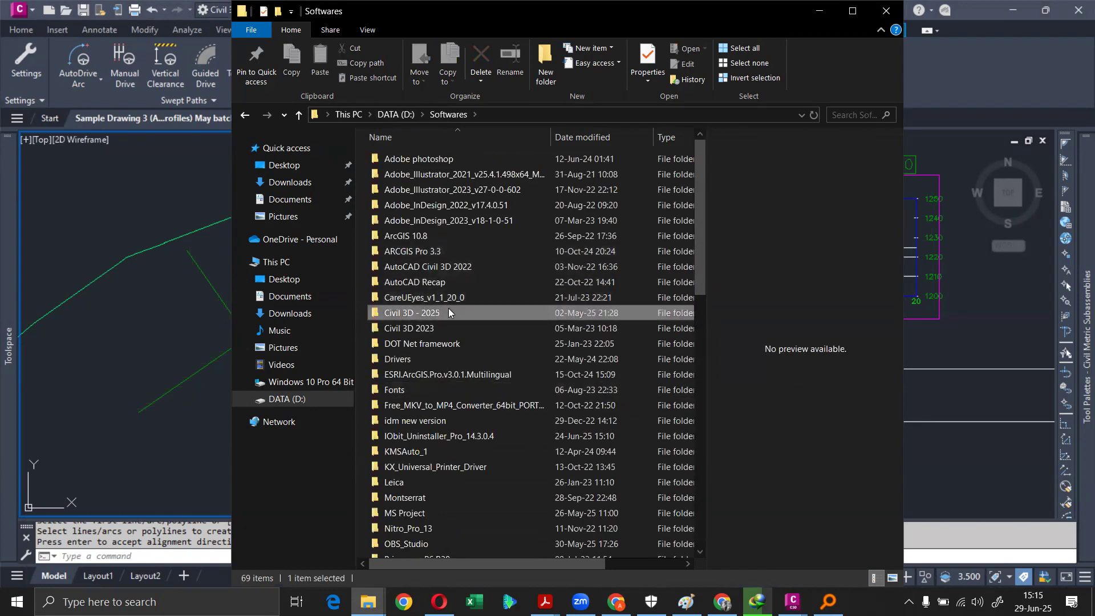
double_click(422, 190)
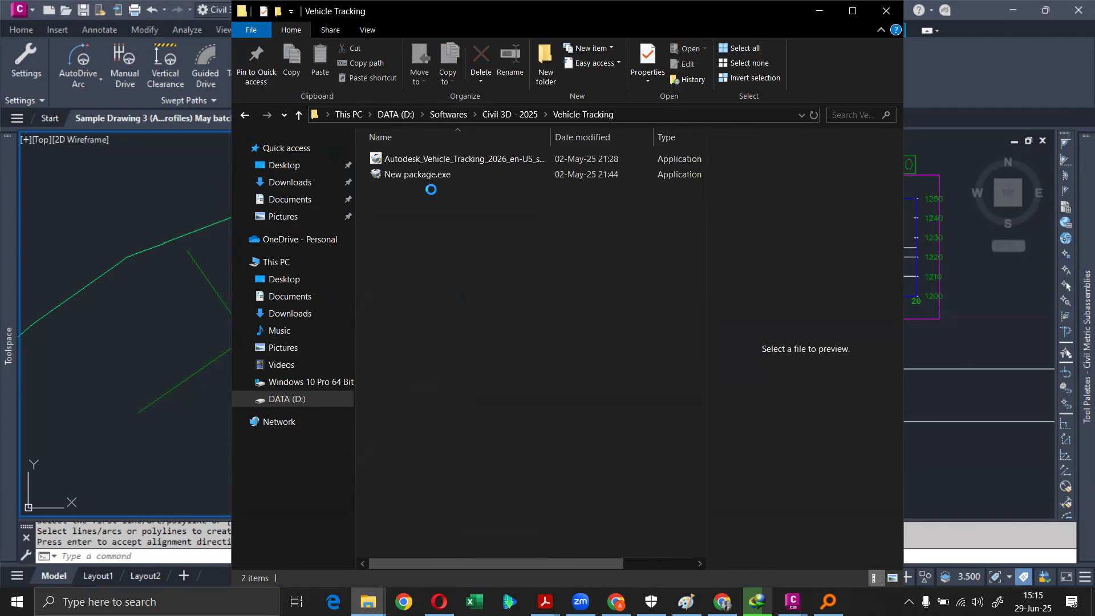
- Go up to the Civil 3D - 2025 folder and send the Vehicle Tracking folder to USB Drive (E:)
left_click(299, 115)
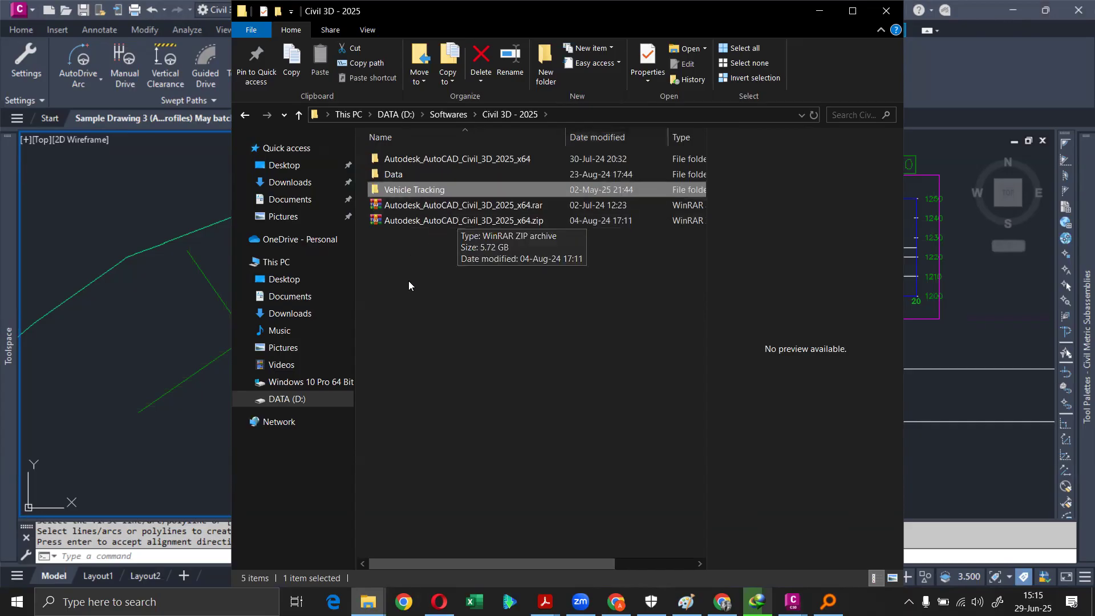
right_click(420, 189)
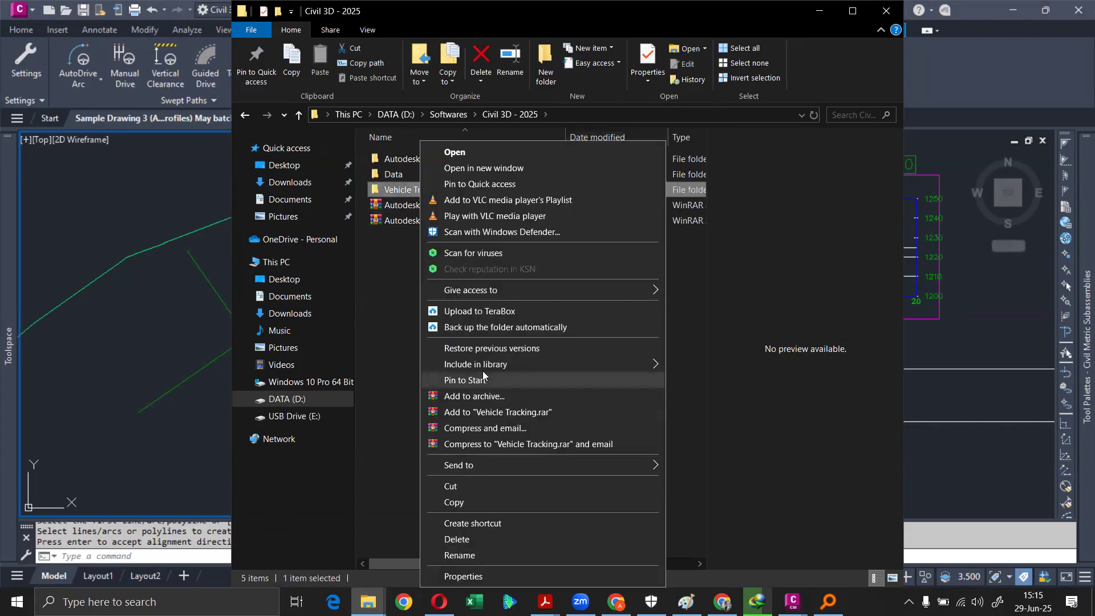
mouse_move(571, 465)
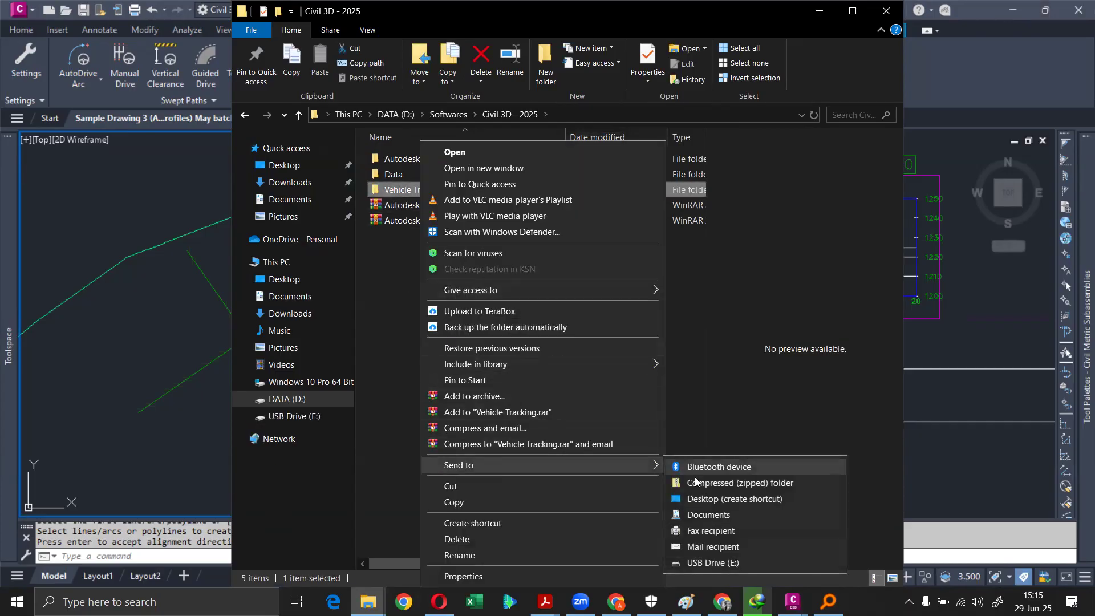
left_click(717, 561)
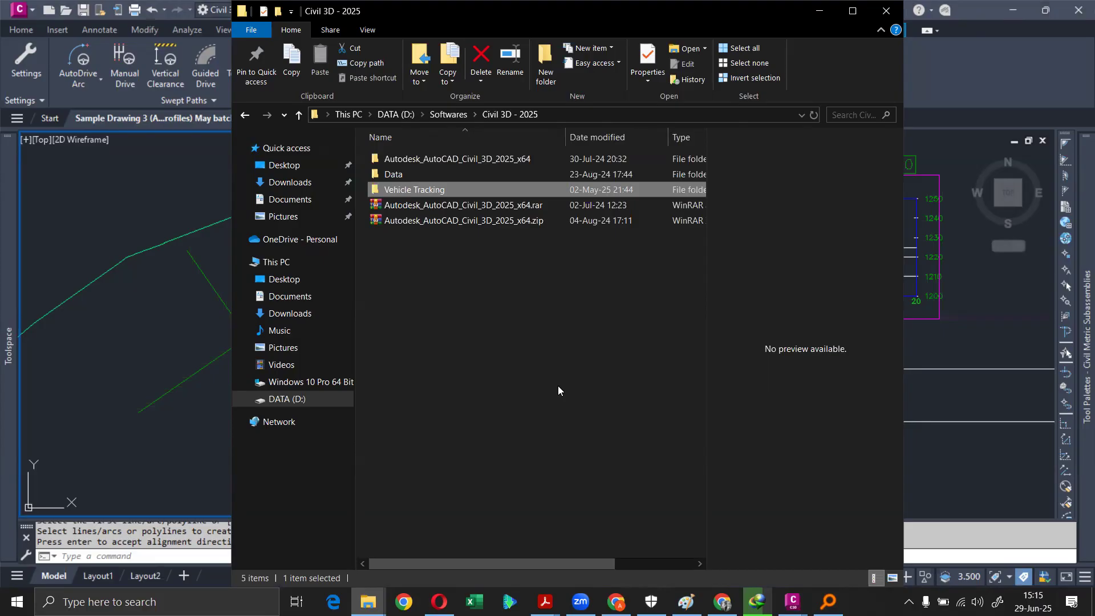
- Back in Civil 3D, create a compact roundabout with a 36.0 inscribed circle and 16.0 center island, centered where the two alignments cross
left_click(820, 11)
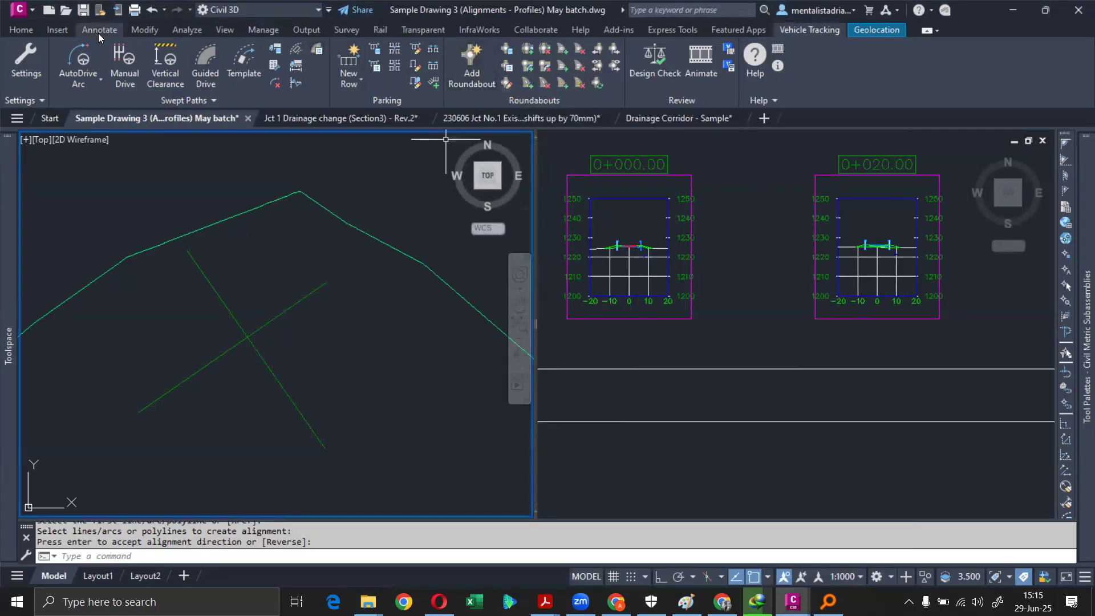
left_click(21, 29)
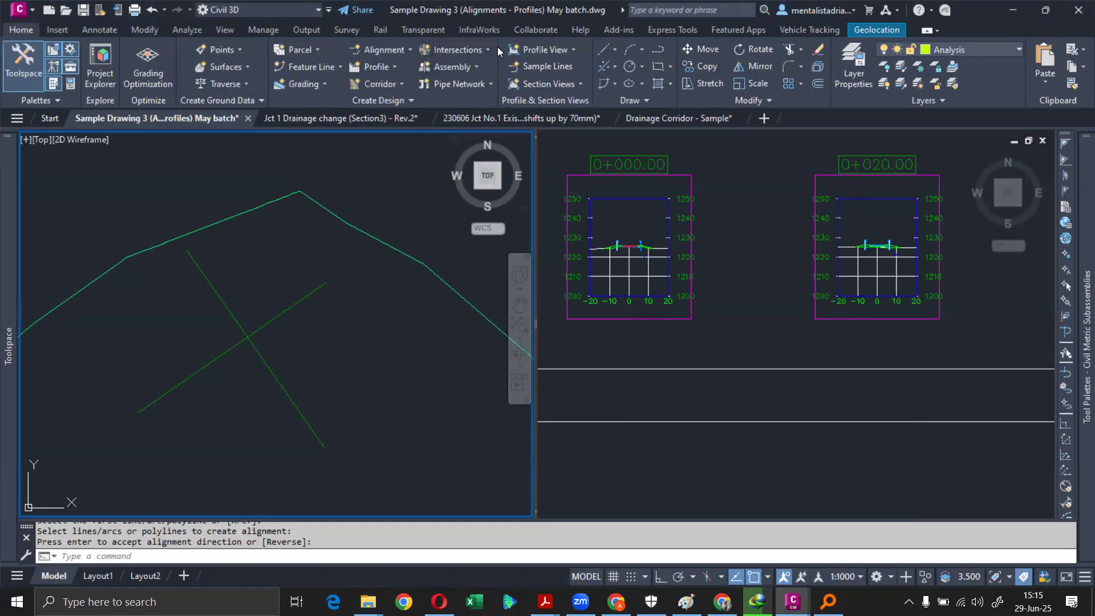
left_click(456, 50)
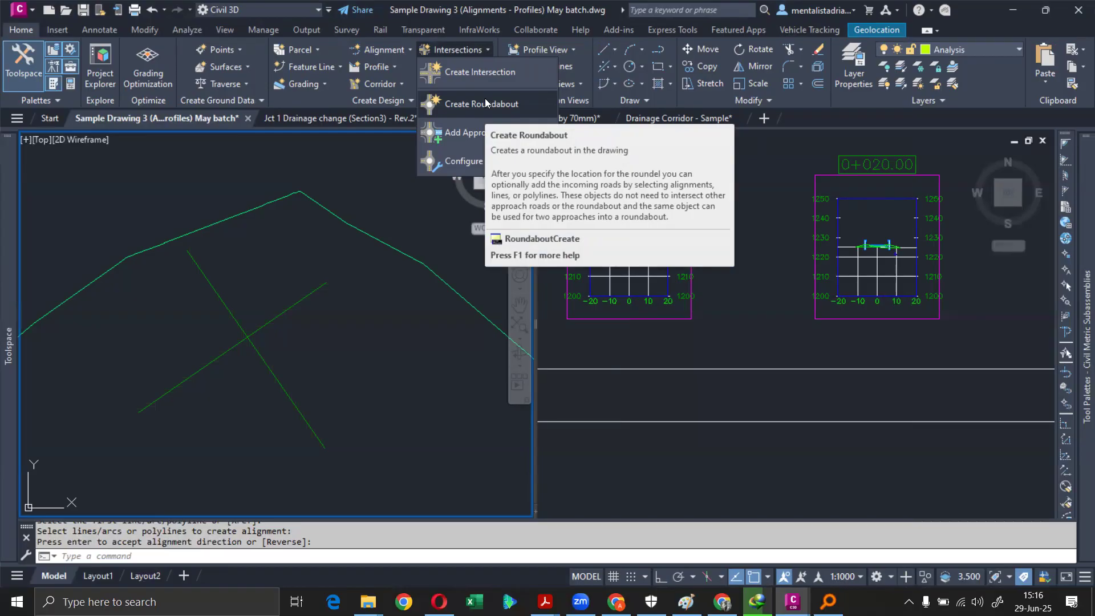
left_click(485, 103)
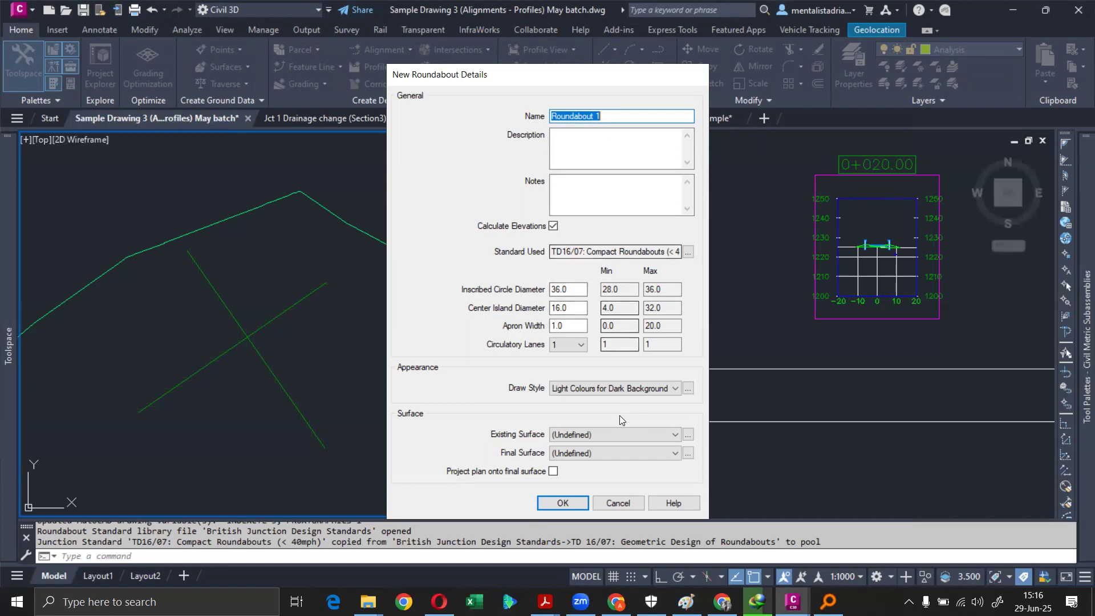
left_click(563, 503)
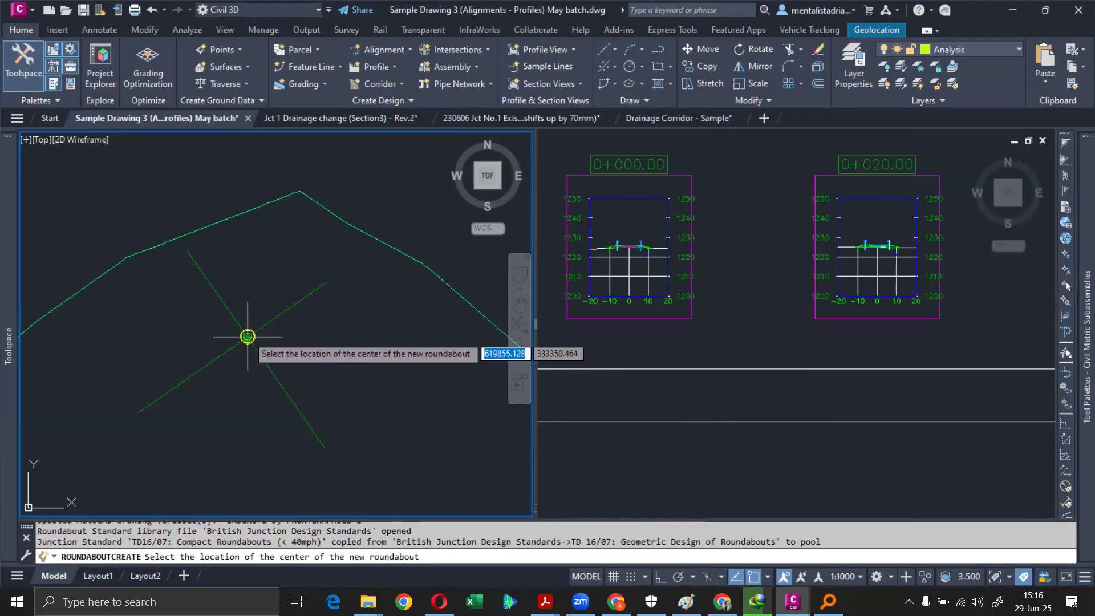
scroll(247, 336, "up", 2)
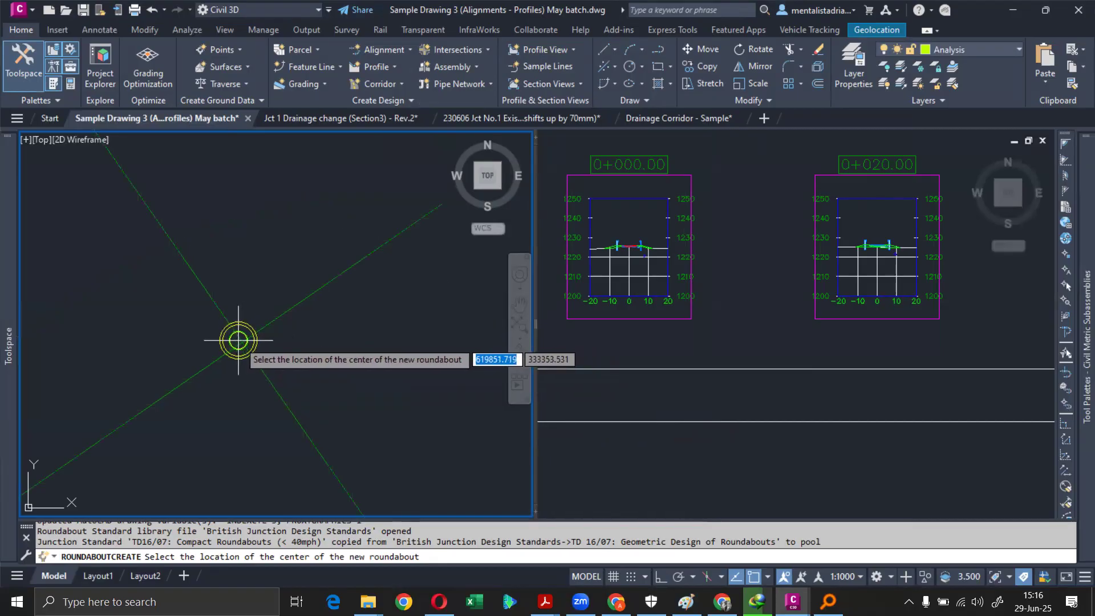
left_click(242, 342)
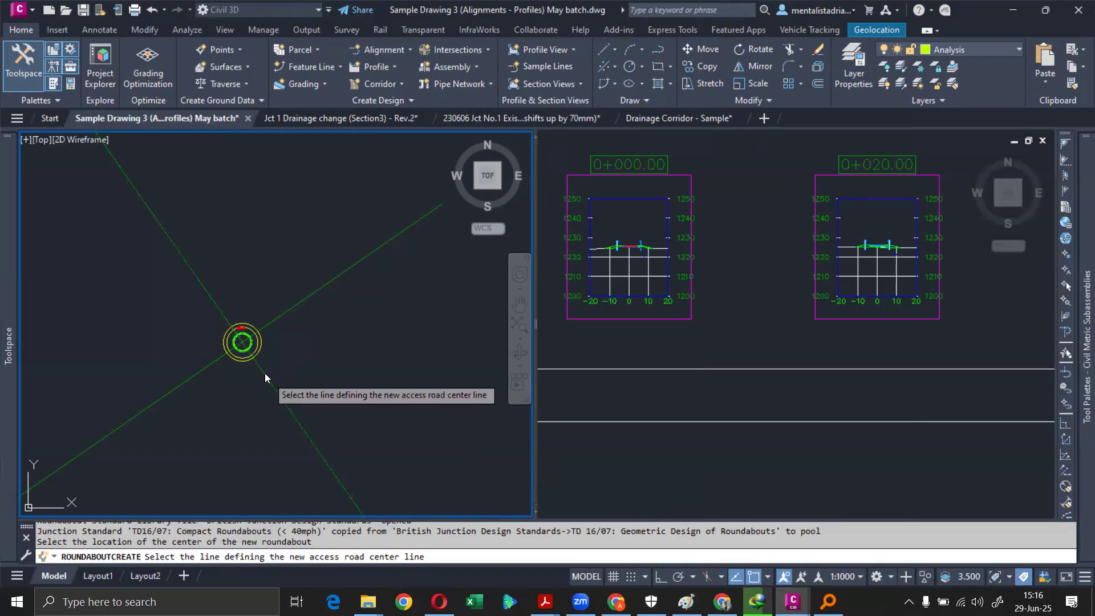
- Add the southeast and northeast roundabout arms along their alignments, accepting one 3.5 wide approaching and departing lane each
left_click(251, 348)
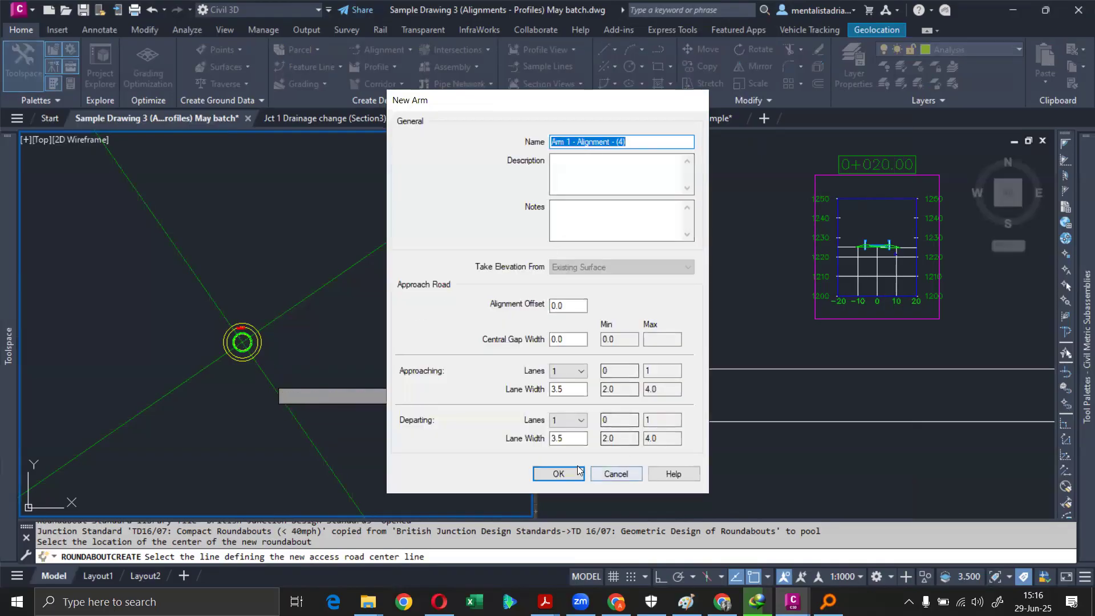
left_click(559, 474)
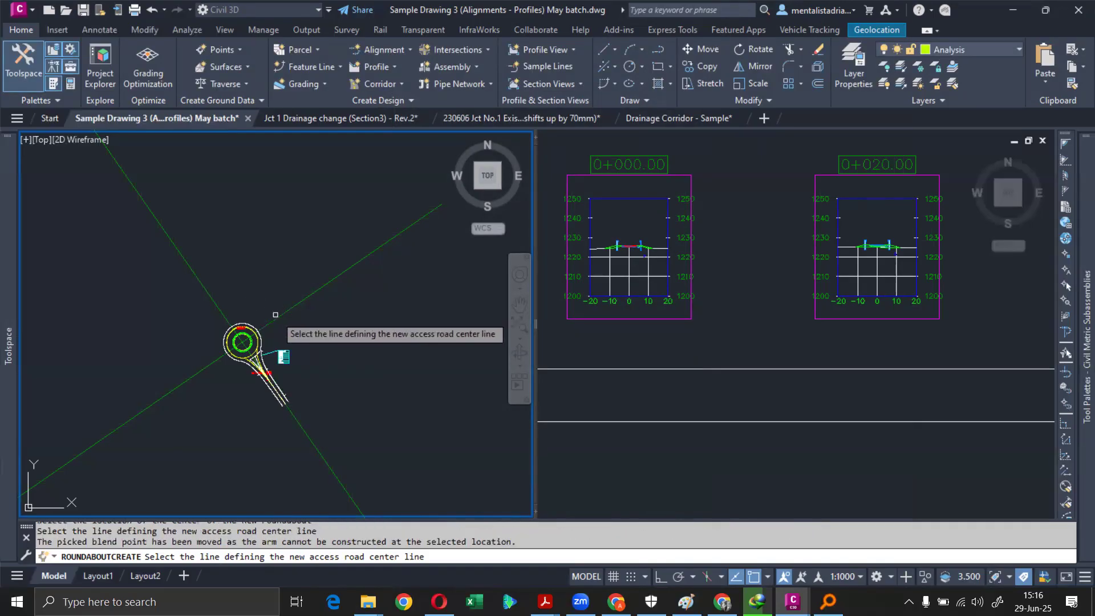
left_click(279, 316)
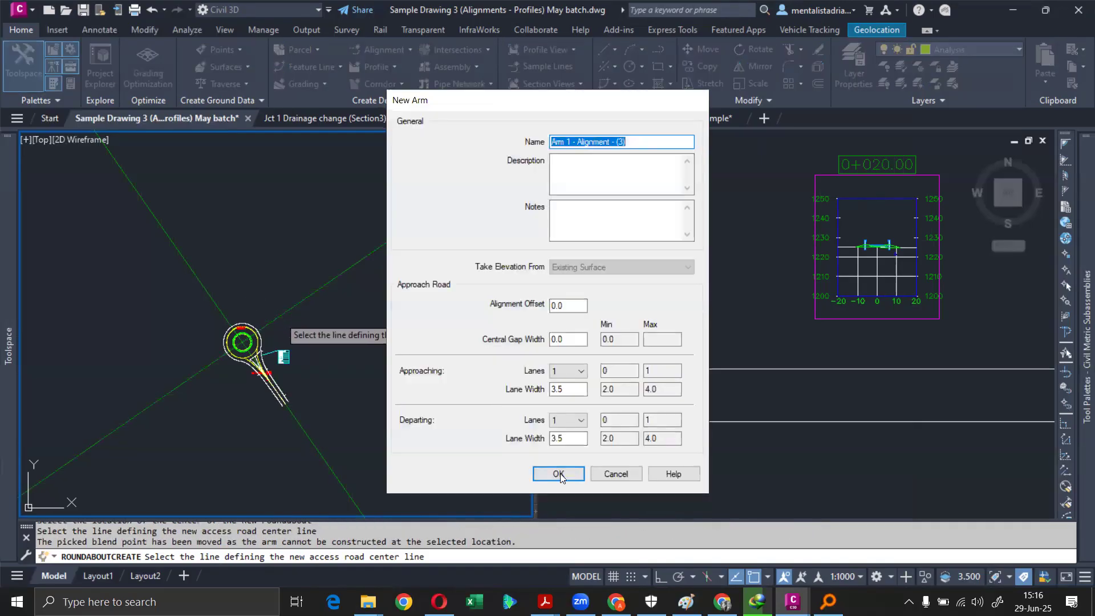
left_click(561, 474)
- Add the northwest and southwest arms from the remaining alignment legs, accepting one 3.5 wide lane in each direction
left_click(203, 286)
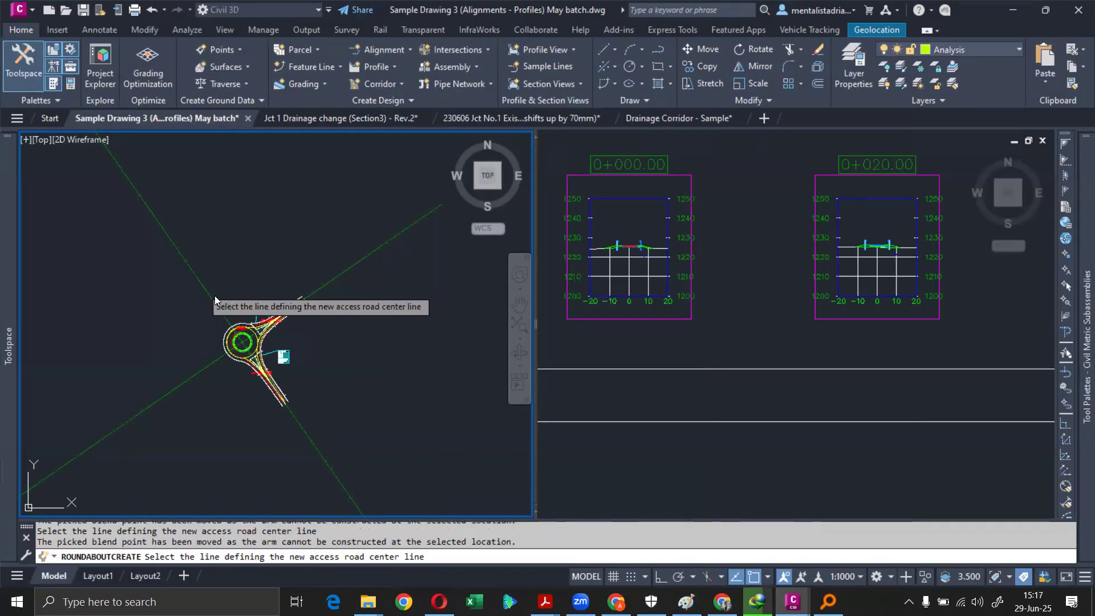
left_click(551, 474)
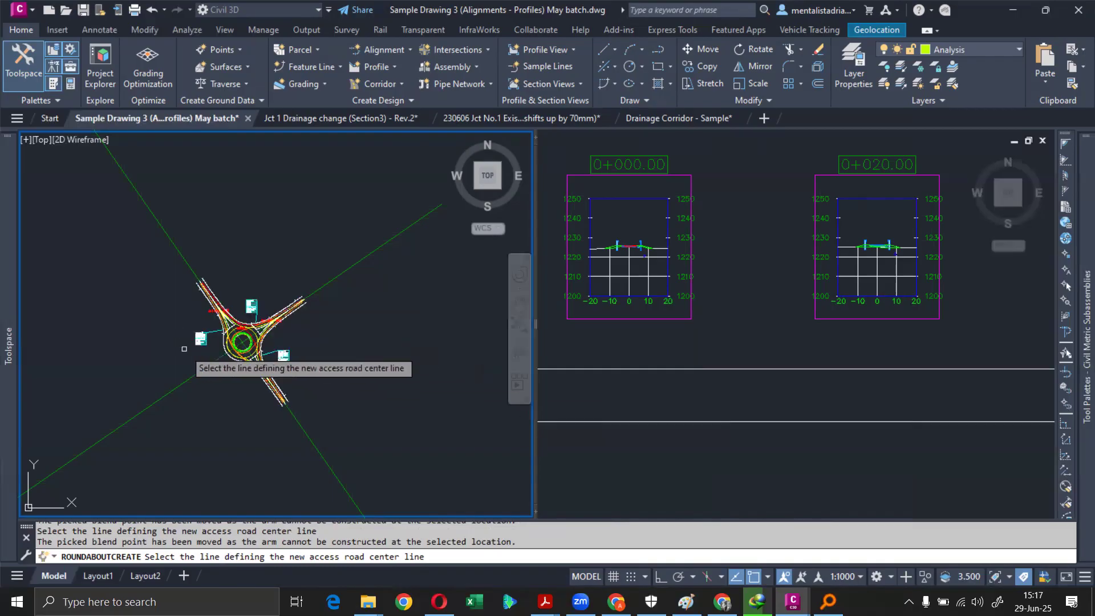
left_click(201, 370)
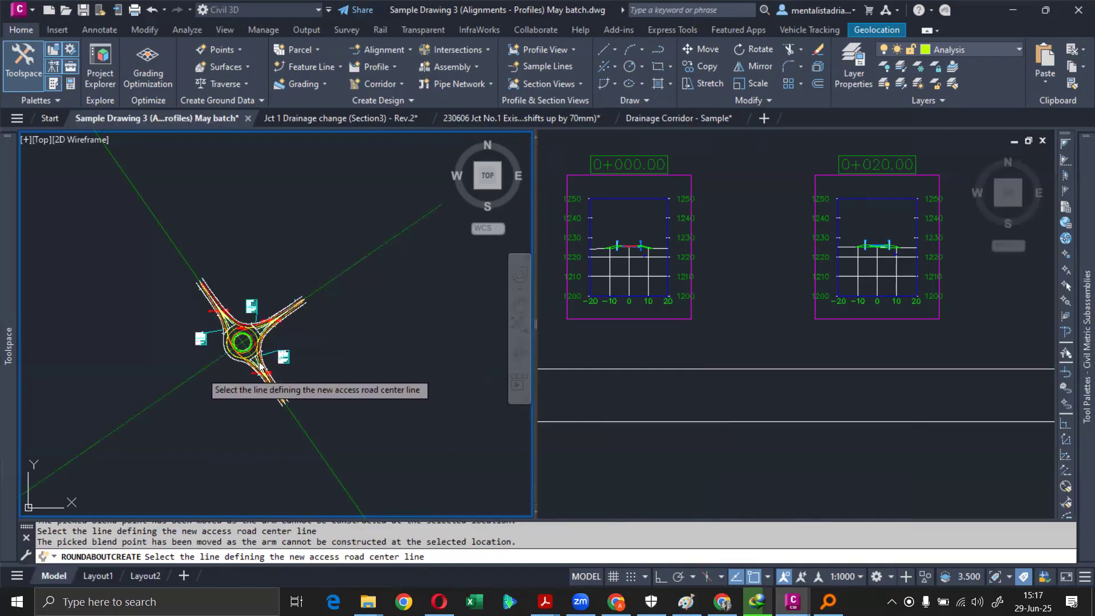
left_click(558, 475)
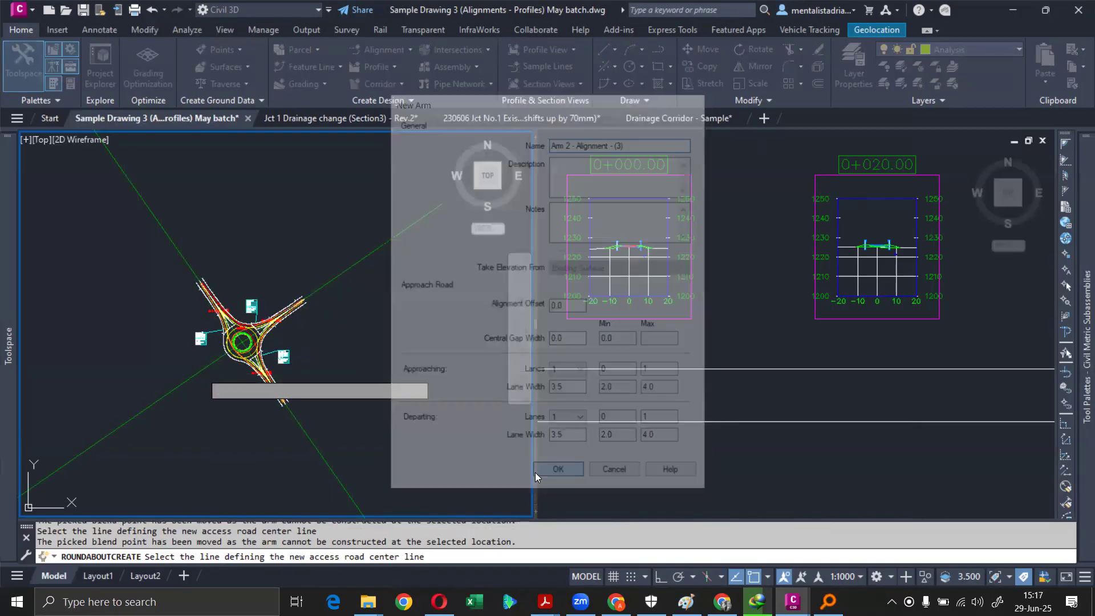
- Examine the roundabout's central island, arm geometry, arm labels and the radius and speed tables up close
scroll(240, 341, "up", 10)
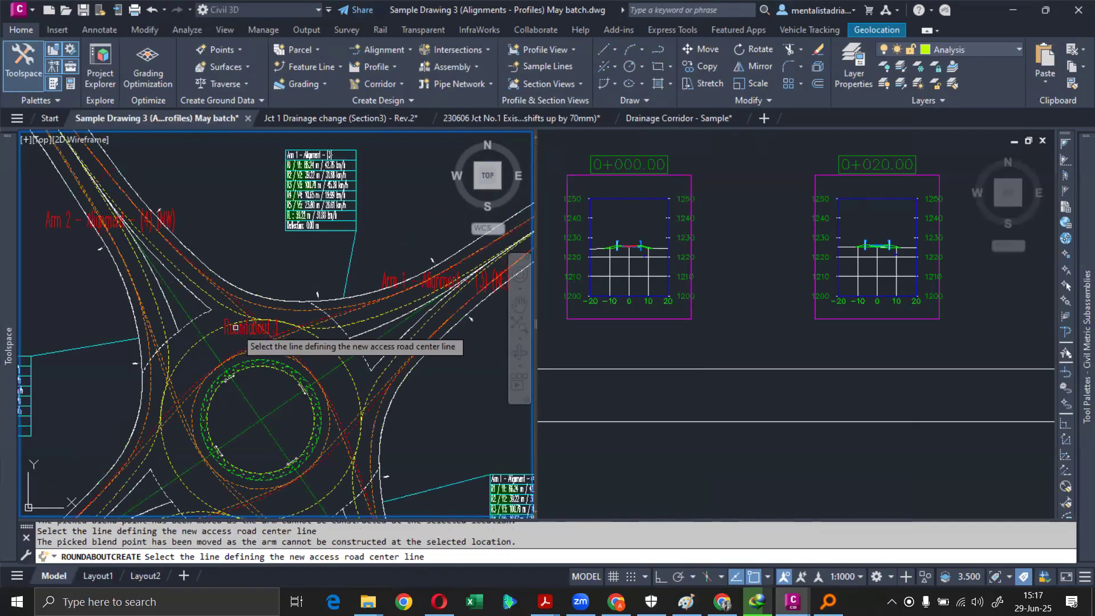
middle_click_drag(320, 271, 335, 255)
mouse_move(357, 333)
middle_mouse_down()
mouse_move(319, 386)
mouse_move(313, 420)
middle_mouse_up()
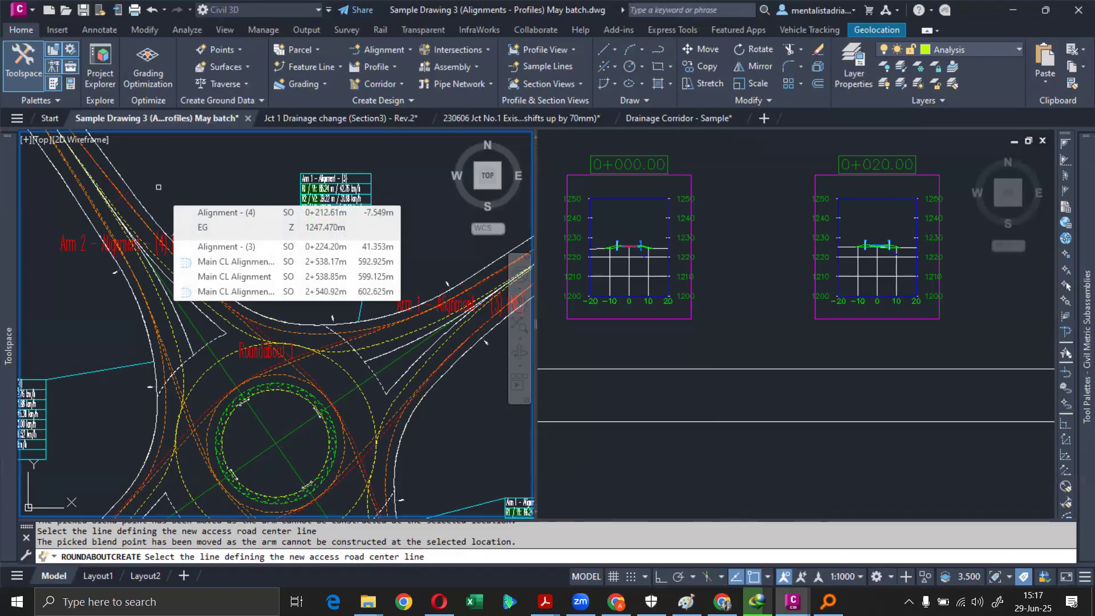
middle_click_drag(257, 259, 191, 212)
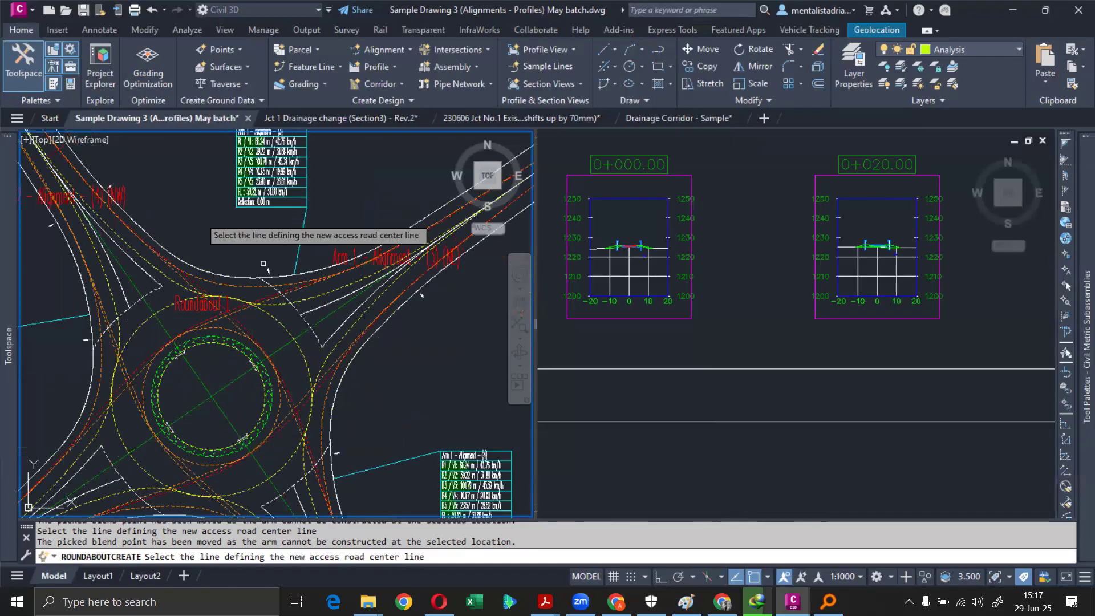
middle_click_drag(335, 298, 287, 217)
middle_click_drag(350, 354, 315, 252)
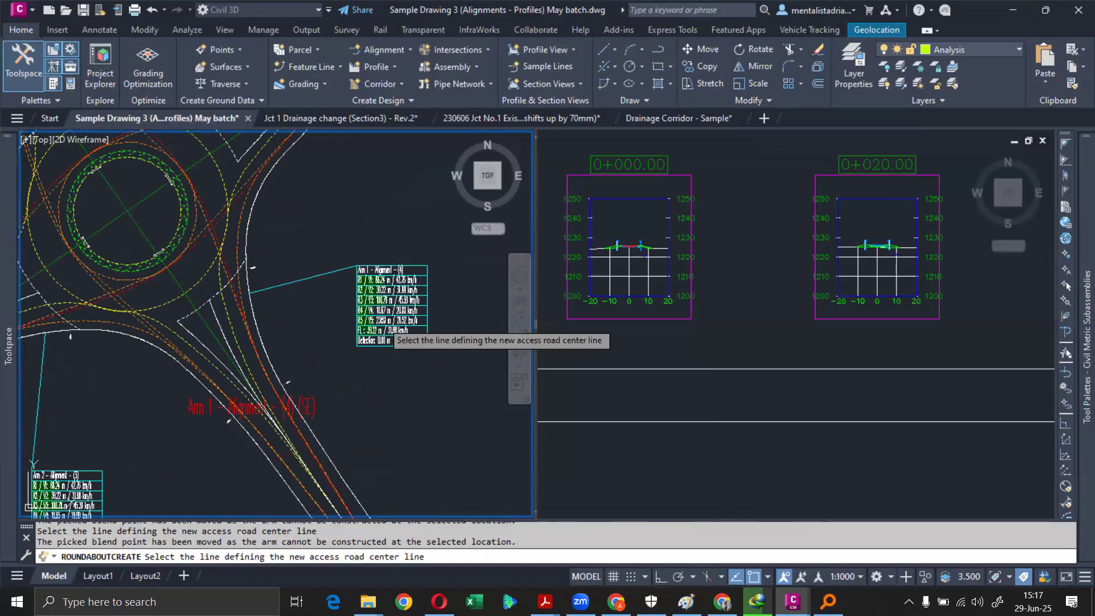
middle_click_drag(312, 344, 421, 434)
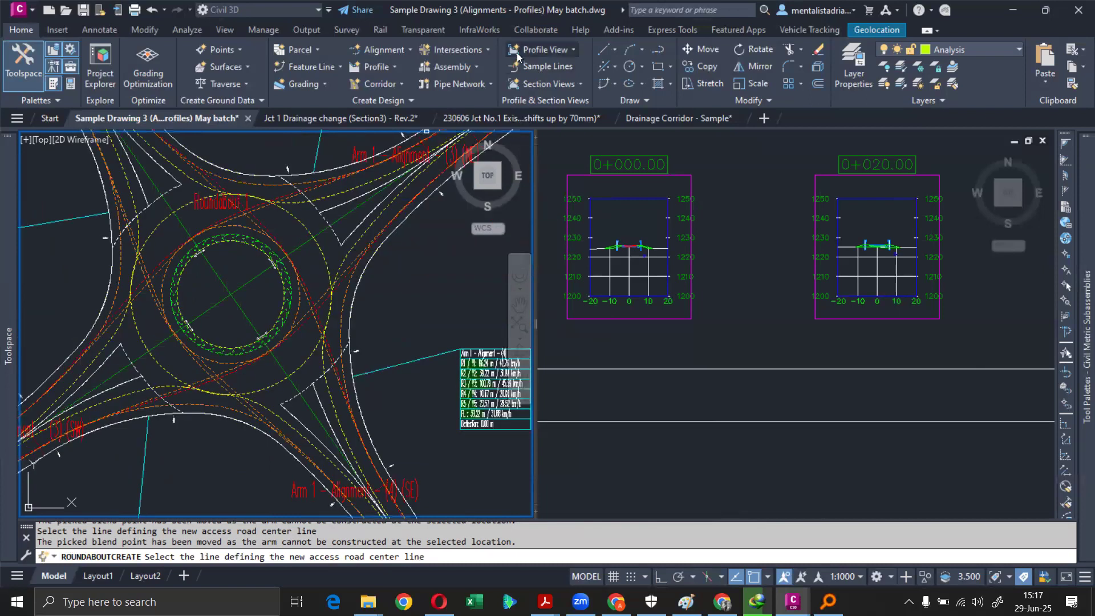
- Finish adding arms and try to start the Guided Drive swept path command from the Vehicle Tracking tools
left_click(487, 49)
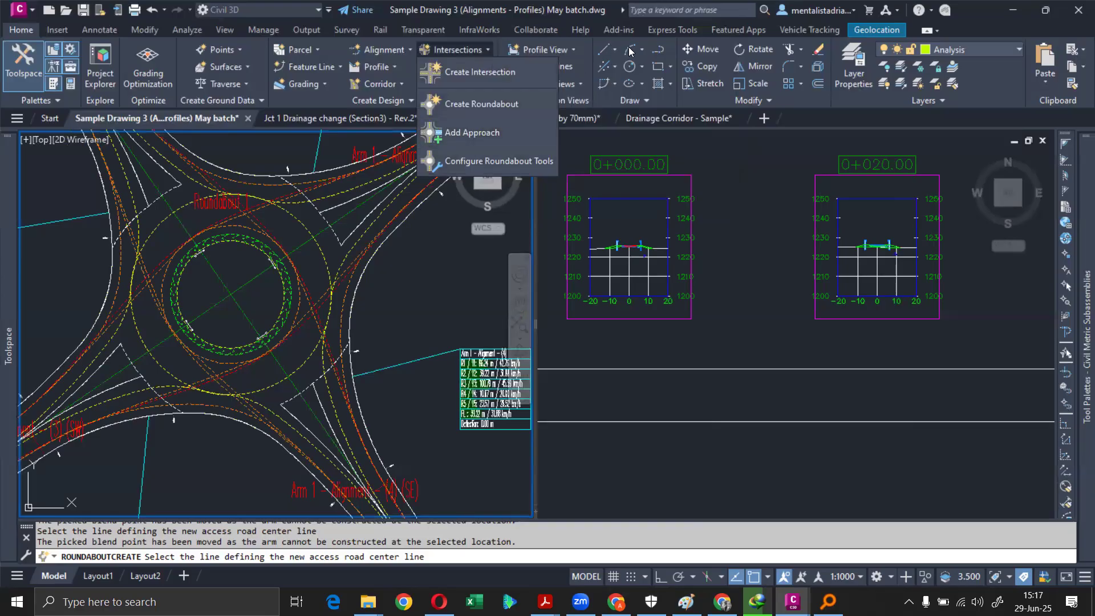
left_click(818, 28)
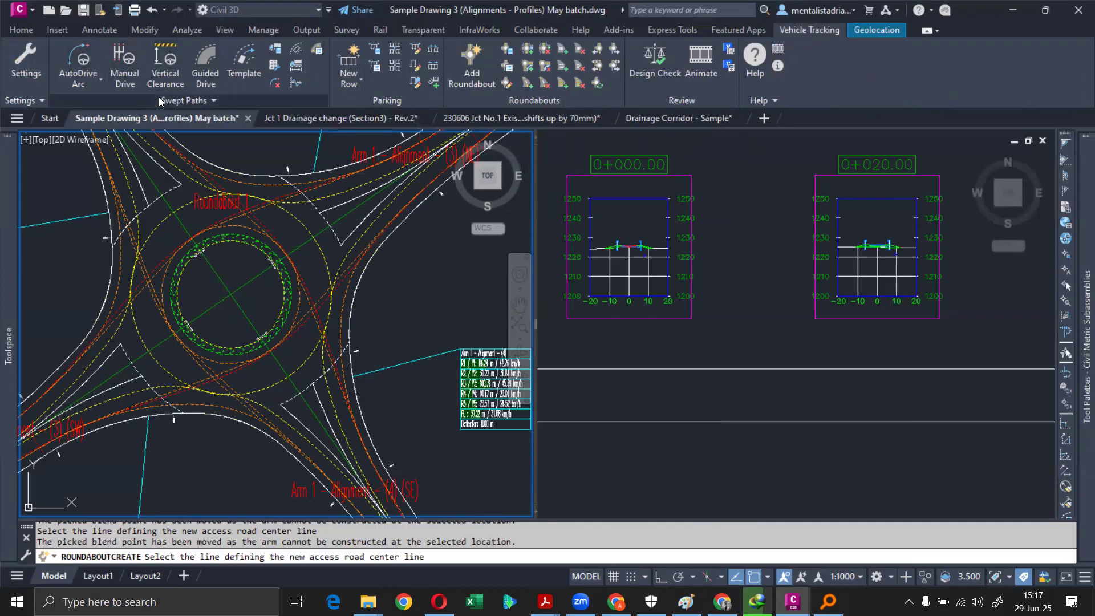
left_click(207, 70)
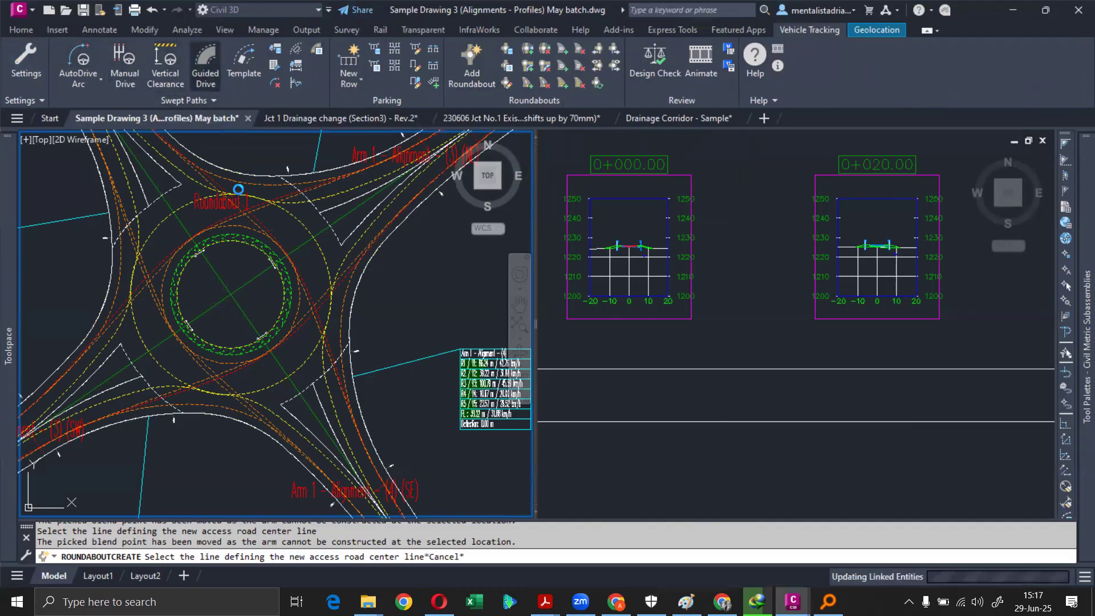
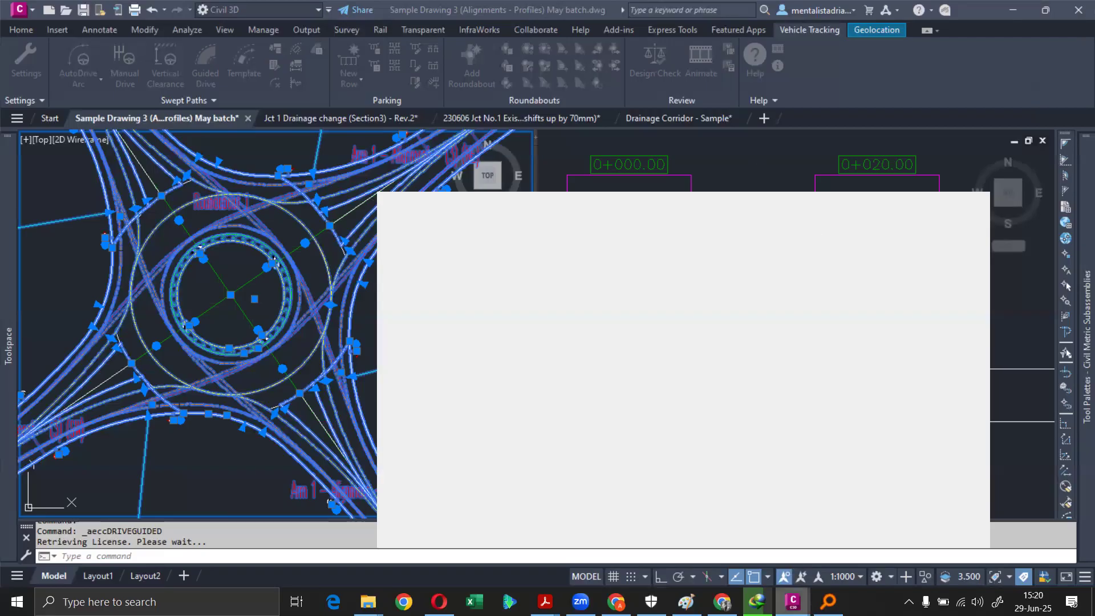
- Open Task Manager and end the unresponsive AutoCAD application
mouse_move(793, 602)
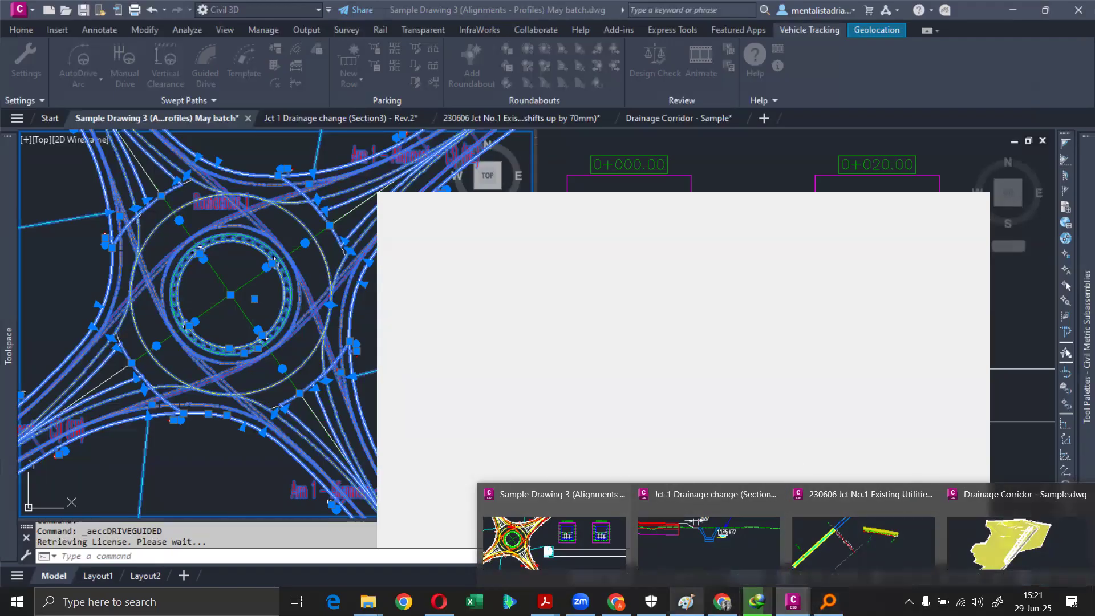
left_click(17, 602)
type("task")
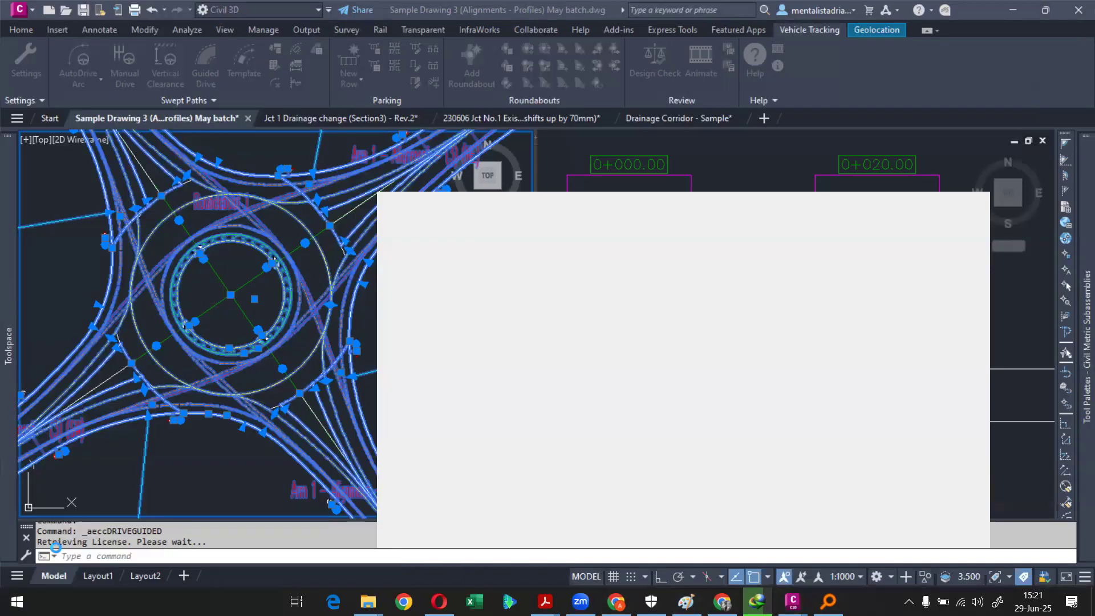
key("Return")
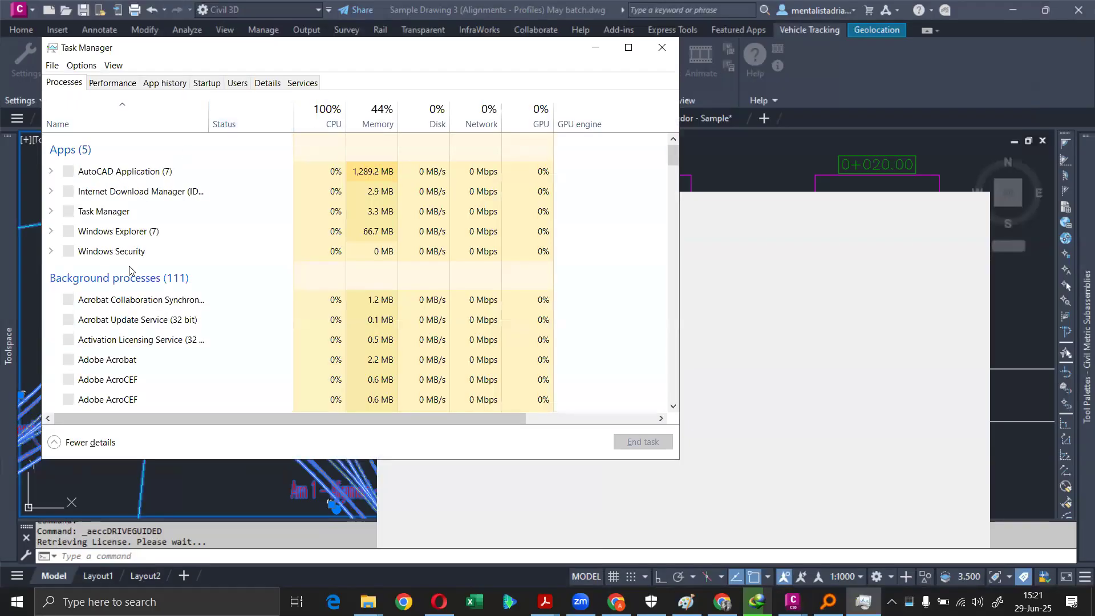
left_click(137, 192)
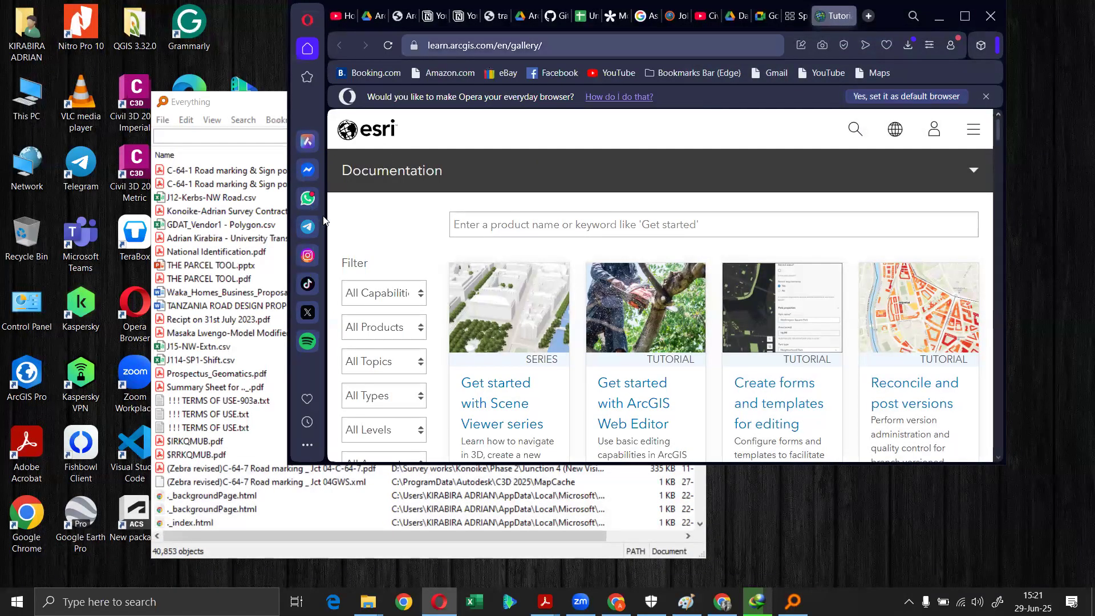
- Clear the Everything search window from the desktop, switch to Google Chrome with the first listed profile, and load youtube.com
left_click(260, 108)
left_click(690, 110)
left_click(404, 602)
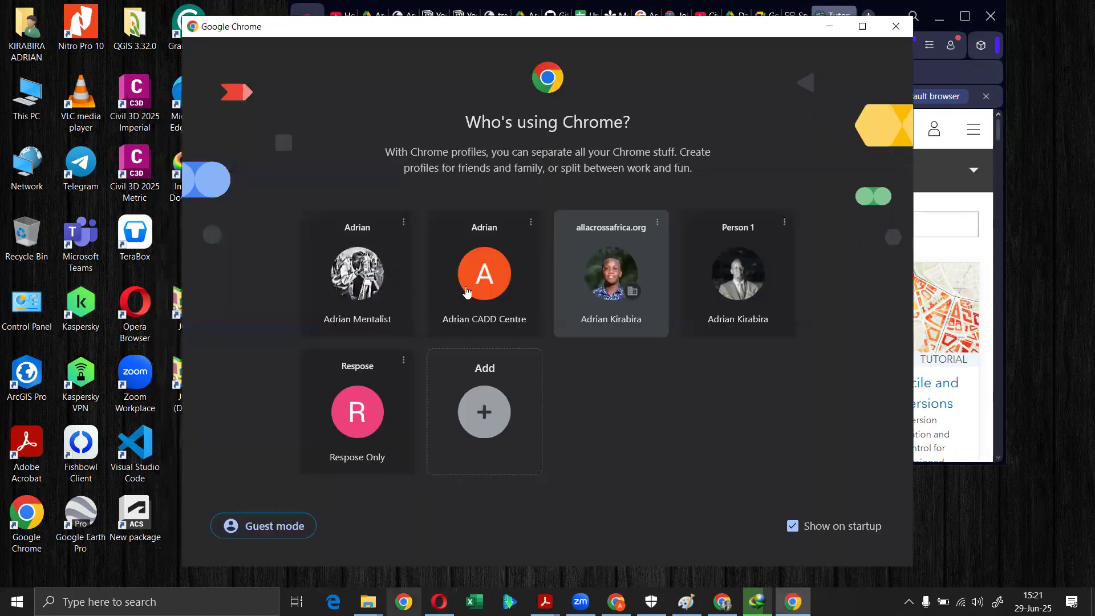
left_click(366, 279)
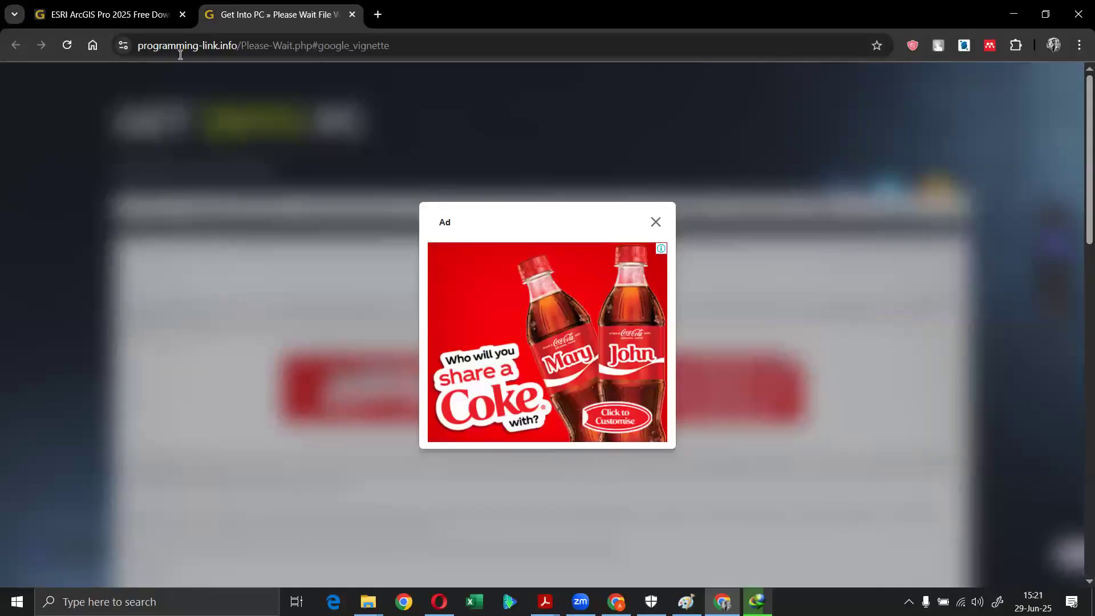
left_click(670, 46)
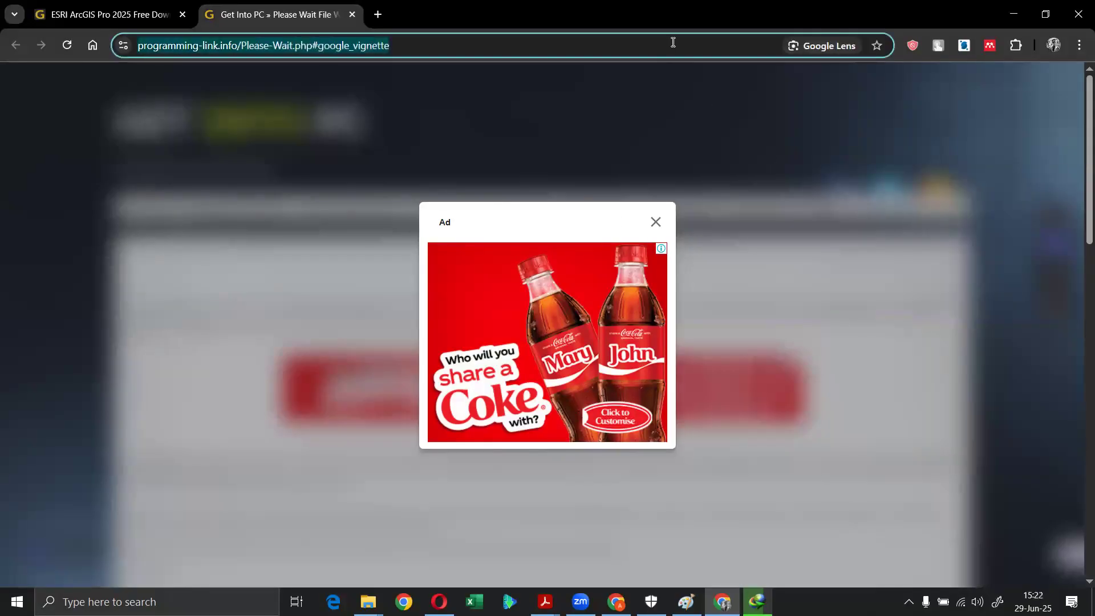
type("youtube.com")
key("Return")
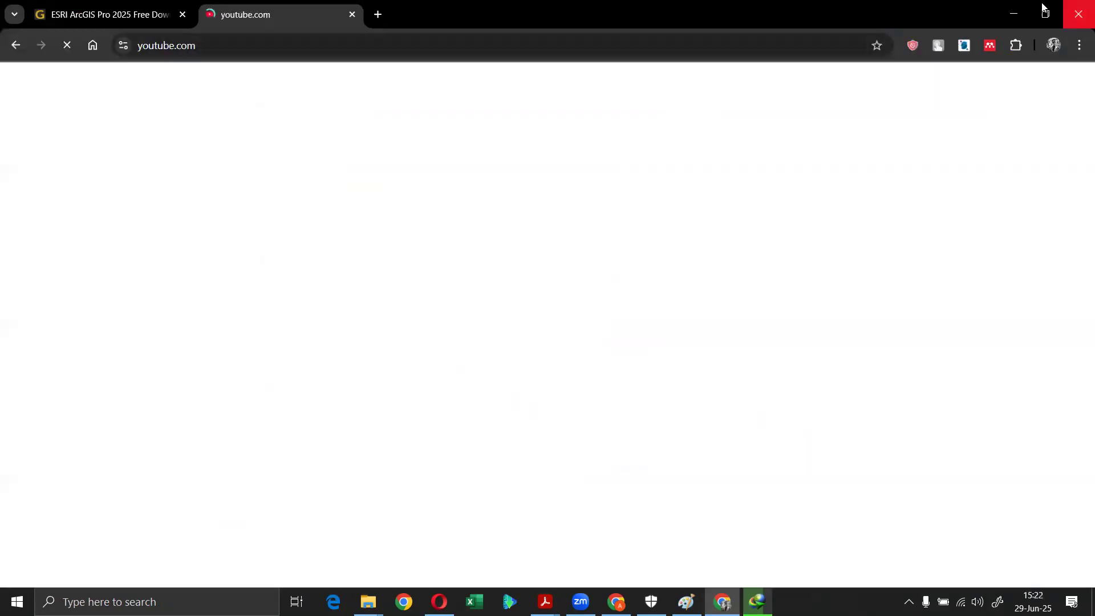
- Minimize the Chrome and Opera windows and launch Civil 3D 2025 Metric from the desktop
left_click(1005, 12)
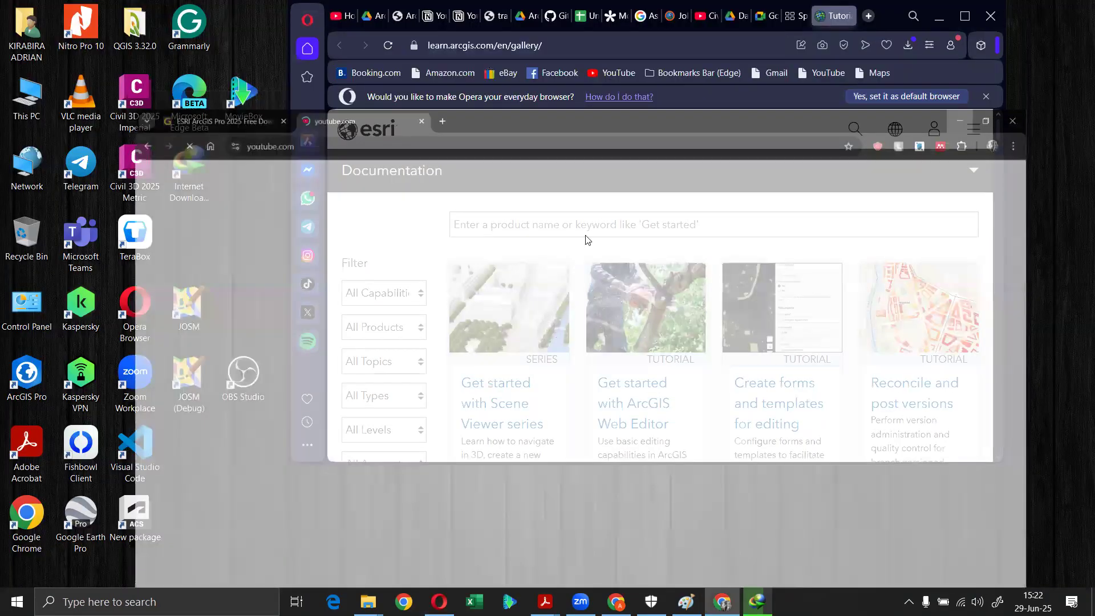
left_click(942, 18)
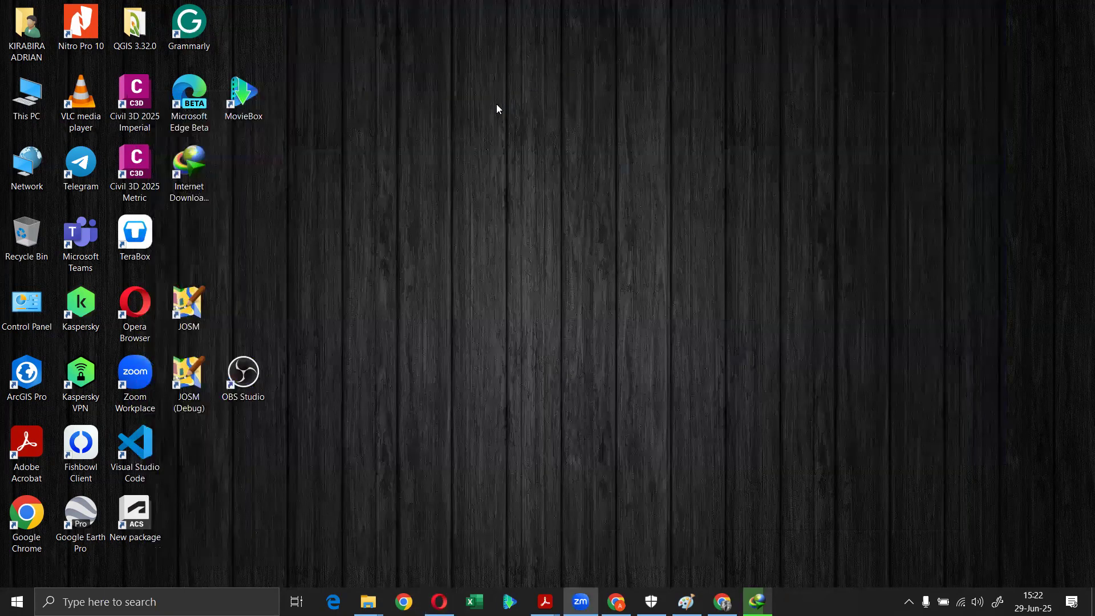
left_click(130, 167)
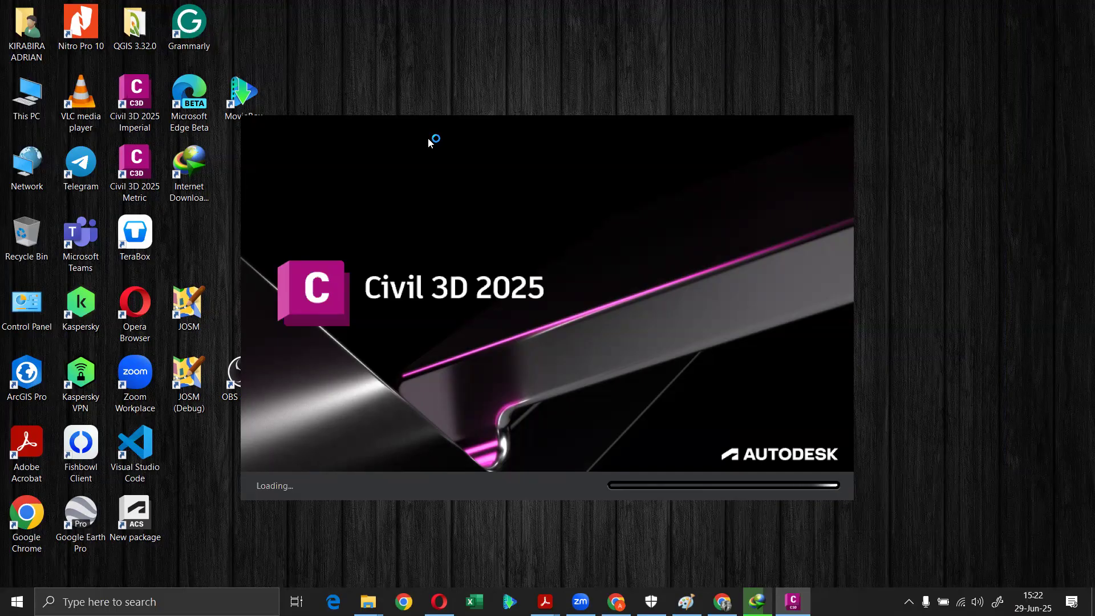
- Switch to Chrome, dismiss the Internet Download Manager message, and expand YouTube's Create options before minimizing the browser window
left_click(722, 602)
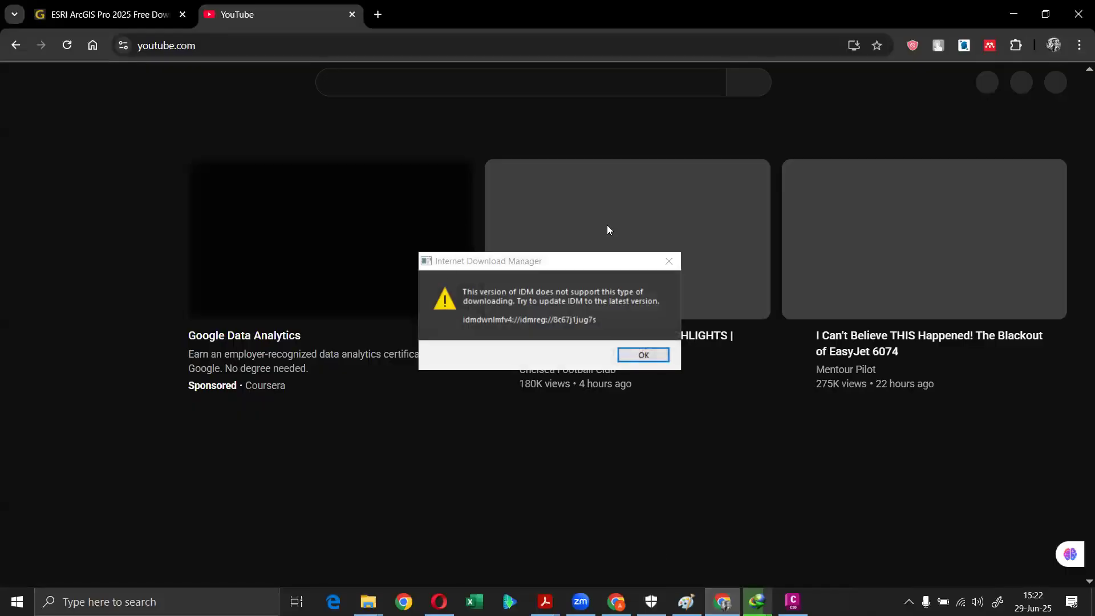
left_click(668, 261)
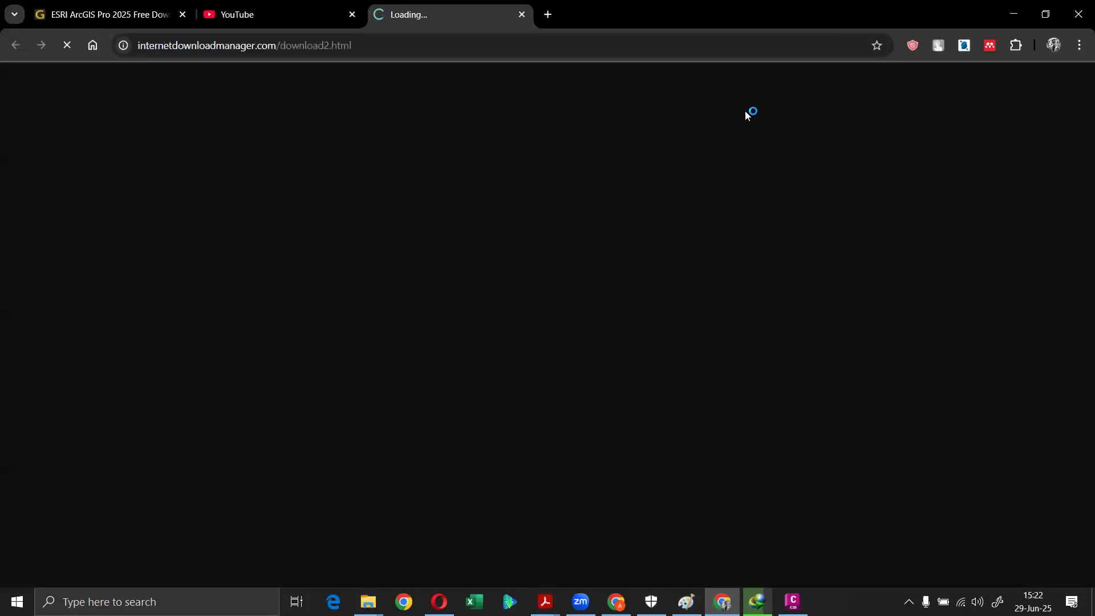
left_click(310, 25)
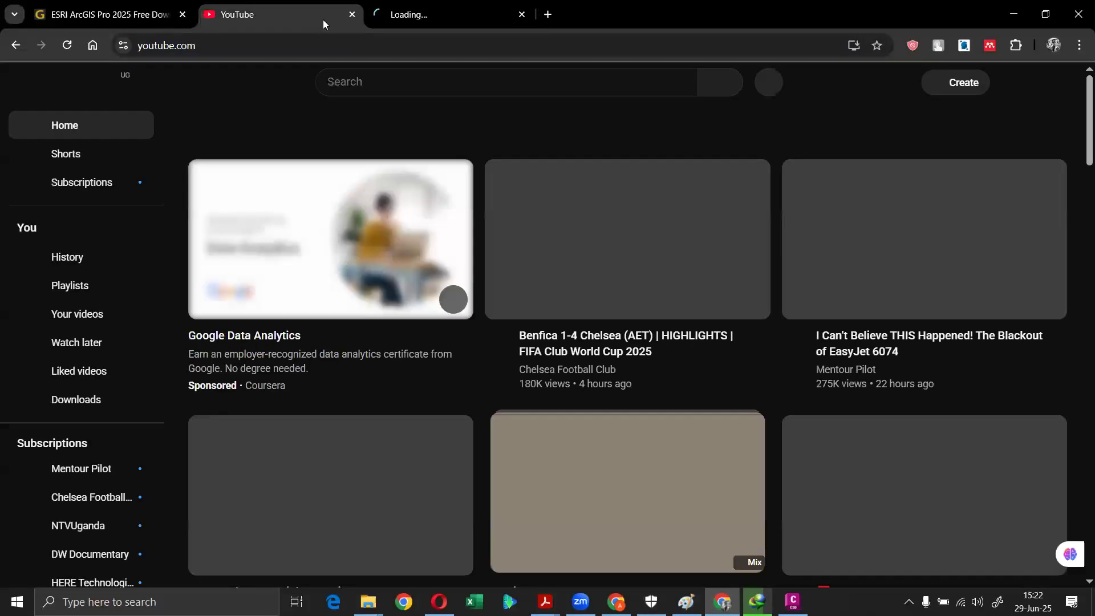
left_click(976, 91)
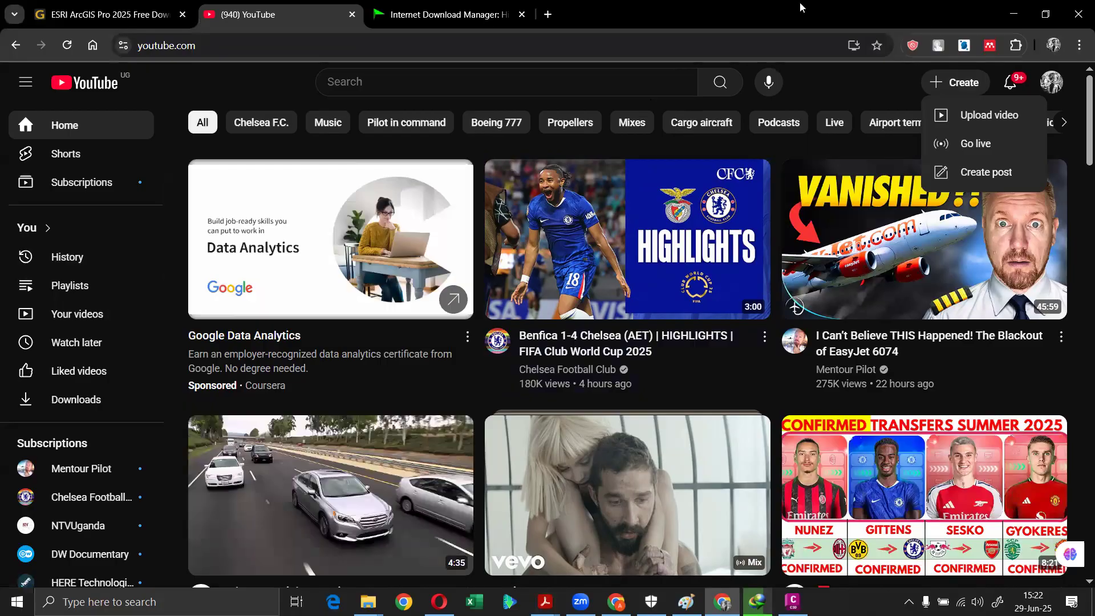
left_click_drag(795, 13, 672, 71)
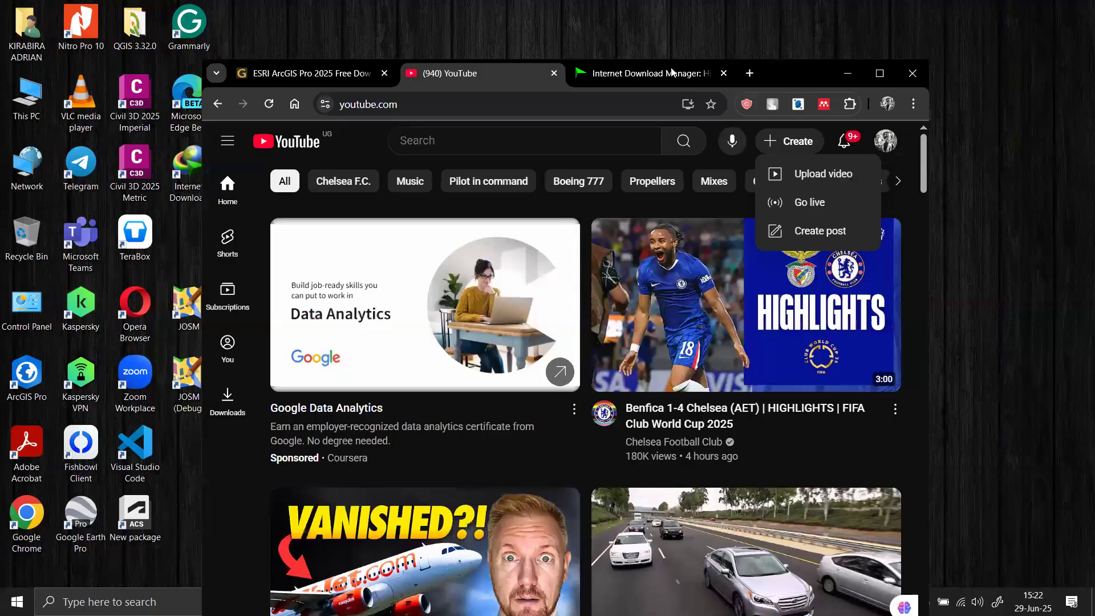
left_click(849, 74)
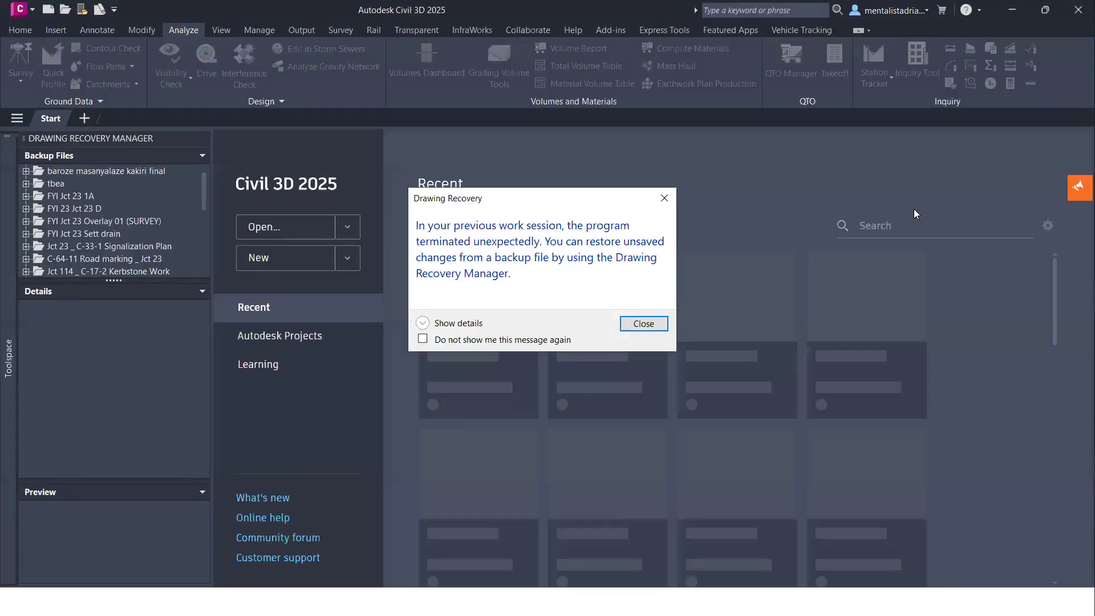
- Dismiss the Drawing Recovery message and close the Drawing Recovery Manager in Civil 3D
left_click(664, 198)
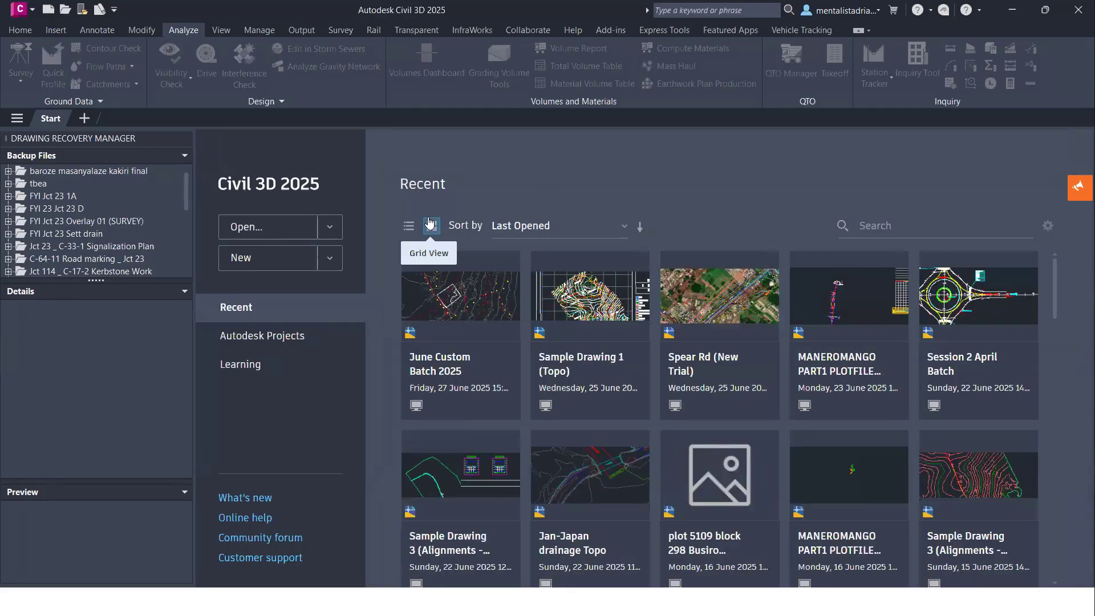
left_click(1050, 238)
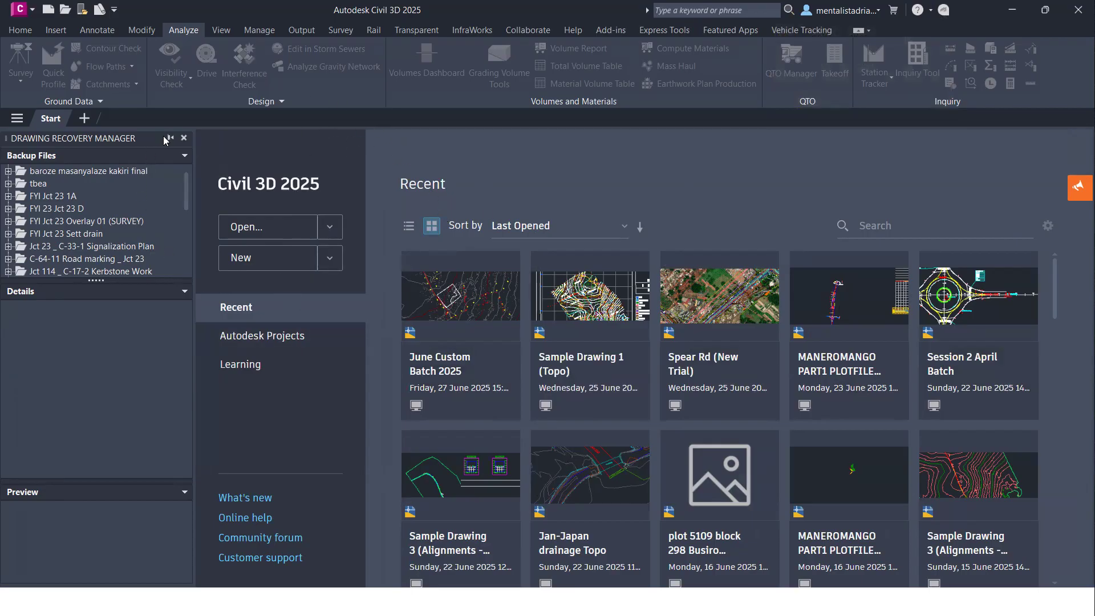
left_click(183, 139)
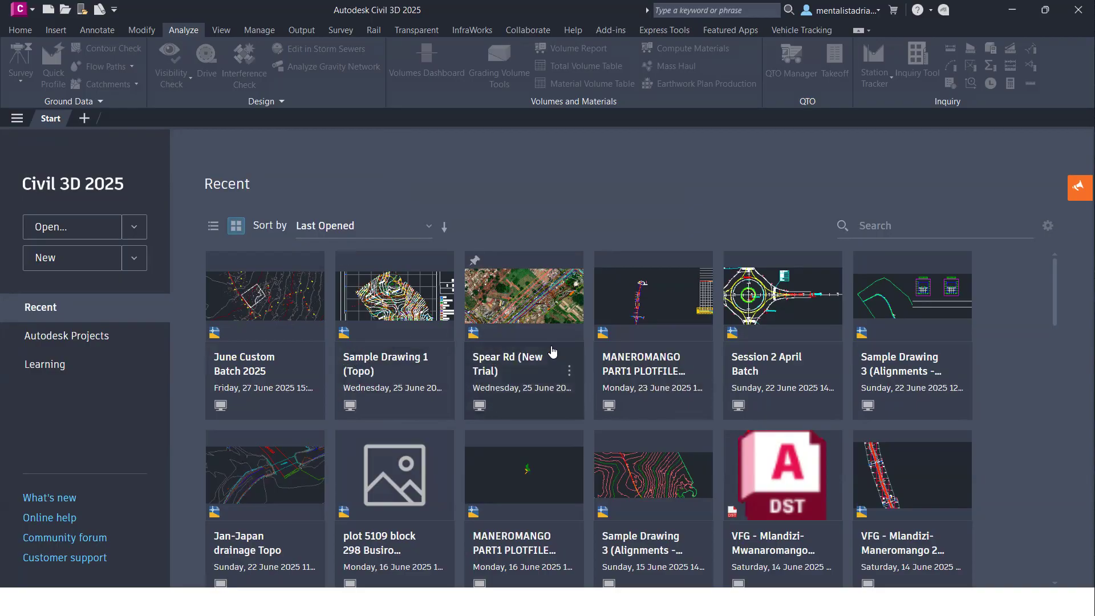
- Look through the thumbnails of recently opened drawings on the Start page
scroll(867, 370, "down", 1)
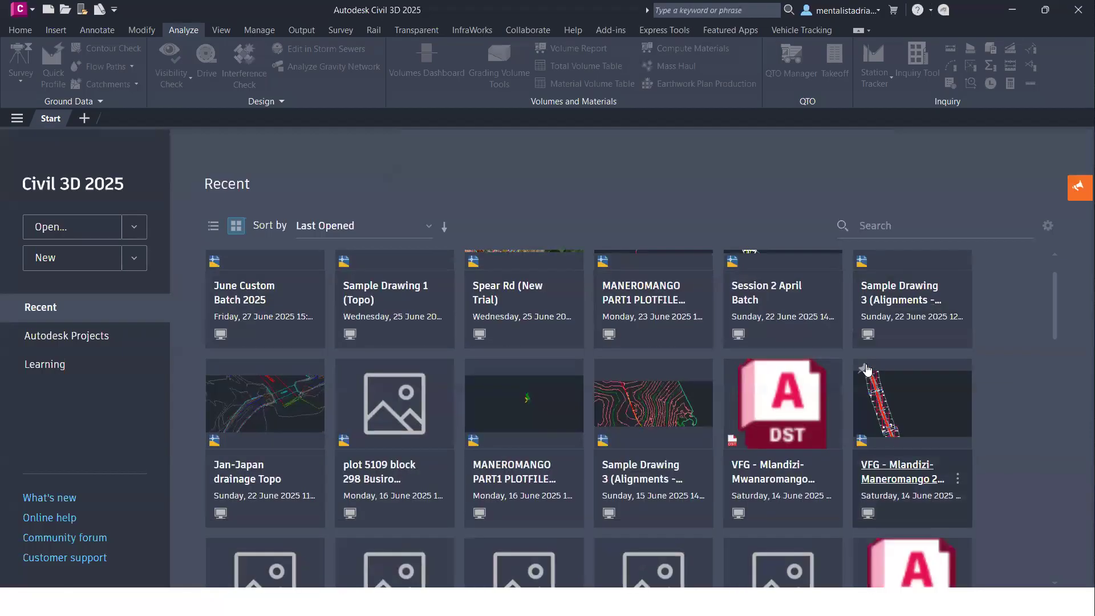
scroll(867, 369, "down", 1)
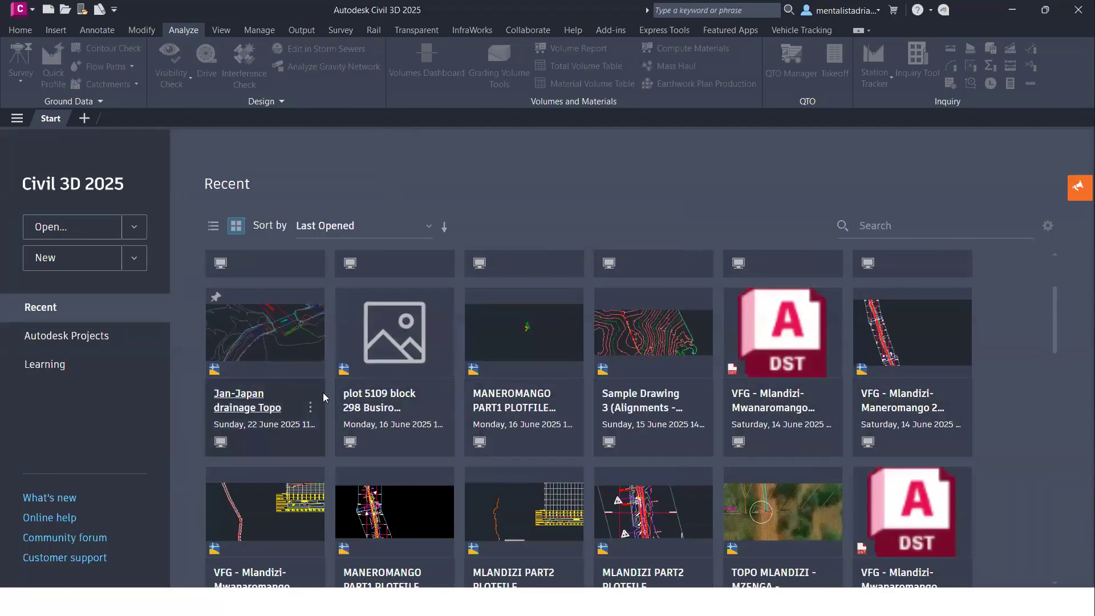
scroll(891, 394, "down", 3)
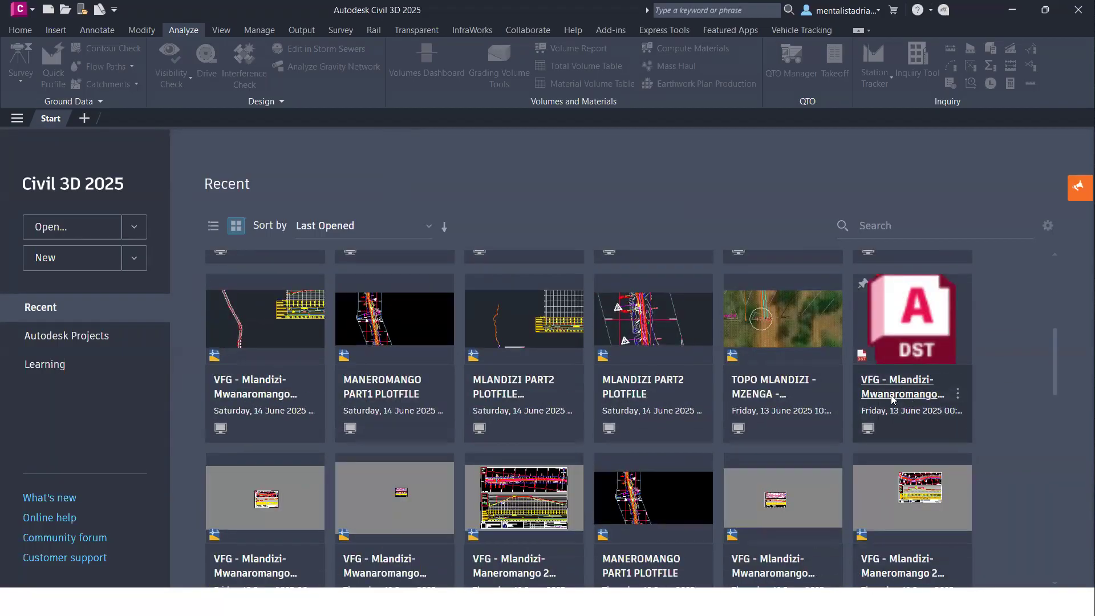
scroll(317, 348, "up", 3)
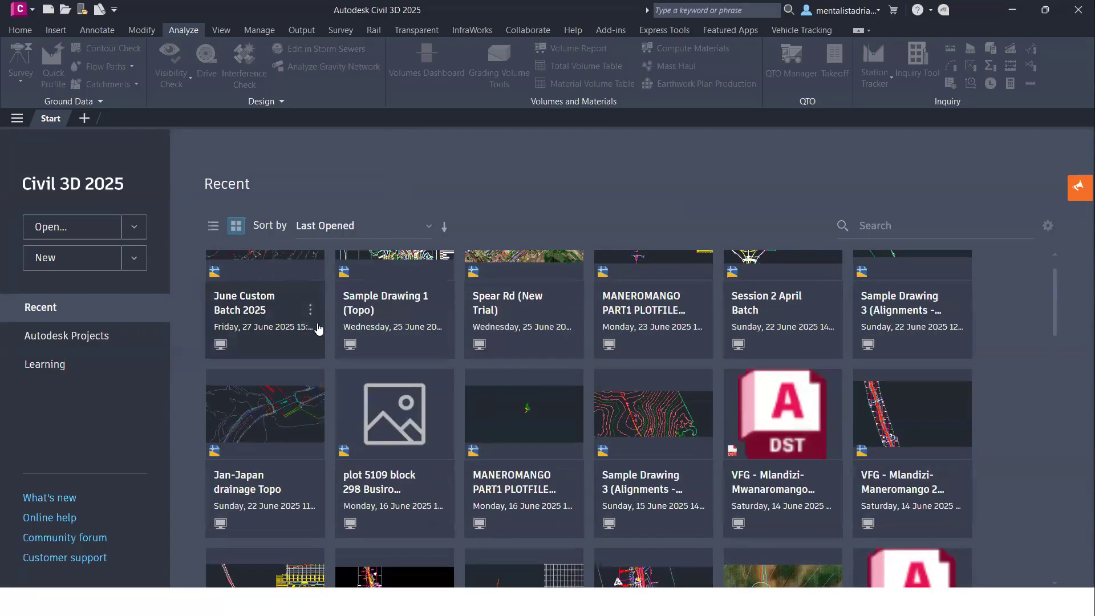
scroll(318, 329, "up", 1)
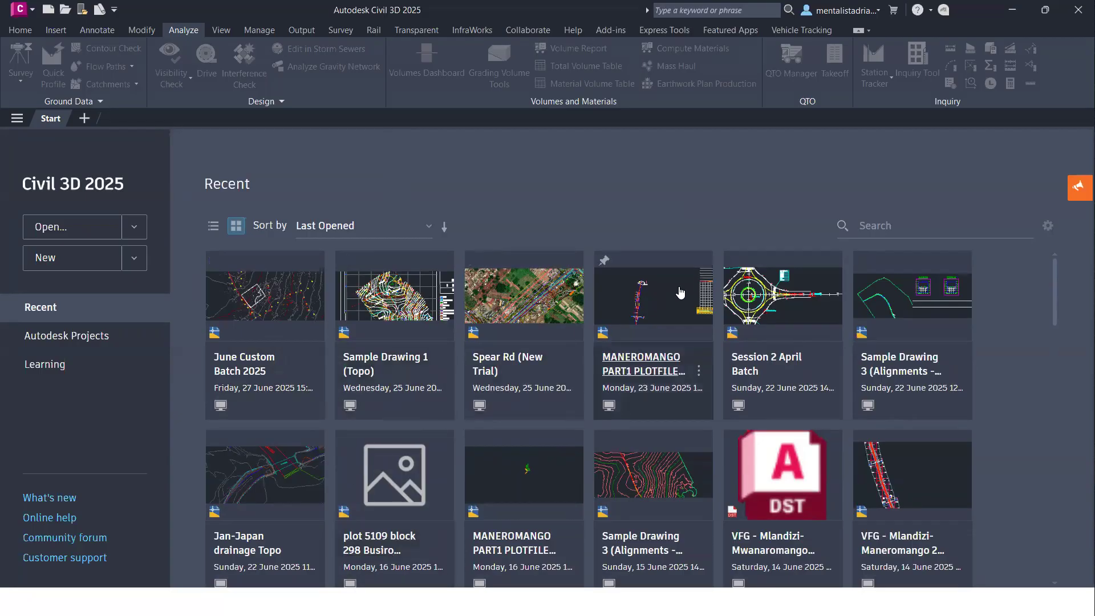
scroll(562, 332, "down", 3)
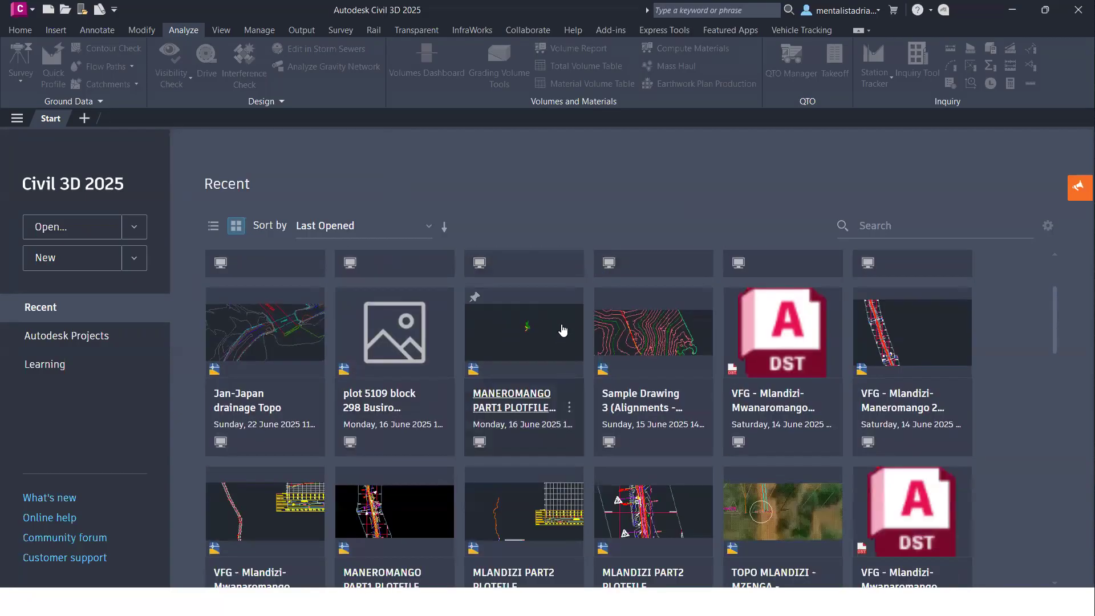
- Bring up the Civil 3D - 2025 folder window in File Explorer and close it
key("super")
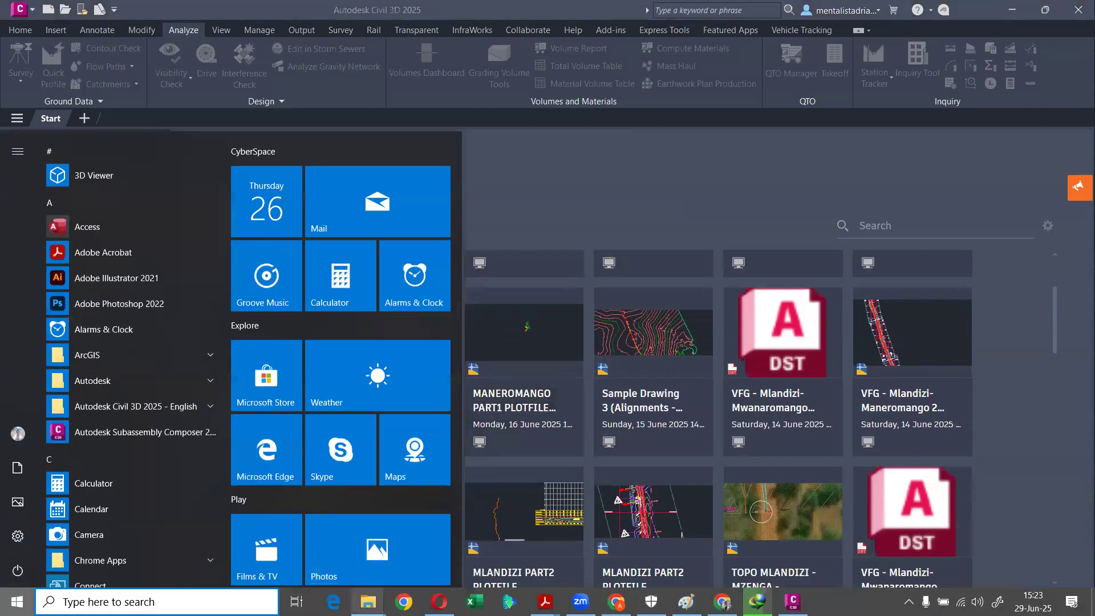
mouse_move(368, 602)
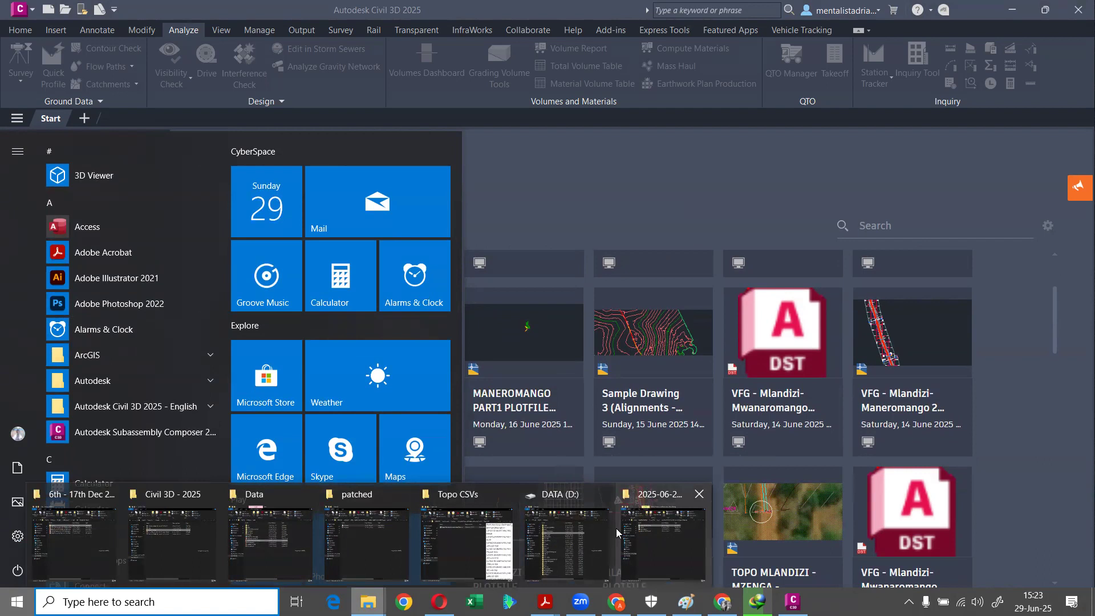
left_click(174, 536)
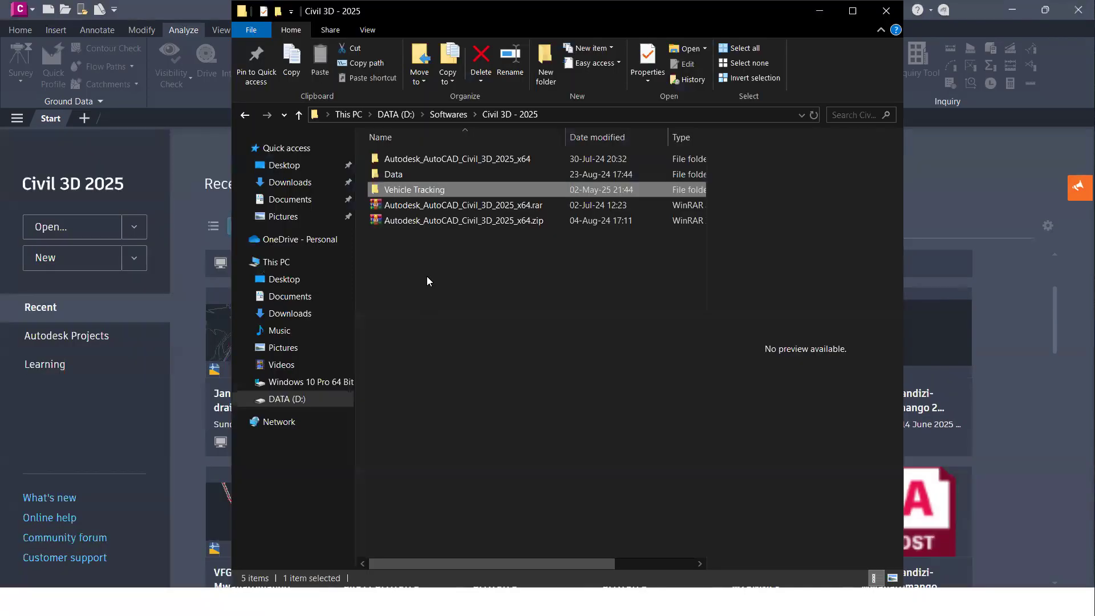
left_click(427, 277)
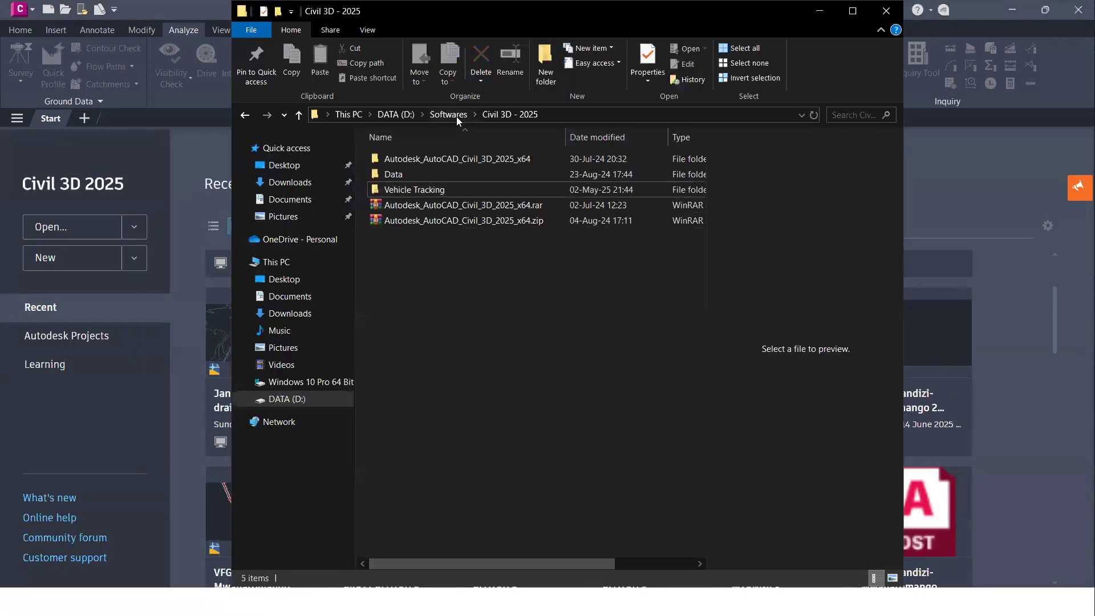
left_click(885, 10)
- Close the Topo CSVs window, browse to CADD Centre > AutoCAD Civil 3D > 2025 may batch, and open the Sample Drawing 3 May batch drawing in Civil 3D
key("super")
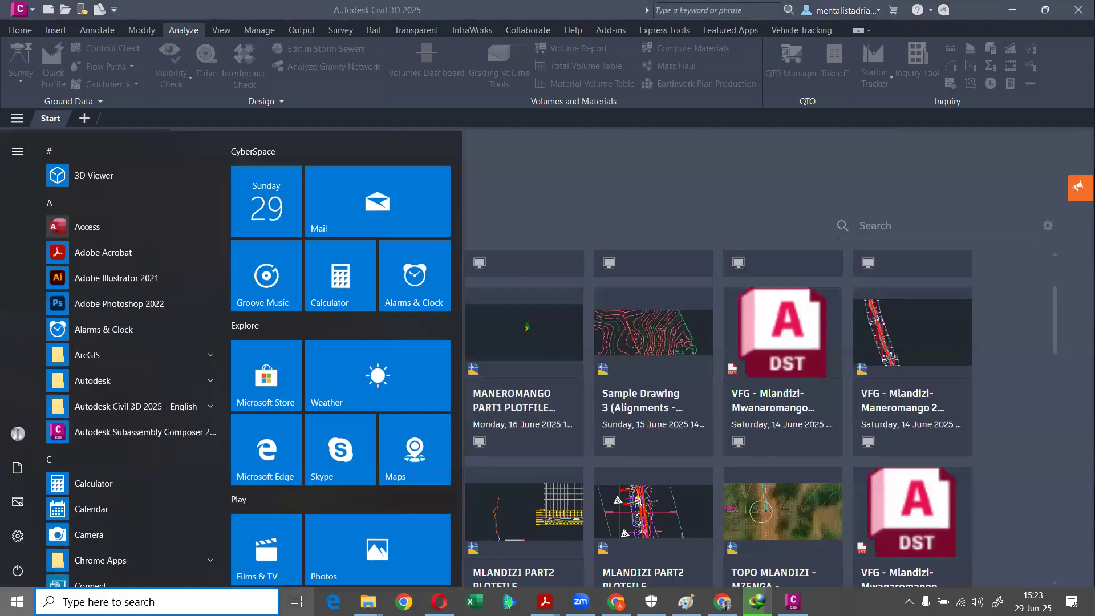
left_click(451, 495)
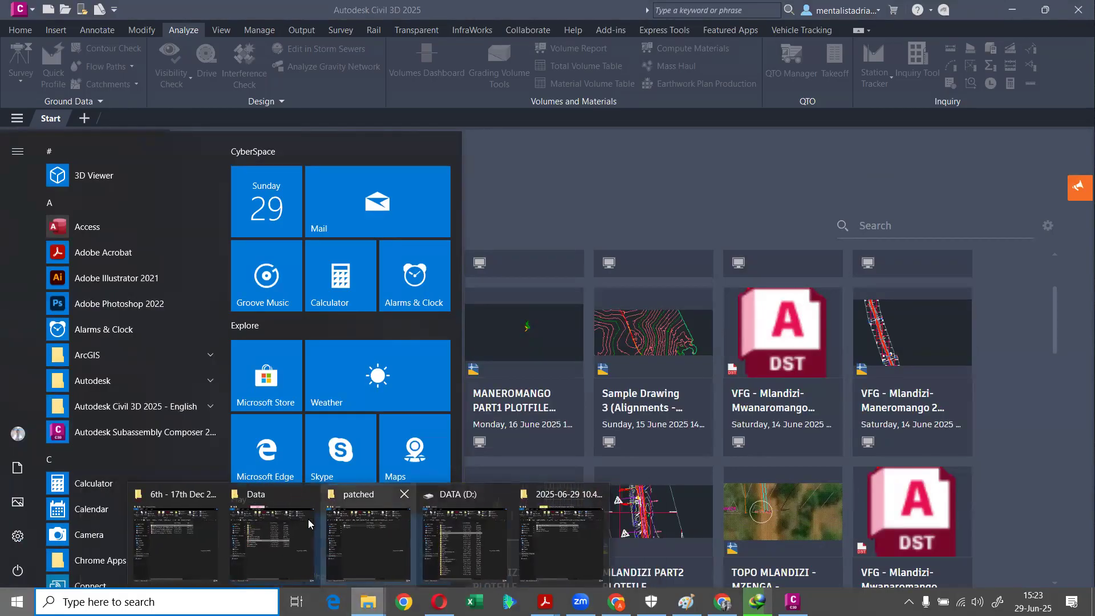
left_click(175, 540)
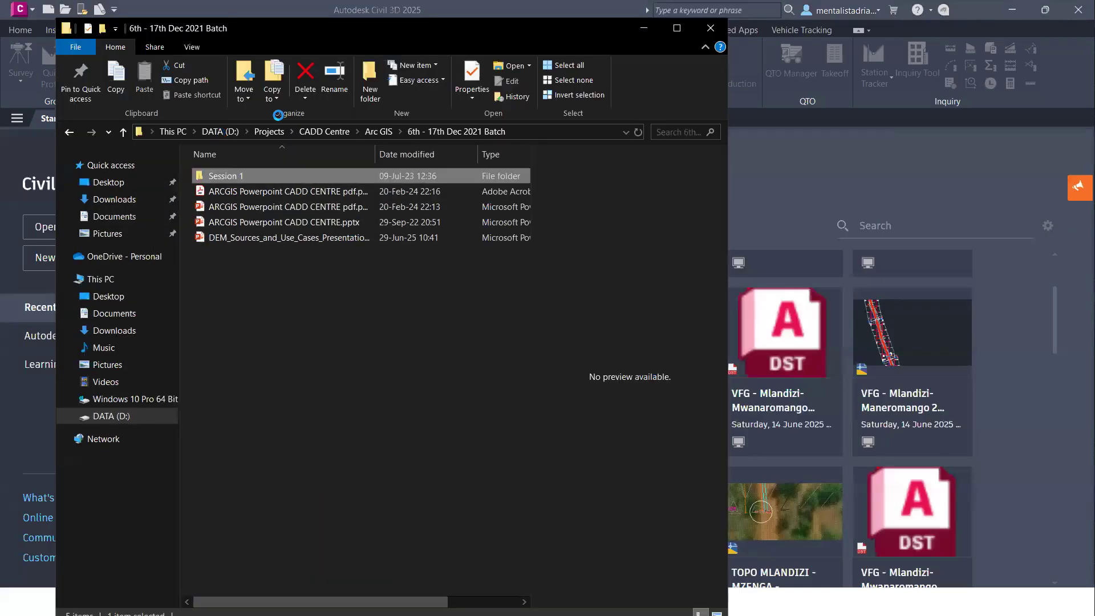
left_click(322, 131)
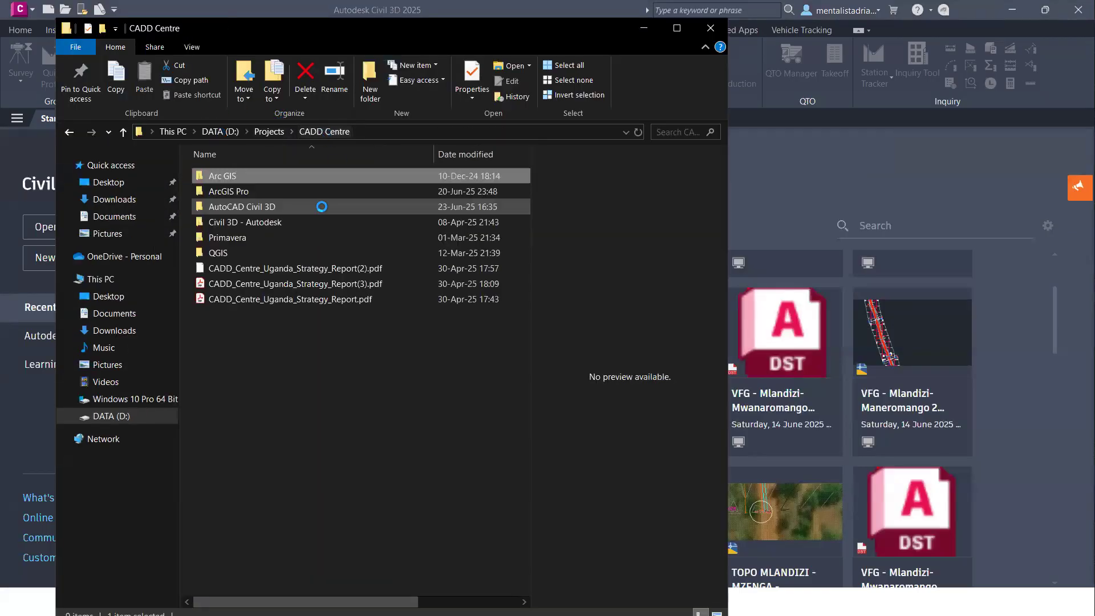
double_click(290, 200)
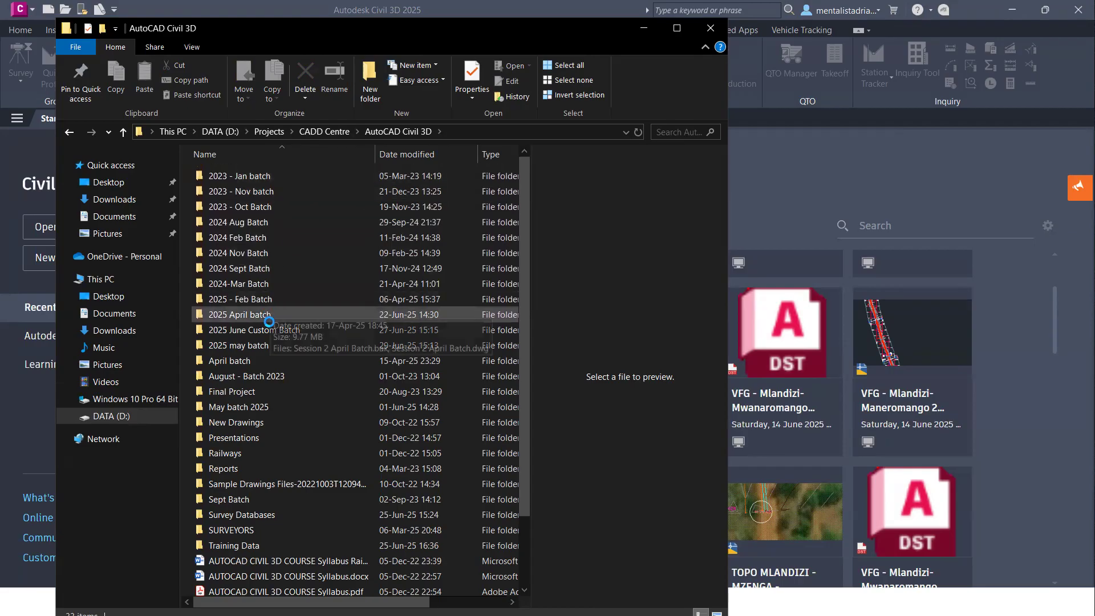
double_click(269, 340)
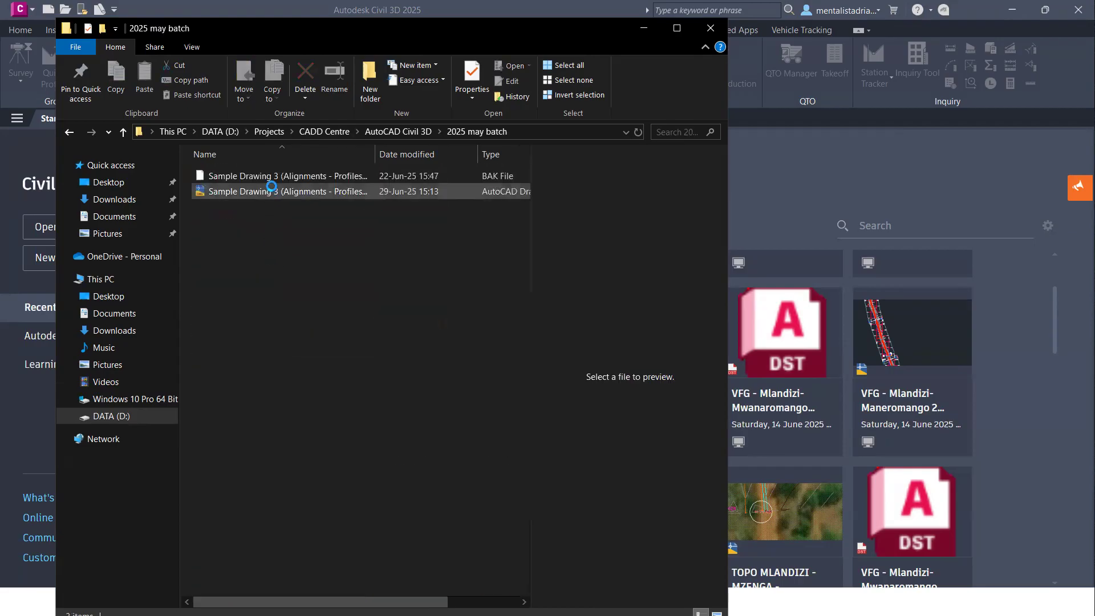
left_click(256, 192)
left_click_drag(256, 192, 819, 118)
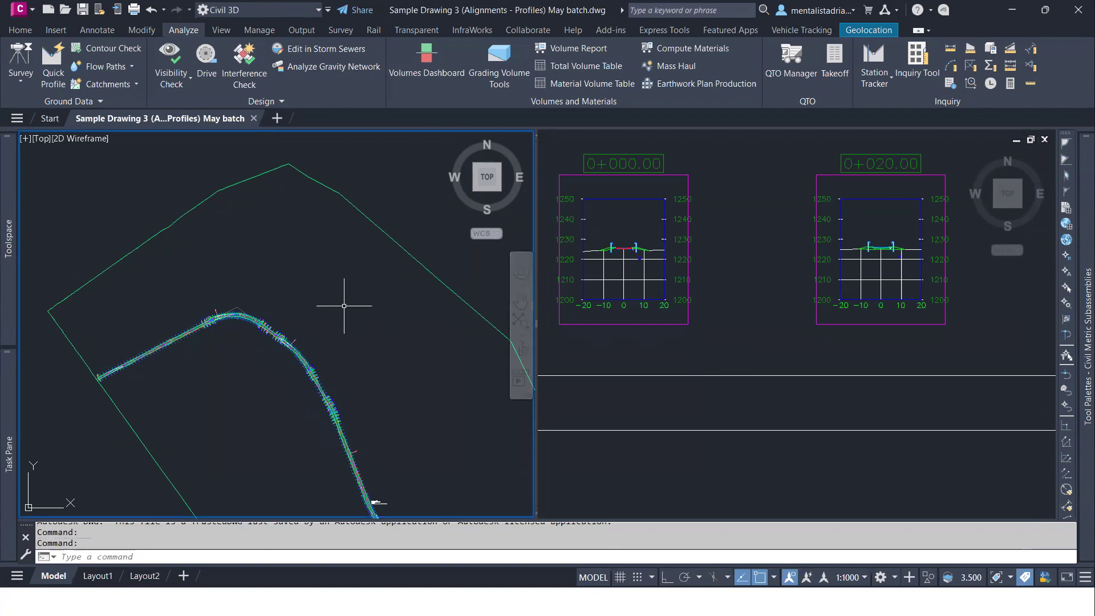
- Switch model space from two viewports to the Single standard viewport configuration
scroll(362, 306, "down", 4)
middle_click_drag(403, 320, 289, 237)
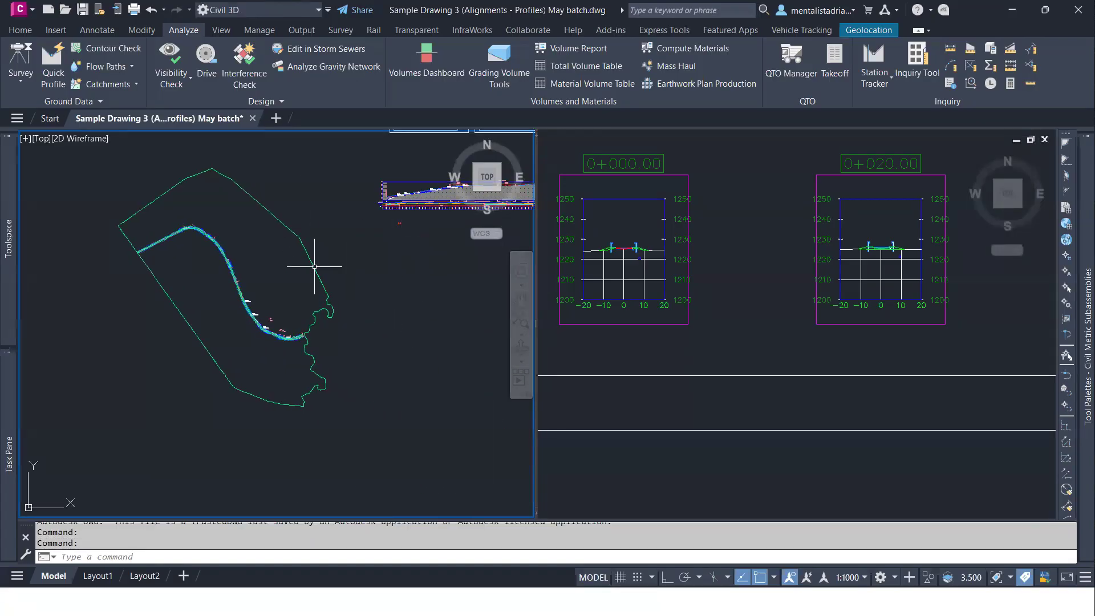
middle_click_drag(330, 237, 200, 296)
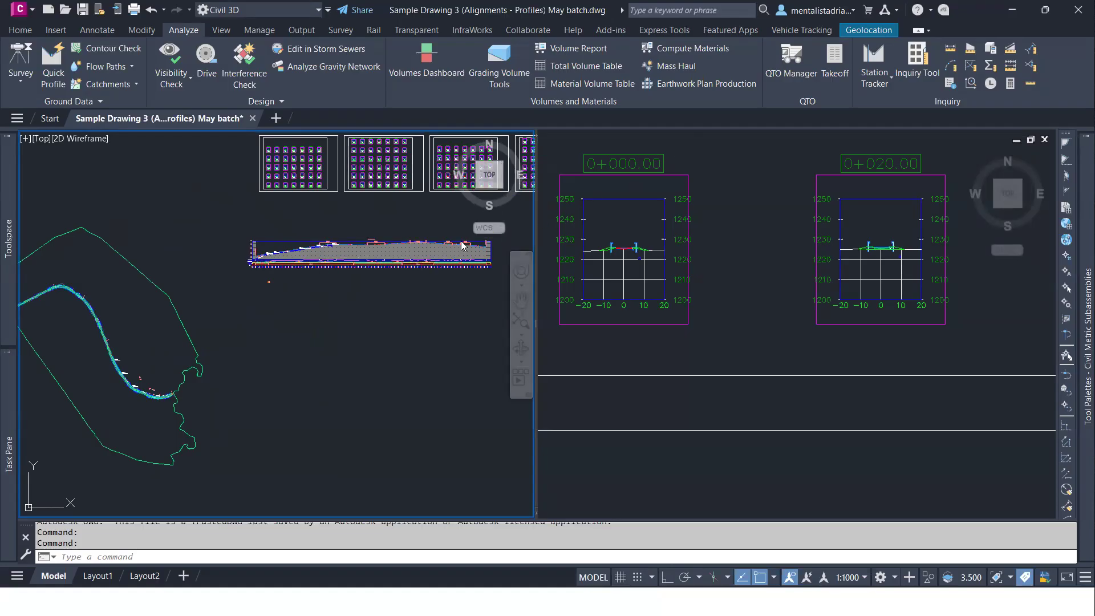
type("vie")
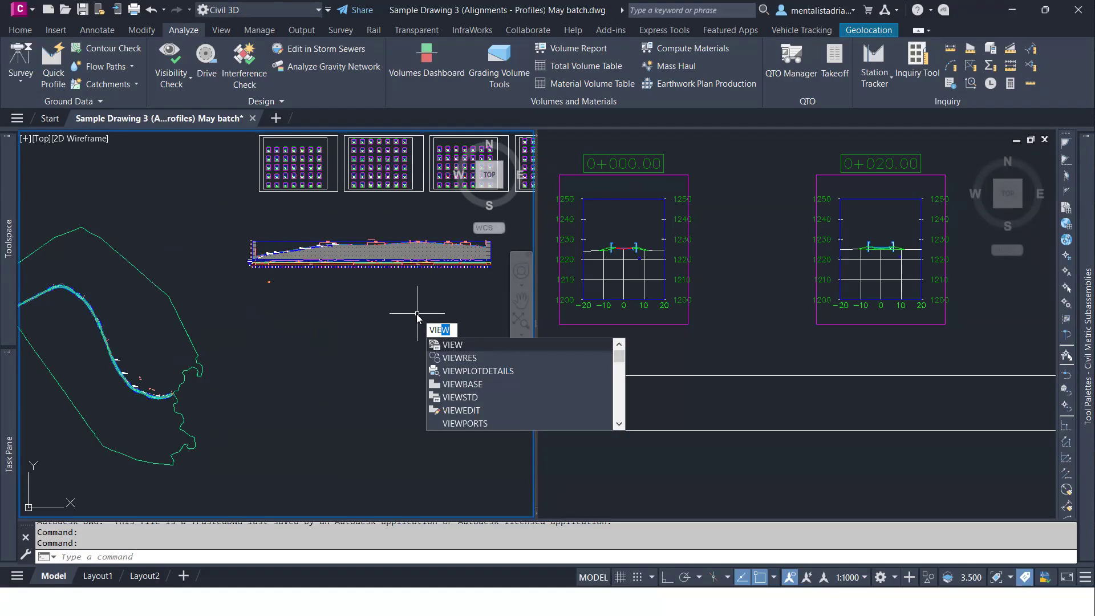
type("wp")
key("Down")
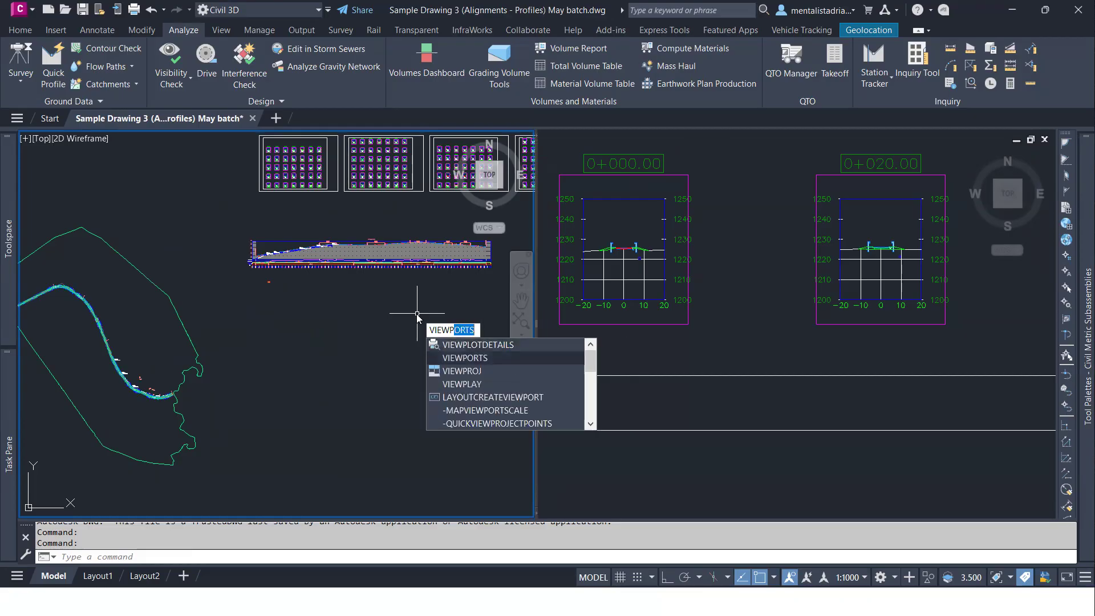
key("Return")
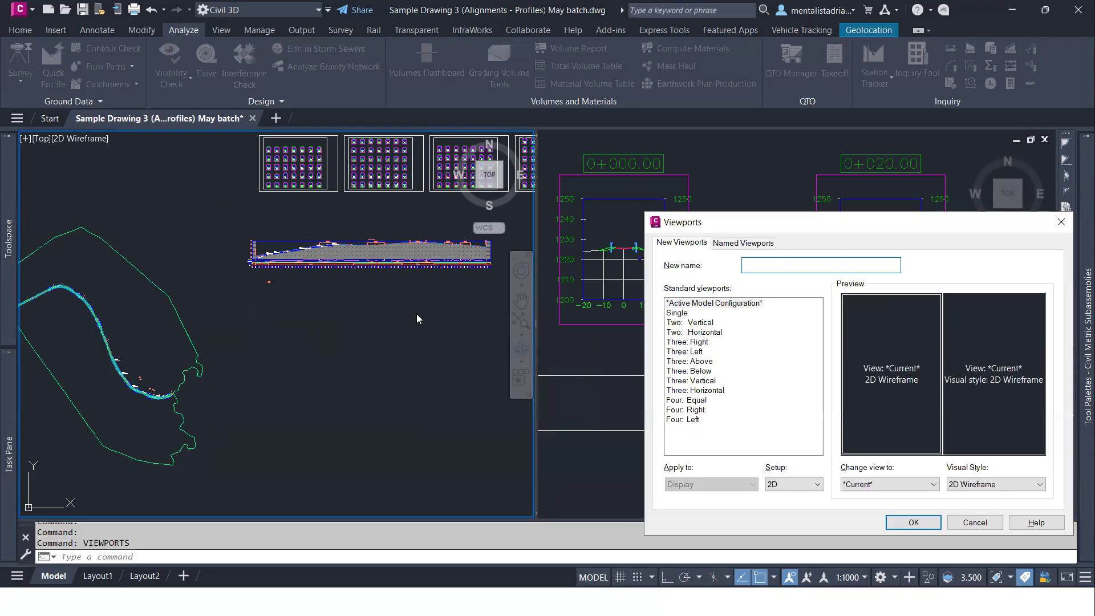
left_click(685, 304)
left_click(679, 313)
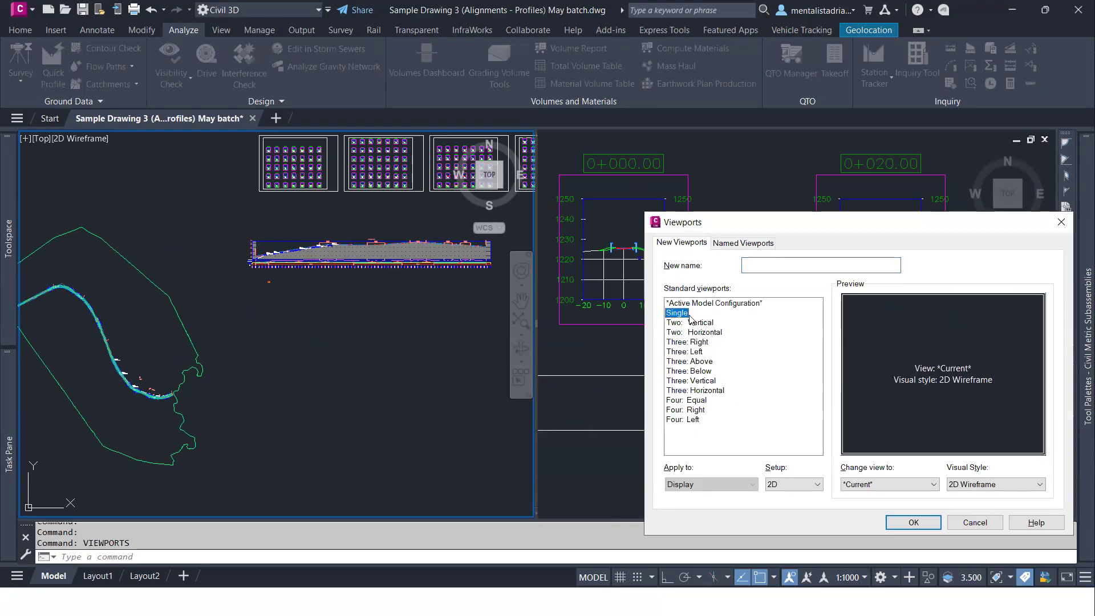
left_click(913, 523)
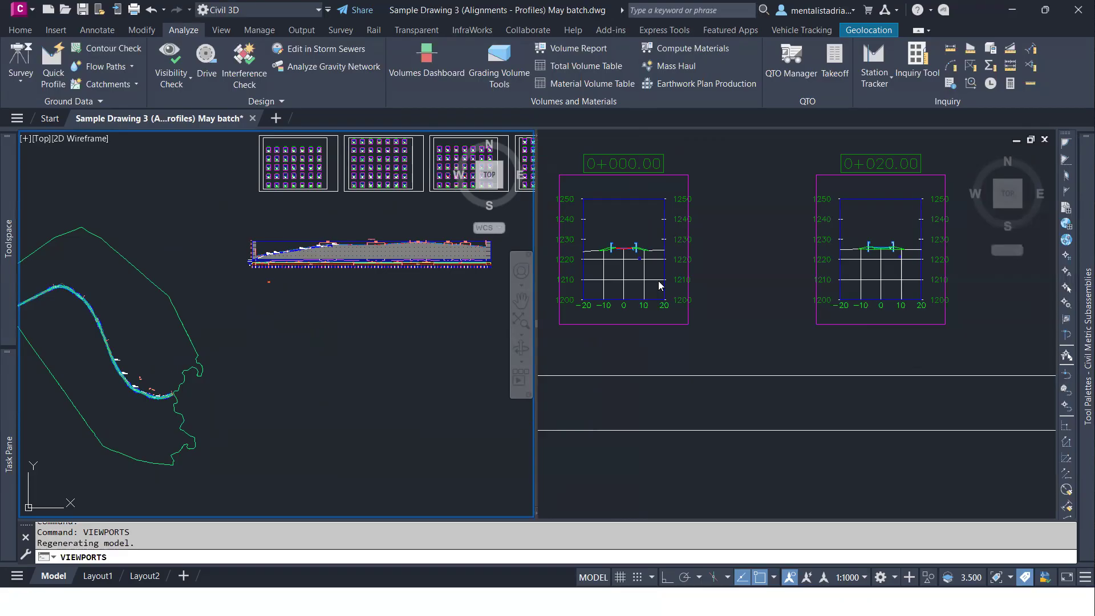
- Examine the road corridor along its full length, from the upper bend to the far end at the site boundary
mouse_move(600, 257)
middle_mouse_down()
mouse_move(487, 310)
mouse_move(422, 315)
mouse_move(572, 247)
middle_mouse_up()
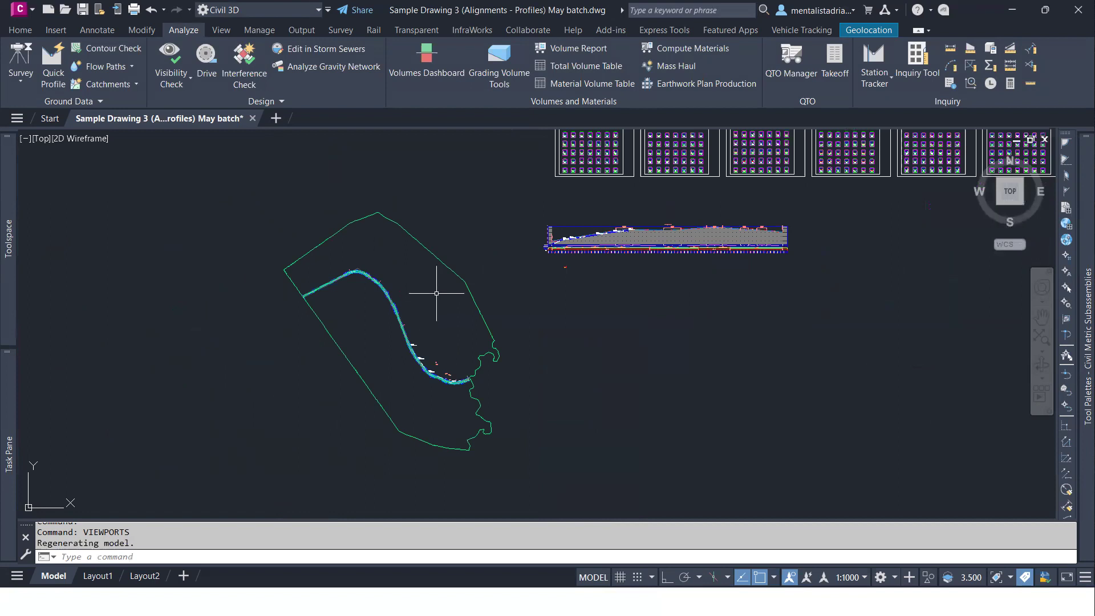
middle_click_drag(641, 206, 521, 271)
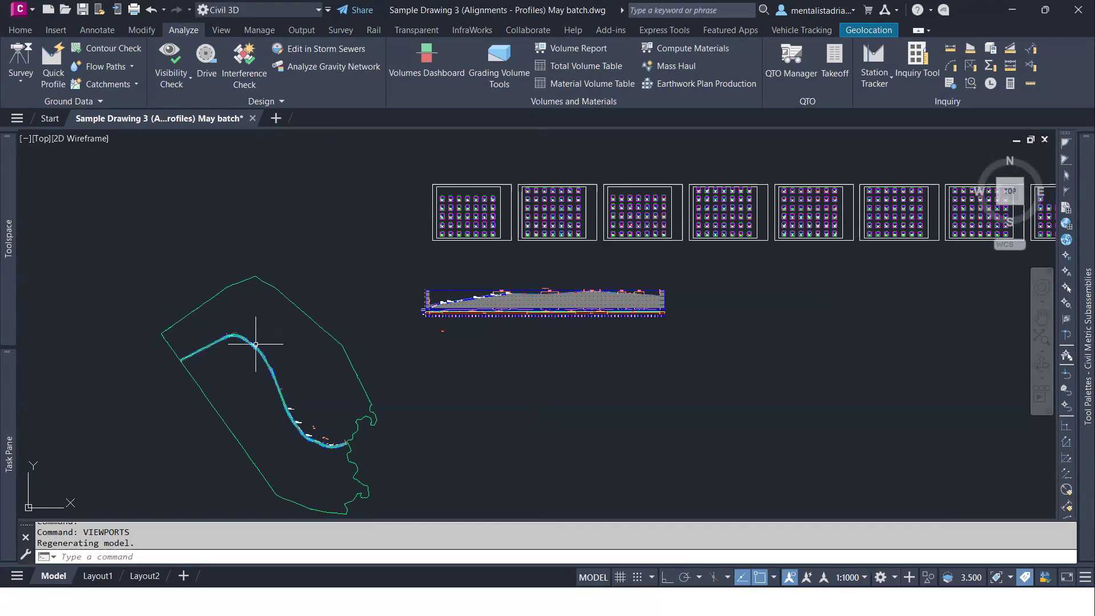
scroll(335, 296, "up", 5)
scroll(299, 294, "up", 4)
middle_click_drag(471, 156, 345, 199)
scroll(433, 188, "down", 5)
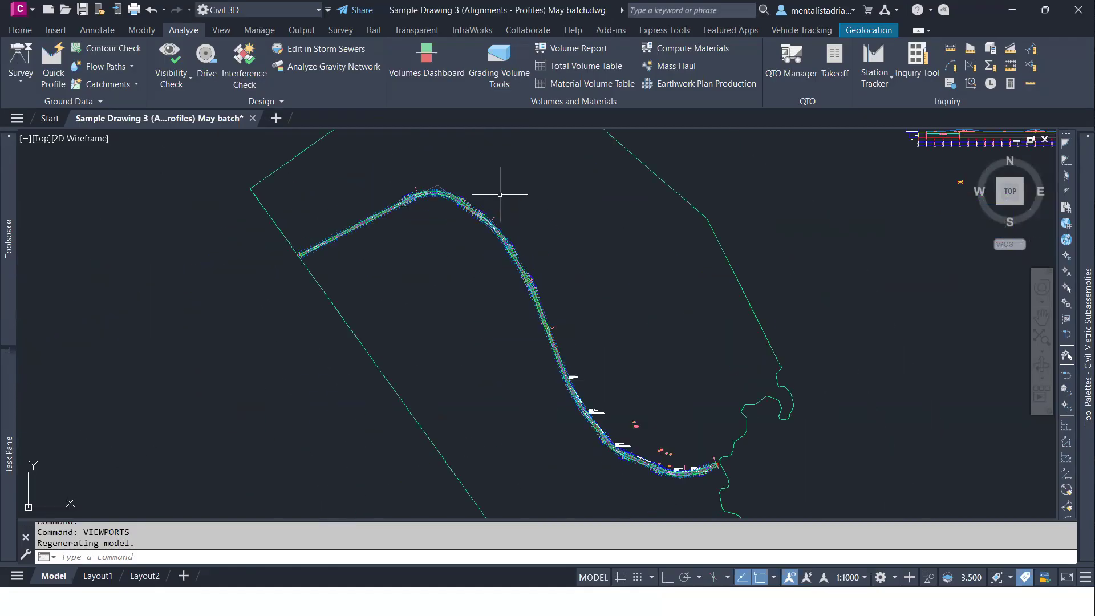
scroll(423, 188, "up", 4)
scroll(403, 196, "up", 4)
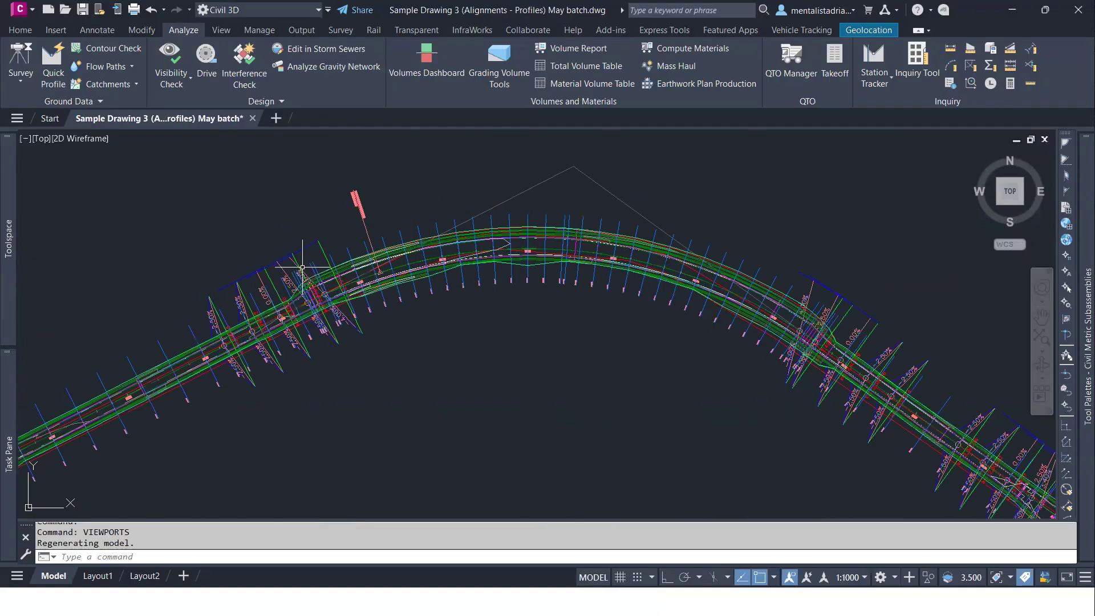
middle_click_drag(302, 267, 439, 187)
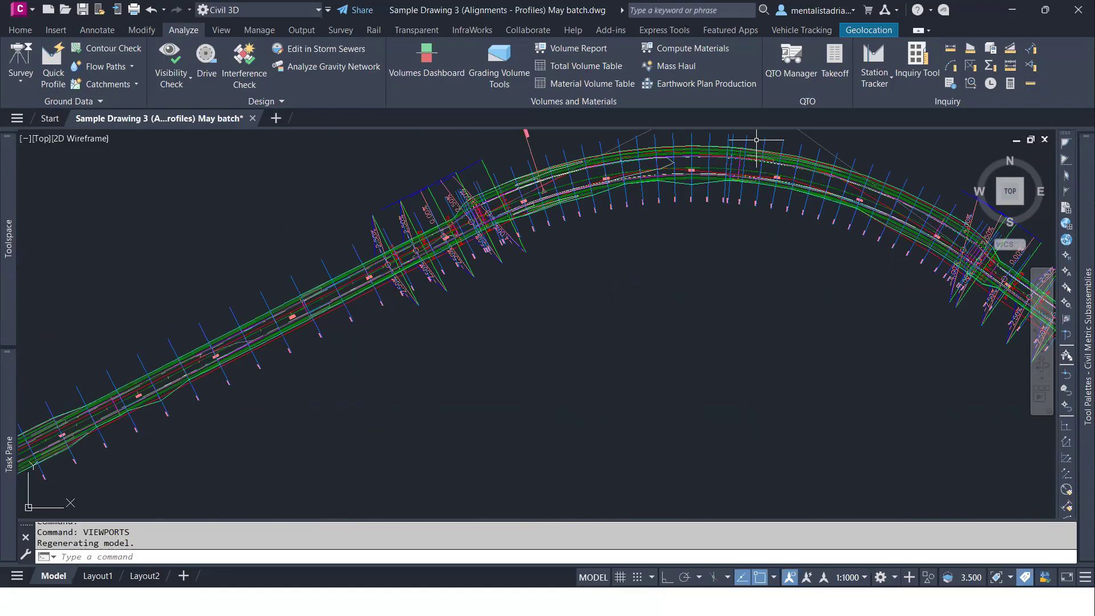
scroll(608, 136, "down", 3)
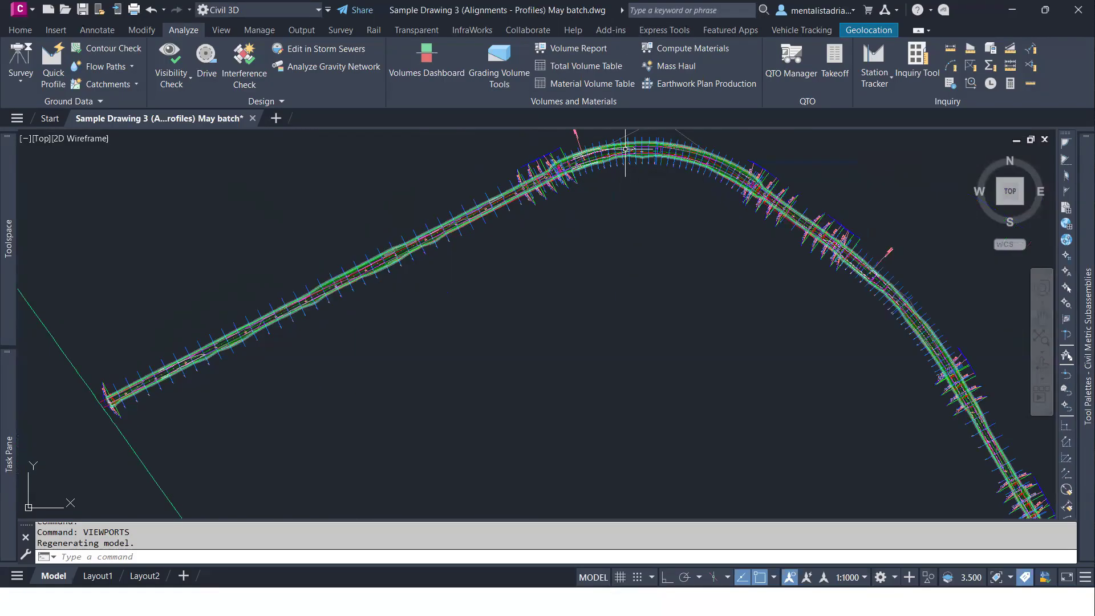
scroll(586, 251, "down", 4)
middle_click_drag(711, 254, 329, 125)
middle_click_drag(473, 303, 267, 157)
middle_click_drag(377, 238, 343, 194)
- Start Create View Frames for Main CL Alignment, keeping the automatic station range
left_click(29, 32)
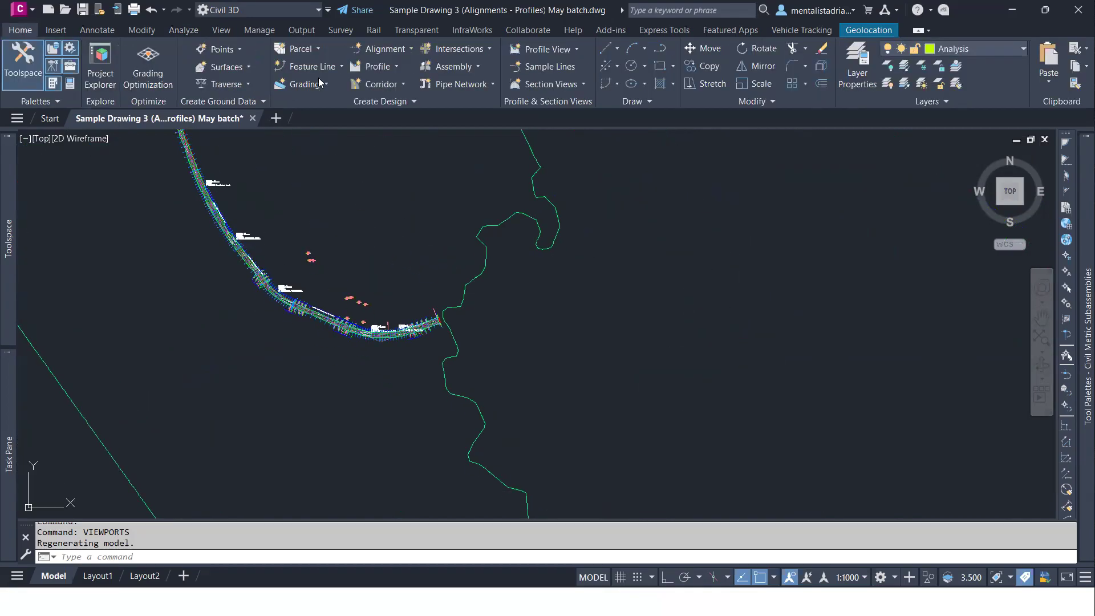
middle_click_drag(416, 242, 514, 217)
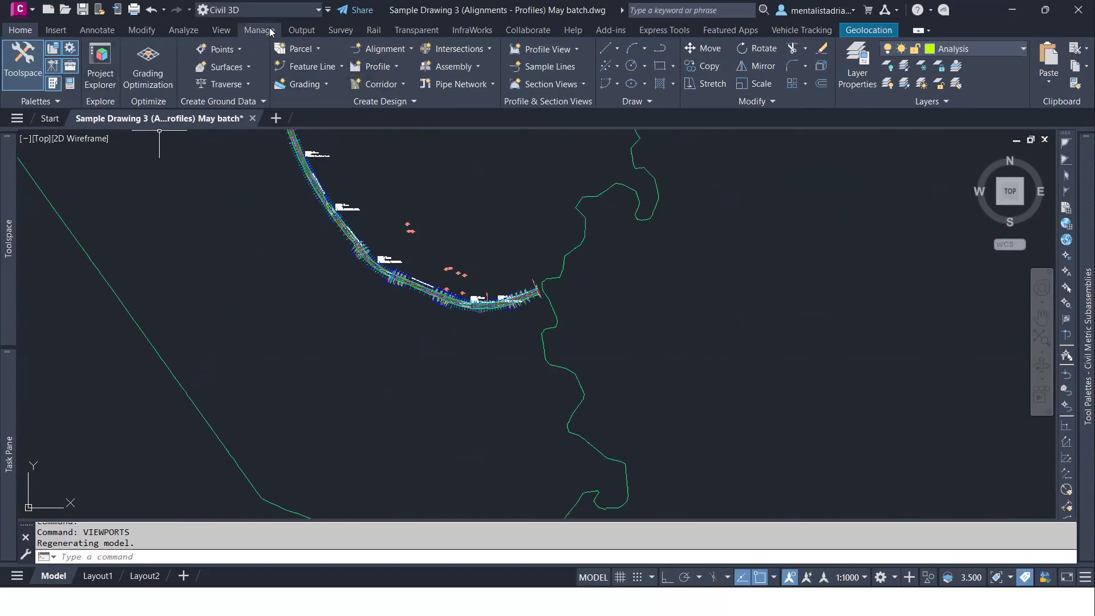
left_click(307, 30)
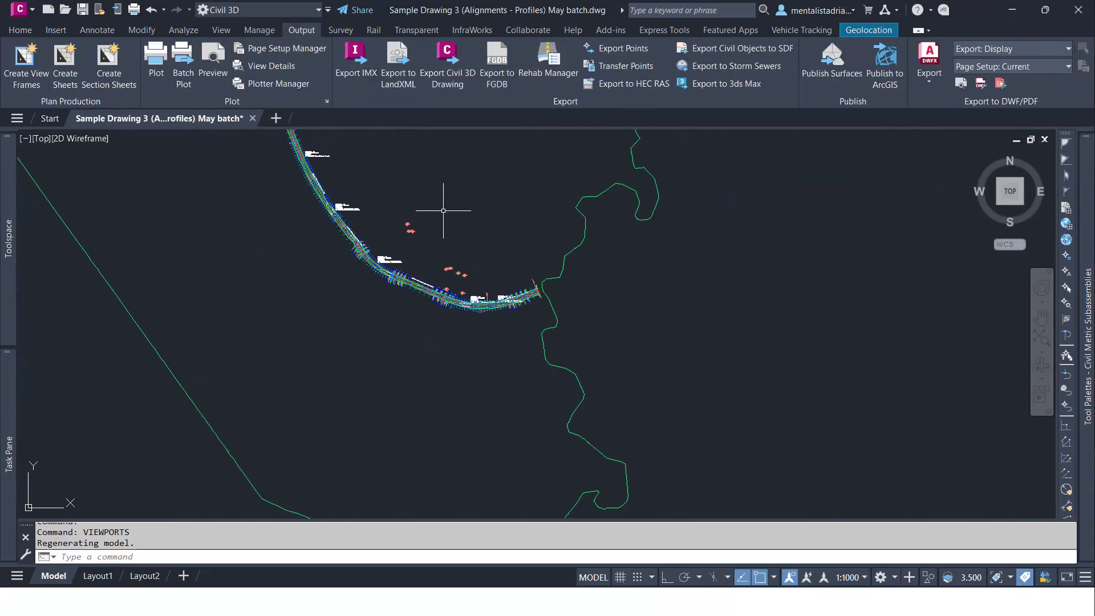
scroll(526, 208, "down", 5)
mouse_move(630, 208)
middle_mouse_down()
mouse_move(488, 417)
mouse_move(379, 515)
middle_mouse_up()
scroll(406, 255, "up", 4)
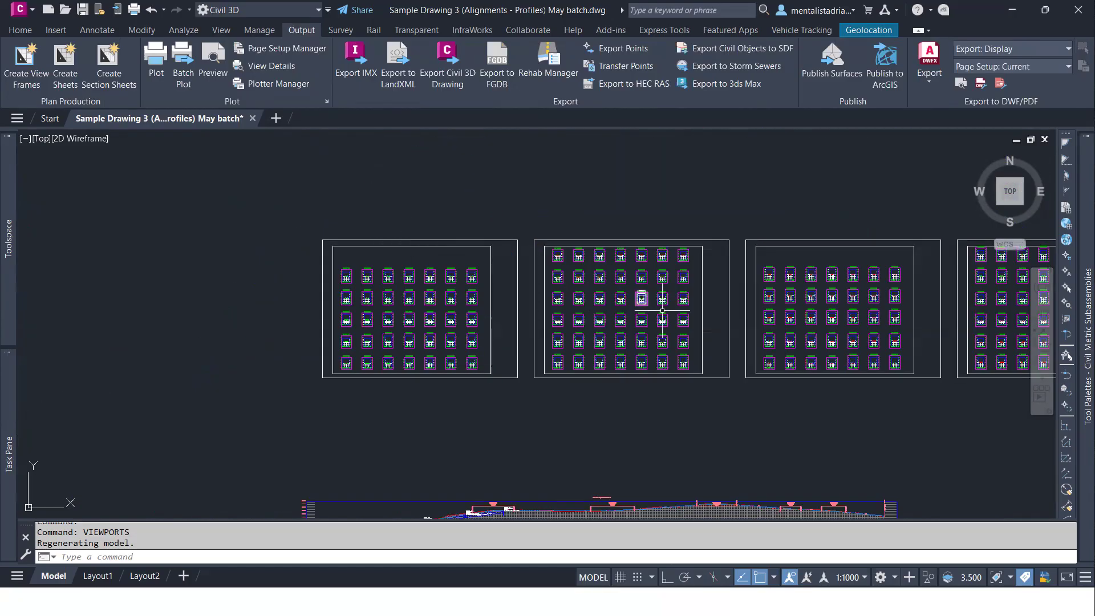
scroll(783, 287, "down", 3)
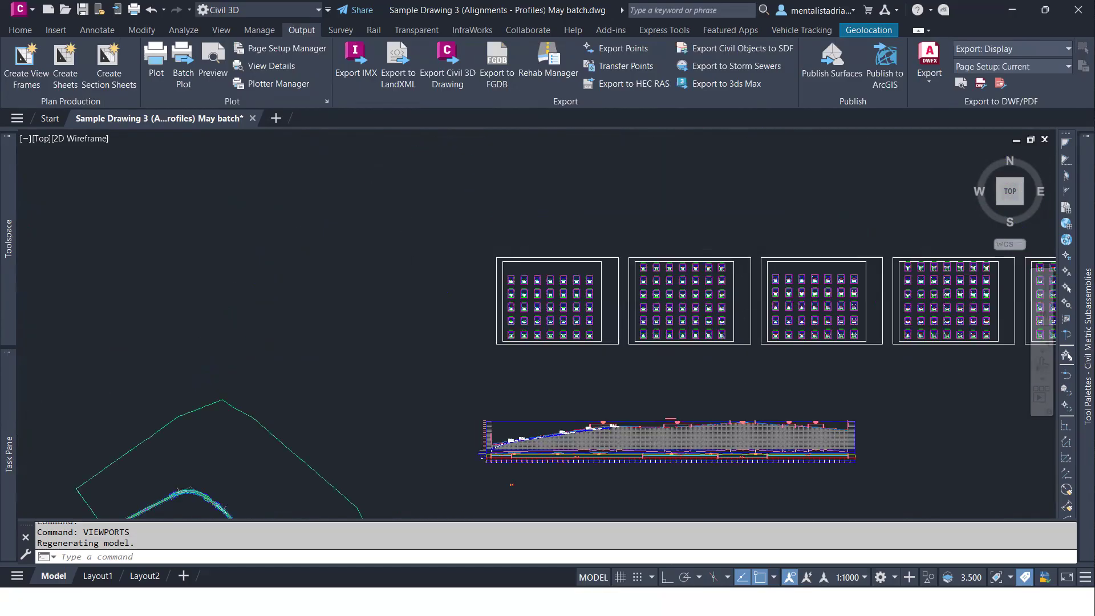
middle_click_drag(612, 421, 571, 309)
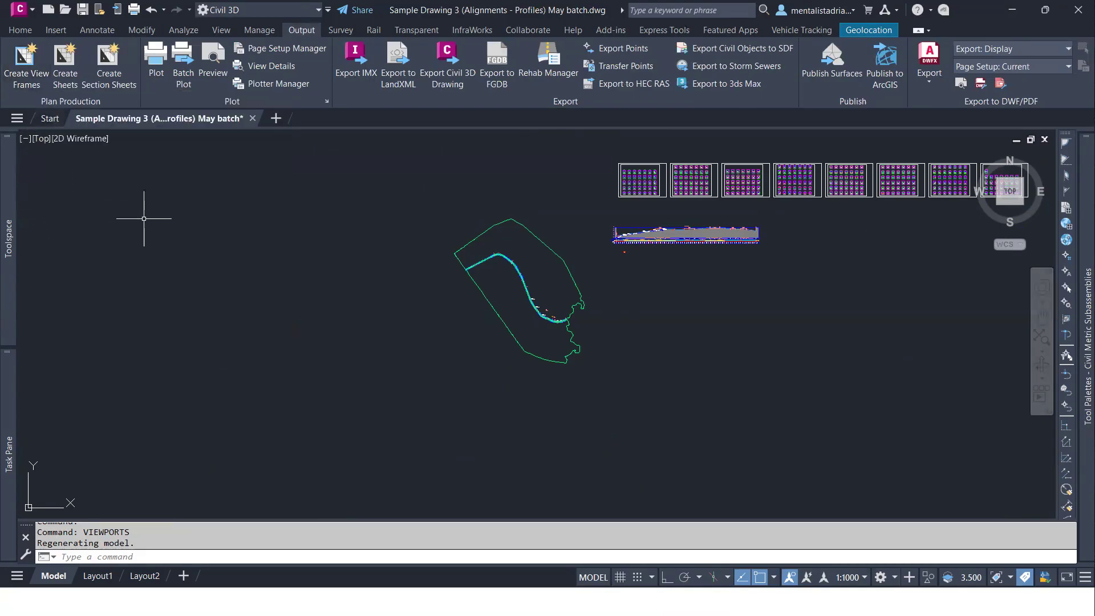
left_click(35, 71)
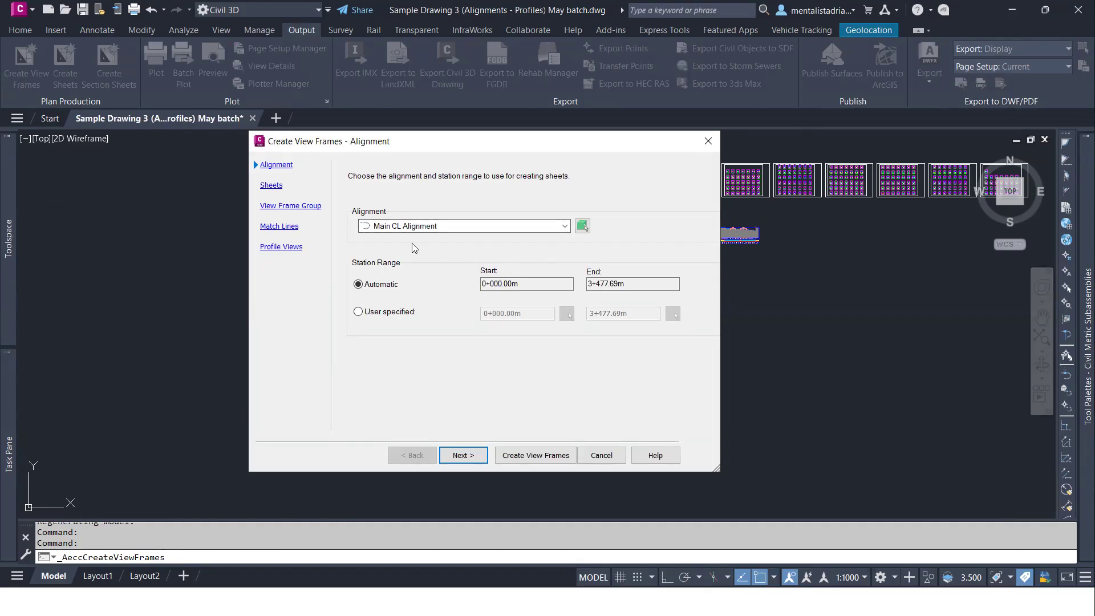
left_click(462, 455)
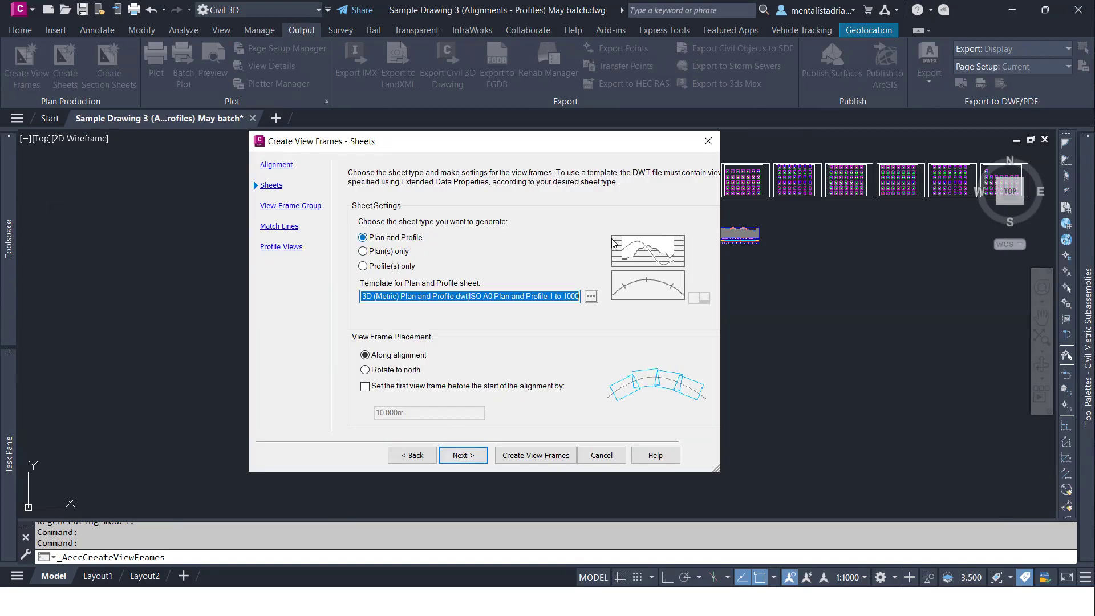
- Compare the sheet types and placements, keep Plan and Profile along the alignment, and set the first view frame 10 m before the alignment start
left_click(388, 251)
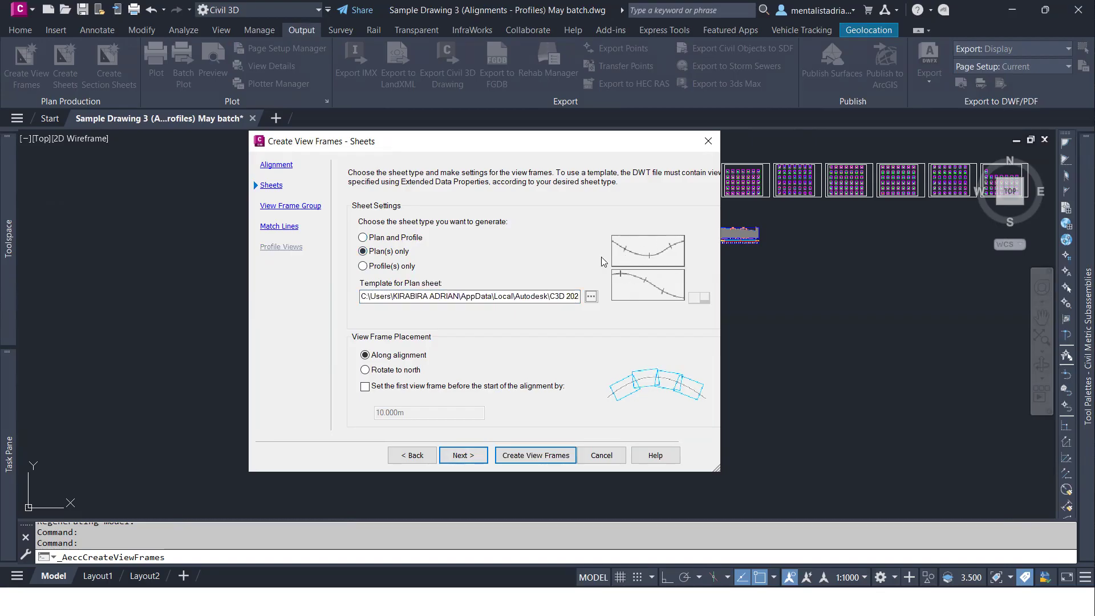
left_click(381, 267)
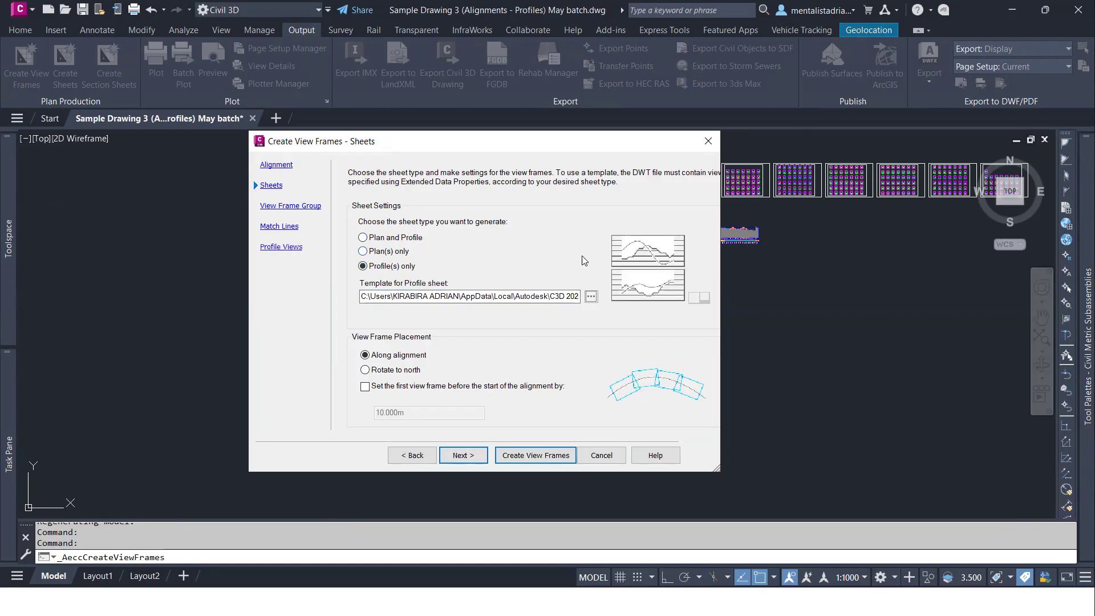
left_click(391, 239)
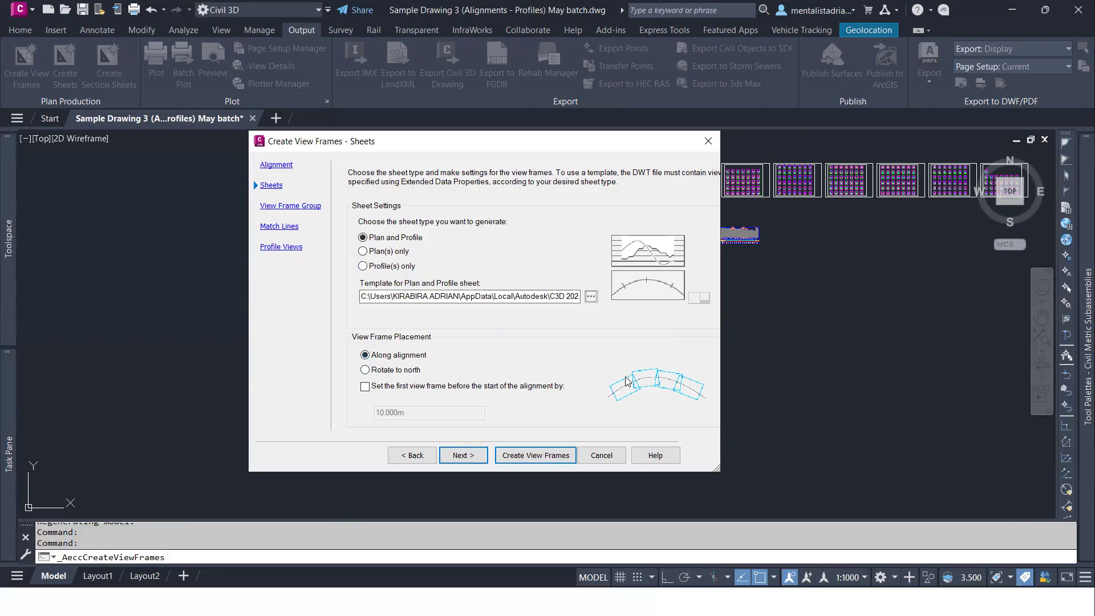
left_click(407, 370)
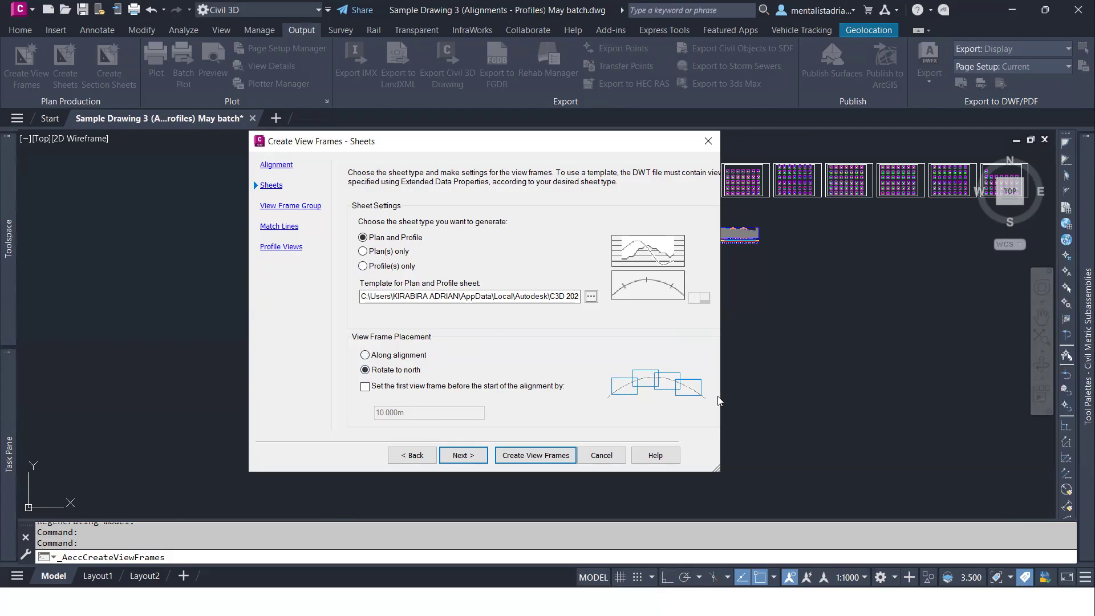
left_click(415, 356)
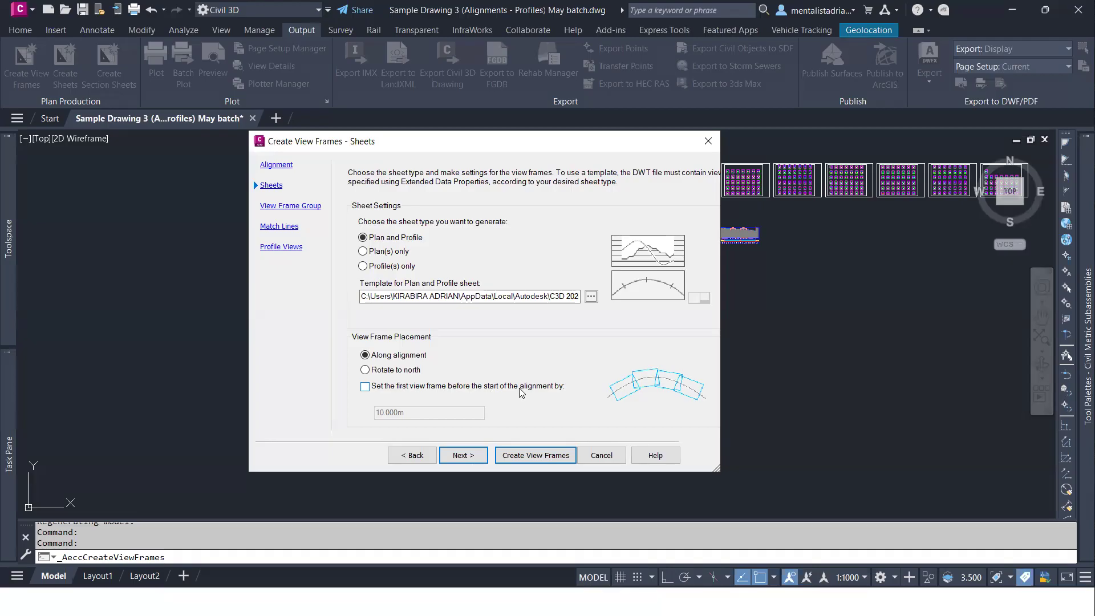
left_click(366, 387)
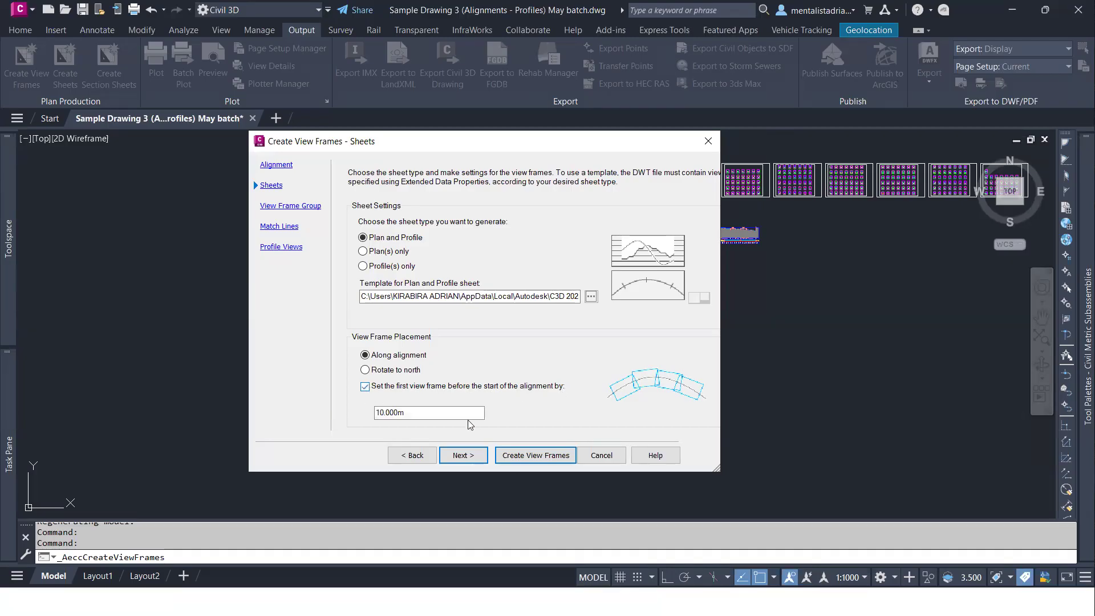
- Switch to Paint and make a small red mark just beyond the upper end of the long blue line
key("super")
left_click(687, 602)
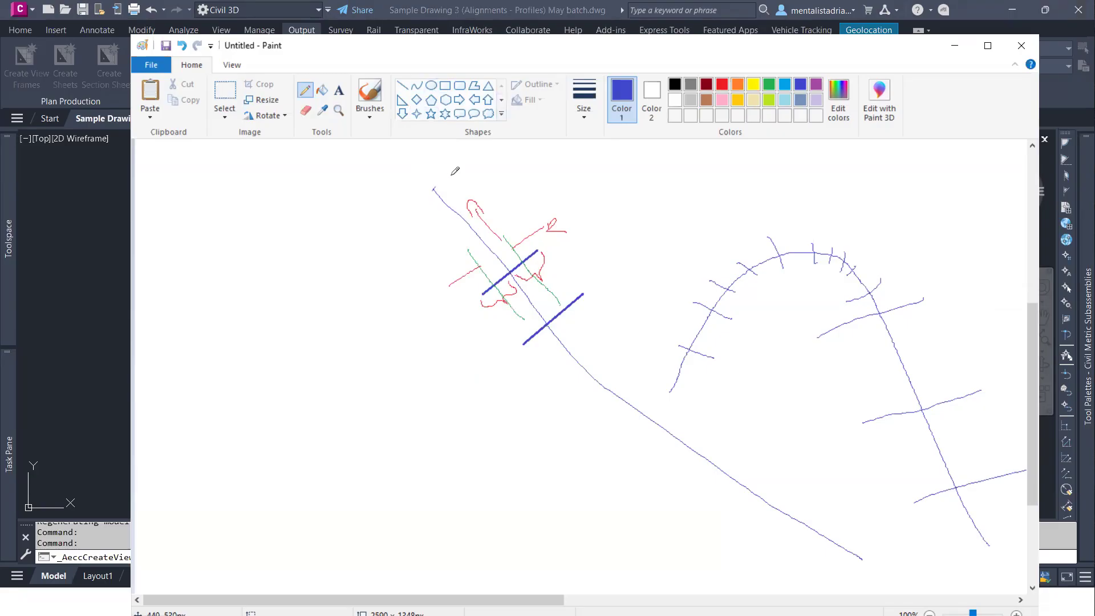
left_click(723, 85)
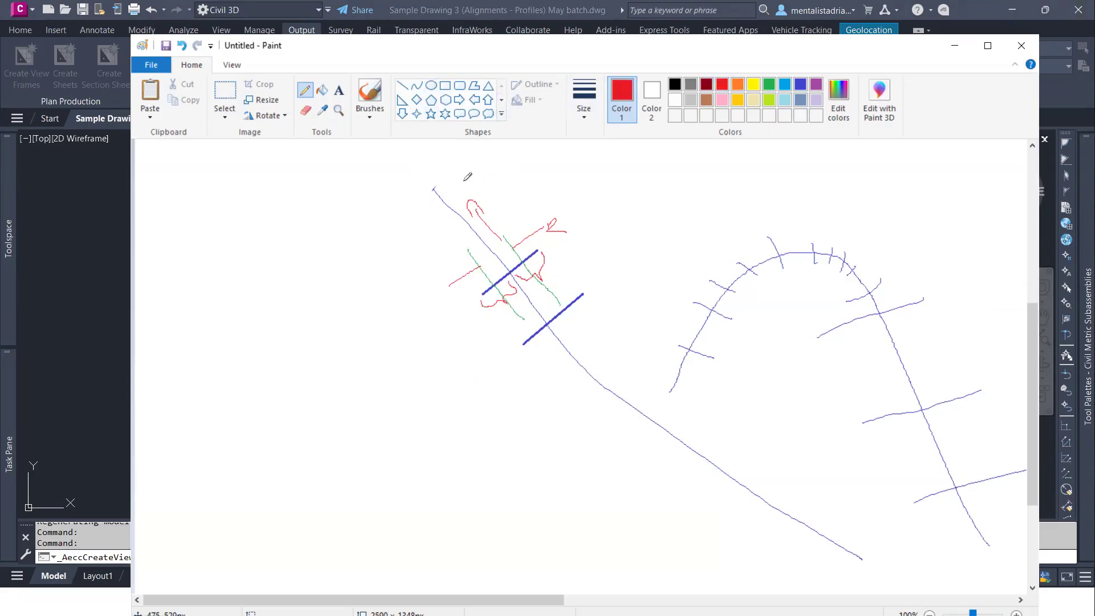
mouse_move(440, 167)
left_mouse_down()
mouse_move(408, 193)
mouse_move(461, 221)
mouse_move(466, 189)
mouse_move(441, 168)
left_mouse_up()
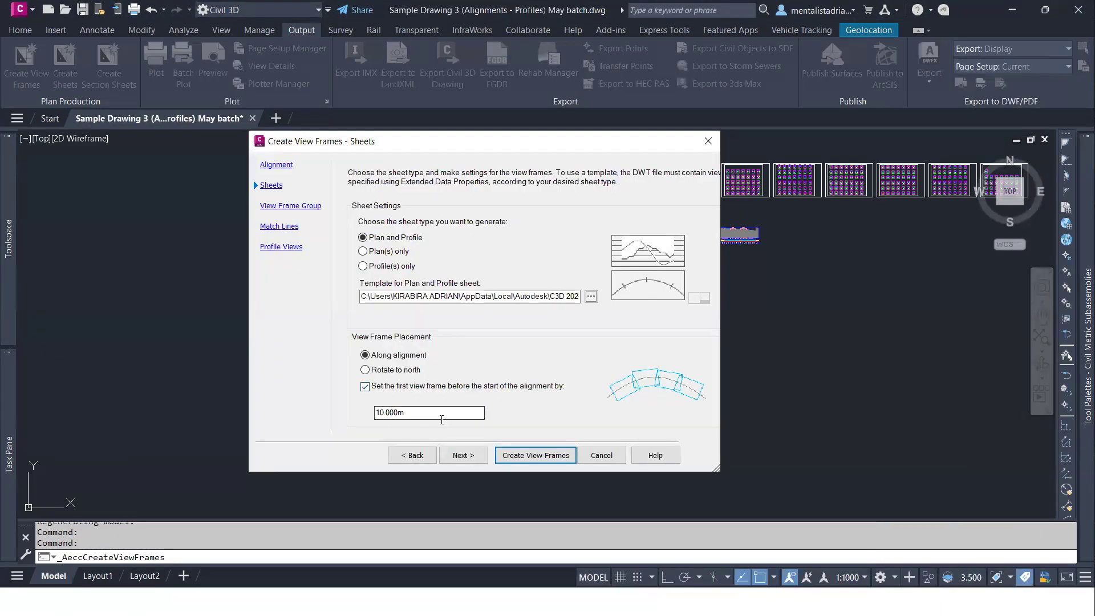
- Create the view frames in Civil 3D with the default view frame group, match line and profile view settings
left_click(463, 456)
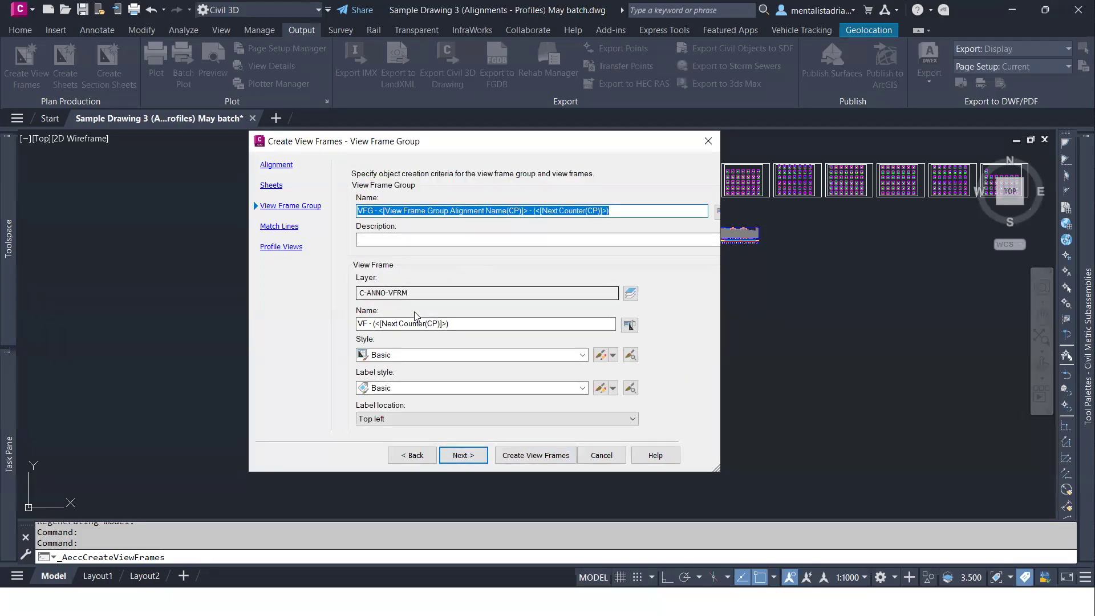
left_click(462, 455)
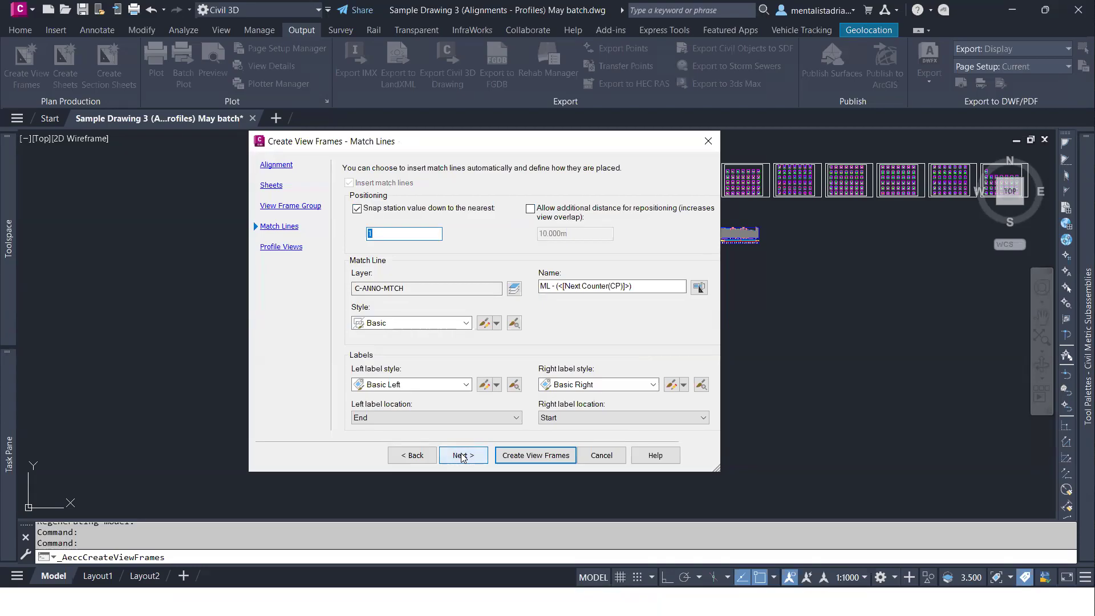
left_click(463, 456)
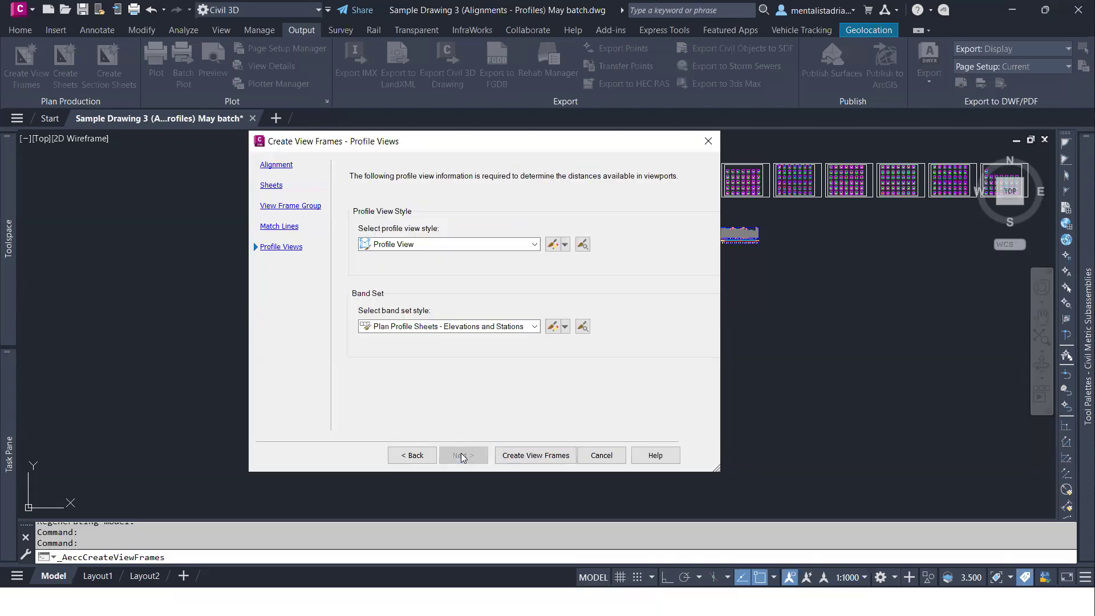
left_click(518, 455)
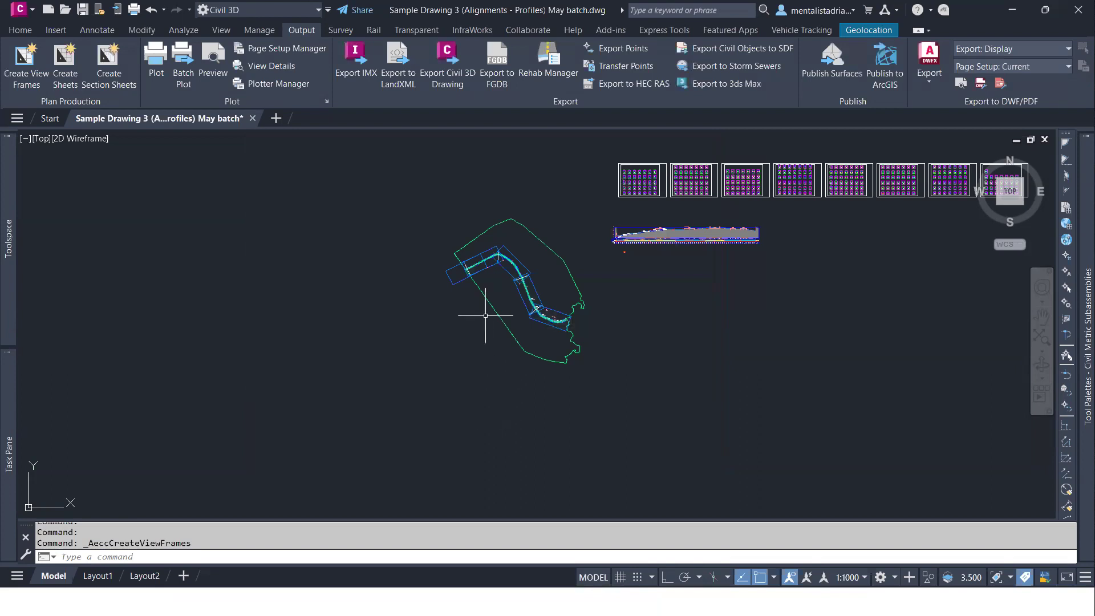
scroll(495, 252, "up", 4)
scroll(495, 252, "up", 2)
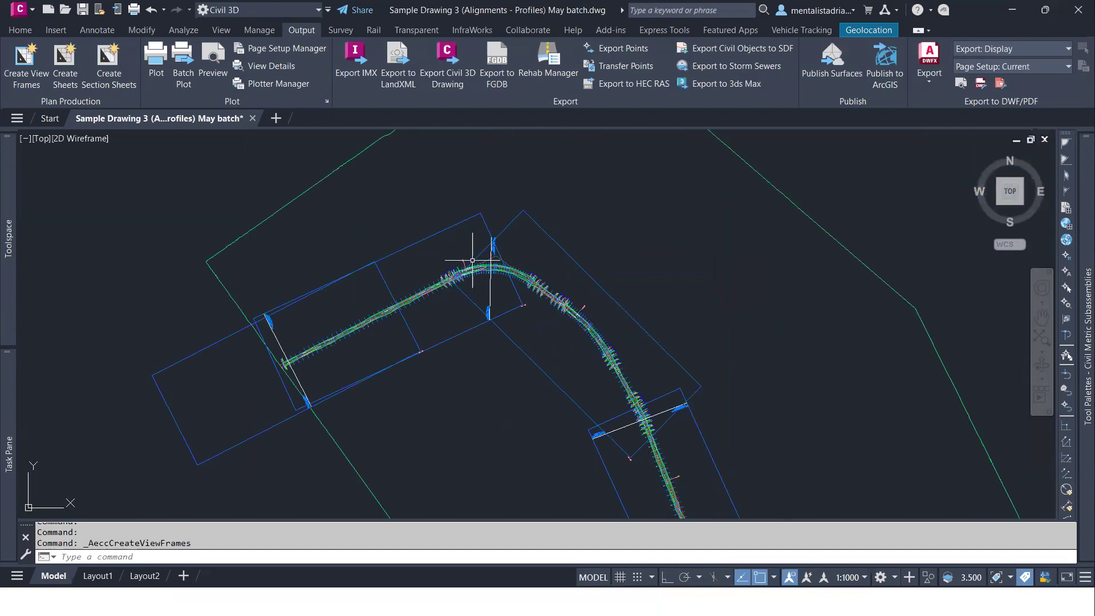
- Examine the view frames along the whole alignment and read the match line labels where neighbouring frames overlap
middle_click_drag(692, 416, 543, 244)
middle_click_drag(653, 407, 599, 369)
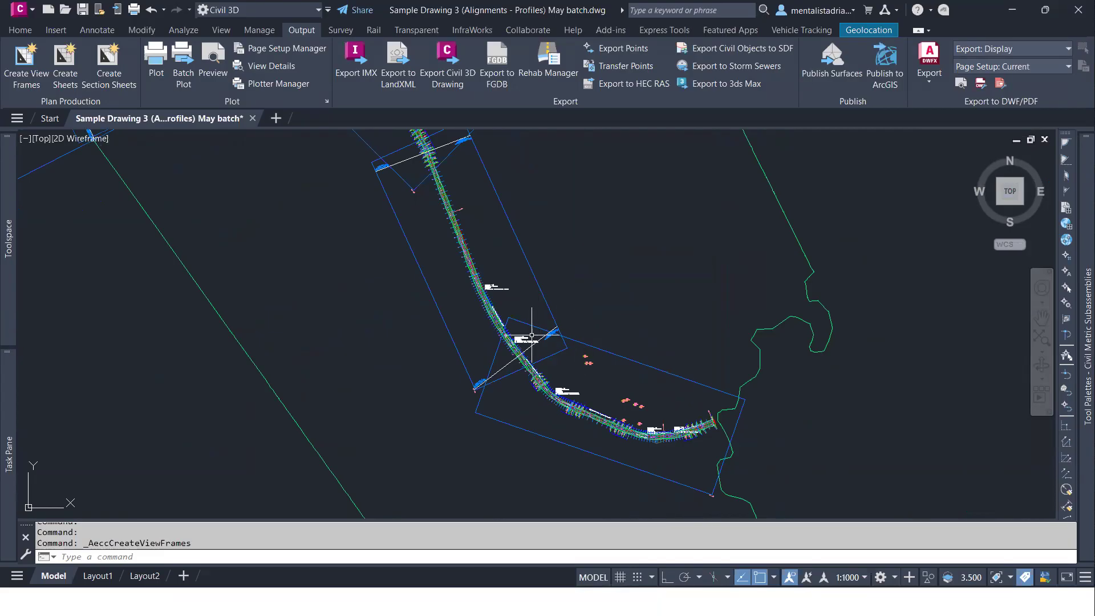
scroll(585, 346, "up", 2)
scroll(578, 367, "up", 2)
scroll(429, 399, "up", 4)
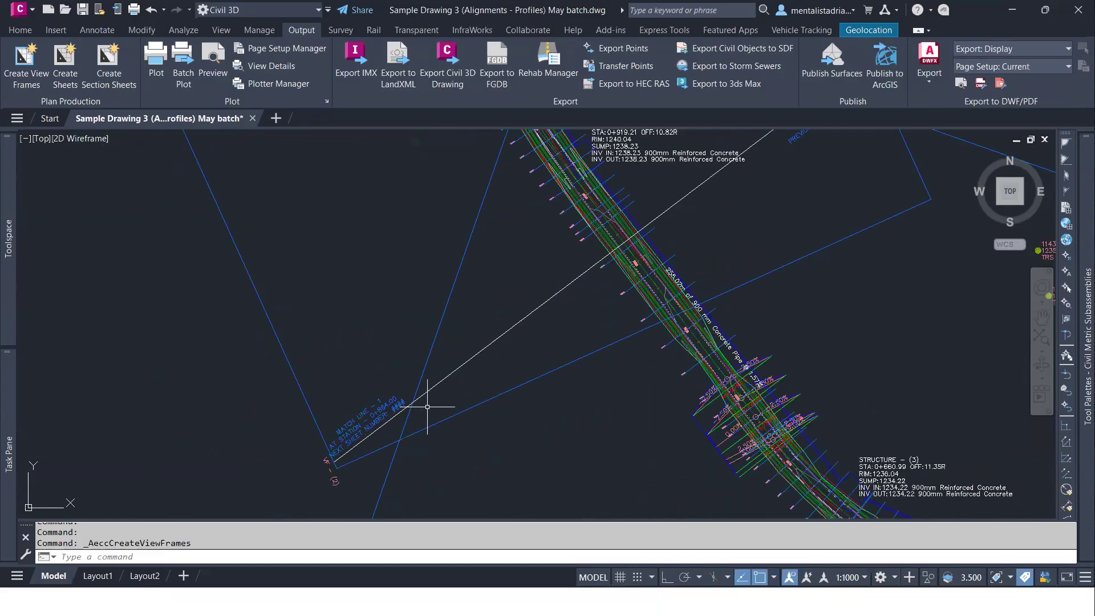
scroll(391, 437, "down", 4)
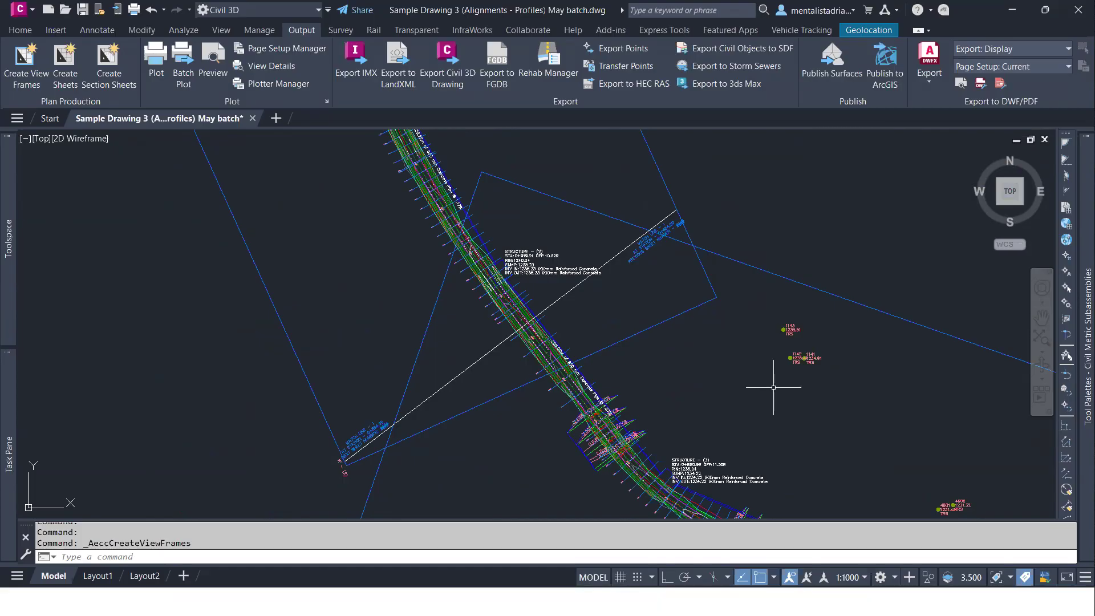
scroll(662, 224, "up", 6)
scroll(592, 234, "down", 8)
scroll(588, 268, "down", 2)
scroll(578, 264, "up", 8)
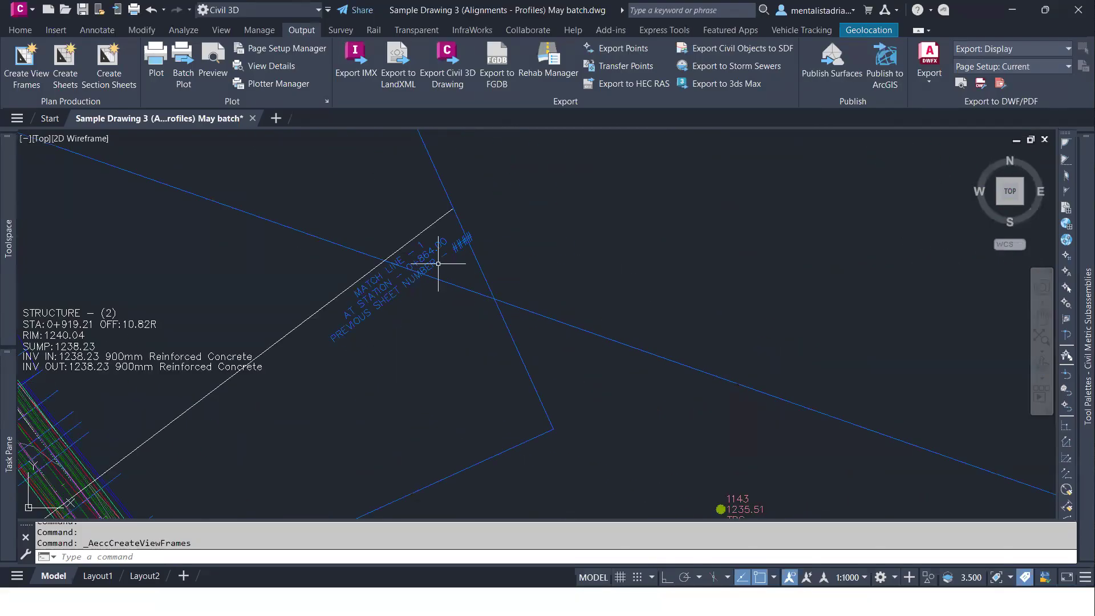
middle_click_drag(409, 267, 496, 219)
scroll(497, 219, "up", 3)
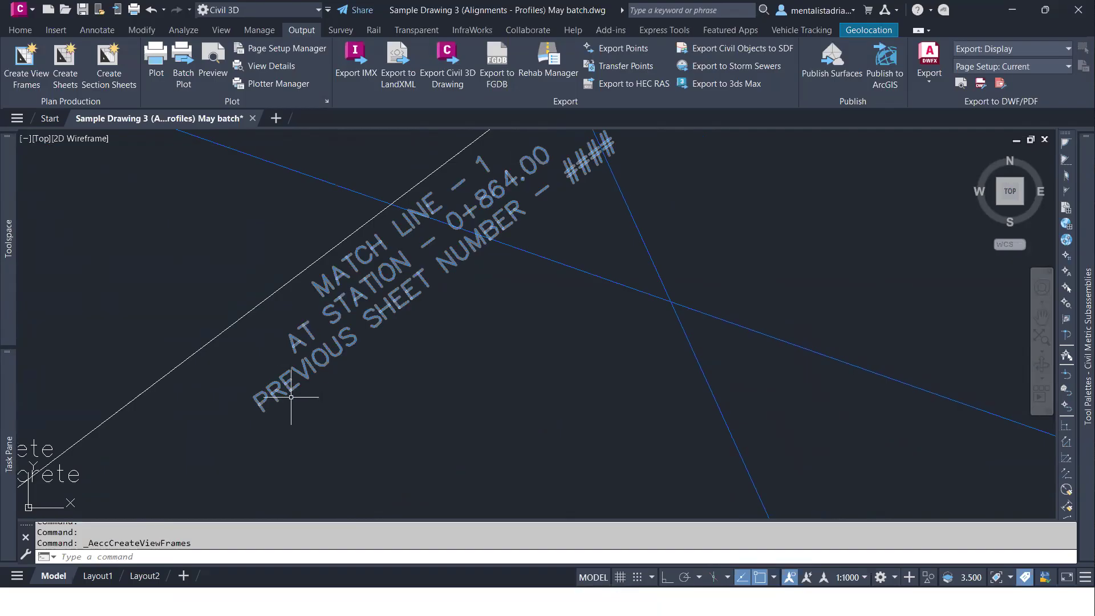
middle_click_drag(599, 165, 503, 259)
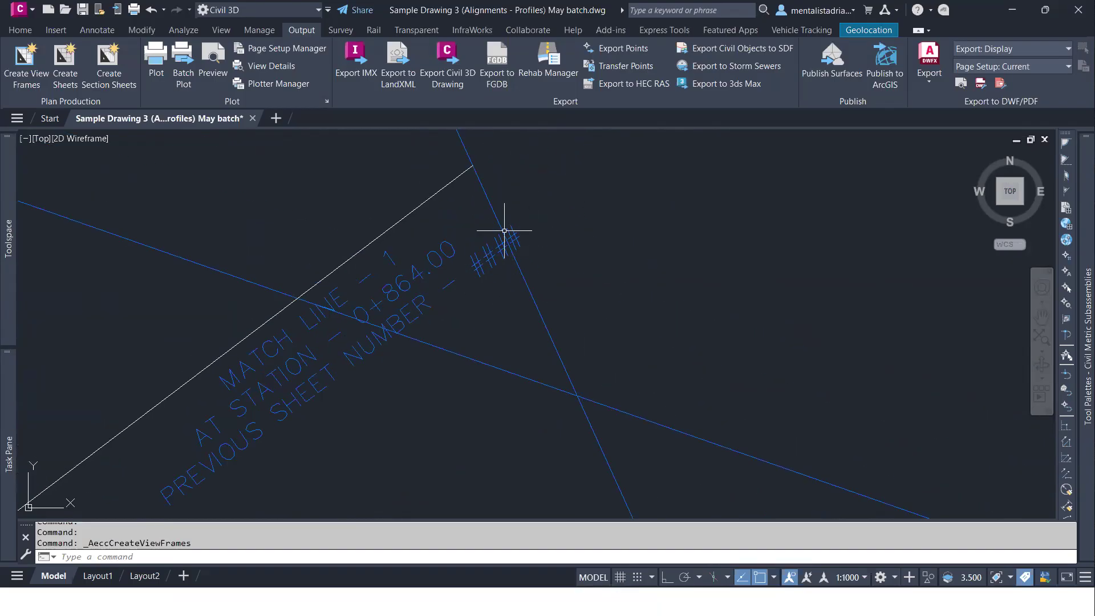
scroll(575, 314, "down", 6)
scroll(576, 315, "down", 6)
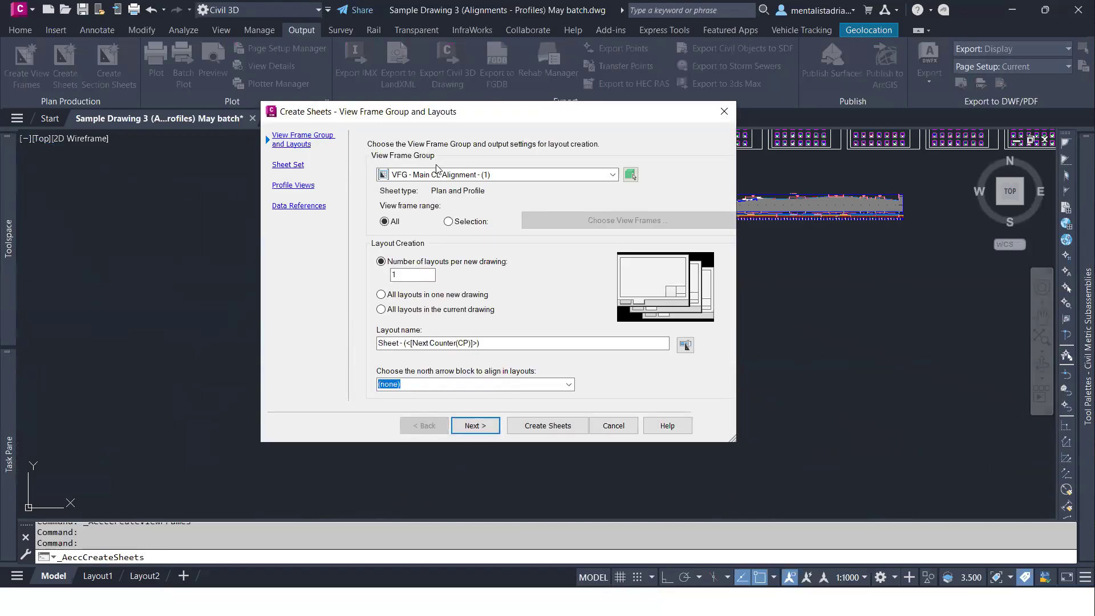
- Start Create Sheets for VFG - Main CL Alignment - (1), with all view frames and all layouts in the current drawing
left_click(437, 174)
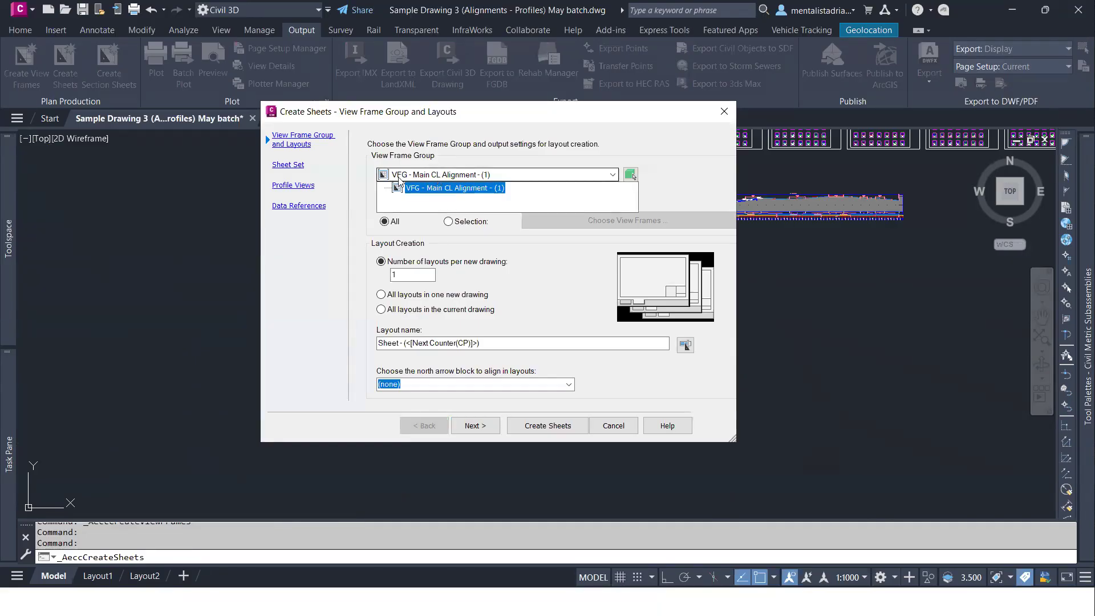
left_click(448, 187)
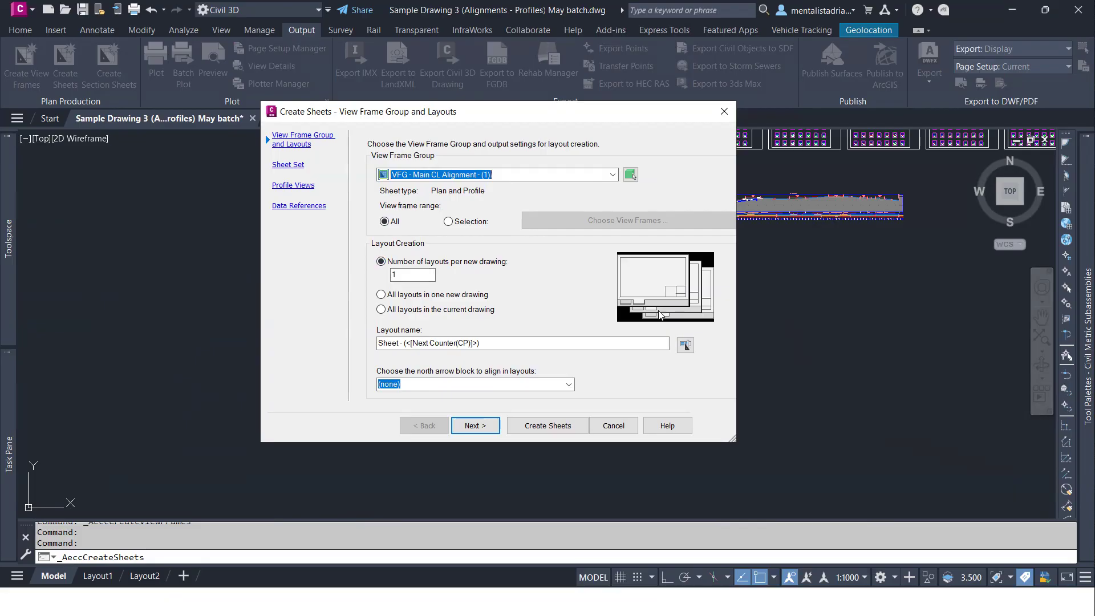
left_click(402, 298)
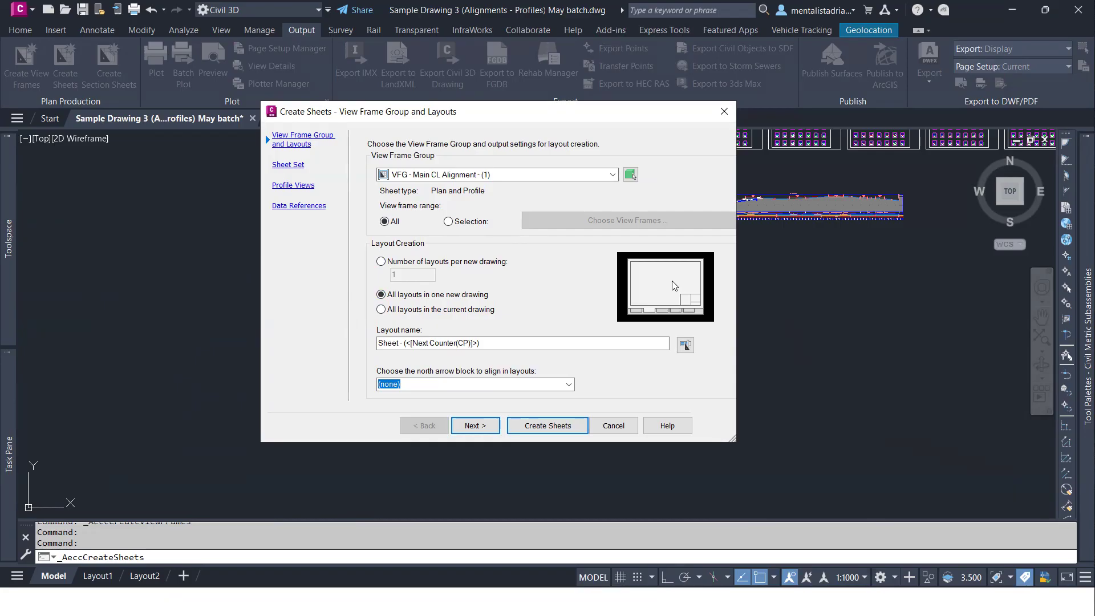
left_click(396, 309)
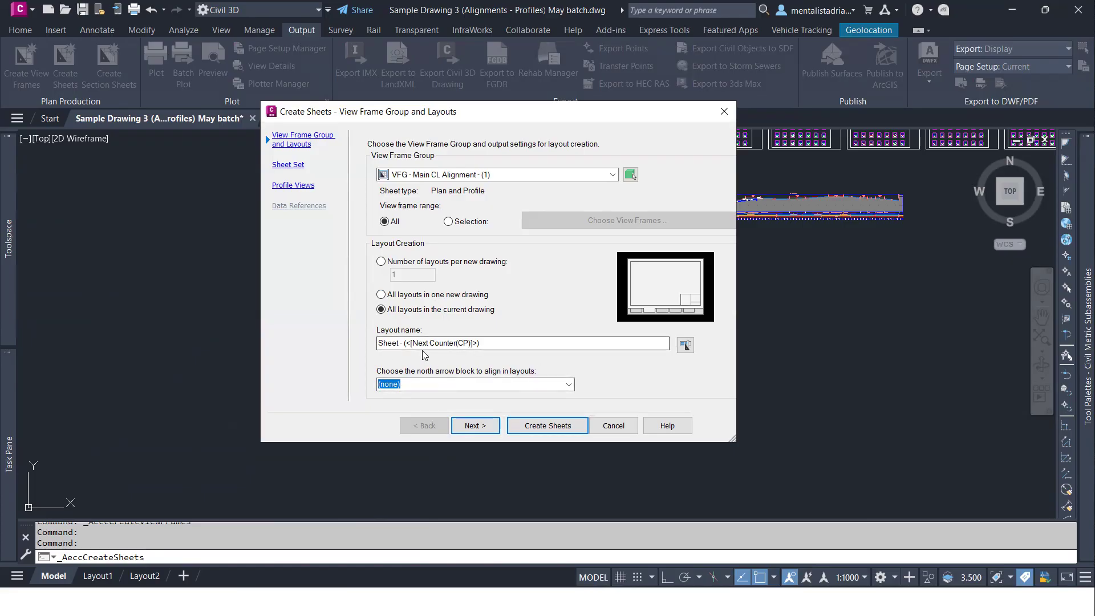
- Prefix the layout name template with "Dev-" and use North as the north arrow block for the layouts
left_click(379, 342)
type("Dev-")
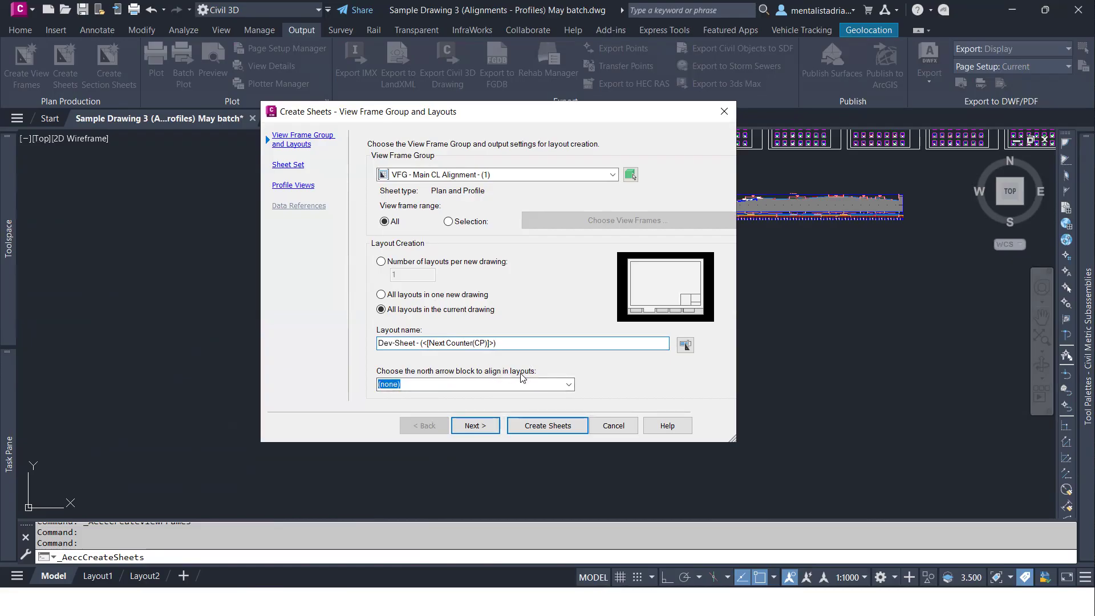
left_click(564, 385)
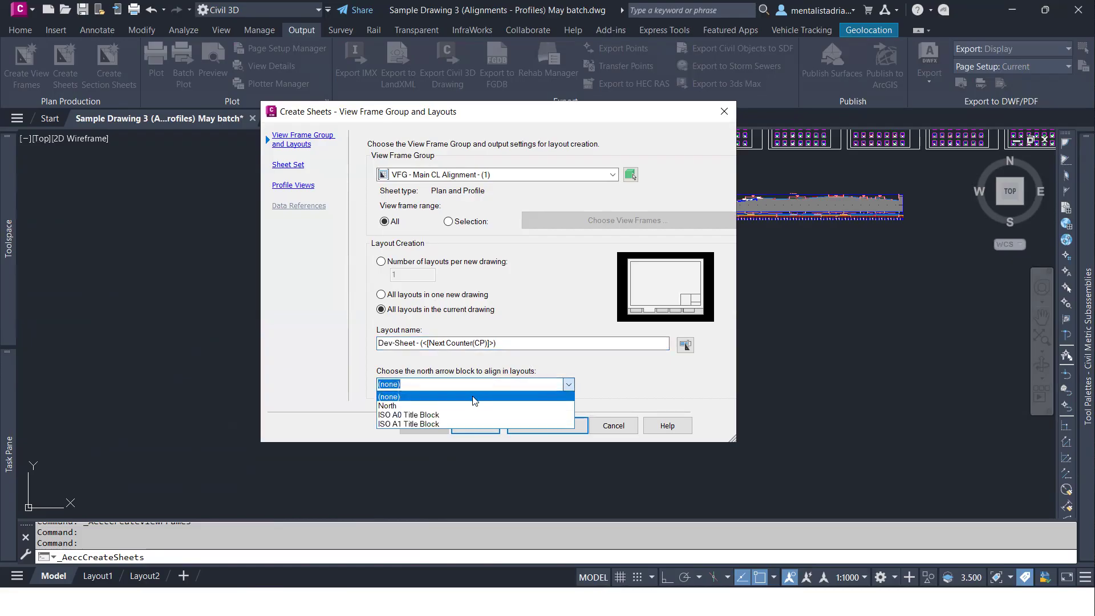
left_click(438, 407)
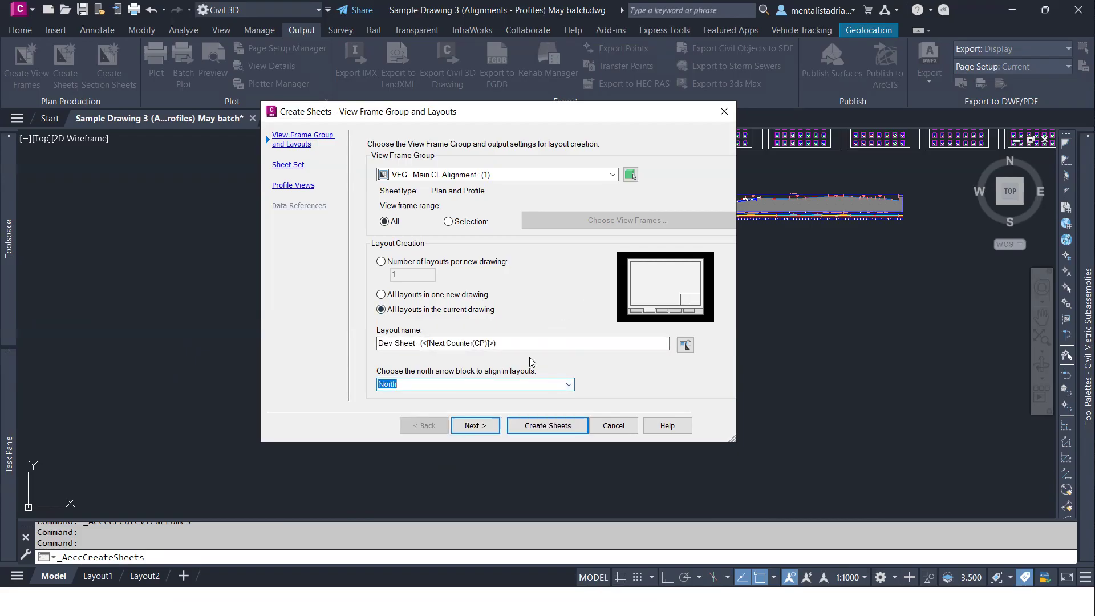
left_click(474, 426)
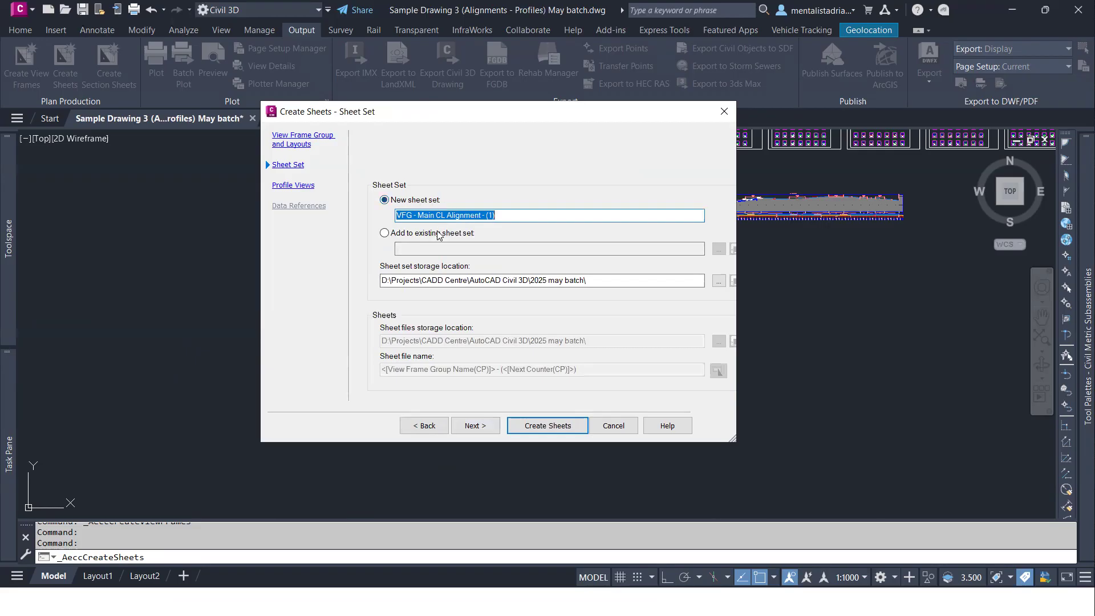
- Keep the new sheet set and Main CL Alignment profile view settings, align views at start, and create the sheets, allowing the drawing to be saved
left_click(476, 426)
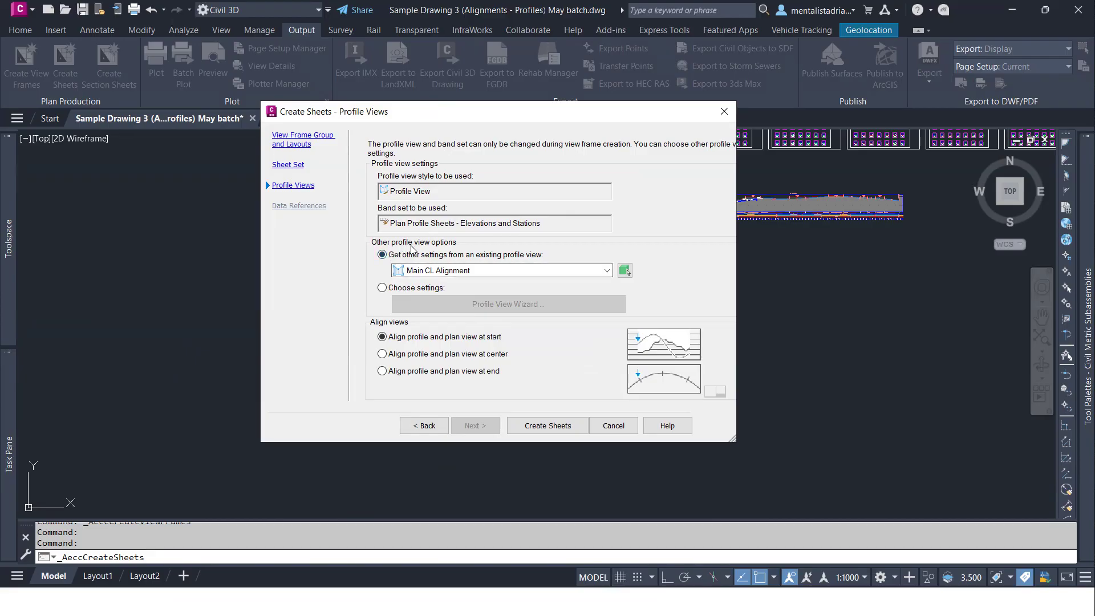
left_click(420, 271)
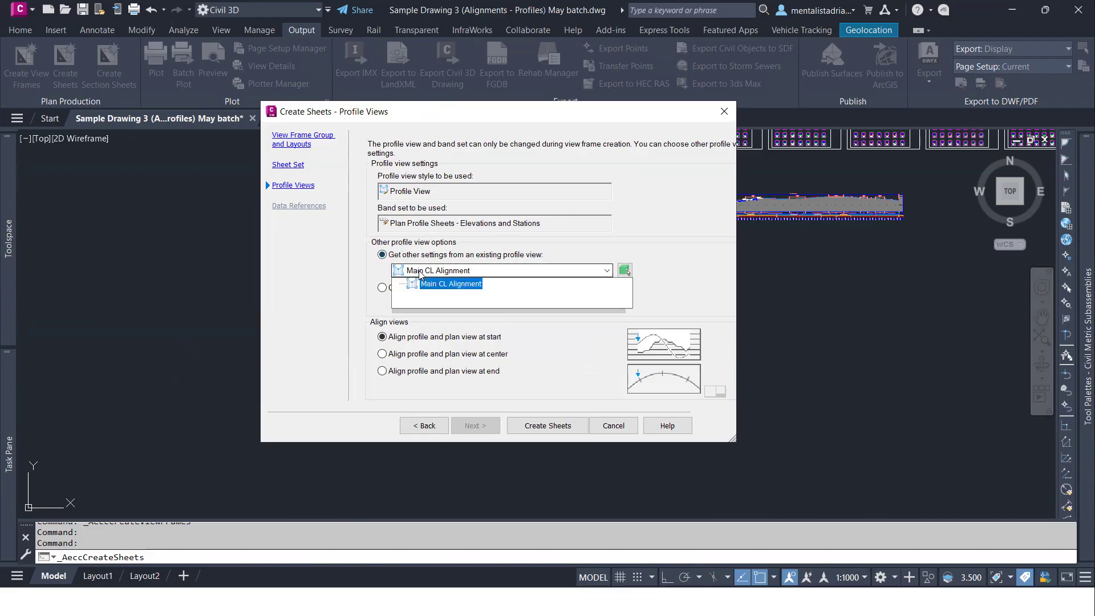
left_click(420, 272)
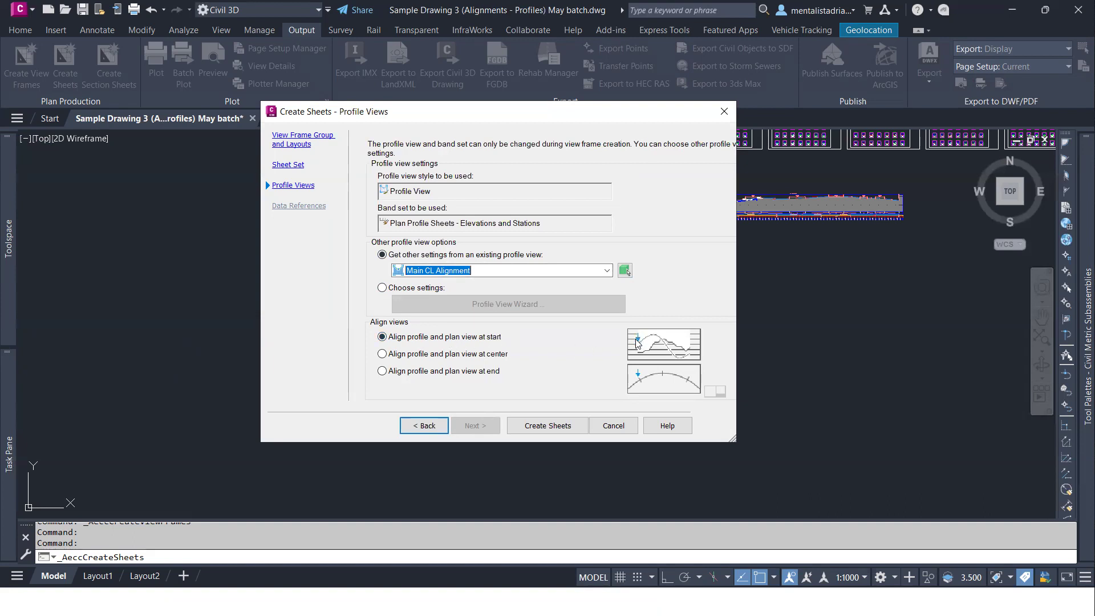
left_click(450, 354)
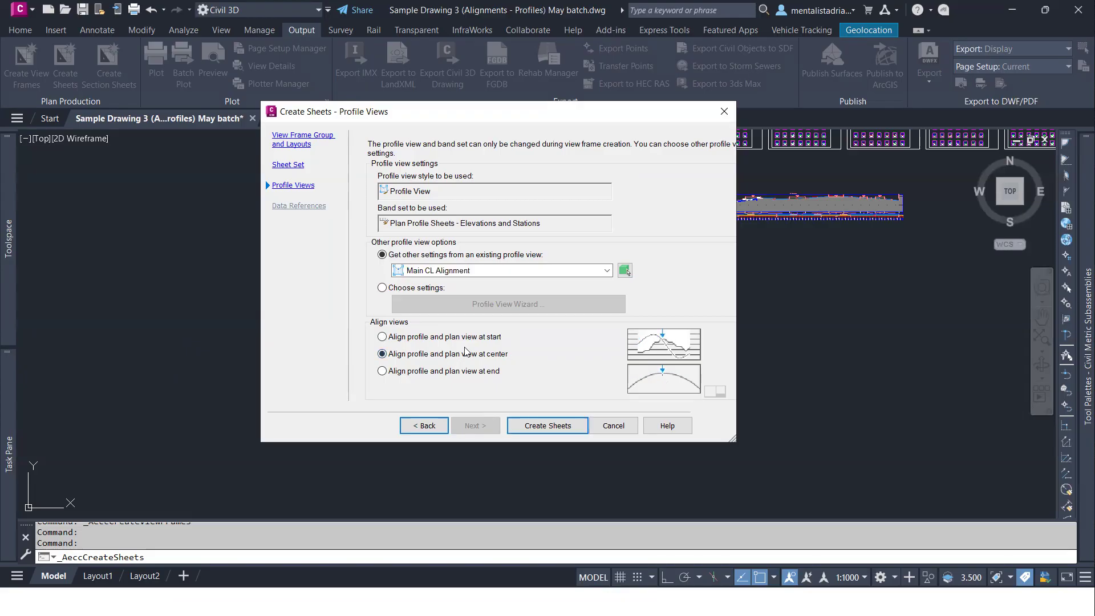
left_click(423, 370)
left_click(444, 337)
left_click(532, 428)
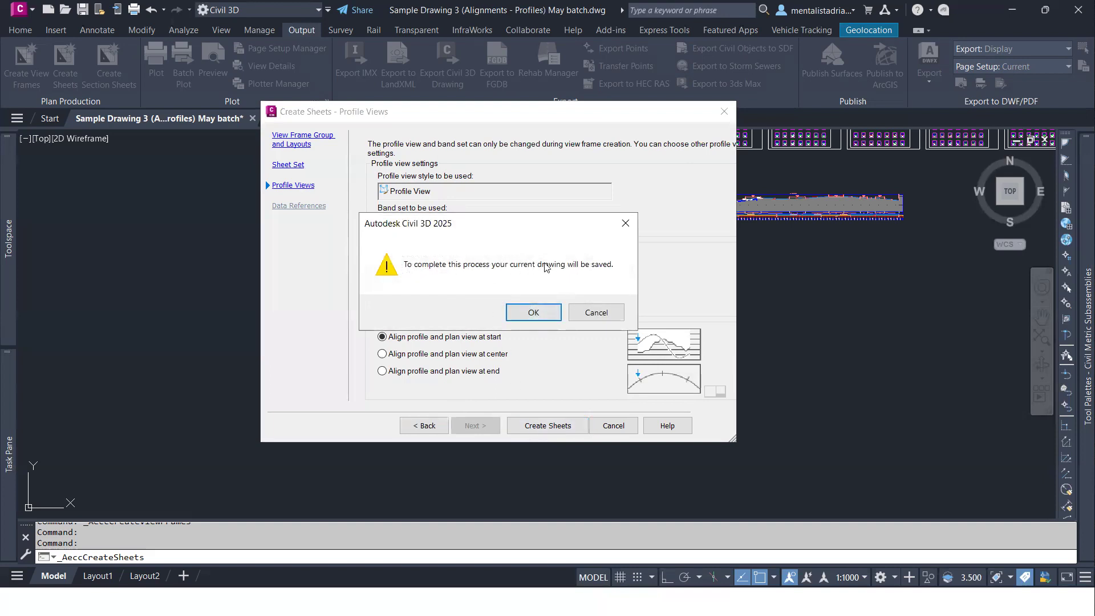
left_click(533, 312)
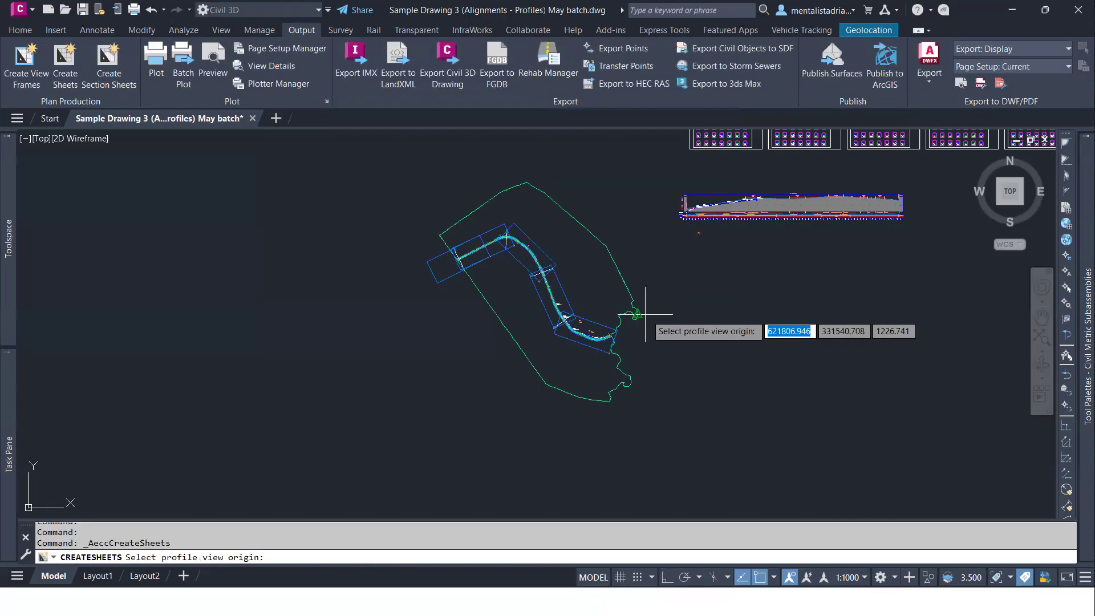
- Place the profile view origin in the empty area below the existing Main CL Alignment profile view and dismiss the Sheet Set Manager
scroll(687, 339, "down", 2)
middle_click_drag(697, 317, 369, 252)
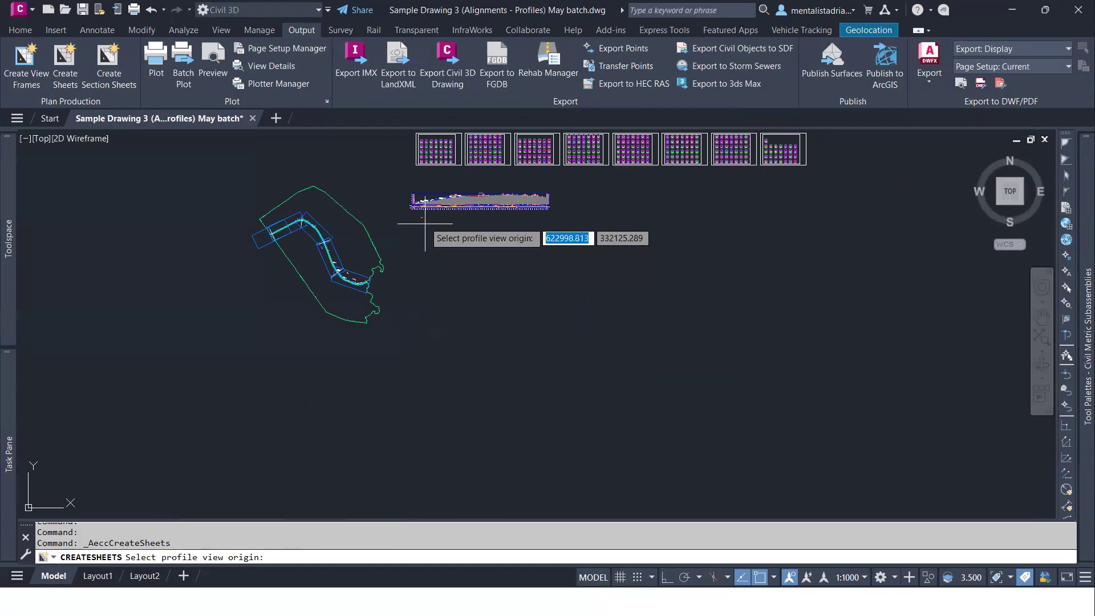
scroll(422, 191, "up", 4)
scroll(434, 191, "up", 1)
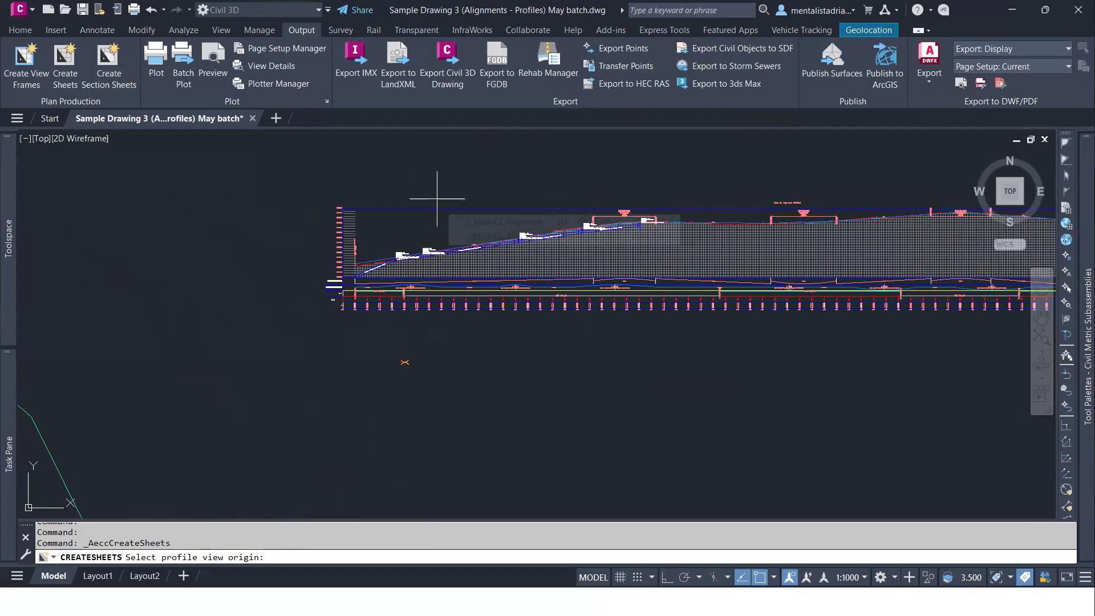
scroll(428, 199, "down", 3)
scroll(452, 218, "down", 2)
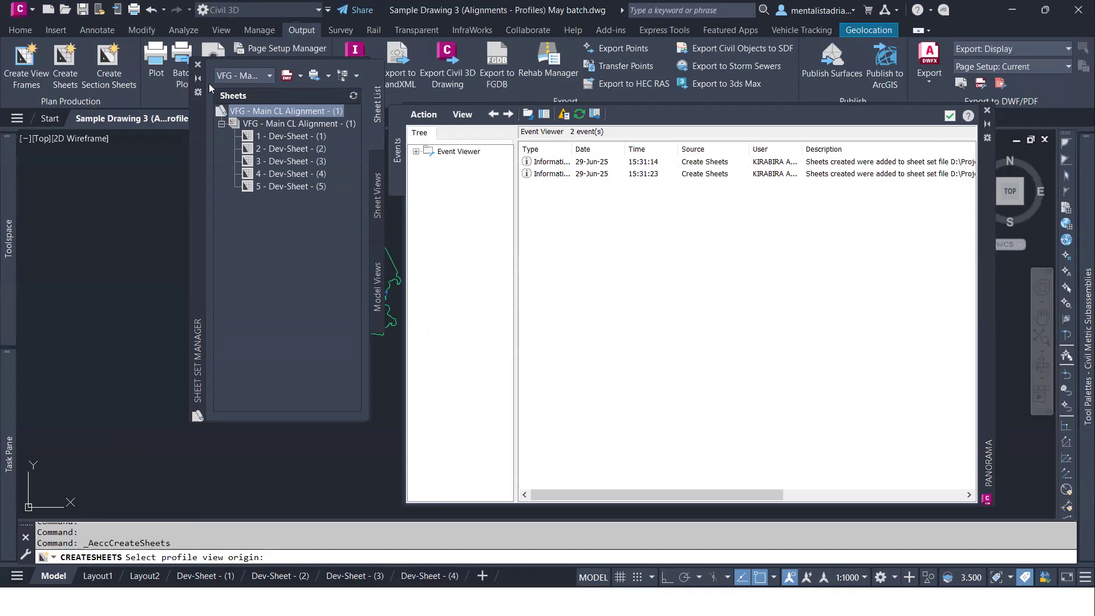
left_click(198, 65)
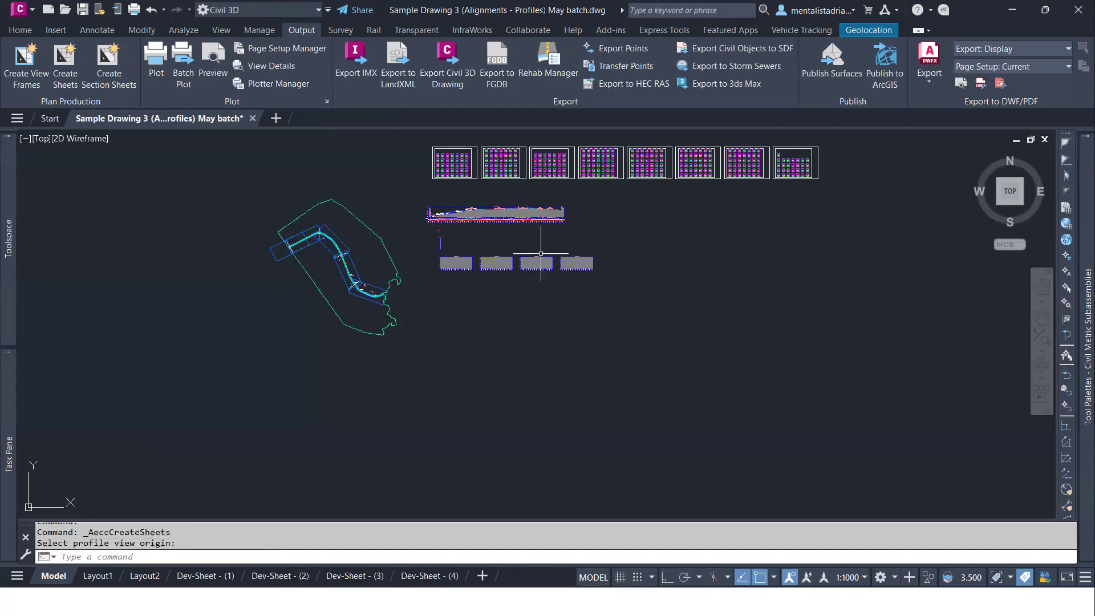
- Examine the profile lines and station bands in the row of newly created profile views below the full profile
scroll(448, 266, "up", 6)
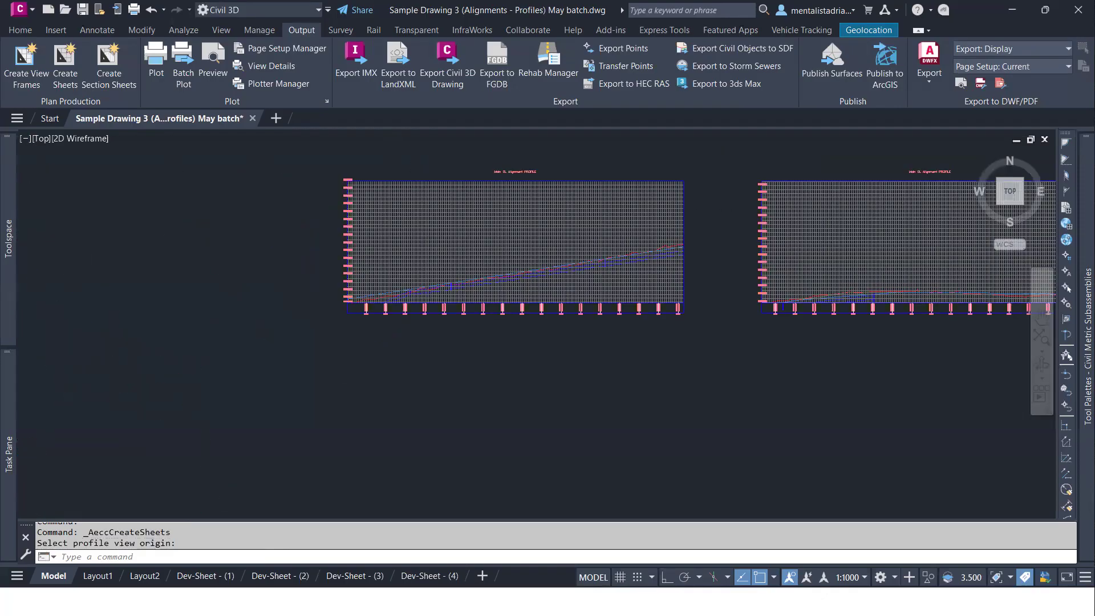
scroll(531, 259, "up", 5)
scroll(197, 372, "down", 8)
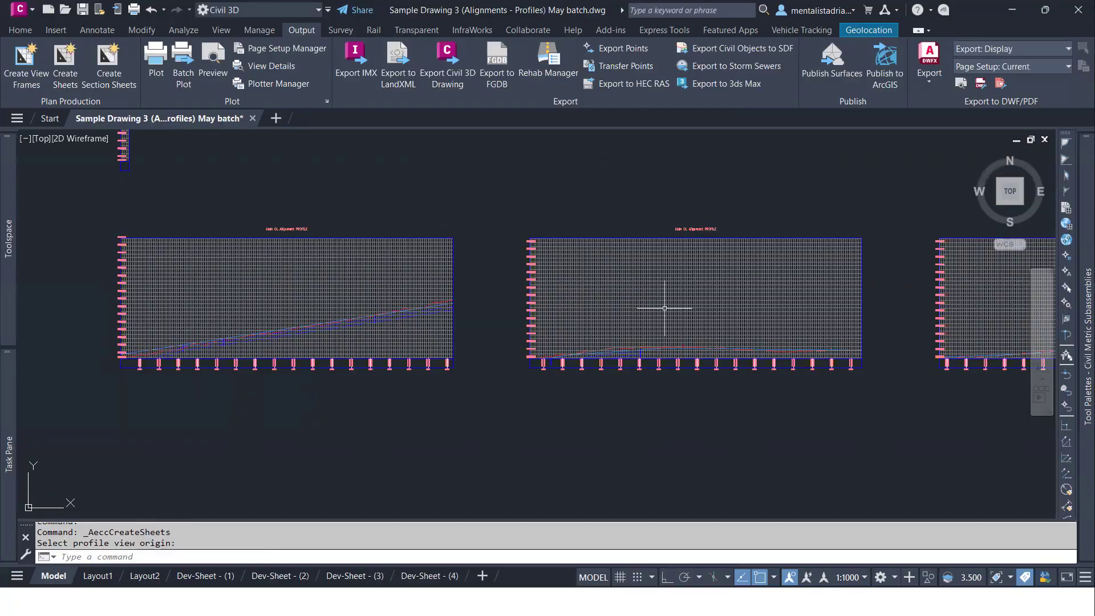
scroll(643, 349, "up", 2)
scroll(642, 349, "down", 3)
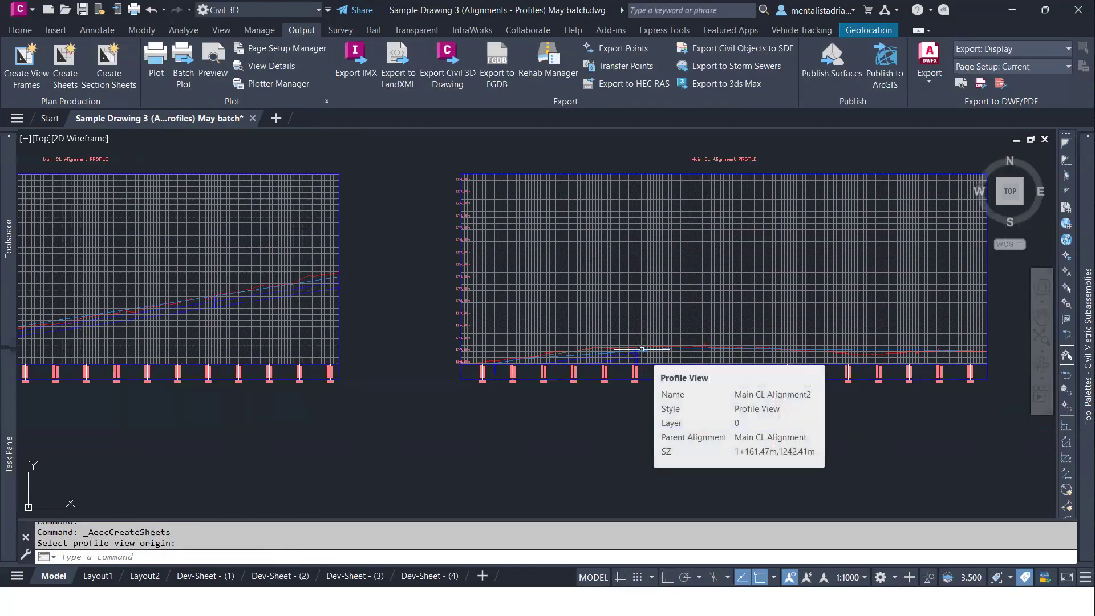
mouse_move(666, 336)
middle_mouse_down()
mouse_move(382, 307)
mouse_move(661, 337)
middle_mouse_up()
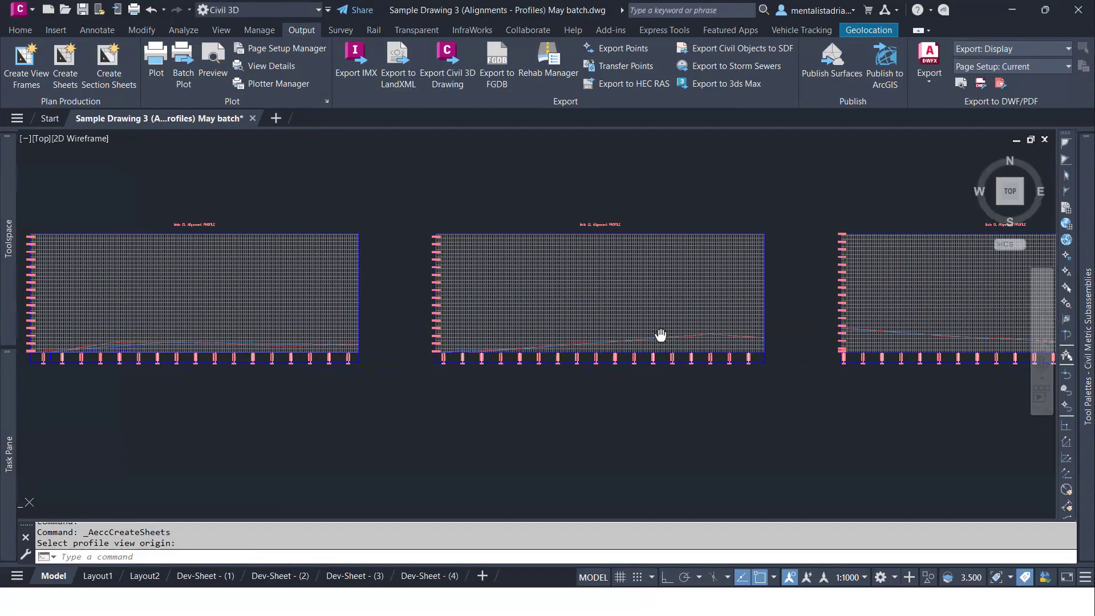
scroll(635, 318, "up", 3)
scroll(656, 336, "up", 2)
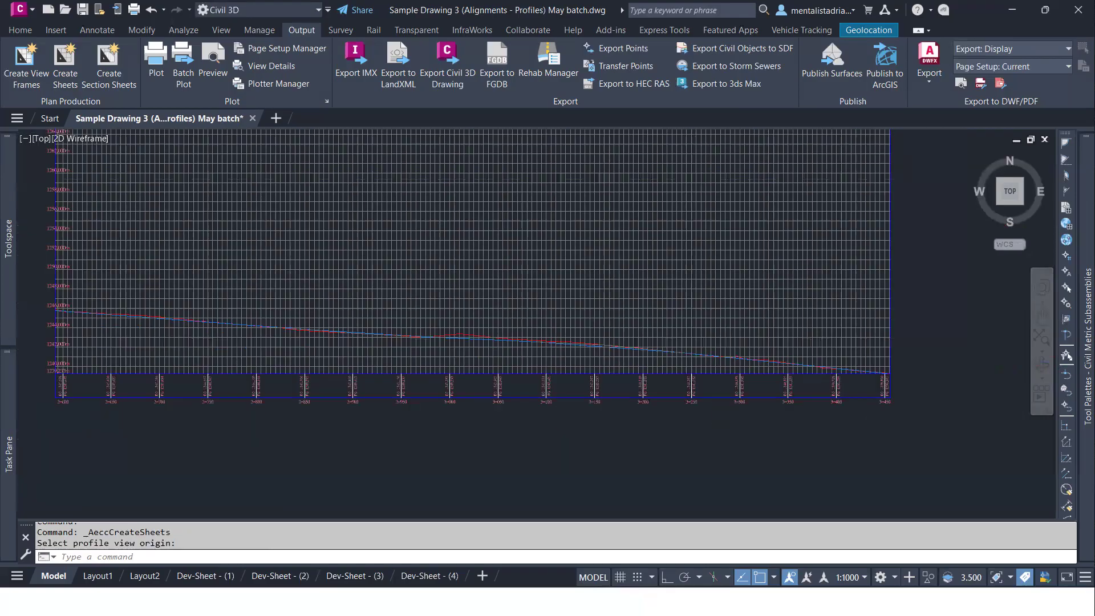
scroll(775, 343, "down", 2)
scroll(451, 268, "down", 3)
- Examine the narrow profile view above the new row, including its title and elevation labels
middle_click_drag(313, 269, 571, 242)
scroll(394, 199, "up", 4)
middle_click_drag(372, 180, 379, 293)
scroll(381, 258, "up", 5)
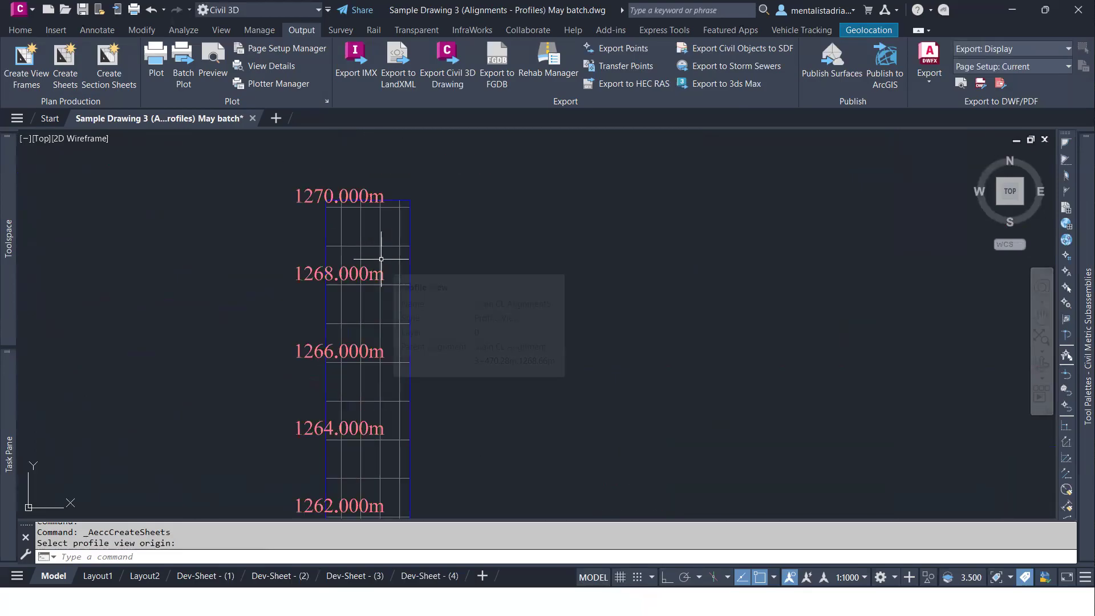
scroll(381, 259, "down", 5)
scroll(381, 259, "up", 3)
scroll(391, 237, "down", 3)
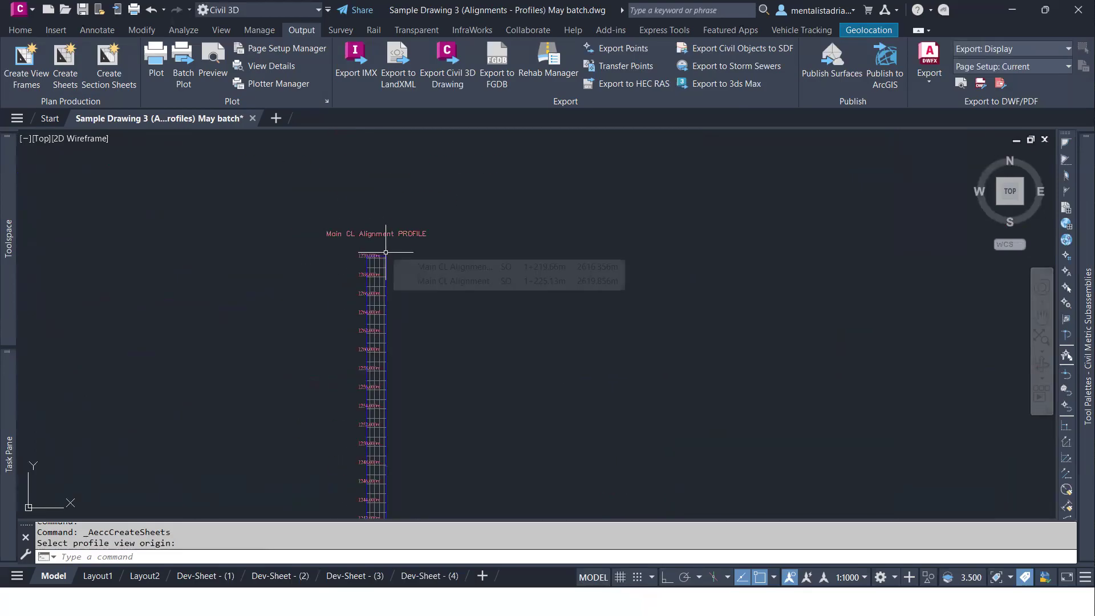
scroll(385, 245, "up", 2)
scroll(420, 340, "down", 4)
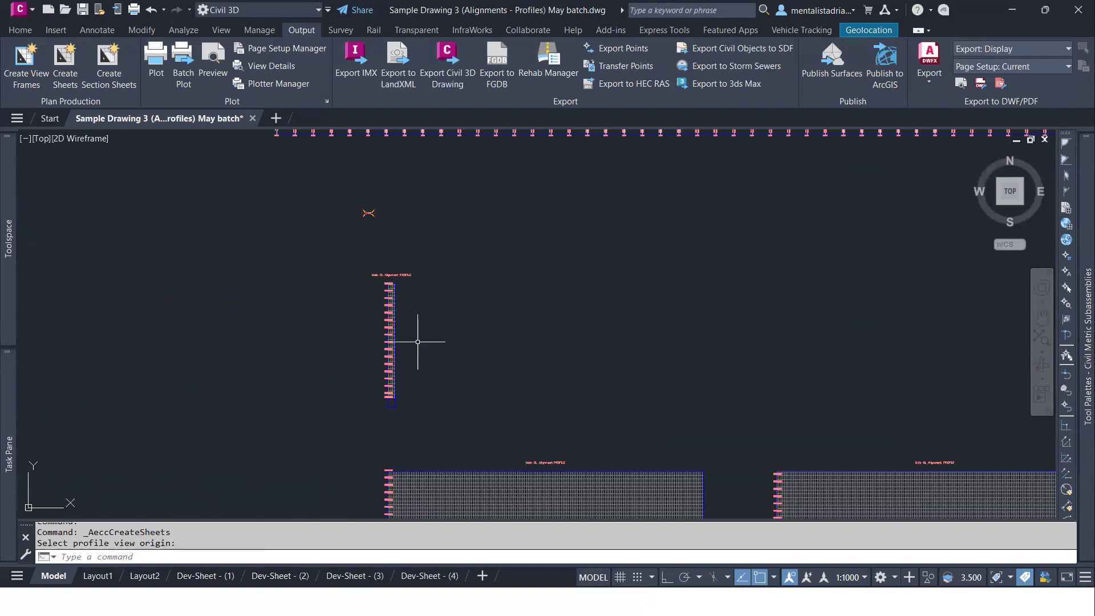
- Open the Dev-Sheet - (1) layout to view its plan and profile sheet
middle_click_drag(412, 456, 420, 284)
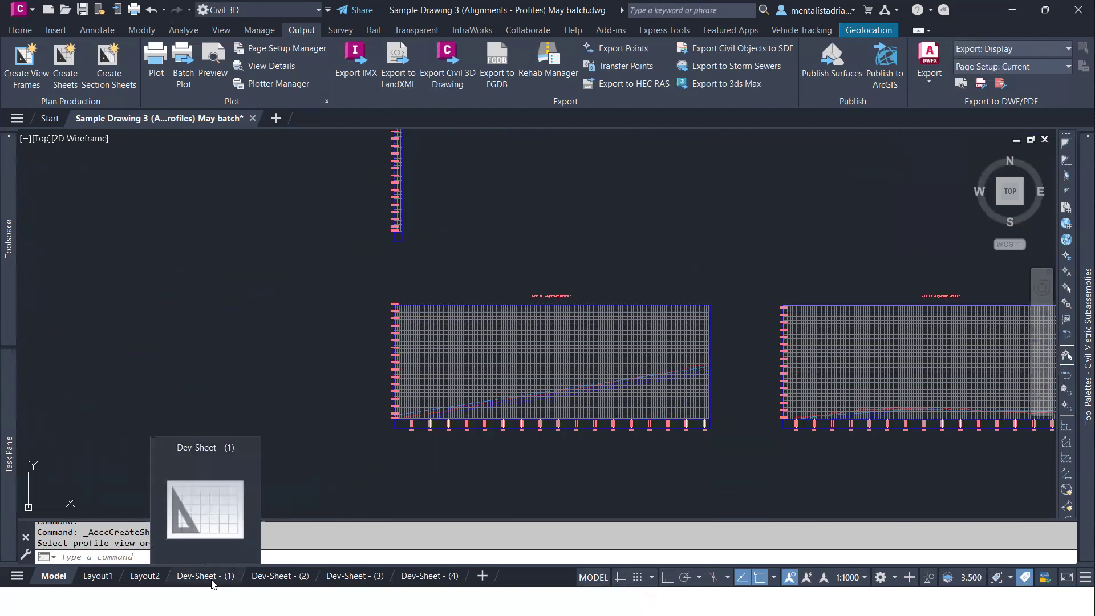
left_click(208, 577)
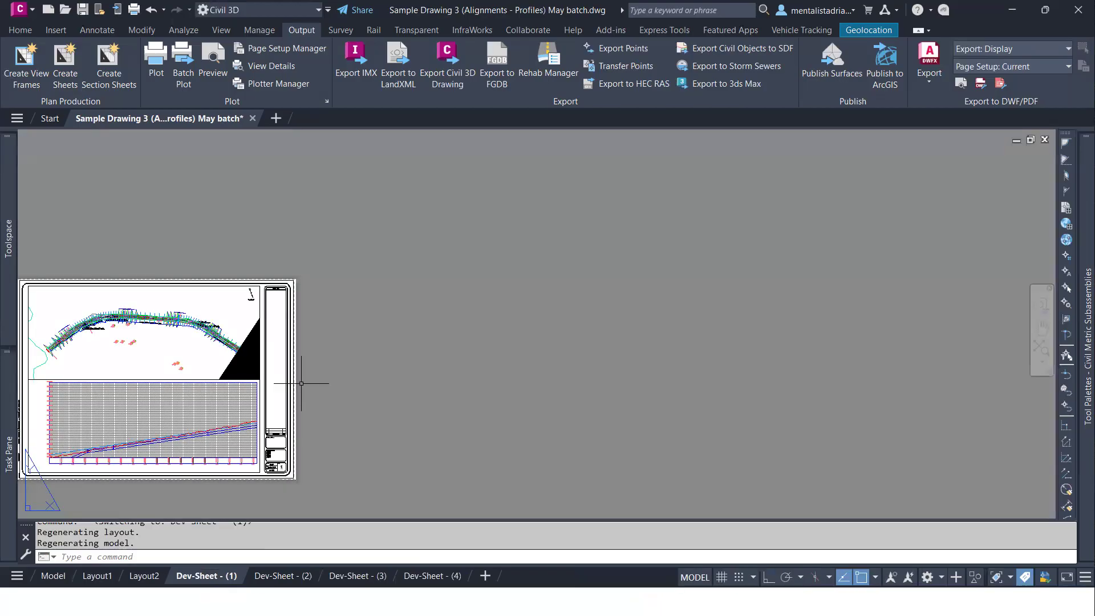
- Examine the overall Dev-Sheet - (1) layout, including its plan viewport, profile viewport and title block
middle_click_drag(189, 442, 409, 359)
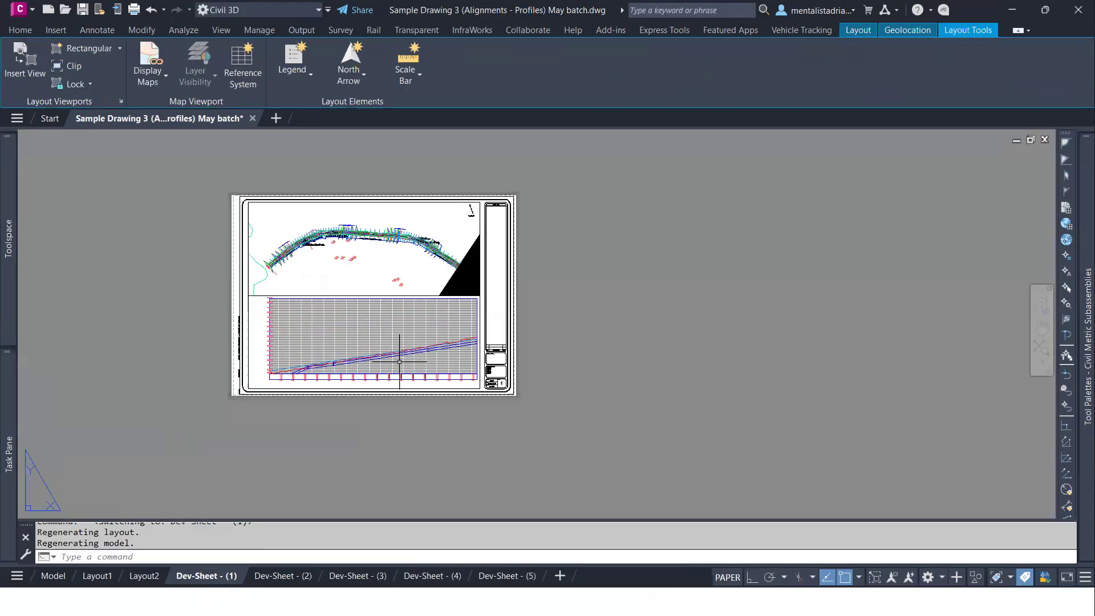
scroll(315, 249, "up", 4)
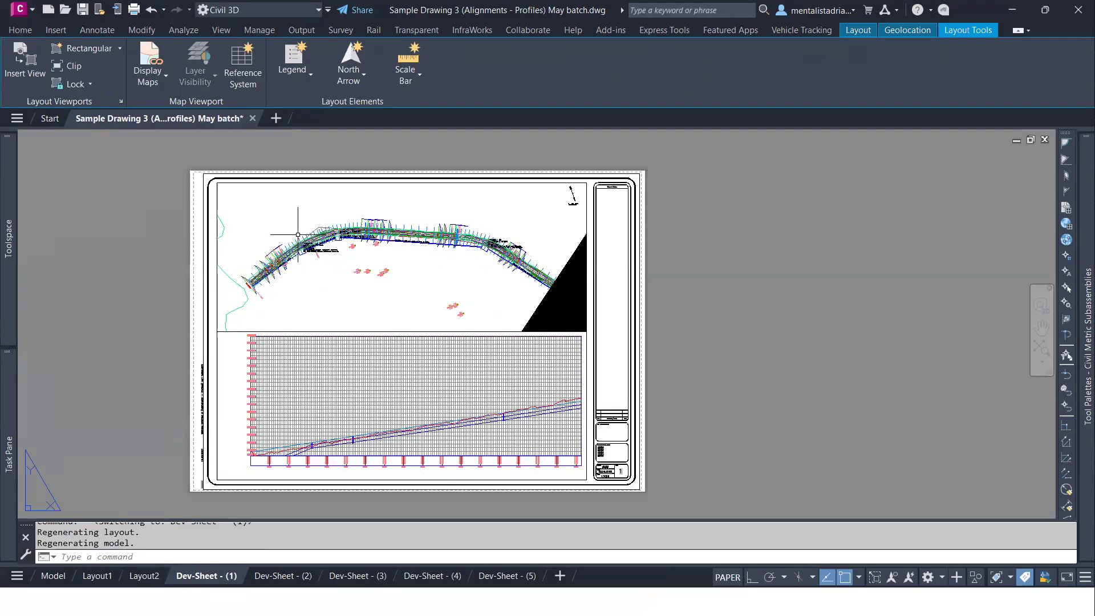
middle_click_drag(315, 250, 386, 302)
scroll(385, 302, "up", 3)
scroll(344, 311, "down", 2)
scroll(343, 311, "down", 4)
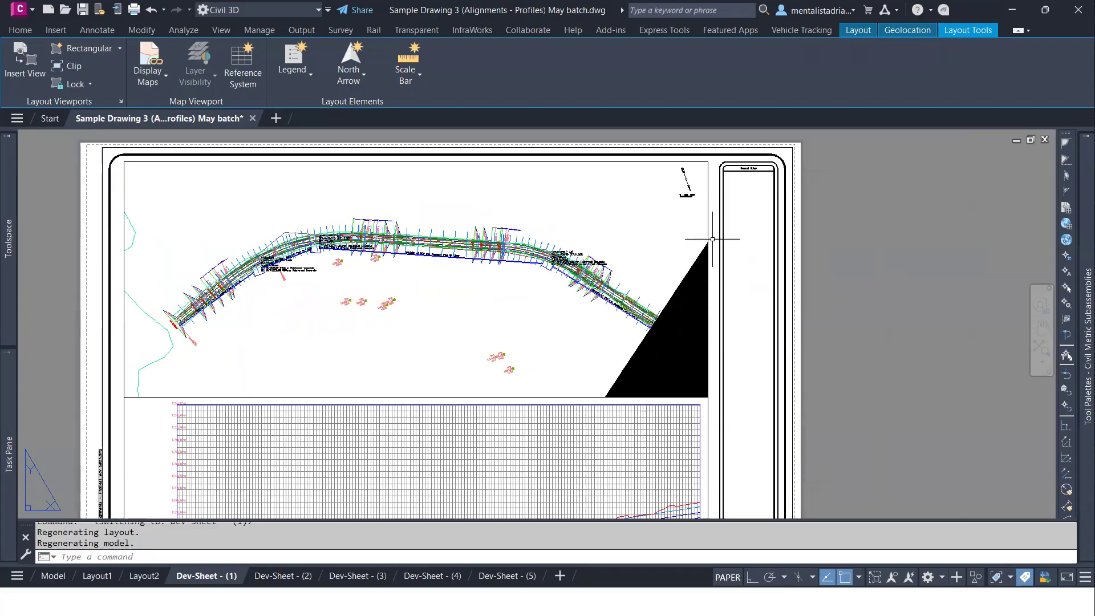
mouse_move(711, 238)
scroll(550, 284, "up", 3)
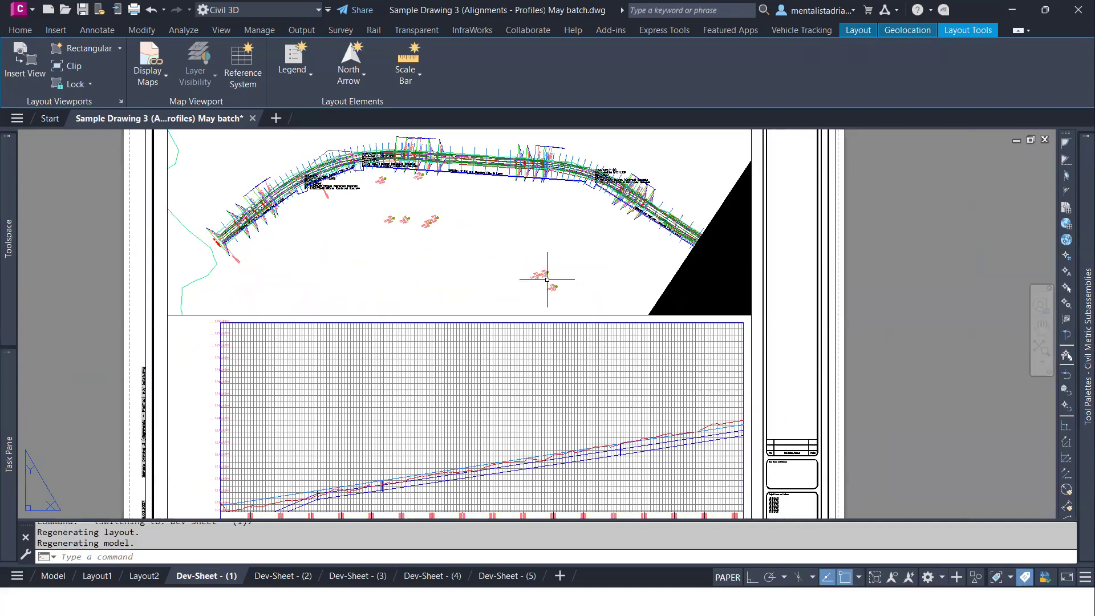
middle_click_drag(740, 390, 721, 343)
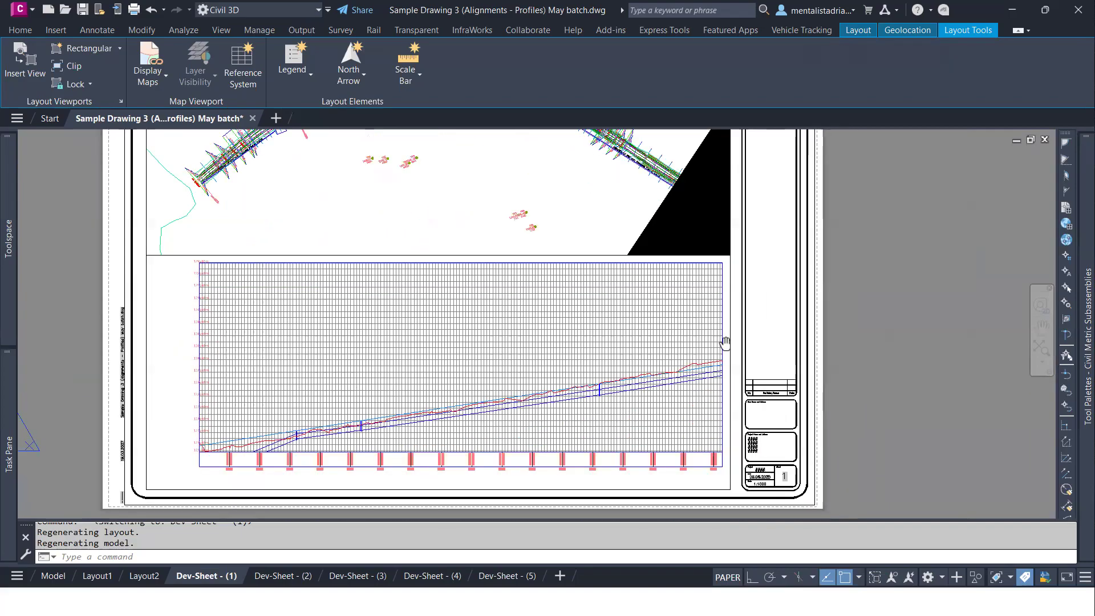
- Inspect the plan viewport of Dev-Sheet - (1) along the corridor, from station 0 to the masked edge at the far end
scroll(641, 430, "up", 2)
scroll(277, 203, "up", 2)
scroll(277, 203, "up", 3)
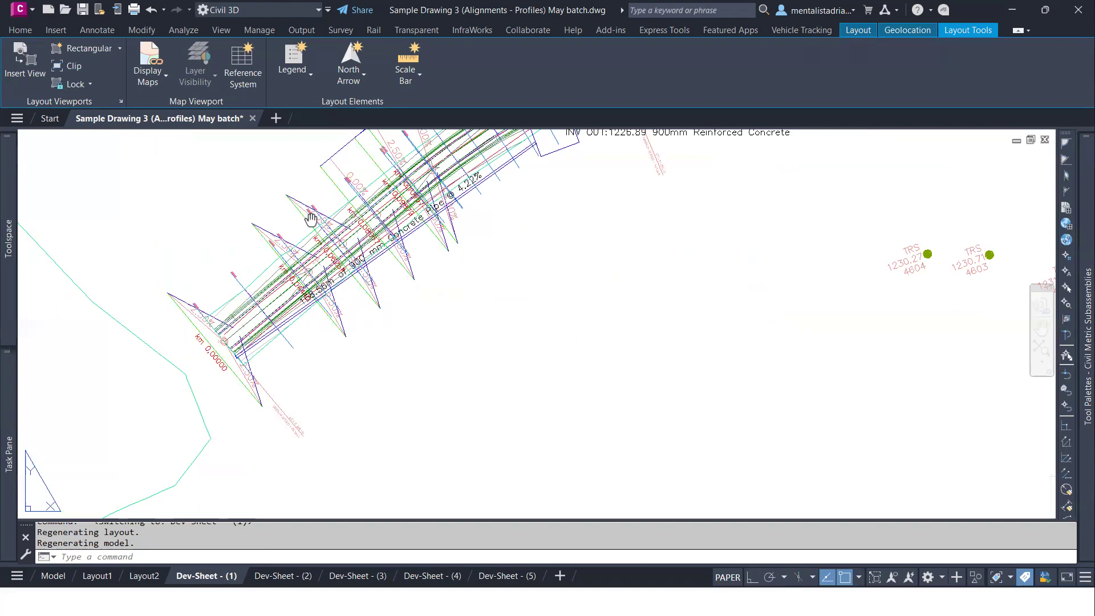
middle_click_drag(643, 142, 428, 253)
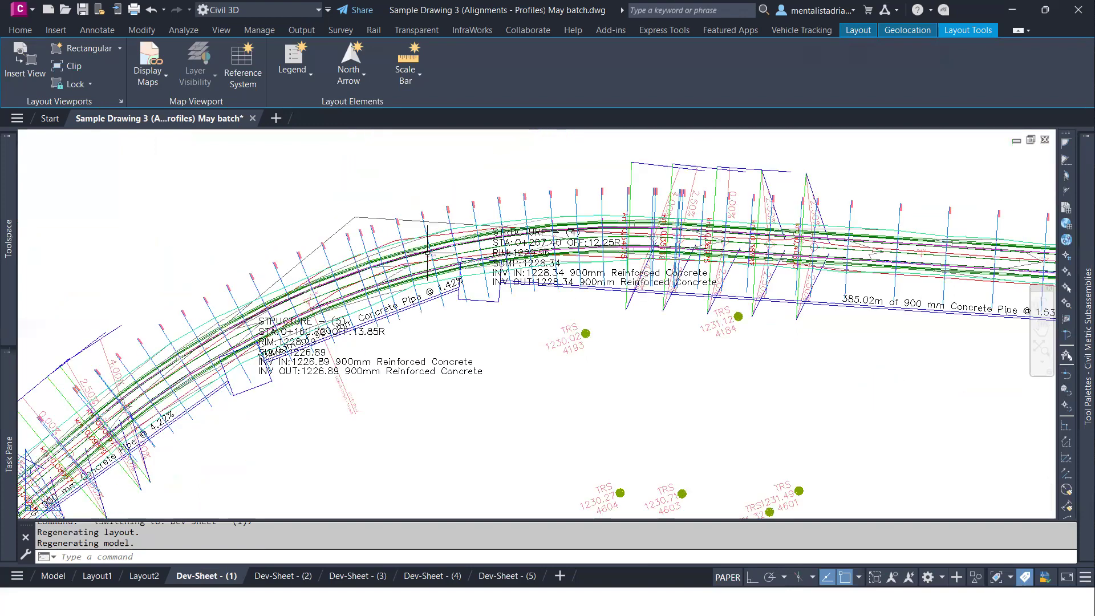
middle_click_drag(981, 230, 431, 229)
middle_click_drag(933, 346, 546, 289)
middle_click_drag(773, 376, 757, 299)
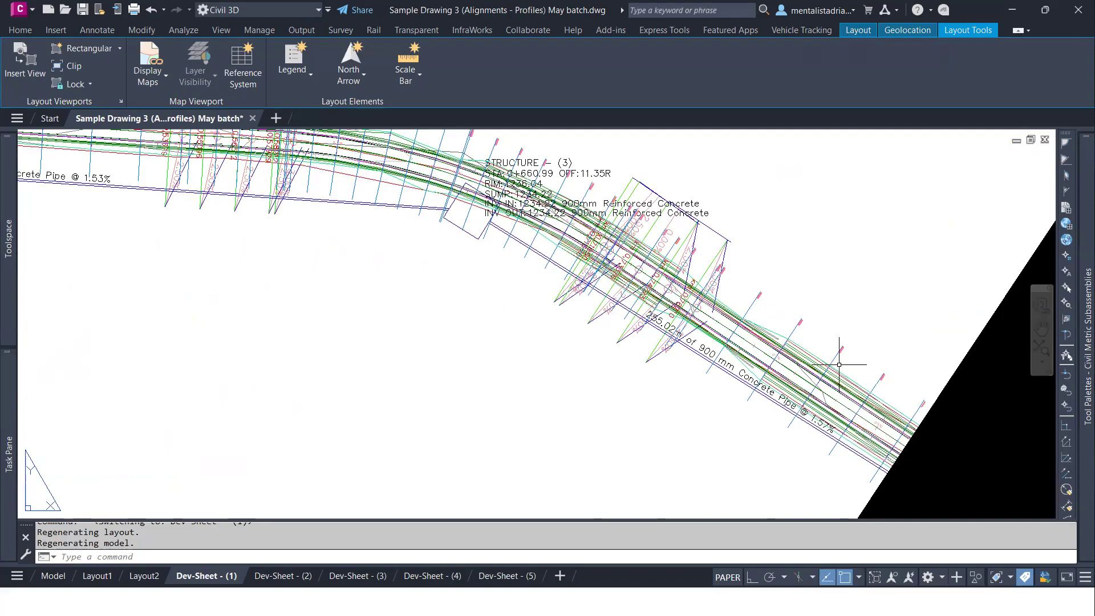
mouse_move(840, 364)
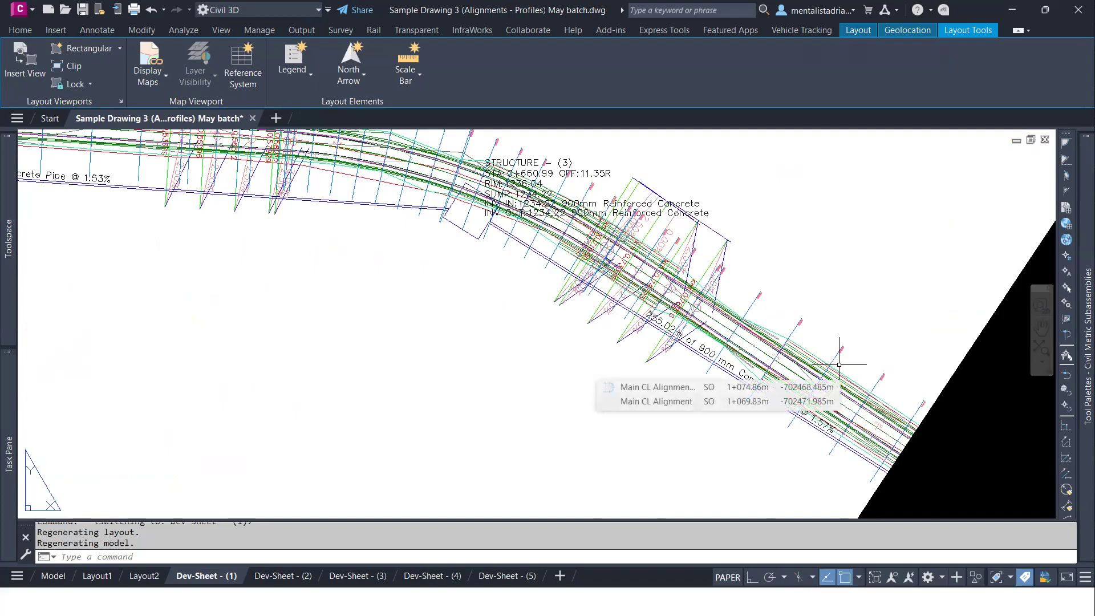
scroll(839, 364, "down", 5)
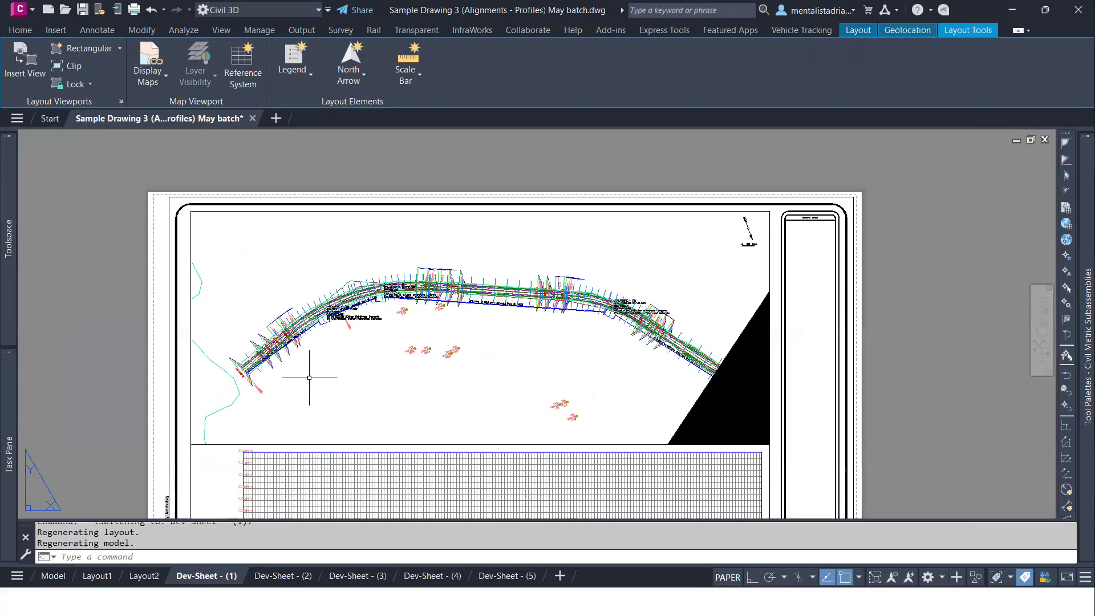
- Inspect the profile viewport of Dev-Sheet - (1), including its elevation labels, profile and pipe lines, and station band
middle_click_drag(309, 377, 411, 186)
scroll(350, 469, "up", 3)
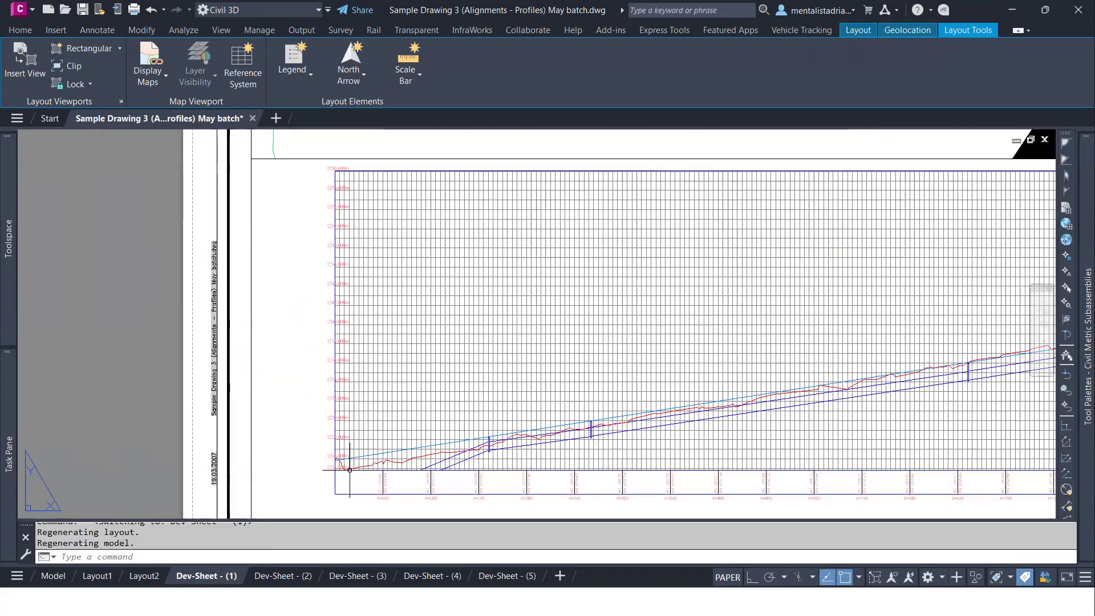
scroll(350, 469, "up", 5)
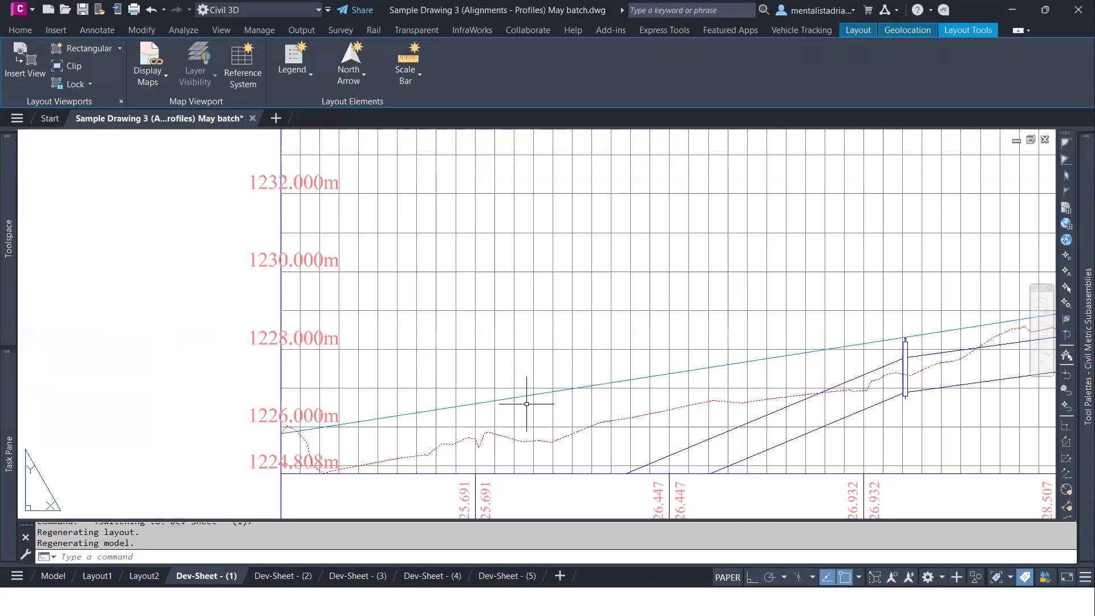
scroll(651, 361, "down", 2)
mouse_move(721, 395)
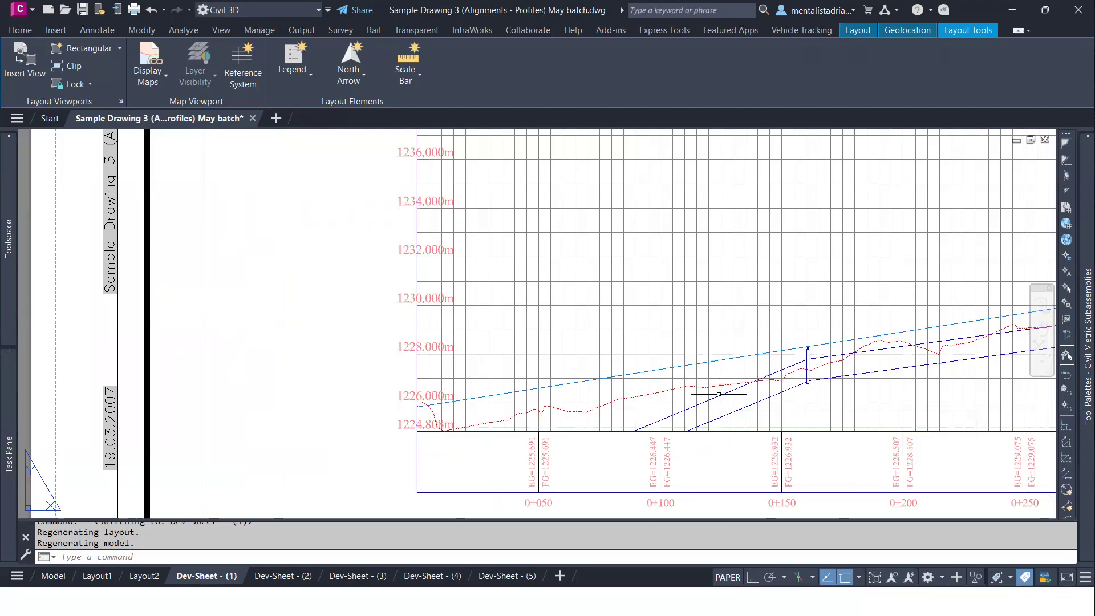
scroll(584, 367, "down", 3)
middle_click_drag(709, 349, 424, 364)
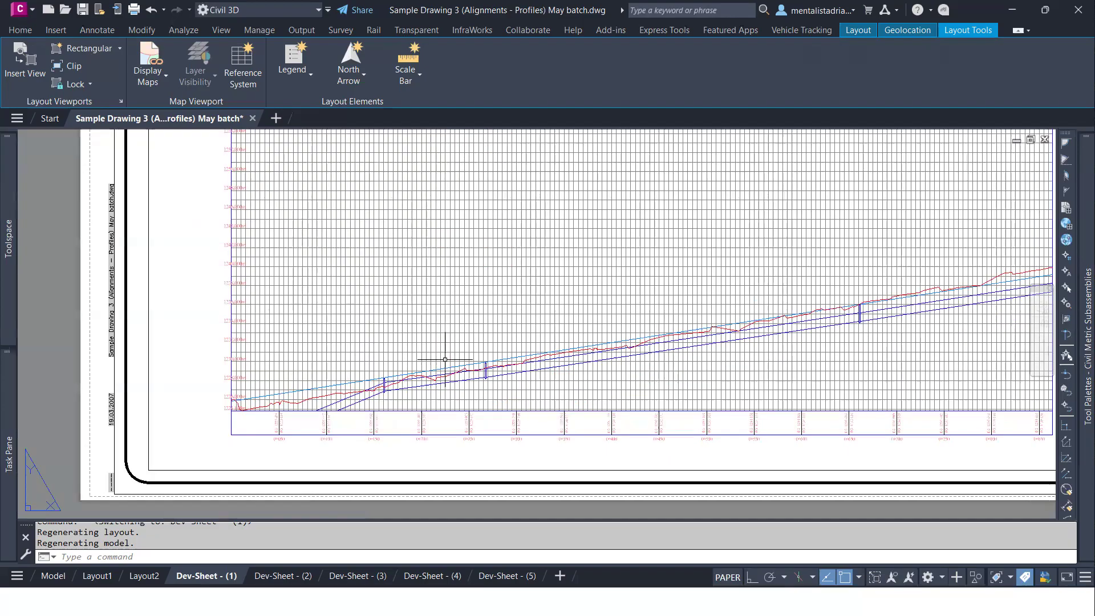
scroll(467, 355, "down", 3)
middle_click_drag(582, 311, 281, 390)
scroll(354, 356, "down", 4)
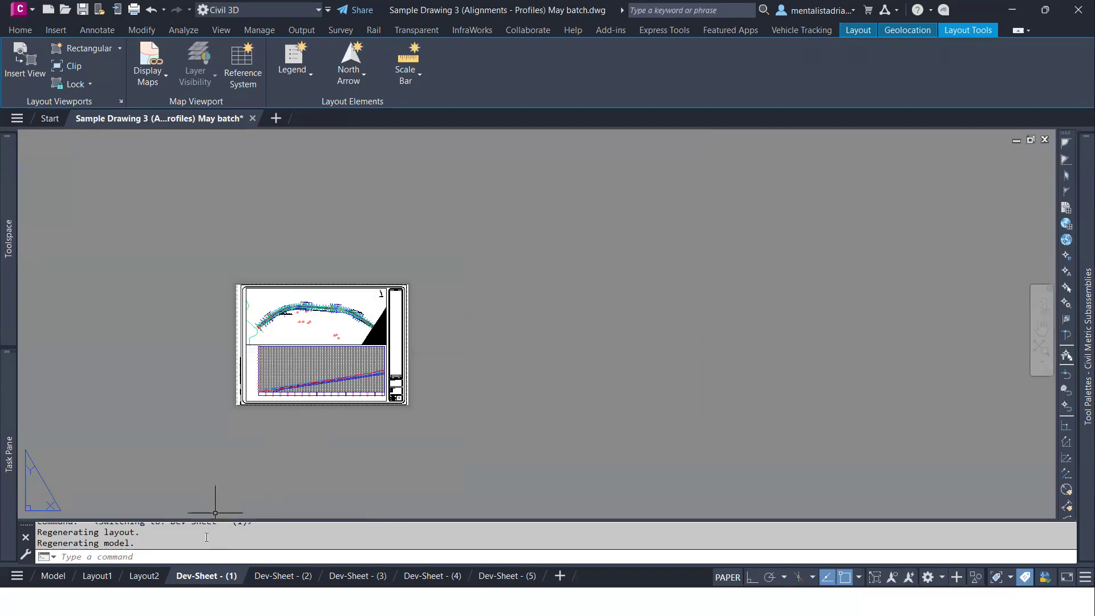
- Open the Dev-Sheet - (2) layout and examine its plan and profile viewports
left_click(282, 577)
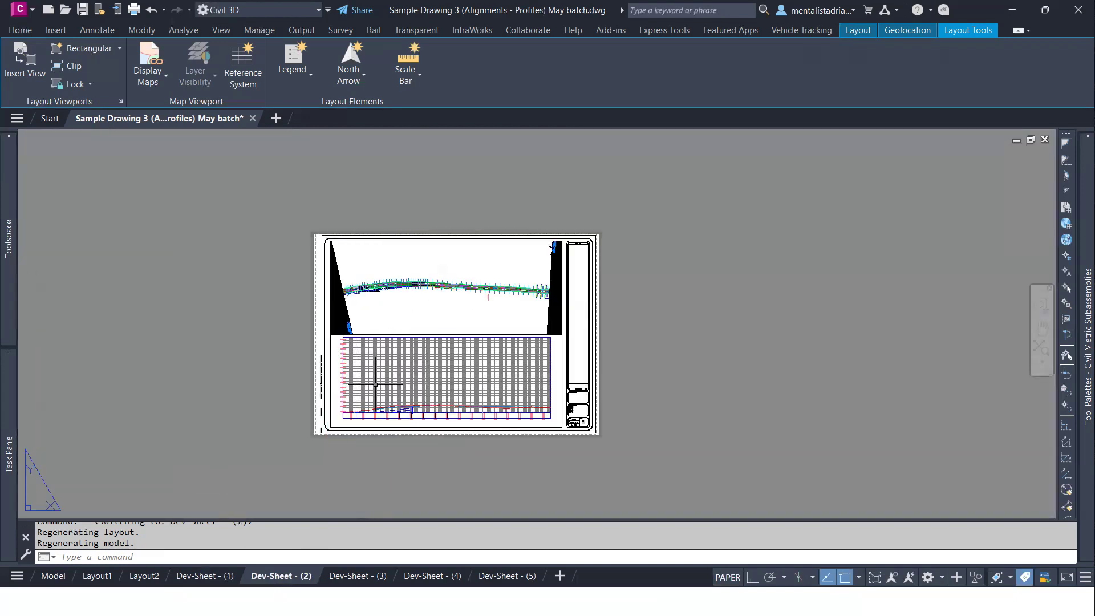
scroll(368, 399, "up", 4)
middle_click_drag(386, 395, 349, 481)
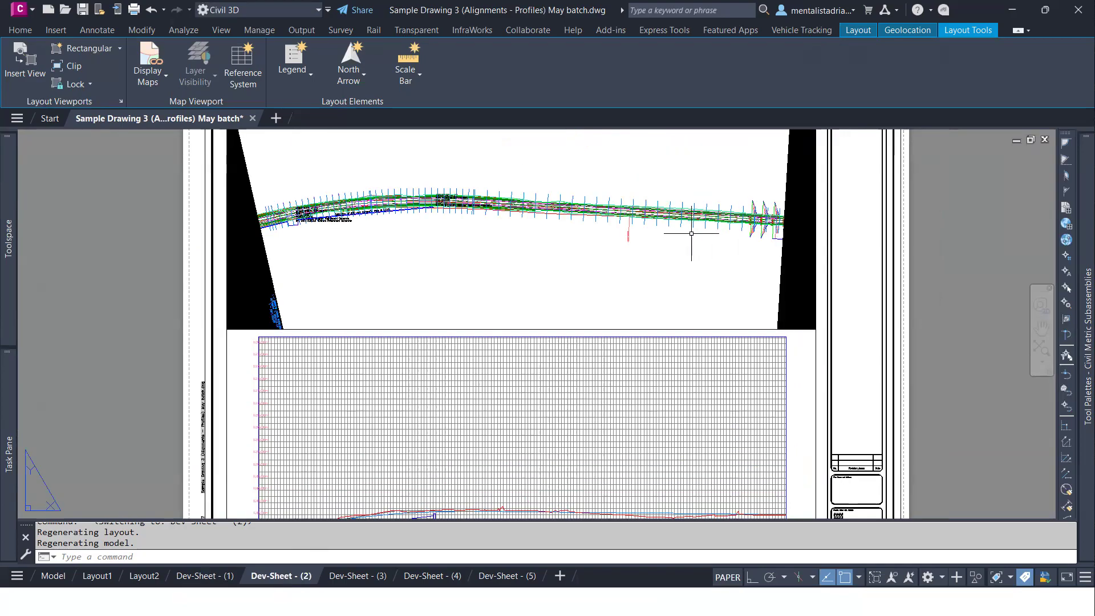
scroll(693, 232, "down", 2)
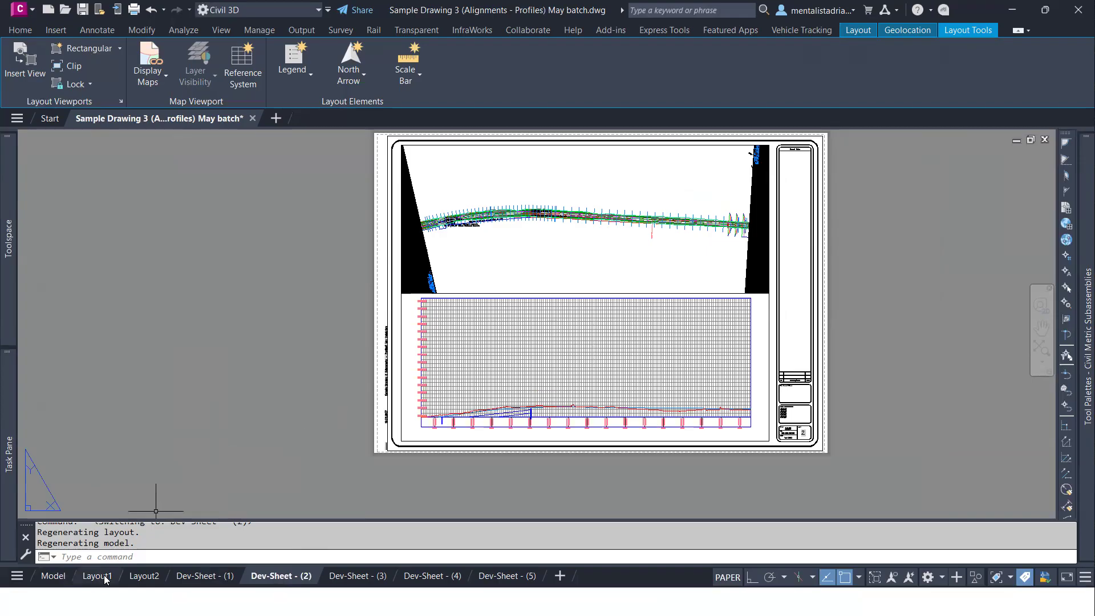
- Return to model space and check the quick properties of the first profile view in the new row
left_click(53, 576)
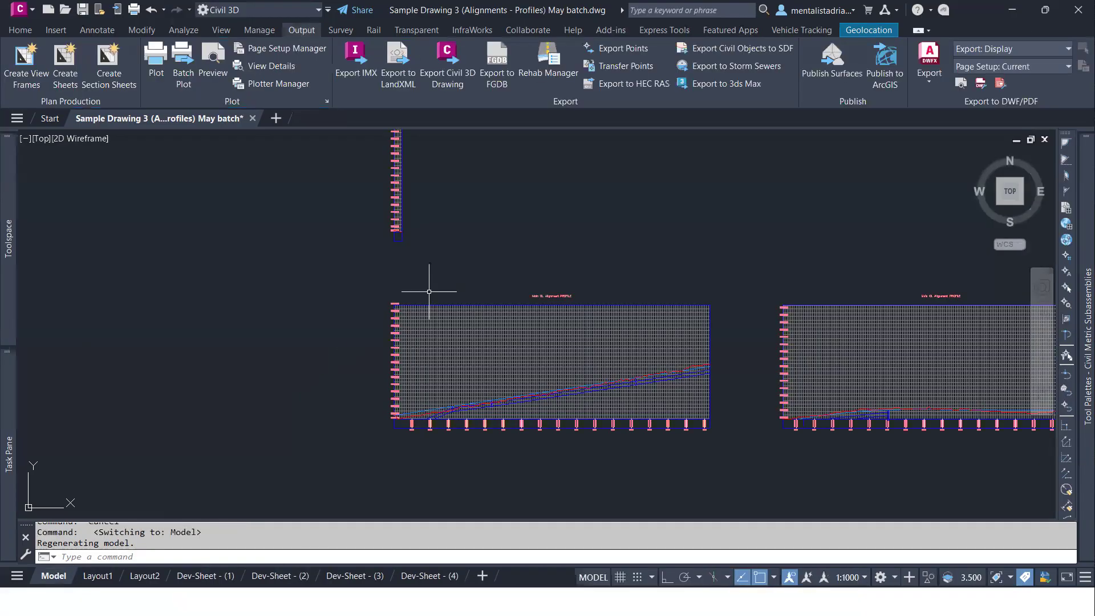
left_click(516, 344)
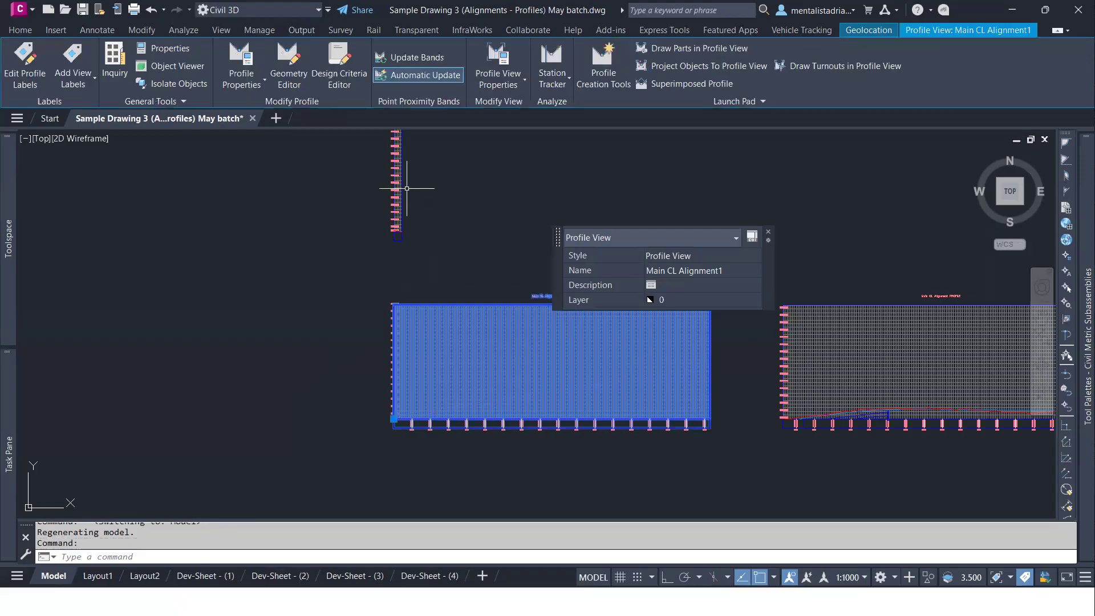
middle_click_drag(460, 252, 447, 379)
scroll(448, 376, "down", 2)
key("Escape")
key("Escape")
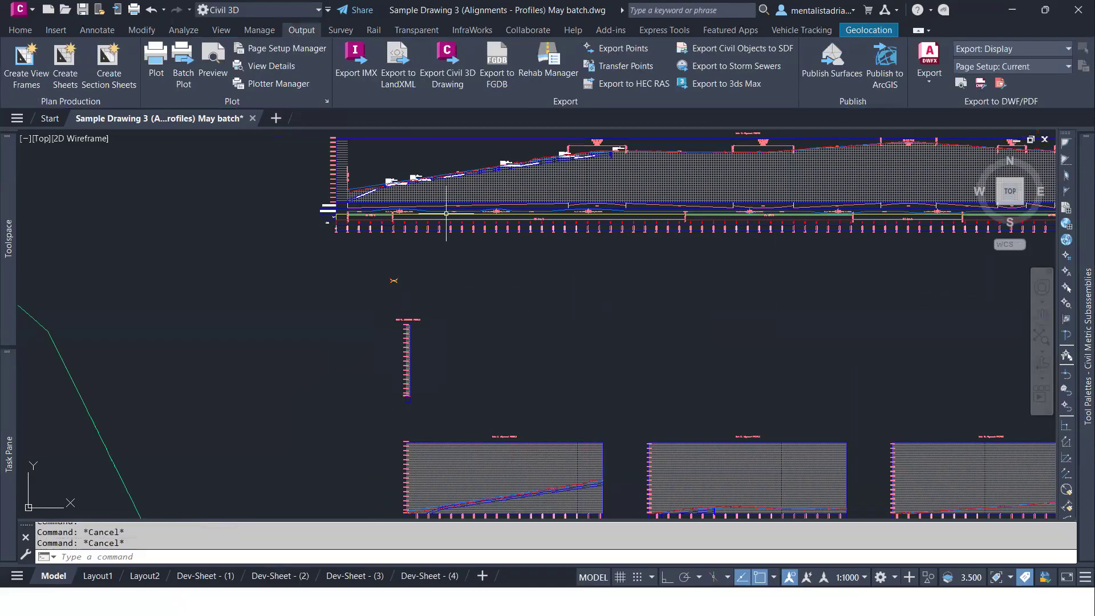
- Check the object style assigned to the full Main CL Alignment profile view in its properties, leaving the settings as they are
left_click(478, 192)
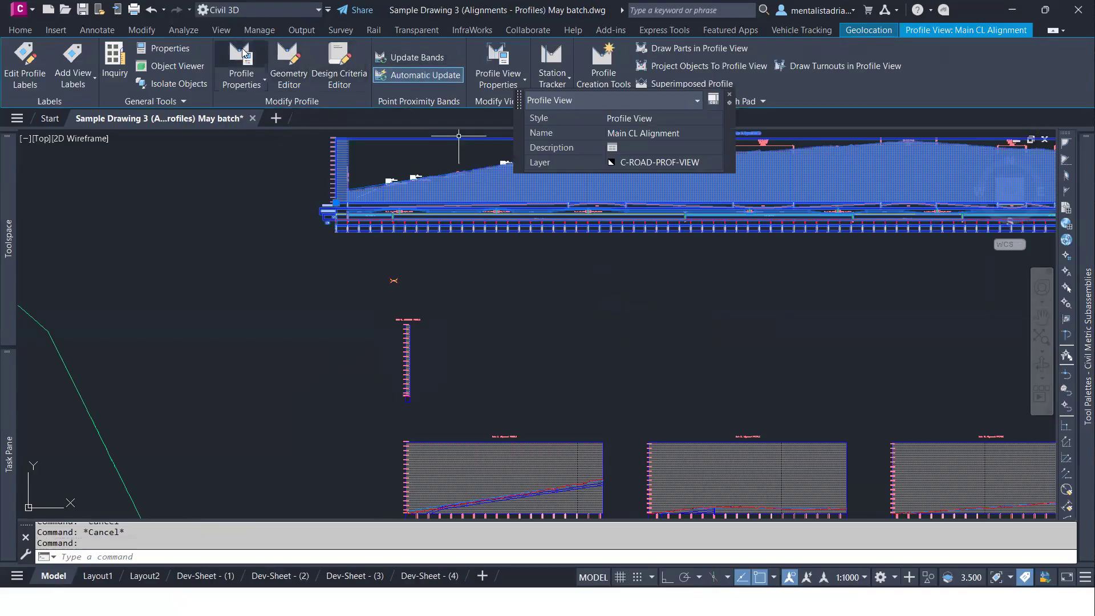
left_click(496, 56)
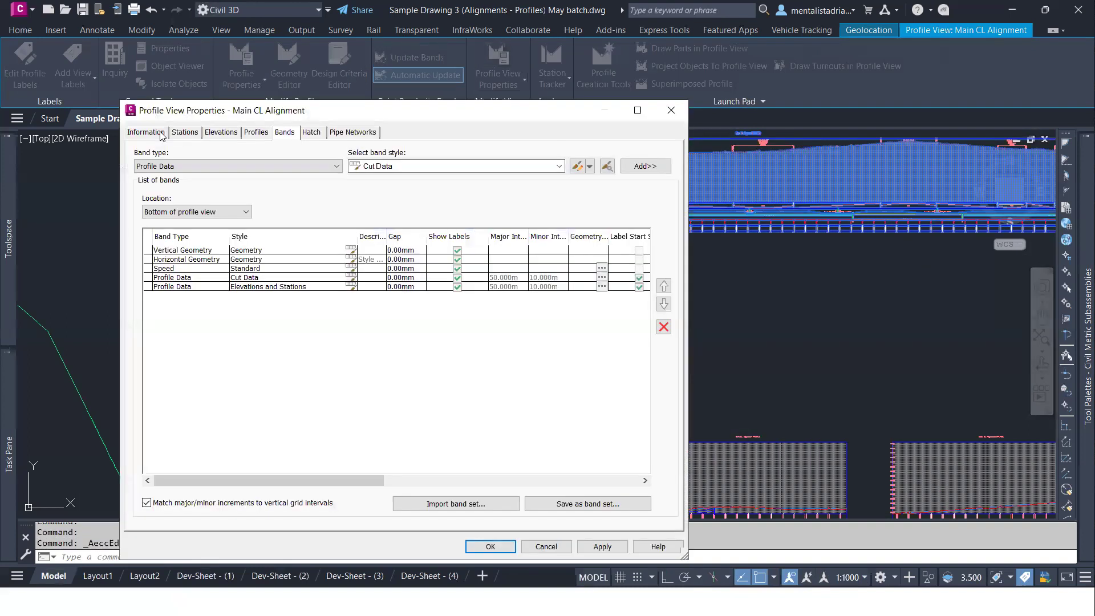
left_click(161, 133)
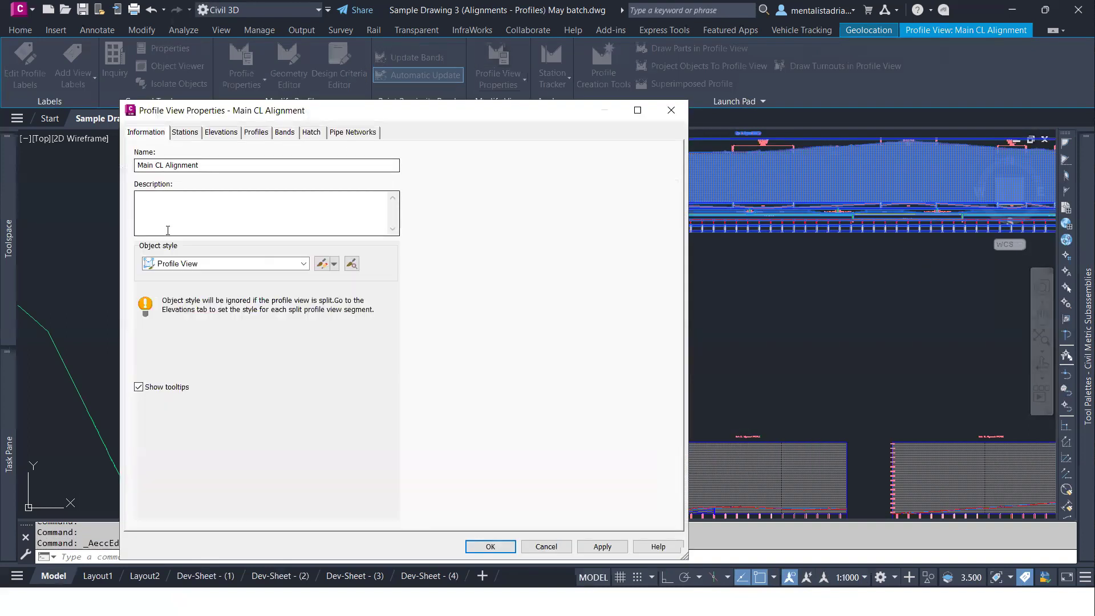
left_click(188, 264)
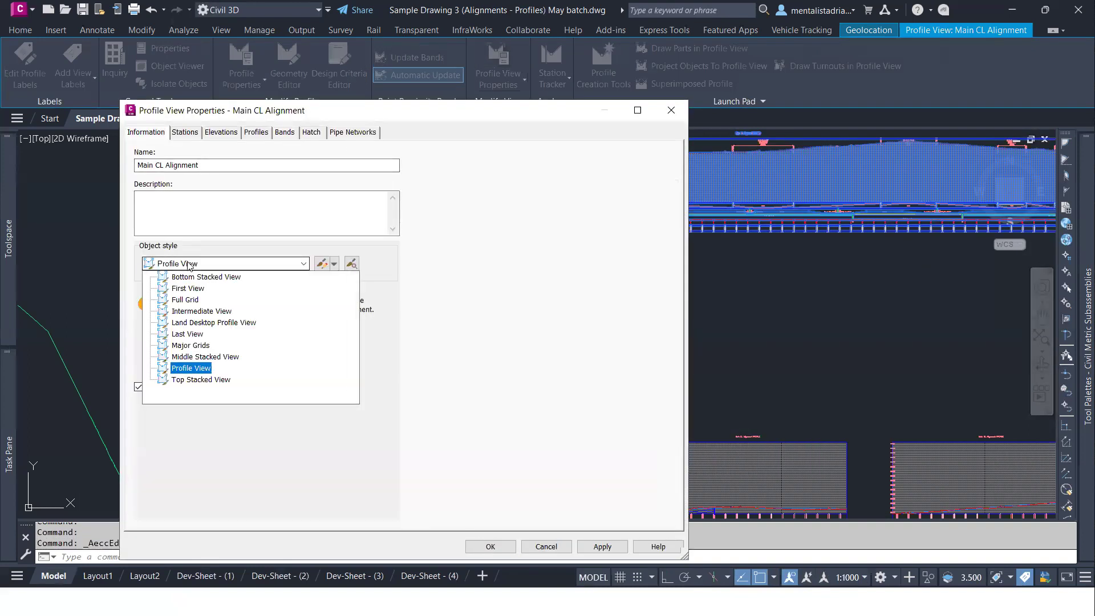
left_click(189, 263)
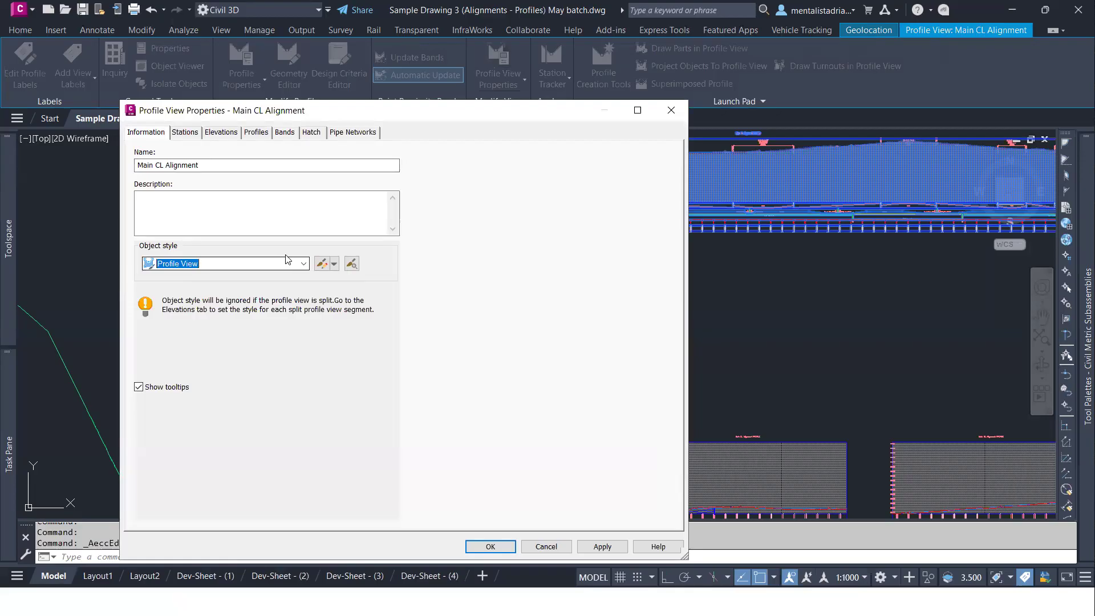
left_click(673, 111)
key("Escape")
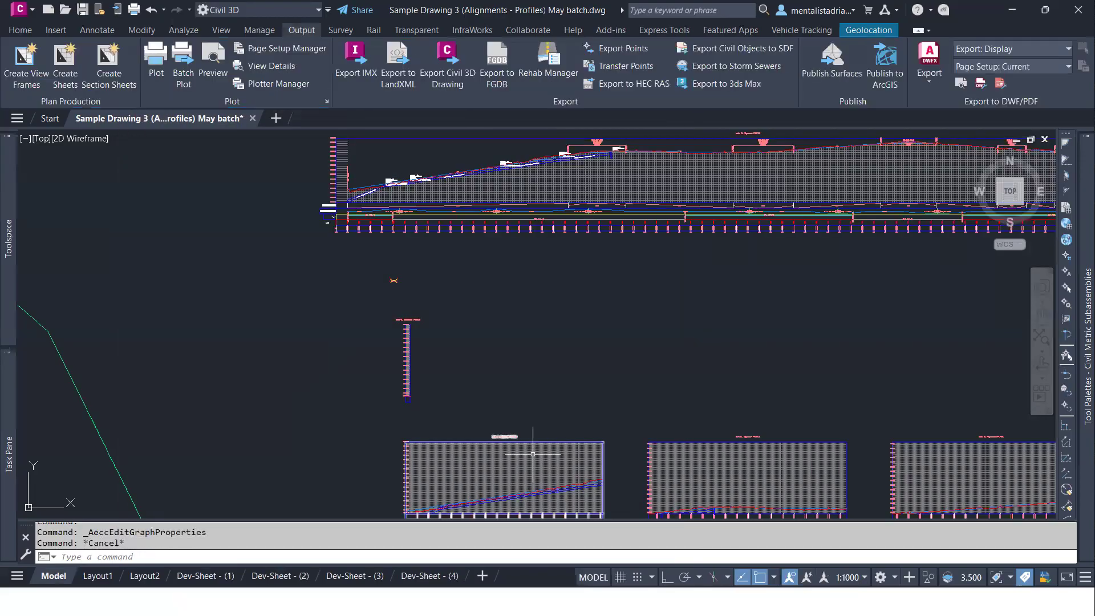
- Open the Profile View style of the first profile view in the new row for editing and review its graph and grid settings
left_click(533, 455)
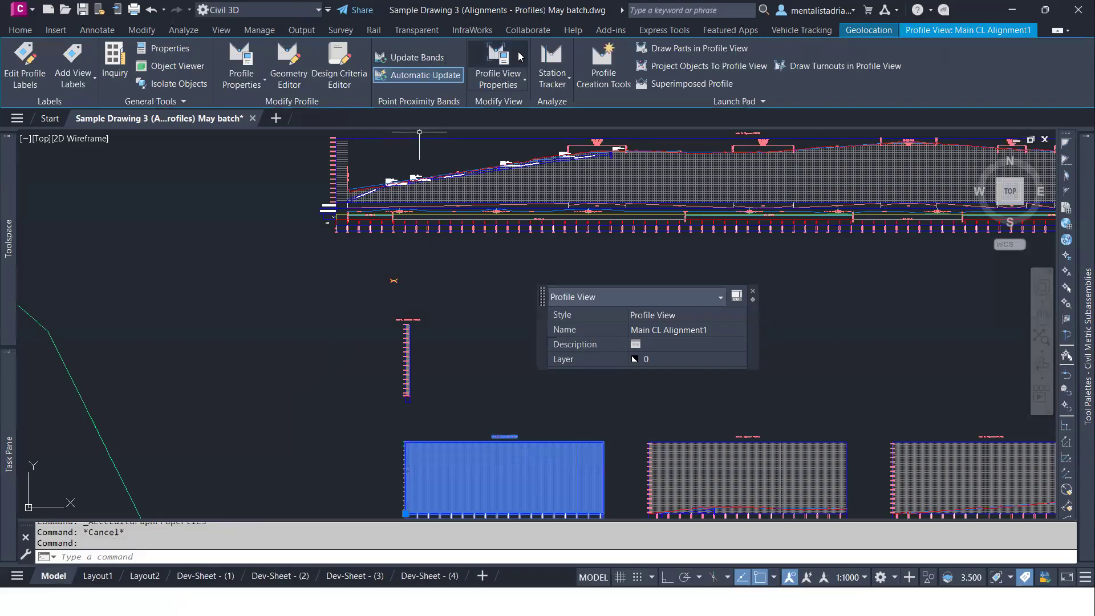
left_click(480, 72)
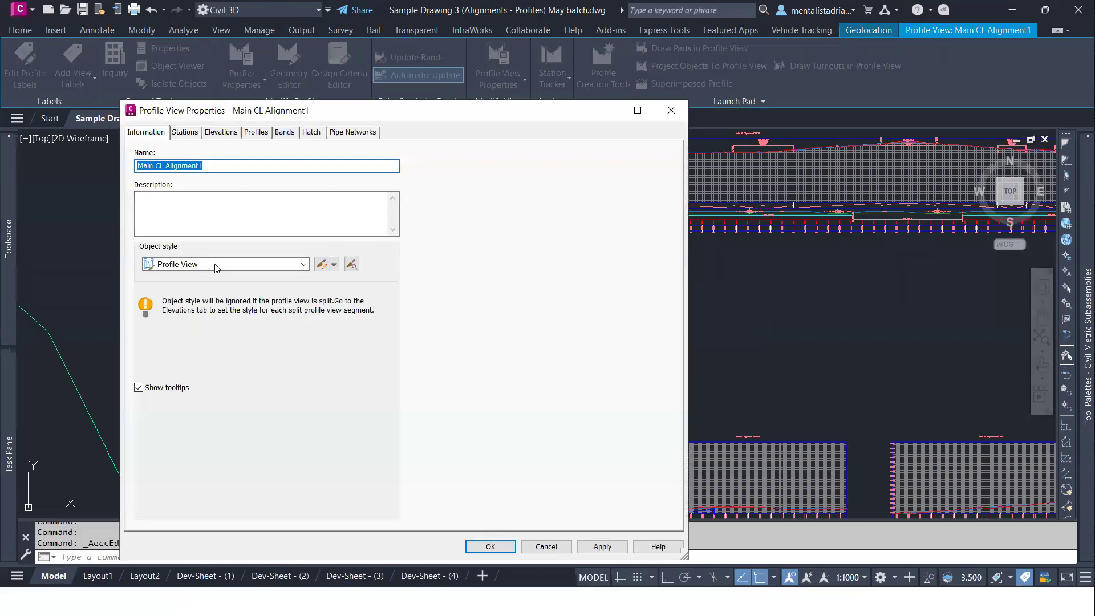
left_click(214, 264)
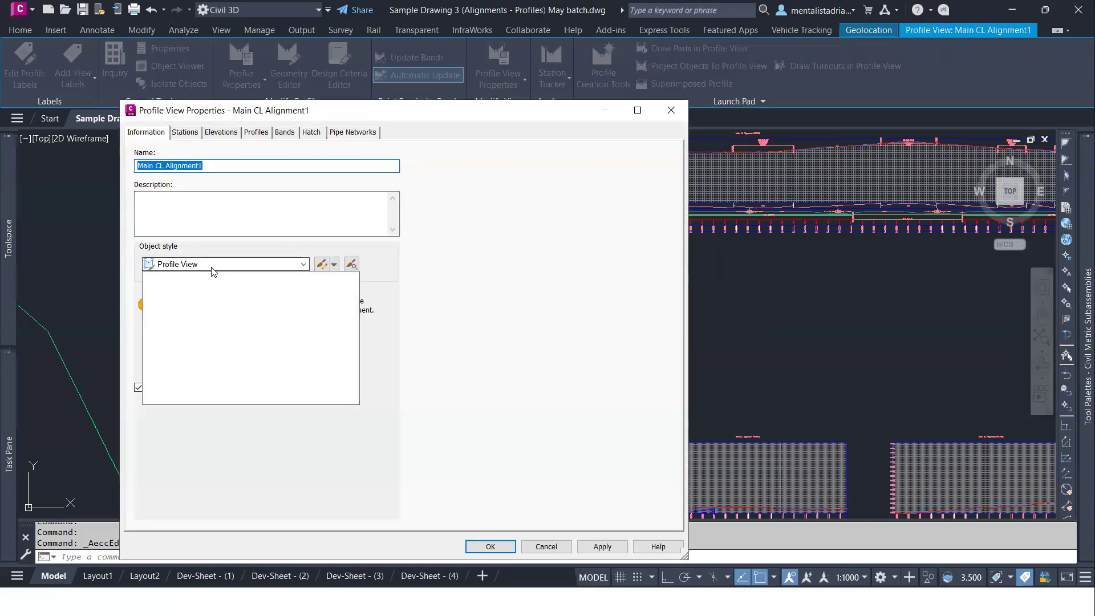
left_click(321, 265)
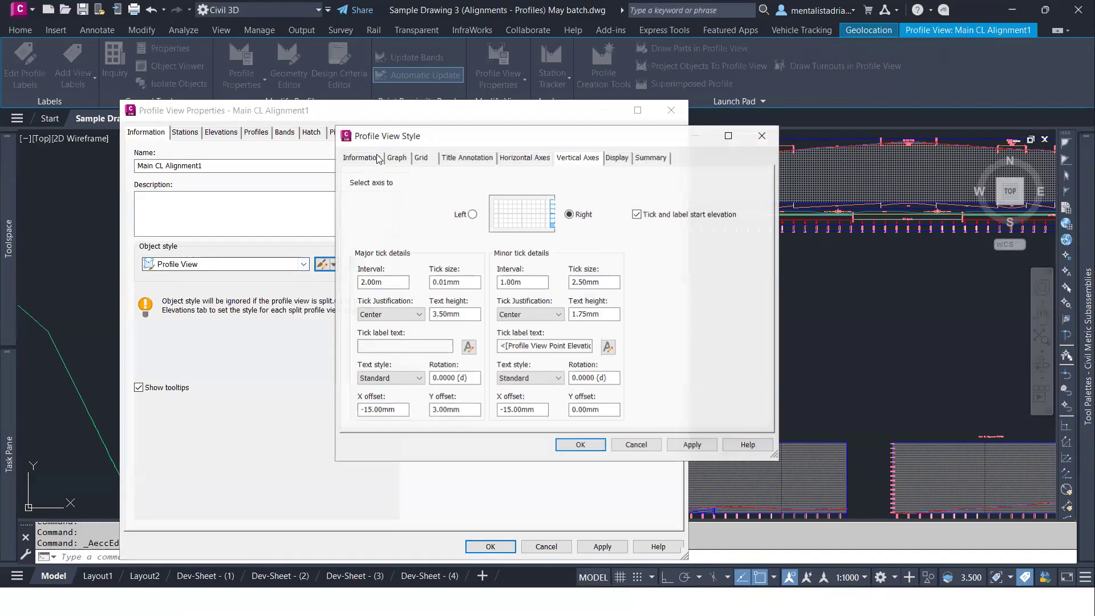
left_click(397, 158)
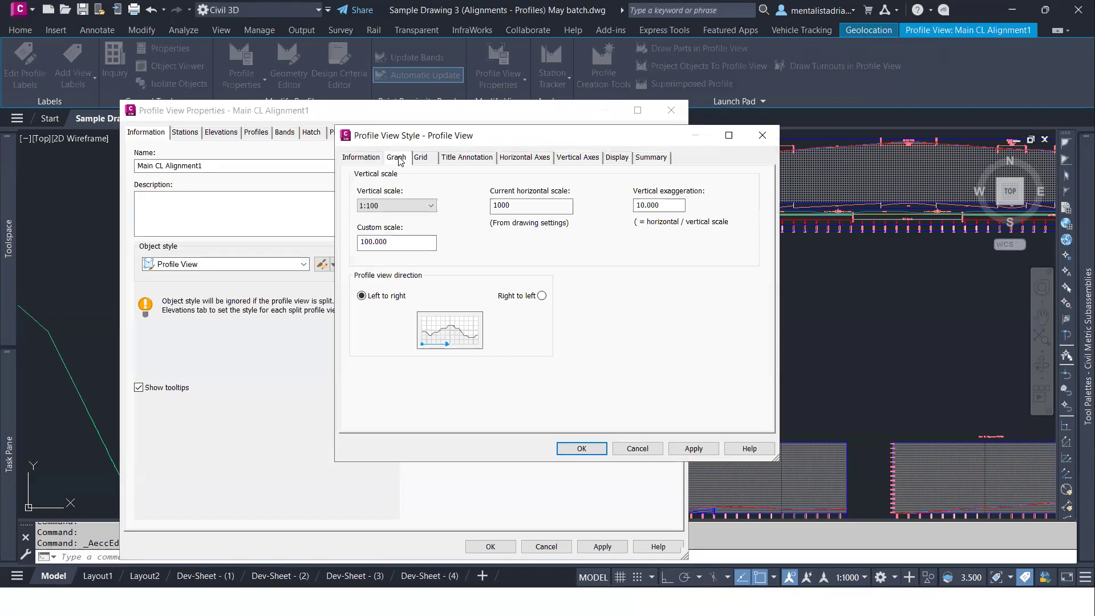
left_click(421, 158)
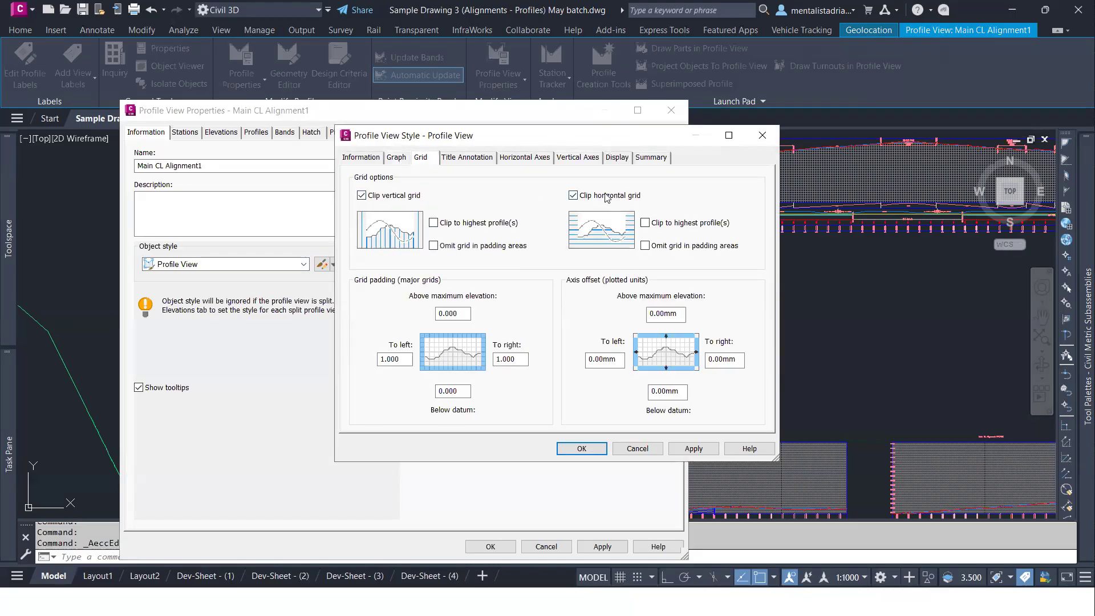
- Review the title annotation settings of the Profile View style, then close the style editor
left_click(459, 158)
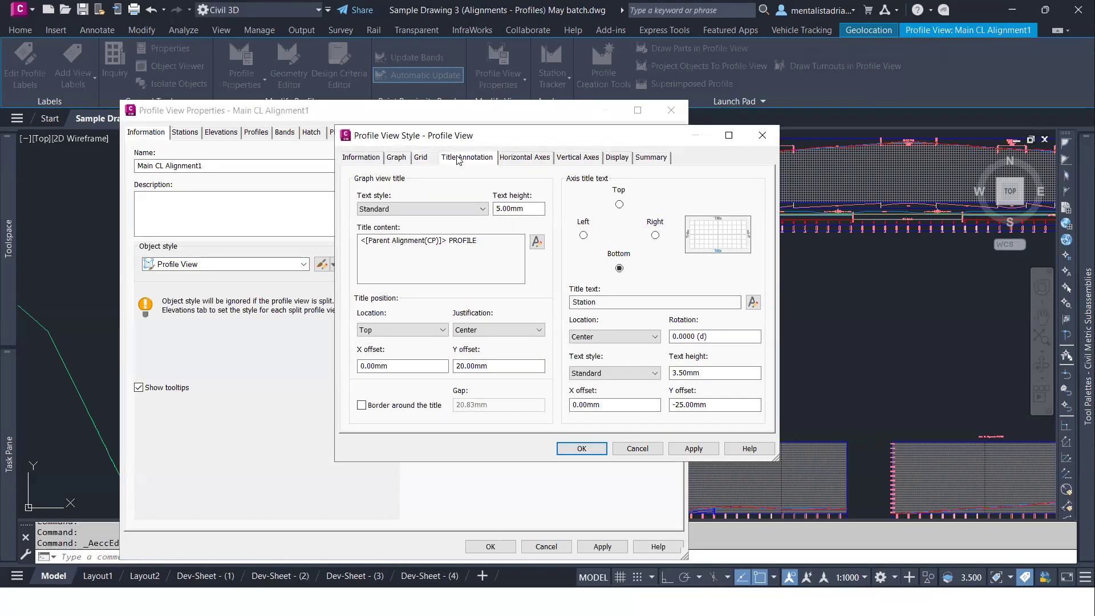
left_click(765, 138)
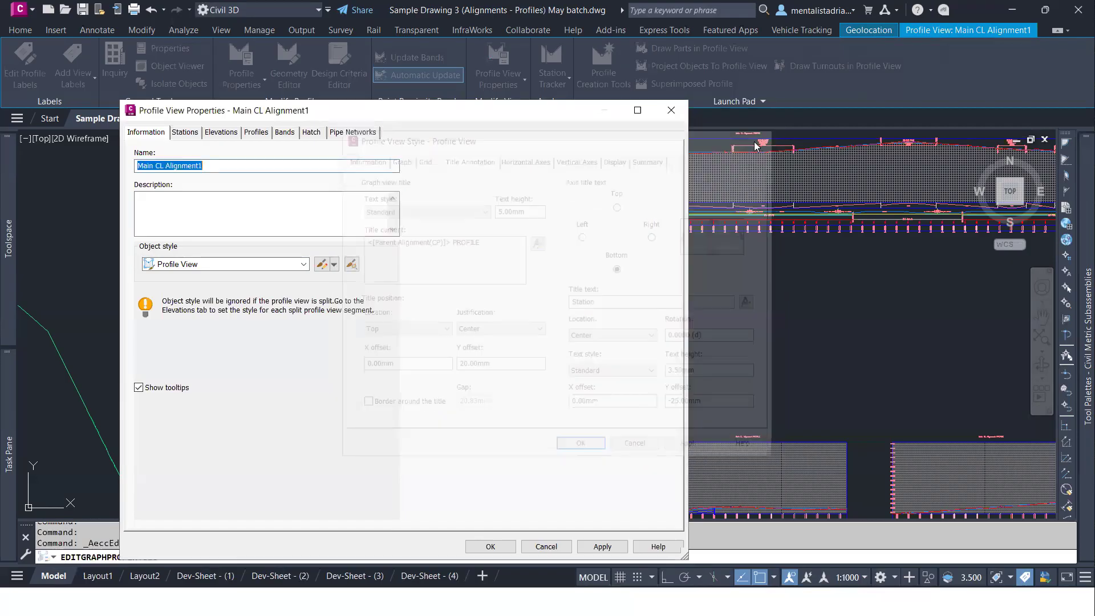
left_click(599, 548)
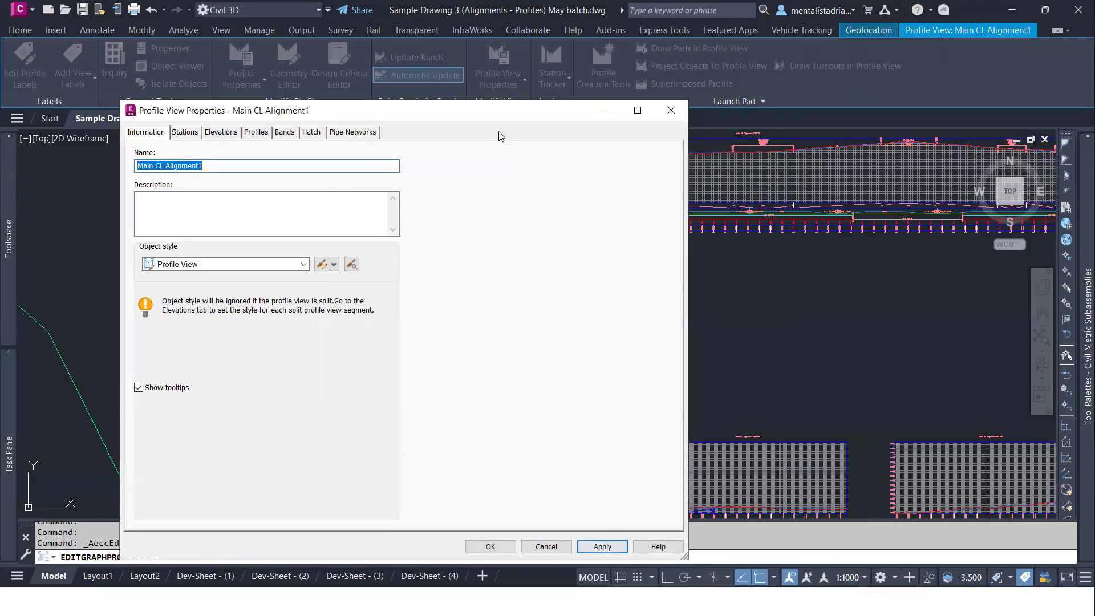
left_click_drag(486, 120, 605, 106)
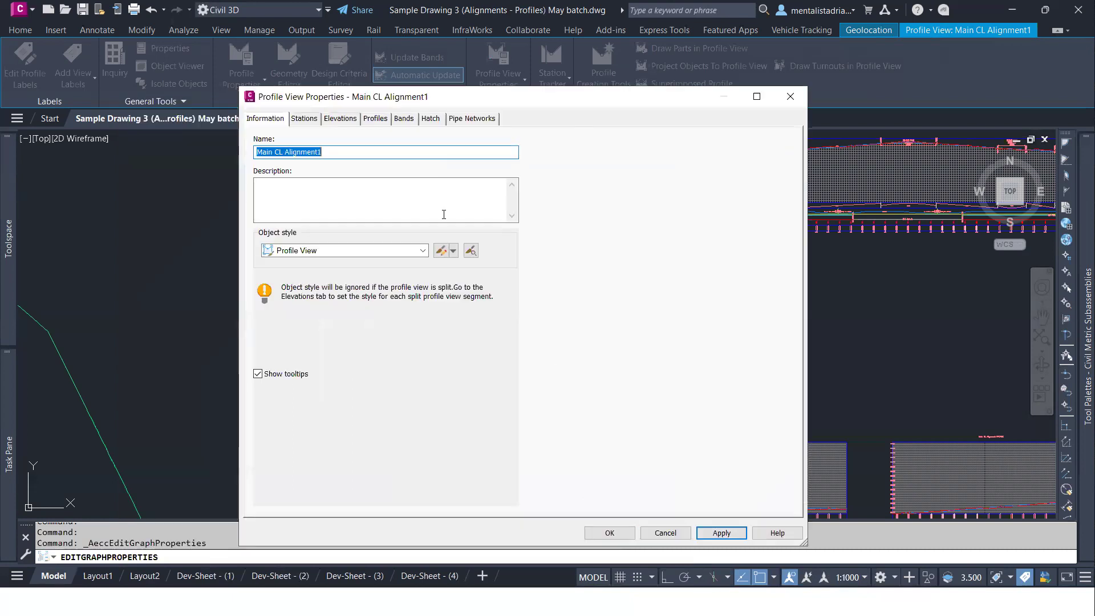
- Assign the Land Desktop Profile View style to the profile view and enable vertical and horizontal grid clipping in that style
left_click(384, 251)
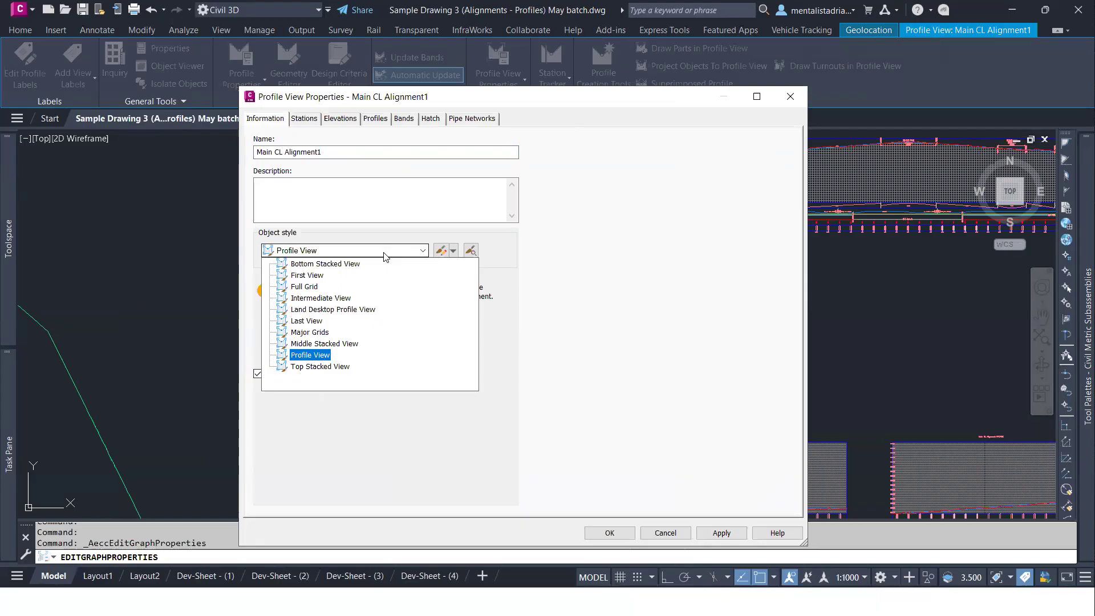
left_click(343, 310)
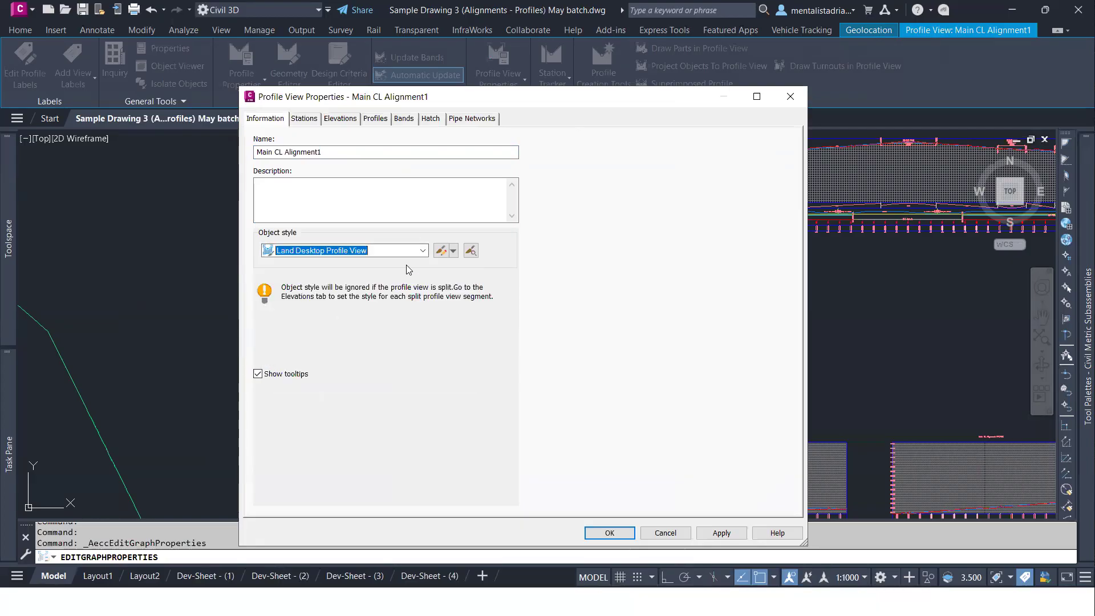
left_click(441, 251)
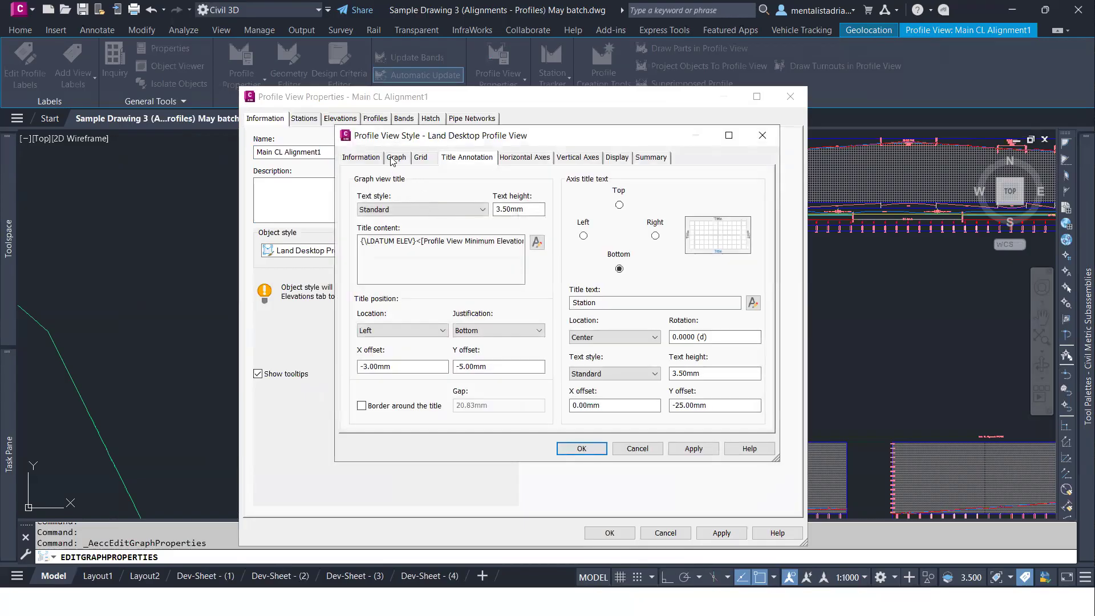
left_click(395, 158)
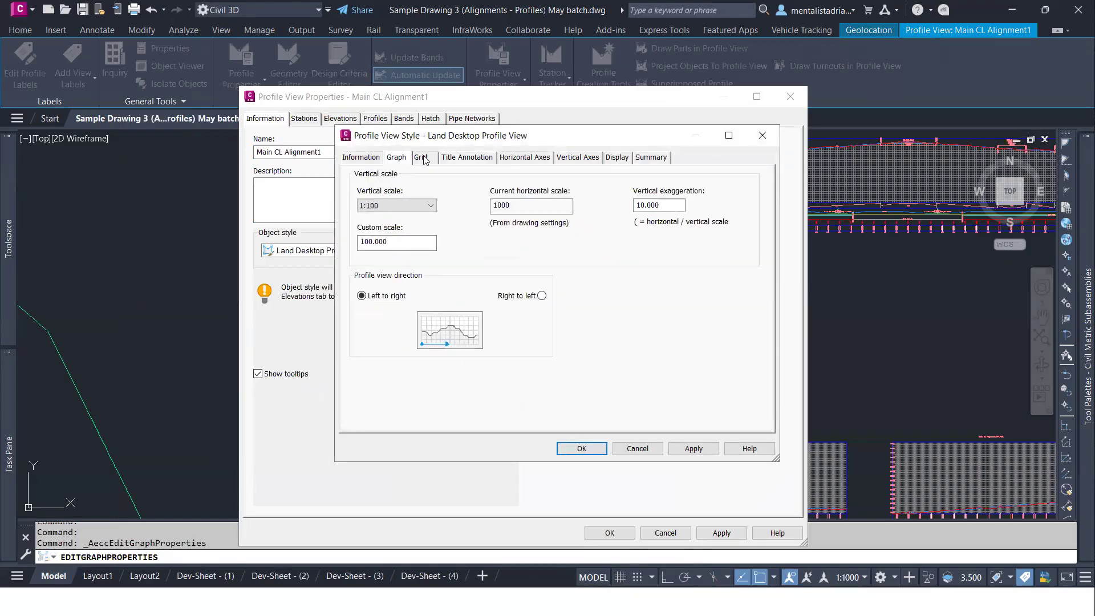
left_click(423, 158)
left_click(397, 195)
left_click(595, 198)
- Review the Land Desktop Profile View style's title annotation, axes, display, grid and graph settings
left_click(480, 159)
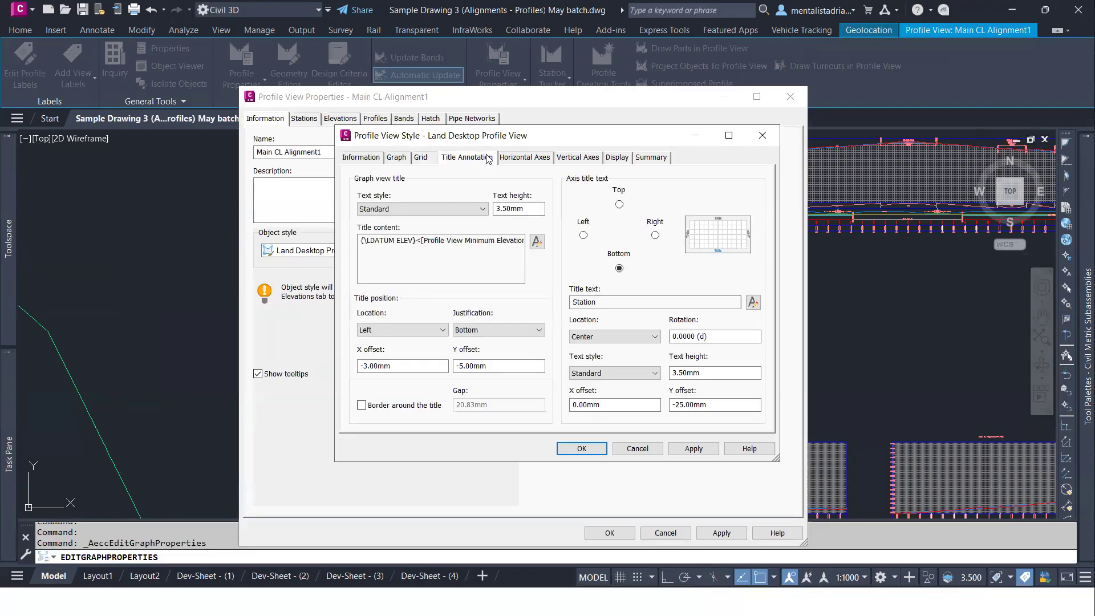
left_click(538, 160)
left_click(578, 158)
left_click(619, 159)
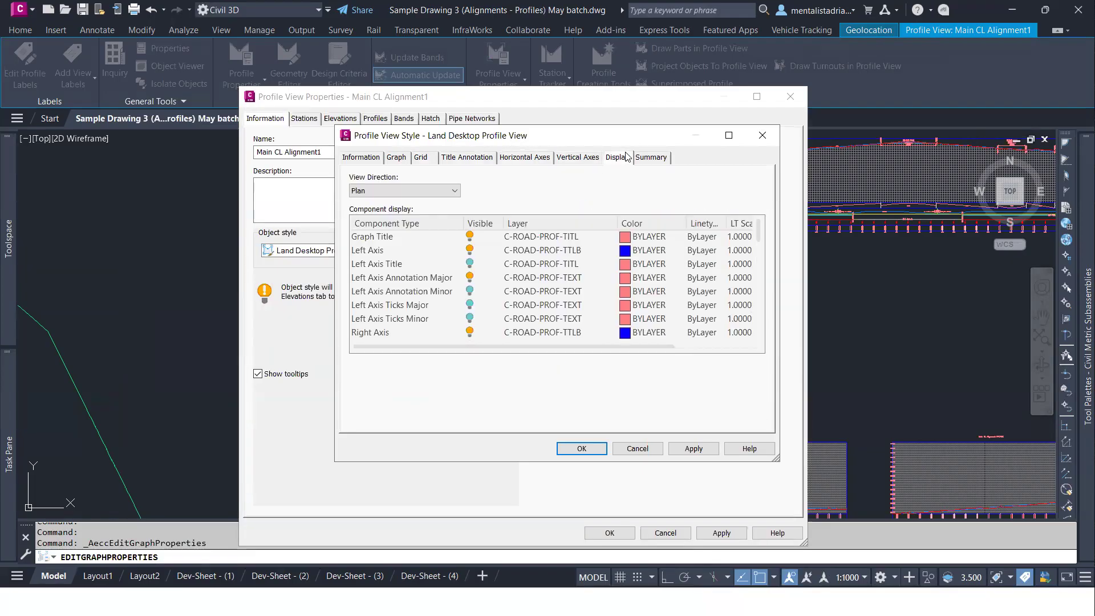
left_click(578, 158)
left_click(525, 158)
left_click(446, 158)
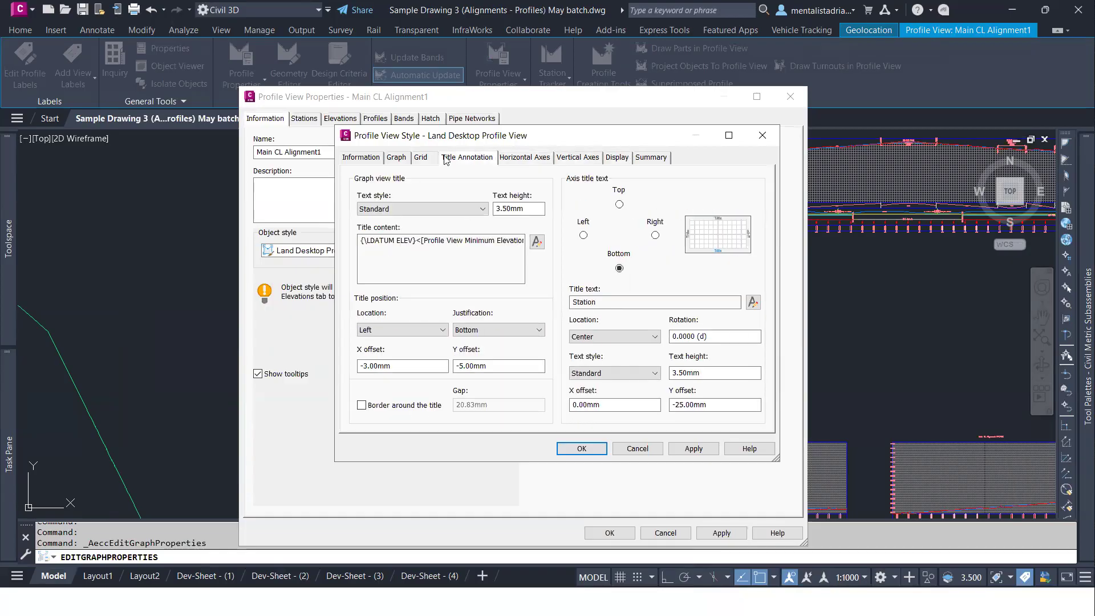
left_click(423, 158)
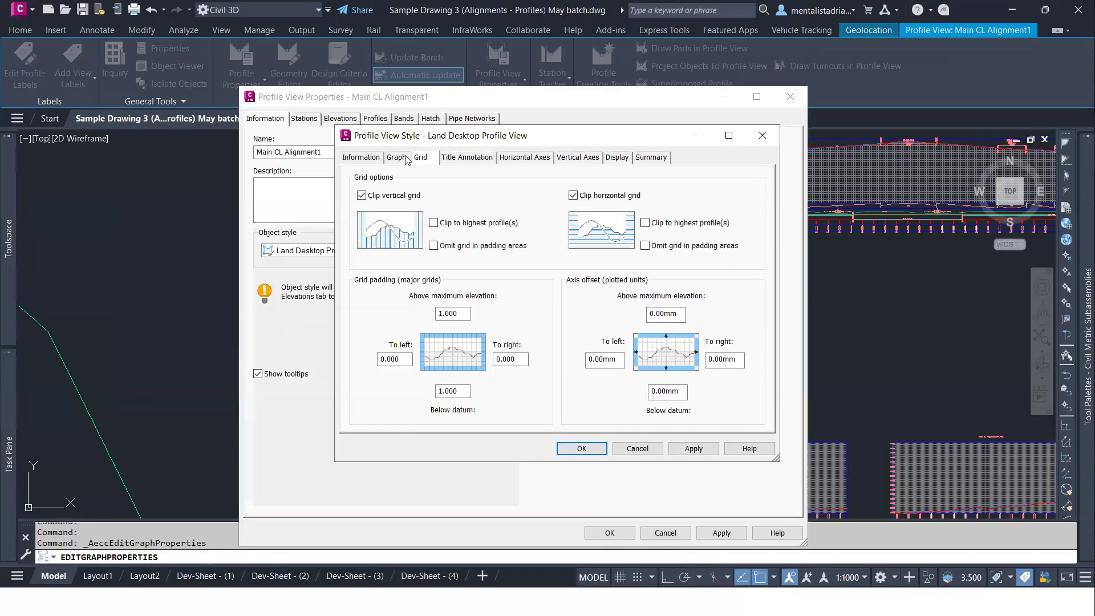
left_click(404, 158)
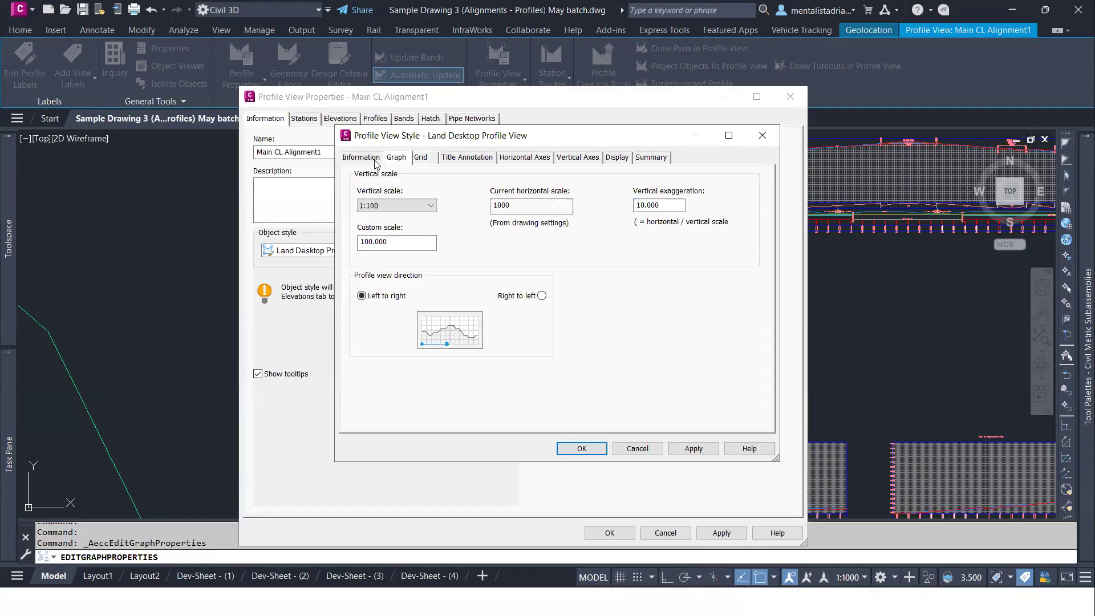
- Accept the edited style and apply it to the Main CL Alignment1 profile view
left_click(581, 449)
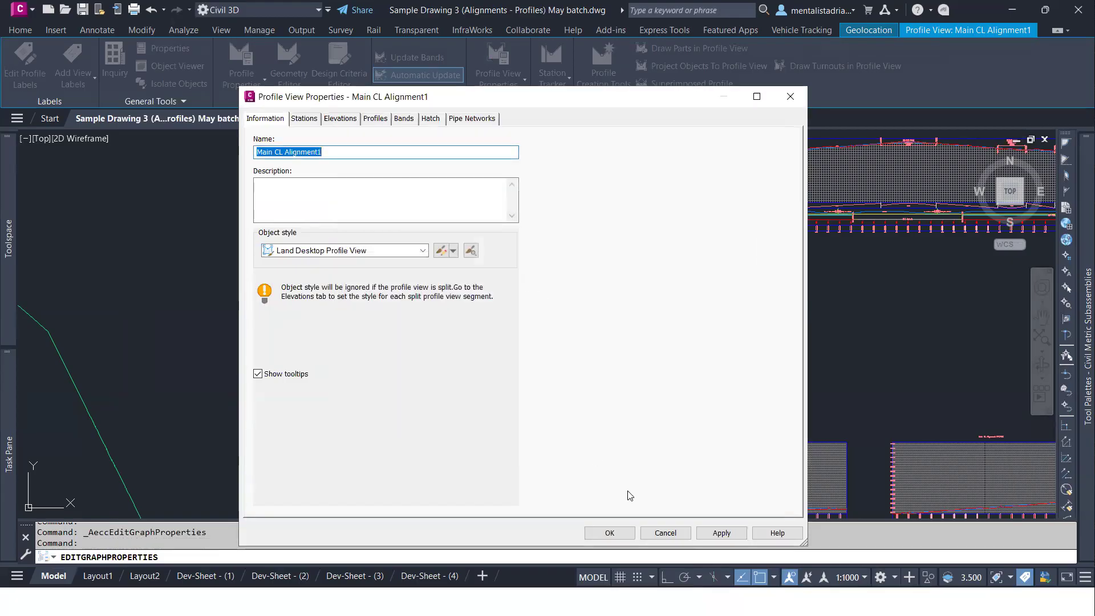
left_click(723, 533)
left_click(609, 532)
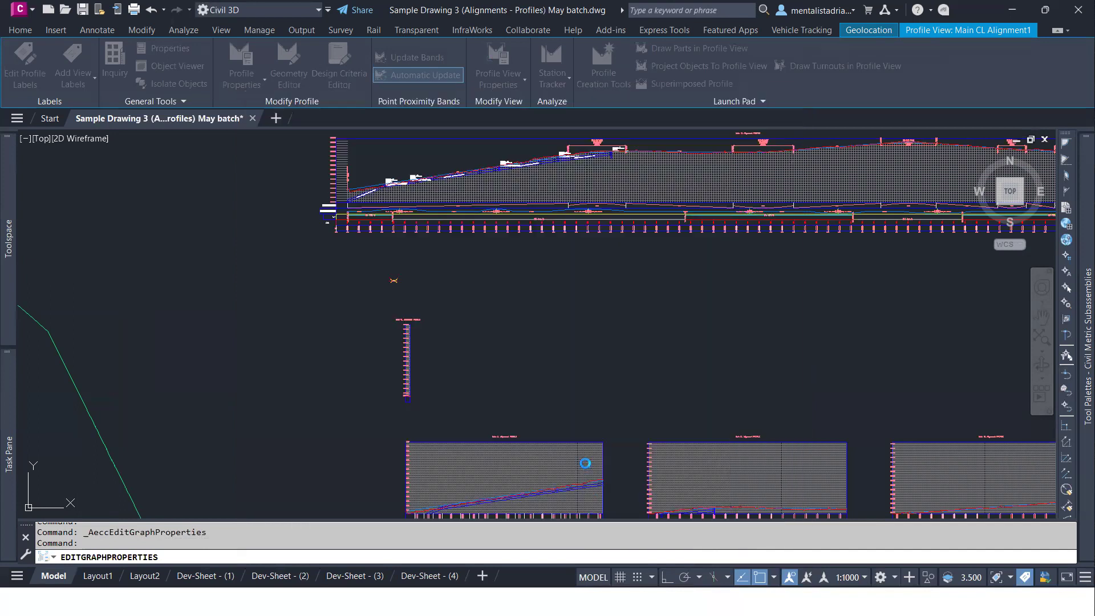
middle_click_drag(541, 435, 567, 257)
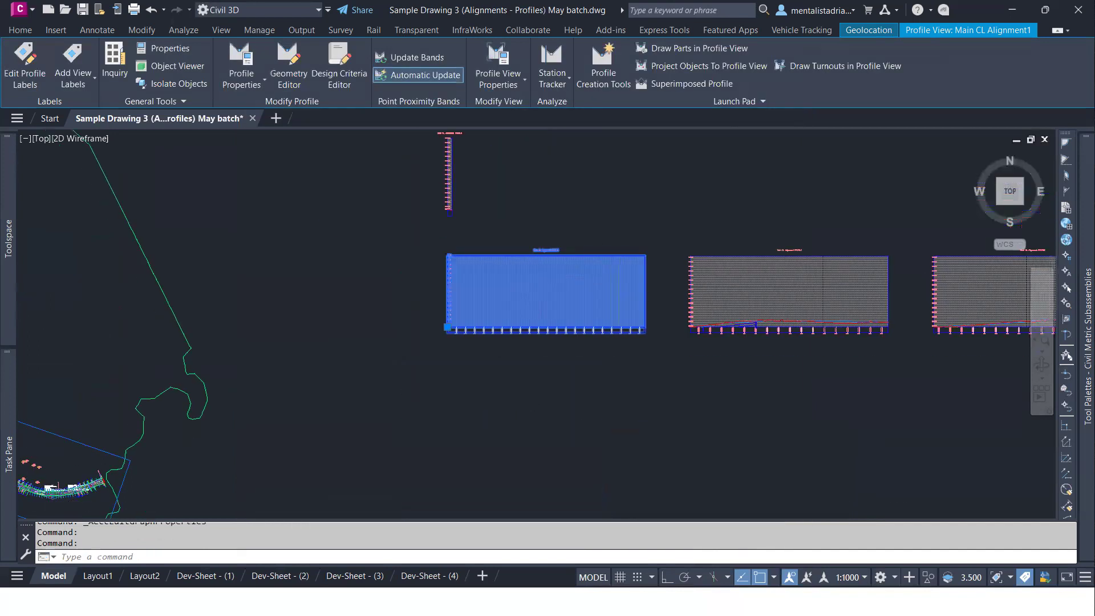
scroll(536, 295, "up", 6)
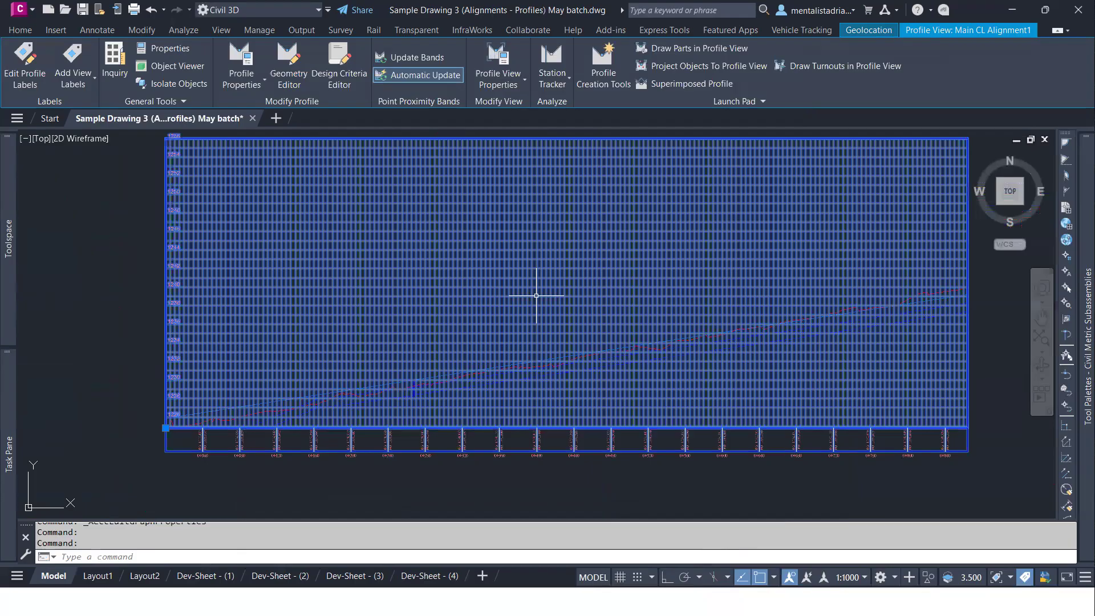
middle_click_drag(451, 210, 441, 234)
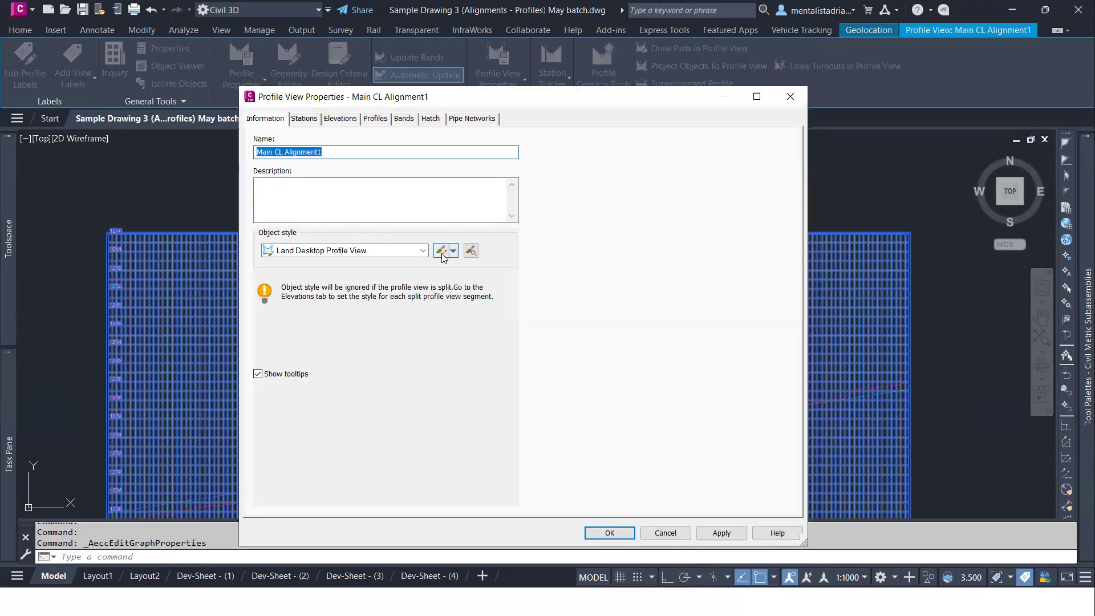
- Examine the profile view's profiles, bands, hatch, pipe networks, elevations and station range properties, then close them without changes
left_click(378, 120)
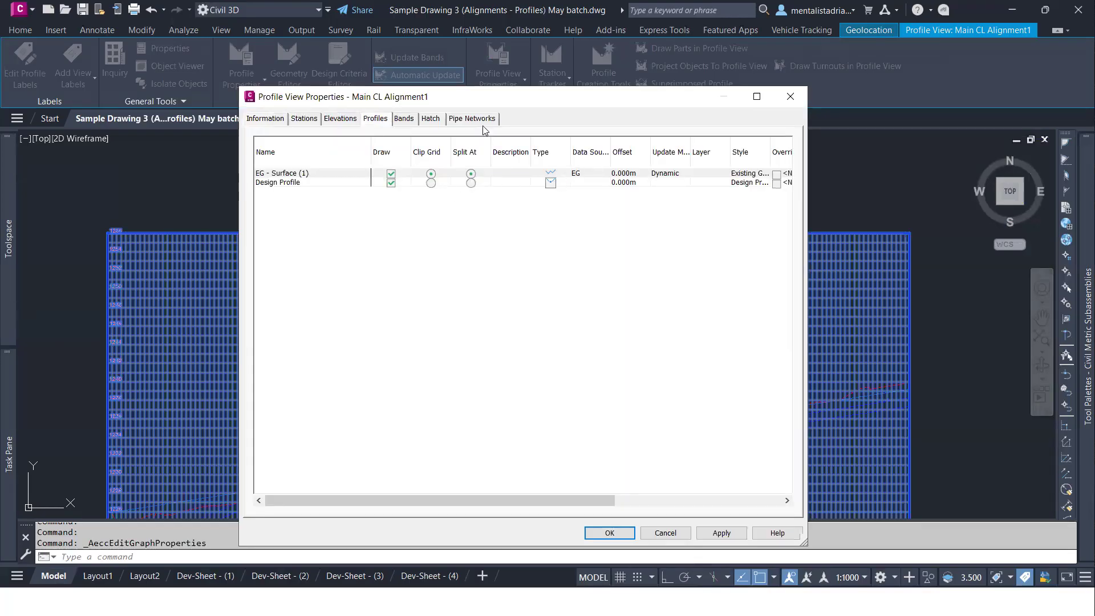
left_click(406, 119)
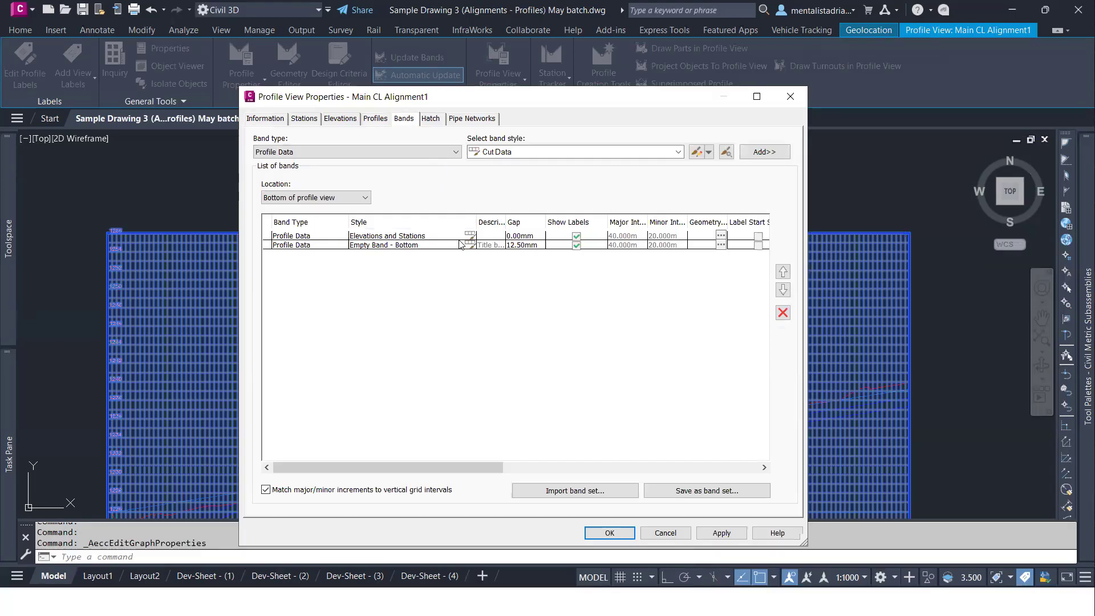
left_click(441, 121)
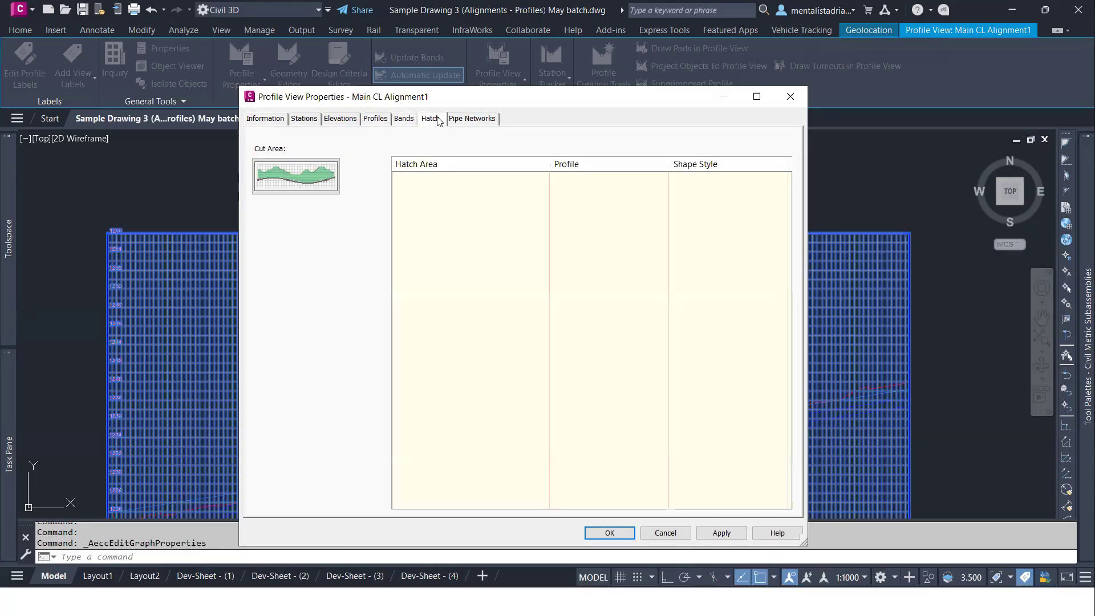
left_click(469, 118)
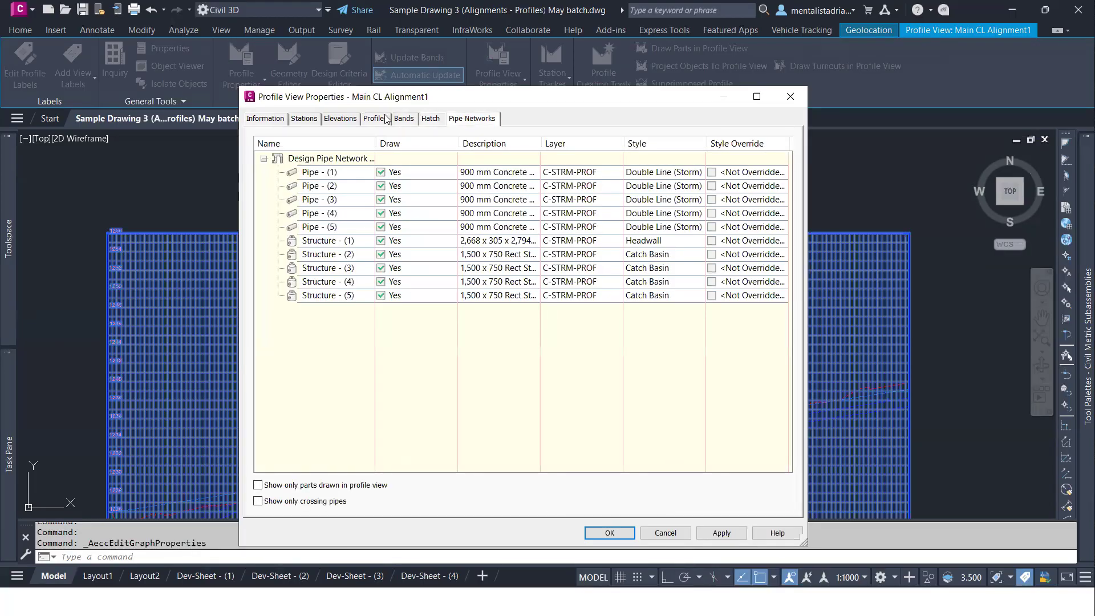
left_click(383, 119)
left_click(340, 119)
left_click(304, 119)
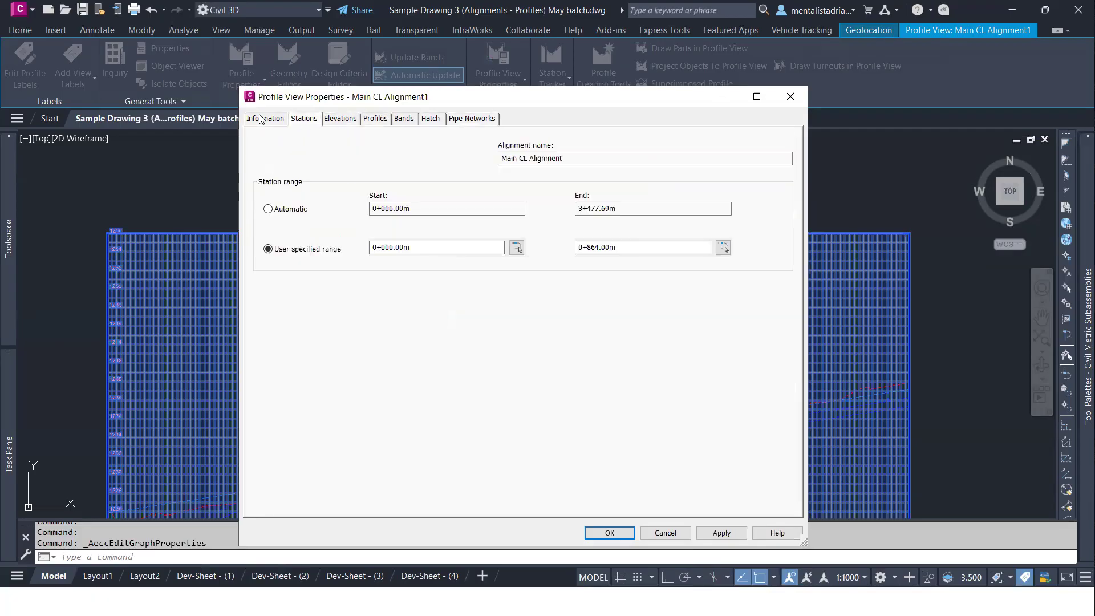
left_click(265, 119)
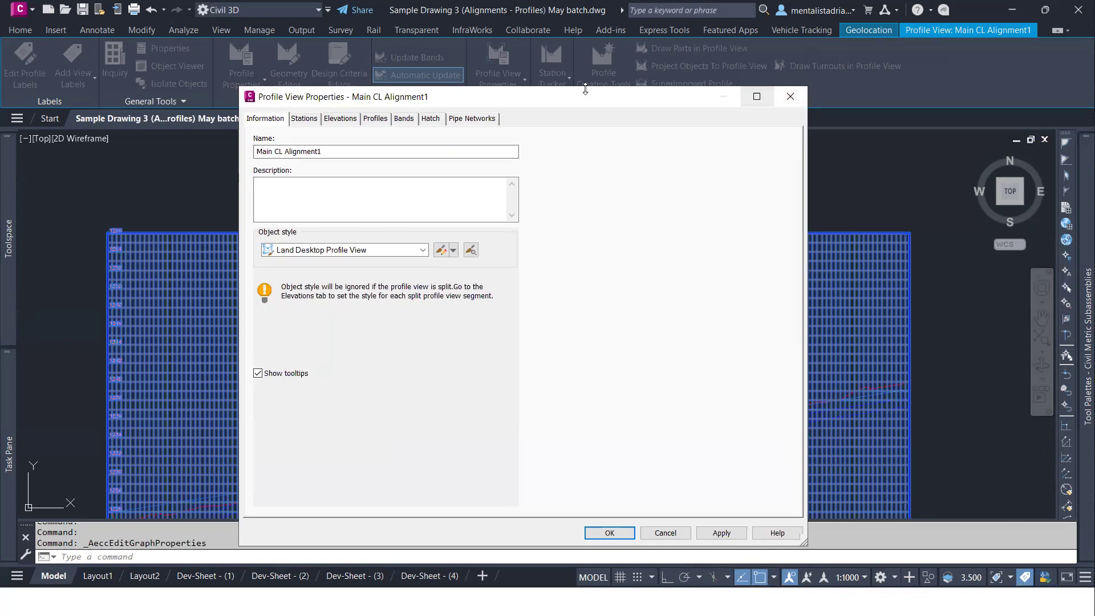
left_click(798, 102)
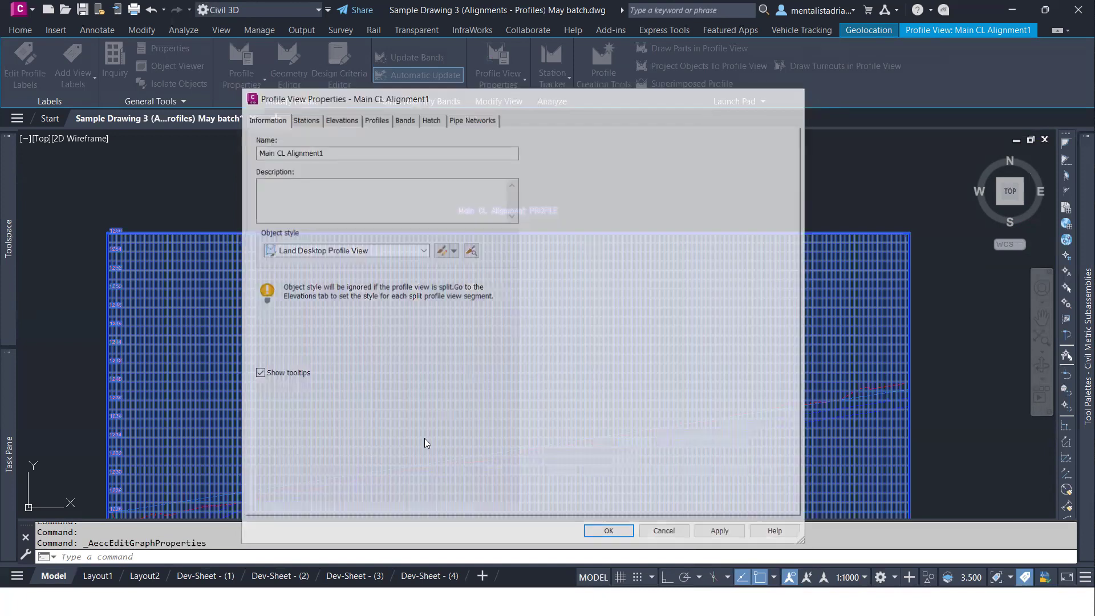
- Check the profile view on the Dev-Sheet - (1) layout, then return to model space and clear the selection
left_click(207, 578)
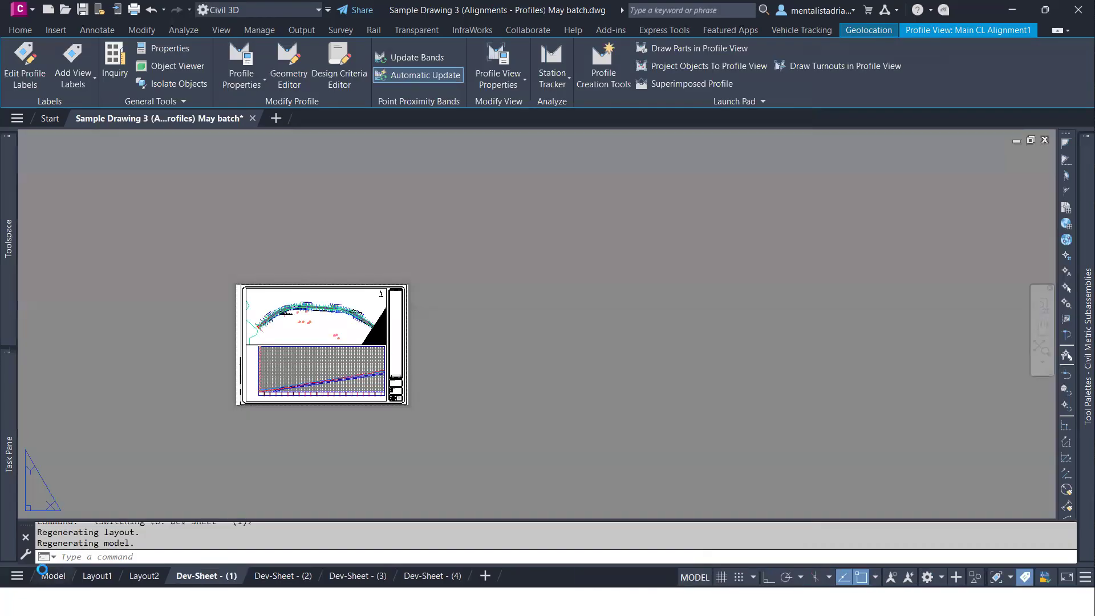
left_click(46, 574)
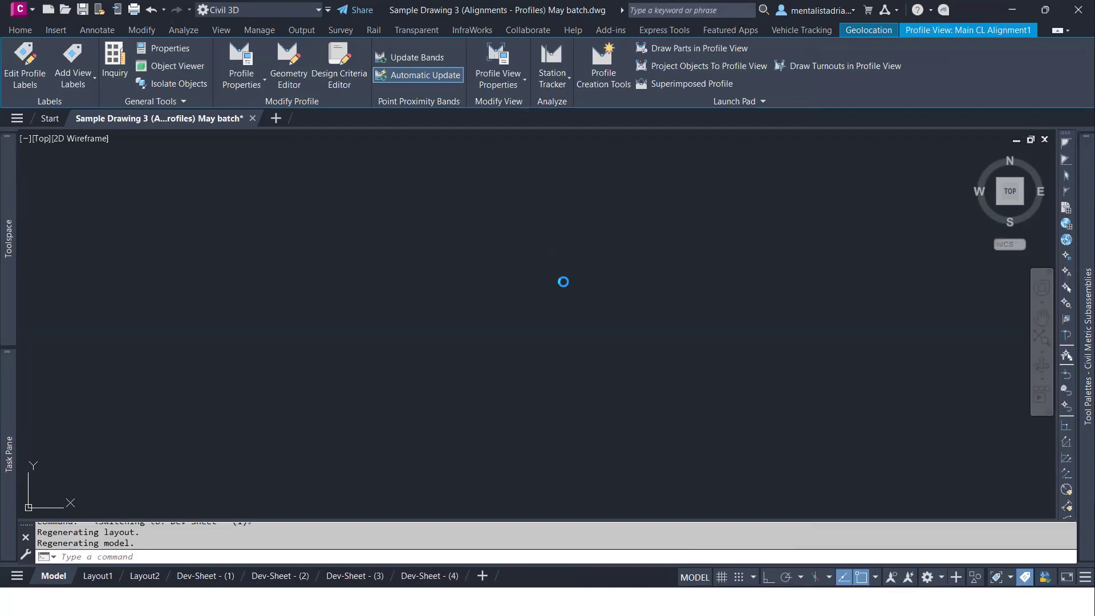
left_click(564, 282)
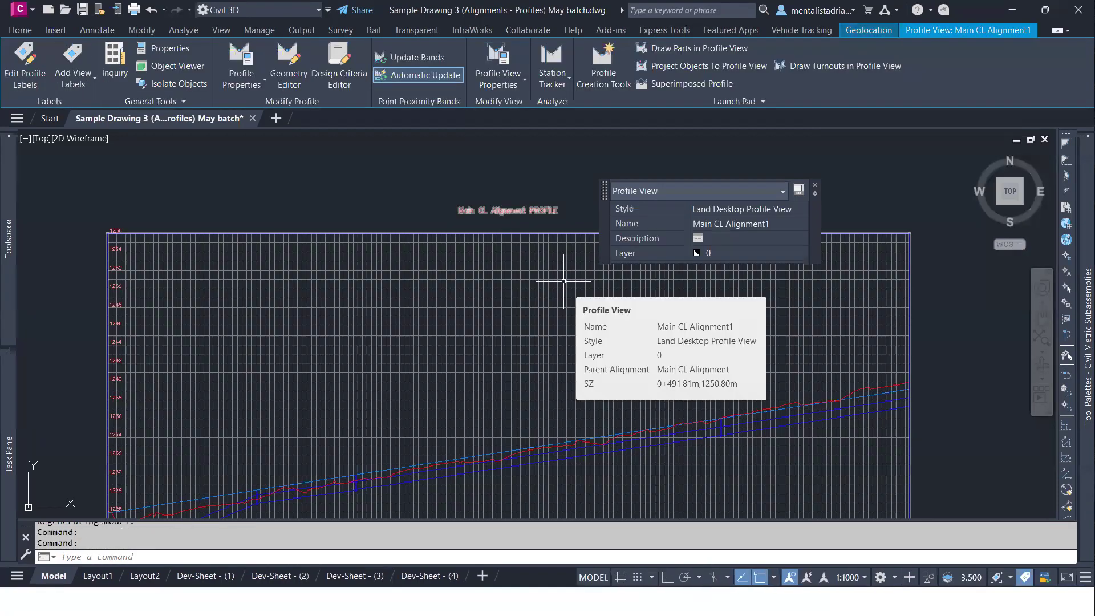
scroll(563, 281, "down", 8)
key("Escape")
key("Escape")
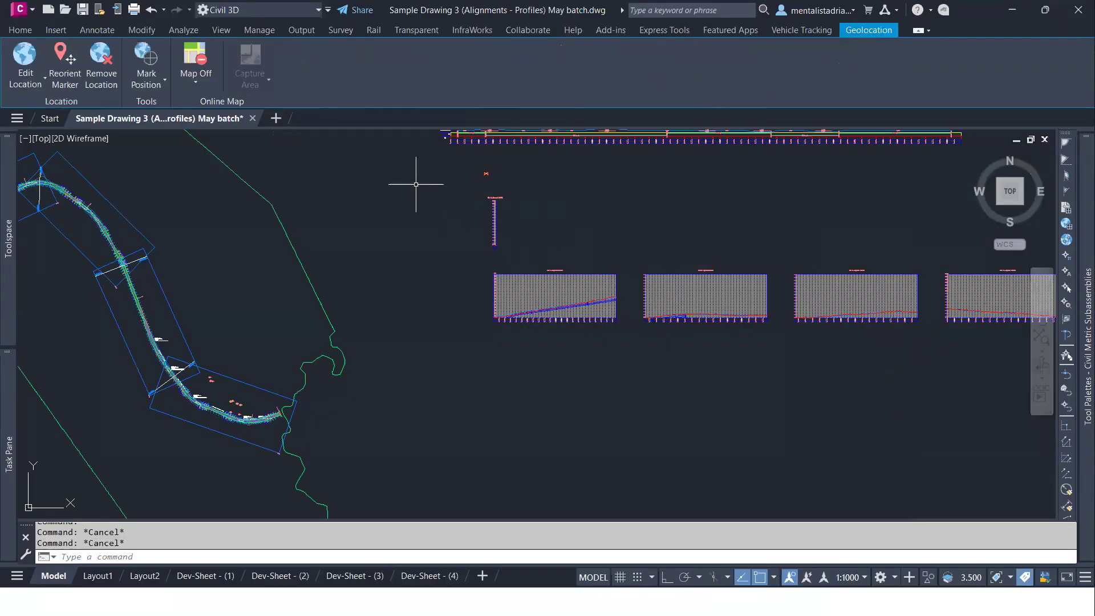
- Create section sheets for the Main CL Alignment section view group in a new sheet set named New Sheet Set 1
scroll(573, 285, "down", 4)
middle_click_drag(579, 250, 550, 311)
middle_click_drag(625, 208, 543, 325)
scroll(594, 252, "down", 6)
scroll(587, 254, "up", 6)
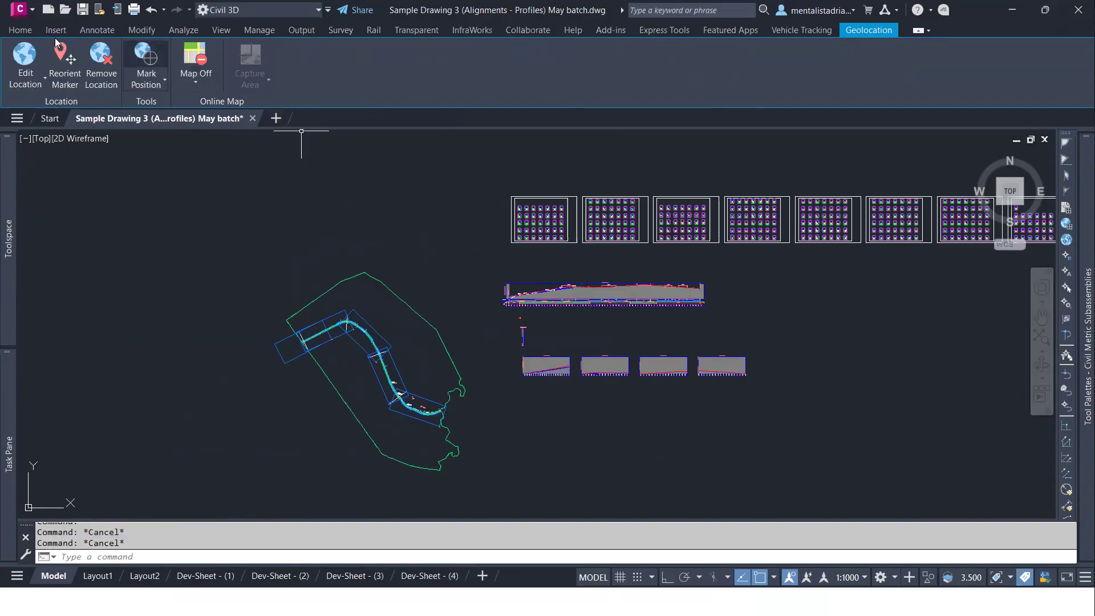
left_click(276, 31)
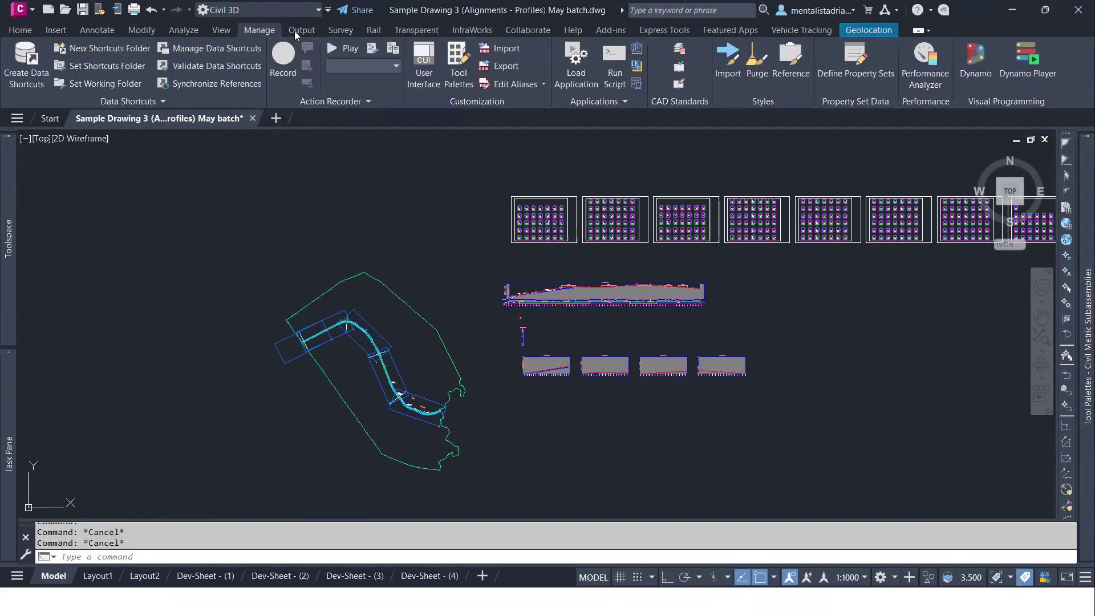
left_click(294, 31)
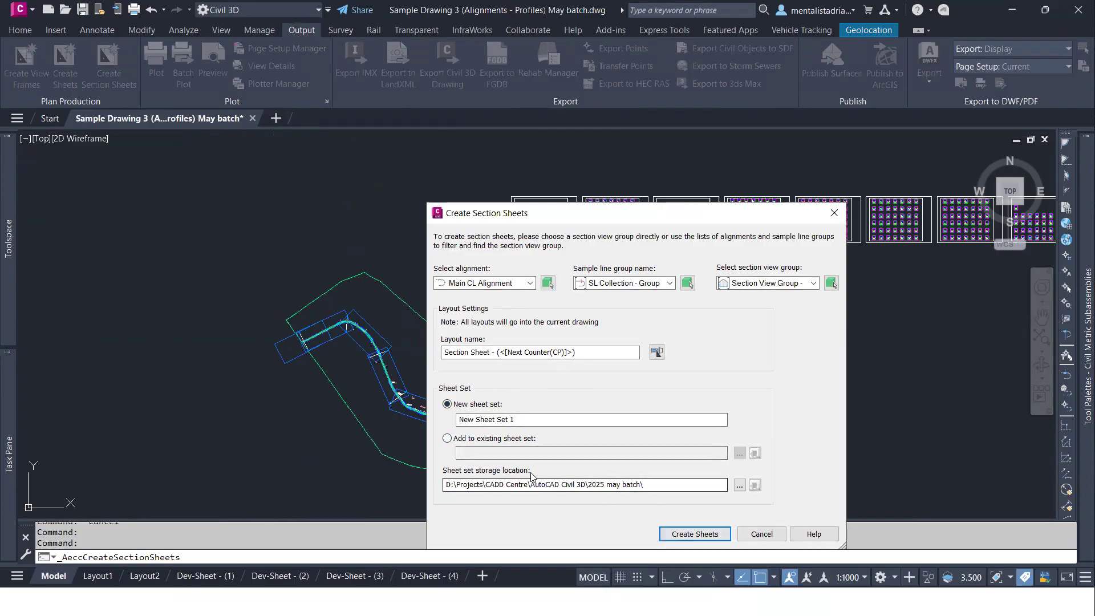
left_click(692, 534)
left_click(573, 347)
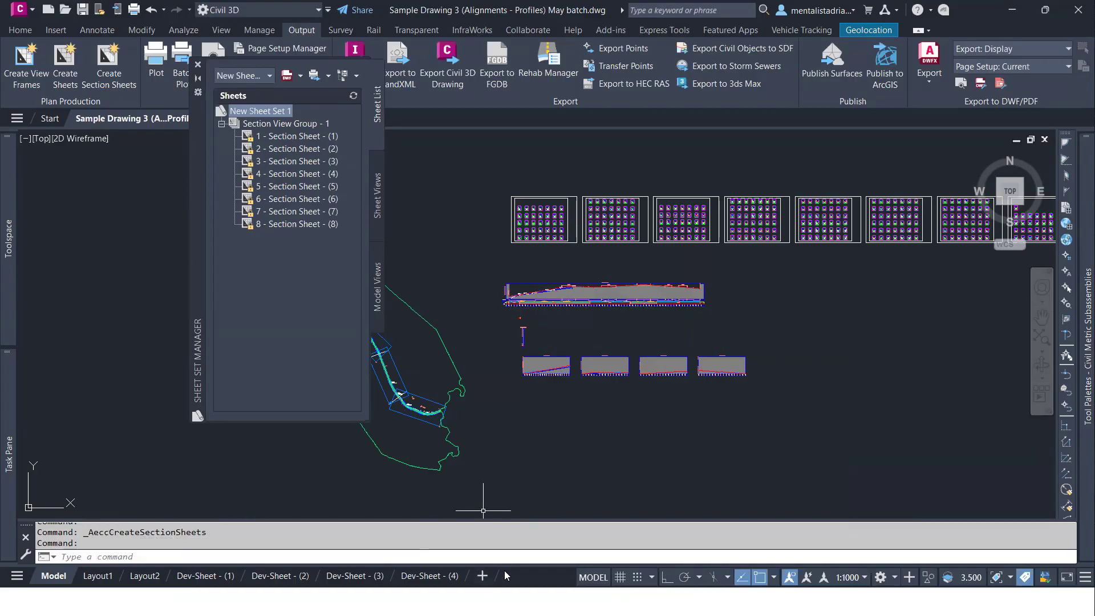
- Open sheet 1 - Section Sheet - (1) from New Sheet Set 1
left_click(290, 137)
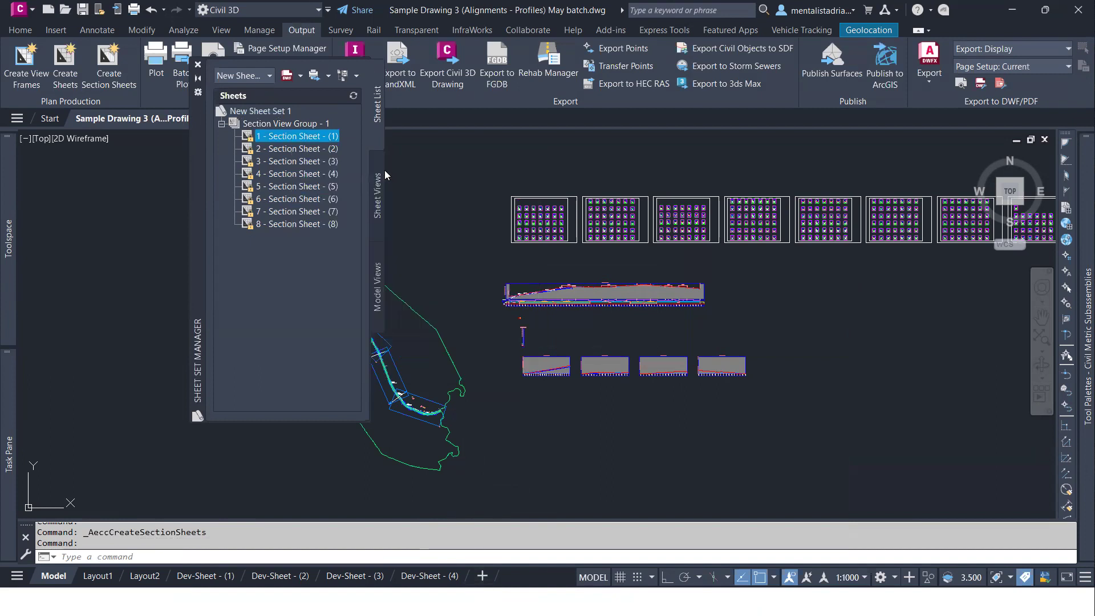
double_click(308, 135)
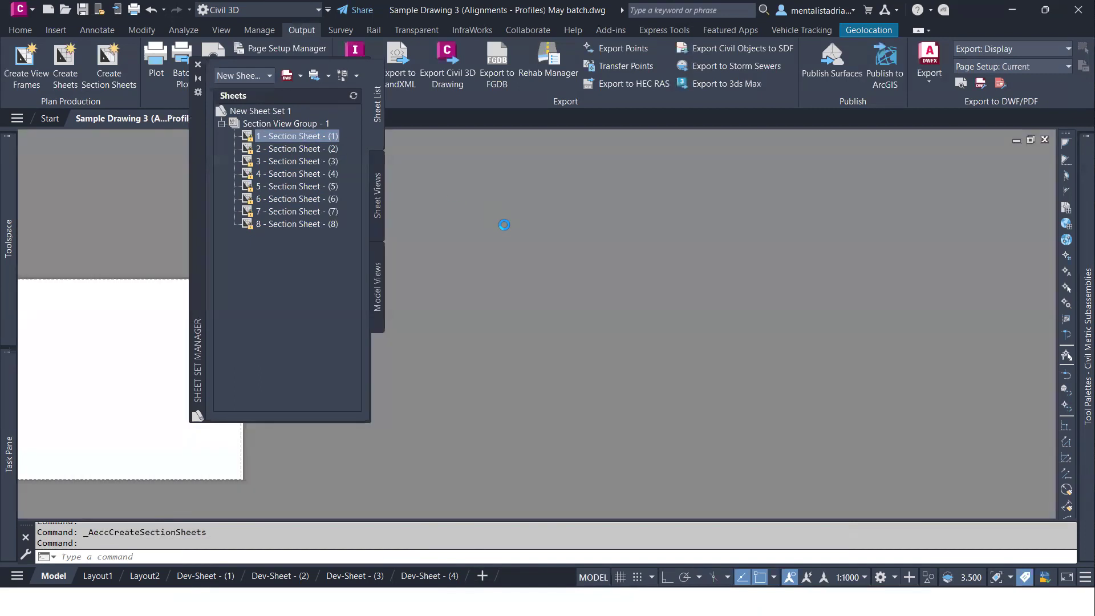
- Close the Sheet Set Manager and inspect the first-column section views on Section Sheet - (1) up close
left_click(559, 245)
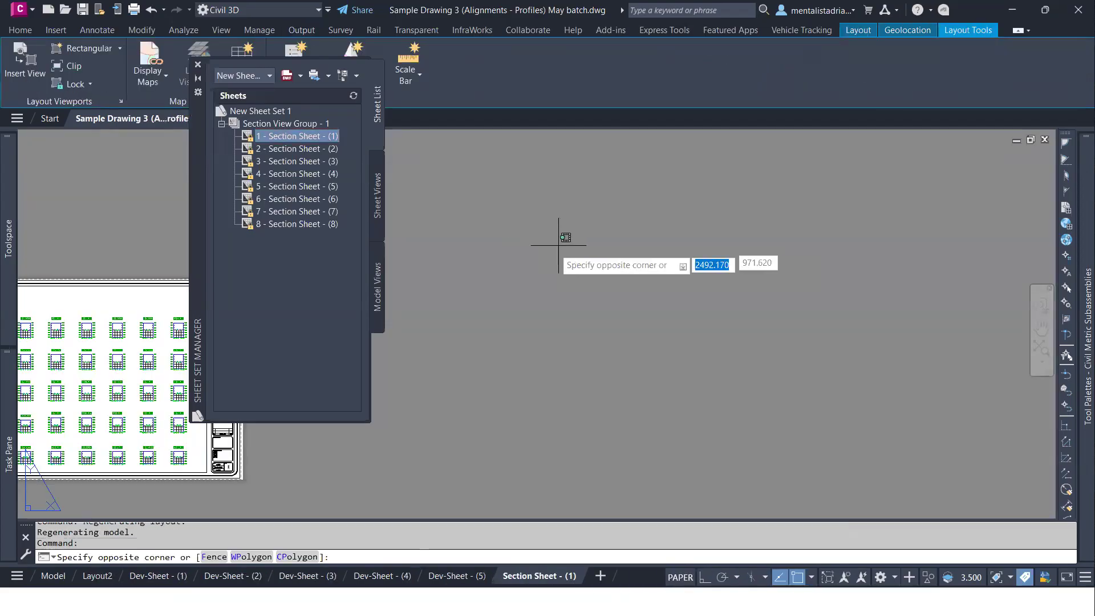
left_click(197, 66)
scroll(280, 269, "down", 2)
middle_click_drag(274, 282, 556, 271)
scroll(361, 228, "up", 6)
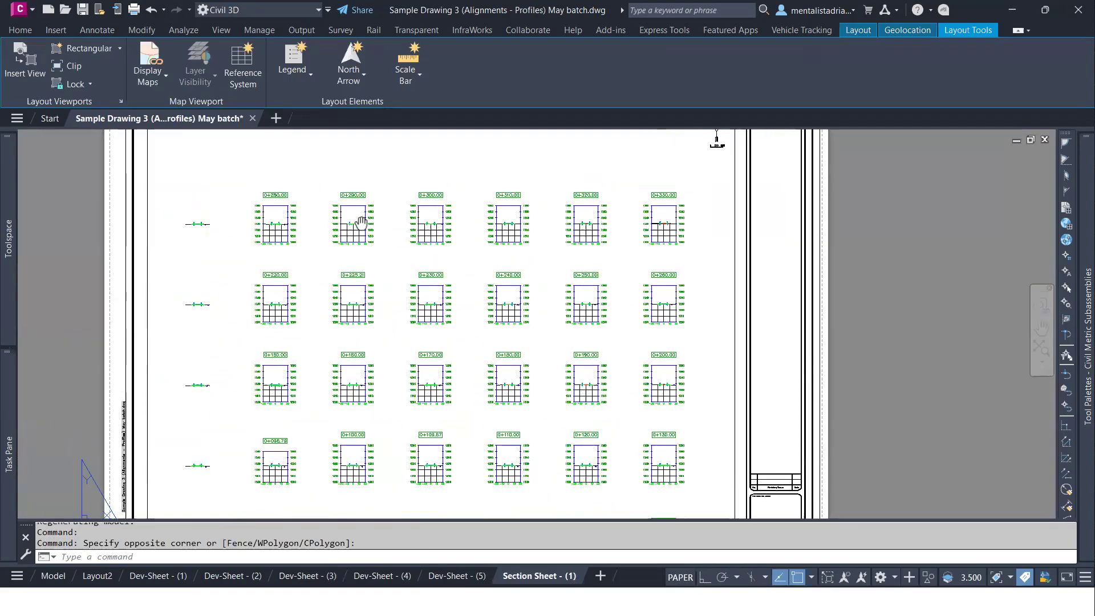
scroll(259, 304, "up", 9)
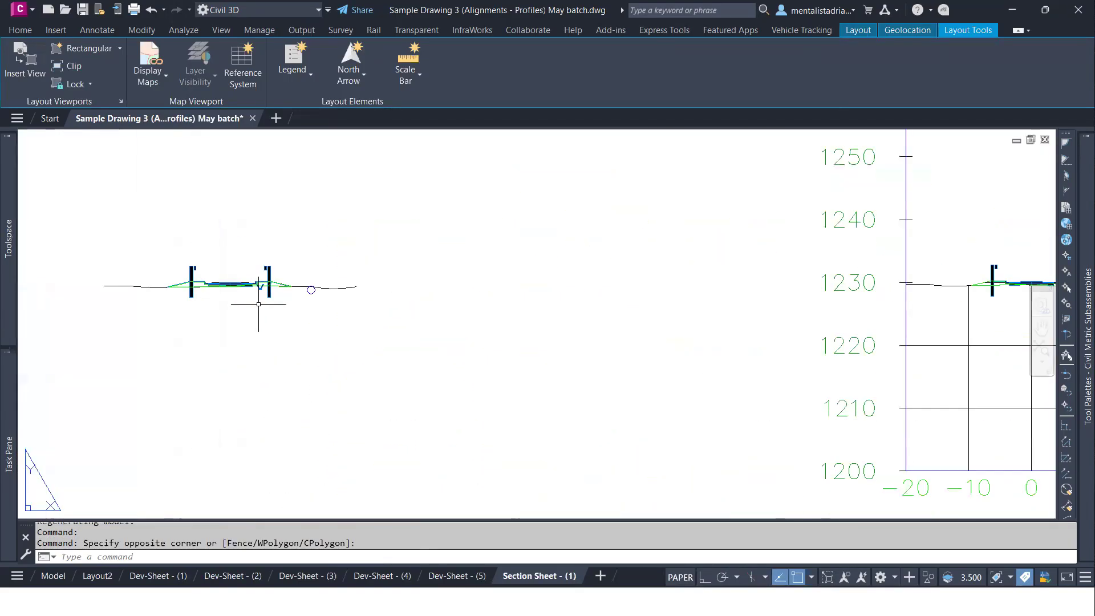
scroll(326, 289, "down", 8)
scroll(323, 421, "up", 9)
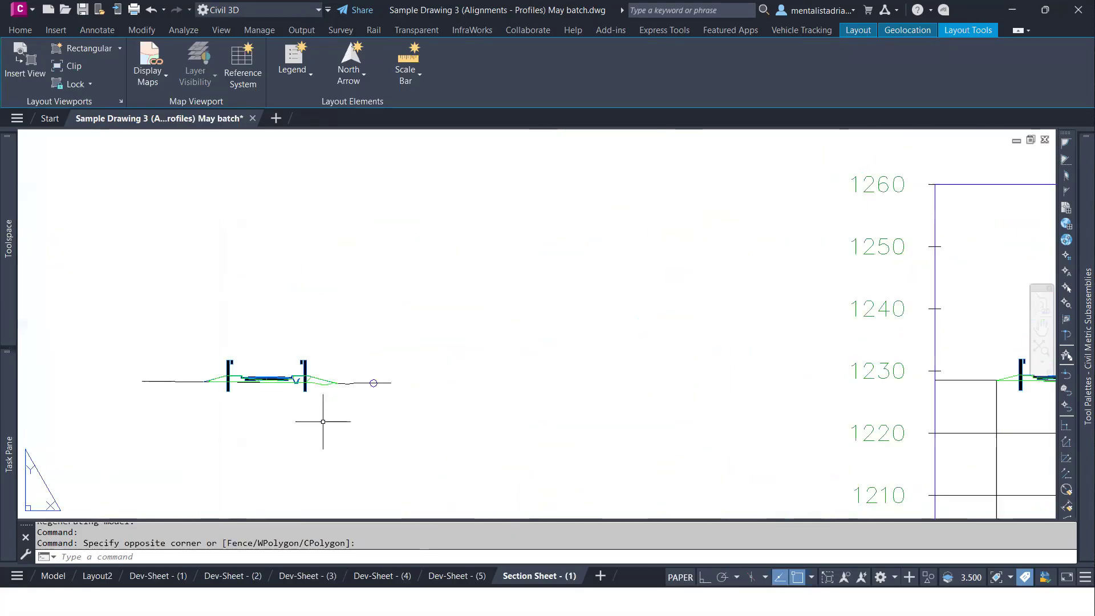
scroll(331, 411, "down", 7)
- Examine the title block of Section Sheet - (1), including its project, date, scale, sheet number, revision and firm fields
middle_click_drag(448, 399, 403, 206)
scroll(598, 350, "up", 10)
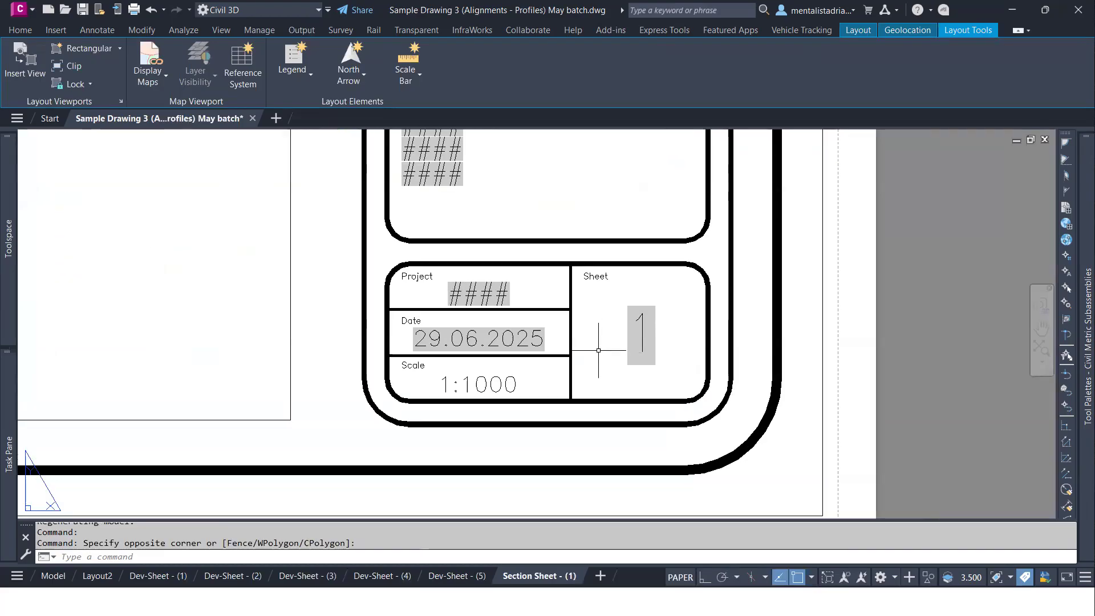
scroll(599, 337, "down", 4)
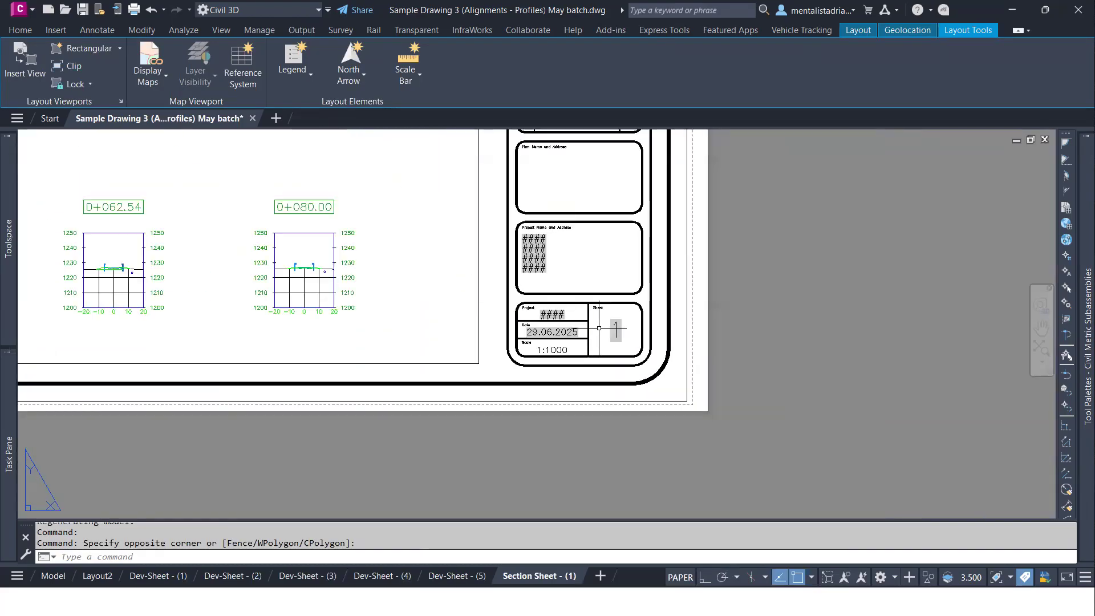
middle_click_drag(557, 196, 558, 244)
scroll(543, 282, "up", 6)
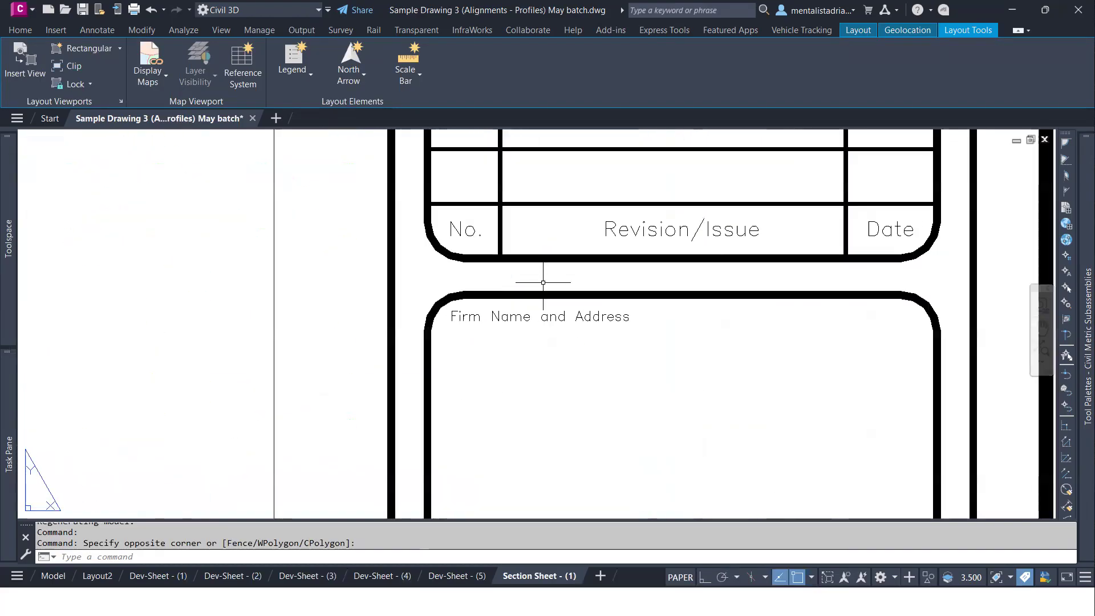
scroll(662, 302, "down", 5)
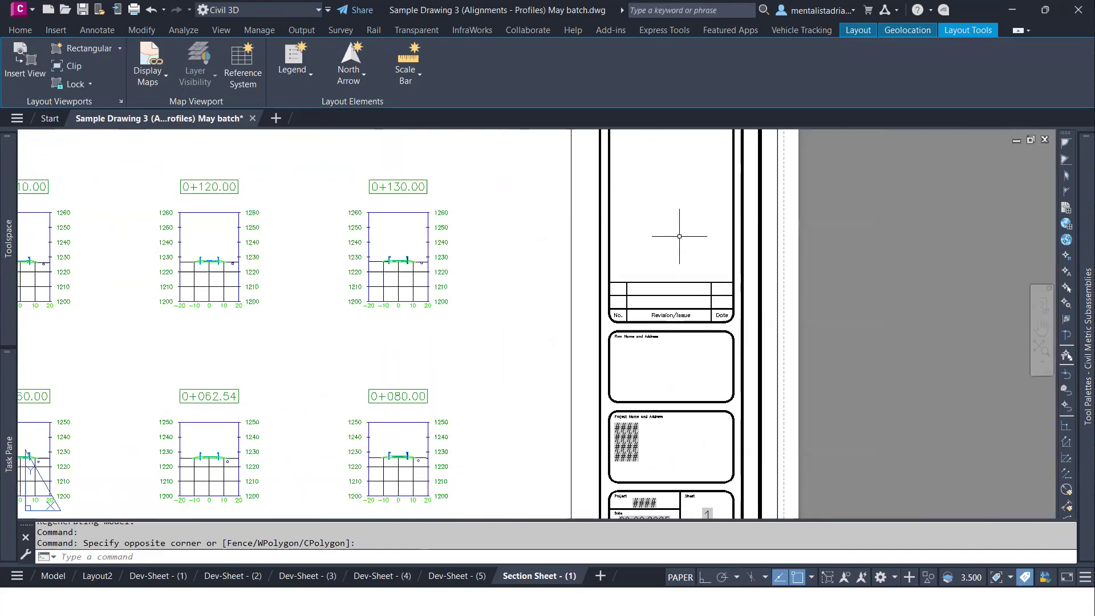
- Examine the rows of section views across Section Sheet - (1), comparing the first column with the neighbouring gridded views
middle_click_drag(679, 237, 663, 268)
scroll(640, 416, "down", 5)
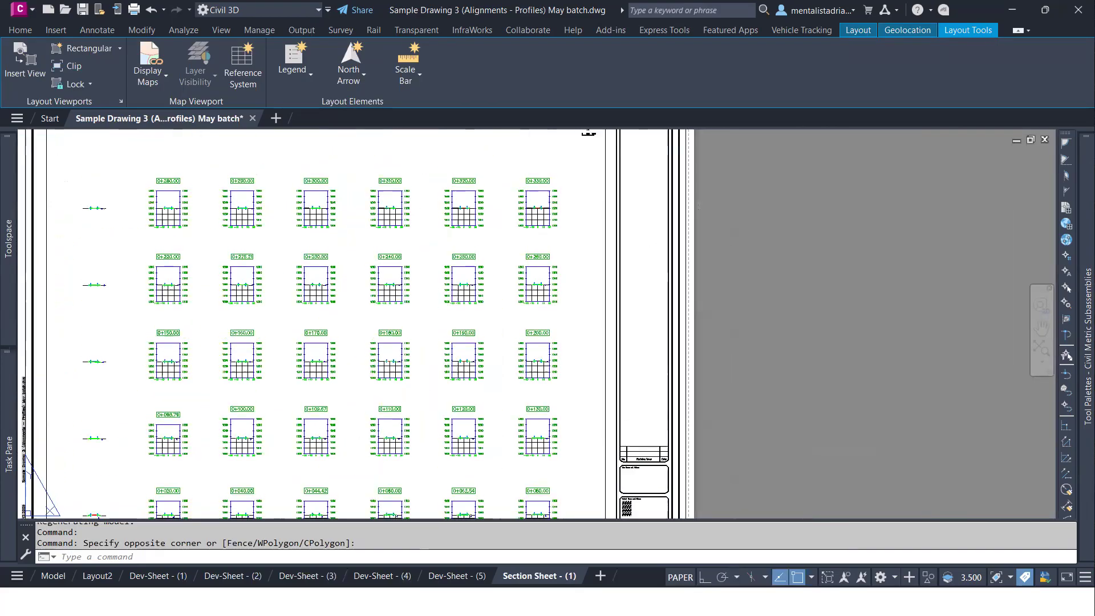
middle_click_drag(622, 434, 622, 458)
middle_click_drag(641, 218, 672, 163)
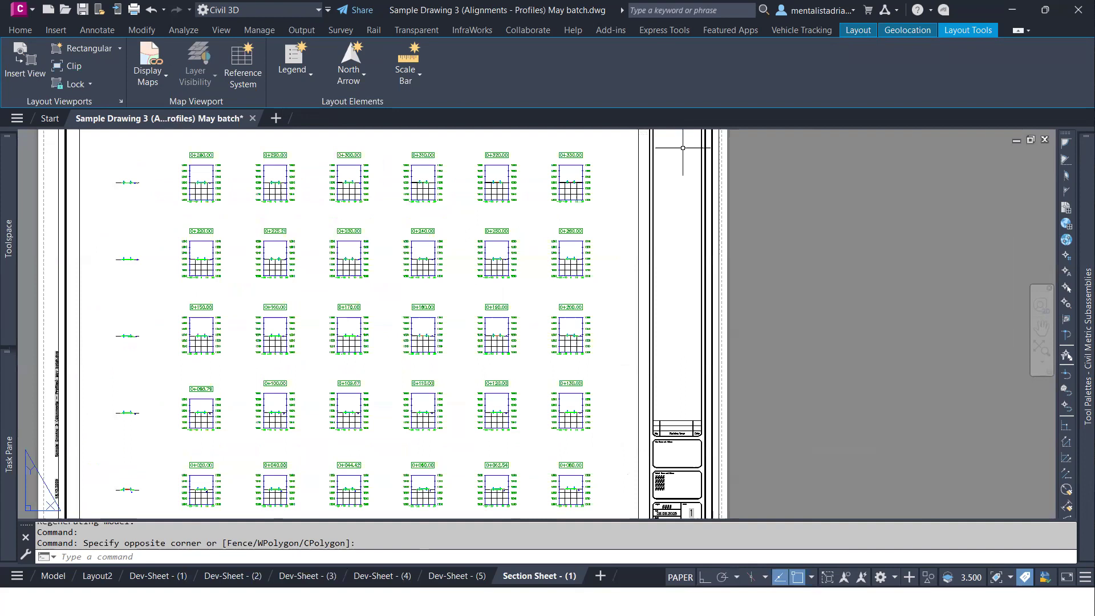
middle_click_drag(585, 443, 672, 290)
scroll(192, 349, "up", 4)
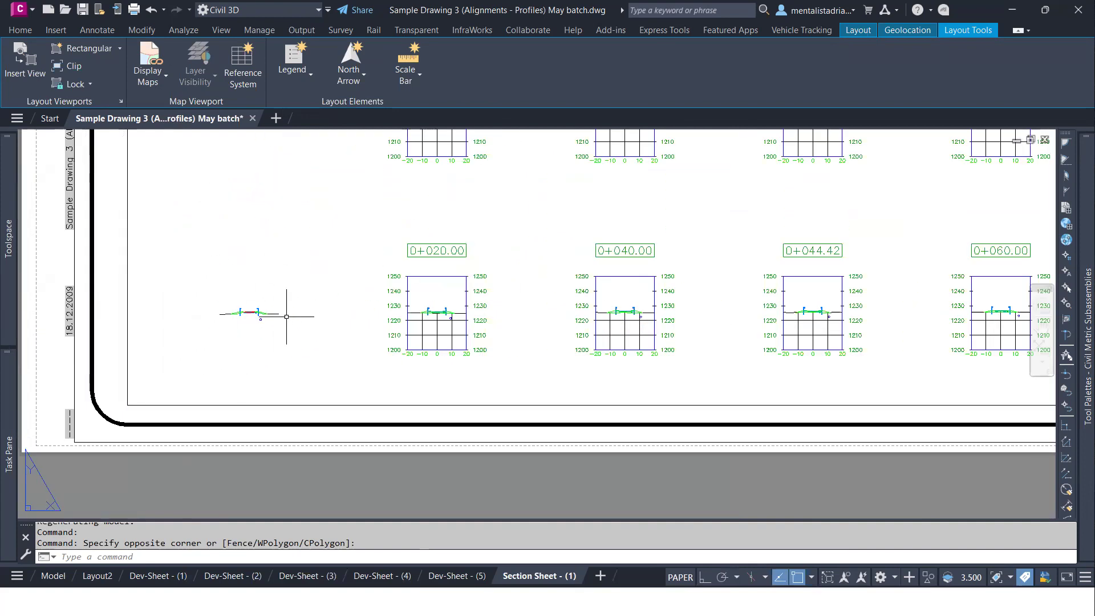
right_click(567, 579)
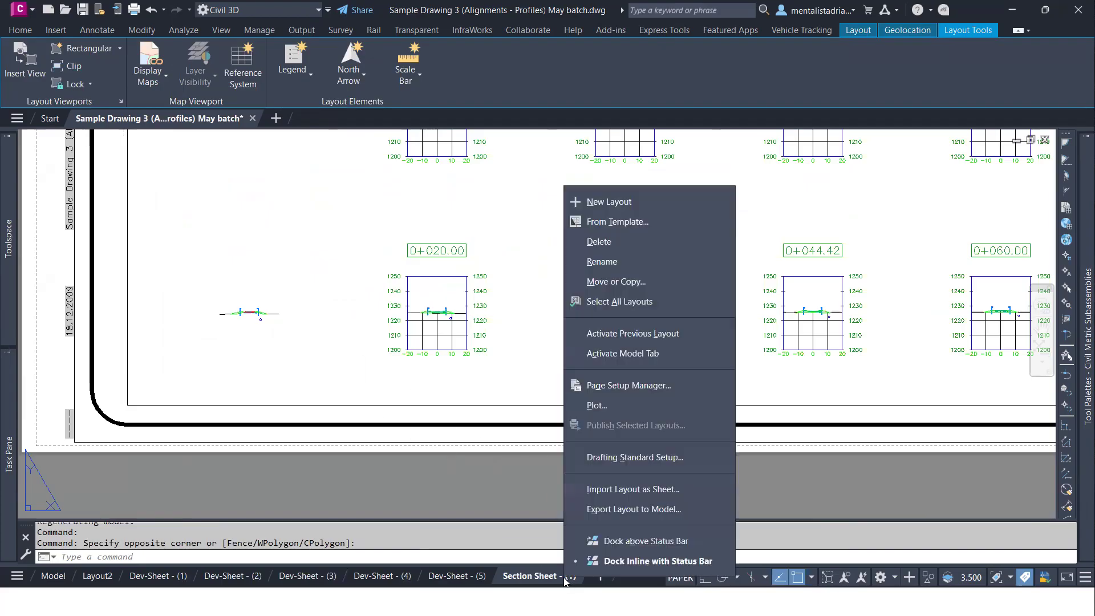
left_click(470, 486)
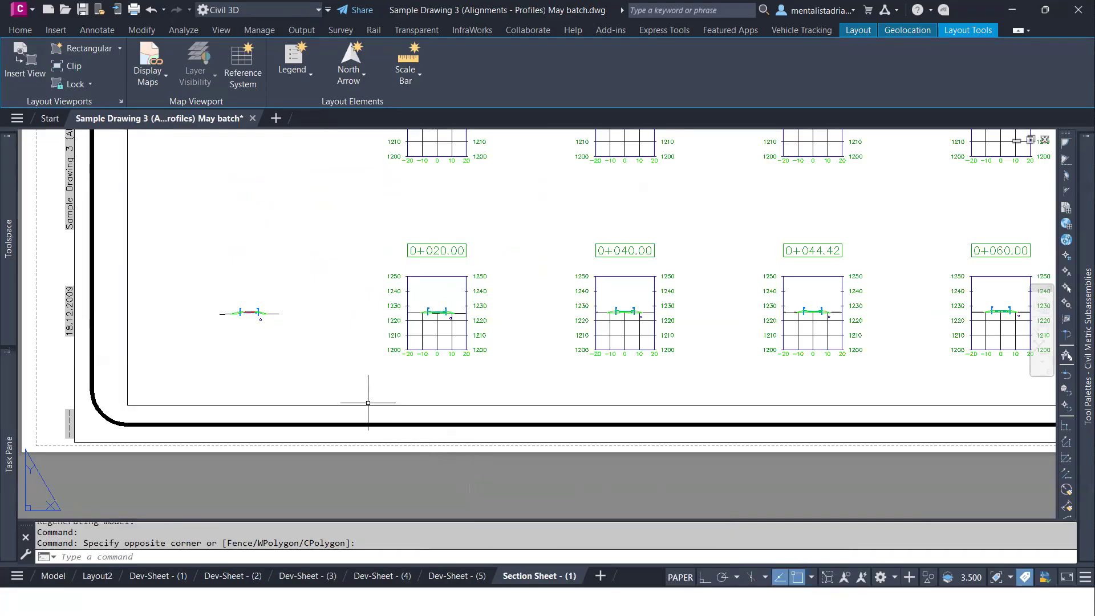
scroll(273, 287, "down", 6)
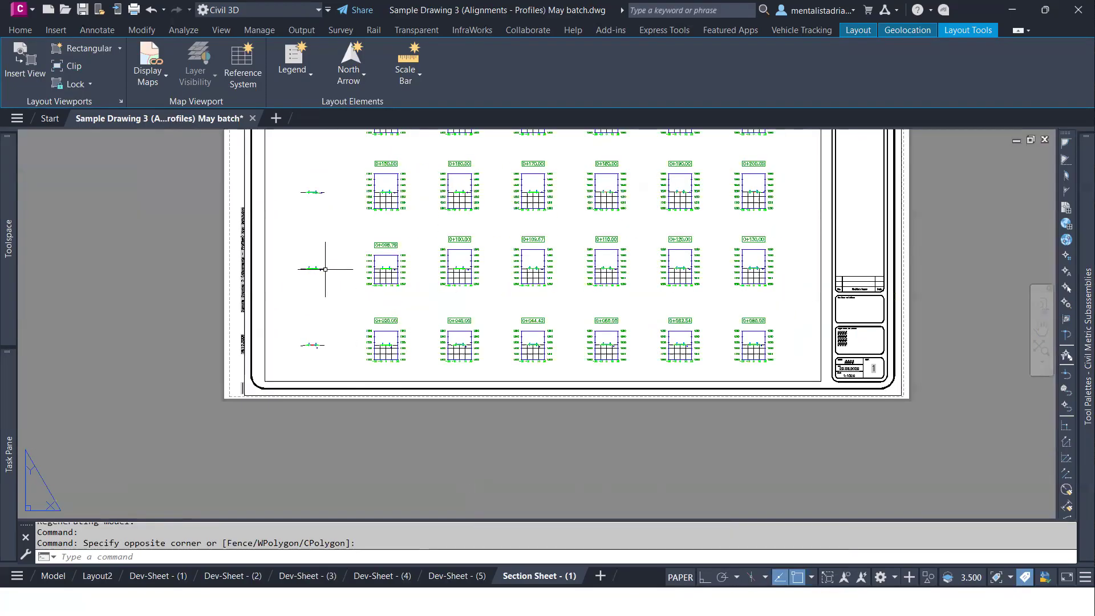
middle_click_drag(349, 228, 329, 328)
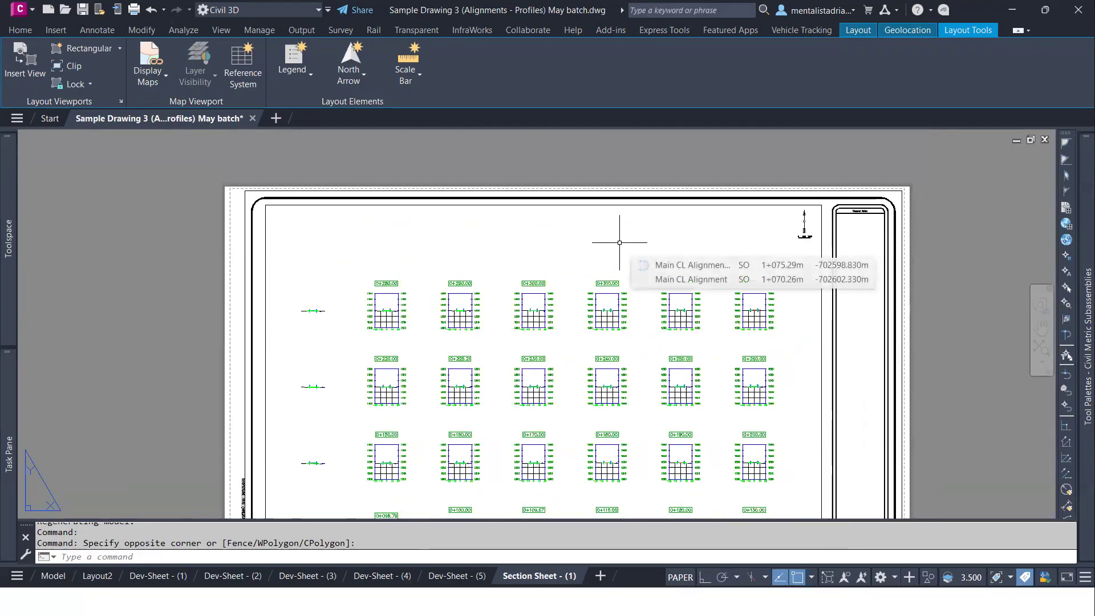
scroll(358, 302, "up", 8)
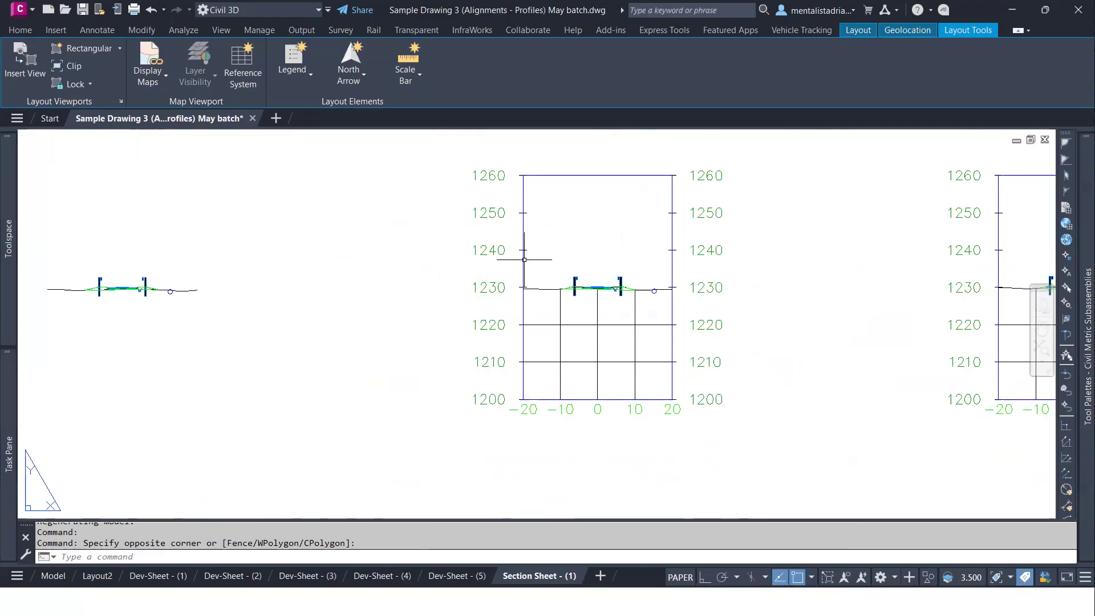
scroll(287, 210, "down", 6)
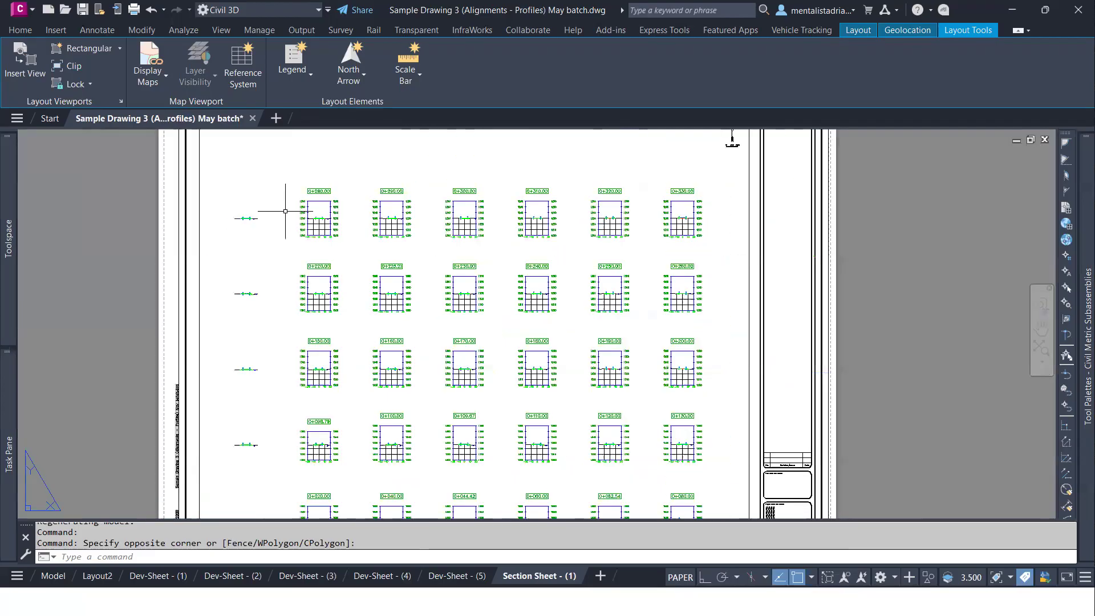
- Switch to the Dev-Sheet - (5) layout and examine its plan viewport, match line label and profile view
left_click(458, 577)
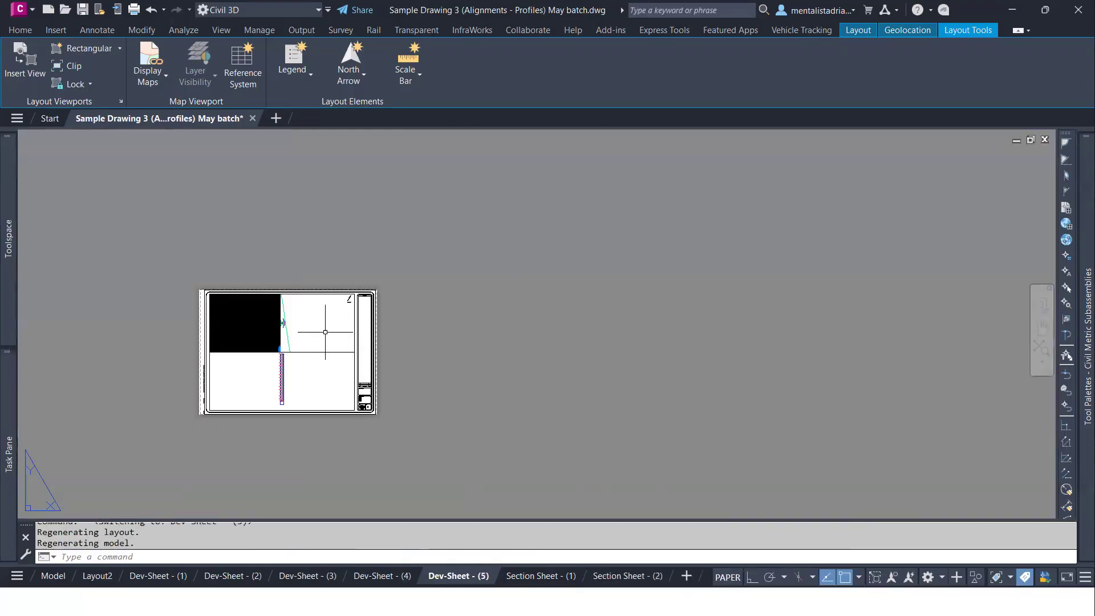
scroll(288, 337, "up", 5)
middle_click_drag(240, 341, 371, 268)
middle_click_drag(374, 374, 424, 259)
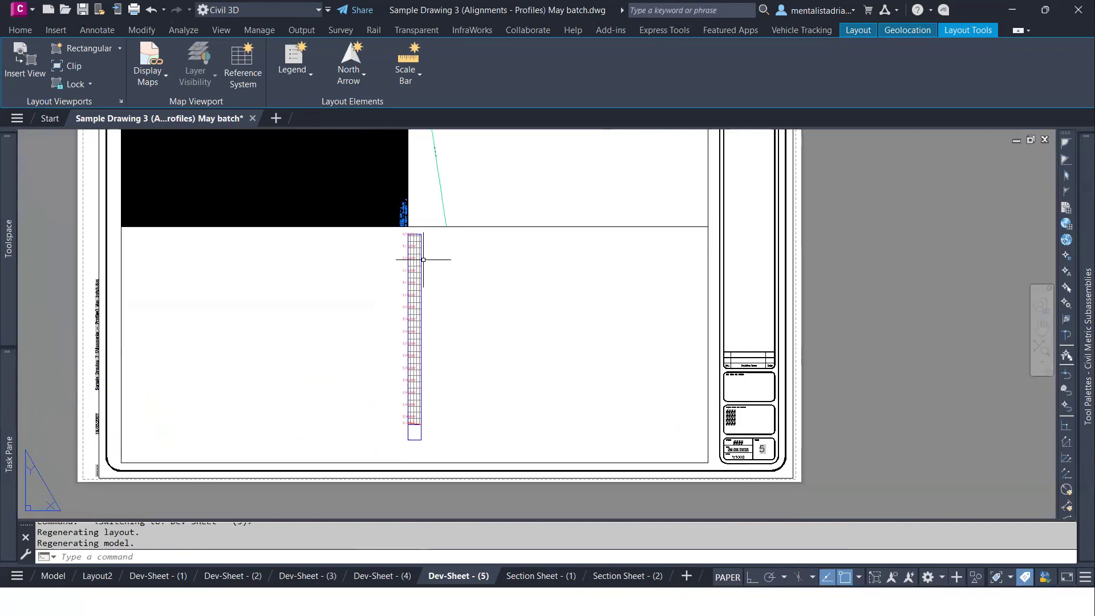
scroll(417, 420, "up", 6)
scroll(406, 448, "up", 1)
scroll(411, 410, "down", 8)
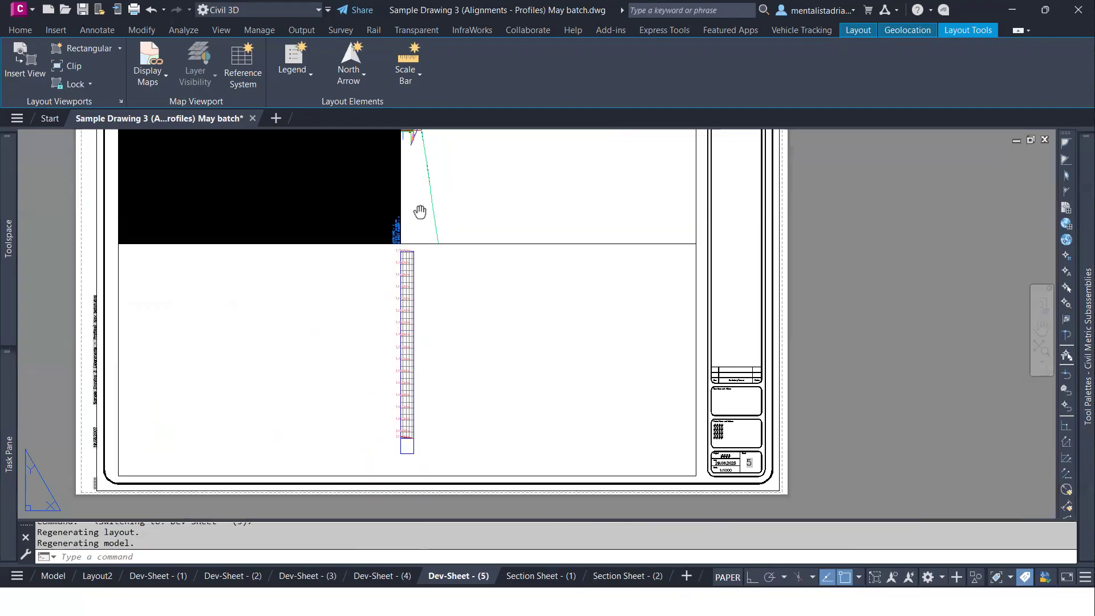
middle_click_drag(420, 212, 402, 302)
scroll(402, 291, "up", 5)
scroll(402, 291, "down", 6)
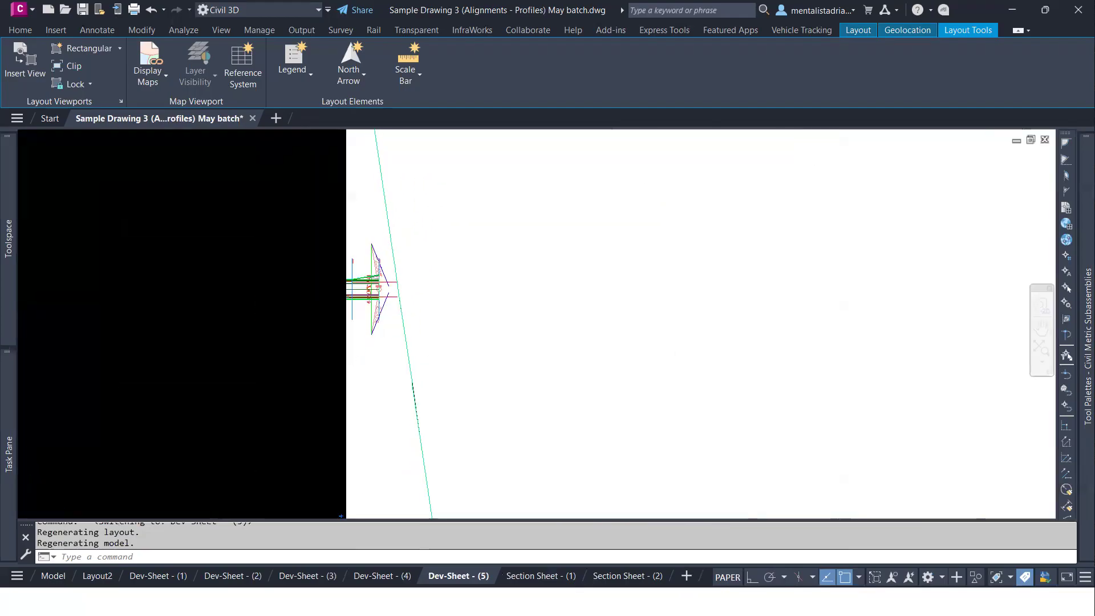
scroll(396, 328, "up", 6)
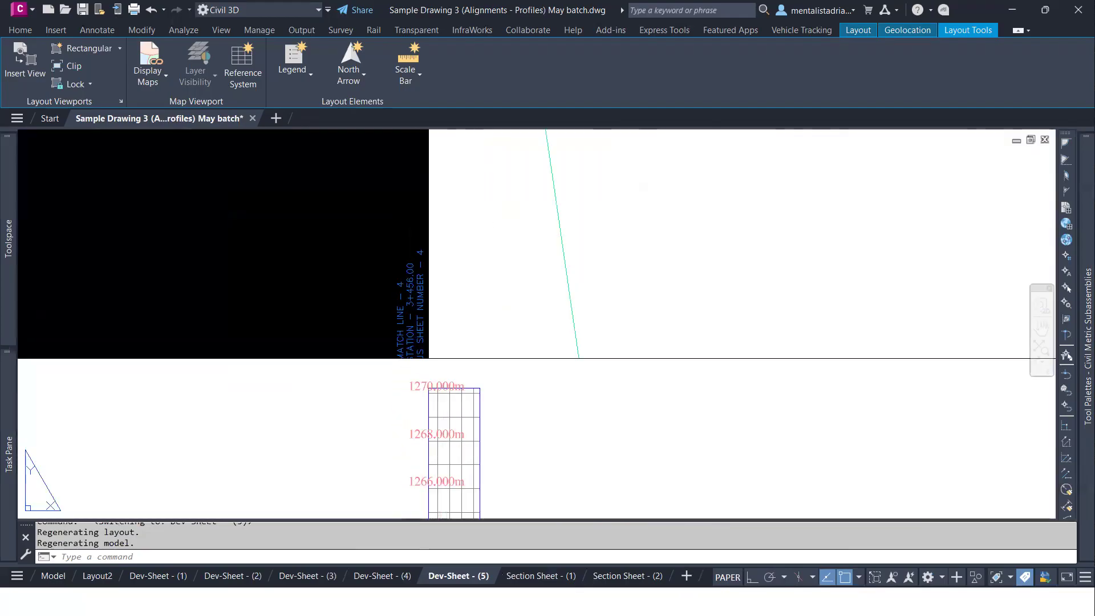
scroll(395, 328, "down", 4)
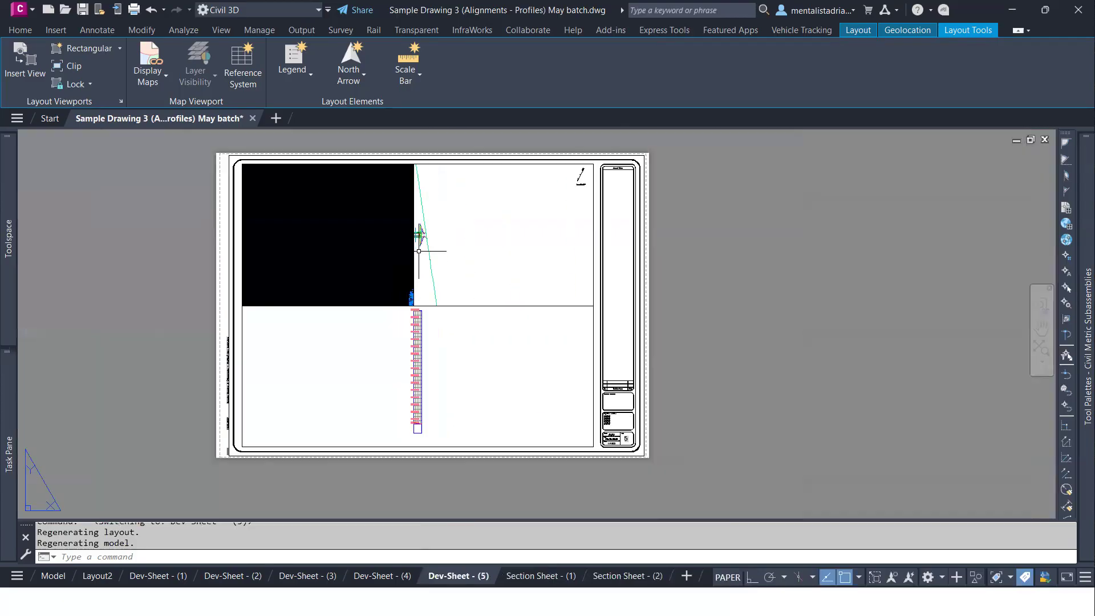
- Check the section view arrangement on the Section Sheet - (1) layout, then on Section Sheet - (2)
left_click(543, 576)
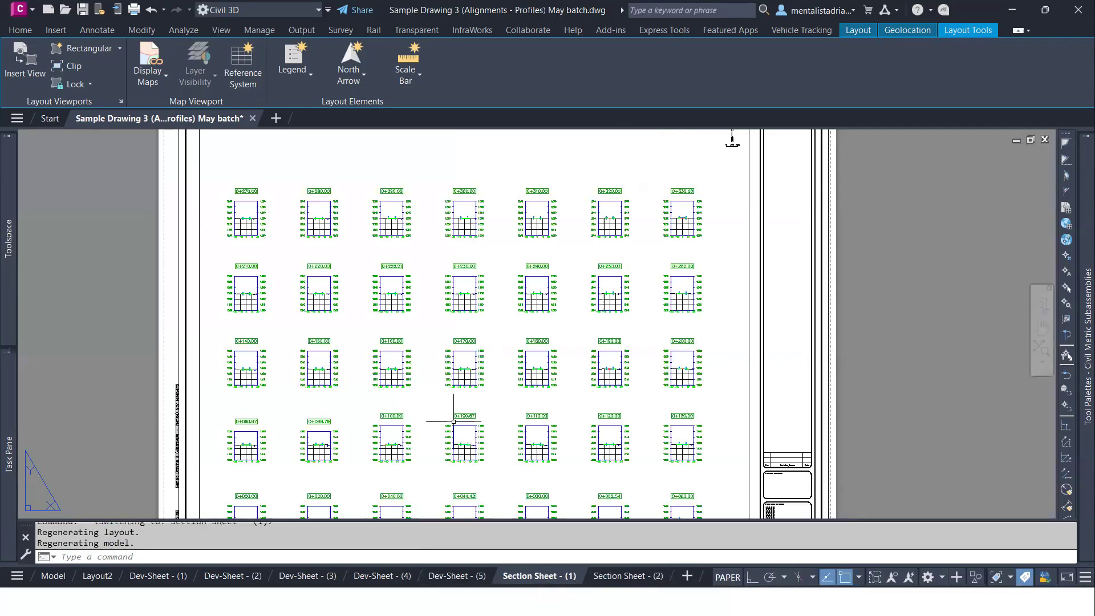
scroll(438, 232, "down", 3)
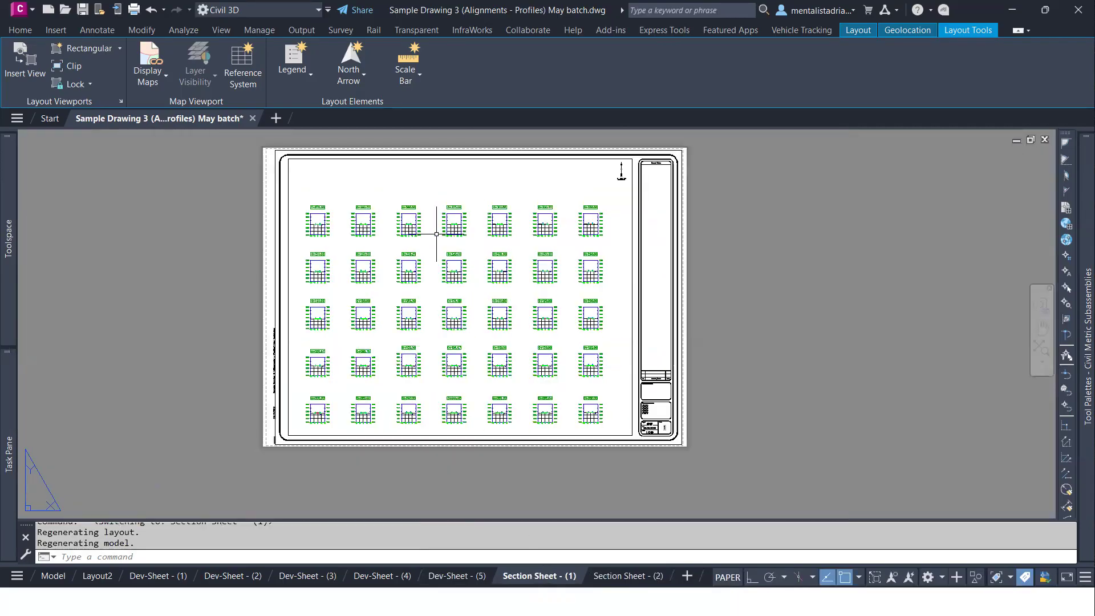
left_click(634, 577)
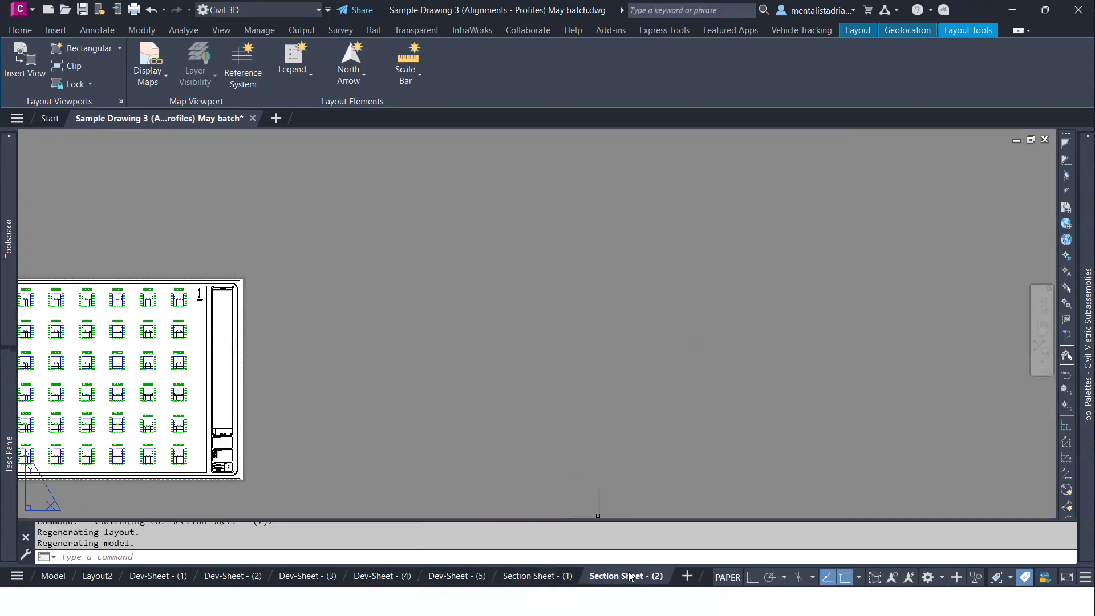
middle_click_drag(204, 306, 442, 258)
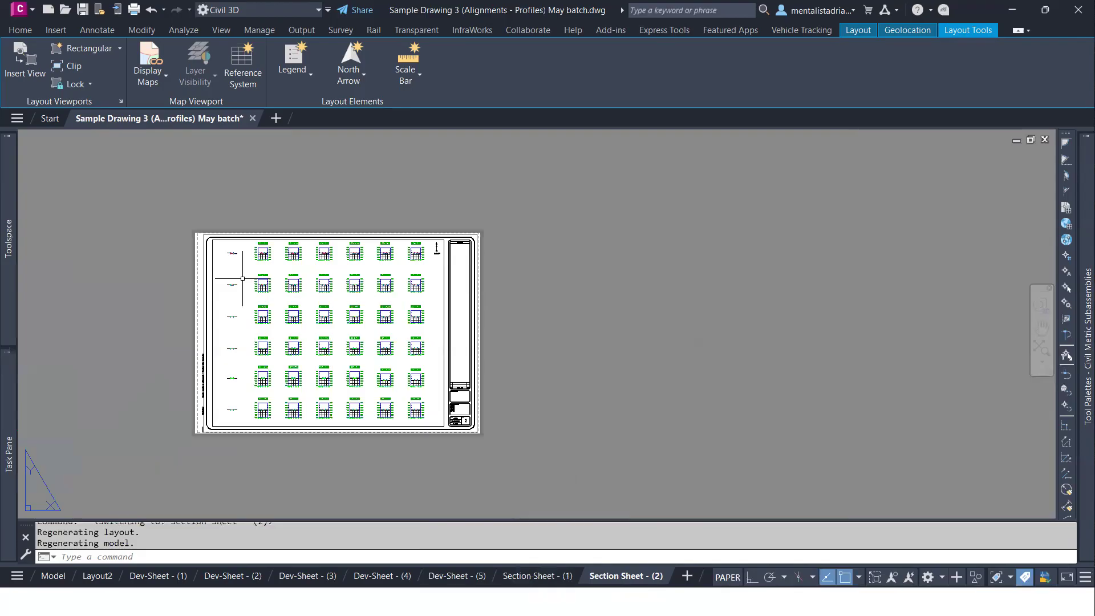
scroll(243, 279, "up", 5)
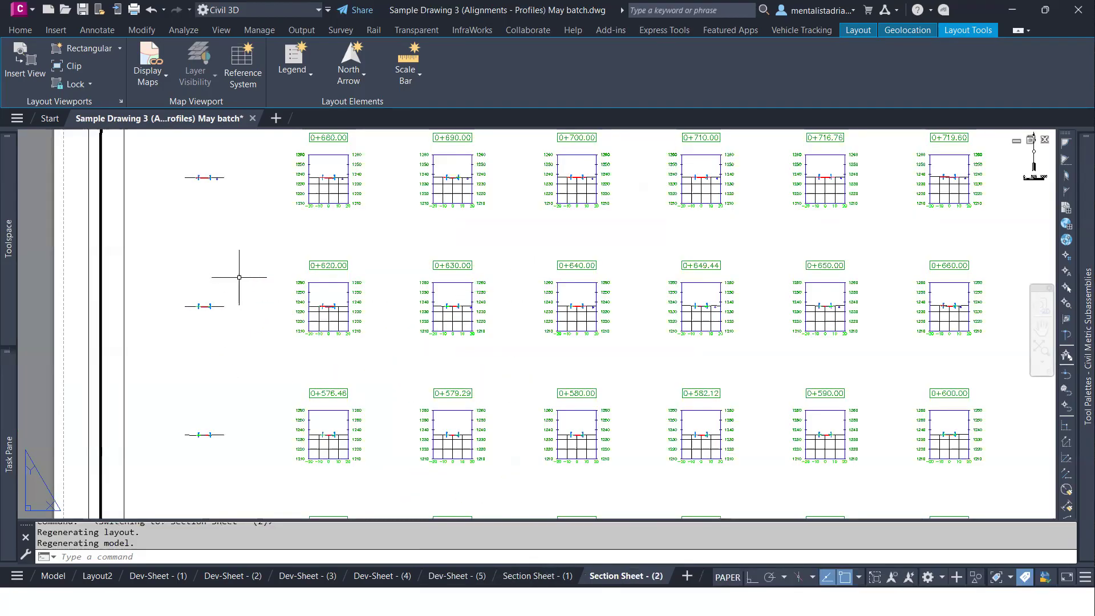
- Return to the Section Sheet - (1) layout and inspect the section views around station 0+230.00
left_click(540, 576)
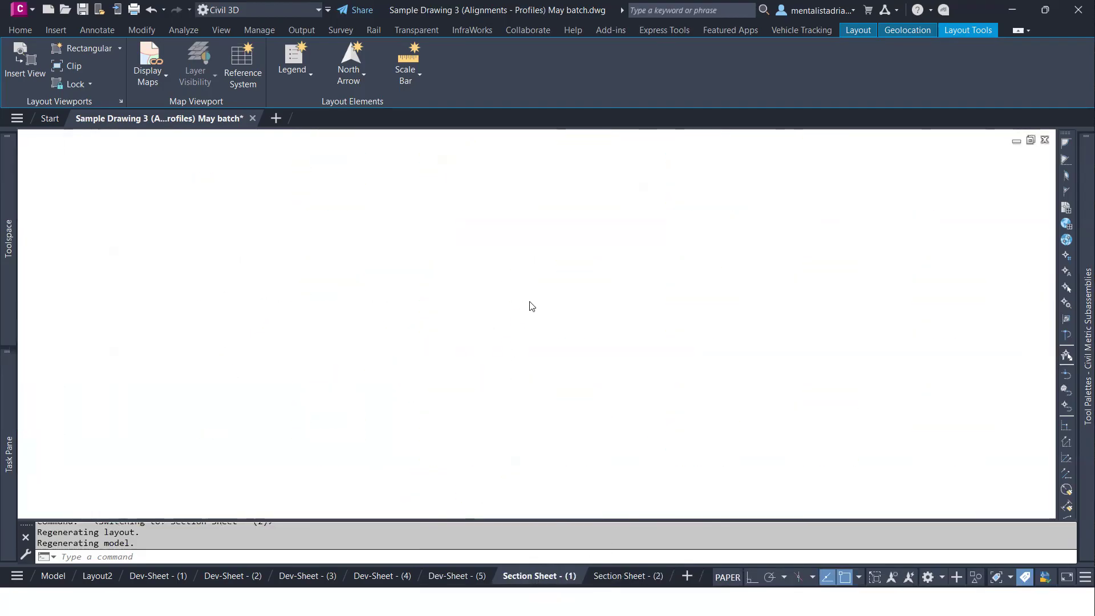
scroll(468, 268, "up", 6)
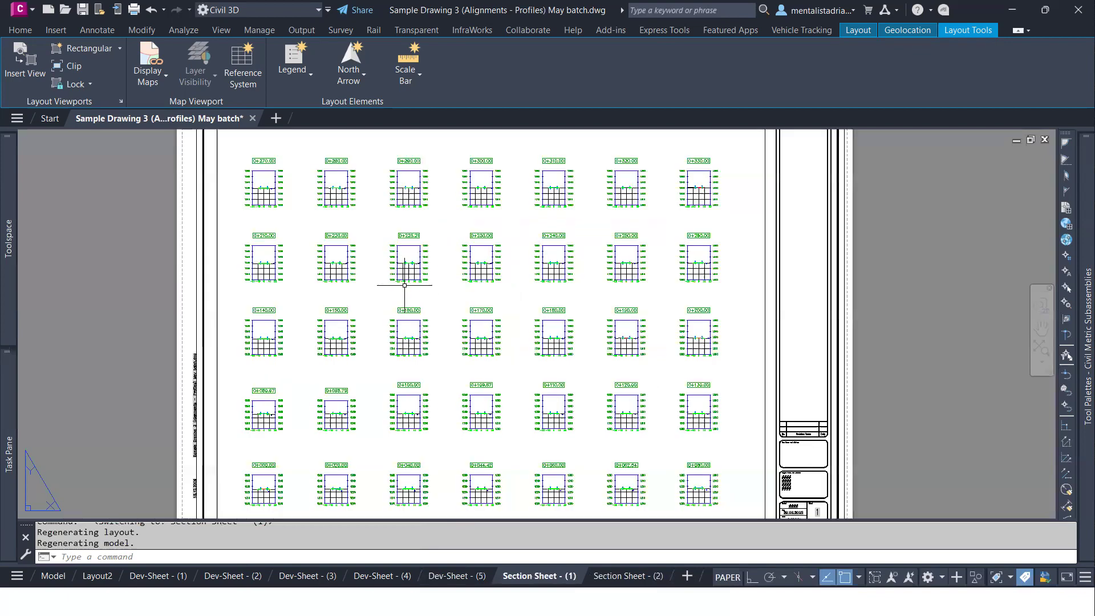
scroll(460, 310, "down", 6)
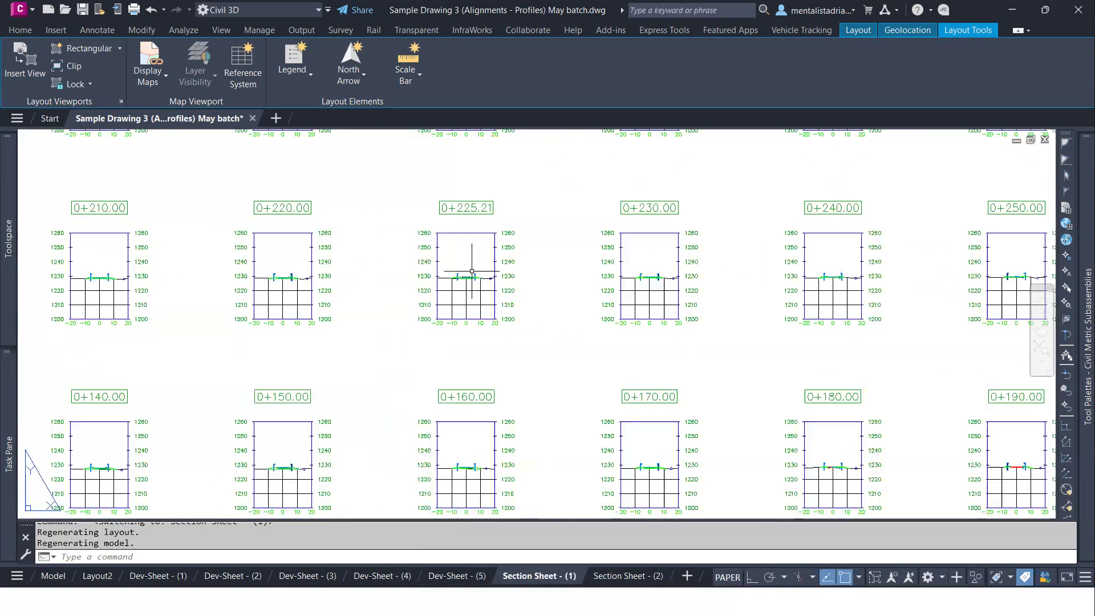
scroll(599, 250, "up", 5)
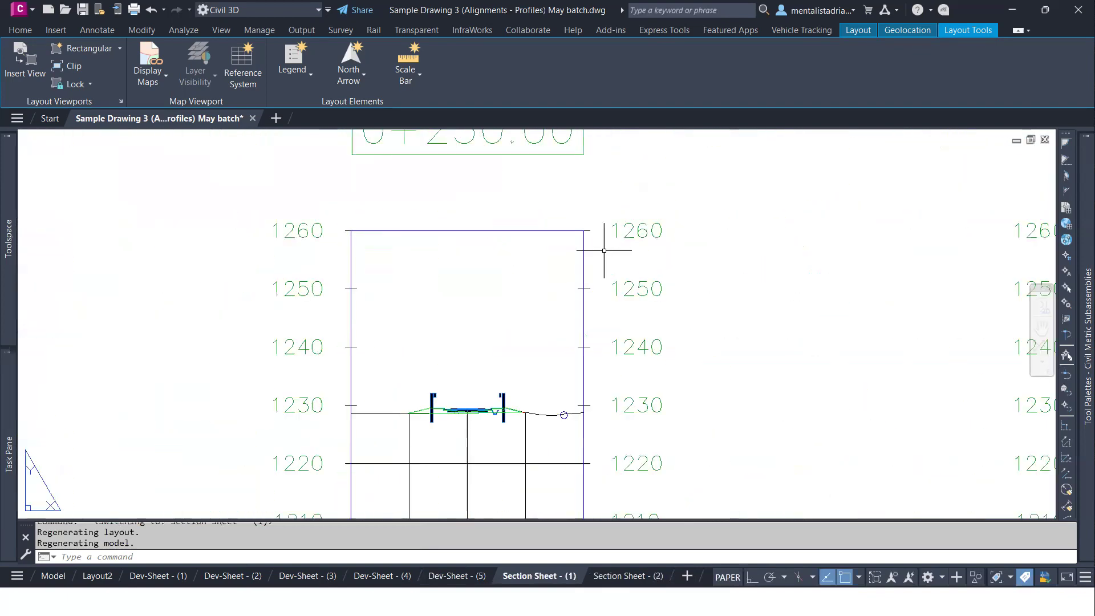
scroll(638, 251, "down", 3)
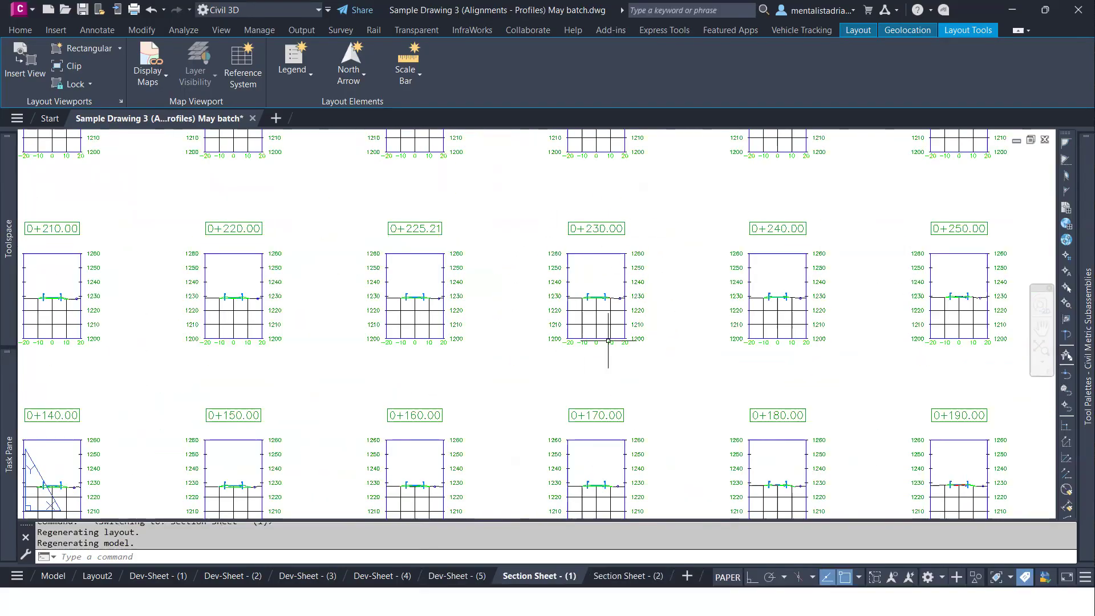
mouse_move(606, 245)
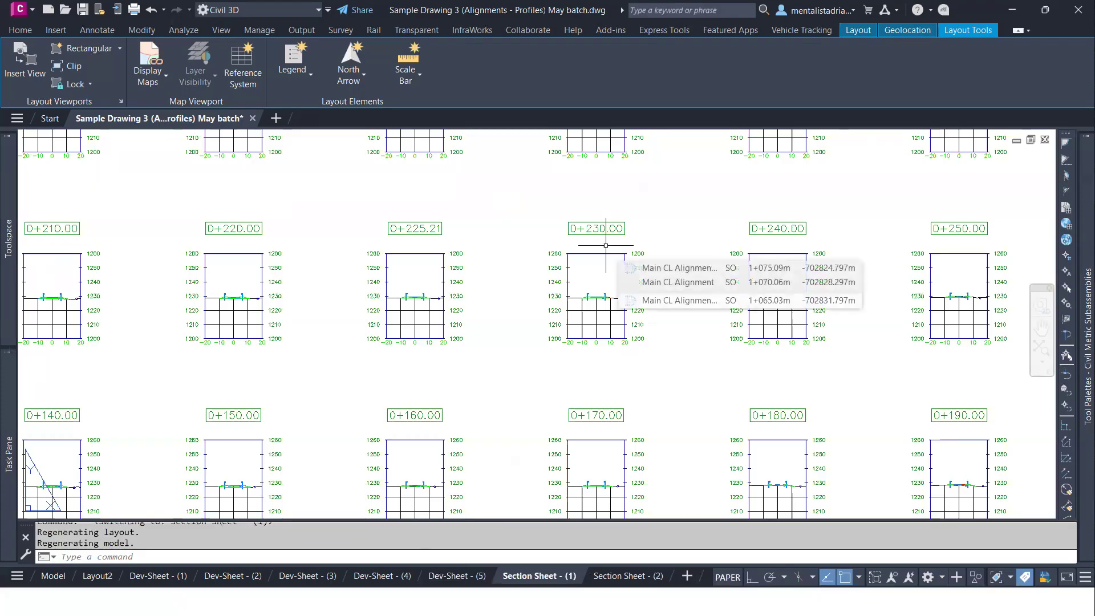
scroll(628, 251, "down", 5)
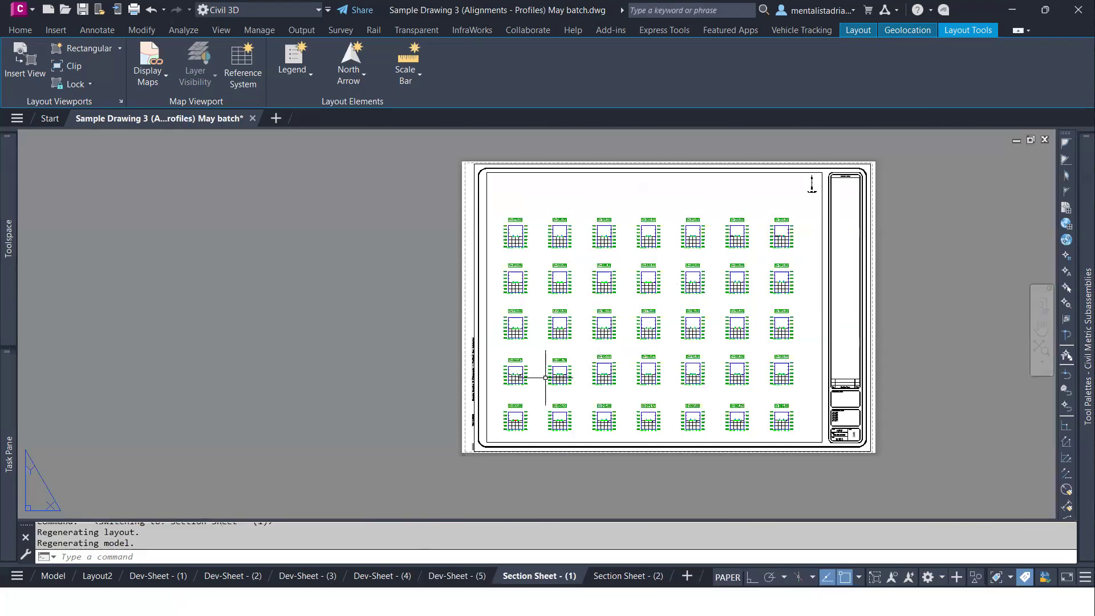
- Return to model space and examine the section view at station 0+270.00, including its elevation and offset labels
left_click(53, 577)
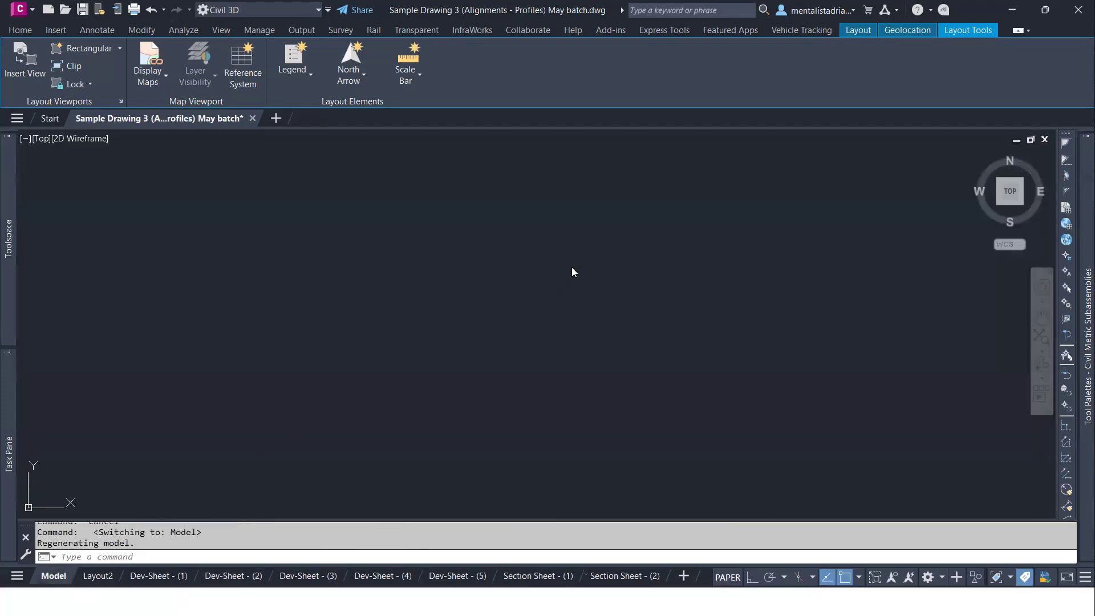
key("Escape")
key("Escape")
scroll(517, 234, "up", 4)
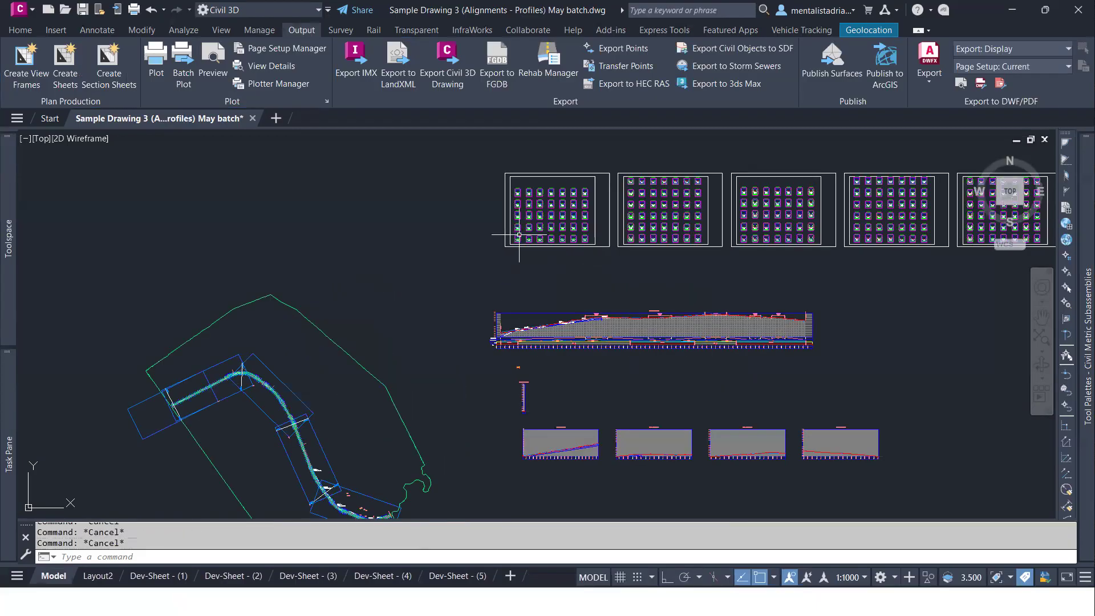
scroll(517, 235, "up", 6)
middle_click_drag(513, 195, 526, 312)
scroll(516, 260, "up", 4)
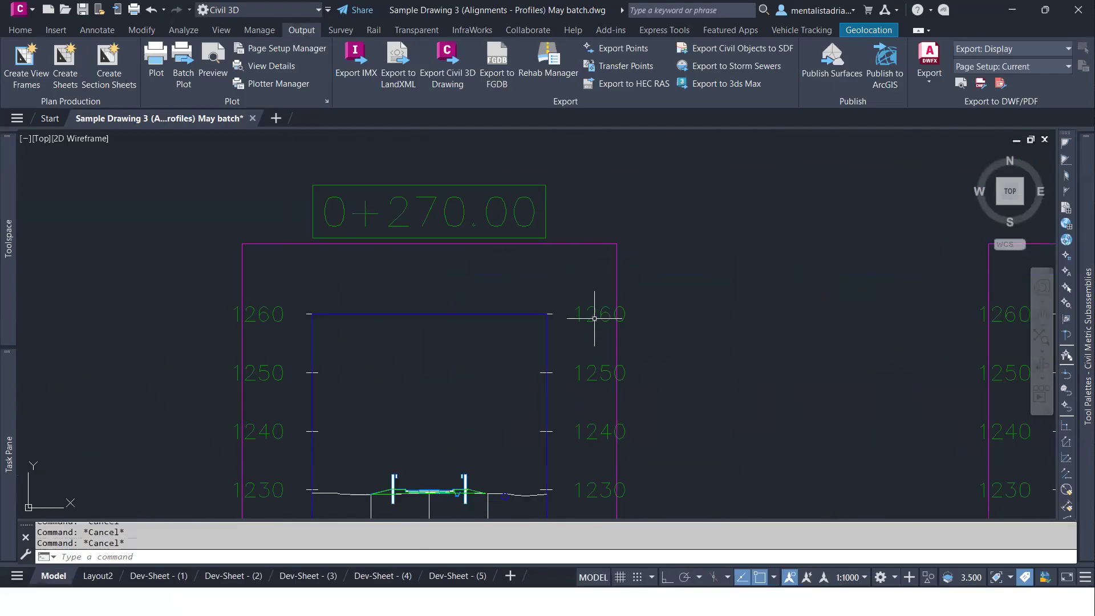
middle_click_drag(593, 312, 577, 230)
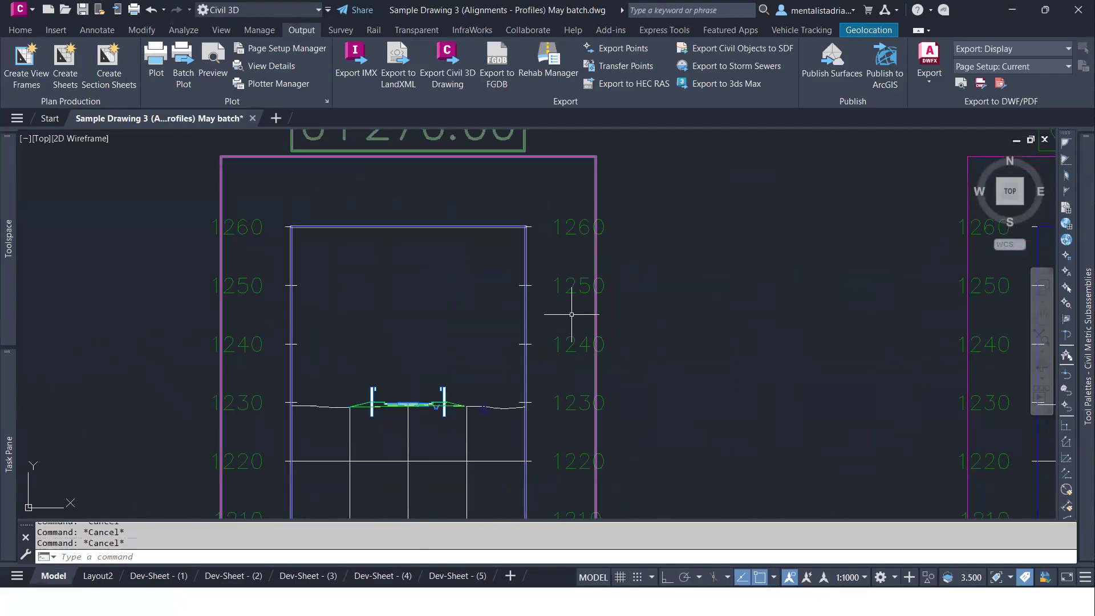
scroll(578, 384, "down", 3)
middle_click_drag(551, 288, 560, 245)
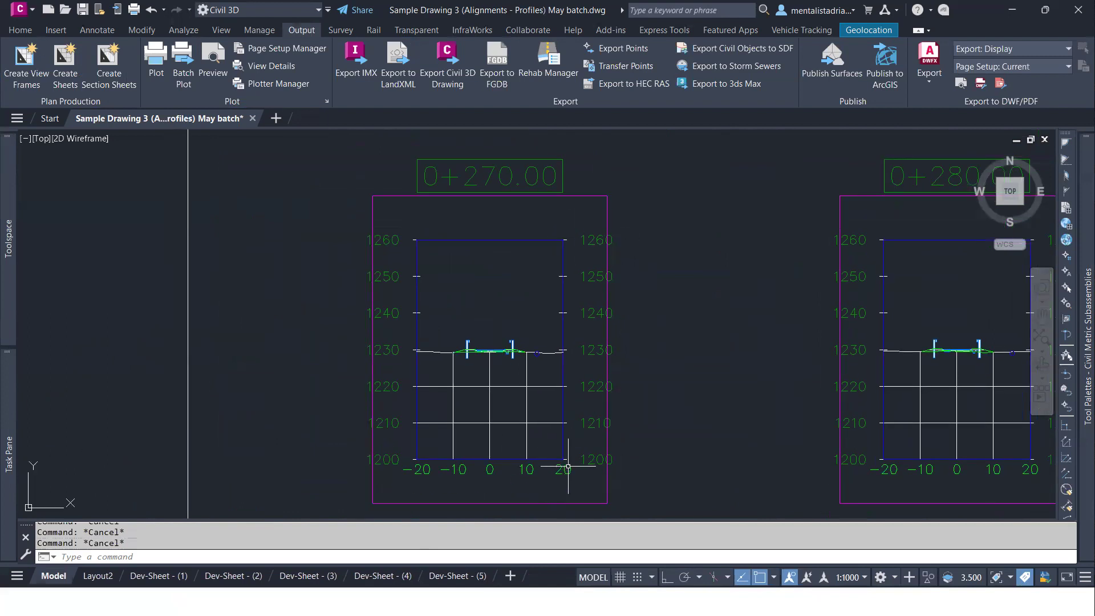
- Open the section view group properties from the 0+270.00 view, widen the Section View column and browse the section view list
left_click(595, 379)
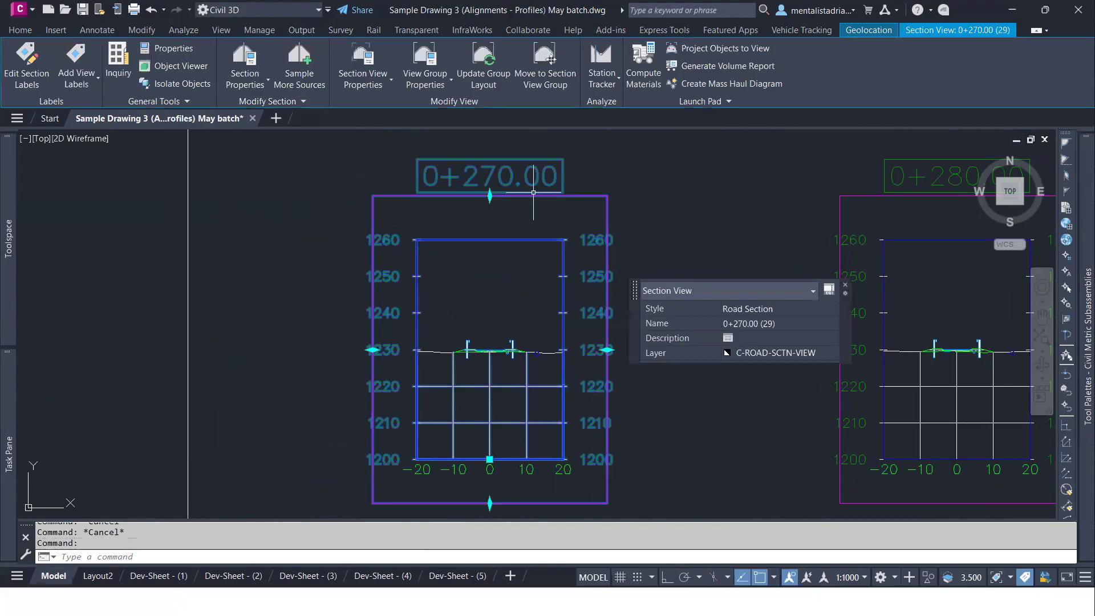
mouse_move(524, 304)
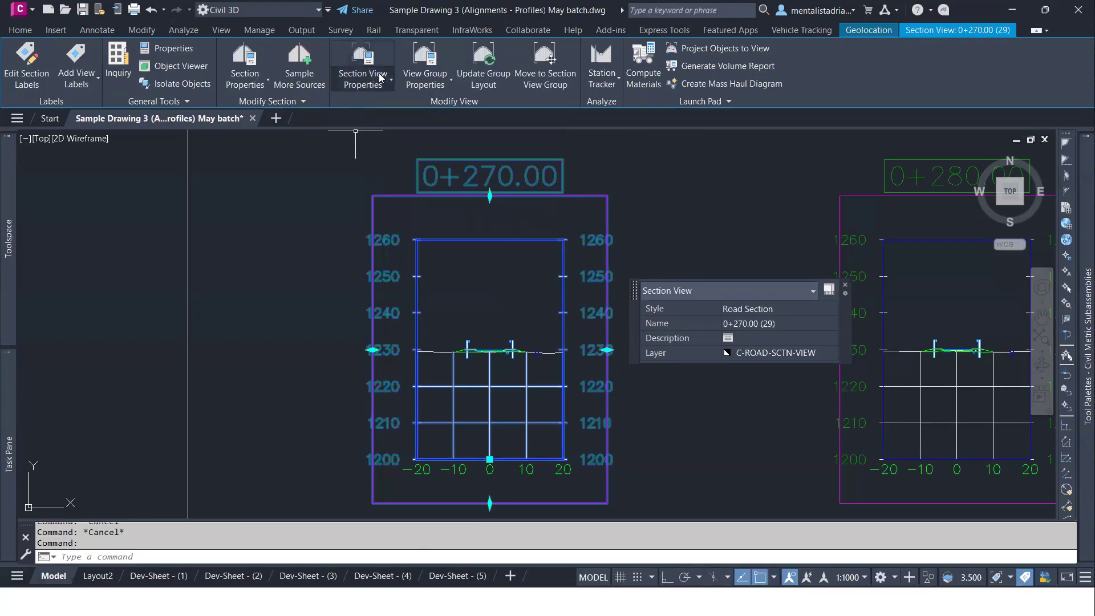
left_click(425, 78)
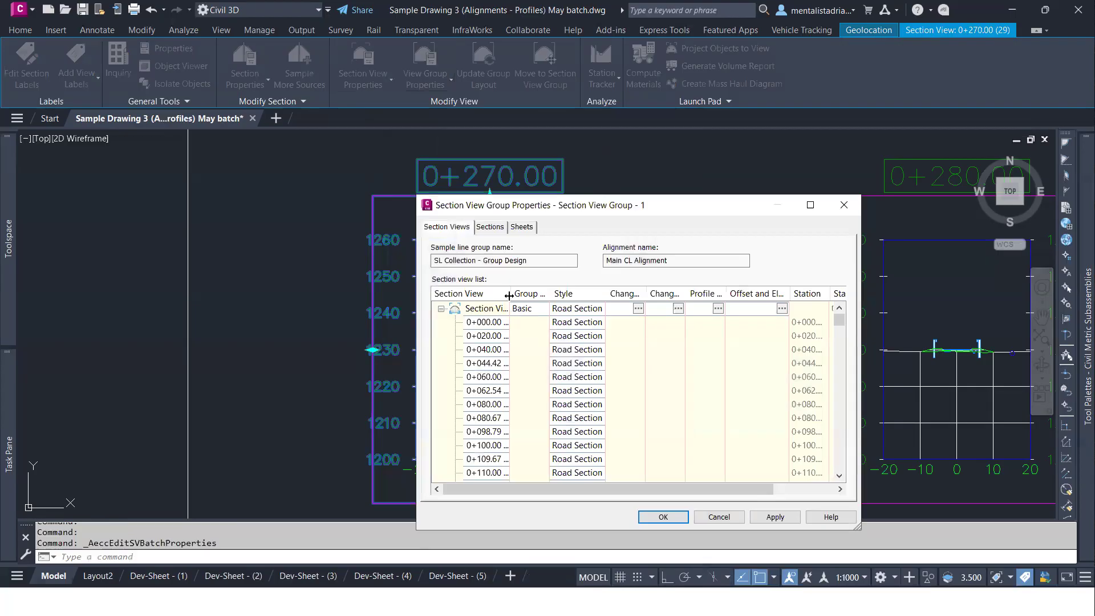
left_click_drag(508, 296, 538, 296)
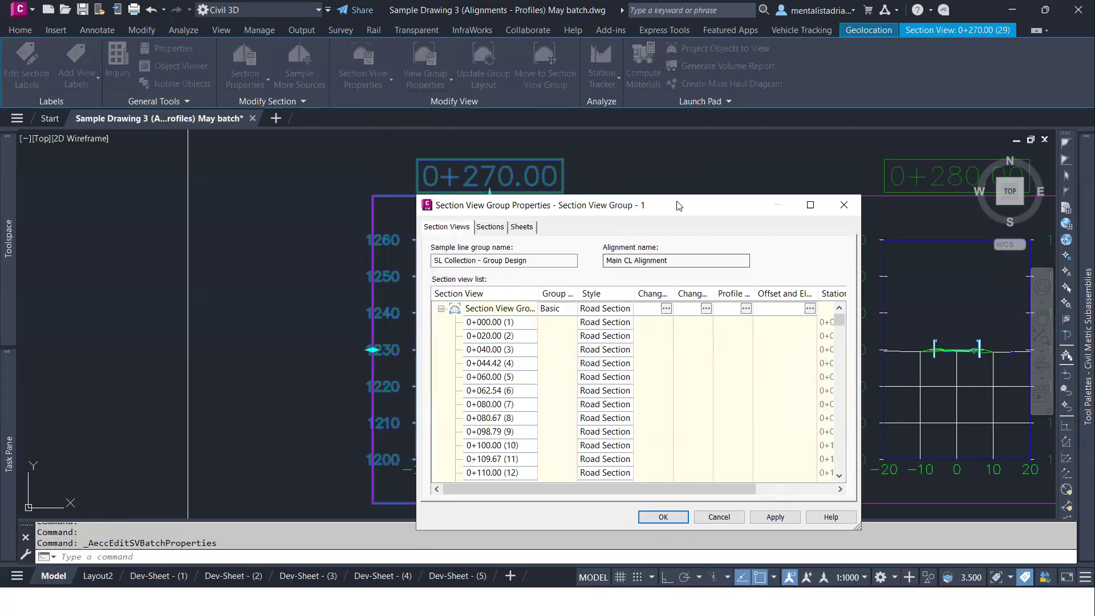
left_click_drag(680, 203, 661, 100)
scroll(570, 308, "down", 6)
scroll(580, 287, "up", 6)
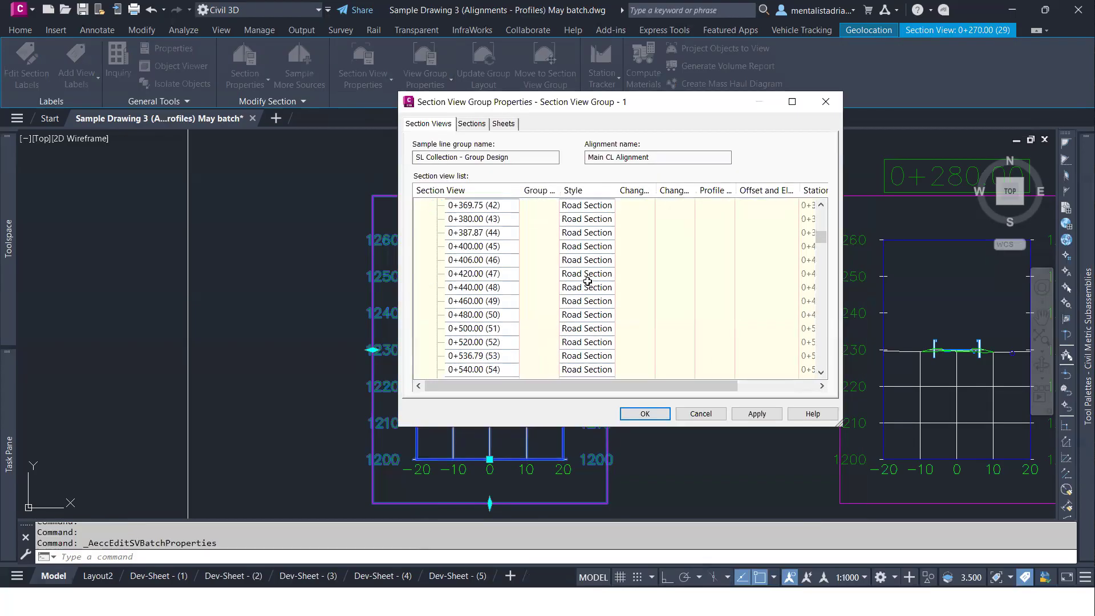
- Open the group-level Road Section view style for editing and review its graph and grid settings
right_click(602, 205)
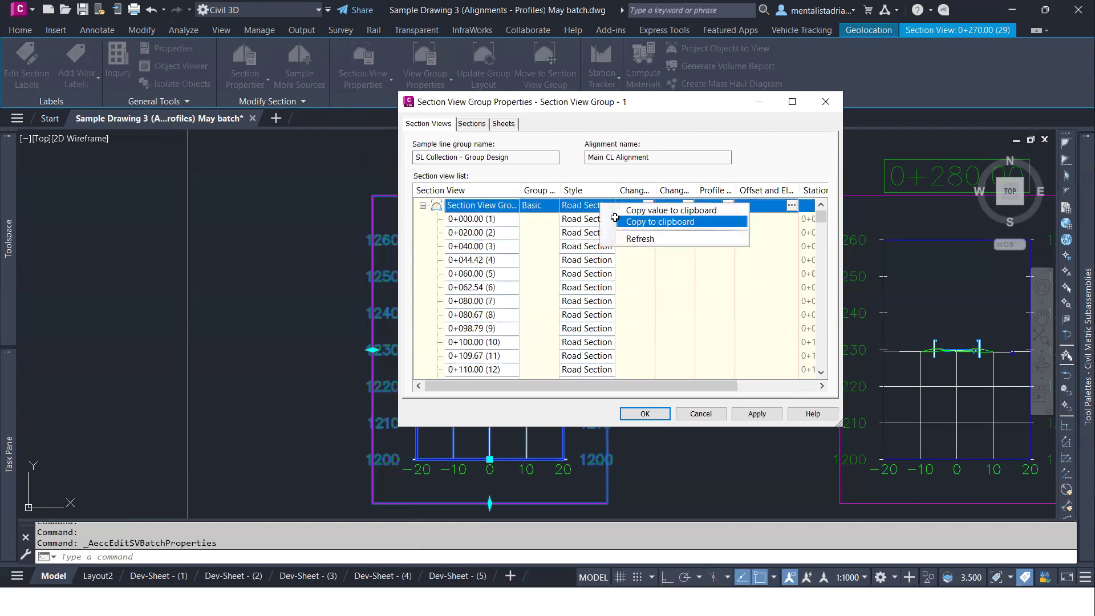
left_click(587, 207)
left_click(586, 206)
left_click(508, 277)
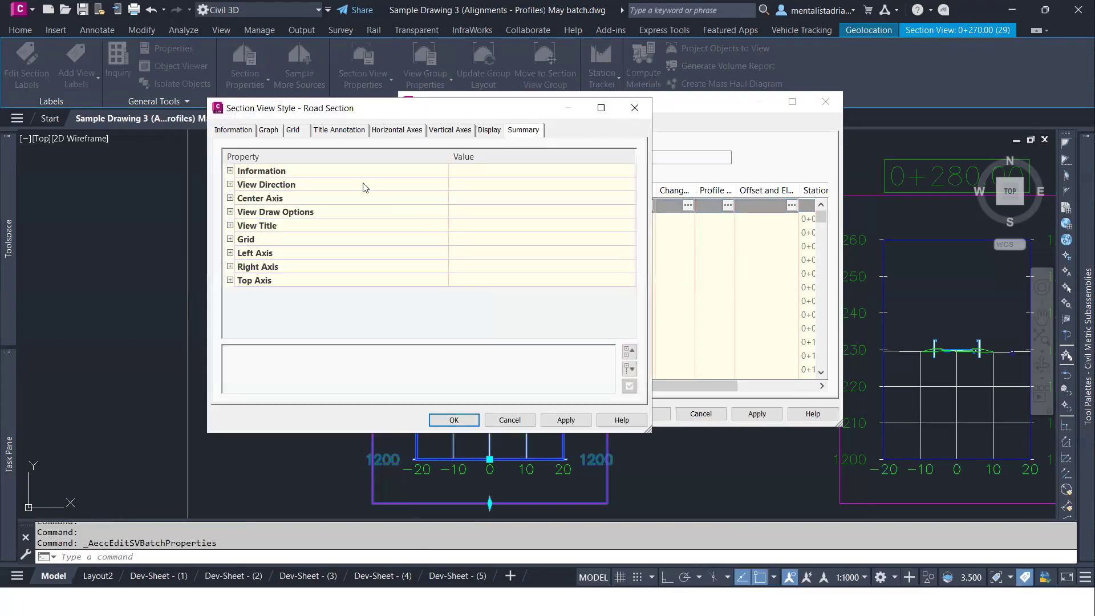
left_click(273, 134)
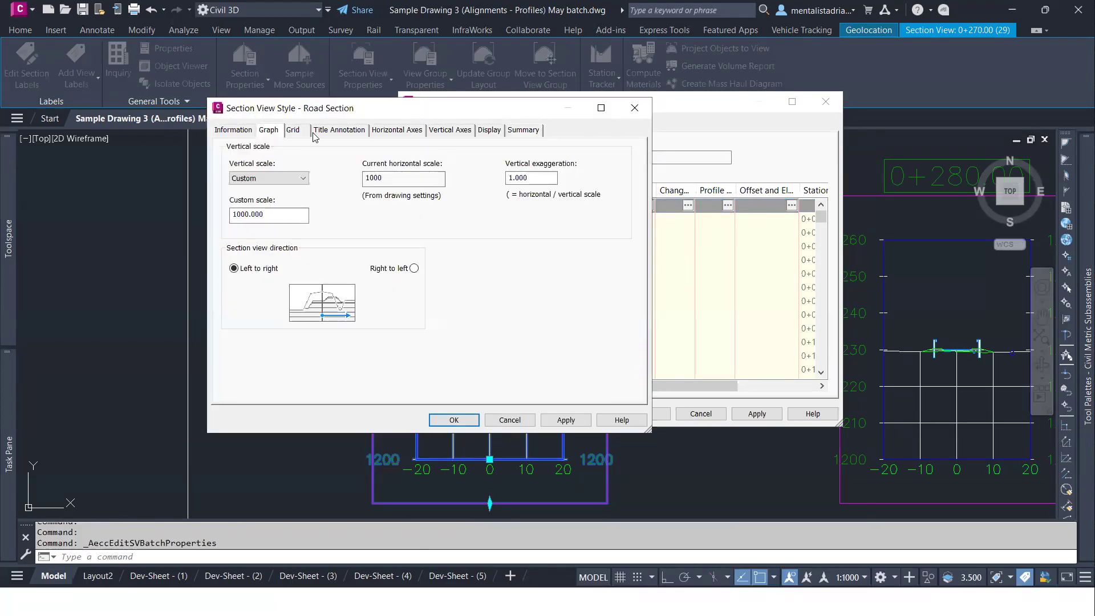
left_click(298, 131)
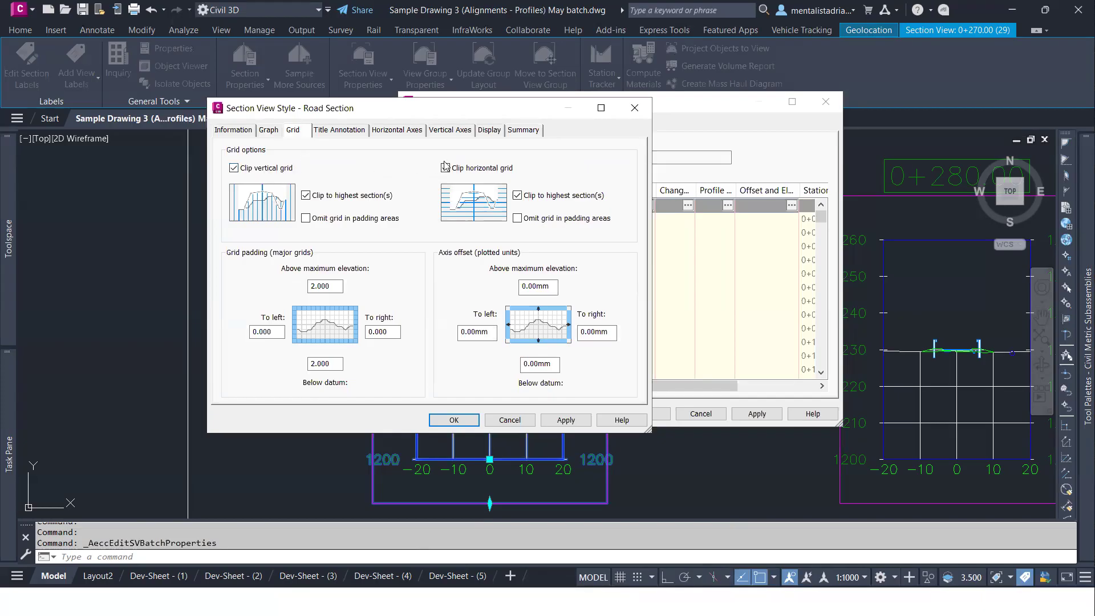
- Set the Road Section style's graph view title to the Times New Roman font with a 2.00 mm text height
left_click(337, 133)
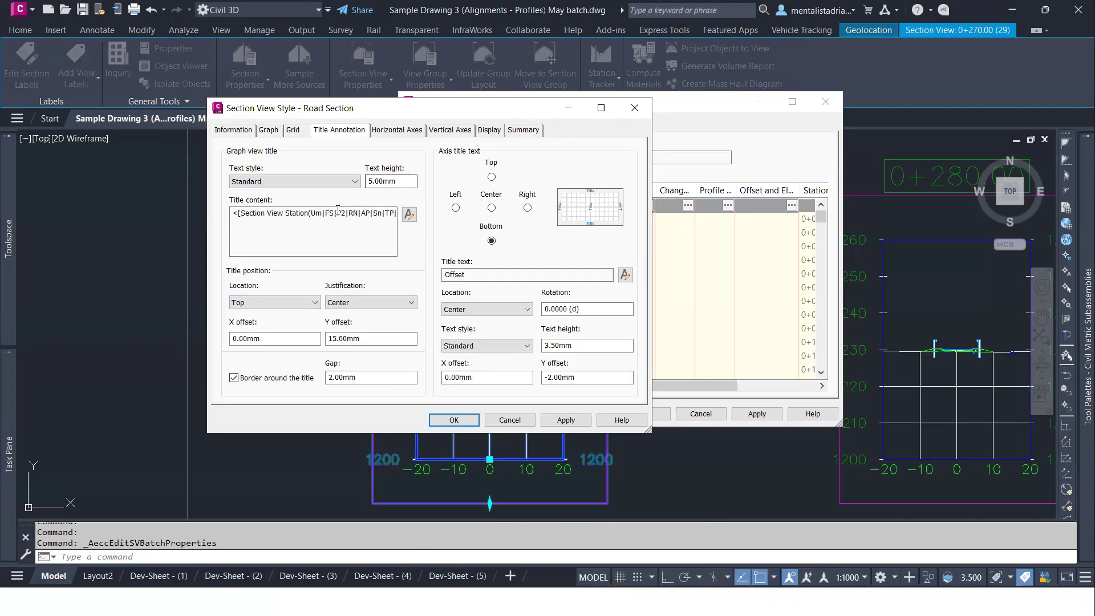
double_click(387, 215)
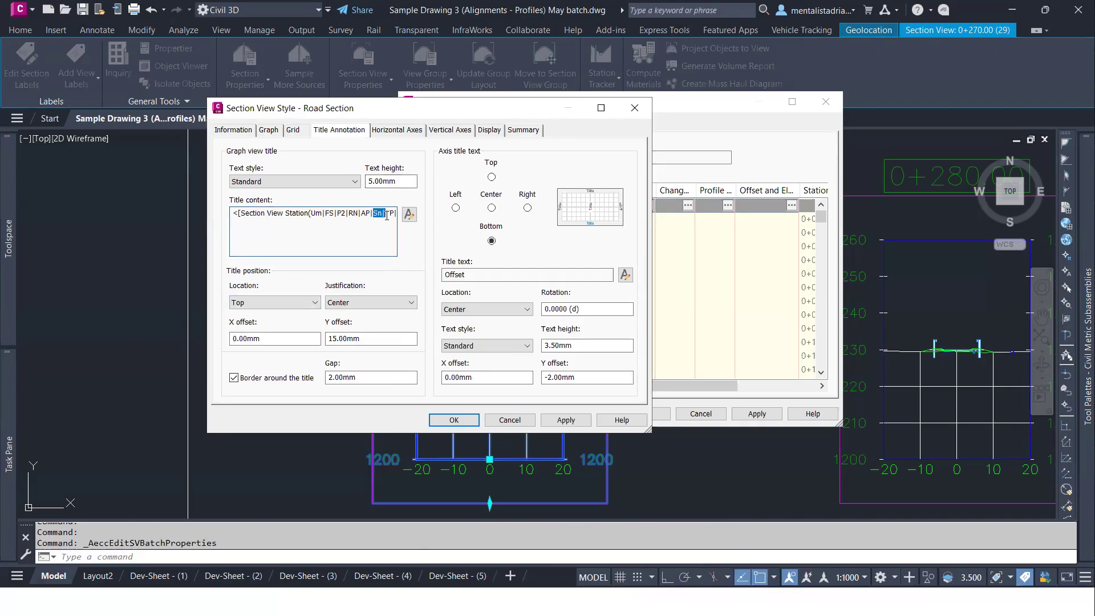
left_click(409, 214)
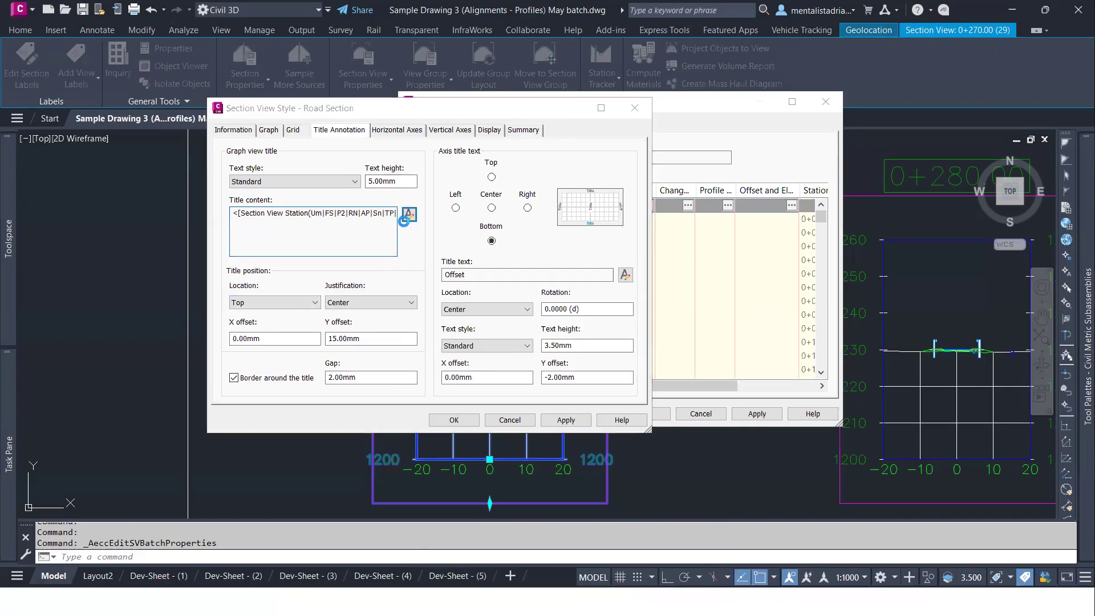
left_click_drag(529, 208, 385, 178)
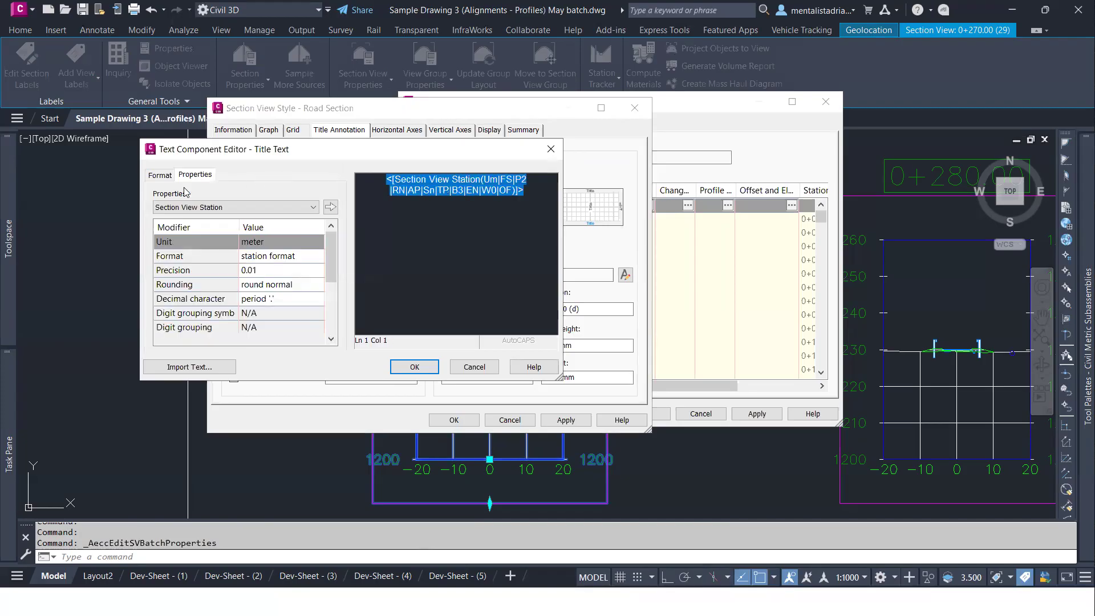
left_click(159, 174)
left_click(212, 262)
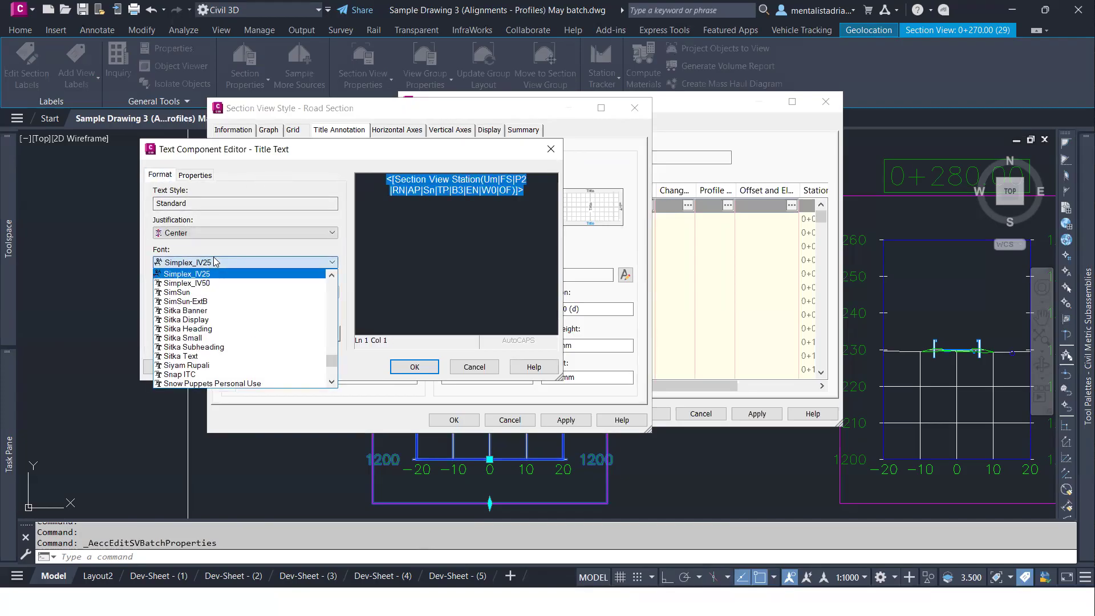
key("t")
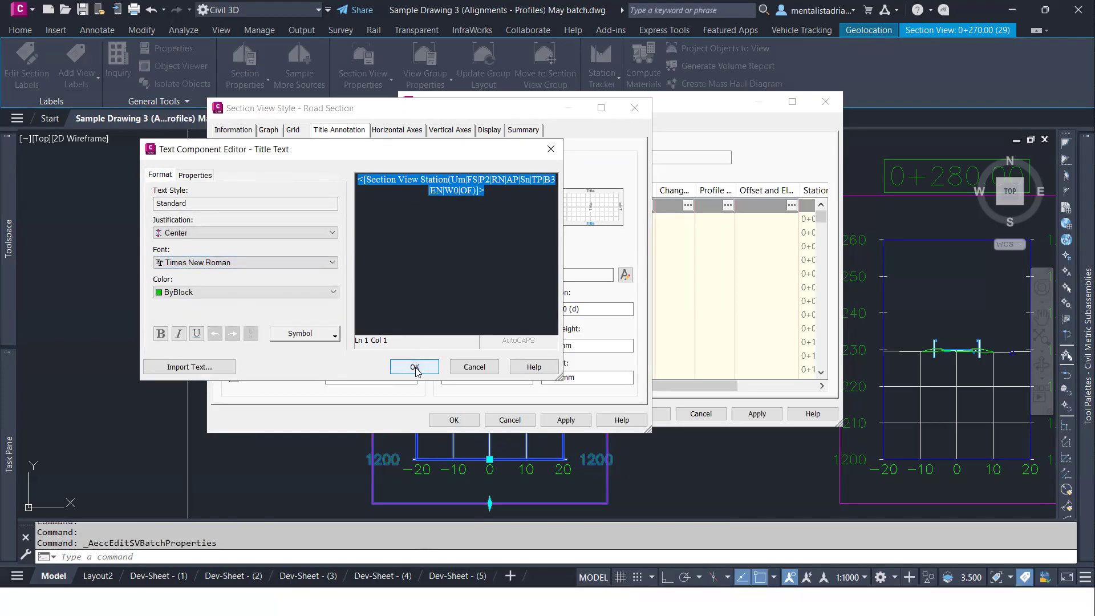
left_click(415, 367)
left_click(371, 181)
left_click_drag(372, 181, 354, 184)
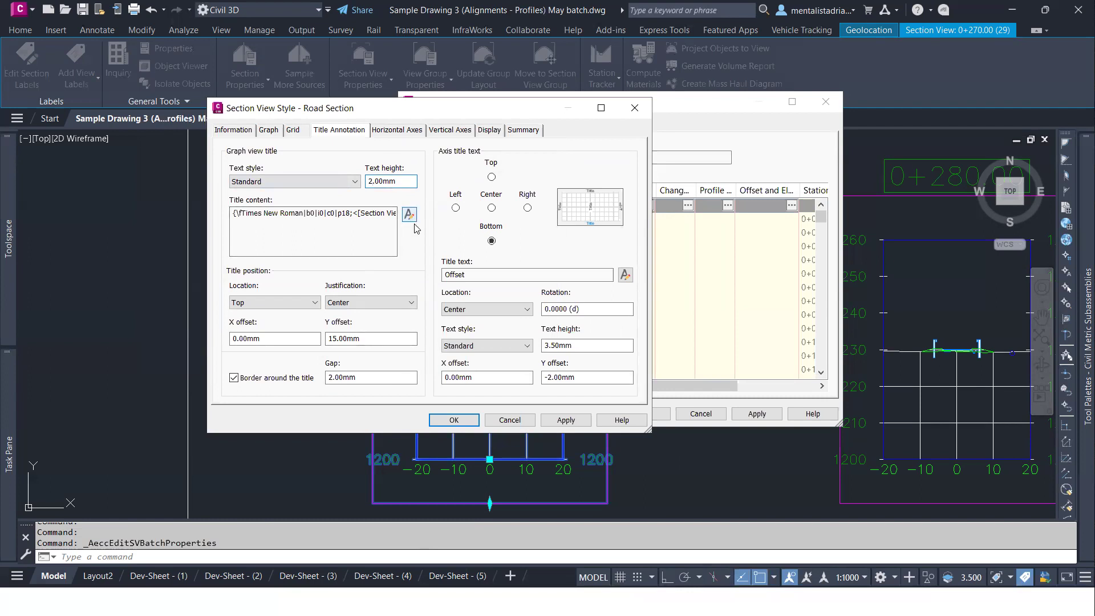
- Review the major and minor tick intervals of the bottom horizontal axis in the Road Section style
left_click(403, 131)
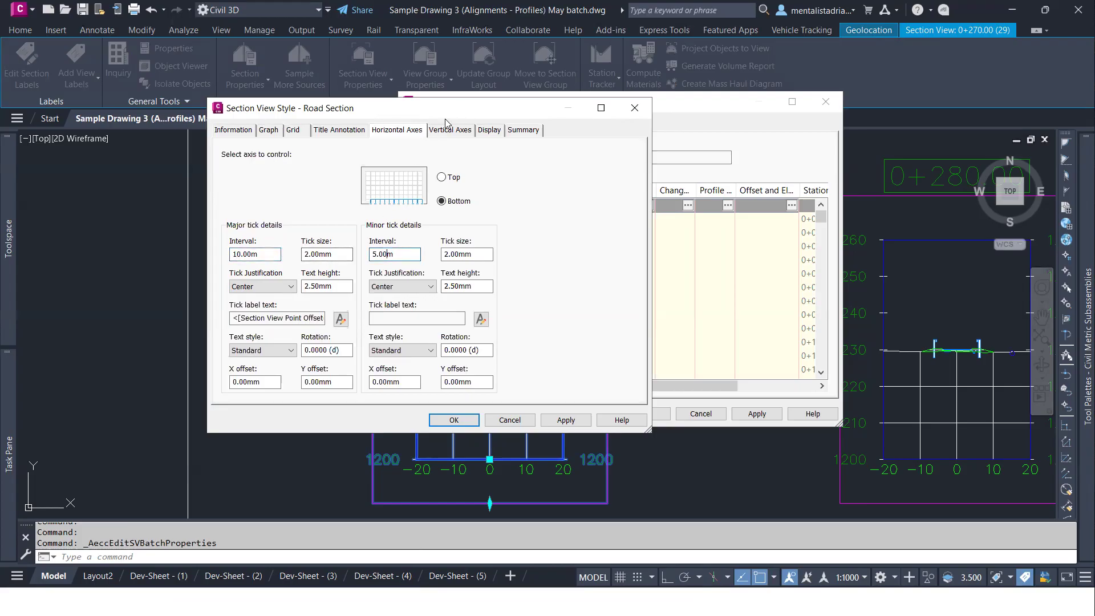
left_click_drag(446, 118, 469, 101)
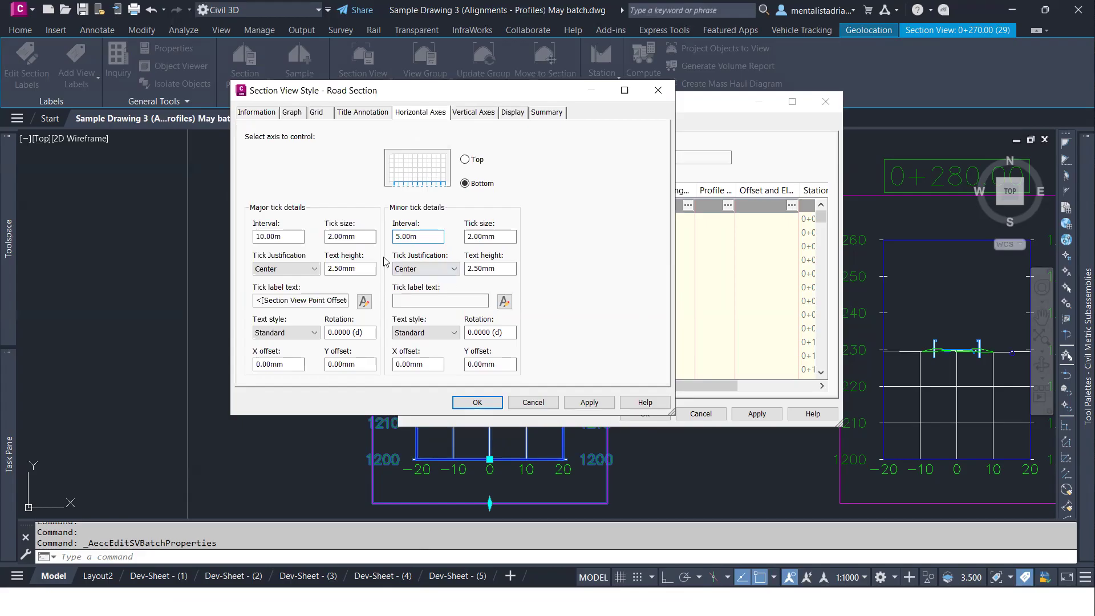
left_click(268, 235)
left_click(402, 236)
- Set the right vertical axis's major tick labels to the Times New Roman font with a 0.50 mm text height
left_click(480, 115)
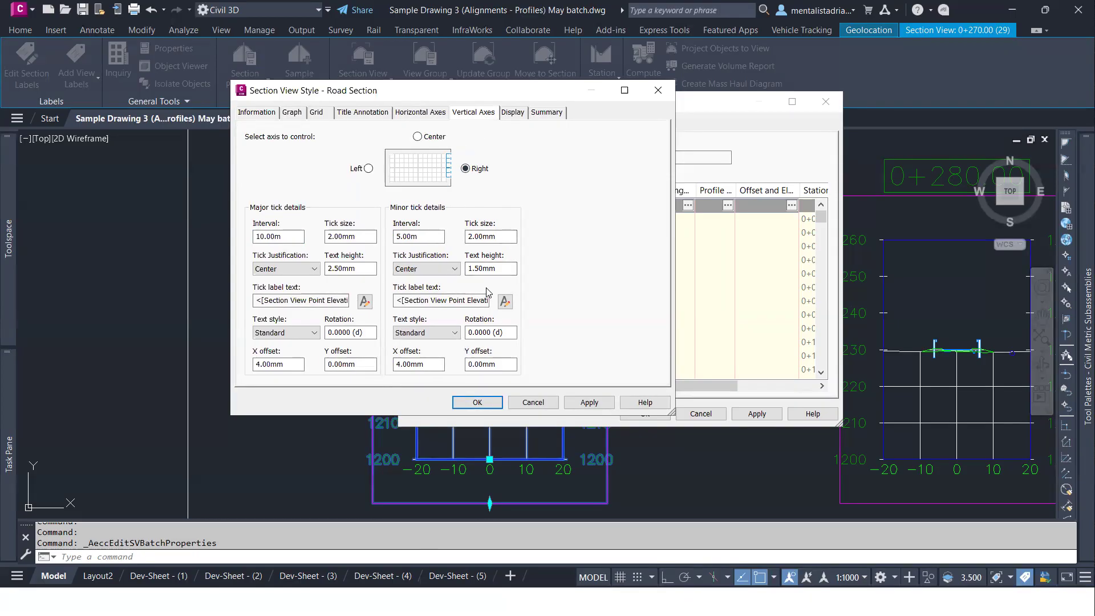
left_click(365, 301)
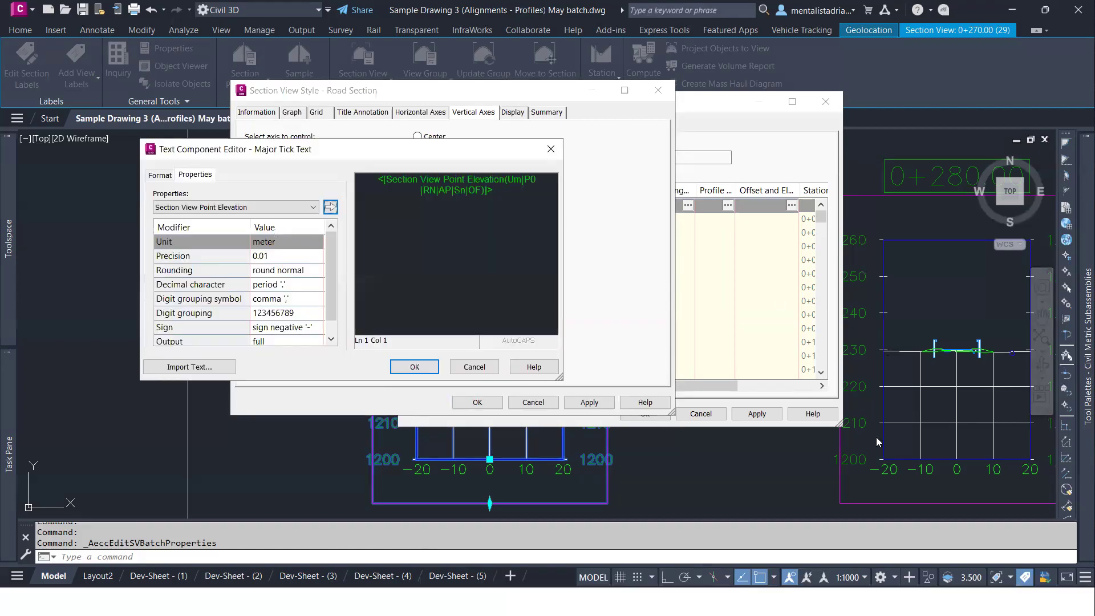
double_click(504, 190)
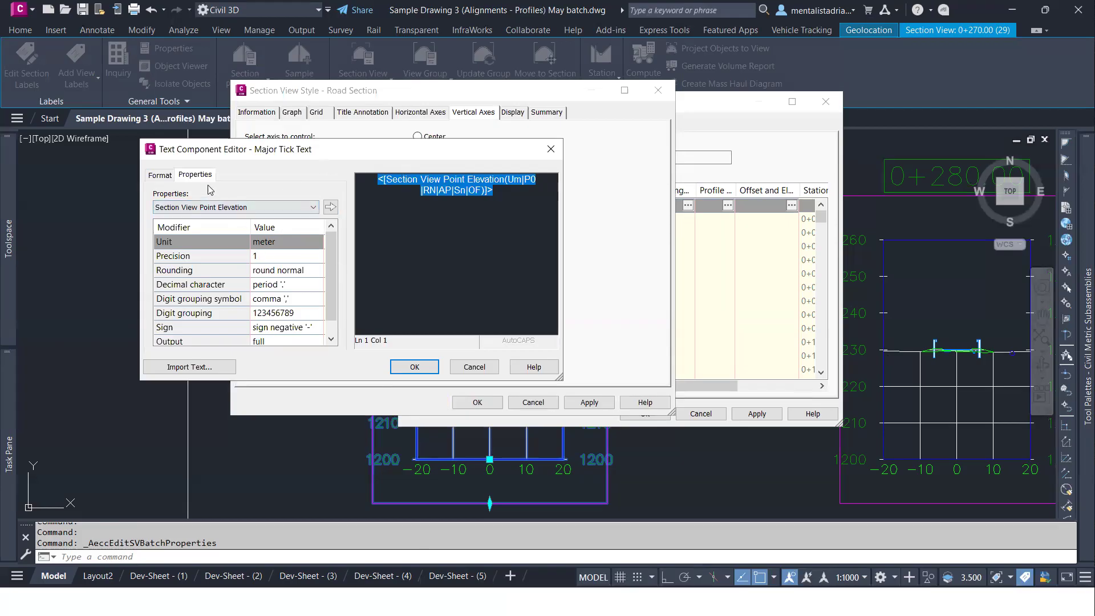
left_click(162, 175)
left_click(220, 263)
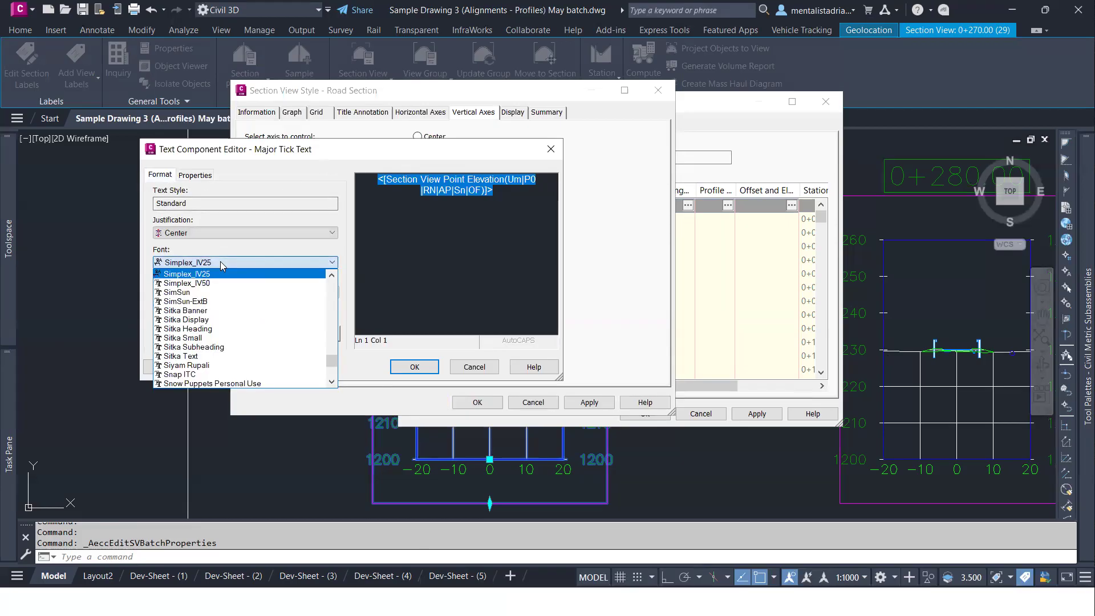
key("t")
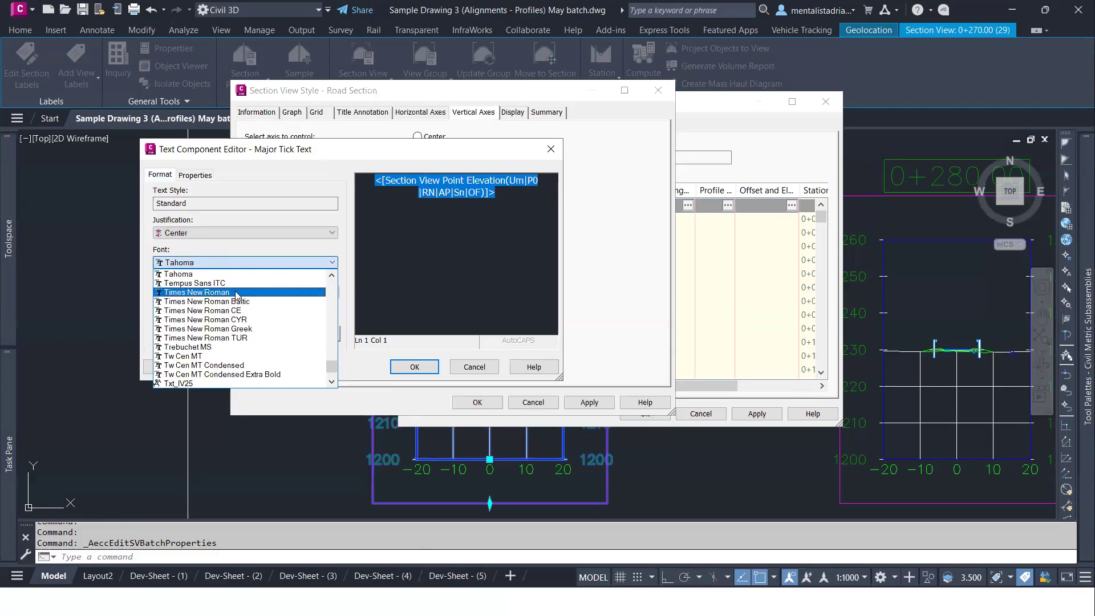
left_click(234, 292)
left_click(398, 368)
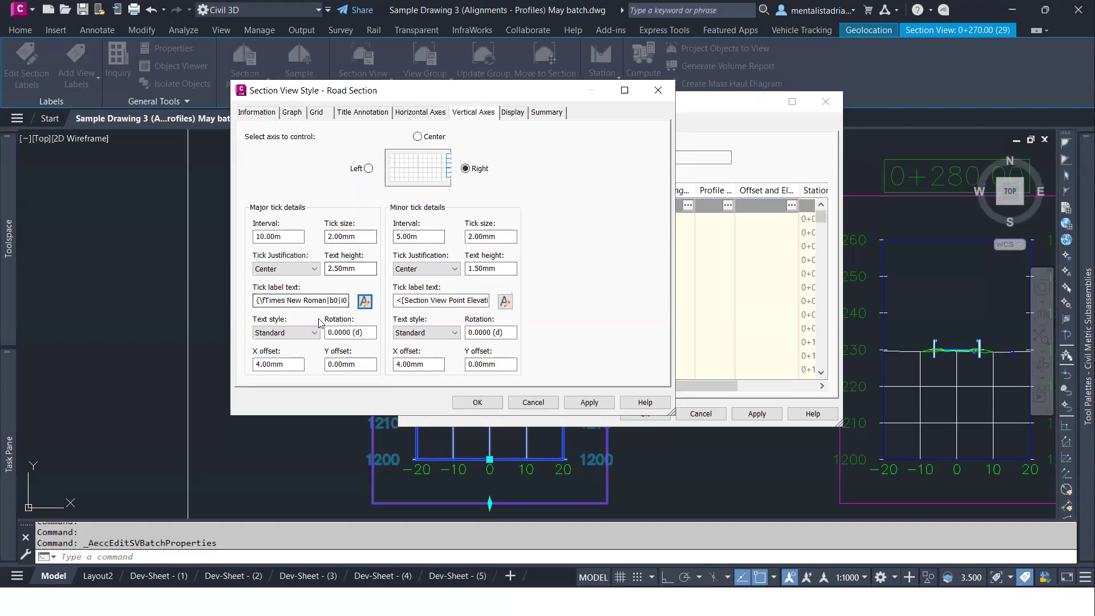
left_click_drag(333, 268, 324, 269)
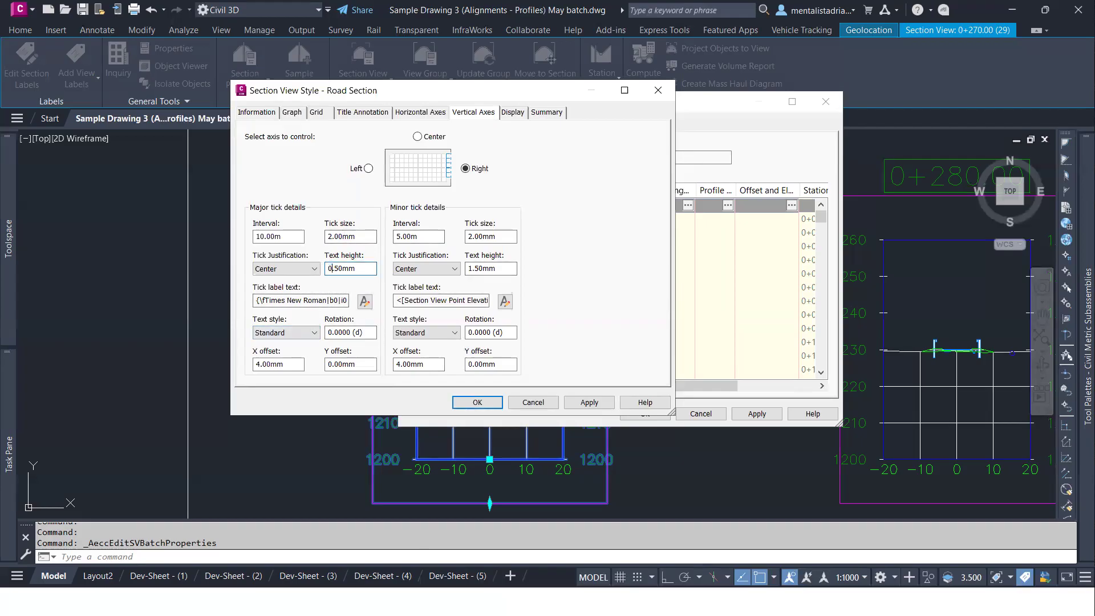
left_click(472, 270)
- Check the style's component display, accept the edited Road Section style and apply it to the whole section view group
left_click(517, 113)
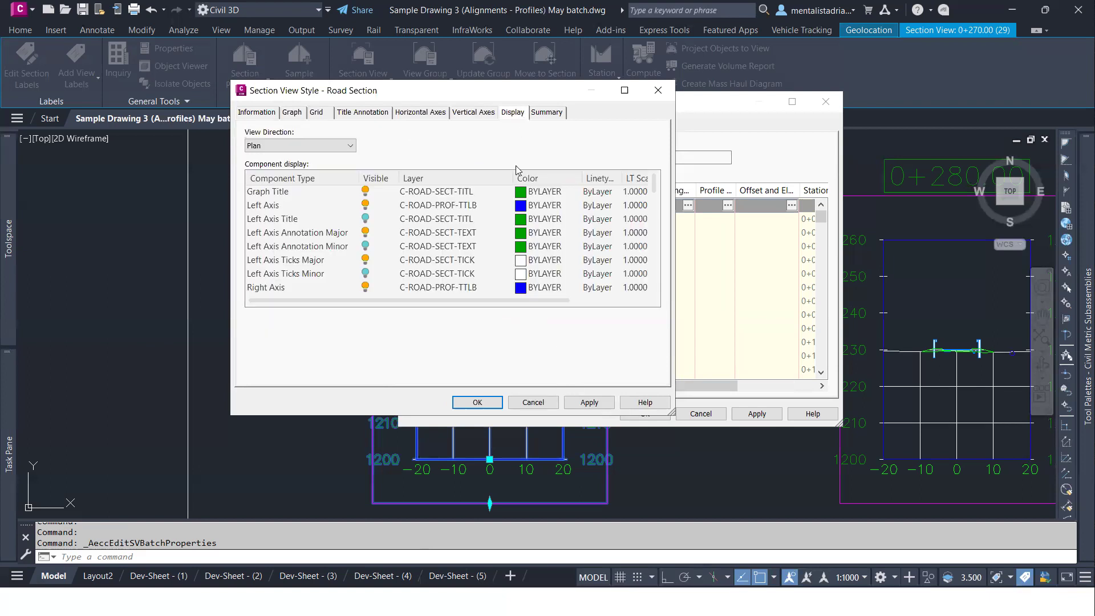
left_click(479, 403)
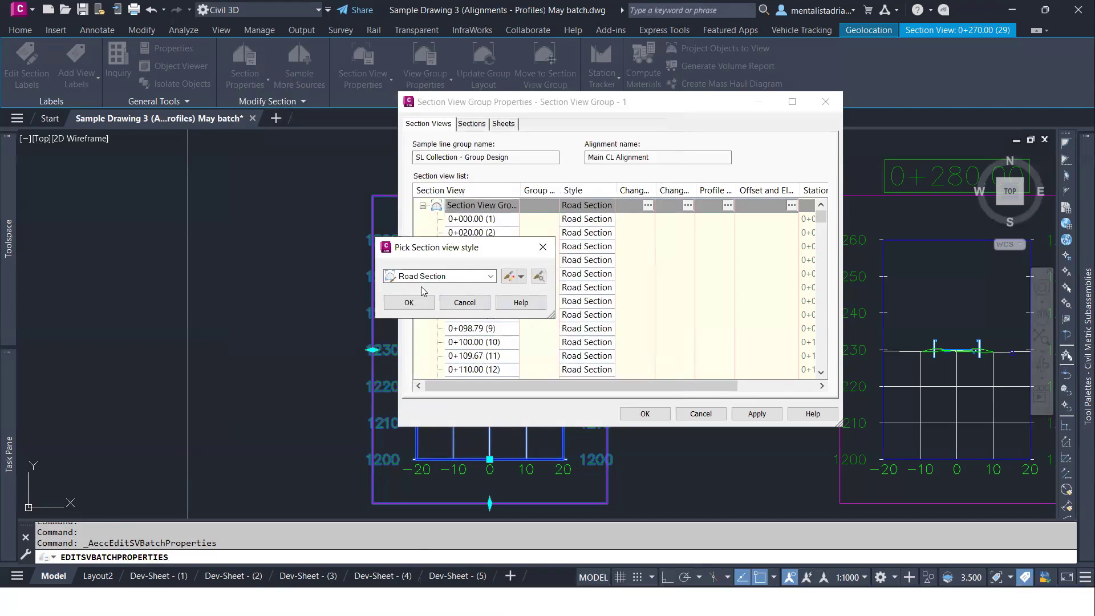
left_click(403, 306)
left_click(756, 417)
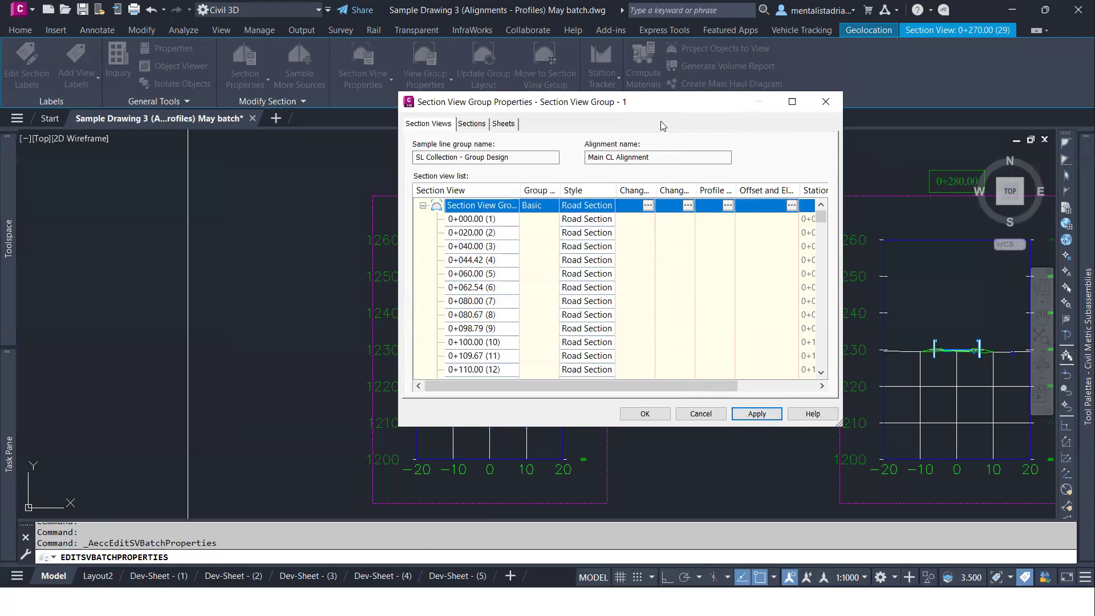
left_click_drag(837, 109, 508, 168)
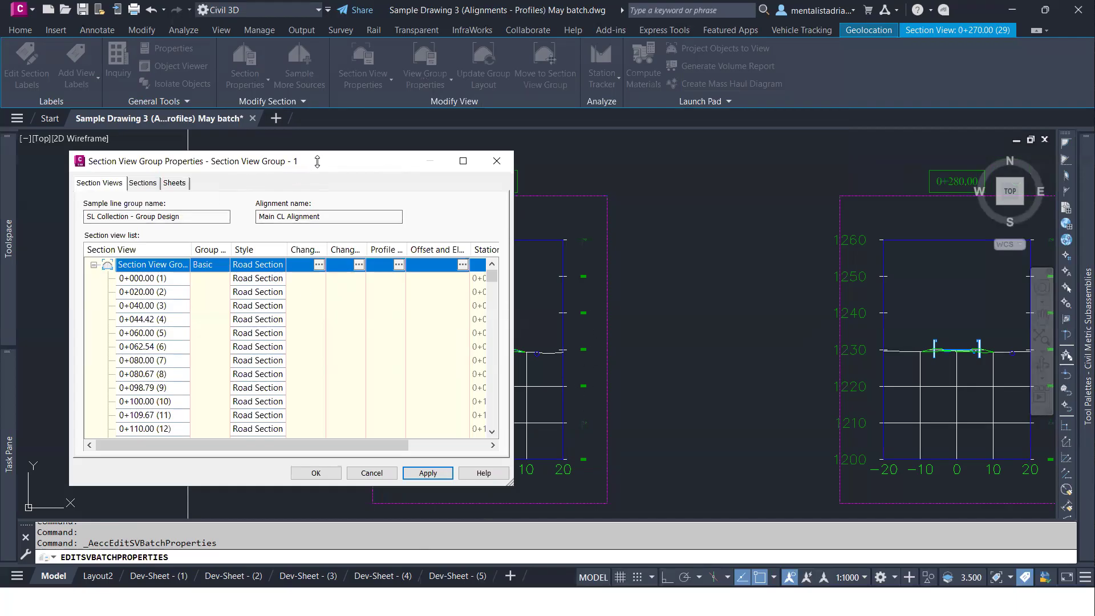
left_click_drag(317, 161, 670, 116)
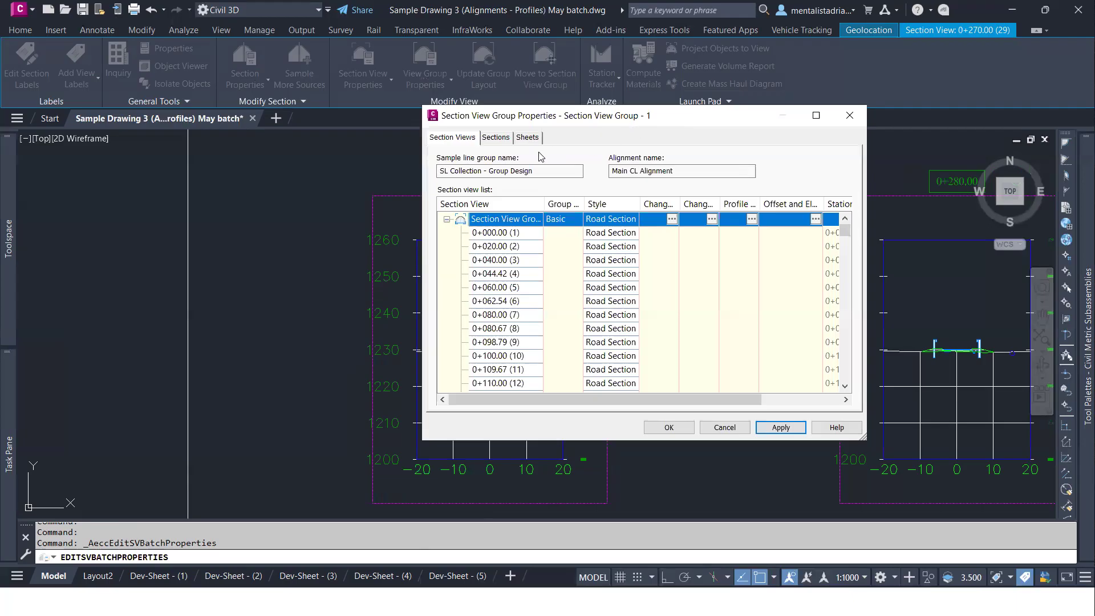
- Reopen the Road Section style assigned to the whole section view group and review its display and axis settings
right_click(618, 211)
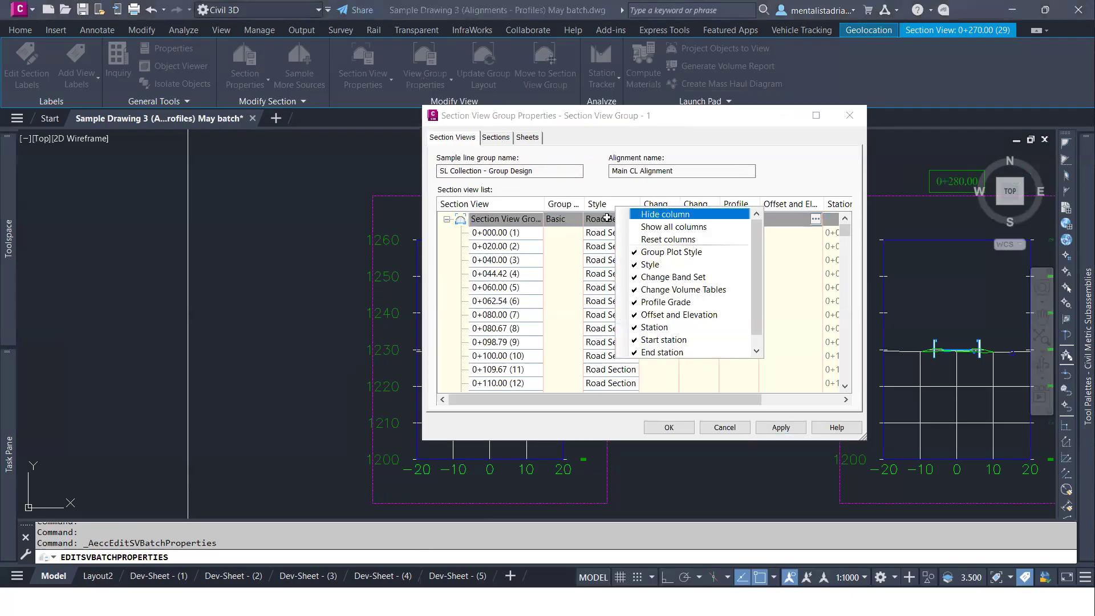
right_click(617, 219)
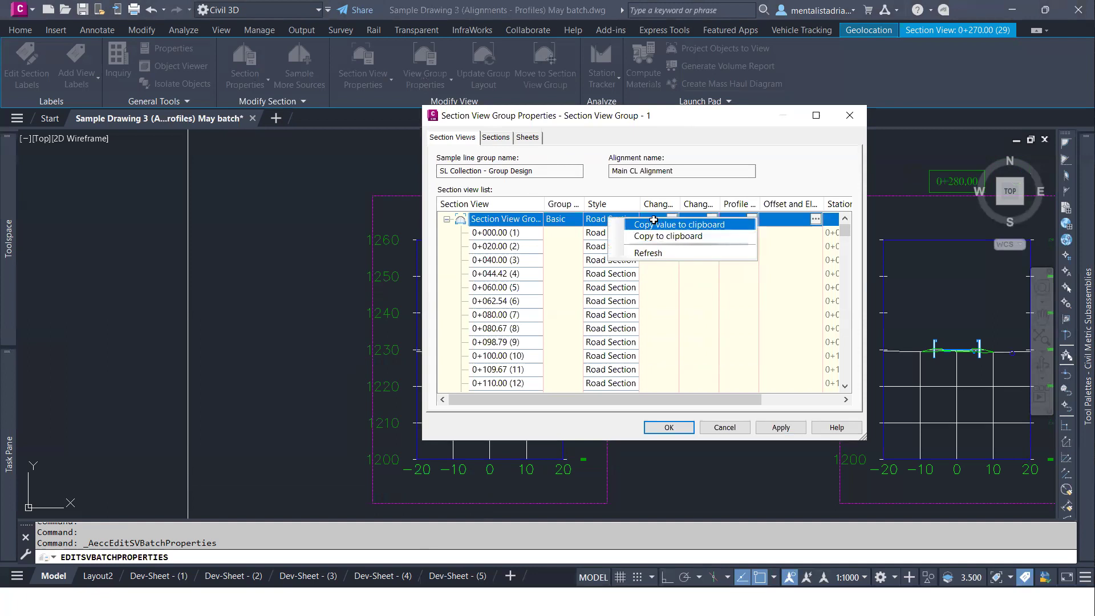
left_click(602, 222)
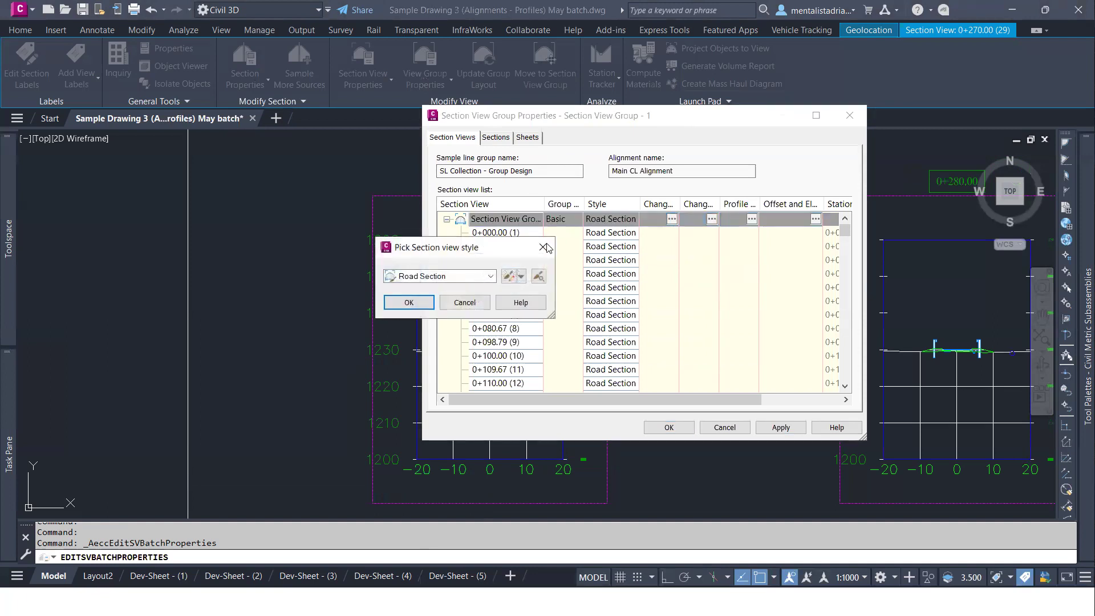
left_click(512, 278)
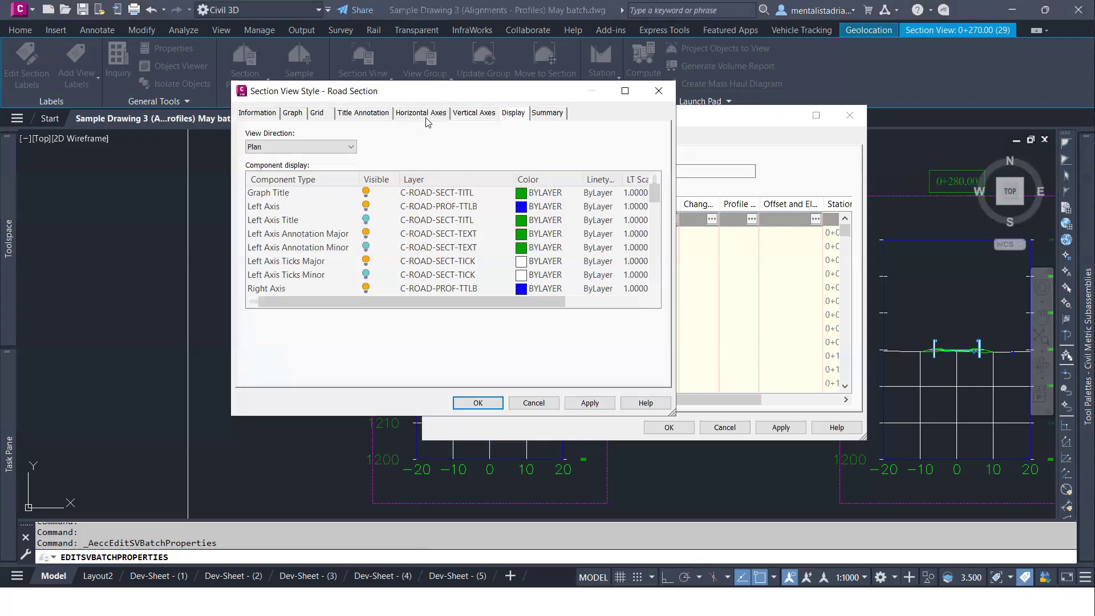
left_click(465, 113)
left_click(512, 114)
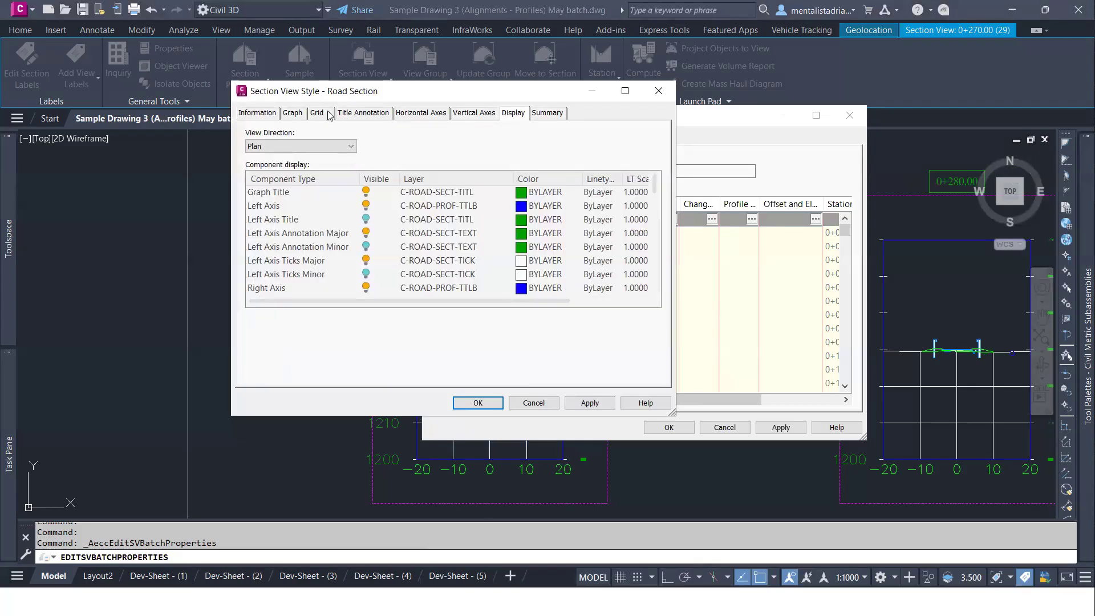
left_click(410, 113)
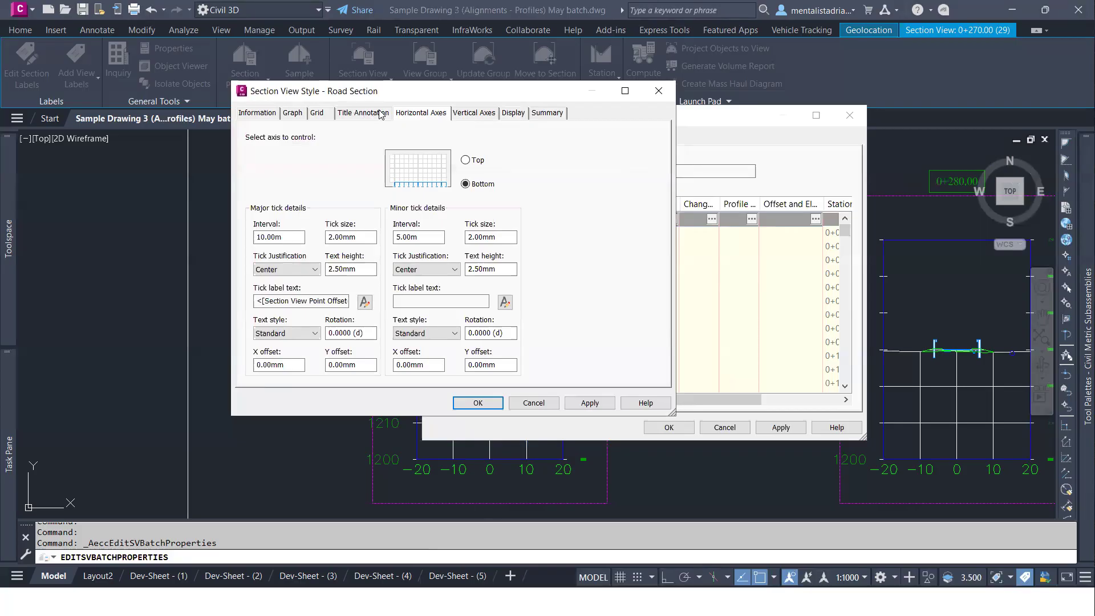
left_click(475, 114)
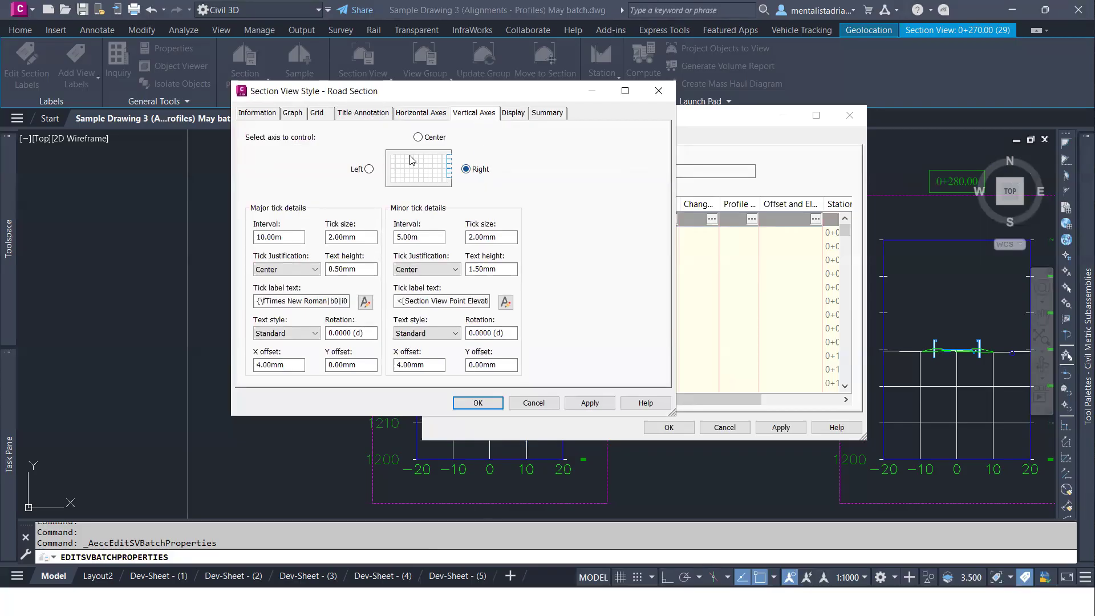
- Set the left vertical axis's major tick labels to the Times New Roman font with a 1.50 mm text height
left_click(369, 169)
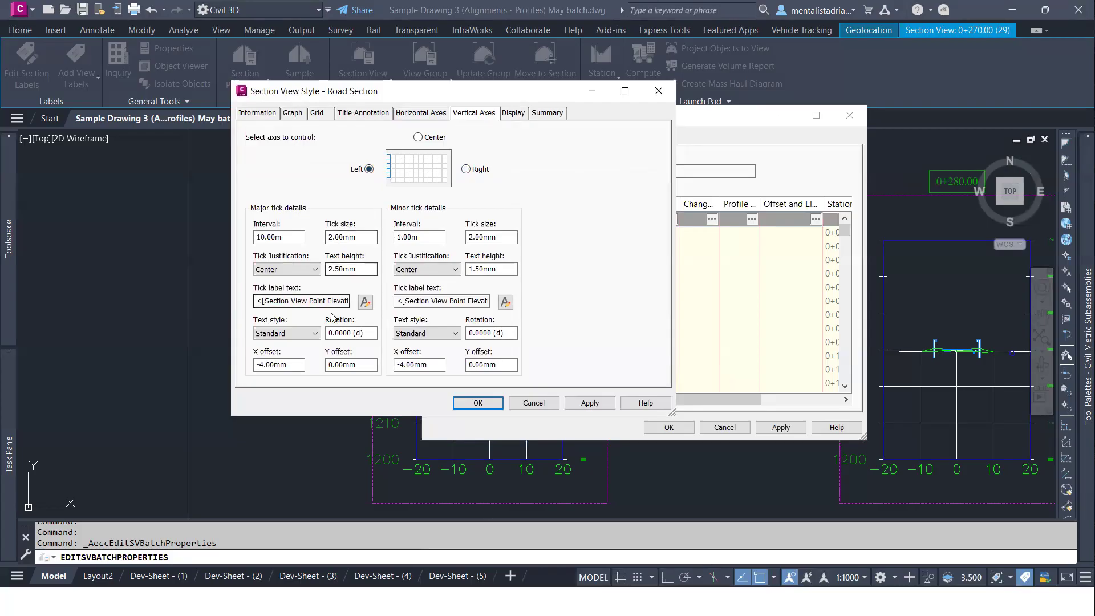
left_click_drag(332, 268, 327, 268)
type("0")
key("BackSpace")
type("1")
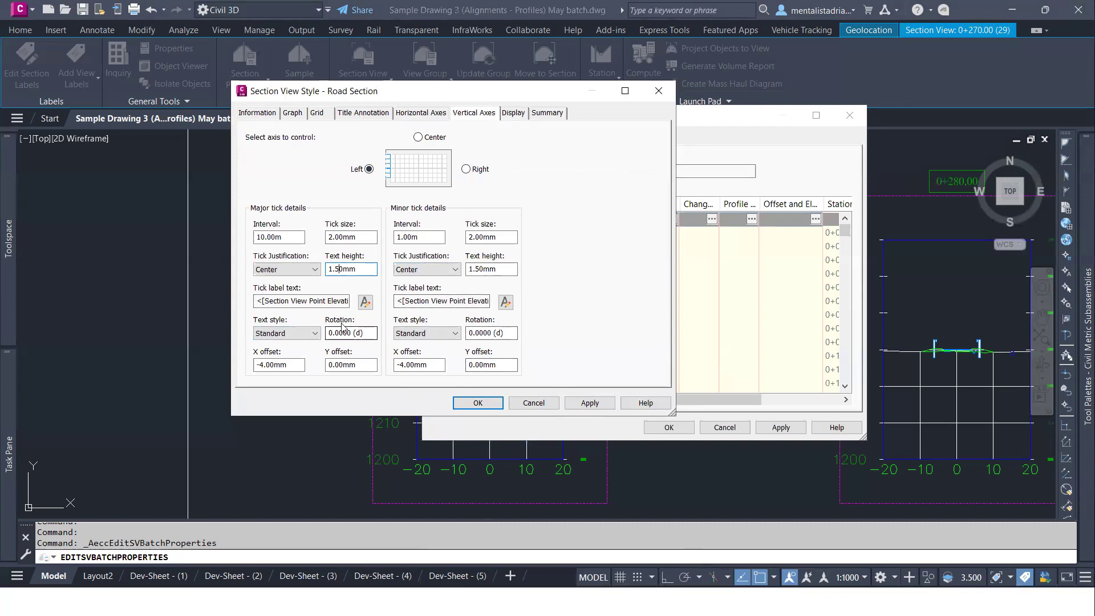
left_click(366, 302)
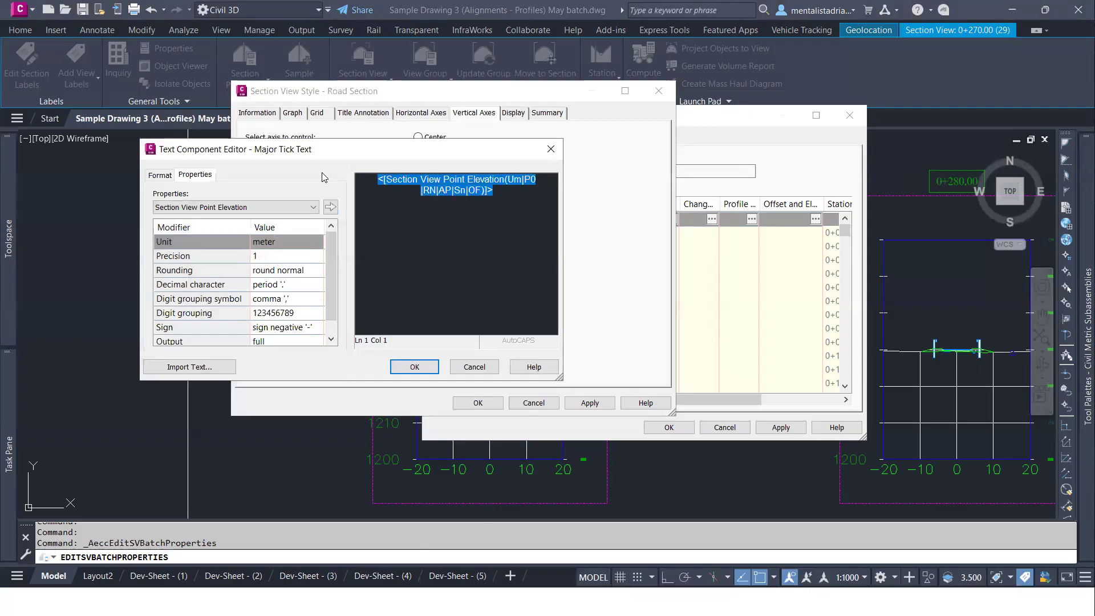
left_click(160, 175)
left_click(226, 262)
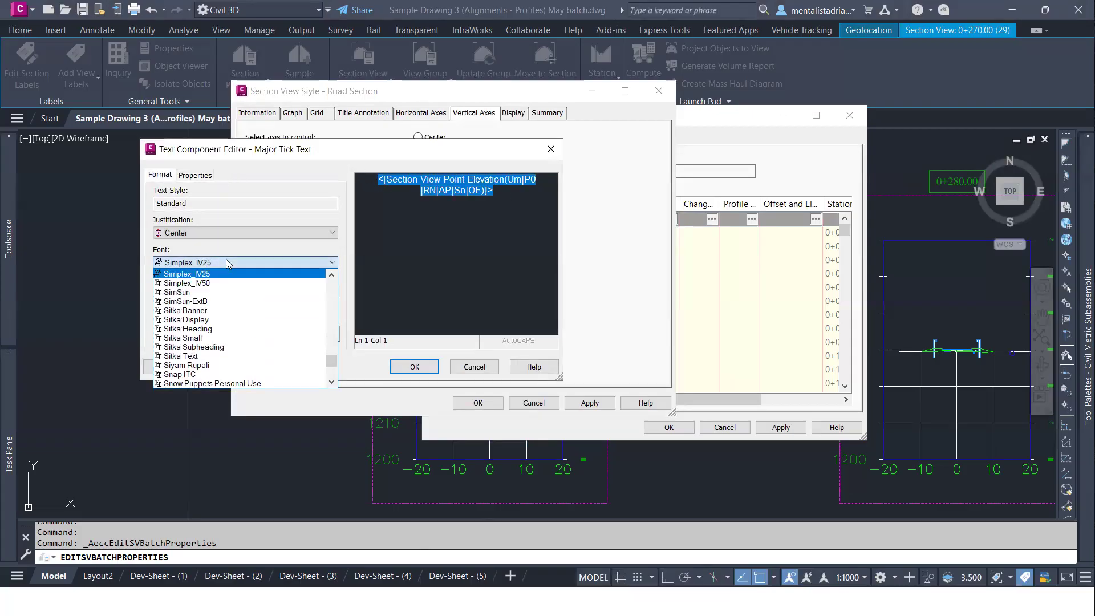
key("t")
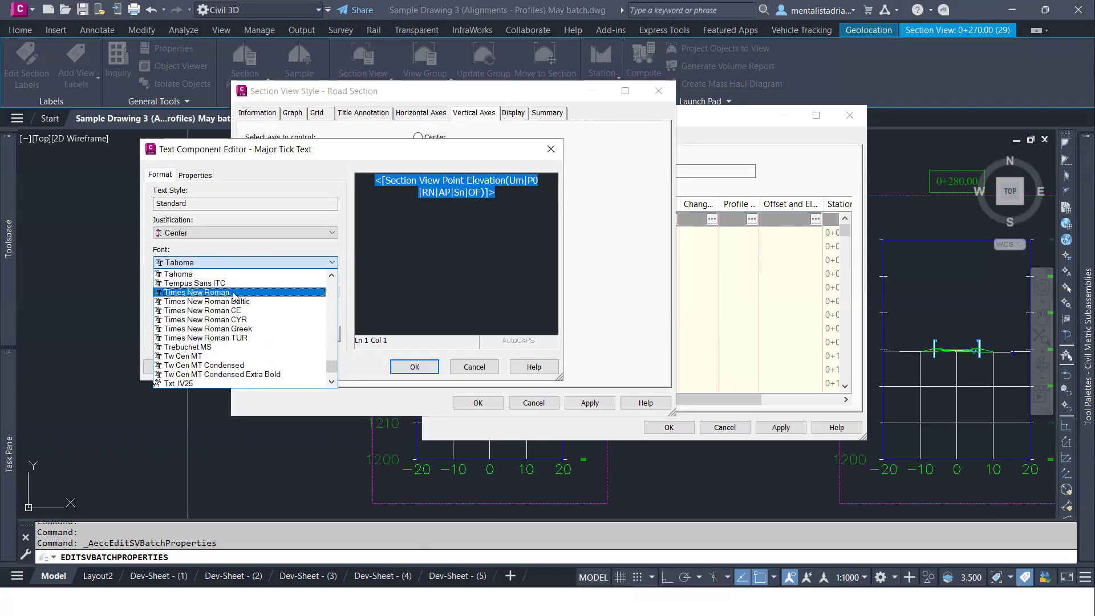
left_click(234, 293)
left_click(414, 367)
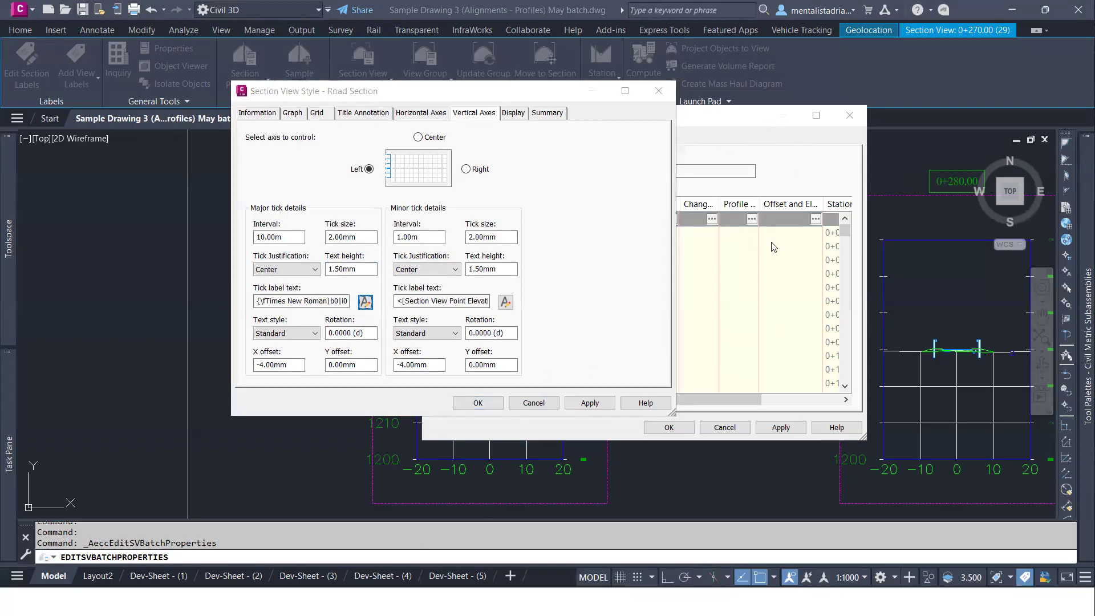
- Set the left vertical axis's major tick interval to 1.00 m and minor interval to 0.50 m, and apply the style to the section view group
left_click(267, 239)
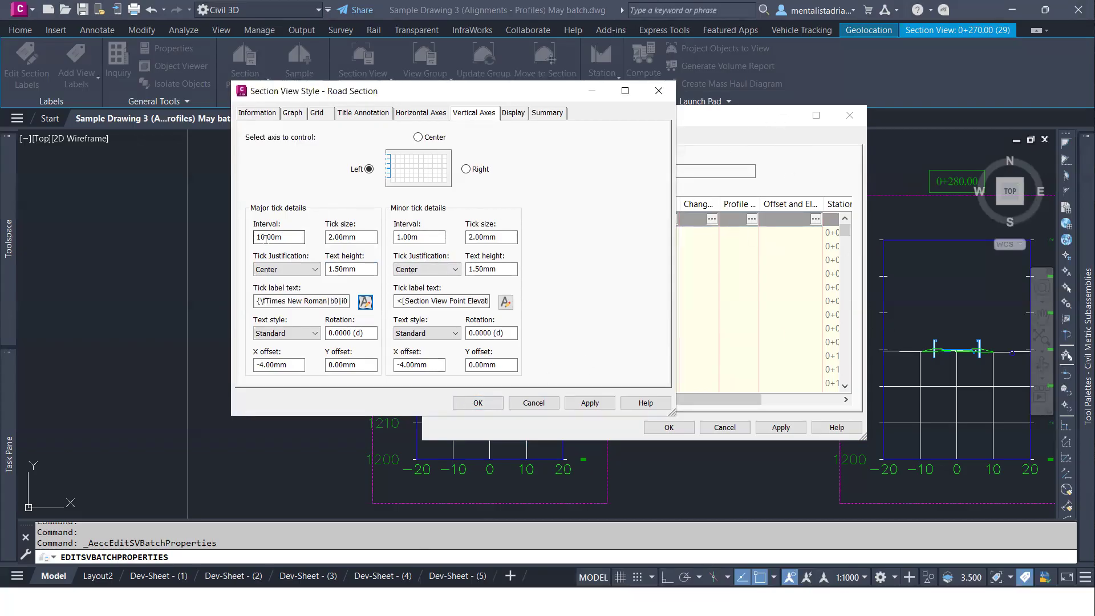
left_click_drag(264, 238, 249, 240)
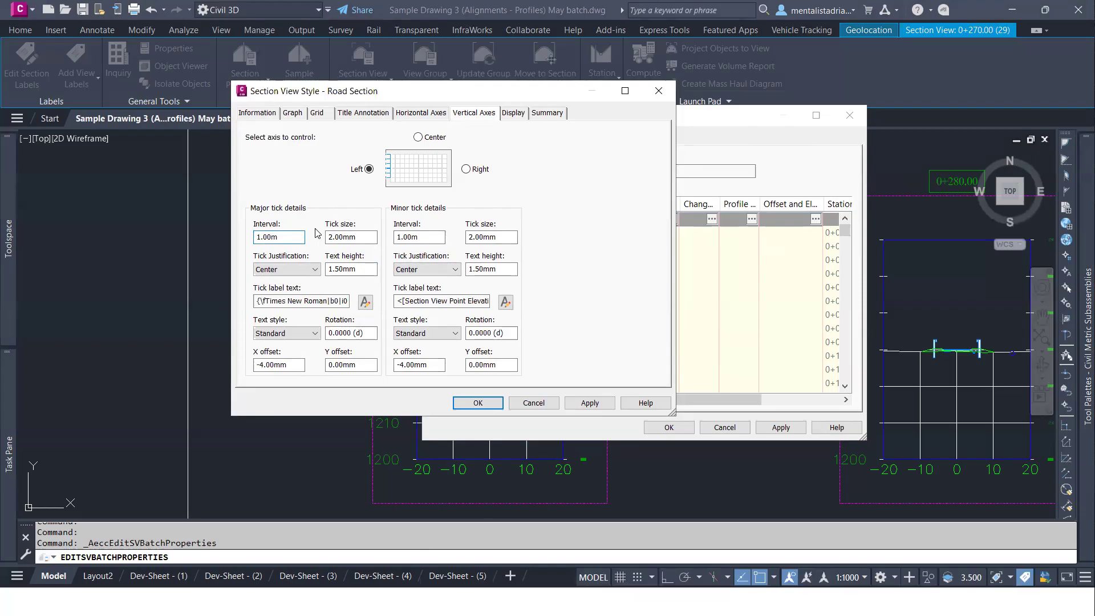
left_click_drag(400, 238, 399, 239)
left_click(478, 403)
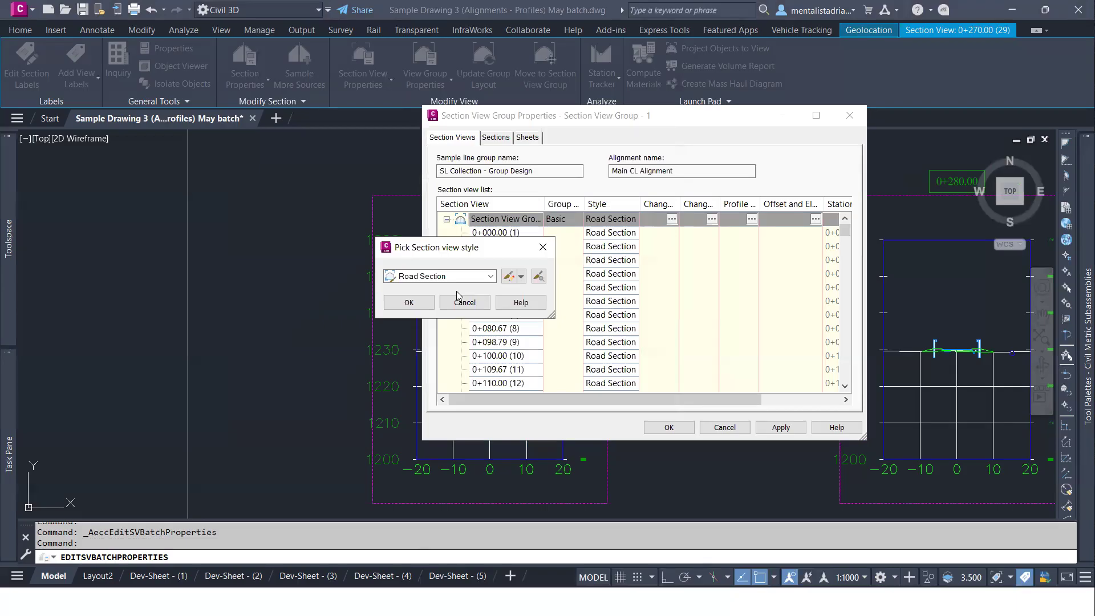
left_click(429, 303)
left_click(783, 427)
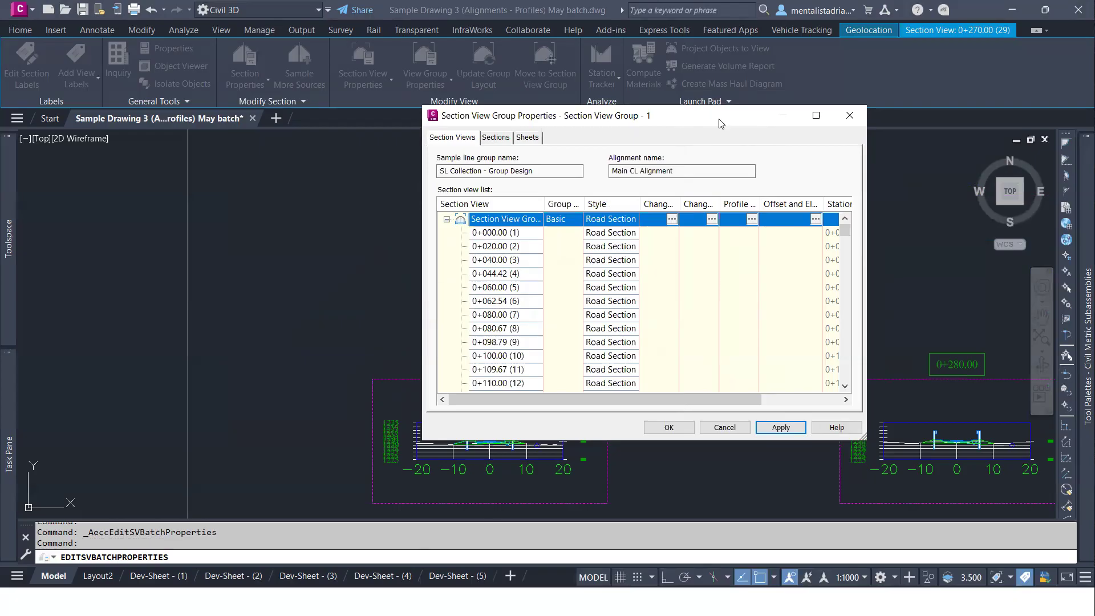
- Reopen the Road Section style, set the left vertical axis's major tick text height to 0.50 mm and accept the style
left_click_drag(720, 123, 647, 73)
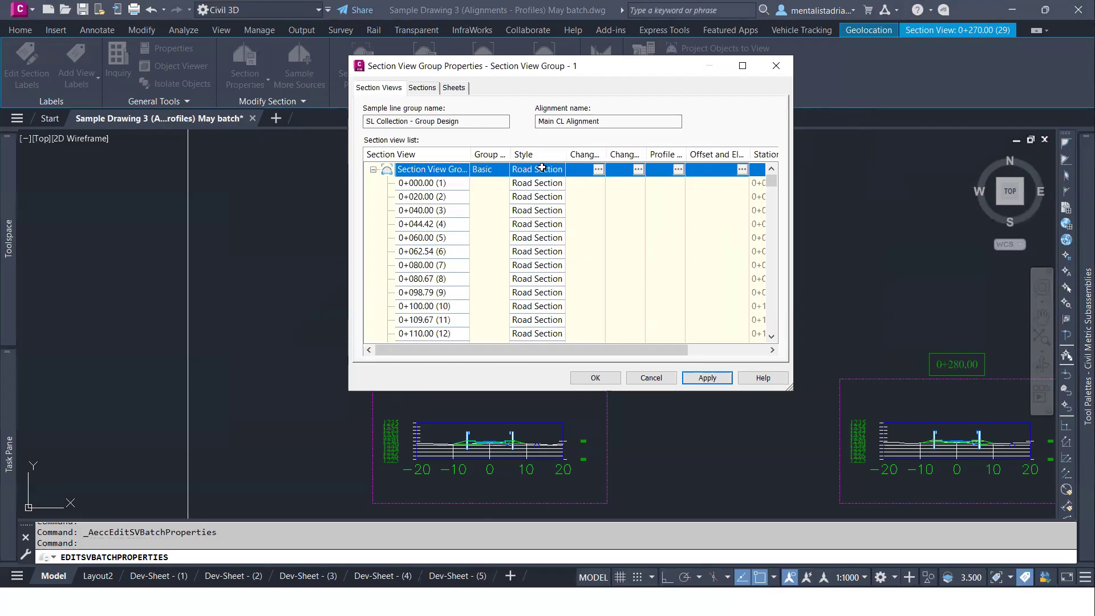
left_click(544, 169)
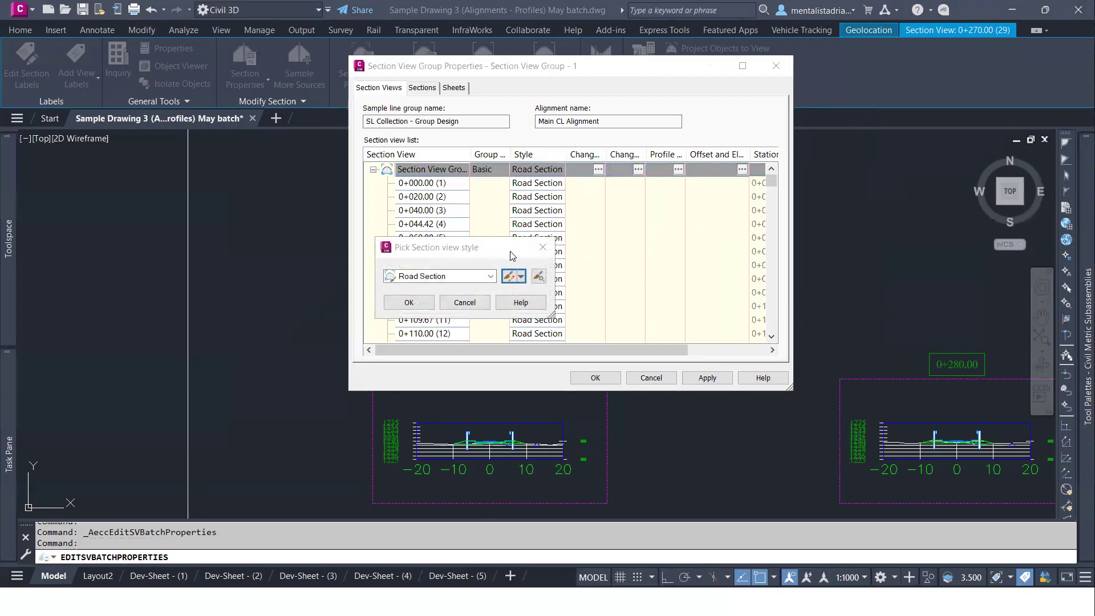
left_click(509, 276)
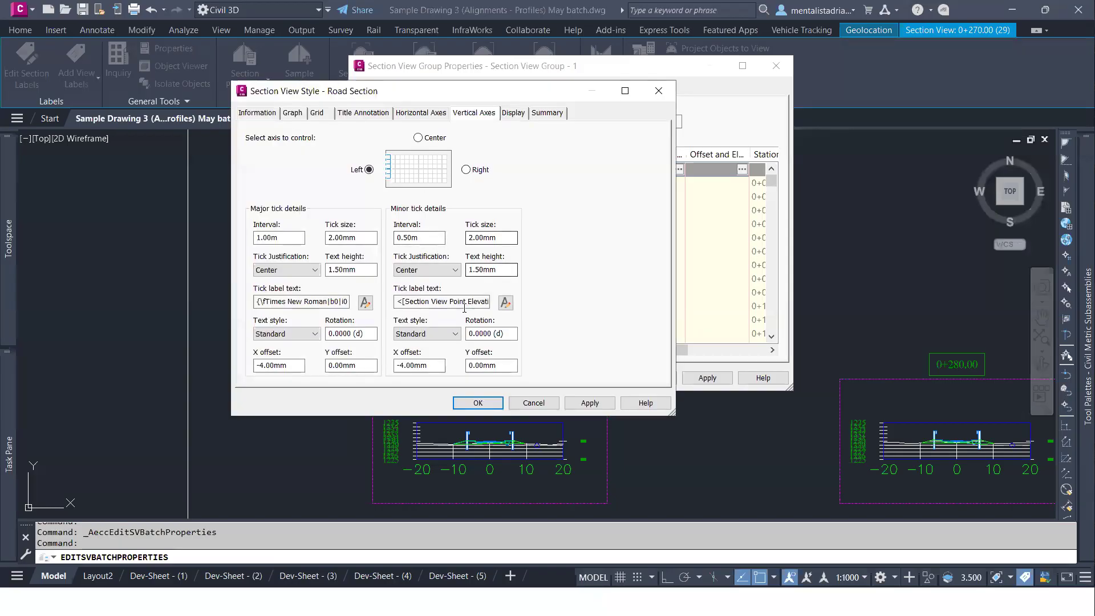
left_click(514, 113)
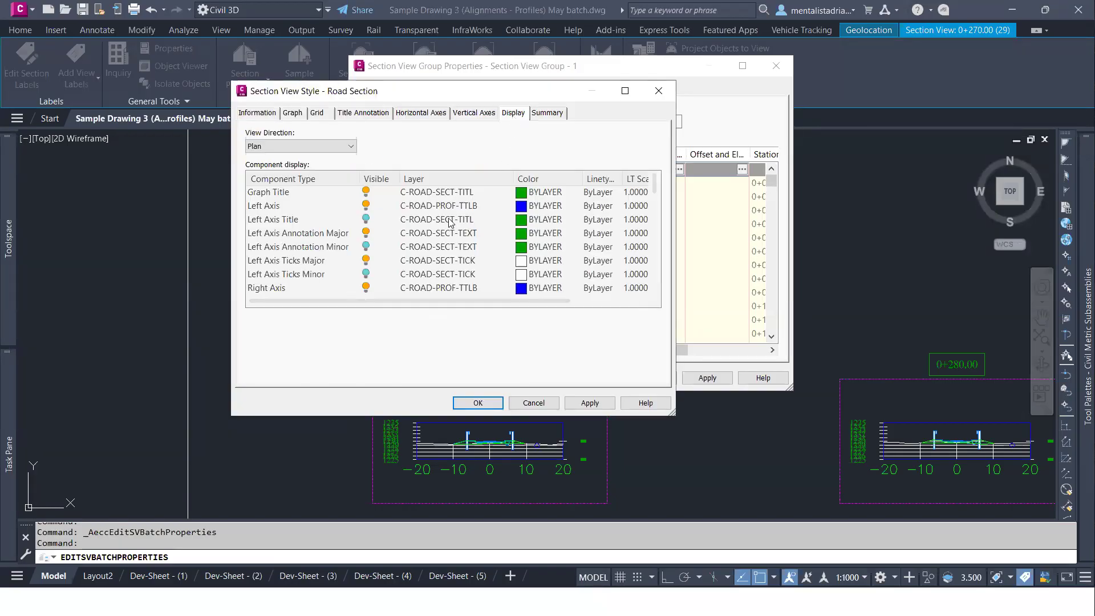
left_click(472, 113)
left_click(332, 268)
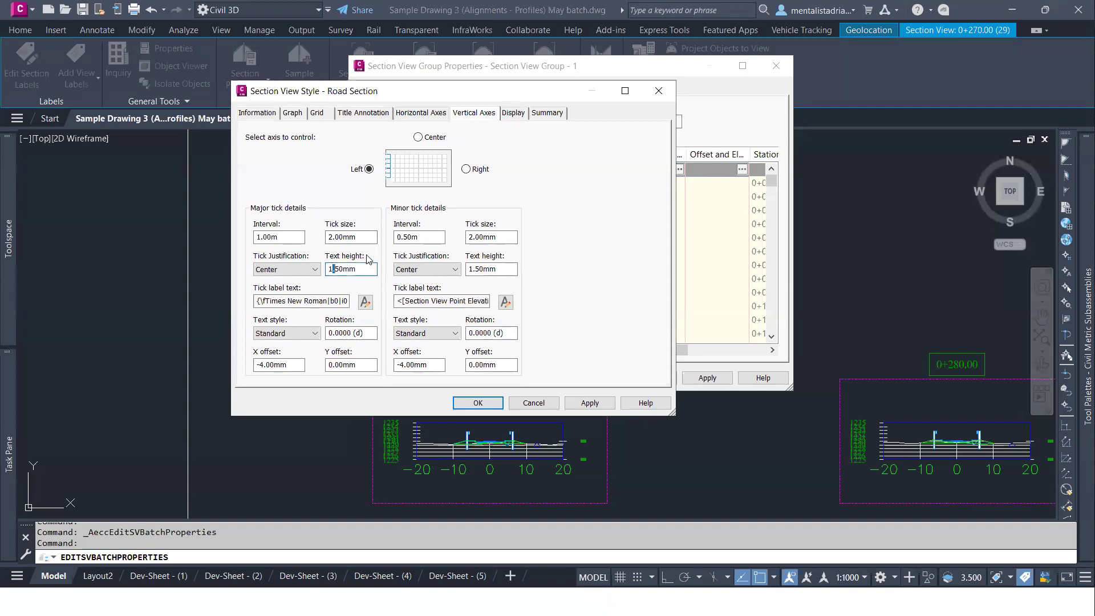
key("BackSpace")
type("0")
left_click(478, 403)
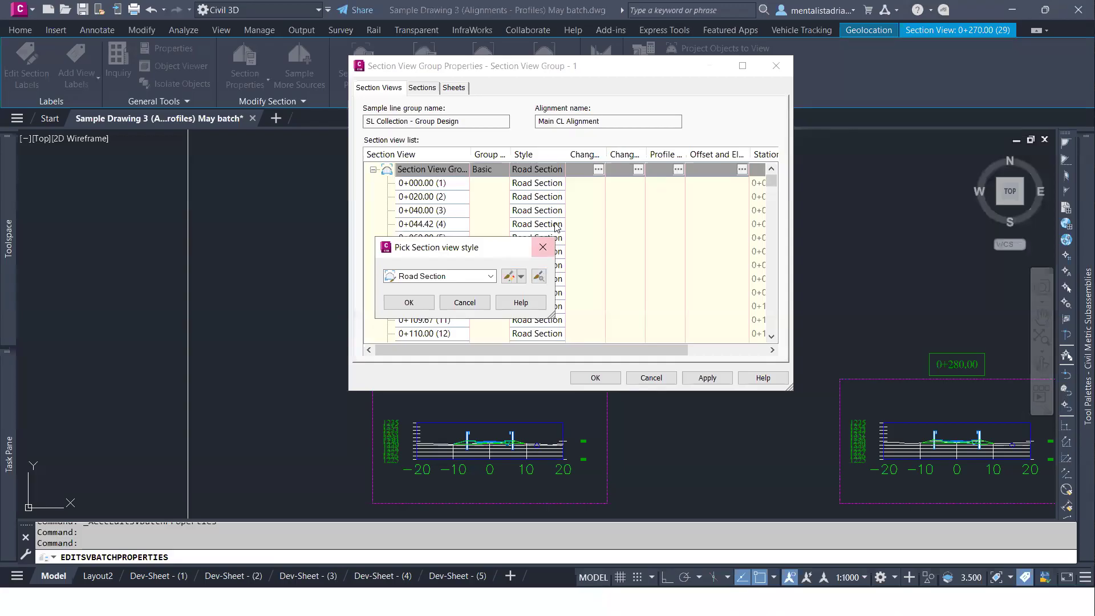
left_click(413, 302)
- View the band set of the whole section view group and close it without making changes
left_click_drag(559, 350, 726, 346)
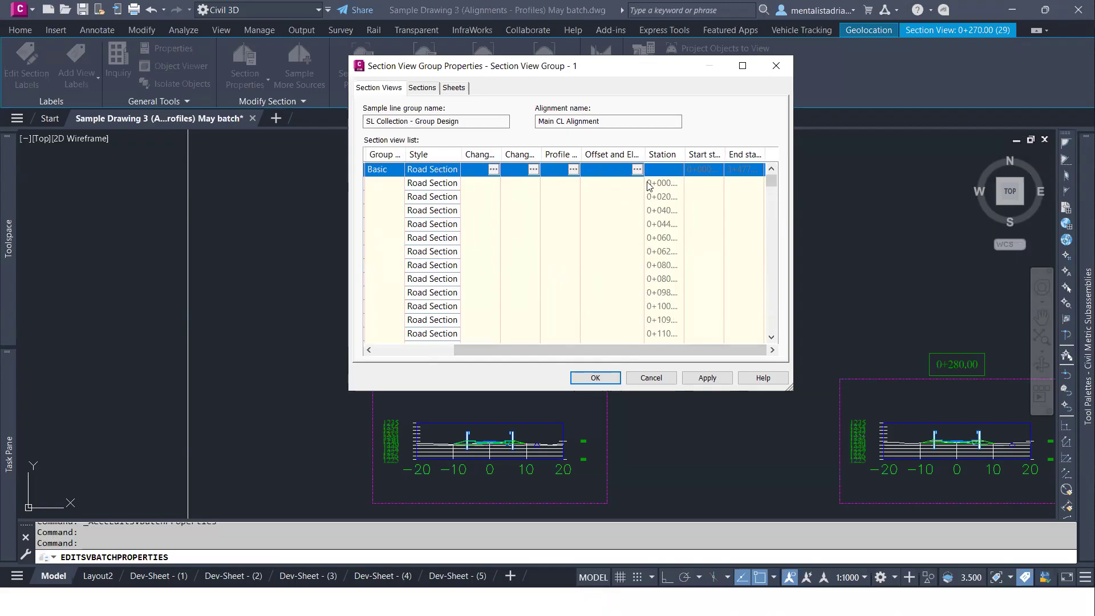
left_click(493, 169)
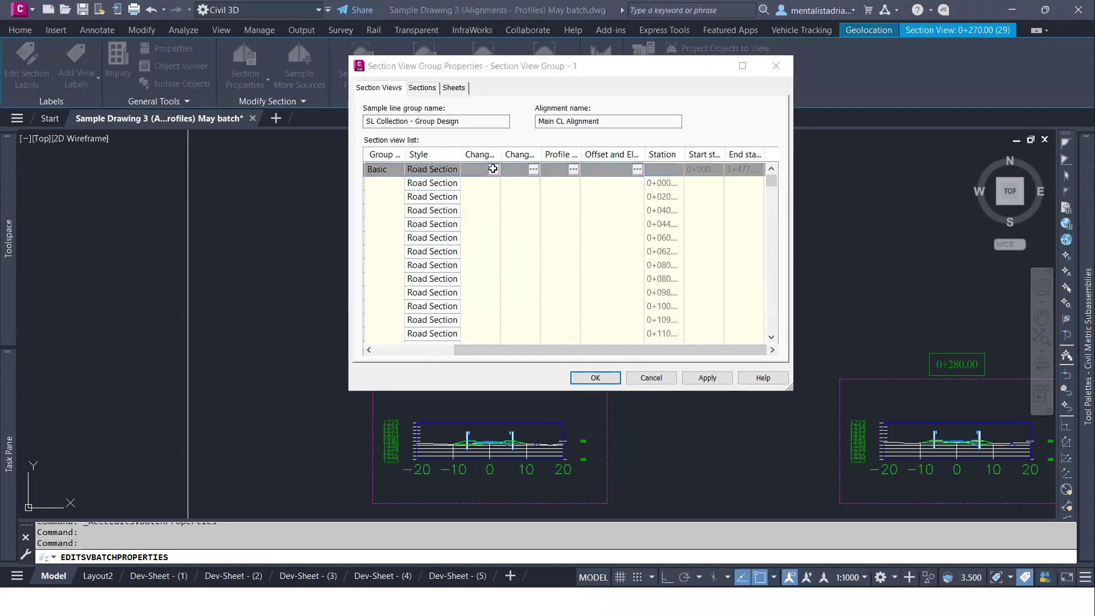
left_click(819, 68)
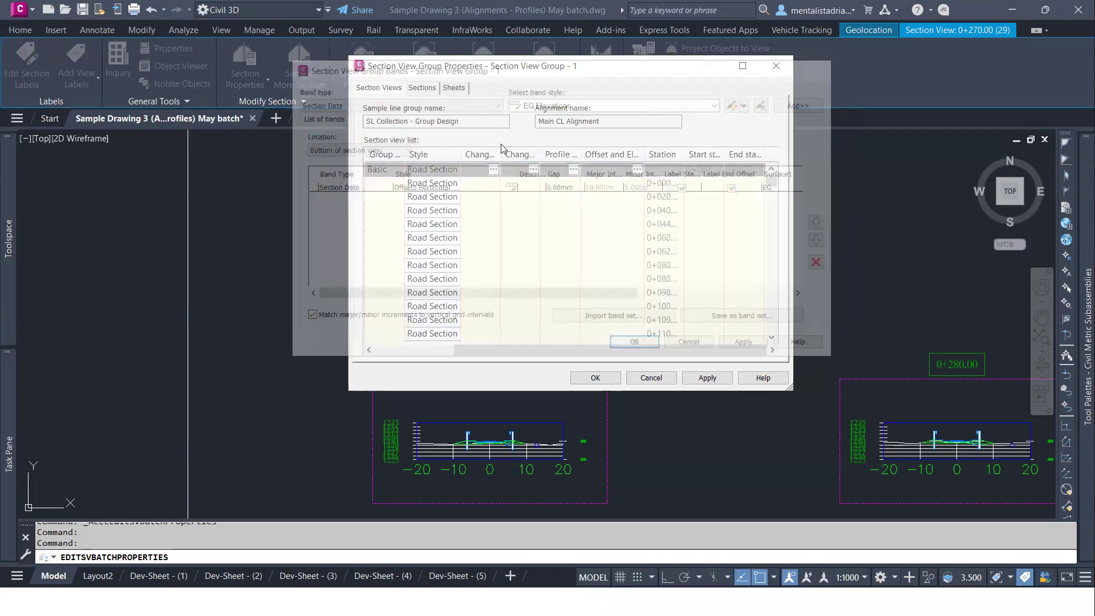
- Reopen the Road Section style and review its information, graph, grid, title annotation, horizontal axis, vertical axis and display settings
right_click(439, 168)
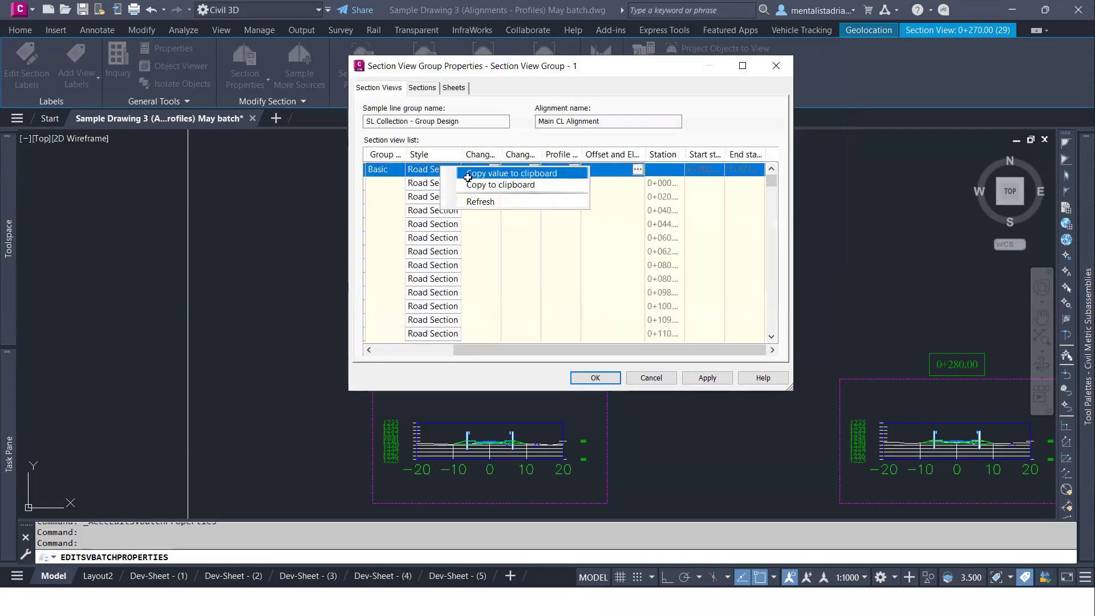
left_click(427, 170)
left_click(508, 276)
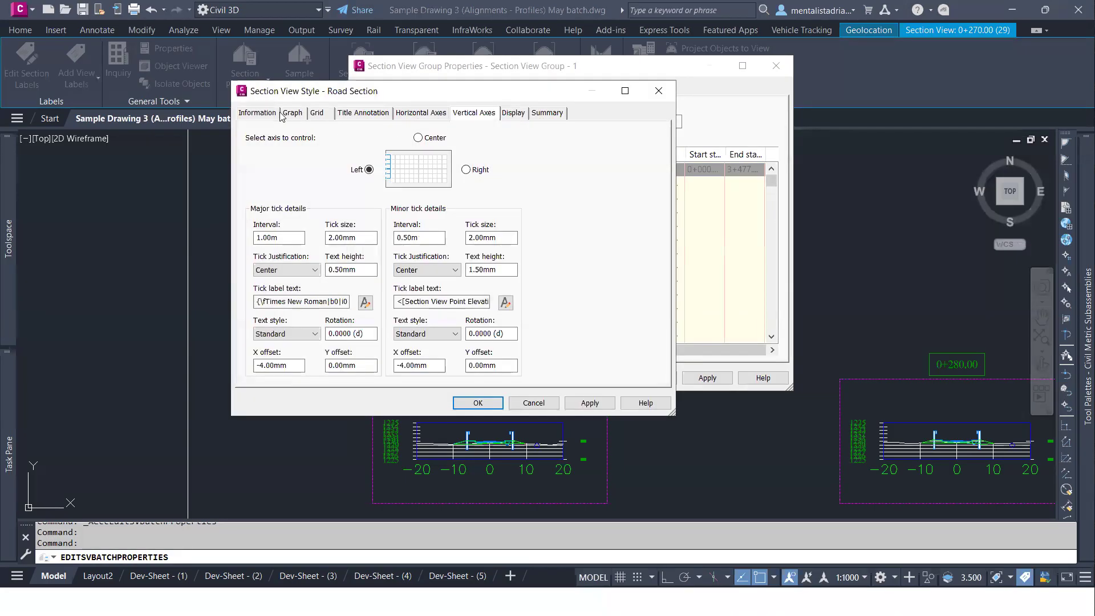
left_click(271, 114)
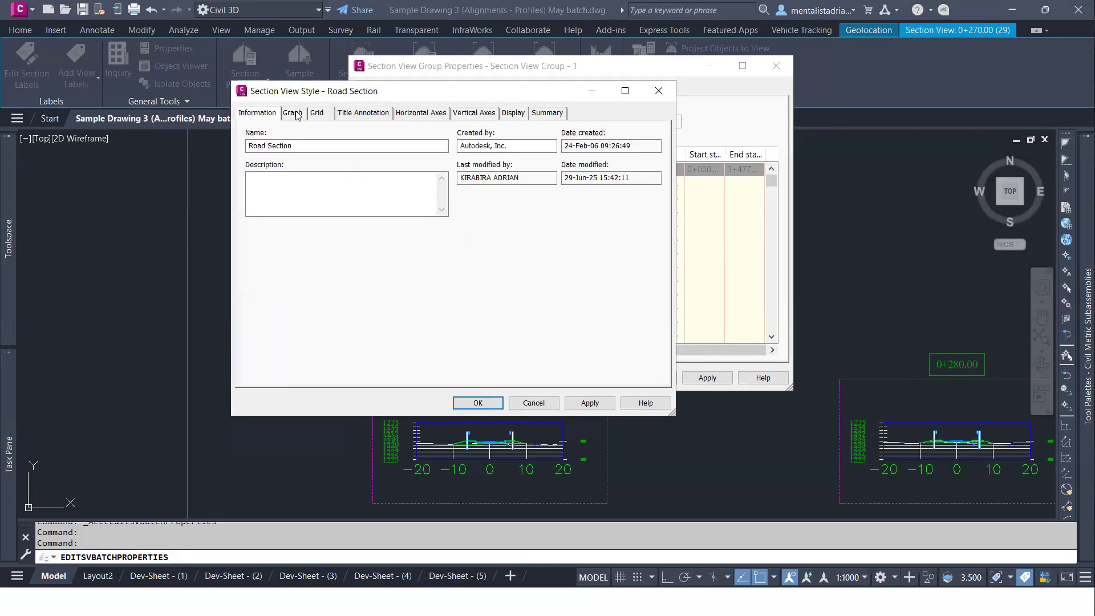
left_click(295, 114)
left_click(328, 116)
left_click(359, 113)
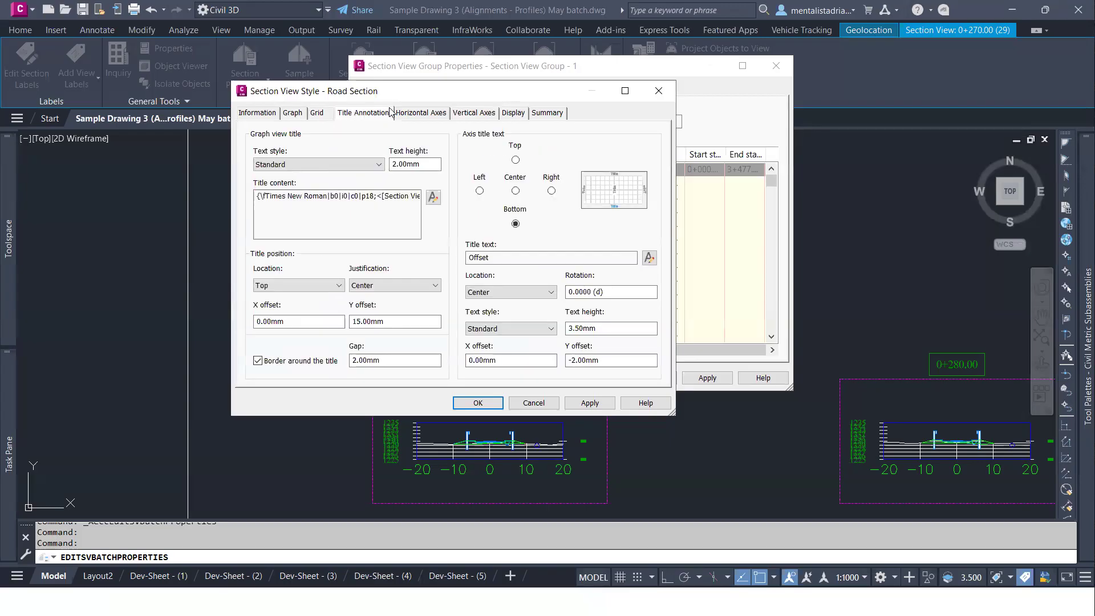
left_click(417, 115)
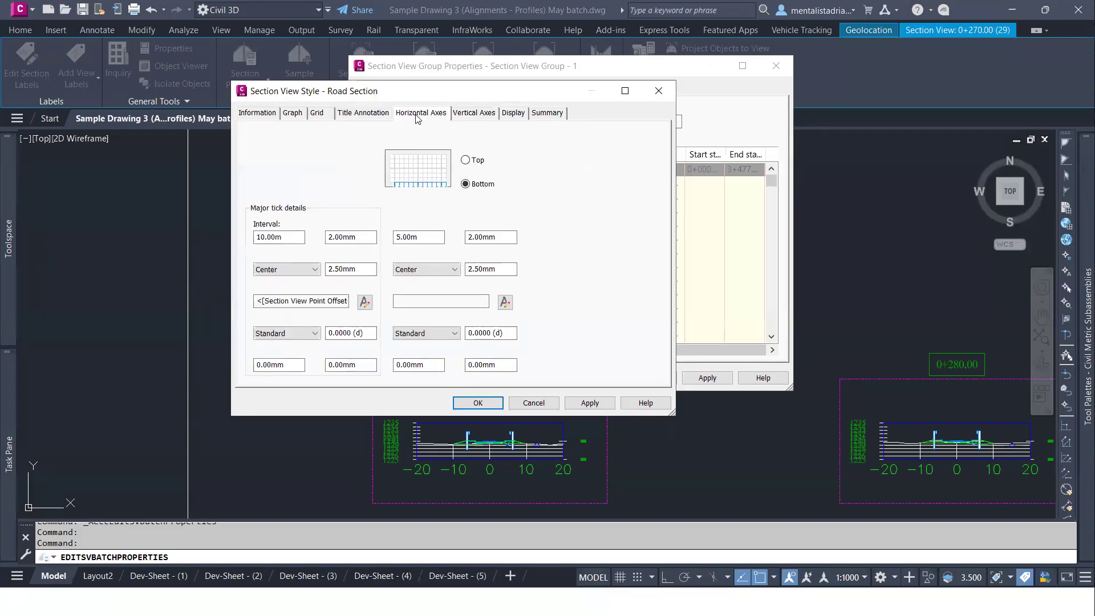
left_click(469, 116)
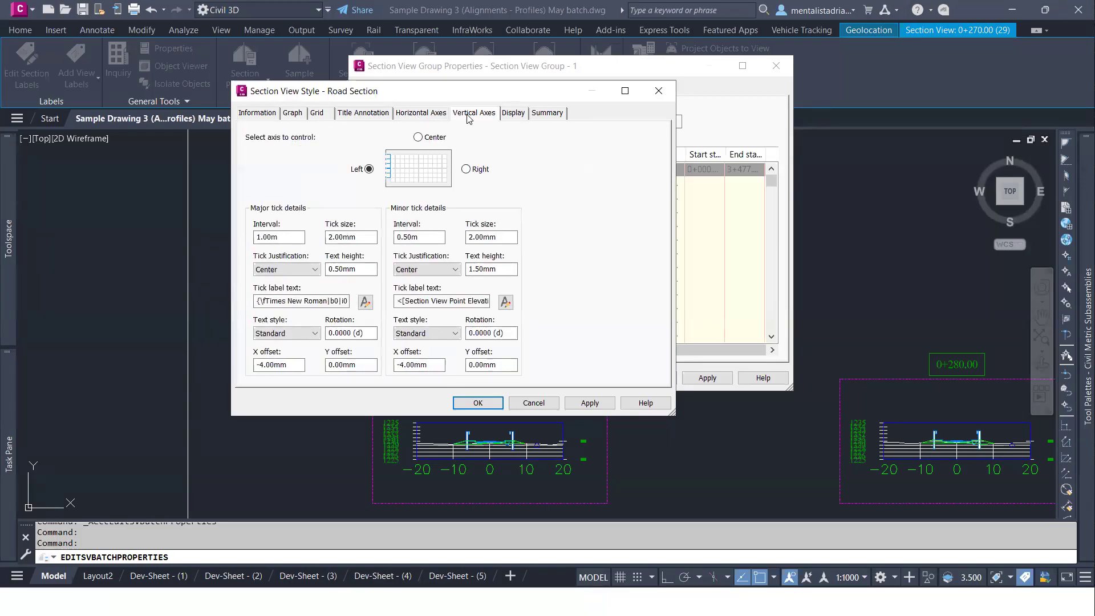
left_click(514, 114)
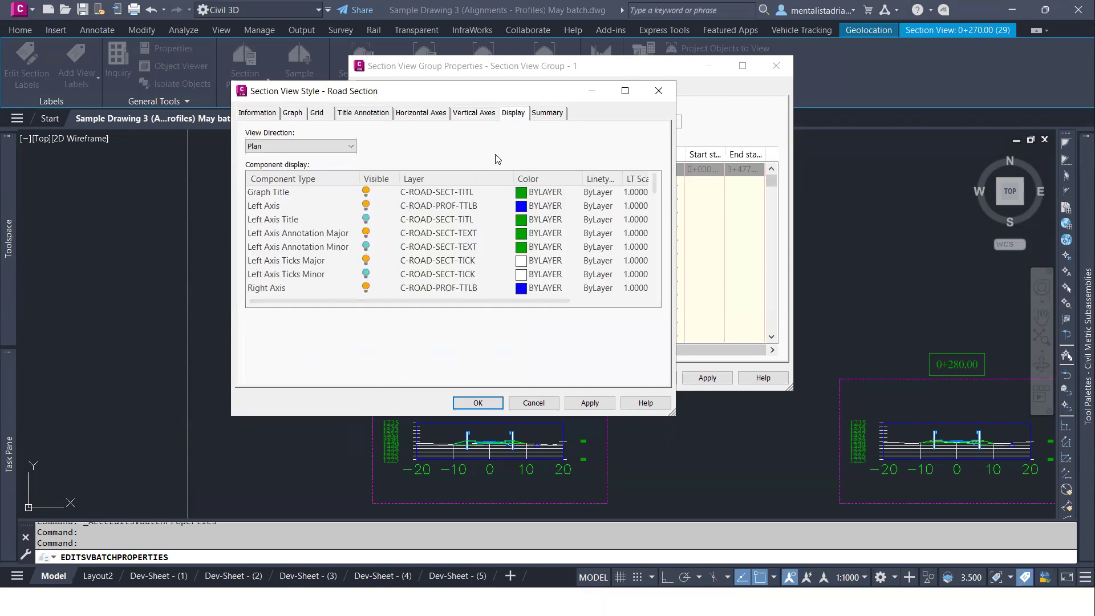
- Accept the Road Section style for the whole group and confirm the section view group properties
left_click(484, 403)
left_click(409, 302)
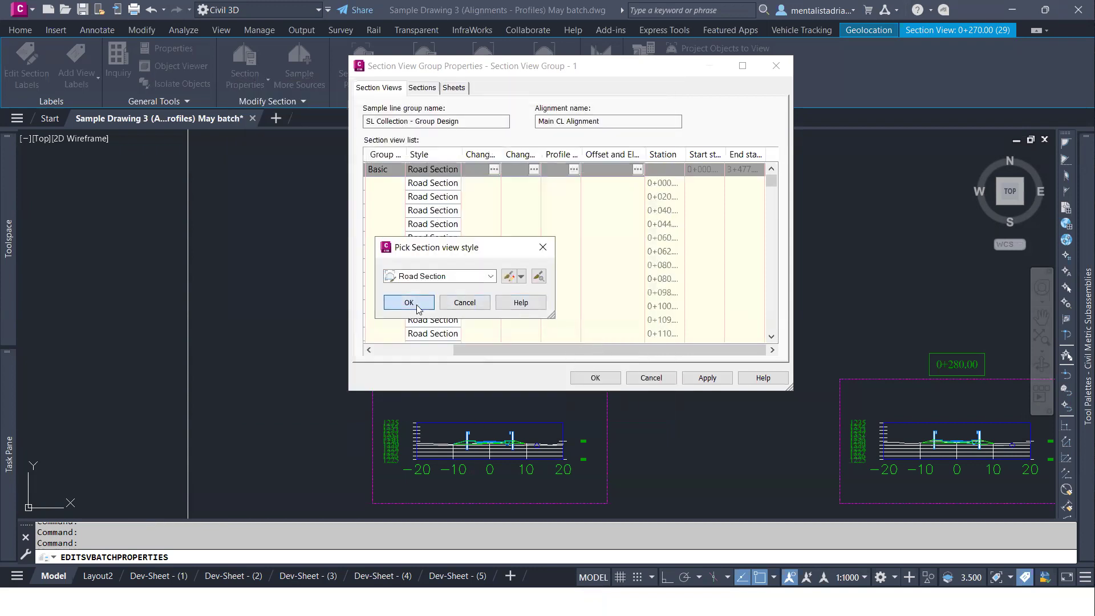
left_click(596, 379)
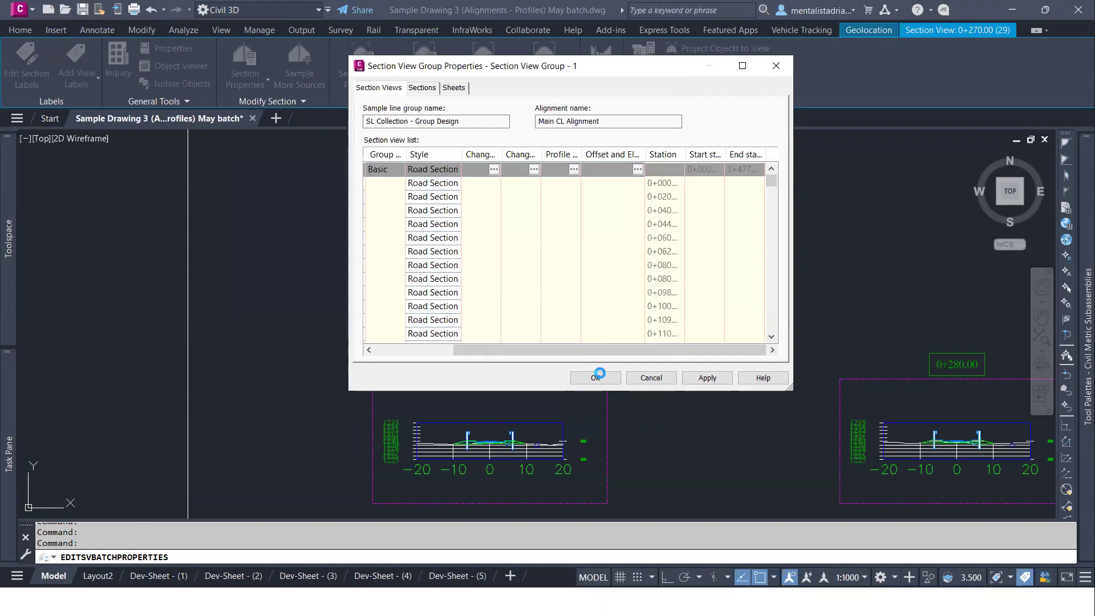
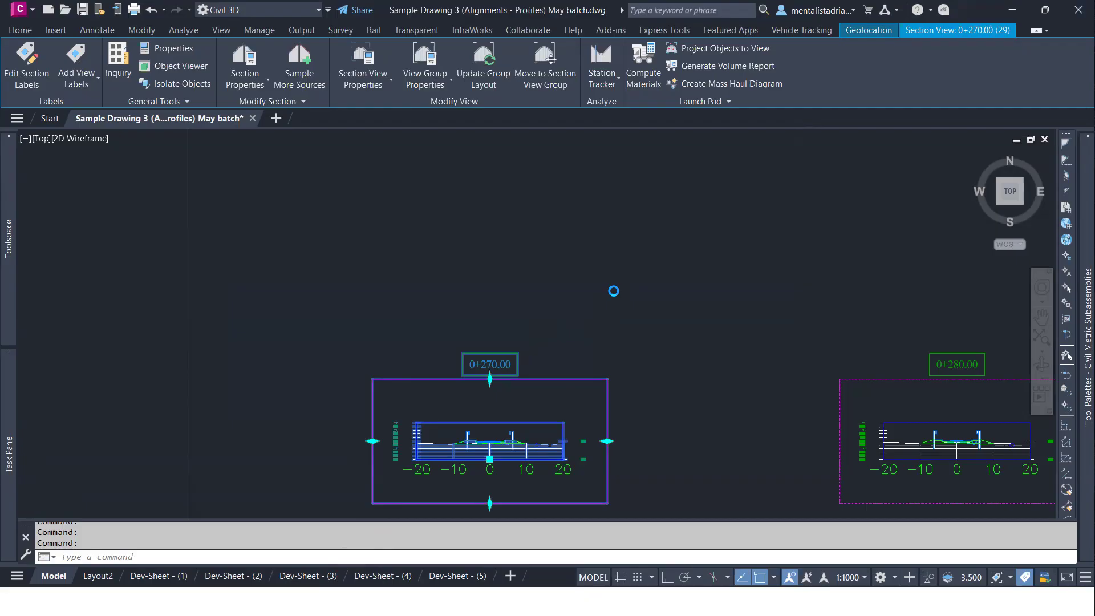
- Inspect the 0+270.00 section view's axis text and corridor section, and survey the drawing's plan, profile views and section sheets
scroll(614, 291, "down", 2)
key("Escape")
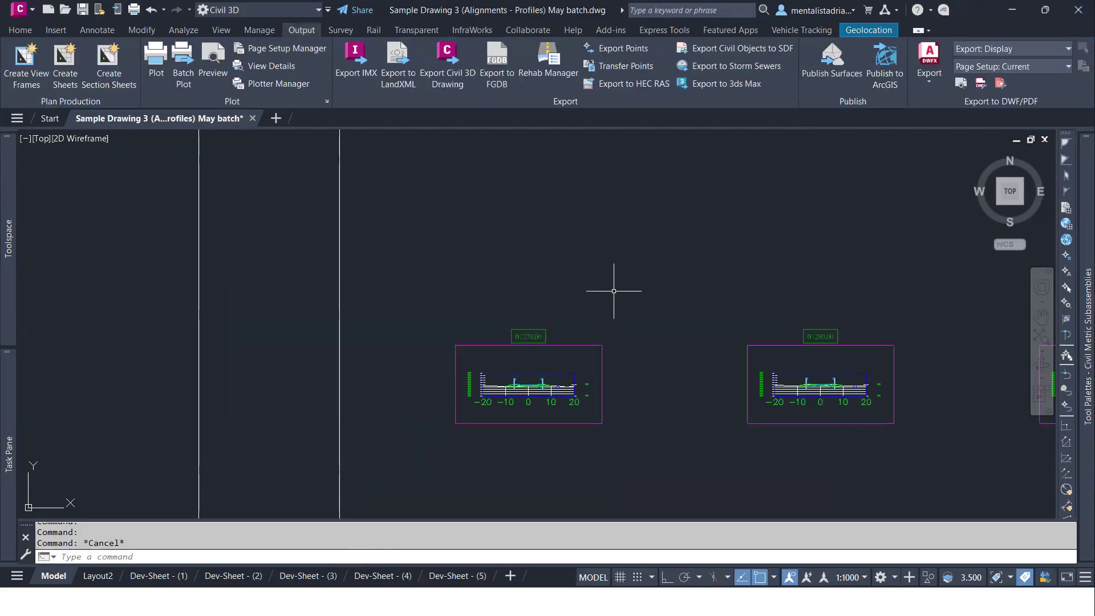
scroll(522, 383, "up", 8)
scroll(501, 367, "up", 2)
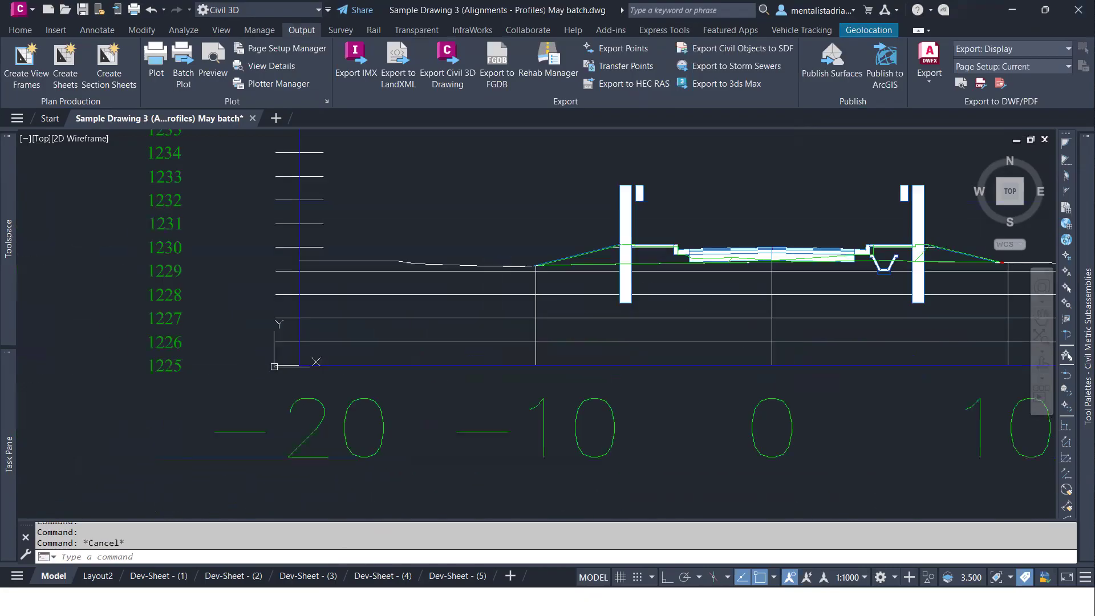
scroll(252, 293, "up", 2)
middle_click_drag(580, 237, 193, 252)
middle_click_drag(623, 247, 425, 278)
scroll(713, 298, "down", 7)
scroll(713, 297, "down", 10)
scroll(695, 316, "down", 3)
middle_click_drag(680, 349, 535, 253)
middle_click_drag(394, 327, 479, 241)
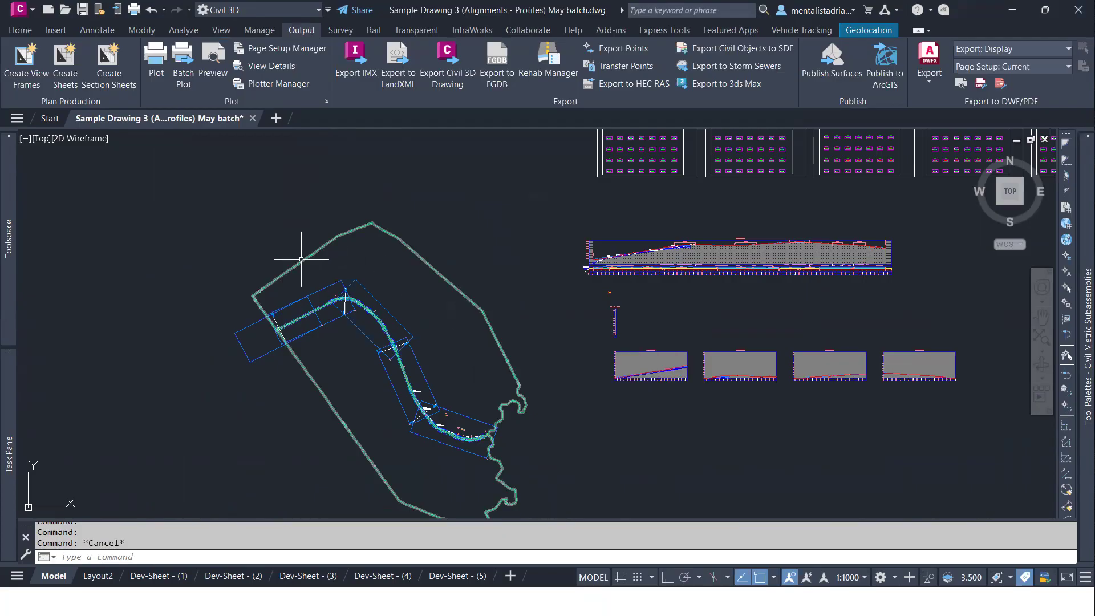
middle_click_drag(319, 256, 523, 232)
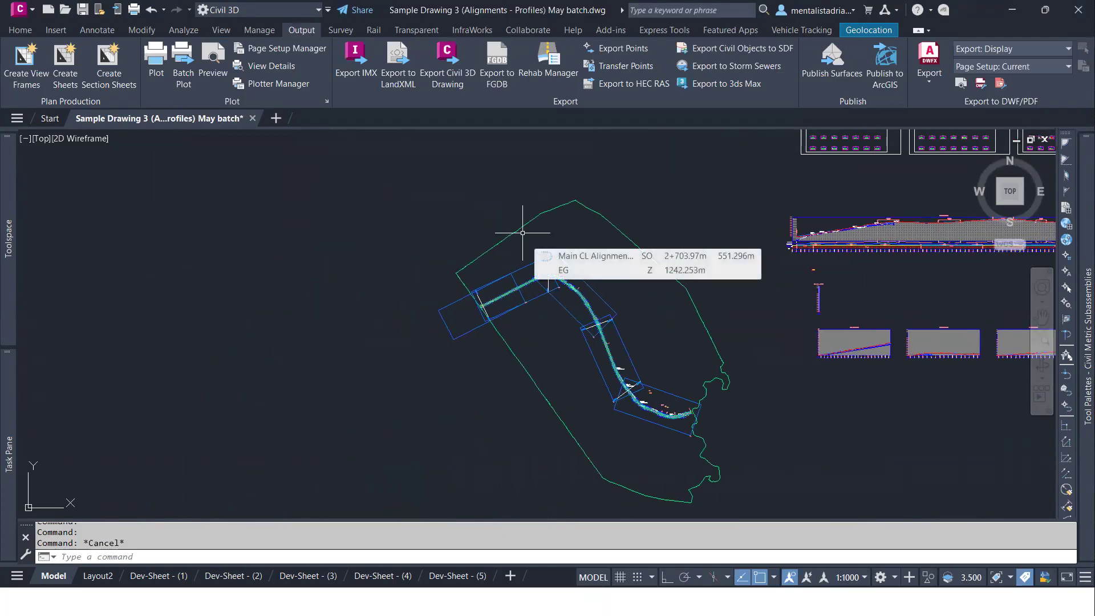
middle_click_drag(795, 190, 621, 260)
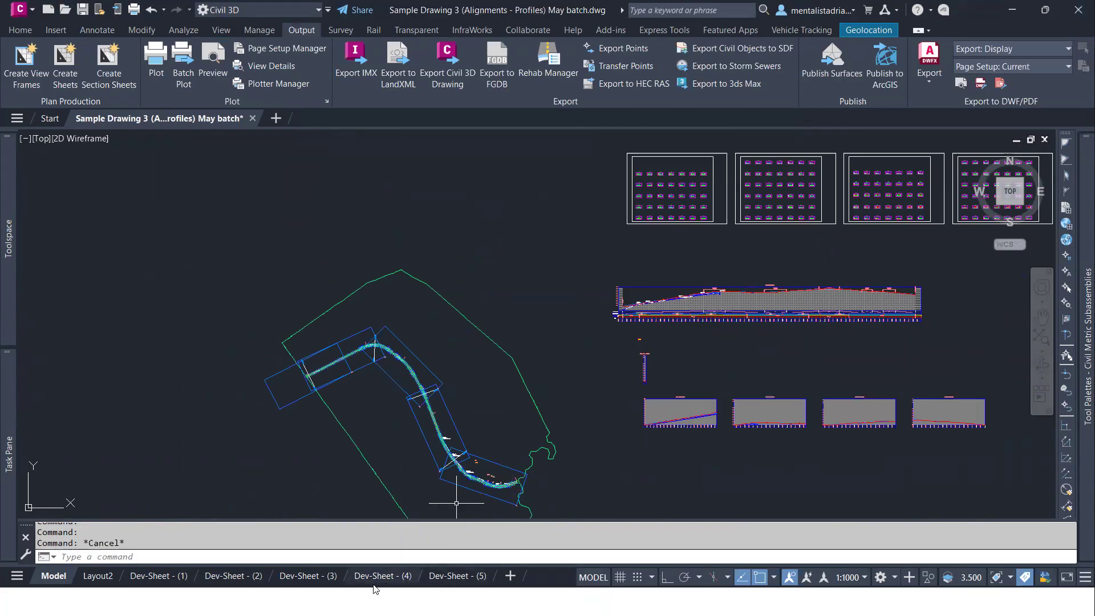
- Open the Section Sheet - (1) layout and examine its section views and title block
right_click(481, 579)
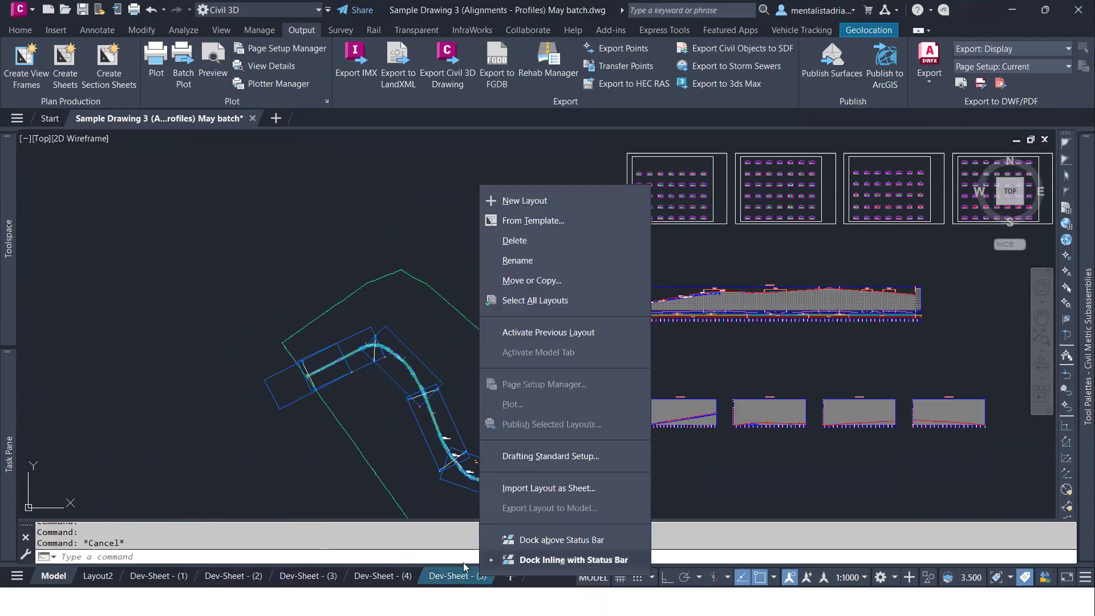
left_click(421, 482)
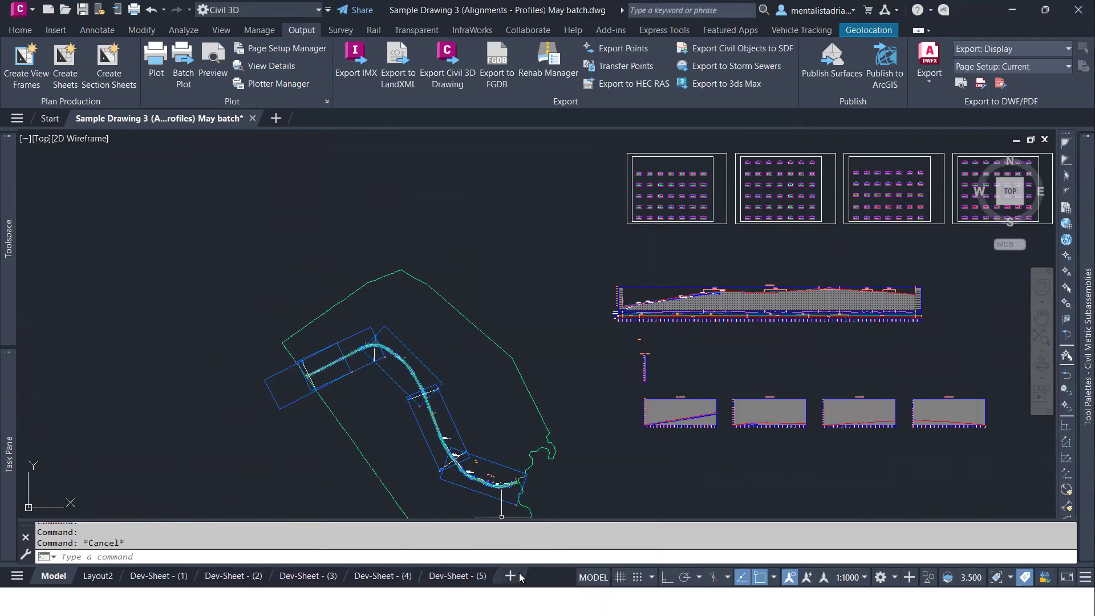
mouse_move(494, 574)
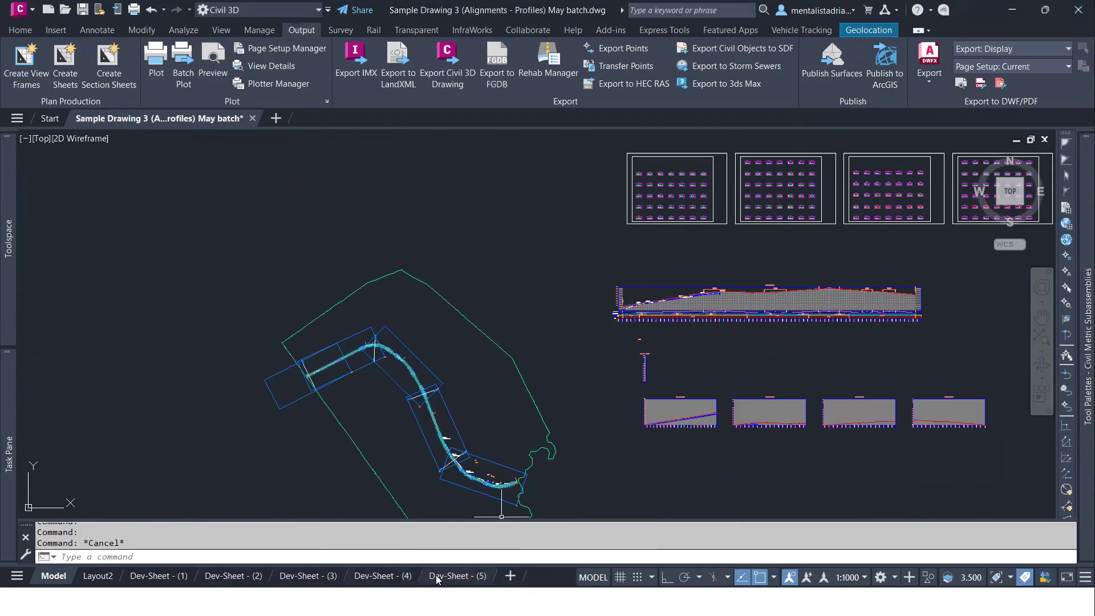
left_click(17, 576)
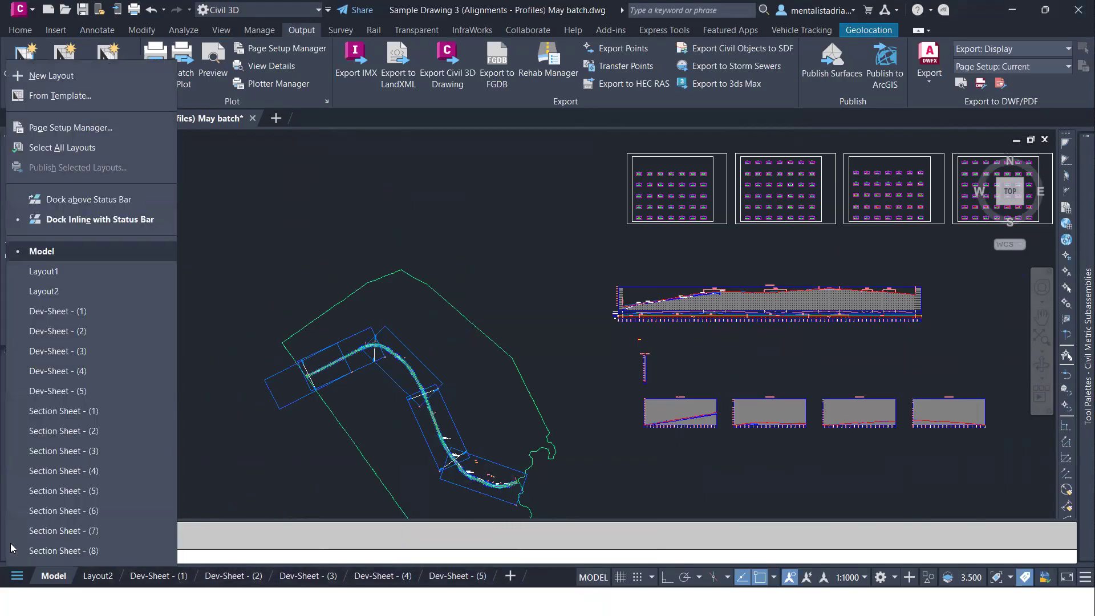
left_click(65, 414)
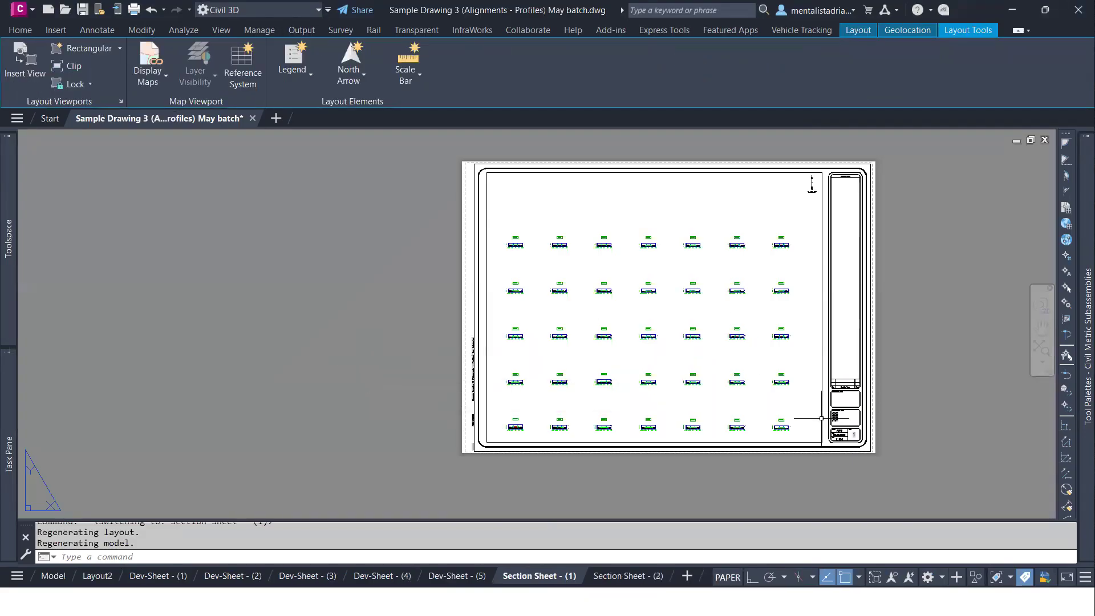
scroll(848, 435, "up", 8)
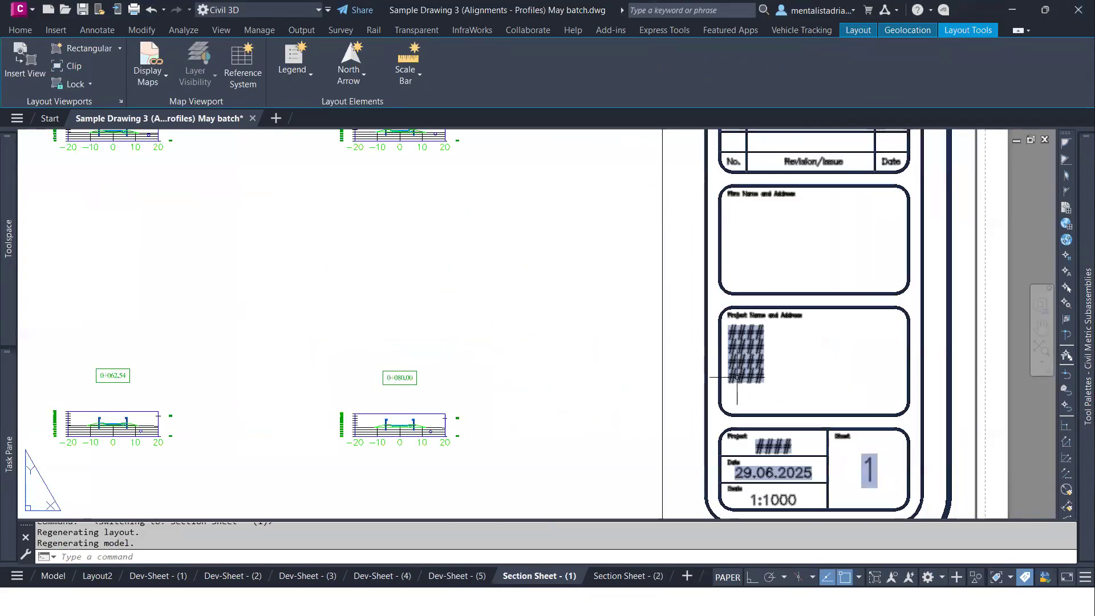
scroll(720, 377, "down", 7)
scroll(720, 377, "down", 4)
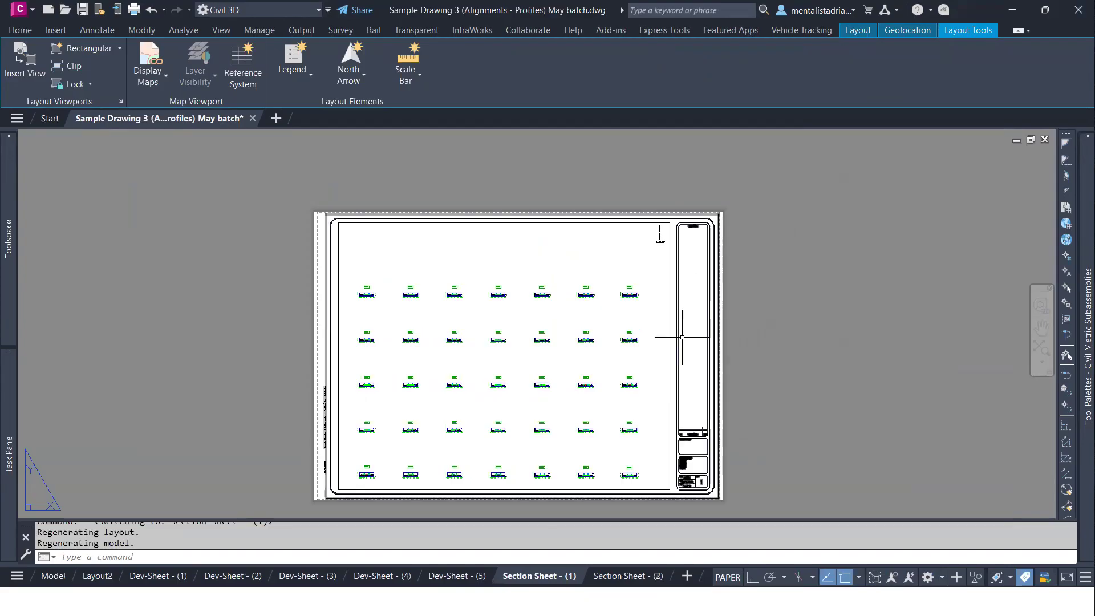
- Look through the available legend, north arrow and scale bar styles without inserting any of them
left_click(313, 76)
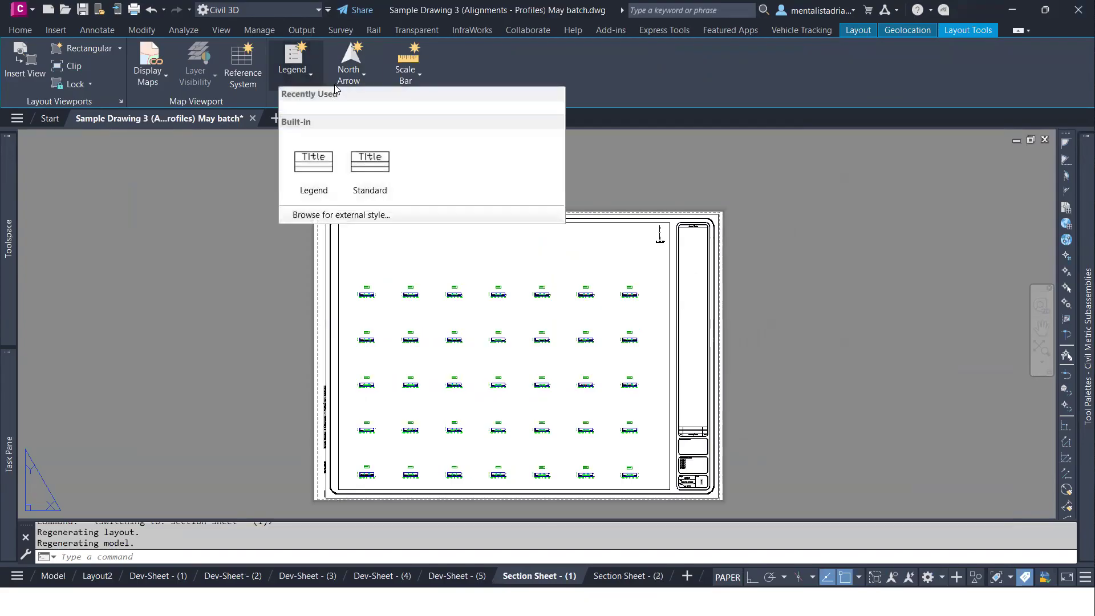
left_click(519, 82)
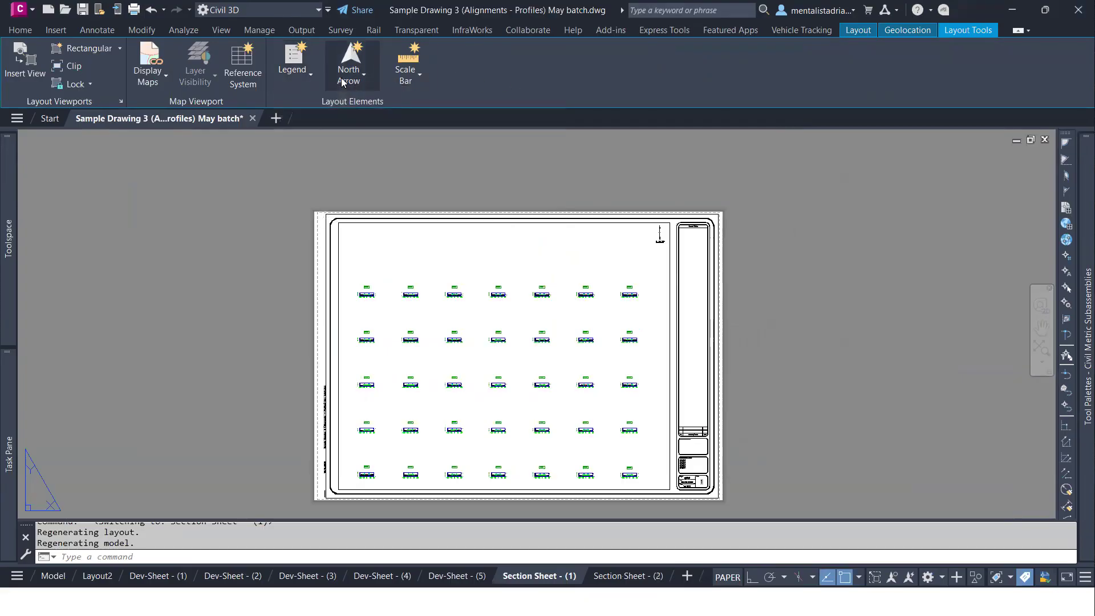
left_click(370, 76)
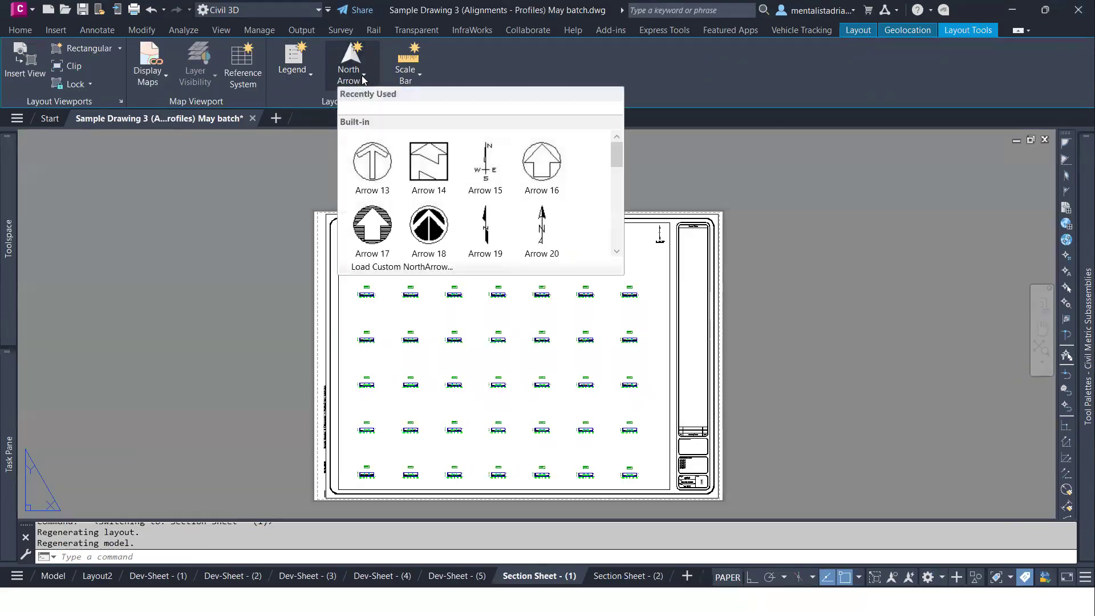
left_click(490, 51)
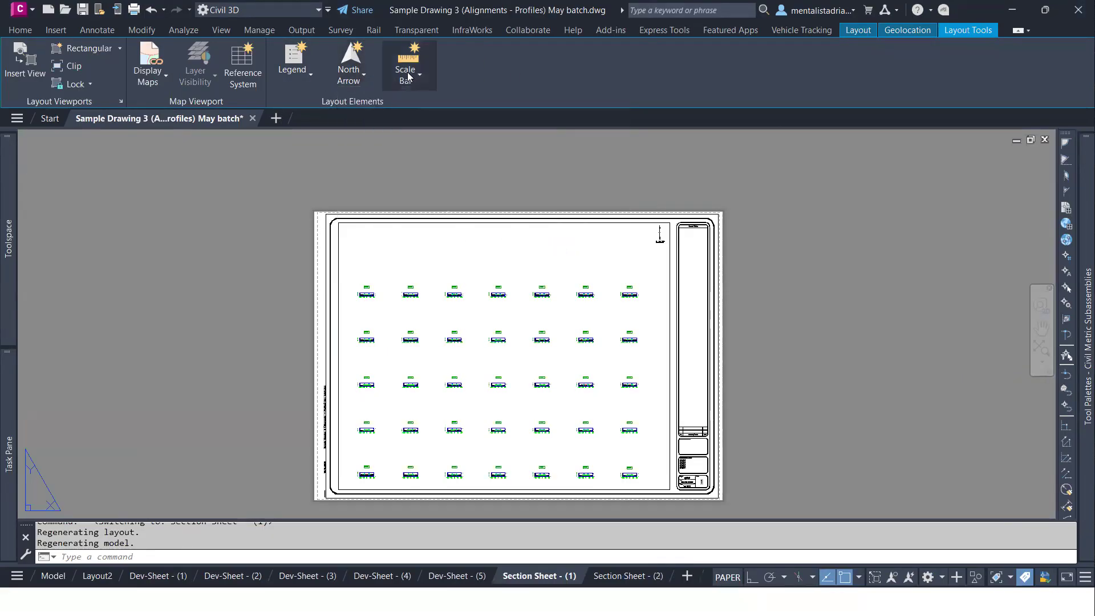
left_click(423, 80)
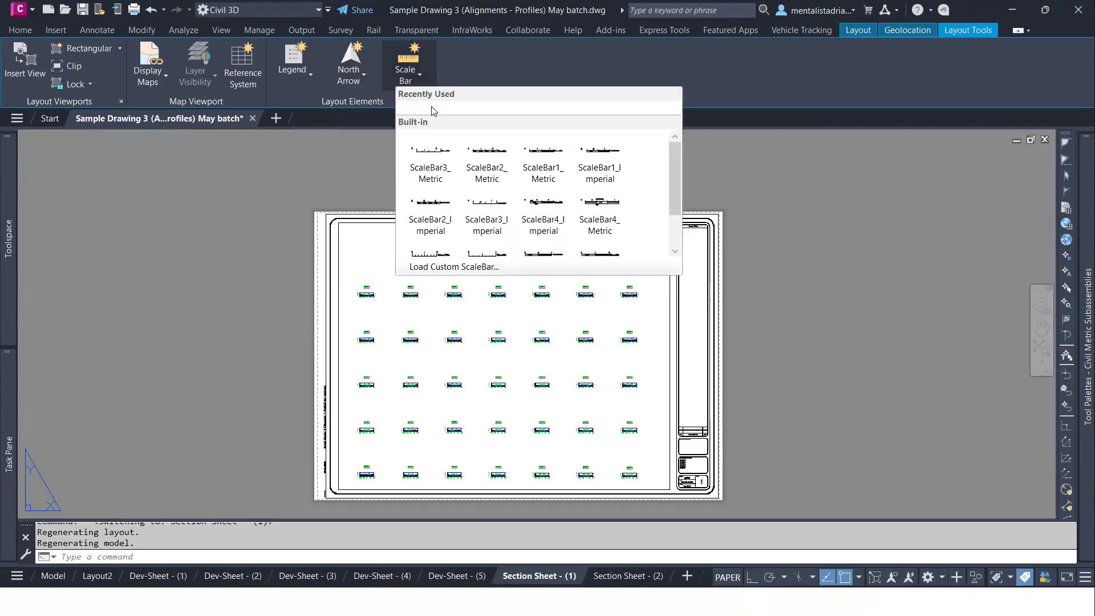
left_click(490, 61)
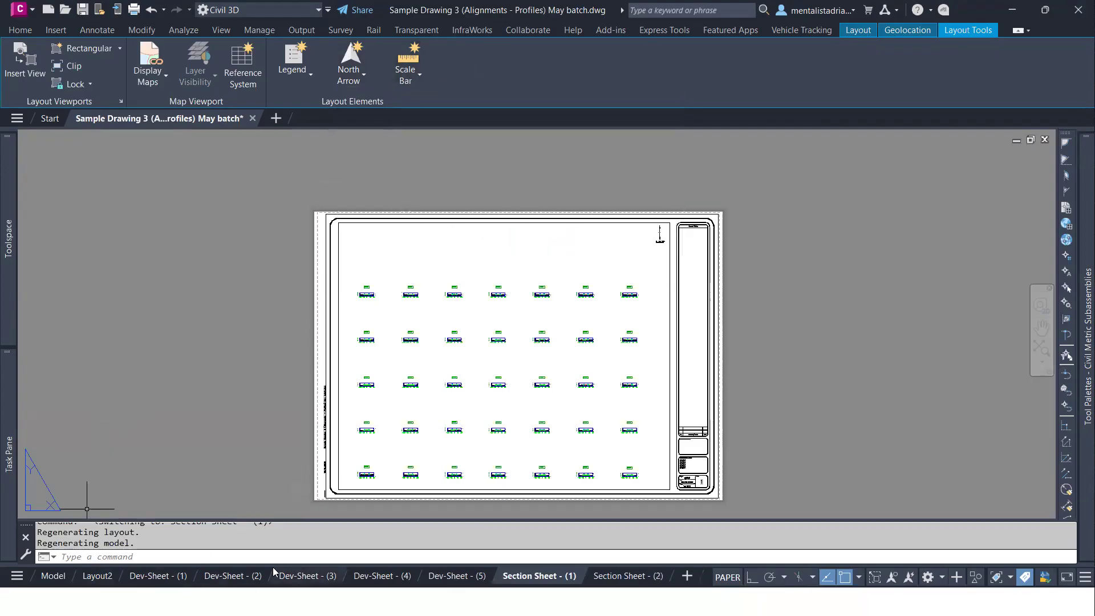
- On Dev-Sheet - (2), create a reference system for the plan viewport using the current map coordinate system, scale 1:1000 and precision 100 metres
left_click(241, 577)
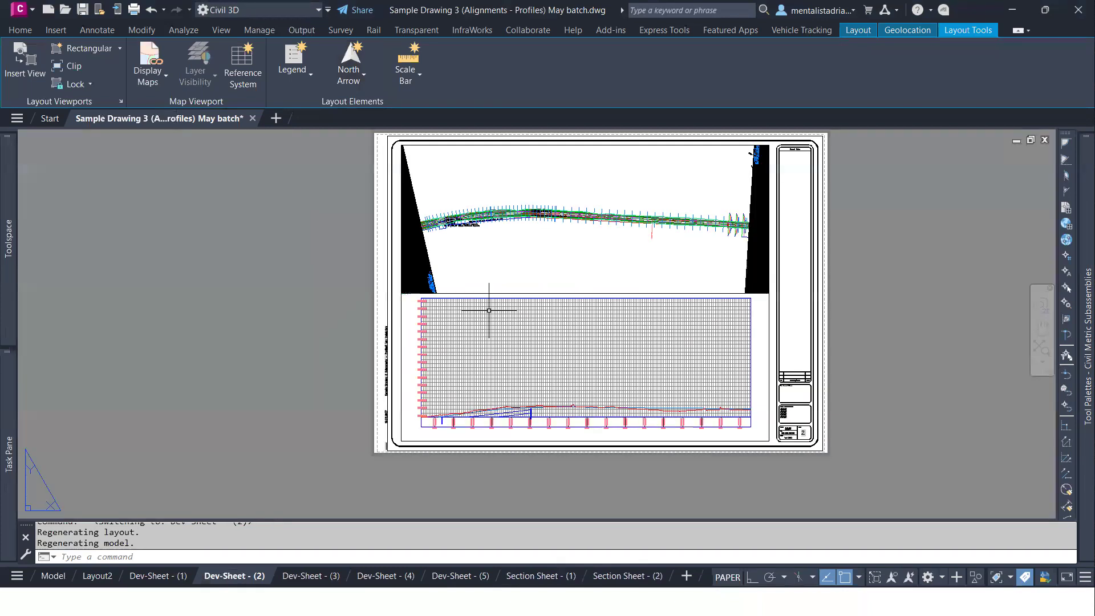
mouse_move(489, 311)
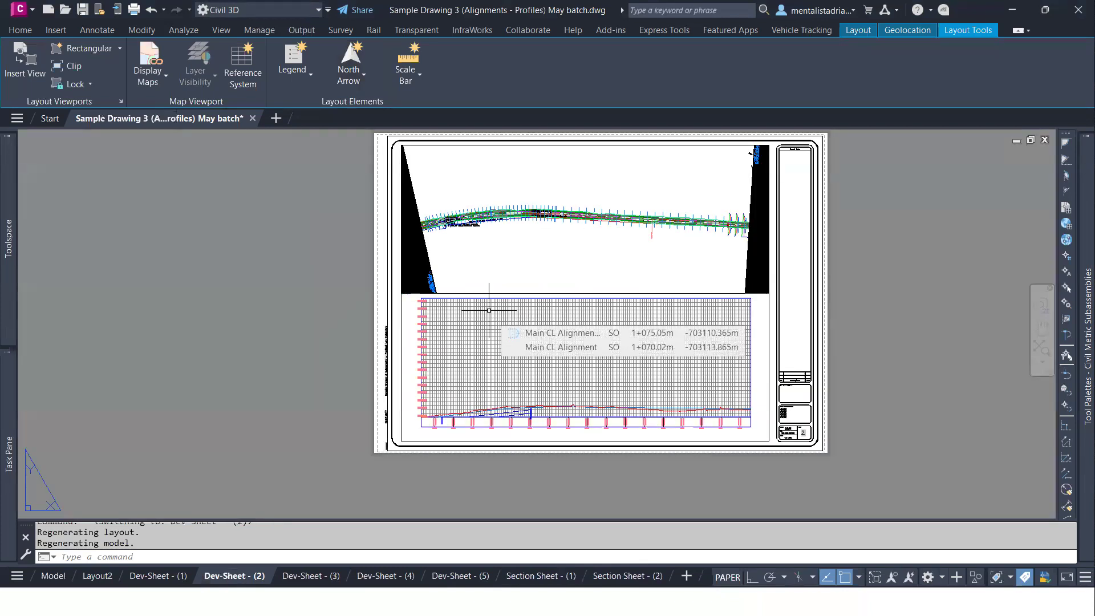
left_click(251, 75)
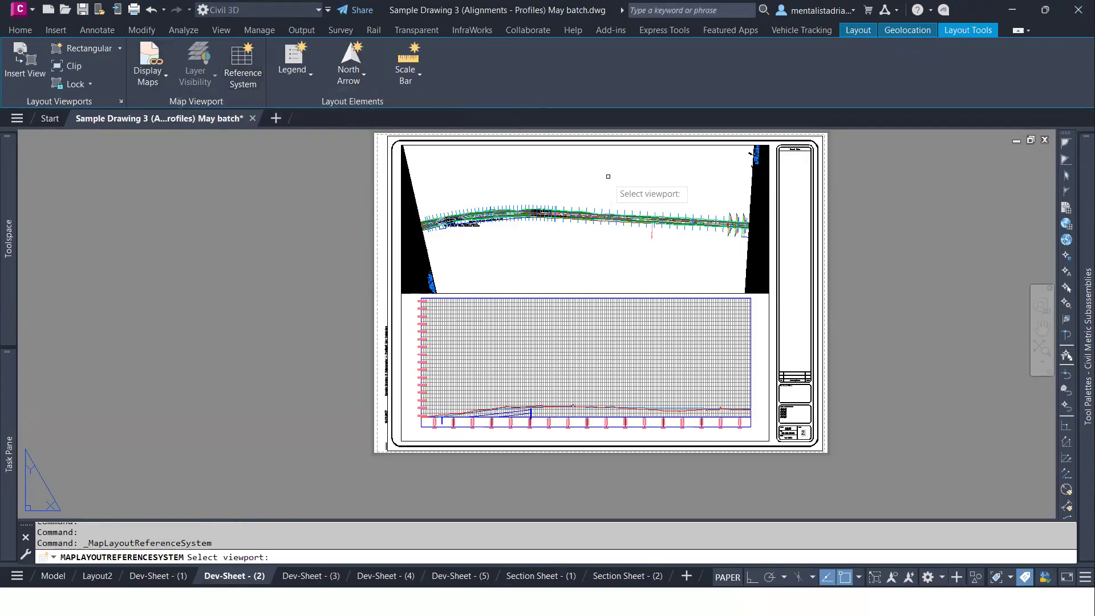
left_click(667, 146)
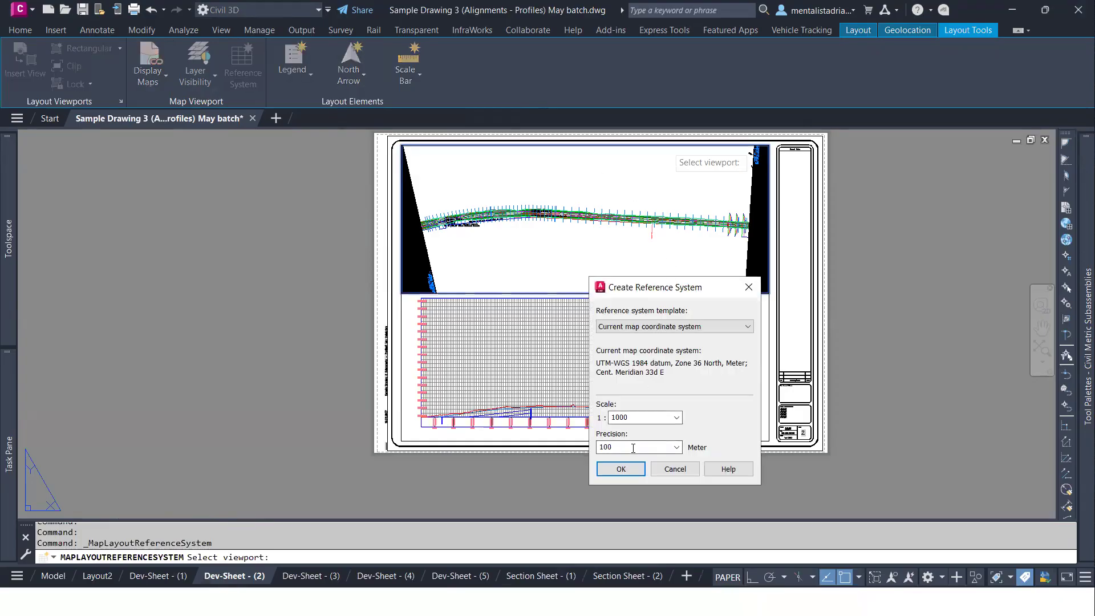
left_click(622, 469)
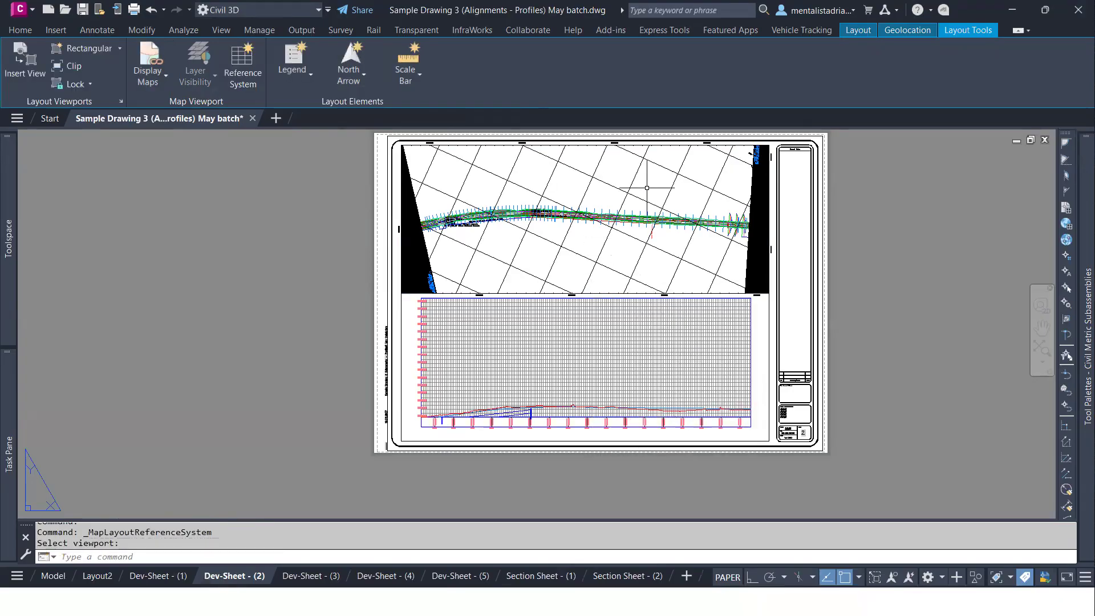
- Examine the reference grid lines and coordinate labels along the edges of the plan viewport on Dev-Sheet - (2)
scroll(685, 148, "up", 6)
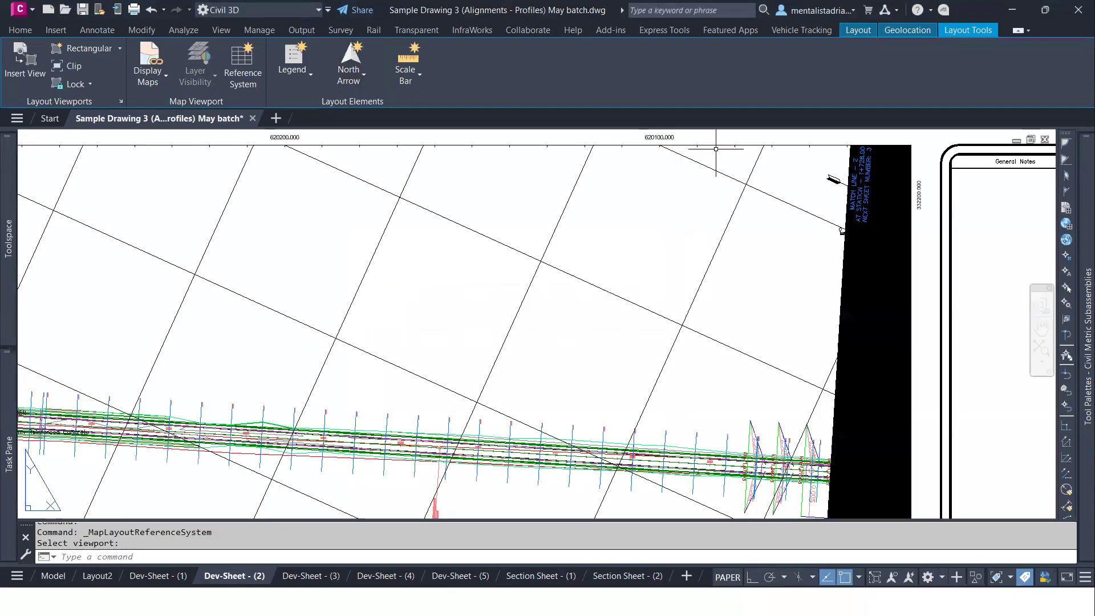
scroll(737, 237, "down", 4)
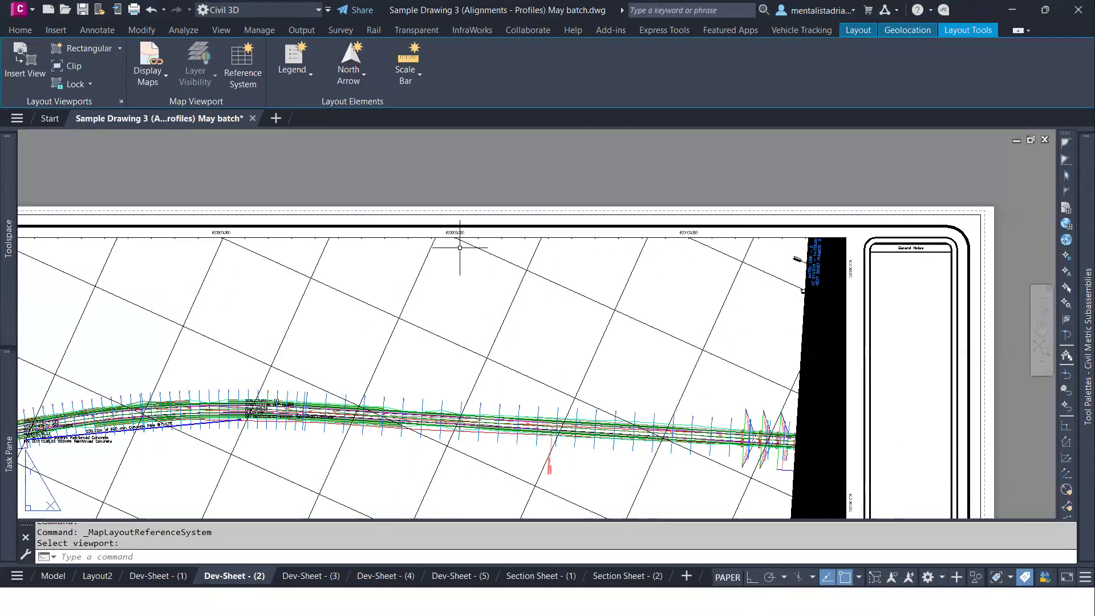
scroll(435, 226, "up", 4)
scroll(860, 299, "down", 5)
scroll(651, 280, "up", 5)
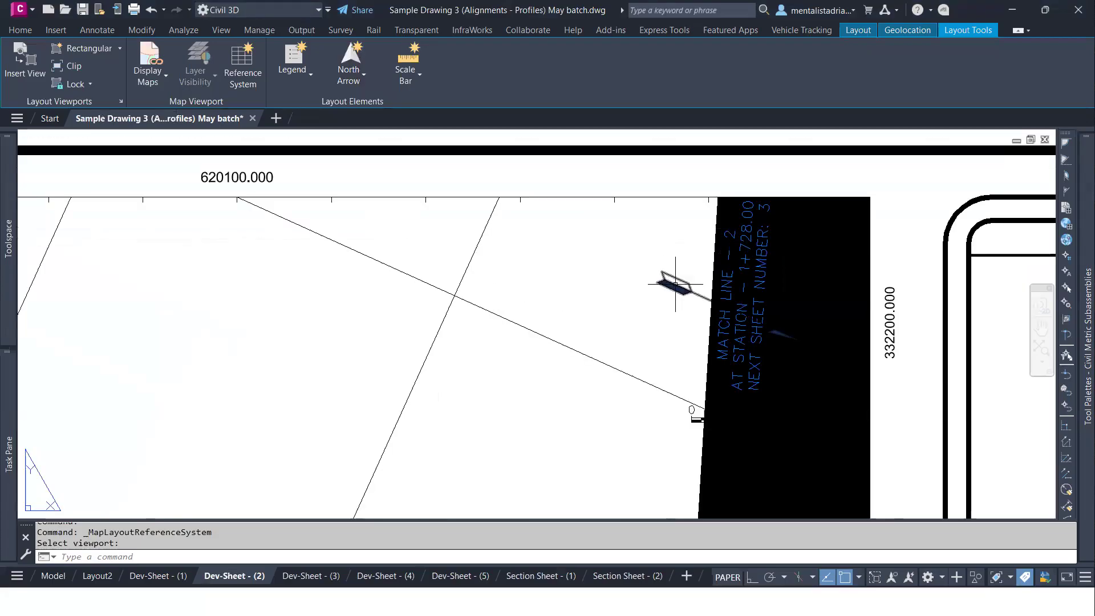
scroll(679, 282, "down", 3)
scroll(679, 282, "down", 2)
middle_click_drag(347, 303, 765, 251)
middle_click_drag(350, 257, 555, 200)
scroll(488, 148, "up", 6)
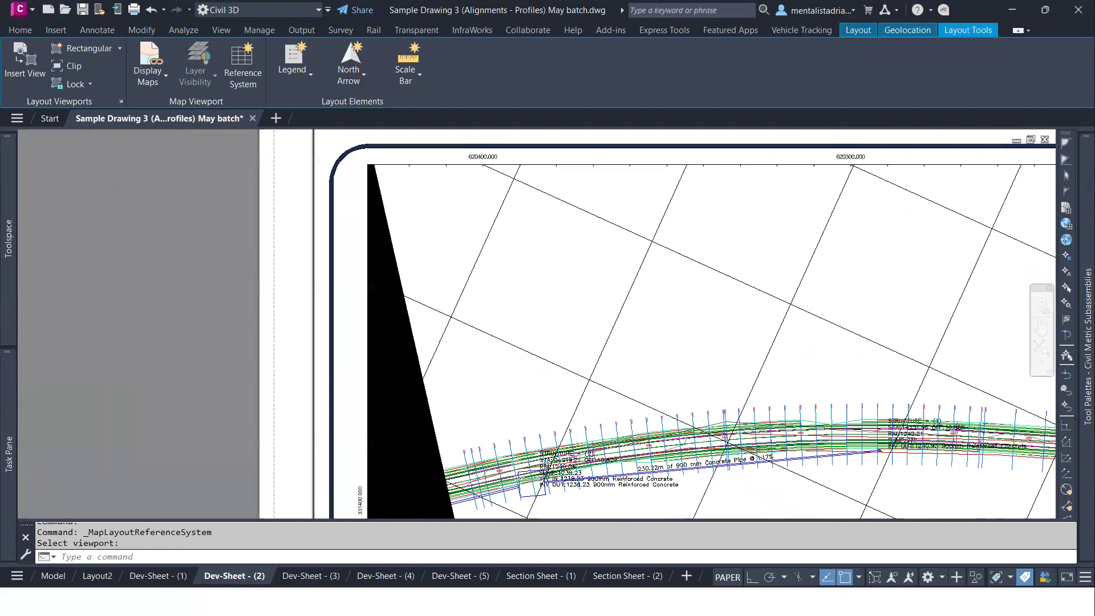
scroll(465, 200, "down", 4)
scroll(611, 282, "down", 5)
middle_click_drag(677, 313, 471, 260)
left_click(312, 76)
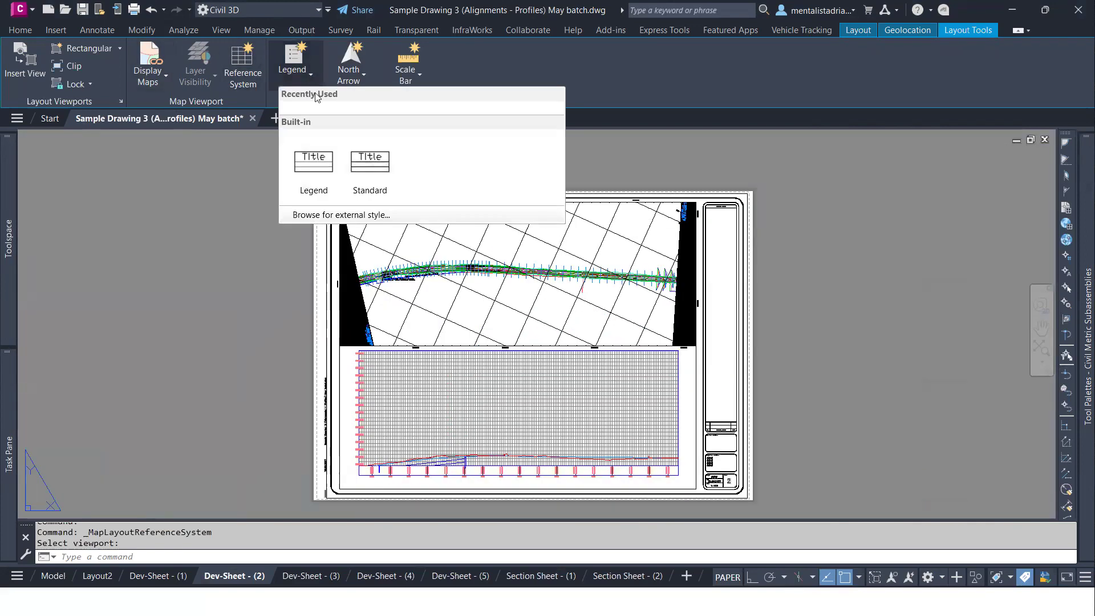
left_click(314, 162)
scroll(720, 235, "up", 4)
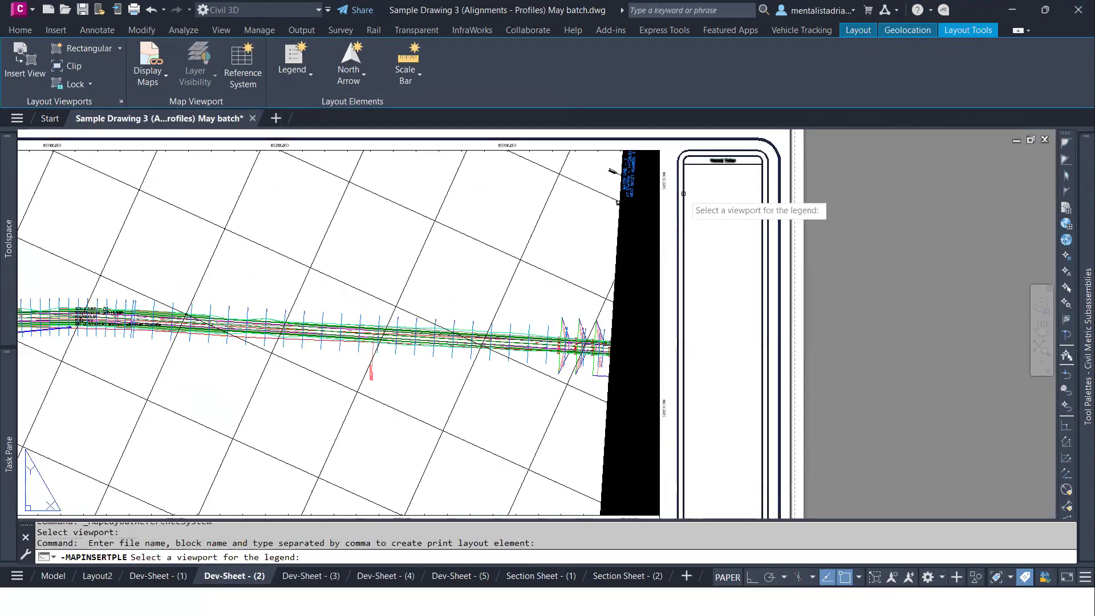
left_click(684, 196)
scroll(716, 232, "down", 5)
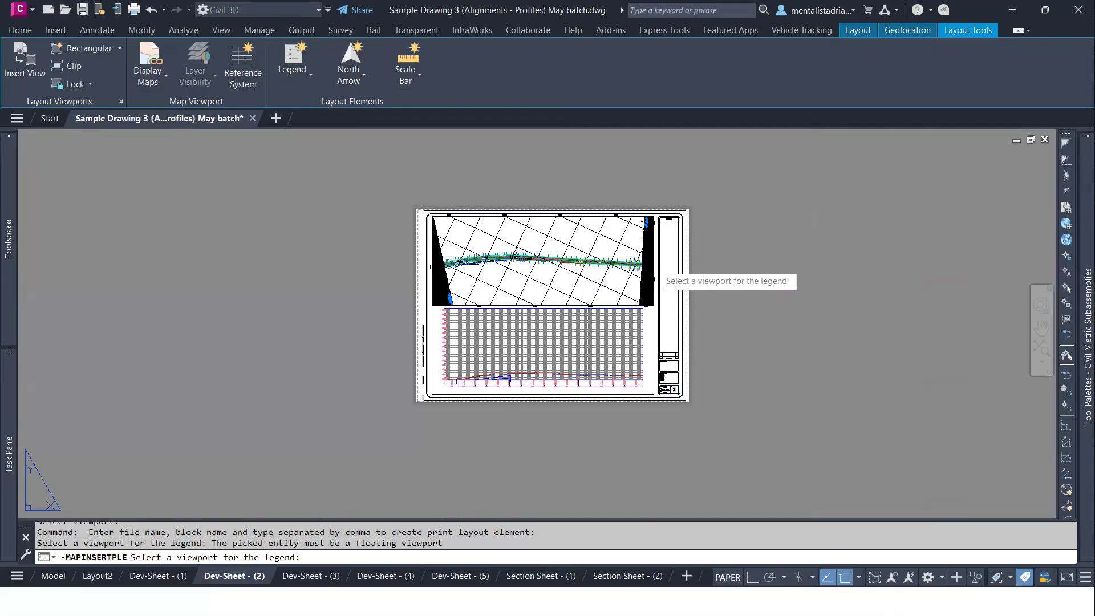
left_click(655, 267)
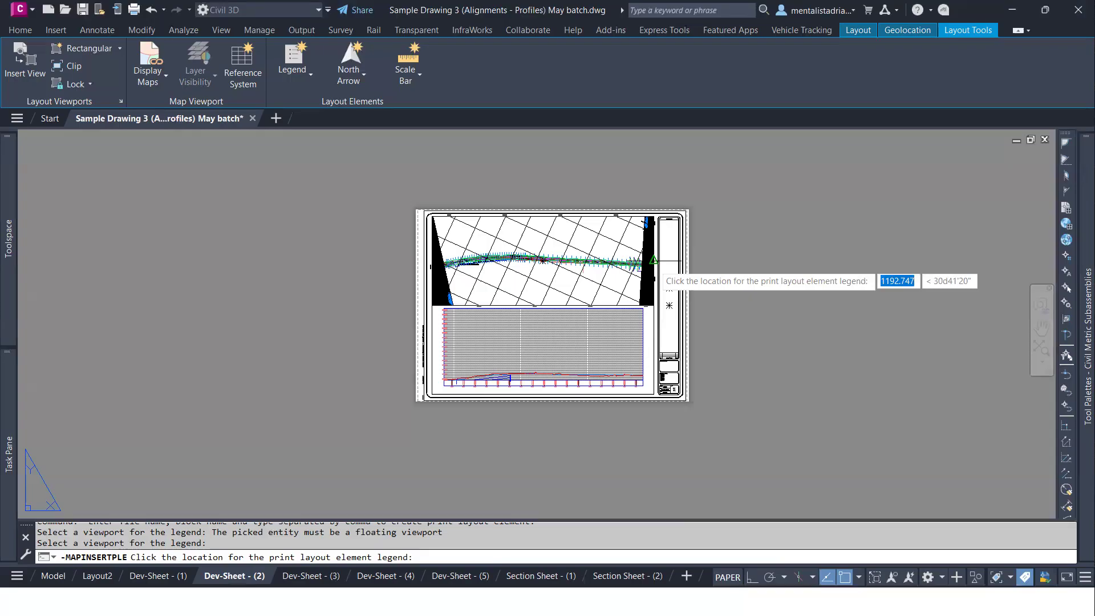
key("Escape")
scroll(675, 265, "up", 2)
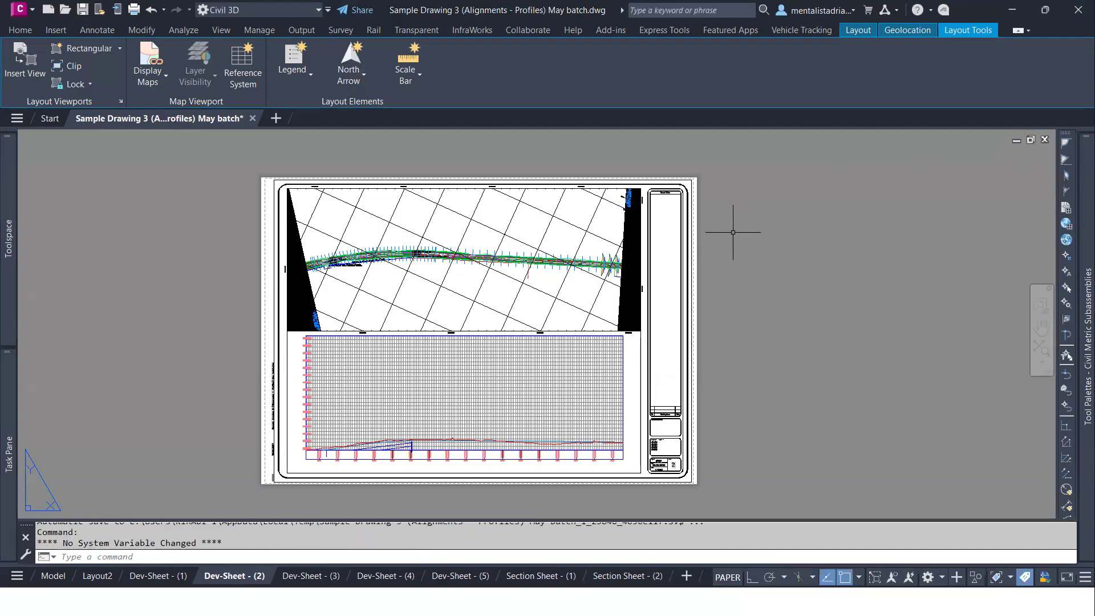
middle_click_drag(711, 296, 801, 272)
key("Escape")
key("Escape")
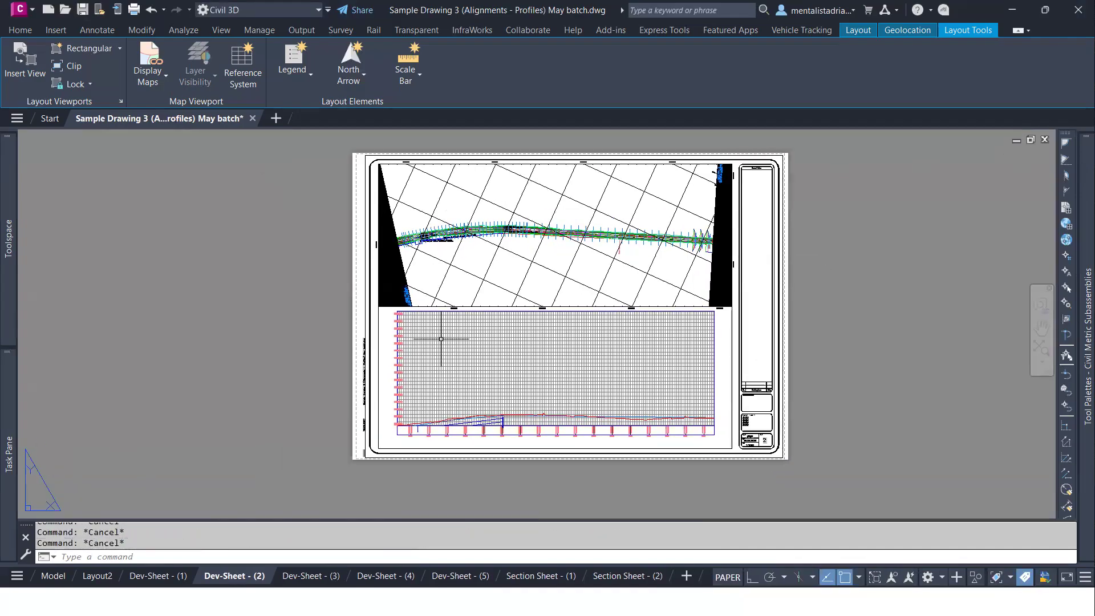
- Return to model space
left_click(54, 576)
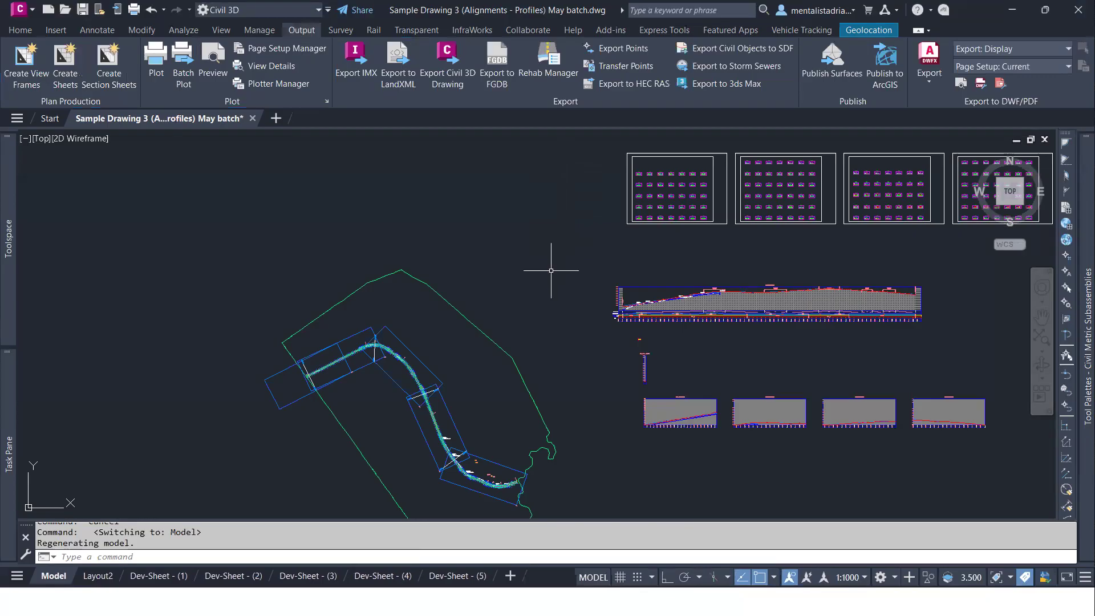
- Save the drawing with the whole plan, profile and section sheet area in view
scroll(552, 271, "down", 4)
middle_click_drag(558, 276, 434, 274)
key("Escape")
key("Escape")
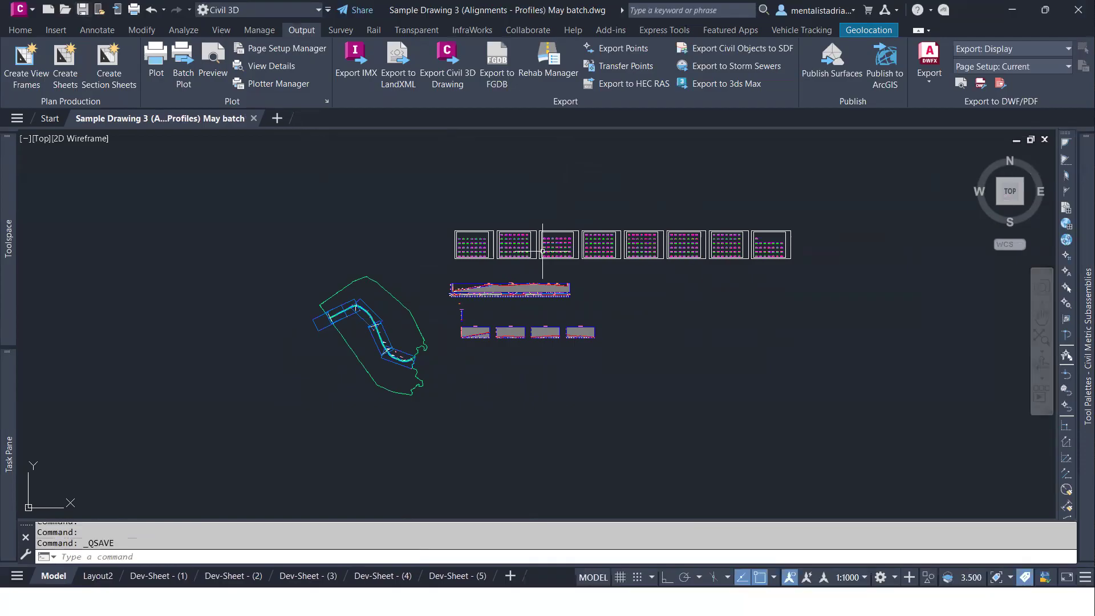
middle_click_drag(639, 242, 710, 197)
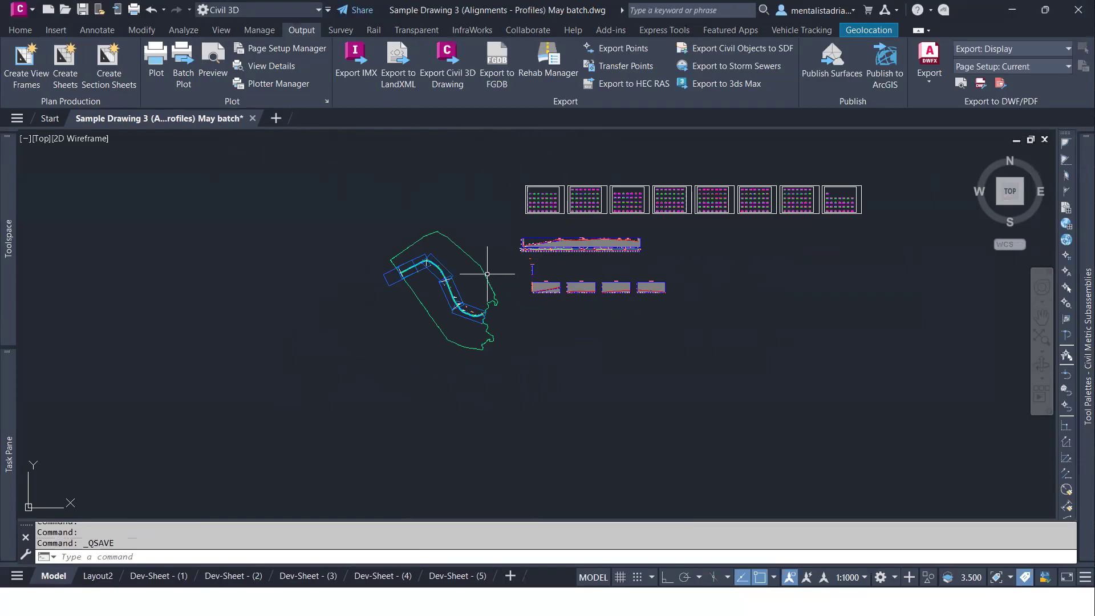
- Look through the drawing's Prospector collections and the commands available for Data Shortcuts
mouse_move(649, 282)
mouse_move(7, 211)
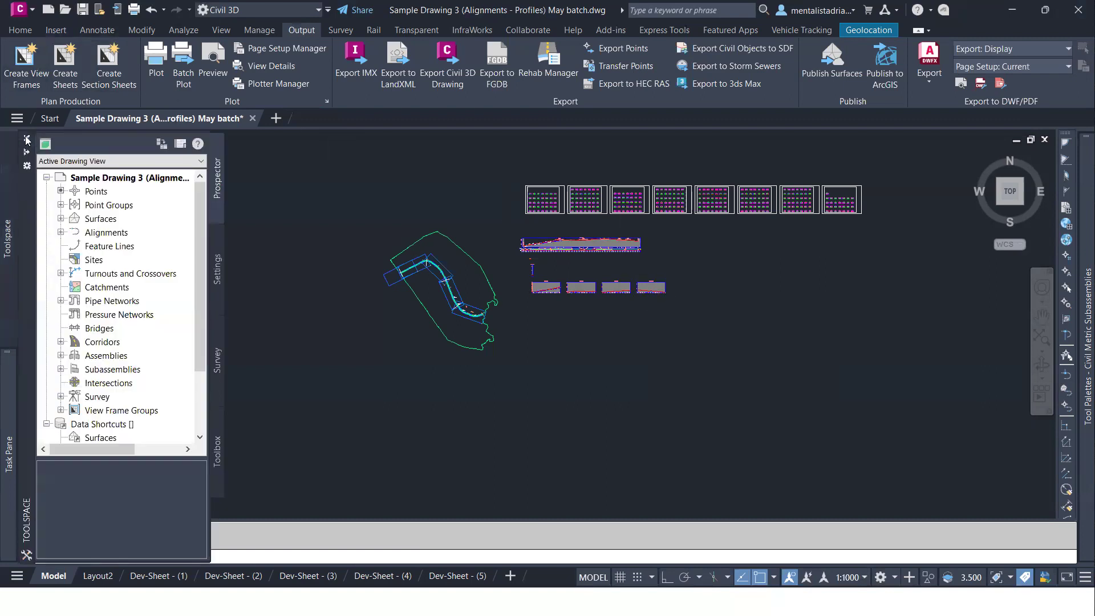
mouse_move(9, 371)
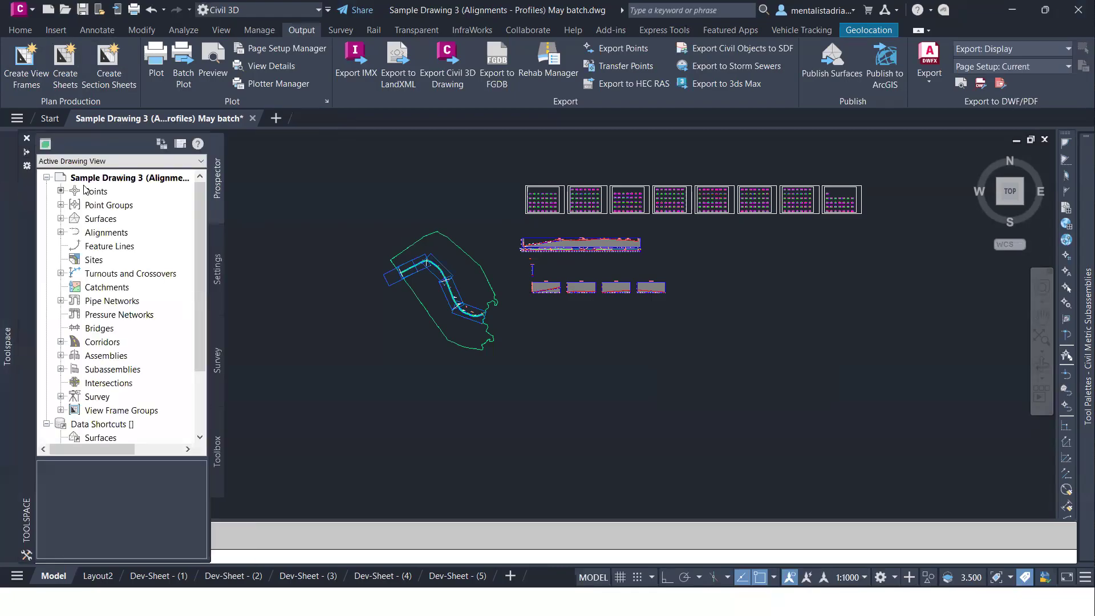
scroll(151, 187, "down", 2)
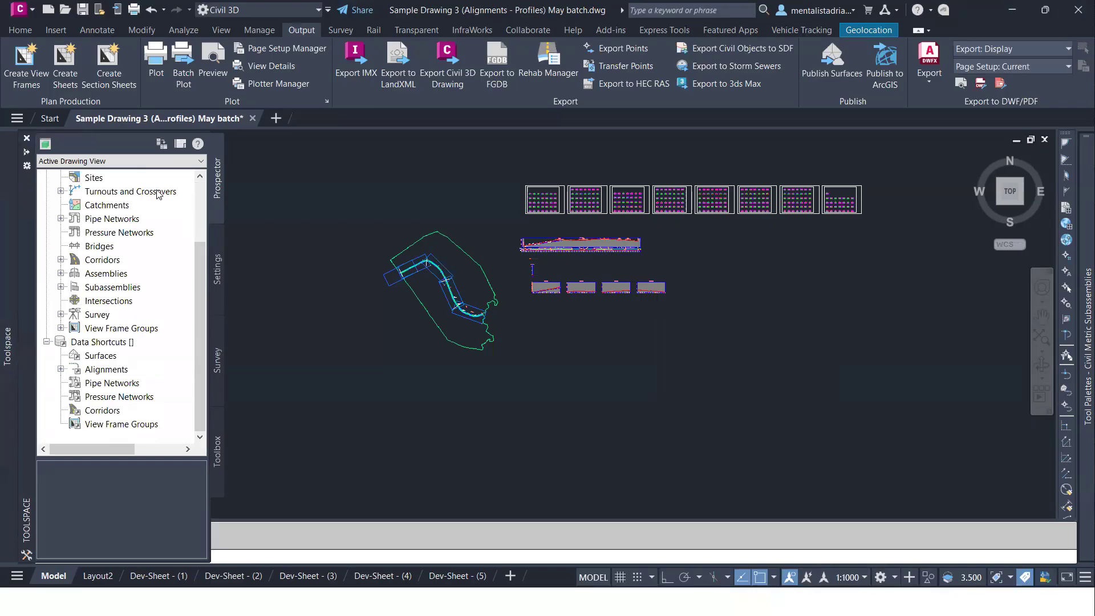
scroll(182, 192, "up", 2)
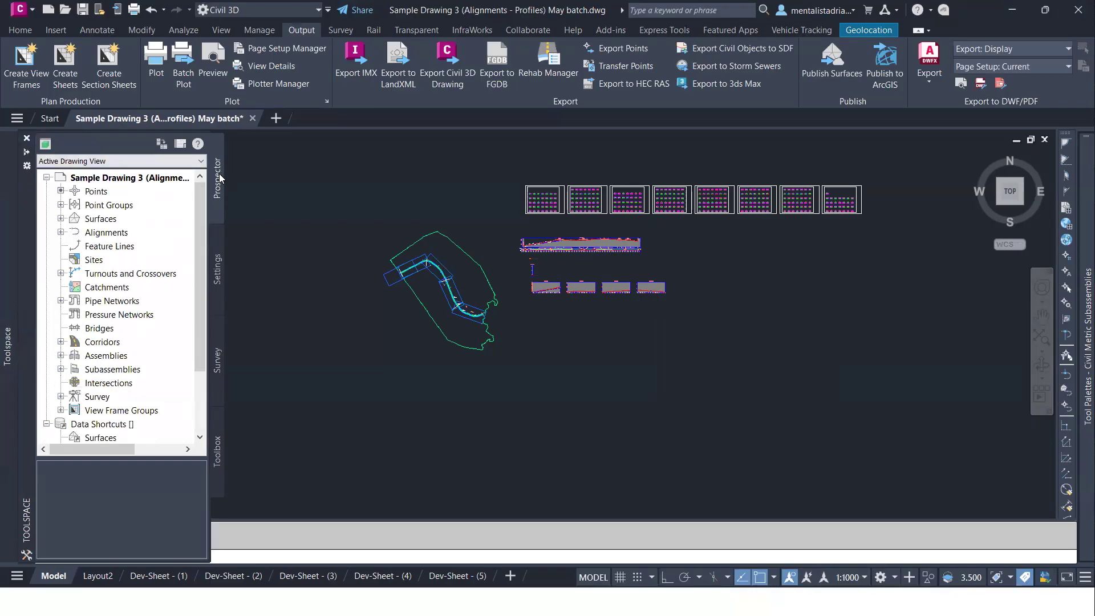
scroll(147, 261, "down", 2)
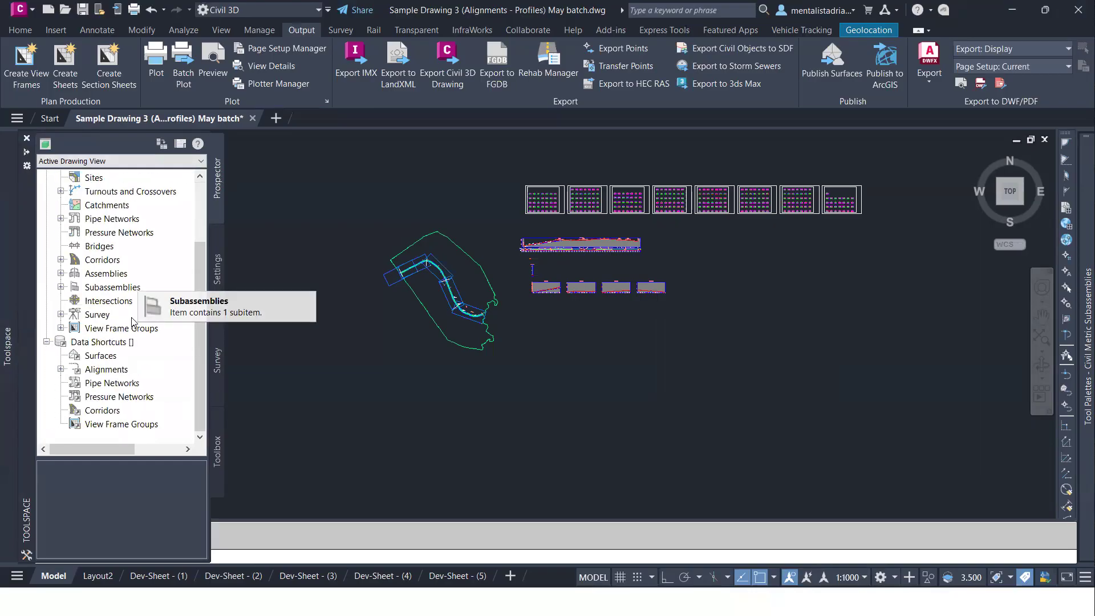
right_click(118, 344)
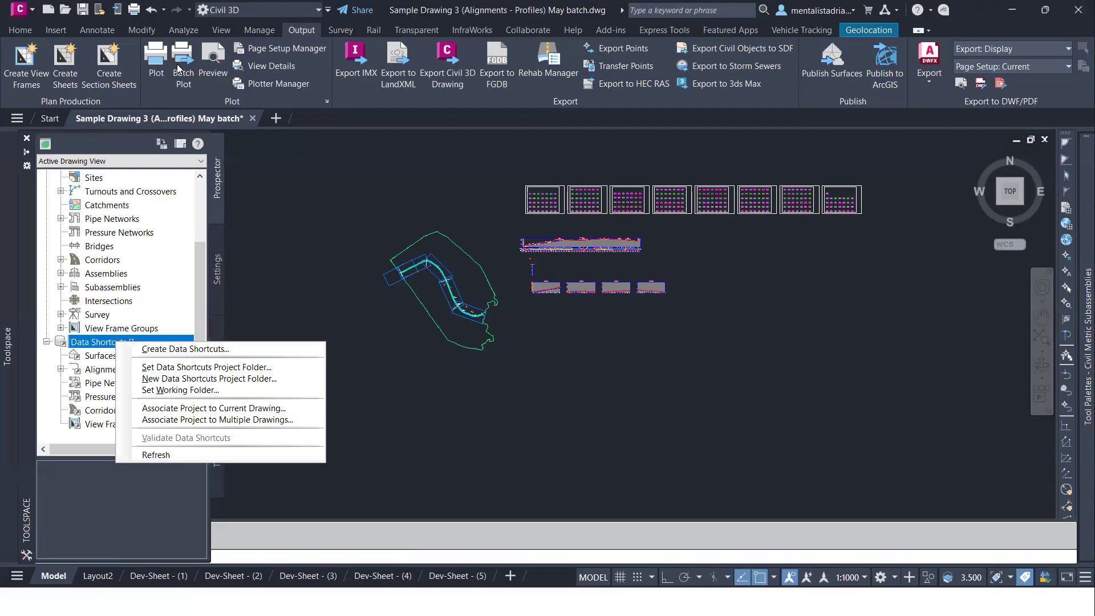
key("ctrl+s")
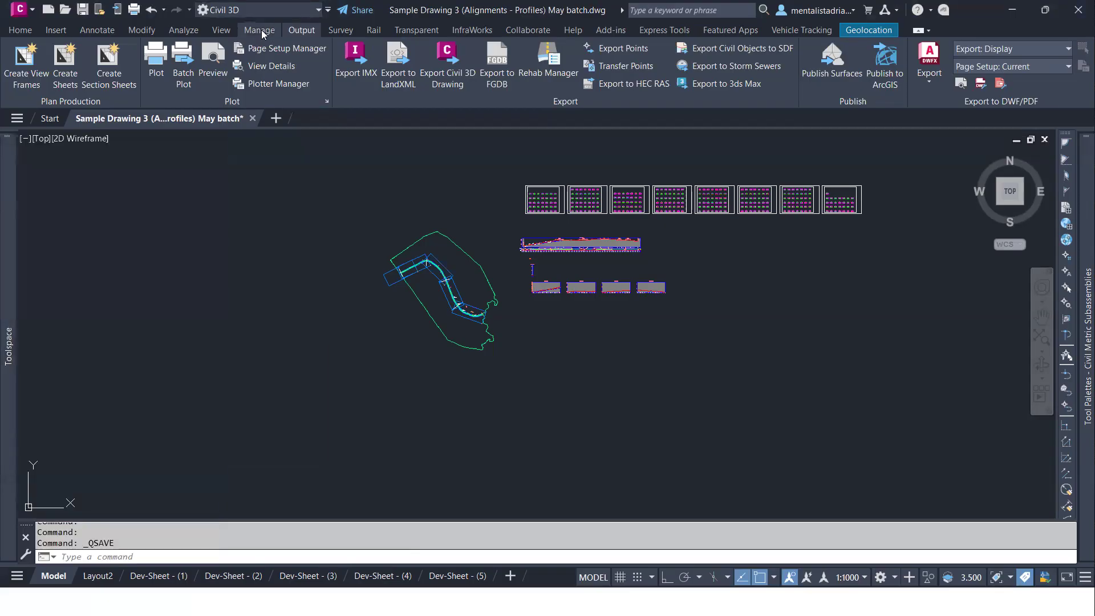
- Start setting the data shortcuts working folder and create a new folder named May Batch inside Data shortcuts
left_click(262, 32)
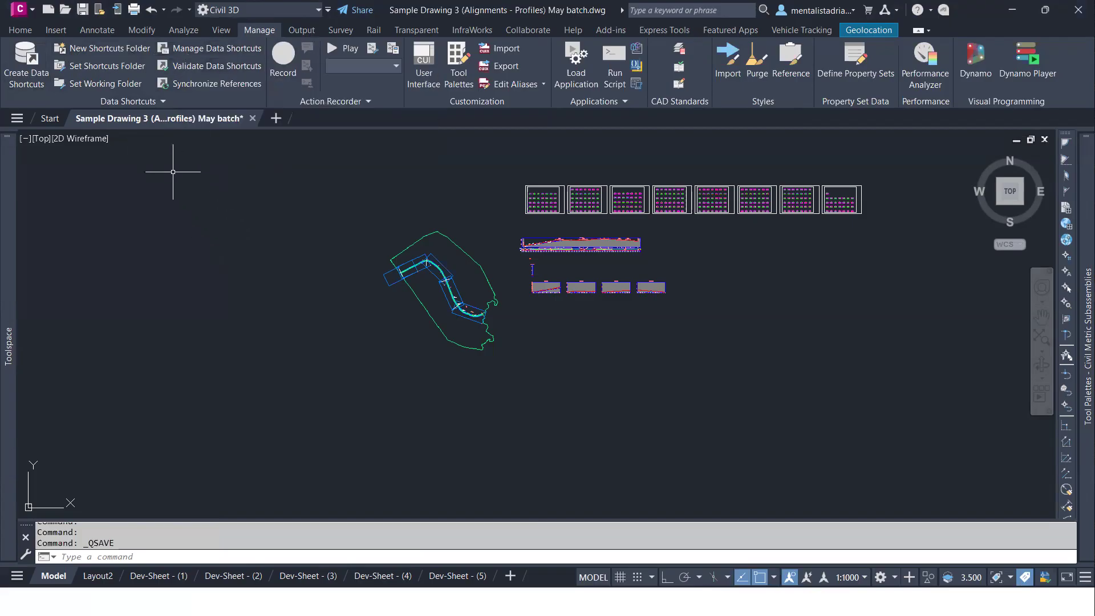
left_click(106, 84)
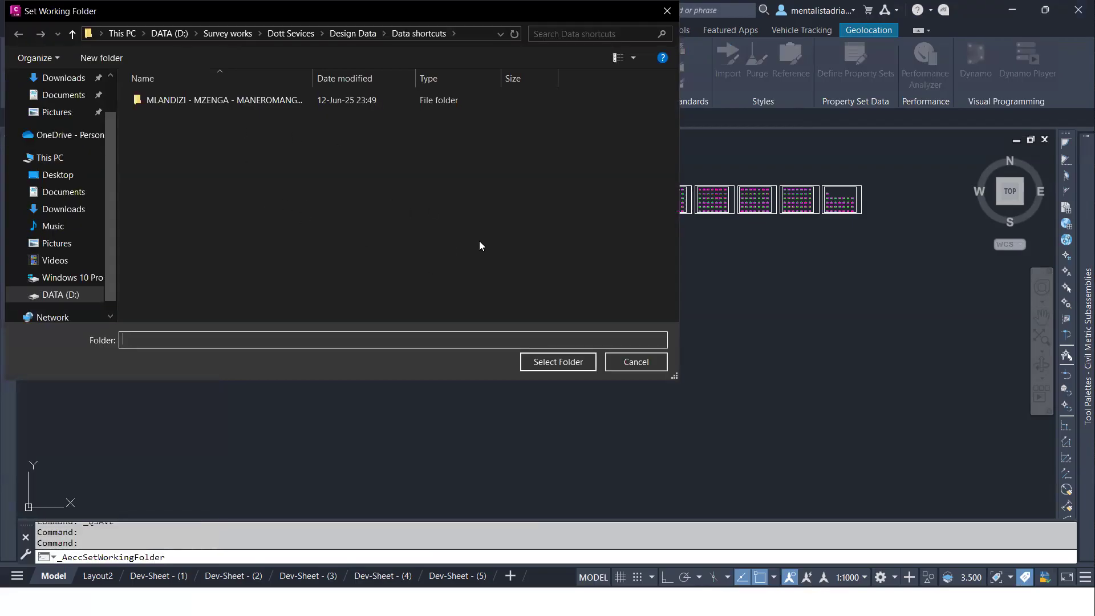
left_click(109, 59)
type("M")
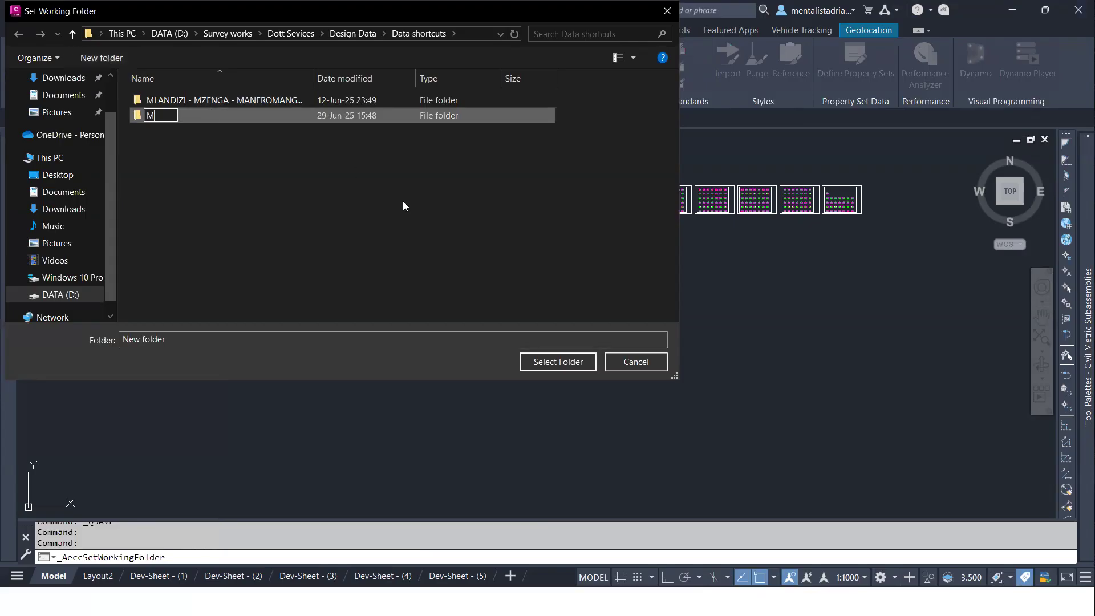
type("ay Batch")
key("Return")
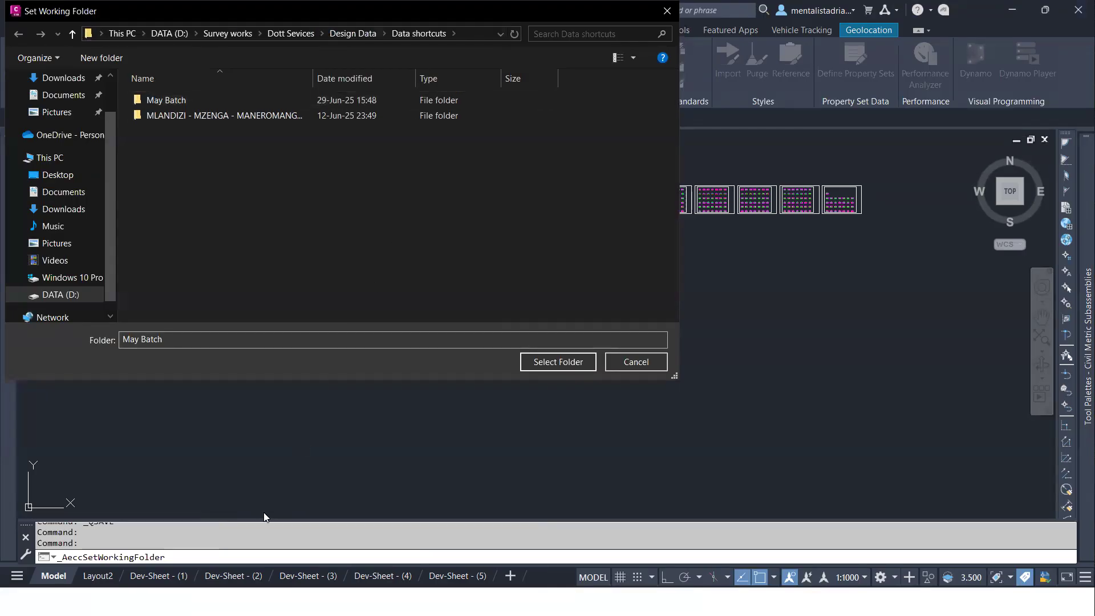
- In File Explorer, go to D:\Survey works\Dott Sevices\Design Data\Data shortcuts and open the May Batch folder to check its contents
key("super+e")
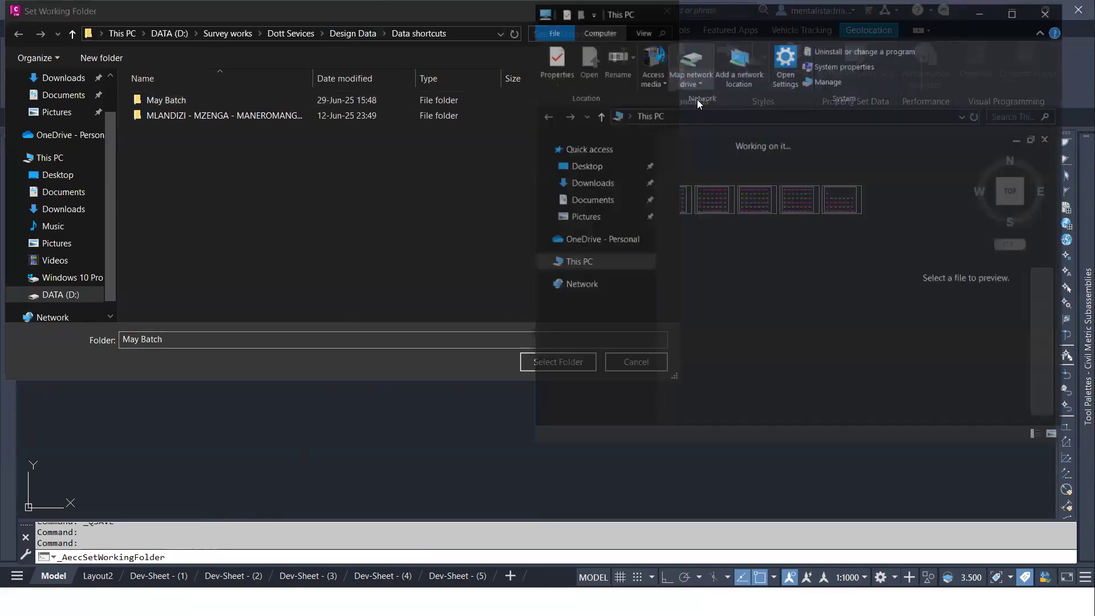
left_click(817, 113)
type("D:\\Survey works\\Dott Sevices\\Design Data\\Data shortcuts")
key("Return")
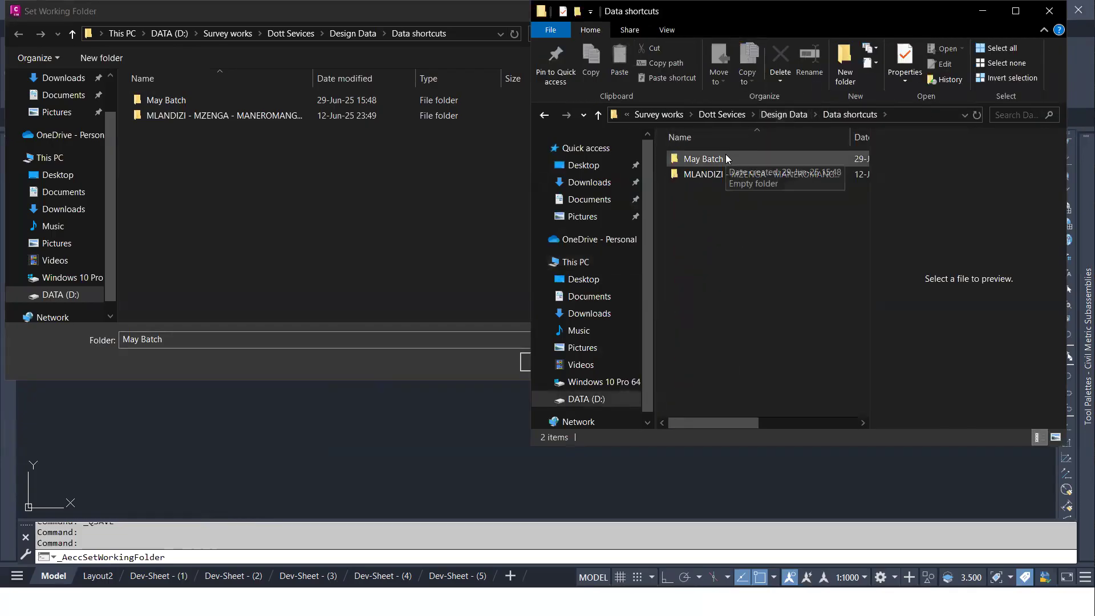
double_click(726, 155)
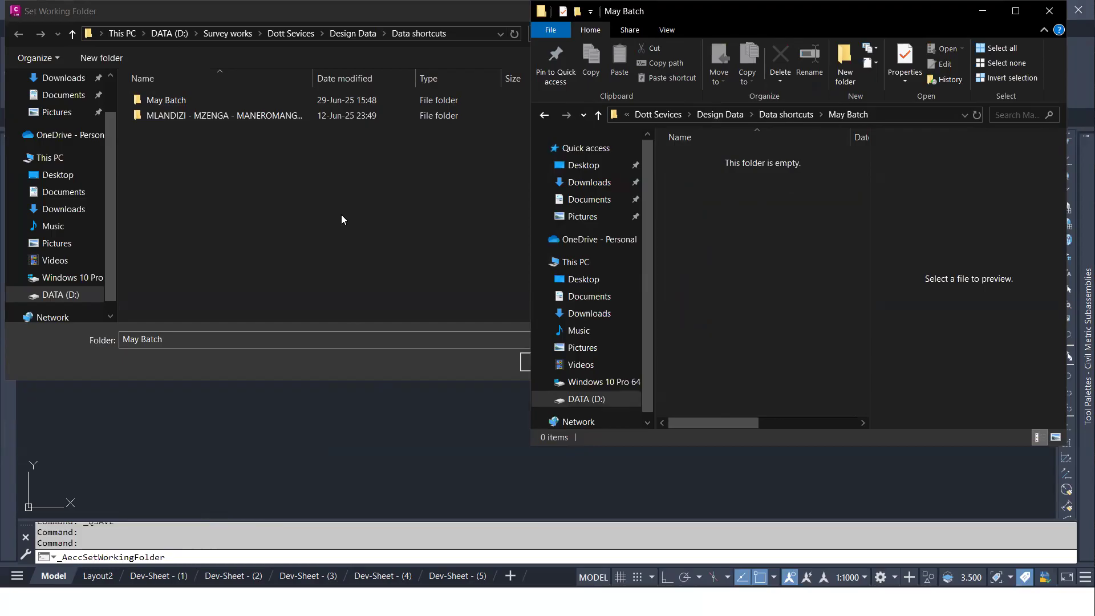
- Set May Batch as the data shortcuts working folder and recheck its contents in File Explorer
left_click(341, 220)
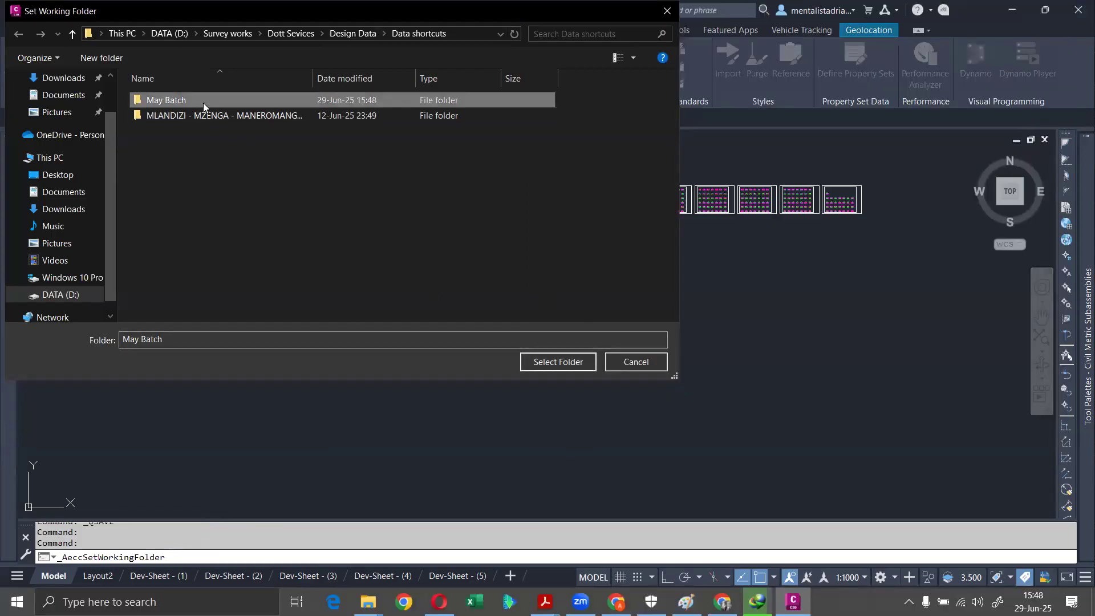
left_click(562, 361)
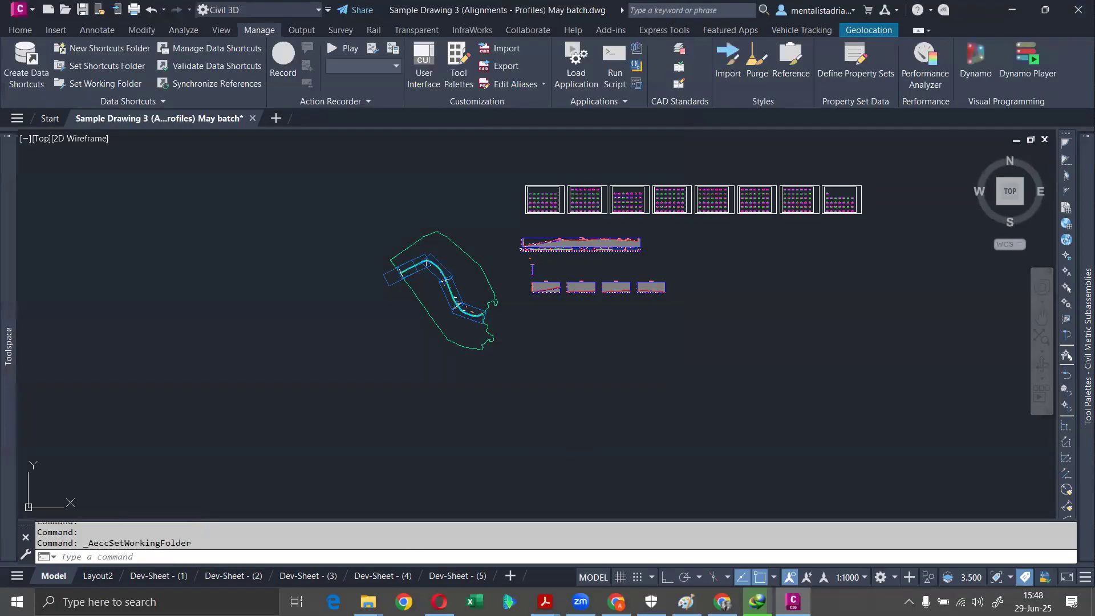
mouse_move(368, 602)
left_click(610, 542)
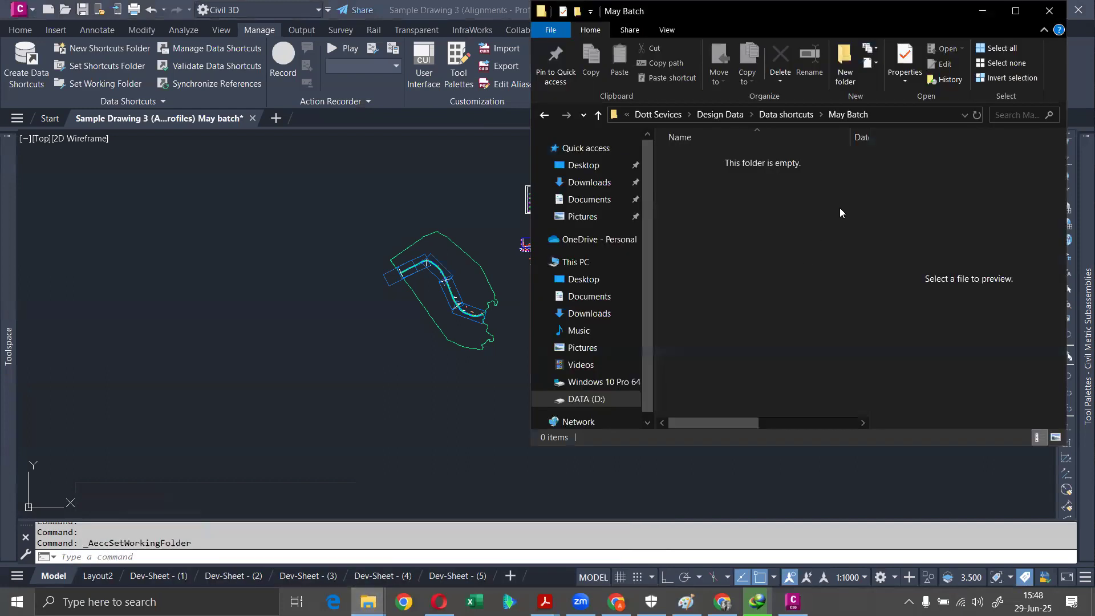
right_click(796, 258)
left_click(821, 308)
left_click(195, 208)
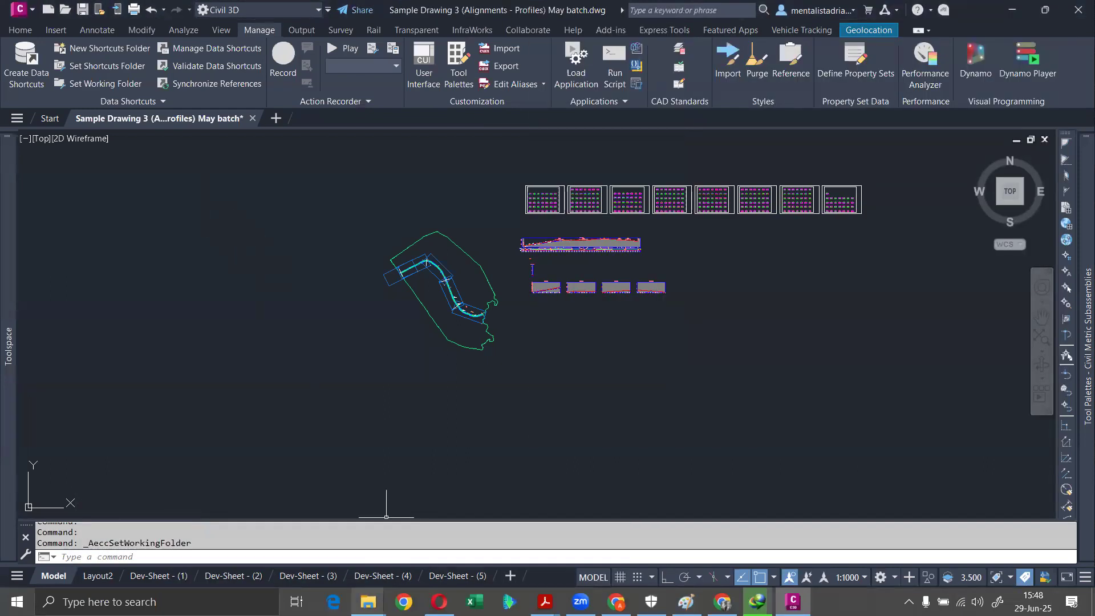
- Close the leftover Data, patched and DATA (D:) File Explorer windows
left_click(364, 602)
left_click(160, 495)
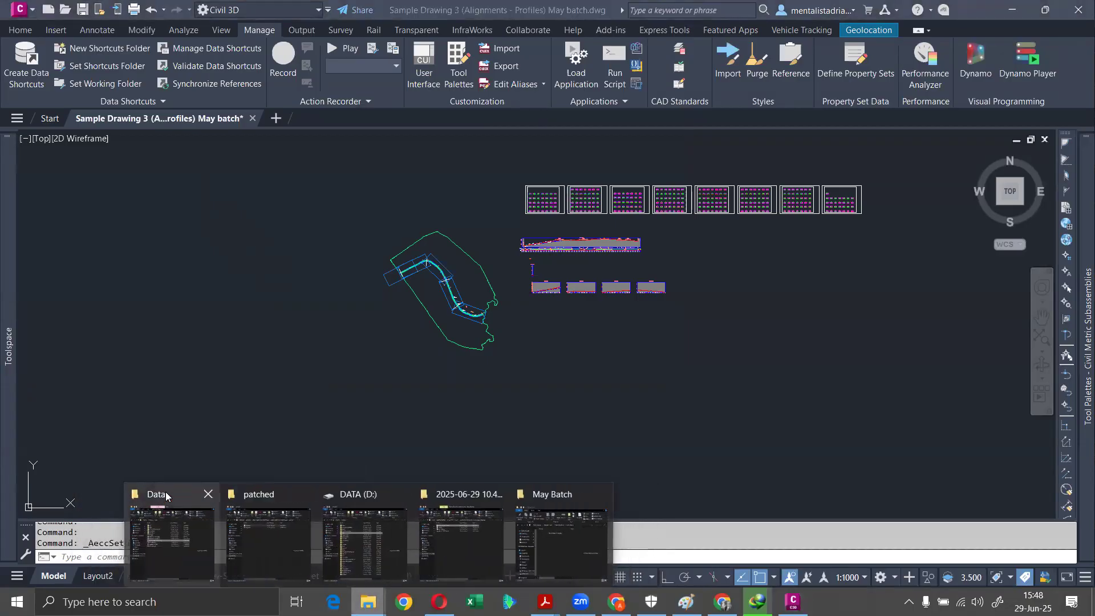
left_click(208, 494)
left_click(255, 494)
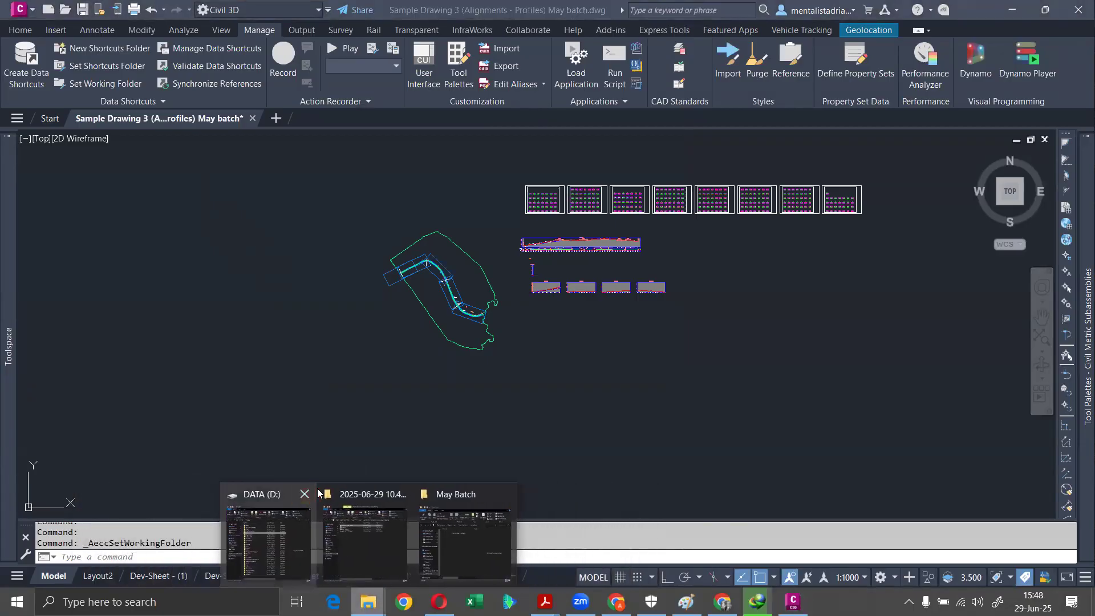
left_click(271, 536)
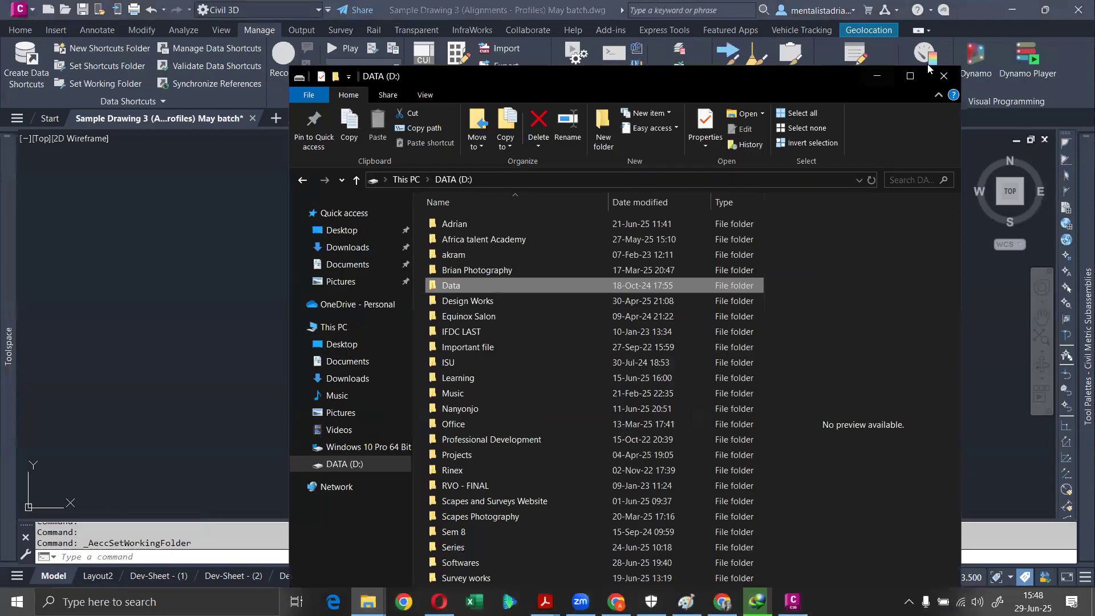
left_click(944, 76)
mouse_move(368, 602)
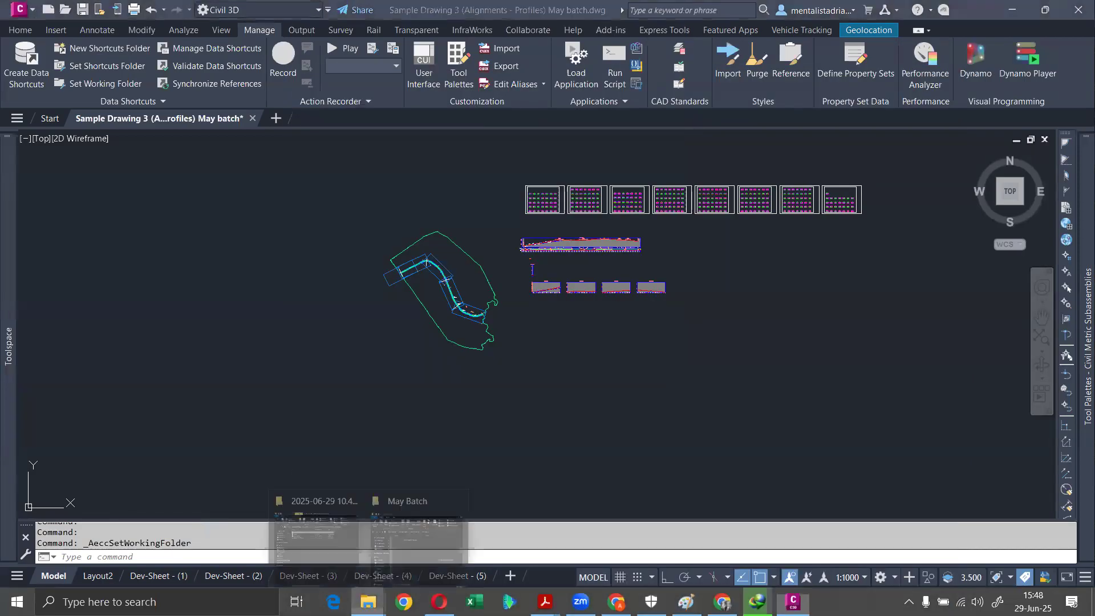
- Rename the MP4 recording in the Zoom meeting folder to ArcGIS June Batch Session3 and close that File Explorer window
left_click(315, 531)
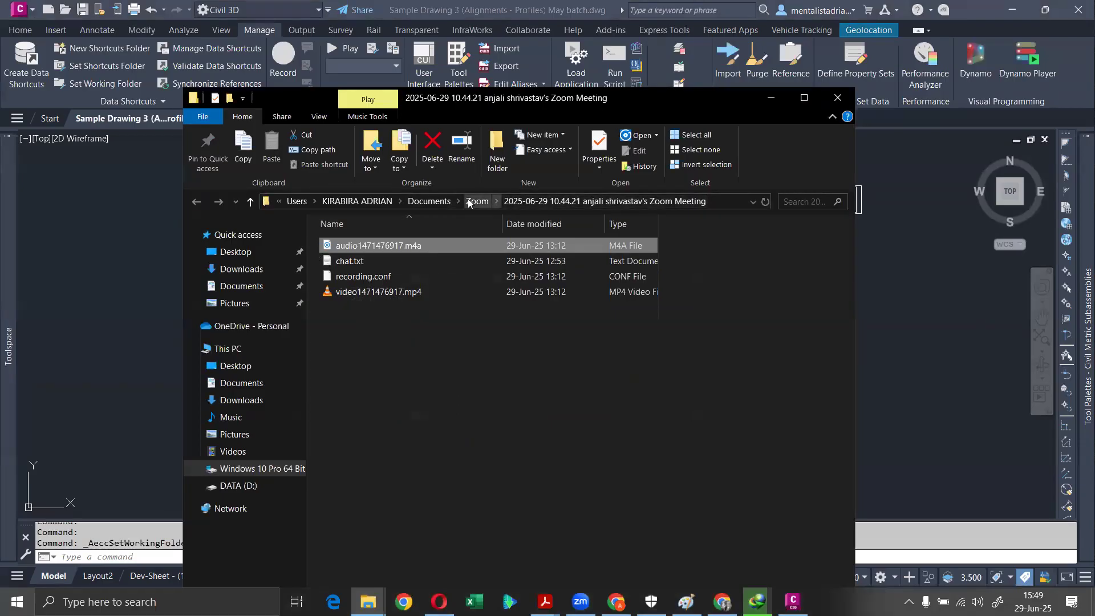
left_click(390, 291)
key("F2")
type("ArcGIS ")
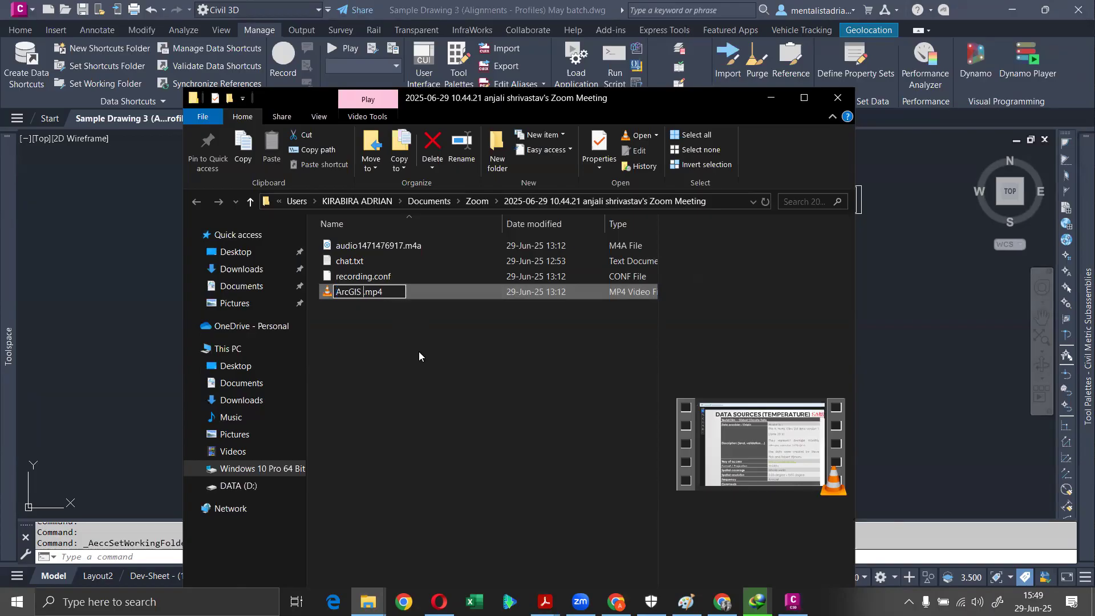
type("June Batch Session3")
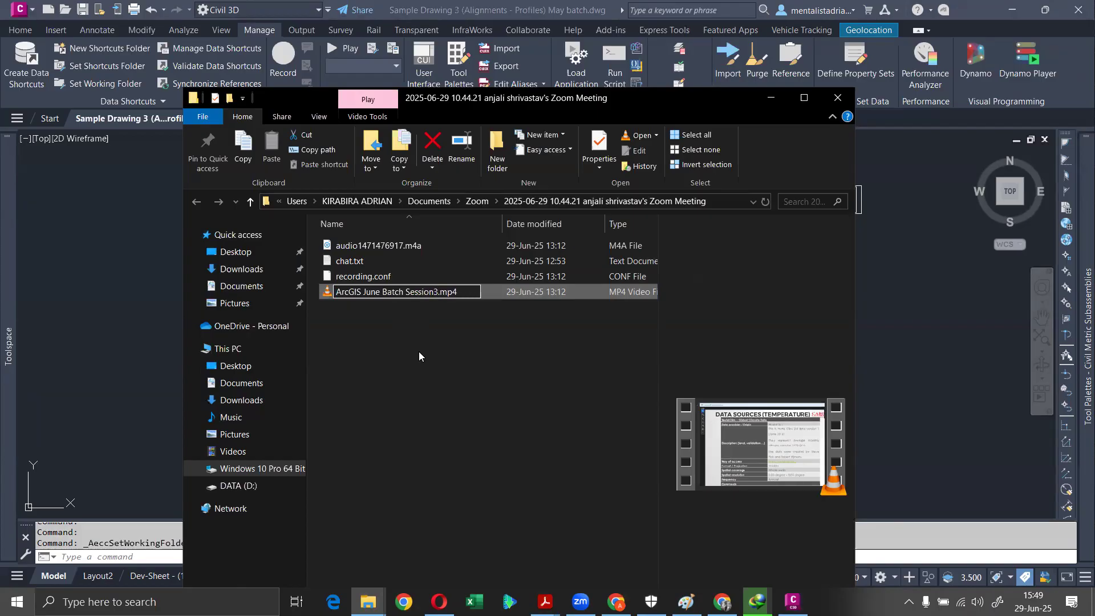
key("Return")
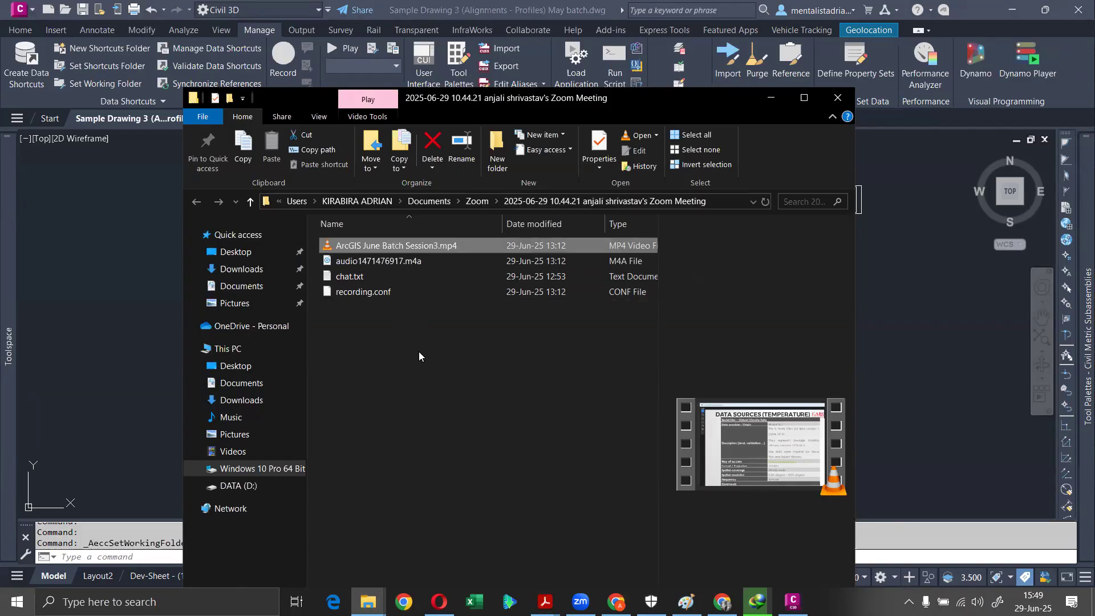
left_click(840, 98)
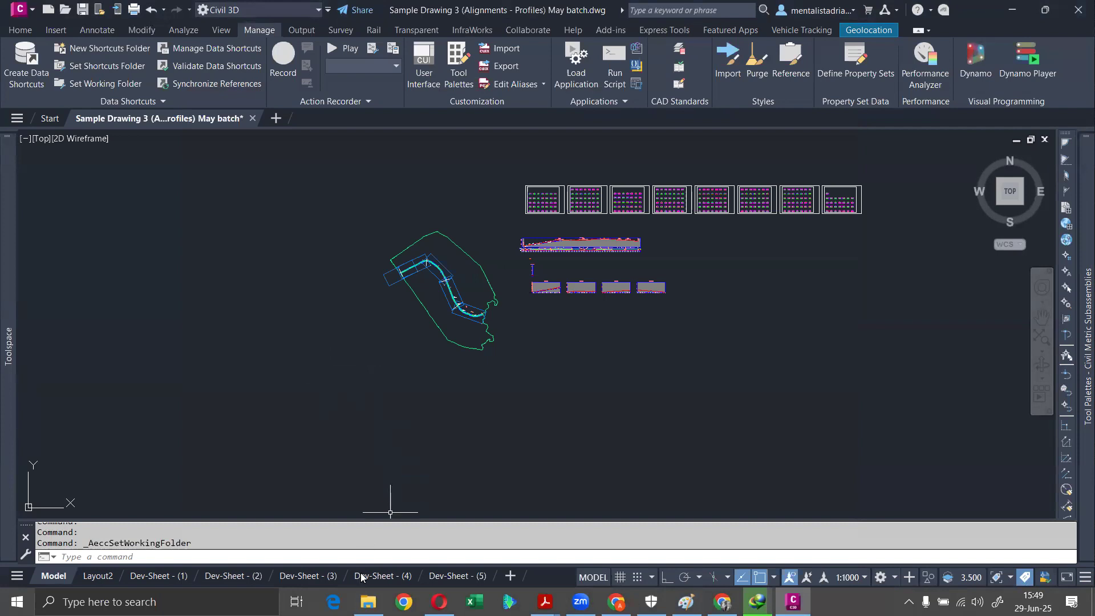
- Check the May Batch folder's contents and the list of available data shortcut project folders without choosing one
left_click(368, 602)
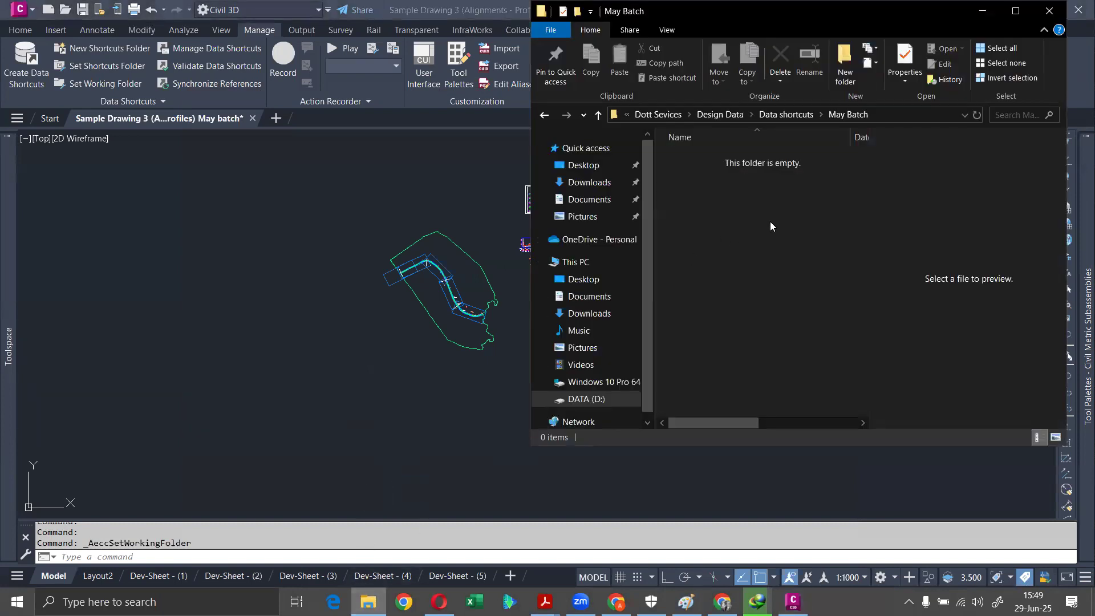
left_click(396, 188)
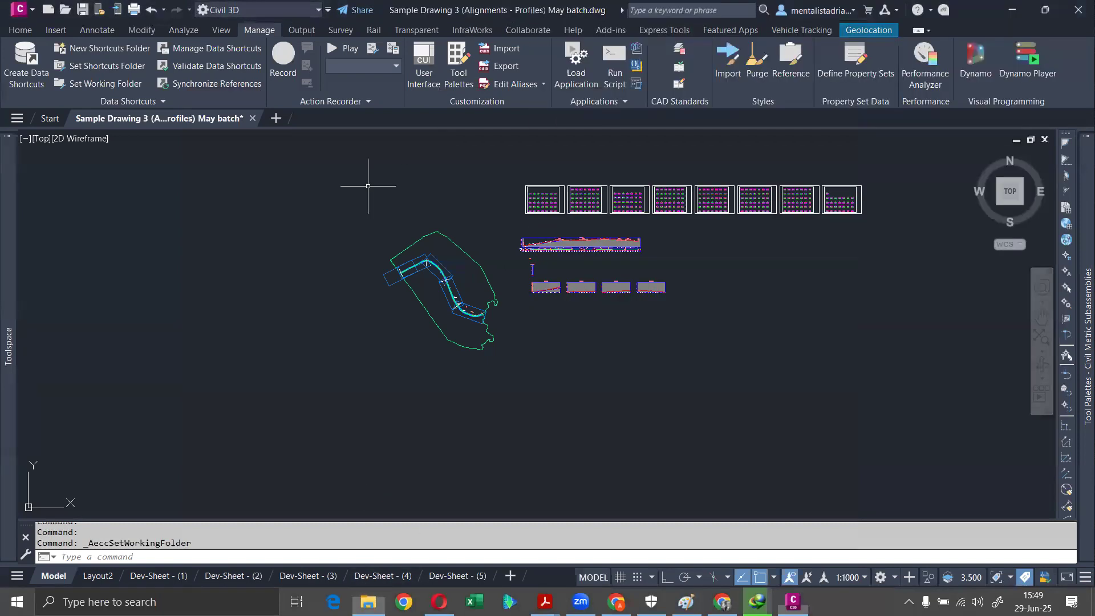
left_click(108, 66)
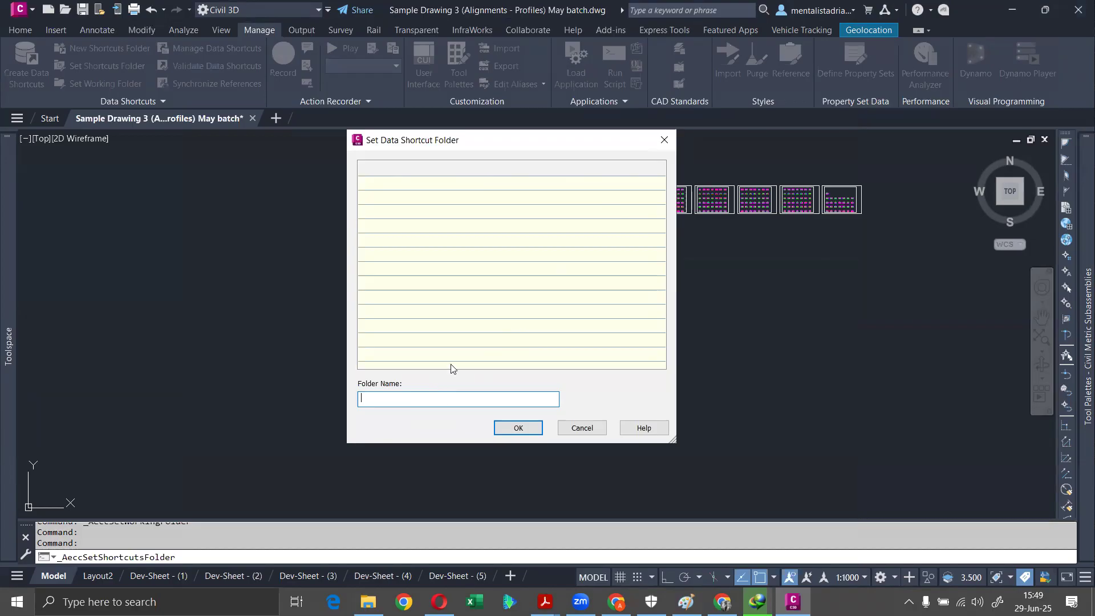
left_click(665, 140)
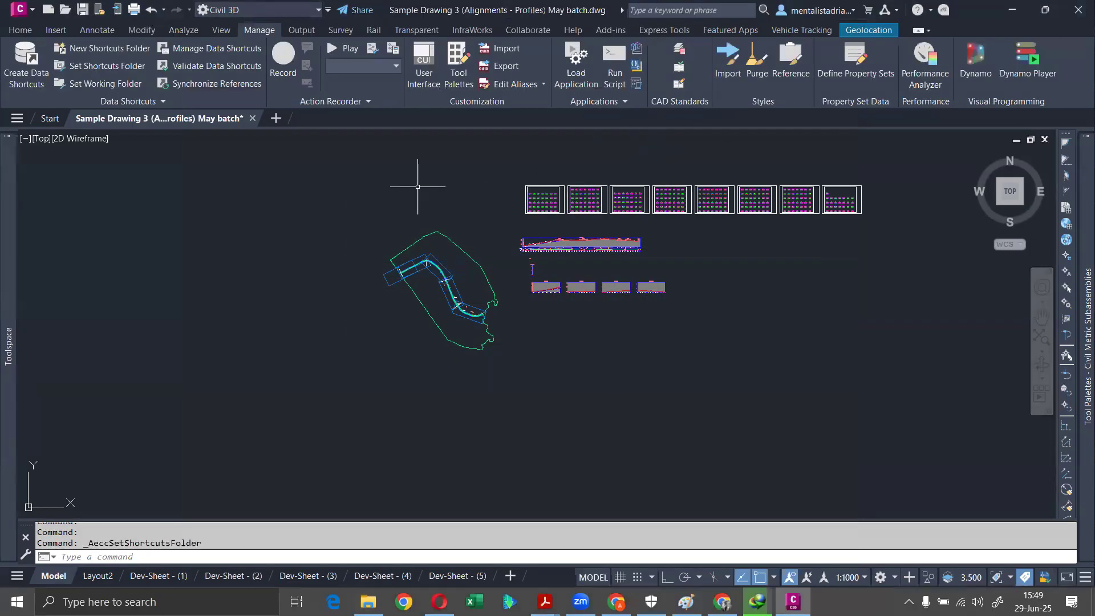
mouse_move(11, 185)
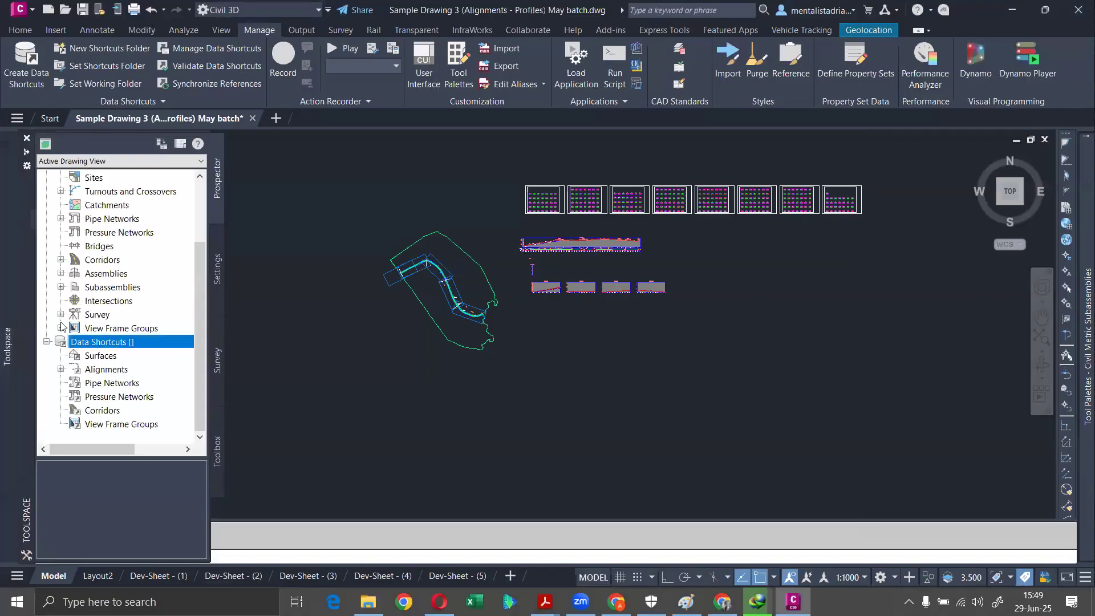
right_click(107, 342)
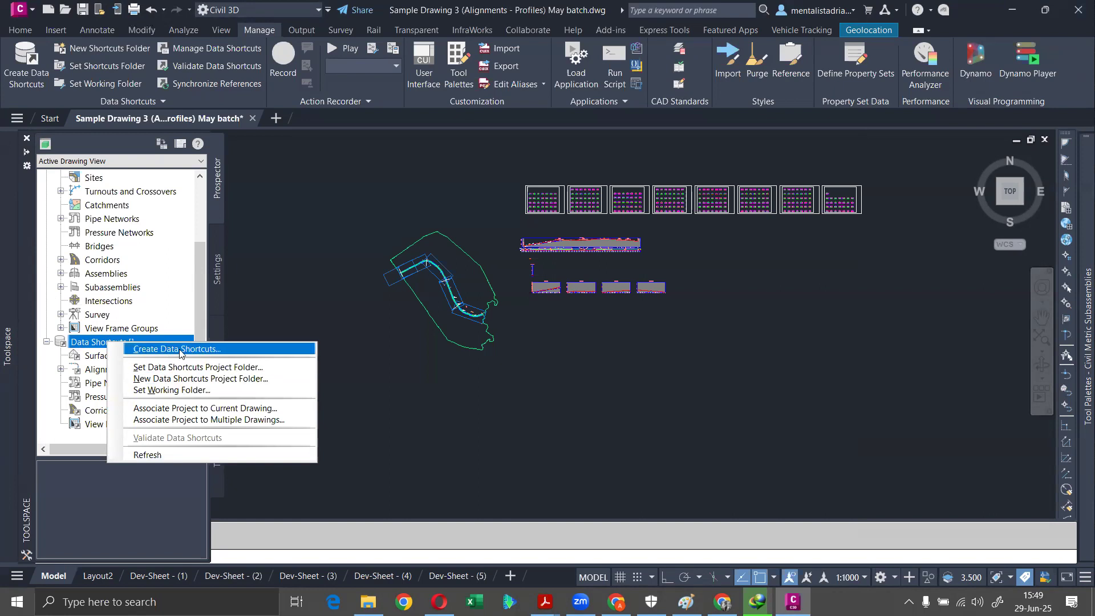
left_click(162, 350)
left_click(674, 252)
right_click(142, 344)
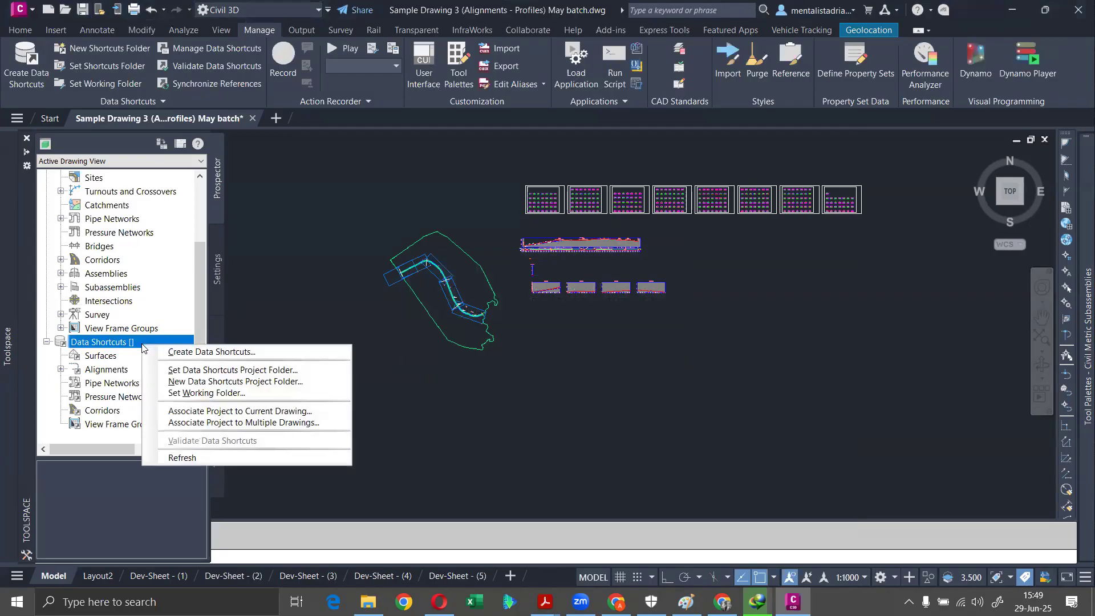
left_click(205, 371)
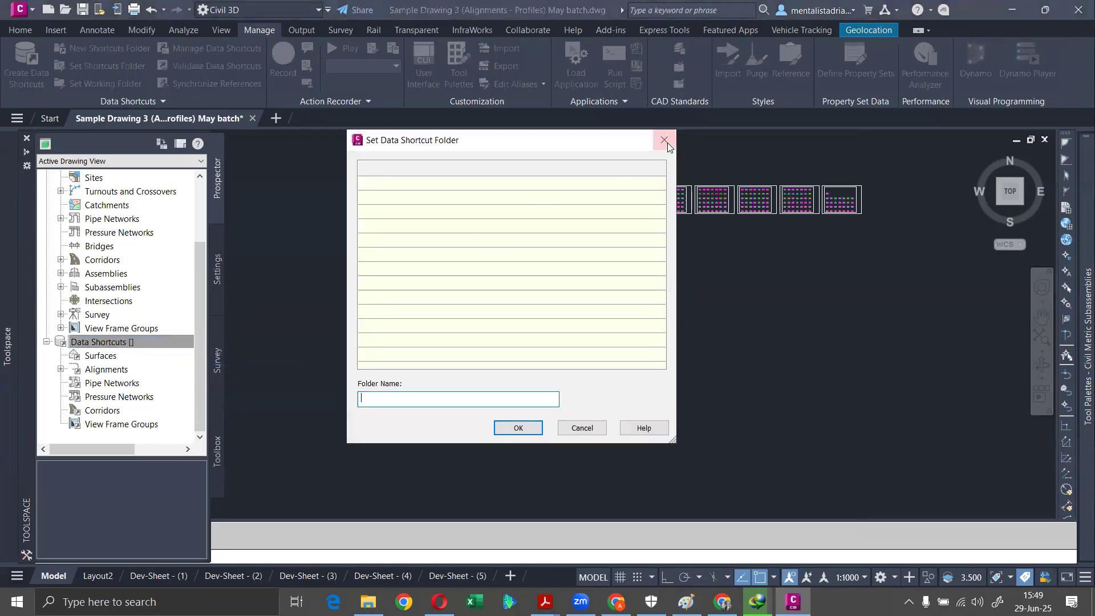
left_click(665, 141)
right_click(132, 342)
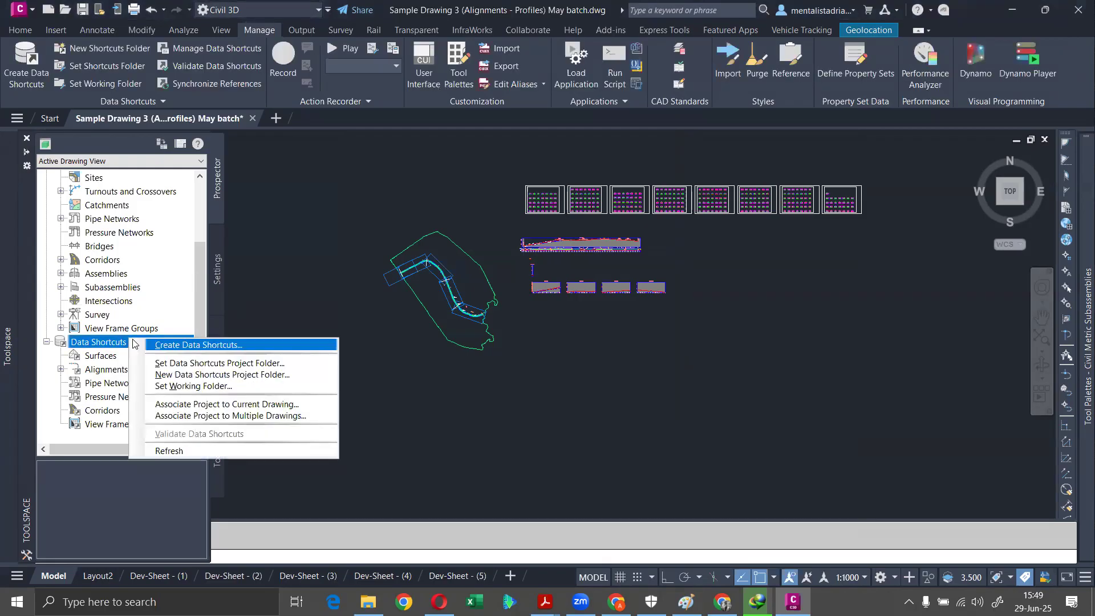
left_click(171, 377)
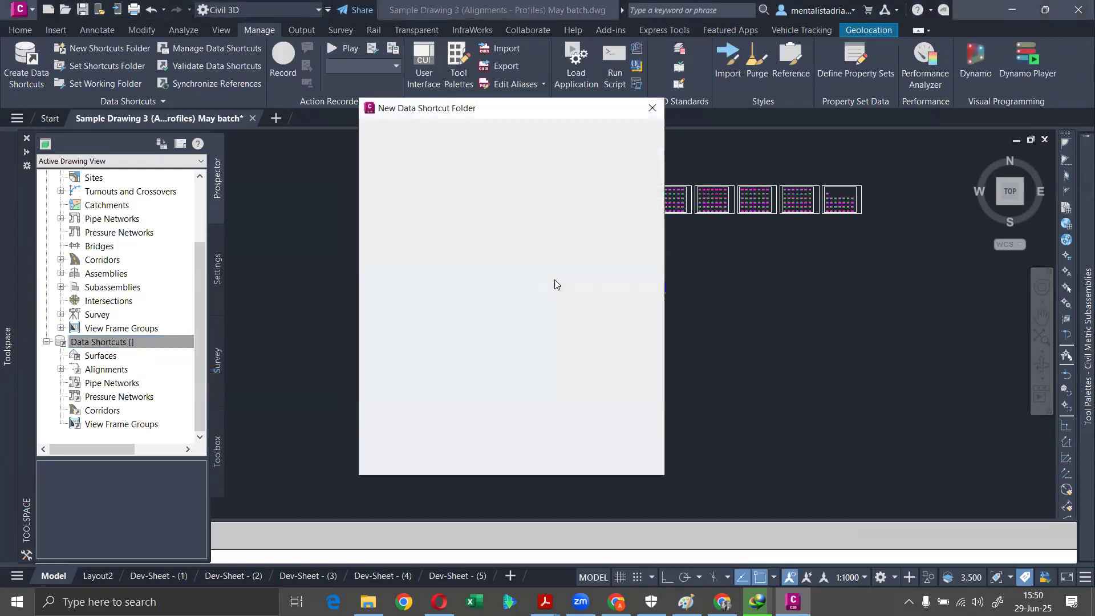
left_click(652, 108)
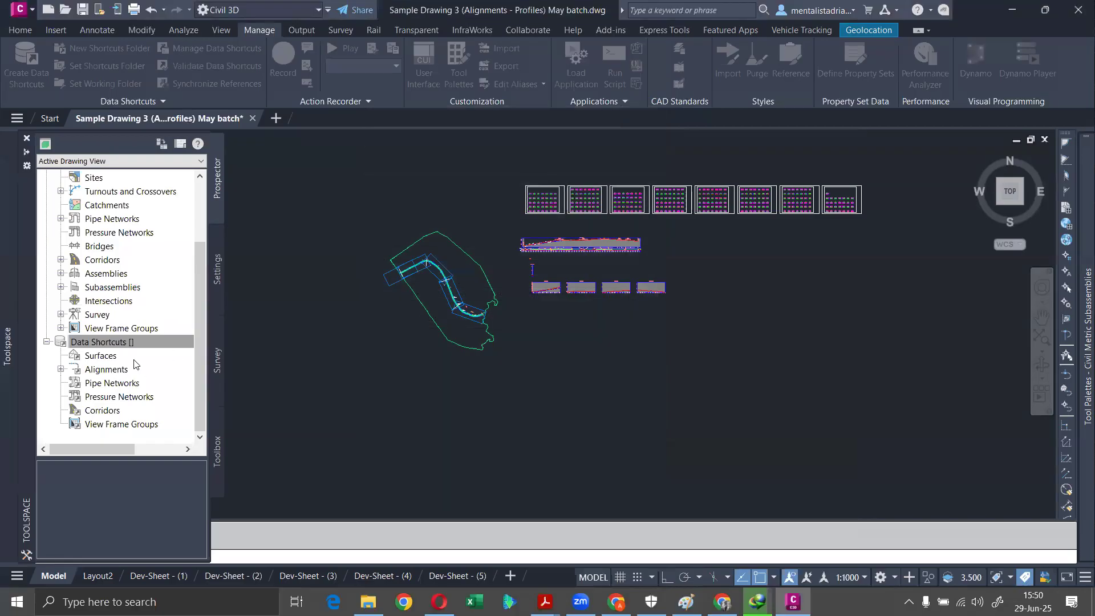
- Create a data shortcuts project folder named May Batch Final Session in the May Batch working folder
right_click(116, 345)
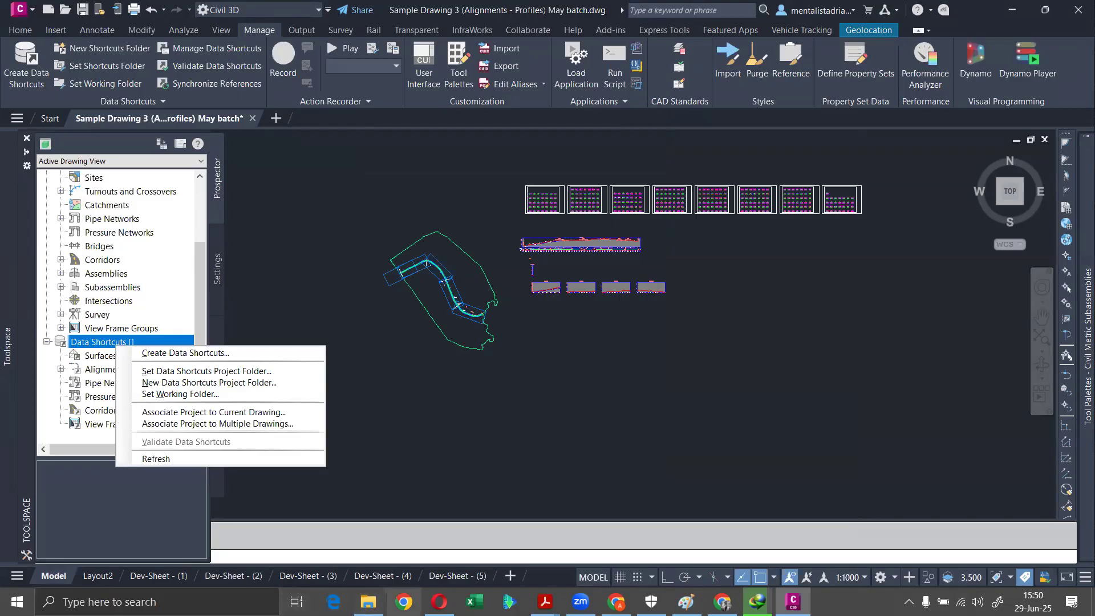
left_click(368, 601)
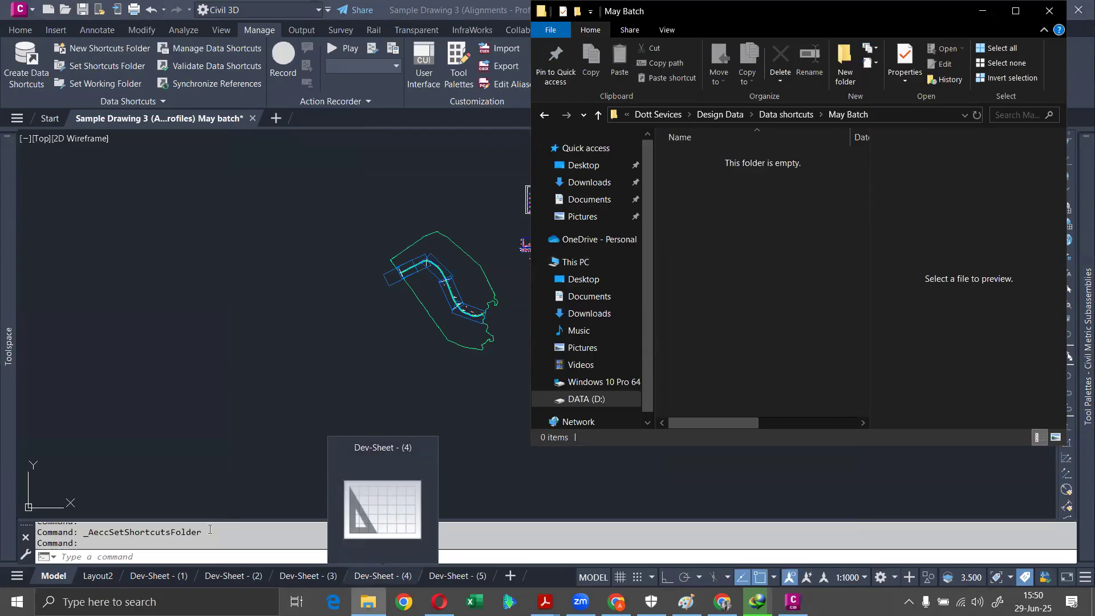
left_click(14, 307)
left_click(100, 342)
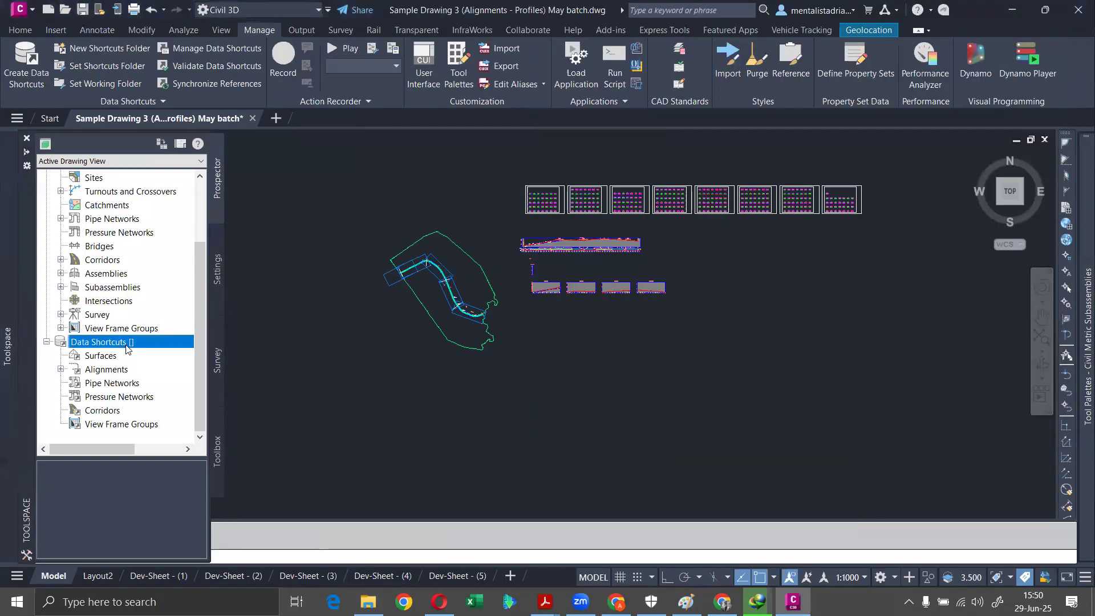
right_click(128, 343)
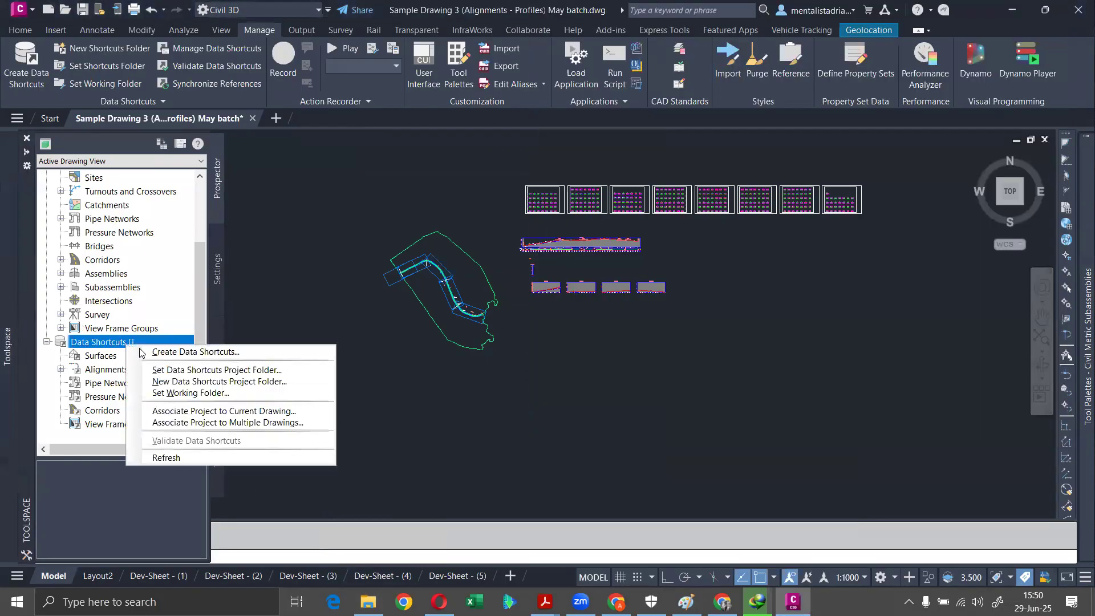
left_click(204, 382)
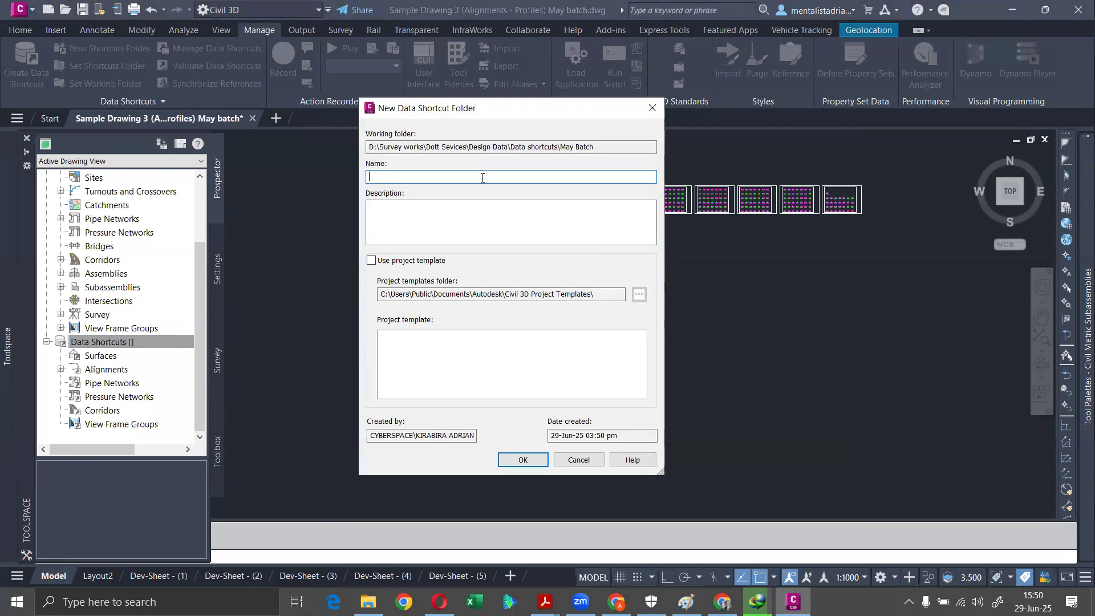
type("Batch Final Session")
left_click(530, 458)
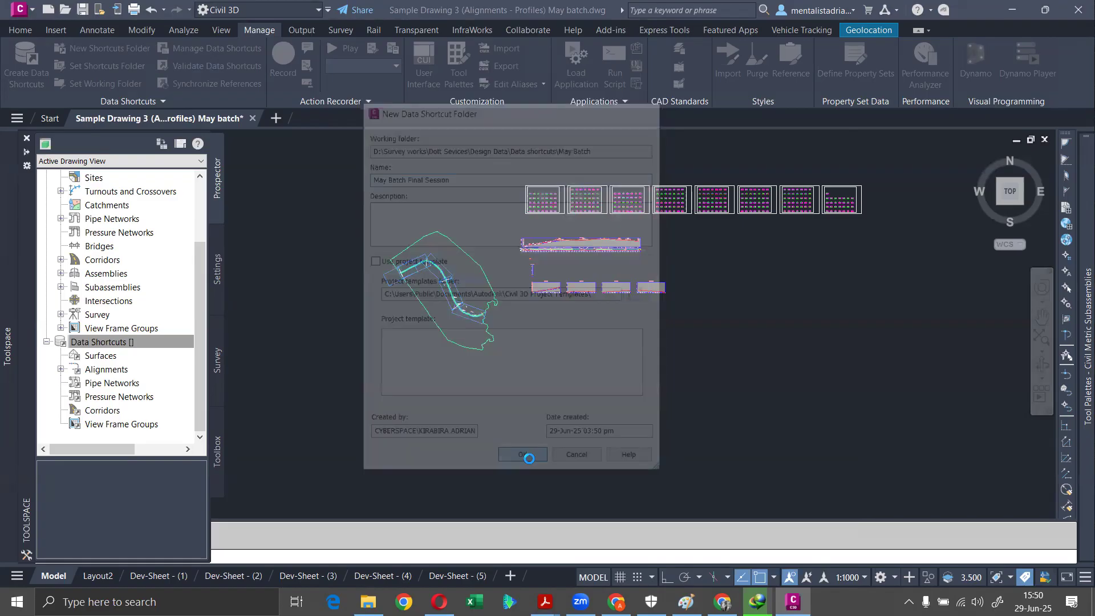
- Examine the new May Batch Final Session folder and its _Shortcuts subfolders in File Explorer
left_click(369, 602)
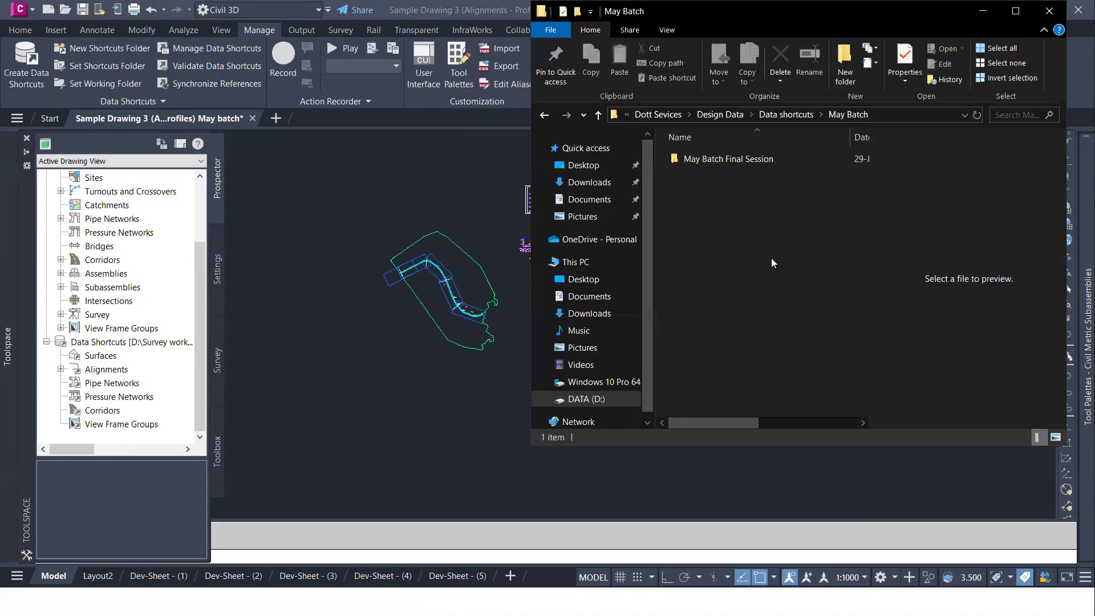
double_click(747, 160)
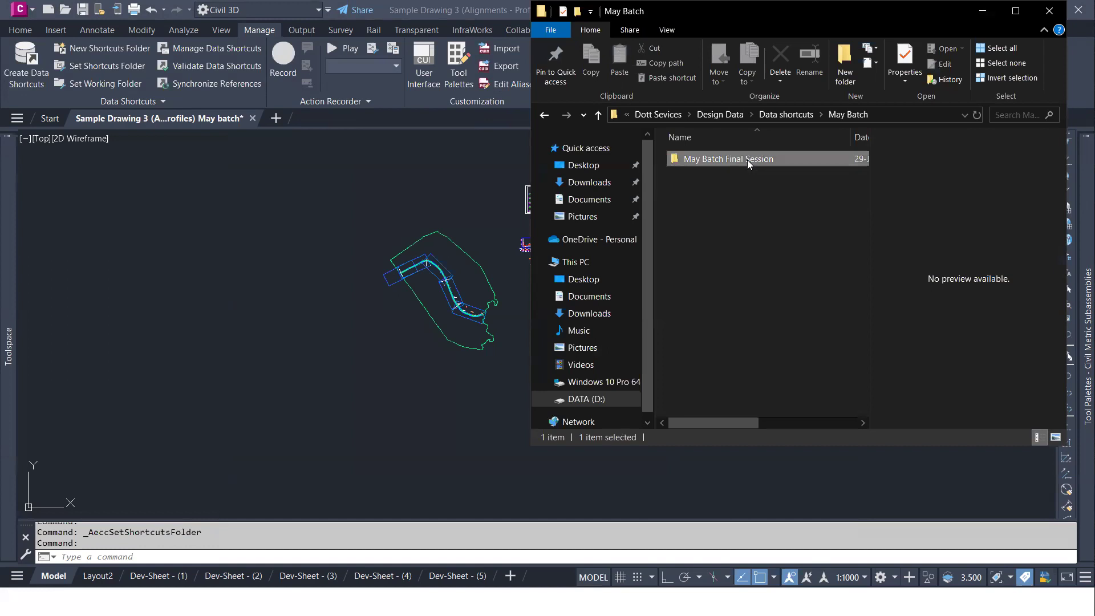
left_click(735, 158)
double_click(735, 158)
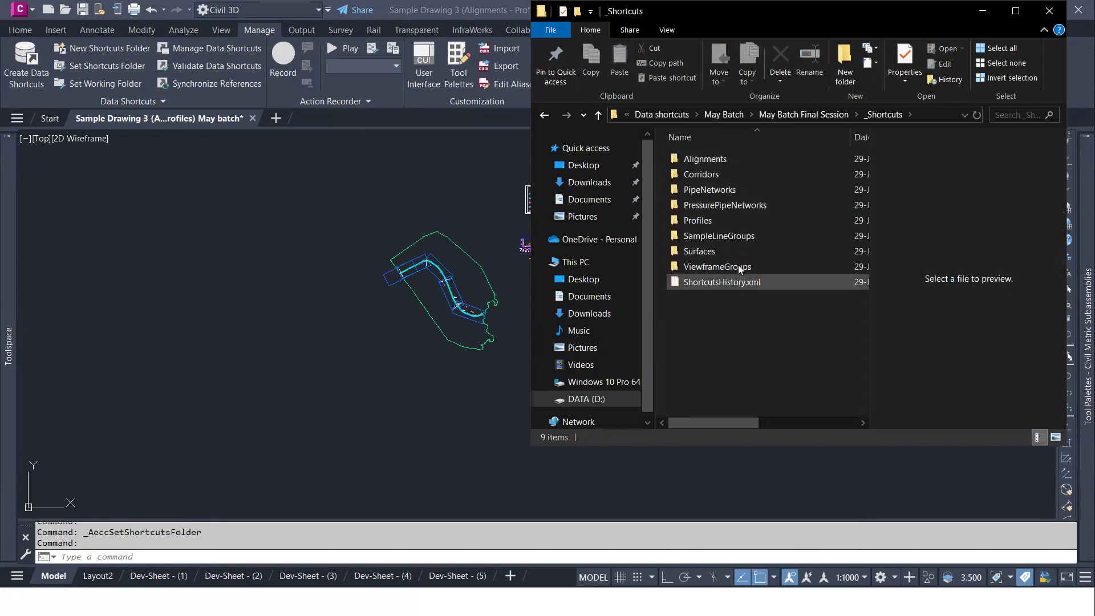
double_click(736, 160)
left_click(598, 115)
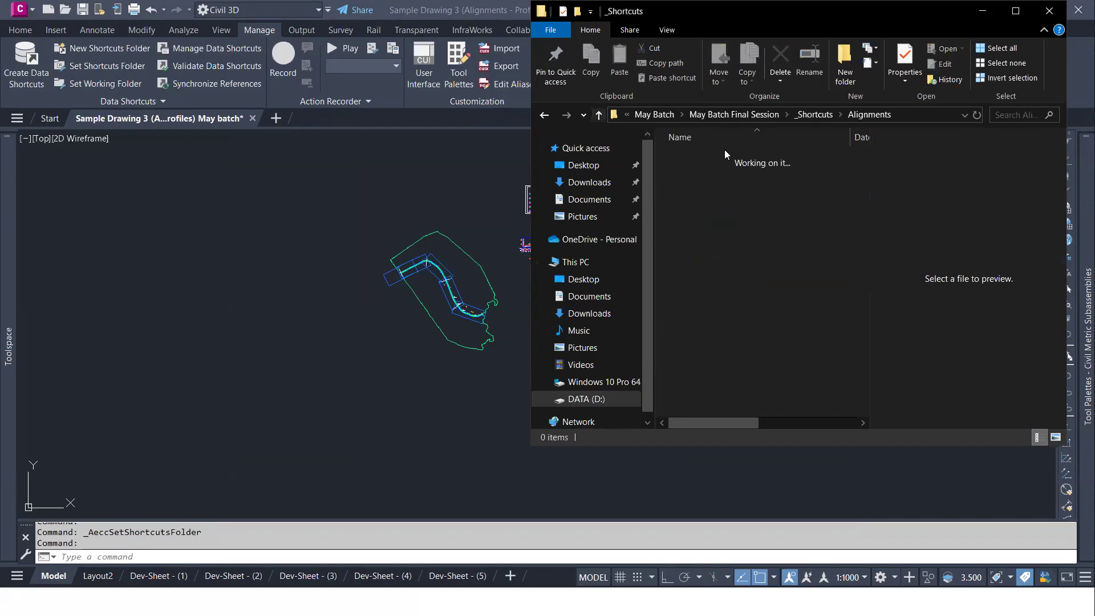
left_click(725, 185)
left_click(722, 208)
left_click(720, 221)
left_click(719, 252)
left_click(719, 268)
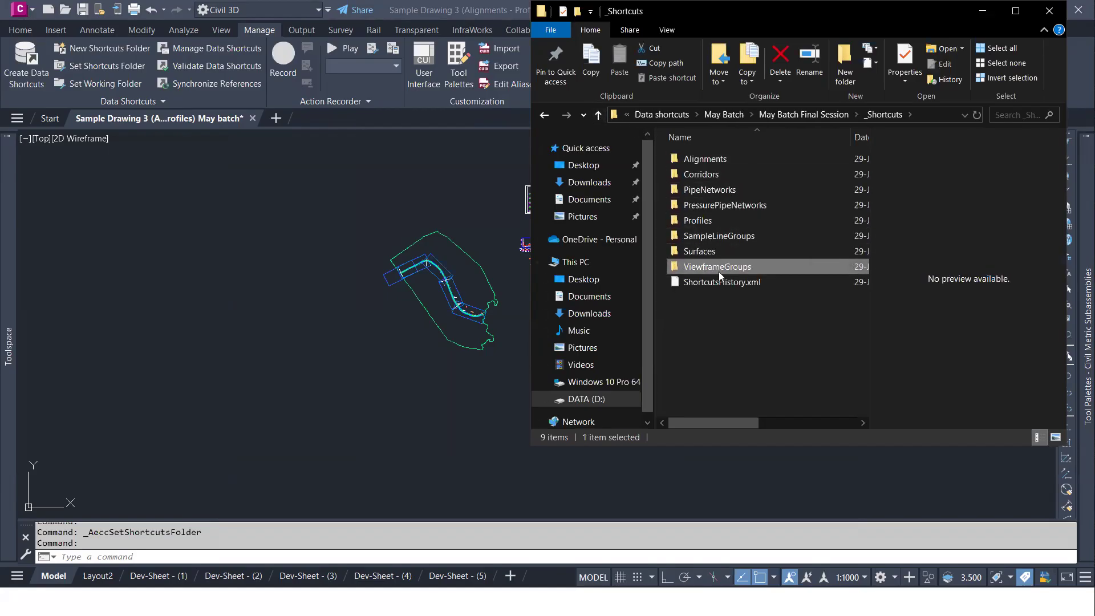
left_click(728, 353)
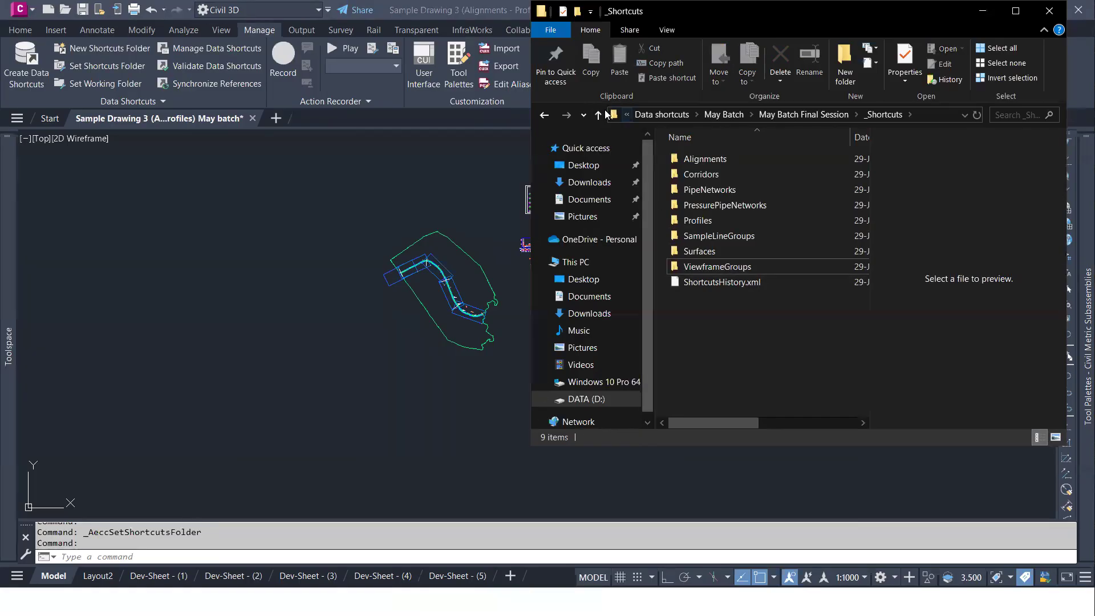
left_click(602, 115)
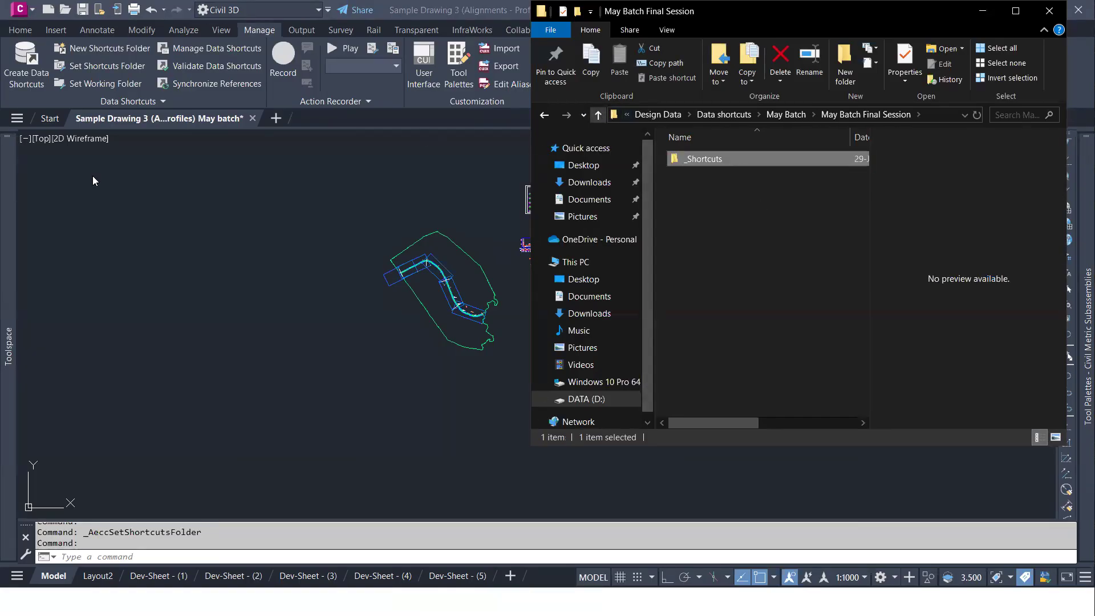
- Start creating data shortcuts in Civil 3D, including the Dev-Corridor and EG surfaces and all alignments with their profiles and sample lines
left_click(11, 220)
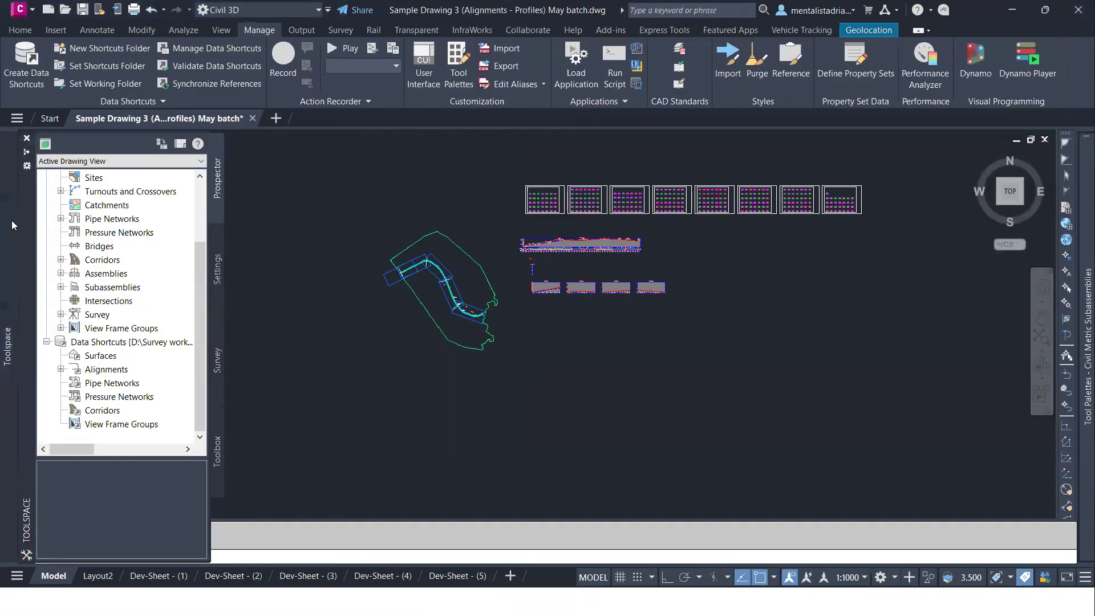
right_click(162, 347)
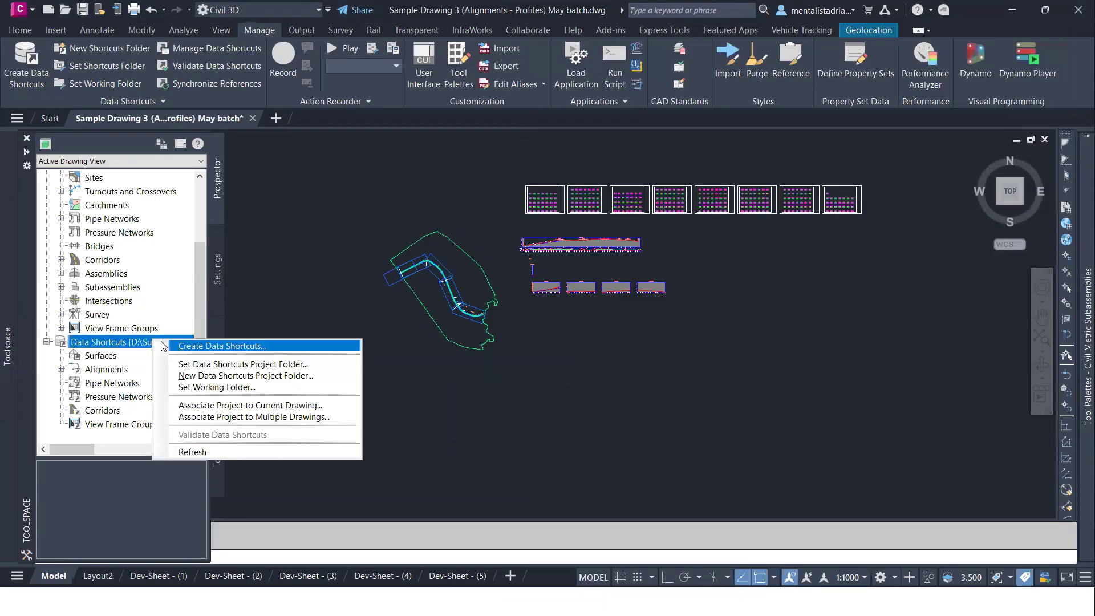
left_click(204, 346)
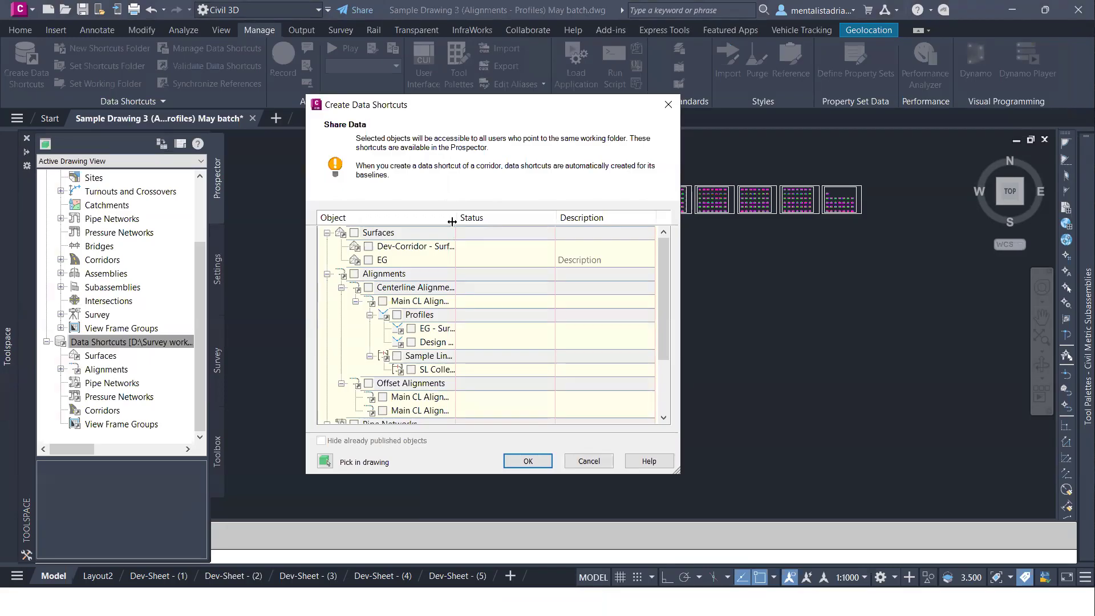
left_click(369, 246)
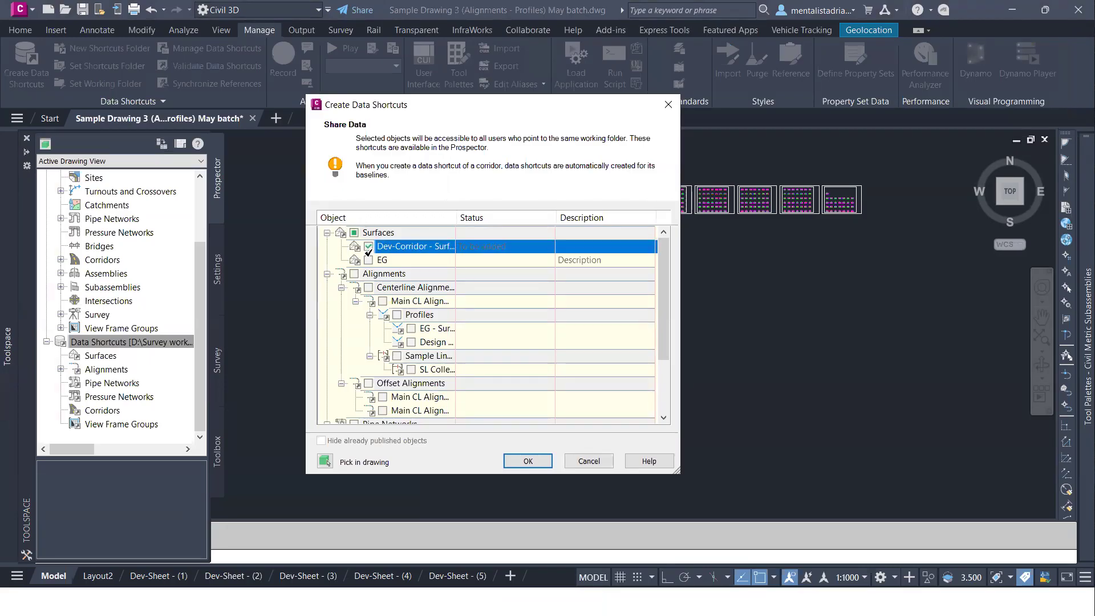
left_click(368, 260)
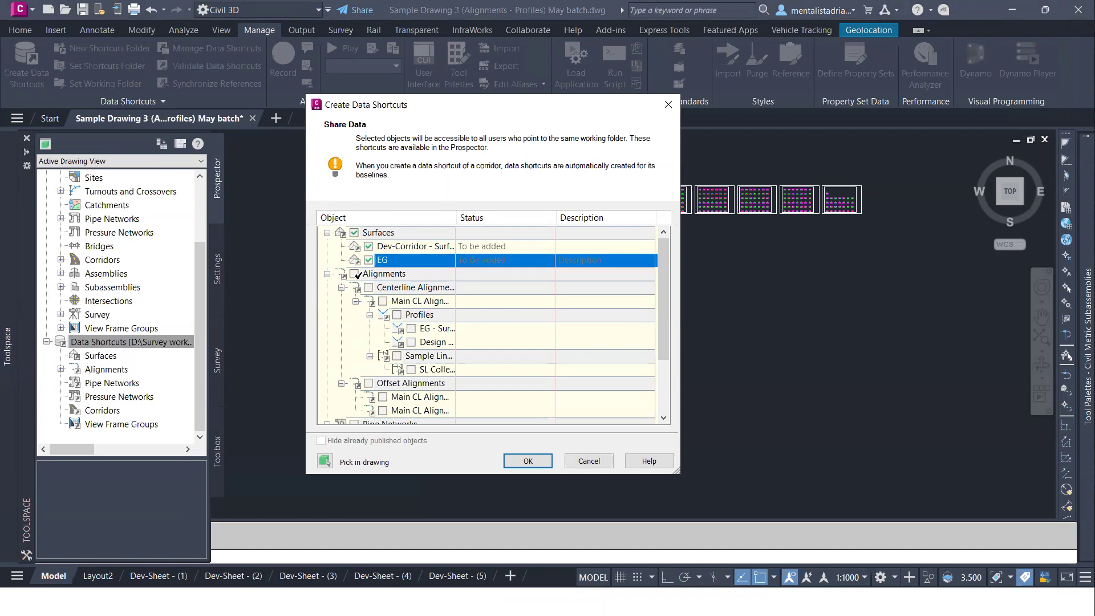
left_click(356, 275)
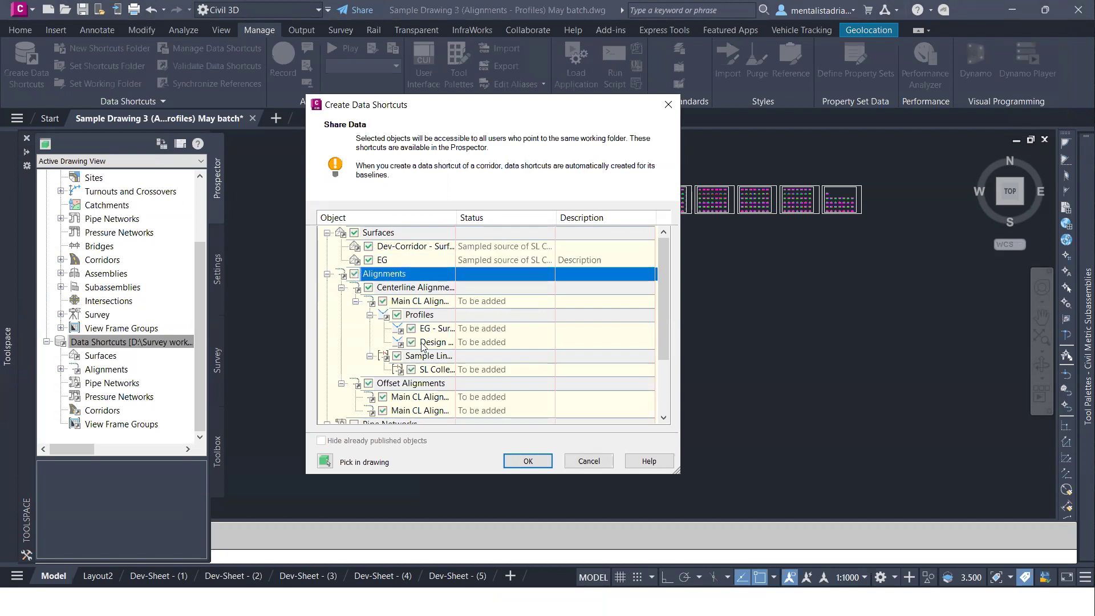
- Include the pipe networks and corridors in the selection, leave out the view frame groups, and create the data shortcuts
scroll(409, 345, "down", 2)
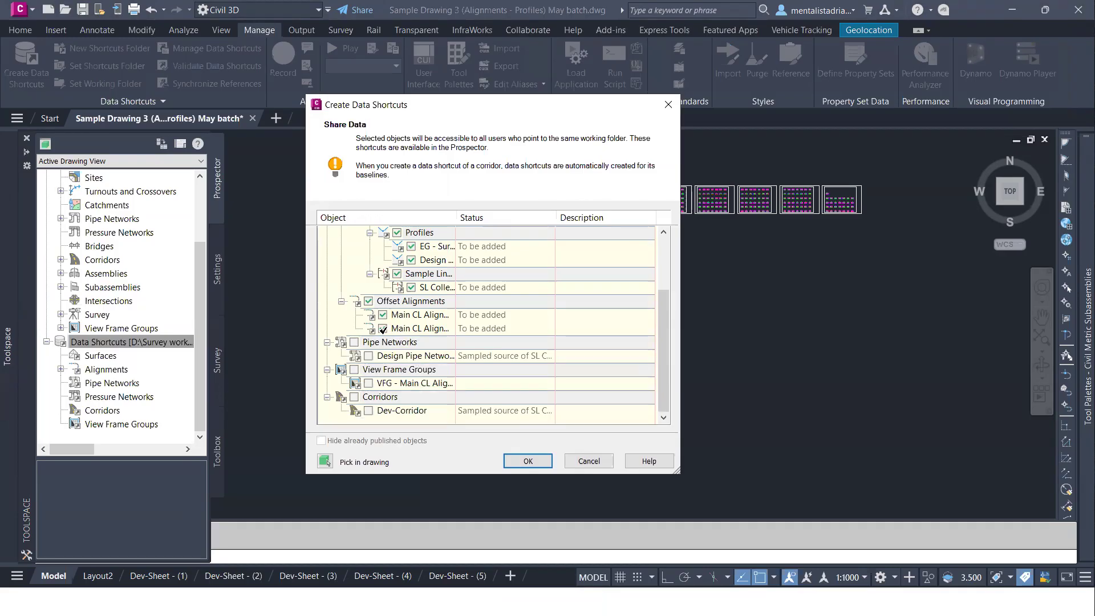
left_click(354, 342)
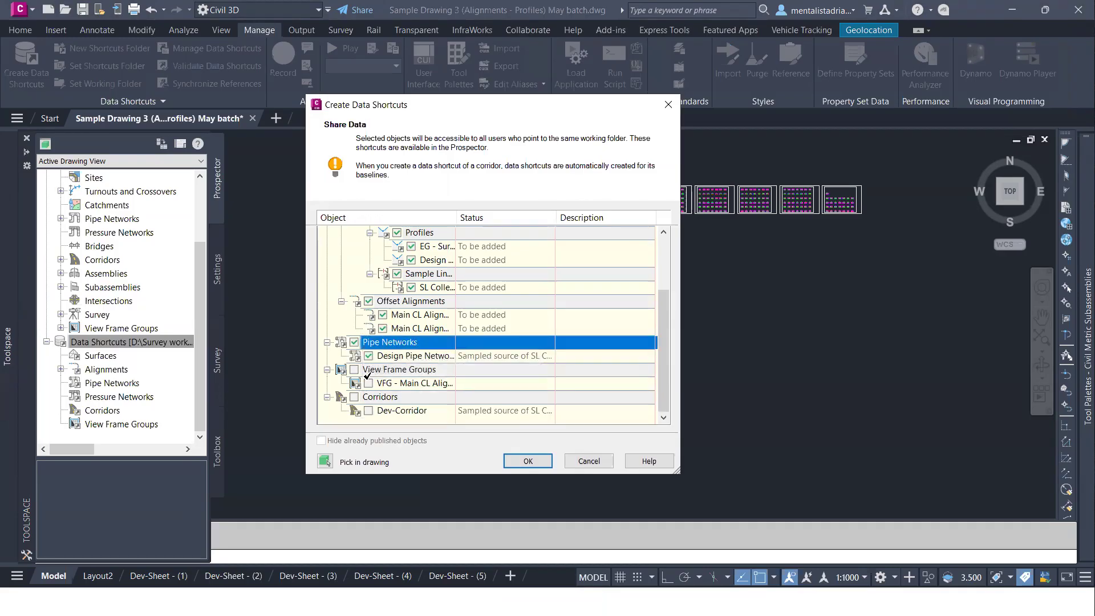
left_click_drag(355, 370, 359, 371)
left_click(355, 397)
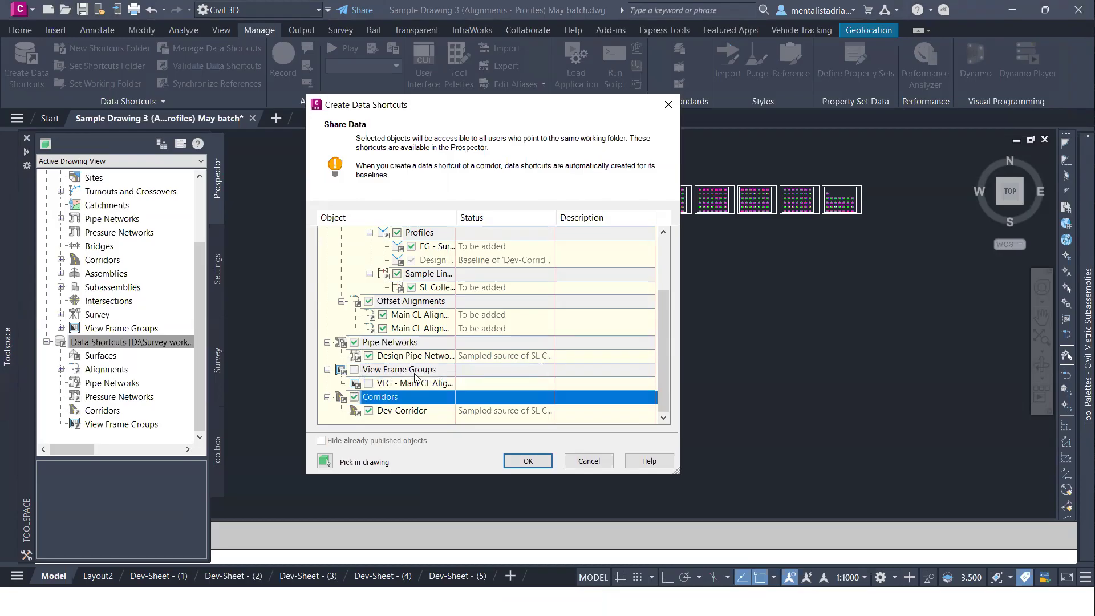
left_click(529, 461)
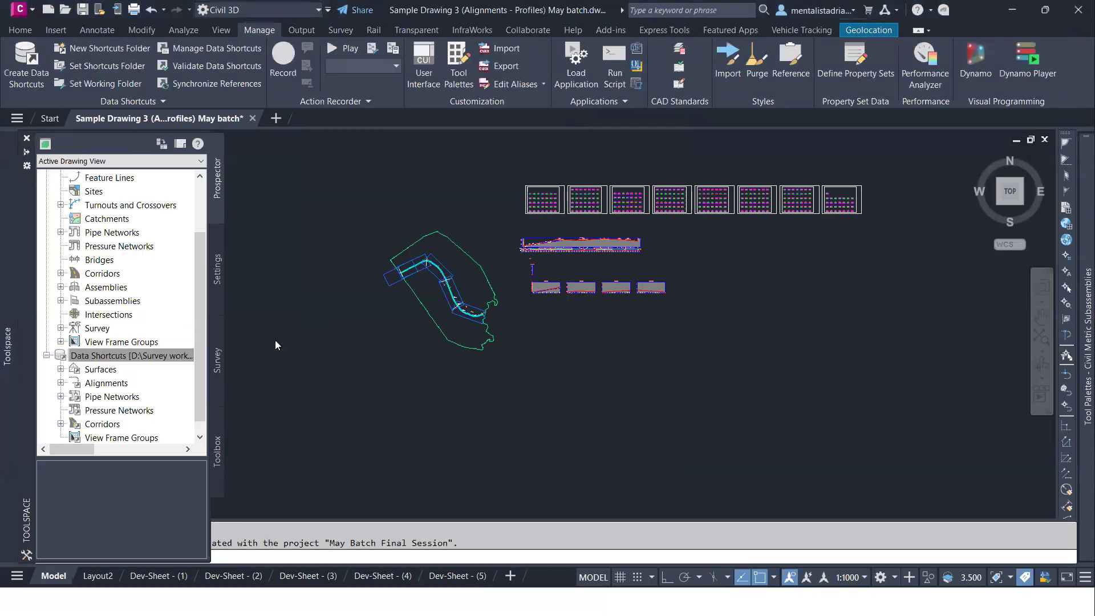
- Expand the surface and alignment data shortcuts to review them, and save the drawing
left_click(61, 370)
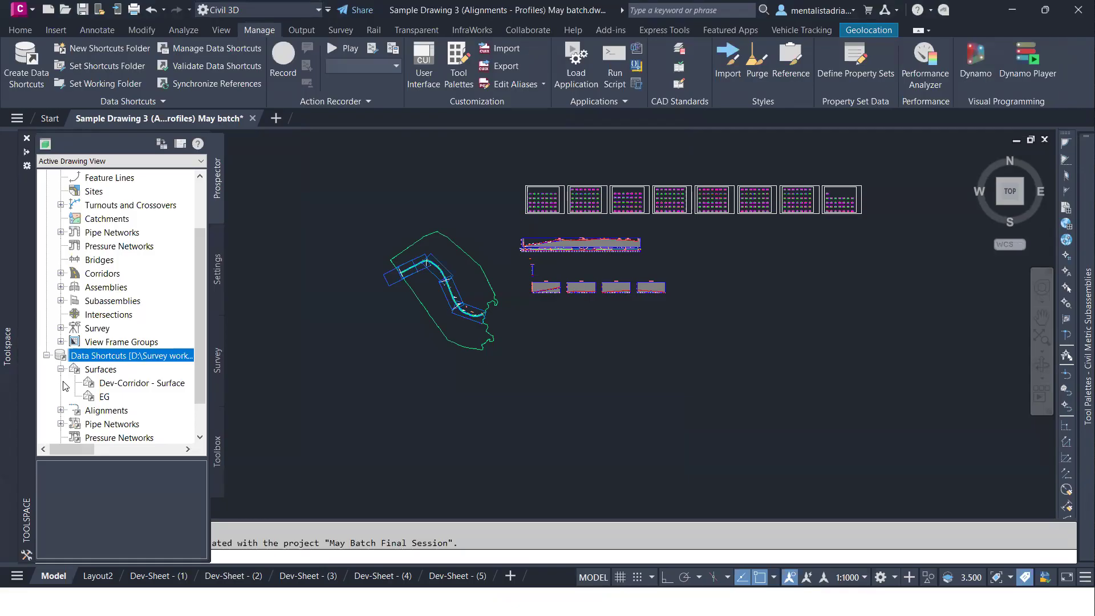
left_click(60, 410)
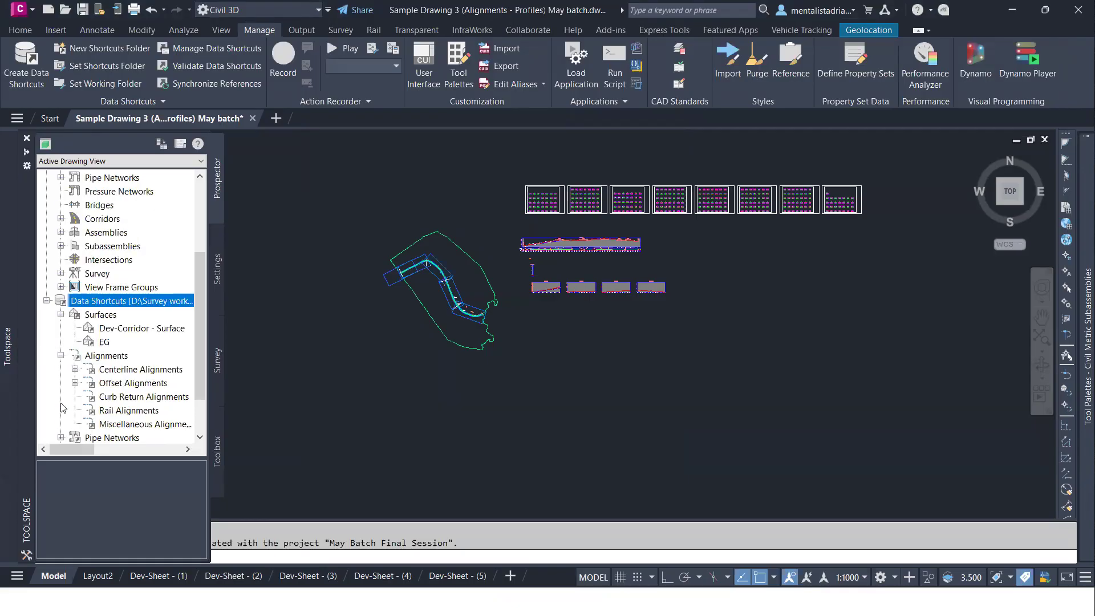
left_click(308, 264)
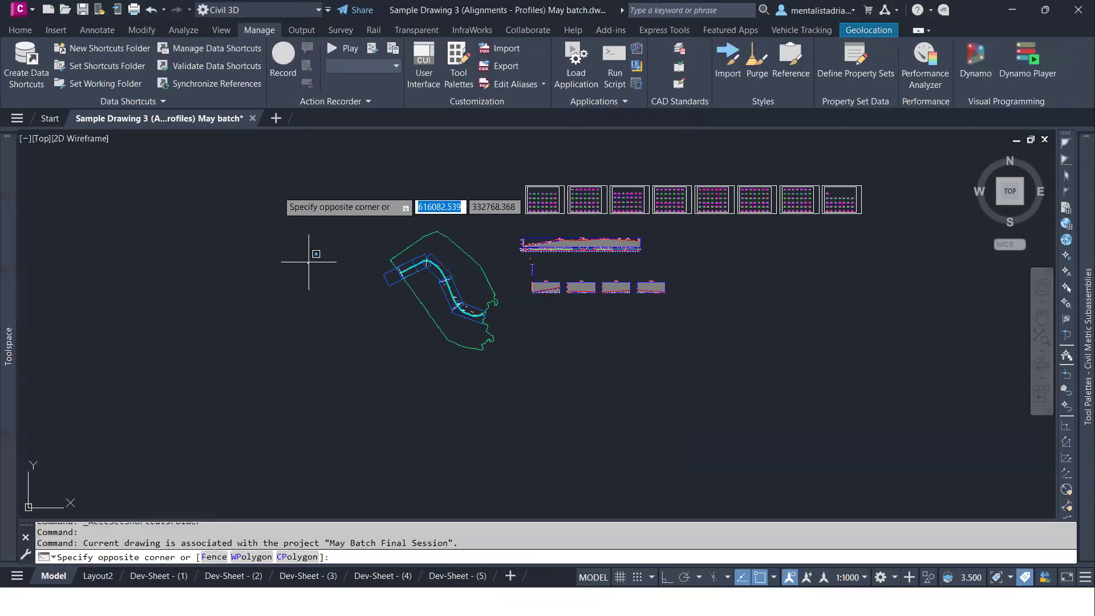
left_click(263, 190)
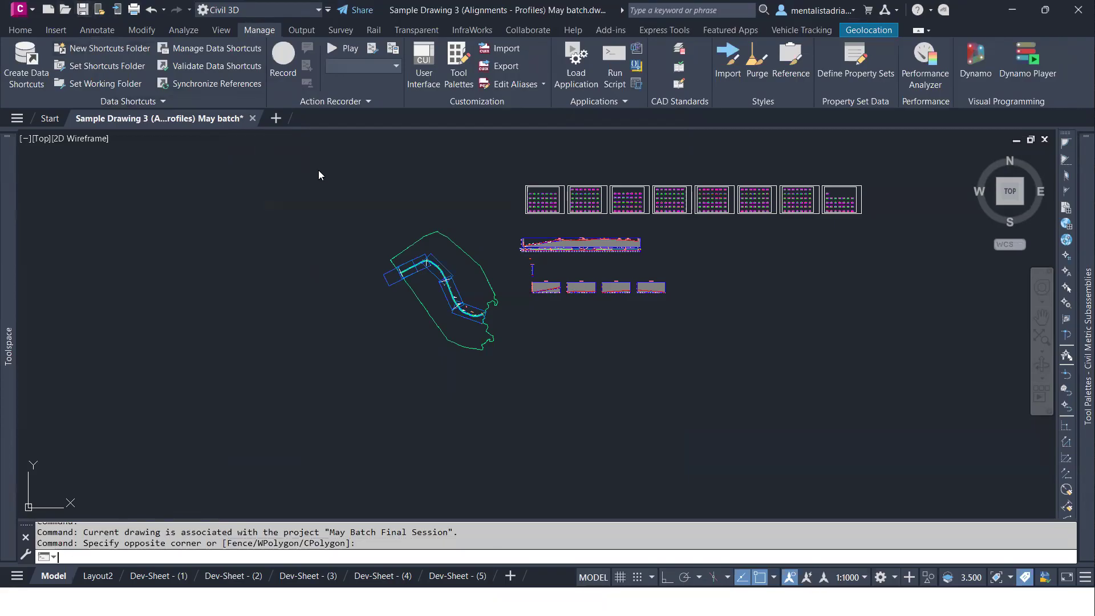
key("ctrl+s")
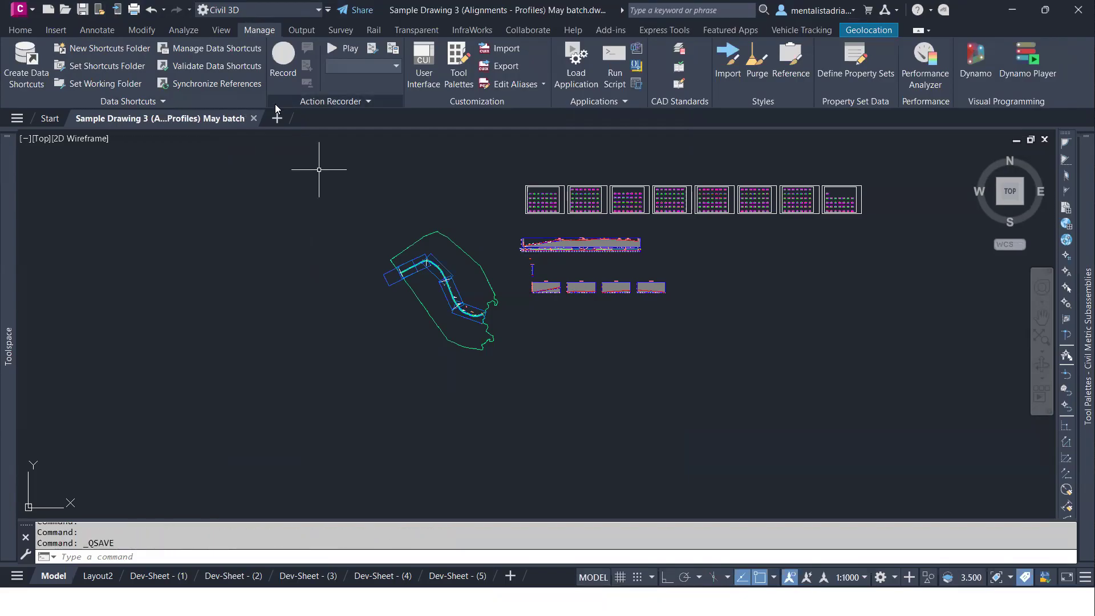
- Start a new blank drawing and expand the surface data shortcuts of the May Batch Final Session project
left_click(277, 118)
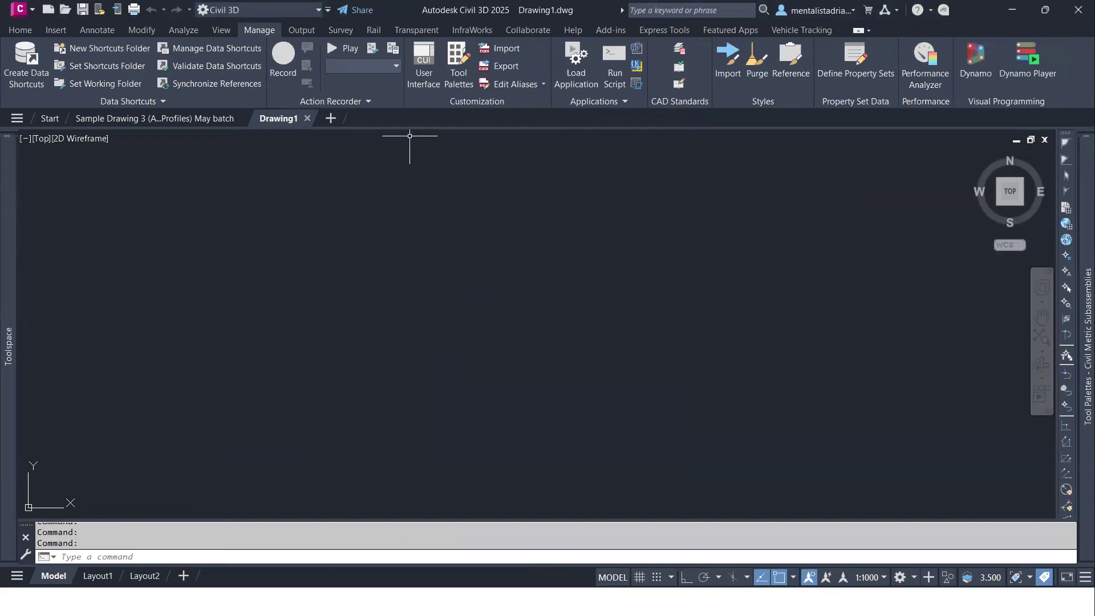
mouse_move(7, 294)
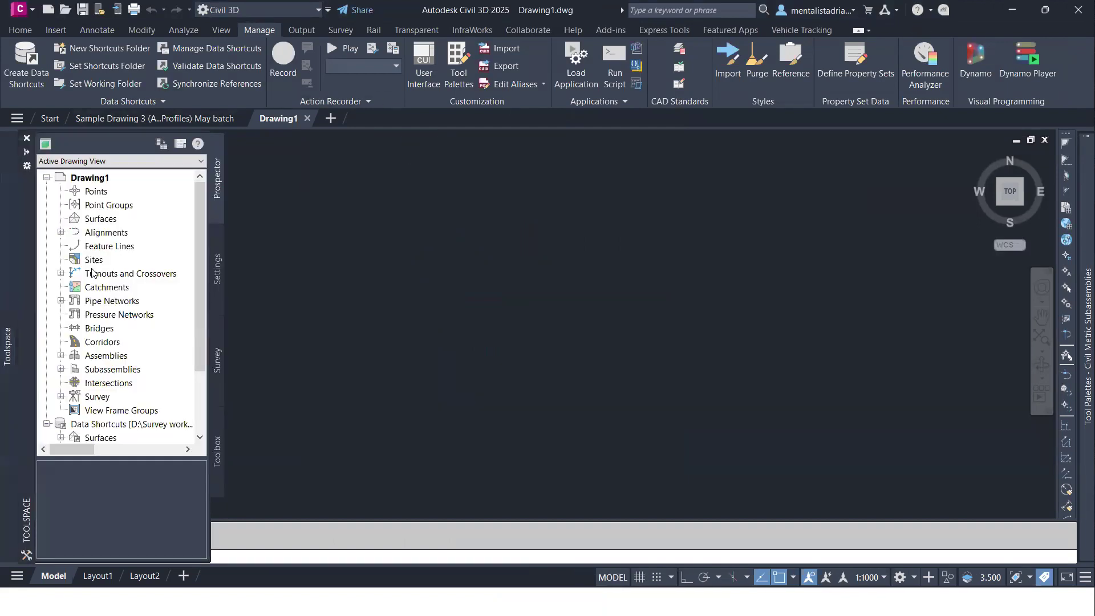
scroll(93, 363, "down", 2)
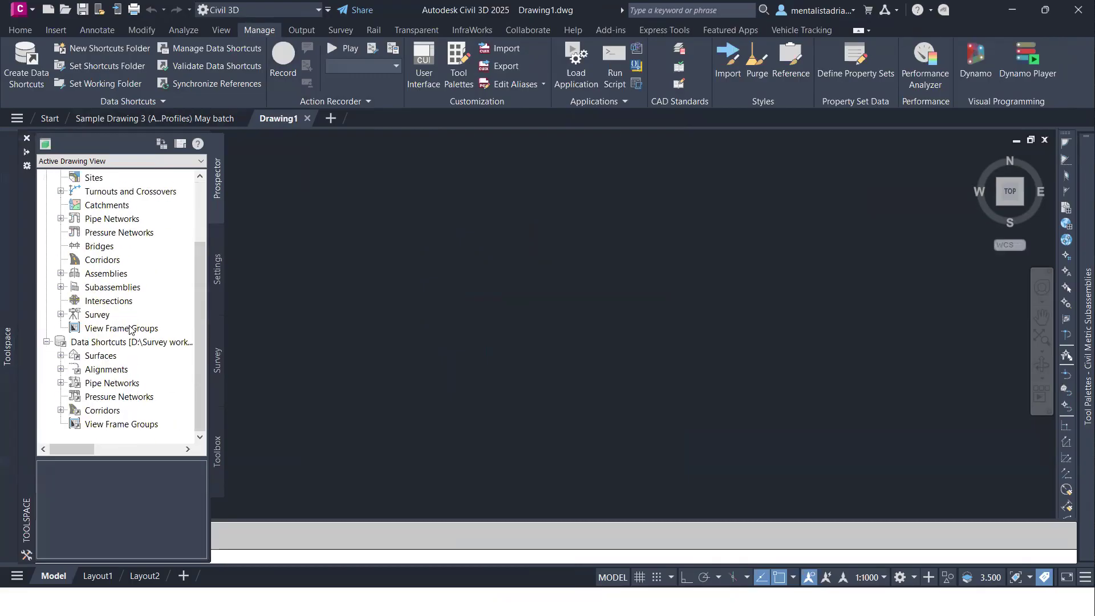
left_click(61, 356)
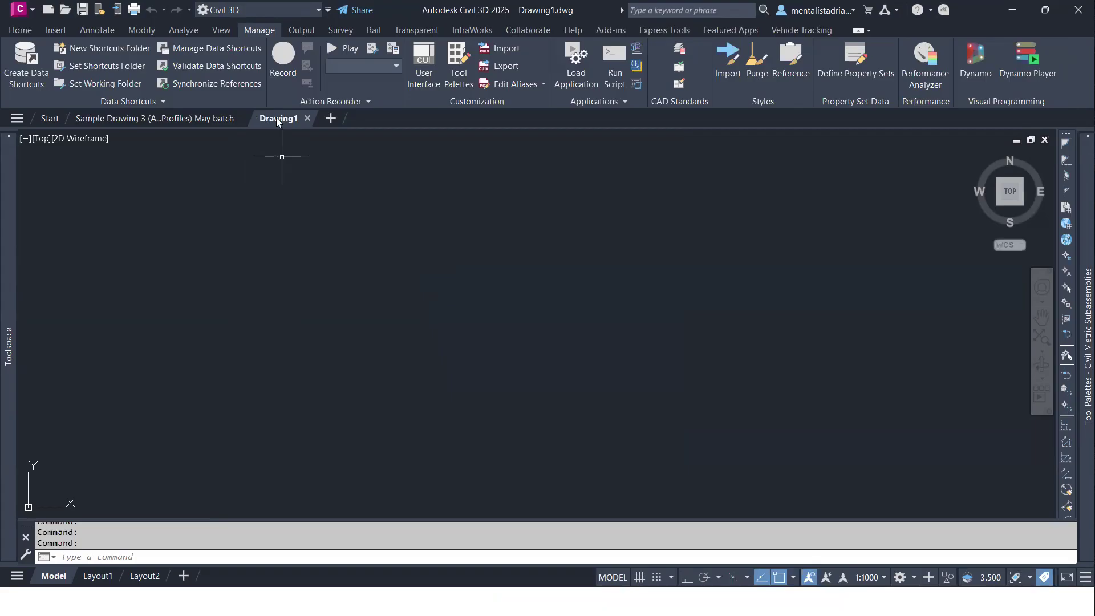
mouse_move(6, 318)
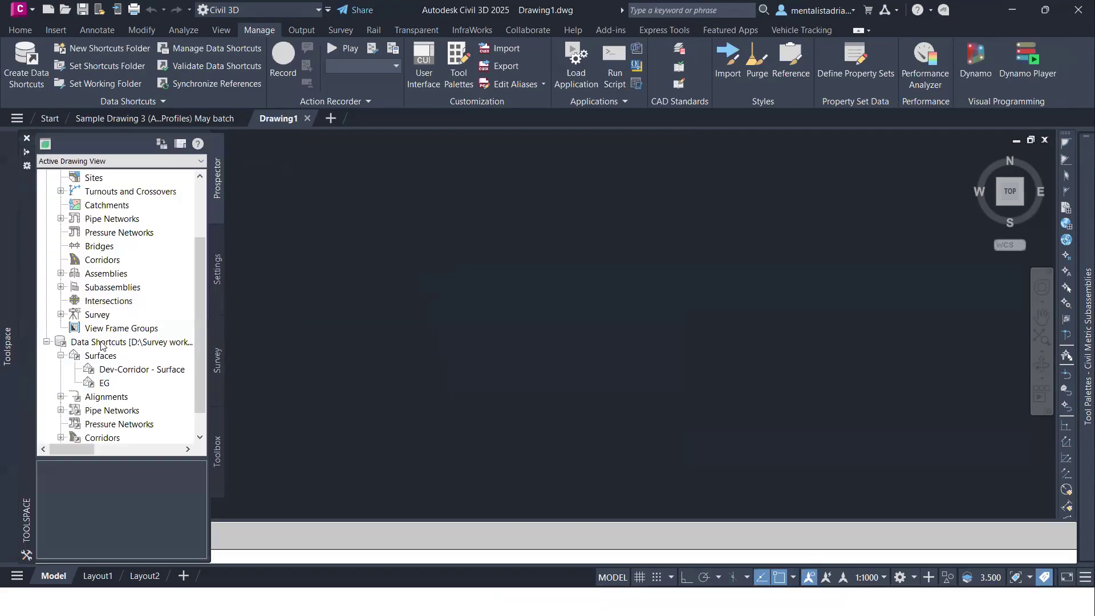
right_click(103, 344)
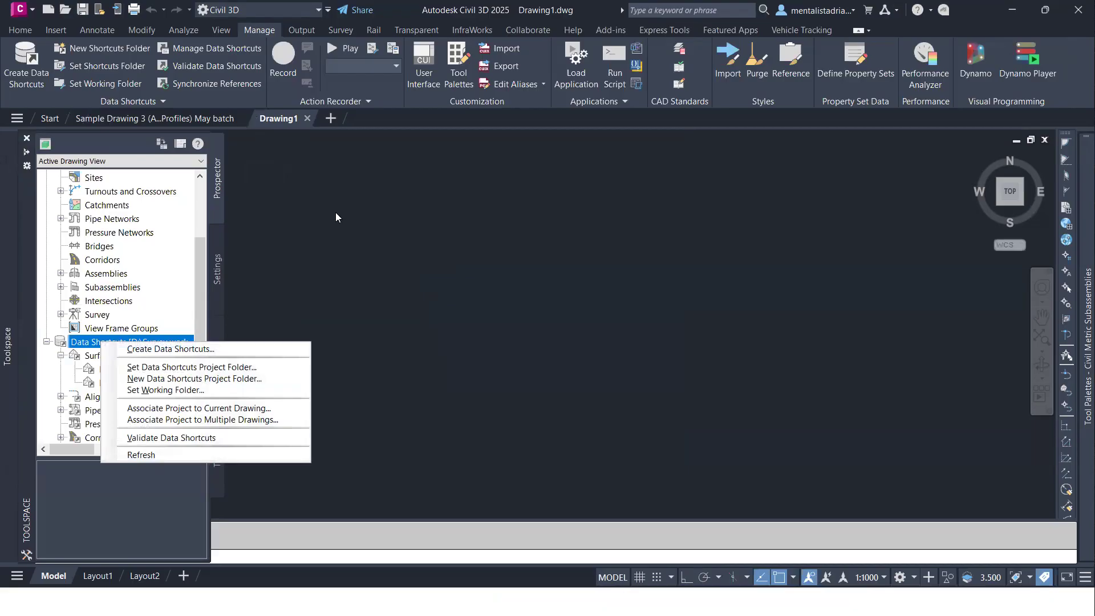
left_click(355, 224)
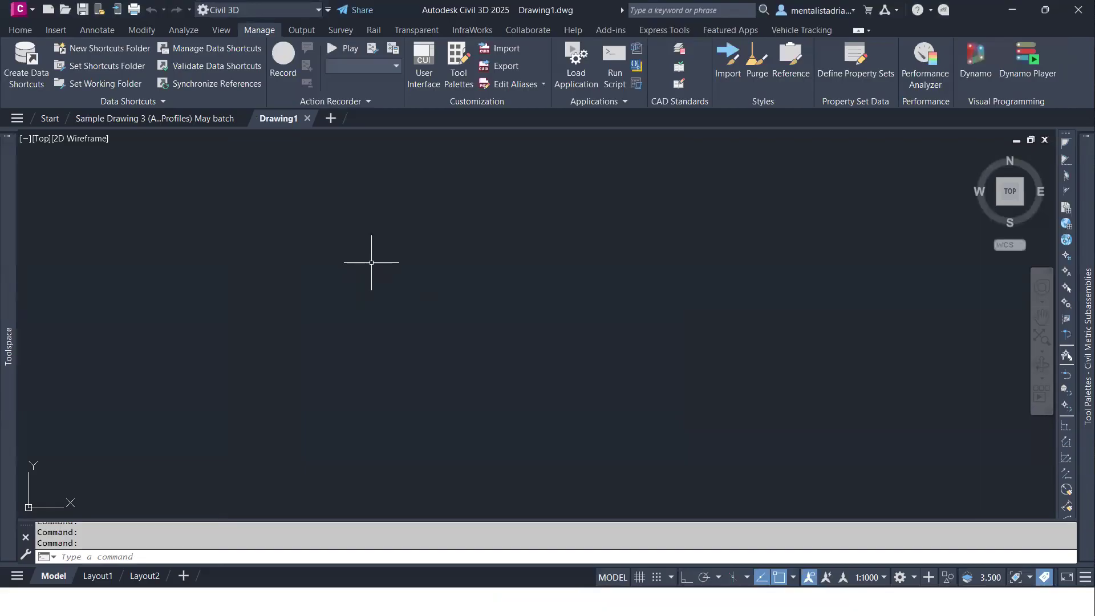
mouse_move(12, 262)
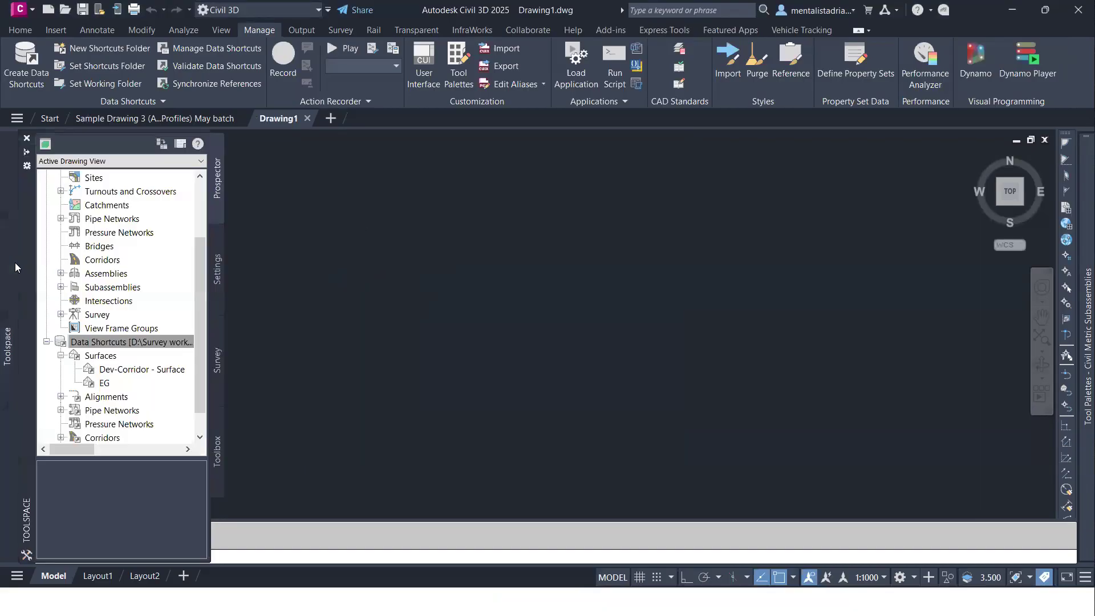
- Create a reference to the EG surface shortcut with style Contours 2m and 10m (Background), and zoom to its extents
left_click(105, 382)
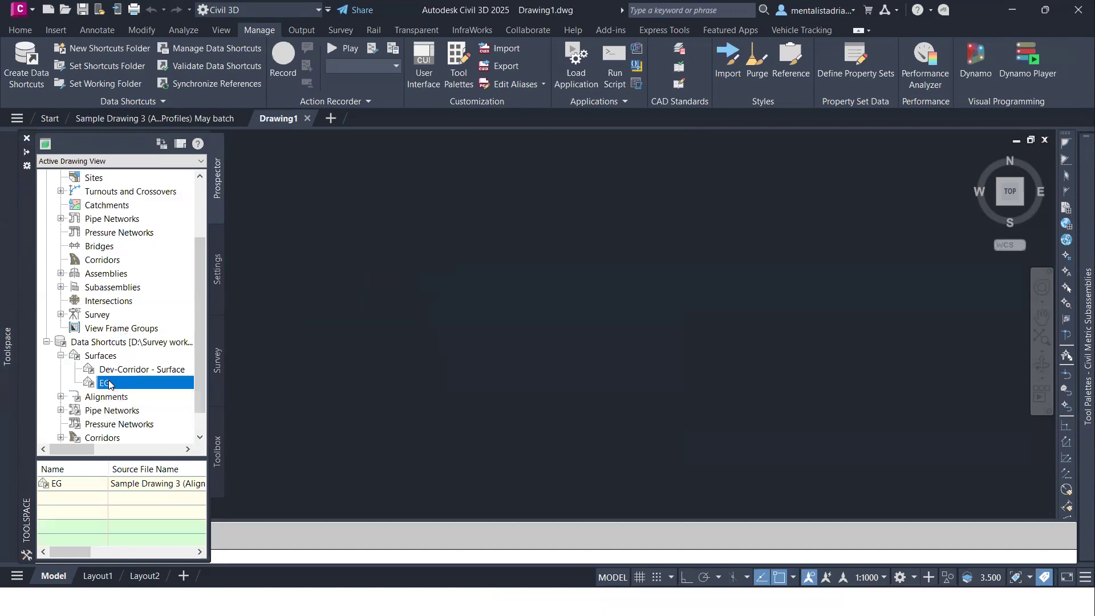
right_click(110, 386)
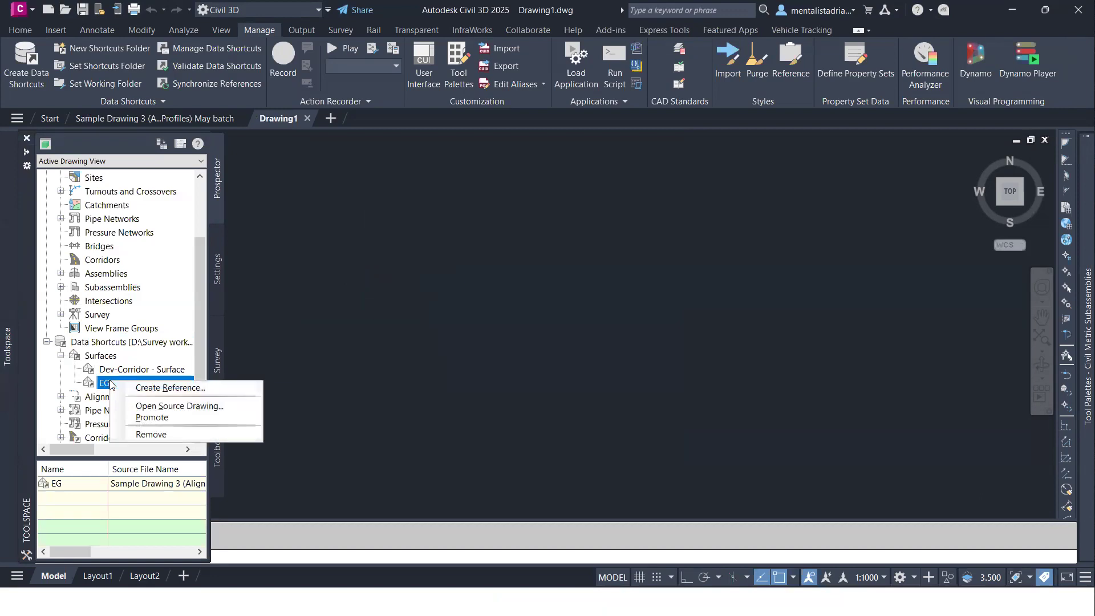
left_click(173, 389)
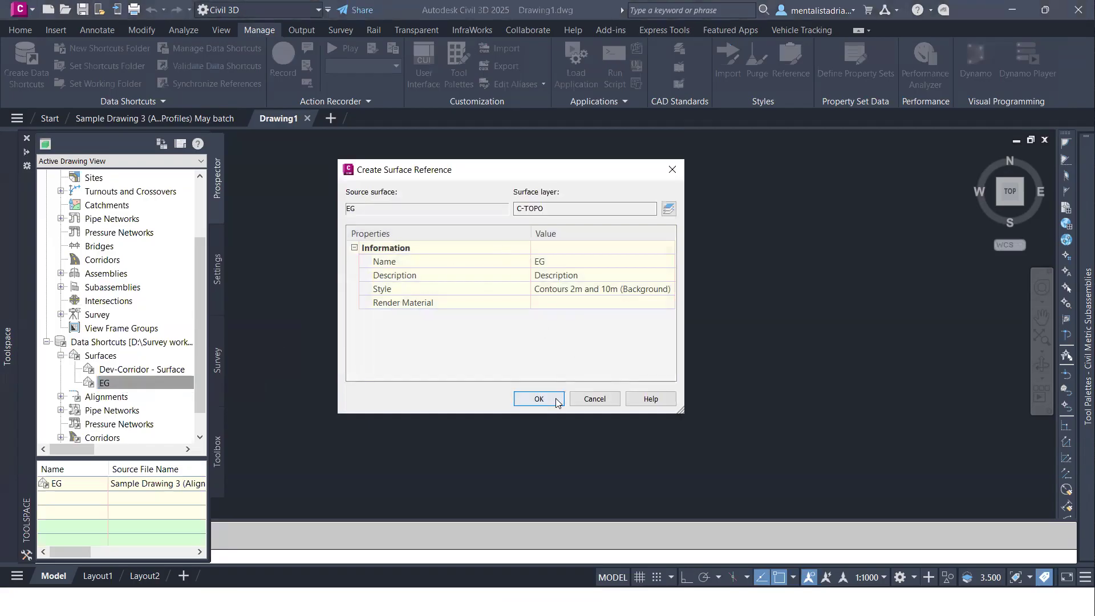
left_click(557, 399)
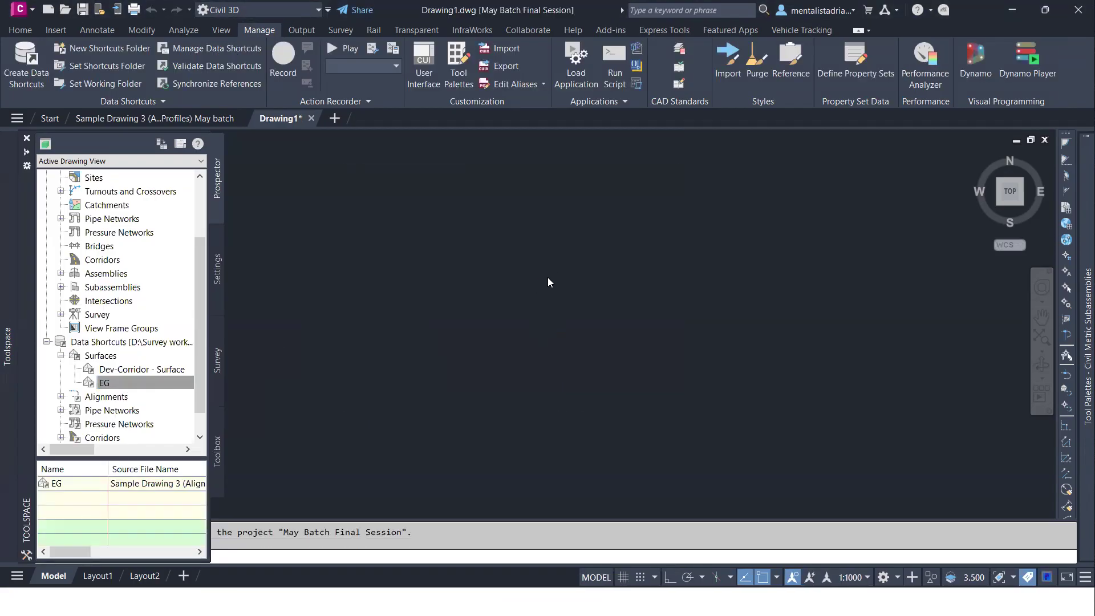
left_click(567, 347)
type("z")
key("Return")
type("e")
key("Return")
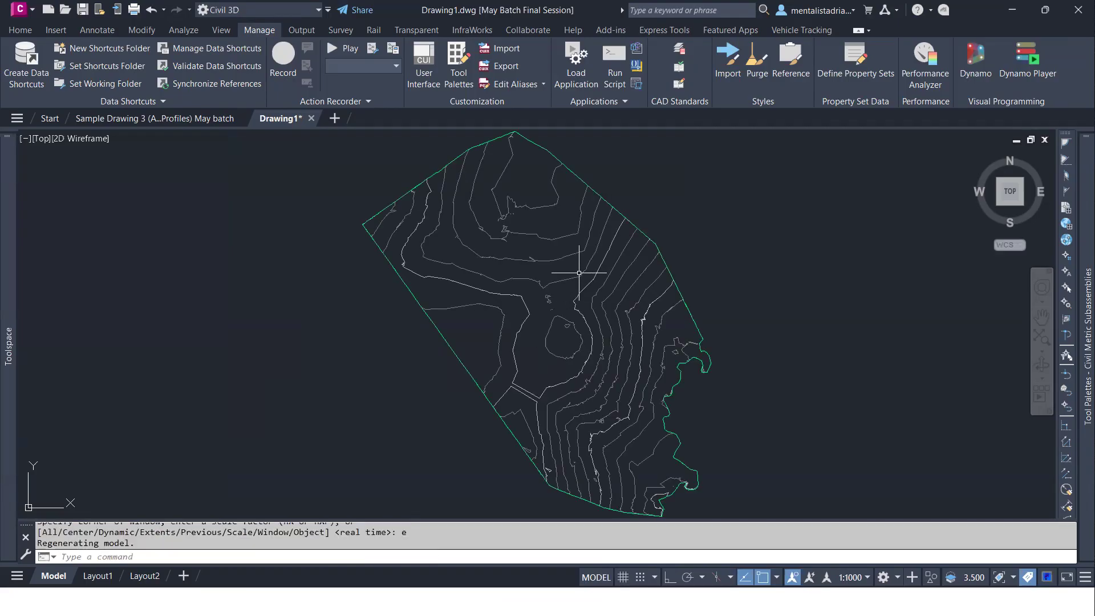
- Compare the editing options of the referenced EG surface with those of the original EG surface in the source drawing
mouse_move(595, 251)
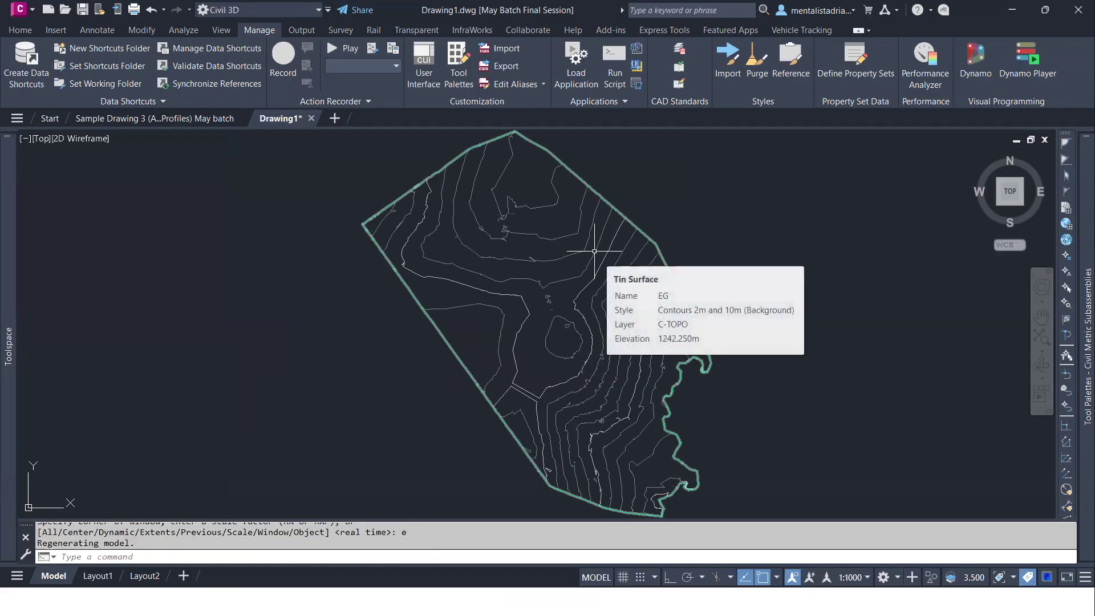
left_click(597, 243)
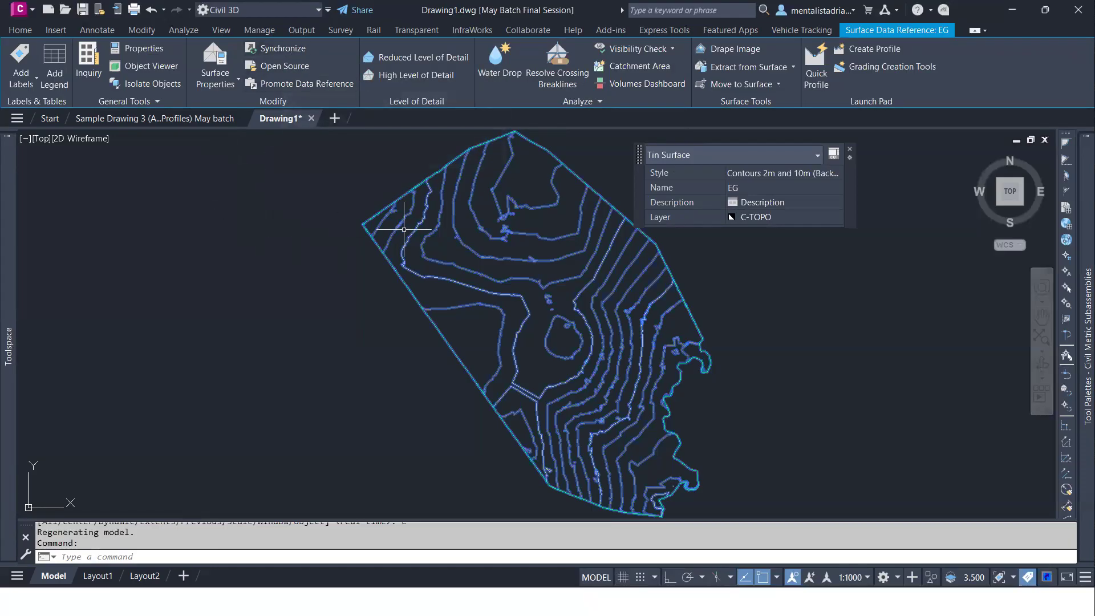
left_click(201, 117)
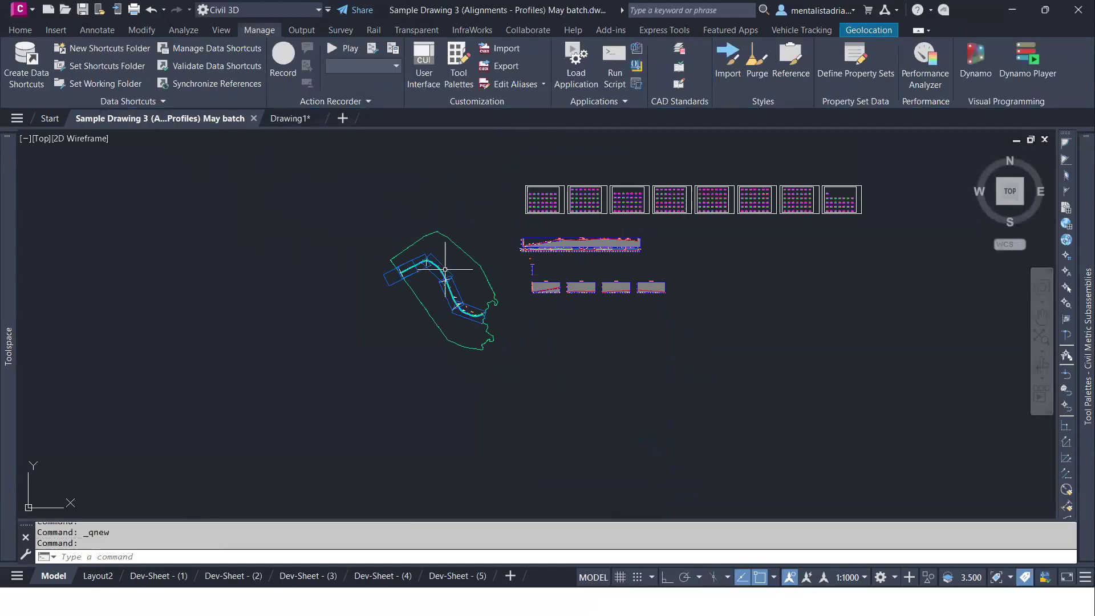
left_click(486, 275)
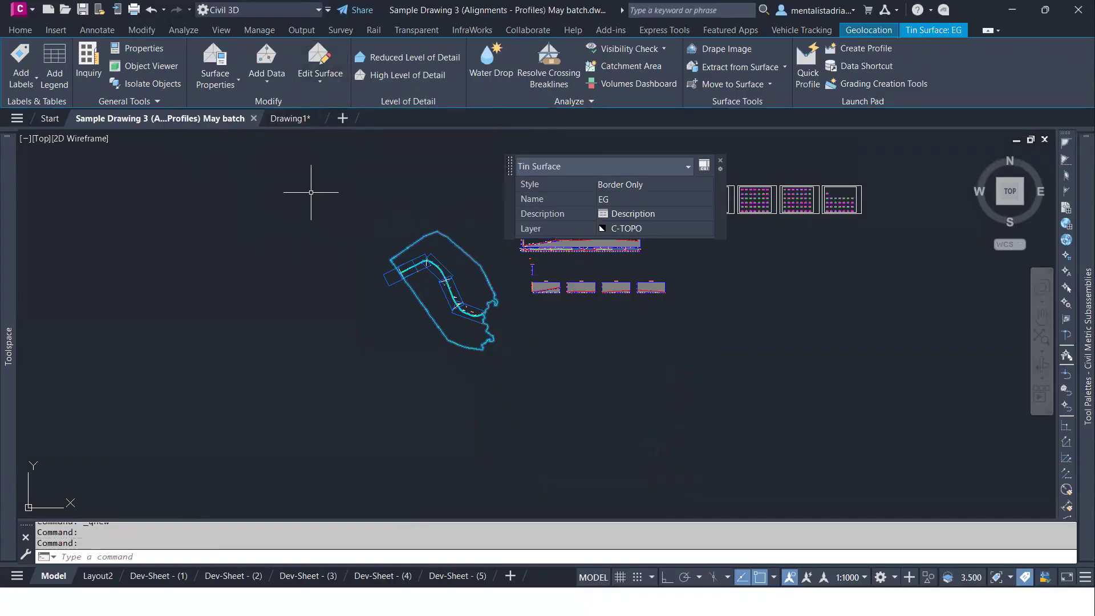
key("Escape")
left_click(294, 119)
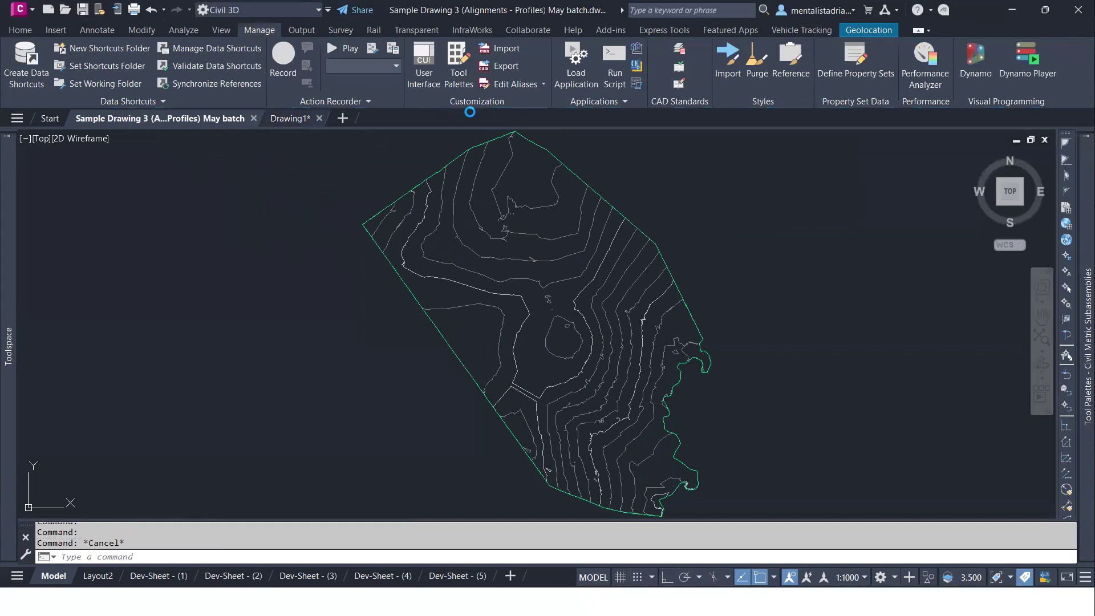
- Promote the EG surface reference in Drawing1 to an editable surface, and select it to check its editing options
left_click(471, 147)
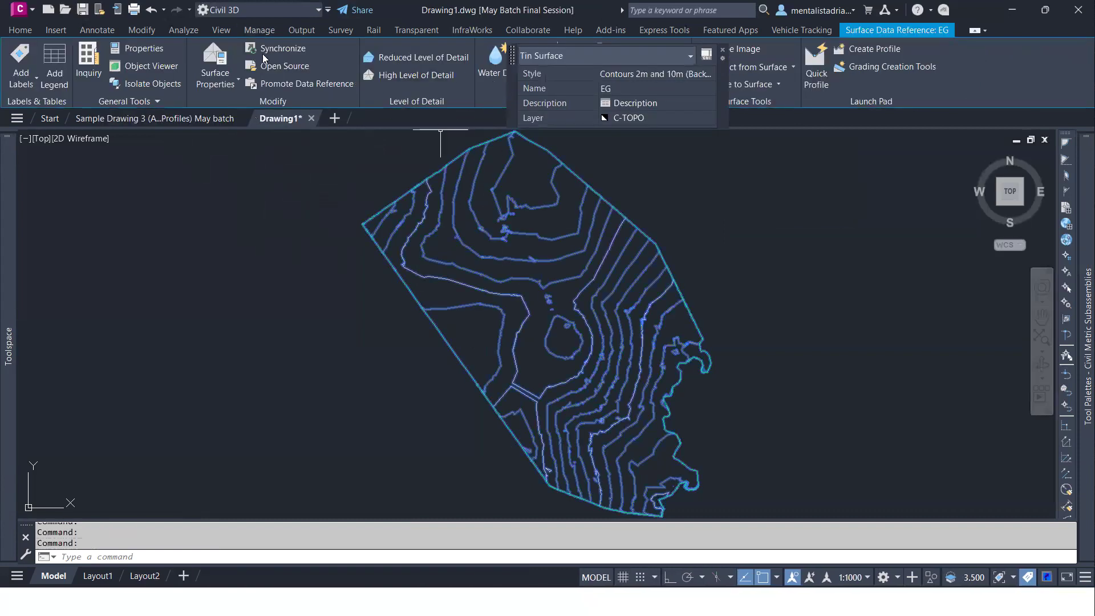
left_click(723, 51)
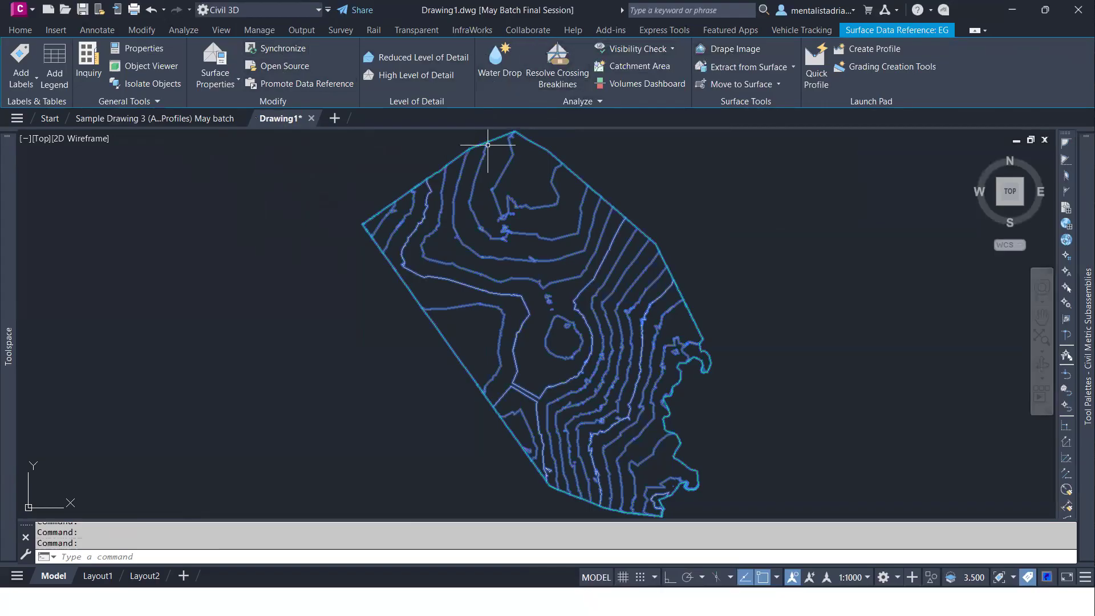
mouse_move(544, 238)
mouse_move(590, 212)
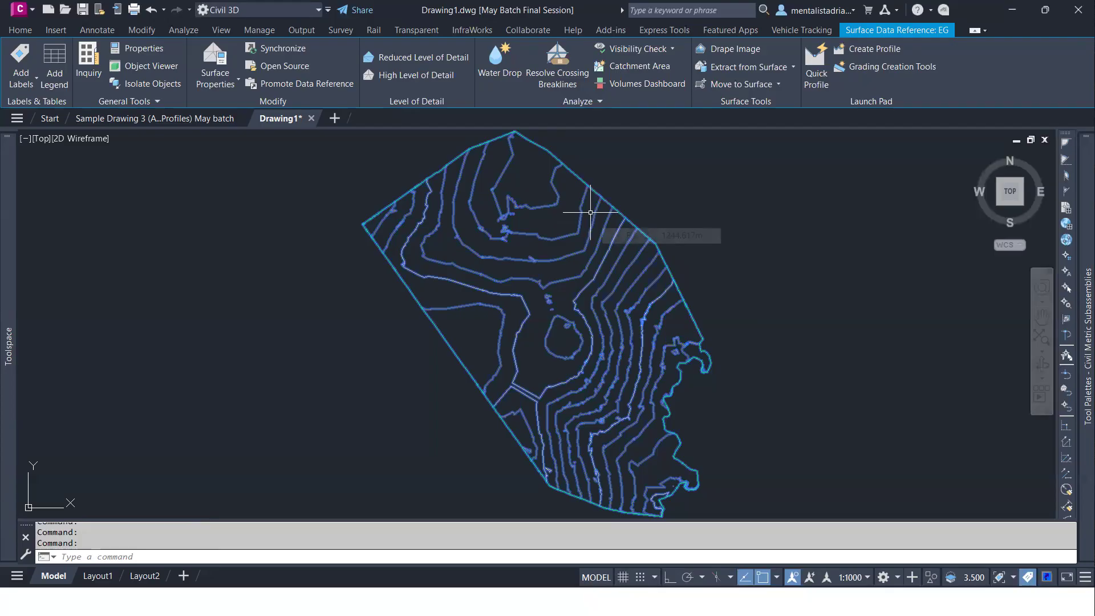
right_click(576, 216)
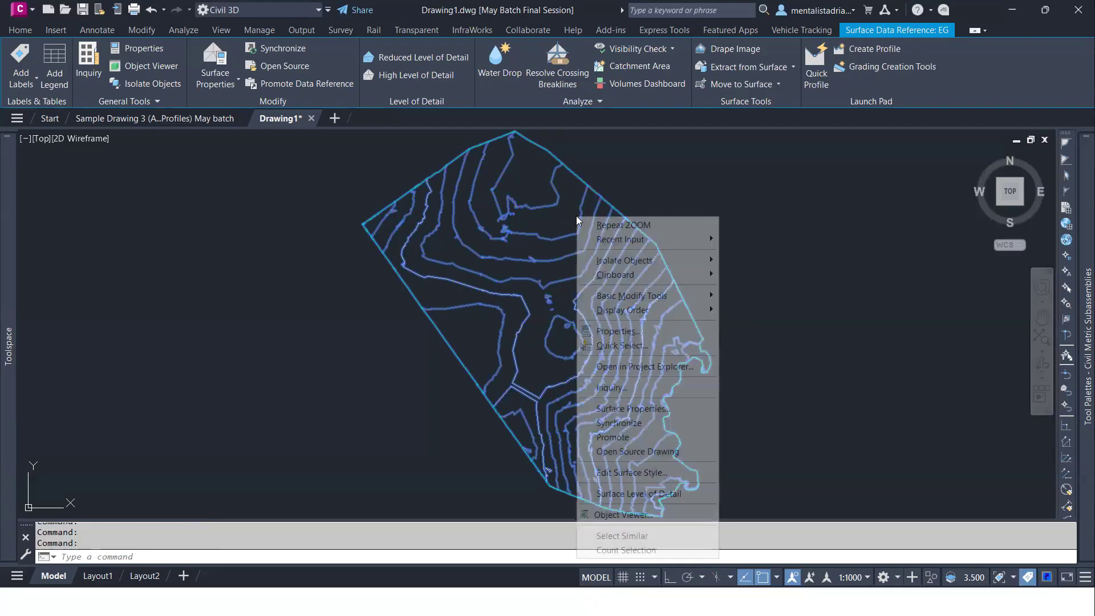
left_click(614, 437)
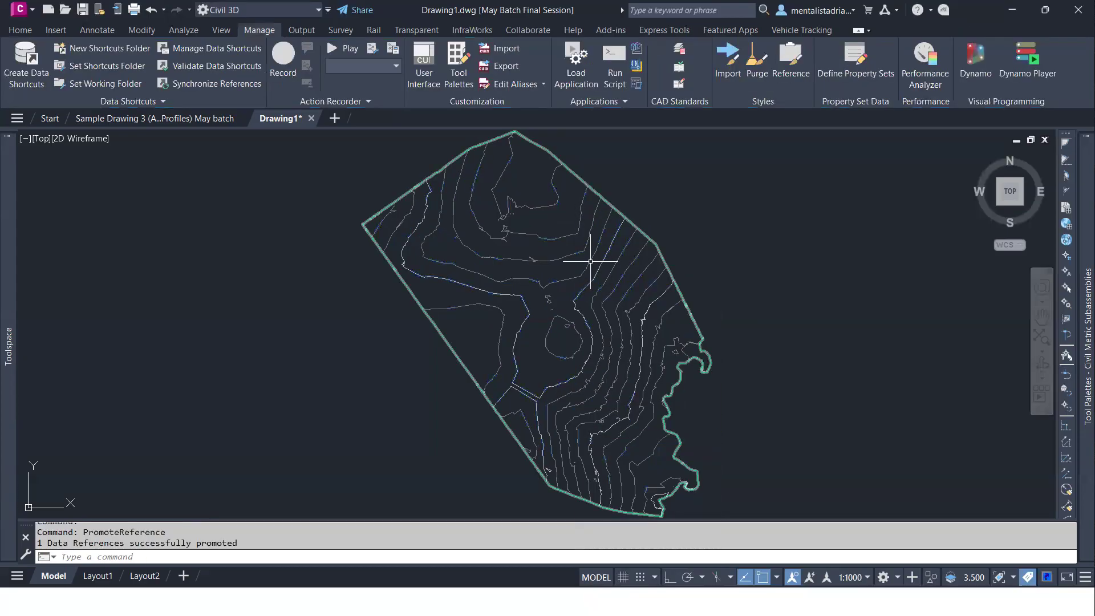
left_click(523, 200)
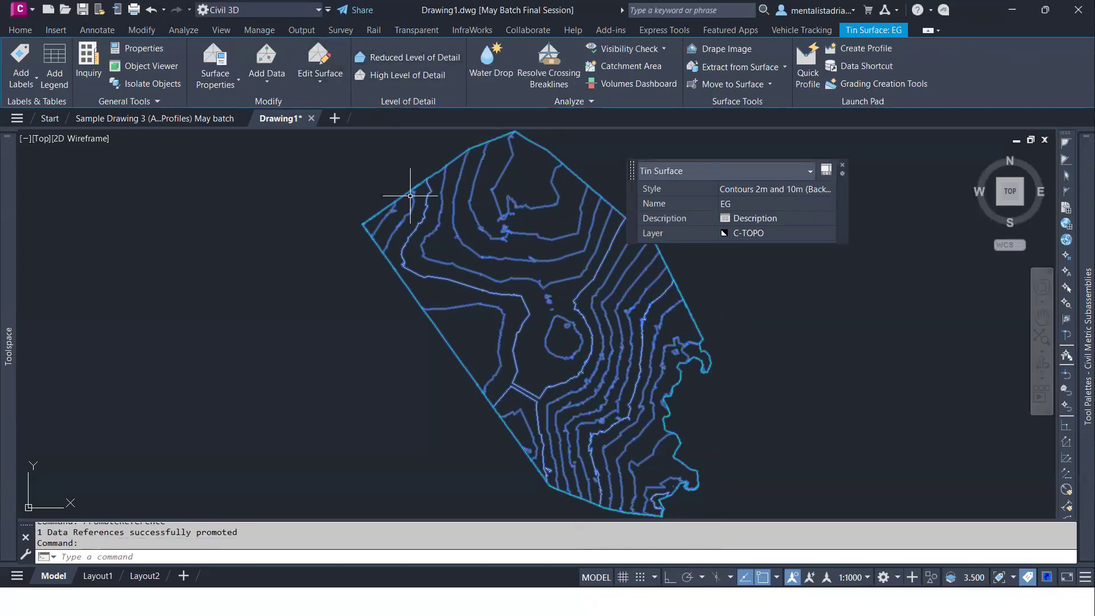
mouse_move(416, 194)
- Create a reference to the Main CL Alignment centerline shortcut with the Proposed style, layer C-ROAD and no site
mouse_move(15, 315)
scroll(63, 366, "down", 2)
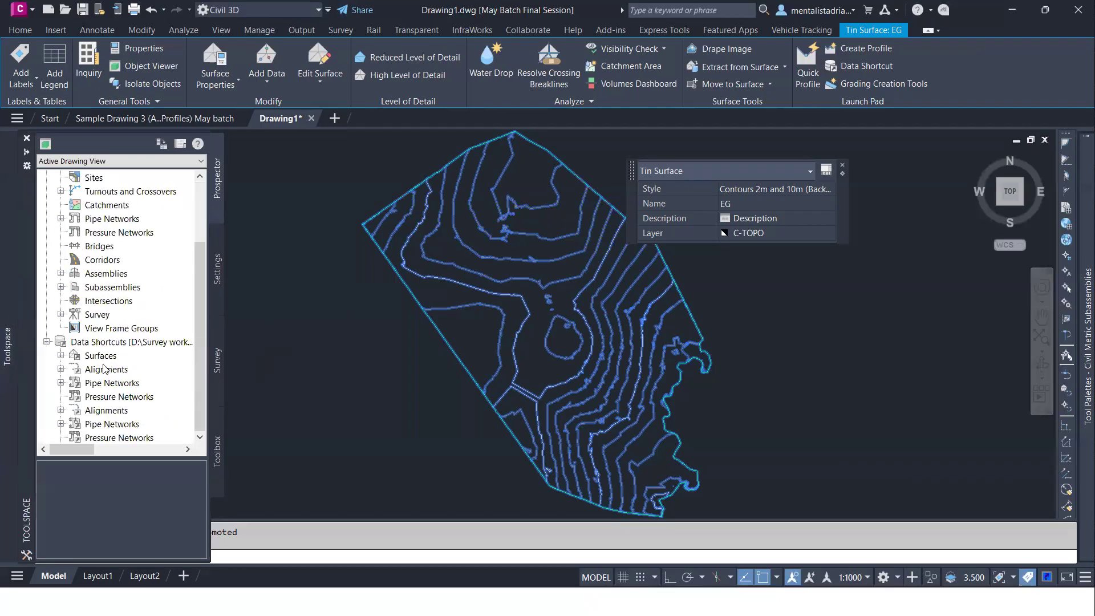
left_click(61, 369)
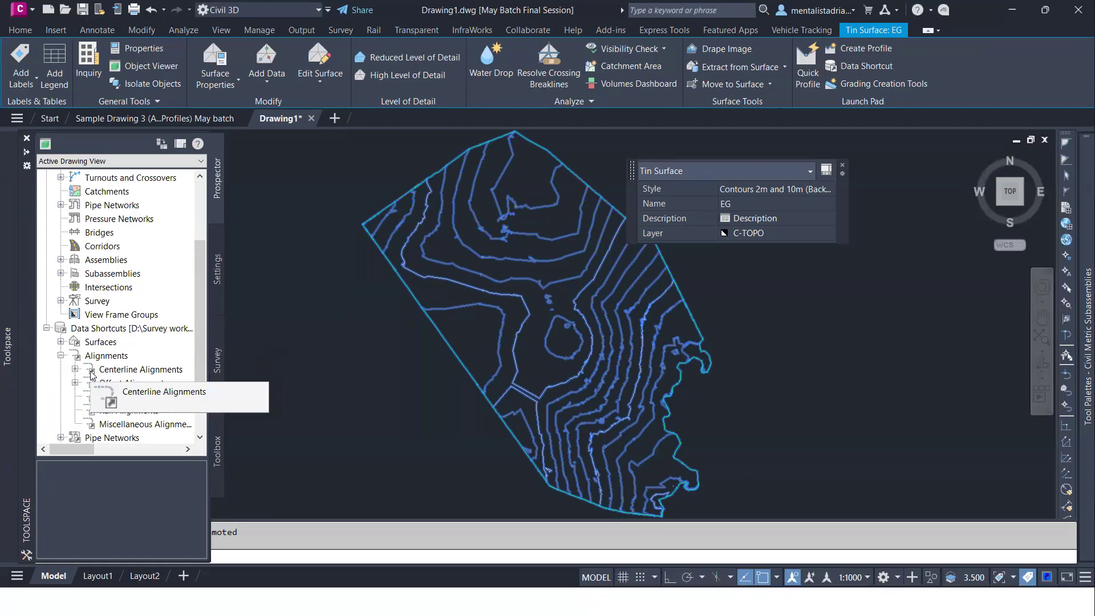
left_click(75, 369)
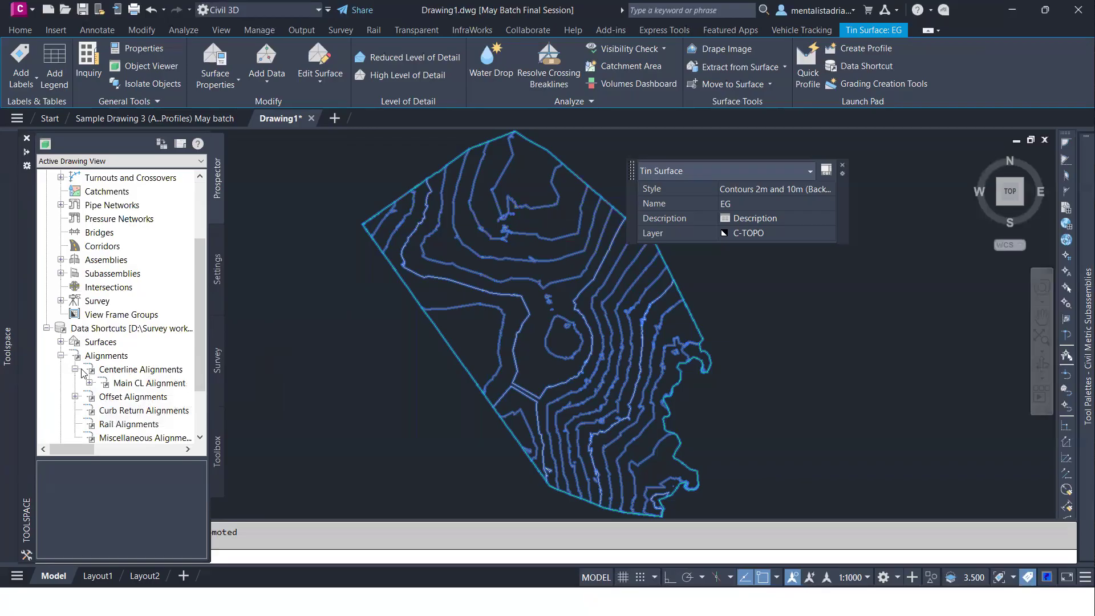
left_click(116, 383)
right_click(122, 381)
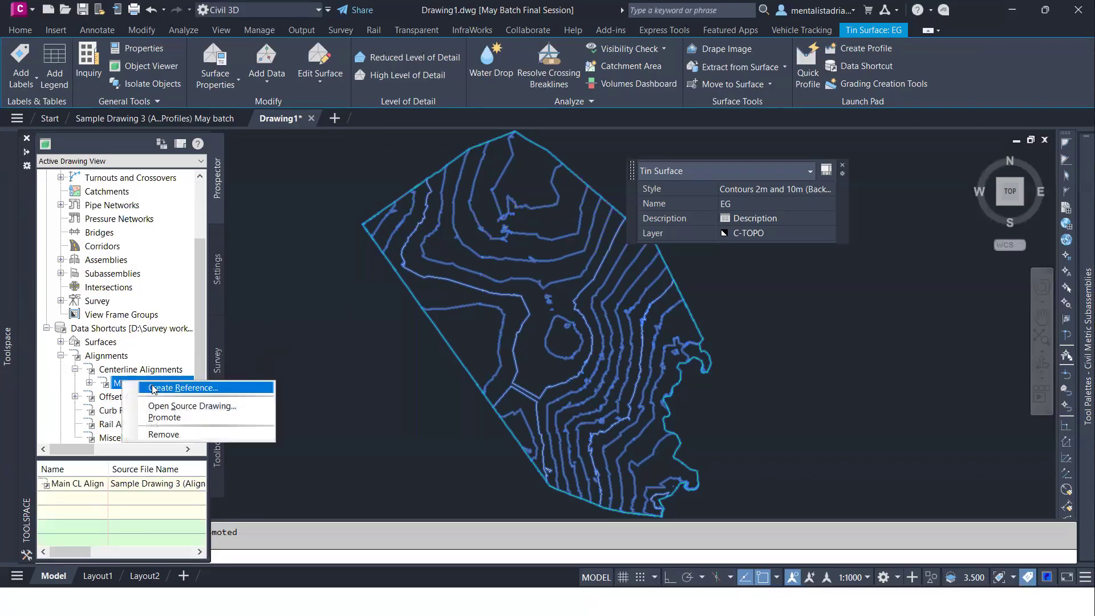
left_click(159, 389)
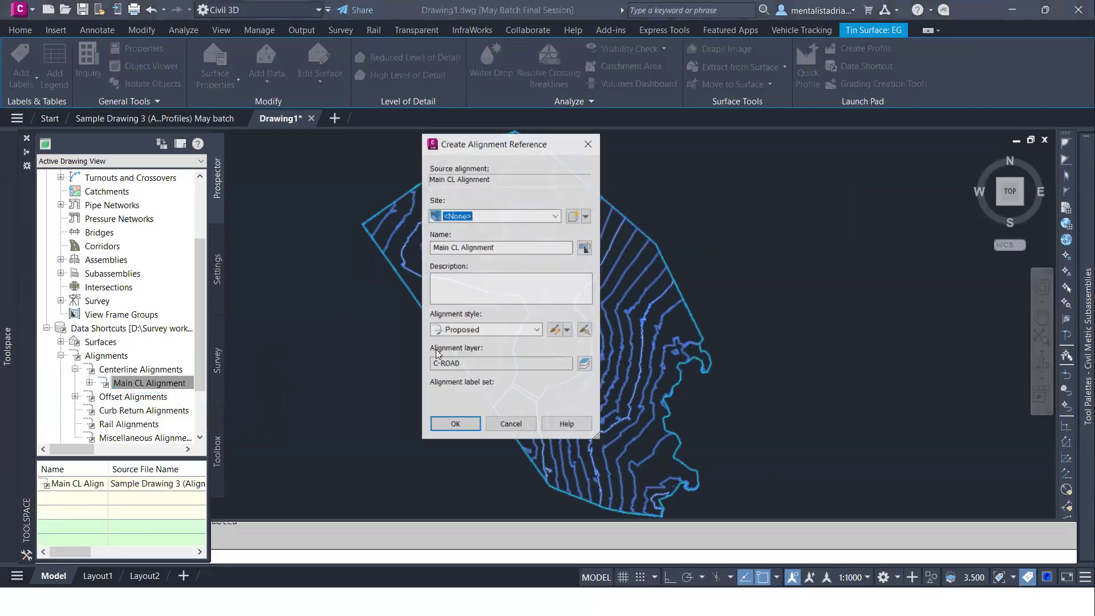
left_click(455, 423)
- Examine the referenced Main CL Alignment's labels and geometry, and select it near station 0+000 to check its available options
scroll(541, 284, "up", 10)
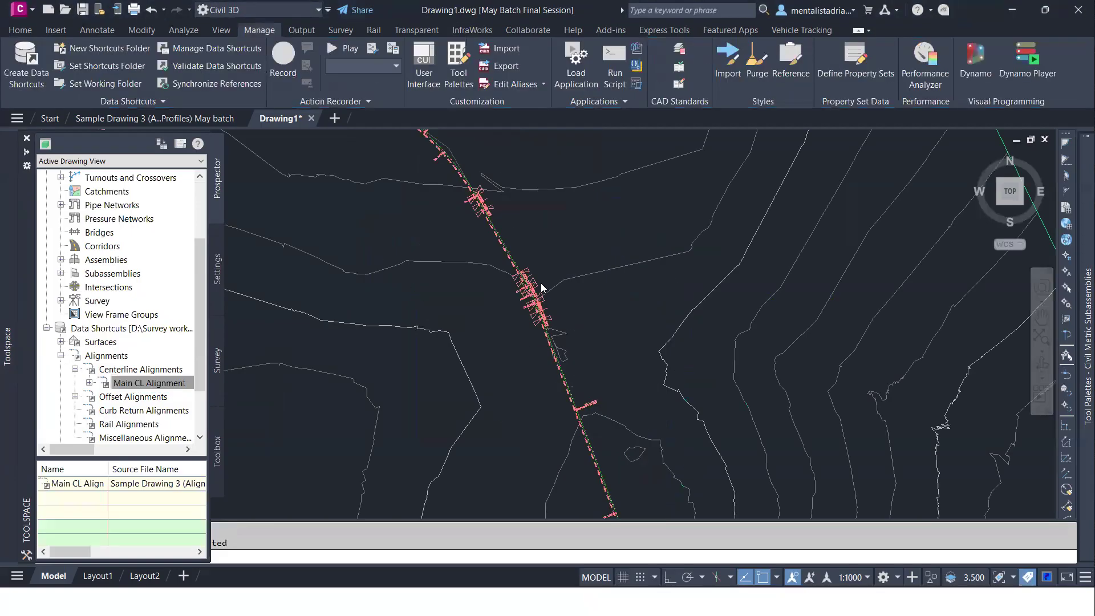
scroll(526, 294, "up", 2)
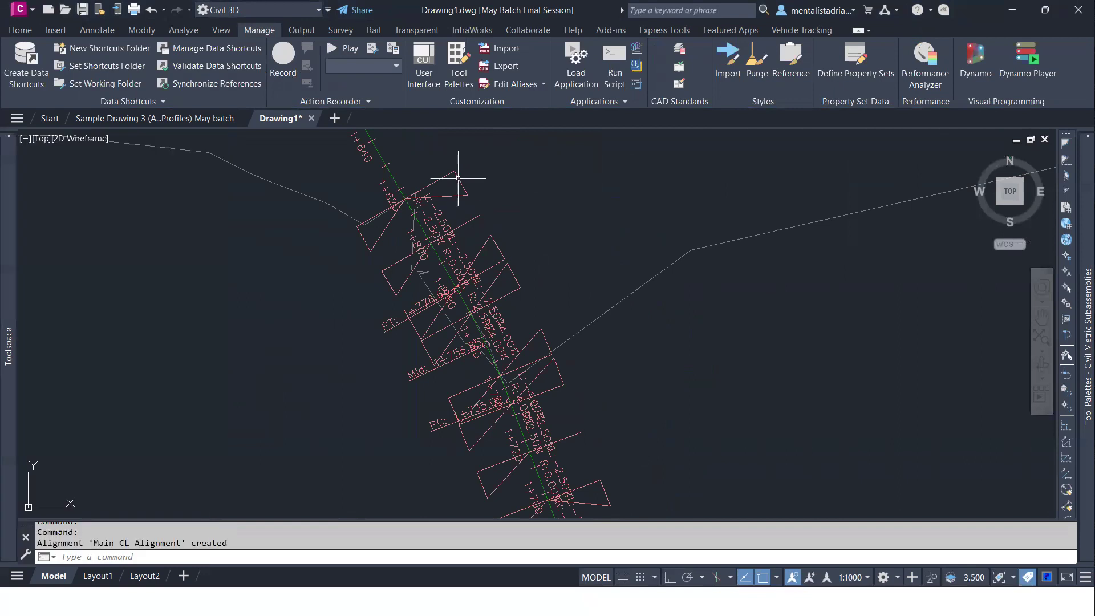
scroll(506, 237, "down", 6)
scroll(706, 443, "up", 5)
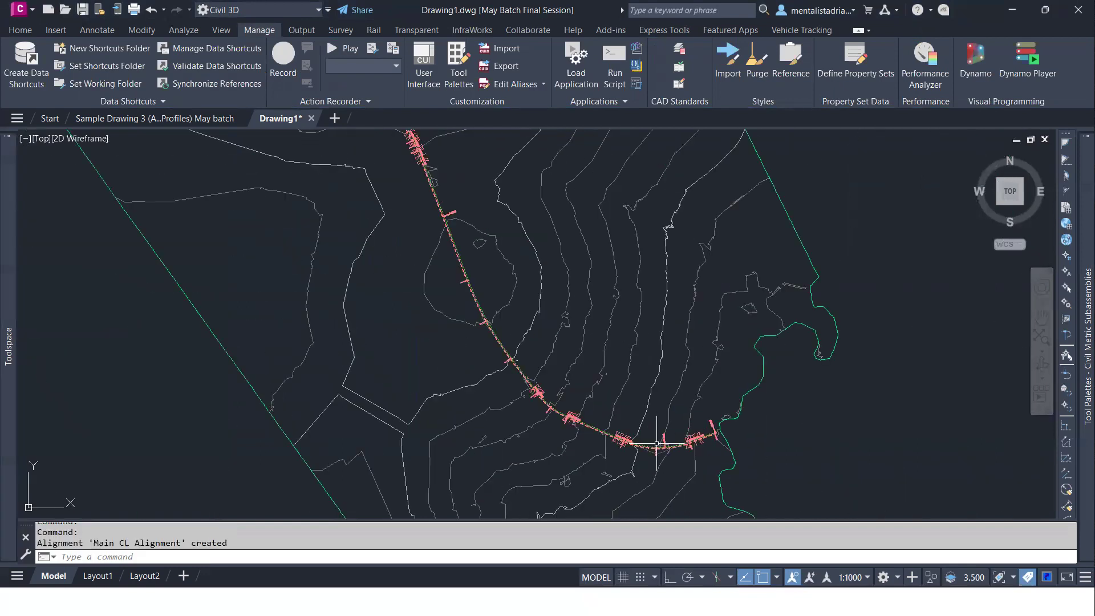
middle_click_drag(766, 389, 521, 399)
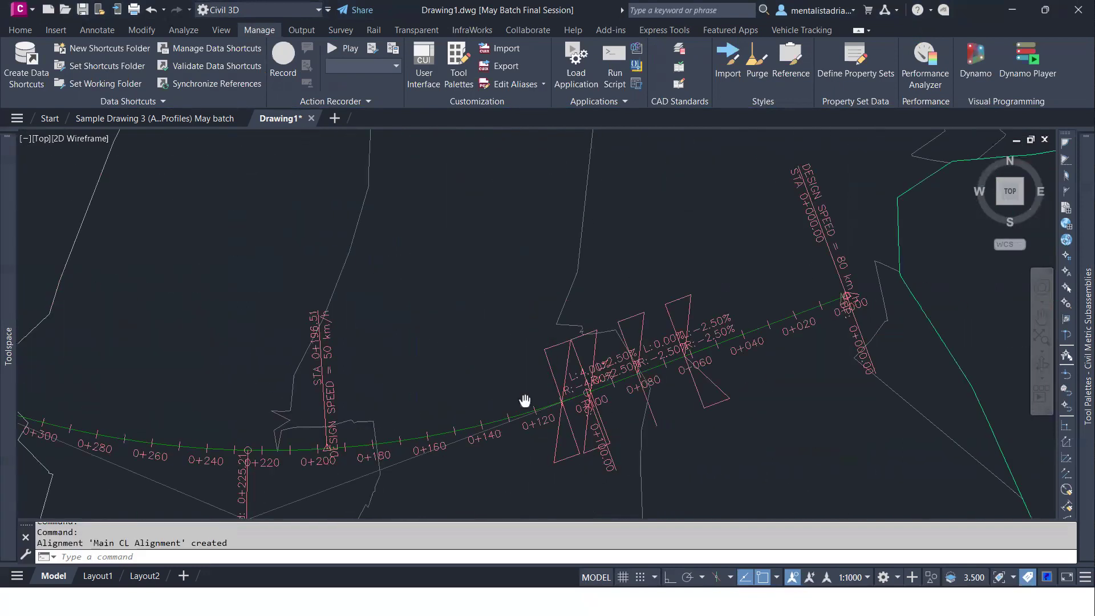
left_click(770, 315)
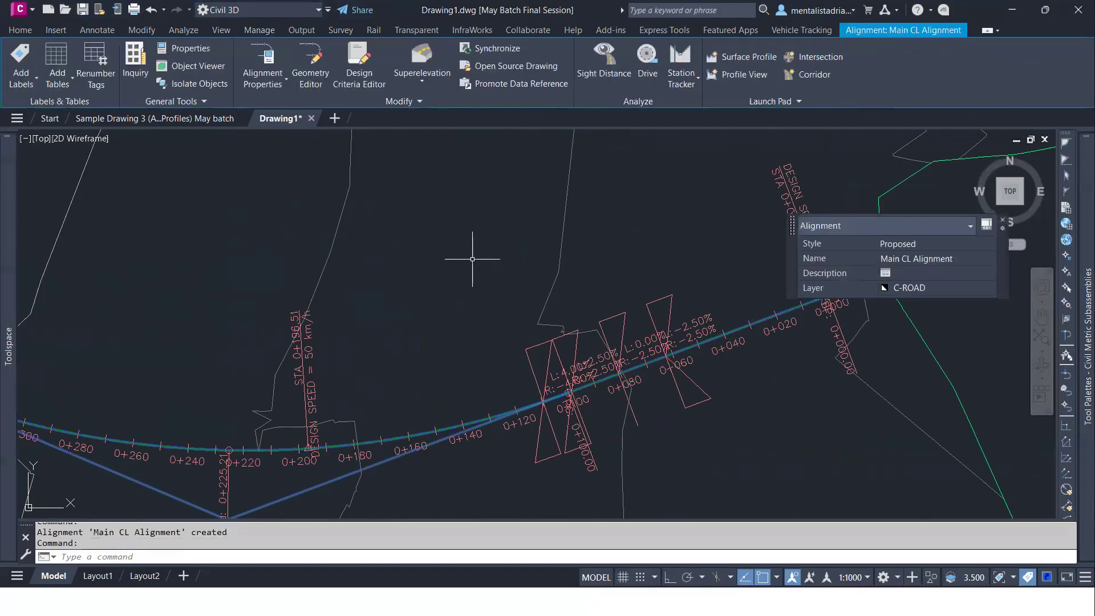
mouse_move(473, 256)
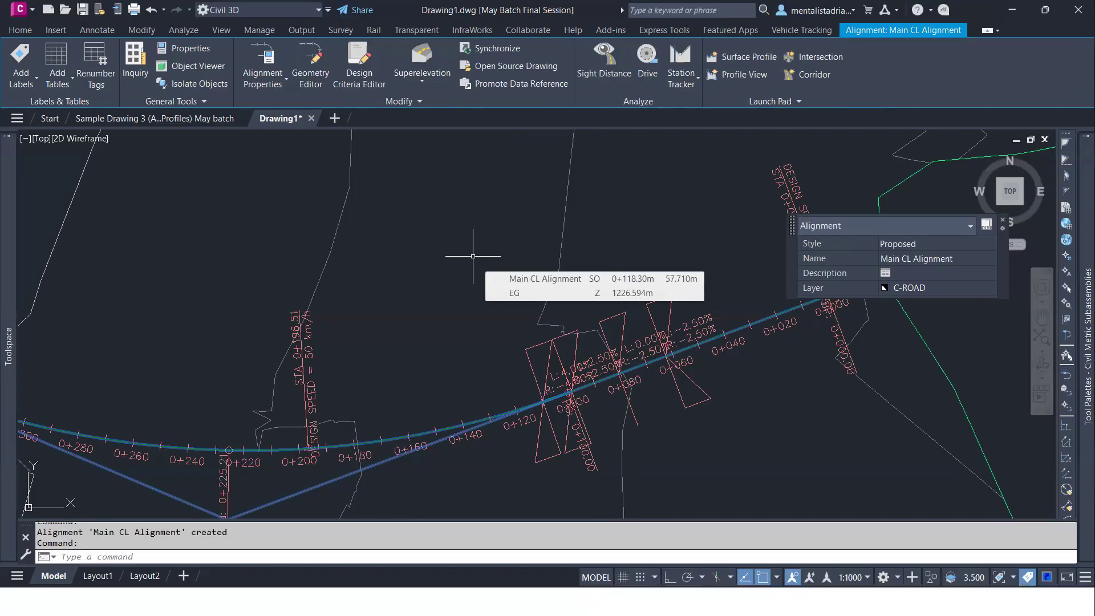
- Open the reference settings for the Design Pipe Network - (1) data shortcut in Drawing1
scroll(533, 225, "down", 5)
middle_click_drag(406, 225, 481, 350)
middle_click_drag(320, 247, 428, 372)
mouse_move(2, 247)
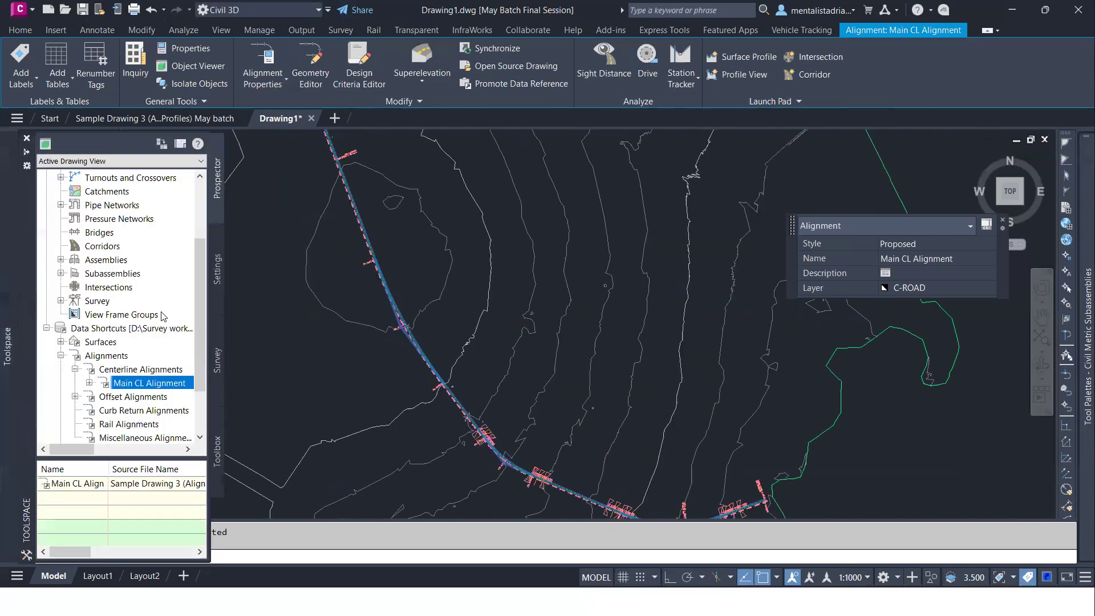
scroll(164, 316, "down", 2)
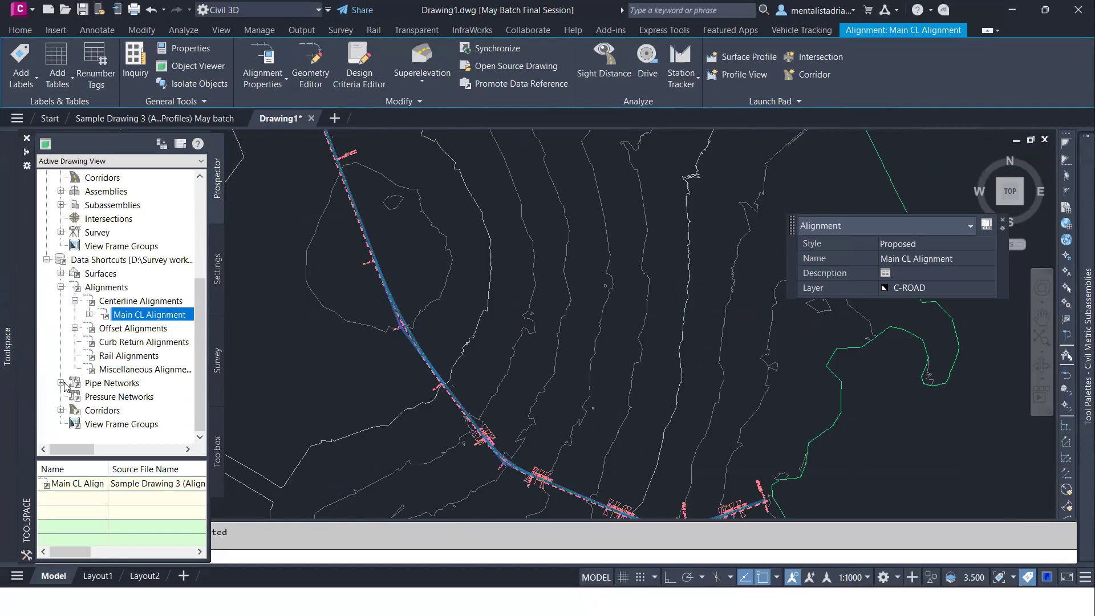
left_click(61, 383)
left_click(106, 398)
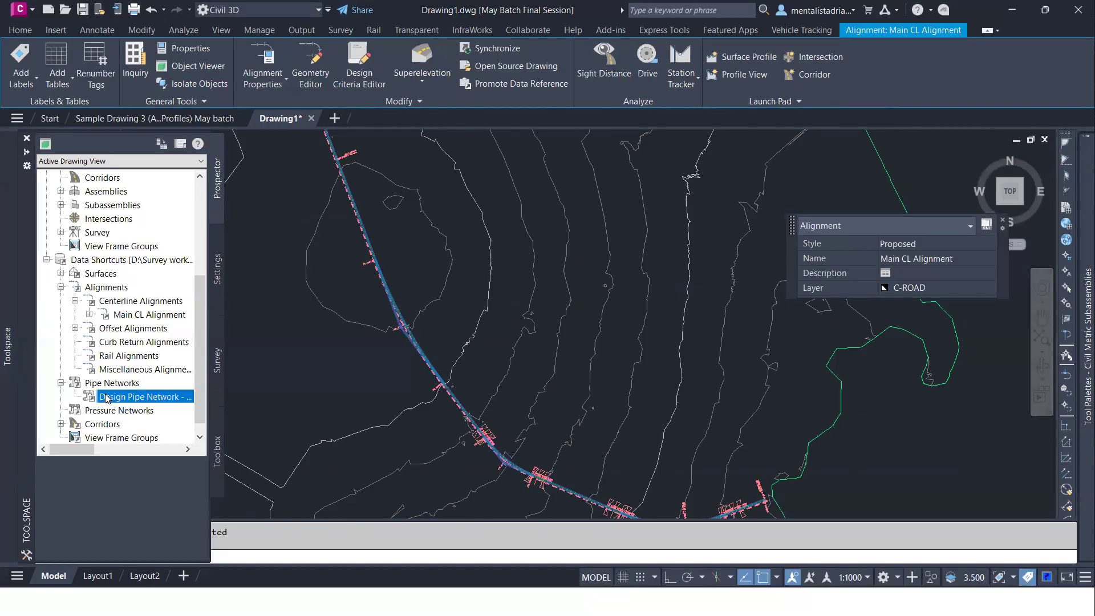
right_click(107, 398)
left_click(149, 403)
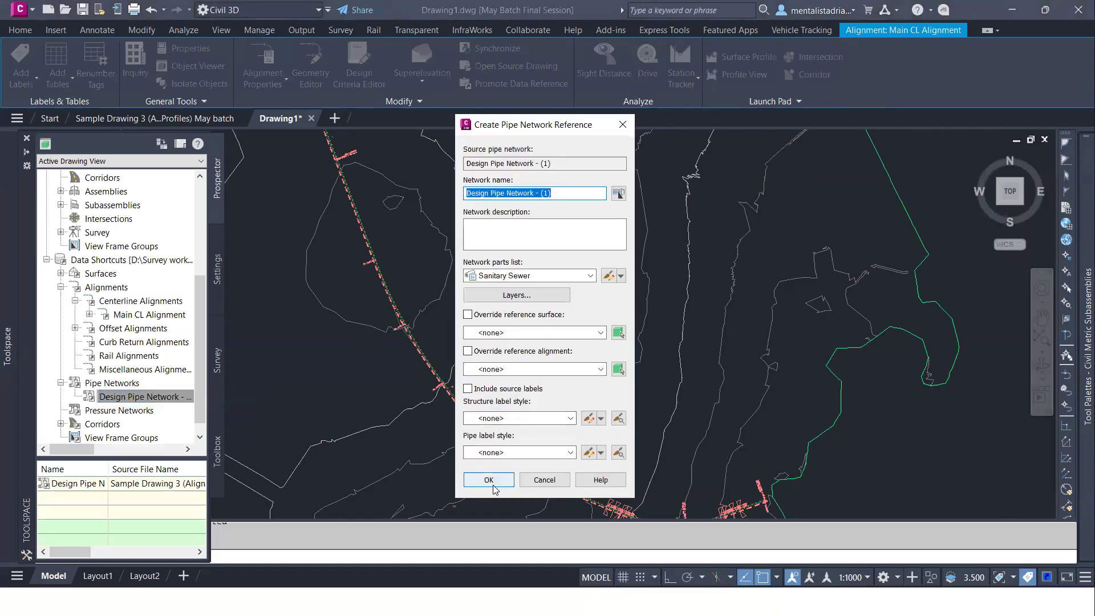
- Create the pipe network reference with surface EG, alignment Main CL Alignment, Basic structure labels and a pipe label style
left_click(522, 332)
left_click(503, 359)
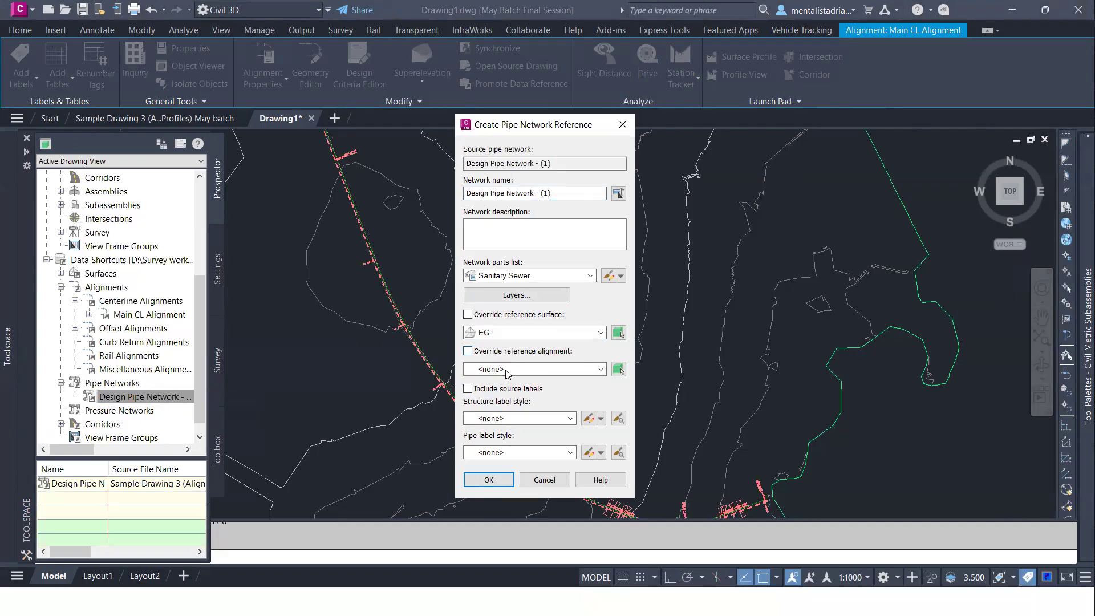
left_click(507, 369)
left_click(511, 396)
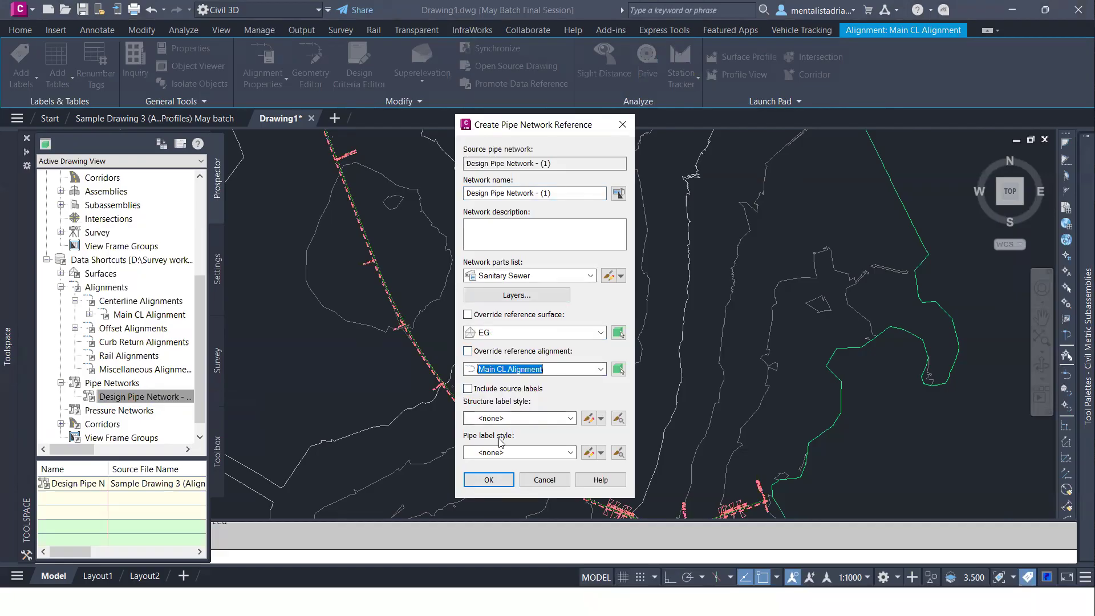
left_click(507, 421)
left_click(506, 435)
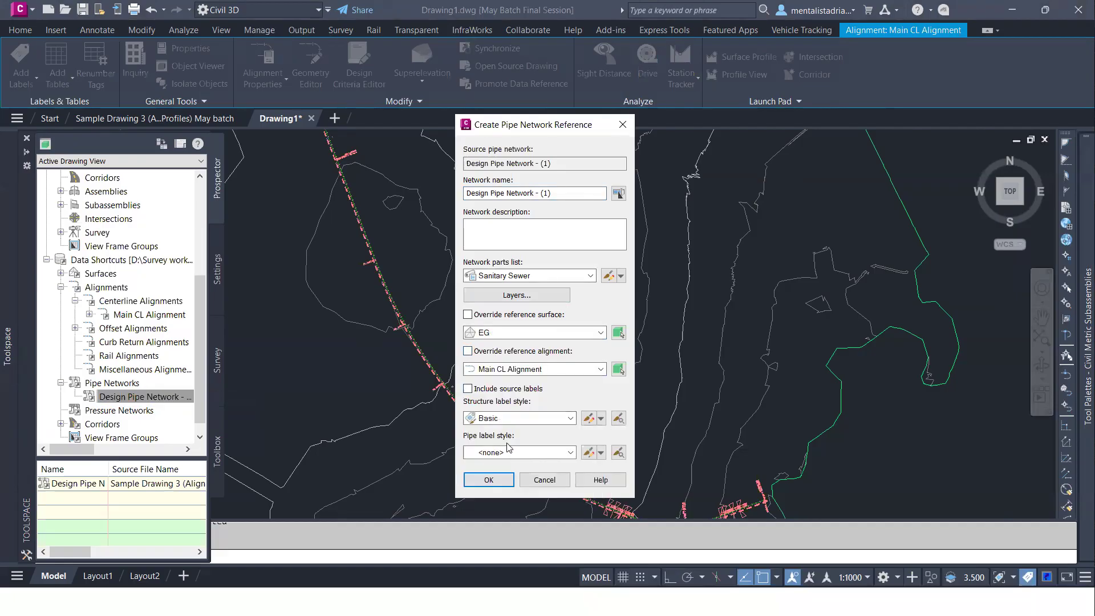
left_click(508, 453)
left_click(491, 487)
left_click(489, 480)
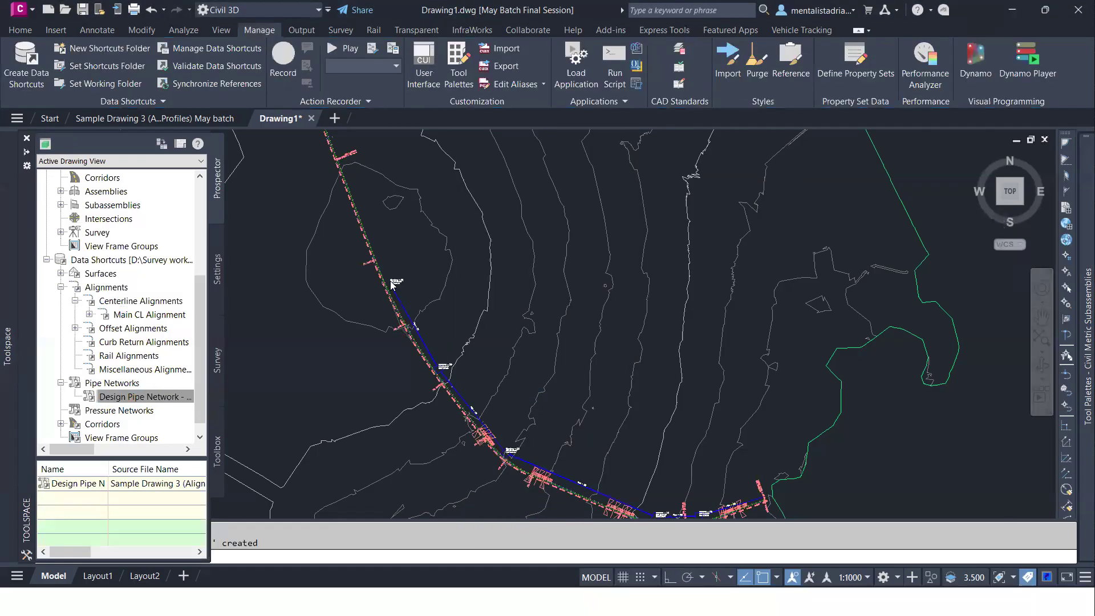
- Examine the referenced pipe network's structure labels and its layout along the Main CL Alignment
scroll(392, 284, "up", 10)
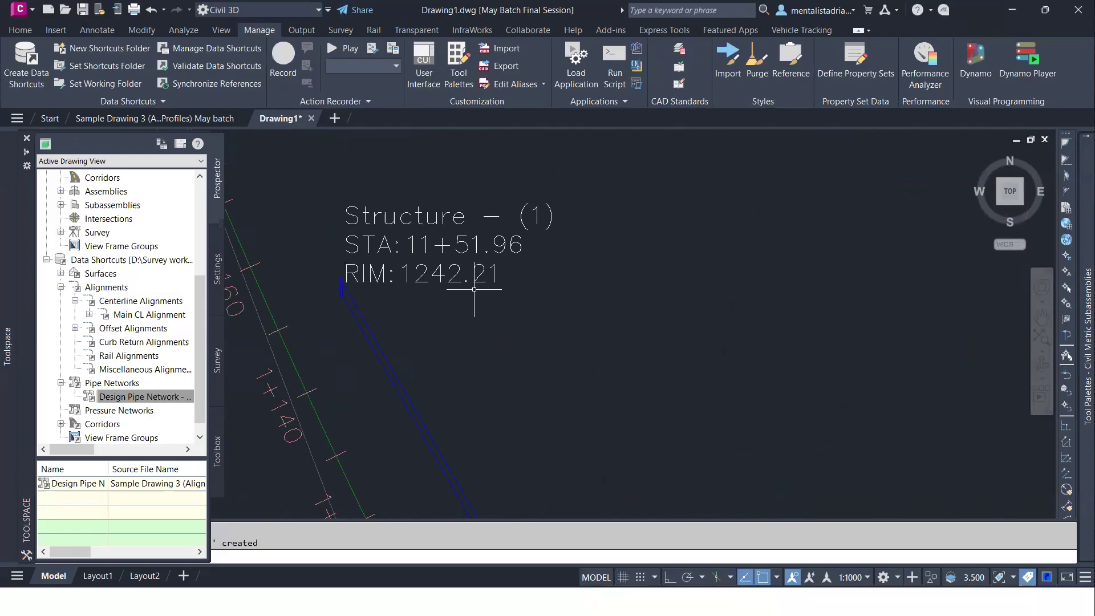
scroll(567, 350, "down", 15)
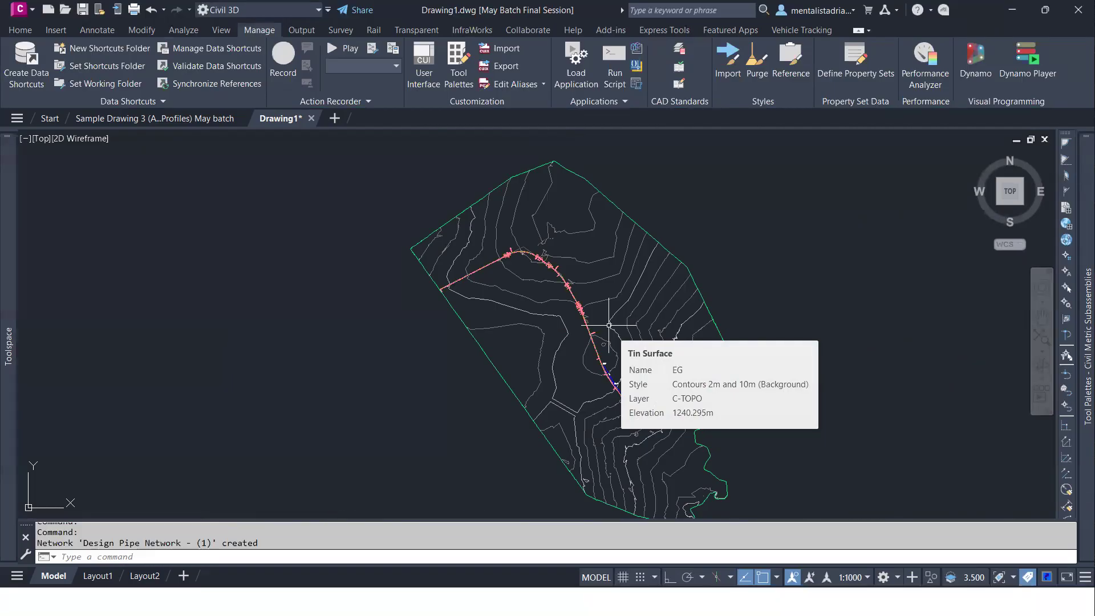
mouse_move(607, 361)
middle_mouse_down()
mouse_move(557, 326)
mouse_move(527, 323)
middle_mouse_up()
mouse_move(528, 323)
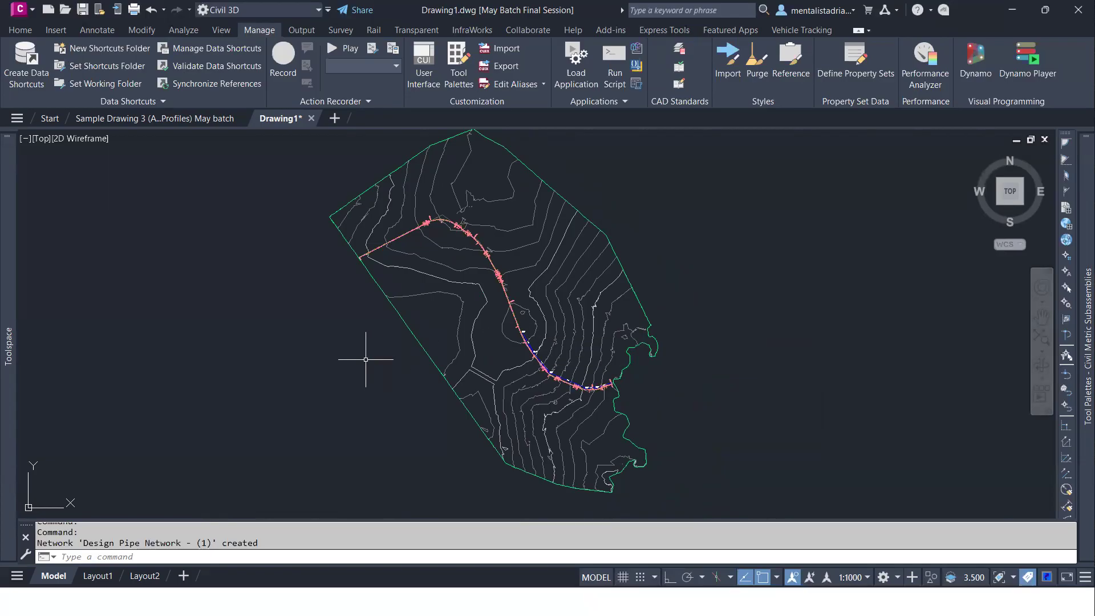
- Switch to File Explorer to inspect the May Batch Final Session shortcuts folder, and return to the drawing in Civil 3D
key("super")
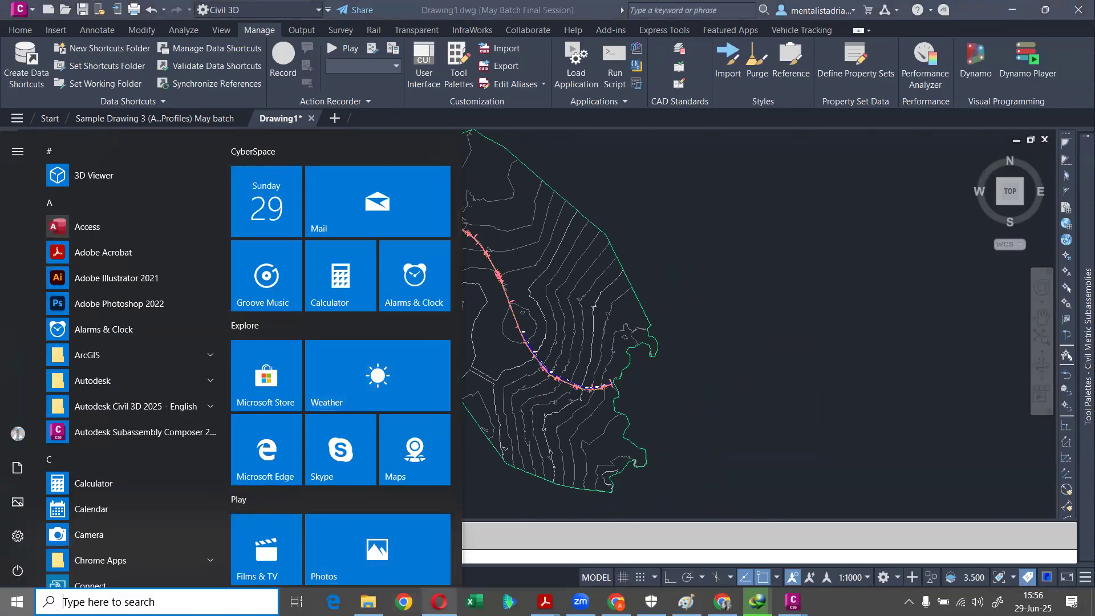
left_click(439, 600)
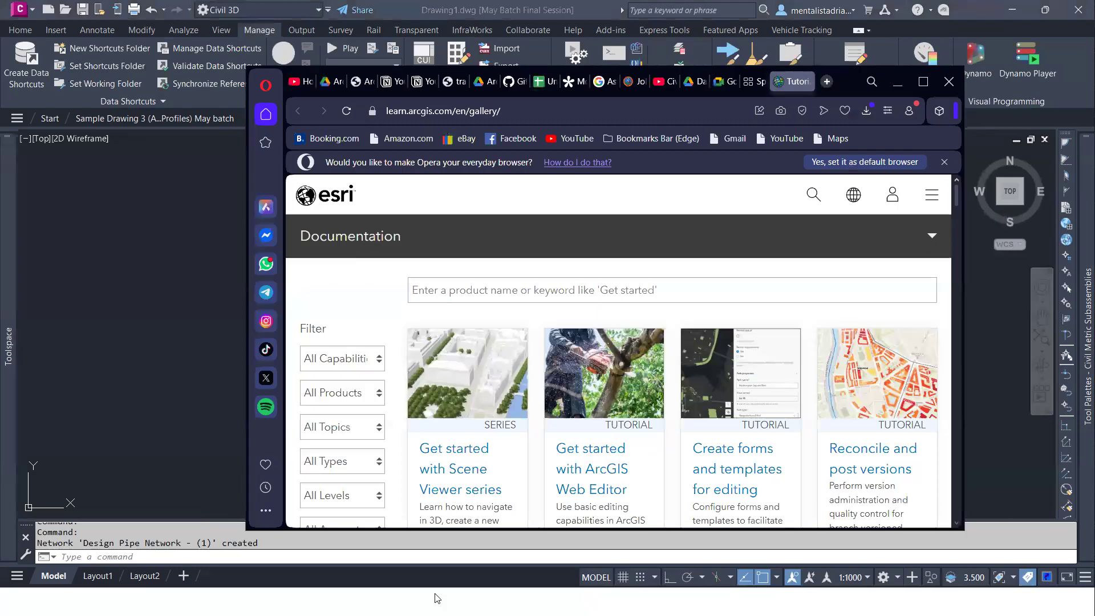
key("super")
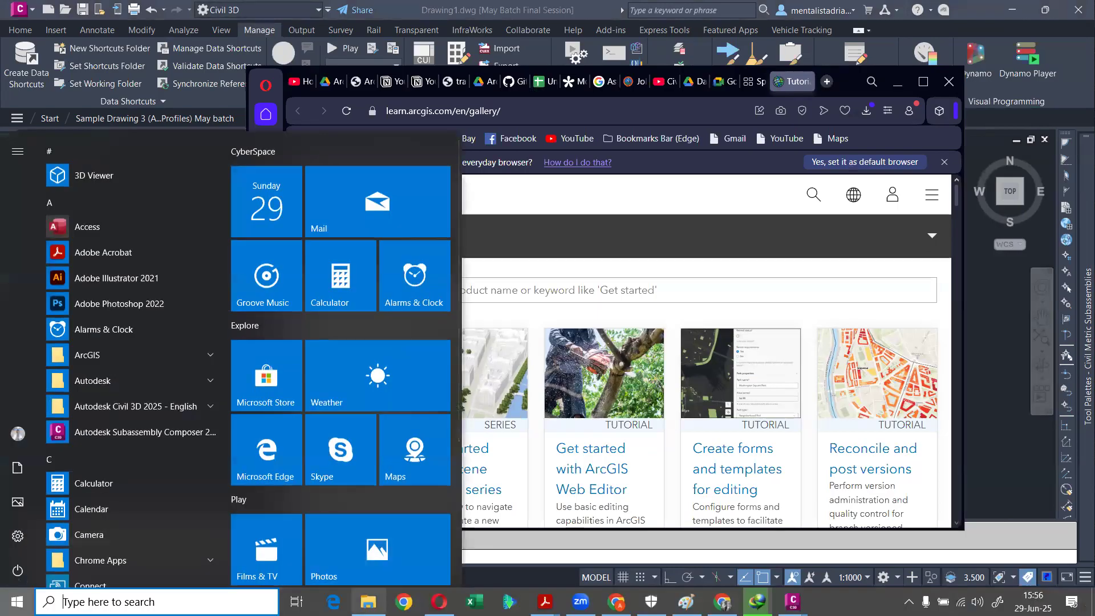
left_click(368, 602)
left_click(799, 303)
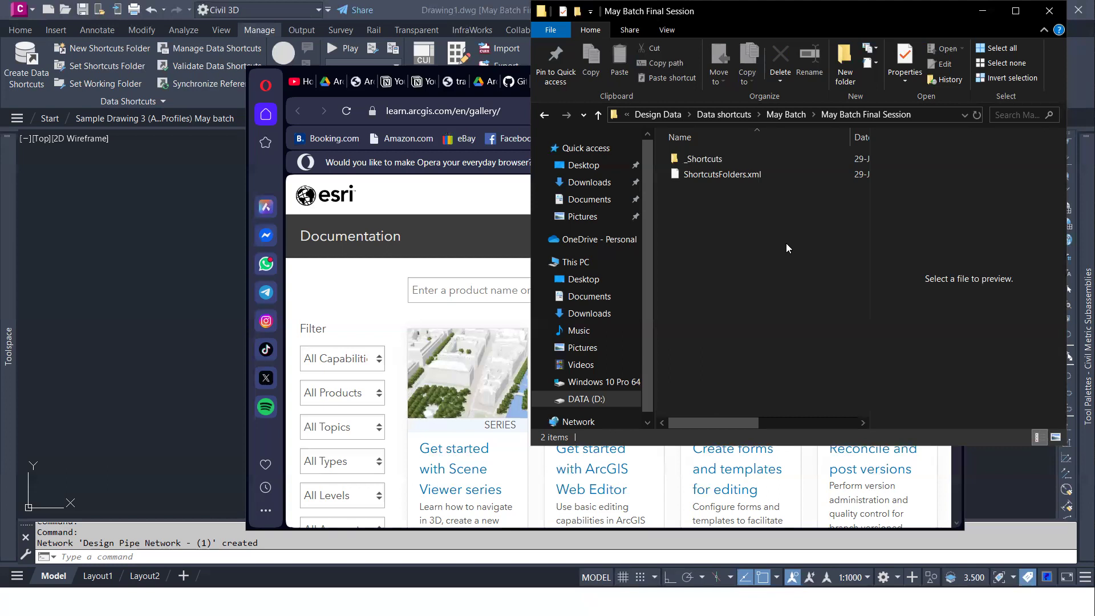
left_click(176, 312)
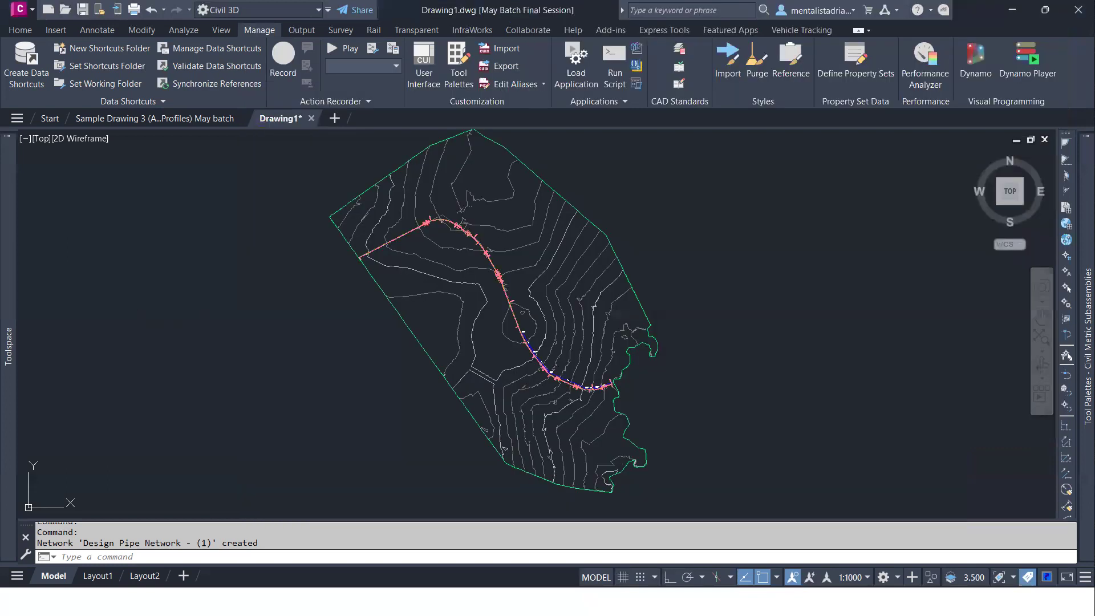
scroll(571, 245, "down", 5)
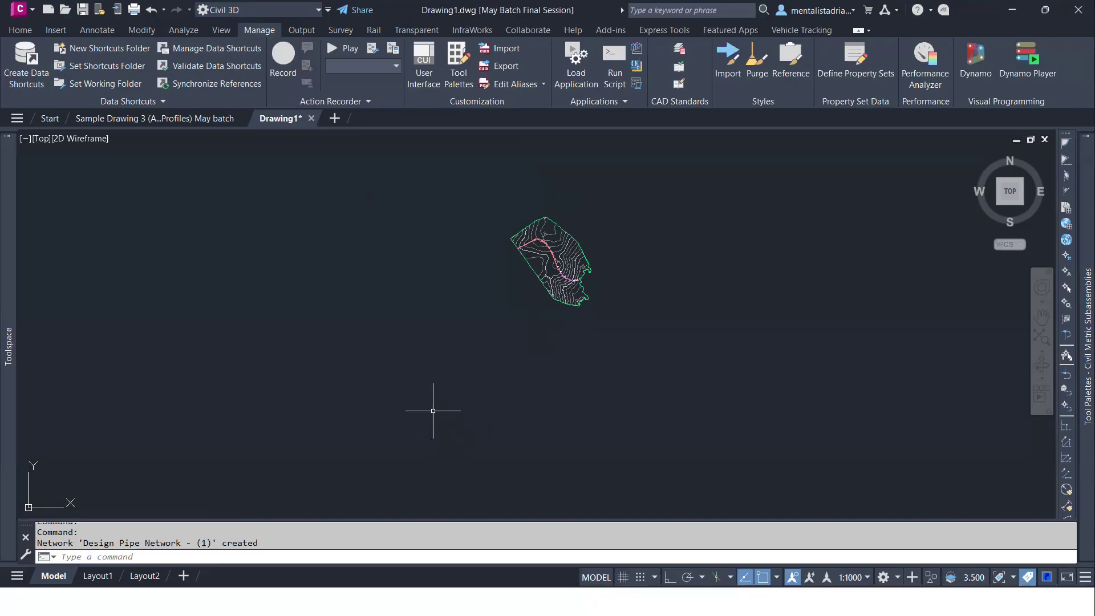
- Switch to Chrome and browse the Autocad Civil 3D and Civil 3D 2025 folders in Google Drive, returning to My Drive
key("super")
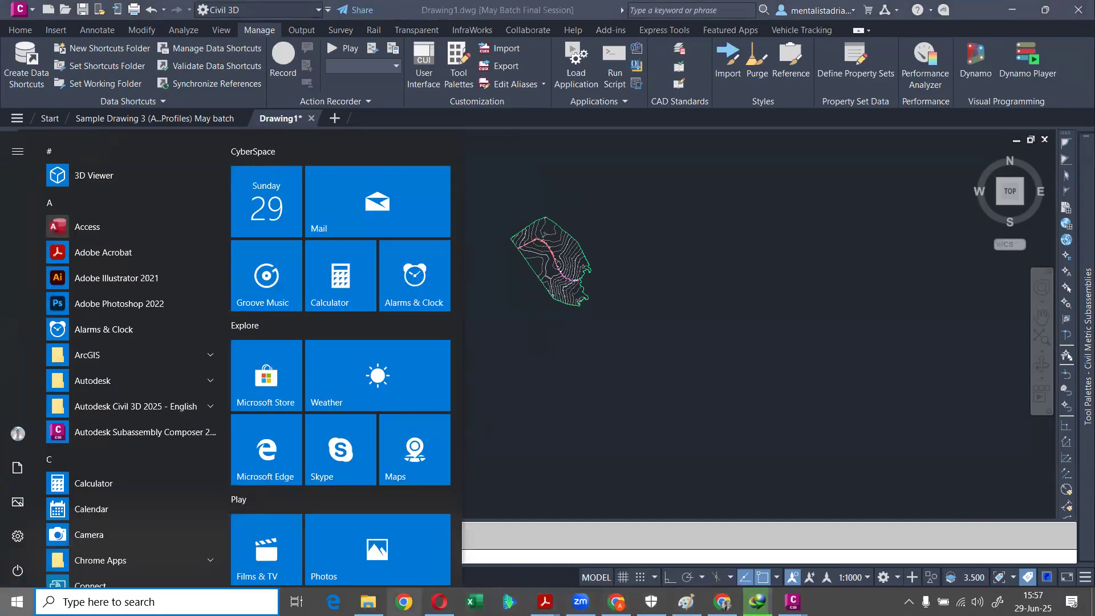
left_click(404, 602)
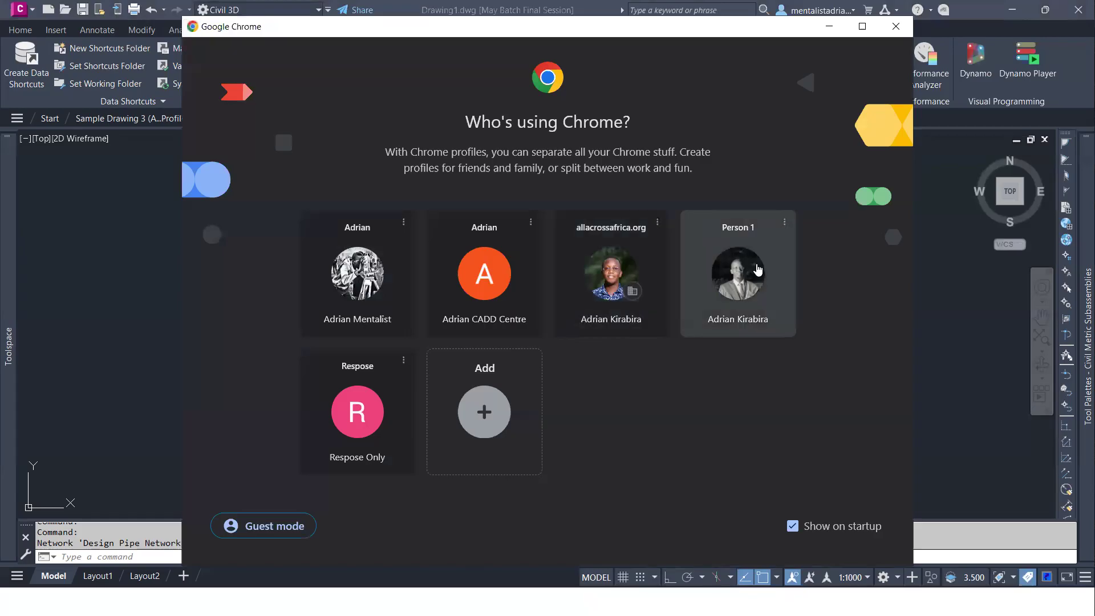
left_click(484, 274)
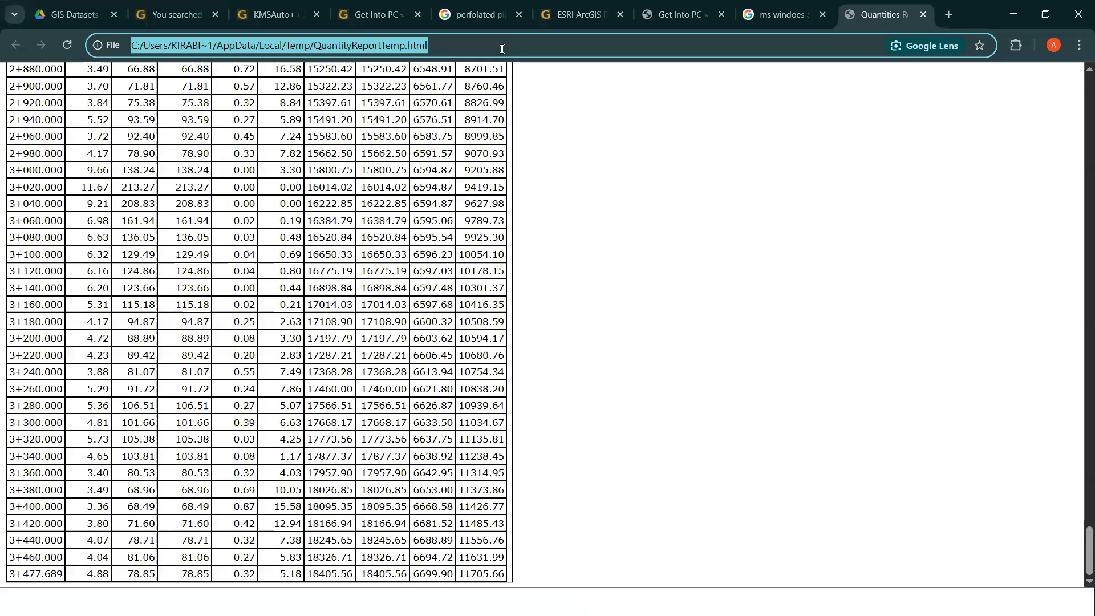
left_click(55, 8)
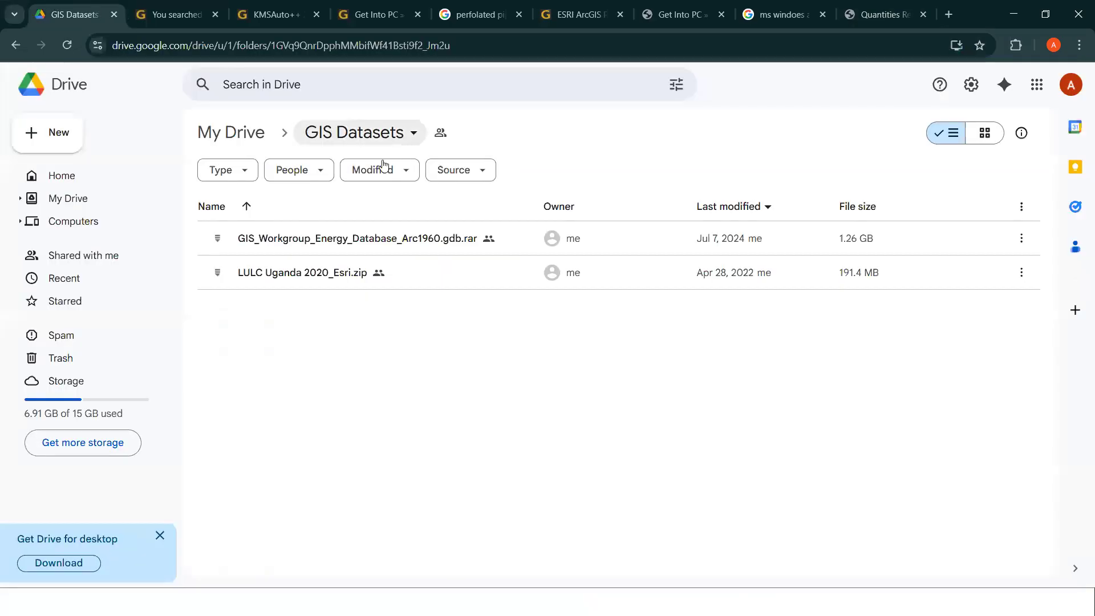
left_click(231, 133)
left_click(337, 245)
double_click(337, 245)
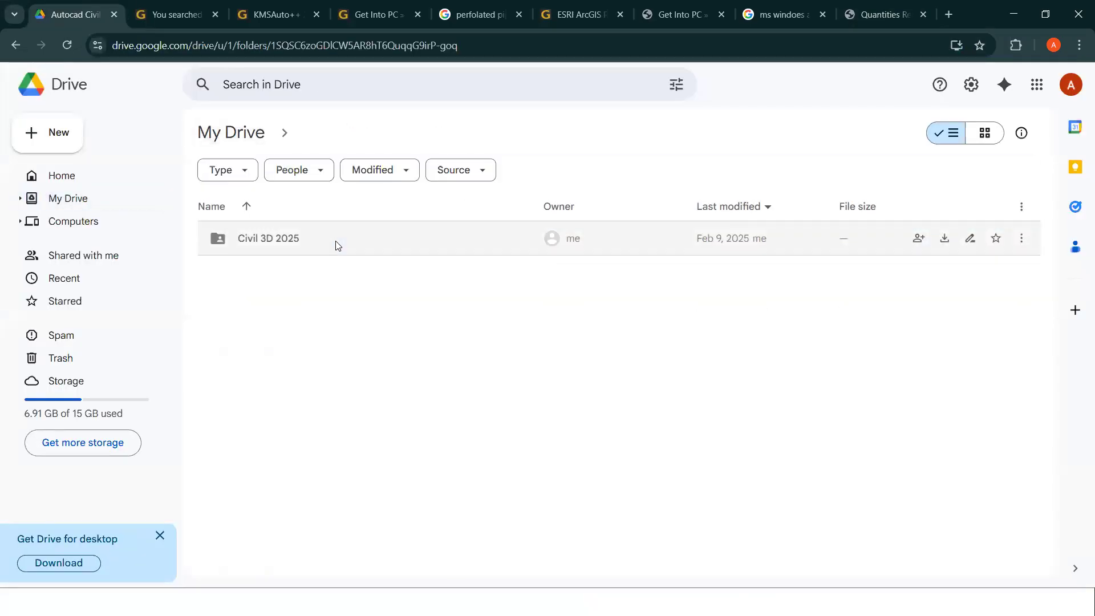
double_click(337, 245)
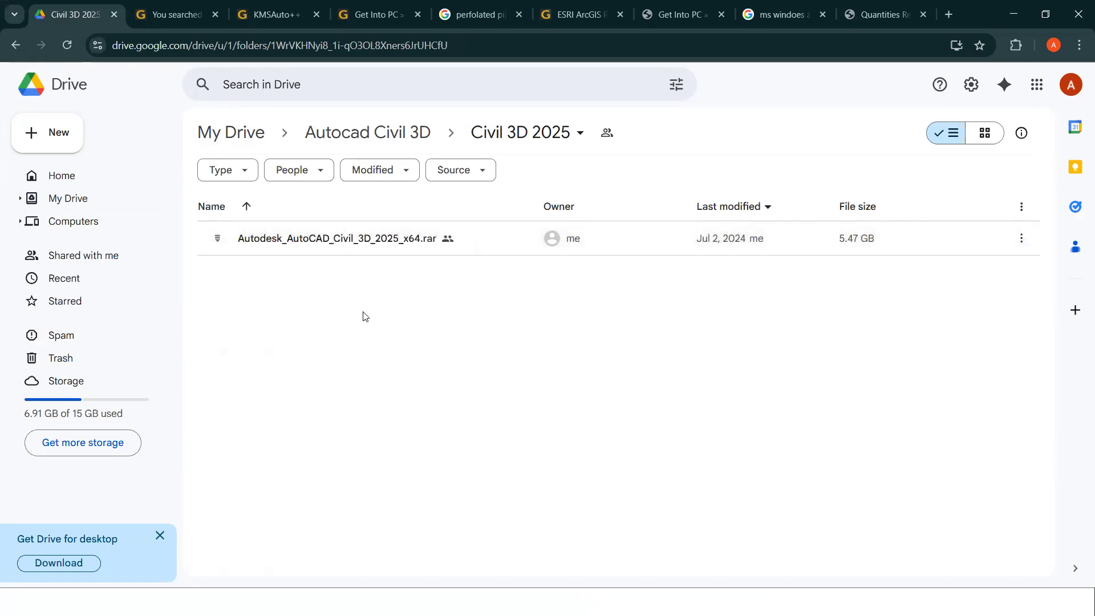
left_click(253, 140)
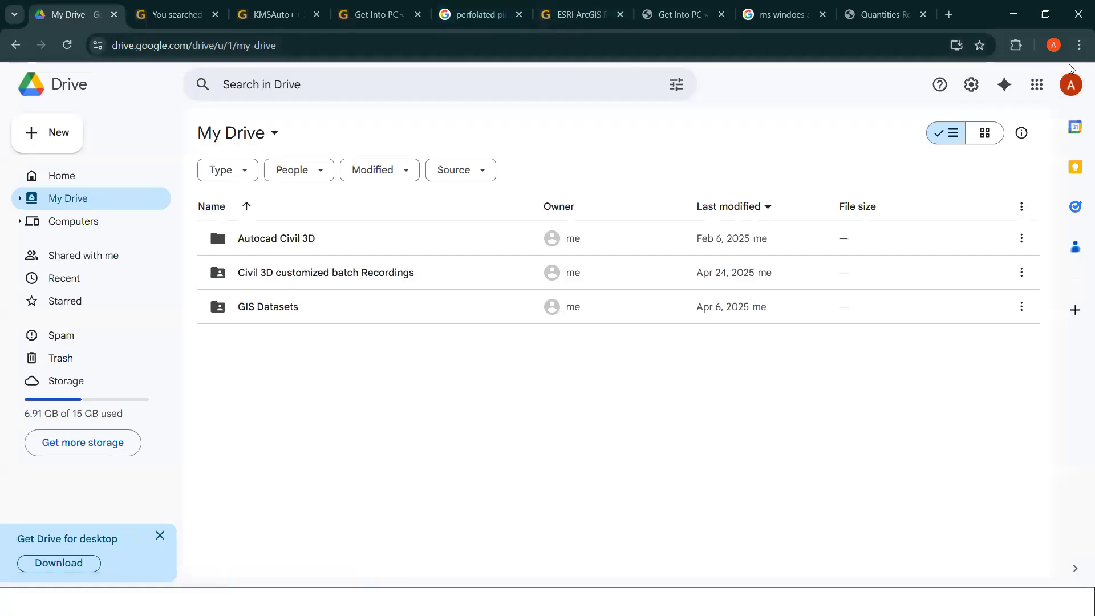
- Open the CADD Centre shared Drive folder in another Chrome profile, and enable the TeraBox Download Assistant extension
left_click(1054, 46)
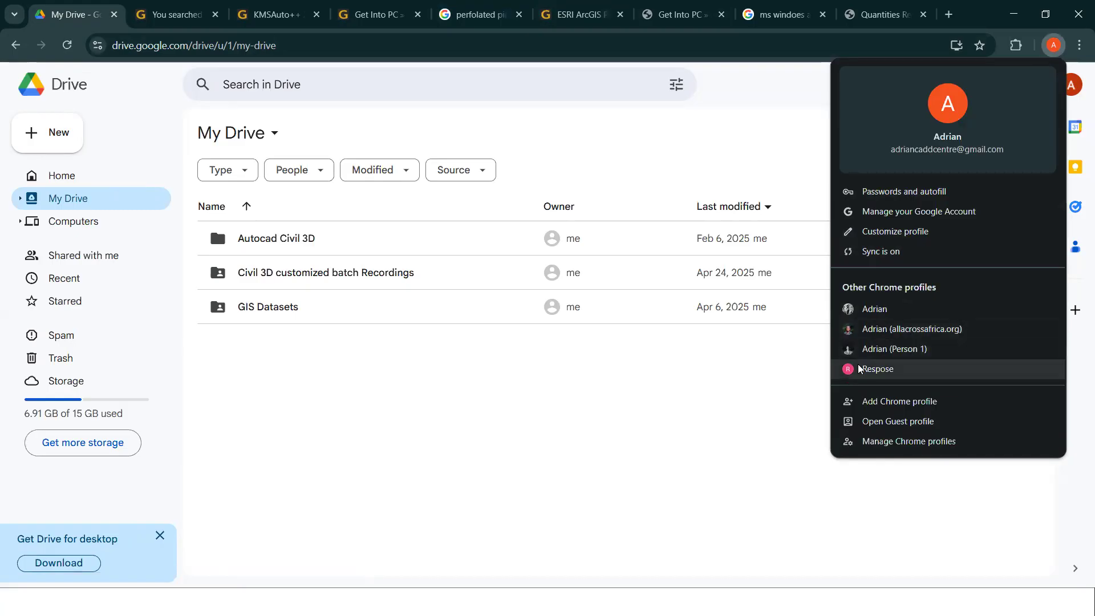
left_click(878, 369)
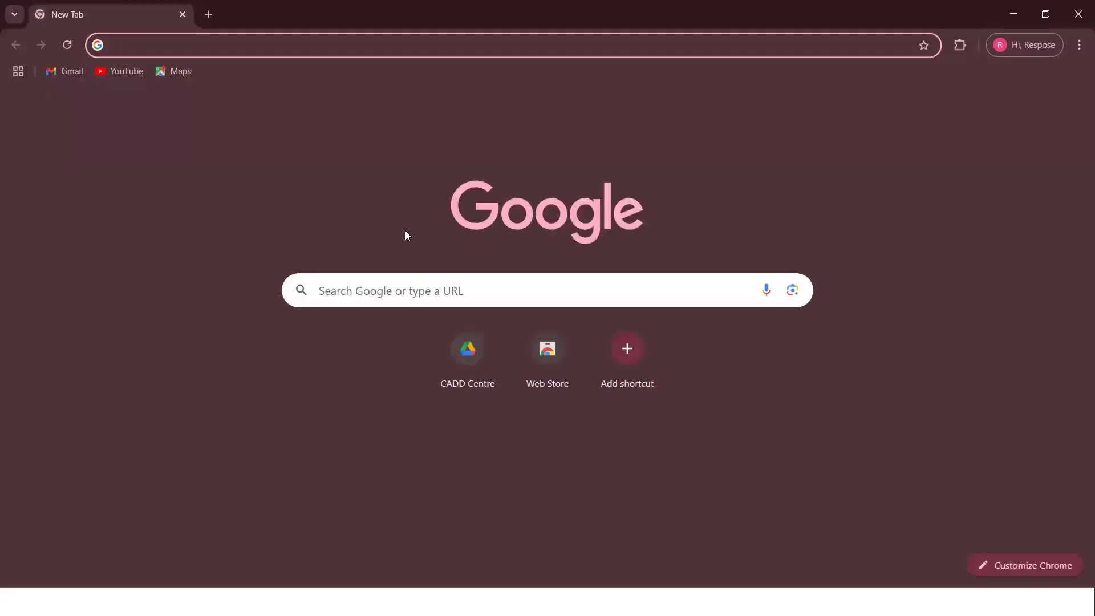
left_click(482, 359)
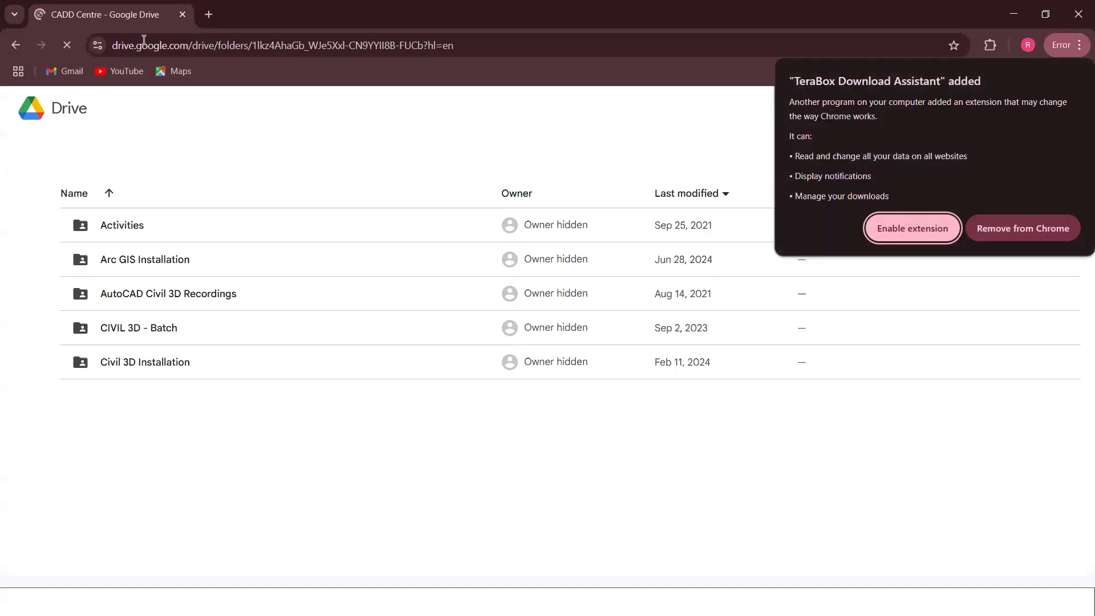
left_click(924, 228)
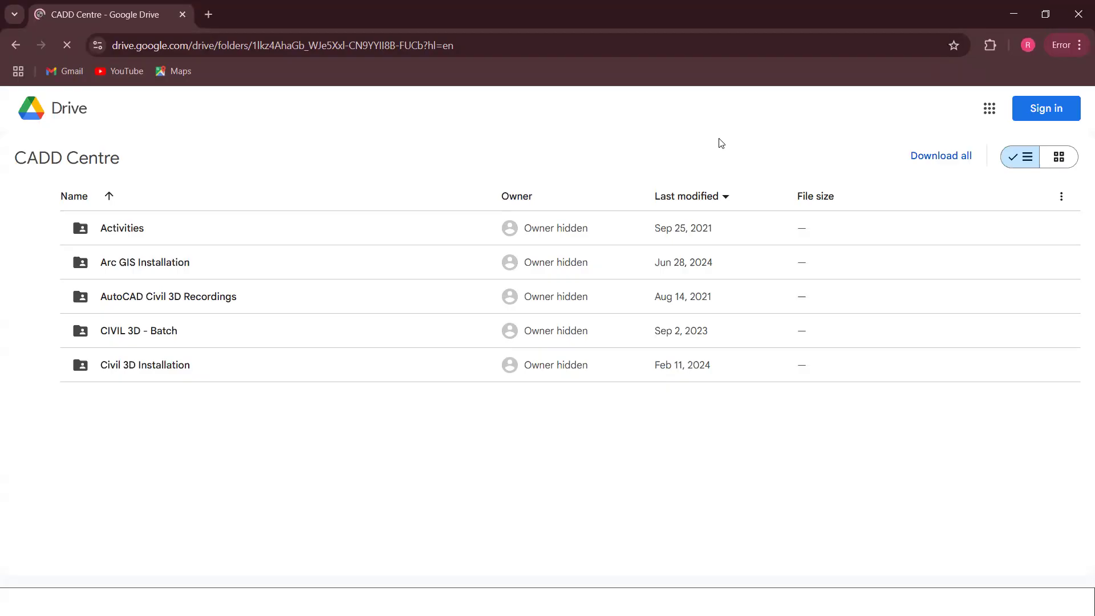
- Switch to Civil 3D, save the Sample Drawing 3 source drawing, and close Drawing1 without saving its changes
key("super")
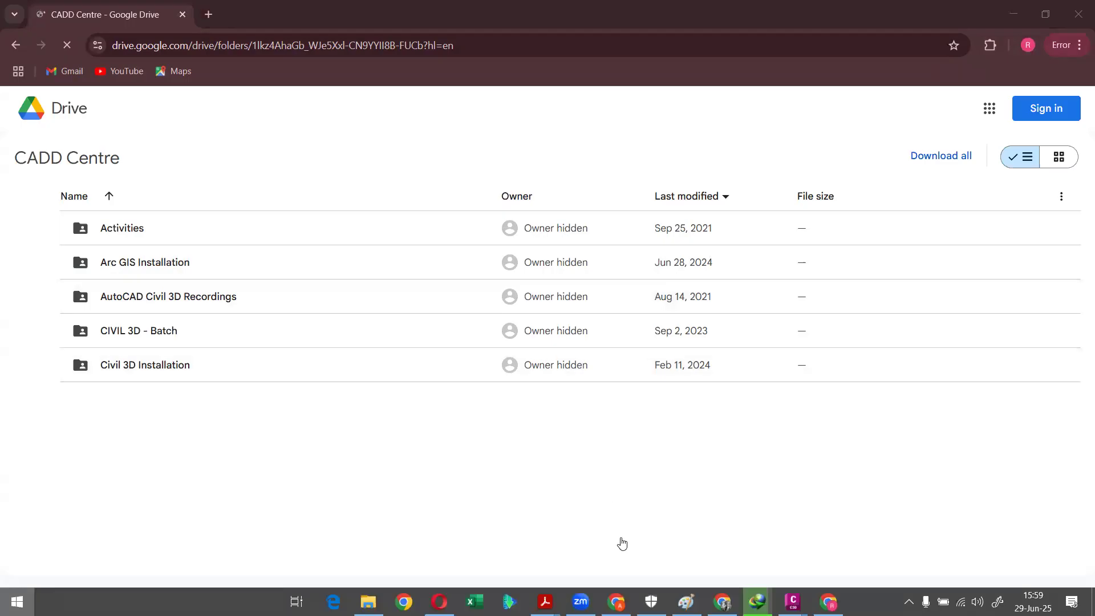
mouse_move(811, 596)
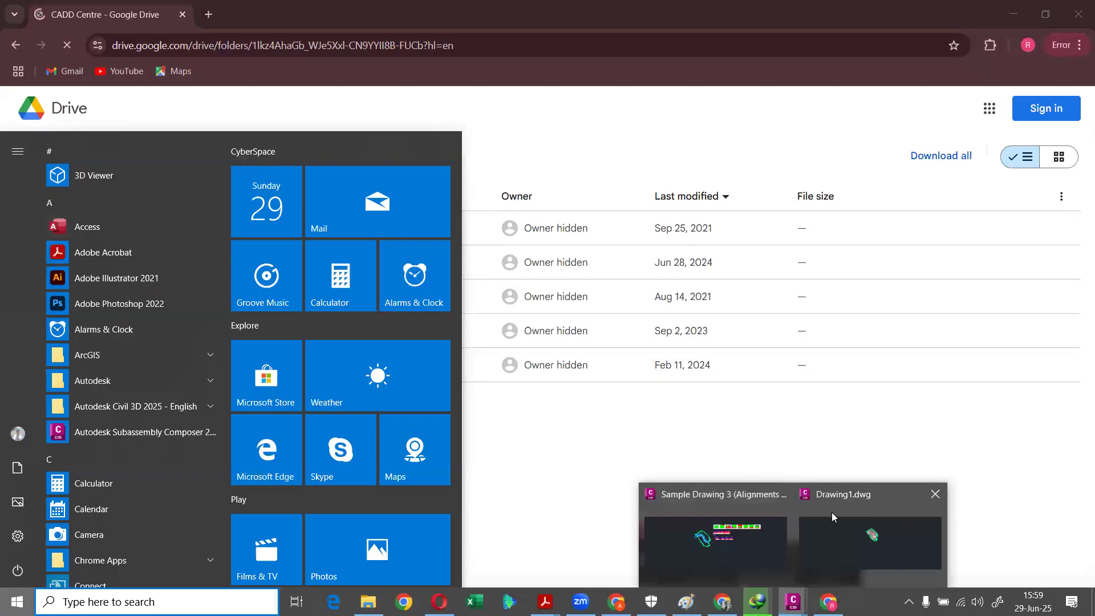
left_click(838, 520)
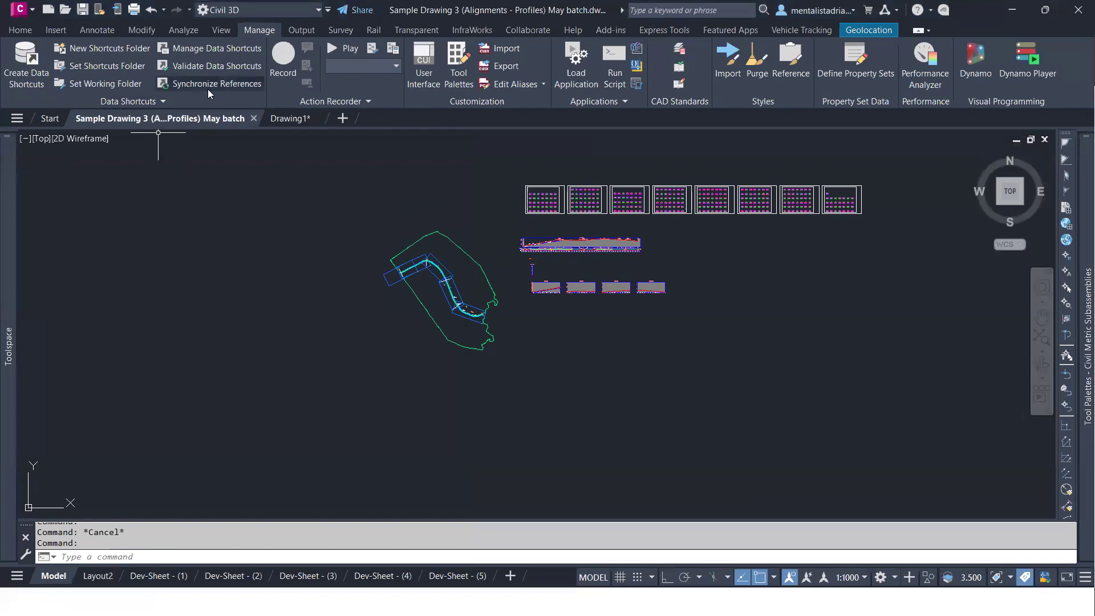
left_click(84, 10)
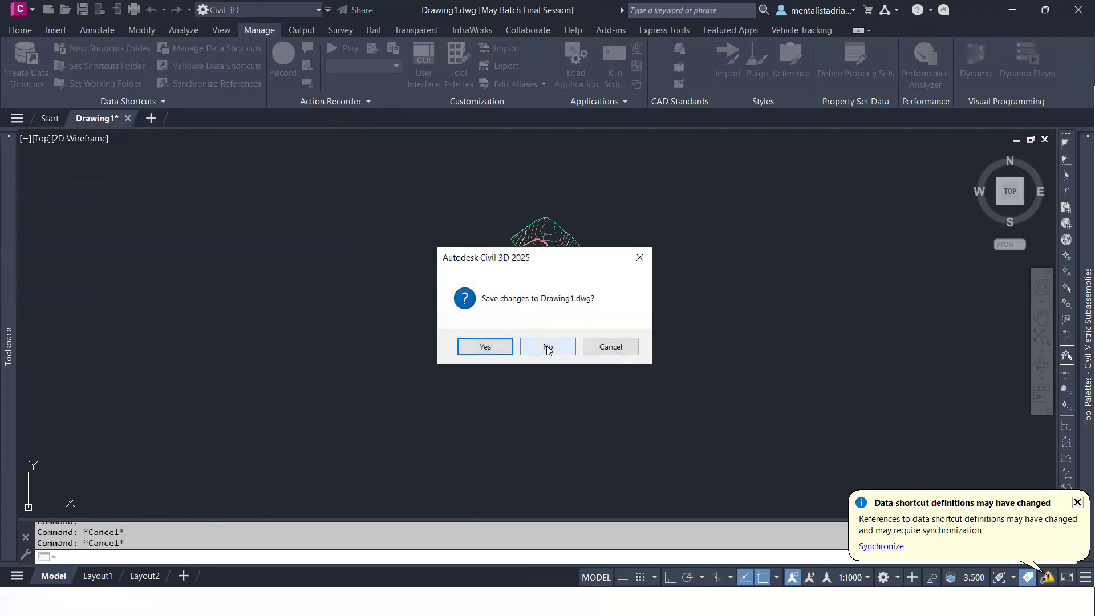
left_click(542, 347)
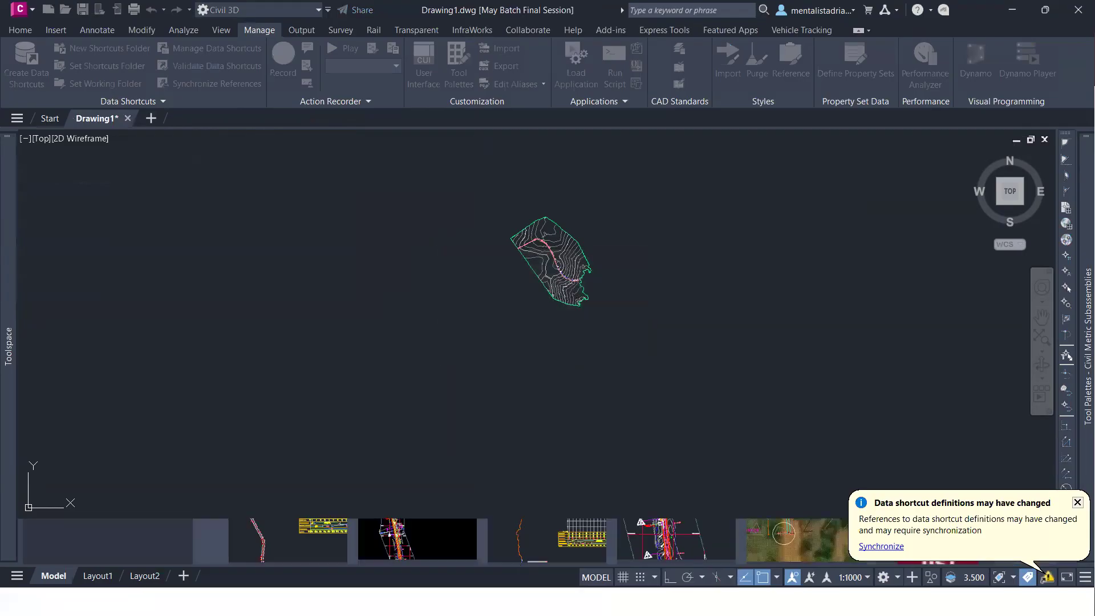
key("super")
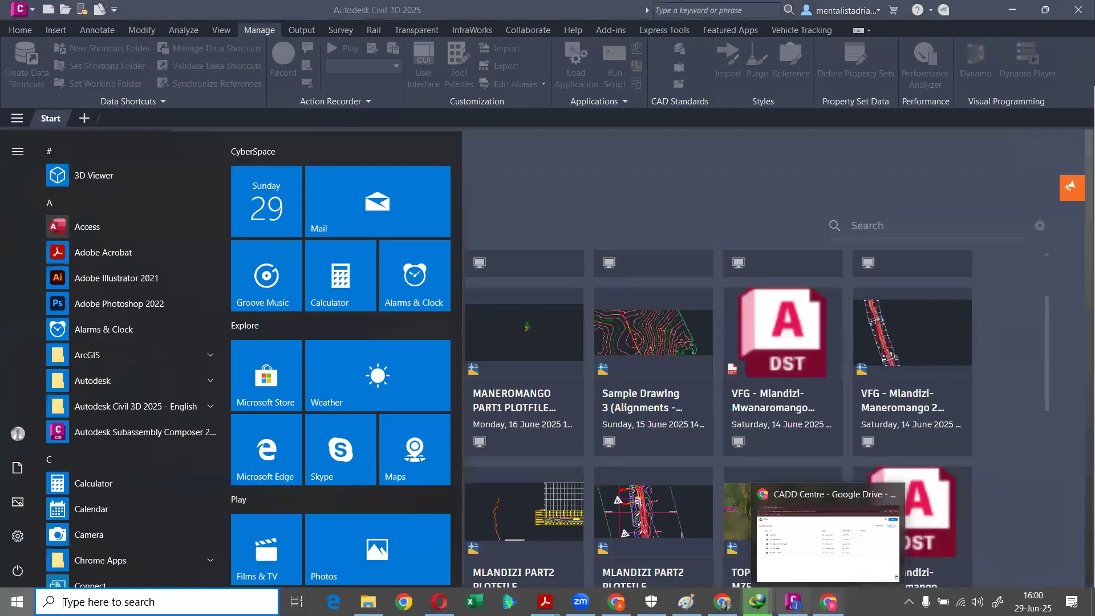
mouse_move(439, 602)
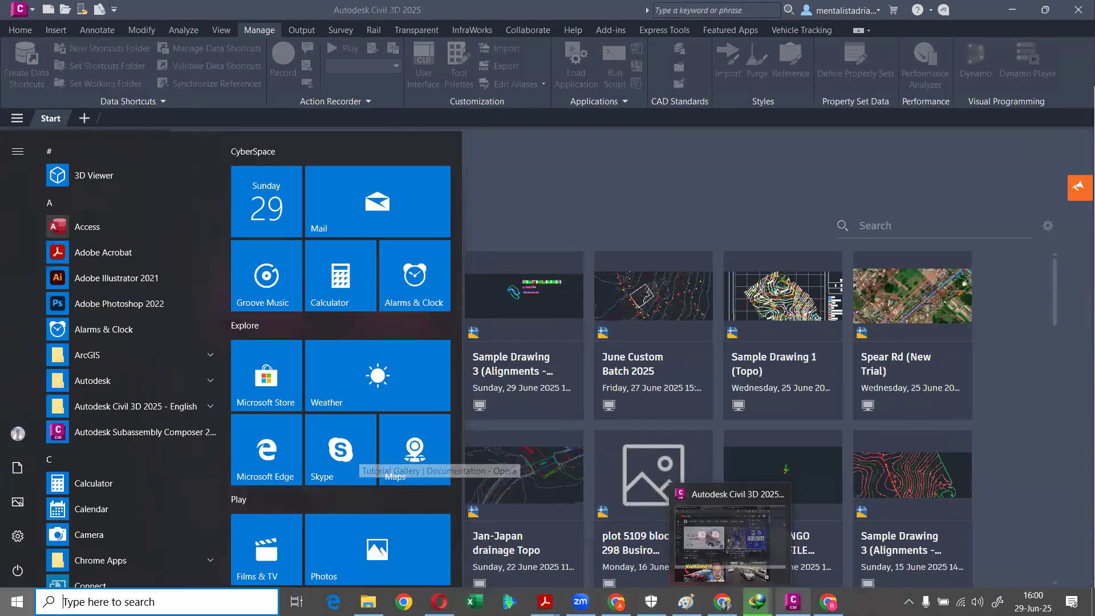
- Switch to the CADD Centre shared Drive in Chrome, open the Final Project folder under CIVIL 3D - Batch, and copy its link
left_click(828, 602)
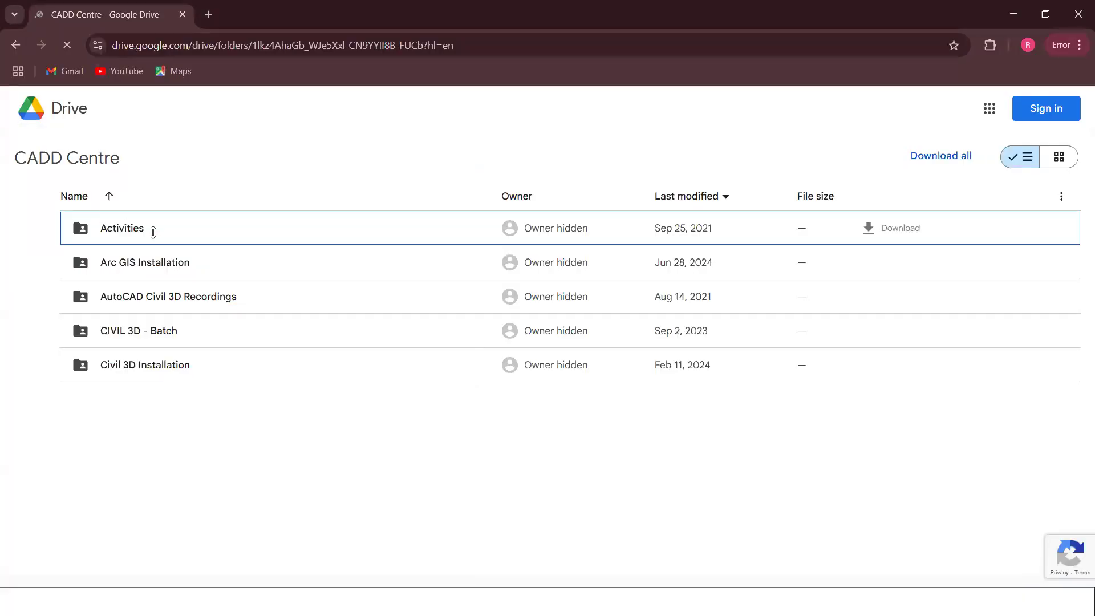
double_click(153, 230)
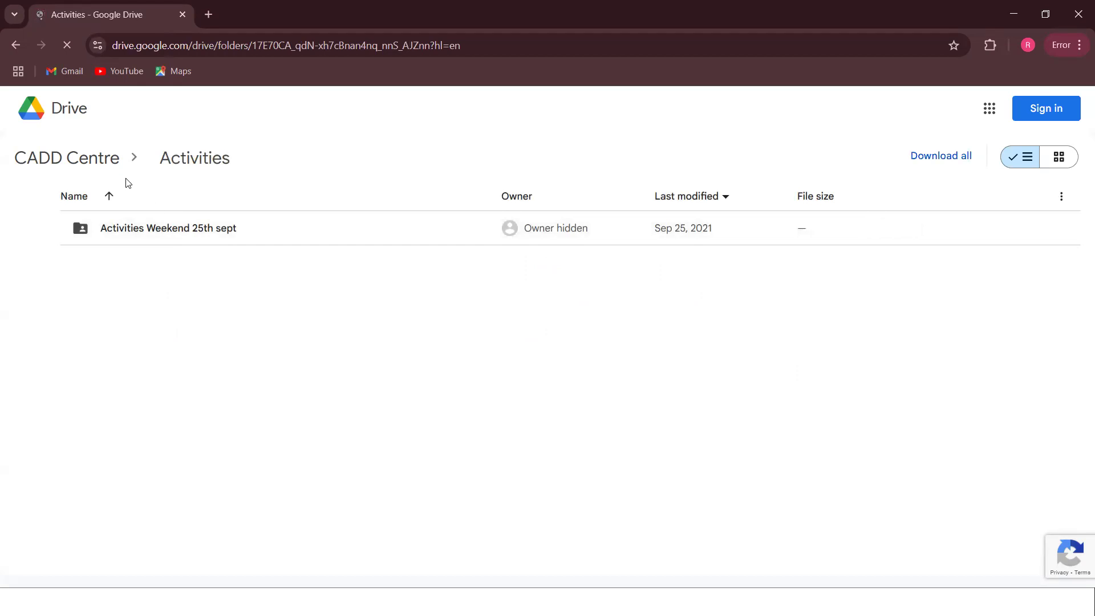
left_click(94, 164)
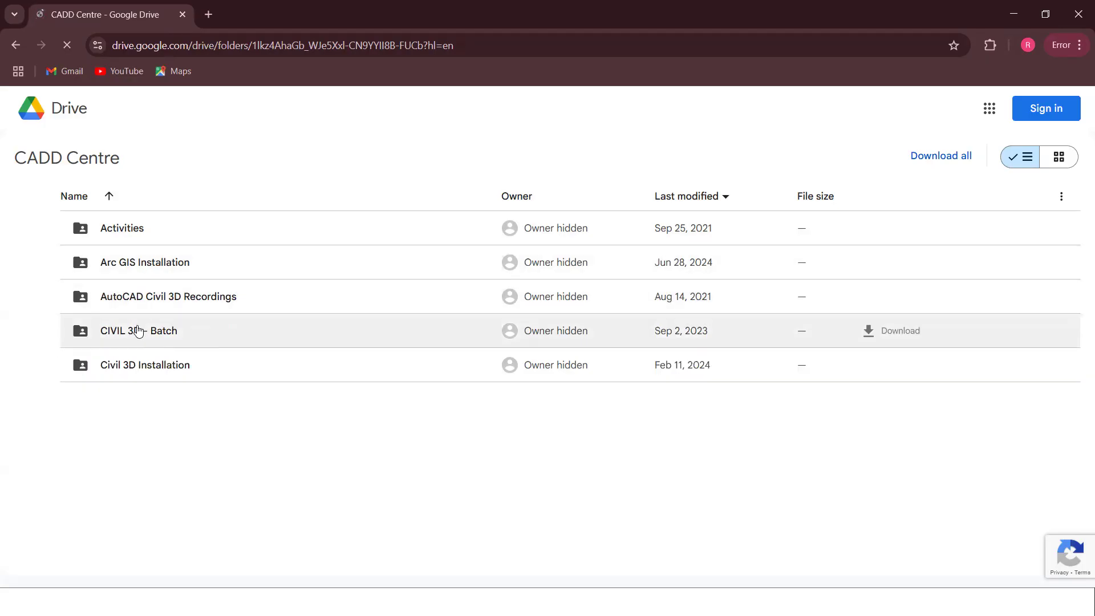
double_click(139, 330)
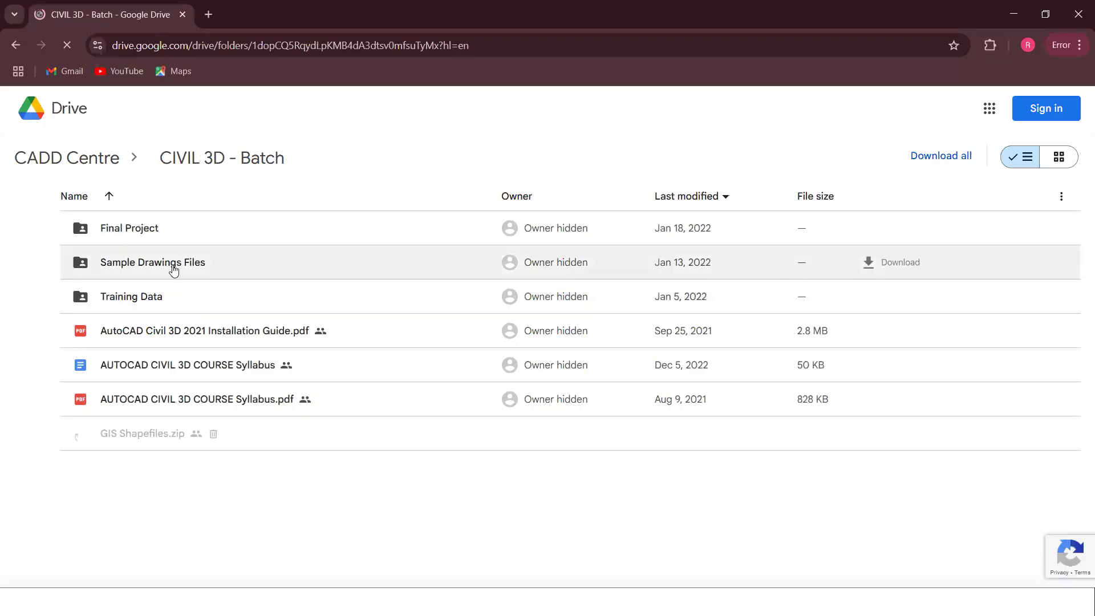
double_click(147, 231)
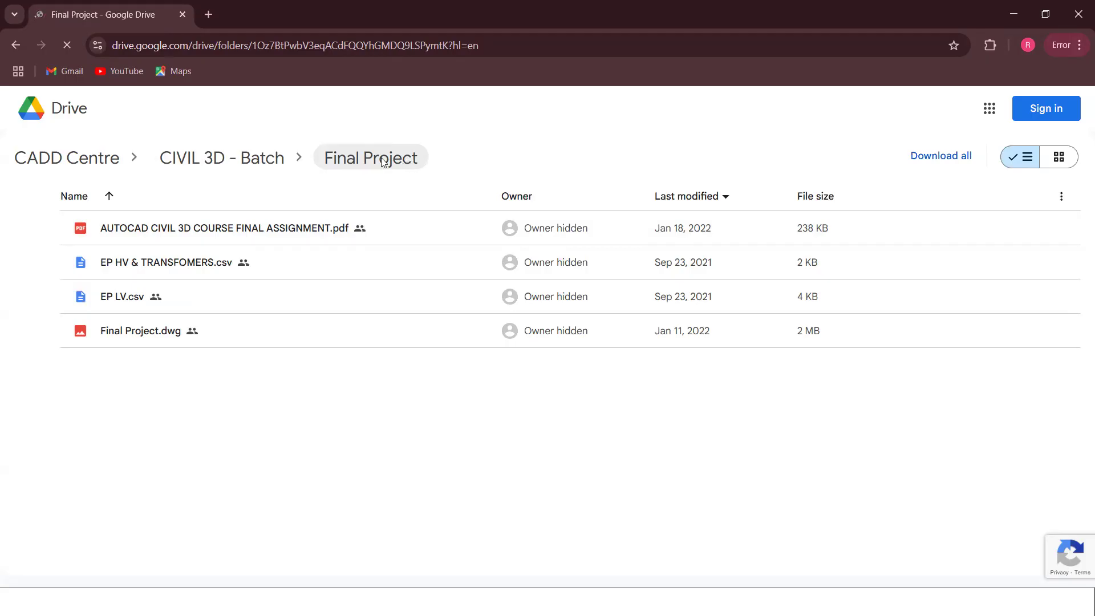
left_click(333, 45)
key("ctrl+c")
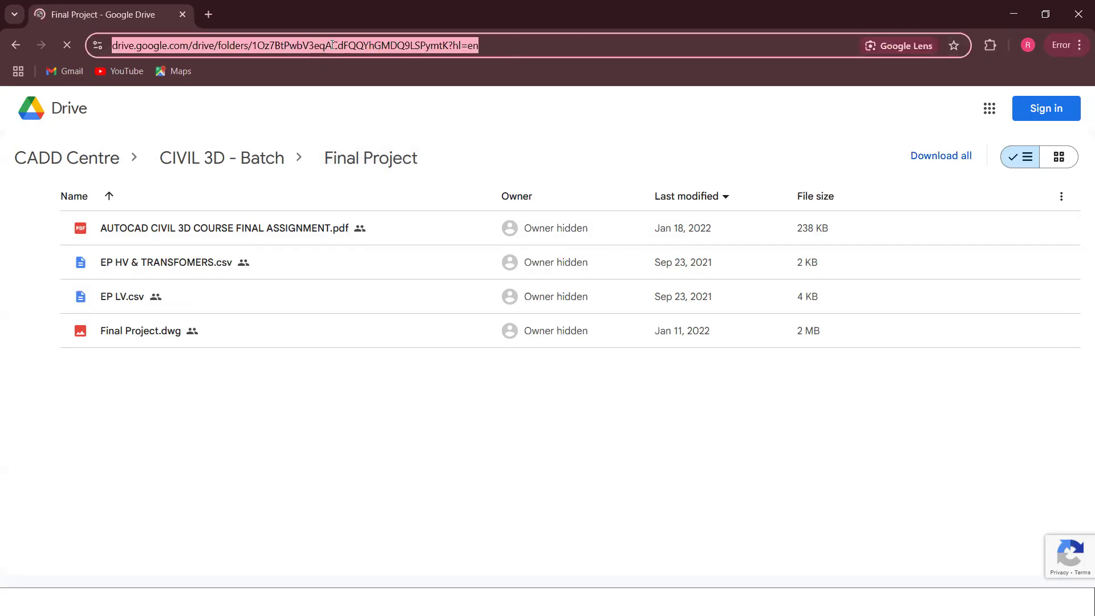
left_click(414, 557)
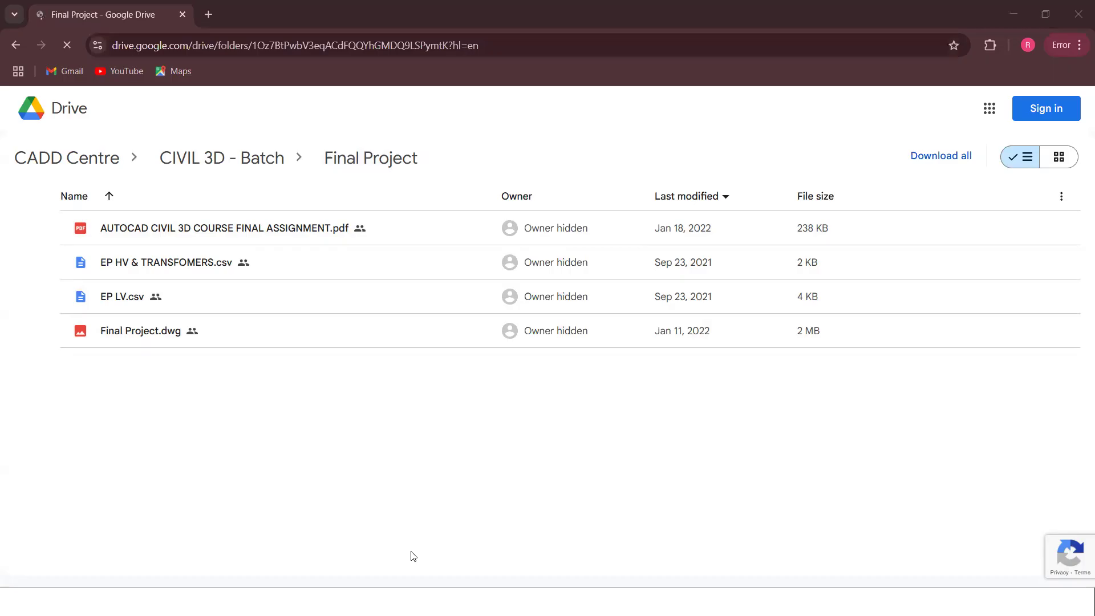
- Switch to WhatsApp in Opera and send the copied folder link to the Civil 3D May 2025 batch group, headed "Final Assignment"
left_click(439, 602)
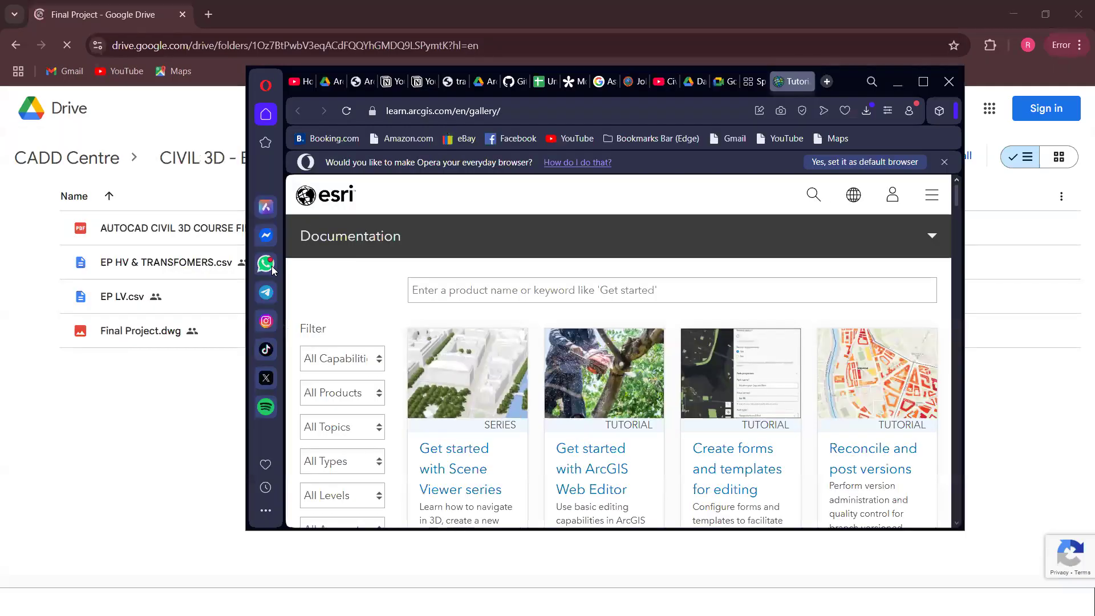
left_click(272, 267)
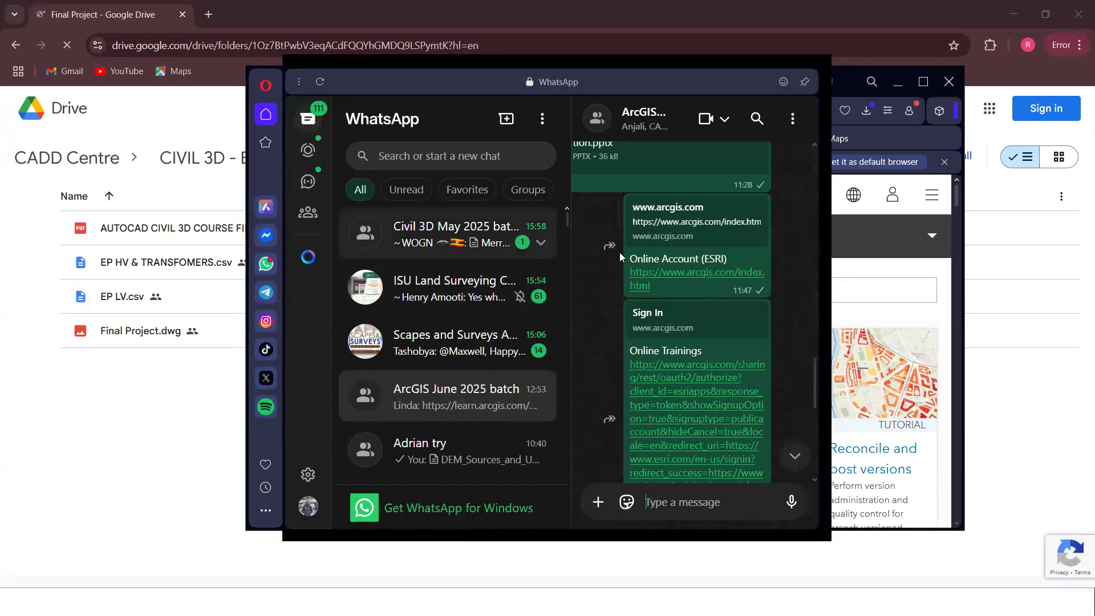
left_click(457, 234)
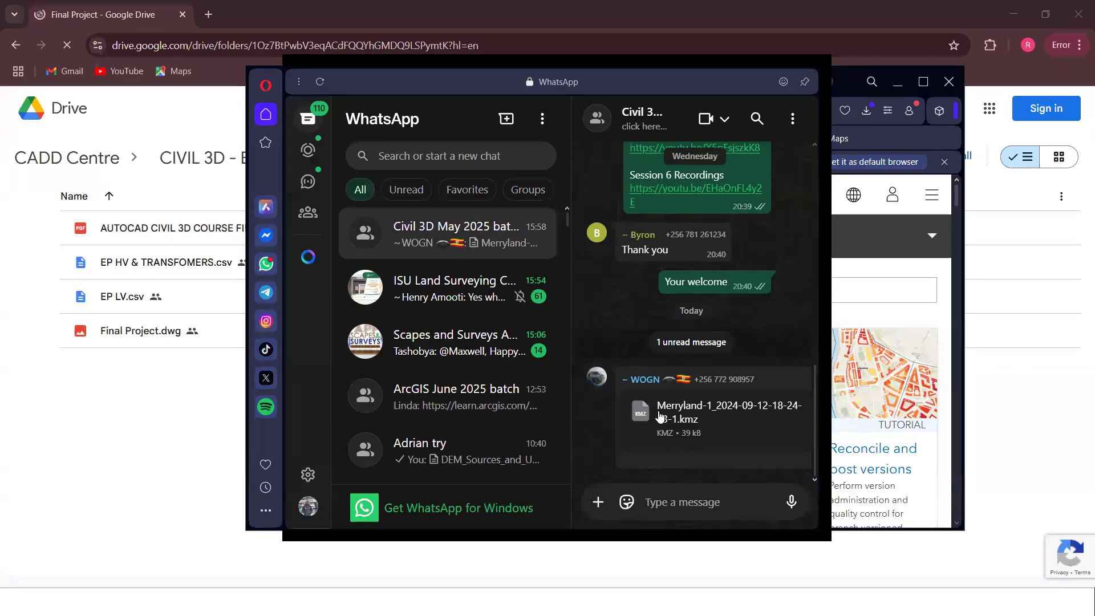
key("ctrl+v")
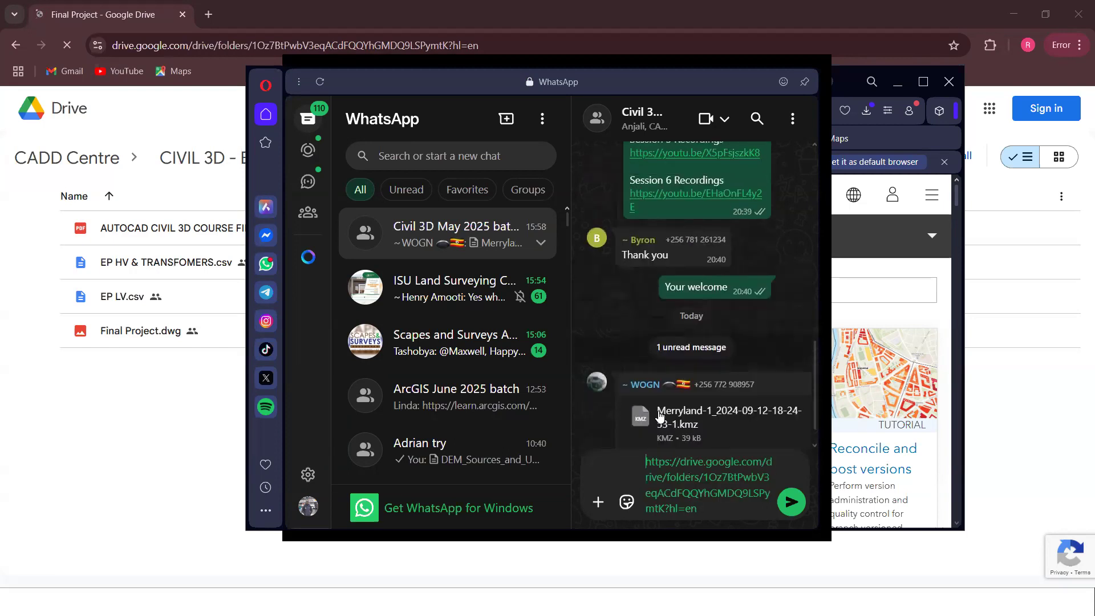
type("Final")
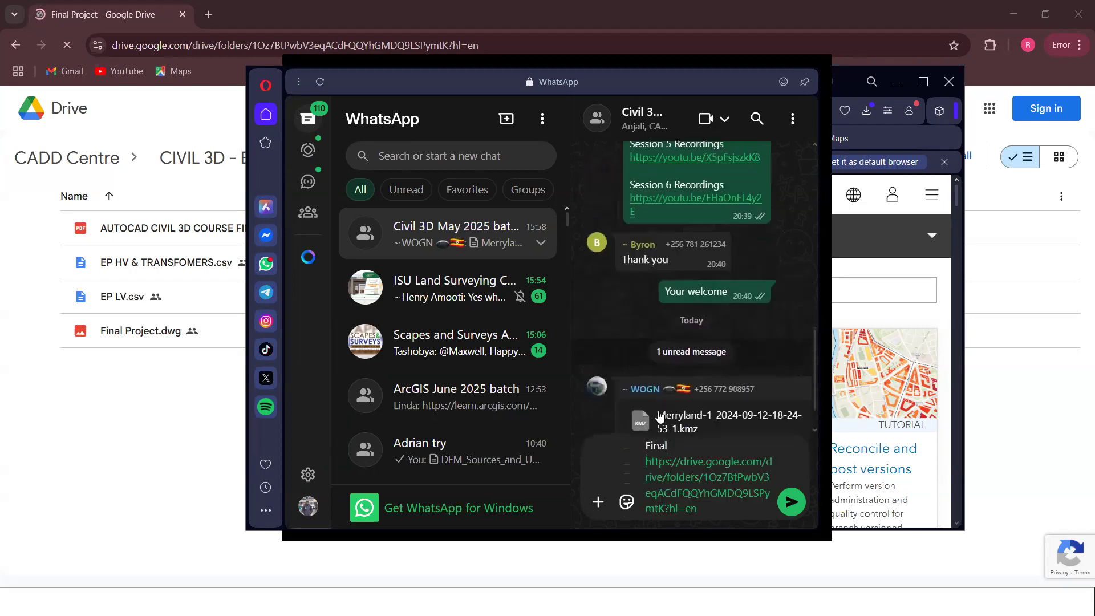
type(" Assignment")
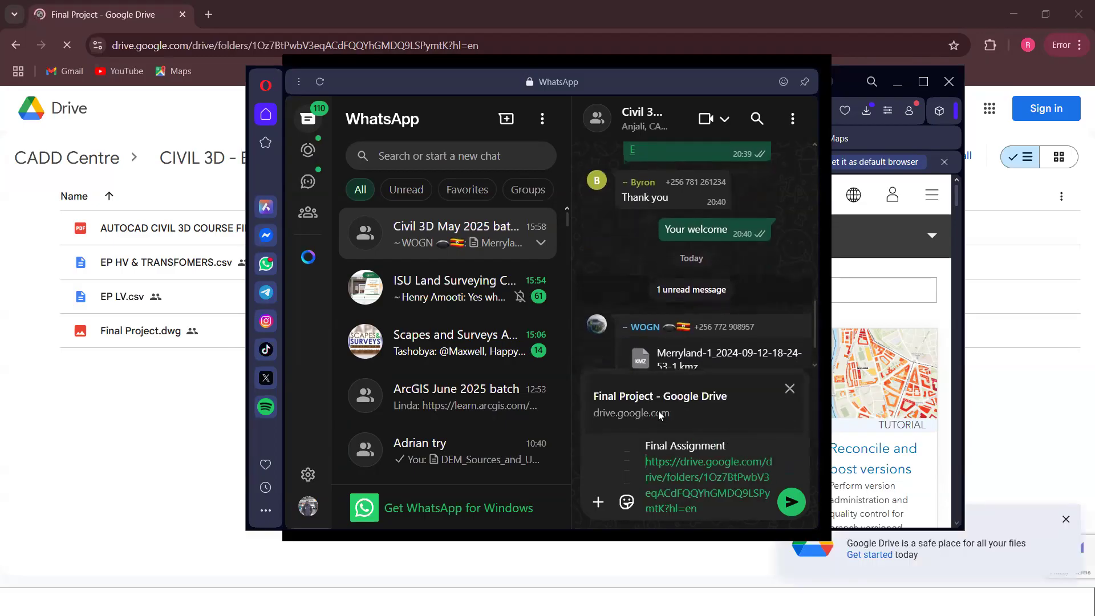
key("Return")
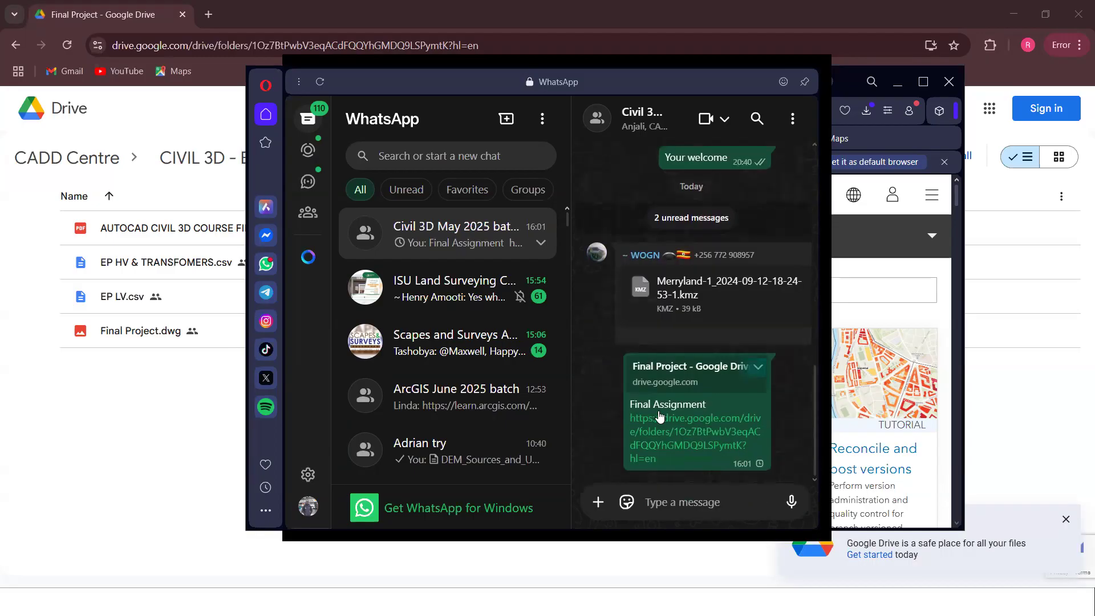
left_click(170, 451)
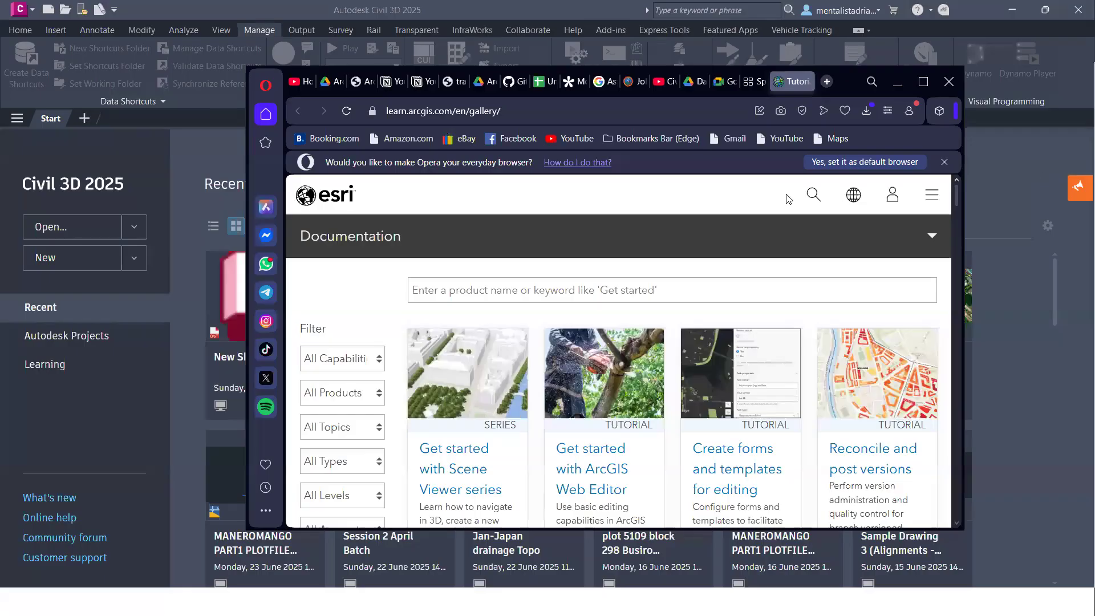
- Switch to Civil 3D and look through the recent drawings on the Start page down to the oldest entries
left_click(503, 553)
scroll(465, 422, "down", 3)
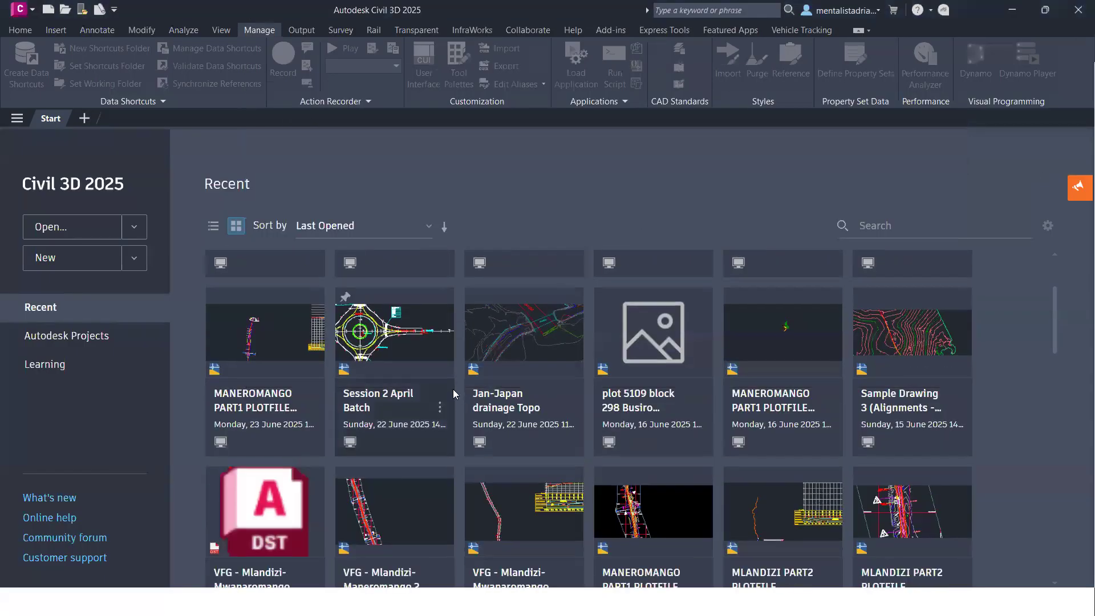
scroll(527, 347, "down", 3)
scroll(599, 345, "down", 4)
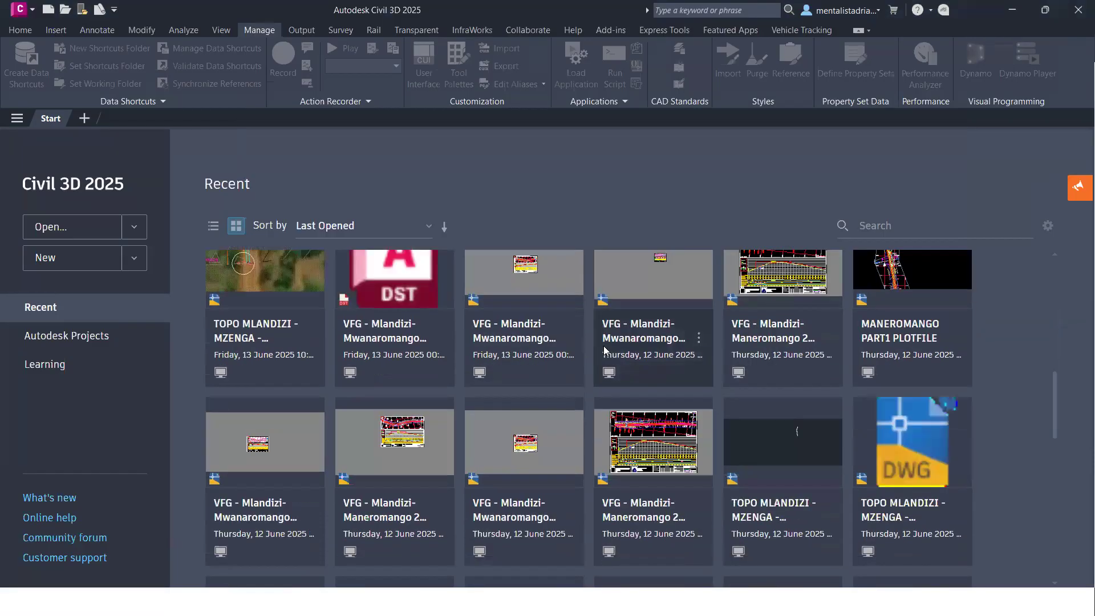
scroll(604, 348, "down", 6)
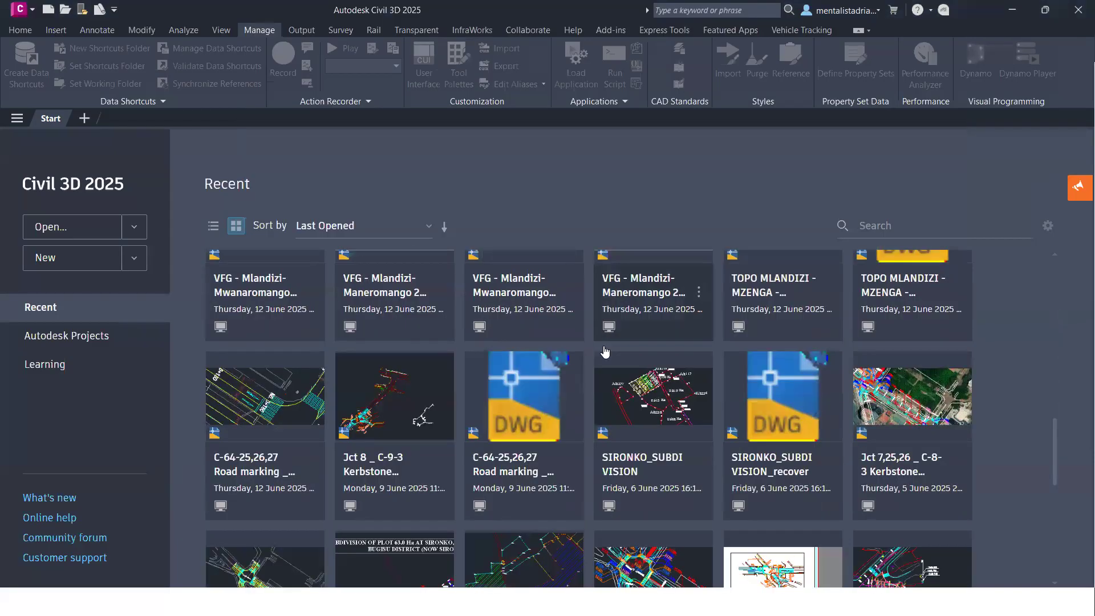
scroll(606, 351, "down", 3)
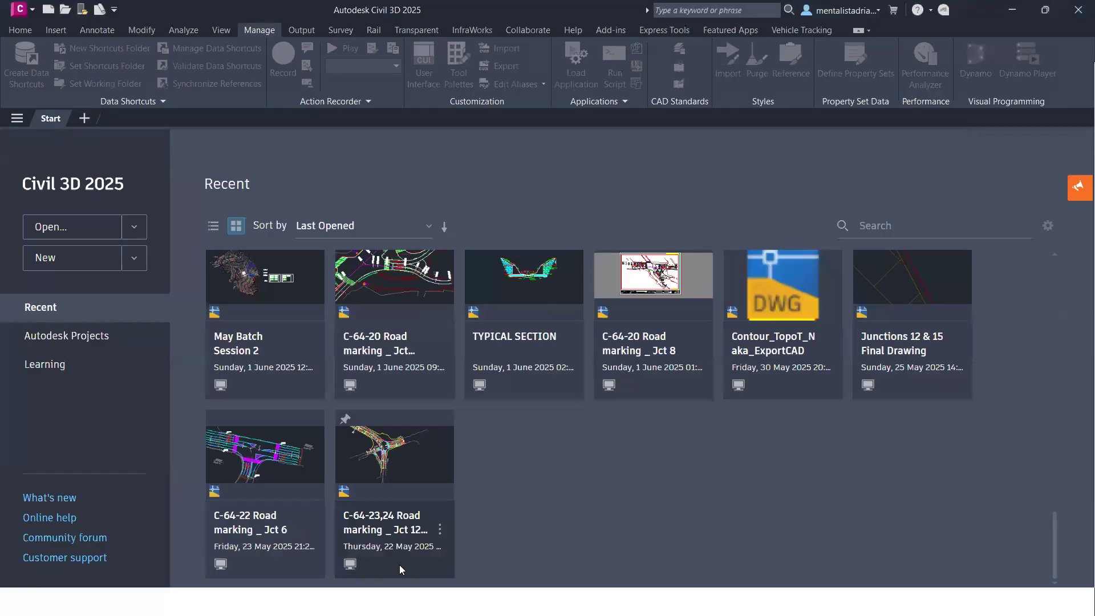
- Switch to File Explorer and move the May Batch Final Session folder window to the other side of the screen
key("super")
left_click(404, 604)
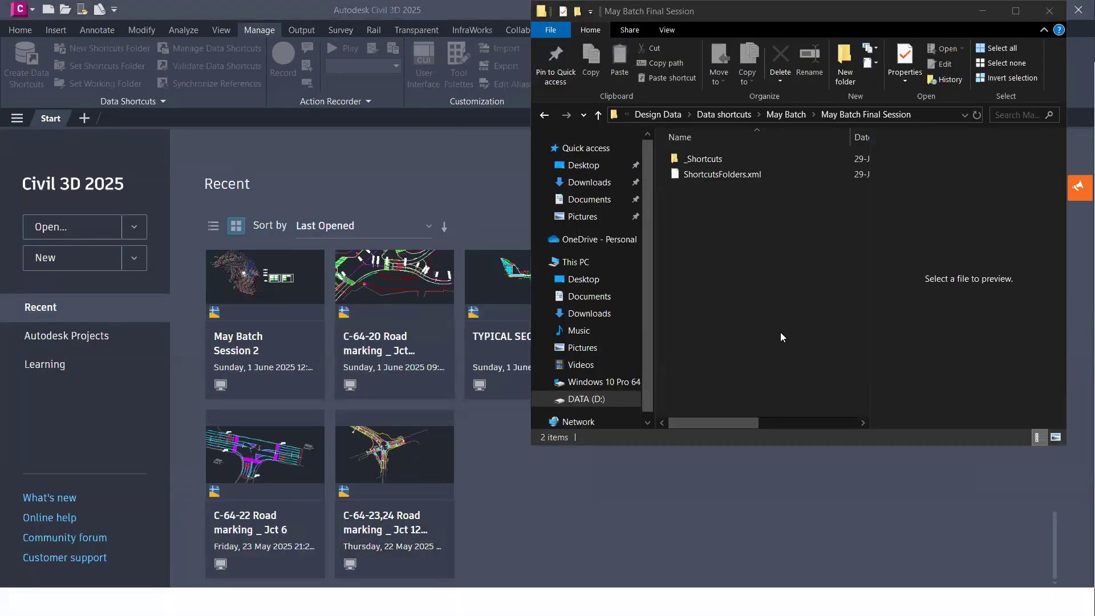
key("super+e")
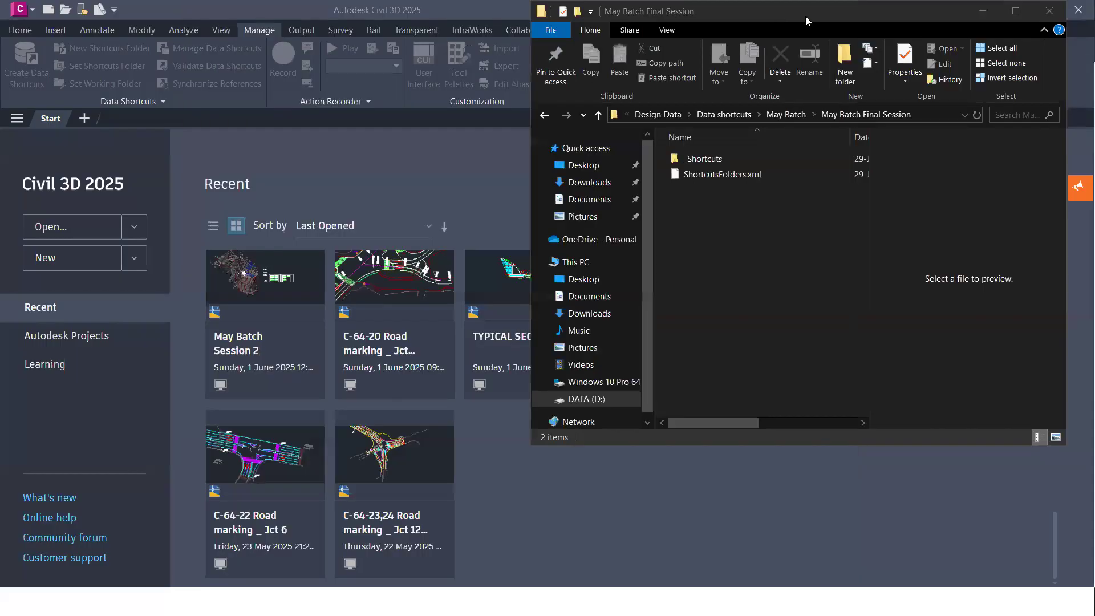
left_click(805, 16)
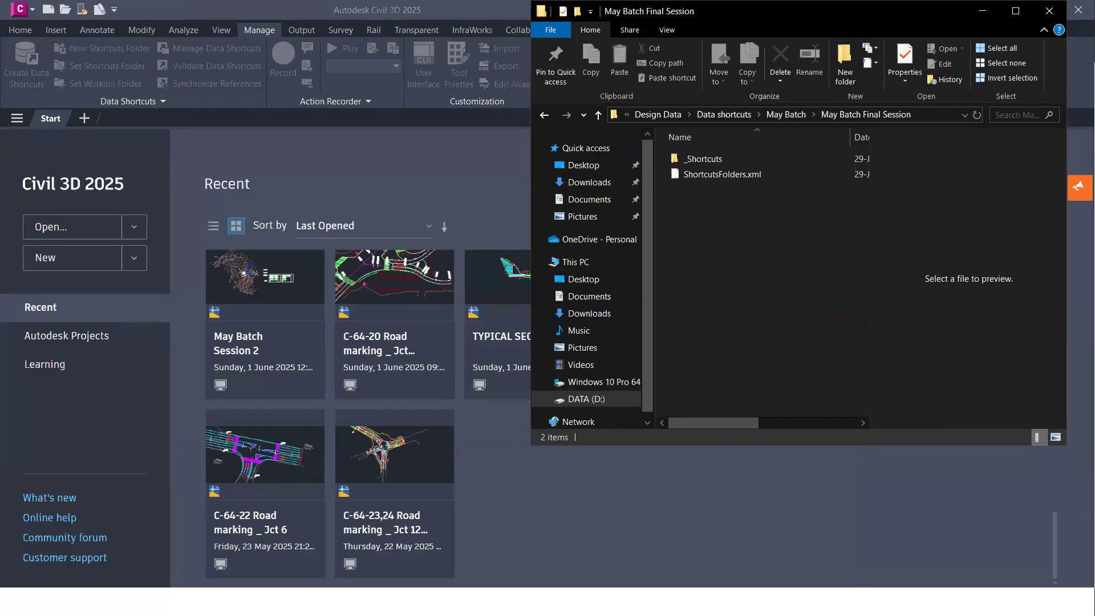
key("super")
mouse_move(370, 602)
left_click(318, 538)
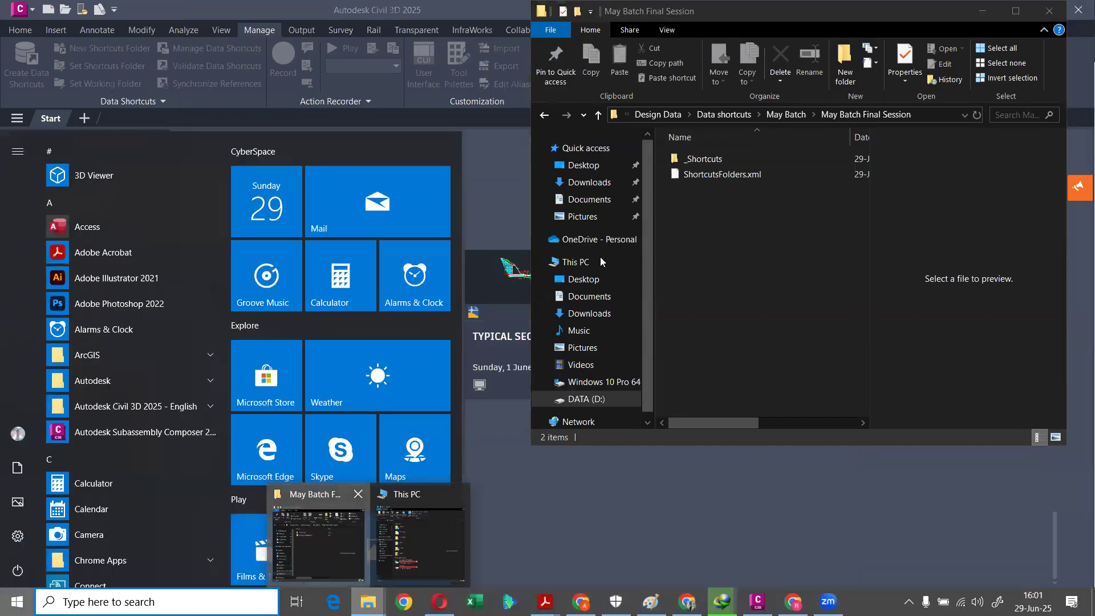
left_click_drag(818, 18, 386, 44)
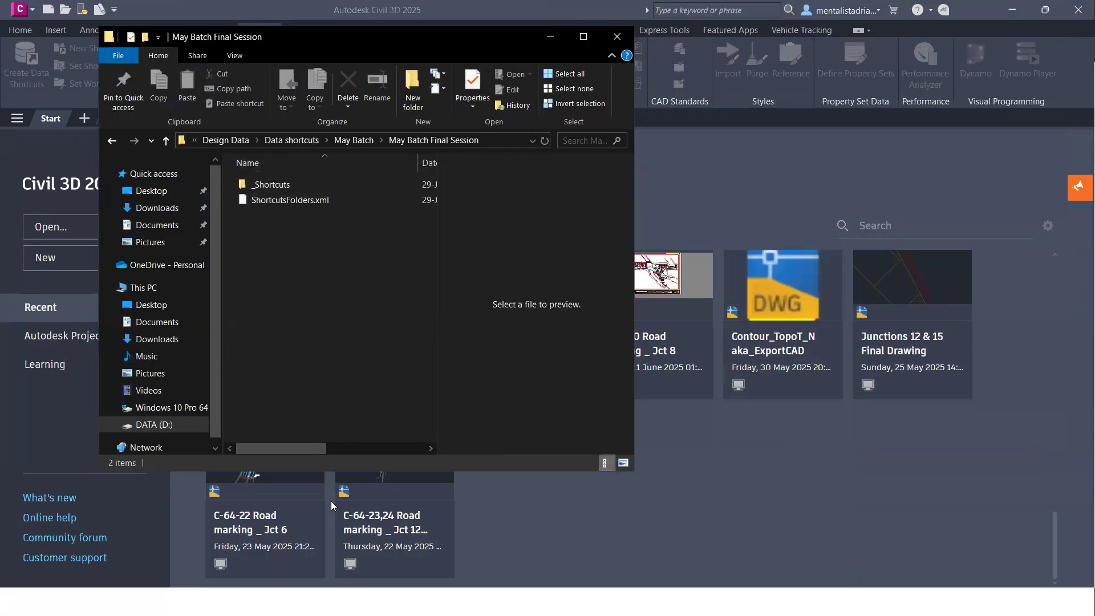
- Open the Survey works folder on the DATA (D:) drive in a new File Explorer window
key("super+e")
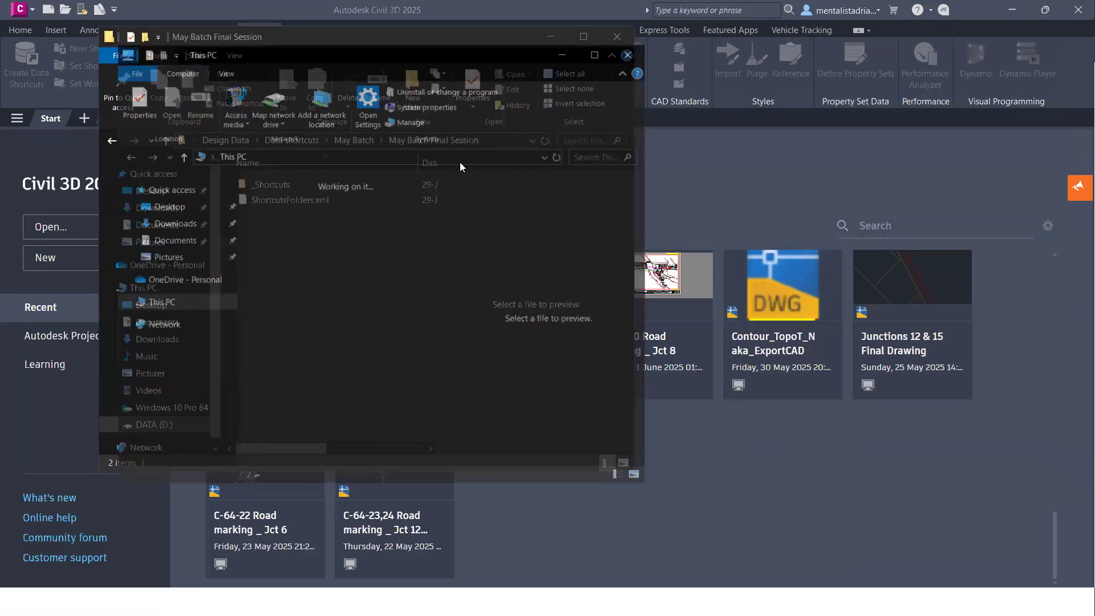
scroll(338, 376, "down", 2)
double_click(346, 442)
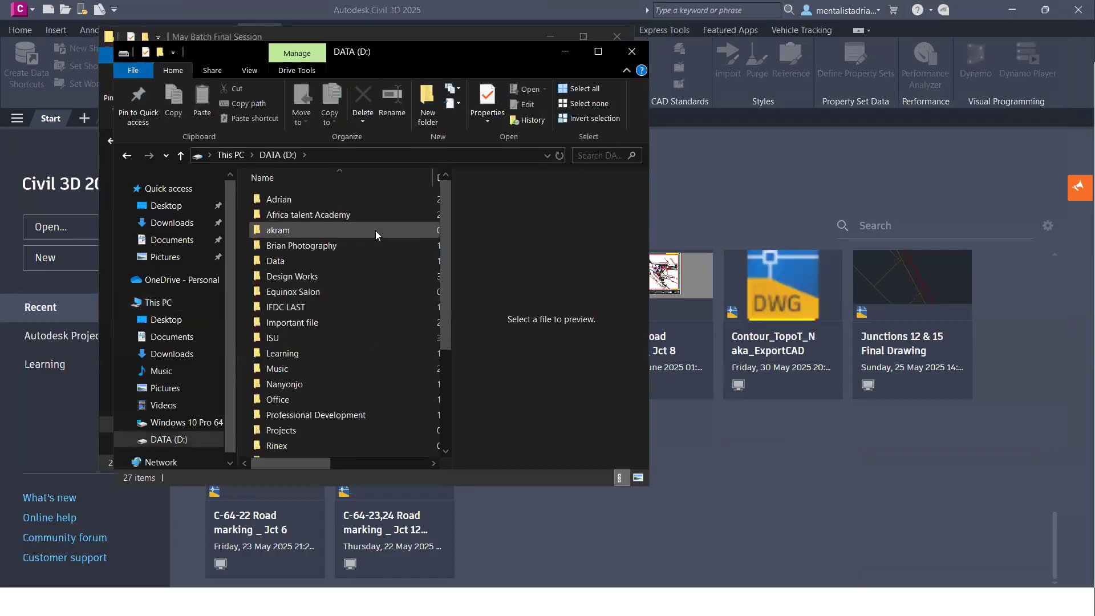
scroll(334, 394, "down", 3)
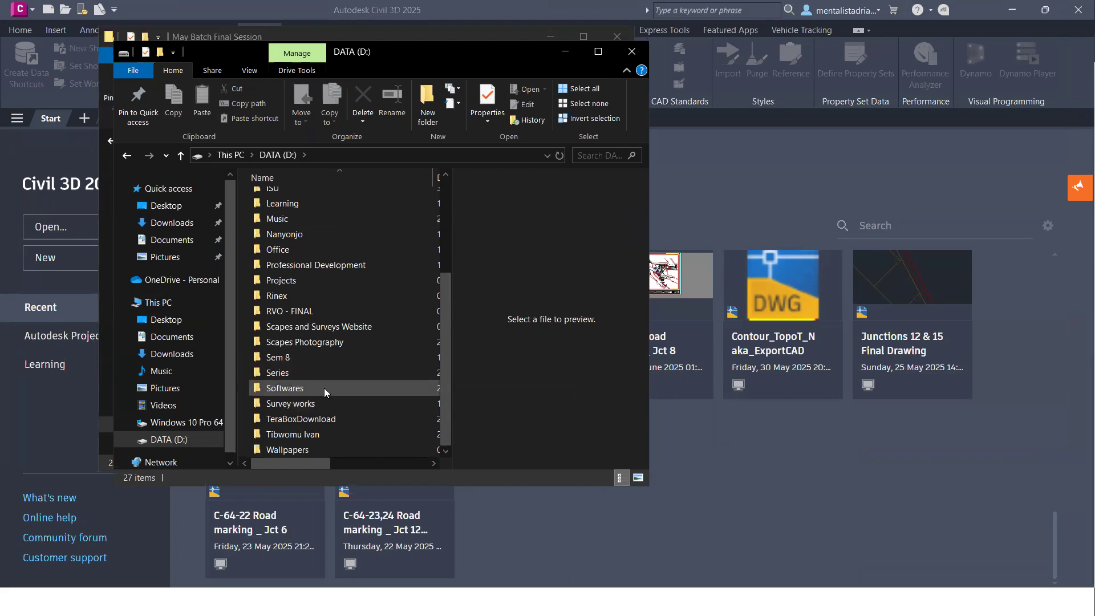
double_click(318, 399)
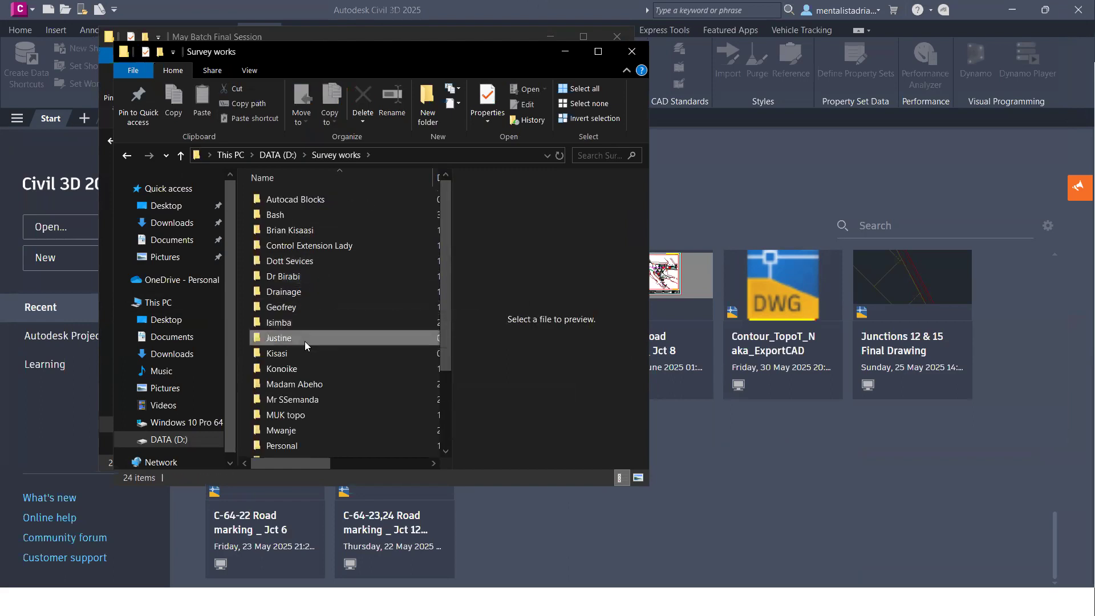
- Browse from Survey works through Konoike and Phase 2 to the Junction 1 (Spear Motors) folder, checking its Drainage subfolder
left_click(305, 341)
left_click(308, 353)
double_click(308, 369)
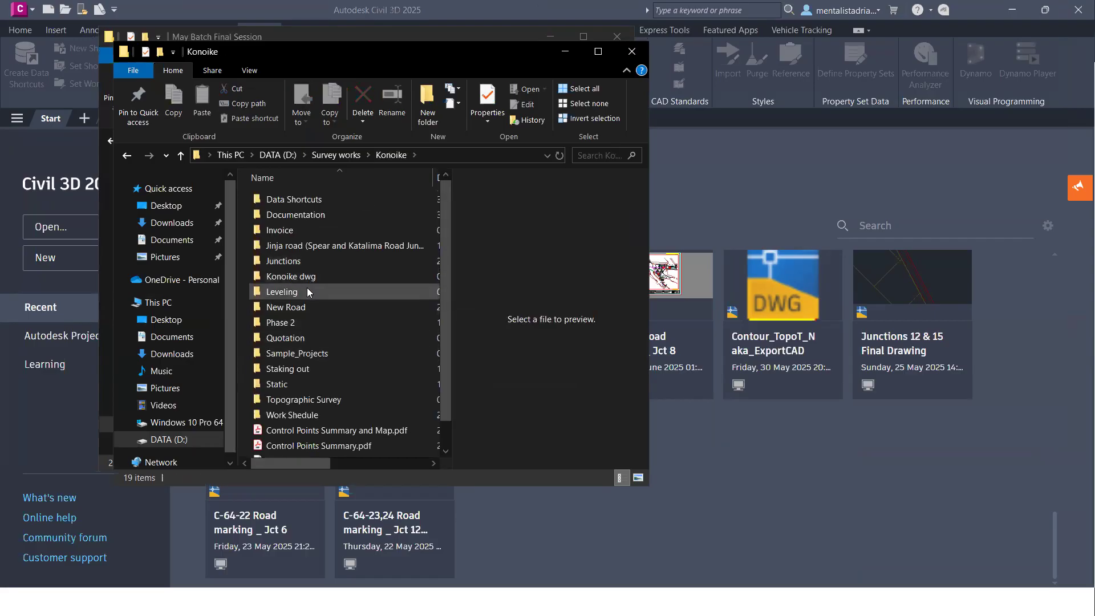
double_click(315, 322)
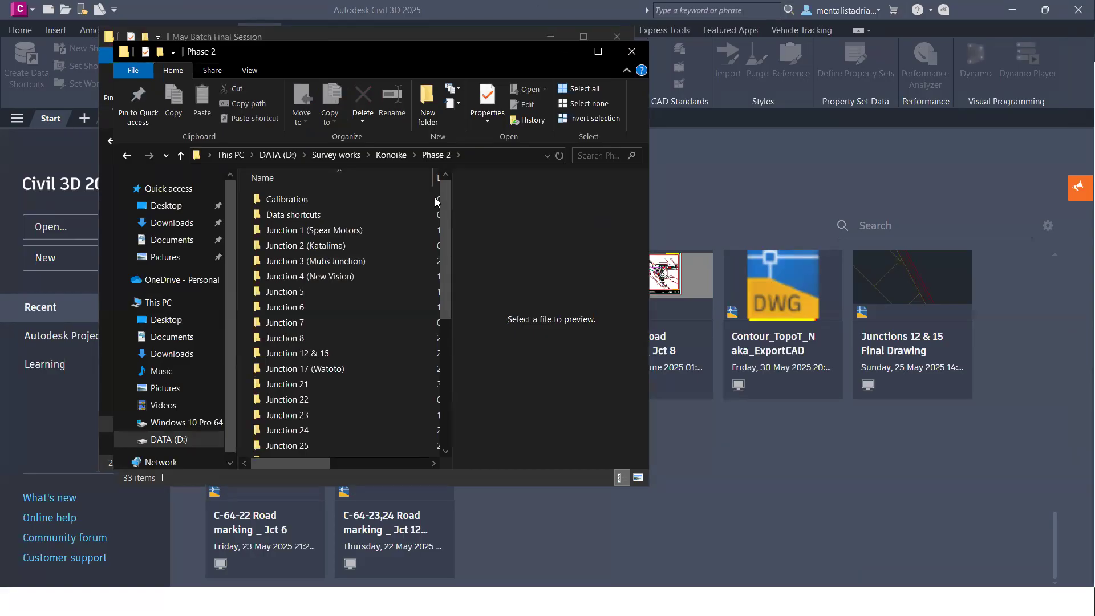
double_click(353, 227)
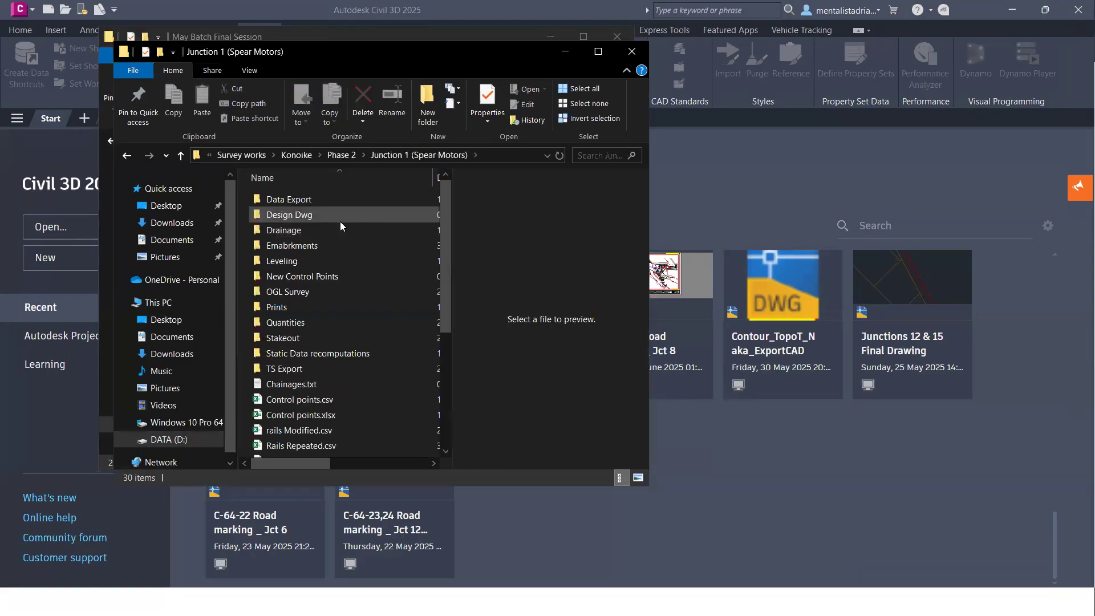
double_click(336, 229)
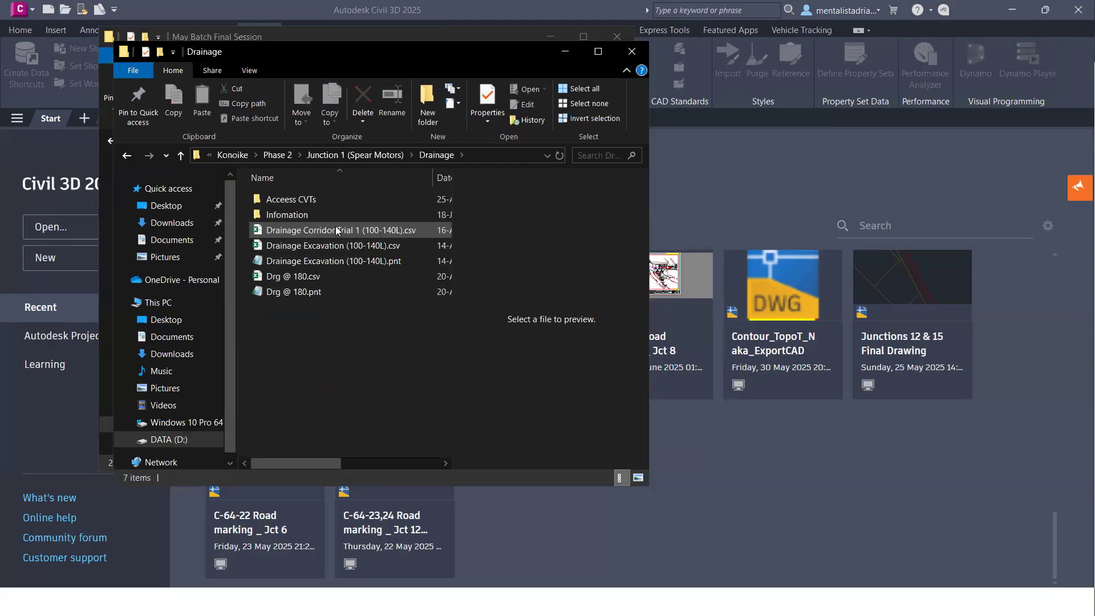
left_click(371, 156)
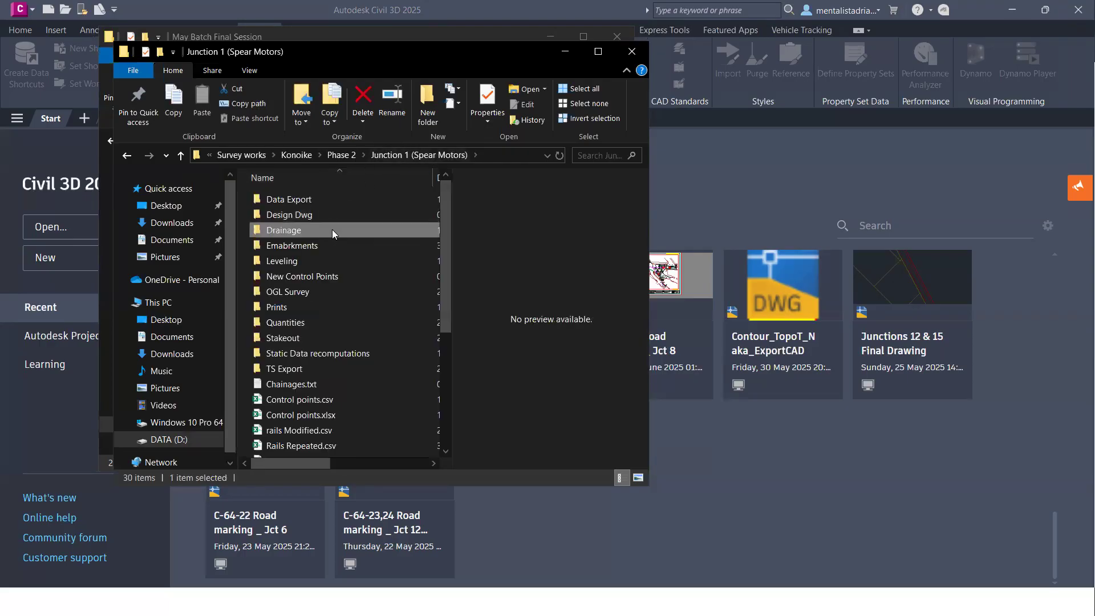
- Open the drawing Jct No.1 PC450-360 Culvert - Mtac2.dwg from the Culverts folder inside Design Dwg
double_click(332, 211)
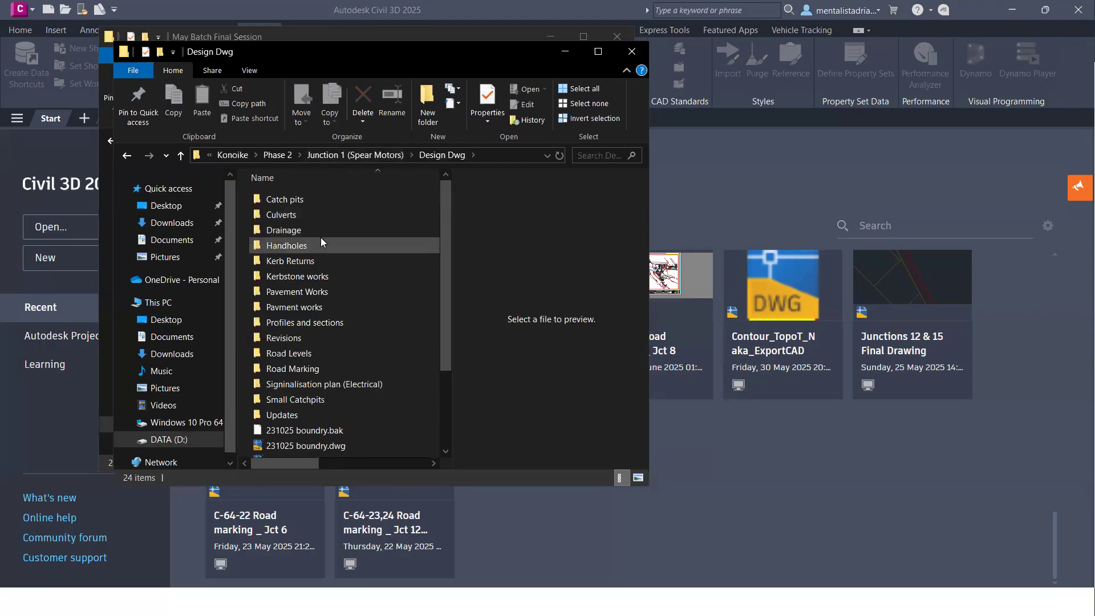
double_click(331, 216)
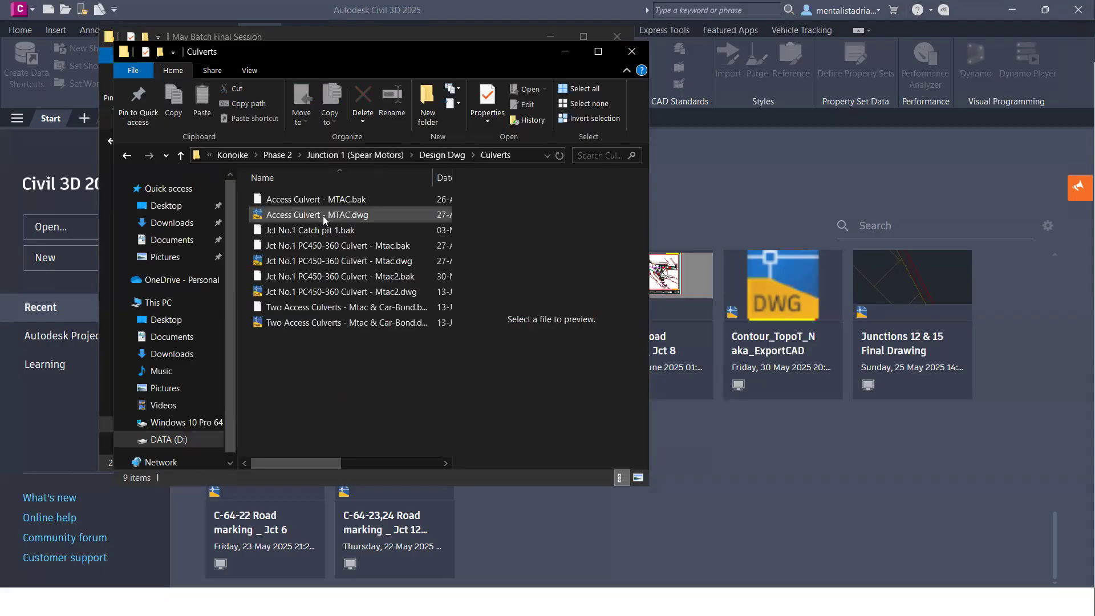
left_click(316, 217)
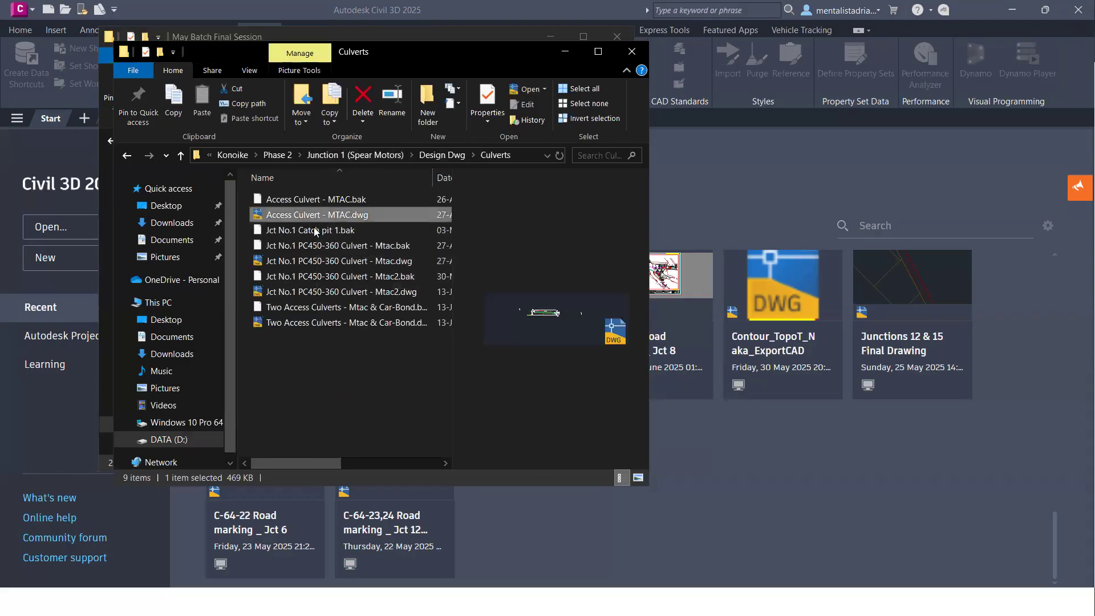
left_click(296, 292)
double_click(297, 292)
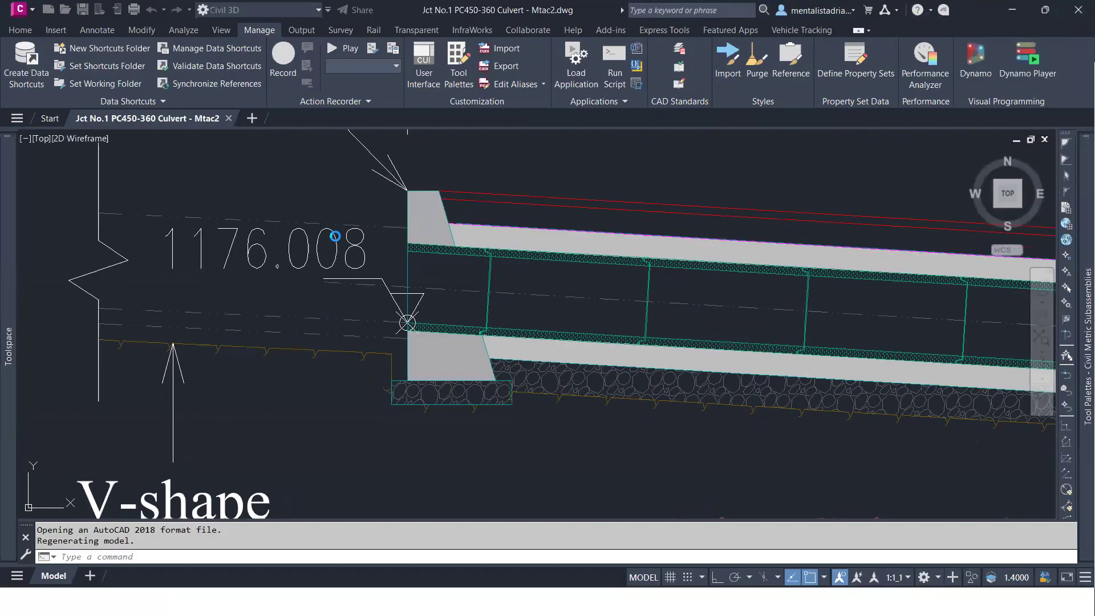
- Examine the pipe culvert's plan and longitudinal section in the Mtac2 drawing
scroll(278, 262, "down", 6)
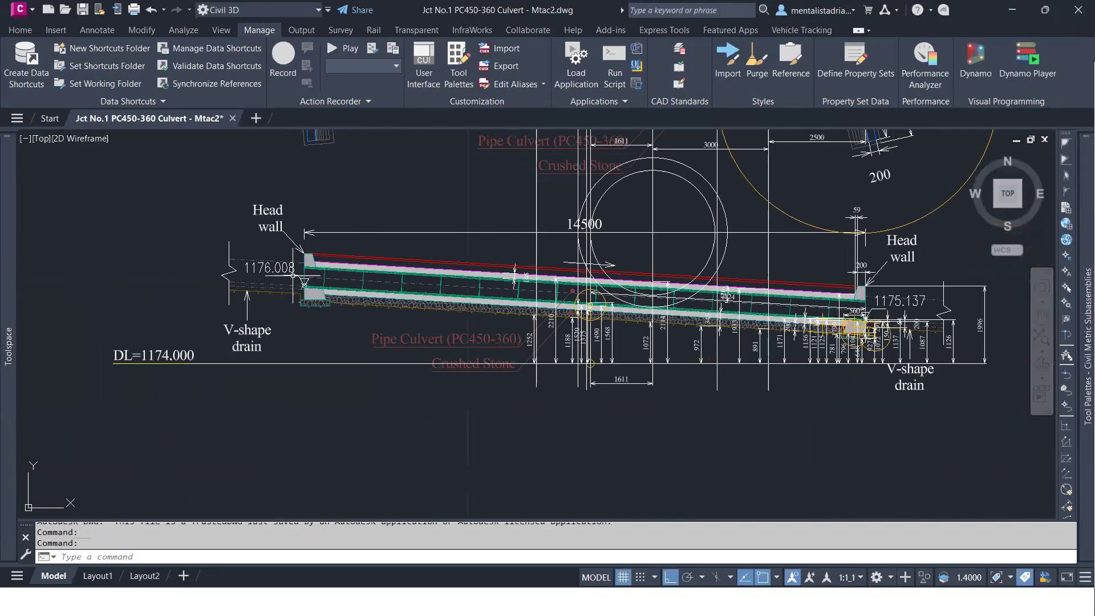
mouse_move(715, 262)
middle_mouse_down()
mouse_move(524, 342)
mouse_move(518, 413)
middle_mouse_up()
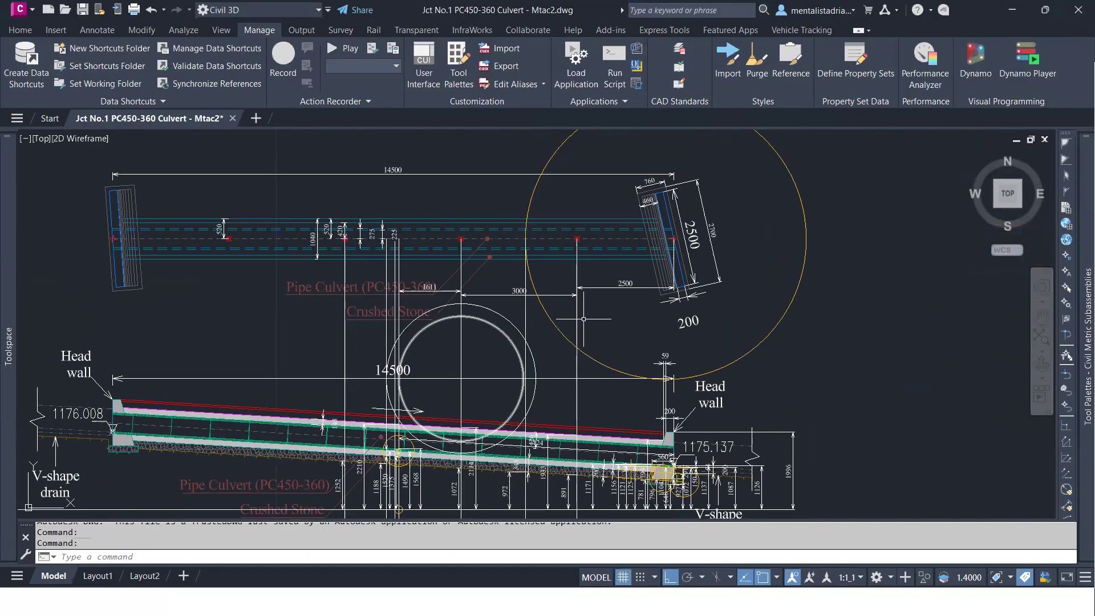
left_click(589, 390)
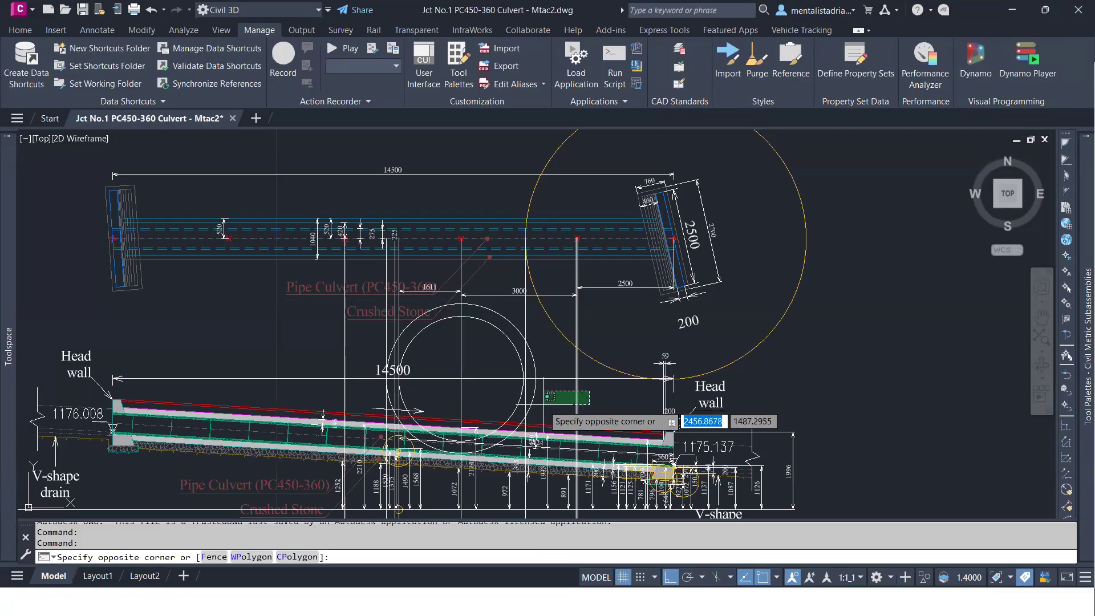
key("Escape")
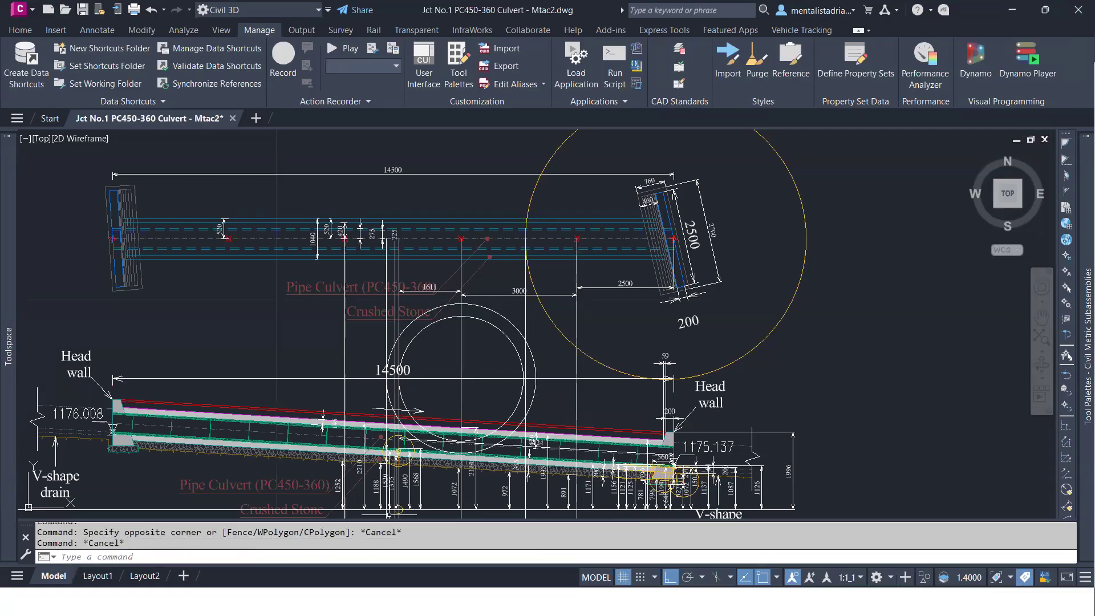
- Return to the Culverts folder in File Explorer and open the drawing Access Culvert - MTAC.dwg
key("super")
mouse_move(368, 602)
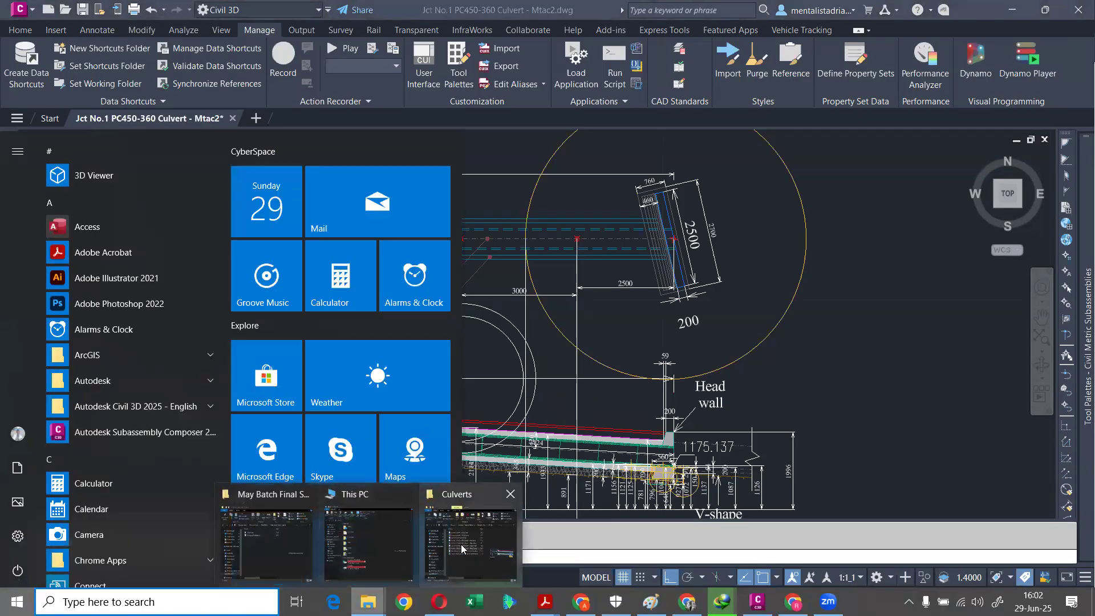
left_click(462, 544)
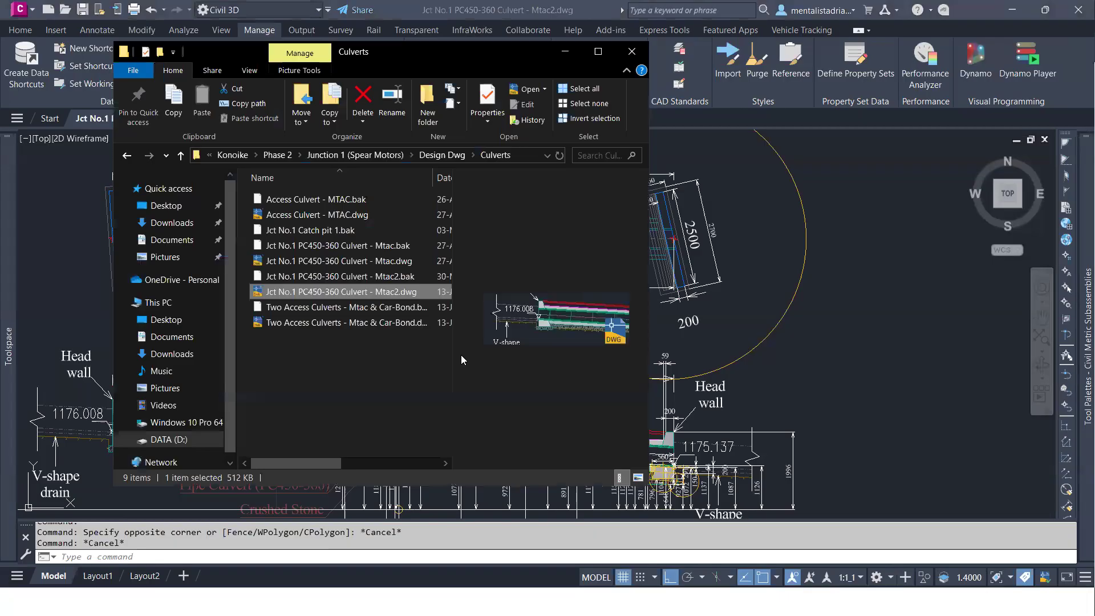
left_click(324, 321)
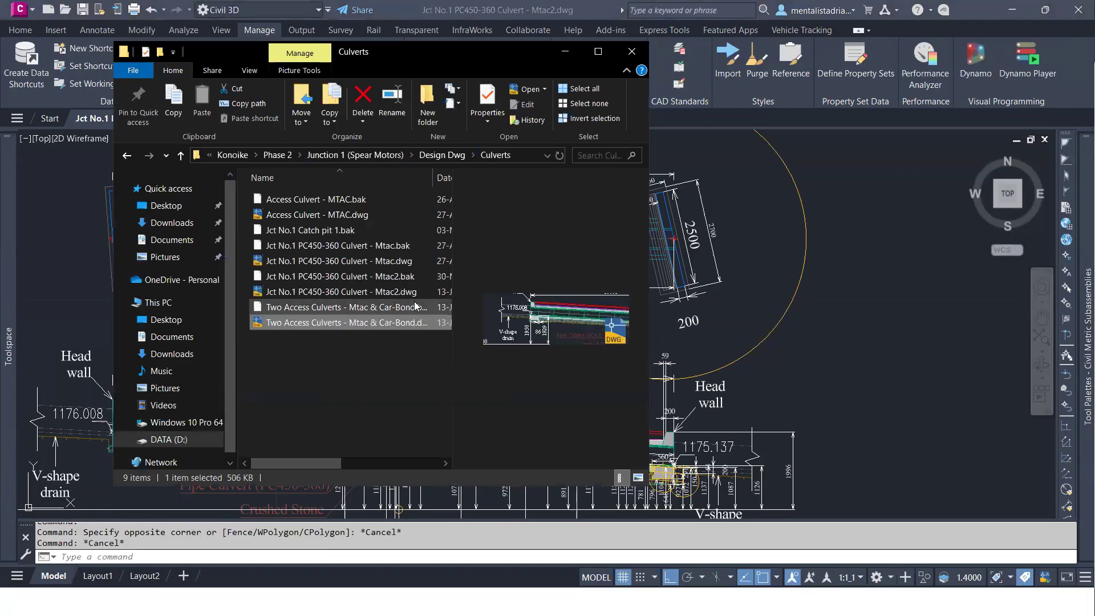
left_click(317, 216)
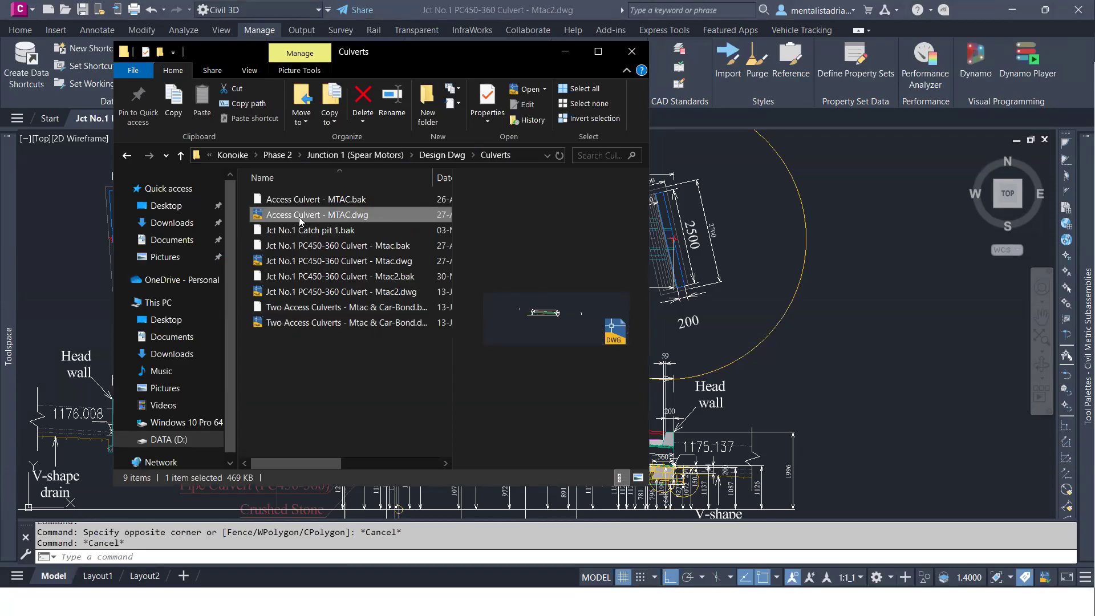
double_click(314, 216)
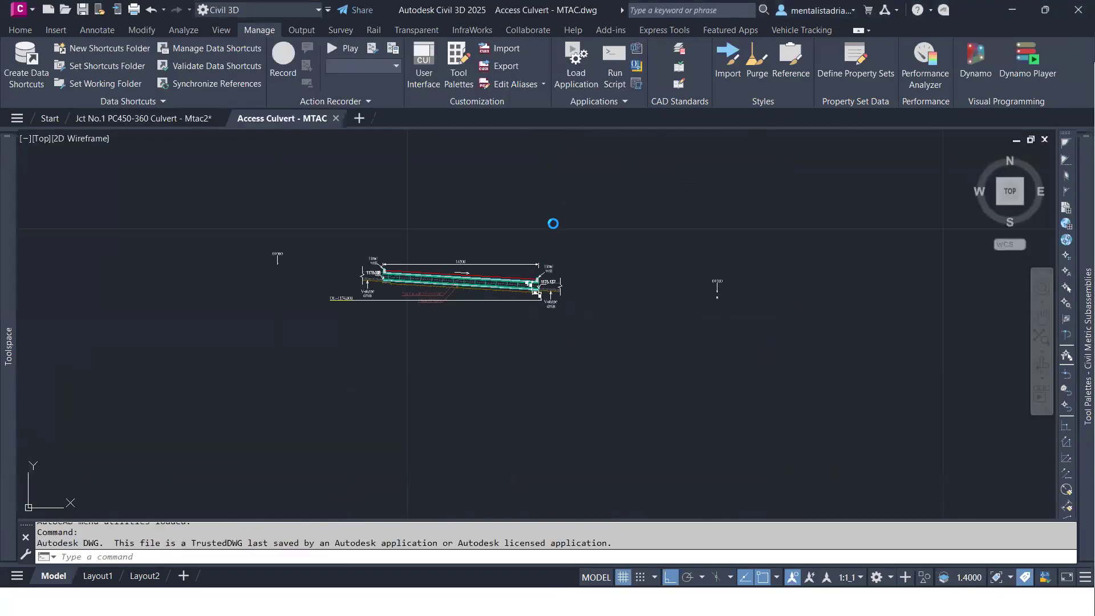
- Examine the access culvert's longitudinal section, from one head wall and V-shape drain to the other
scroll(488, 286, "down", 7)
scroll(488, 295, "up", 5)
scroll(489, 295, "up", 8)
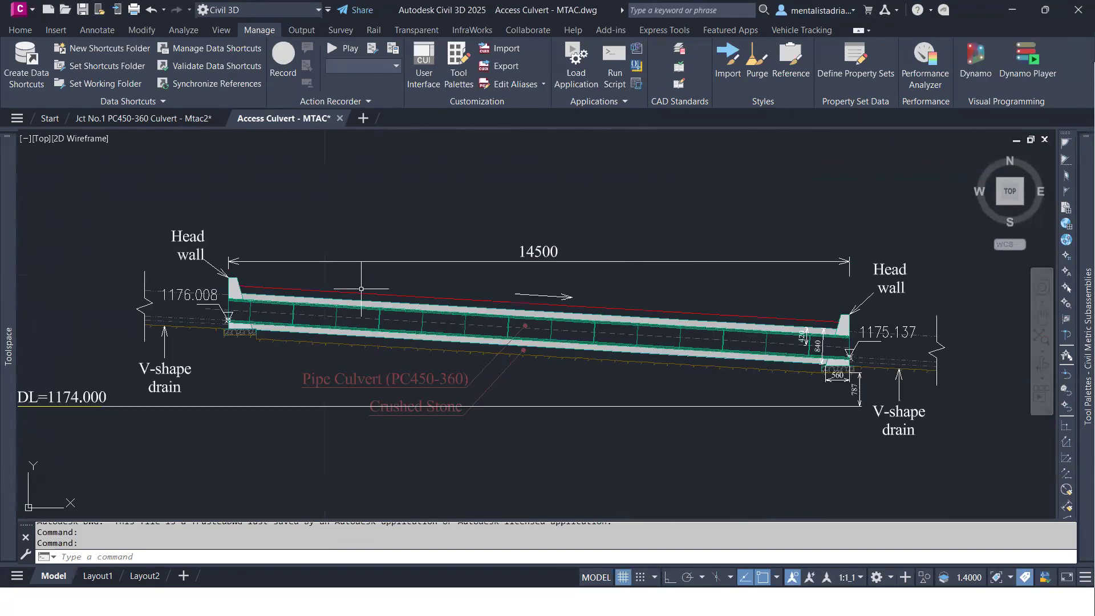
middle_click_drag(708, 319, 506, 311)
middle_click_drag(638, 310, 840, 307)
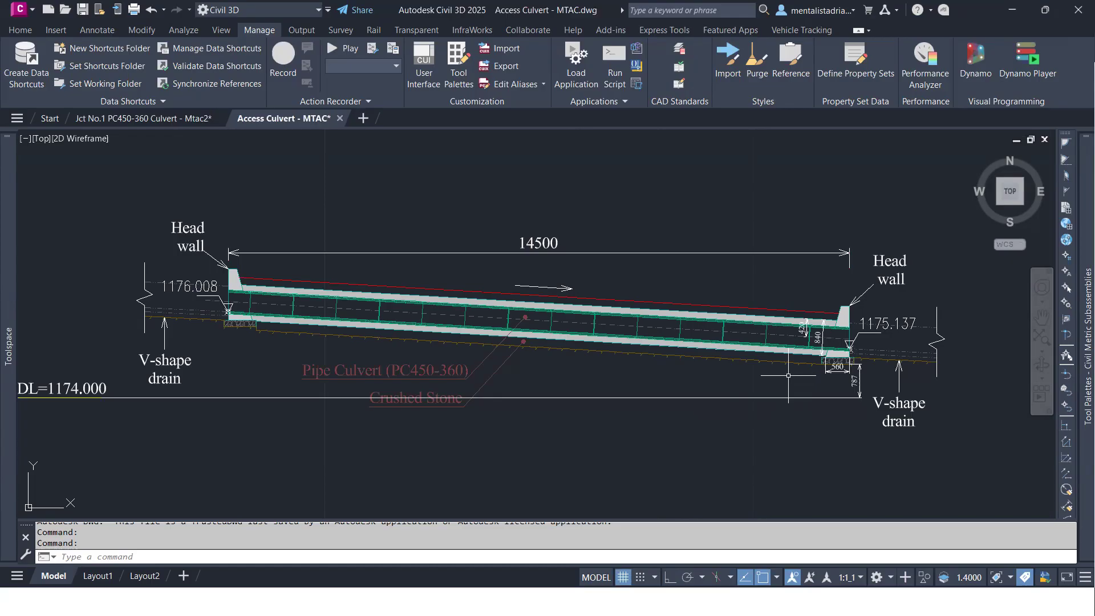
middle_click_drag(666, 321, 817, 292)
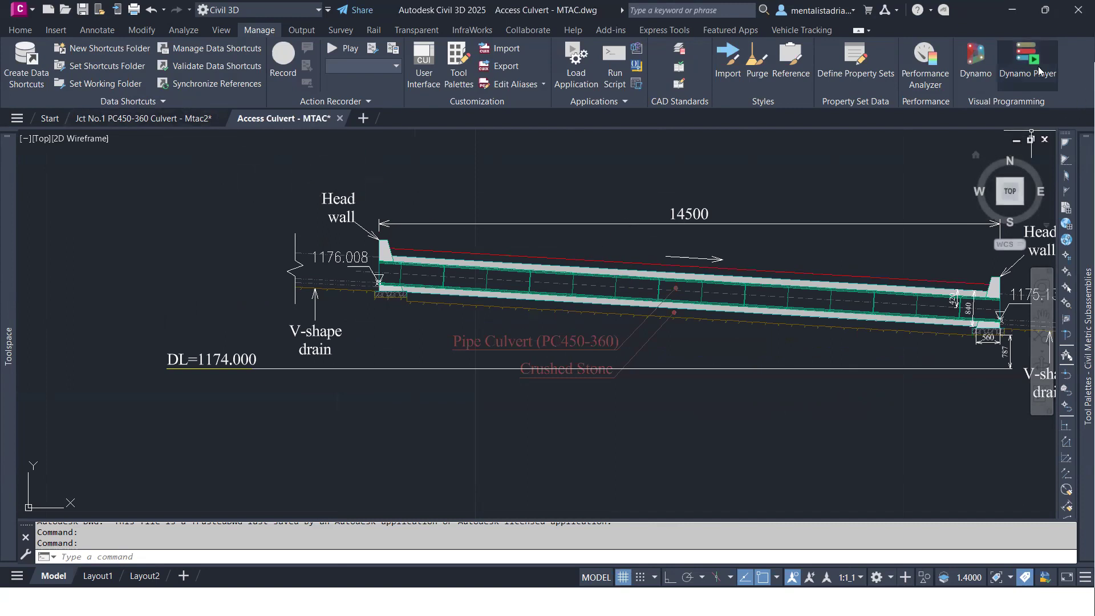
- Minimize the Civil 3D window and the Opera browser window
left_click(1013, 9)
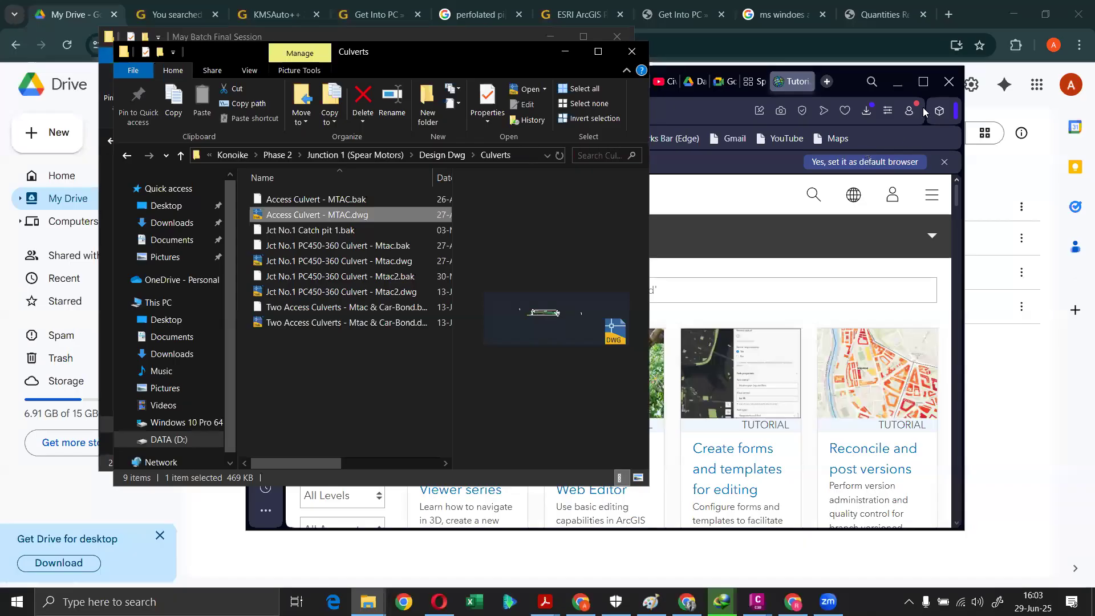
left_click(884, 80)
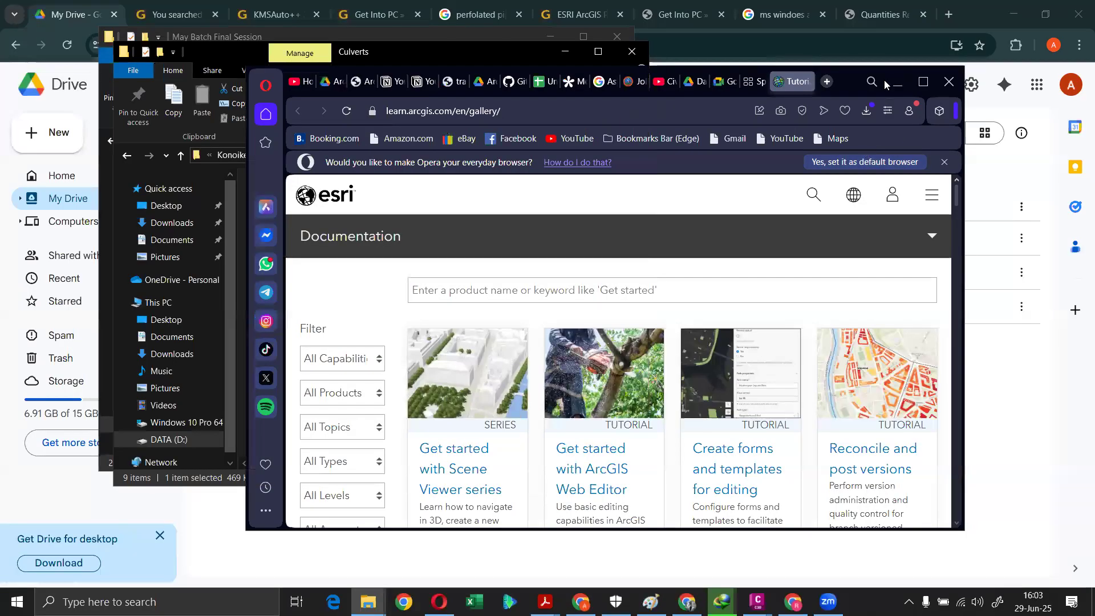
left_click(886, 82)
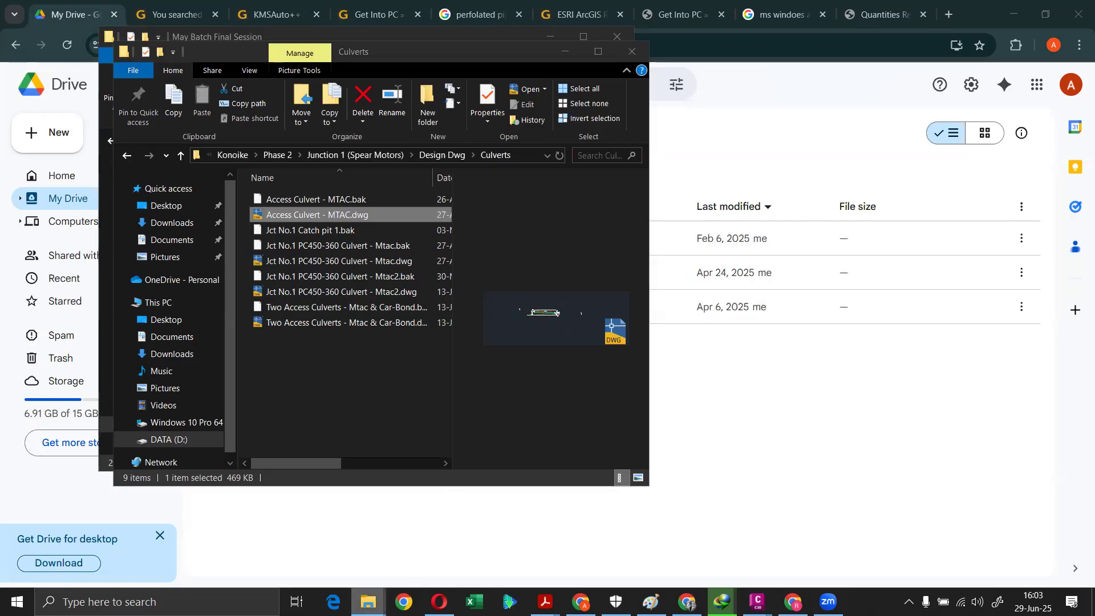
- Switch to the This PC window in File Explorer and open the DATA (D:) drive
mouse_move(368, 602)
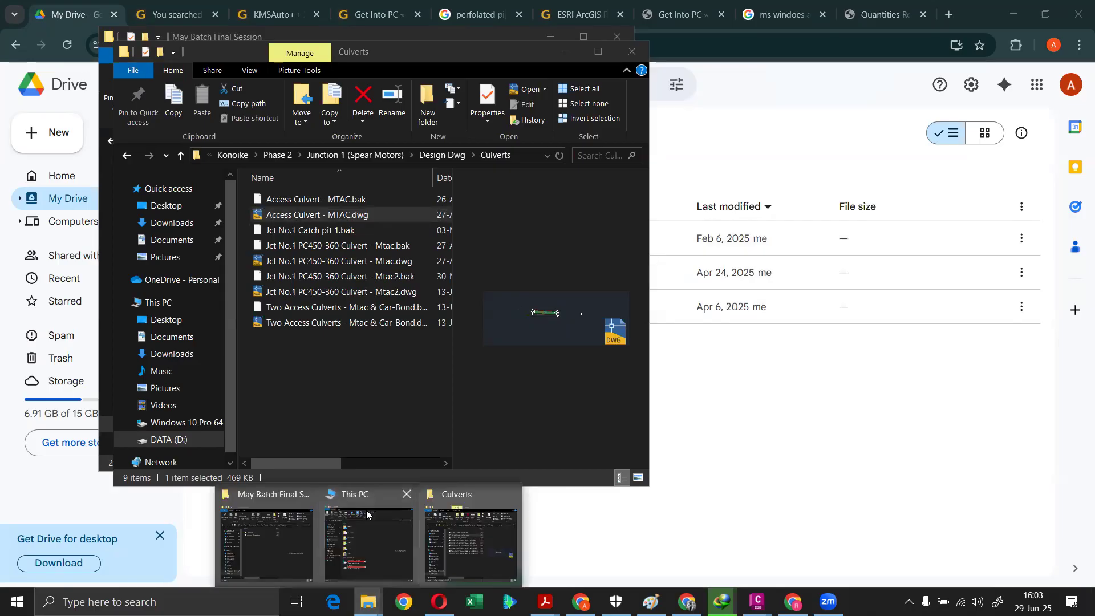
left_click(275, 534)
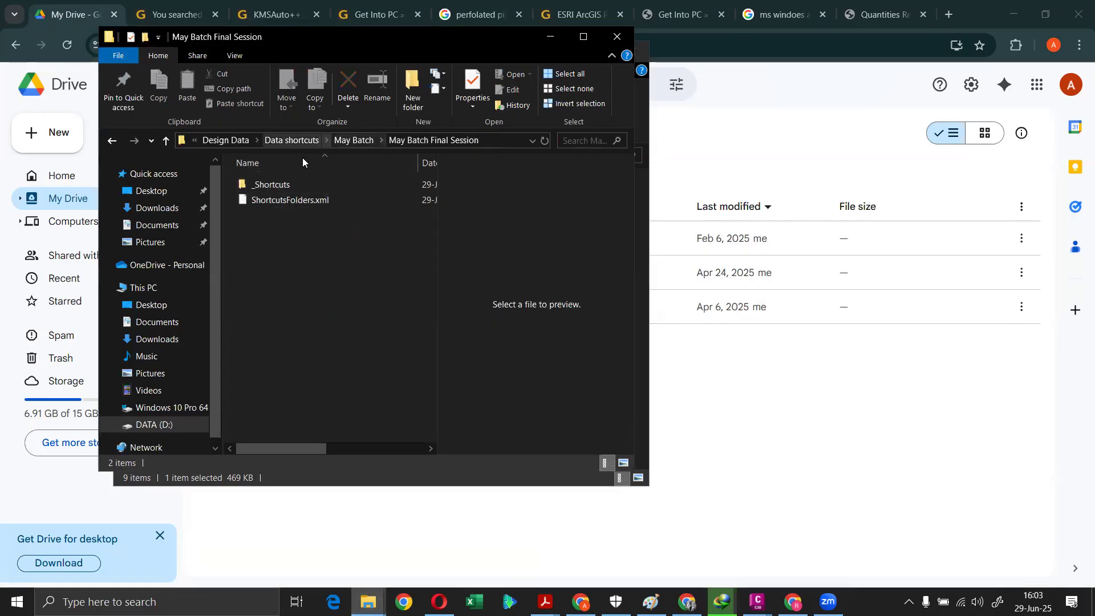
mouse_move(368, 602)
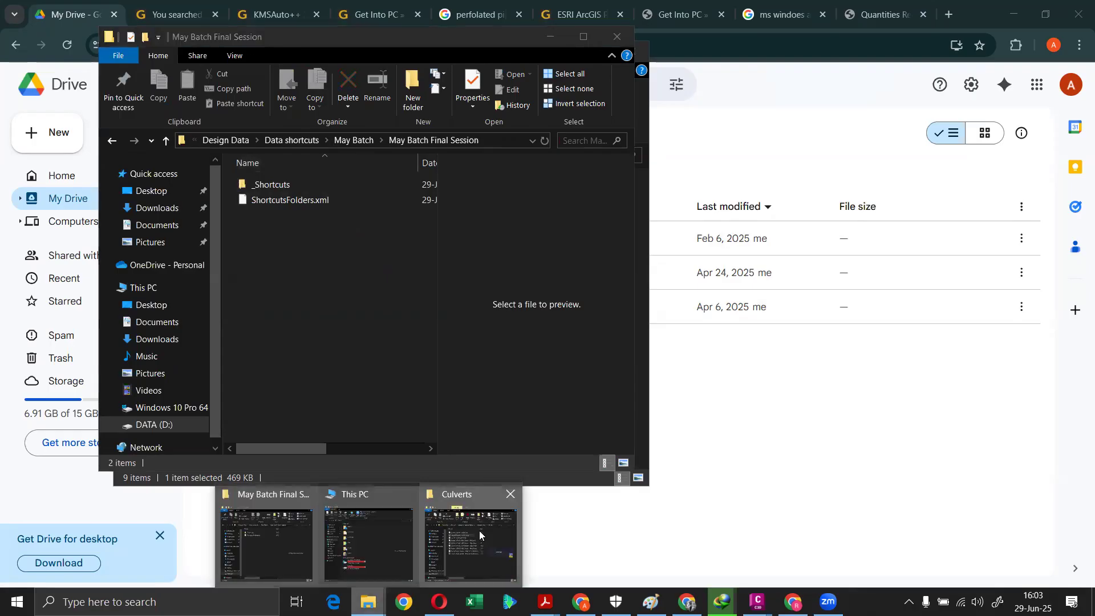
left_click(340, 544)
double_click(365, 465)
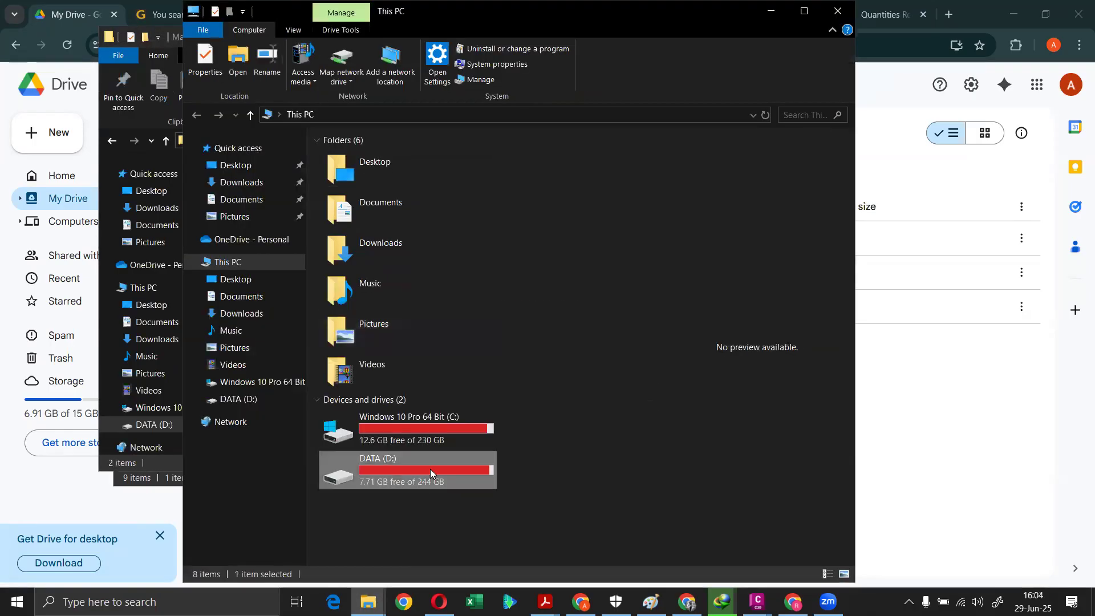
scroll(414, 446, "down", 1)
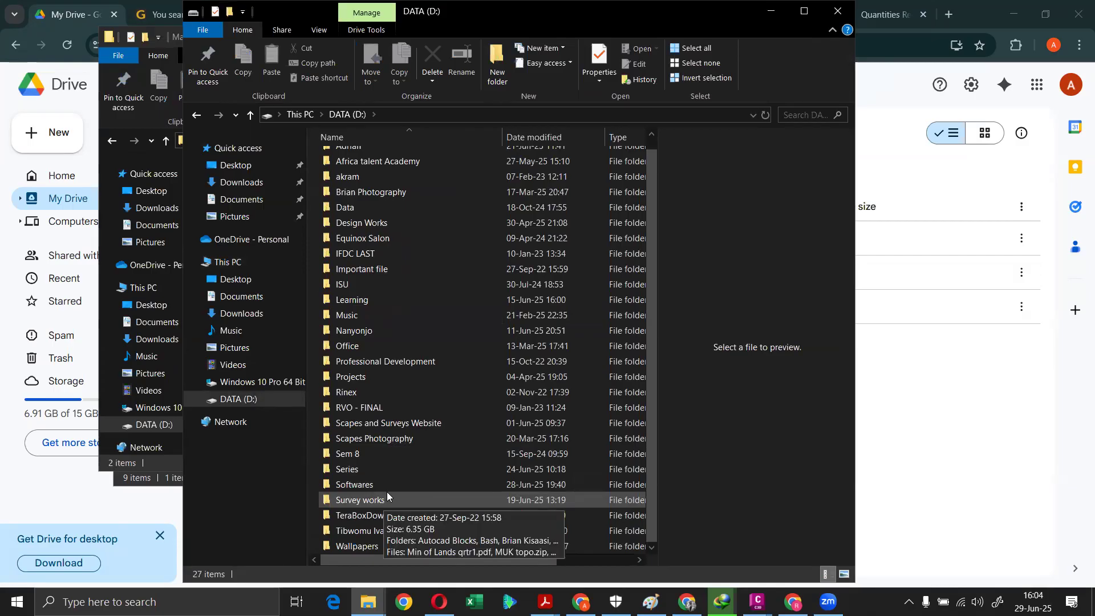
double_click(375, 500)
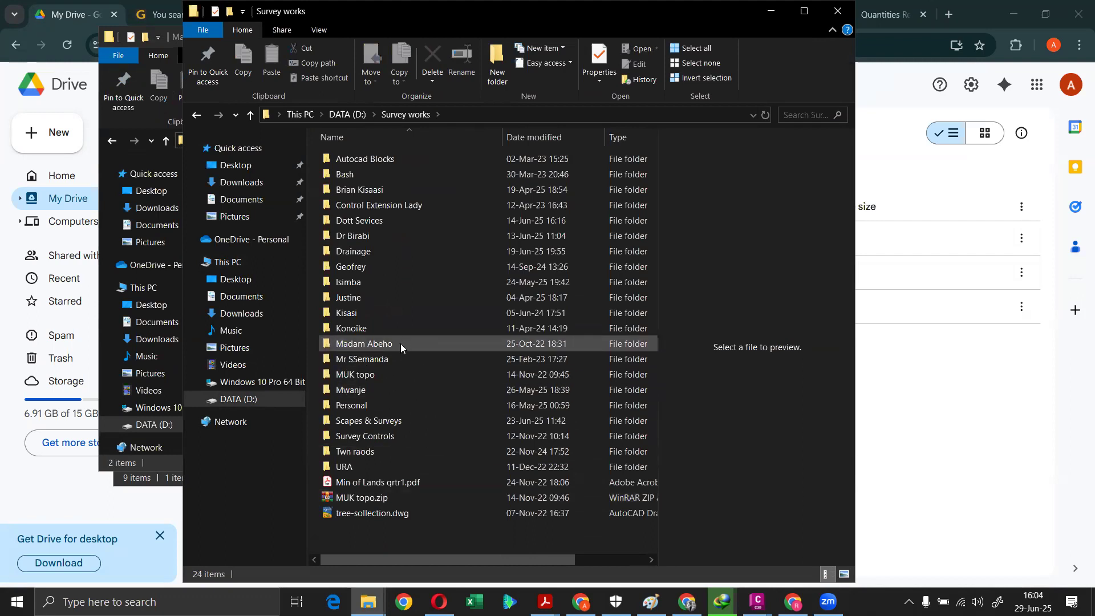
double_click(403, 339)
- From the DATA (D:) drive, open the AutoCAD Civil 3D folder inside Projects > CADD Centre
key("p")
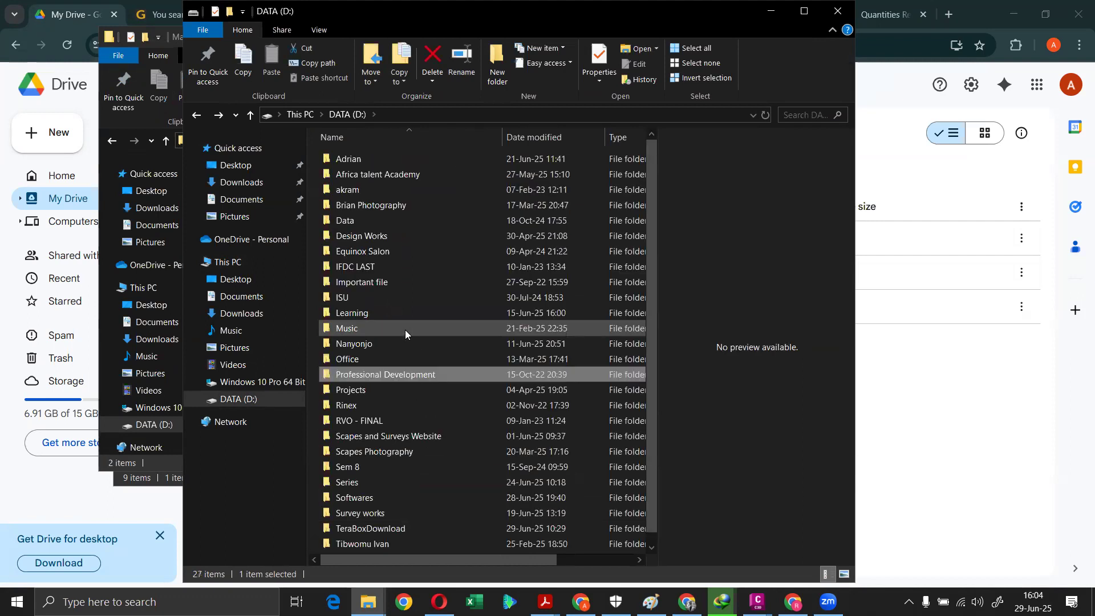
left_click(379, 390)
double_click(378, 389)
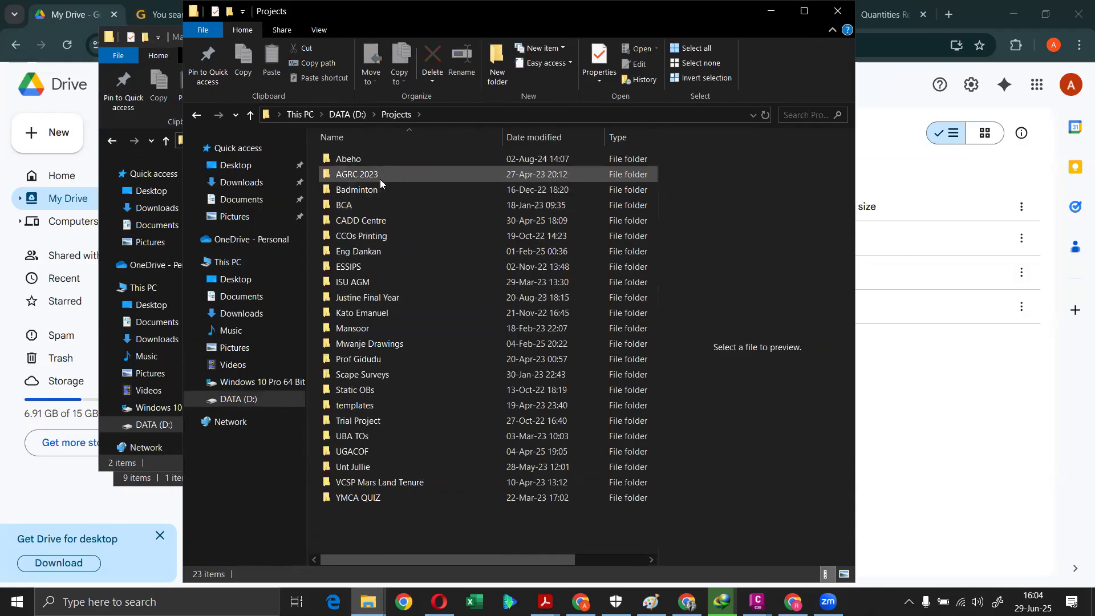
left_click(380, 222)
double_click(401, 220)
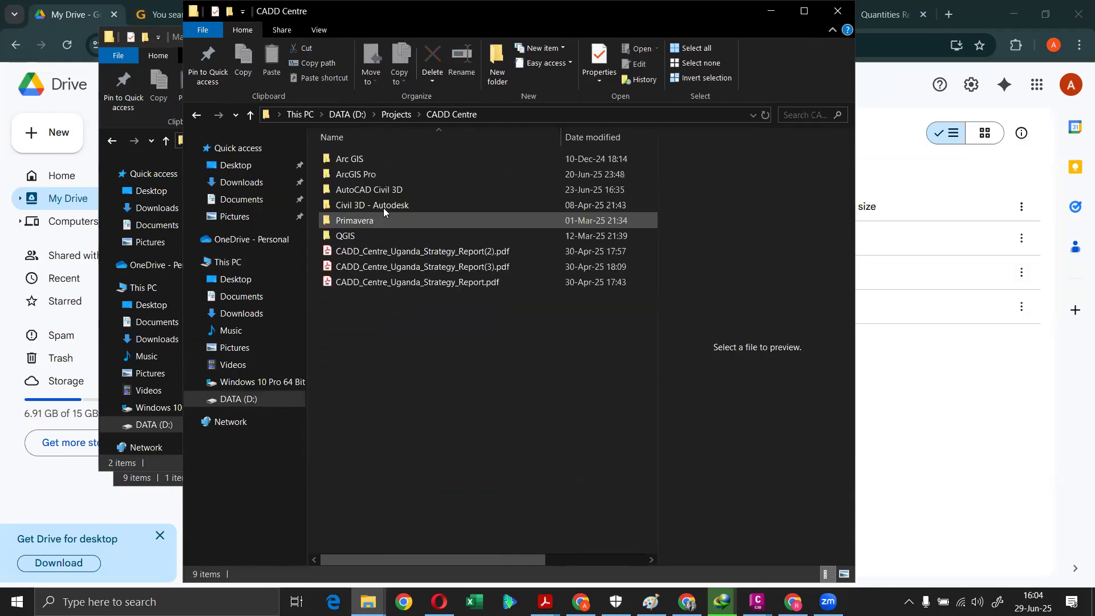
double_click(385, 194)
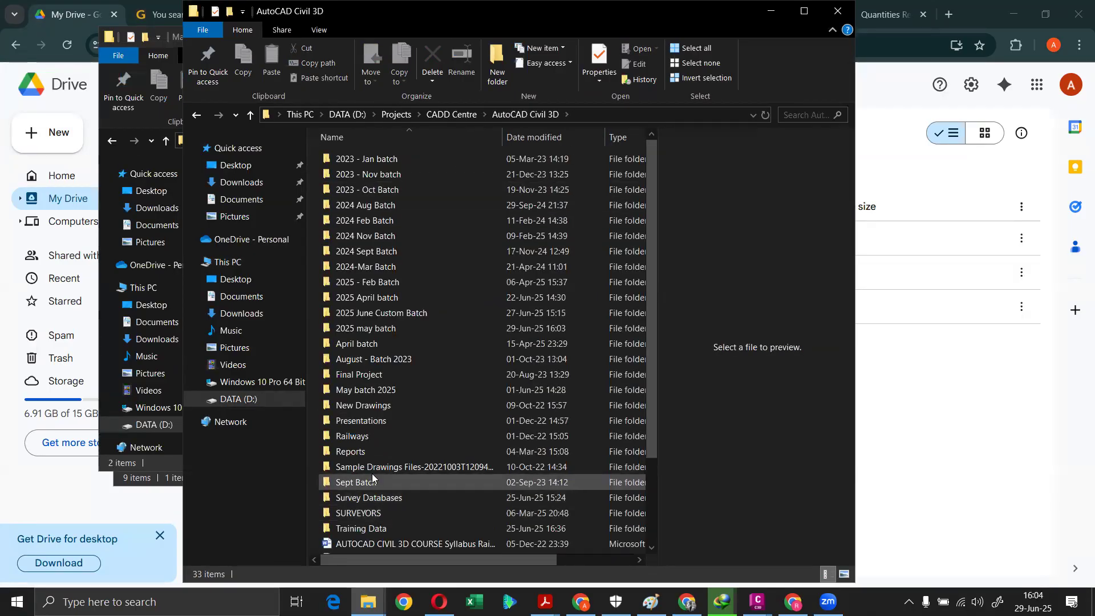
- Open Final Challenge-Assignment.pdf from the nested Final Project folder and enlarge the assignment text for reading
left_click(386, 418)
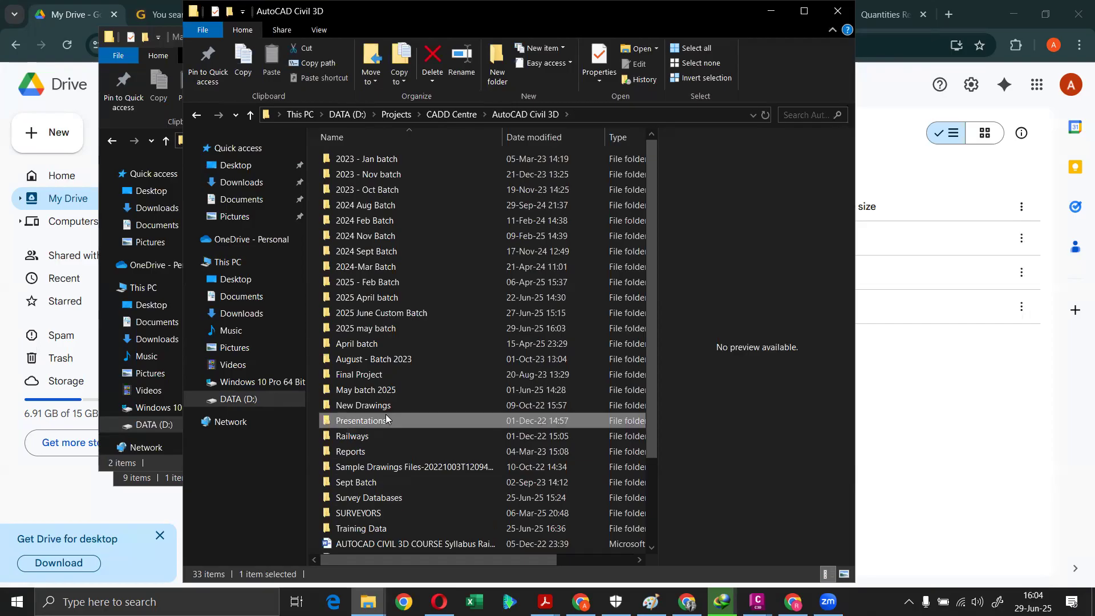
scroll(408, 441, "down", 2)
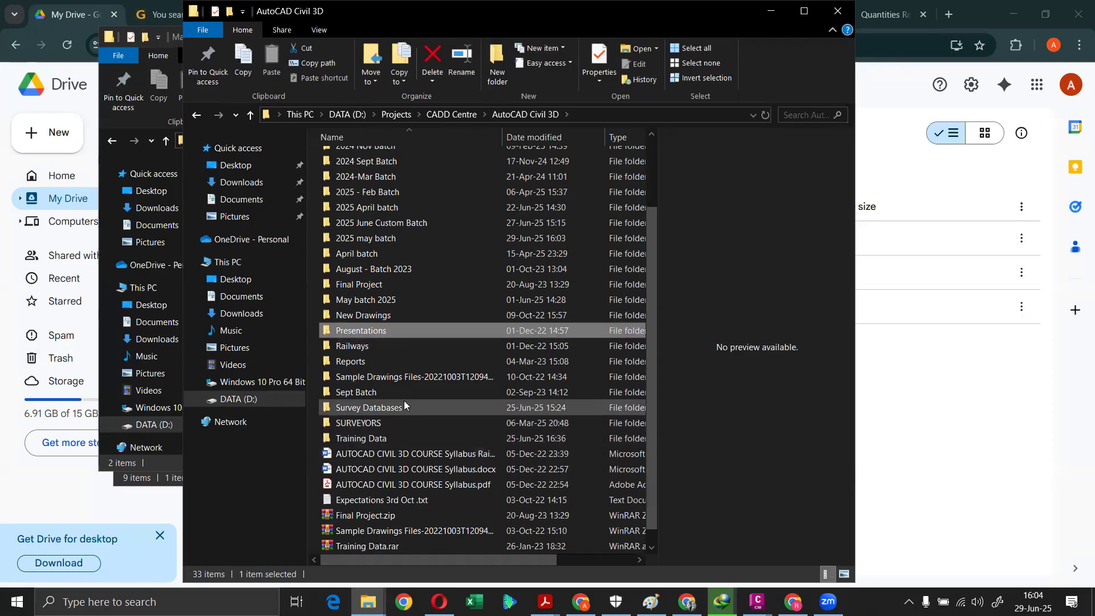
left_click(387, 360)
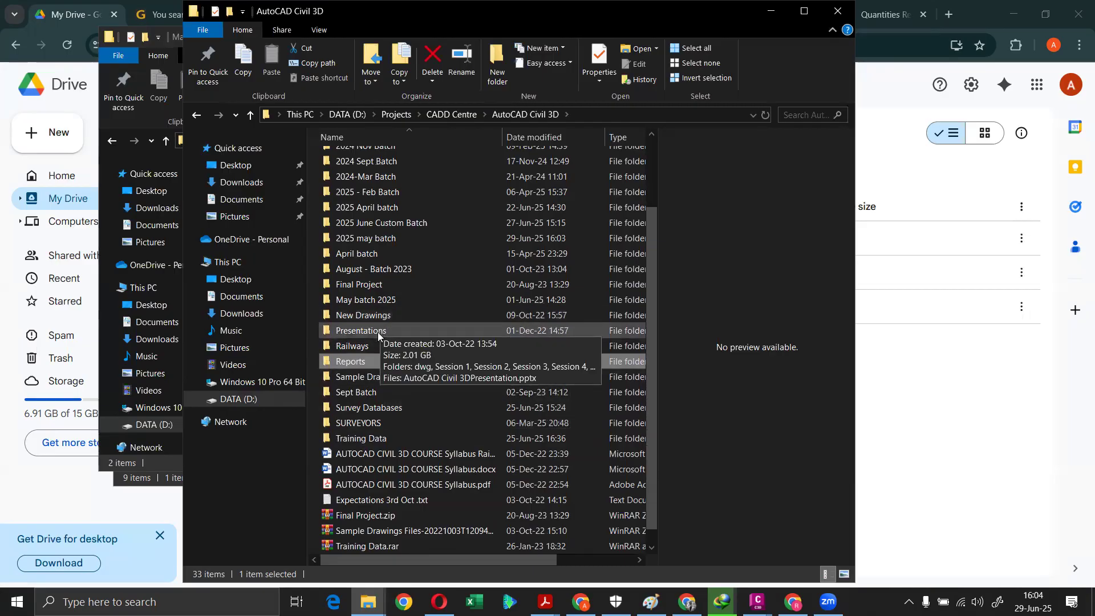
scroll(388, 428, "up", 2)
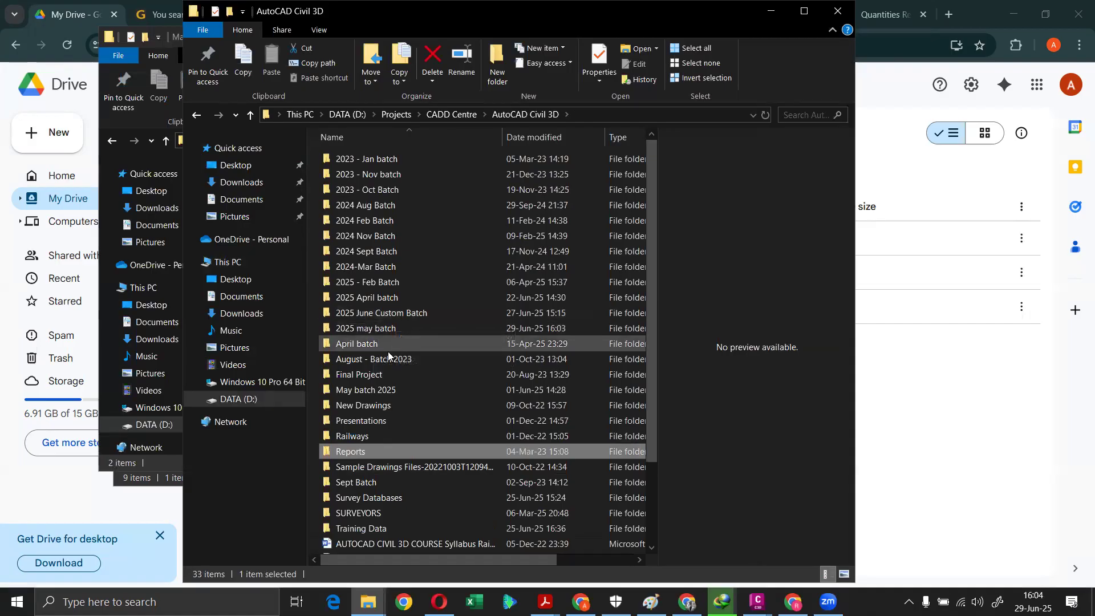
double_click(368, 375)
double_click(379, 165)
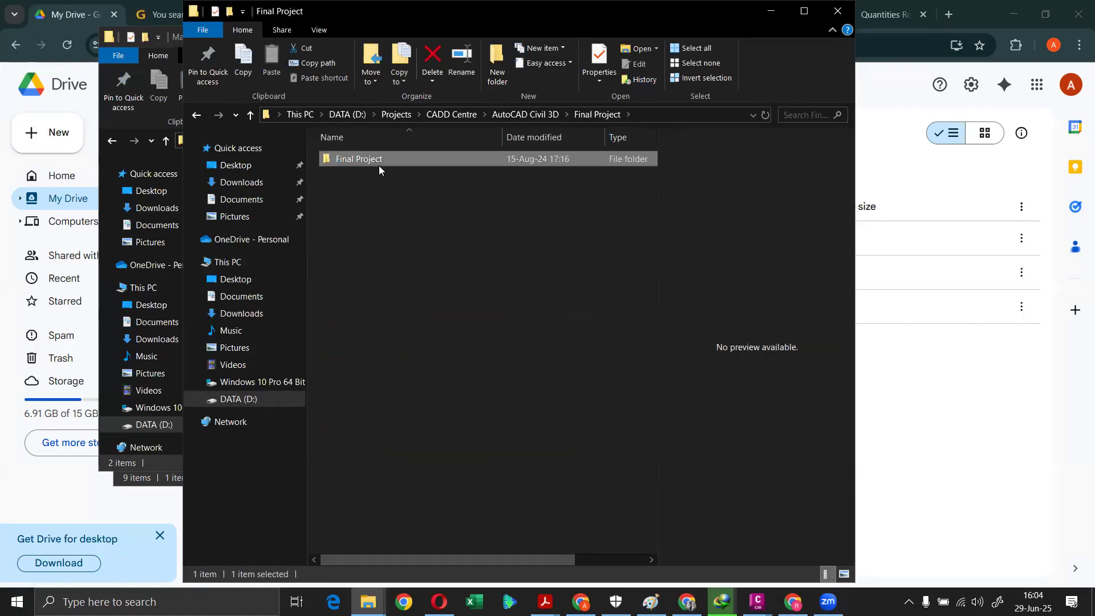
left_click(373, 194)
double_click(373, 196)
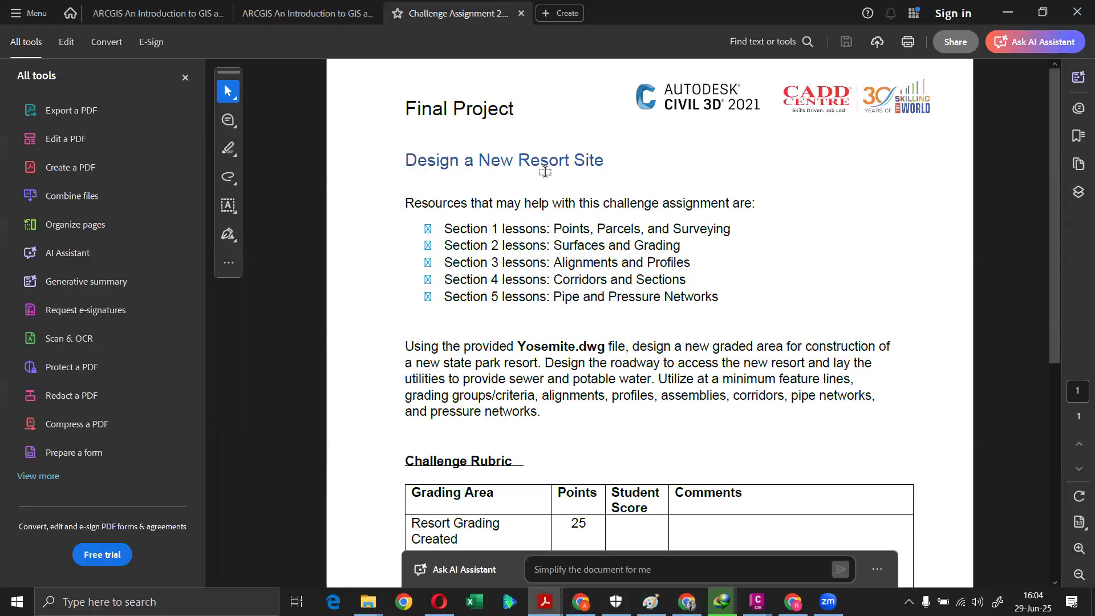
scroll(645, 162, "down", 1)
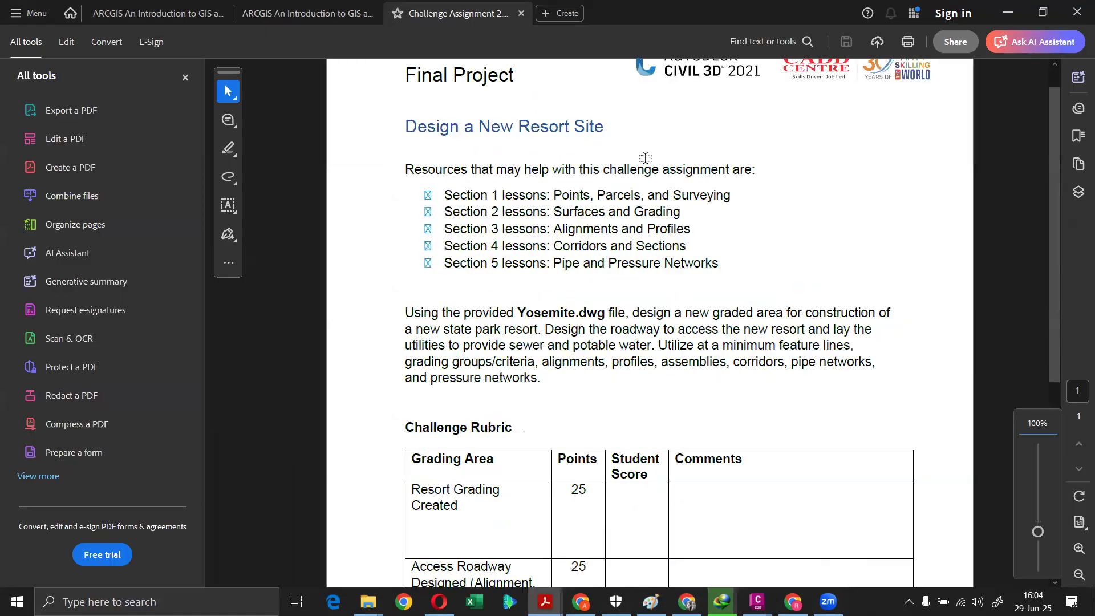
scroll(645, 158, "up", 2, "ctrl")
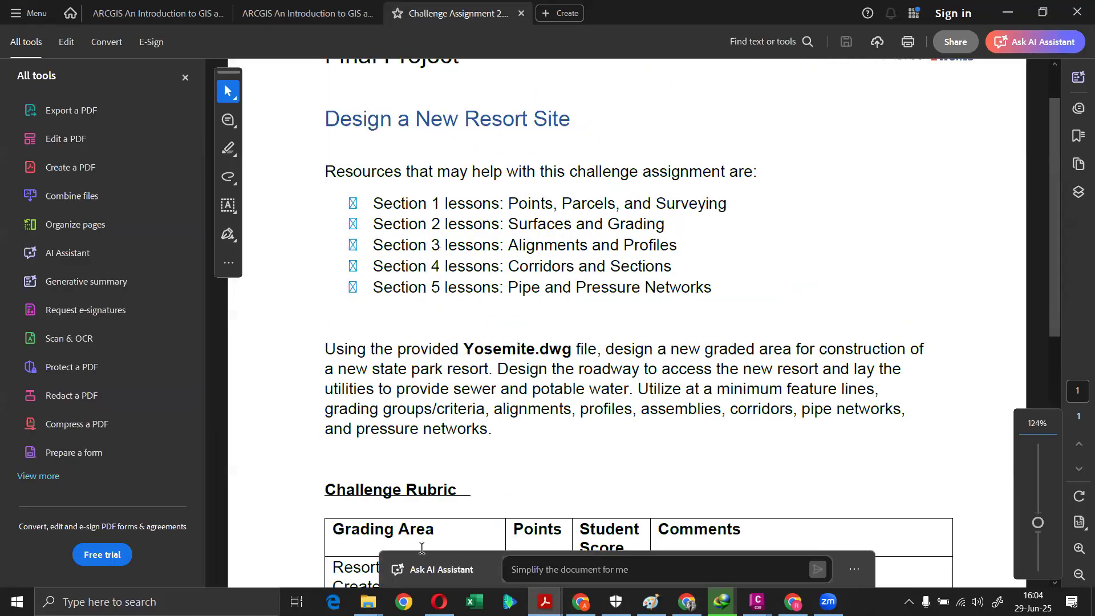
- Switch back to File Explorer and close the May Batch Final Session window
mouse_move(369, 602)
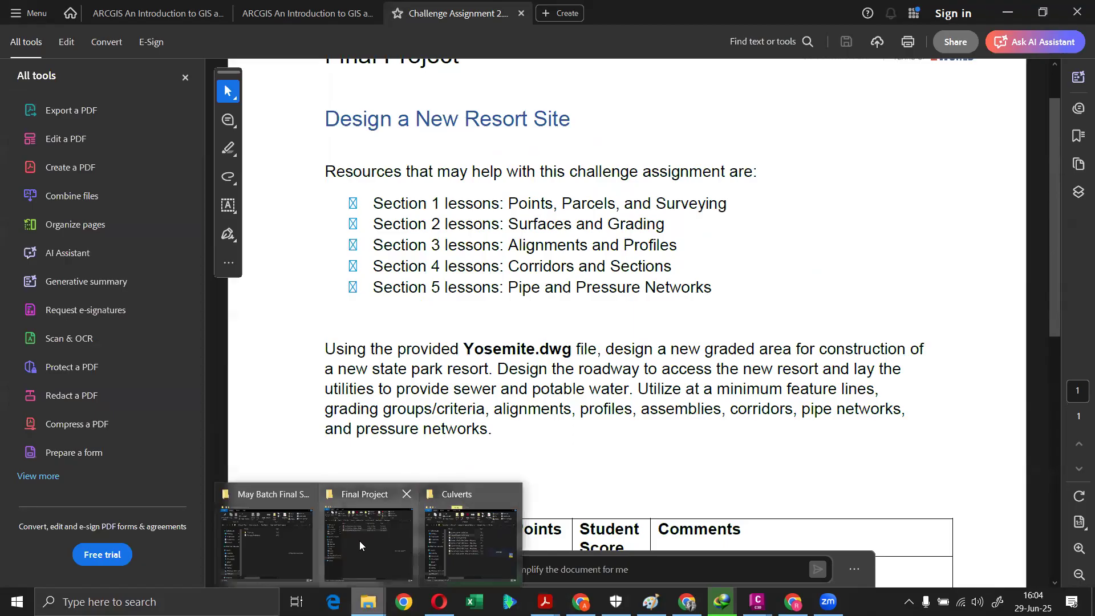
left_click(379, 533)
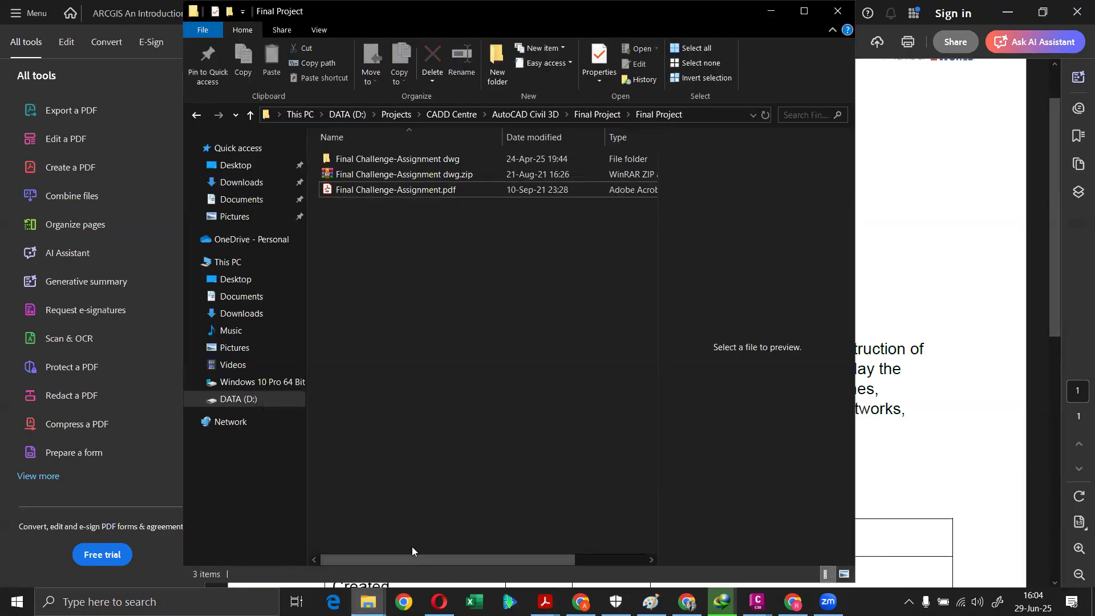
left_click(369, 602)
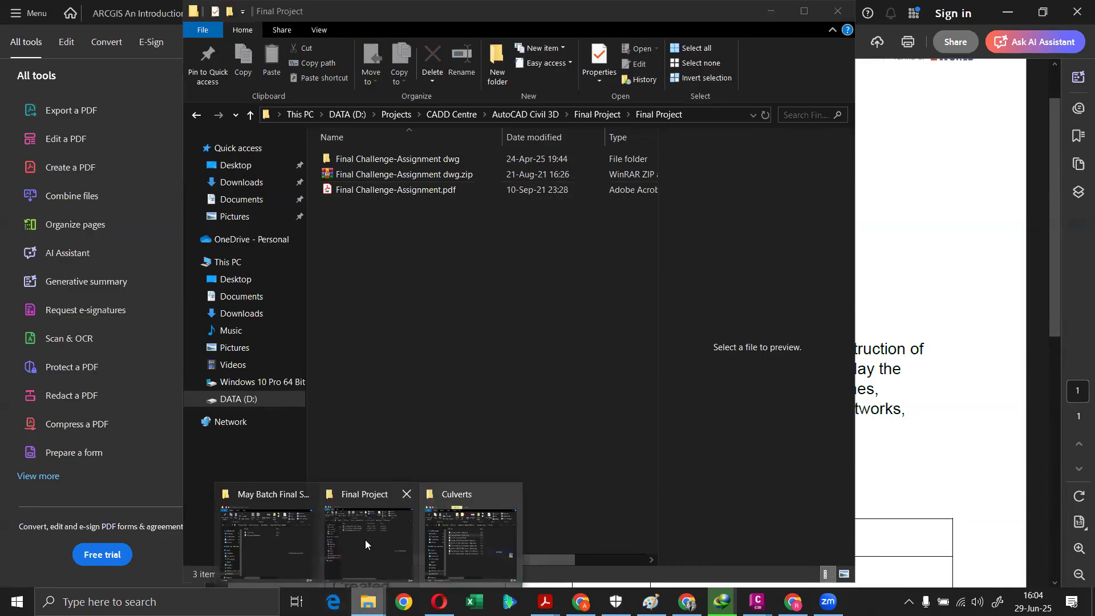
left_click(275, 535)
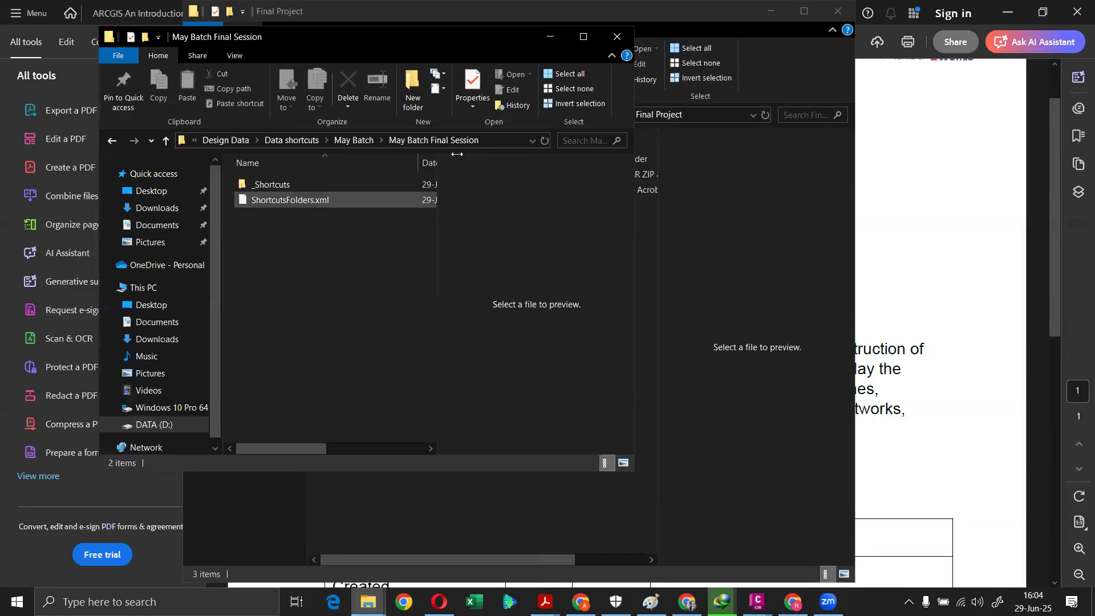
left_click(617, 37)
- Open the Final Challenge-Assignment dwg folder to check its files, and minimize the File Explorer window
left_click(388, 175)
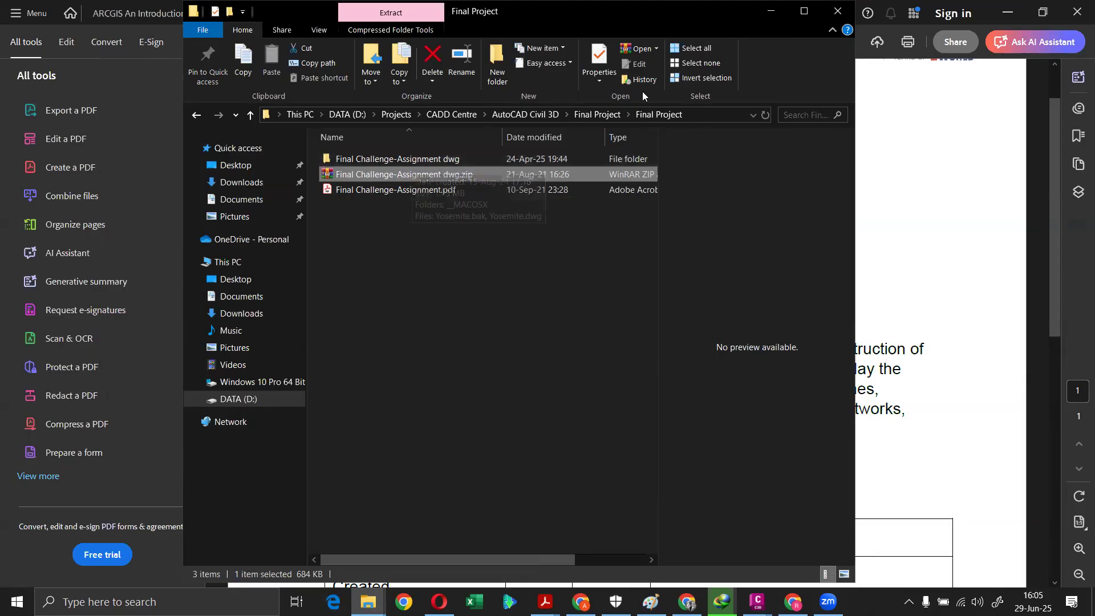
double_click(424, 159)
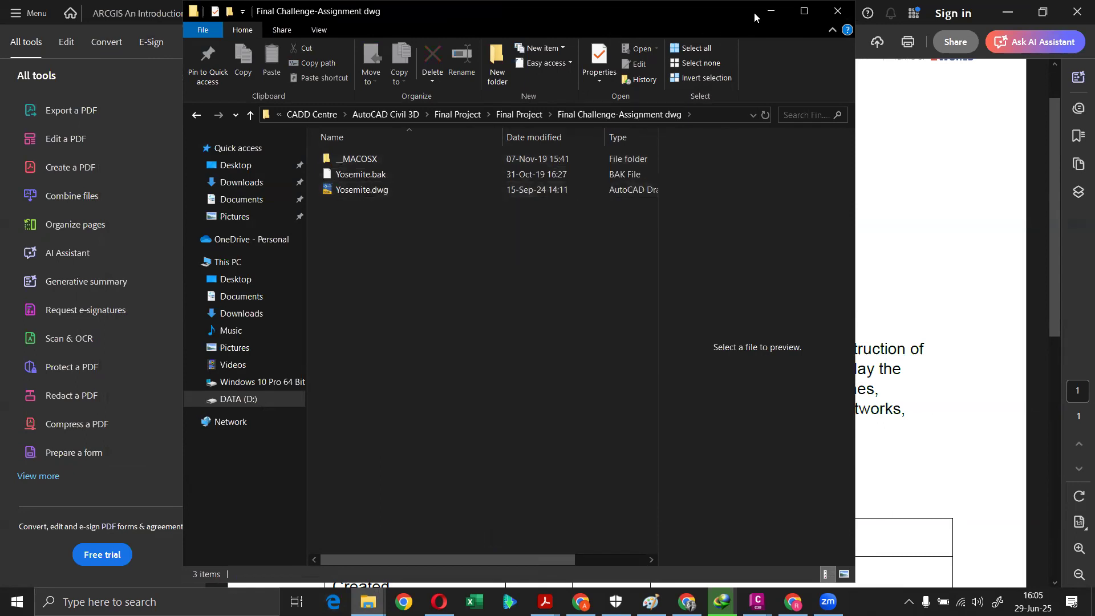
left_click(770, 12)
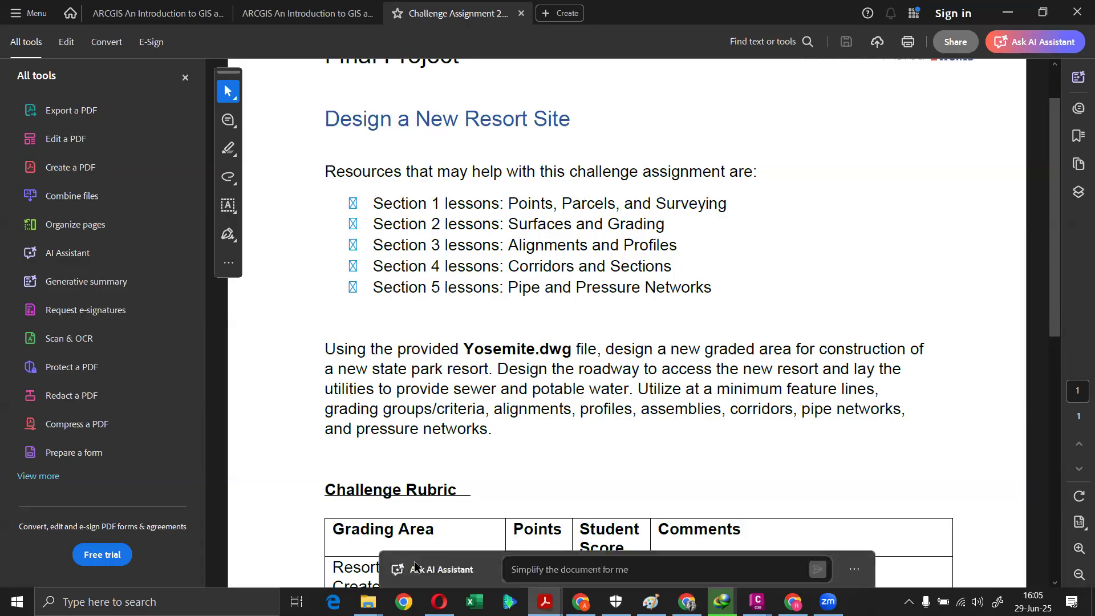
- Restore the Final Challenge-Assignment dwg folder window and open Yosemite.dwg in Civil 3D
mouse_move(368, 602)
left_click(328, 548)
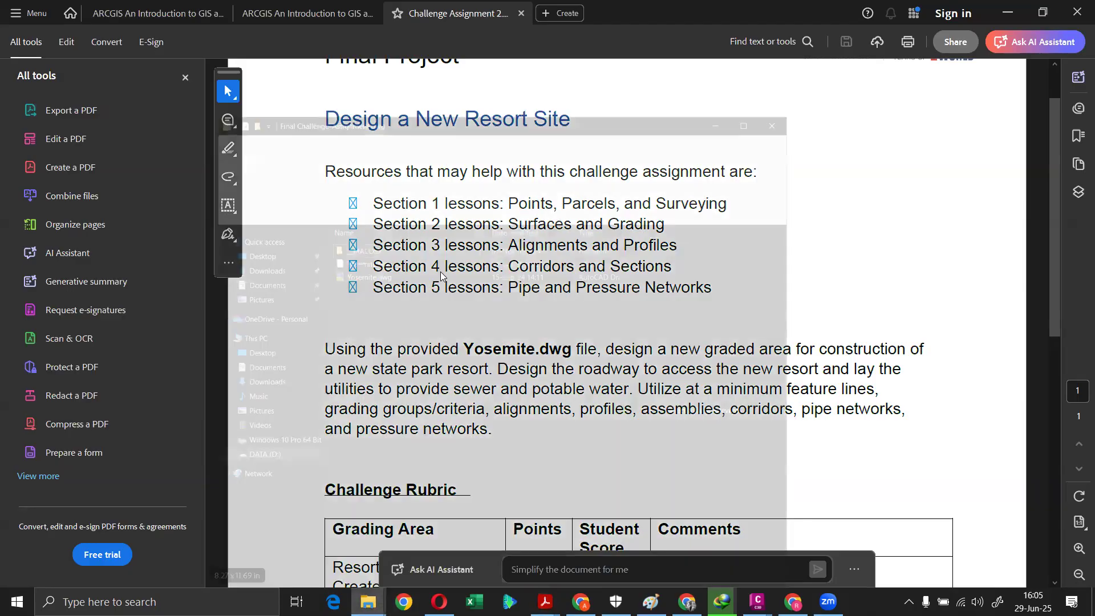
left_click(394, 190)
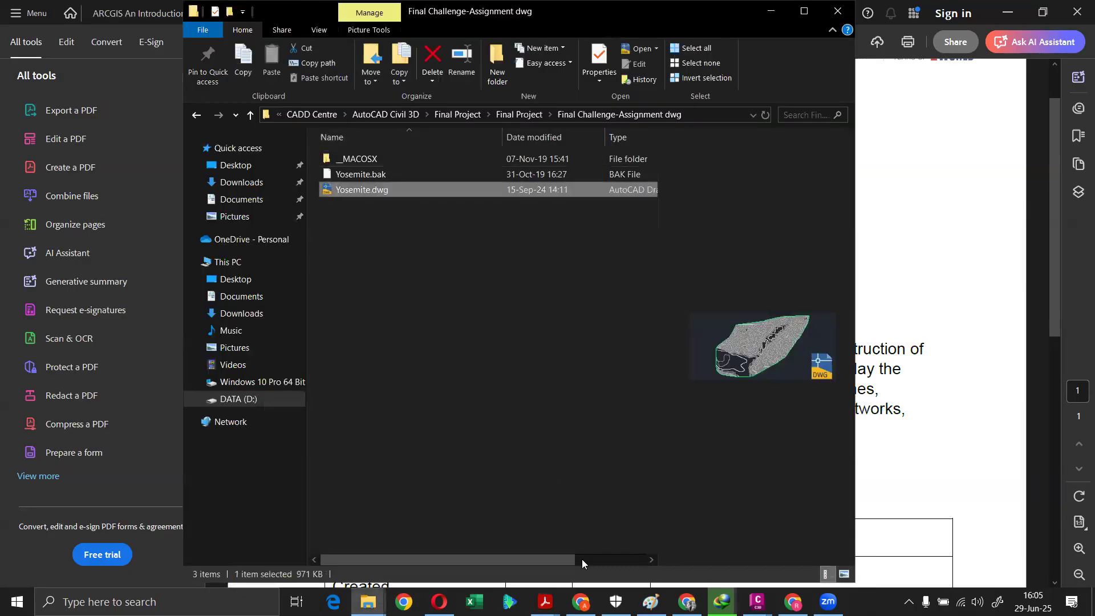
mouse_move(758, 601)
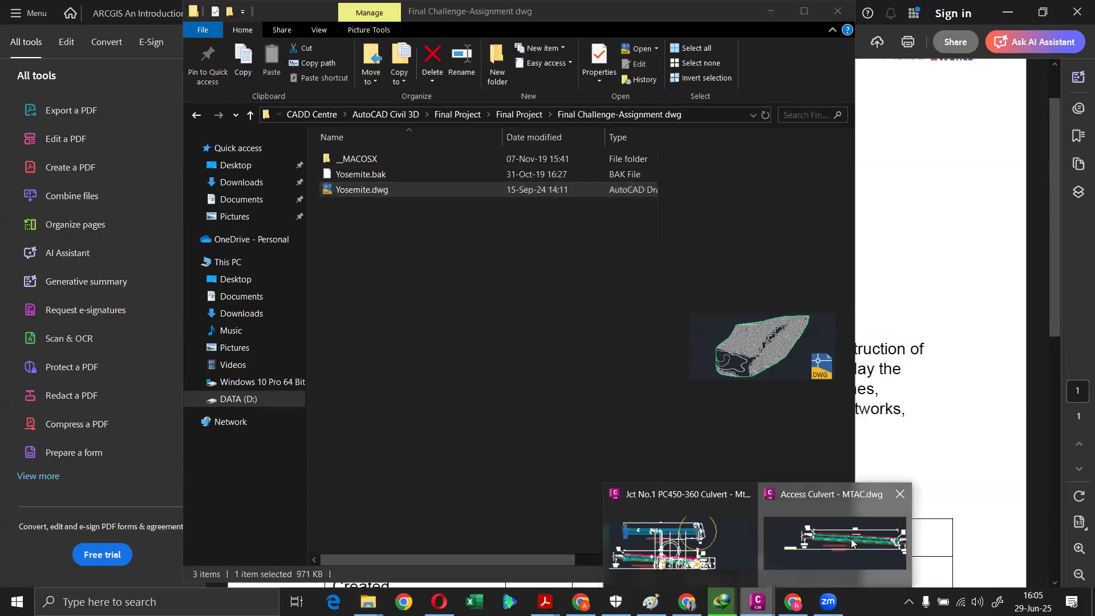
left_click(836, 545)
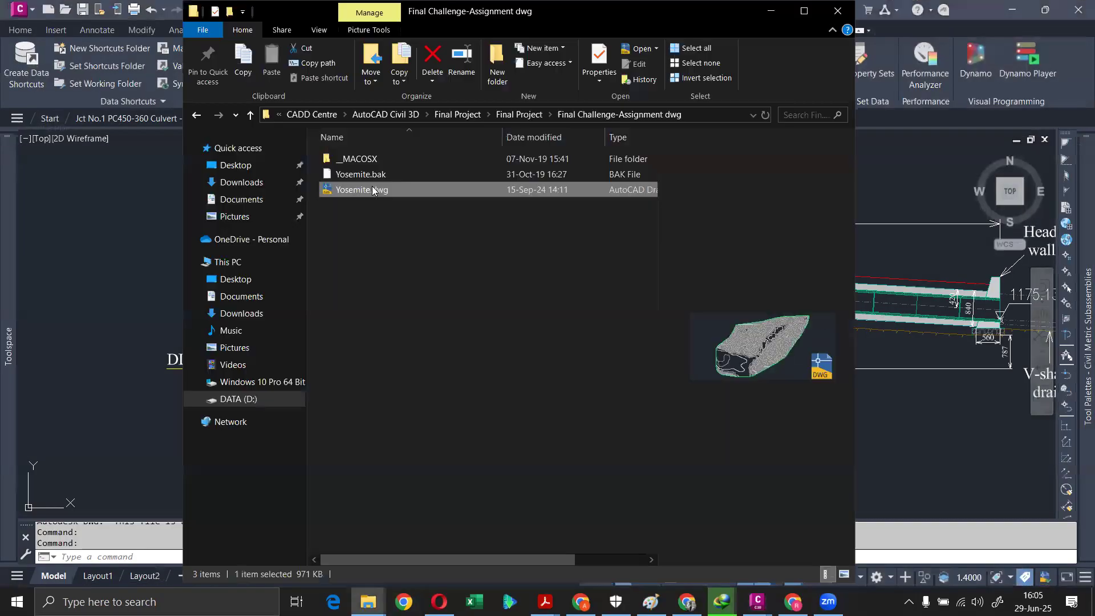
left_click(369, 601)
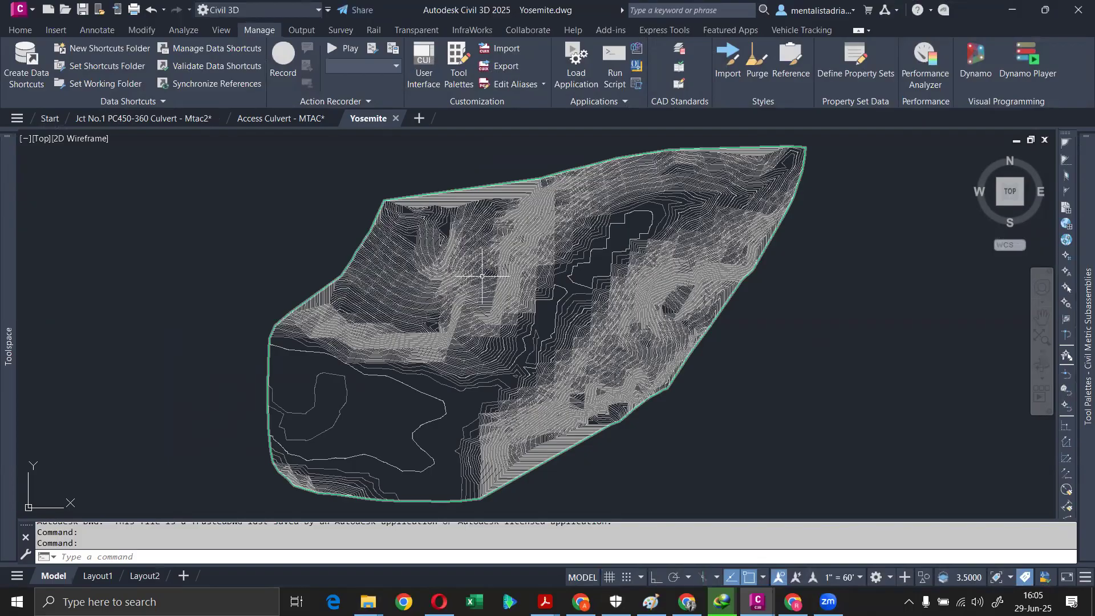
- Inspect the Yosemite terrain surface in 3D with the Object Viewer, orbit around it, and close the viewer
scroll(482, 277, "up", 2)
middle_click_drag(483, 276, 509, 274)
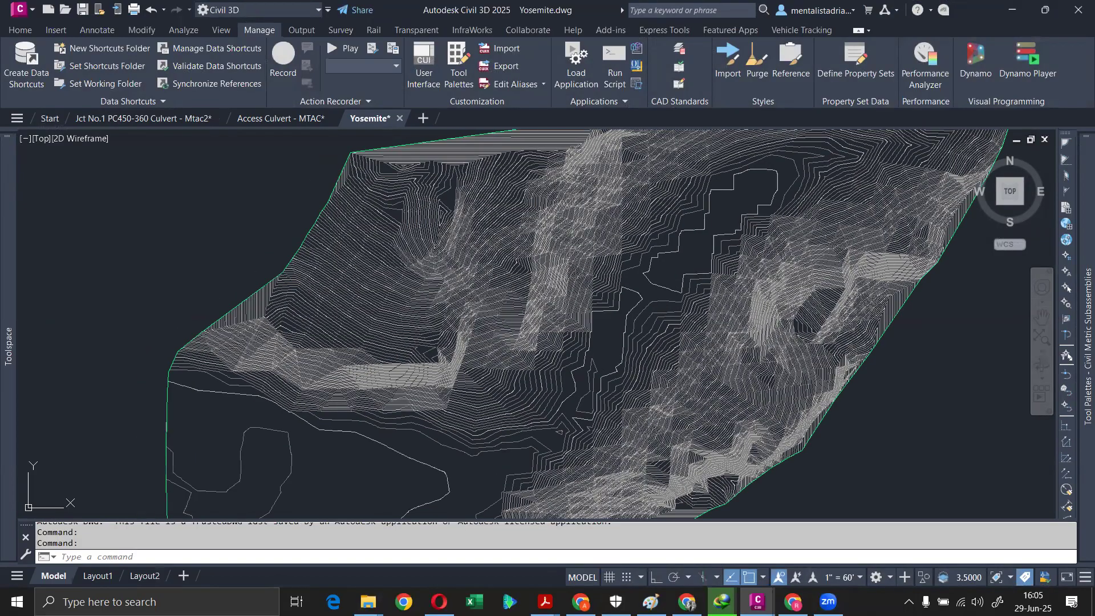
left_click(520, 248)
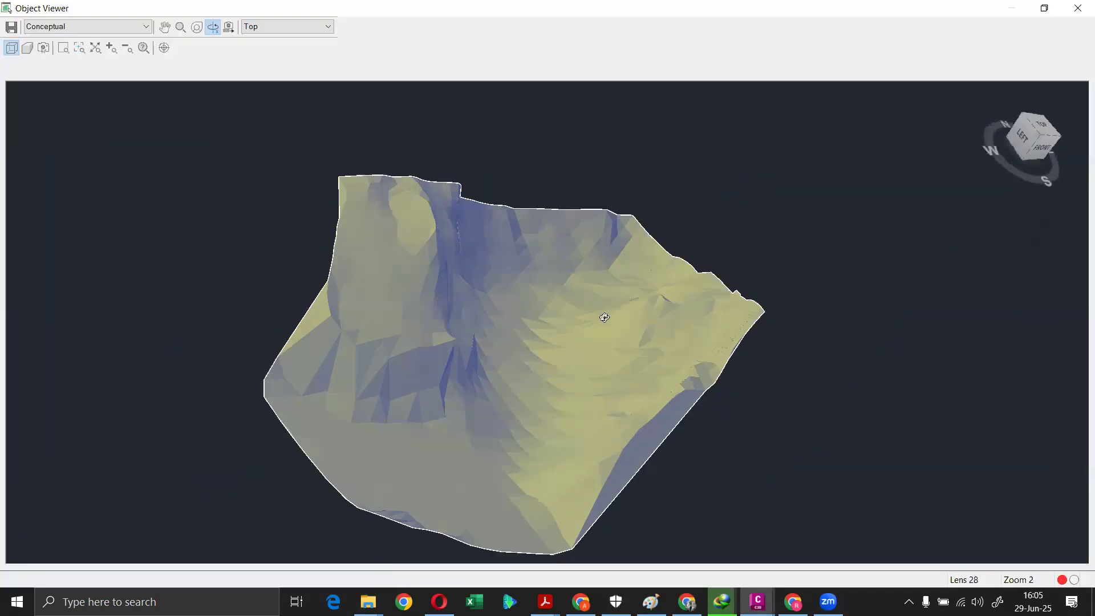
left_click_drag(605, 317, 668, 226)
left_click(1078, 8)
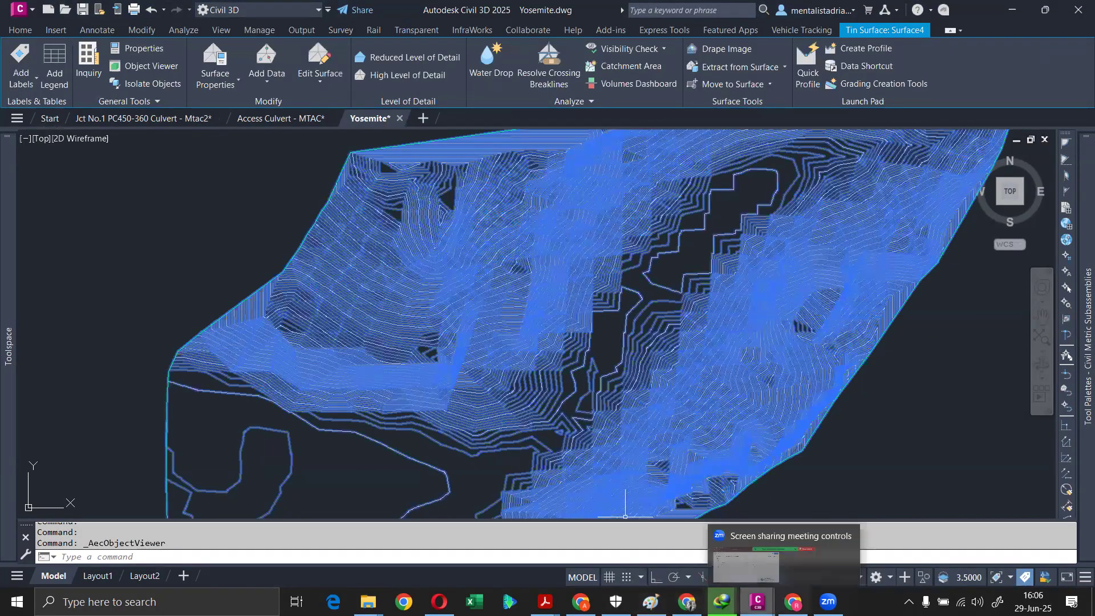
- Switch to the Challenge Assignment PDF and read the resort site design brief through the pressure networks requirement
mouse_move(545, 602)
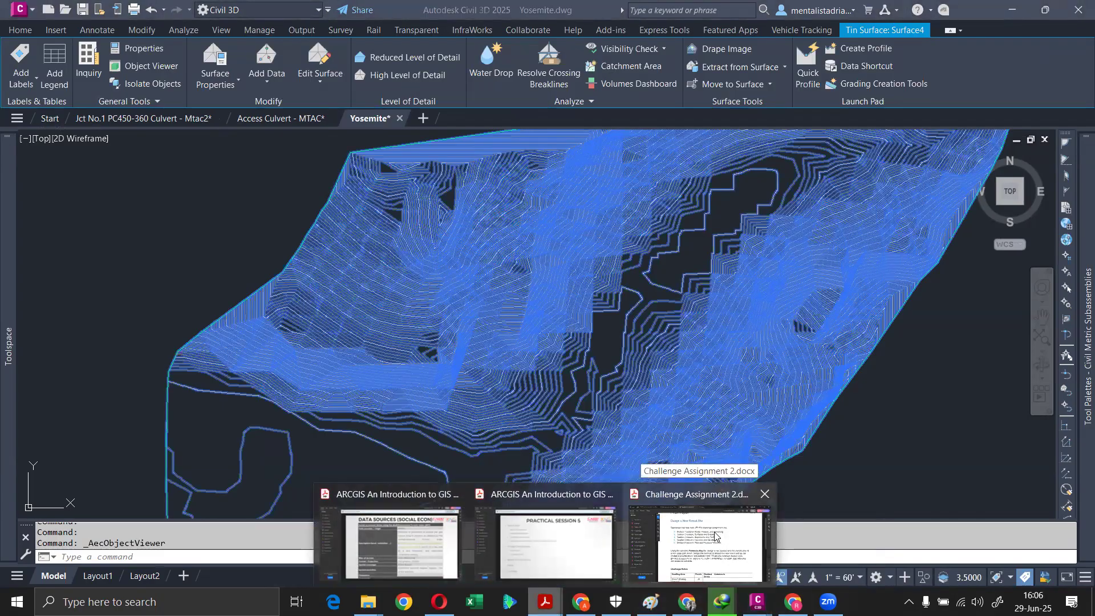
left_click(715, 536)
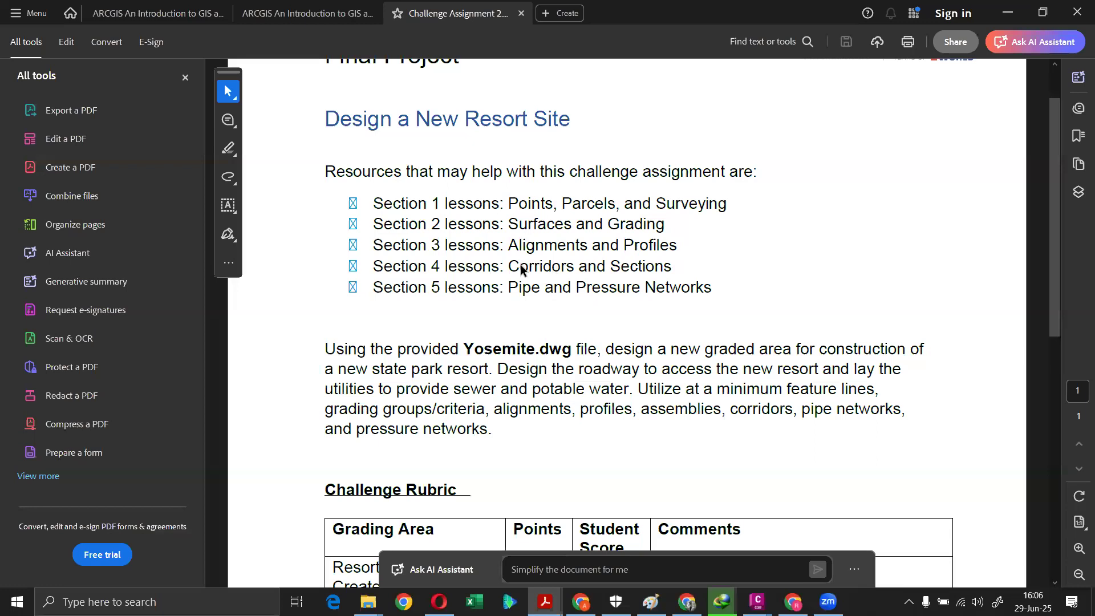
scroll(520, 265, "down", 1)
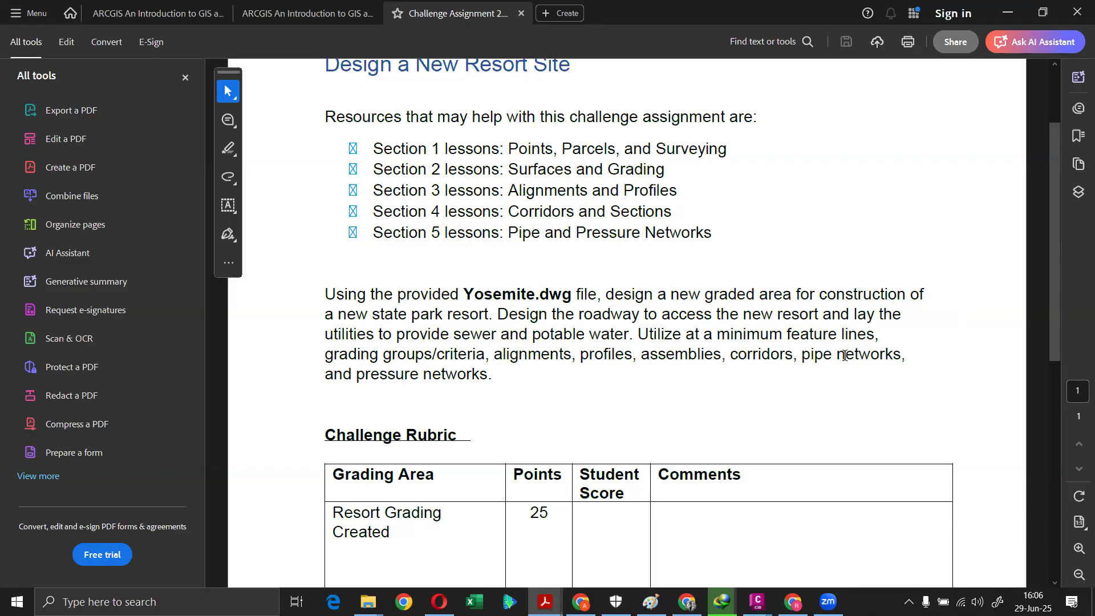
left_click_drag(494, 374, 323, 379)
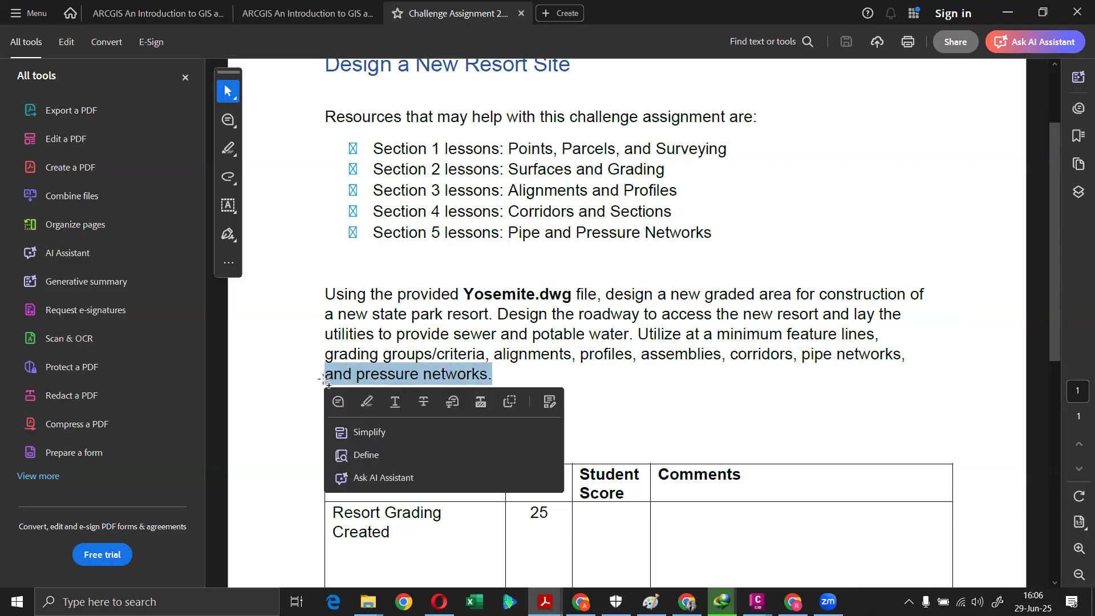
left_click(637, 388)
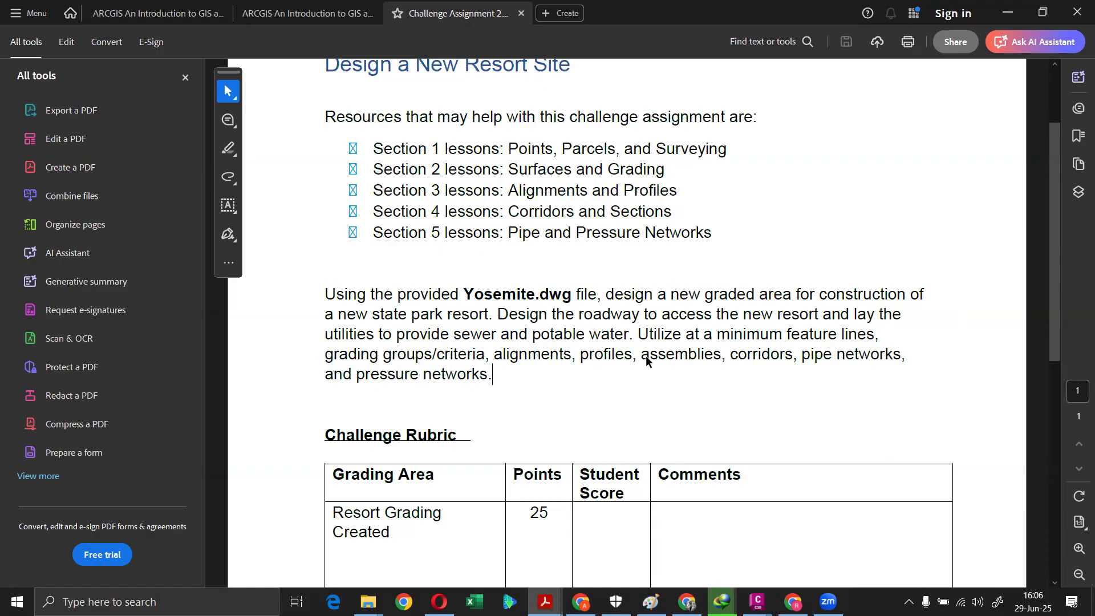
- Examine the Challenge Rubric's Resort Grading Created and Access Roadway Designed entries, marking their text
scroll(645, 355, "down", 3)
left_click_drag(392, 286, 327, 258)
left_click(386, 266)
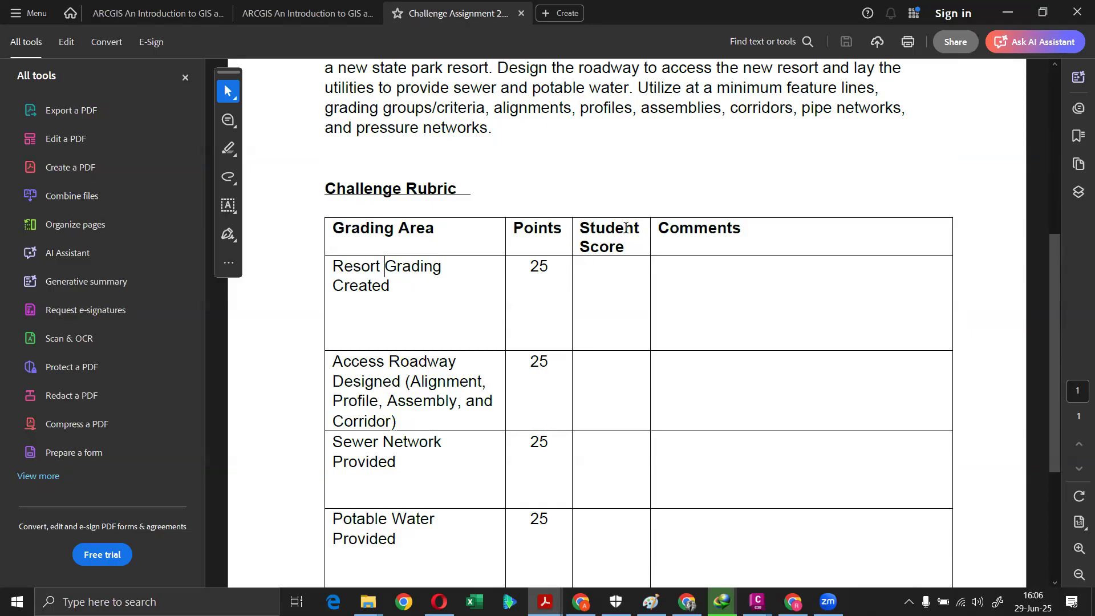
scroll(349, 342, "down", 1)
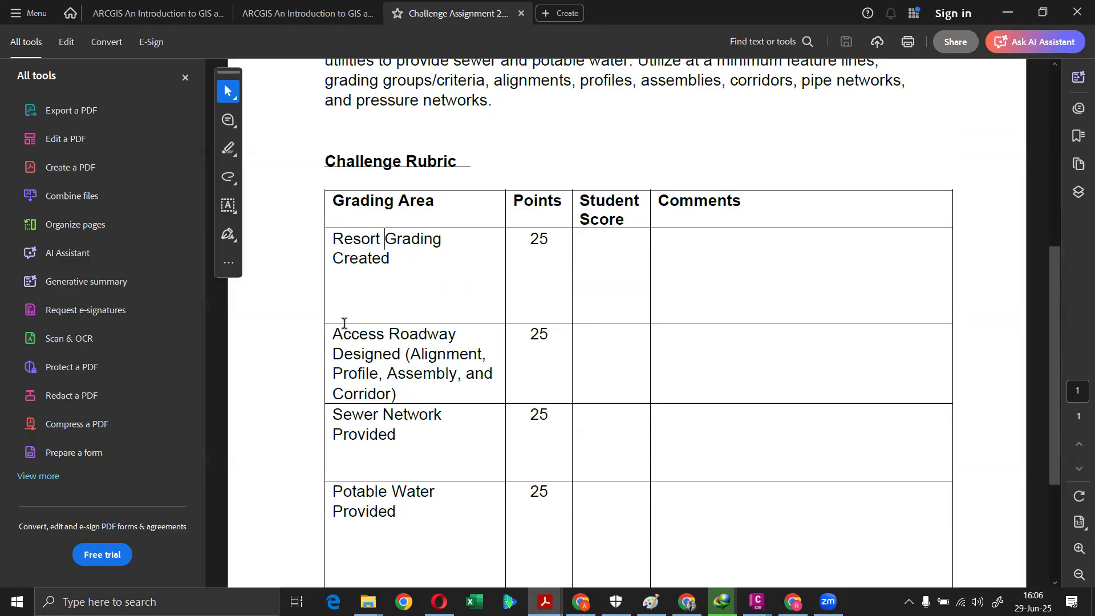
left_click_drag(333, 330, 399, 394)
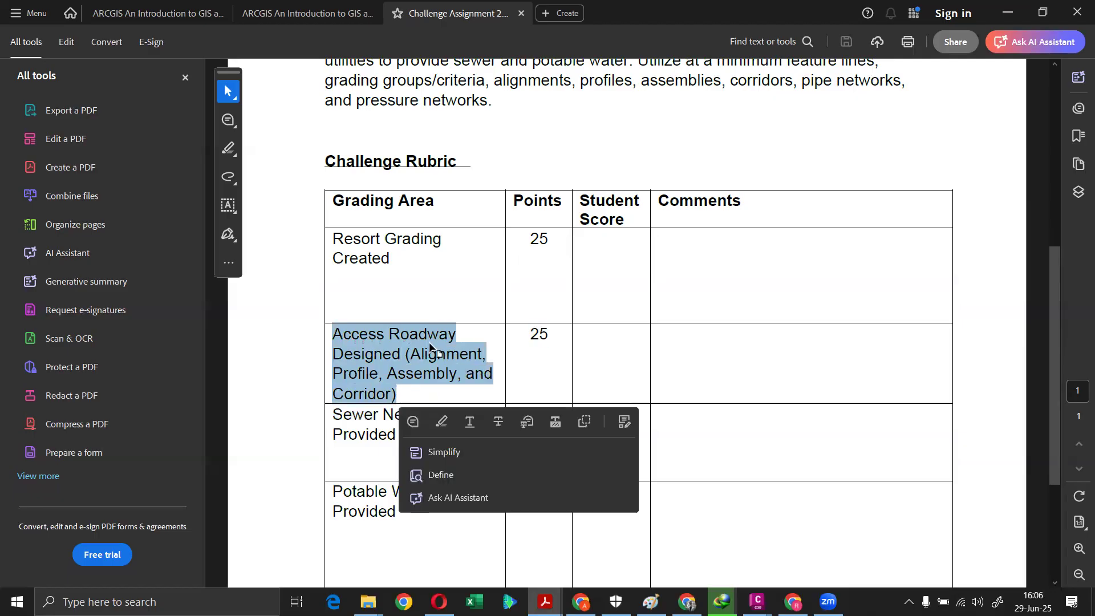
- Examine the Challenge Rubric's Sewer Network Provided and Potable Water Provided entries, marking each entry's text
scroll(506, 289, "down", 4)
left_click(374, 245)
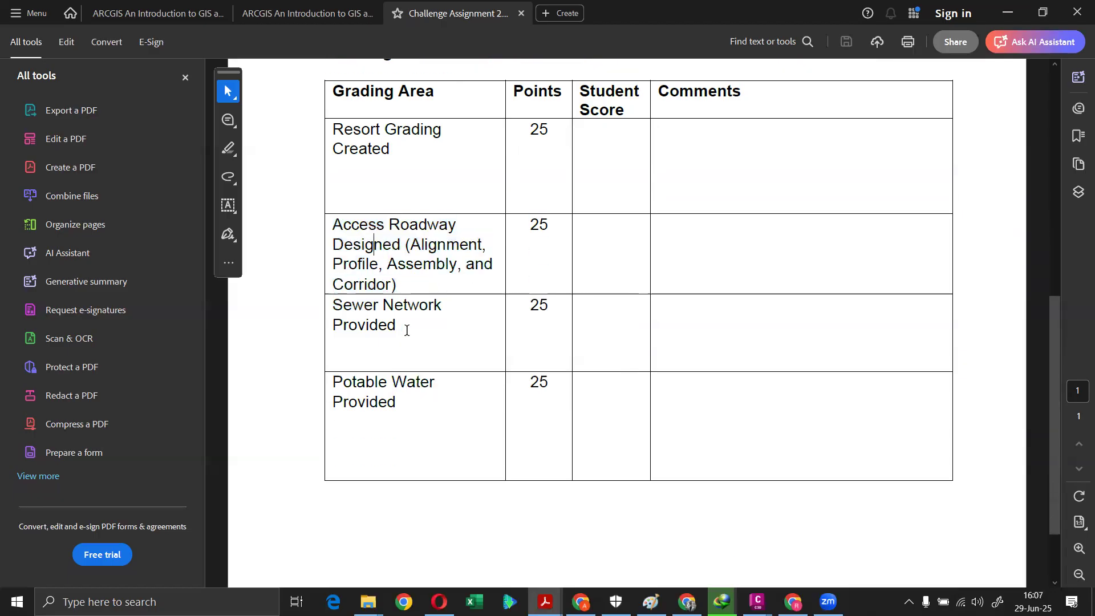
left_click_drag(407, 330, 337, 306)
left_click(384, 305)
left_click_drag(407, 403, 335, 381)
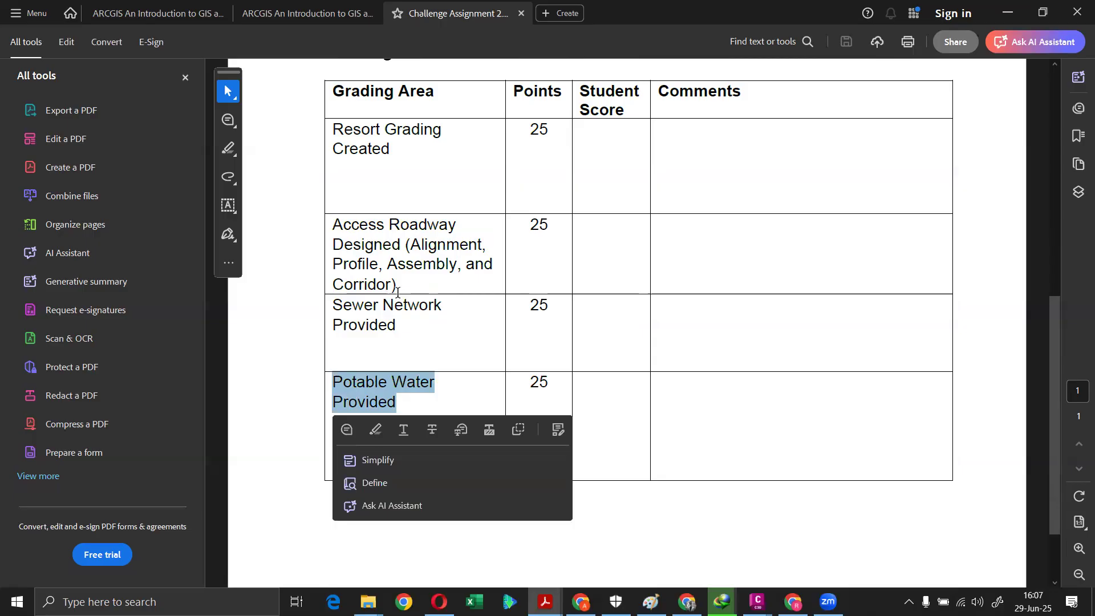
left_click(303, 248)
- Review the Final Project brief again from the Yosemite.dwg instructions and section lessons through the end of the rubric
scroll(348, 253, "up", 5)
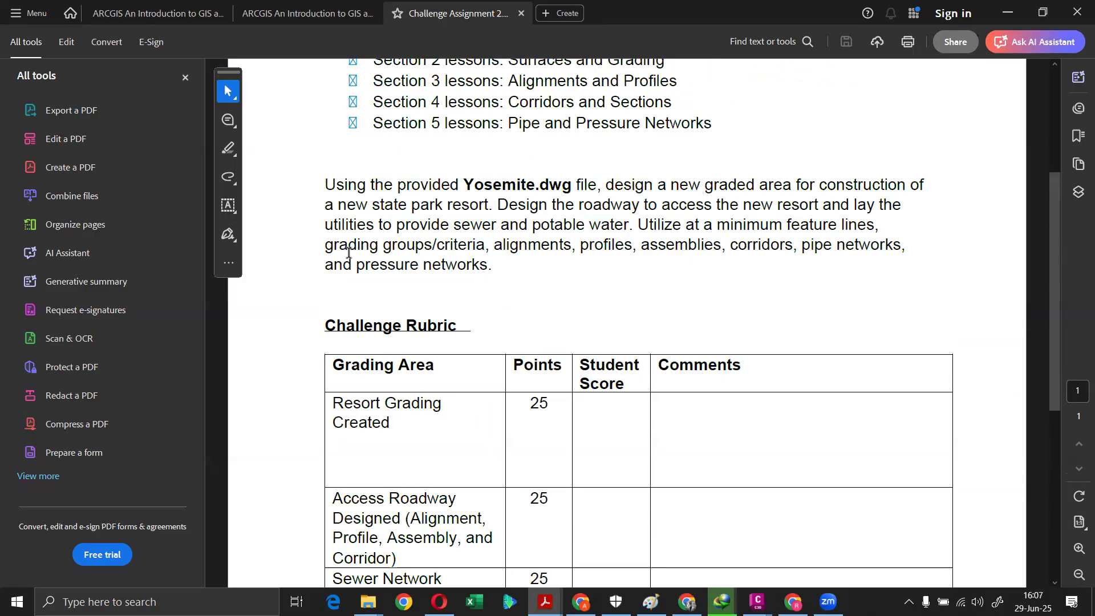
scroll(348, 253, "up", 3)
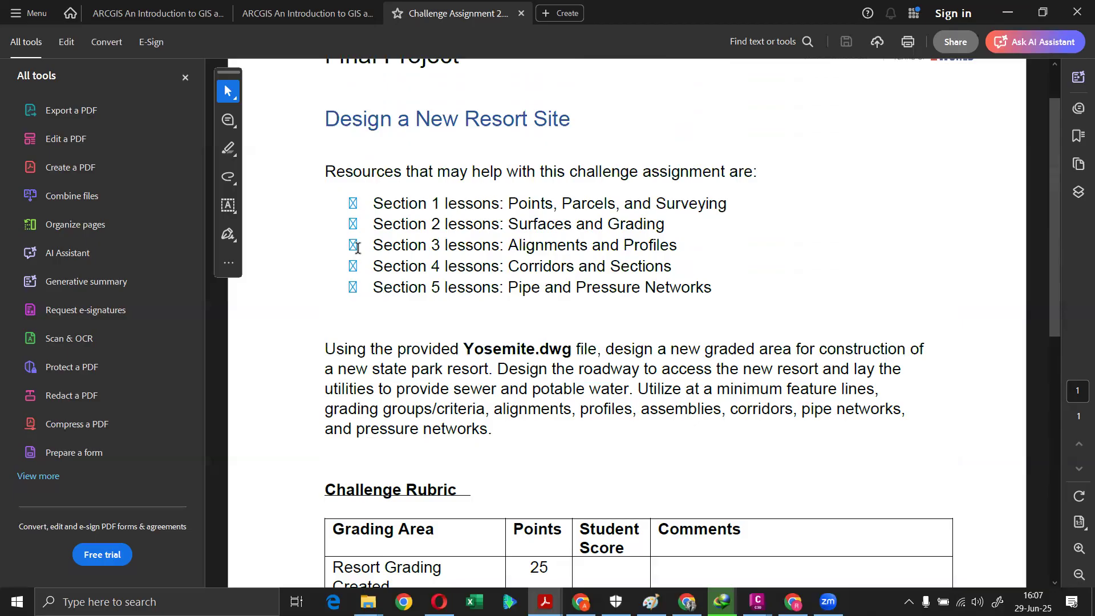
scroll(358, 248, "up", 2)
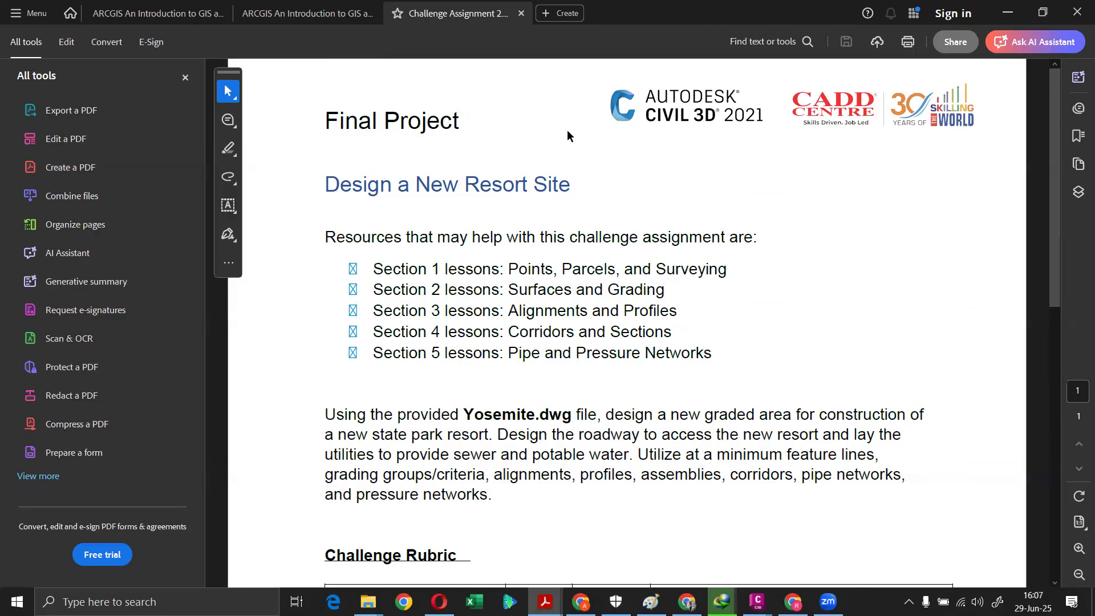
scroll(623, 178, "down", 10)
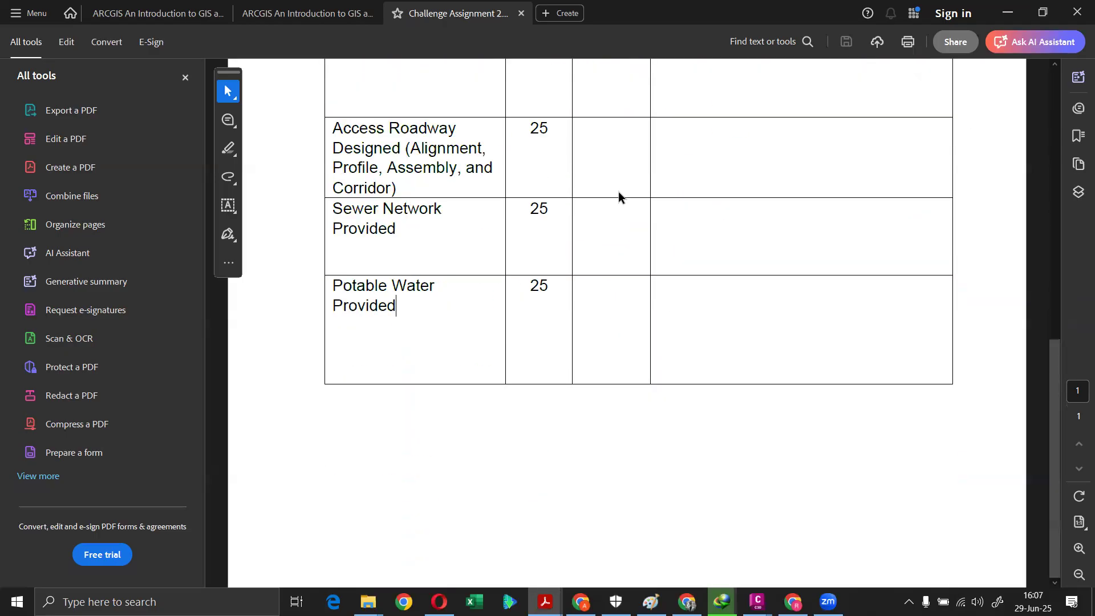
scroll(620, 197, "up", 10)
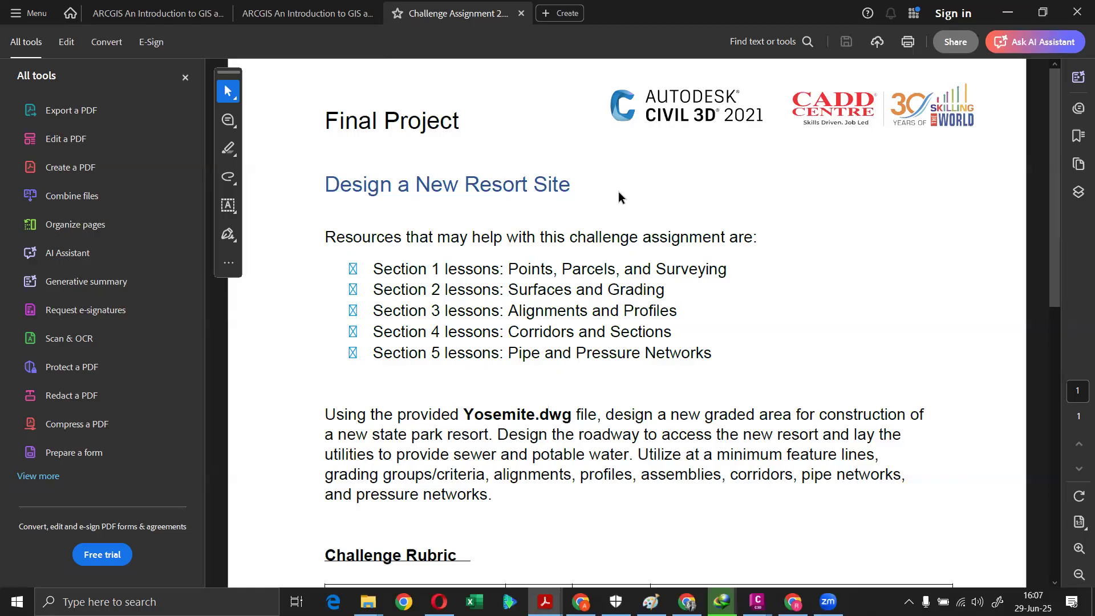
- Check the system calendar for June and July 2025, then close it
left_click(1034, 602)
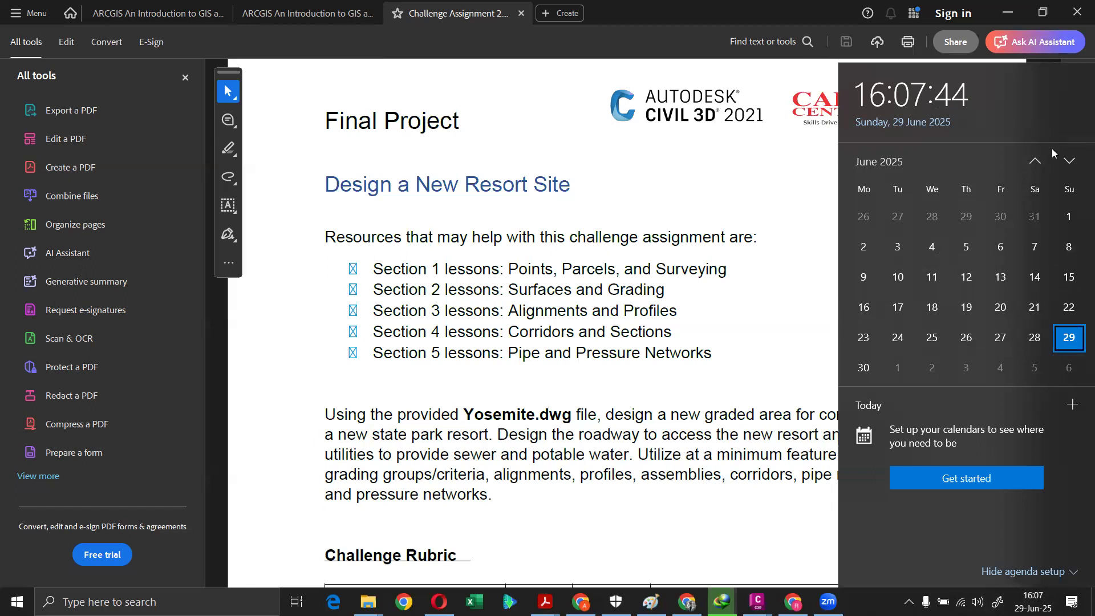
left_click(1070, 161)
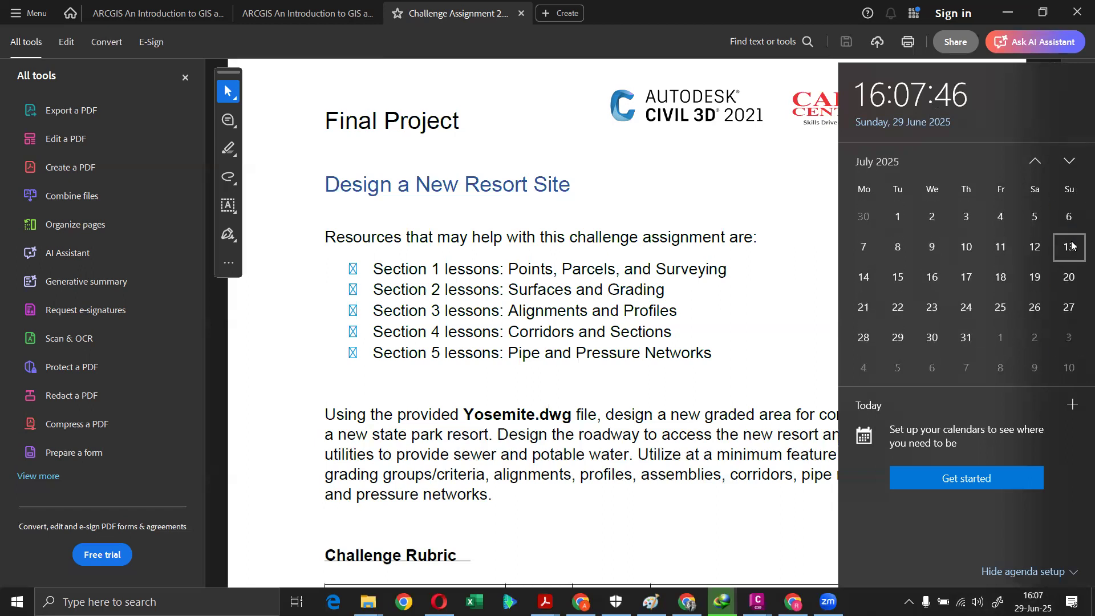
left_click(1035, 161)
left_click(793, 184)
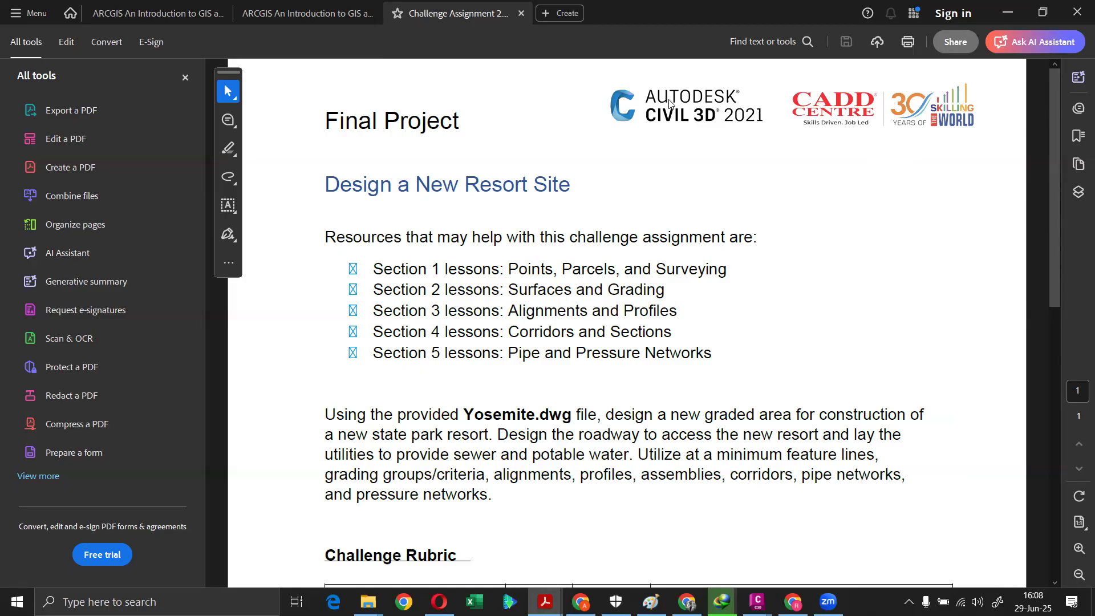
- Switch to the shared Final Project folder in Google Drive, try to preview Final Project.dwg, and return to the CIVIL 3D - Batch folder
key("alt+Tab")
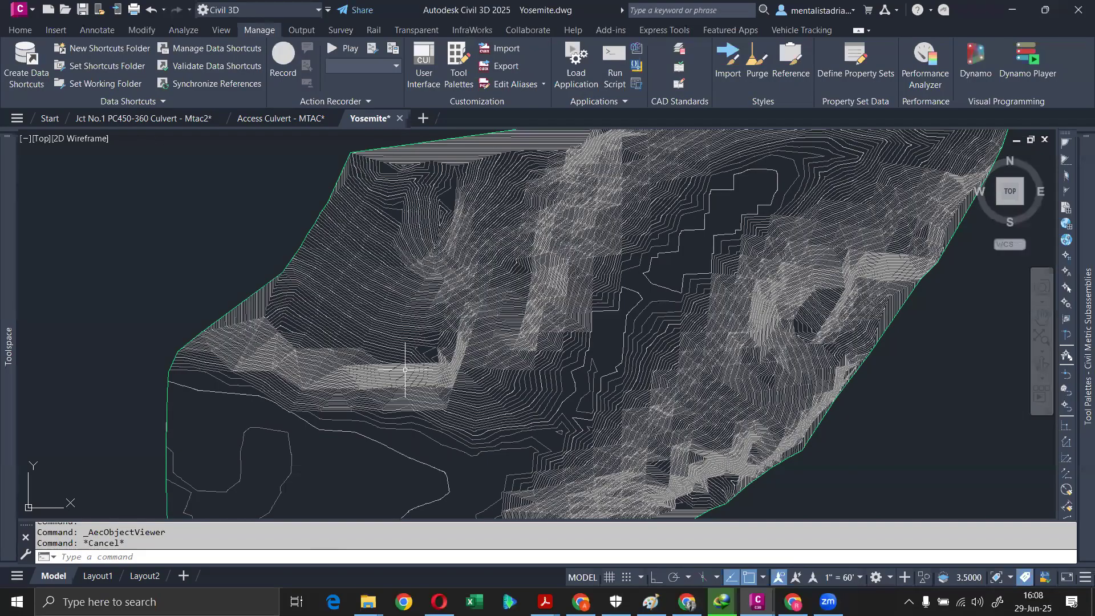
mouse_move(368, 602)
left_click(418, 536)
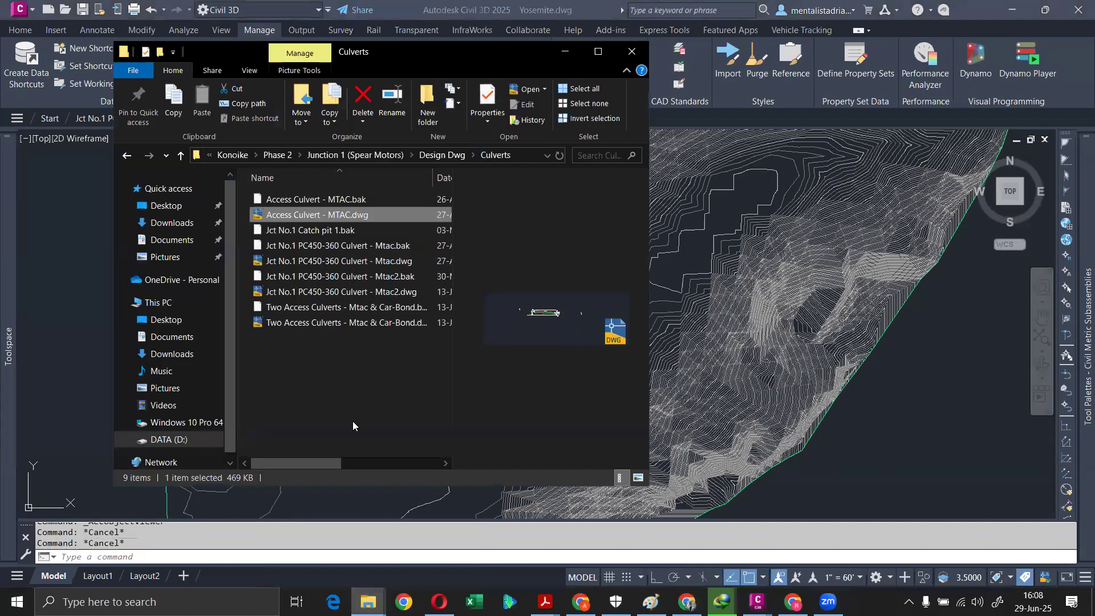
left_click(581, 602)
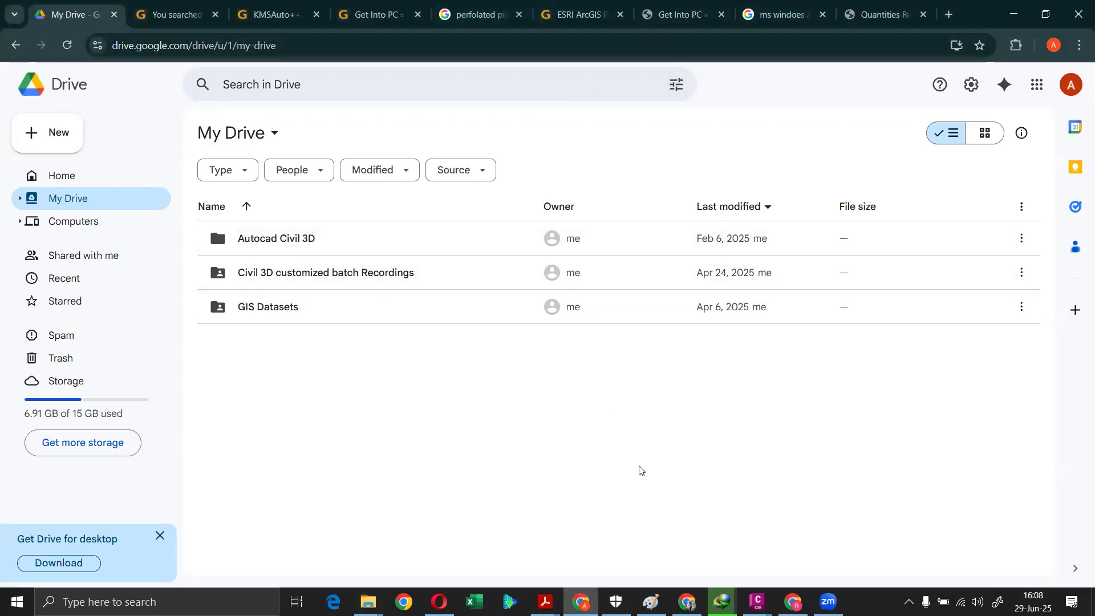
left_click(793, 602)
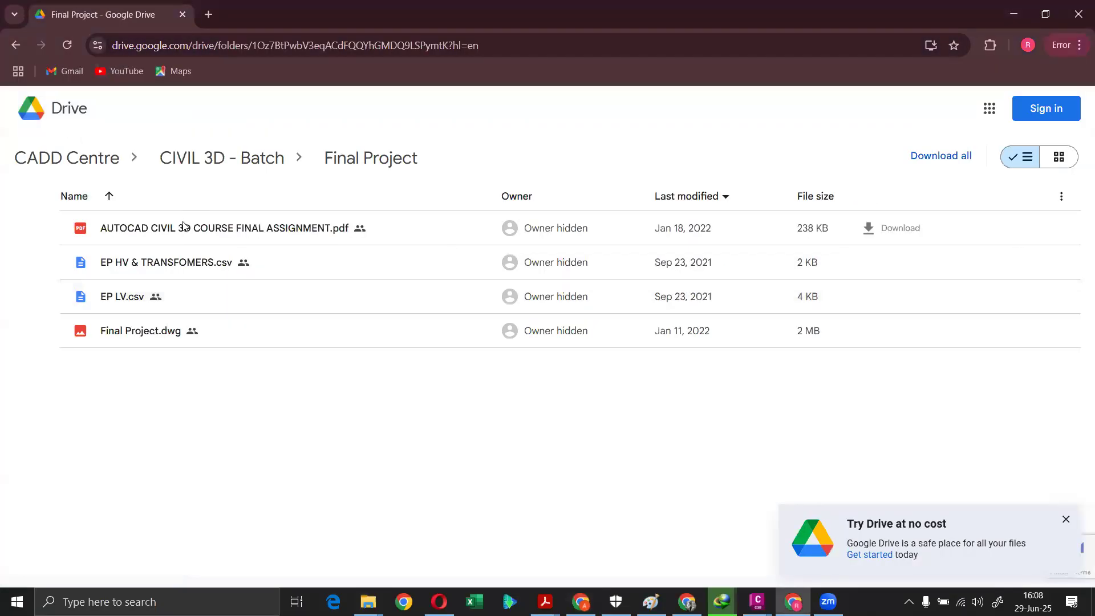
double_click(154, 330)
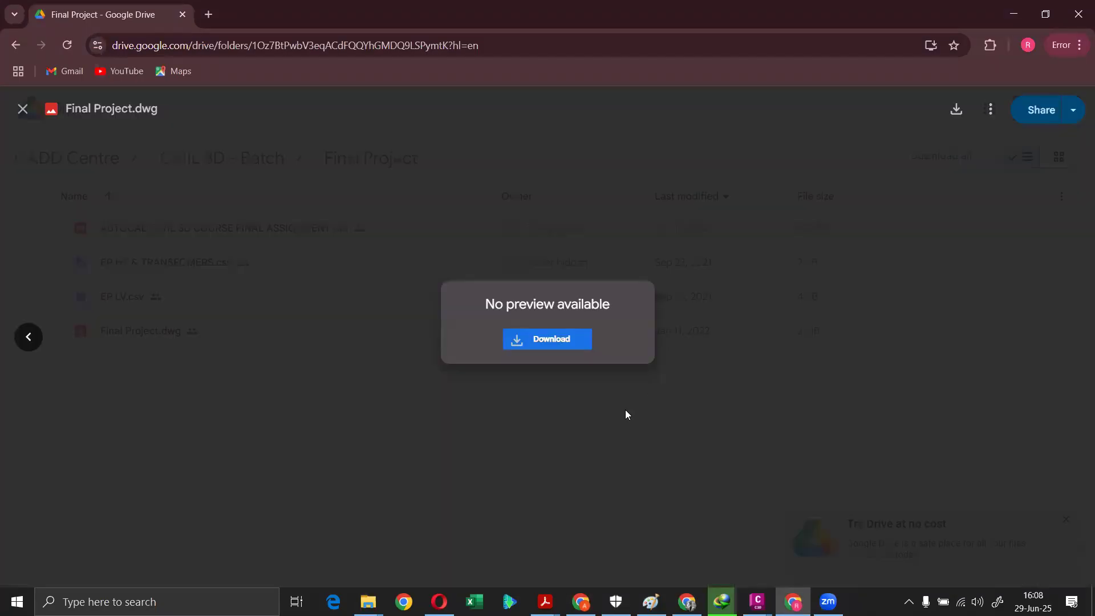
left_click(626, 412)
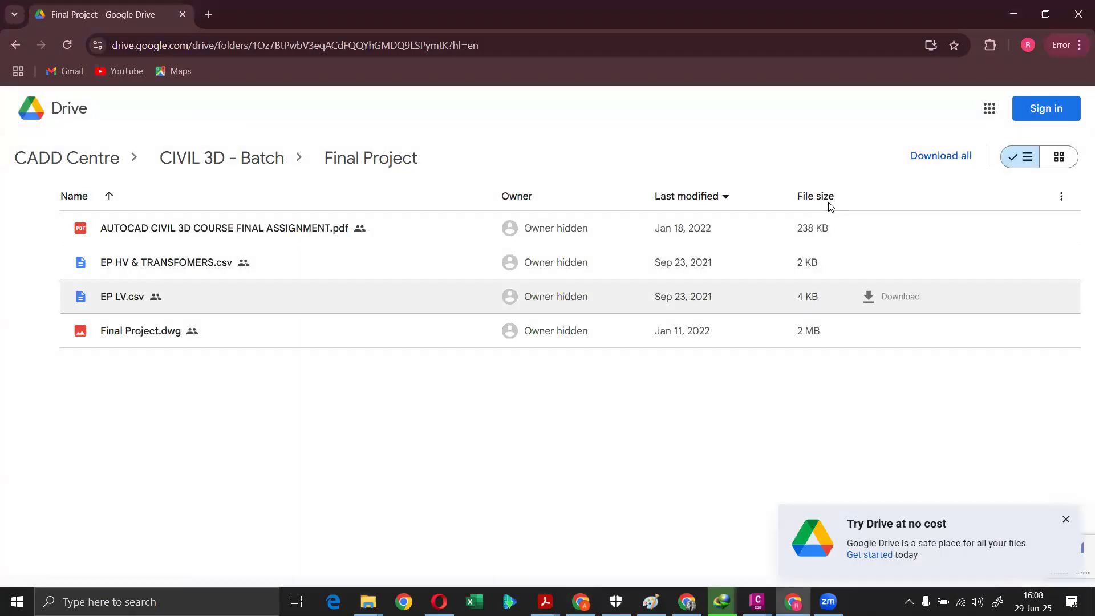
left_click(16, 45)
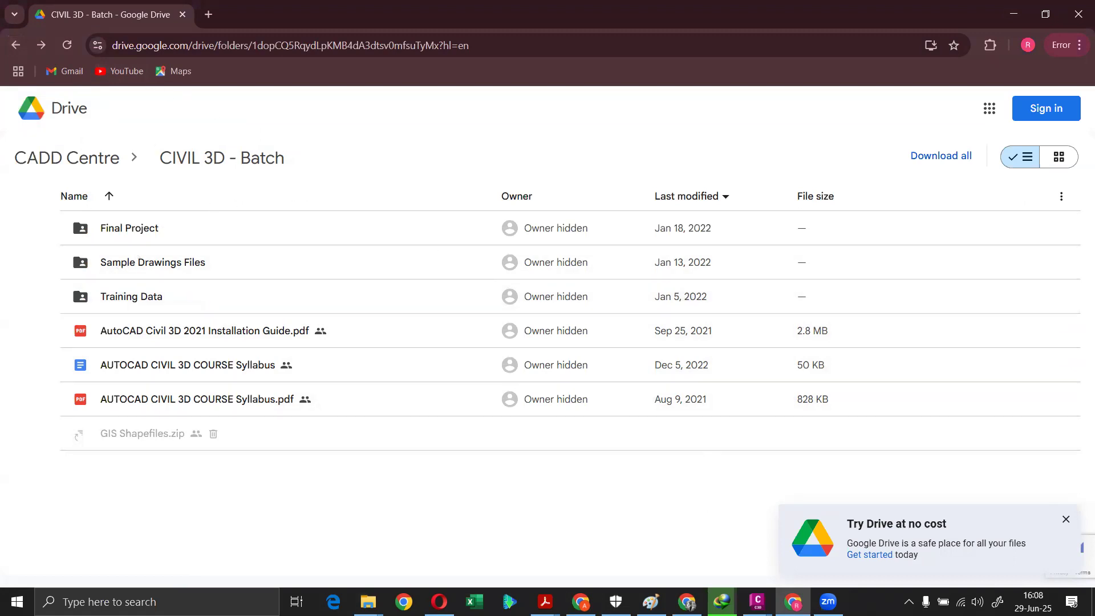
- Switch to WhatsApp in Opera, delete the Final Assignment link message from the Civil 3D May 2025 batch chat, and minimize the browser
left_click(581, 602)
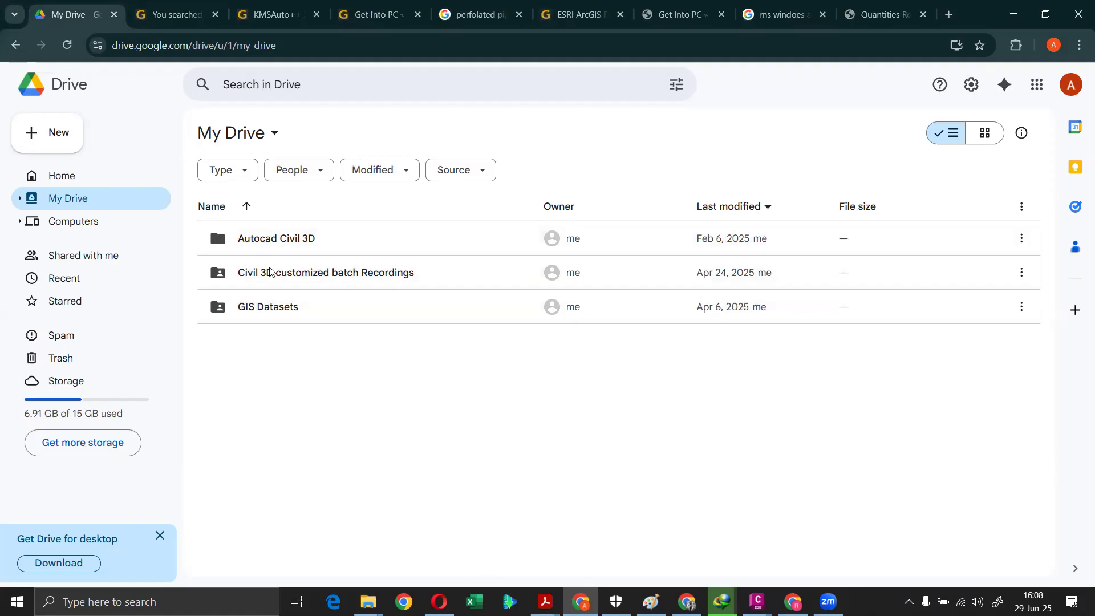
key("alt+Tab")
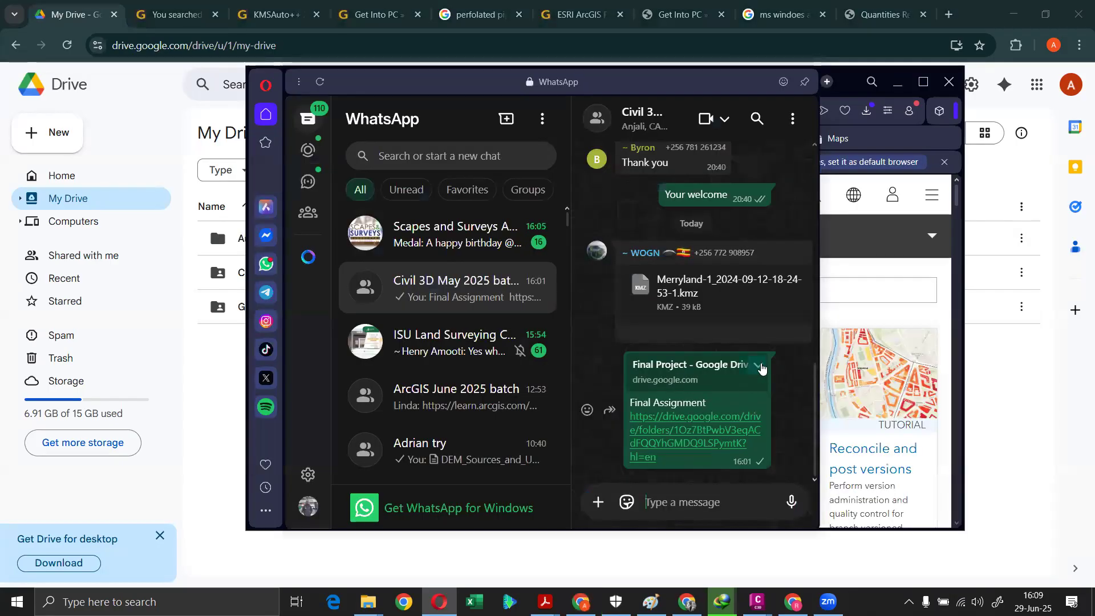
left_click(757, 367)
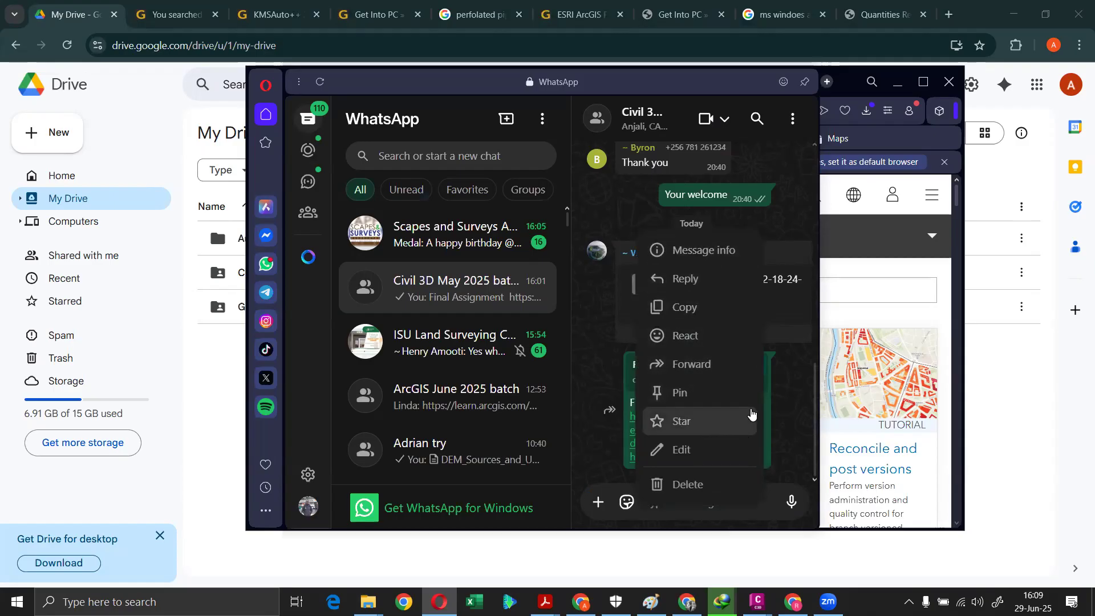
left_click(716, 487)
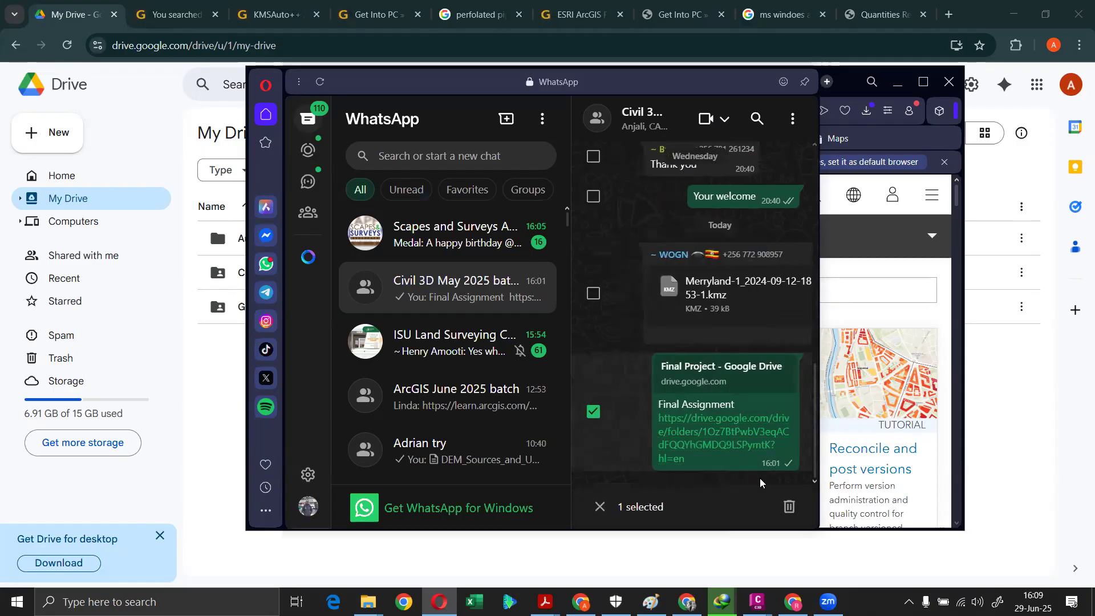
left_click(789, 506)
left_click(662, 306)
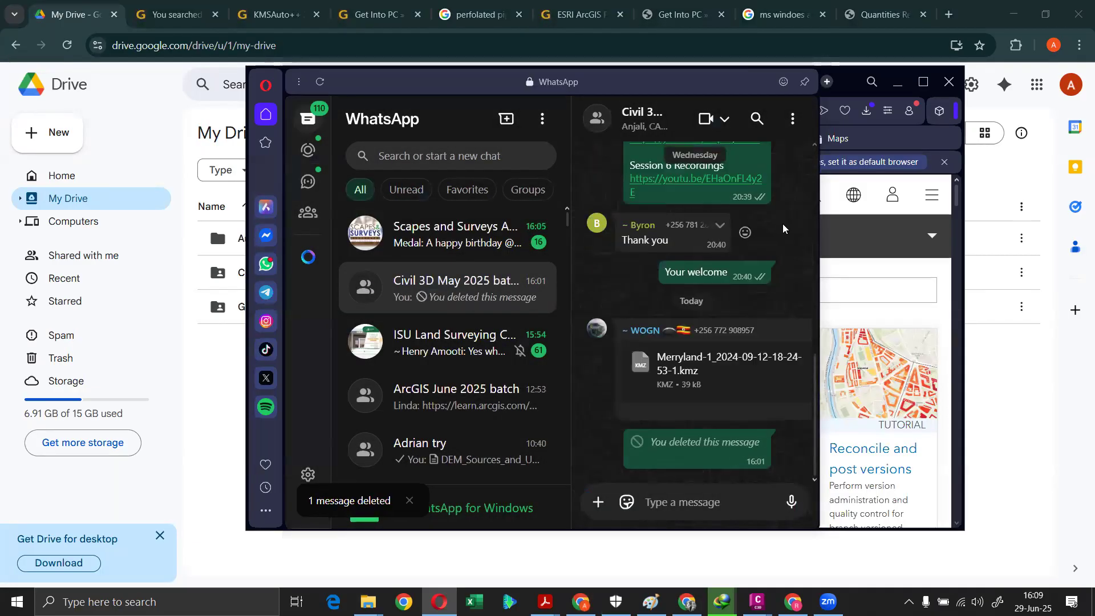
left_click(901, 83)
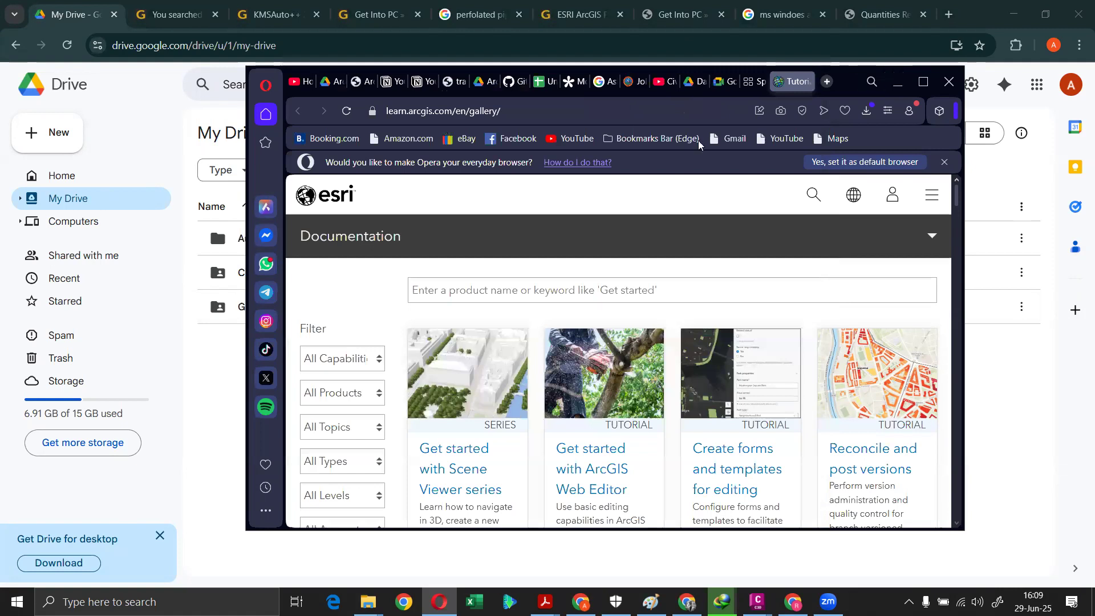
left_click(901, 82)
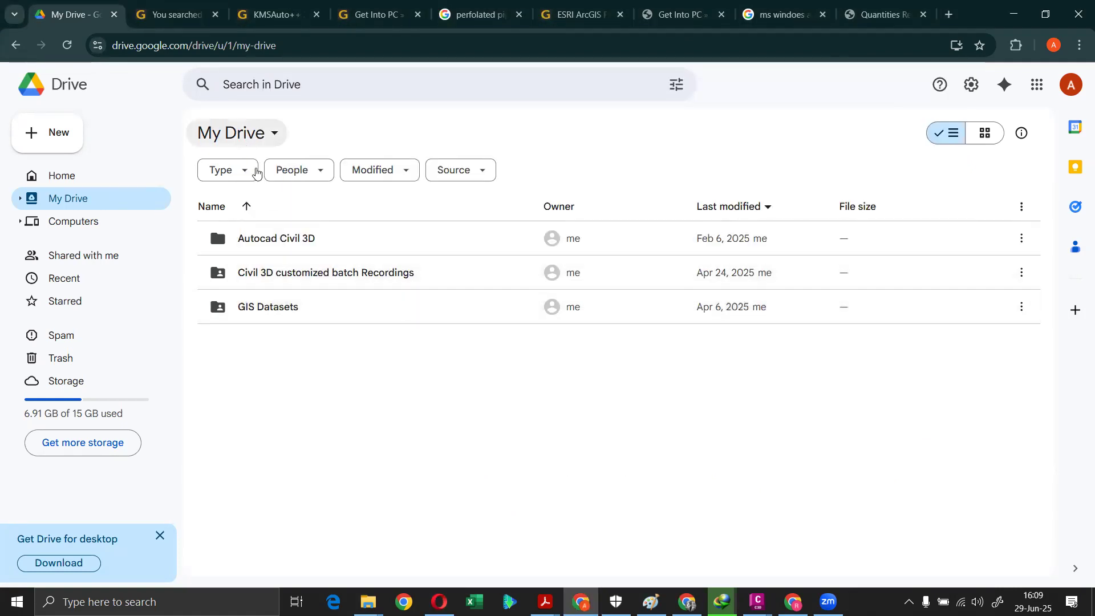
- Create a folder named Civil 3D New Assignment inside the Autocad Civil 3D folder of My Drive
double_click(302, 240)
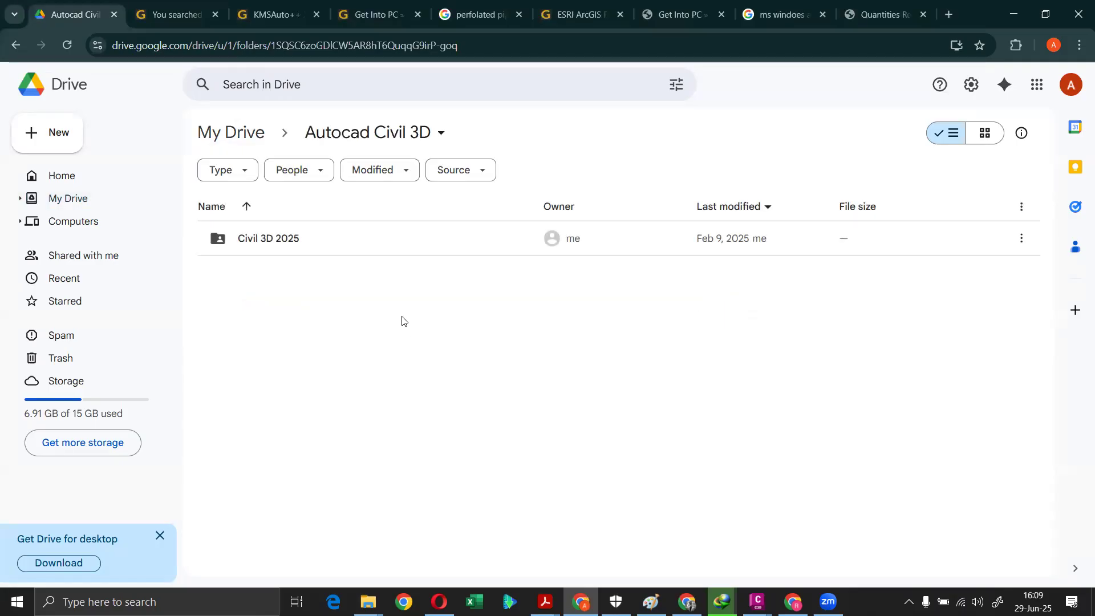
right_click(344, 289)
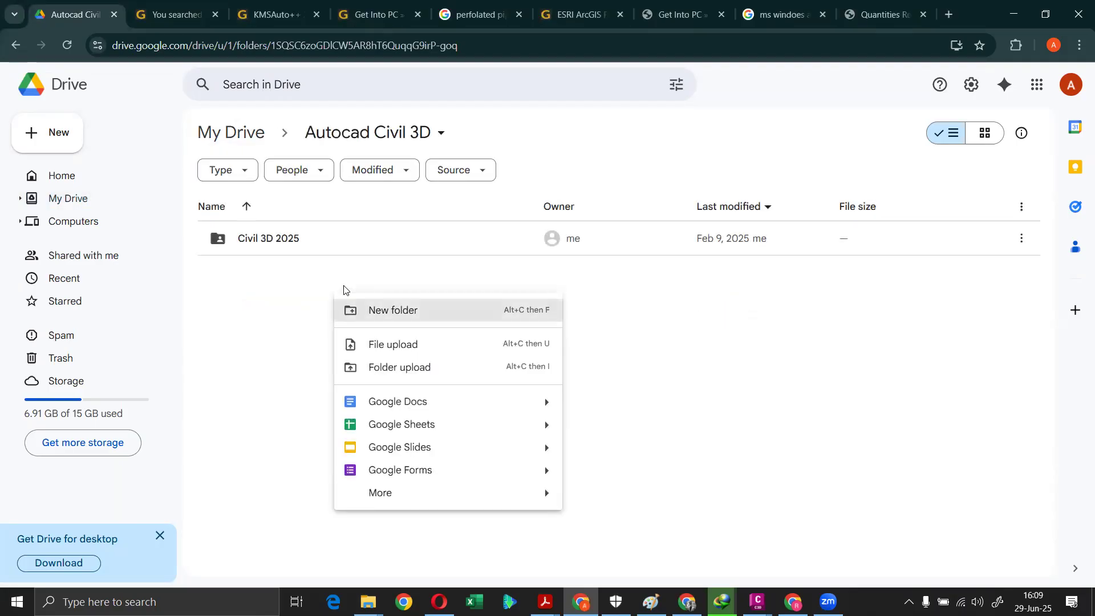
left_click(375, 312)
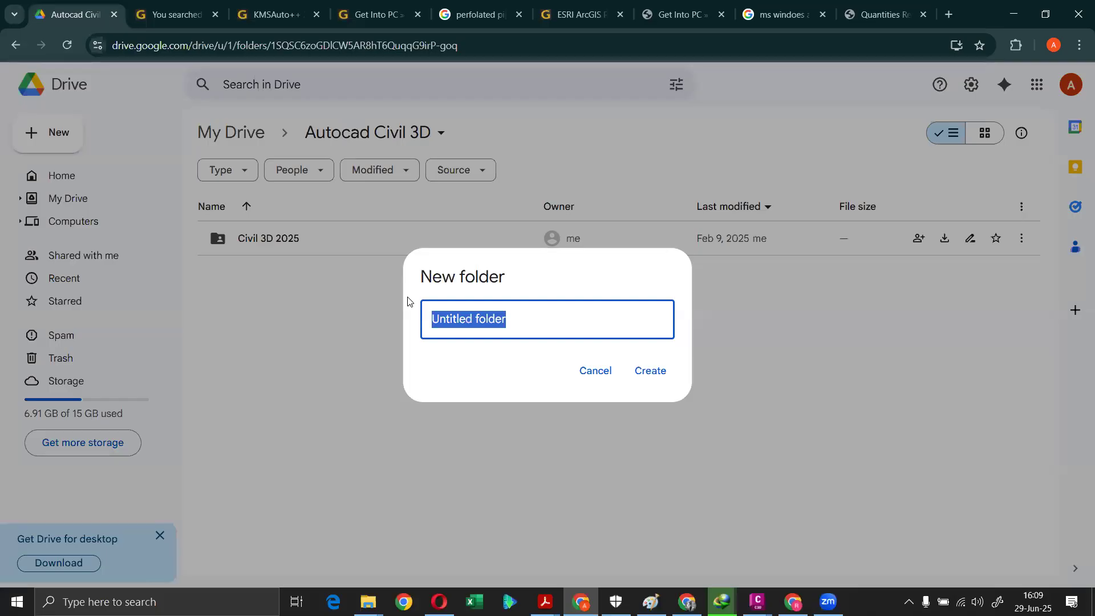
type("Civil 3d")
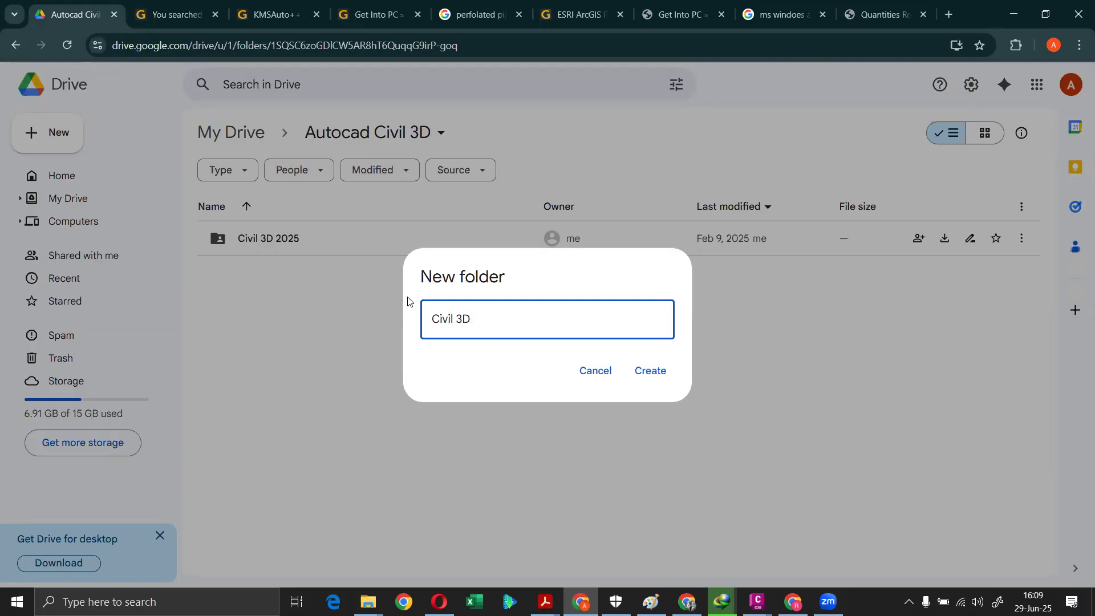
type(" New Assignment")
left_click(666, 370)
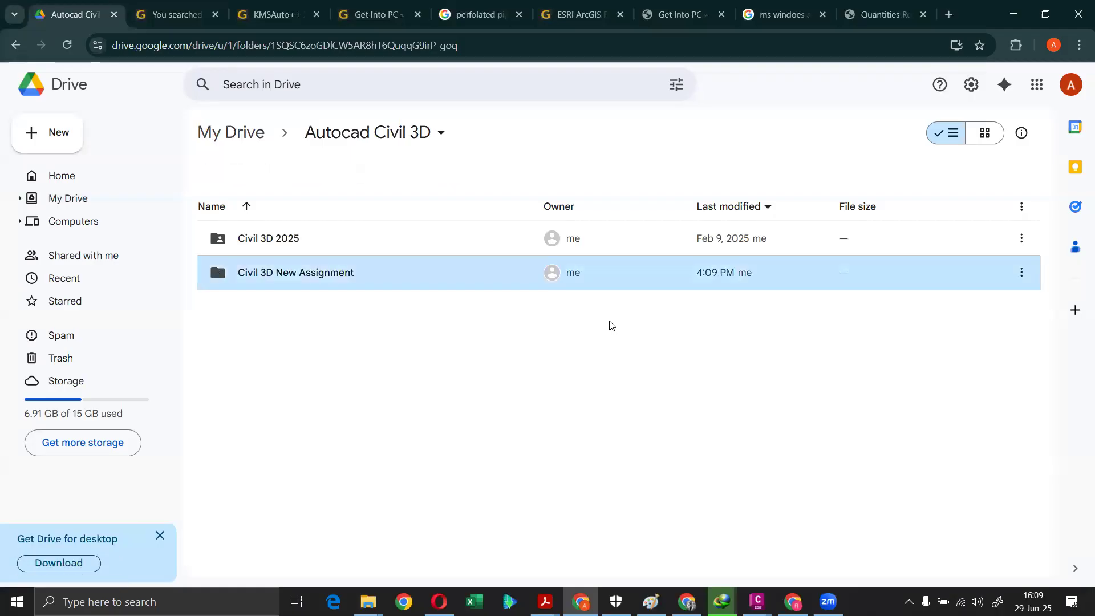
- Switch to File Explorer and select Final Challenge-Assignment dwg.zip and Final Challenge-Assignment.pdf in the Final Project folder, keeping the Drive file list reachable
mouse_move(369, 602)
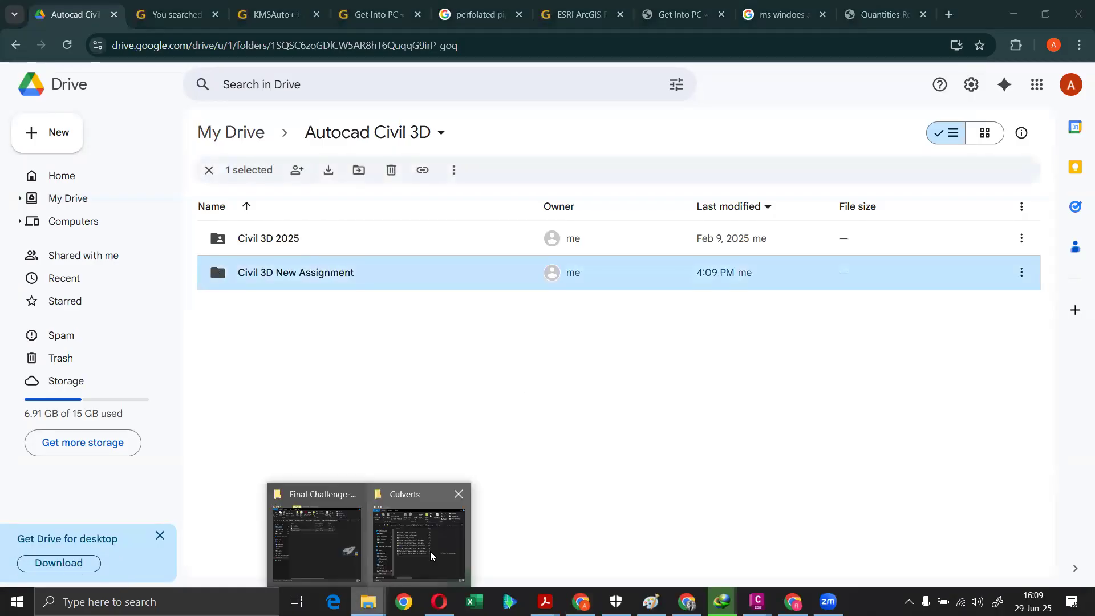
left_click(319, 531)
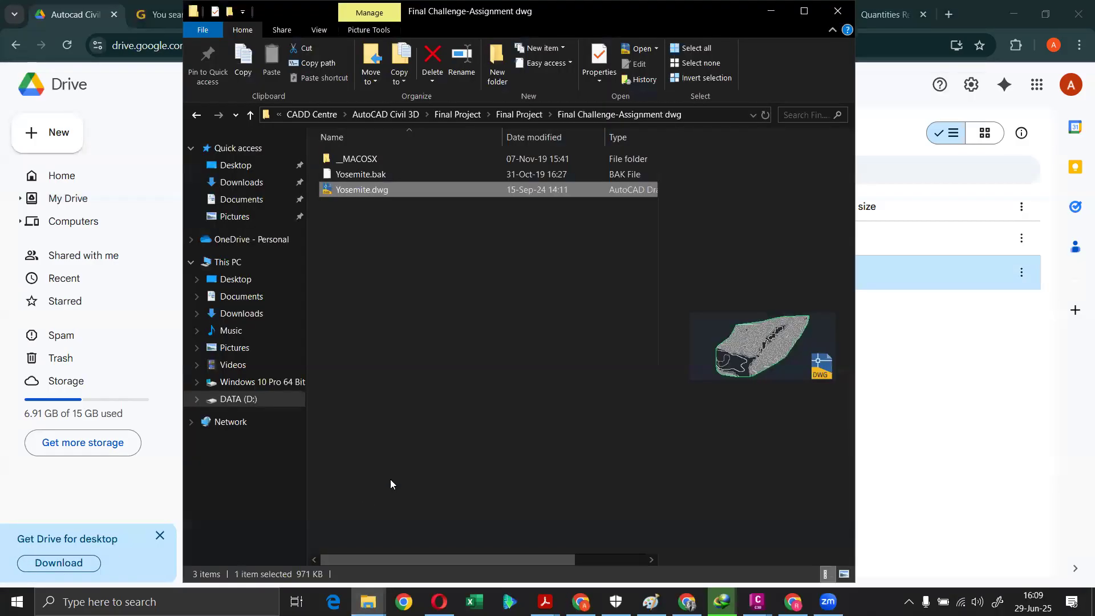
left_click(770, 12)
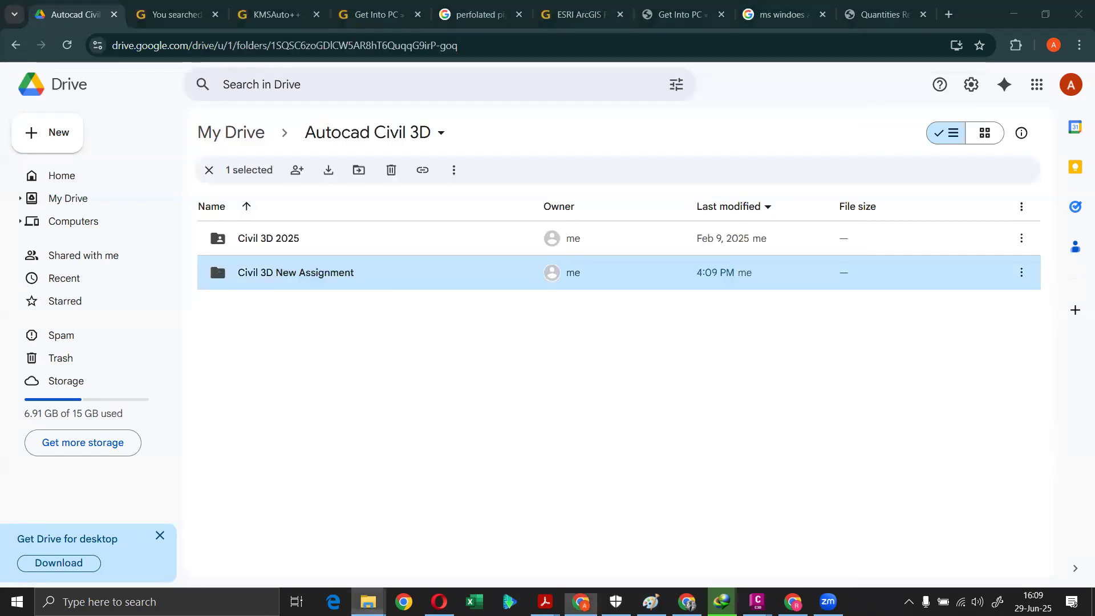
mouse_move(369, 602)
left_click(317, 542)
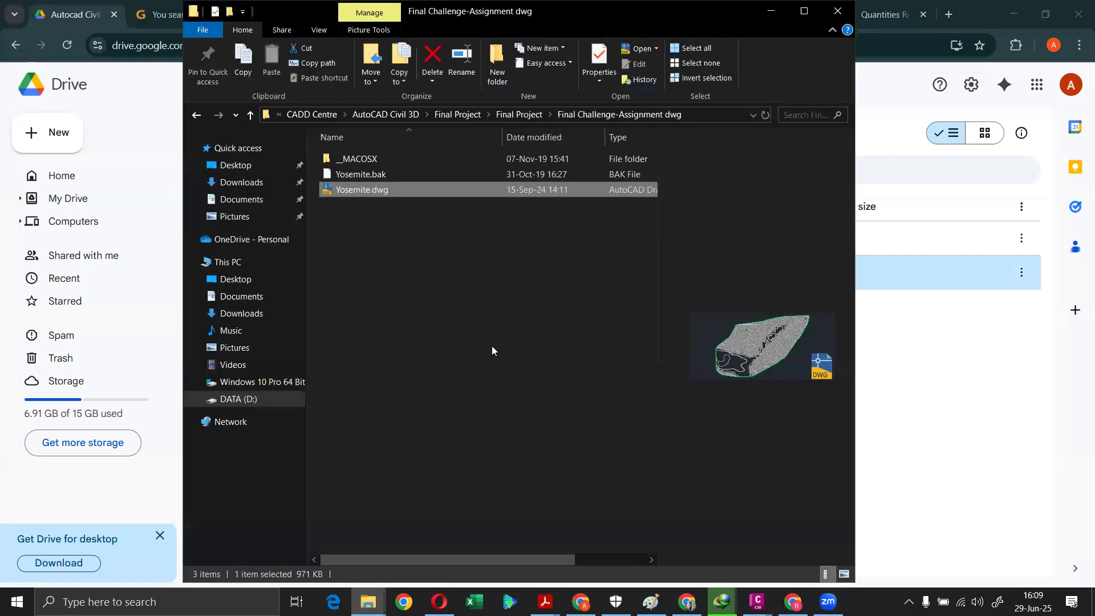
left_click(251, 116)
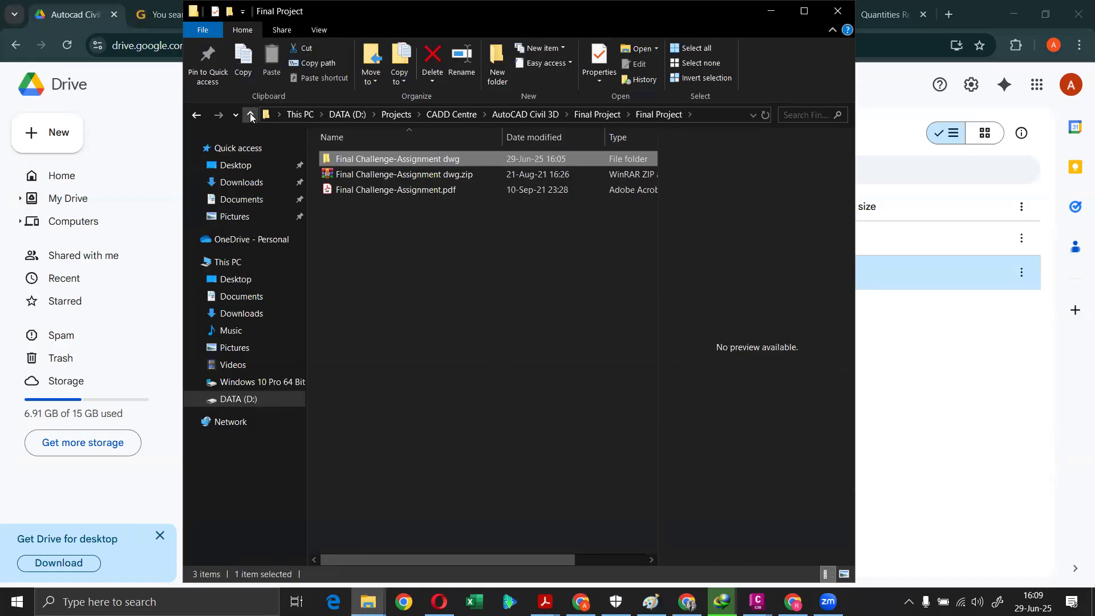
left_click_drag(389, 199, 386, 176)
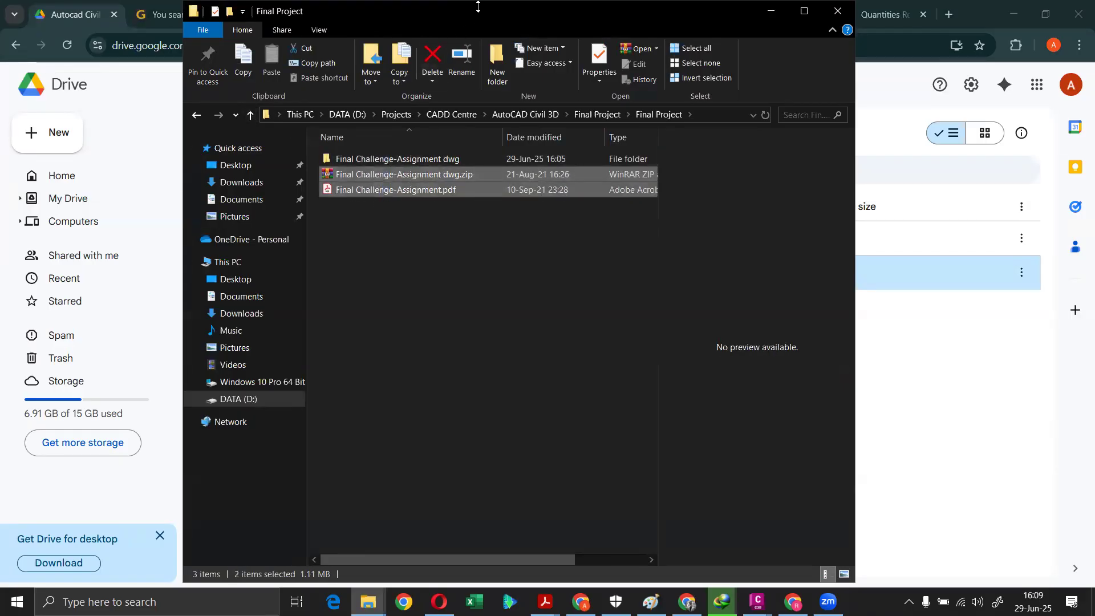
left_click_drag(578, 5, 578, 45)
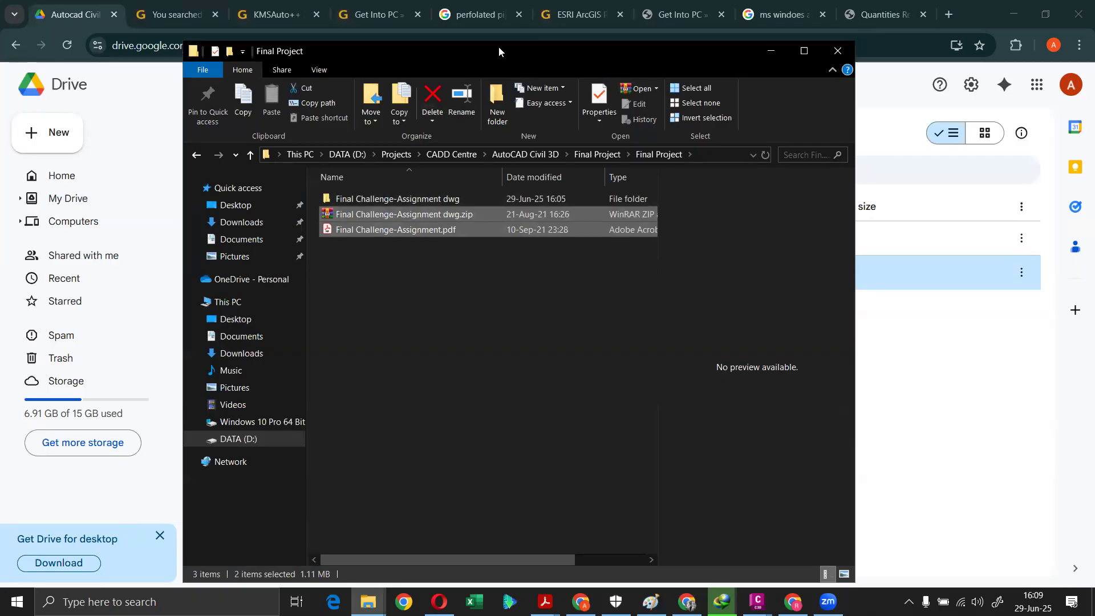
left_click_drag(499, 47, 884, 95)
left_click_drag(752, 264, 386, 405)
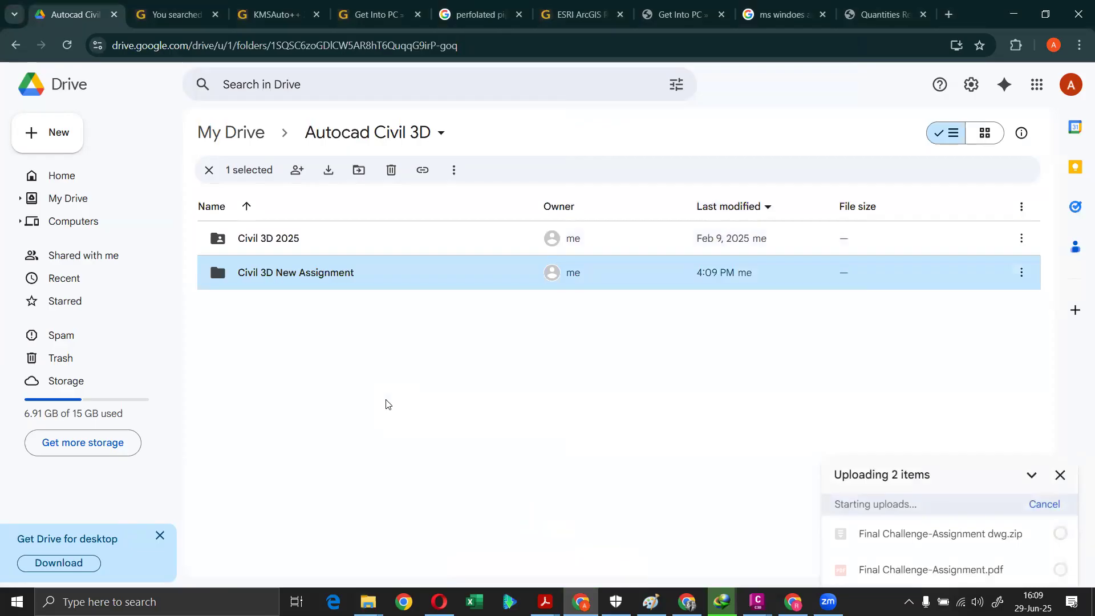
left_click(1061, 476)
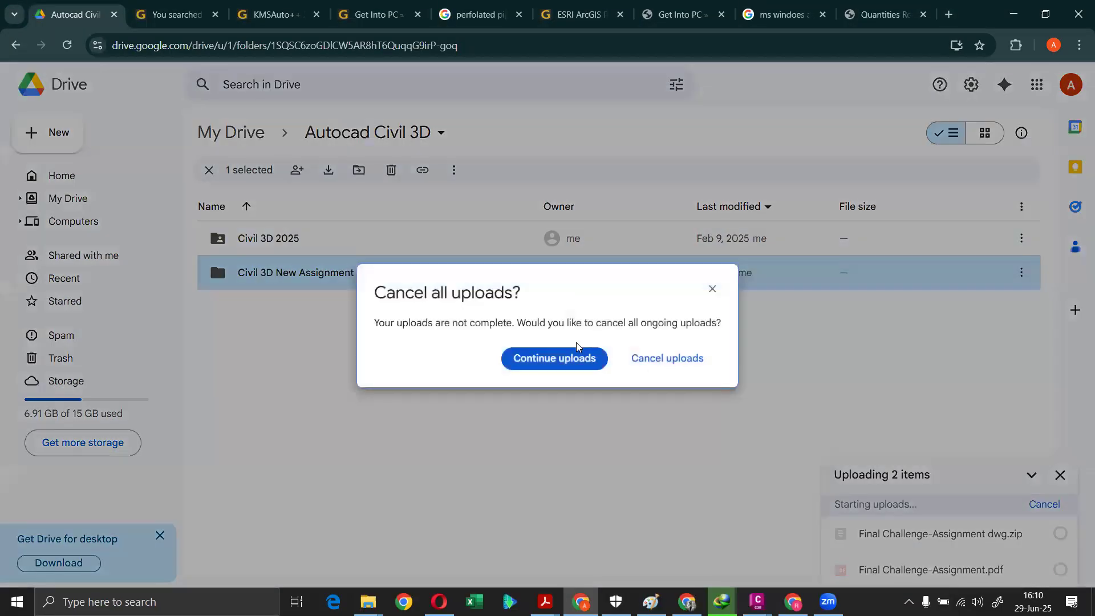
left_click(649, 357)
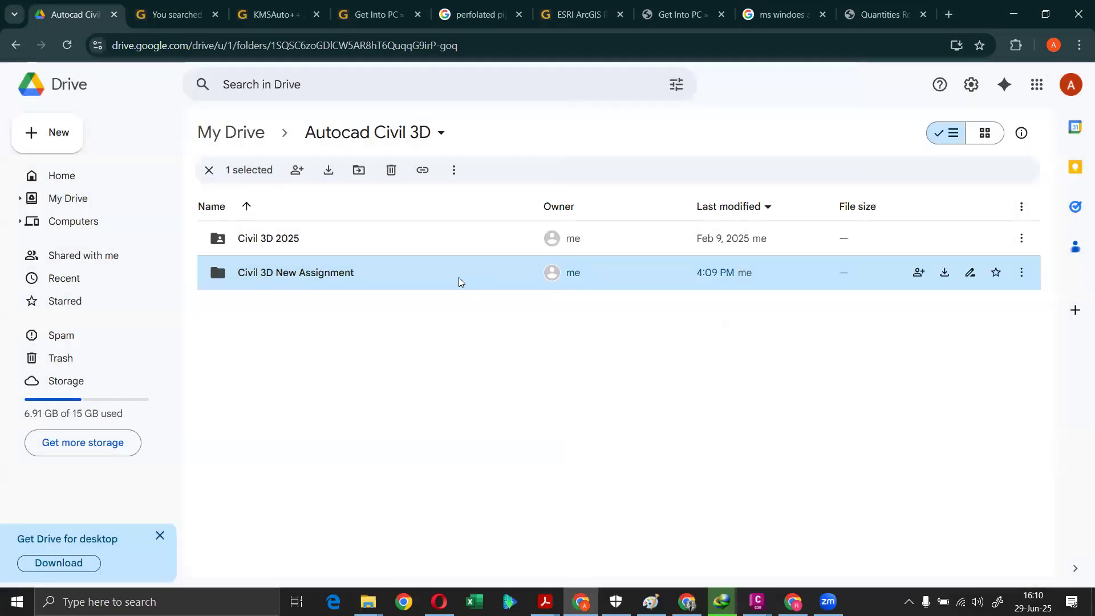
- Open the Civil 3D New Assignment folder and upload Final Challenge-Assignment dwg.zip and Final Challenge-Assignment.pdf from the local Final Project folder
double_click(433, 274)
mouse_move(387, 588)
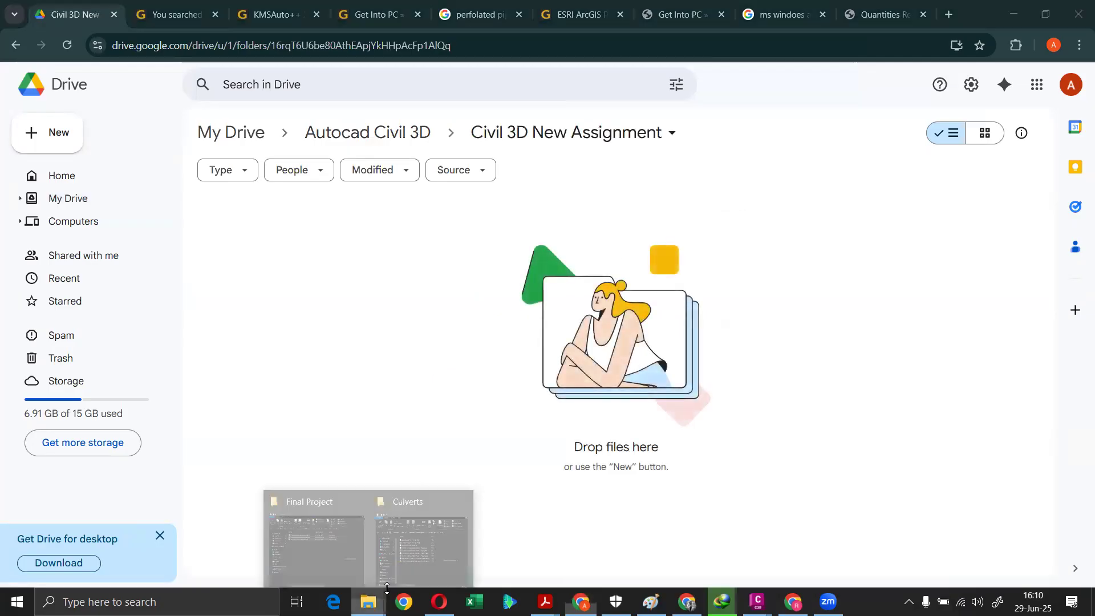
left_click(448, 531)
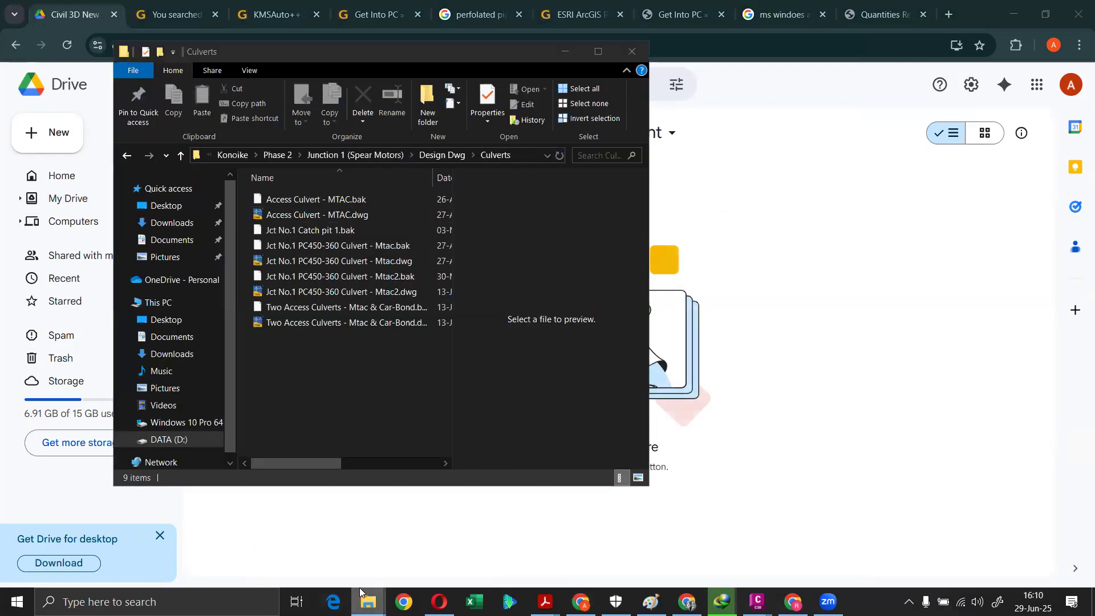
left_click(309, 552)
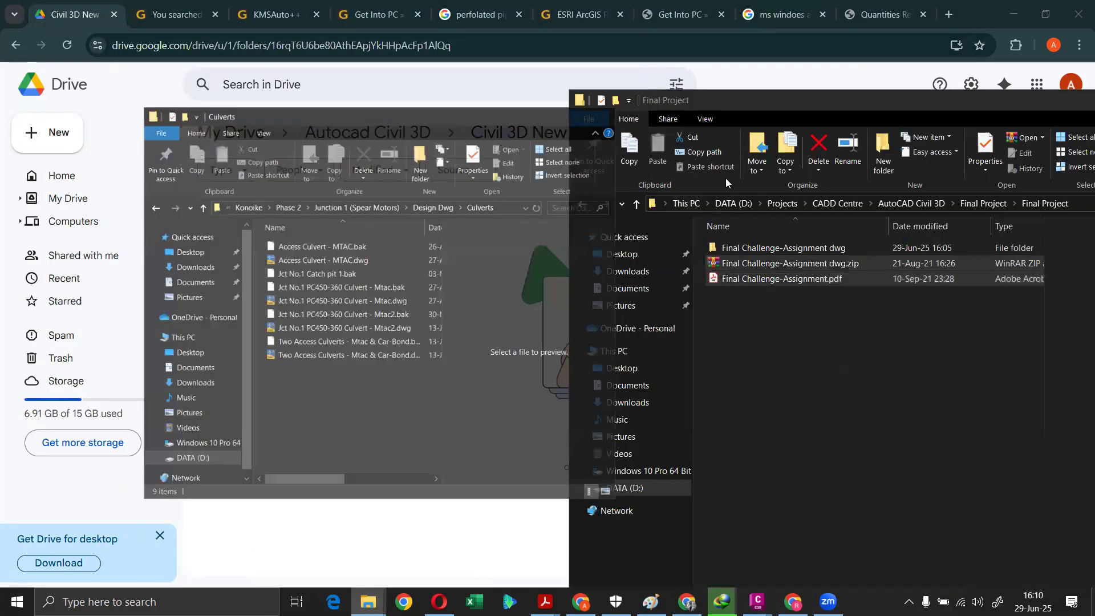
left_click_drag(770, 263, 311, 280)
- Share the Civil 3D New Assignment folder with anyone with the link and copy its link
left_click(672, 133)
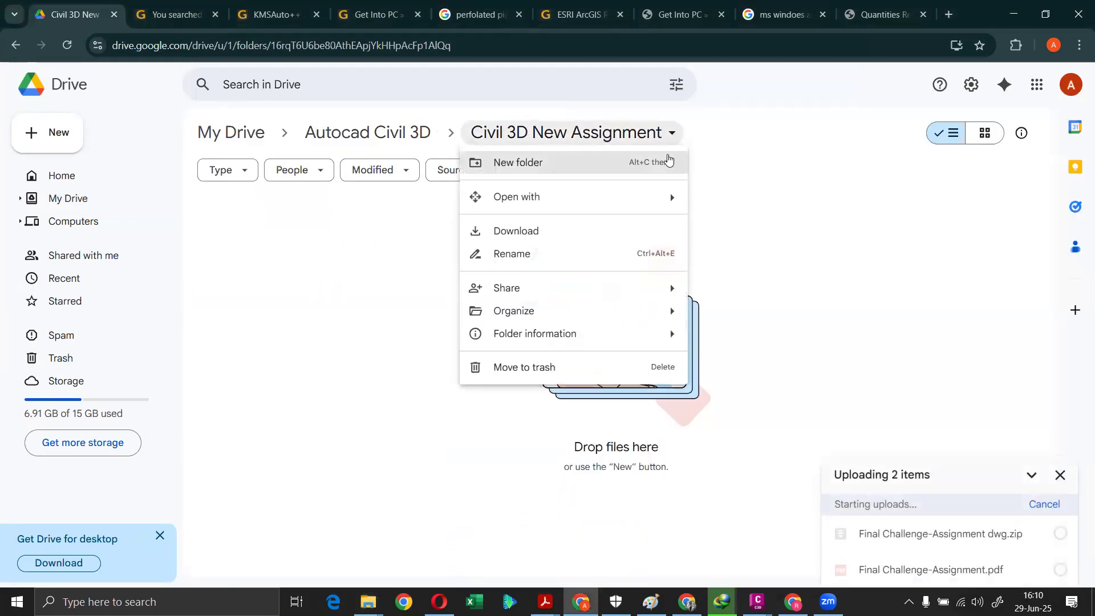
mouse_move(673, 288)
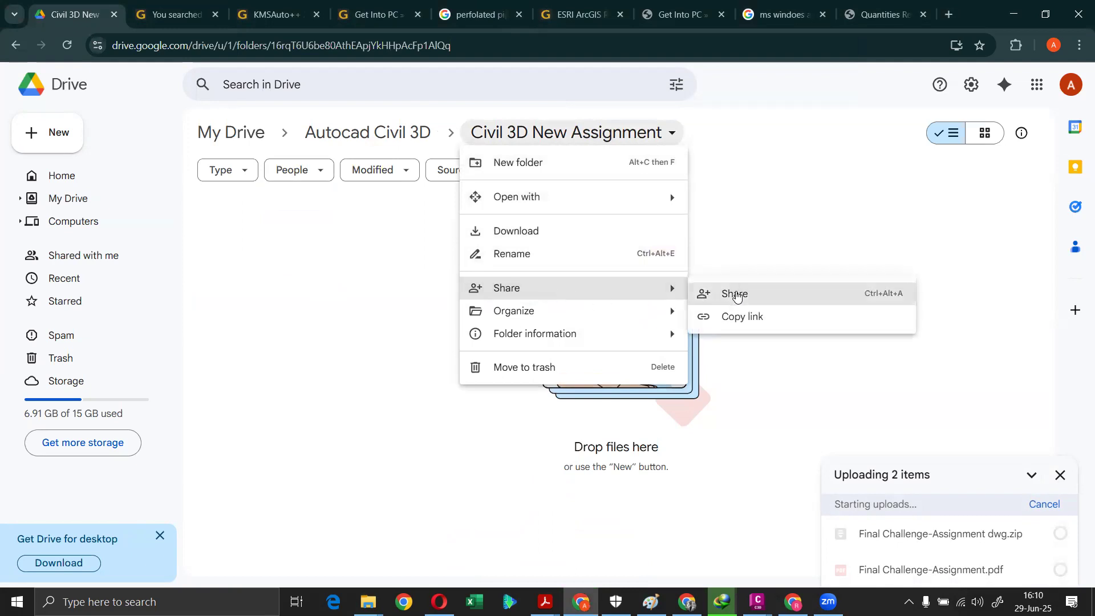
left_click(736, 294)
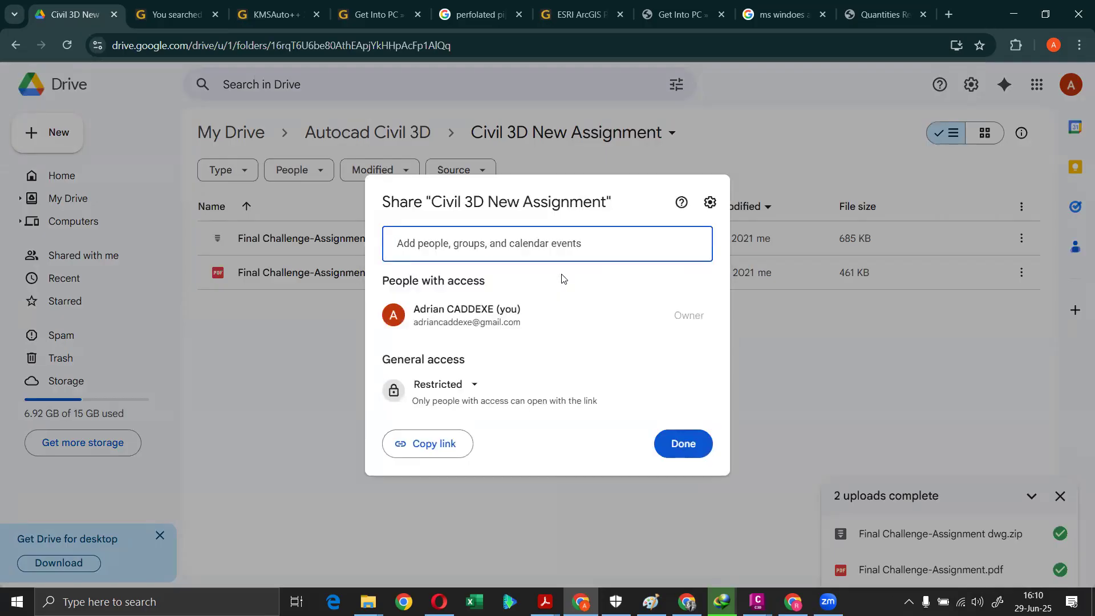
left_click(435, 384)
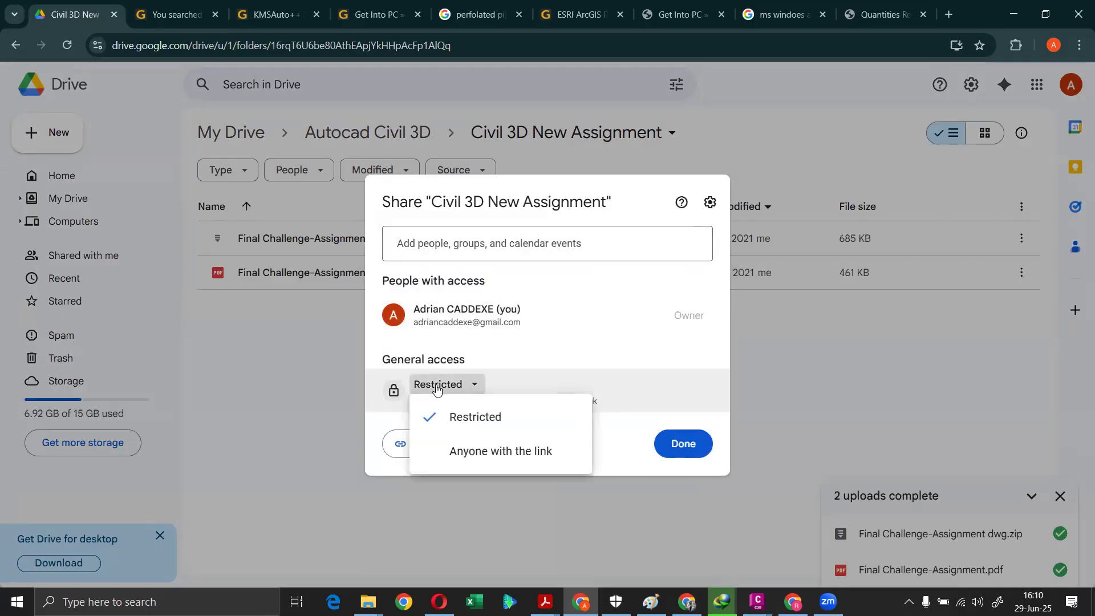
left_click(473, 449)
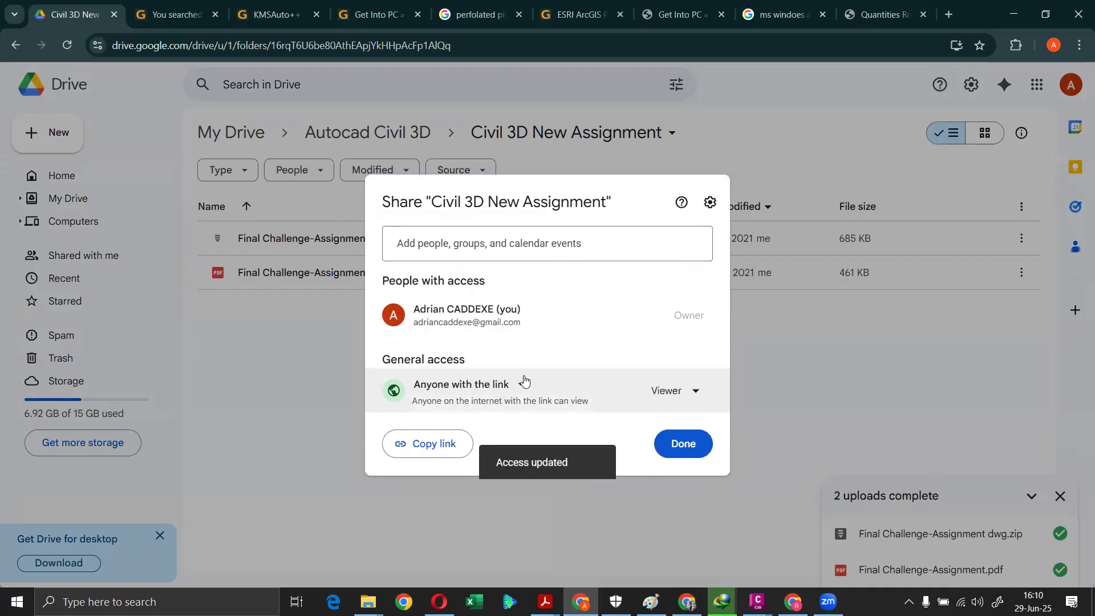
left_click(422, 444)
left_click(681, 444)
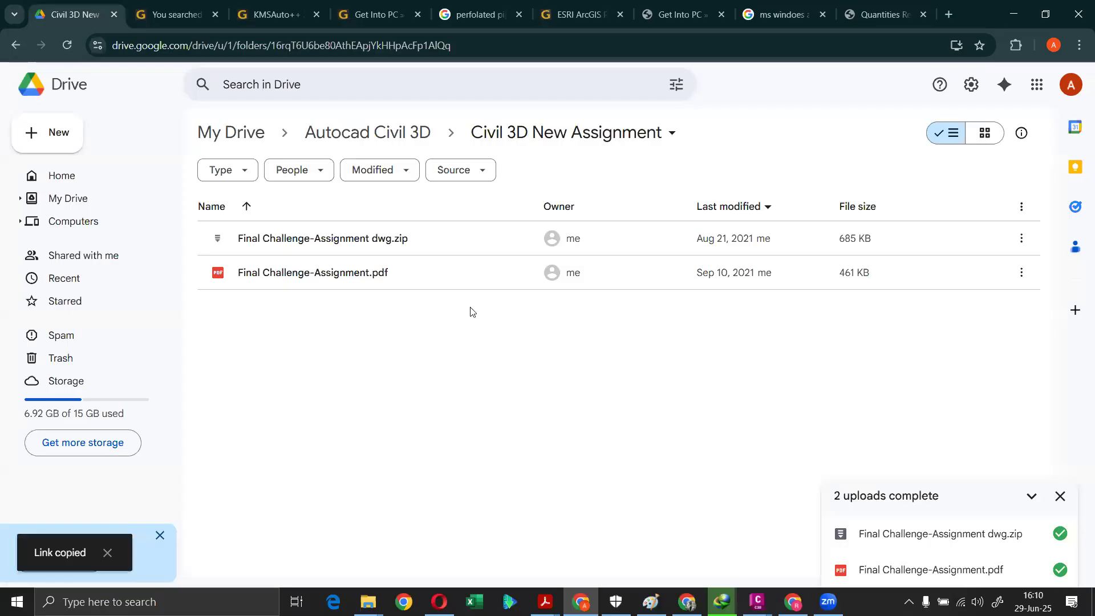
- Switch to WhatsApp in Opera and send the Civil 3D May 2025 batch chat the message "Final Assignment" with the copied folder link
key("alt+Tab")
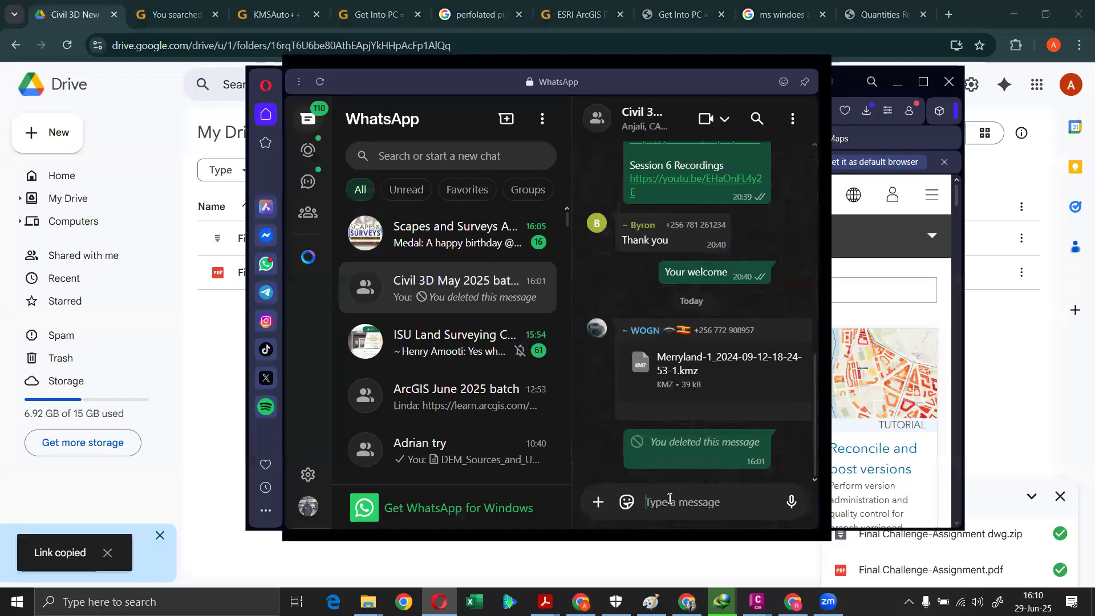
left_click(670, 498)
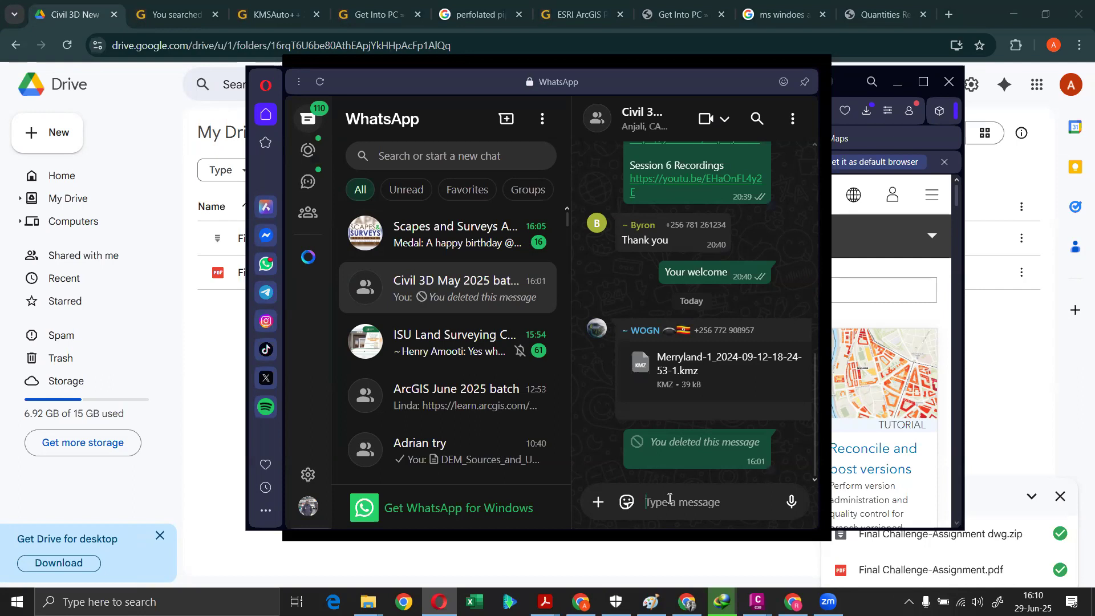
type("G")
key("BackSpace")
type("Final A")
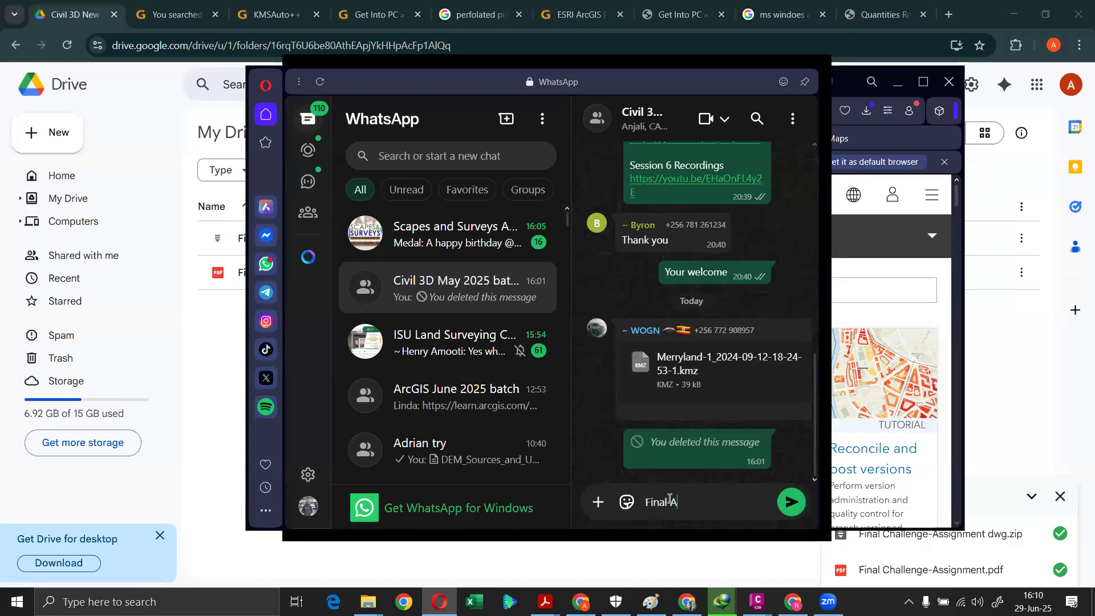
type("ssignme")
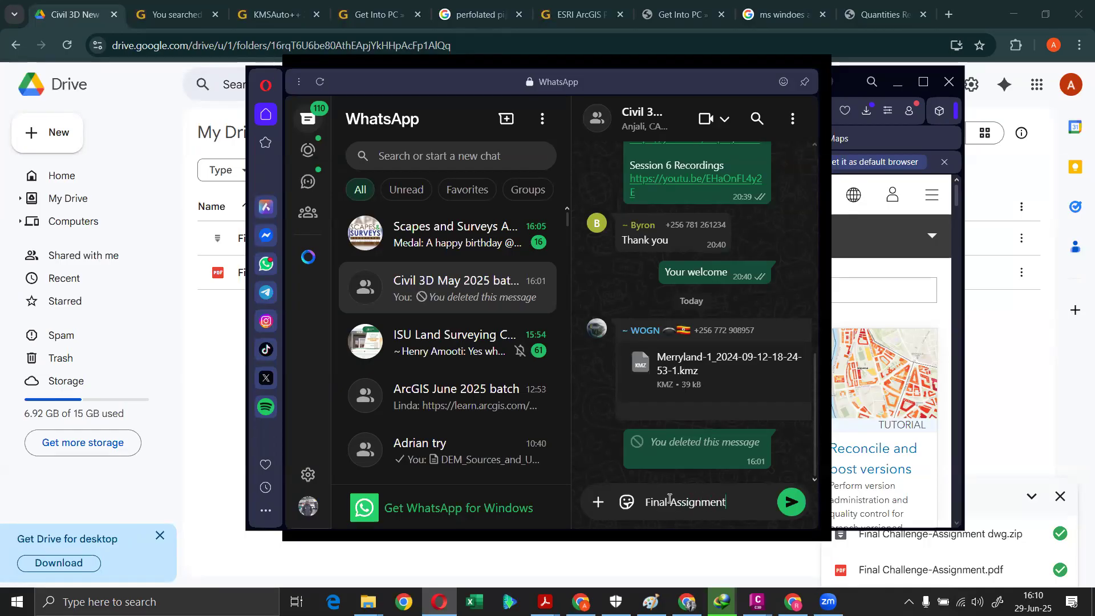
type("nt")
key("shift+Return")
key("ctrl+v")
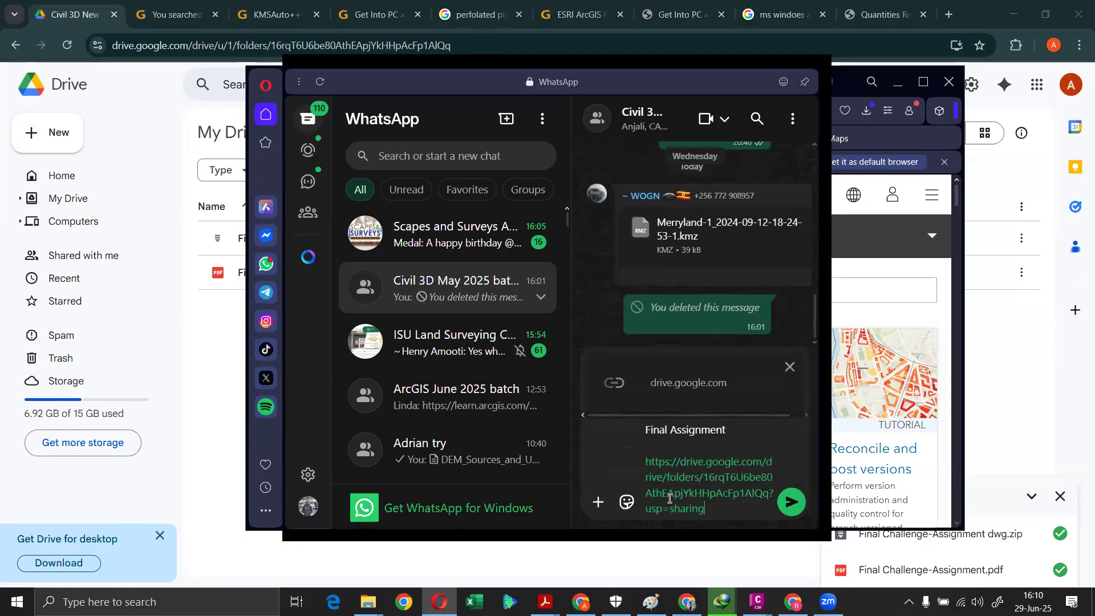
key("Return")
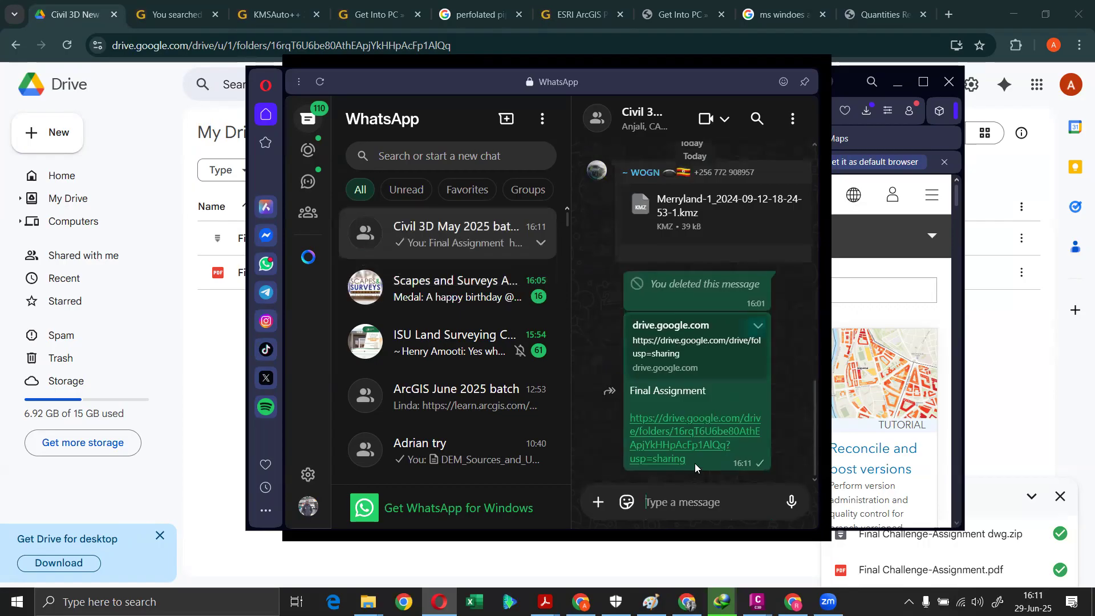
- Move the Drive browser windows out of the way, recheck the batch chat, and switch to the Yosemite drawing in Civil 3D
left_click(217, 331)
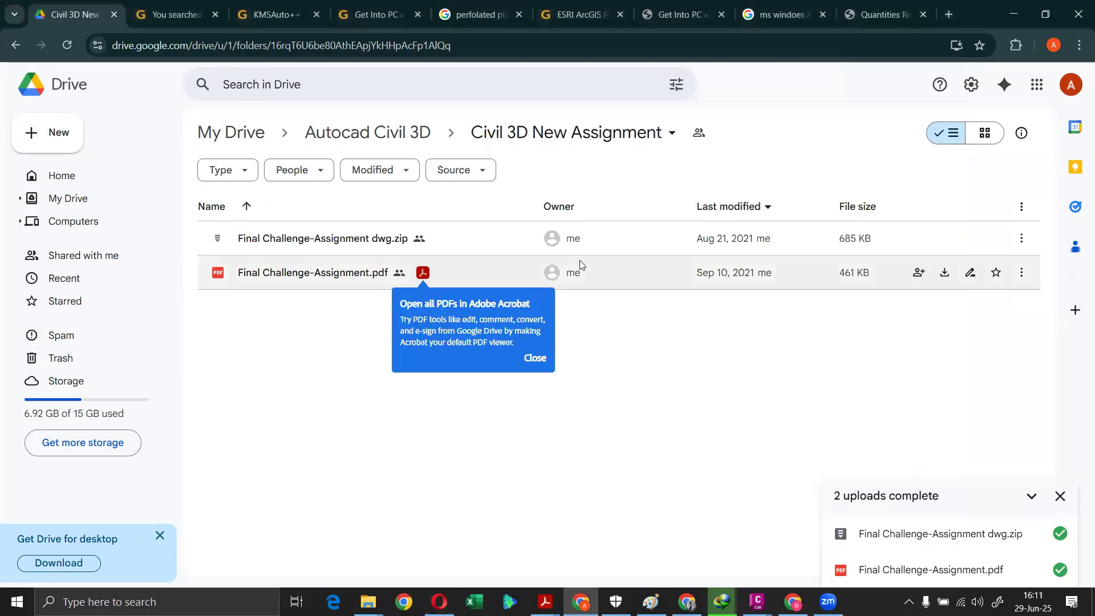
left_click(1013, 13)
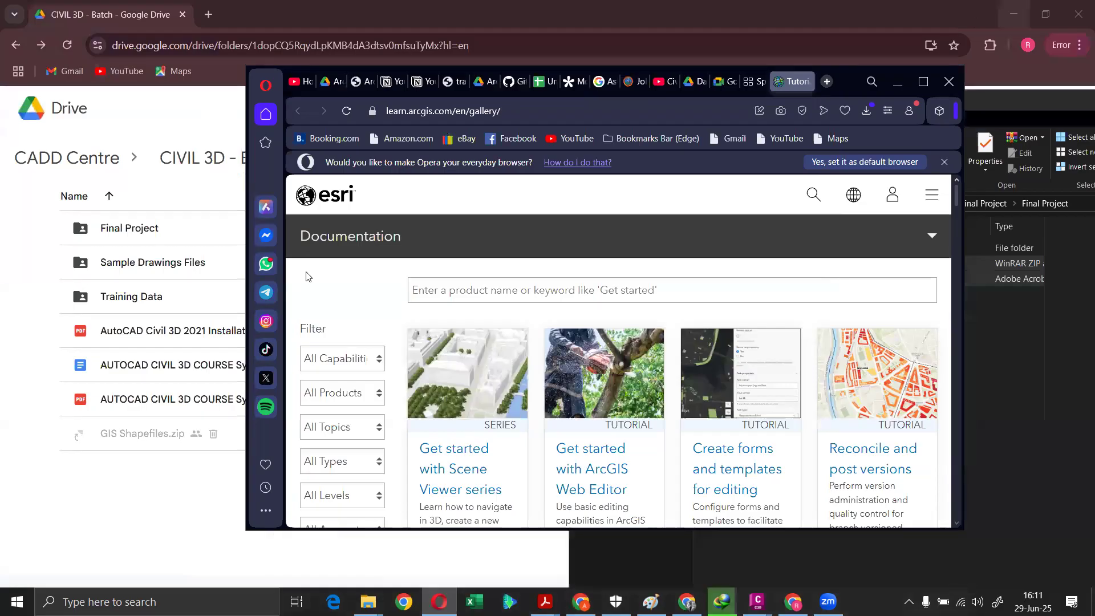
left_click(266, 263)
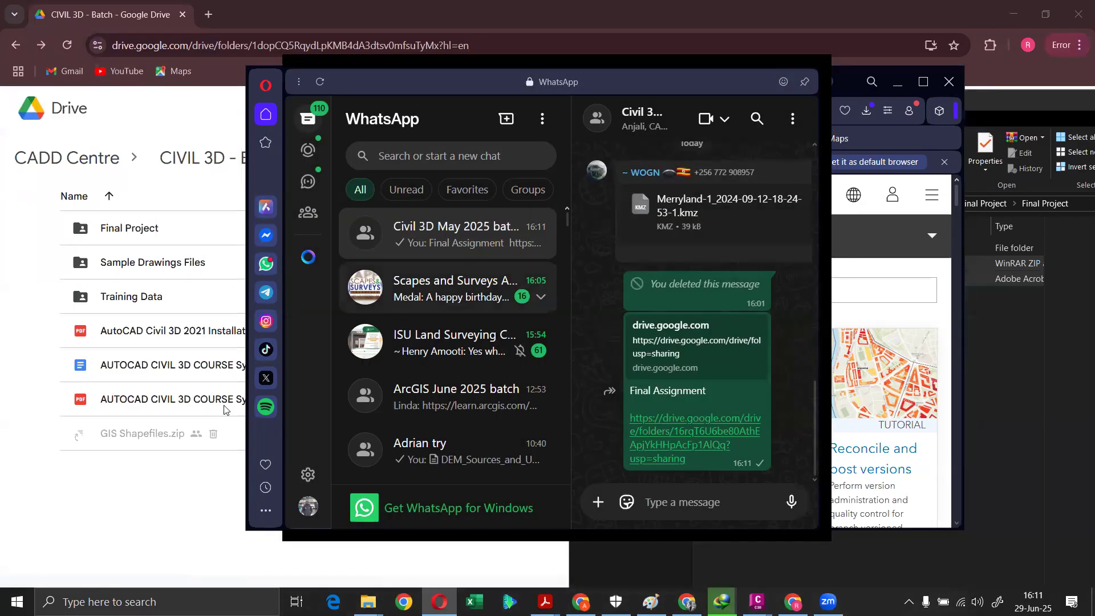
left_click(187, 485)
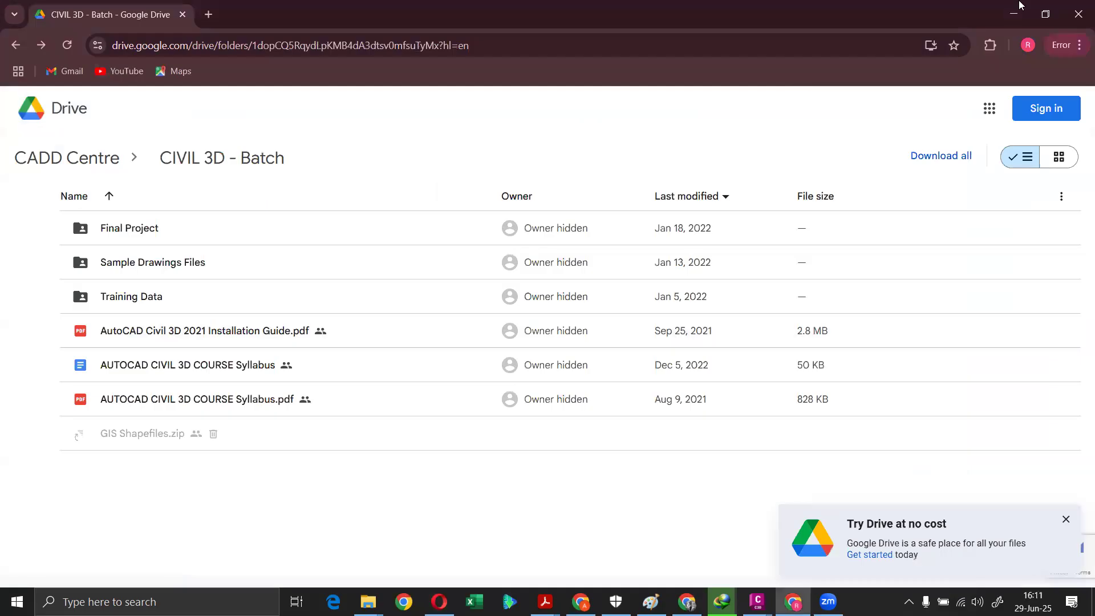
double_click(797, 8)
left_click_drag(778, 46, 679, 57)
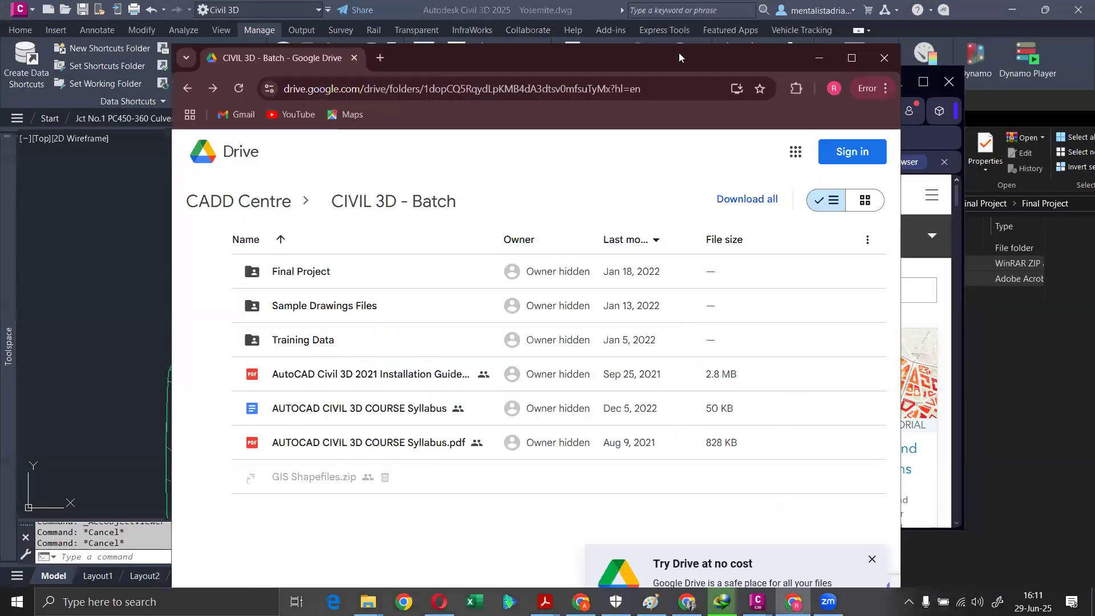
left_click(79, 288)
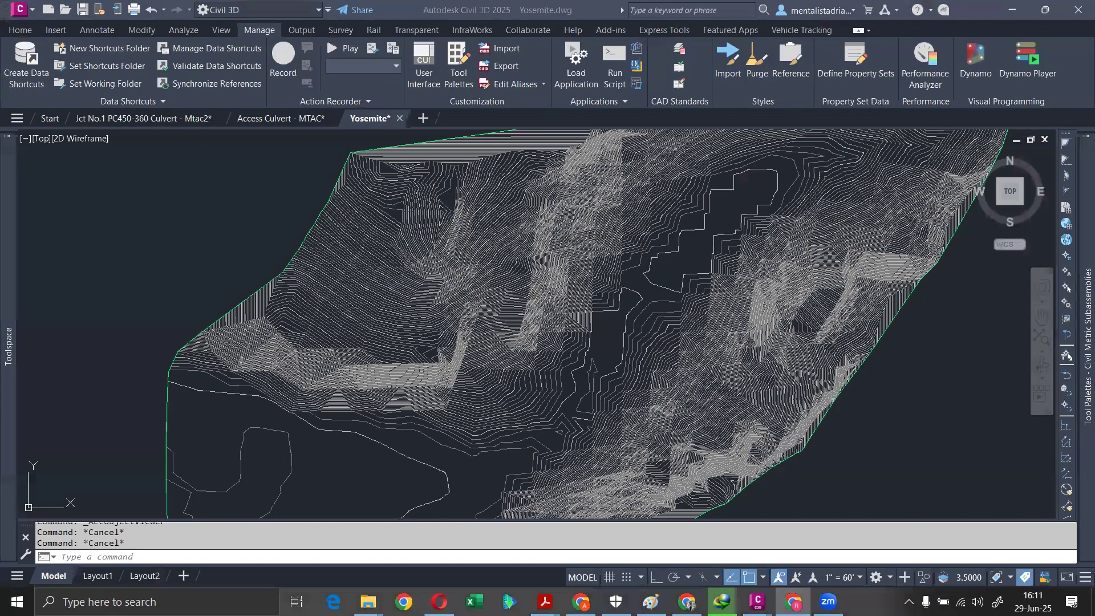
- Close the Yosemite drawing without saving its changes and start a new blank drawing
scroll(477, 161, "down", 4)
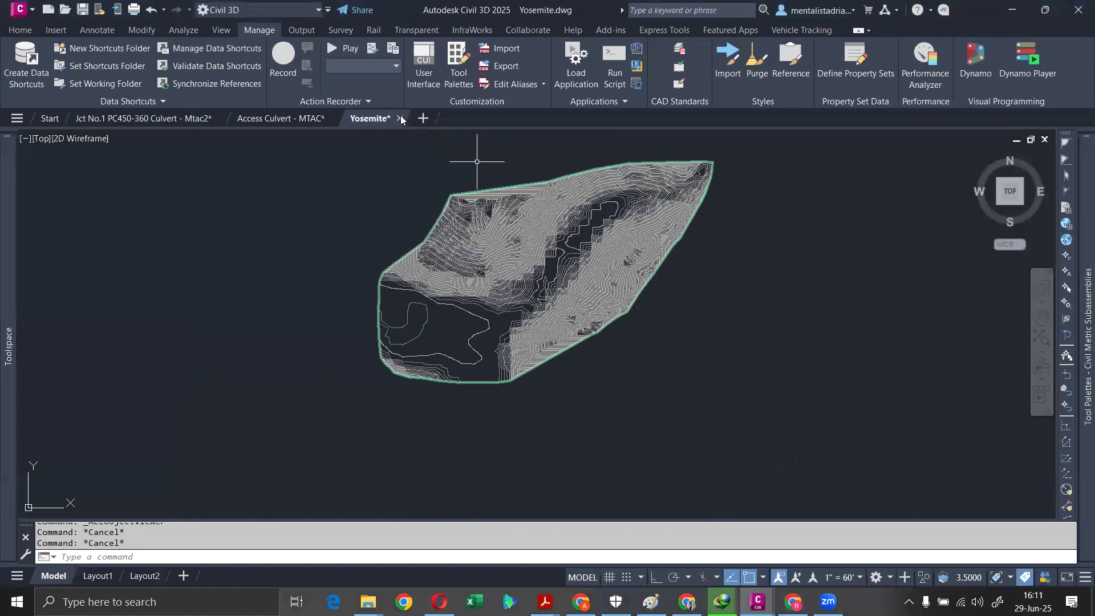
left_click(399, 118)
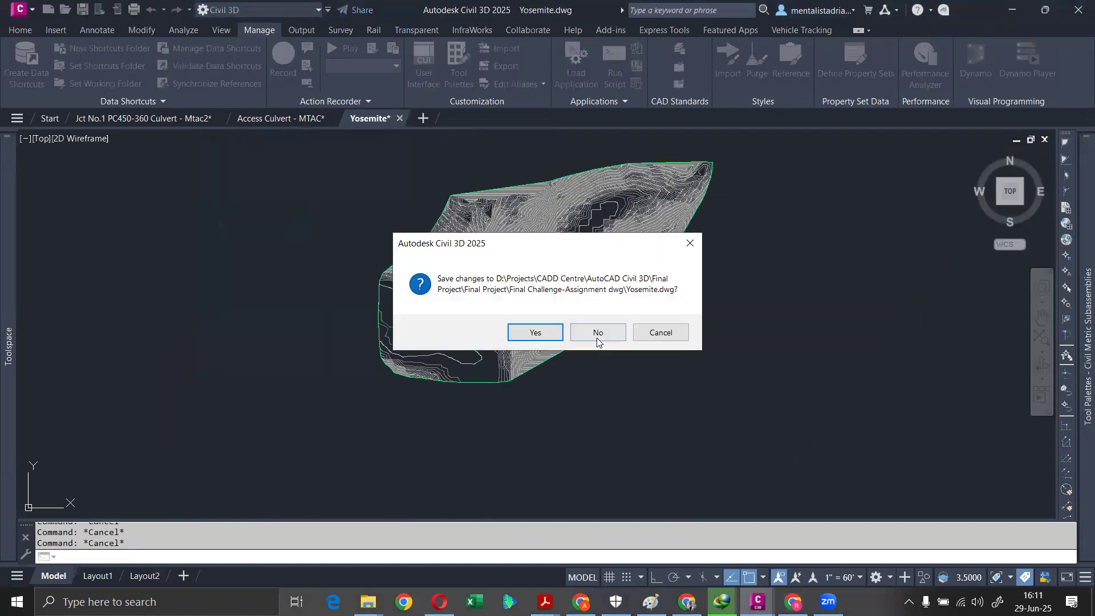
left_click(599, 335)
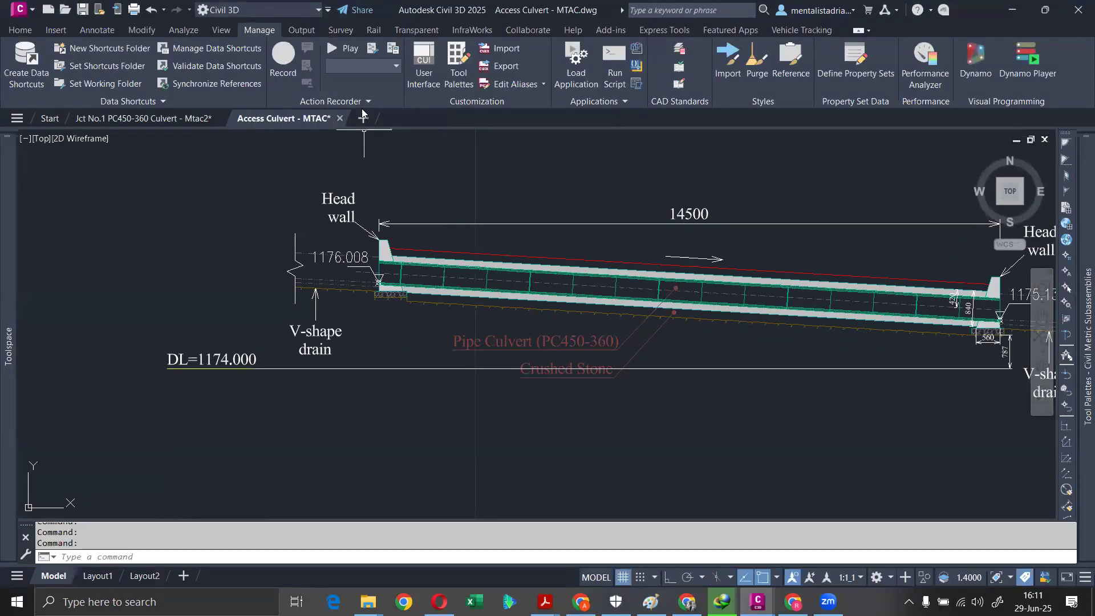
left_click(364, 118)
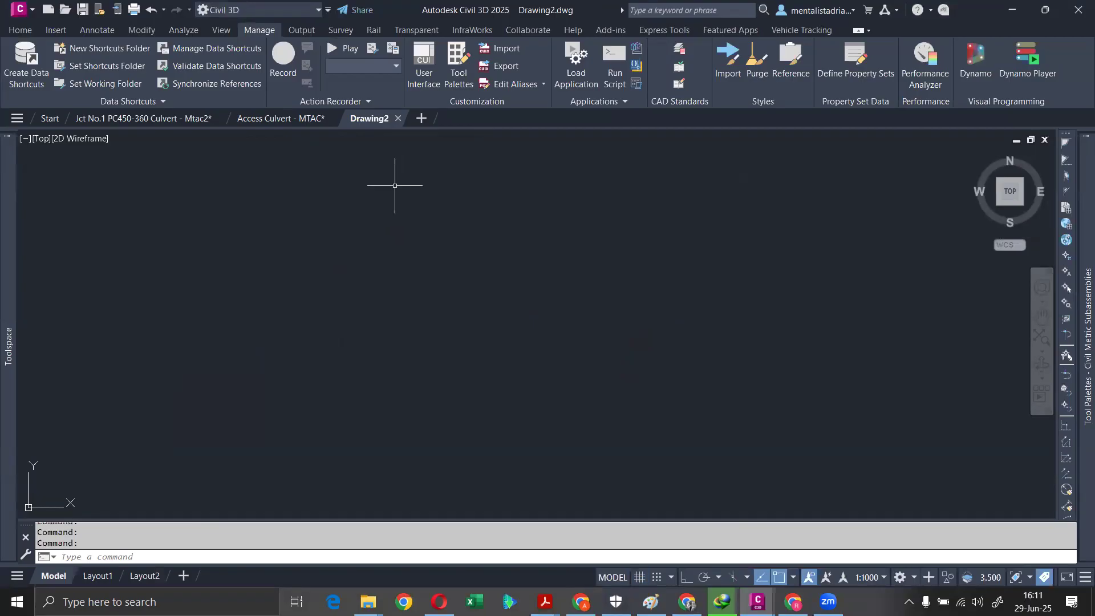
left_click(439, 602)
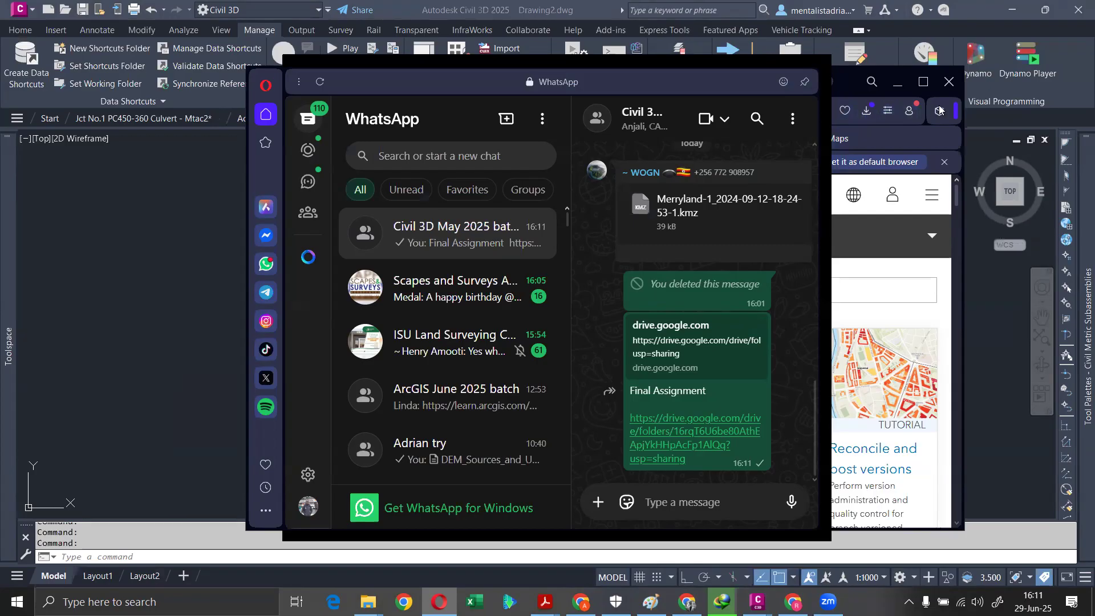
left_click_drag(967, 107, 1090, 106)
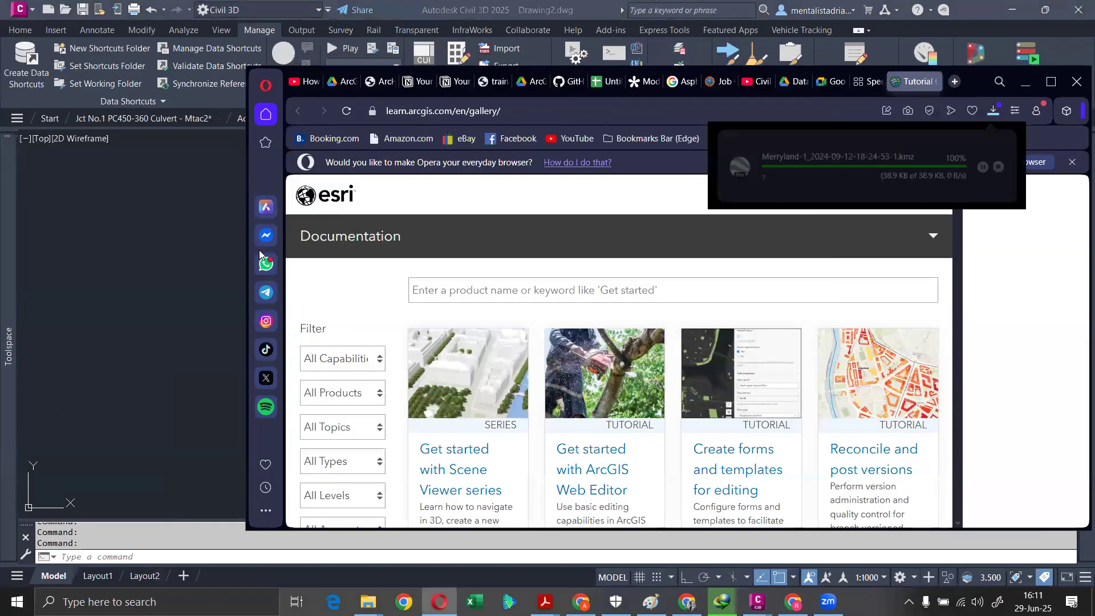
left_click(1004, 166)
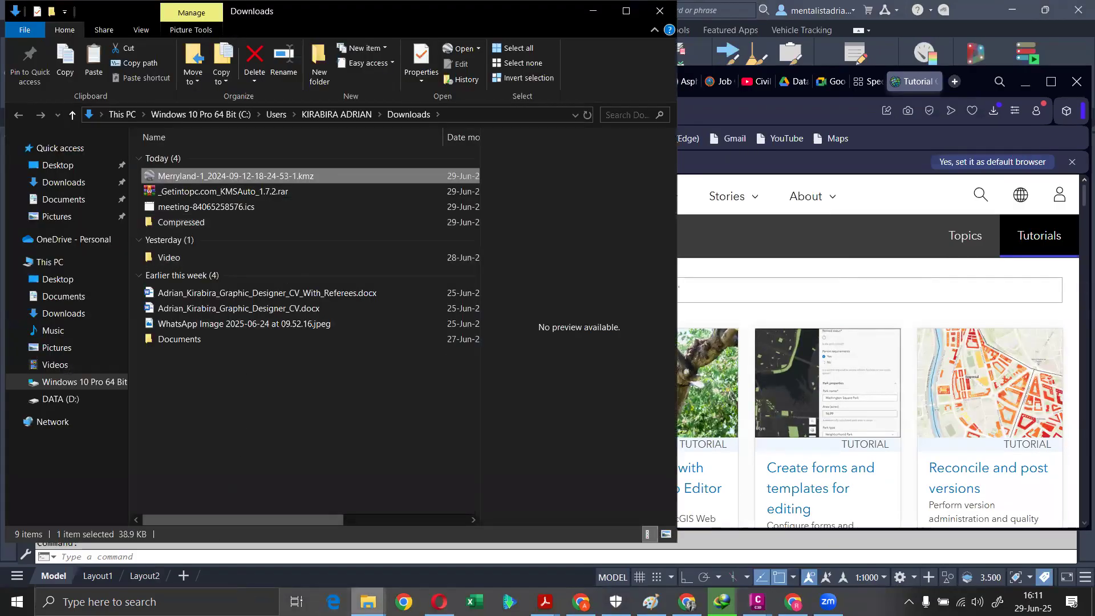
- Move the Merryland KMZ from Downloads into the AutoCAD Civil 3D folder "2025 may batch" and return to Civil 3D
left_click(368, 602)
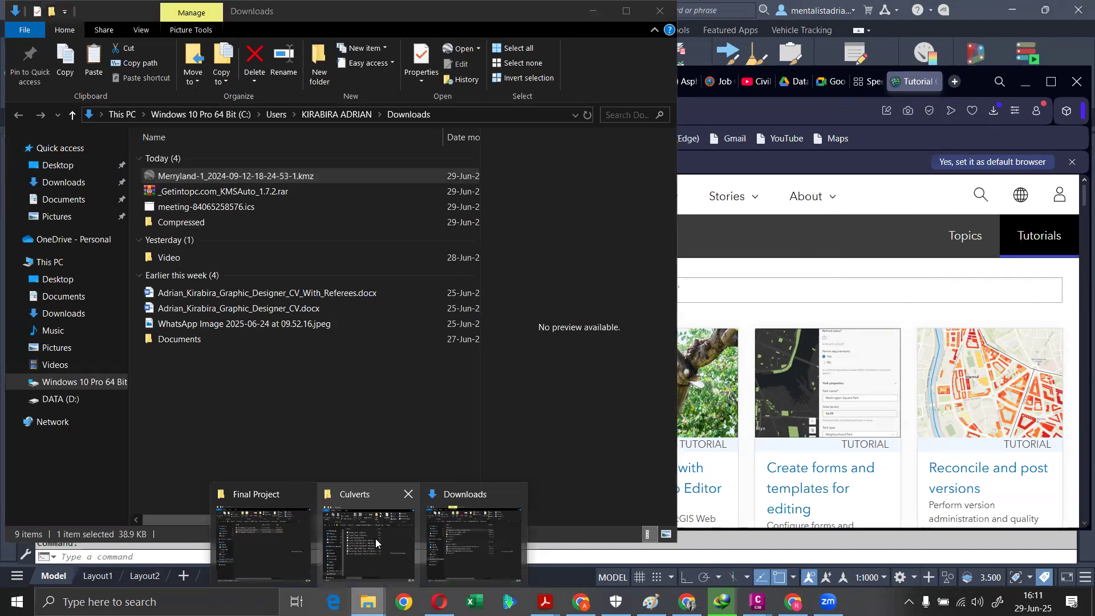
left_click(259, 526)
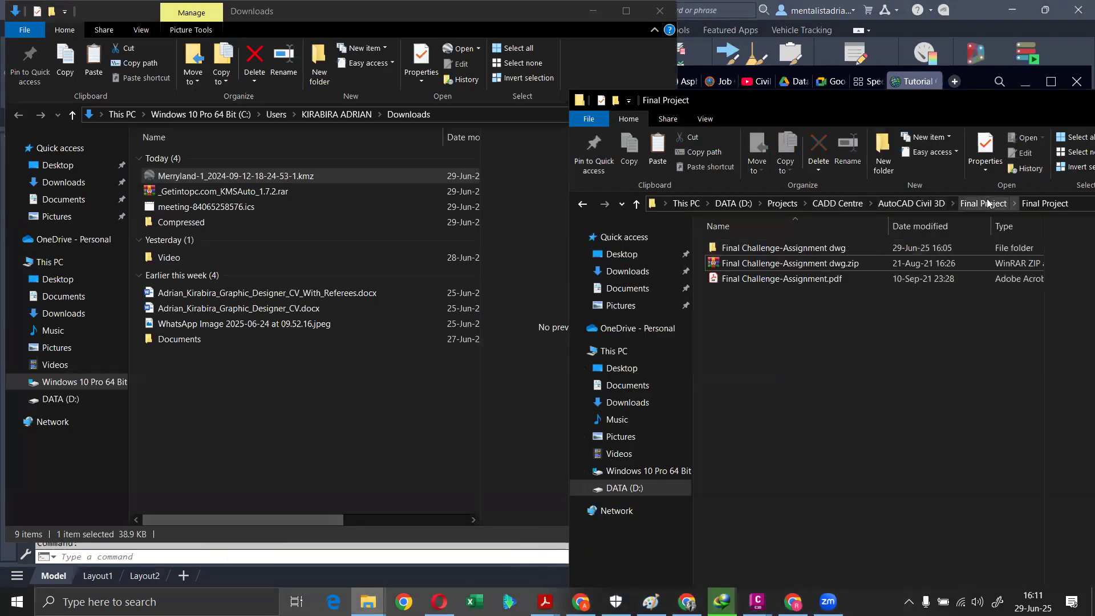
left_click(912, 204)
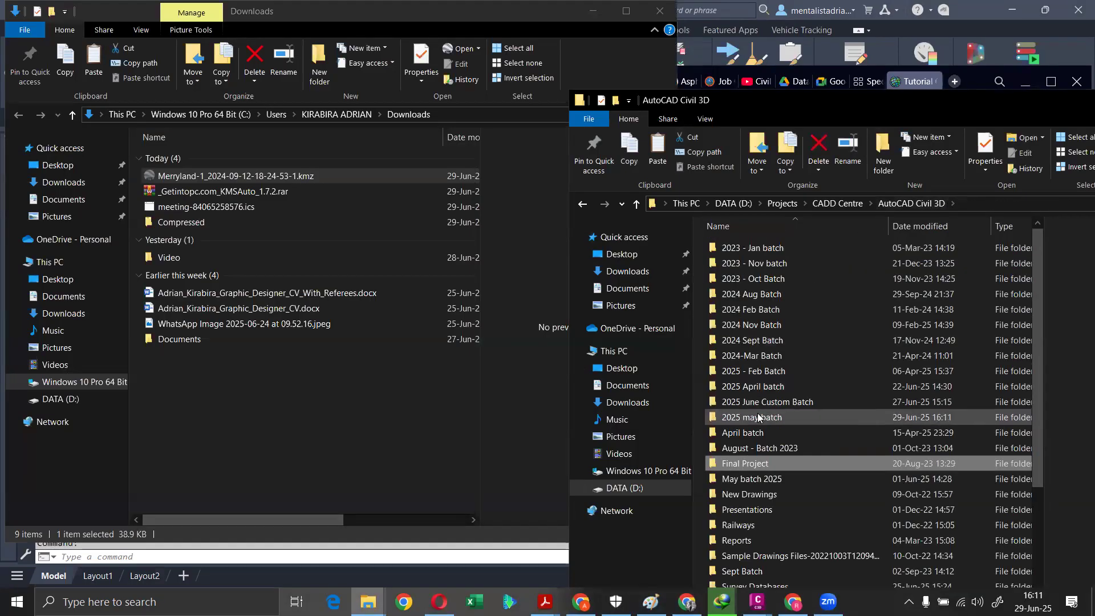
double_click(759, 417)
key("ctrl+v")
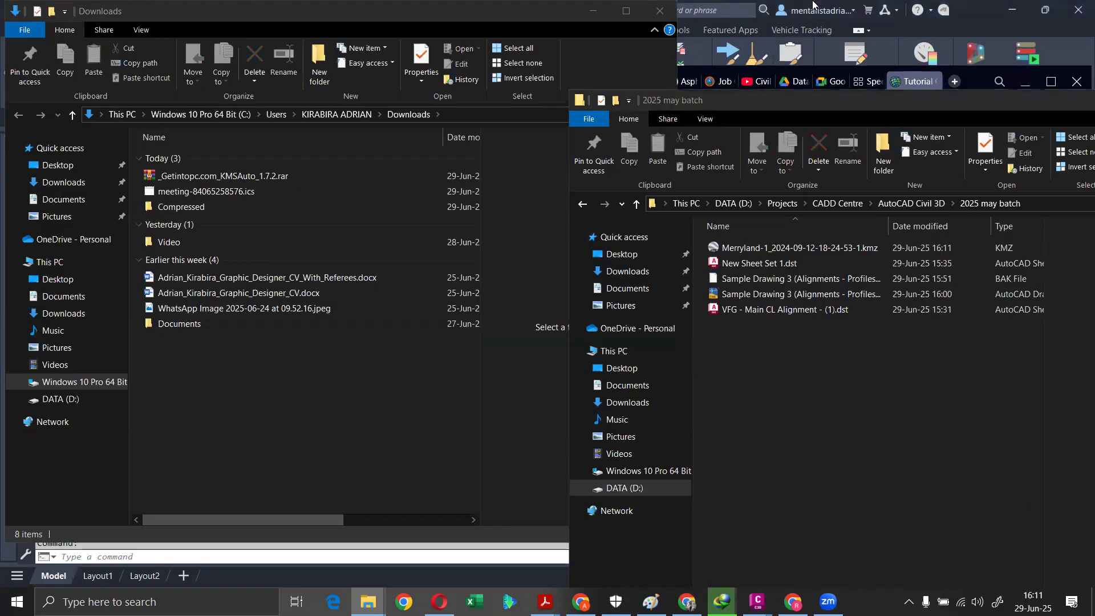
left_click(985, 6)
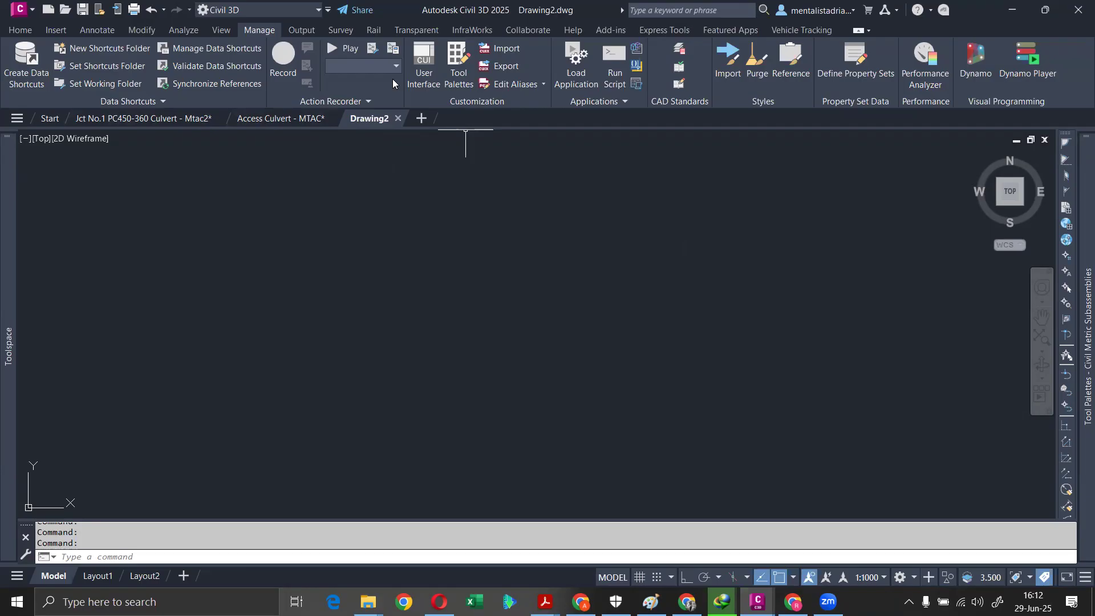
- Start MAPIMPORT, set the file type to OGC / Google KML (*.kml, *.kmz) and browse to the DATA (D:) drive
type("MAPI")
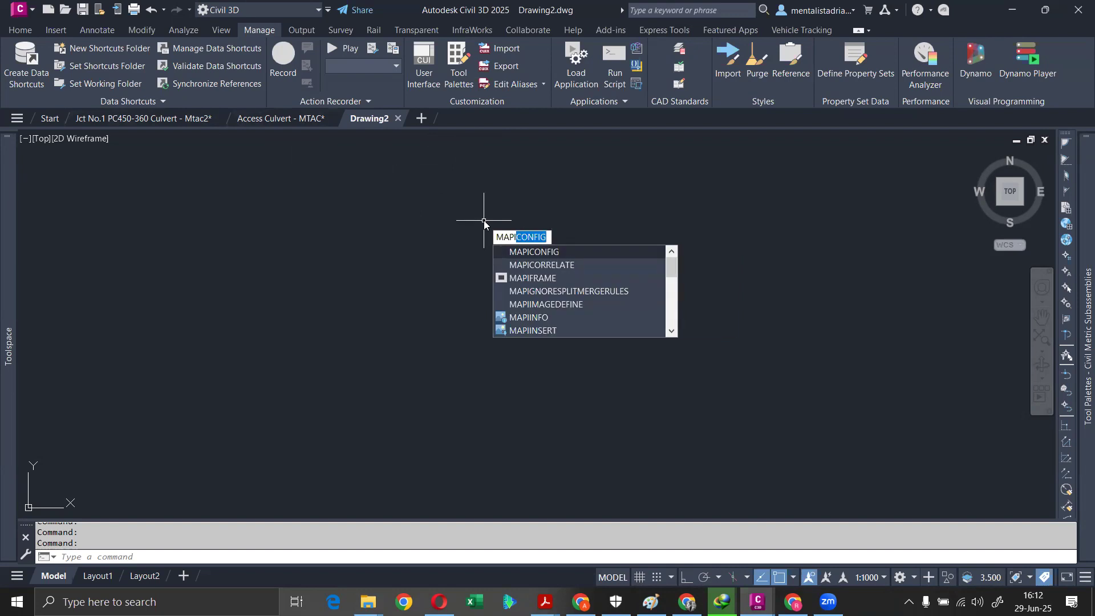
type("M")
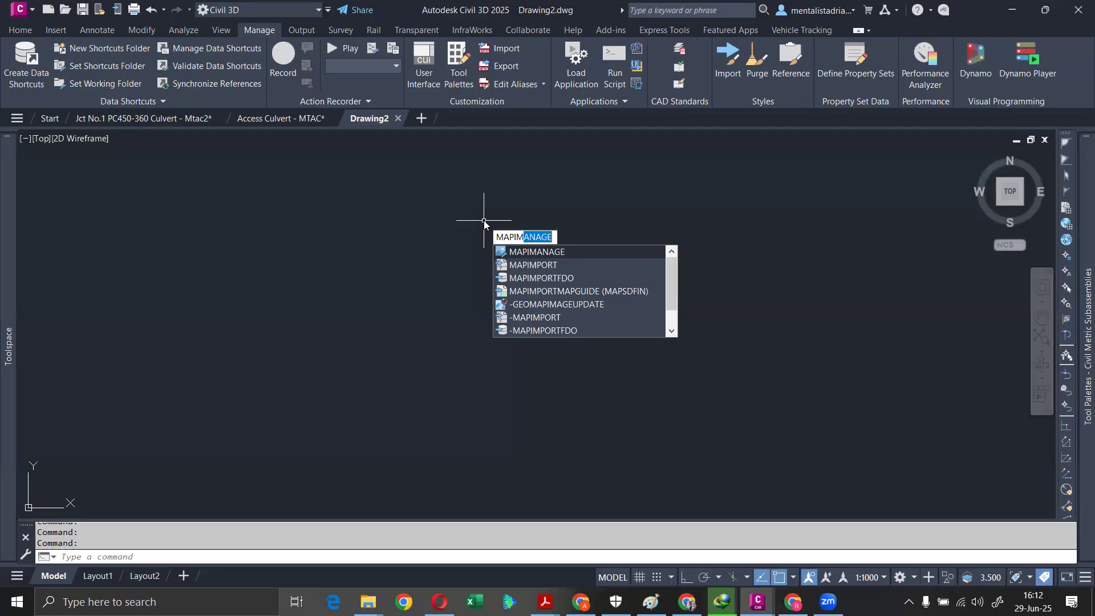
key("Return")
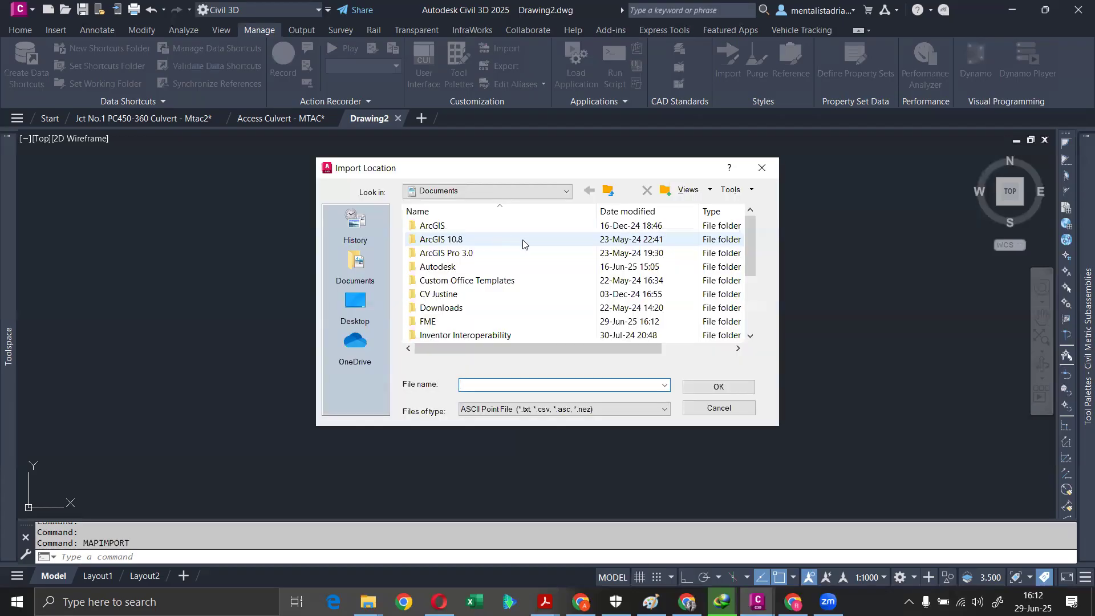
left_click(551, 408)
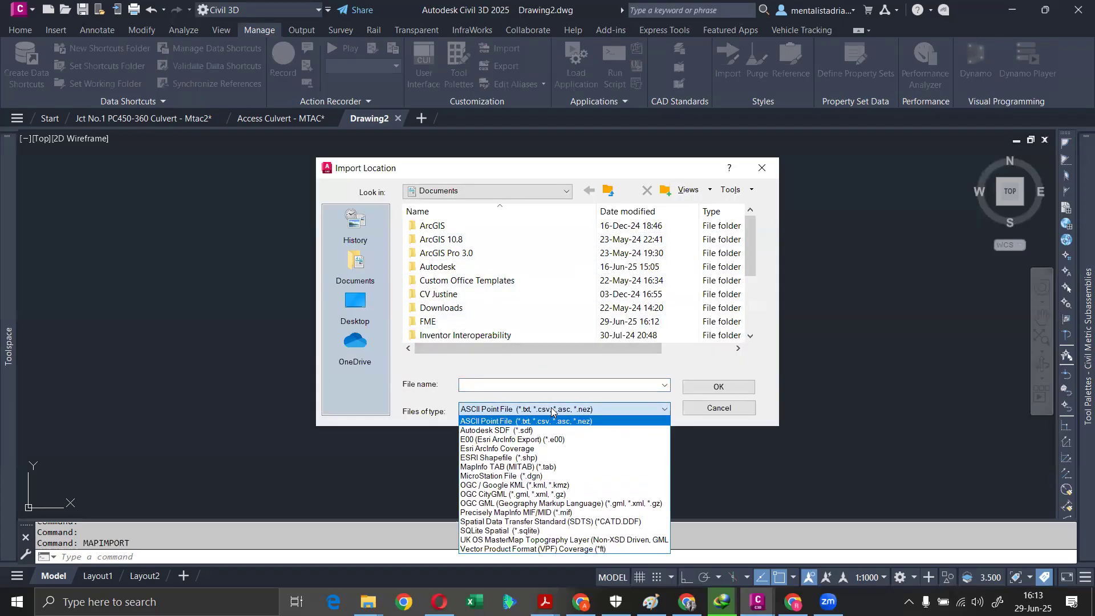
left_click(532, 486)
left_click(528, 191)
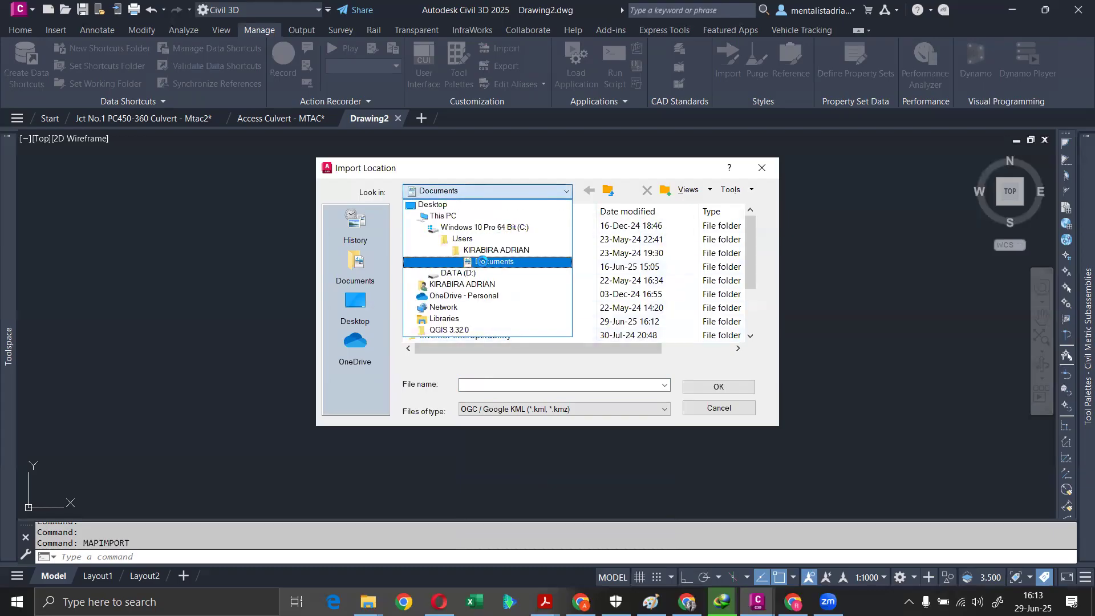
left_click(458, 273)
scroll(453, 297, "down", 5)
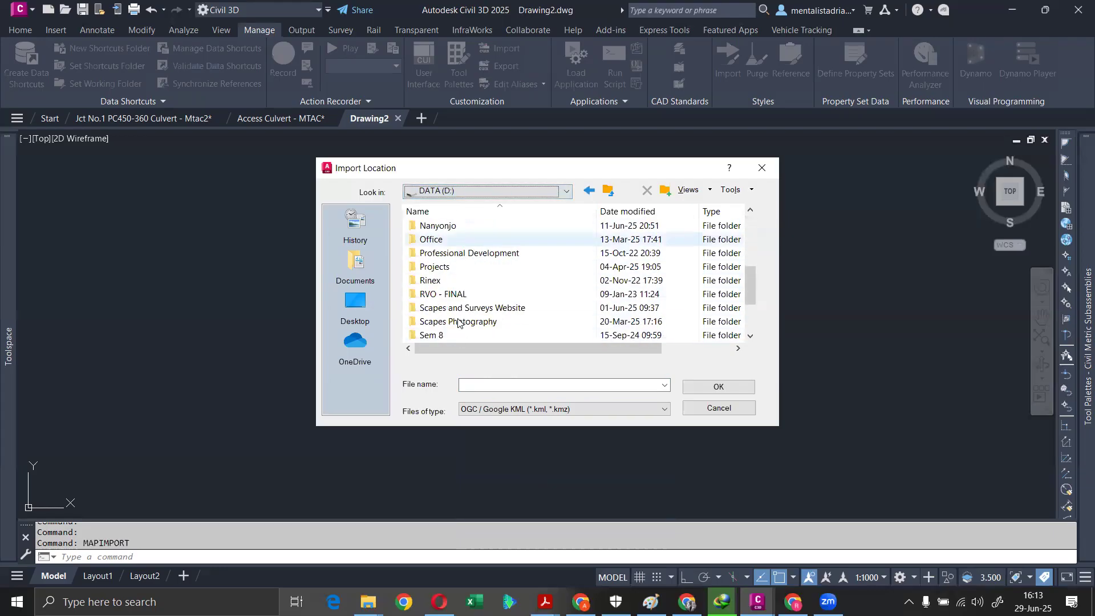
scroll(458, 311, "down", 2)
double_click(459, 295)
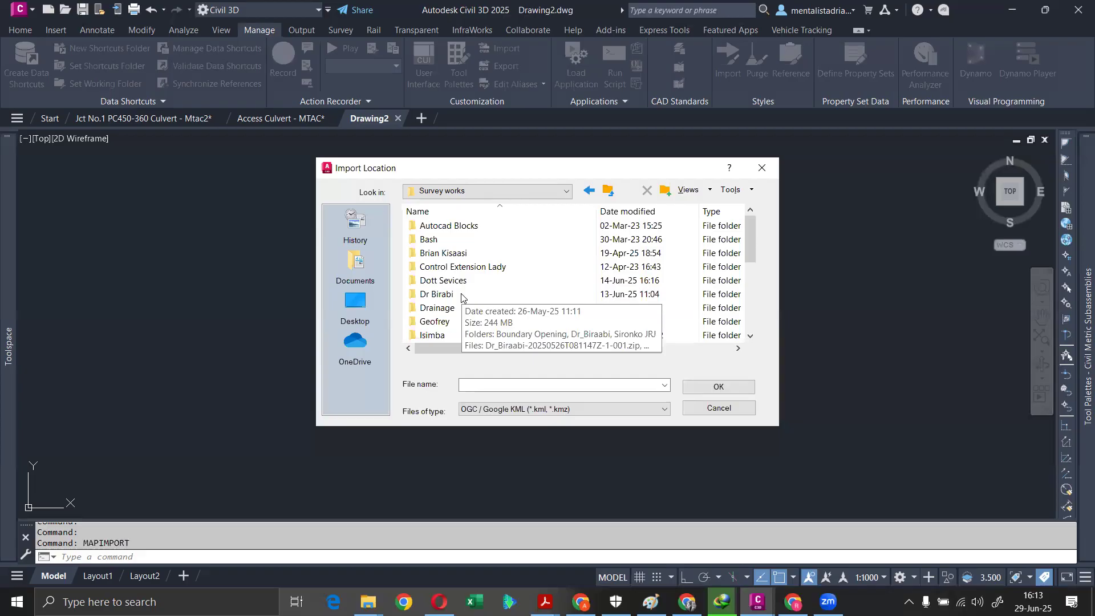
scroll(459, 294, "down", 4)
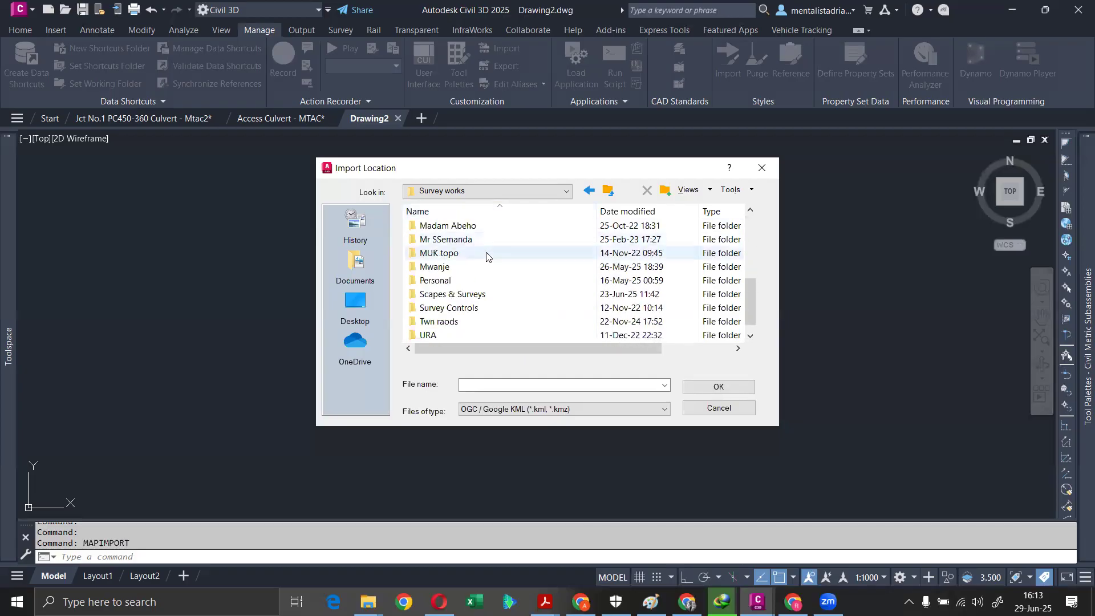
scroll(456, 289, "up", 4)
left_click(465, 191)
left_click(458, 239)
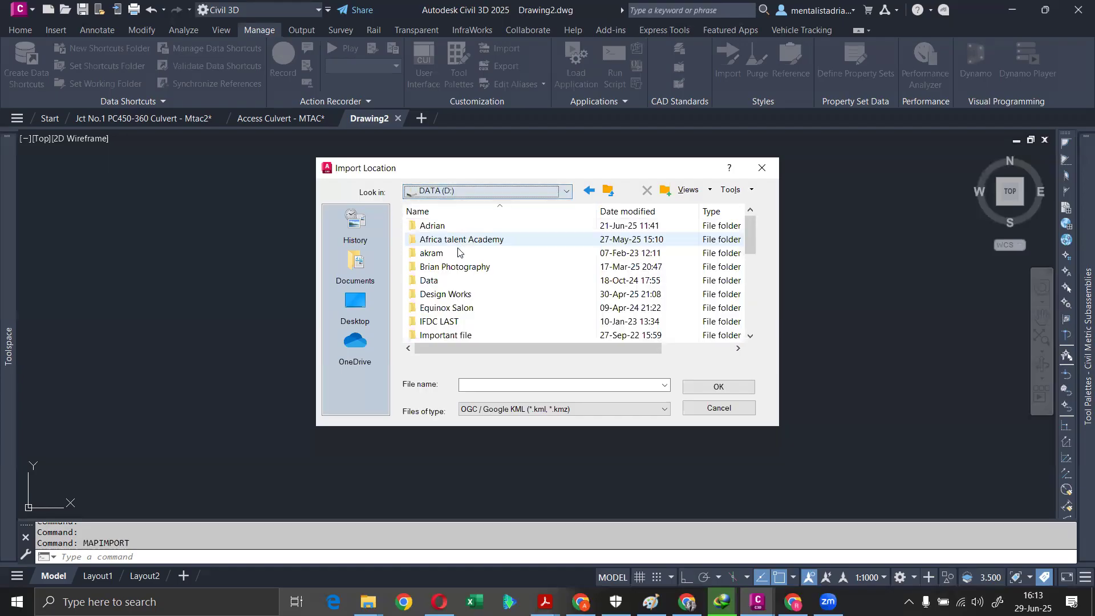
- Browse the import location to Projects, CADD Centre, AutoCAD Civil 3D, 2025 may batch
scroll(451, 303, "down", 1)
scroll(451, 304, "down", 2)
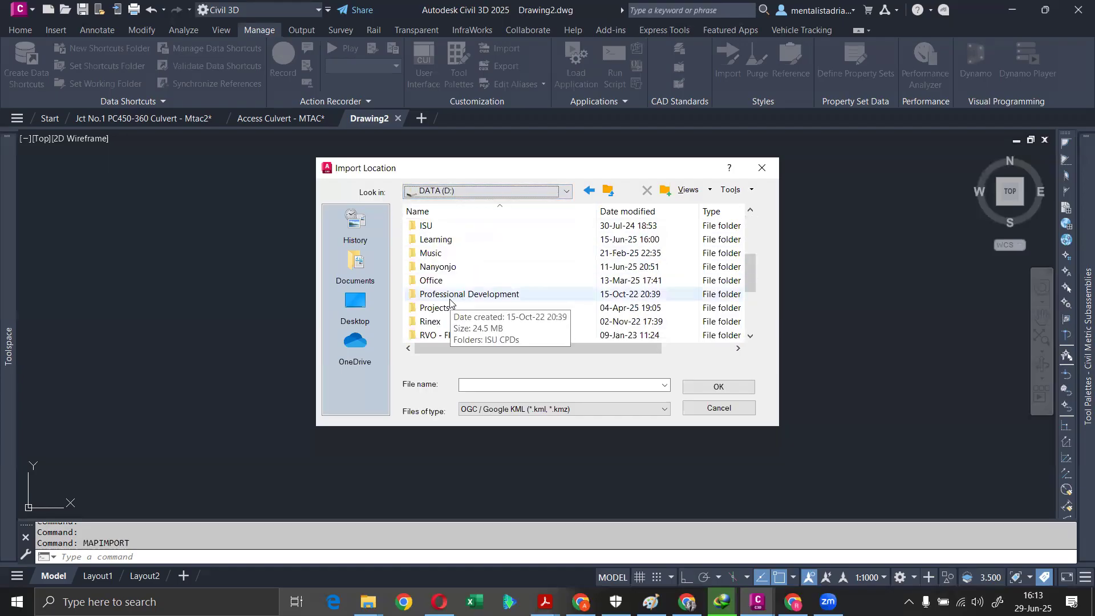
double_click(455, 308)
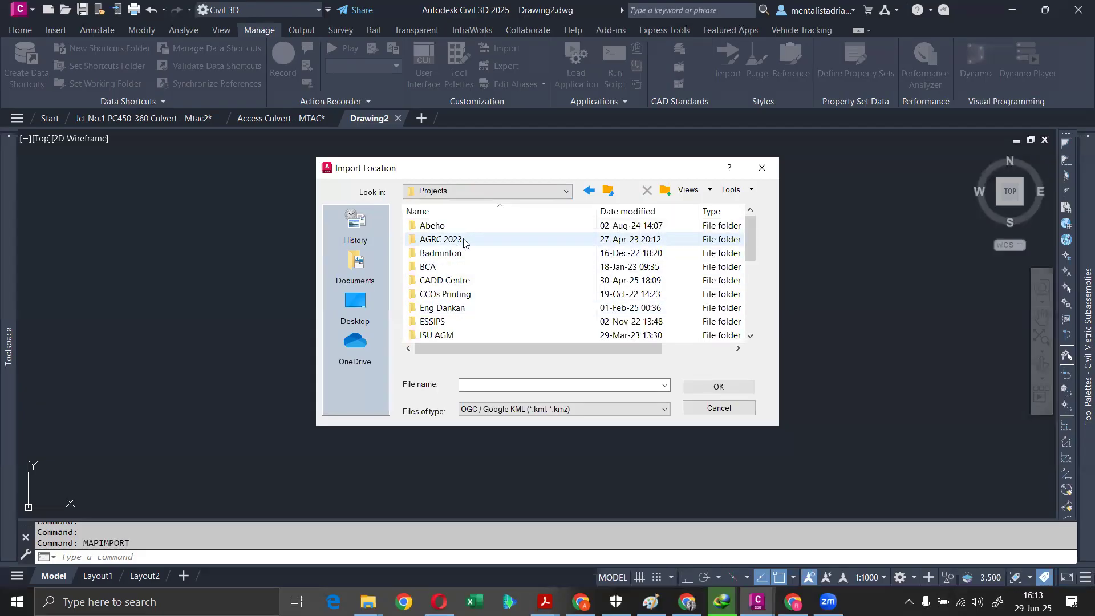
scroll(467, 265, "down", 1)
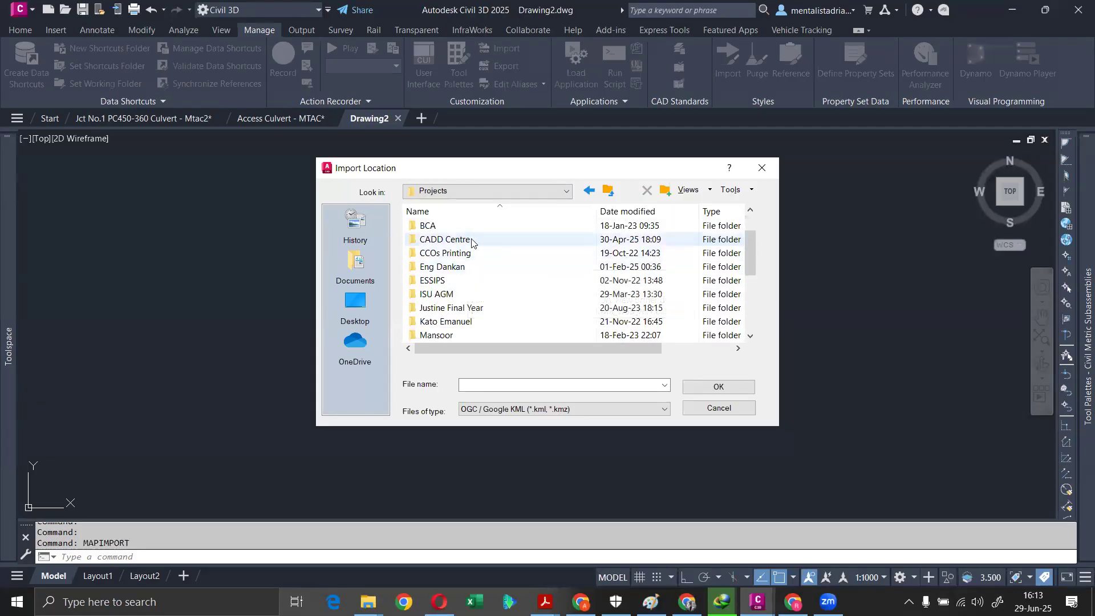
scroll(467, 267, "up", 1)
double_click(467, 280)
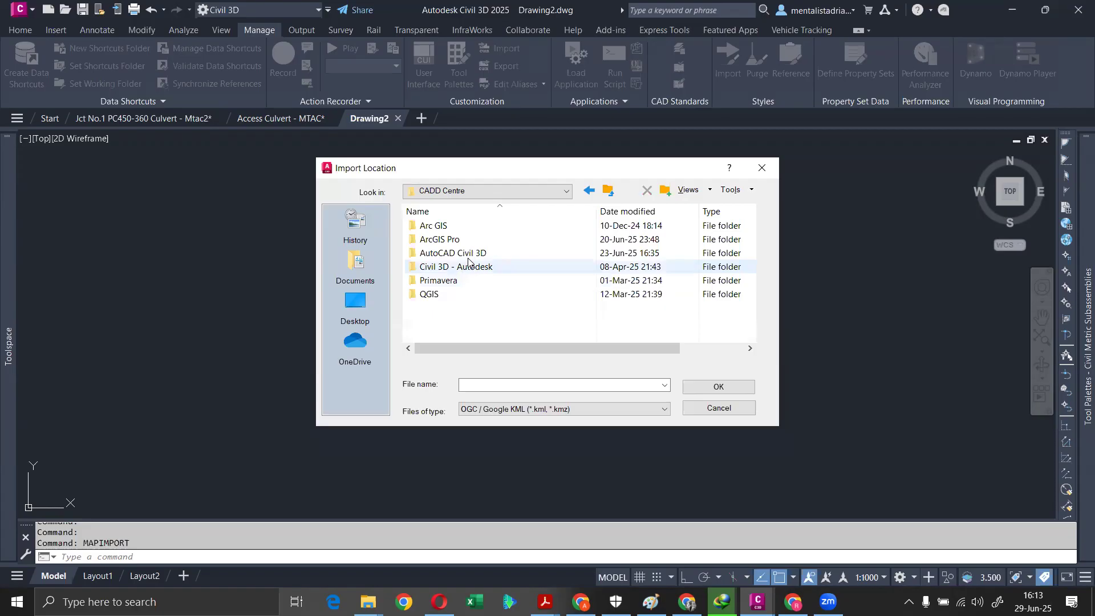
double_click(469, 254)
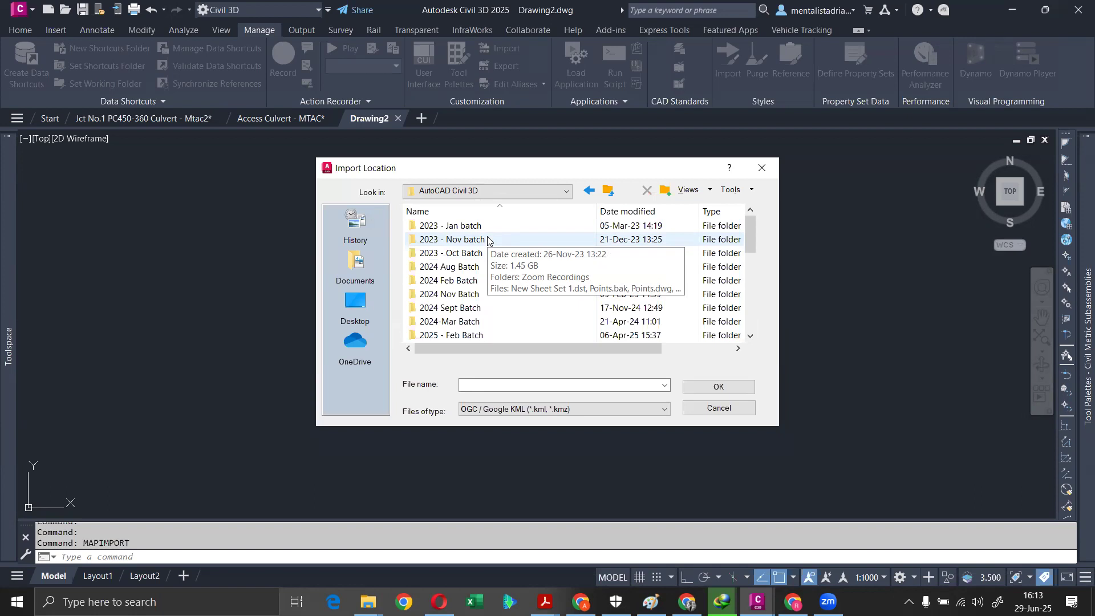
scroll(465, 268, "down", 1)
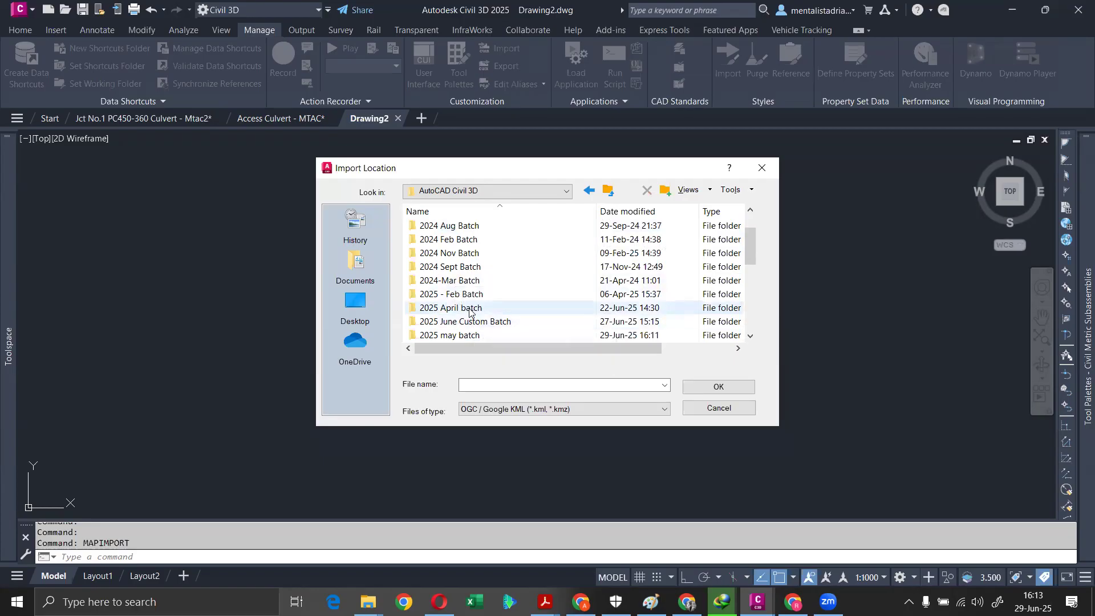
double_click(450, 335)
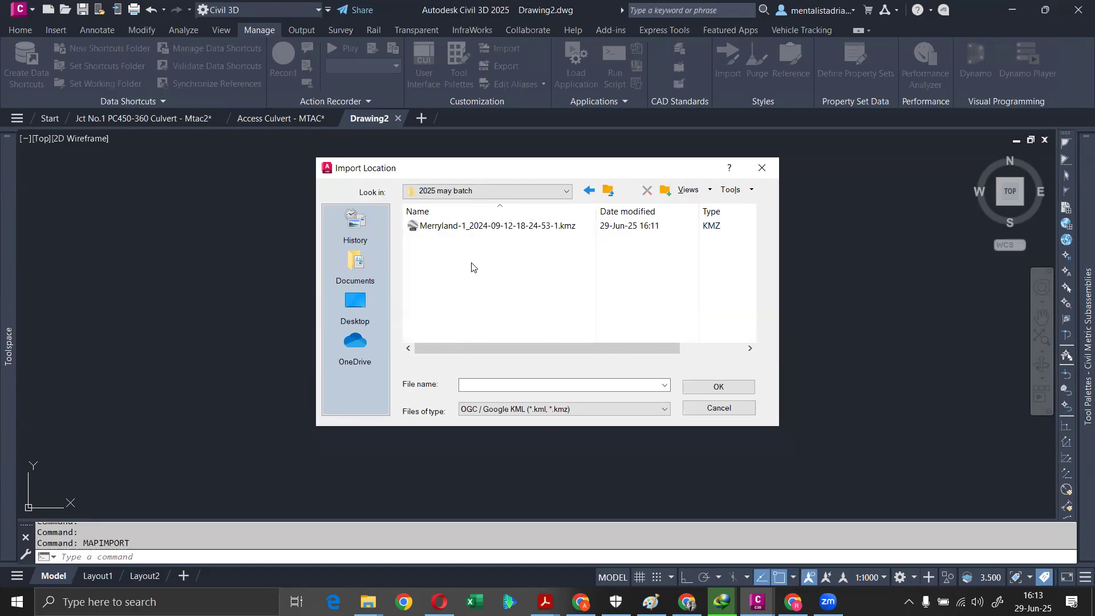
left_click(473, 227)
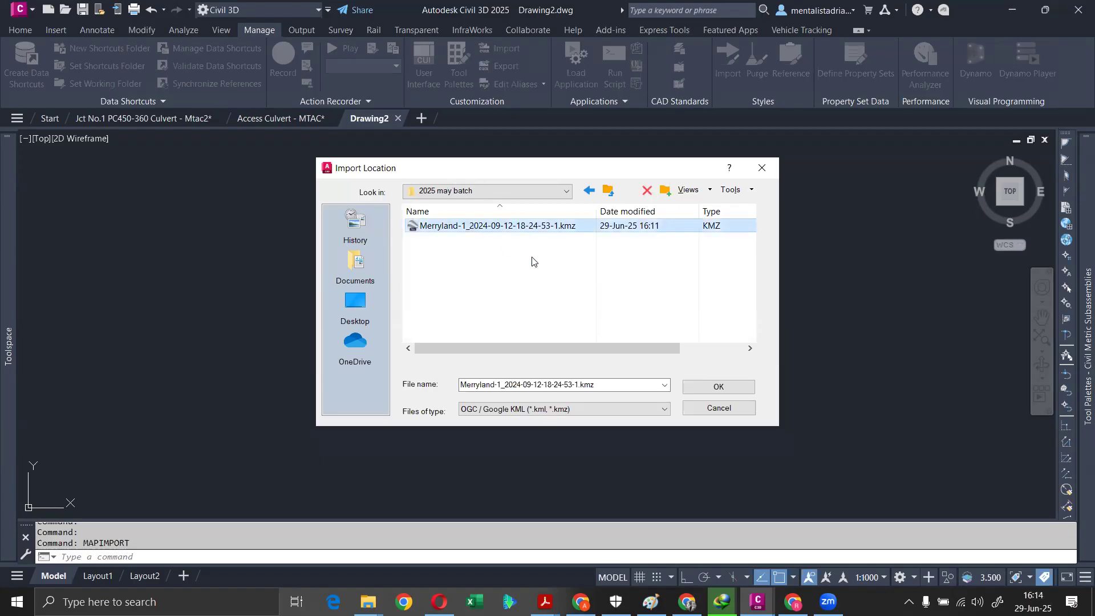
left_click(703, 387)
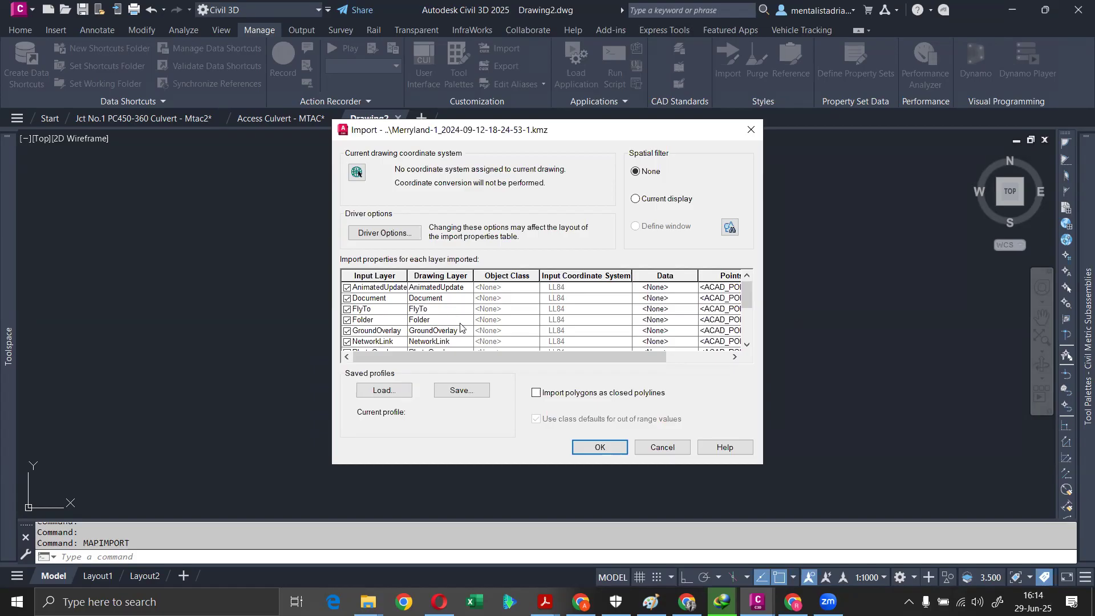
left_click(601, 446)
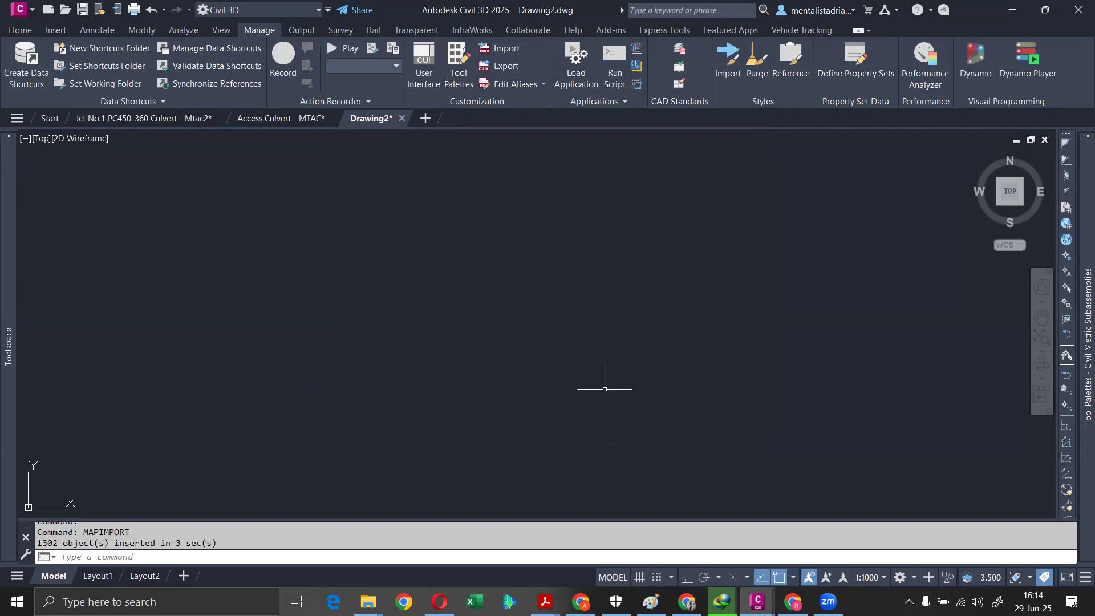
type("z")
key("Return")
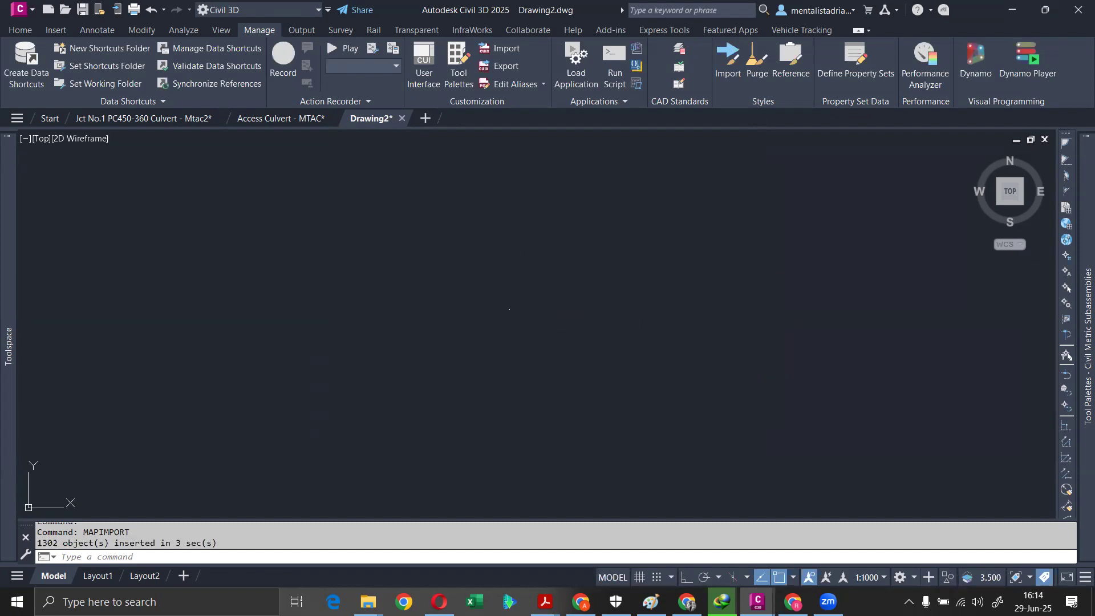
type("e")
key("Return")
scroll(775, 225, "up", 8)
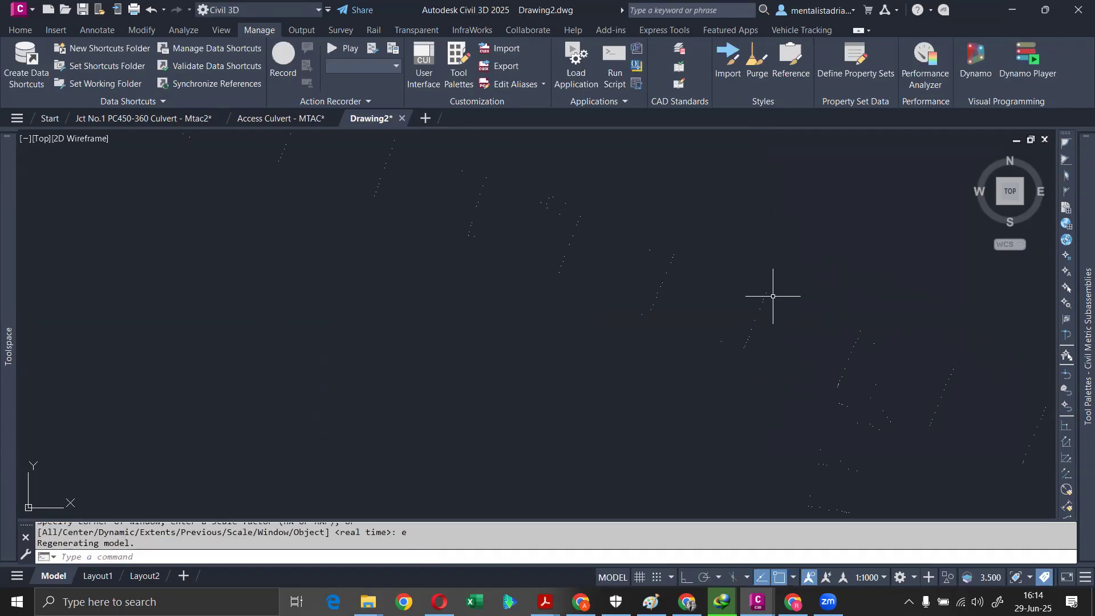
scroll(745, 306, "down", 5)
- Close the drawing with the imported KMZ objects without saving and start a new blank drawing
left_click(402, 118)
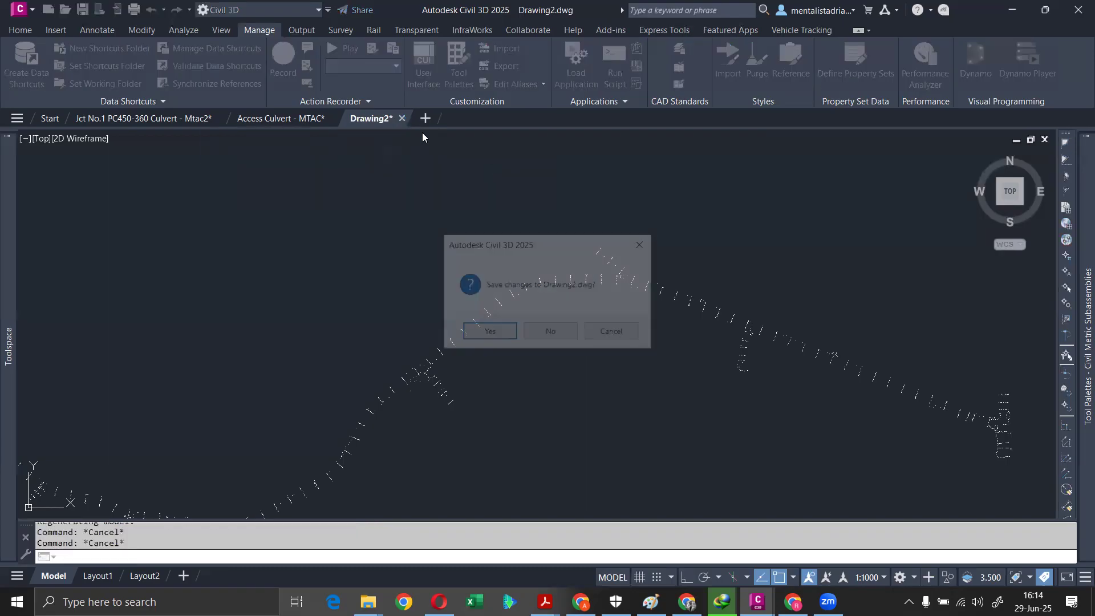
left_click(551, 332)
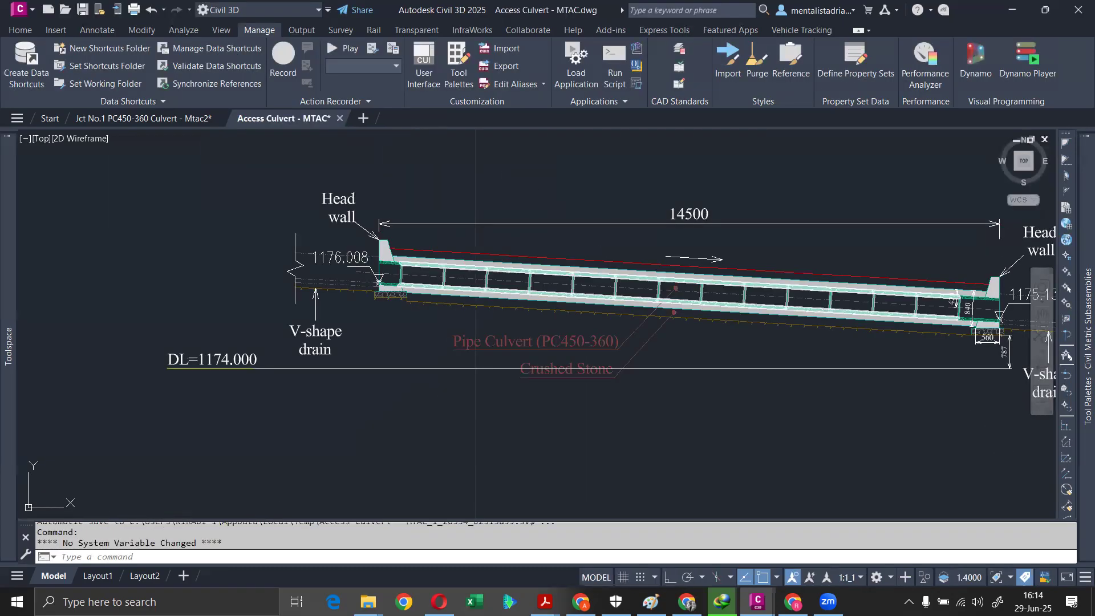
left_click(363, 118)
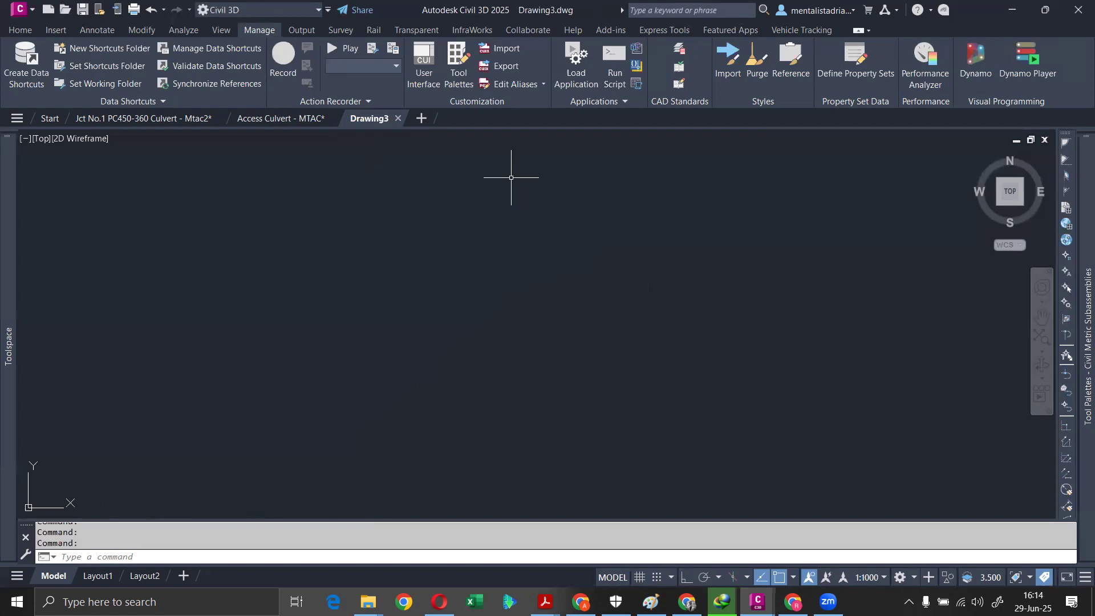
left_click(368, 602)
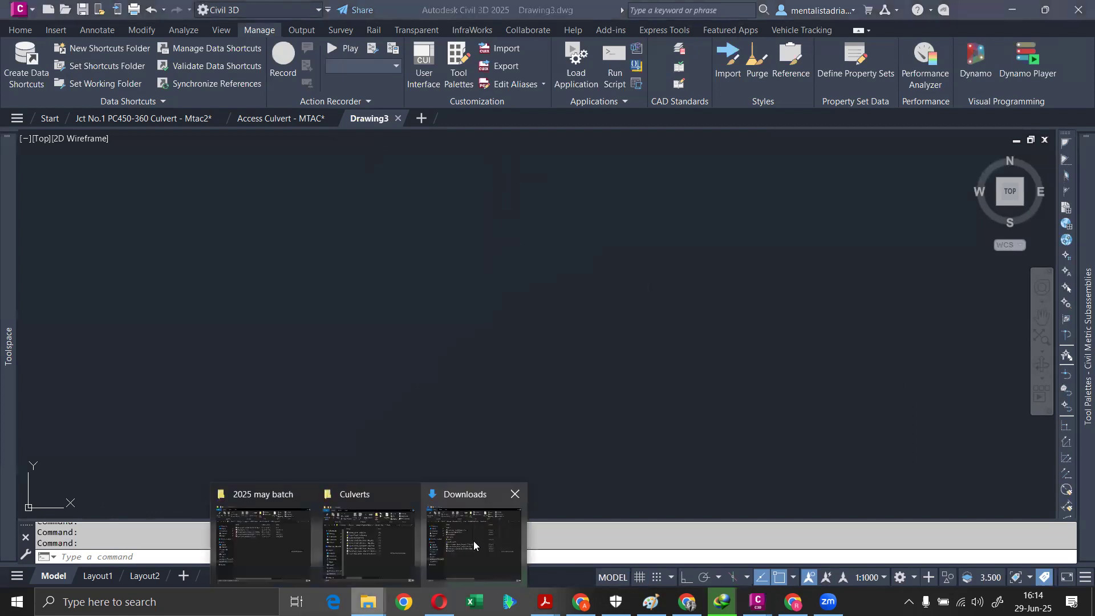
left_click(266, 539)
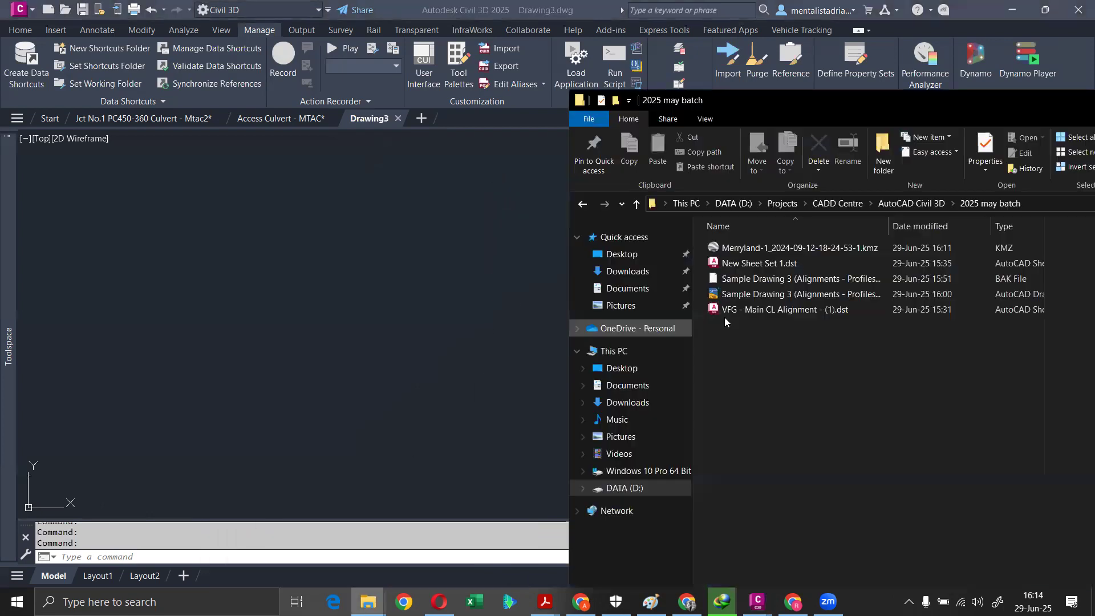
left_click(773, 249)
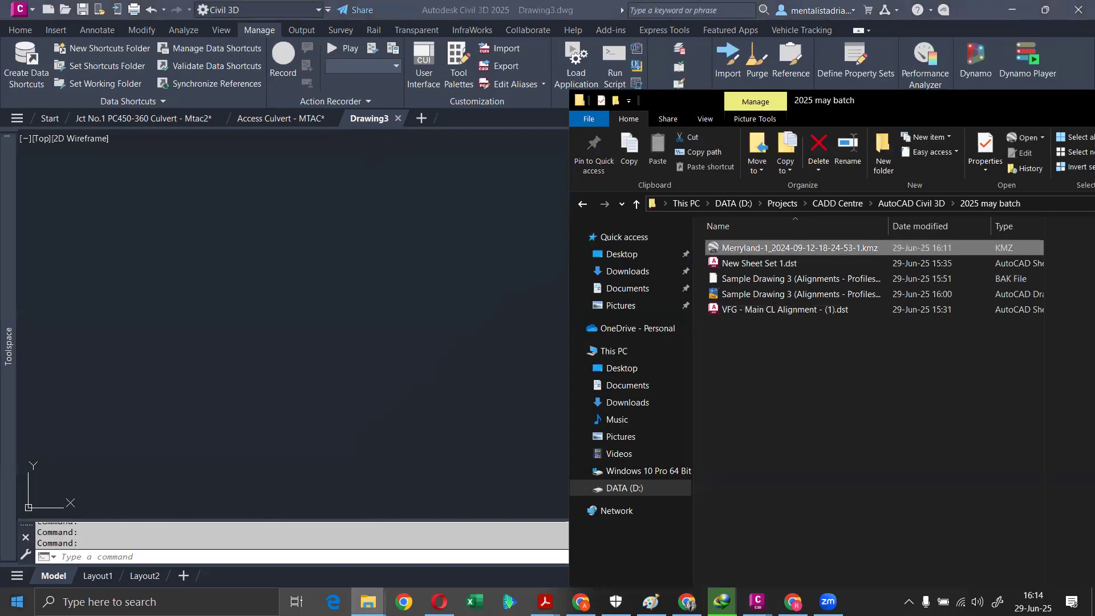
- Launch Google Earth Pro and dismiss the start-up tips
left_click(17, 603)
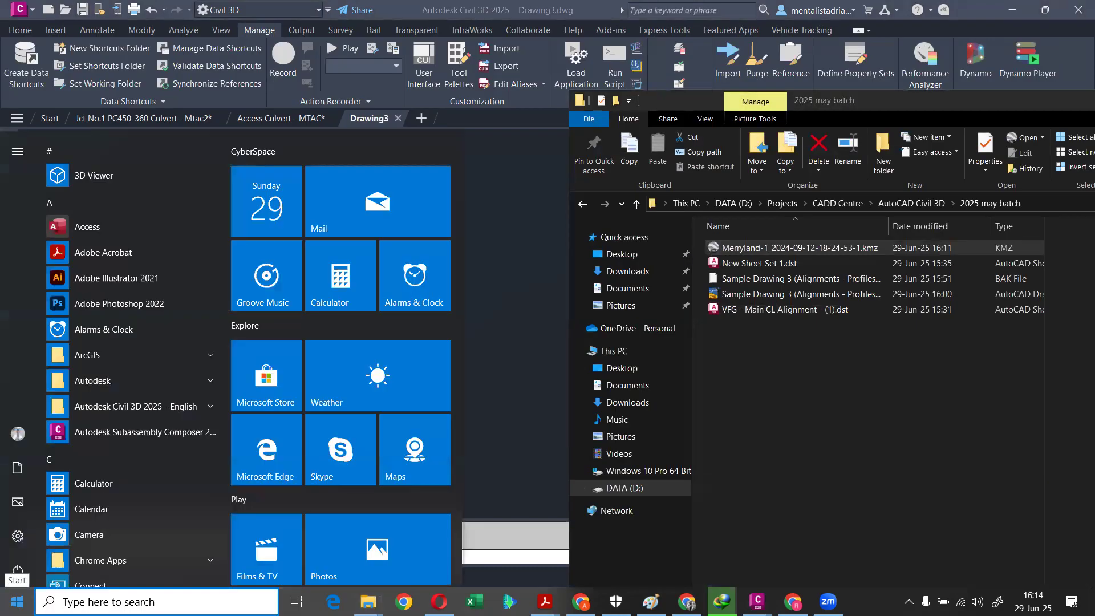
type("go")
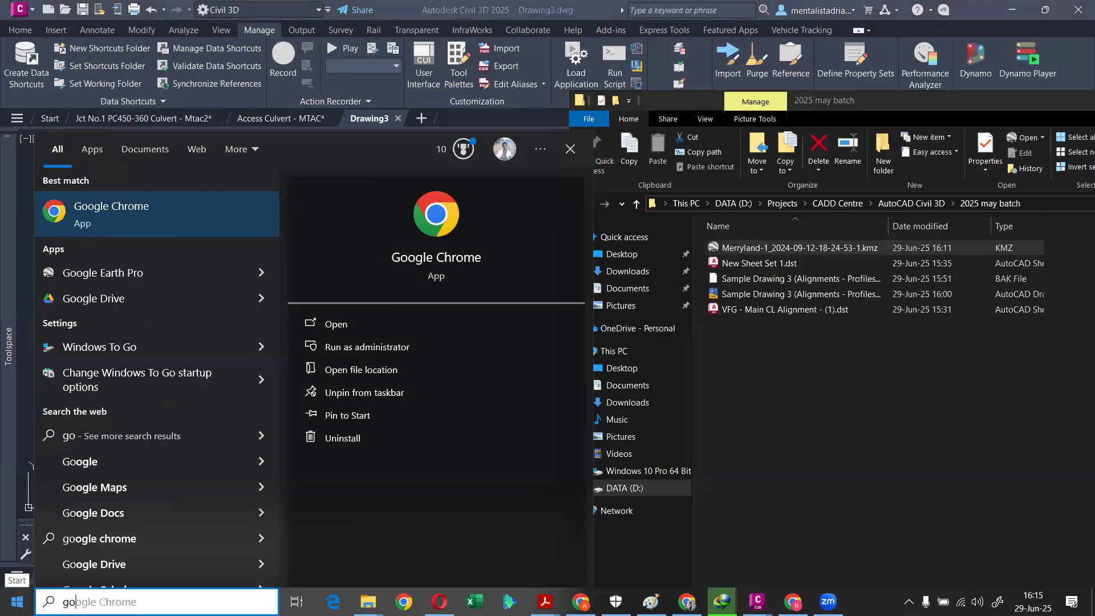
key("Down")
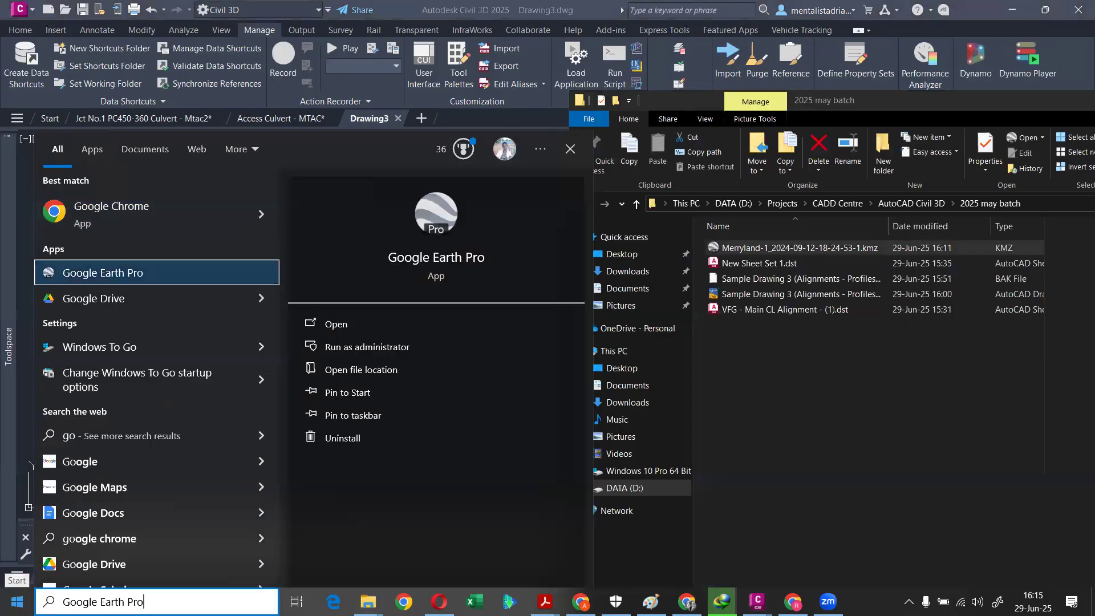
key("Return")
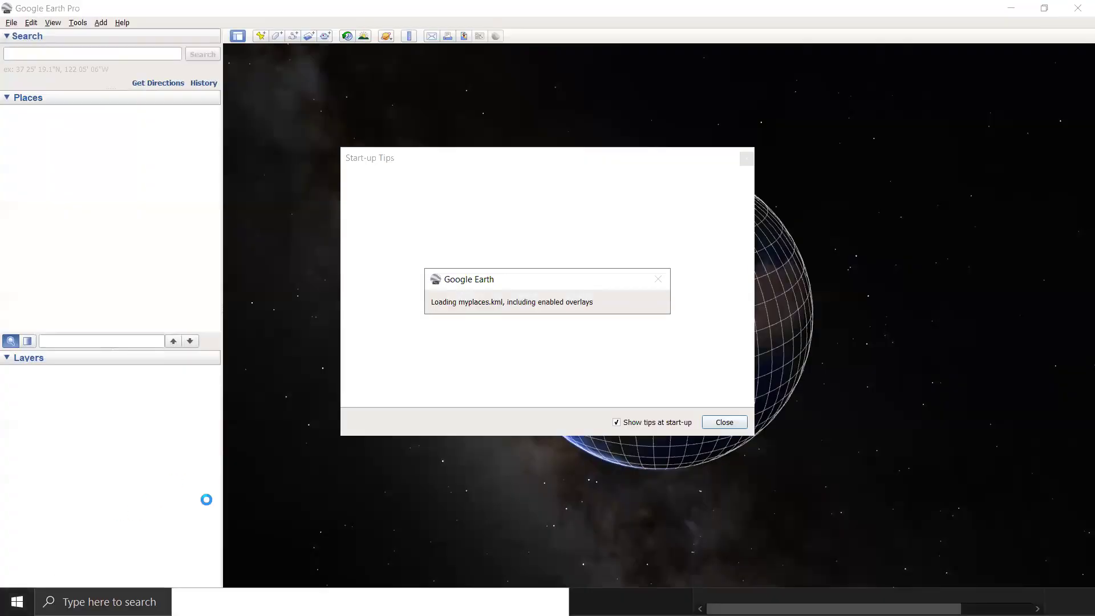
left_click(744, 160)
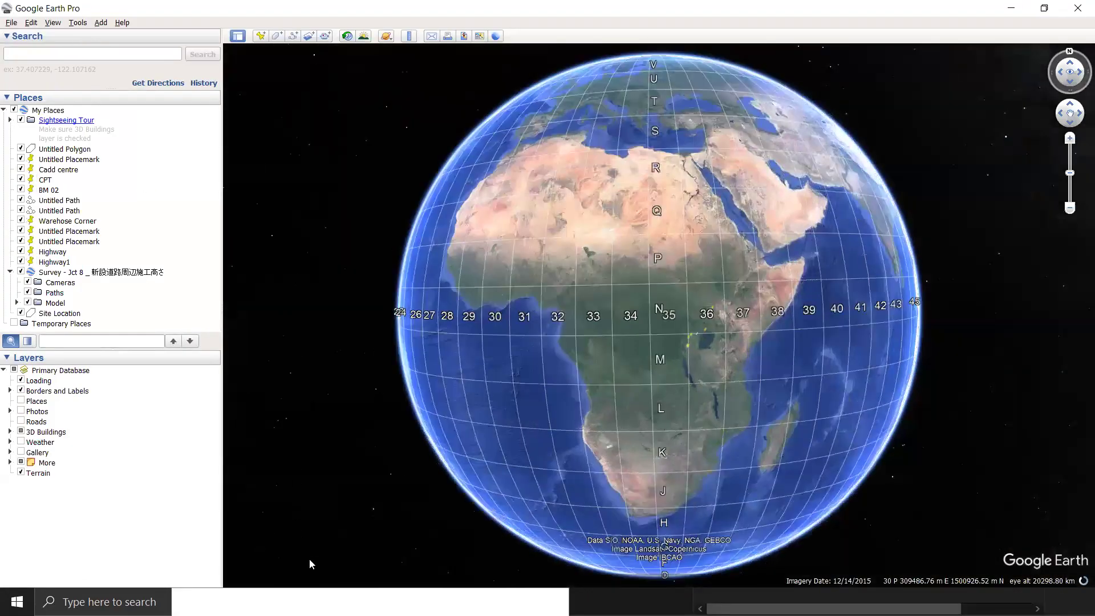
key("super")
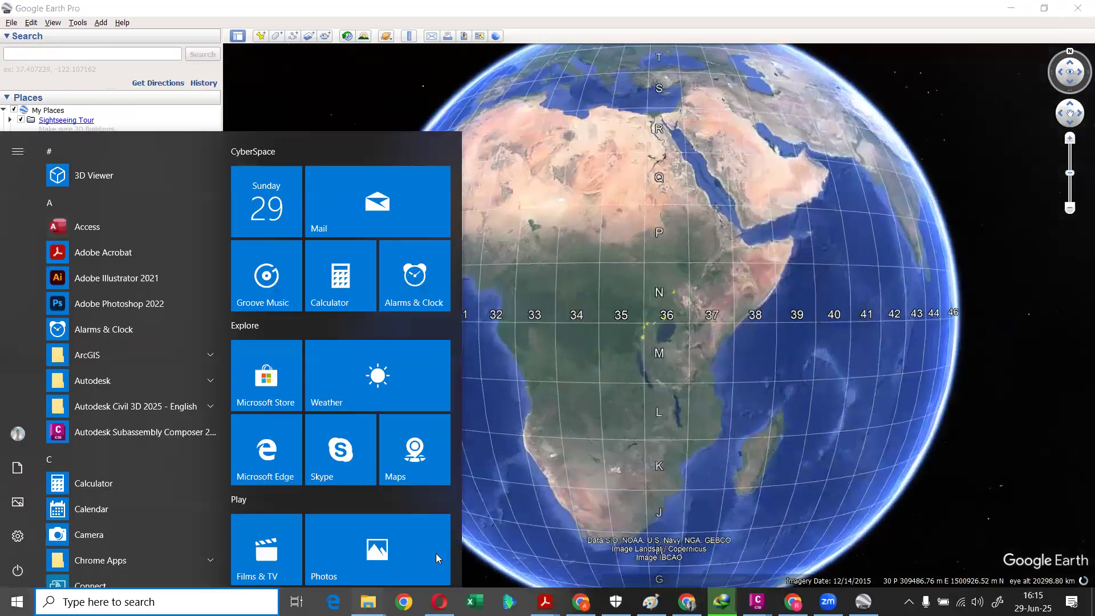
mouse_move(368, 602)
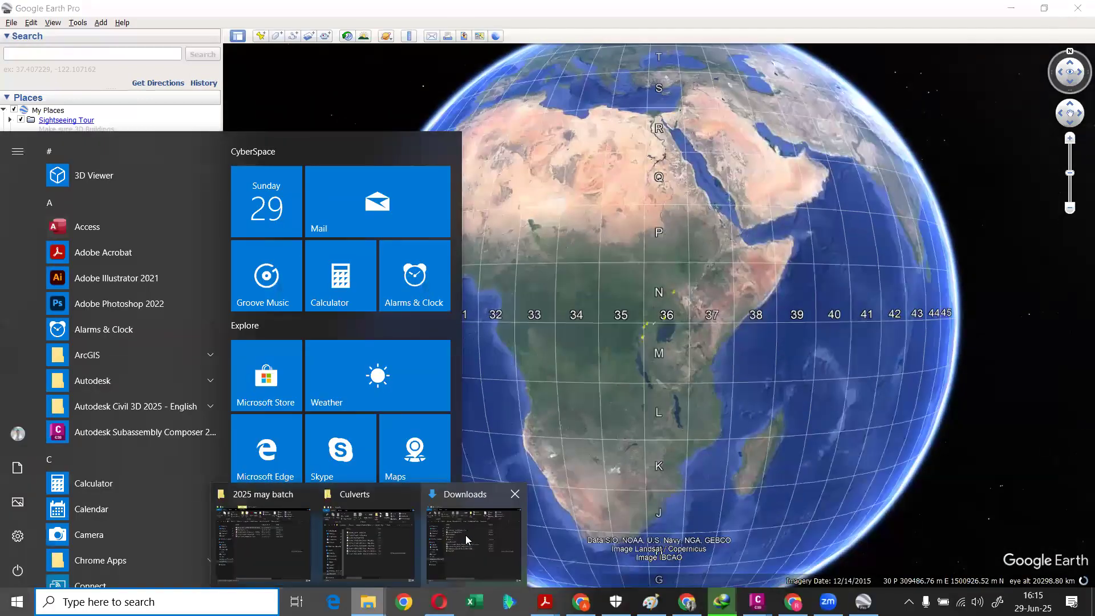
left_click(250, 541)
left_click_drag(794, 243, 135, 334)
left_click_drag(801, 253, 502, 262)
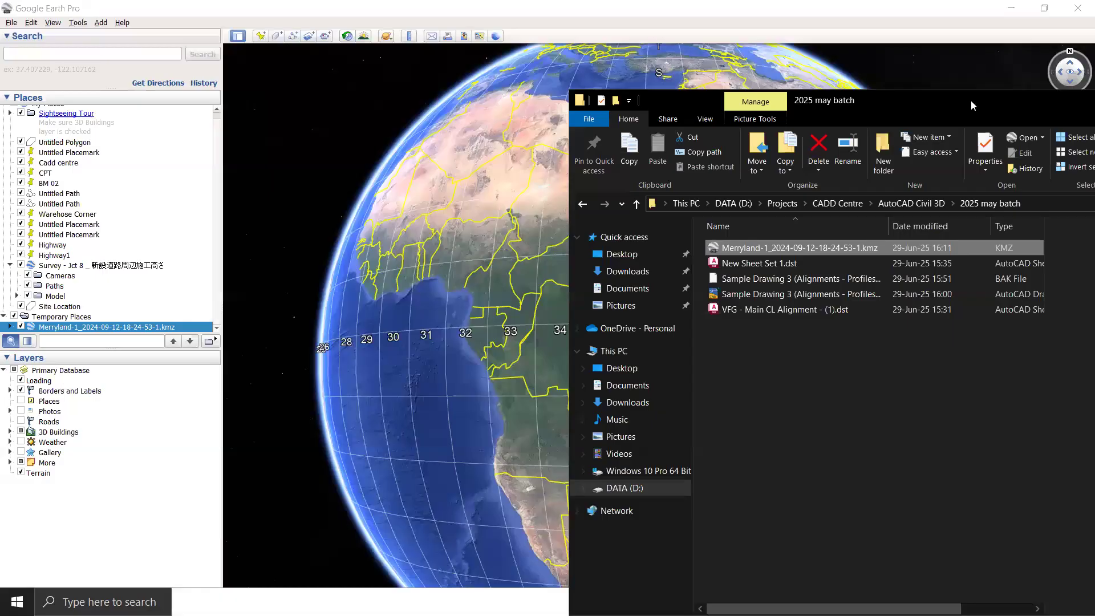
left_click_drag(971, 100, 806, 107)
left_click(993, 111)
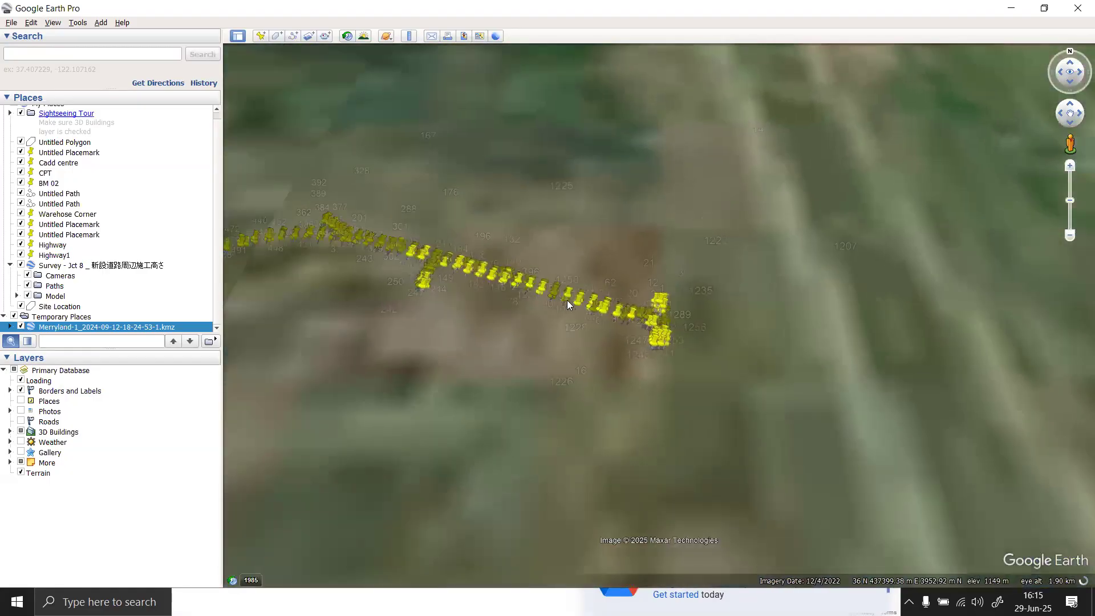
left_click(10, 327)
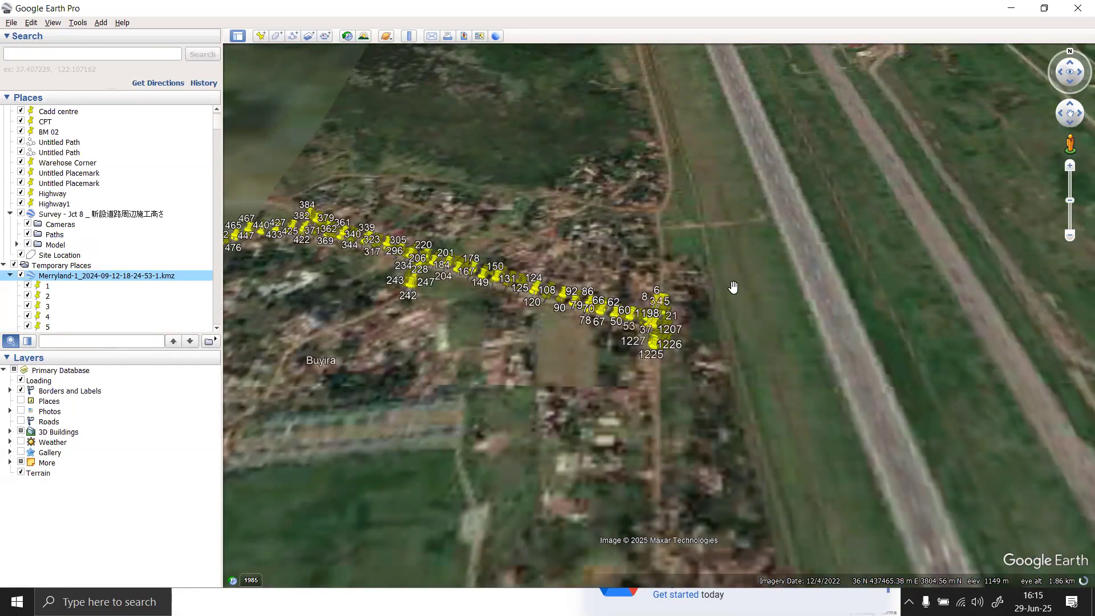
- Examine the Merryland survey points around the road junction beside the airport runway, comparing their layout with the satellite imagery
scroll(733, 285, "down", 2)
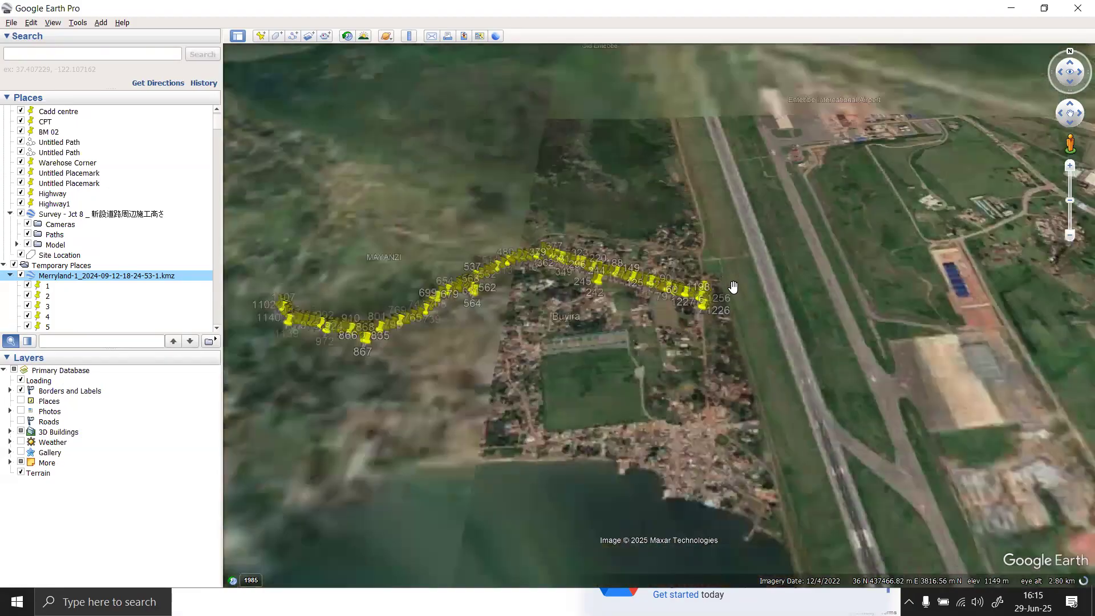
scroll(694, 306, "up", 2)
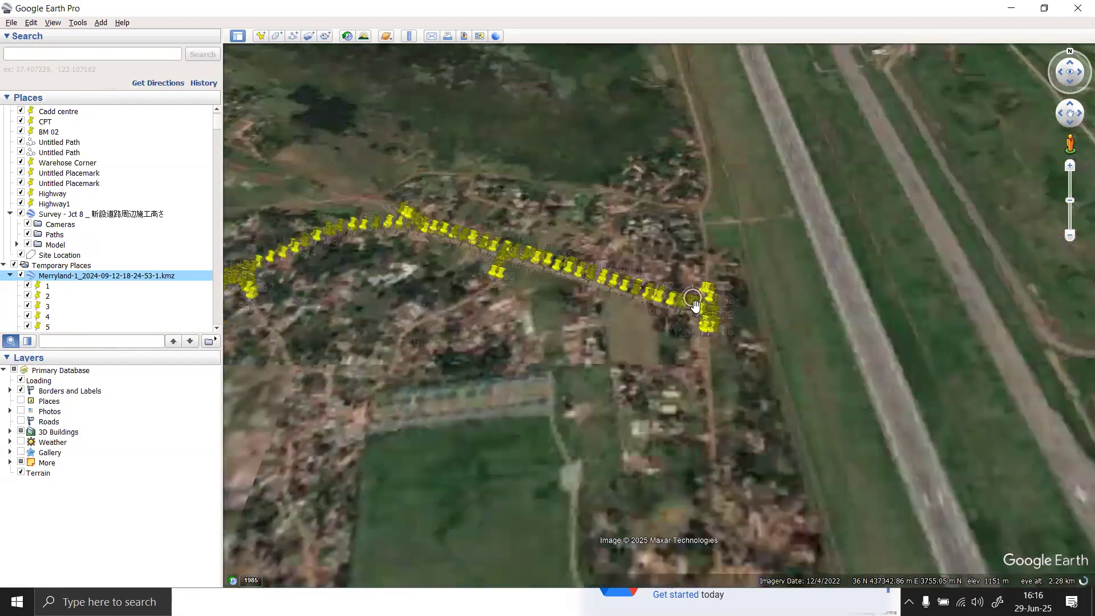
scroll(722, 330, "up", 3)
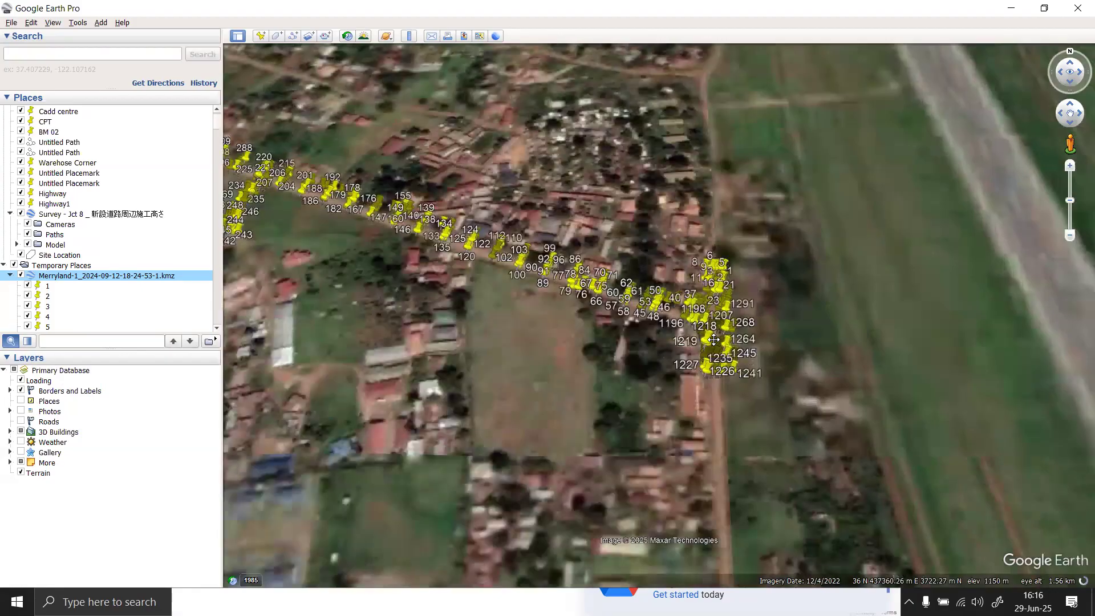
scroll(703, 325, "up", 1)
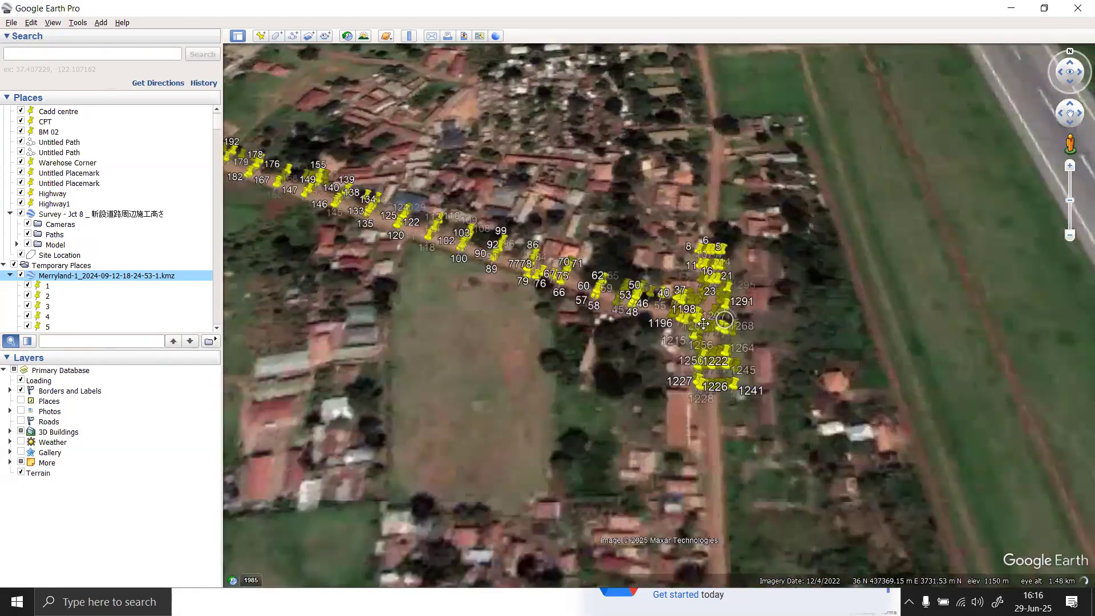
scroll(704, 323, "up", 1)
scroll(711, 316, "up", 1)
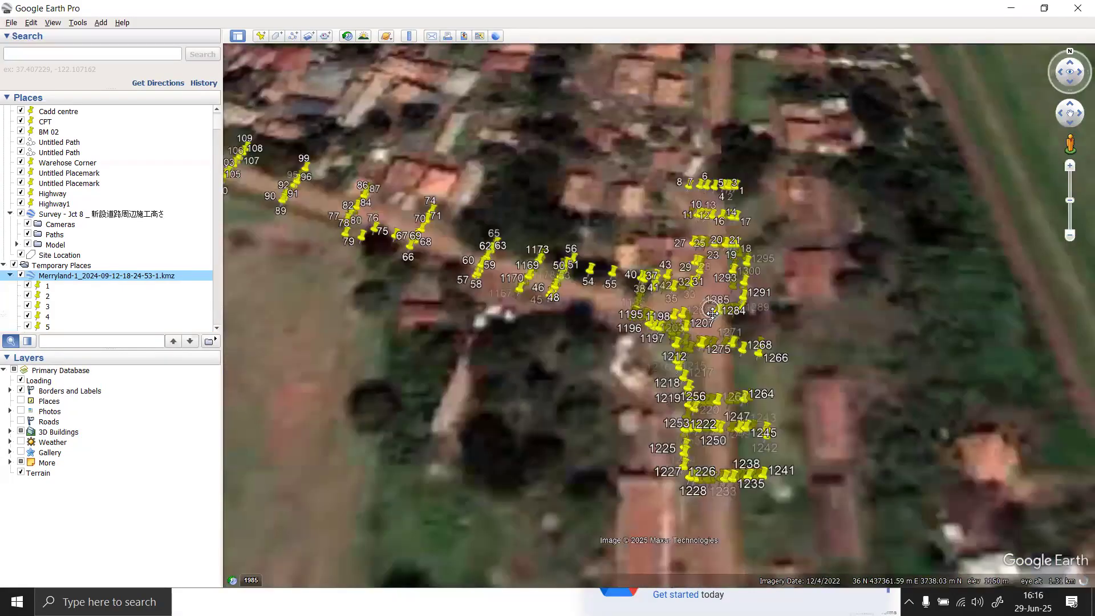
scroll(713, 313, "up", 1)
scroll(721, 311, "up", 1)
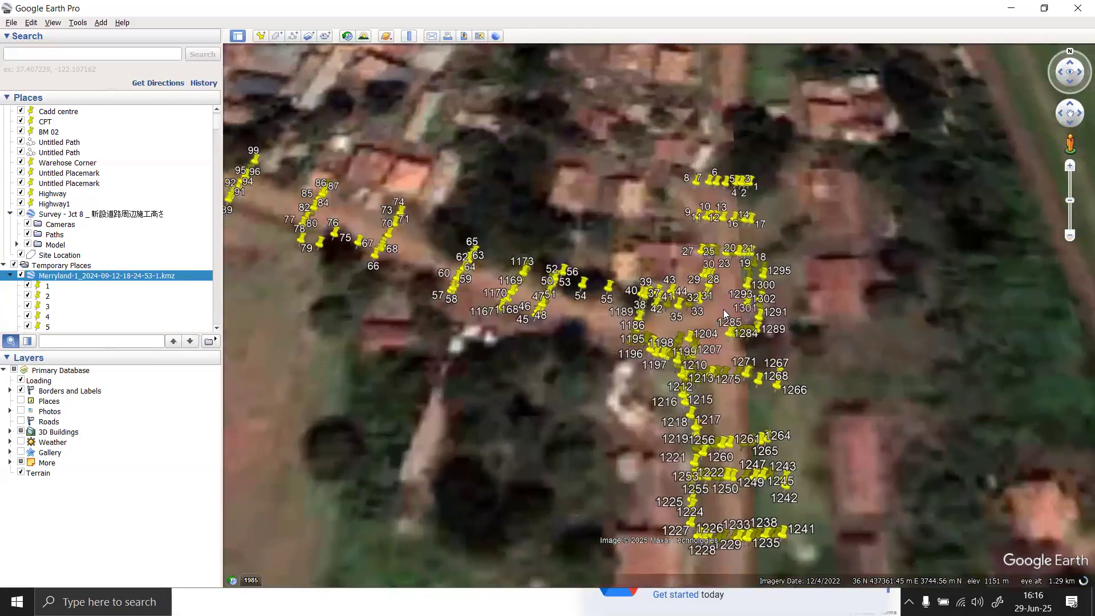
scroll(723, 309, "down", 2)
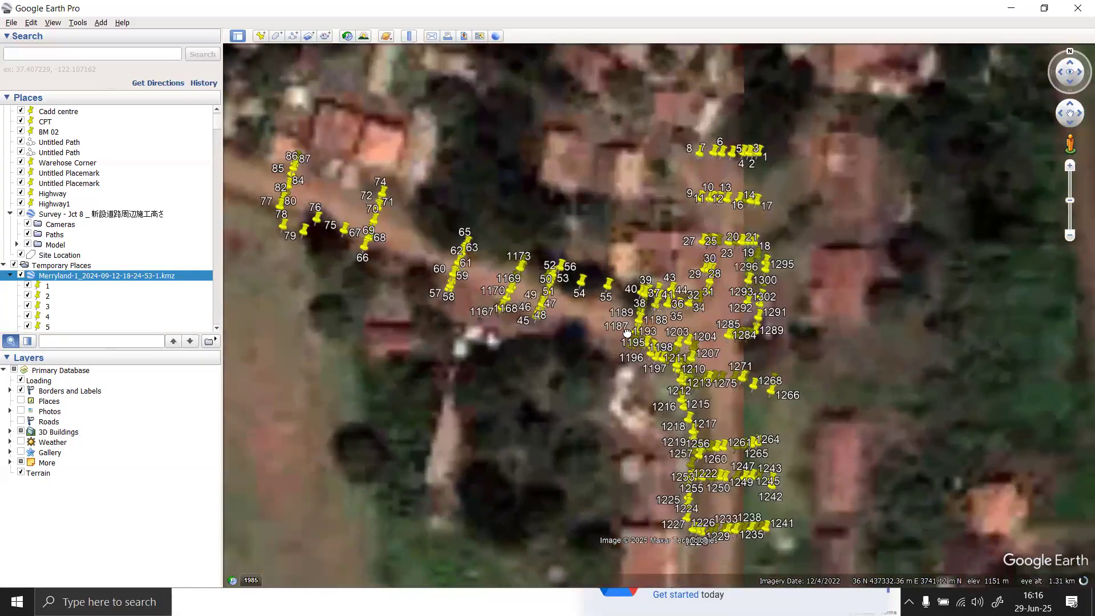
left_click_drag(627, 332, 644, 340)
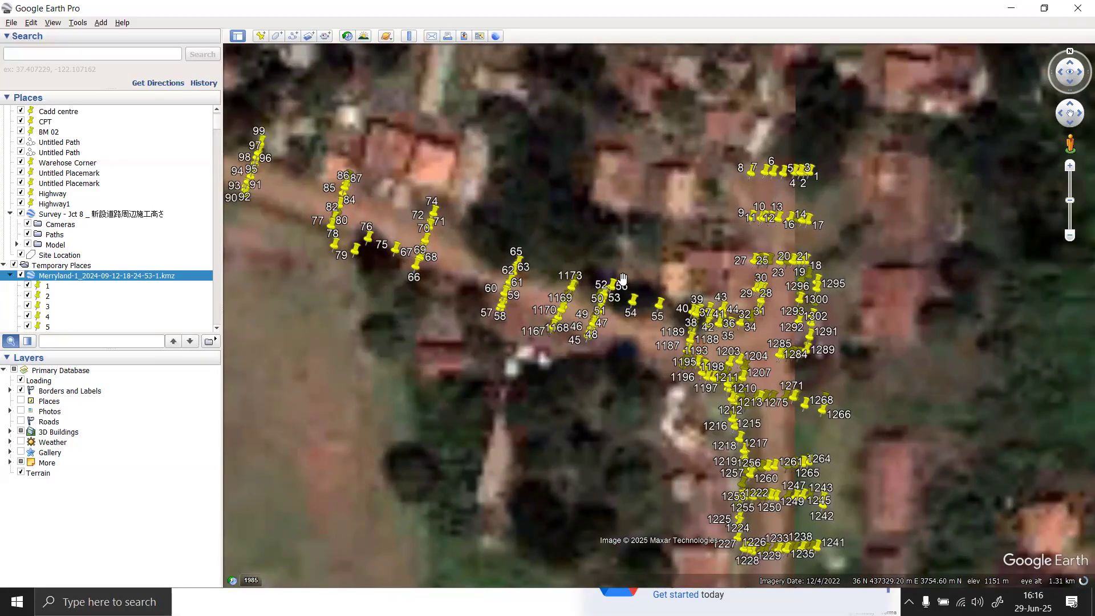
scroll(666, 270, "down", 2)
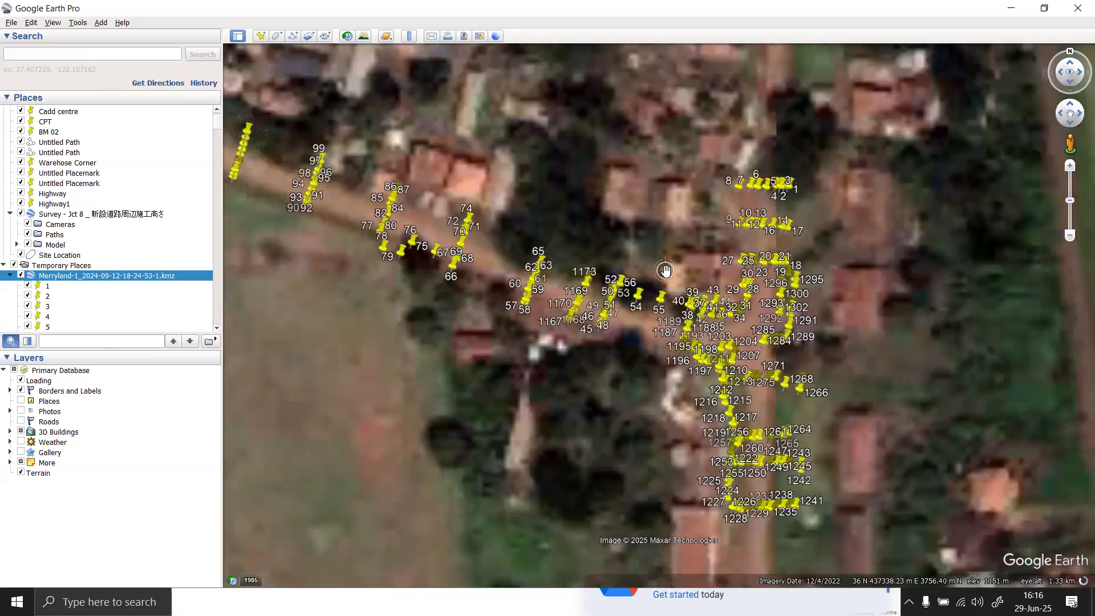
scroll(666, 270, "down", 2)
scroll(666, 270, "down", 2)
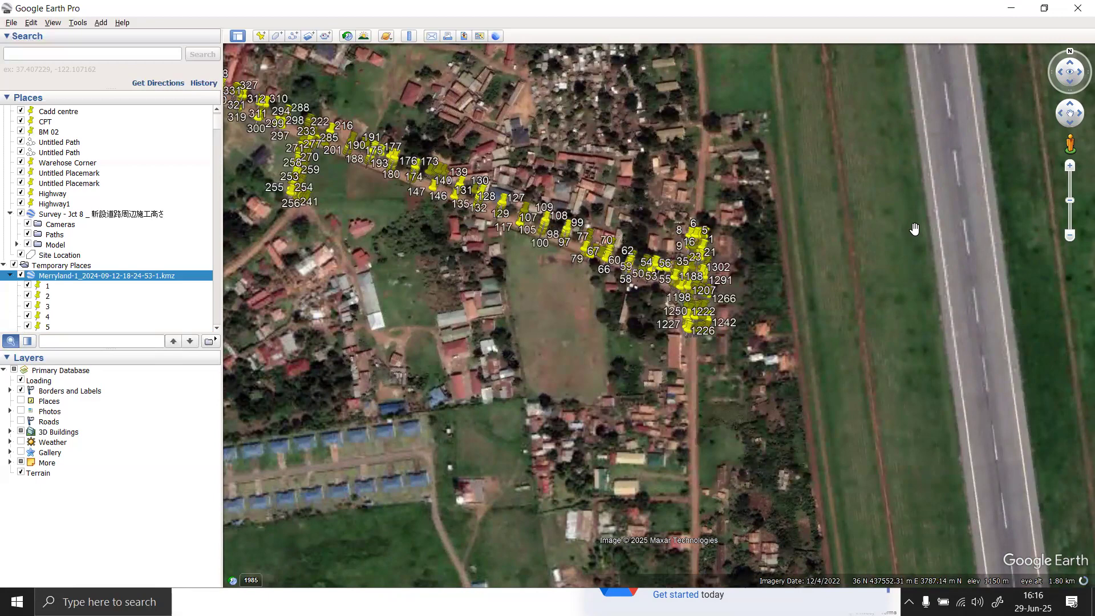
scroll(644, 272, "up", 2)
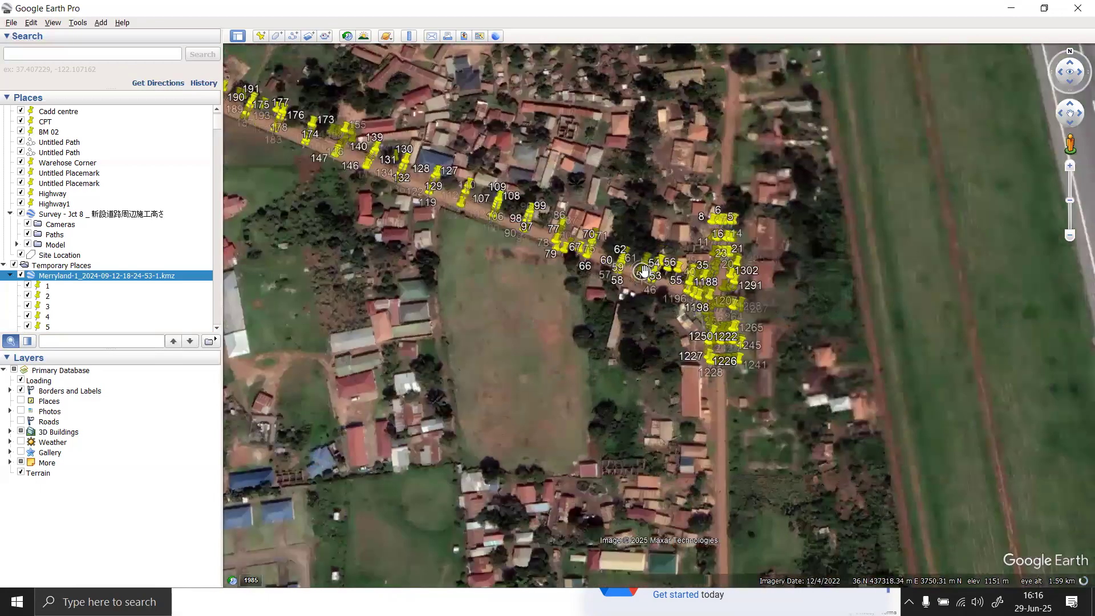
scroll(630, 275, "up", 1)
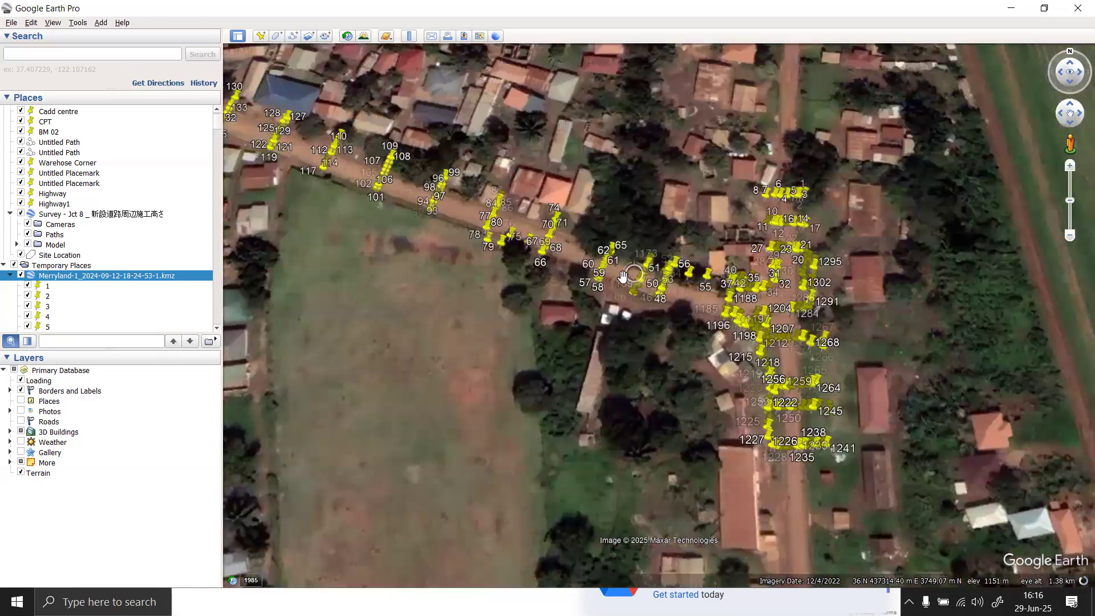
scroll(622, 276, "up", 1)
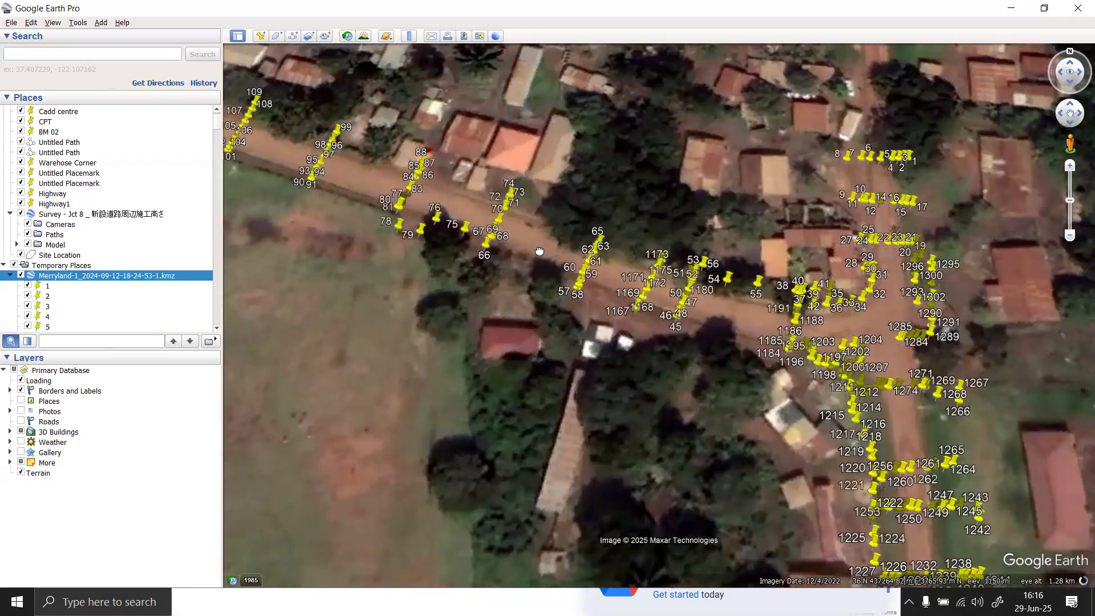
- Follow the numbered survey points west along the road to the fork near points 380 to 410, and return to the blank Civil 3D drawing
left_click_drag(540, 251, 902, 359)
left_click_drag(430, 219, 882, 343)
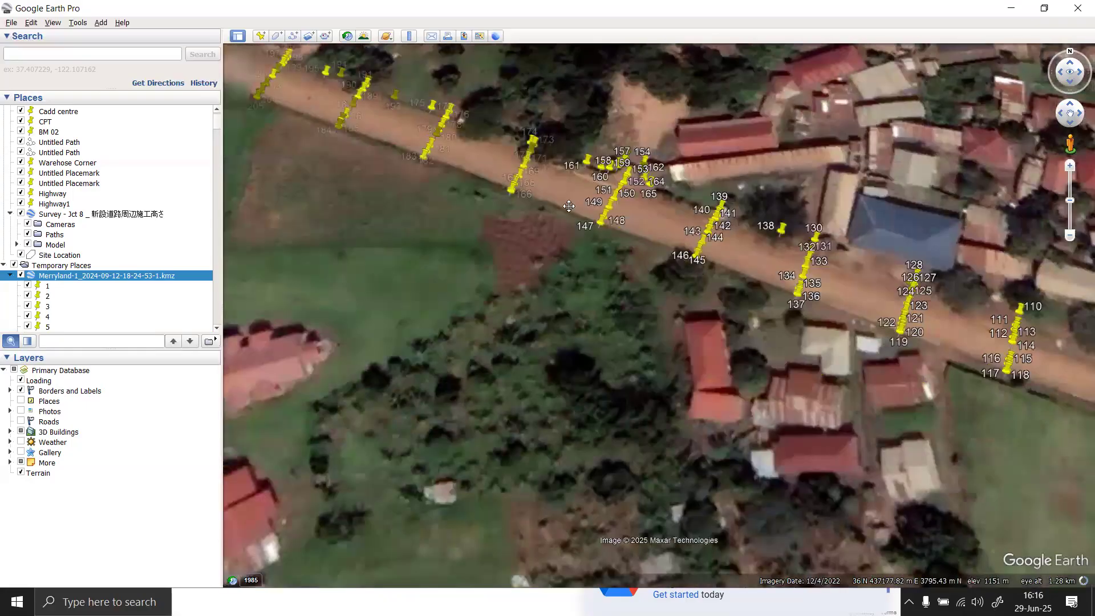
left_click_drag(569, 205, 795, 313)
left_click_drag(522, 240, 763, 308)
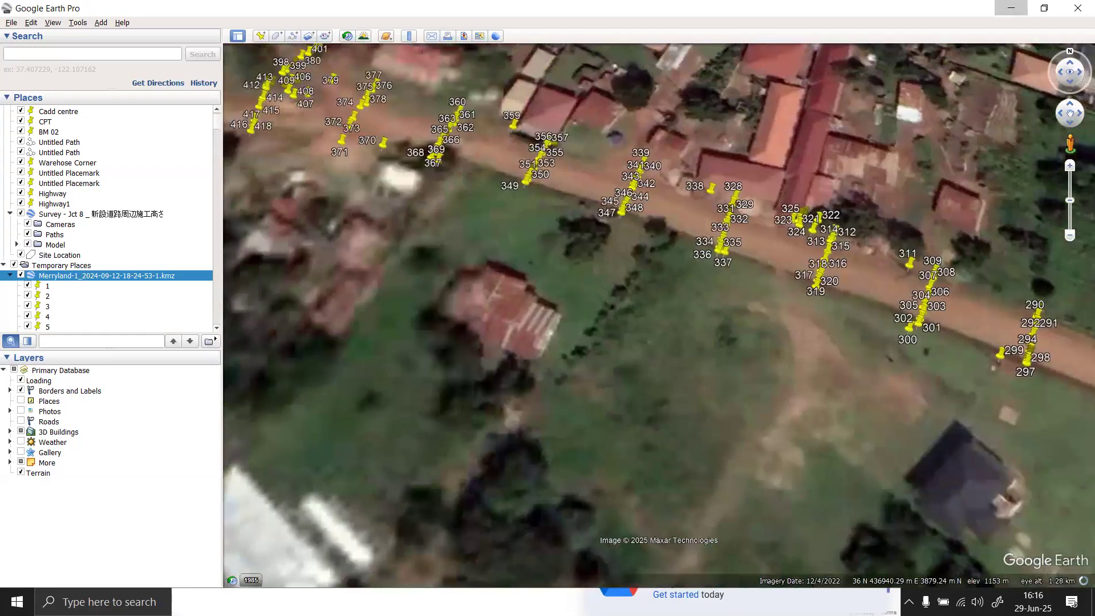
left_click(1011, 8)
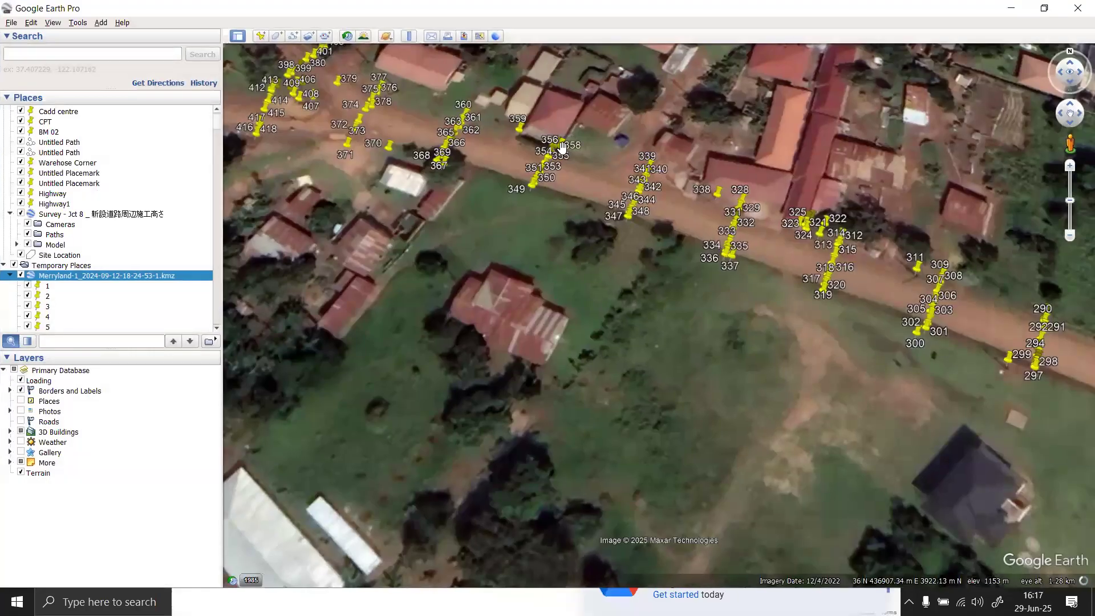
scroll(552, 153, "up", 1)
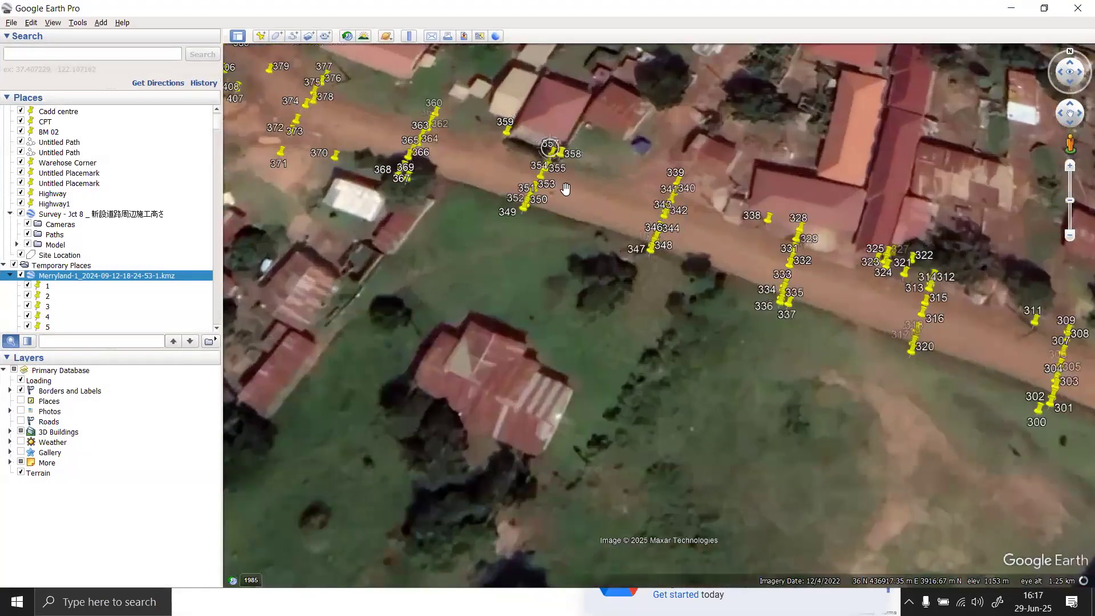
scroll(550, 153, "up", 2)
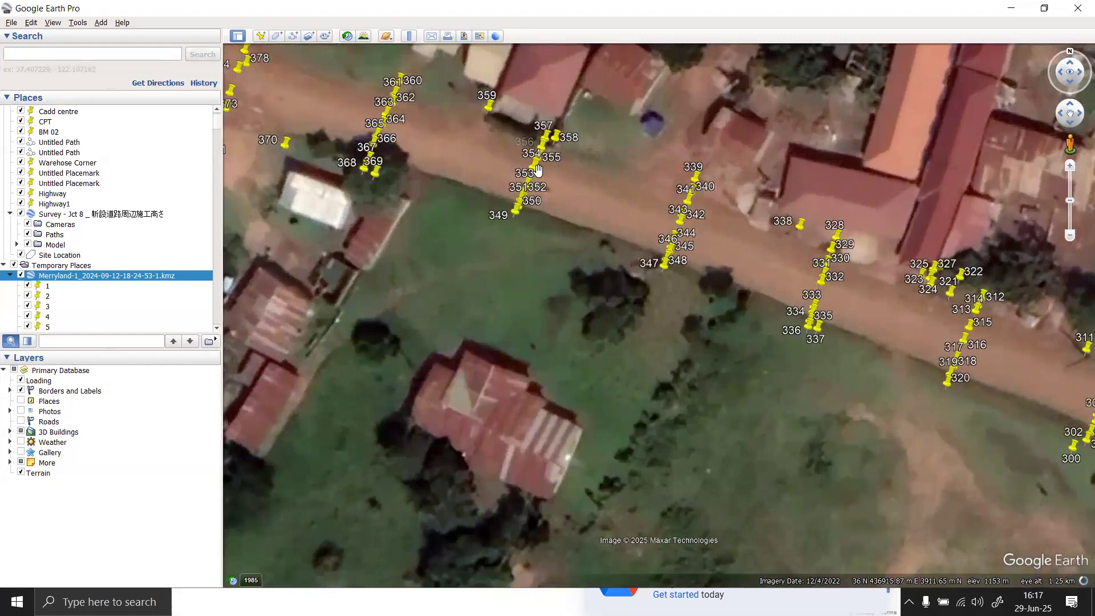
left_click_drag(394, 87, 665, 189)
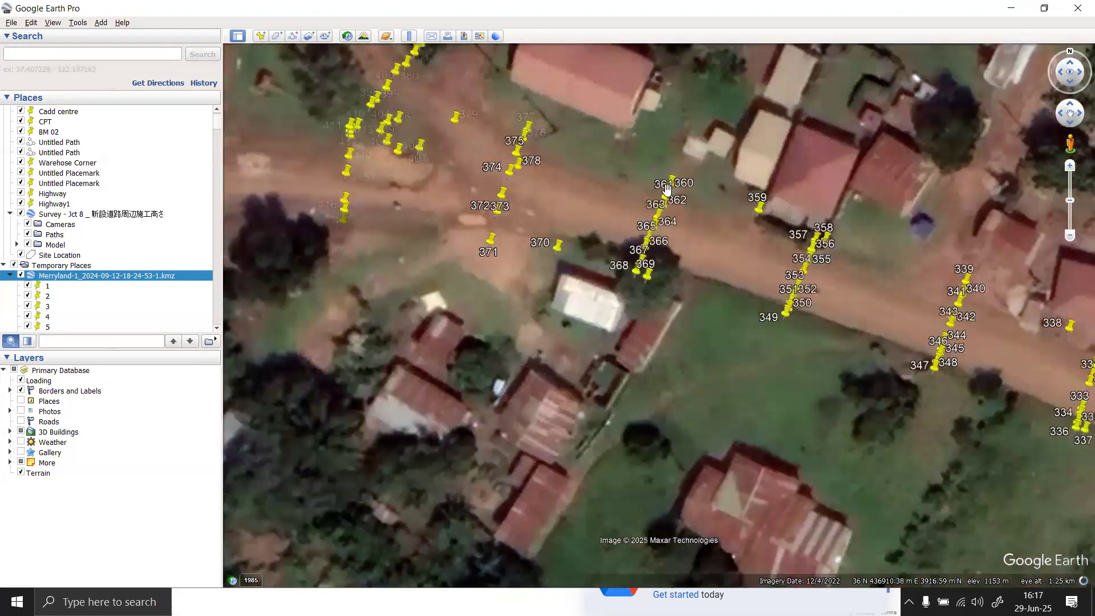
left_click_drag(566, 203, 731, 252)
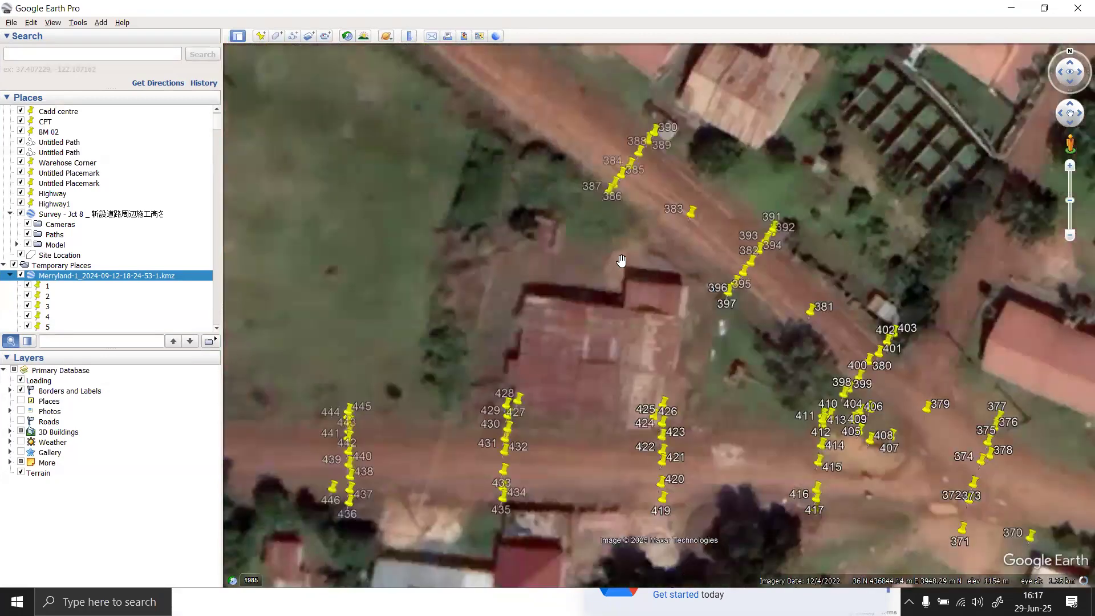
scroll(625, 256, "down", 2)
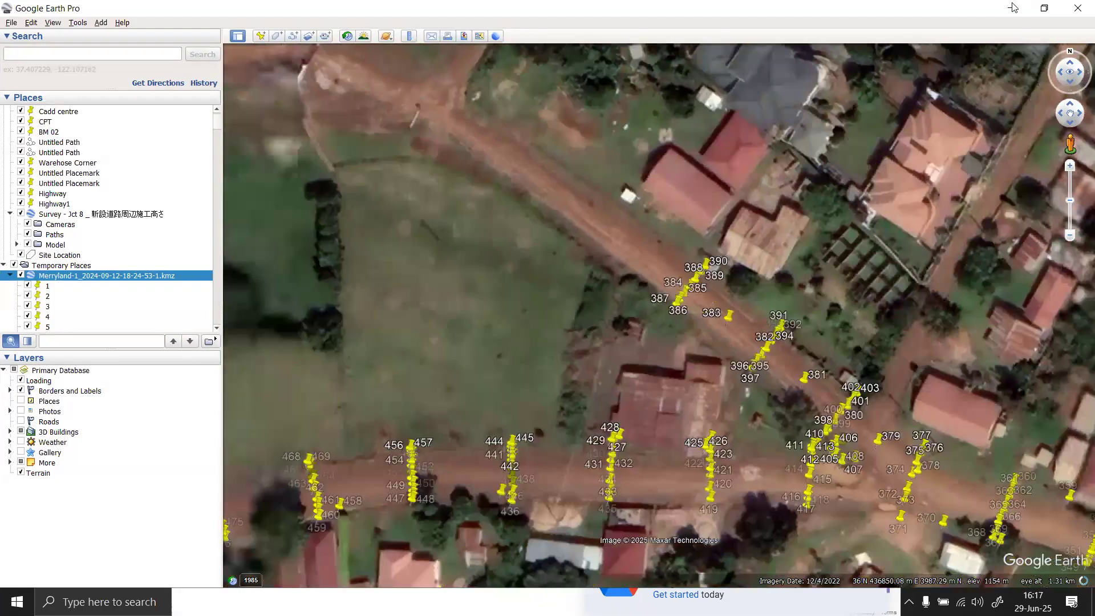
left_click(1011, 8)
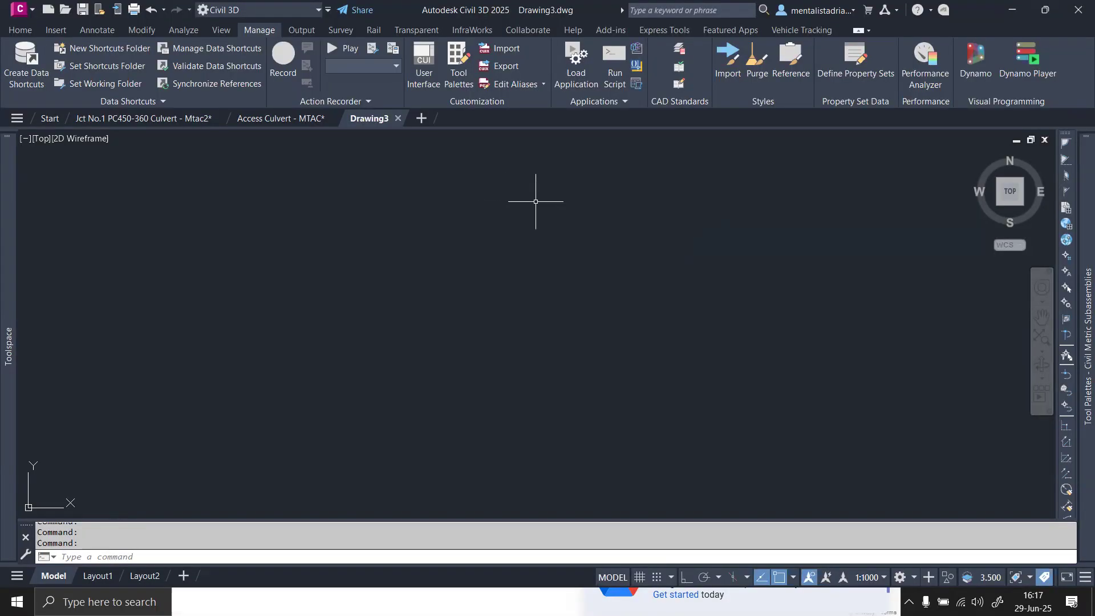
scroll(490, 202, "down", 2)
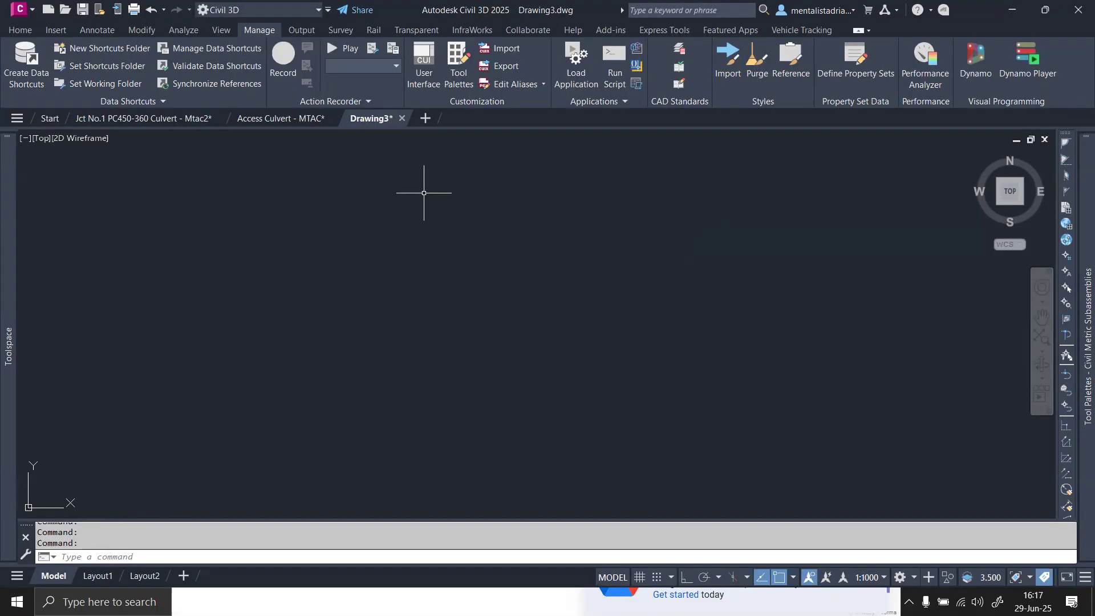
type("IMPo")
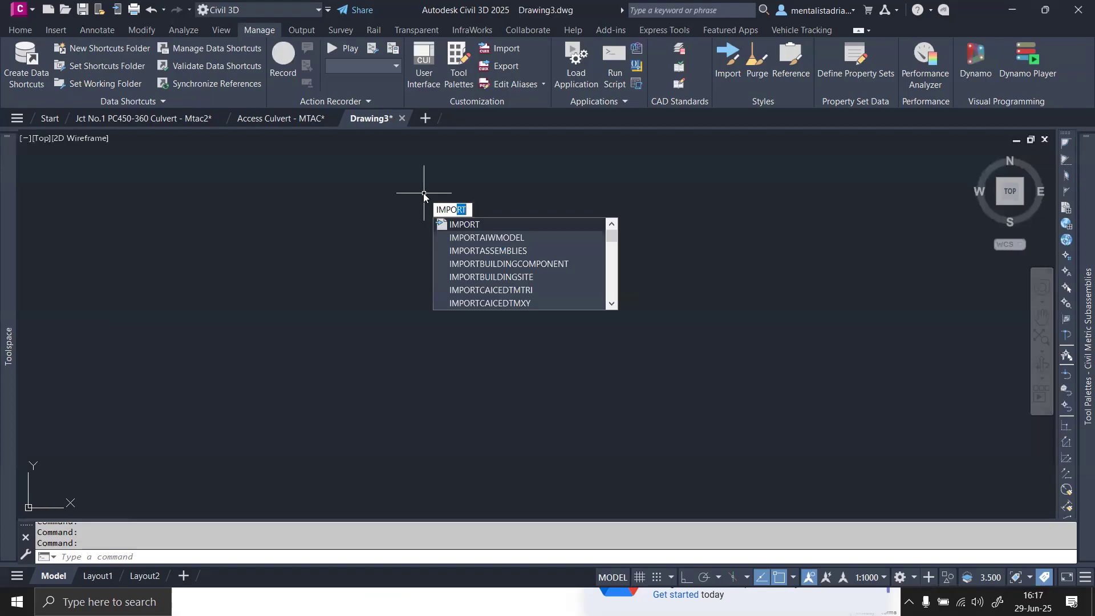
type("rtm")
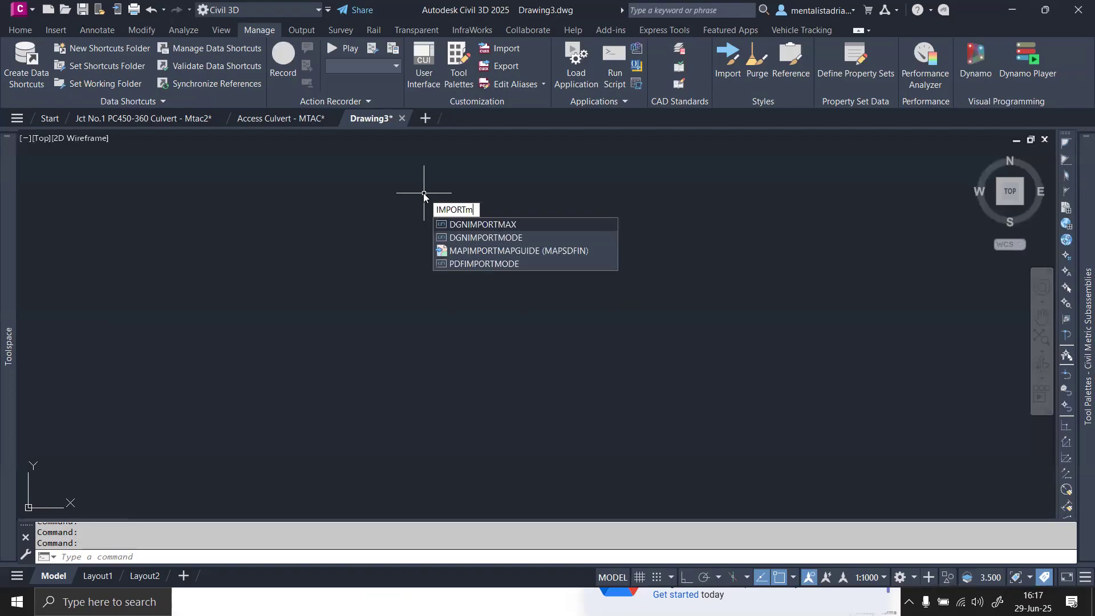
key("BackSpace")
key("BackSpace")
key("BackSpace")
key("BackSpace")
key("BackSpace")
key("BackSpace")
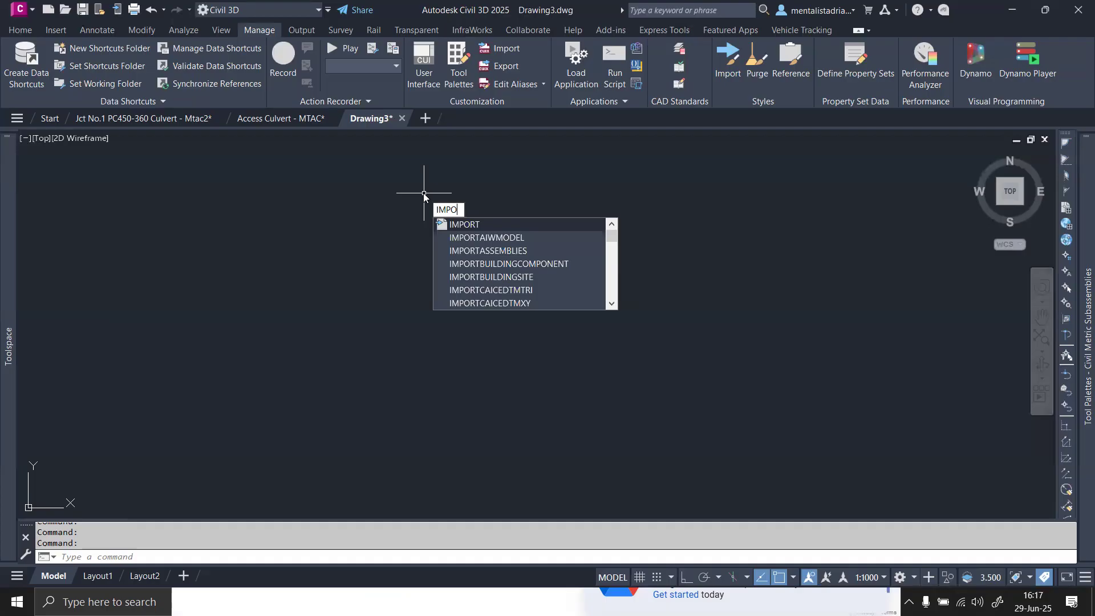
key("BackSpace")
type("MAP")
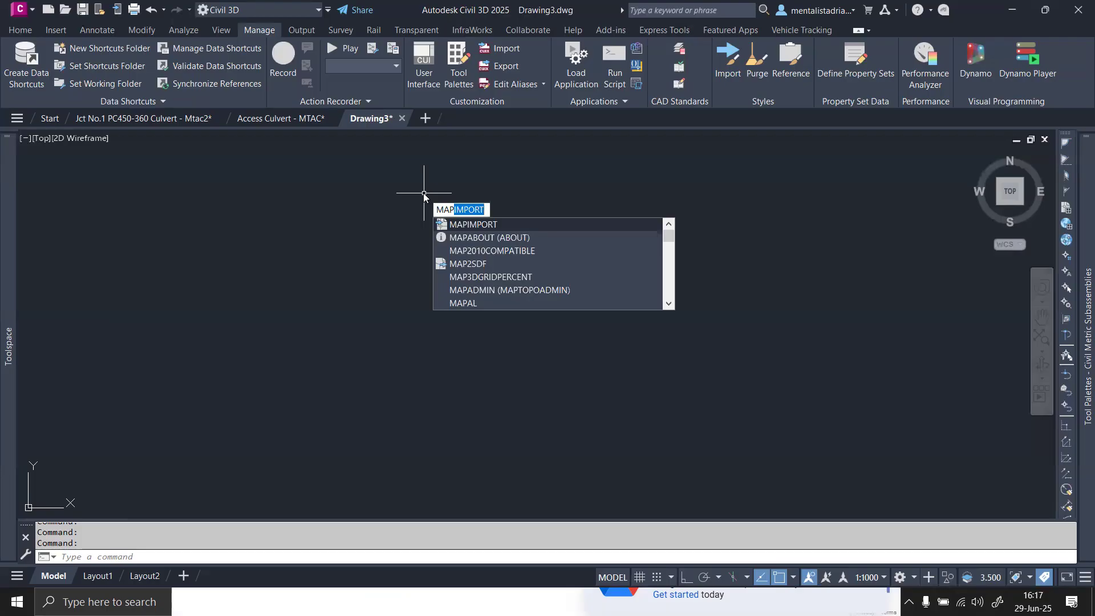
key("Escape")
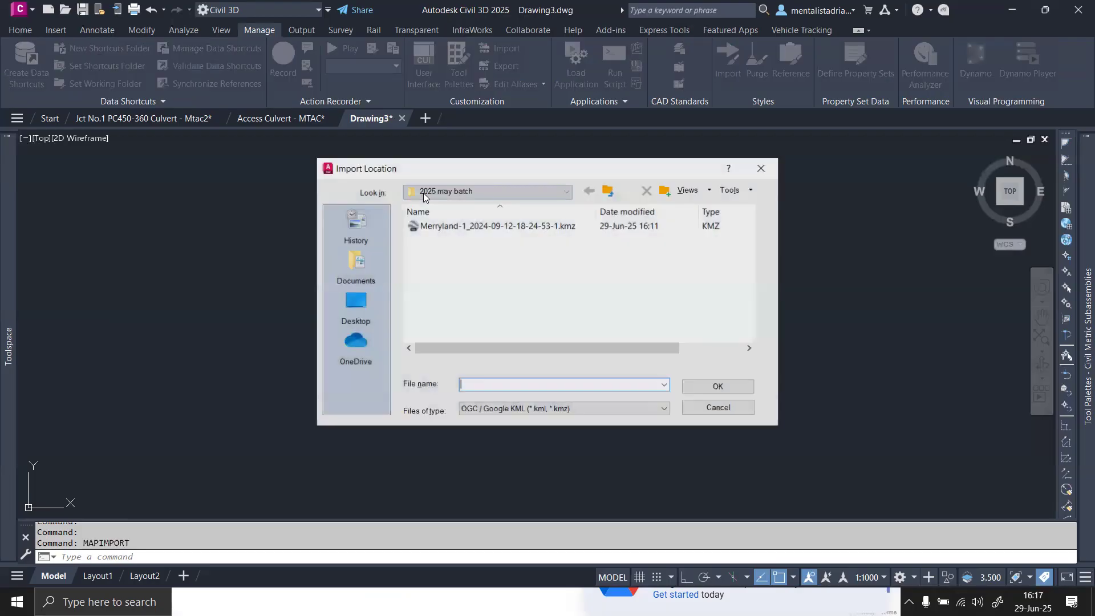
left_click(459, 190)
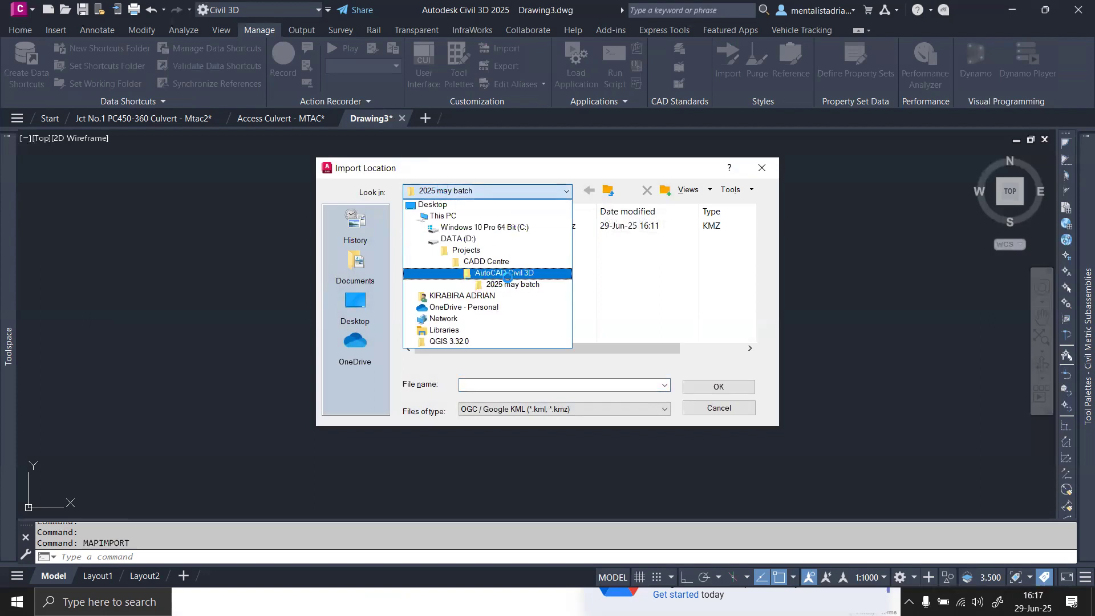
left_click(613, 279)
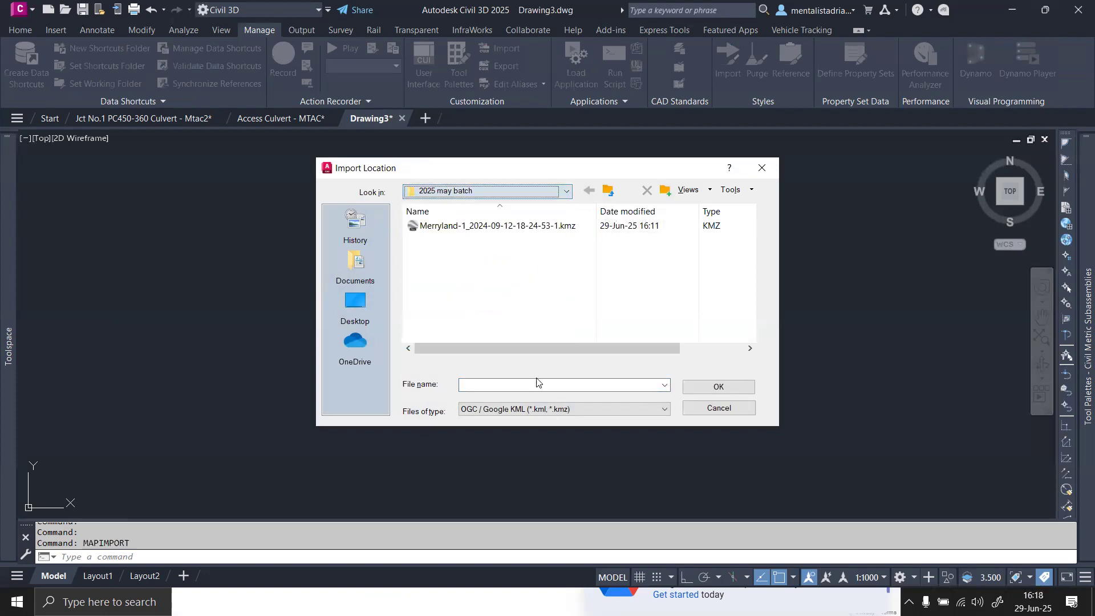
left_click(502, 409)
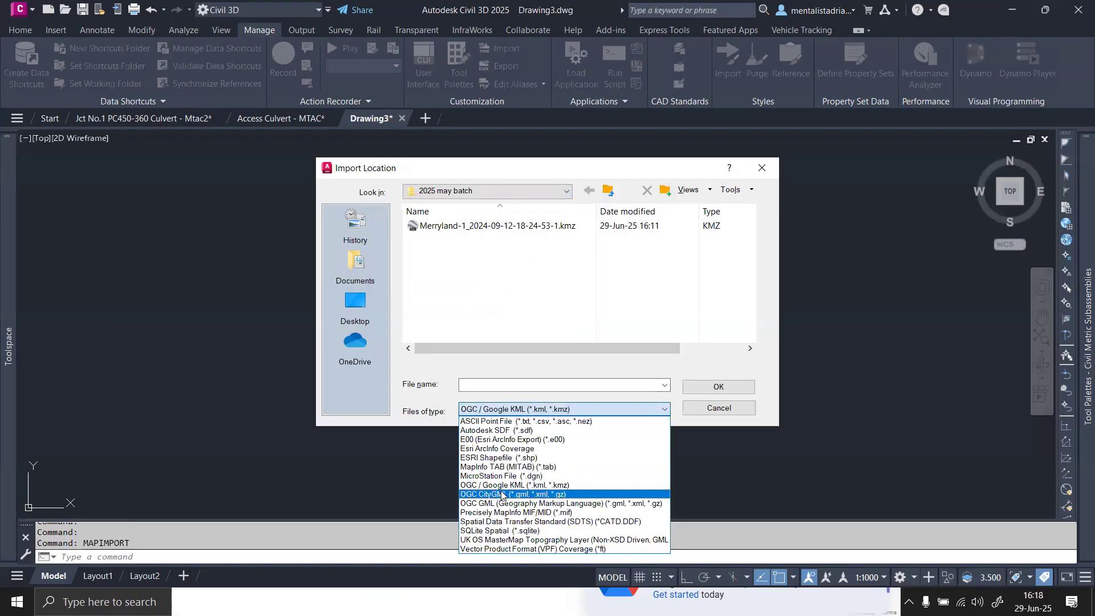
left_click(547, 485)
left_click(469, 227)
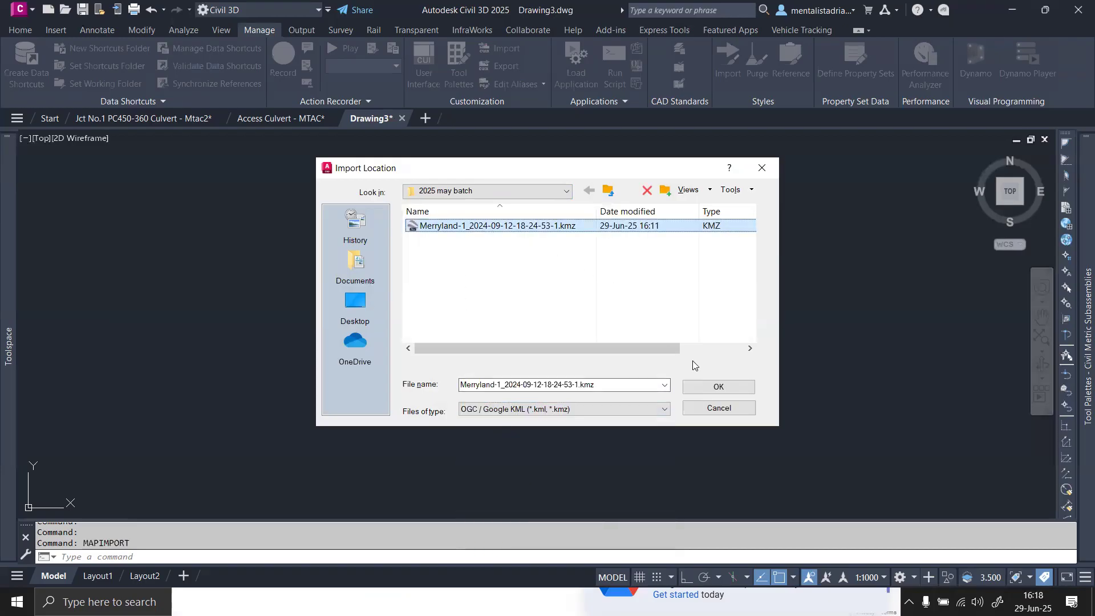
left_click(715, 388)
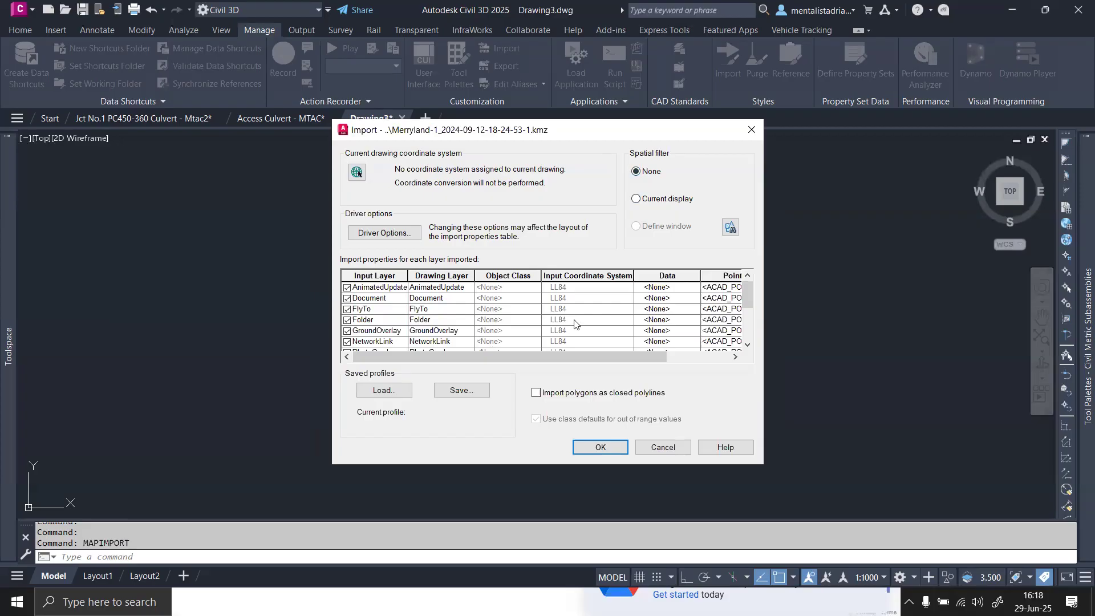
left_click_drag(605, 356, 667, 356)
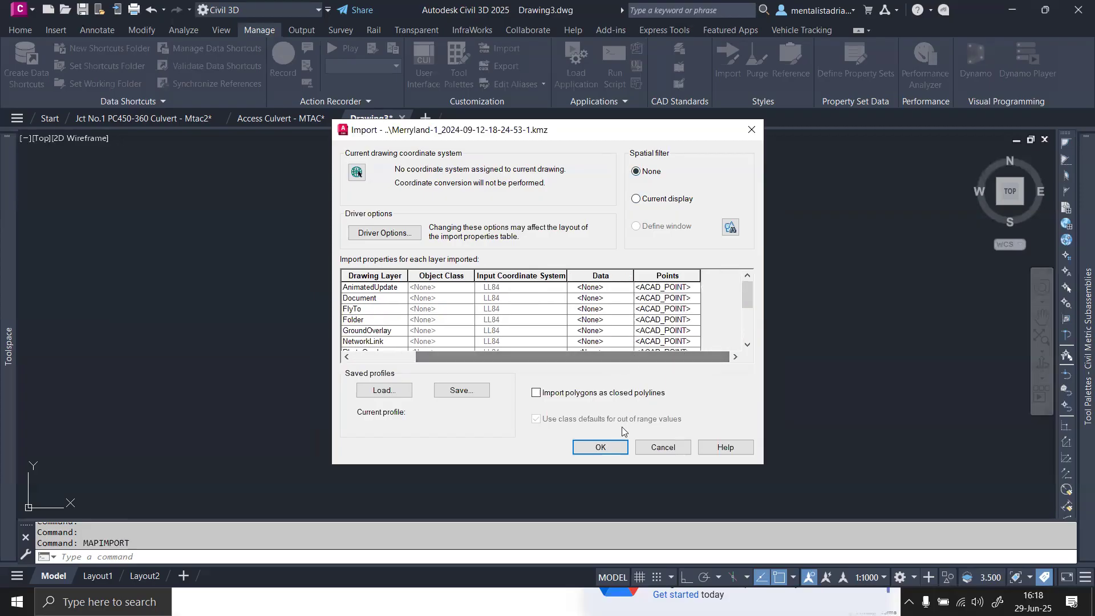
left_click(601, 447)
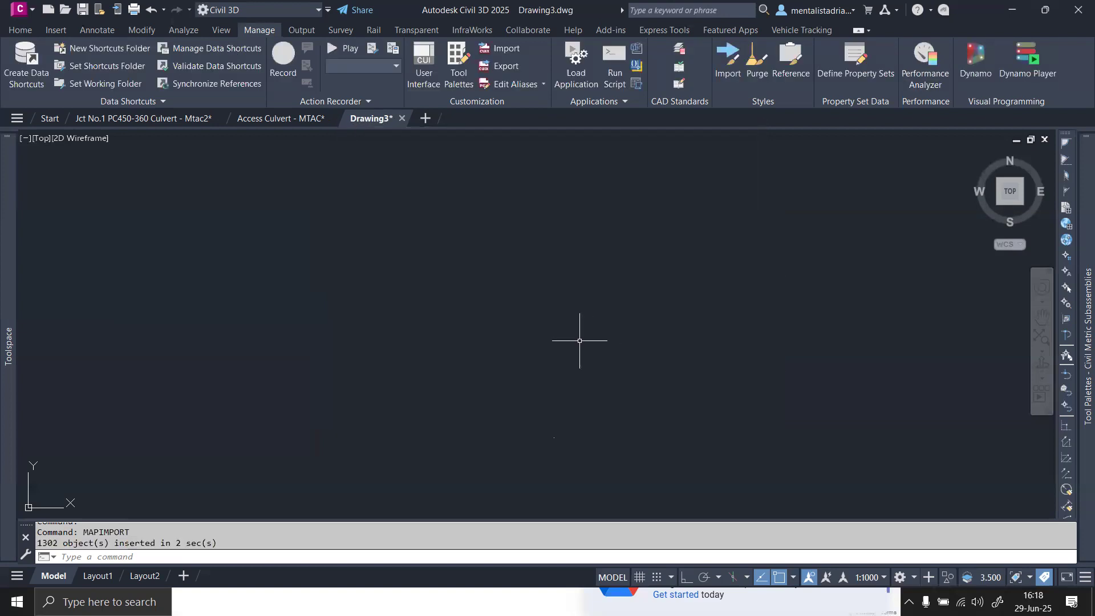
- Zoom to the drawing extents and check the position values of an imported point near the northern bend of the road
middle_click_drag(582, 399, 577, 238)
type("z")
key("Return")
type("e")
key("Return")
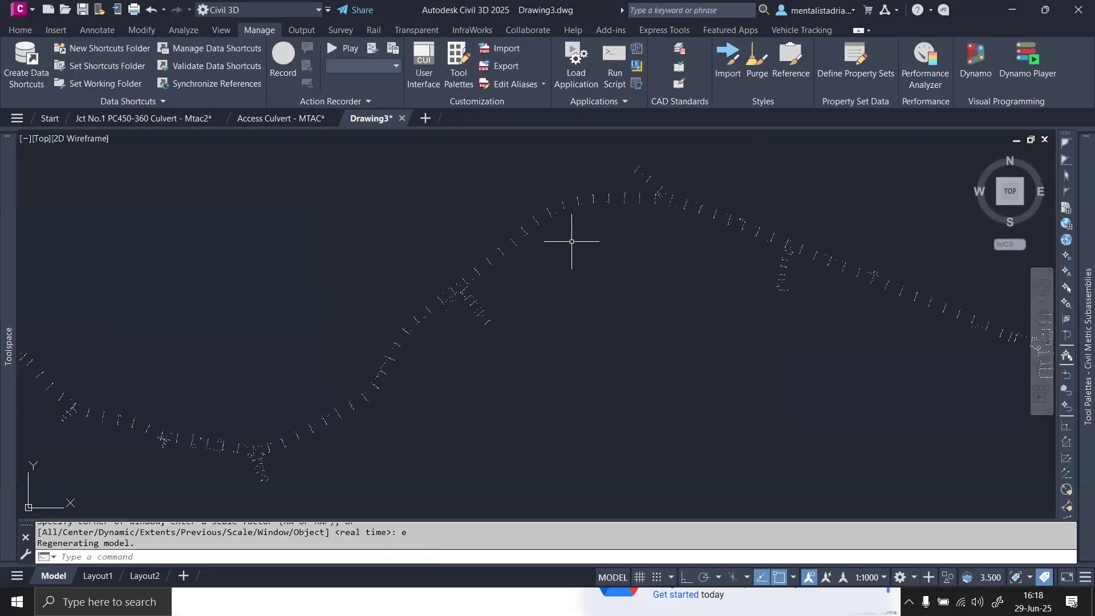
scroll(655, 178, "up", 5)
left_click(691, 220)
left_click(665, 205)
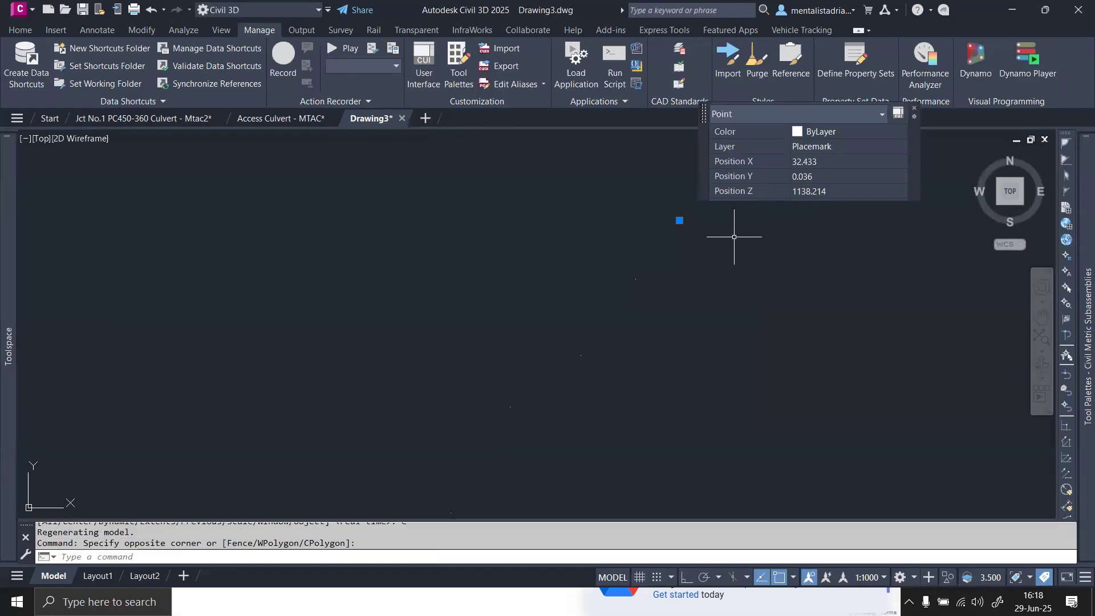
key("Escape")
key("Escape")
scroll(679, 234, "down", 5)
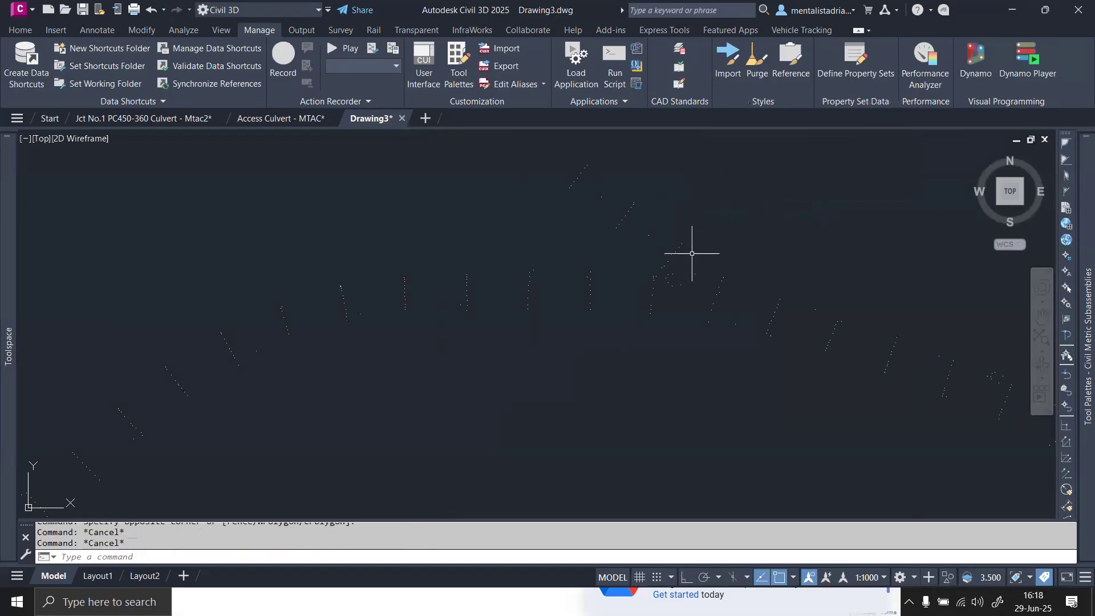
- Check the position values of two more imported points along the eastern stretch of the road
scroll(780, 295, "up", 3)
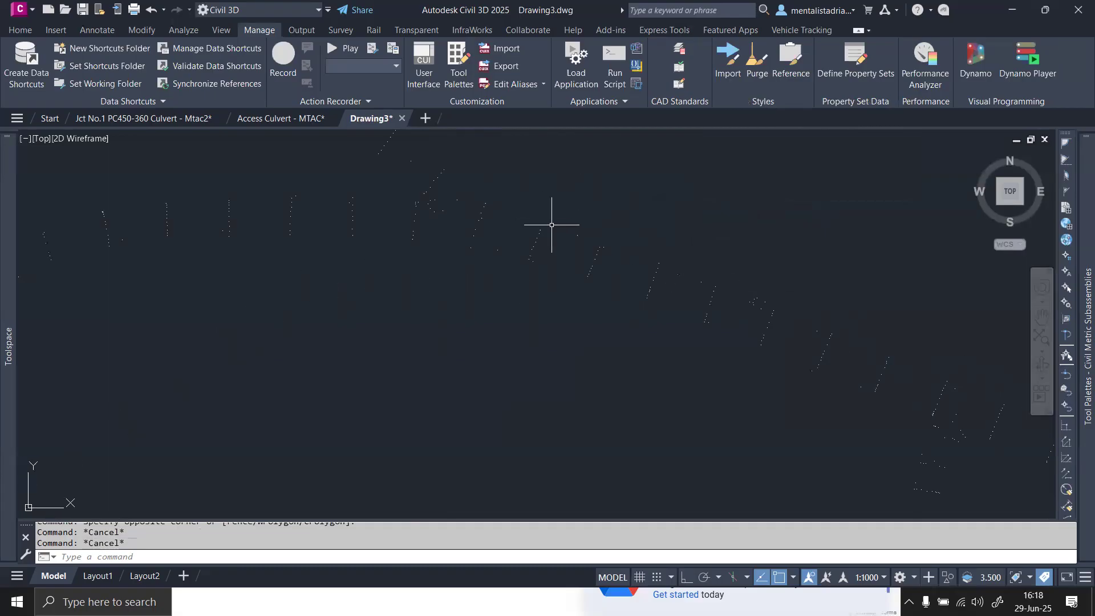
left_click(787, 330)
left_click(762, 304)
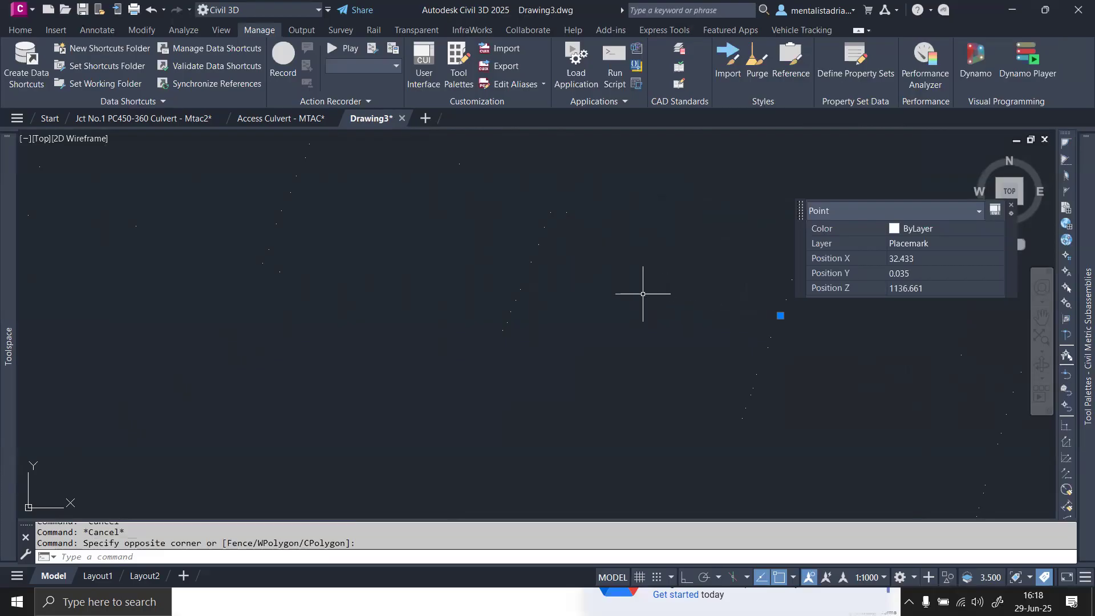
key("Escape")
key("Escape")
scroll(651, 297, "down", 4)
scroll(702, 343, "up", 4)
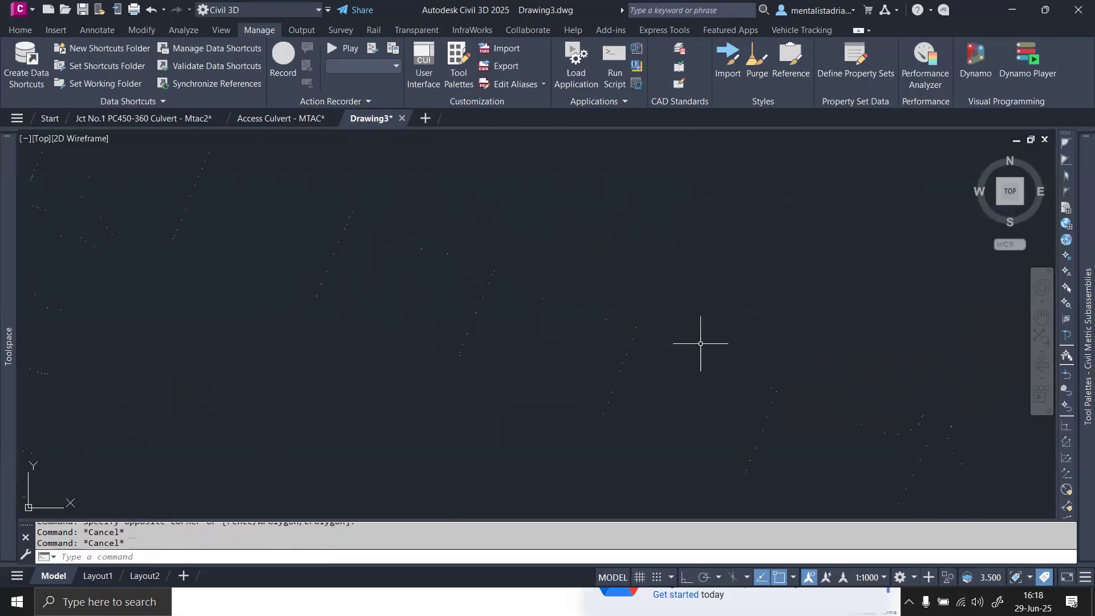
left_click(629, 317)
left_click(651, 336)
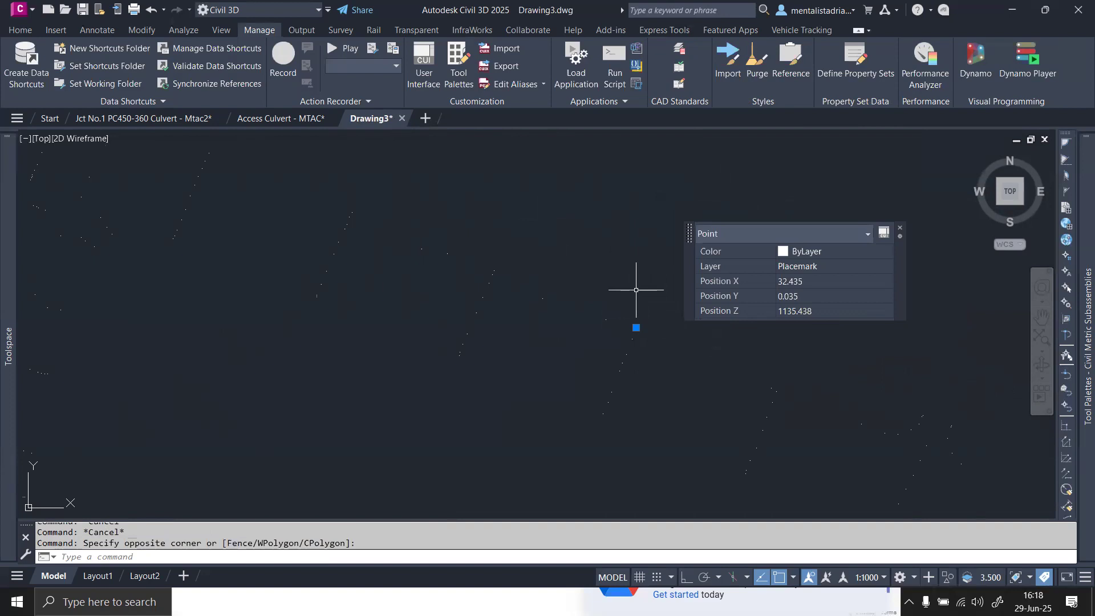
scroll(636, 290, "down", 8)
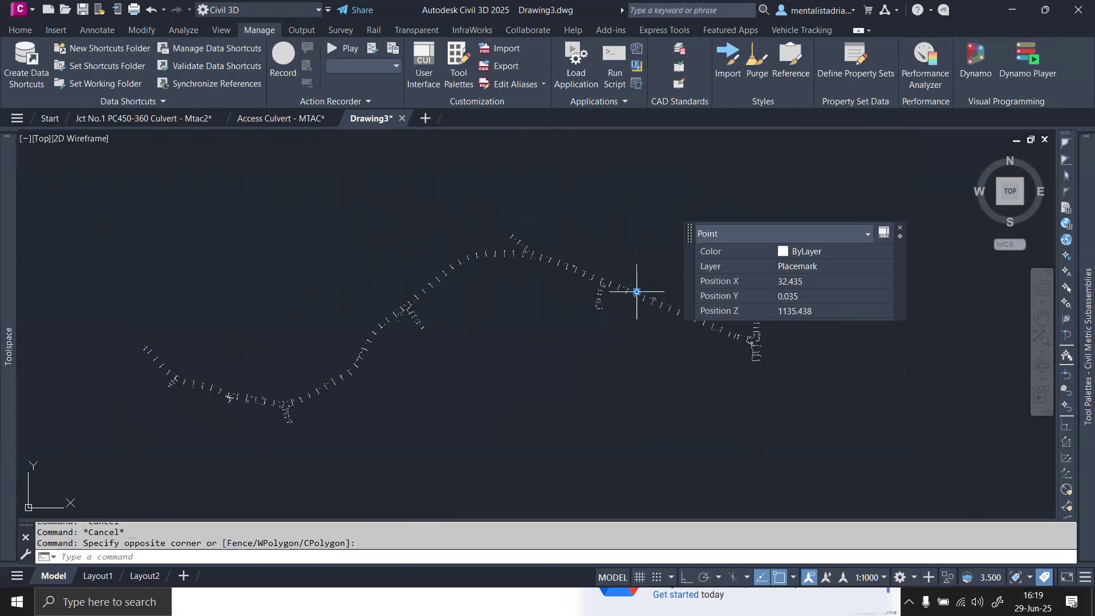
key("Escape")
key("Escape")
- Check the position values of the imported point at the road's western end and look over the points at the eastern end
middle_click_drag(381, 362, 546, 292)
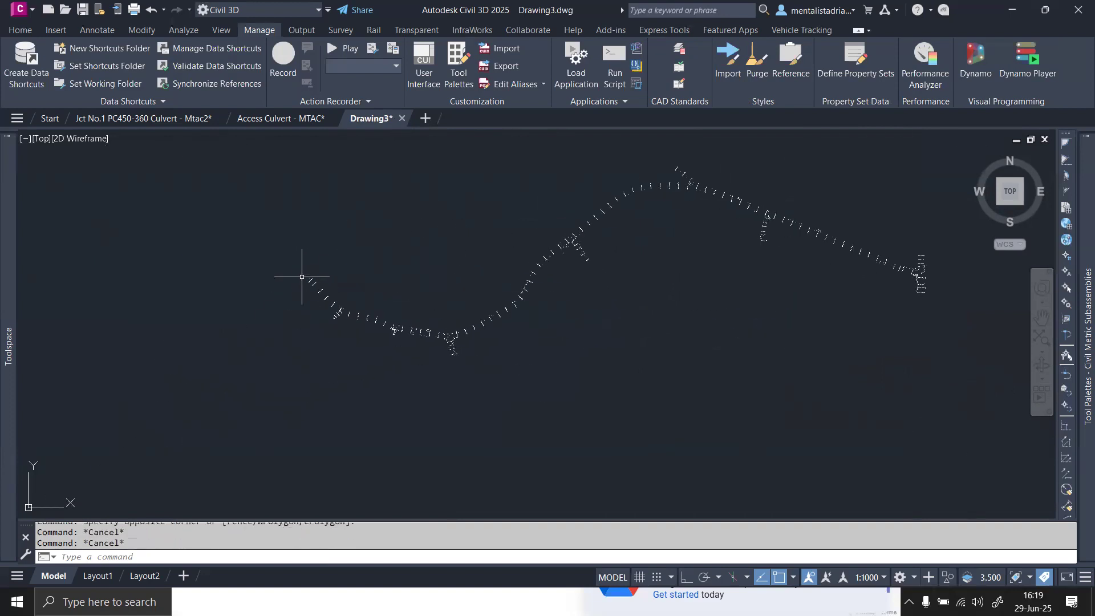
left_click(268, 239)
left_click(256, 251)
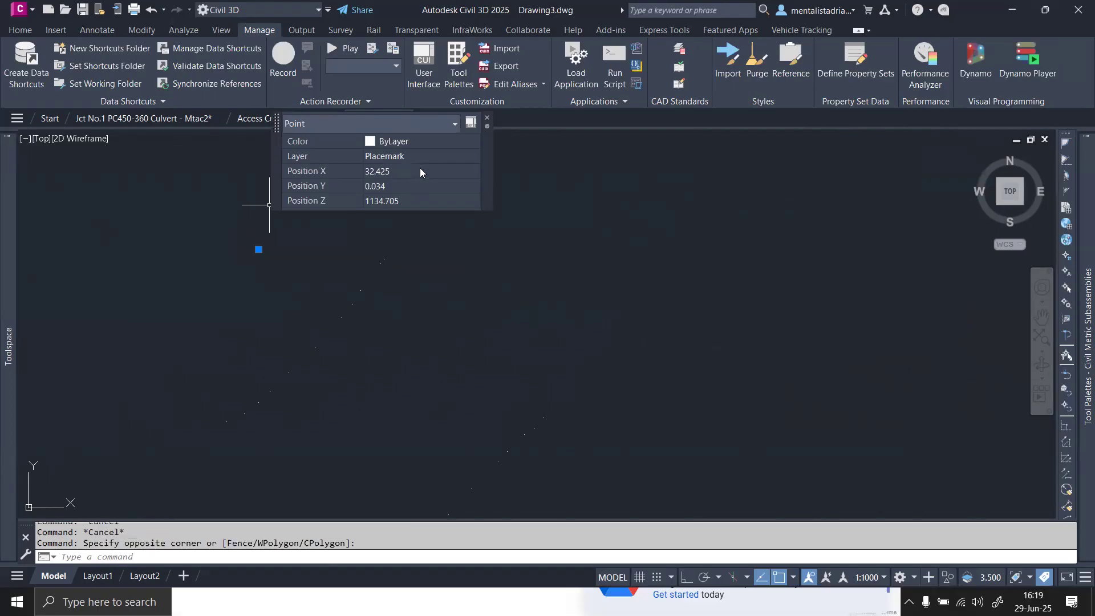
key("Escape")
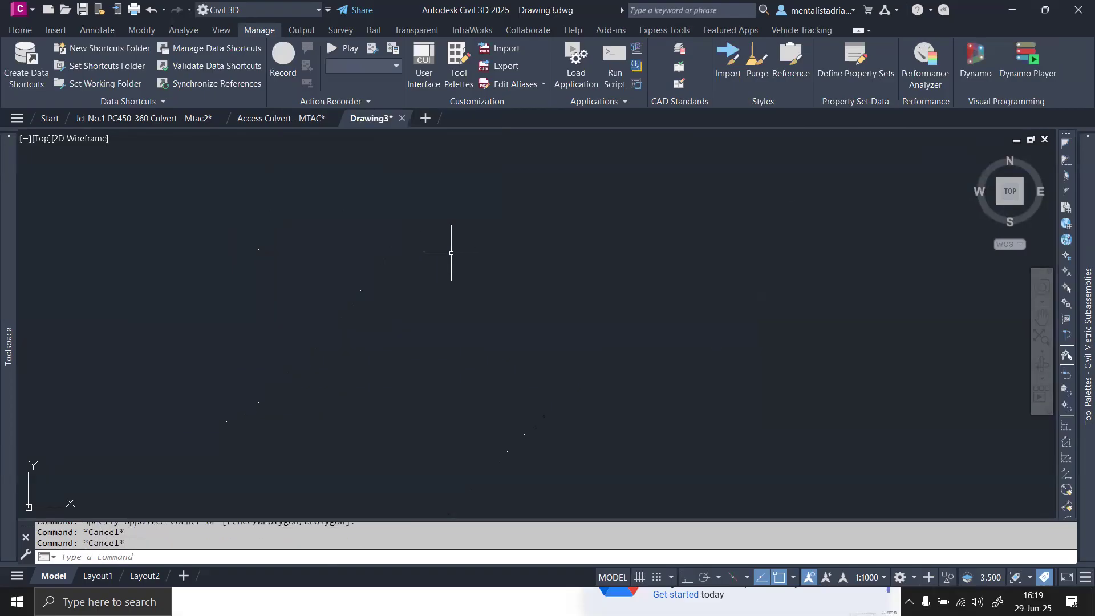
scroll(489, 252, "down", 5)
scroll(631, 268, "up", 8)
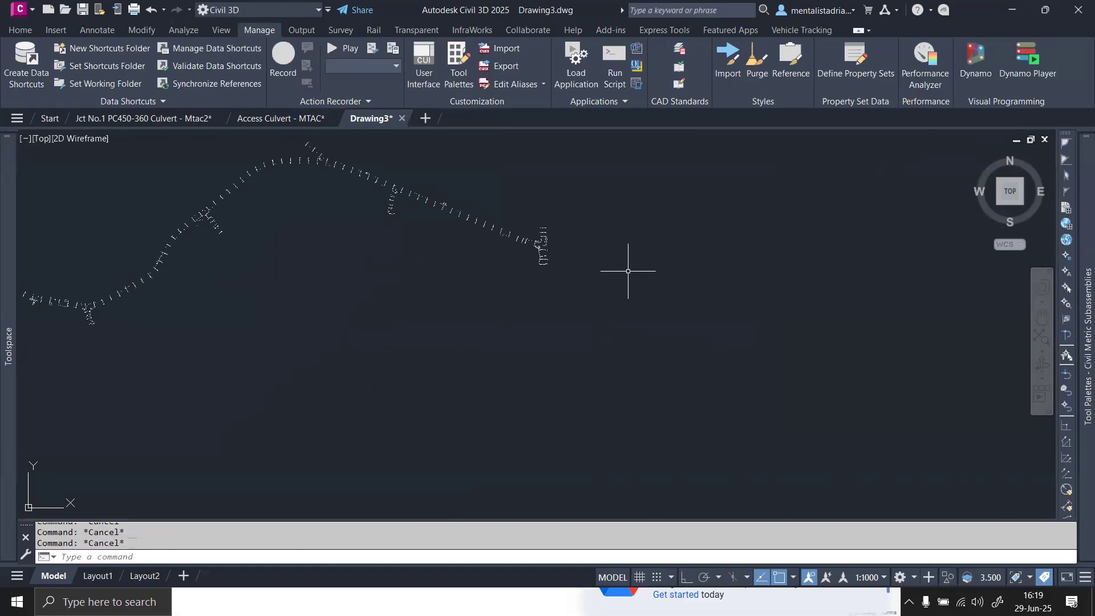
left_click(651, 236)
left_click(572, 206)
key("Escape")
key("Escape")
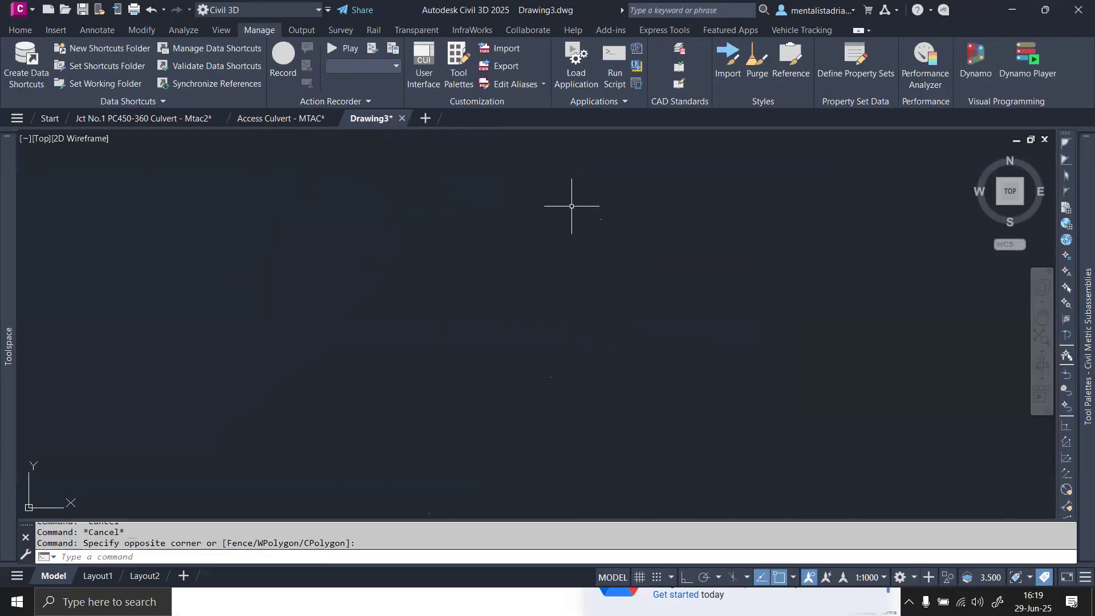
- Launch ArcGIS Pro
key("super")
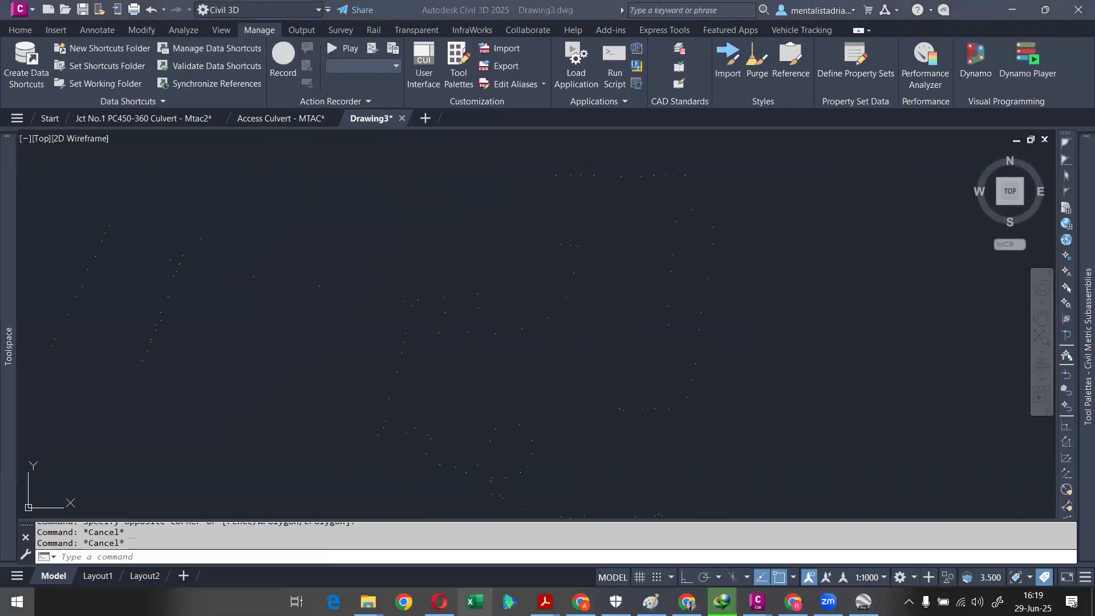
left_click(790, 441)
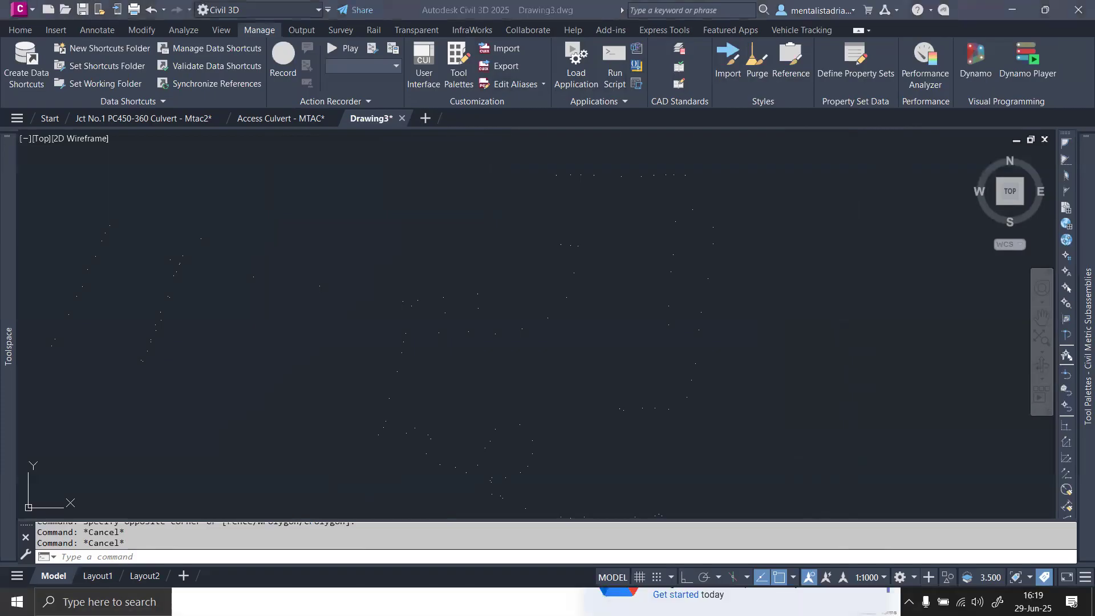
left_click(17, 601)
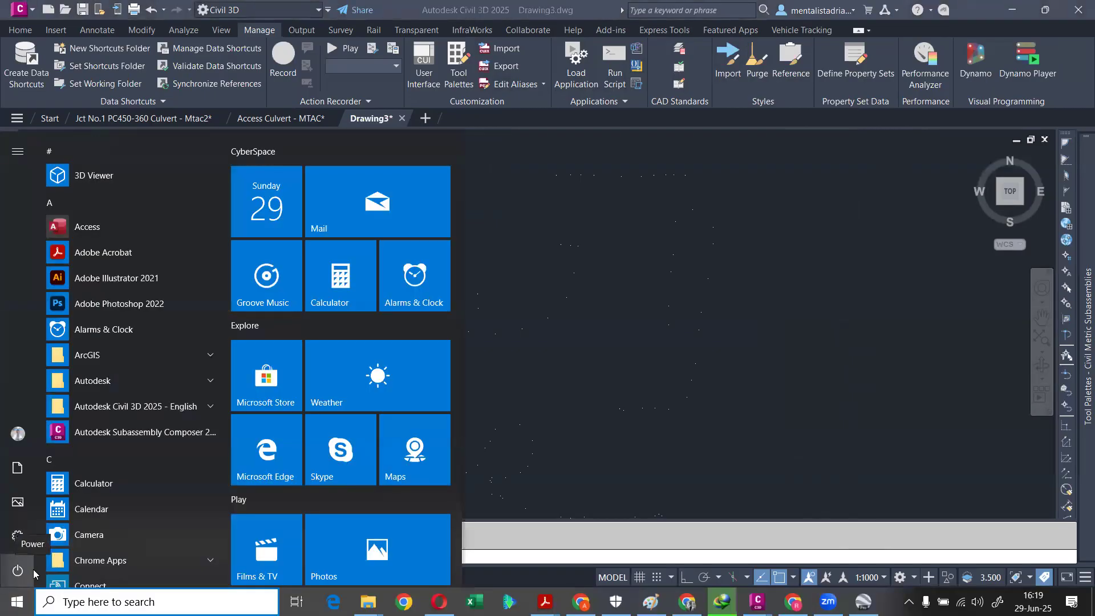
type("arc")
key("Return")
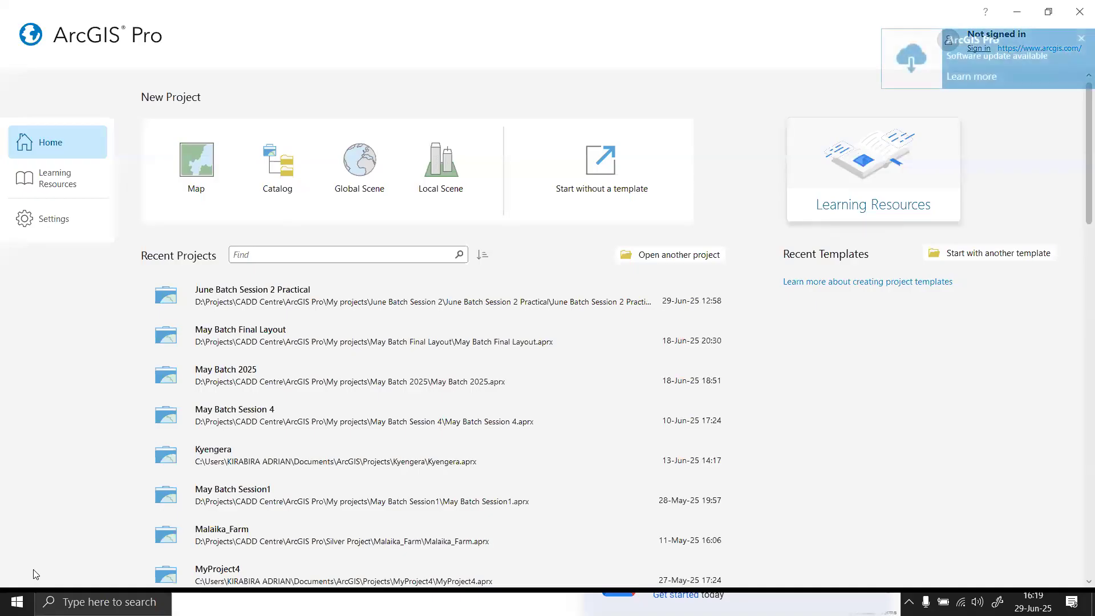
- Create a new Map project named Civil 3d Class in its own folder at the default location
left_click(207, 168)
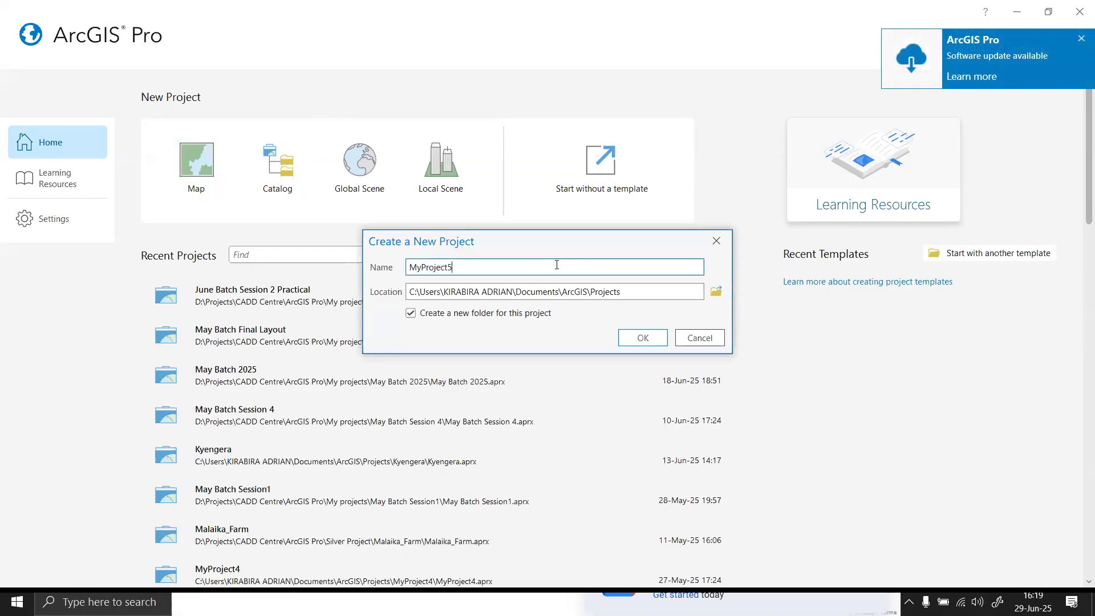
left_click_drag(558, 267, 351, 268)
key("BackSpace")
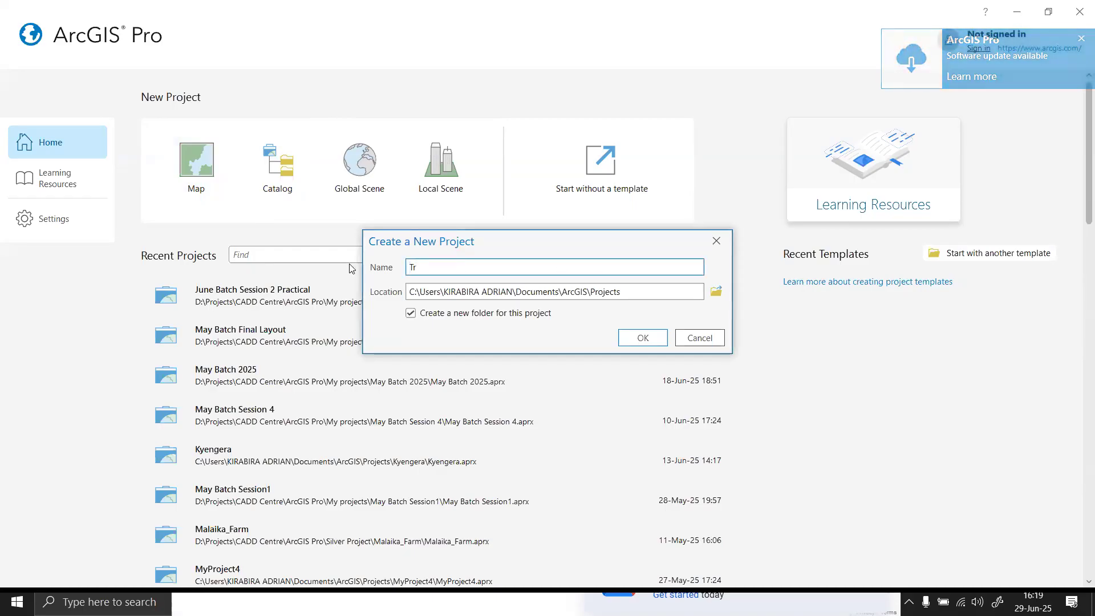
type("Cl")
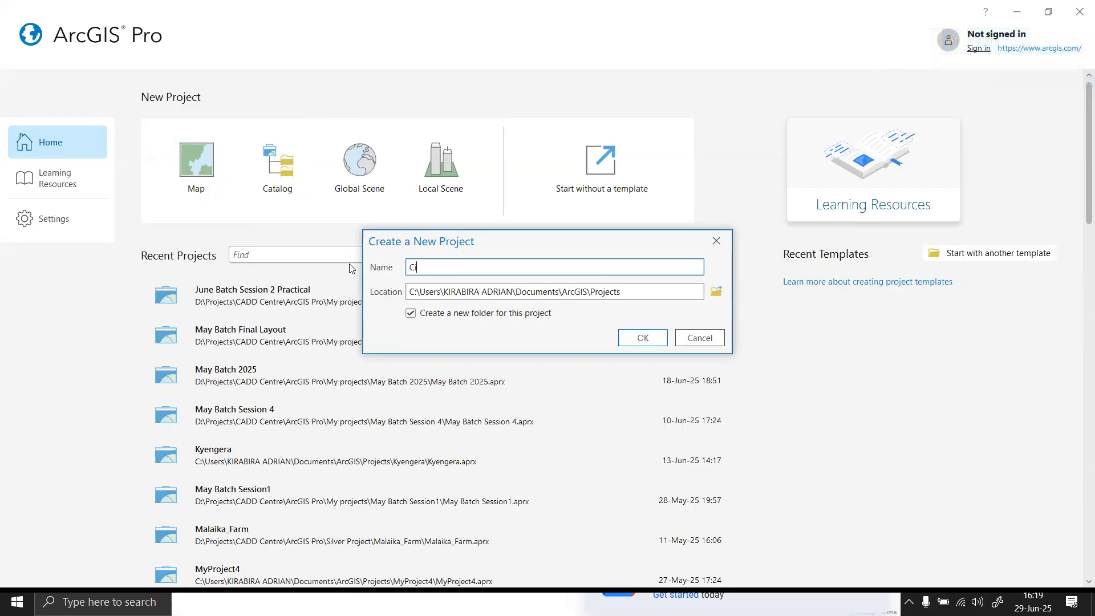
type("vil 3d Class")
left_click(642, 339)
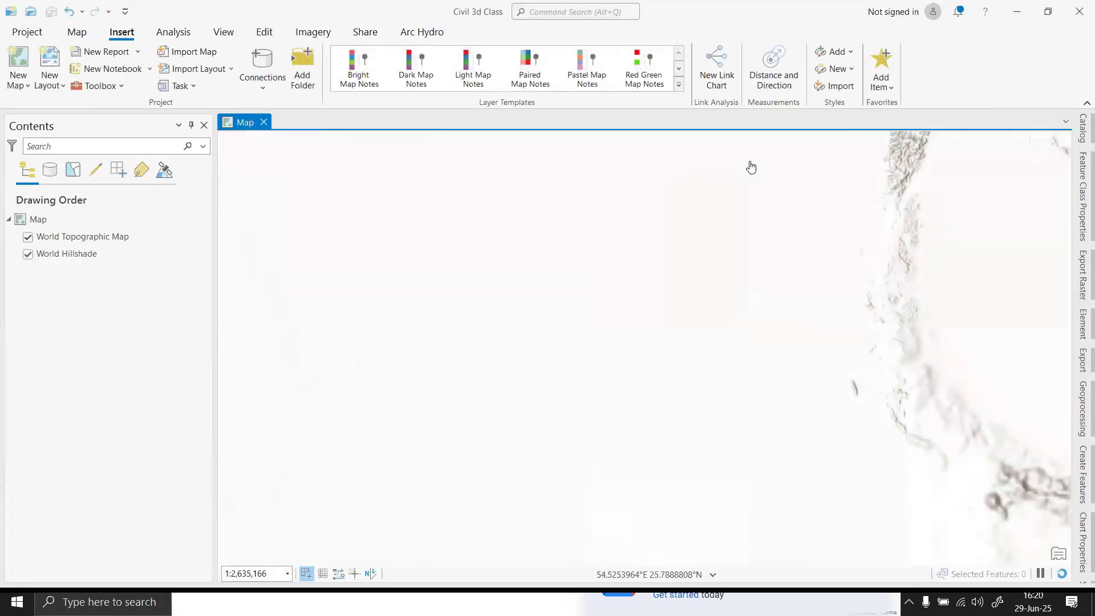
- Start adding a folder connection to the project and browse to the DATA (D:) drive
left_click(1081, 126)
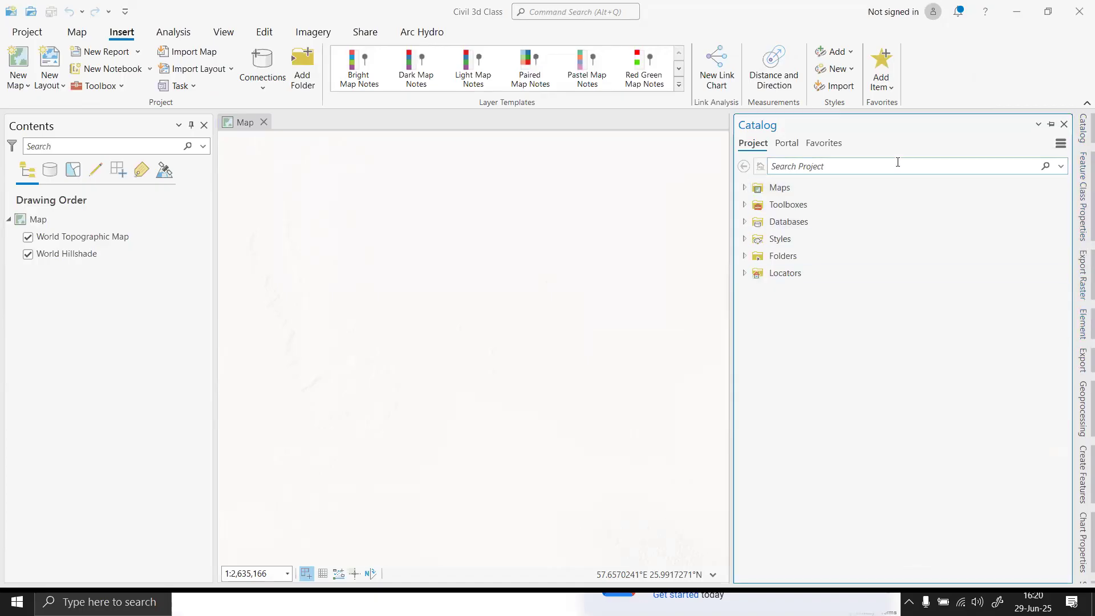
left_click(1080, 365)
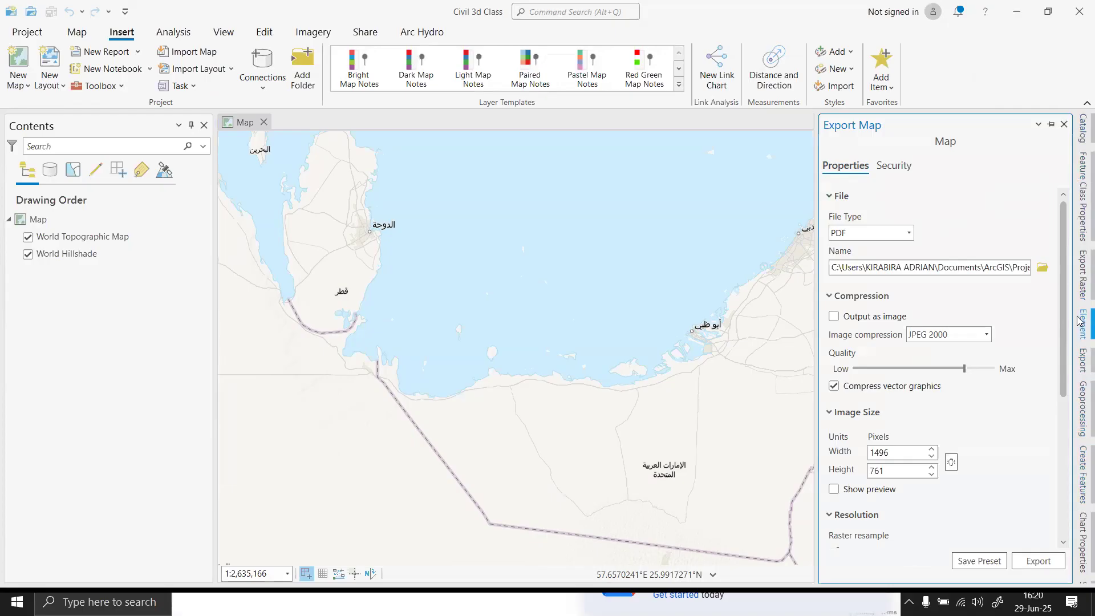
left_click(1080, 128)
left_click(746, 257)
right_click(767, 256)
left_click(822, 264)
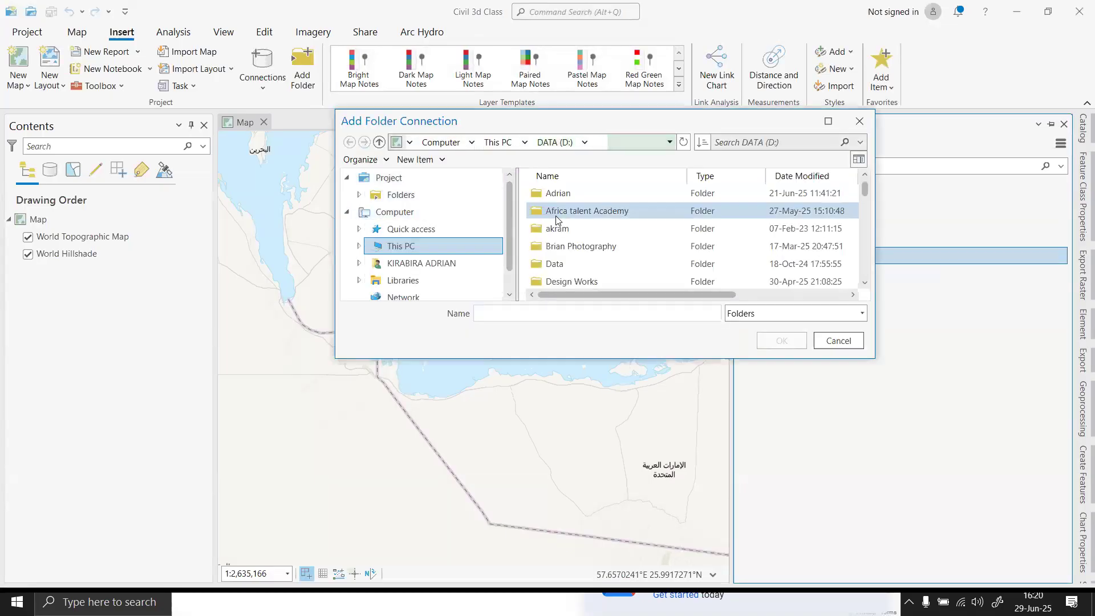
scroll(567, 202, "down", 10)
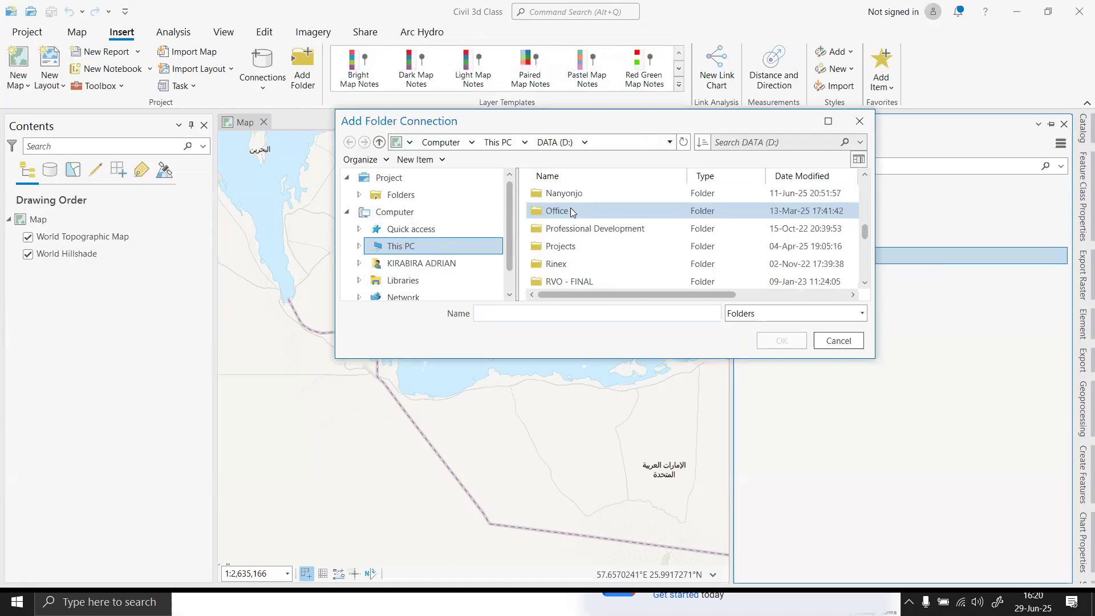
scroll(575, 228, "up", 3)
left_click(580, 212)
key("p")
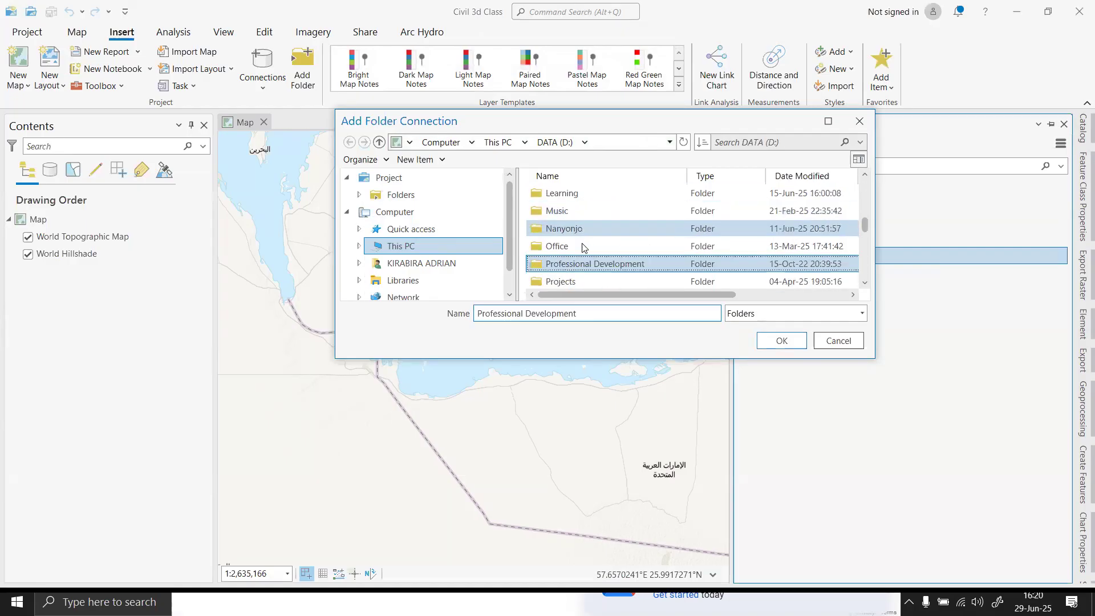
double_click(574, 281)
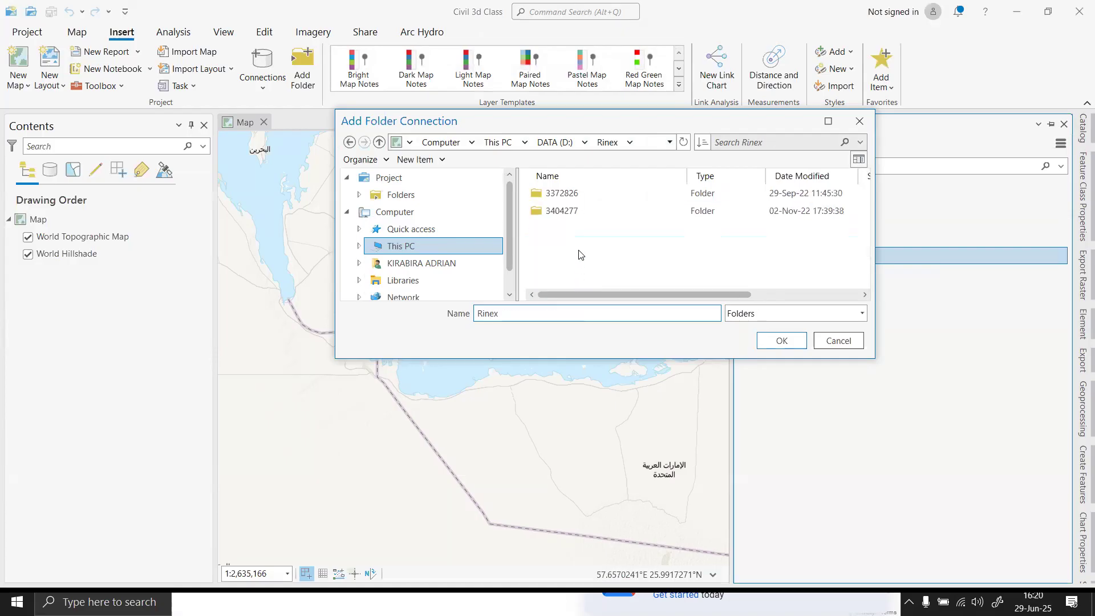
left_click(555, 142)
- Connect the 2025 may batch folder, found in D:\Projects\CADD Centre\AutoCAD Civil 3D, to the project
scroll(593, 240, "down", 1)
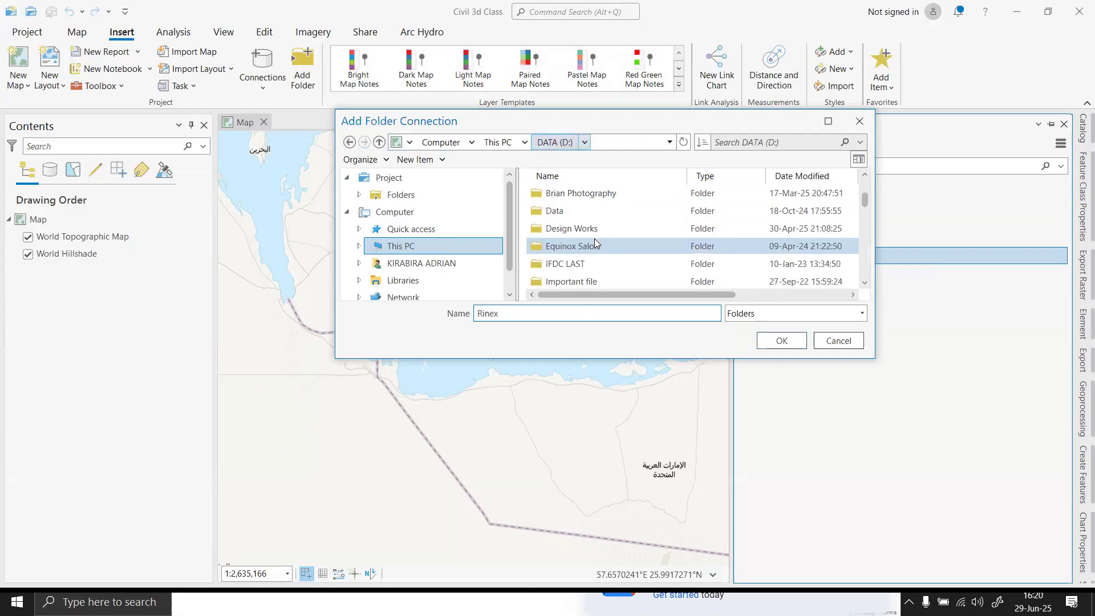
left_click(596, 223)
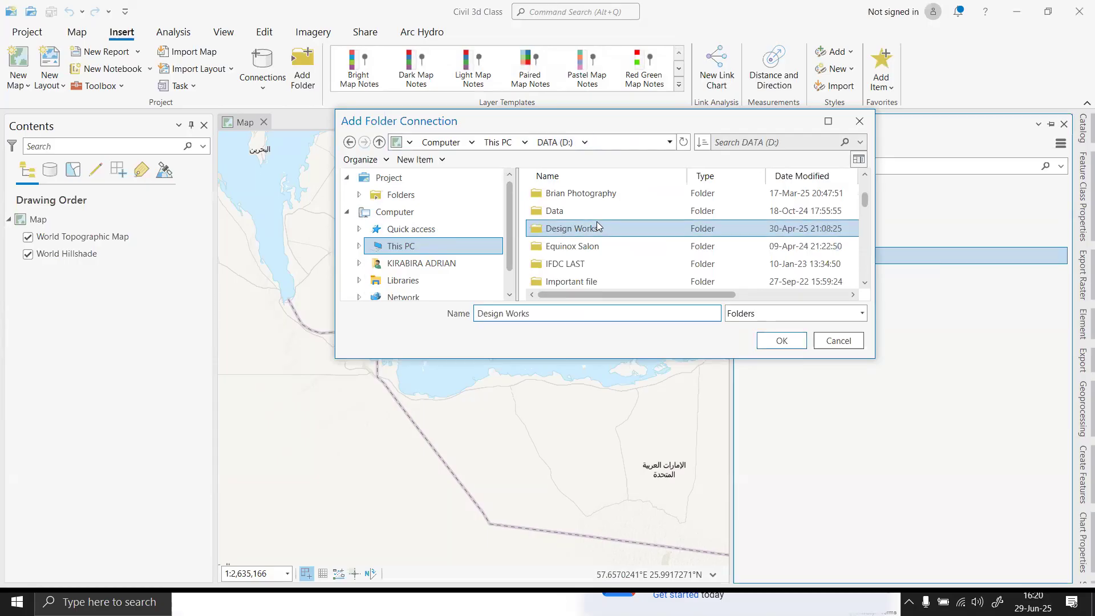
key("p")
left_click(579, 282)
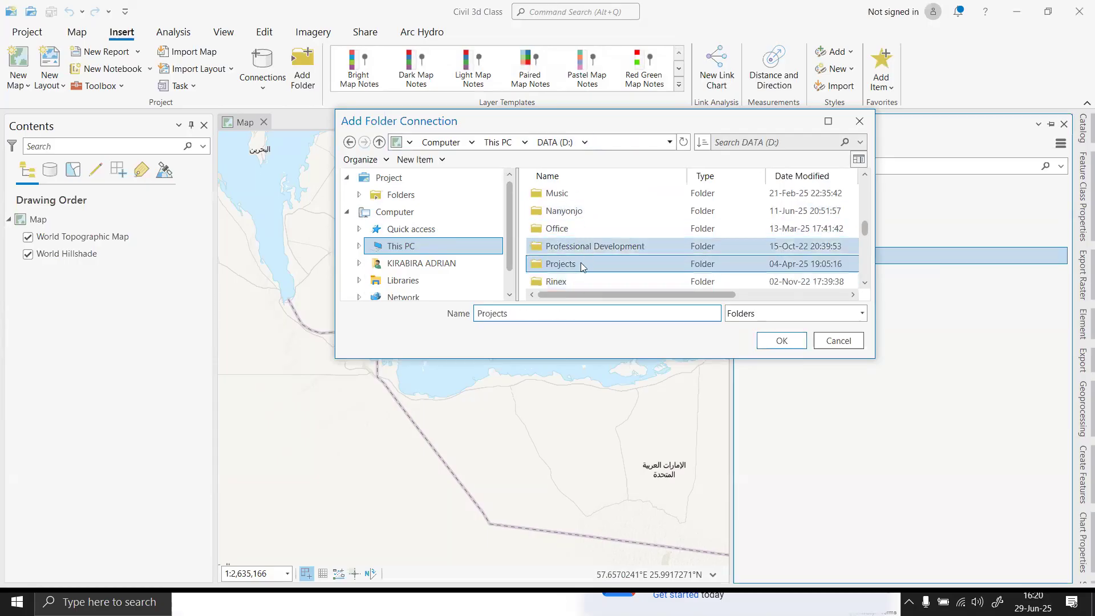
double_click(579, 266)
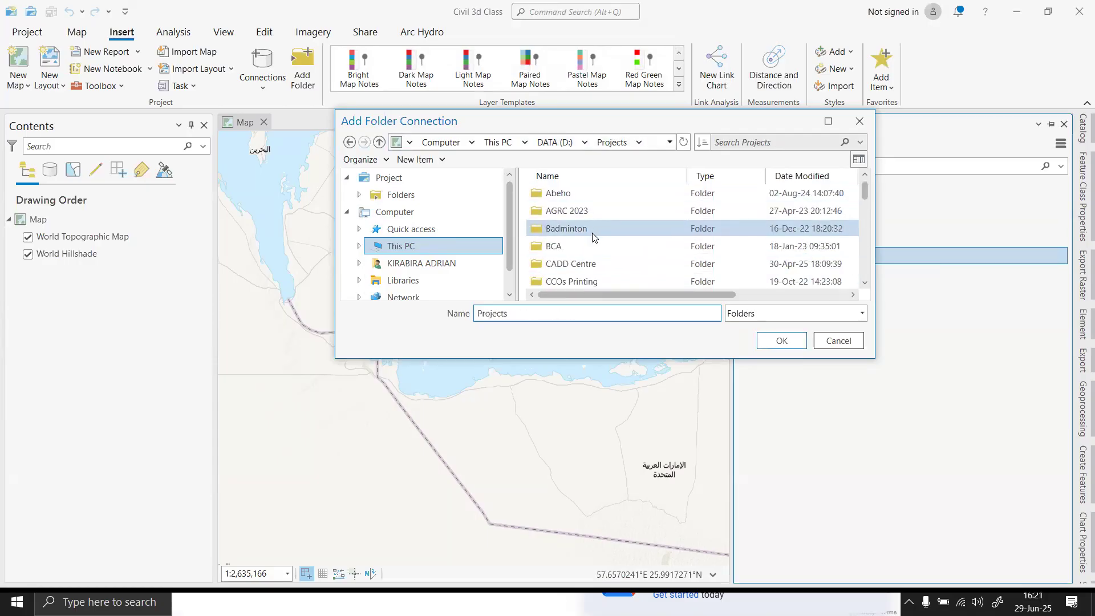
double_click(592, 261)
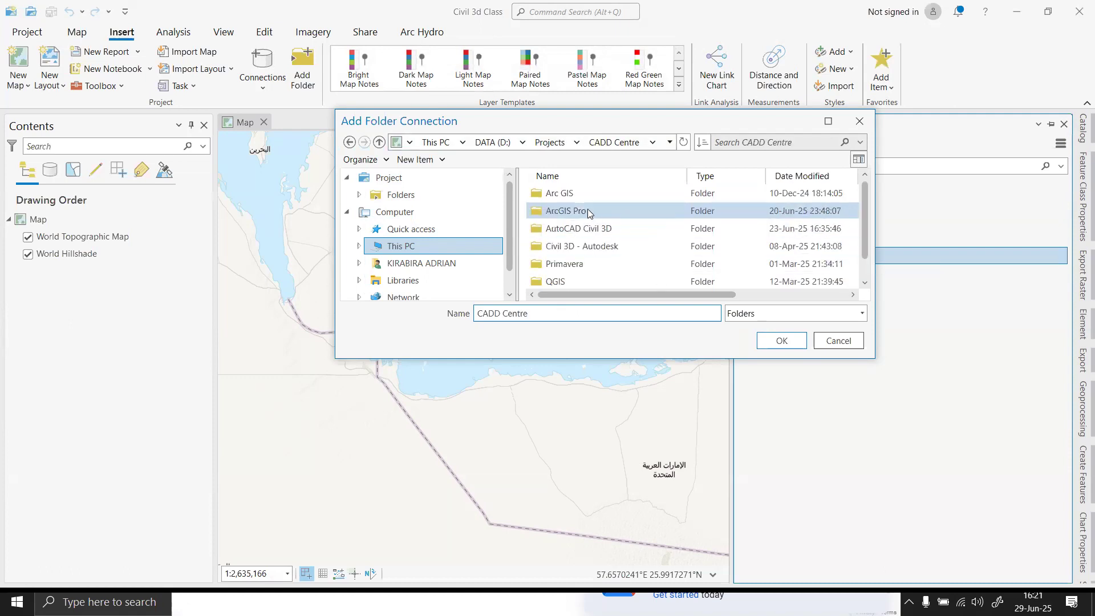
double_click(593, 229)
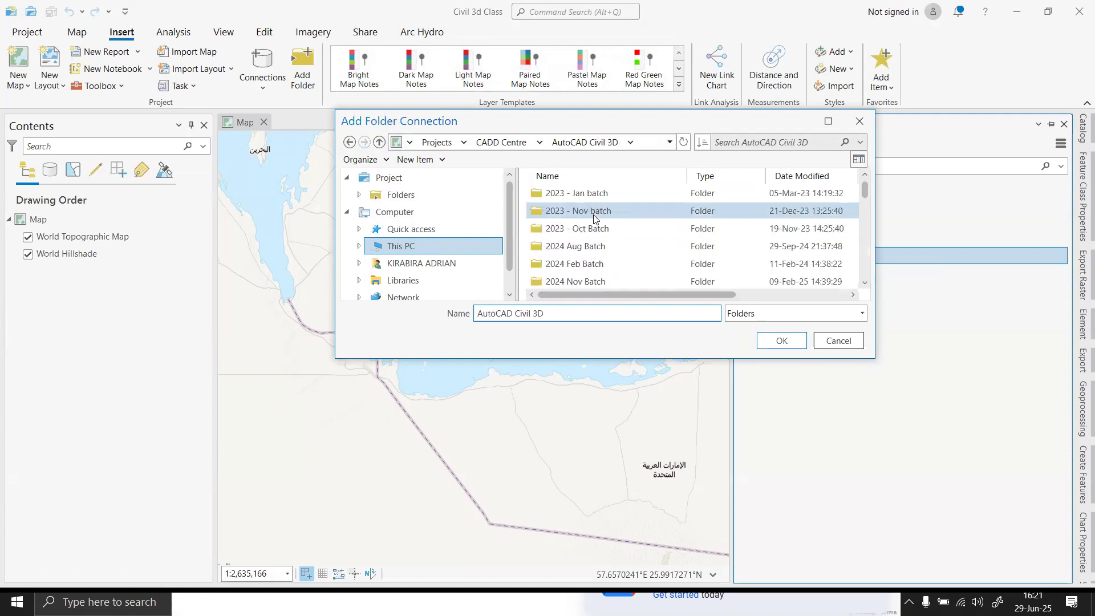
scroll(596, 239, "down", 1)
left_click(594, 229)
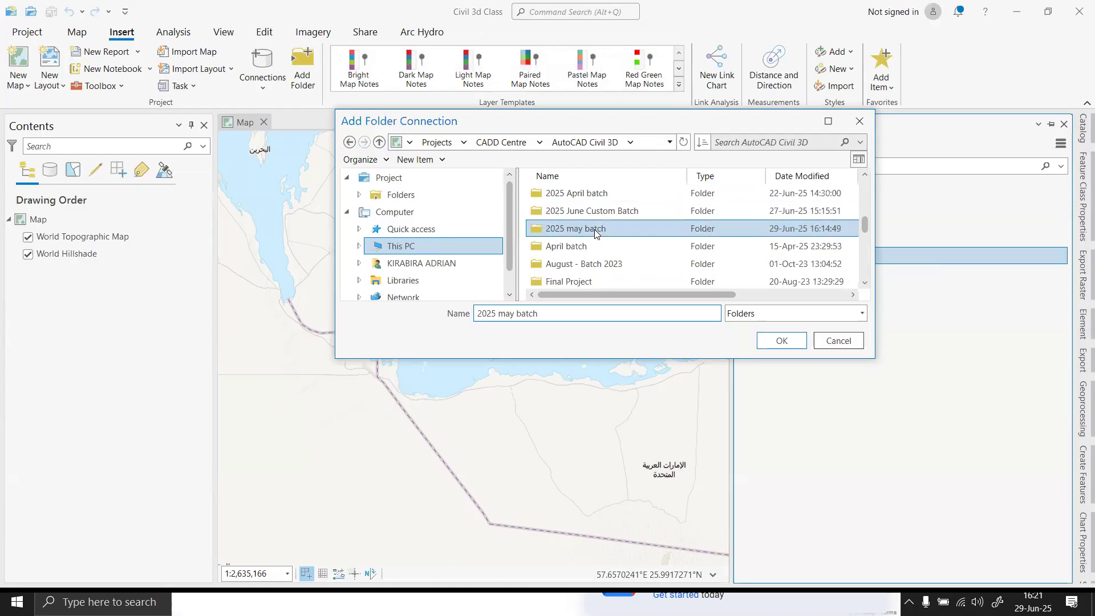
left_click(781, 340)
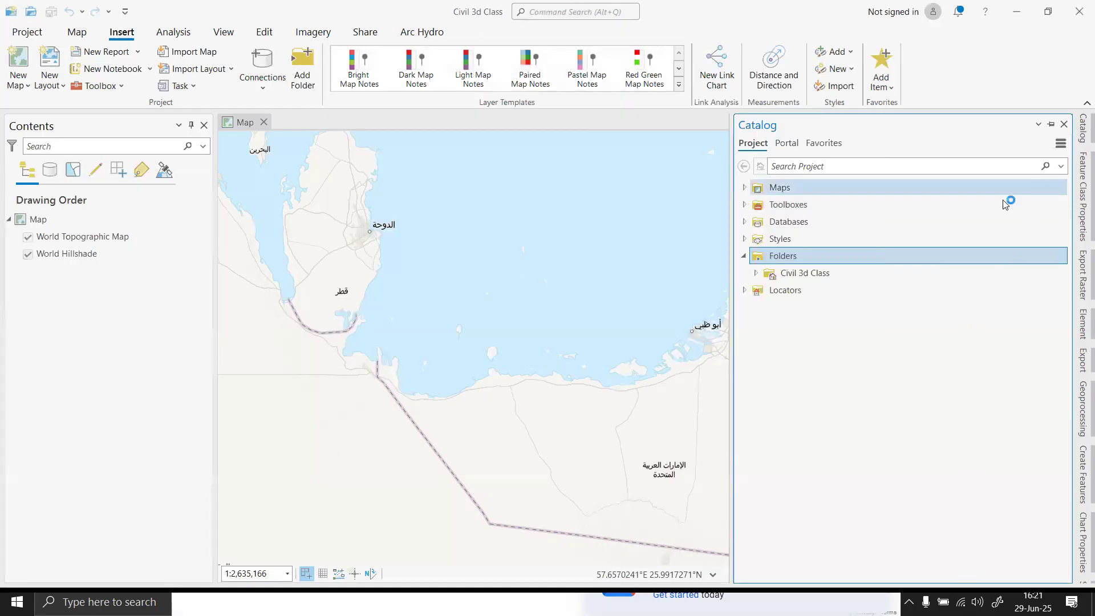
left_click(756, 291)
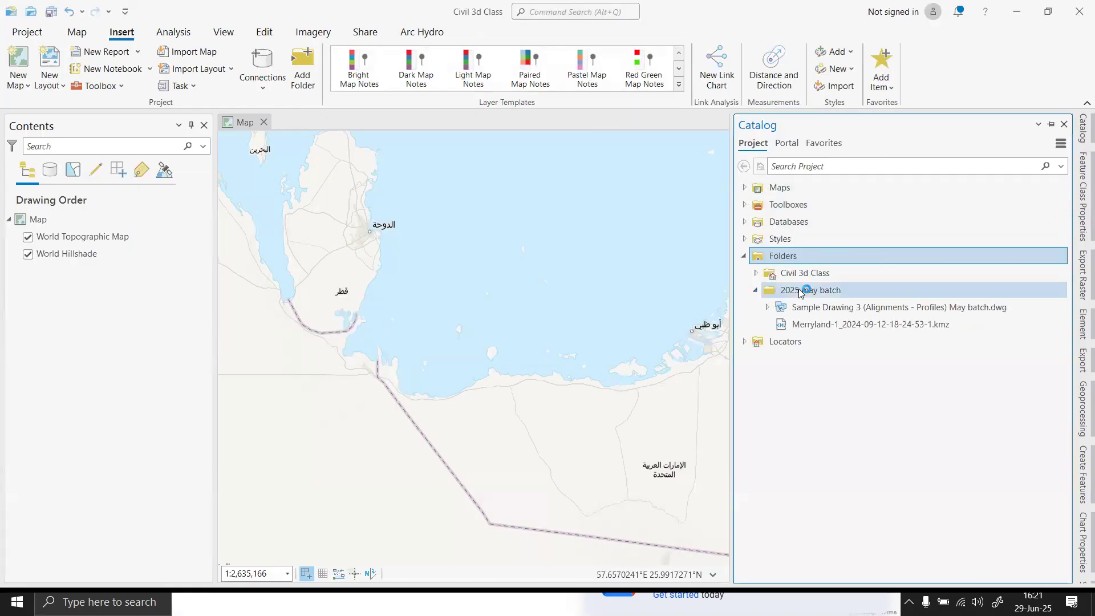
left_click(837, 324)
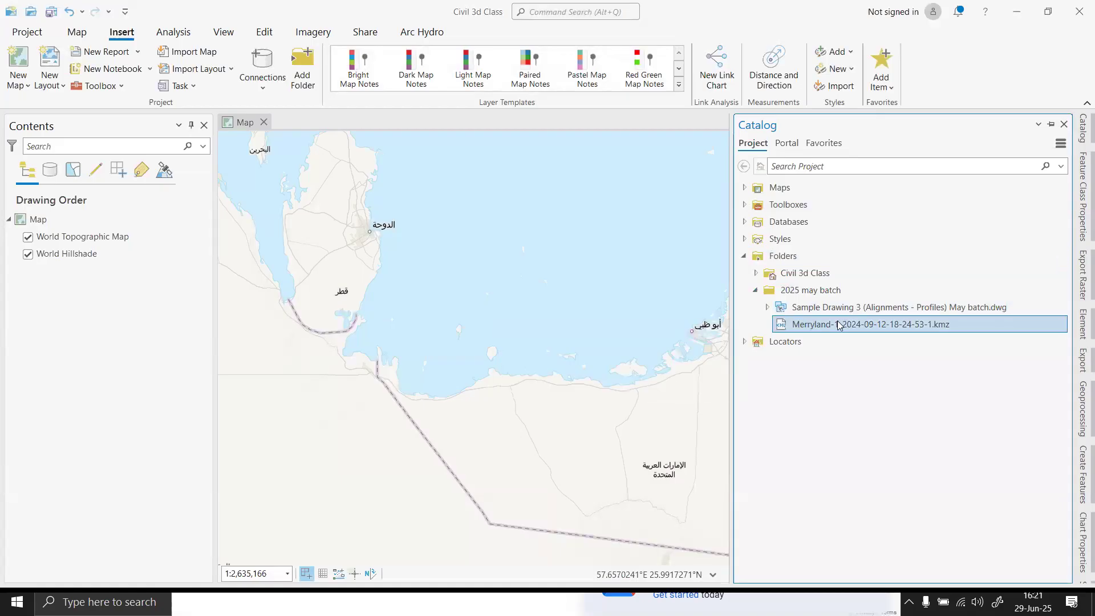
left_click_drag(558, 313, 559, 313)
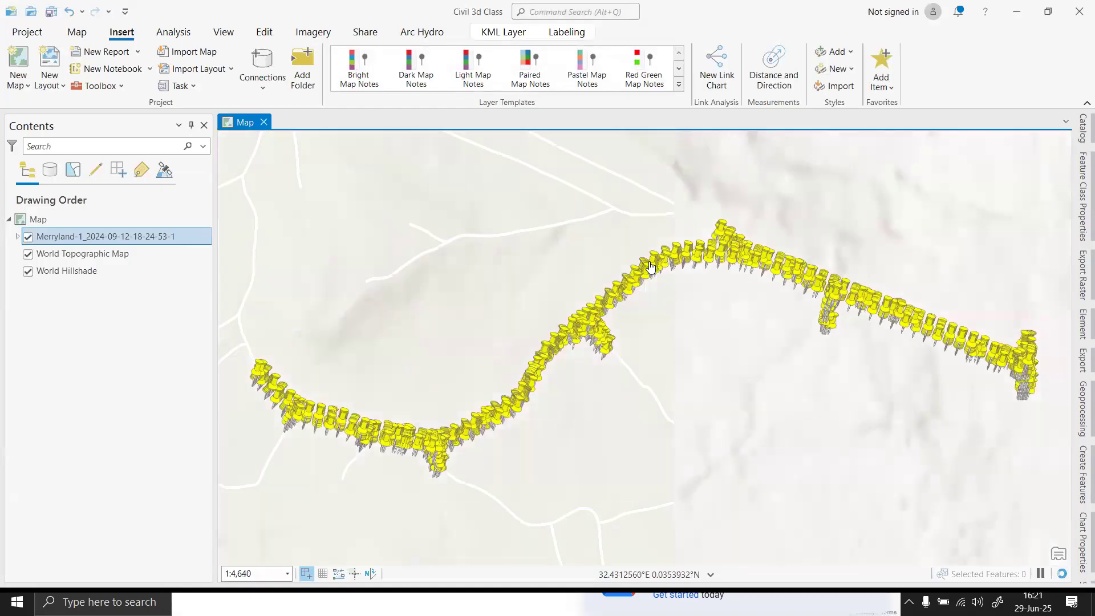
scroll(650, 308, "down", 4)
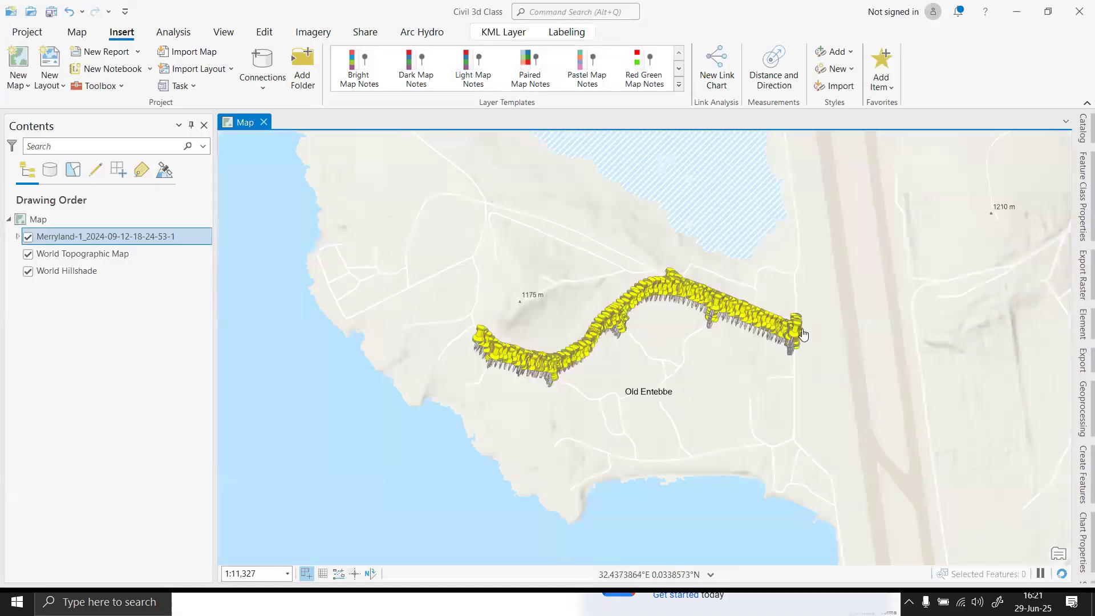
scroll(793, 345, "up", 4)
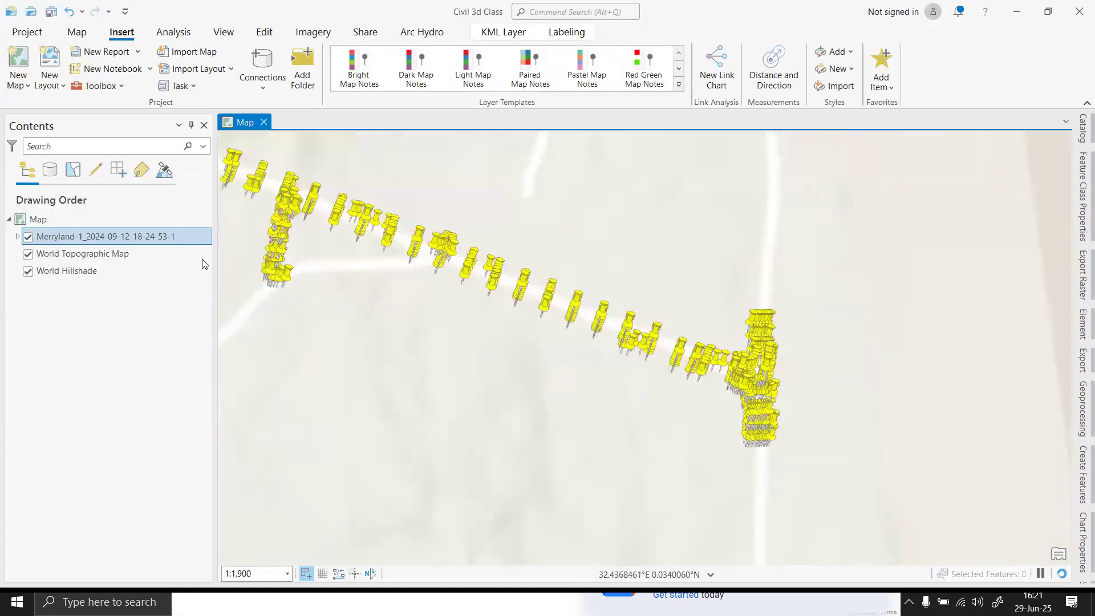
- Check the horizontal and vertical coordinate systems in the Merryland layer's source properties
right_click(158, 238)
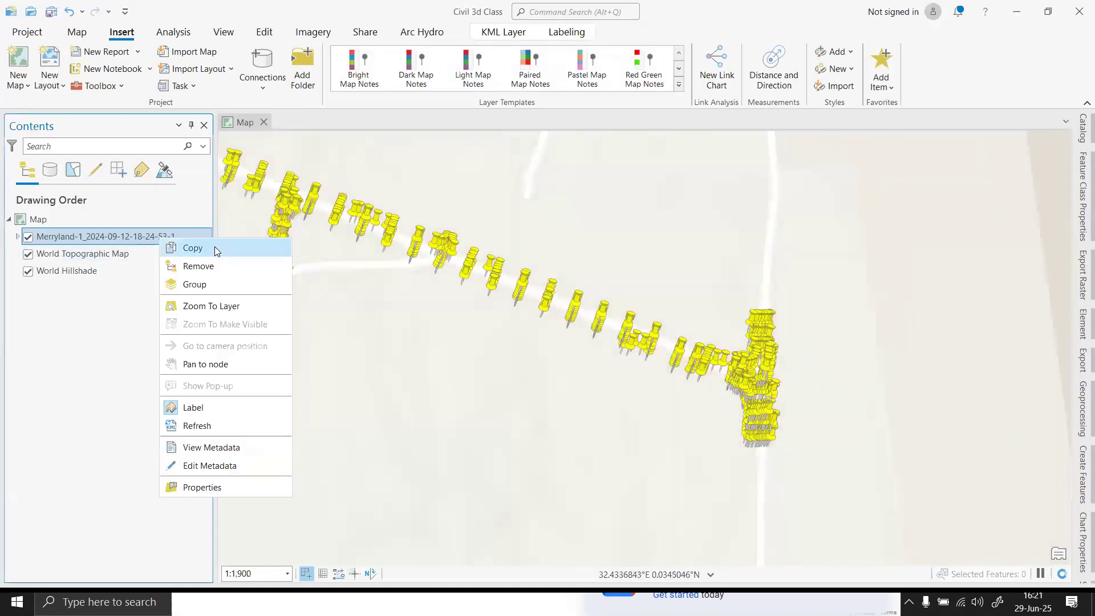
left_click(216, 486)
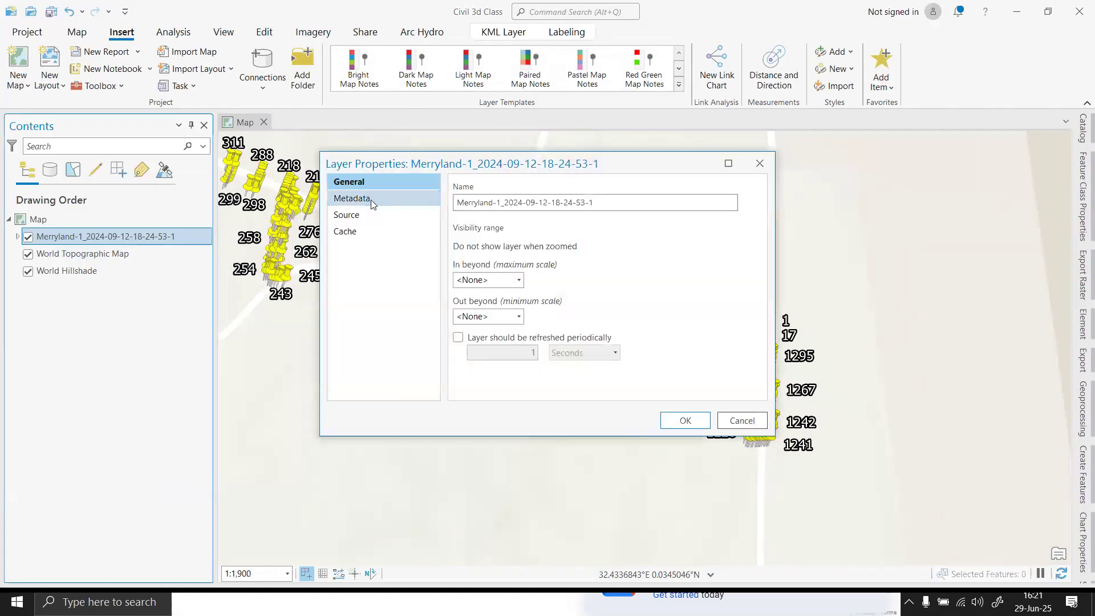
left_click(359, 215)
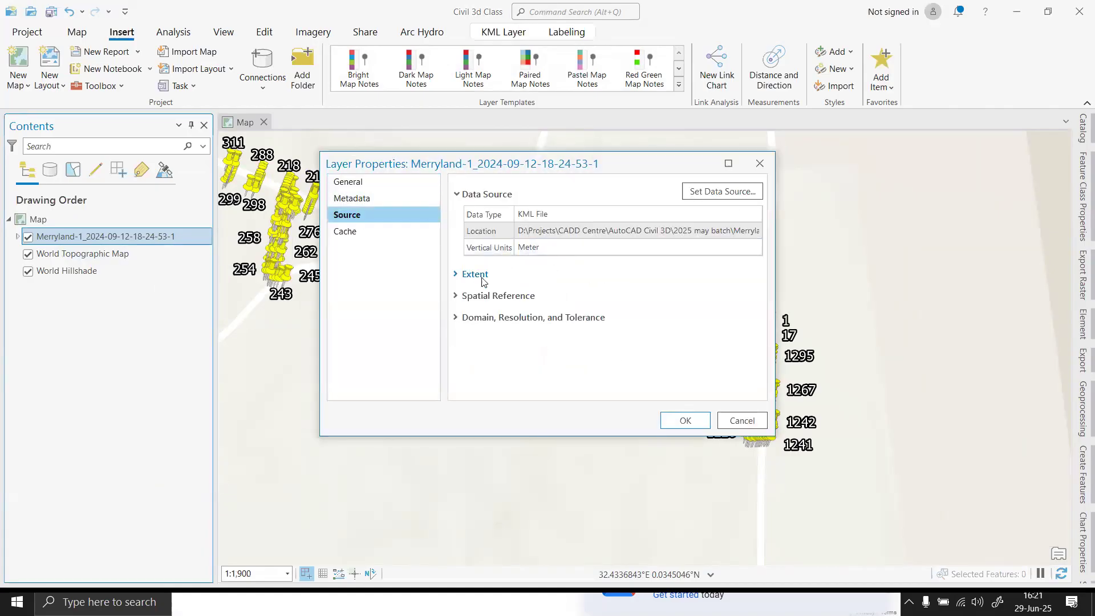
left_click(458, 298)
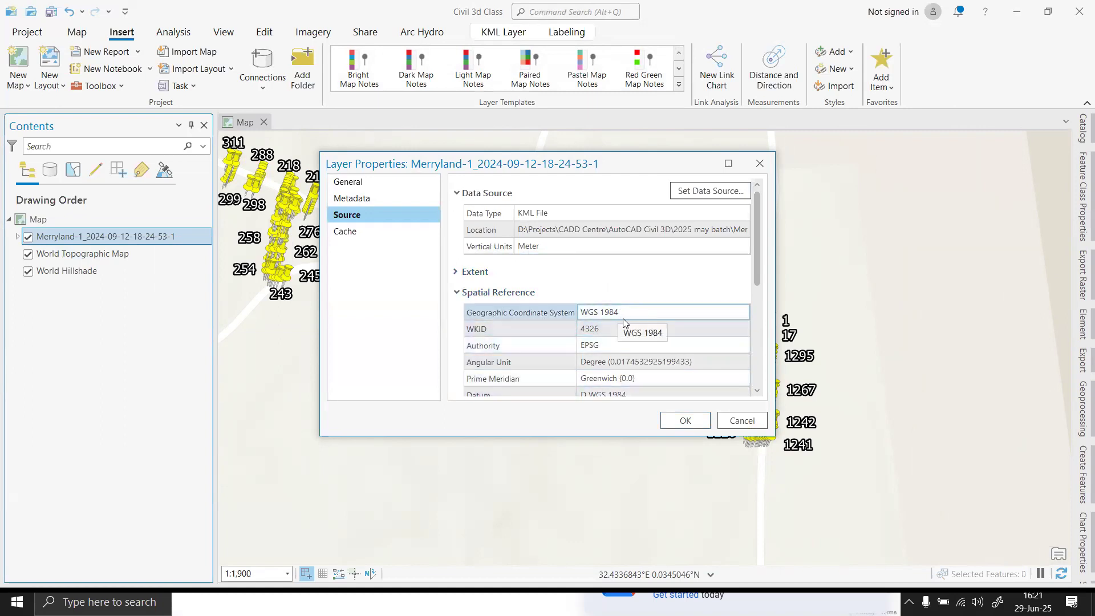
scroll(632, 331, "down", 3)
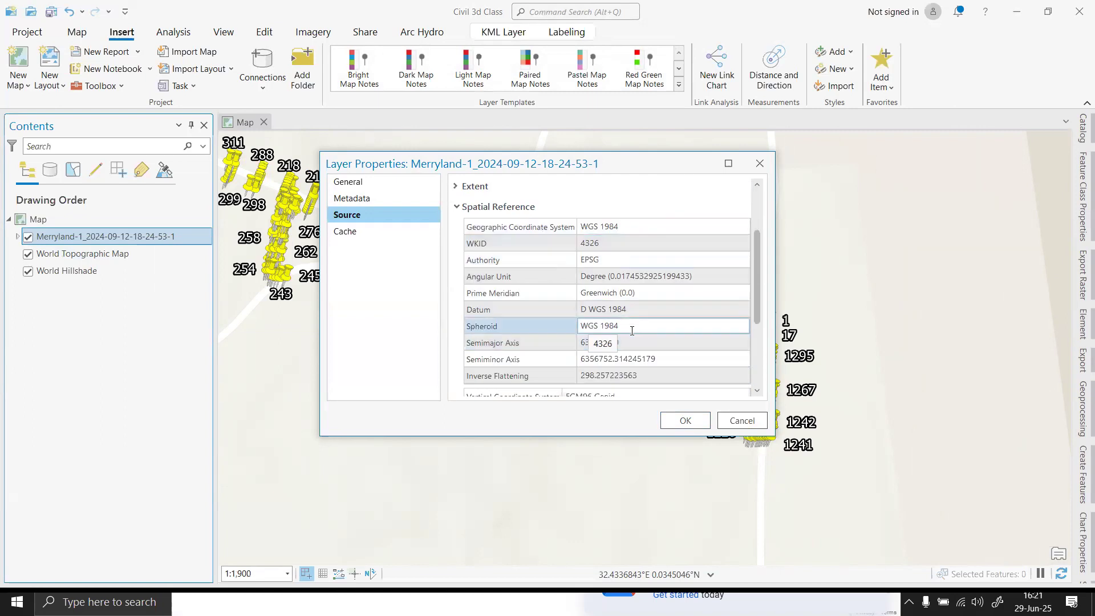
scroll(660, 327, "down", 3)
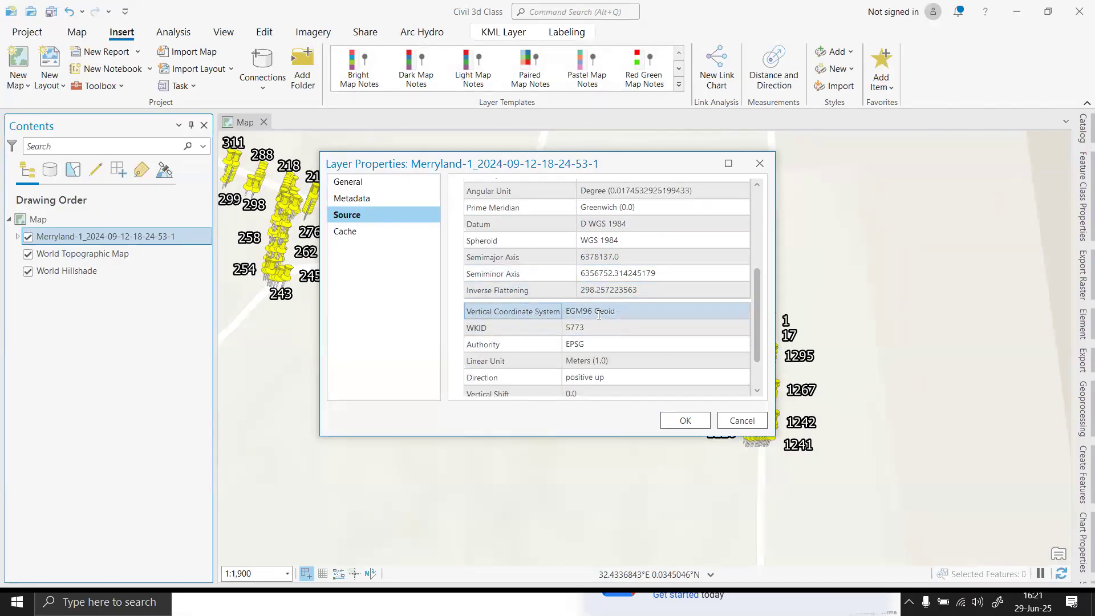
left_click(687, 419)
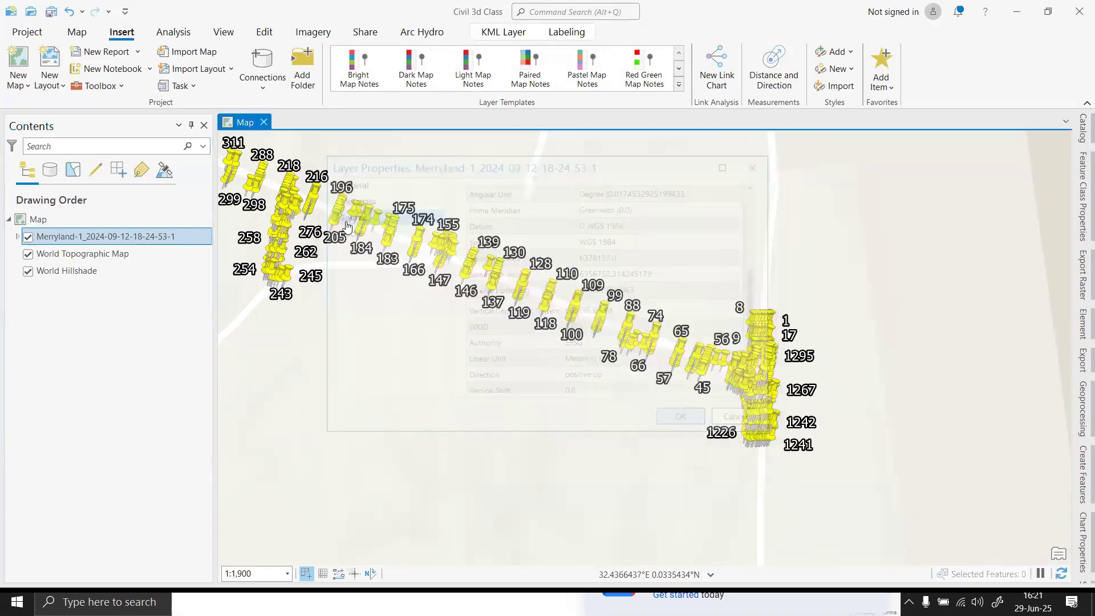
- Zoom the map to the full extent of the Merryland layer
right_click(140, 237)
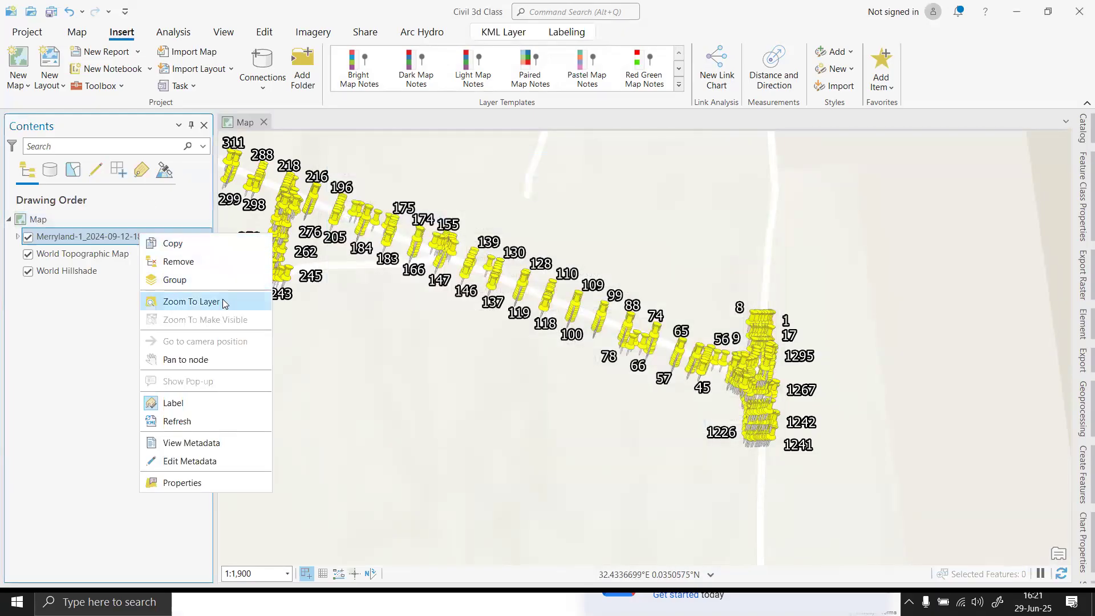
left_click(18, 237)
left_click(17, 236)
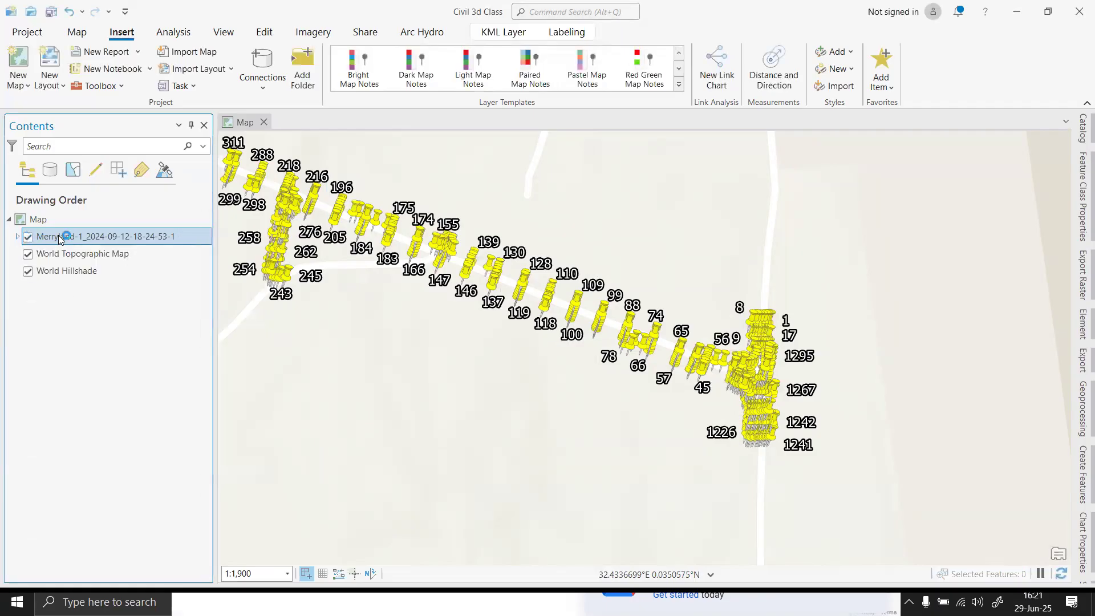
right_click(104, 238)
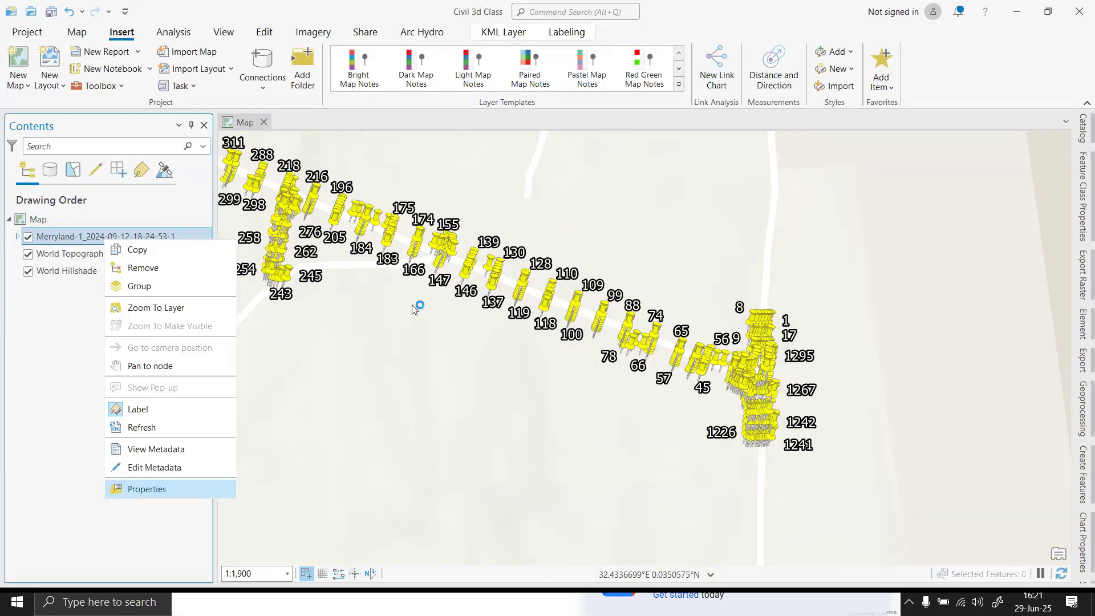
left_click(147, 309)
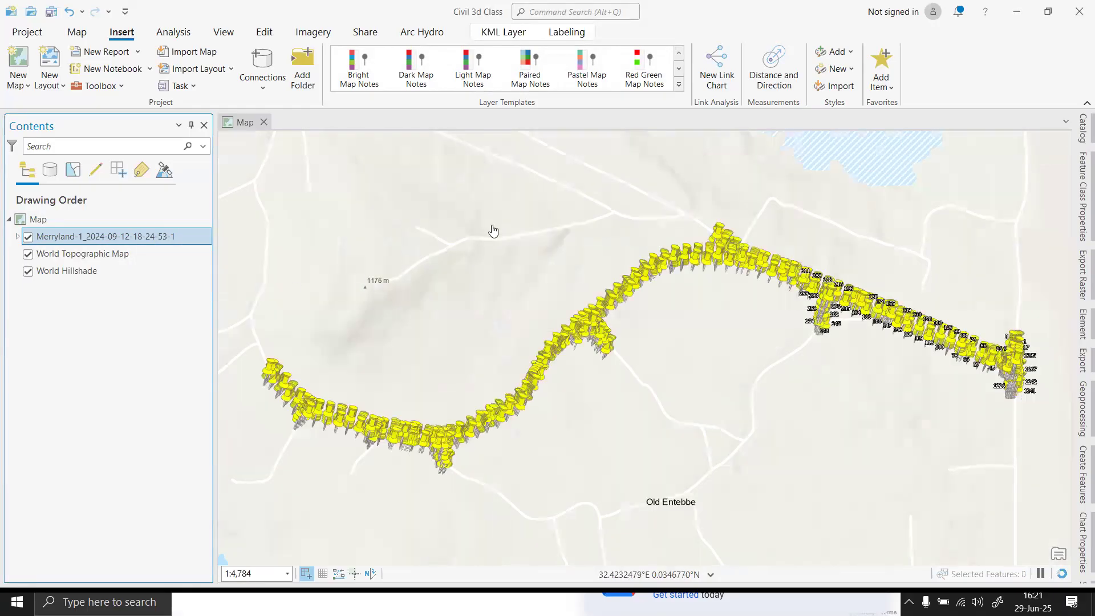
right_click(100, 235)
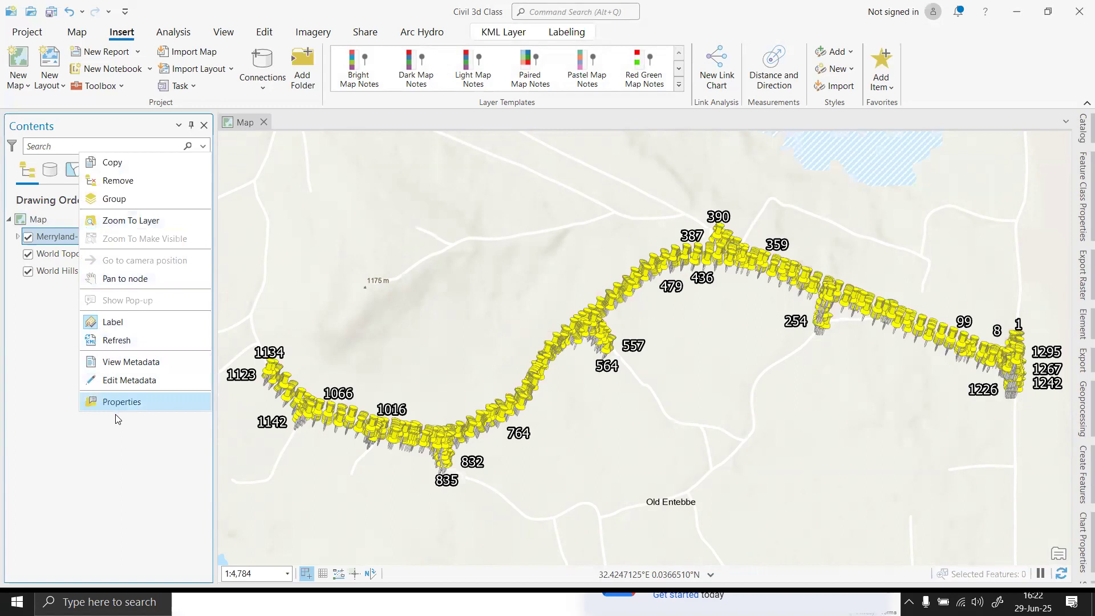
left_click(125, 380)
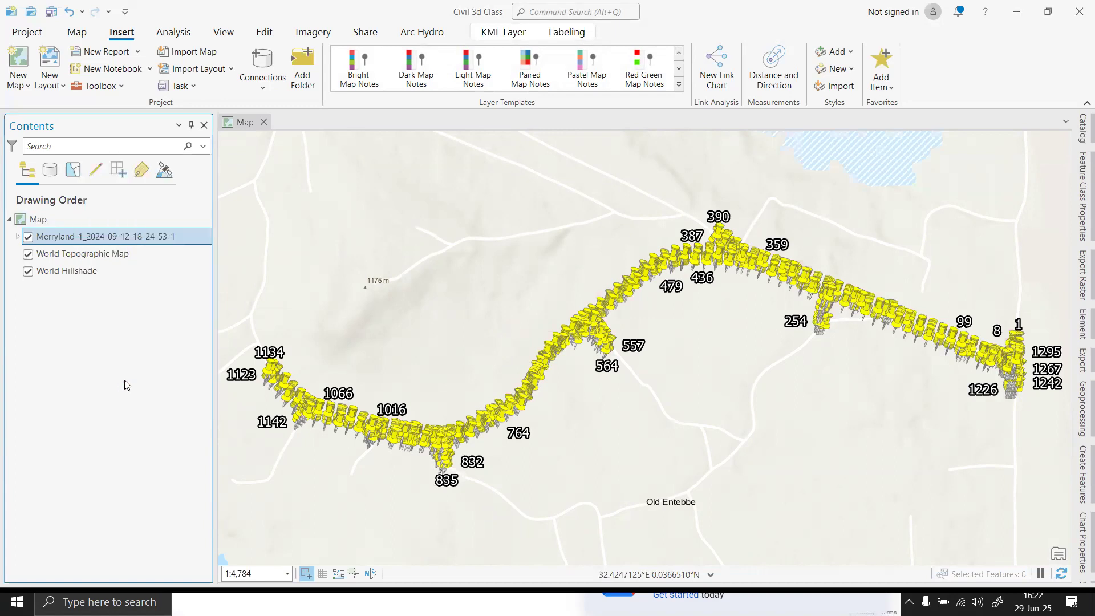
left_click(667, 251)
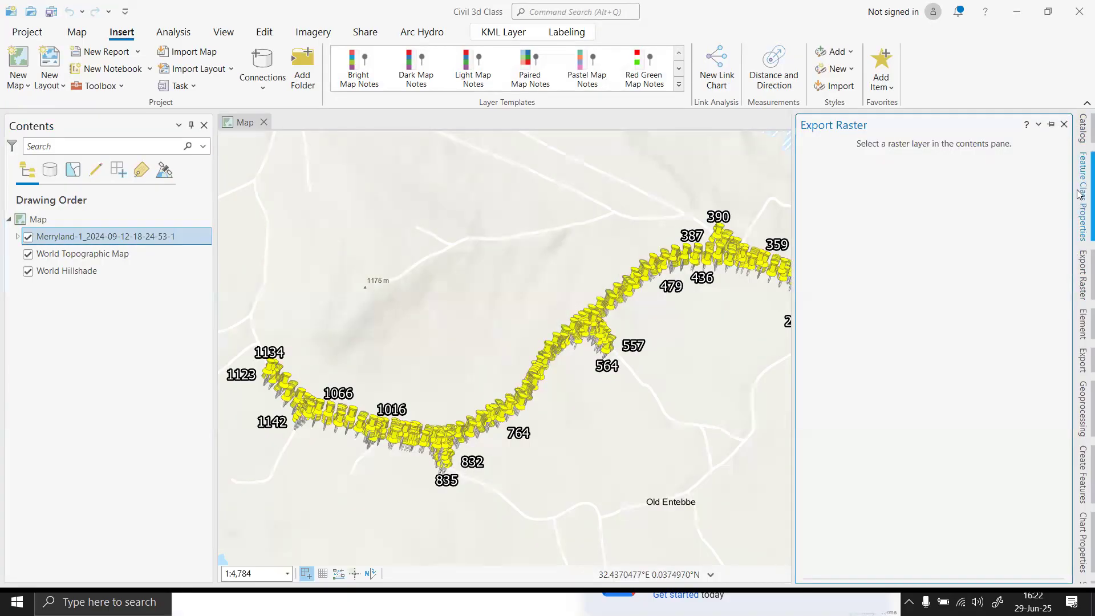
left_click(1083, 408)
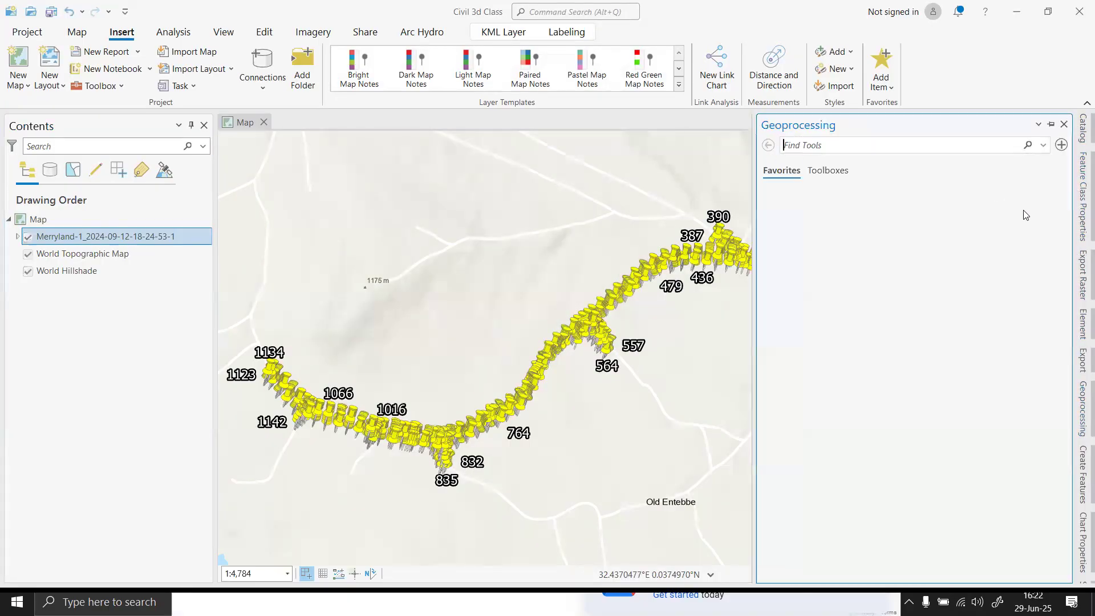
left_click(939, 146)
type("kmz")
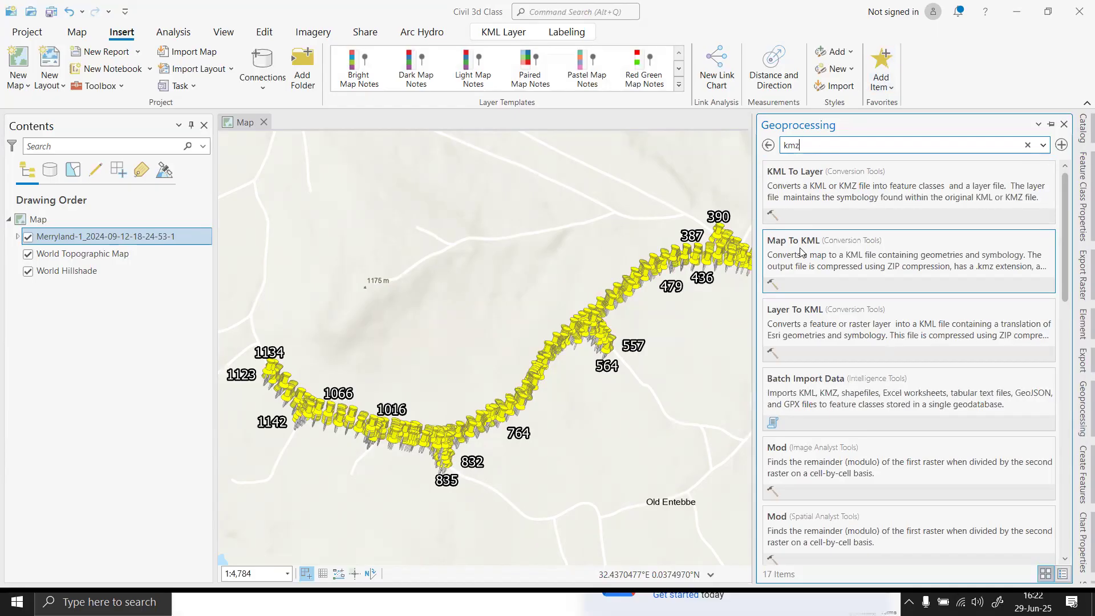
left_click(798, 183)
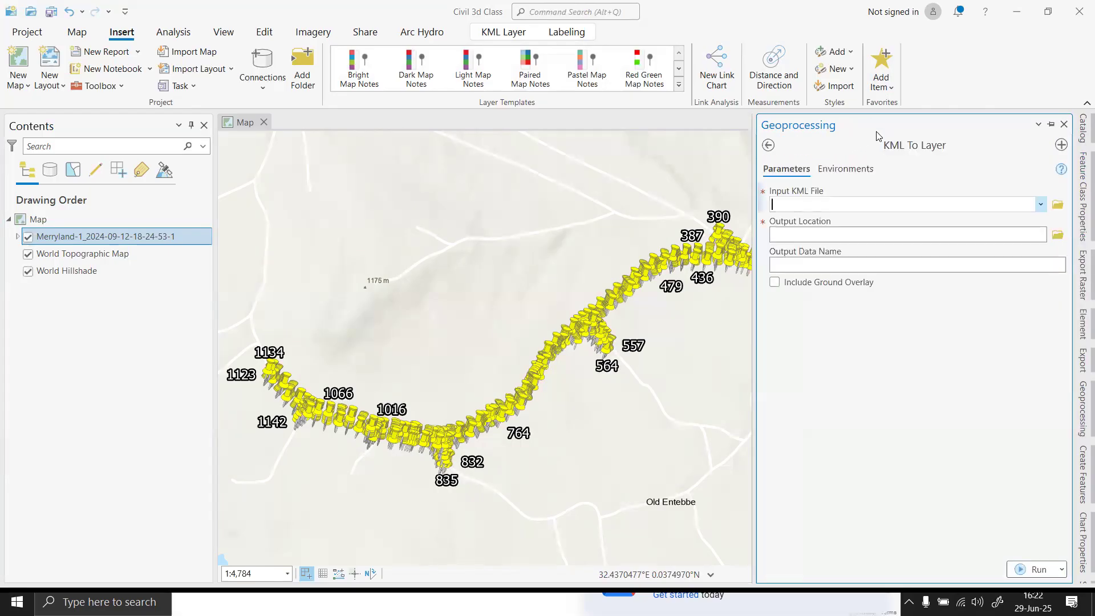
left_click(1039, 205)
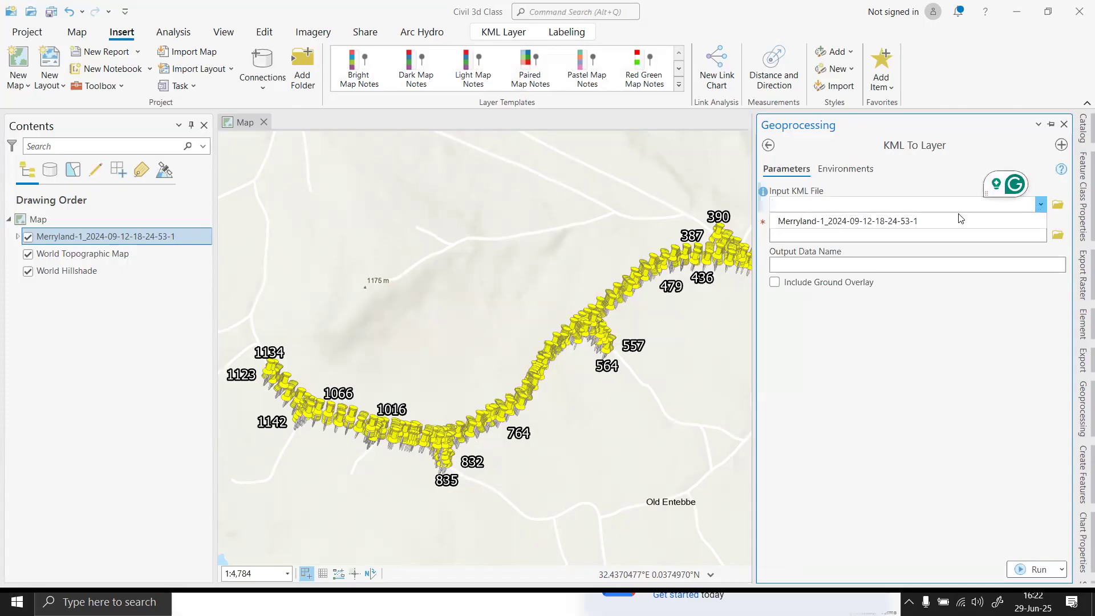
left_click(861, 222)
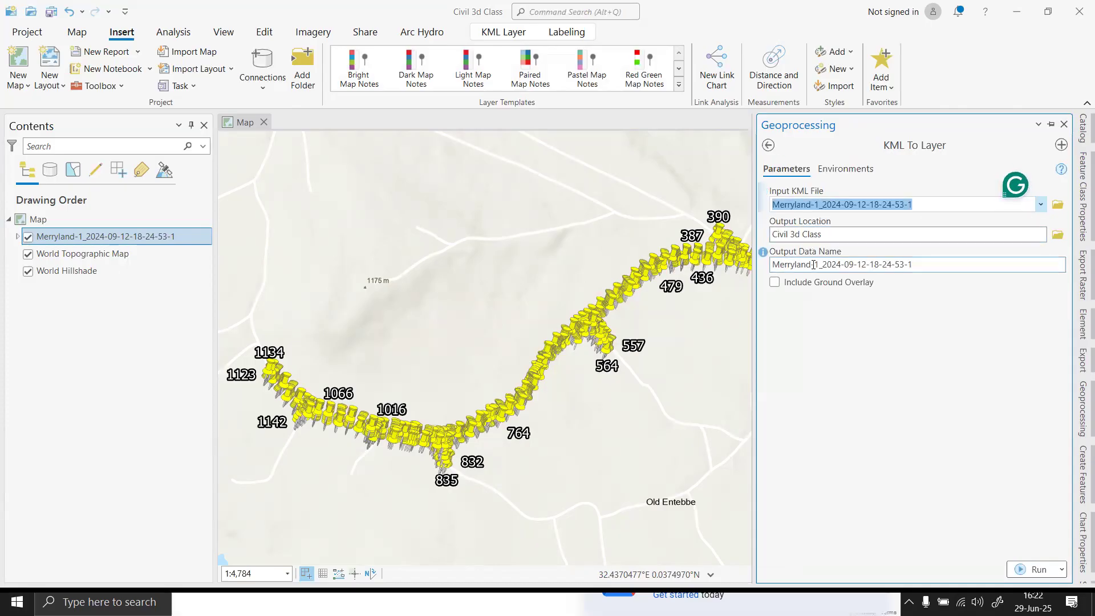
left_click(1030, 570)
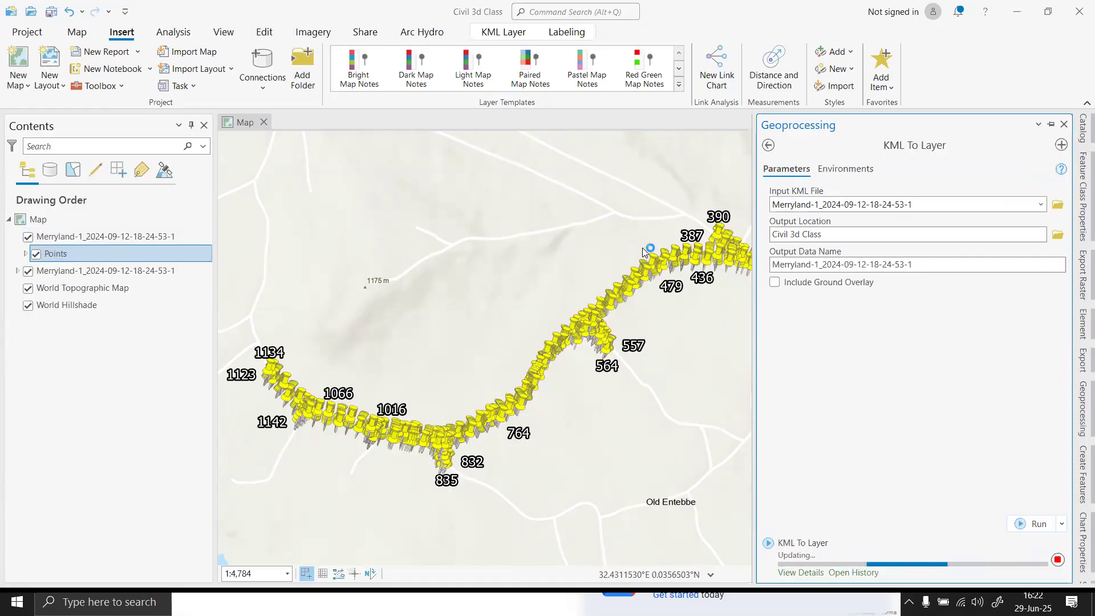
- Expand the converted Merryland group's Points layer in the drawing order to inspect its symbology
left_click(59, 256)
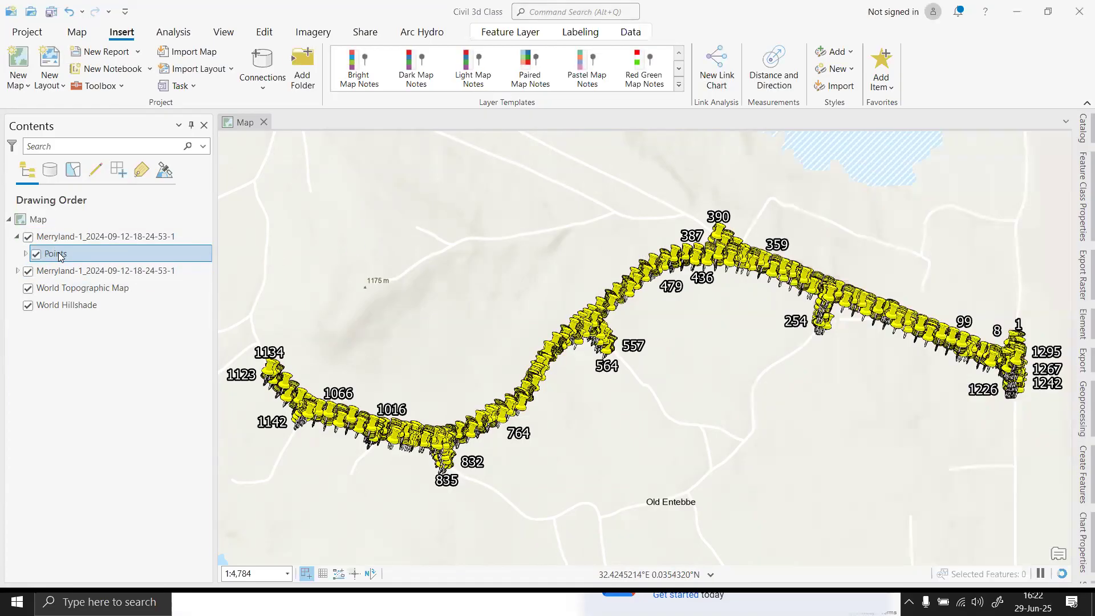
left_click(25, 255)
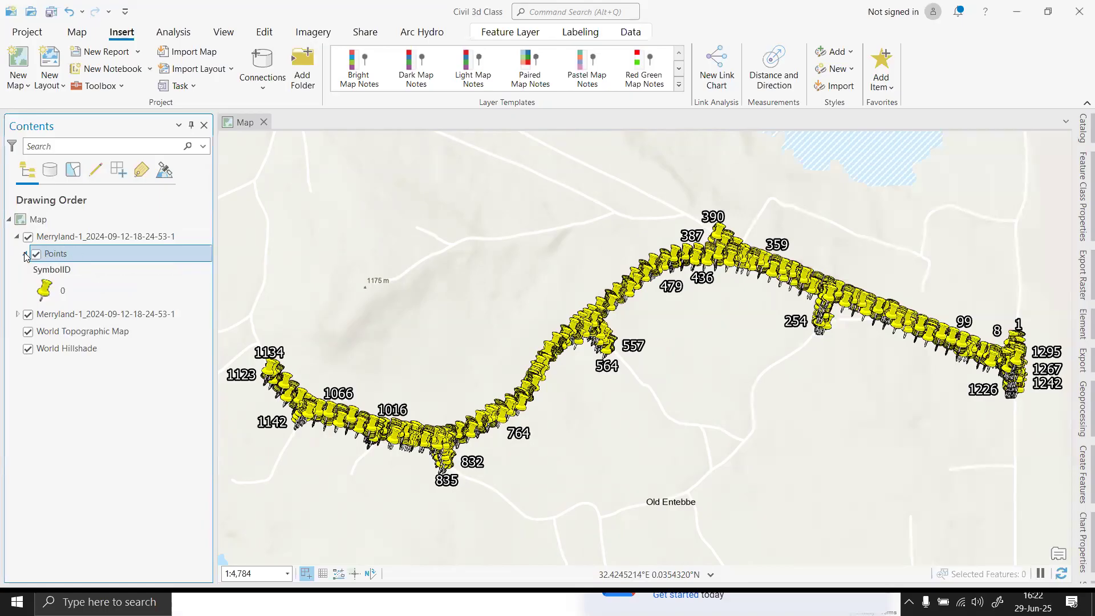
left_click(75, 237)
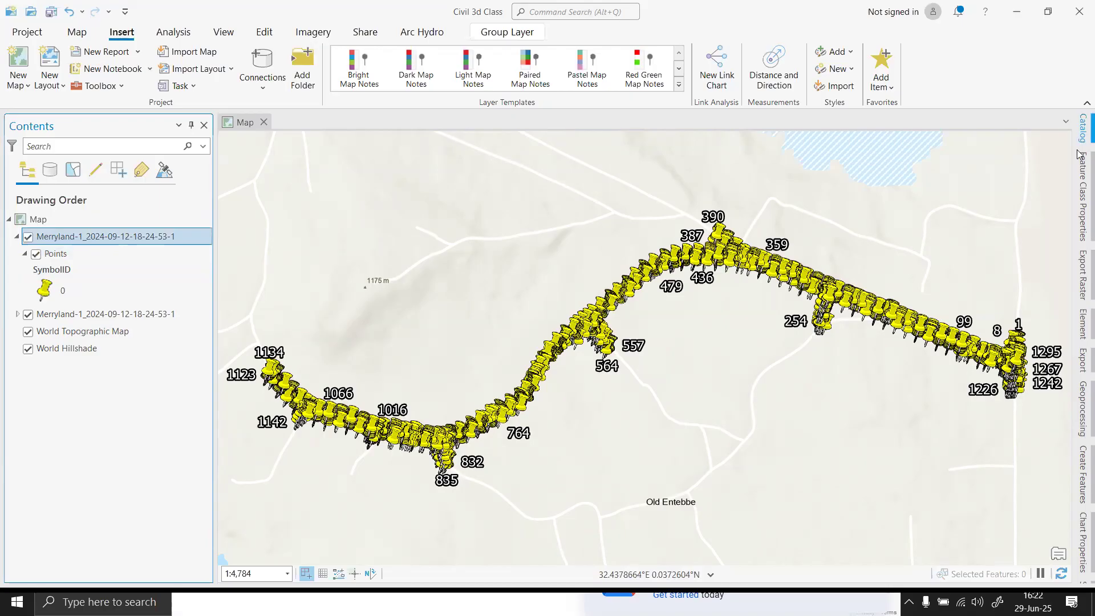
left_click(1082, 408)
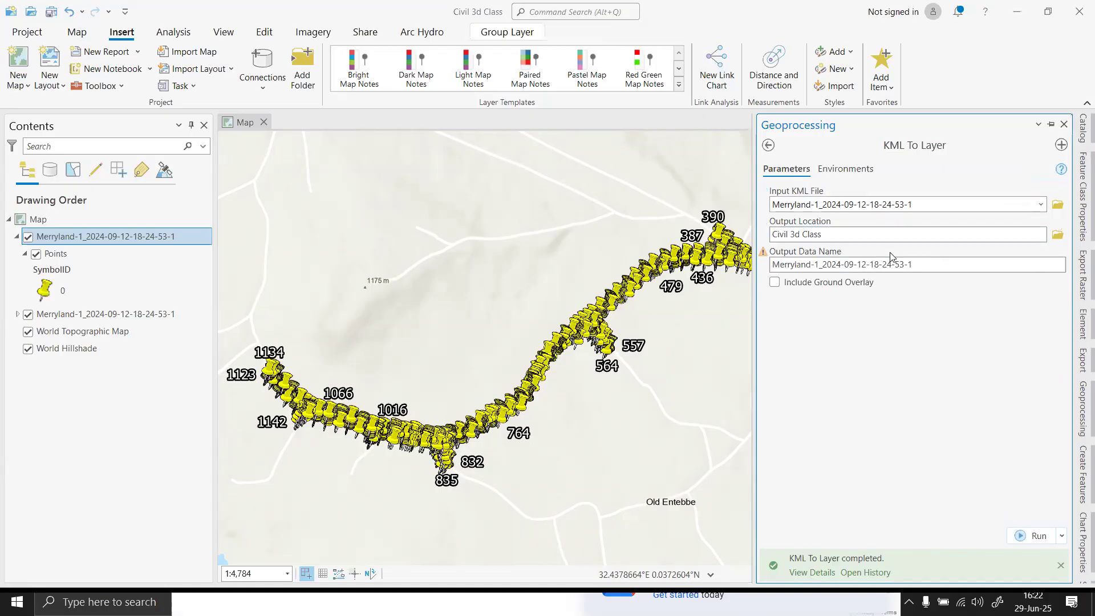
left_click(924, 266)
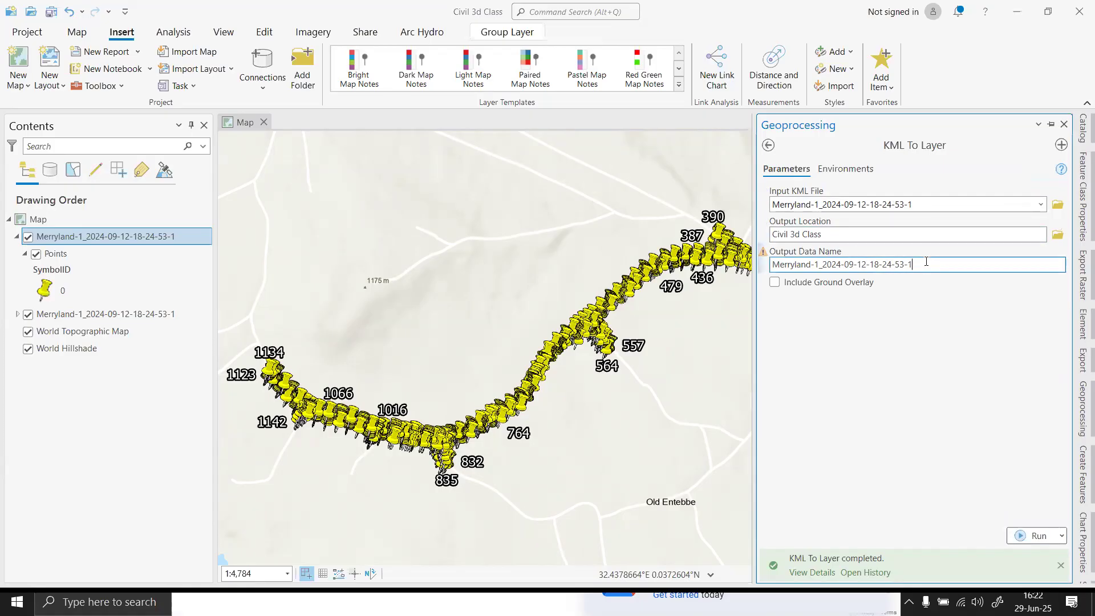
key("BackSpace")
key("BackSpace")
key("BackSpace")
key("BackSpace")
key("BackSpace")
key("BackSpace")
key("BackSpace")
key("BackSpace")
key("BackSpace")
key("BackSpace")
key("BackSpace")
key("BackSpace")
key("BackSpace")
left_click(849, 202)
left_click(768, 145)
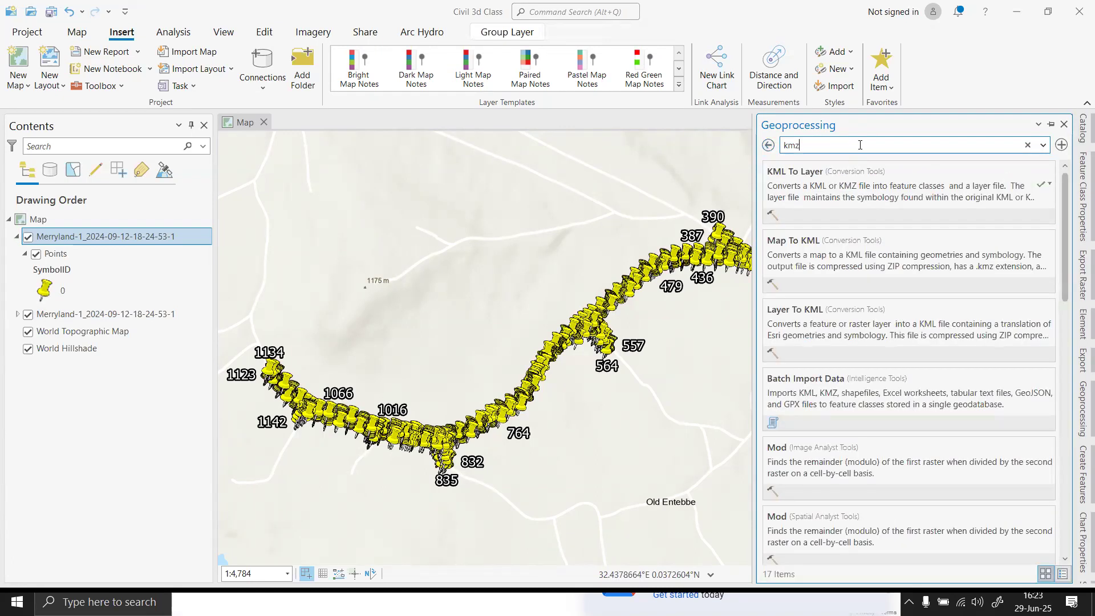
scroll(888, 401, "down", 3)
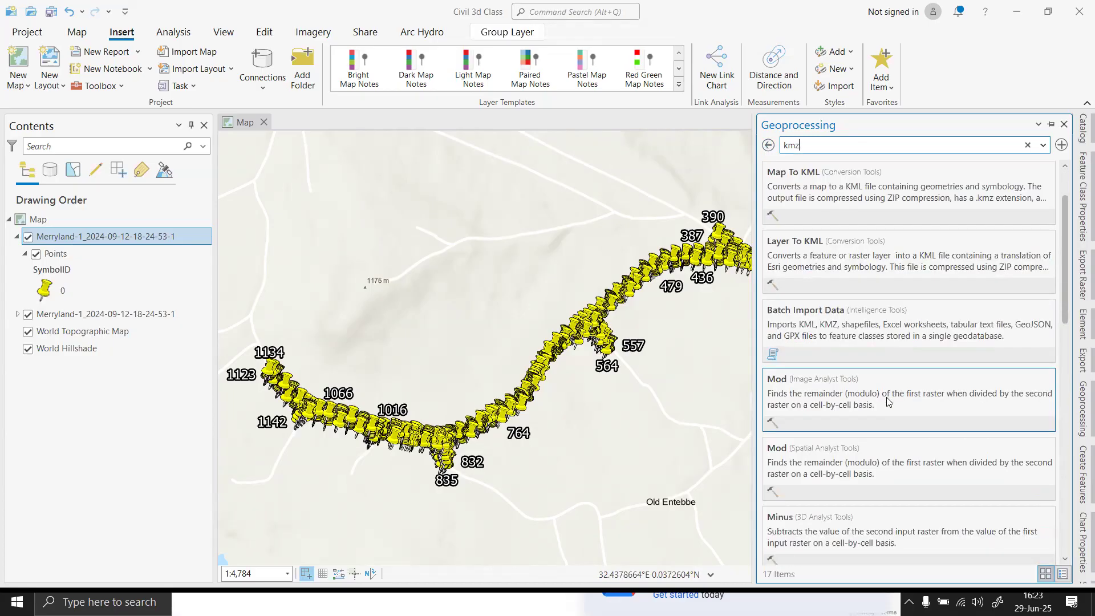
scroll(887, 401, "down", 1)
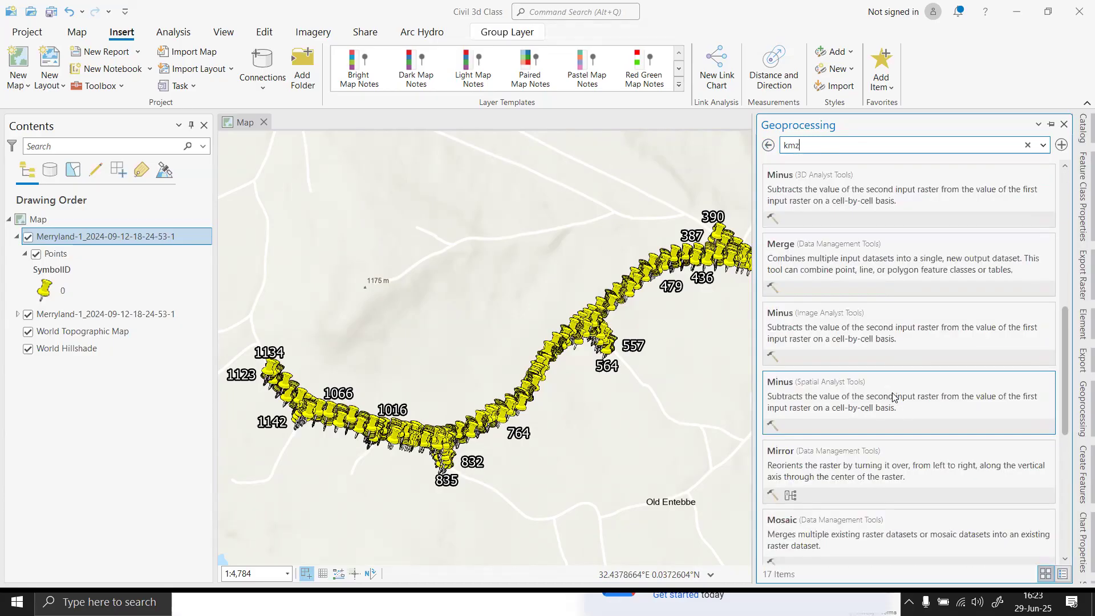
scroll(890, 377, "up", 4)
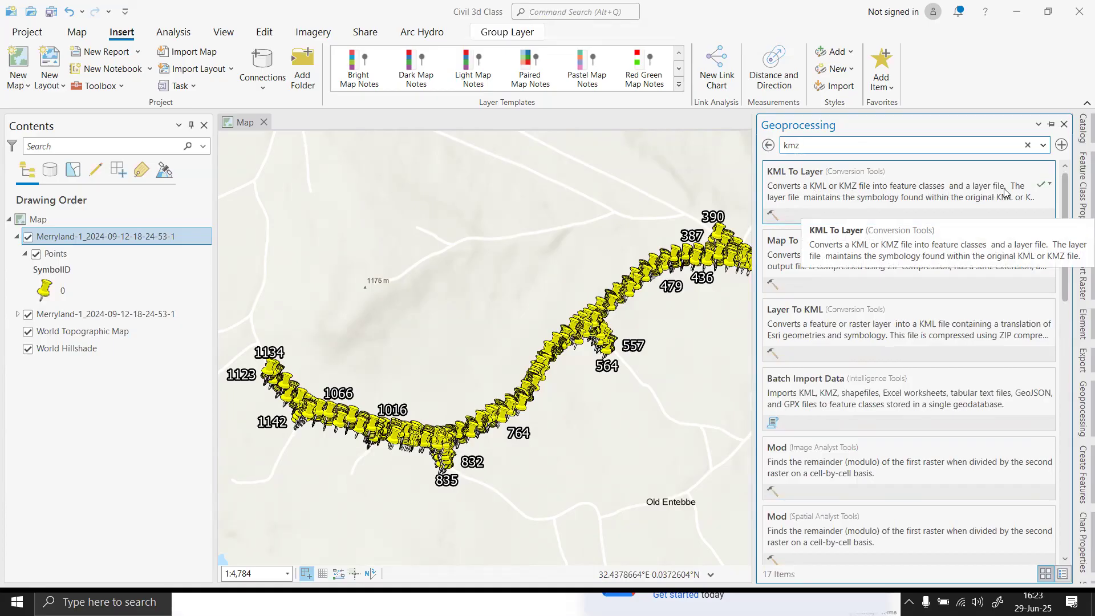
left_click(813, 189)
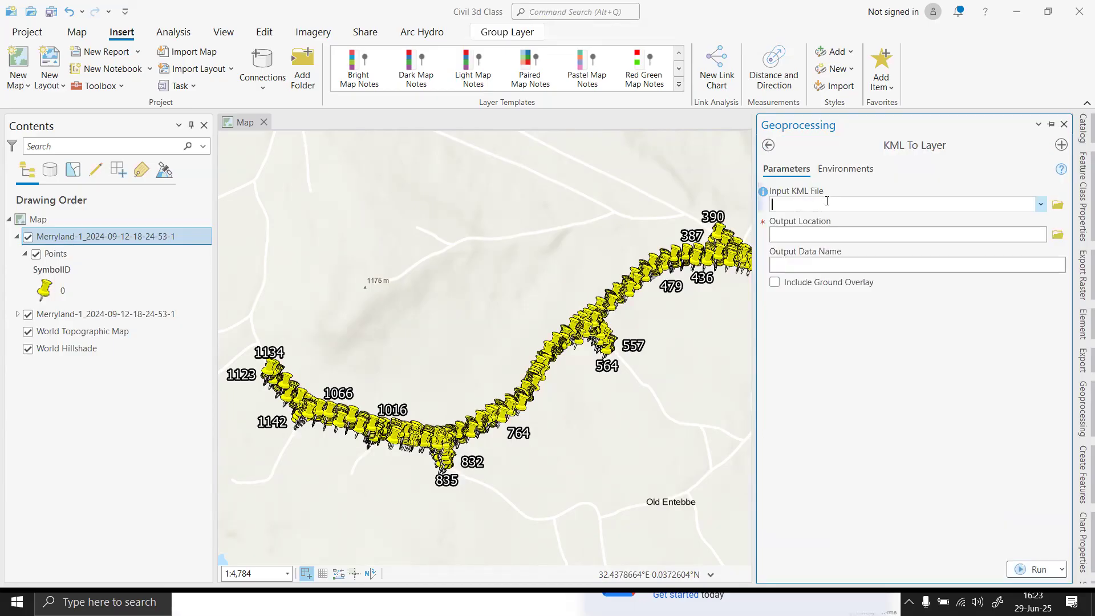
left_click(878, 204)
left_click(888, 220)
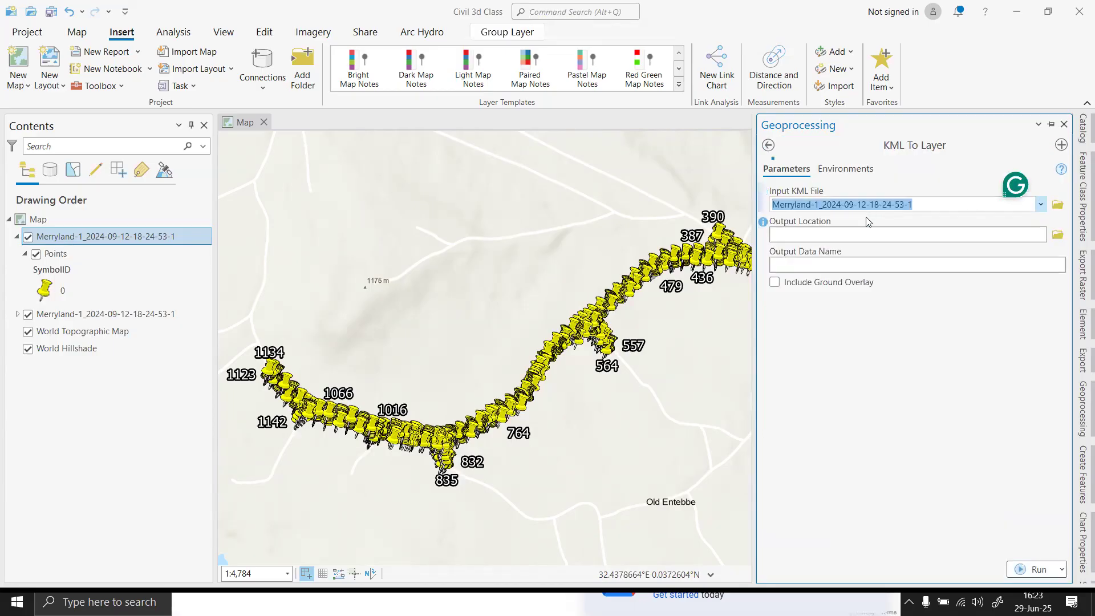
left_click(942, 267)
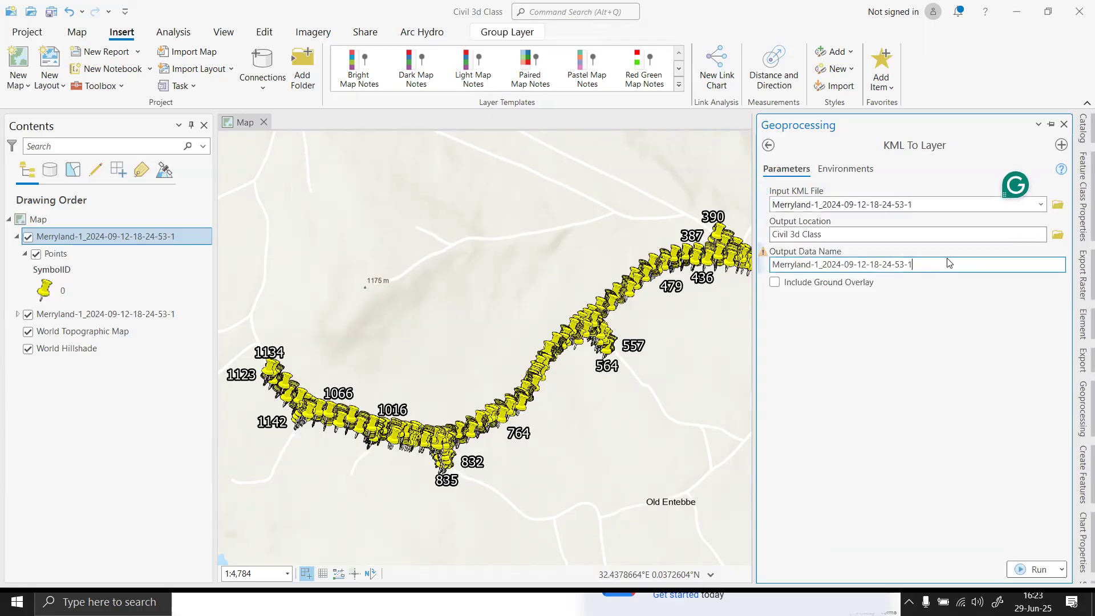
key("BackSpace")
key("BackSpace")
key("BackSpace")
key("BackSpace")
key("BackSpace")
key("BackSpace")
key("BackSpace")
key("BackSpace")
key("BackSpace")
key("BackSpace")
key("BackSpace")
key("BackSpace")
key("BackSpace")
key("BackSpace")
key("BackSpace")
key("BackSpace")
left_click(849, 170)
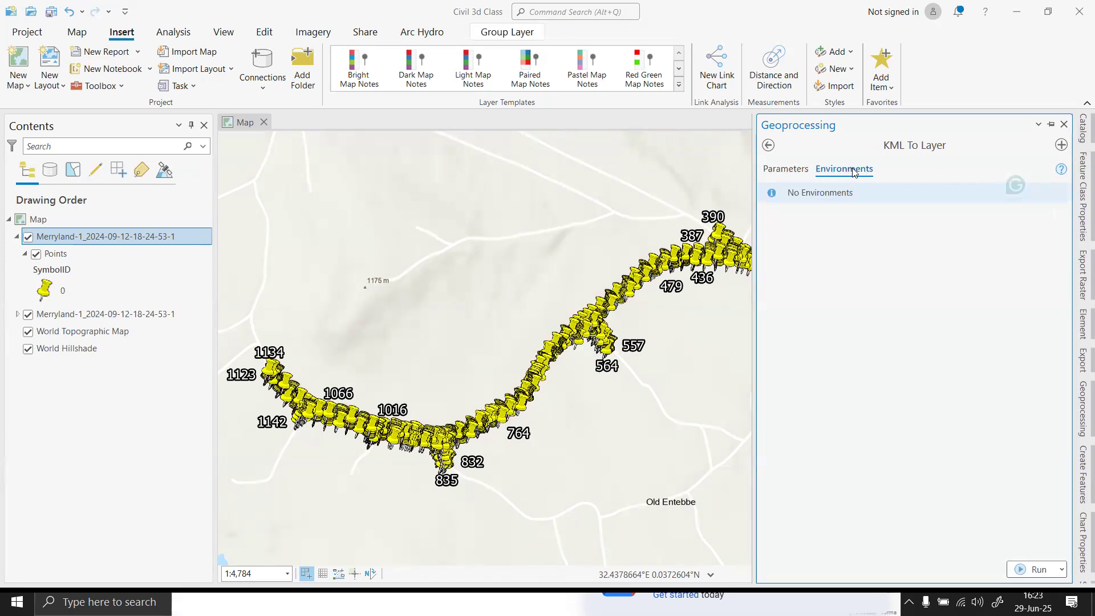
left_click(786, 171)
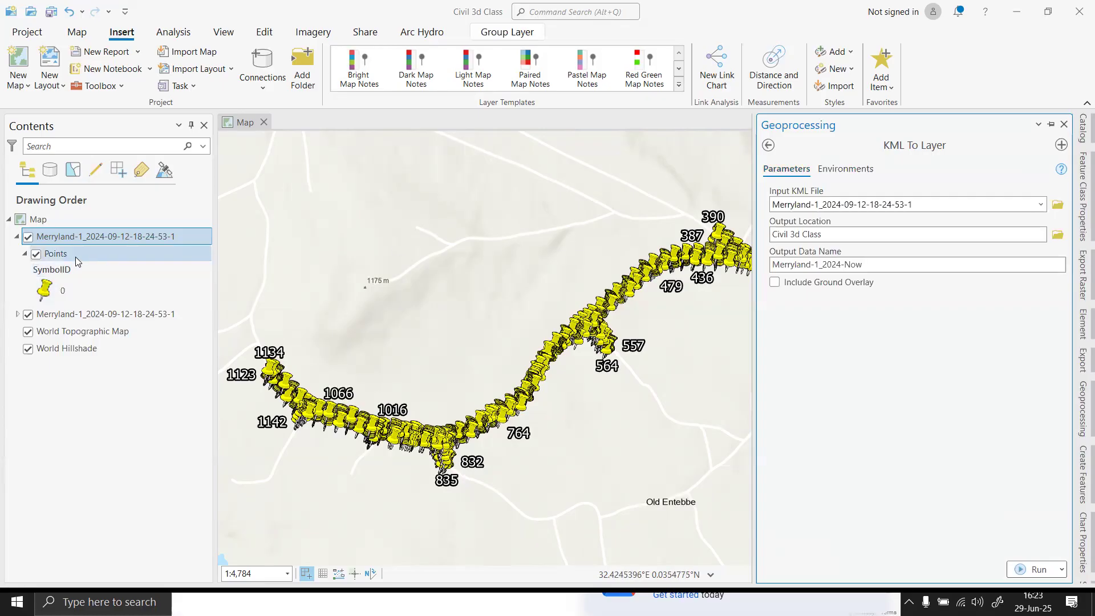
left_click(1037, 570)
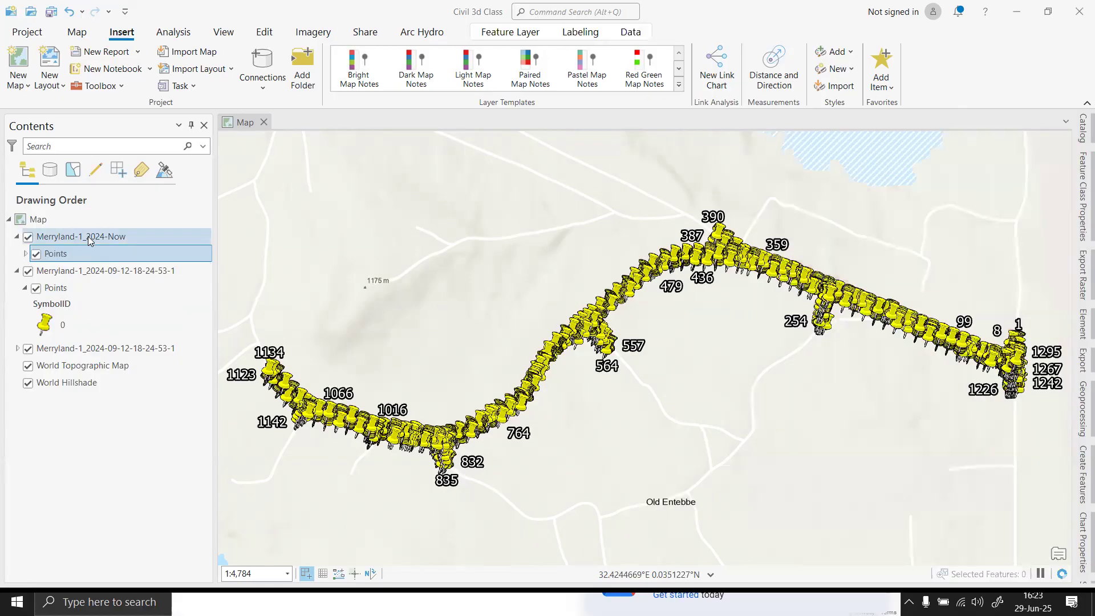
right_click(88, 236)
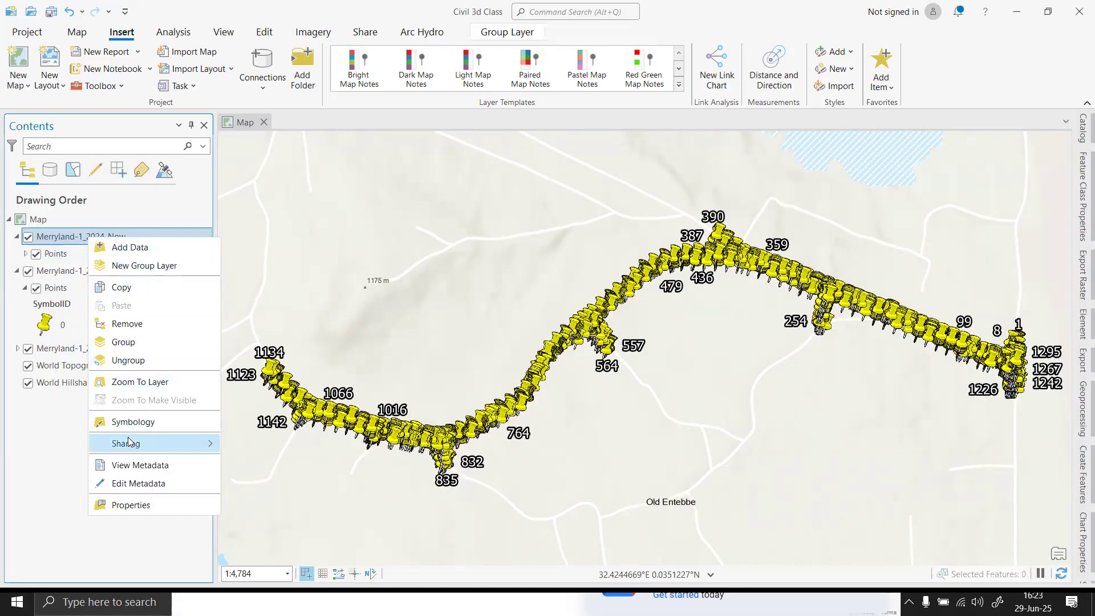
left_click(36, 253)
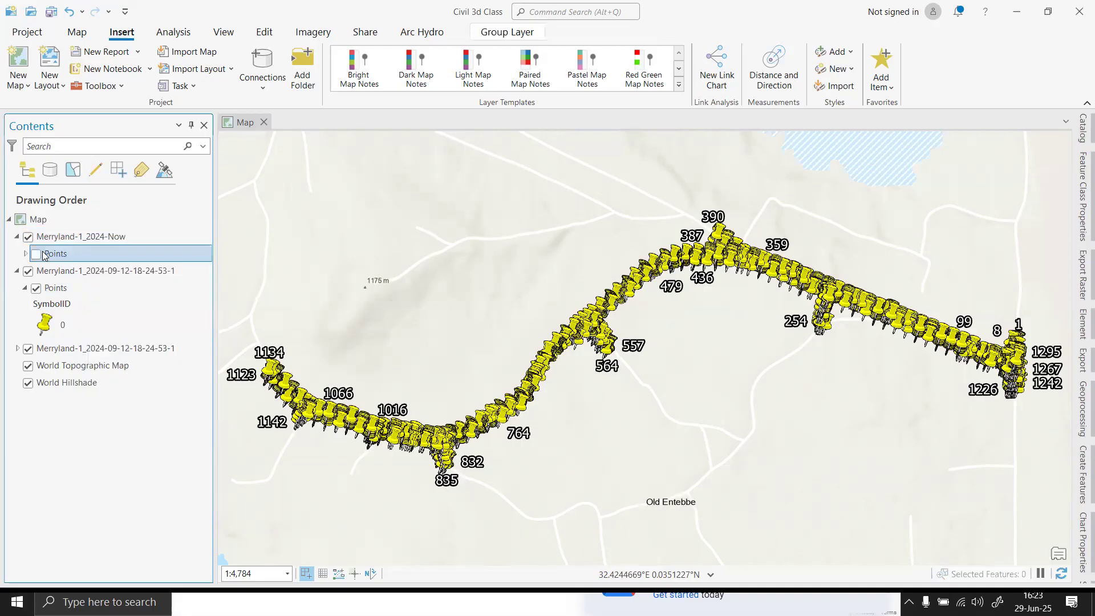
left_click(36, 254)
right_click(49, 254)
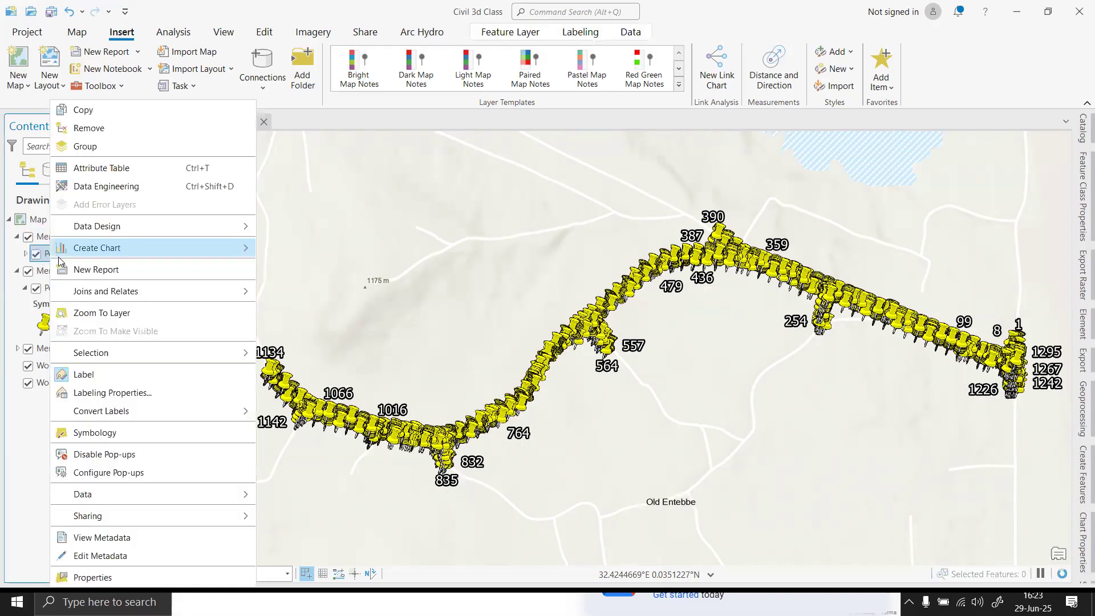
left_click(28, 270)
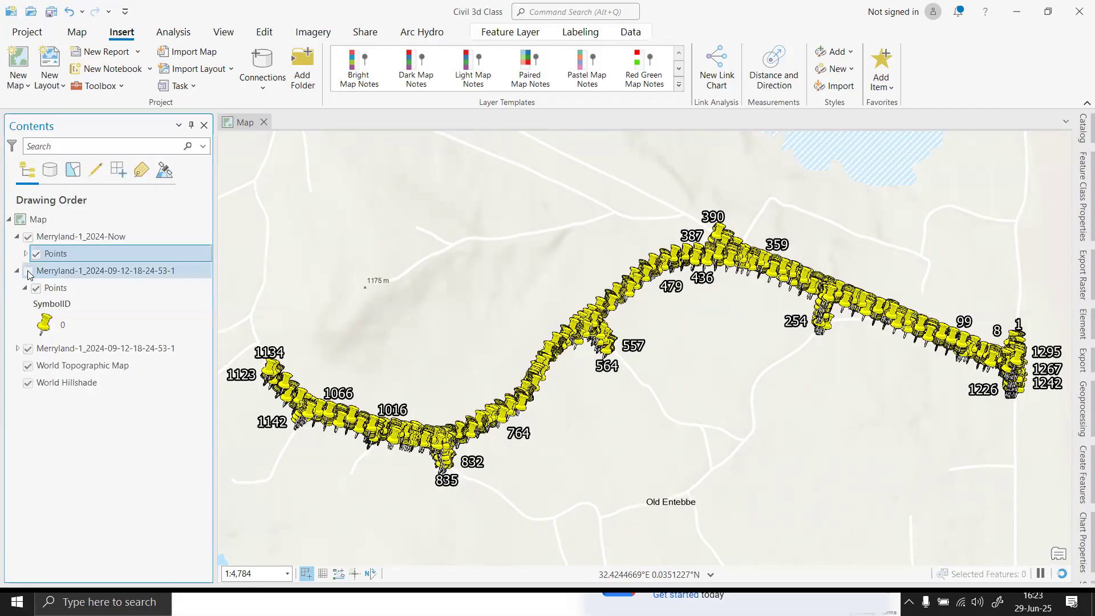
left_click(28, 349)
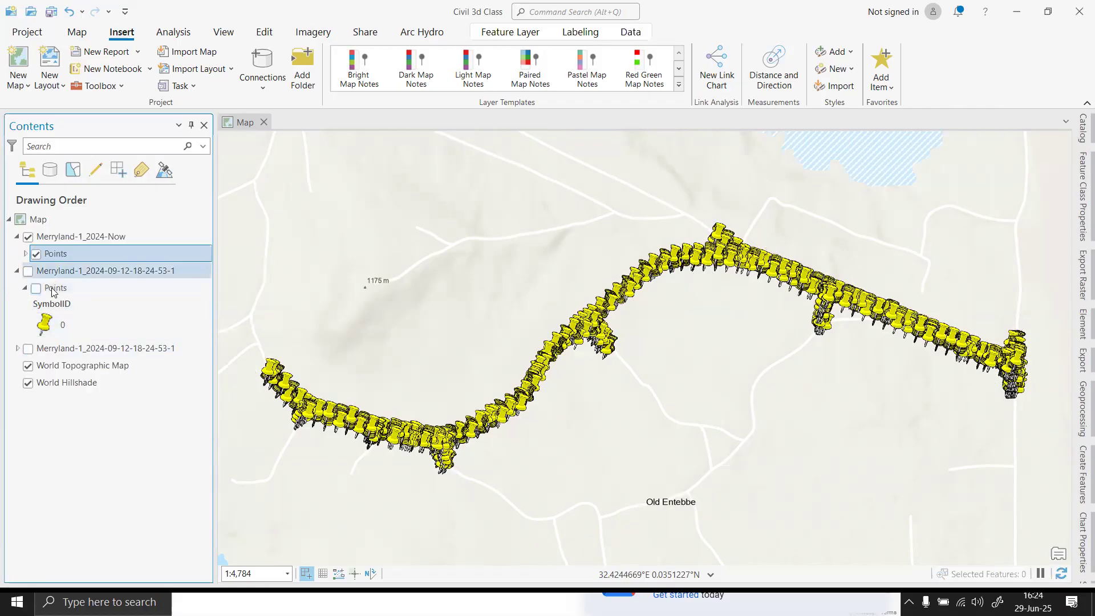
left_click(69, 237)
right_click(69, 237)
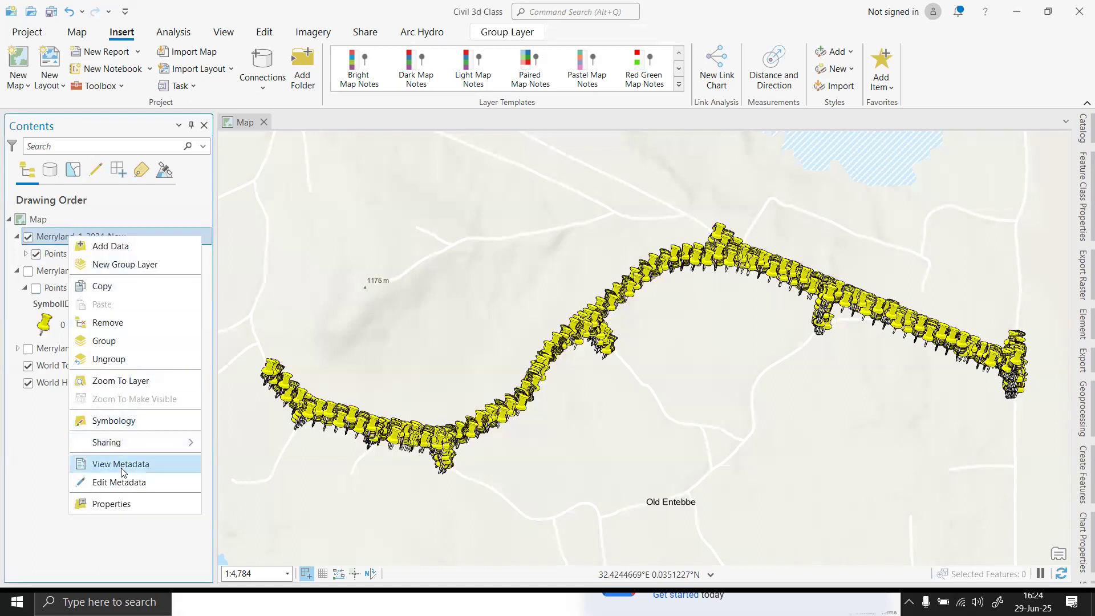
- Open the Export to CAD tool by searching the geoprocessing tools for cad
left_click(1082, 402)
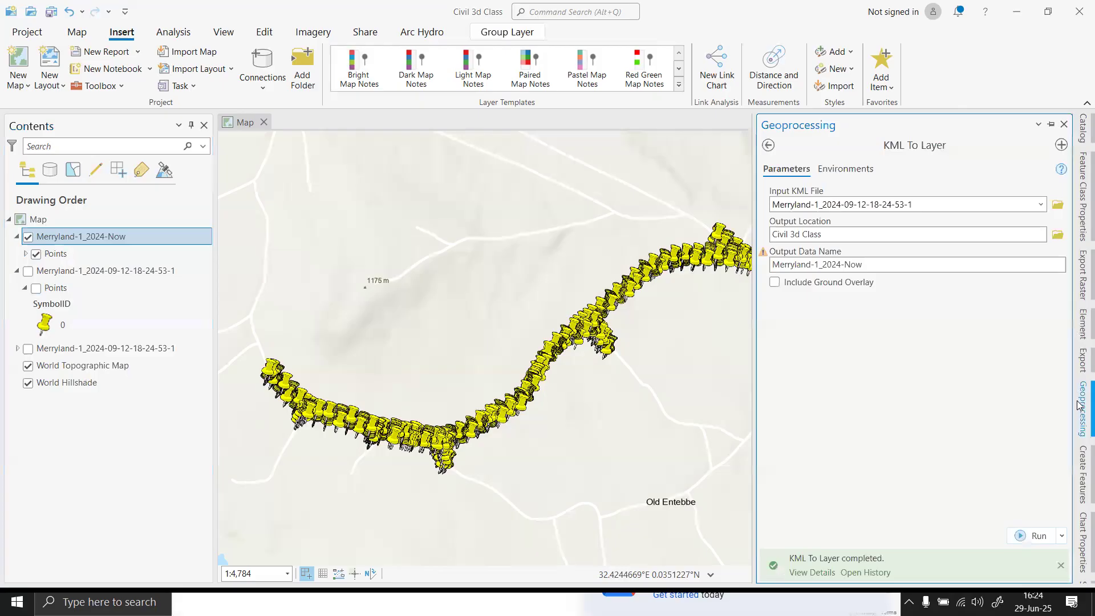
left_click(768, 145)
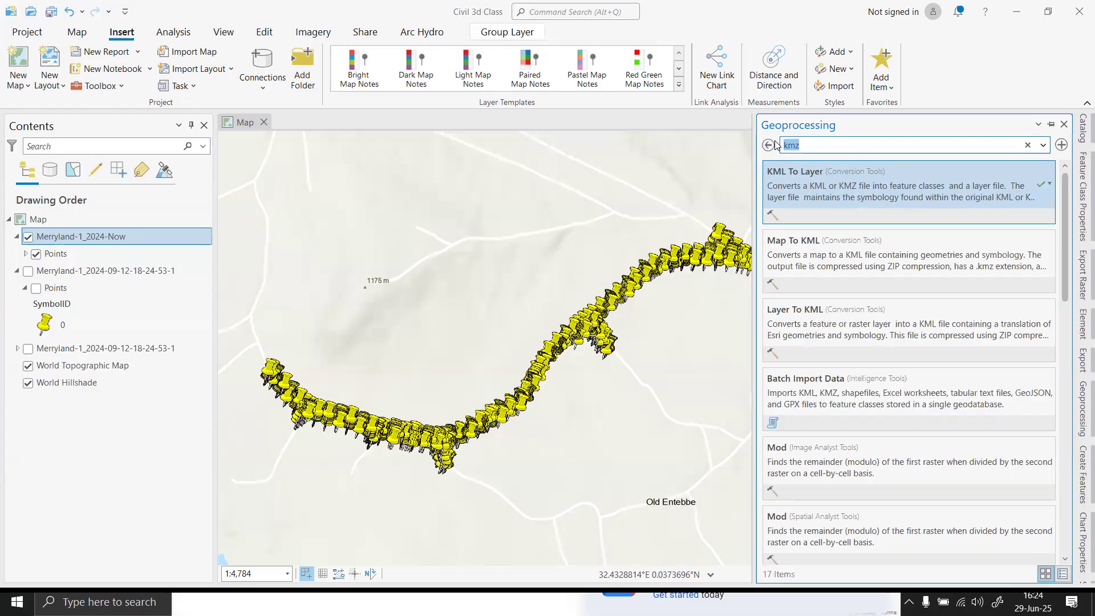
type("ex")
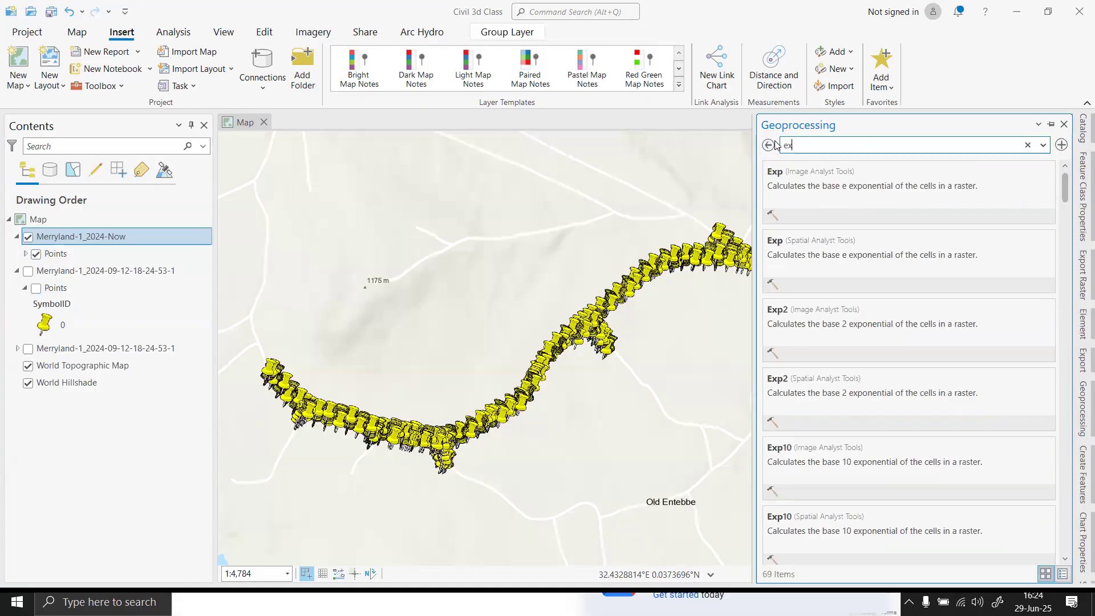
key("BackSpace")
key("BackSpace")
type("ca")
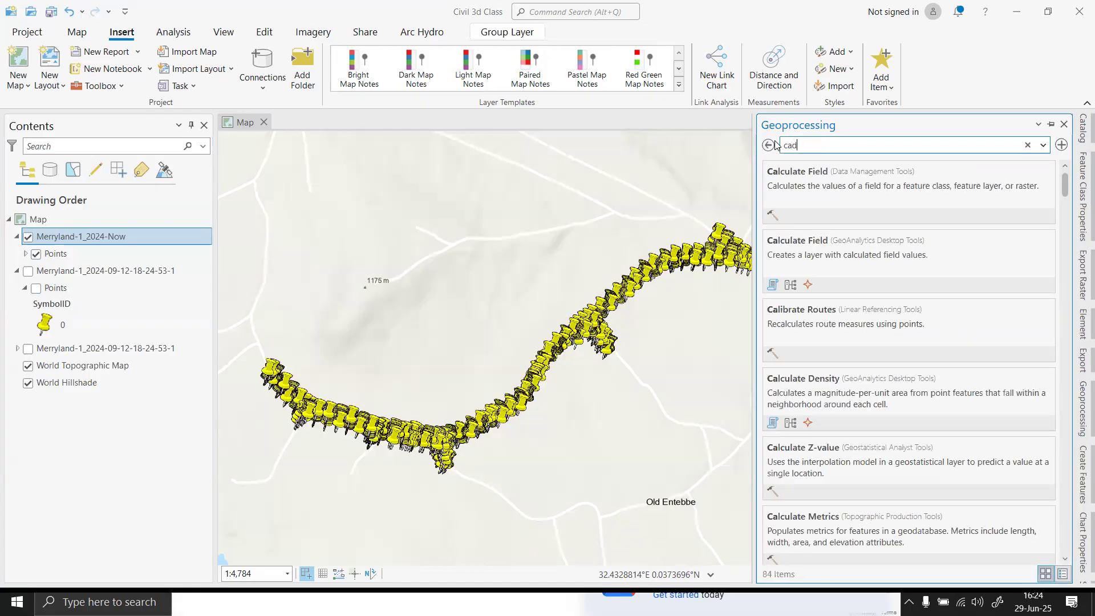
type("d")
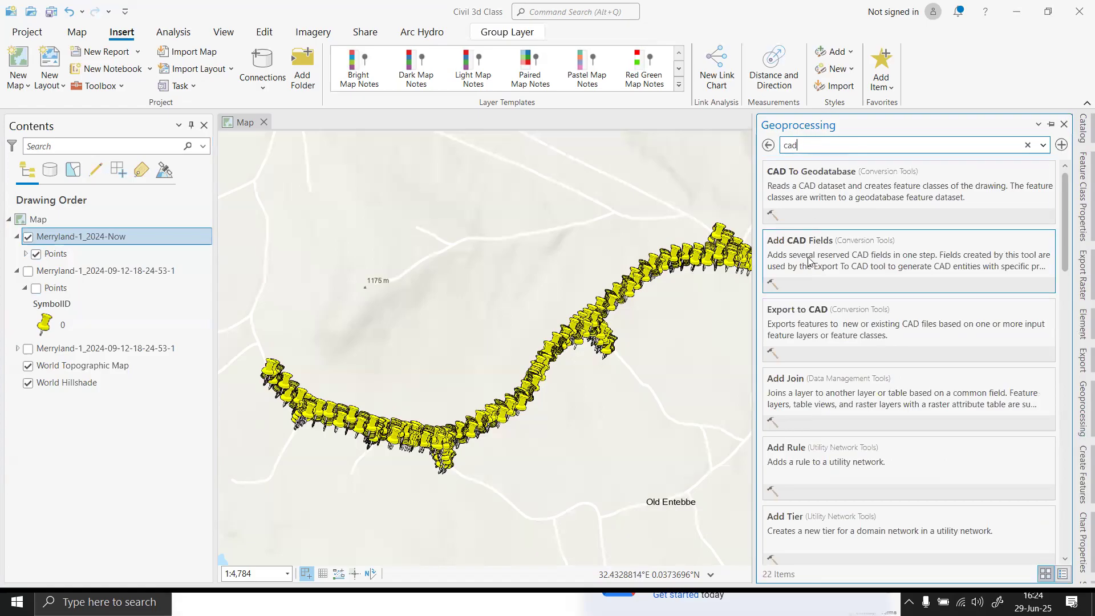
left_click(808, 315)
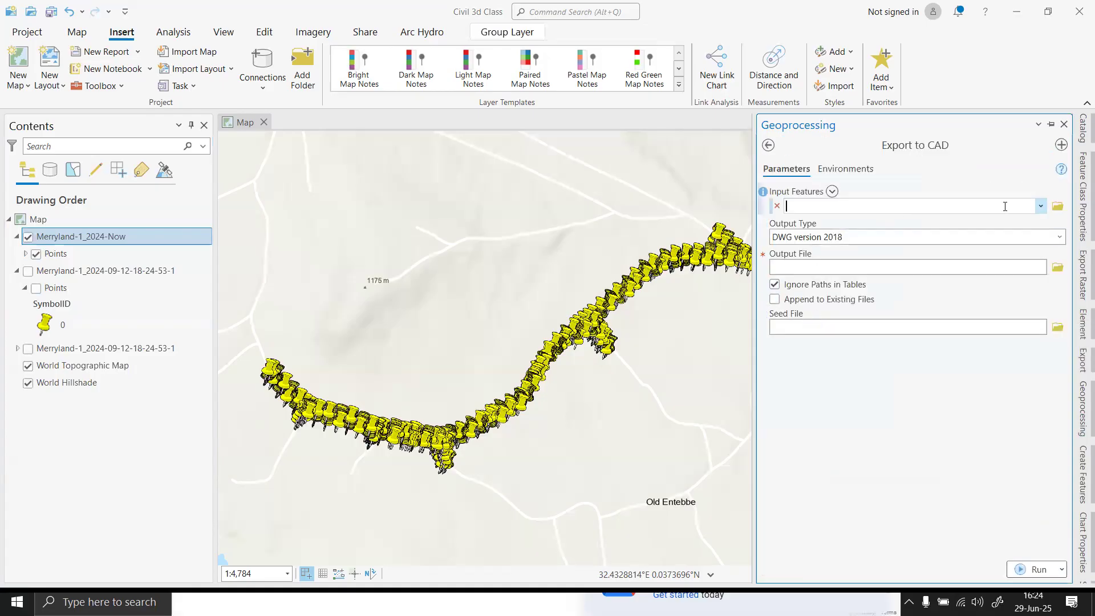
- Run Export to CAD on Merryland-1_2024-Now\Points as DWG version 2018 to Points_ExportCAD.dwg, copying the output folder's path
left_click(1041, 204)
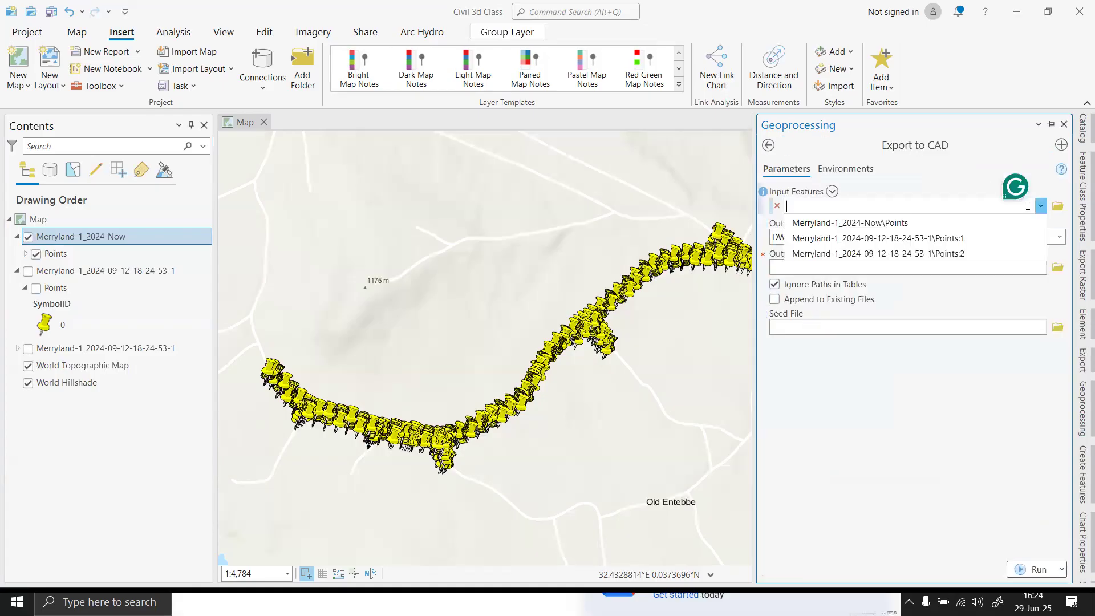
left_click(872, 225)
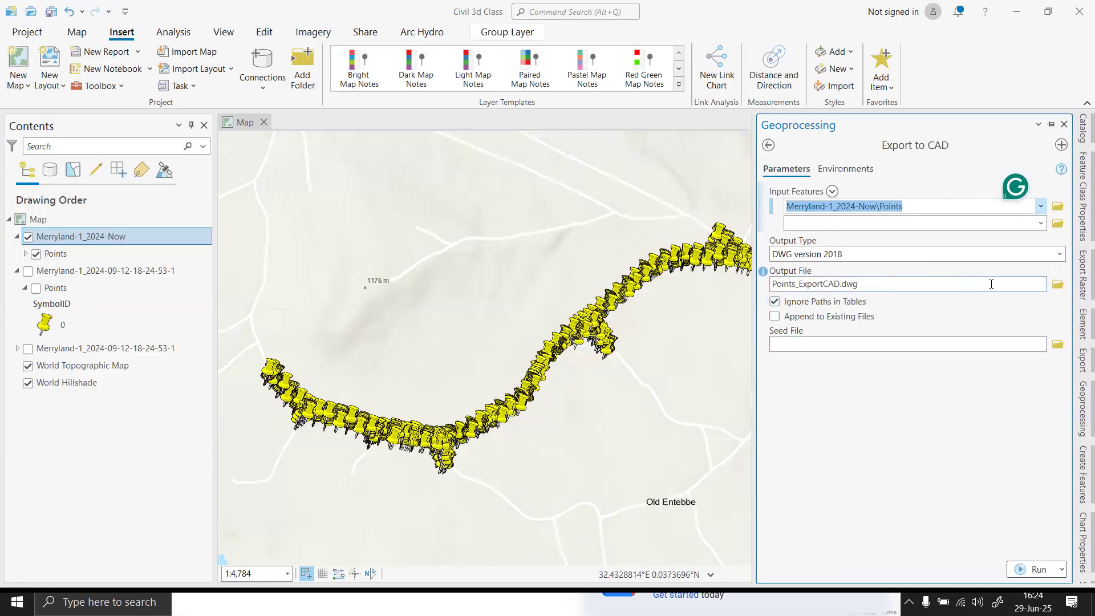
left_click(1057, 284)
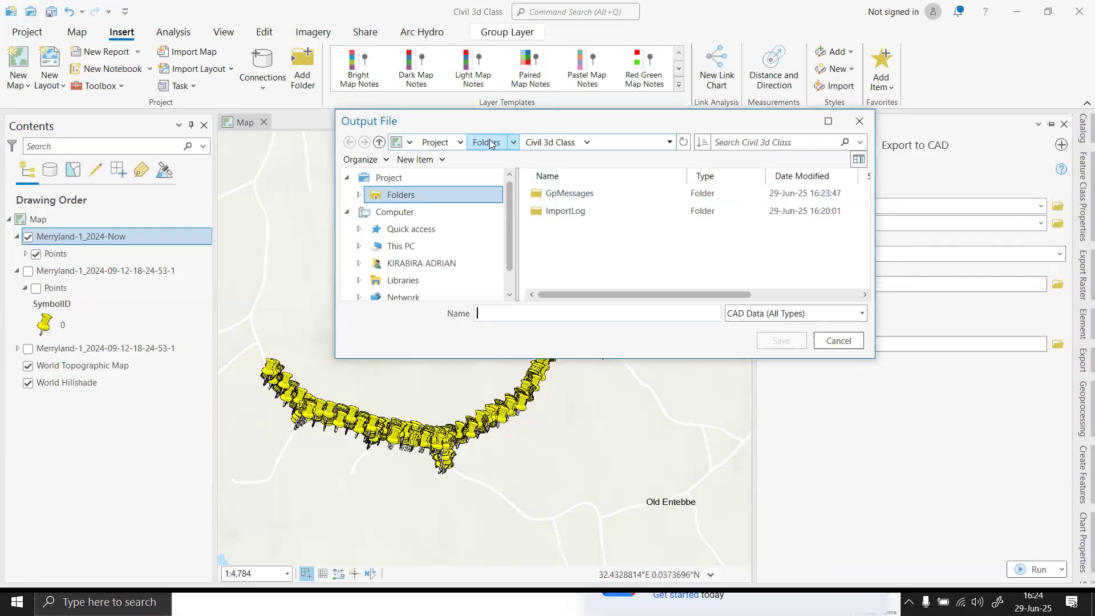
left_click(634, 142)
key("ctrl+c")
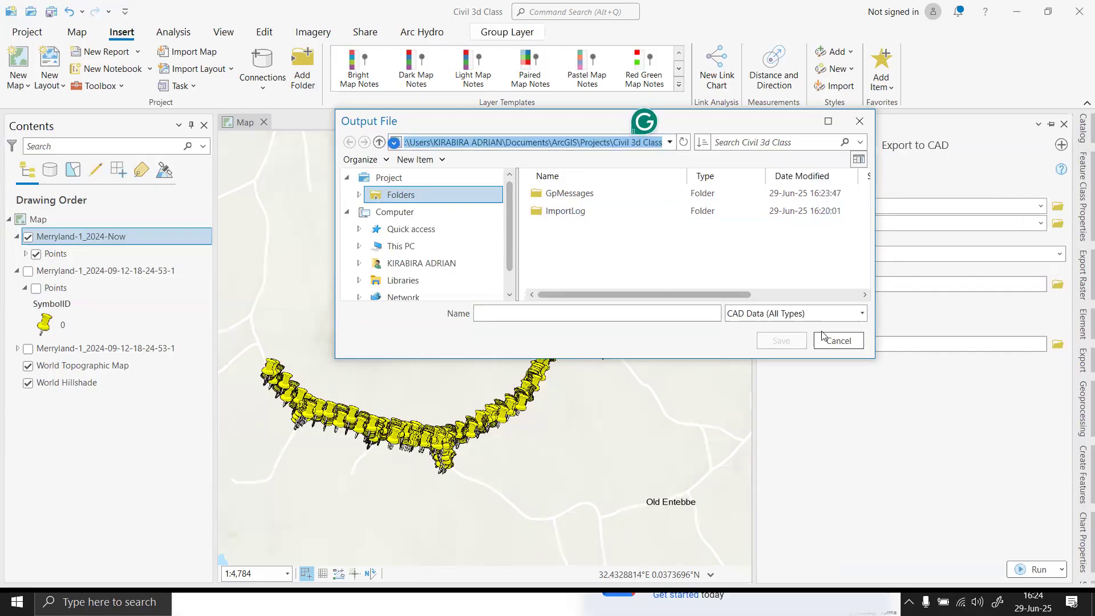
left_click(833, 340)
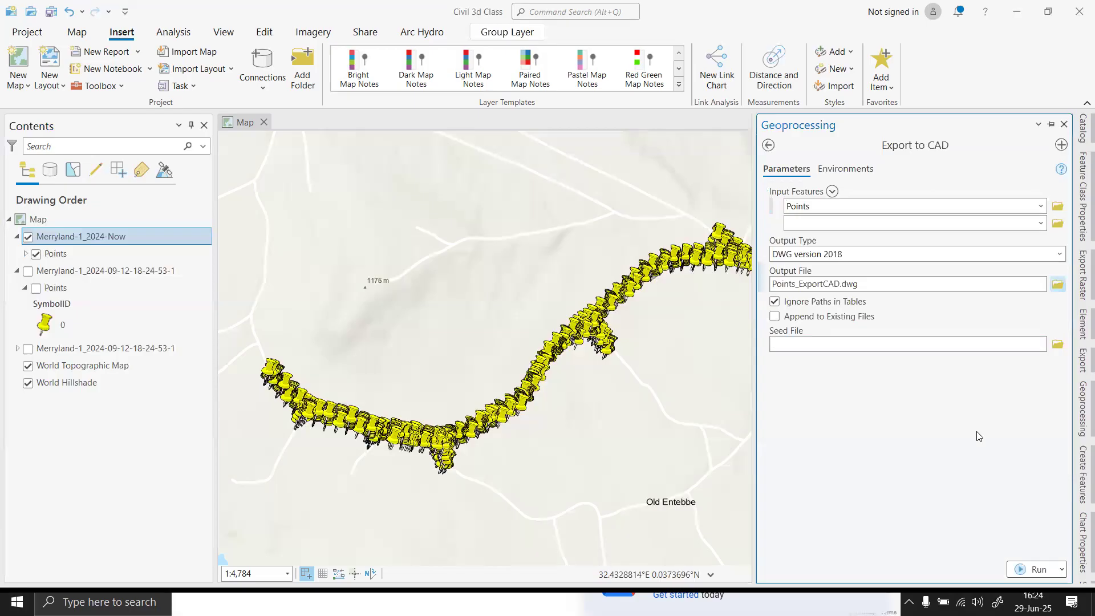
left_click(1032, 569)
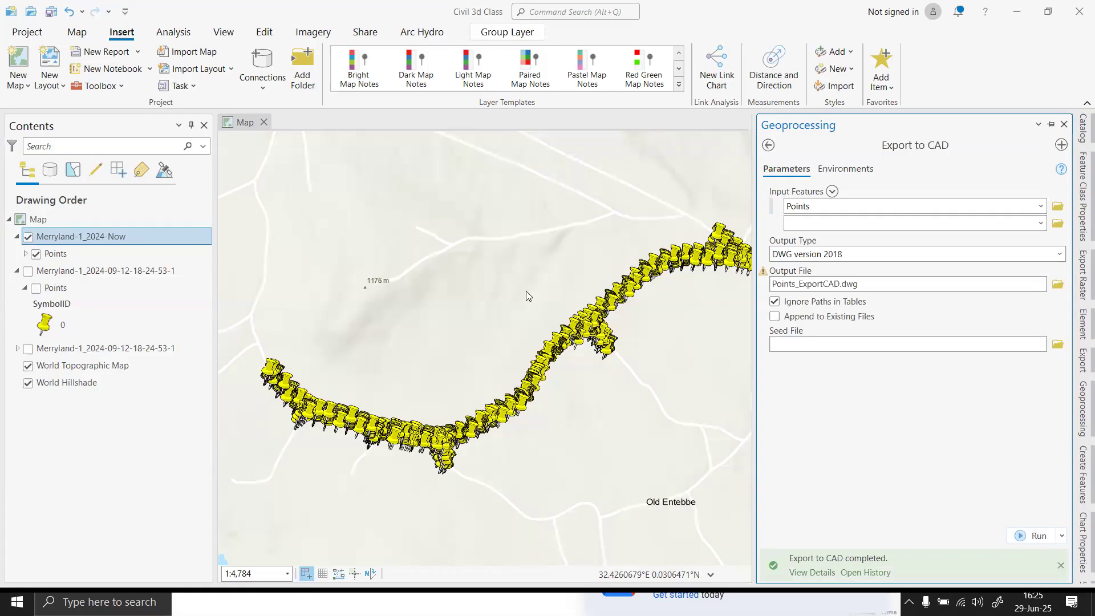
- Open the Civil 3d Class project folder in File Explorer from the copied path and select Points_ExportCAD.dwg
key("super+e")
left_click(627, 116)
key("ctrl+v")
key("Return")
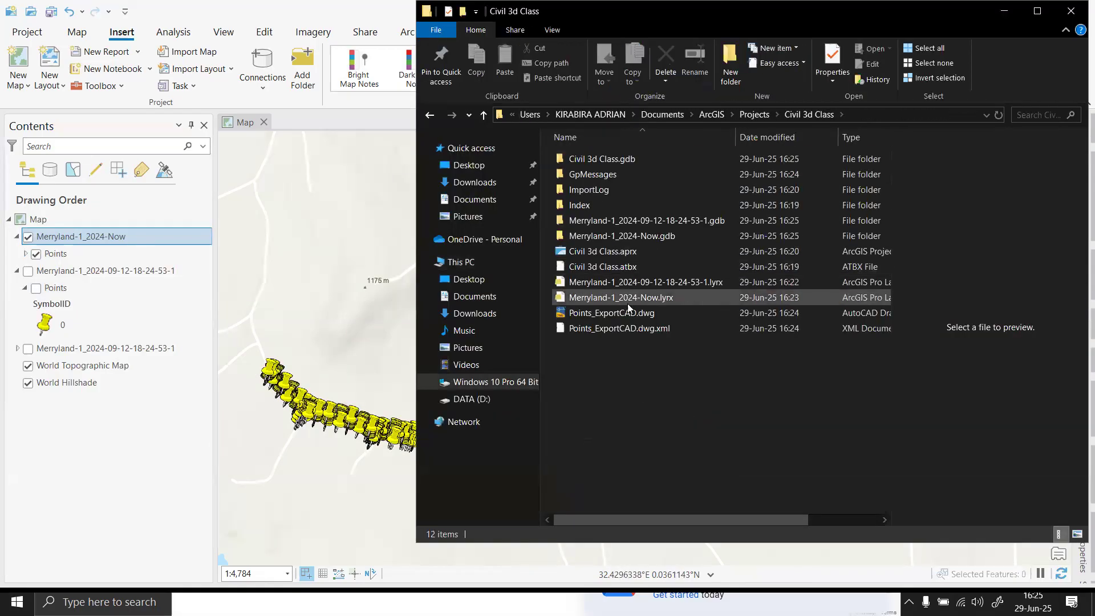
left_click(626, 314)
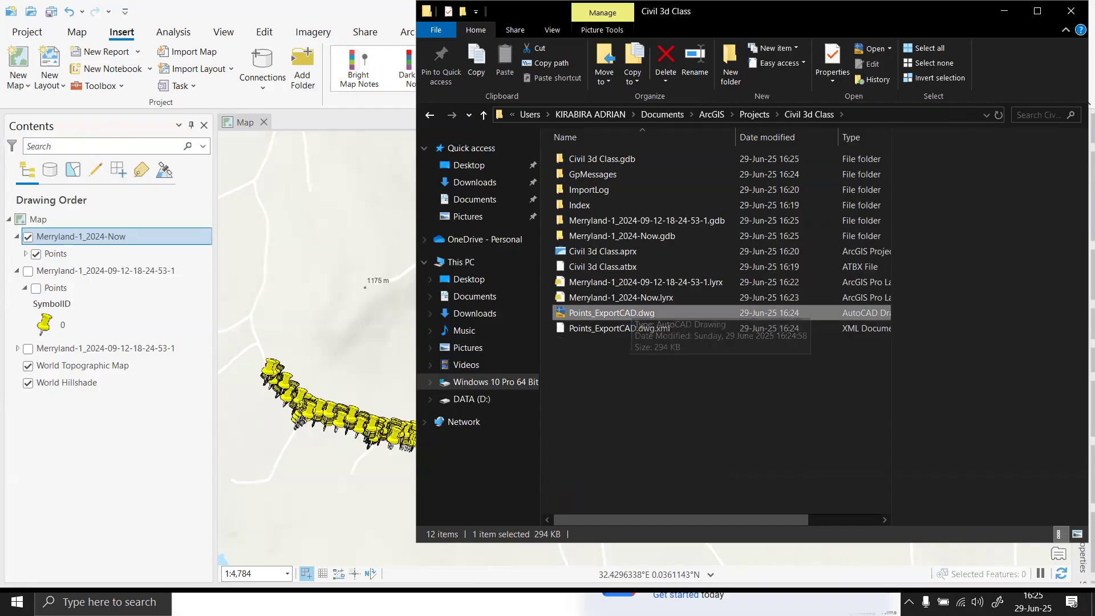
- Switch to Civil 3D and open Points_ExportCAD.dwg there from the Civil 3d Class folder window, closing the Downloads window
key("super")
mouse_move(744, 602)
left_click(899, 542)
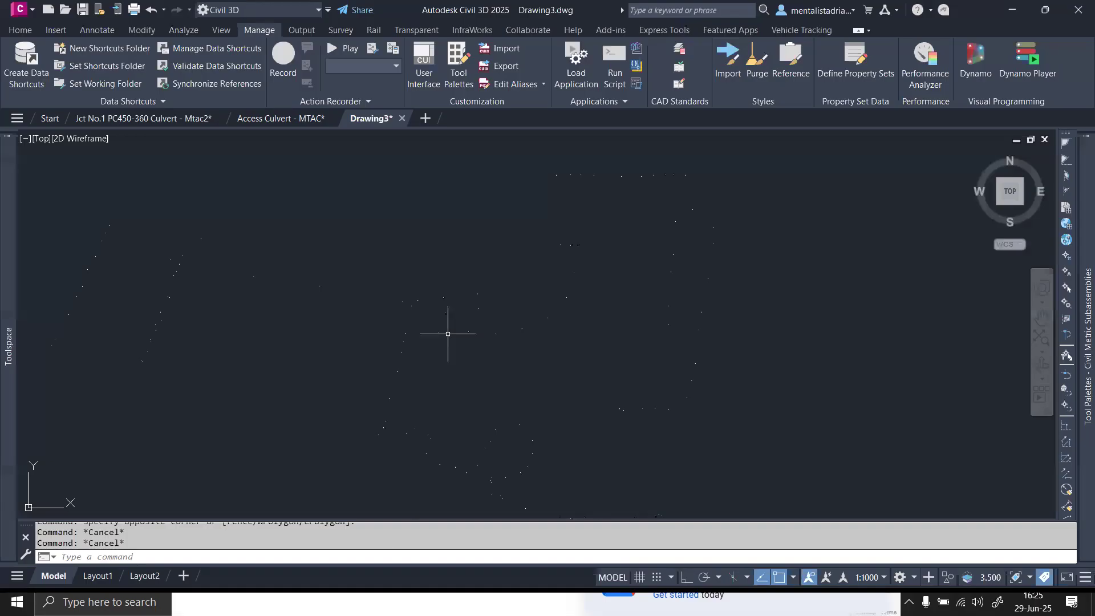
key("super")
mouse_move(366, 602)
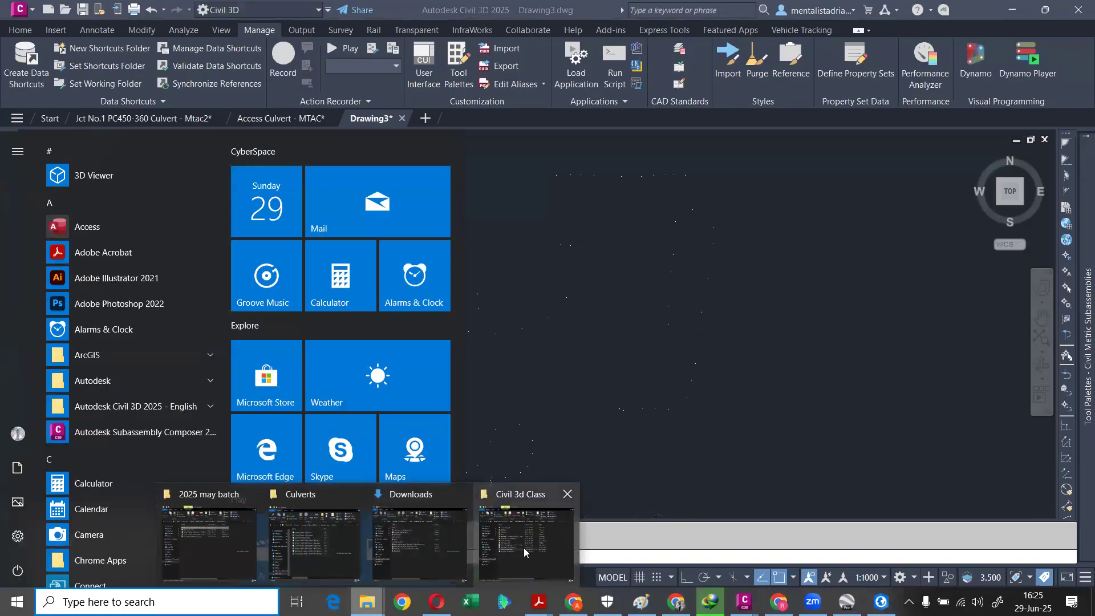
left_click(433, 548)
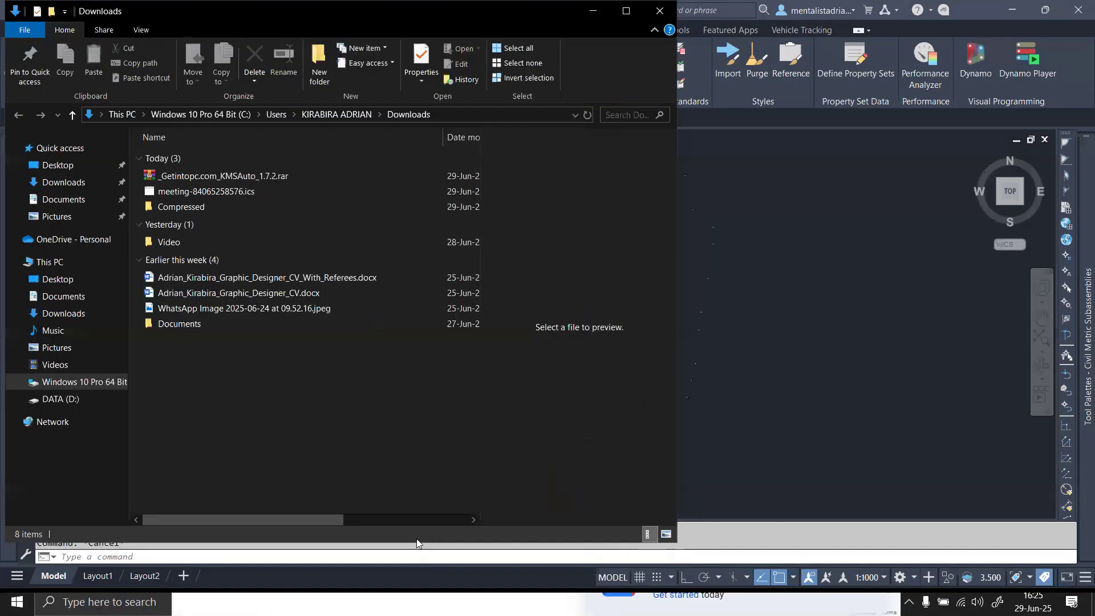
left_click(660, 10)
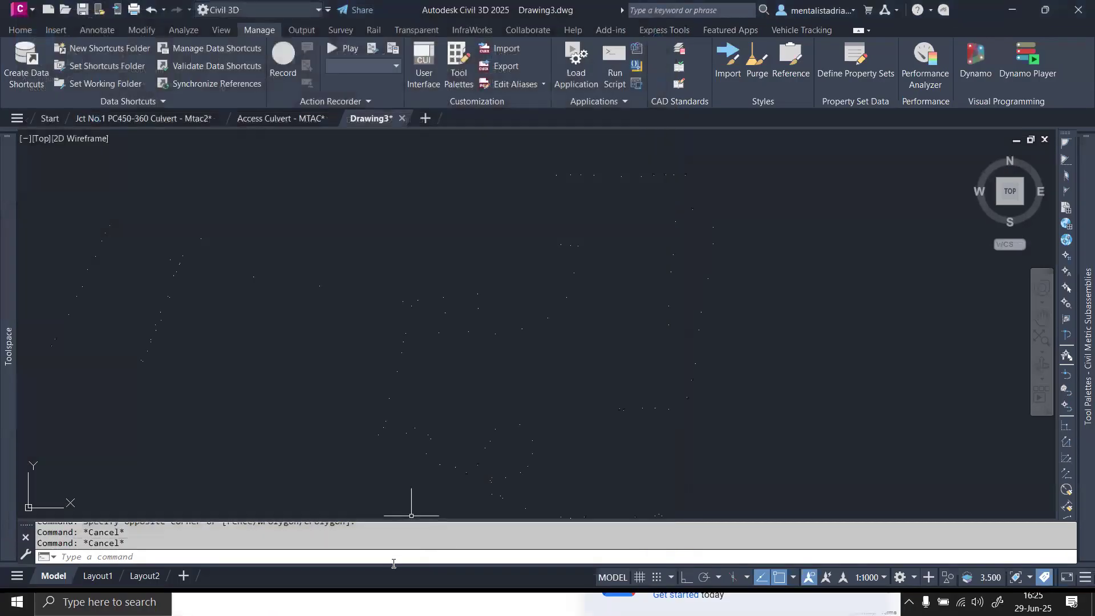
key("super")
mouse_move(367, 602)
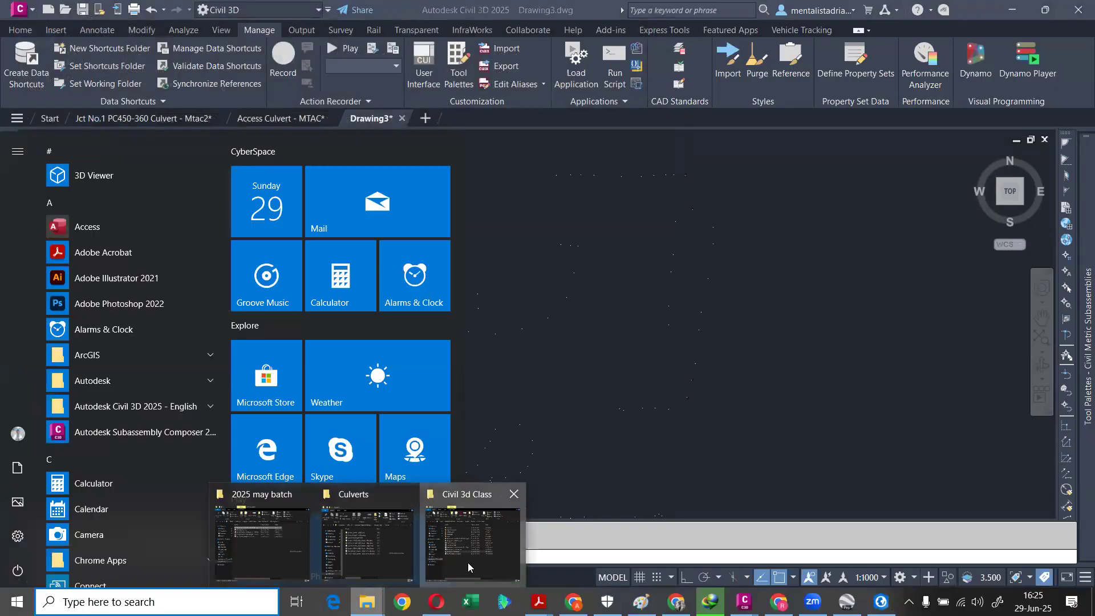
left_click(468, 563)
left_click_drag(657, 327, 364, 114)
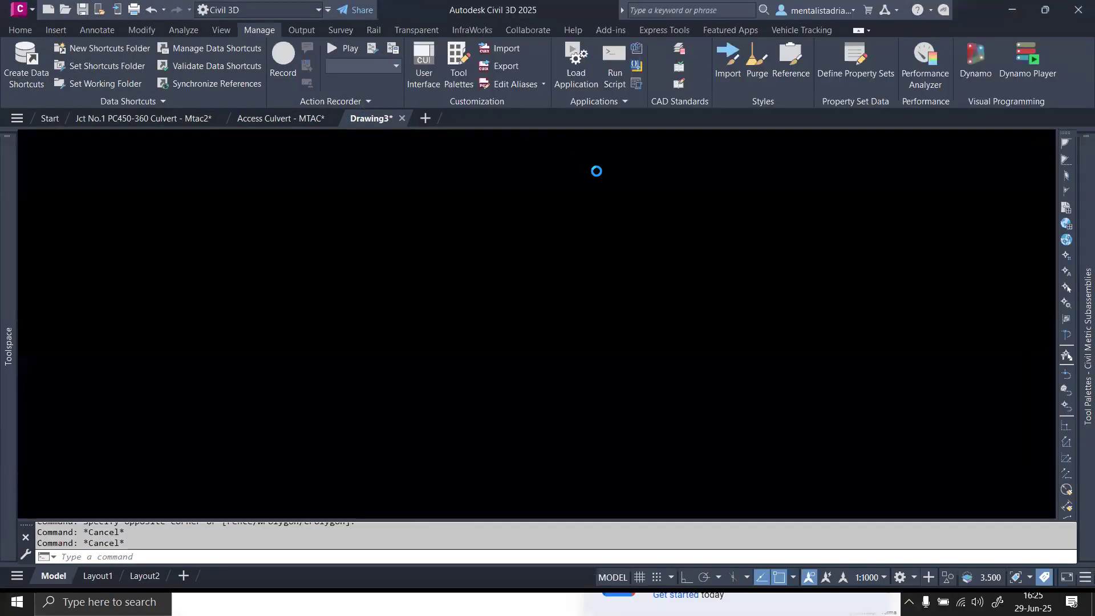
left_click(508, 282)
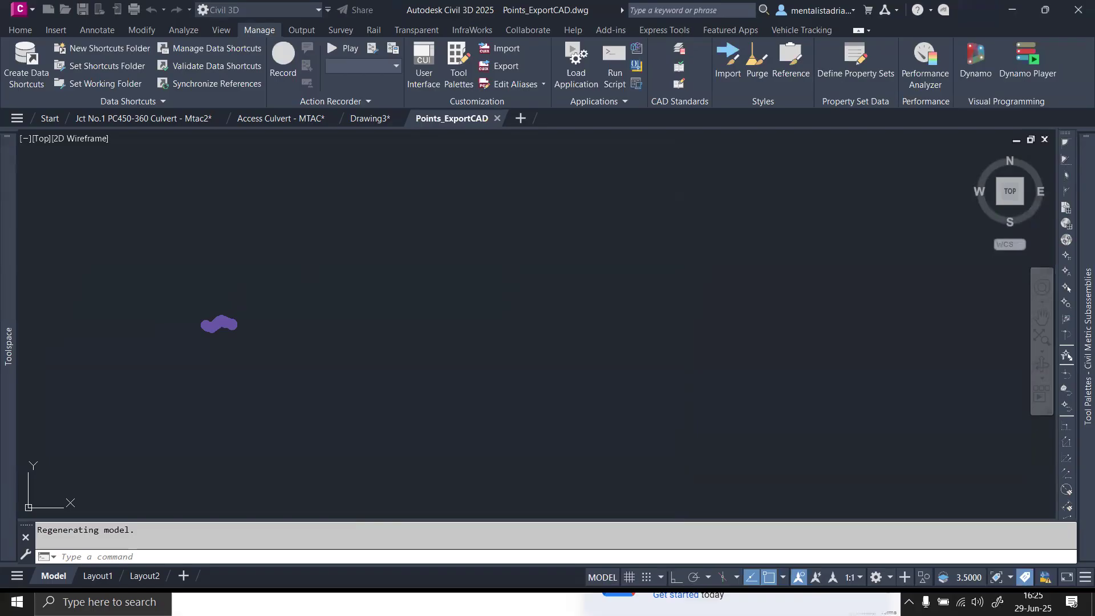
- Examine the exported points across the drawing extents and check one point's X, Y and Z position
scroll(220, 311, "up", 6)
middle_click_drag(289, 295, 662, 206)
scroll(661, 206, "up", 2)
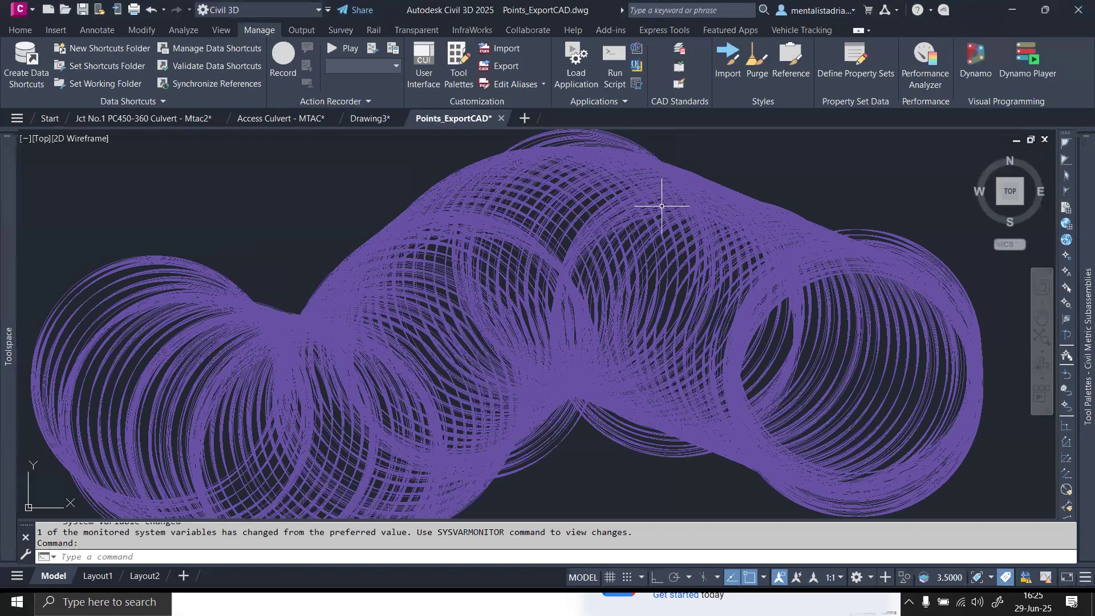
middle_click_drag(122, 298, 359, 205)
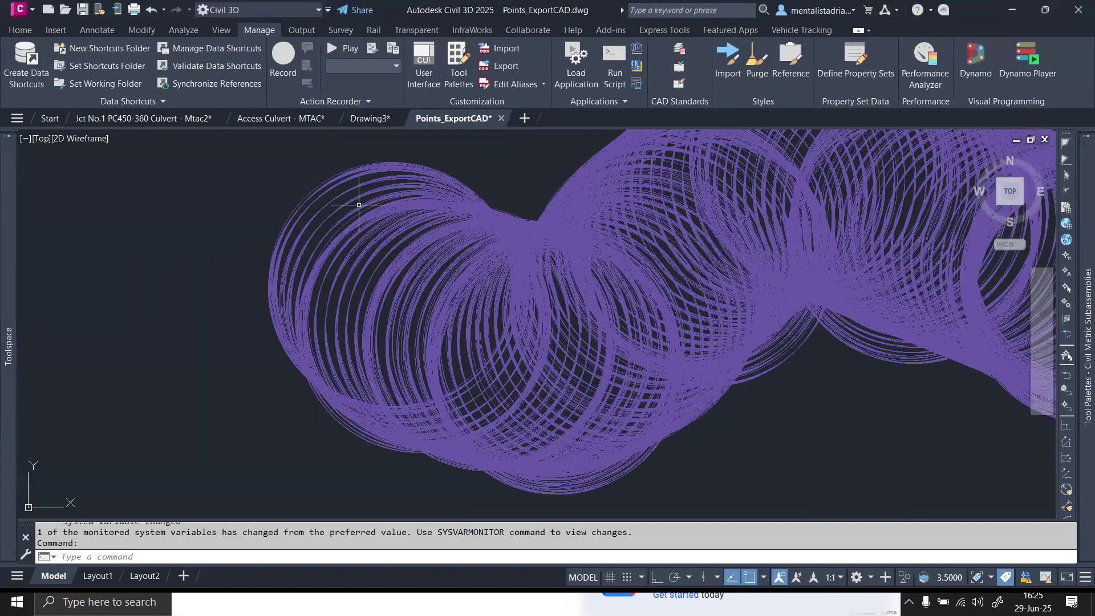
left_click(303, 200)
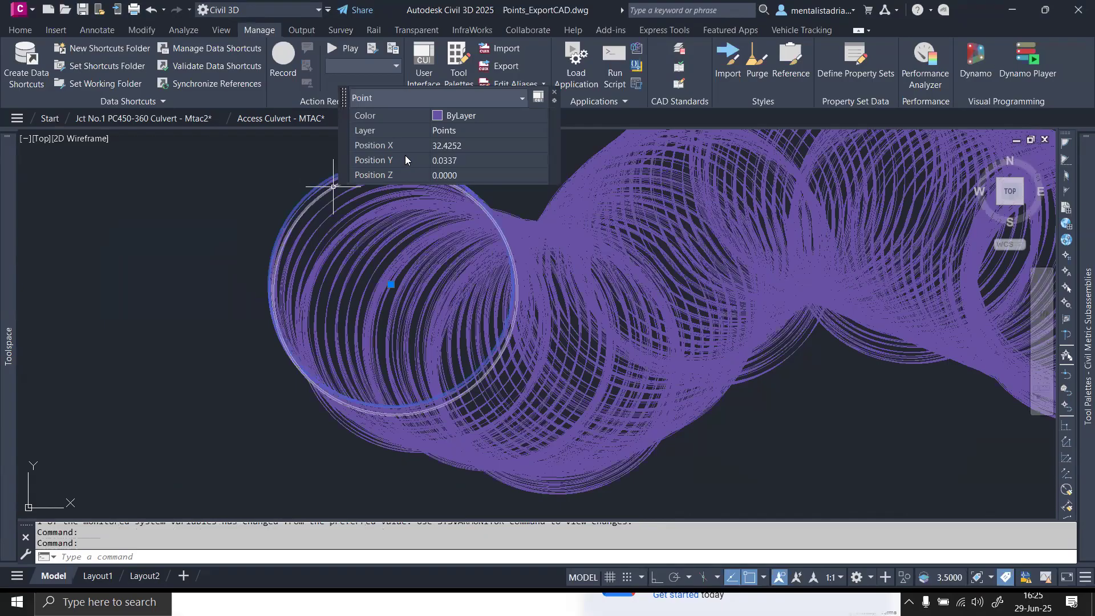
scroll(433, 288, "down", 10)
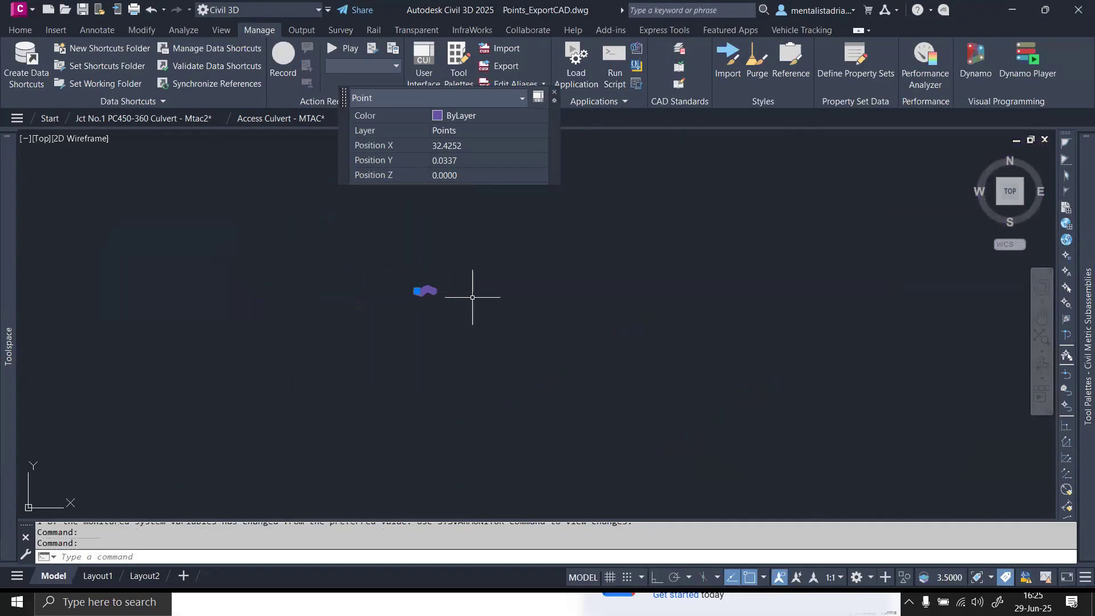
key("Escape")
type("z")
key("Return")
type("e")
key("Return")
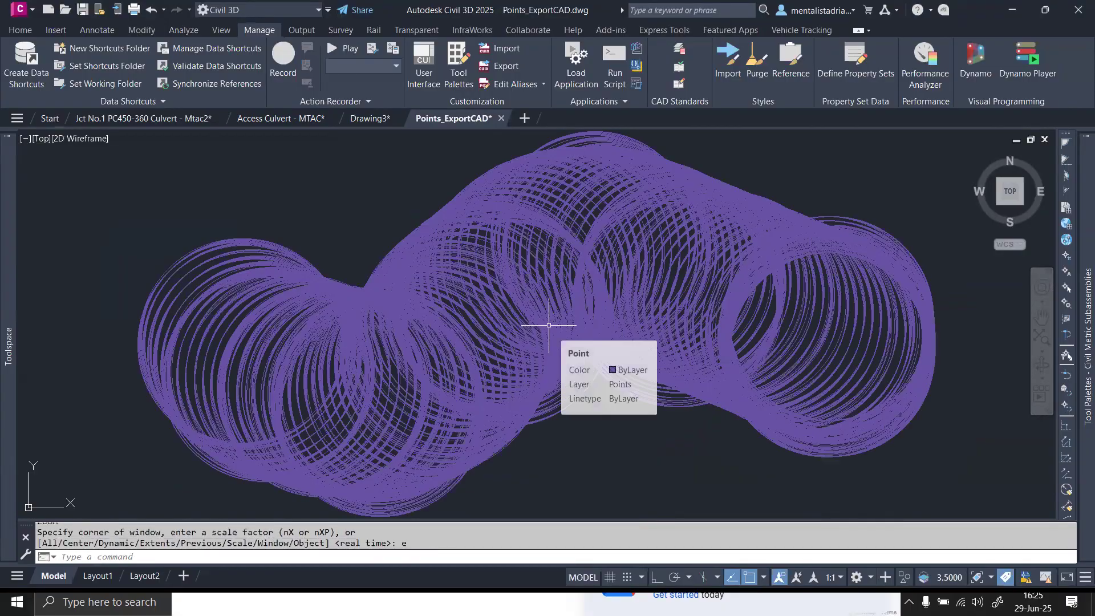
- Erase all the exported points and close Points_ExportCAD.dwg without saving changes
scroll(873, 308, "down", 3)
left_click(927, 384)
left_click(725, 253)
key("Delete")
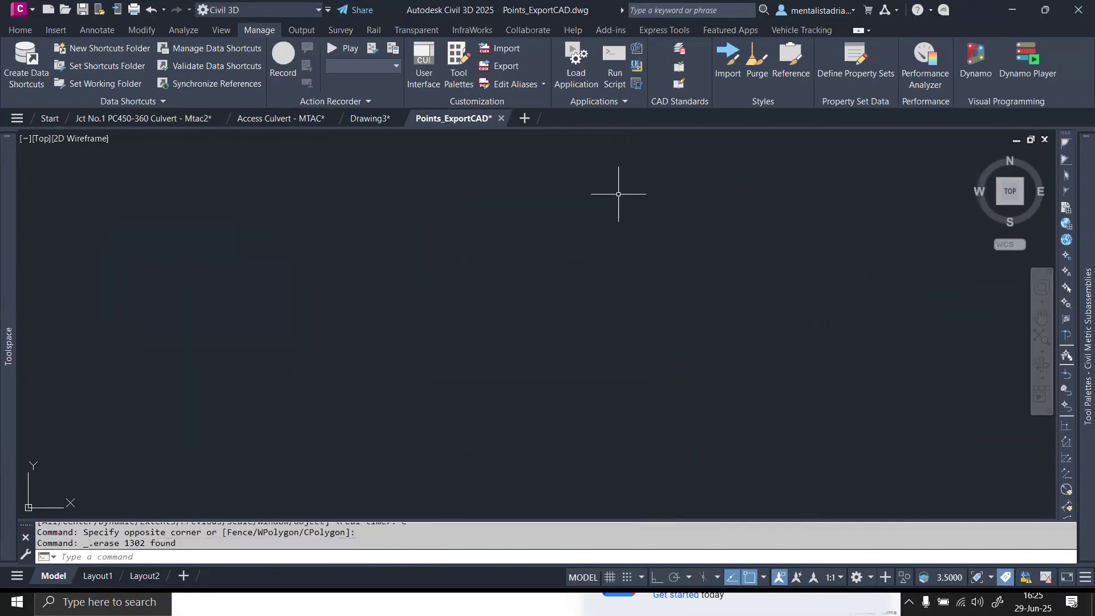
left_click(502, 118)
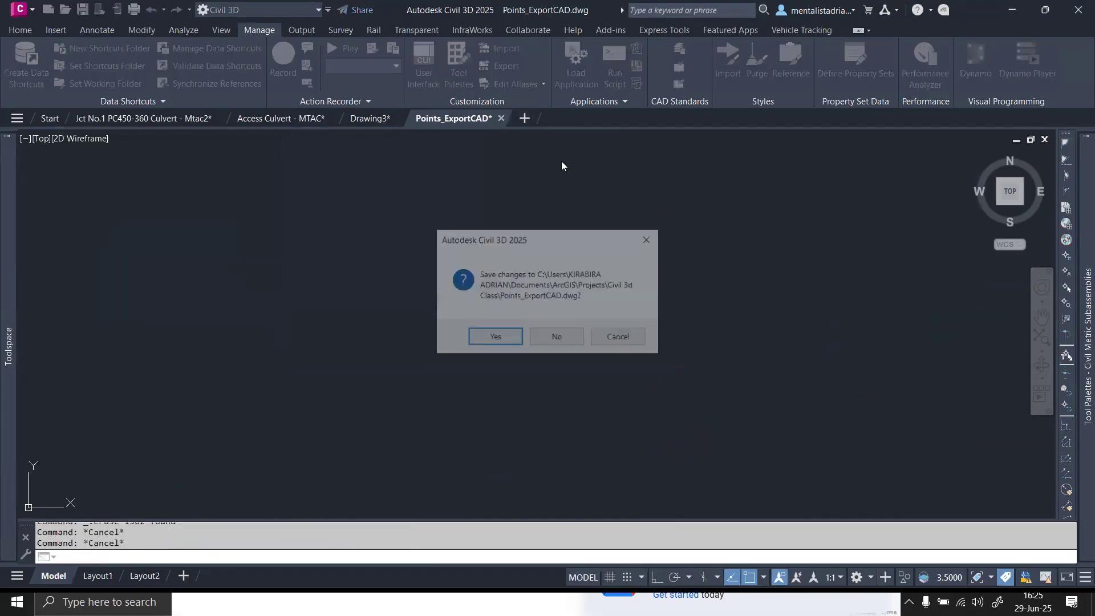
left_click(557, 337)
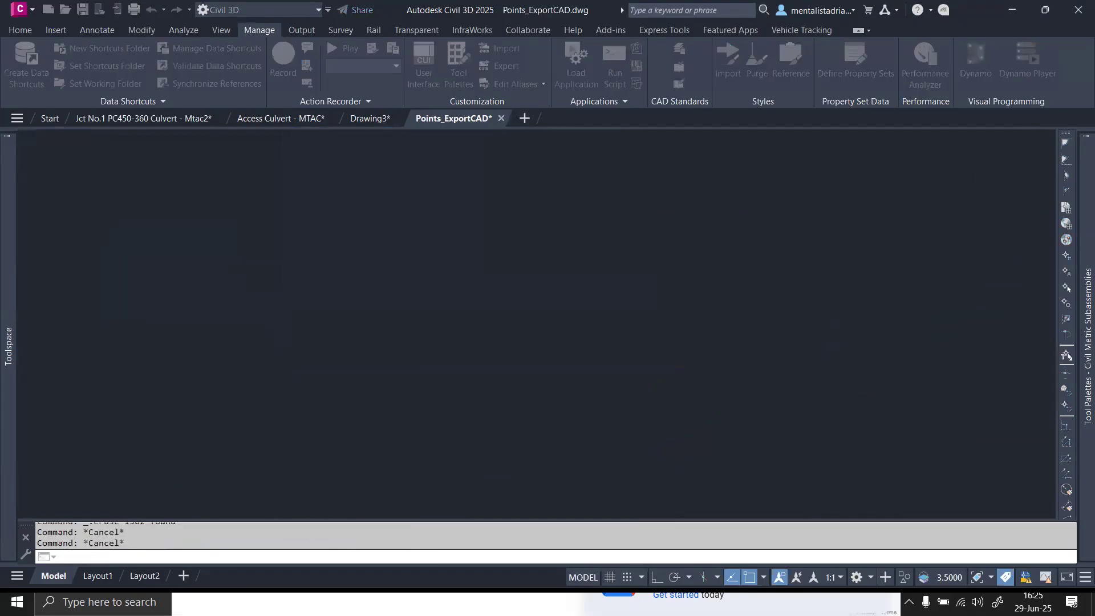
- Switch back to ArcGIS Pro and search the geoprocessing tools for idw, clearing the search again
key("super")
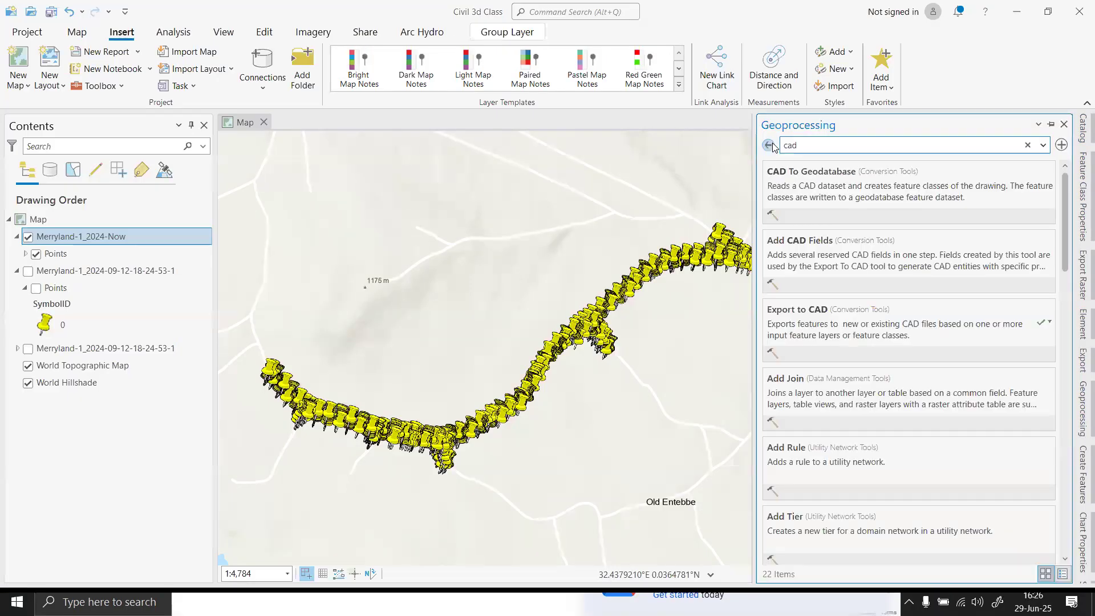
double_click(785, 146)
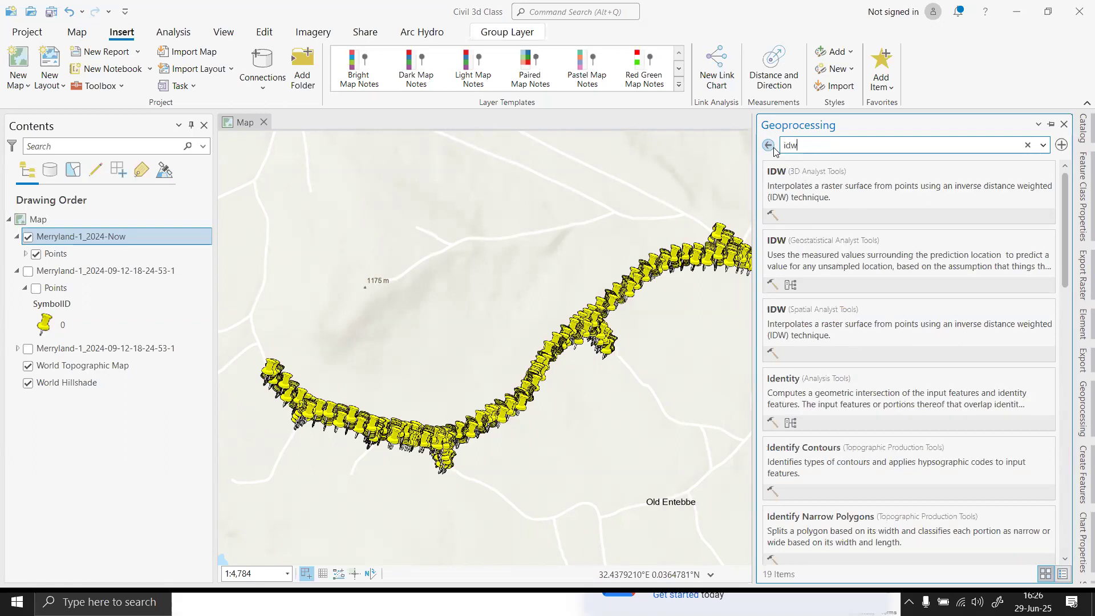
key("BackSpace")
key("BackSpace")
key("BackSpace")
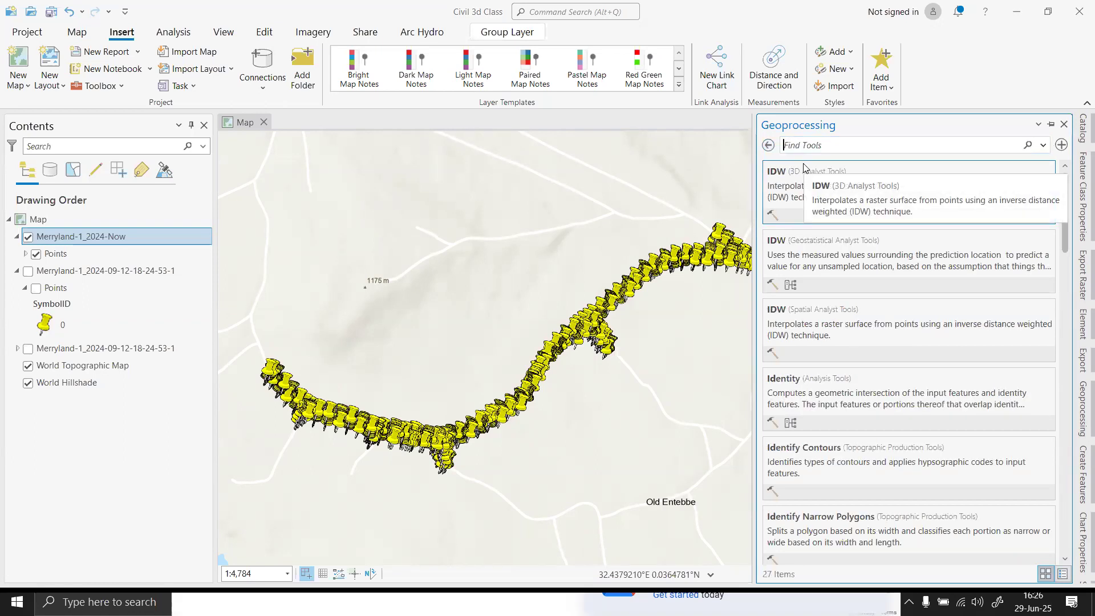
- Find the Topo to Raster tool and choose the Points layer of Merryland-1_2024-Now as its input feature data
type("top")
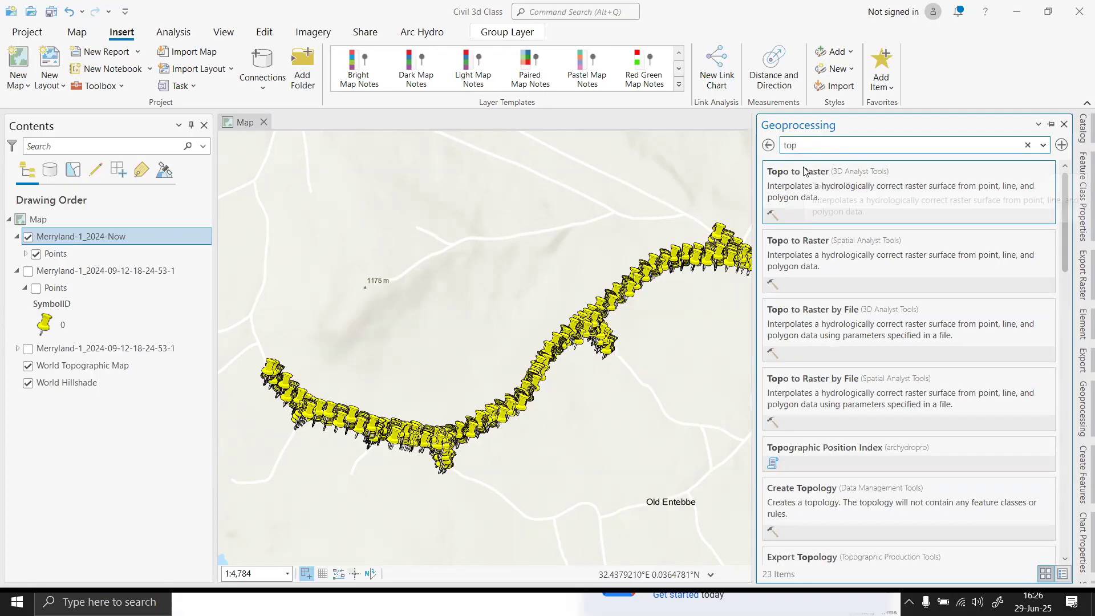
left_click(813, 166)
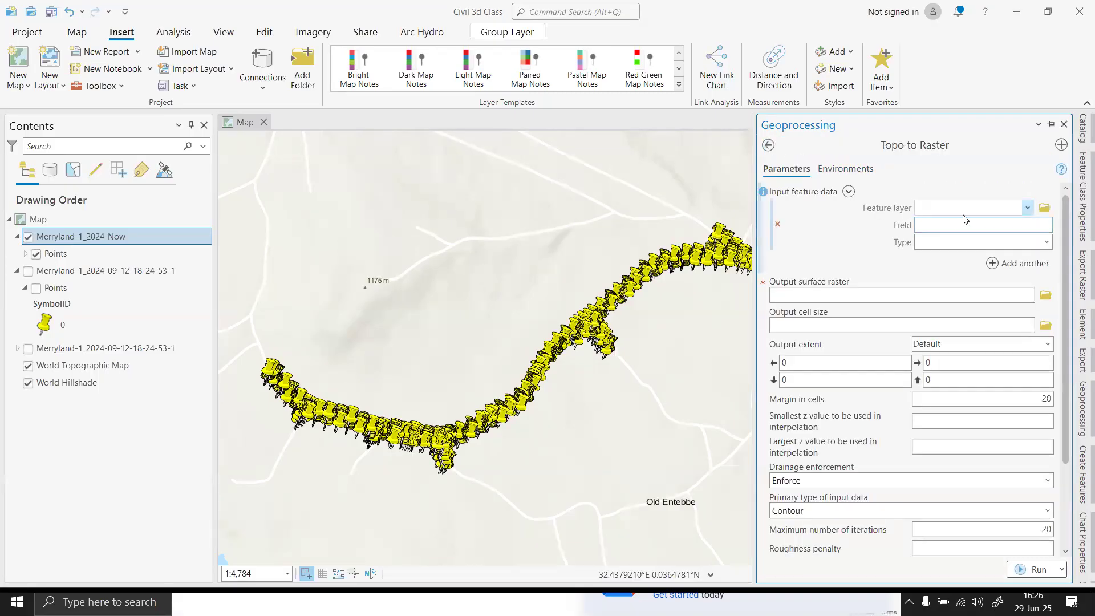
left_click(1027, 208)
left_click(1011, 224)
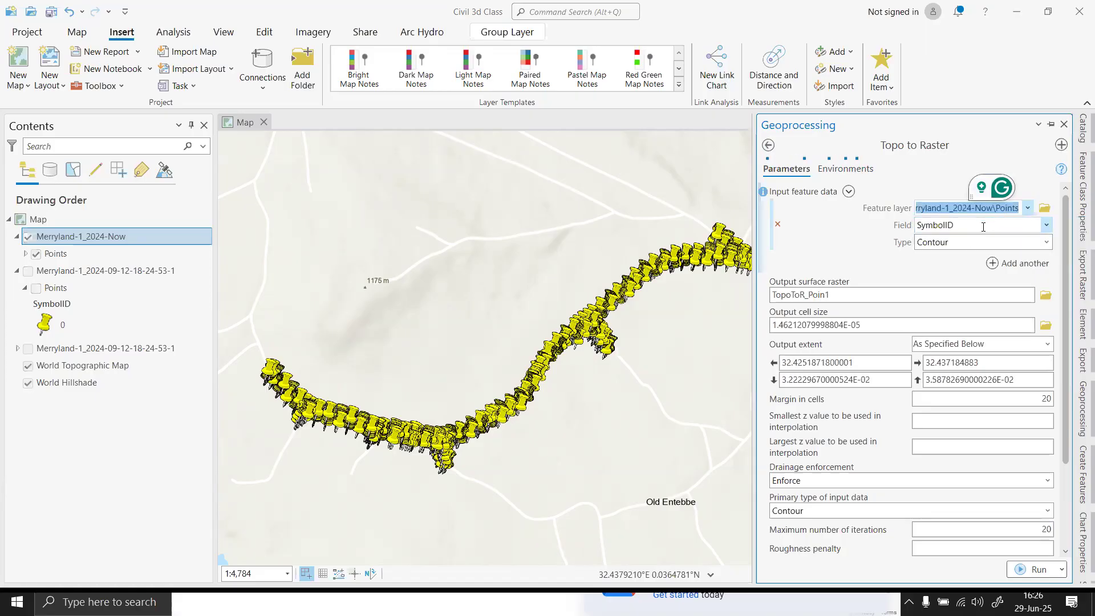
- Check the available input types for the Points layer, keep Contour, and set the elevation field to AltMode
left_click(1047, 243)
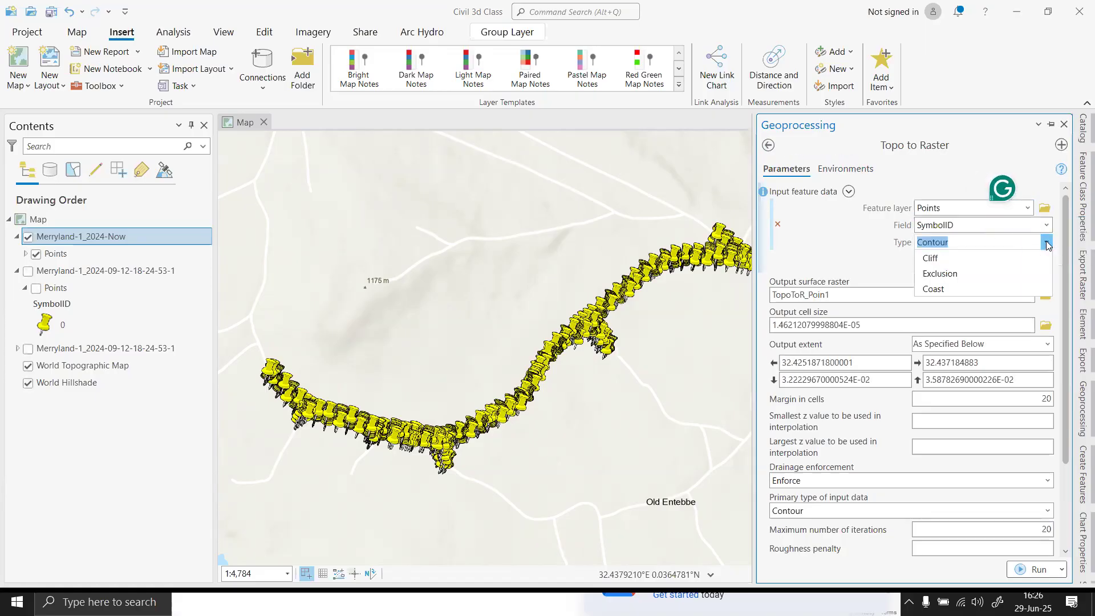
left_click(1048, 245)
left_click(1047, 244)
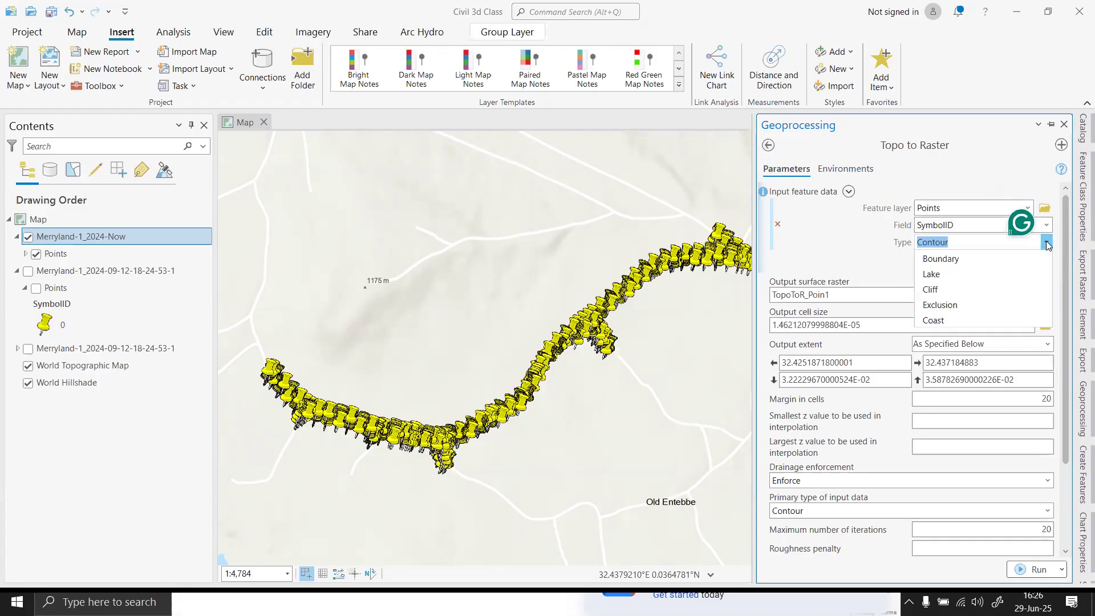
left_click(1048, 244)
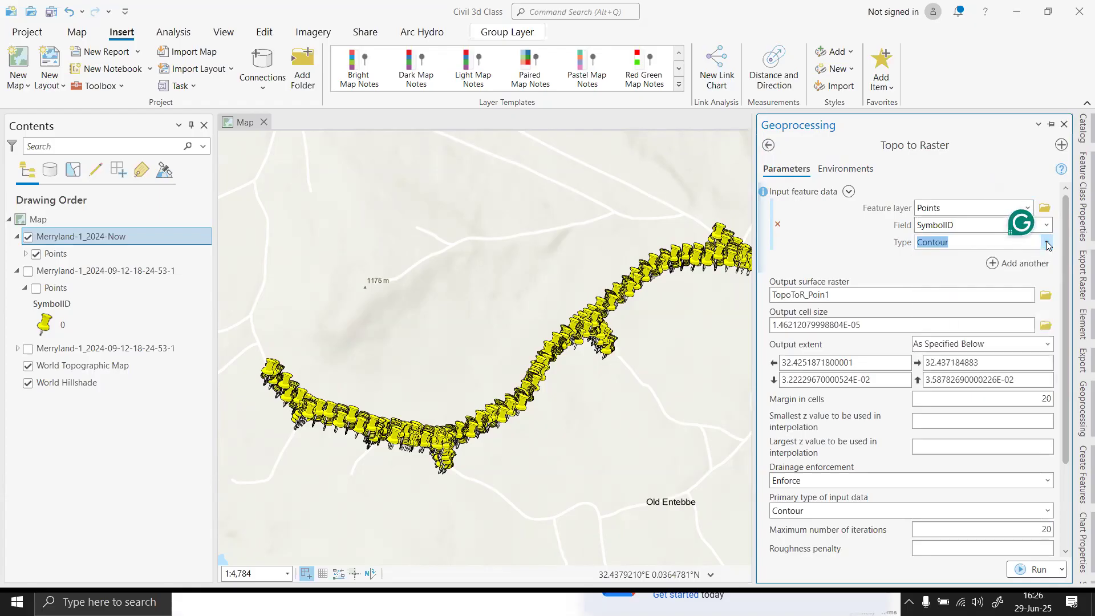
left_click(1049, 226)
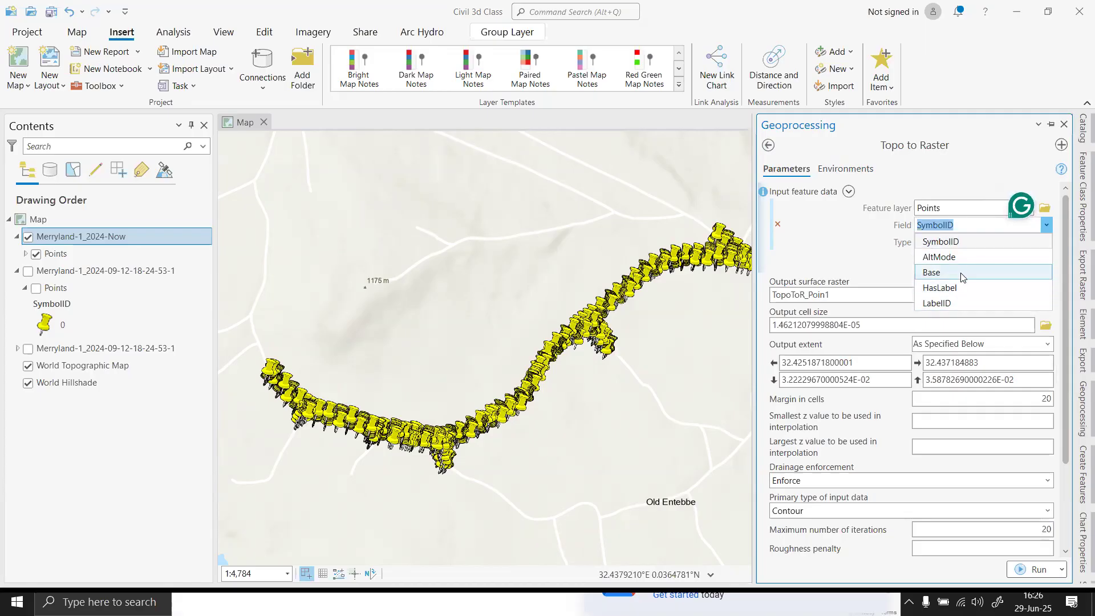
left_click(962, 258)
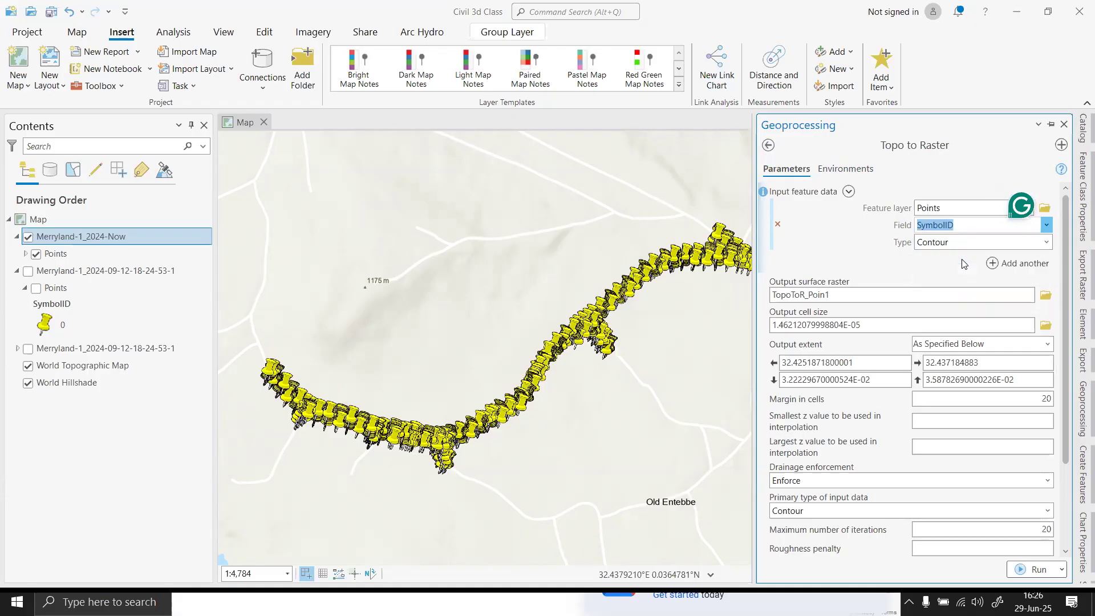
left_click(950, 242)
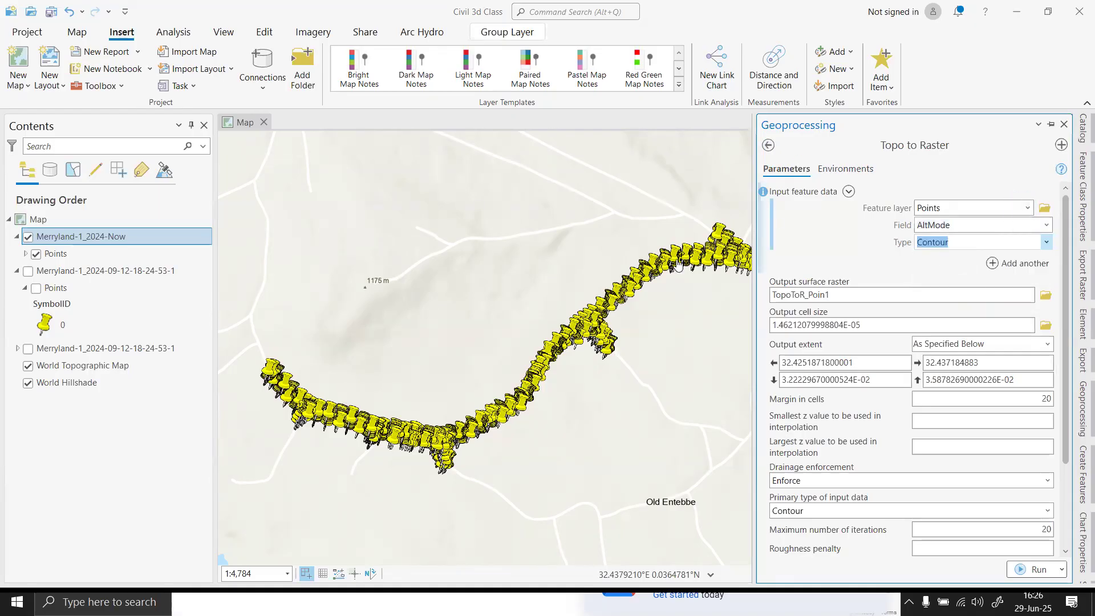
- Open the attribute table of the Points layer under Merryland-1_2024-Now and look through its records for elevation values
right_click(73, 244)
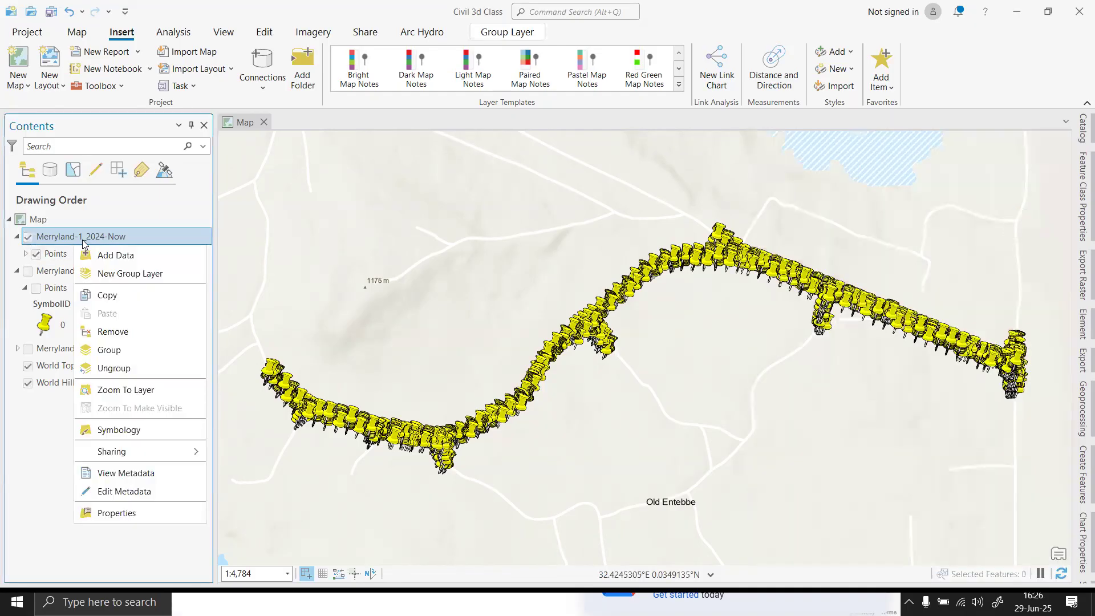
right_click(55, 255)
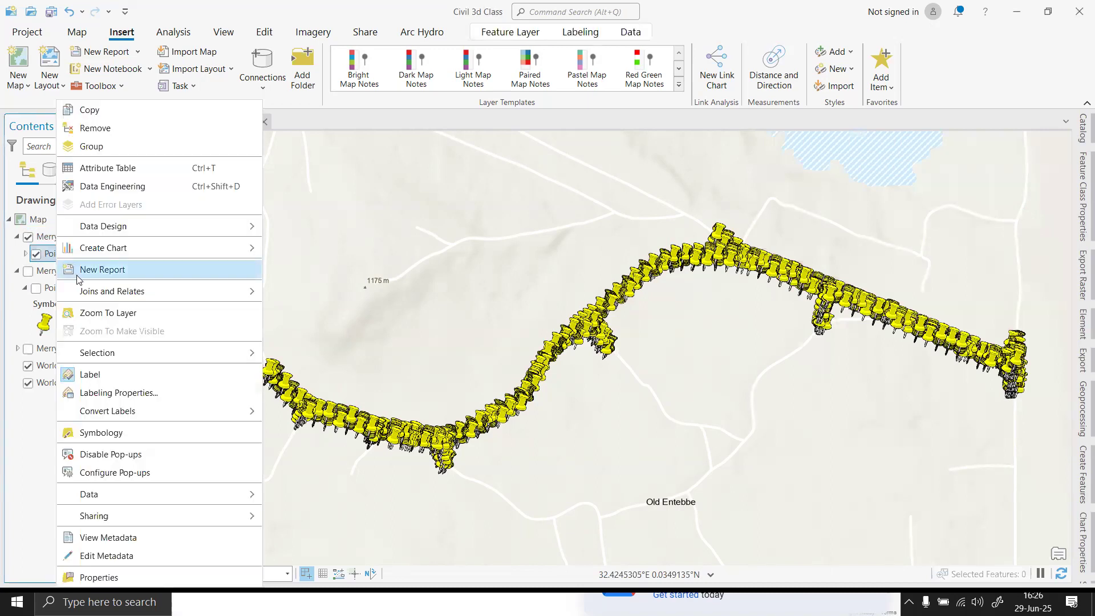
left_click(125, 170)
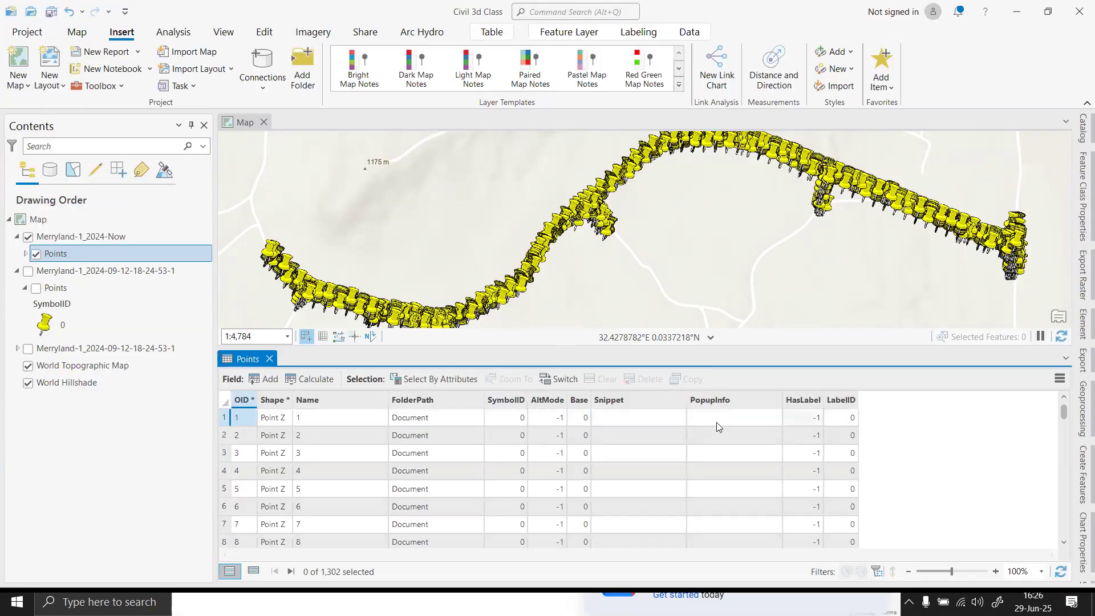
scroll(500, 436, "down", 8)
scroll(535, 438, "down", 13)
scroll(534, 437, "down", 20)
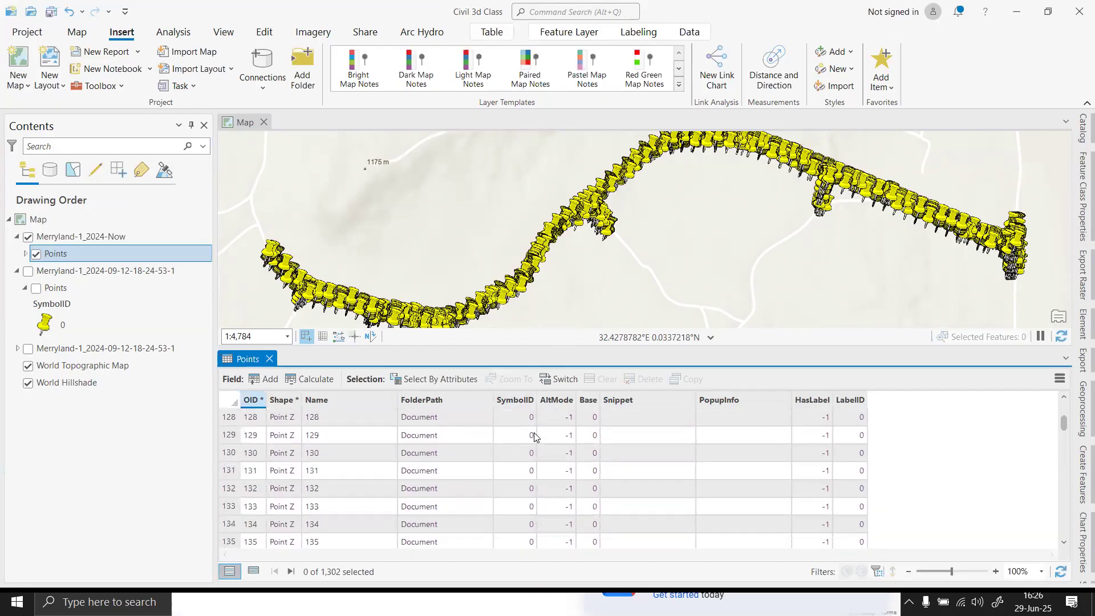
scroll(535, 436, "down", 6)
scroll(534, 437, "up", 10)
scroll(534, 433, "down", 20)
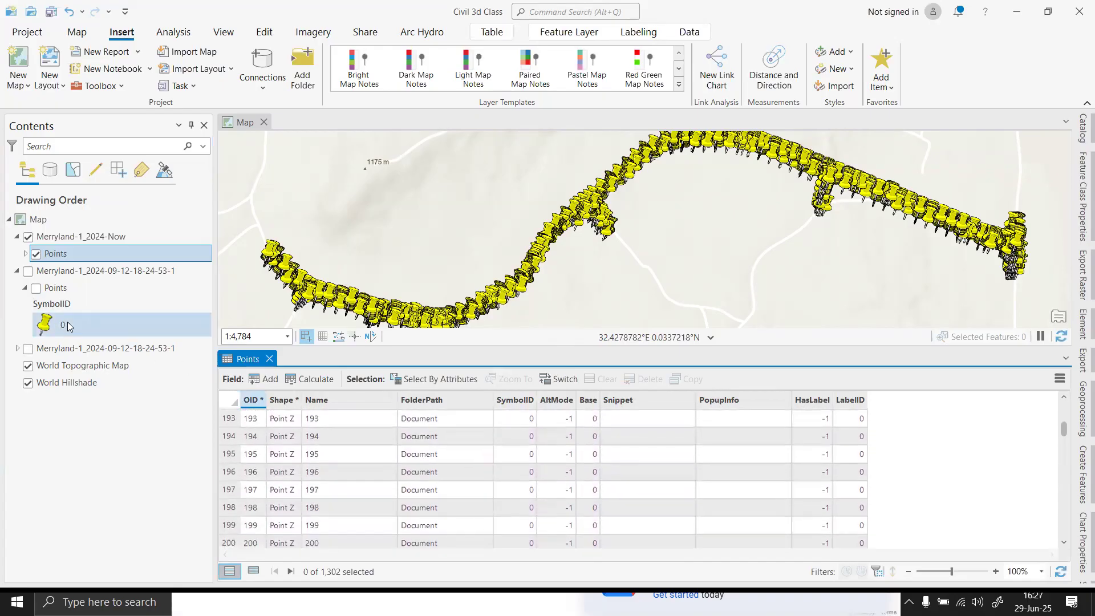
left_click(67, 303)
right_click(67, 303)
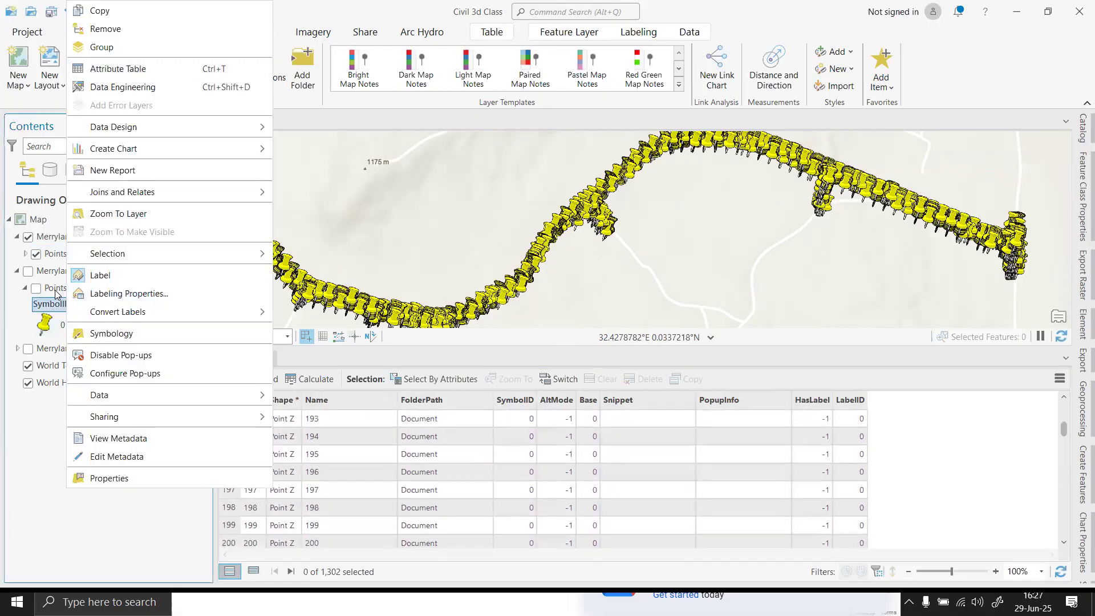
right_click(55, 292)
left_click(122, 169)
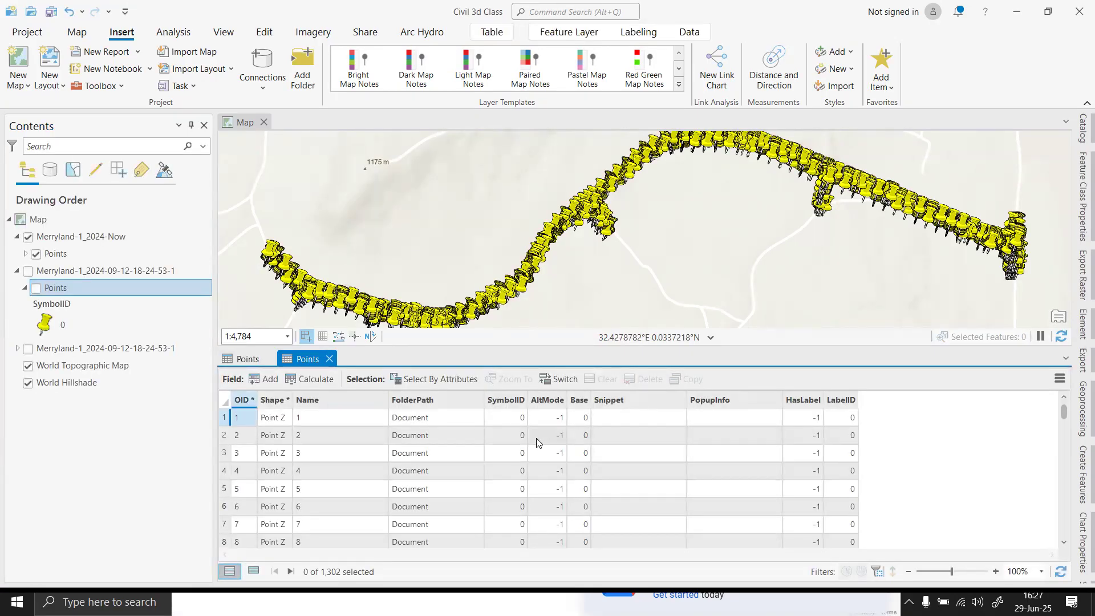
scroll(461, 444, "down", 20)
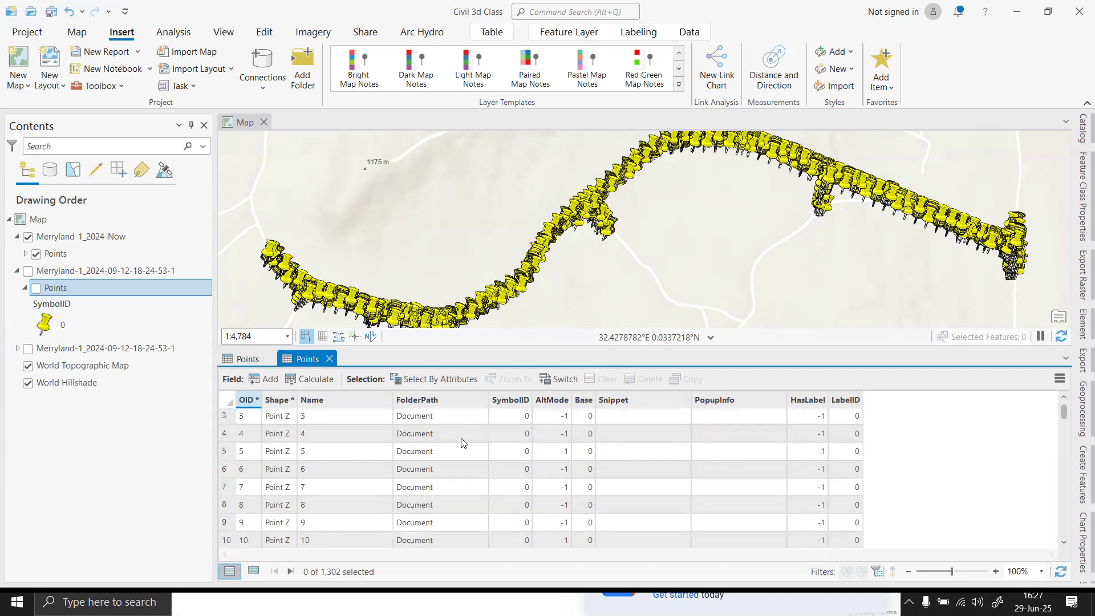
scroll(474, 446, "down", 20)
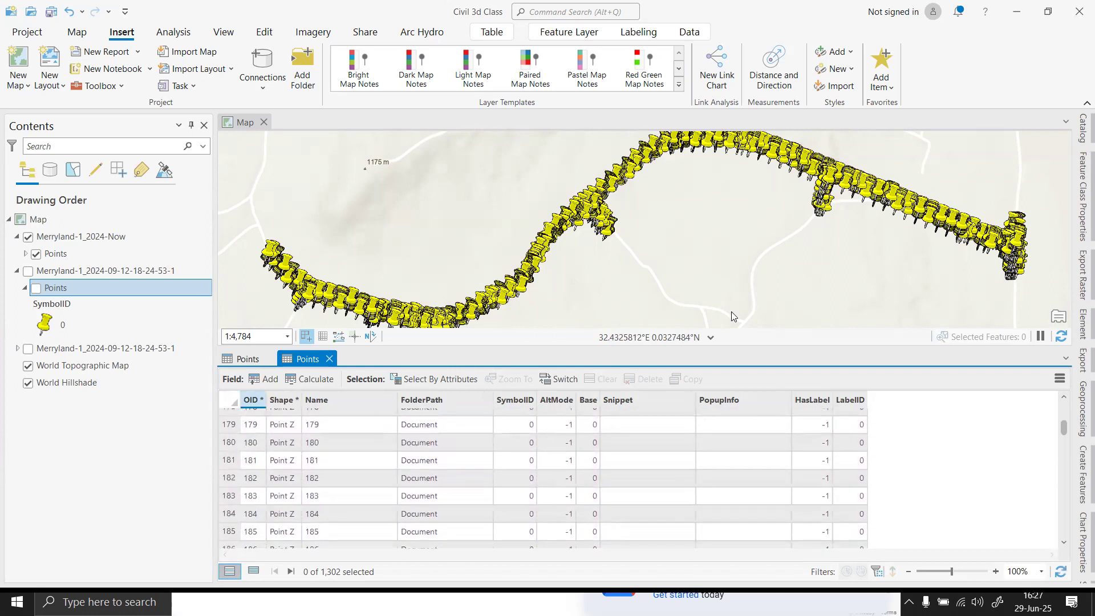
- Close the Civil 3d Class project and exit the program, answering the closing prompt
left_click(1078, 5)
left_click(591, 326)
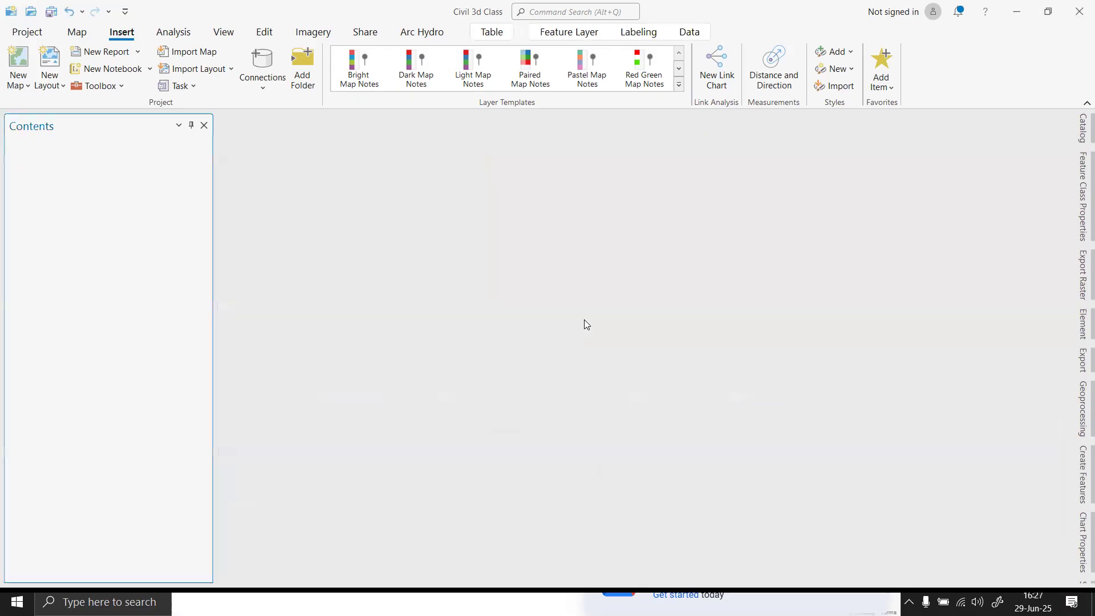